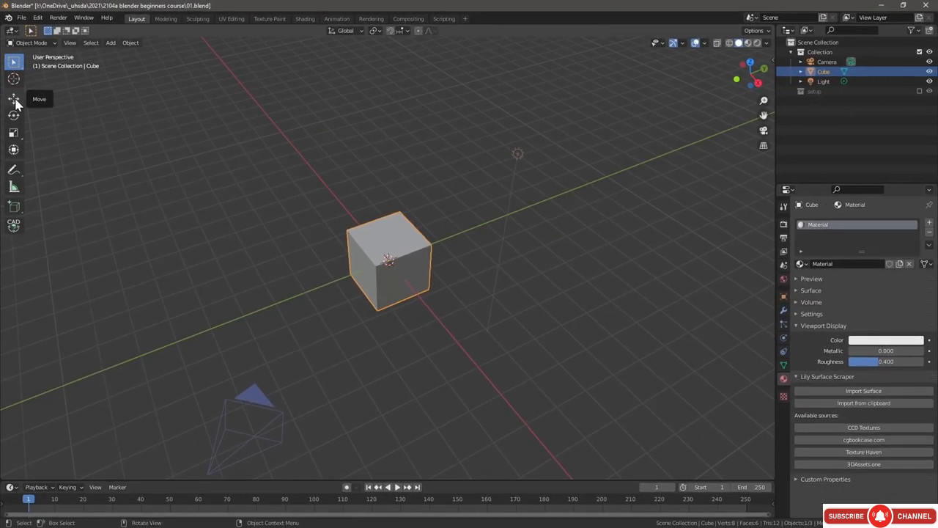
Step: Try moving the cube 2 m along the Y axis, and undo the move
click(14, 99)
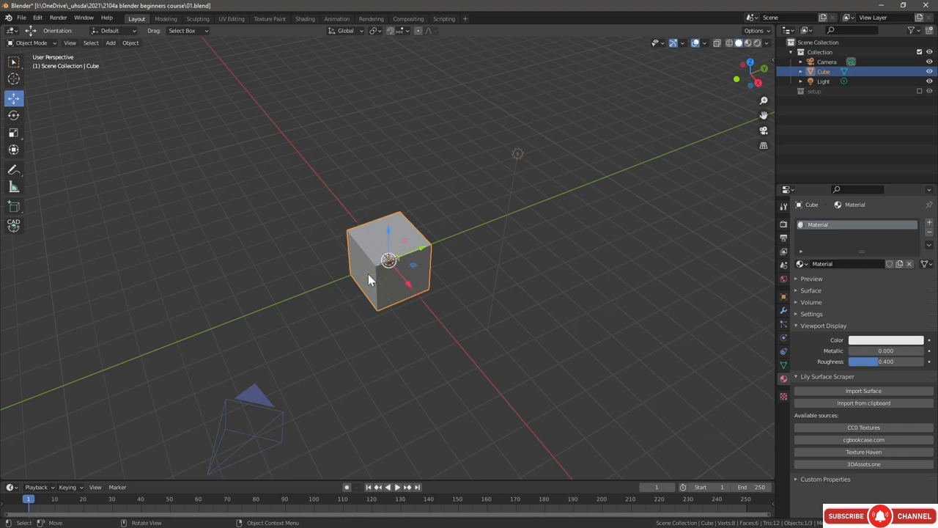
drag(419, 255, 432, 243)
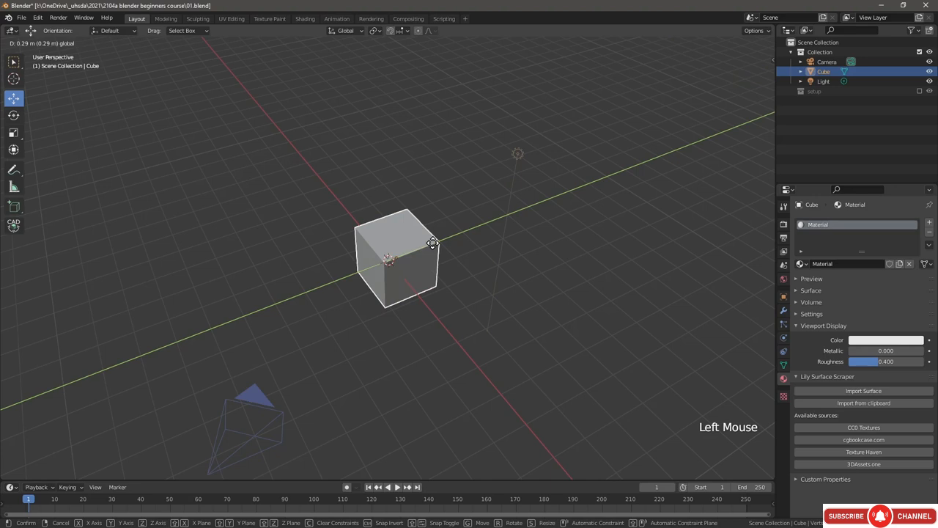
text(2)
key(Return)
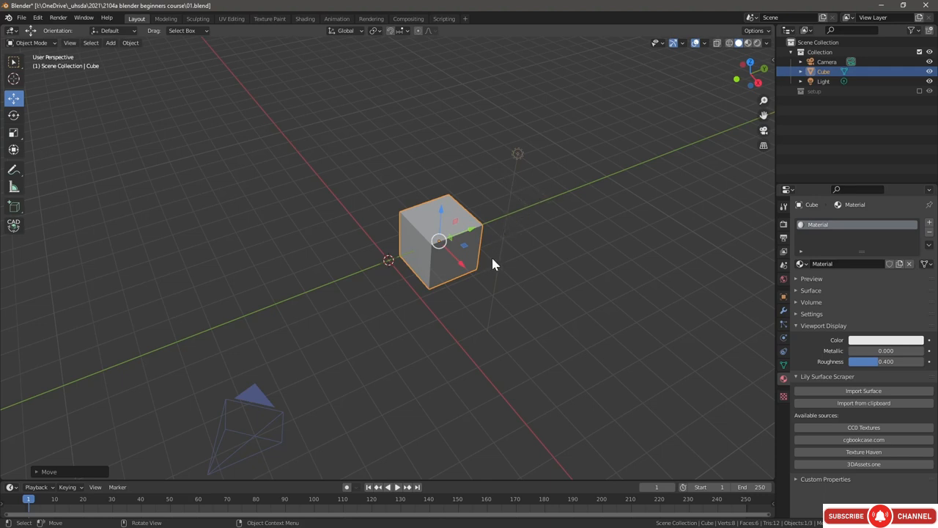
key(ctrl+z)
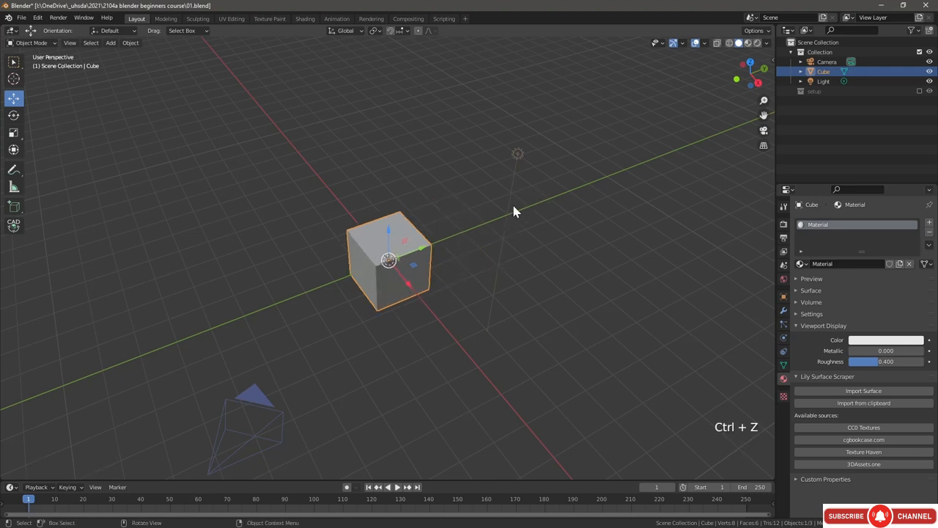
Step: Try rotating the cube 15° around the X axis, and undo the rotation
click(14, 116)
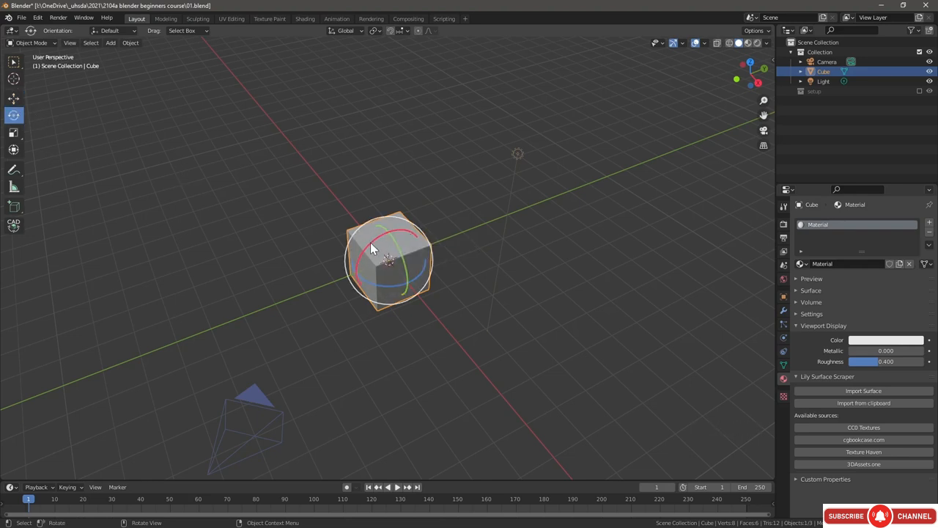
drag(370, 242, 378, 236)
key(1)
key(5)
key(ctrl+z)
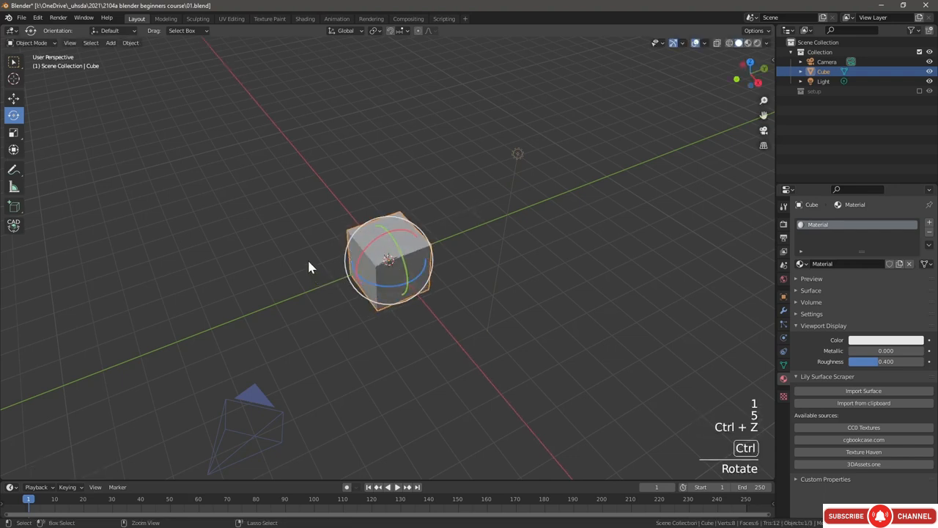
Step: Scale the cube up uniformly to roughly twice its size
click(14, 134)
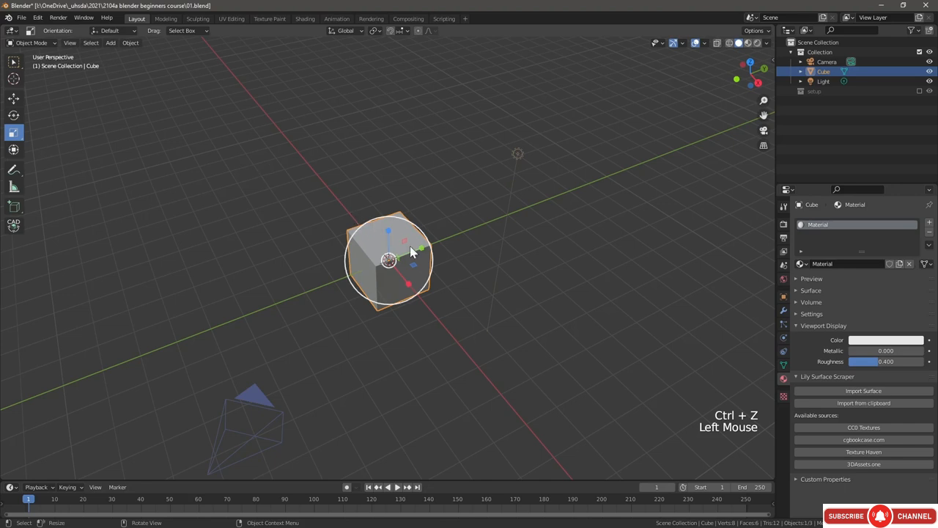
drag(421, 253, 416, 186)
key(Escape)
middle_drag(440, 246, 103, 192)
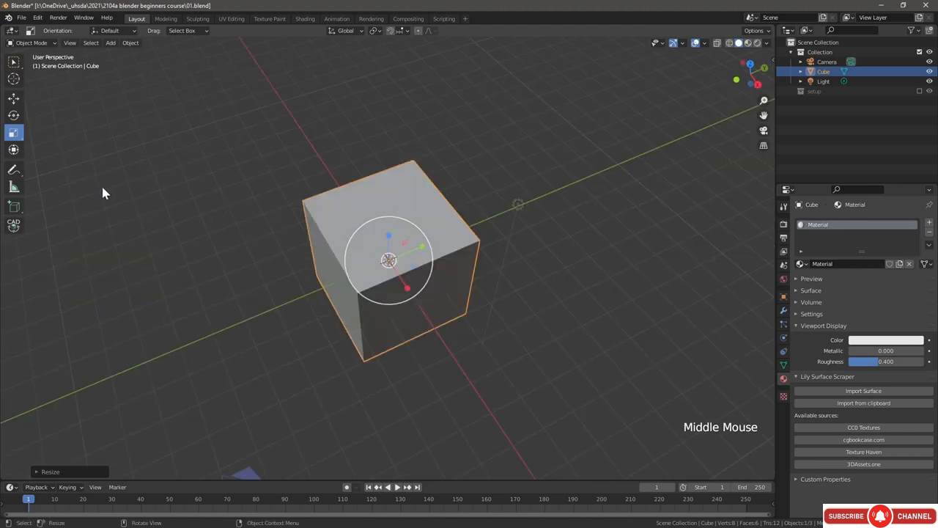
Step: Use the Transform tool to move the enlarged cube away from the origin along the positive Y axis
click(13, 150)
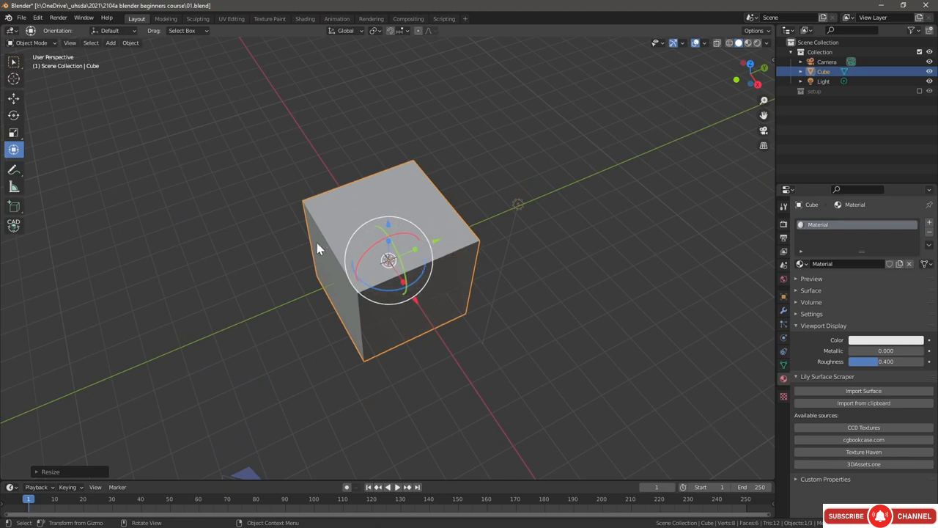
middle_drag(317, 244, 356, 253)
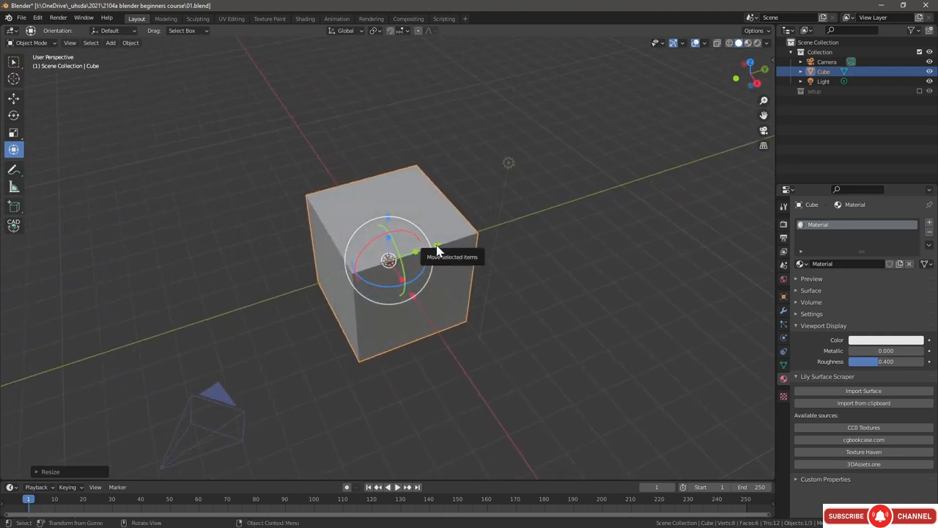
drag(437, 251, 660, 136)
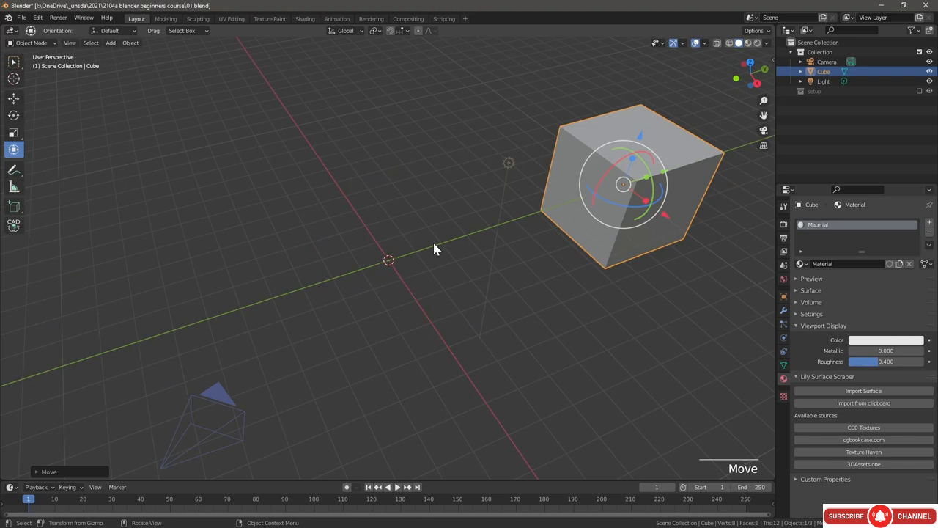
Step: Add a second cube at the origin and move it out along the positive X axis
click(110, 44)
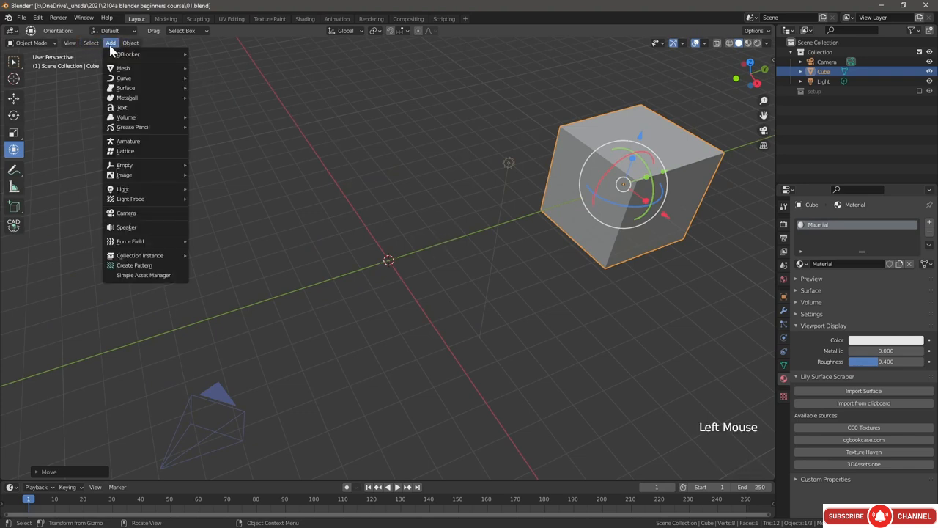
mouse_move(115, 69)
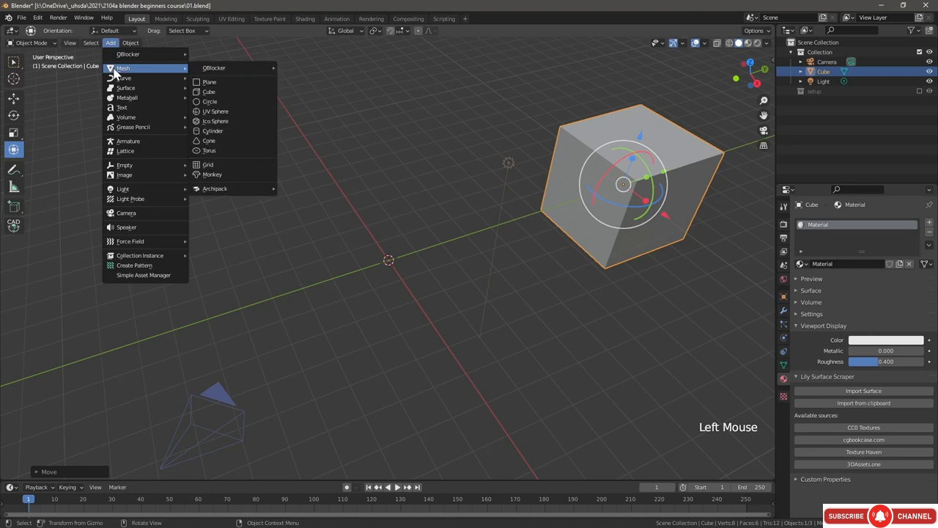
click(225, 92)
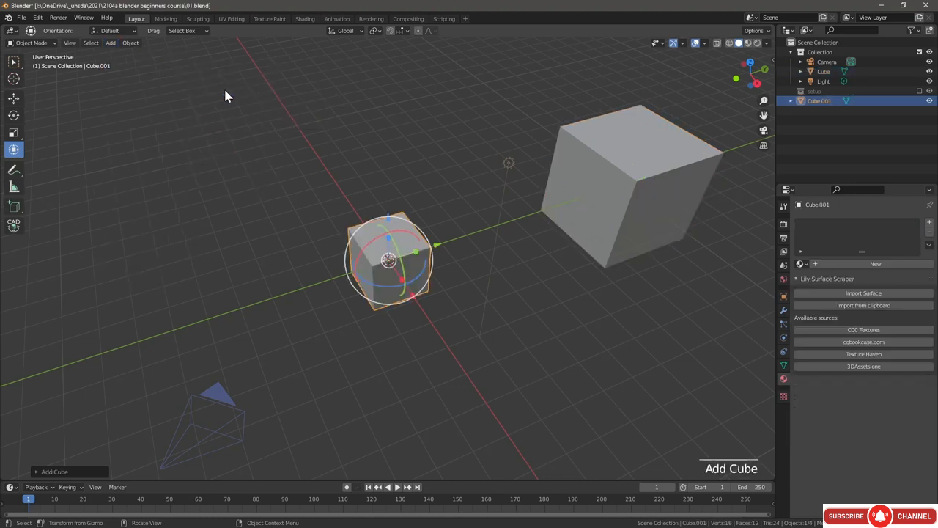
middle_drag(408, 272, 429, 264)
scroll(434, 269, down, 1)
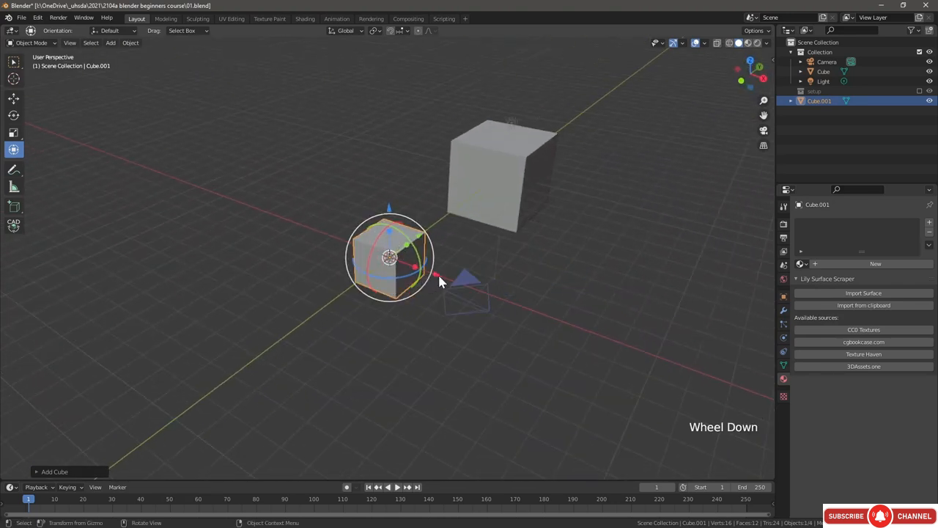
drag(436, 277, 636, 351)
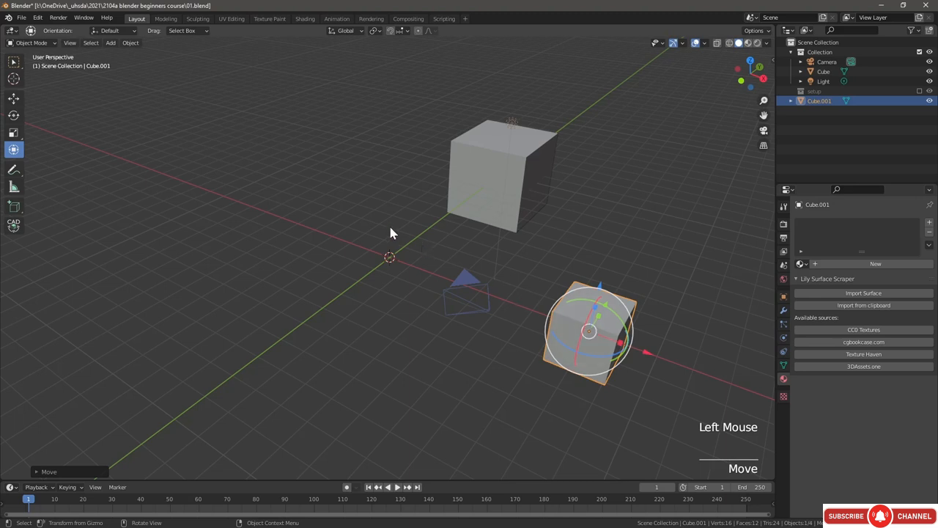
Step: Place the 3D cursor on the negative side of the X axis and add a third cube there
click(14, 79)
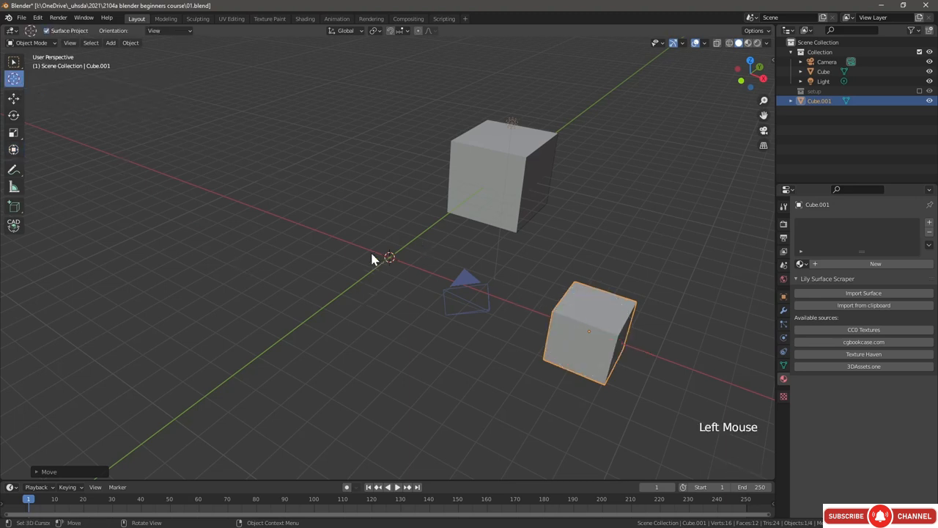
click(265, 213)
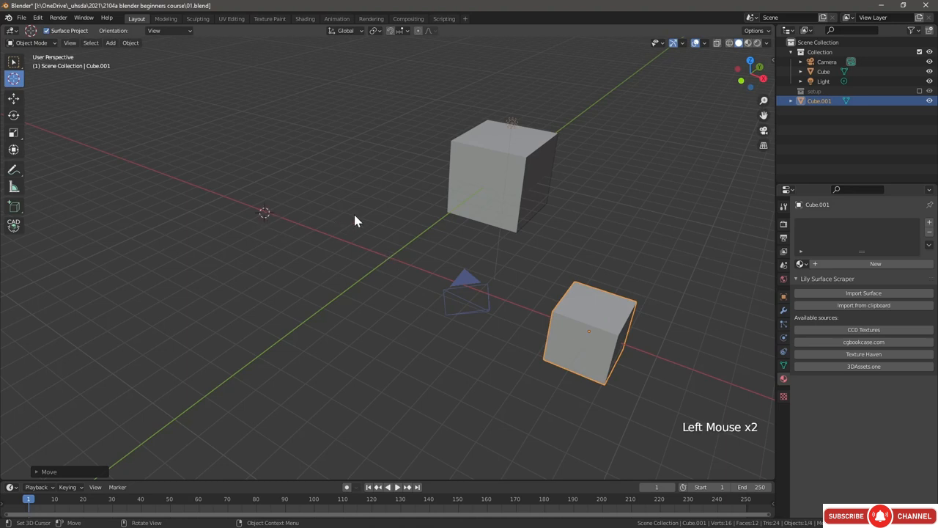
click(110, 48)
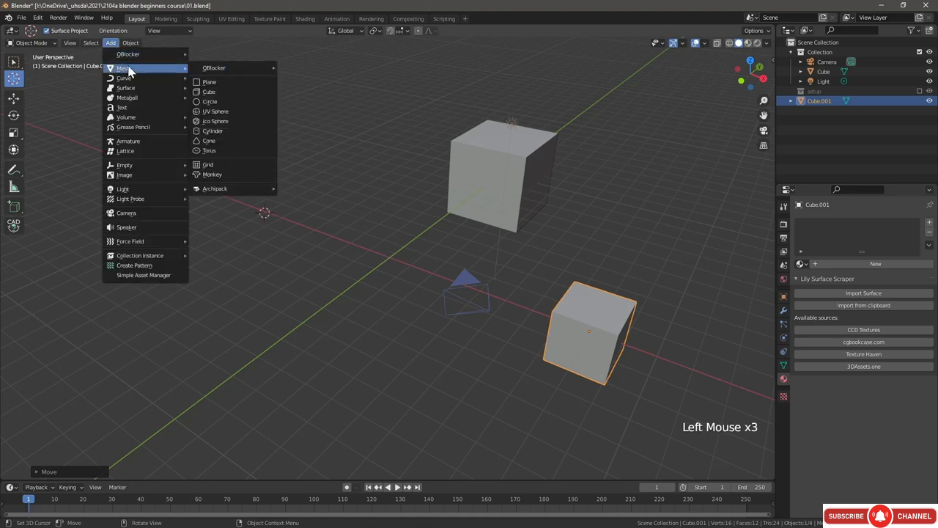
click(211, 92)
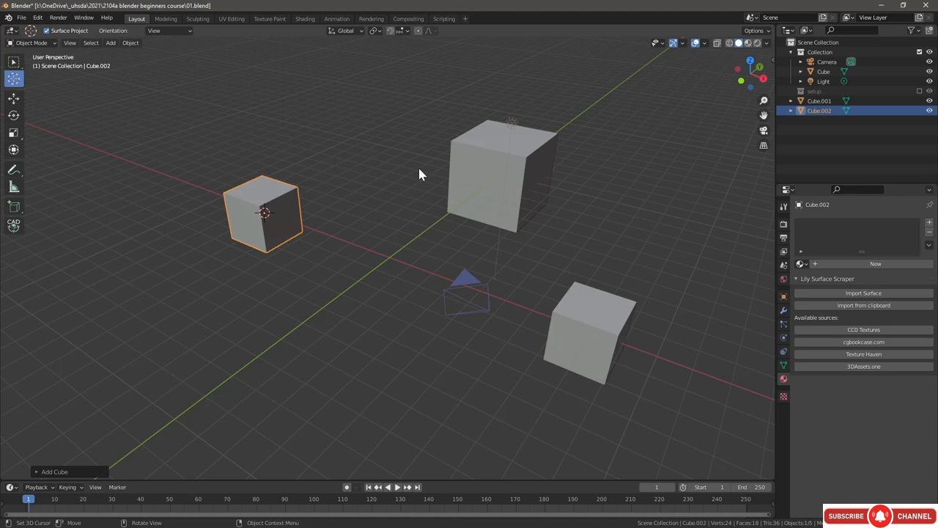
Step: Snap the 3D cursor back to the world origin
key(shift+alt+super+u)
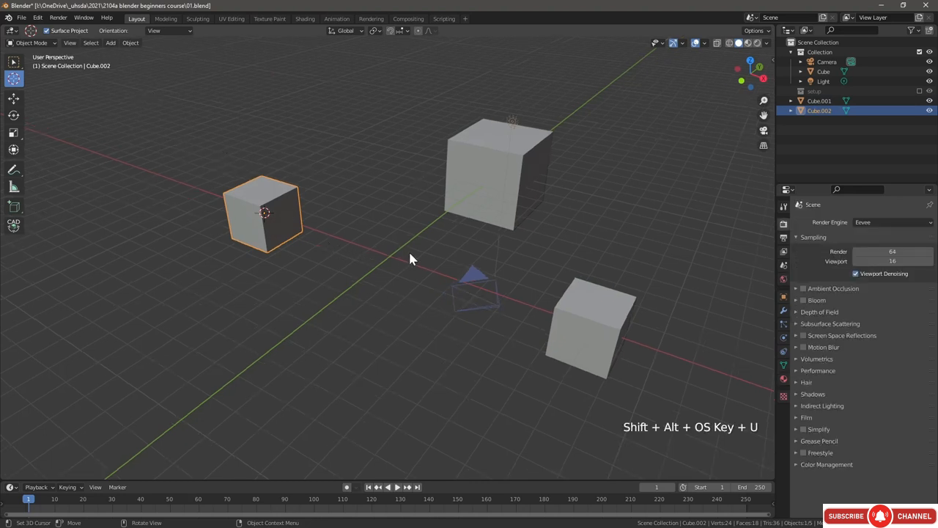
click(132, 43)
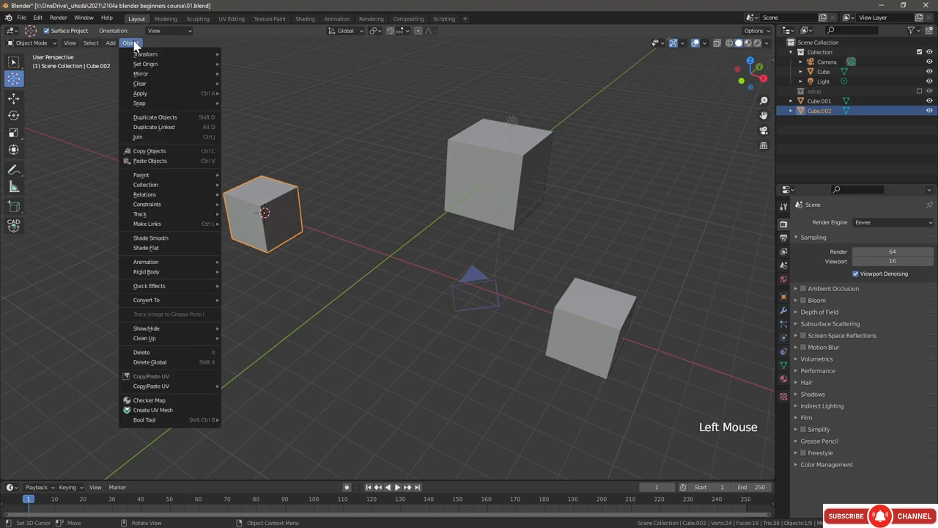
mouse_move(164, 105)
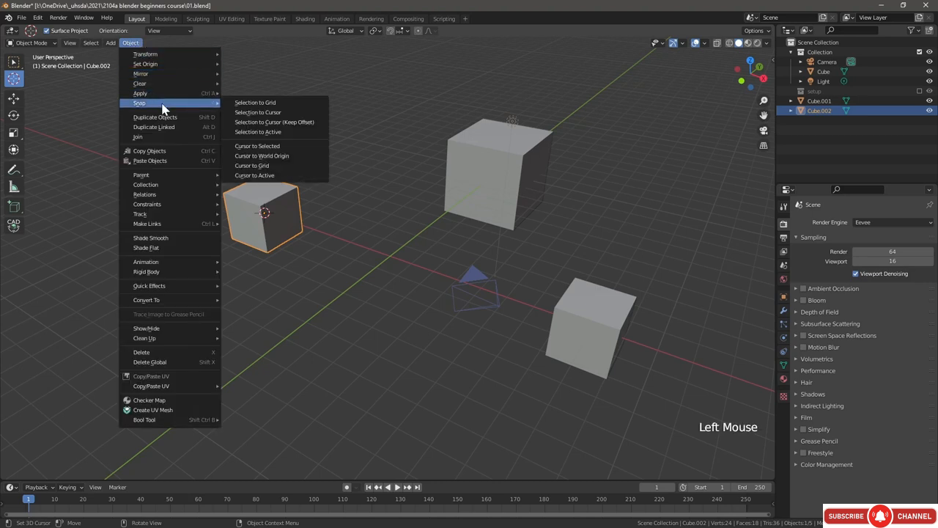
click(279, 158)
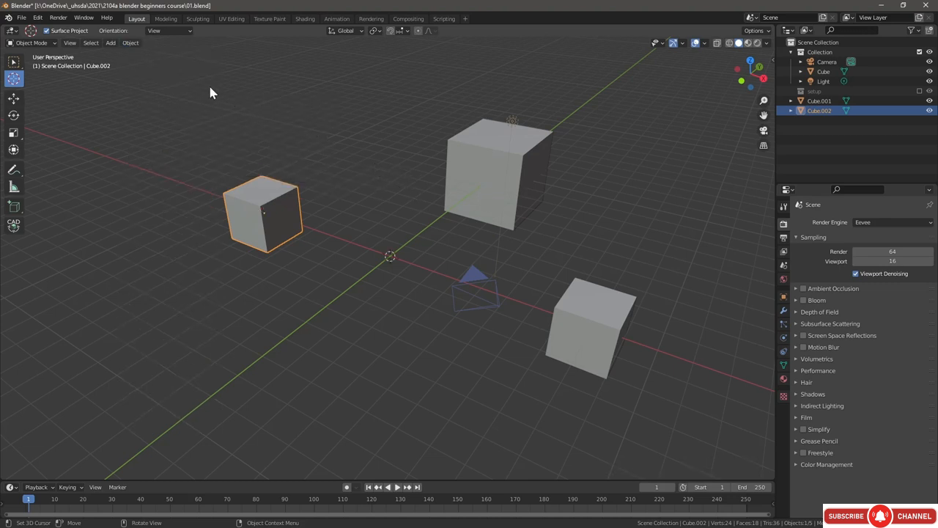
Step: Add a plane at the world origin and scale it up uniformly to fill the area between the cubes
click(113, 44)
mouse_move(123, 72)
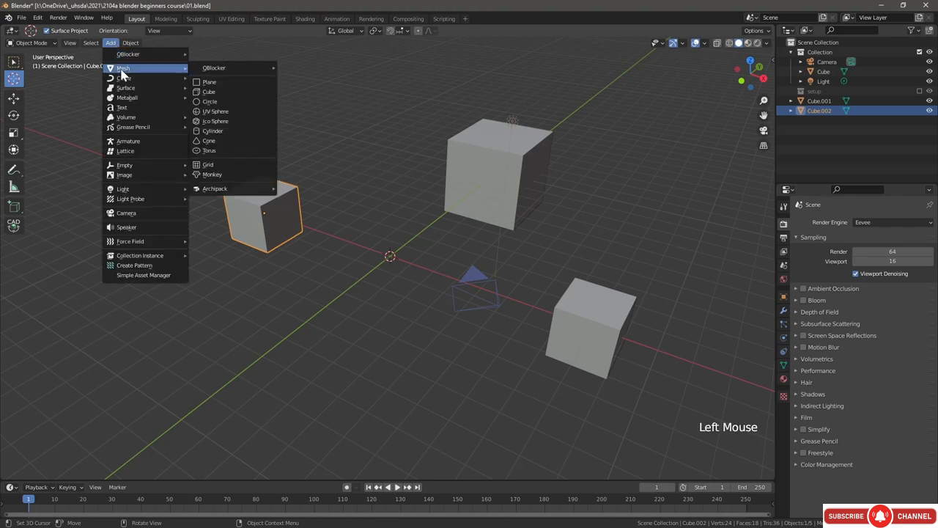
click(214, 83)
scroll(302, 217, up, 3)
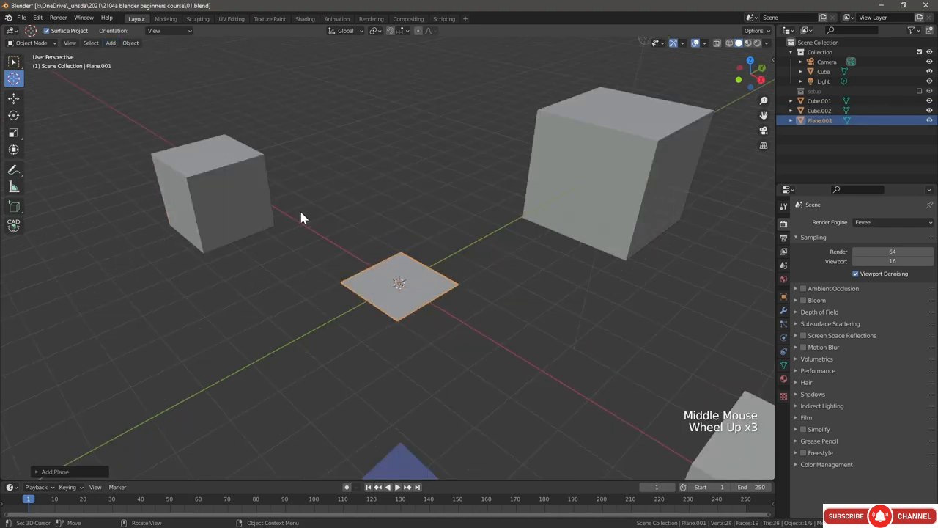
click(12, 134)
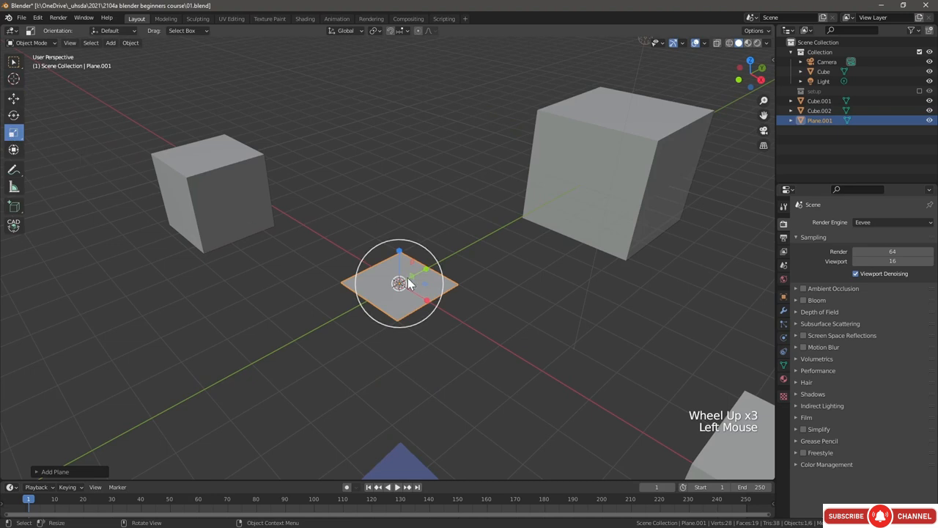
drag(438, 279, 486, 237)
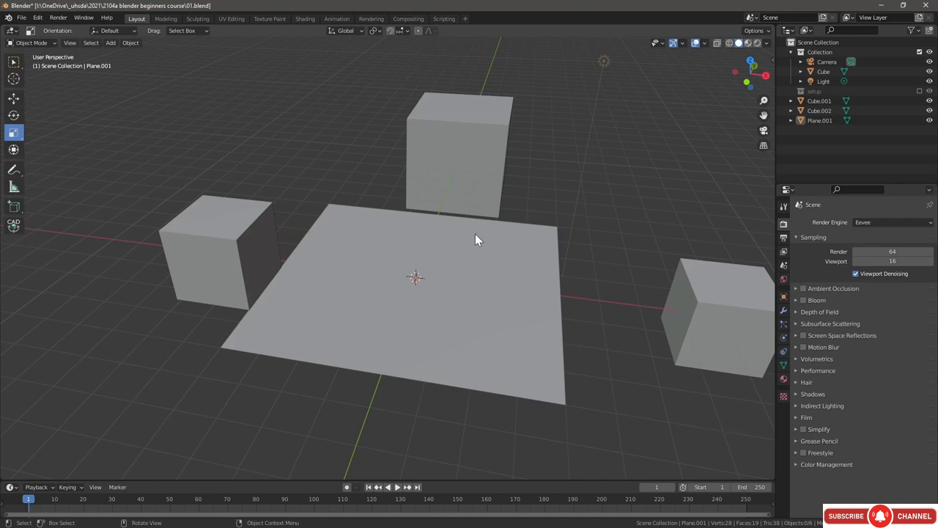
mouse_move(475, 236)
middle_down()
mouse_move(440, 256)
mouse_move(400, 247)
mouse_move(493, 242)
mouse_move(462, 254)
mouse_move(341, 256)
mouse_move(386, 204)
mouse_move(499, 249)
mouse_move(470, 226)
middle_up()
scroll(465, 279, up, 4)
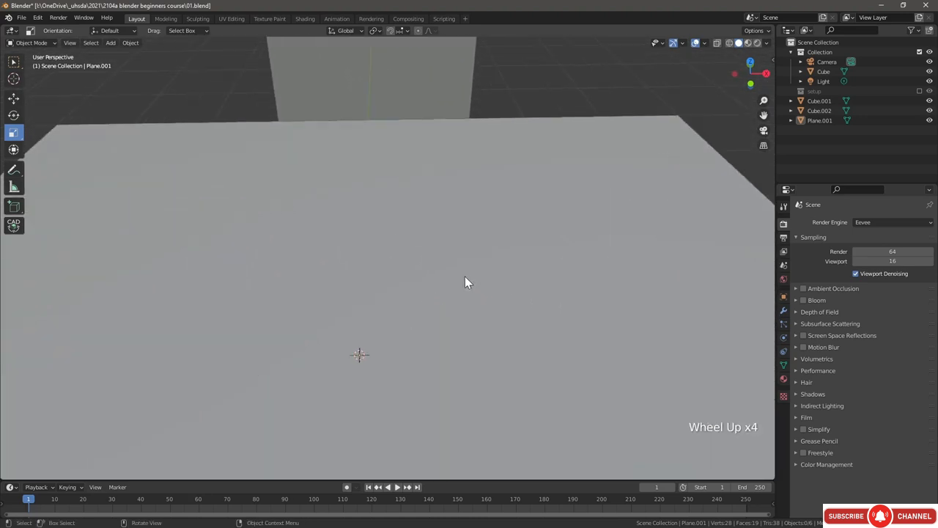
scroll(461, 277, down, 3)
scroll(461, 277, down, 2)
scroll(462, 279, up, 4)
scroll(479, 288, down, 2)
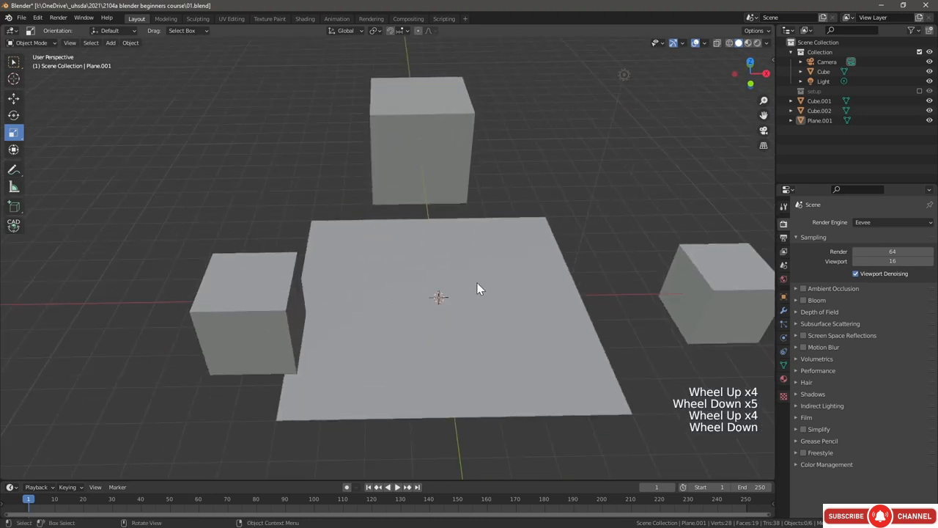
Step: Select the three cubes, the plane and the light together and delete them
middle_drag(508, 291, 589, 271)
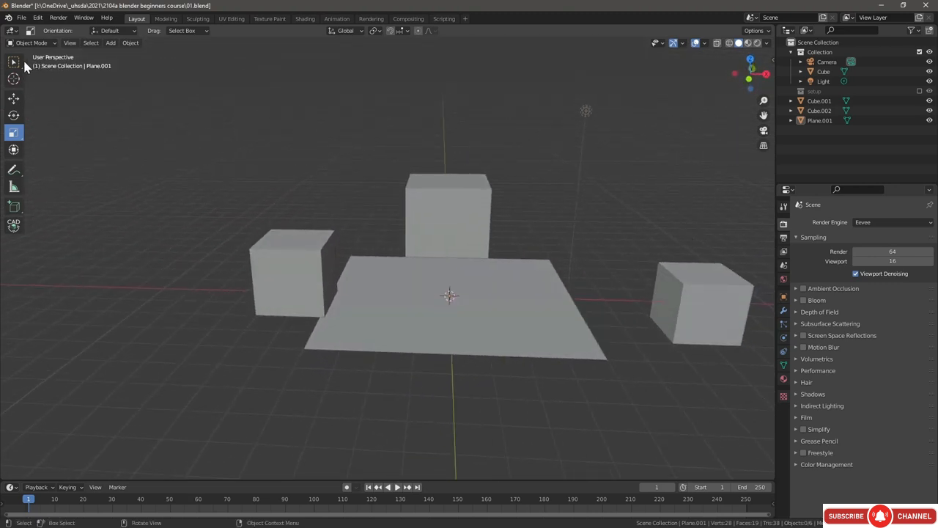
drag(16, 63, 110, 90)
drag(694, 216, 232, 387)
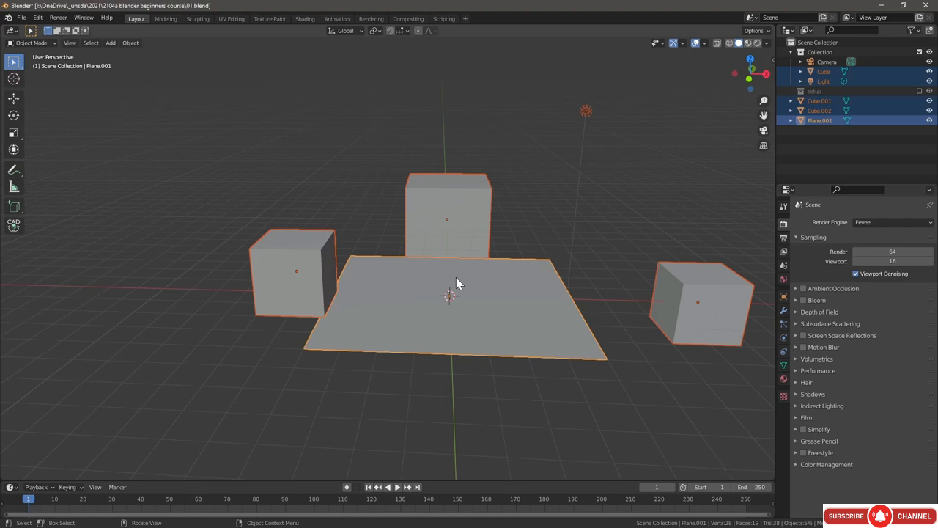
key(Delete)
Step: Add a new default cube at the world origin of the cleared scene
middle_drag(456, 277, 306, 283)
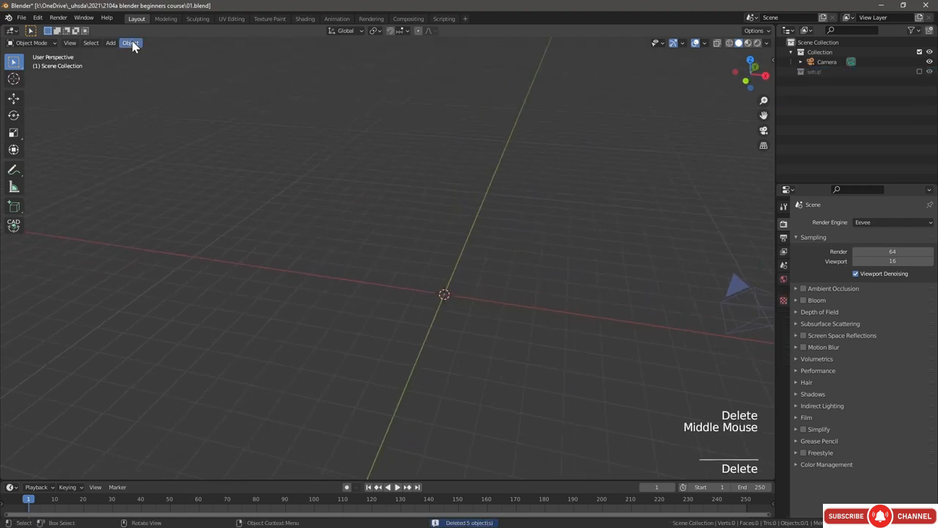
click(114, 43)
mouse_move(123, 68)
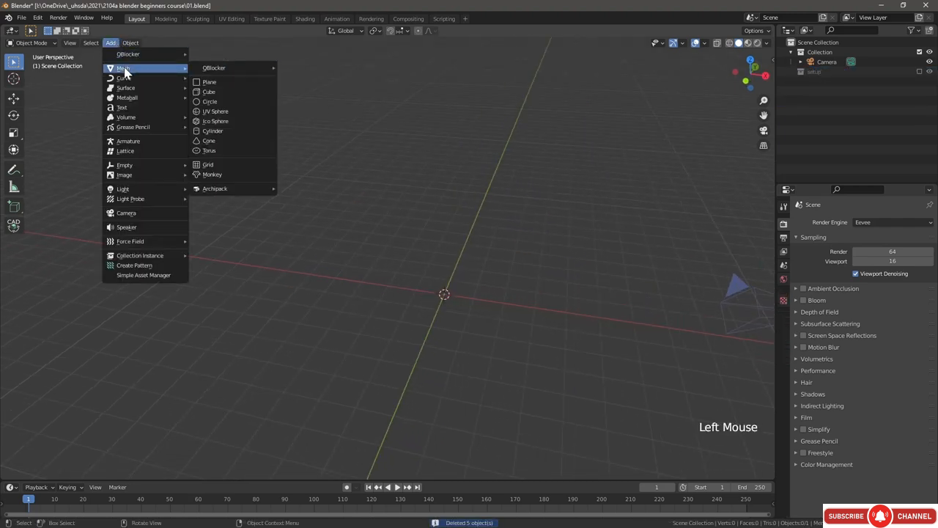
click(208, 90)
middle_drag(494, 262, 637, 307)
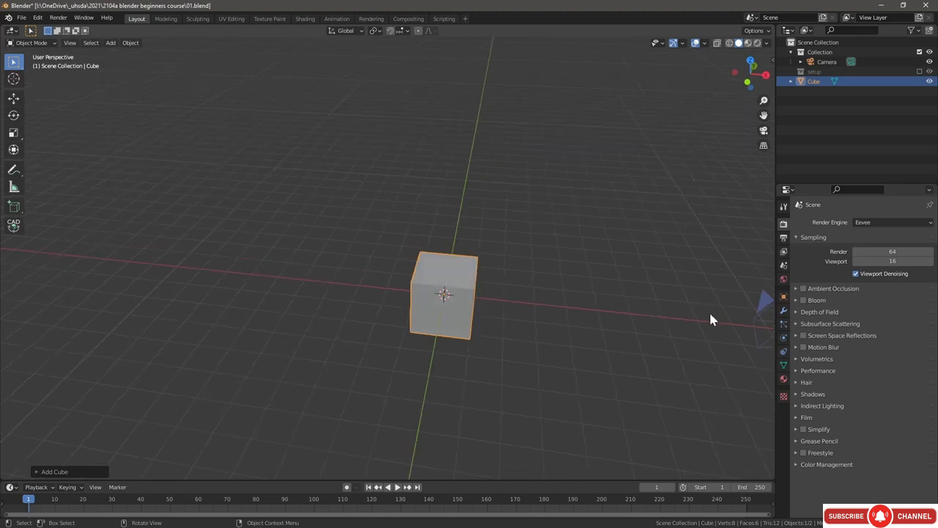
Step: Add an Array modifier to the cube and set its relative offset factor to 1.2 on X
click(785, 311)
click(824, 222)
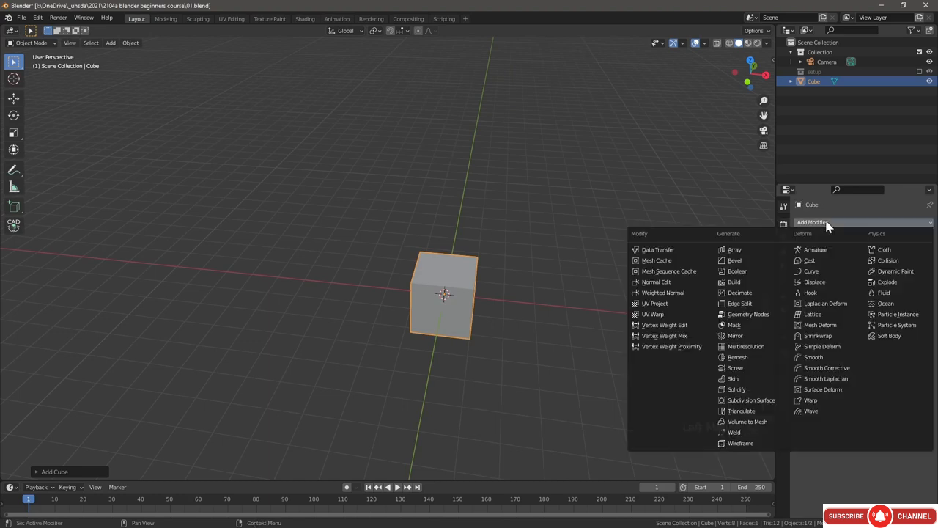
click(722, 249)
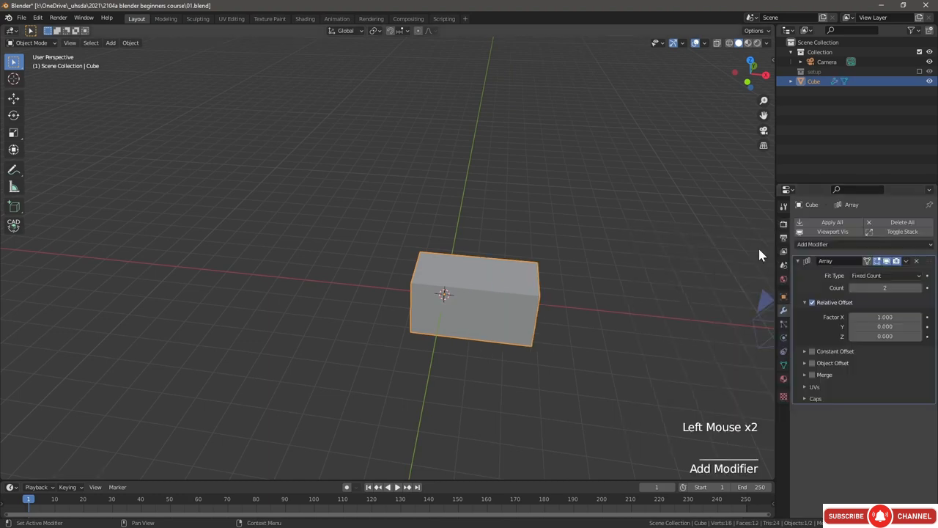
click(872, 317)
key(BackSpace)
key(BackSpace)
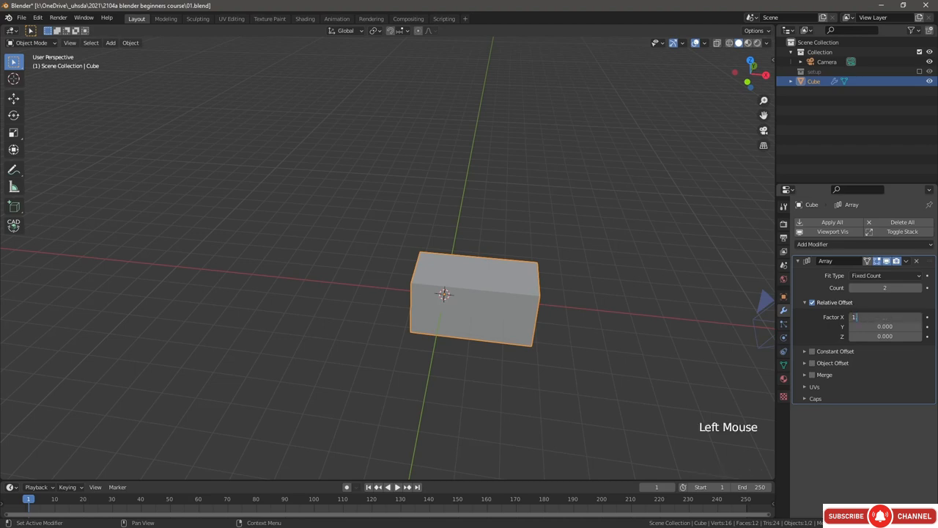
key(Return)
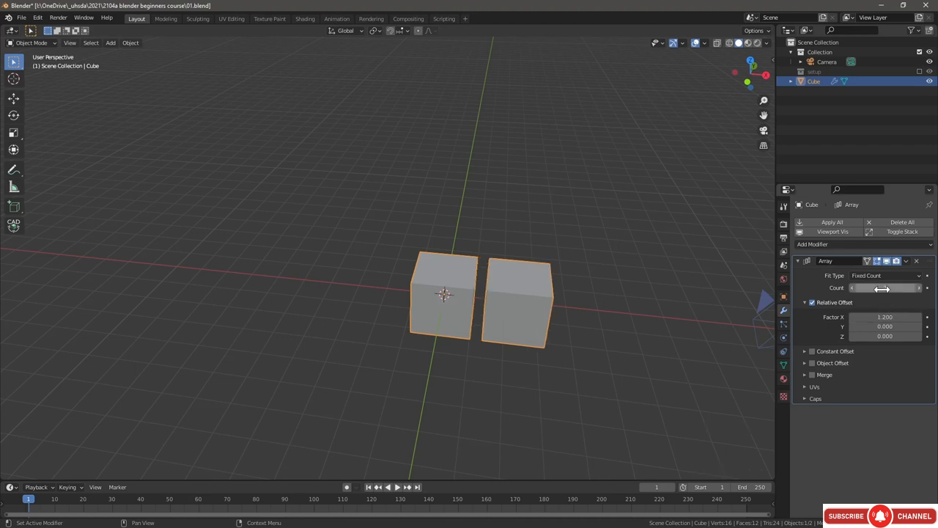
Step: Set the array's count to 10 to extend the row of cubes along X
click(883, 288)
text(10)
key(Return)
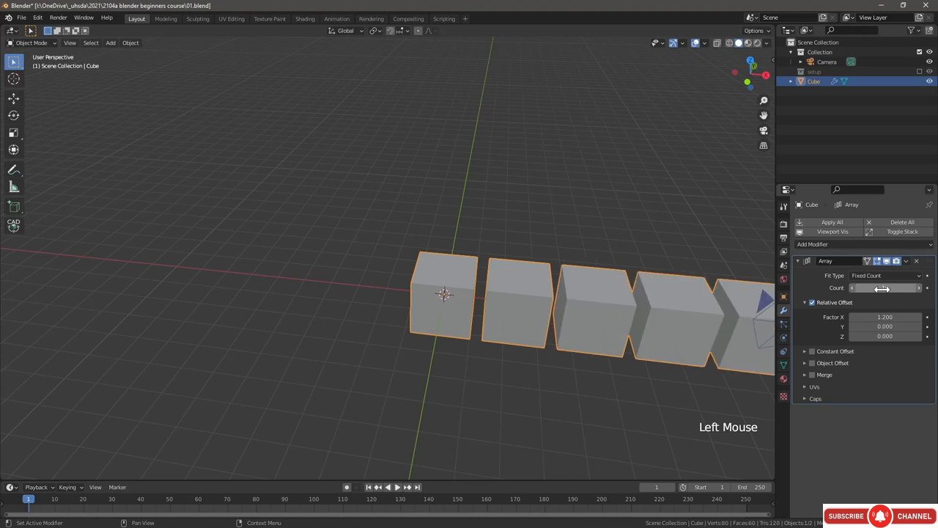
scroll(442, 313, down, 1)
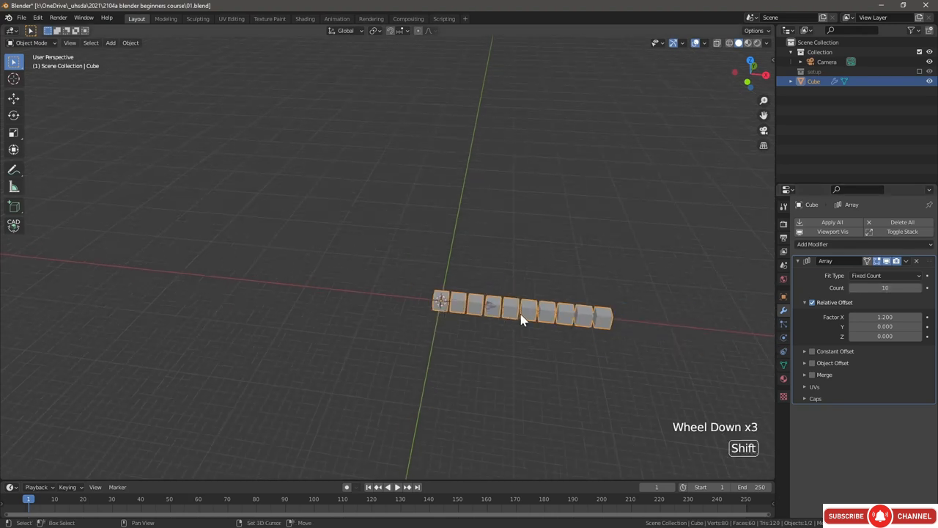
shift+middle_drag(521, 318, 495, 308)
scroll(446, 285, up, 3)
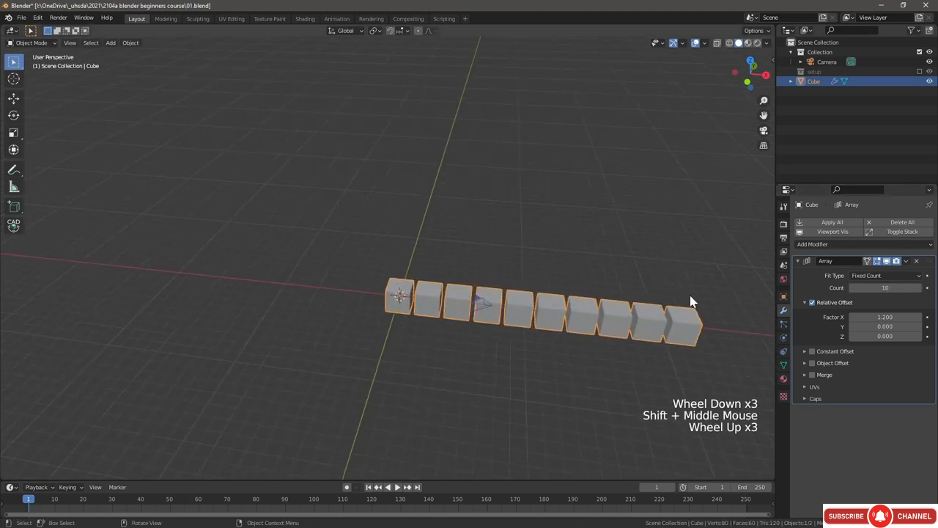
Step: Add a second Array modifier with relative offset factors of 0 on X and 1.2 on Y
click(820, 248)
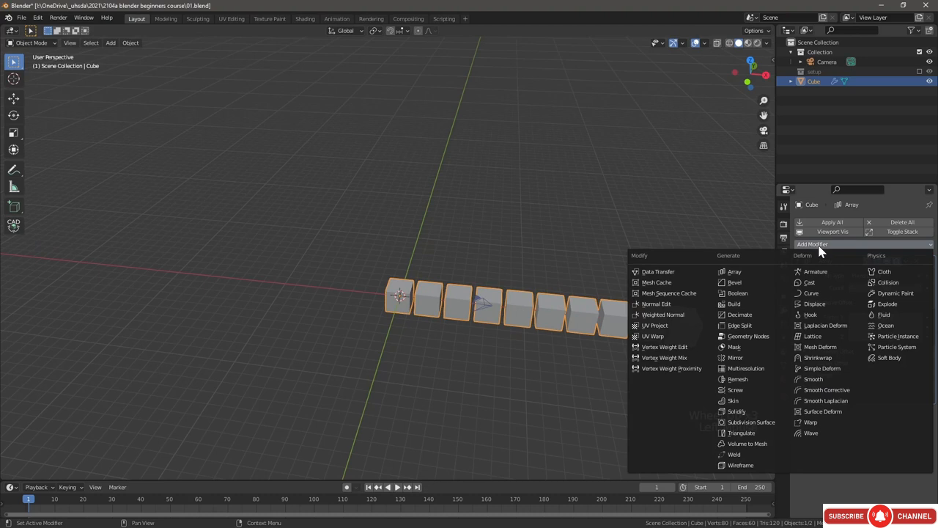
click(747, 273)
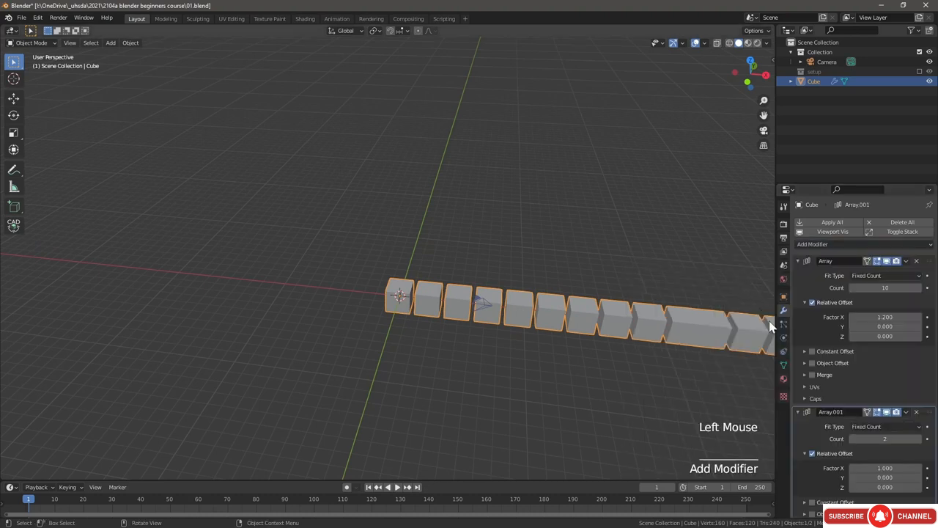
click(883, 466)
text(0)
key(Tab)
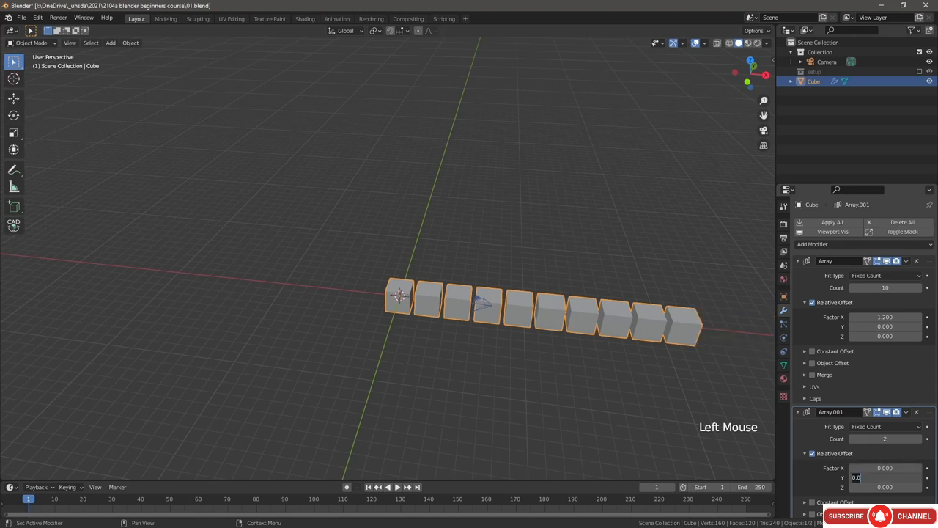
text(1.2)
key(Return)
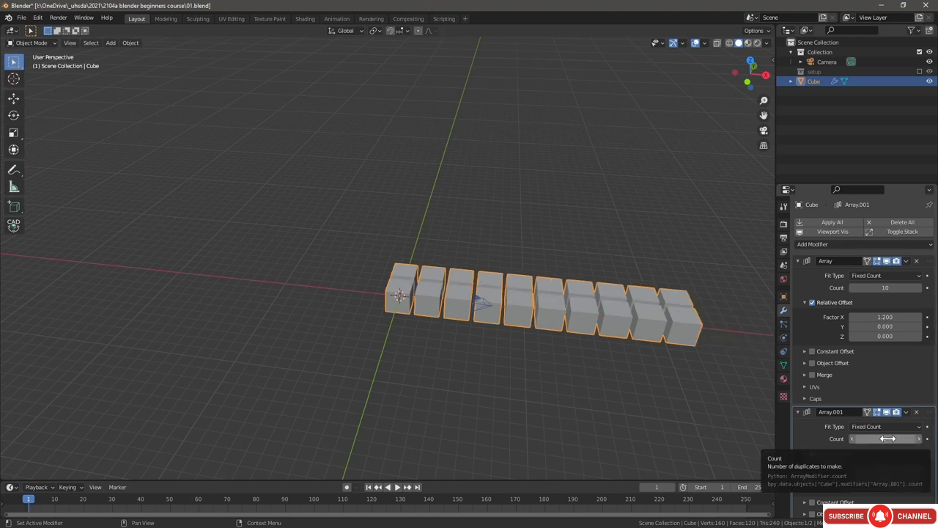
Step: Set the second array's count to 10, and extend the grid to counts of 13 along X and 19 along Y
click(900, 438)
text(10)
key(Return)
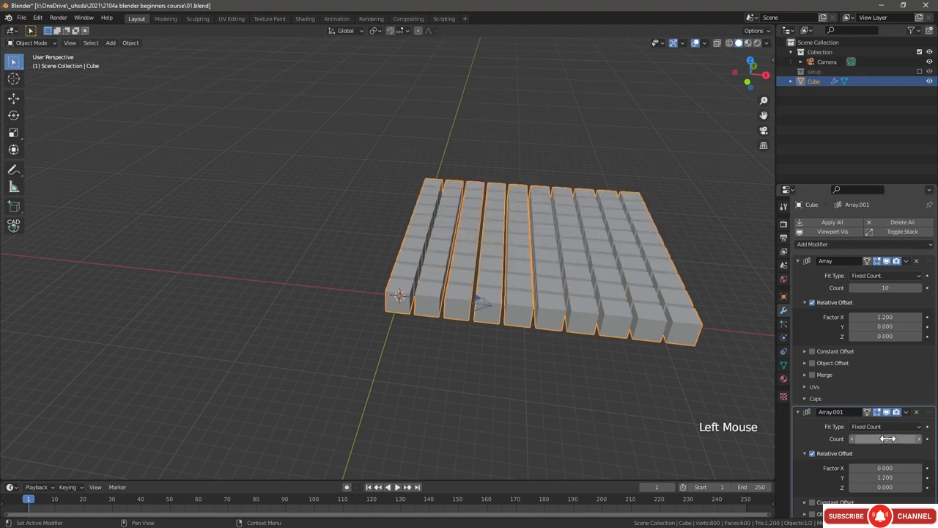
middle_drag(509, 240, 463, 247)
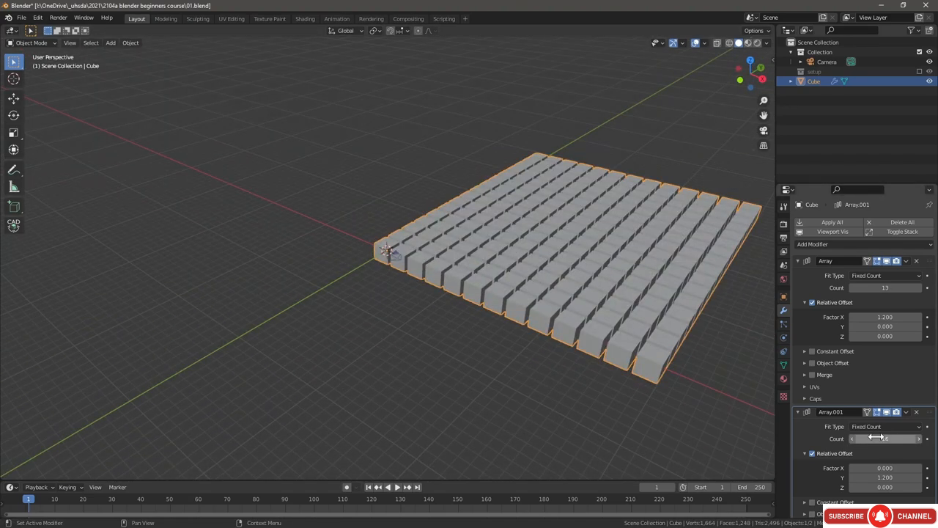
click(876, 438)
mouse_move(886, 438)
mouse_down()
mouse_move(857, 438)
mouse_move(913, 438)
mouse_move(899, 438)
mouse_up()
click(831, 245)
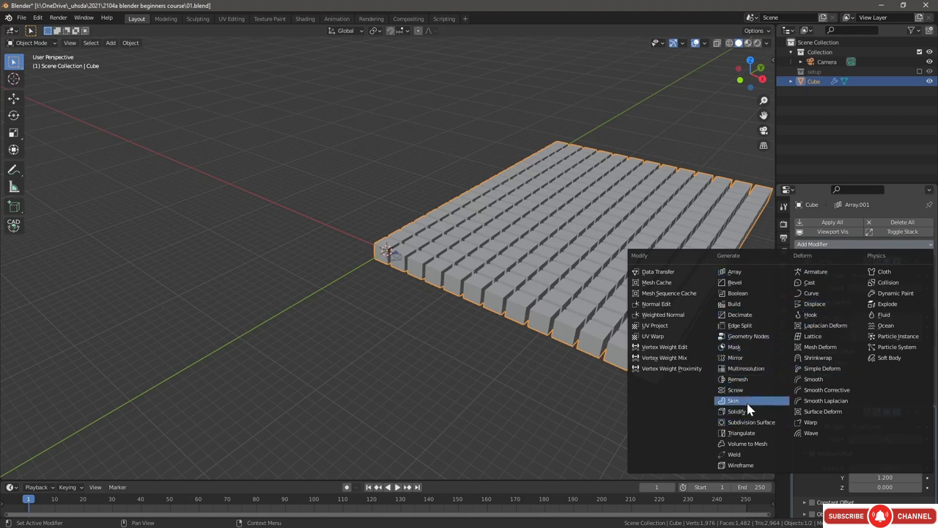
key(super+bracketright)
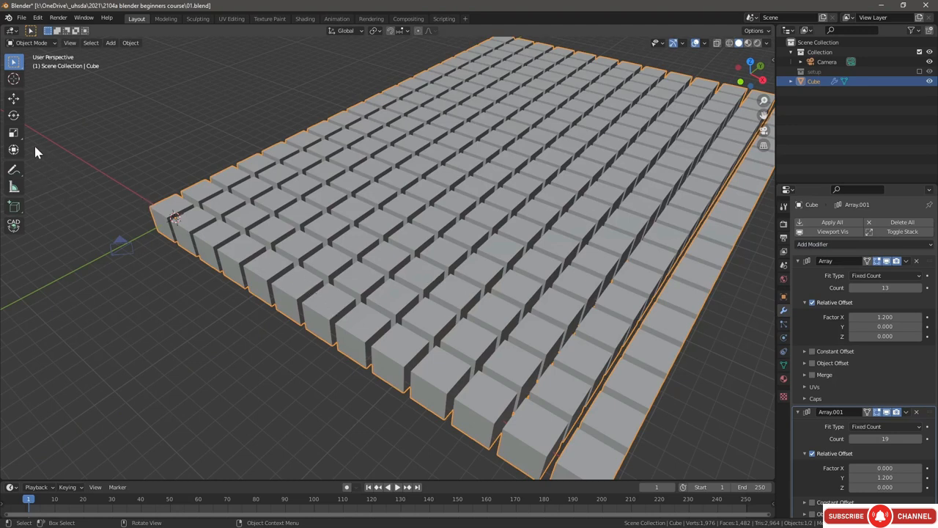
click(13, 98)
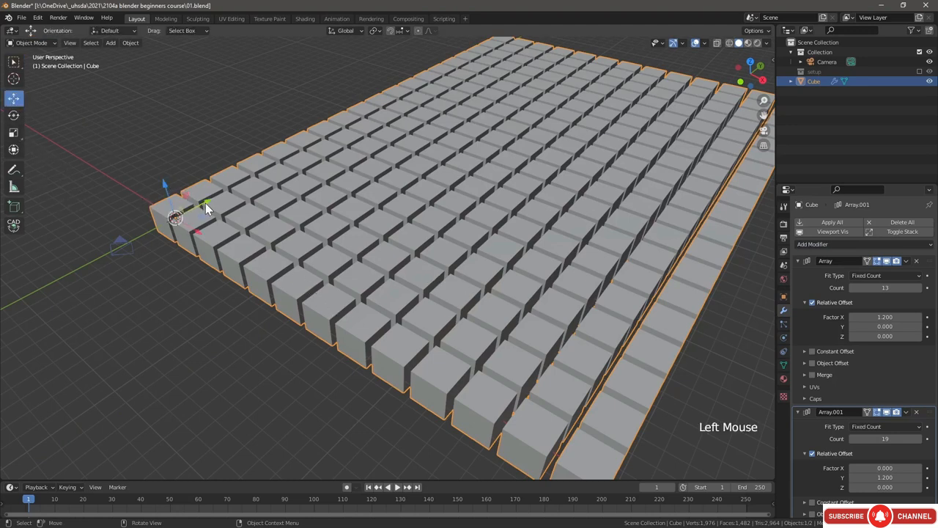
drag(207, 209, 418, 230)
right_click(419, 235)
Step: Switch the viewport to Material Preview shading and give the cube a new material named metal
click(748, 43)
scroll(708, 296, down, 2)
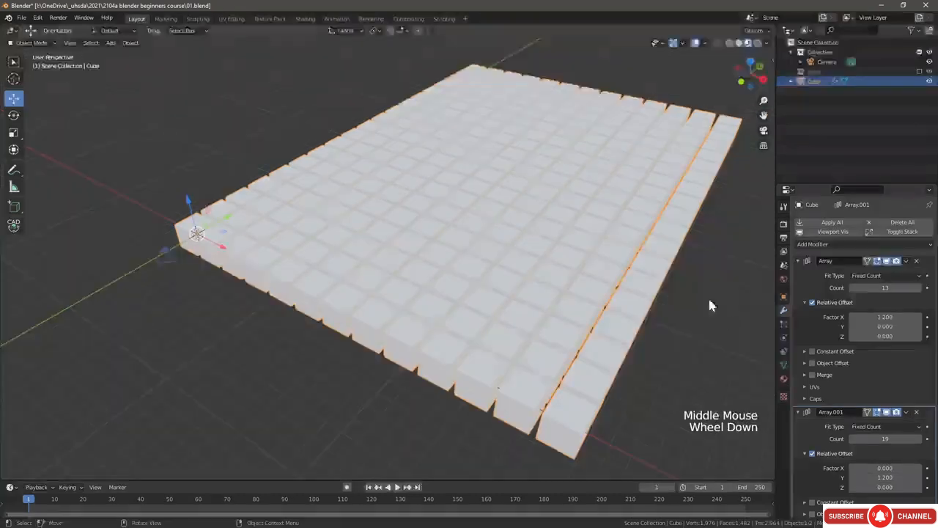
click(784, 379)
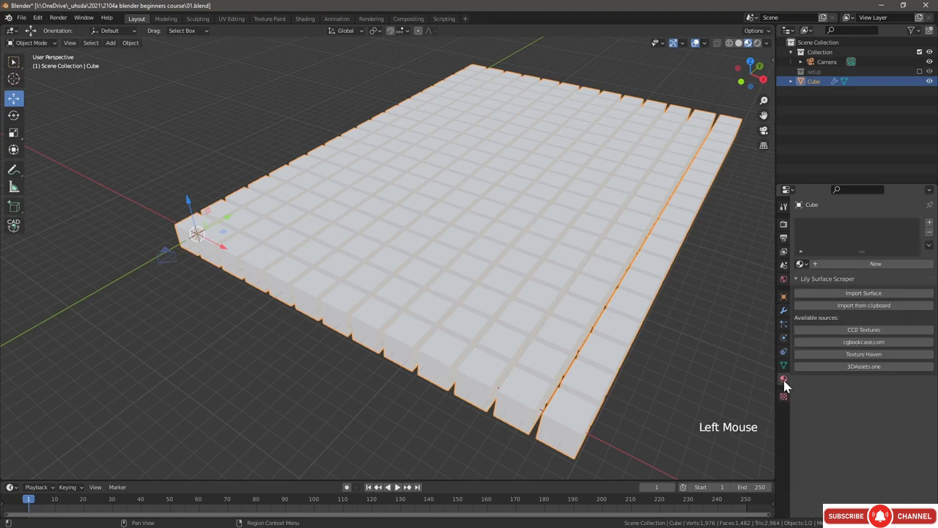
click(795, 279)
click(826, 263)
click(847, 264)
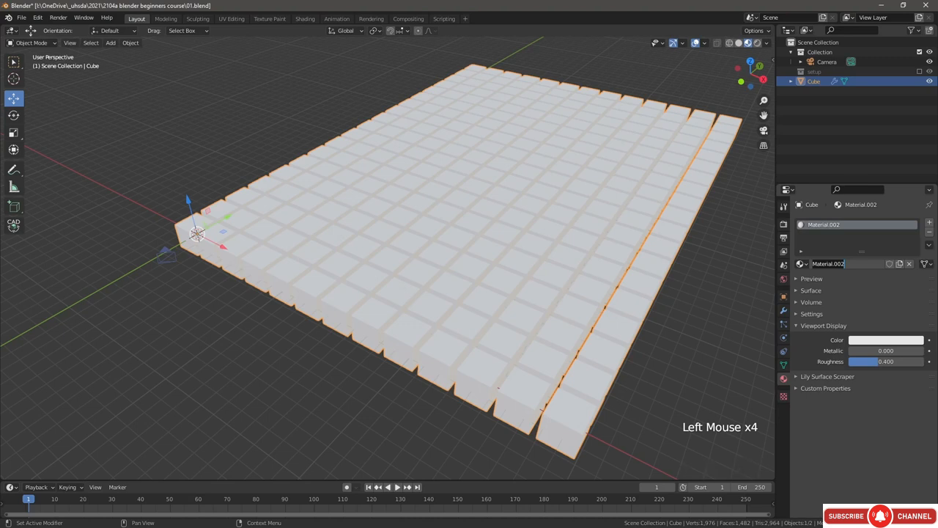
text(metal)
key(Return)
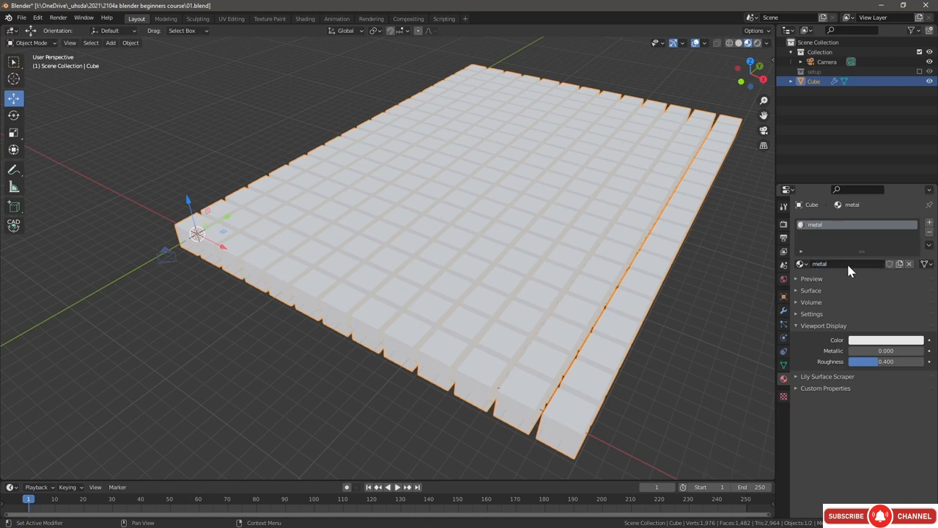
Step: Expand the metal material's surface settings and darken its base color to a medium grey
click(843, 290)
click(849, 306)
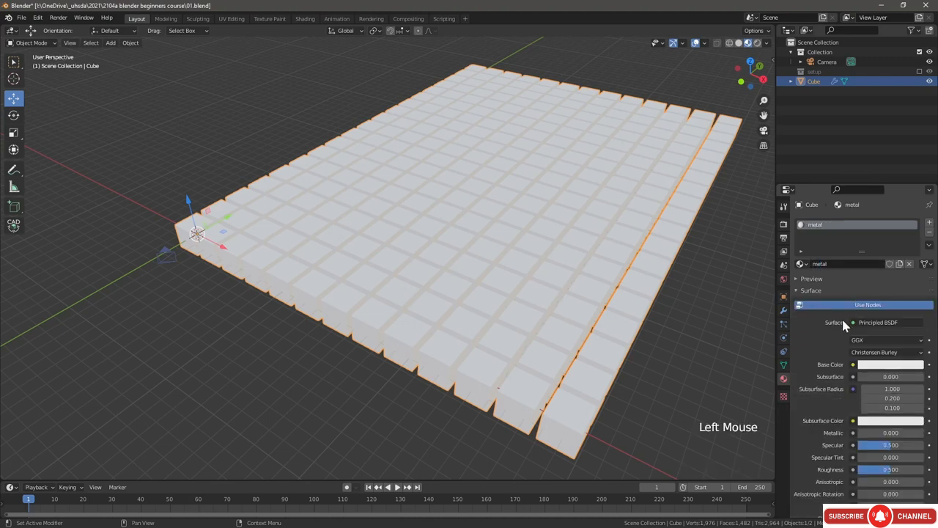
click(888, 365)
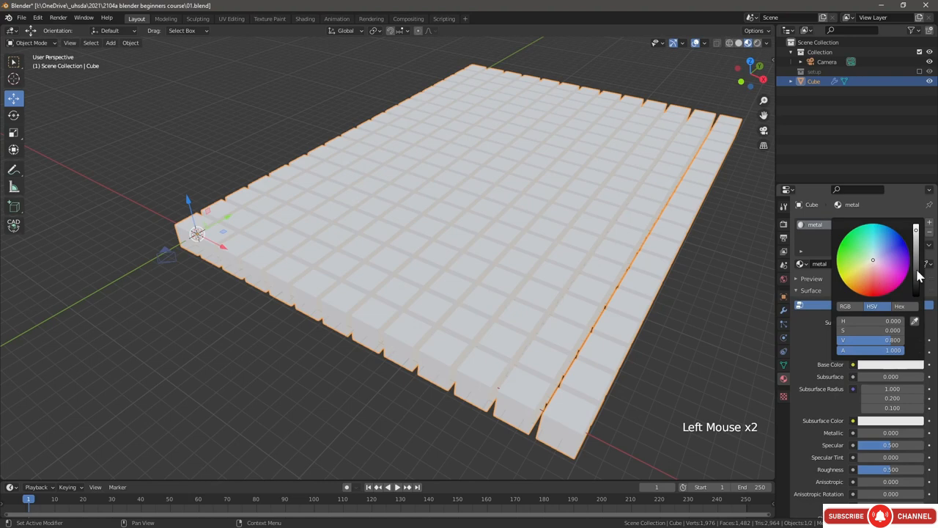
click(917, 271)
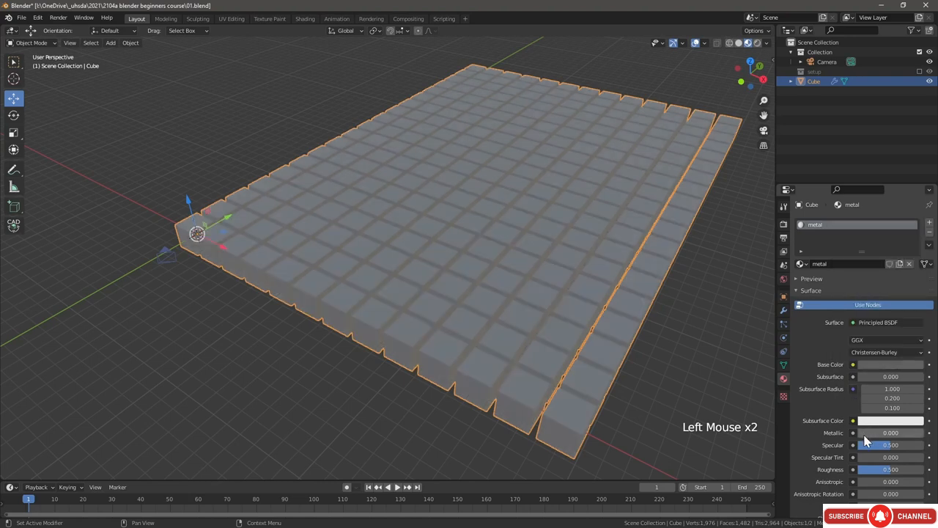
Step: Raise the material's Metallic value to 1.000 and lower its Roughness to about 0.184
drag(864, 434, 928, 438)
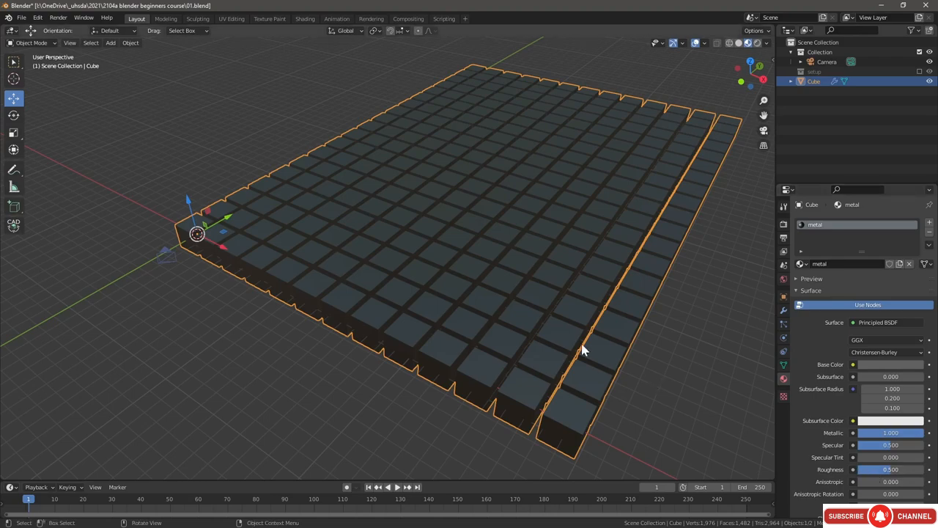
middle_drag(581, 352, 721, 376)
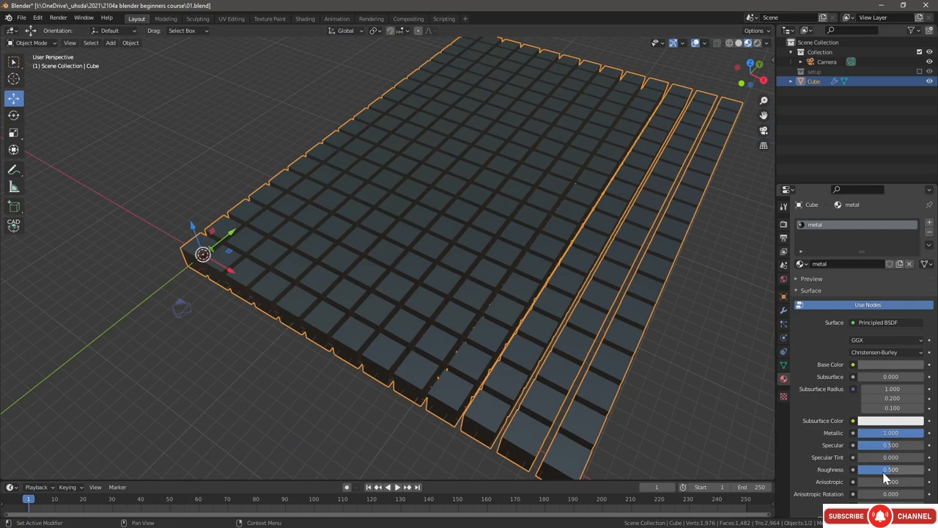
drag(891, 469, 873, 469)
middle_drag(513, 322, 499, 286)
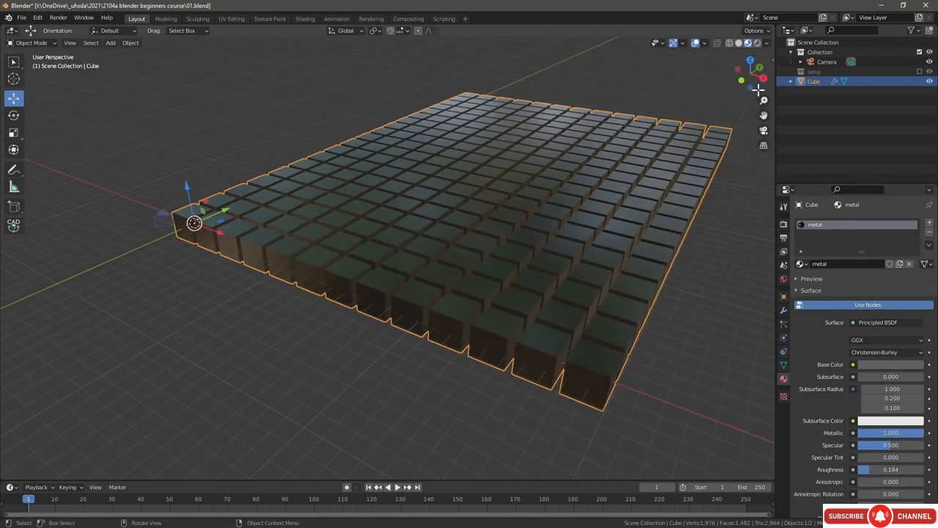
Step: Change the Material Preview lighting to the outdoor environment with blue sky over a green field
click(768, 43)
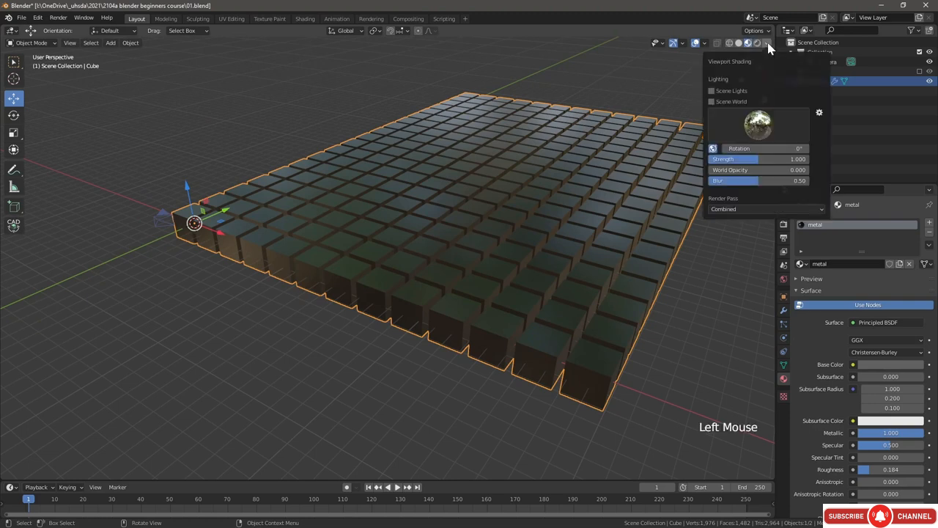
click(763, 130)
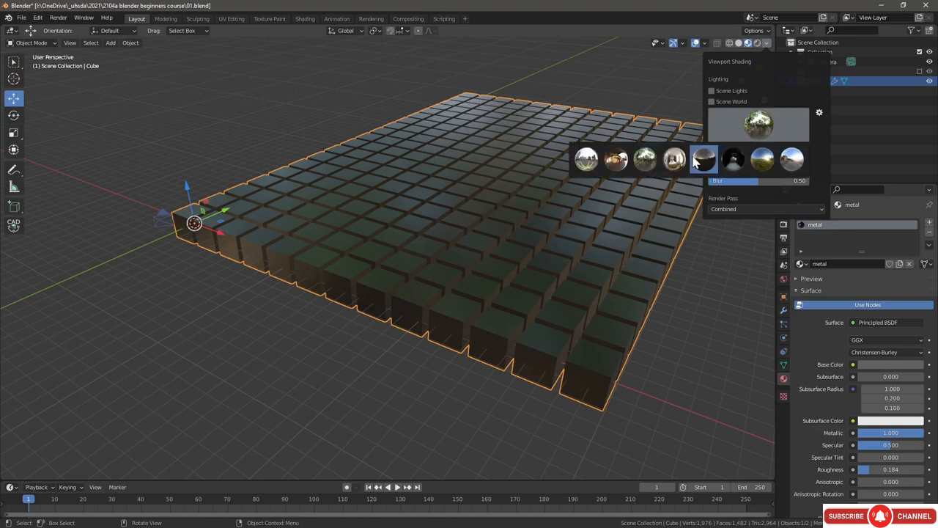
click(766, 162)
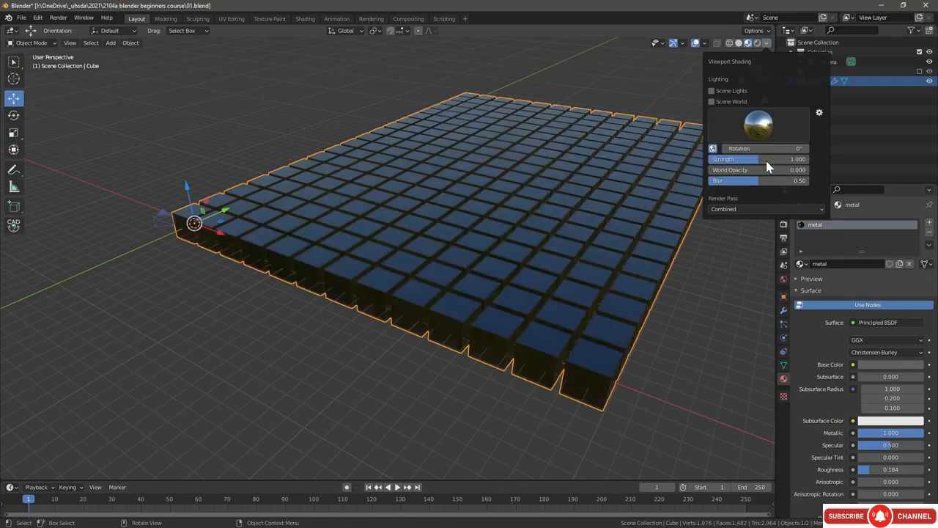
middle_drag(457, 267, 486, 268)
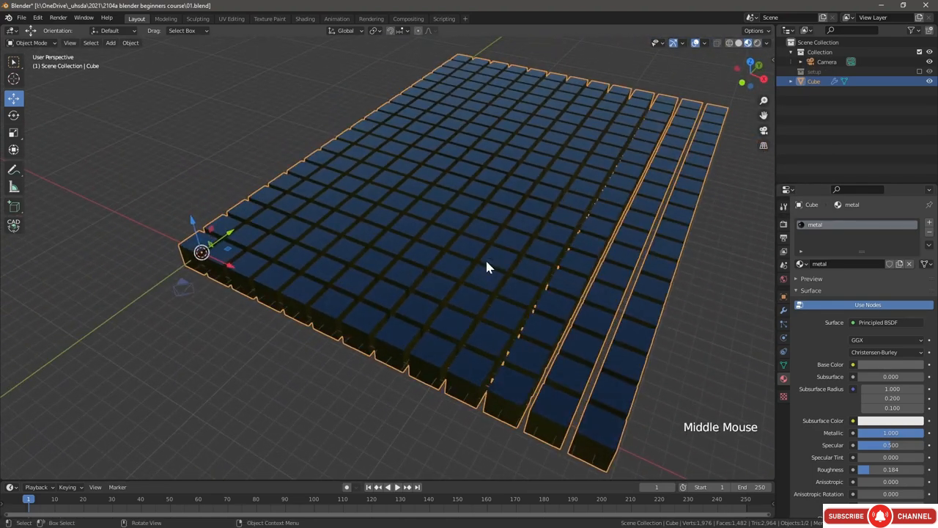
Step: Rotate the preview lighting to about 9.5°, and switch to the interior room environment and adjust its rotation
click(767, 41)
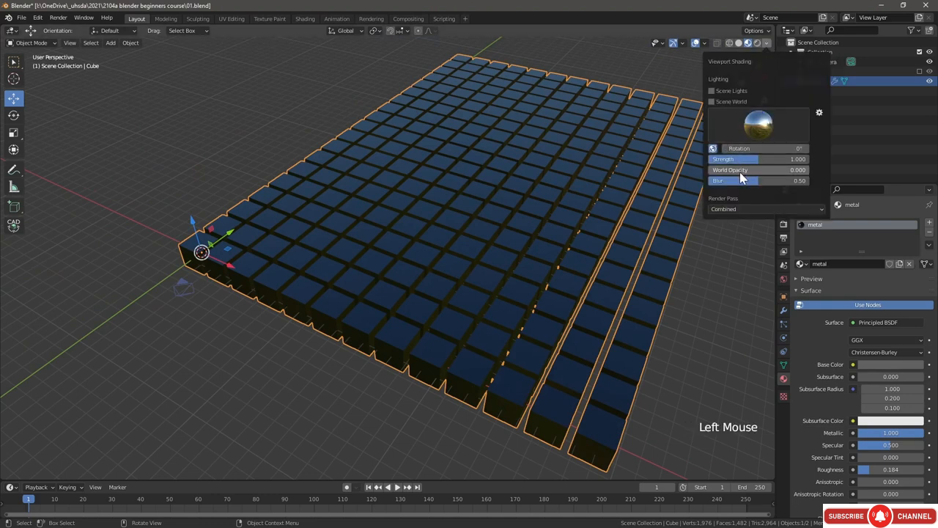
drag(736, 145, 743, 148)
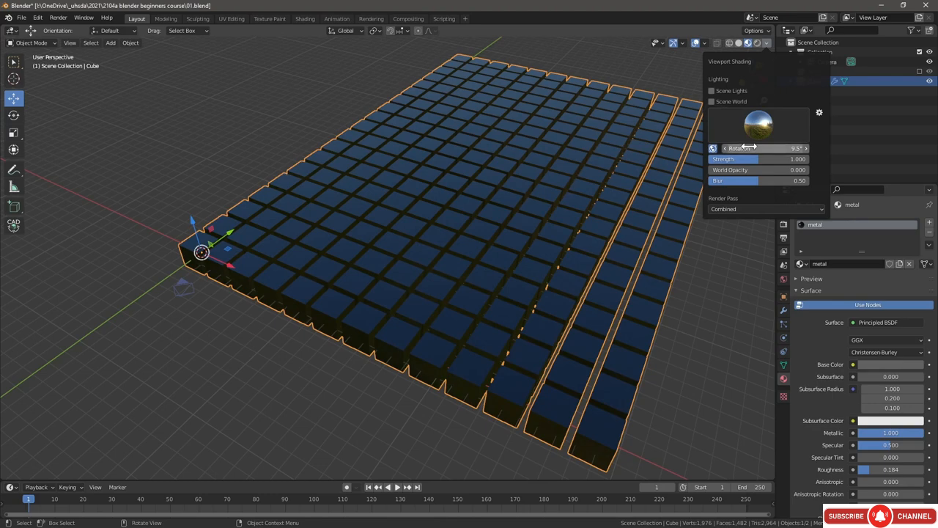
click(753, 125)
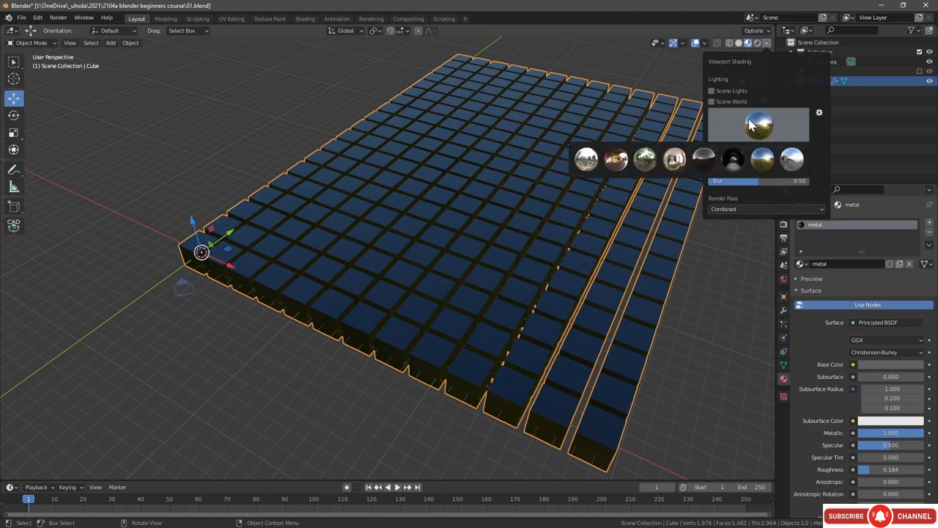
click(670, 159)
mouse_move(733, 148)
mouse_down()
mouse_move(762, 148)
mouse_move(726, 148)
mouse_up()
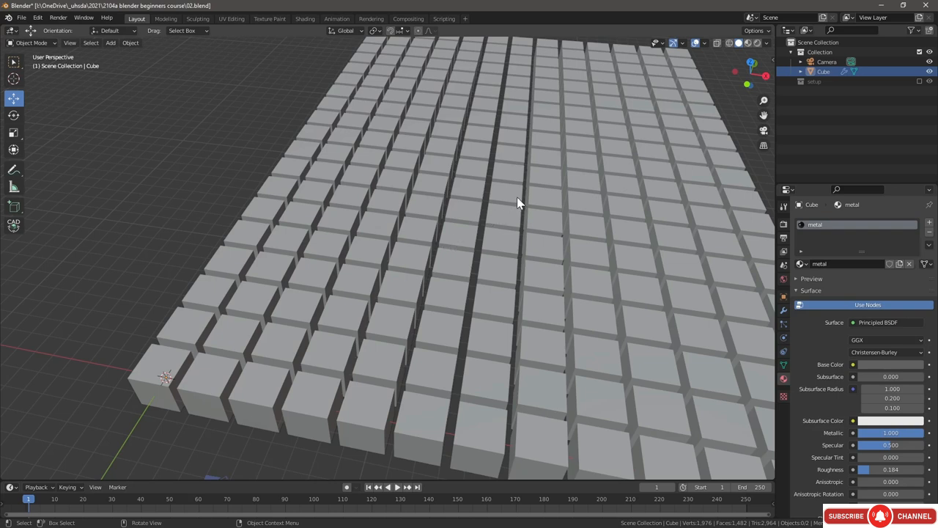
middle_drag(451, 211, 440, 224)
scroll(434, 220, down, 1)
key(super+bracketright)
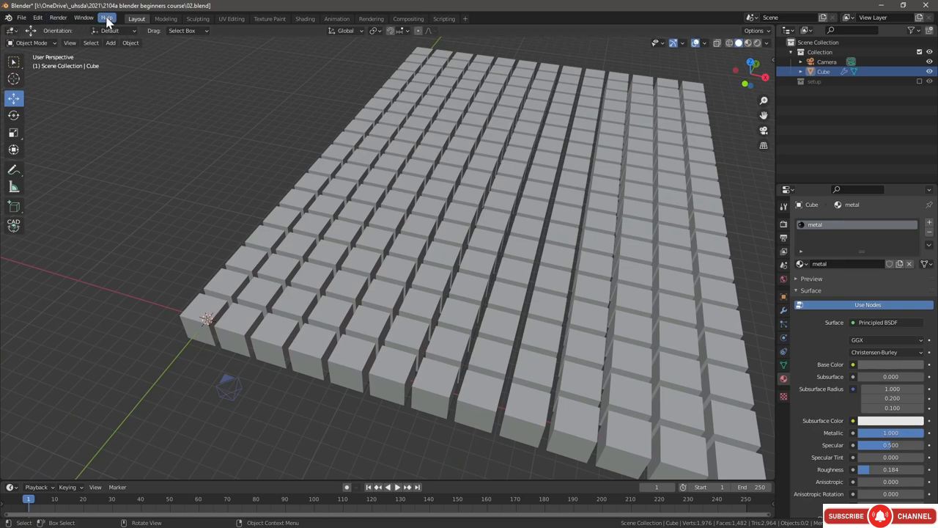
Step: Review the file, editing, rendering and window commands, and open the Blender 2.92 Reference Manual in the browser
click(22, 17)
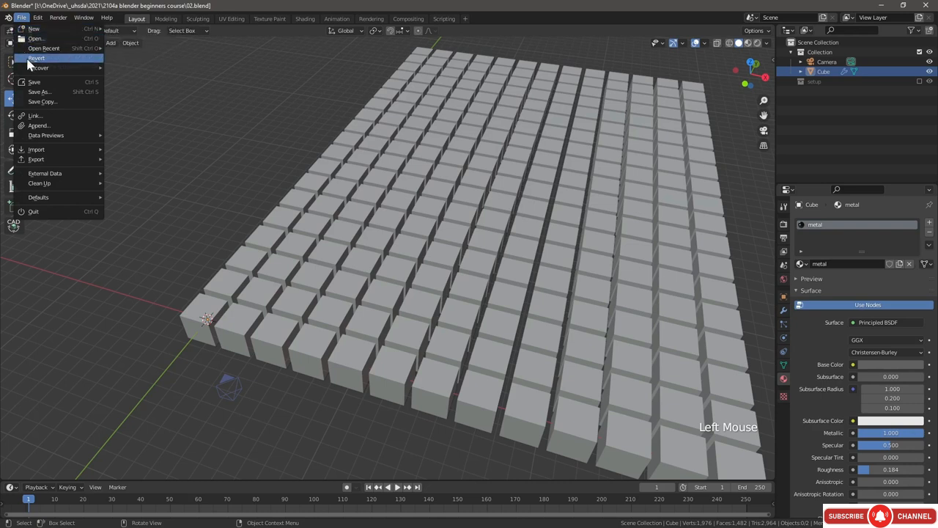
mouse_move(58, 138)
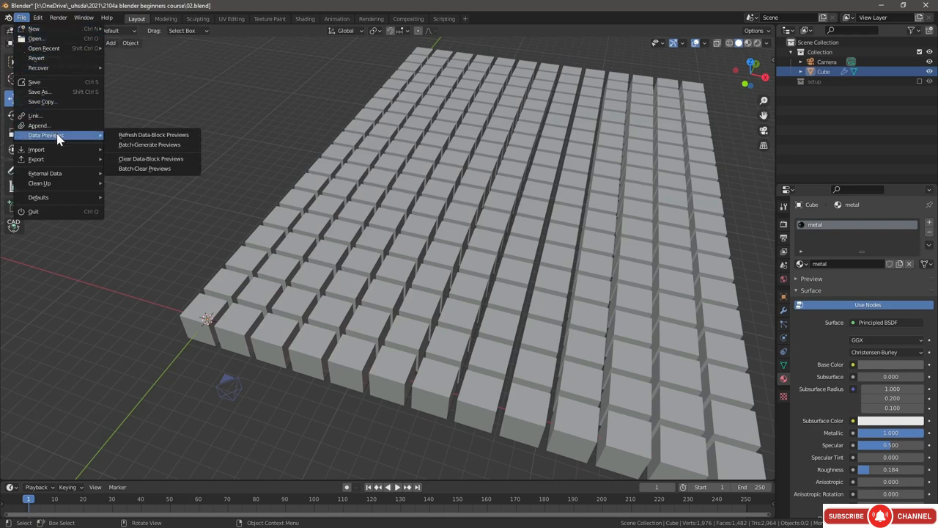
mouse_move(38, 19)
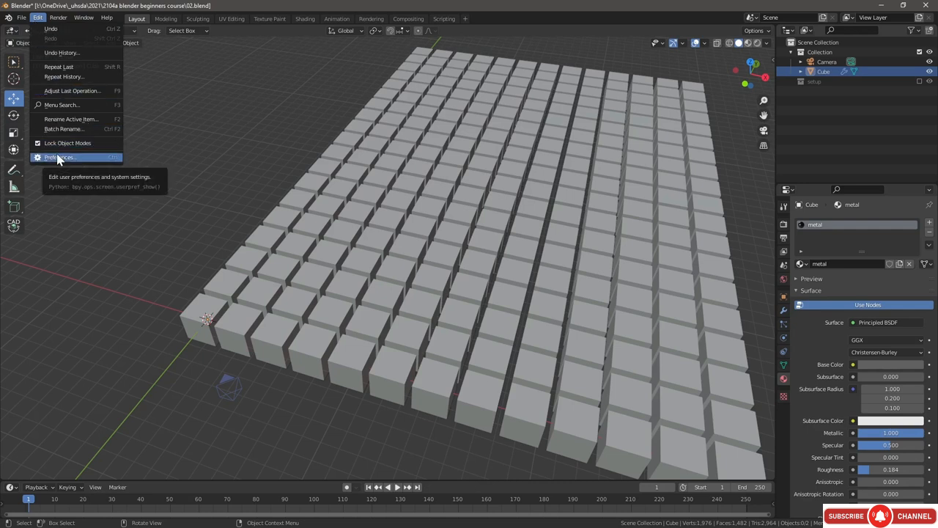
click(58, 18)
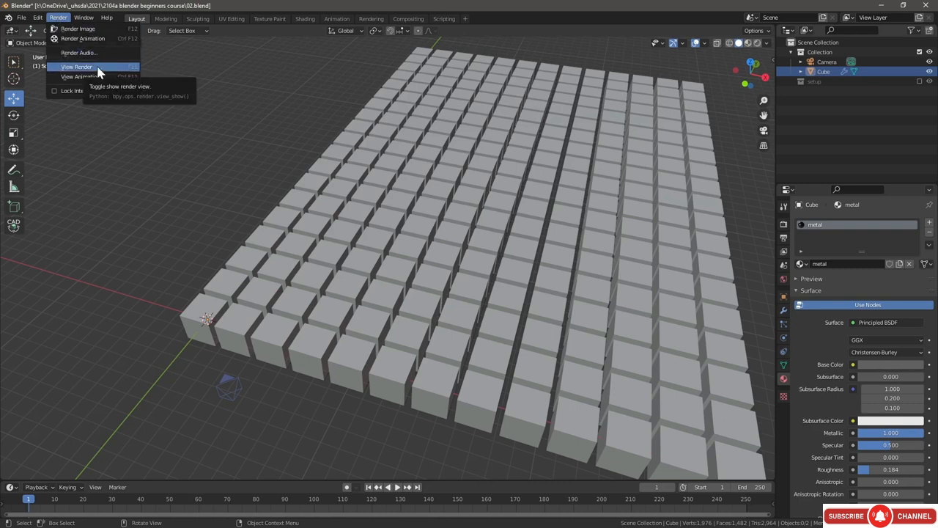
click(84, 18)
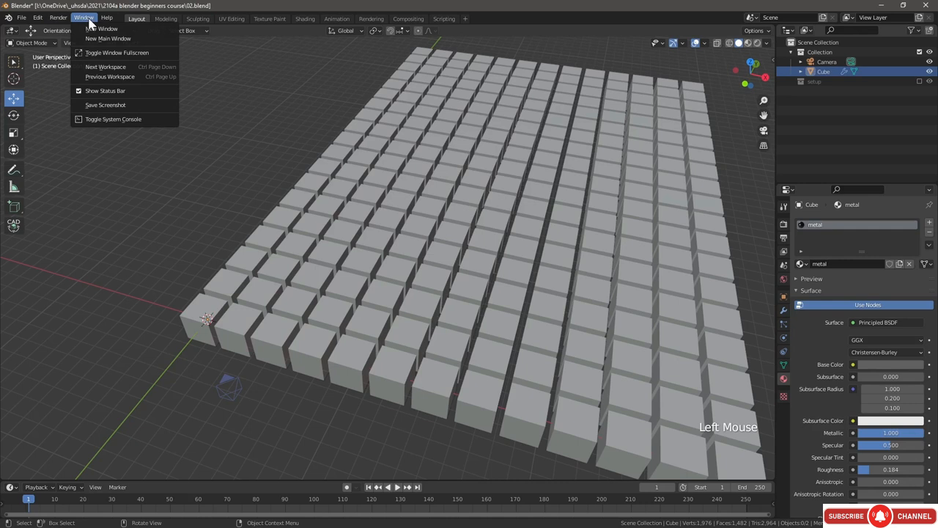
mouse_move(107, 21)
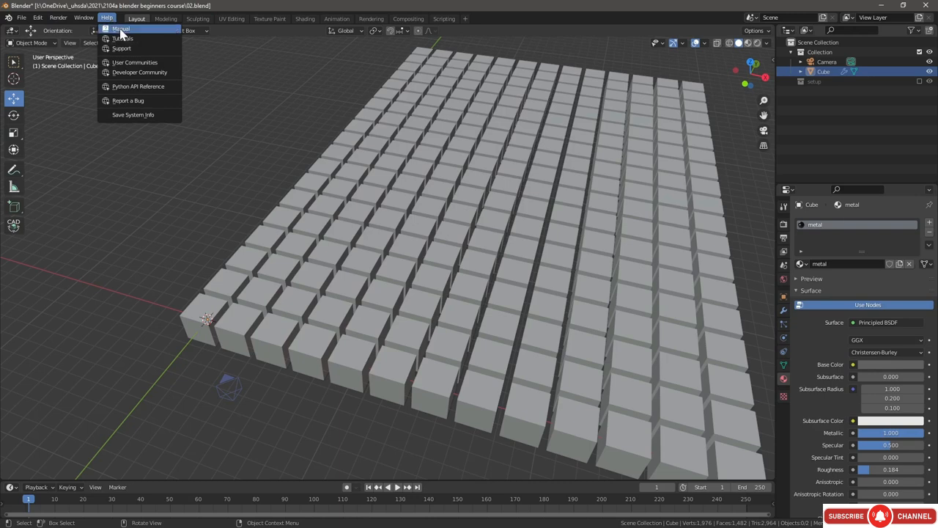
click(121, 30)
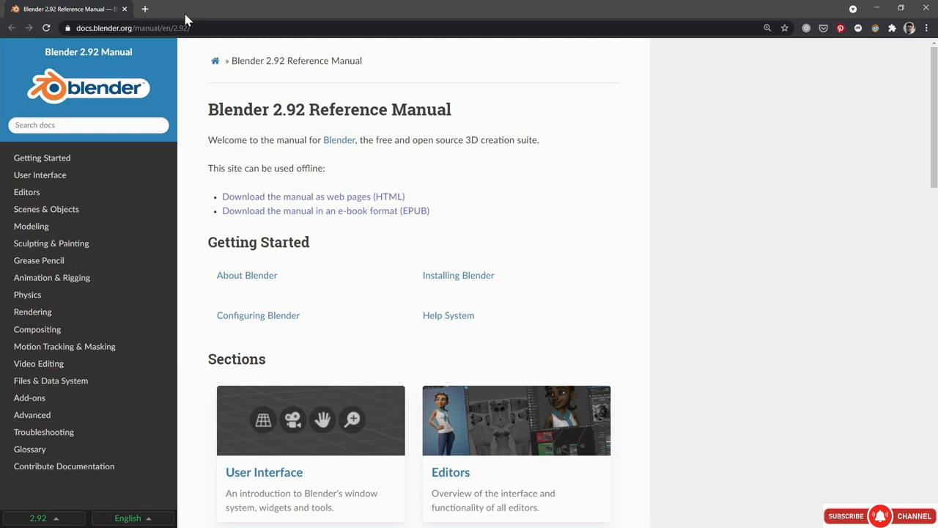
drag(185, 13, 286, 56)
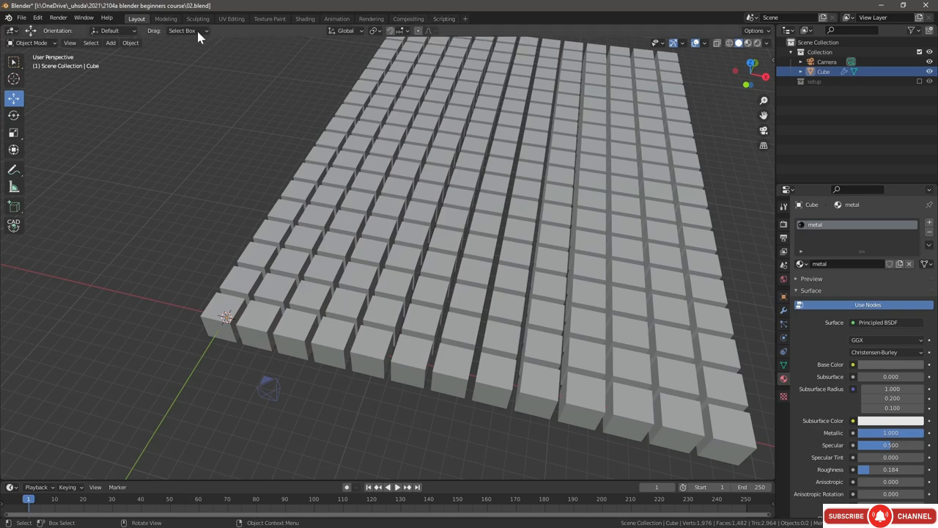
Step: Look at the cube grid in the Modeling workspace and return to the Layout workspace
click(168, 19)
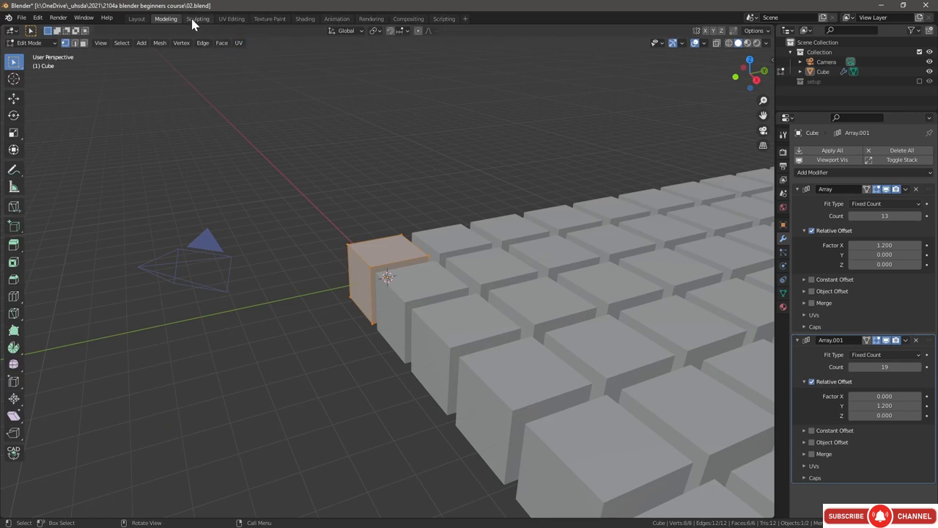
click(137, 19)
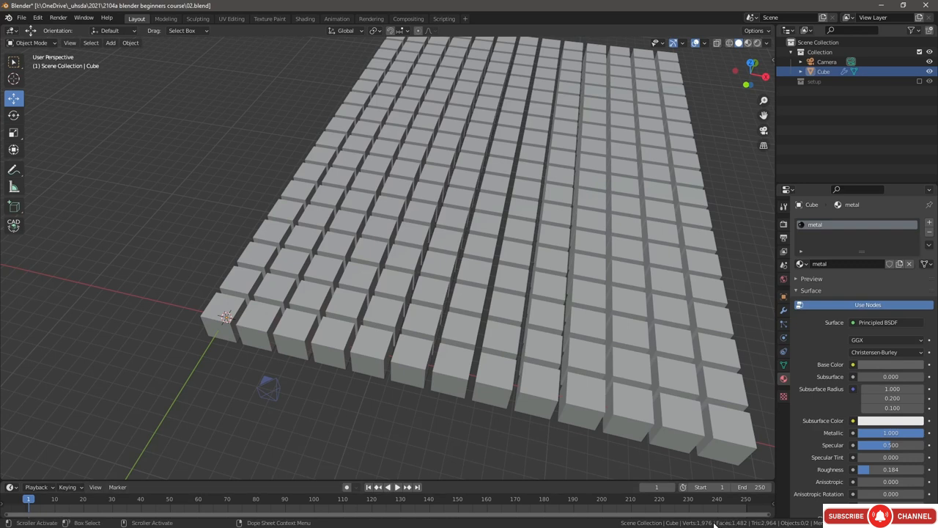
Step: Hide the scene statistics, system memory, video memory and Blender version from the status bar
right_click(658, 523)
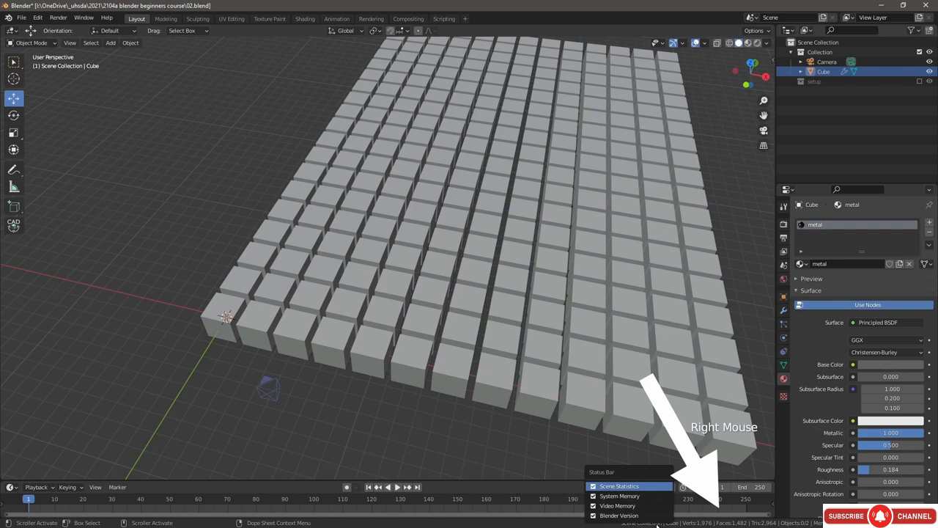
click(591, 486)
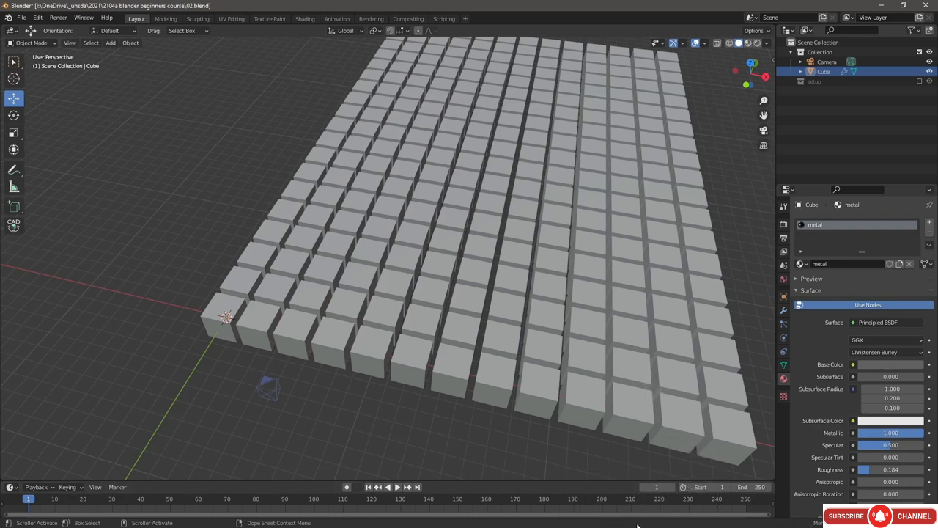
right_click(598, 509)
right_click(532, 513)
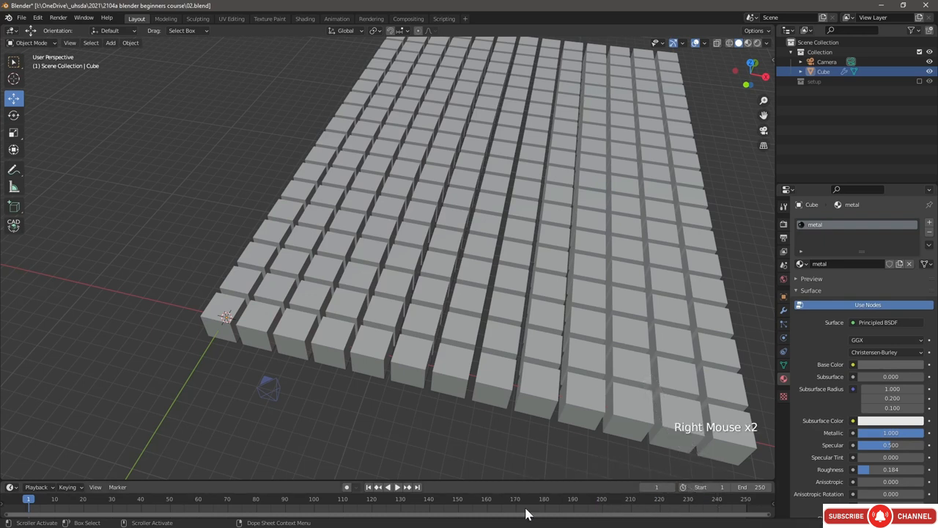
right_click(543, 522)
Step: Restore the Blender version, video memory, system memory and scene statistics in the status bar
right_click(681, 522)
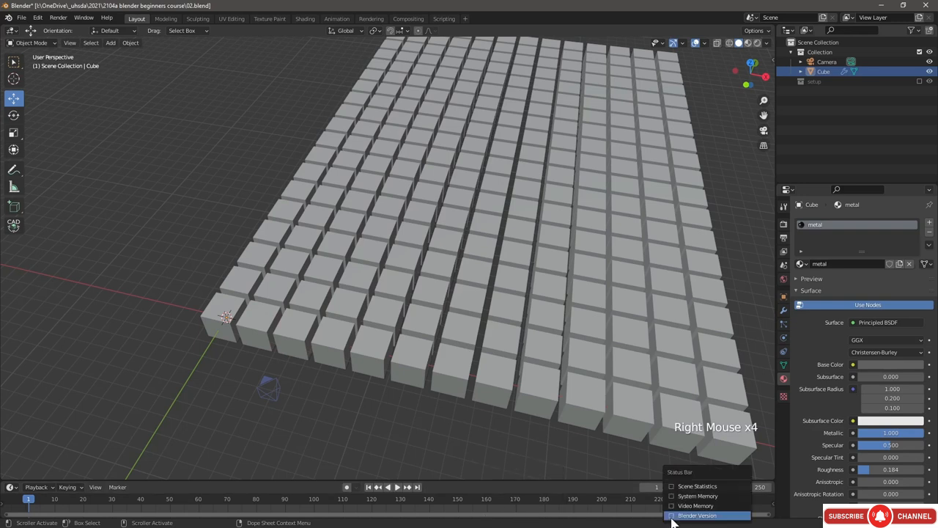
right_click(681, 523)
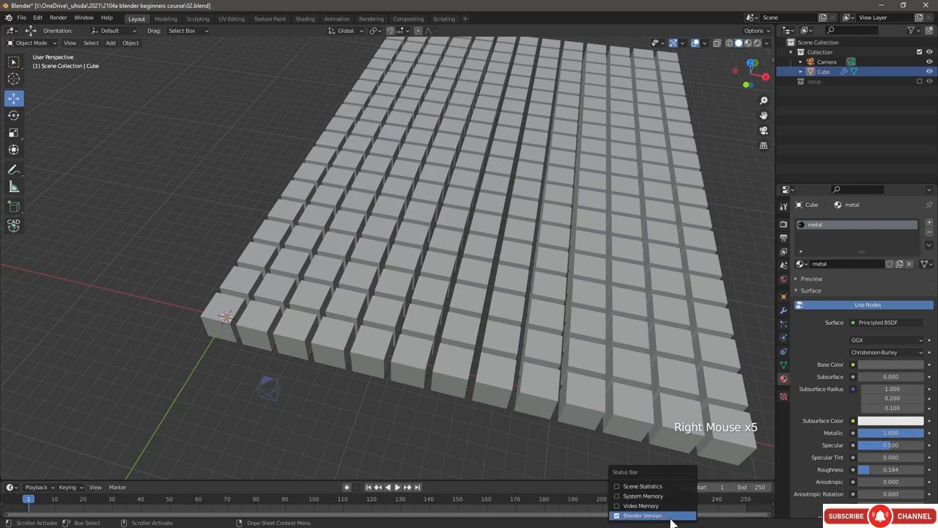
right_click(631, 523)
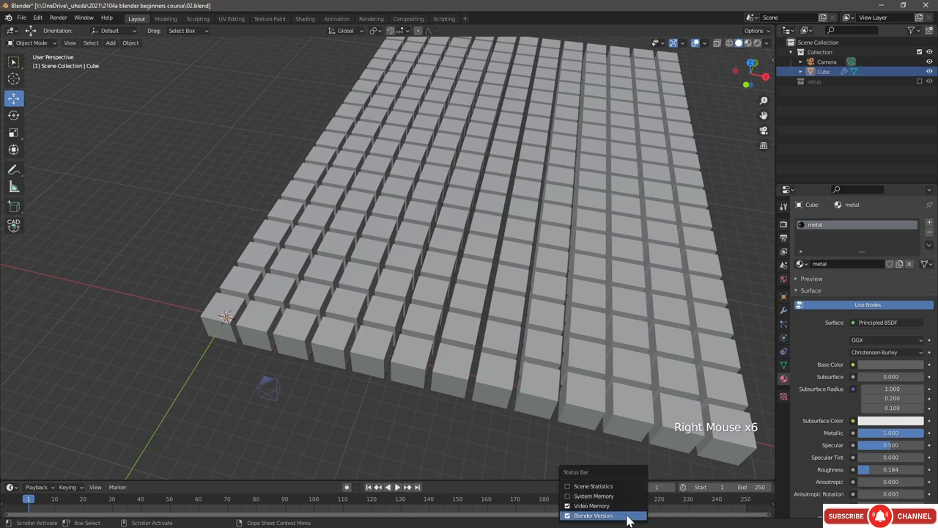
click(571, 499)
right_click(595, 524)
click(575, 486)
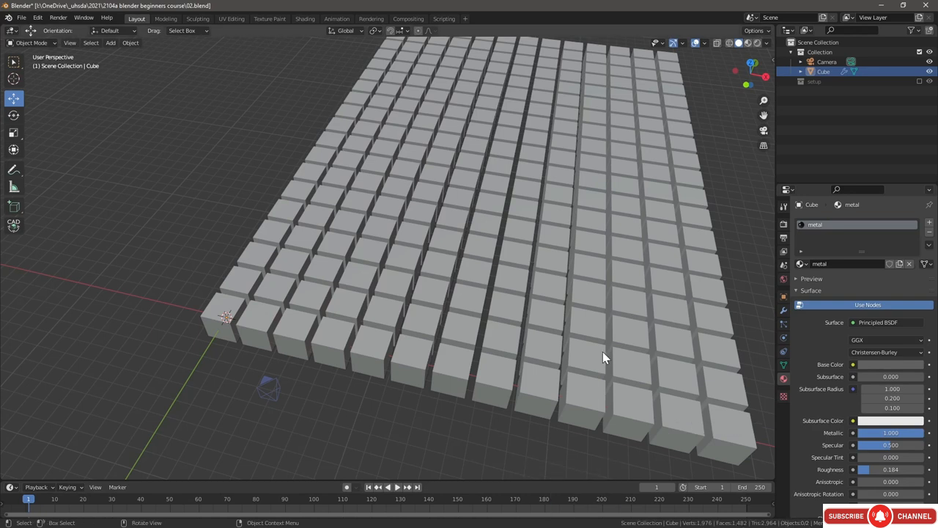
Step: Show the cube's transform properties in the viewport sidebar, and toggle the sidebar until it is hidden again
middle_drag(552, 308, 556, 271)
scroll(571, 246, down, 3)
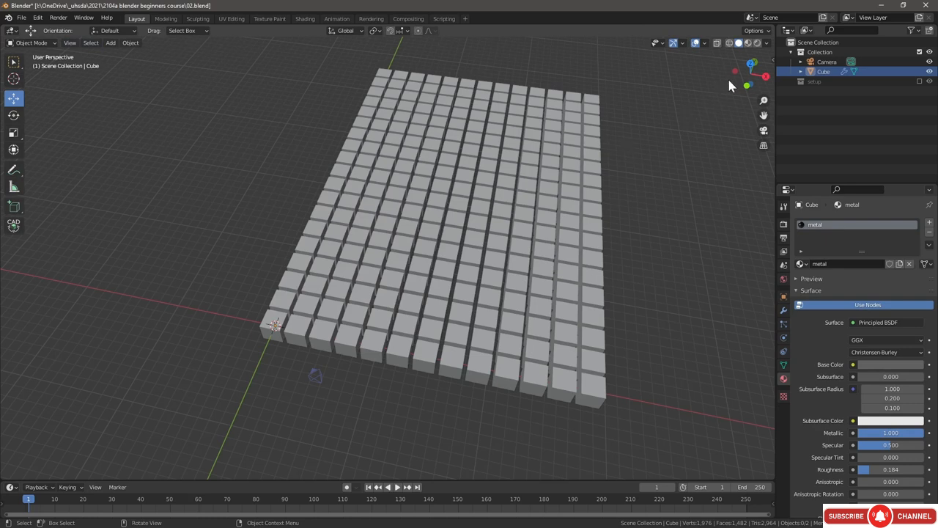
click(771, 66)
click(770, 72)
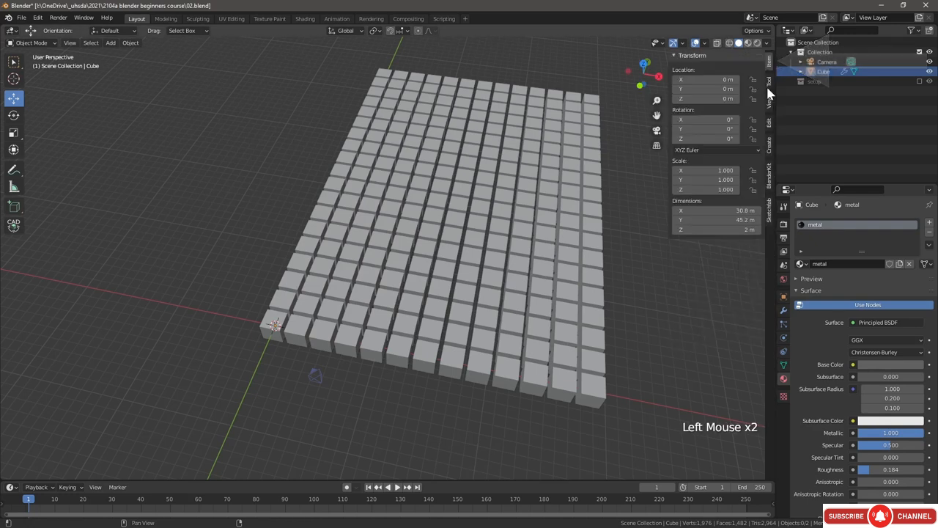
middle_drag(534, 176, 540, 183)
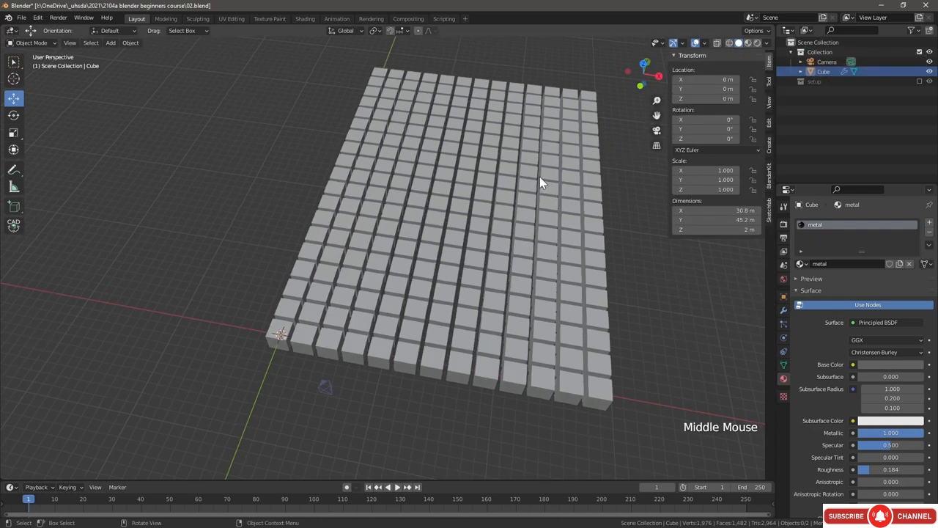
key(n)
key(n)
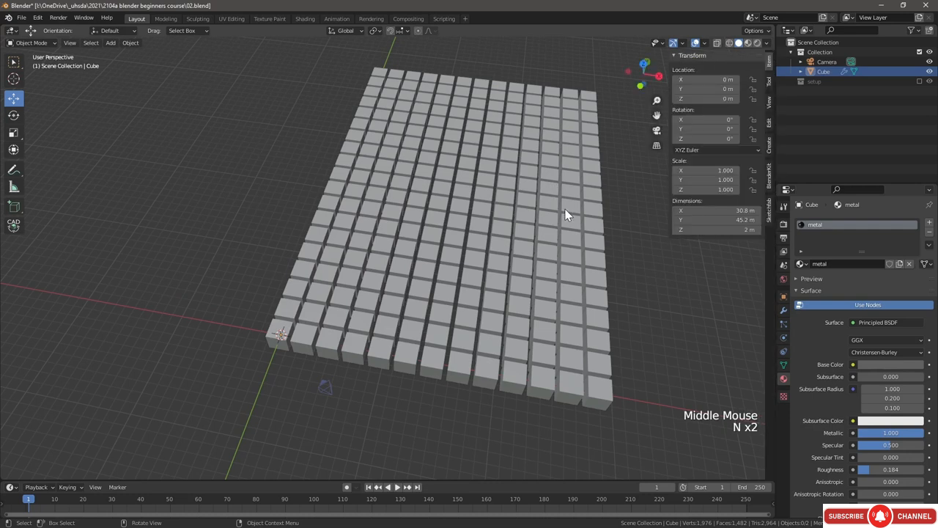
key(n)
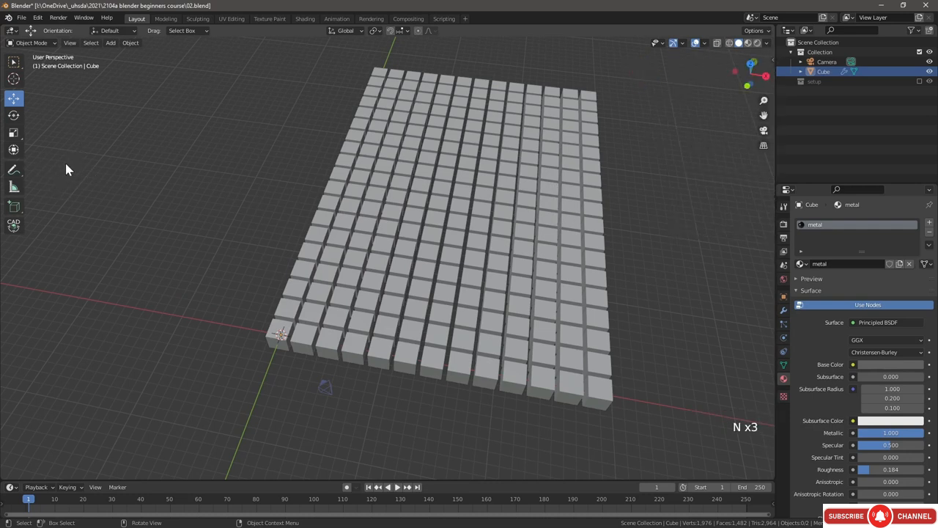
Step: Hide and restore the viewport toolbar, and show the sidebar with the cube's transform properties
key(t)
key(t)
key(n)
middle_drag(296, 173, 427, 254)
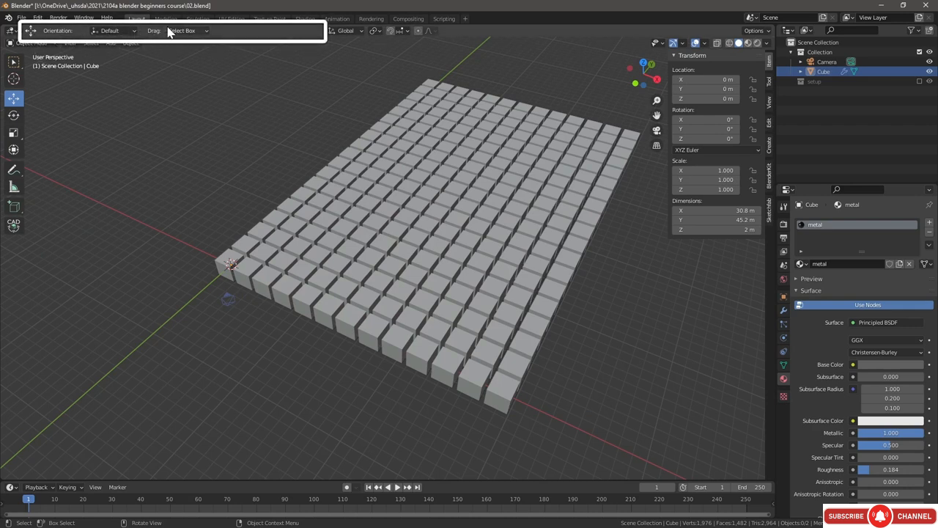
Step: Compare the Select Box and Move tool settings in the sidebar and the Properties editor, leaving Select Box active
click(13, 62)
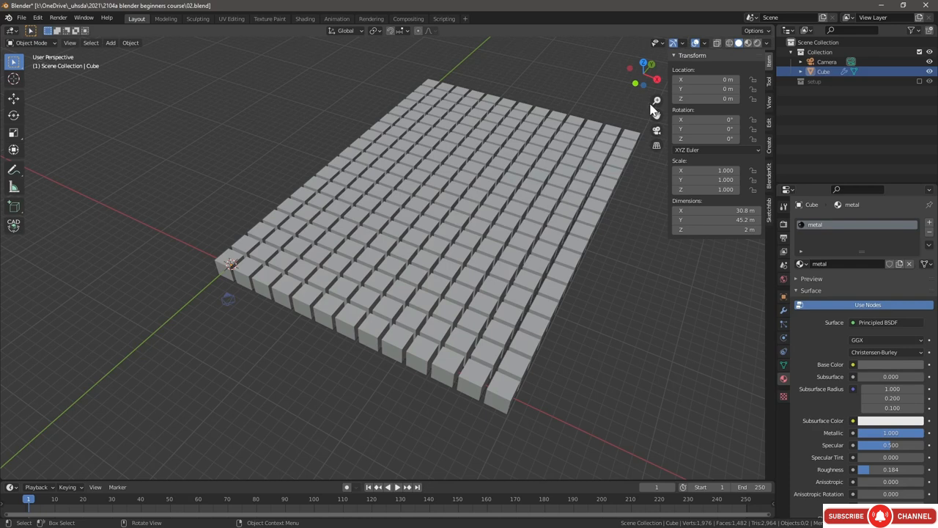
click(769, 84)
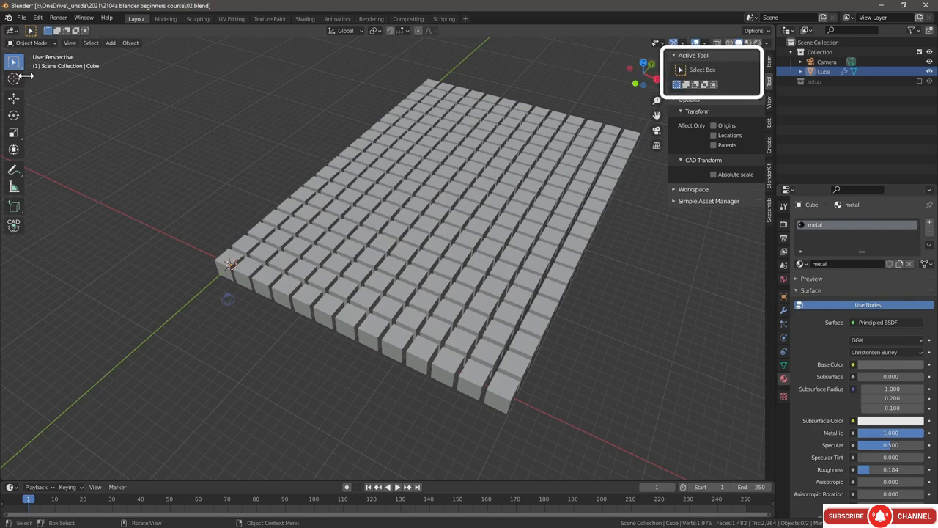
click(14, 98)
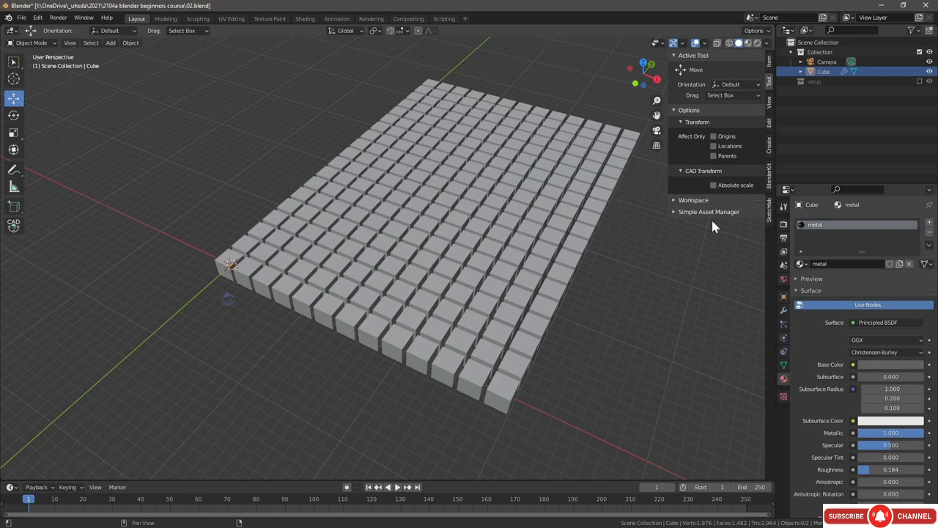
click(784, 208)
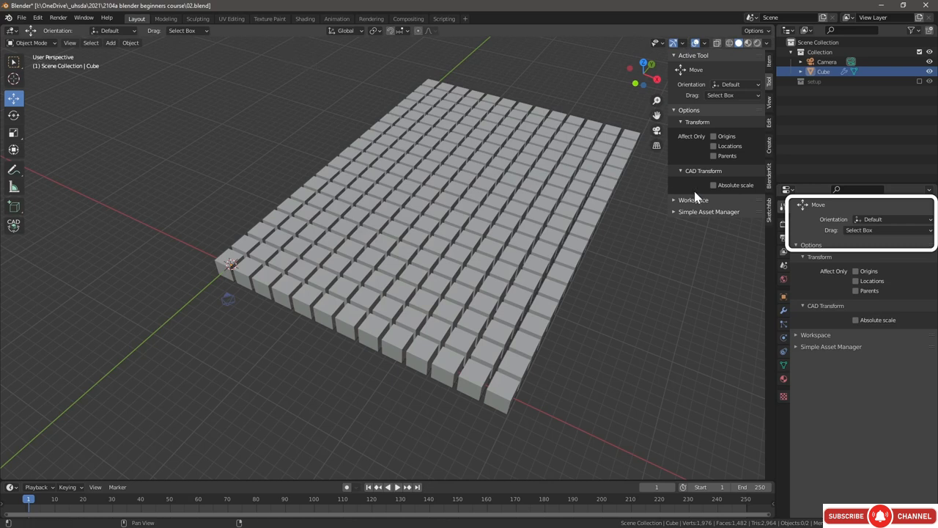
click(9, 63)
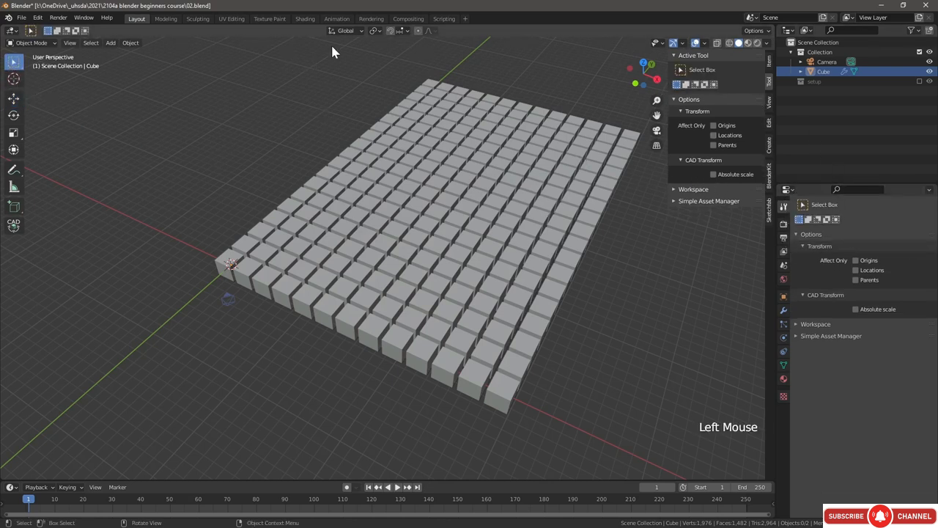
middle_drag(554, 124, 279, 53)
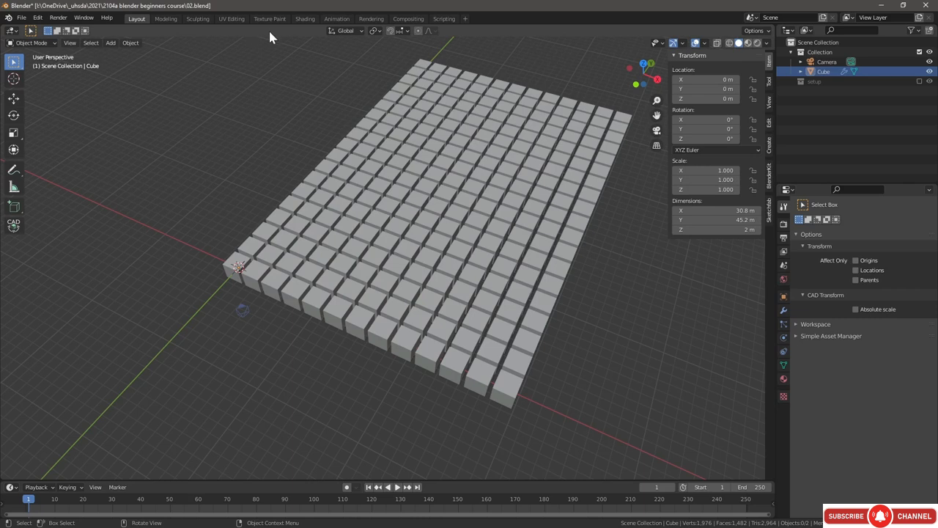
Step: Turn off Show Tool Settings for the 3D viewport header and turn it back on
right_click(236, 32)
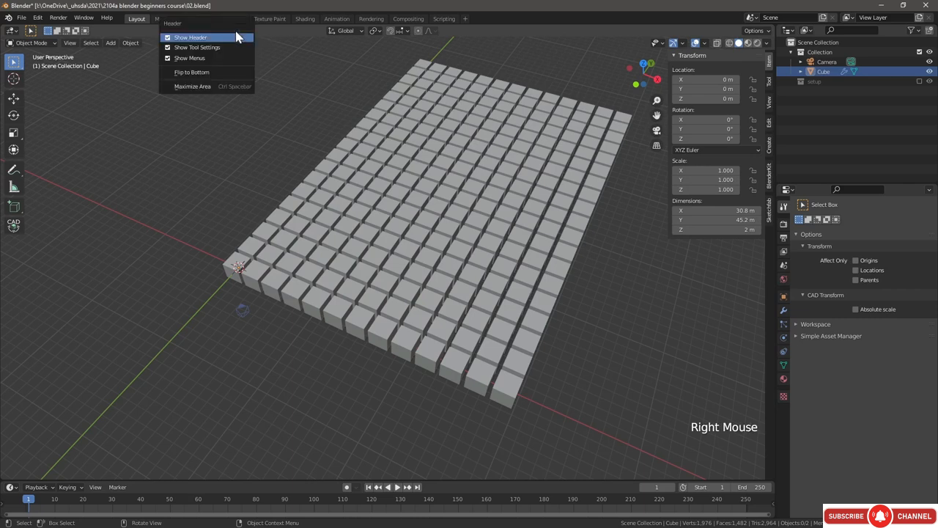
click(168, 48)
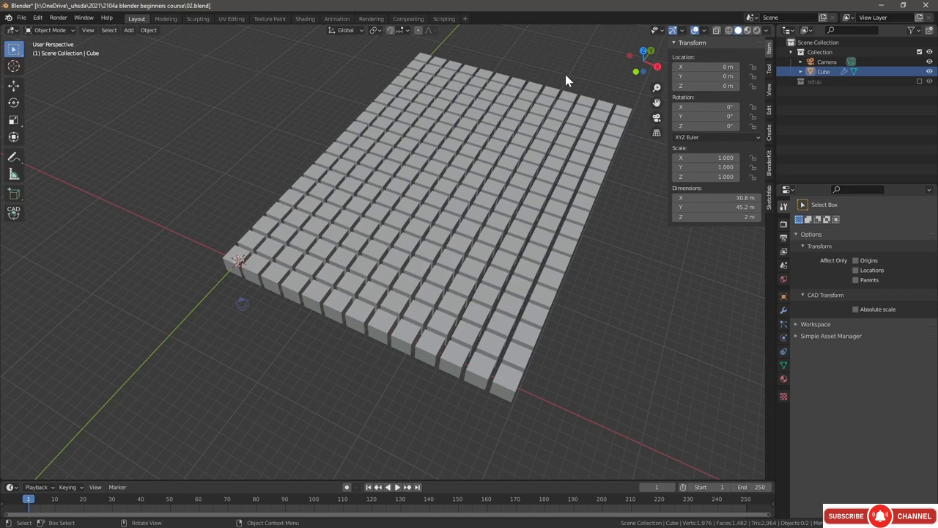
right_click(175, 35)
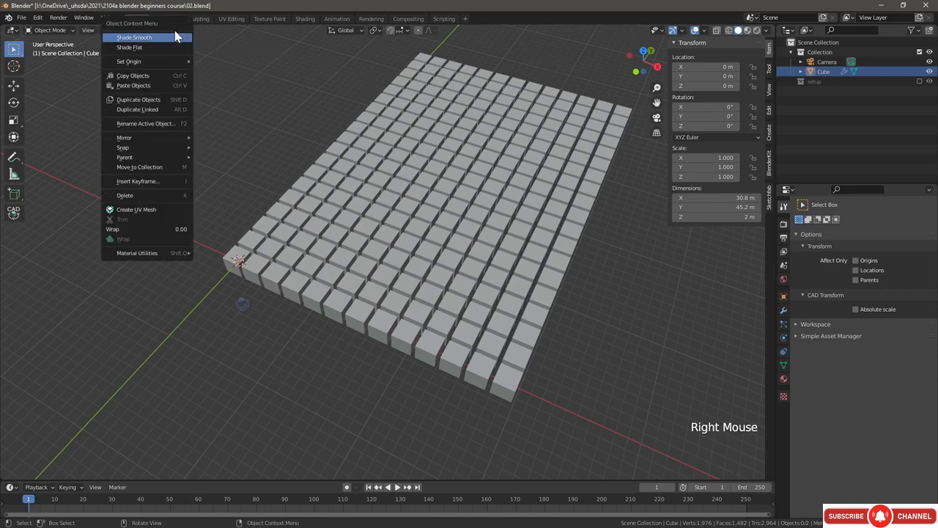
right_click(337, 31)
mouse_move(301, 115)
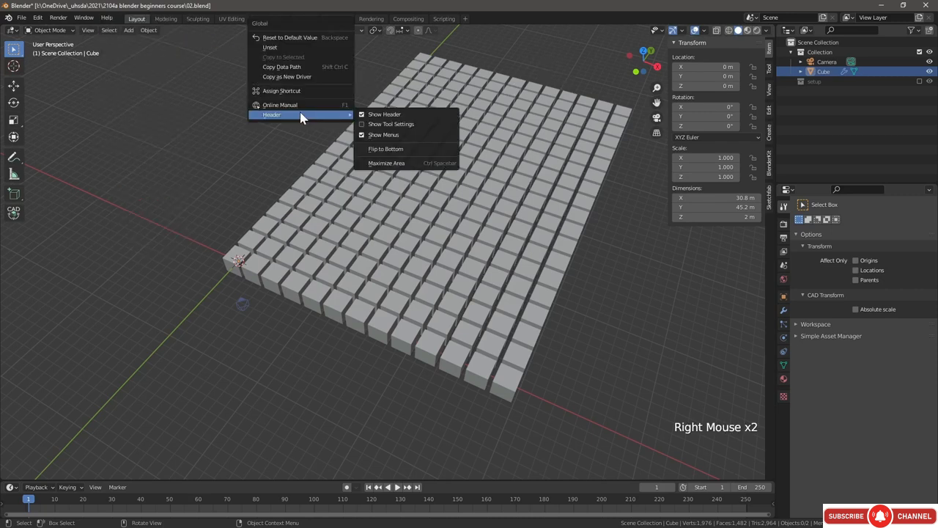
click(377, 125)
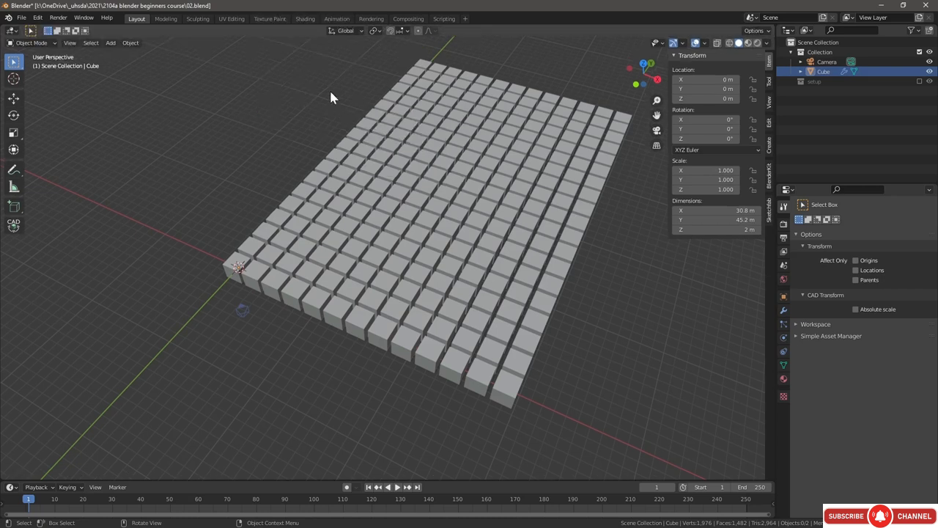
Step: Hide the tool settings bar of the 3D viewport
right_click(234, 45)
click(231, 46)
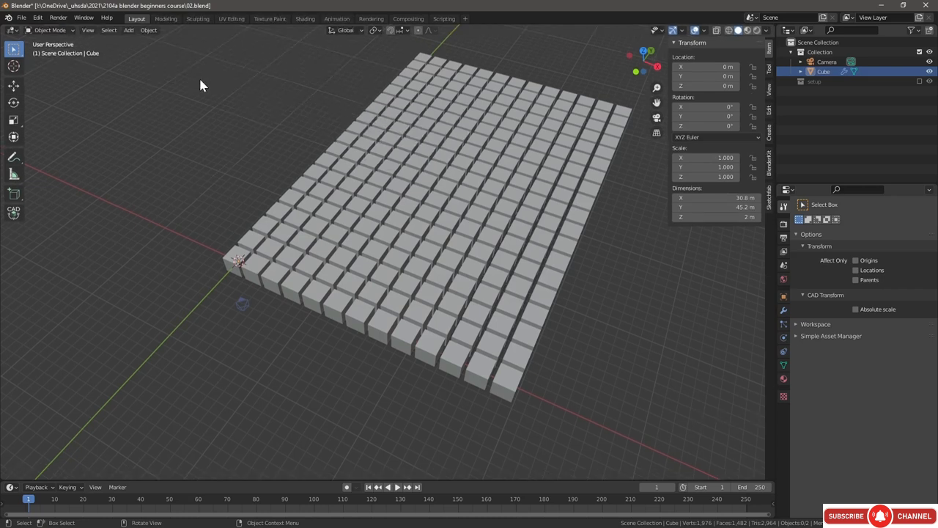
Step: Look through the 3D viewport's view options, including the Viewpoint and Align View choices
click(87, 32)
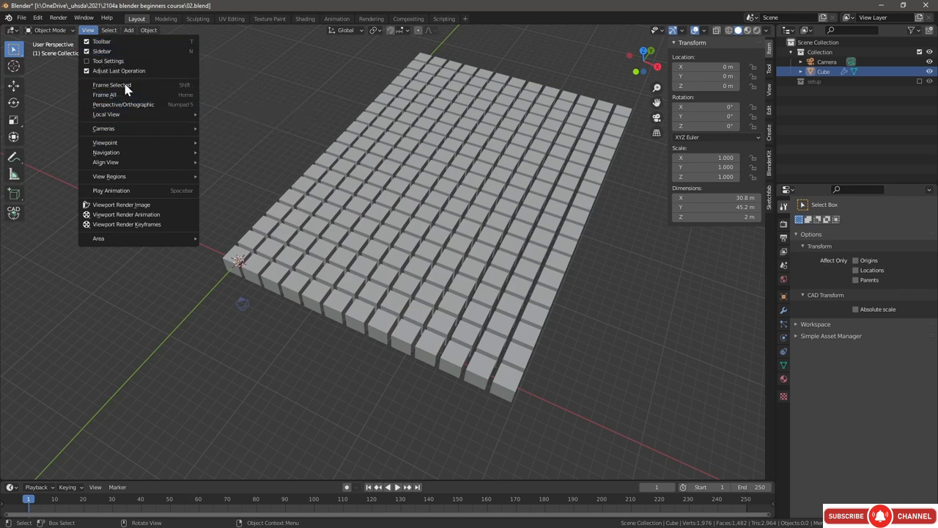
mouse_move(126, 130)
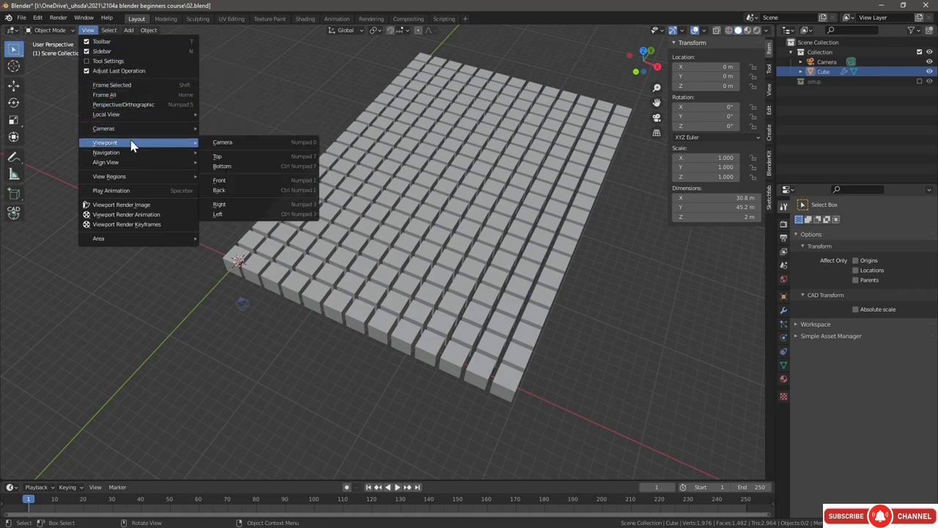
mouse_move(129, 163)
mouse_move(255, 169)
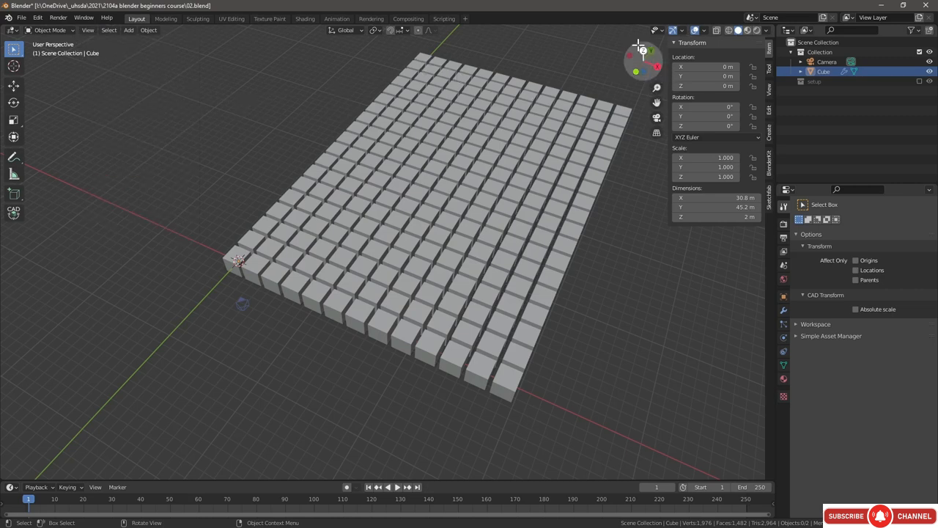
Step: Use the navigation gizmo to view the cube grid in Right Orthographic and return to a perspective angle
drag(642, 48, 642, 50)
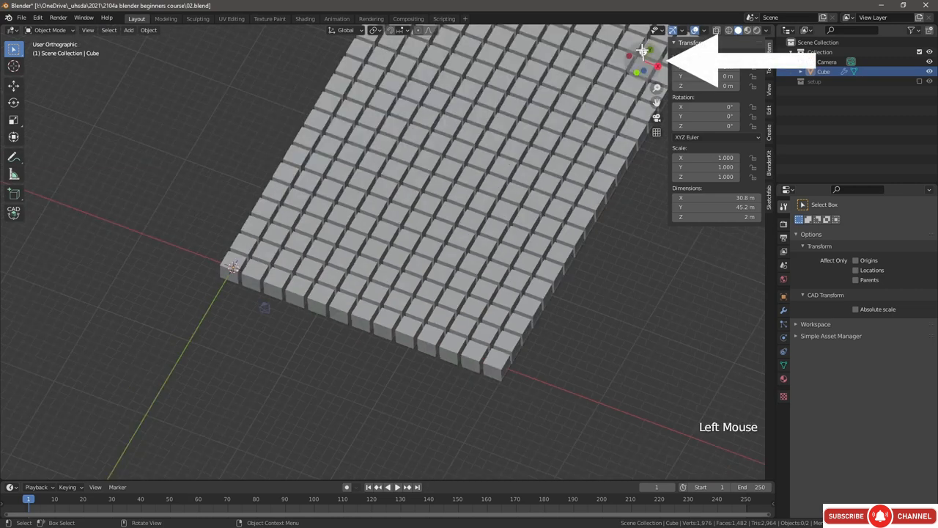
click(658, 62)
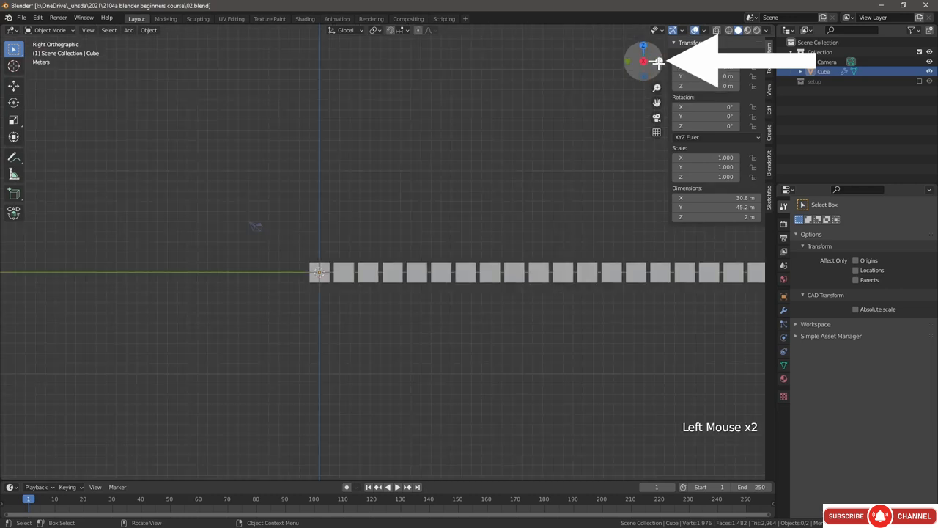
middle_drag(638, 60, 652, 86)
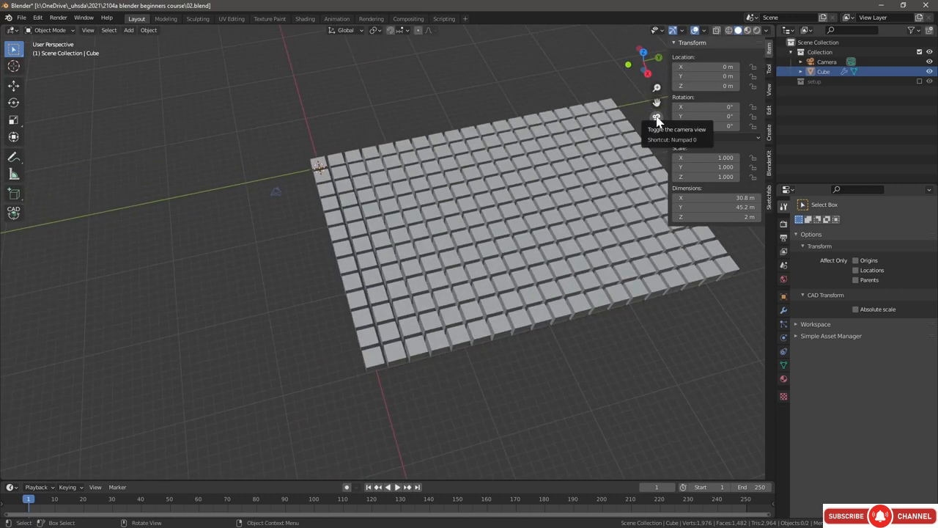
Step: View the cube grid through the camera and return to a free perspective view of the whole grid
click(657, 118)
scroll(377, 189, down, 2)
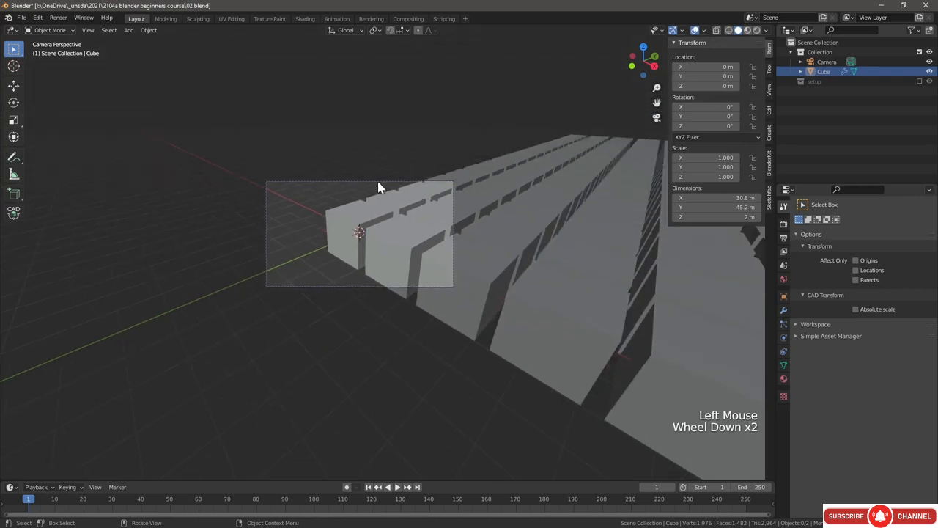
middle_drag(376, 189, 400, 204)
scroll(508, 195, down, 6)
scroll(509, 194, up, 2)
shift+middle_drag(506, 193, 443, 220)
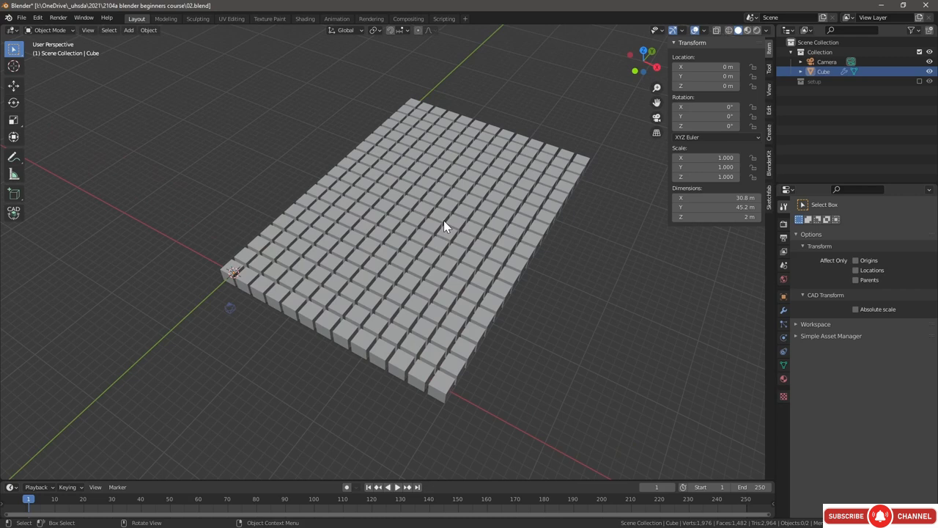
Step: Switch the viewport to the Top view using the view pie menu and bring up its other viewpoints
key(grave)
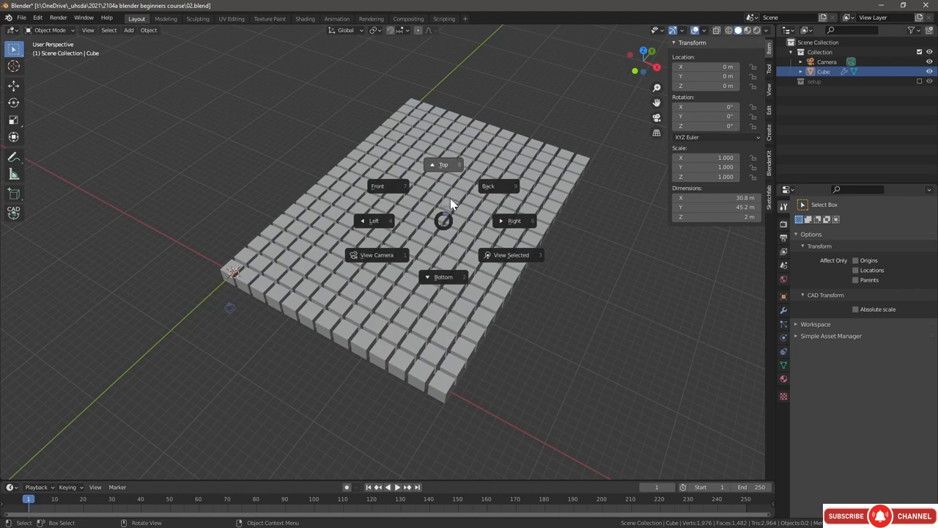
click(450, 180)
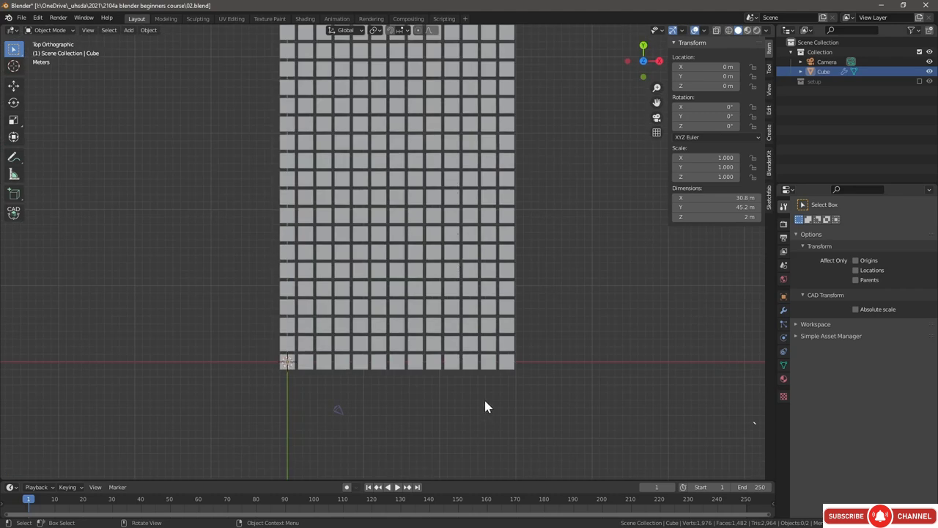
key(grave)
key(grave)
Step: Select all objects, clear the selection, and reselect everything with the view framed on it
key(a)
click(109, 30)
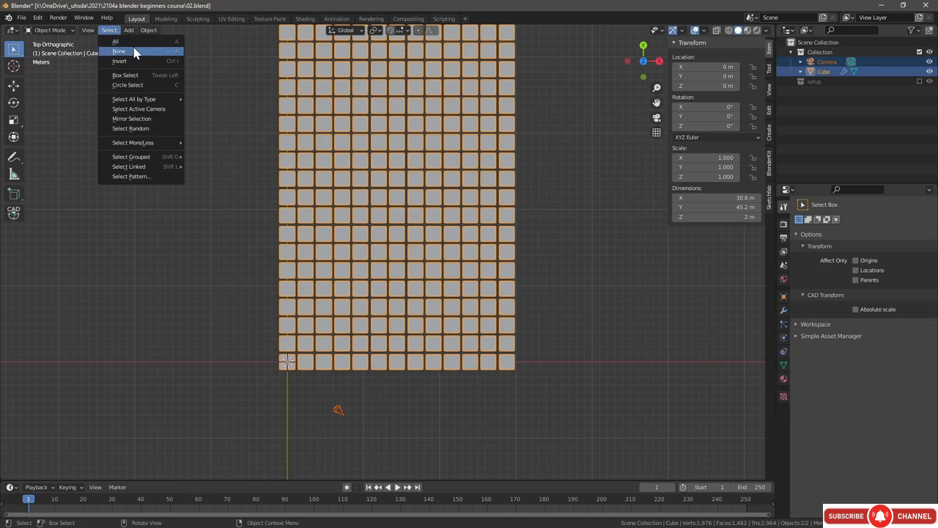
key(alt+a)
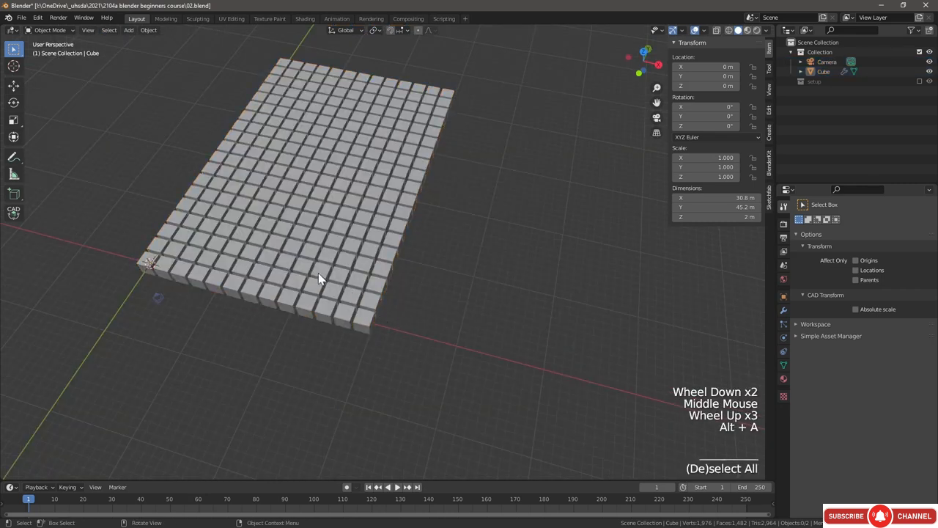
shift+middle_drag(319, 277, 340, 279)
key(a)
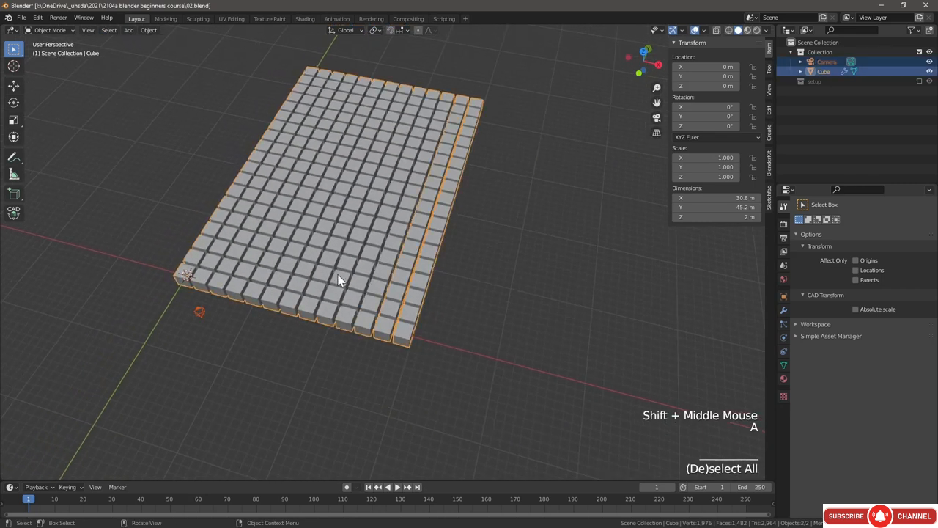
key(KP_Decimal)
Step: Browse the available object types to add and the object operations, including Transform and Set Origin
click(129, 30)
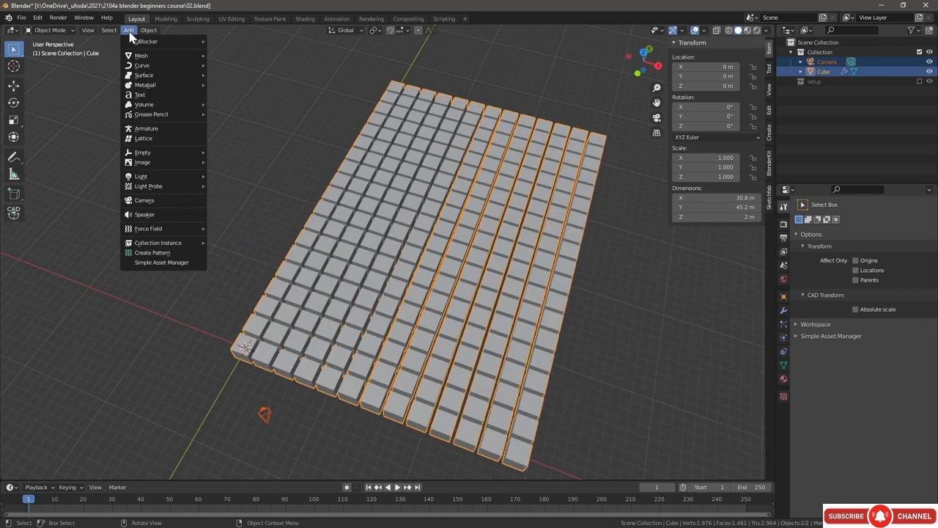
mouse_move(147, 59)
mouse_move(154, 179)
mouse_move(149, 31)
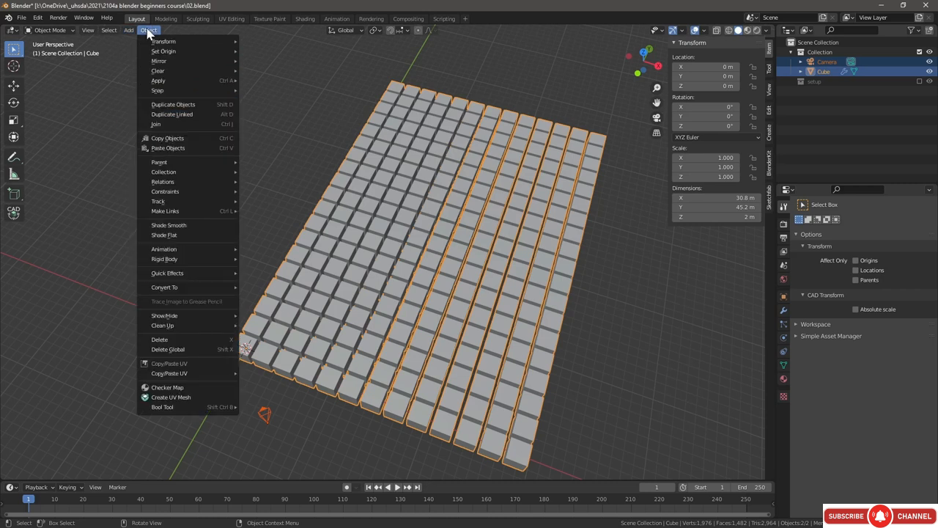
mouse_move(172, 45)
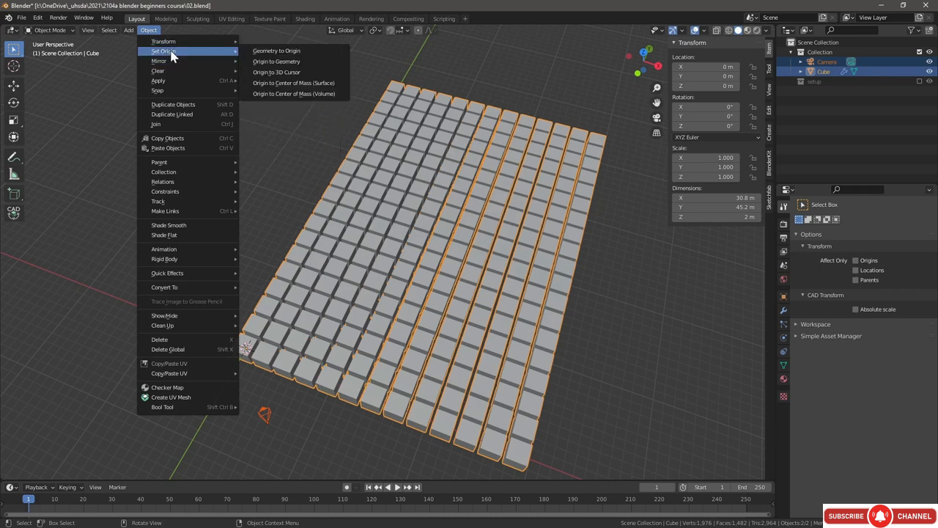
click(274, 225)
Step: Select only the cube grid and rotate it about 23.3° around the Z axis with the Rotate tool
click(251, 365)
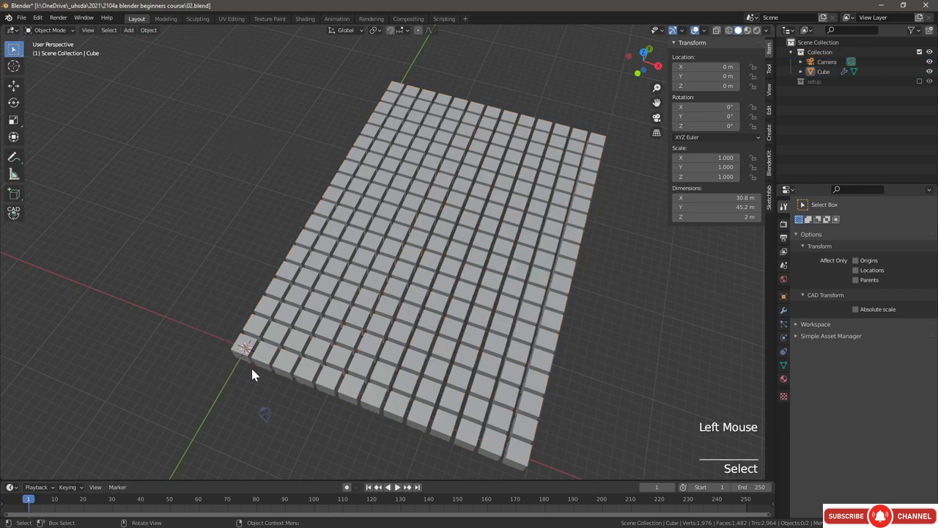
middle_drag(255, 348, 242, 323)
click(149, 30)
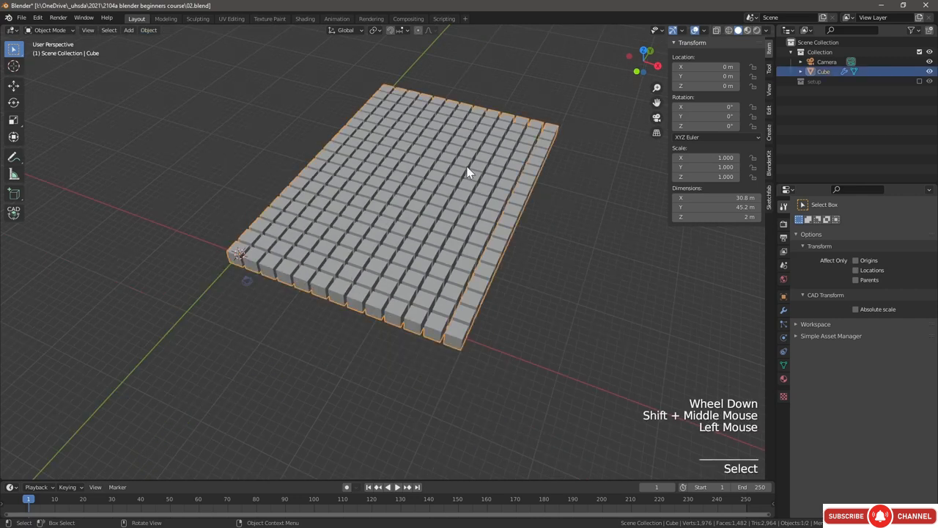
click(13, 85)
middle_drag(322, 225, 294, 197)
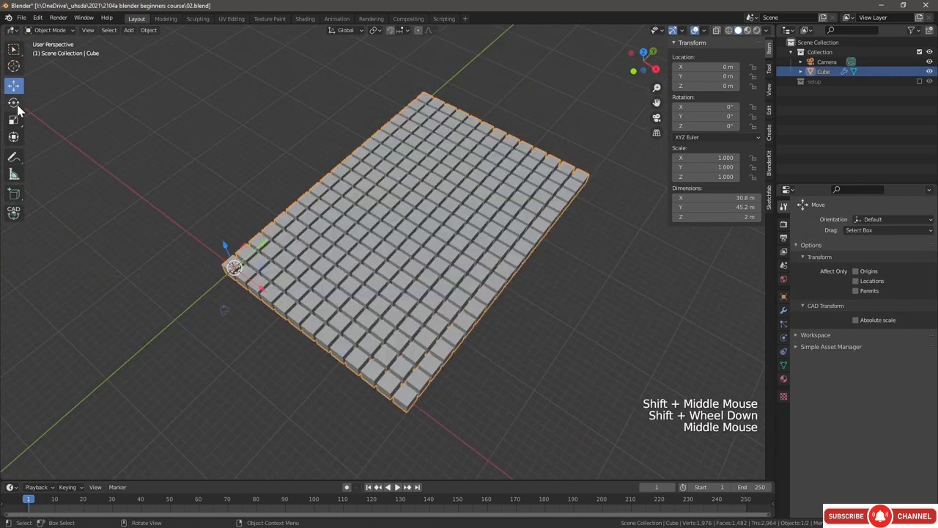
click(15, 106)
drag(238, 299, 247, 295)
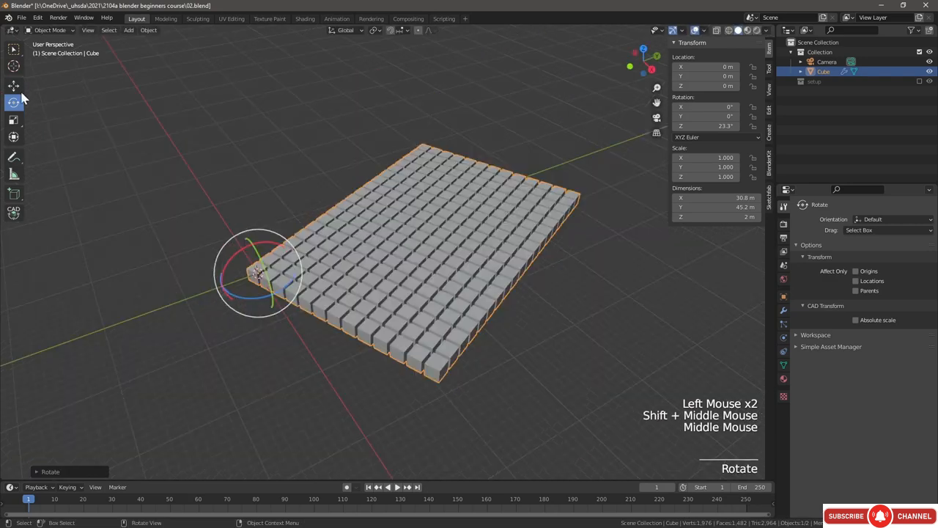
Step: Set the transform orientation to Local and move the grid along its own Y axis to about X -1.54 m, Y 3.59 m
click(20, 90)
scroll(272, 288, up, 4)
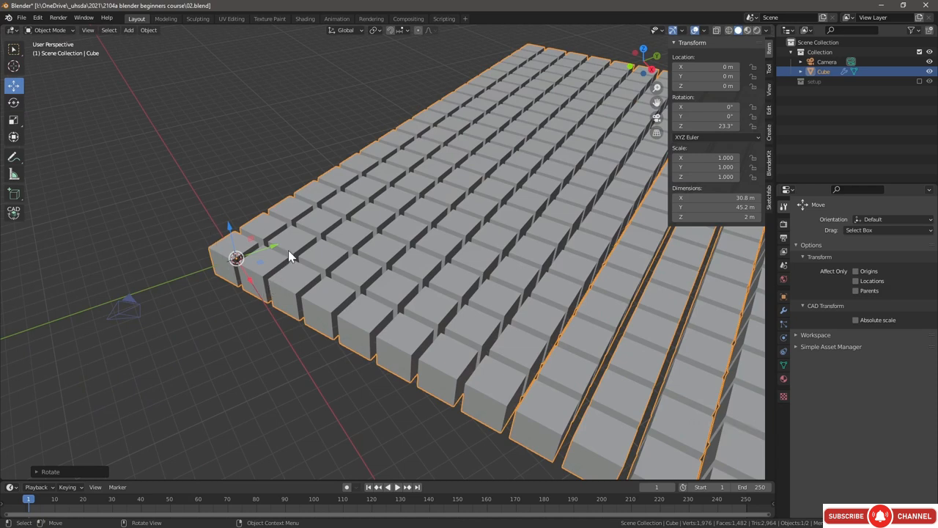
click(357, 30)
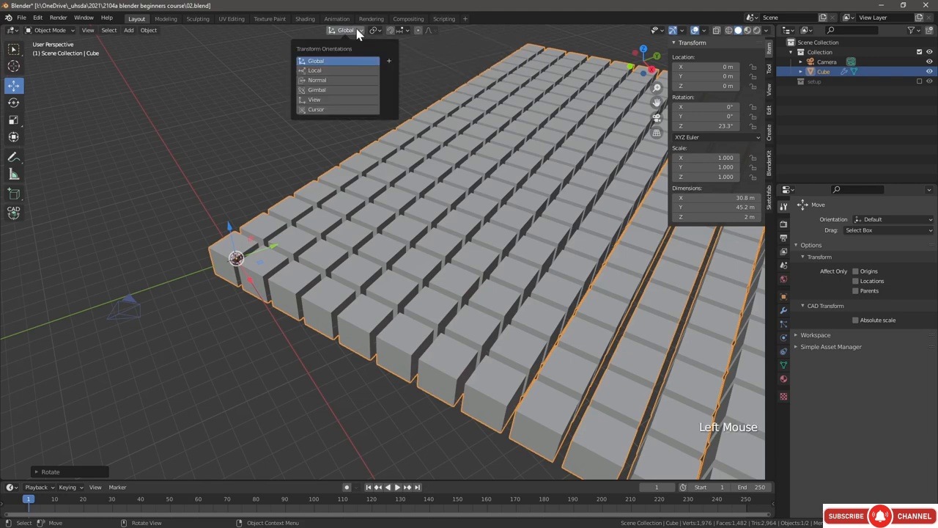
click(332, 71)
mouse_move(224, 254)
middle_down()
mouse_move(242, 277)
mouse_move(230, 267)
middle_up()
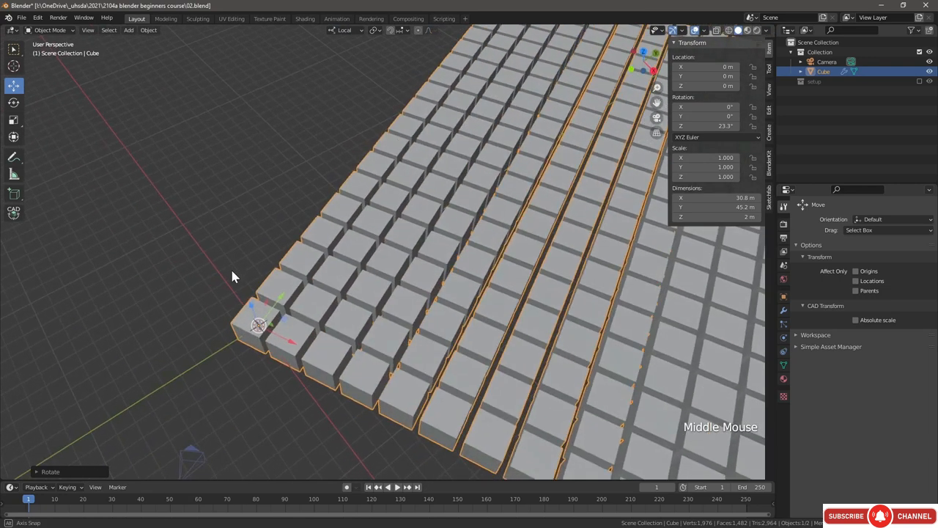
scroll(274, 299, down, 2)
drag(273, 300, 328, 253)
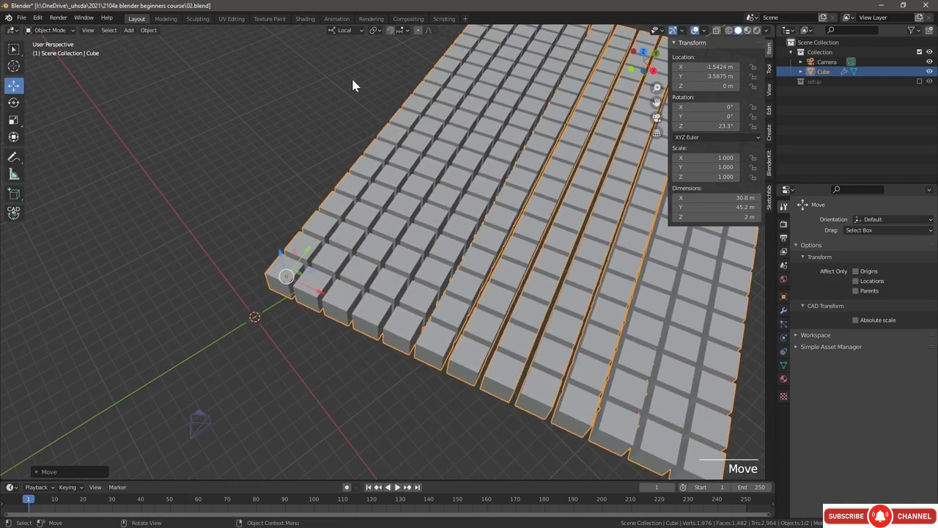
Step: Preview the Rotate and Scale gizmos, and return to the Move tool with the transform orientation set to Global
click(13, 103)
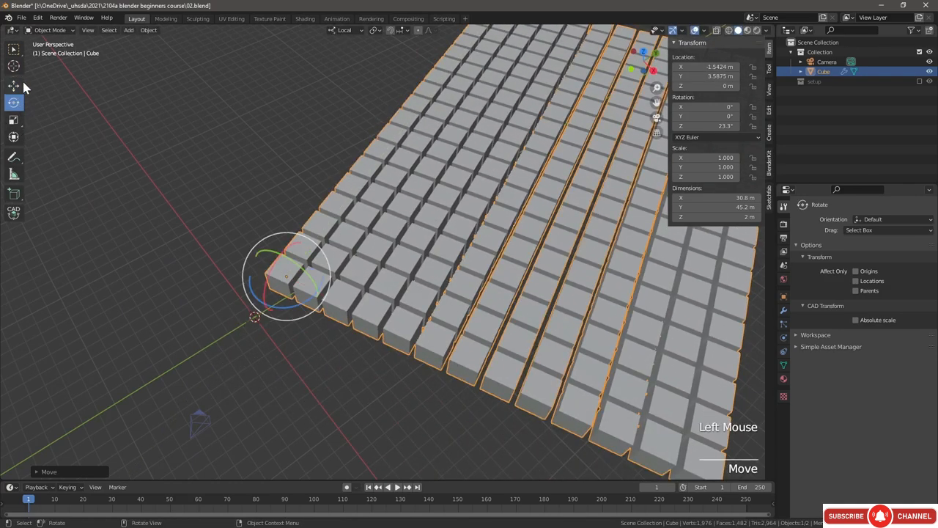
click(13, 121)
click(13, 86)
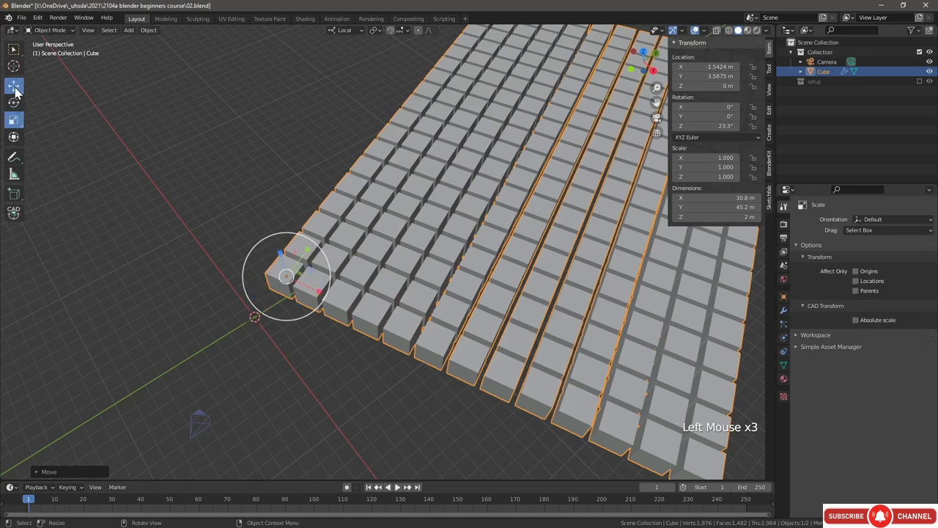
click(344, 30)
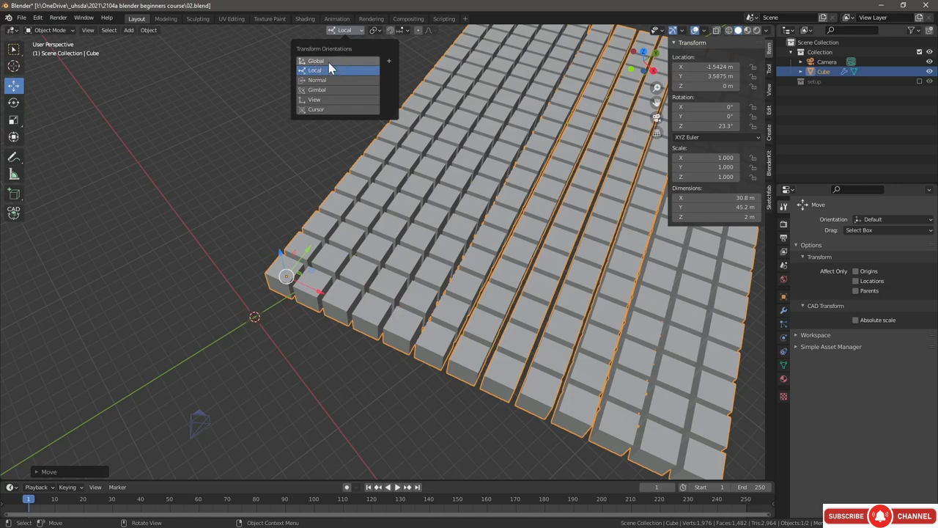
click(354, 61)
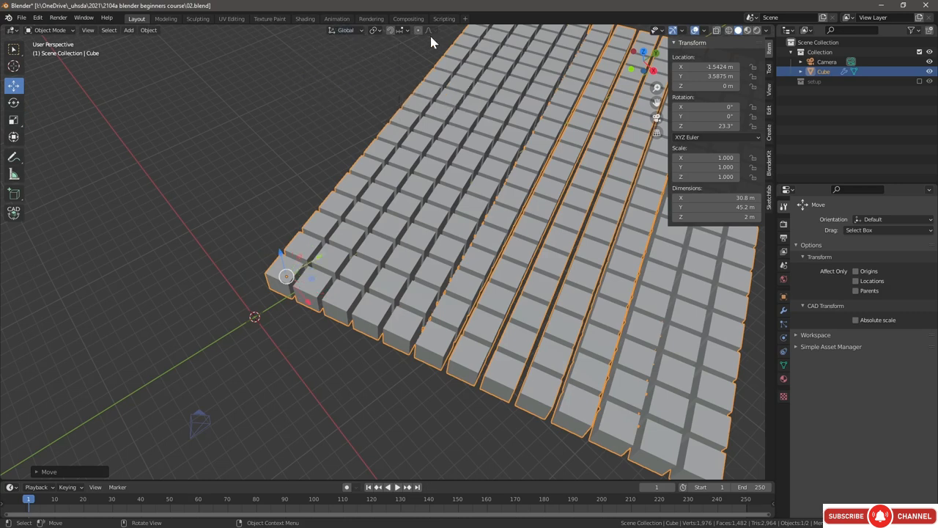
Step: Set the transform pivot point to 3D Cursor
scroll(344, 153, down, 2)
scroll(344, 152, down, 1)
shift+middle_drag(344, 152, 252, 295)
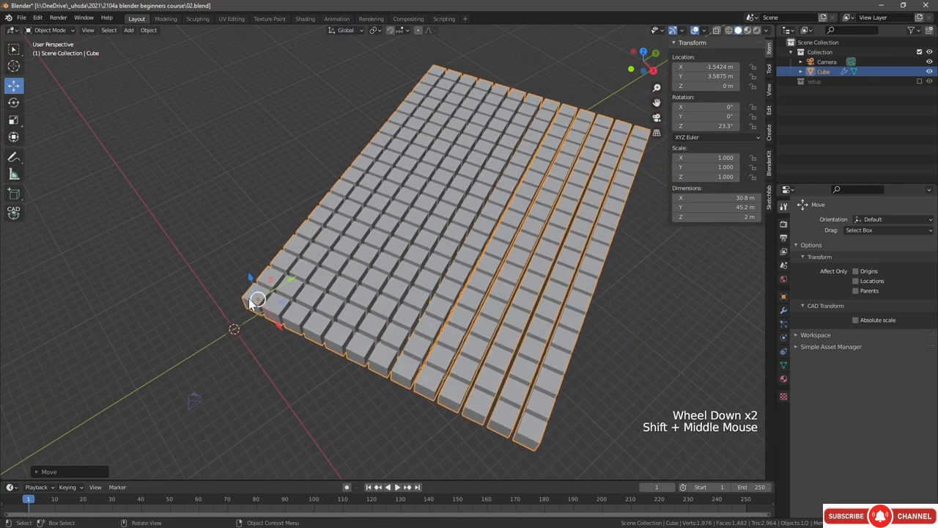
scroll(251, 305, up, 2)
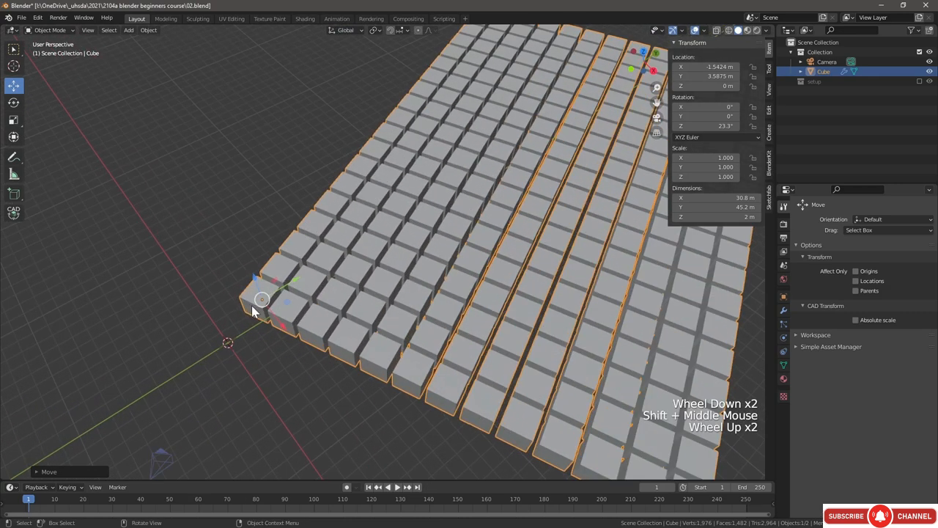
click(375, 31)
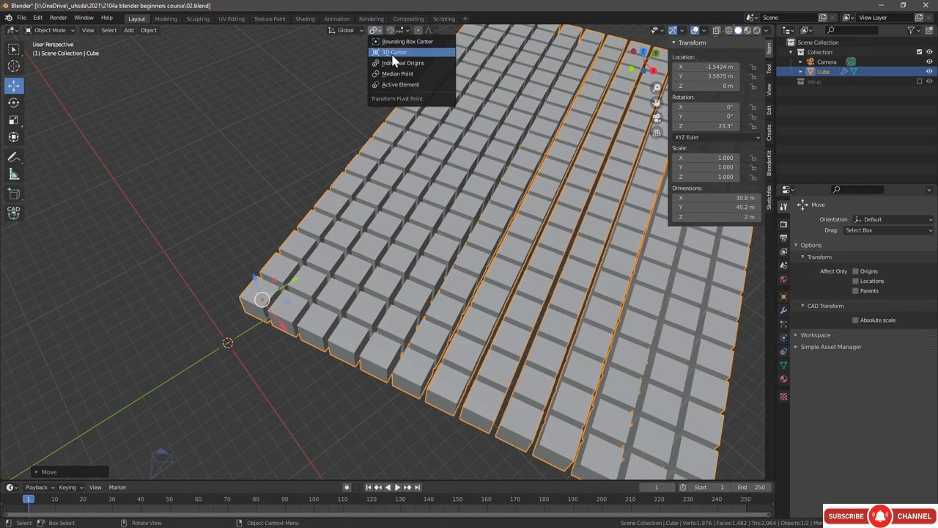
click(396, 52)
click(335, 291)
Step: Move the cube grid along the global Y axis to a Y location of about 31.465 m
scroll(287, 312, down, 2)
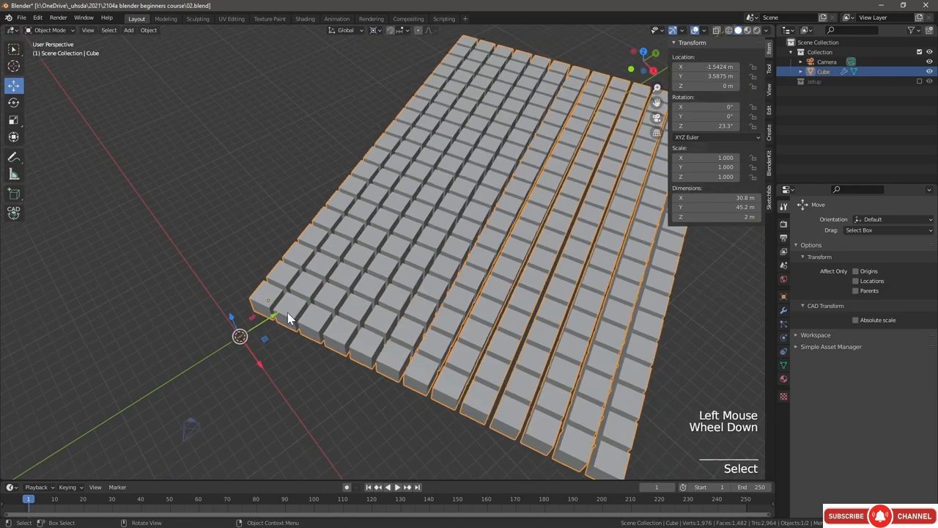
click(296, 305)
drag(297, 305, 437, 183)
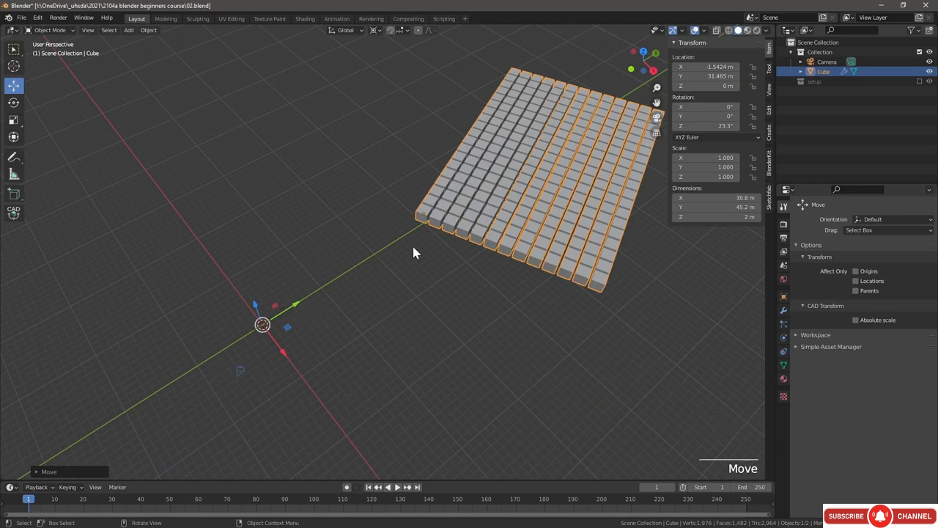
Step: Place the 3D cursor at several empty spots with the Cursor tool, ending just in front of the grid's near corner
click(14, 65)
click(325, 168)
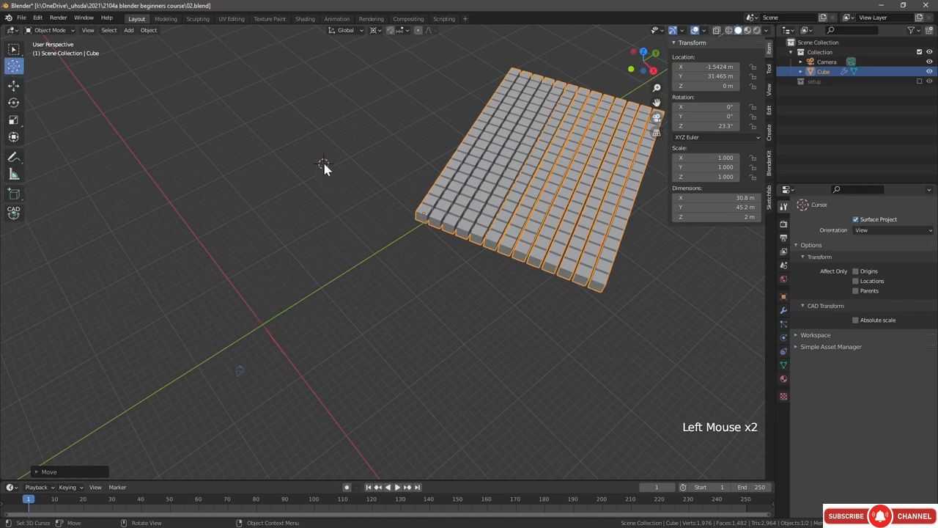
click(481, 347)
click(573, 329)
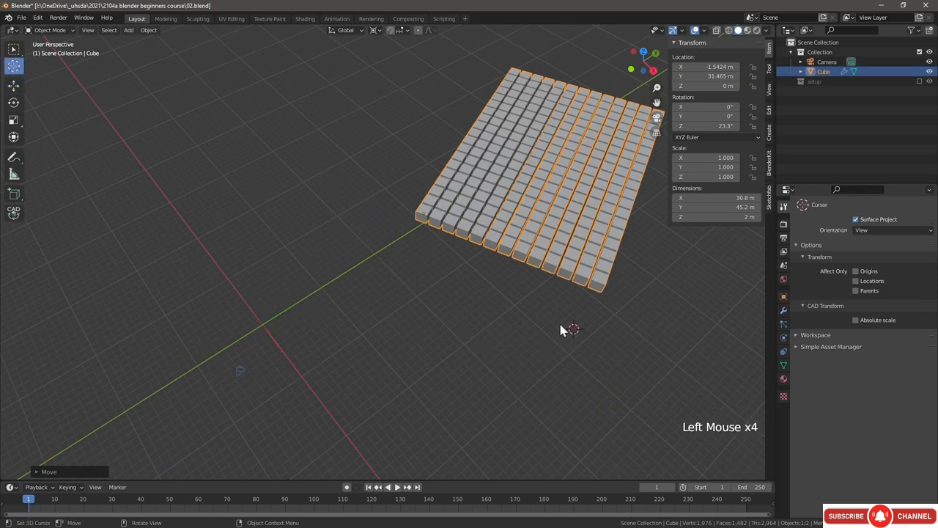
Step: Move the cube grid along the global Y axis to about 4.567 m and set the transform pivot point to Individual Origins
click(14, 85)
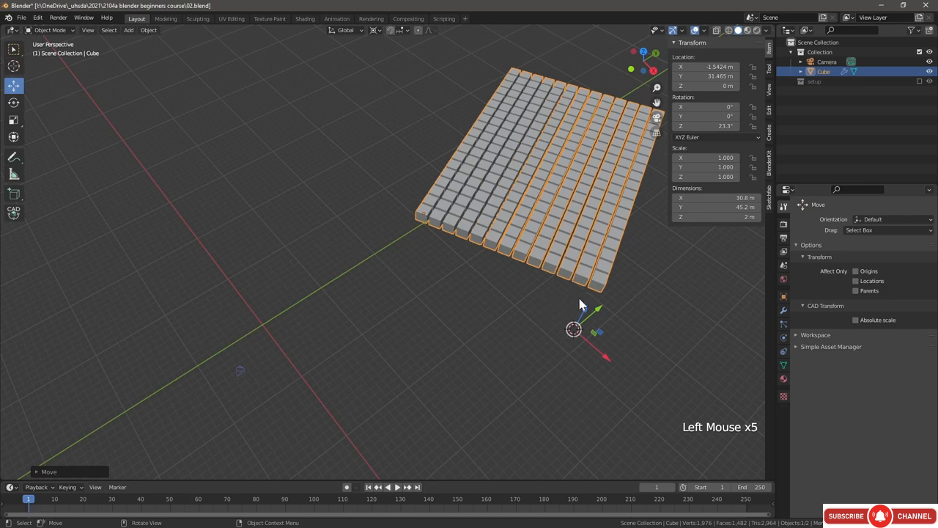
drag(596, 308, 452, 360)
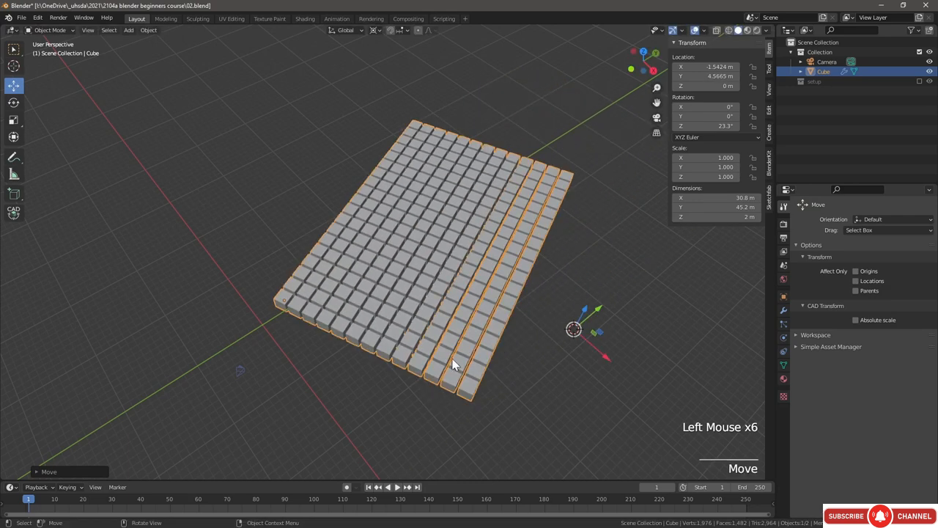
click(376, 30)
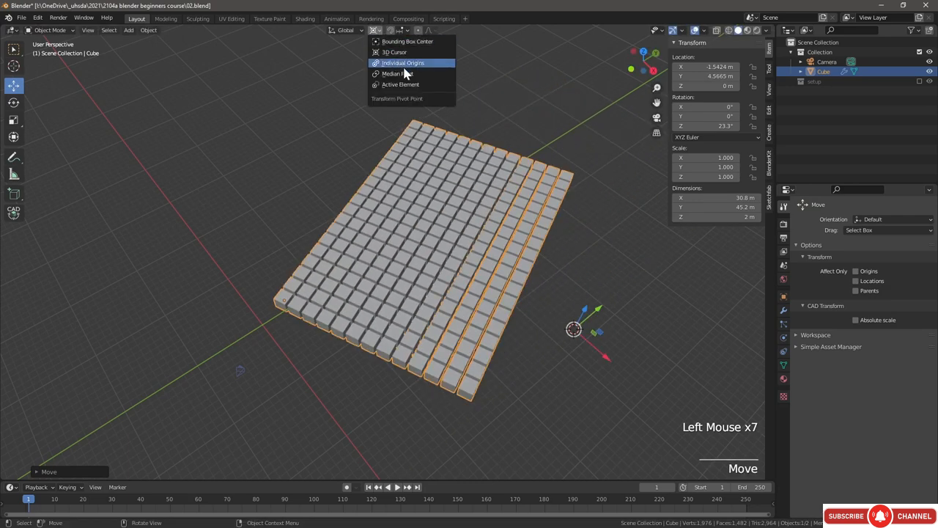
click(403, 64)
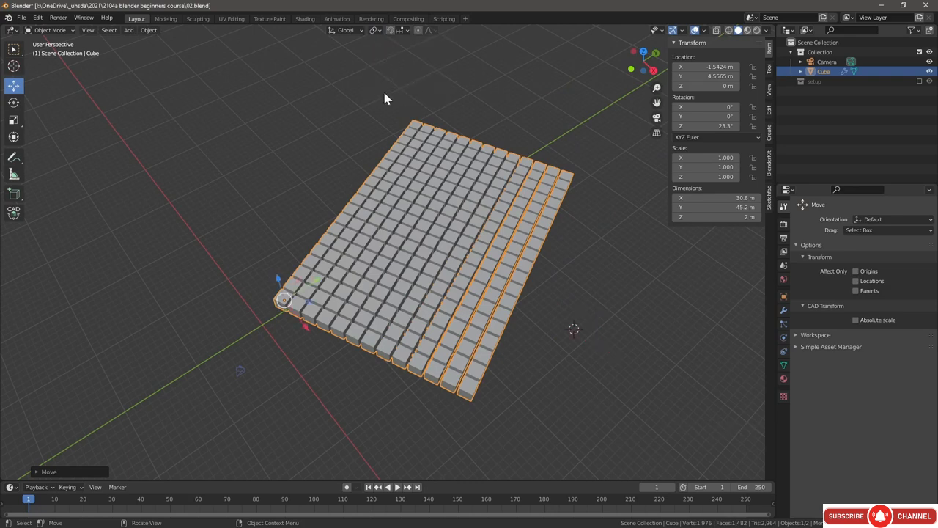
middle_drag(385, 97, 320, 227)
scroll(319, 226, down, 2)
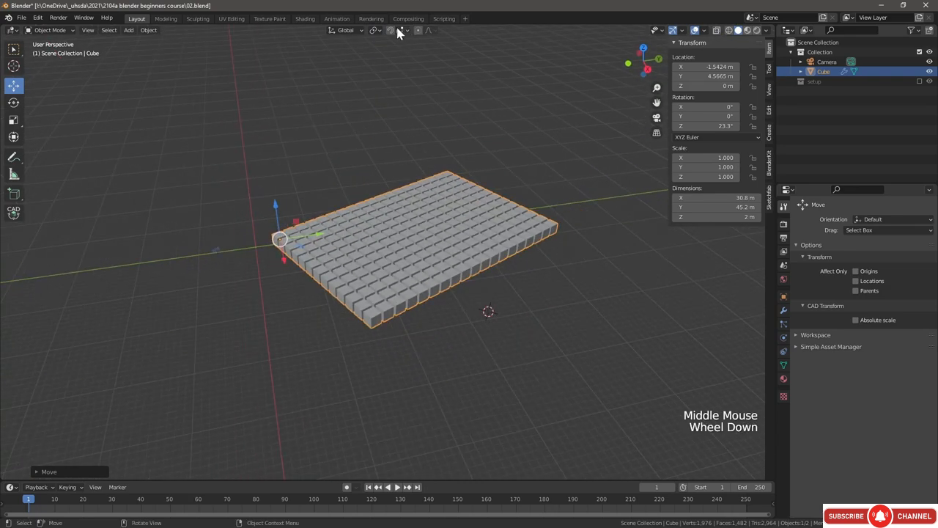
Step: Set the snap target to Vertex, try combining it with Edge and Face, and leave Vertex as the only target
click(402, 33)
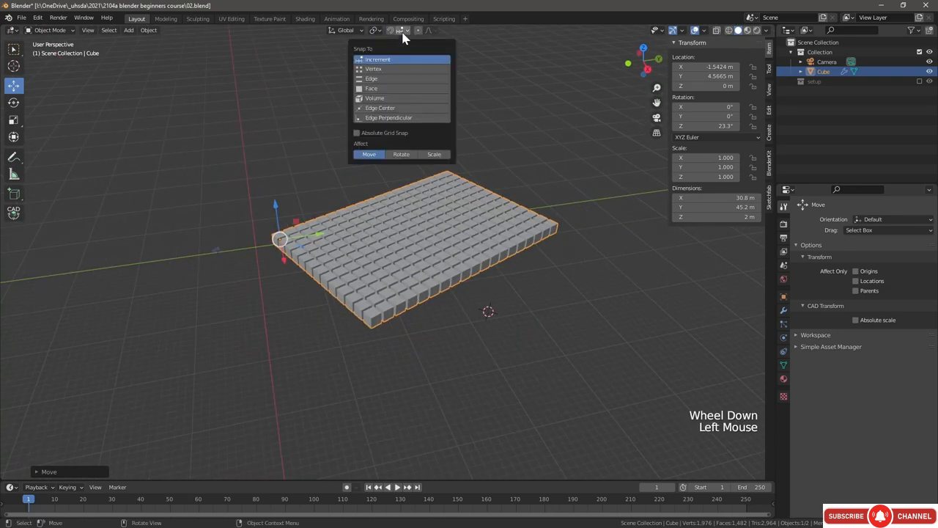
click(377, 70)
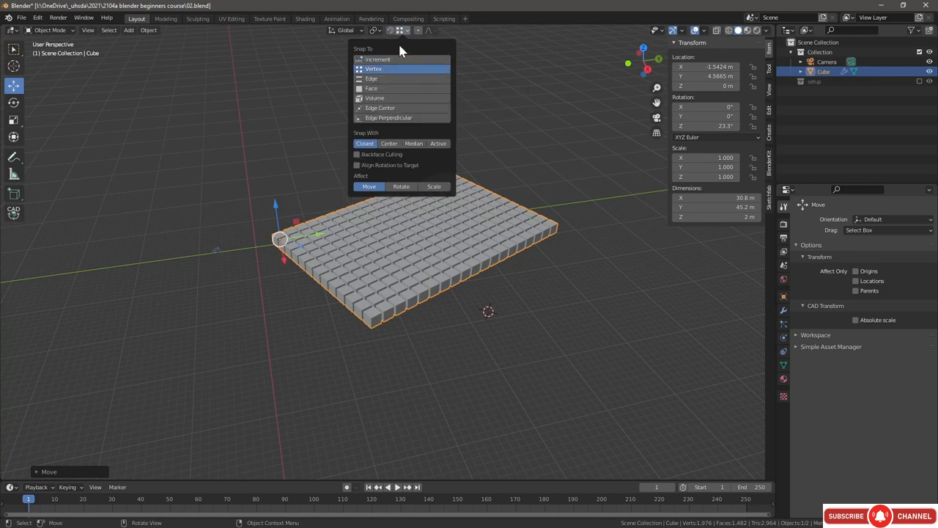
shift+click(384, 79)
shift+click(382, 88)
shift+click(383, 99)
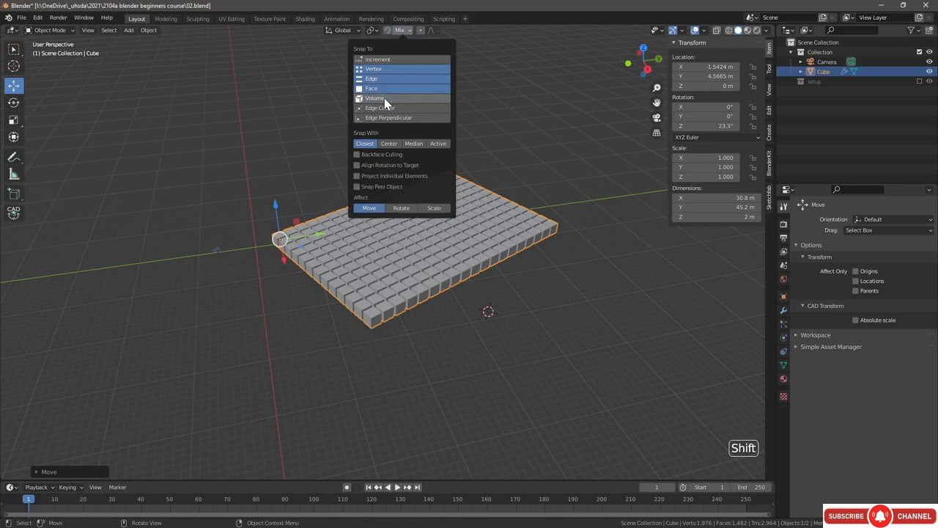
shift+click(385, 97)
shift+click(381, 88)
shift+click(377, 79)
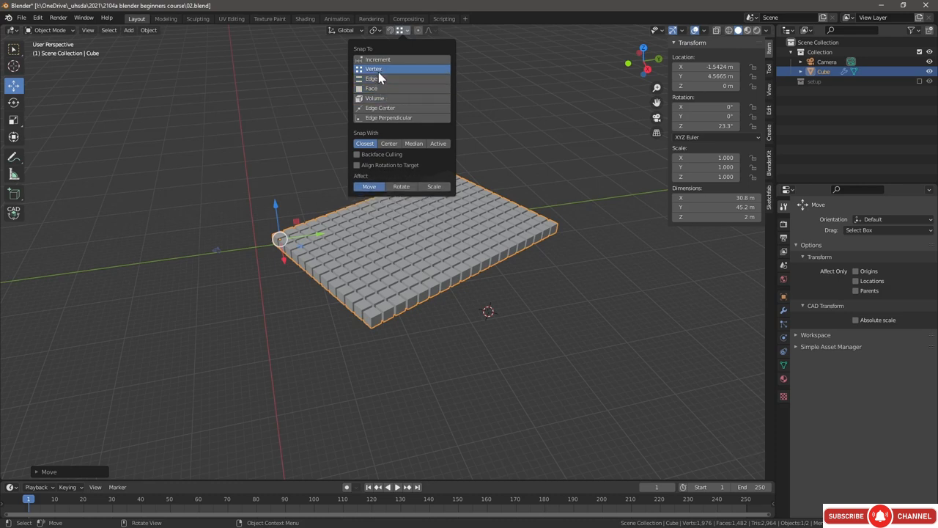
Step: Turn on snapping and move the cube grid along the global Y axis to a Y location of about 6.634 m
click(390, 31)
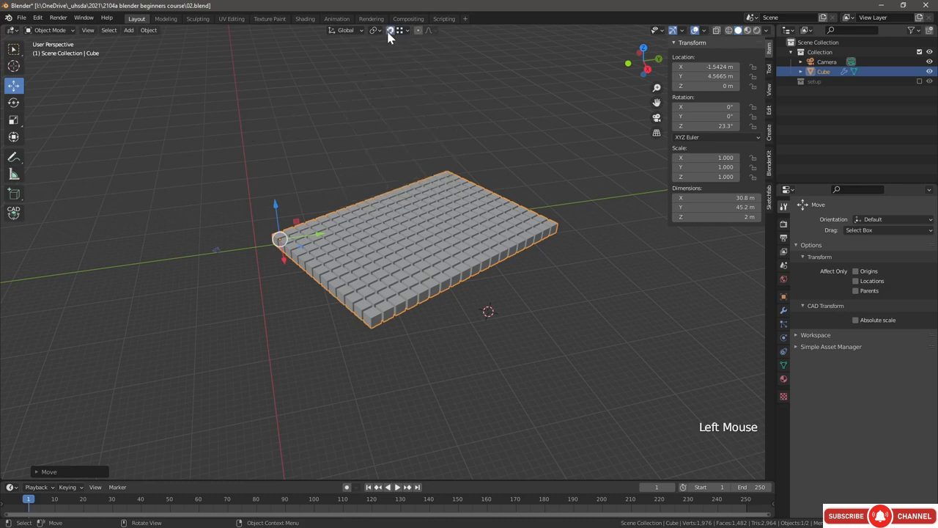
middle_drag(343, 149, 358, 175)
drag(323, 251, 396, 70)
Step: Set the snap target to Increment and move the cube grid along Y in whole increments to about 4.634 m, and on to 1.634 m
click(399, 31)
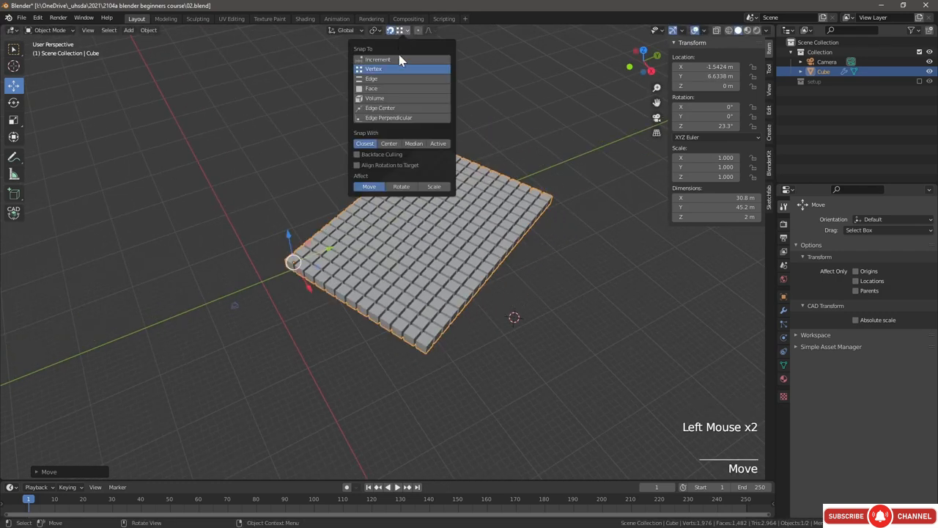
click(398, 59)
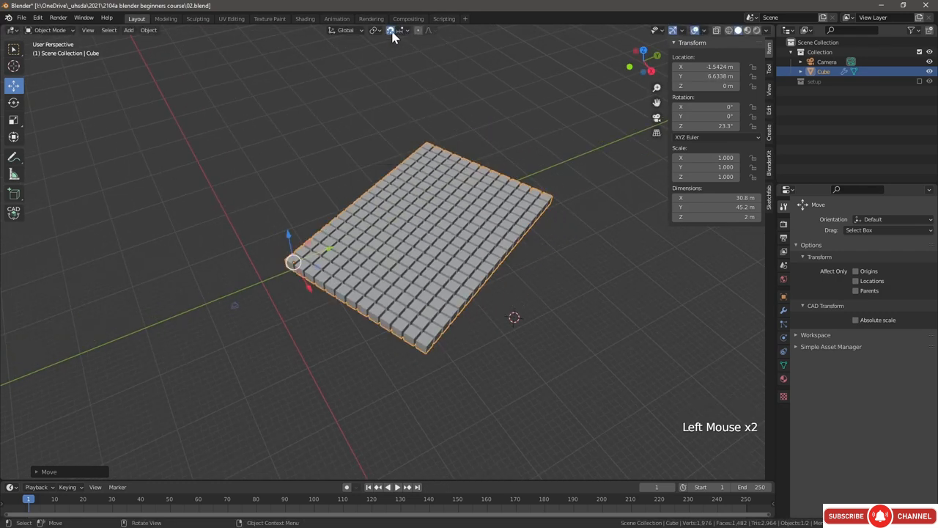
drag(330, 251, 314, 266)
scroll(350, 242, down, 2)
scroll(313, 258, up, 5)
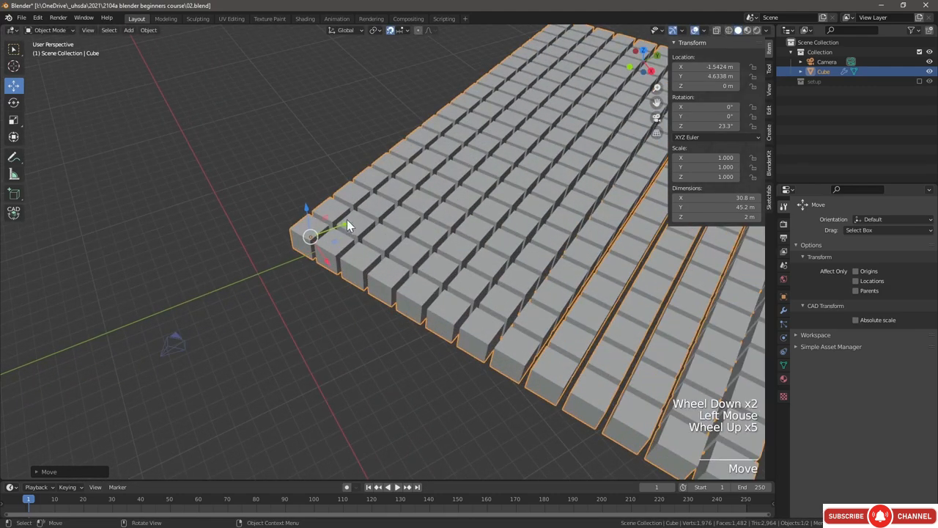
drag(340, 225, 300, 237)
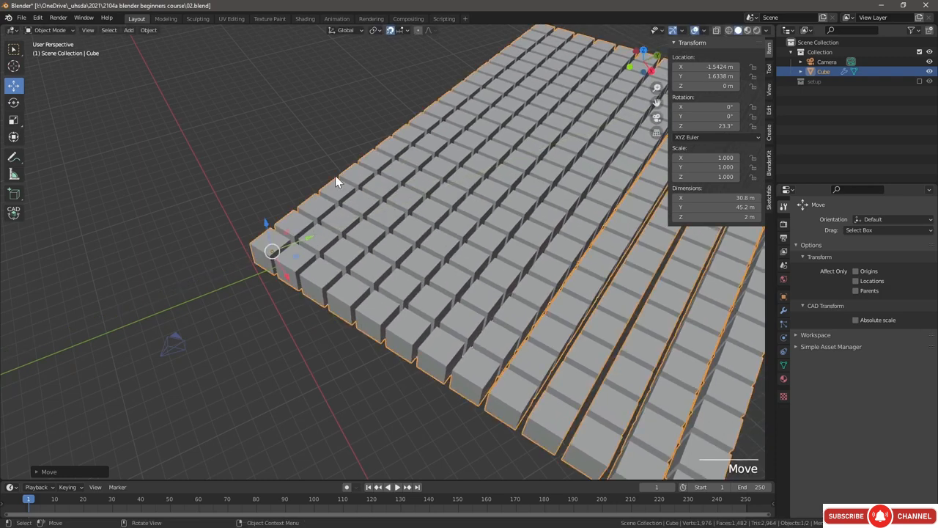
Step: Reduce the cube grid to 3 by 3 by setting the count of both Array modifiers to 3
scroll(683, 322, up, 2)
click(784, 310)
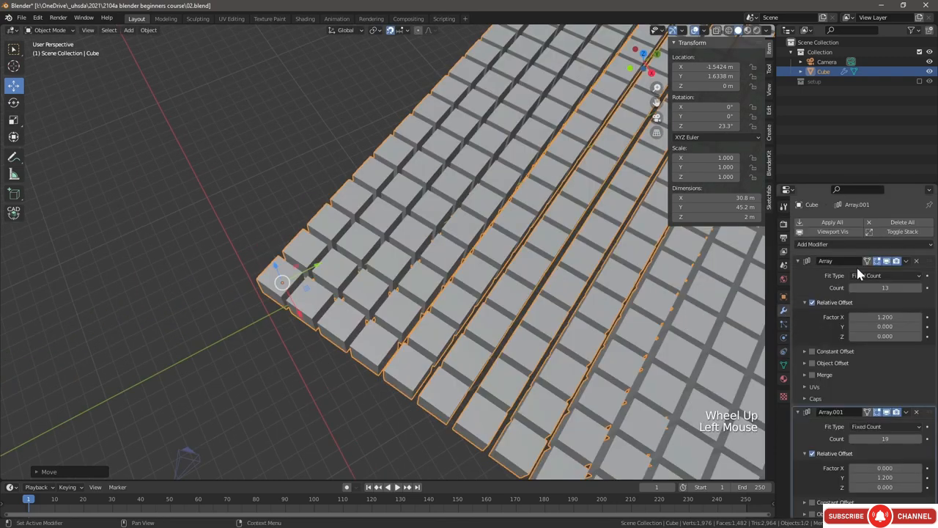
double_click(886, 287)
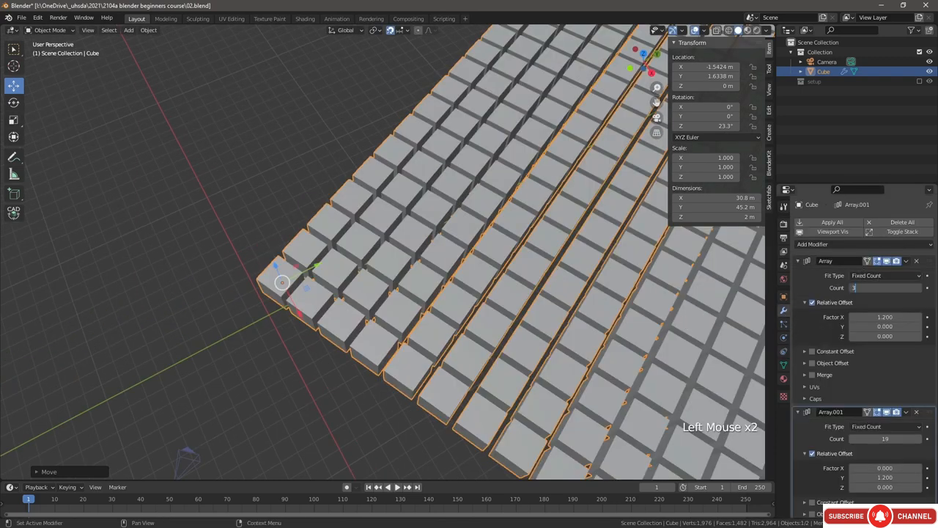
key(Return)
double_click(885, 439)
text(3)
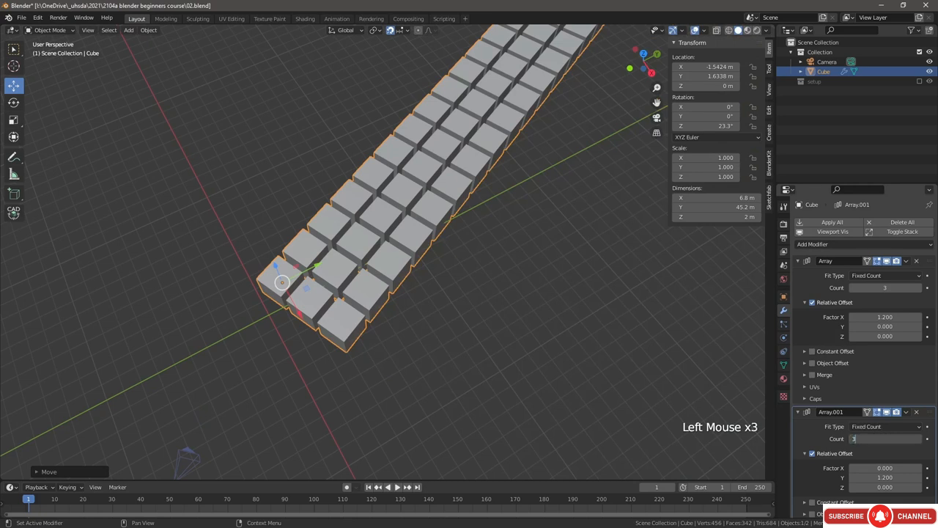
key(Return)
Step: Move the 3 by 3 grid along Y with increment snapping to about 6.634 m, and turn snapping off
drag(321, 268, 393, 216)
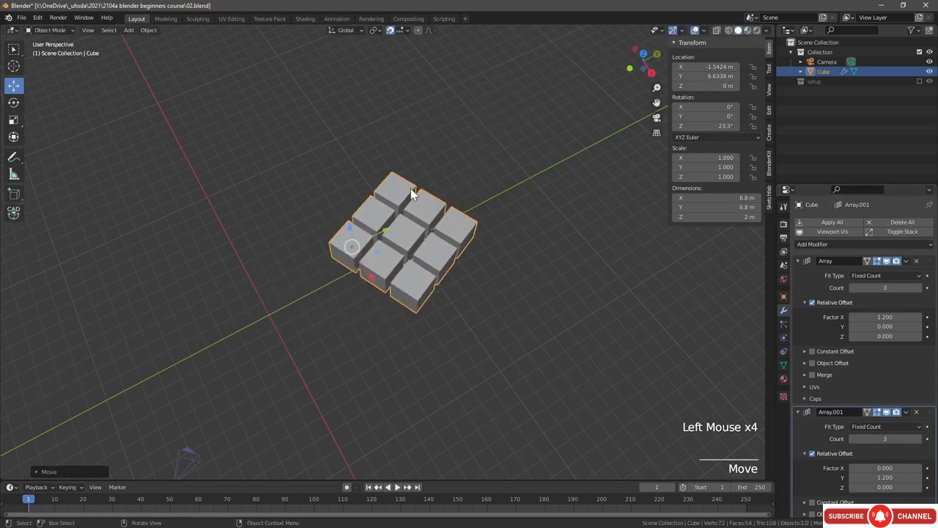
click(390, 31)
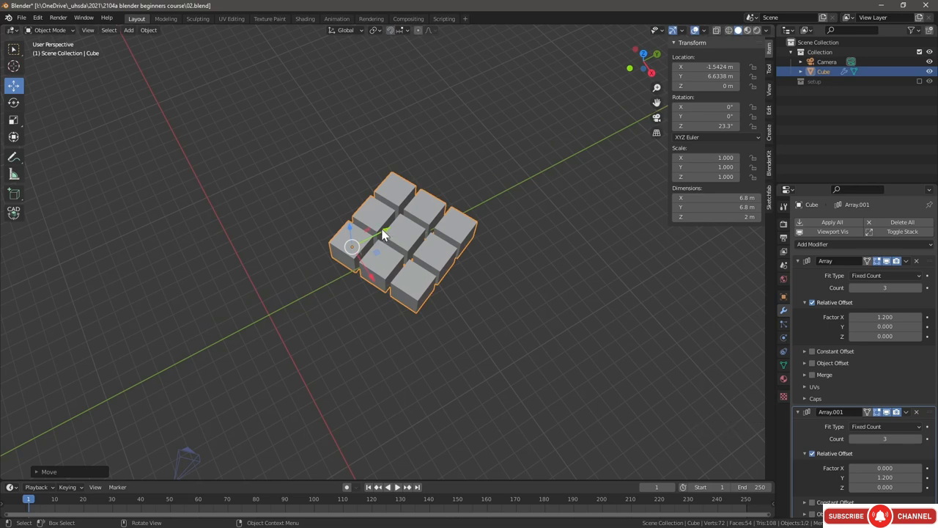
mouse_move(382, 233)
mouse_down()
mouse_move(500, 171)
mouse_move(353, 242)
mouse_move(442, 204)
mouse_move(360, 242)
mouse_move(403, 215)
mouse_move(378, 228)
mouse_up()
Step: Set the snap target to Vertex and duplicate the grid, placing the copy at about X 7.589 m, Y 21.843 m
click(403, 30)
click(387, 69)
click(146, 32)
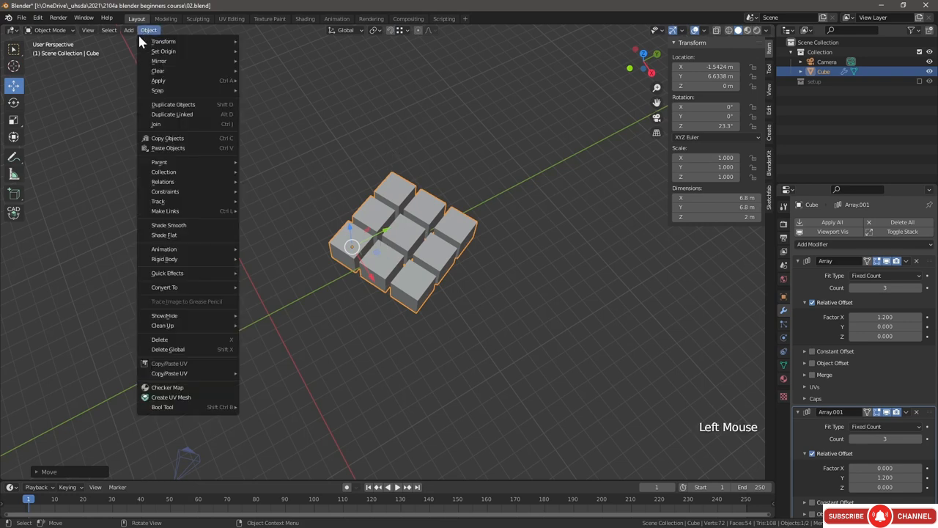
click(177, 105)
click(436, 152)
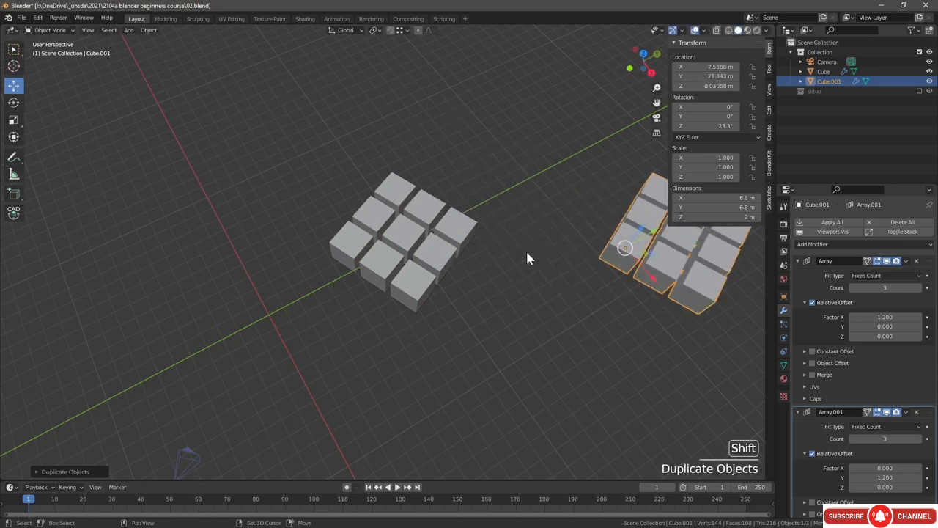
Step: Snap the duplicated grid's corner to the nearest corner of the original grid, at about X 2.019 m, Y 15.567 m, Z 0 m
shift+middle_drag(528, 258, 505, 276)
click(403, 31)
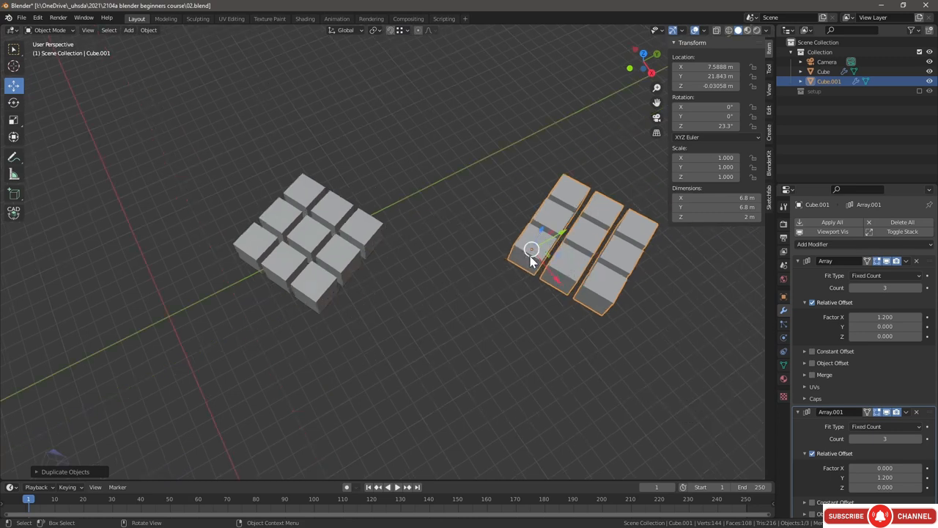
drag(531, 253, 389, 246)
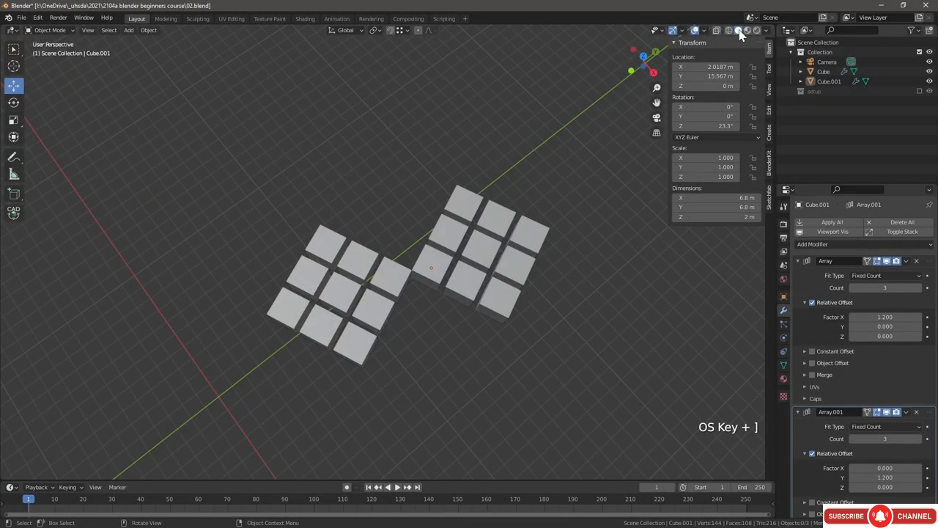
Step: Switch to the Select Box tool, enable the Move object gizmo for the viewport, and select the duplicated grid
click(683, 30)
click(14, 49)
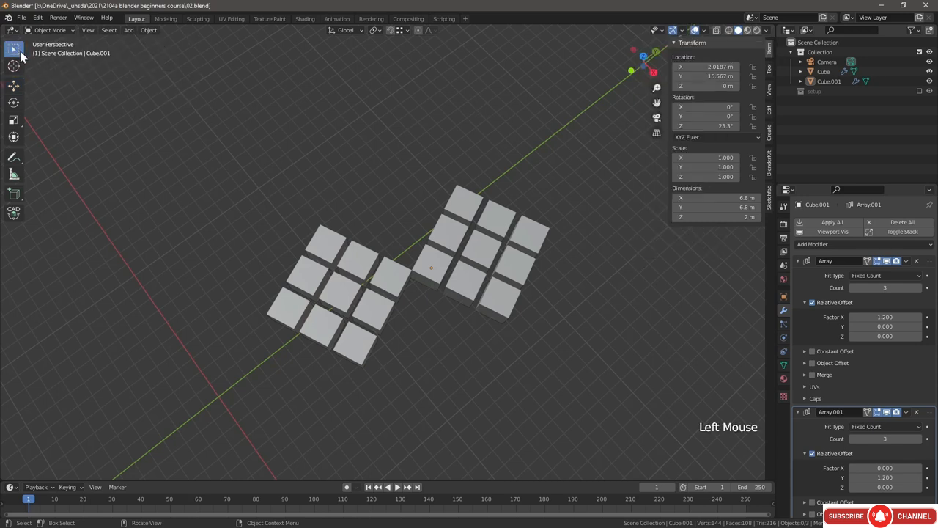
click(683, 31)
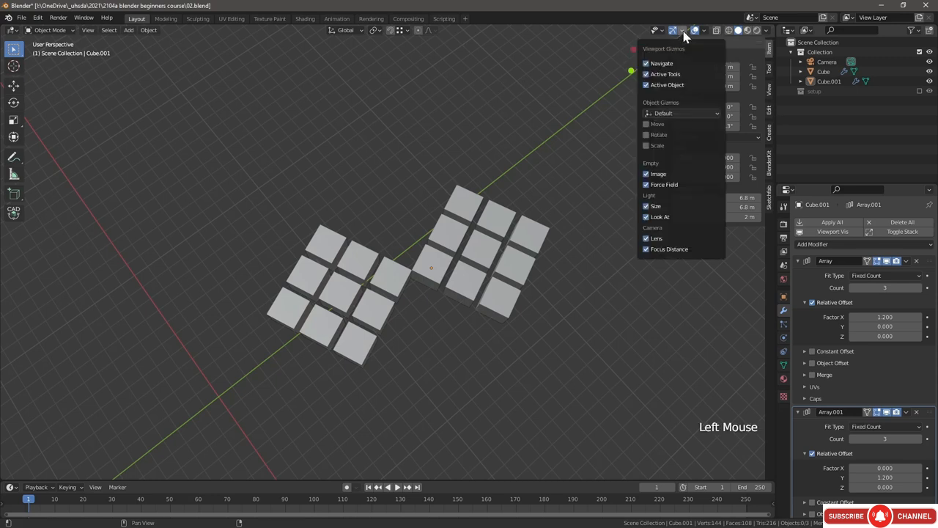
click(647, 127)
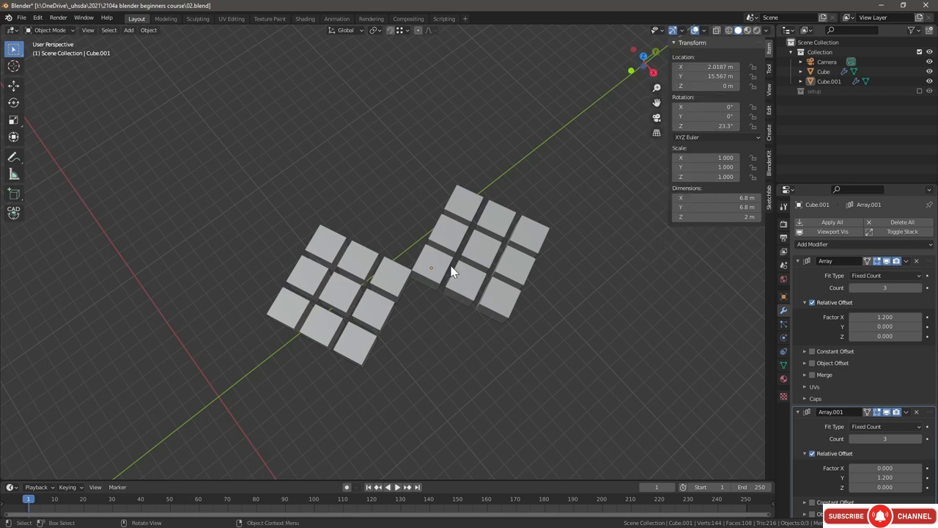
click(499, 285)
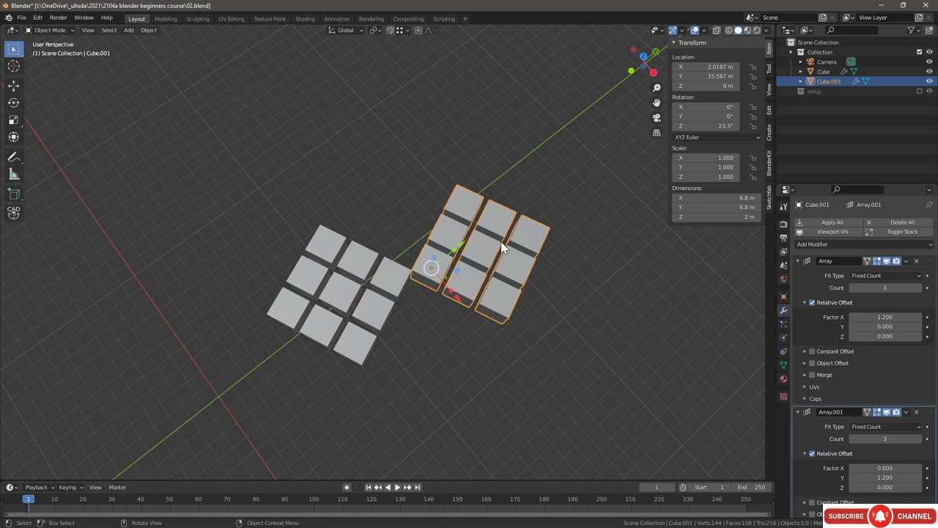
Step: Hide all viewport gizmos and show them again
click(674, 30)
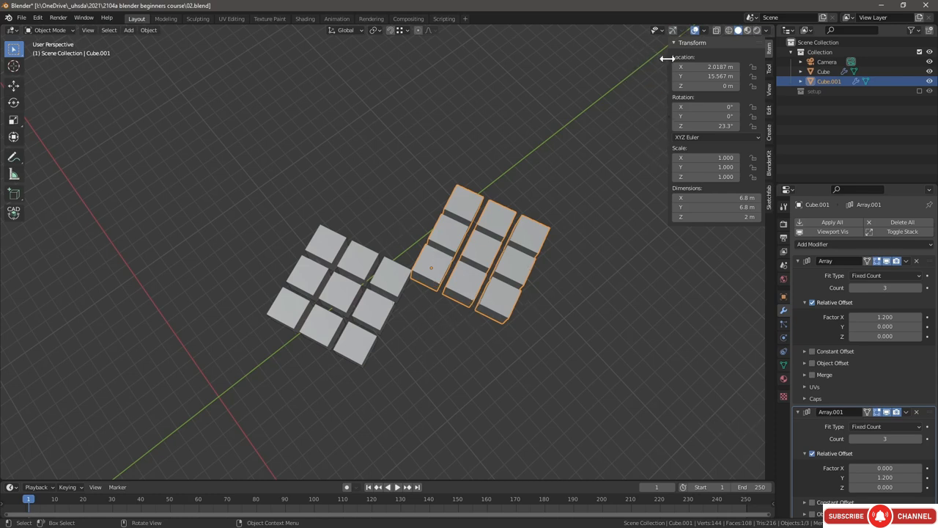
click(673, 32)
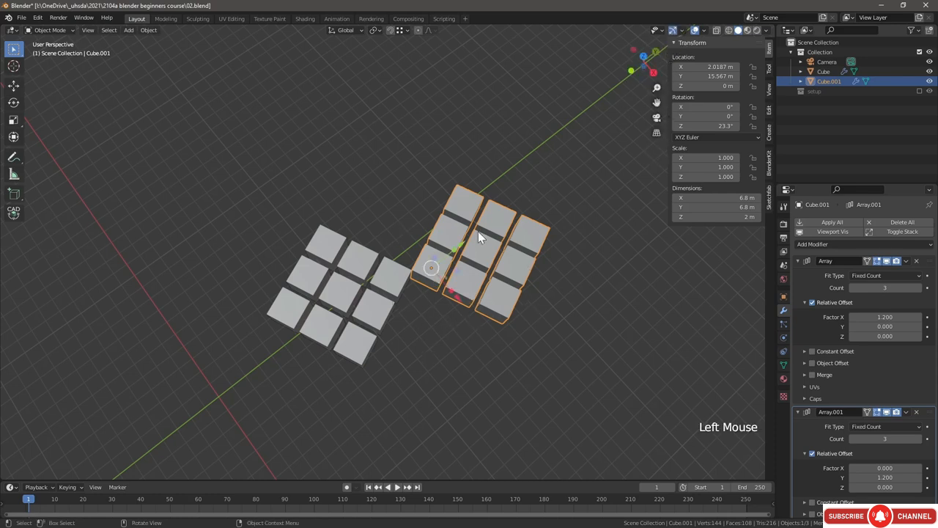
middle_drag(478, 231, 486, 233)
click(681, 30)
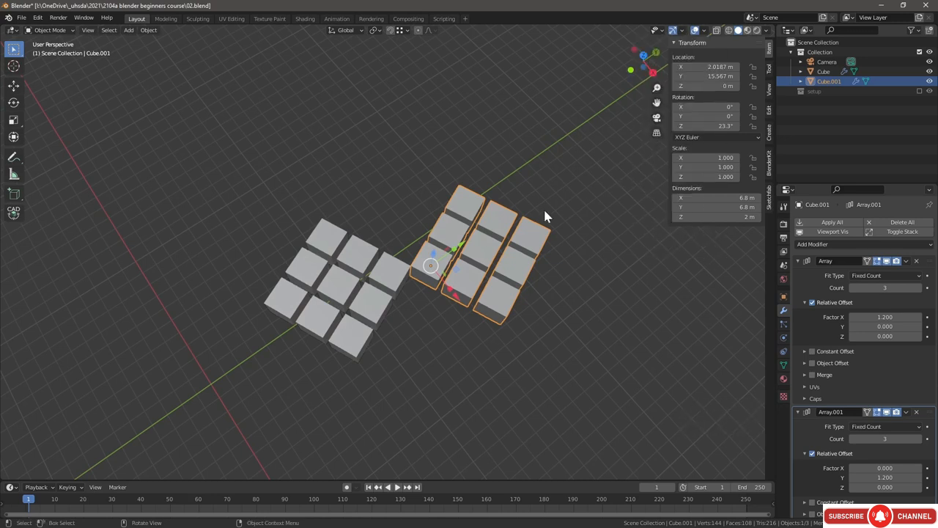
middle_drag(404, 268, 379, 243)
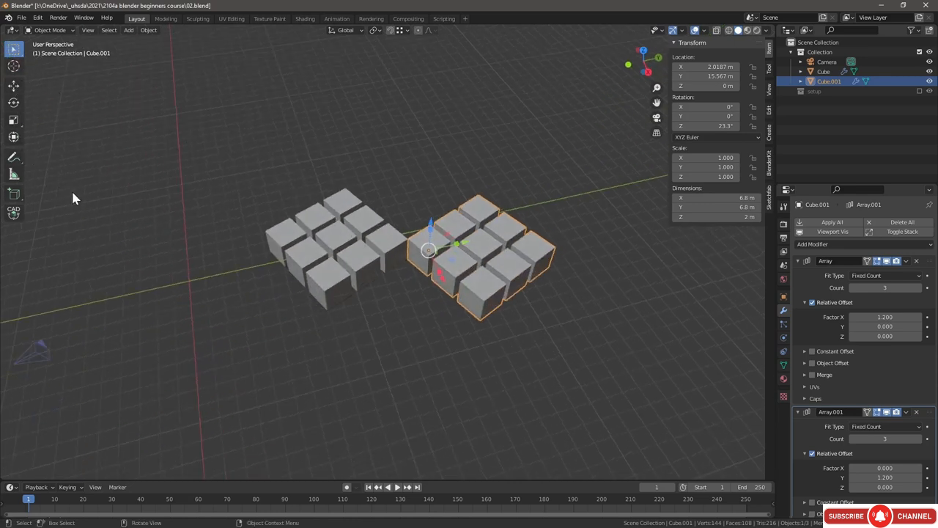
Step: Select the original grid and move it along the global Y axis to about 6.211 m using the object gizmo
click(333, 246)
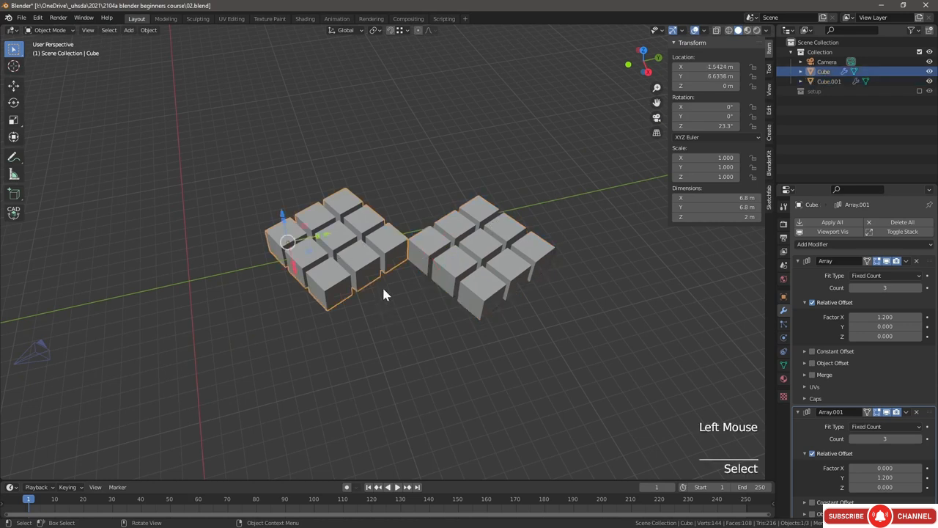
mouse_move(329, 235)
mouse_down()
mouse_move(382, 223)
mouse_move(323, 236)
mouse_up()
click(457, 376)
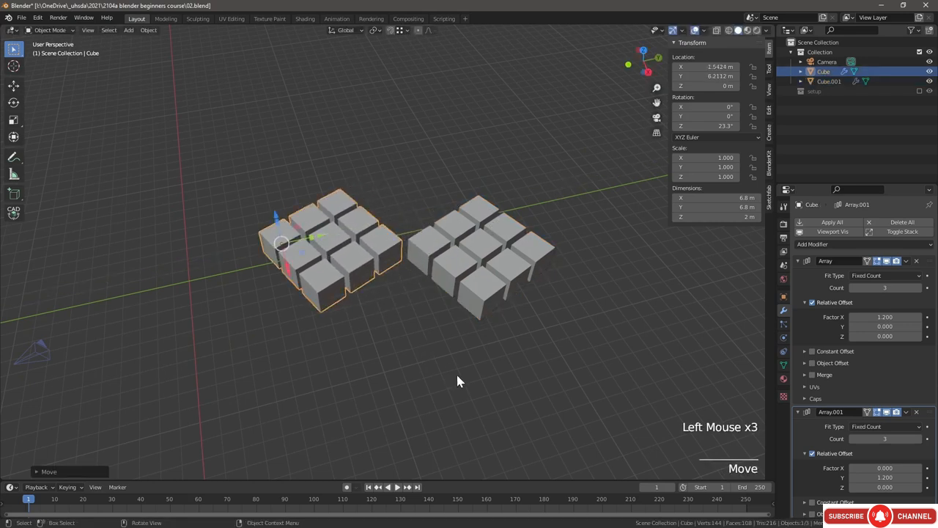
Step: Box-select both cube grids and move them together along Y until the original grid's Y location is about 2.034 m
drag(623, 365, 202, 166)
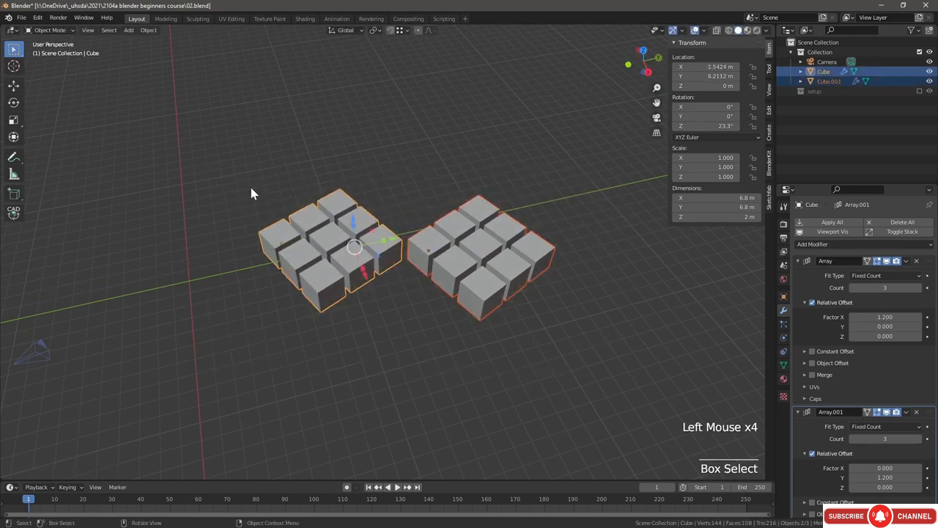
drag(389, 245, 326, 263)
Step: Hide the viewport overlays and select the duplicated cube grid
click(704, 32)
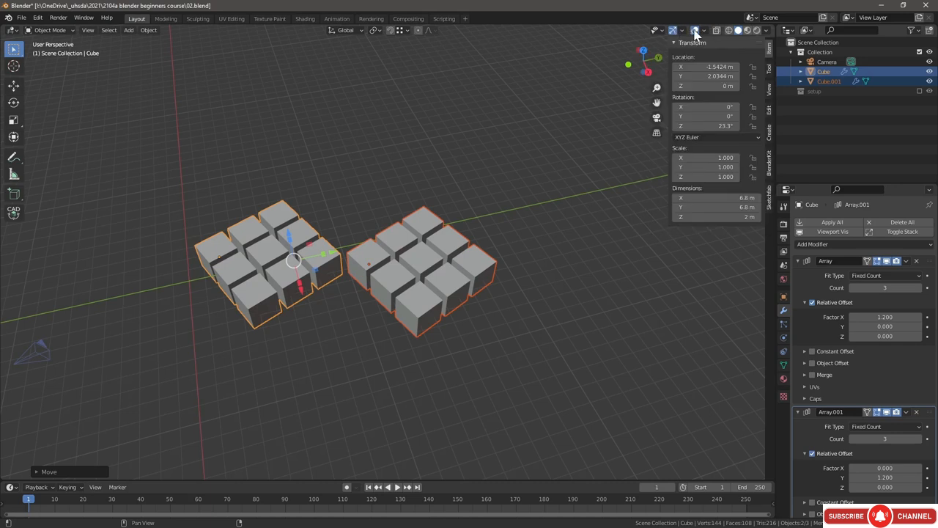
click(695, 31)
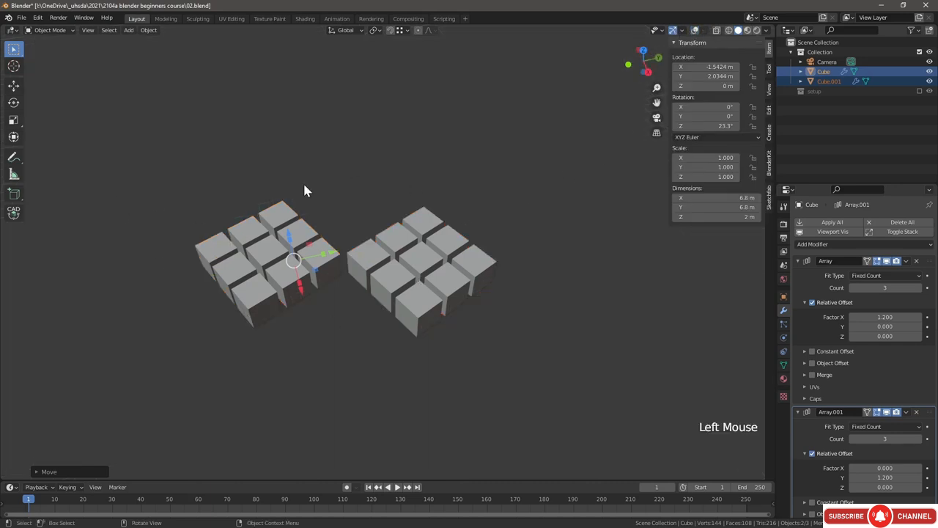
middle_drag(305, 190, 272, 229)
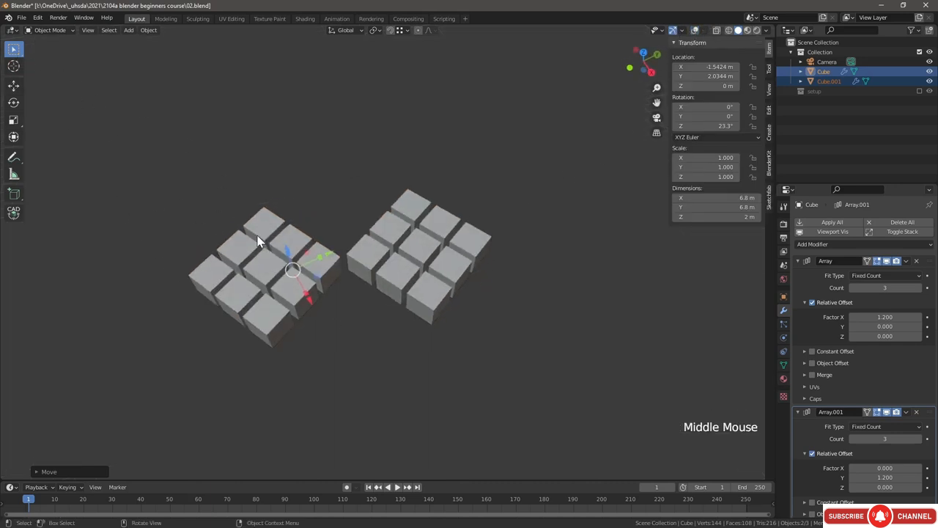
click(414, 283)
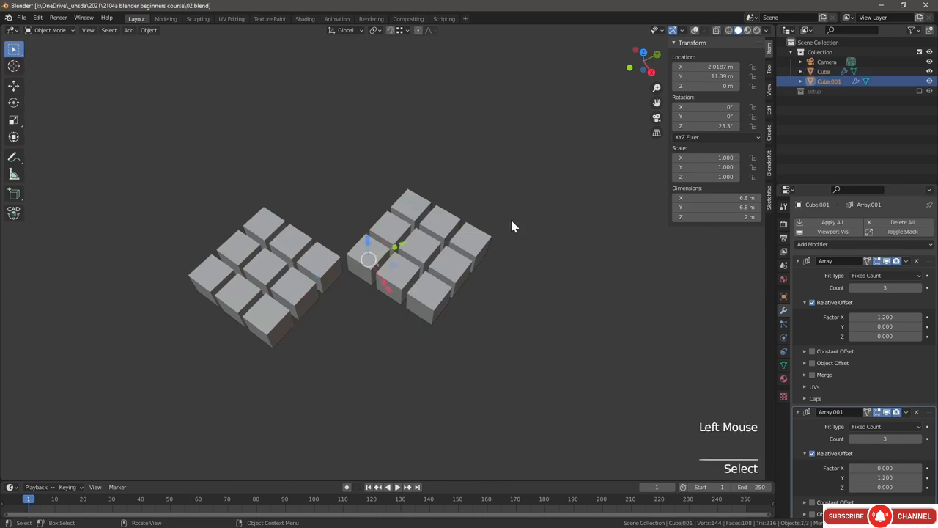
Step: Hide the viewport gizmos, view the bare cube grids, and show both gizmos and overlays again
click(672, 32)
middle_drag(414, 265, 439, 268)
scroll(377, 279, down, 1)
scroll(359, 295, up, 3)
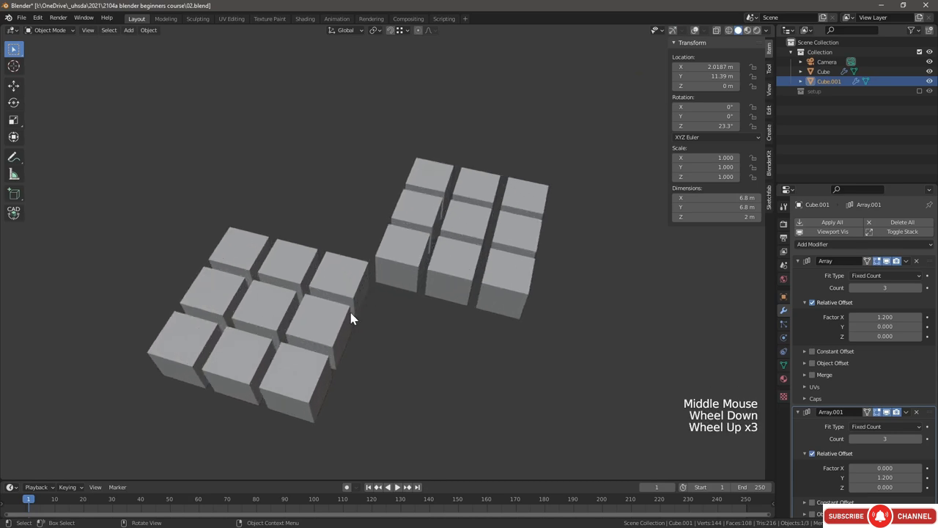
shift+middle_drag(349, 316, 399, 273)
click(673, 30)
click(695, 30)
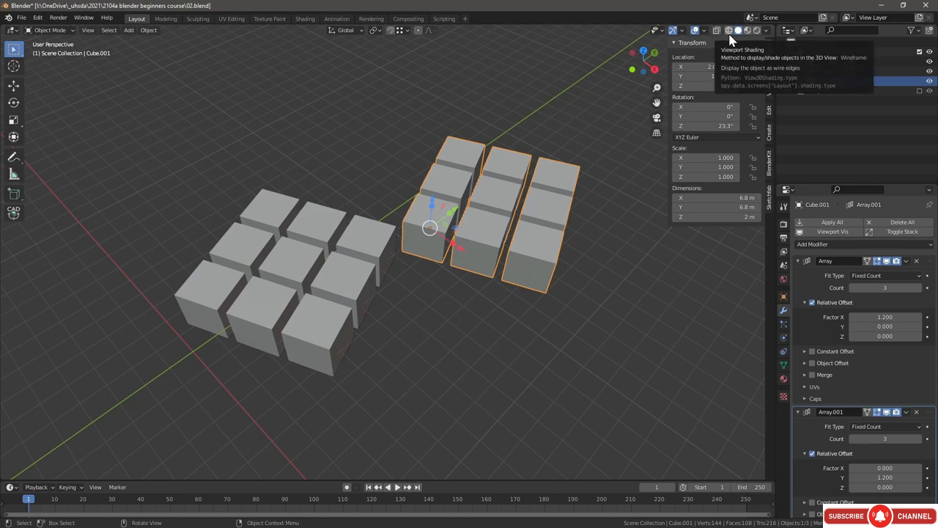
Step: Compare the Wireframe, Solid, Material Preview and Rendered viewport shading modes, ending back in Solid
click(729, 31)
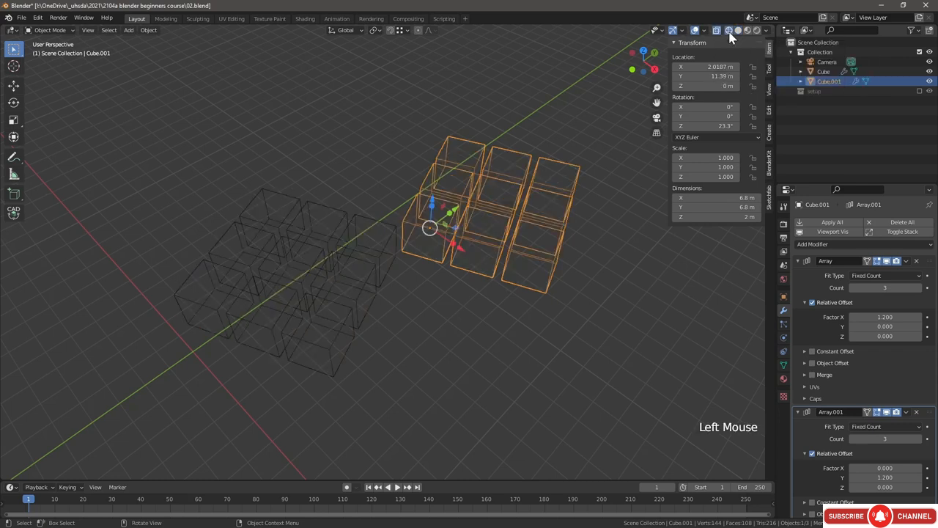
click(738, 31)
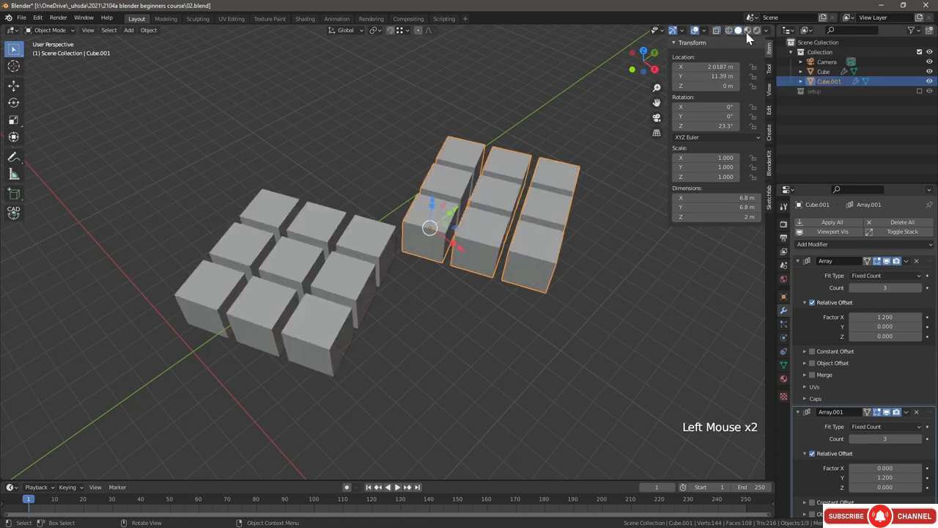
click(748, 31)
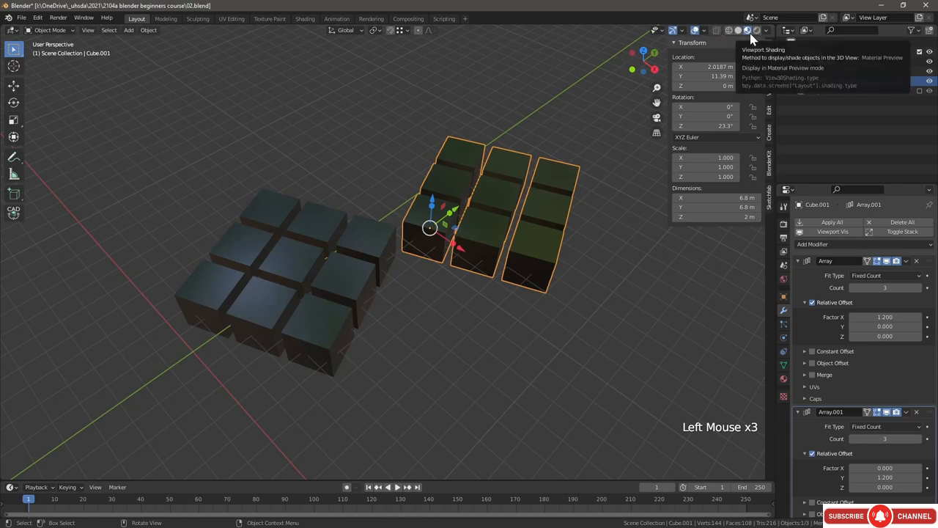
click(757, 31)
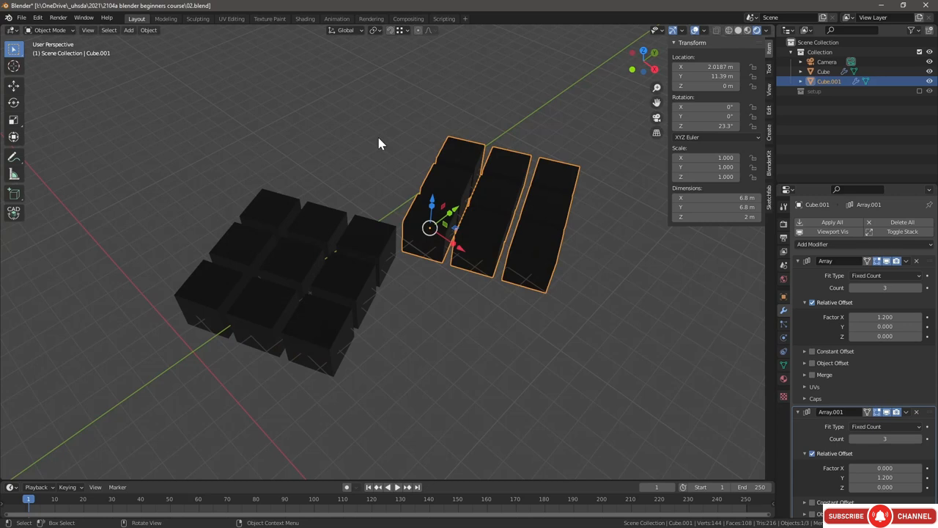
click(739, 31)
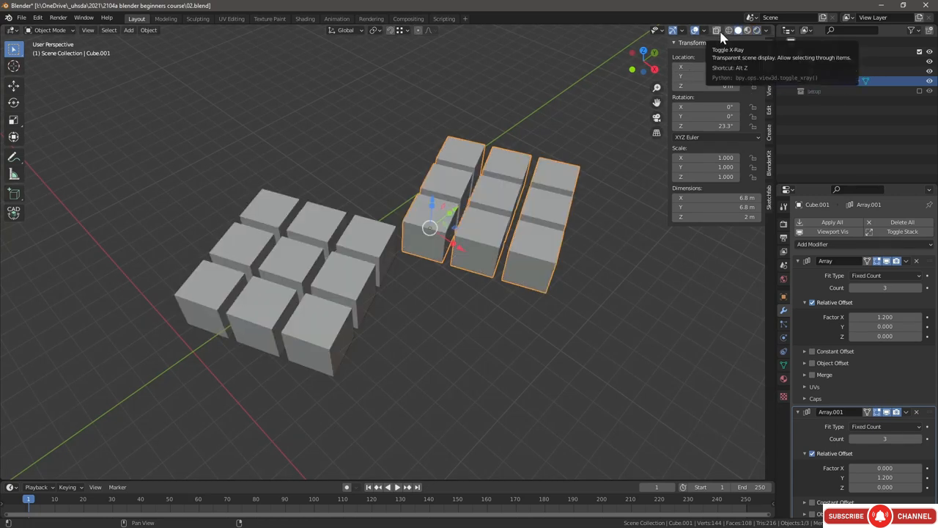
Step: View the grids in X-ray display and move the duplicated grid along Y to about 10.967 m
click(722, 35)
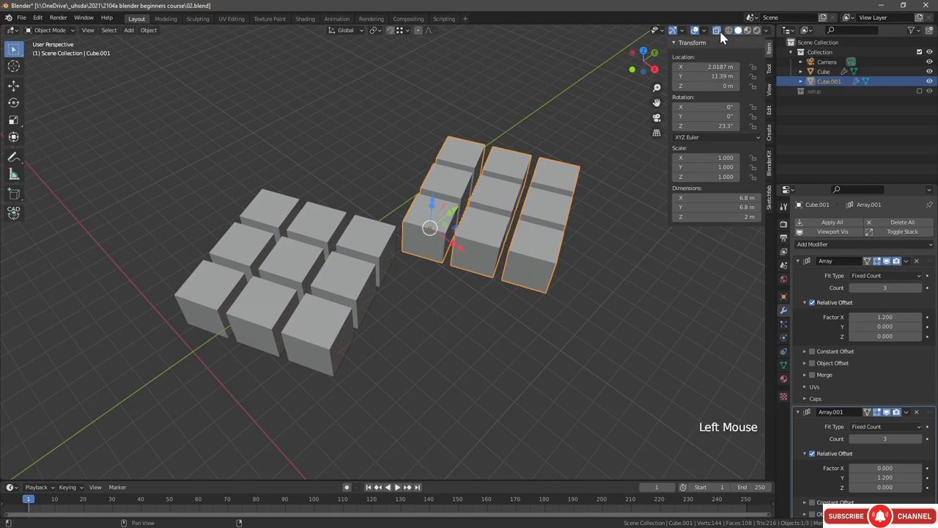
scroll(363, 264, up, 2)
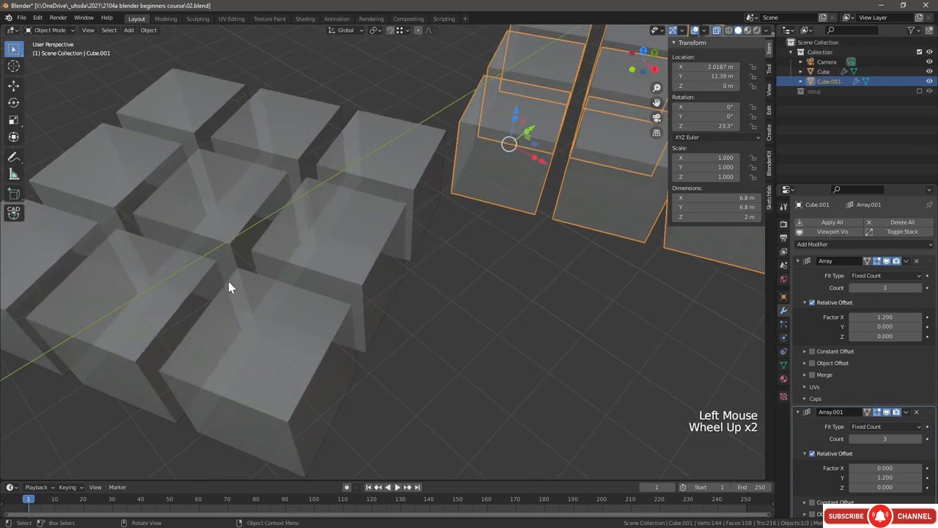
scroll(324, 297, down, 3)
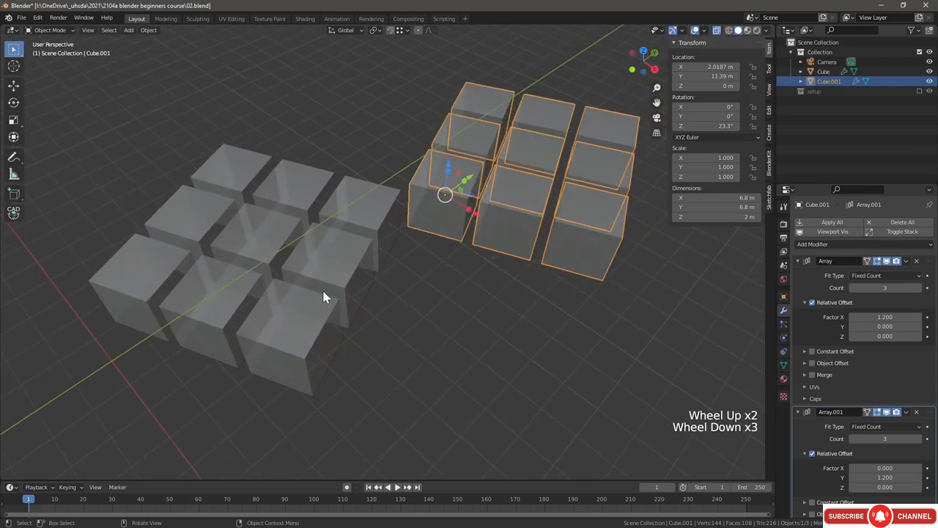
click(435, 196)
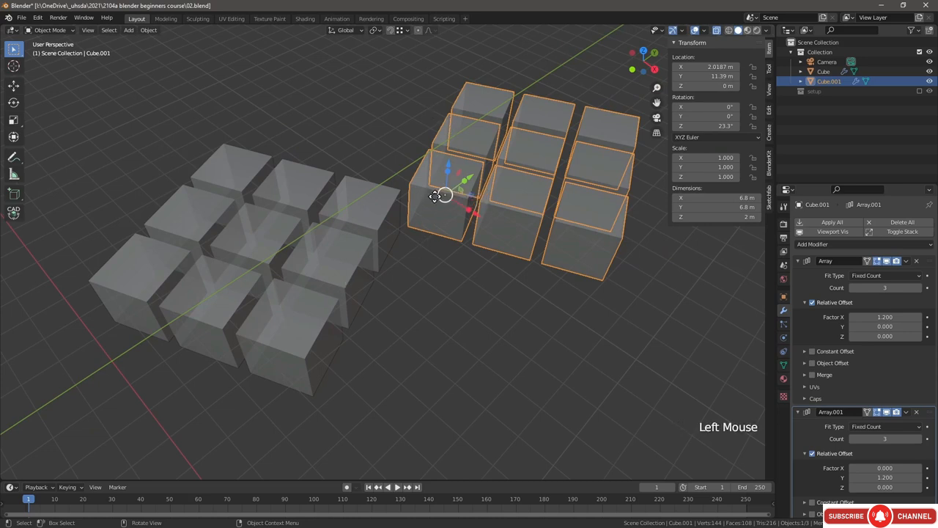
drag(435, 196, 393, 239)
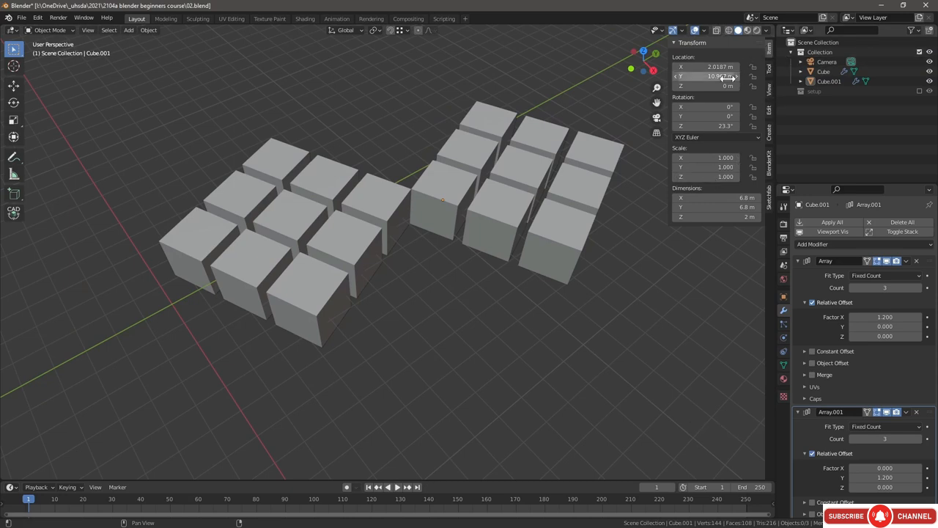
Step: Hide and reshow the sidebar, and move the original grid along Y to about -0.411 m
key(n)
key(n)
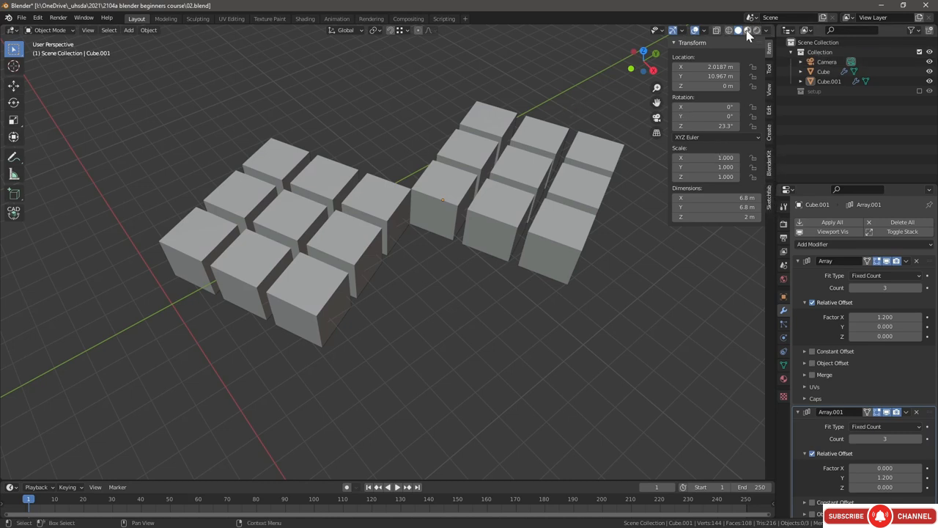
click(329, 231)
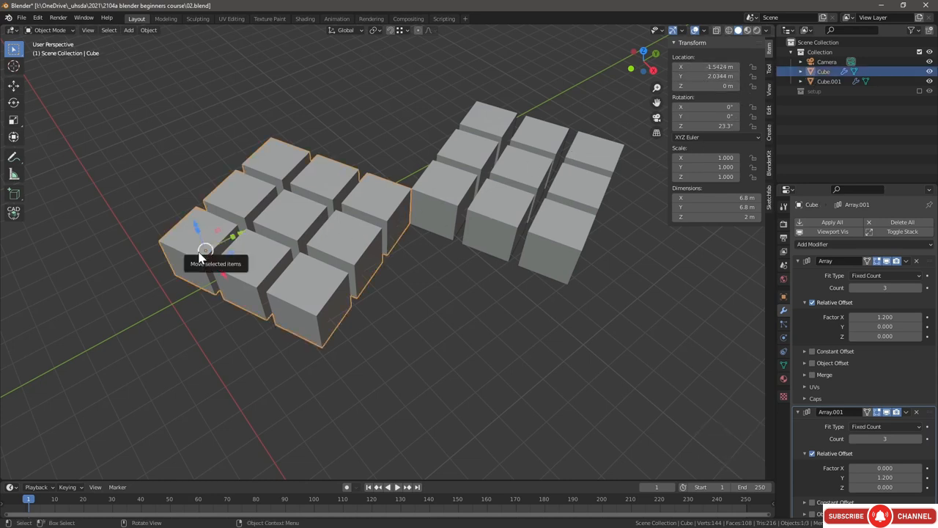
key(super+bracketright)
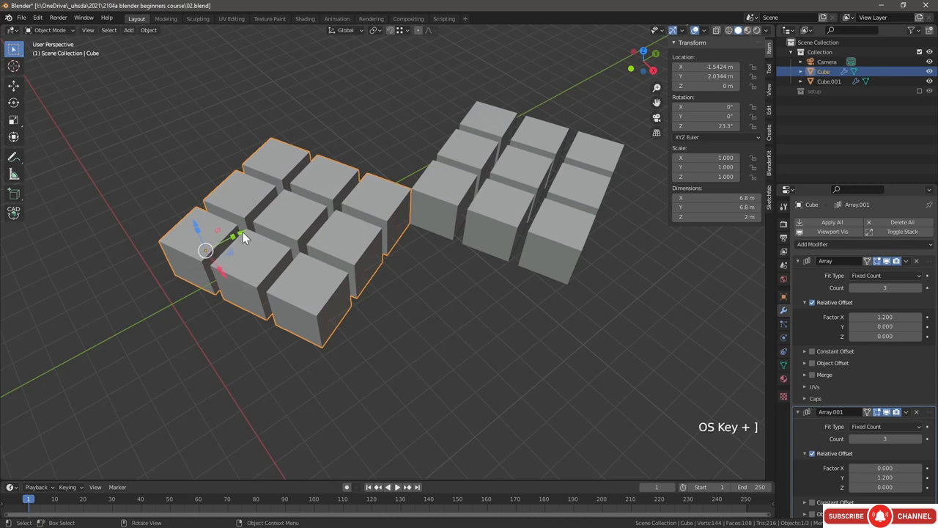
drag(243, 236, 175, 269)
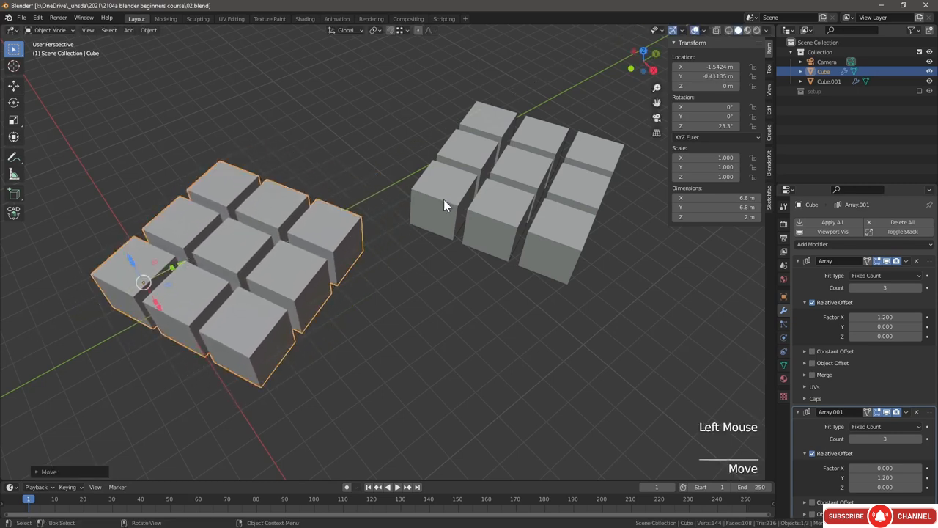
Step: Adjust the original grid's location values and set its X, Y and Z location to 0 m
drag(706, 66, 713, 86)
click(703, 66)
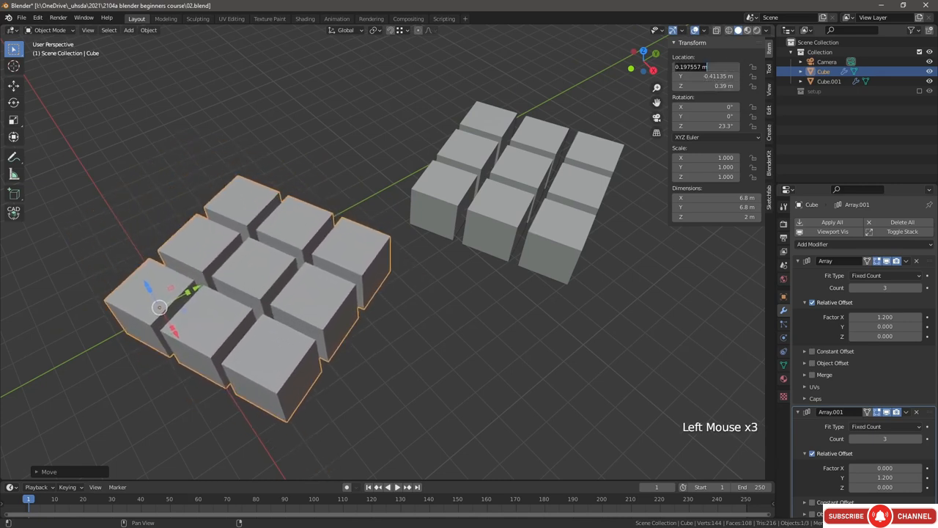
text(0)
key(Tab)
text(0)
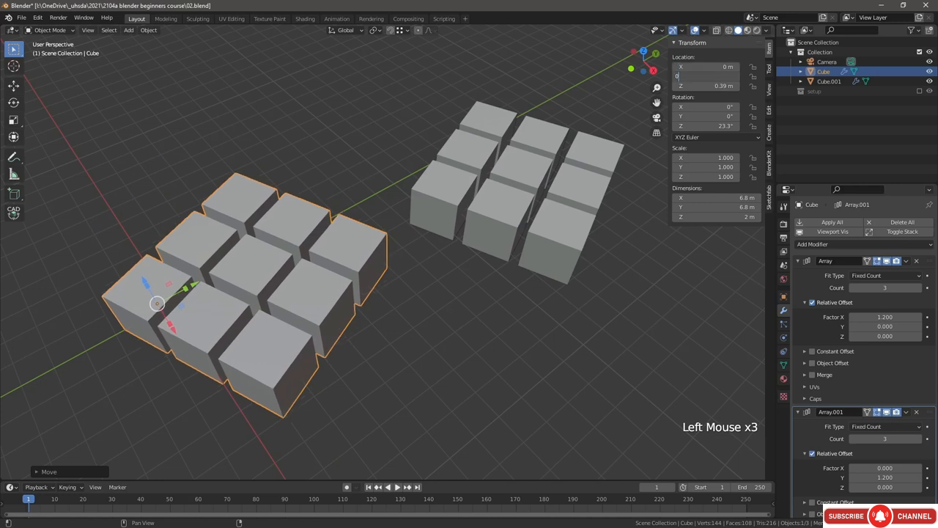
key(Tab)
text(0)
key(Return)
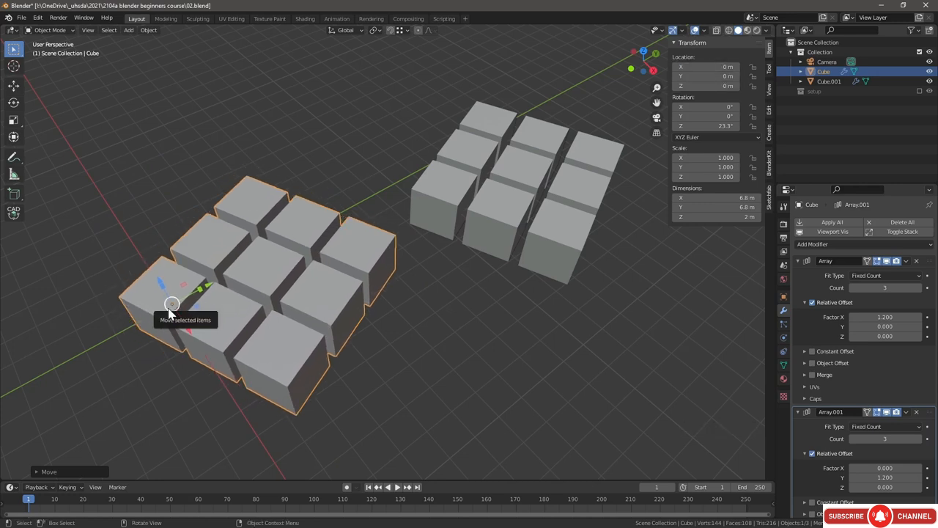
Step: Try tilting the original grid around X and Y, and set its X, Y and Z rotation to 0°
drag(707, 107, 739, 107)
drag(675, 117, 703, 116)
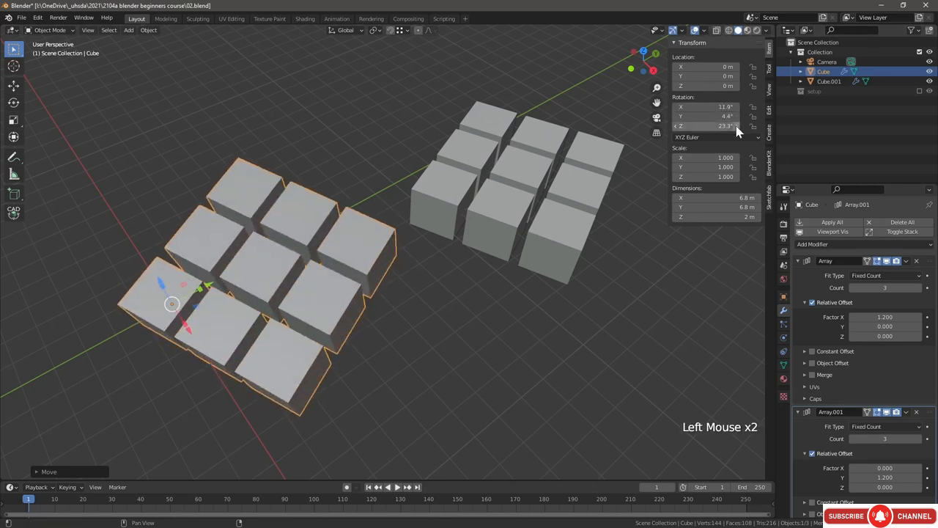
click(704, 107)
text(0)
key(Tab)
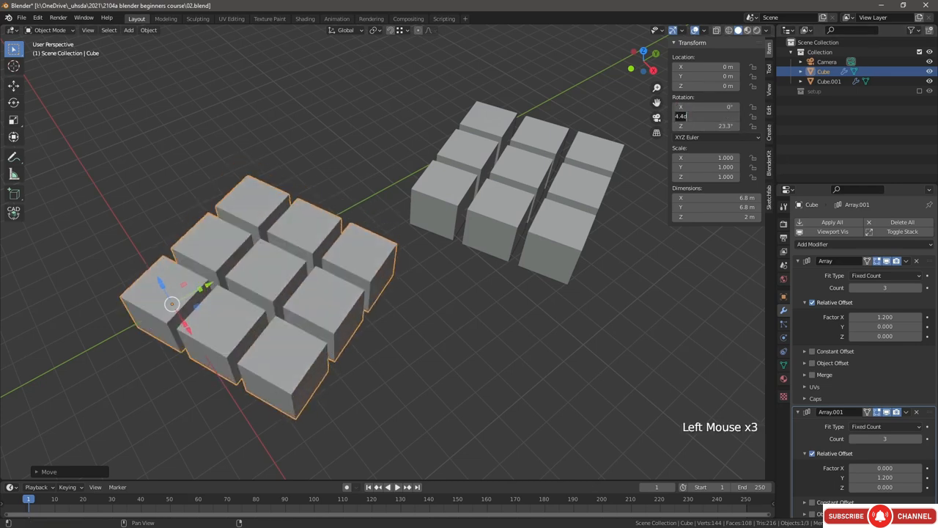
text(0)
key(Tab)
text(0)
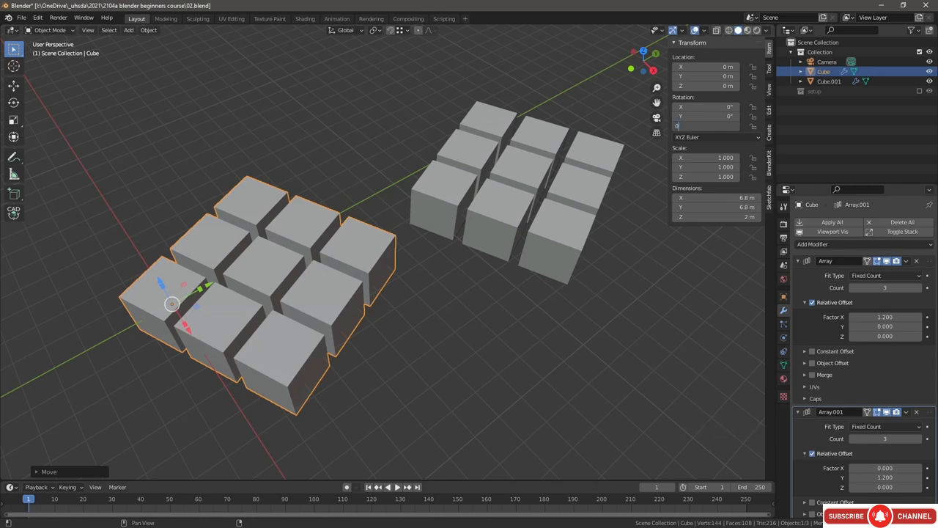
key(Return)
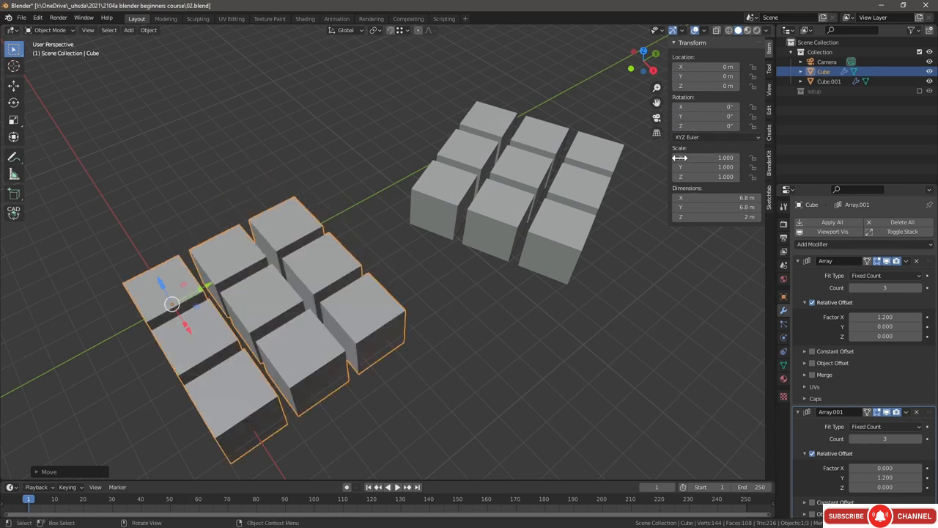
Step: Move the original grid along X and Y, and reset its X and Y location to 0 m
drag(674, 67, 827, 76)
drag(200, 296, 231, 278)
click(707, 67)
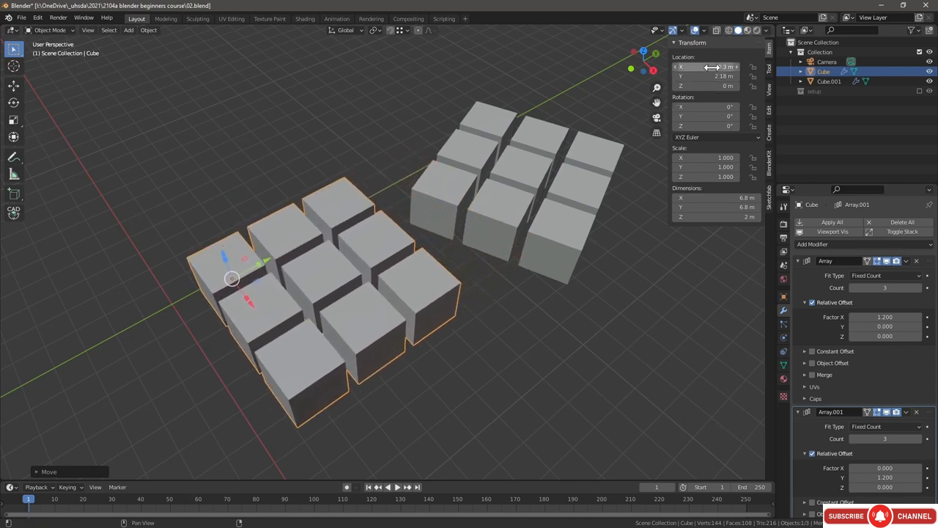
text(0)
key(Tab)
text(0)
key(Return)
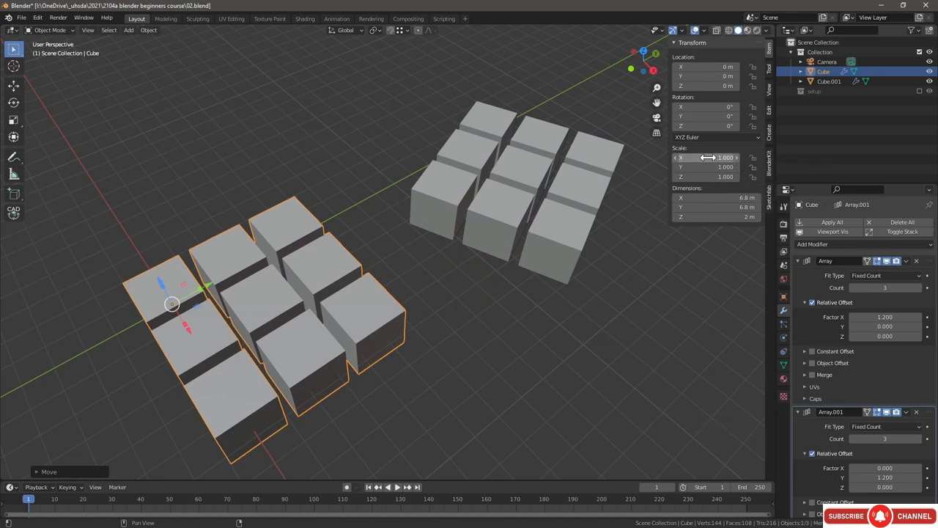
Step: Set the original grid's X scale to 1.100
mouse_move(705, 158)
mouse_down()
mouse_move(742, 158)
mouse_move(676, 158)
mouse_move(720, 158)
mouse_up()
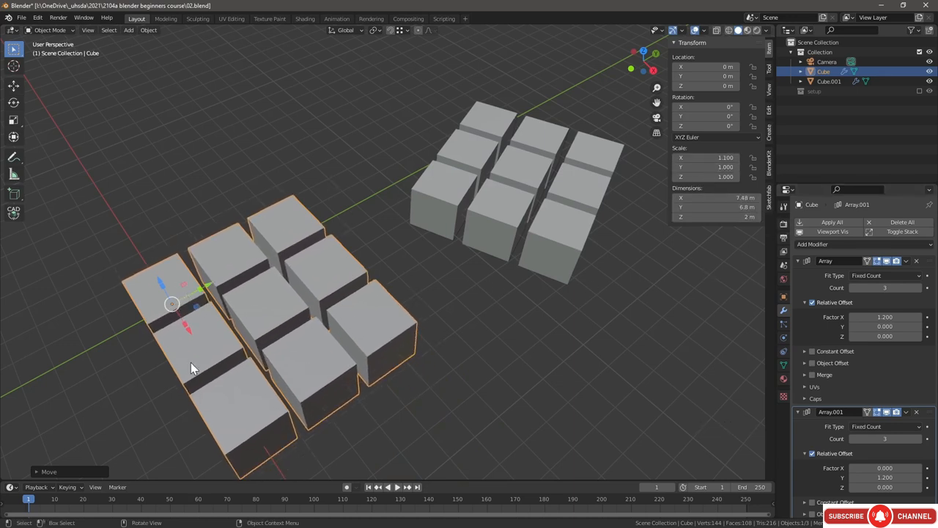
scroll(425, 227, down, 2)
middle_drag(419, 272, 434, 288)
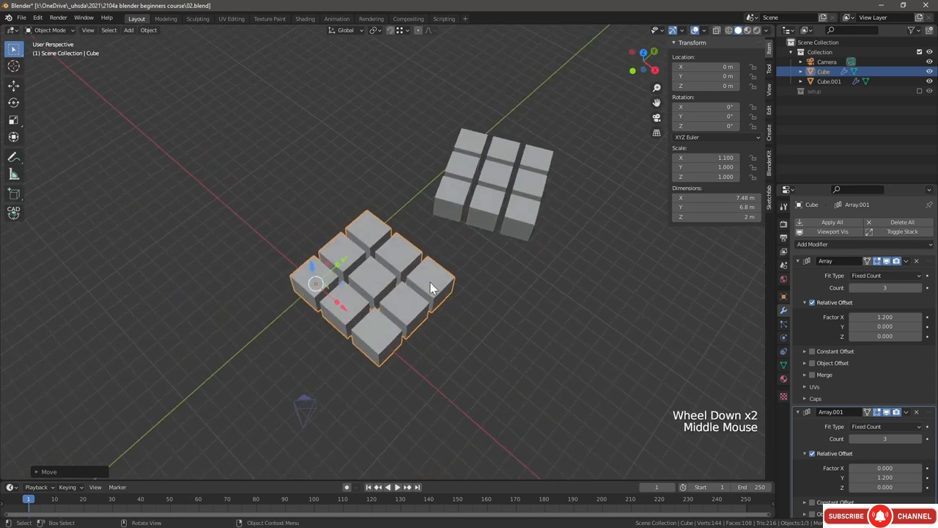
Step: Set the original grid's X, Y and Z dimensions to 10 m each
click(715, 197)
text(10)
key(Tab)
text(10)
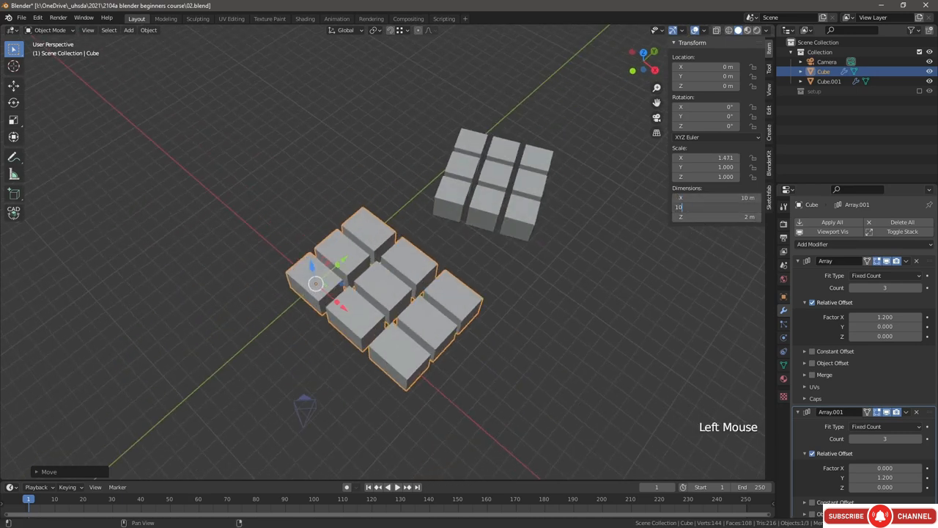
key(Return)
middle_drag(367, 242, 394, 230)
scroll(396, 233, down, 2)
click(714, 217)
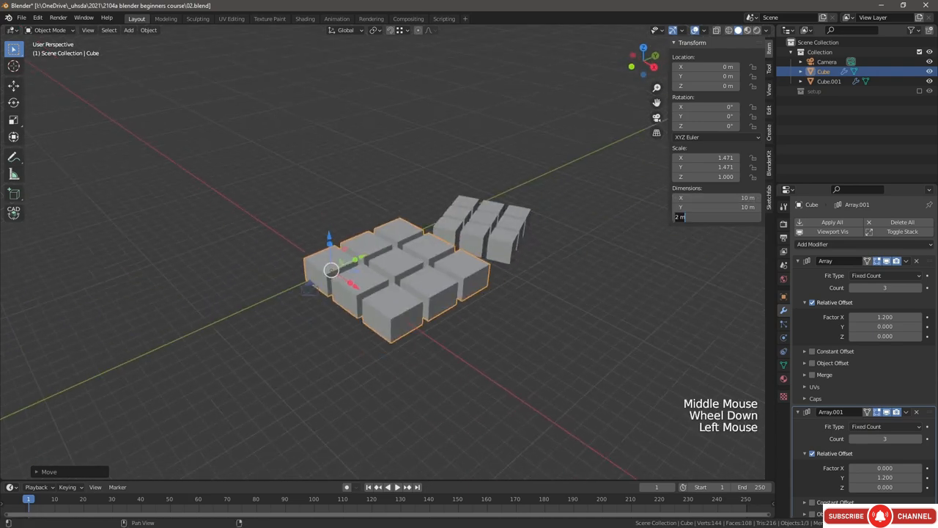
text(10)
key(Return)
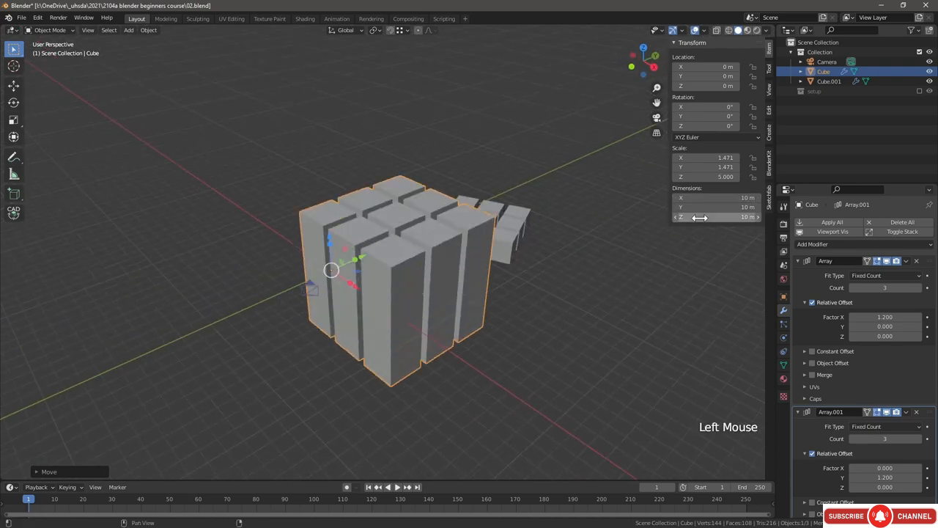
middle_drag(469, 234, 410, 244)
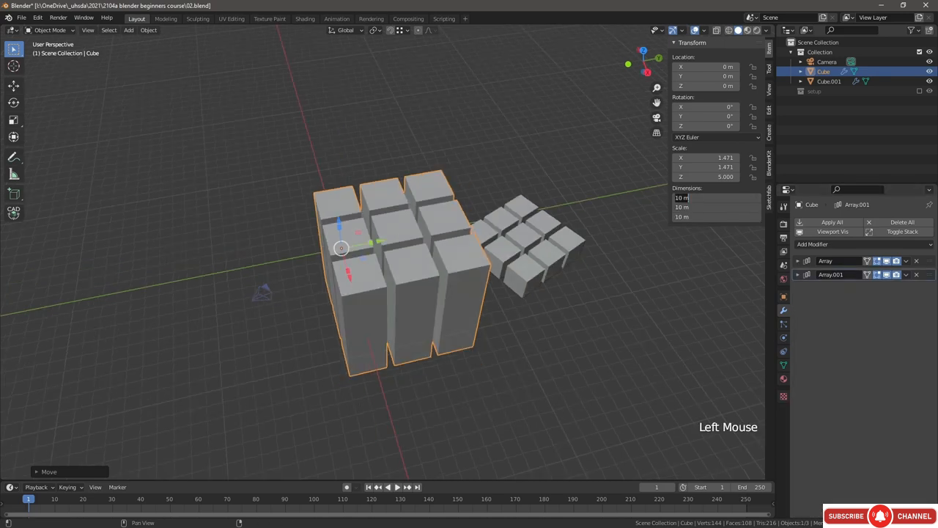
Step: Set the original grid's dimensions to 5 m in X and Y and 2 m in Z
text(5)
key(Return)
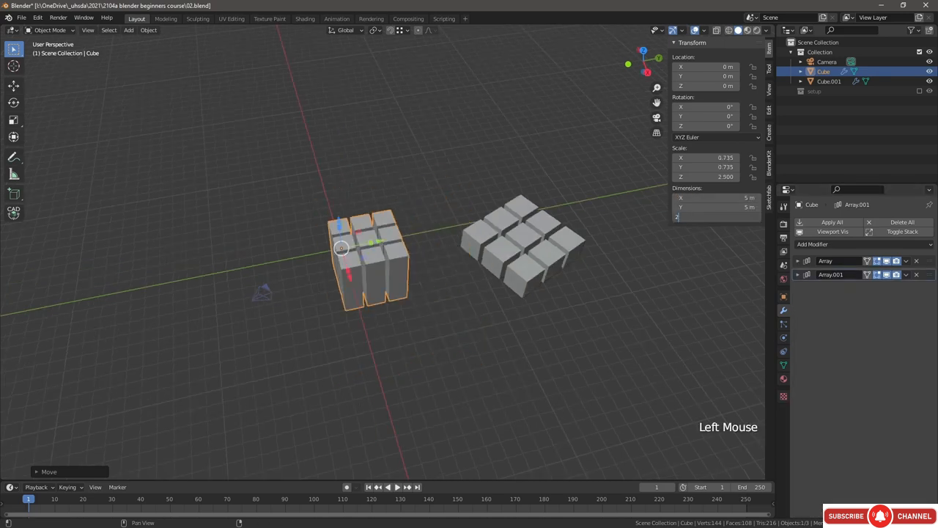
key(Return)
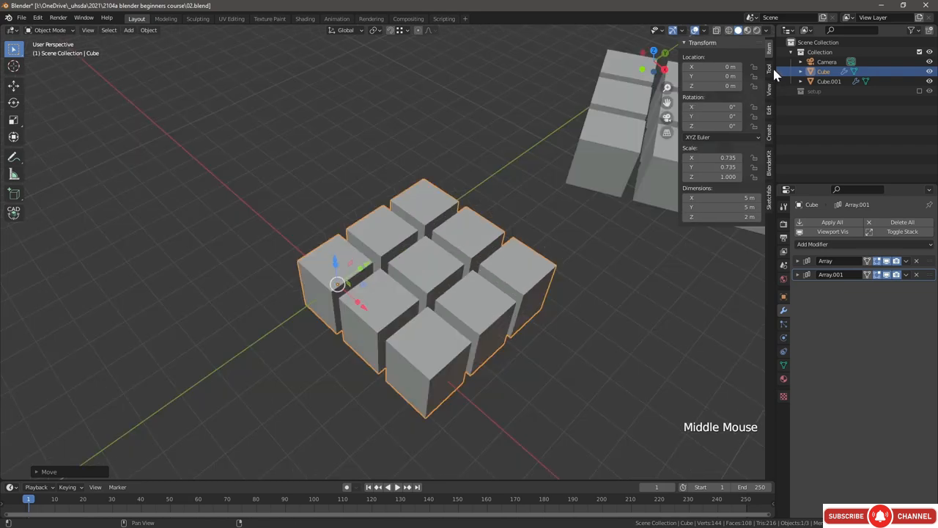
Step: Limit transforms to origins only, move the original grid's origin onto the duplicate grid's nearest lower corner, and turn the restriction off
click(770, 70)
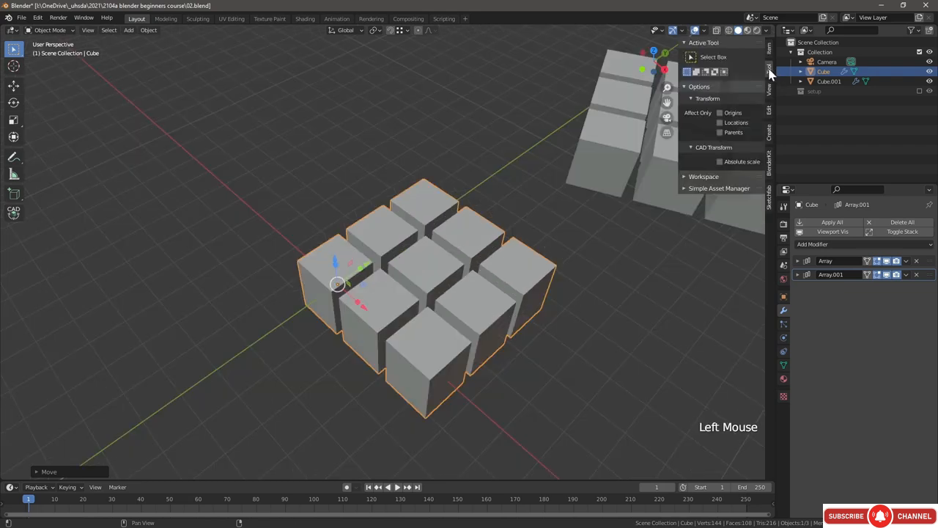
click(693, 87)
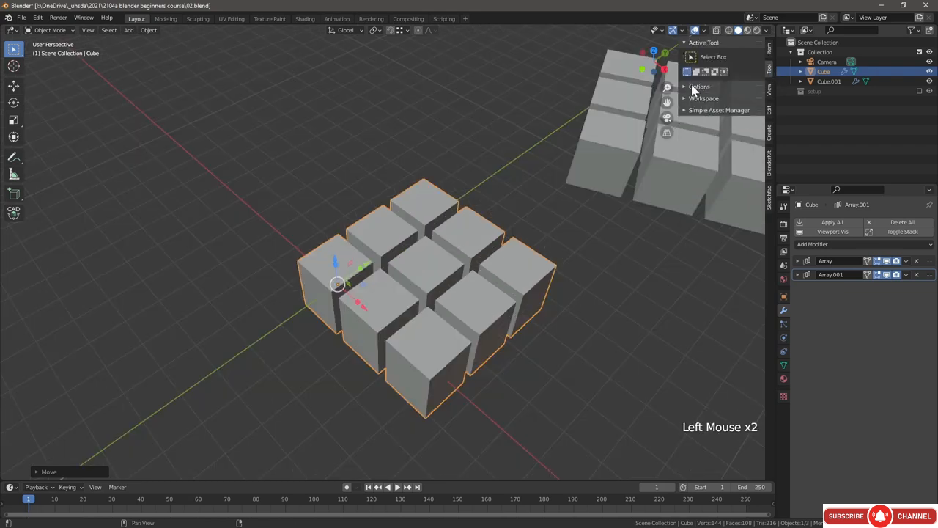
click(692, 88)
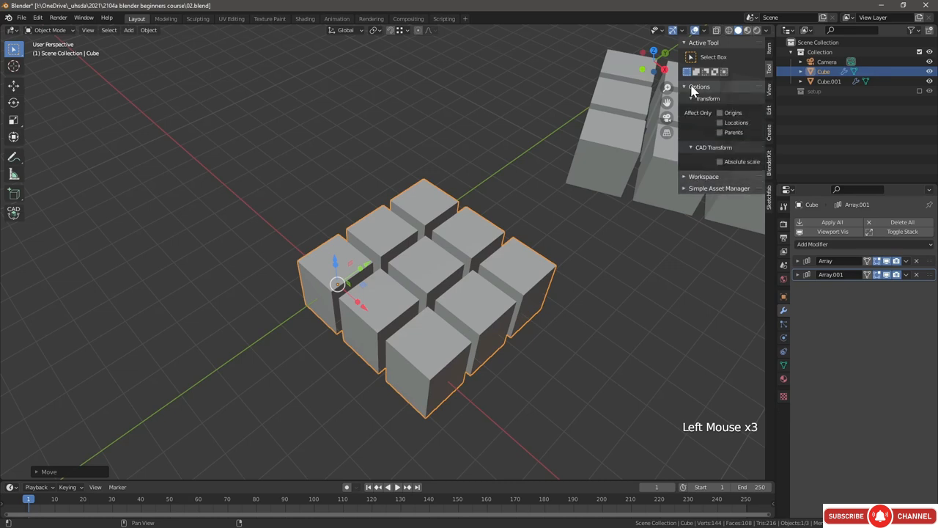
click(721, 113)
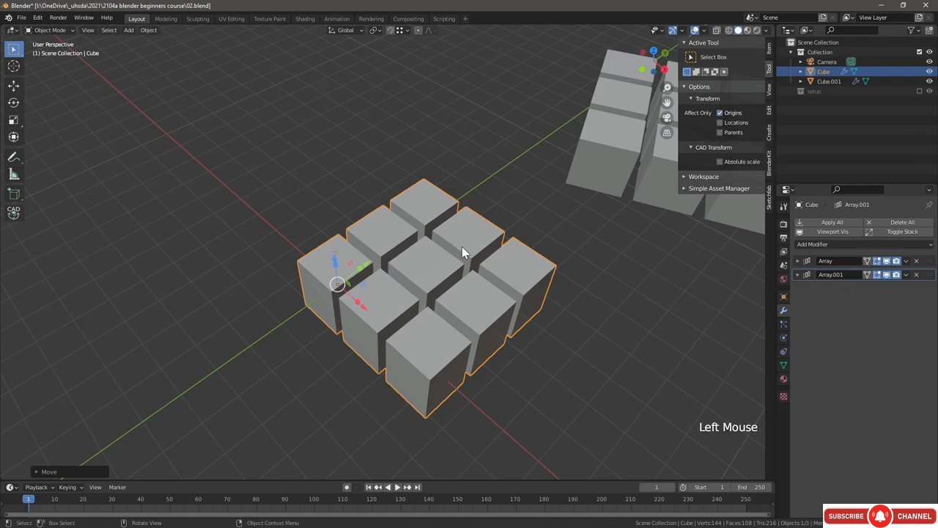
drag(360, 307, 563, 182)
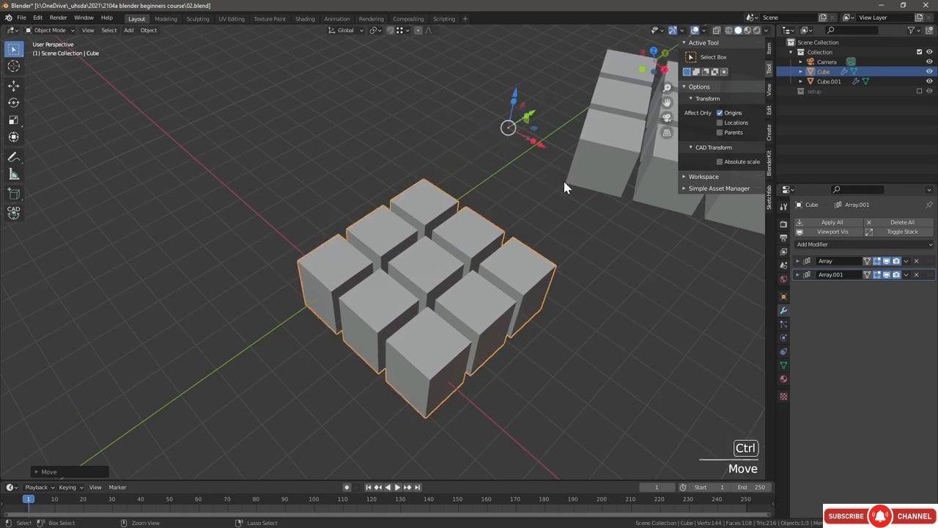
drag(501, 138, 566, 185)
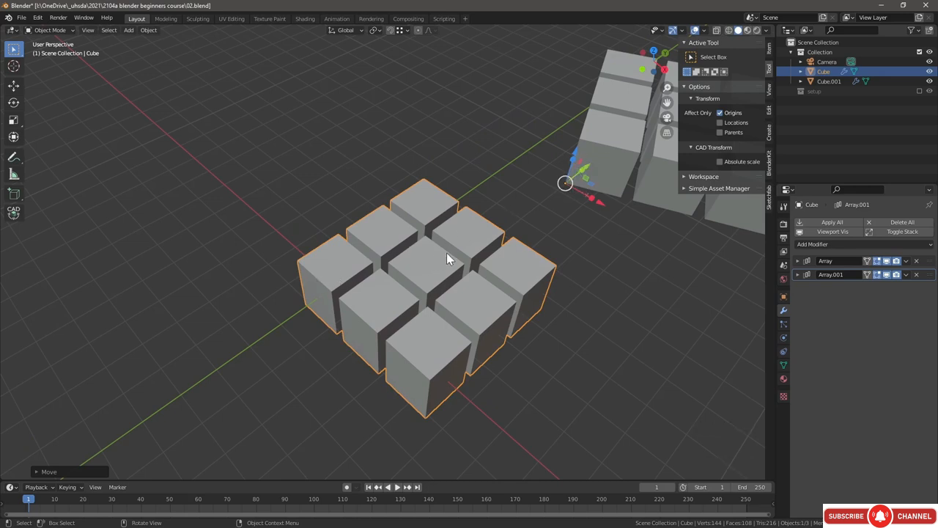
click(720, 112)
Step: Move the original grid along Y to about 8.27 m, and set its X, Y and Z location to 0 m
click(769, 49)
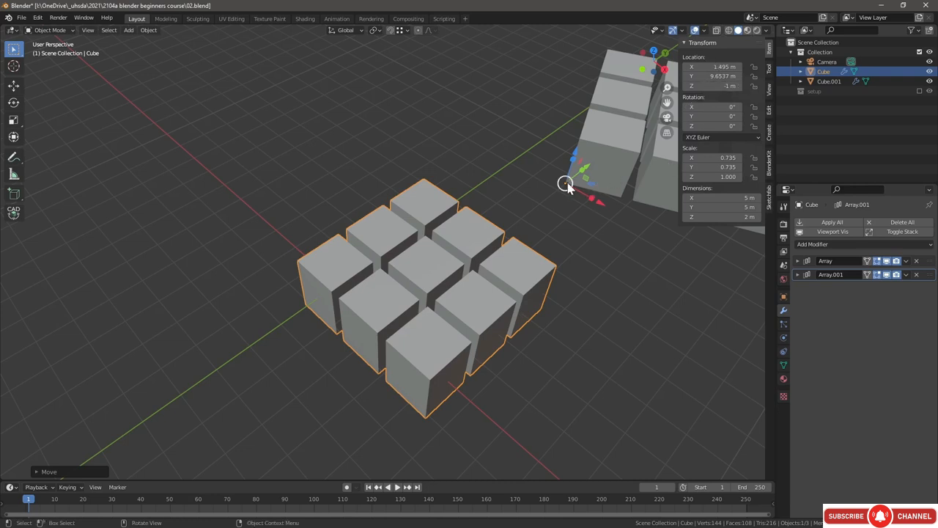
drag(565, 183, 541, 201)
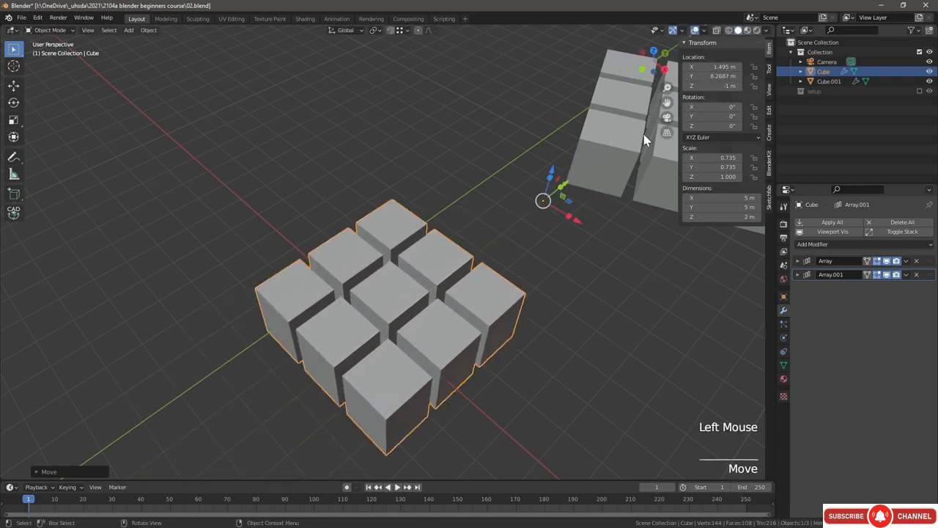
click(715, 67)
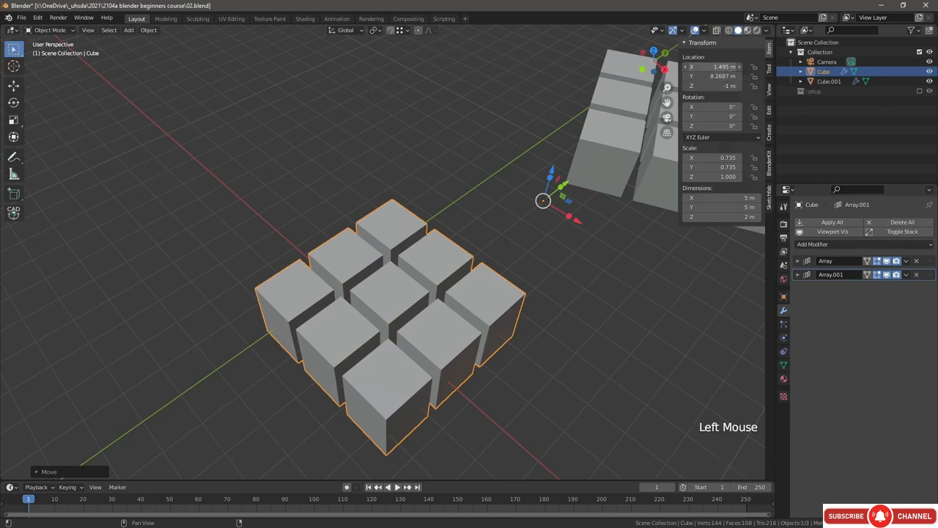
drag(714, 67, 714, 85)
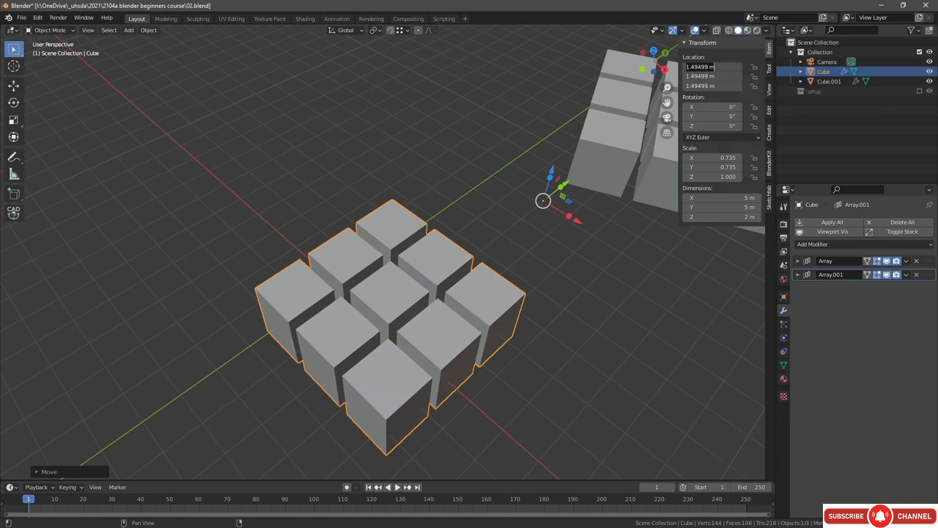
key(Return)
scroll(433, 189, down, 3)
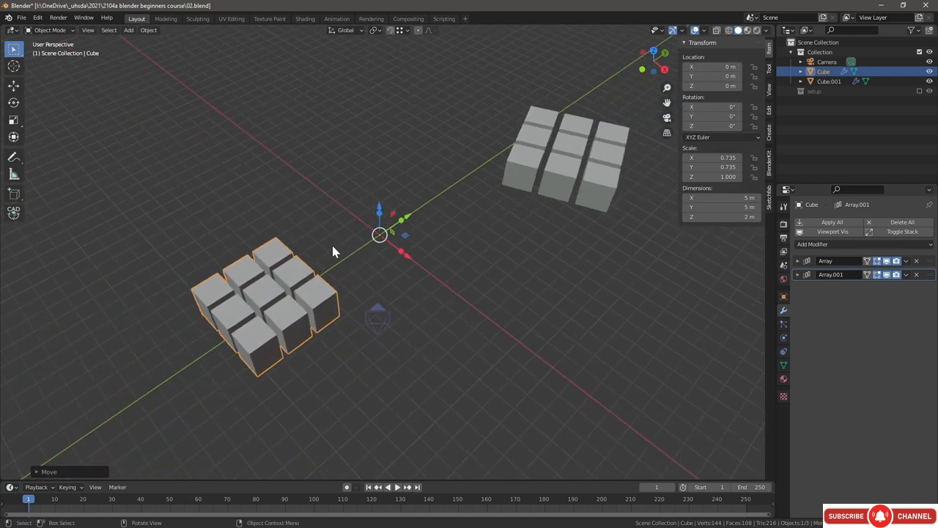
middle_drag(332, 251, 301, 249)
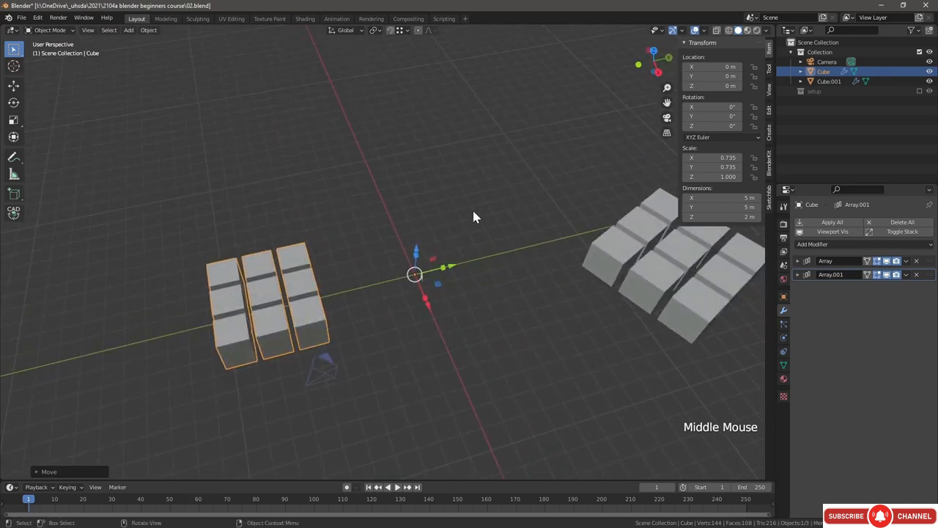
Step: Collapse the 3D Cursor settings and set the viewport's clip end to 5000 m
click(770, 91)
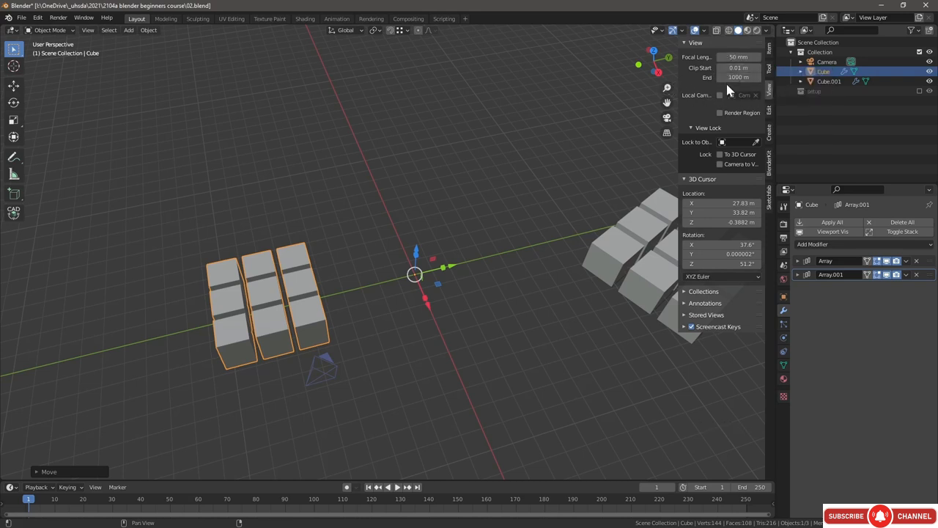
click(693, 181)
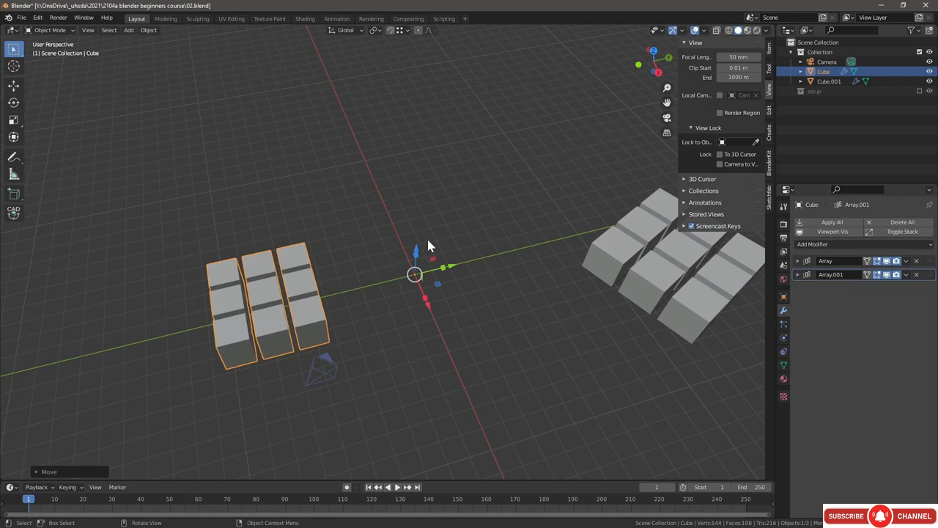
middle_drag(555, 248, 320, 236)
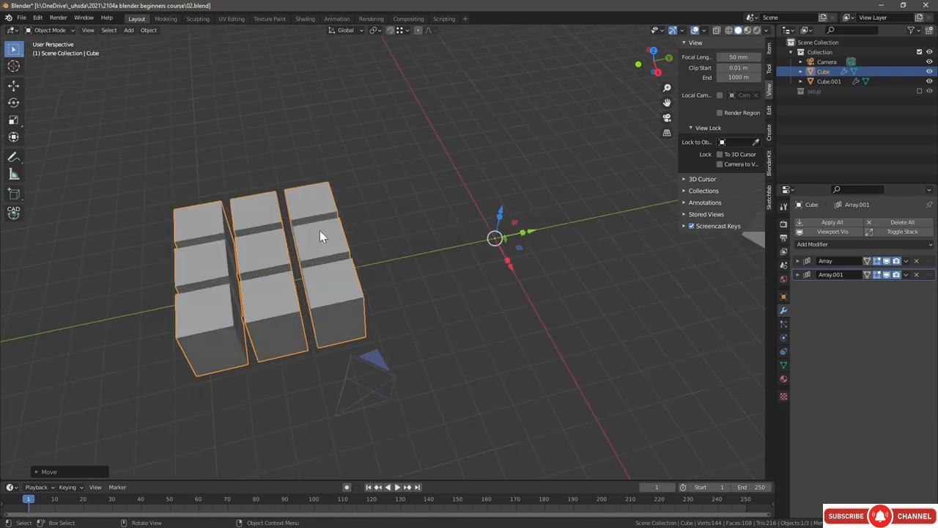
click(739, 77)
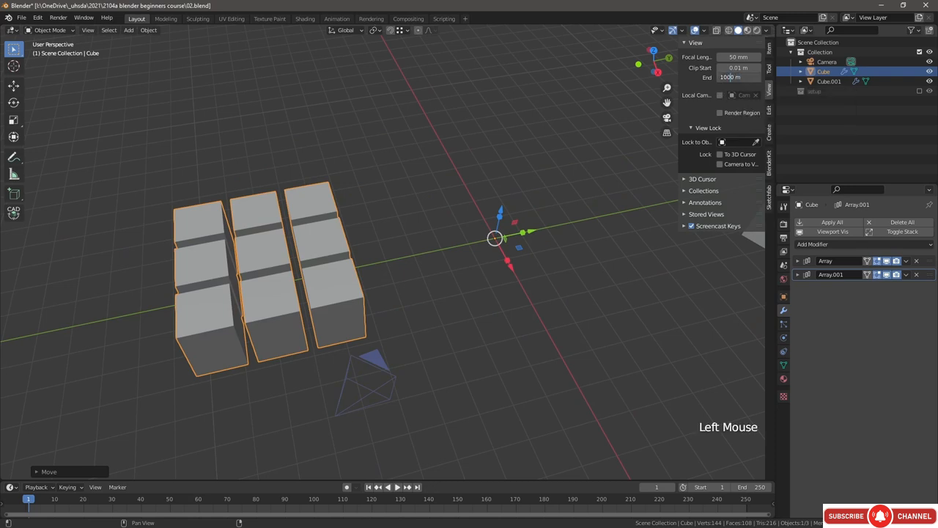
drag(731, 77, 727, 78)
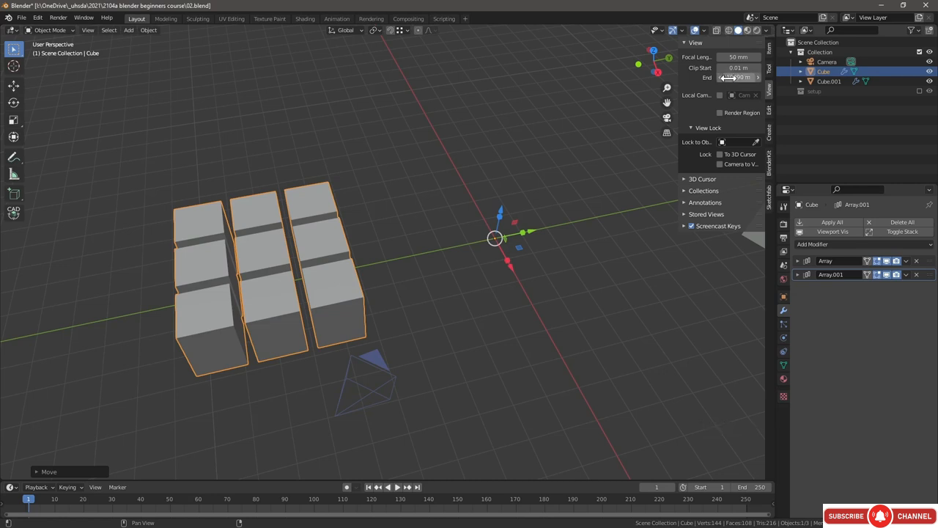
click(727, 77)
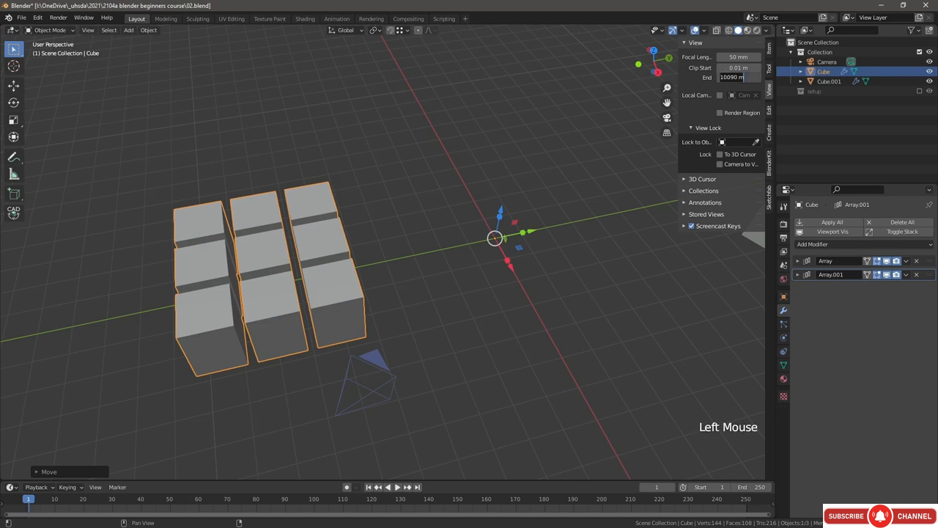
key(BackSpace)
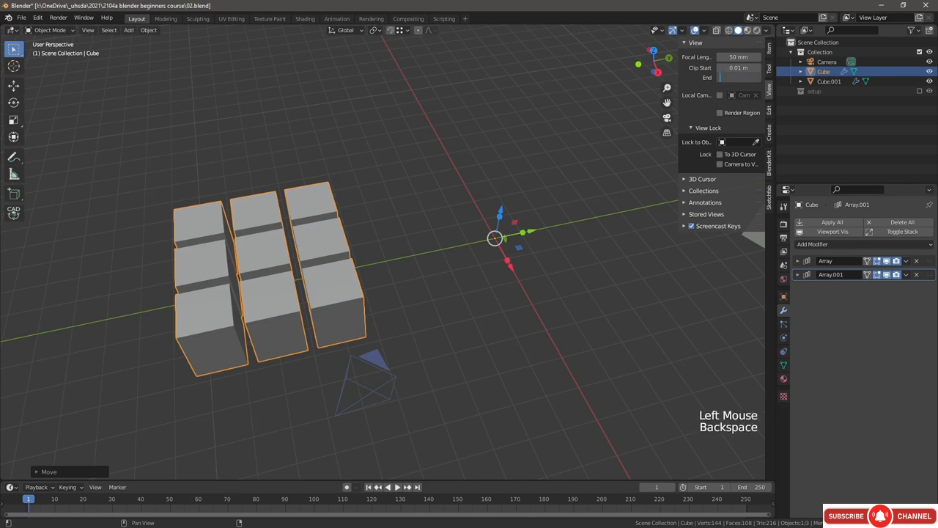
text(5000)
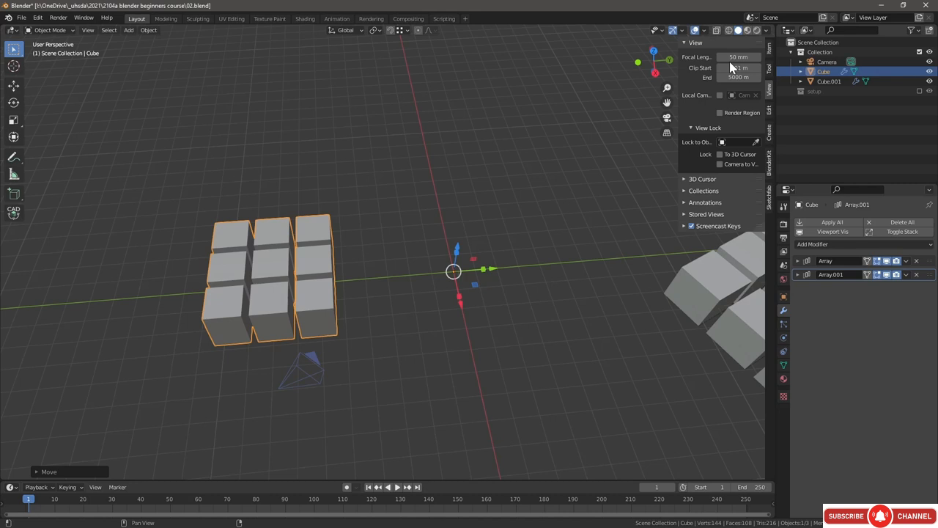
Step: Set the viewport's focal length to 30 mm and view the two grids from several angles
drag(737, 57, 711, 56)
middle_drag(499, 180, 412, 210)
scroll(391, 266, down, 1)
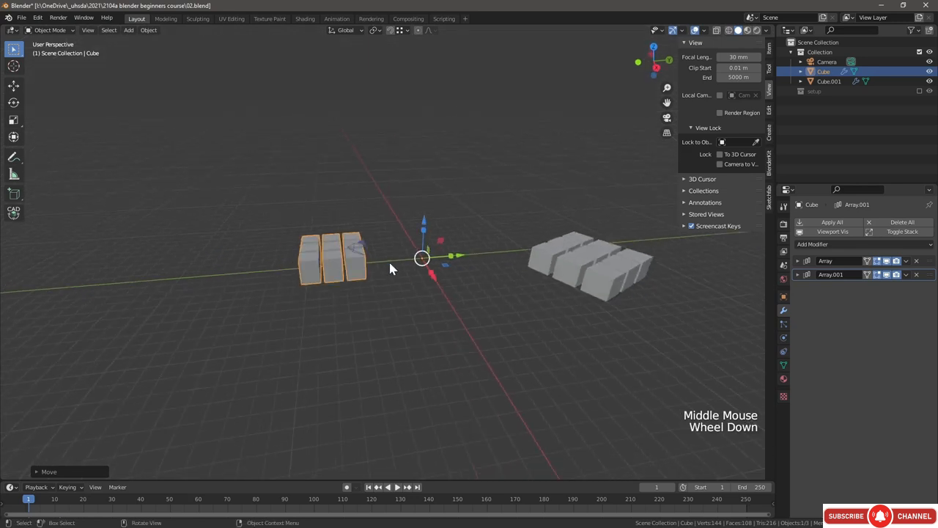
scroll(357, 273, up, 3)
middle_drag(312, 252, 352, 265)
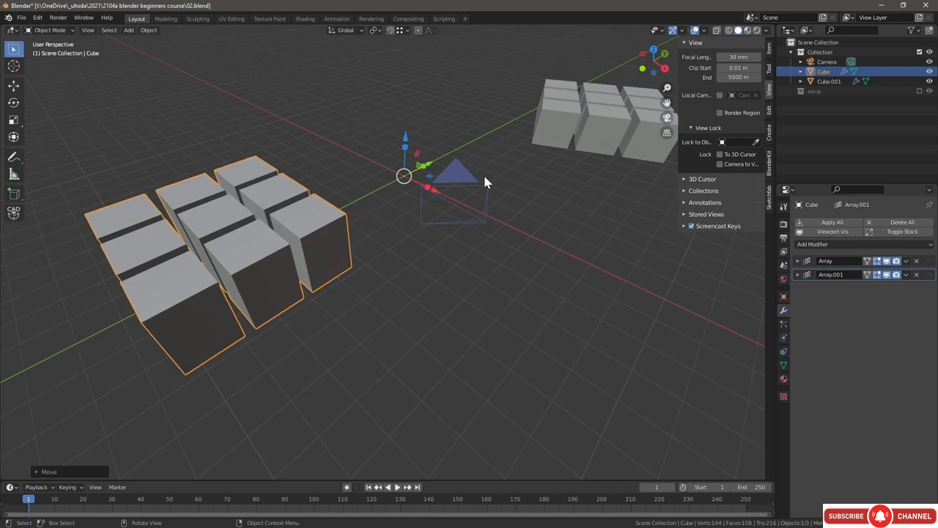
click(666, 138)
scroll(463, 185, down, 3)
middle_drag(463, 185, 670, 269)
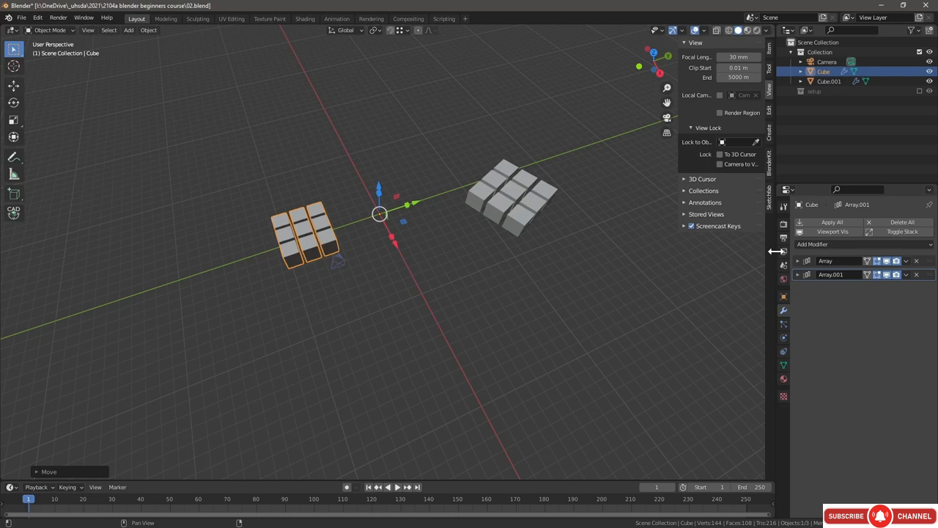
Step: Widen the Outliner and Properties column, and turn the enlarged timeline area into a second 3D viewport showing the original grid
drag(775, 252, 723, 267)
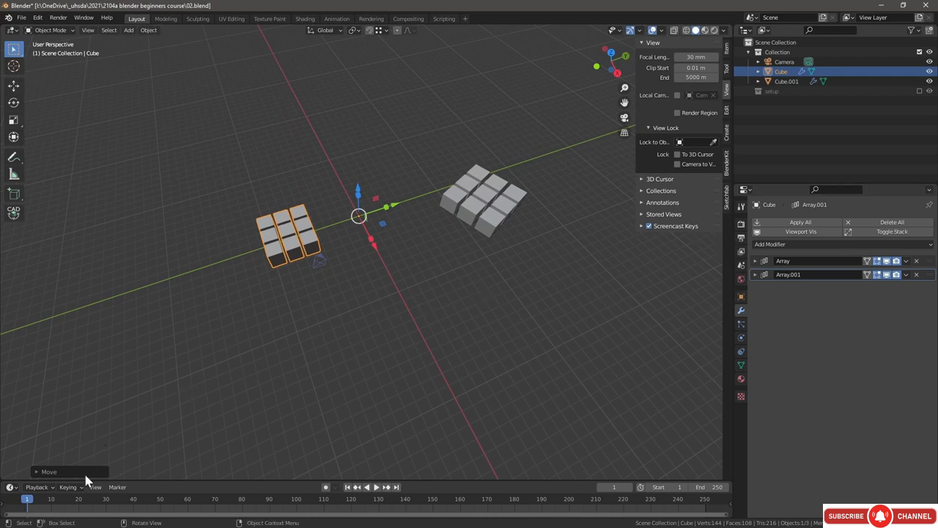
drag(147, 482, 163, 333)
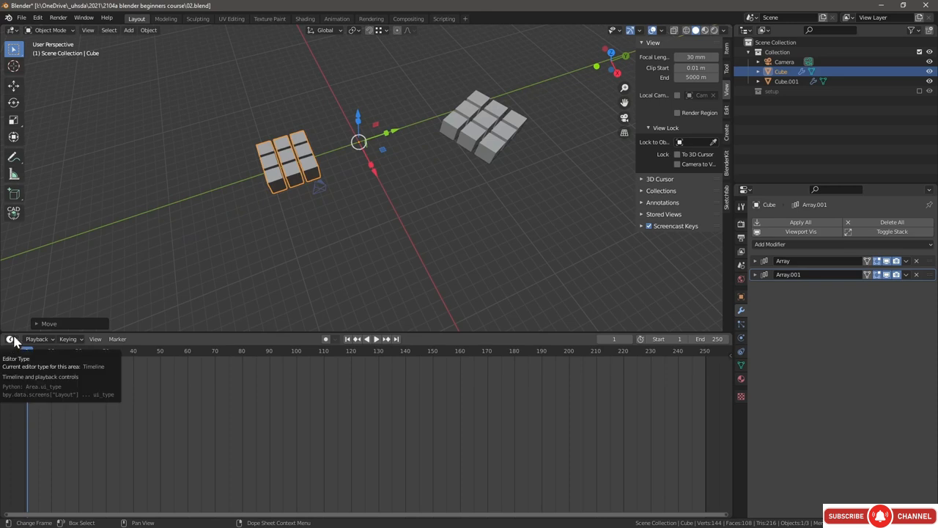
click(11, 341)
click(35, 365)
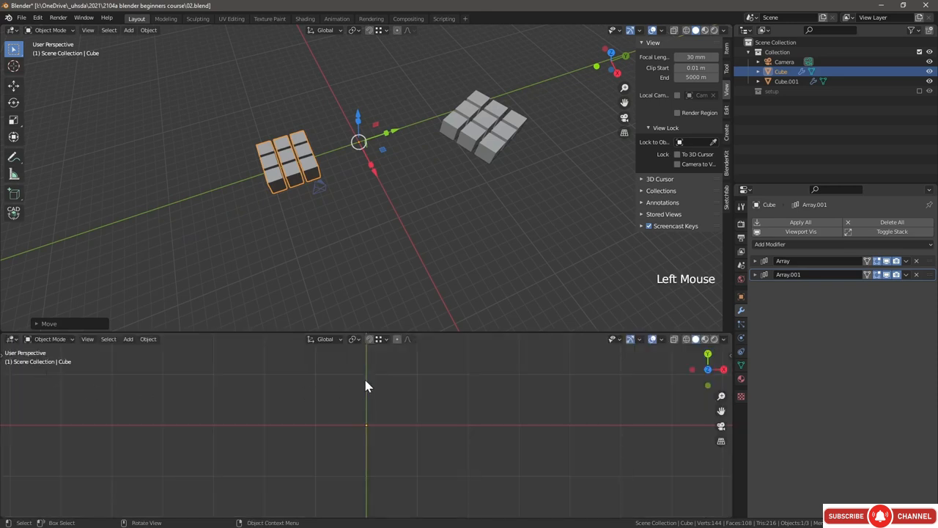
scroll(364, 376, down, 5)
scroll(364, 376, up, 5)
middle_drag(364, 376, 483, 323)
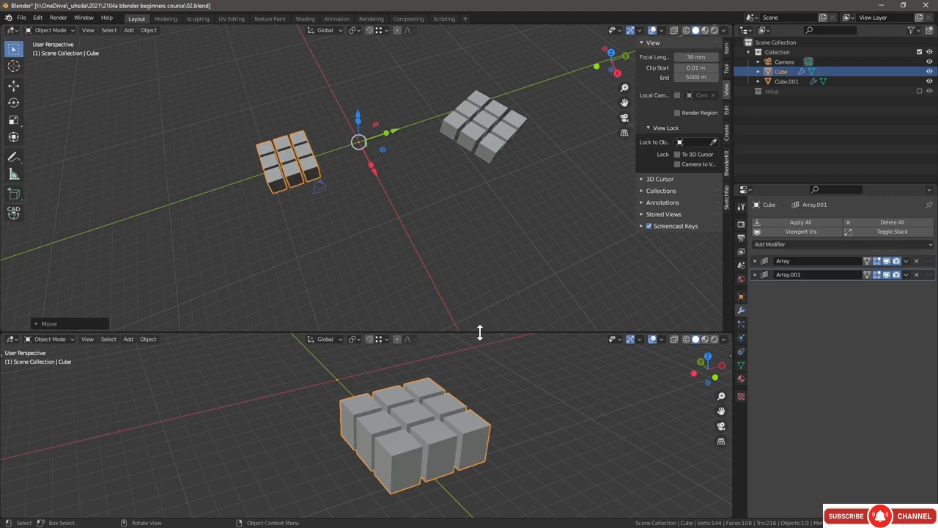
Step: Join the two 3D viewports into one area, keeping the upper view
right_click(480, 332)
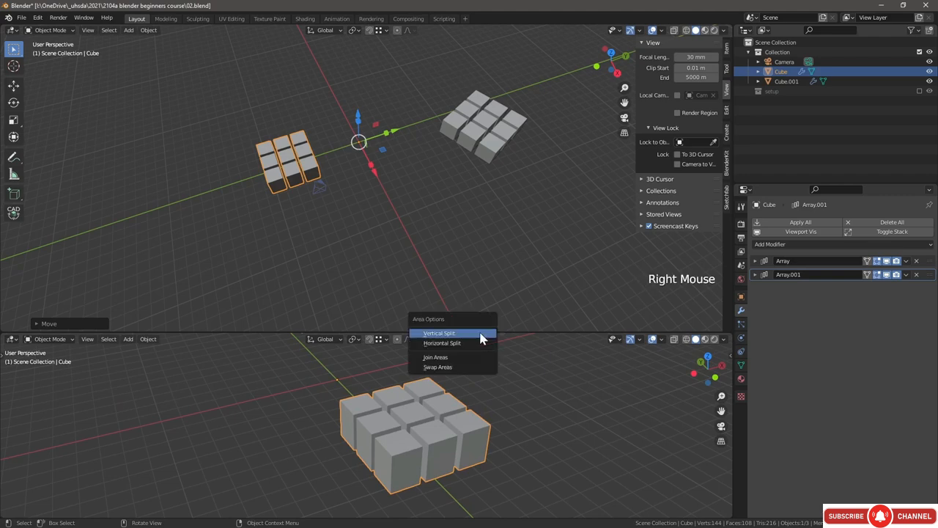
click(452, 357)
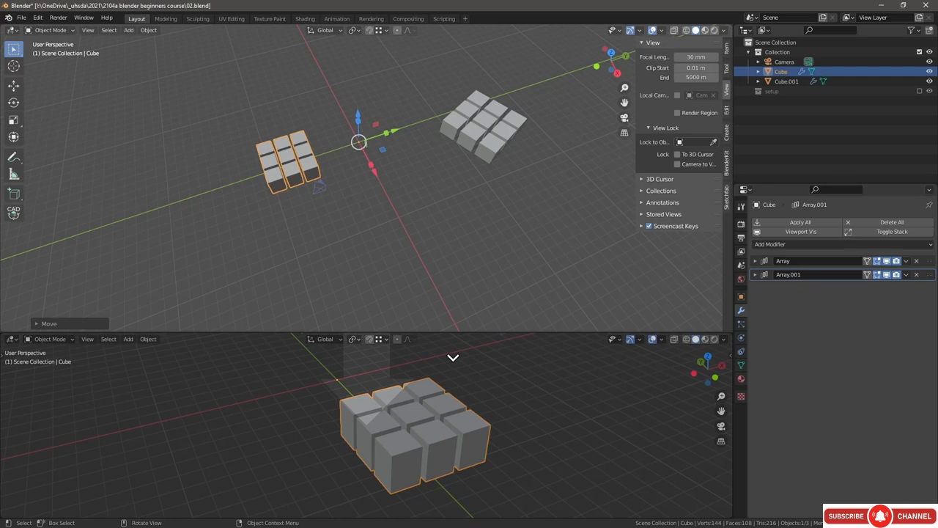
click(453, 357)
scroll(453, 357, up, 2)
shift+middle_drag(453, 357, 461, 301)
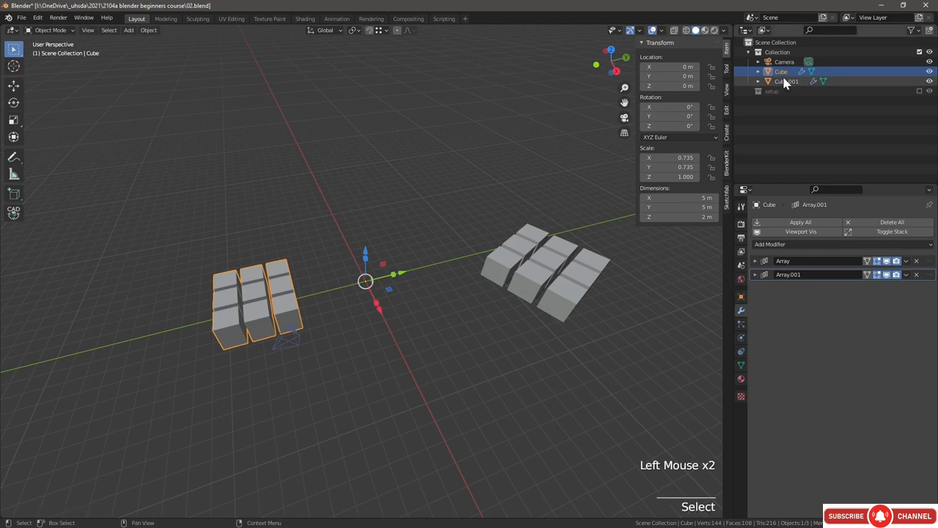
Step: Select the scene objects one after another in the Outliner, ending on Cube.001, and hide Cube in the viewport
click(784, 81)
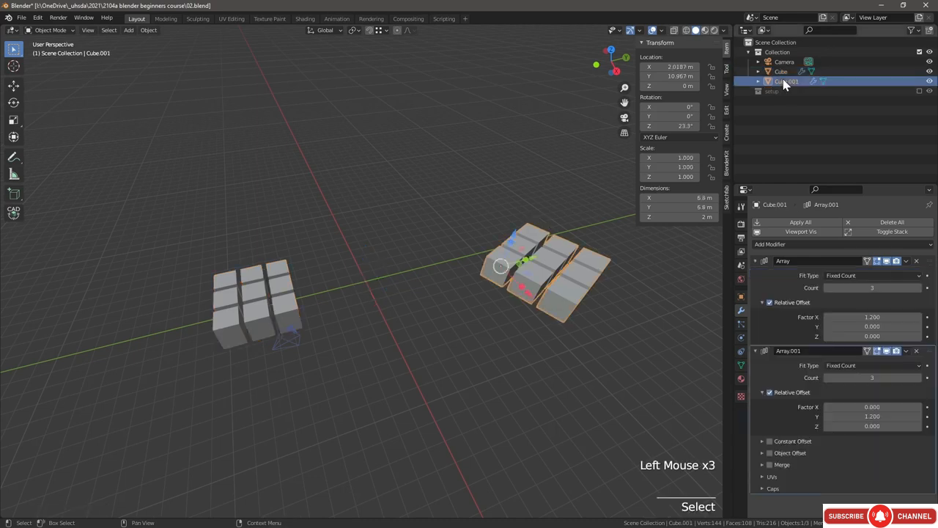
click(774, 71)
click(775, 63)
click(776, 71)
click(778, 81)
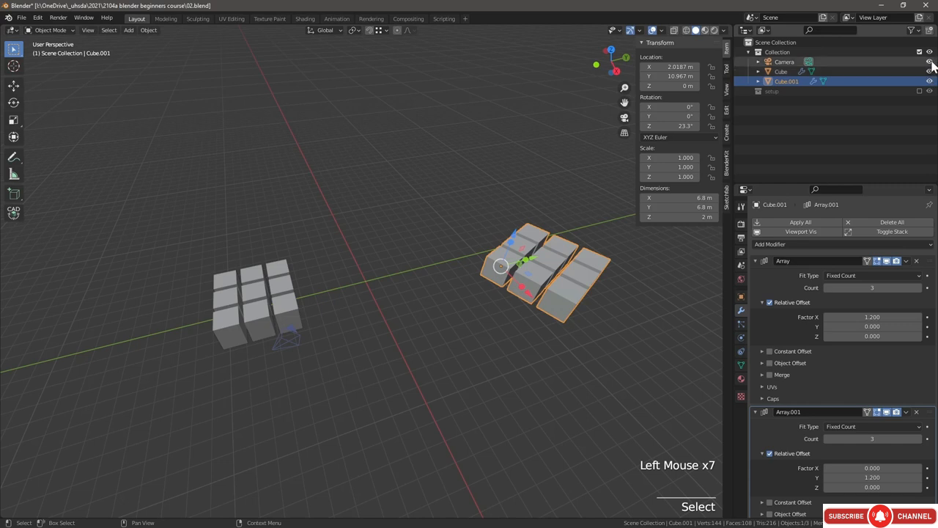
click(929, 71)
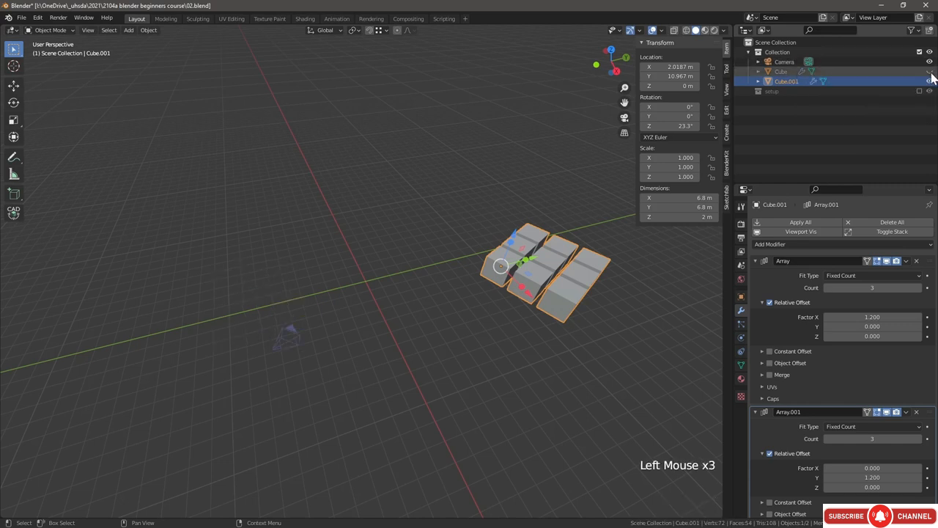
Step: Toggle Cube.001's visibility off and on, and add the selectable, disable-in-viewports and disable-in-renders toggle columns to the Outliner
click(930, 81)
click(929, 81)
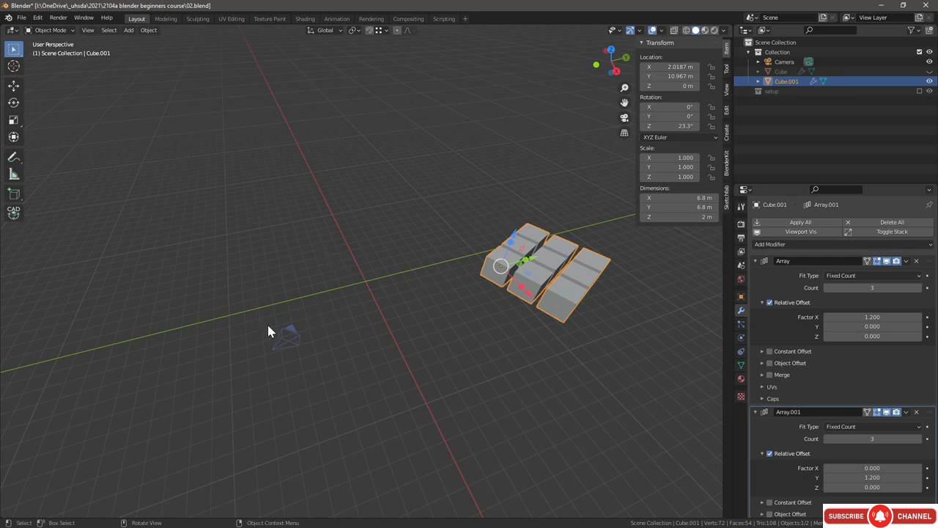
click(913, 30)
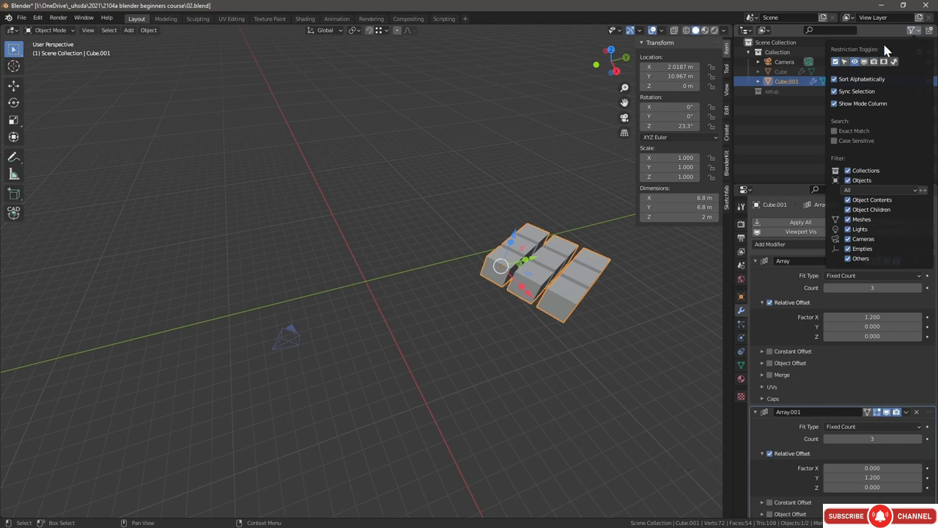
click(845, 63)
click(873, 64)
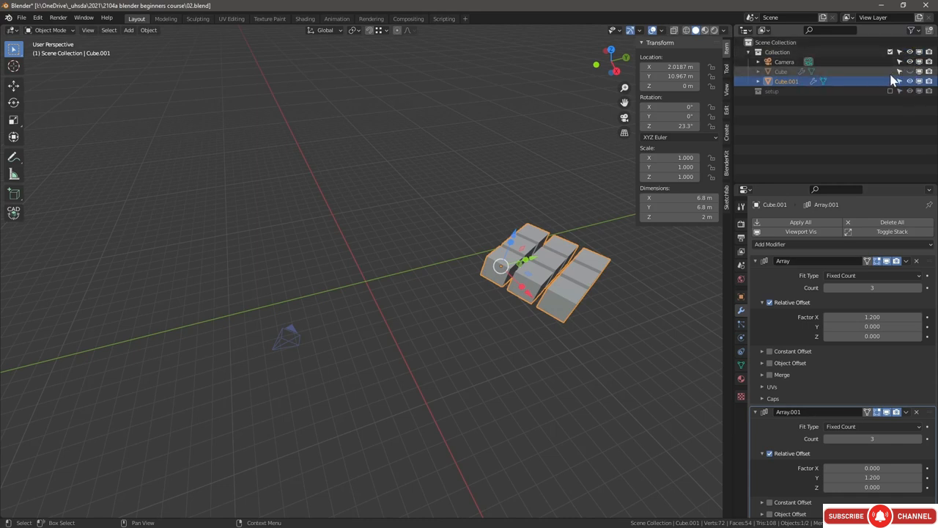
Step: Toggle Cube's availability in renders, then repeatedly disable and enable it in the viewports from the Outliner
click(931, 72)
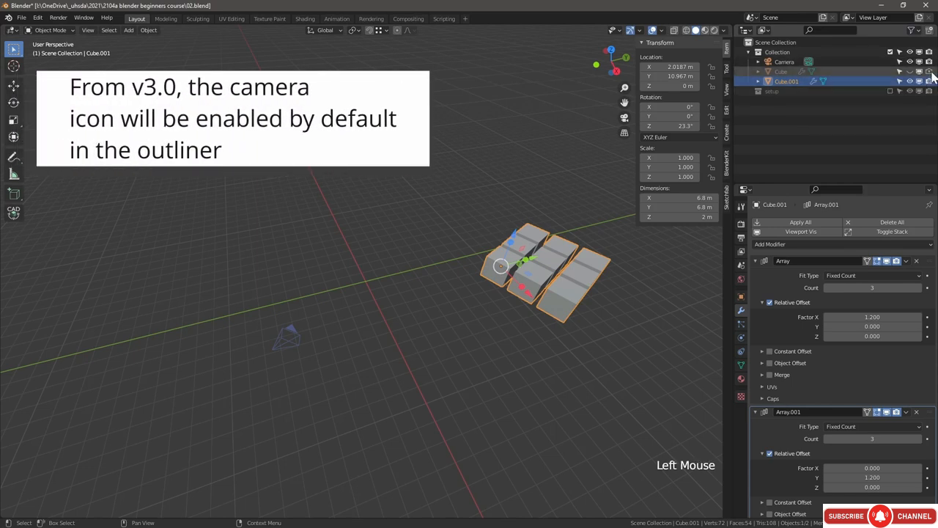
click(920, 71)
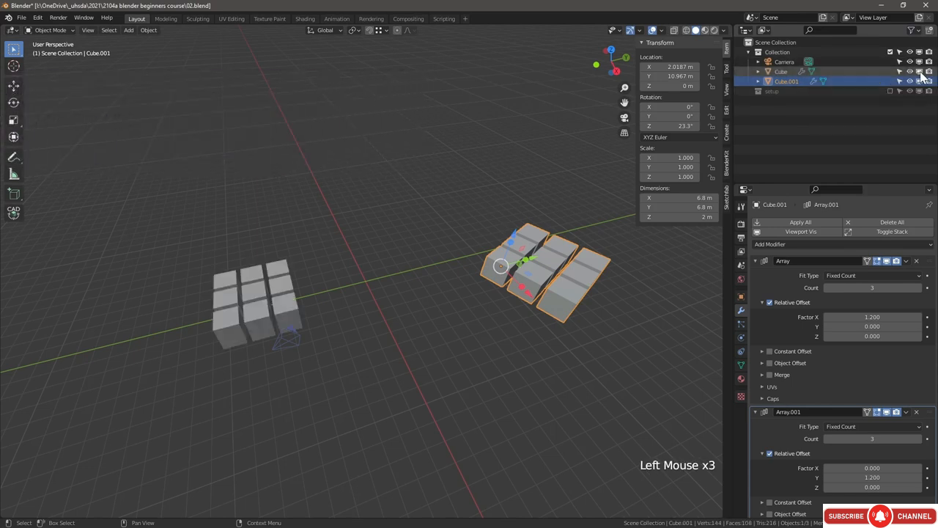
click(920, 71)
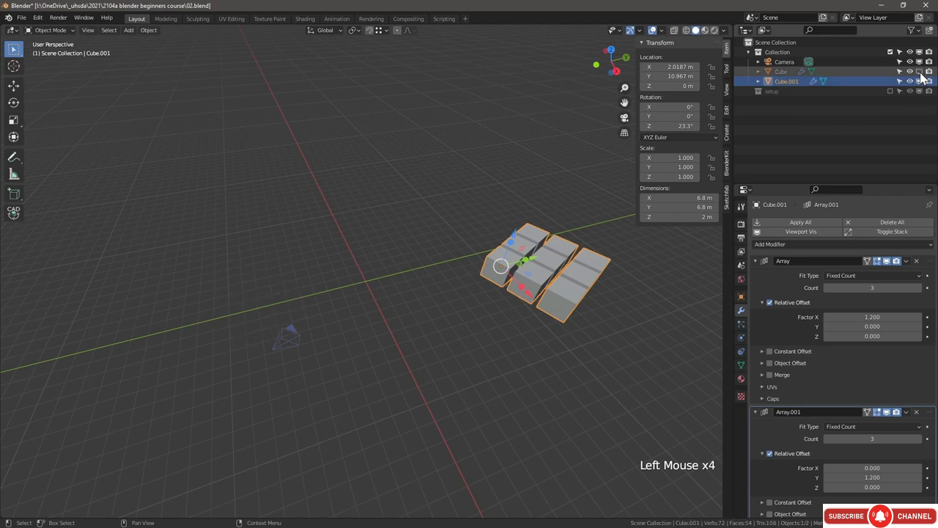
click(920, 71)
click(920, 72)
click(920, 71)
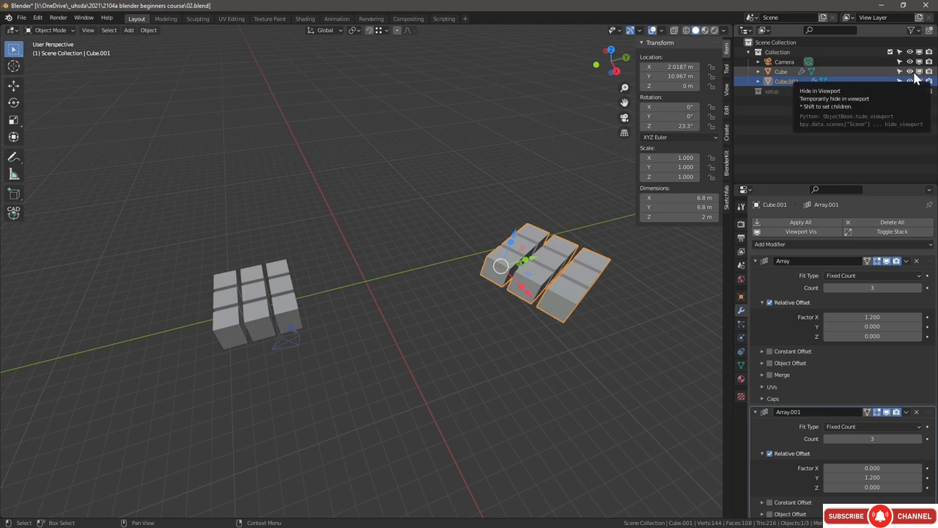
click(920, 72)
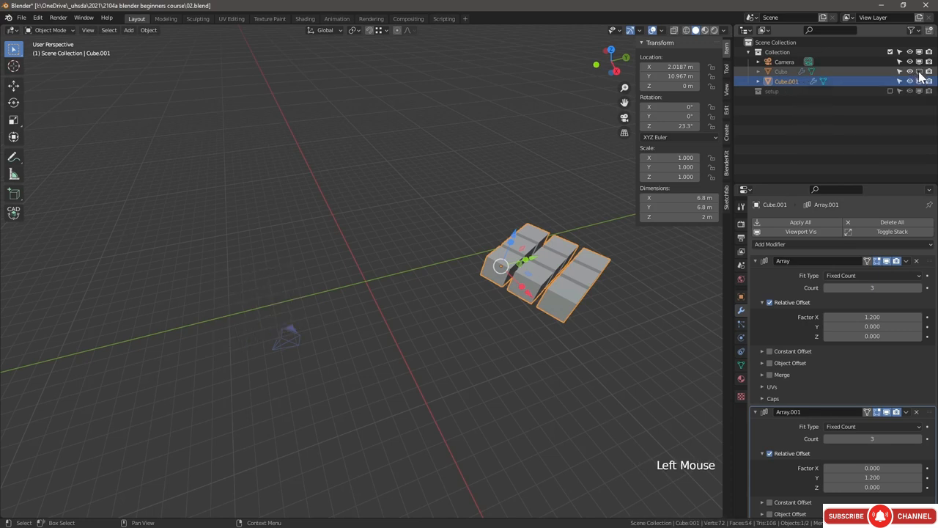
click(920, 72)
click(920, 72)
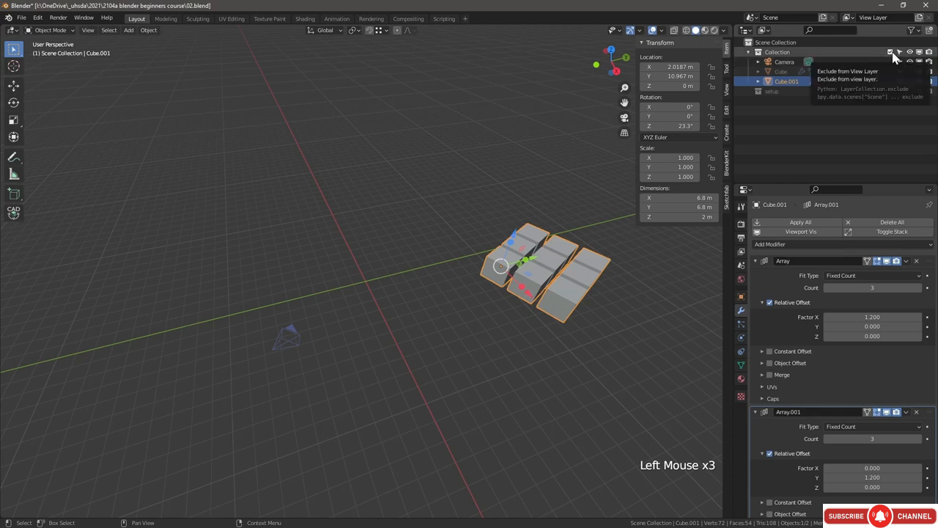
Step: Exclude Collection from the view layer and include it again, hiding Cube.001 before repeating the exclusion
click(891, 52)
click(891, 52)
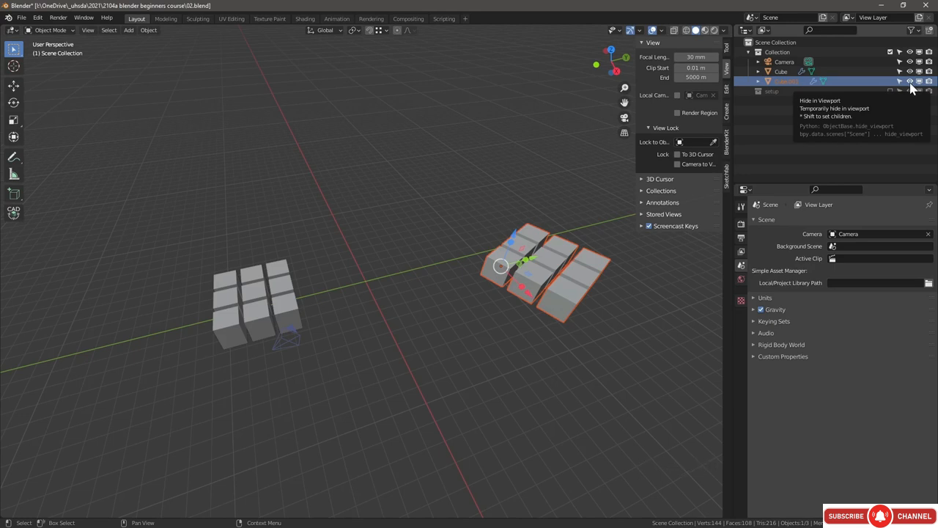
click(910, 82)
click(891, 52)
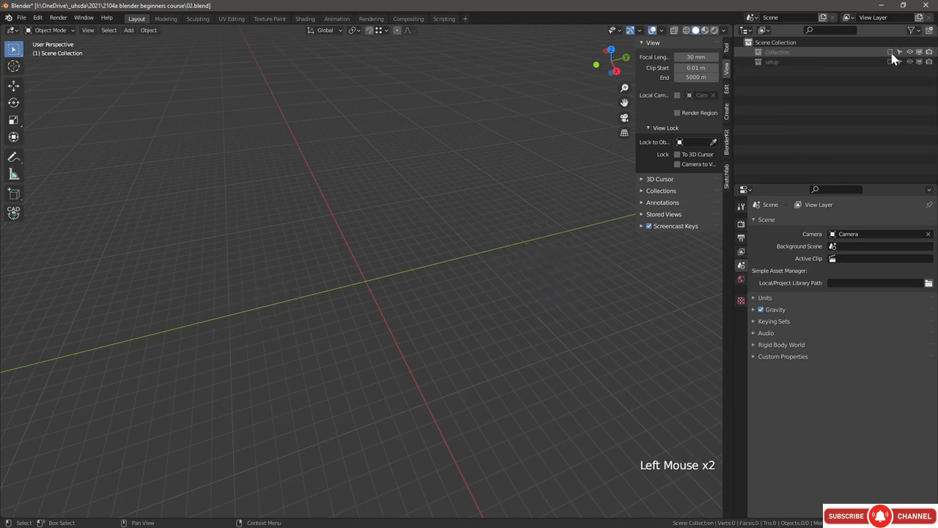
click(891, 52)
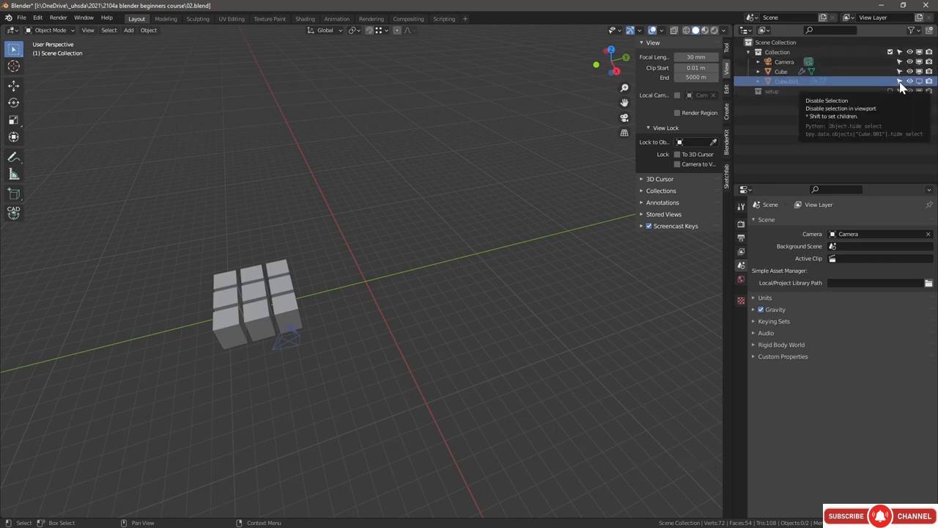
Step: Disable selection for Cube and Cube.001 in the Outliner and try to select the original grid in the viewport
click(900, 81)
click(900, 82)
scroll(315, 297, down, 2)
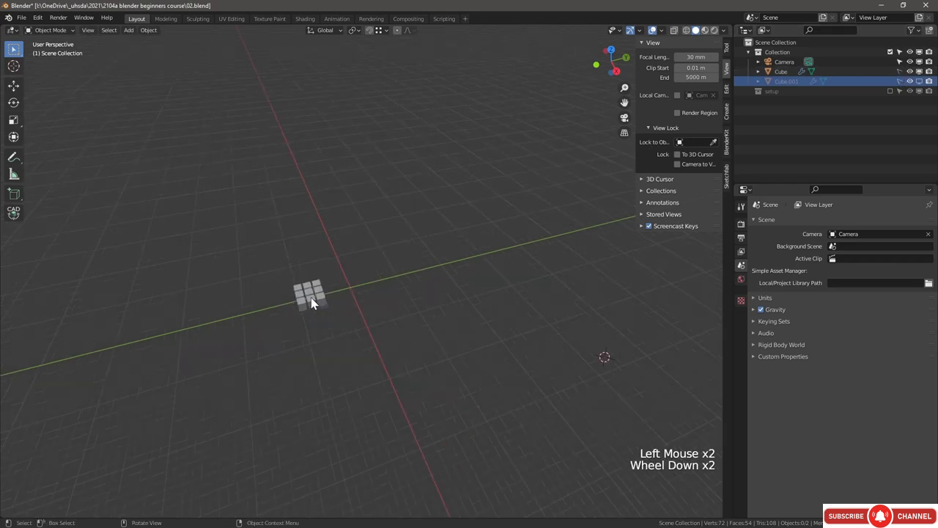
click(311, 302)
click(313, 300)
click(305, 290)
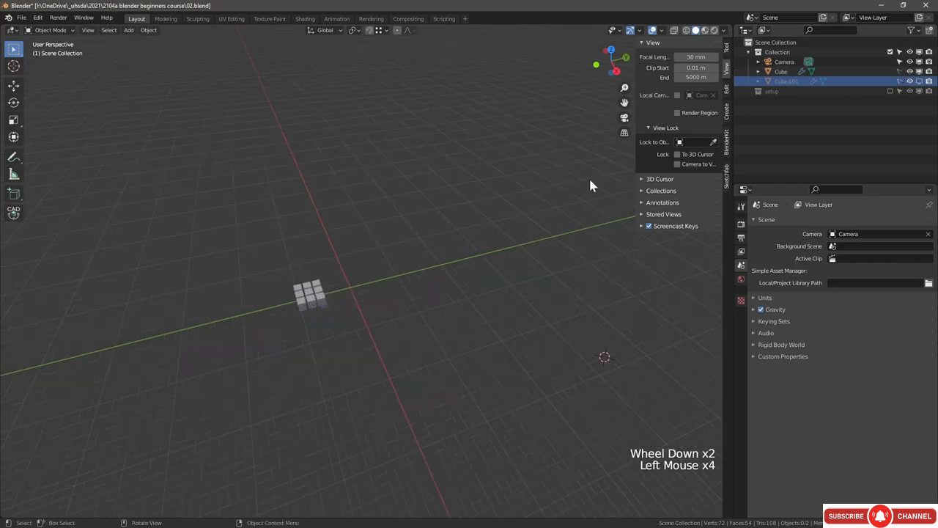
Step: Show Cube.001 in the viewport again, make both grids selectable, and select them alternately, ending on Cube.001
click(921, 82)
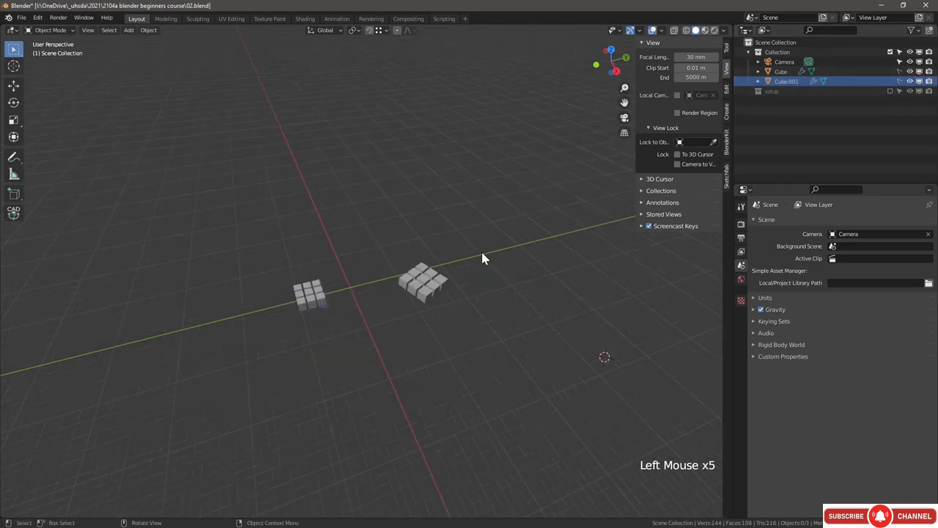
click(413, 287)
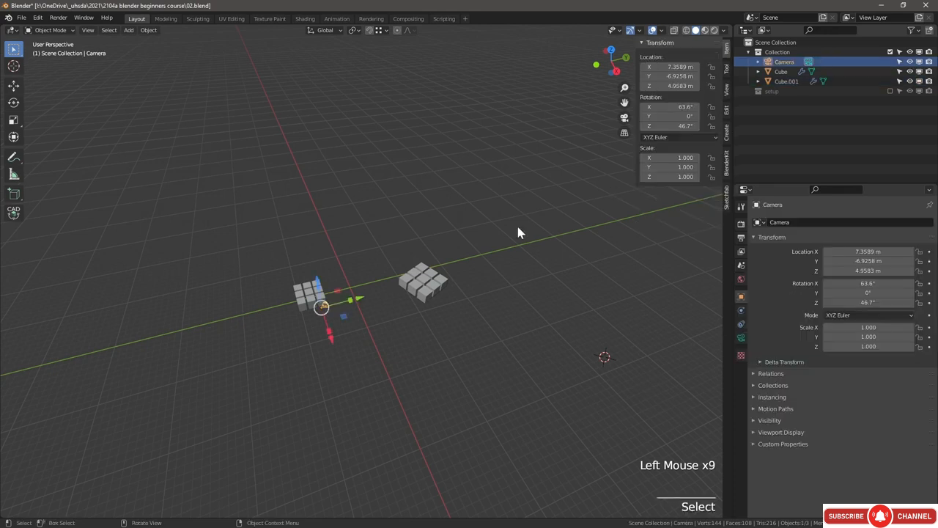
click(421, 285)
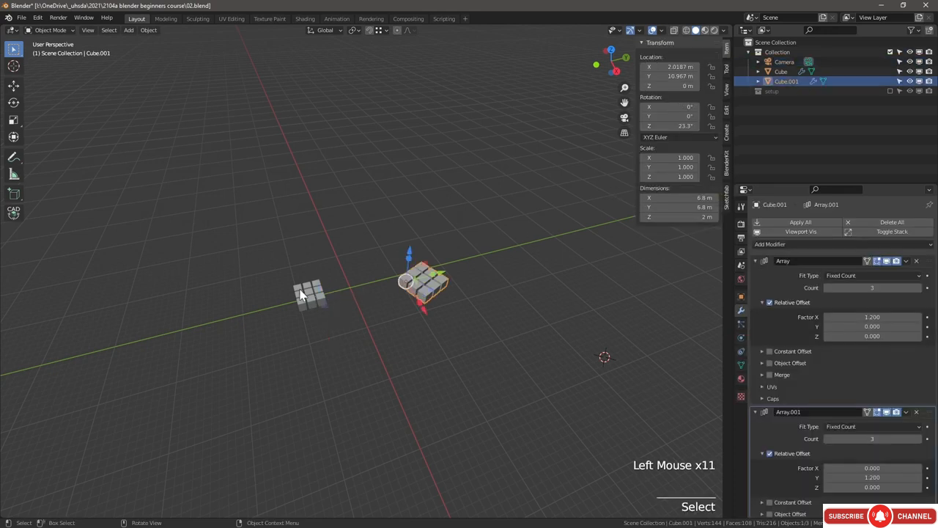
click(301, 294)
click(422, 292)
click(312, 294)
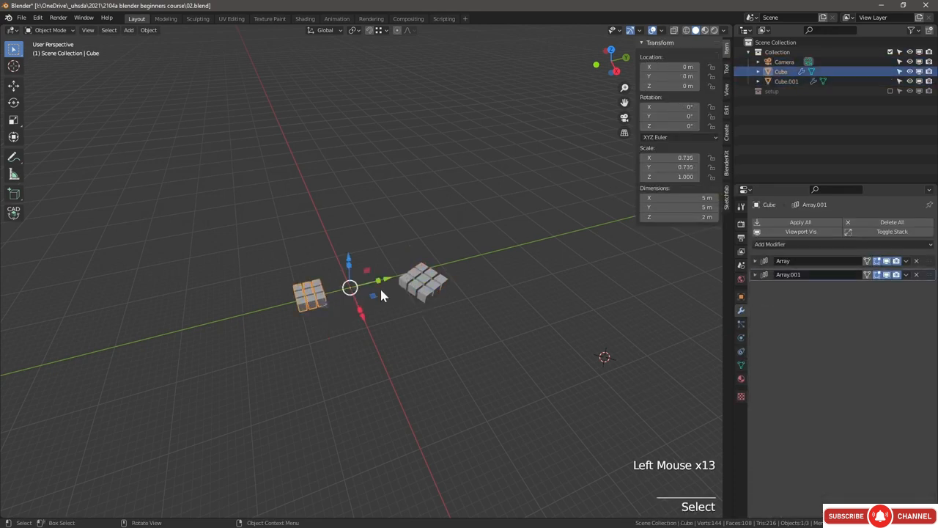
click(419, 296)
scroll(376, 345, up, 3)
mouse_move(419, 296)
middle_down()
mouse_move(376, 346)
mouse_move(415, 302)
middle_up()
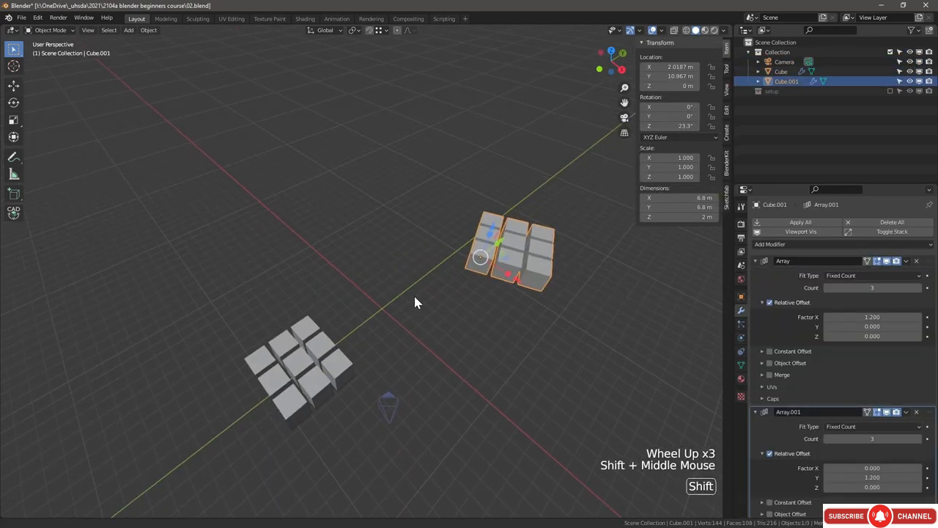
shift+scroll(416, 296, down, 1)
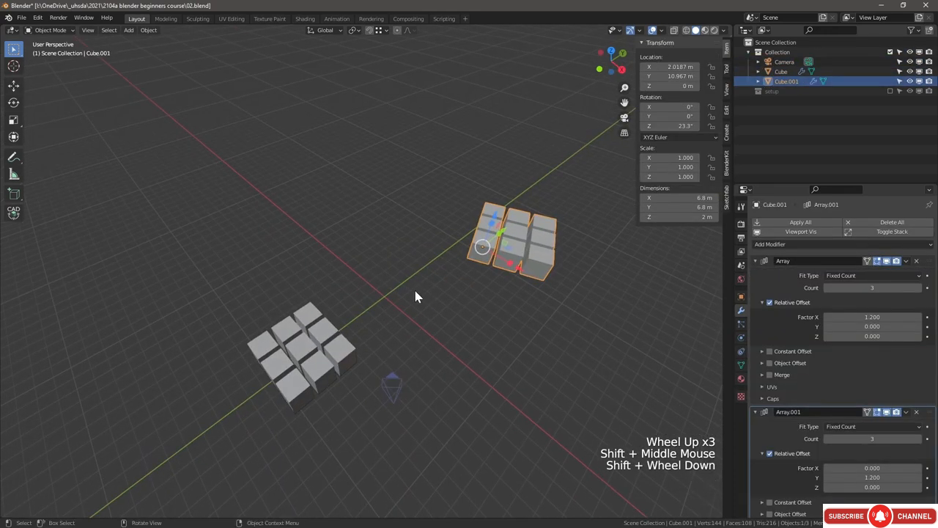
Step: Select Collection, exclude it from the view layer, and include it again
click(762, 53)
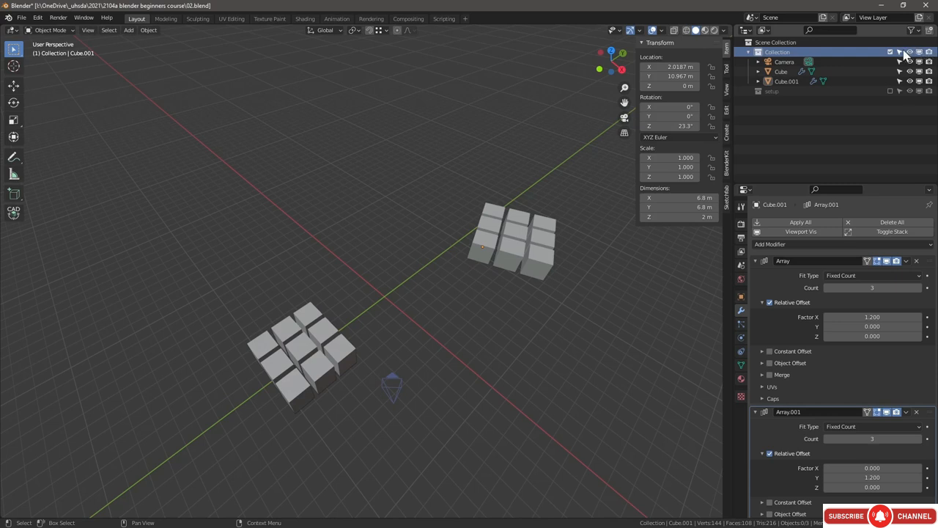
click(890, 52)
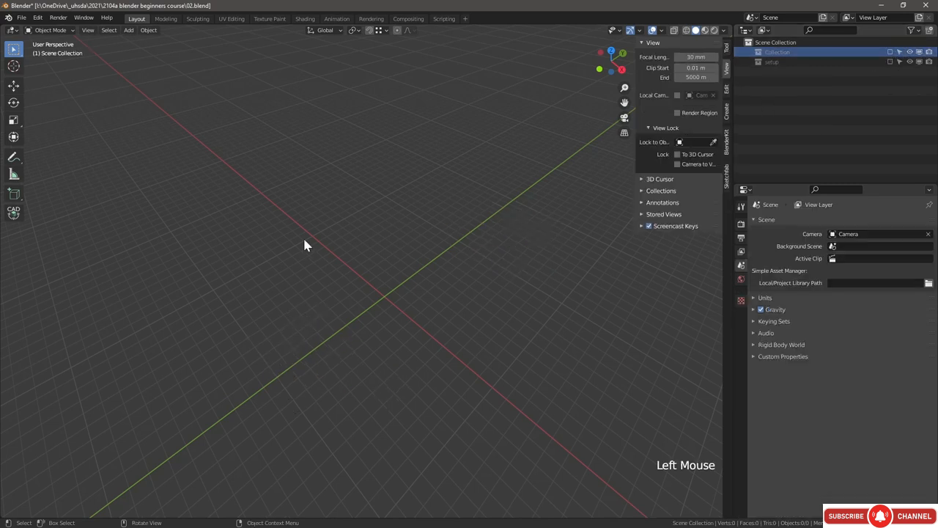
click(891, 52)
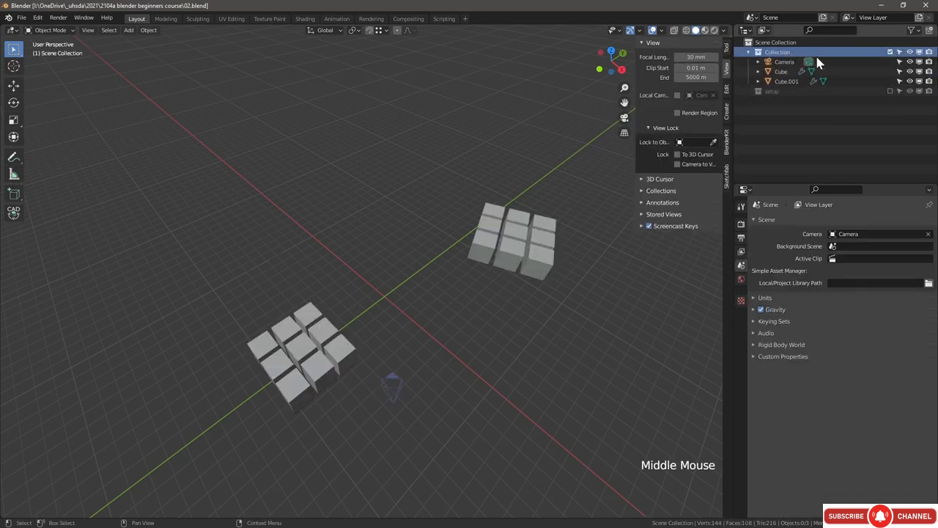
Step: Create a new collection at the scene's top level and move Cube, Camera and Cube.001 into it
click(931, 34)
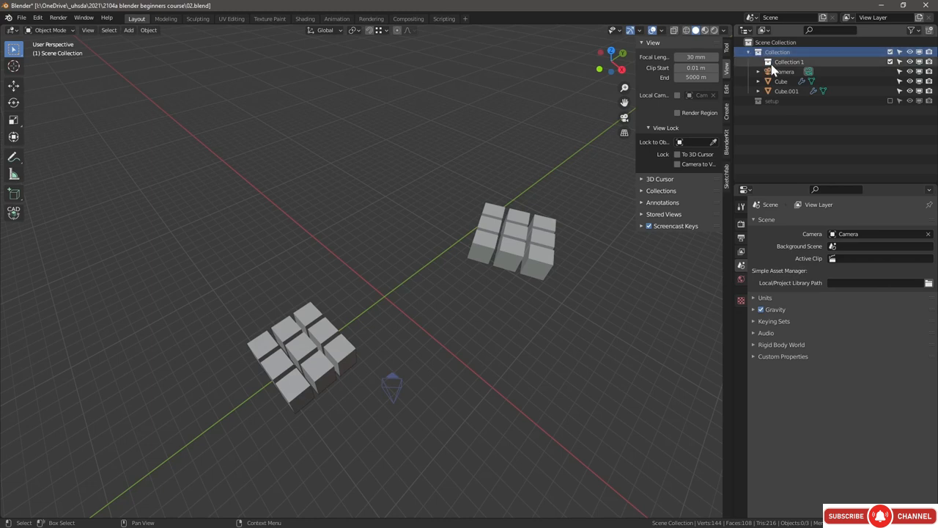
drag(776, 64, 766, 134)
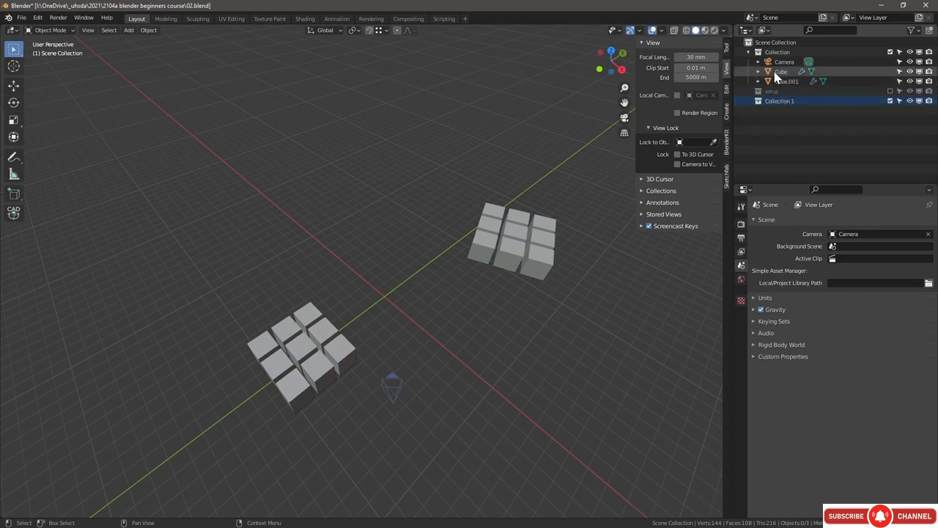
drag(766, 71, 762, 103)
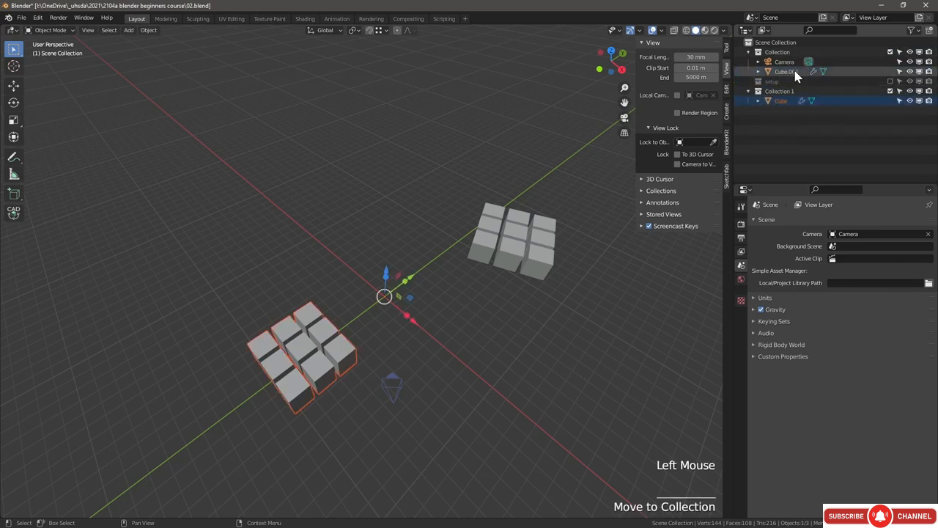
drag(854, 63, 768, 80)
click(762, 74)
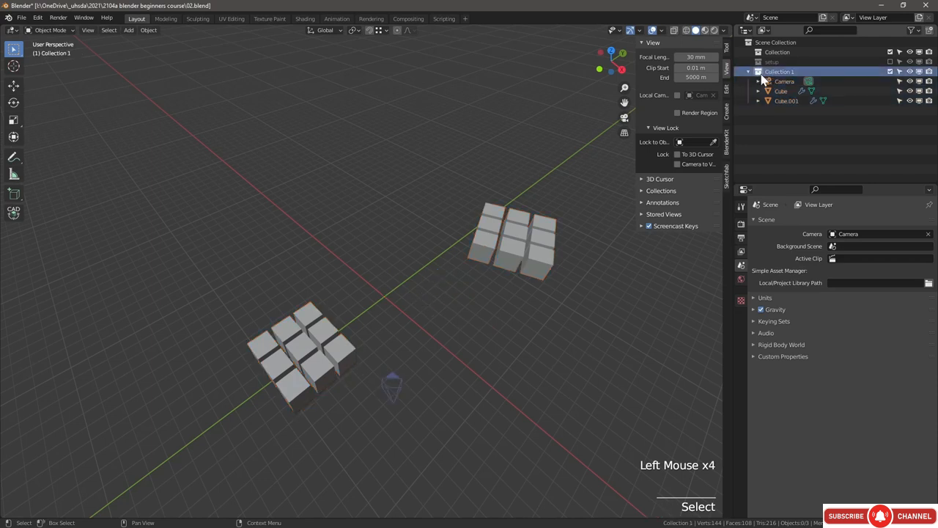
Step: Nest Collection 1 inside Collection, with the objects back directly under Collection, and place the setup collection above it
drag(762, 75, 768, 53)
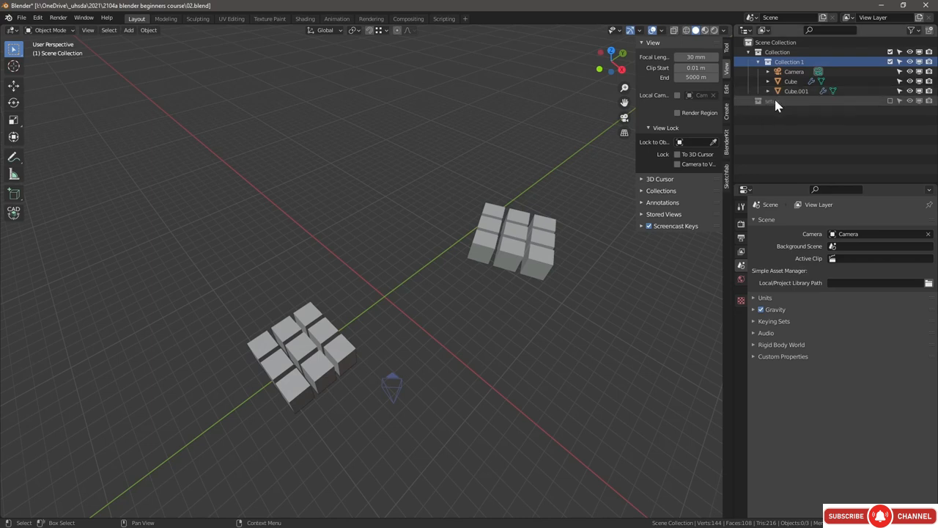
drag(771, 101, 752, 42)
drag(788, 110, 779, 63)
Step: Rename Collection as main and the nested Collection 1 as geometry
click(779, 63)
double_click(778, 63)
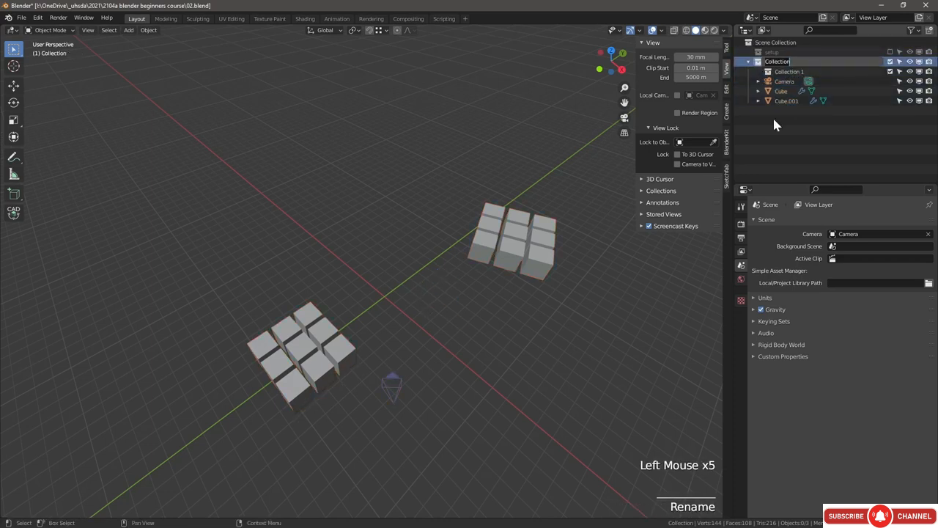
double_click(775, 63)
text(main)
key(Tab)
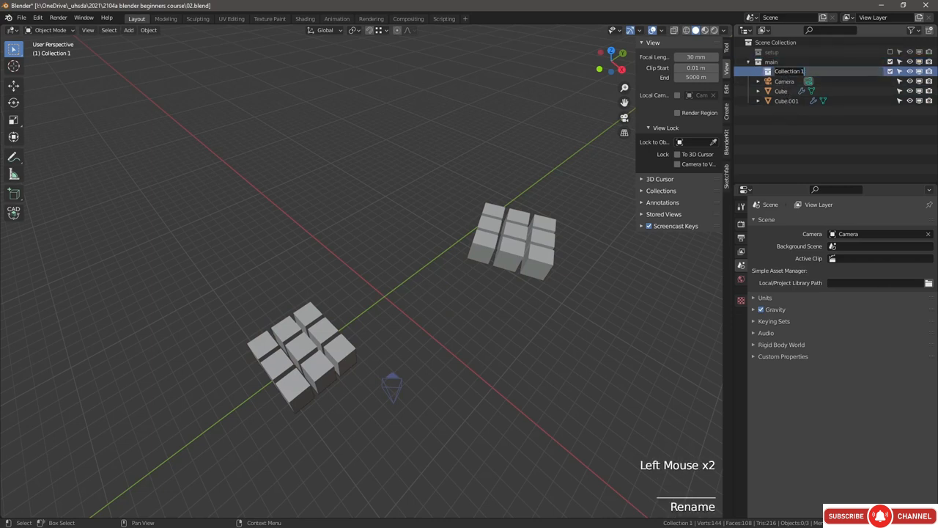
text(geome)
key(Return)
Step: Move the geometry collection to the scene's top level and put Cube and Cube.001 into it
drag(768, 72, 762, 125)
click(779, 84)
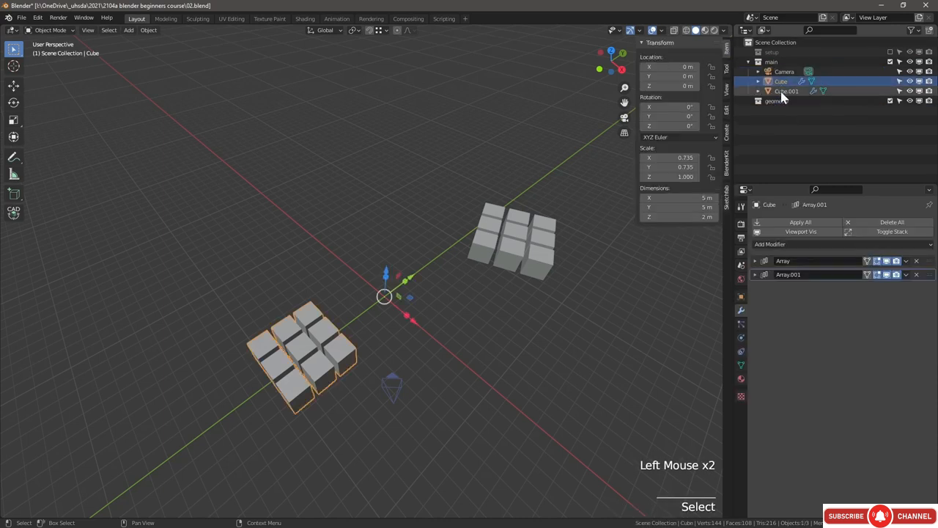
shift+click(781, 93)
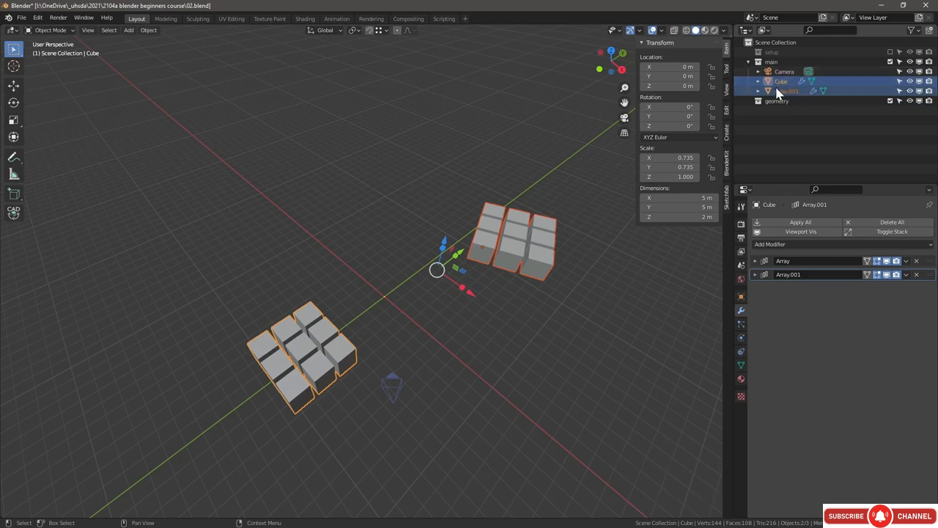
drag(779, 96, 778, 101)
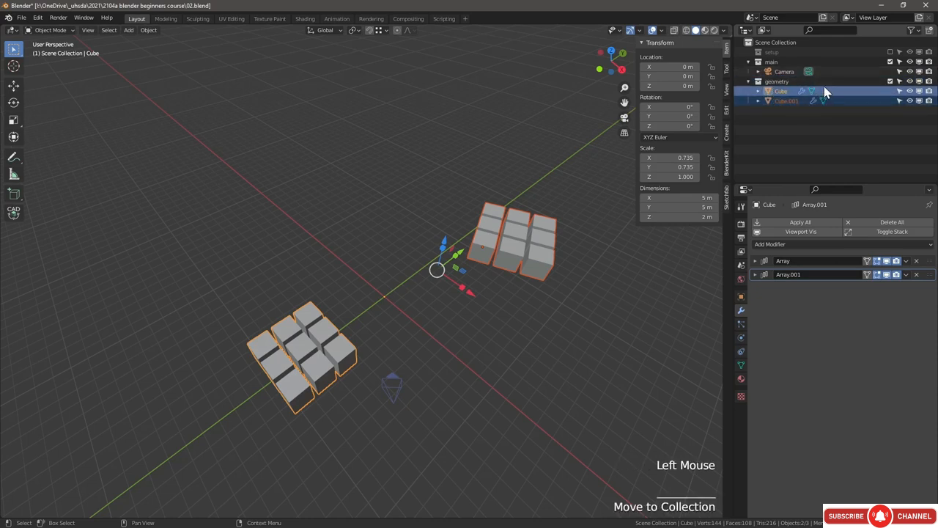
click(790, 116)
Step: Rename the Camera object in the main collection as main cam
double_click(784, 71)
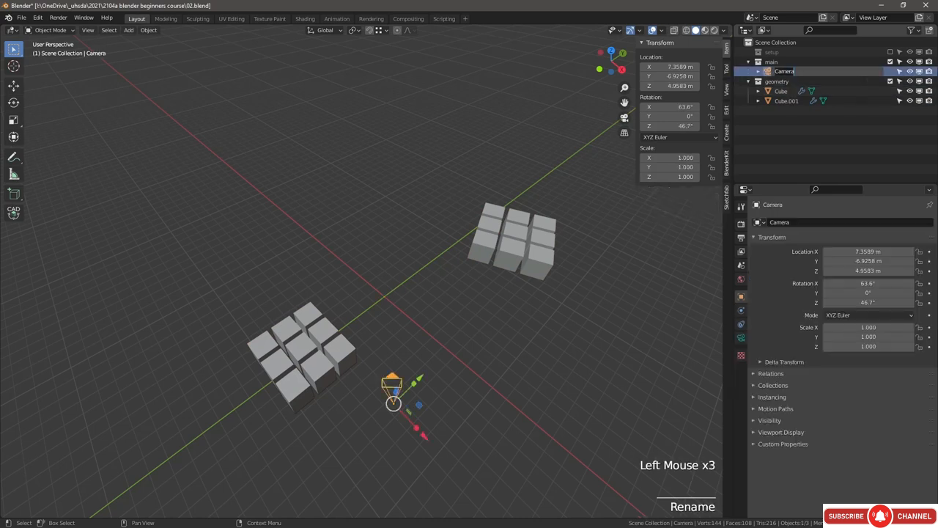
text(main cam)
key(Return)
middle_drag(441, 311, 441, 265)
scroll(477, 279, down, 1)
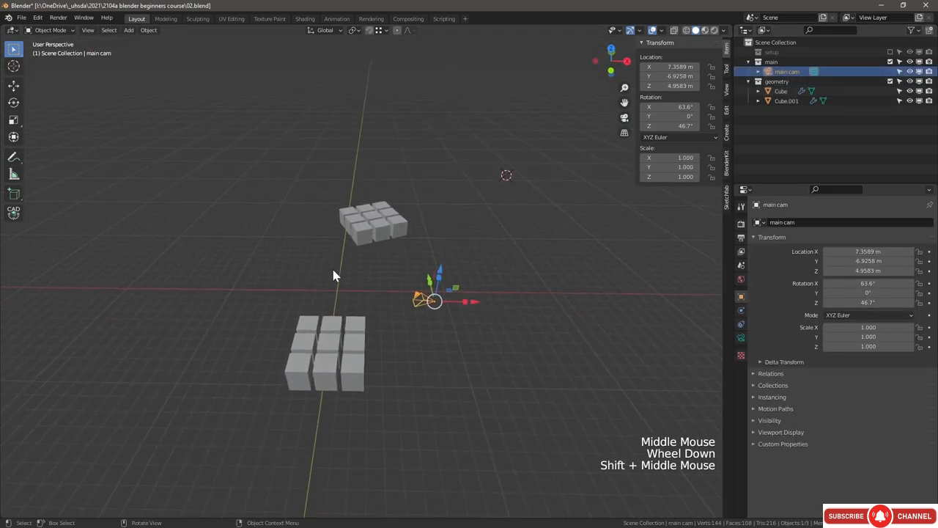
Step: Open the selected camera's object name for editing in the viewport and keep it as main cam
key(F2)
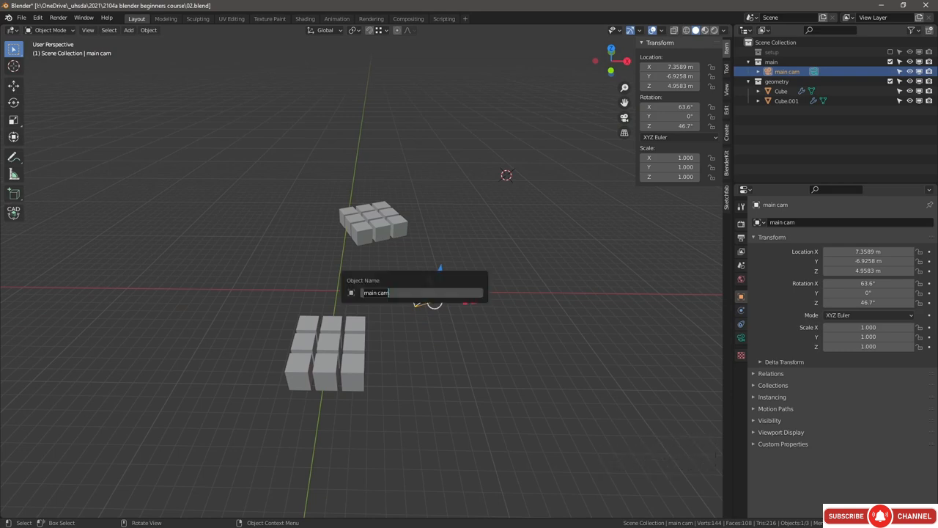
key(Return)
middle_drag(459, 394, 400, 394)
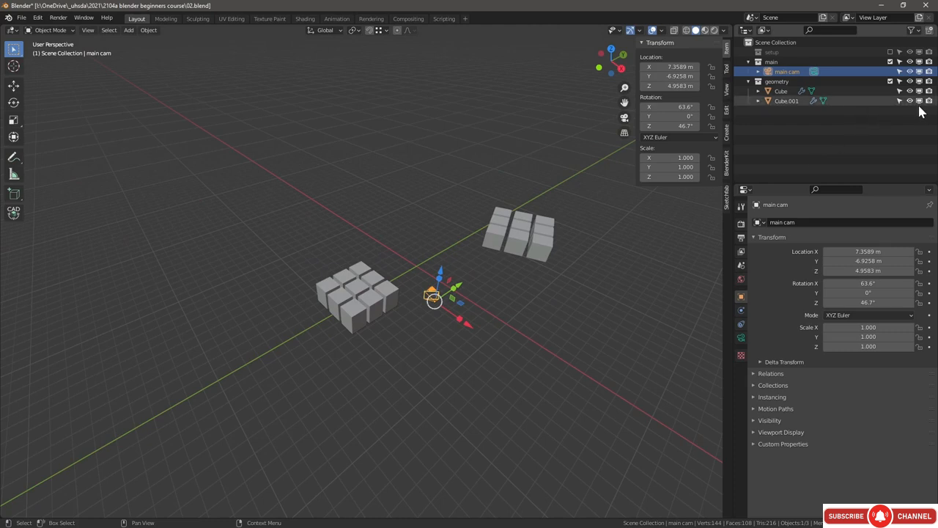
Step: Turn viewport display off and back on for the main and geometry collections and their objects
drag(920, 103, 921, 64)
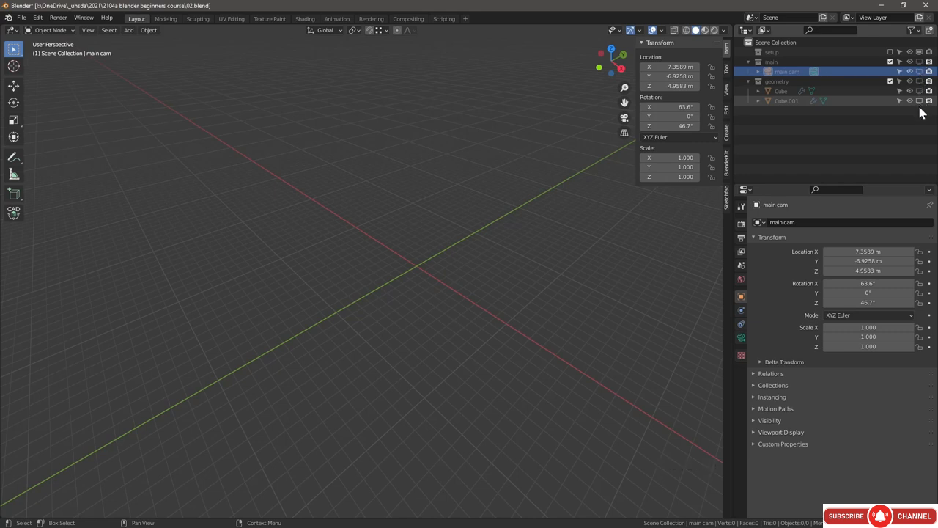
drag(921, 106, 922, 65)
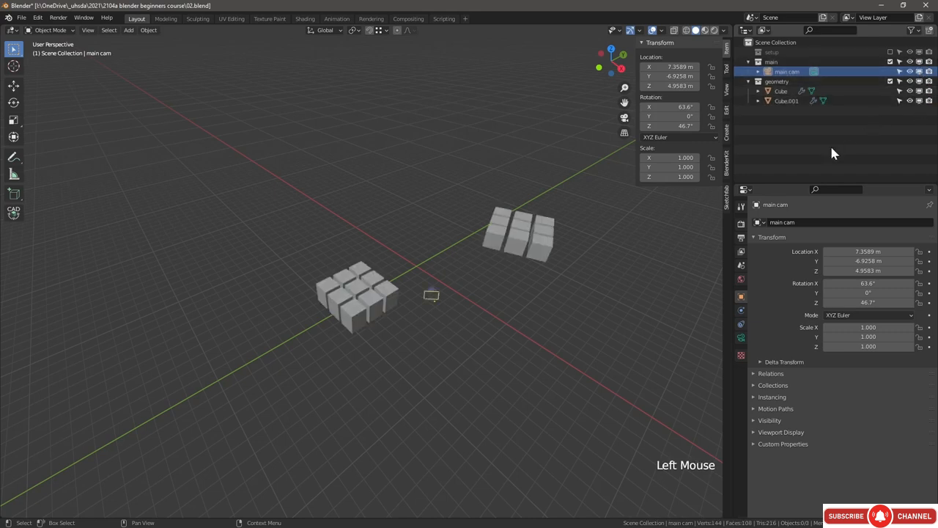
key(super+bracketright)
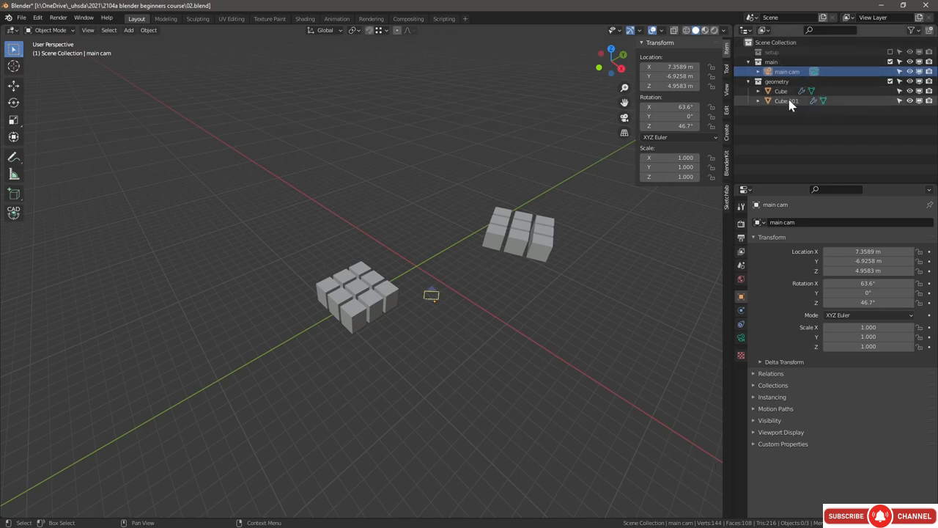
Step: Filter the Outliner by "cam" and clear the filter
click(826, 30)
text(cam)
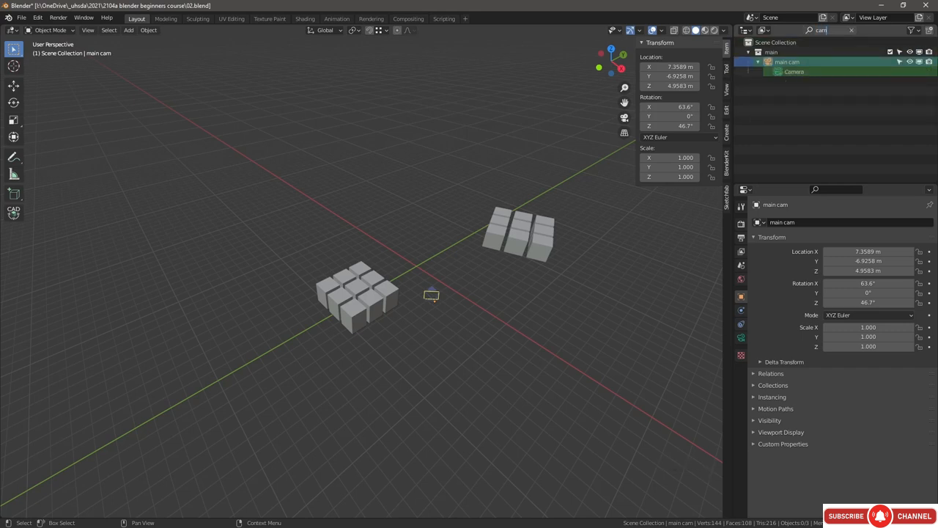
click(851, 30)
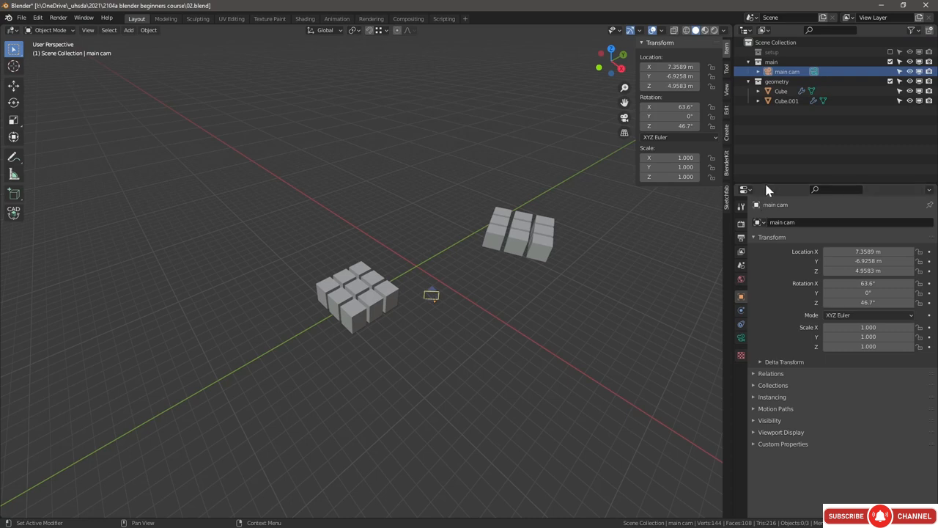
Step: Enlarge the Properties editor upward and show the Cube's material properties
drag(764, 182, 764, 158)
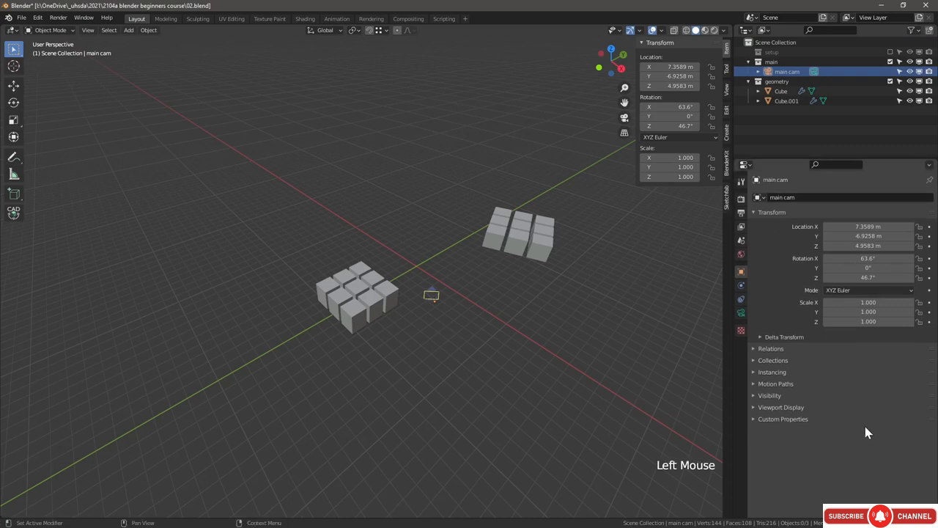
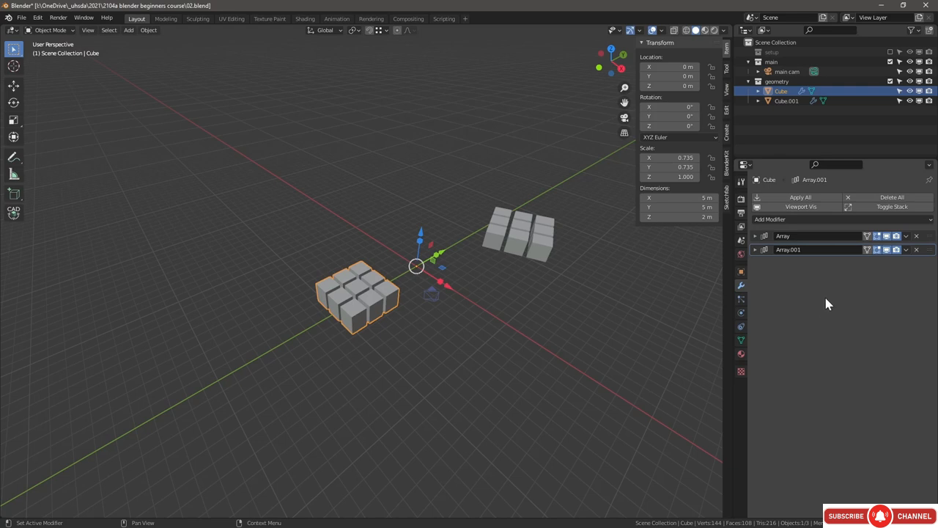
click(745, 352)
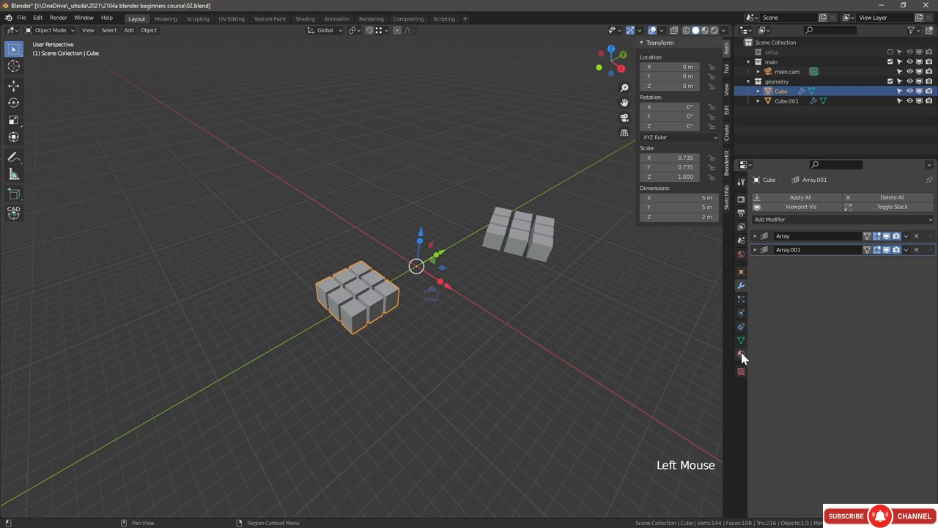
click(741, 354)
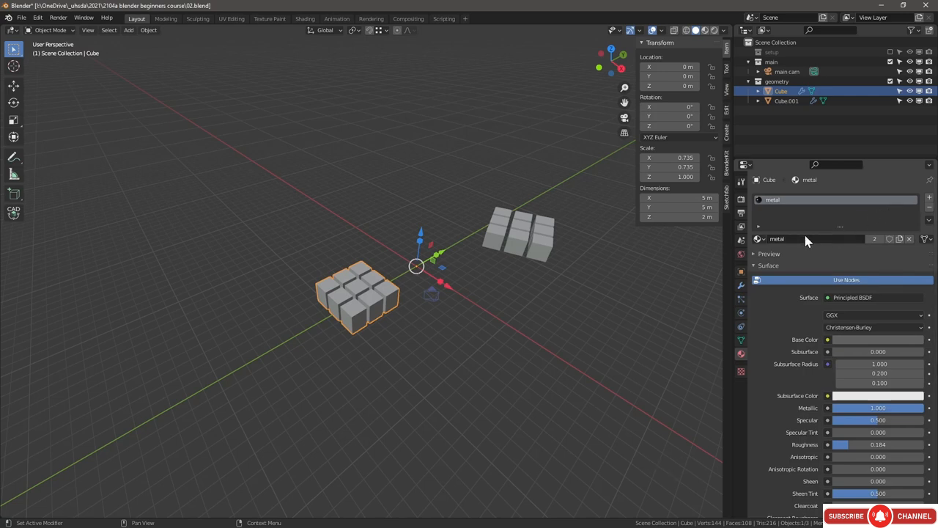
Step: Set the scene's render engine to Cycles in the render properties
click(741, 199)
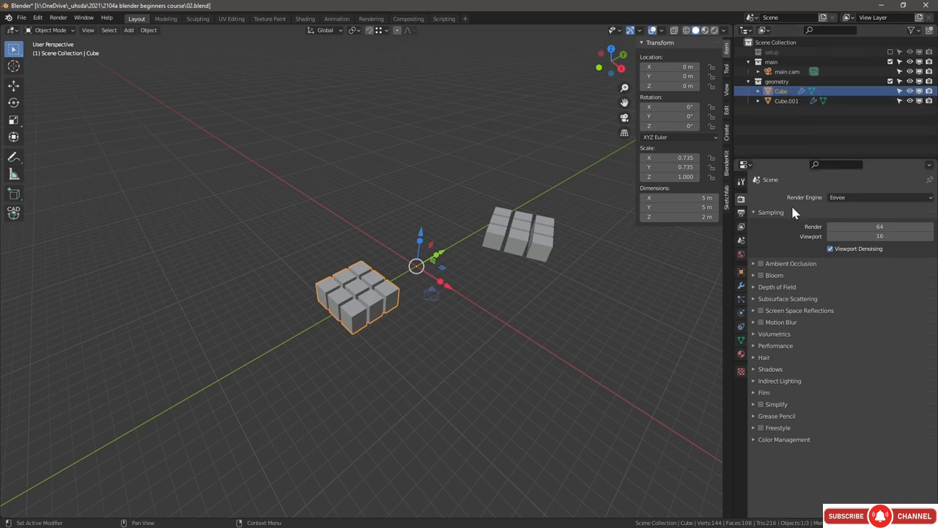
click(841, 199)
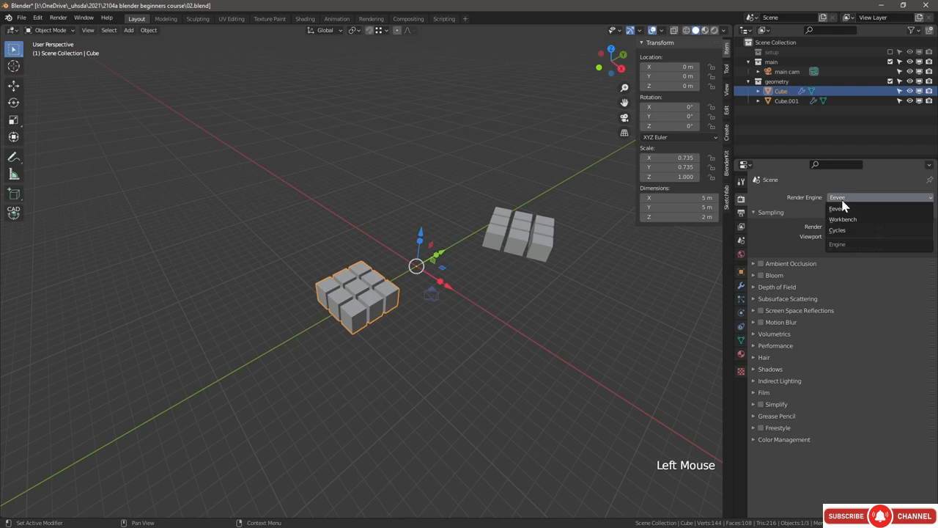
click(843, 204)
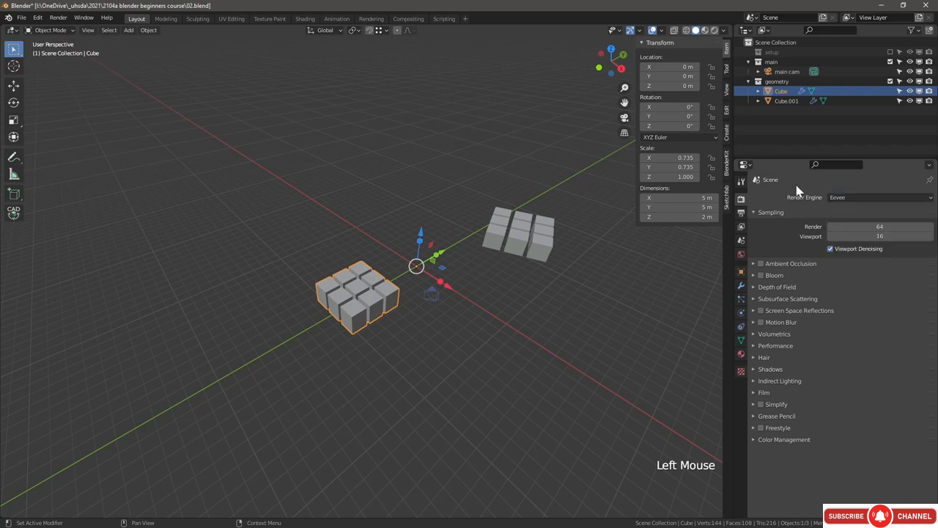
click(845, 202)
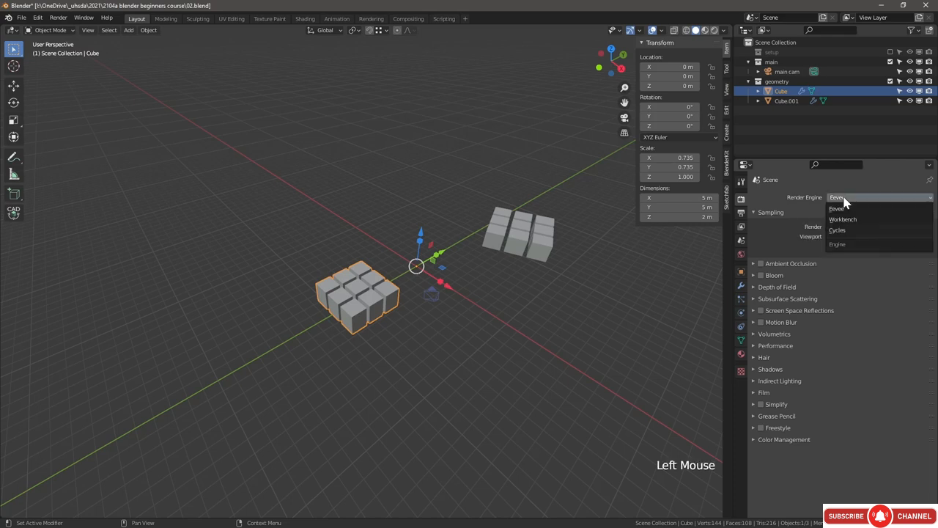
click(839, 231)
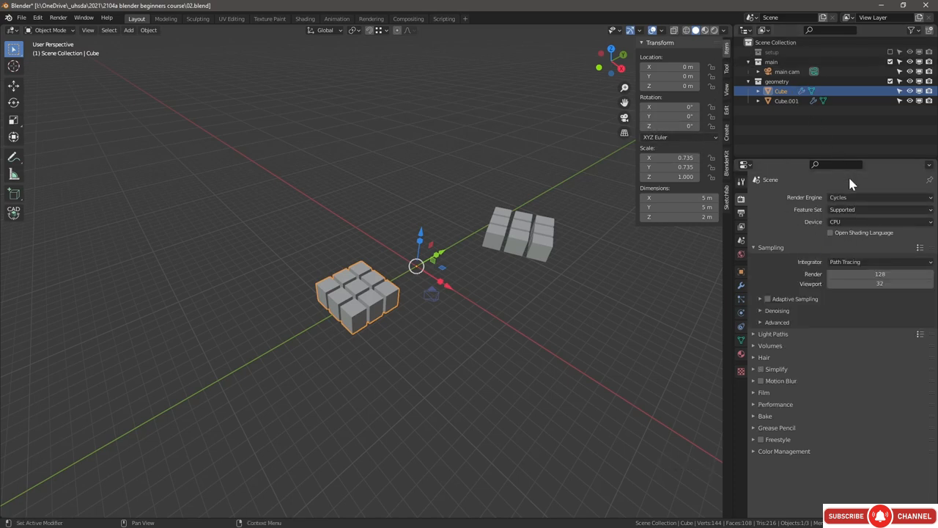
Step: Switch the 3D viewport to Rendered shading and view the cube arrays up close
click(715, 30)
scroll(334, 315, up, 5)
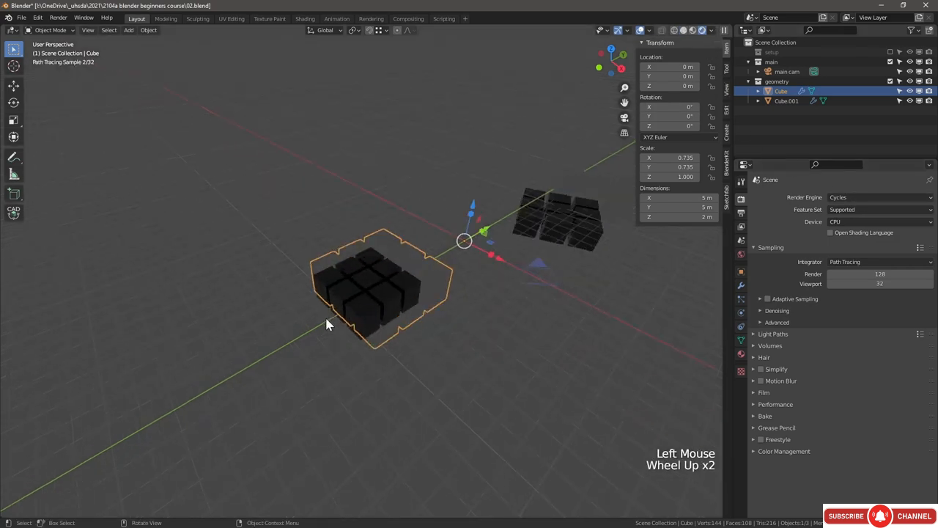
scroll(347, 307, down, 3)
scroll(517, 217, down, 4)
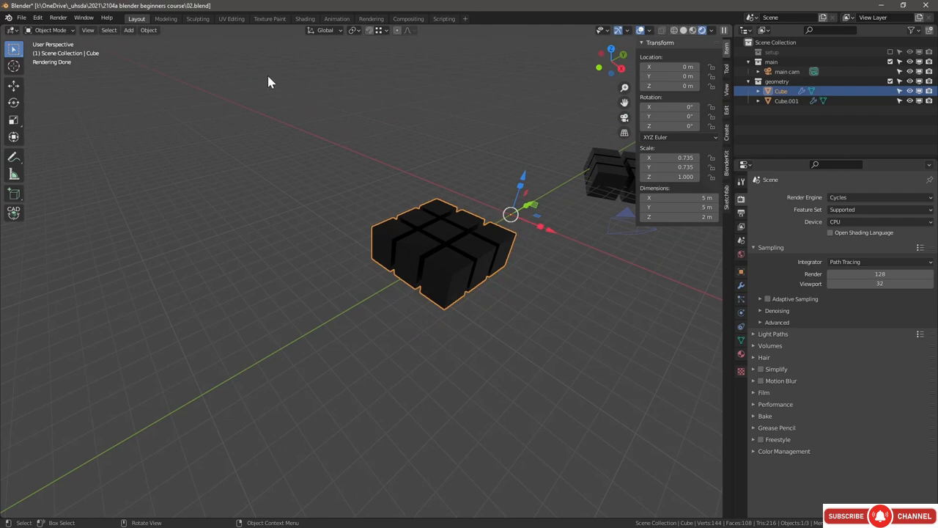
click(129, 30)
key(shift+a)
mouse_move(489, 203)
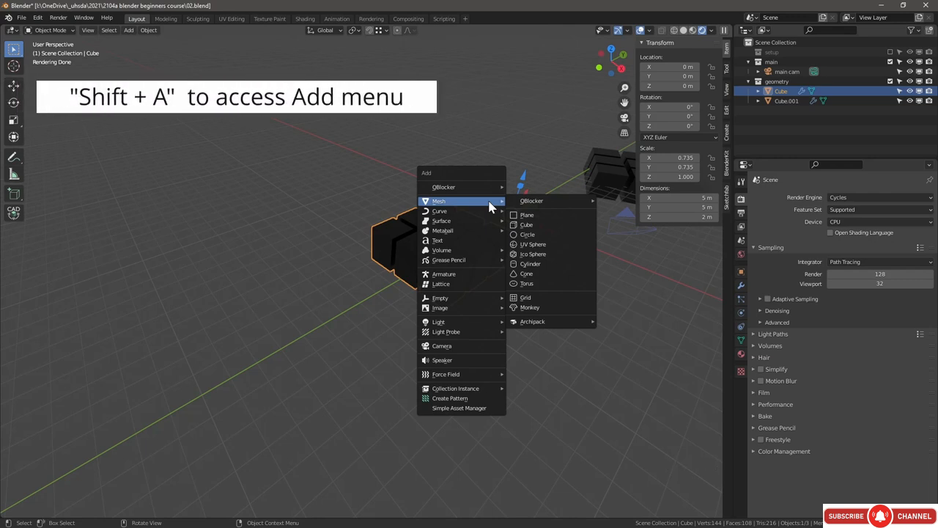
key(Escape)
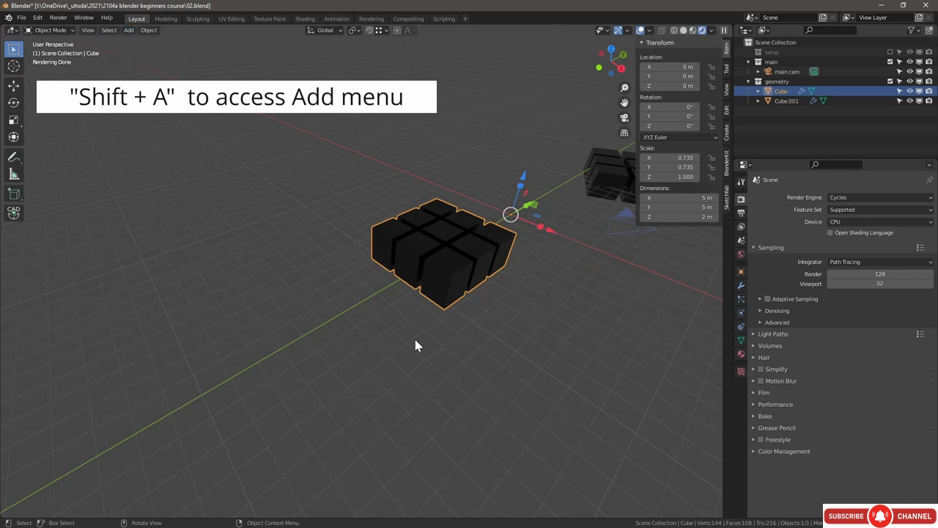
Step: Add a point light and move it beside the front cube array, at about X 3.14 m, Y -5.81 m, Z 2.55 m
key(shift+a)
mouse_move(362, 317)
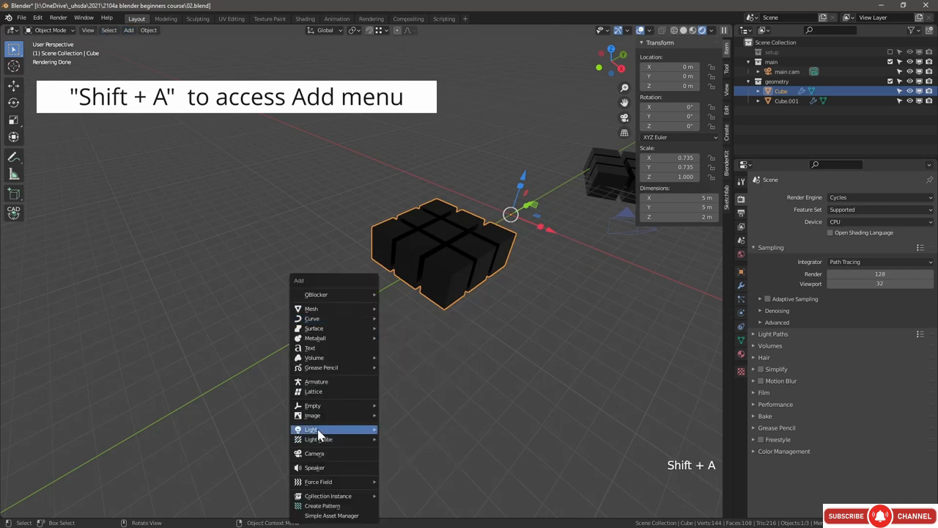
mouse_move(345, 430)
click(393, 432)
scroll(567, 247, down, 9)
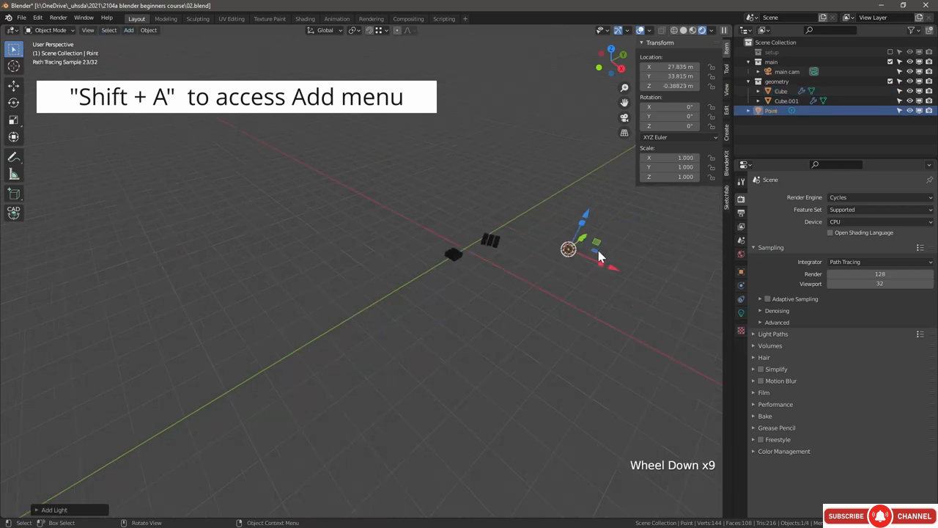
drag(568, 247, 482, 246)
scroll(482, 246, up, 2)
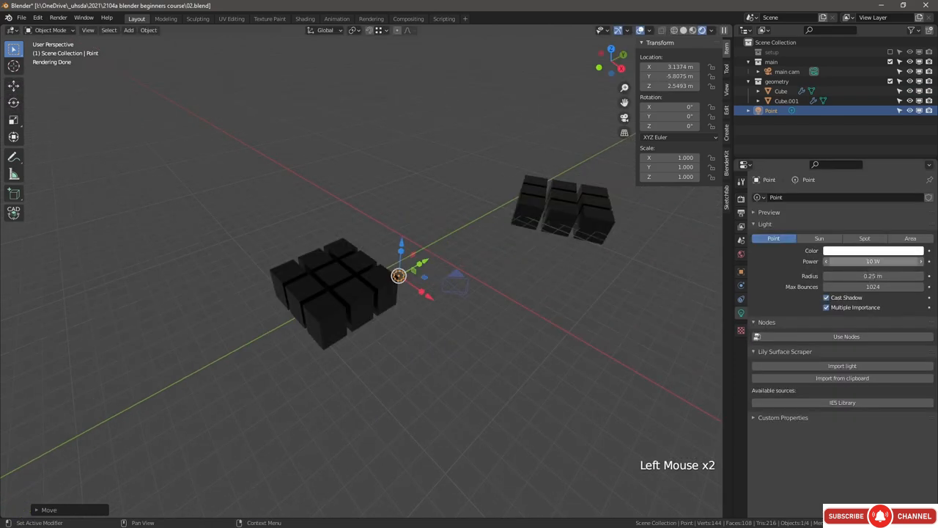
Step: Set the point light's power to 4000 W and move it to about Y -7.42 m, Z 2.71 m
drag(873, 262, 925, 261)
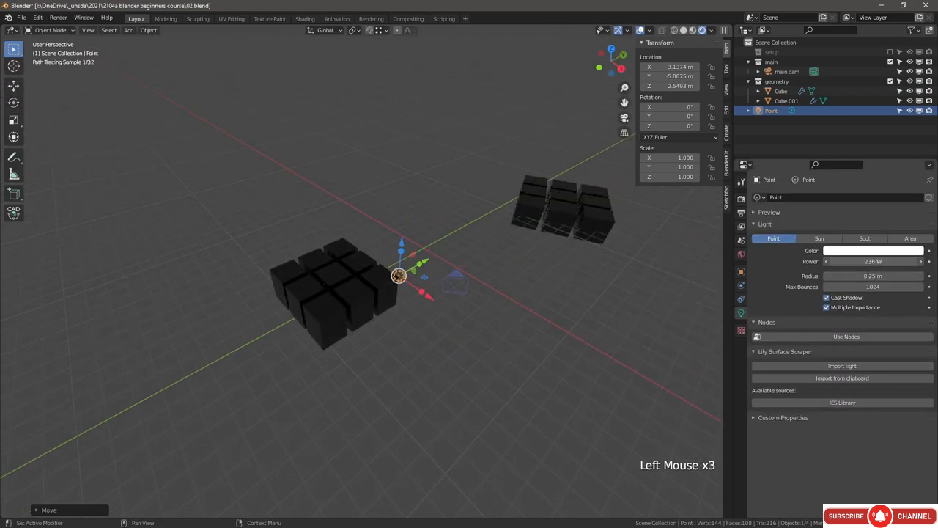
mouse_move(347, 285)
middle_down()
mouse_move(342, 255)
mouse_move(336, 279)
middle_up()
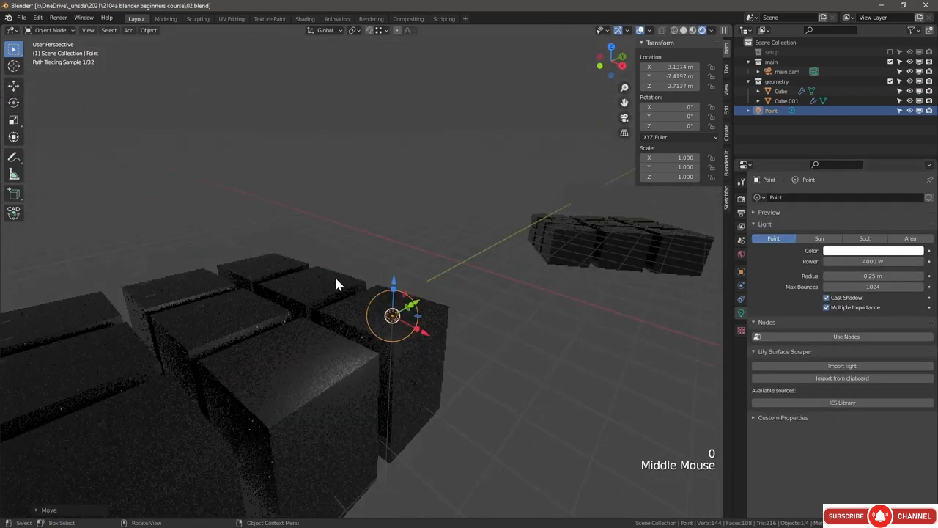
scroll(336, 284, down, 2)
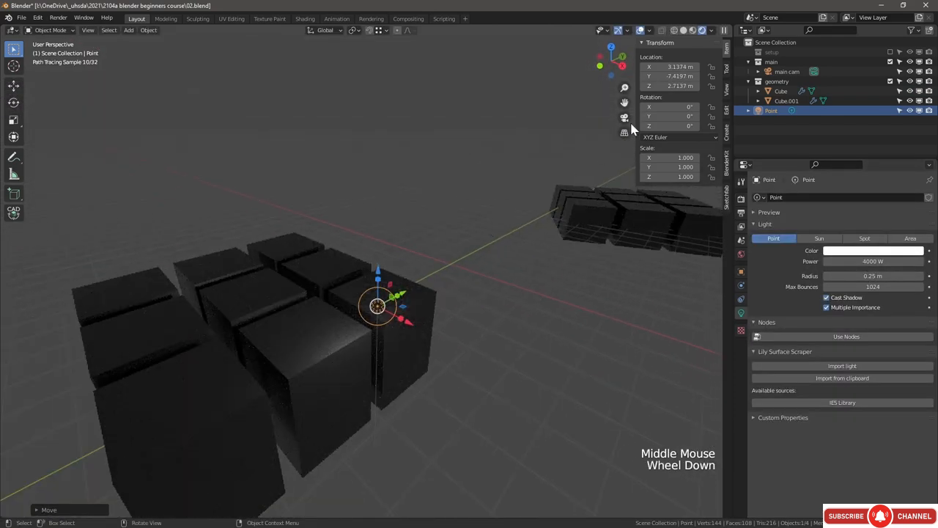
Step: Set the scene's render engine to Eevee
click(741, 199)
click(859, 198)
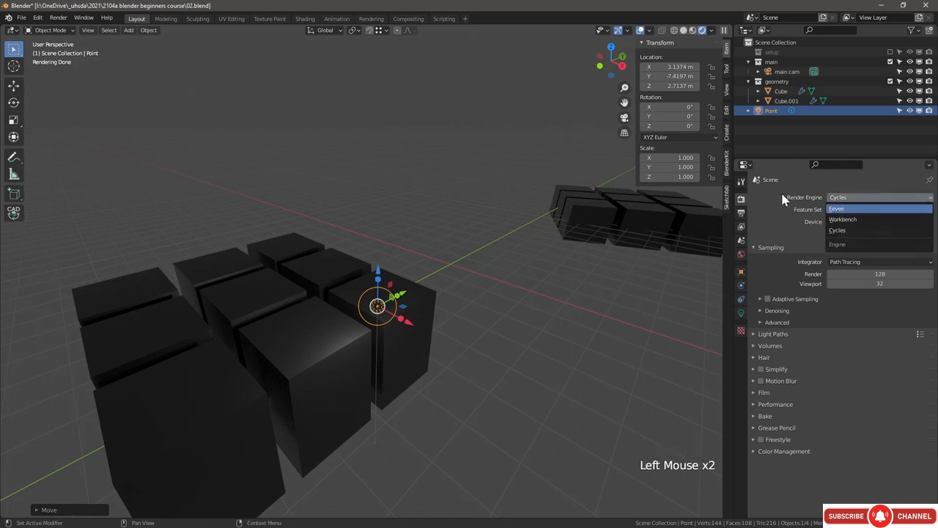
click(843, 211)
Step: Move the point light along X and Z over the front cube array, to about X 2.56 m, Z 2.9 m
middle_drag(411, 308, 402, 318)
drag(402, 318, 425, 326)
middle_drag(425, 325, 411, 282)
drag(397, 279, 394, 333)
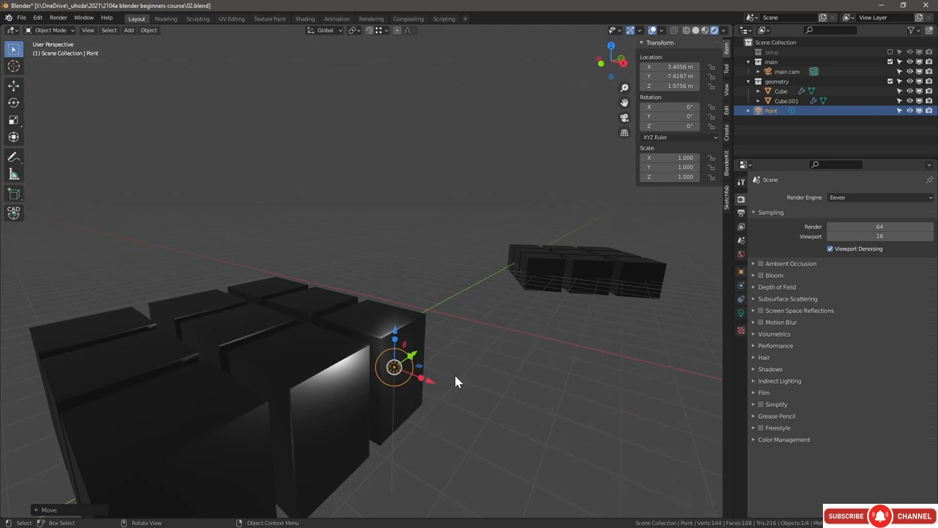
mouse_move(394, 333)
mouse_down()
mouse_move(391, 254)
mouse_move(393, 320)
mouse_up()
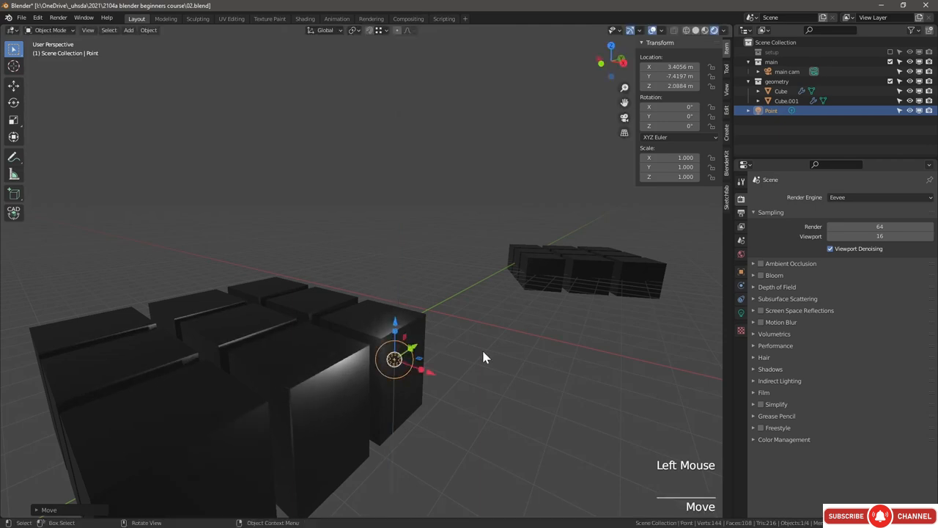
middle_drag(494, 373, 561, 338)
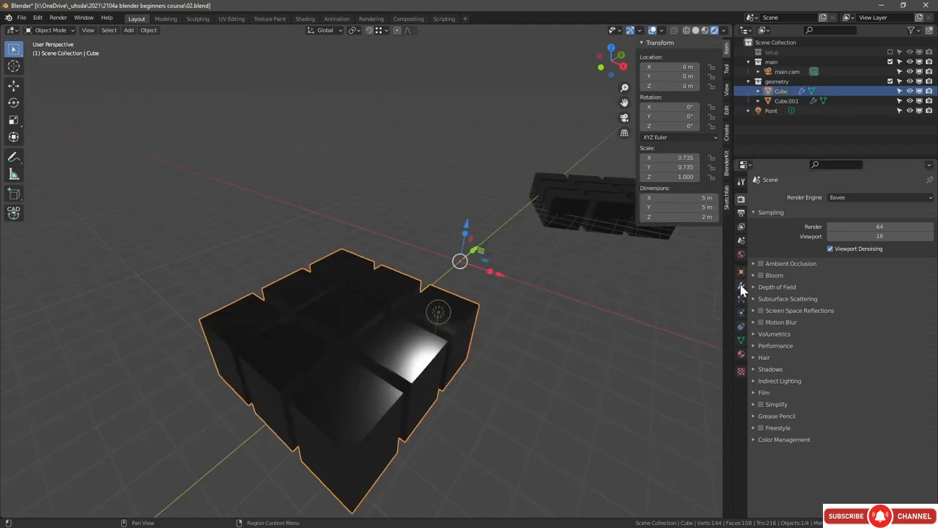
Step: Compare the object data properties of the Cube mesh, the point light and the main cam
click(741, 344)
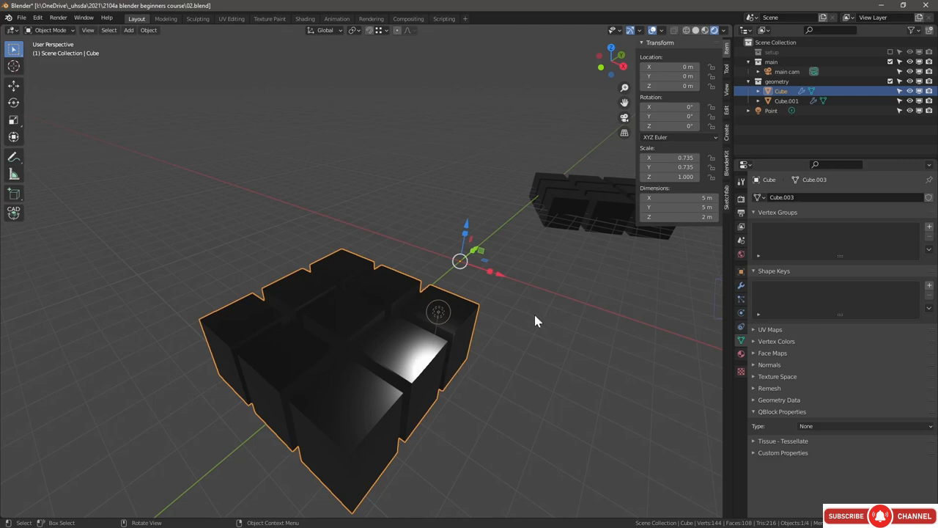
click(767, 111)
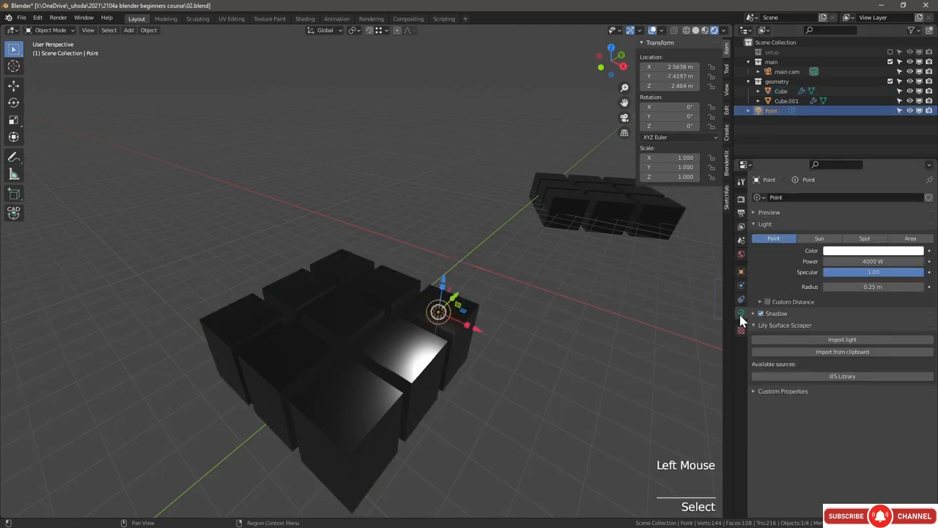
click(377, 382)
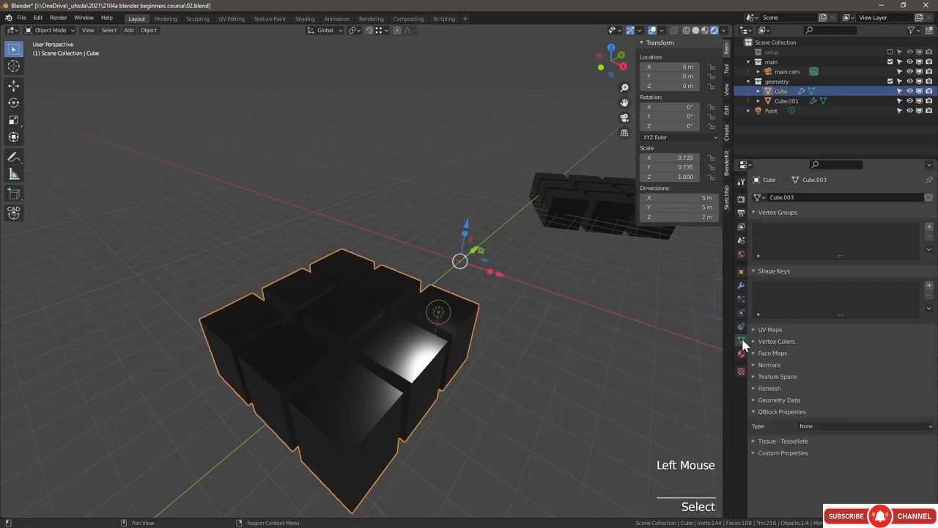
click(772, 110)
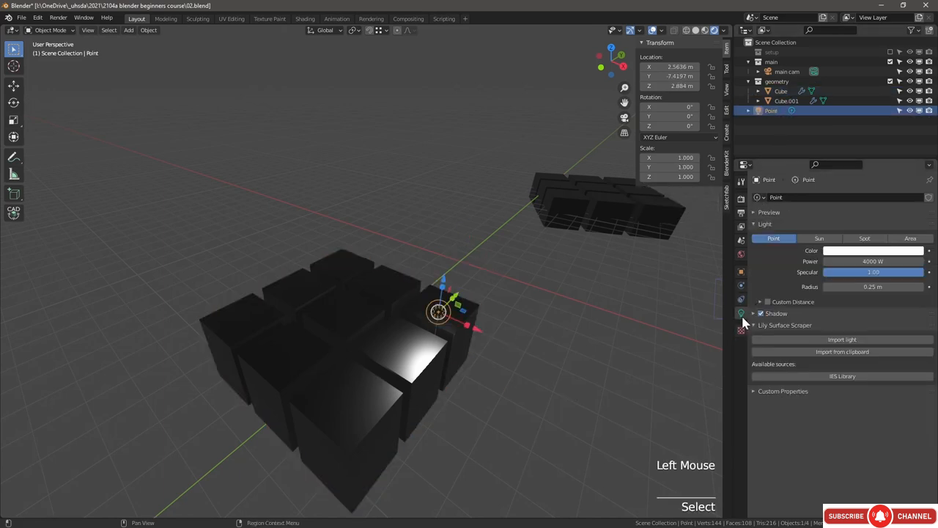
click(785, 73)
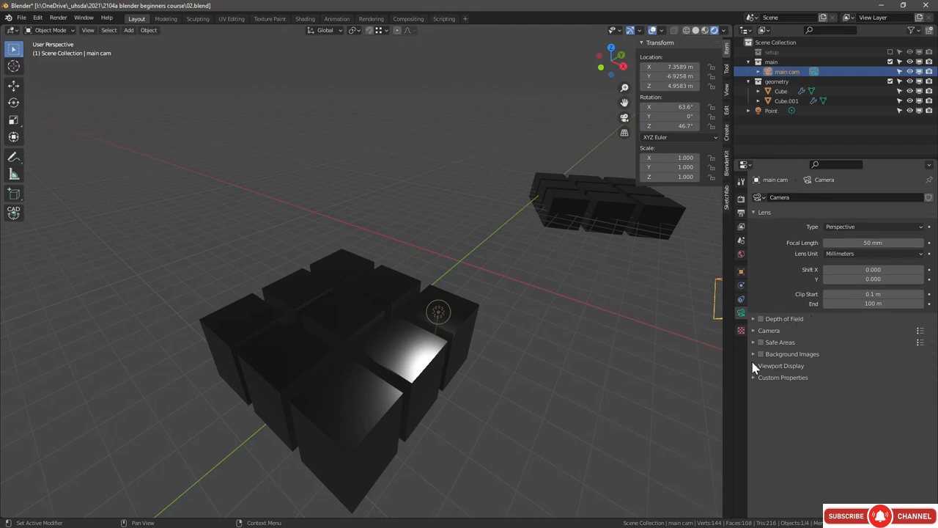
Step: Set the scene's unit system to None in the scene's unit settings
click(742, 242)
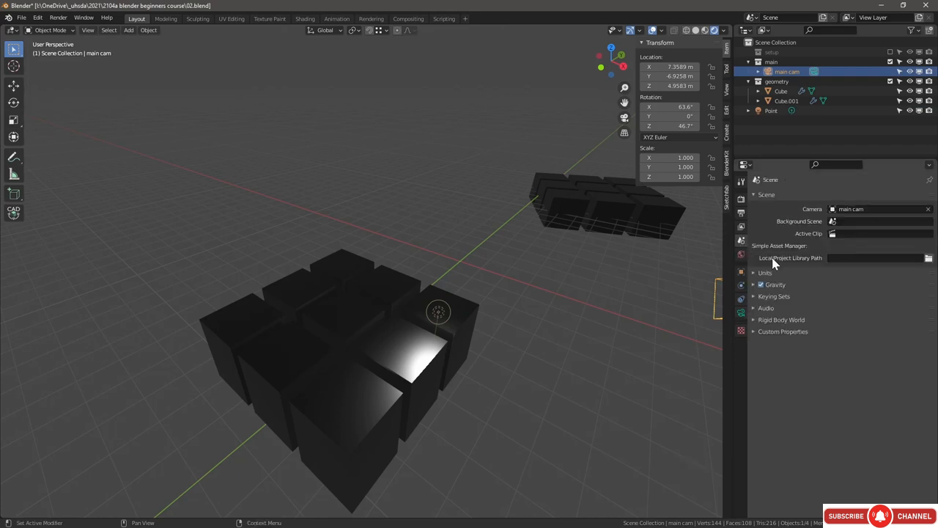
click(755, 273)
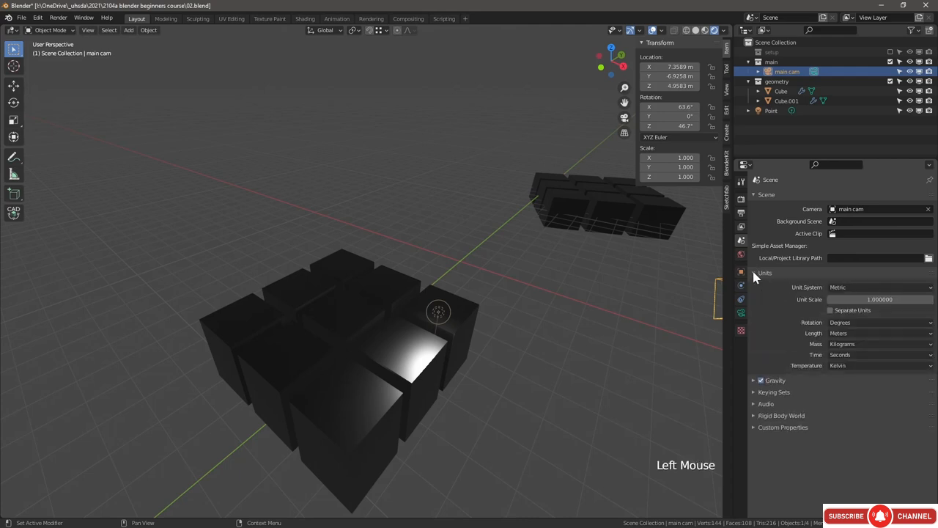
click(851, 292)
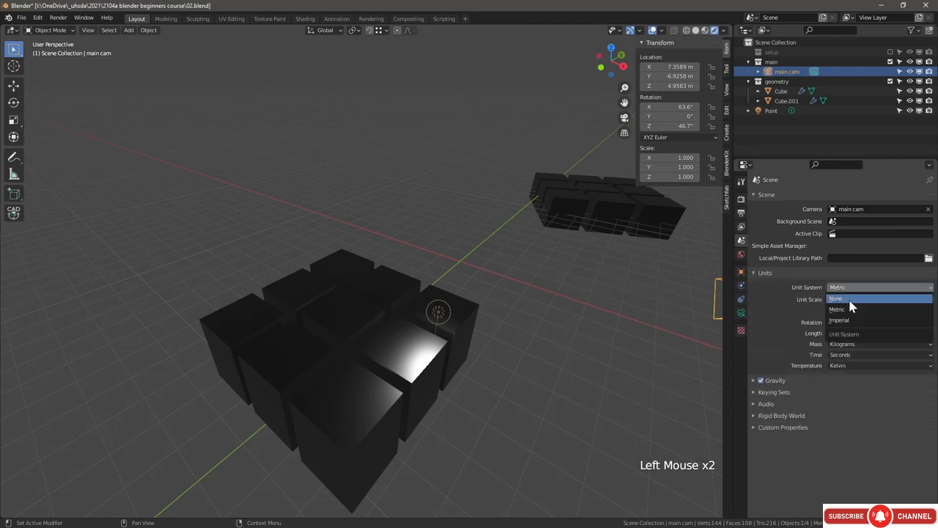
click(850, 300)
click(853, 286)
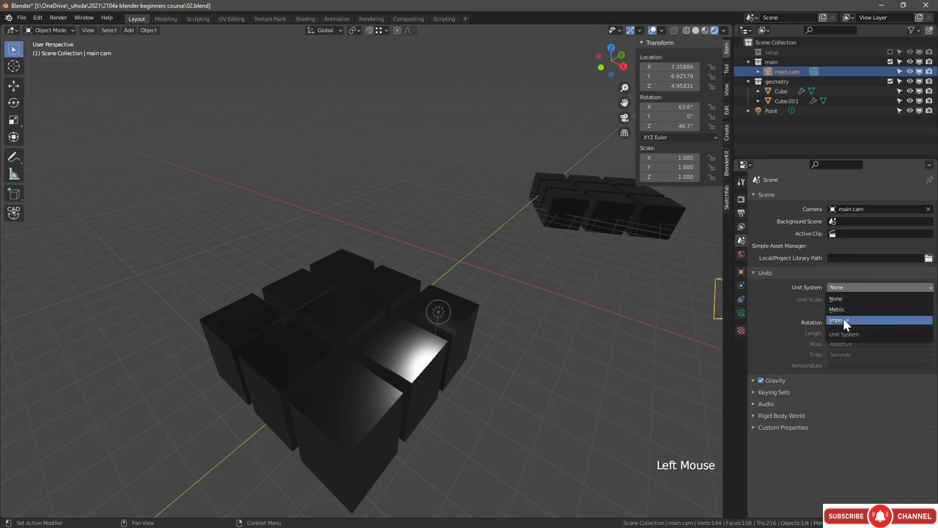
click(846, 321)
click(832, 311)
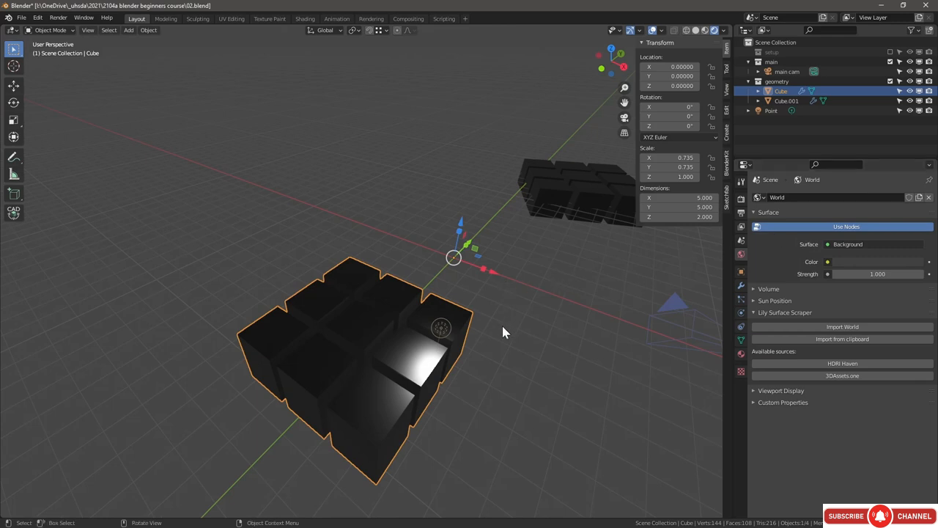
Step: Split the 3D viewport horizontally into an upper and a lower area
scroll(503, 330, down, 2)
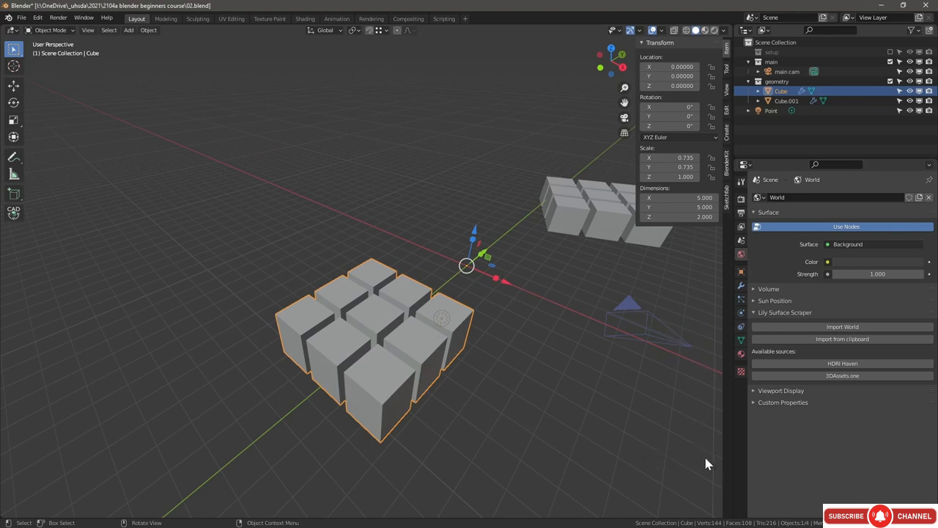
right_click(732, 516)
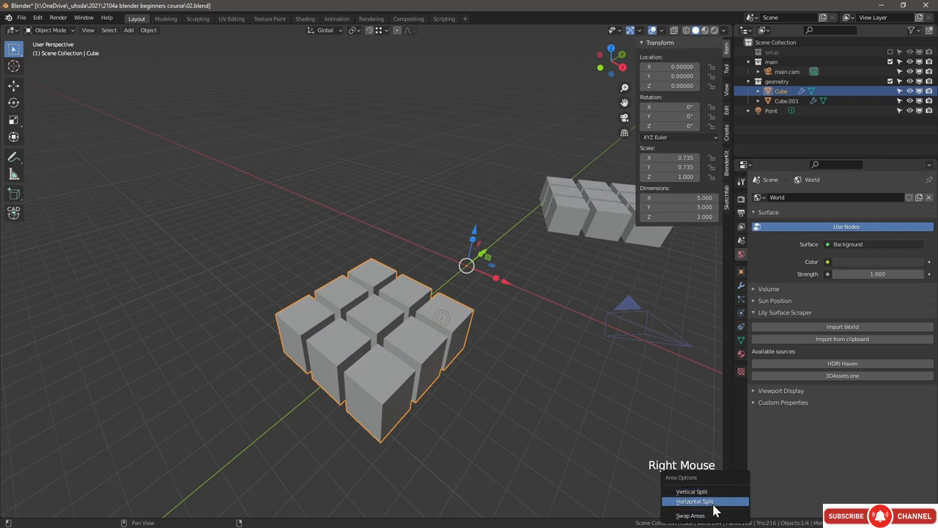
click(704, 501)
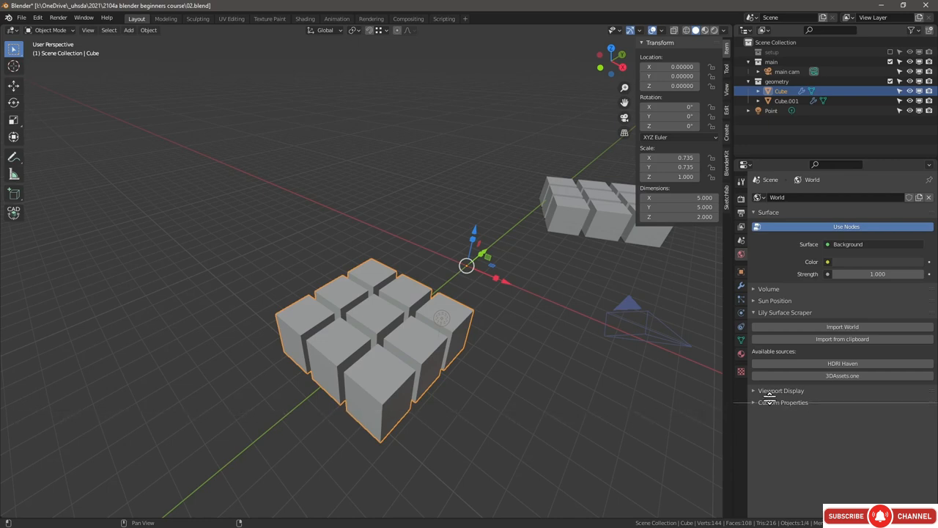
click(592, 347)
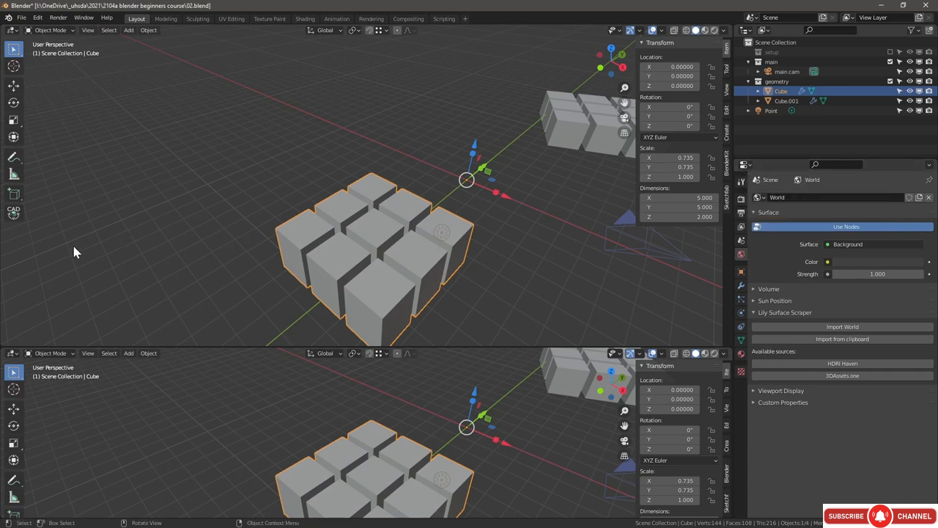
Step: Change the lower area to a Properties editor and look through the Cube's object properties
click(12, 354)
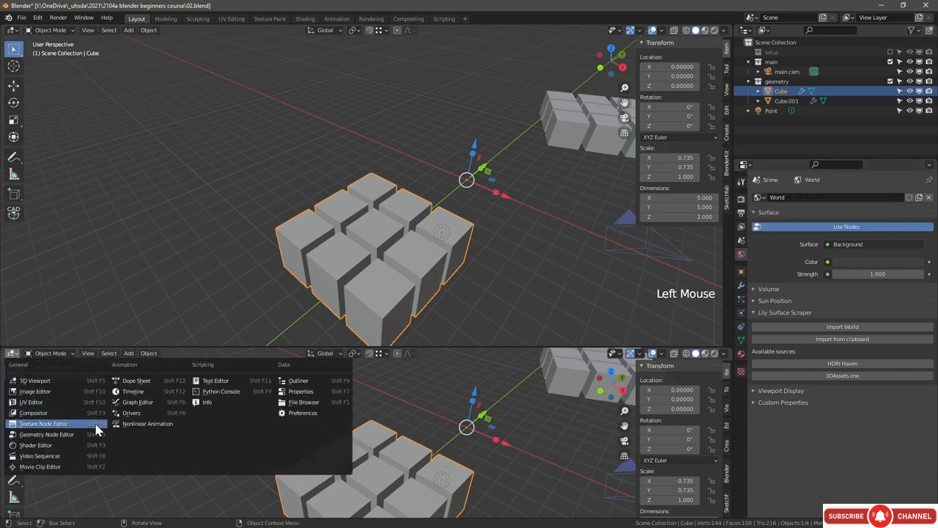
click(310, 394)
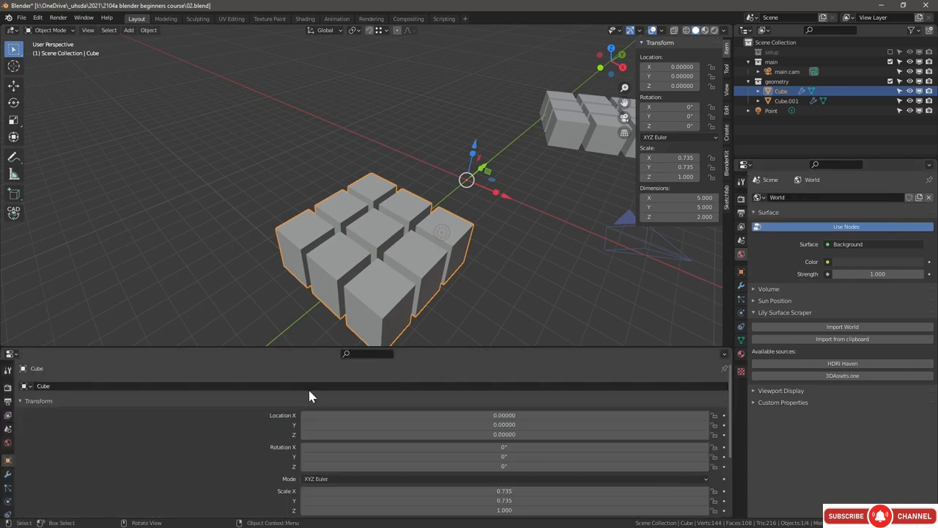
scroll(429, 425, down, 6)
scroll(447, 432, up, 4)
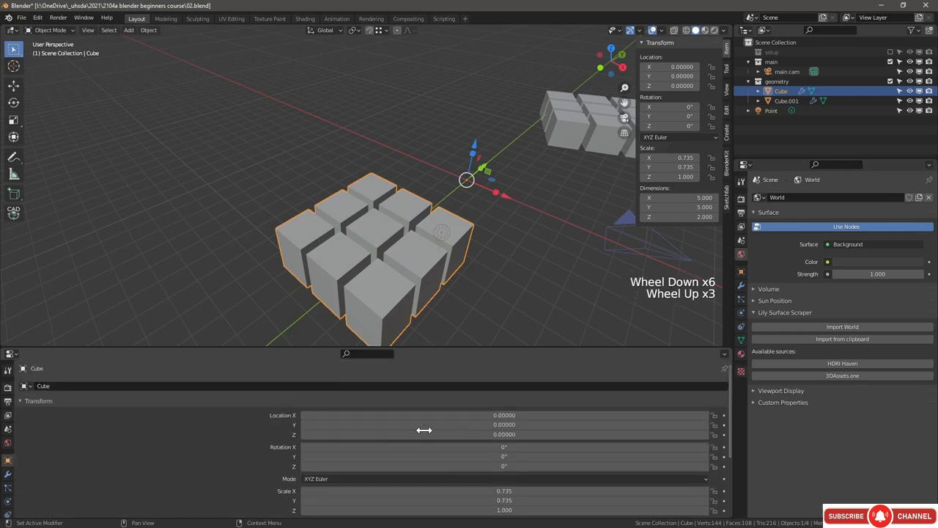
Step: Change the lower area to the Shader Editor and view the nodes of the metal material
click(9, 354)
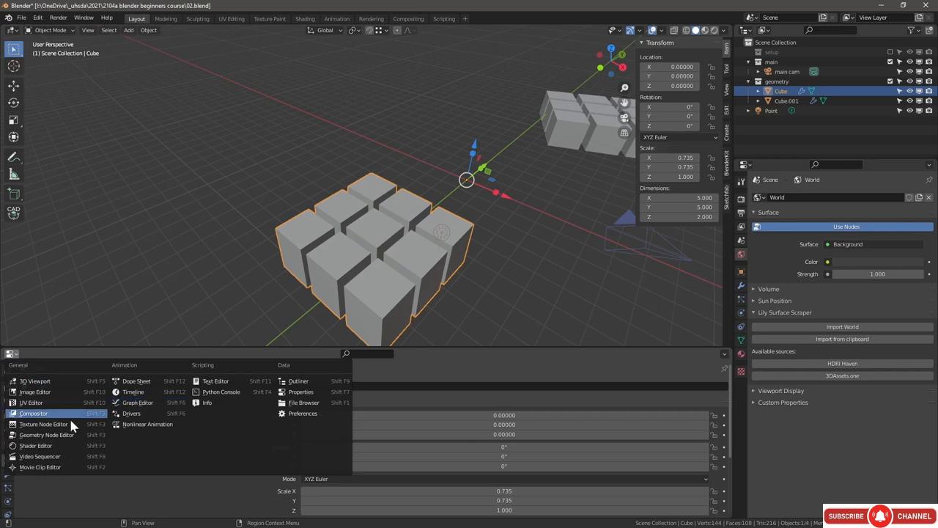
click(73, 445)
scroll(315, 454, up, 4)
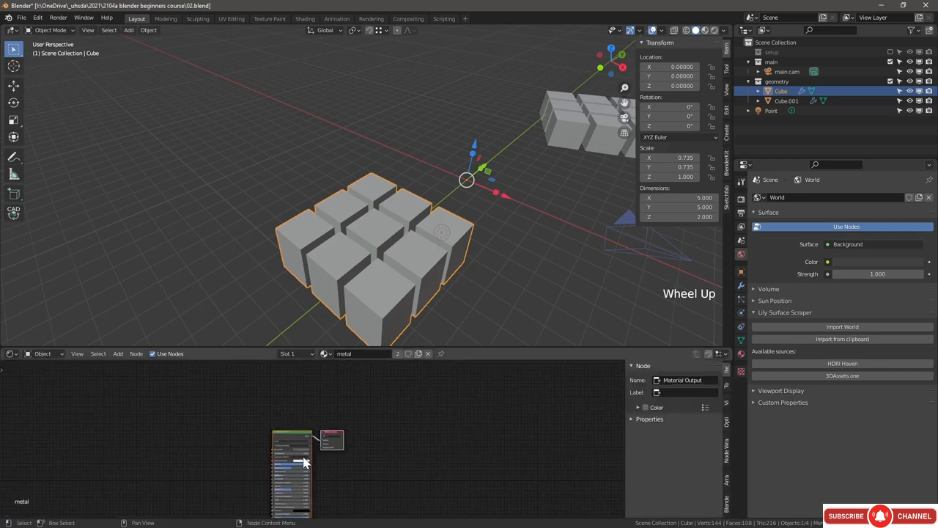
middle_drag(309, 431, 365, 402)
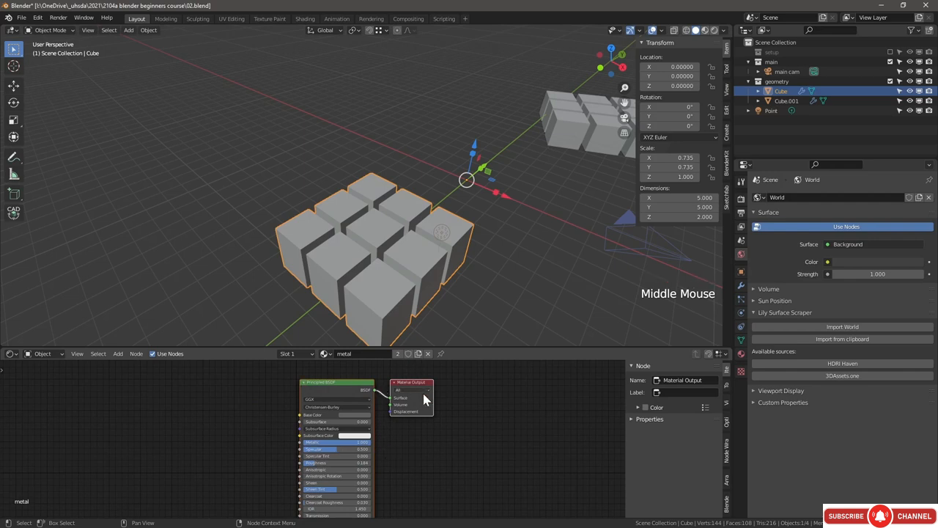
middle_drag(379, 280, 466, 319)
Step: Swap the 3D viewport with the Shader Editor area, and swap the two areas back
right_click(504, 349)
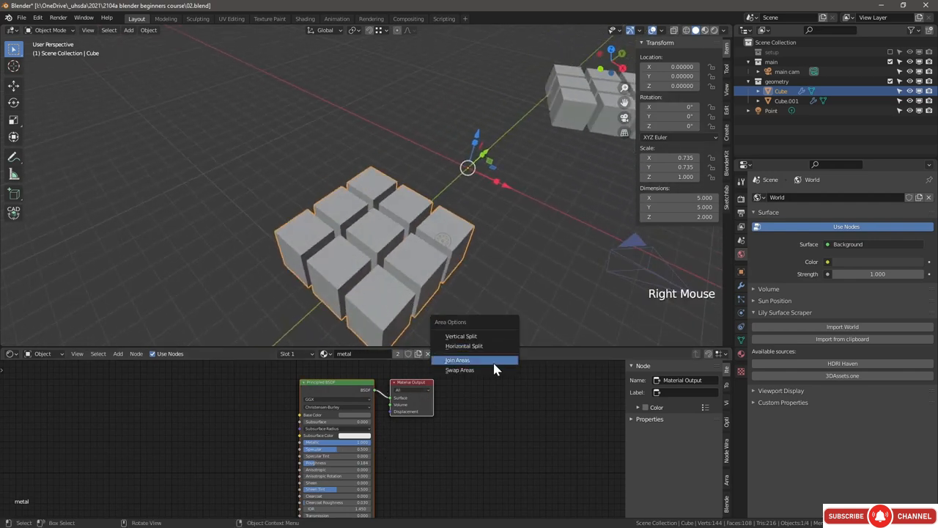
click(490, 370)
right_click(509, 347)
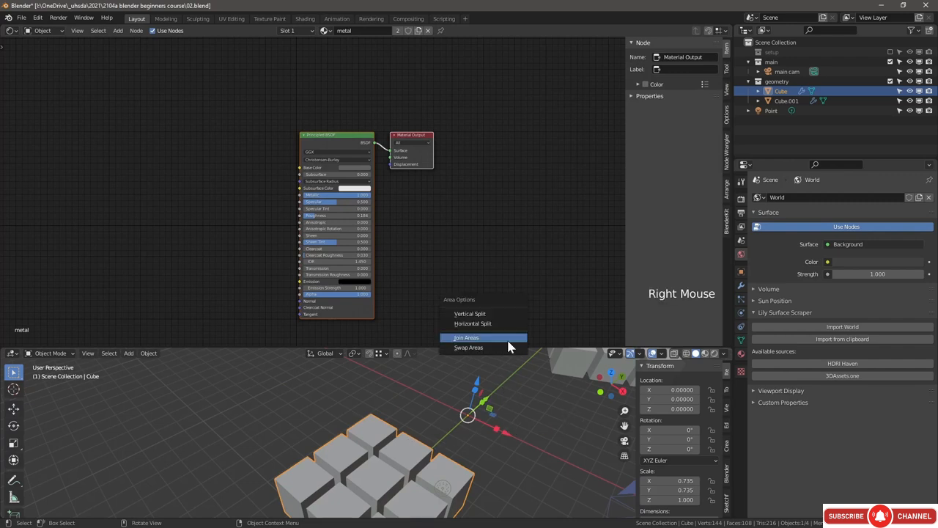
click(507, 340)
Step: Join the 3D viewport and the Shader Editor area into a single area
right_click(493, 348)
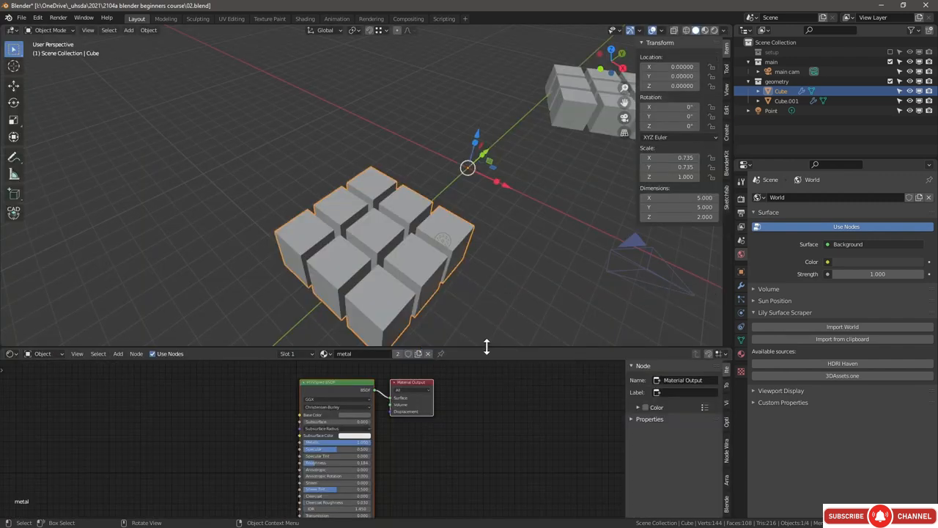
right_click(487, 347)
click(486, 348)
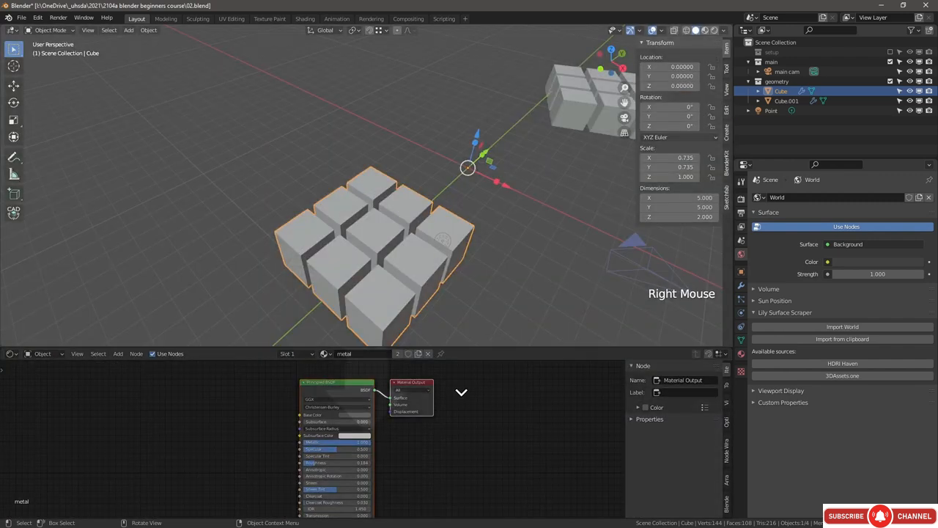
click(461, 392)
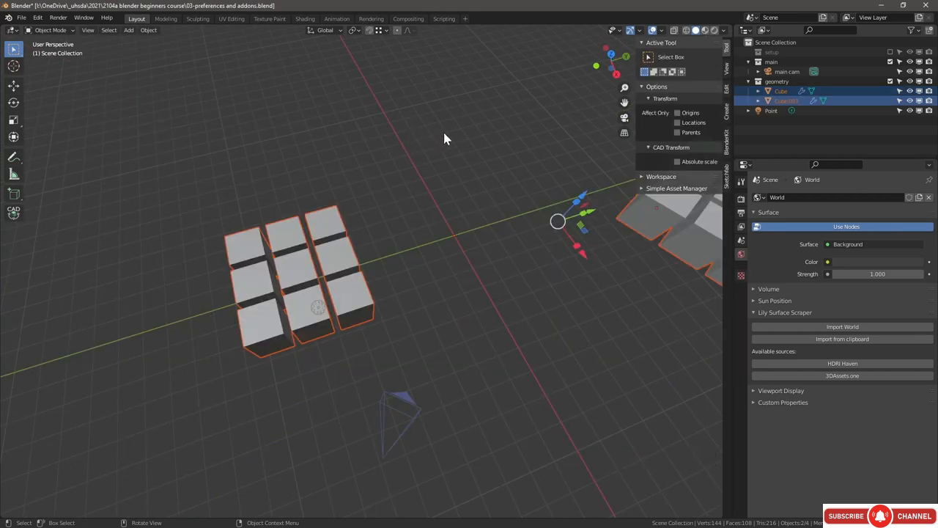
Step: Open the Blender Preferences and enlarge the window until the add-on details are fully readable
click(38, 17)
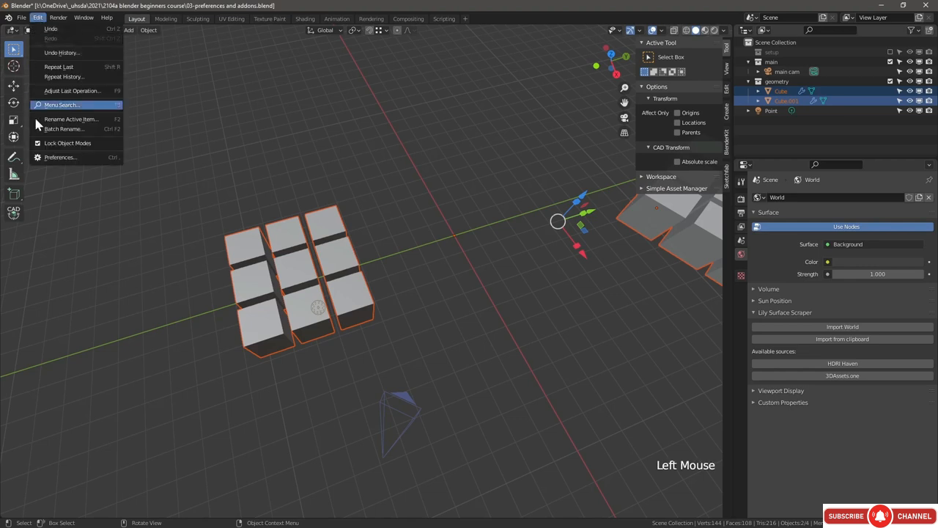
click(60, 156)
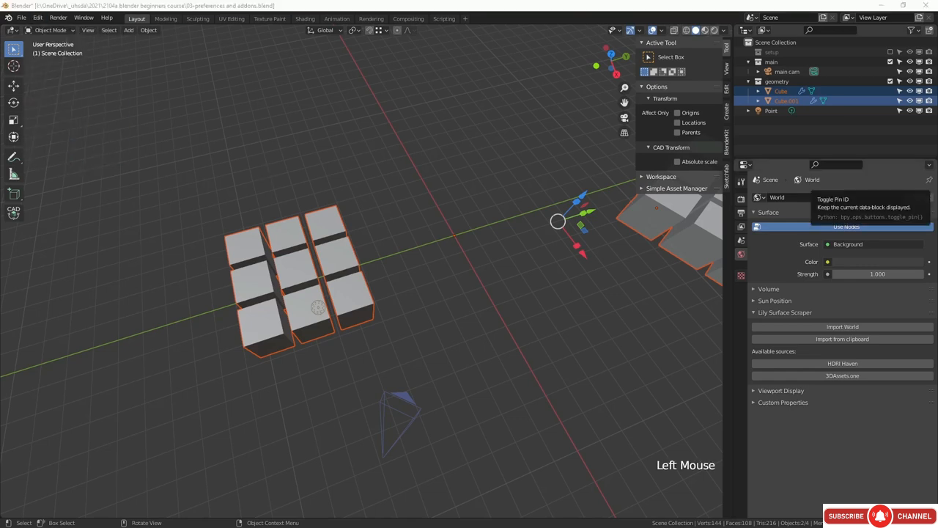
drag(452, 144, 352, 110)
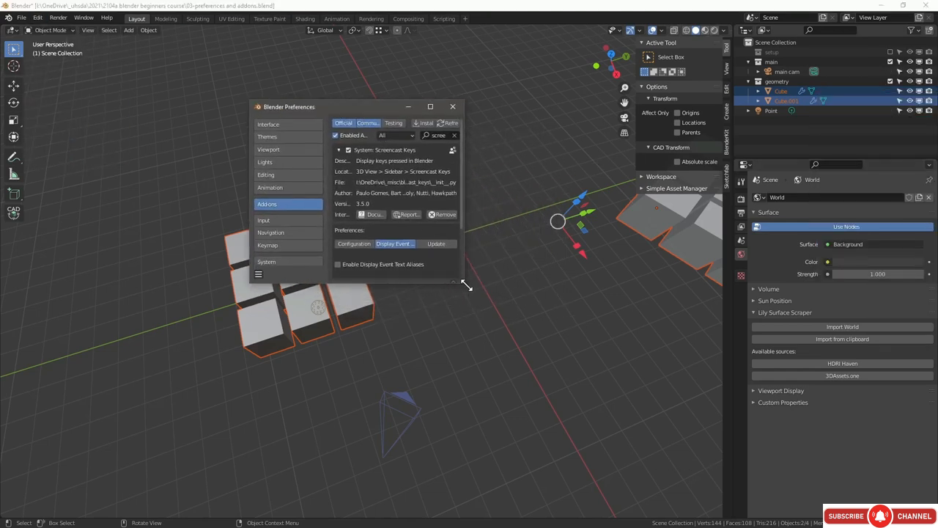
drag(473, 291, 619, 386)
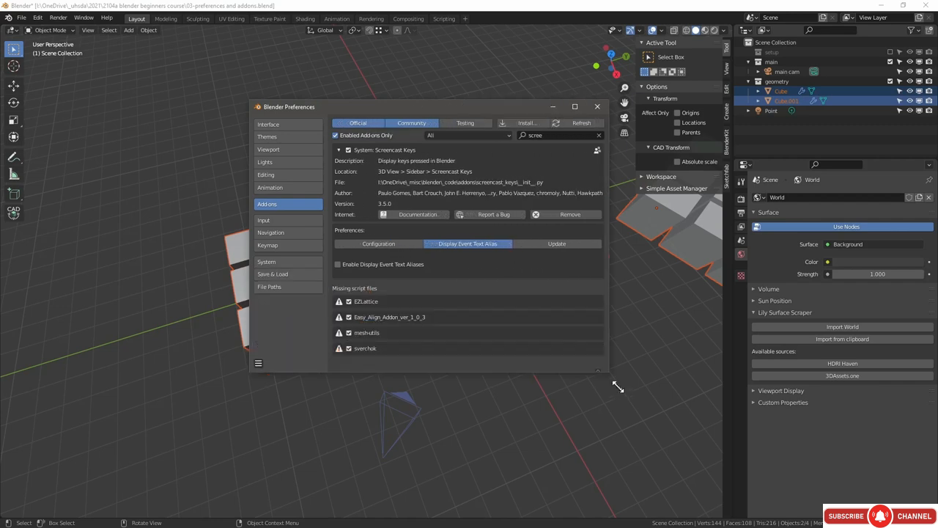
Step: View the Interface preferences and toggle the automatic Depth option in the Navigation preferences
click(278, 125)
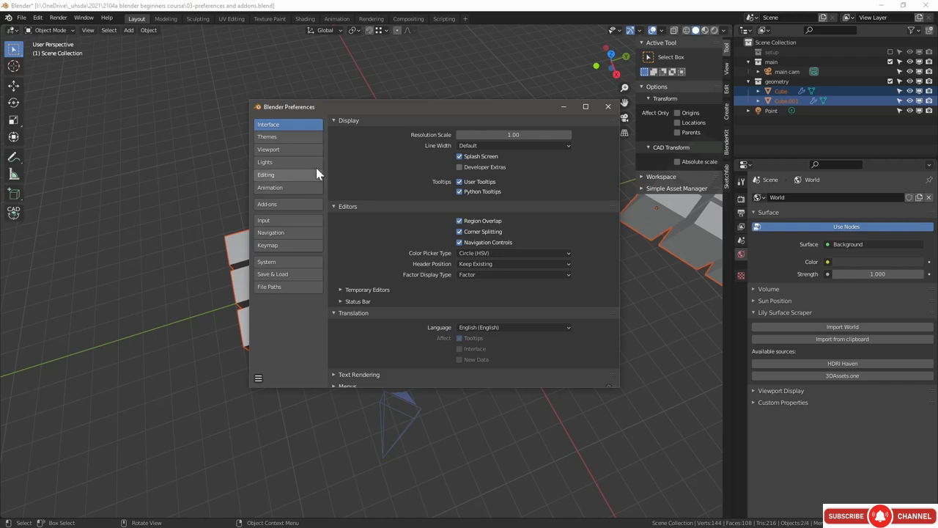
click(275, 233)
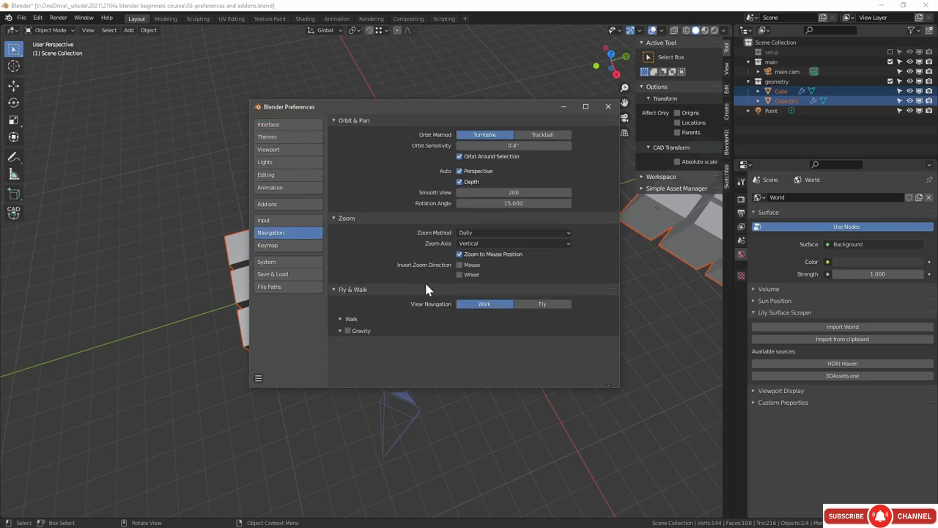
click(460, 182)
Step: In the System preferences, try OpenCL for the Cycles render devices and set the device type to None
click(289, 262)
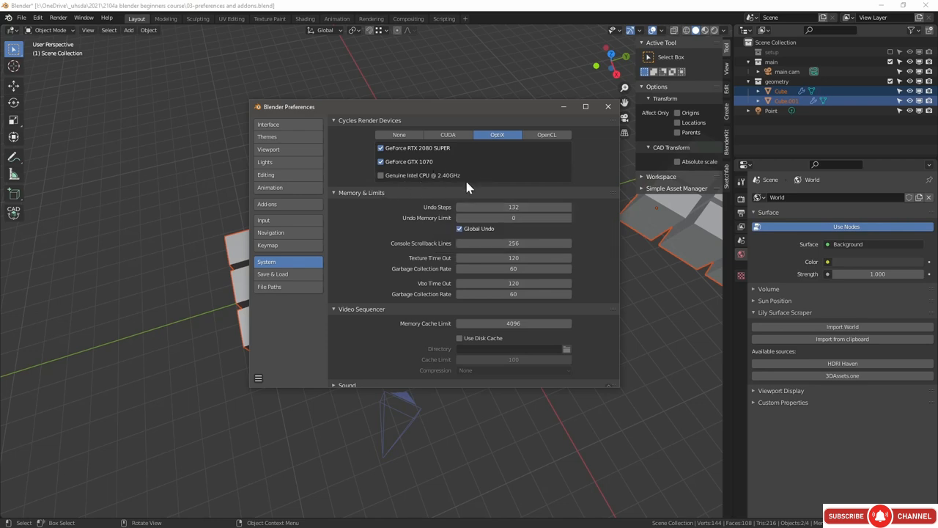
click(542, 134)
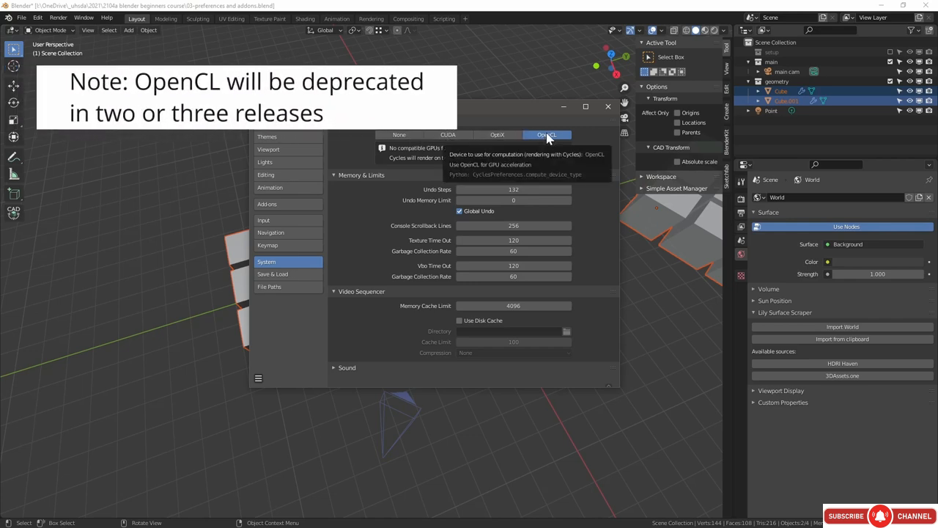
click(399, 137)
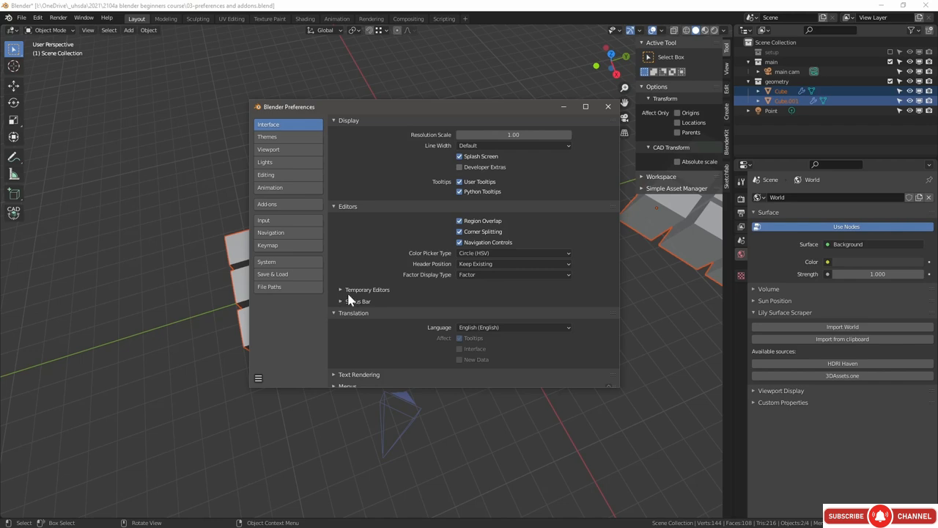
Step: Expand the Temporary Editors settings in the Interface preferences and review the Render In options
click(343, 290)
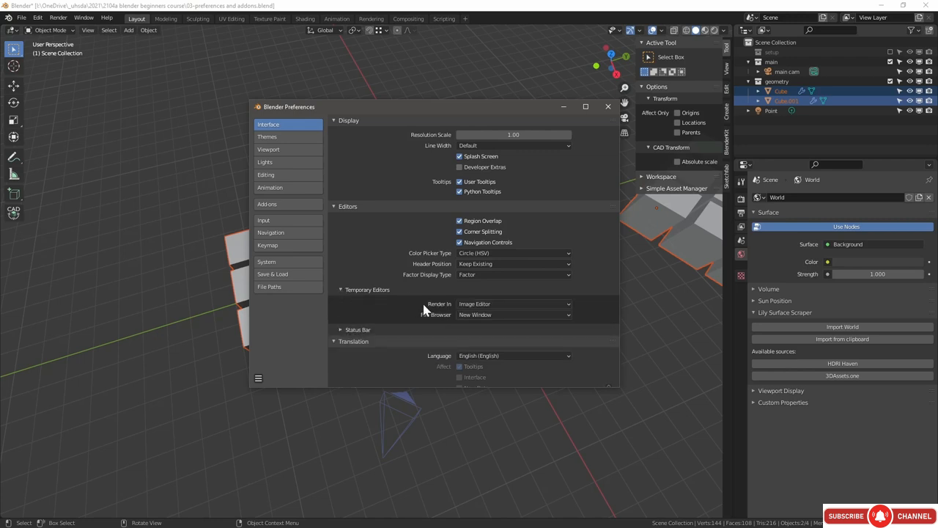
click(480, 303)
click(471, 304)
click(489, 338)
Step: Hide the Blender version, video memory, system memory and scene statistics from the status bar, and show all four again
click(453, 329)
scroll(373, 308, down, 4)
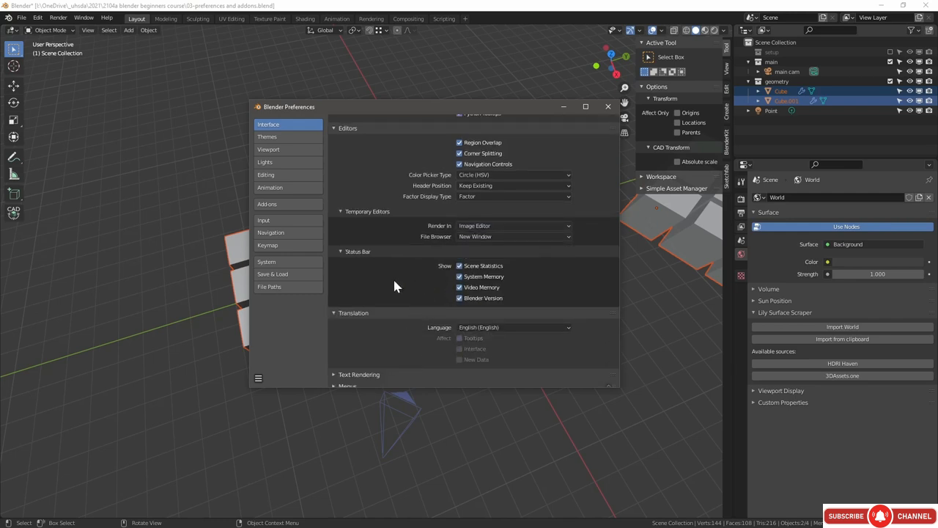
click(460, 298)
click(460, 297)
click(460, 286)
click(460, 276)
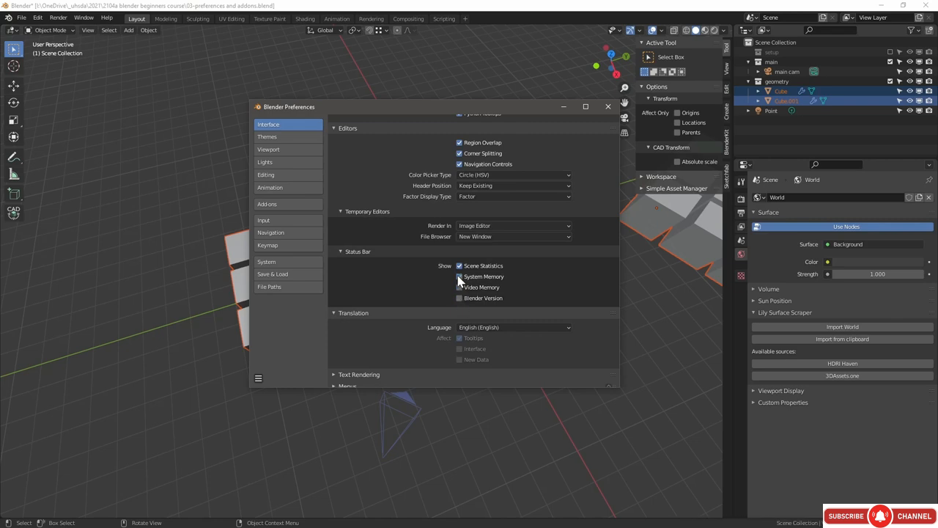
click(459, 266)
click(460, 266)
click(460, 276)
click(460, 287)
click(460, 298)
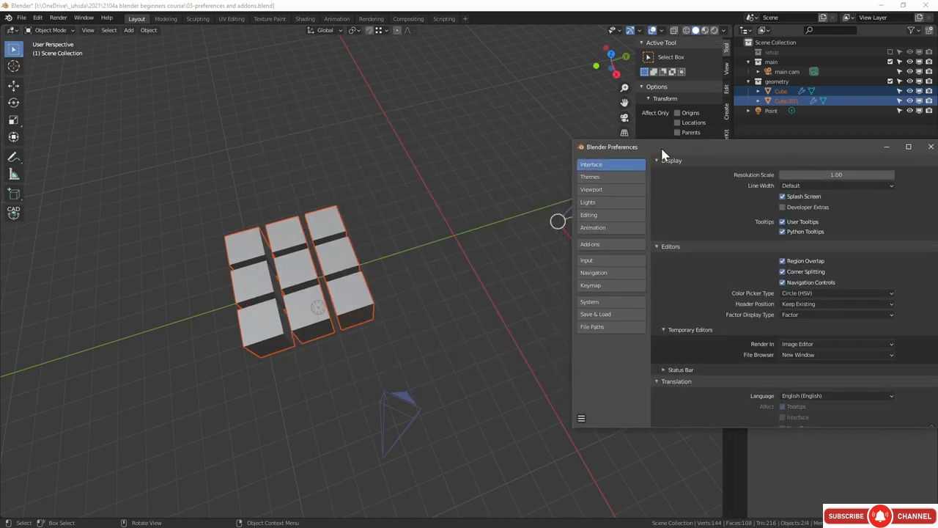
Step: Reposition the Preferences window so that the front cube array stays uncovered in the viewport
drag(662, 154, 665, 156)
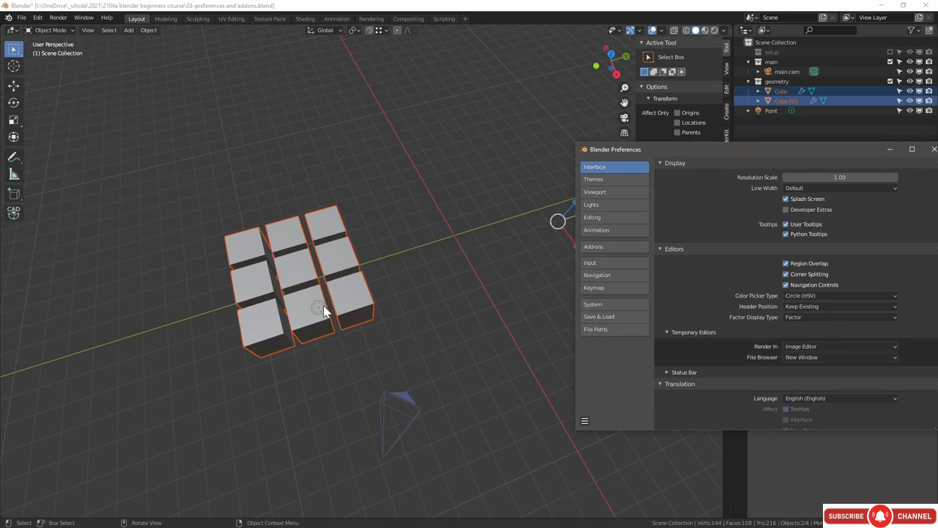
drag(695, 150, 543, 130)
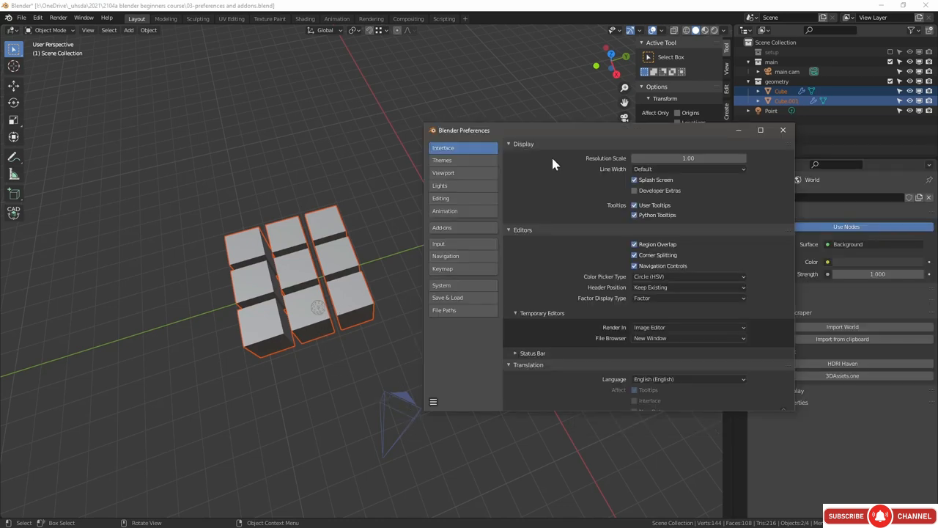
Step: Review the 3D Viewport colours in the Themes preferences, including the Camera and Light colour pickers, and collapse the section again
click(462, 162)
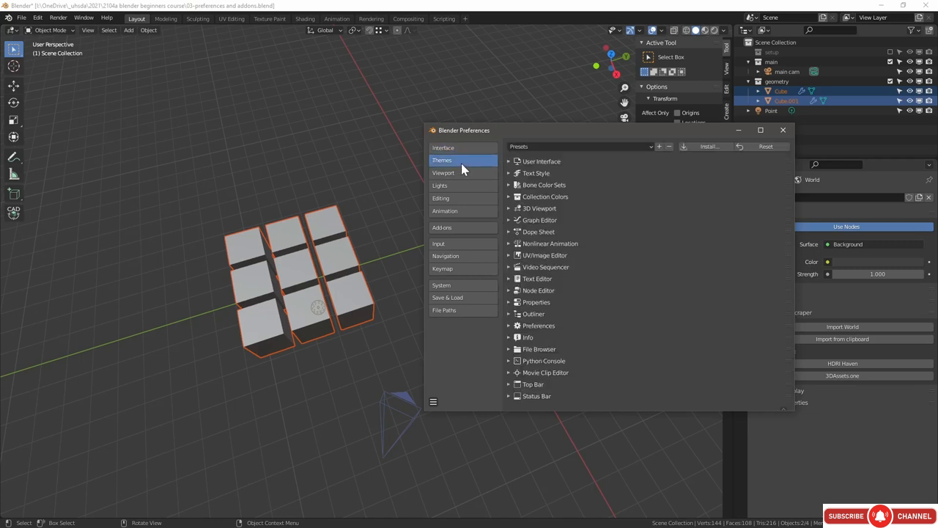
click(509, 209)
scroll(550, 252, down, 2)
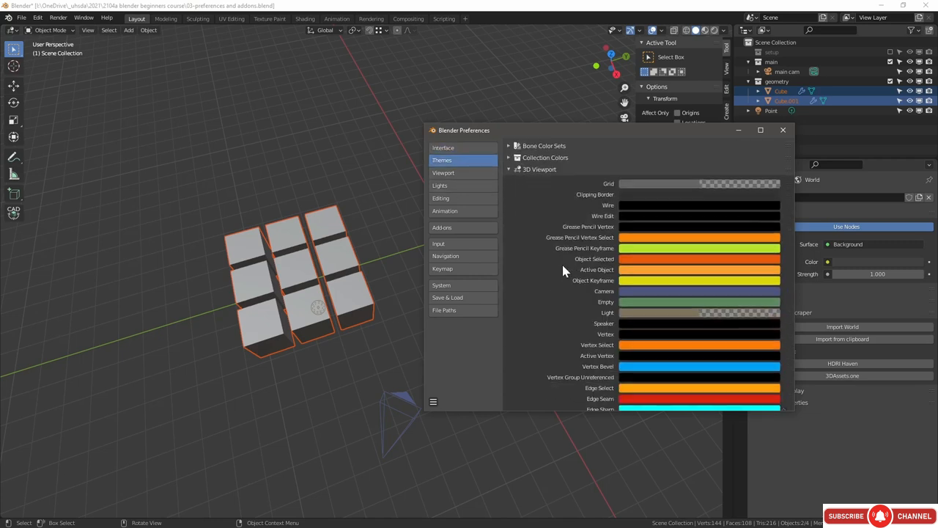
click(627, 293)
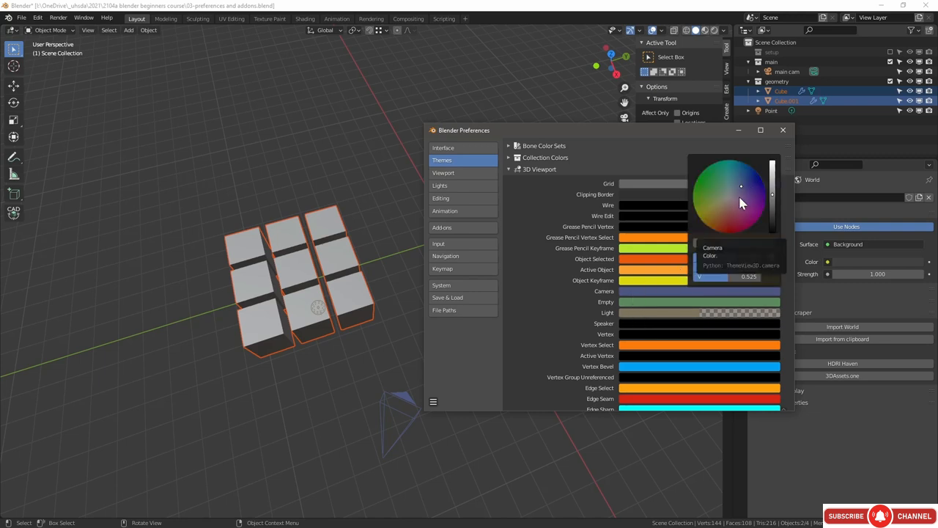
click(629, 313)
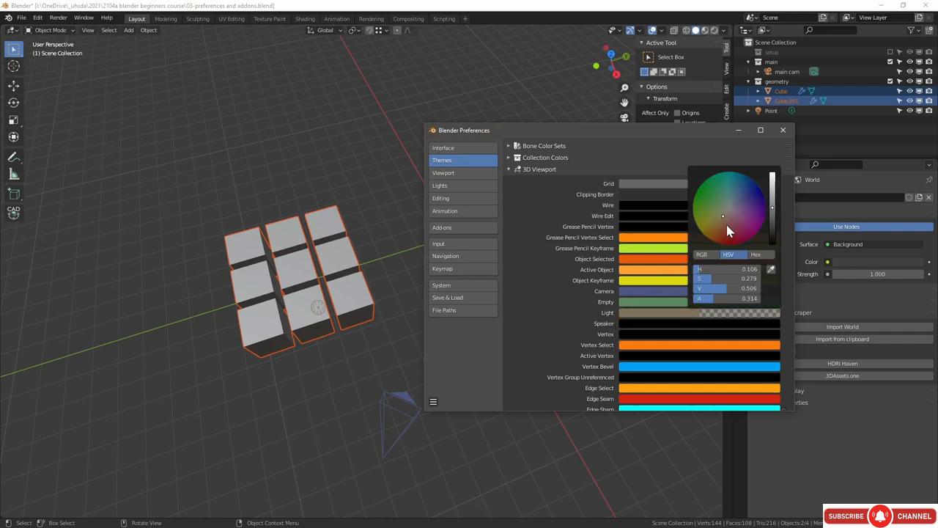
click(544, 170)
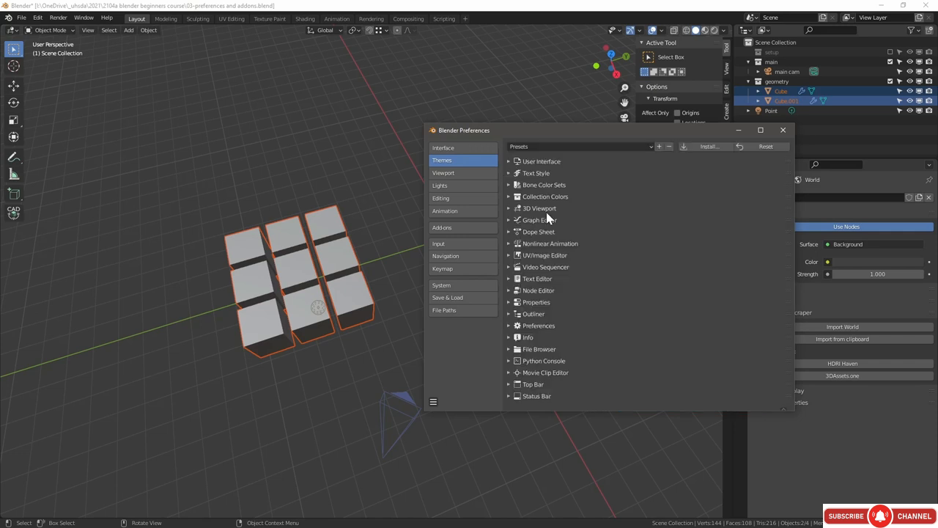
Step: Examine Noodle Curving in the Node Editor theme settings, and shift the Material Output node slightly to check how its link curves
click(511, 292)
scroll(554, 326, down, 8)
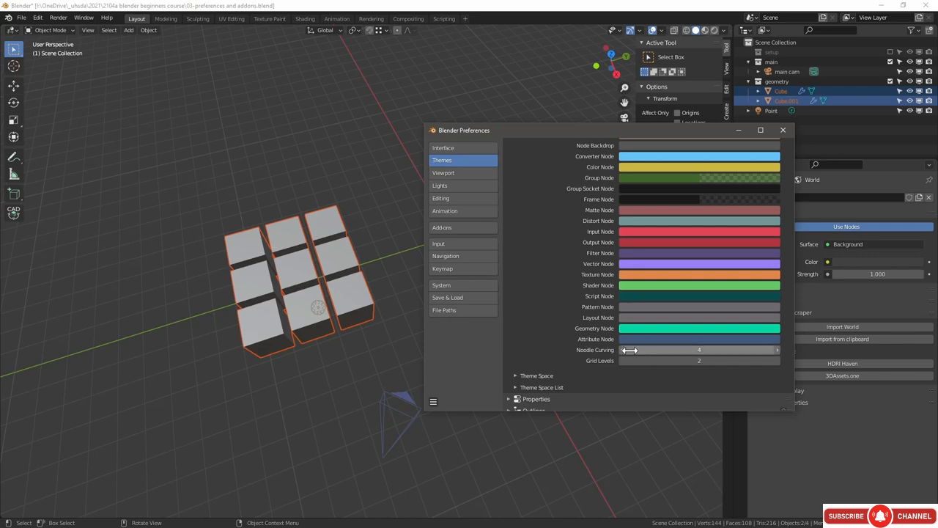
drag(629, 350, 687, 351)
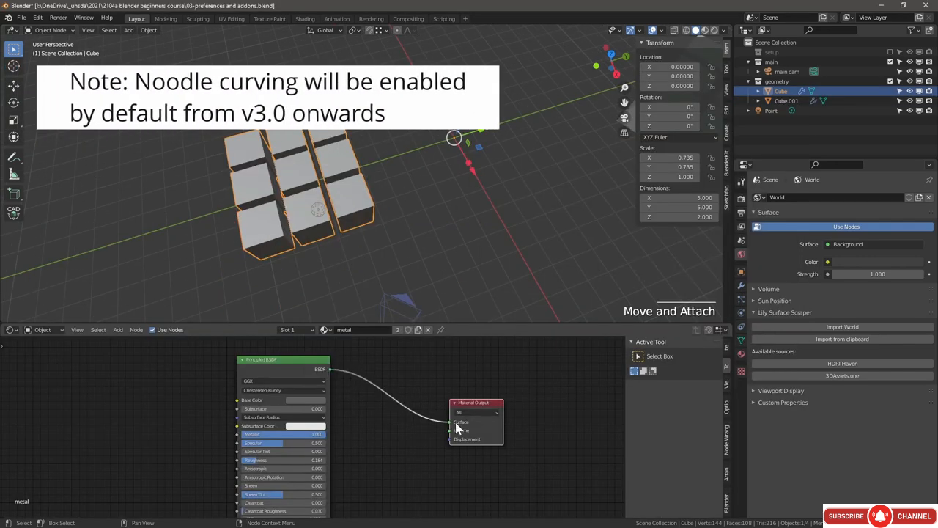
mouse_move(451, 400)
mouse_down()
mouse_move(379, 344)
mouse_move(429, 383)
mouse_move(442, 432)
mouse_move(420, 455)
mouse_move(464, 396)
mouse_up()
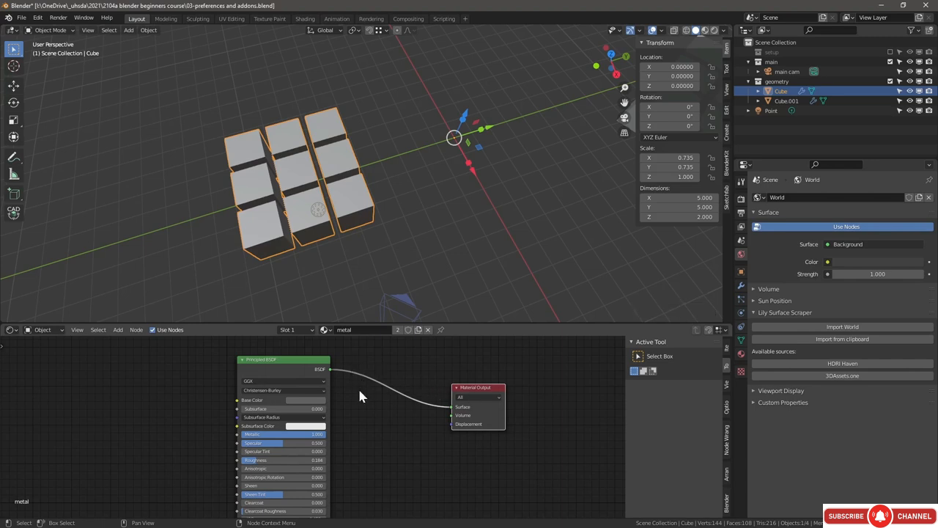
Step: In the Add-ons preferences, turn off the Enabled Add-ons Only filter, clear the search text and browse the full add-on list
key(ctrl+comma)
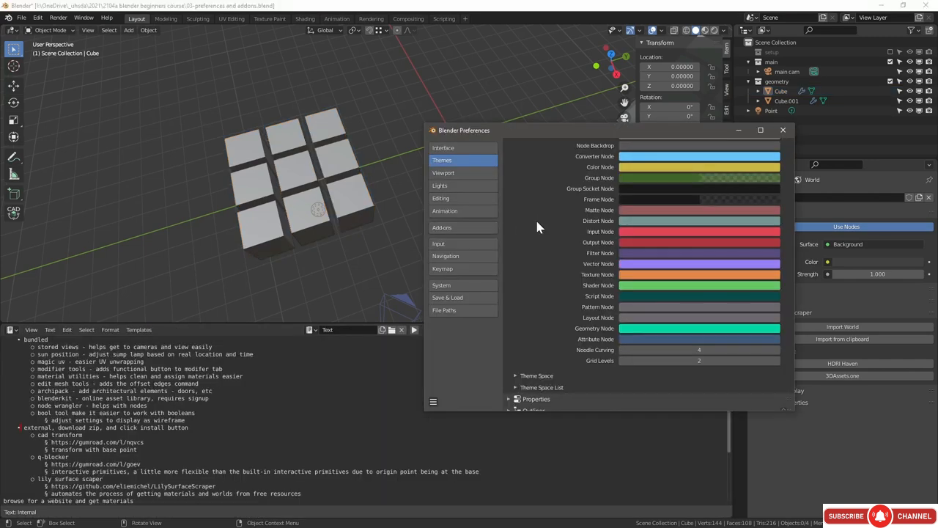
click(460, 227)
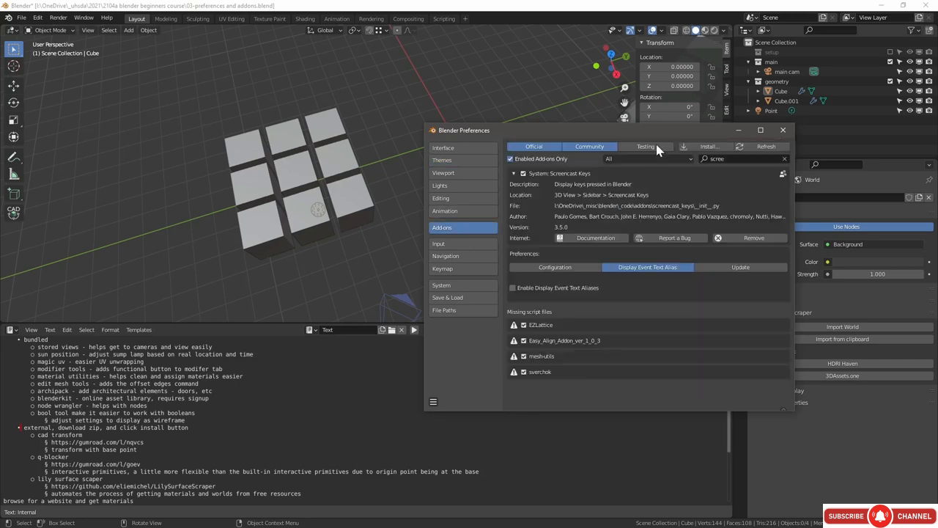
click(536, 158)
scroll(566, 287, down, 2)
scroll(584, 246, up, 2)
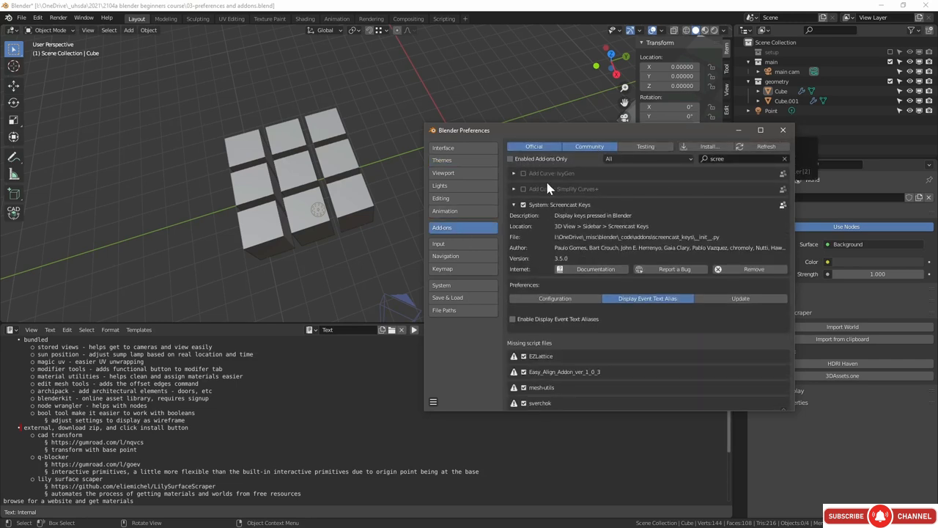
click(784, 158)
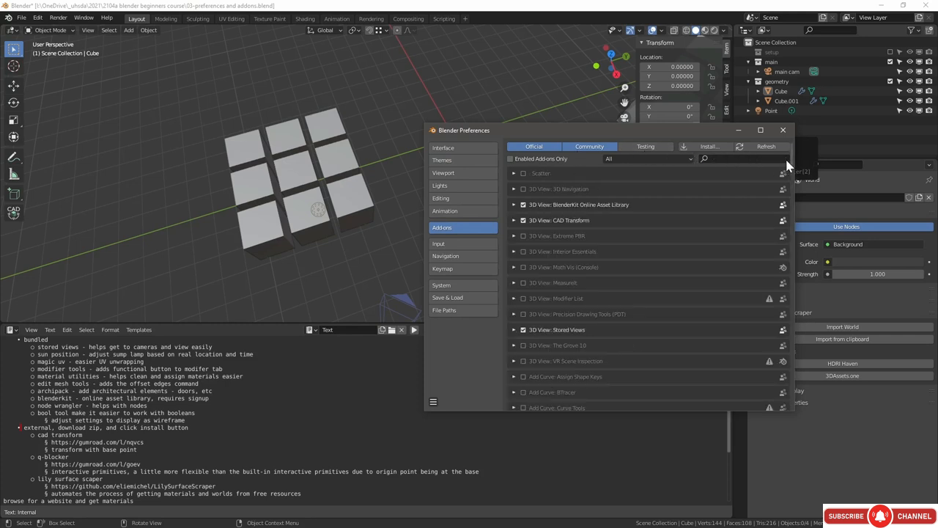
scroll(643, 308, down, 2)
scroll(645, 310, down, 10)
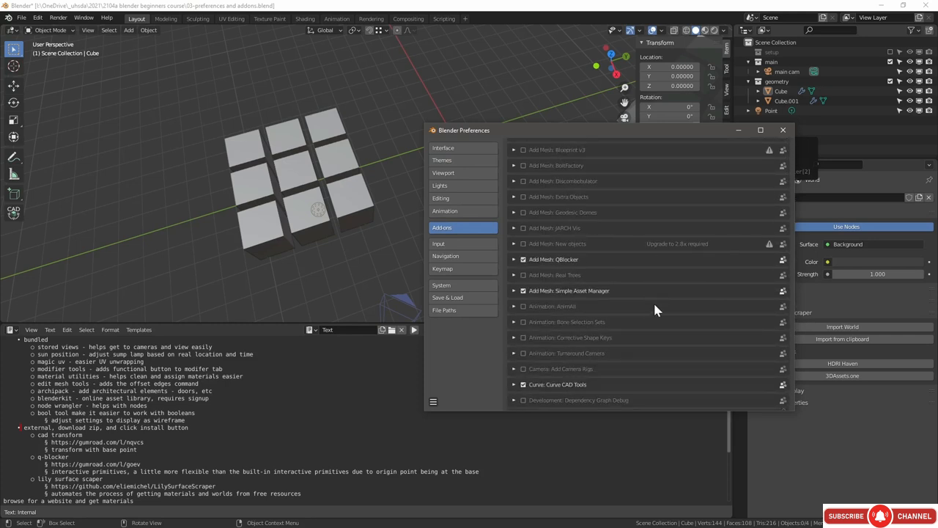
Step: Search the add-ons list for "stor" to find the Stored Views add-on
scroll(653, 308, up, 12)
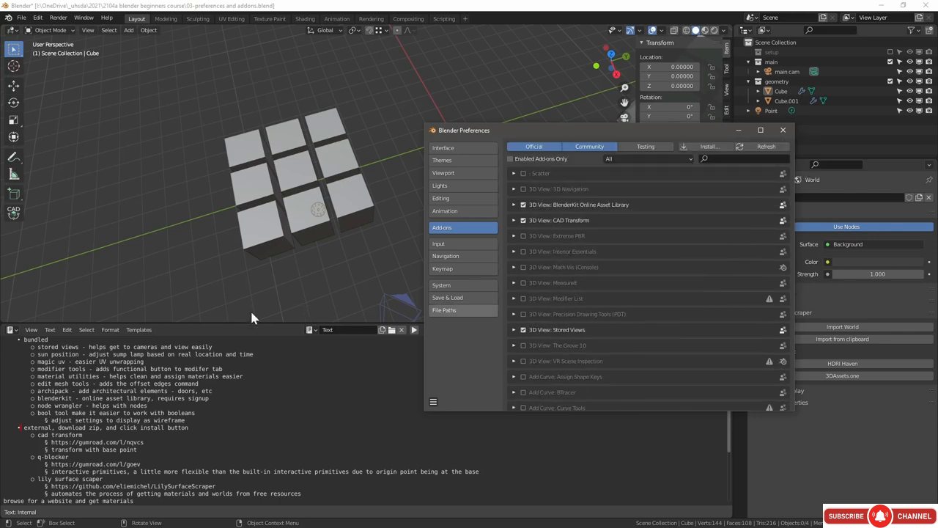
click(730, 157)
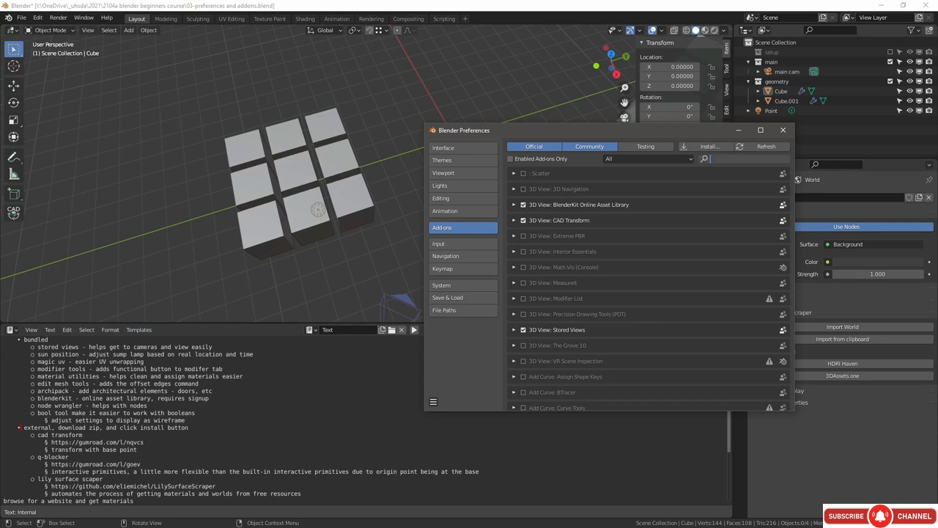
text(stor)
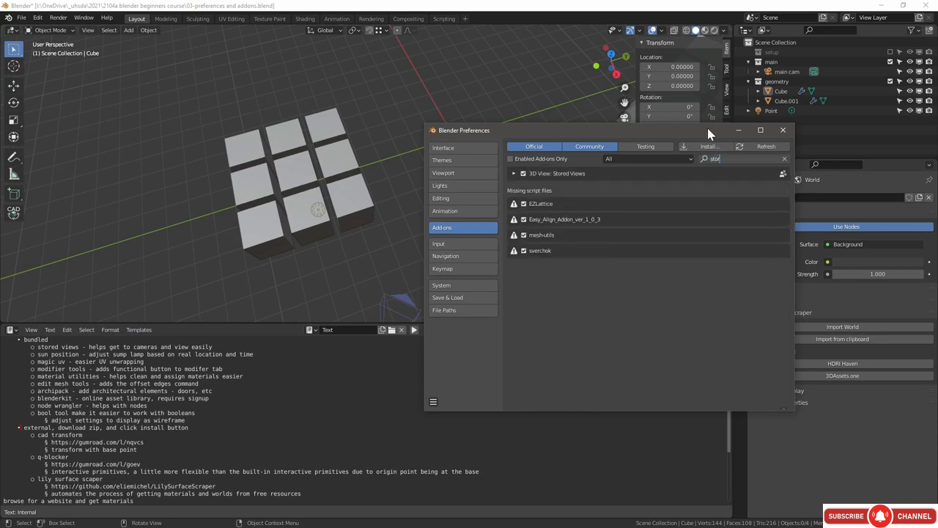
Step: Move the preferences window clear of the viewport sidebar and initialize Stored Views for the scene
drag(707, 134, 425, 146)
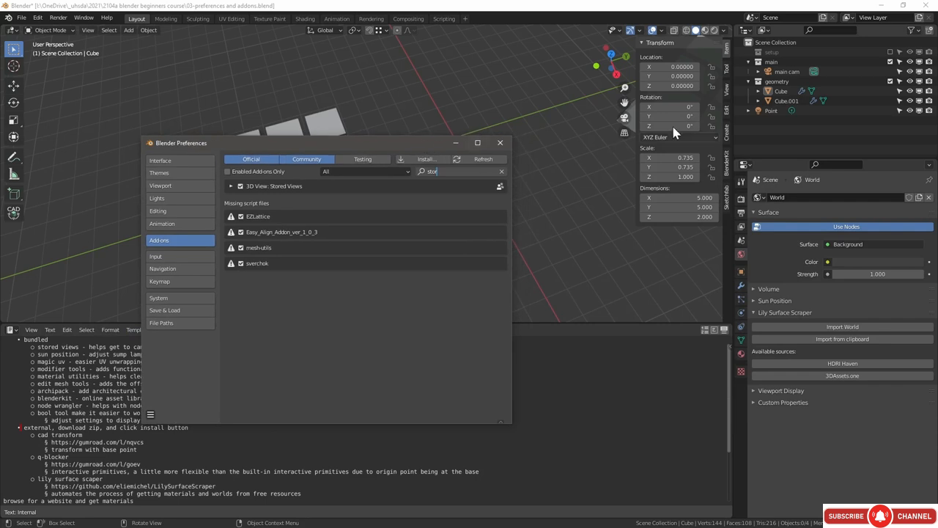
click(728, 89)
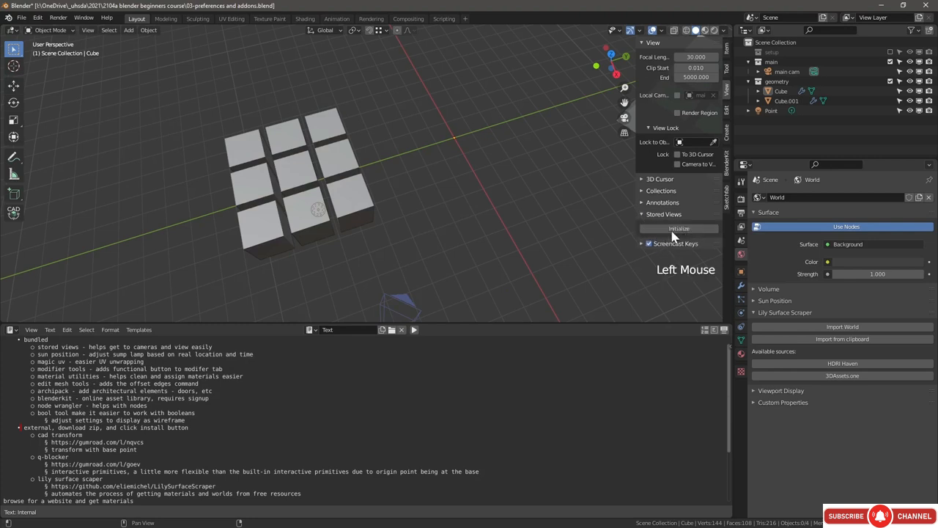
click(679, 229)
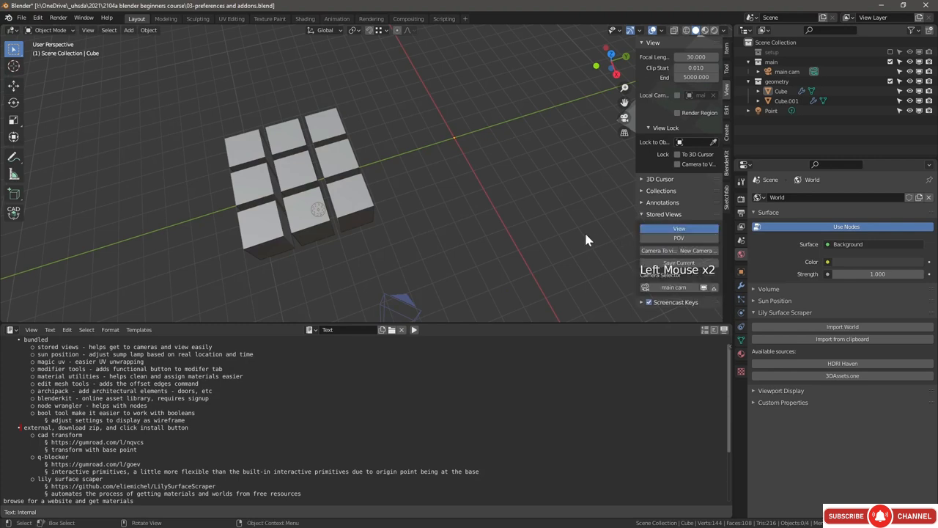
Step: Enlarge the 3D viewport downward and store an angled overview of both cube arrays as the first saved view
scroll(575, 286, down, 1)
drag(568, 324, 579, 440)
middle_click(398, 252)
middle_click(388, 257)
middle_drag(388, 256, 420, 231)
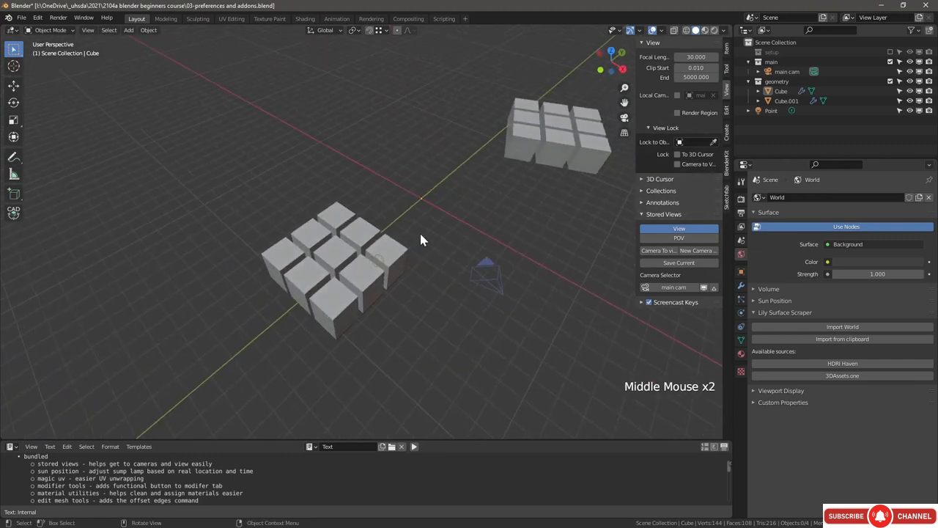
click(679, 262)
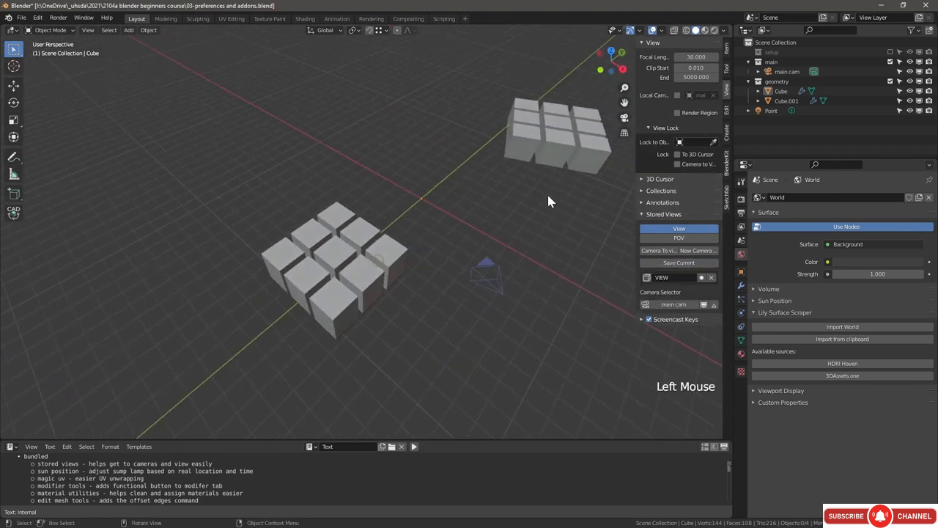
Step: Store a second view of the cube arrays from a different angle, and recall both stored views in turn
middle_drag(548, 201, 524, 212)
shift+middle_drag(524, 213, 305, 239)
click(679, 262)
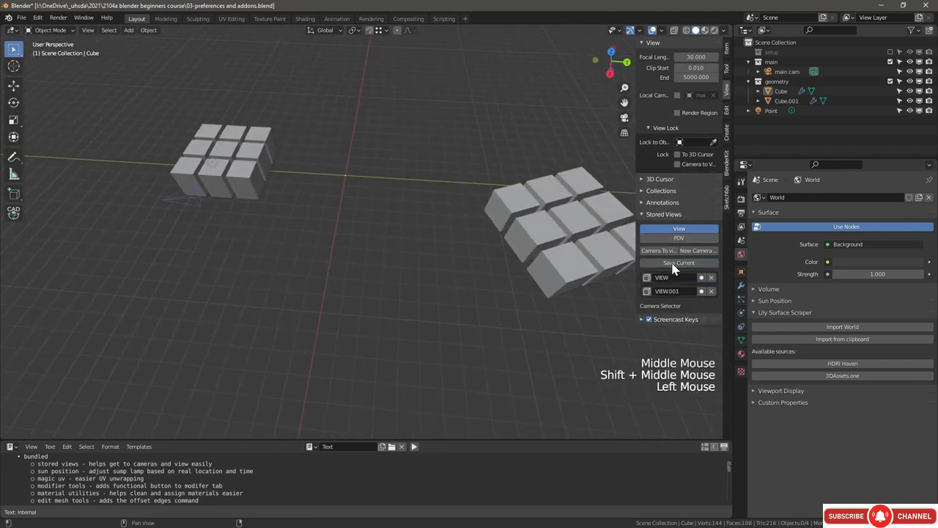
click(646, 277)
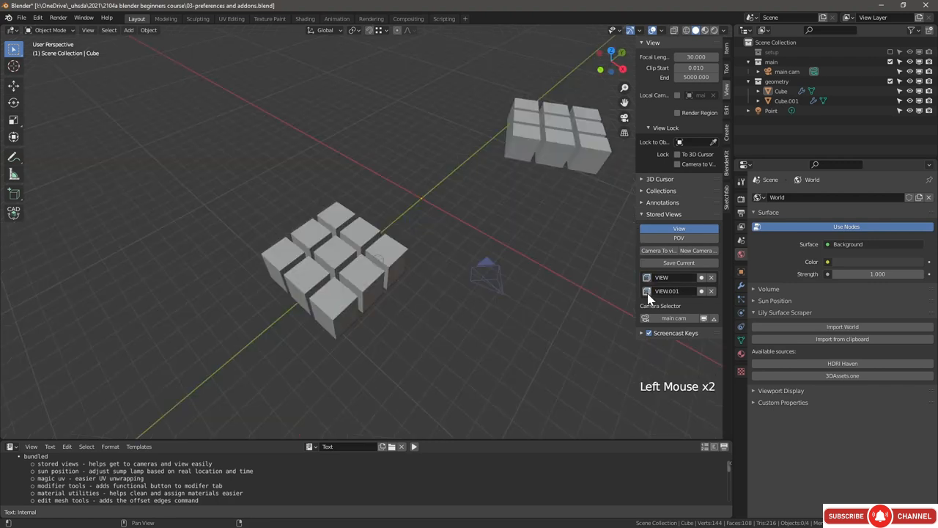
click(646, 291)
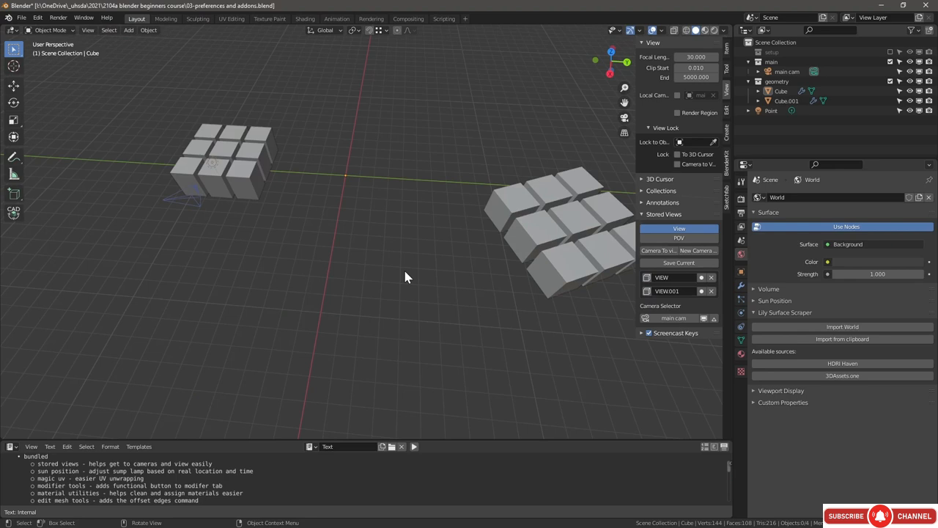
Step: Frame the nearer cube array from a low angle and create a new camera from that view
scroll(406, 277, up, 3)
shift+middle_drag(406, 277, 409, 271)
scroll(412, 266, down, 1)
middle_drag(409, 271, 439, 286)
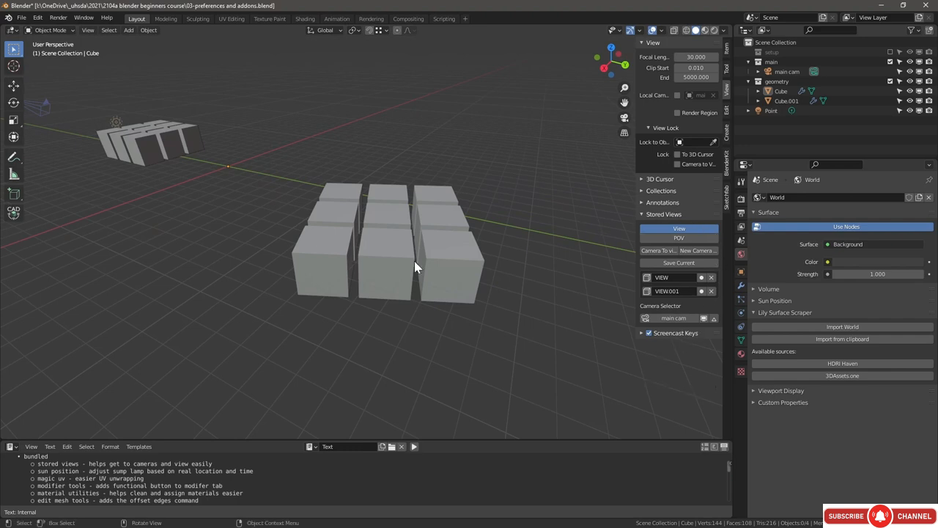
click(697, 253)
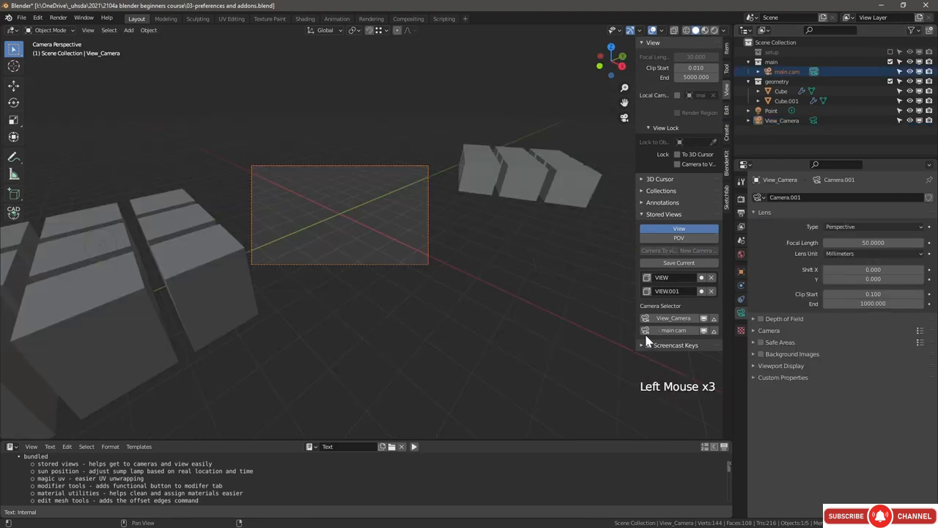
Step: Look through main cam and View_Camera in turn using the Stored Views camera selector
click(645, 330)
click(645, 330)
click(646, 320)
Step: Move View_Camera into the main collection, and switch the active camera between the two, ending on main cam
drag(783, 121, 786, 66)
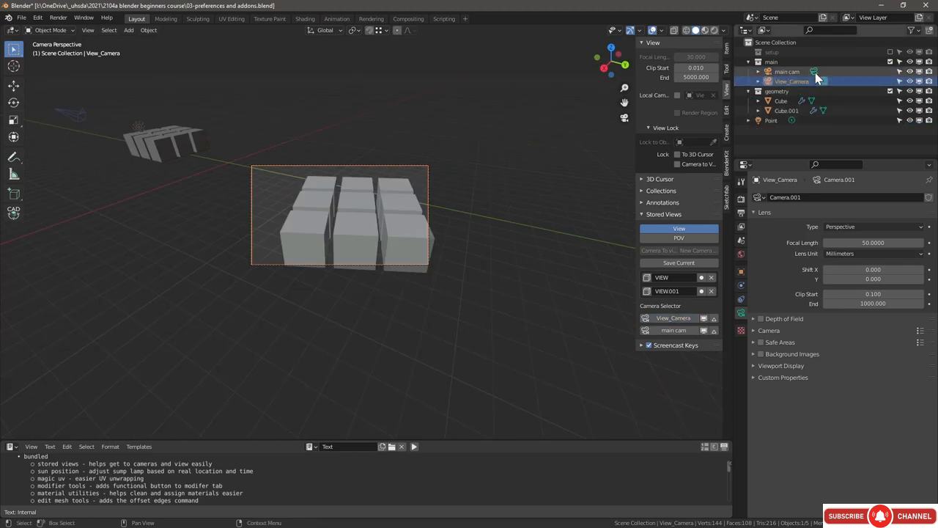
click(816, 72)
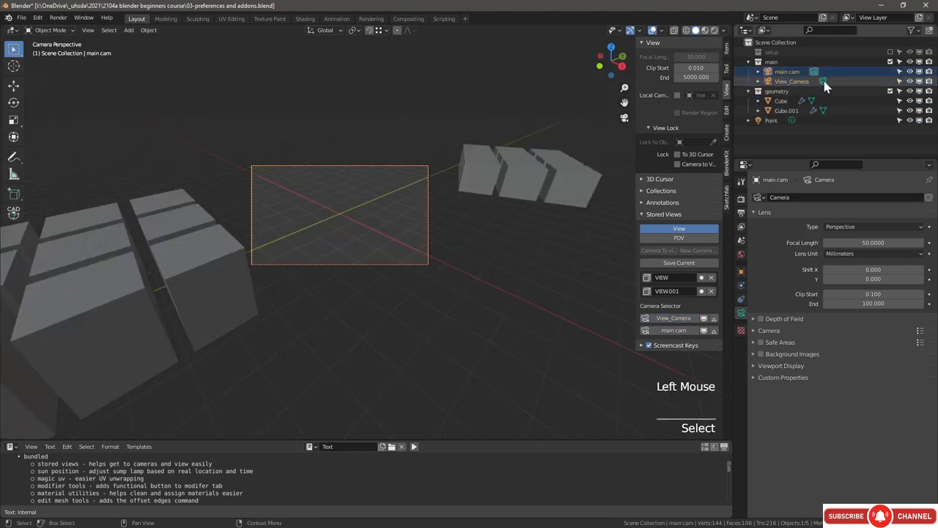
click(824, 81)
click(814, 71)
click(824, 81)
click(824, 83)
scroll(530, 224, up, 4)
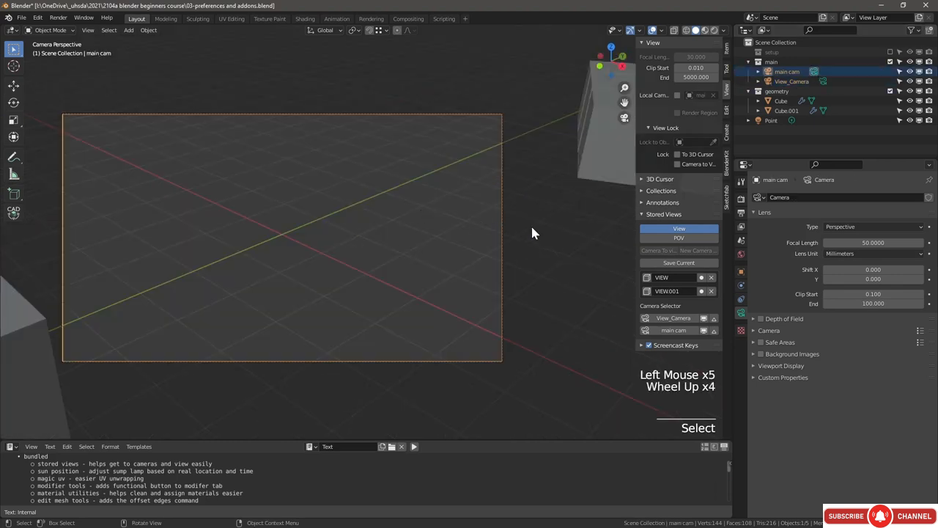
shift+middle_drag(357, 263, 517, 248)
scroll(475, 262, down, 2)
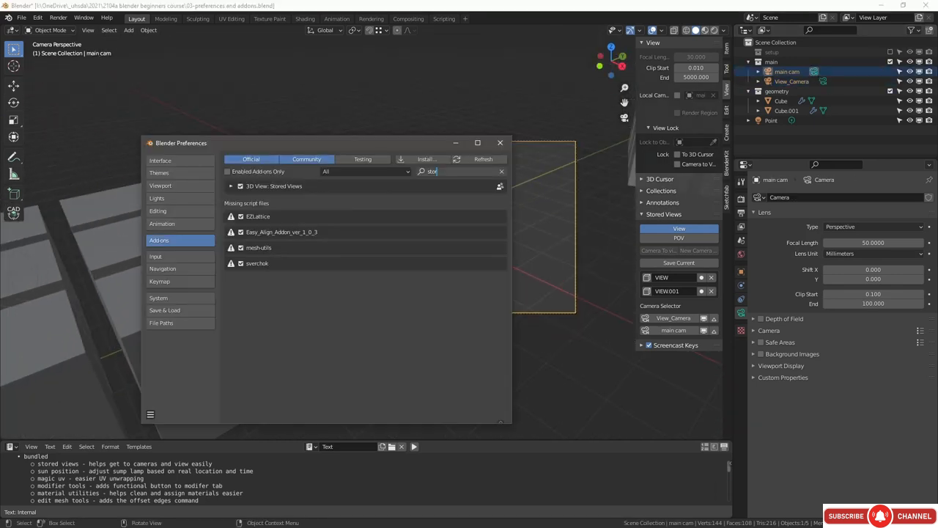
Step: Search the add-ons for "sun" and expand the details of the Sun Position add-on
key(Return)
click(445, 170)
text(sun)
key(Return)
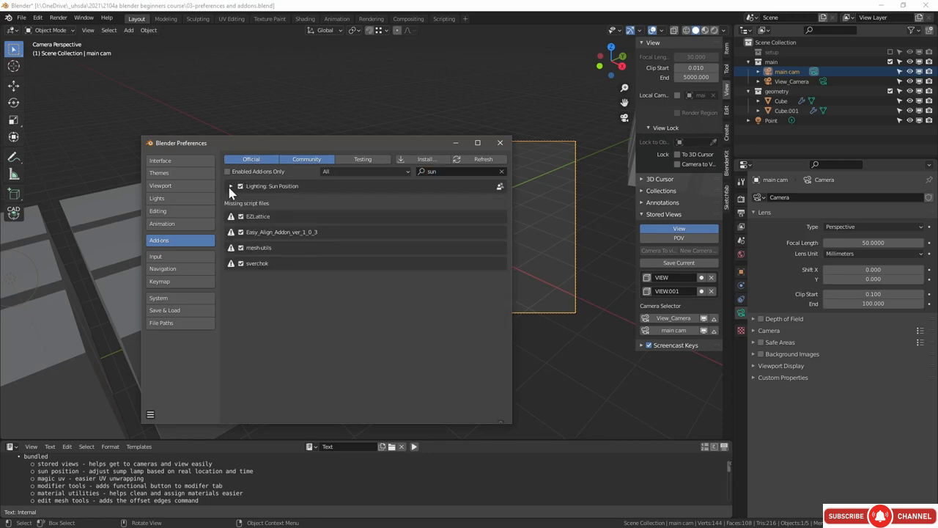
click(231, 185)
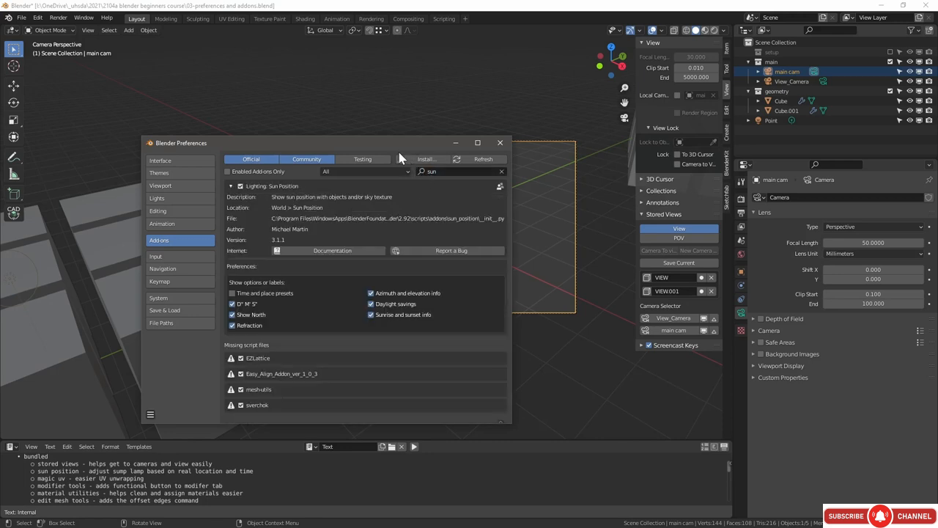
Step: Minimize the preferences window and expand the Sun Position settings in the world properties
click(455, 143)
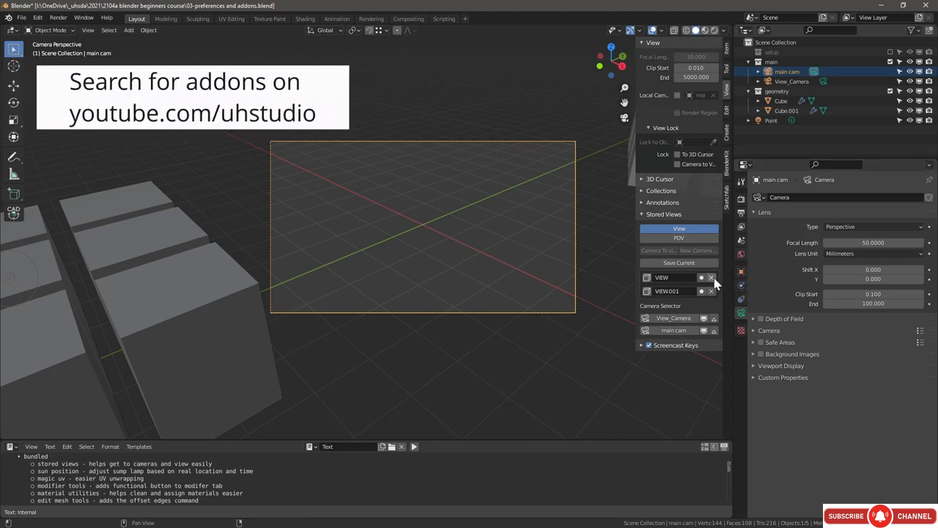
click(740, 254)
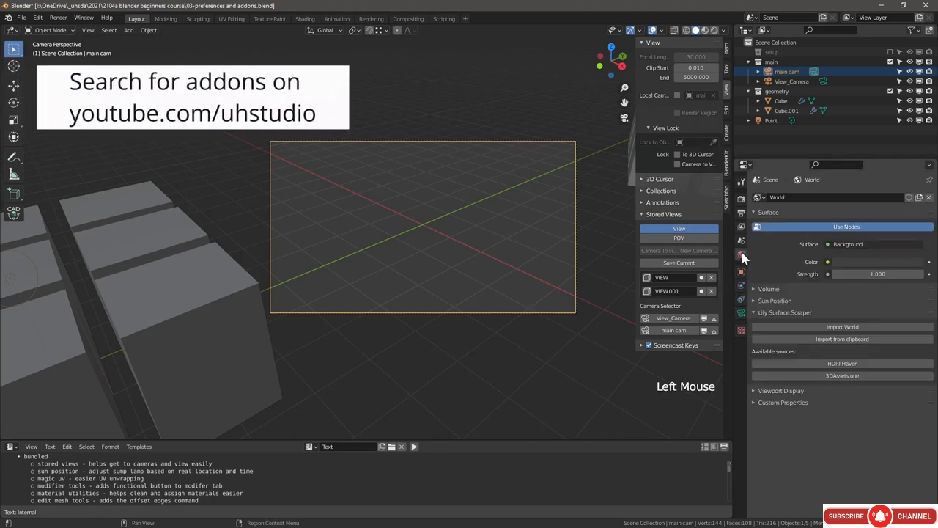
click(763, 300)
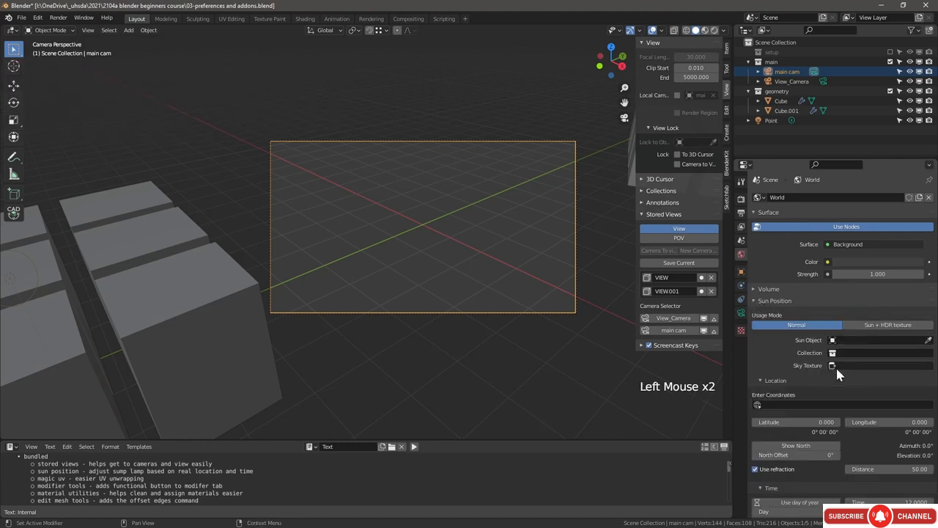
Step: Leave the camera view and add a Sun light to the scene
scroll(485, 274, down, 2)
middle_drag(485, 273, 410, 267)
scroll(411, 267, down, 2)
scroll(387, 211, up, 1)
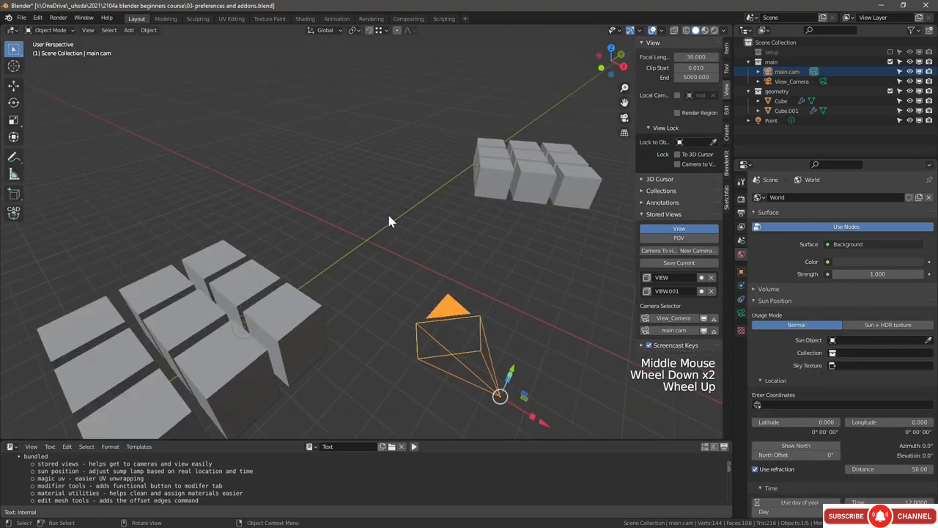
key(shift+a)
mouse_move(389, 220)
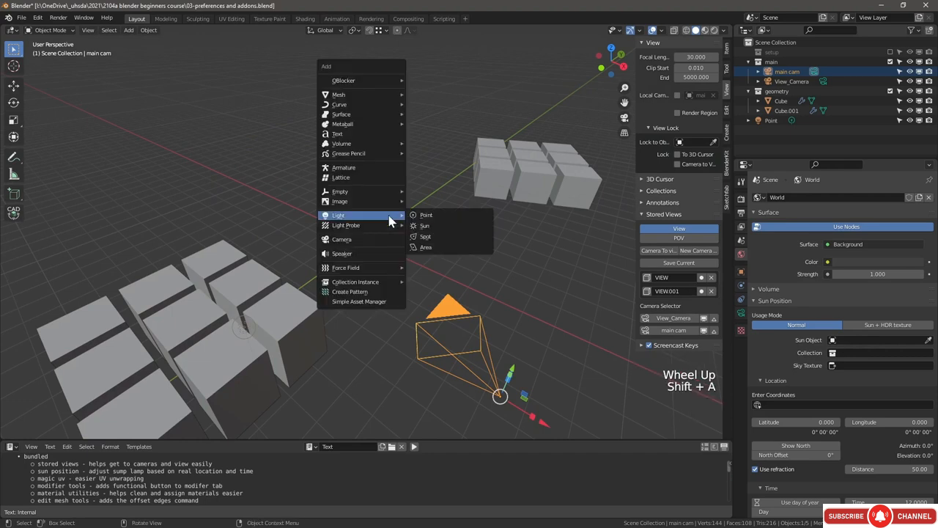
click(438, 226)
scroll(441, 229, down, 7)
shift+middle_drag(441, 230, 582, 245)
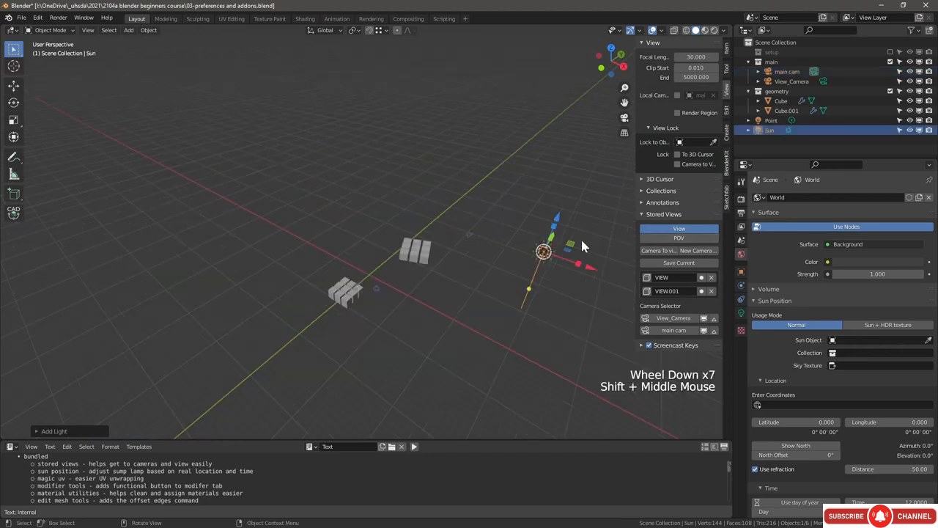
Step: Review the Sun Position location and time settings, and enable Time and place presets in the add-on's preferences
scroll(820, 355, down, 2)
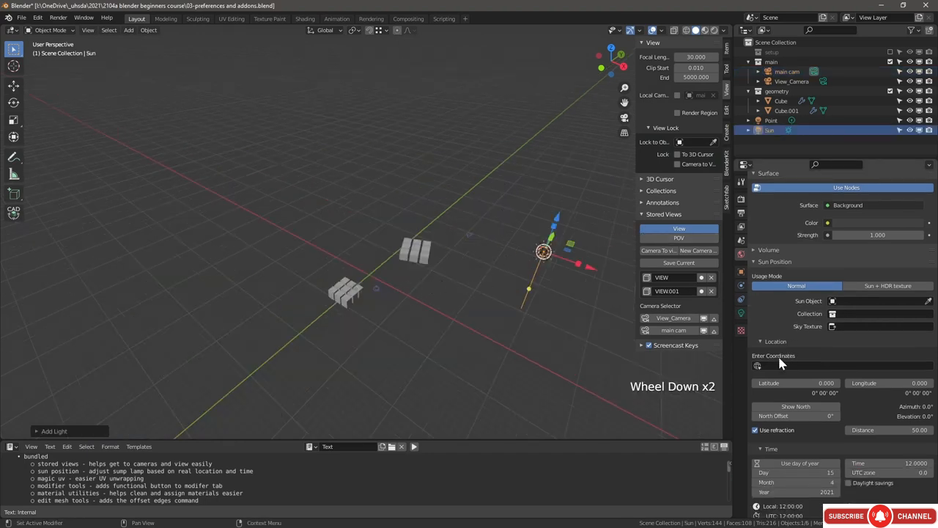
click(788, 362)
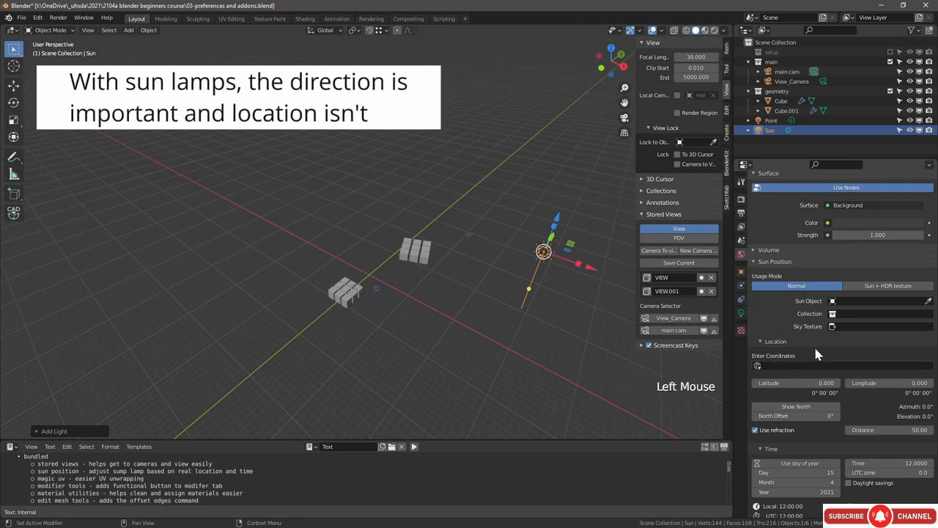
scroll(847, 352, down, 1)
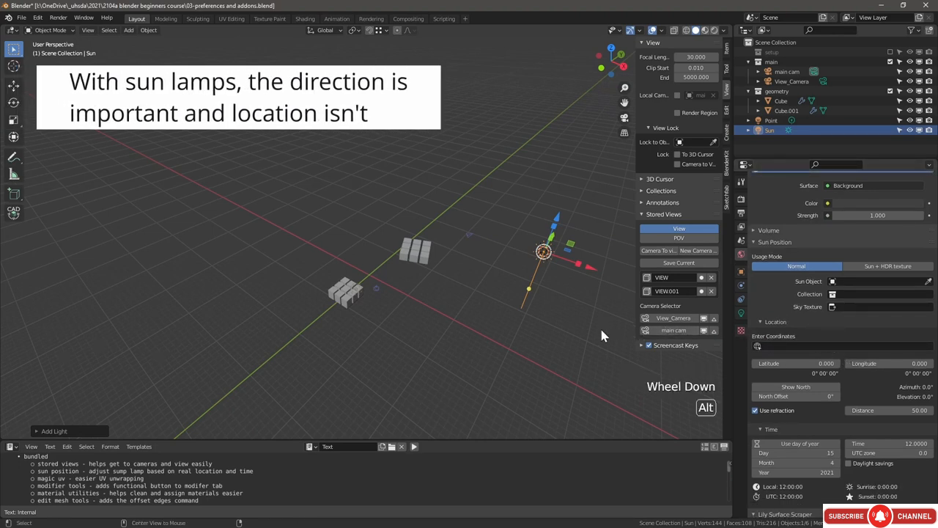
key(alt+Tab)
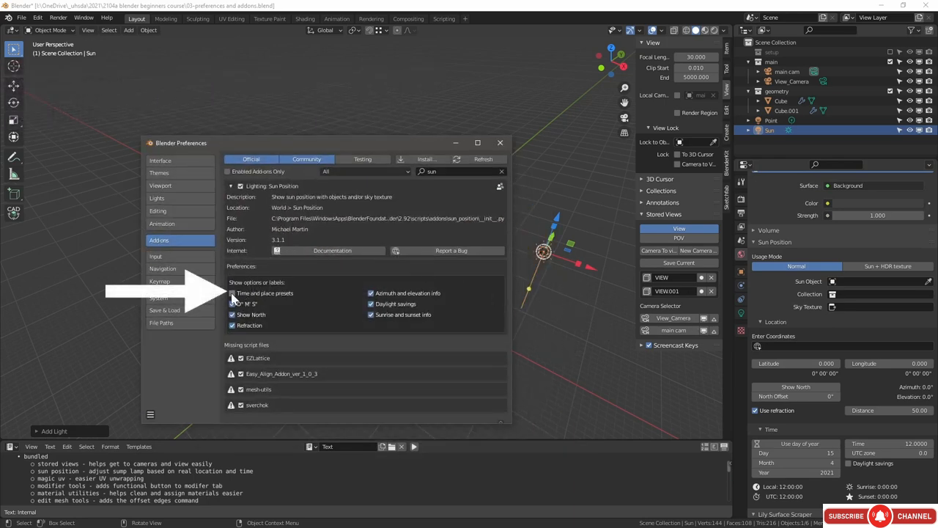
click(232, 293)
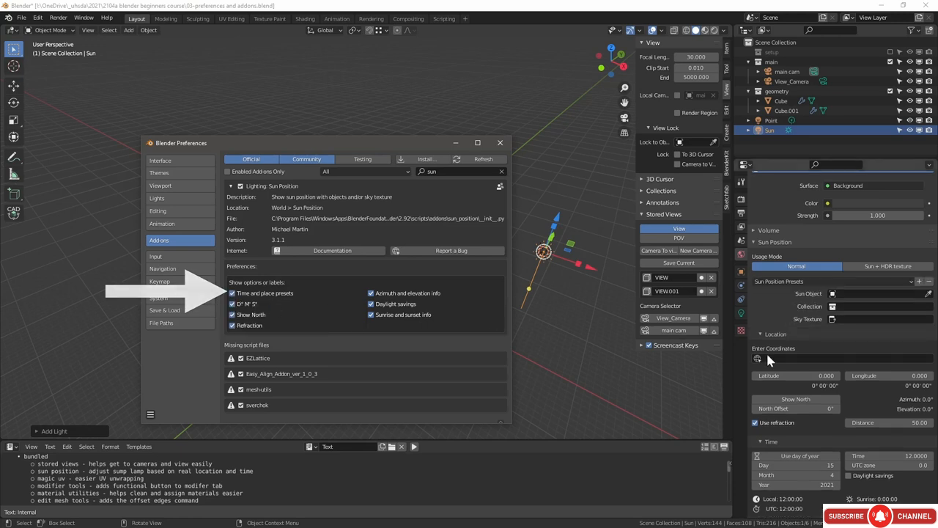
Step: Apply the London preset to the Sun Position settings
click(784, 291)
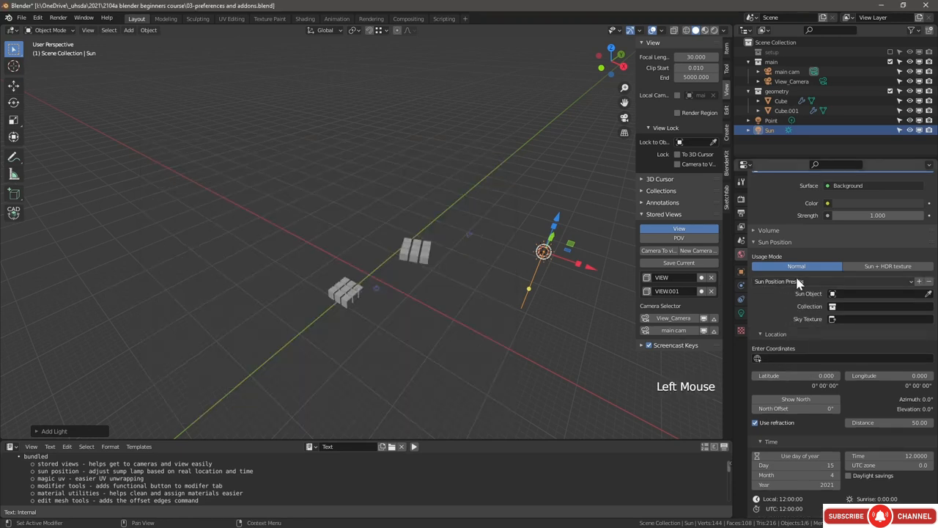
click(804, 283)
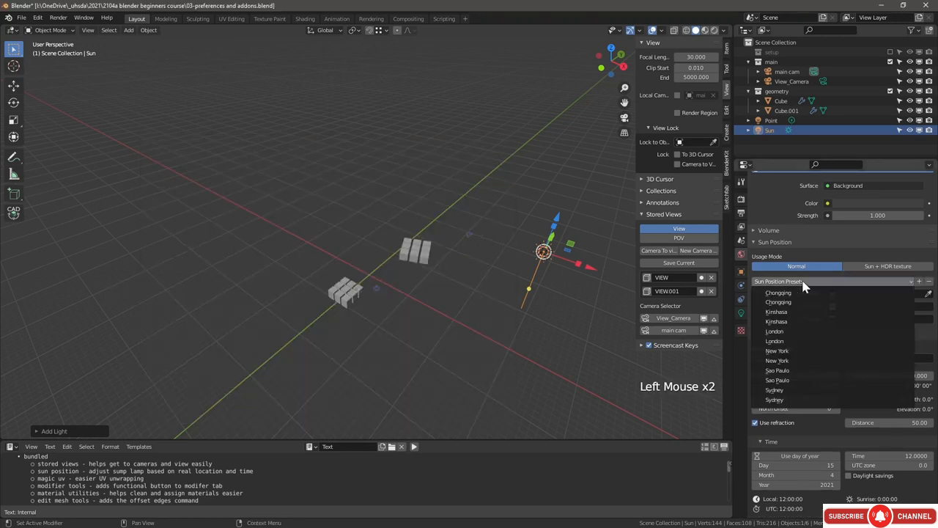
click(793, 331)
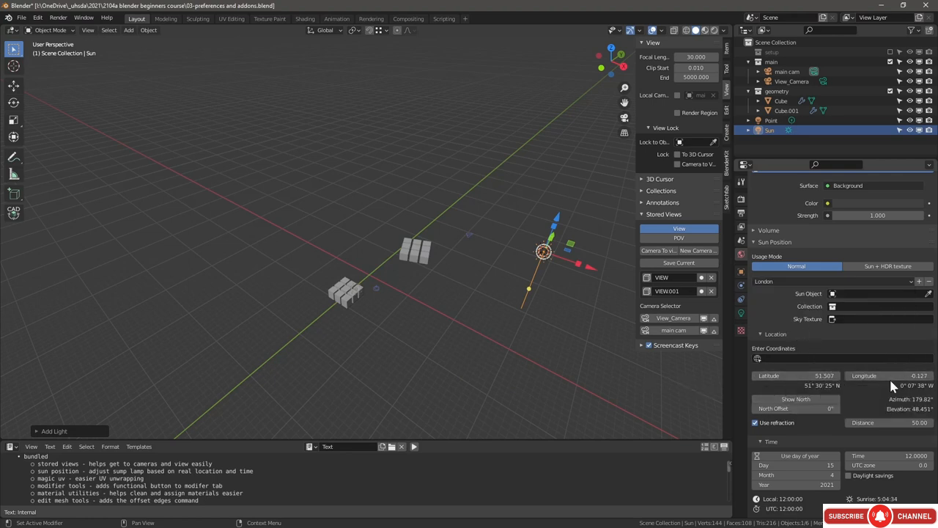
Step: Assign the Sun light as the Sun Object in the Sun Position settings
mouse_move(500, 347)
middle_down()
mouse_move(493, 305)
mouse_move(492, 333)
middle_up()
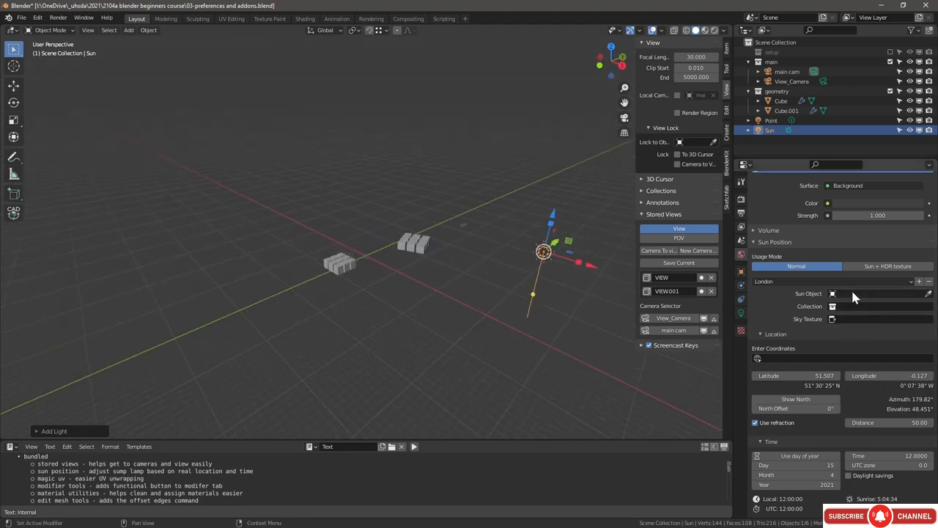
click(929, 293)
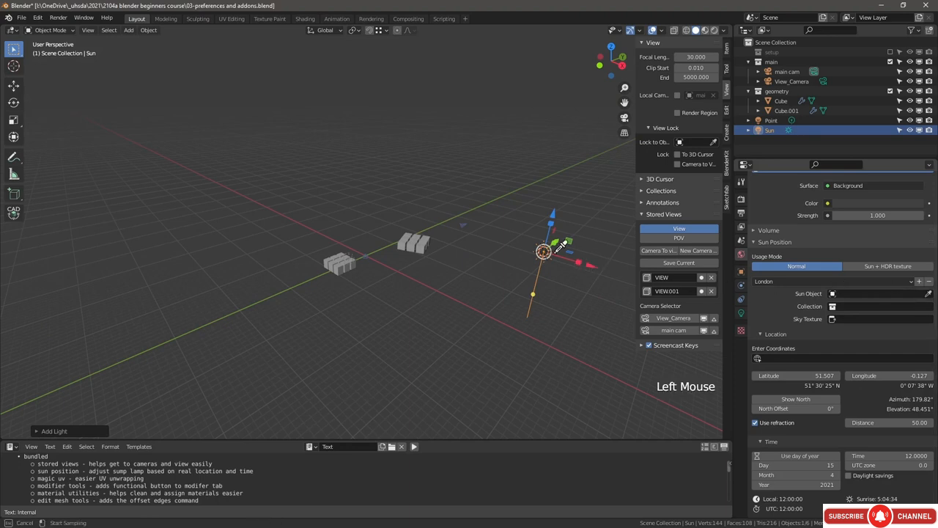
click(543, 250)
click(927, 293)
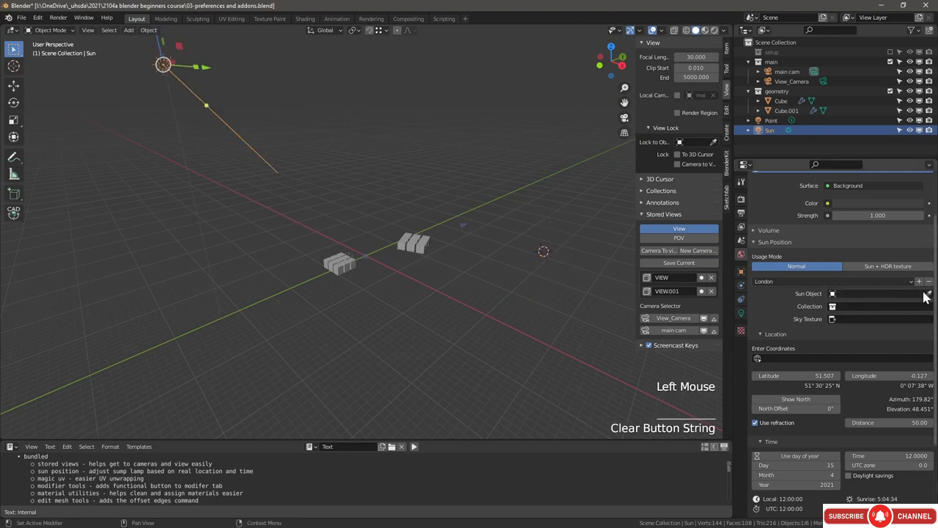
click(859, 292)
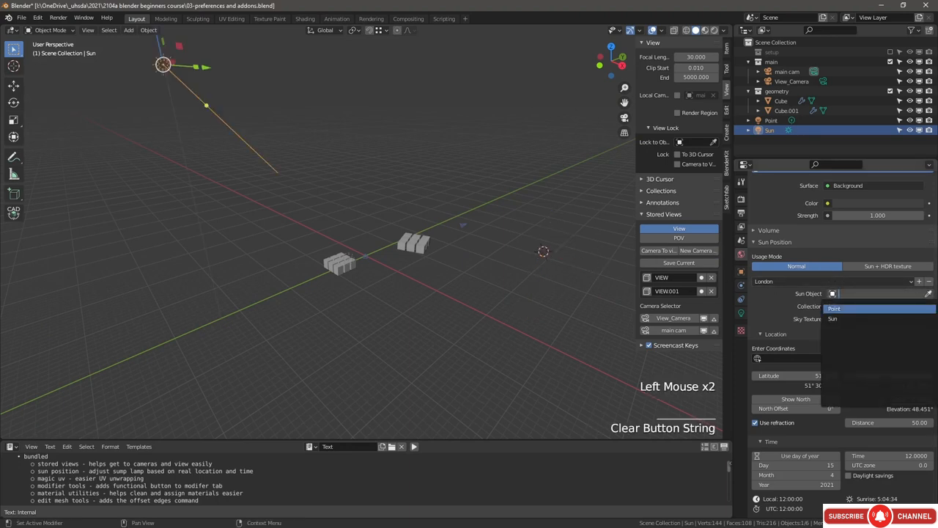
click(843, 317)
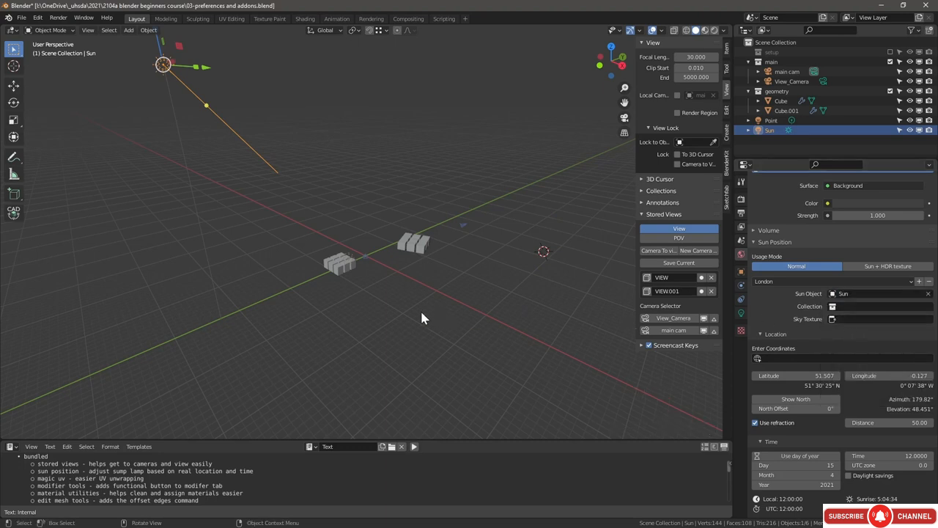
Step: Set the Sun Position day to 10 and the time to 12.22
scroll(416, 310, down, 2)
middle_drag(390, 269, 395, 297)
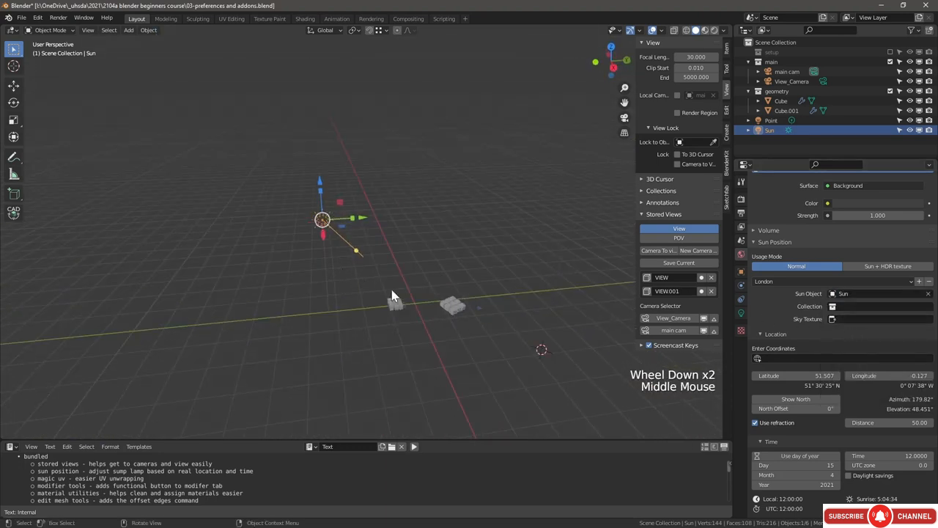
scroll(851, 388, down, 2)
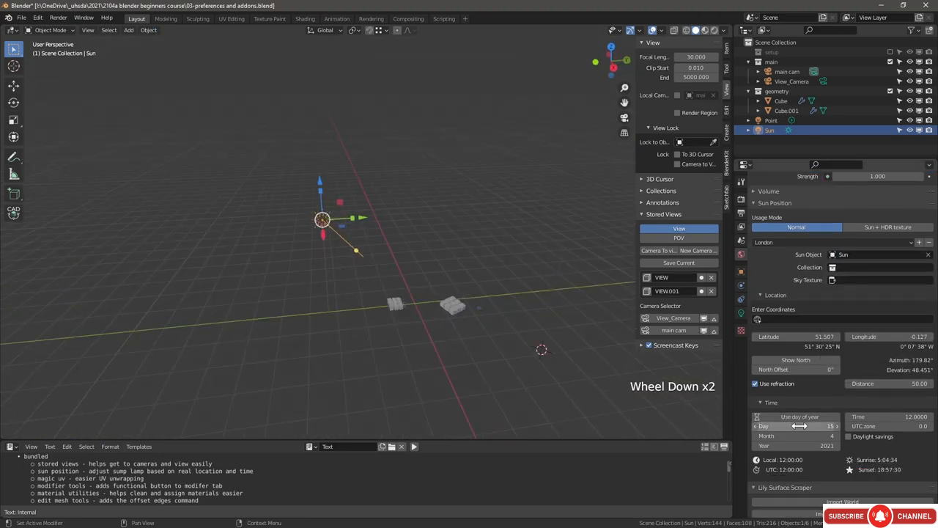
mouse_move(801, 426)
mouse_down()
mouse_move(836, 426)
mouse_move(799, 426)
mouse_up()
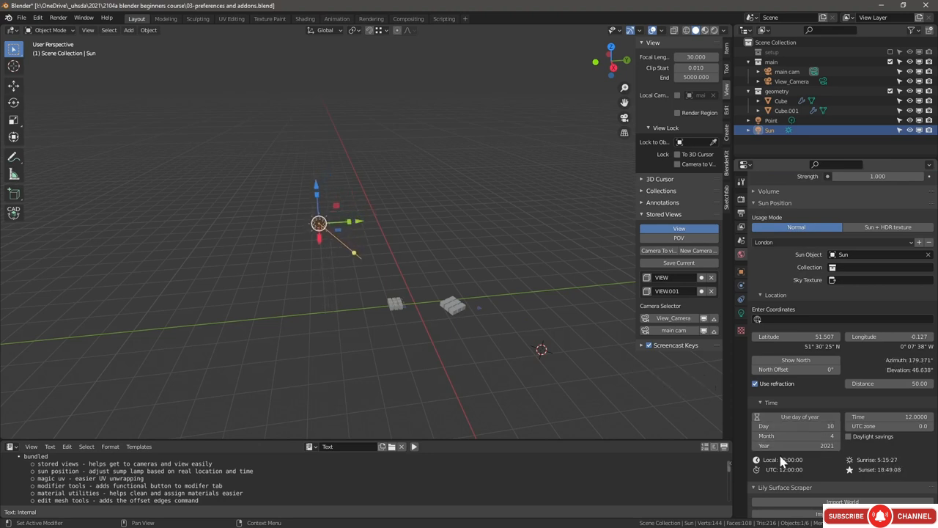
mouse_move(888, 417)
mouse_down()
mouse_move(918, 416)
mouse_move(884, 416)
mouse_move(909, 416)
mouse_move(899, 417)
mouse_up()
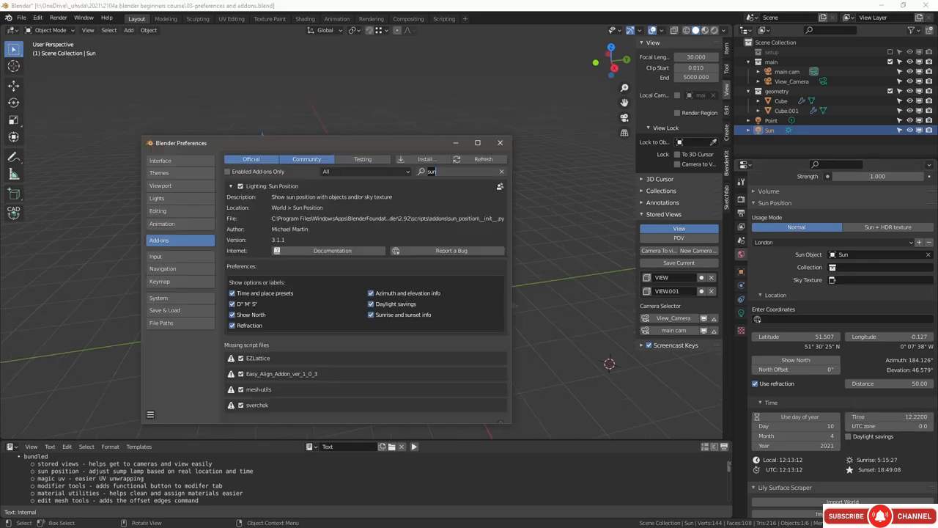
Step: Look up the Magic UV add-on and view its details, then search the add-ons for "modi"
text(magi)
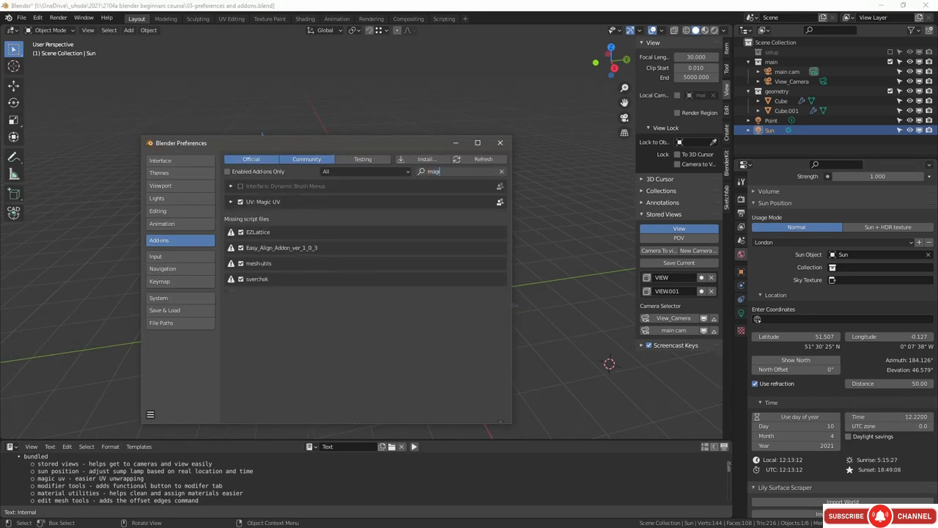
key(Return)
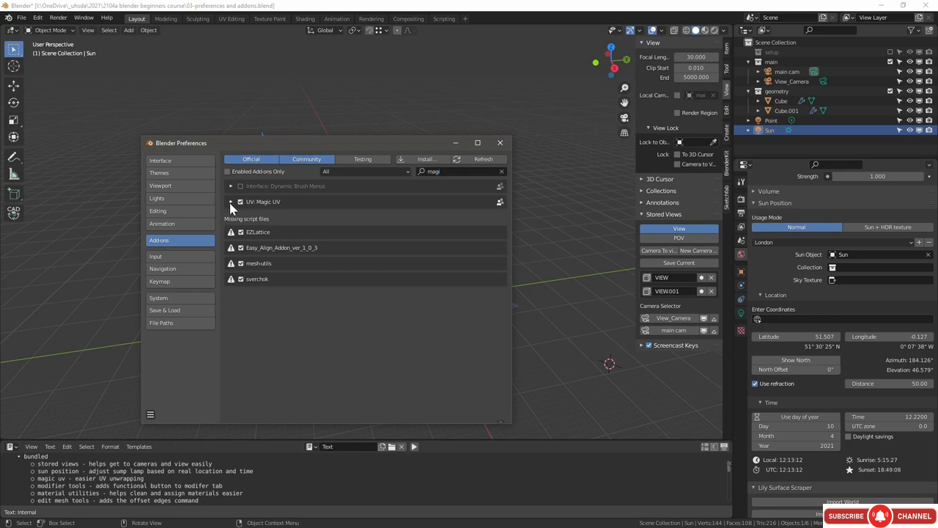
click(231, 202)
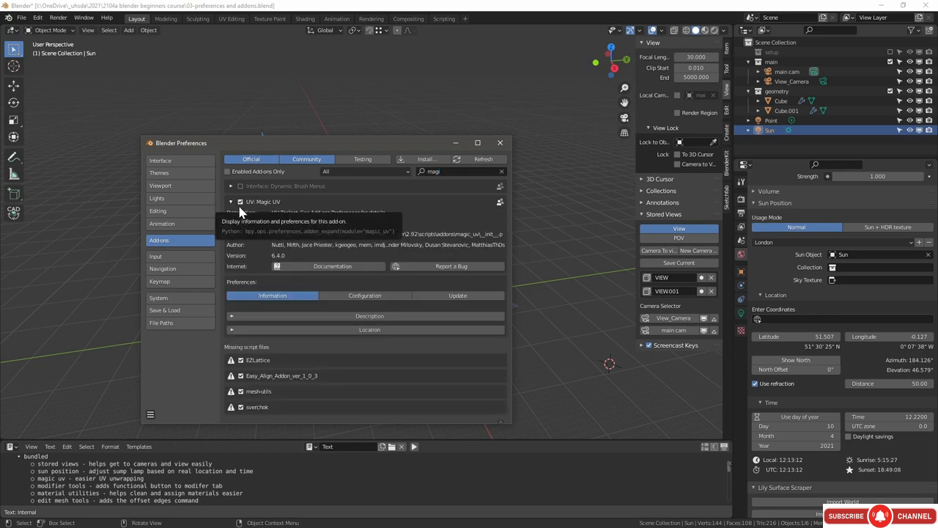
click(232, 203)
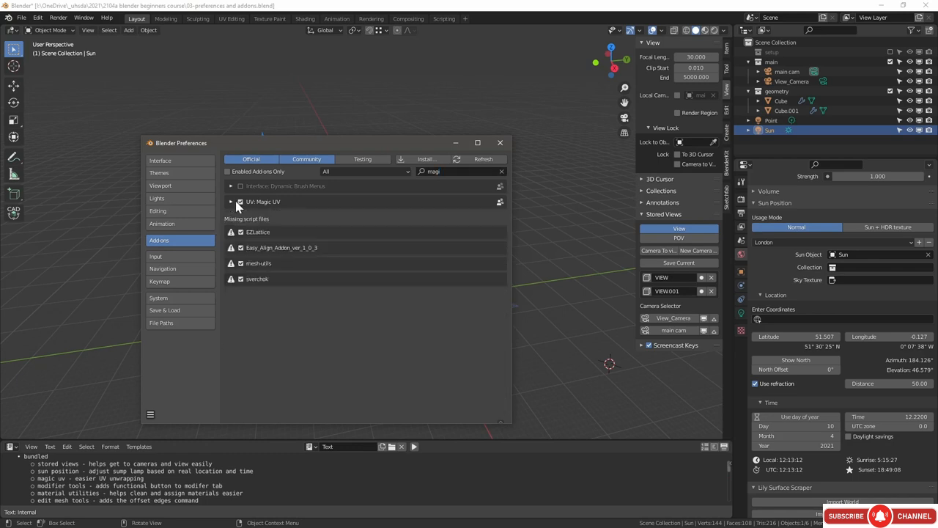
click(440, 171)
text(modi)
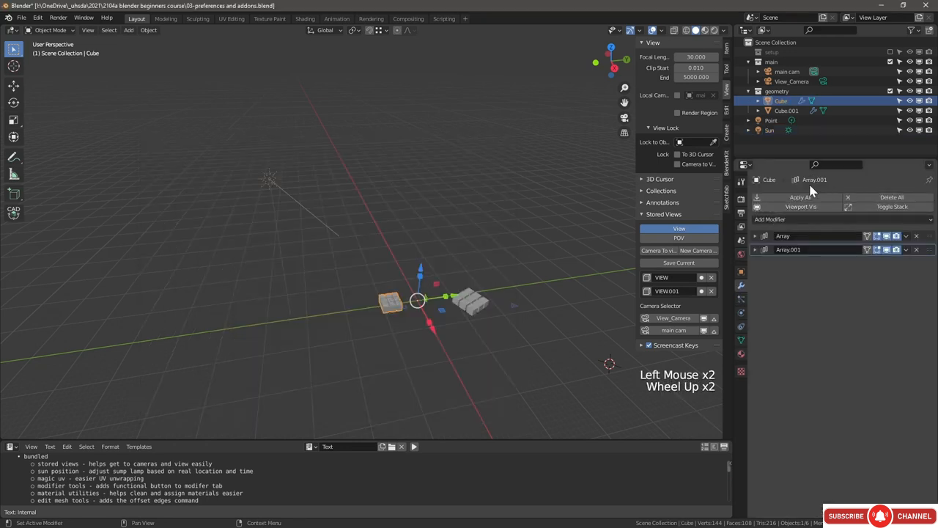
Step: Hide and restore all of the Cube's modifiers in the viewport, then expand and collapse its modifier stack
click(801, 207)
scroll(469, 256, up, 11)
shift+middle_drag(469, 256, 448, 242)
middle_drag(447, 242, 469, 256)
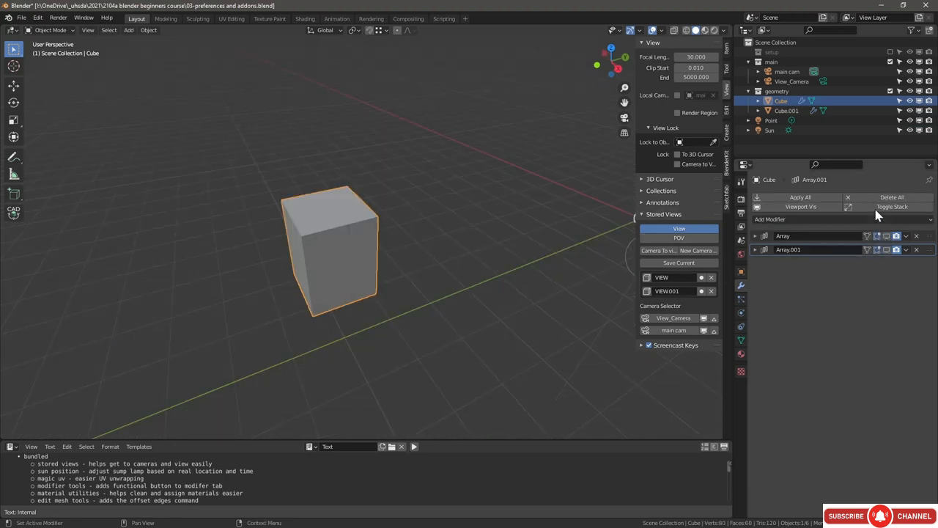
click(820, 208)
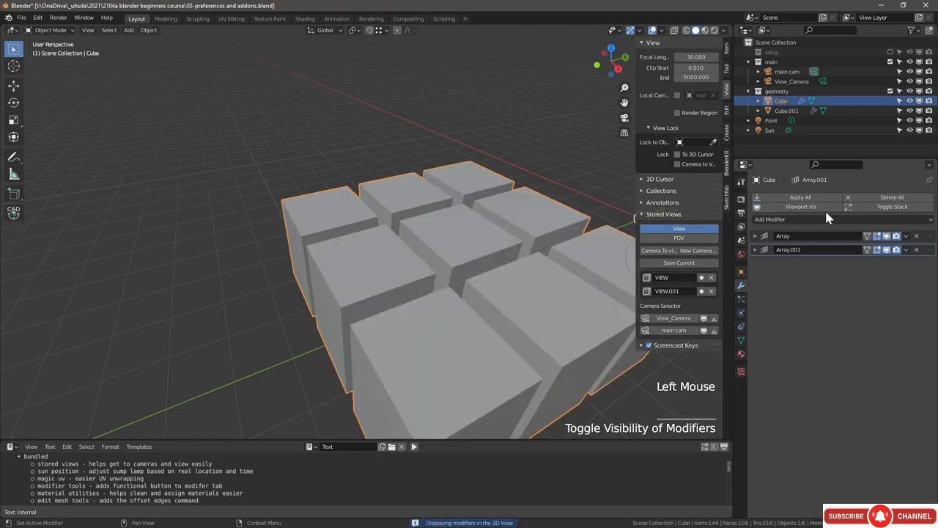
click(875, 207)
click(875, 208)
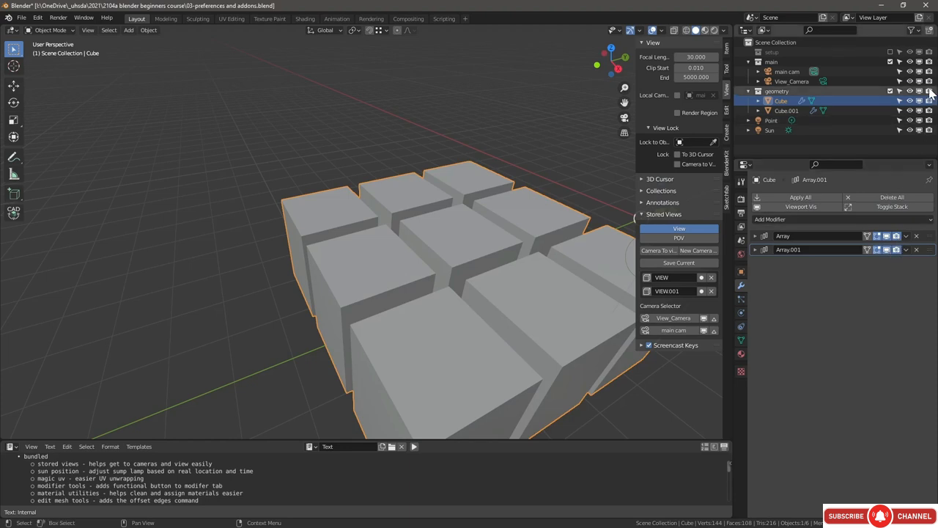
Step: Switch the viewport and render visibility of the Cube's Array and Array.001 modifiers off and back on individually
click(886, 236)
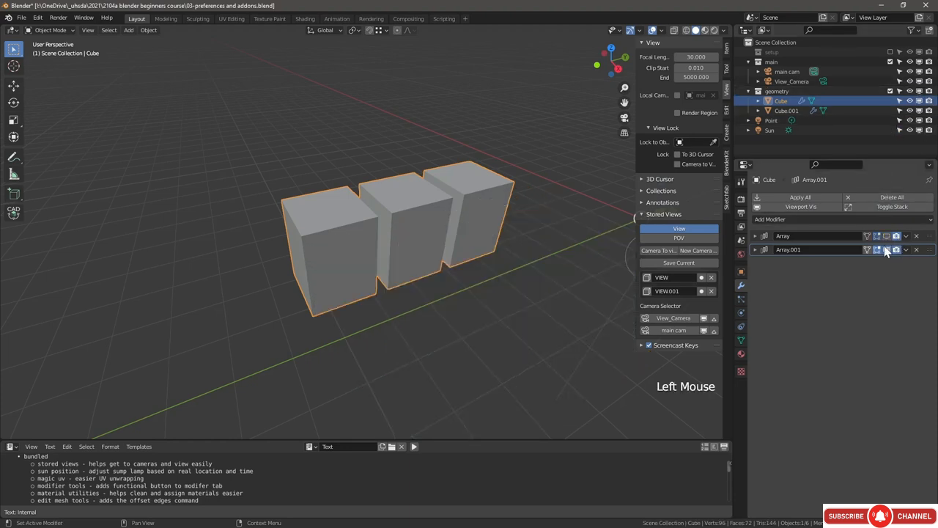
click(886, 250)
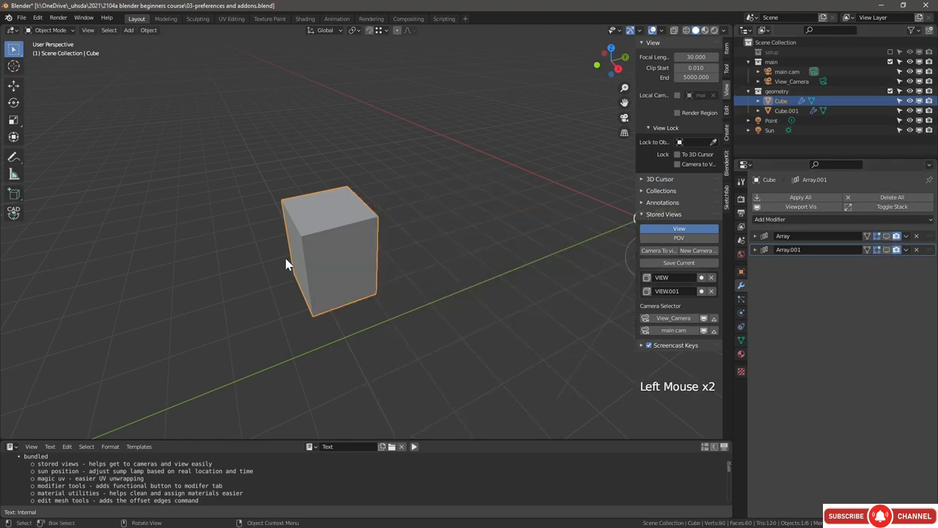
click(886, 236)
click(886, 249)
click(897, 238)
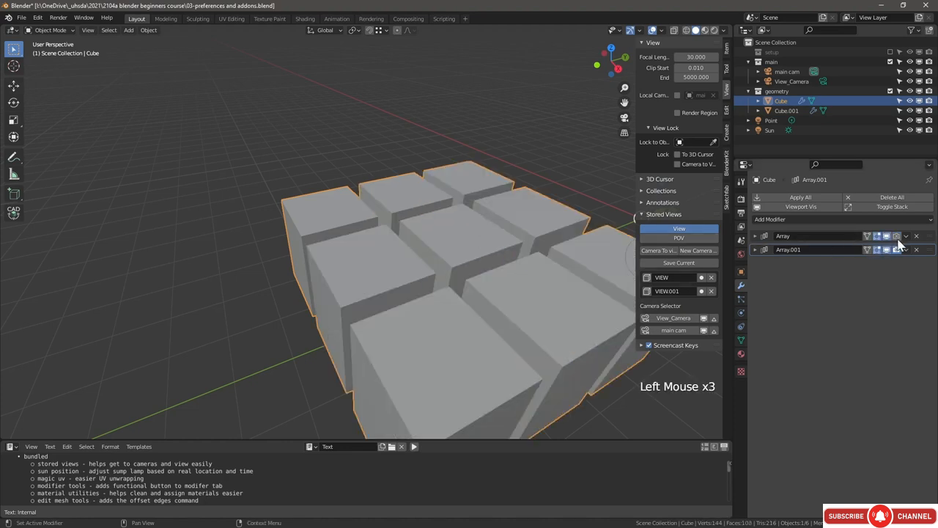
click(897, 252)
click(897, 251)
click(898, 235)
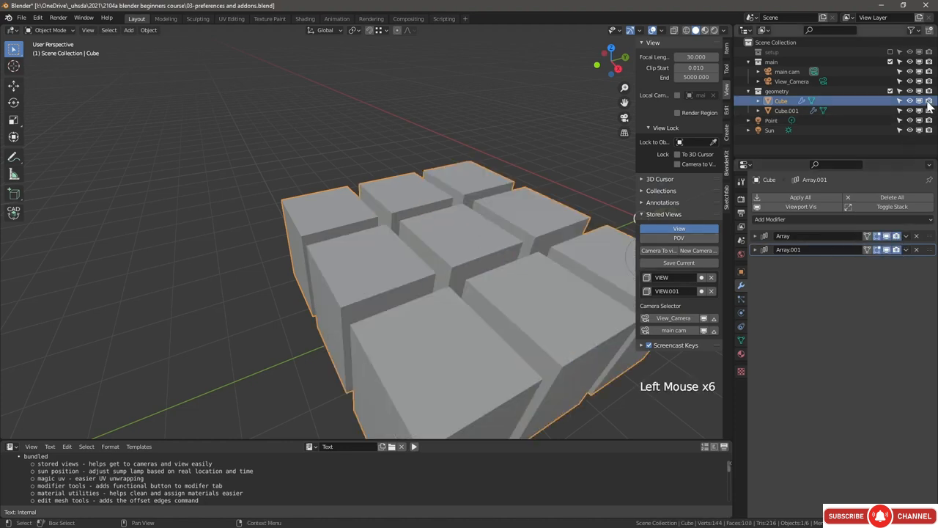
scroll(440, 252, down, 3)
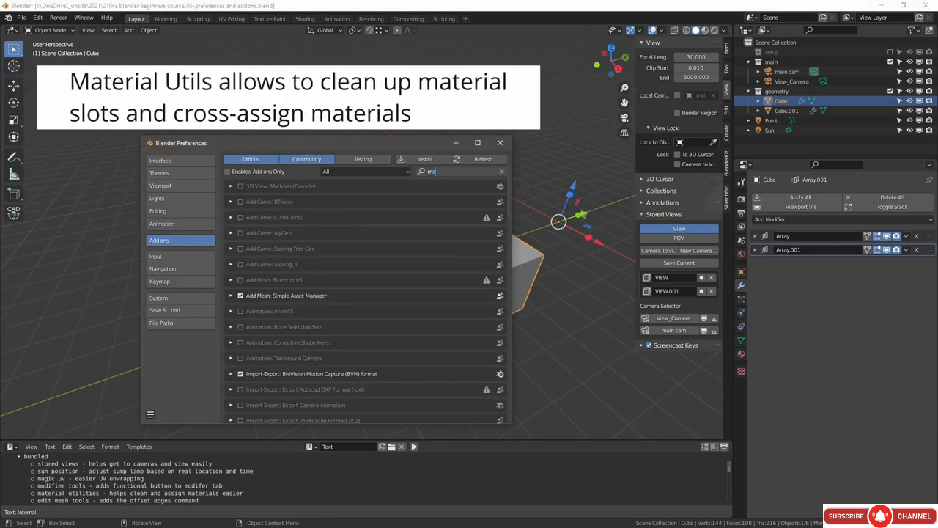
Step: Search the add-ons for "mater" and "edit" to find Material Utilities and Edit Mesh Tools
text(mater)
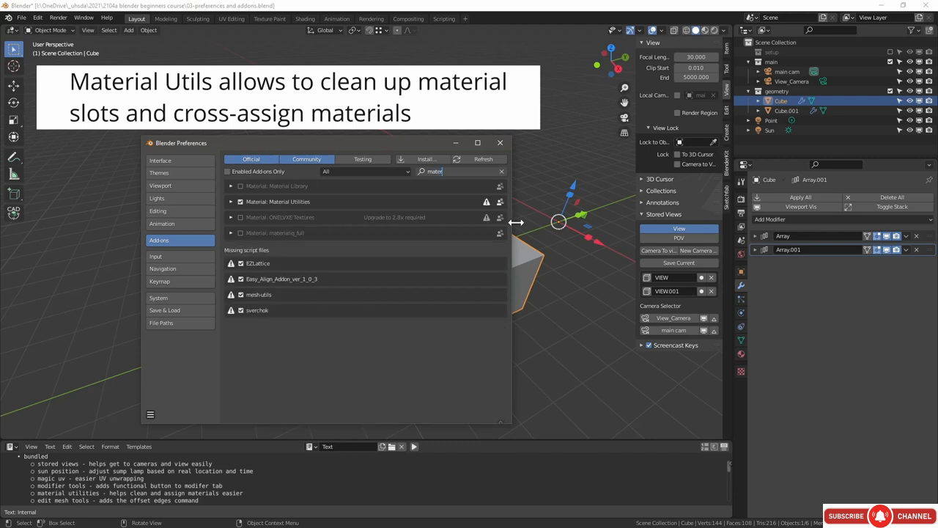
key(ctrl+a)
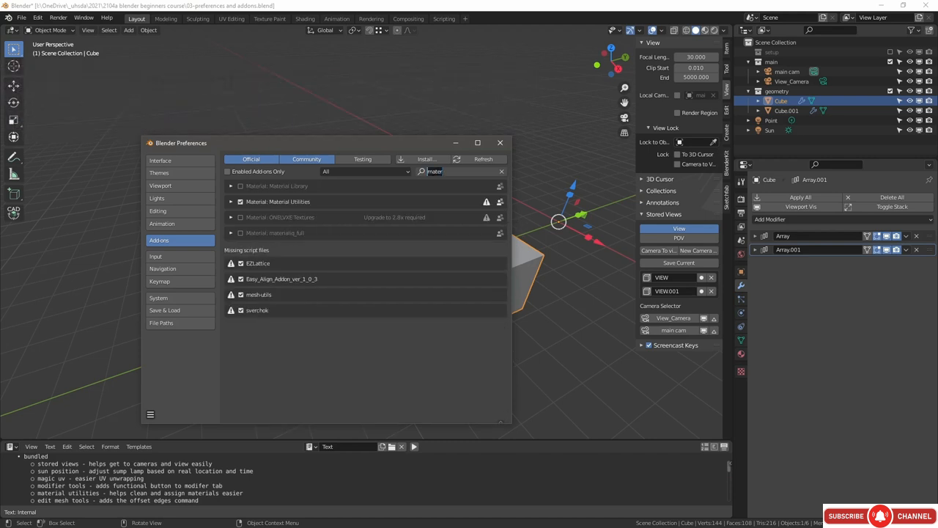
text(edit)
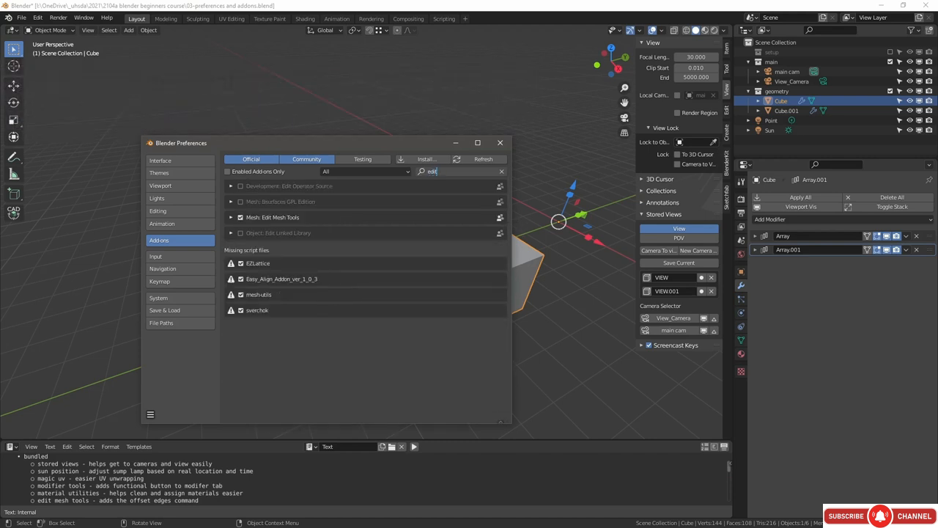
key(Return)
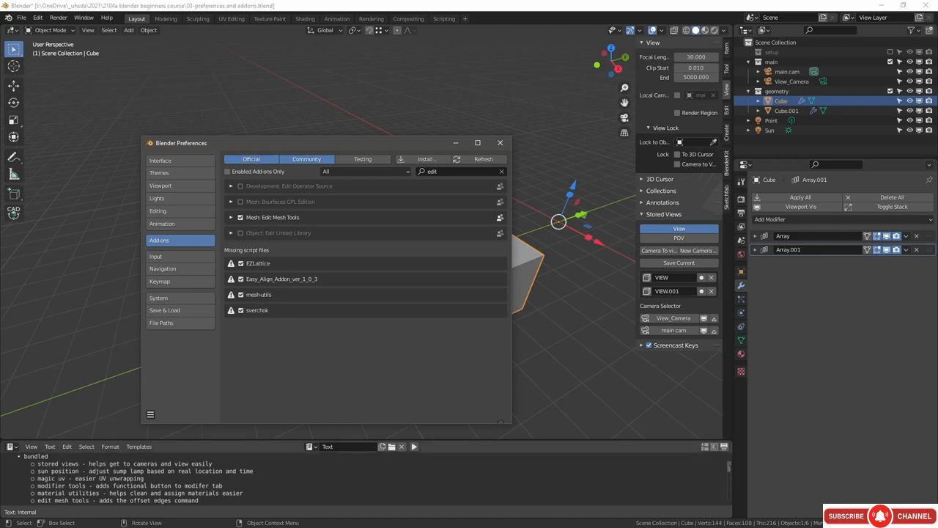
Step: Search the add-ons for "archi" and "blender" to find Archipack and BlenderKit Online Asset Library
text(archi)
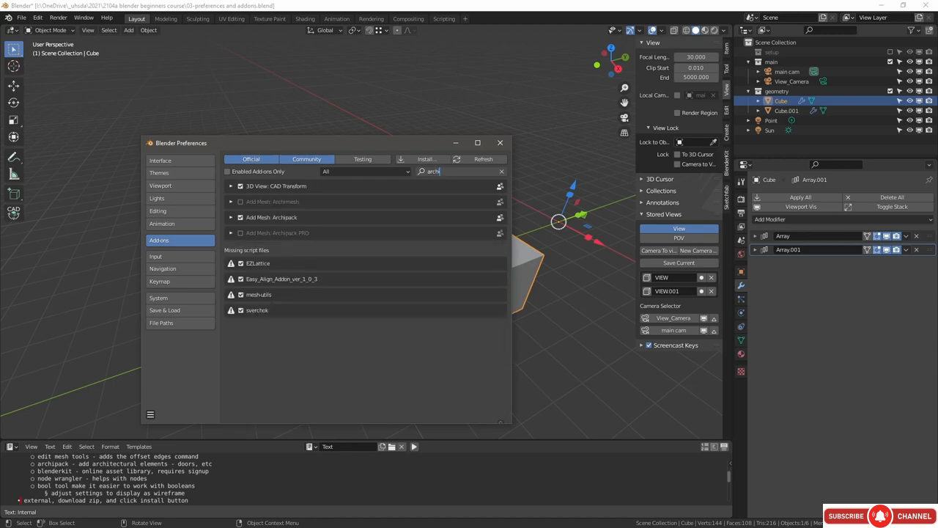
key(ctrl+BackSpace)
text(blender)
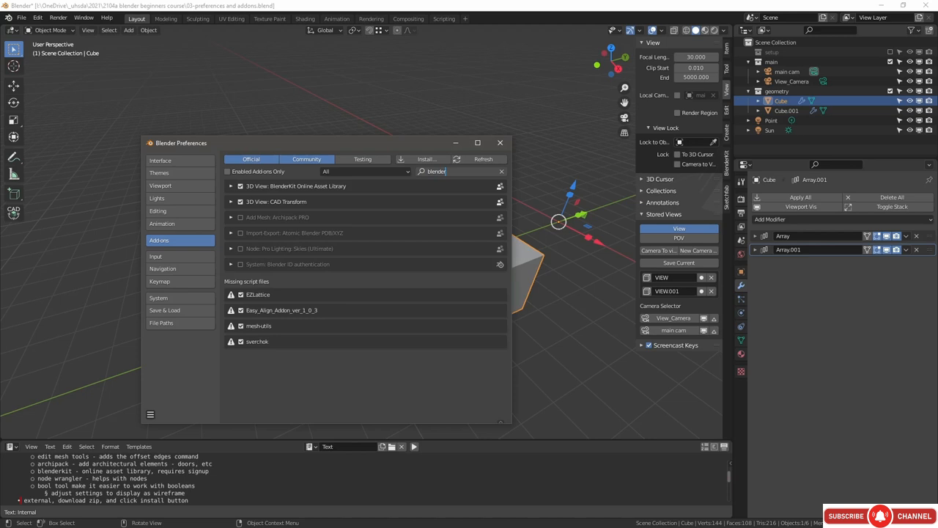
Step: Search the add-ons for "node" and "bool" to find Node Wrangler and the Bool Tool preferences
key(ctrl+a)
text(node)
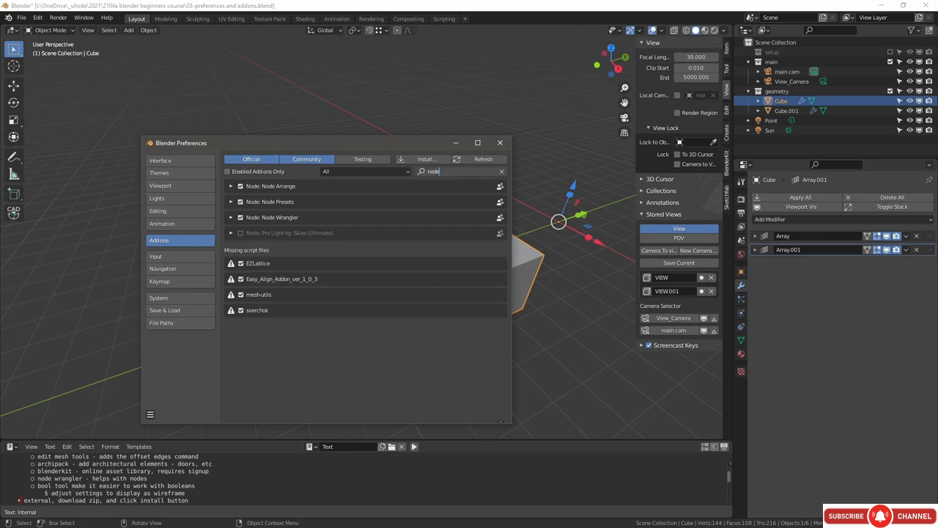
key(ctrl+a)
text(bool)
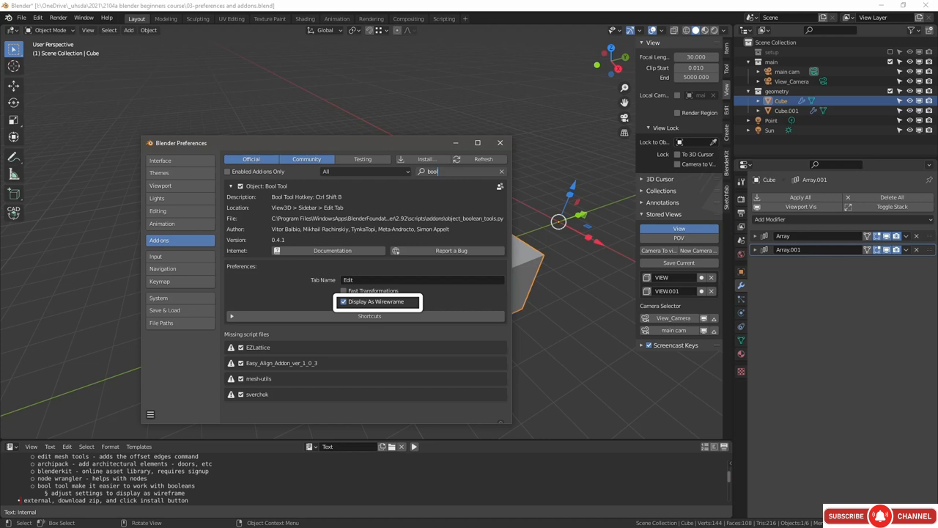
key(Return)
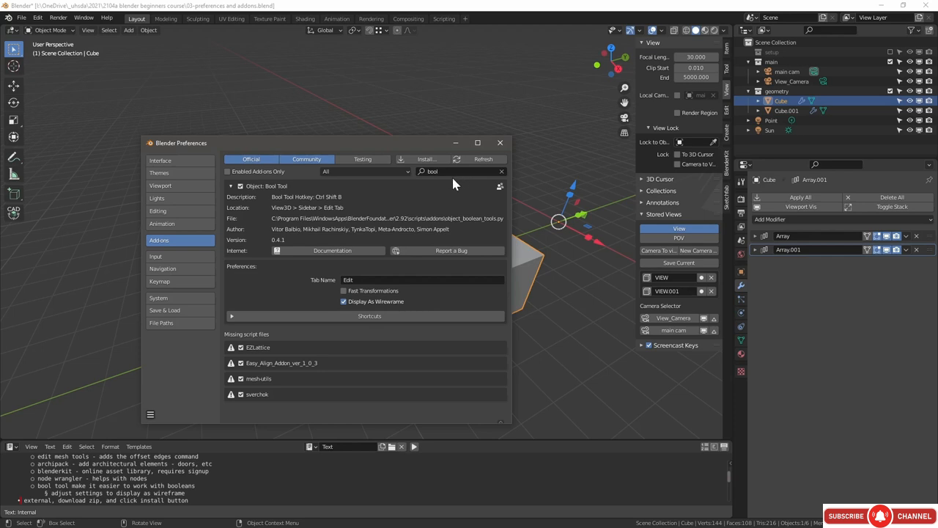
Step: Highlight the cad transform entry in the enlarged text notes and activate the CAD Transform tool
click(461, 438)
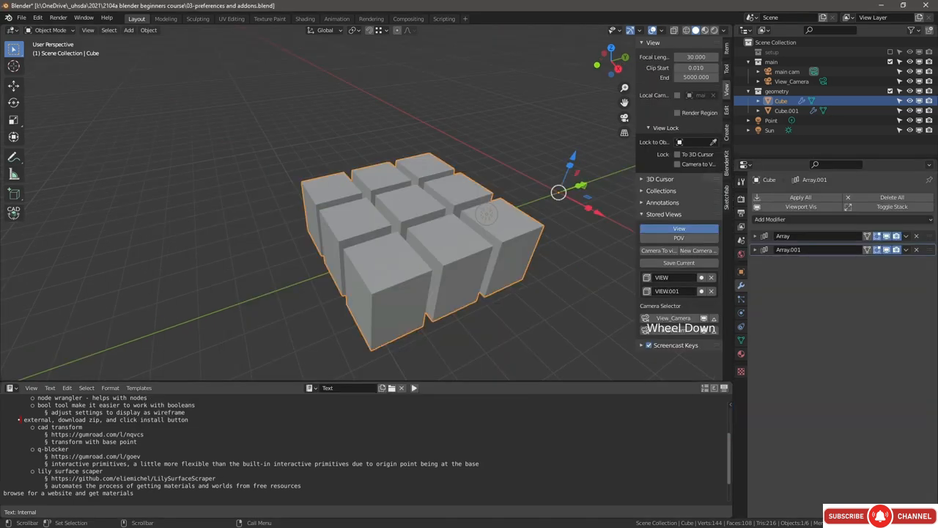
drag(35, 427, 82, 426)
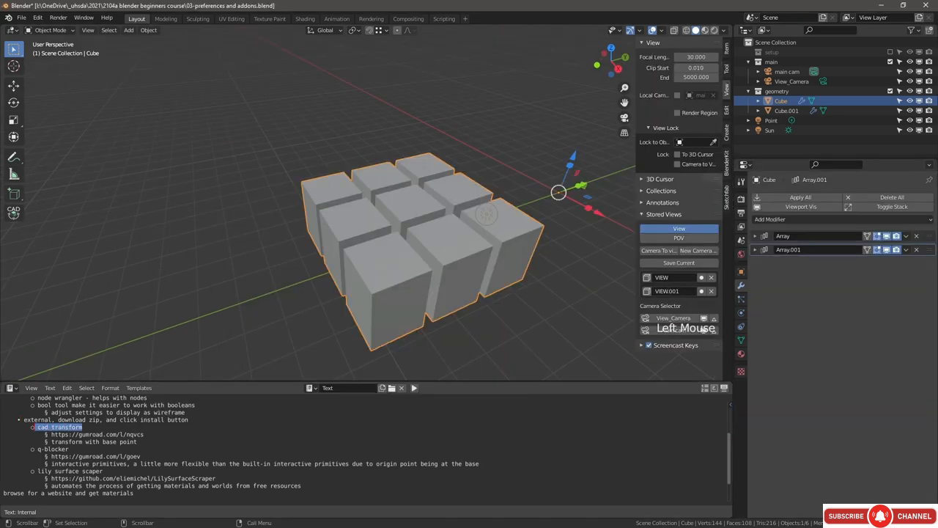
click(15, 213)
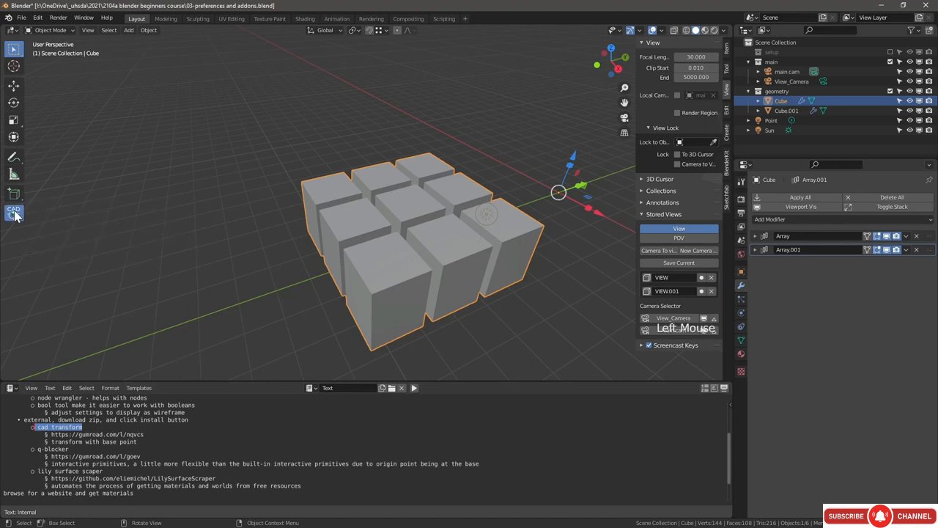
scroll(433, 230, down, 3)
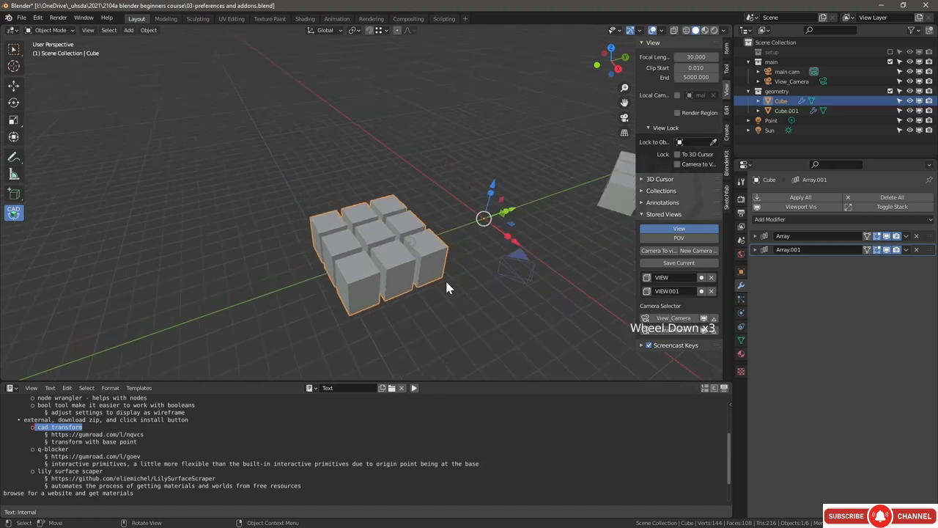
Step: Display the CAD Transform shortcuts and move the selected cube array by its lower front corner onto a corner of the other array
click(740, 182)
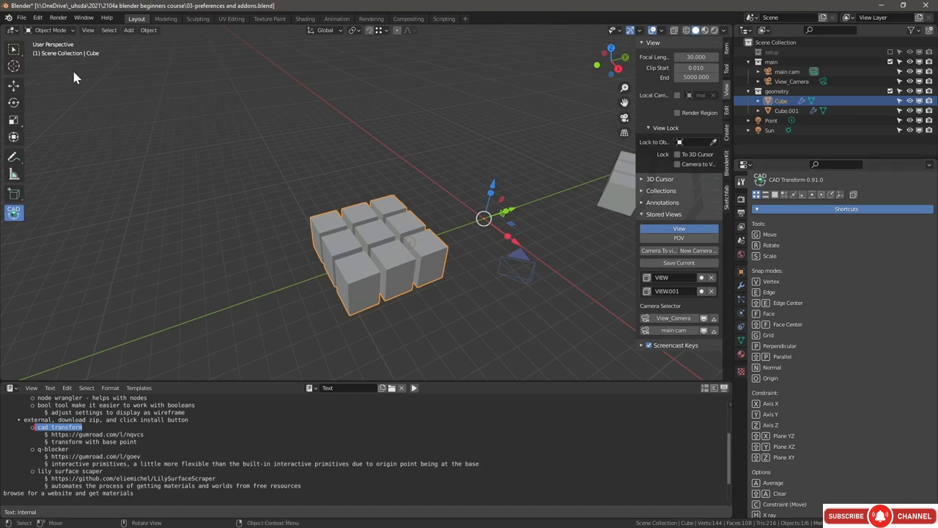
key(g)
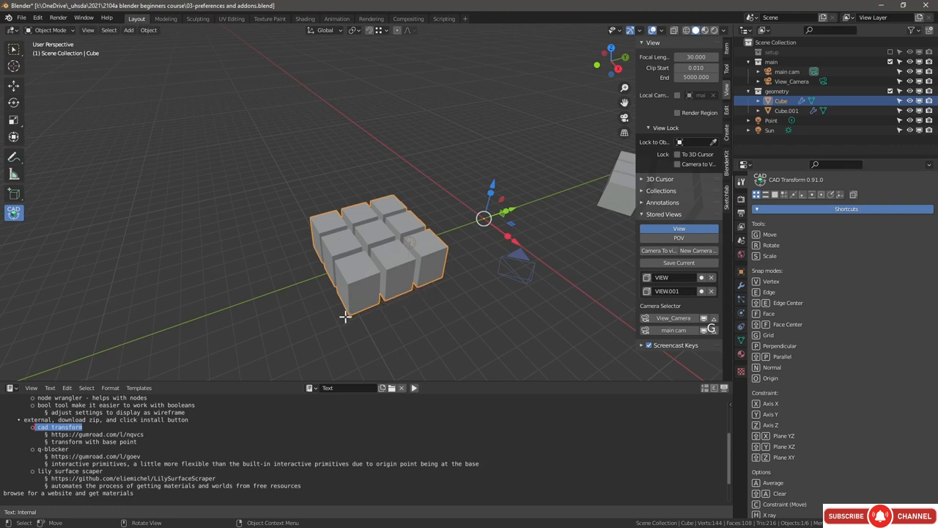
click(351, 312)
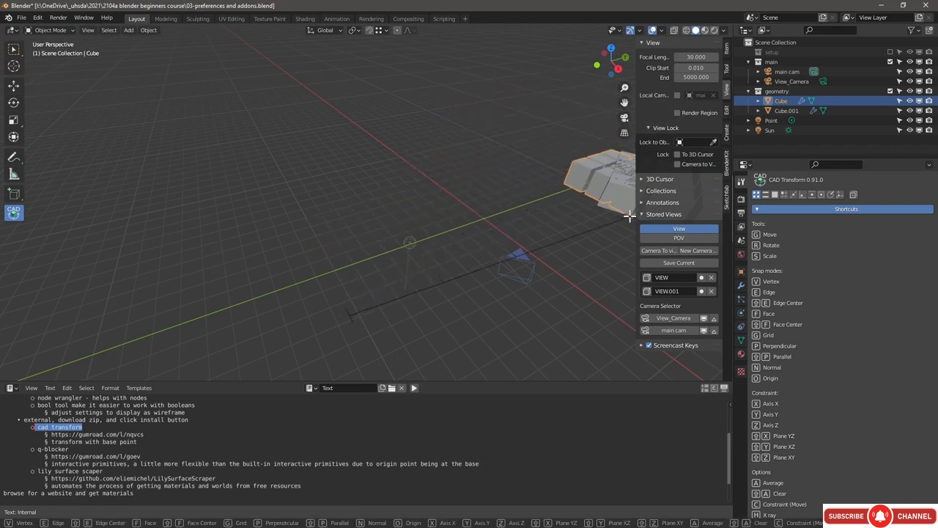
scroll(492, 242, down, 4)
shift+middle_drag(579, 214, 490, 235)
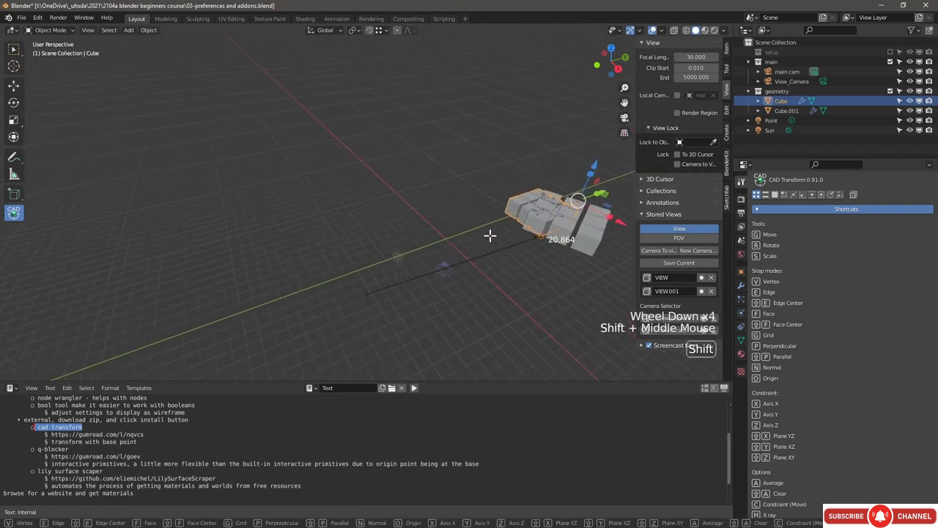
scroll(491, 234, up, 3)
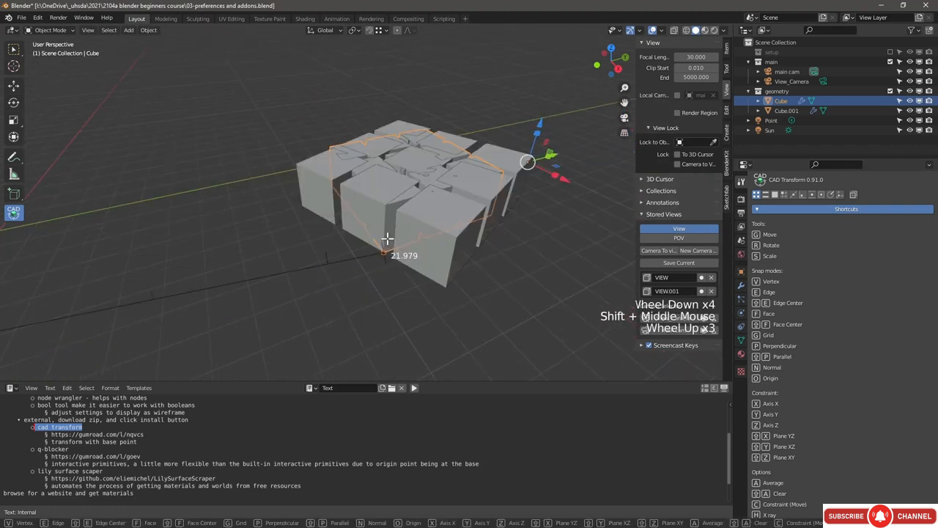
click(293, 167)
Step: Undo the CAD Transform move of the cube array
scroll(479, 193, down, 3)
middle_drag(392, 220, 344, 221)
key(ctrl+z)
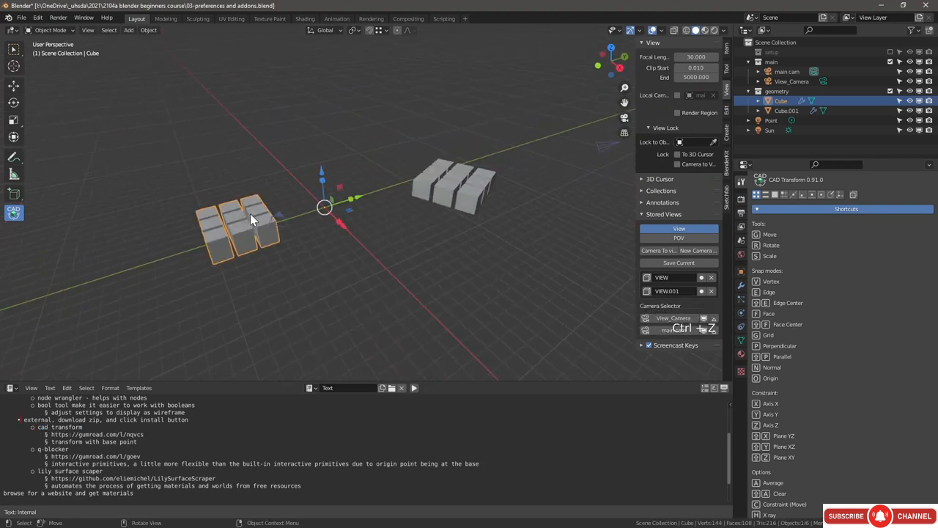
middle_drag(250, 213, 216, 223)
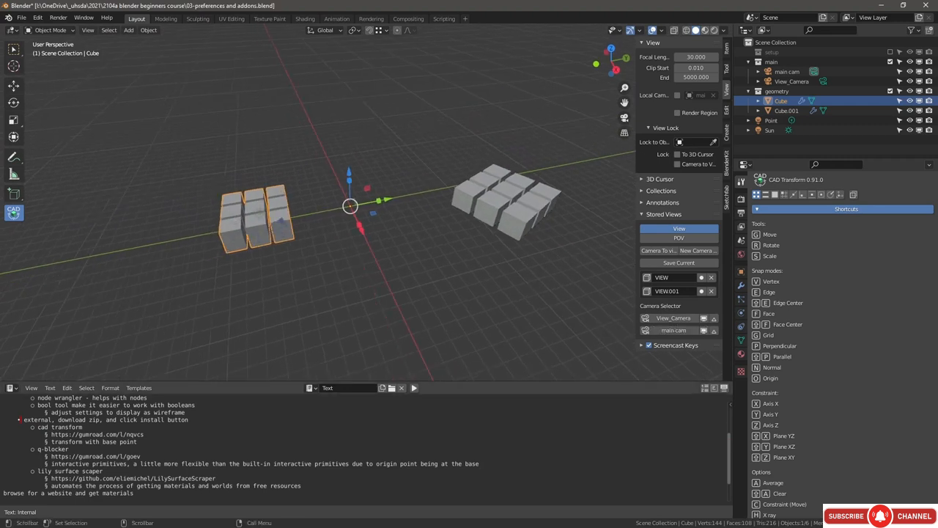
Step: Draw one QBlocker Plane / Cube box on the top face and one on the side face of the array's corner cube
middle_drag(387, 185, 361, 253)
click(360, 253)
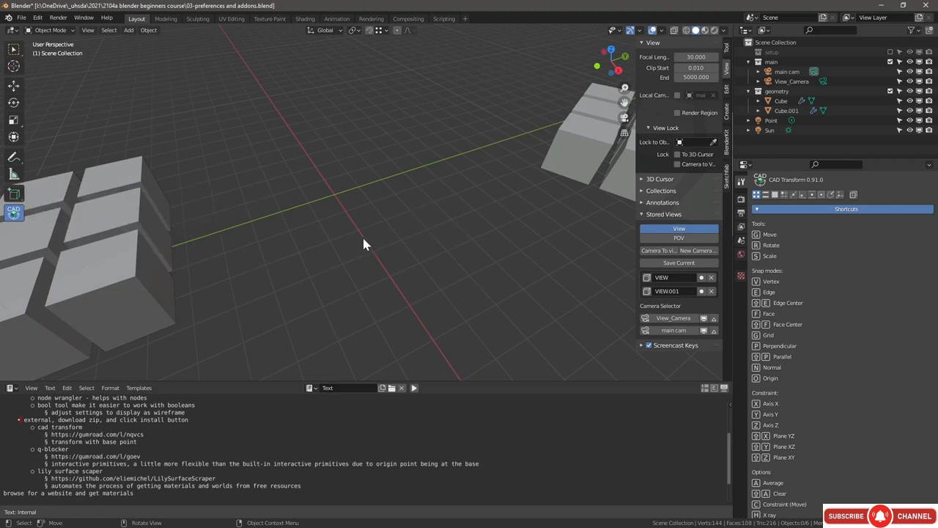
scroll(352, 245, down, 1)
shift+middle_drag(339, 247, 461, 223)
scroll(461, 223, up, 3)
key(shift+a)
mouse_move(455, 226)
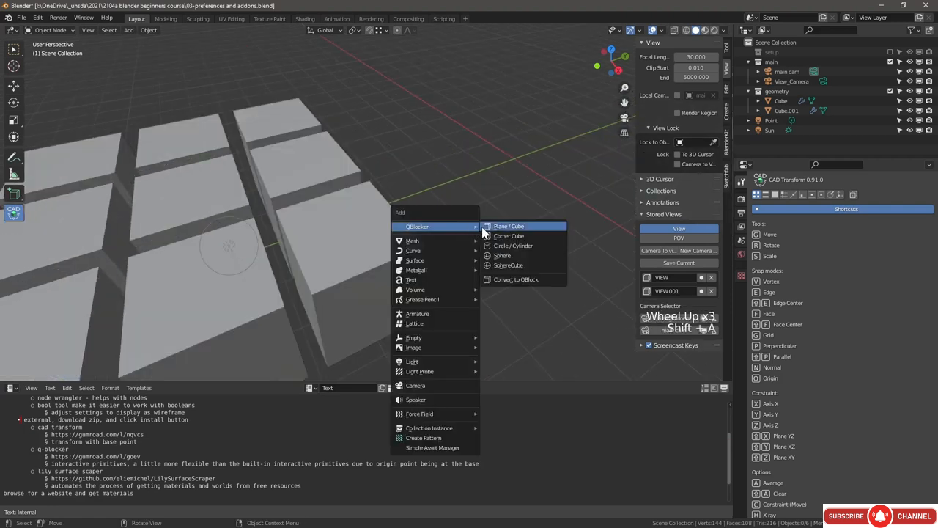
click(501, 229)
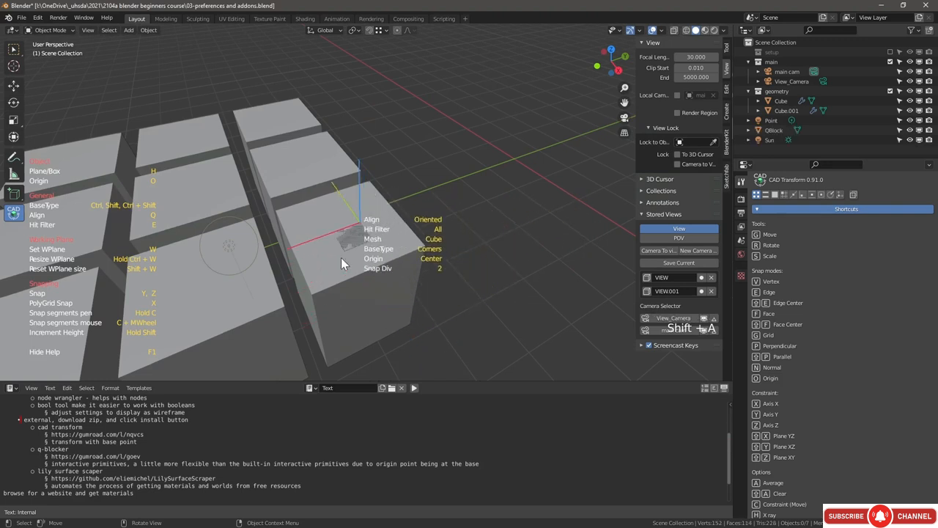
mouse_move(341, 258)
mouse_down()
mouse_move(338, 268)
mouse_move(384, 278)
mouse_move(357, 327)
mouse_move(389, 345)
mouse_up()
click(425, 177)
click(490, 323)
Step: Draw a third QBlocker box standing on the side box, with its origin at Base
scroll(489, 324, down, 2)
shift+middle_drag(490, 324, 429, 200)
scroll(429, 200, up, 3)
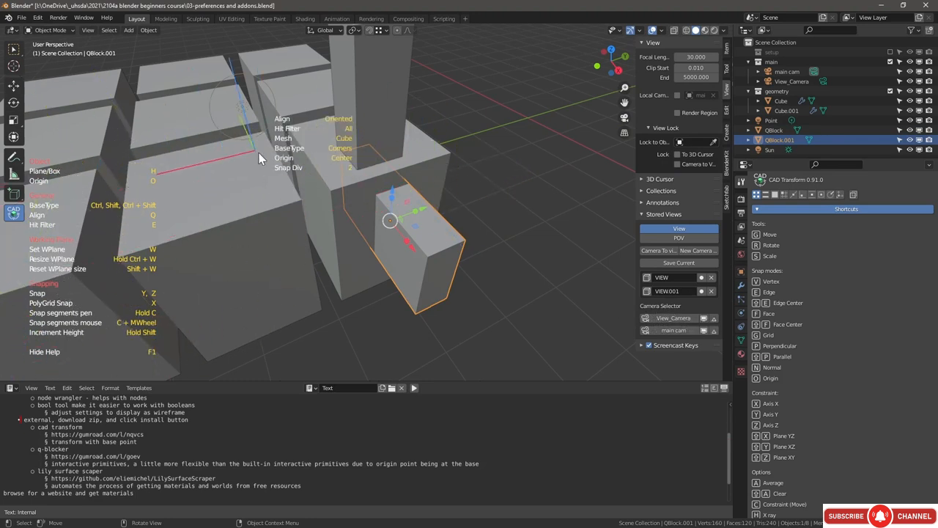
drag(417, 195, 426, 245)
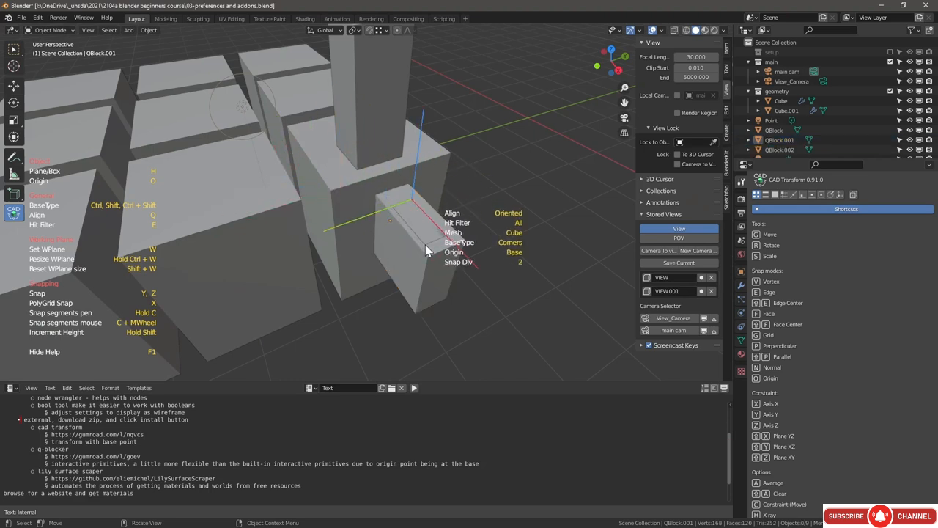
click(469, 130)
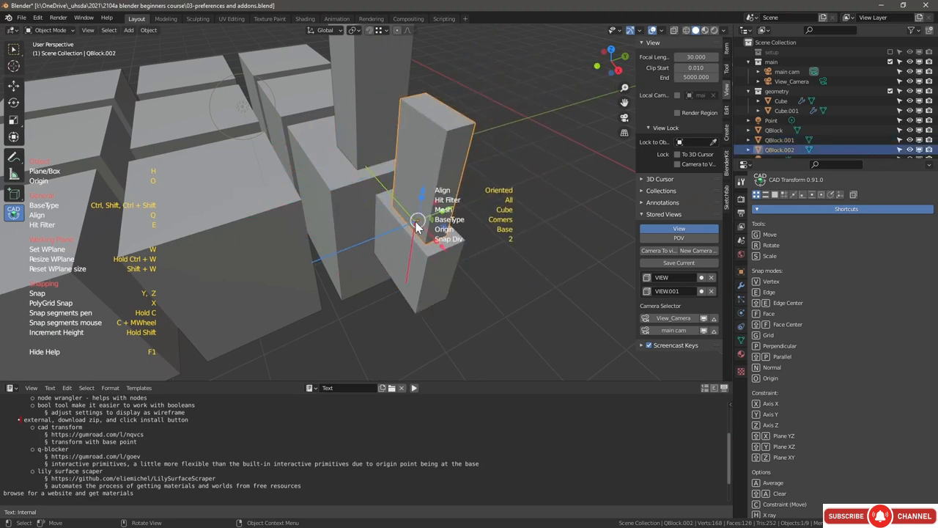
Step: Draw a box on an array cube's top face with the Add Cube tool, plus a smaller one projecting from its side
click(14, 194)
scroll(249, 192, down, 2)
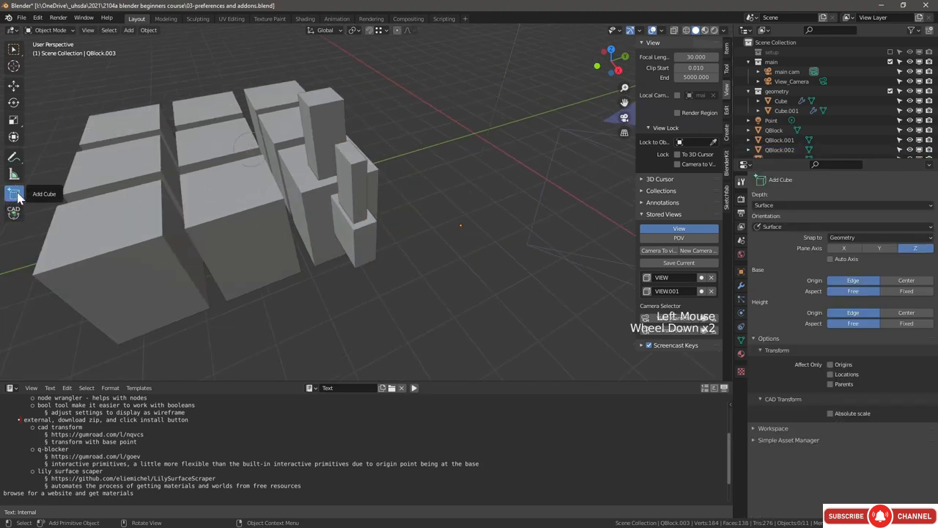
drag(239, 169, 207, 206)
click(176, 105)
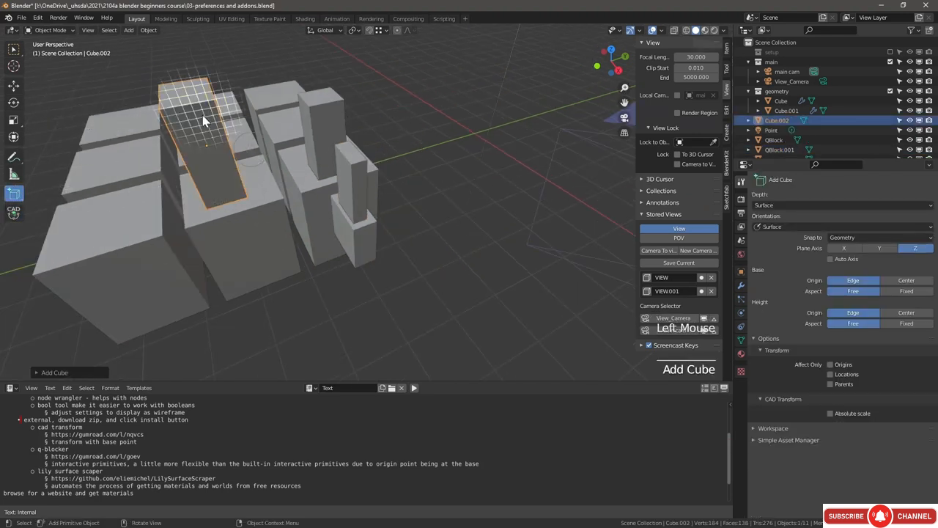
drag(220, 166, 213, 199)
click(248, 242)
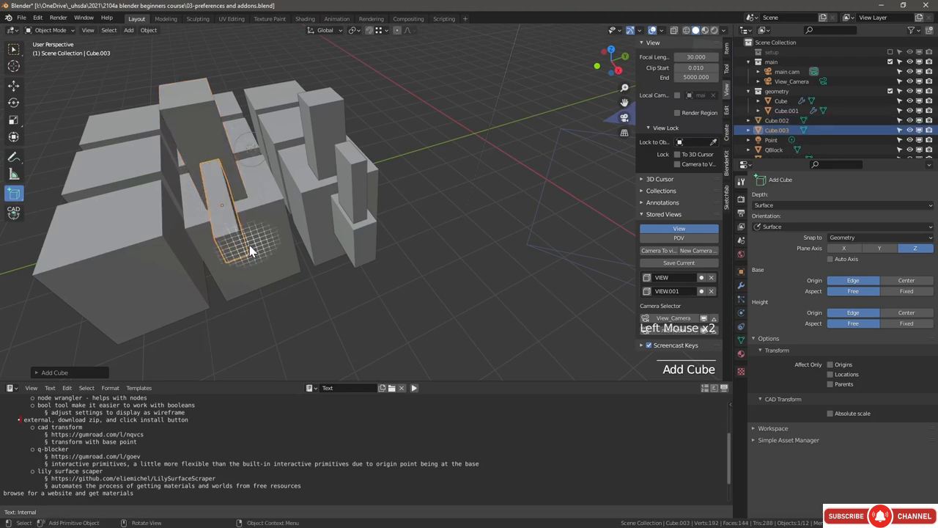
Step: Draw another Add Cube box on the array cube's vertical face below the projecting box
middle_drag(208, 244, 263, 220)
drag(223, 253, 215, 316)
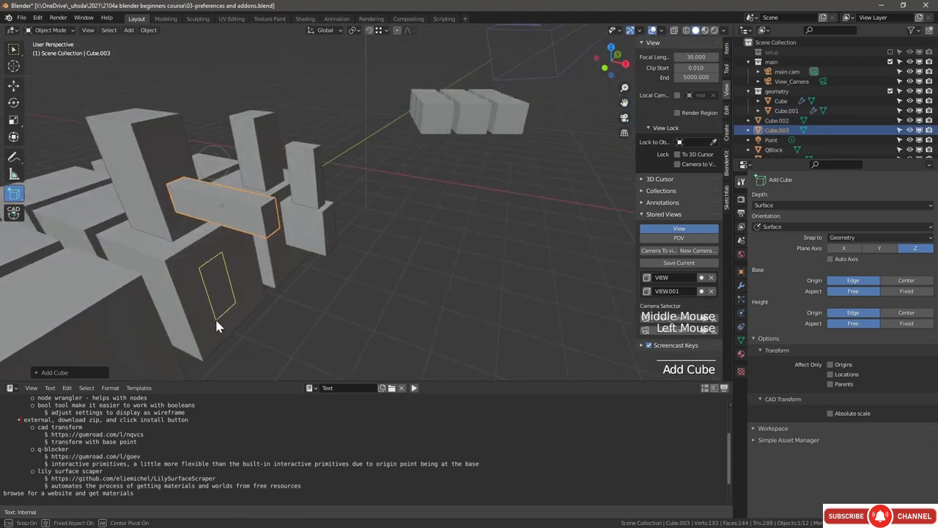
click(234, 272)
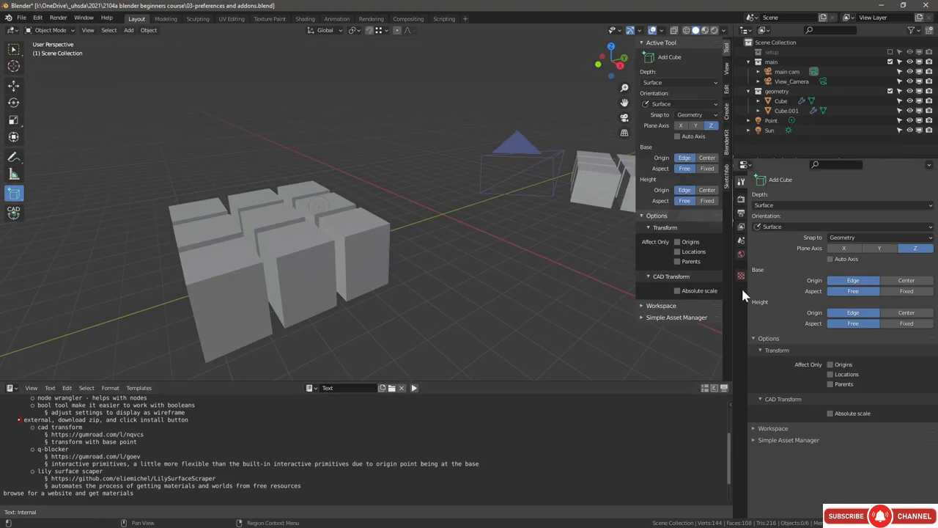
Step: Select the nearer cube array with Select Box and show the Lily Surface Scraper options of its metal material
click(740, 255)
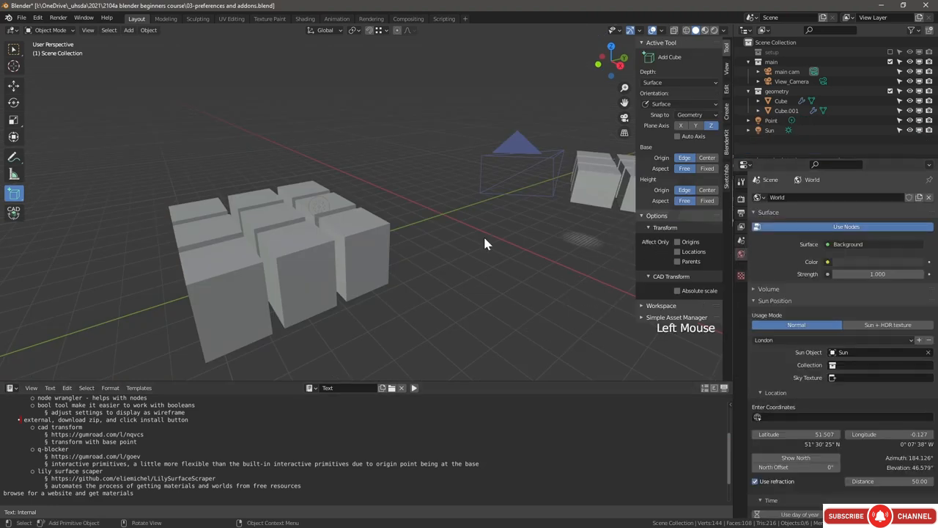
click(14, 50)
click(293, 249)
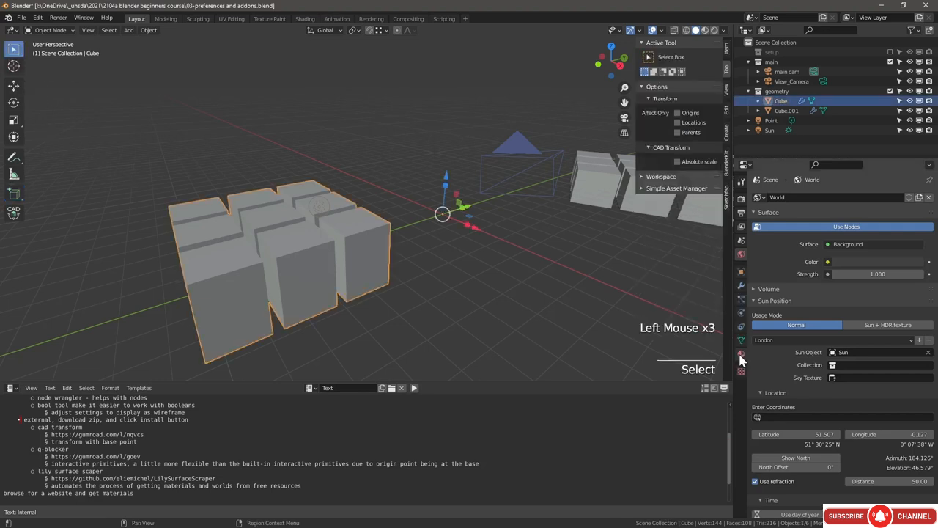
click(740, 355)
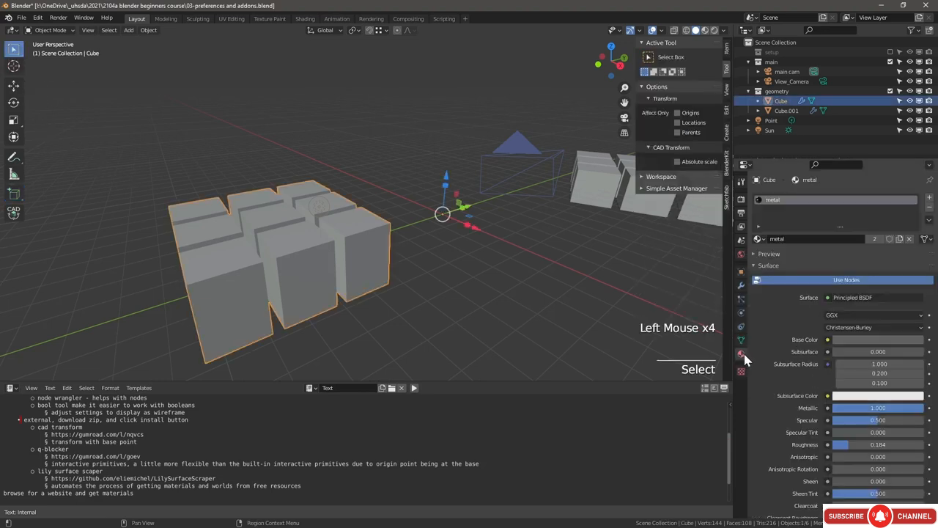
click(758, 267)
click(759, 353)
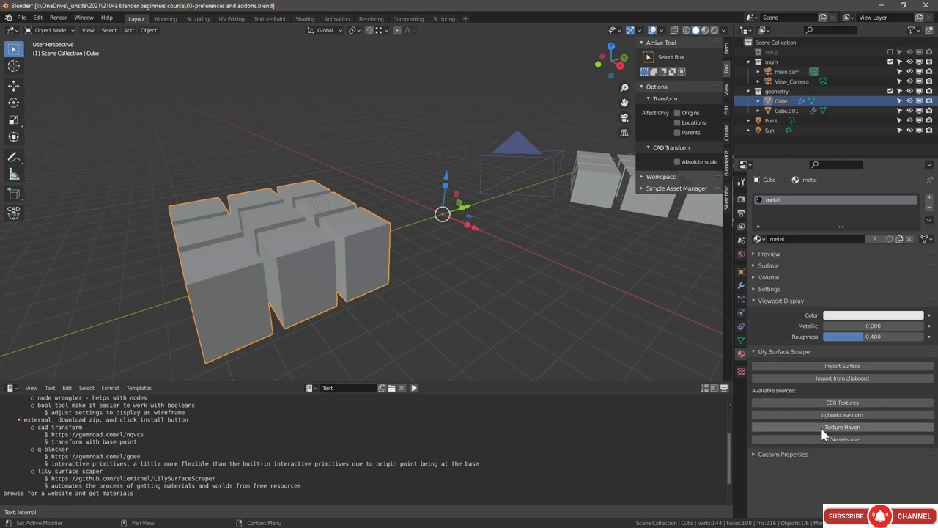
Step: Open the CC0 Textures source in the browser and select the page address of the Bricks 059 material
click(823, 405)
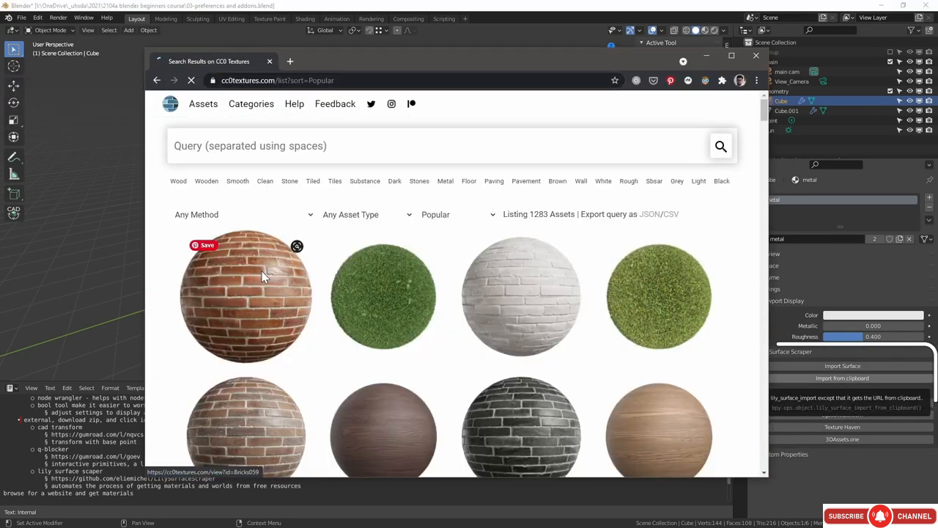
click(263, 275)
click(275, 80)
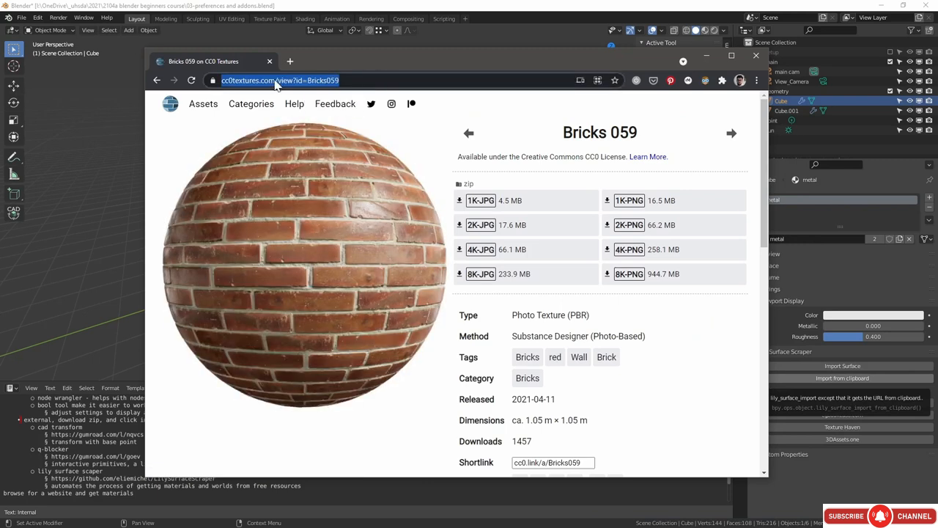
Step: Start a Lily Surface Scraper import from the clipboard in Blender and open the variant choices
click(802, 379)
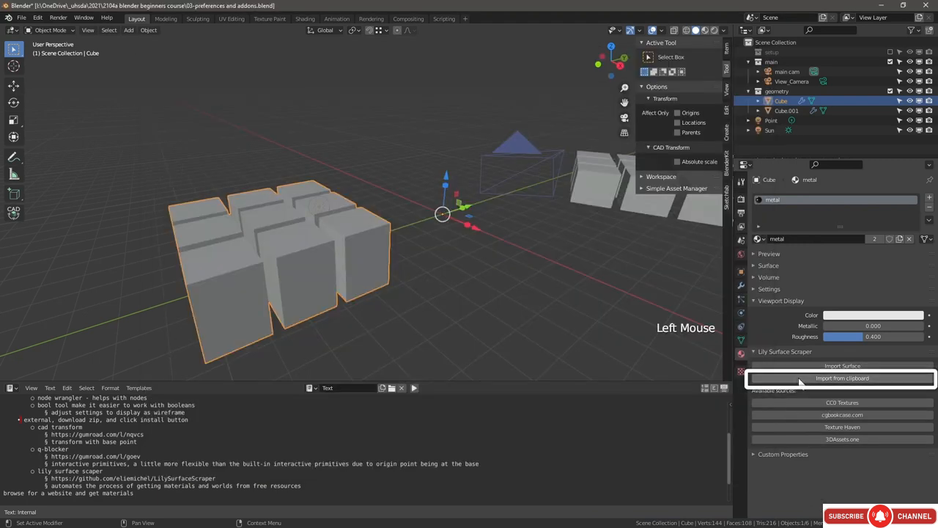
click(801, 379)
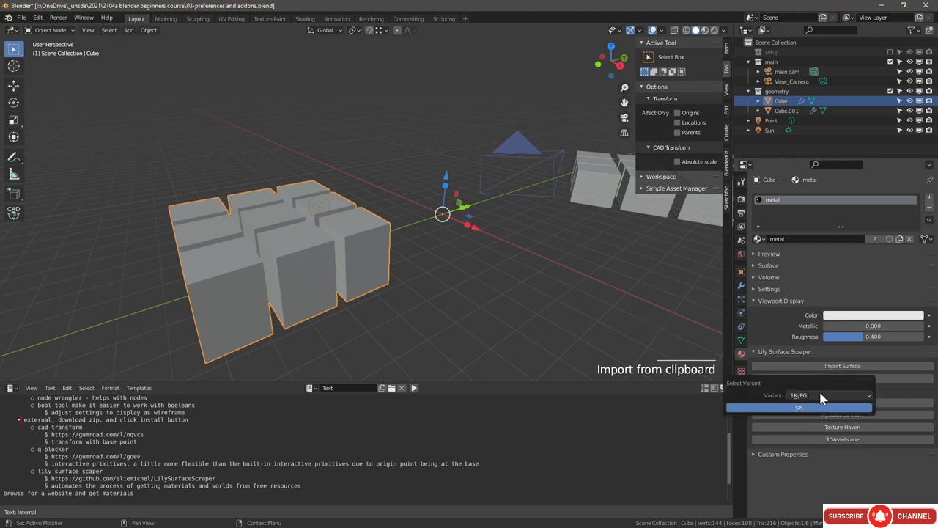
click(826, 395)
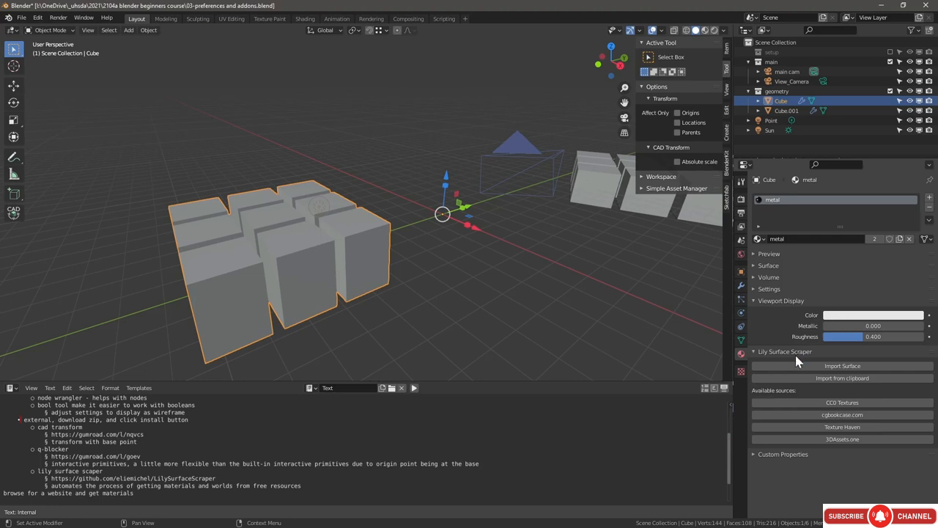
Step: Delete both cube arrays from the scene
click(741, 254)
scroll(809, 301, down, 5)
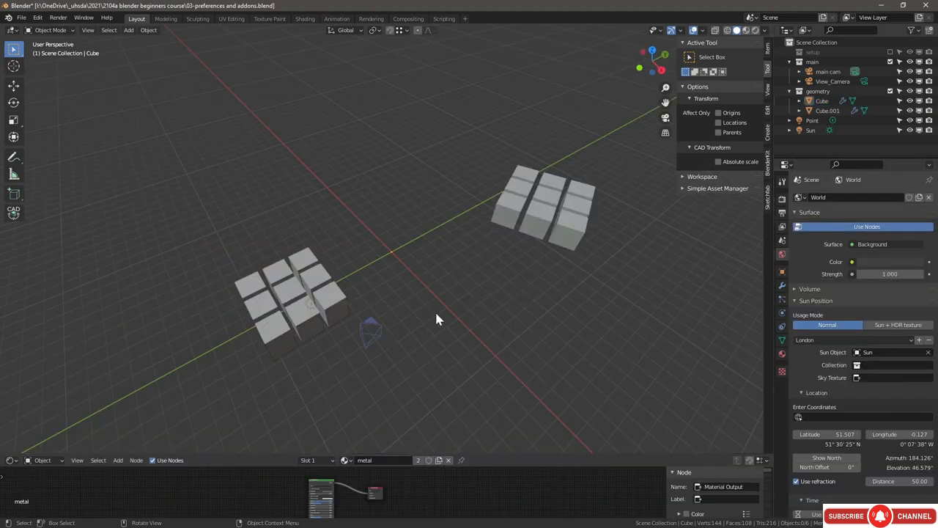
click(522, 237)
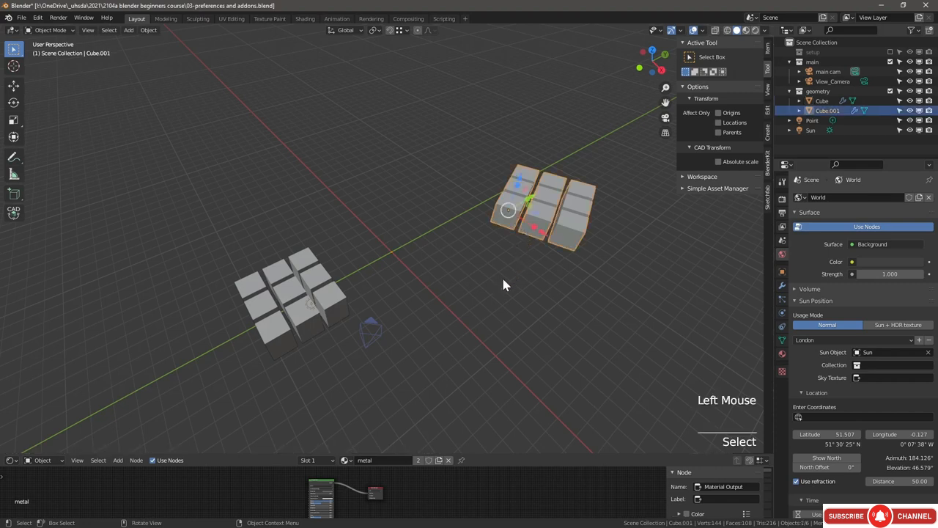
key(Delete)
click(307, 304)
key(Delete)
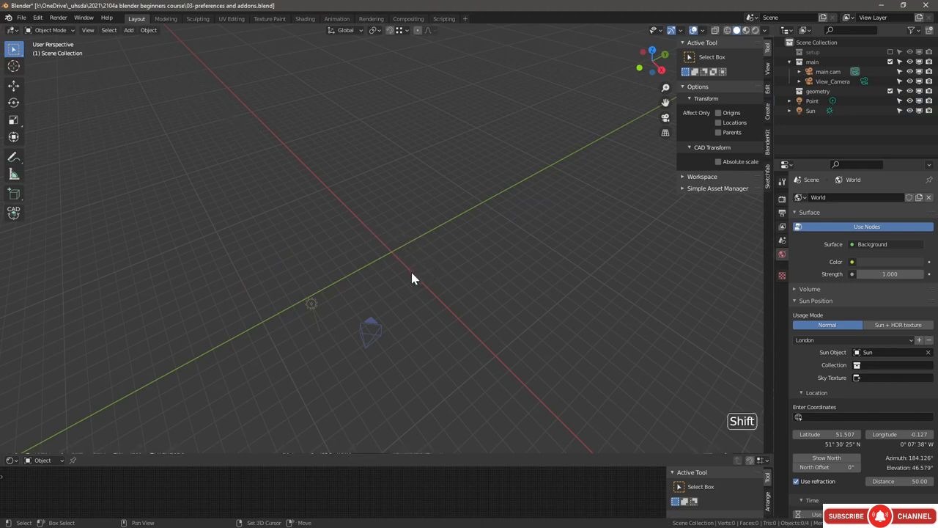
Step: Snap the 3D cursor to the world origin and add a mesh plane there
key(shift+s)
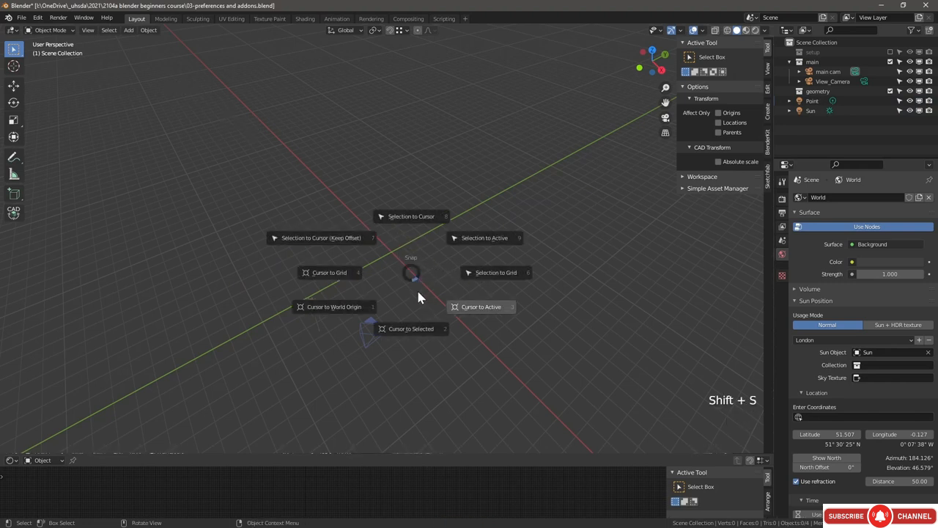
click(359, 306)
key(shift+a)
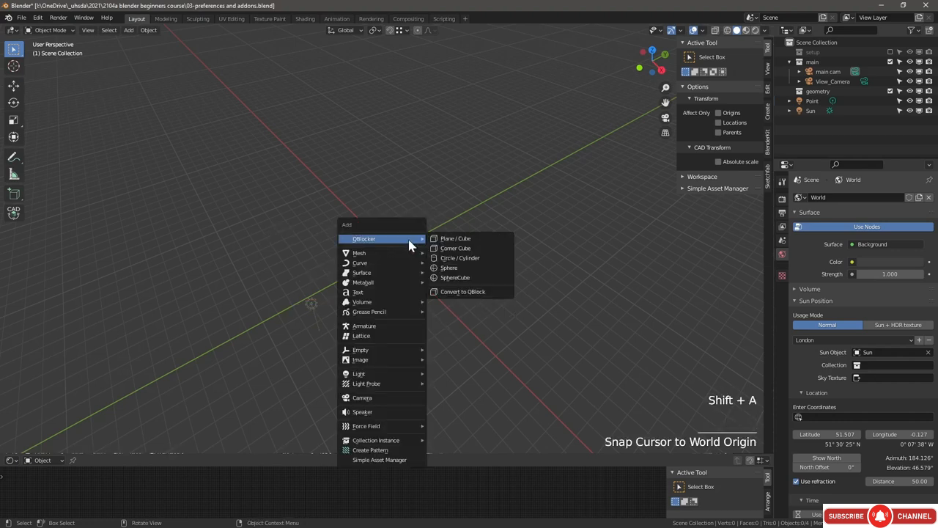
mouse_move(391, 255)
click(456, 268)
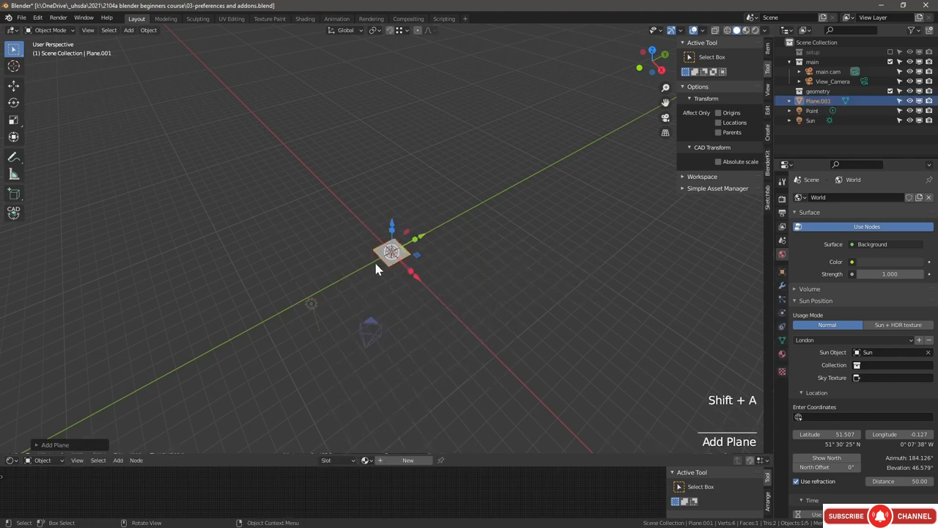
scroll(403, 249, up, 4)
middle_drag(394, 294, 443, 306)
scroll(354, 308, down, 2)
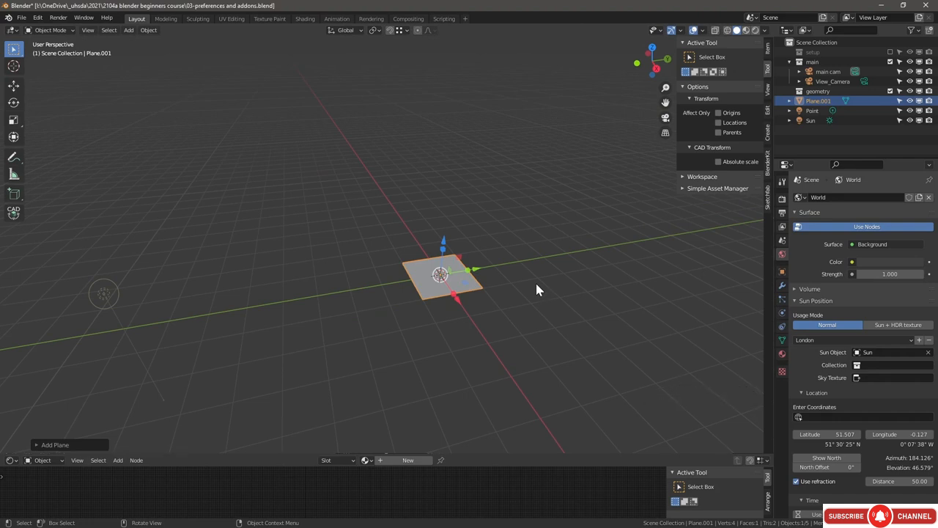
click(24, 18)
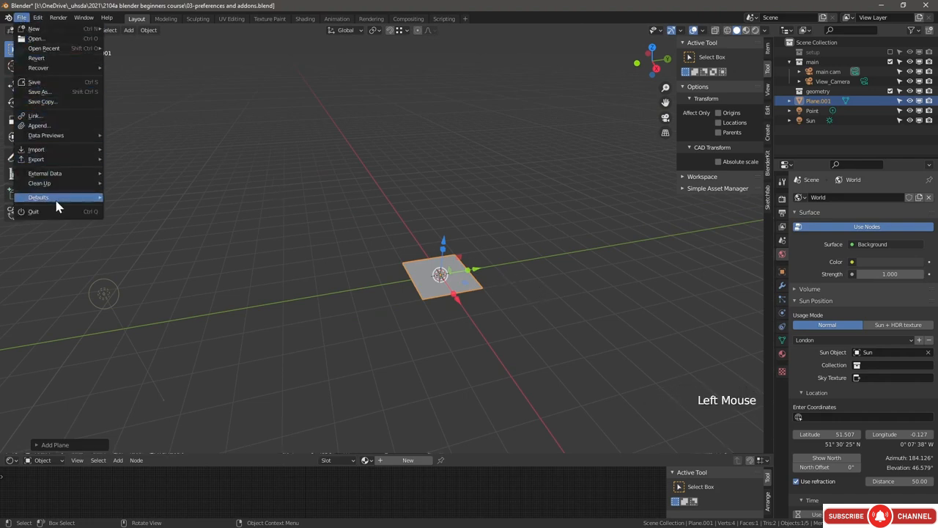
mouse_move(57, 197)
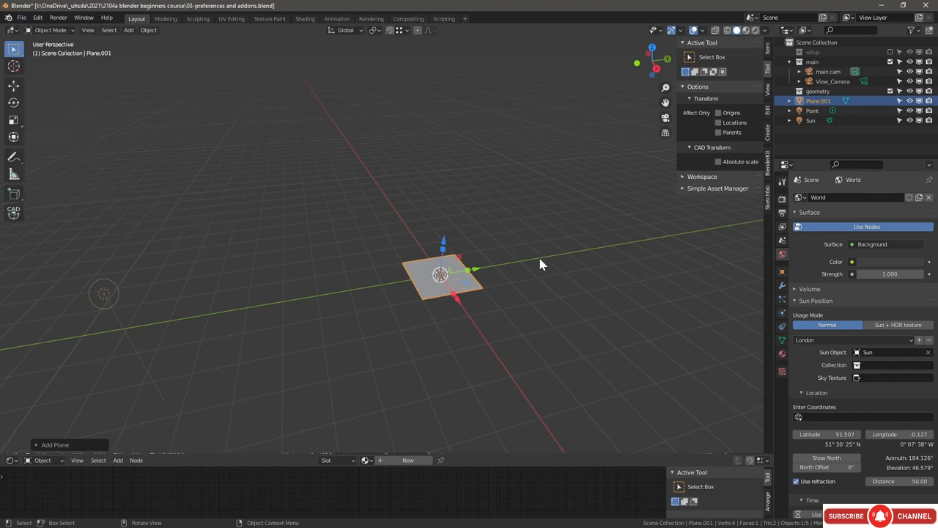
middle_drag(459, 286, 490, 301)
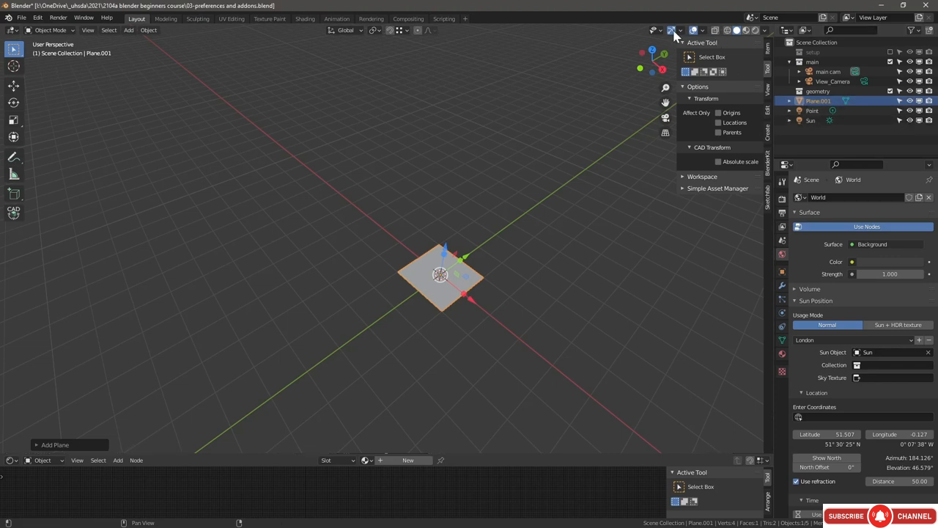
middle_drag(450, 285, 432, 286)
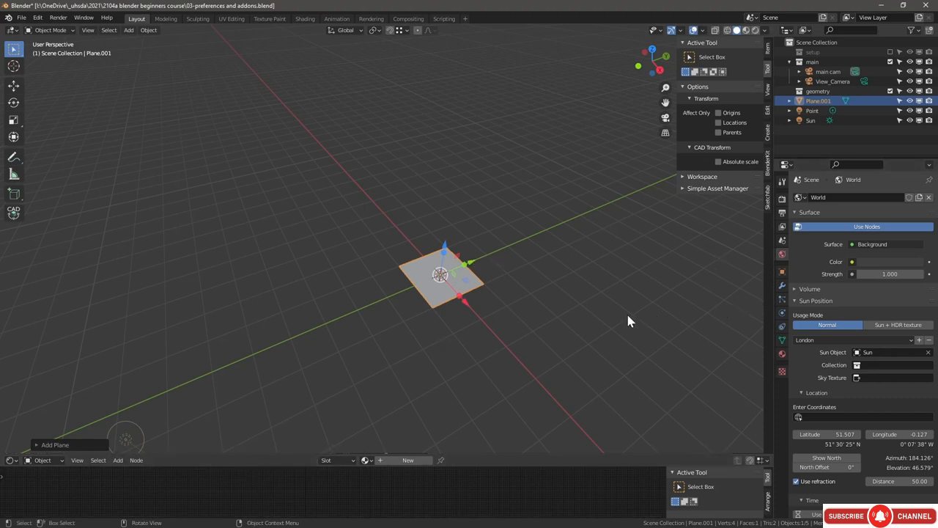
super+middle_drag(628, 320, 586, 315)
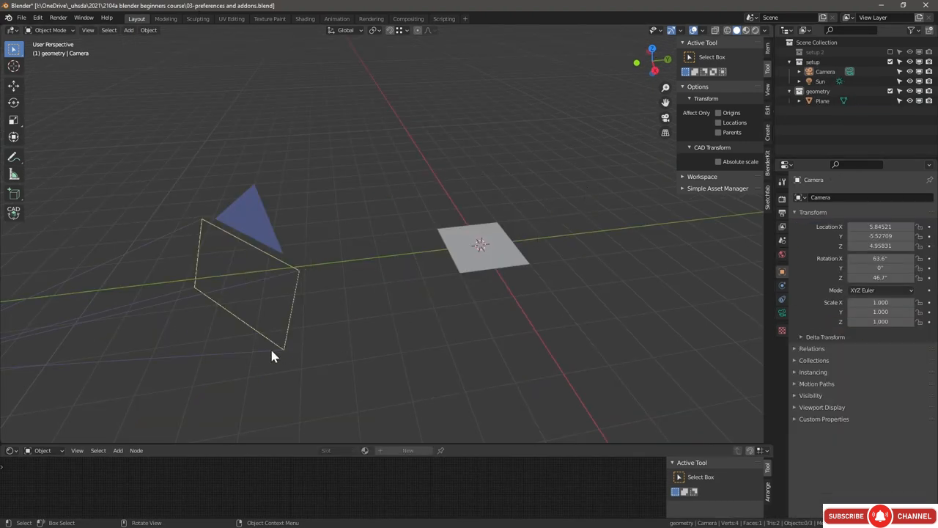
Step: Change the shader editor below the viewport to a Text Editor and rename the notes text block as addons
click(10, 451)
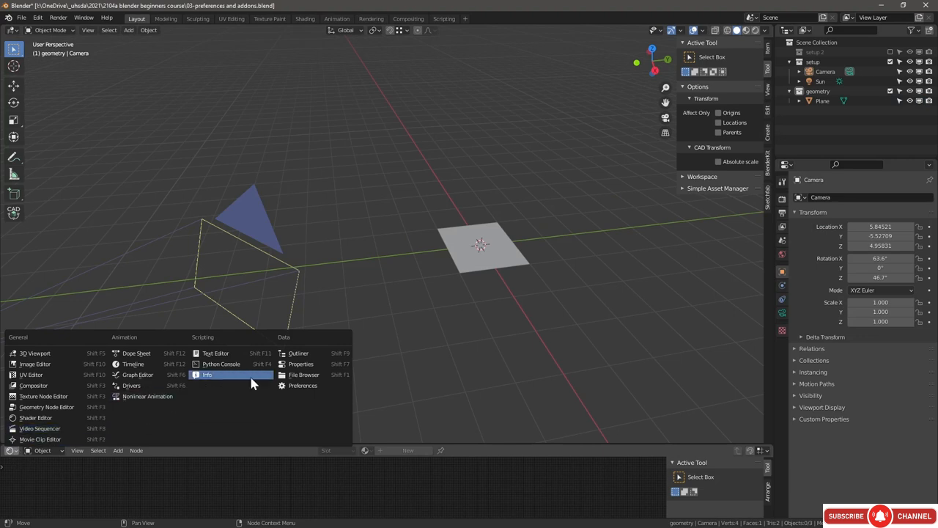
click(227, 354)
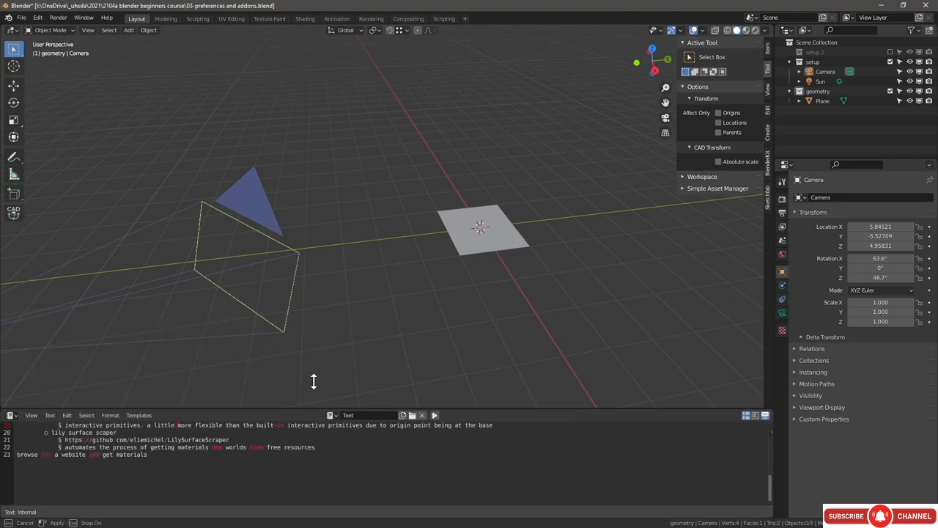
scroll(314, 381, up, 5)
double_click(359, 355)
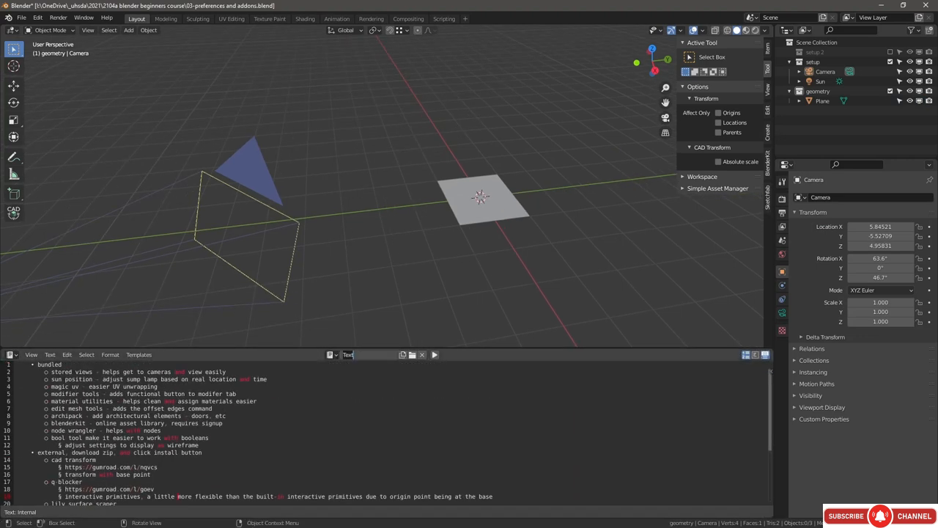
text(addons)
key(Return)
Step: Create a new text block and name it resources
click(404, 355)
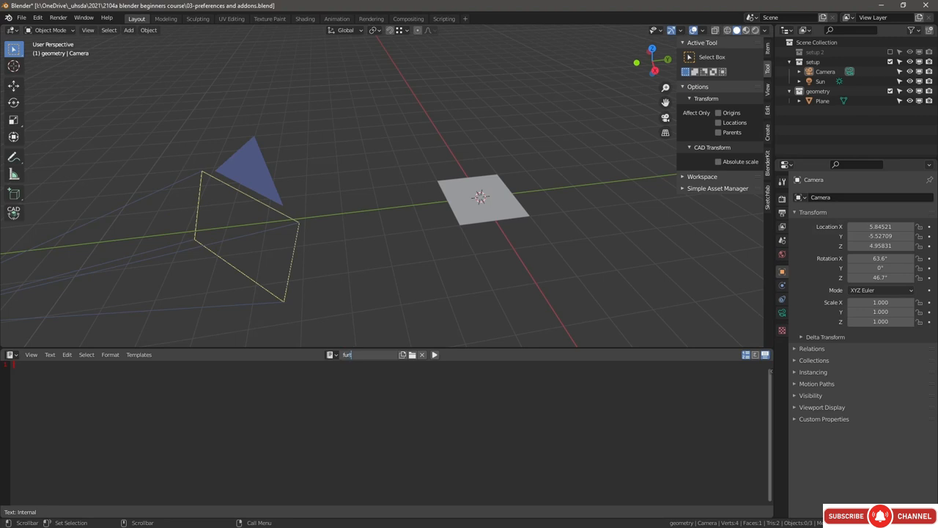
text(further resource)
key(Return)
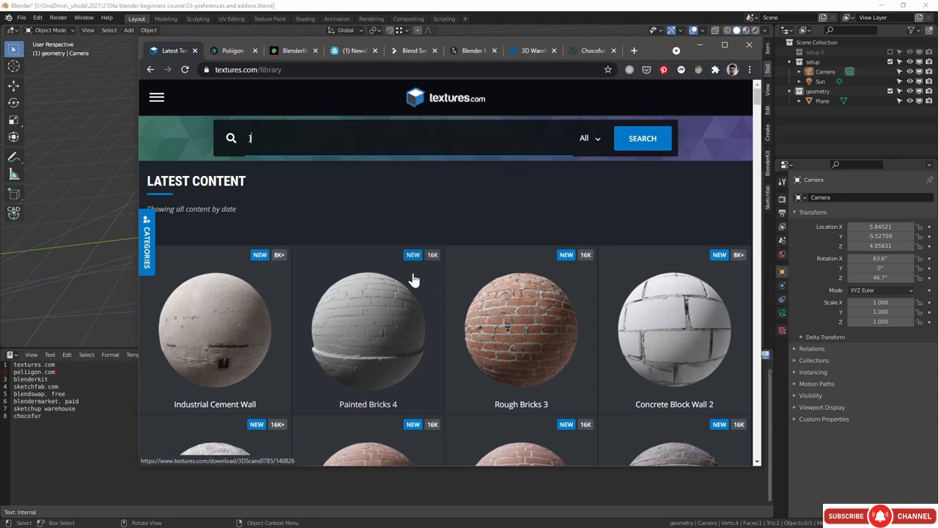
Step: Check the available credits on textures.com and examine the map download sizes of a 3D scanned plain bricks texture
click(156, 97)
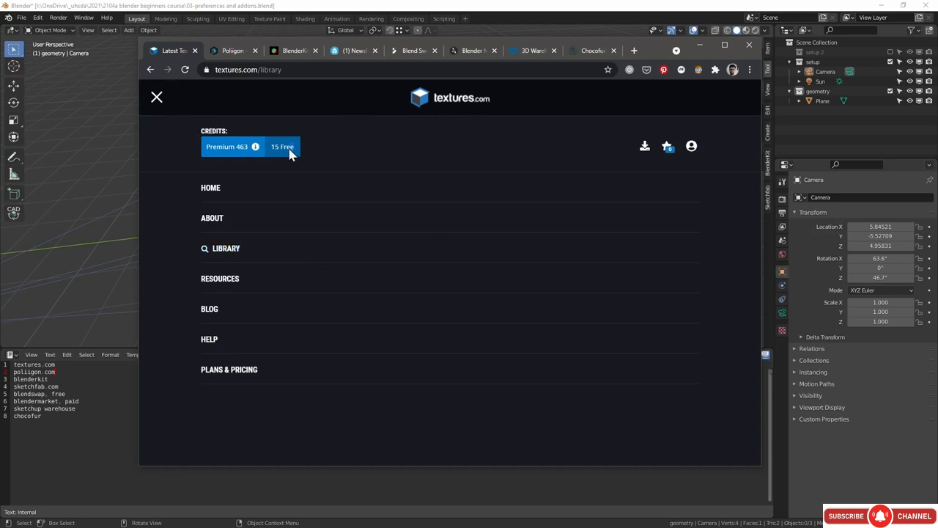
click(157, 97)
click(520, 266)
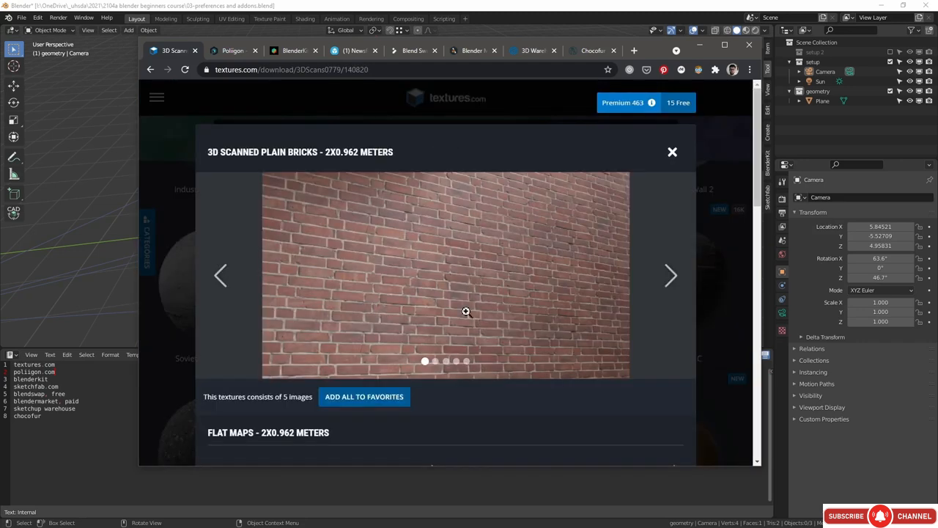
scroll(465, 312, down, 5)
scroll(359, 332, down, 2)
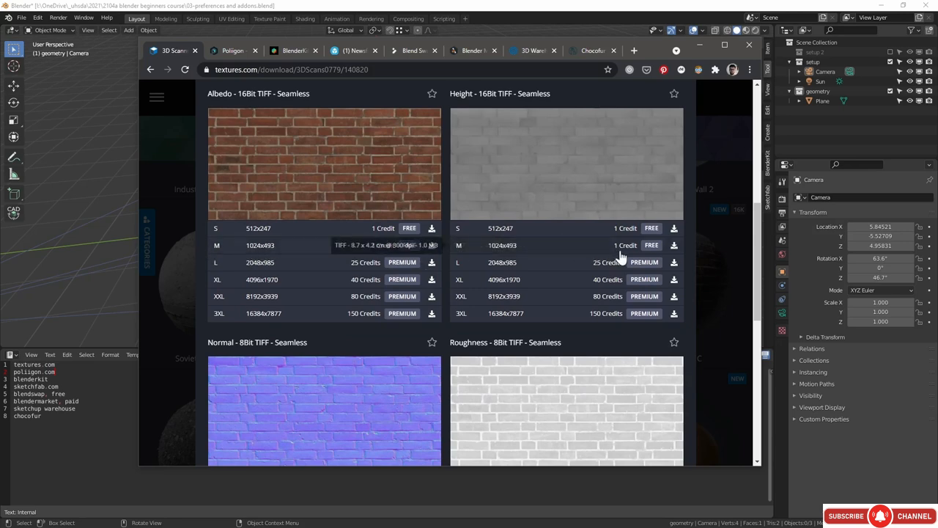
scroll(693, 233, down, 2)
Step: Go to the Poliigon site in the browser and open its Textures library
click(234, 50)
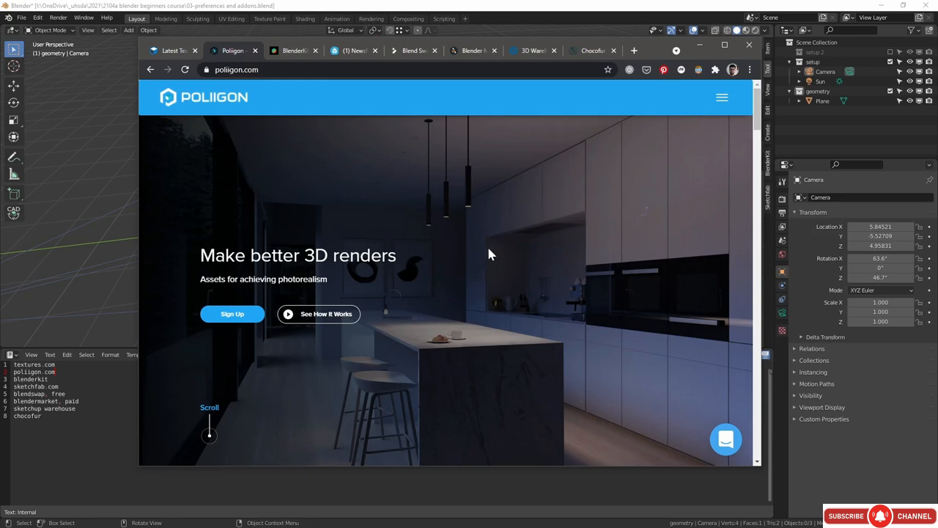
scroll(379, 291, down, 5)
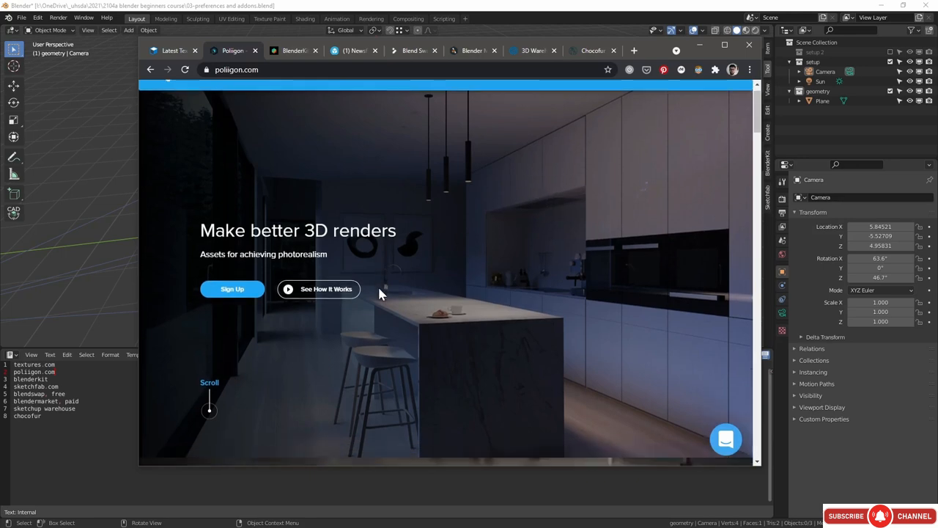
scroll(572, 220, up, 5)
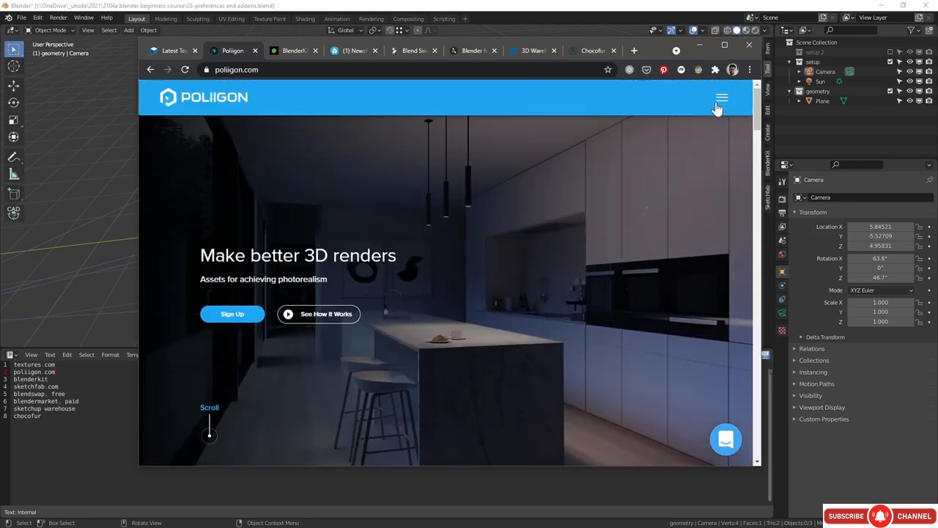
scroll(719, 110, up, 1)
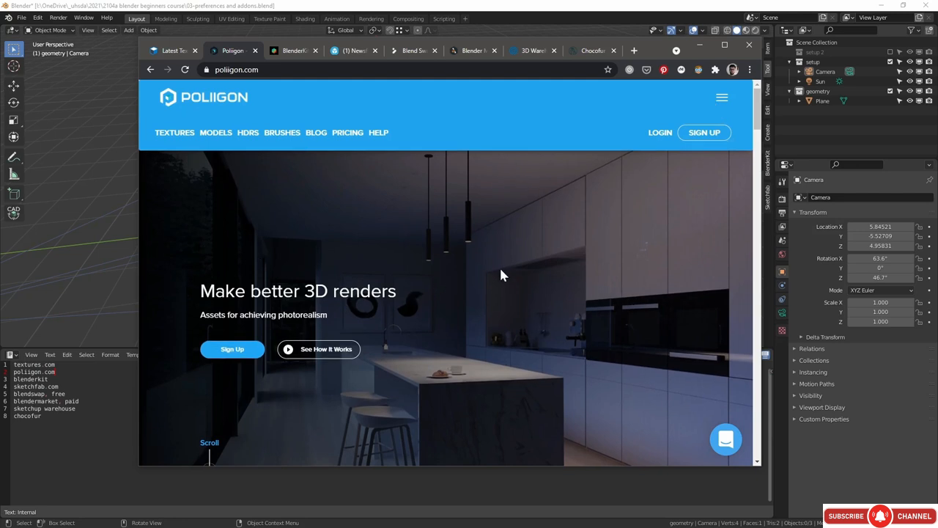
click(175, 132)
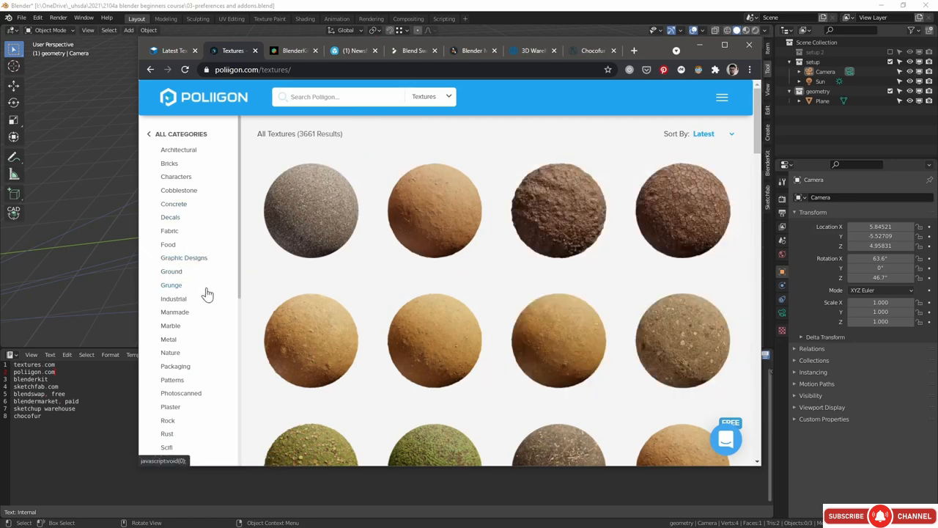
Step: Refine the Poliigon textures to Free, look through them and open the Models library
scroll(155, 259, down, 5)
click(154, 253)
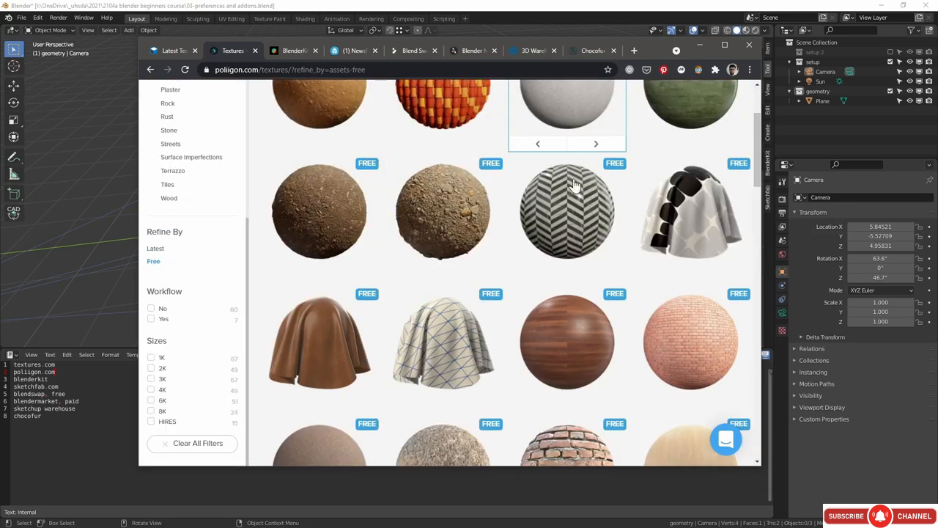
scroll(559, 240, down, 10)
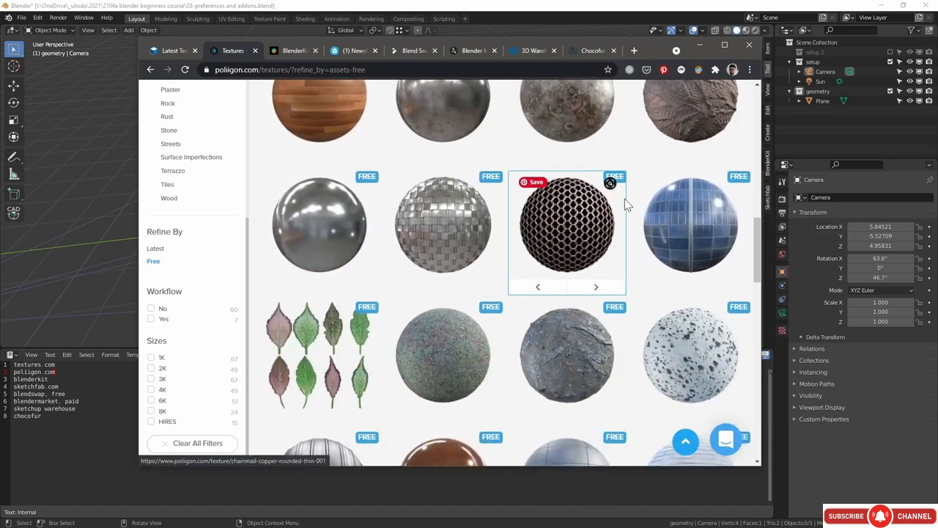
scroll(627, 202, down, 3)
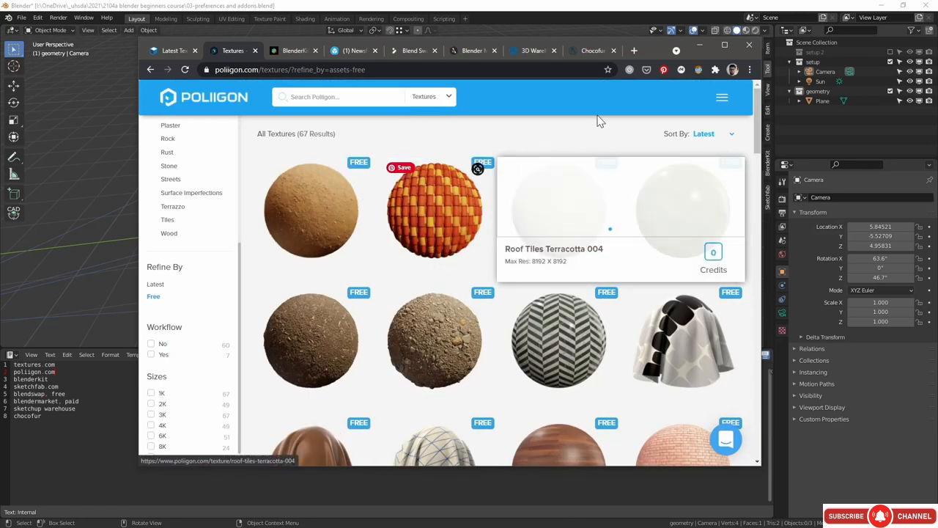
click(724, 102)
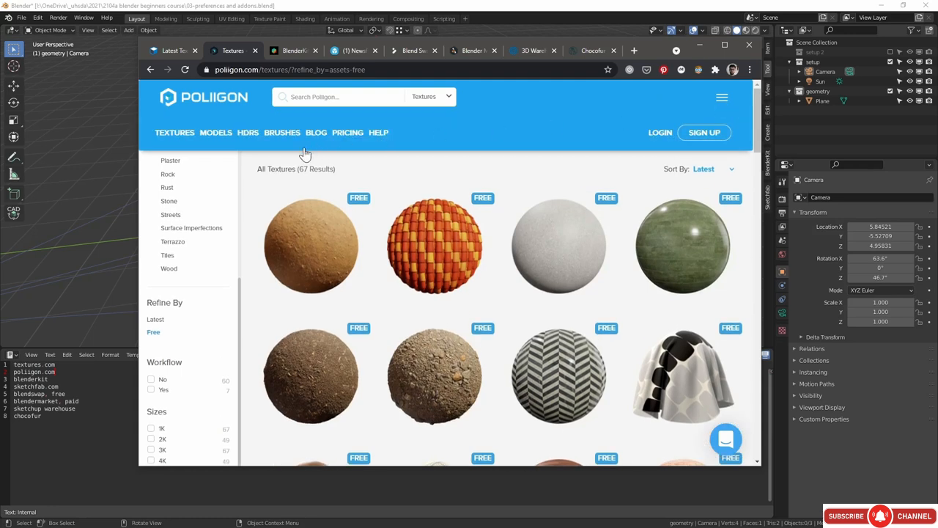
click(221, 137)
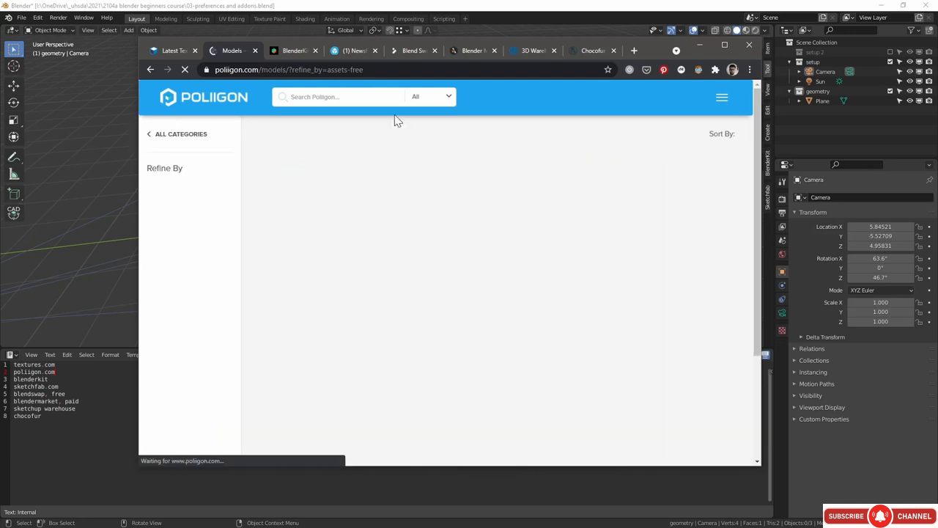
Step: View the BlenderKit website, and switch back to Blender to show the BlenderKit add-on's asset search options
click(292, 51)
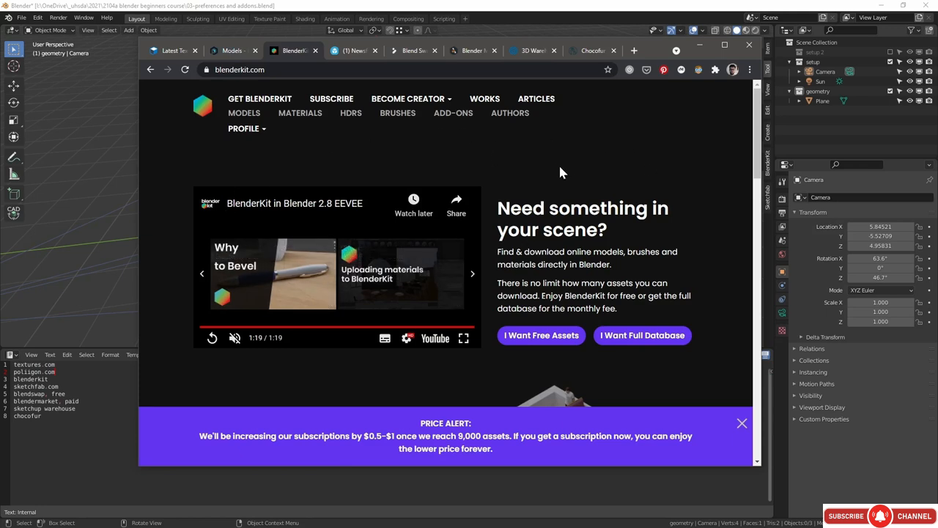
click(558, 30)
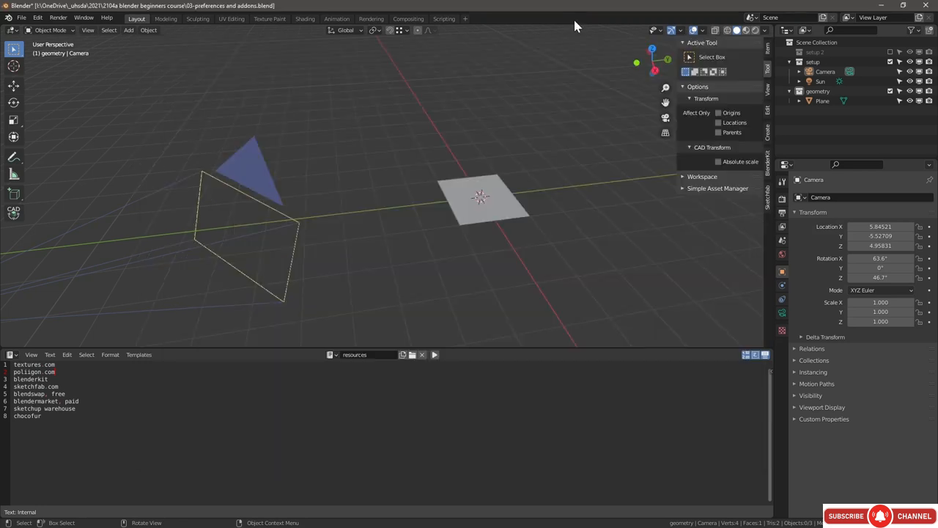
click(768, 167)
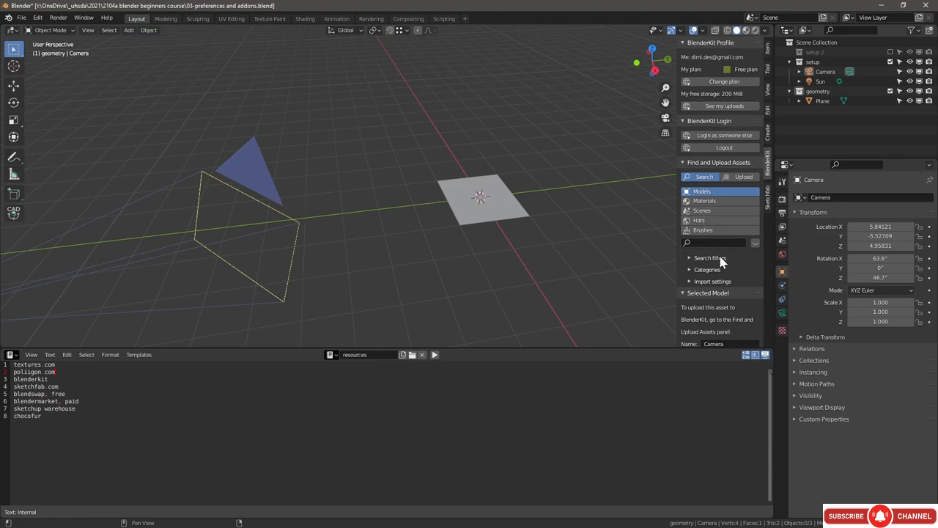
scroll(722, 255, down, 1)
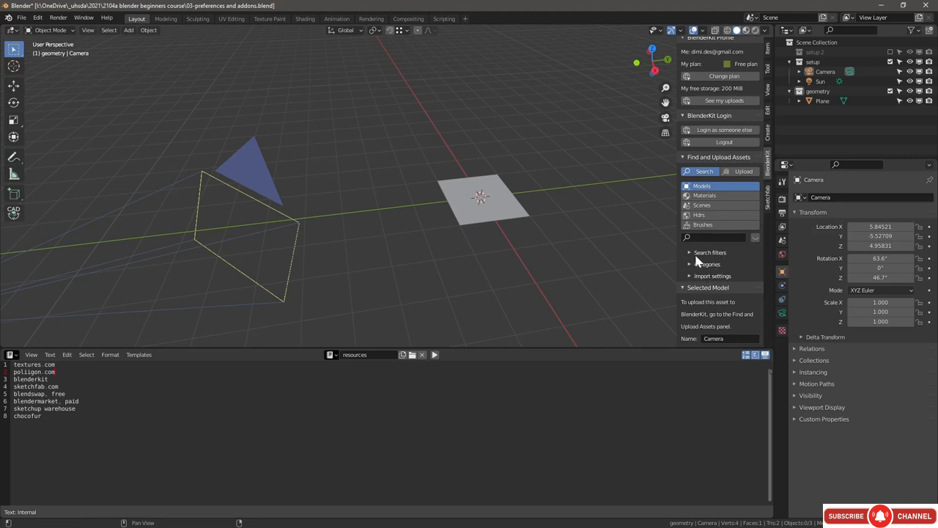
Step: Search the BlenderKit models for "car" and set the search filter to Free first
click(702, 238)
text(car)
key(Return)
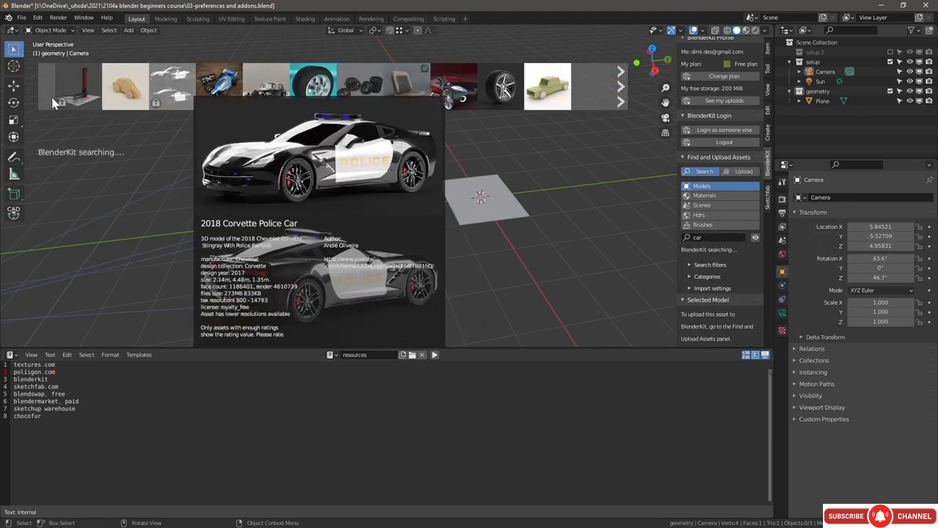
mouse_move(64, 107)
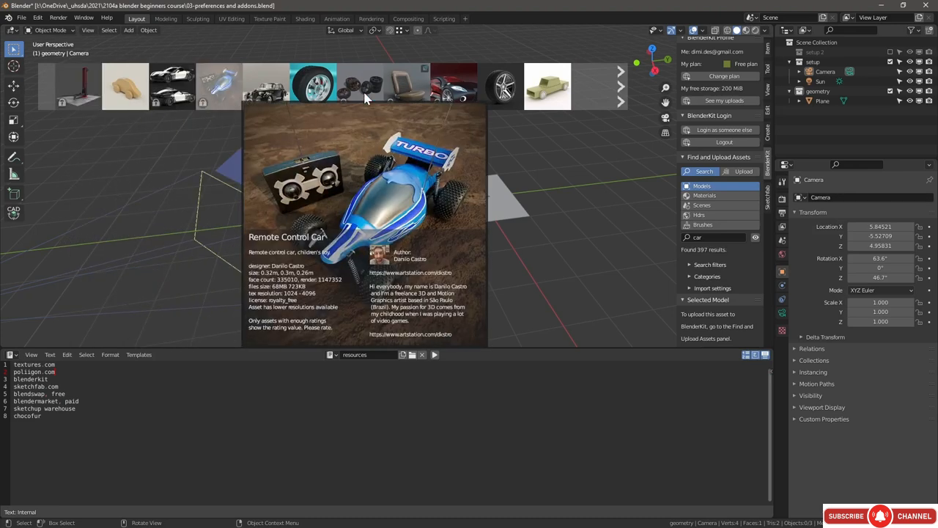
click(707, 266)
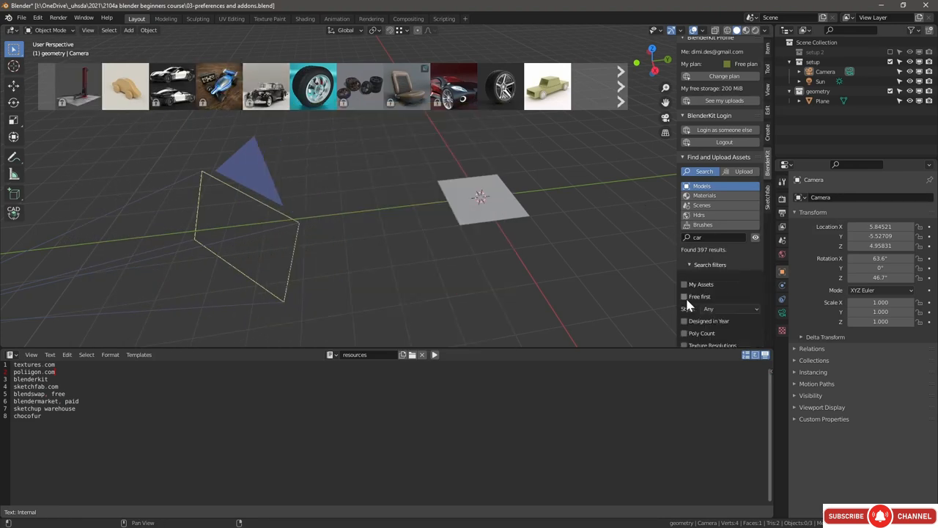
click(684, 296)
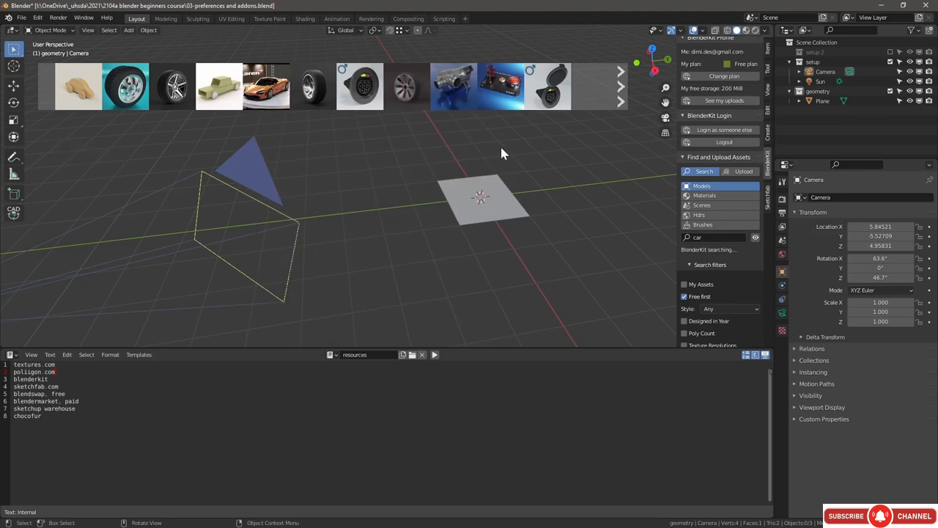
Step: Browse further along the BlenderKit car results and preview the details of individual assets such as the Wooden Cabinet
click(620, 97)
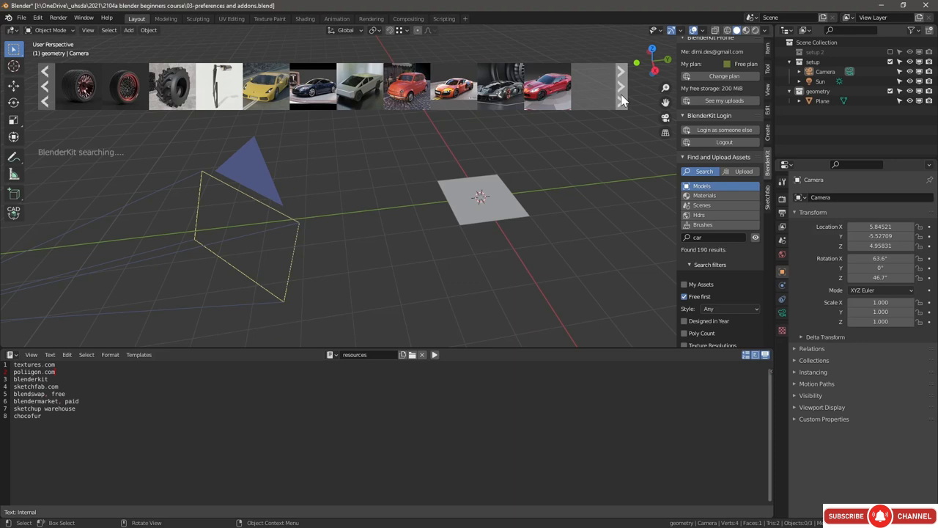
click(620, 98)
click(620, 98)
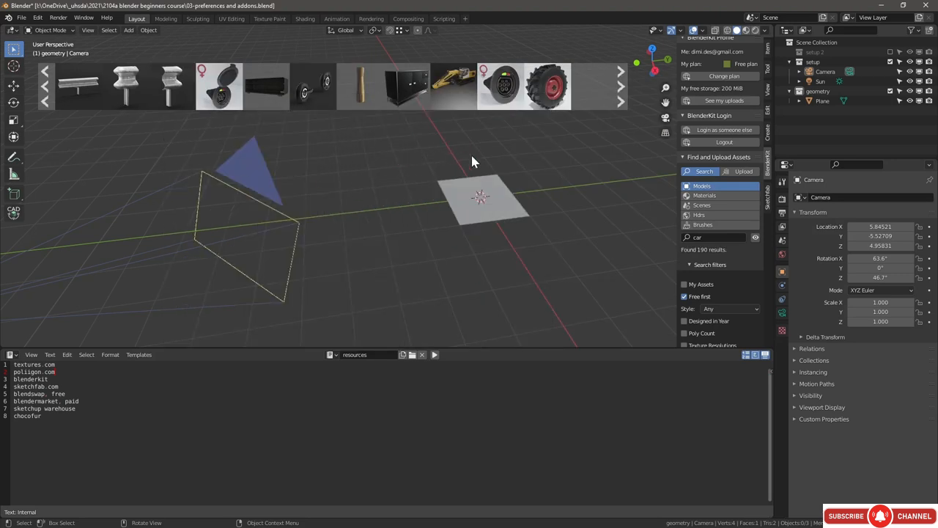
mouse_move(396, 89)
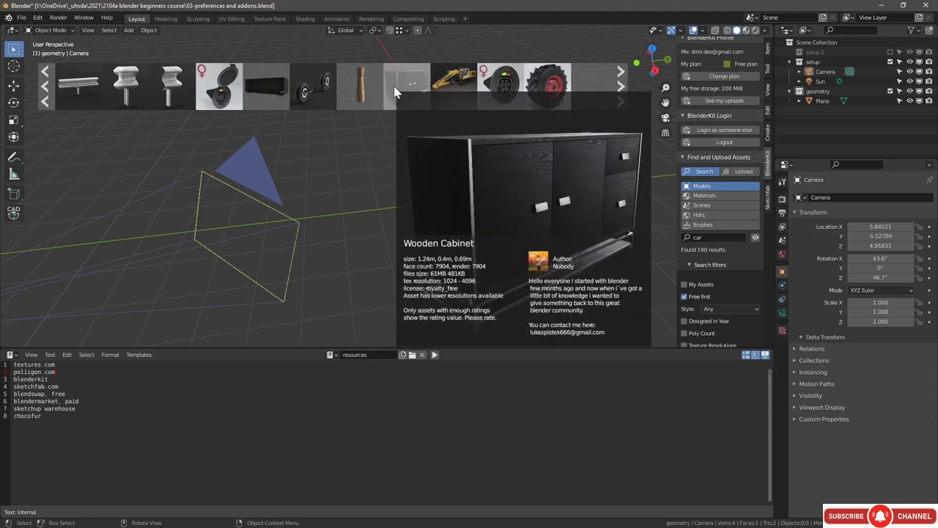
mouse_move(274, 96)
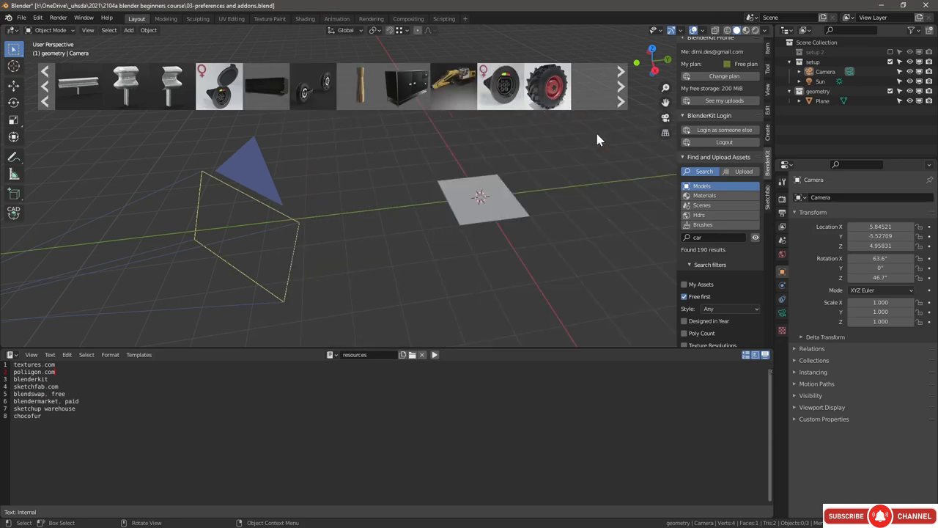
Step: Switch the BlenderKit asset search to materials and search for "road"
click(704, 195)
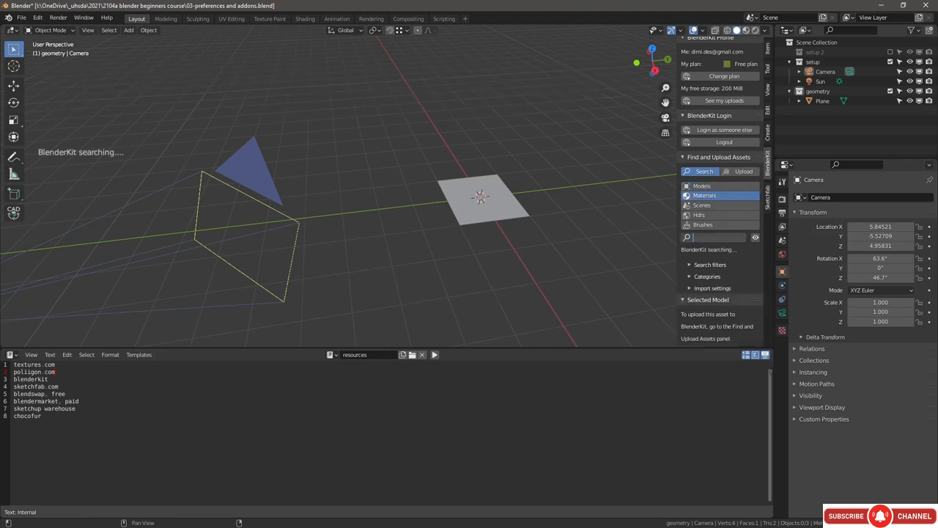
text(road)
key(Return)
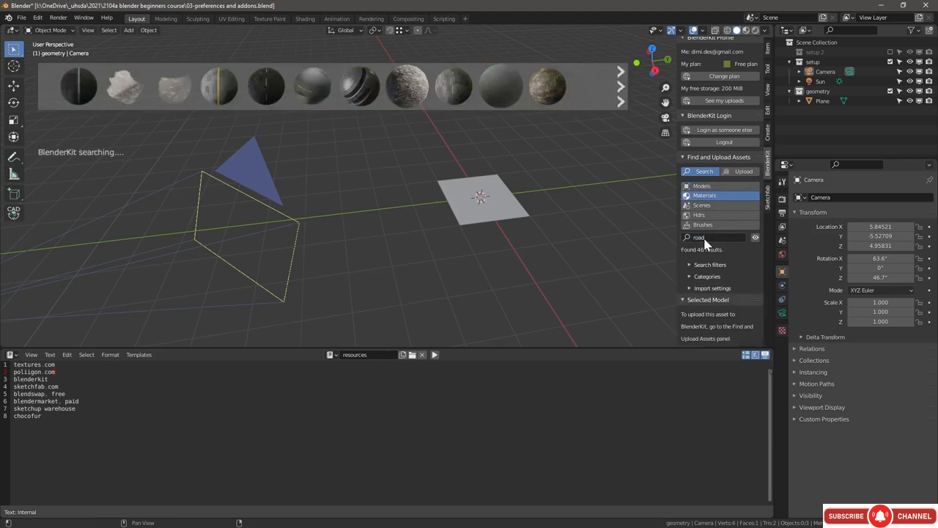
Step: Switch to the browser and look through the Sketchfab newsfeed of shared 3D models
key(alt+Tab)
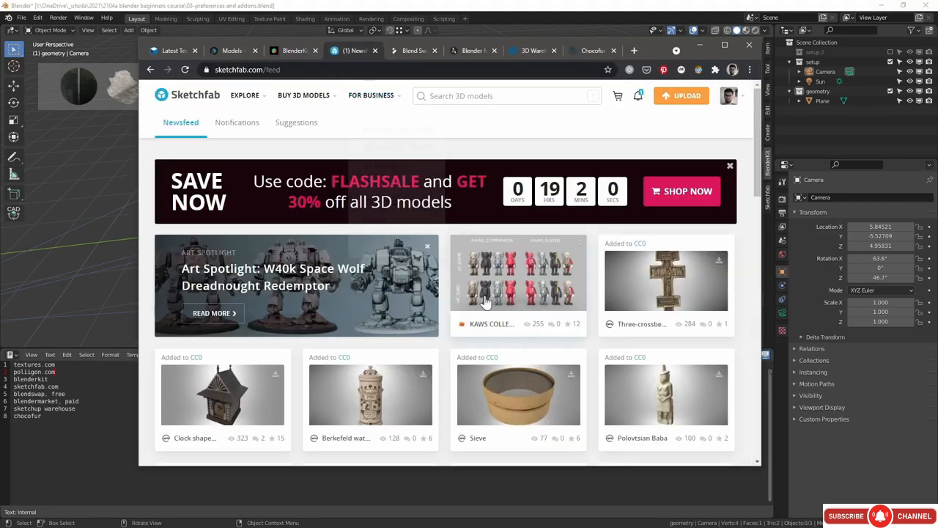
scroll(599, 294, down, 1)
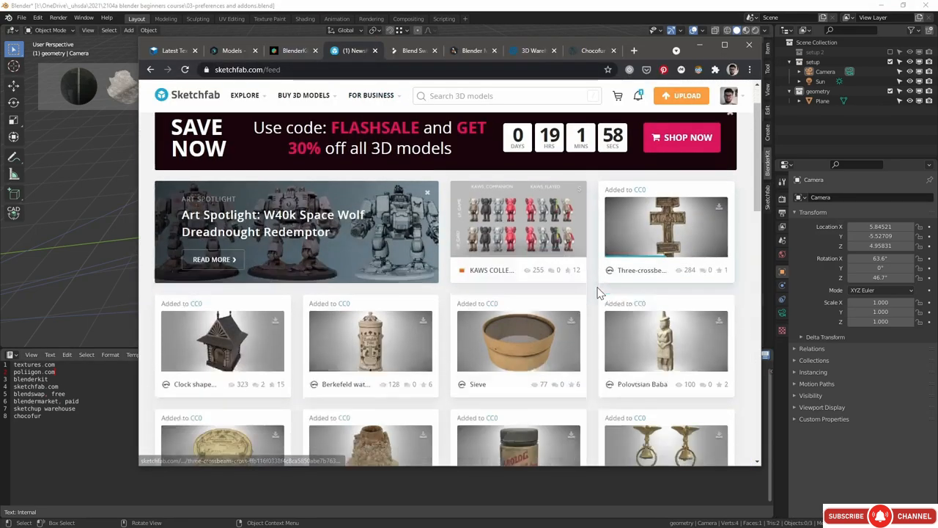
scroll(557, 257, down, 4)
scroll(513, 176, up, 3)
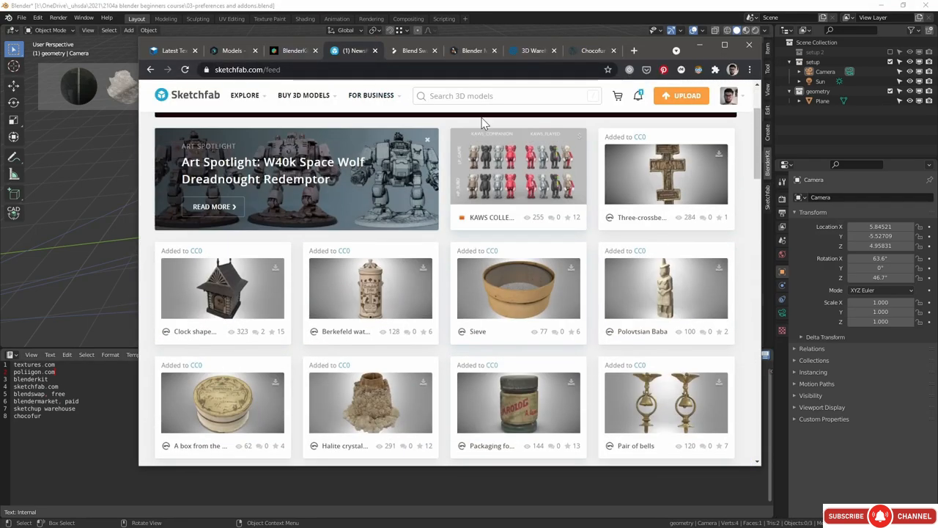
scroll(483, 123, up, 2)
Step: Search the Sketchfab models for "people", limit the results to Downloadable and browse them
click(469, 95)
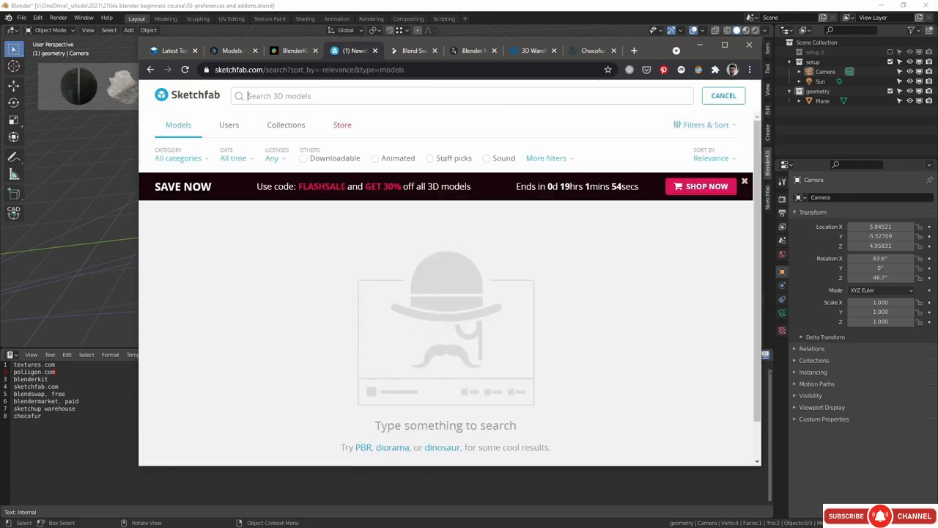
text(people)
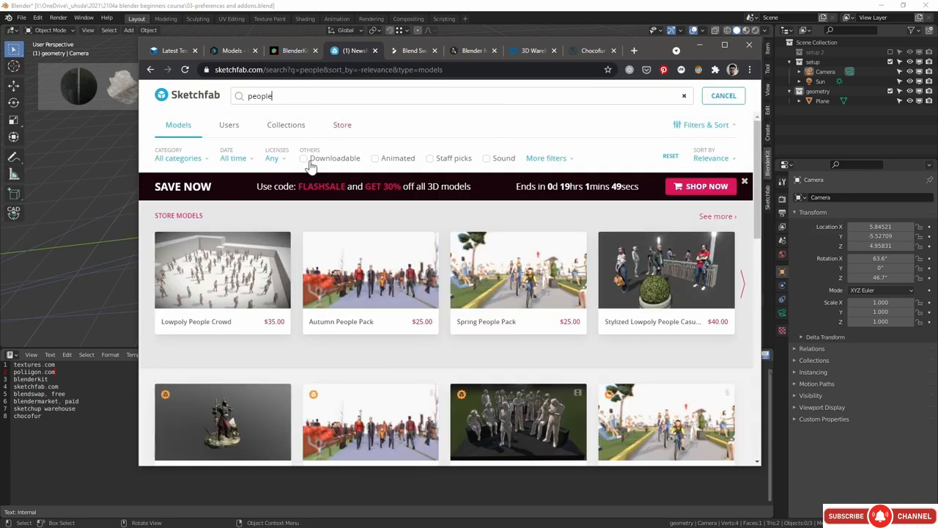
click(311, 161)
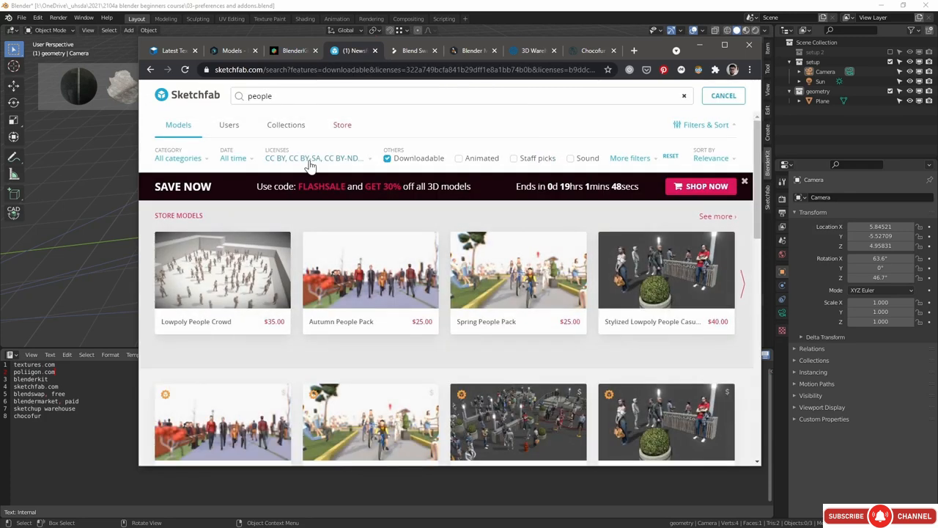
scroll(377, 193, down, 4)
scroll(513, 220, up, 1)
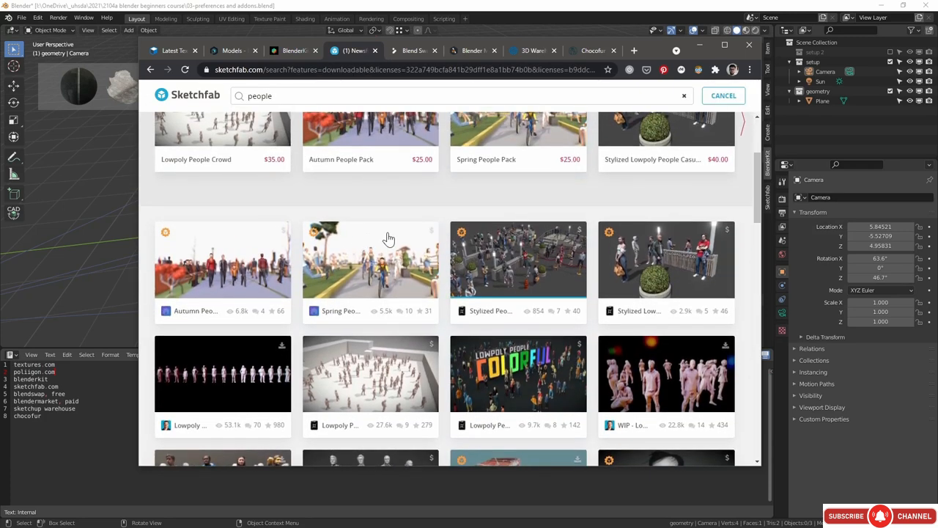
scroll(513, 235, down, 1)
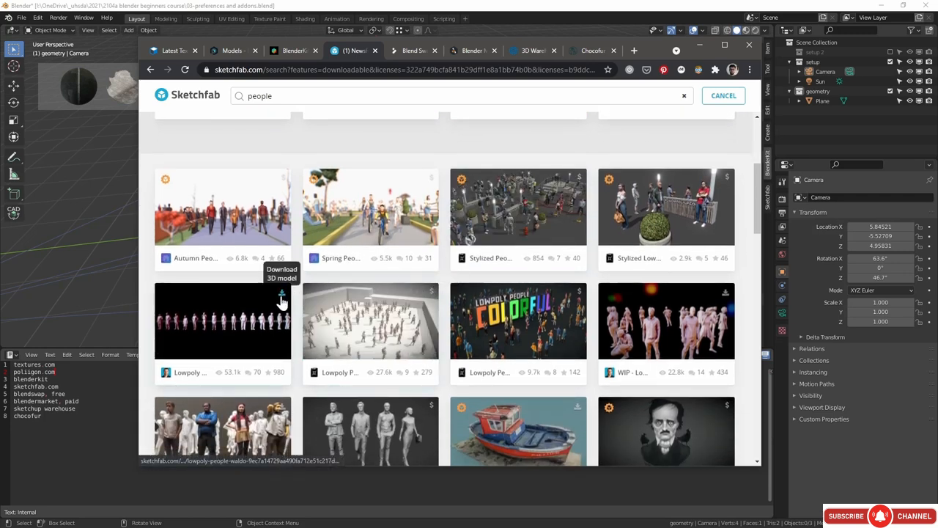
scroll(258, 338, down, 2)
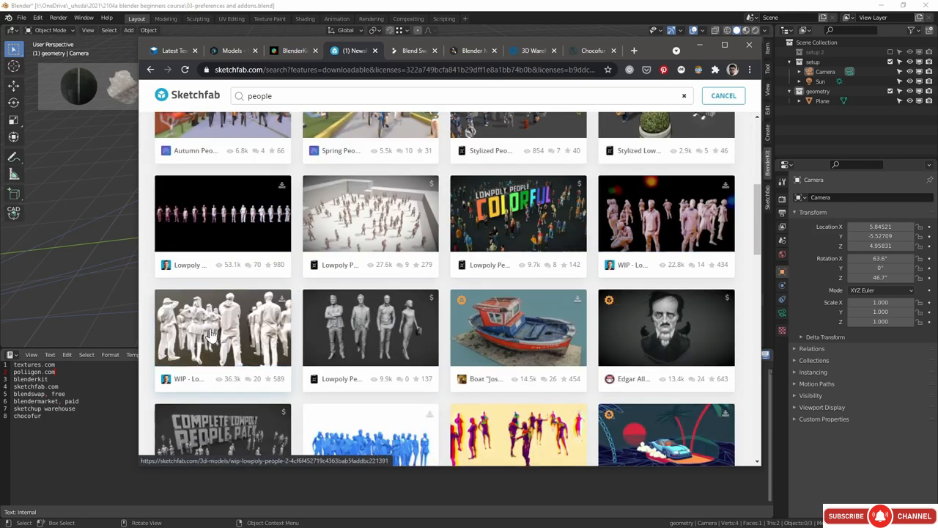
Step: View the Blend Swap home page, including its featured blends and subscription offers
click(418, 52)
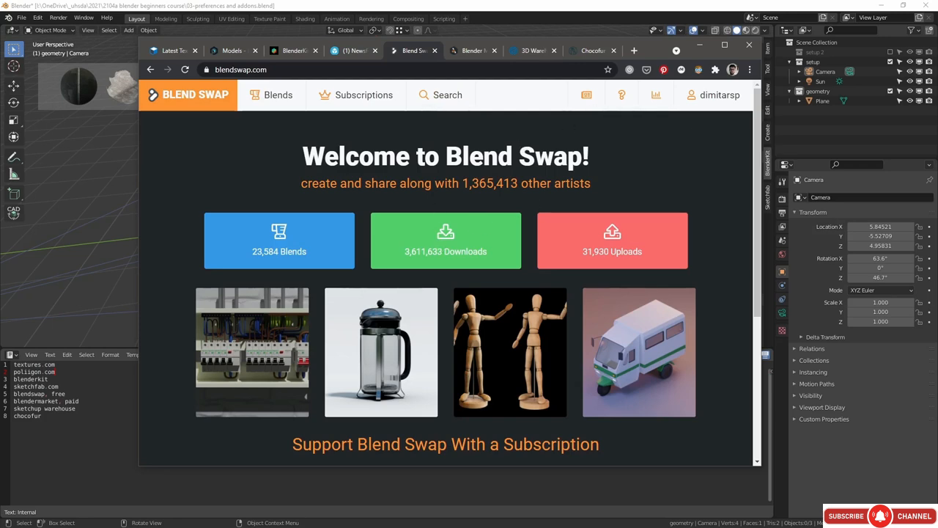
scroll(634, 201, down, 3)
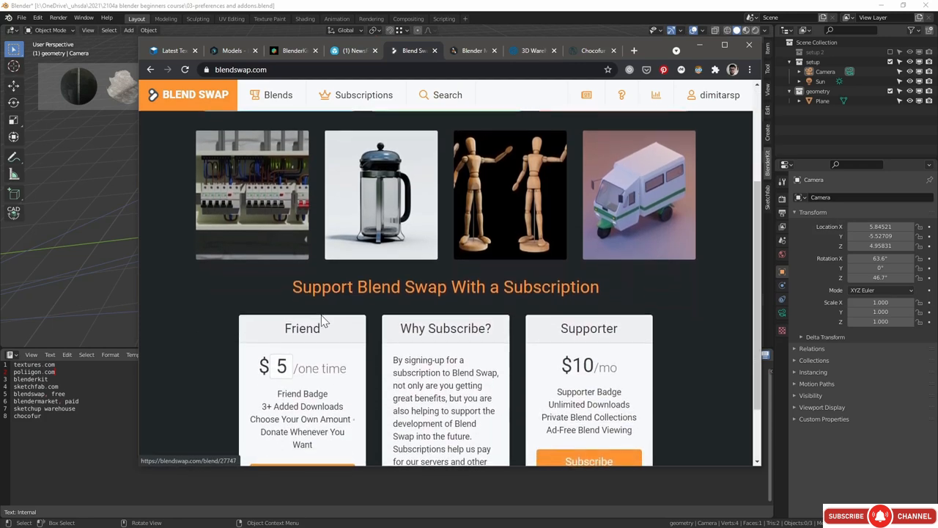
scroll(645, 279, up, 3)
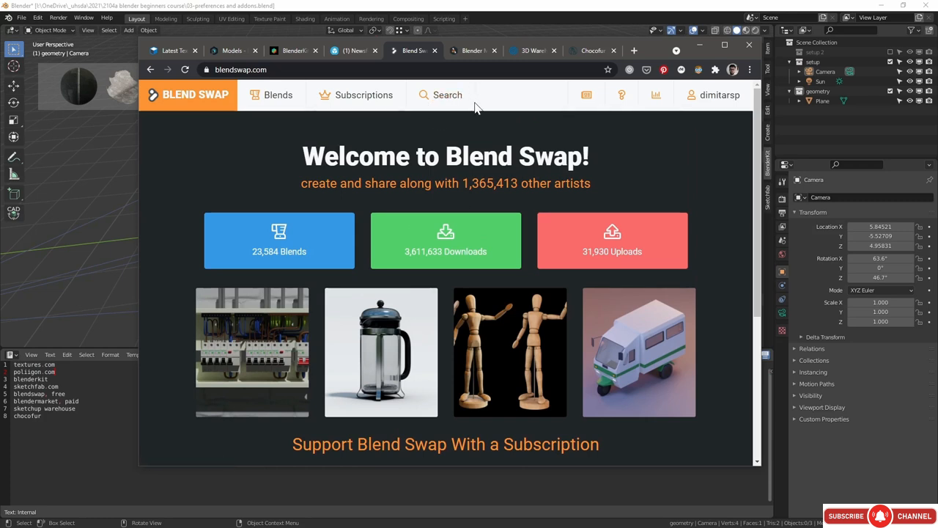
Step: View the BlenderMarket home page and look through its popular and staff-picked creations
key(ctrl+Tab)
scroll(497, 237, down, 5)
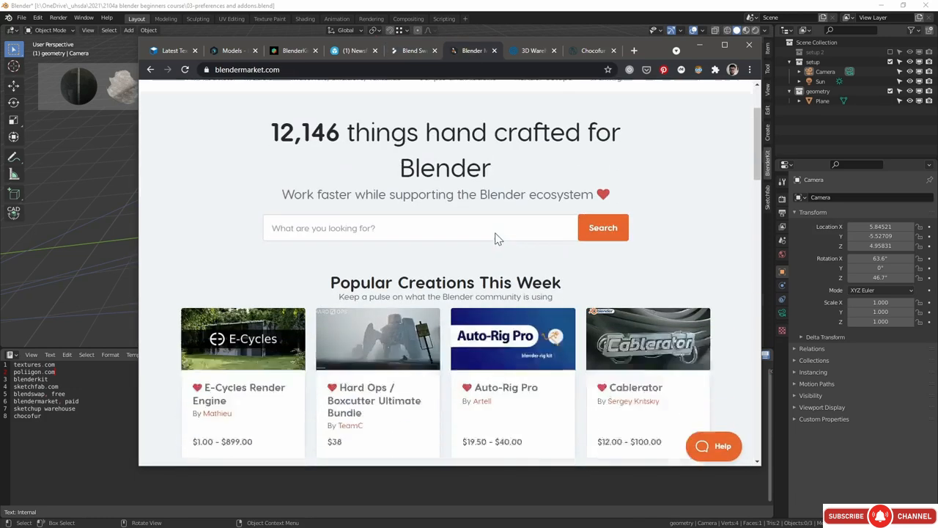
scroll(513, 244, down, 1)
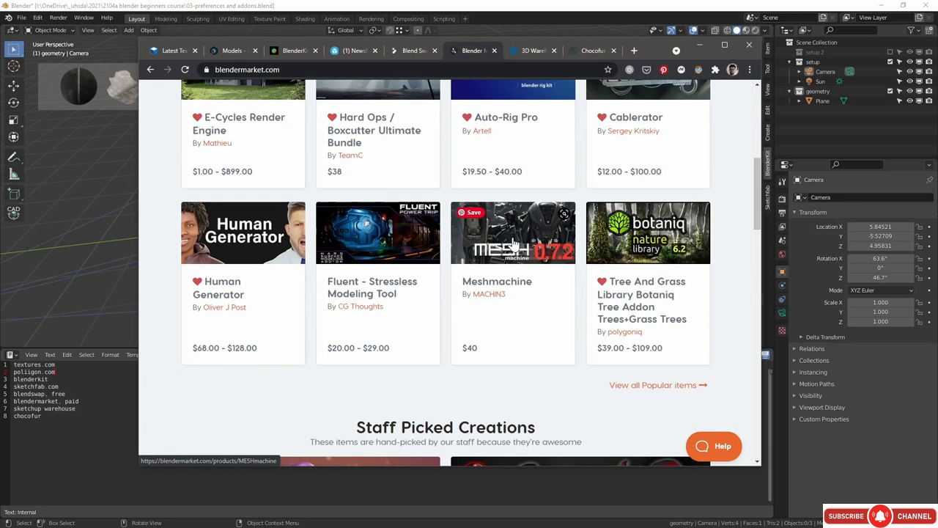
scroll(514, 244, down, 2)
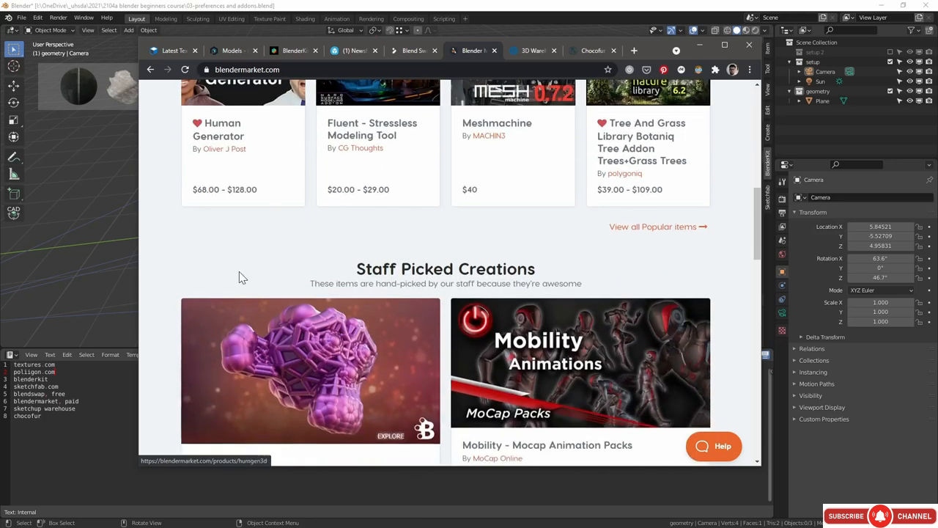
scroll(517, 216, down, 1)
scroll(440, 220, up, 10)
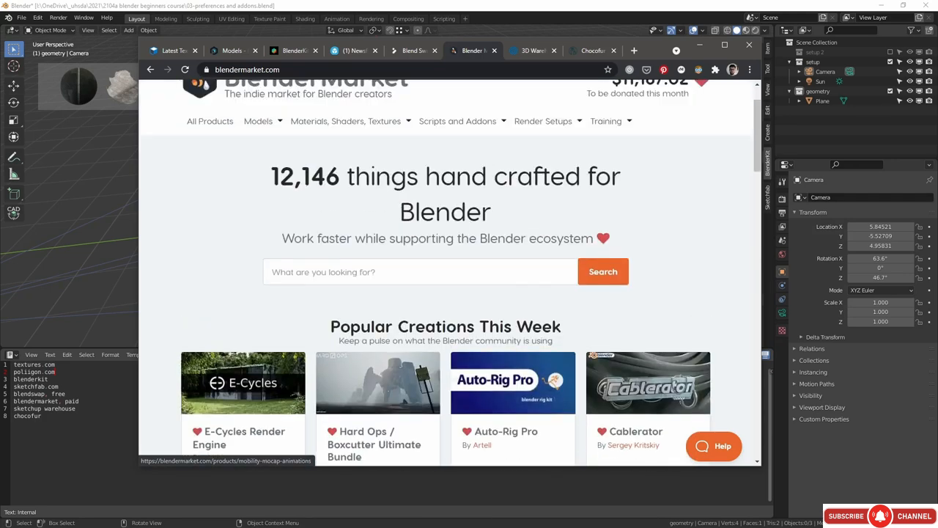
Step: Open BlenderMarket's Buildings category of models and look through the listed products
mouse_move(264, 189)
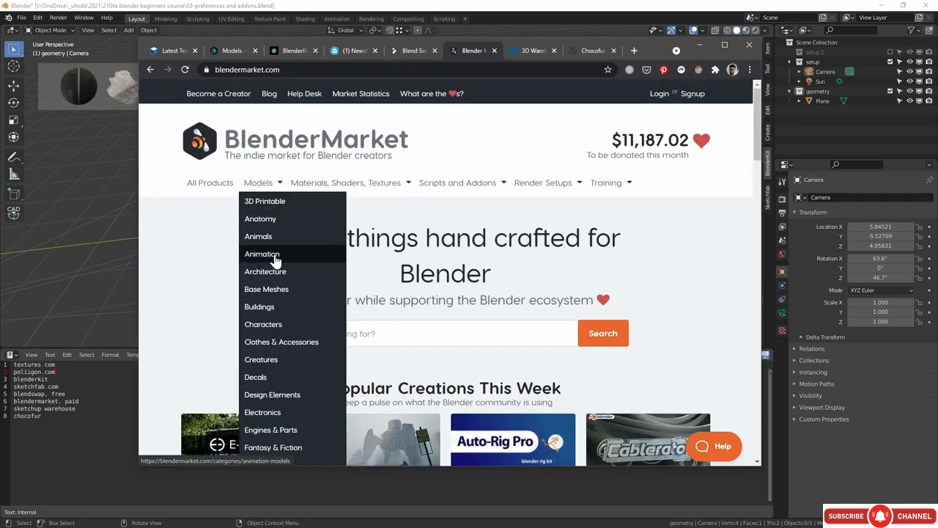
click(270, 309)
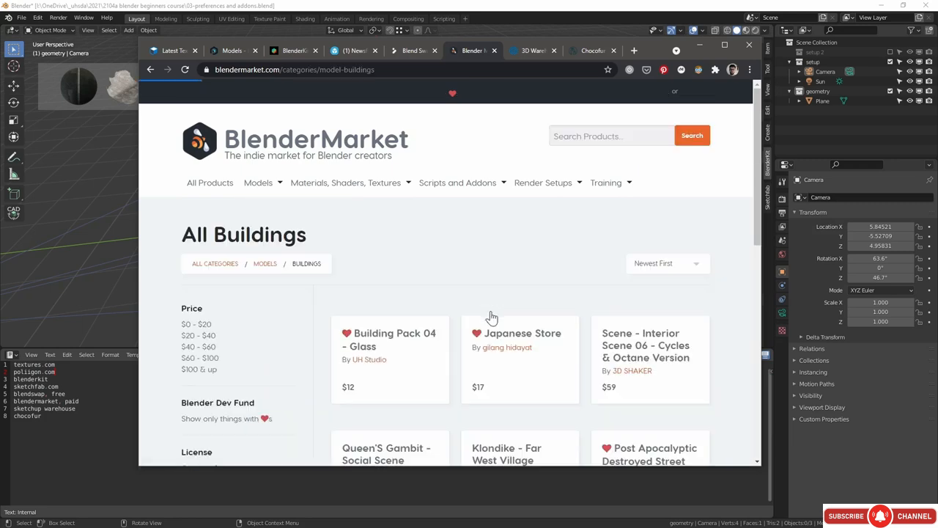
scroll(644, 247, down, 10)
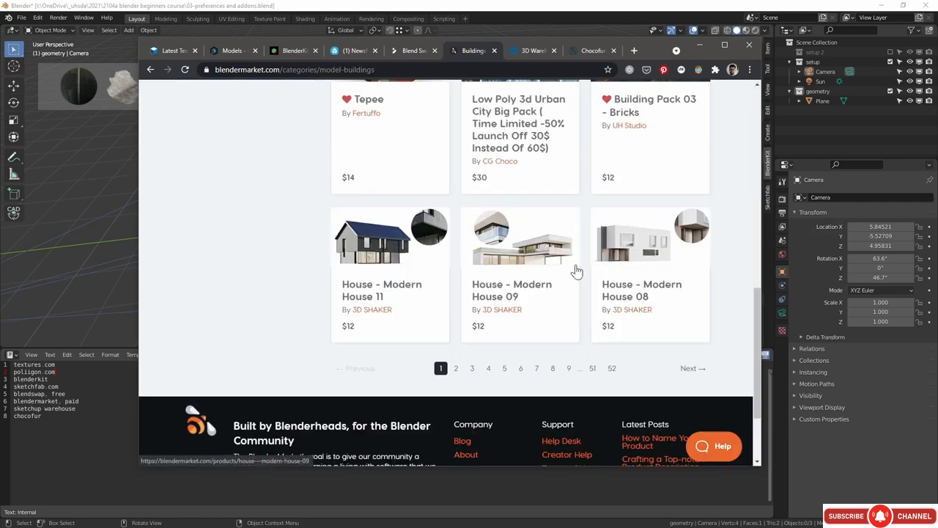
scroll(532, 257, up, 10)
scroll(526, 172, up, 1)
Step: Search the BlenderMarket products for "trees" and look through the results
click(587, 136)
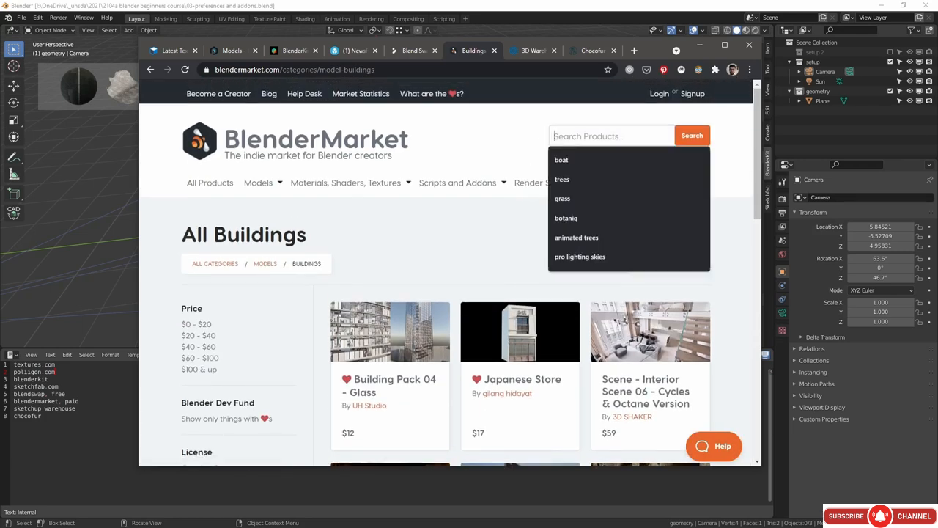
text(trees)
click(692, 136)
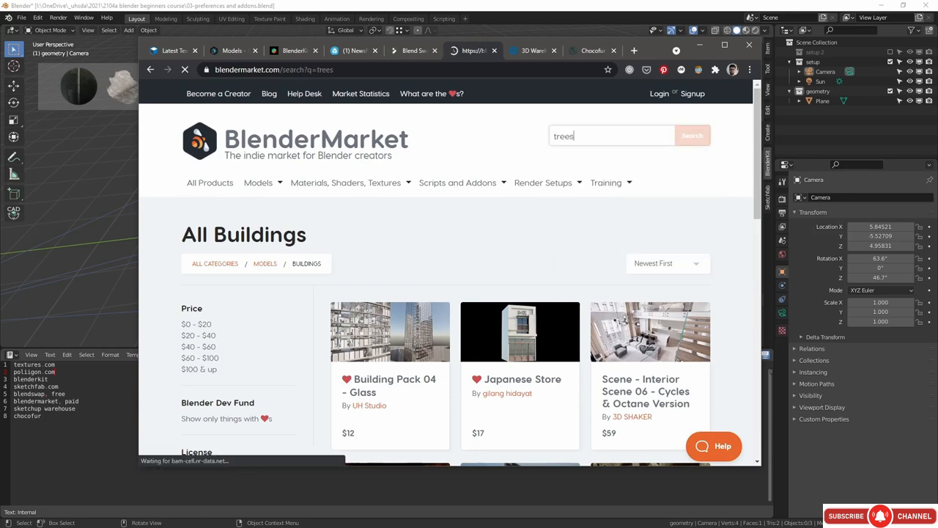
scroll(625, 249, down, 3)
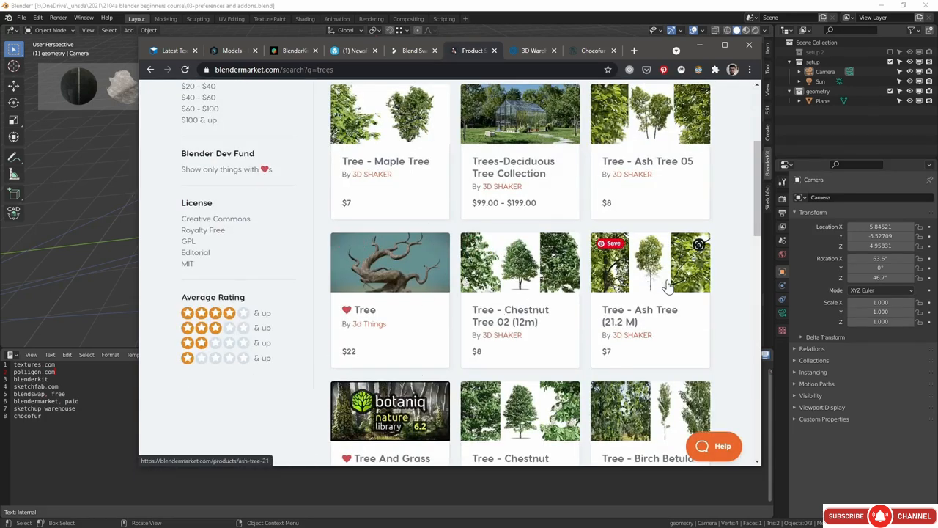
scroll(608, 218, up, 4)
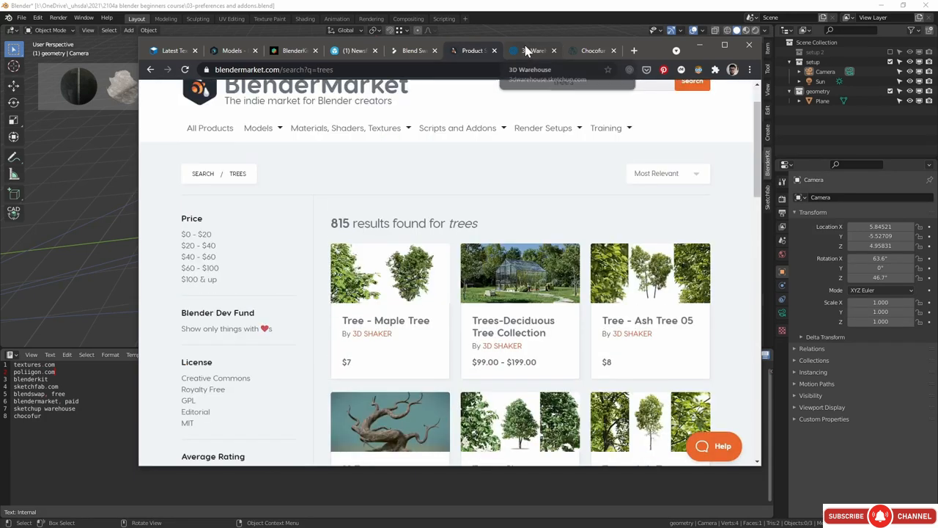
Step: Browse the SketchUp 3D Warehouse home page and open the featured Brionvega Radiofonografo rr226 fo-st model
click(531, 50)
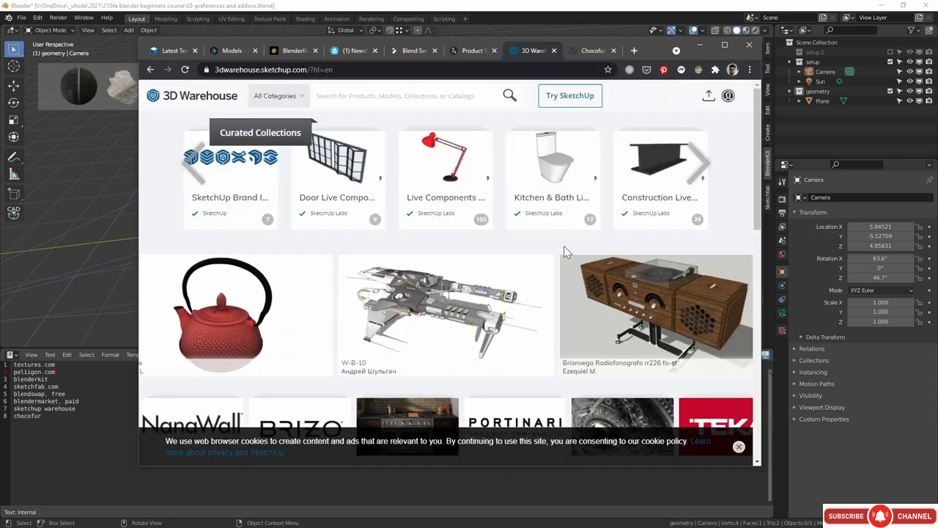
scroll(514, 245, down, 3)
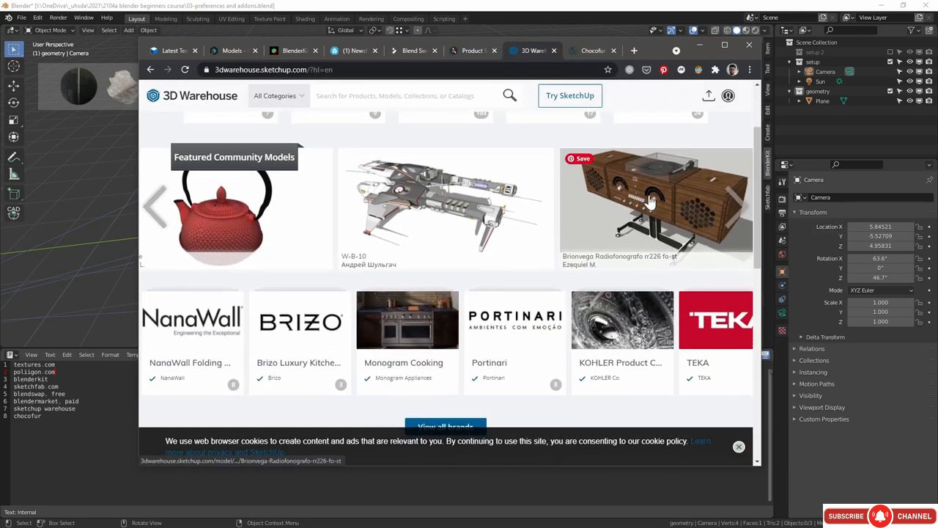
click(648, 202)
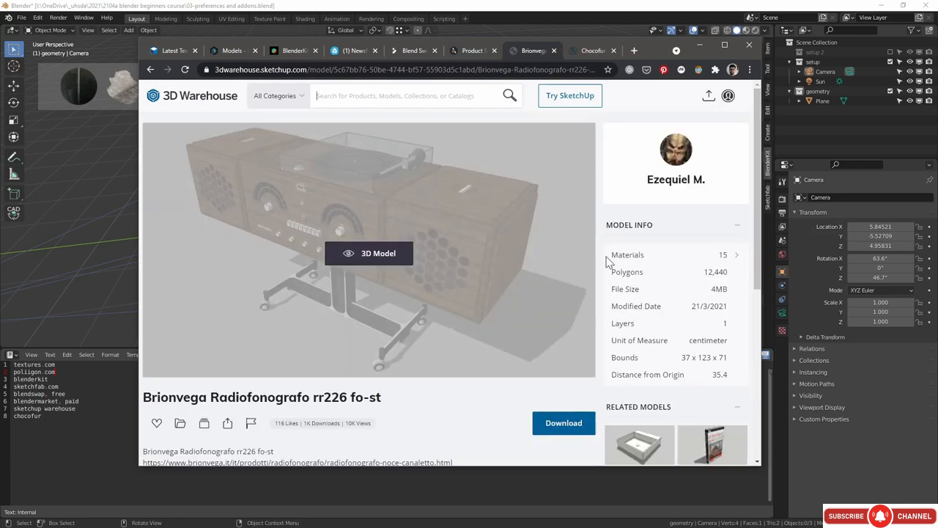
Step: Go to the Chocofur website, open its store of premium Blender assets and look through the store's front page
click(593, 50)
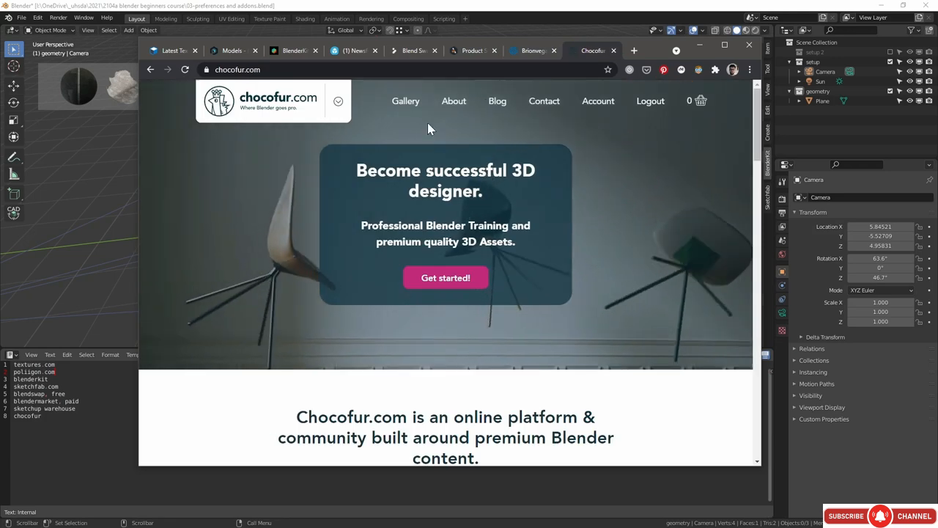
click(338, 104)
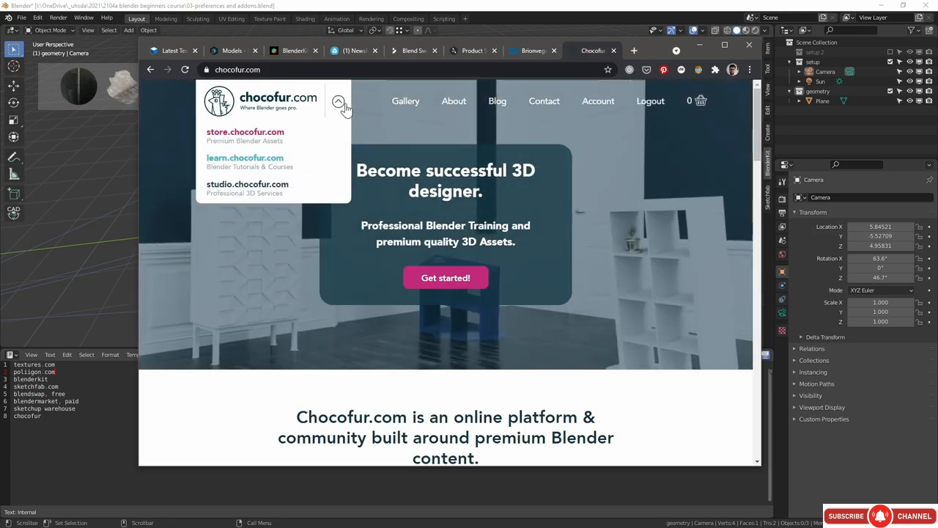
click(281, 136)
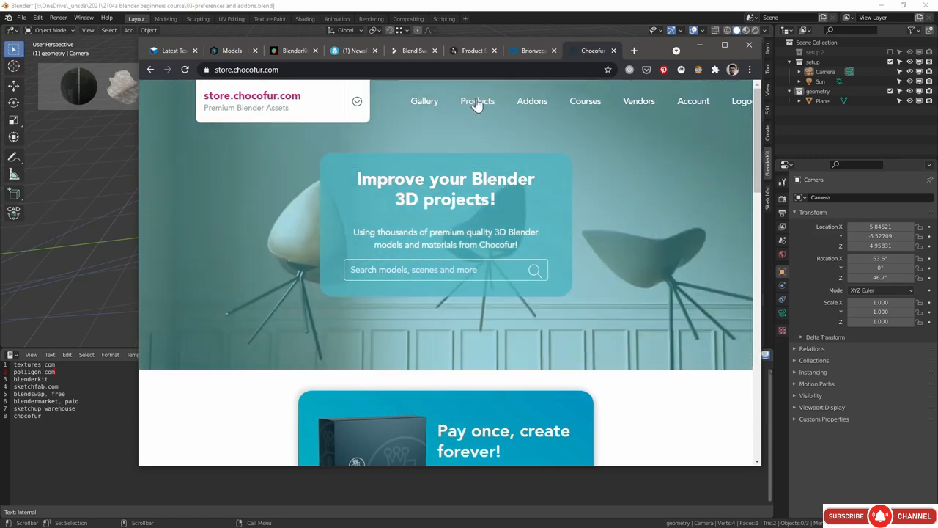
scroll(503, 153, down, 6)
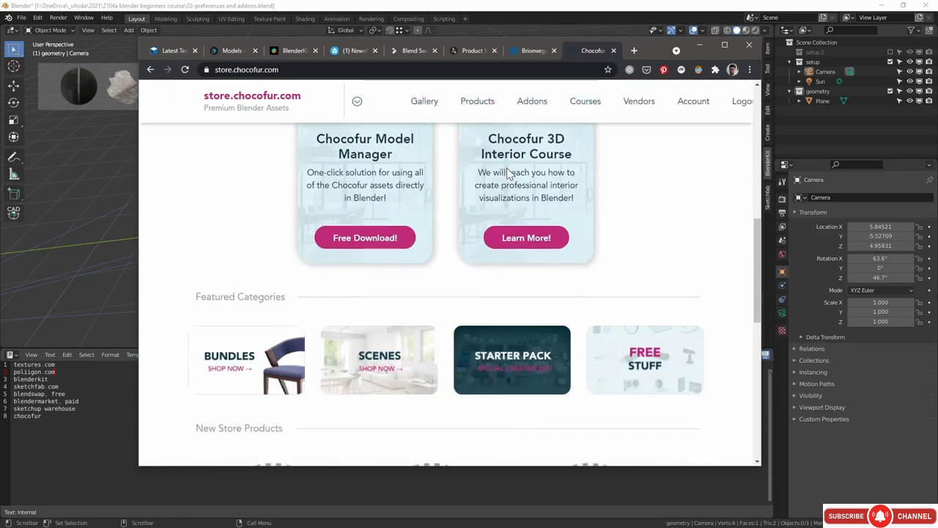
Step: Browse the Chocofur store's full product library and open its Free category
click(477, 100)
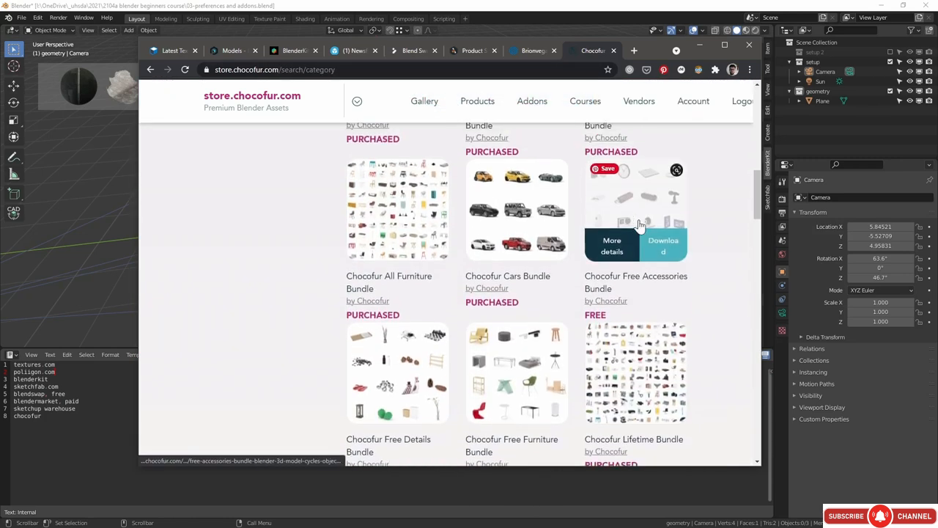
scroll(569, 188, up, 7)
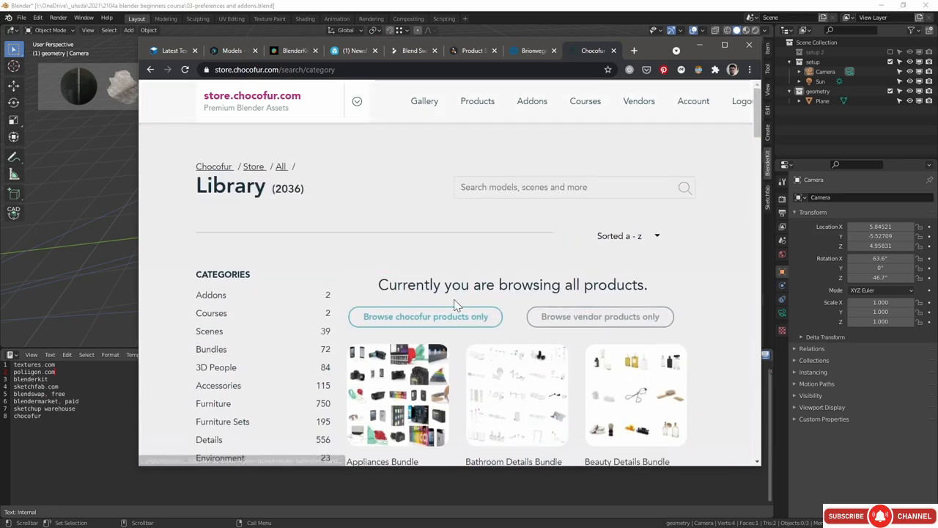
scroll(355, 291, down, 3)
click(207, 317)
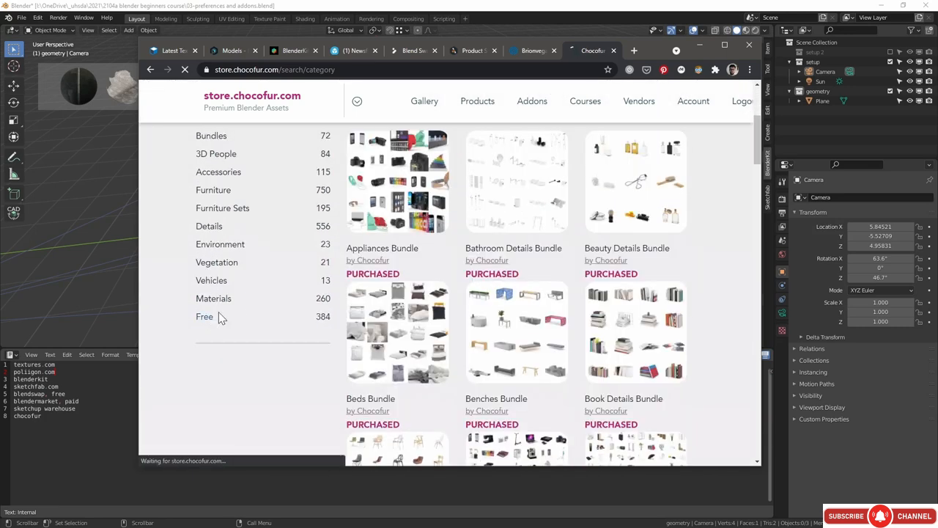
Step: Look through the free Blender assets and shader bundles in the Chocofur store's Free category
scroll(465, 210, down, 2)
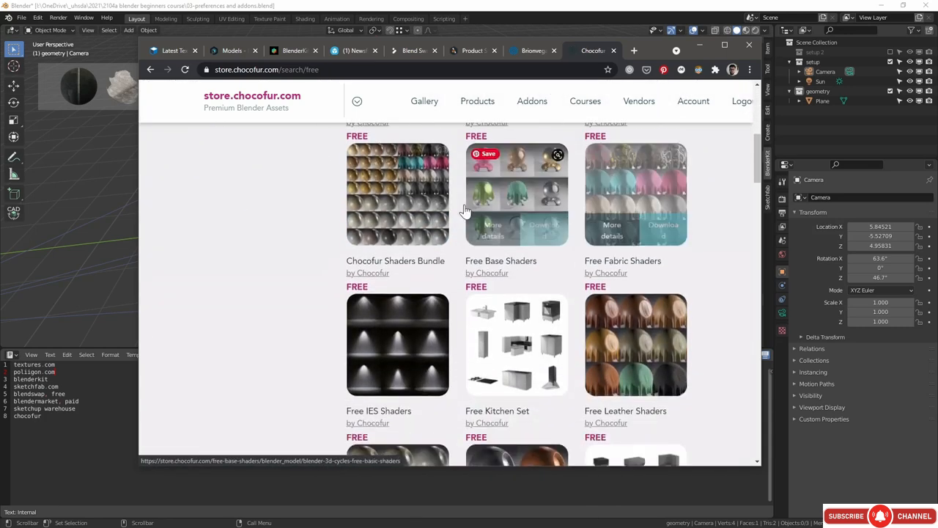
scroll(660, 235, down, 2)
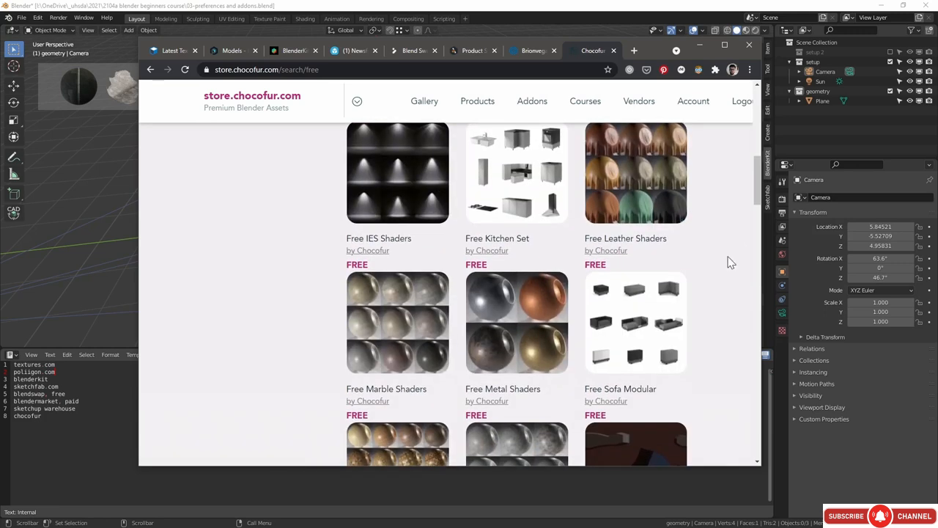
scroll(499, 294, down, 10)
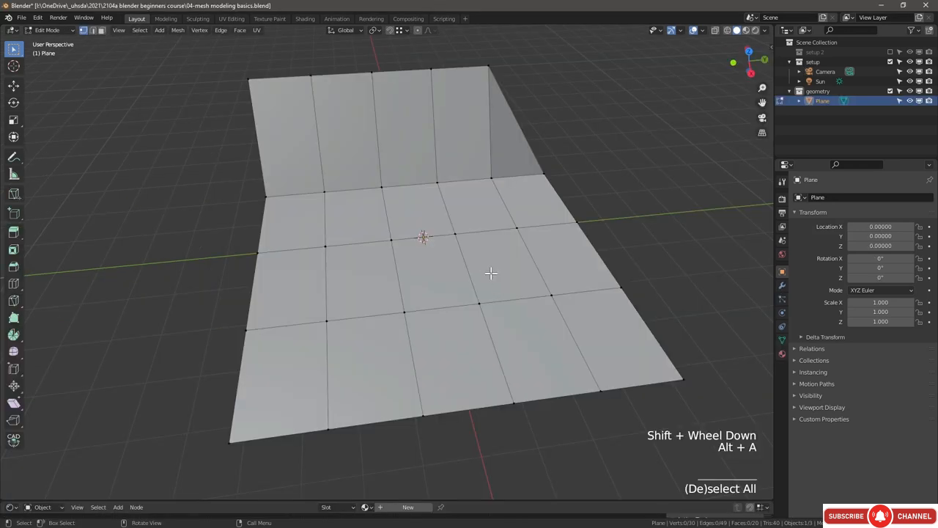
Step: Take the plane out of Edit Mode into Object Mode and return it to Edit Mode
mouse_move(498, 251)
middle_down()
mouse_move(531, 250)
mouse_move(511, 252)
mouse_move(514, 243)
middle_up()
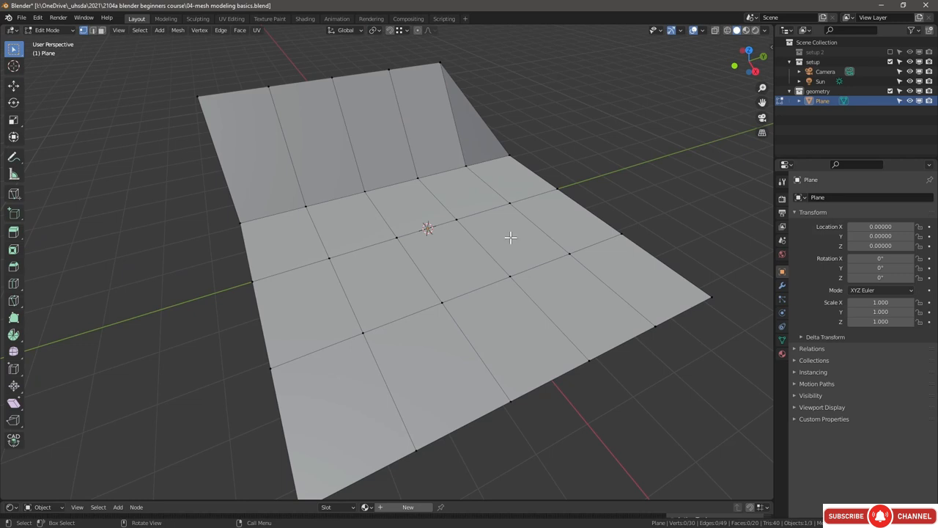
middle_drag(534, 237, 526, 263)
key(Tab)
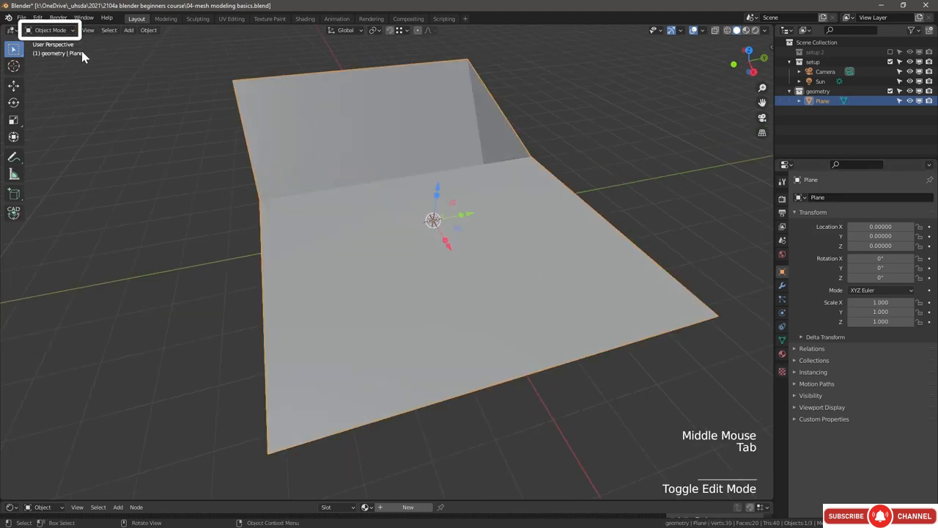
click(40, 32)
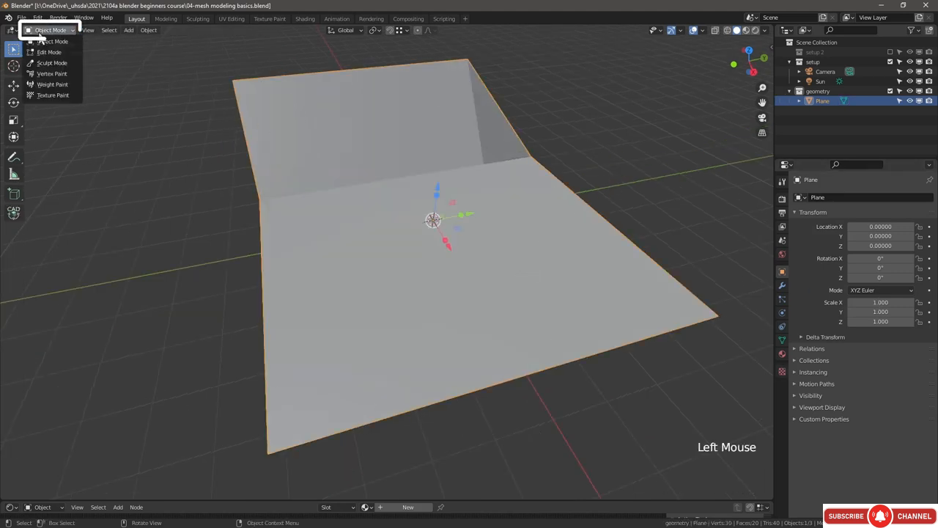
click(44, 53)
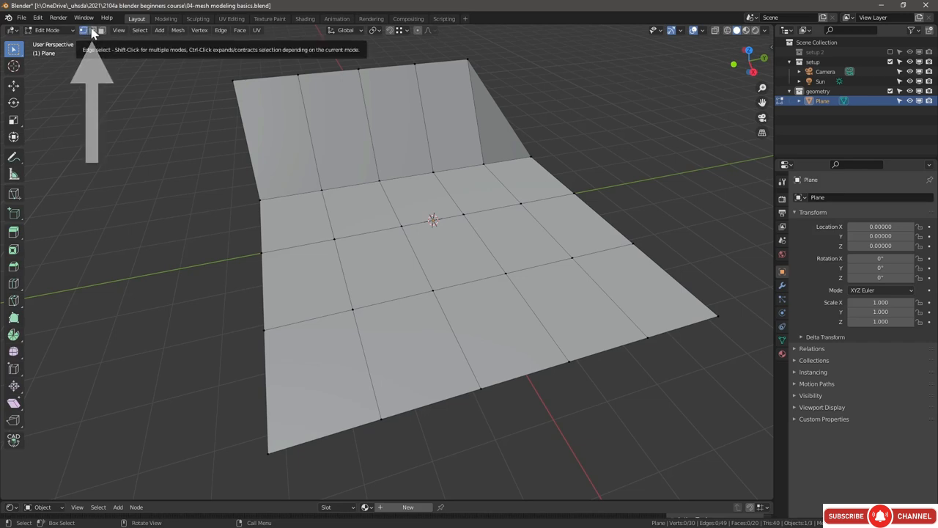
Step: Try to raise a single interior vertex of the plane's flat area by about 1.05 along the Z axis
click(456, 276)
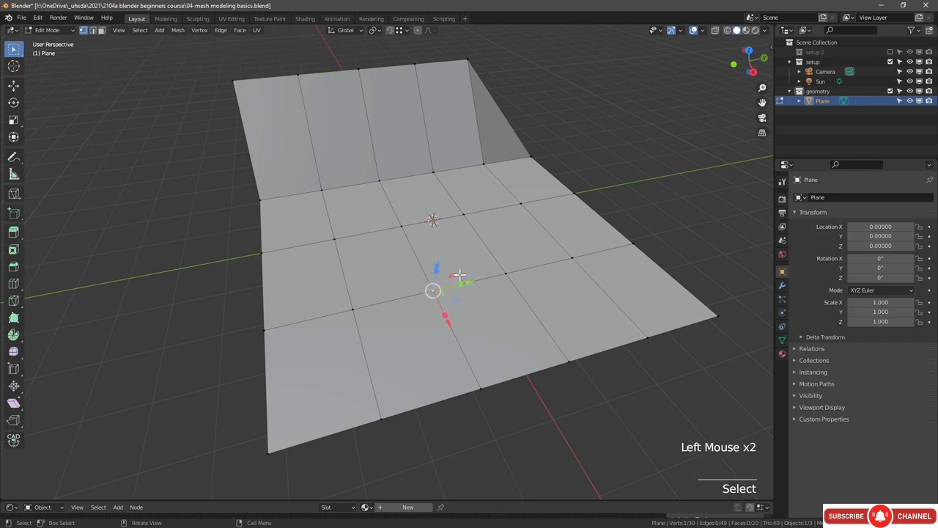
click(443, 259)
drag(442, 260, 455, 224)
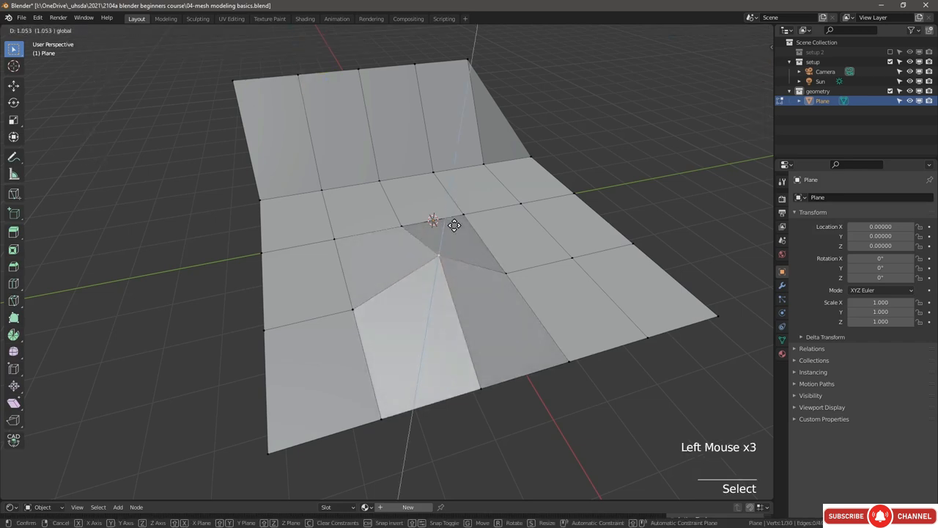
Step: Switch to edge selection and raise one interior edge of the plane's flat area along the Z axis
click(93, 31)
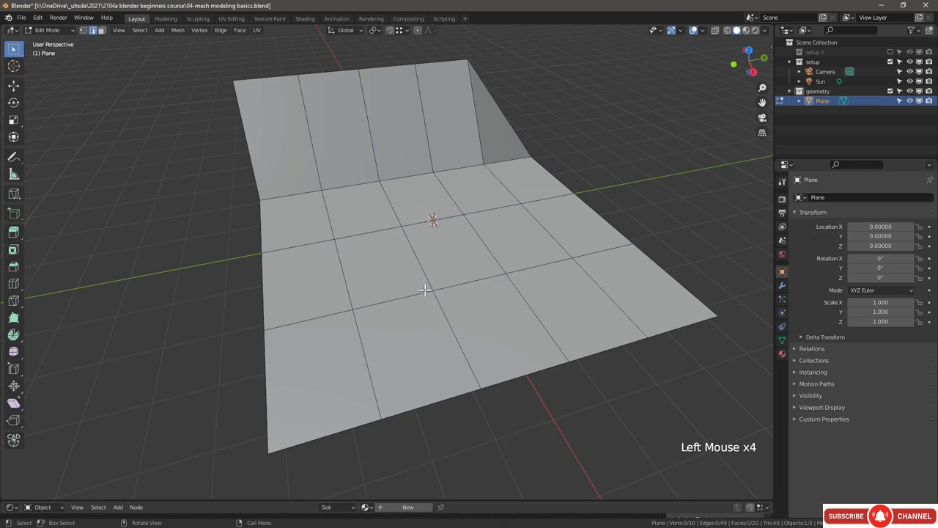
click(424, 291)
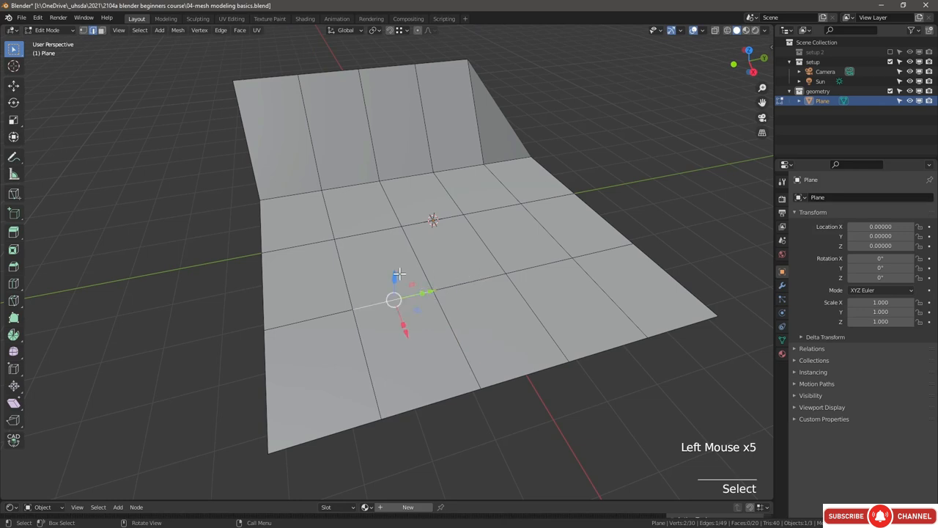
drag(399, 274, 398, 208)
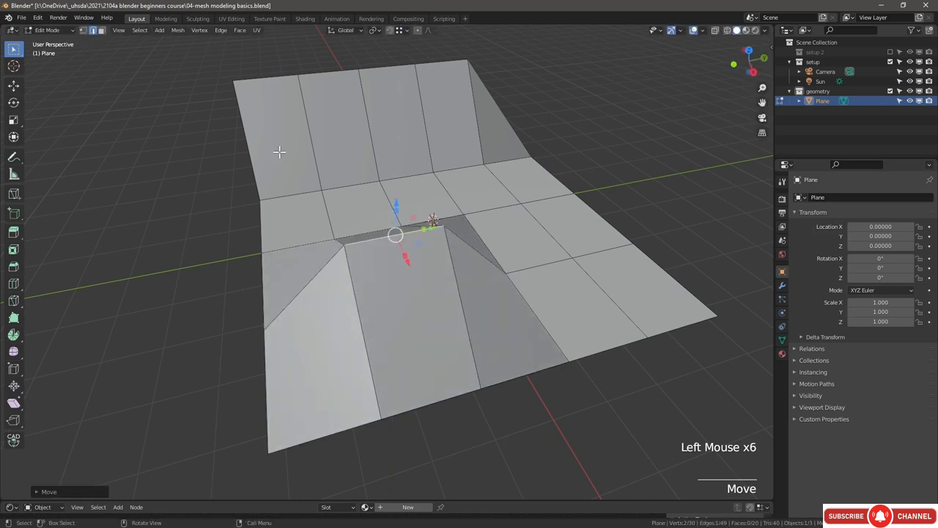
Step: Switch to face selection and lower the face at the plane's outer border along the Z axis
click(101, 30)
click(563, 224)
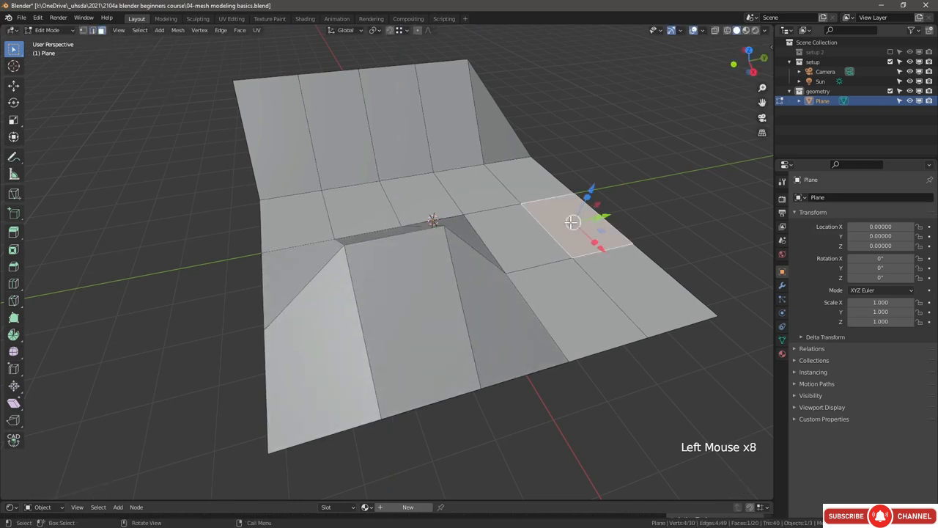
drag(592, 184, 600, 227)
middle_drag(600, 228, 435, 263)
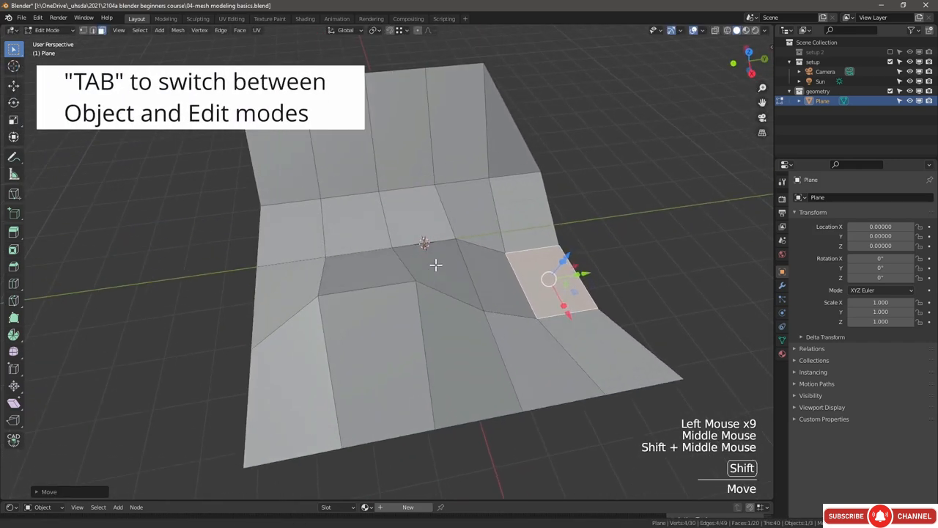
scroll(435, 263, down, 1)
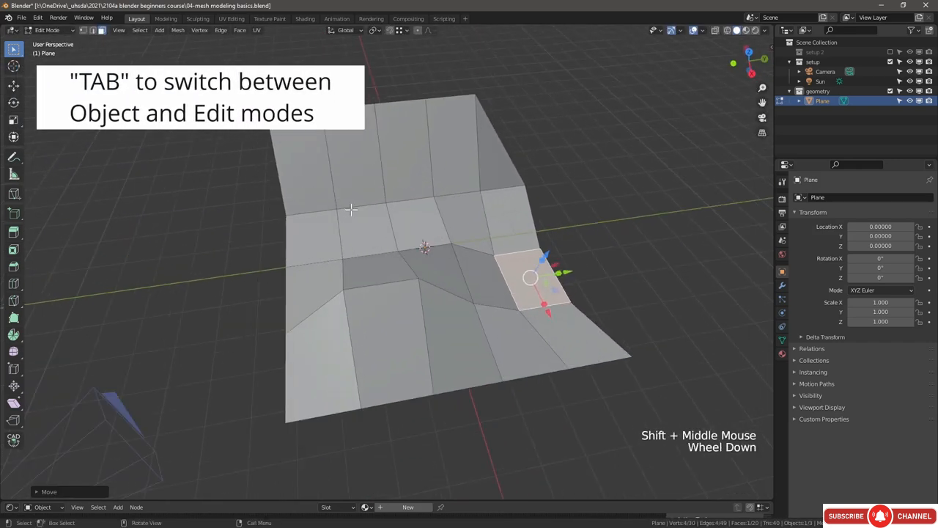
Step: Toggle the plane repeatedly between Edit Mode and Object Mode, ending in Edit Mode
key(Tab)
key(Tab)
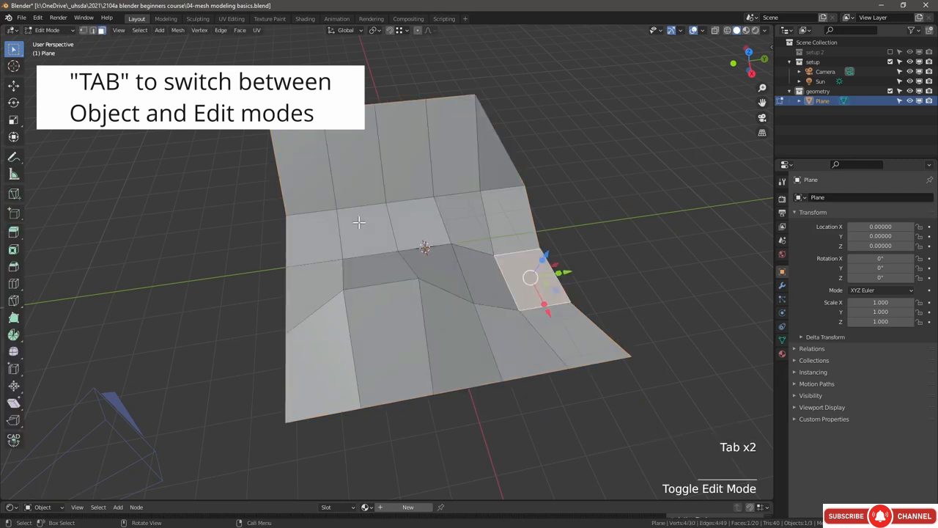
key(Tab)
key(Tab)
key(Tab)
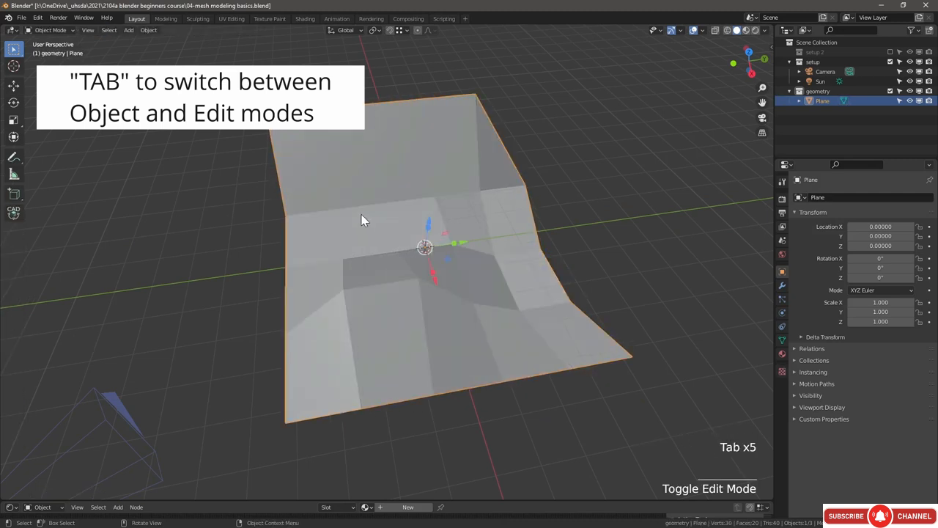
key(Tab)
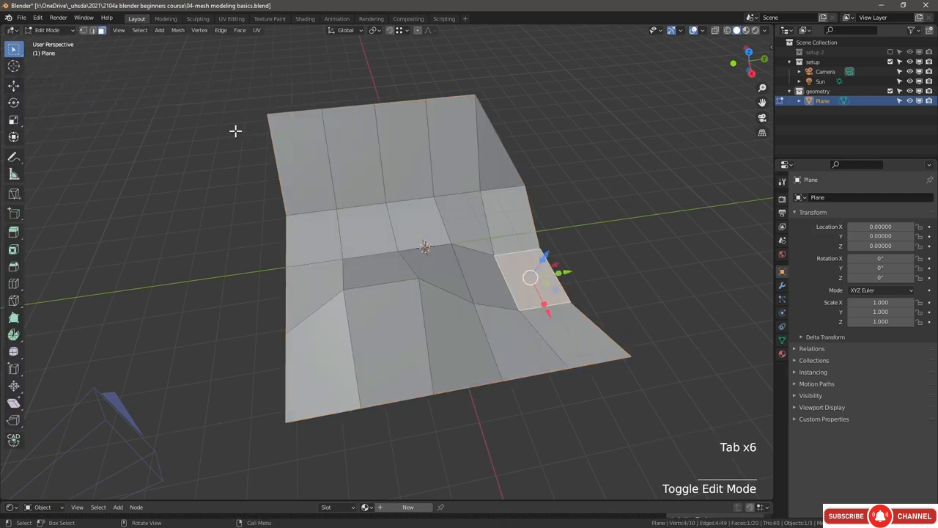
Step: Cycle through vertex, edge and face selection, picking the raised back's upper corner vertex, an upper border edge and the face below that edge
key(1)
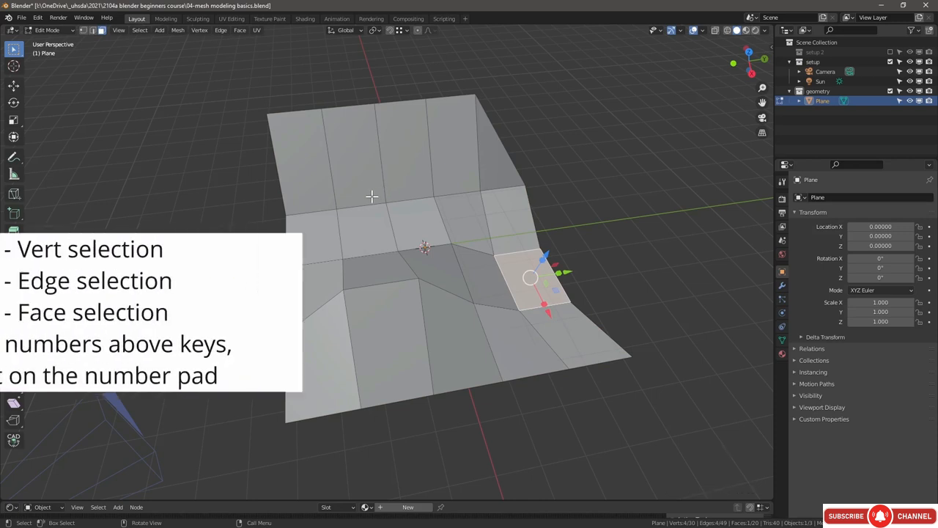
click(267, 113)
key(2)
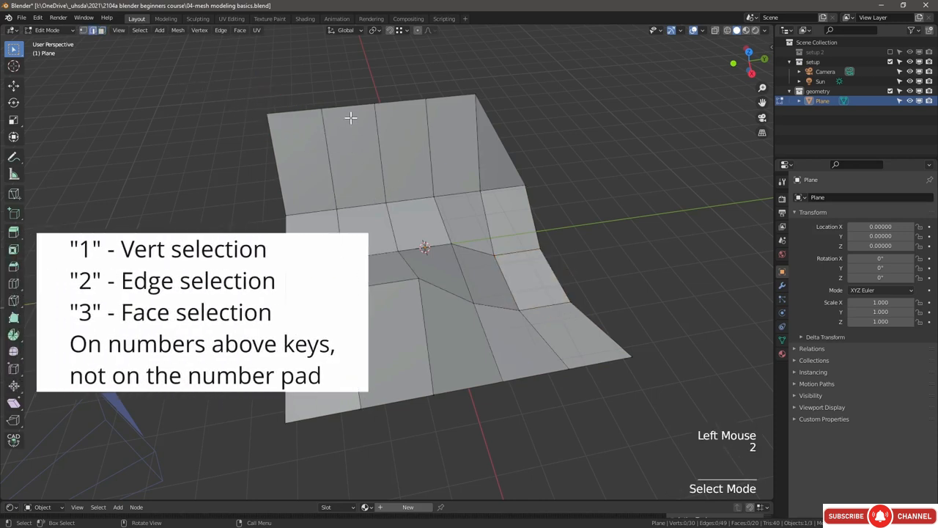
click(348, 105)
key(3)
click(362, 154)
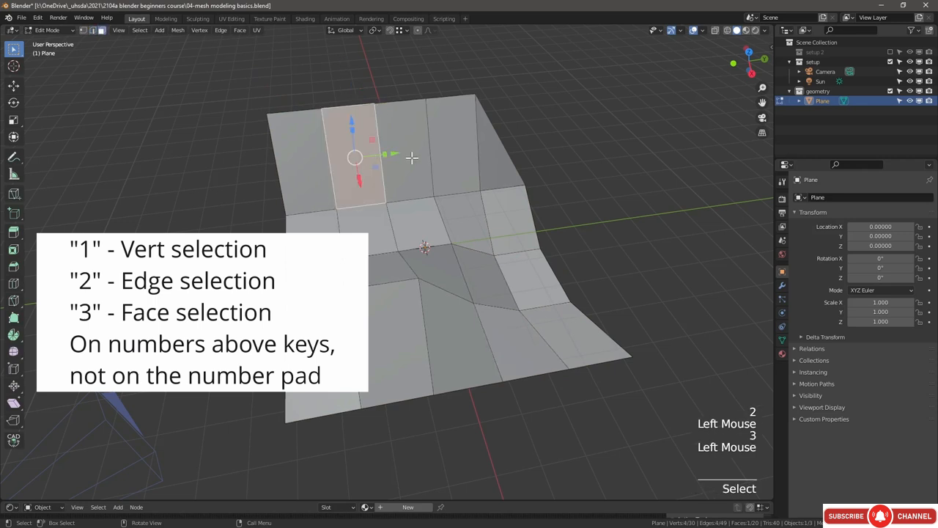
key(1)
key(2)
key(3)
Step: Switch to Object Mode and isolate the setup 2, setup and geometry collections one after another
key(Tab)
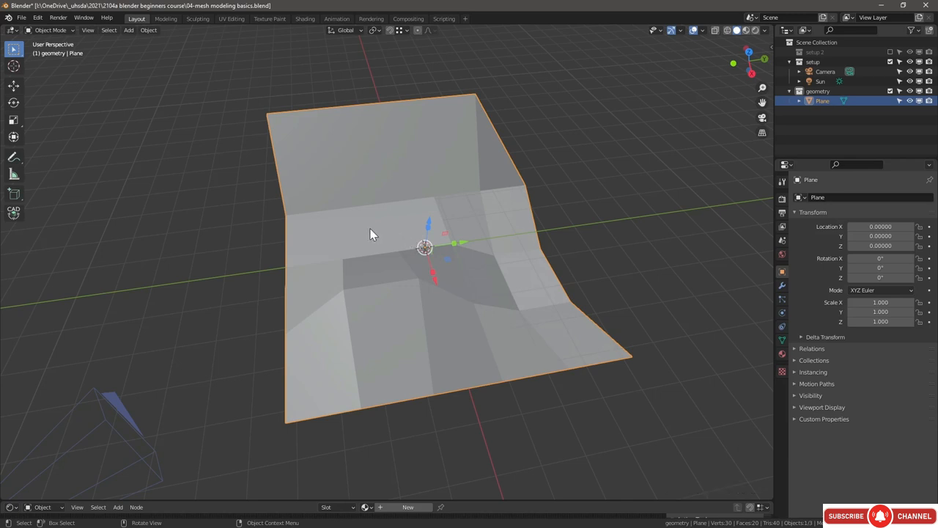
key(1)
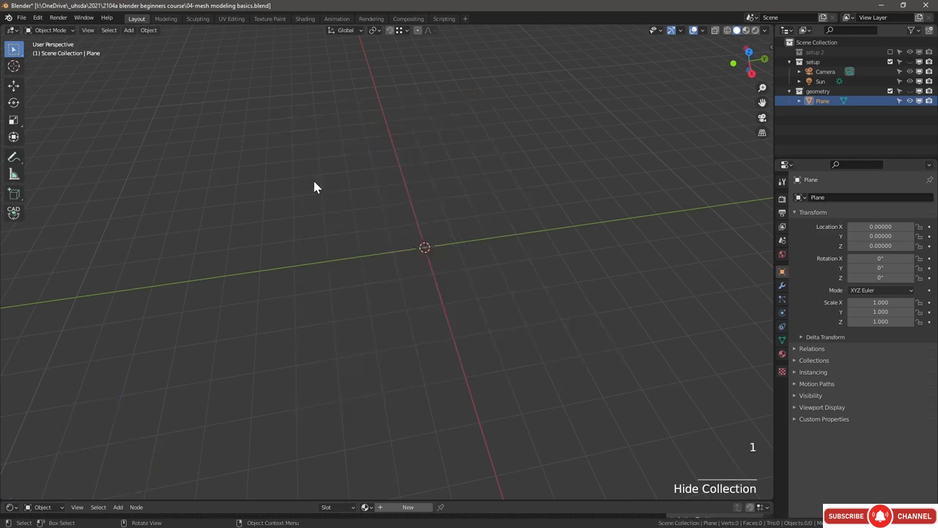
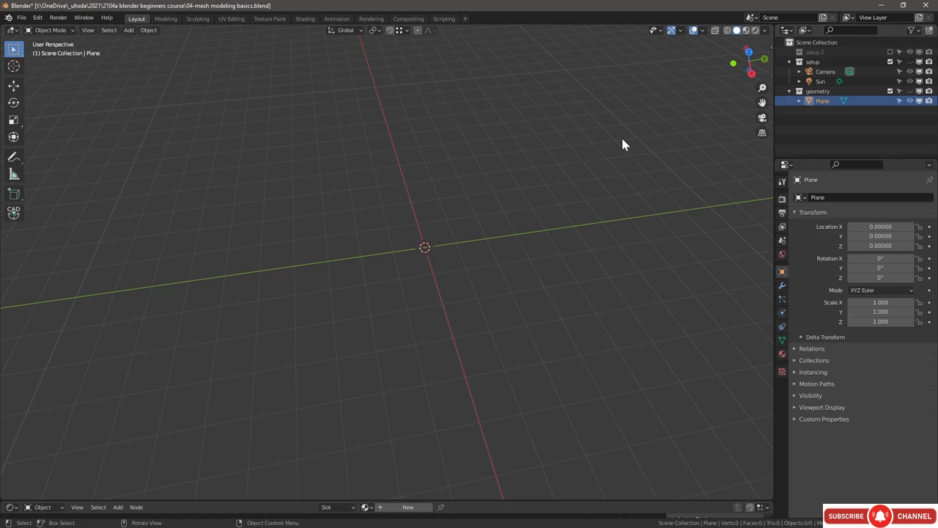
key(2)
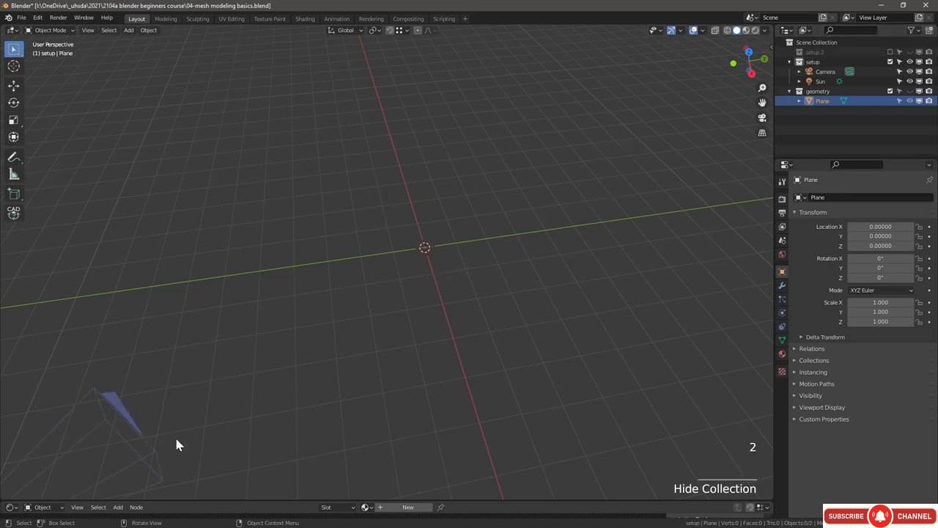
key(3)
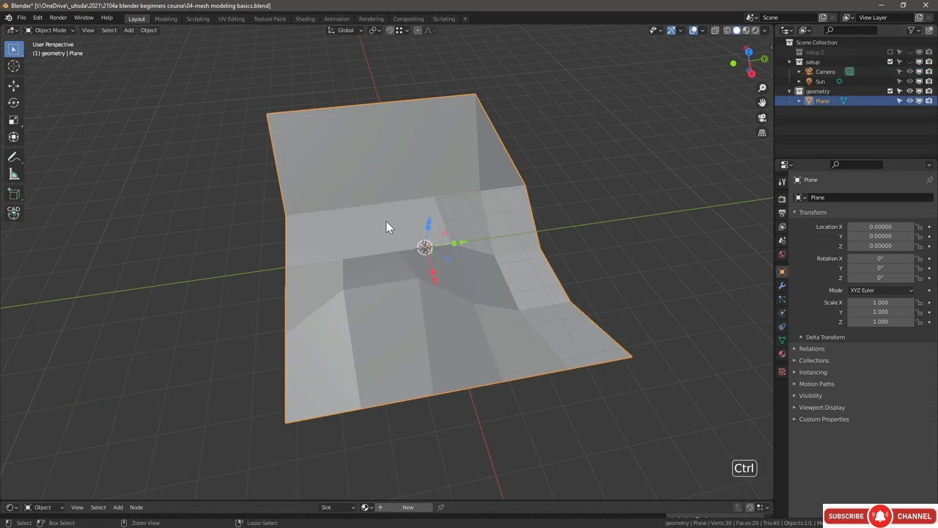
Step: Undo the collection isolations and the switch to Object Mode
key(ctrl+z)
key(ctrl+z)
key(ctrl+z)
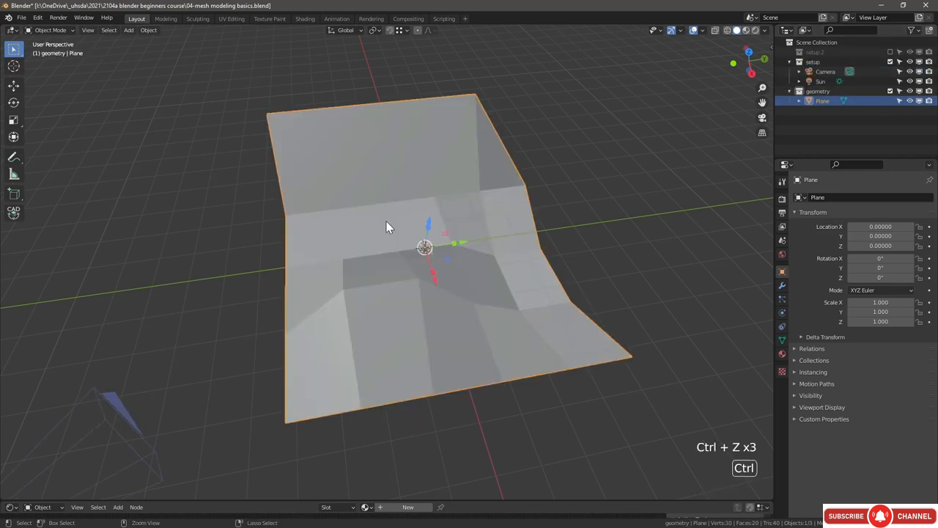
key(ctrl+z)
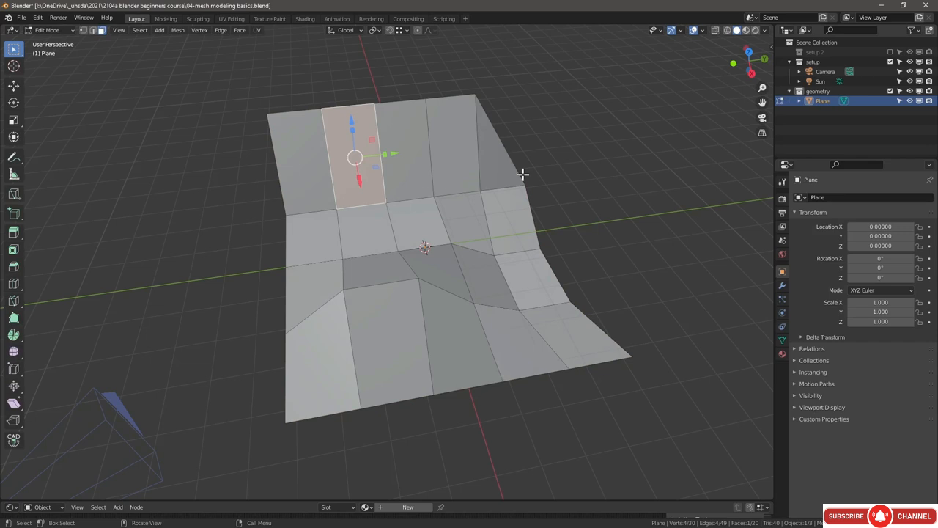
Step: View the whole plane in Object Mode from another angle and return it to Edit Mode
key(Tab)
middle_drag(522, 173, 428, 229)
scroll(429, 228, down, 2)
key(Tab)
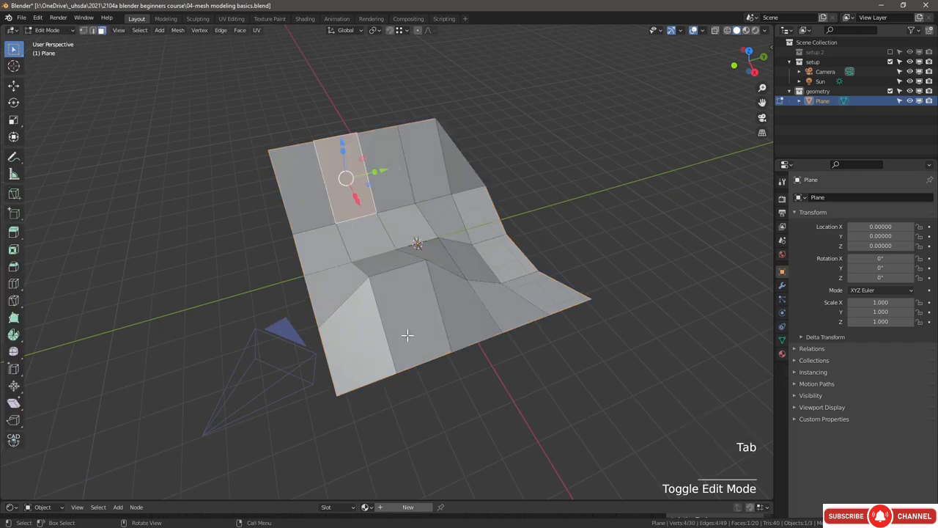
Step: Switch to the browser to examine the water glass reference image and return to Blender
key(super+1)
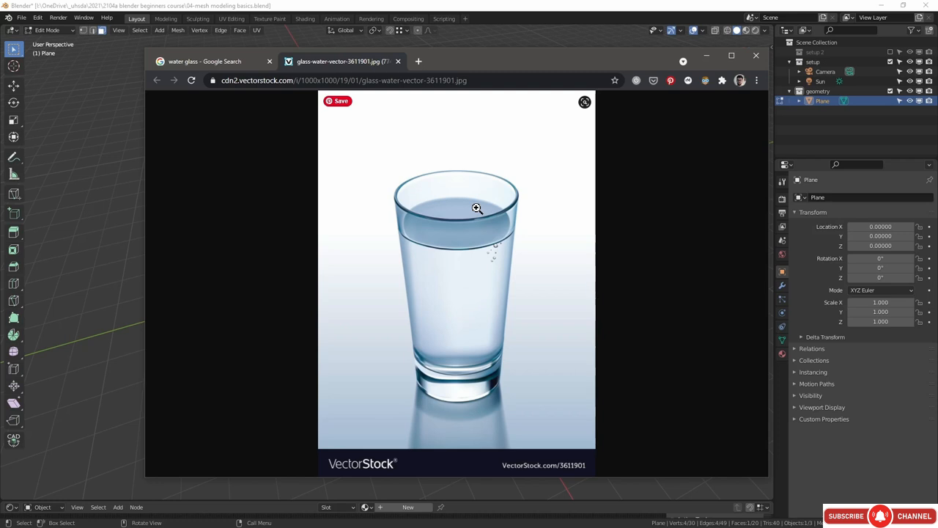
click(491, 34)
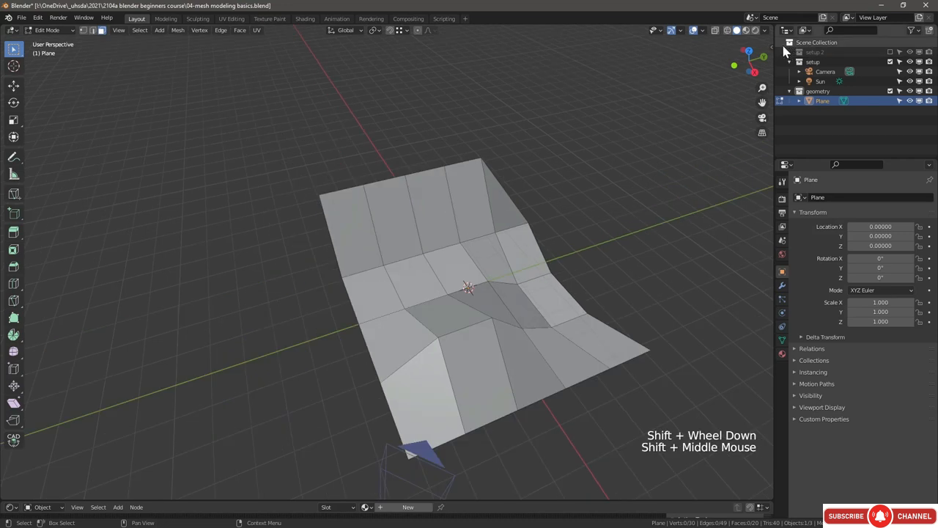
Step: Show the viewport's transform sidebar, switch to Object Mode and move the plane to about X 0.96, Y 1.76
click(781, 42)
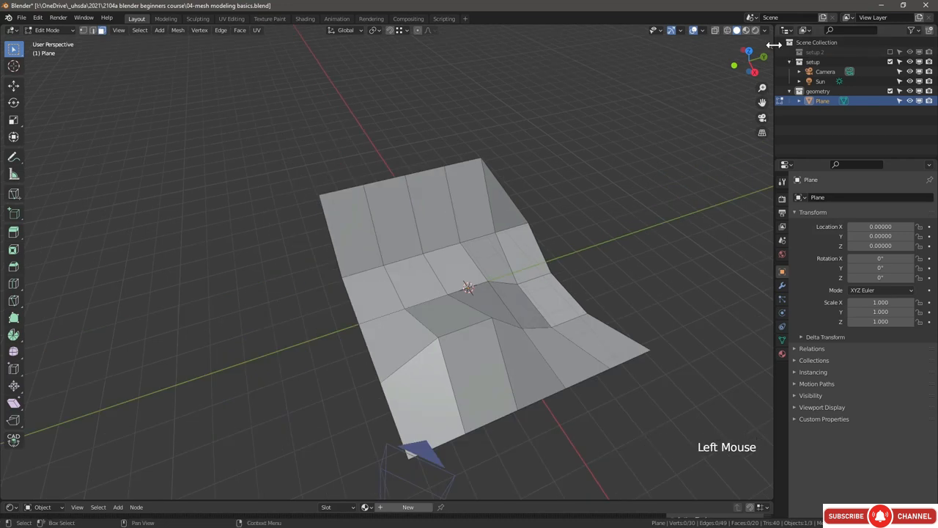
click(769, 45)
click(48, 30)
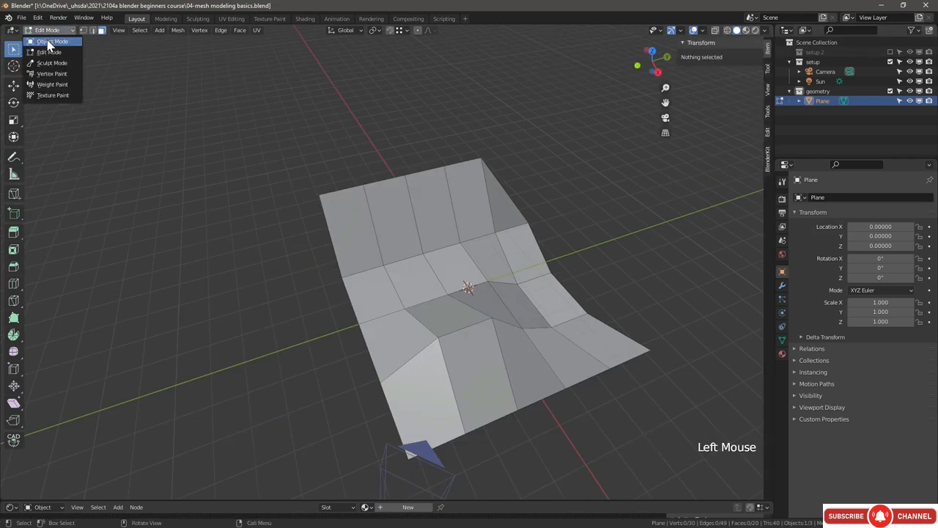
click(52, 41)
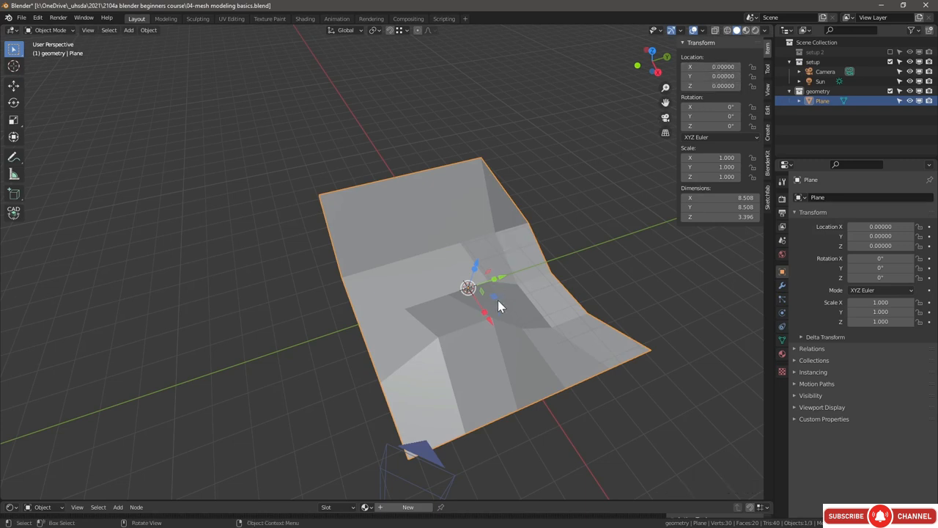
drag(504, 278, 560, 305)
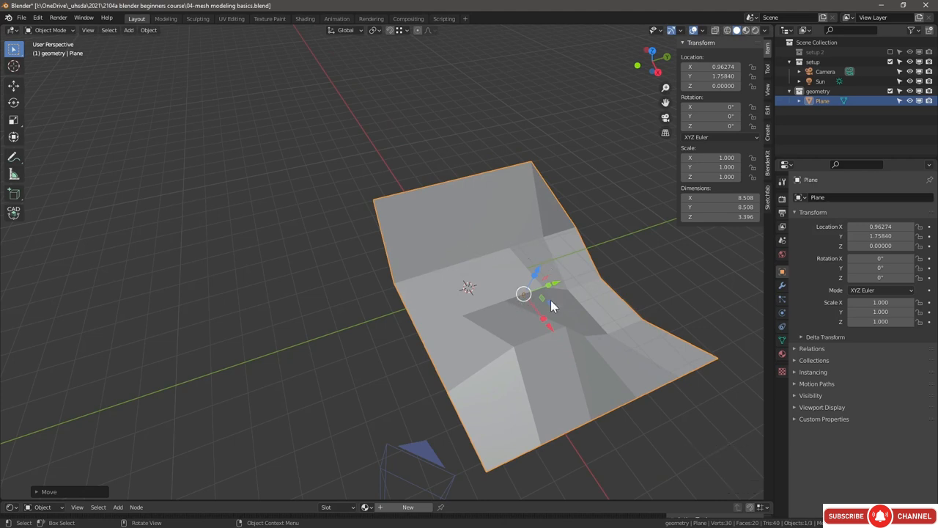
Step: Enter Edit Mode and select the corner face of the plane's raised end to examine its median coordinates
key(Tab)
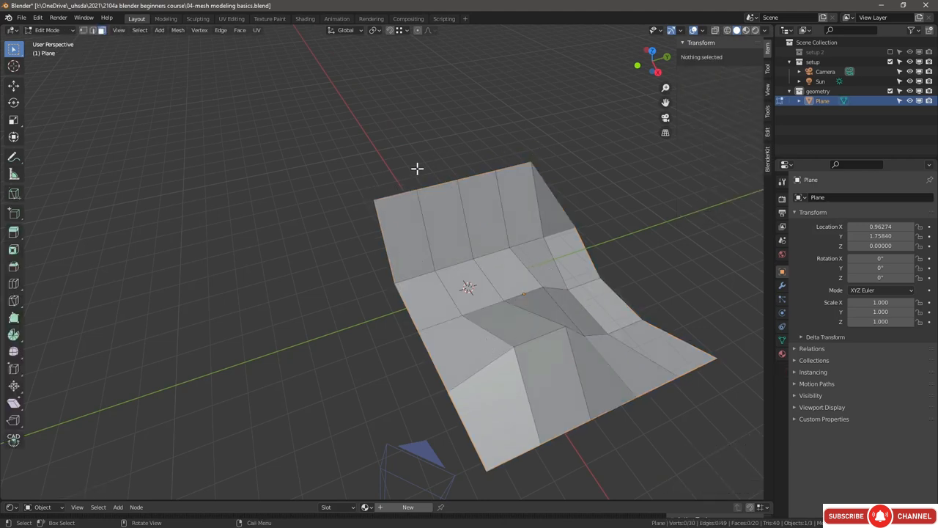
click(398, 194)
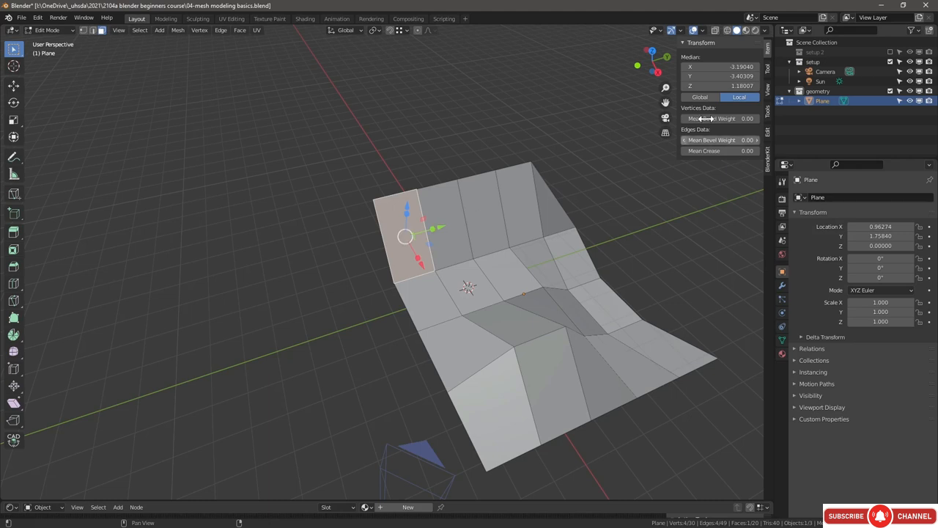
mouse_move(730, 67)
mouse_down()
mouse_move(746, 68)
mouse_move(730, 68)
mouse_up()
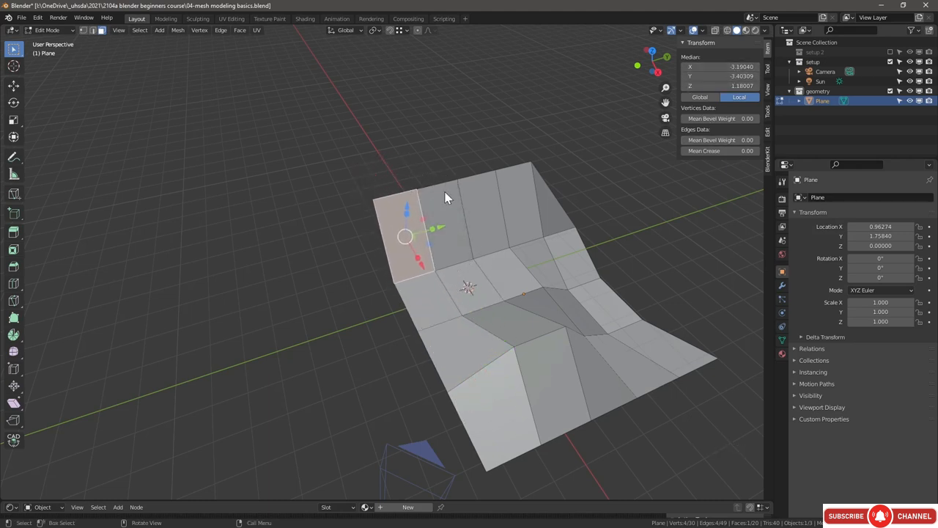
Step: Switch to vertex selection and shift the middle vertex of the raised edge to local X -5.55386
key(1)
click(459, 179)
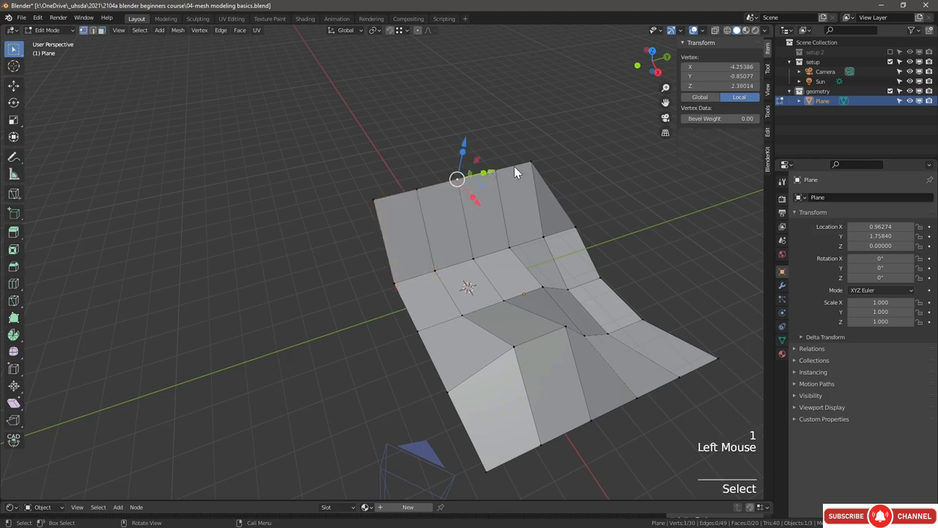
mouse_move(729, 66)
mouse_down()
mouse_move(746, 67)
mouse_move(718, 66)
mouse_up()
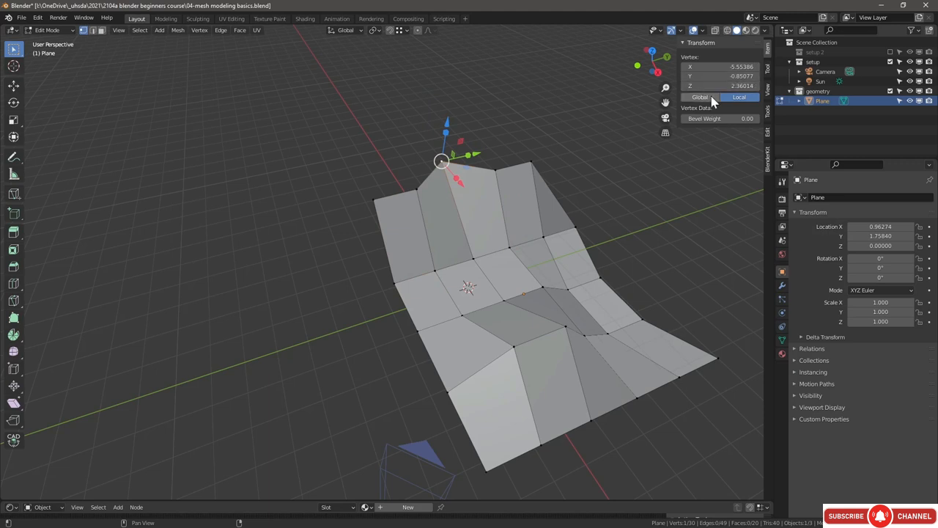
Step: Return to Object Mode and raise the whole plane along Z to about 2.24
key(Tab)
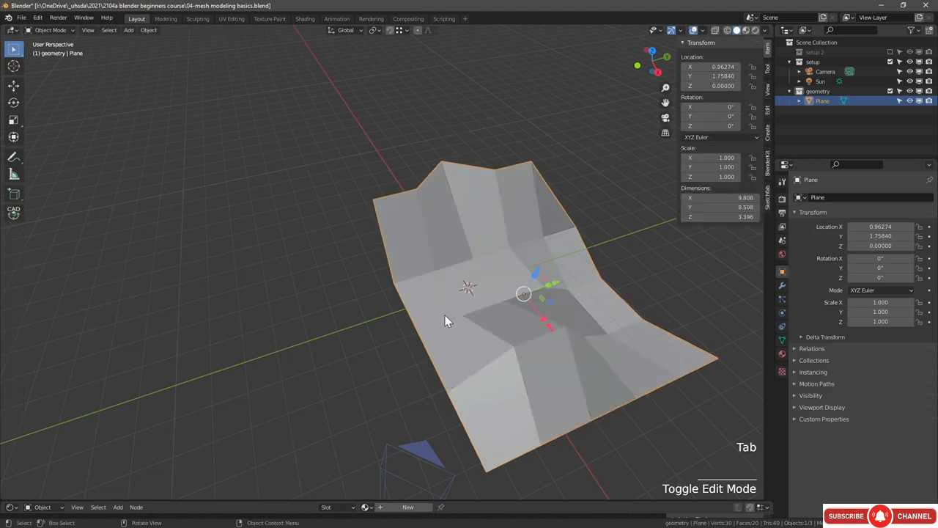
drag(539, 273, 576, 229)
shift+middle_drag(572, 221, 467, 276)
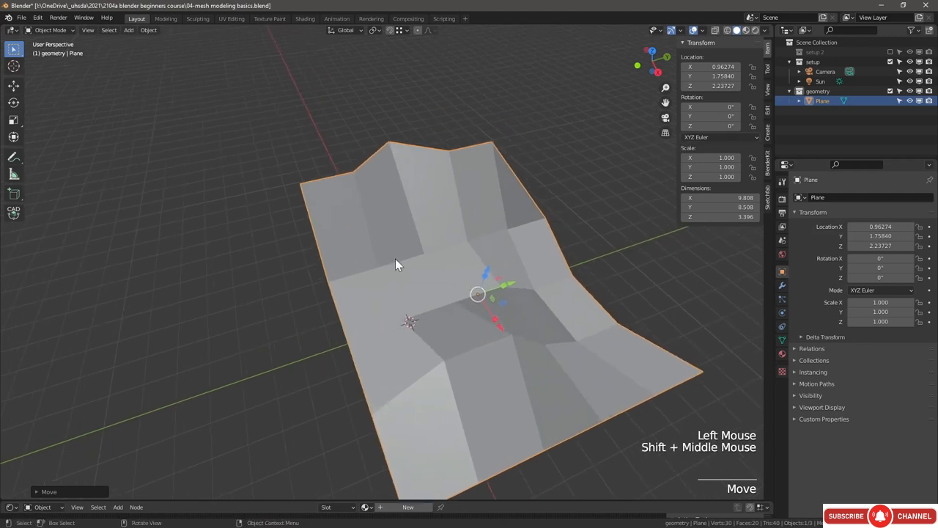
Step: In Edit Mode, show the selected vertex's coordinates in Global space and examine its position relative to the world origin
key(Tab)
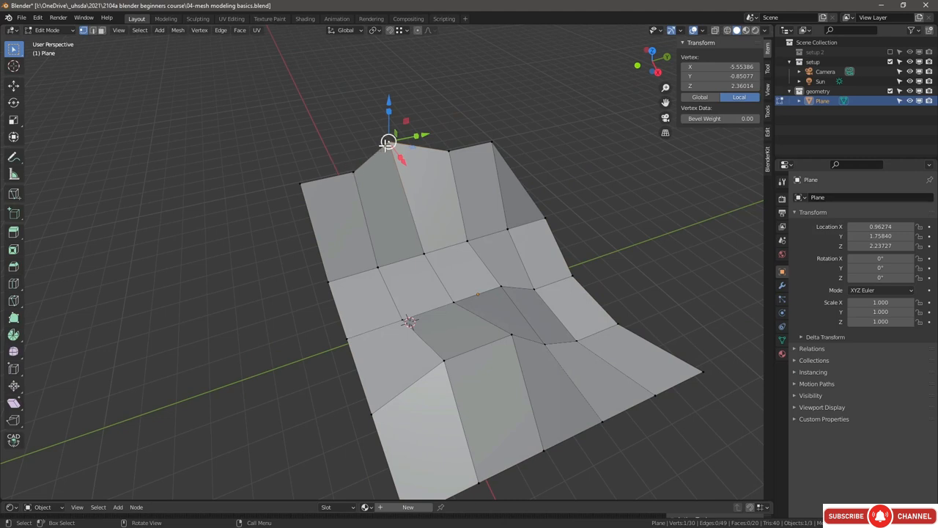
click(699, 98)
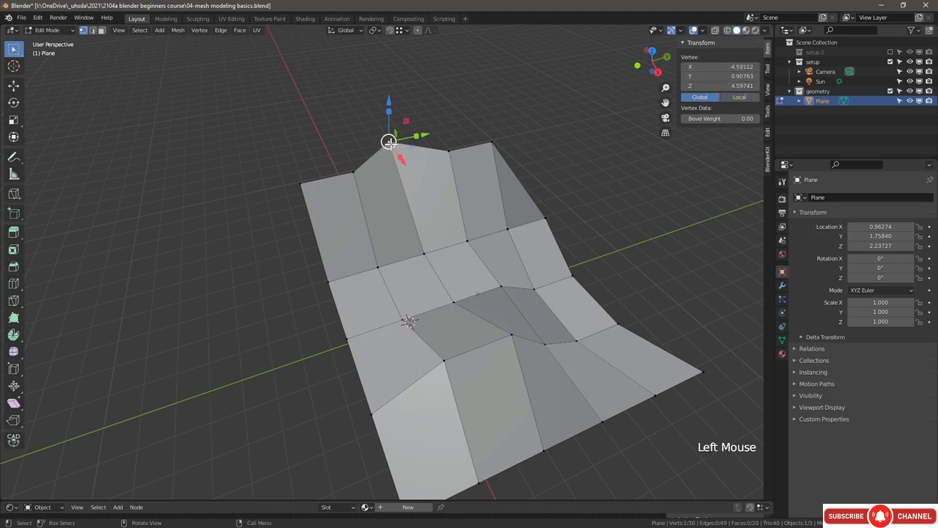
middle_drag(349, 235, 360, 264)
scroll(496, 304, down, 1)
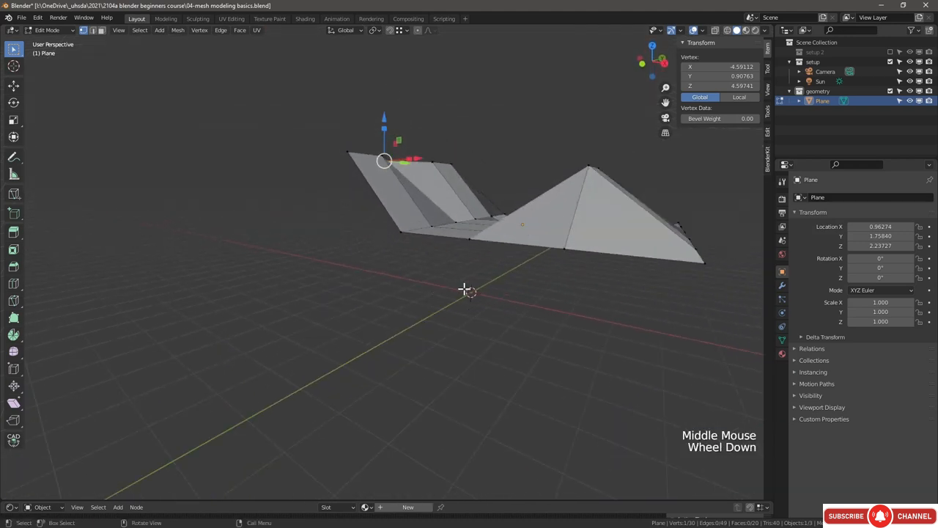
scroll(474, 294, down, 2)
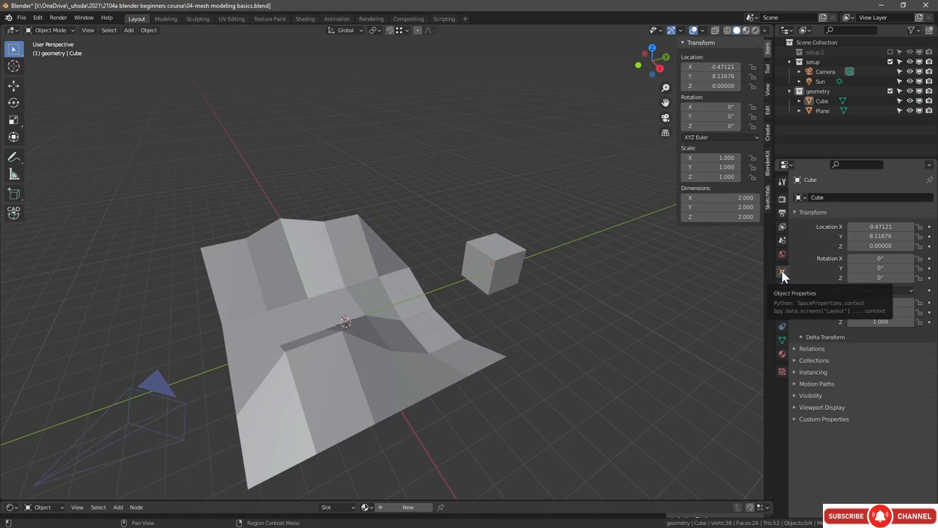
Step: Select the camera, cube and plane in turn to compare their object properties, ending with the cube selected
click(168, 390)
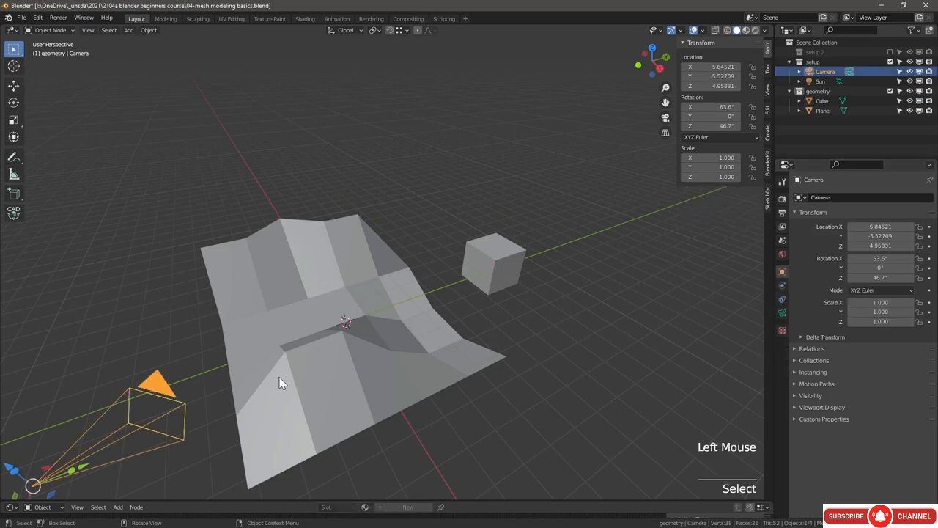
click(519, 253)
click(411, 335)
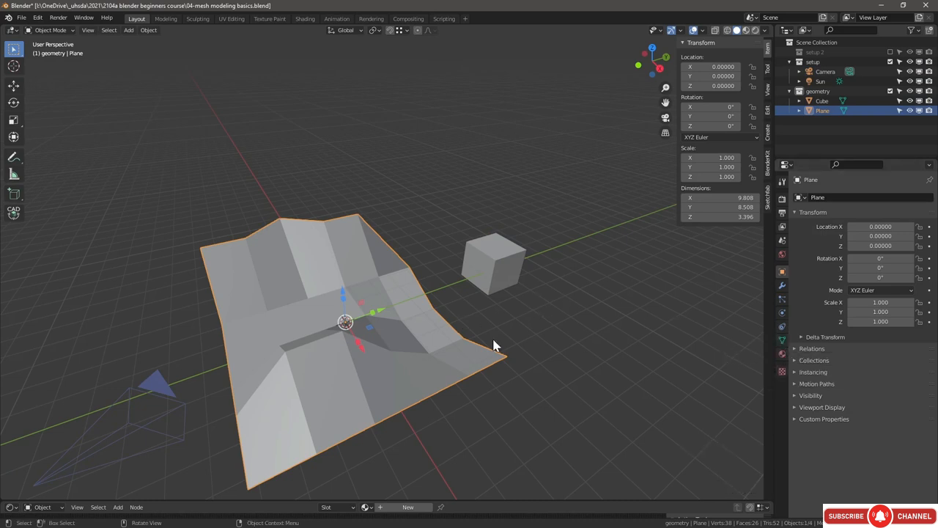
click(494, 264)
click(138, 397)
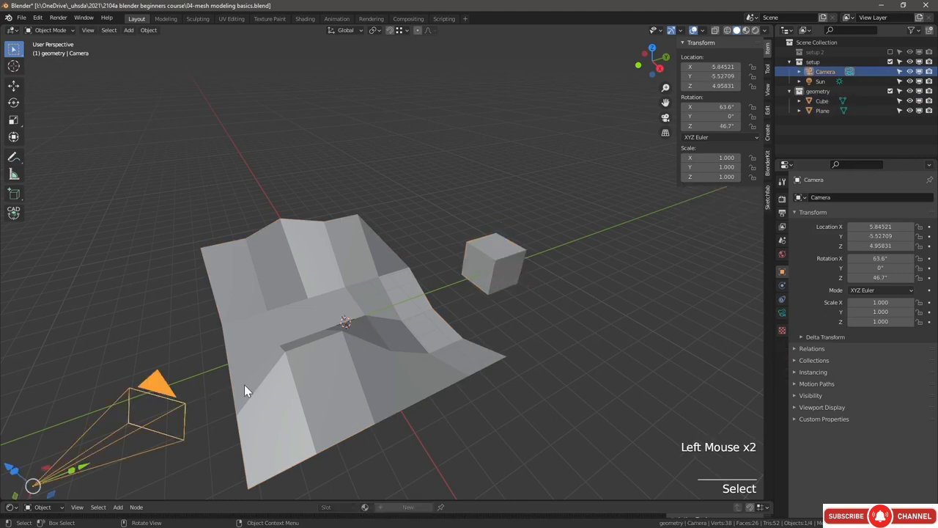
click(510, 266)
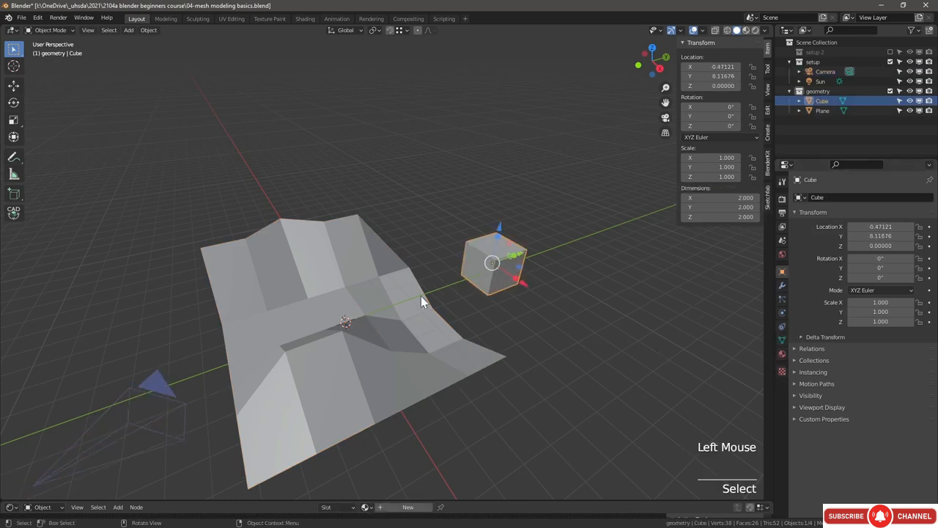
Step: Show the object data properties and rename the plane's mesh data to "surface"
click(782, 340)
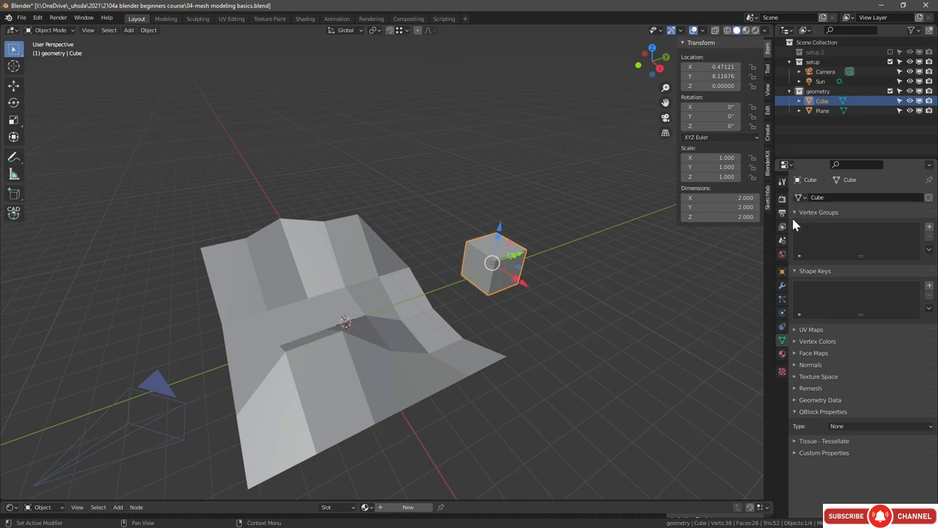
click(433, 364)
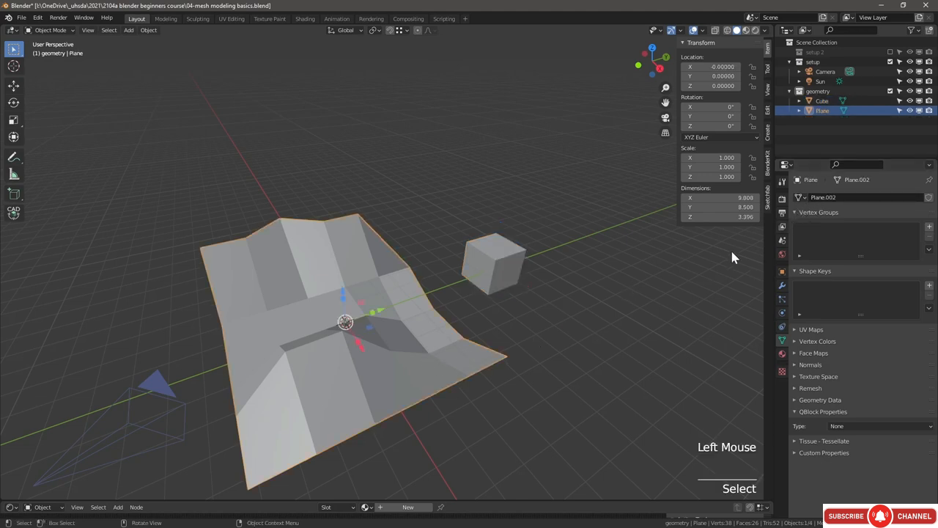
double_click(833, 198)
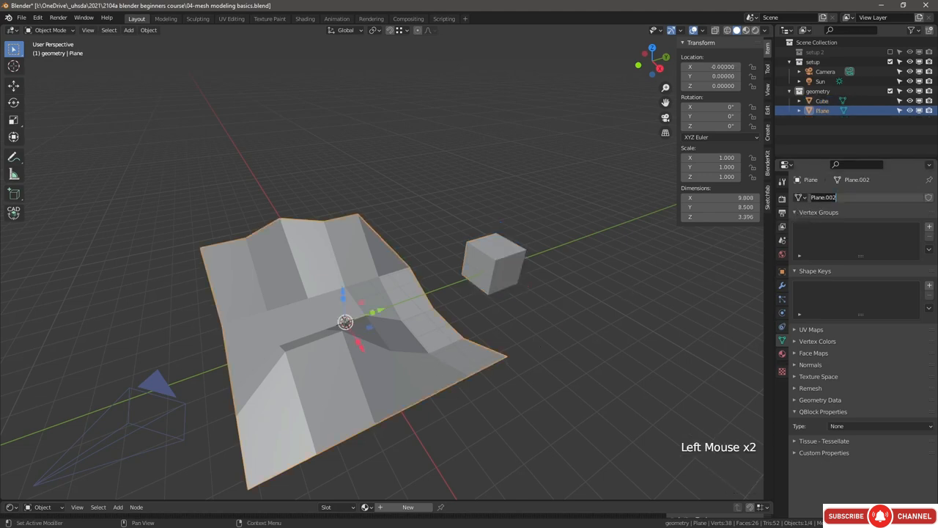
text(surface)
key(Return)
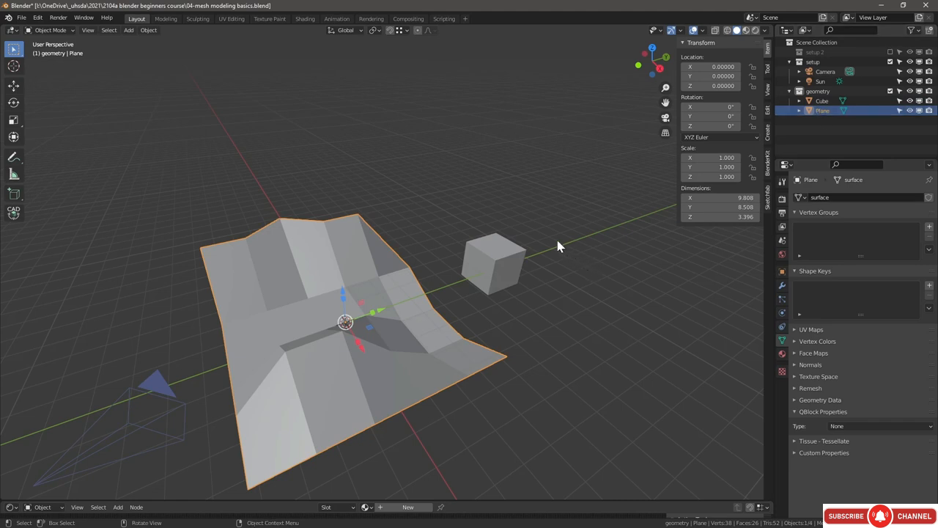
Step: Assign the "surface" mesh data to the cube object and move that object along Y to about 10.06
click(496, 257)
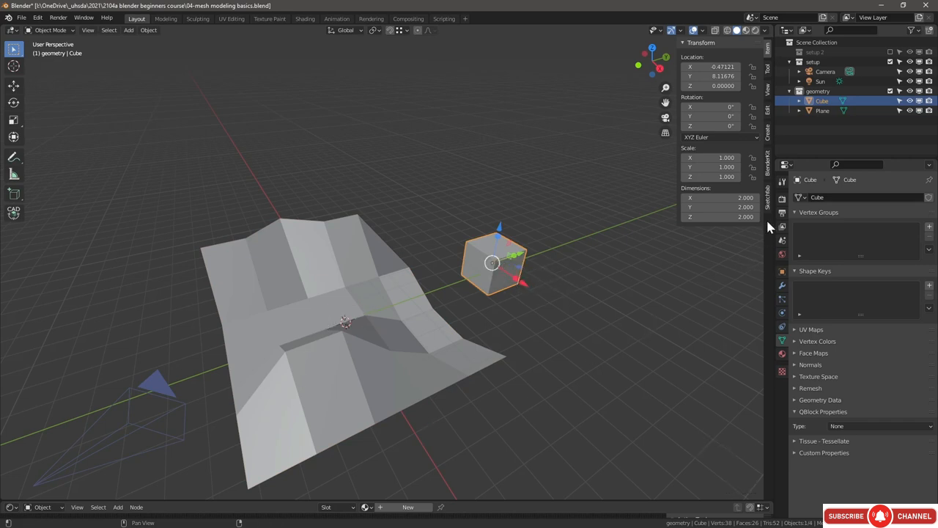
click(800, 198)
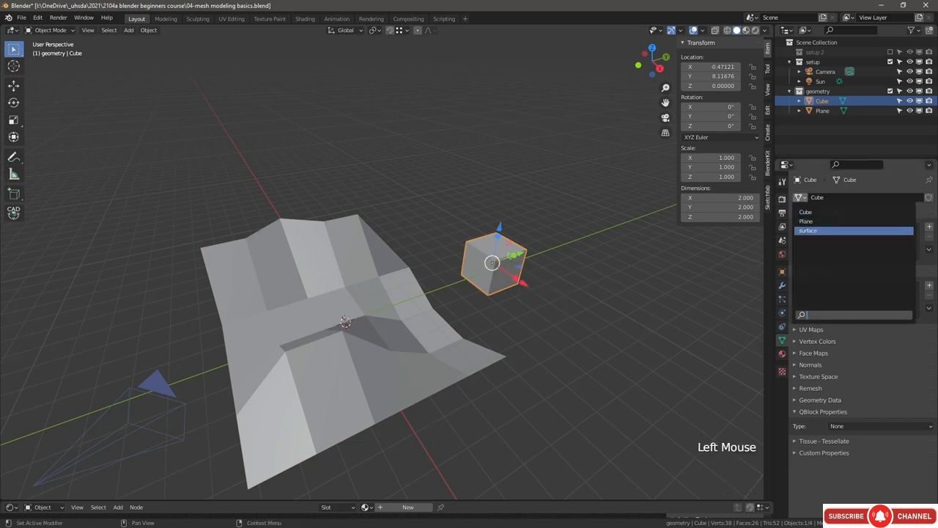
click(809, 230)
middle_drag(498, 279, 503, 281)
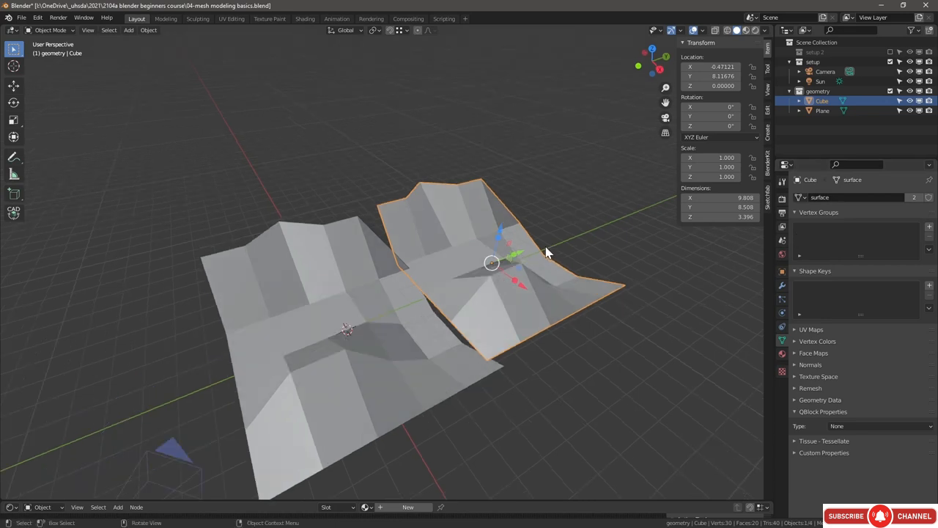
drag(519, 257, 557, 241)
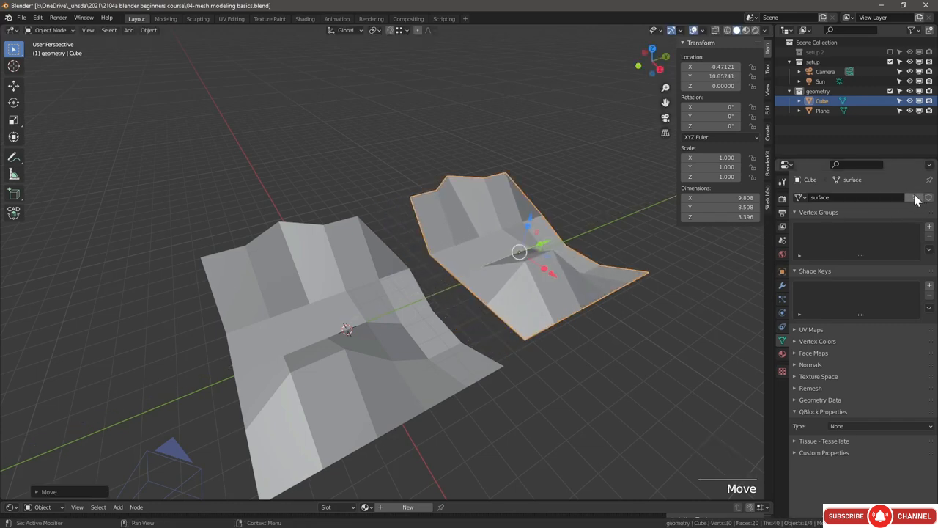
Step: In Edit Mode, lower the Plane's outer corner vertex until the mesh is about 5.57 high, and return to Object Mode
click(399, 371)
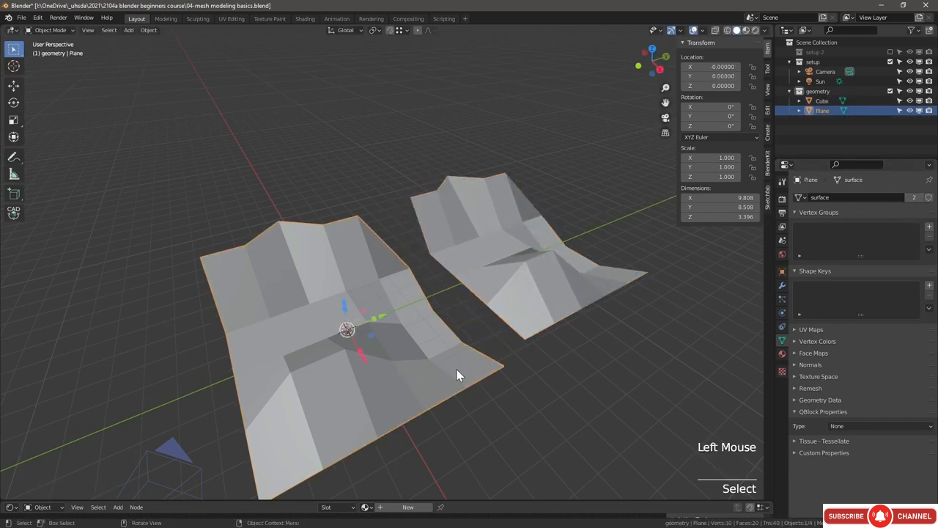
key(Tab)
click(503, 366)
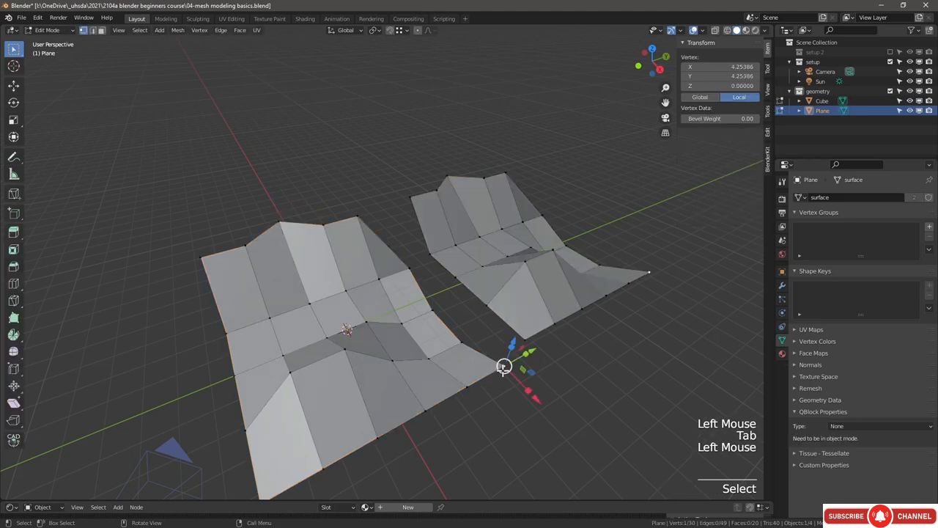
drag(516, 340, 525, 400)
key(Tab)
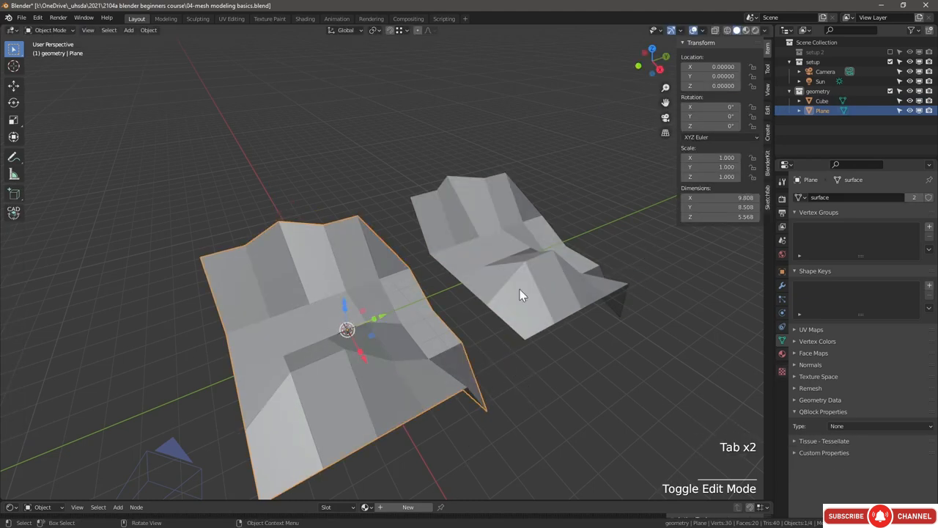
Step: Make the Cube object's mesh data single-user, and assign the original "Cube" mesh back to it
click(524, 285)
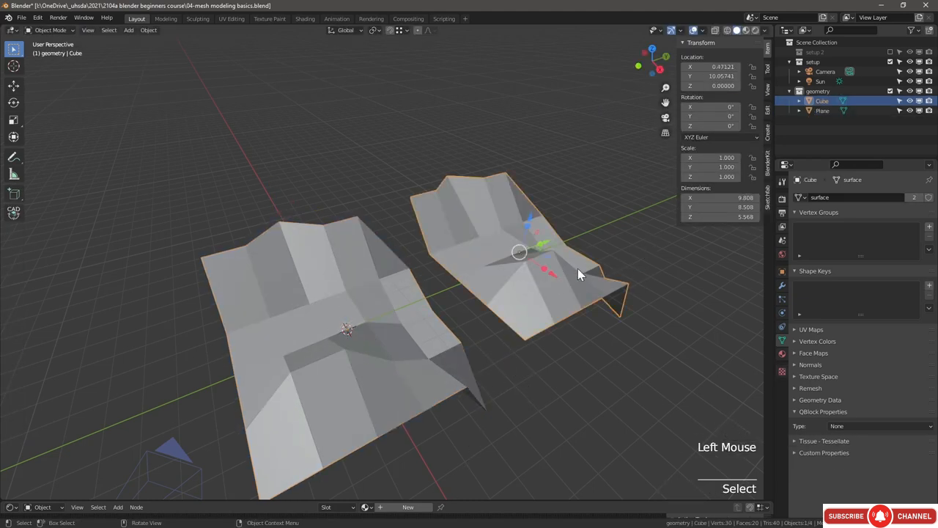
click(914, 198)
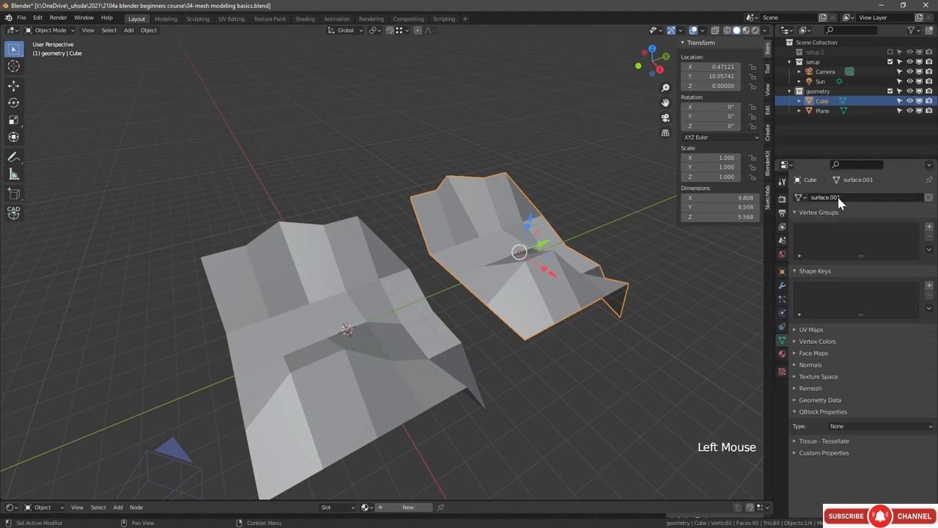
click(801, 198)
click(807, 212)
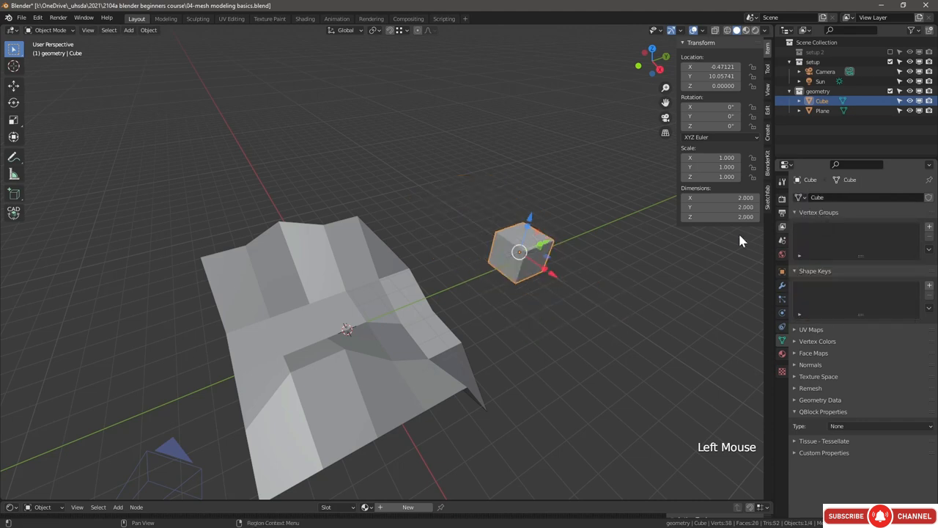
Step: Review the list of available mesh data blocks and examine the camera's own data properties
click(801, 198)
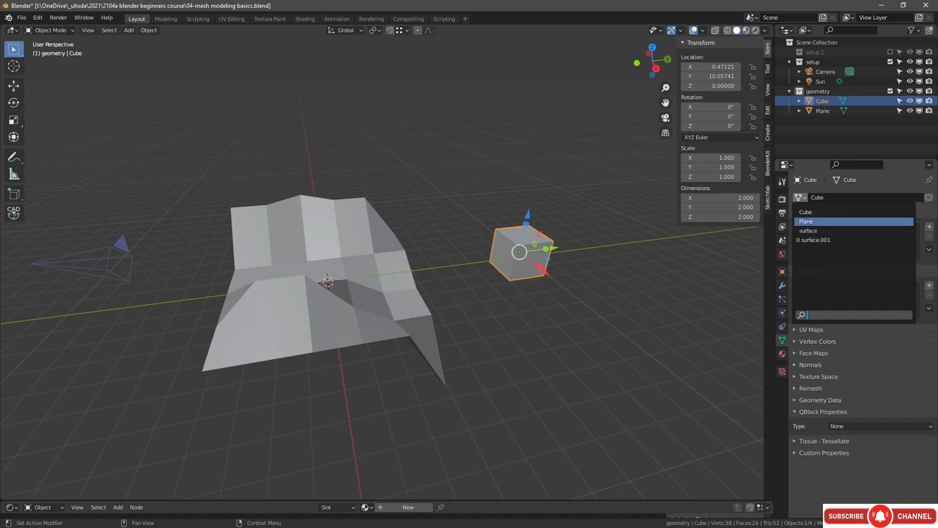
click(96, 267)
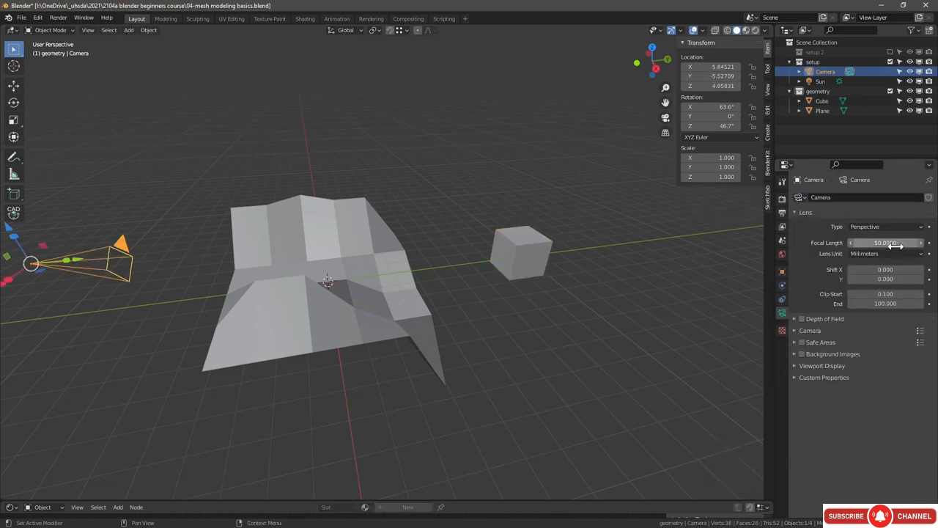
mouse_move(549, 262)
middle_down()
mouse_move(528, 272)
mouse_move(552, 280)
middle_up()
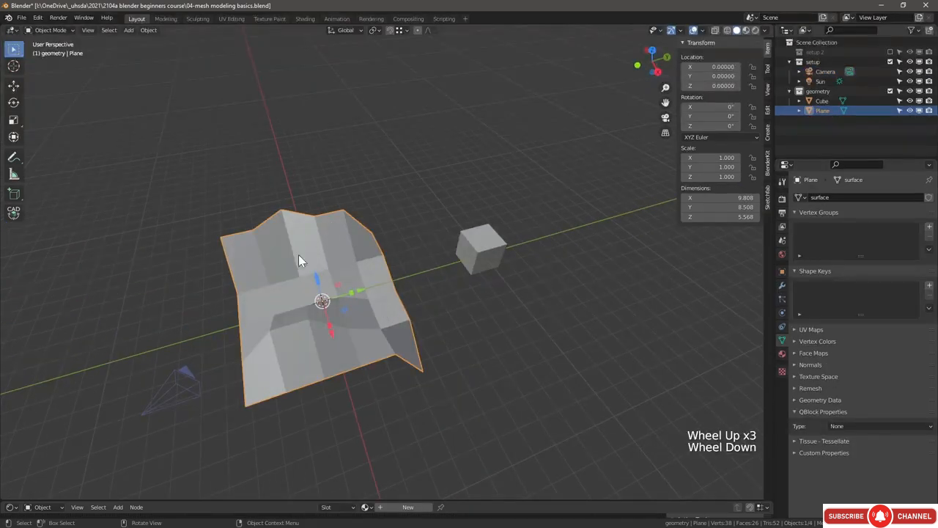
Step: Duplicate the plane three times, spreading the copies around the cube, the last at about X 6.28, Y 8.90, Z -2.57
click(147, 33)
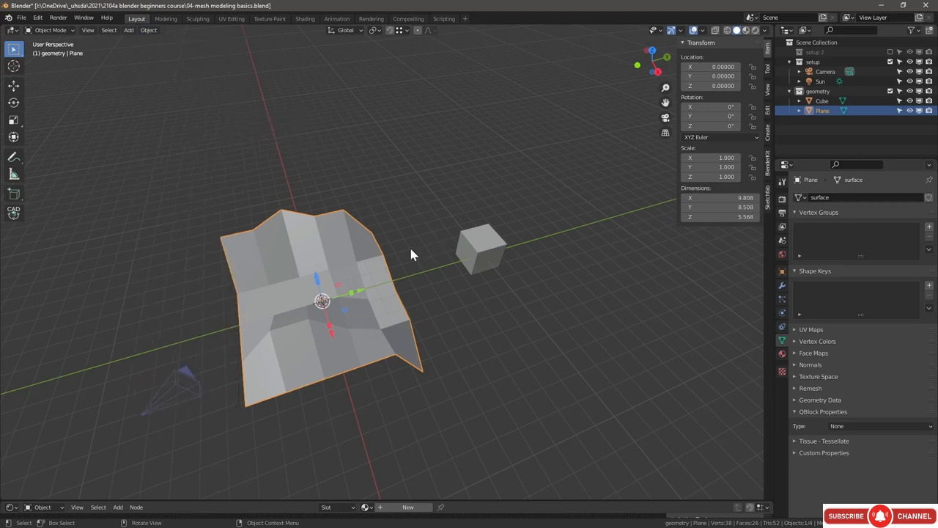
key(shift+d)
key(shift+d)
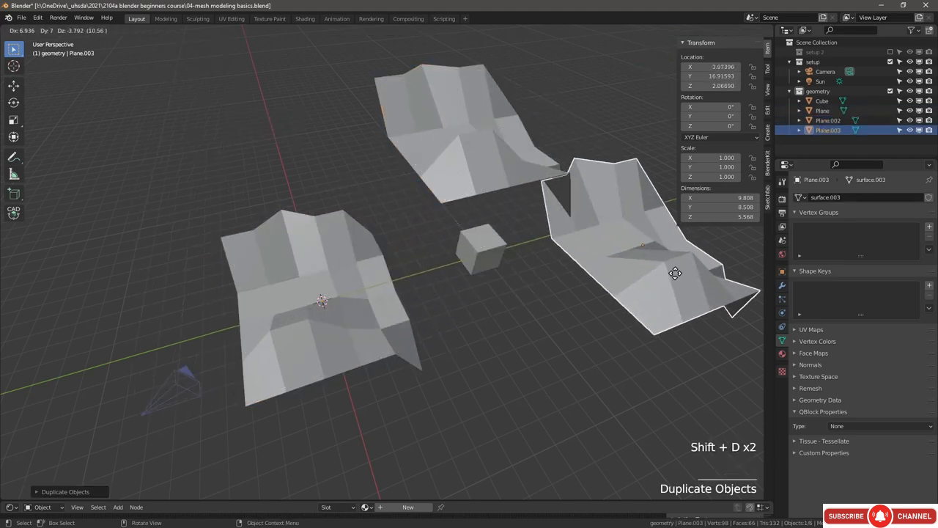
click(660, 301)
key(shift+d)
click(517, 375)
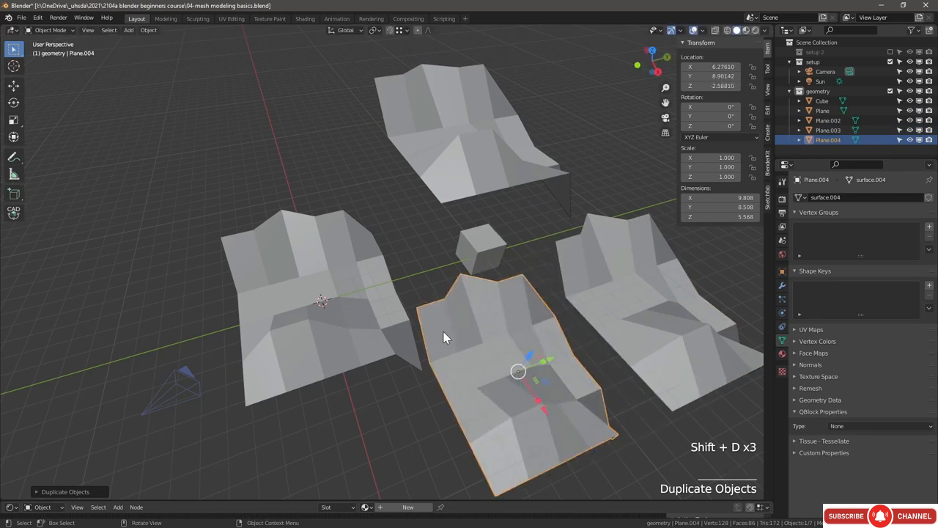
Step: Undo the three plane duplications so only the original plane and the cube remain
scroll(422, 296, down, 2)
key(ctrl+z)
key(ctrl+z)
key(ctrl+z)
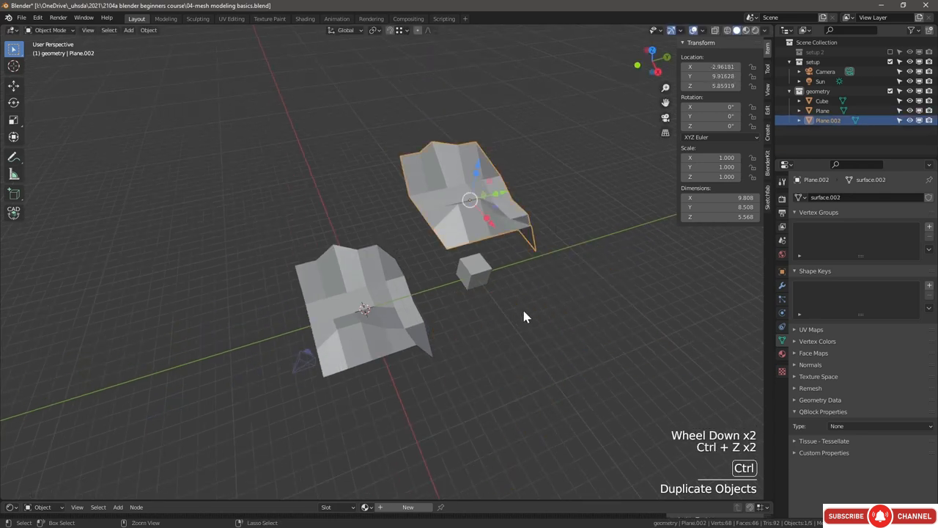
Step: Create three linked duplicates of the plane, spreading them around the cube
click(149, 30)
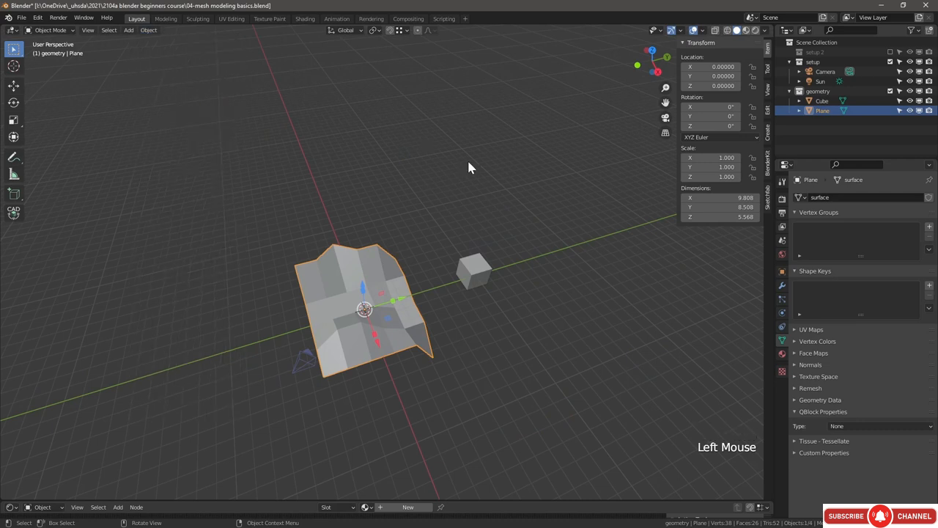
key(alt+d)
key(alt+d)
key(alt+d)
Step: In Edit Mode on the original plane, raise one central face to about Z 3.71, and return to Object Mode
click(393, 304)
key(Tab)
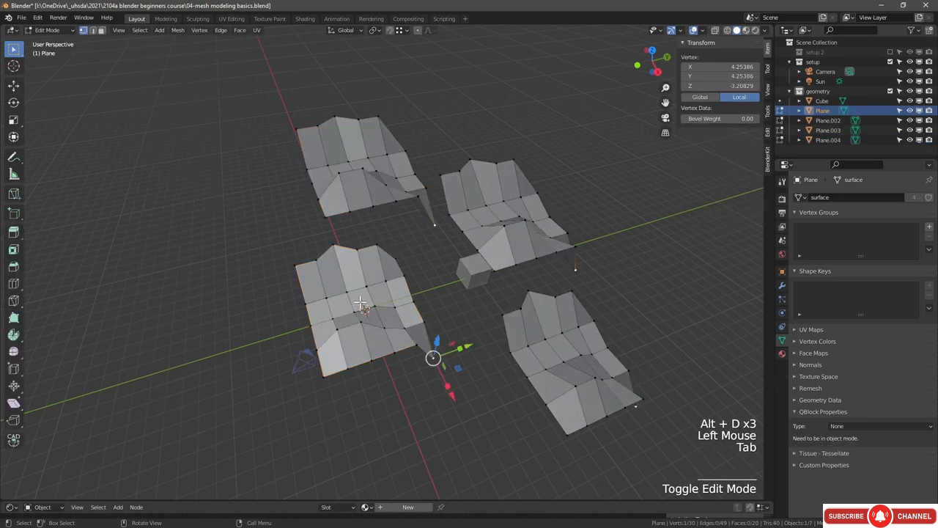
key(3)
click(364, 293)
drag(364, 293, 366, 230)
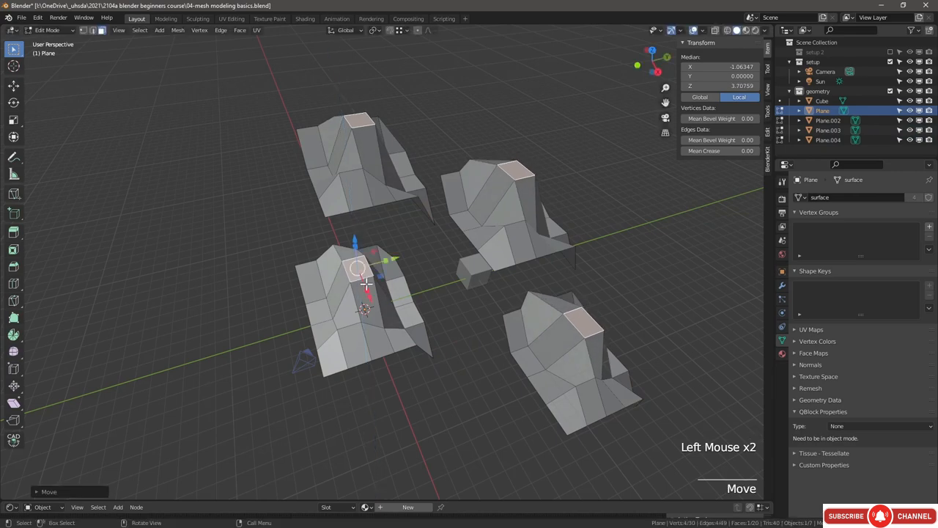
middle_drag(367, 230, 322, 243)
scroll(367, 308, down, 1)
key(Tab)
scroll(383, 320, down, 3)
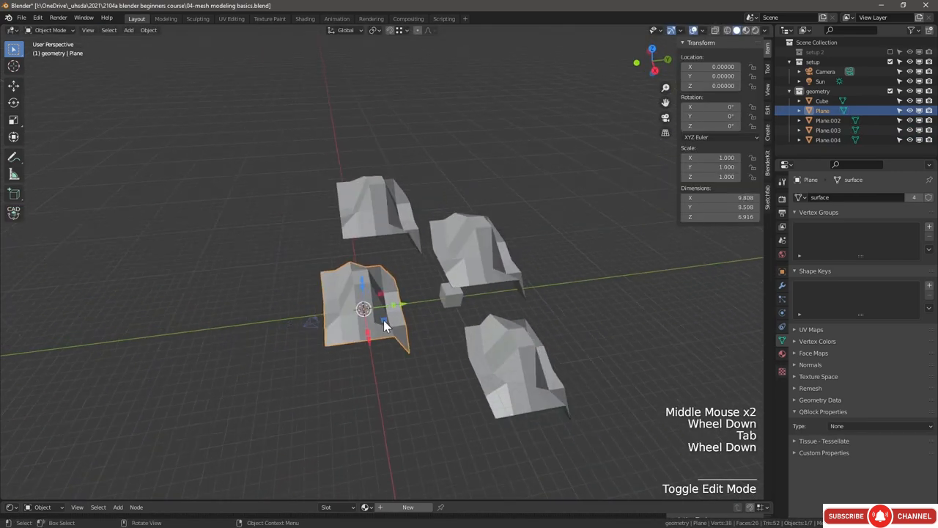
Step: Compare the four linked planes from several angles in Object Mode and Edit Mode
middle_drag(383, 320, 414, 325)
scroll(422, 312, up, 2)
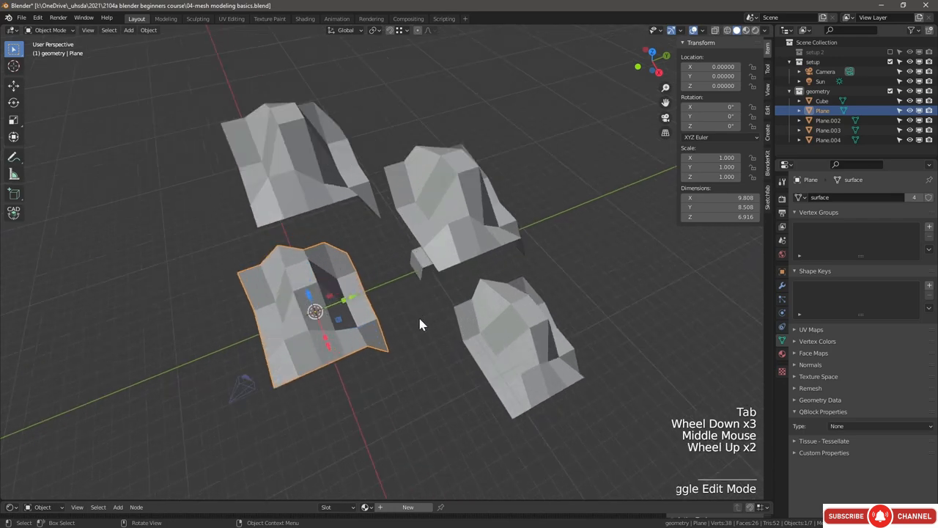
key(Tab)
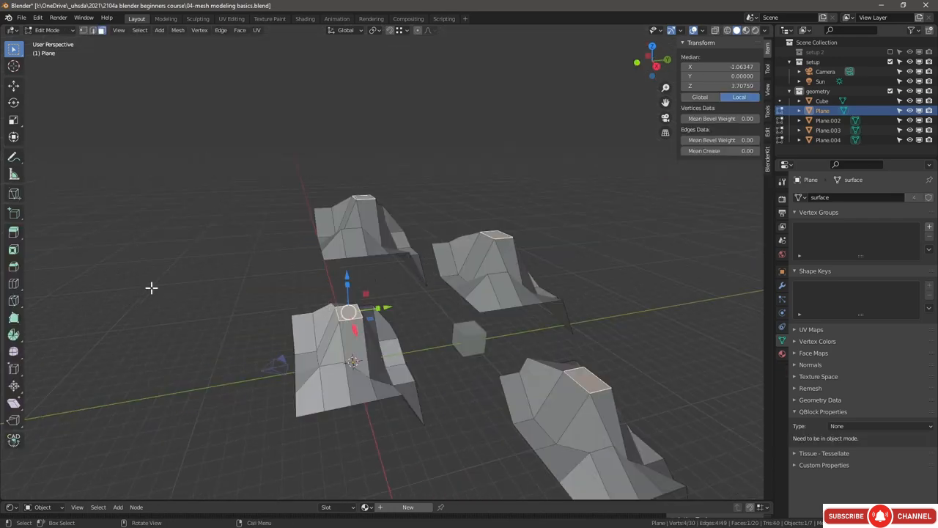
middle_drag(171, 278, 173, 289)
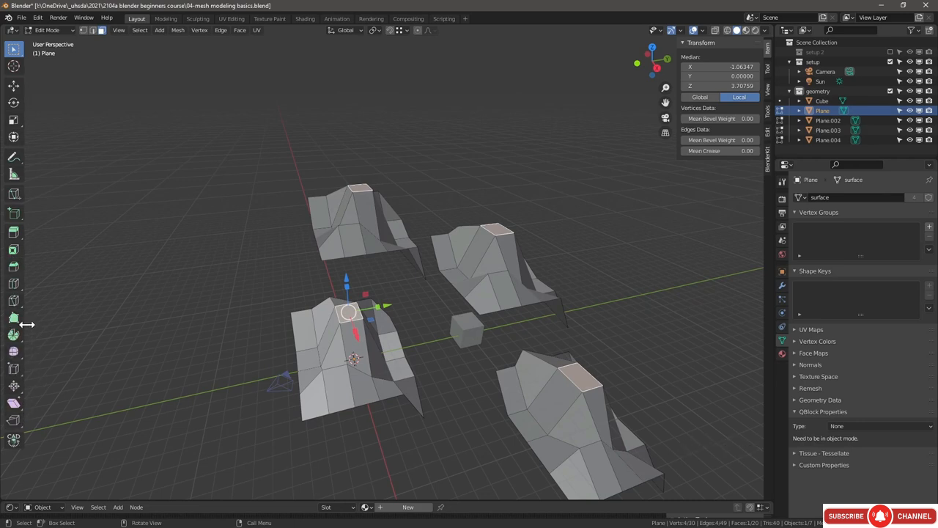
drag(26, 324, 82, 337)
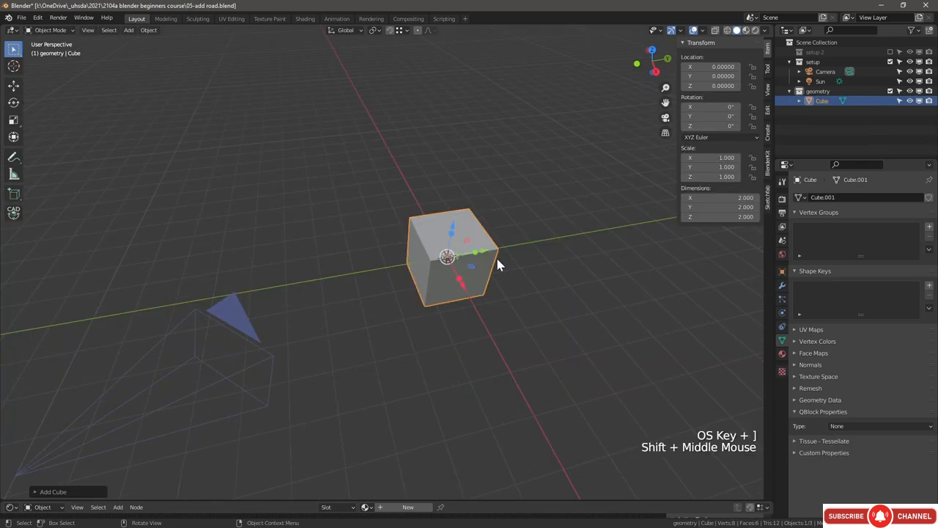
Step: In the 05-add road.blend scene, delete the cube and add a mesh plane at the origin
shift+middle_drag(498, 266, 498, 266)
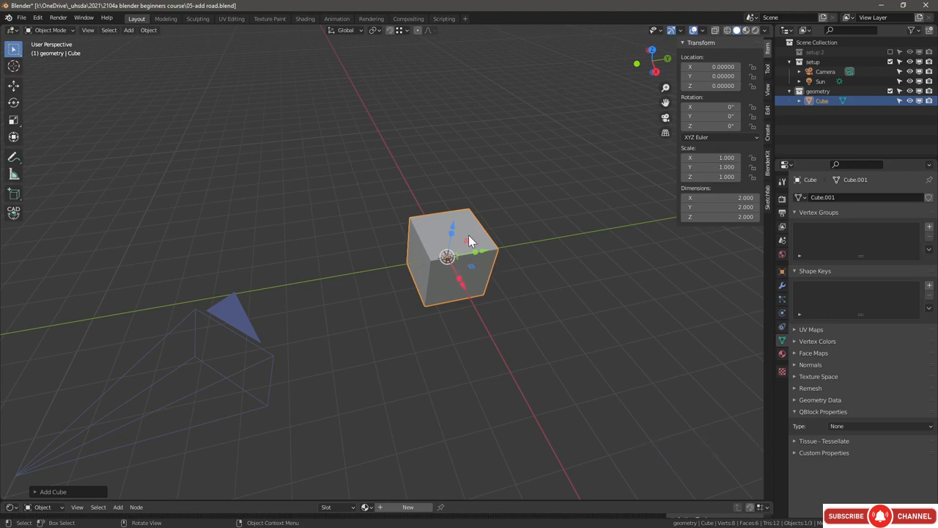
key(Delete)
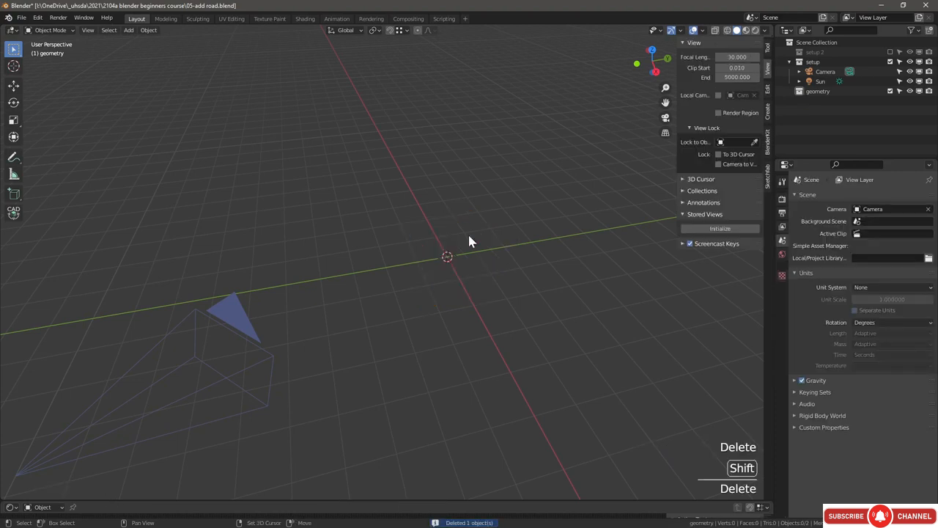
key(shift+a)
mouse_move(468, 239)
click(500, 249)
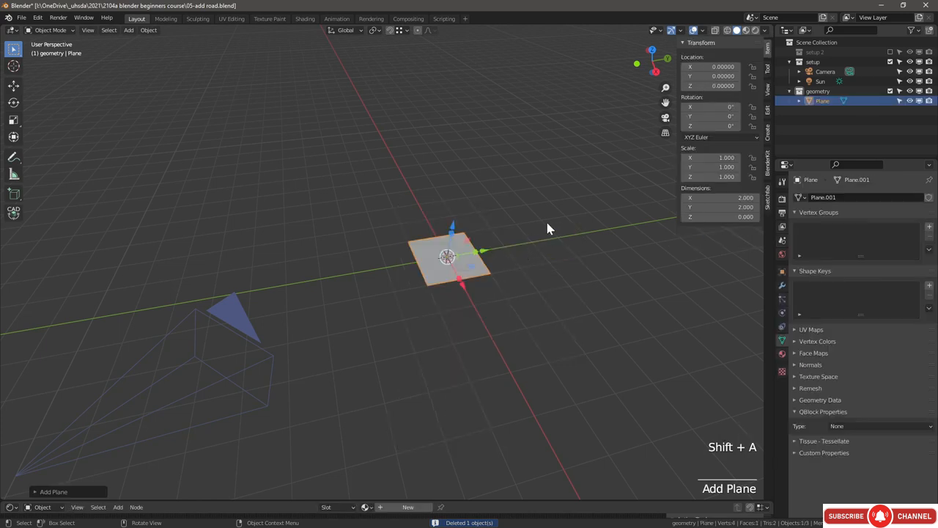
Step: Set the plane's dimensions to 8 in X and 8 in Y
click(718, 197)
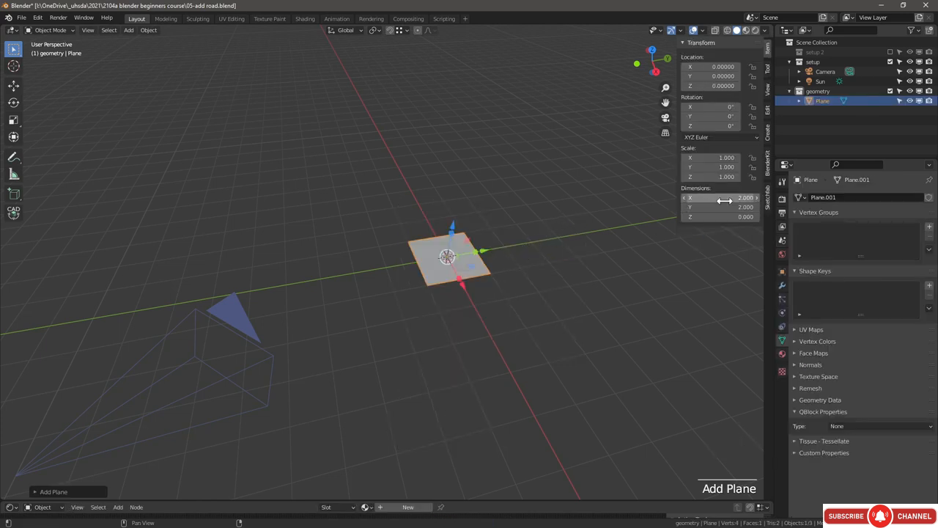
text(8)
key(Tab)
text(8)
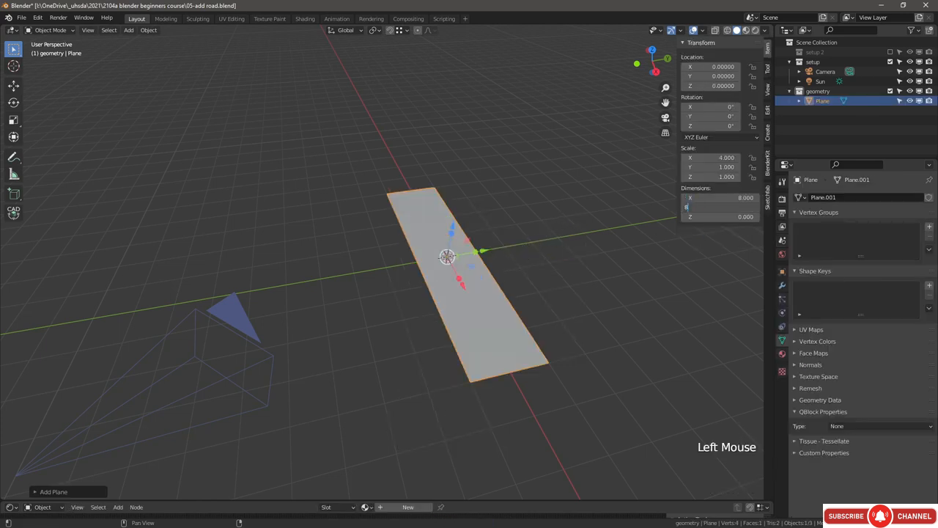
key(Return)
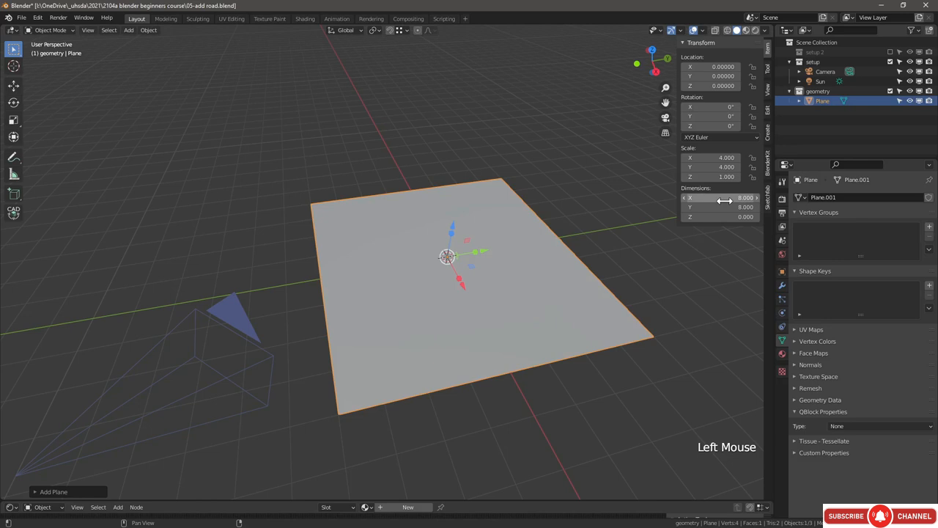
Step: From the plane's material properties, open Lily Surface Scraper's CC0 Textures source in the browser and list the site's assets
click(782, 354)
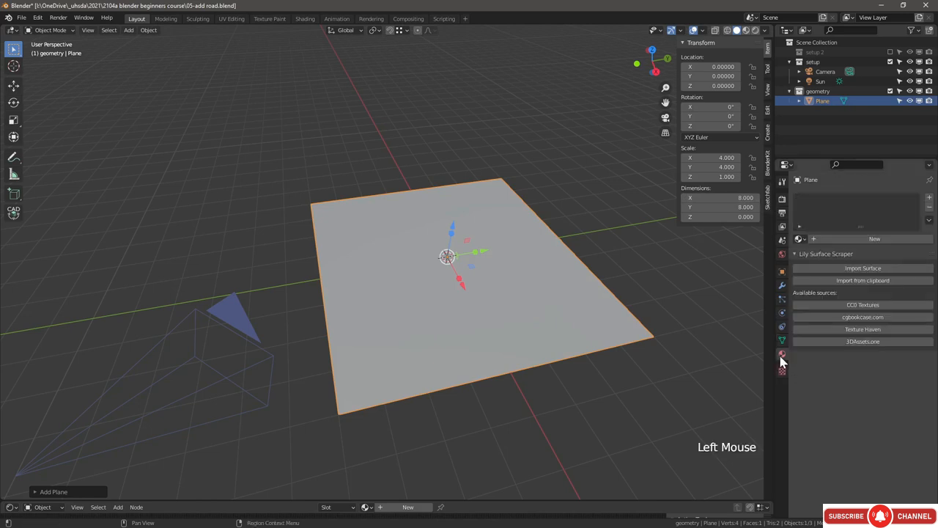
click(863, 306)
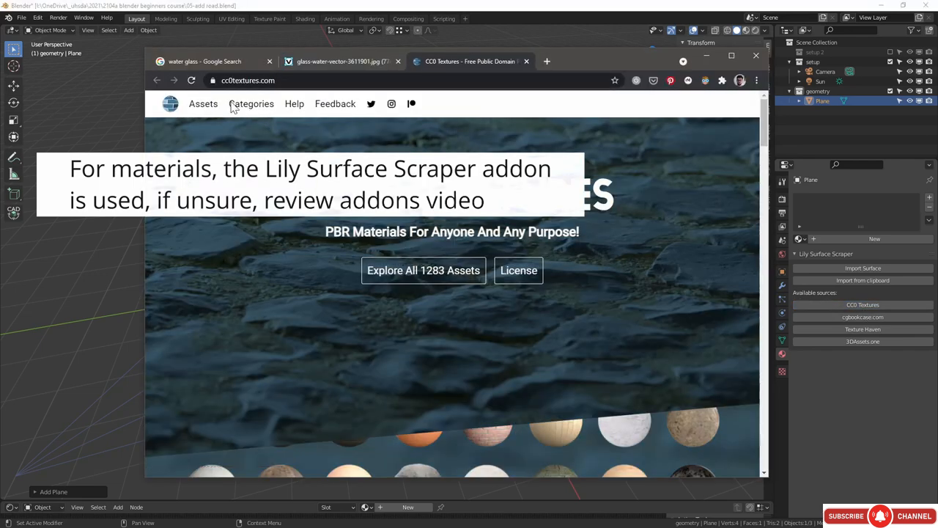
click(203, 106)
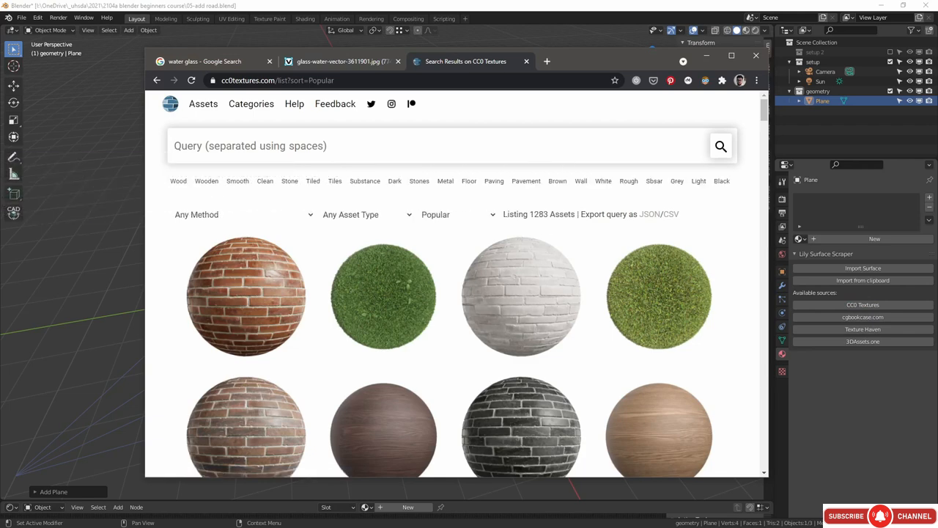
Step: Search the CC0 Textures assets for "road" and open the Road 005 material page
text(road)
key(Return)
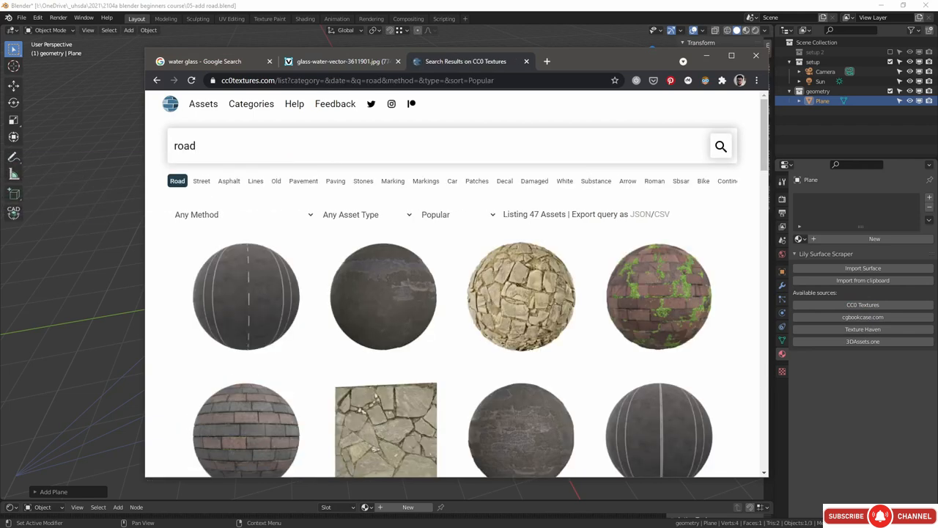
scroll(579, 286, down, 4)
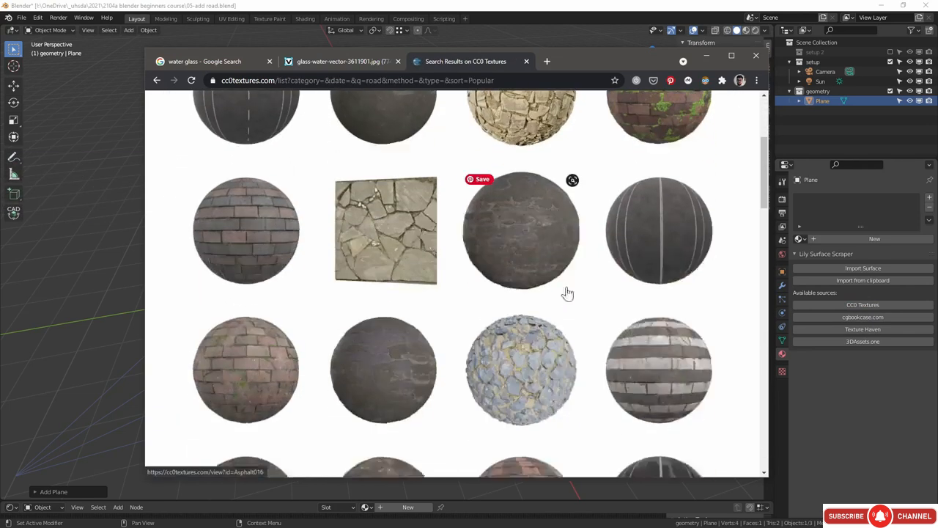
scroll(601, 293, down, 2)
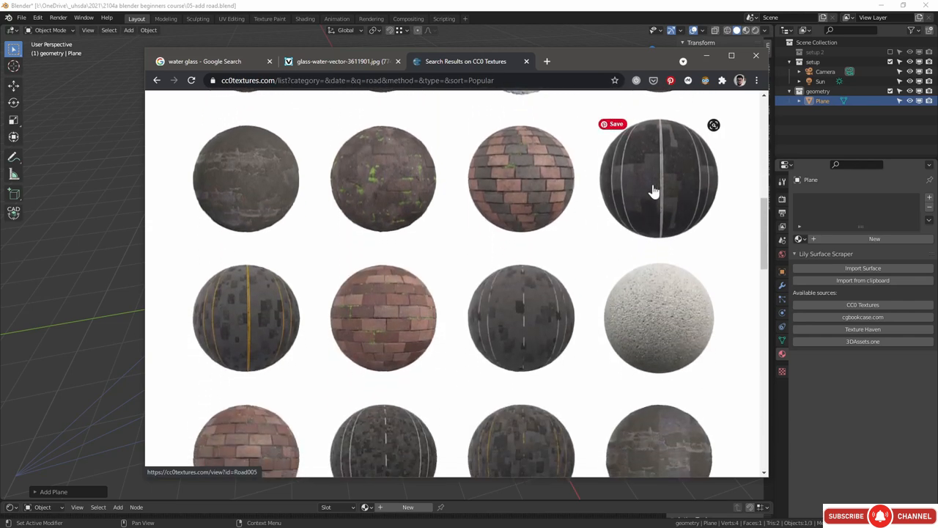
click(653, 195)
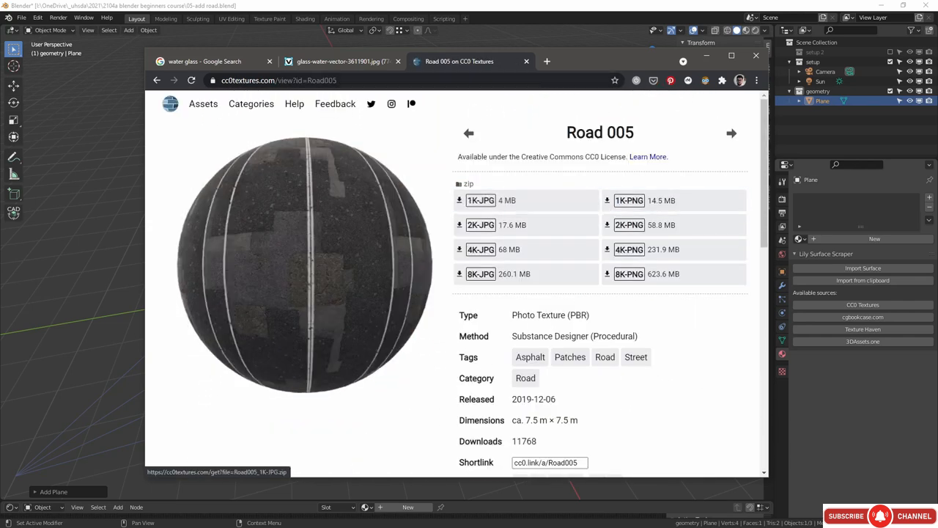
Step: Copy the Road 005 page address and import it from the clipboard as the plane's material, using the 2K-JPG variant
click(352, 80)
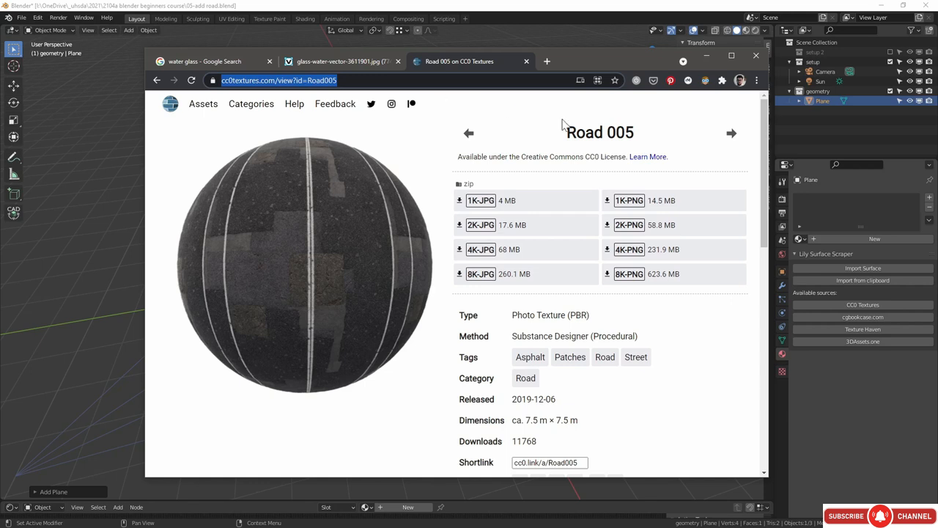
click(600, 28)
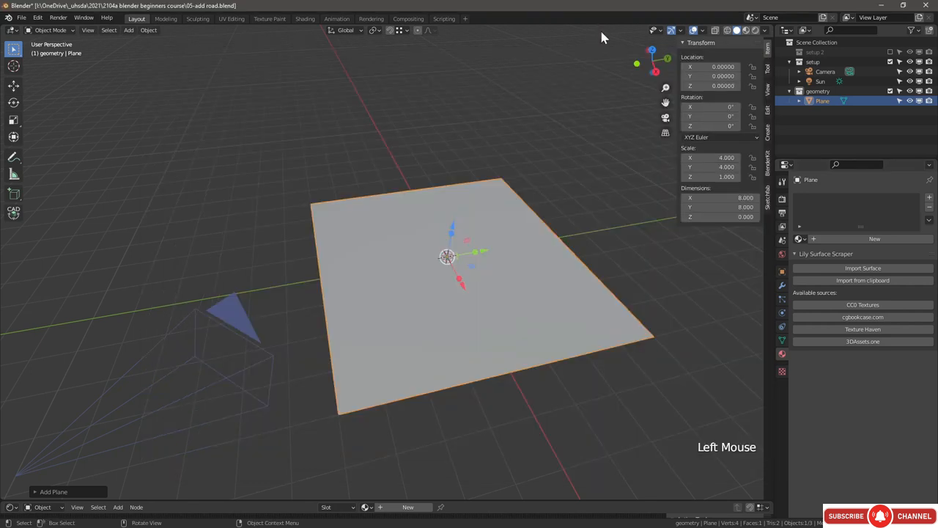
click(836, 281)
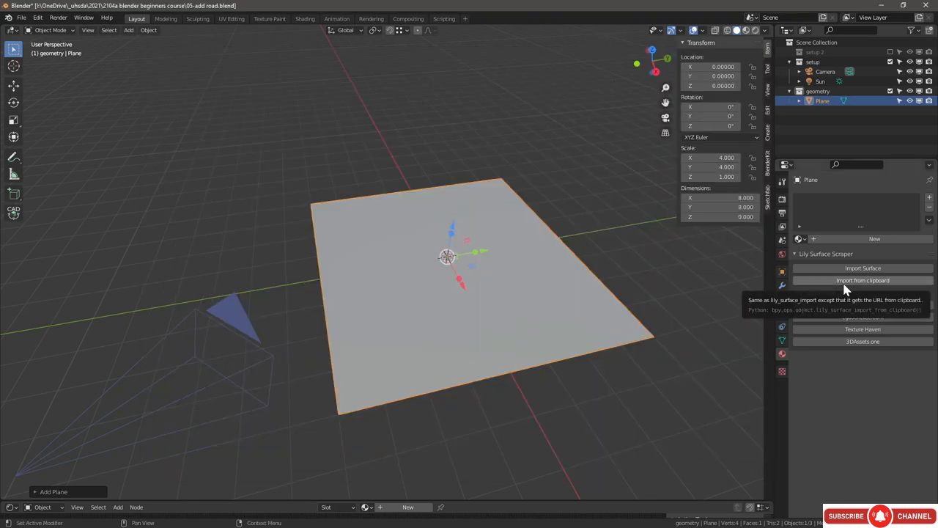
click(845, 281)
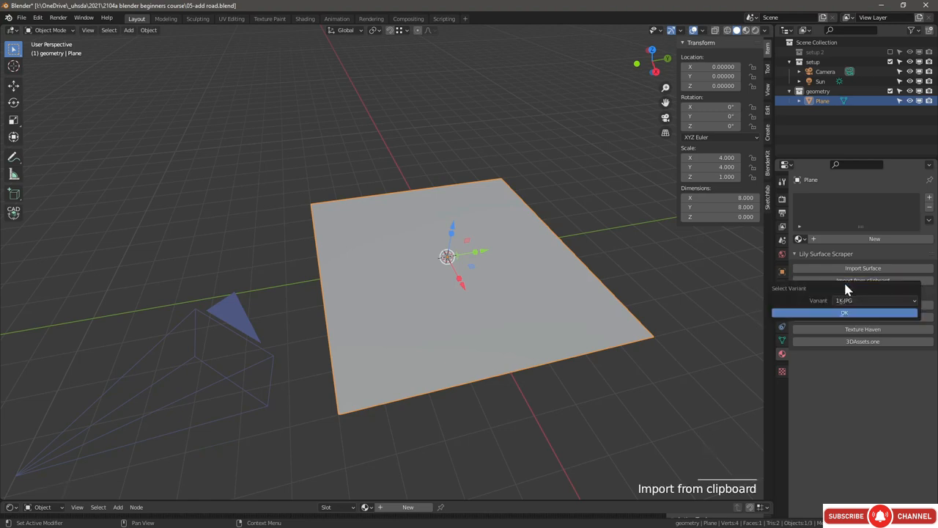
click(854, 301)
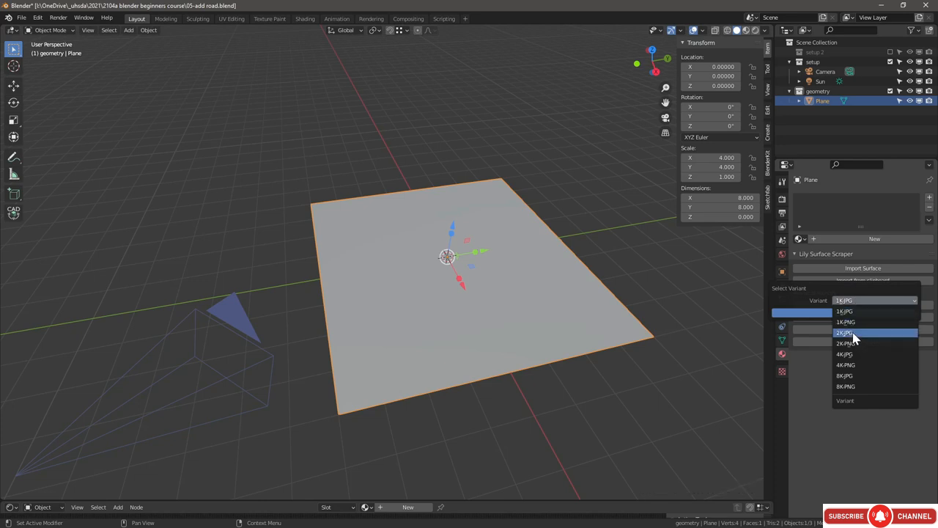
click(856, 335)
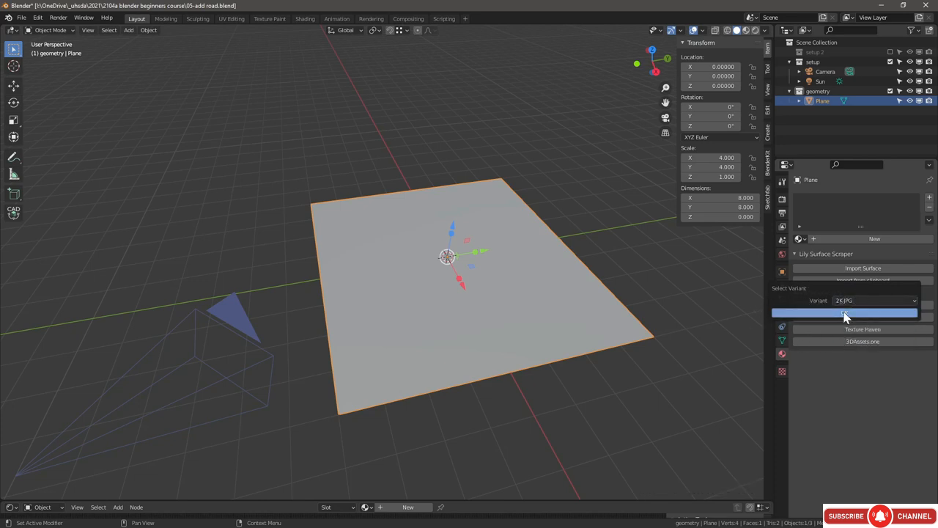
click(846, 314)
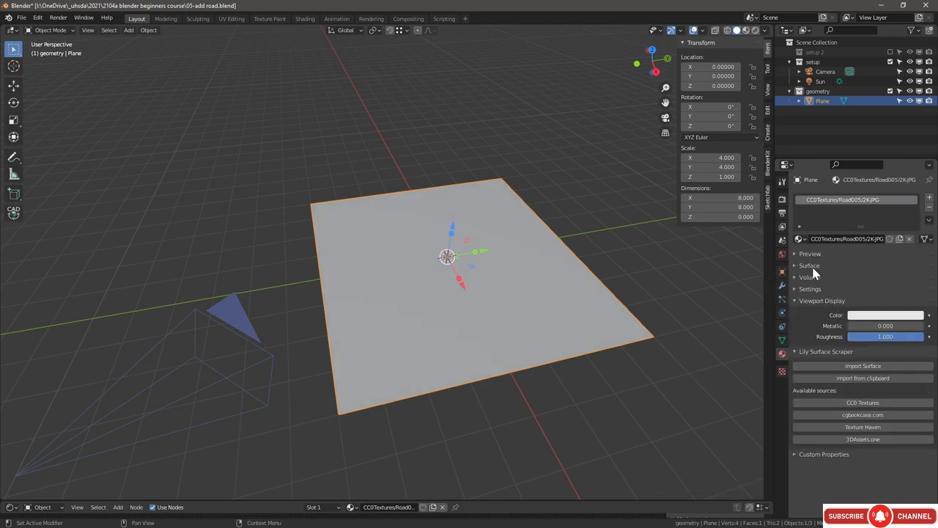
Step: Switch the viewport to Material Preview shading and view the road texture on the plane from another angle
click(746, 30)
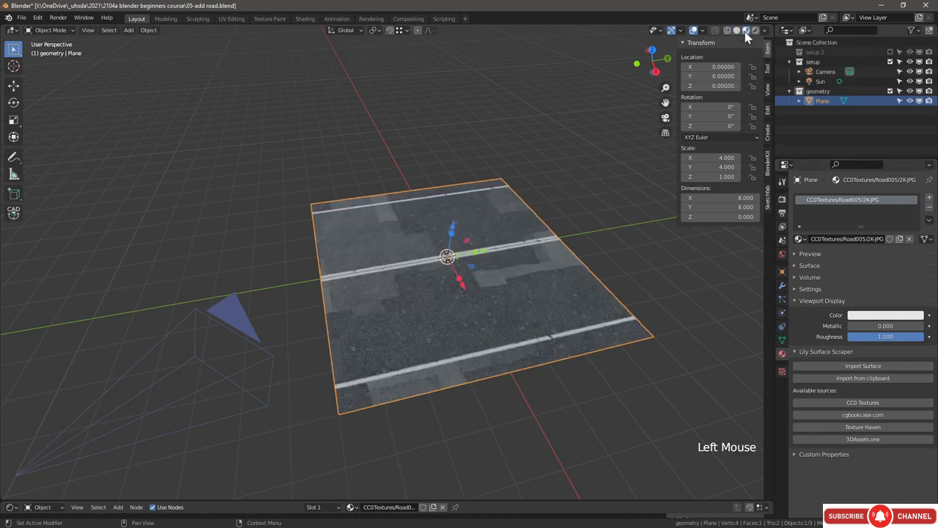
middle_drag(447, 242, 409, 447)
scroll(410, 242, down, 2)
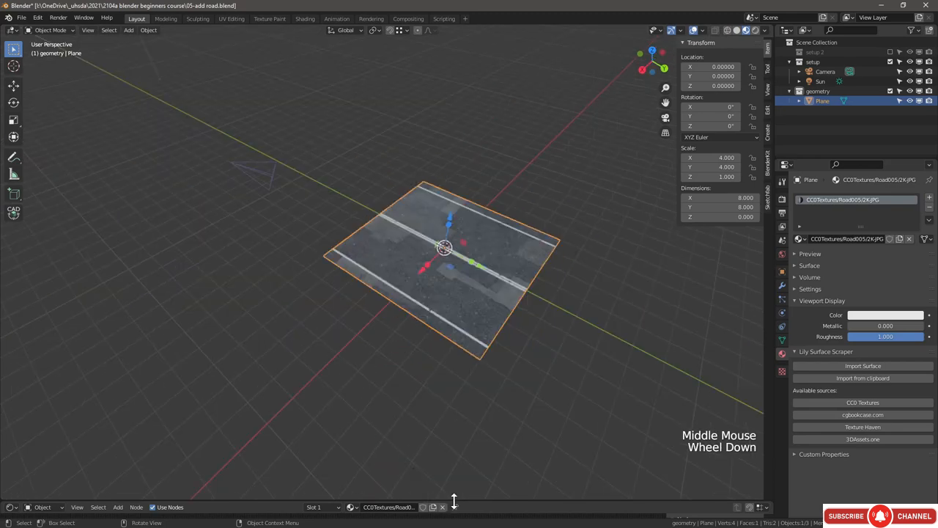
Step: Enlarge the Shader Editor area to show the road material's nodes, and hide its sidebar
drag(454, 501, 441, 338)
middle_drag(228, 495, 408, 389)
scroll(421, 407, up, 4)
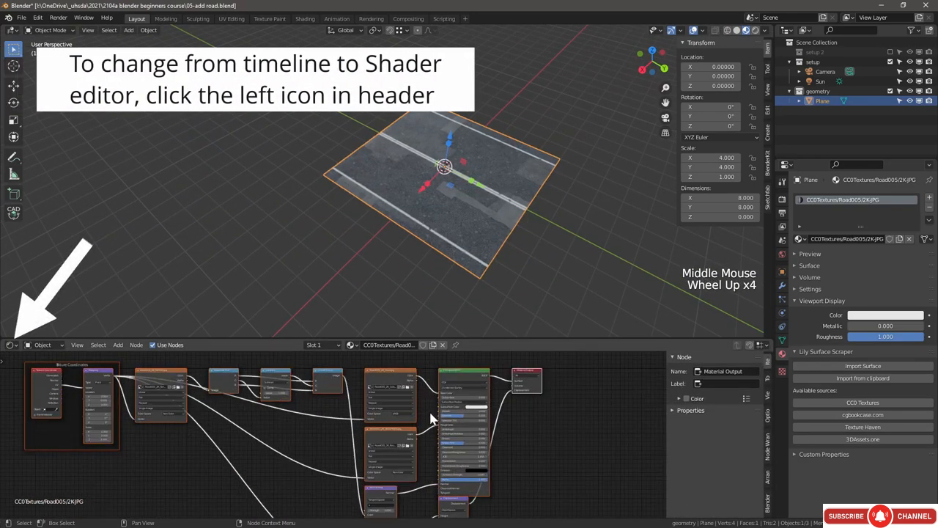
middle_drag(432, 418, 454, 424)
key(n)
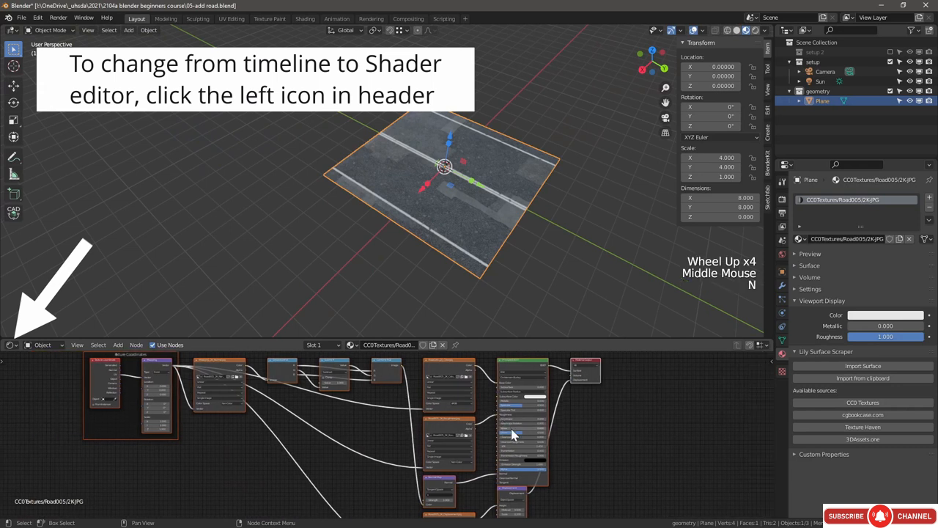
Step: Maximise the Shader Editor and examine the road material's full node setup
scroll(512, 434, down, 2)
middle_drag(512, 434, 535, 457)
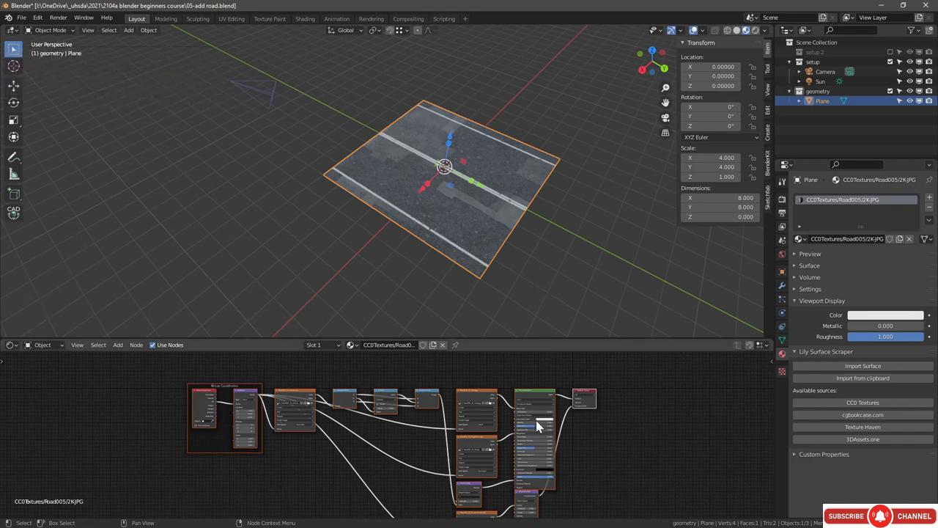
key(ctrl+space)
scroll(534, 293, up, 3)
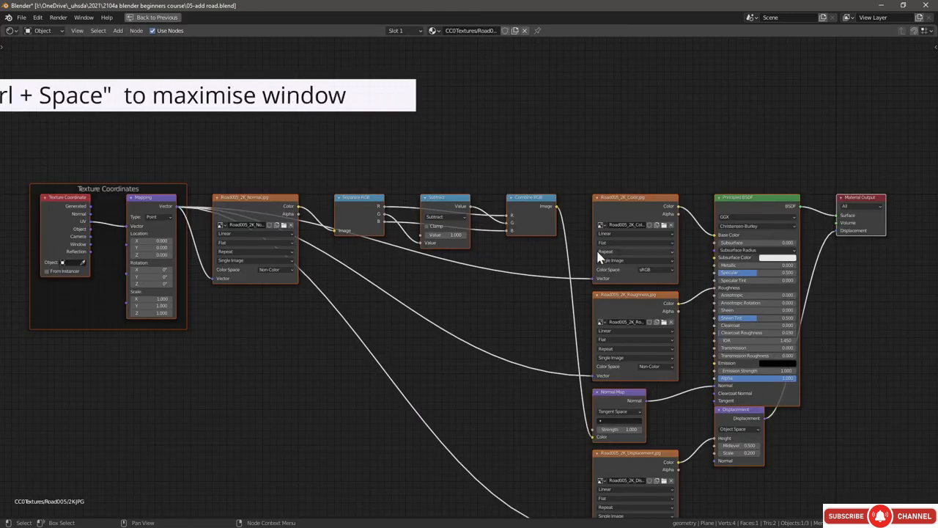
Step: Delete the Road005 displacement image texture node and the Displacement node from the road material
middle_drag(524, 282, 415, 267)
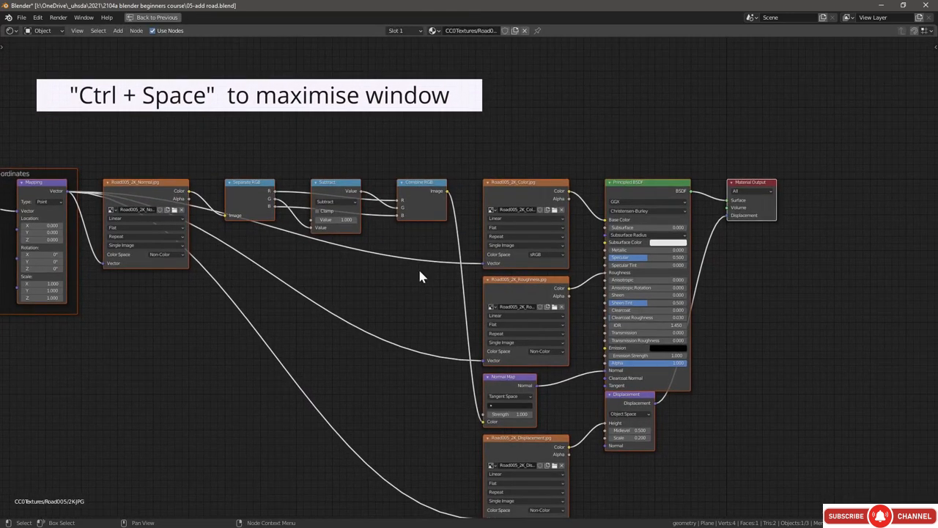
scroll(594, 207, up, 1)
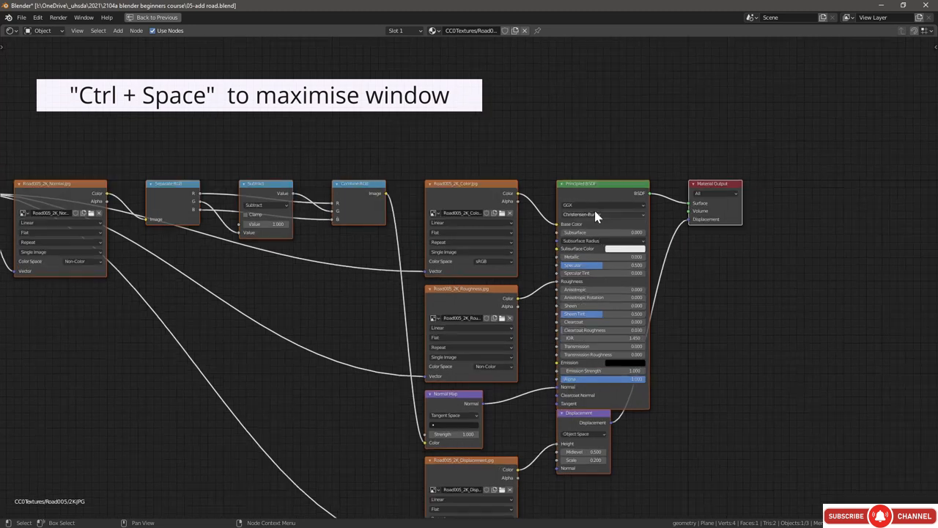
scroll(686, 234, up, 2)
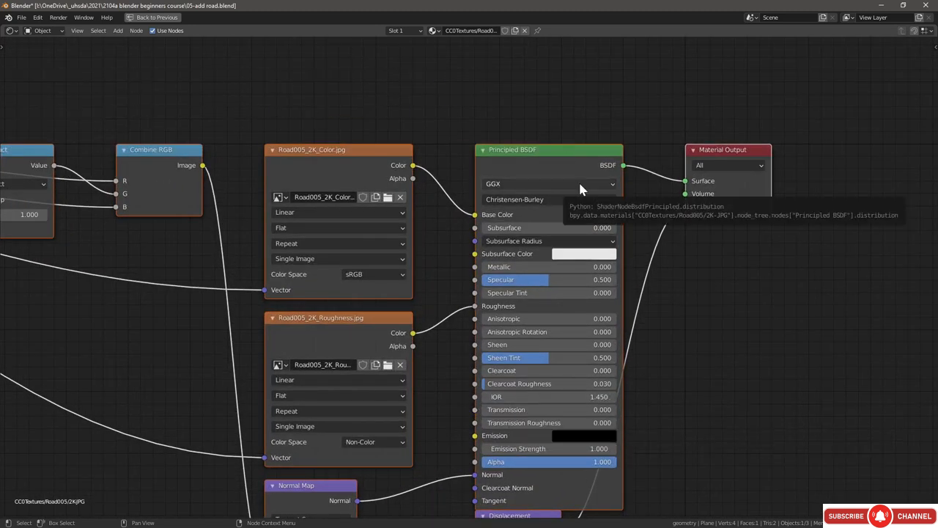
middle_drag(451, 286, 479, 285)
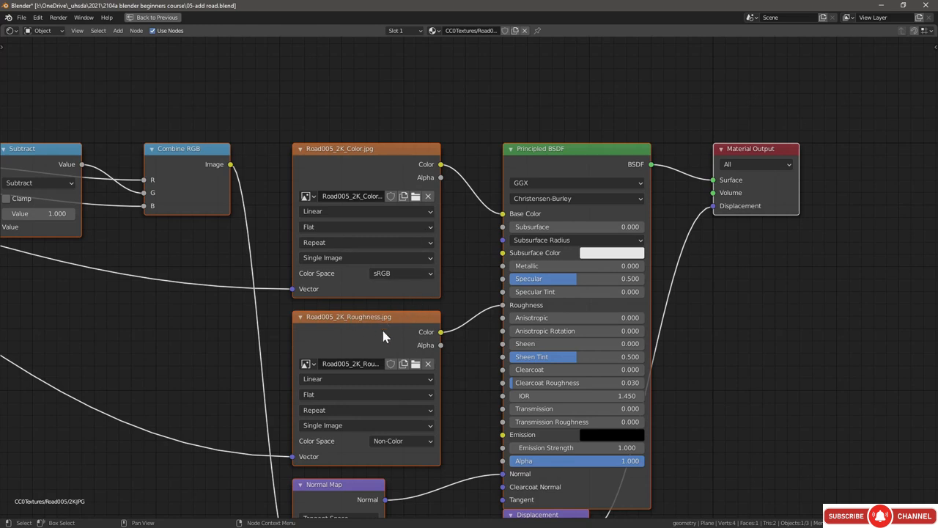
scroll(381, 327, down, 1)
middle_drag(381, 268, 482, 270)
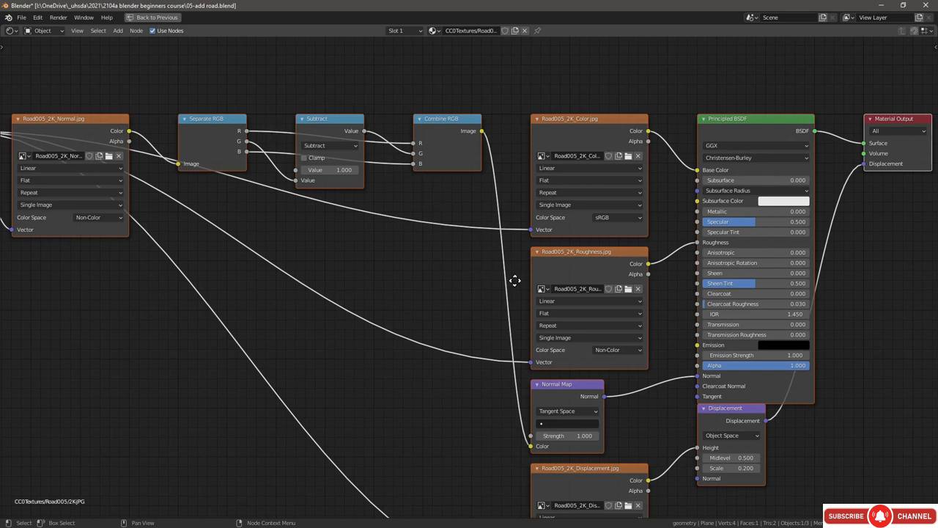
middle_drag(515, 280, 399, 221)
drag(652, 478, 516, 403)
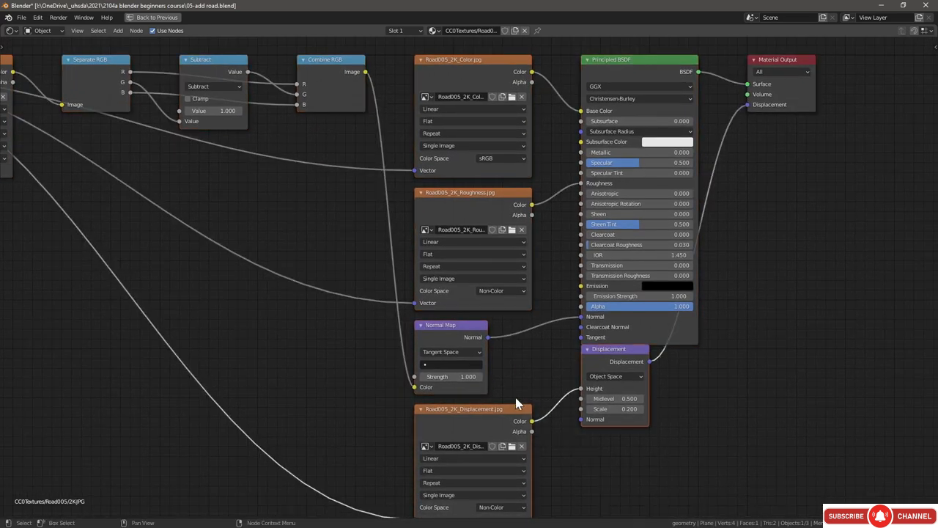
key(x)
scroll(413, 284, down, 2)
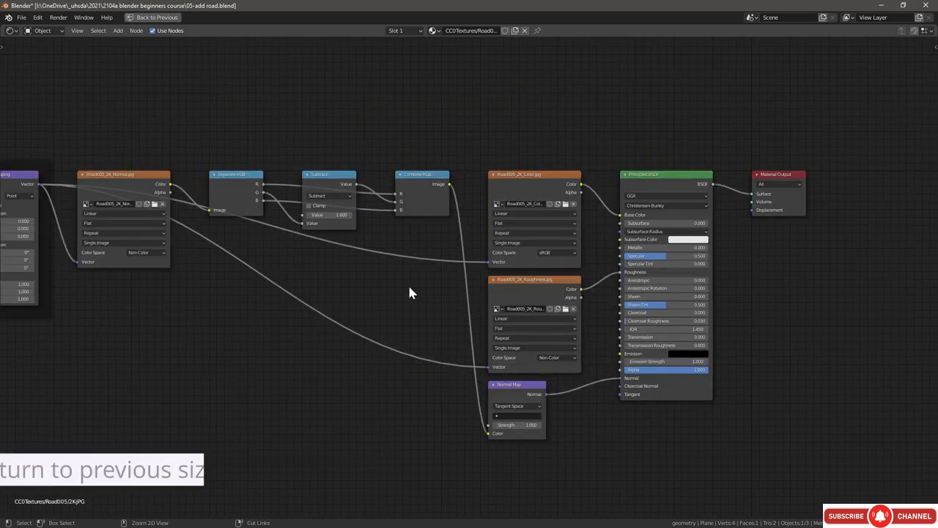
Step: Restore the Shader Editor to its previous size and shrink it so the 3D viewport with the road plane is large
key(ctrl+space)
scroll(461, 188, up, 2)
middle_drag(461, 189, 594, 293)
drag(586, 338, 586, 181)
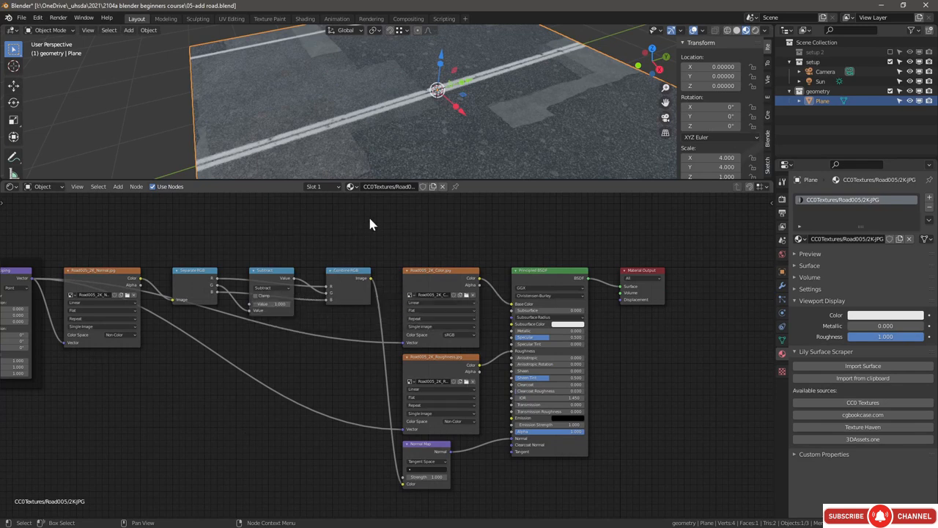
drag(481, 183, 499, 448)
middle_drag(470, 242, 468, 273)
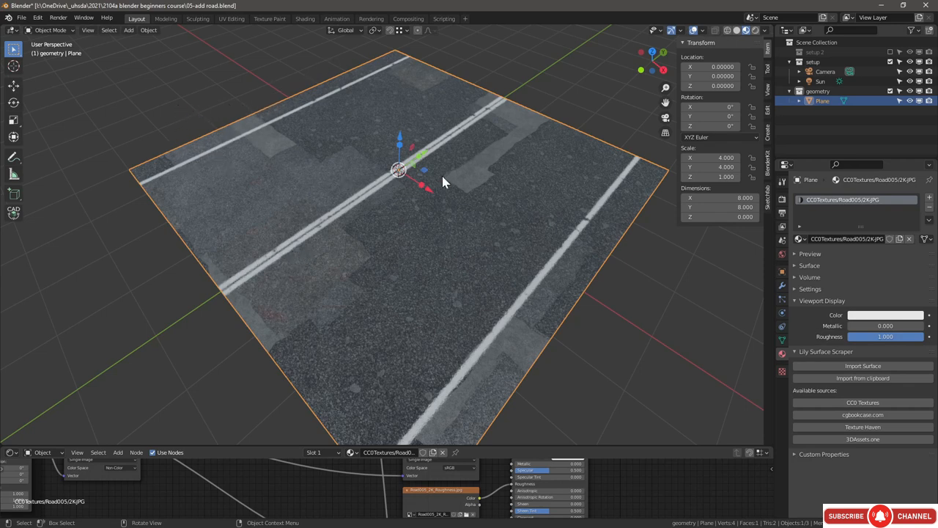
middle_drag(350, 266, 359, 265)
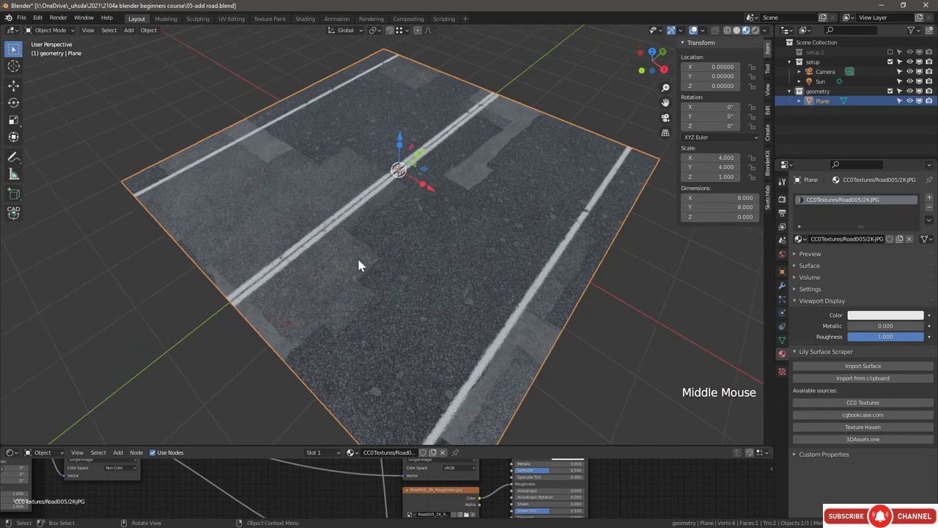
Step: Enter Edit Mode and split the road plane in half with a loop cut along its double centre line
key(Tab)
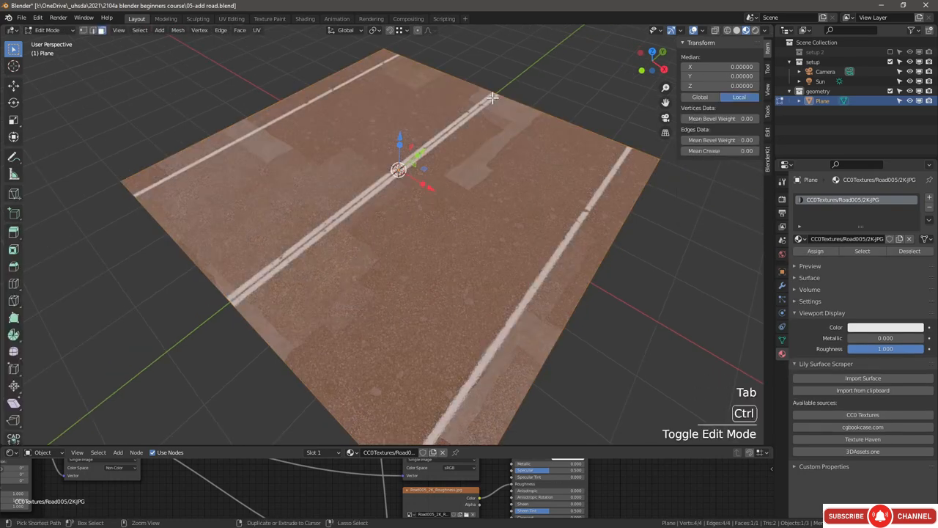
key(ctrl+r)
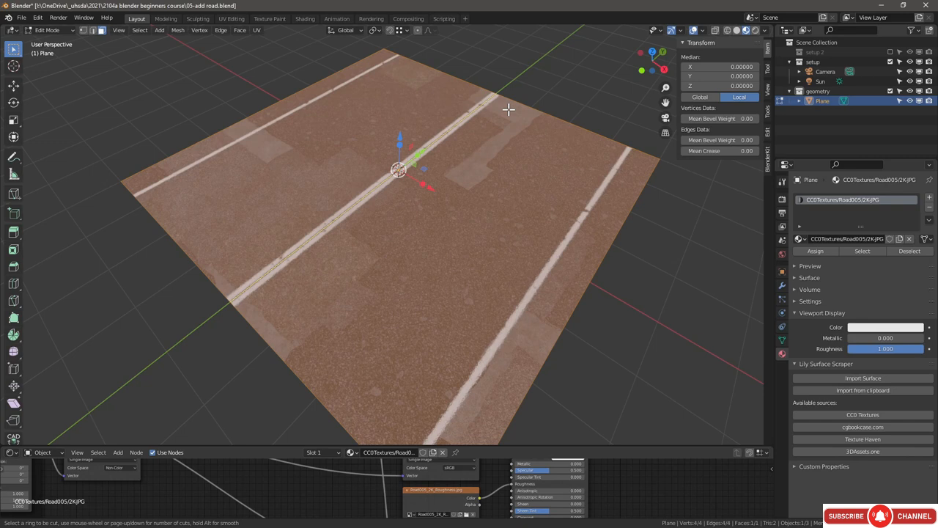
key(Escape)
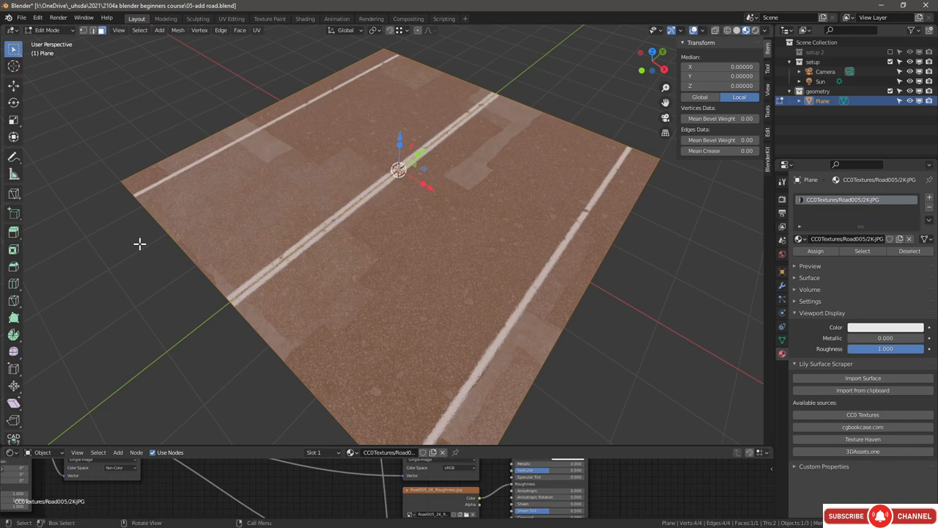
click(14, 286)
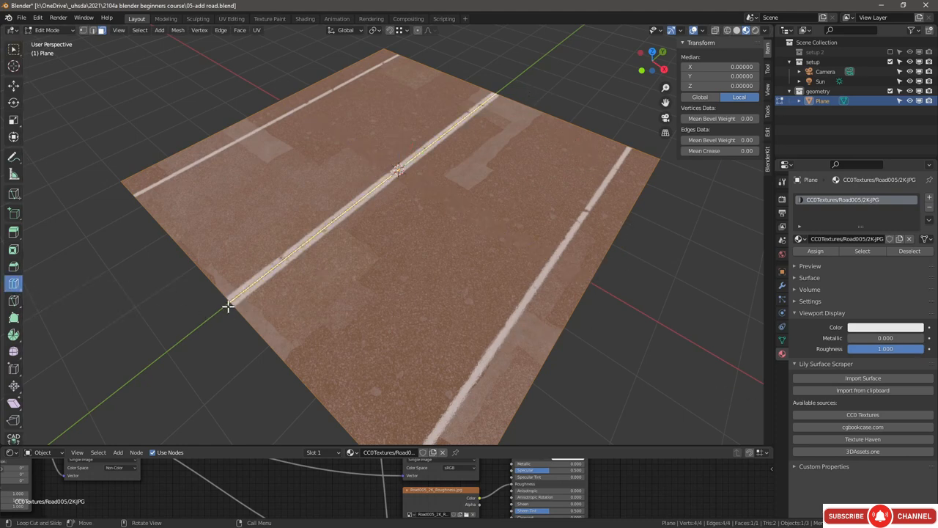
drag(228, 306, 369, 165)
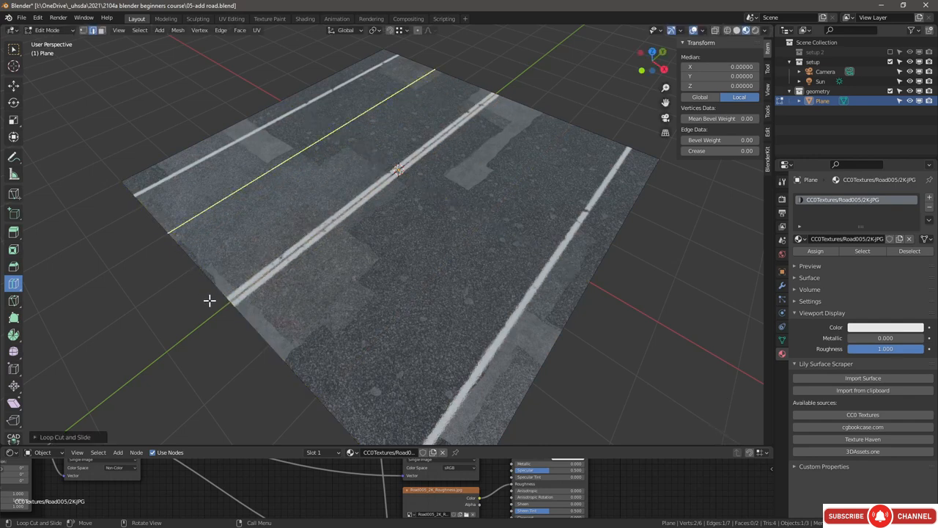
Step: Switch to face selection and delete the face on the positive X side of the road plane
click(102, 31)
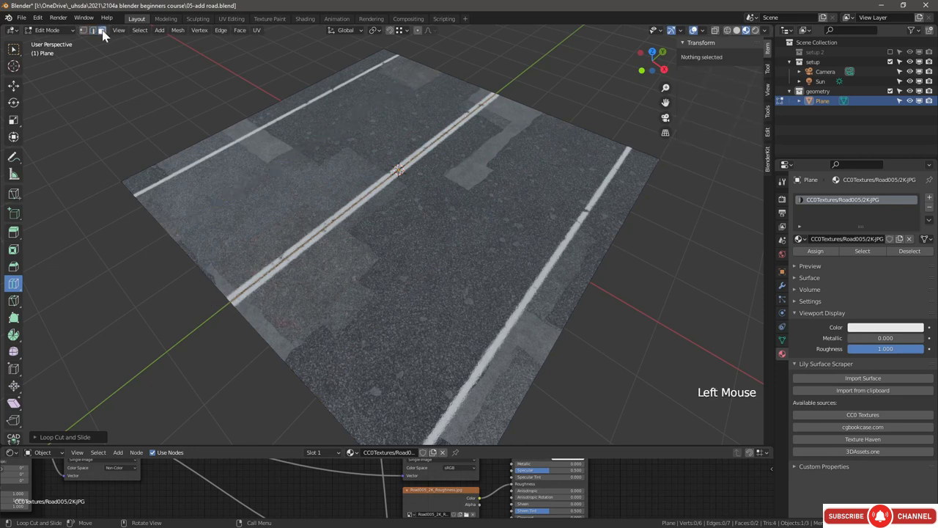
click(14, 49)
click(457, 235)
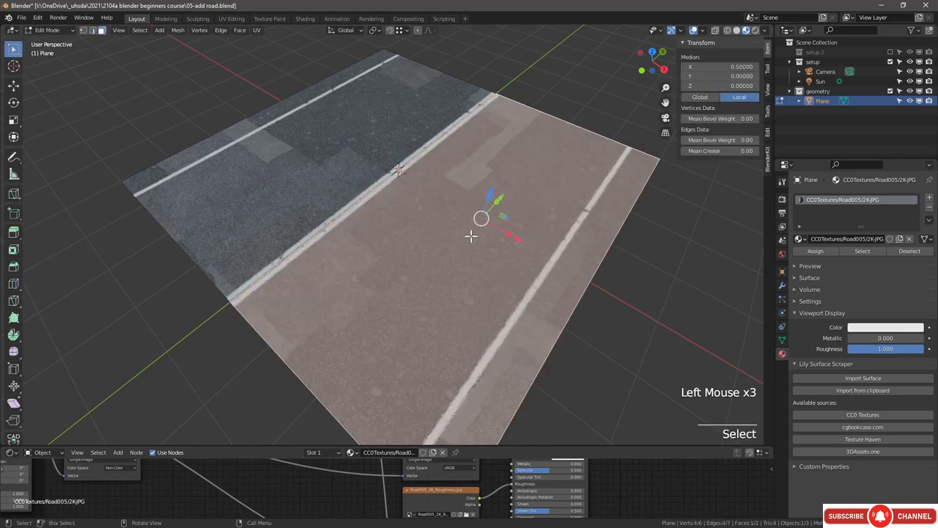
key(x)
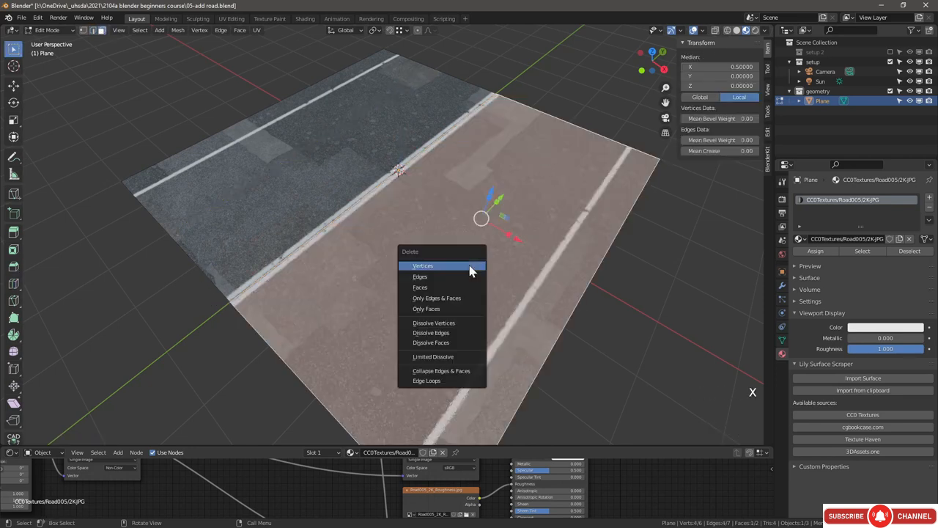
key(Escape)
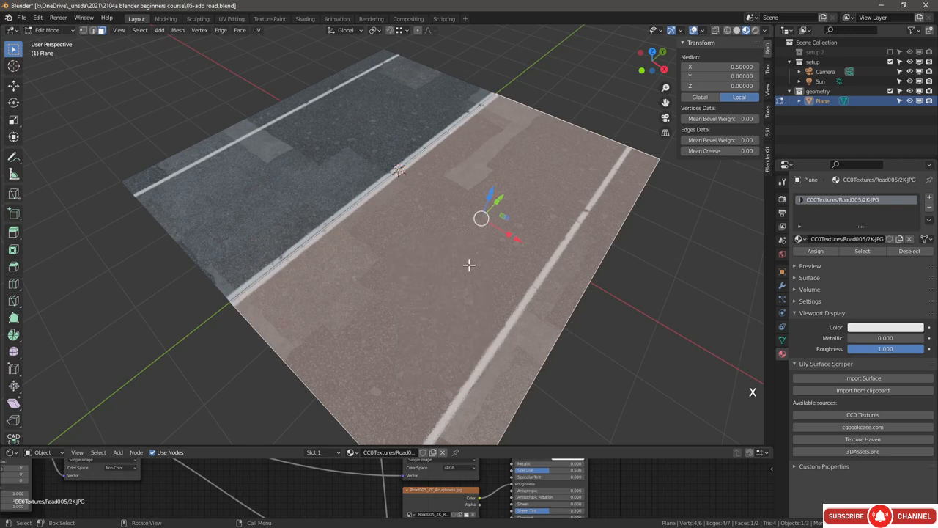
key(Delete)
key(Escape)
key(x)
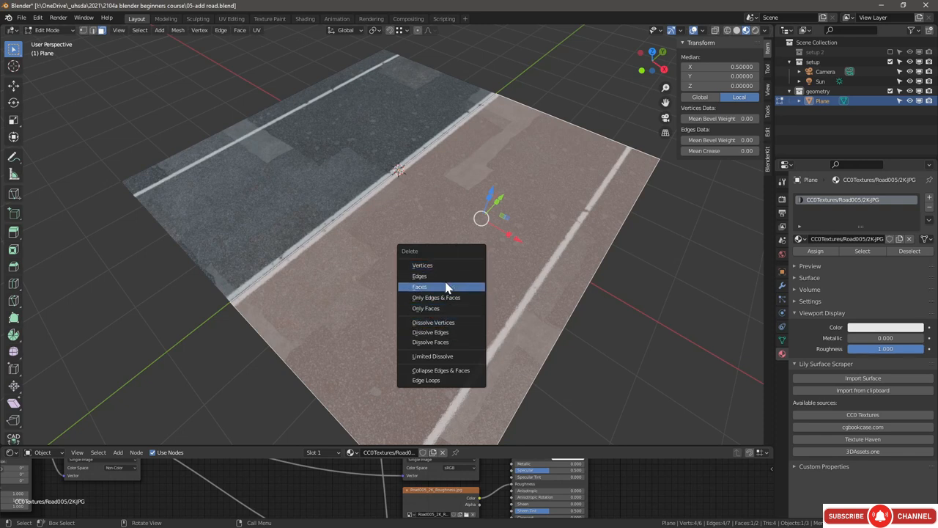
click(448, 286)
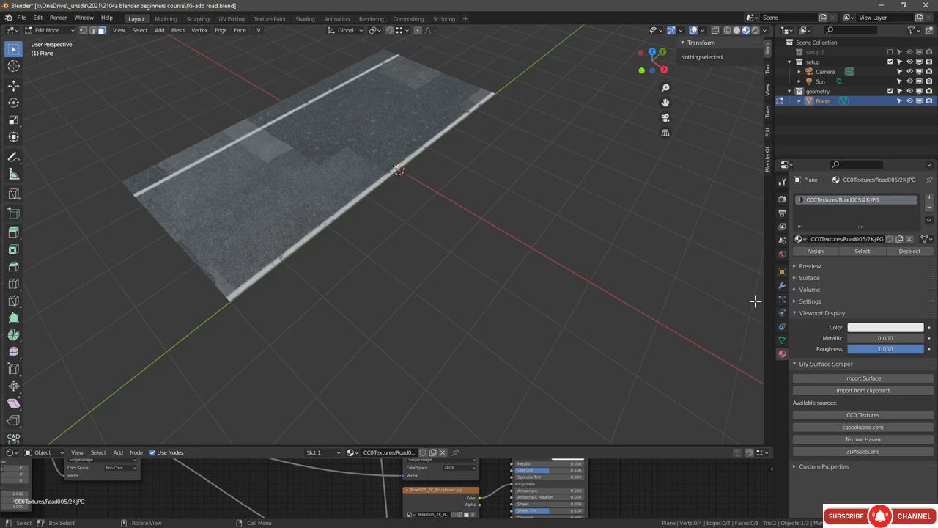
Step: Add a Mirror modifier on the X axis to the remaining half of the road plane
click(781, 286)
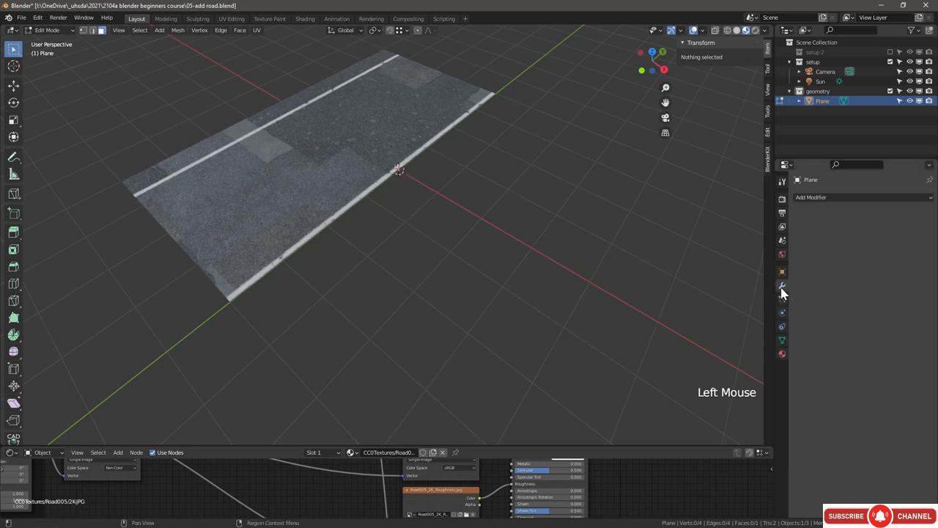
click(823, 199)
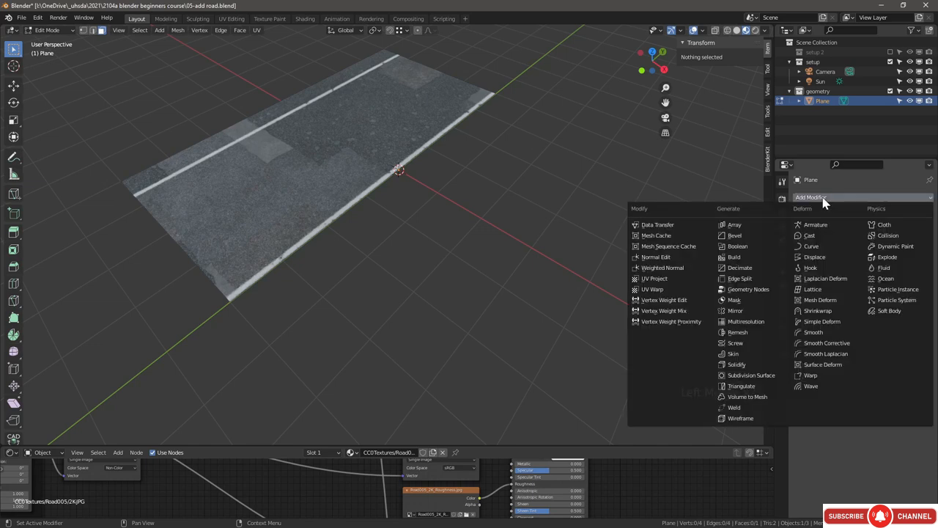
click(736, 311)
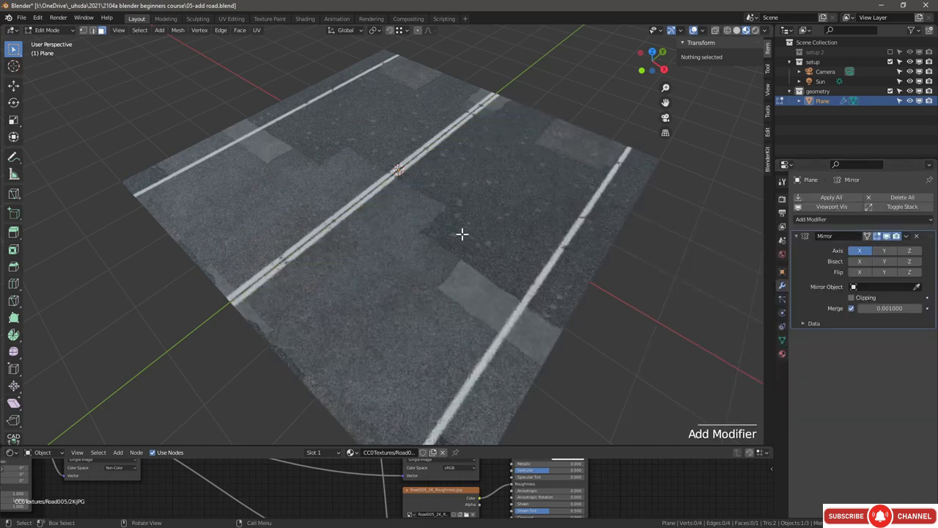
scroll(462, 234, down, 3)
middle_drag(462, 234, 368, 247)
scroll(369, 247, down, 1)
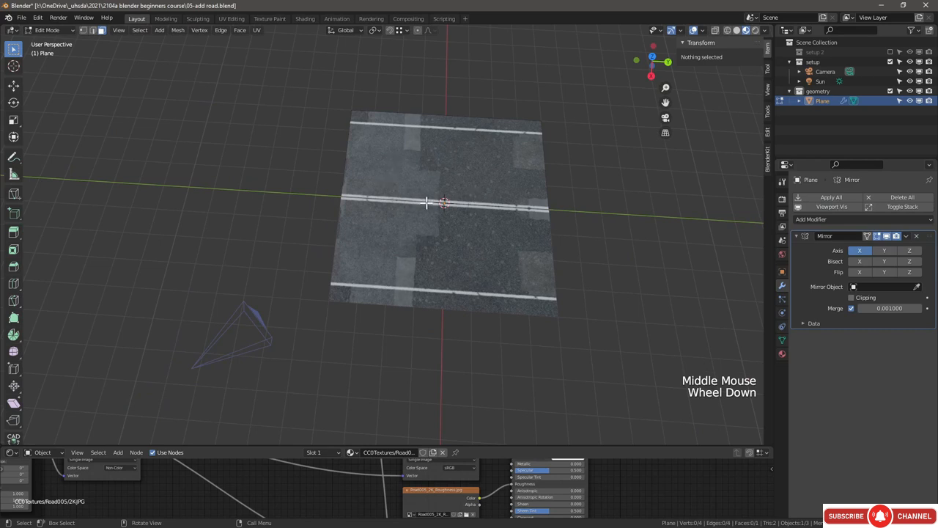
Step: Enable Mirror U in the Mirror modifier's data options and collapse the modifier's settings
click(804, 325)
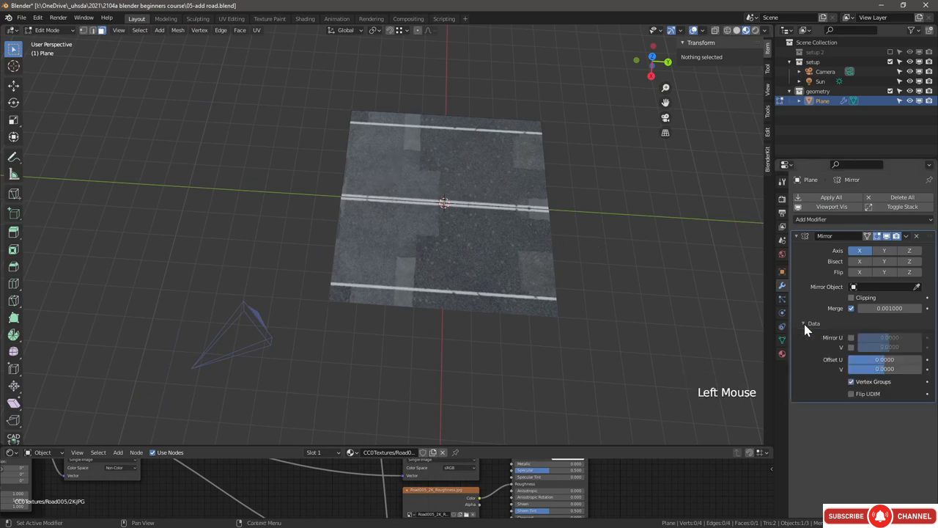
click(851, 338)
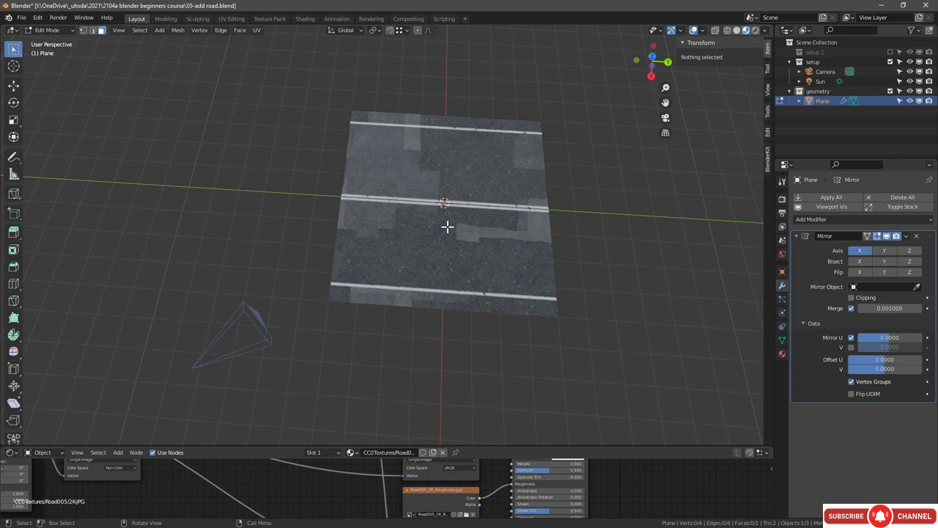
click(796, 235)
Step: Add an Array modifier to the mirrored road plane and view the result from farther away
click(810, 219)
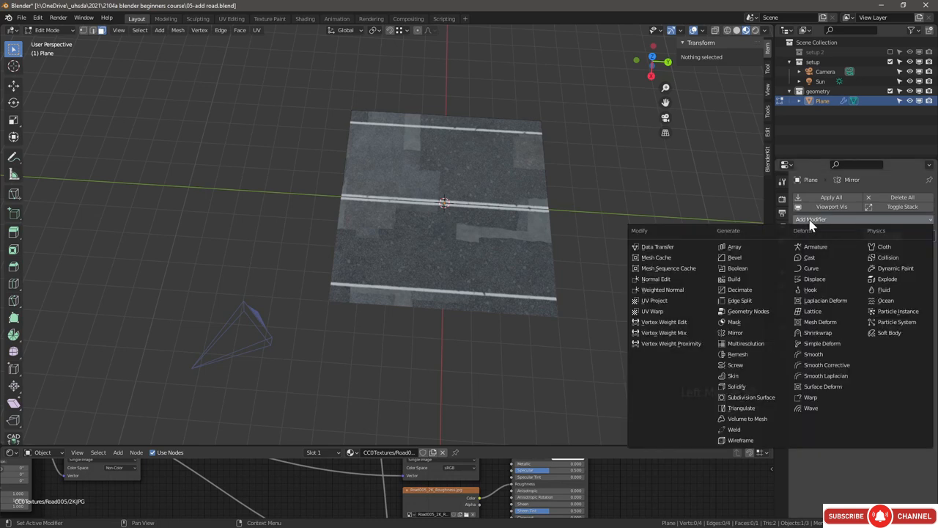
click(771, 246)
scroll(483, 269, down, 5)
middle_drag(484, 269, 607, 237)
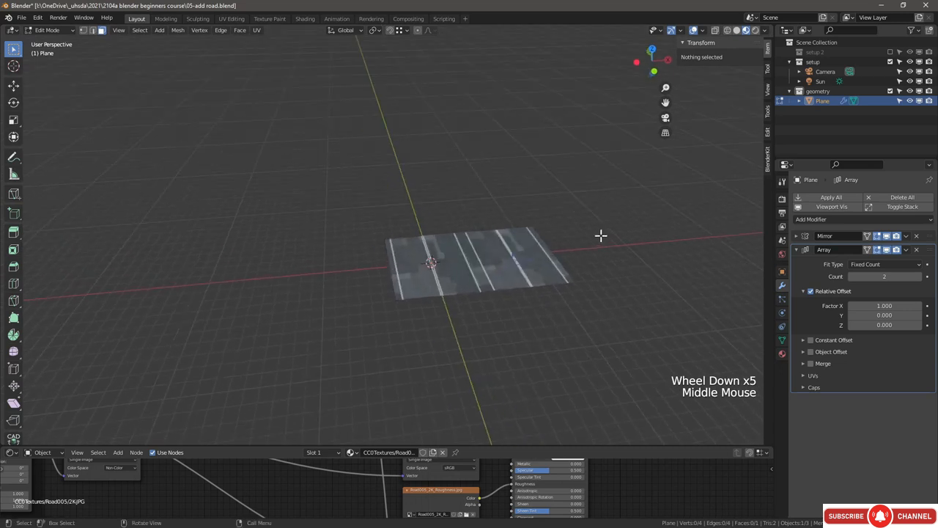
Step: In top view, rotate the road face 90° around the 3D Cursor pivot, and activate the Rotate tool
click(652, 49)
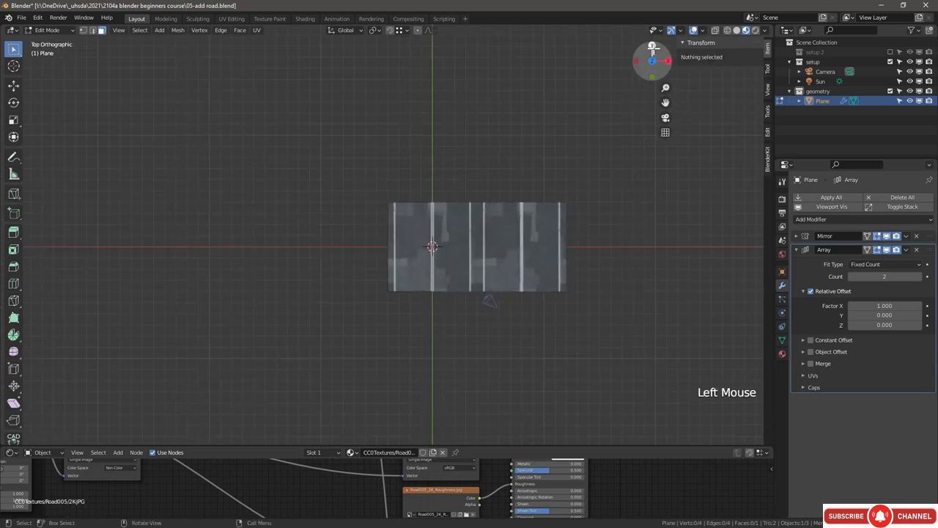
key(Tab)
key(Tab)
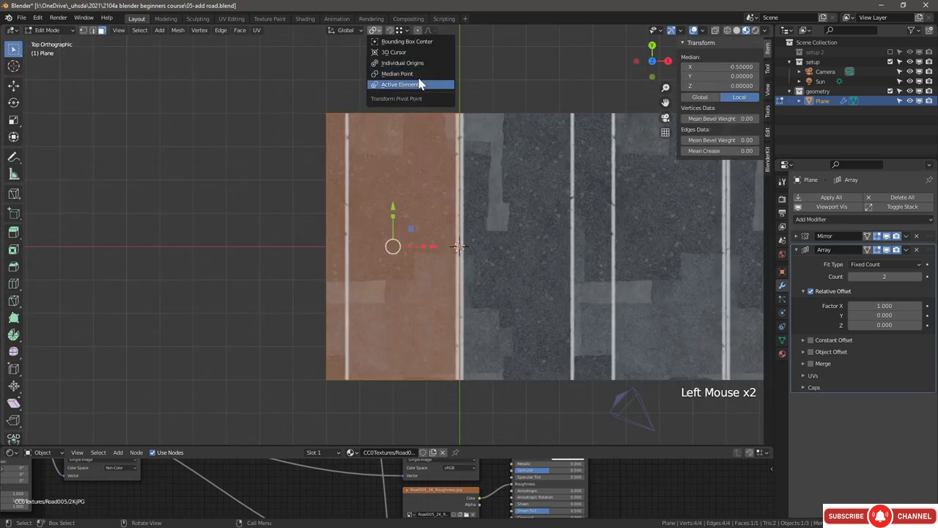
click(396, 52)
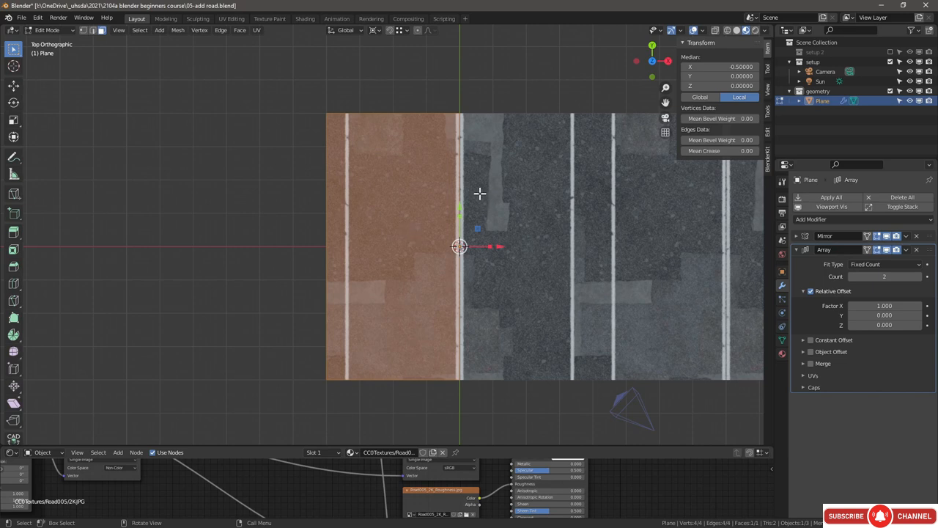
text(r)
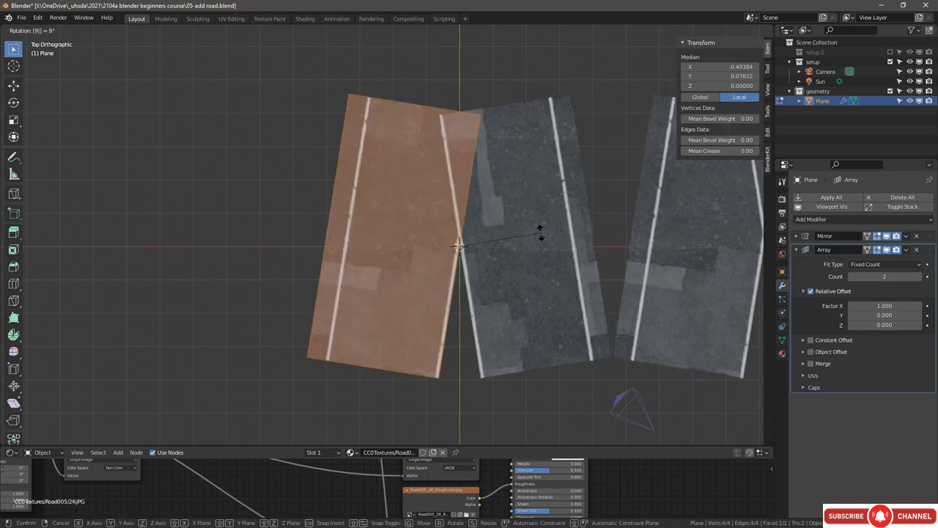
text(90)
key(Return)
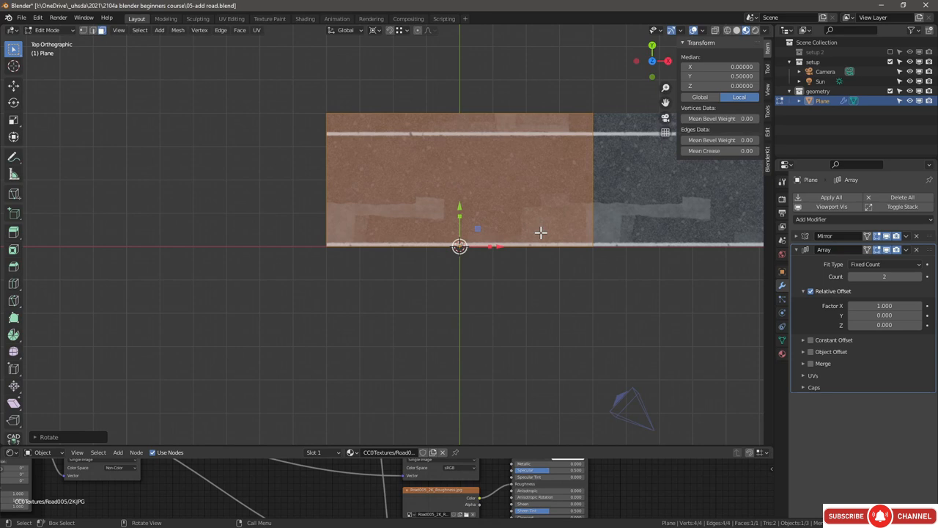
click(14, 104)
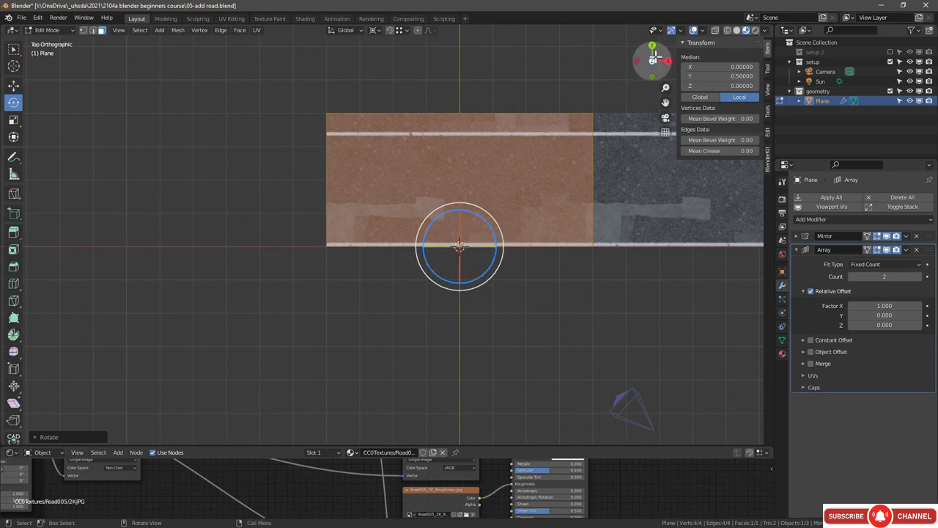
Step: Switch the Mirror modifier's axis from X to Y only, and return the road plane to Object Mode
middle_drag(522, 181, 489, 214)
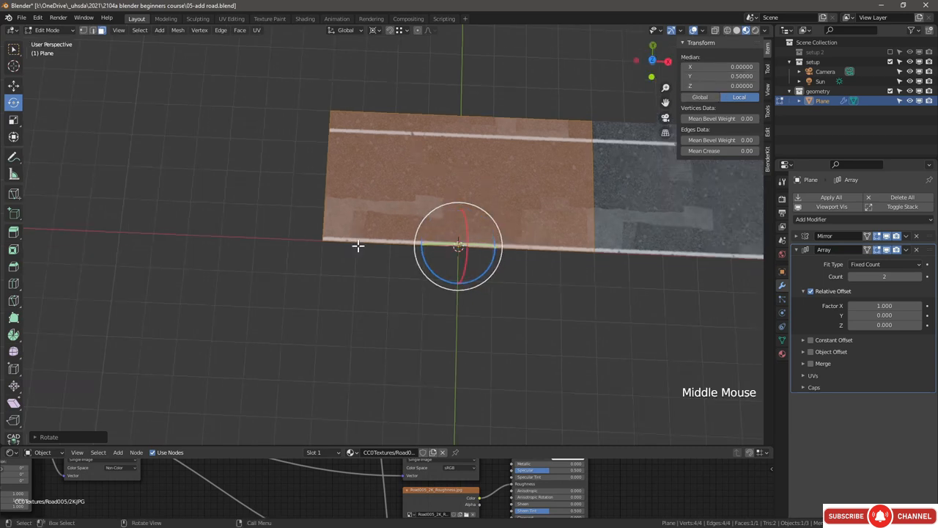
scroll(532, 166, down, 1)
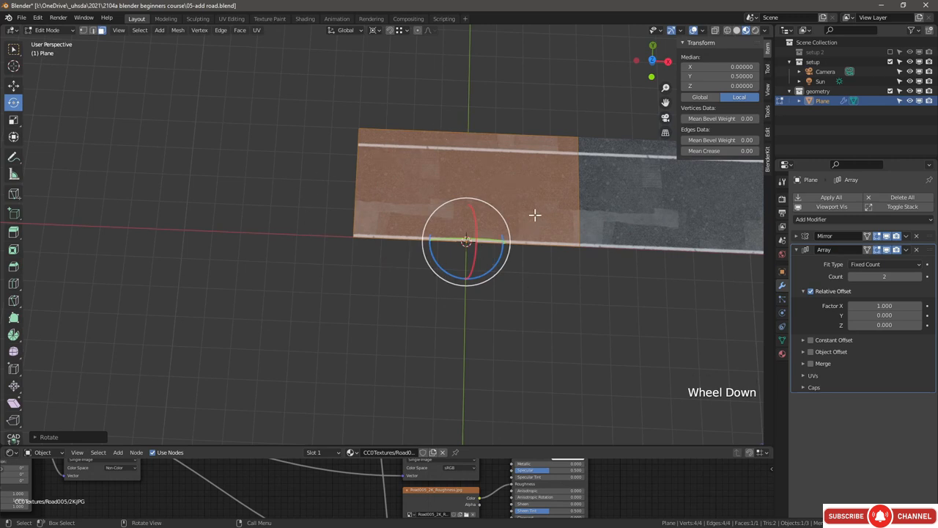
click(797, 236)
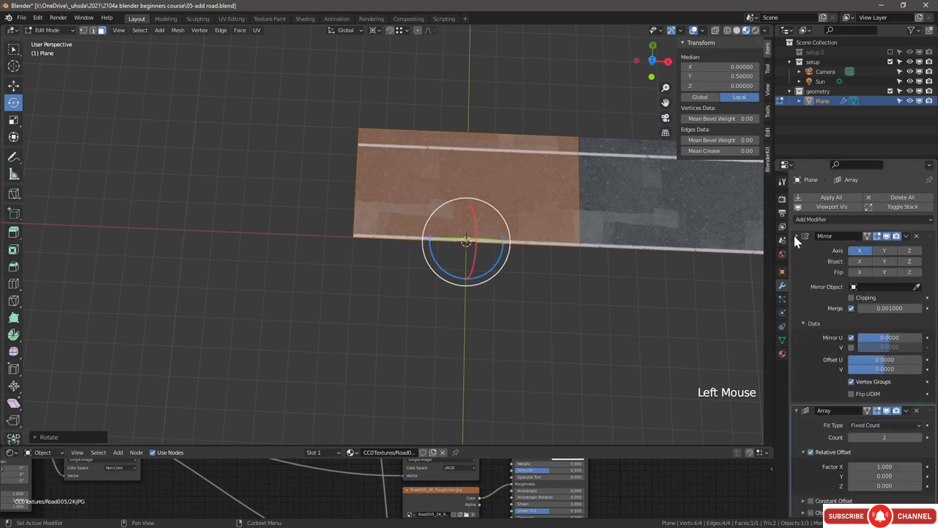
click(885, 252)
click(860, 252)
scroll(391, 274, down, 4)
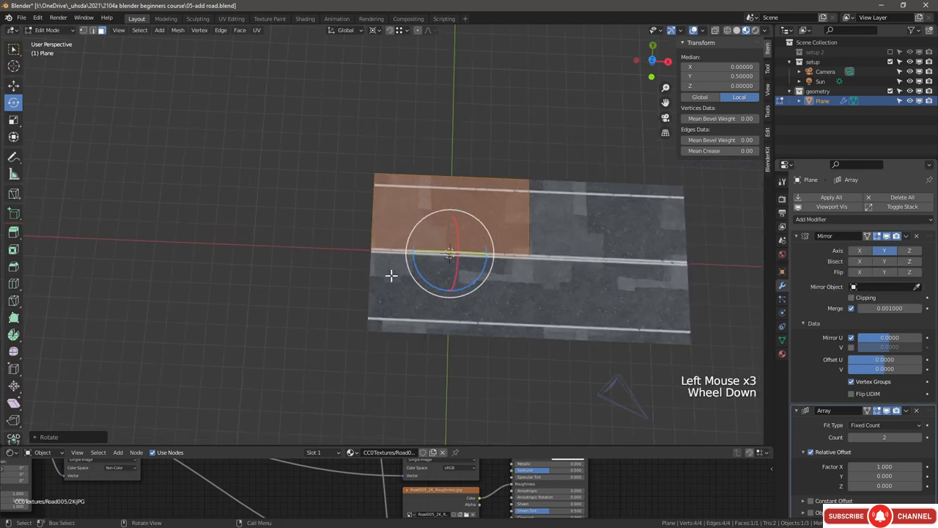
scroll(391, 274, up, 2)
key(Tab)
scroll(717, 243, up, 1)
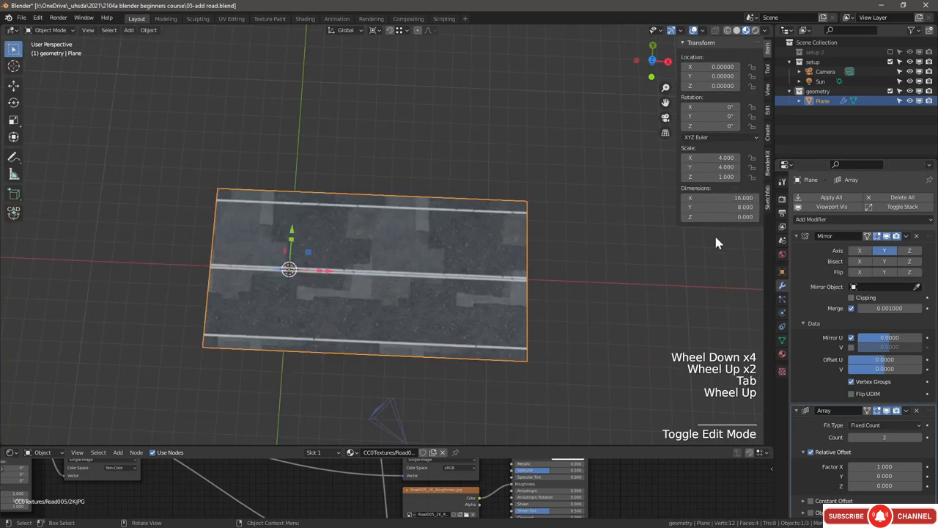
Step: Raise the Array modifier's count to 5 to lengthen the road
click(921, 437)
click(921, 438)
click(921, 438)
scroll(405, 248, down, 3)
mouse_move(404, 248)
middle_down()
mouse_move(429, 246)
mouse_move(472, 174)
mouse_move(413, 242)
middle_up()
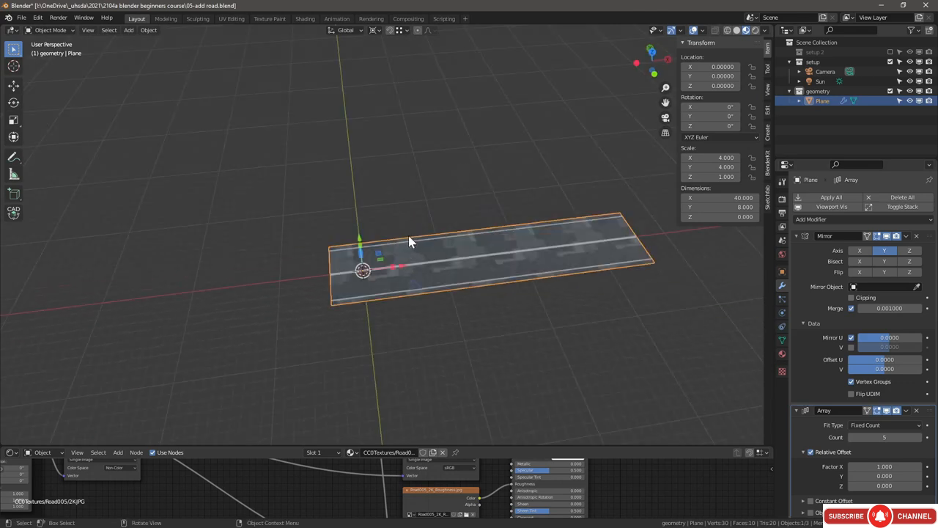
scroll(342, 253, up, 4)
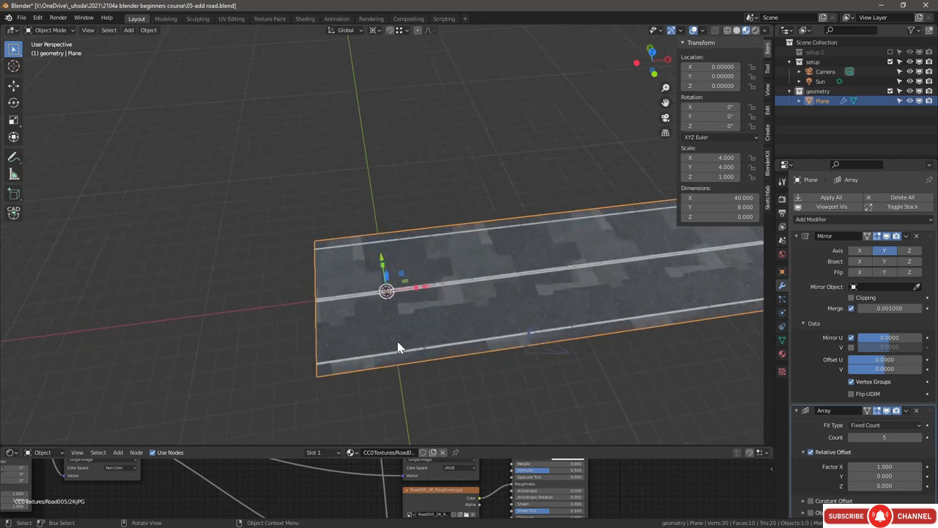
middle_drag(468, 386, 645, 366)
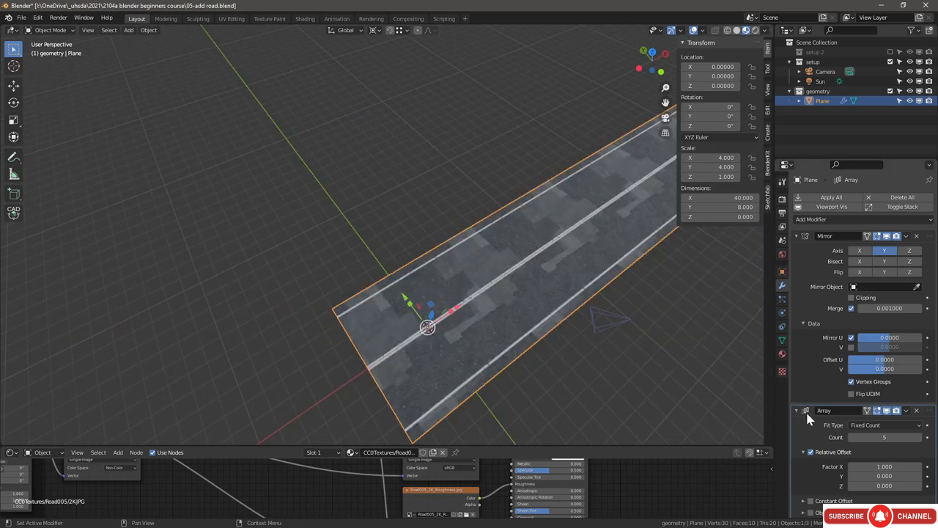
Step: Enable Merge in the road's Array modifier
scroll(846, 423, down, 4)
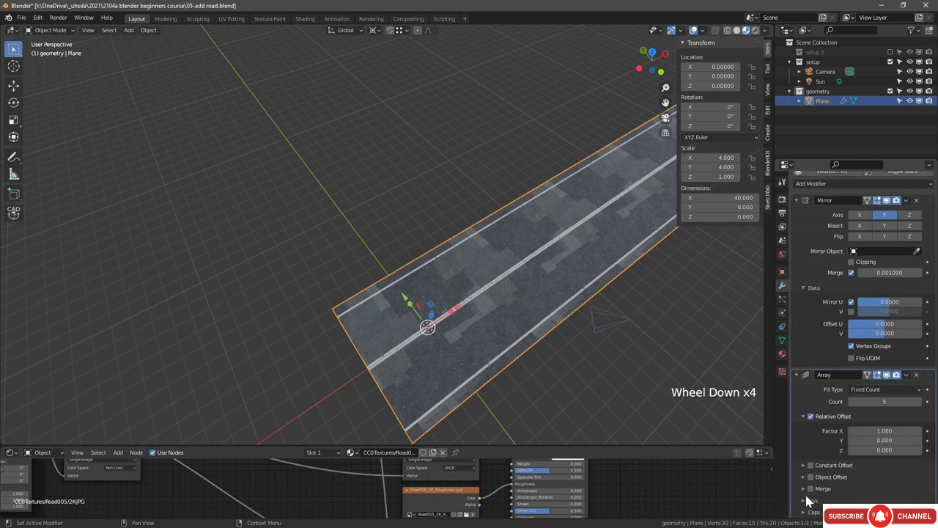
click(811, 488)
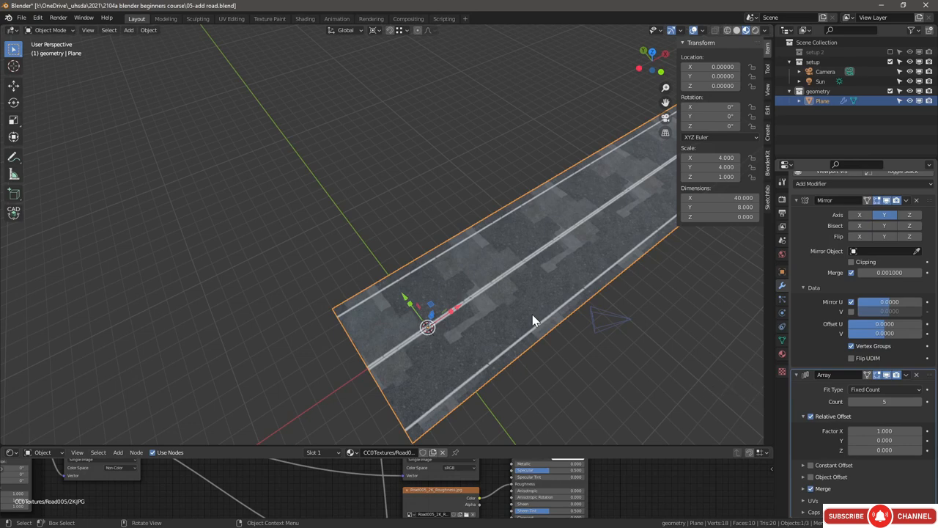
middle_drag(532, 314, 405, 285)
Step: In Edit Mode, activate the Select Box tool and select the road face's outer long edge in edge selection mode
key(Tab)
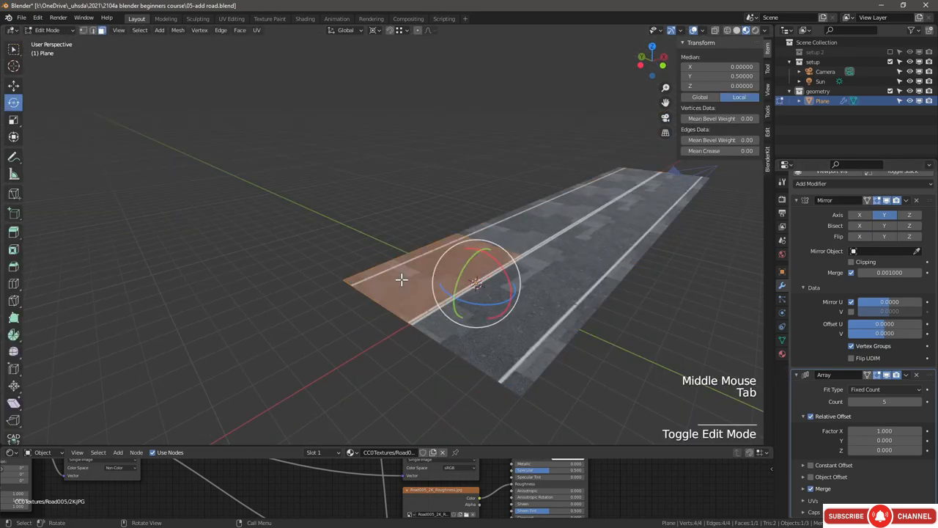
scroll(372, 277, up, 1)
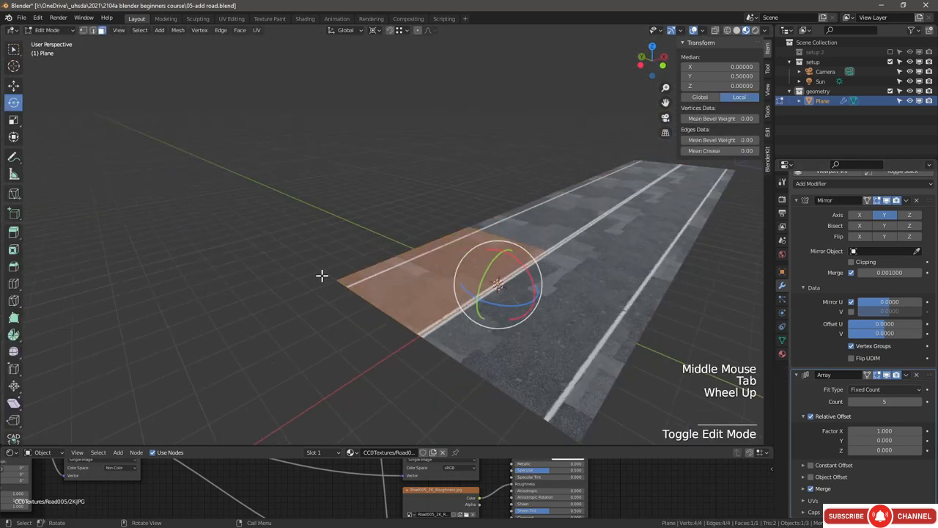
click(10, 55)
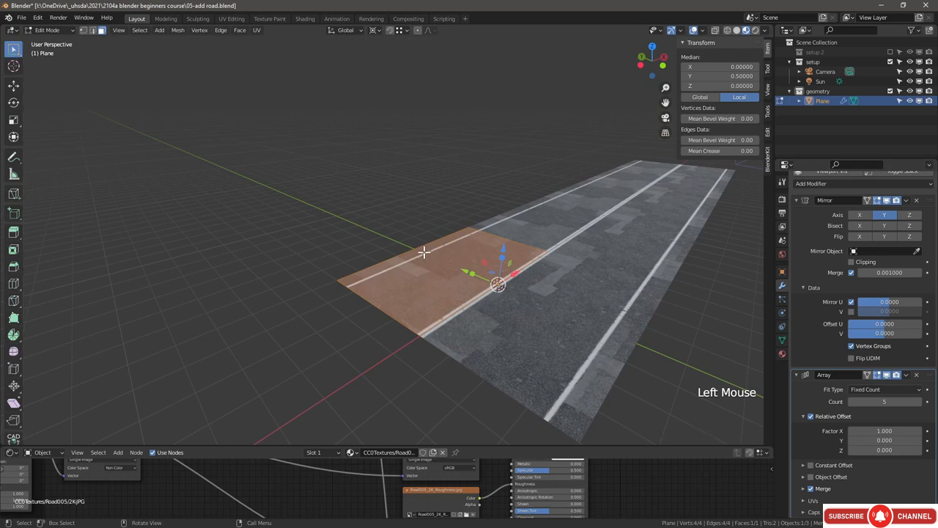
scroll(423, 253, up, 3)
middle_drag(423, 252, 477, 293)
scroll(476, 294, down, 1)
shift+middle_drag(477, 293, 527, 262)
scroll(527, 261, down, 1)
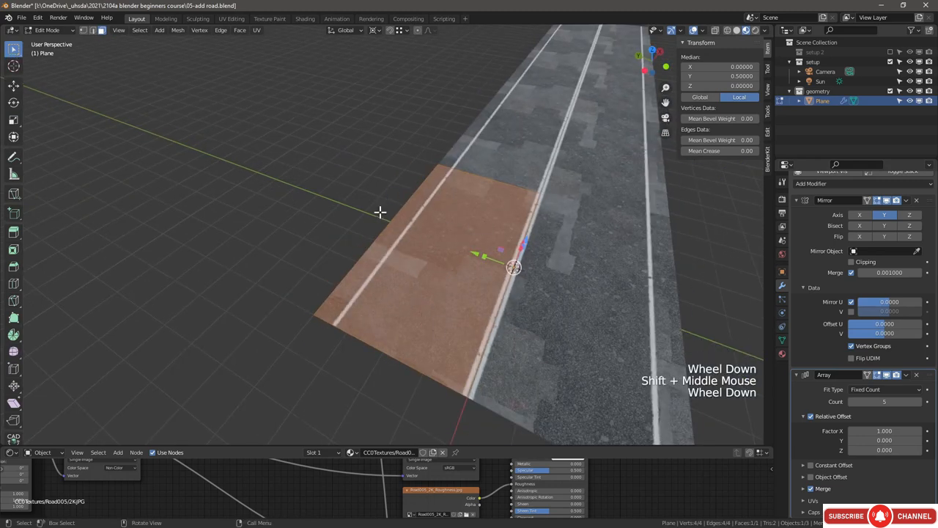
click(328, 295)
click(348, 273)
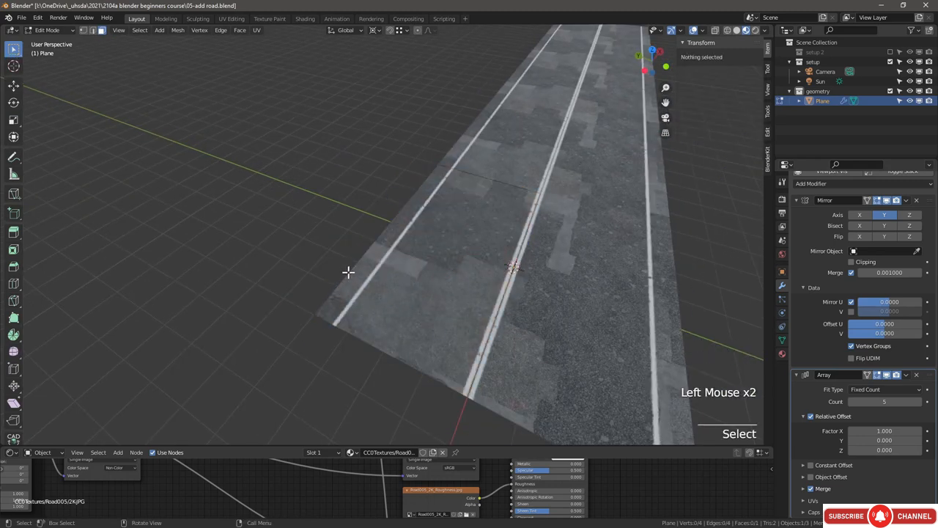
click(359, 262)
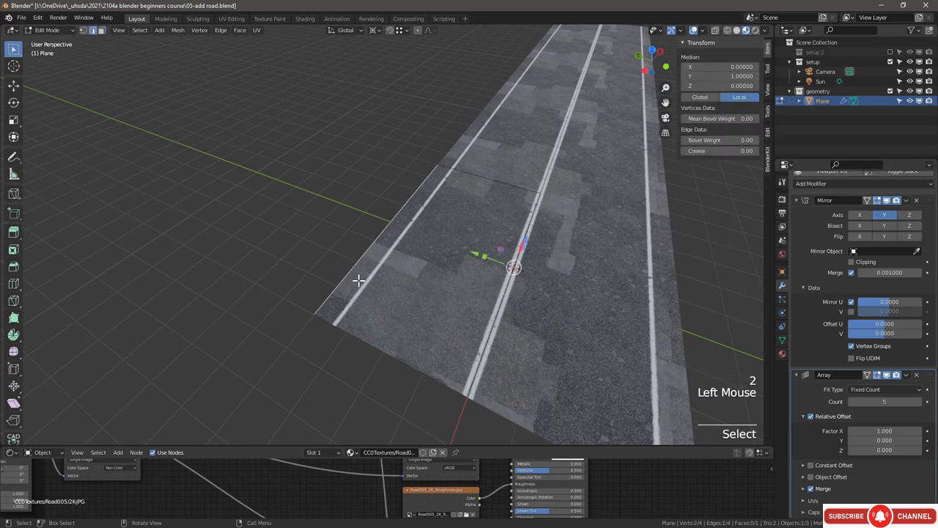
Step: Set the transform pivot point to Median Point and try moving the outer road edge
click(375, 31)
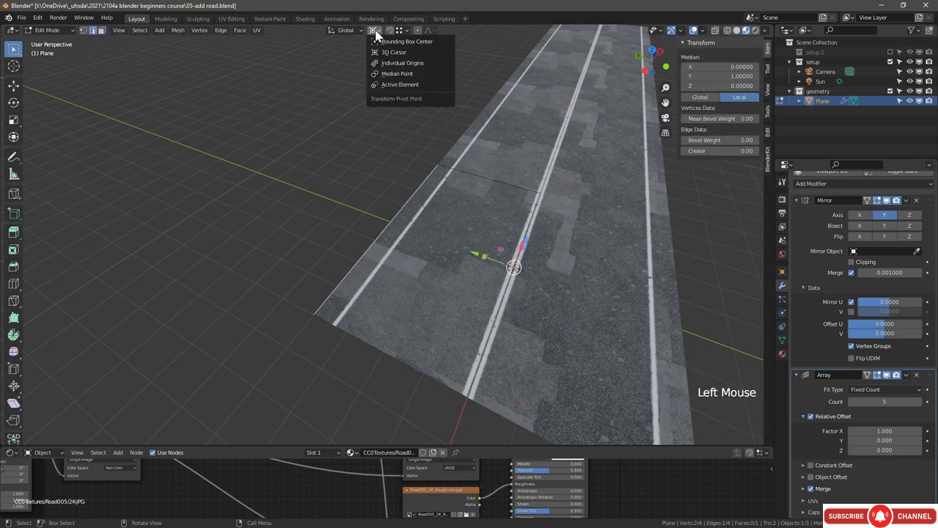
click(396, 73)
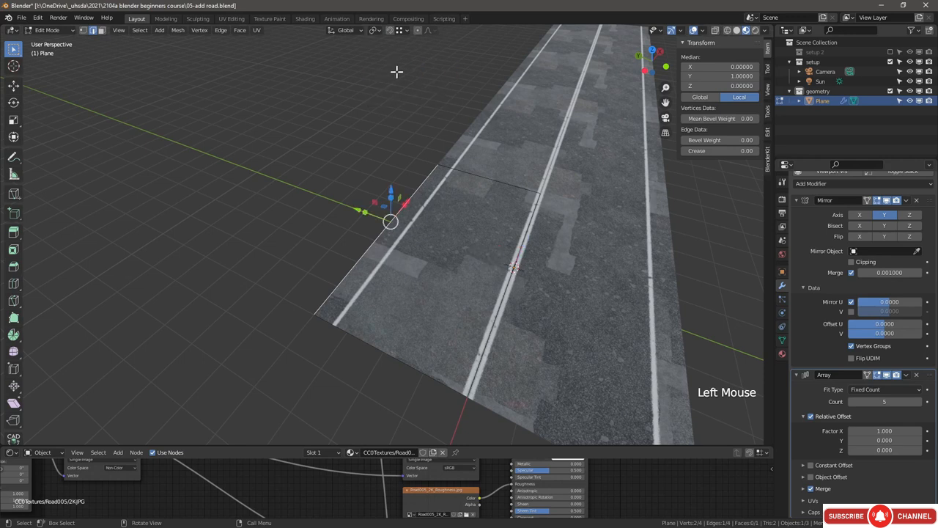
mouse_move(354, 214)
mouse_down()
mouse_move(391, 222)
mouse_move(344, 185)
mouse_move(369, 206)
mouse_move(361, 203)
mouse_up()
right_click(361, 203)
Step: Enable Correct Face Attributes and move the outer edge inward along Y, close to the white side line
click(768, 68)
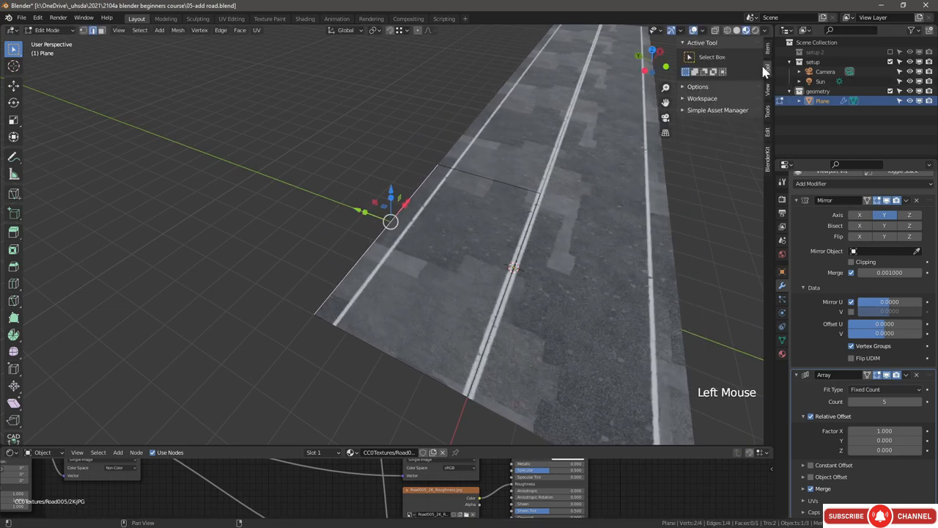
click(696, 86)
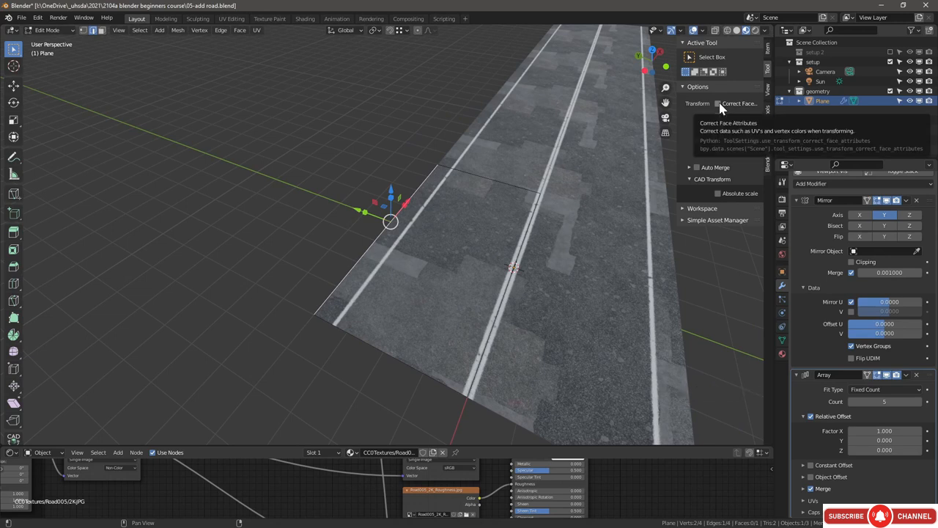
click(719, 104)
drag(391, 220, 378, 195)
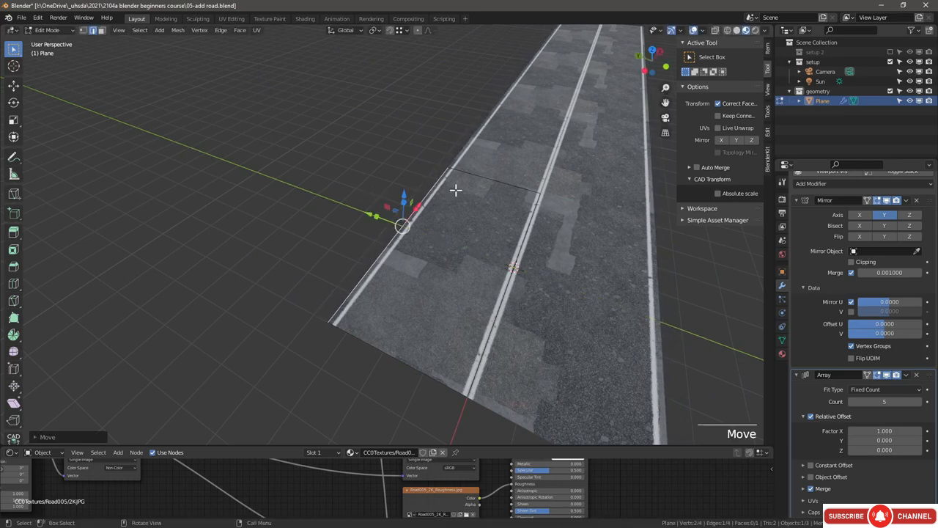
scroll(455, 189, down, 2)
middle_drag(503, 192, 507, 195)
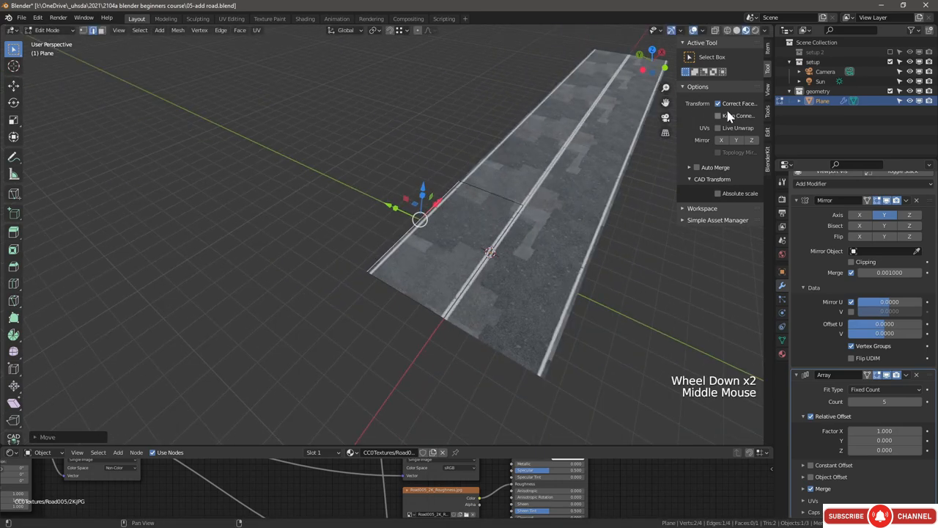
Step: Disable Correct Face Attributes and move the face's far crosswise edge outward along X to lengthen the segment
click(718, 103)
click(506, 183)
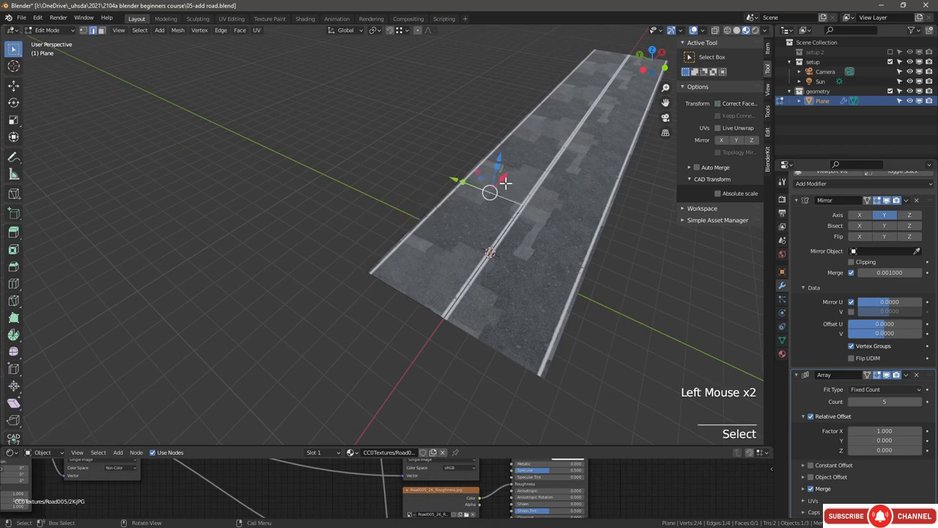
drag(506, 177, 536, 155)
Step: Examine the stretched road texture up close, from the top view and in perspective
scroll(469, 216, up, 5)
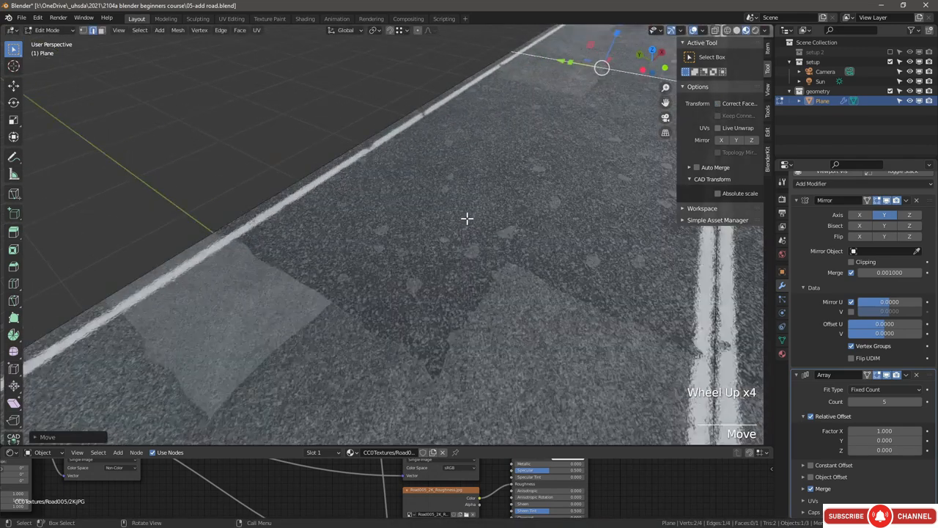
scroll(478, 251, down, 5)
click(652, 51)
scroll(501, 144, up, 7)
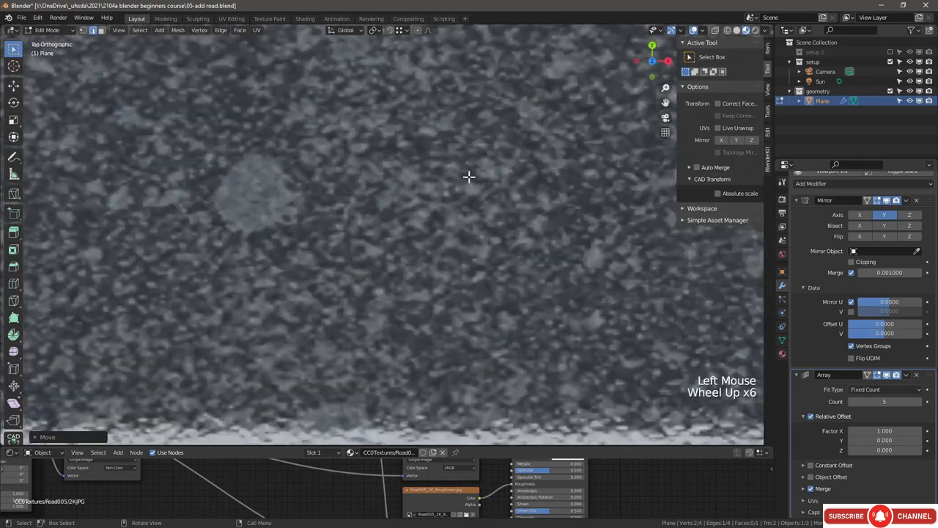
scroll(471, 244, down, 1)
scroll(470, 244, down, 4)
scroll(462, 271, down, 4)
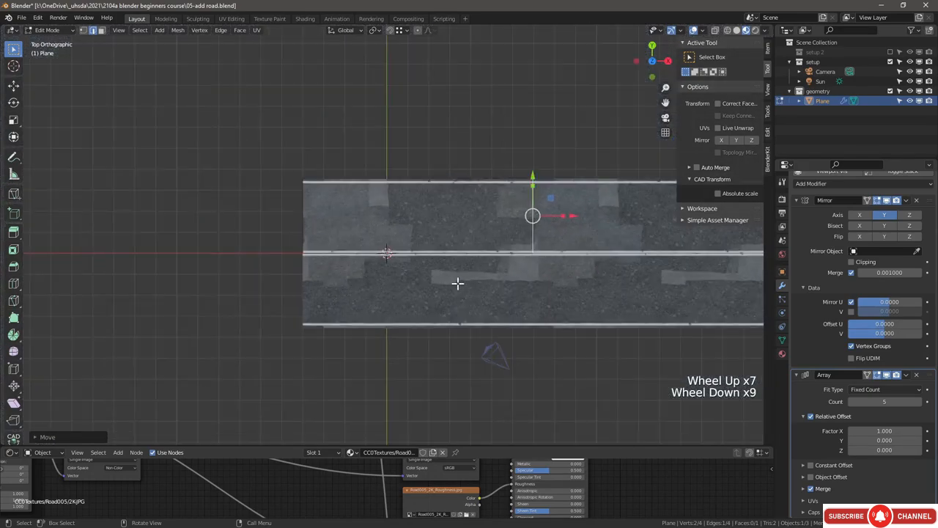
scroll(464, 271, up, 3)
scroll(458, 272, down, 1)
middle_drag(458, 272, 507, 224)
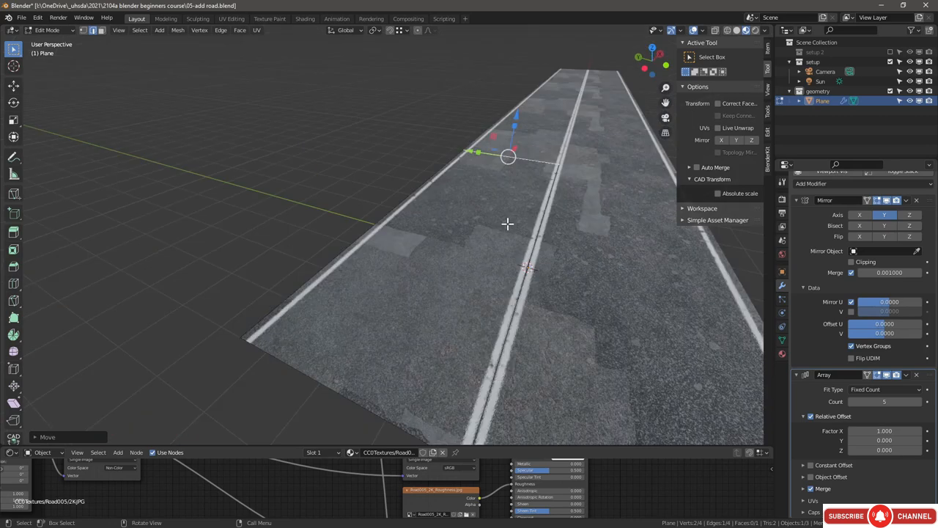
Step: Add one lengthwise loop cut to the road face and slide it close to the center line
click(558, 207)
middle_drag(559, 207, 531, 225)
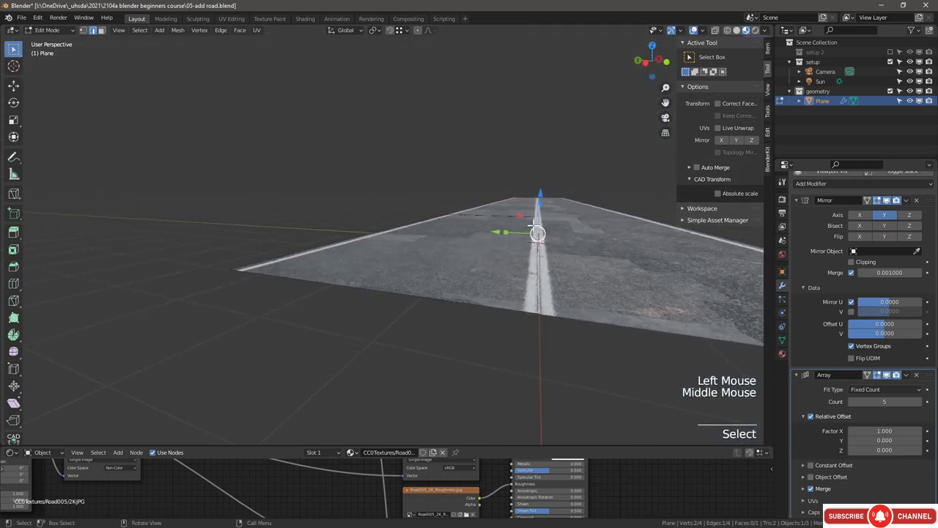
middle_drag(438, 249, 442, 232)
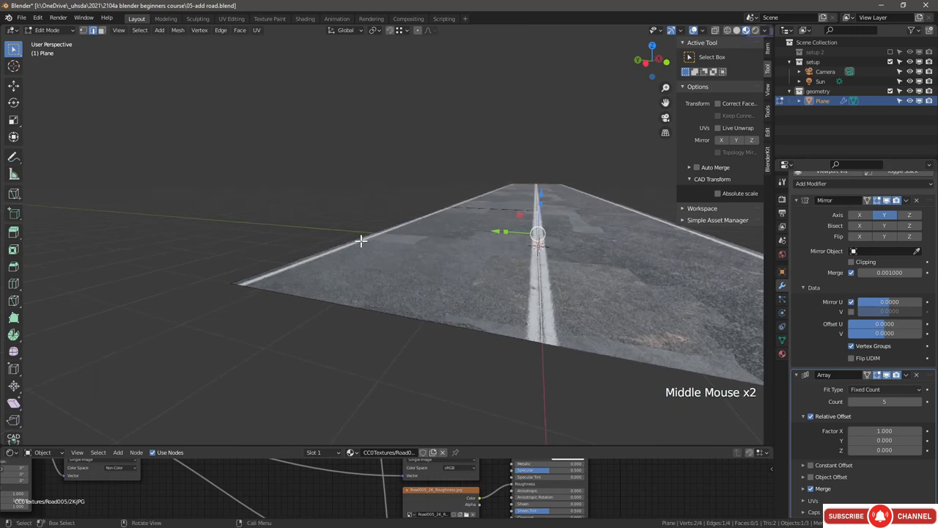
click(13, 284)
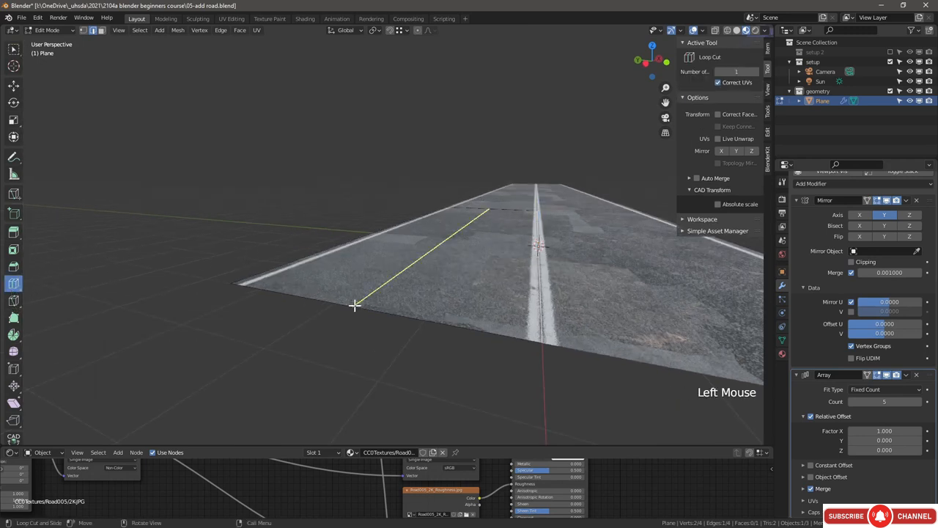
drag(354, 305, 473, 330)
click(13, 49)
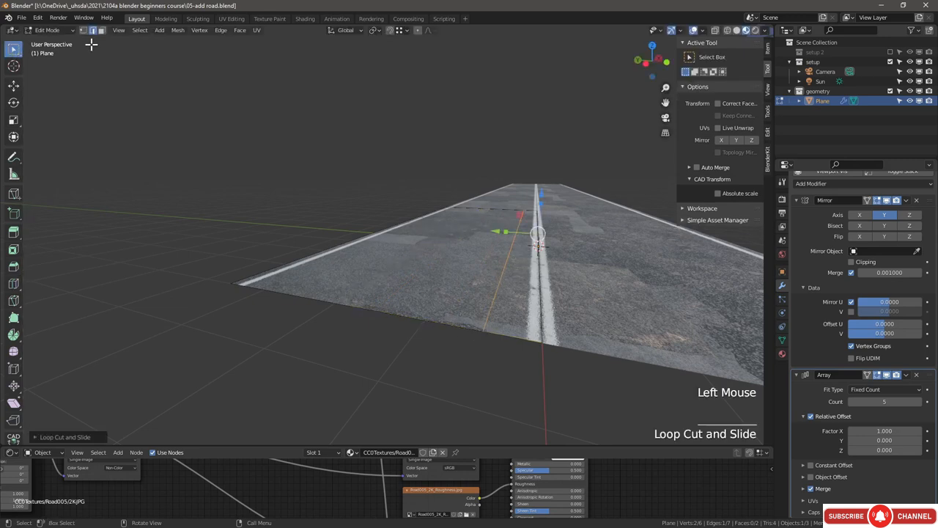
Step: Select the narrow face beside the center line in face selection mode and raise it 0.2 along Z
click(101, 31)
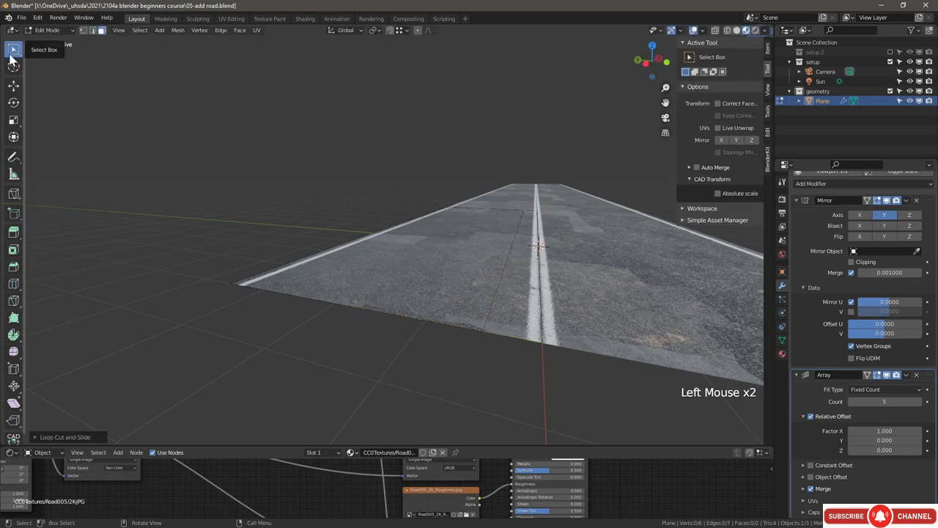
click(524, 256)
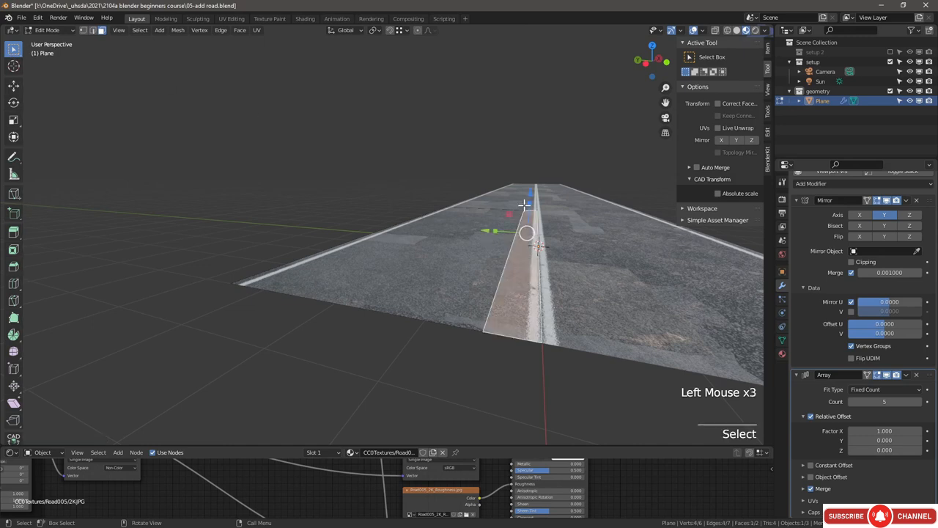
drag(530, 191, 530, 178)
text(.2)
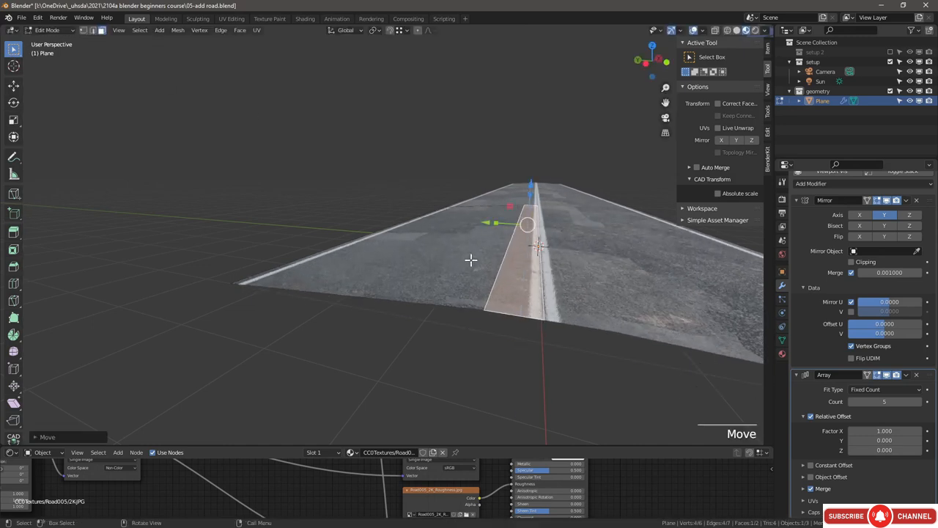
Step: Select the road's outer lengthwise edge in edge selection mode and extrude it upward along Z, using the XYZ axis type, to form a low curb side
scroll(471, 259, down, 1)
shift+middle_drag(471, 259, 426, 263)
scroll(425, 264, up, 2)
click(93, 30)
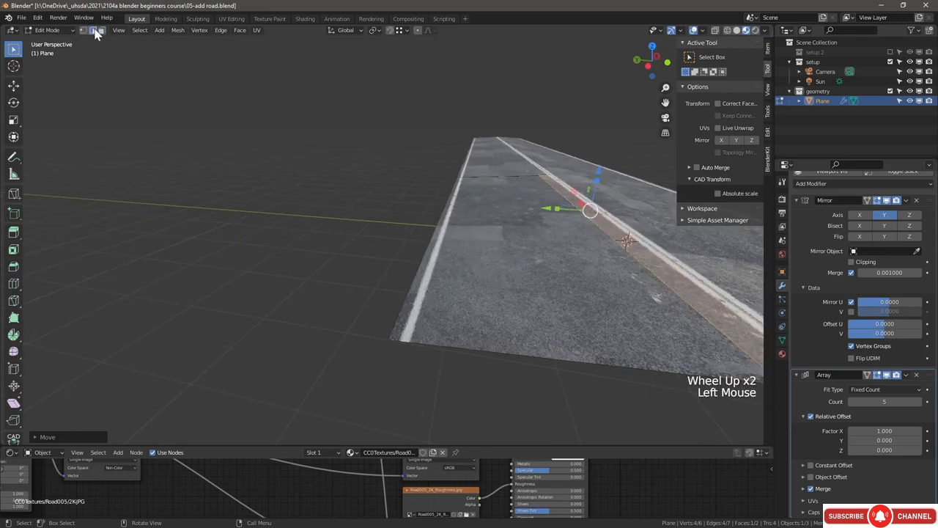
scroll(401, 212, up, 1)
shift+middle_drag(402, 213, 242, 216)
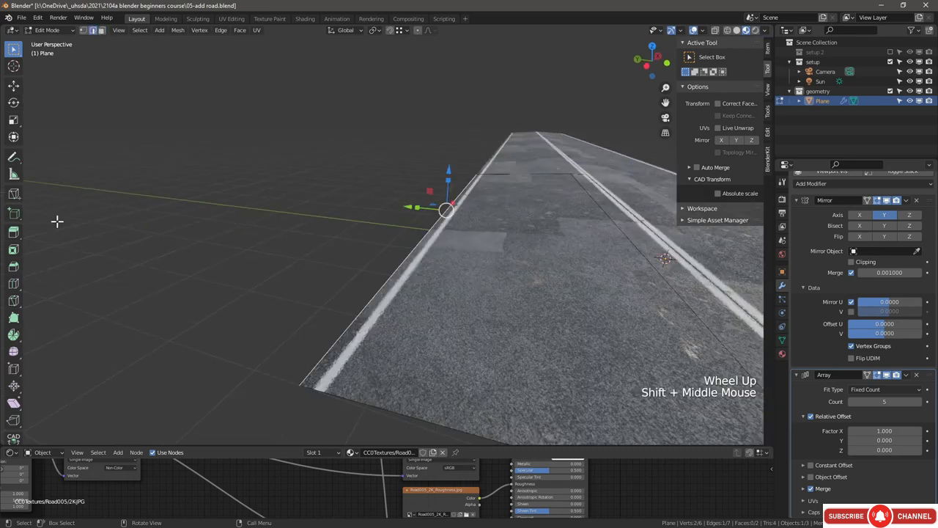
click(14, 232)
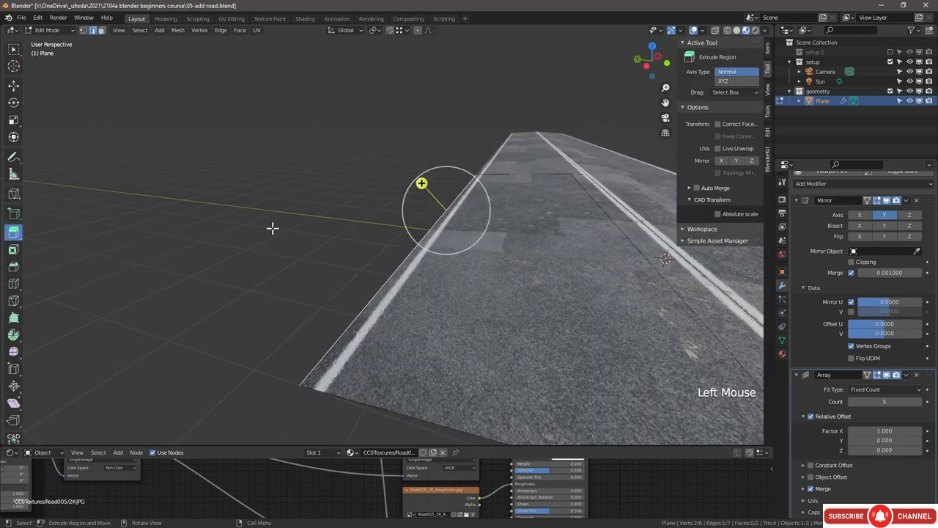
scroll(783, 176, up, 3)
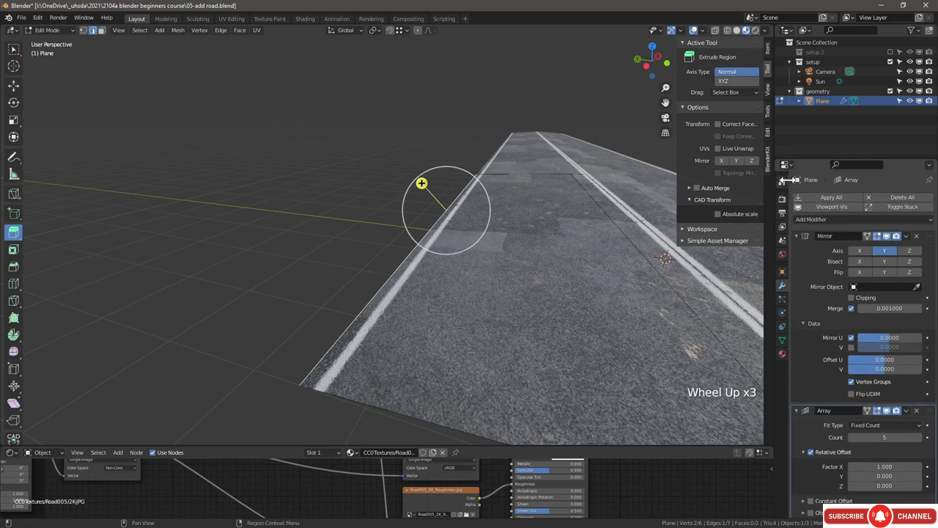
click(731, 83)
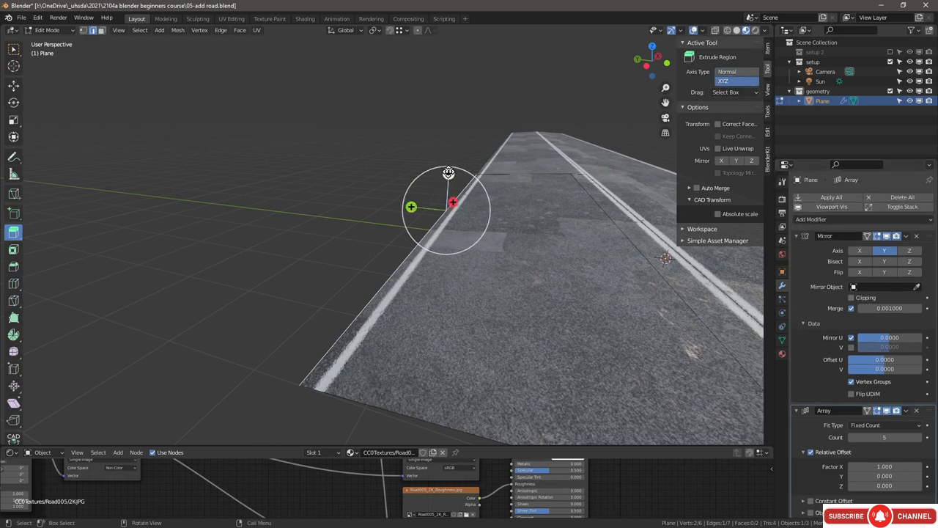
drag(449, 173, 451, 155)
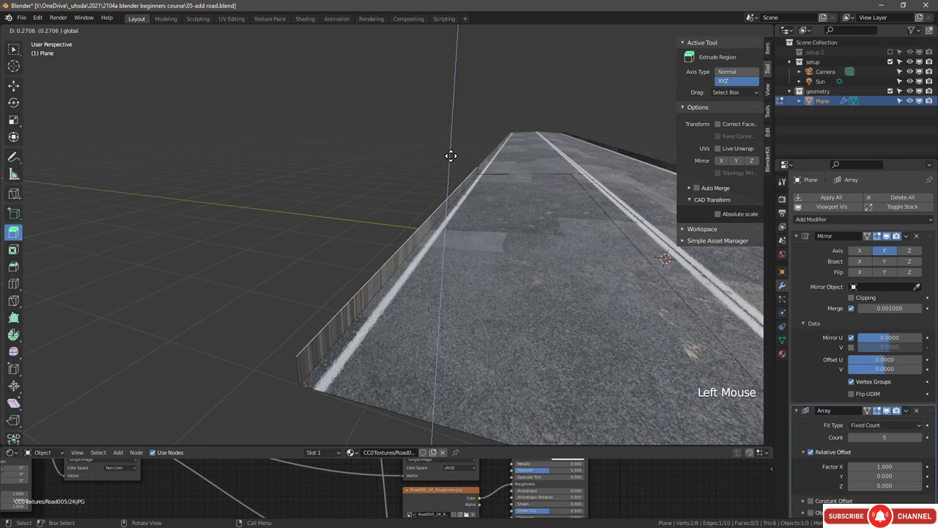
text(.001)
key(Return)
Step: Extrude the curb's upper edge 0.1 outward along Y for its top, and extrude the new outer edge slightly downward along Z
drag(414, 203, 399, 201)
text(.)
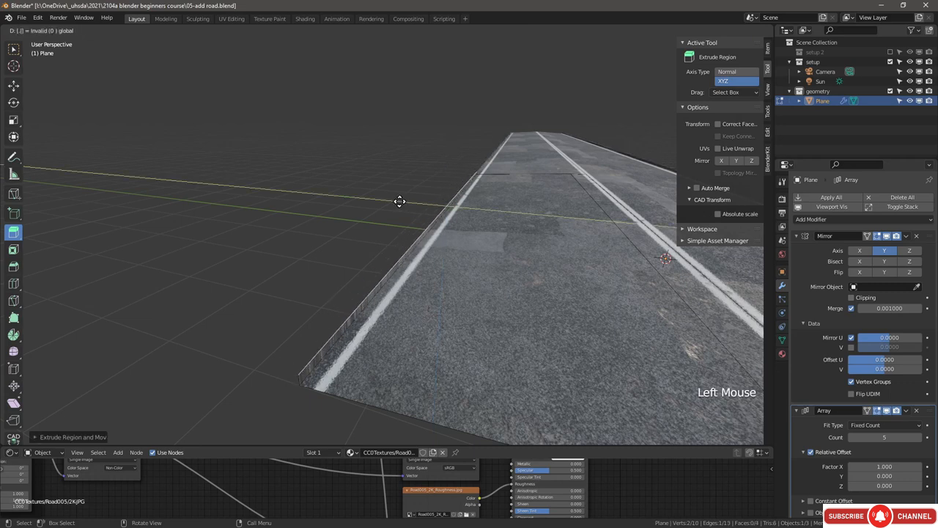
text(1)
key(Return)
drag(444, 167, 444, 176)
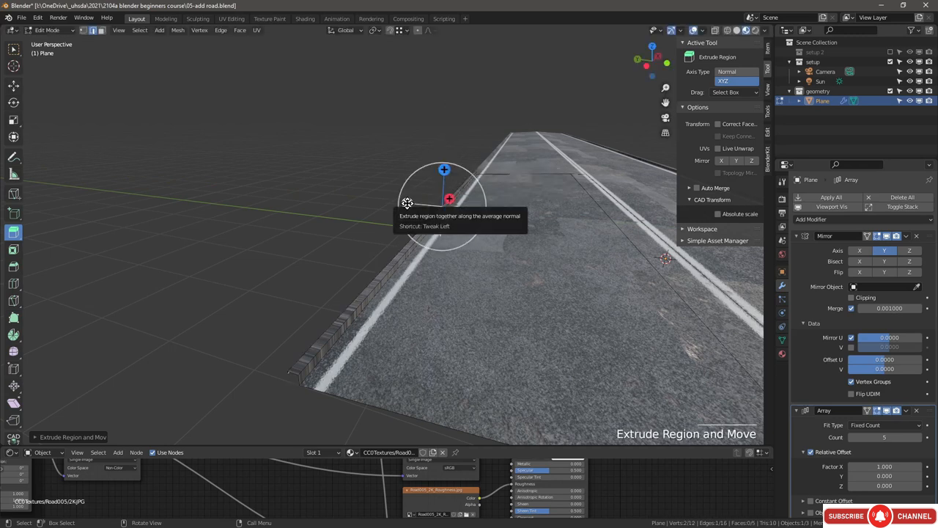
Step: Extrude the curb's outer edge outward along Y in two segments to form wide strips of ground beside the road
drag(408, 203, 157, 163)
key(2)
scroll(384, 203, down, 2)
scroll(384, 203, up, 2)
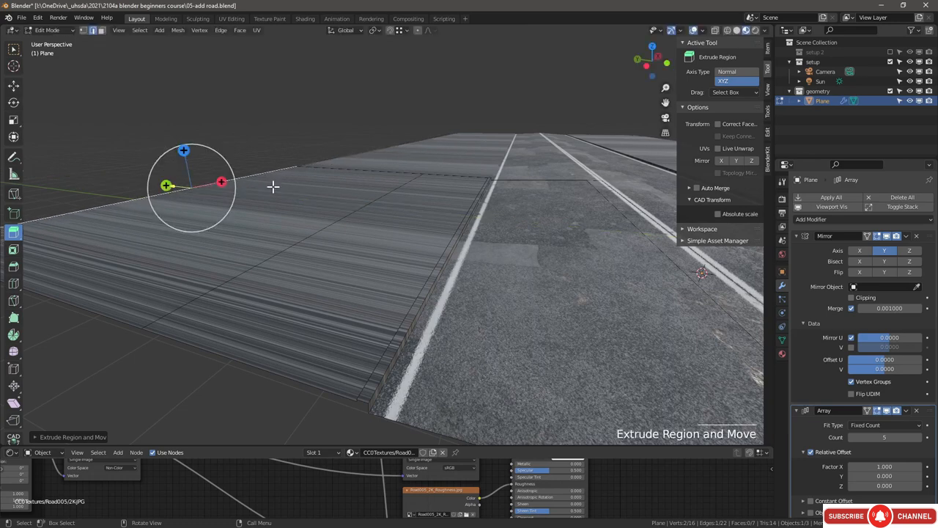
scroll(369, 211, down, 2)
middle_drag(369, 211, 343, 243)
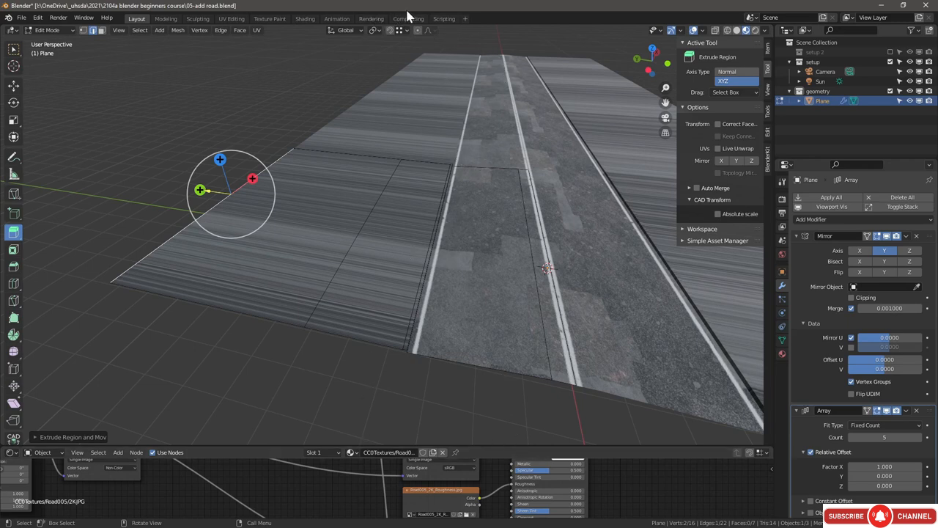
Step: In the Shading workspace, select the wide road face in face selection mode and display Road005_2K_Color.jpg in the image editor
click(305, 19)
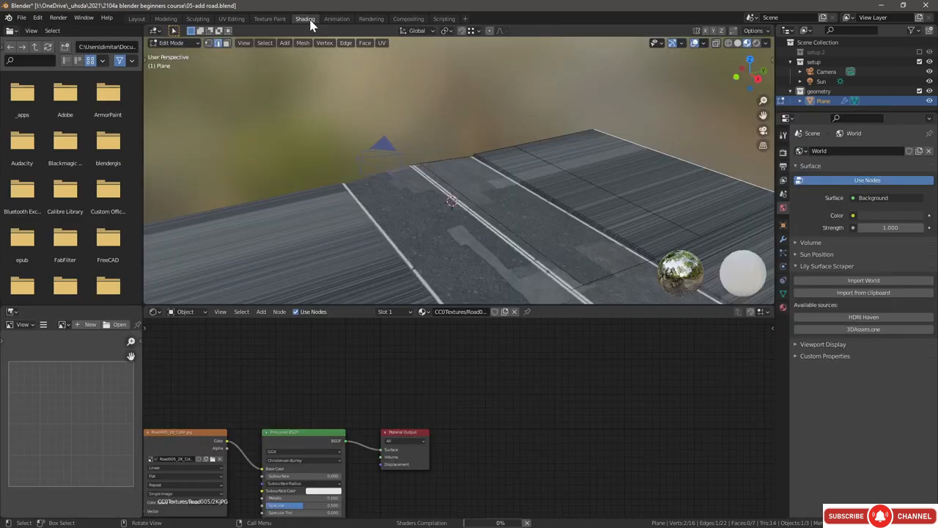
scroll(323, 192, down, 3)
click(459, 211)
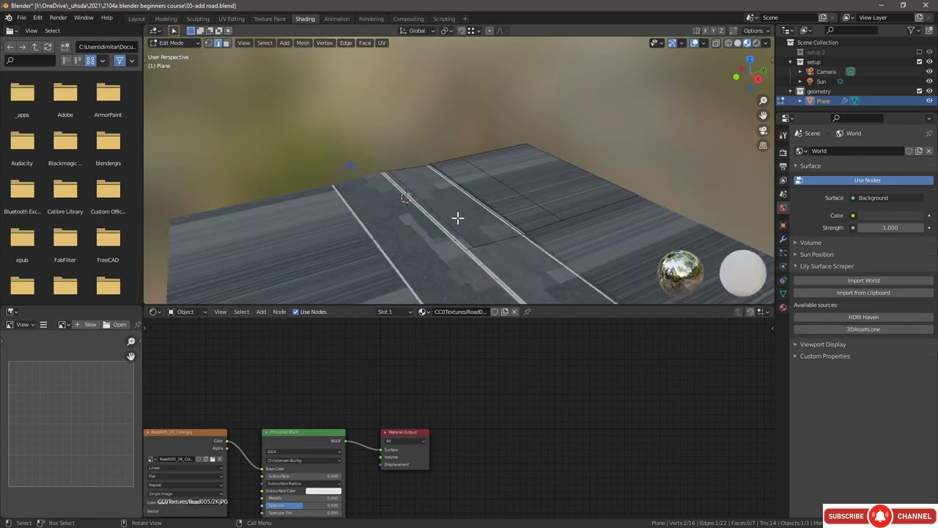
key(3)
click(458, 218)
click(63, 324)
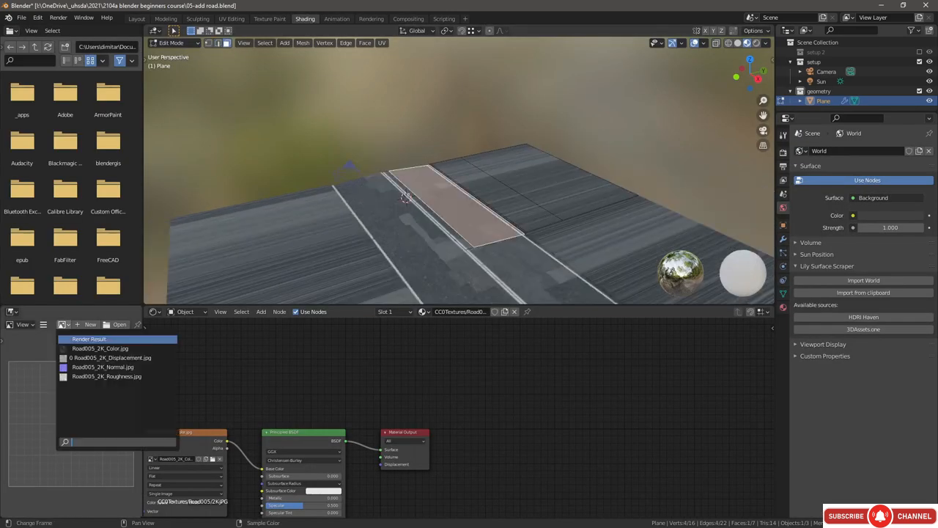
click(101, 349)
Step: Enlarge the image editor and switch it to the UV Editor to show the selected road face's UVs over the color texture
drag(143, 358, 304, 359)
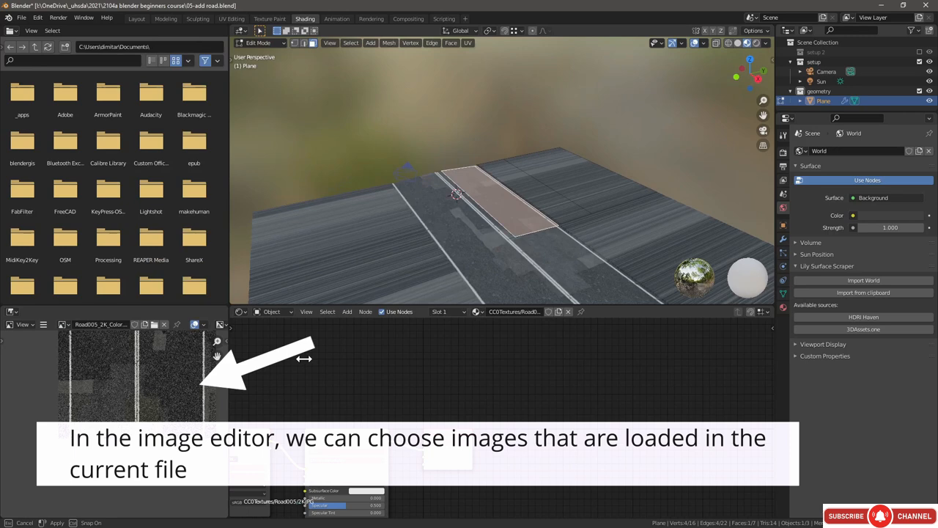
drag(303, 358, 306, 353)
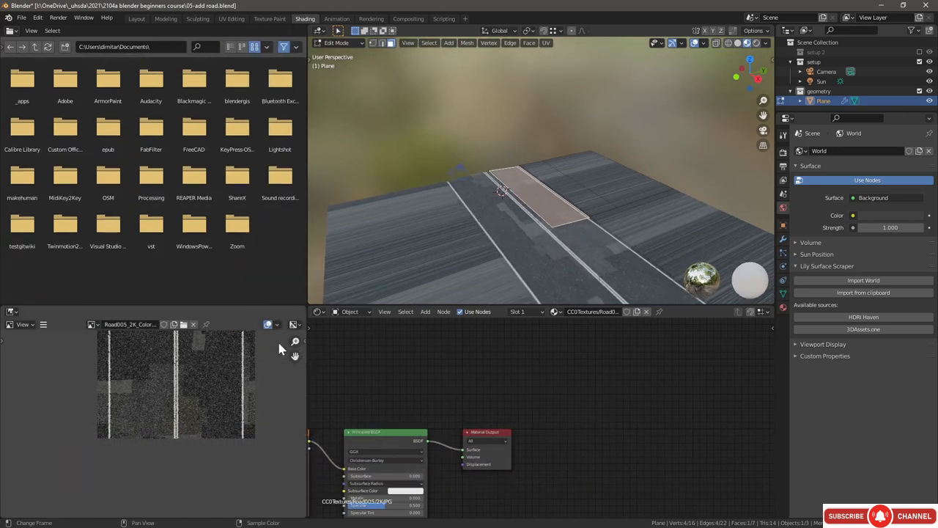
drag(261, 302, 265, 267)
scroll(255, 373, down, 4)
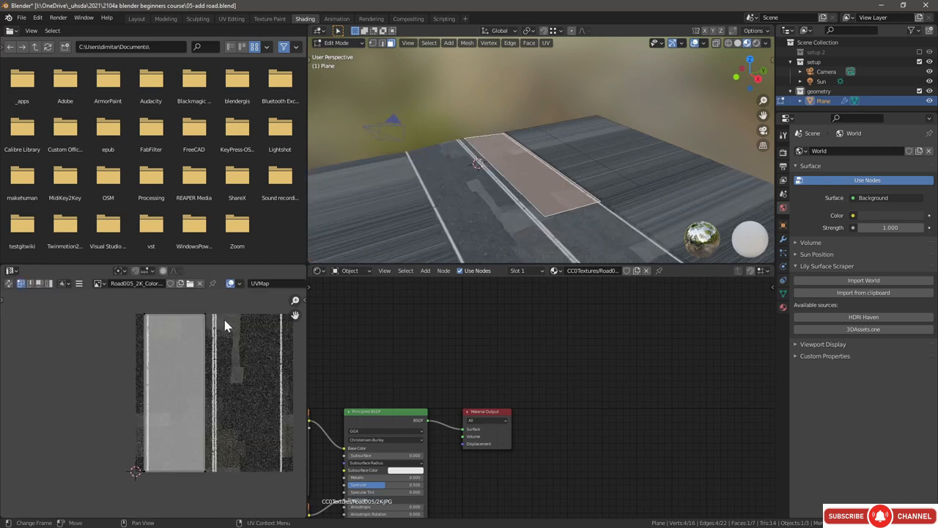
scroll(156, 323, up, 1)
middle_drag(156, 323, 135, 314)
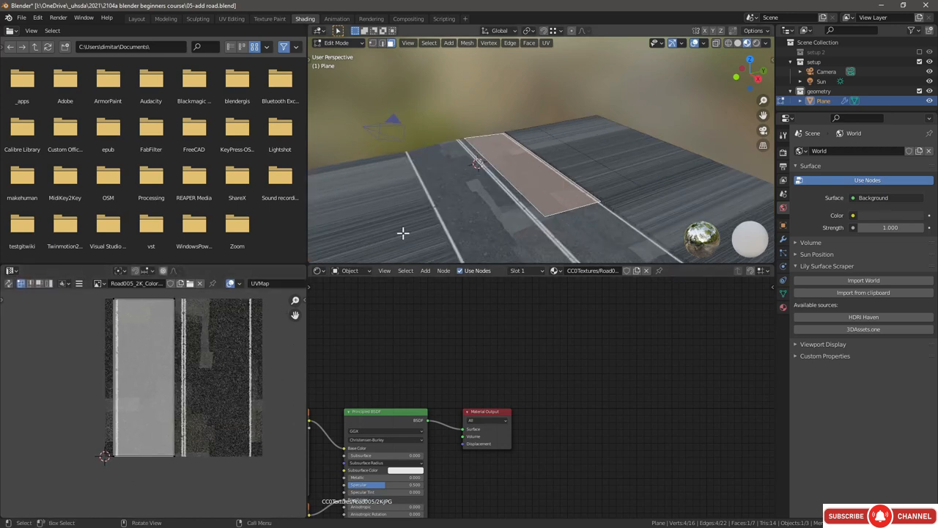
click(183, 308)
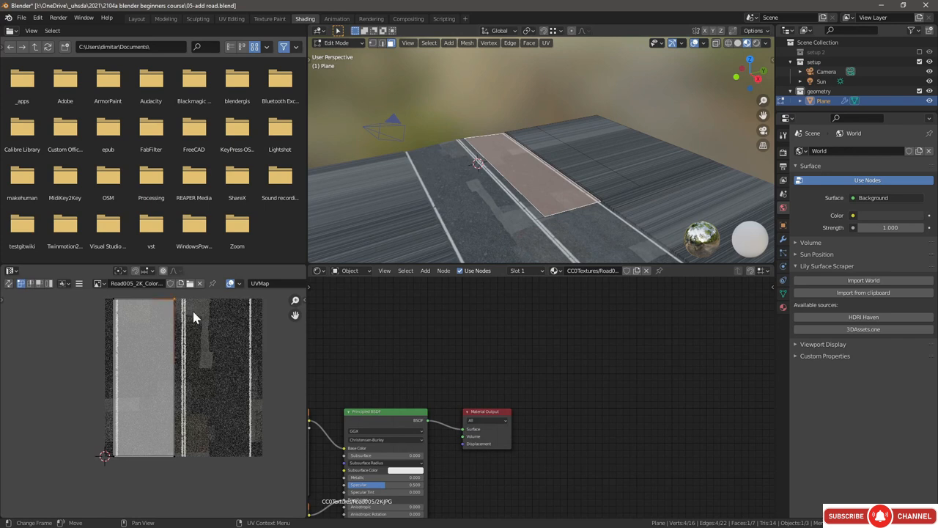
key(g)
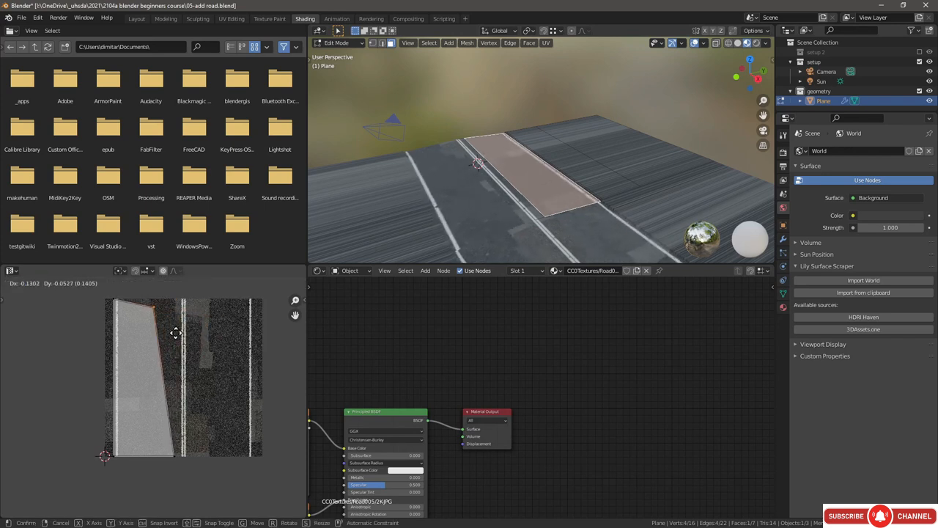
right_click(272, 345)
Step: Select the sidewalk, curb and outer ground faces beside the road and unwrap their UVs
click(600, 158)
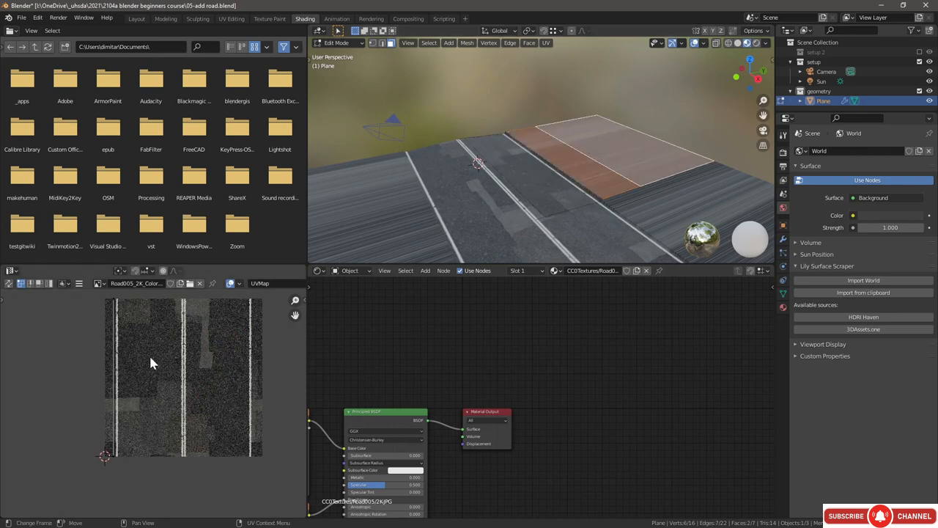
scroll(149, 354, down, 3)
scroll(174, 469, up, 10)
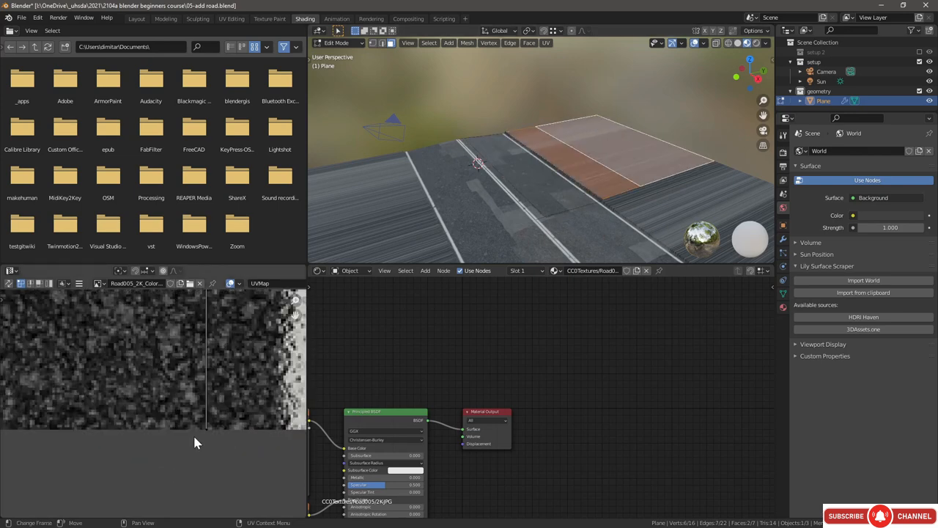
scroll(603, 206, up, 4)
alt+click(600, 210)
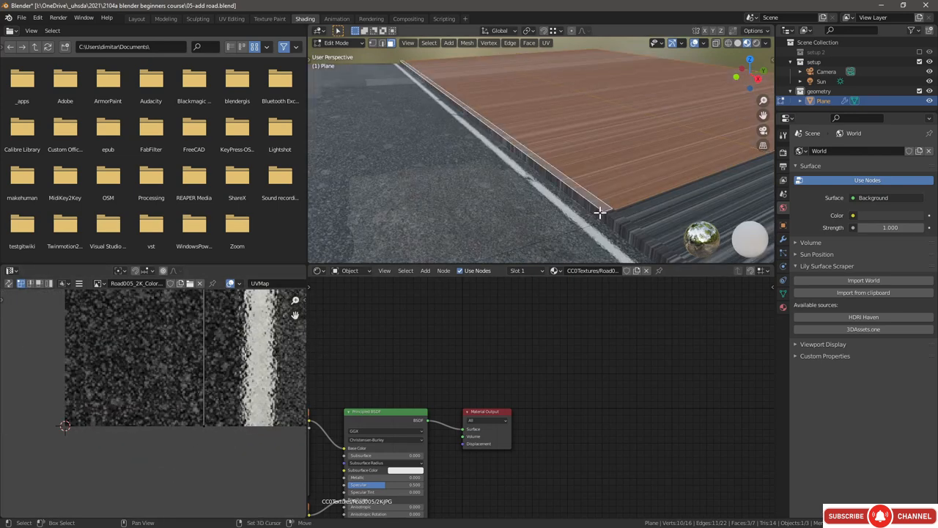
middle_drag(612, 209, 357, 228)
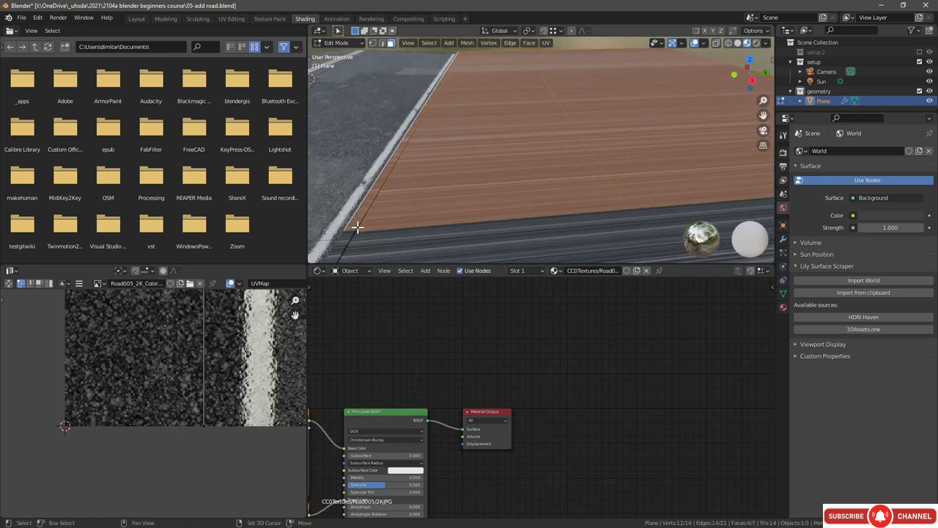
shift+click(357, 227)
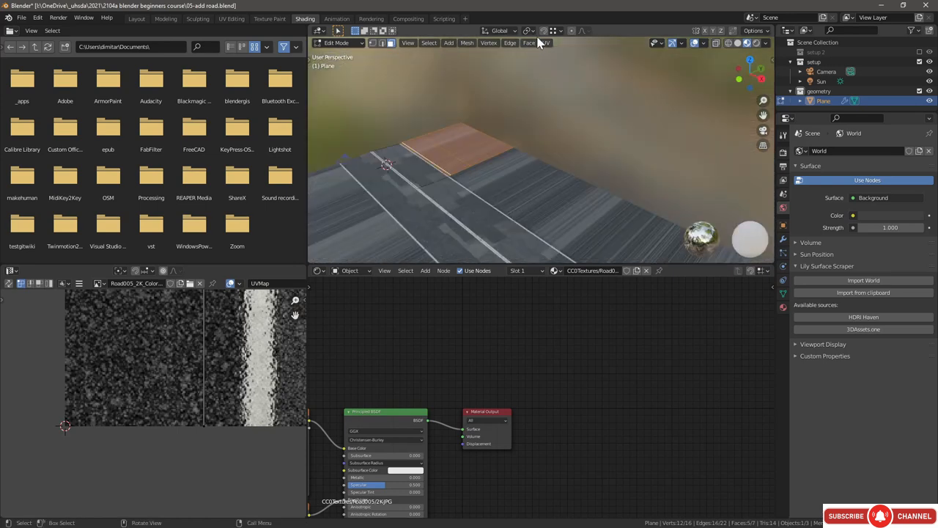
click(548, 45)
click(561, 56)
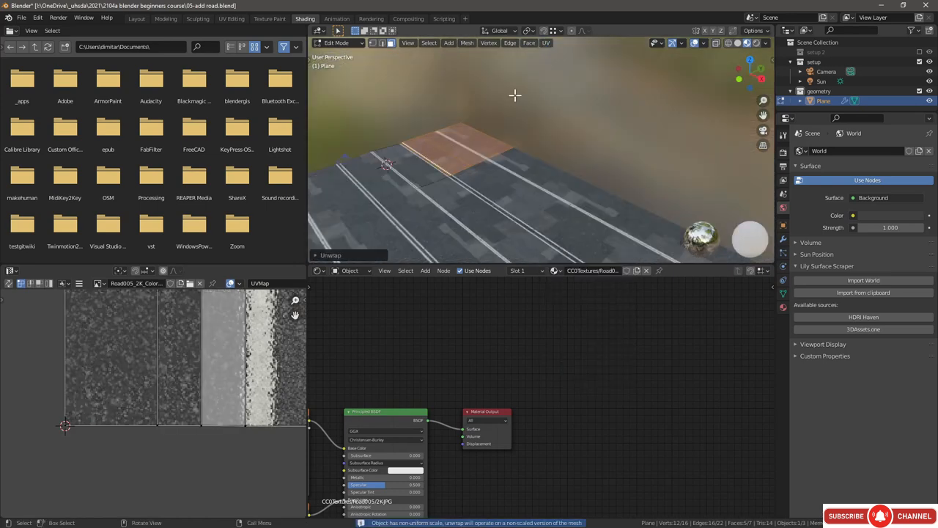
Step: Examine how the unwrapped sidewalk and curb faces lie over the road texture and in the model
scroll(501, 157, down, 4)
scroll(475, 159, up, 6)
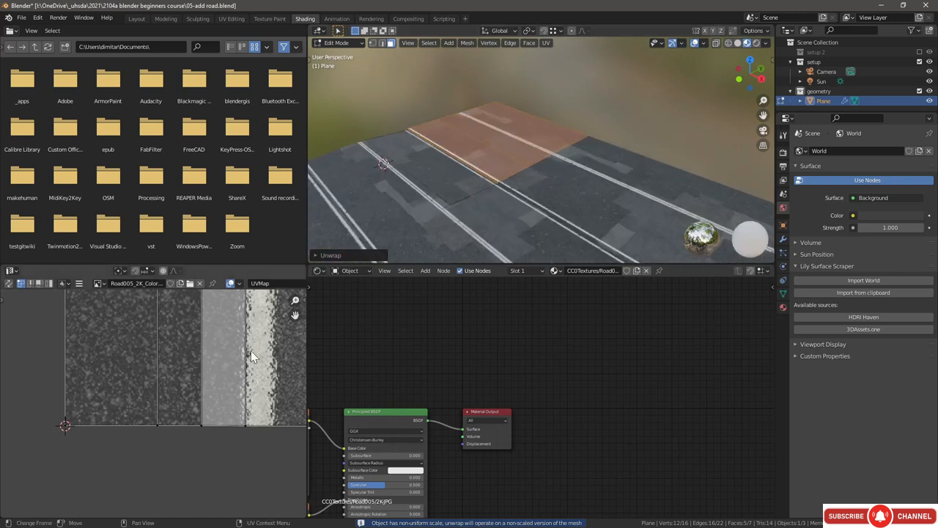
scroll(199, 374, down, 10)
scroll(198, 370, down, 5)
scroll(202, 352, up, 5)
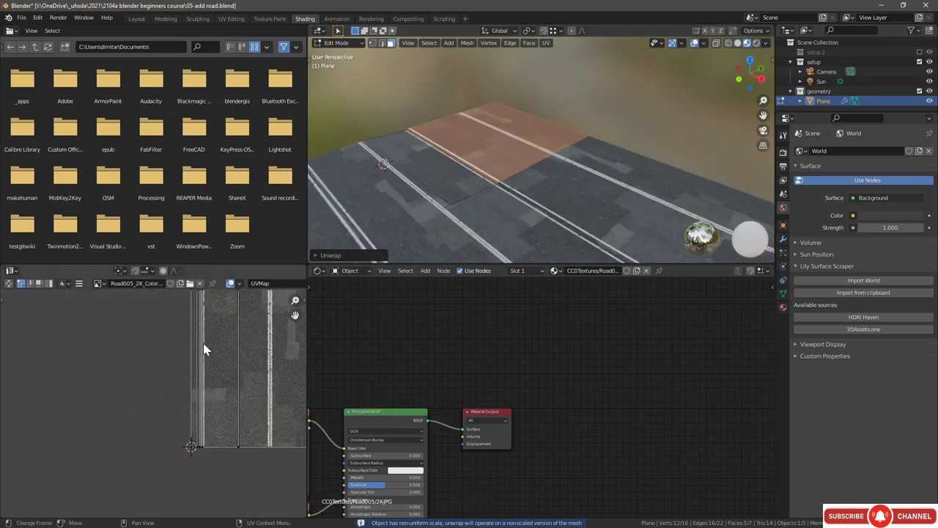
scroll(220, 350, down, 1)
middle_drag(243, 343, 207, 361)
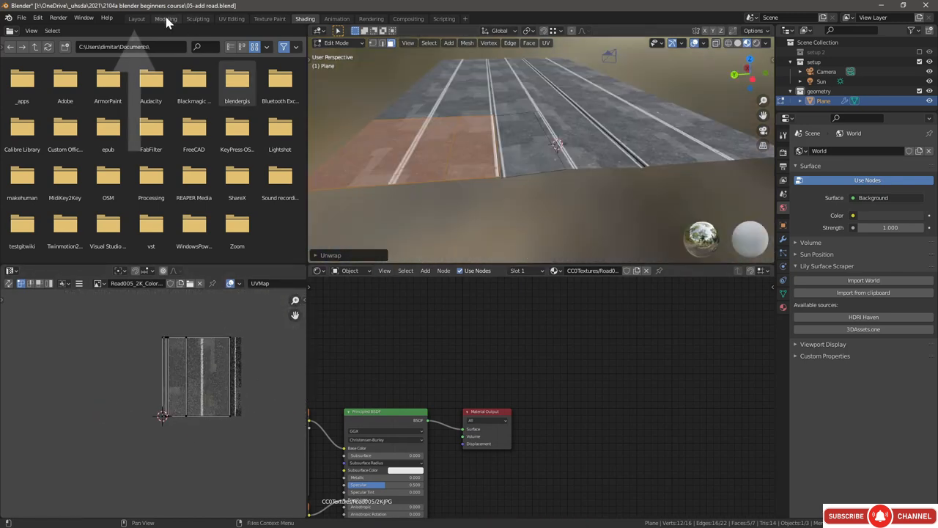
Step: In the Layout workspace, add a second material slot to the plane and assign it to the sidewalk face next to the curb
click(137, 19)
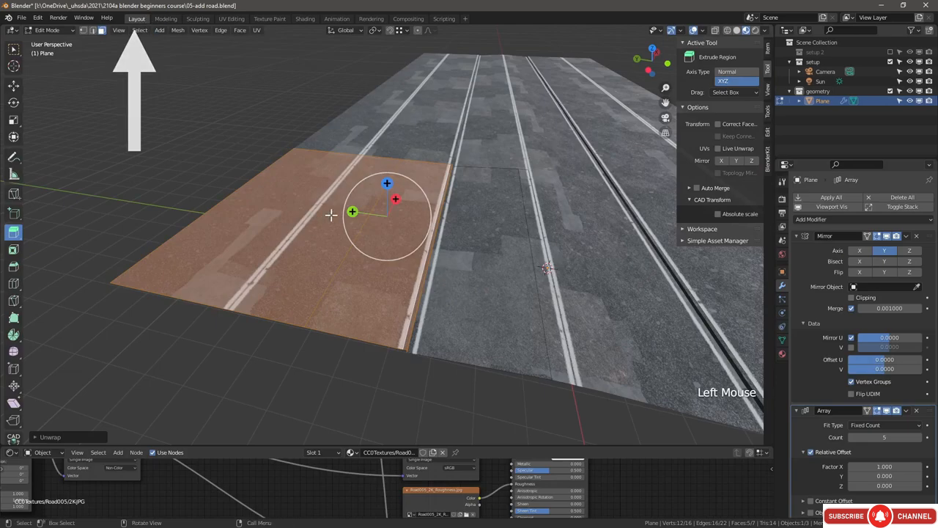
scroll(338, 296, down, 1)
scroll(338, 296, up, 4)
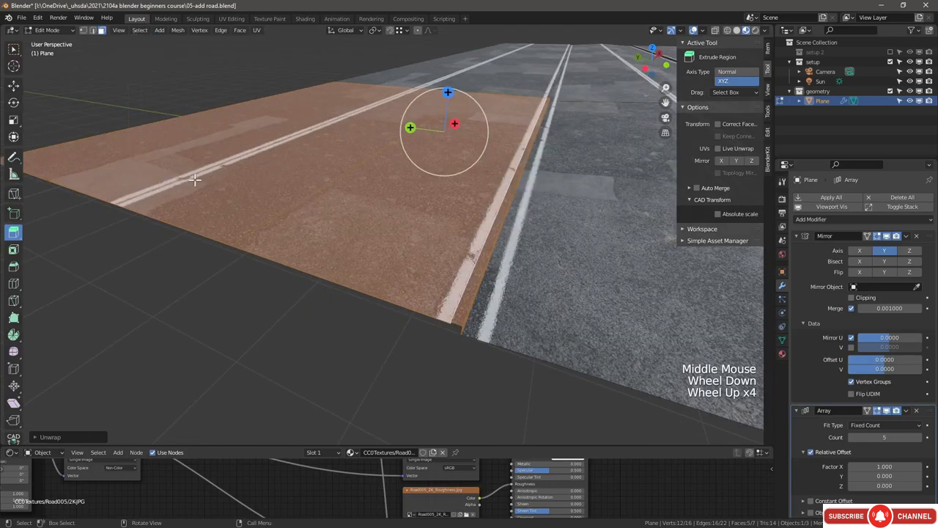
click(344, 240)
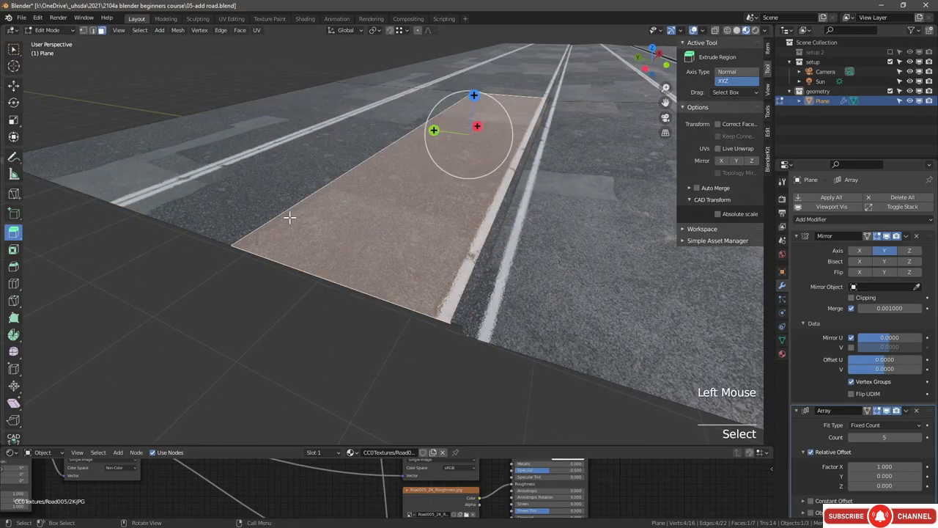
click(783, 355)
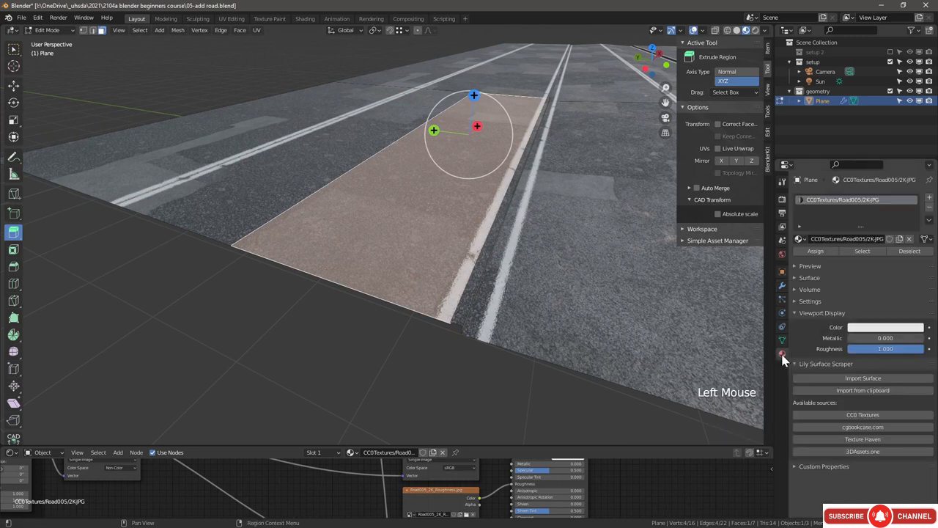
click(929, 198)
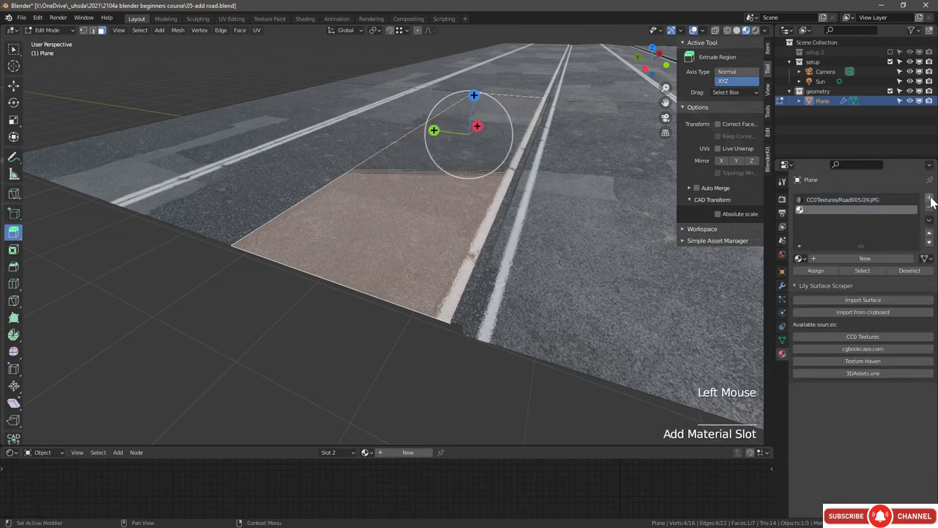
click(16, 52)
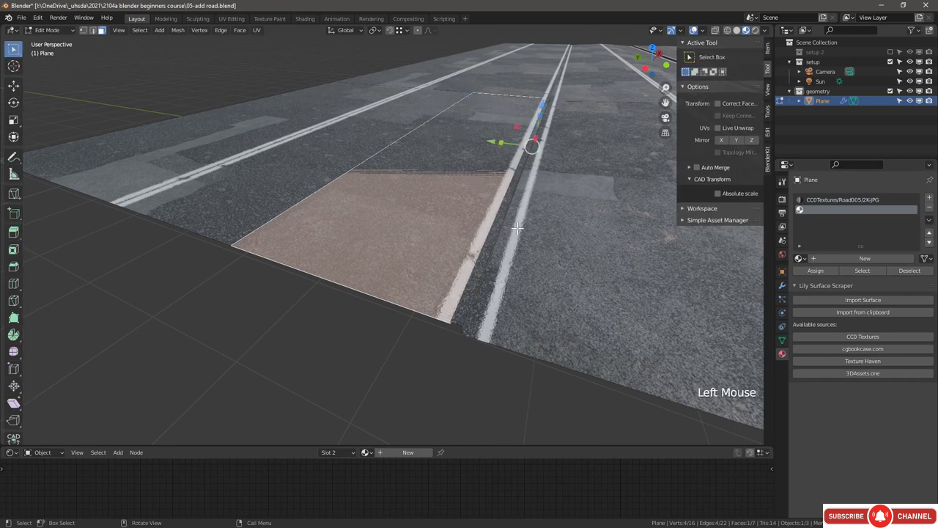
click(815, 270)
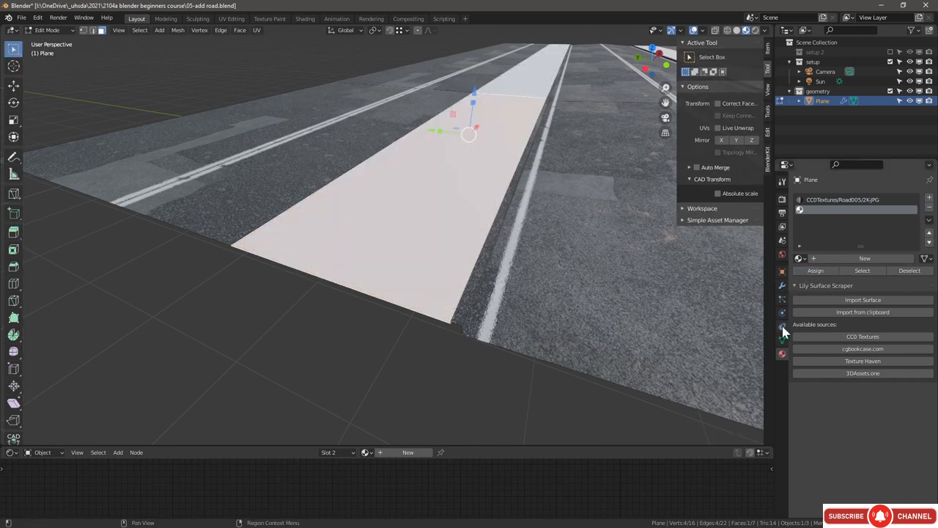
Step: Open the CC0 Textures website in the browser, search for "pavement" and choose the Paving Stones 081 texture
click(852, 339)
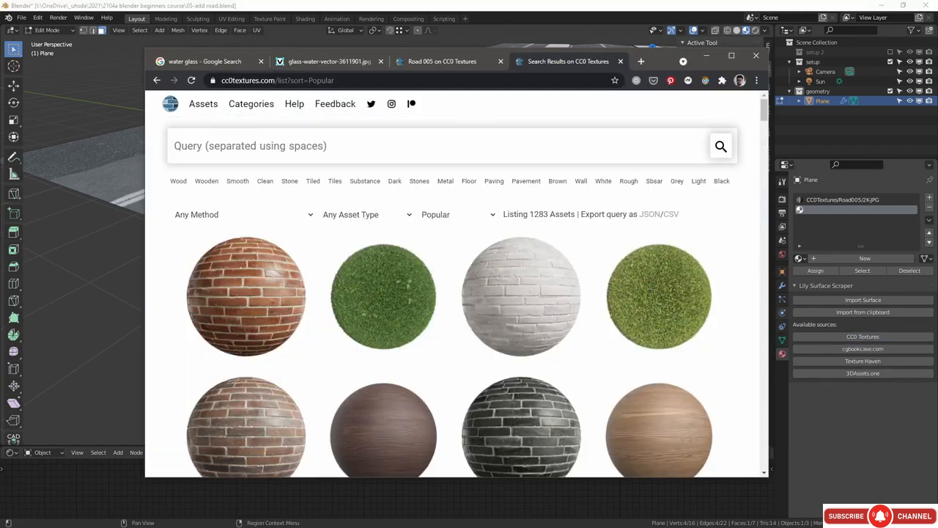
text(pavem)
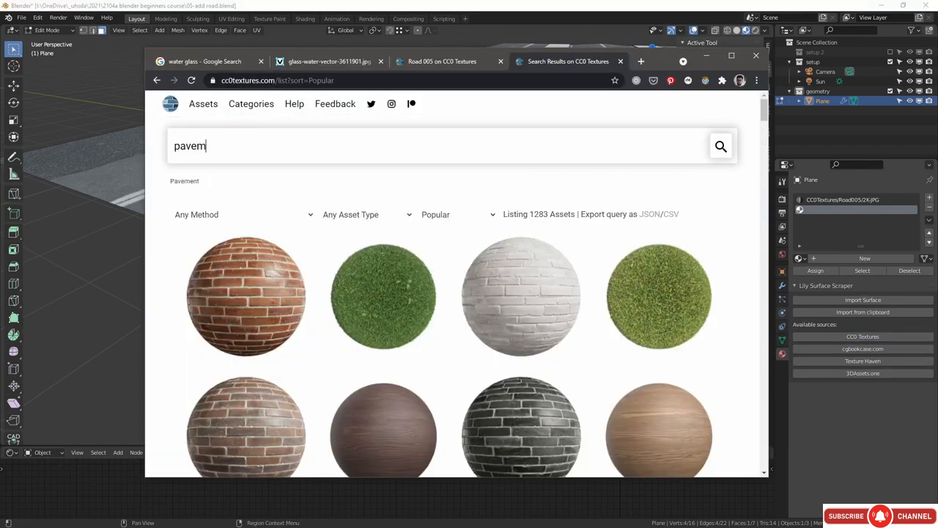
text(ent)
key(Return)
scroll(452, 266, down, 2)
click(396, 256)
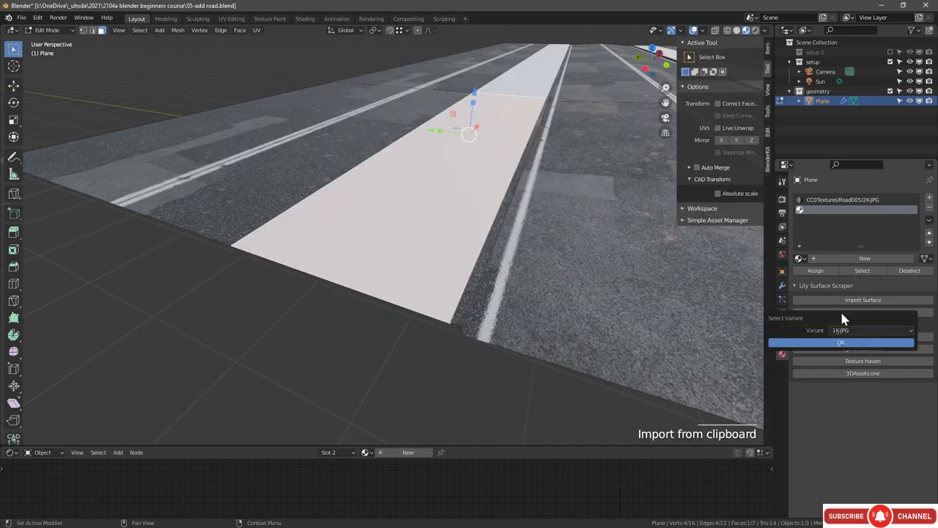
Step: Import the copied Paving Stones 081 texture into the new material slot using the 2K-JPG variant
click(850, 330)
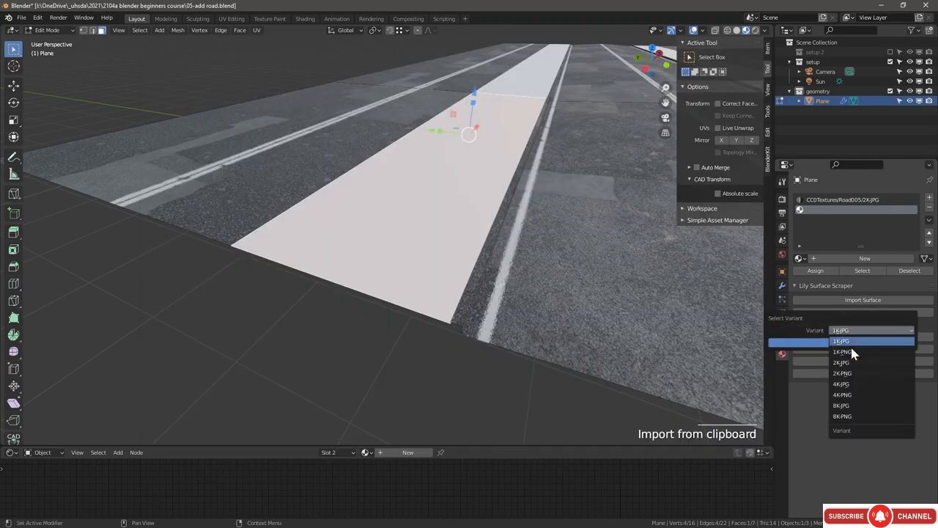
click(851, 363)
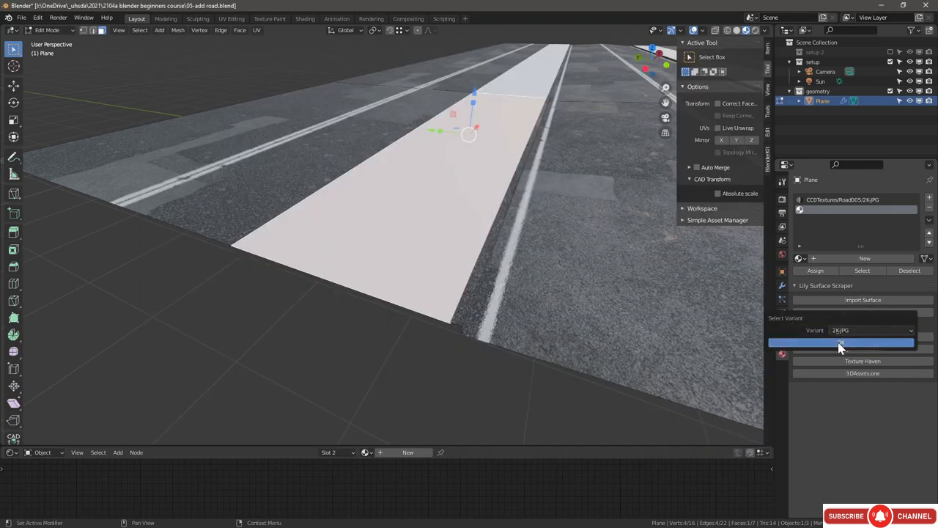
click(841, 343)
Step: Assign the PavingStones081 material to the outer ground face, the sidewalk and the top and both side faces of the curb
middle_drag(499, 220, 518, 196)
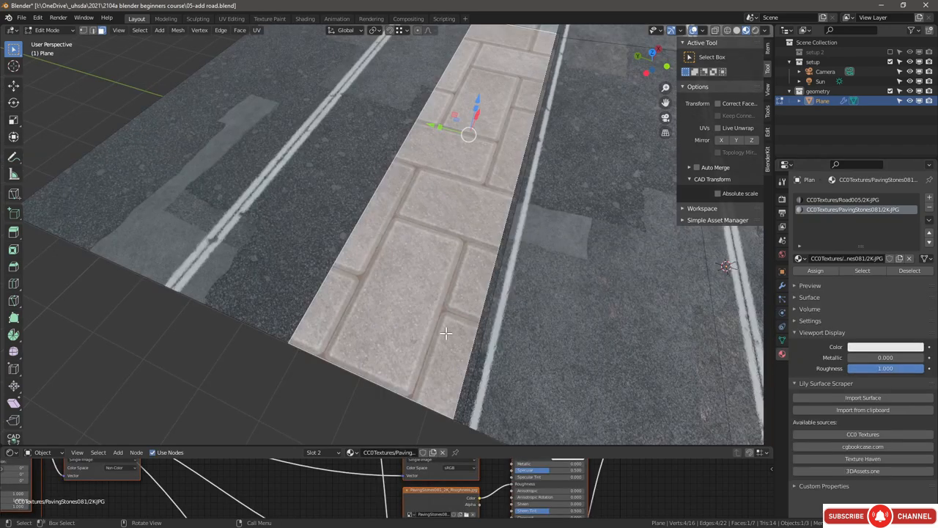
scroll(357, 199, down, 2)
click(345, 173)
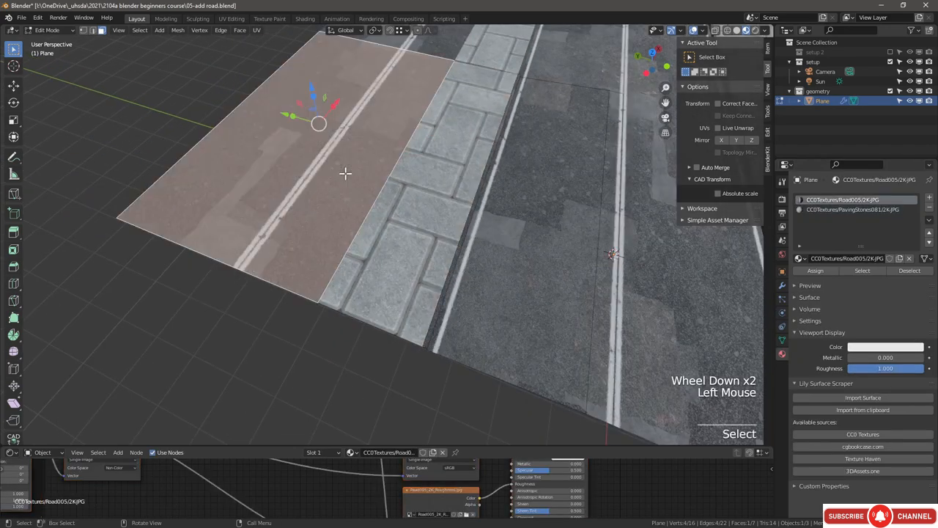
scroll(415, 288, up, 3)
shift+click(482, 286)
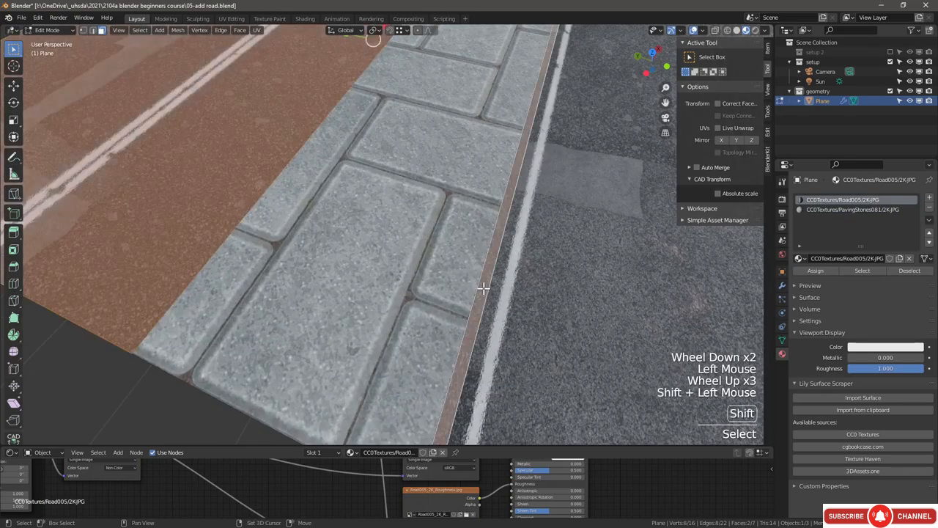
middle_drag(481, 285, 474, 262)
shift+click(412, 259)
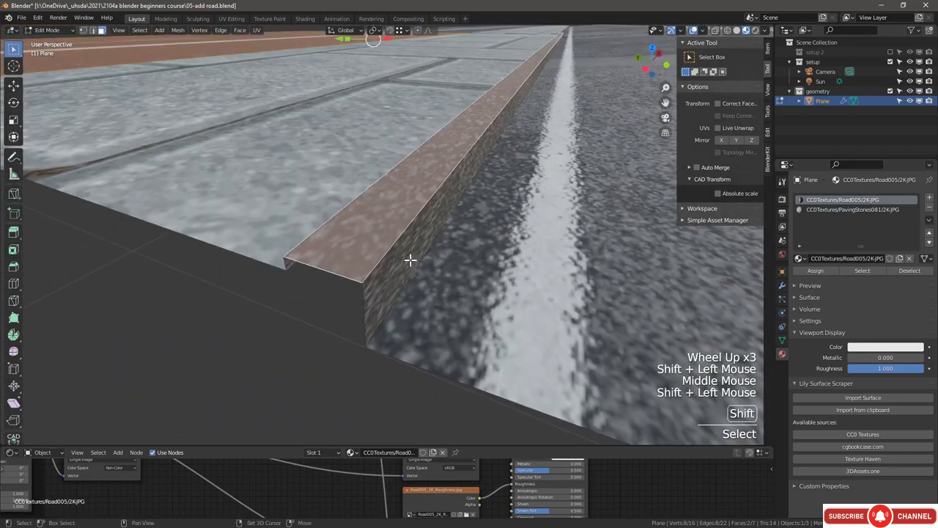
middle_drag(371, 255, 393, 249)
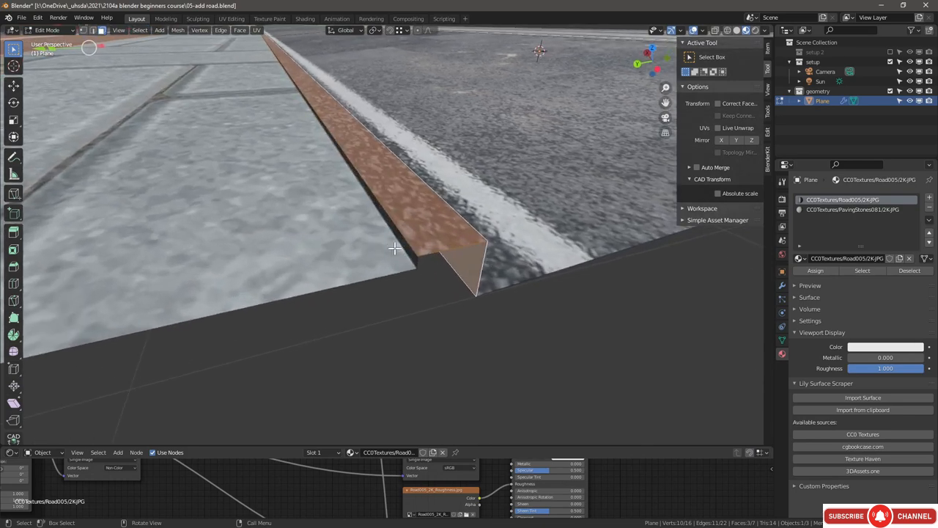
shift+click(411, 247)
shift+click(412, 248)
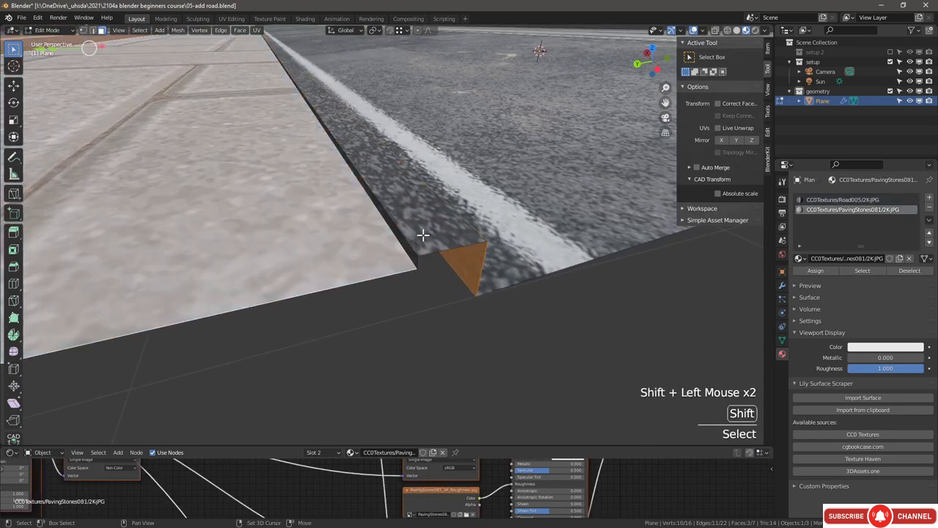
shift+click(417, 242)
shift+click(413, 250)
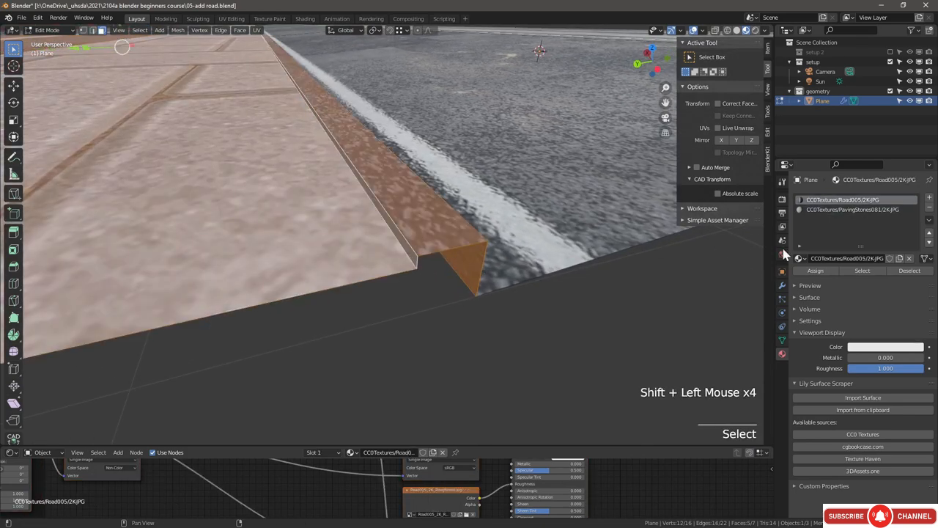
click(824, 211)
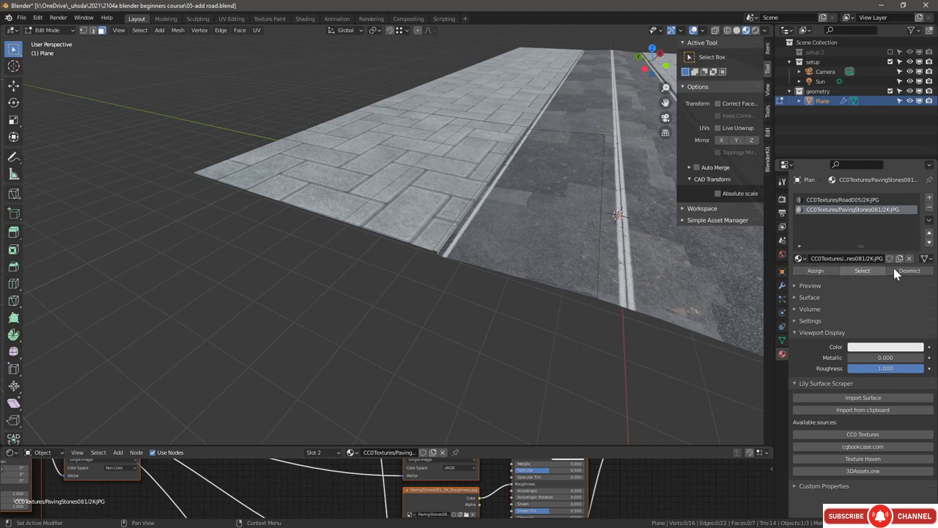
Step: Select the faces of each material slot in turn, ending with all faces that use the PavingStones081 material
click(871, 269)
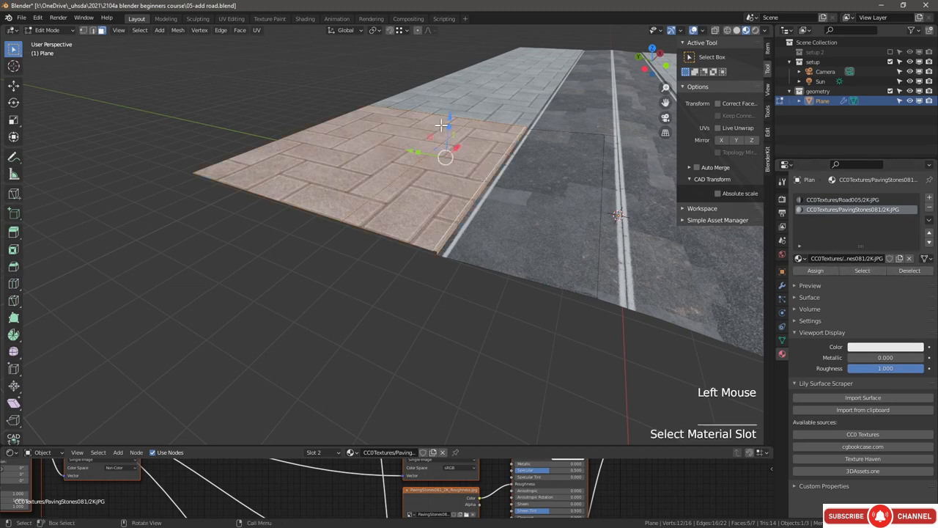
click(550, 323)
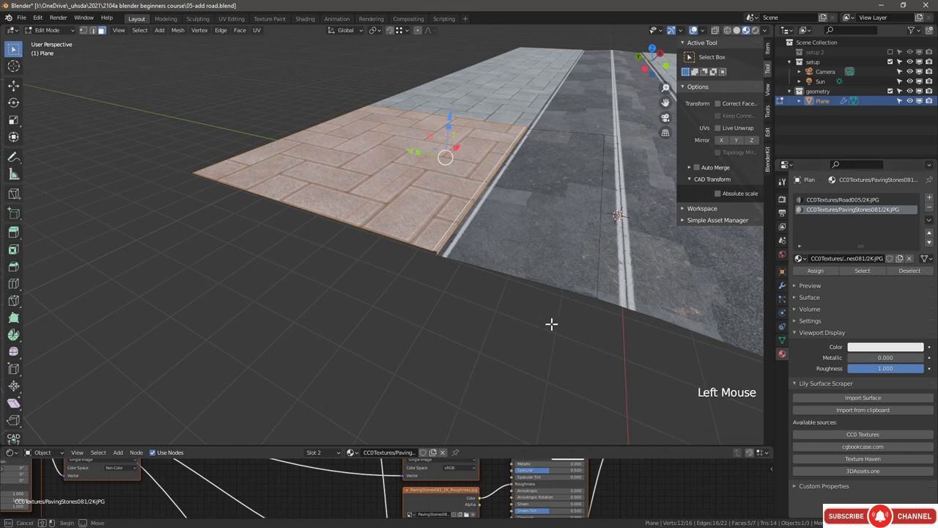
click(827, 199)
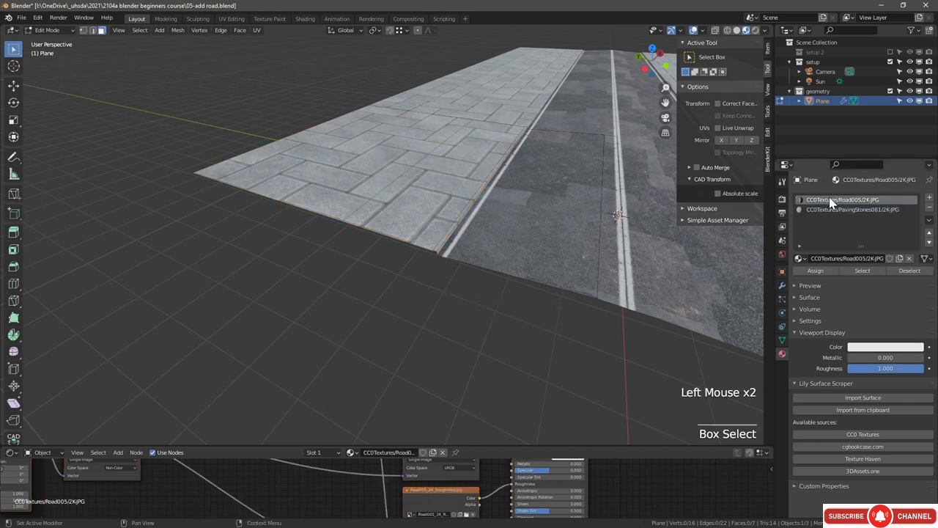
click(862, 272)
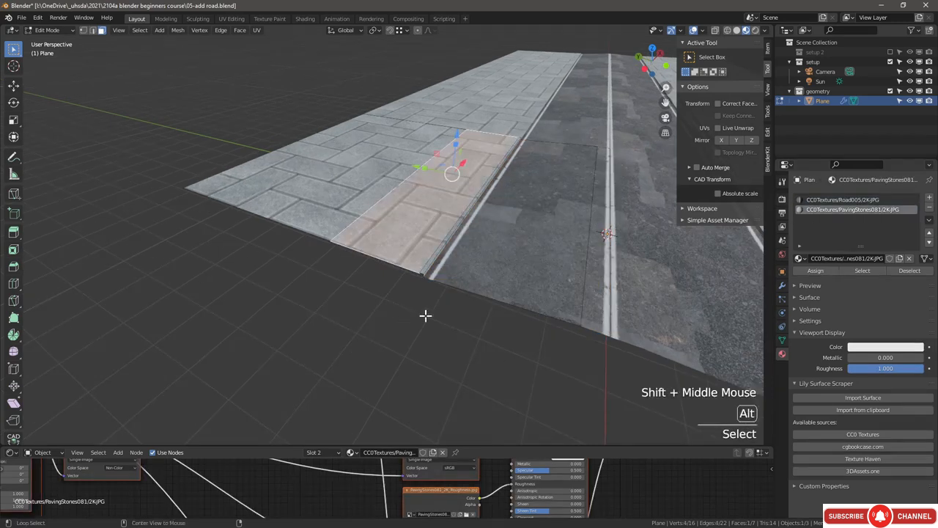
key(alt+a)
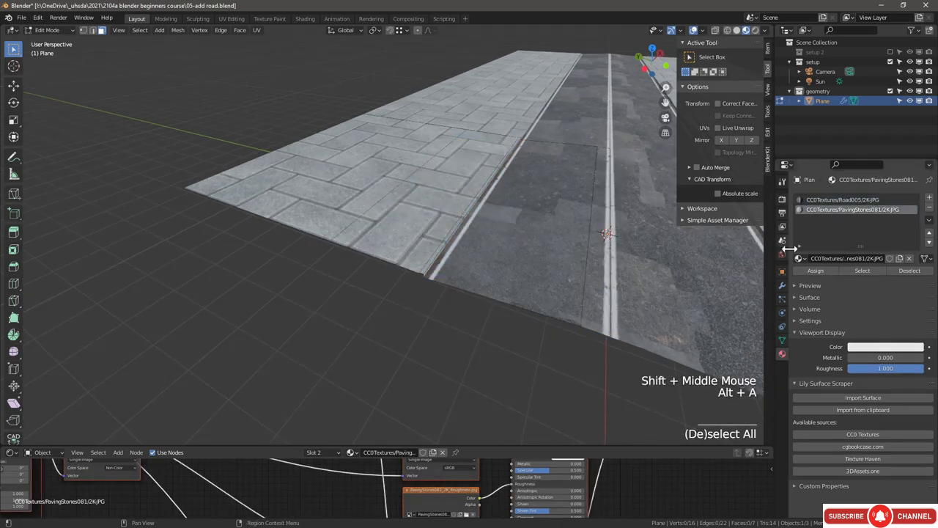
click(858, 271)
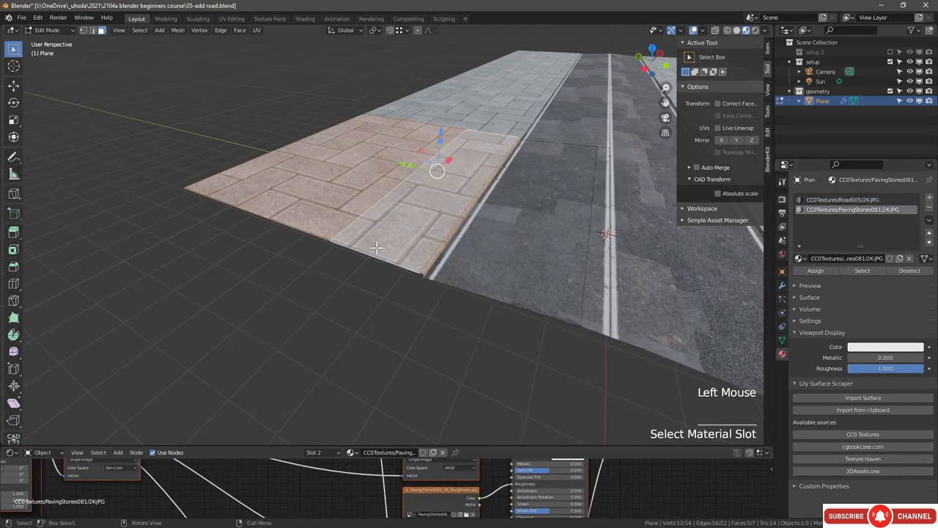
Step: Look up the Magic UV add-on in the preferences by searching the add-ons for "magi"
key(ctrl+comma)
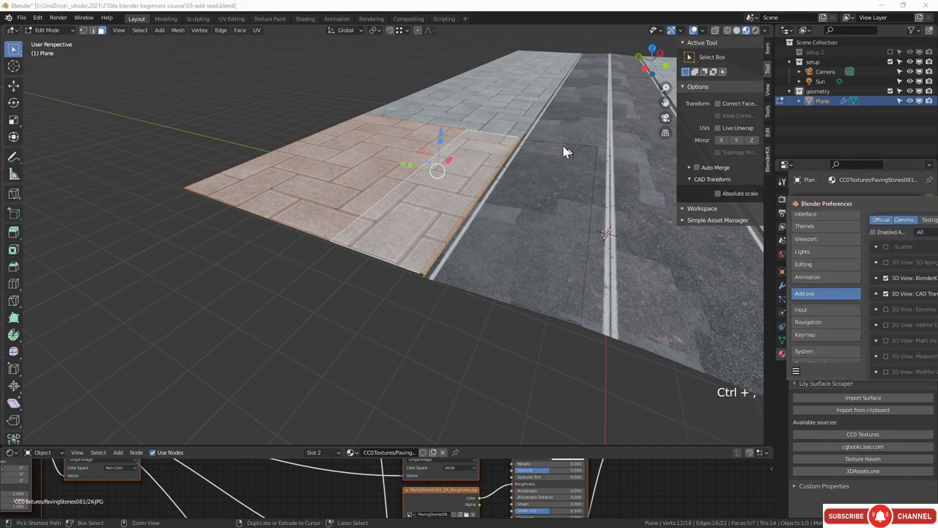
drag(586, 279, 719, 350)
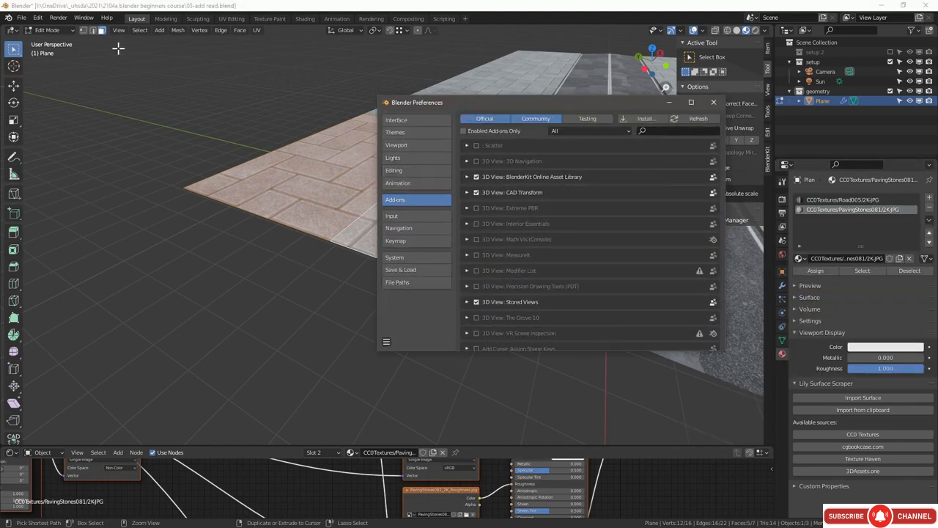
click(660, 131)
text(magi)
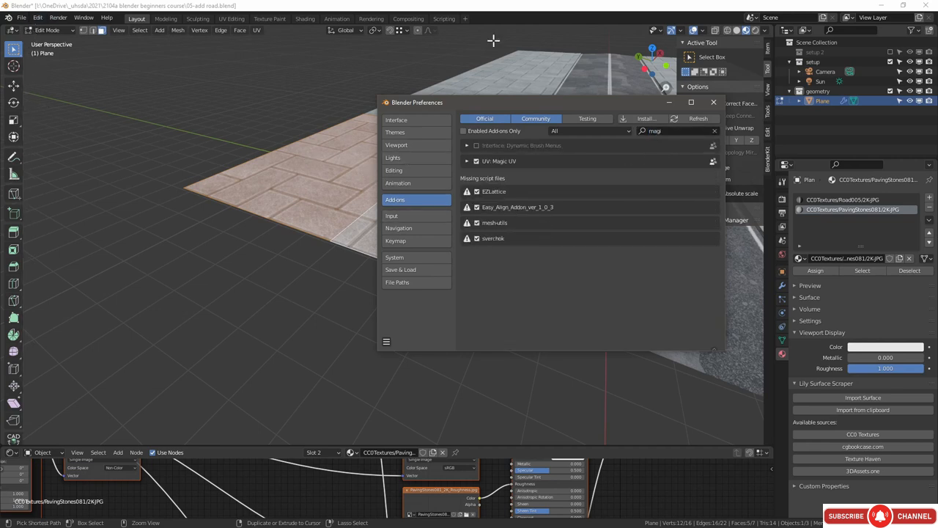
click(506, 7)
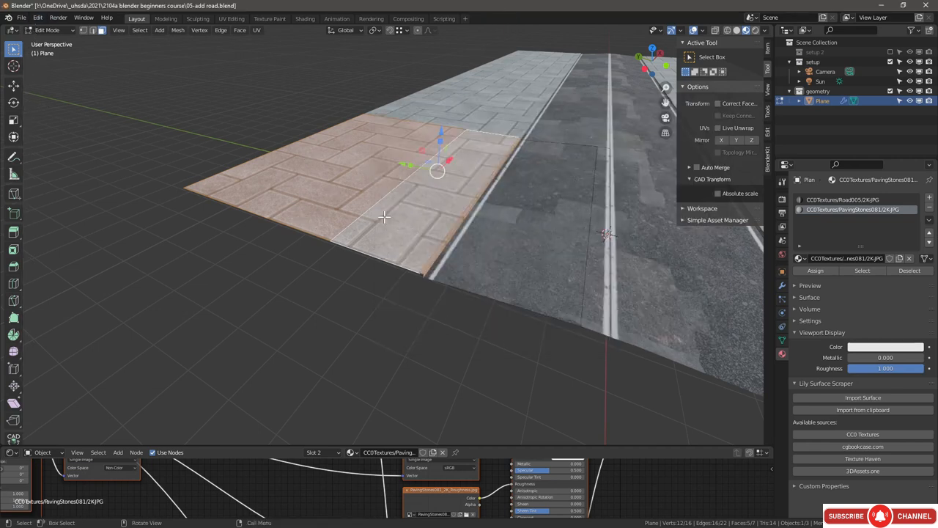
Step: Apply the Magic UV UVW Box mapping to the selected paving stone faces
click(258, 30)
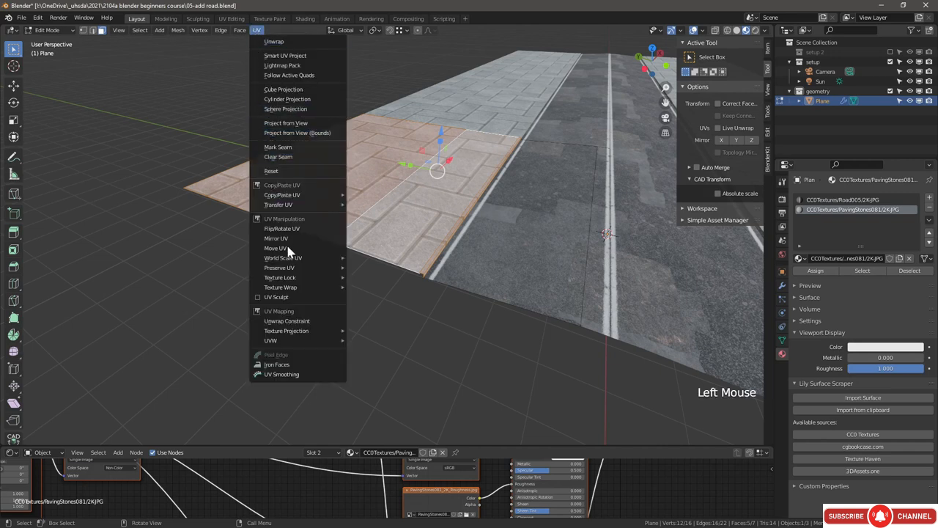
mouse_move(273, 283)
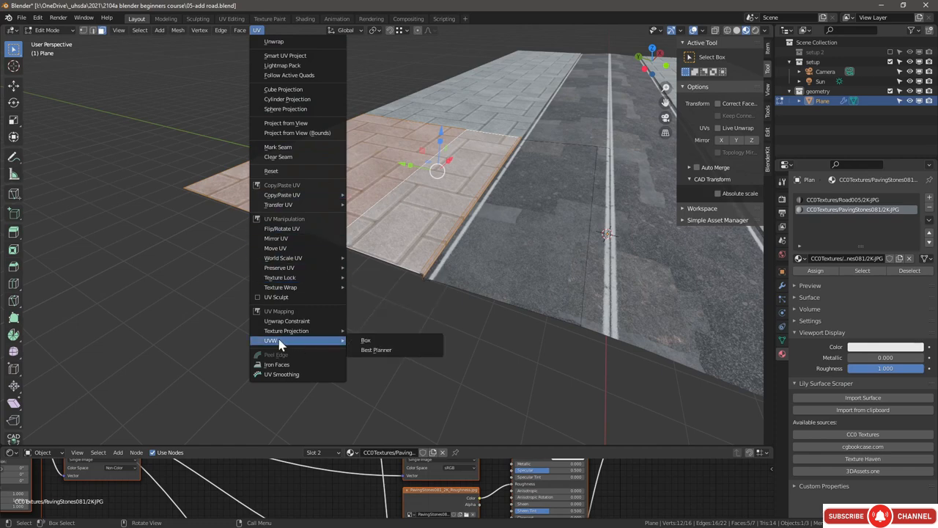
click(366, 340)
scroll(450, 209, up, 3)
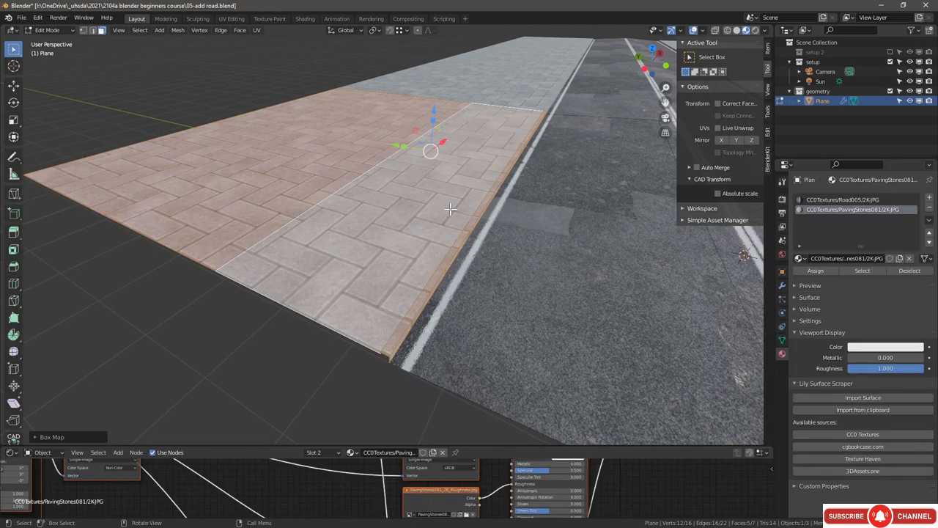
Step: Delete the selected object in Object Mode and add a square plane about 48.7 units wide beside the road, at about 67.4 on Y
scroll(450, 209, down, 6)
key(Tab)
key(Delete)
key(shift+a)
mouse_move(480, 255)
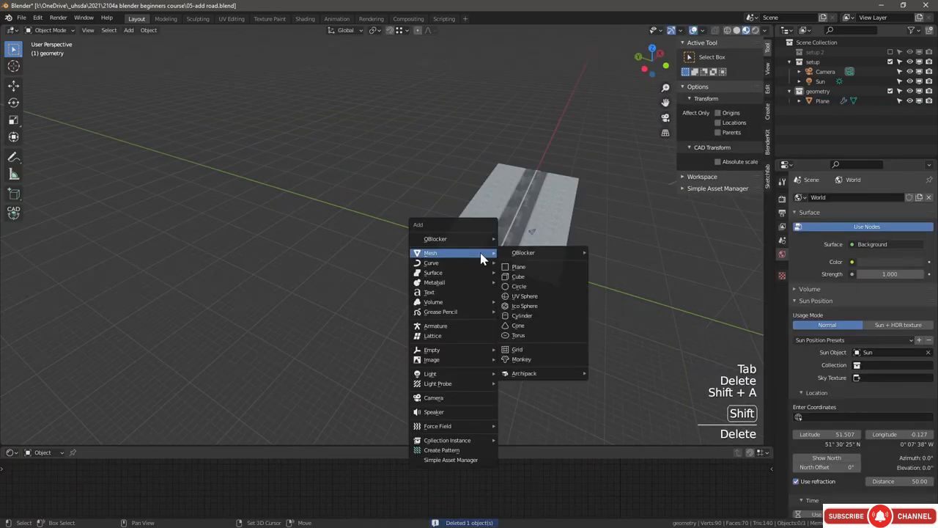
click(518, 266)
key(s)
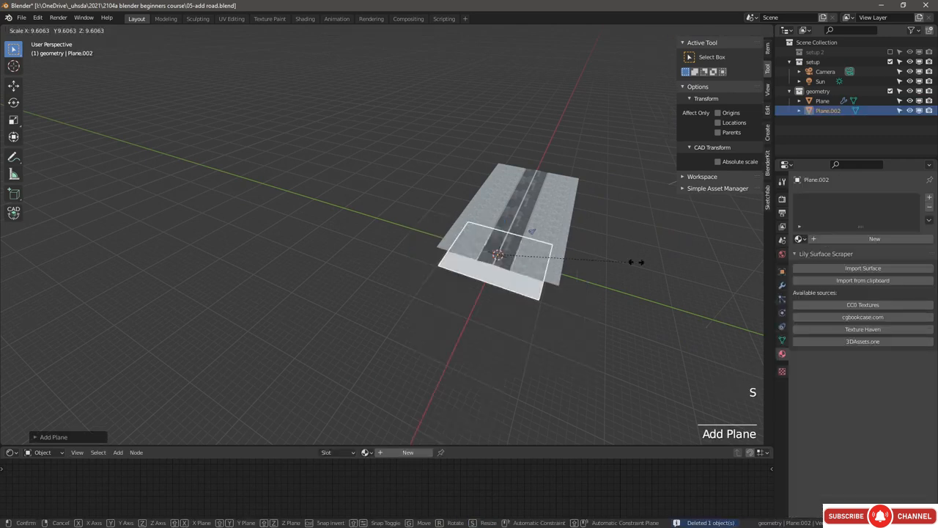
click(176, 252)
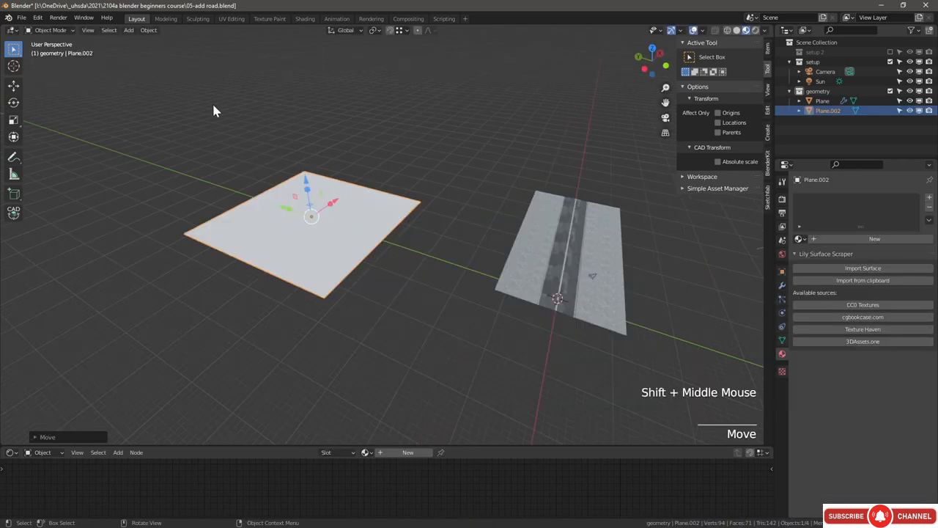
Step: Show the new plane's transform values and apply its scale
click(770, 49)
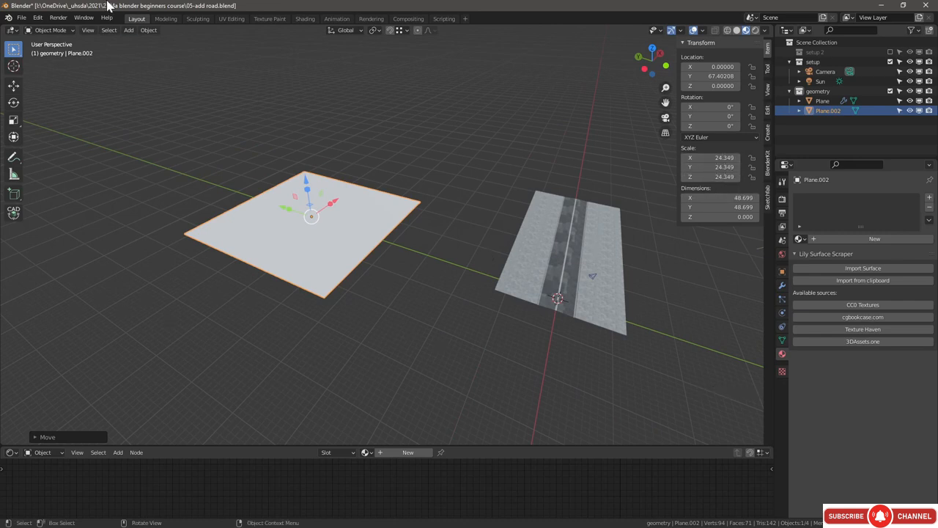
click(143, 32)
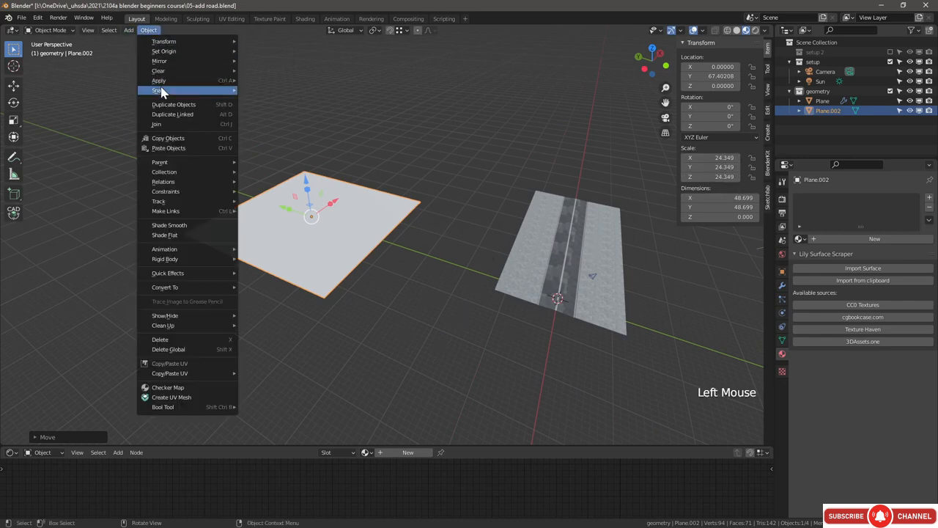
mouse_move(165, 85)
click(291, 99)
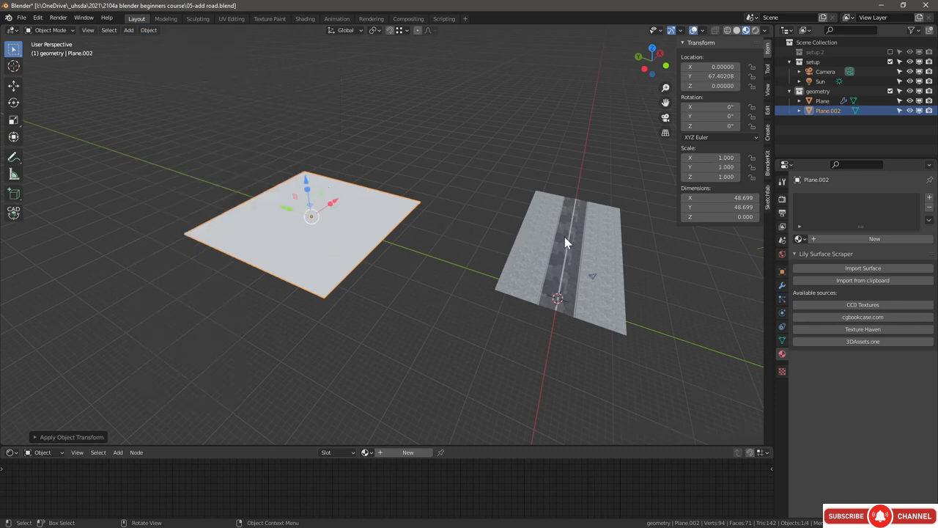
Step: Assign the PavingStones081 material to the new plane, and rename the paving and Road005 materials as pavement and road
click(801, 239)
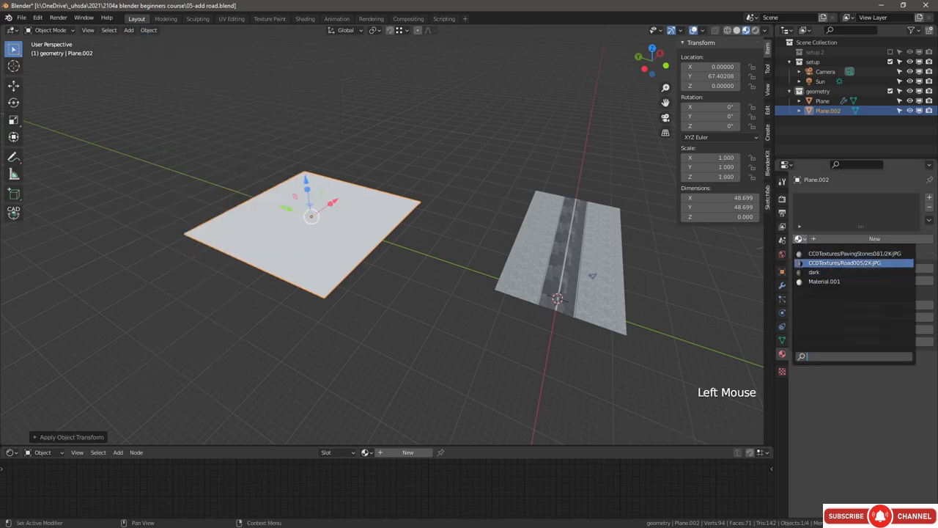
click(851, 253)
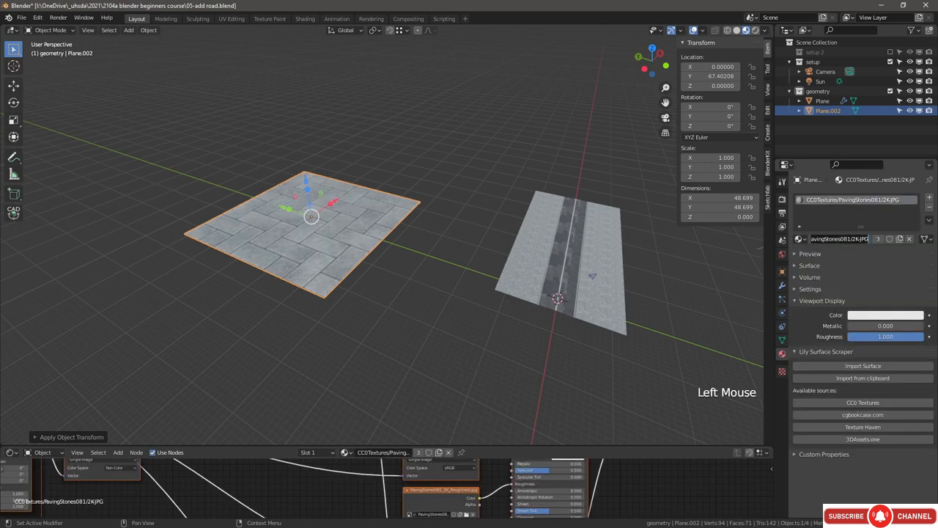
click(607, 252)
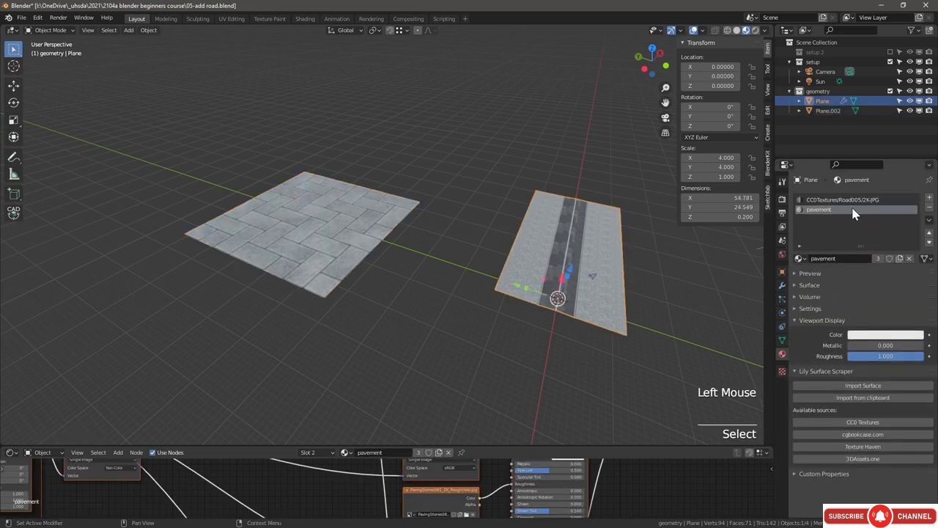
click(827, 255)
Step: Apply the UVW Box mapping to the new plane's face in Edit Mode
click(313, 257)
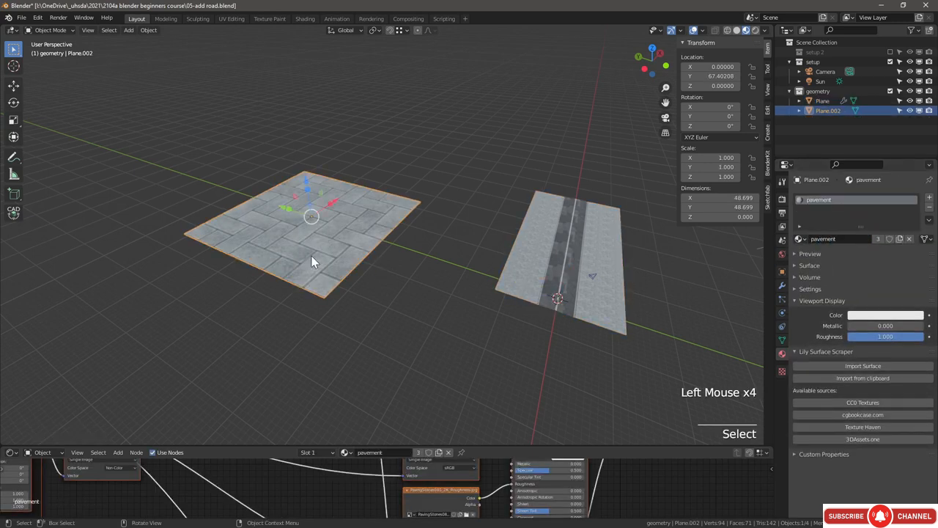
scroll(304, 255, up, 3)
scroll(340, 280, down, 2)
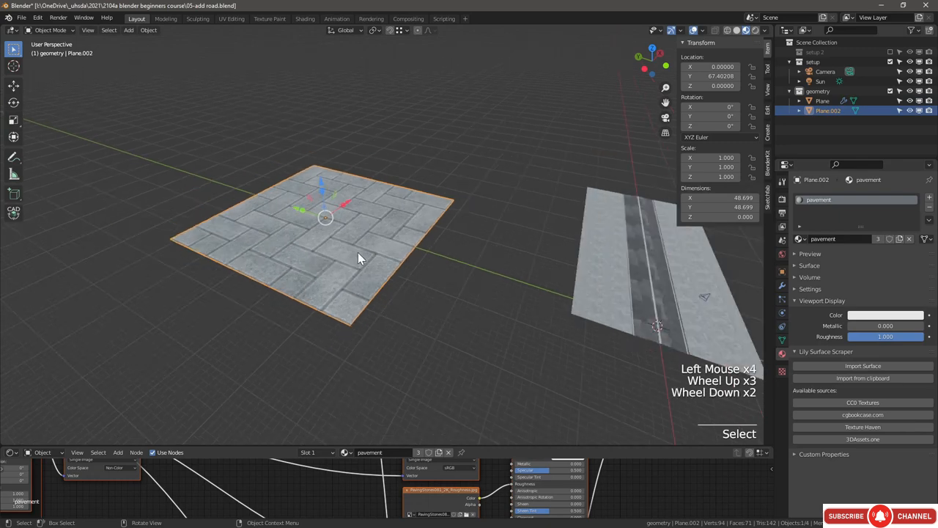
key(Tab)
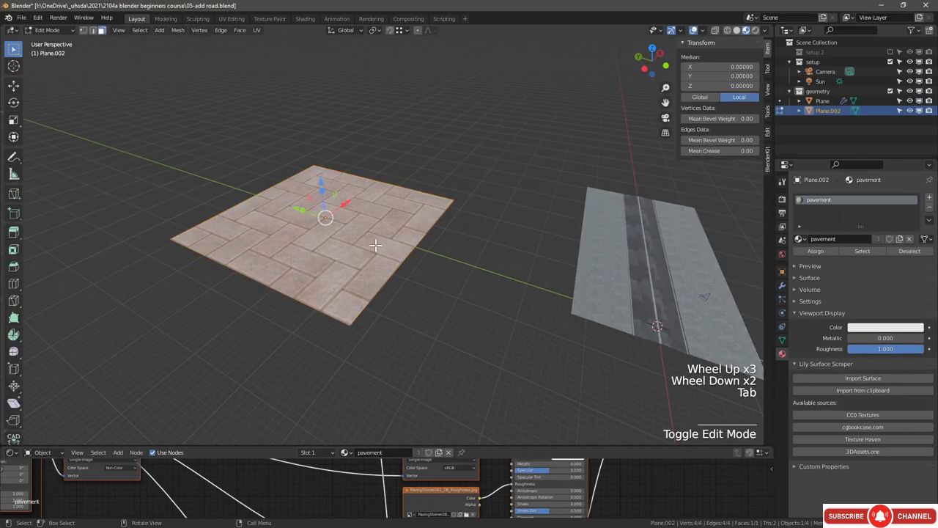
click(257, 30)
click(257, 30)
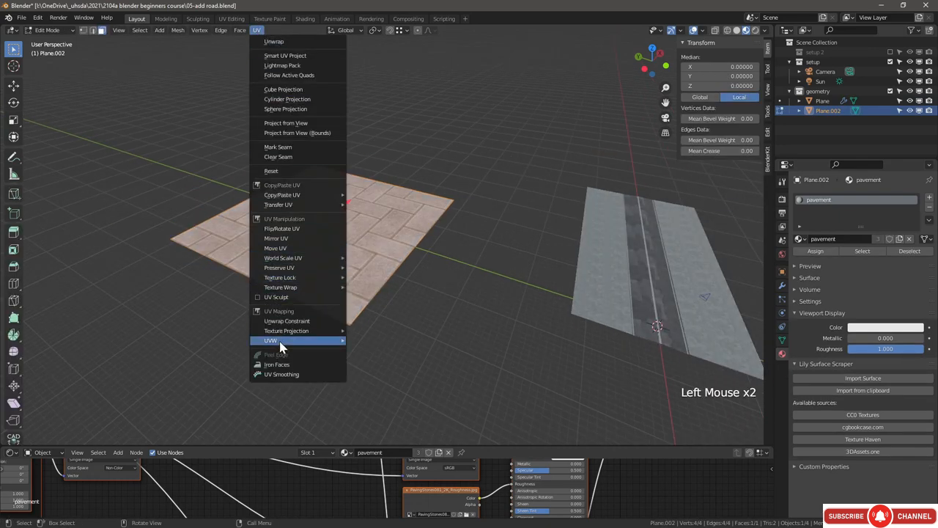
mouse_move(280, 346)
click(384, 342)
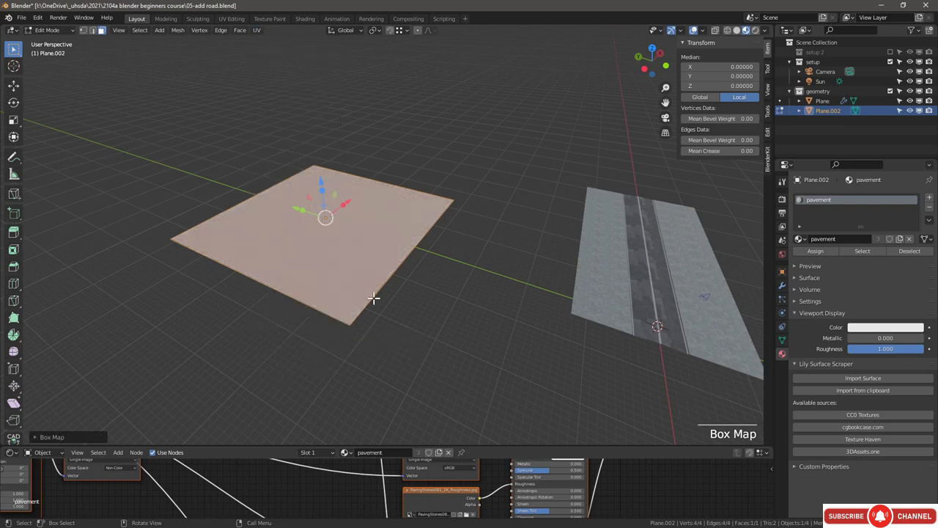
Step: Return to Object Mode and move the new plane along Y to about 38.85, closer to the road
key(Tab)
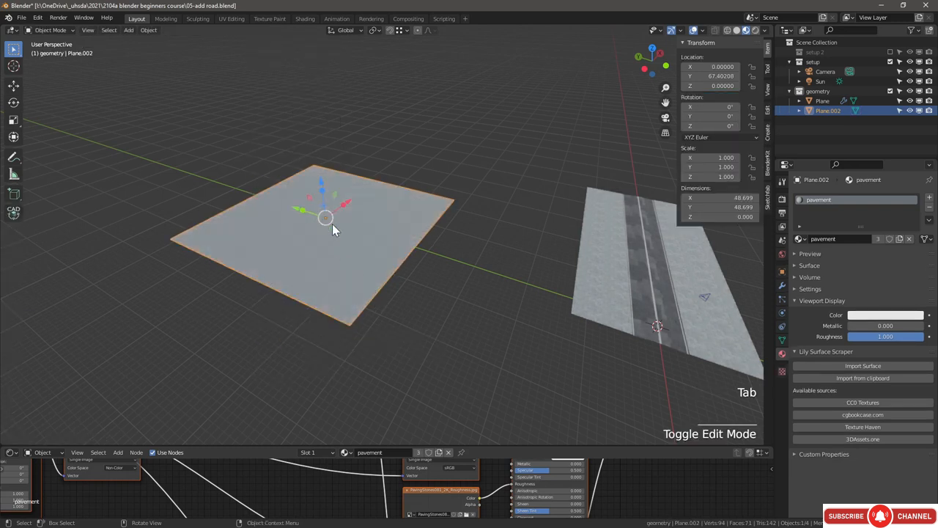
click(297, 204)
drag(297, 205, 557, 336)
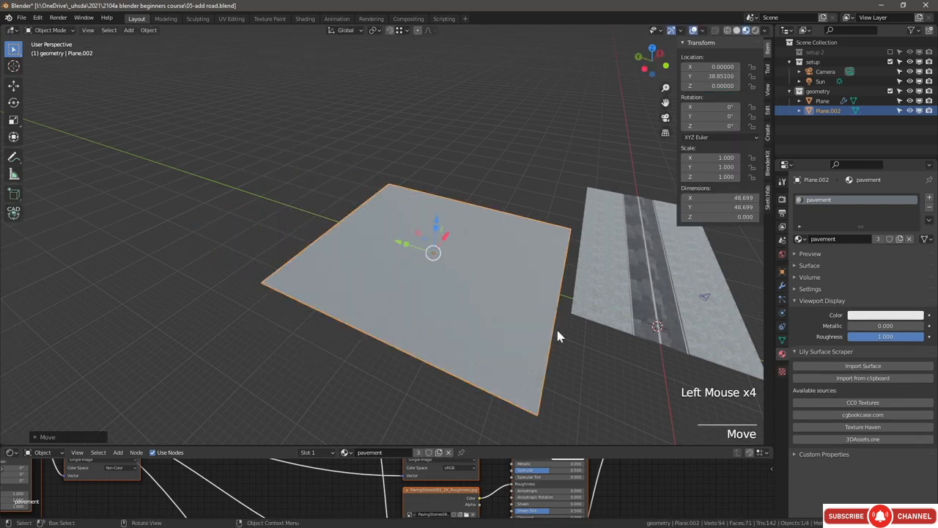
Step: Apply the scale of the road plane and enter Edit Mode on it
click(612, 315)
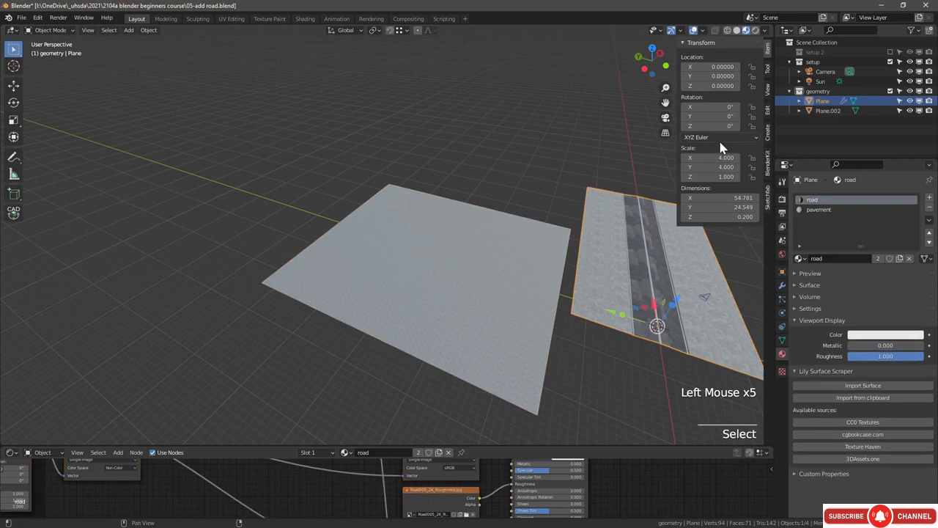
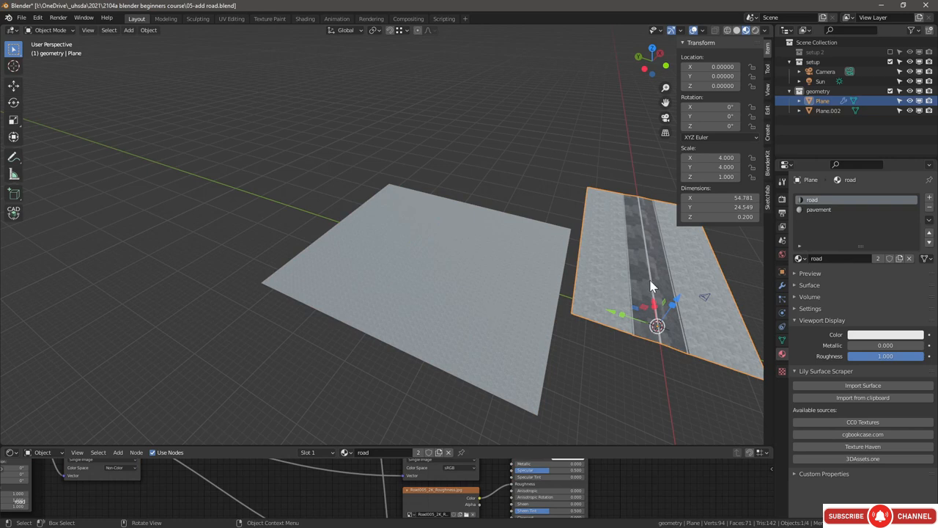
shift+middle_drag(632, 282, 533, 311)
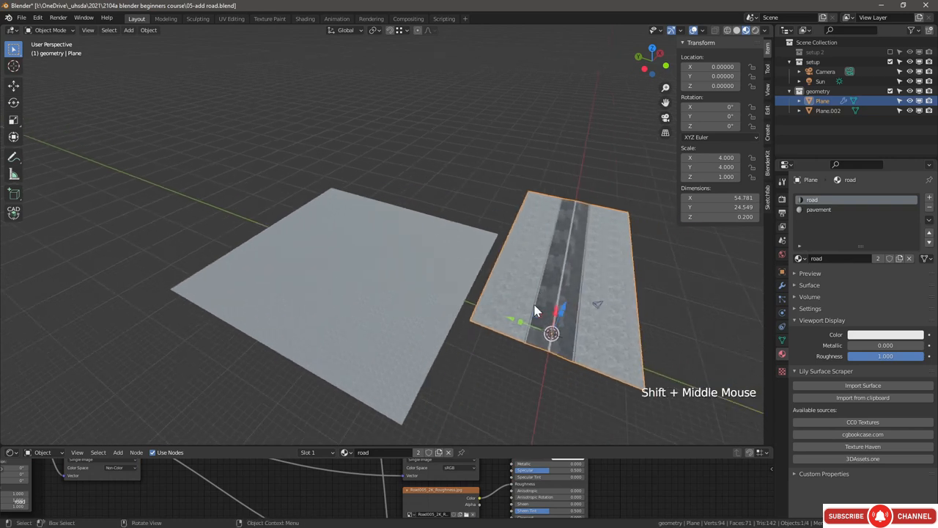
click(148, 30)
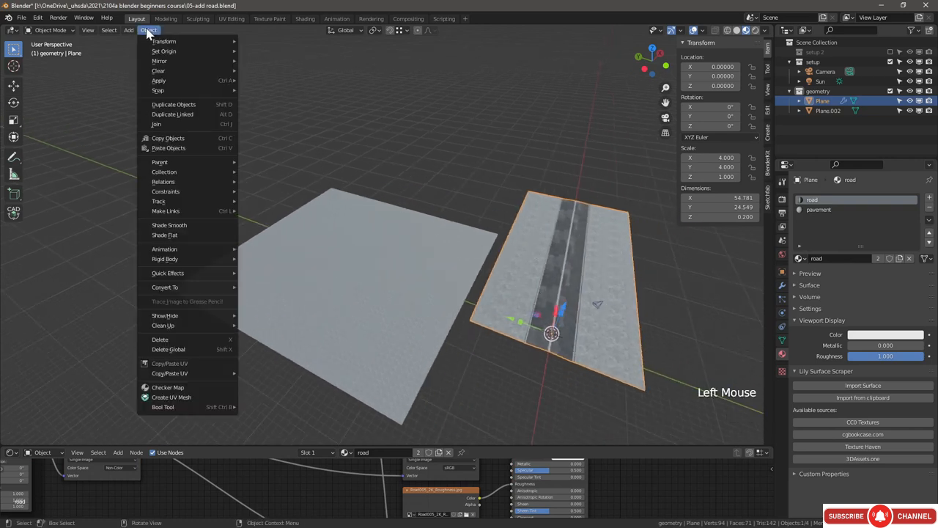
mouse_move(197, 82)
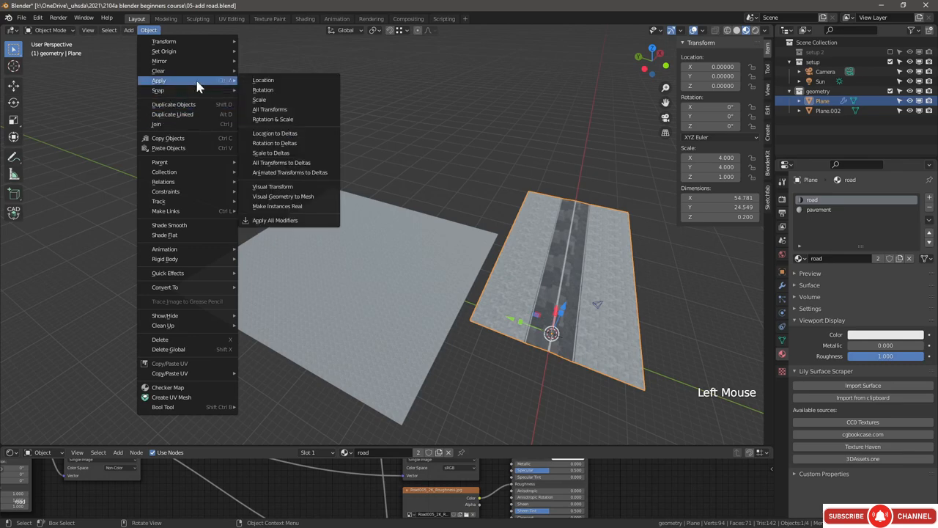
click(260, 99)
key(Tab)
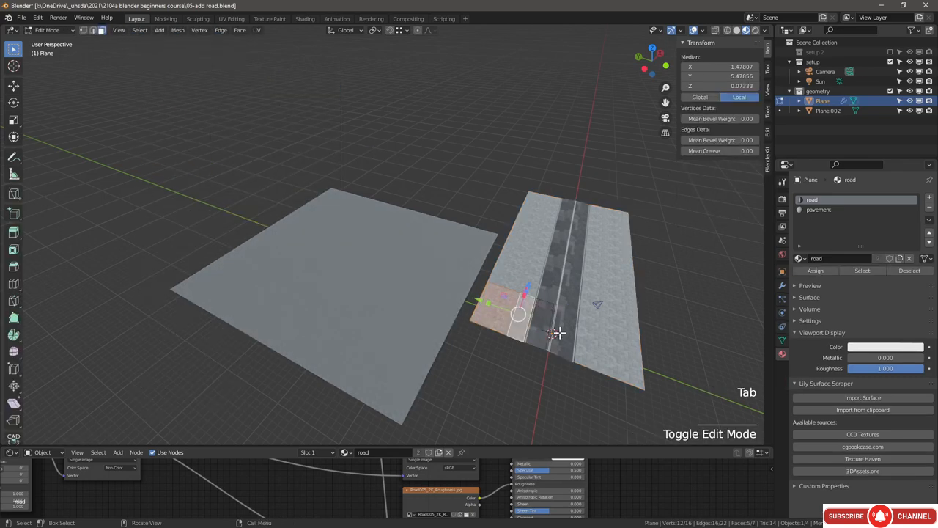
Step: Apply the UVW Box mapping to the selected sidewalk and curb faces and return to Object Mode
scroll(557, 333, up, 9)
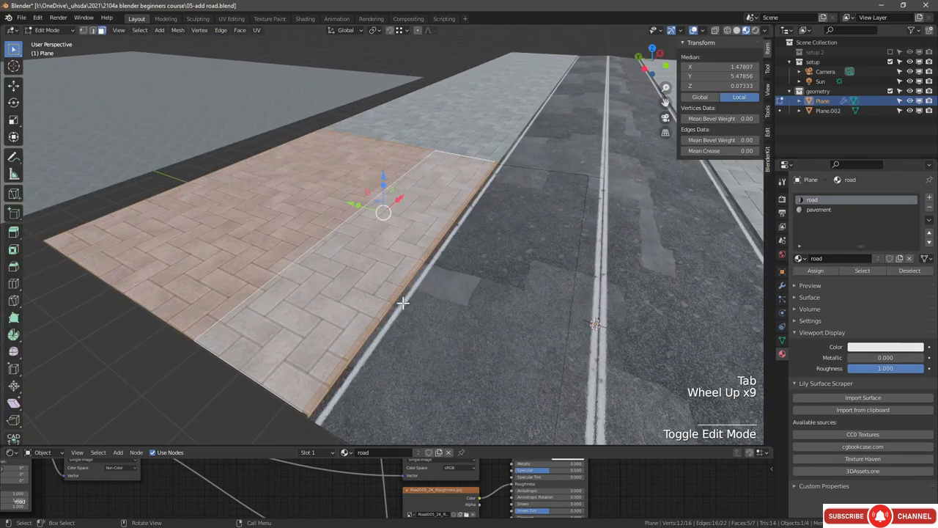
scroll(391, 191, down, 3)
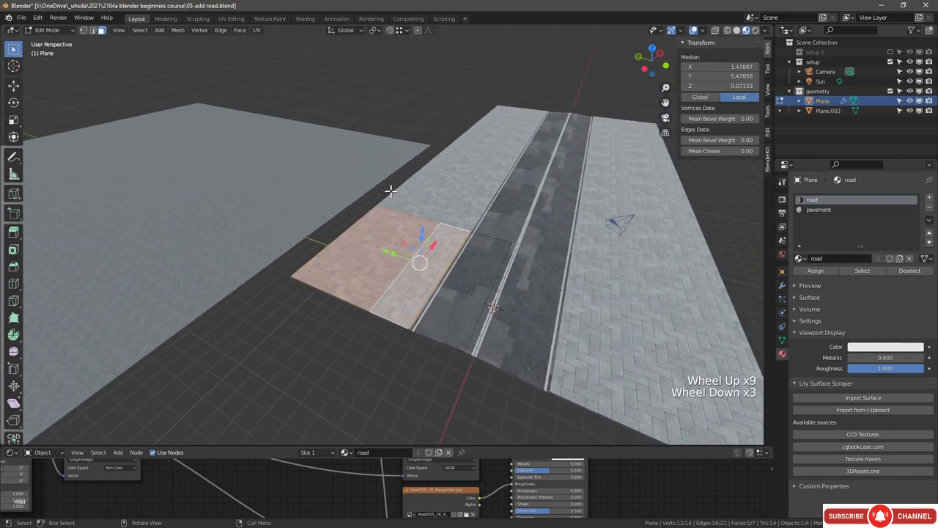
click(257, 30)
mouse_move(292, 345)
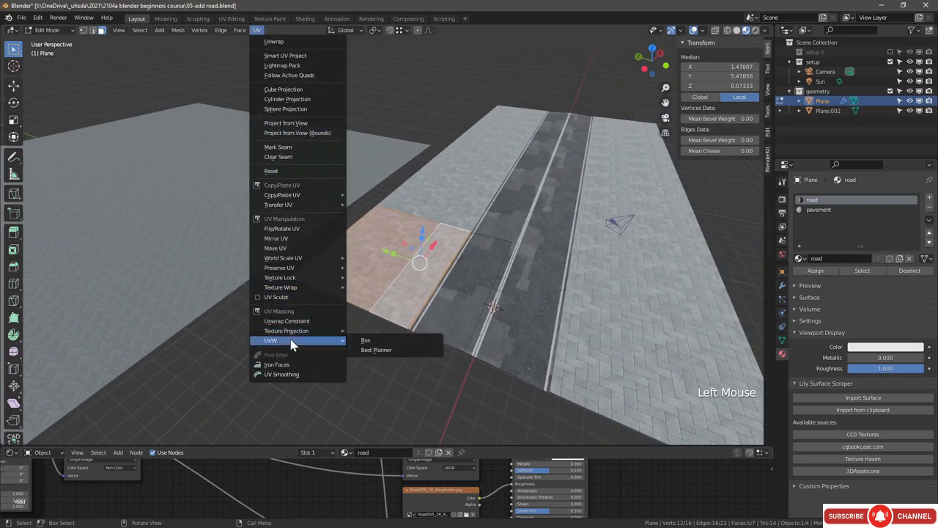
click(364, 341)
scroll(363, 340, up, 2)
key(Tab)
scroll(374, 293, down, 3)
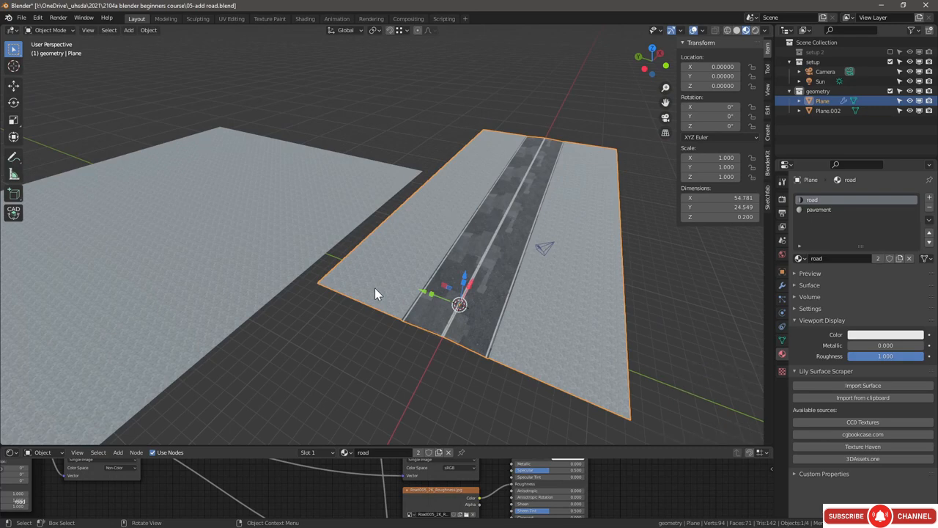
Step: Compare the paving scale on the road's sidewalk with the separate pavement plane, including the road surface and curb edges
scroll(443, 373, up, 5)
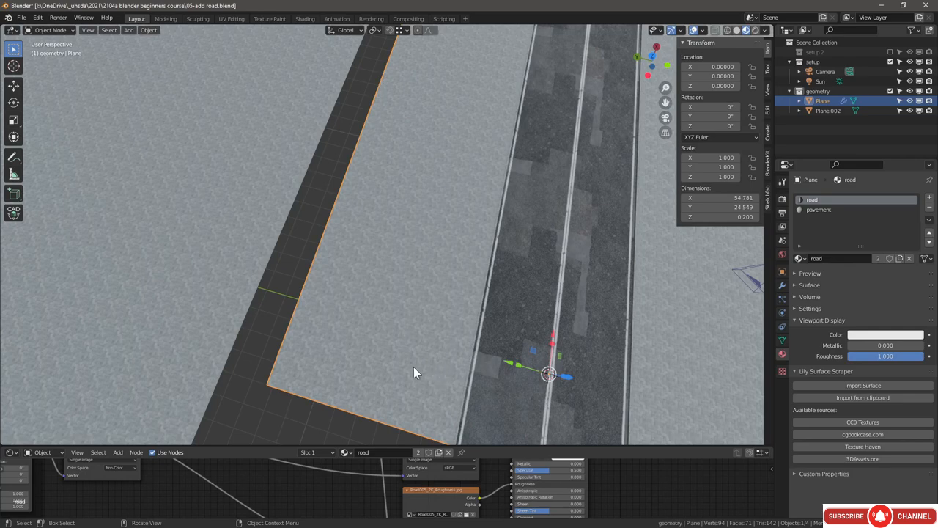
scroll(384, 376, up, 7)
scroll(440, 359, down, 3)
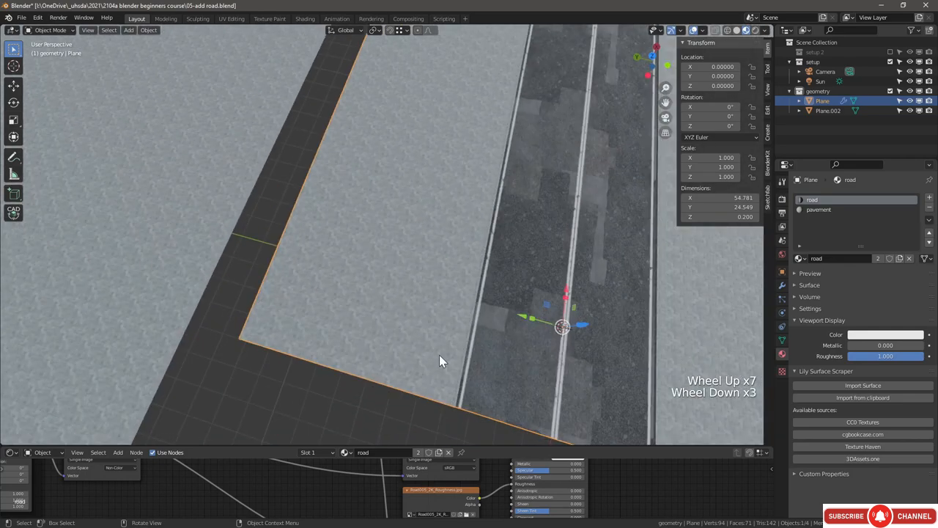
scroll(448, 256, up, 3)
scroll(448, 256, down, 4)
scroll(343, 286, up, 3)
shift+middle_drag(343, 286, 428, 293)
scroll(429, 300, down, 4)
scroll(425, 296, down, 4)
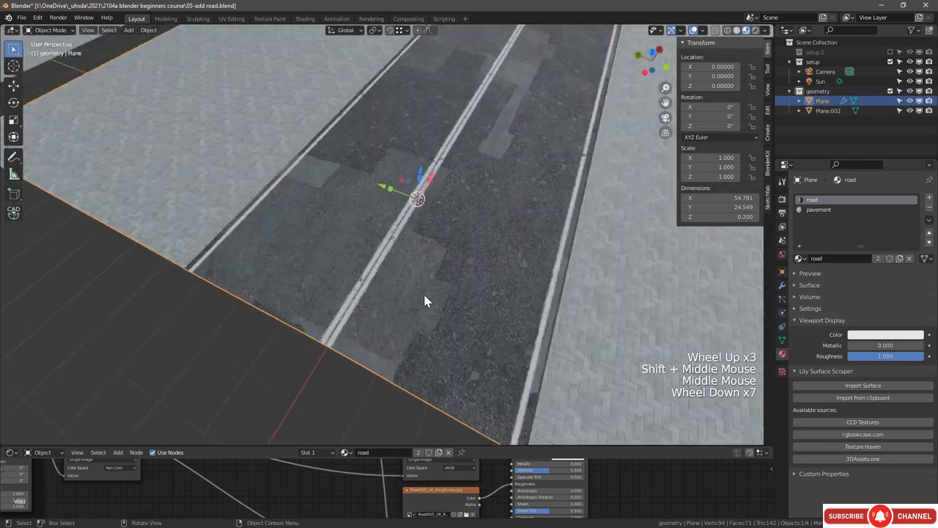
Step: Delete the separate pavement plane beside the road
shift+middle_drag(382, 201, 531, 302)
scroll(466, 307, down, 3)
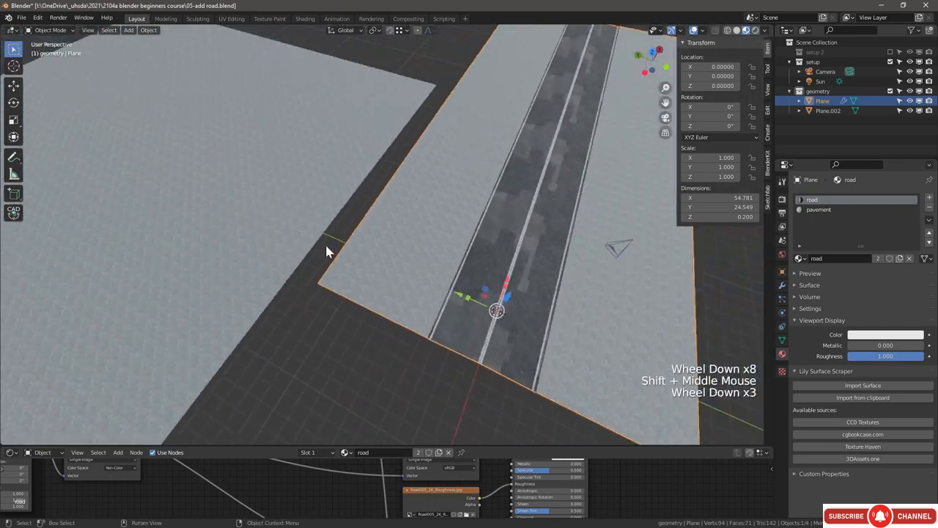
click(286, 227)
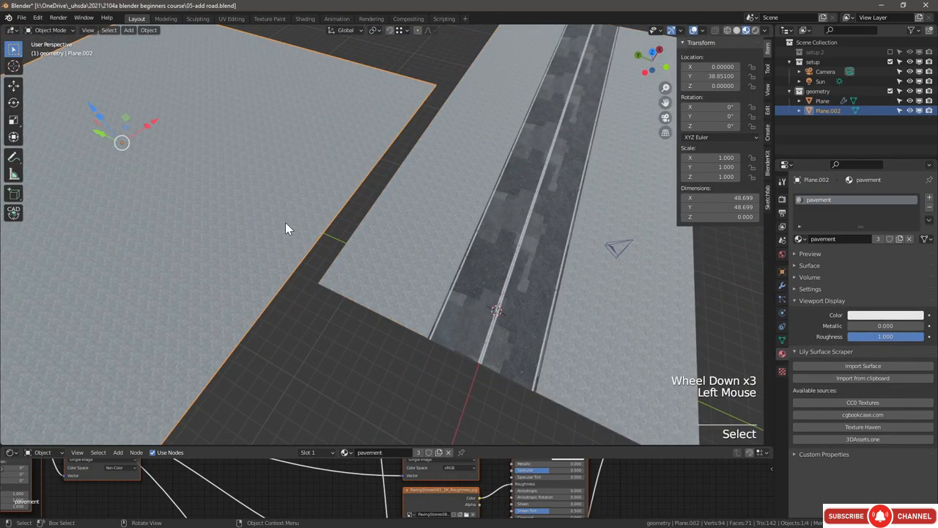
key(Delete)
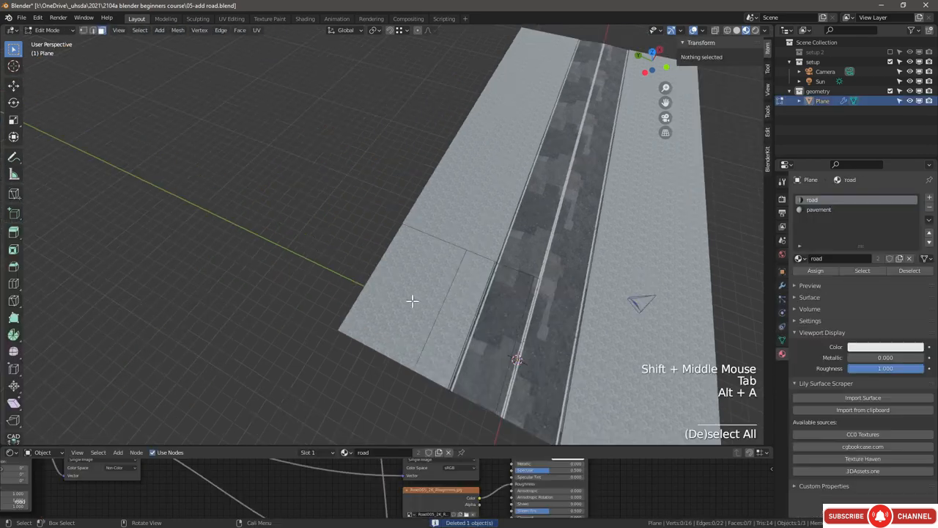
Step: Select the wide outer face beside the sidewalk and assign a new empty material slot to it
click(407, 282)
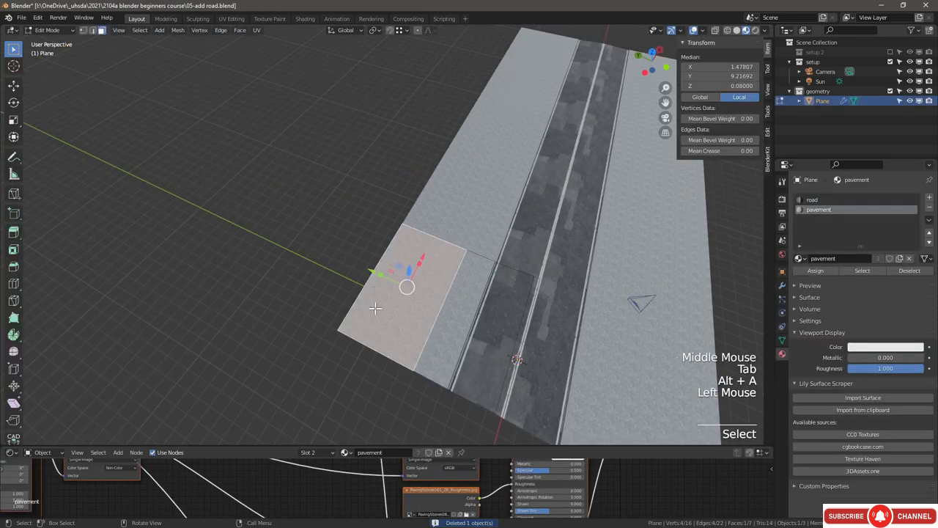
click(862, 210)
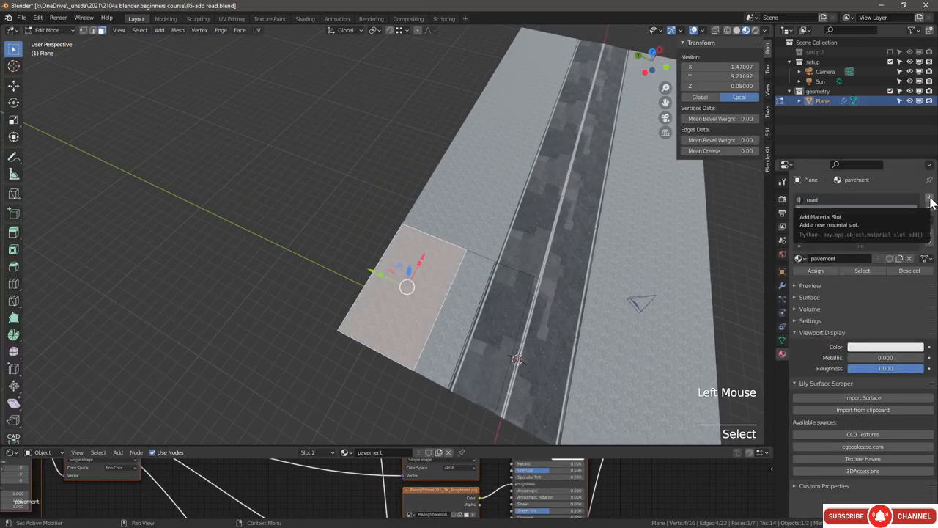
click(930, 200)
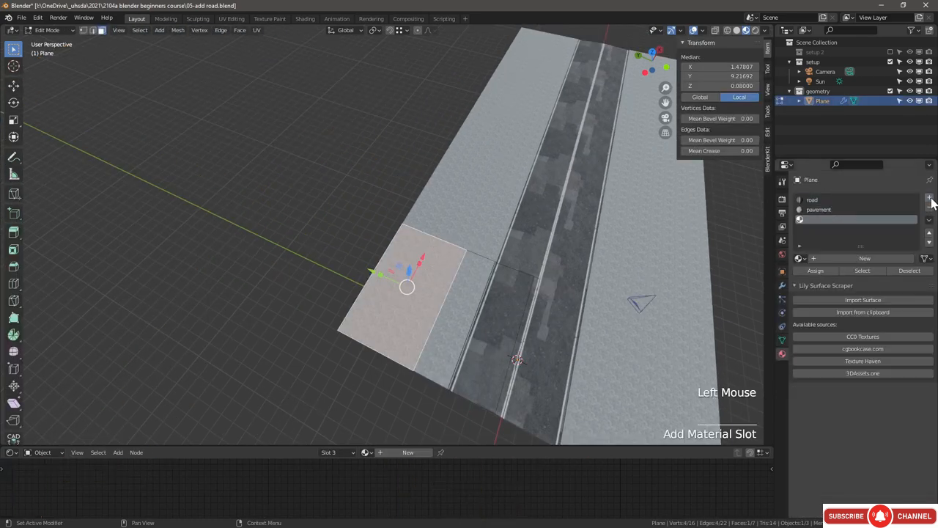
click(815, 271)
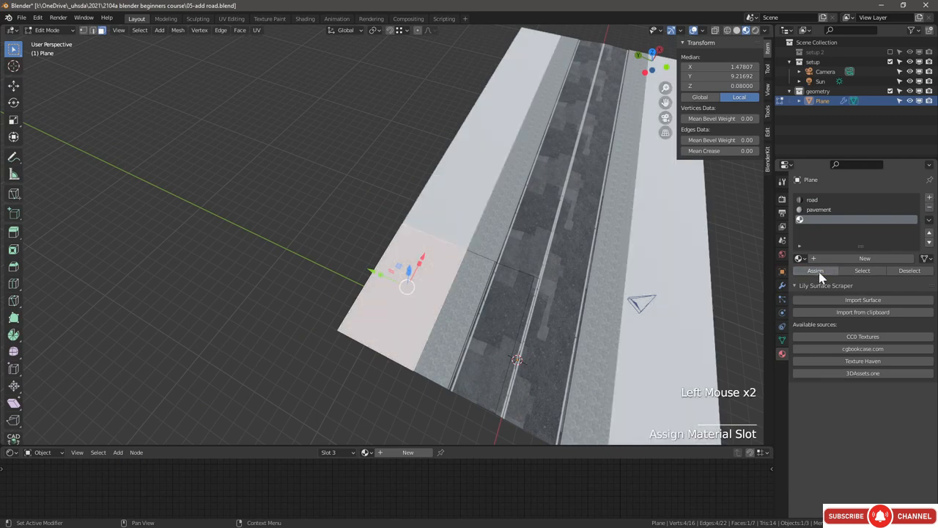
Step: Switch to the browser, open the Grass 001 asset on CC0 Textures and copy its page address
key(alt+Tab)
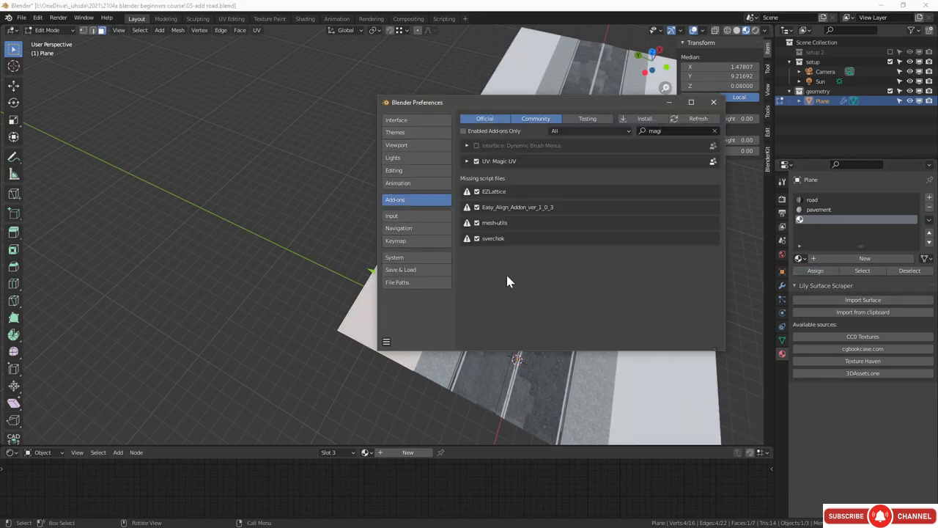
key(alt+Tab)
click(203, 102)
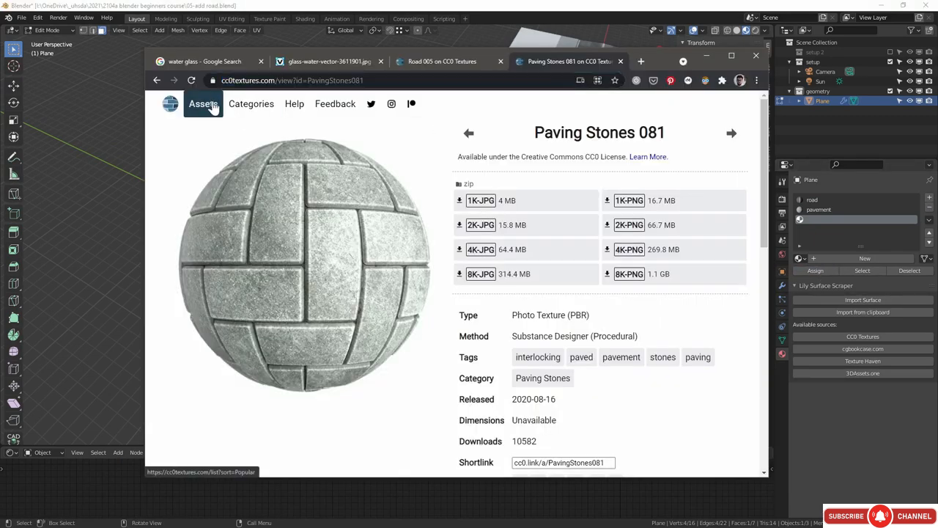
click(400, 284)
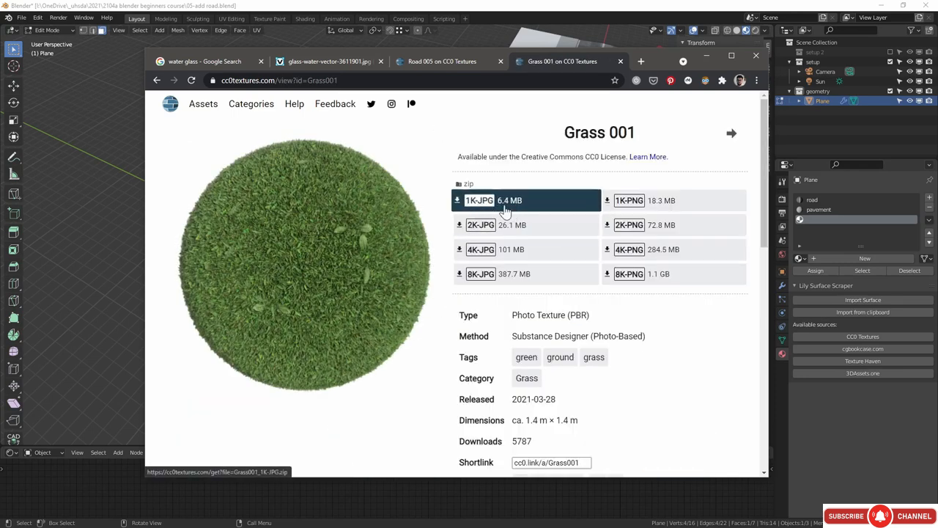
click(279, 80)
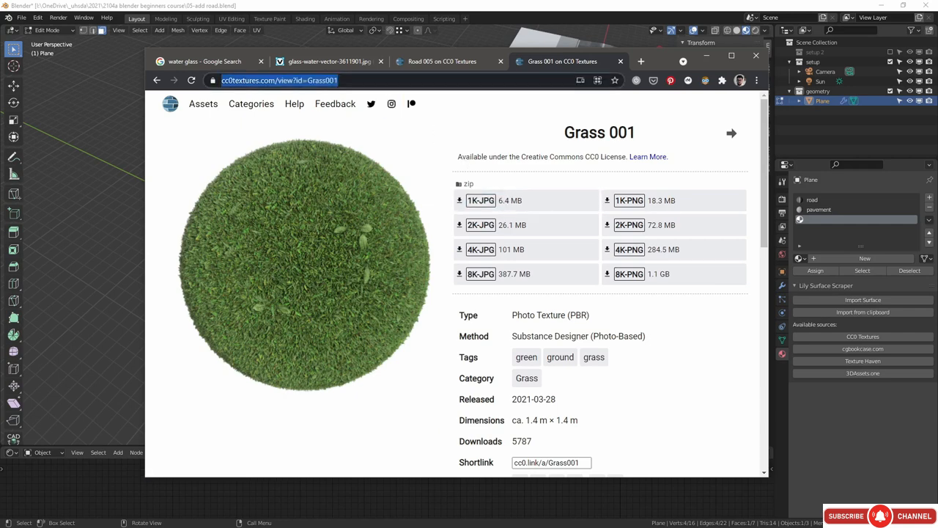
click(454, 49)
Step: Import the copied Grass001 material into the new slot as the 1K-JPG variant and rename it grass
click(850, 313)
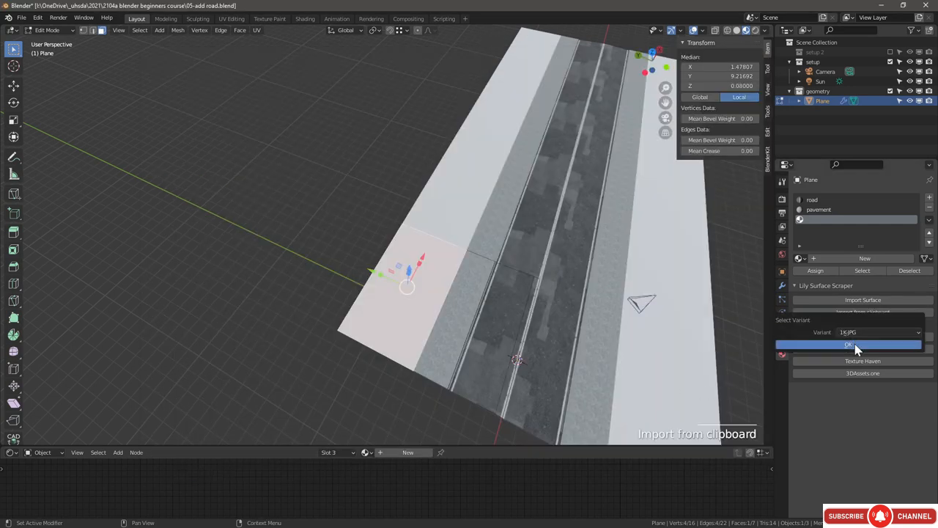
click(850, 345)
text(g)
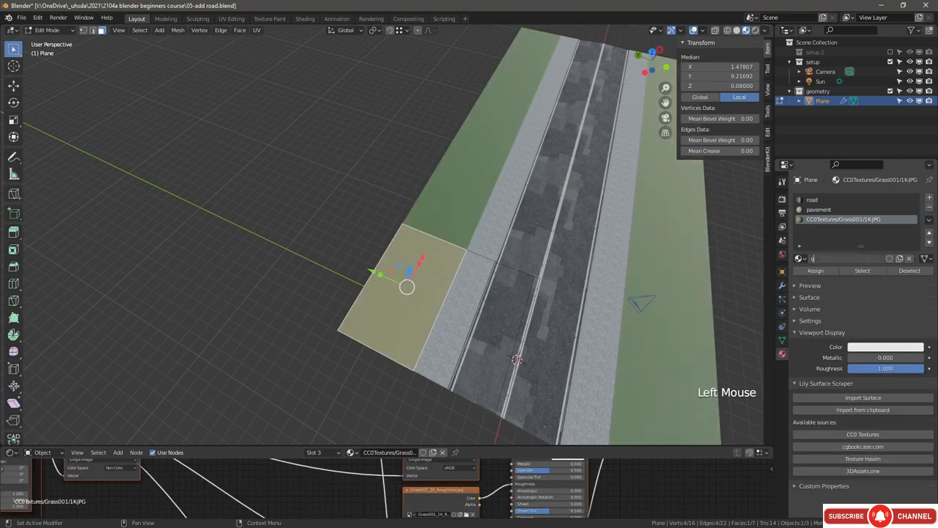
text(rass)
key(Return)
Step: Clear the face selection, return to Object Mode and inspect the grass strips alongside the pavement and road
key(alt+a)
shift+middle_drag(485, 334, 404, 295)
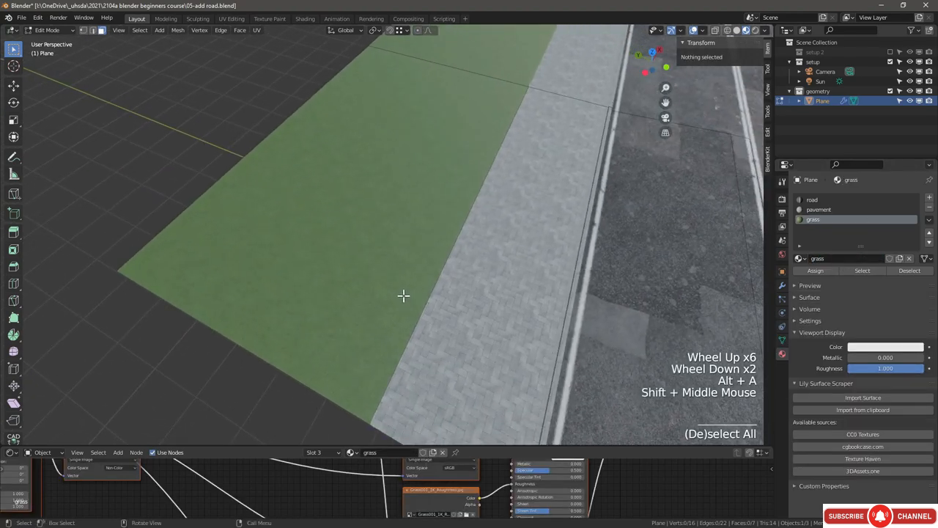
scroll(426, 292, down, 1)
key(Tab)
scroll(528, 308, up, 3)
scroll(537, 328, down, 3)
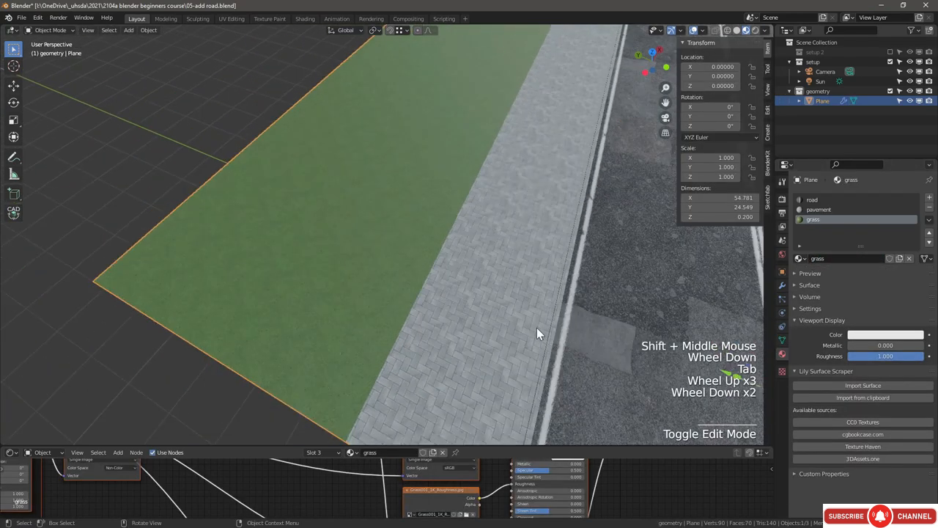
scroll(557, 316, down, 6)
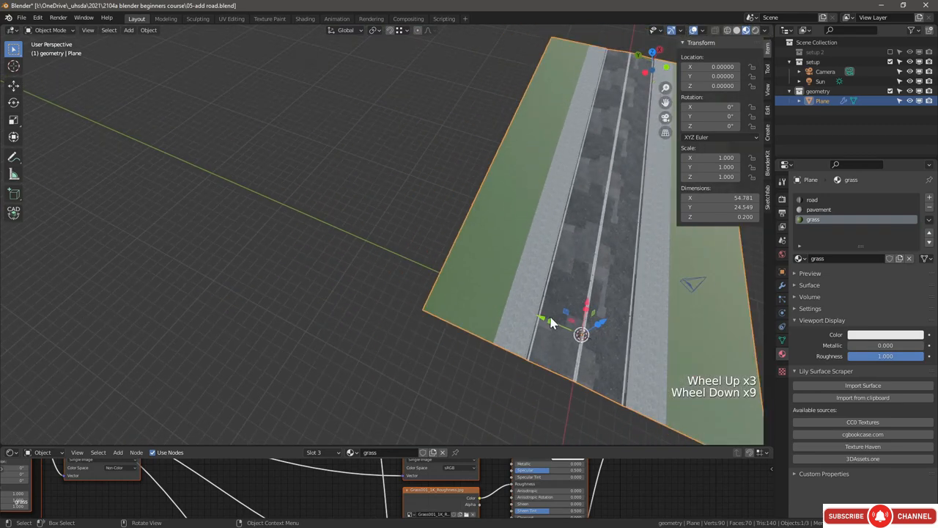
Step: In Edit Mode, select the curb's road-side, top and inner faces along the pavement edge
scroll(549, 318, up, 8)
shift+middle_drag(549, 318, 394, 302)
scroll(395, 302, up, 1)
scroll(394, 302, up, 3)
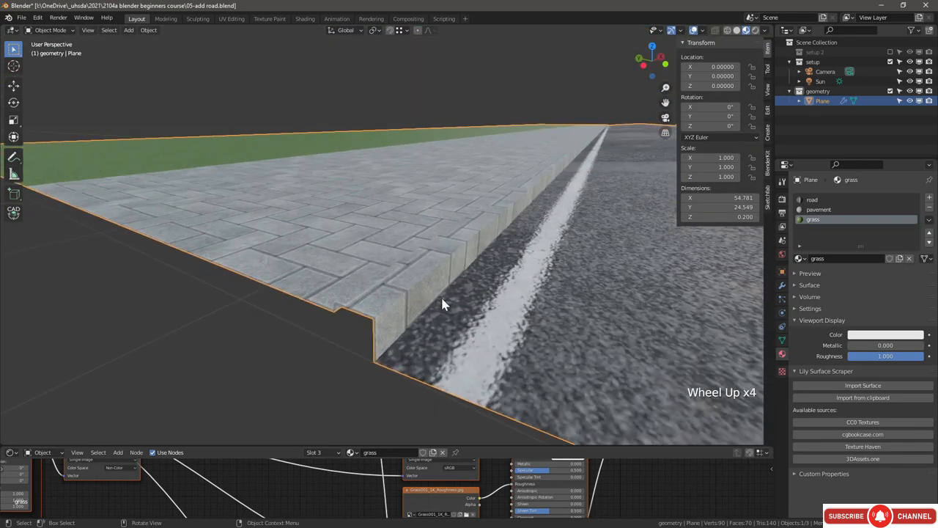
key(Tab)
click(395, 315)
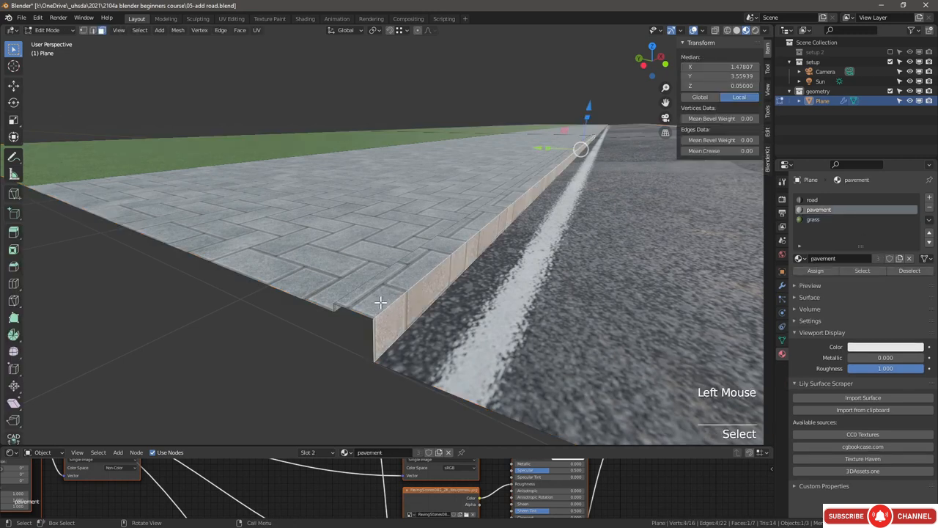
key(shift)
shift+click(384, 293)
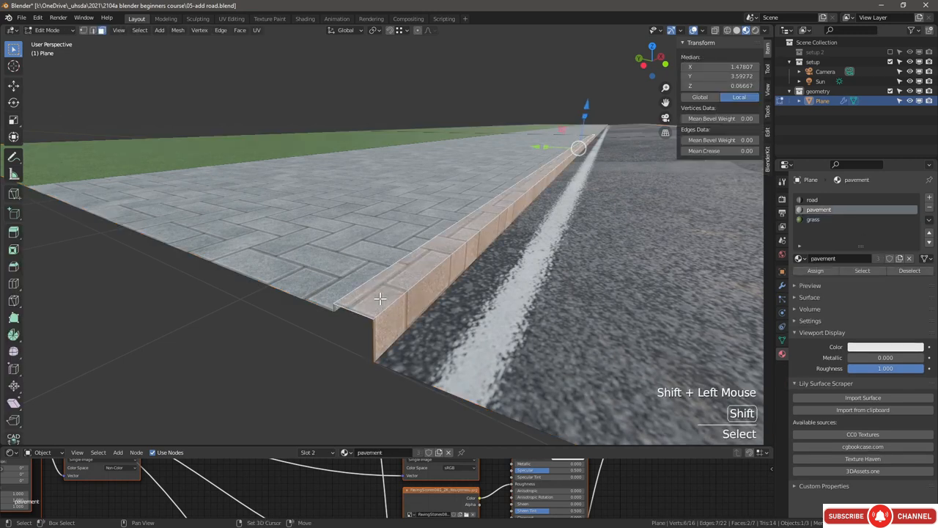
middle_drag(384, 293, 165, 168)
shift+click(523, 274)
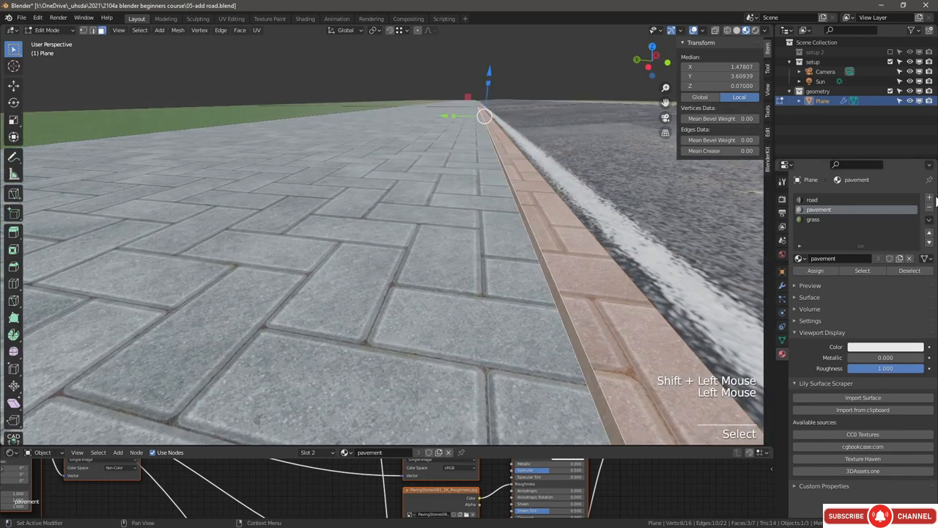
Step: Create a new material named curb in an additional slot and assign it to the selected curb faces
click(929, 198)
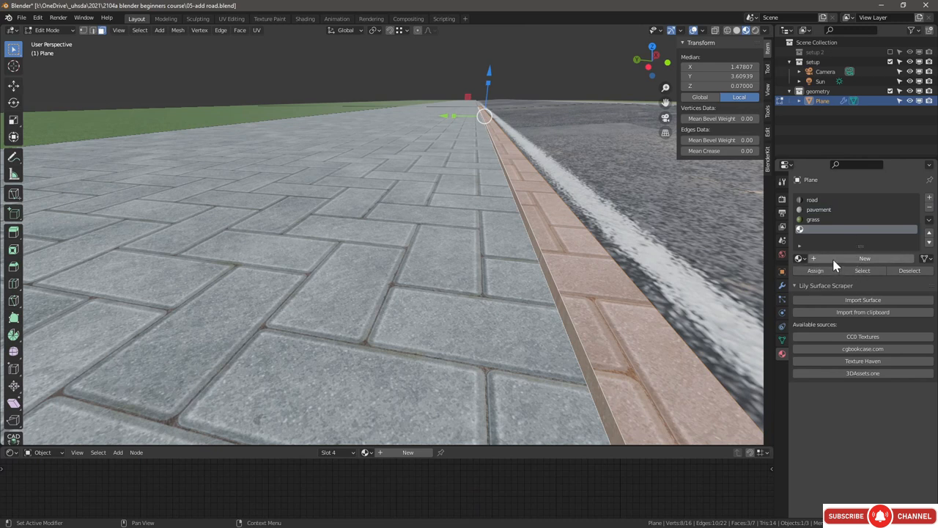
click(840, 258)
double_click(839, 258)
text(curb)
key(Return)
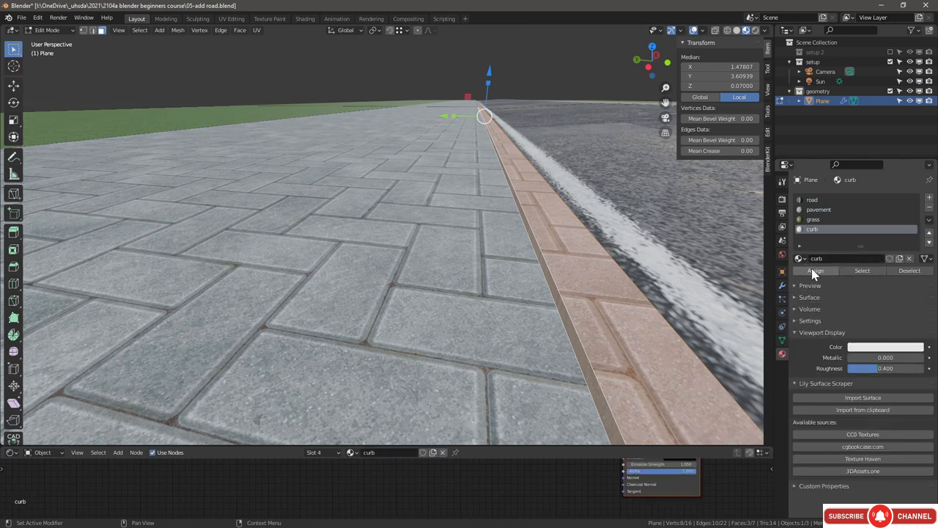
click(815, 271)
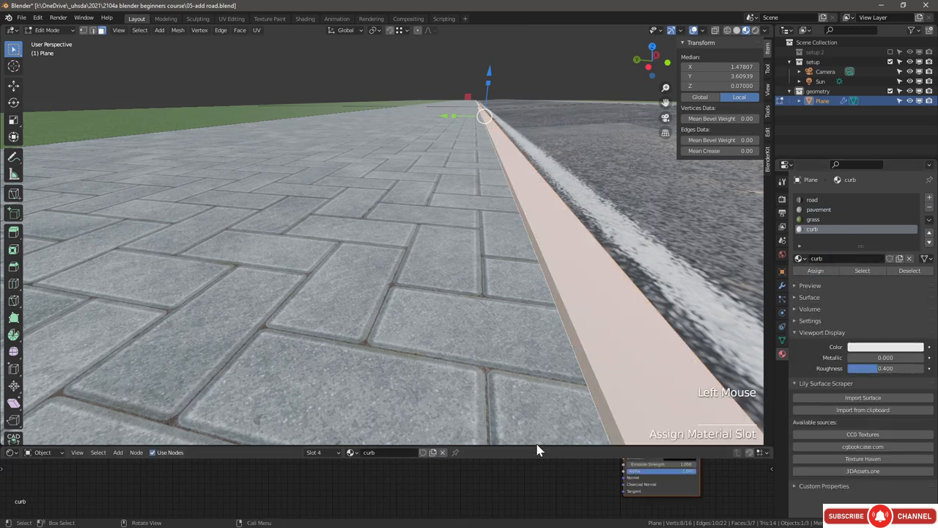
Step: Enlarge the Shader Editor and darken the curb material's Base Color to a medium grey
drag(537, 445, 550, 247)
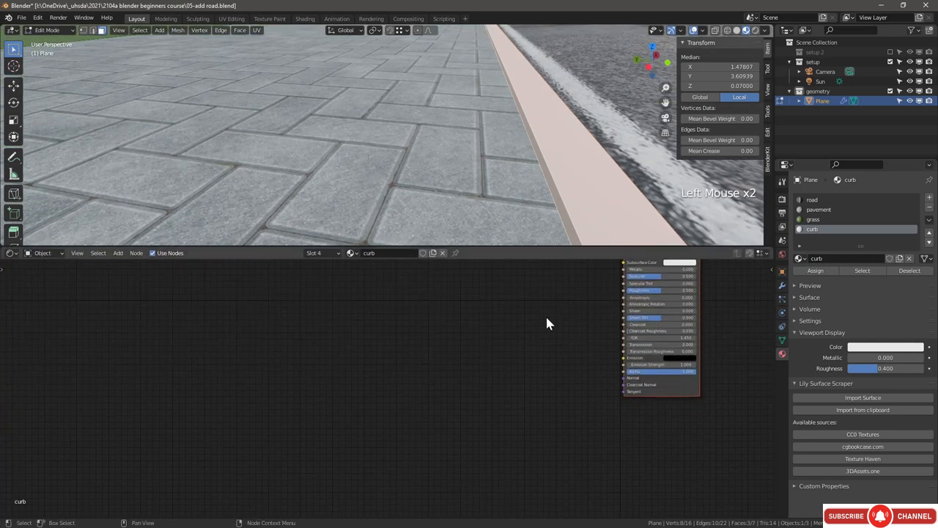
scroll(545, 315, down, 2)
middle_drag(553, 320, 535, 344)
scroll(623, 308, down, 1)
scroll(614, 310, up, 5)
scroll(561, 315, up, 1)
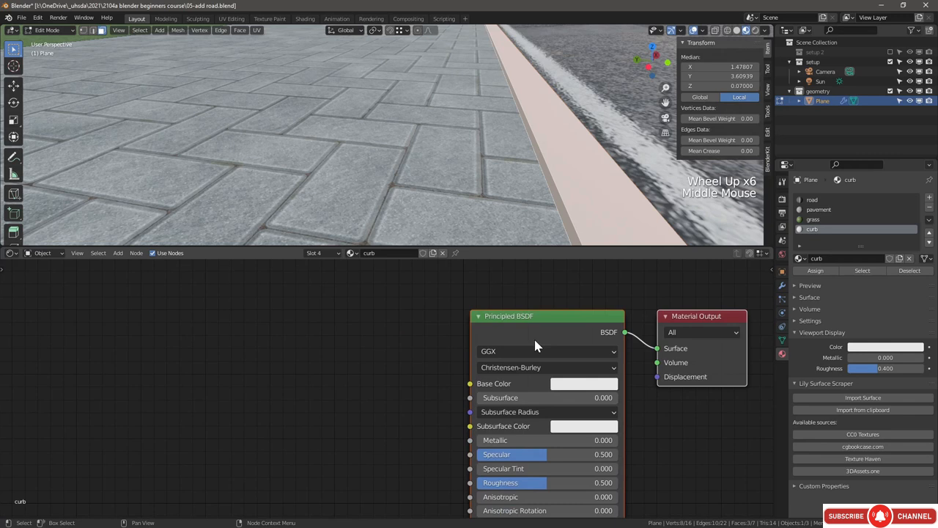
click(578, 387)
drag(665, 238, 665, 264)
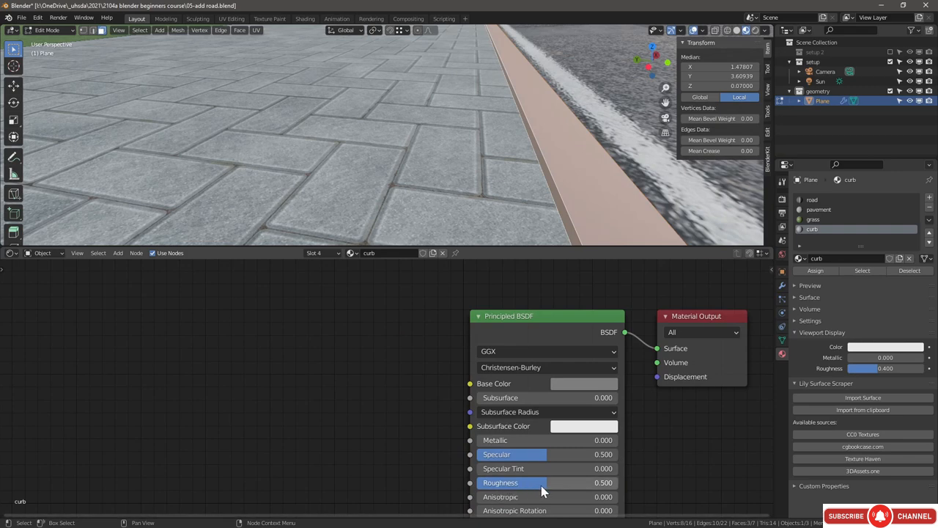
Step: Set the curb material's Metallic to 1.000 and Roughness to 0.000
drag(496, 440, 640, 441)
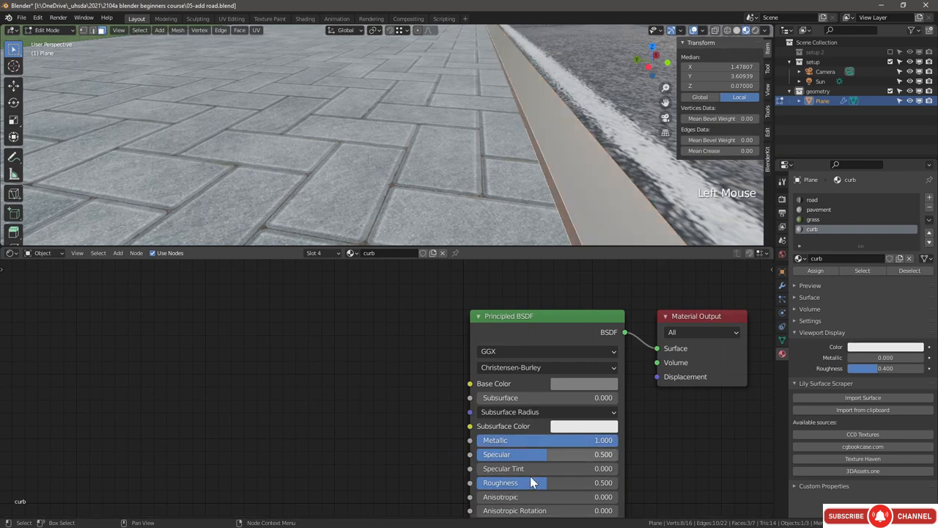
drag(530, 482, 457, 482)
scroll(511, 168, down, 3)
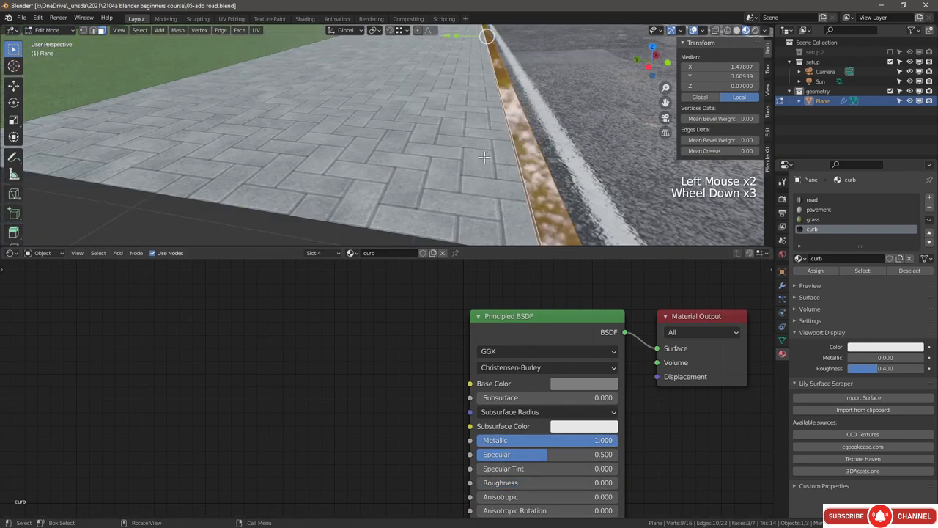
Step: Set the curb material's Metallic to 0.000 and its Roughness to 0.445
mouse_move(486, 159)
middle_down()
mouse_move(471, 149)
mouse_move(484, 161)
middle_up()
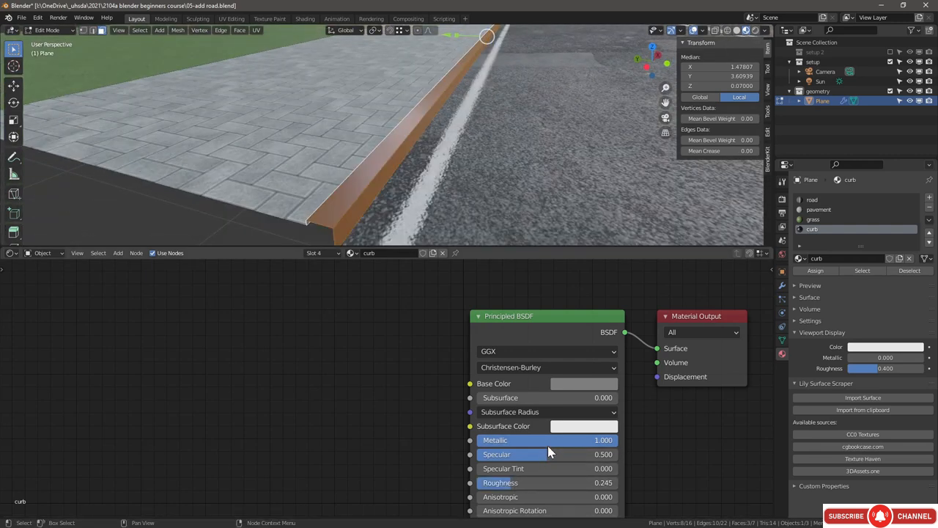
drag(548, 442, 481, 443)
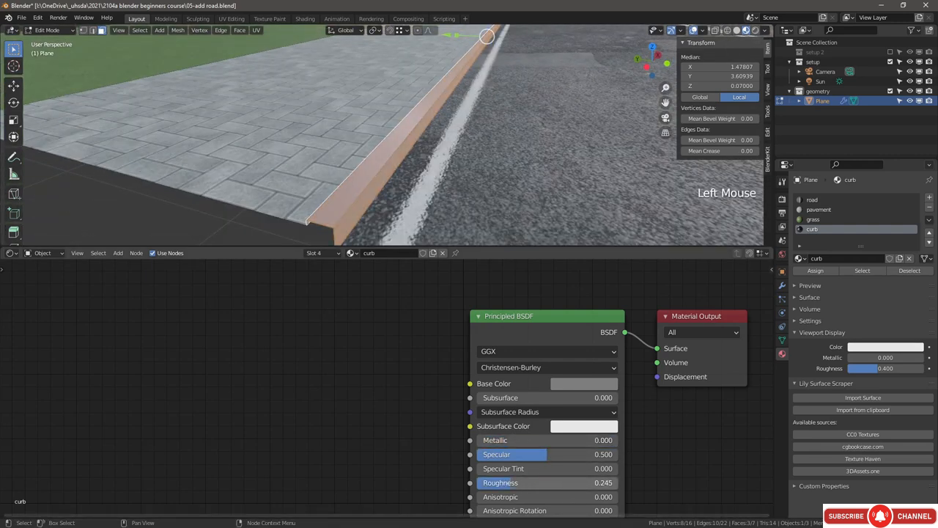
drag(528, 482, 578, 486)
middle_drag(578, 486, 571, 395)
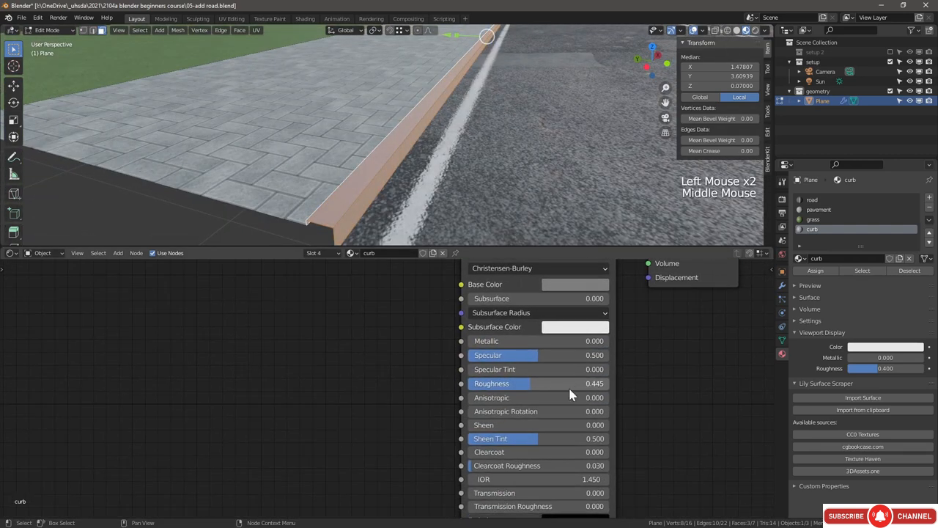
scroll(570, 390, down, 1)
middle_drag(566, 442, 565, 401)
scroll(564, 400, down, 1)
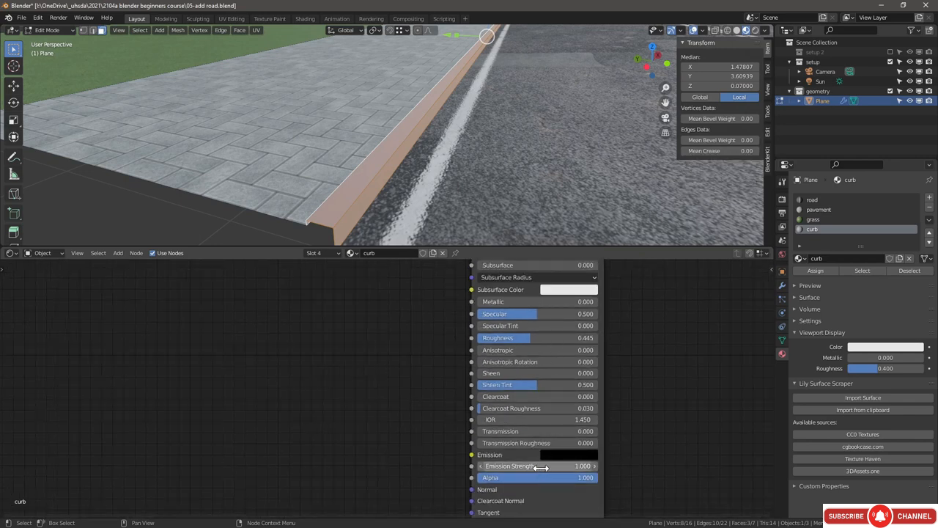
middle_drag(541, 468, 537, 448)
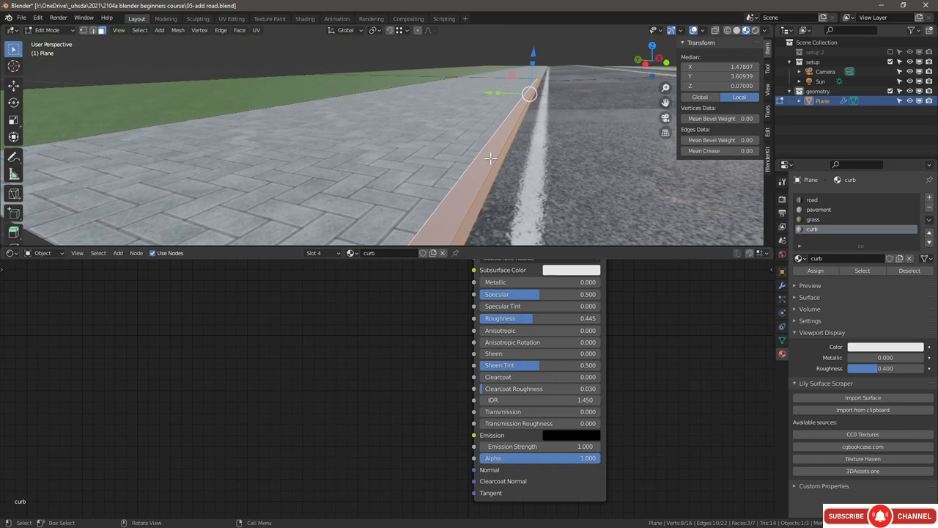
Step: Leave Edit Mode and add a point light beside the curb over the white road line, raised to a height of about 0.30 m
key(Tab)
shift+right_click(529, 170)
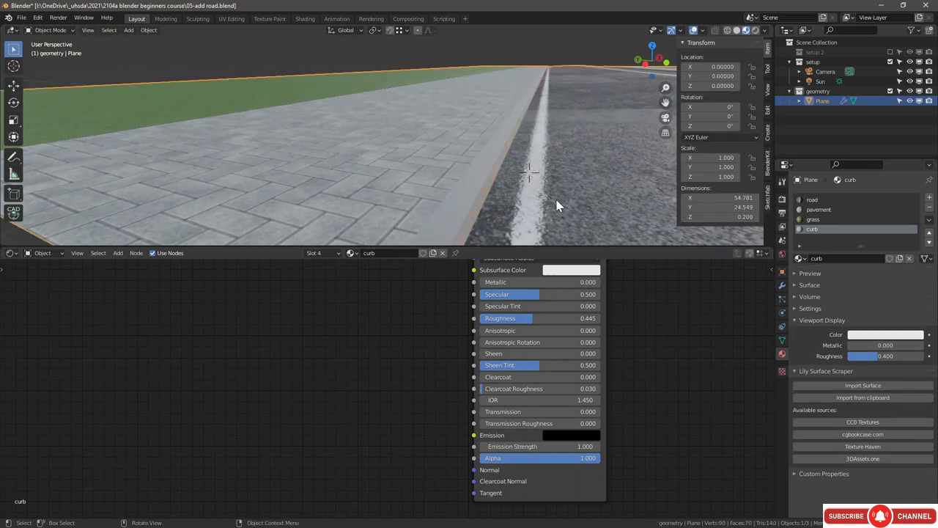
key(shift+a)
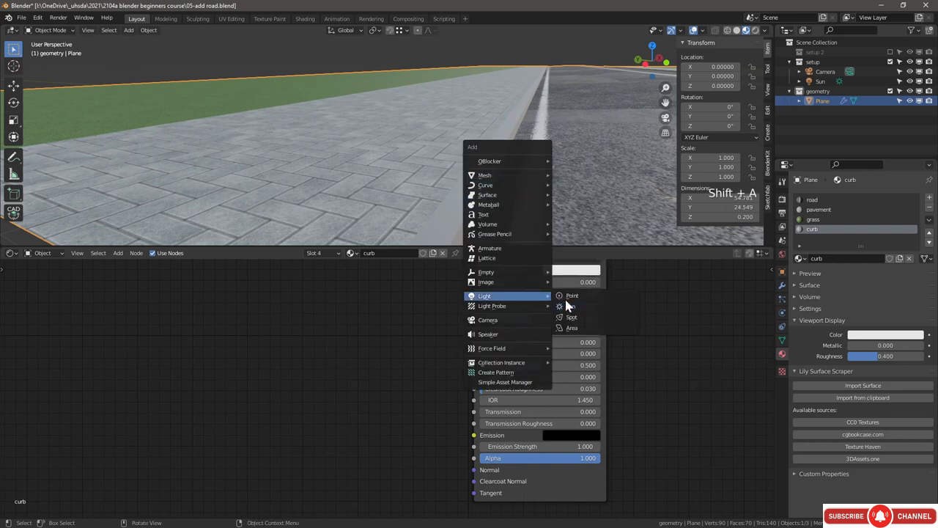
click(569, 296)
drag(534, 129, 555, 84)
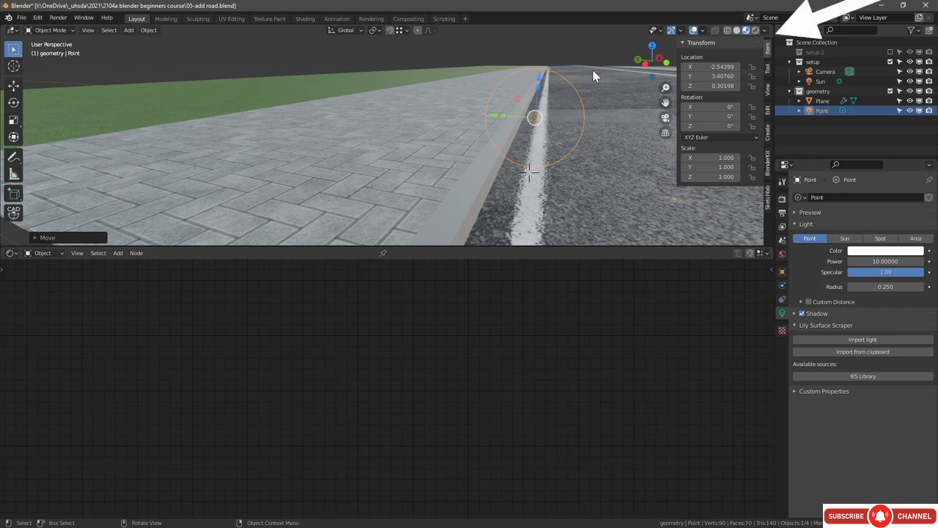
Step: Enable Scene Lights in the viewport's material preview shading and lower the environment lighting strength
click(765, 31)
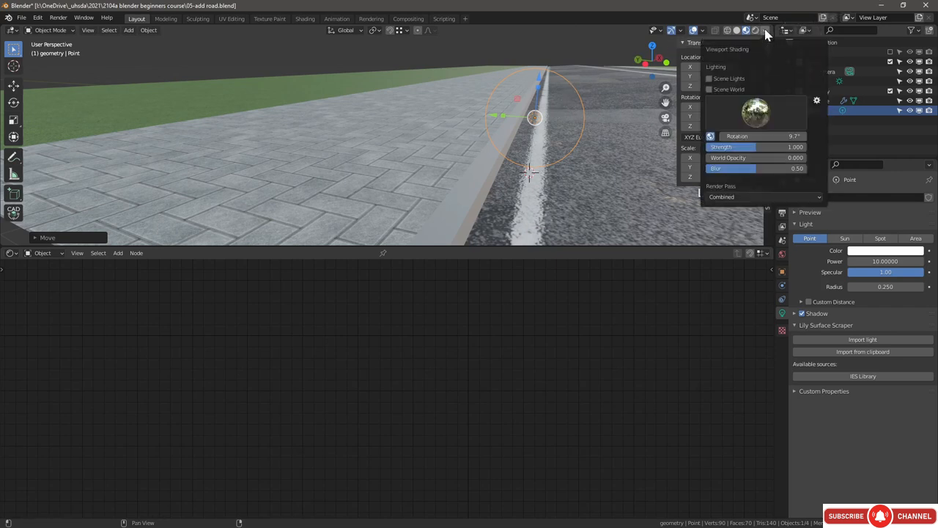
click(709, 79)
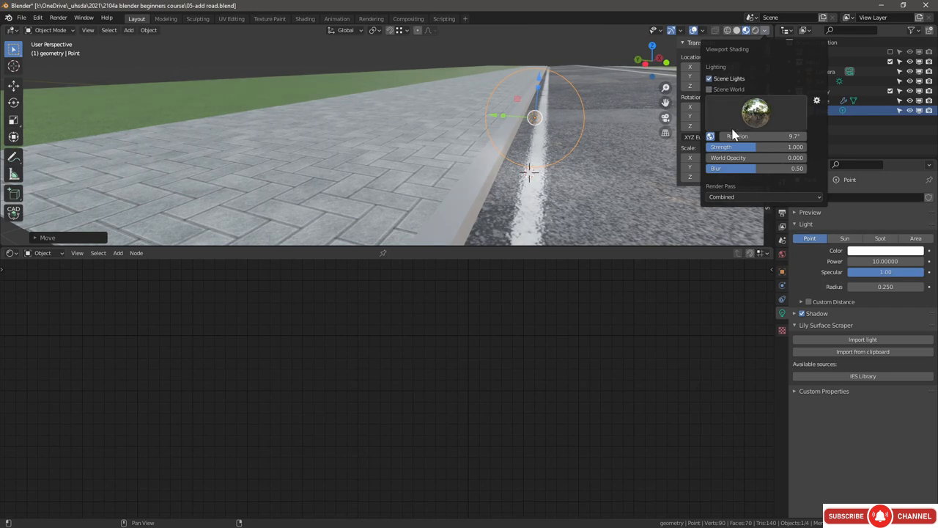
drag(762, 147, 693, 147)
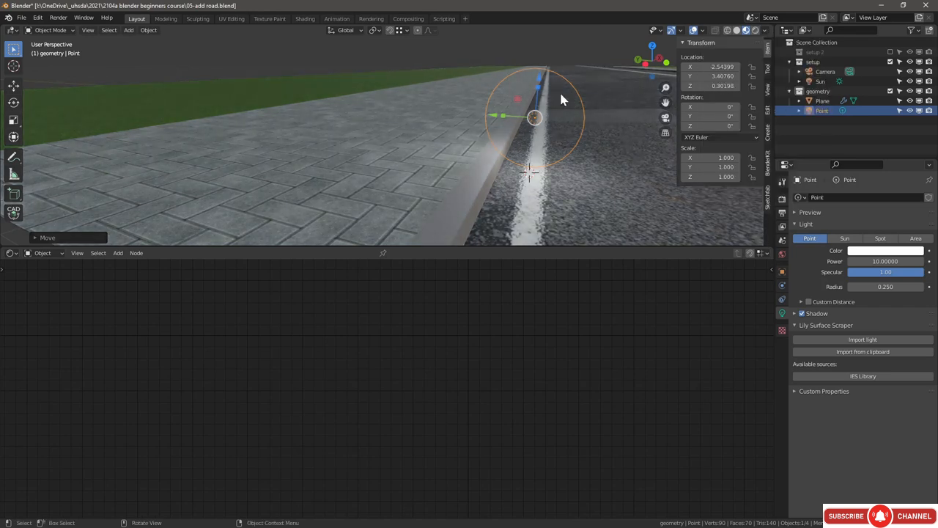
Step: Raise the point light to a height of about 0.41 m and increase its power to 45.8
drag(548, 88, 547, 67)
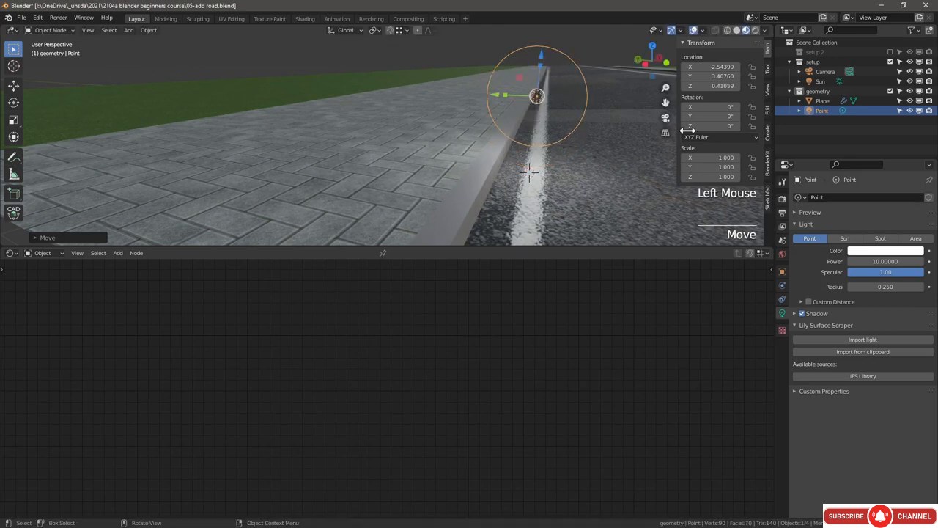
drag(872, 261, 872, 261)
scroll(423, 130, down, 3)
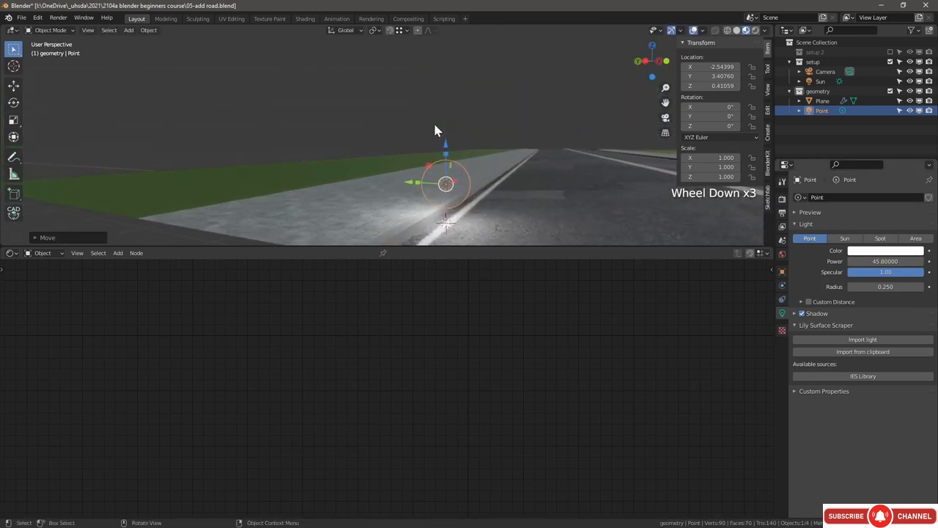
middle_drag(432, 129, 428, 137)
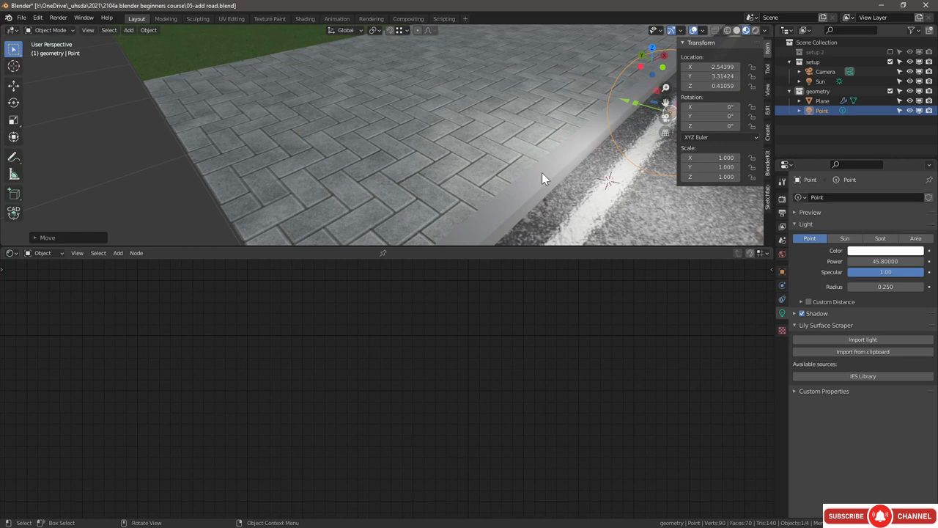
Step: Select the road plane again and bring its curb material nodes into view in the Shader Editor
click(577, 164)
middle_drag(478, 161, 482, 158)
scroll(482, 158, down, 2)
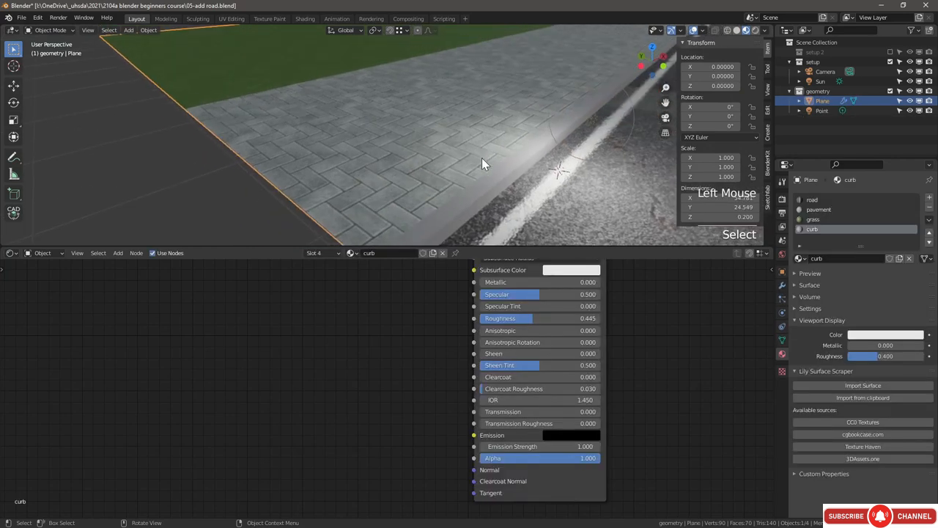
middle_drag(511, 303, 556, 389)
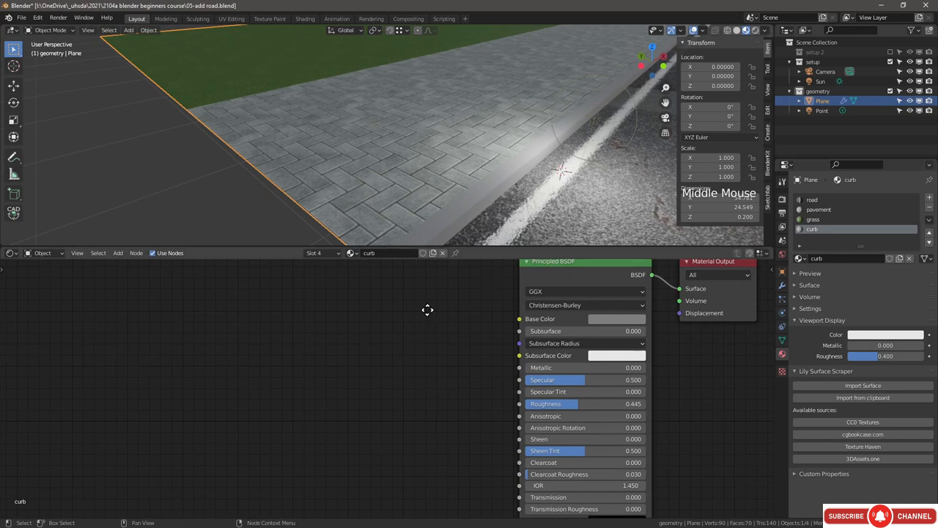
middle_drag(427, 309, 465, 371)
scroll(471, 349, down, 1)
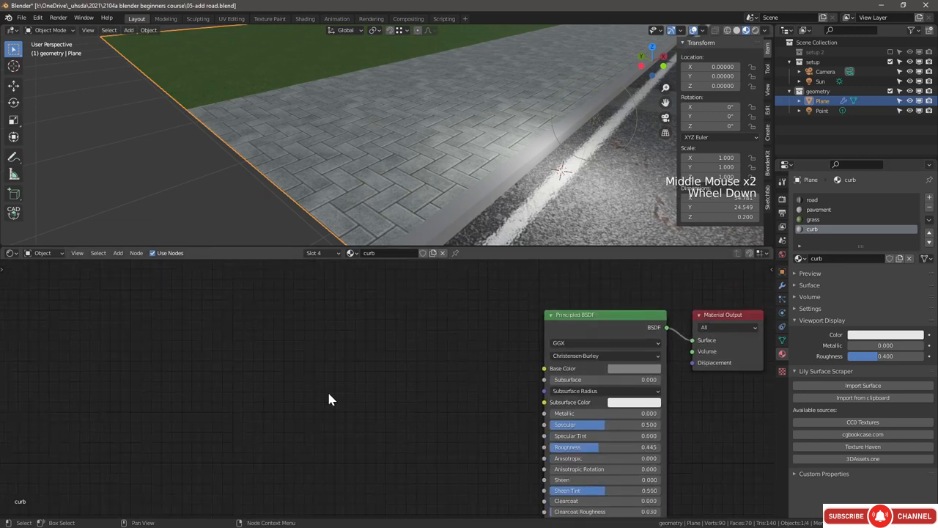
mouse_move(328, 400)
middle_down()
mouse_move(341, 392)
mouse_move(342, 404)
middle_up()
middle_drag(334, 367, 373, 337)
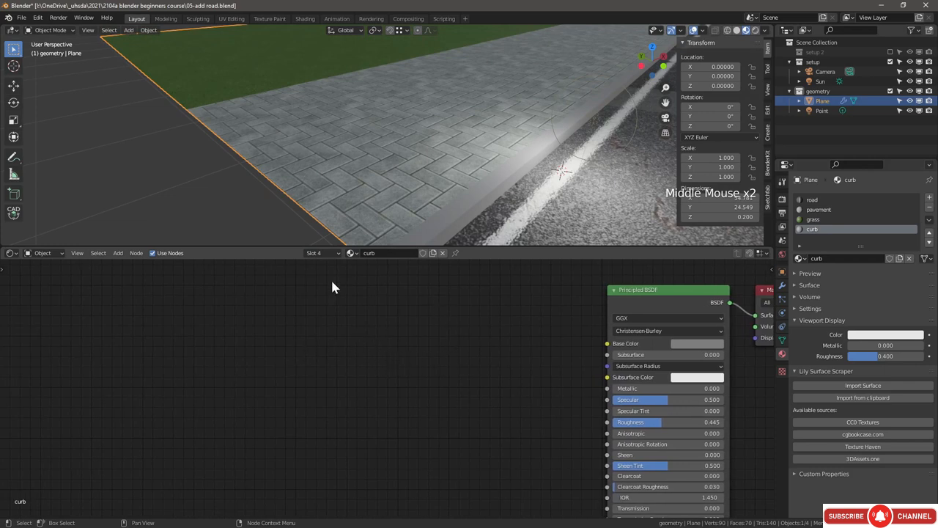
click(10, 253)
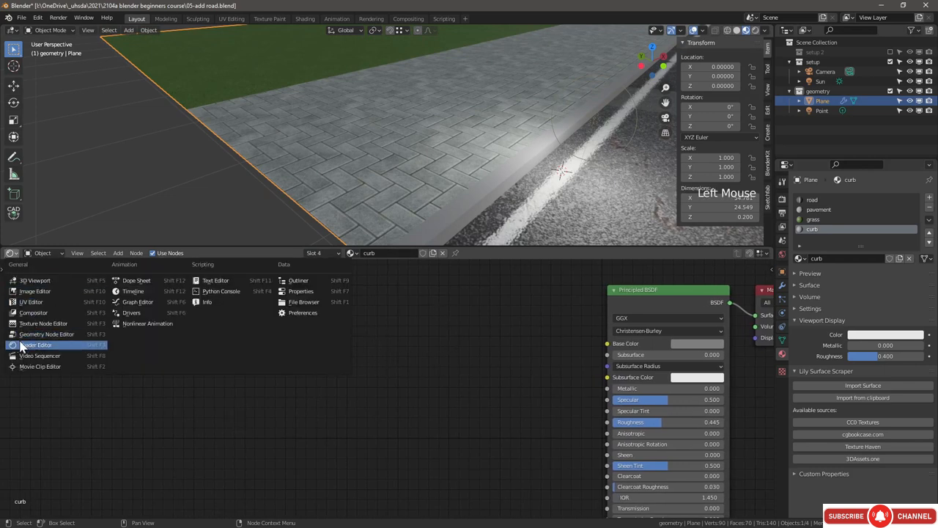
click(50, 348)
middle_drag(447, 283, 387, 272)
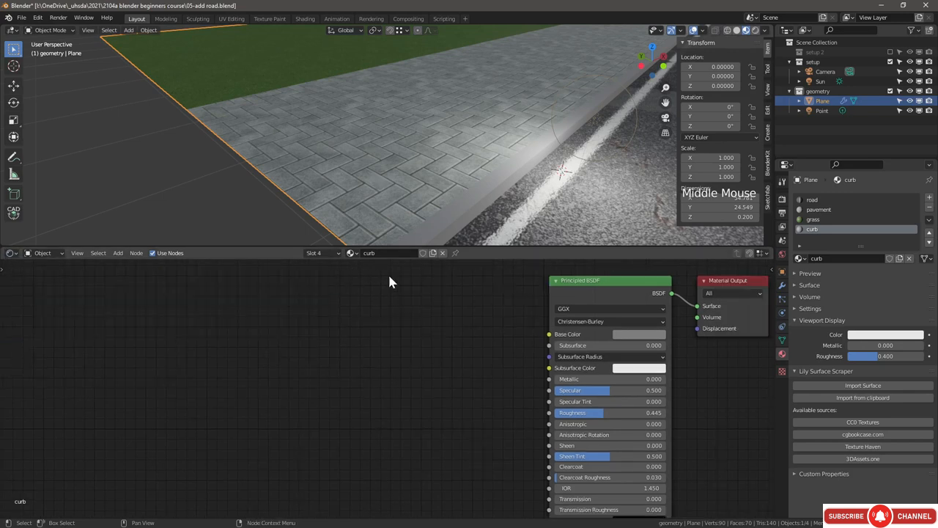
Step: Add a Brick Texture node to the curb material and connect its Color output to the Principled BSDF's Base Color
click(117, 253)
mouse_move(134, 307)
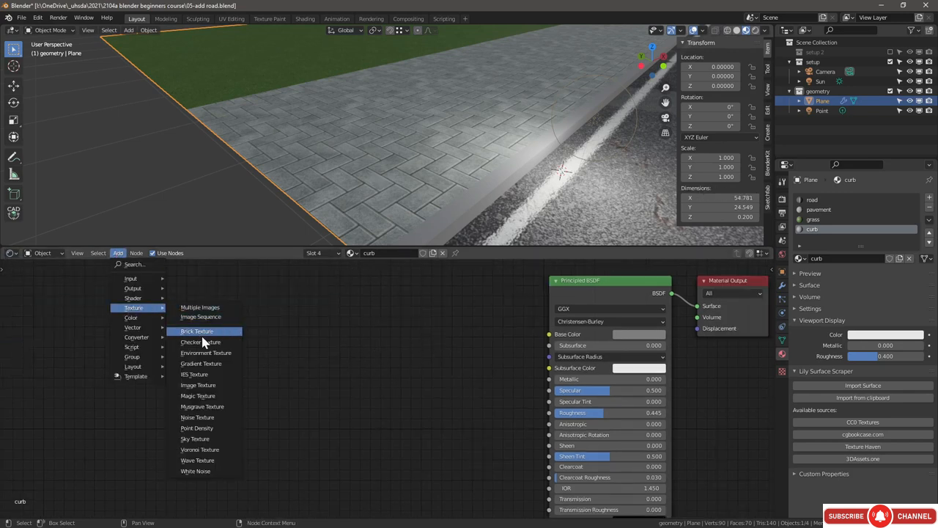
click(204, 331)
click(280, 298)
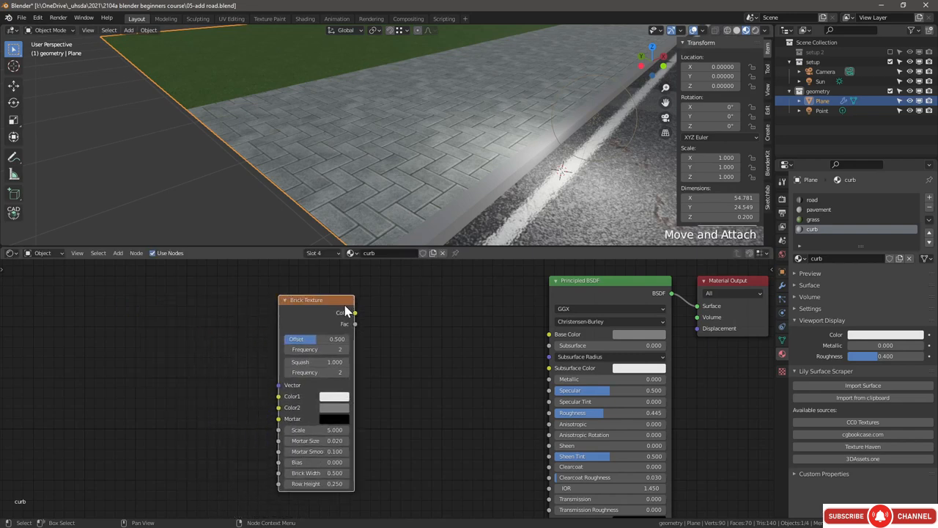
drag(355, 312, 549, 334)
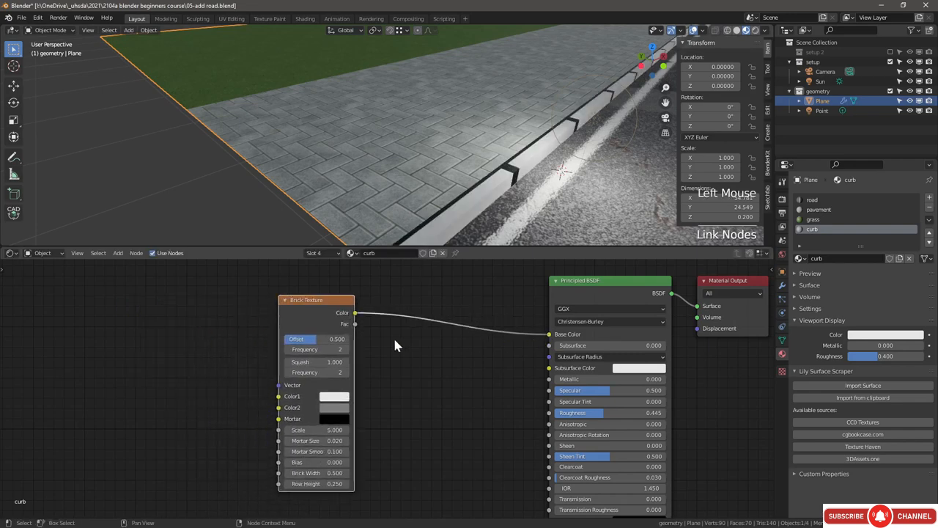
Step: Set the Brick Texture's Offset to 0.000 and its Scale to 9.900
scroll(447, 183, down, 6)
scroll(477, 191, up, 4)
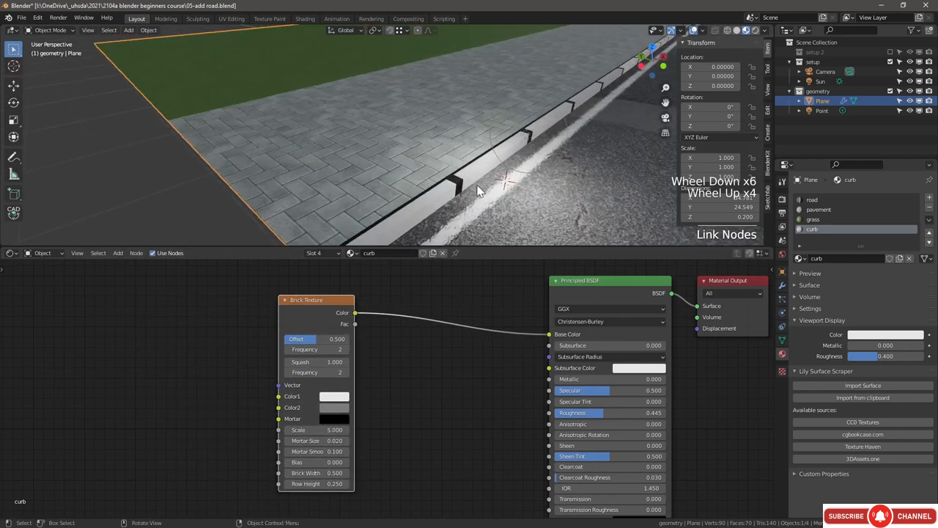
scroll(444, 193, up, 5)
middle_drag(316, 343, 382, 357)
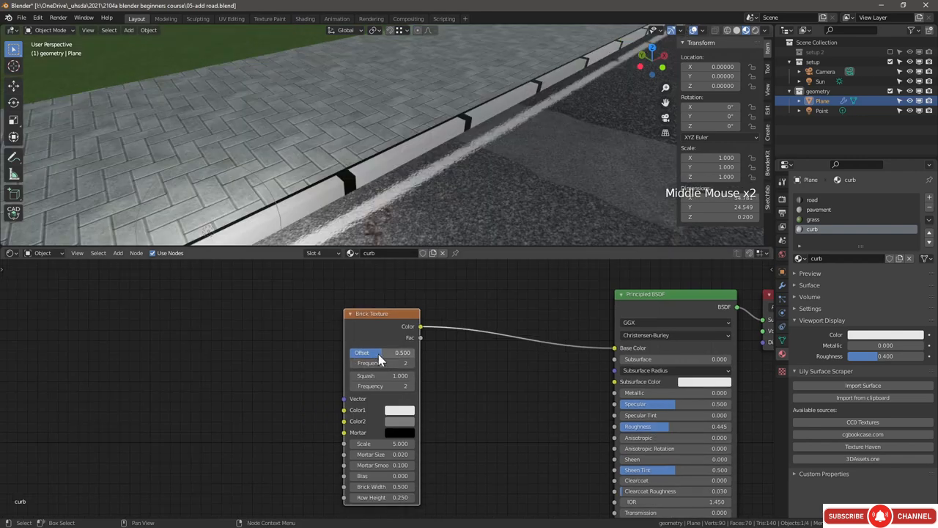
drag(379, 354, 348, 354)
middle_drag(390, 437, 389, 404)
drag(389, 404, 447, 411)
Step: Set the environment lighting strength of the viewport shading back to 1
scroll(435, 129, down, 6)
scroll(433, 151, up, 4)
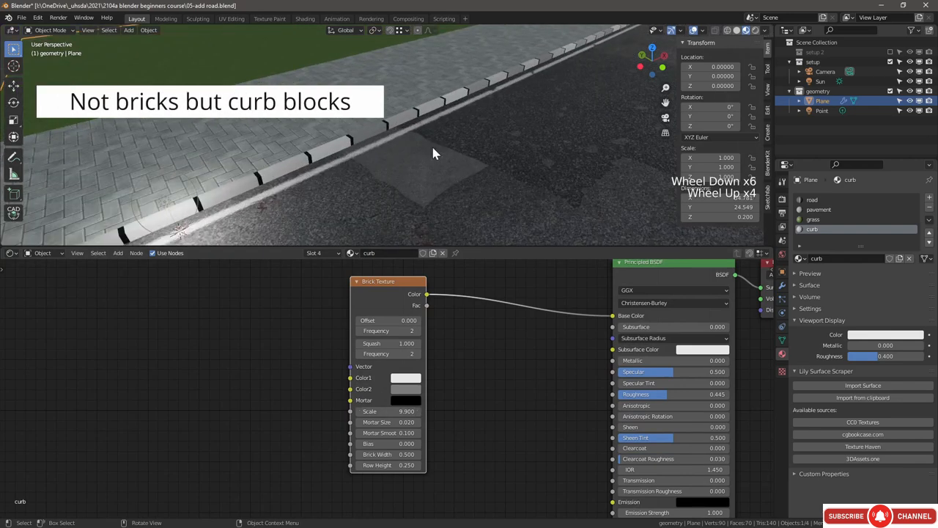
scroll(432, 153, down, 4)
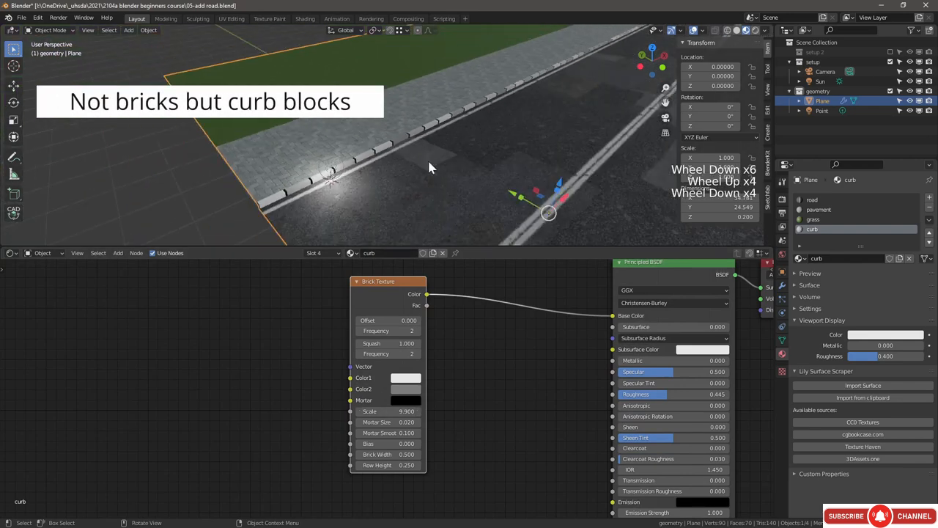
click(764, 30)
mouse_move(714, 146)
mouse_down()
mouse_move(804, 147)
mouse_move(785, 146)
mouse_up()
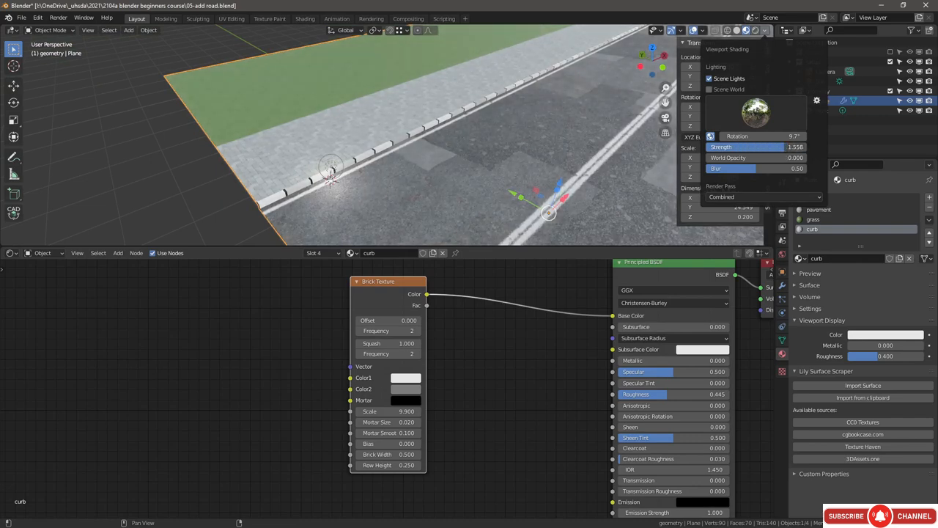
click(785, 147)
text(1)
key(Return)
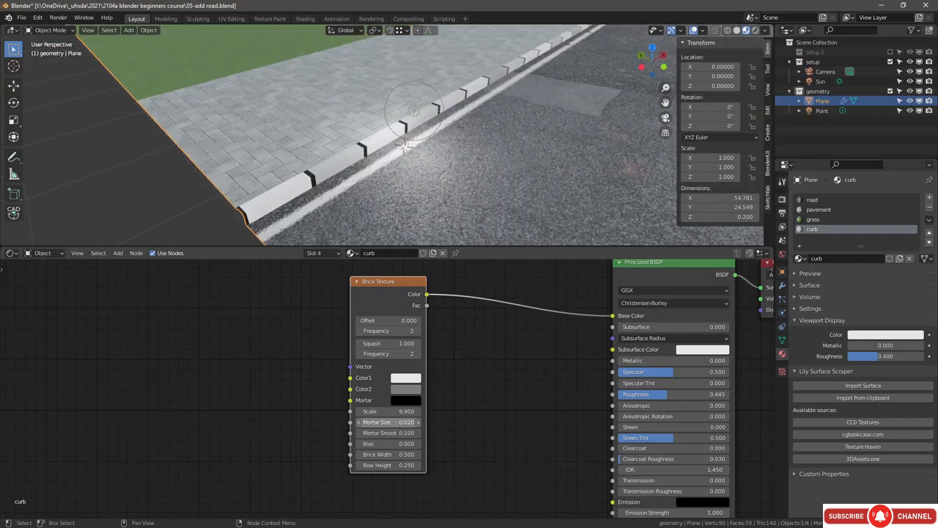
Step: Set the Brick Texture's Mortar Size to 0.01
click(389, 422)
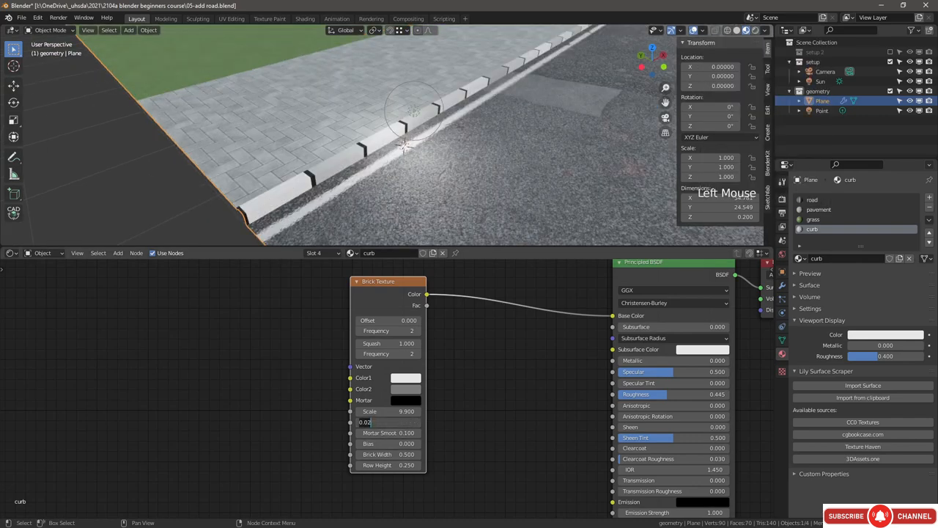
text(0.01)
key(Return)
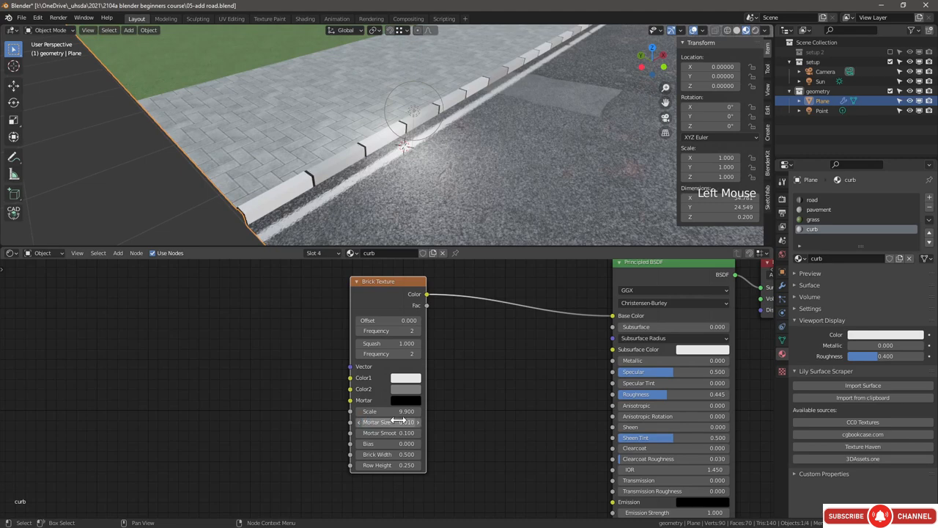
Step: Darken the Brick Texture's Color1 to a grey with value 0.436 and lighten the grey of Color2 slightly
shift+middle_drag(431, 137, 411, 152)
scroll(431, 377, down, 1)
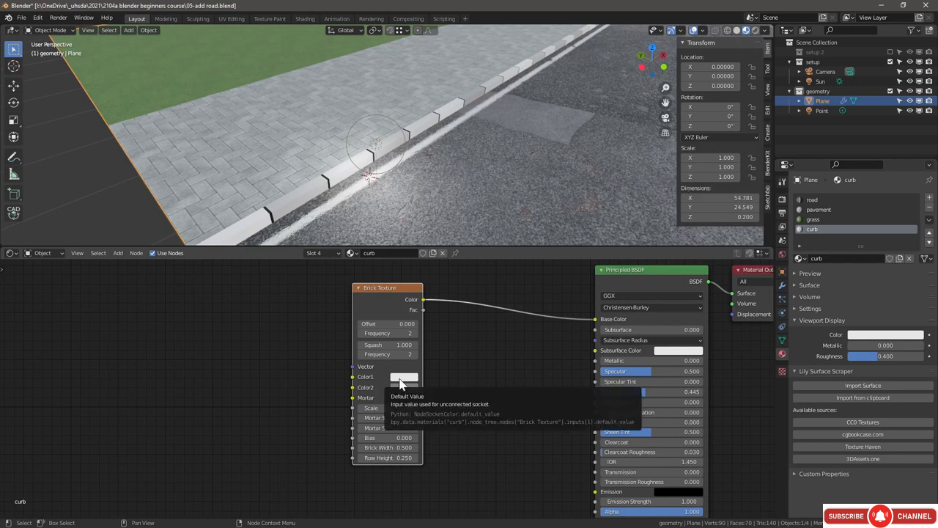
click(402, 377)
drag(472, 269, 471, 262)
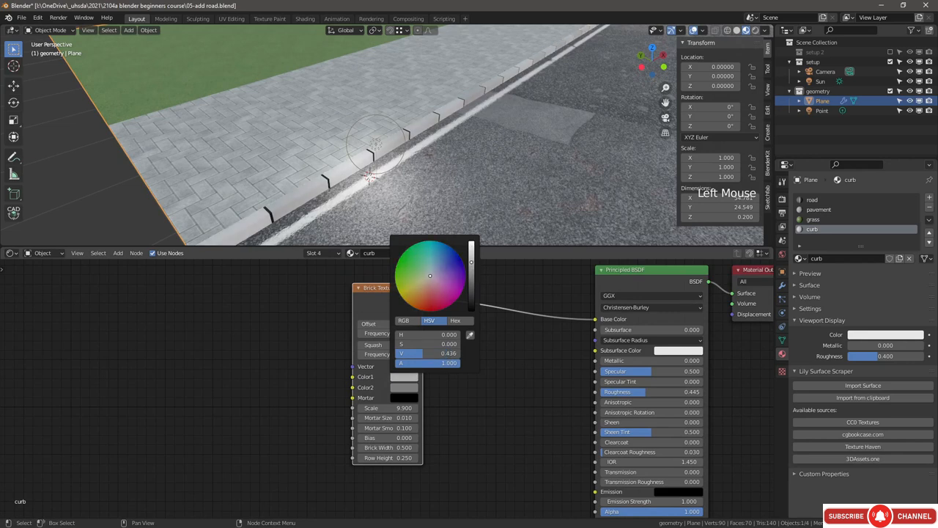
click(409, 387)
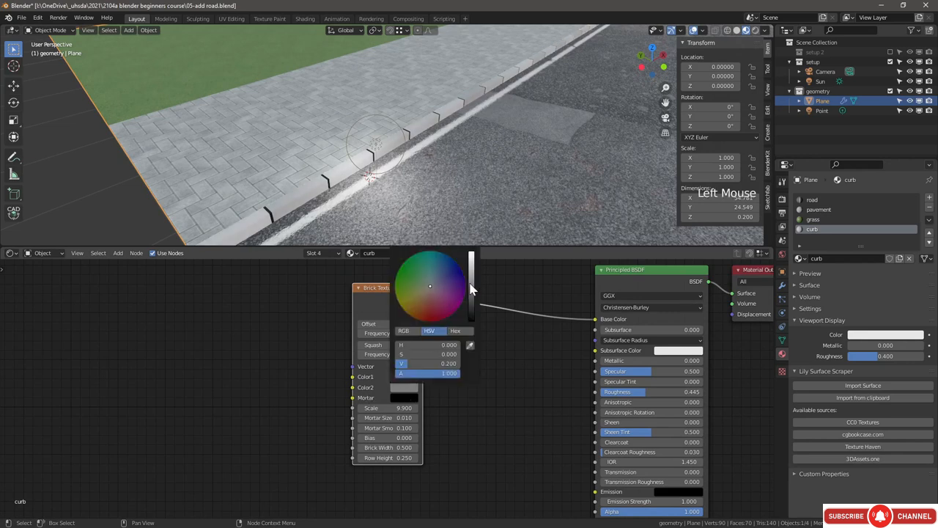
drag(472, 289, 471, 282)
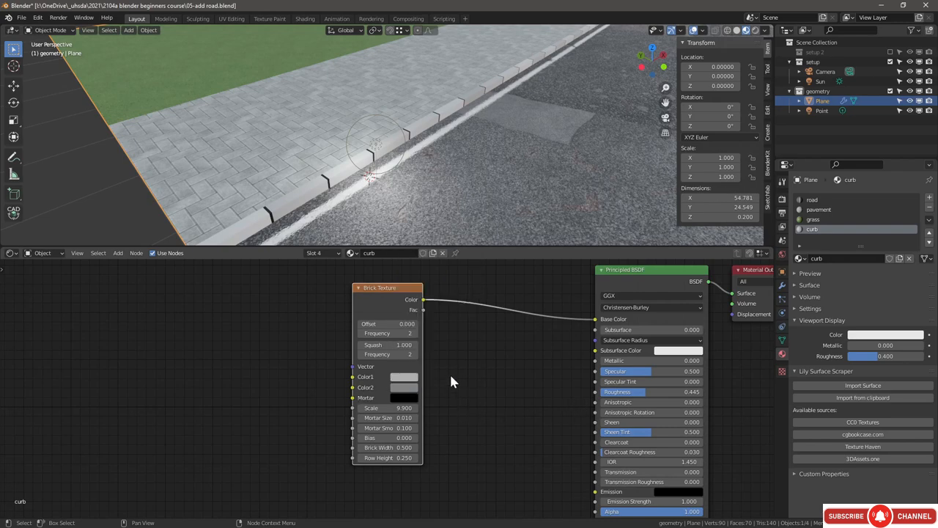
Step: Add a Noise Texture node to the curb material beside the Brick Texture
middle_drag(450, 373, 321, 314)
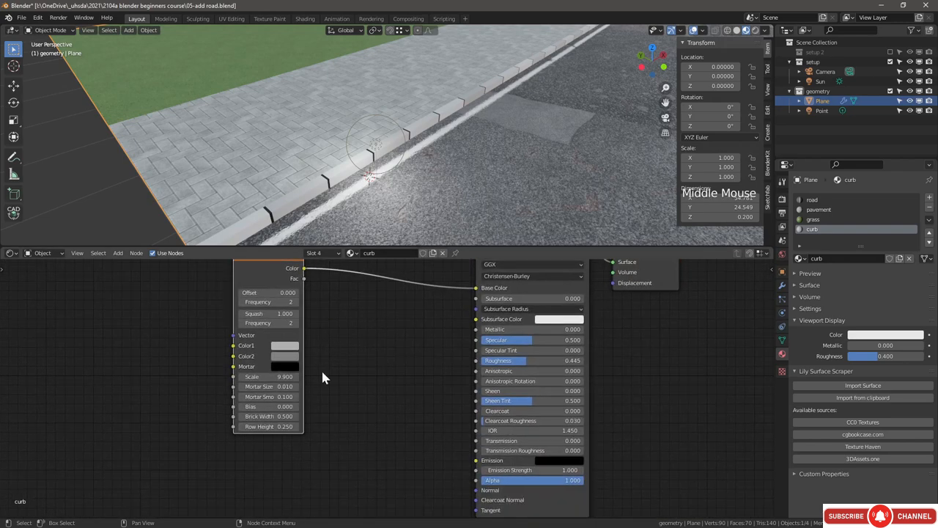
key(shift+a)
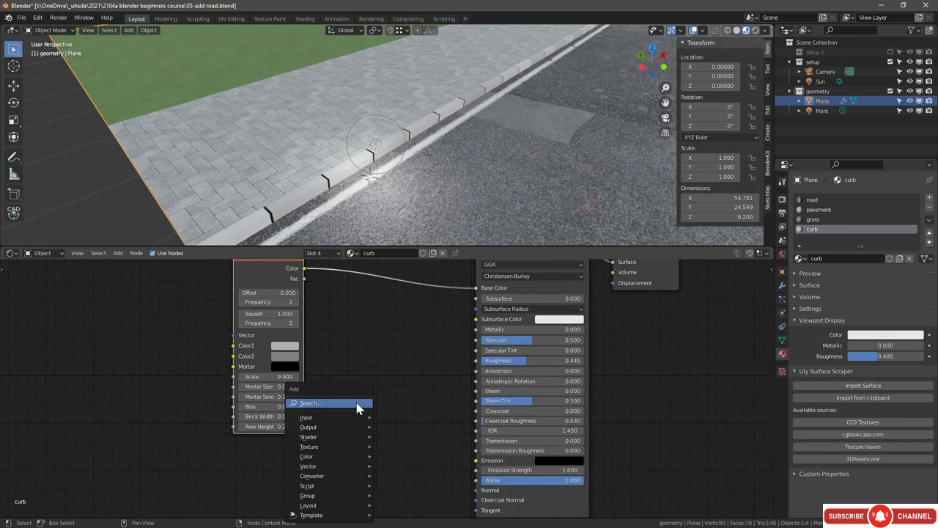
mouse_move(331, 446)
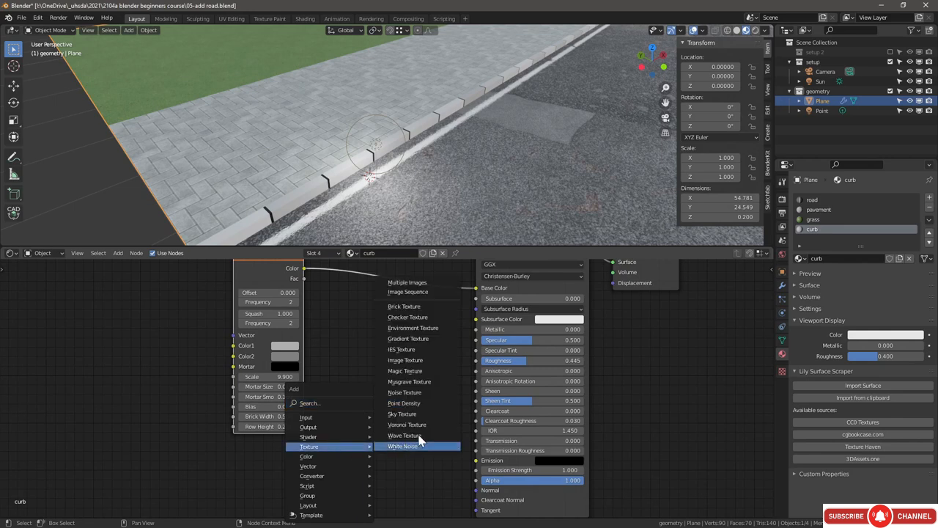
click(404, 392)
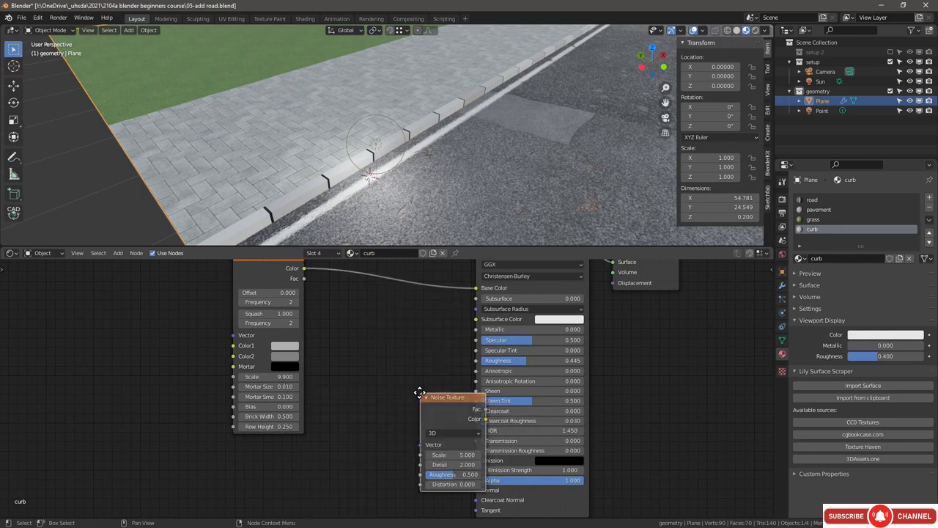
click(326, 403)
Step: Insert a Mix color node into the link between the Brick Texture's Color and the Principled BSDF's Base Color
key(shift+a)
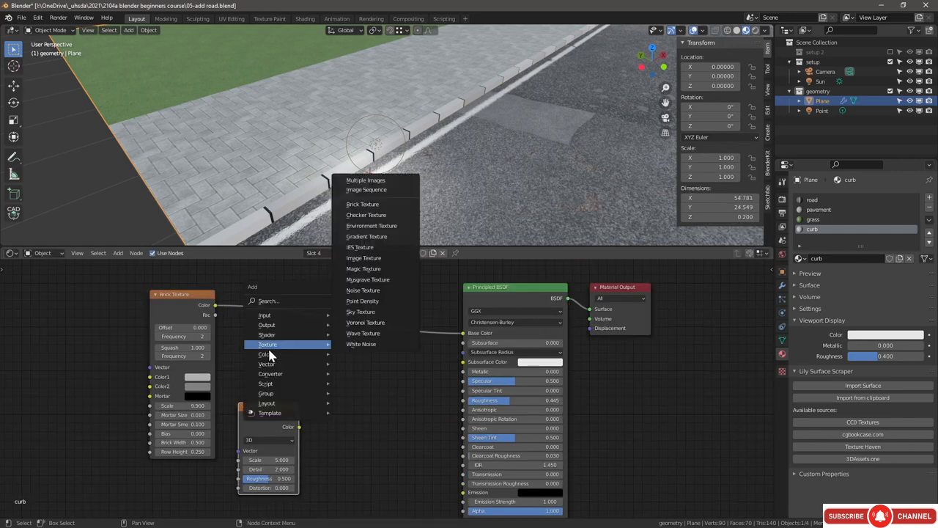
mouse_move(336, 357)
click(357, 407)
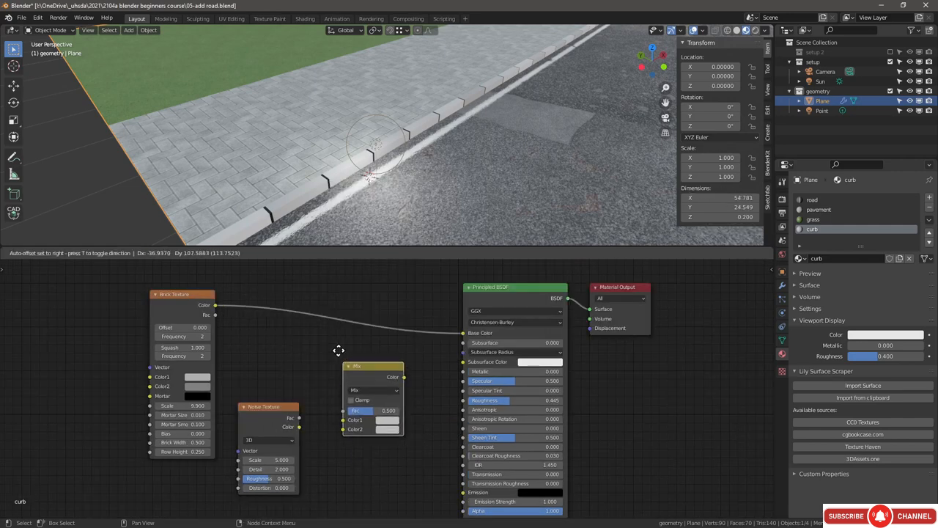
click(322, 317)
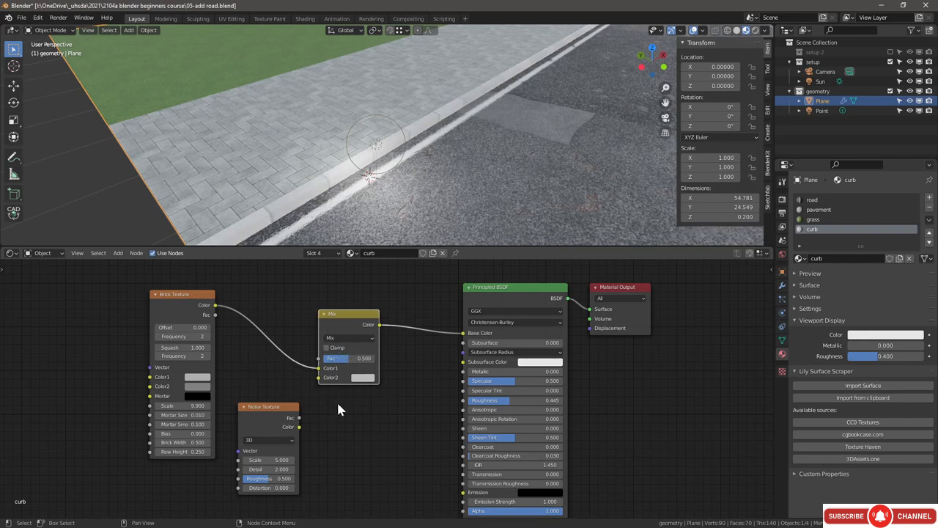
Step: Link the Noise Texture's Fac to the Mix node's Color2 and set its blending mode to Multiply
scroll(320, 402, up, 3)
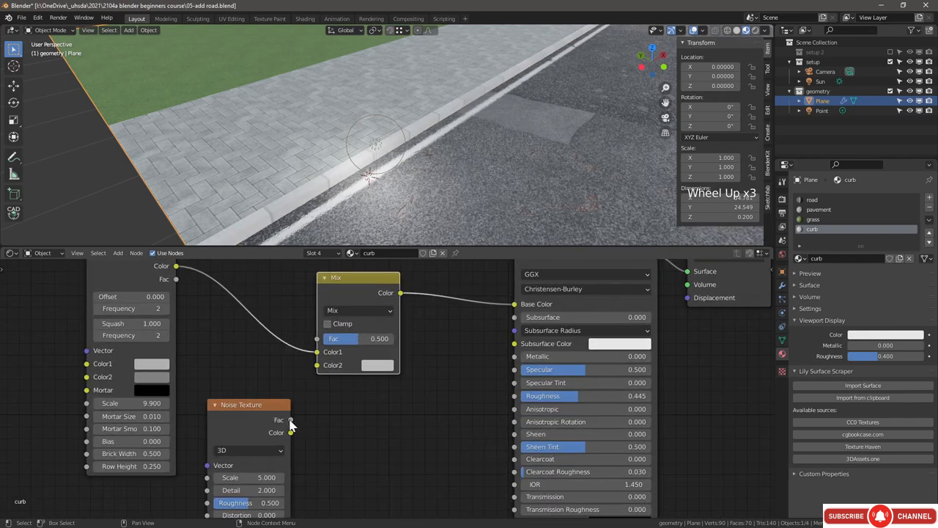
drag(290, 420, 303, 408)
drag(348, 348, 351, 350)
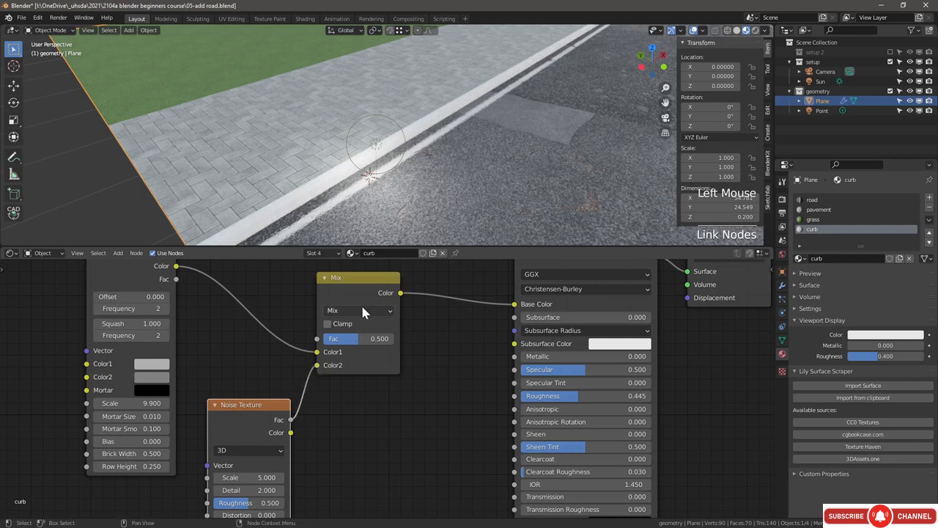
click(362, 307)
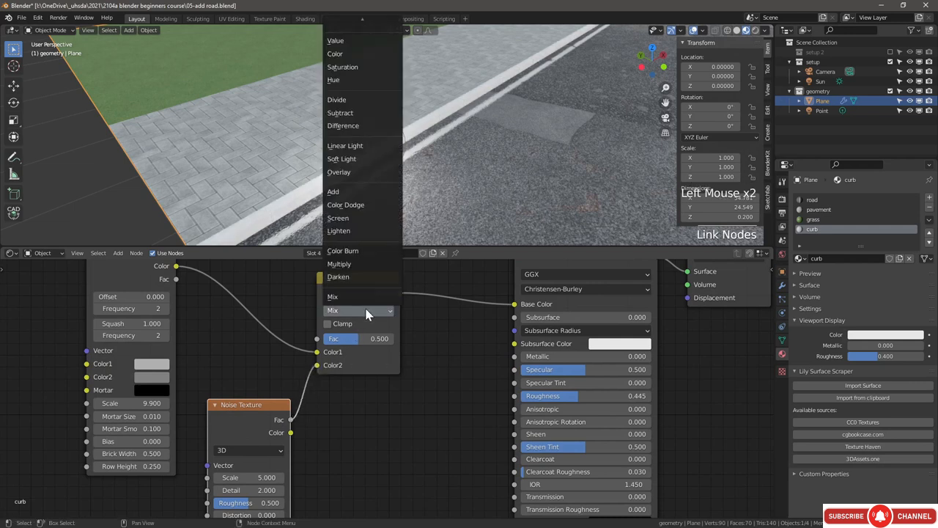
click(340, 264)
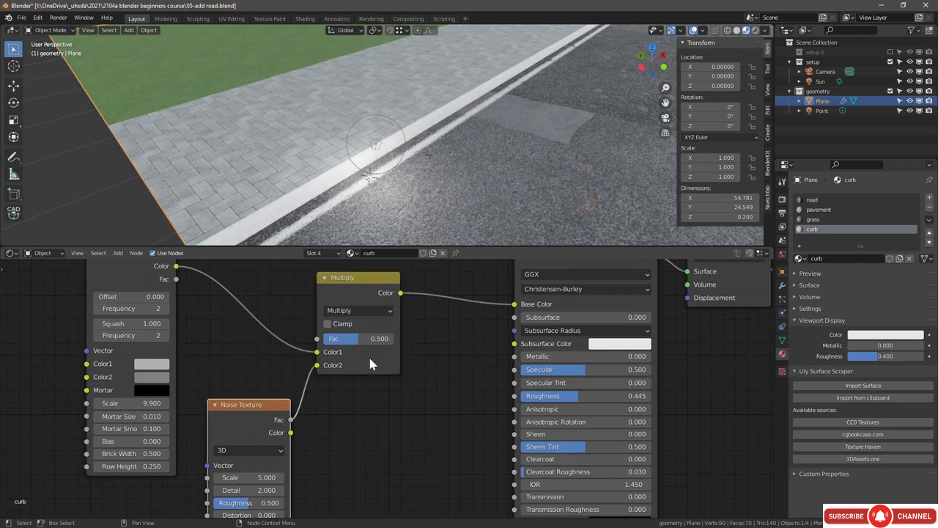
Step: Add a Texture Coordinate node and link its Object output to the Noise Texture's Vector input
scroll(334, 402, up, 2)
middle_click(334, 401)
scroll(375, 171, up, 1)
scroll(375, 170, up, 6)
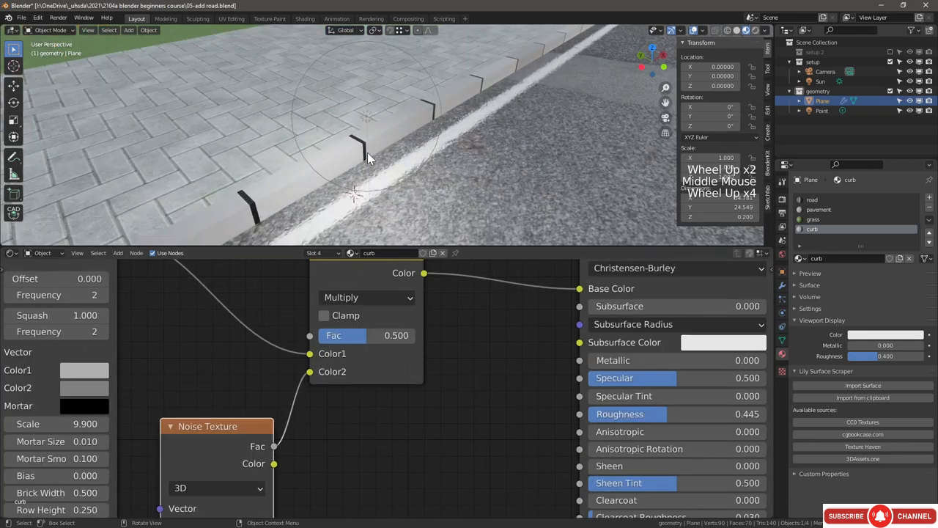
middle_drag(268, 371, 394, 308)
scroll(394, 308, down, 1)
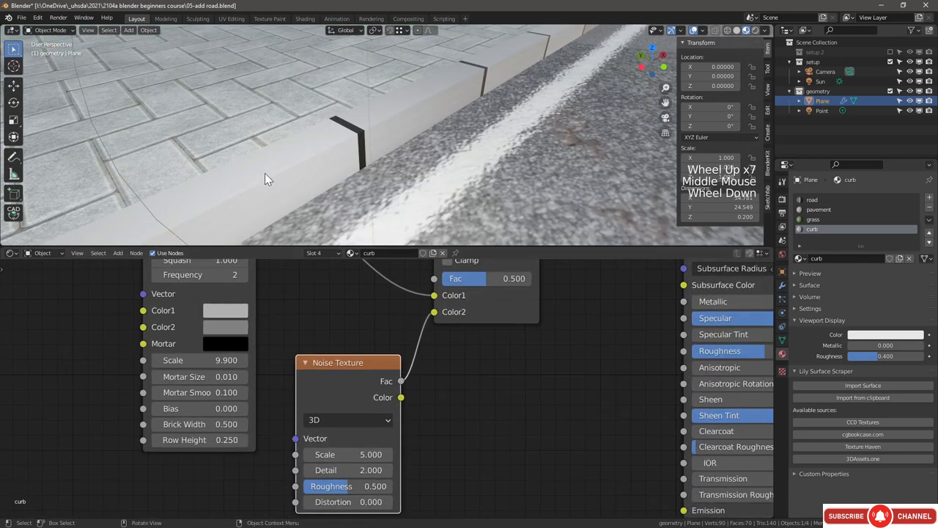
scroll(268, 330, down, 5)
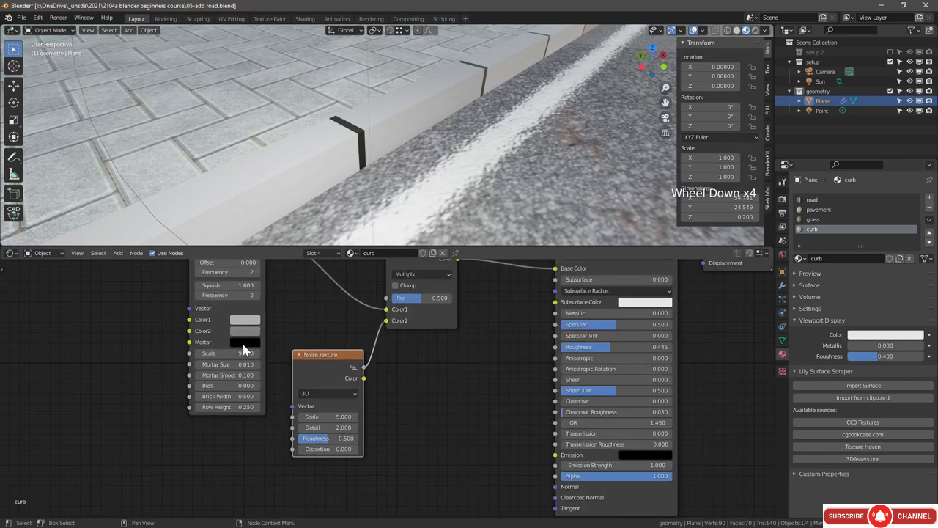
middle_drag(215, 381, 231, 385)
key(shift+a)
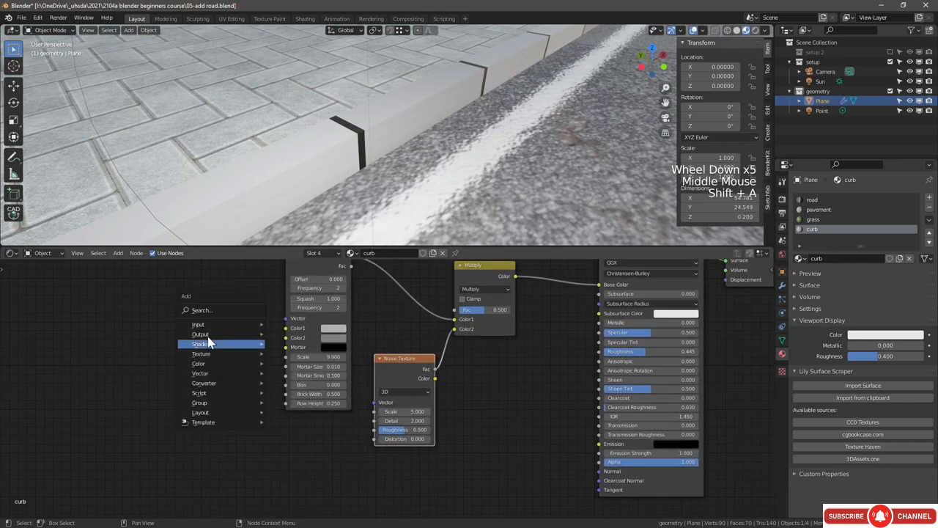
mouse_move(202, 327)
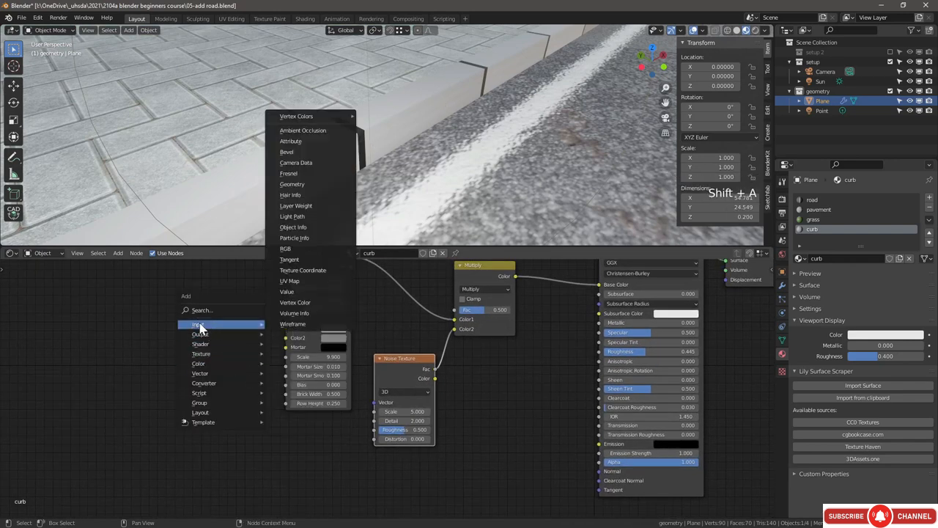
click(303, 270)
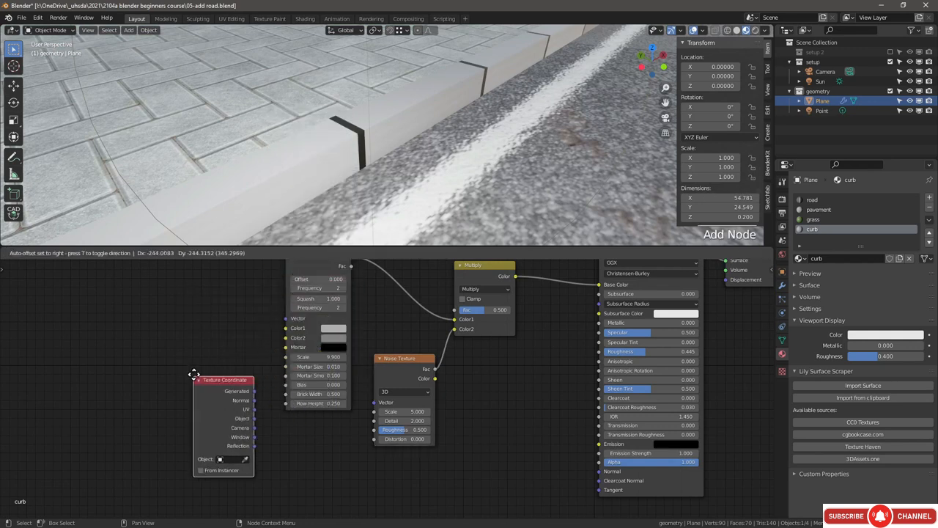
drag(256, 417, 382, 411)
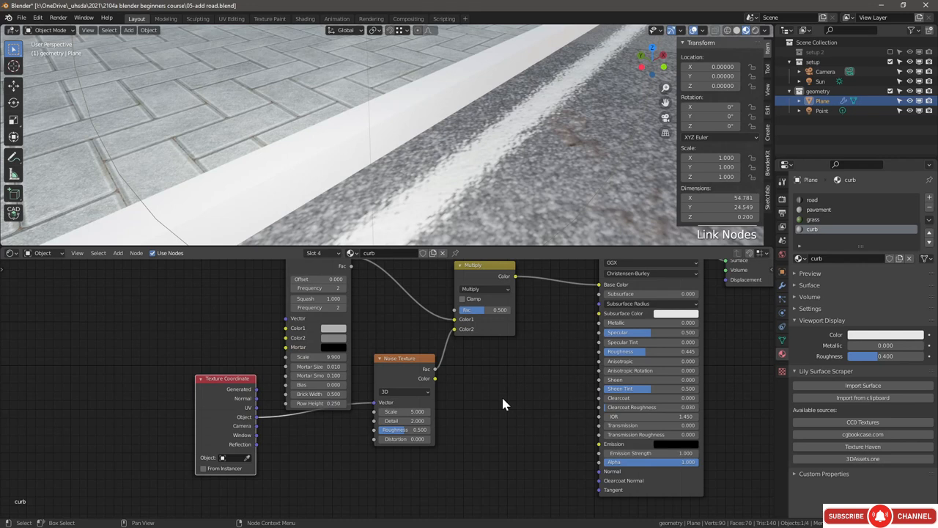
Step: Set the Noise Texture's Scale to 20
click(422, 410)
text(20)
key(Return)
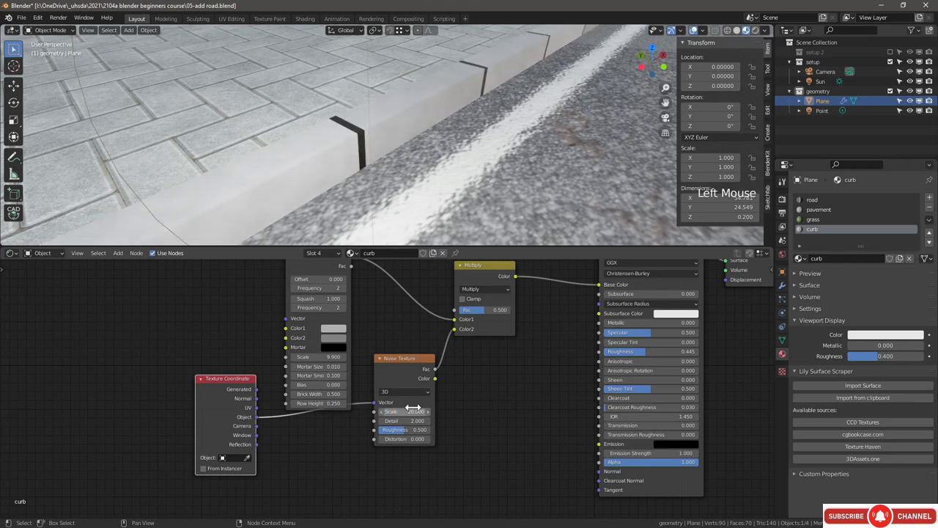
middle_drag(364, 143, 364, 143)
scroll(641, 279, down, 3)
Step: Move the Principled BSDF and Material Output nodes farther from the Multiply node to make room for more nodes
drag(639, 281, 514, 341)
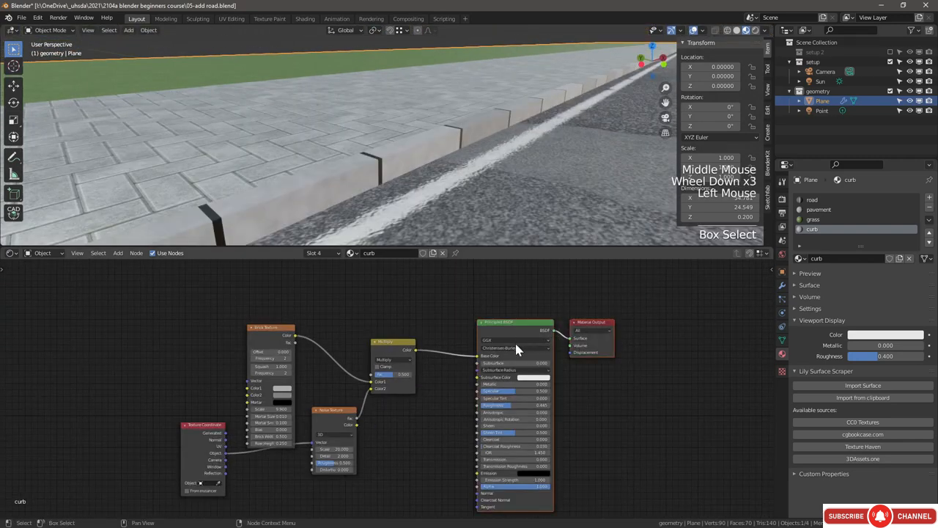
key(g)
click(576, 366)
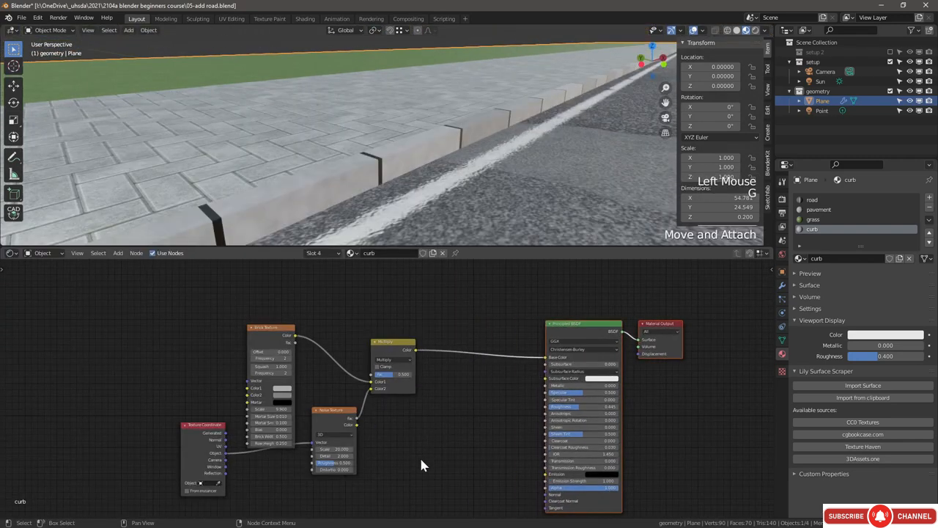
Step: Duplicate the Noise Texture and Multiply nodes with their links, and feed the first Multiply's Color into the copy's Color1
drag(421, 465, 332, 384)
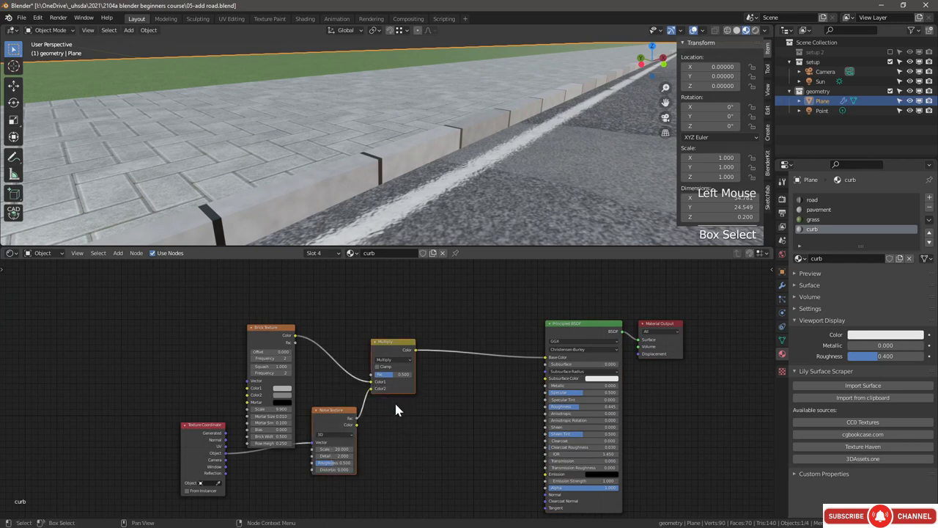
key(ctrl+shift+d)
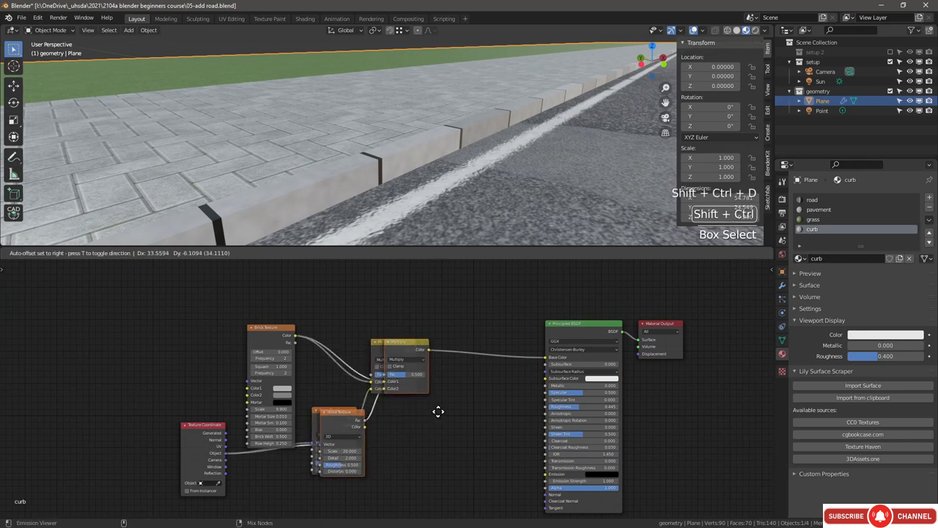
click(494, 429)
drag(414, 350, 454, 409)
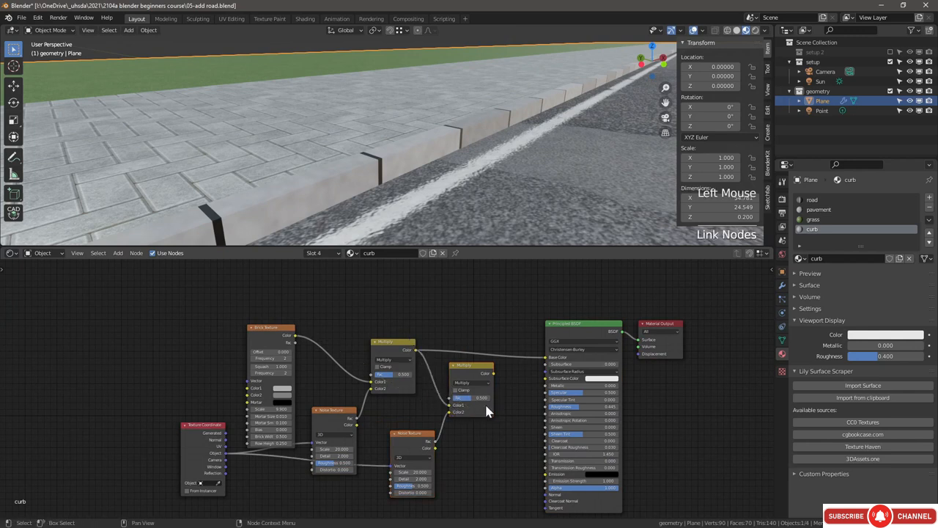
Step: Set the duplicated mix node's blending mode to Screen and link its Color output to the Principled BSDF's Base Color
click(480, 382)
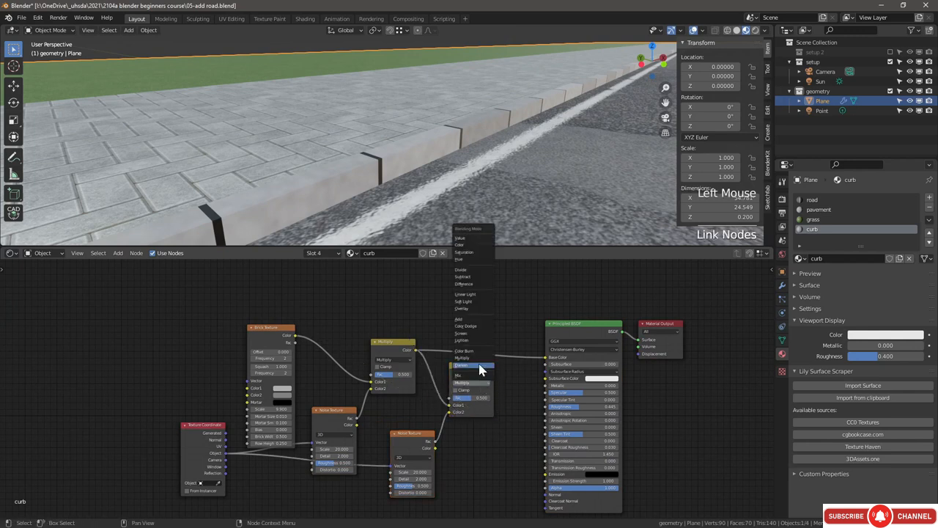
click(466, 333)
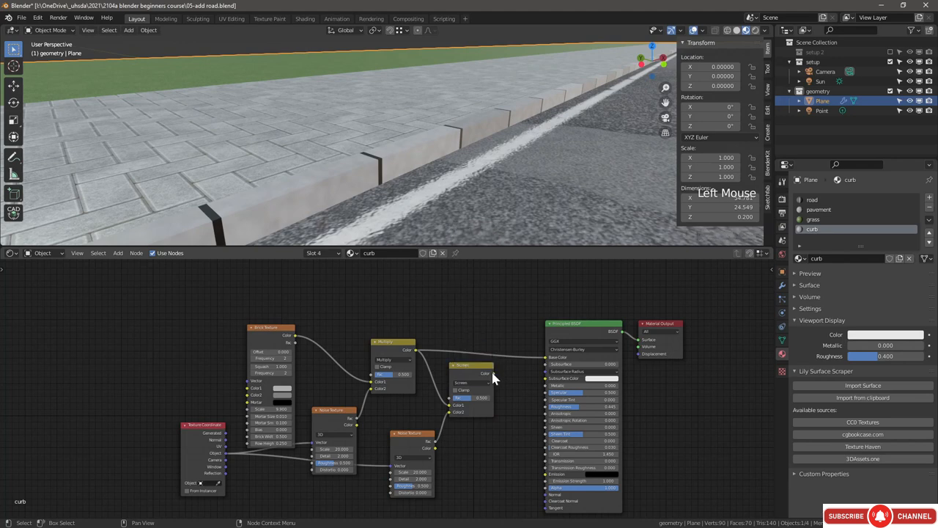
drag(493, 374, 547, 357)
Step: Set the Scale of the duplicated Noise Texture to 23
middle_drag(416, 479, 422, 412)
scroll(422, 412, up, 3)
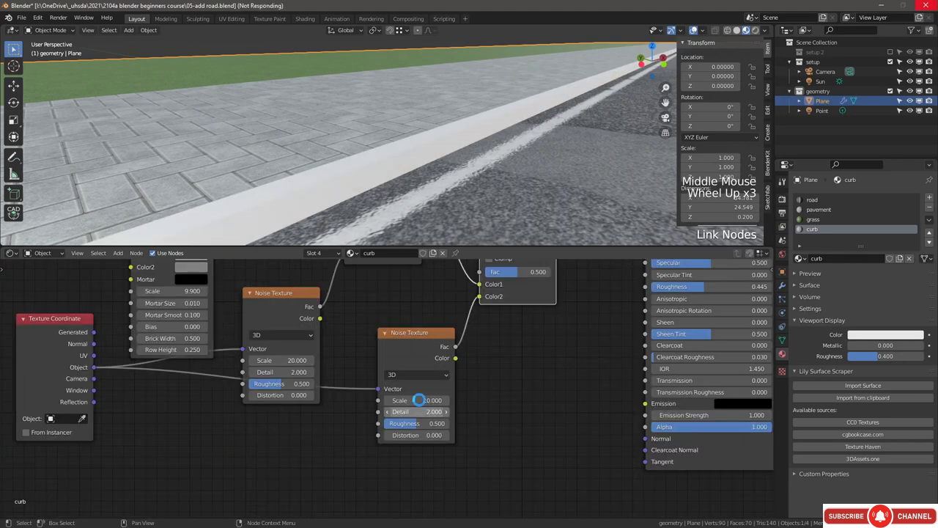
click(419, 400)
text(20.0)
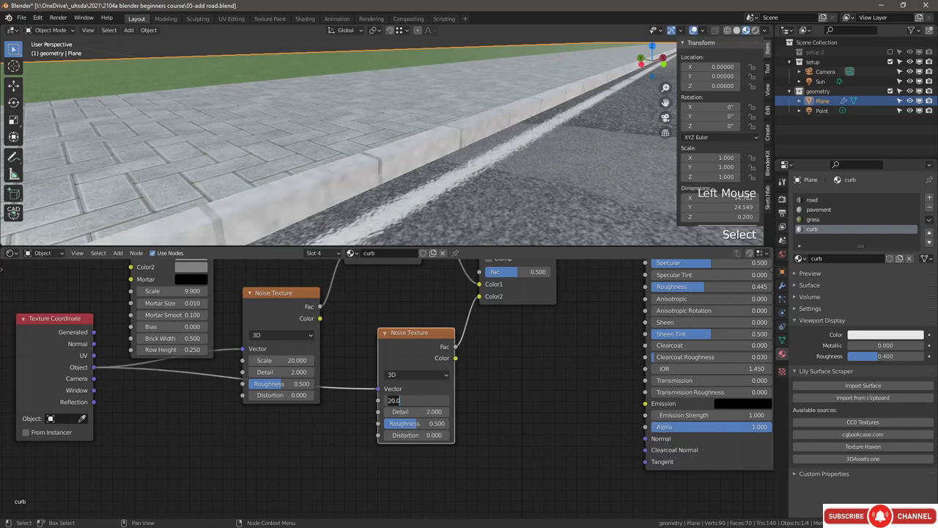
text(3)
key(Return)
Step: Set the Screen node's Fac to 0.1
middle_drag(441, 362, 422, 441)
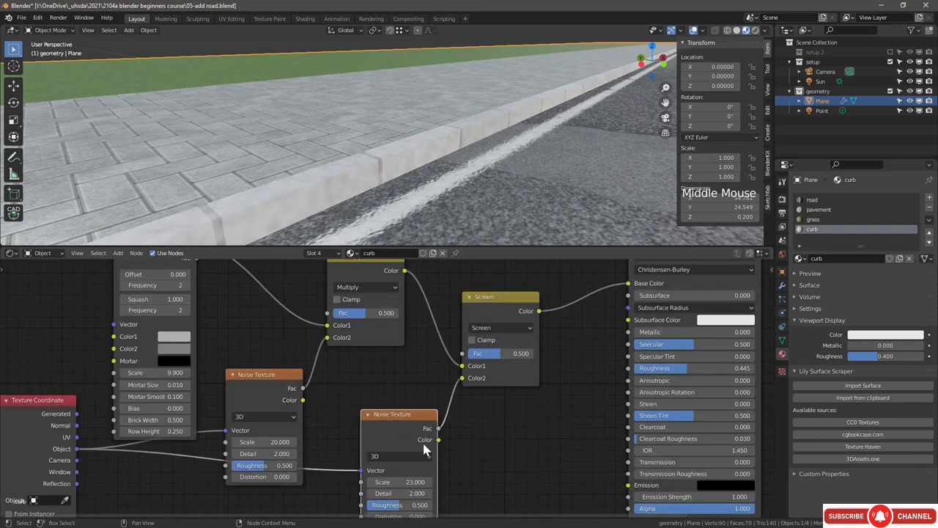
scroll(424, 440, down, 1)
drag(487, 364, 489, 364)
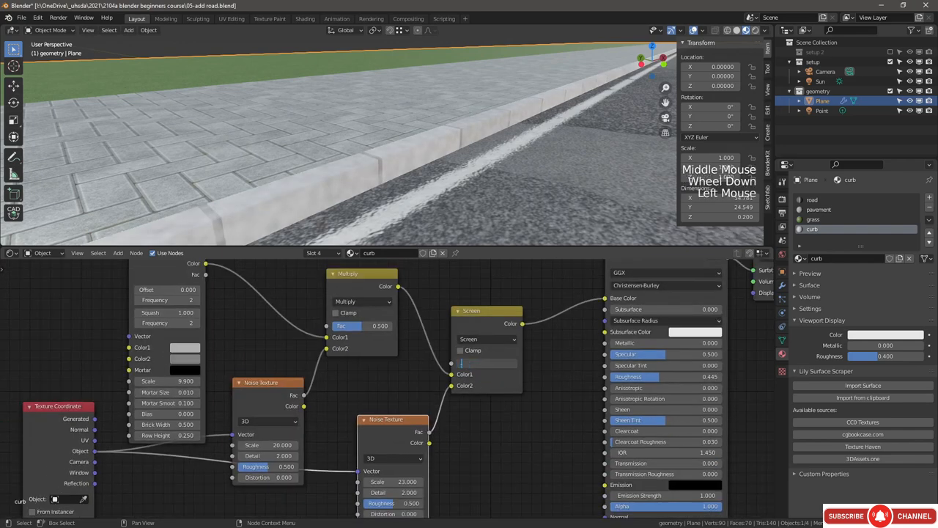
text(0.1)
key(Return)
Step: Set the Brick Texture's Mortar Size to 0.005 and check the joints along the curb
scroll(186, 413, up, 2)
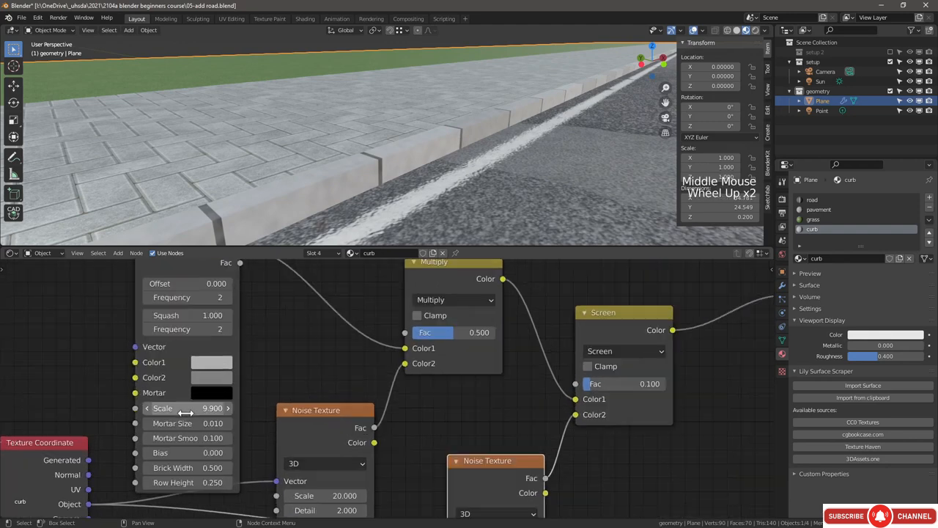
scroll(185, 413, up, 1)
click(182, 425)
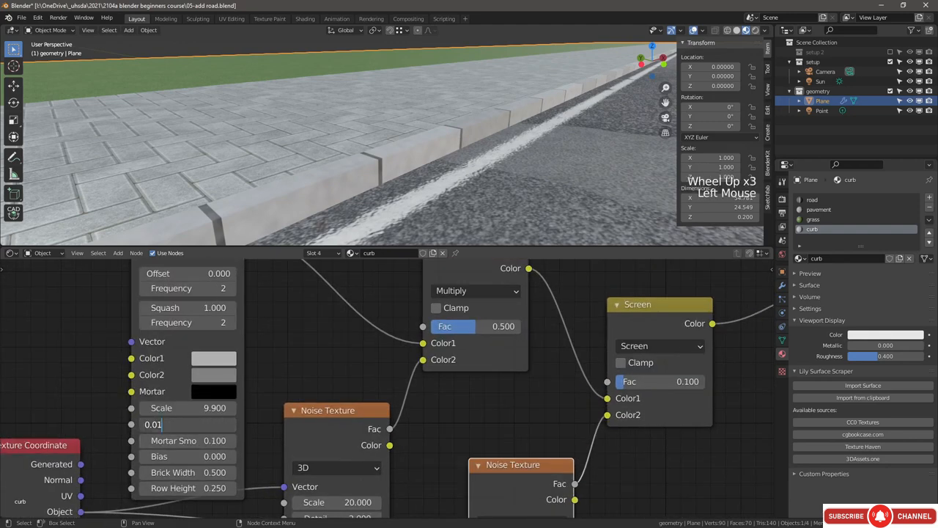
text(05)
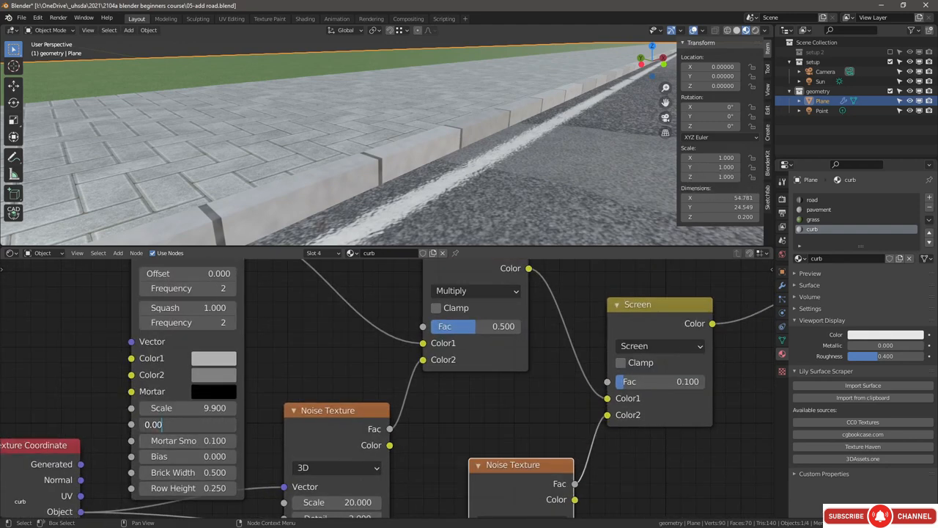
key(Return)
scroll(350, 159, down, 8)
shift+middle_drag(381, 118, 350, 159)
scroll(344, 158, up, 5)
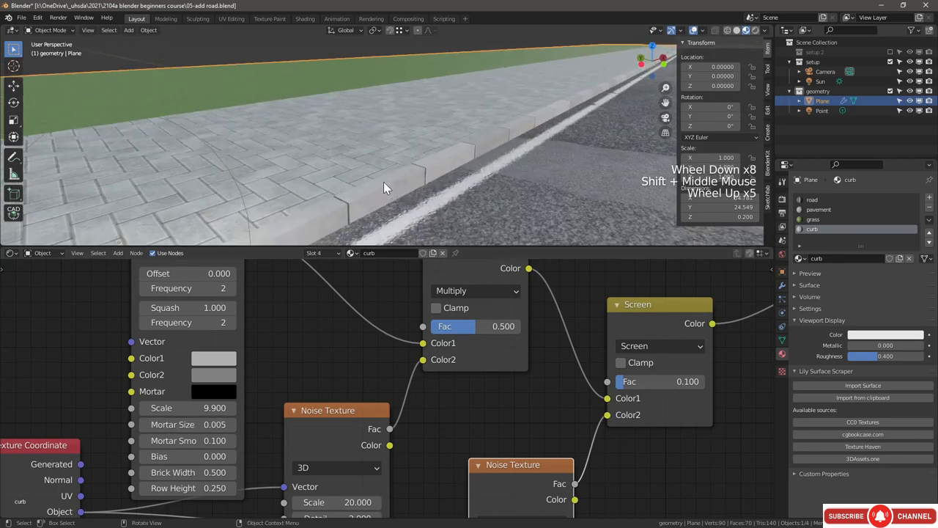
middle_drag(457, 354, 385, 304)
scroll(469, 406, down, 1)
middle_drag(472, 411, 456, 381)
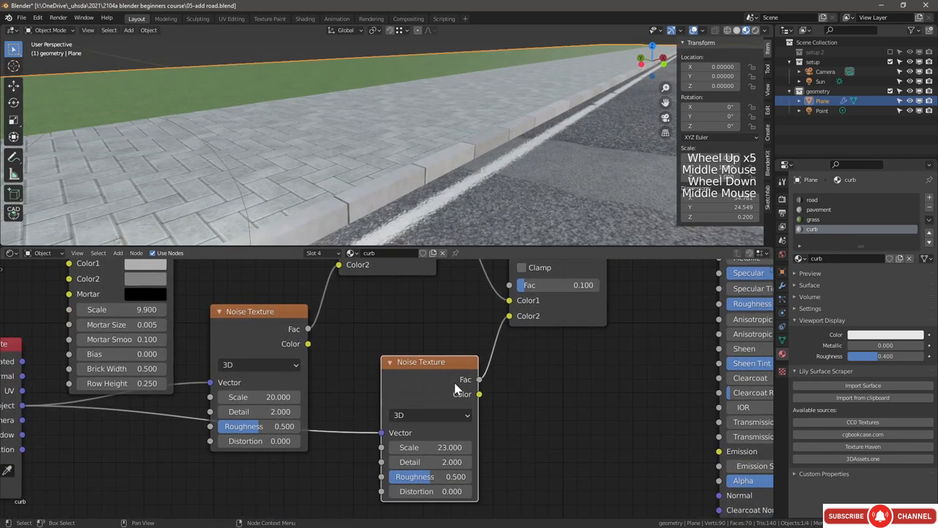
Step: Raise the Detail to 5.3 and the Roughness to 0.583 on the Noise Texture feeding the Multiply node
scroll(438, 473, down, 1)
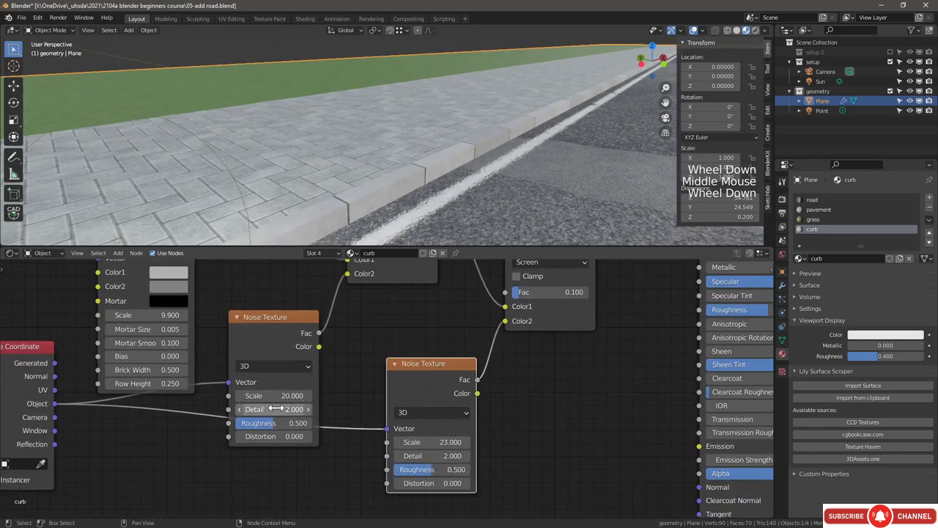
scroll(415, 209, up, 3)
scroll(415, 203, up, 3)
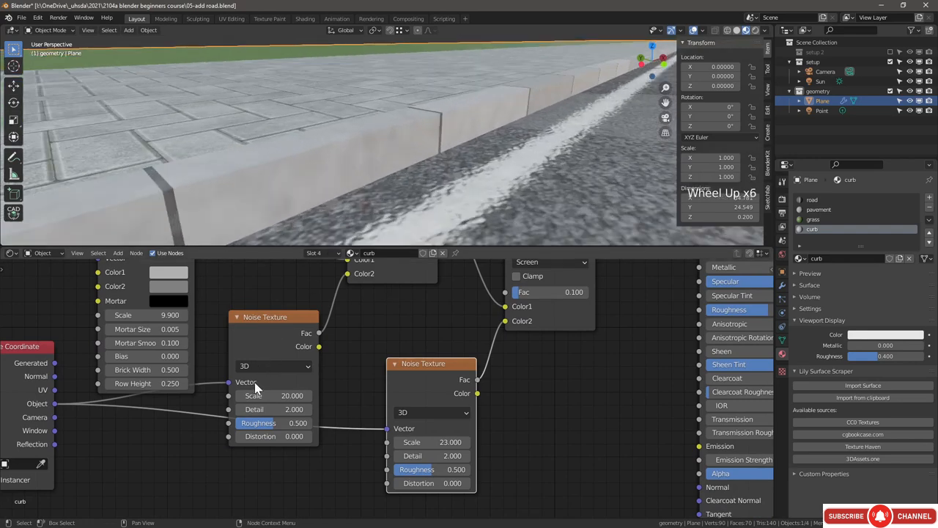
click(257, 409)
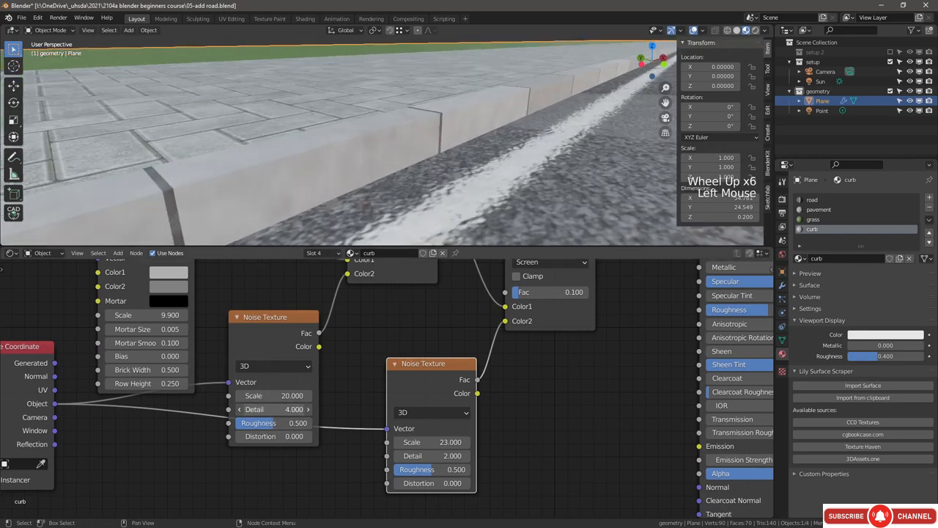
mouse_move(272, 409)
mouse_down()
mouse_move(288, 409)
mouse_move(277, 423)
mouse_up()
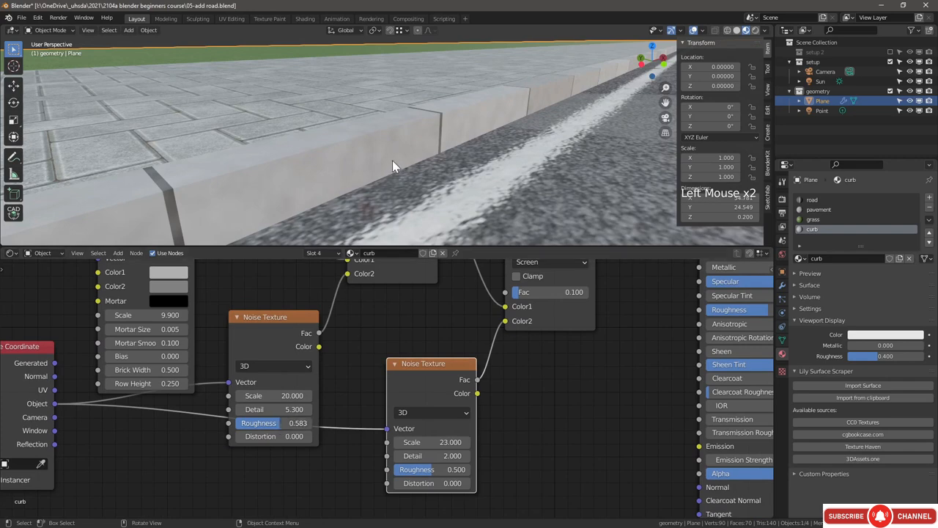
Step: Set the Detail to 6.9 and the Roughness to 0.6 on the Noise Texture feeding the Screen node
scroll(393, 160, up, 4)
scroll(392, 159, down, 2)
drag(437, 470, 448, 456)
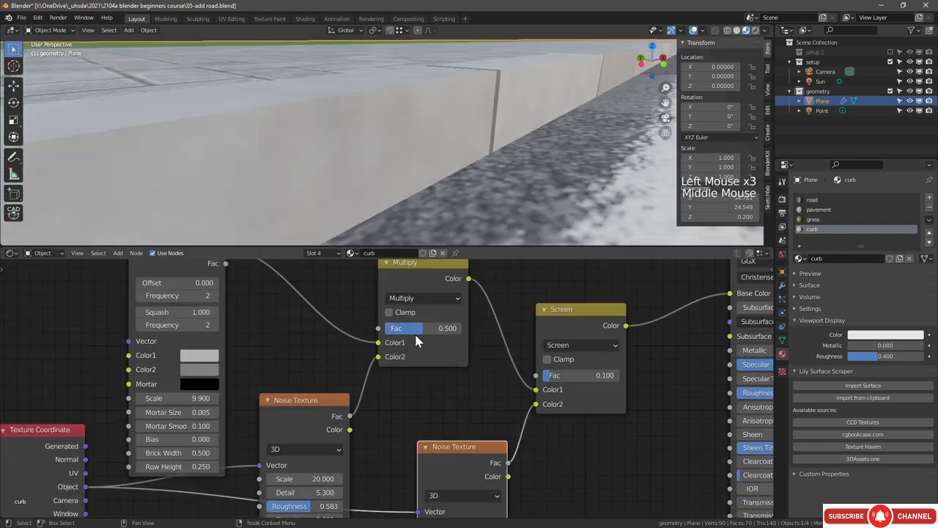
Step: Set the Multiply node's Fac to 0.867 and inspect the curb along the road
drag(415, 330, 450, 330)
scroll(404, 165, down, 5)
scroll(410, 179, down, 2)
key(alt+a)
scroll(435, 188, down, 3)
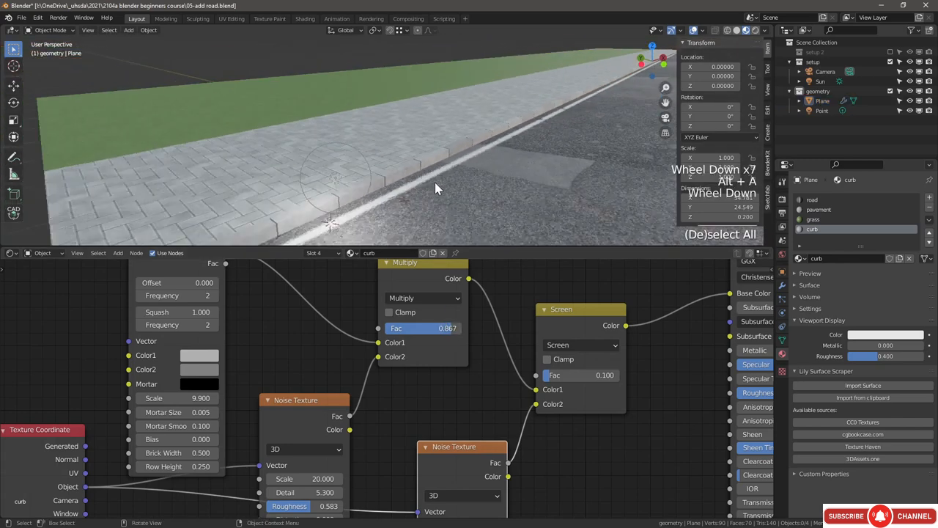
scroll(366, 184, up, 4)
shift+middle_drag(436, 189, 498, 134)
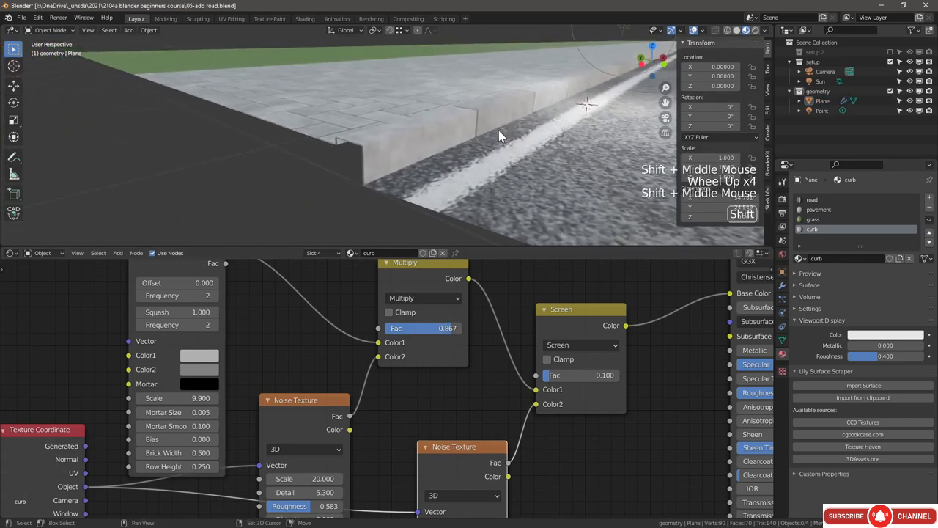
scroll(470, 323, down, 1)
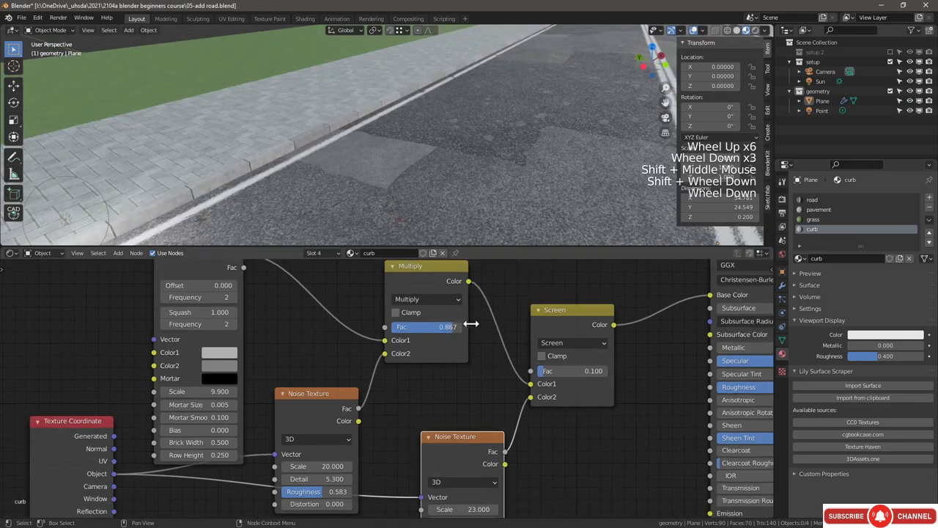
scroll(470, 324, down, 2)
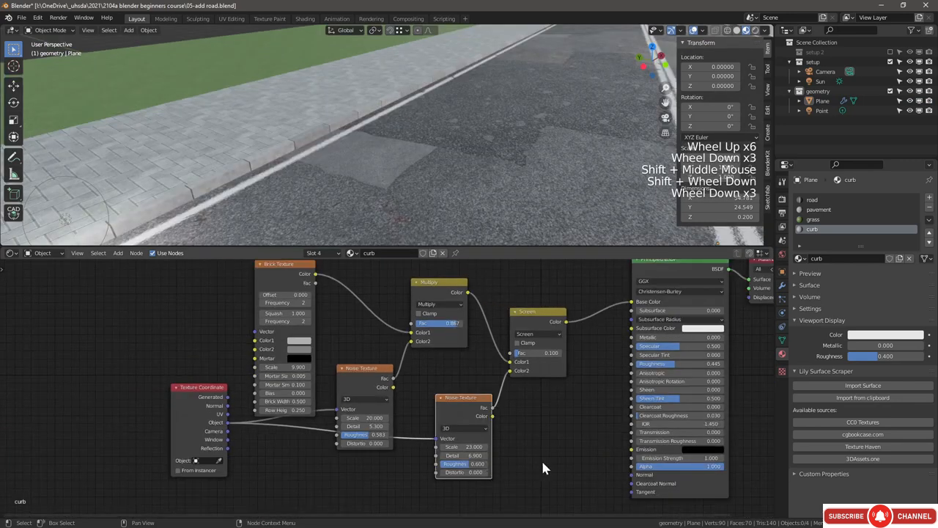
Step: Move the Brick Texture aside and group the Texture Coordinate, both Noise Texture, Multiply and Screen nodes
middle_drag(326, 370, 389, 467)
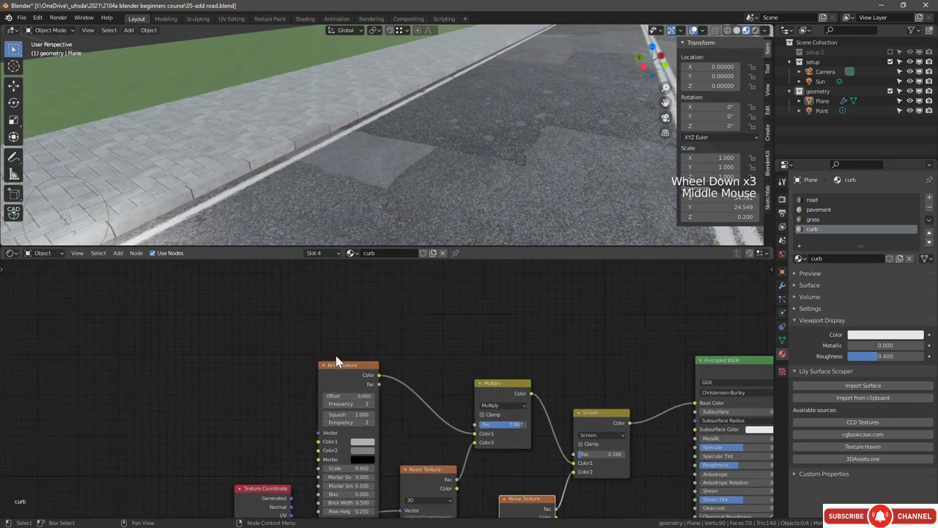
drag(352, 376, 297, 296)
middle_drag(378, 419, 359, 335)
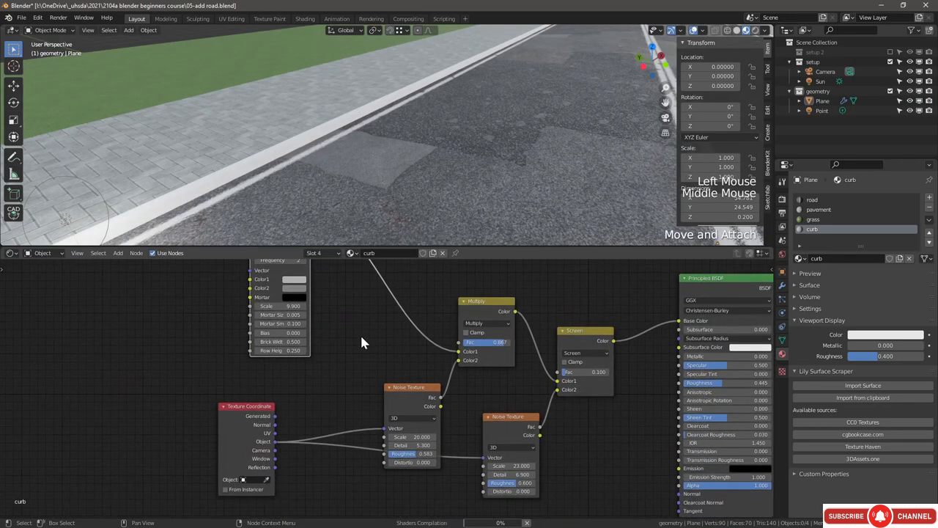
scroll(440, 426, down, 2)
drag(548, 508, 256, 357)
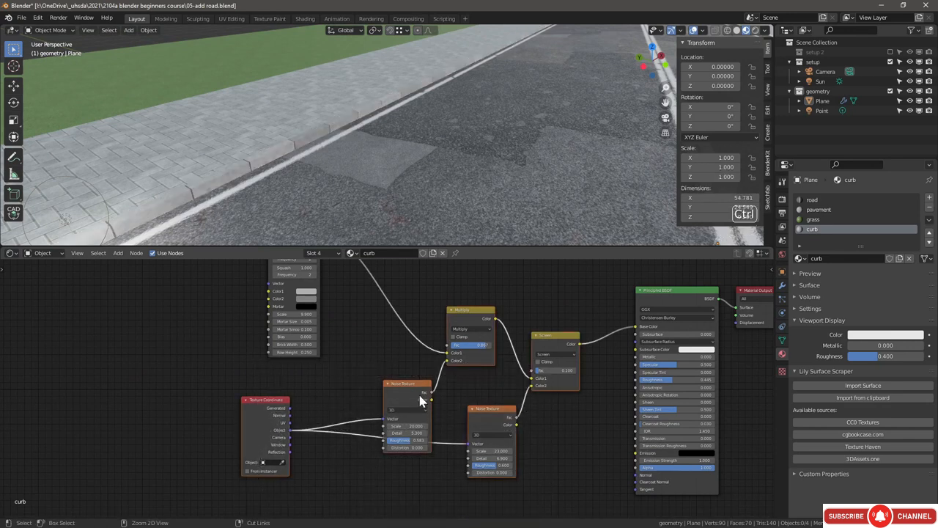
key(ctrl+g)
middle_drag(276, 420, 299, 415)
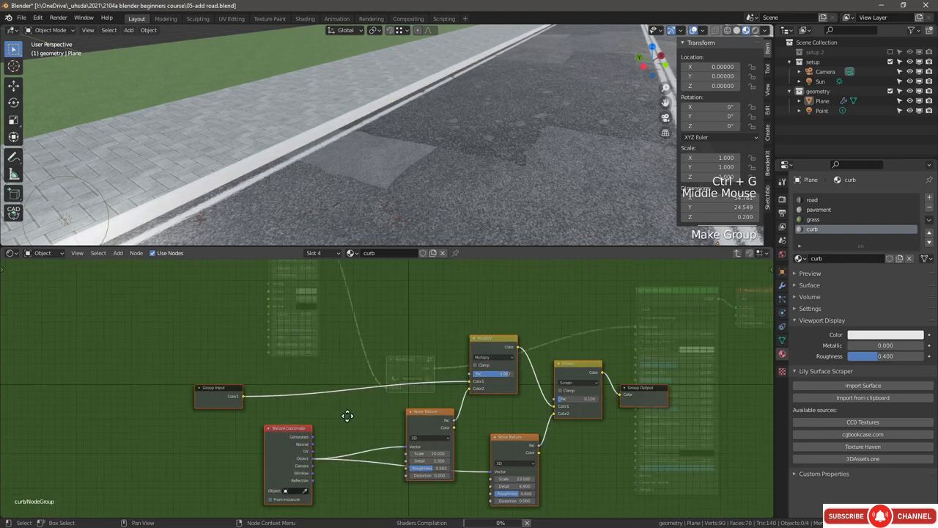
Step: Reposition the Group Input node and expose the Multiply and Screen nodes' Fac values as group inputs
scroll(318, 407, up, 3)
drag(159, 398, 252, 321)
click(257, 400)
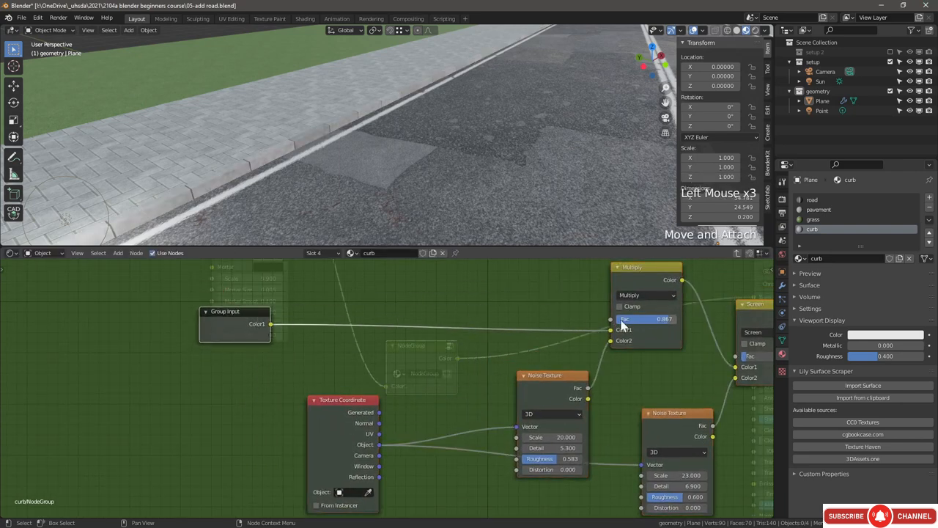
drag(611, 320, 270, 331)
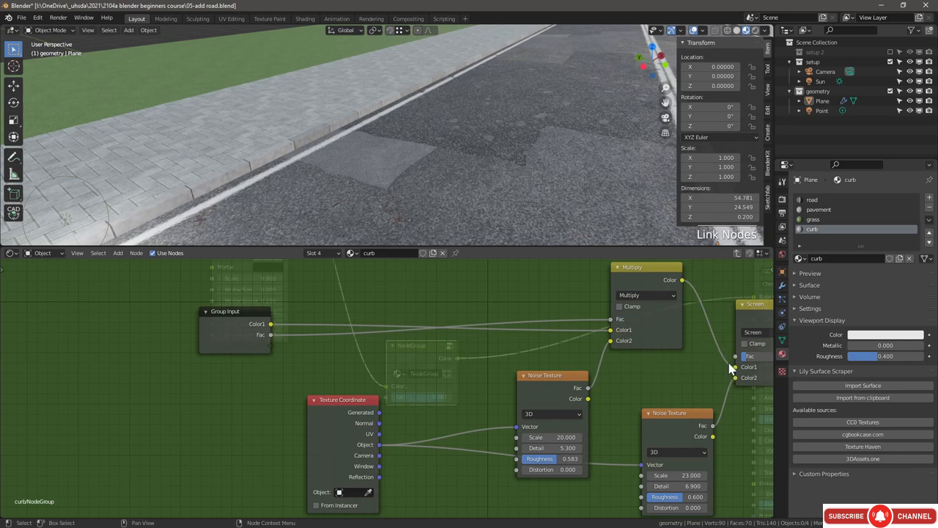
drag(736, 358, 268, 342)
middle_drag(268, 343, 239, 327)
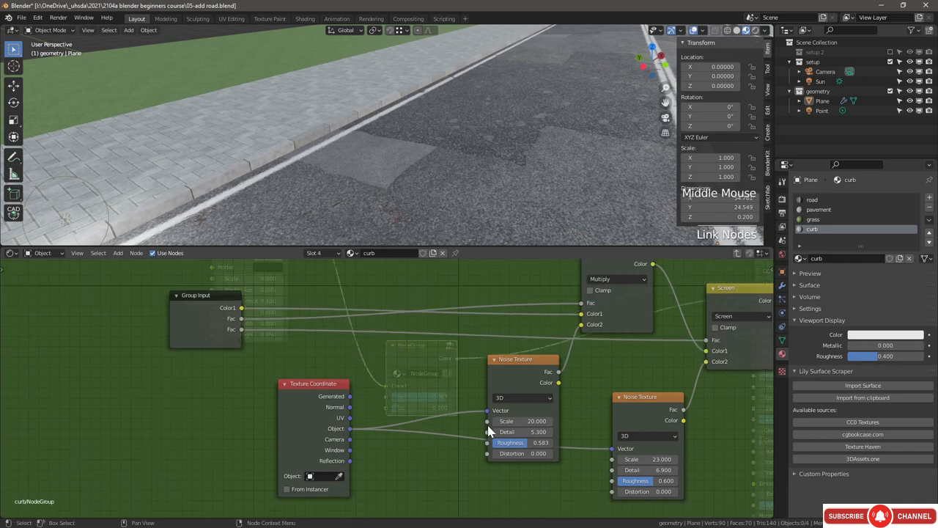
Step: Expose the Scale of both Noise Textures as group inputs
drag(487, 421, 244, 339)
drag(613, 459, 242, 351)
click(220, 334)
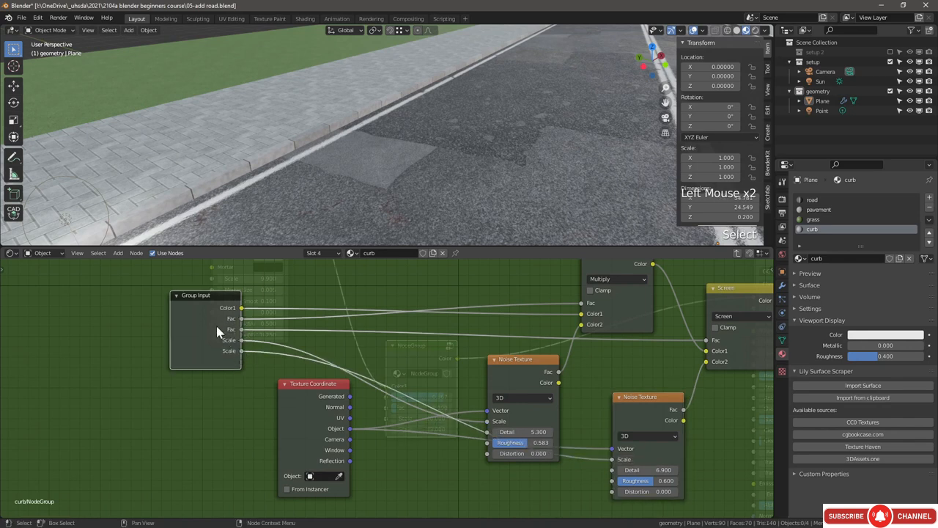
Step: Rename the first Fac group input to "Multiply fac" and the second to "Screen fac"
click(771, 270)
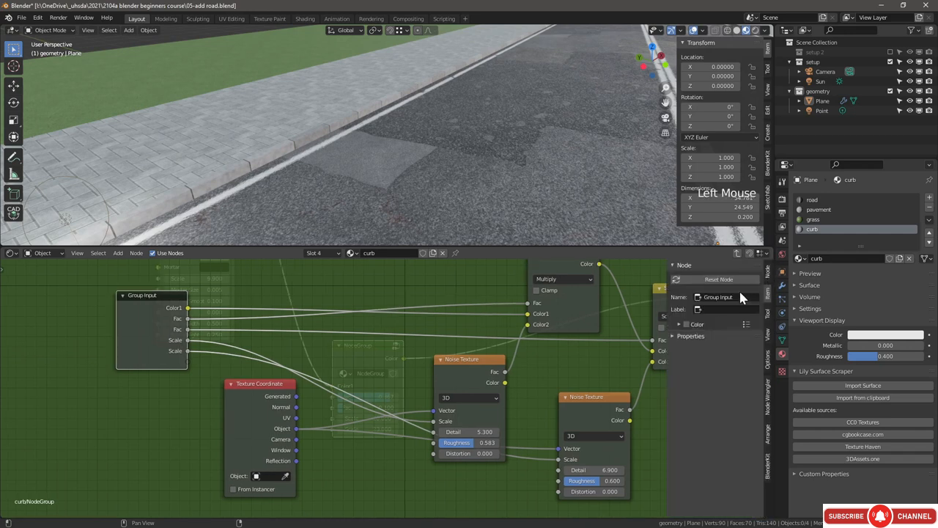
click(769, 277)
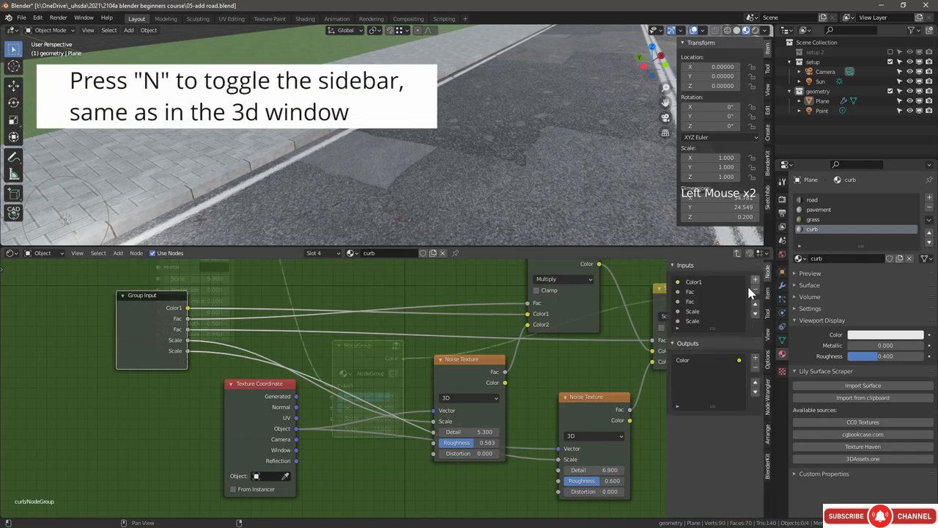
click(693, 291)
click(718, 341)
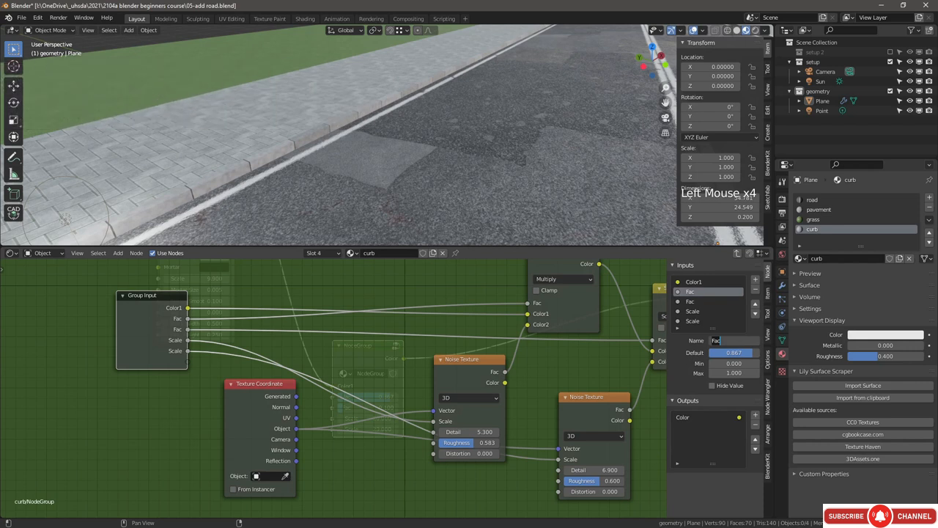
text(Multiply f)
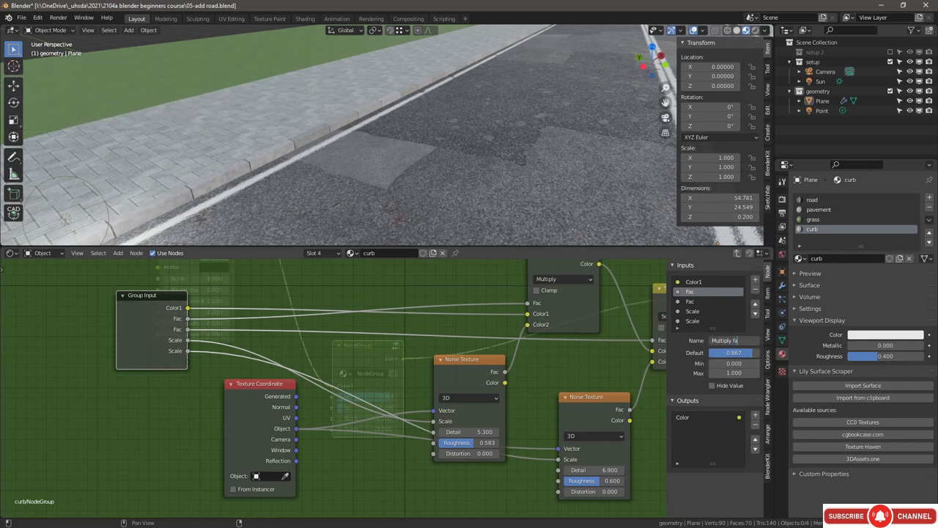
click(725, 353)
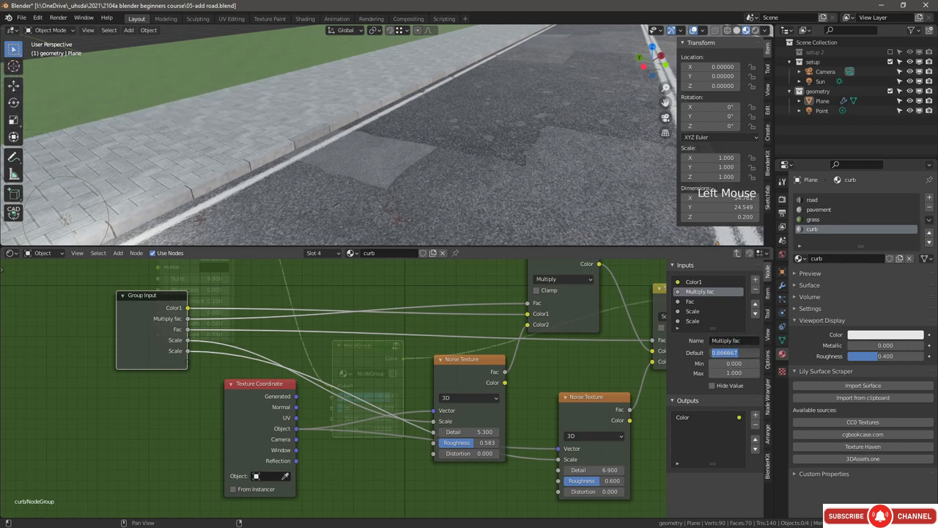
key(BackSpace)
click(722, 302)
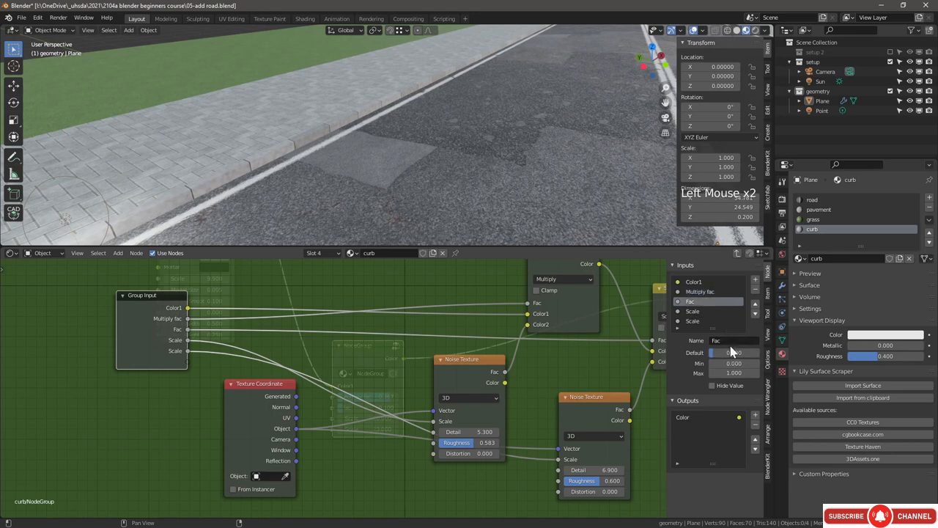
click(729, 341)
text(Screen f)
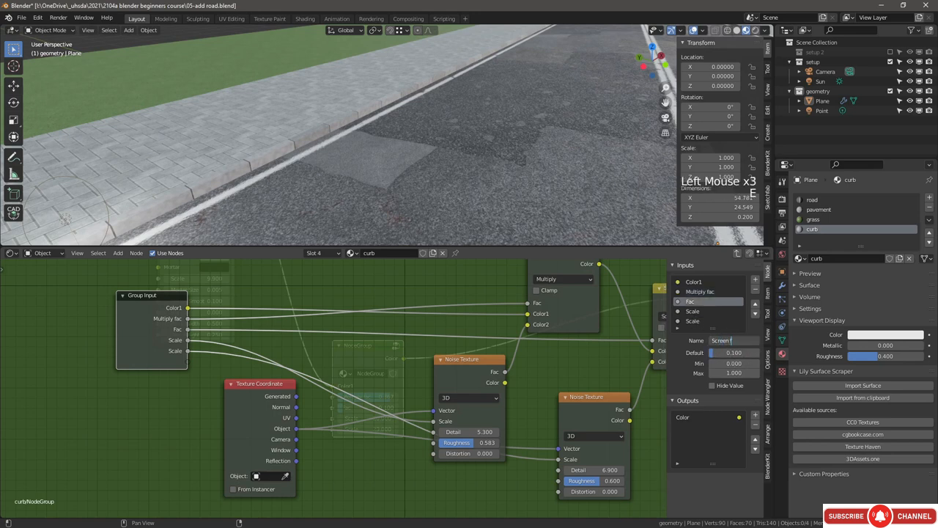
key(Return)
Step: Rename the first Scale group input to "scale1" and limit its range to a minimum of 0 and maximum of 100
click(696, 313)
click(728, 340)
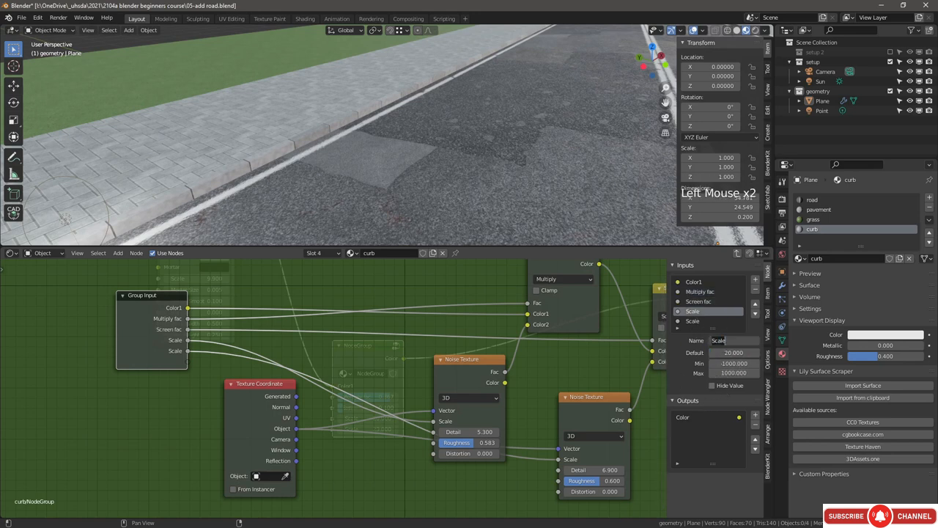
text(scale1)
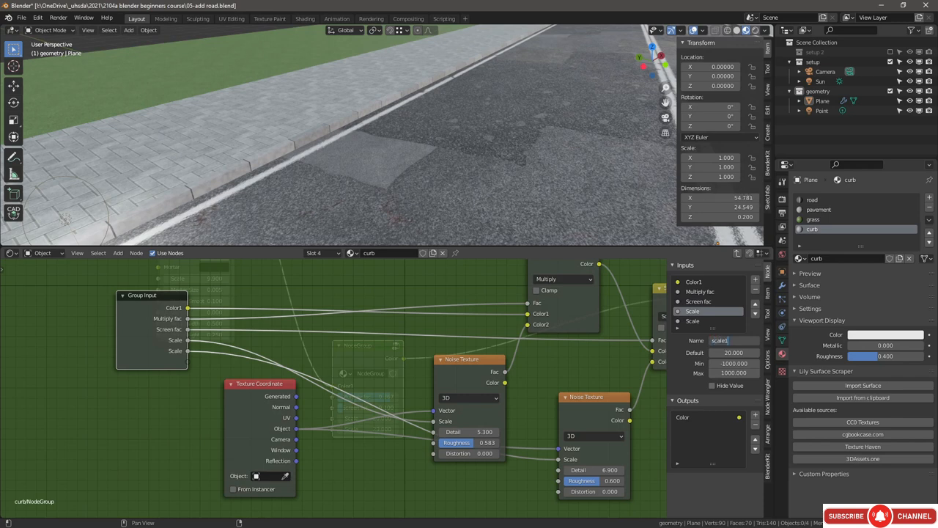
click(729, 363)
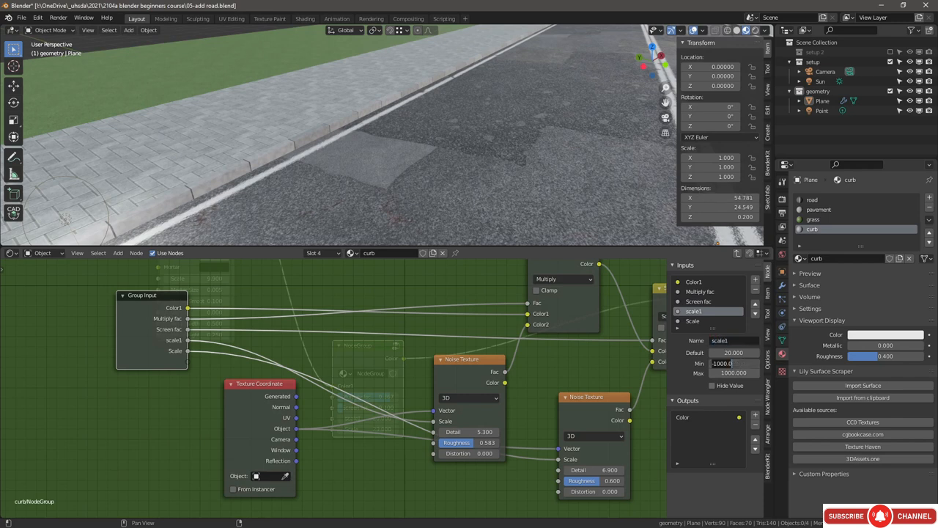
text(0)
click(729, 373)
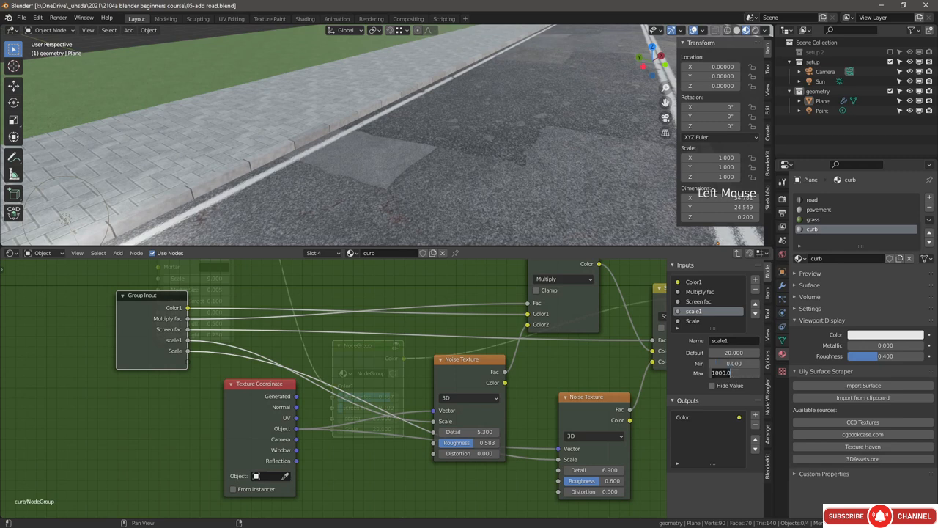
text(100)
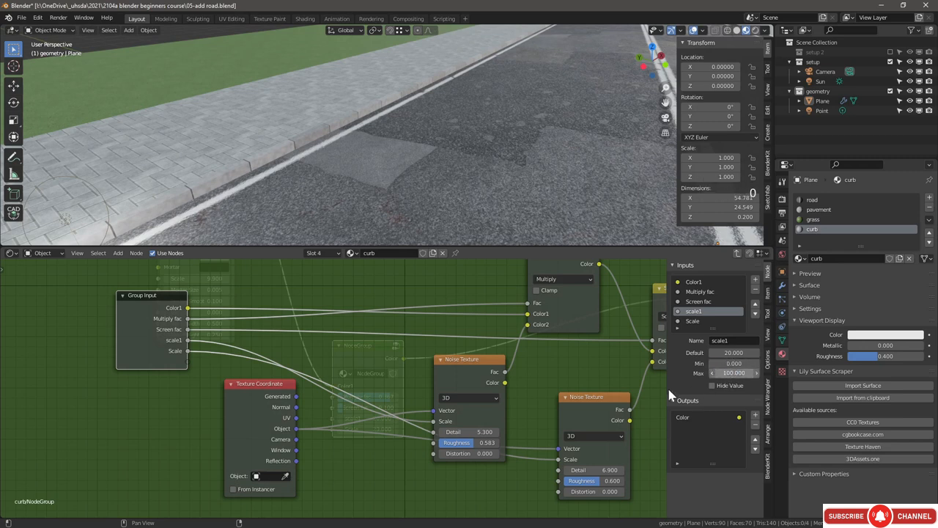
key(Return)
Step: Rename the second Scale group input to "scale2" and limit its range to a minimum of 0 and maximum of 100
click(580, 400)
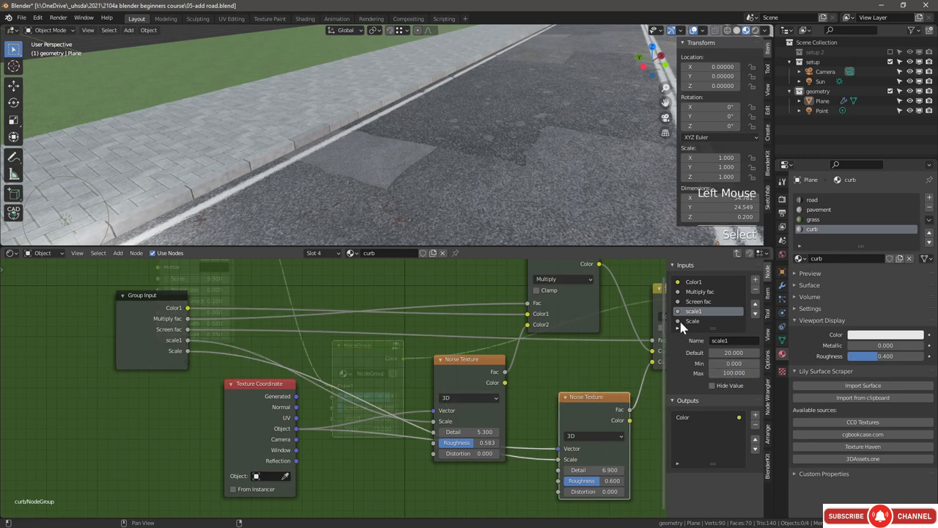
click(689, 322)
click(725, 341)
text(scale)
click(730, 363)
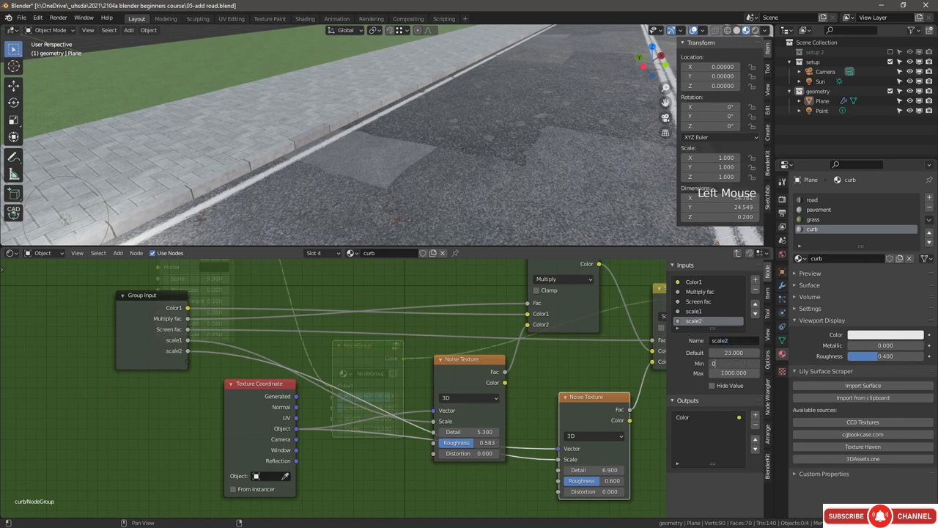
text(0)
click(139, 302)
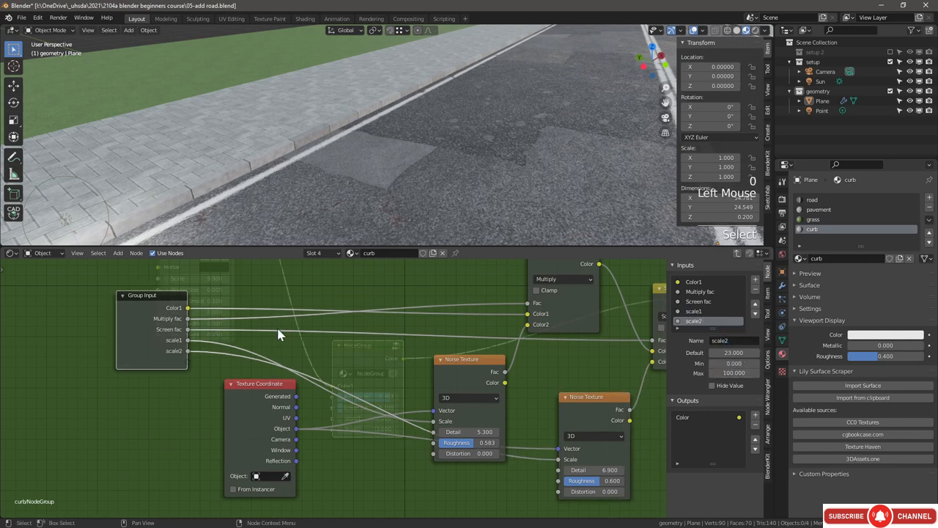
Step: Leave the node group and place its node between the Brick Texture and the Principled BSDF
click(738, 253)
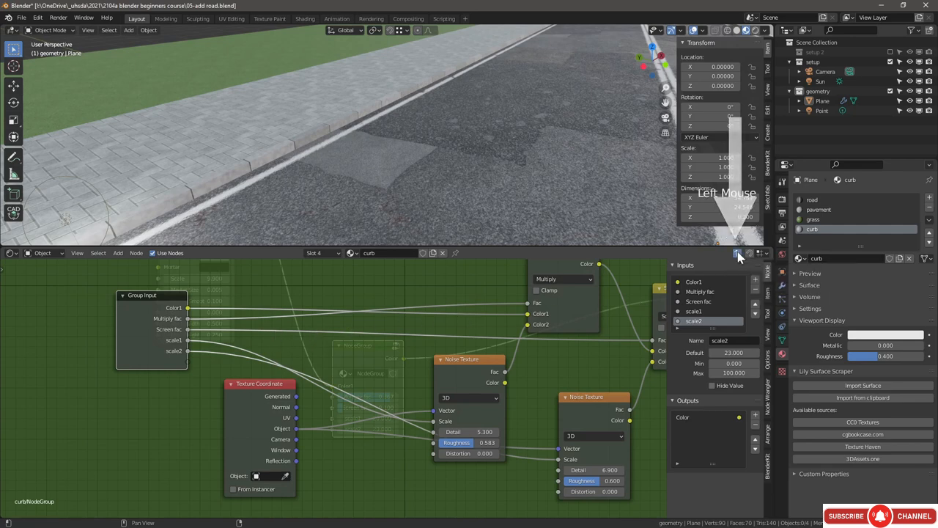
scroll(461, 403, down, 5)
middle_drag(432, 343, 431, 393)
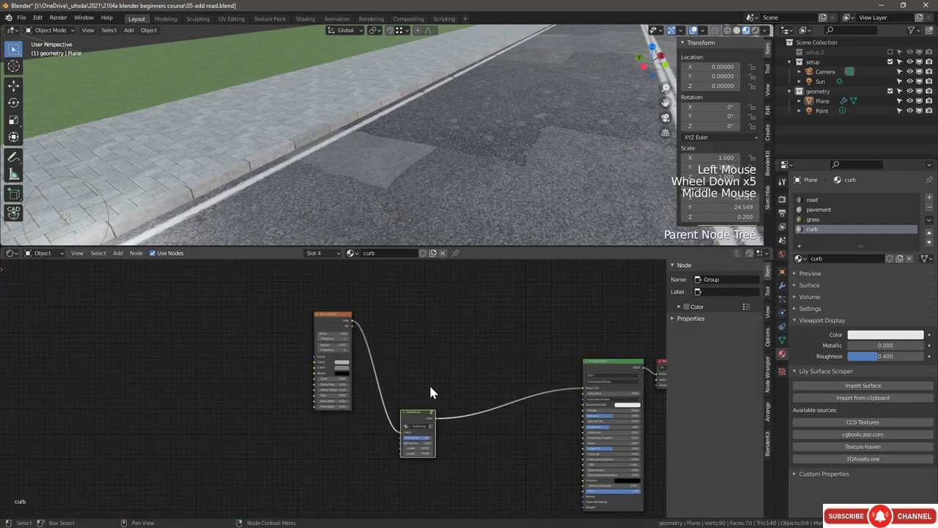
drag(424, 417, 476, 385)
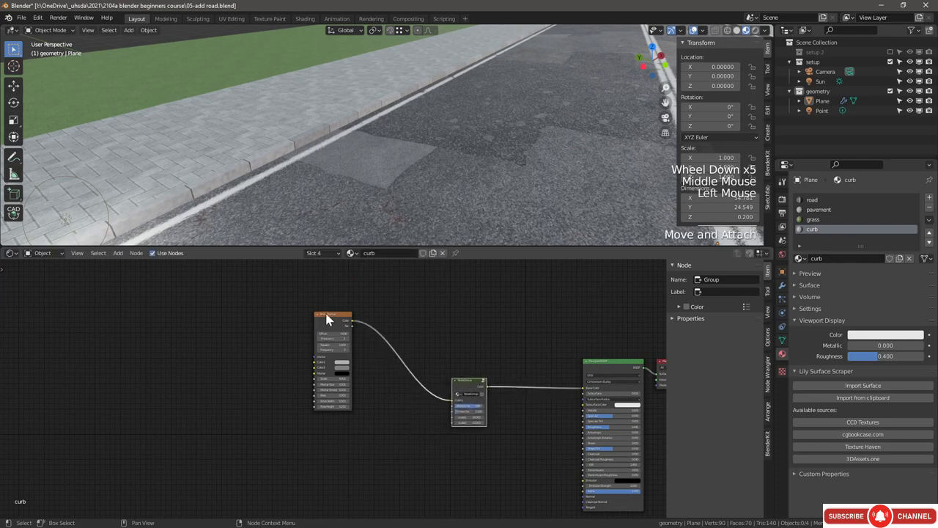
Step: Move the Brick Texture node closer to the node group, leaving a small gap between them
drag(329, 317, 387, 383)
scroll(471, 421, up, 4)
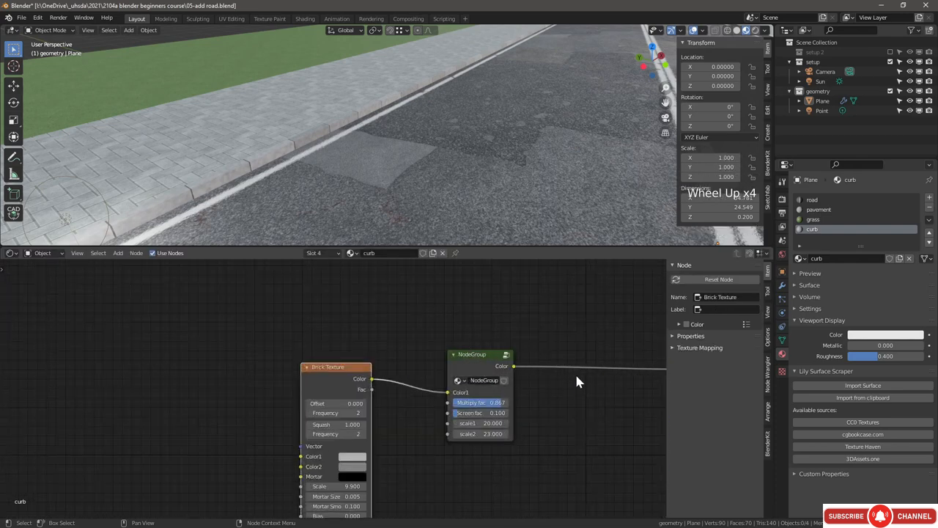
middle_drag(572, 440, 567, 398)
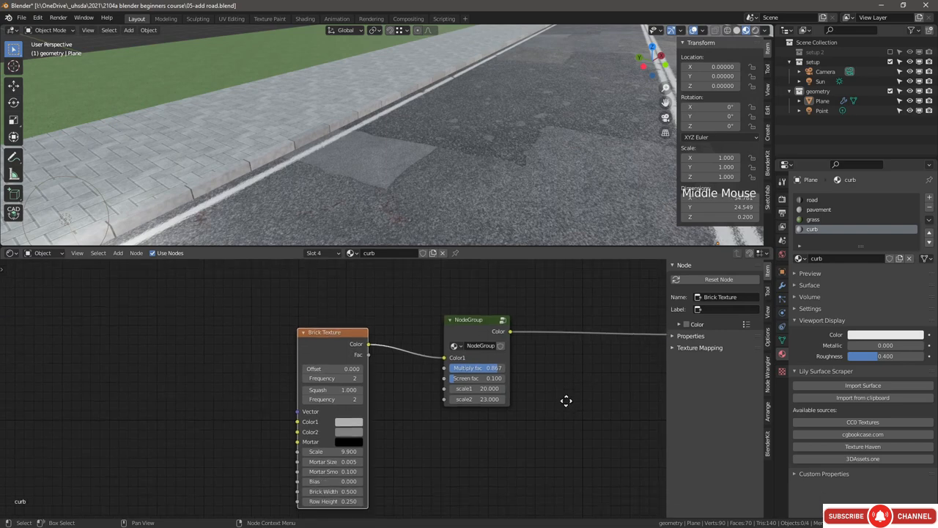
scroll(459, 374, down, 1)
scroll(458, 374, up, 3)
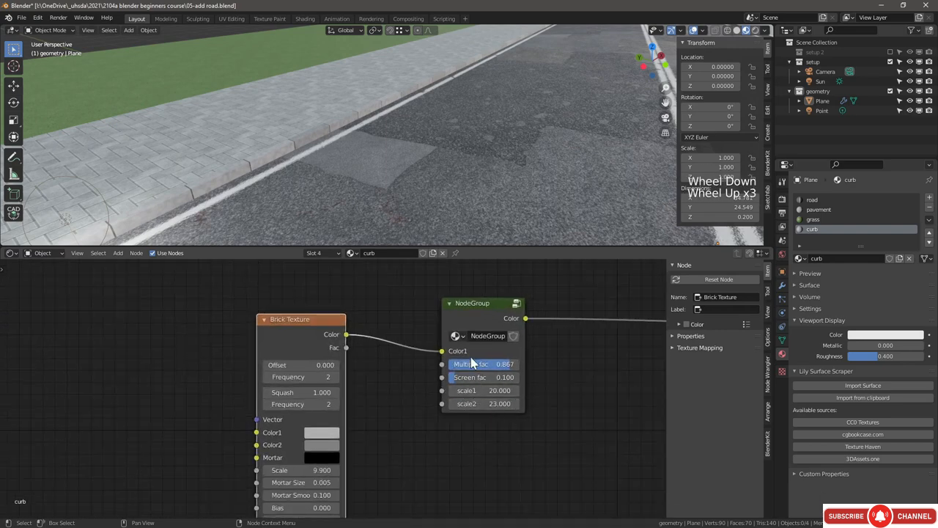
drag(466, 303, 484, 304)
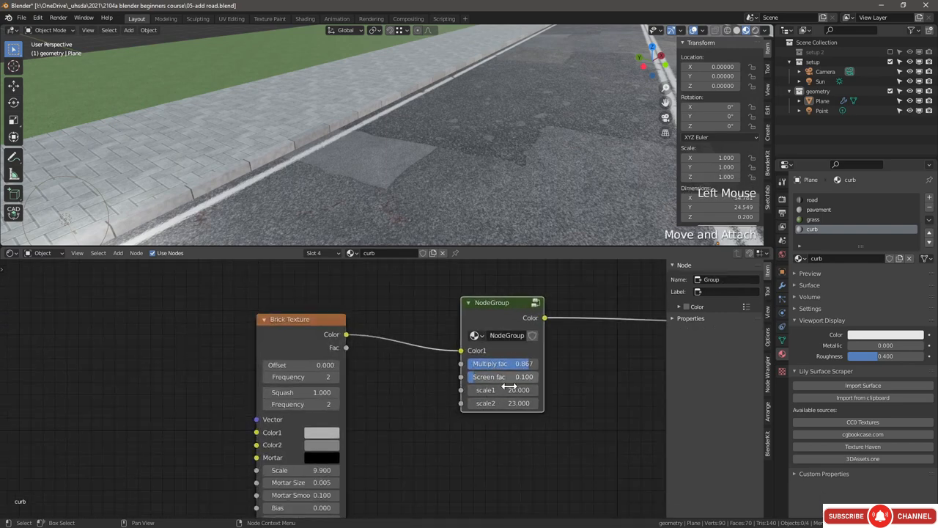
Step: Set the curb's node group to about 21.7 for scale1, 28.3 for scale2 and 0.158 for Screen fac
scroll(483, 383, up, 1)
scroll(483, 384, up, 1)
drag(484, 389, 518, 410)
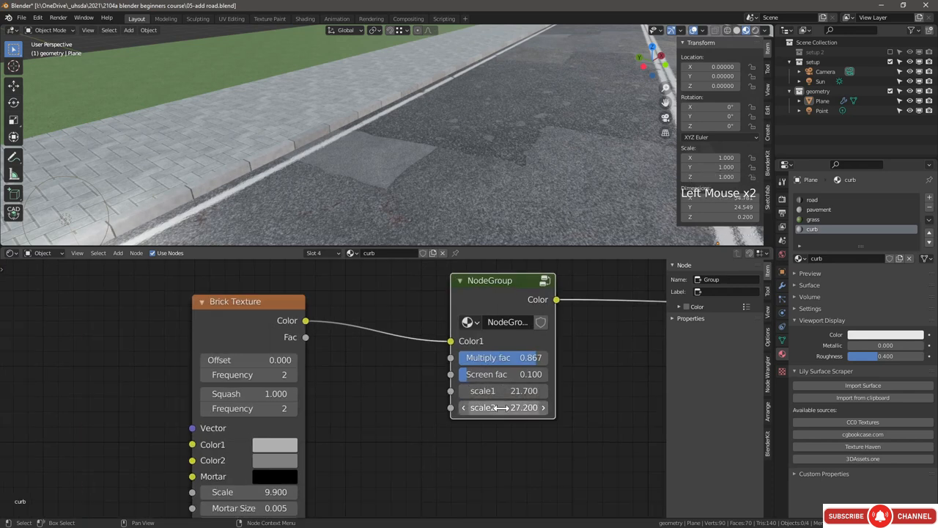
drag(474, 377, 480, 376)
drag(484, 408, 513, 408)
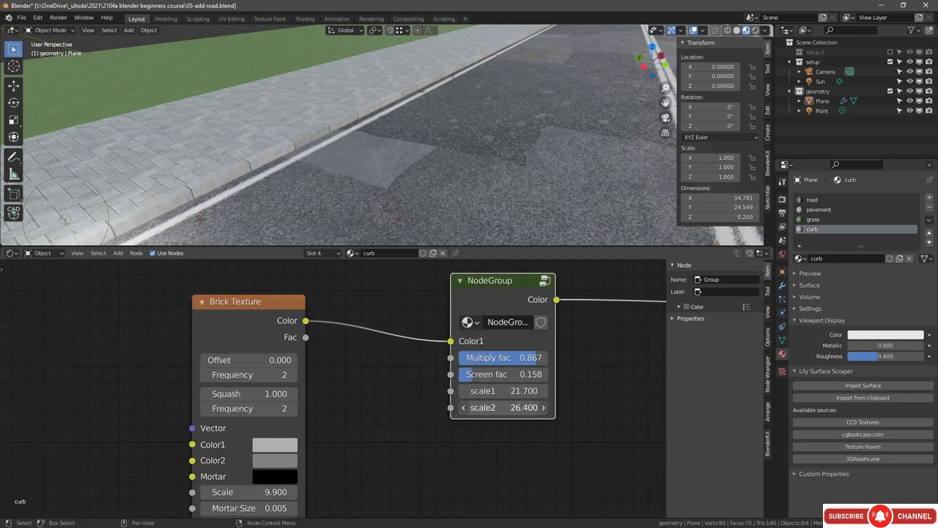
scroll(294, 147, up, 6)
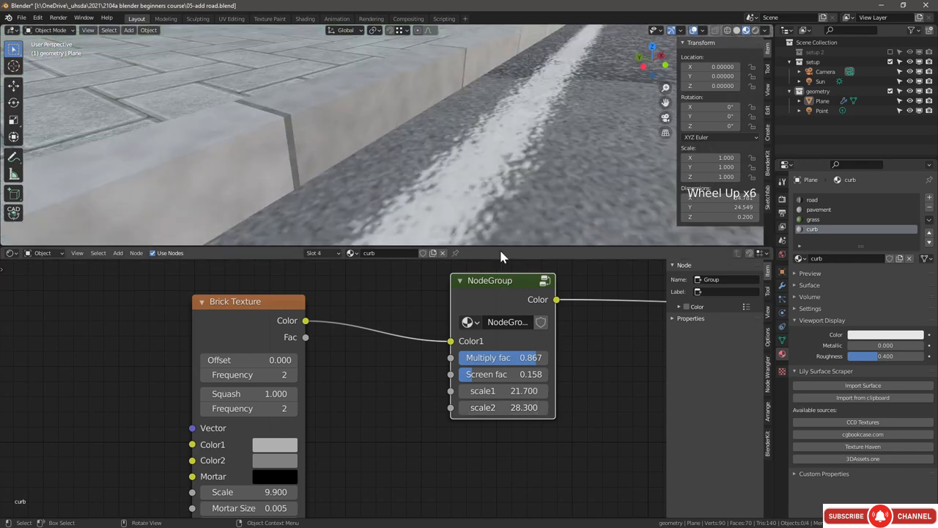
Step: Enter the node group, set the second Noise Texture's Detail to 5, and return to the curb material
click(497, 286)
key(Tab)
middle_drag(469, 411, 469, 425)
scroll(552, 439, down, 4)
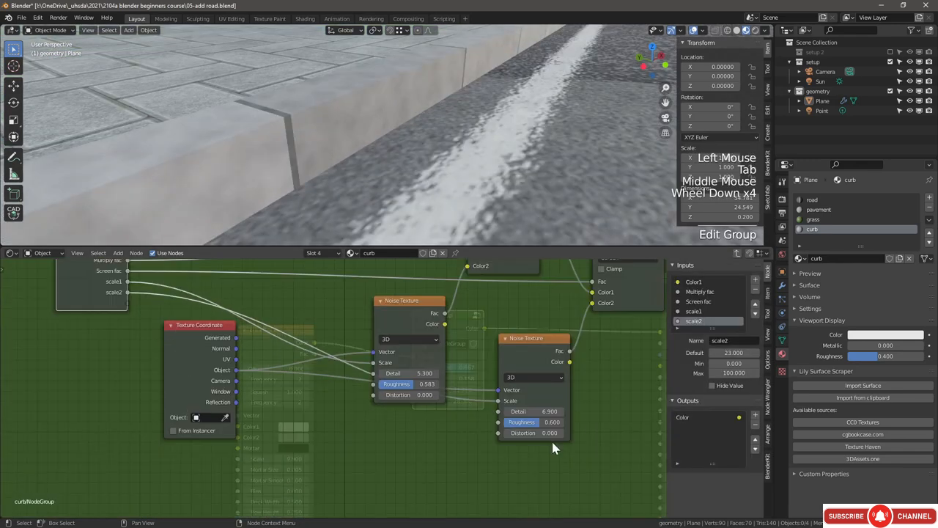
middle_drag(551, 430, 502, 427)
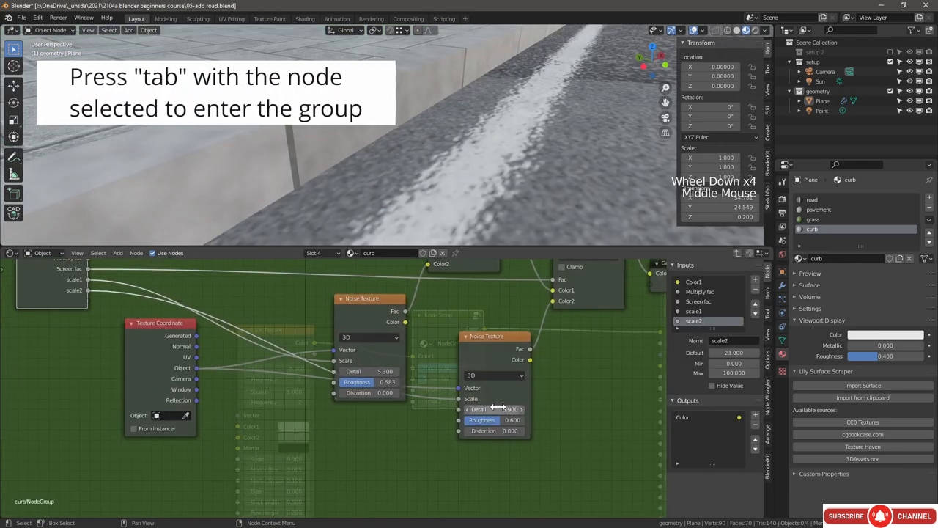
click(506, 409)
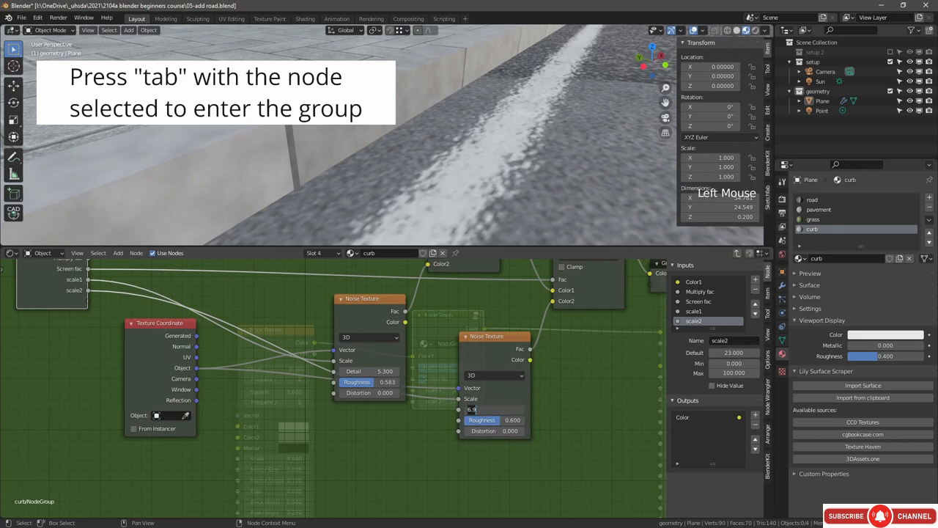
text(5)
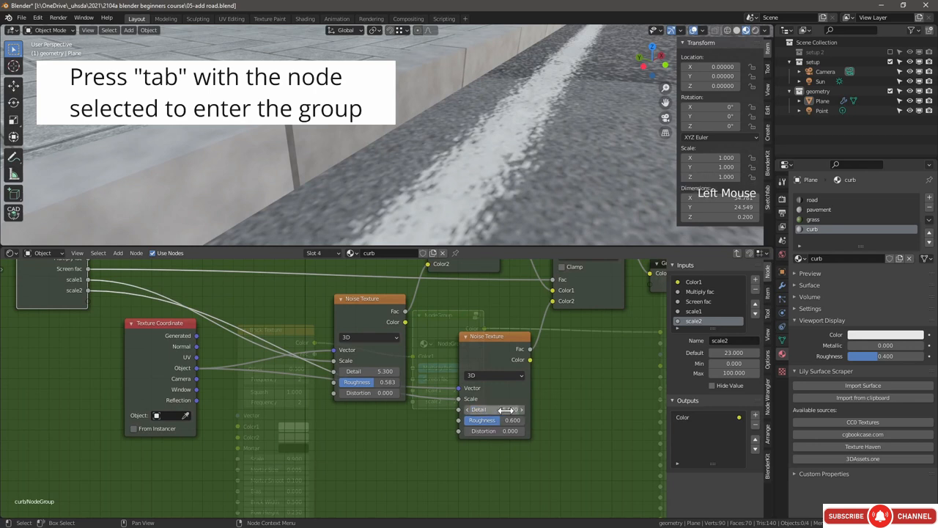
click(731, 252)
click(736, 252)
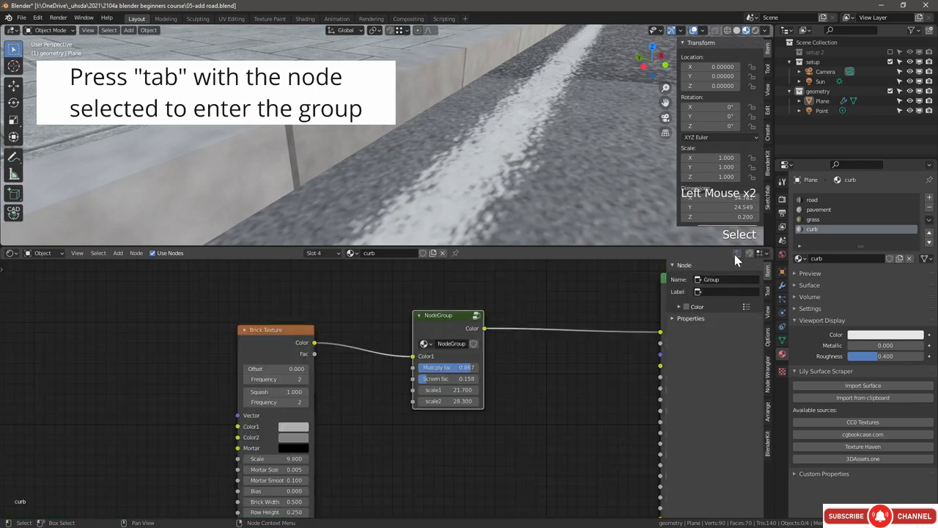
click(435, 316)
key(Tab)
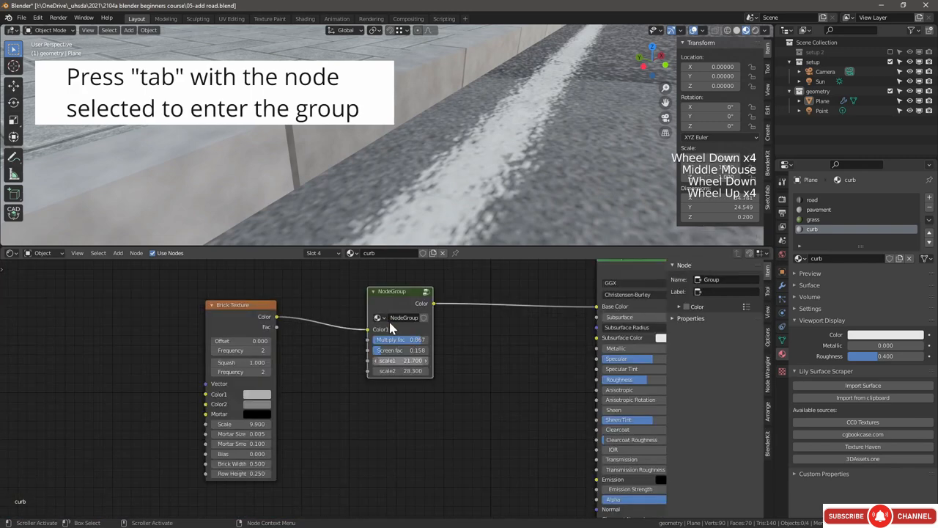
Step: Rename the node group to "noise" and save the file
scroll(440, 367, up, 5)
middle_drag(425, 345, 448, 383)
click(440, 353)
text(noise)
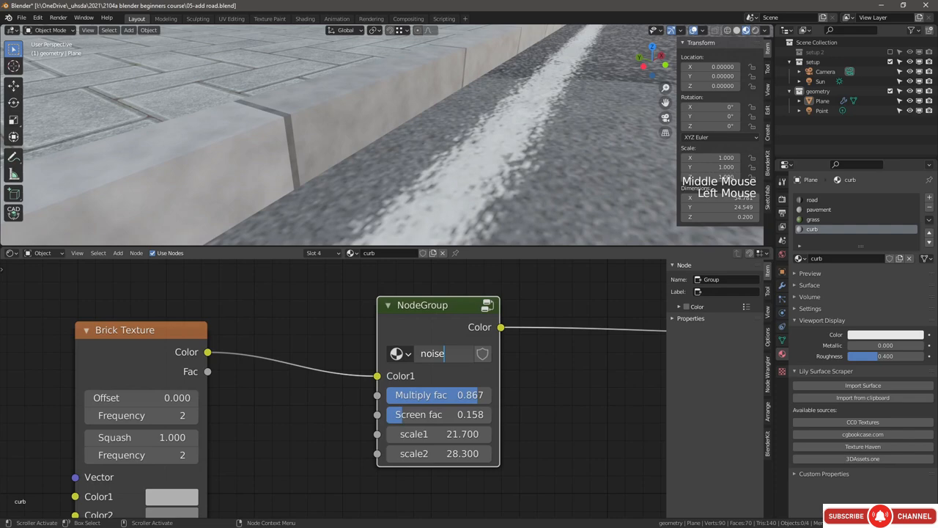
key(Return)
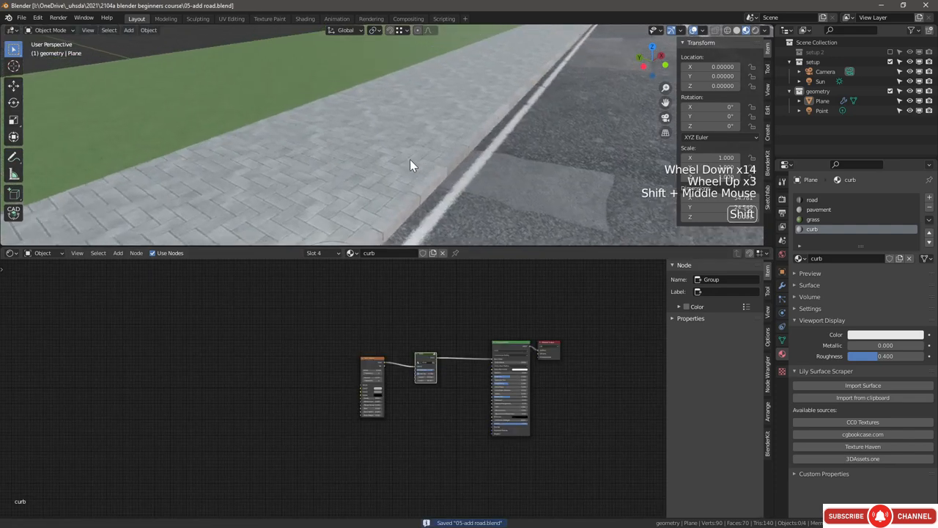
shift+scroll(411, 159, down, 1)
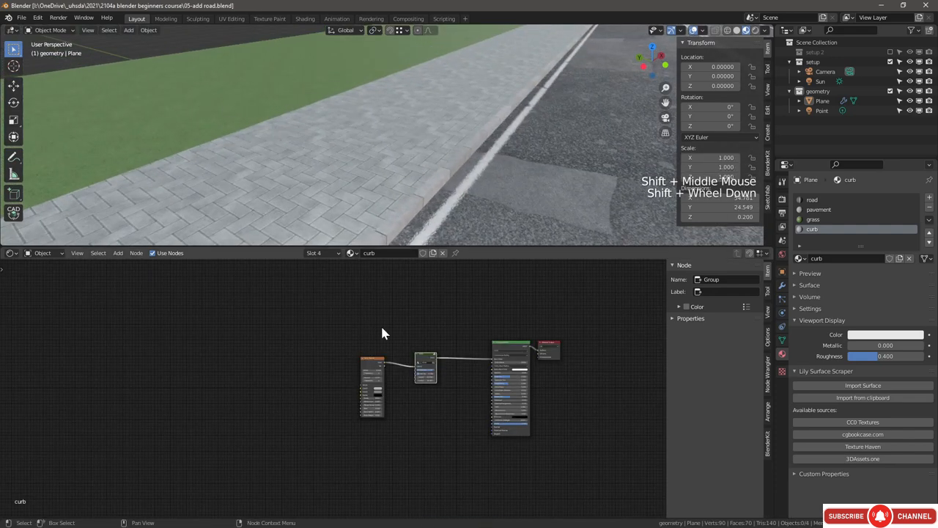
Step: Delete the unconnected image texture above the Material Output in the pavement material
click(819, 210)
middle_drag(367, 354, 508, 401)
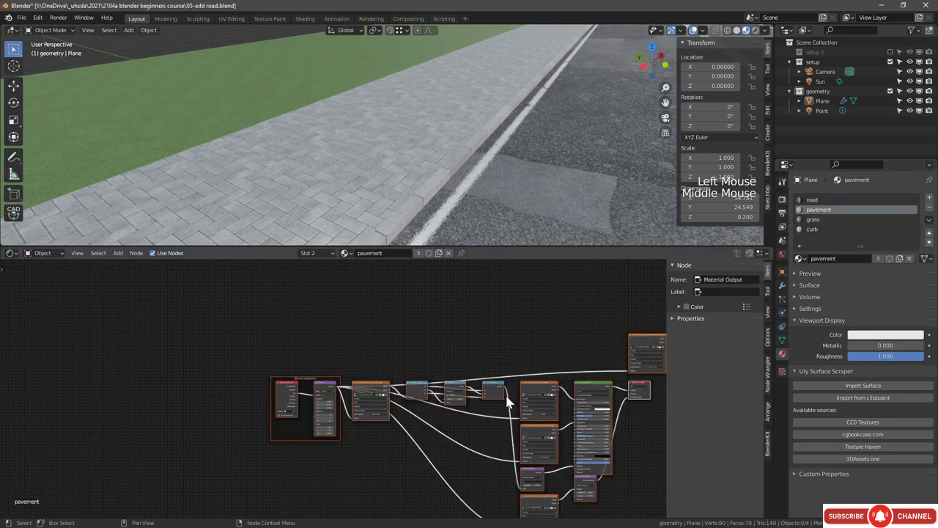
middle_drag(578, 357, 410, 375)
drag(514, 335, 496, 376)
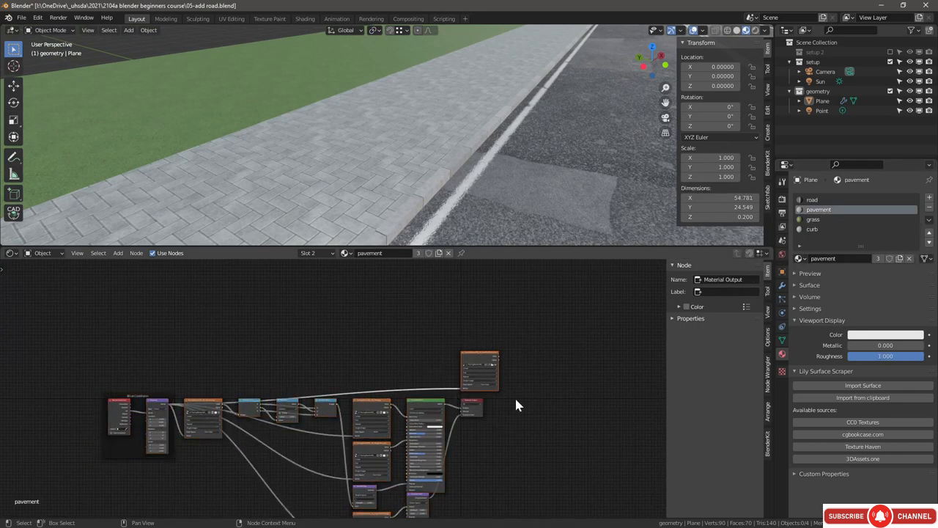
key(Delete)
drag(432, 409, 444, 413)
Step: Add the noise group to the pavement material between the PavingStones081_2K_Color.jpg texture and the Principled BSDF's Base Color
scroll(421, 421, up, 5)
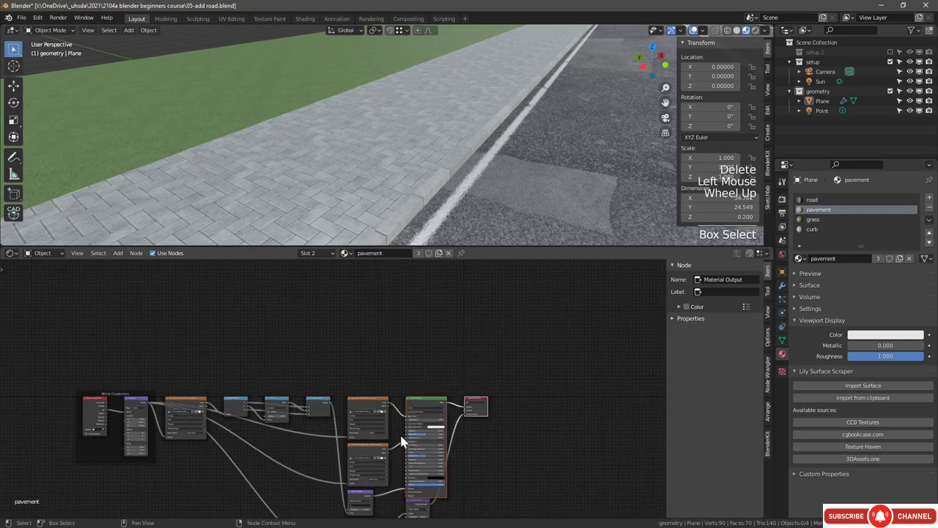
scroll(392, 352, up, 2)
click(379, 340)
key(shift+a)
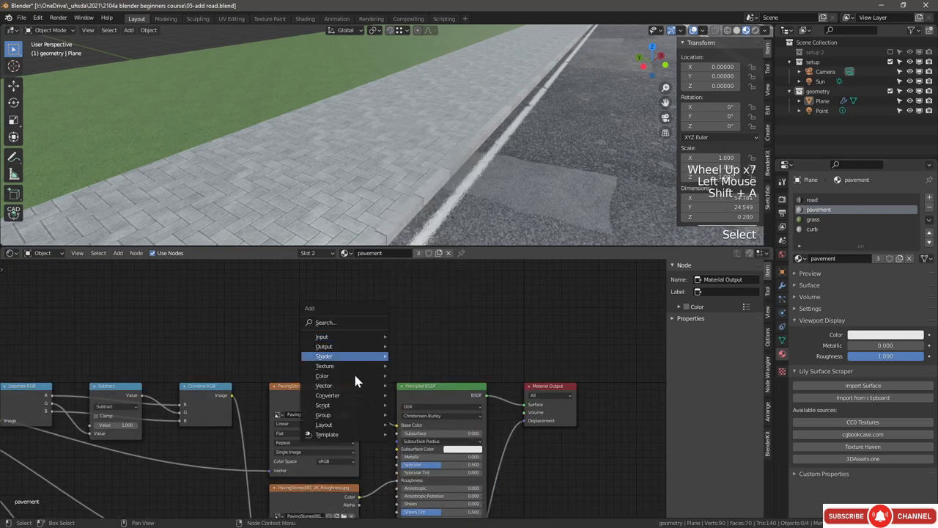
mouse_move(331, 416)
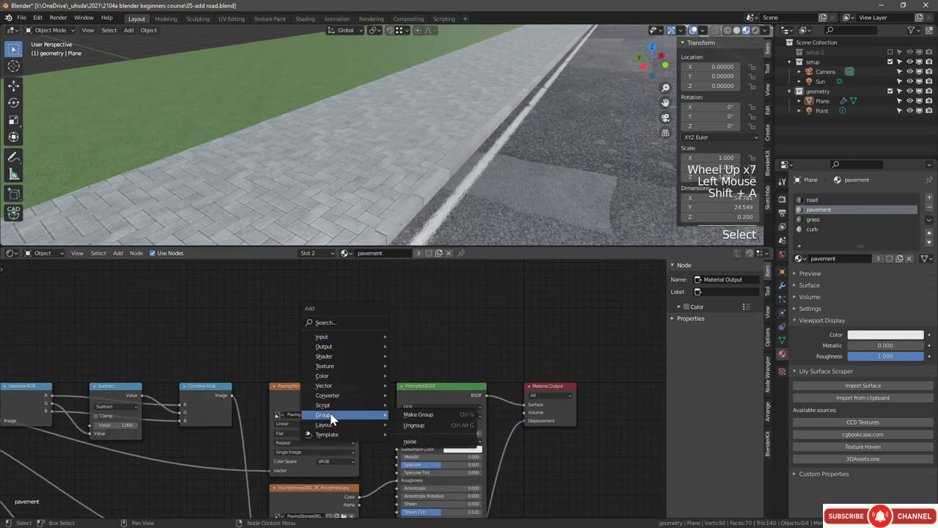
click(409, 441)
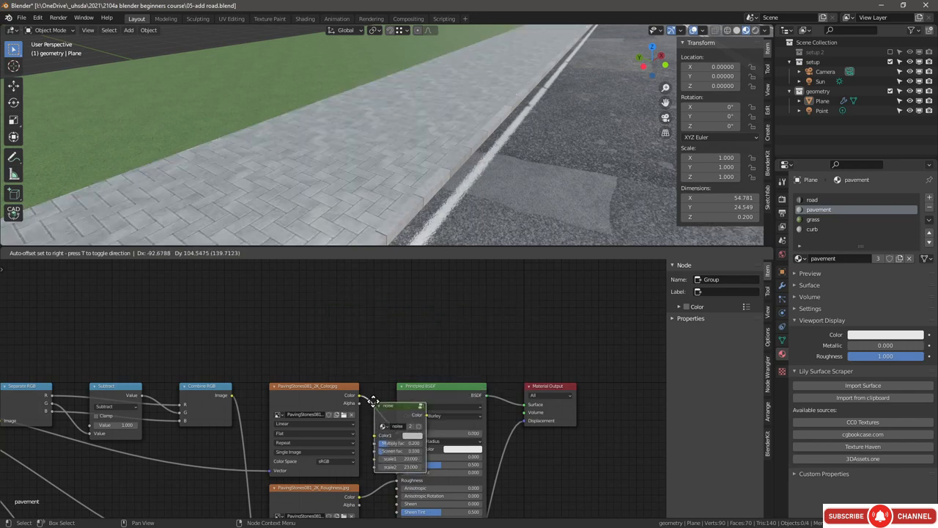
click(373, 398)
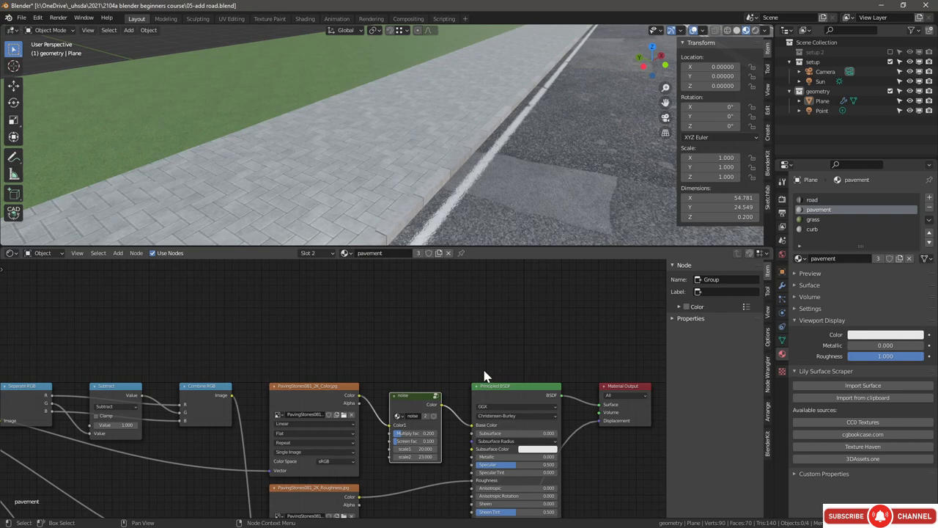
Step: Set the pavement's noise node to Multiply fac about 0.975, scale1 about 9.6 and Screen fac 0.02
scroll(429, 132, down, 4)
scroll(418, 155, up, 4)
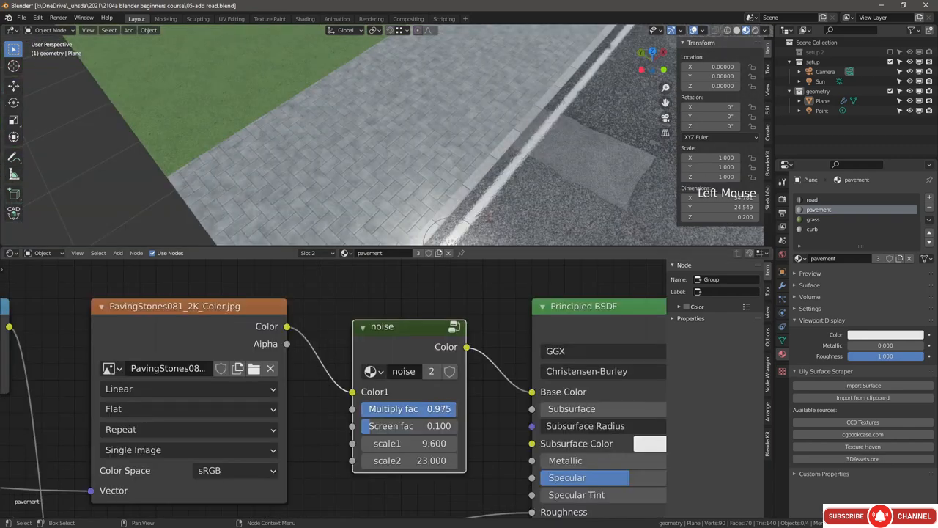
mouse_move(446, 409)
mouse_down()
mouse_move(368, 409)
mouse_move(443, 409)
mouse_up()
click(375, 428)
mouse_move(376, 428)
mouse_down()
mouse_move(401, 427)
mouse_move(376, 428)
mouse_up()
click(396, 426)
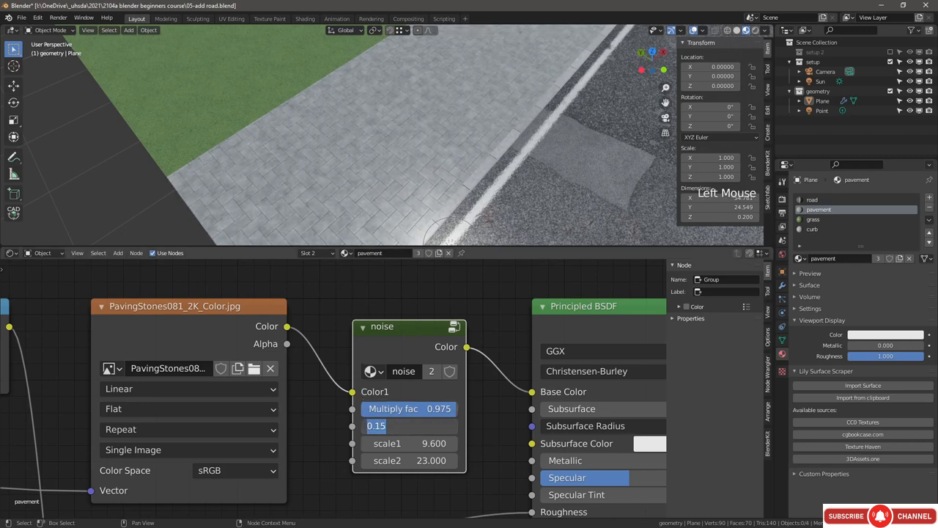
text(.0)
key(BackSpace)
key(BackSpace)
key(BackSpace)
key(Return)
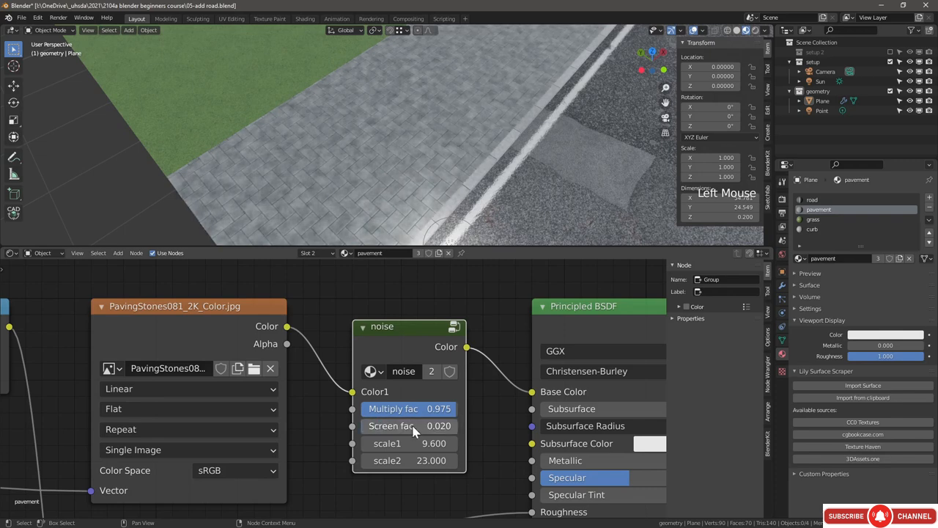
Step: Set the pavement's noise node to scale1 1, Multiply fac about 0.592 and scale2 2
drag(415, 411, 365, 411)
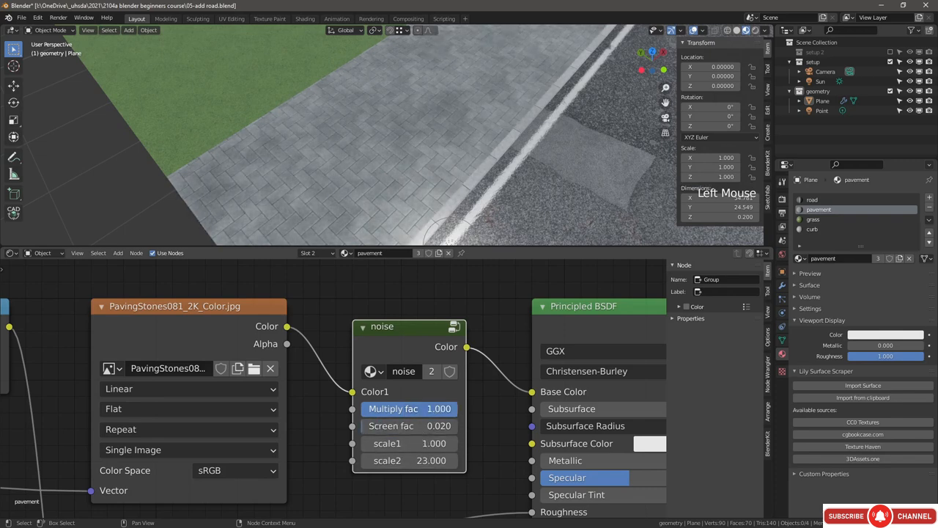
drag(448, 409, 415, 409)
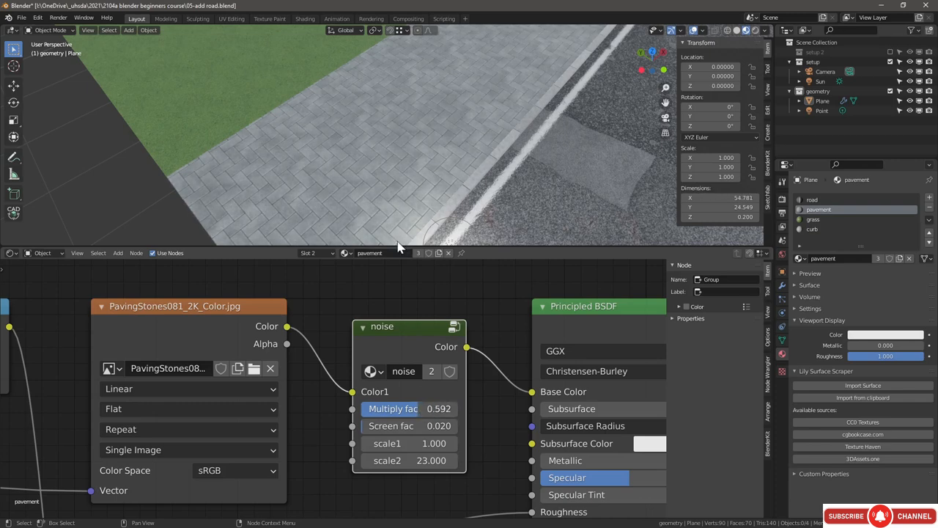
scroll(398, 191, down, 3)
scroll(398, 187, down, 2)
scroll(396, 180, up, 4)
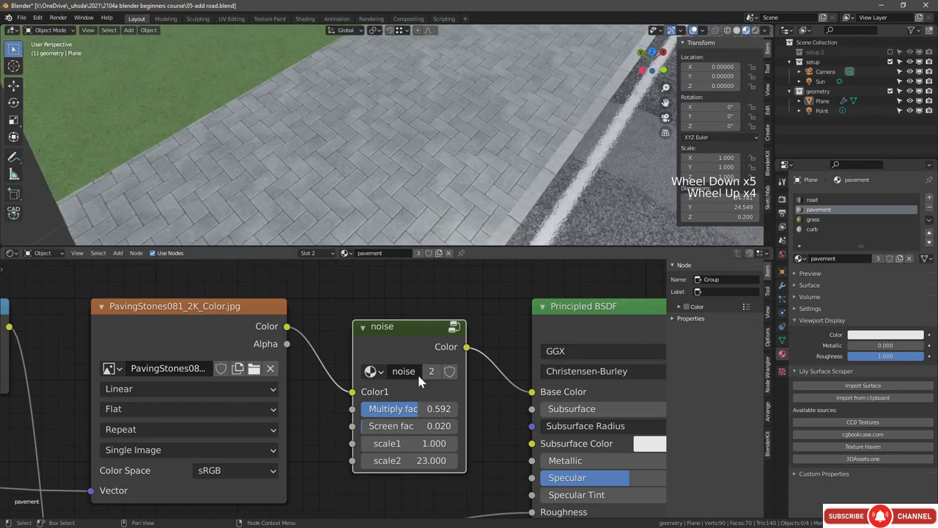
click(402, 460)
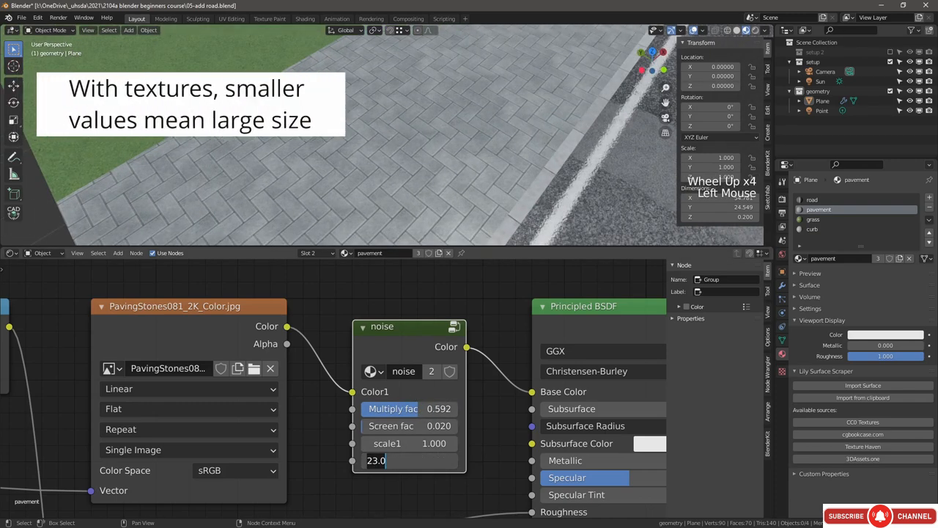
text(2)
key(Return)
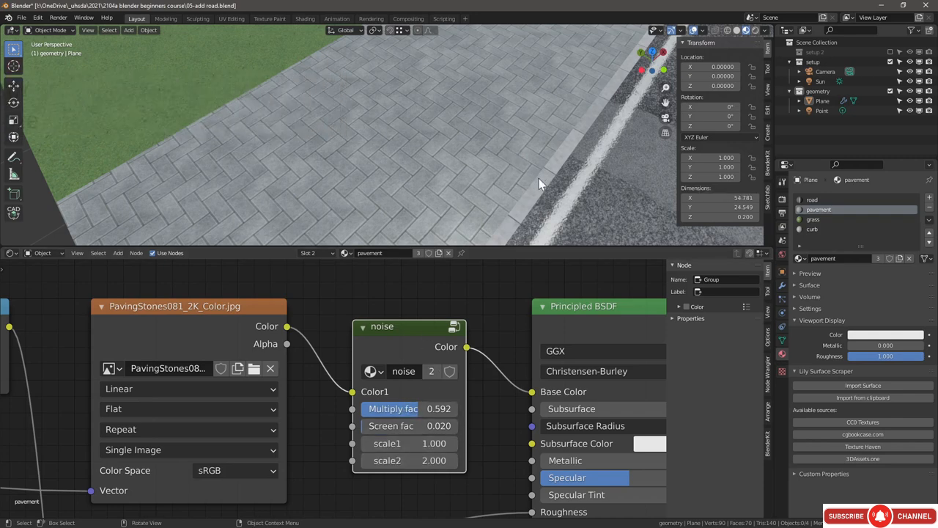
Step: Adjust the pavement's noise node to about 0.112 for Screen fac and 22.7 for scale2
middle_drag(541, 183, 489, 166)
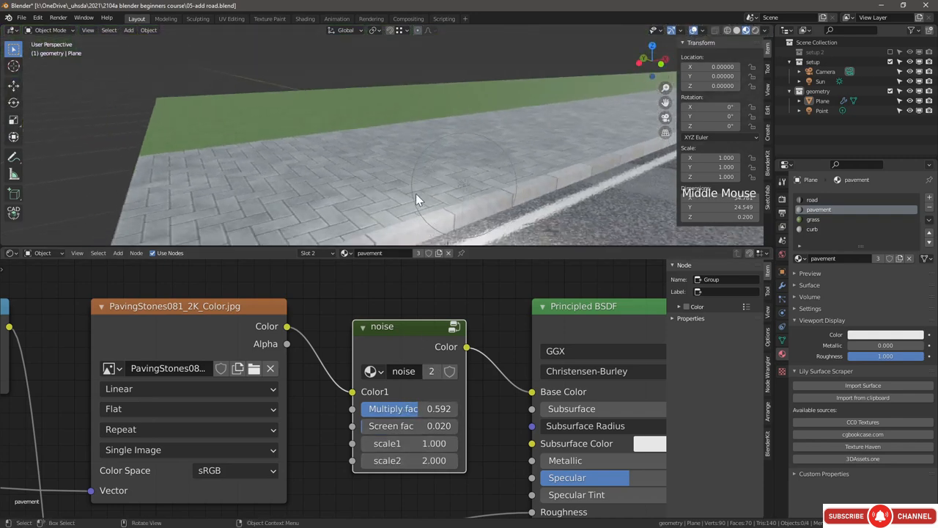
middle_drag(416, 195, 372, 189)
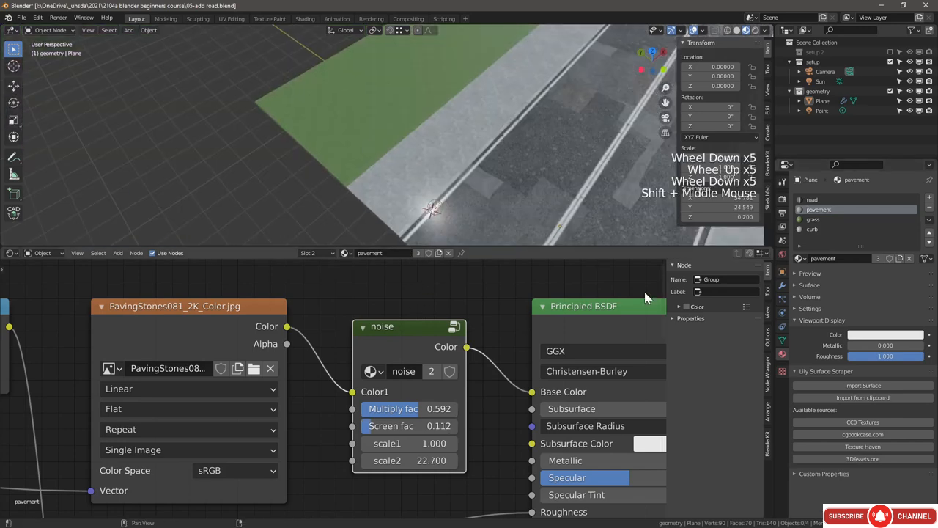
click(526, 313)
Step: Delete the spare grass image texture node (Image Texture.004) that sits above the rest of the grass material's node tree
click(812, 219)
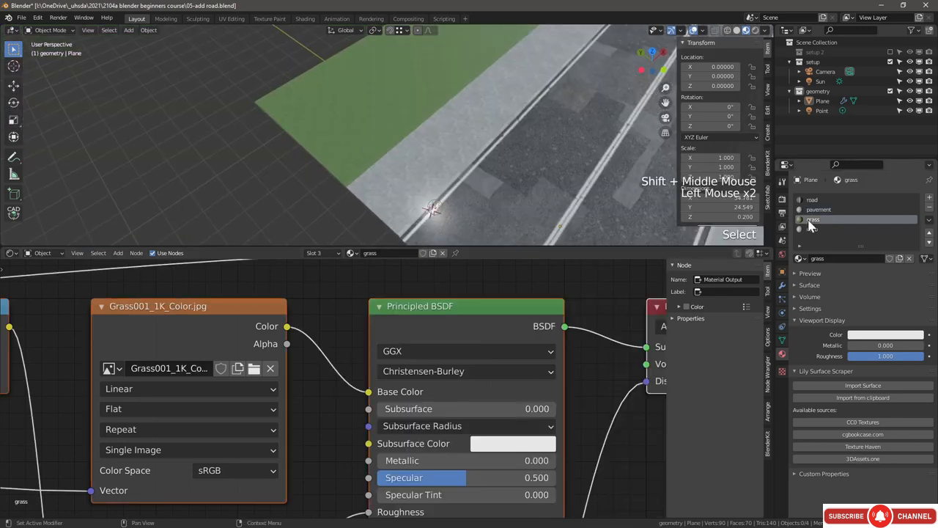
scroll(446, 394, down, 1)
middle_drag(511, 364, 565, 351)
scroll(580, 337, down, 1)
click(592, 322)
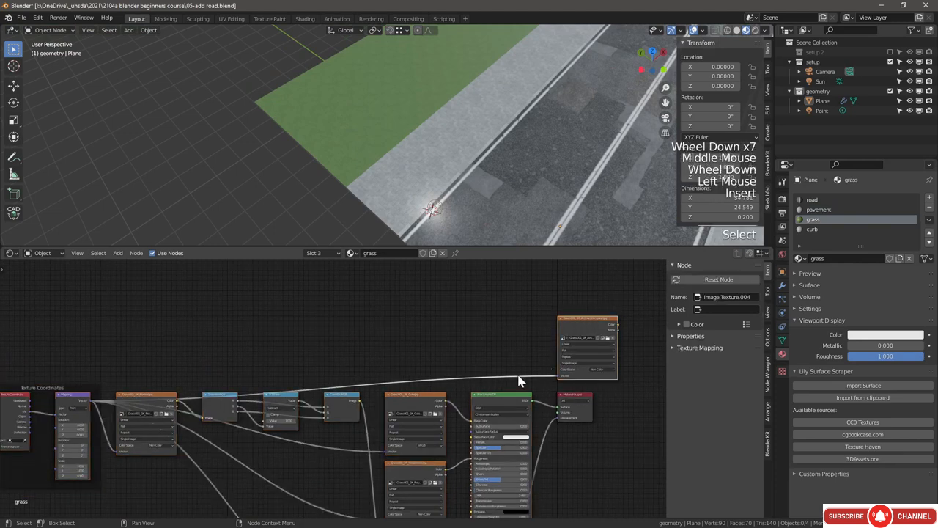
key(Insert)
key(Delete)
Step: Insert the noise group in the grass material between the Grass001_1K_Color.jpg texture and the Principled BSDF's Base Color
scroll(475, 389, up, 4)
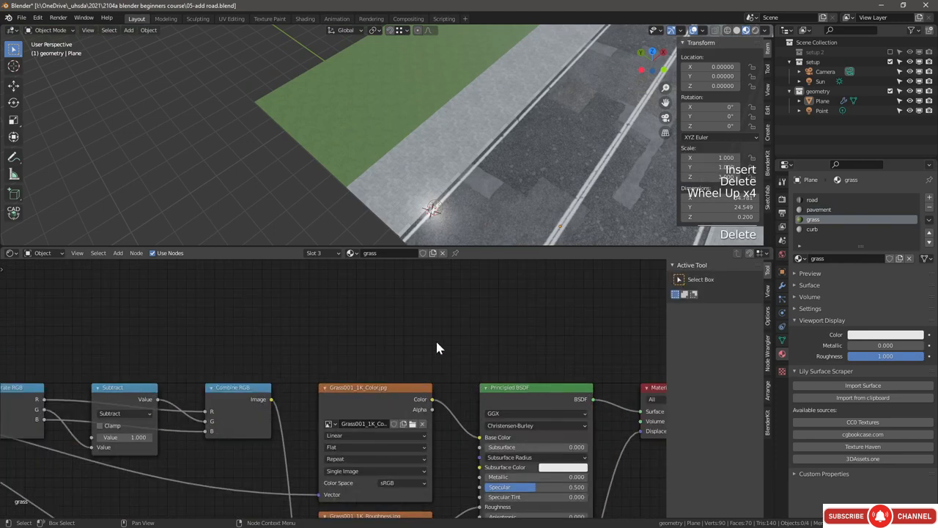
key(shift+a)
mouse_move(440, 338)
click(470, 366)
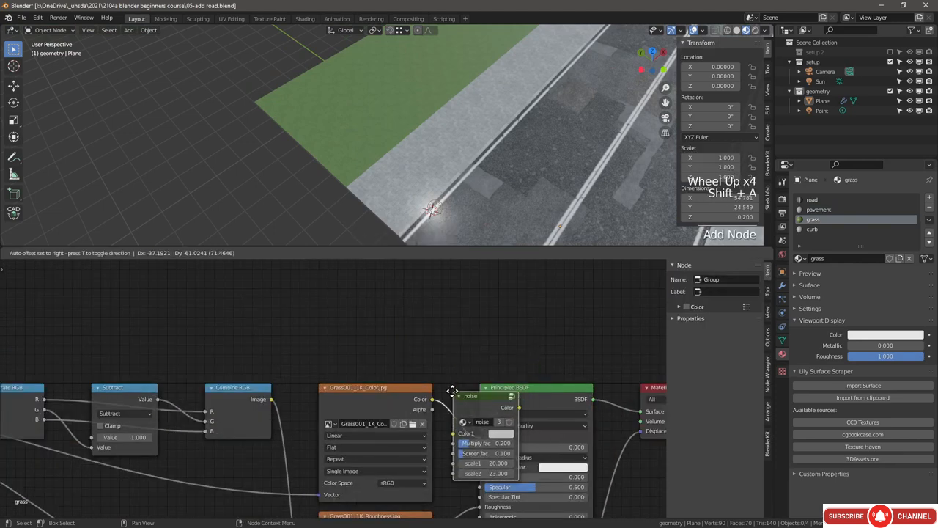
click(448, 380)
Step: Set the grass noise node to scale1 1, scale2 1 and Multiply fac about 0.425
click(502, 482)
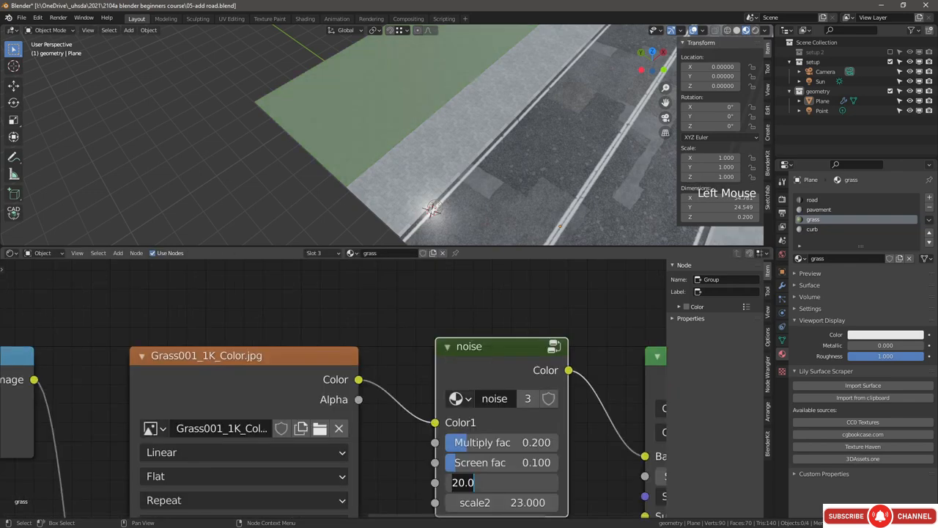
text(1)
key(Return)
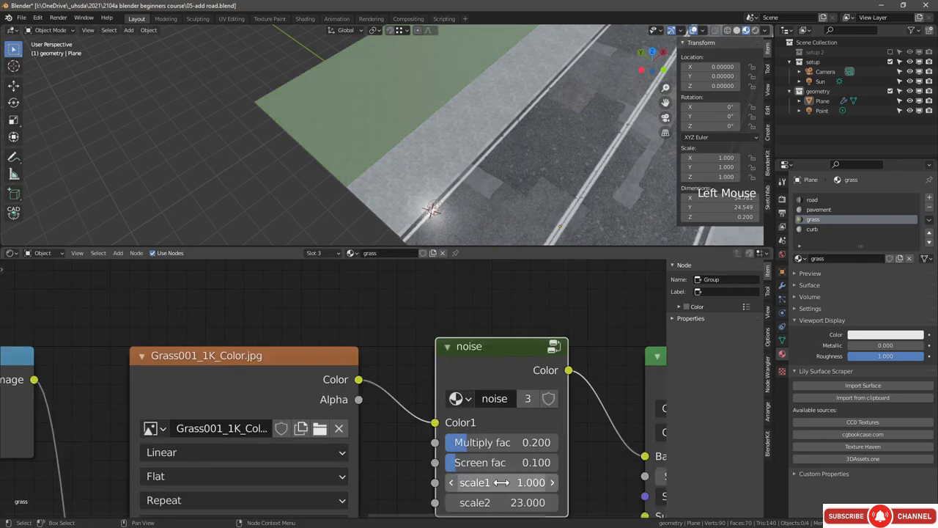
click(506, 504)
text(1)
key(Return)
drag(477, 442, 506, 442)
Step: Lower the grass noise node's Multiply fac to about 0.192 and check the scene through the camera
scroll(406, 108, up, 4)
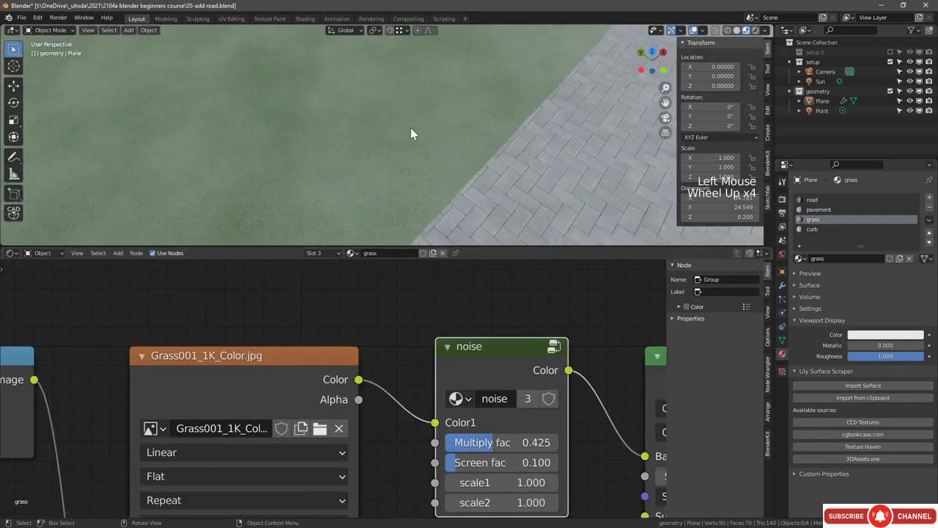
scroll(411, 132, down, 3)
shift+middle_drag(441, 146, 442, 109)
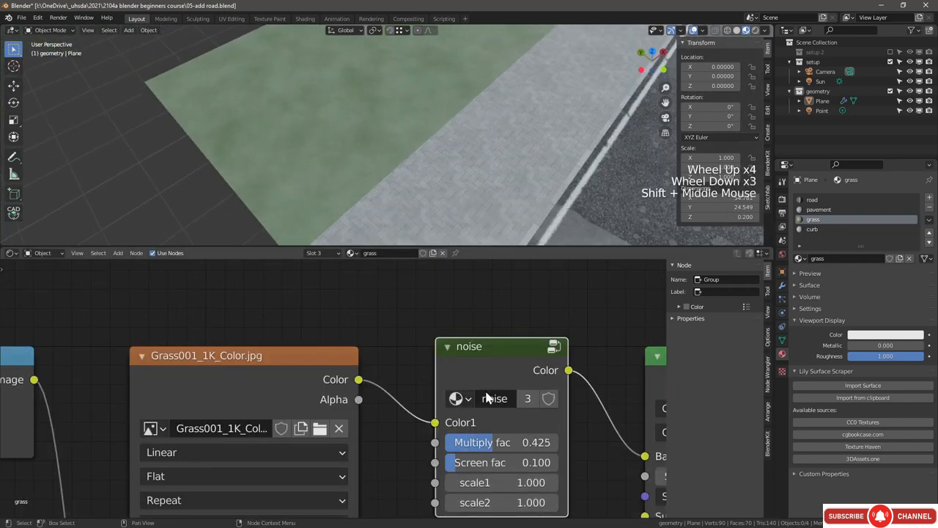
mouse_move(484, 440)
mouse_down()
mouse_move(454, 441)
mouse_move(467, 443)
mouse_up()
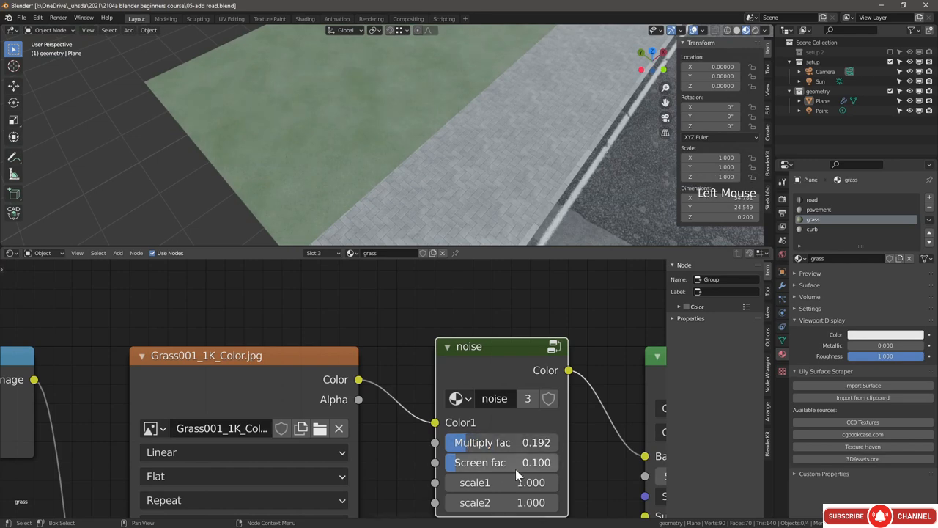
click(665, 118)
scroll(528, 103, up, 5)
scroll(525, 140, down, 3)
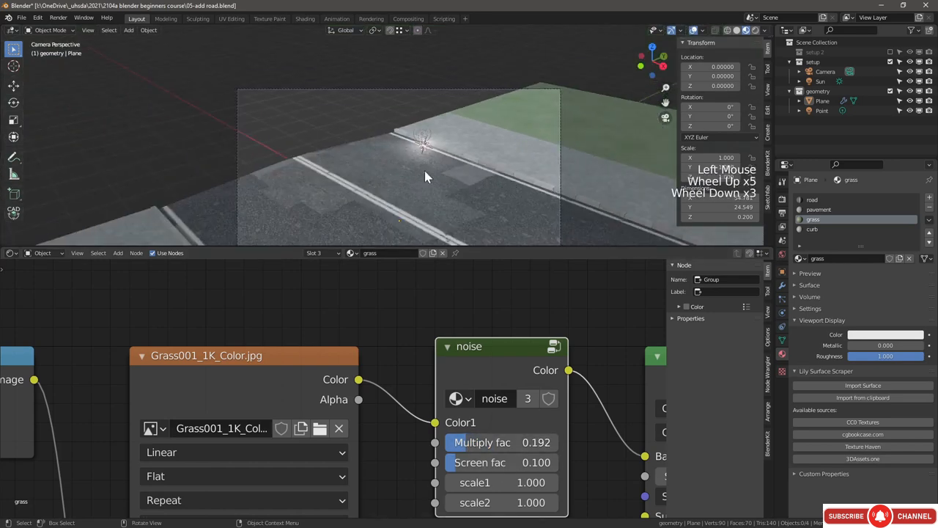
Step: Bevel the two long upper edges of the curb with a width of 0.015
middle_drag(426, 177, 506, 169)
middle_drag(506, 169, 540, 135)
scroll(454, 190, up, 4)
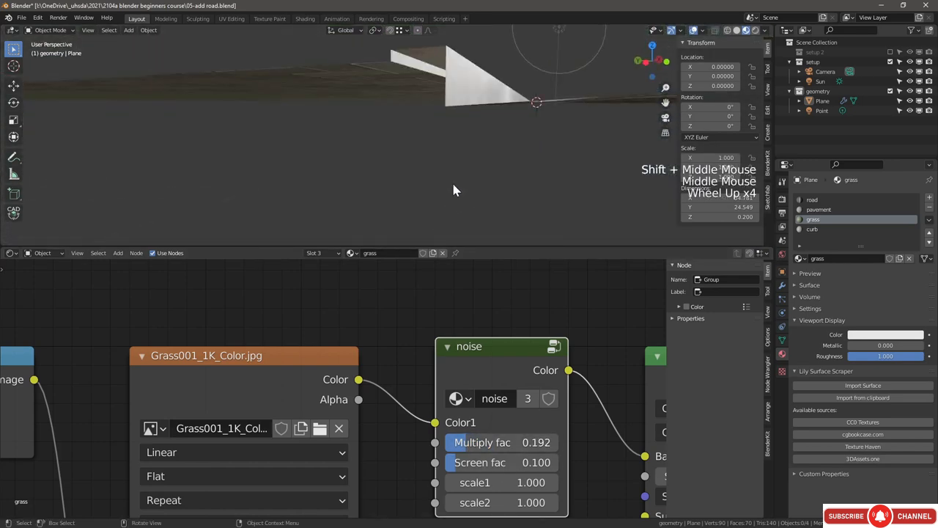
shift+middle_drag(451, 88, 431, 150)
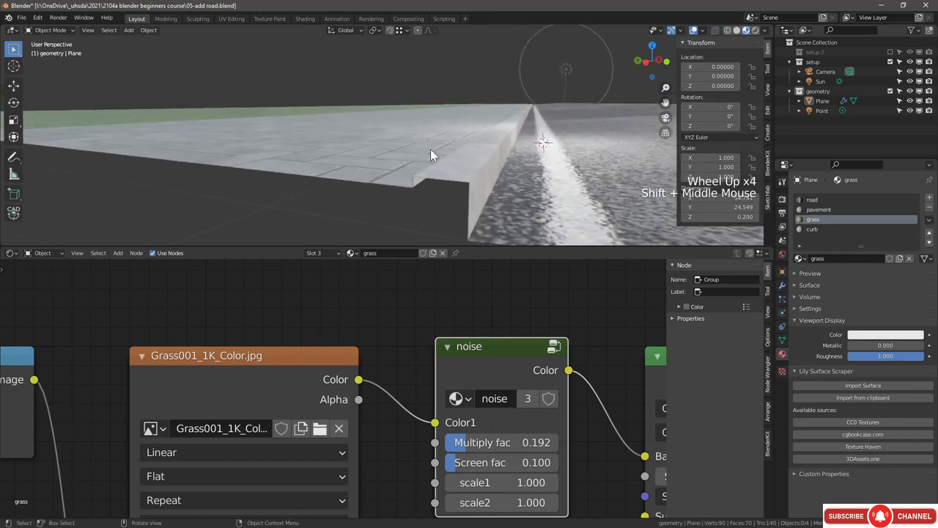
click(480, 166)
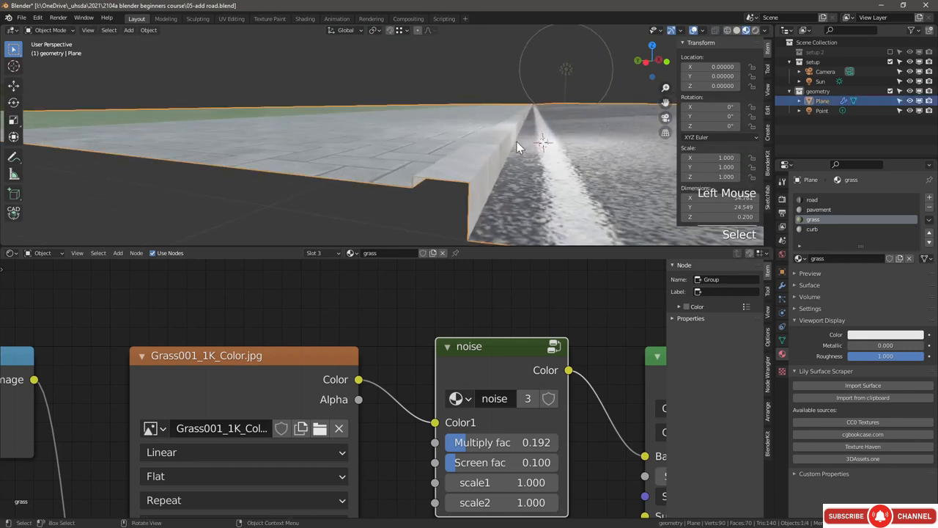
key(Tab)
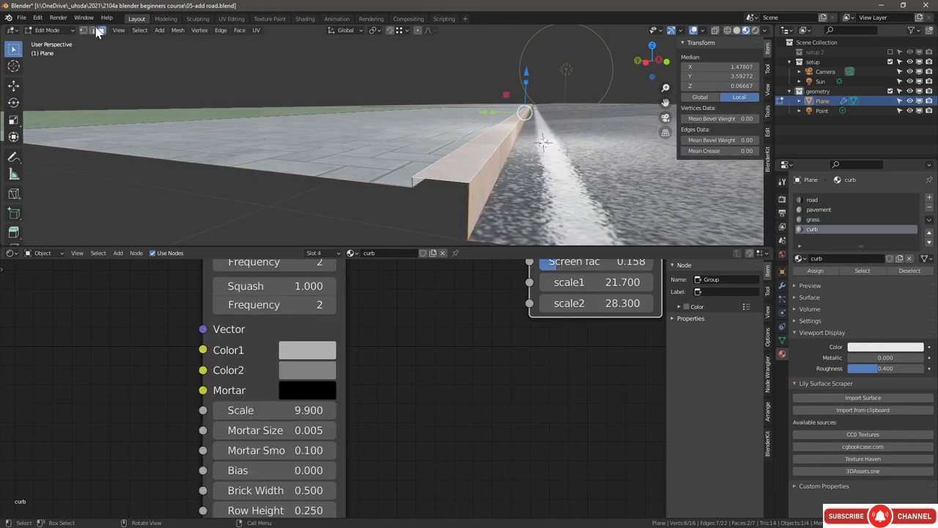
click(93, 30)
click(483, 169)
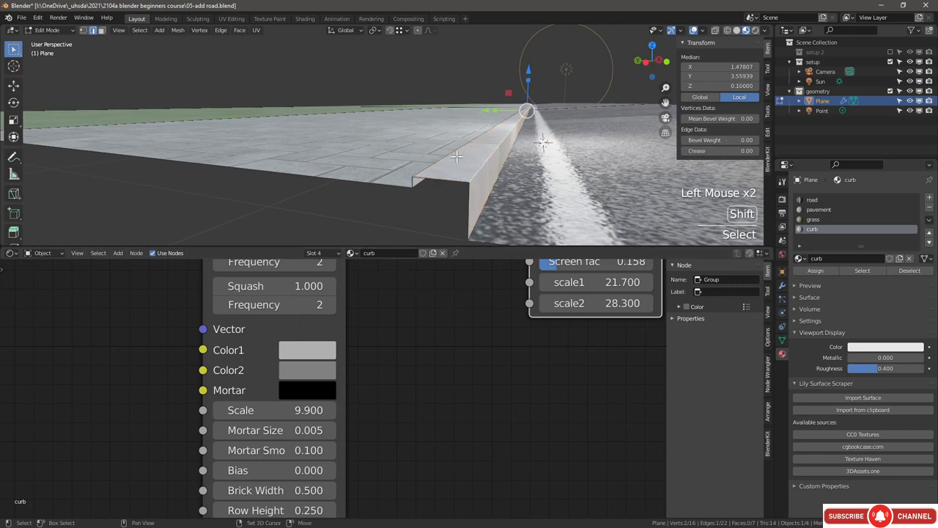
shift+click(447, 156)
right_click(437, 151)
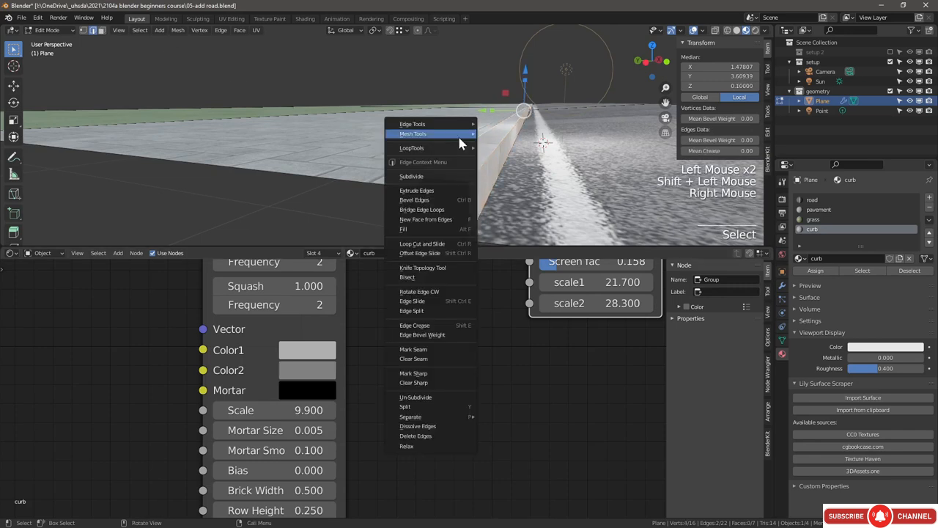
click(453, 135)
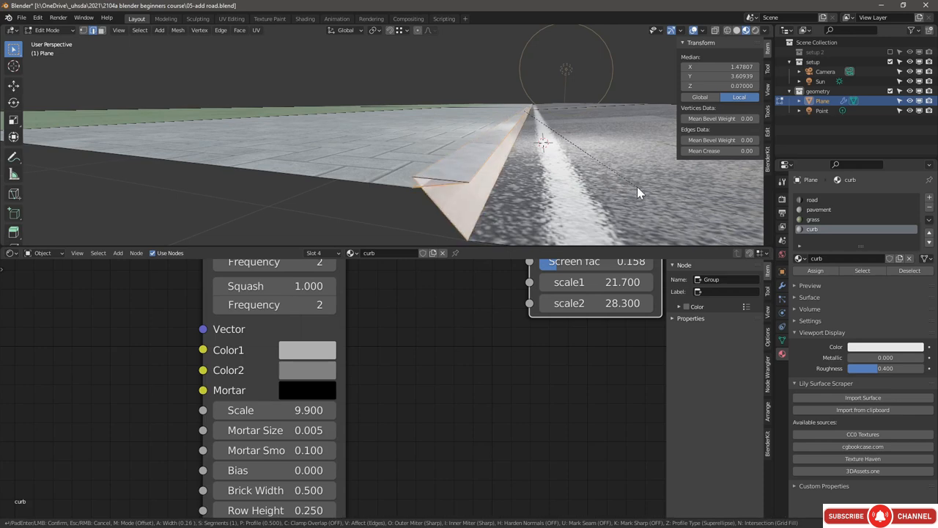
text(0)
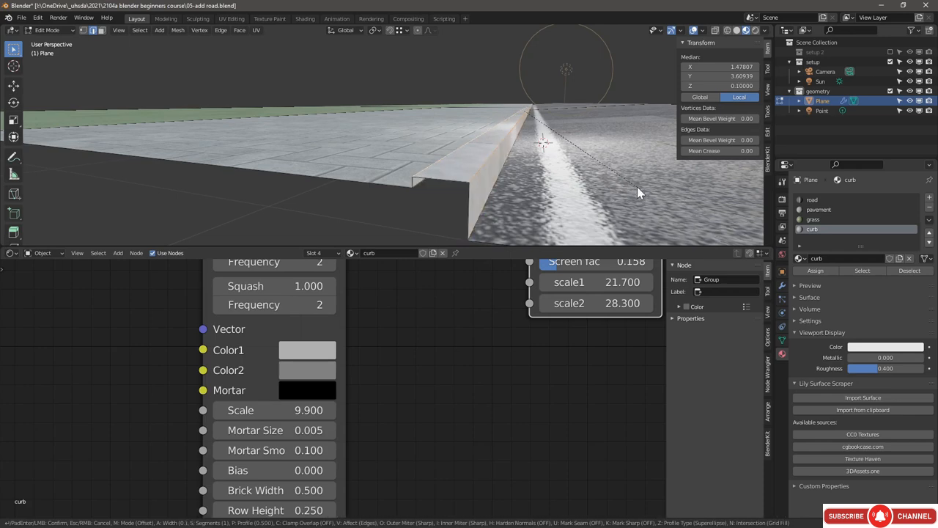
text(.03)
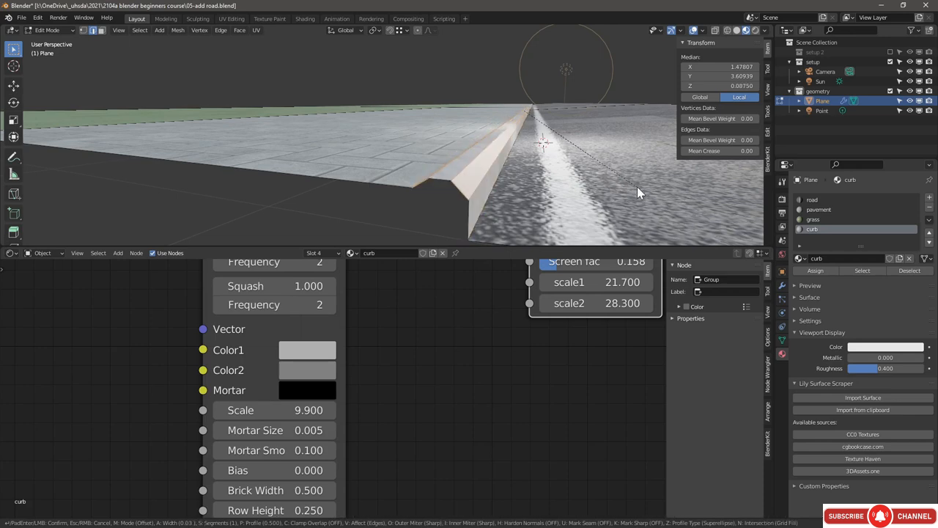
key(Return)
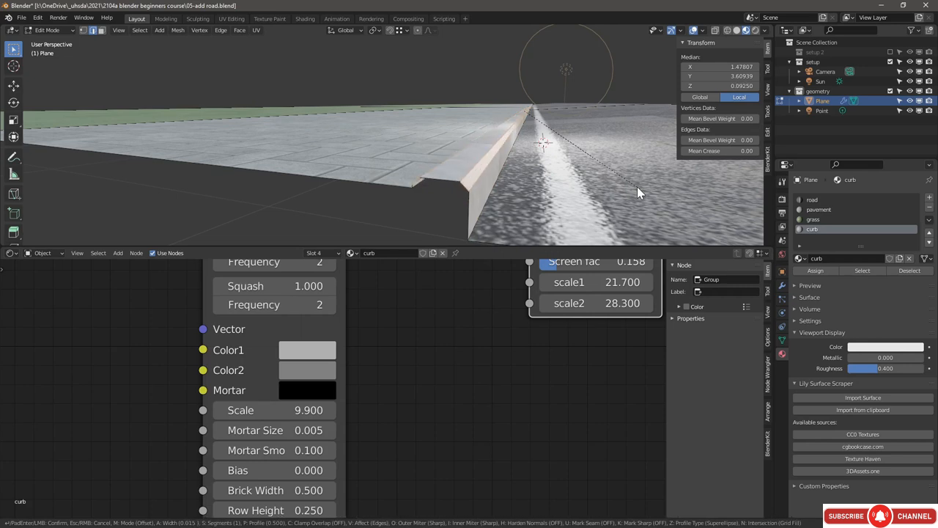
key(Tab)
Step: Bevel the curb's lower long edge where it meets the road surface
scroll(637, 187, down, 6)
middle_drag(638, 186, 467, 166)
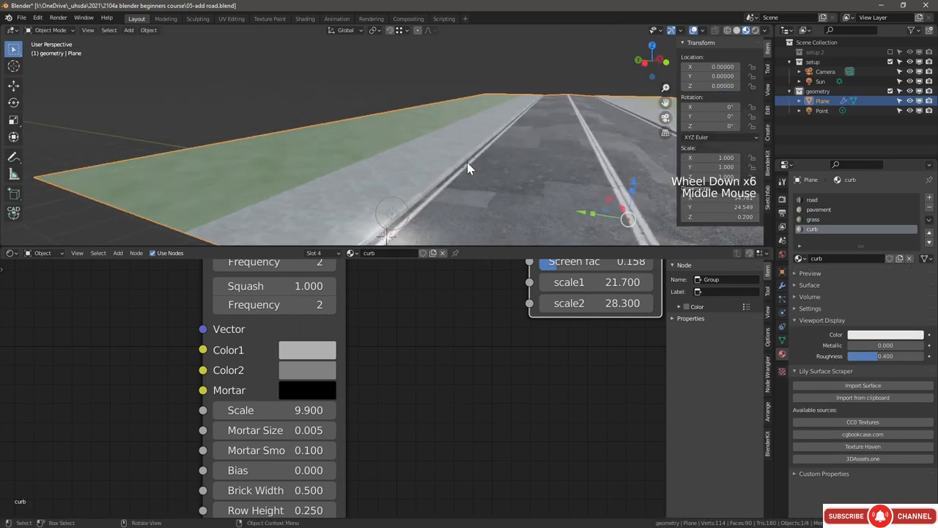
shift+middle_drag(468, 163, 474, 173)
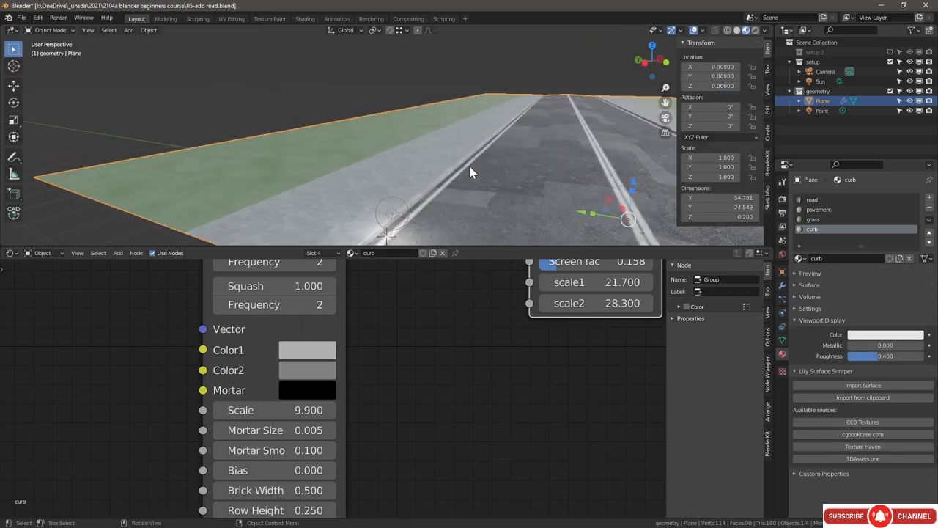
scroll(474, 174, up, 2)
key(Tab)
click(442, 121)
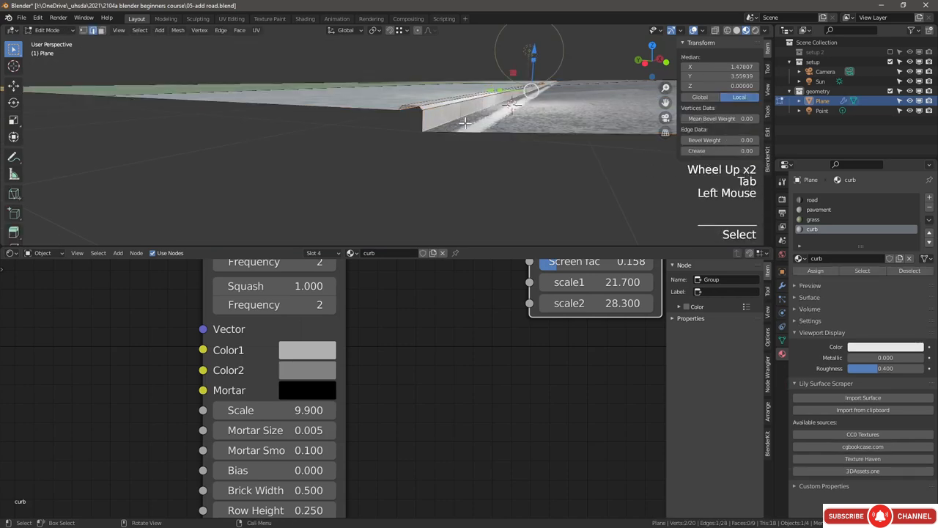
key(ctrl+b)
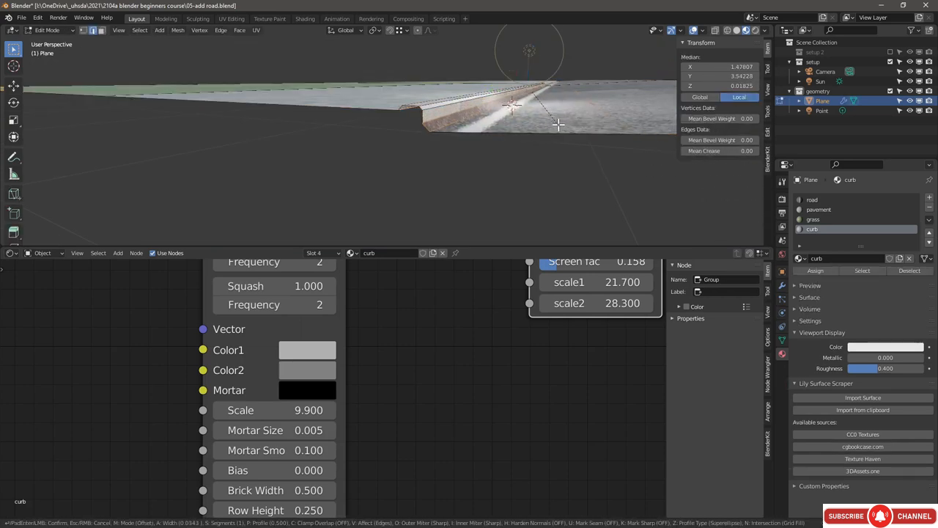
key(Tab)
Step: Add a second Mirror modifier to the road plane, after the Array modifier
scroll(423, 167, down, 7)
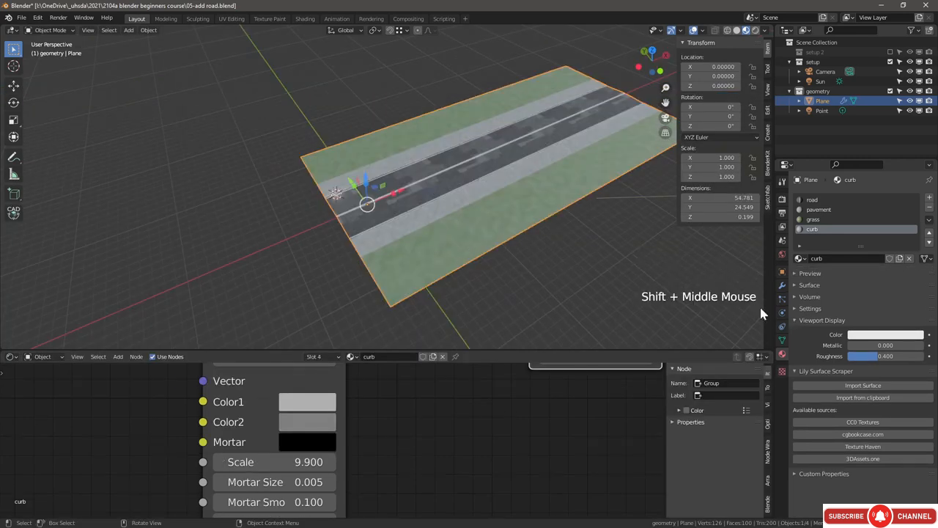
click(781, 285)
click(821, 220)
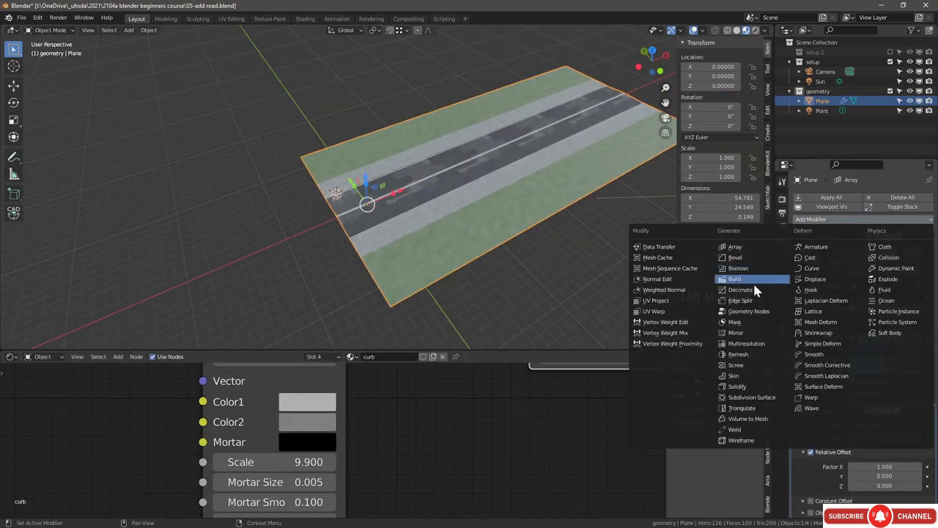
click(752, 334)
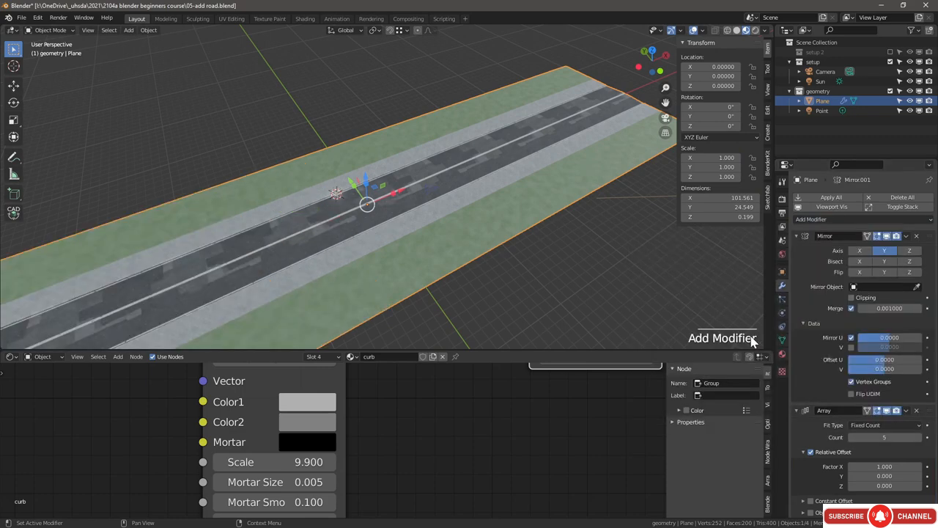
Step: Enable Bisect on the X axis for the road's second Mirror modifier, Mirror.001
scroll(459, 153, up, 9)
scroll(459, 153, down, 5)
middle_drag(513, 220, 473, 178)
scroll(462, 181, up, 4)
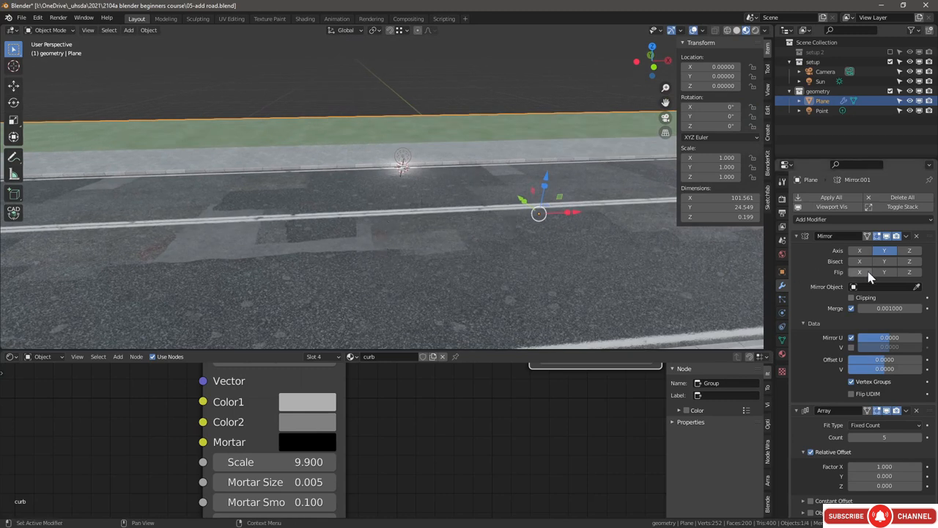
scroll(869, 381, down, 5)
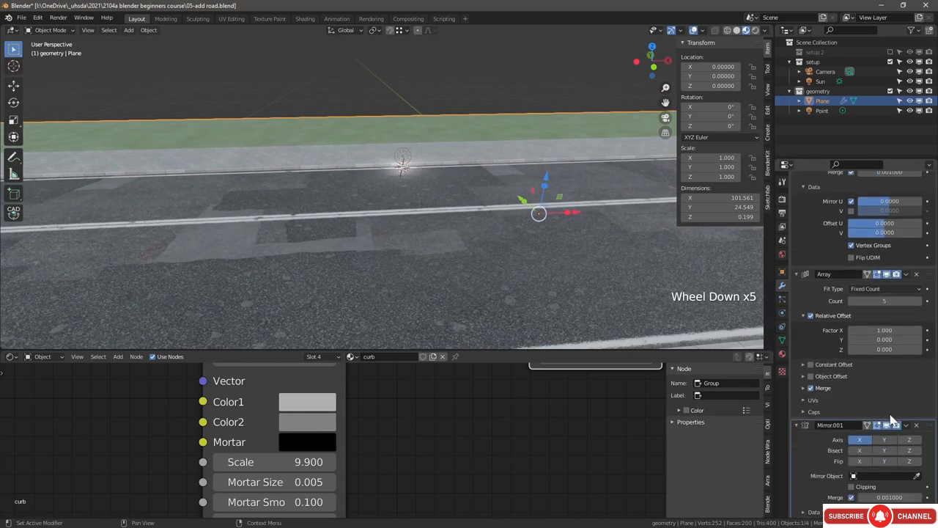
click(861, 451)
Step: Inspect the mirrored road from above, along its length and close to ground level
scroll(536, 235, down, 4)
middle_drag(536, 234, 494, 253)
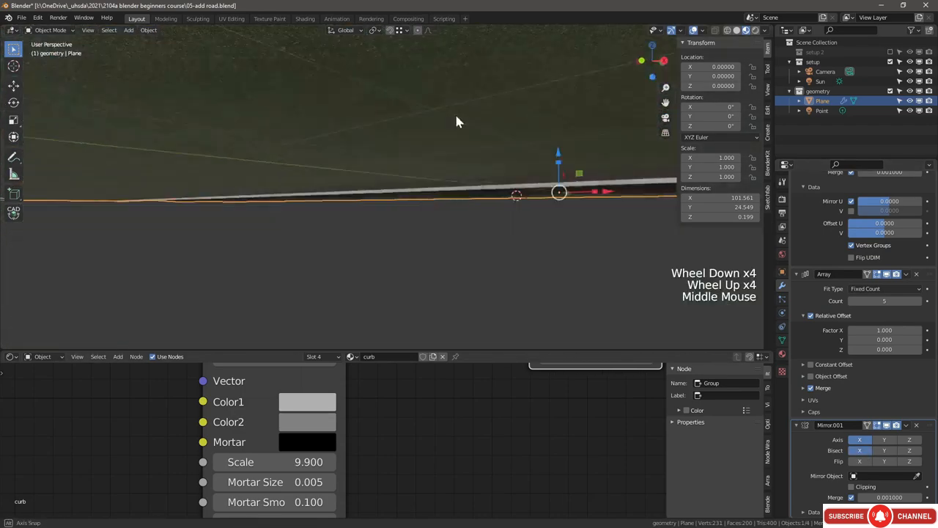
middle_drag(456, 121, 462, 226)
scroll(477, 176, down, 5)
shift+scroll(462, 225, down, 1)
scroll(477, 215, up, 5)
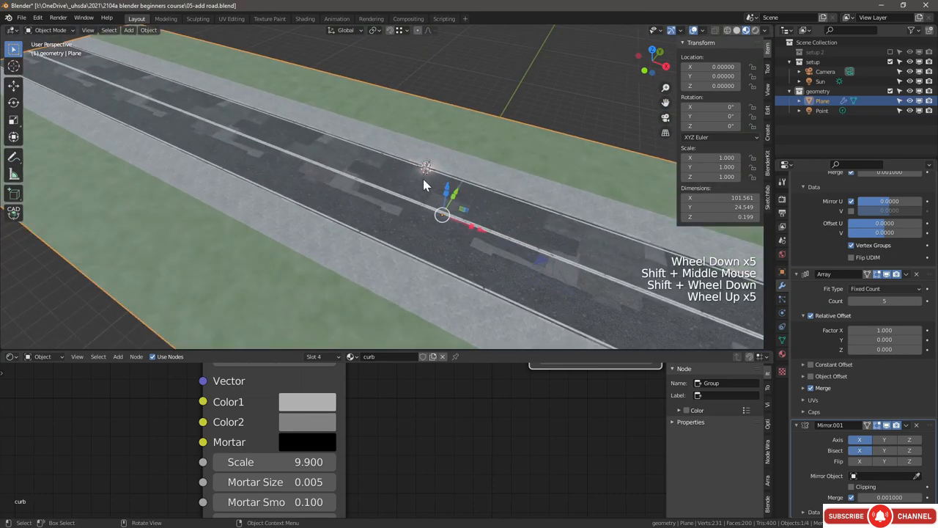
middle_drag(423, 179, 352, 193)
scroll(388, 197, down, 2)
scroll(331, 180, up, 2)
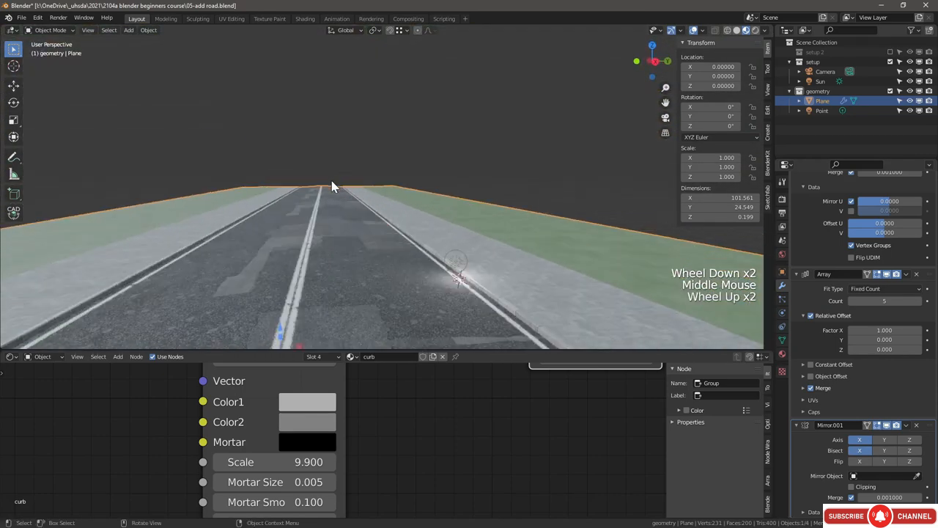
scroll(332, 183, down, 2)
click(325, 209)
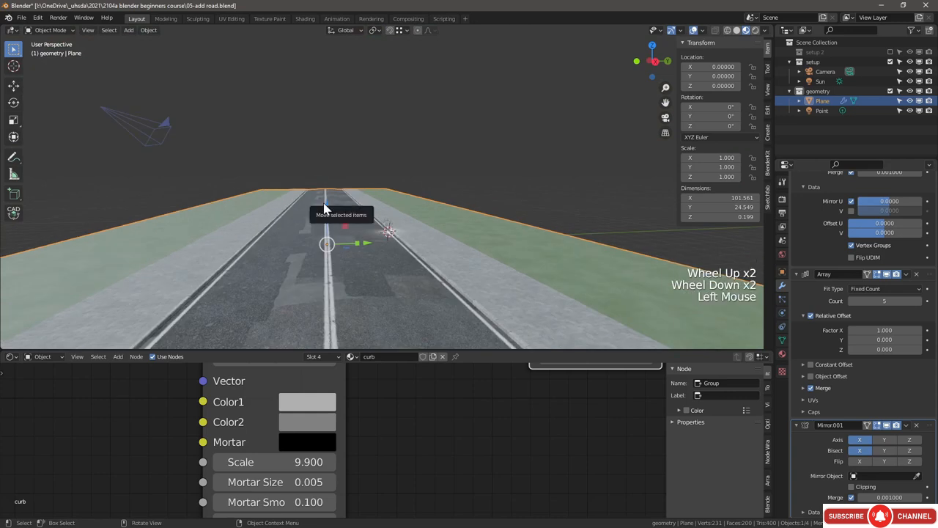
drag(326, 209, 327, 209)
Step: Lower the road plane to a Z location of -0.08 so the grass's outer corner vertex sits at global height 0
key(Tab)
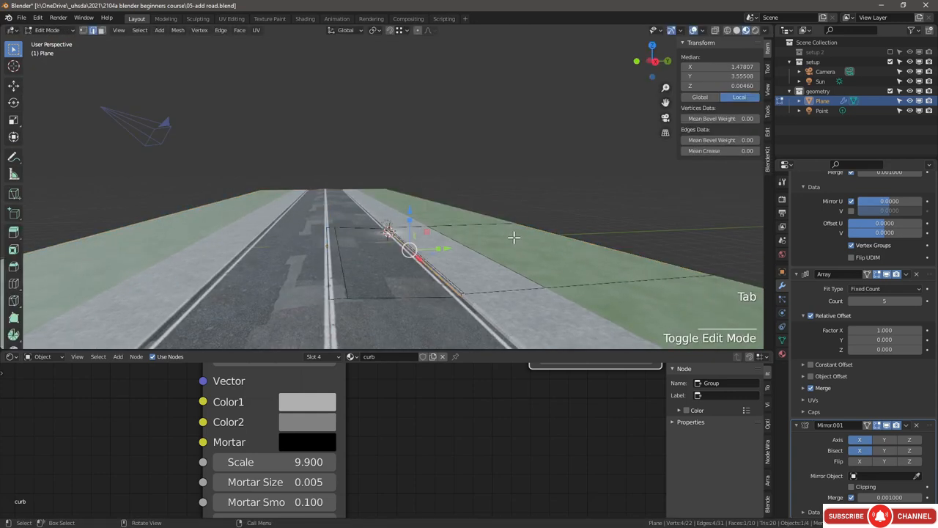
key(1)
click(515, 222)
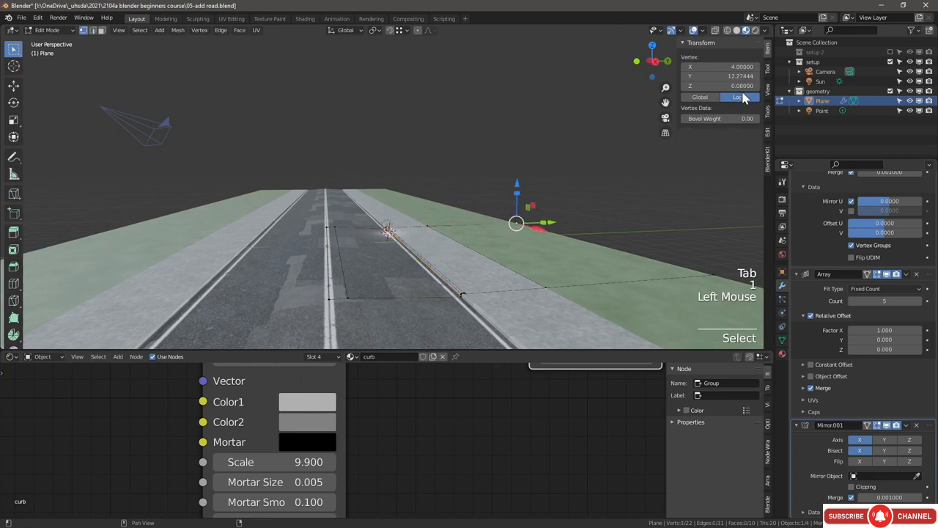
click(707, 98)
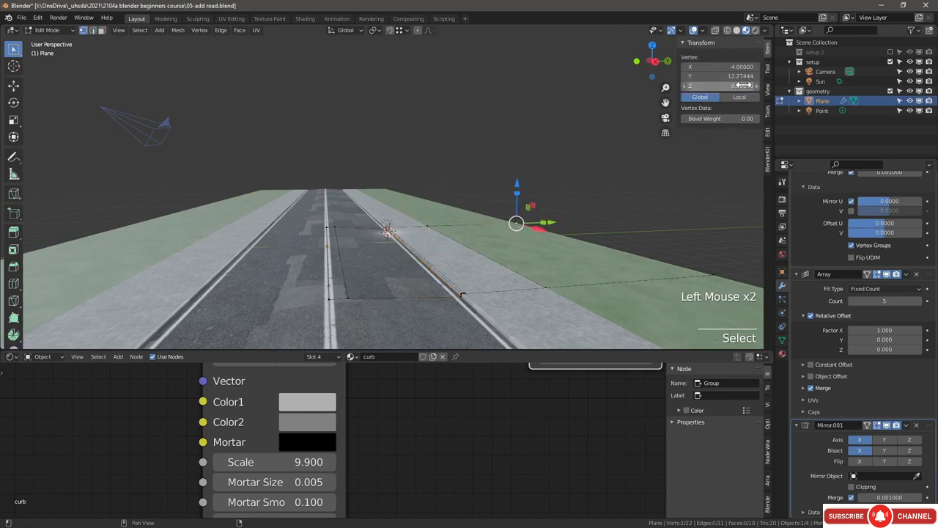
key(Tab)
scroll(429, 229, down, 3)
middle_drag(429, 229, 440, 214)
scroll(440, 215, up, 3)
scroll(440, 214, down, 3)
key(Tab)
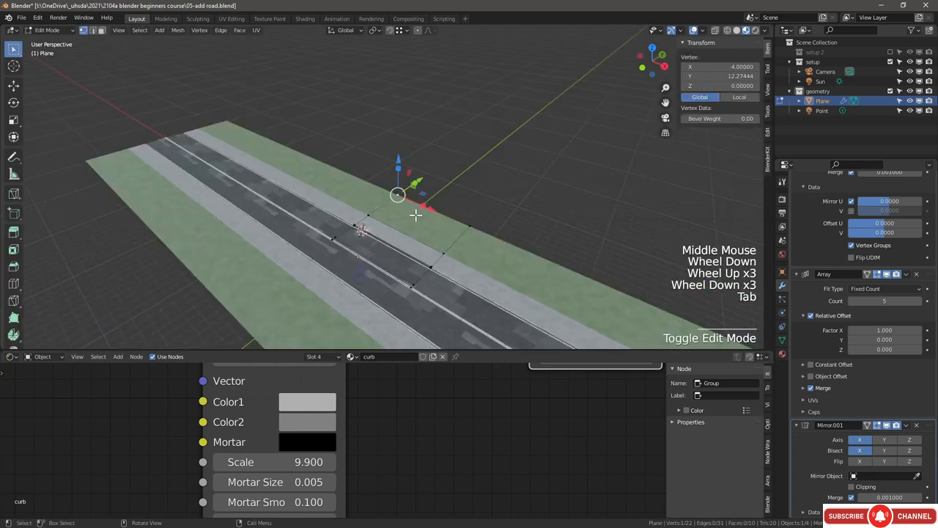
Step: Widen the grass by moving its outer long edge outward until the whole mirrored plane is about 43.4 wide
key(2)
click(442, 212)
drag(443, 212, 465, 178)
key(Tab)
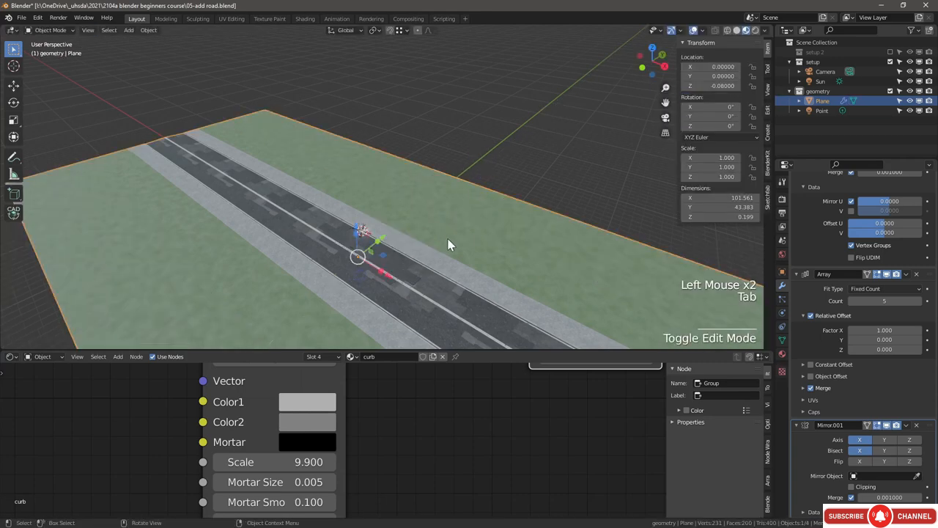
scroll(444, 247, up, 5)
key(super+bracketright)
middle_drag(436, 234, 310, 155)
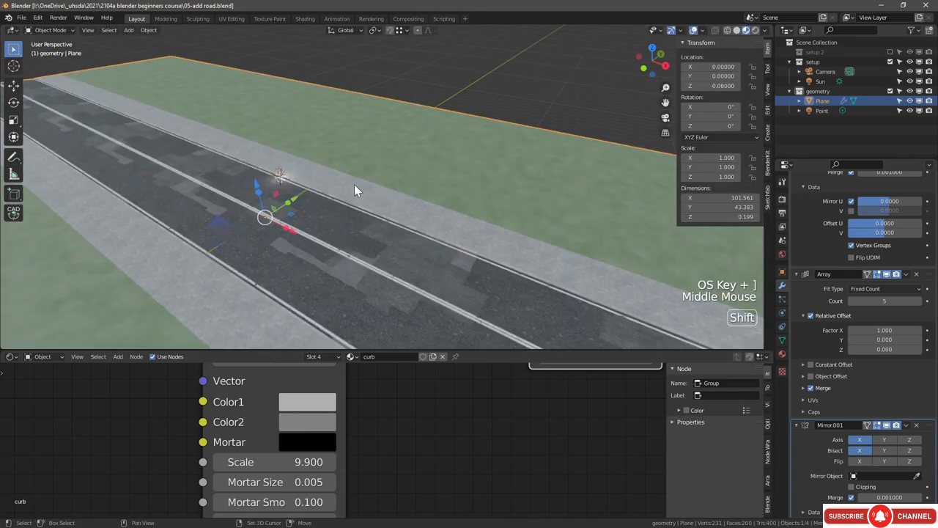
shift+middle_drag(356, 191, 380, 164)
shift+scroll(380, 164, down, 1)
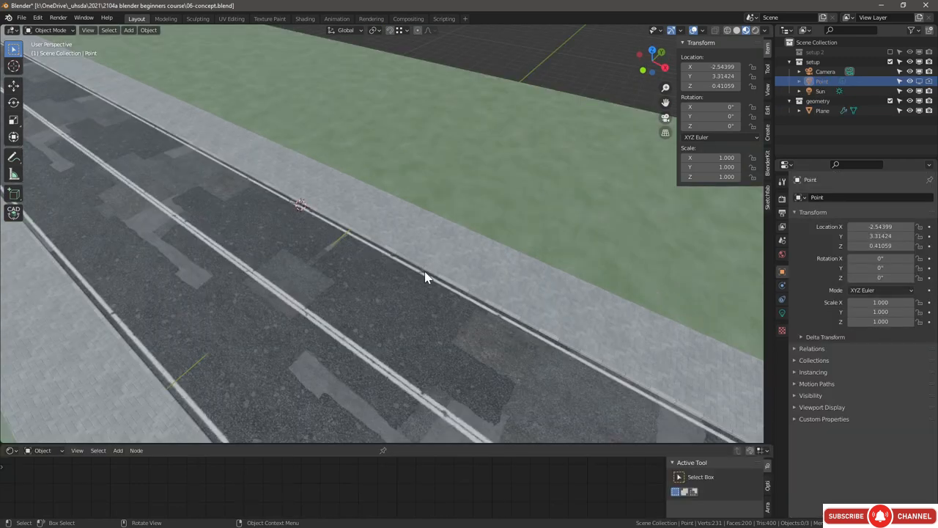
Step: Outline a four-sided plot on the grass beside the sidewalk with the Annotate tool
middle_drag(523, 253, 550, 260)
scroll(549, 261, down, 2)
shift+middle_drag(550, 260, 581, 268)
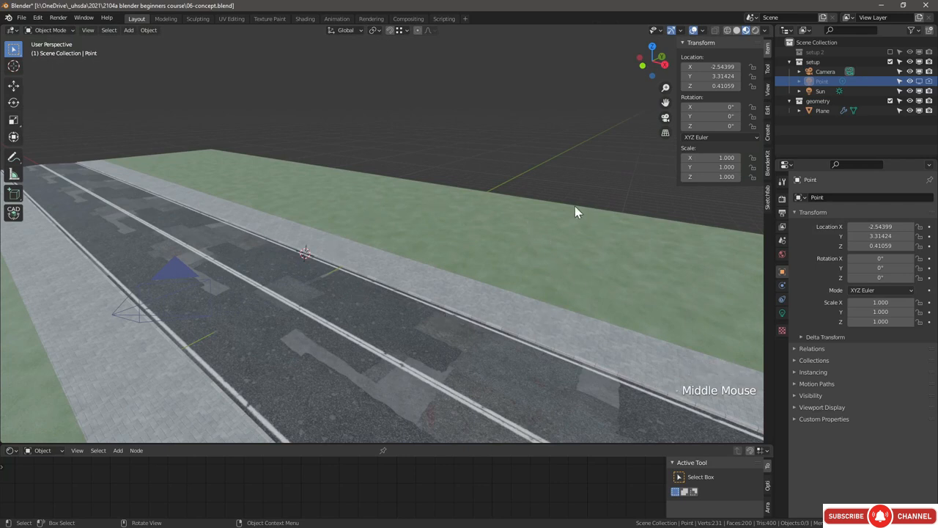
key(super+bracketright)
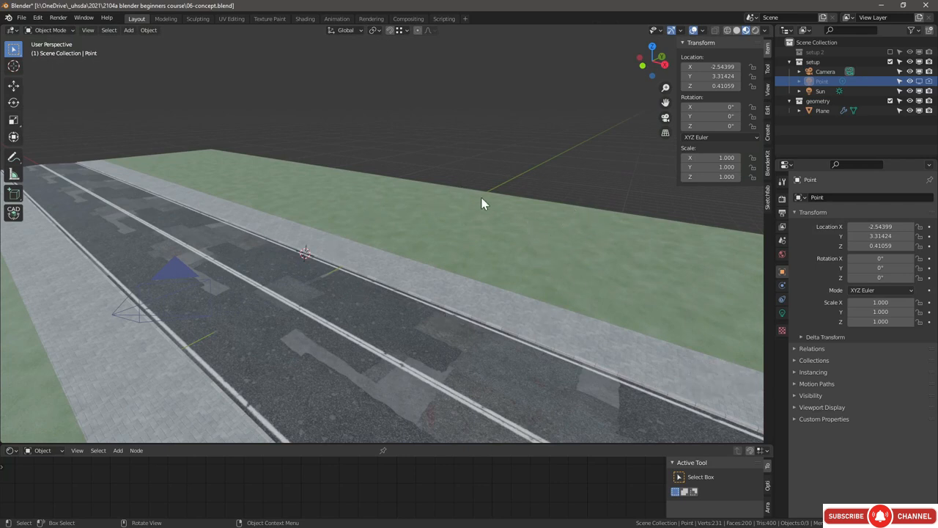
click(13, 156)
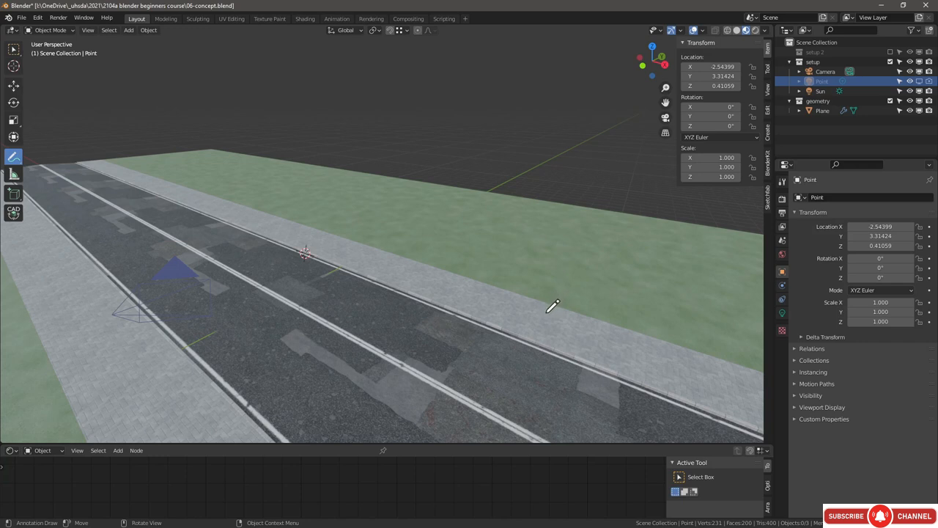
Step: Switch to Sketchfab in the browser, preview the WIP - Lowpoly People - 2 model and start its download
key(alt+Tab)
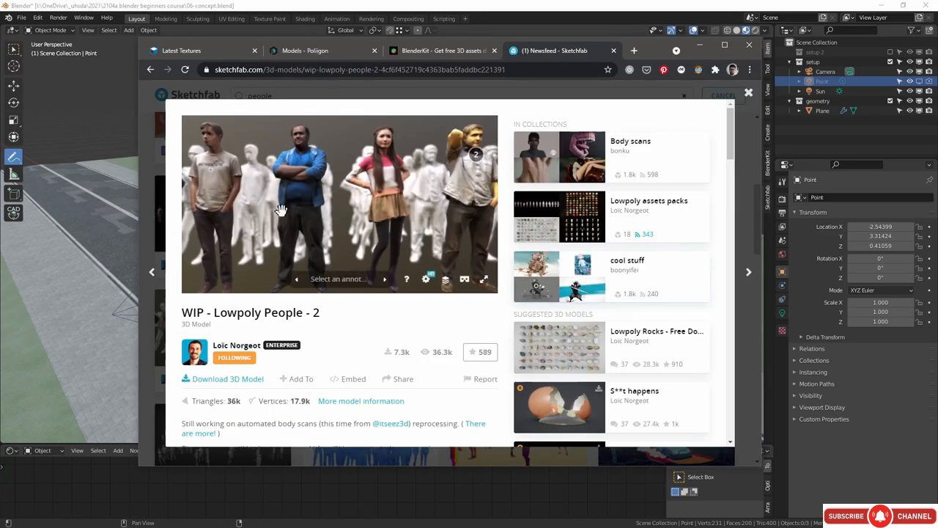
drag(299, 189, 198, 220)
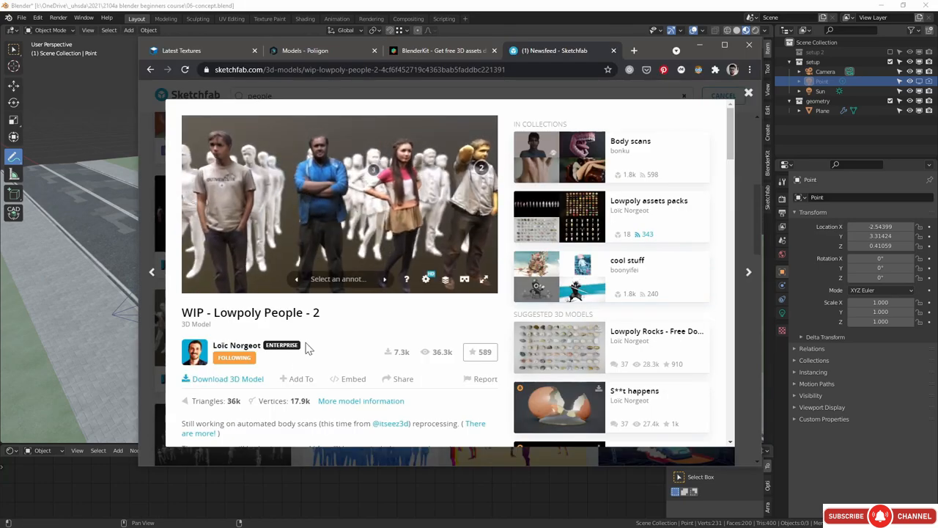
click(235, 382)
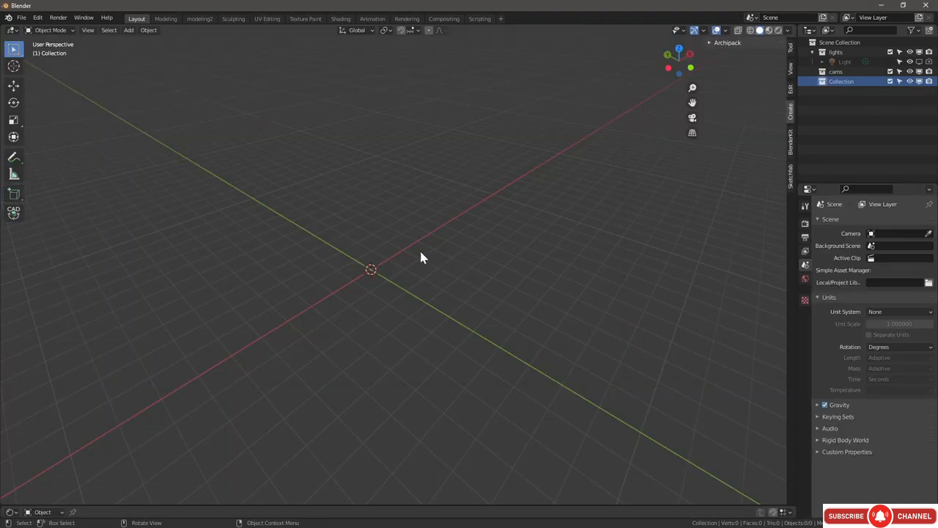
Step: In a new Blender scene, import the downloaded glTF people model and view it with its textures in Material Preview
click(22, 17)
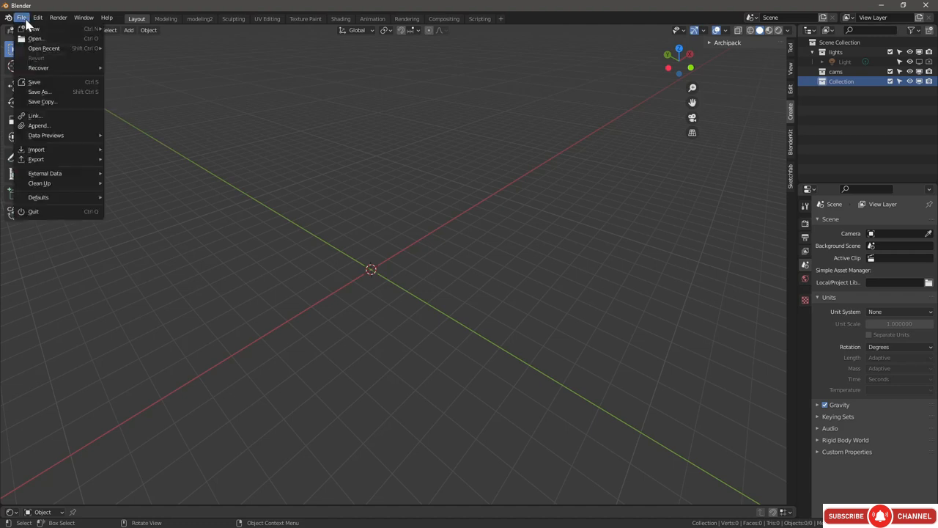
mouse_move(44, 154)
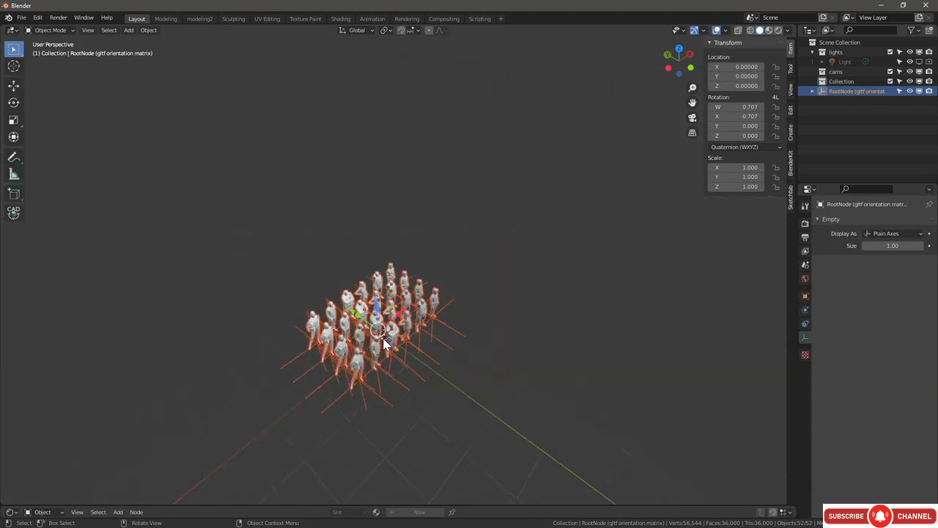
scroll(401, 354, up, 5)
middle_drag(401, 355, 299, 348)
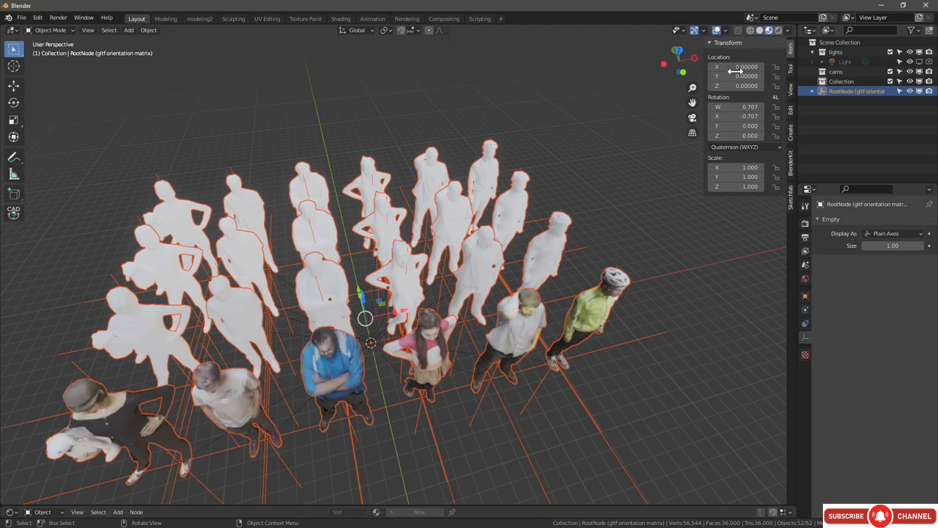
middle_drag(374, 330, 383, 290)
scroll(251, 356, down, 1)
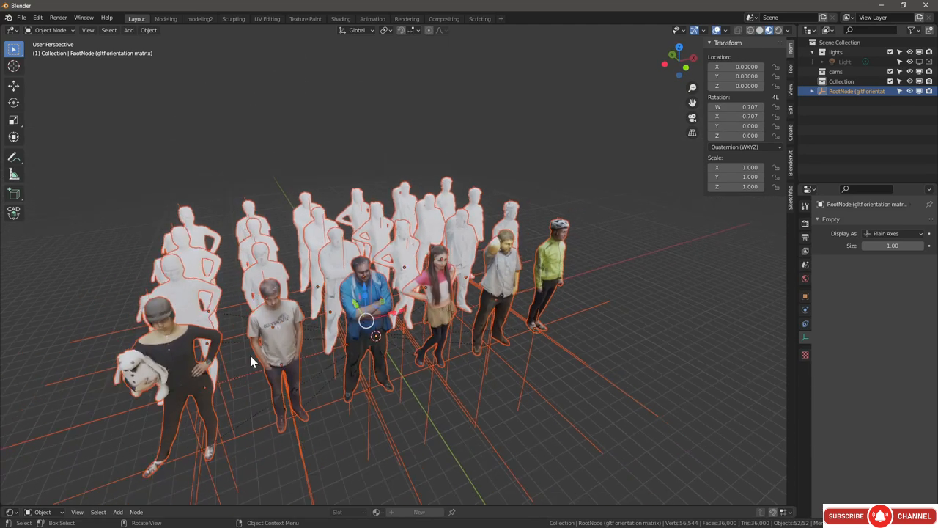
Step: Move the man in the light T-shirt and dark trousers forward along Y, clear of the group
click(275, 351)
middle_drag(275, 351, 302, 358)
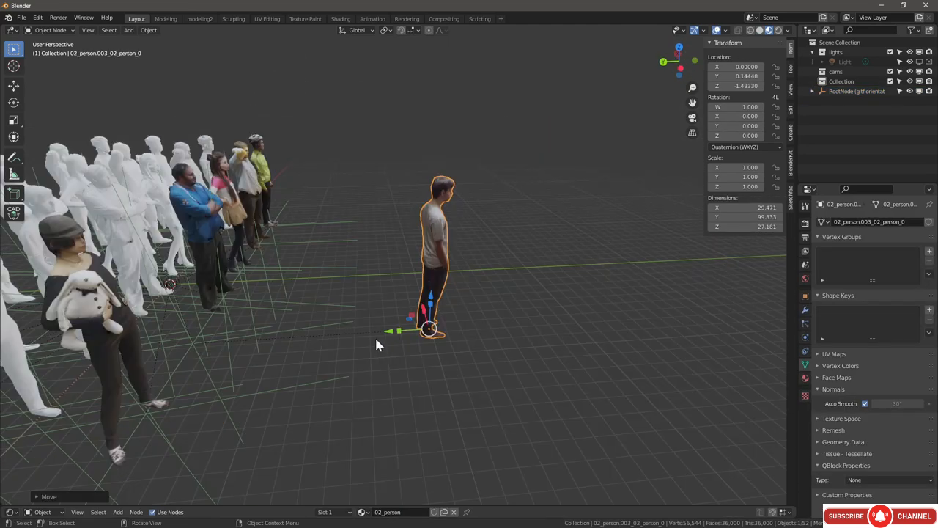
key(g)
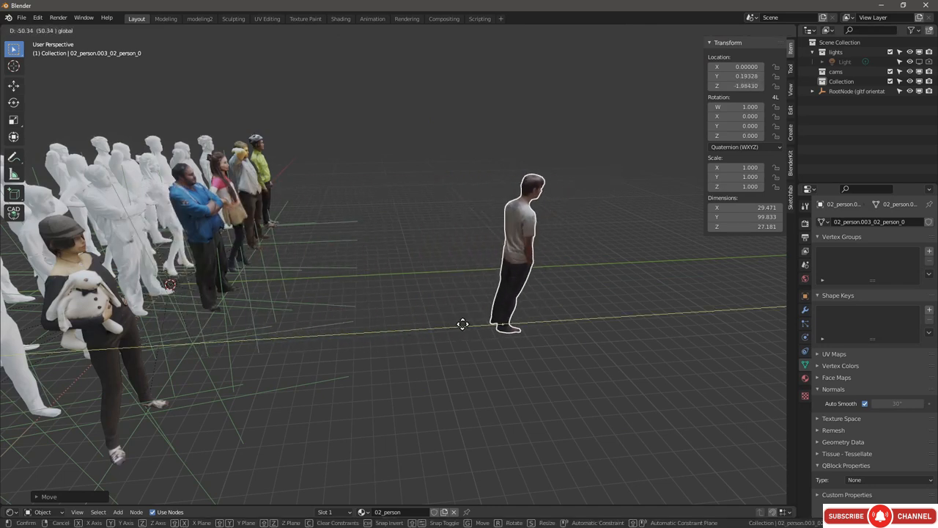
click(469, 322)
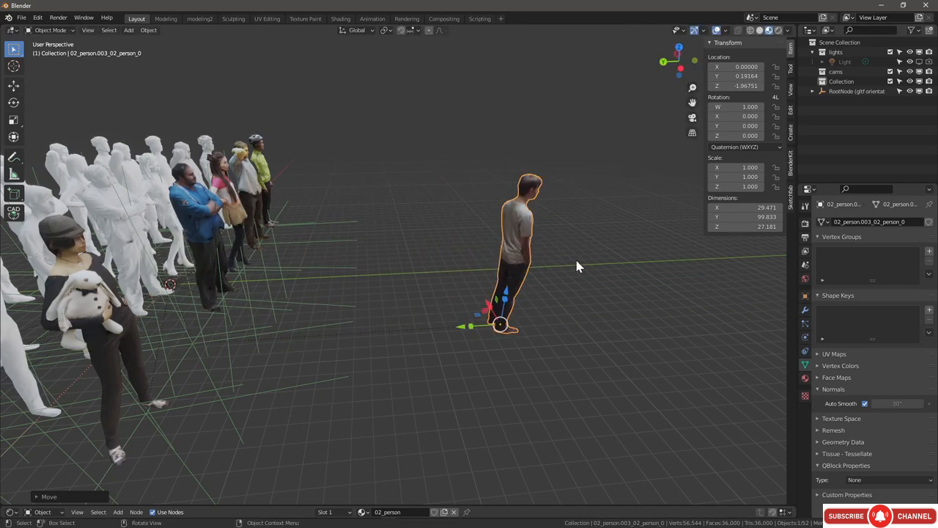
Step: Unparent the separated man with Clear and Keep Transformation and copy him
click(149, 30)
mouse_move(193, 164)
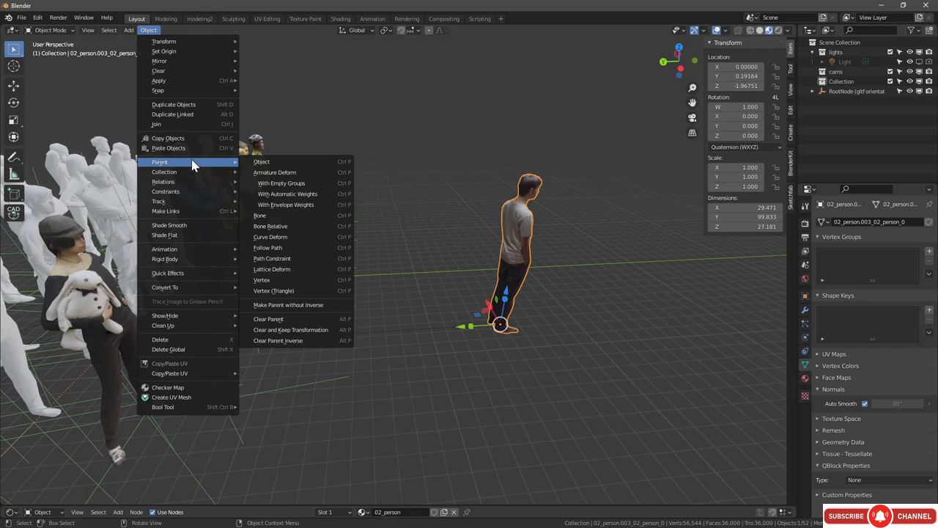
click(290, 329)
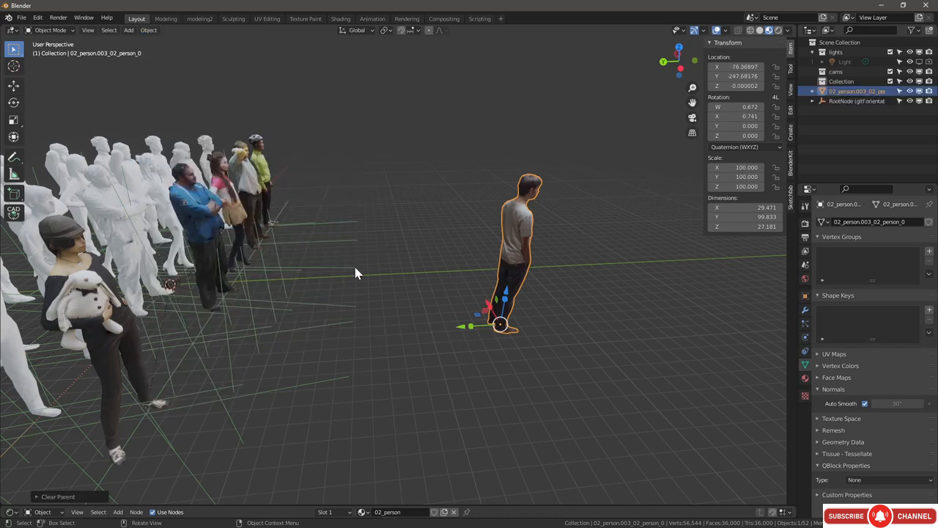
middle_drag(355, 274, 653, 158)
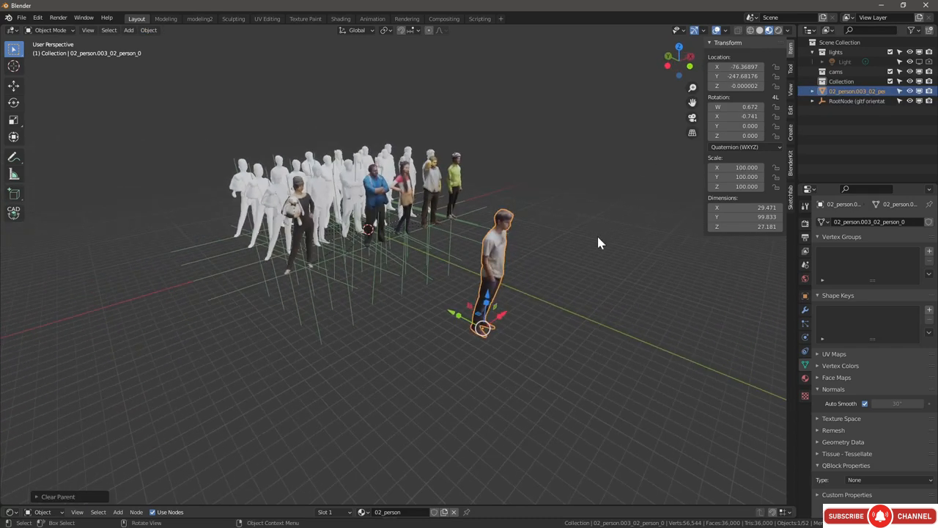
middle_drag(461, 255, 560, 351)
key(ctrl+c)
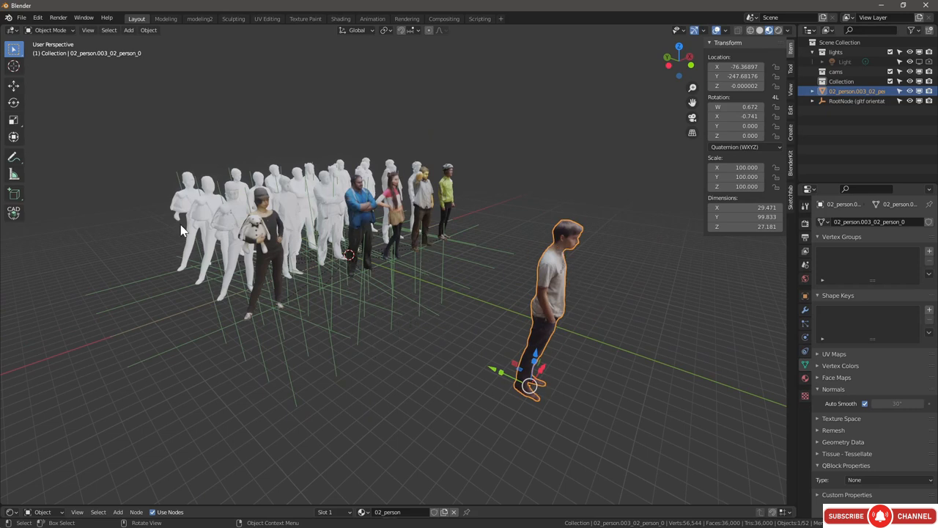
Step: Pack all external files into the .blend
click(21, 17)
mouse_move(46, 174)
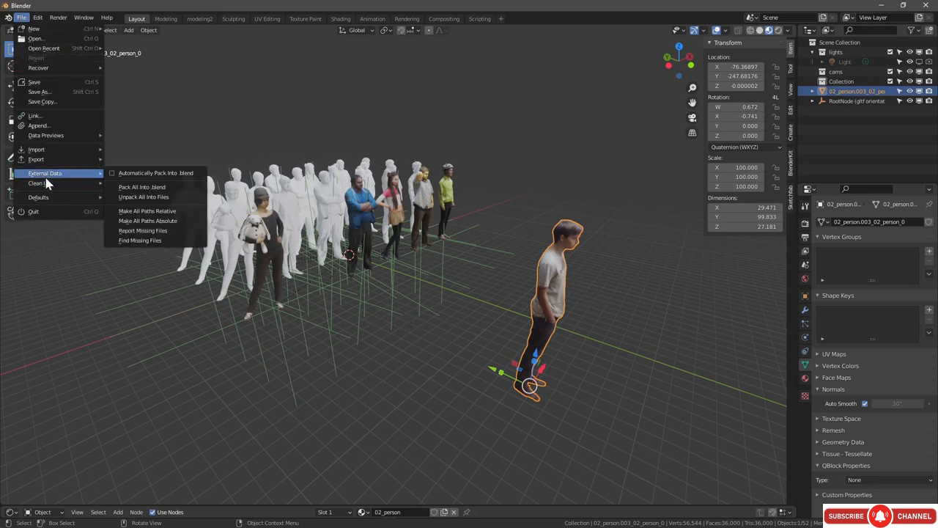
click(143, 189)
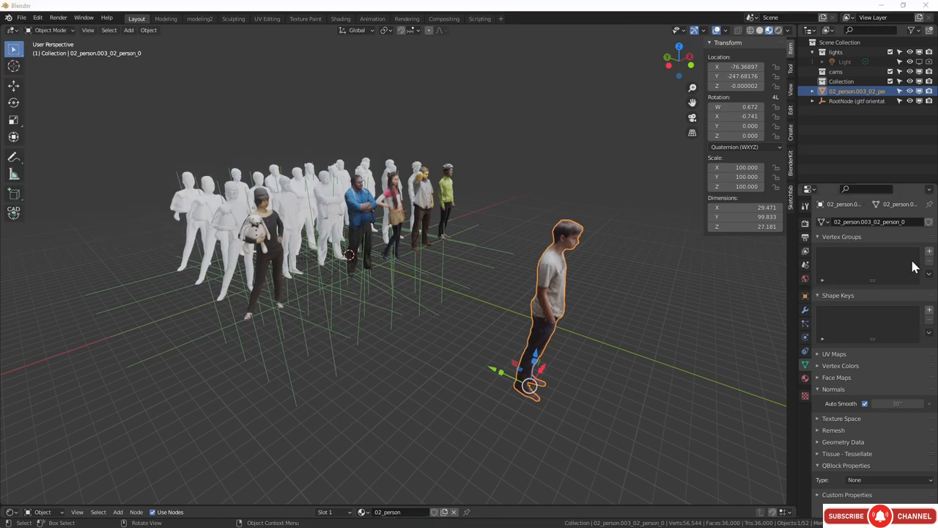
Step: Reselect and copy the separated man, and paste him into the road scene 06-concept.blend
click(603, 348)
click(537, 306)
key(ctrl+c)
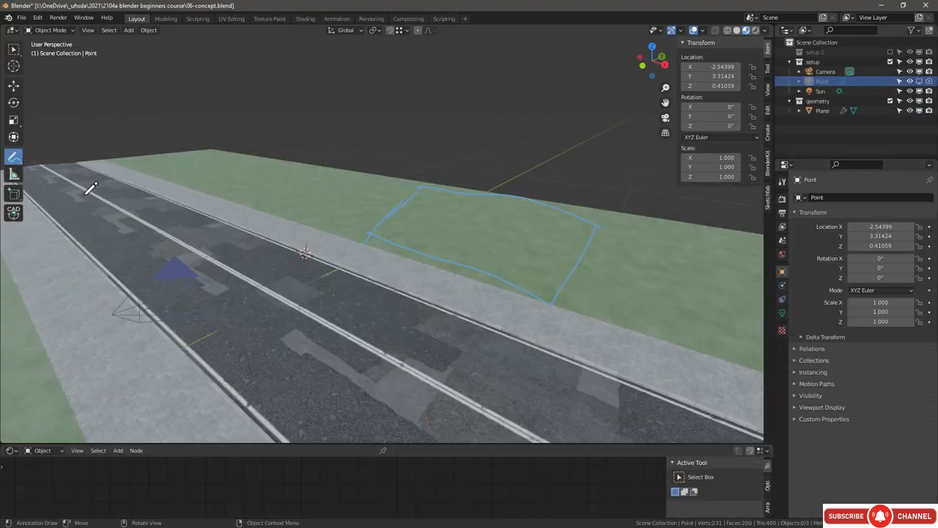
click(459, 293)
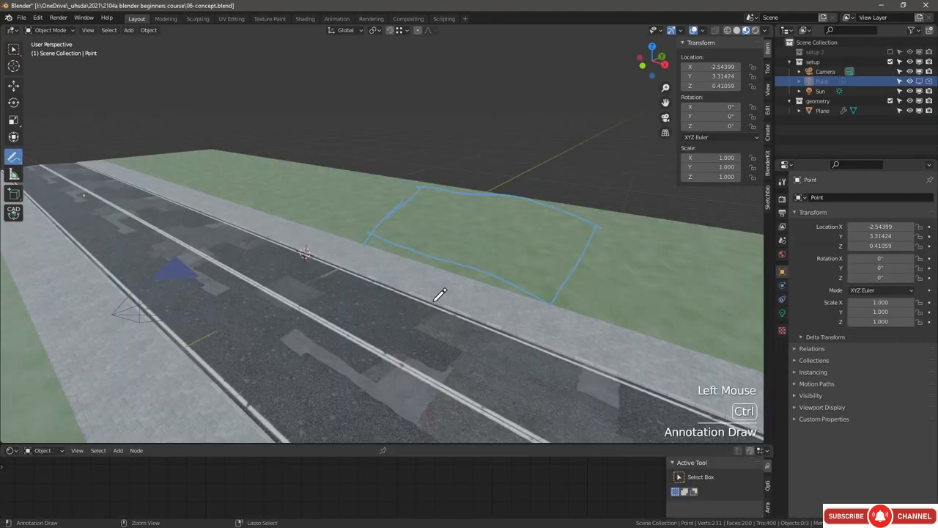
key(ctrl+v)
Step: Place the 3D cursor on the sidewalk near the outlined plot and snap the pasted man to it
click(13, 67)
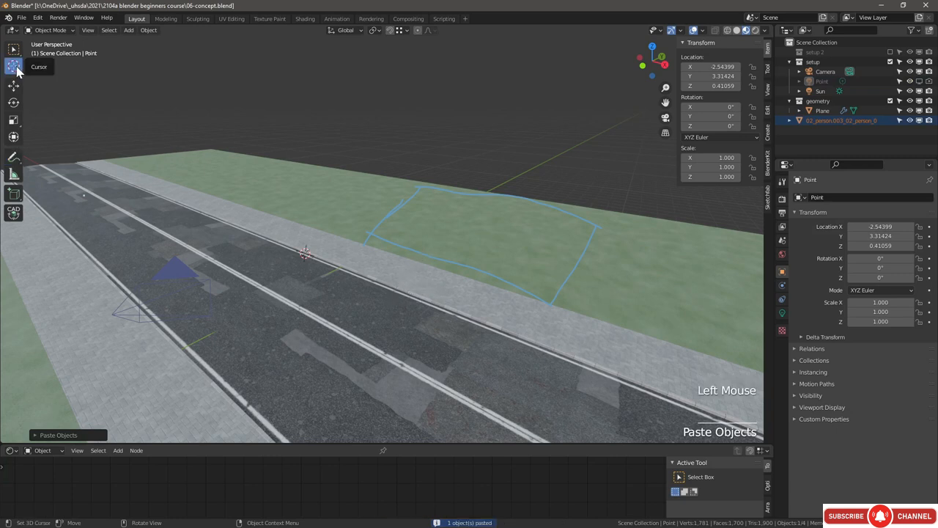
click(497, 305)
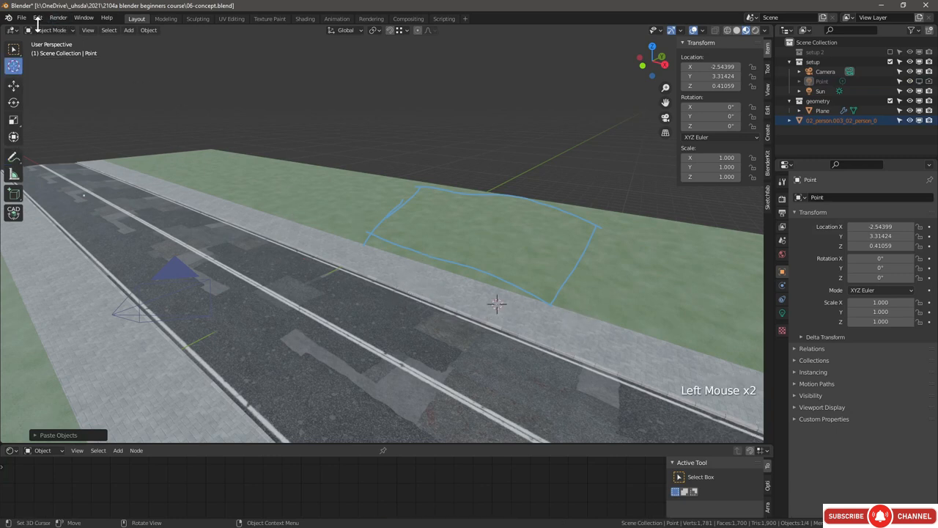
click(148, 30)
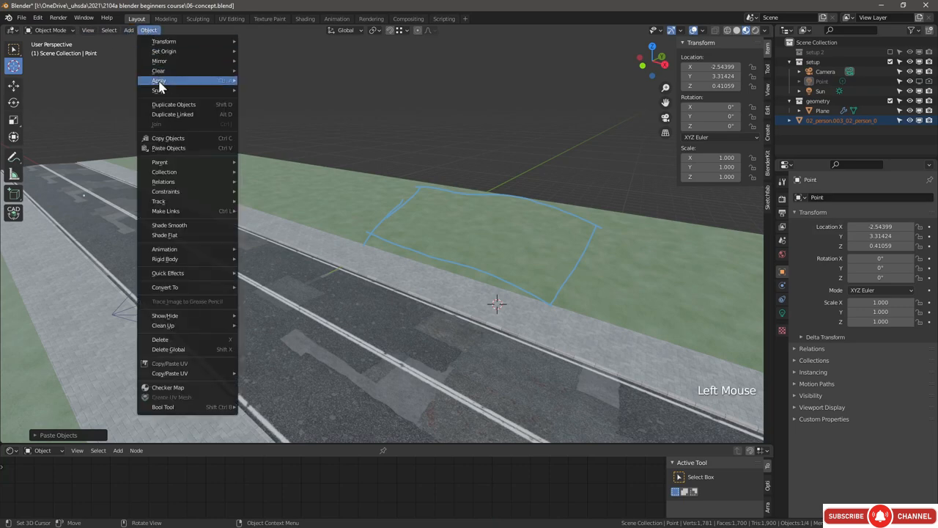
mouse_move(159, 90)
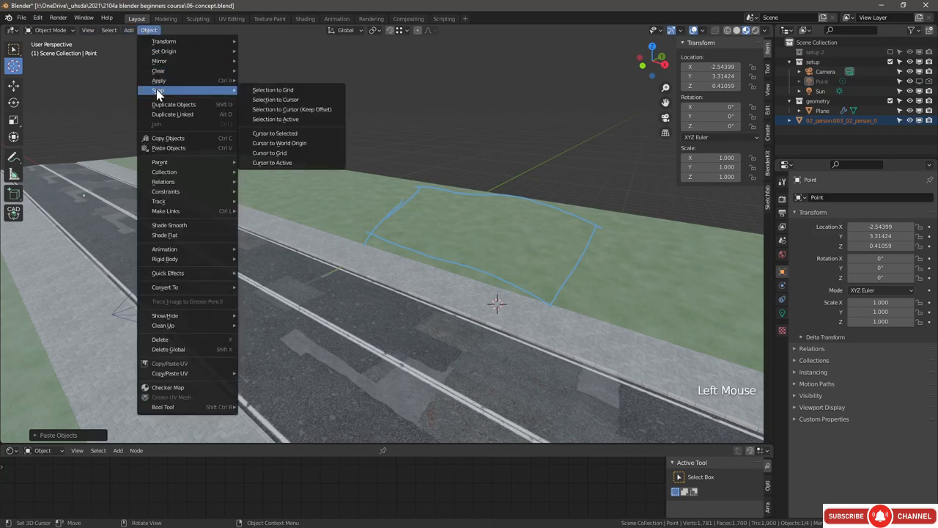
click(272, 100)
Step: Bring the man's whole lower body into view and make him the active object with the selection tool
scroll(355, 269, down, 9)
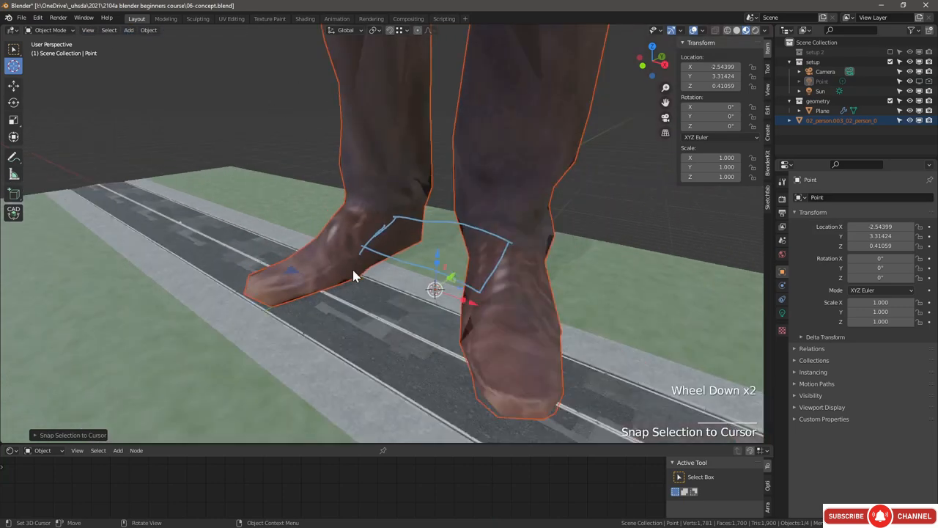
scroll(362, 221, up, 4)
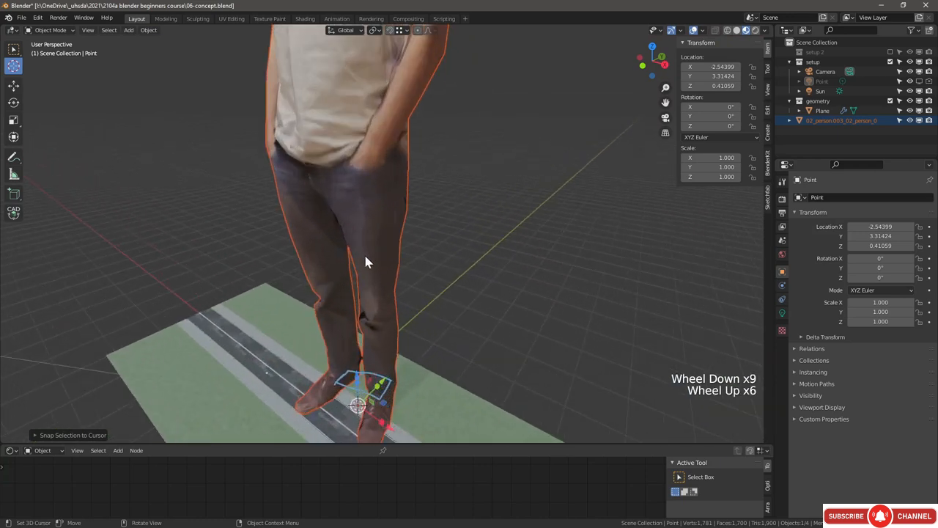
click(361, 121)
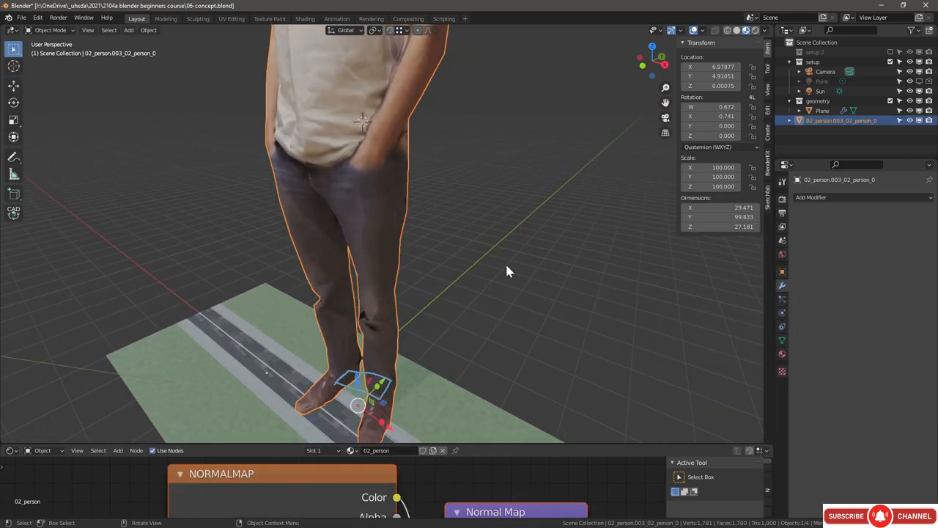
Step: Scale the oversized man down uniformly to a scale of about 2.8 beside the outlined plot
scroll(523, 240, down, 4)
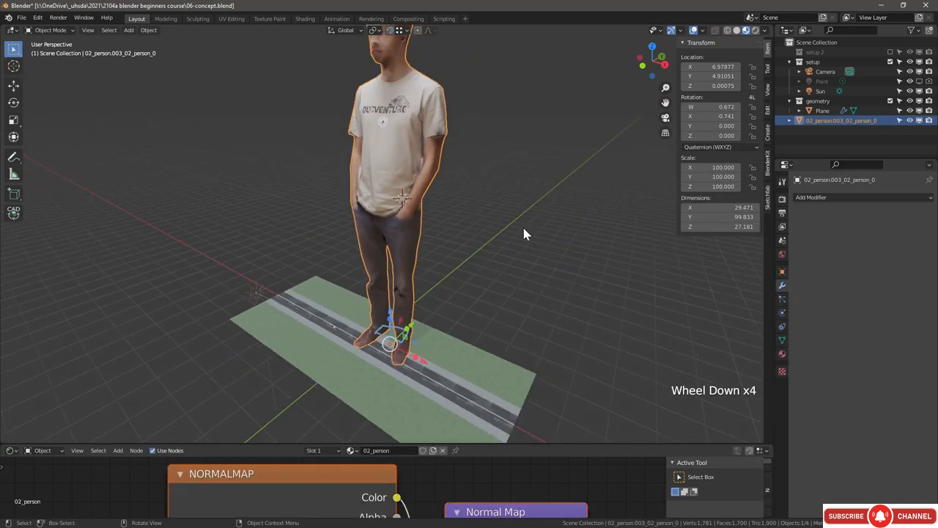
key(s)
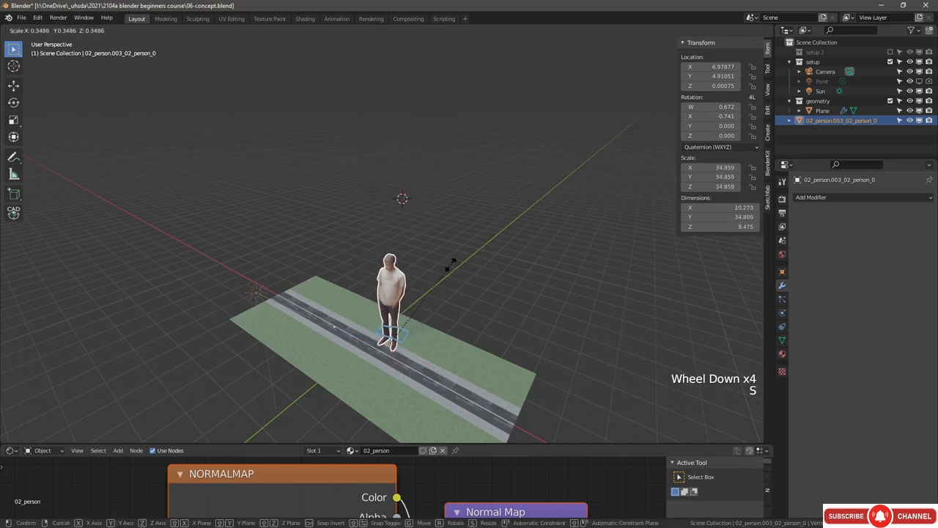
click(386, 360)
scroll(471, 254, up, 4)
key(s)
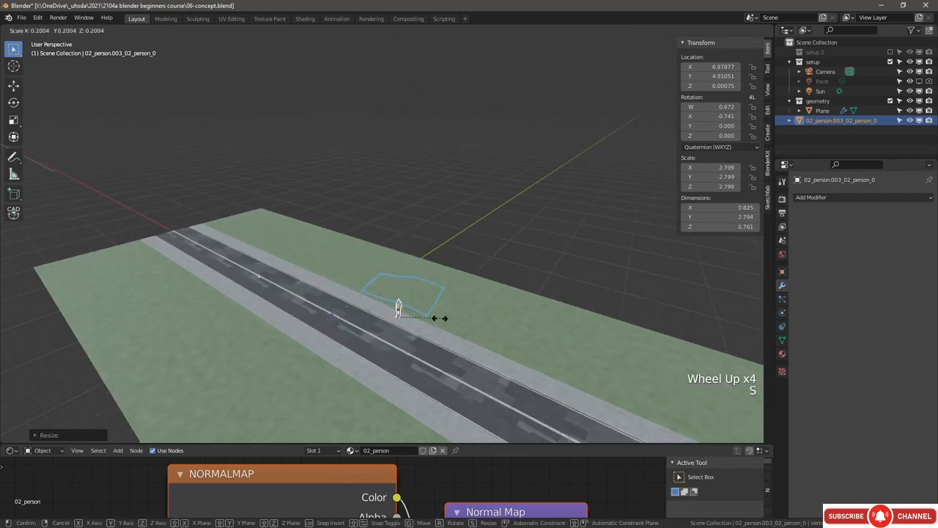
click(431, 317)
scroll(432, 311, up, 3)
scroll(433, 311, down, 2)
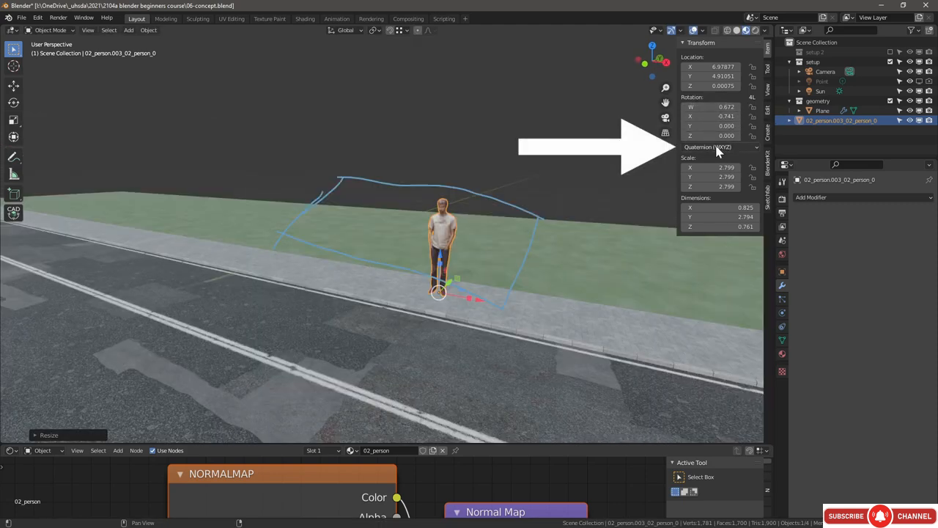
Step: Switch the man's rotation mode to XYZ Euler and set his X rotation to -90°
click(717, 150)
click(716, 166)
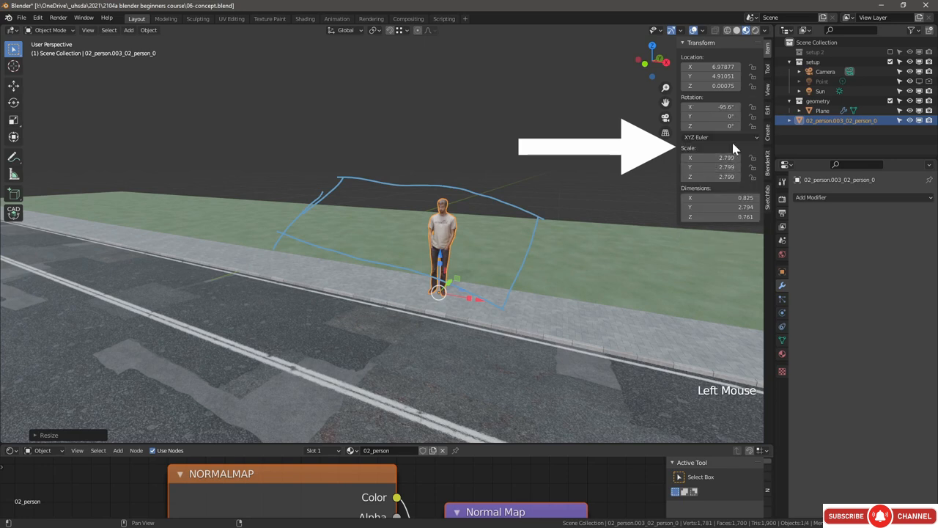
click(711, 106)
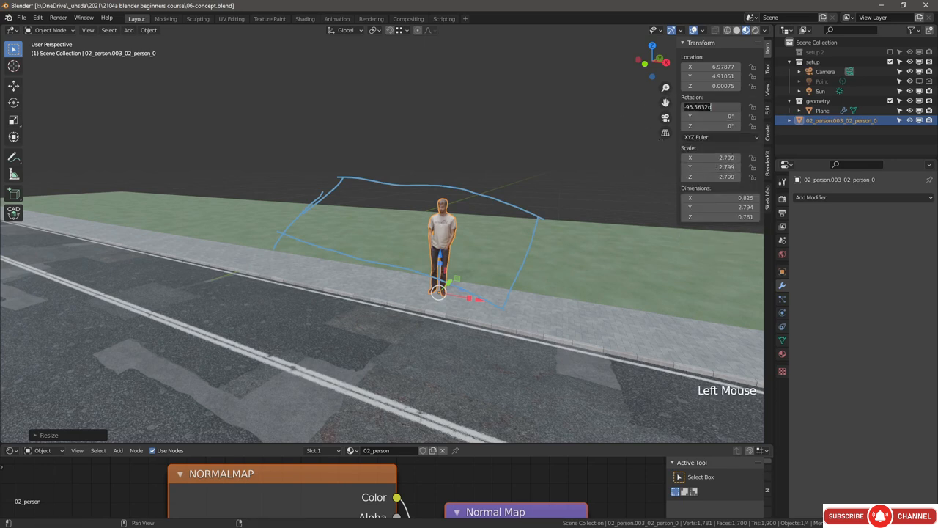
text(90)
key(Return)
click(724, 107)
text(-90)
key(Return)
Step: Apply the man's rotation so that his height runs along the Z dimension
middle_drag(508, 198, 538, 199)
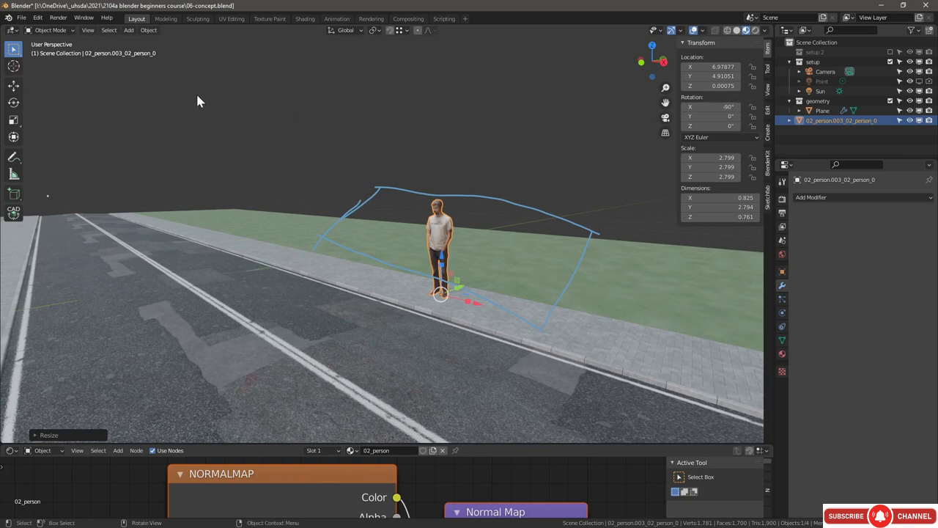
click(149, 30)
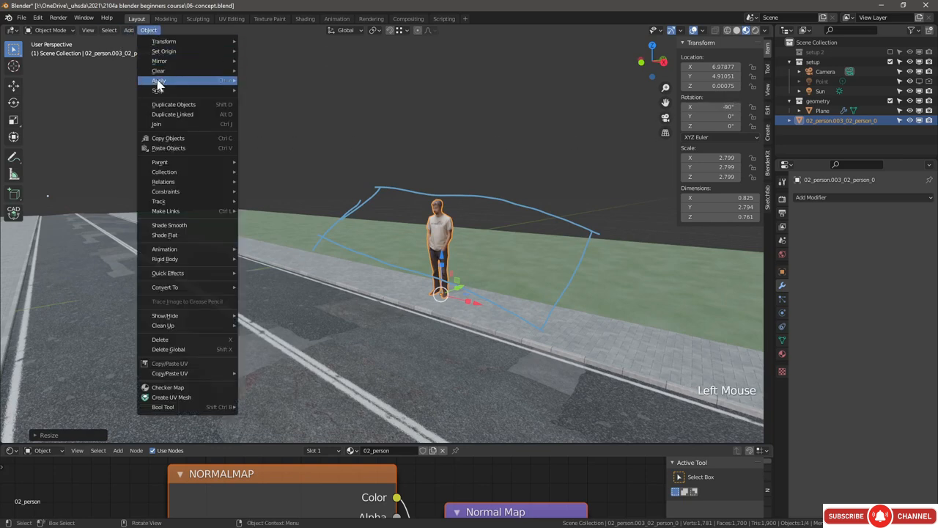
mouse_move(158, 81)
click(263, 89)
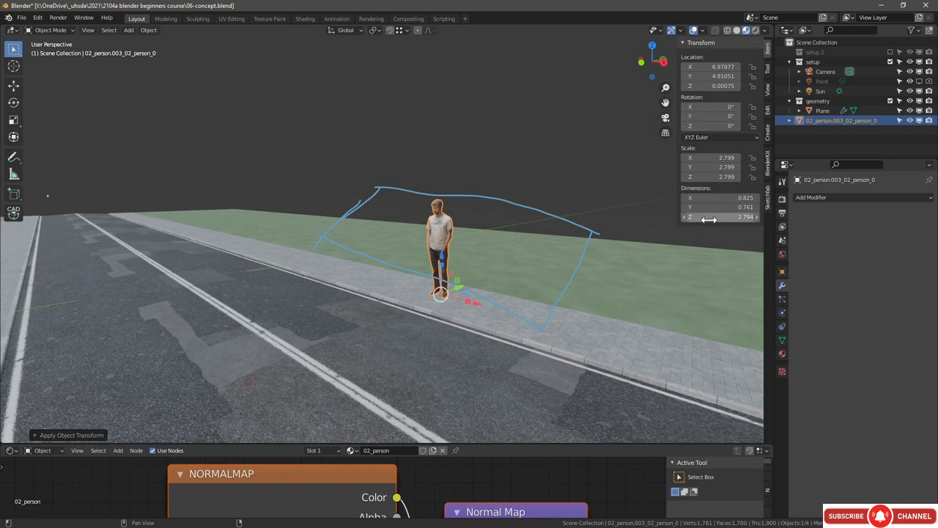
key(super+bracketright)
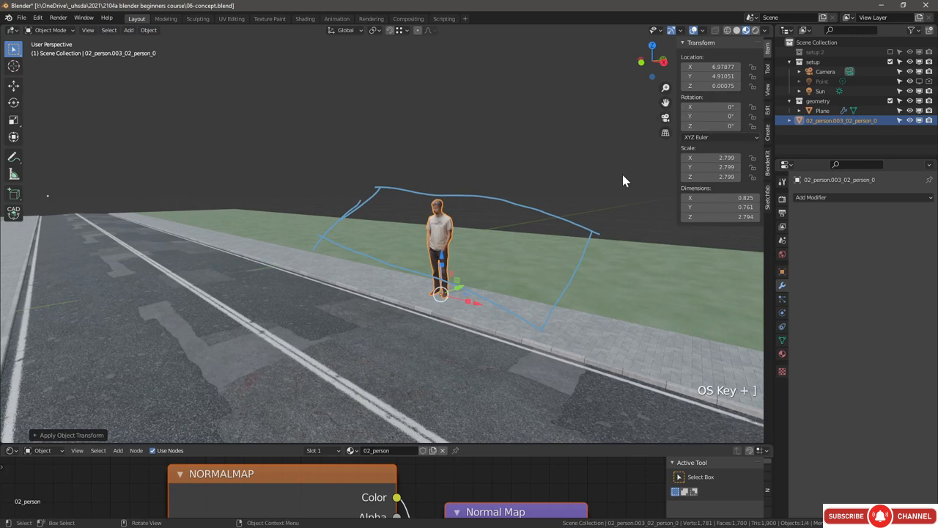
Step: Scale the man uniformly until his Z dimension is 1.8
key(s)
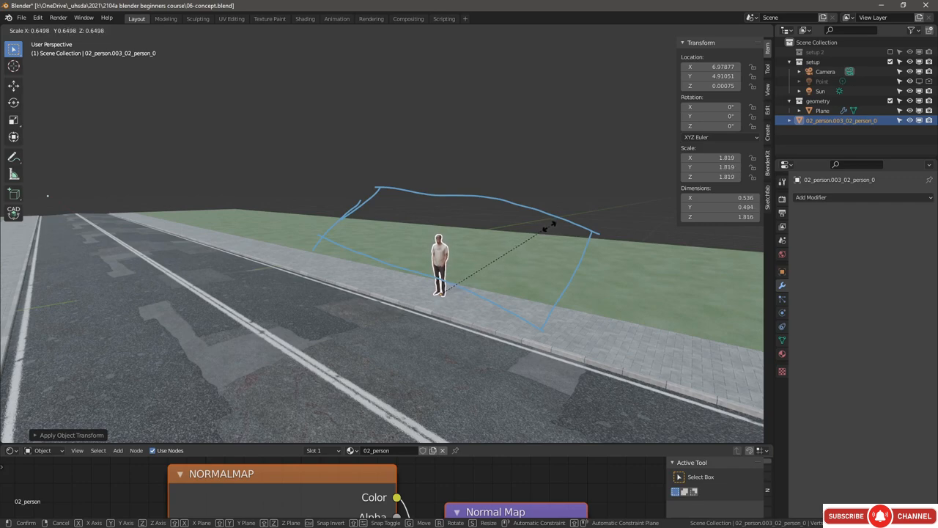
click(549, 225)
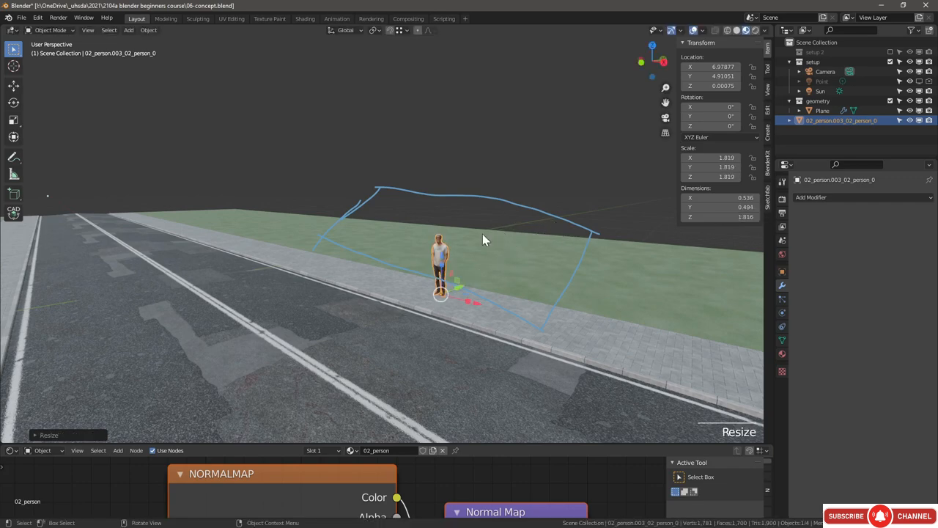
scroll(513, 220, up, 3)
scroll(467, 233, up, 2)
scroll(461, 228, down, 3)
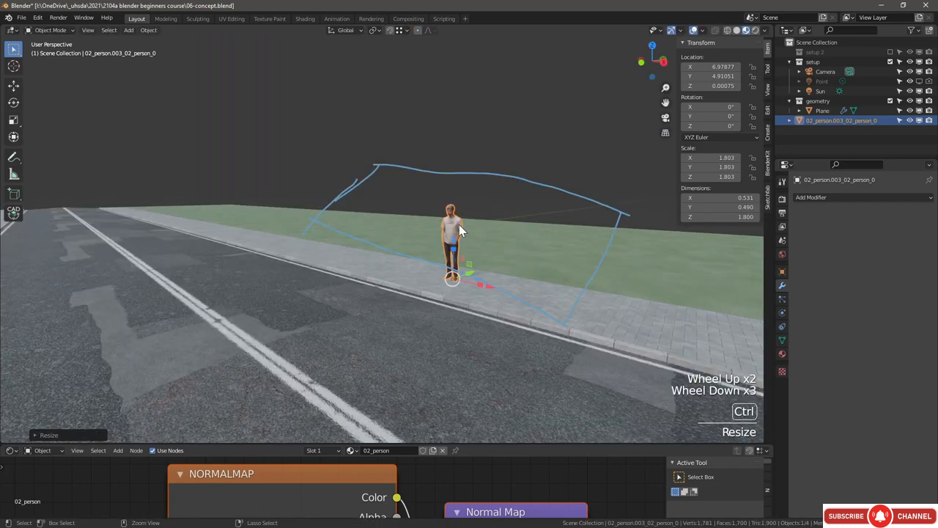
Step: Apply the man's scale
key(ctrl+a)
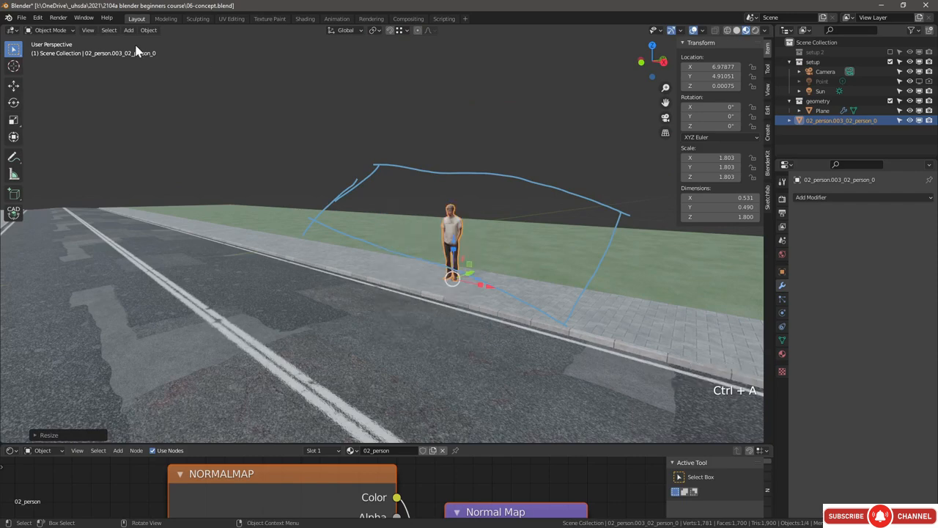
click(148, 30)
mouse_move(168, 81)
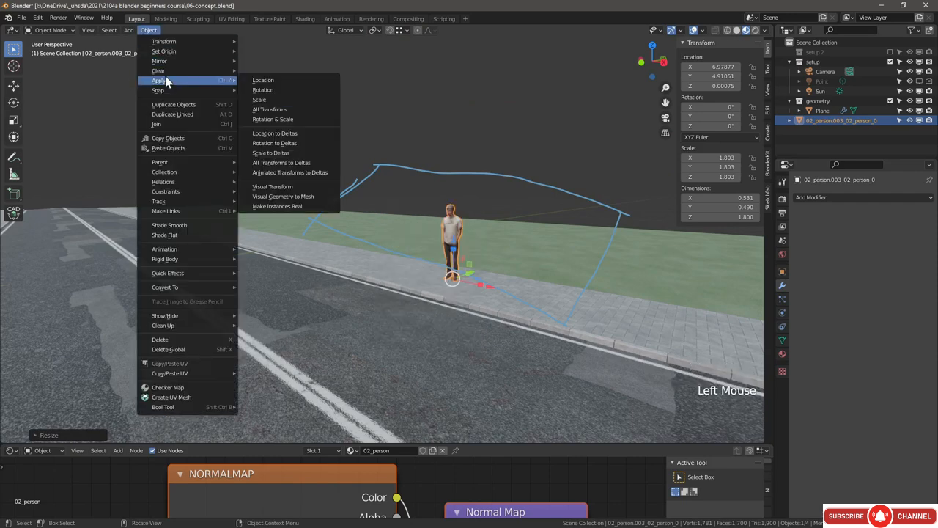
click(278, 99)
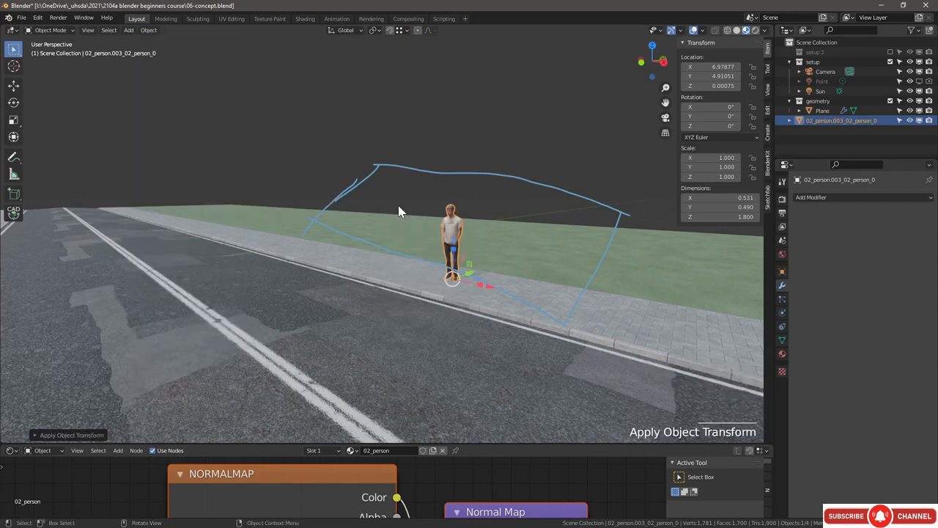
Step: Remove the annotation layer that outlines the building plot on the grass
middle_drag(399, 211, 460, 214)
scroll(462, 212, down, 2)
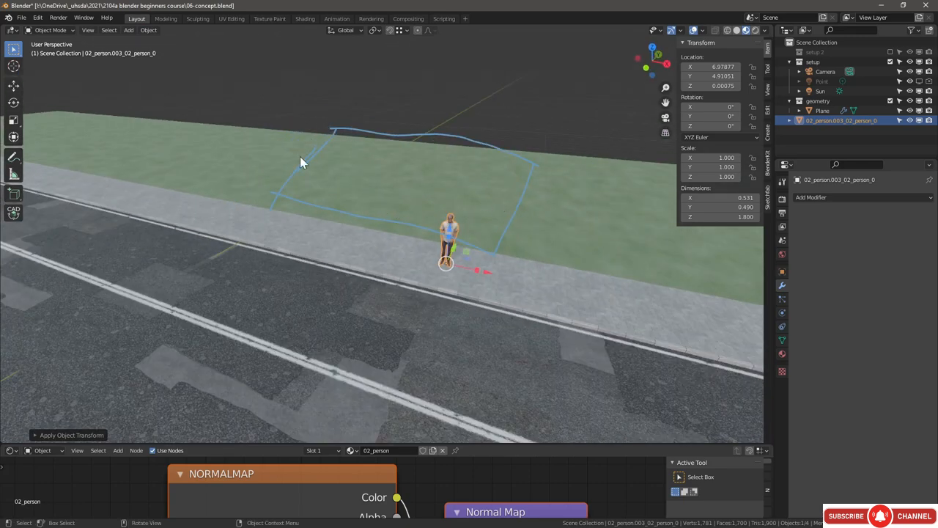
click(767, 90)
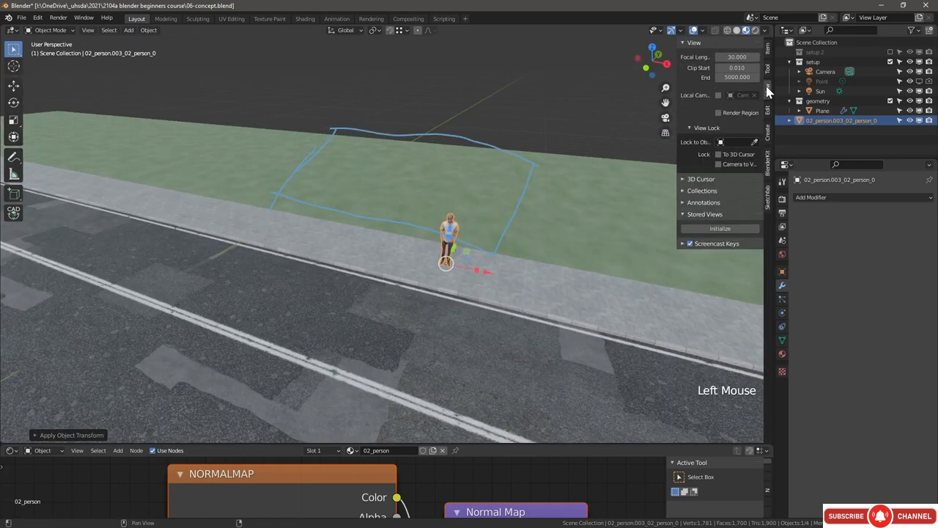
click(682, 202)
click(755, 239)
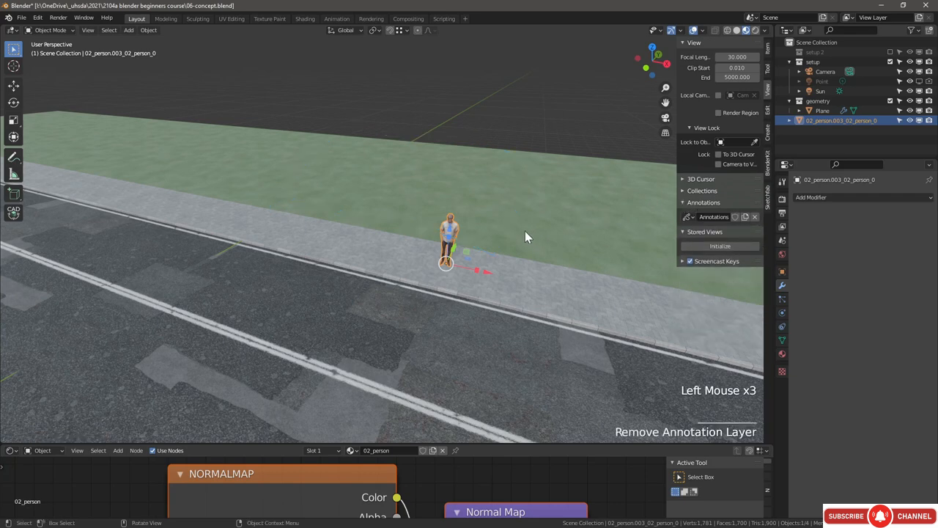
Step: Deselect everything, initialize Stored Views, delete the two existing stored views and save the current road view
middle_drag(524, 231, 484, 227)
shift+middle_drag(483, 228, 455, 224)
middle_drag(455, 224, 426, 220)
key(alt+a)
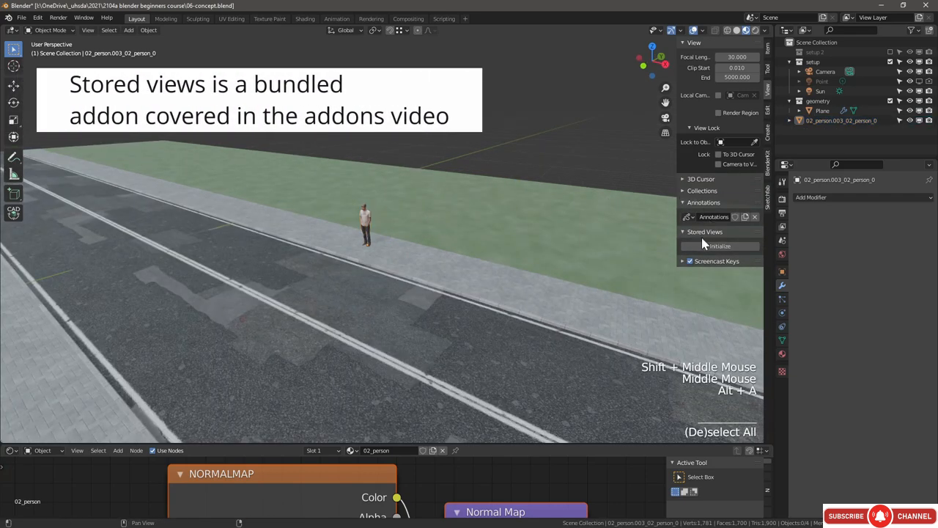
click(738, 248)
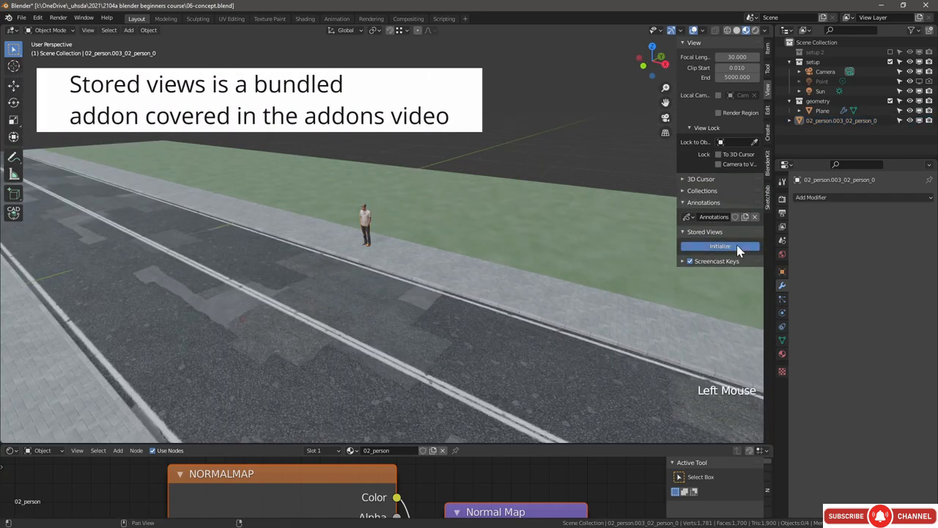
click(752, 308)
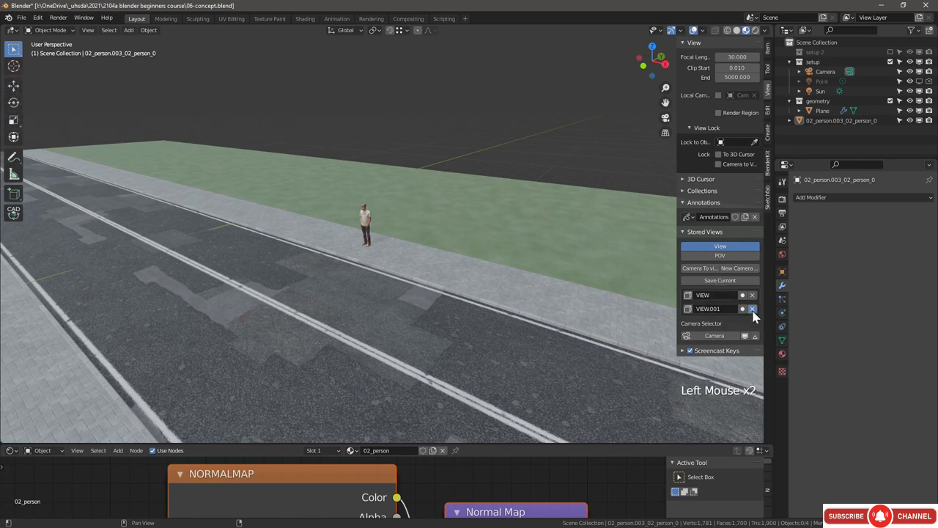
click(752, 295)
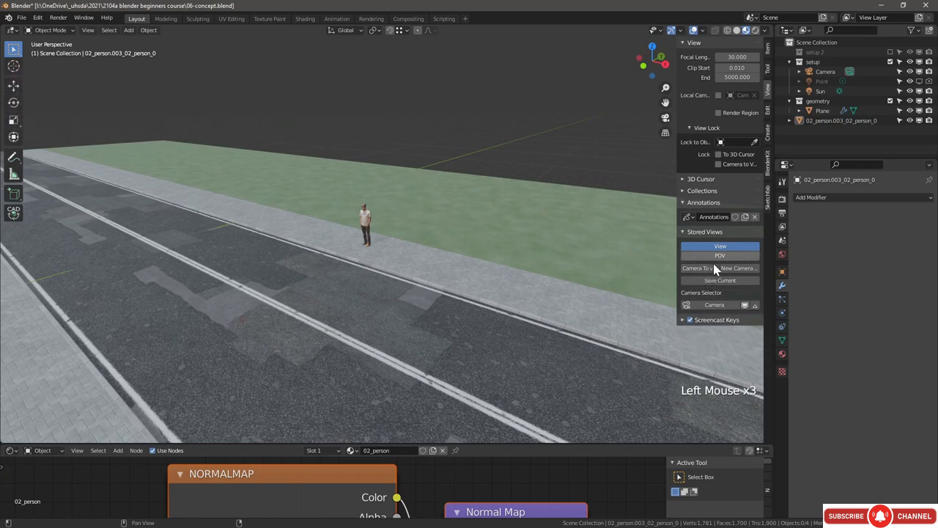
click(720, 280)
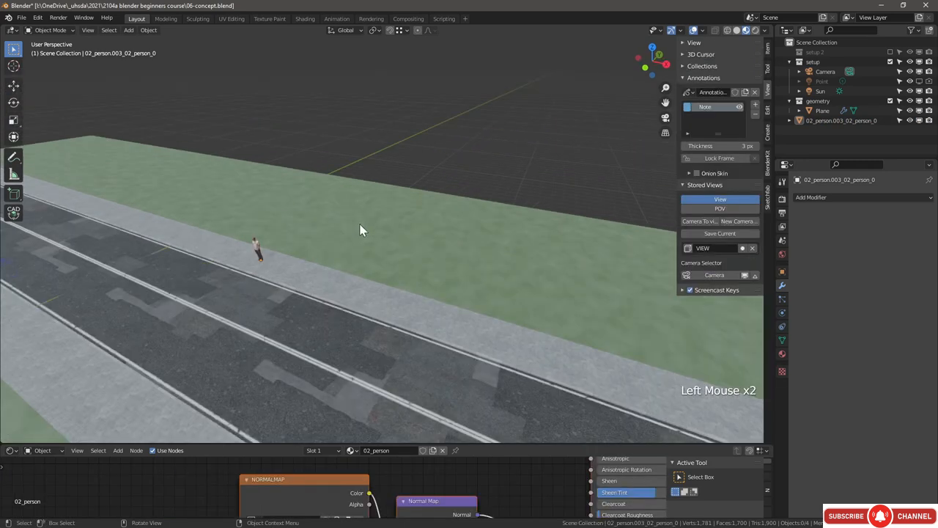
Step: Place the 3D cursor on the grass behind the sidewalk near the man and add a mesh plane there
shift+right_click(349, 232)
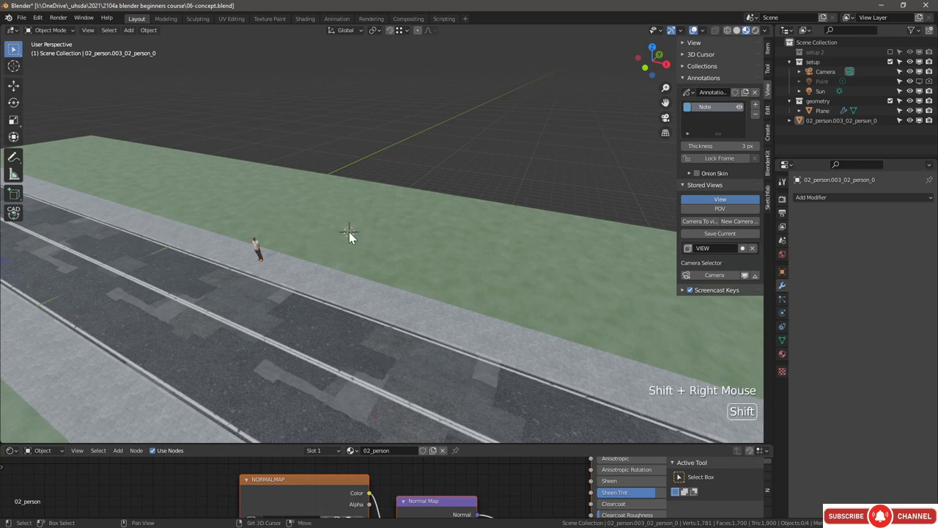
key(shift+a)
mouse_move(361, 238)
key(Delete)
key(shift+a)
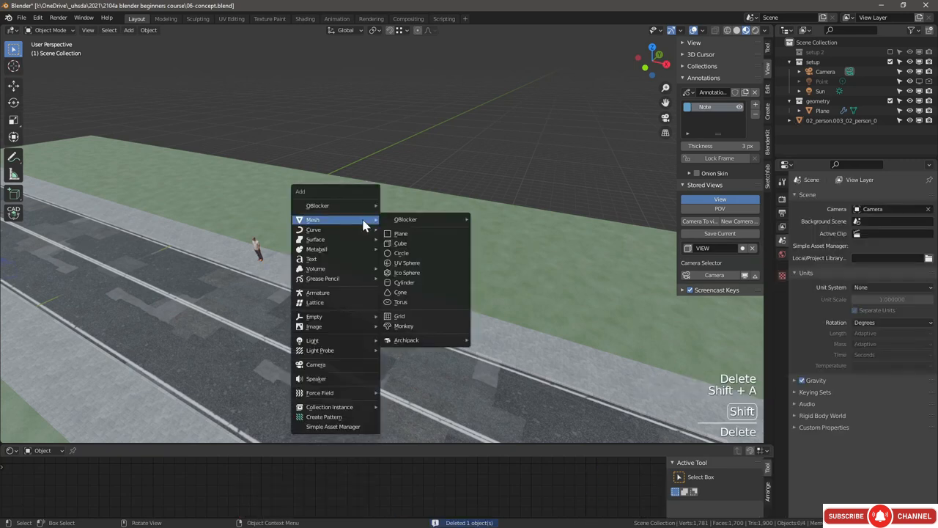
click(411, 219)
Step: Set the plane's dimensions to 25 in X and 16 in Y, and move it along Y to about 14.28, clear of the road
click(767, 48)
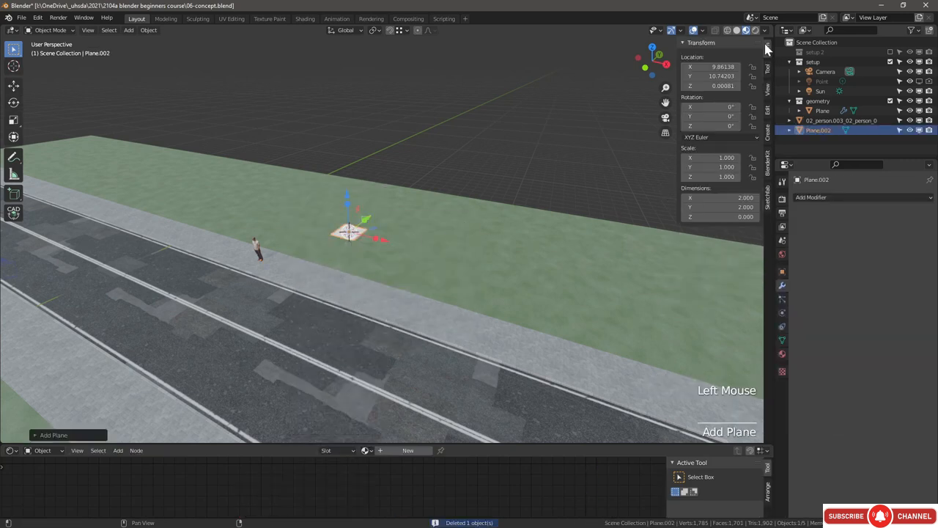
double_click(722, 197)
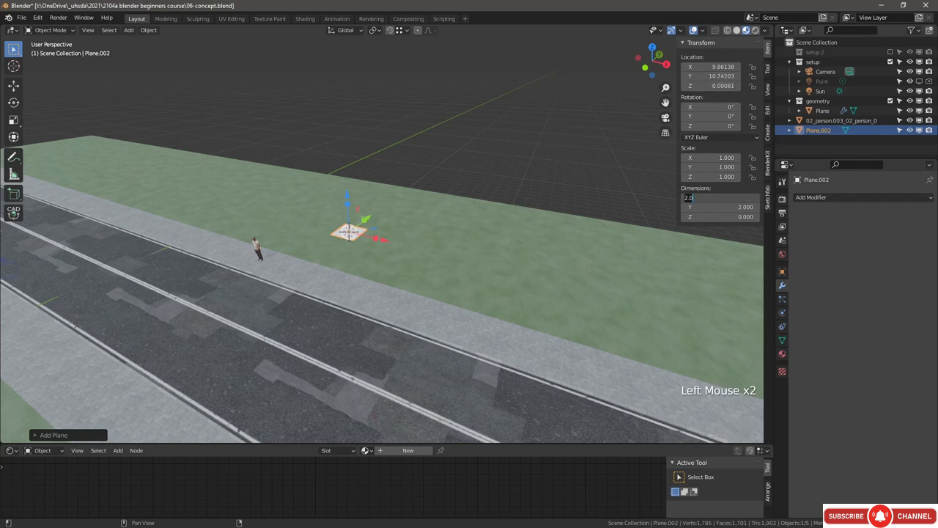
text(25)
key(Tab)
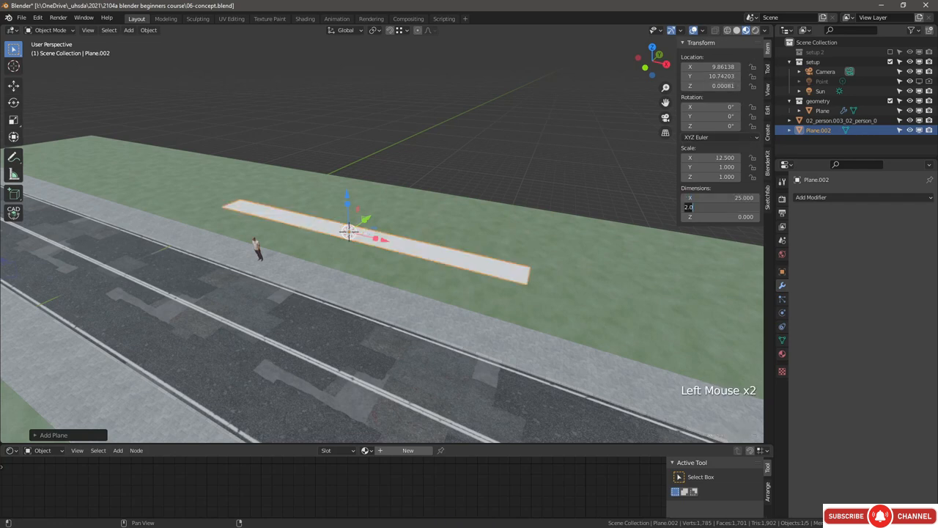
text(16)
key(Return)
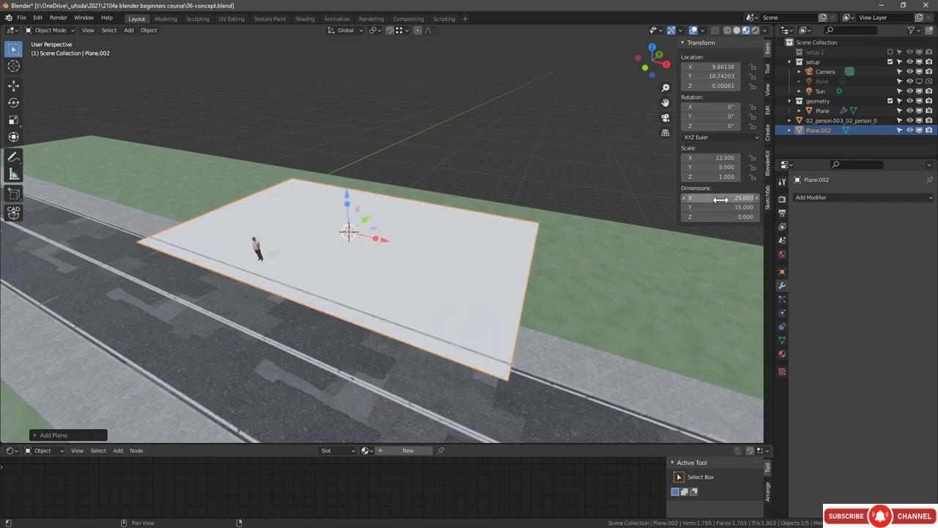
drag(392, 209, 391, 191)
Step: Annotate the curved building outline over the plane, with an arched upper line and a curved line along the sidewalk side
click(13, 156)
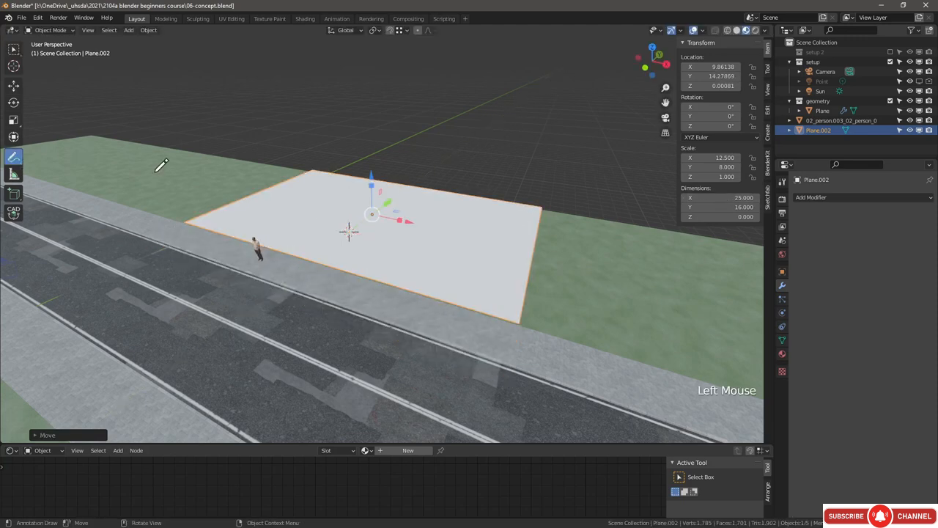
mouse_move(518, 321)
mouse_down()
mouse_move(520, 220)
mouse_move(515, 203)
mouse_move(486, 192)
mouse_move(258, 196)
mouse_move(186, 208)
mouse_move(186, 219)
mouse_up()
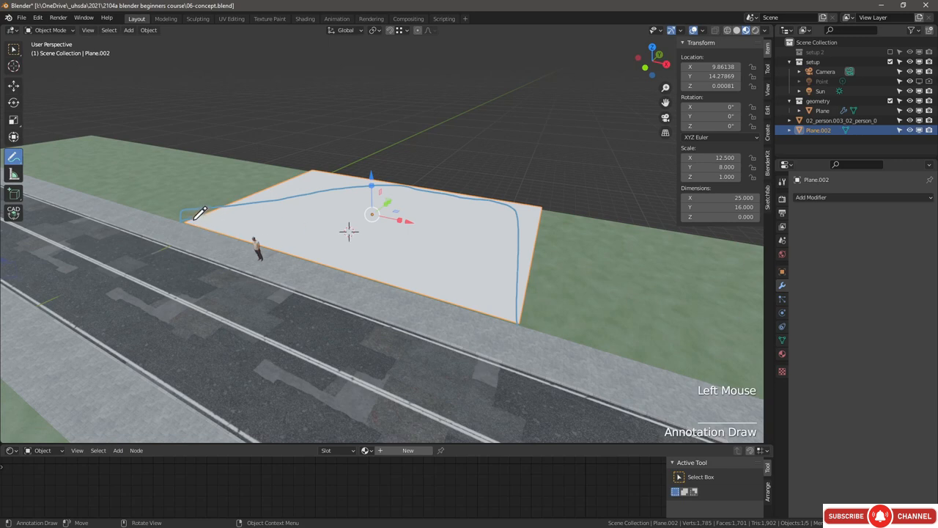
drag(195, 216, 517, 307)
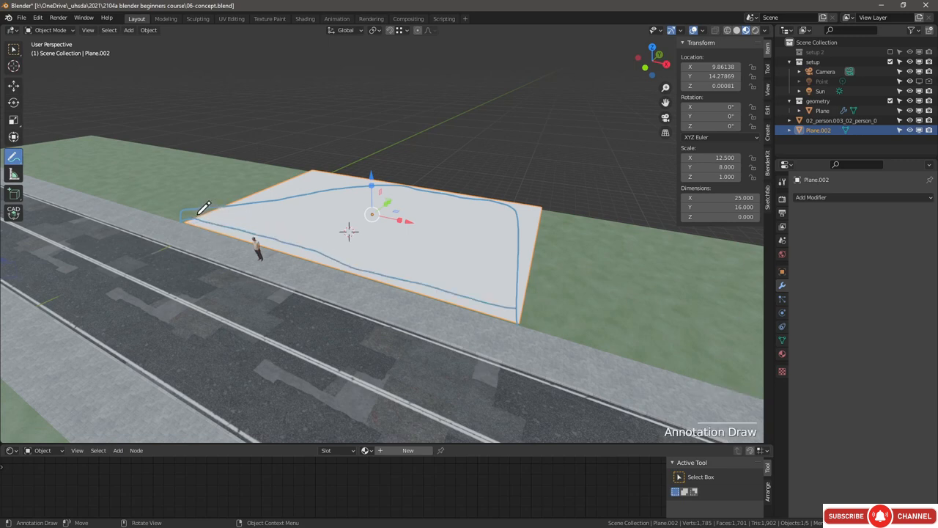
Step: Annotate vertical facade strokes inside the curved outline, receding depth lines with a rear roof line at the tall end, and a second frame line
drag(219, 210, 218, 224)
mouse_move(229, 207)
mouse_down()
mouse_move(230, 226)
mouse_move(249, 235)
mouse_move(271, 214)
mouse_move(272, 235)
mouse_up()
drag(300, 197, 295, 238)
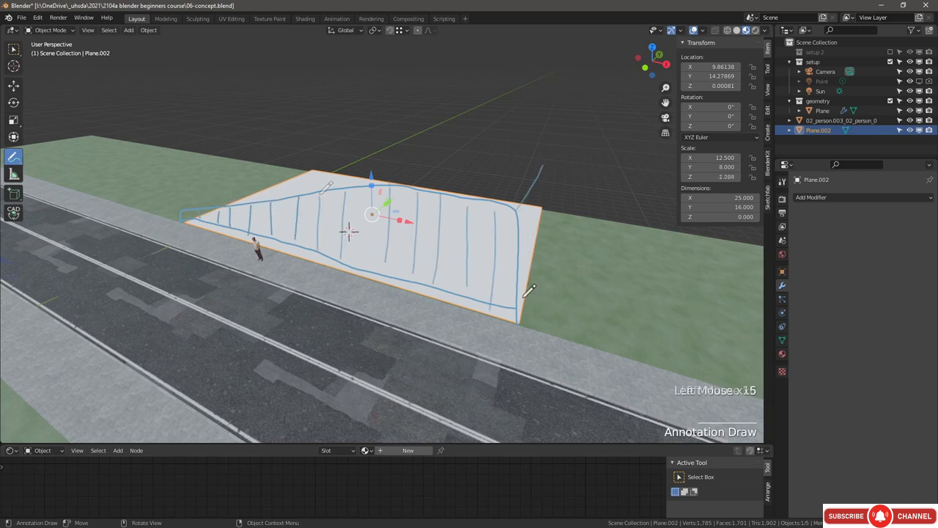
drag(517, 323, 555, 191)
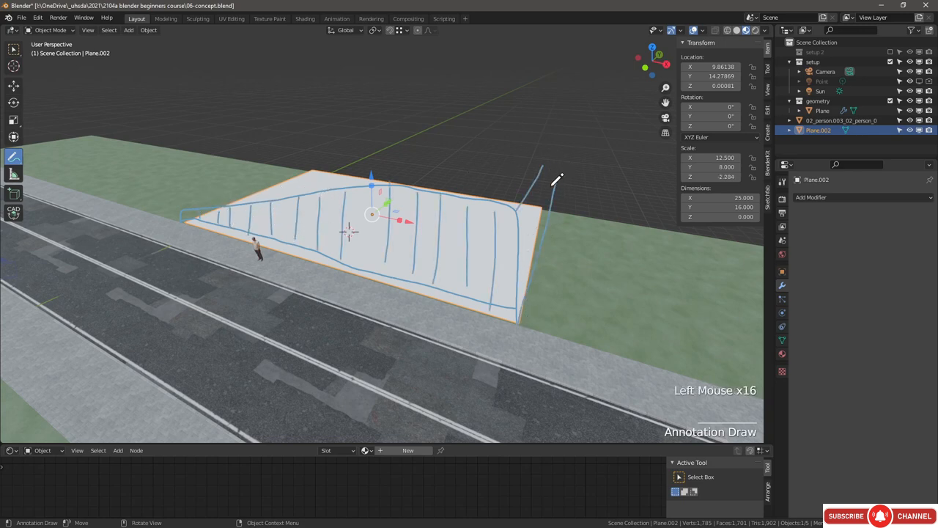
mouse_move(538, 225)
mouse_down()
mouse_move(538, 189)
mouse_move(379, 165)
mouse_up()
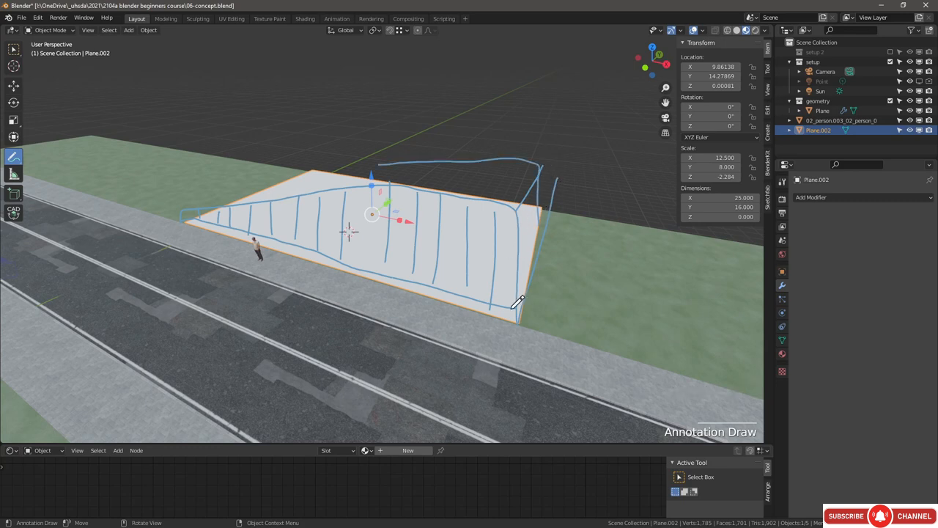
drag(514, 321, 199, 218)
Step: Annotate two entry arrows from the sidewalk into the building, an oval area near the tall end and a curved arrow leading towards it
mouse_move(239, 251)
mouse_down()
mouse_move(261, 226)
mouse_move(259, 236)
mouse_up()
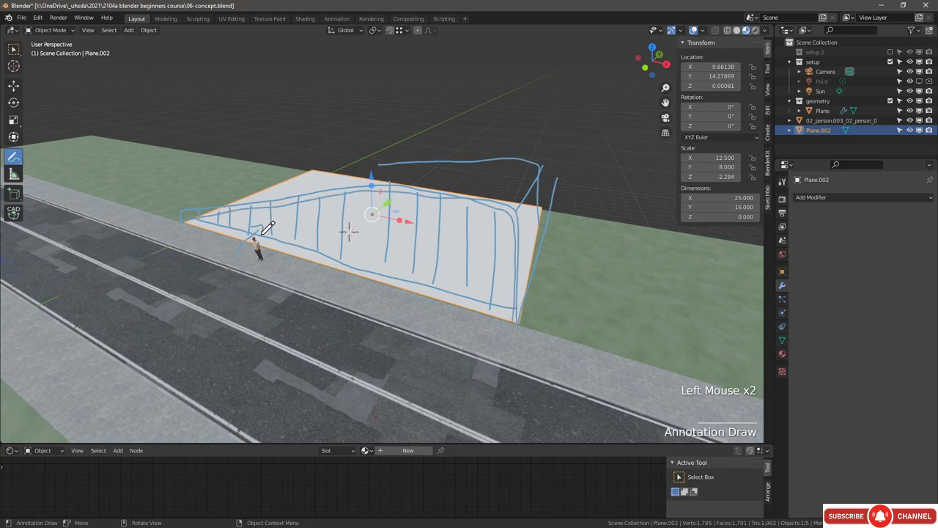
mouse_move(308, 271)
mouse_down()
mouse_move(327, 242)
mouse_move(328, 251)
mouse_up()
drag(471, 234, 482, 273)
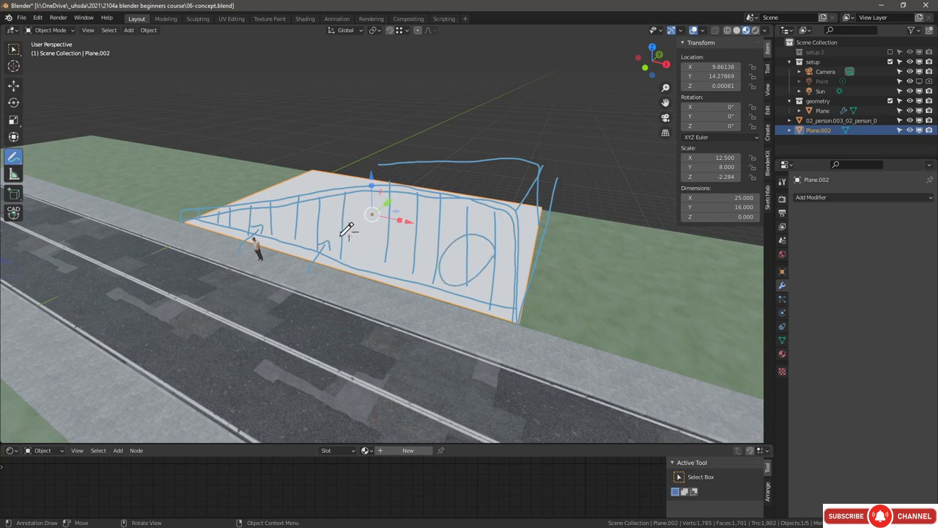
drag(354, 236, 386, 239)
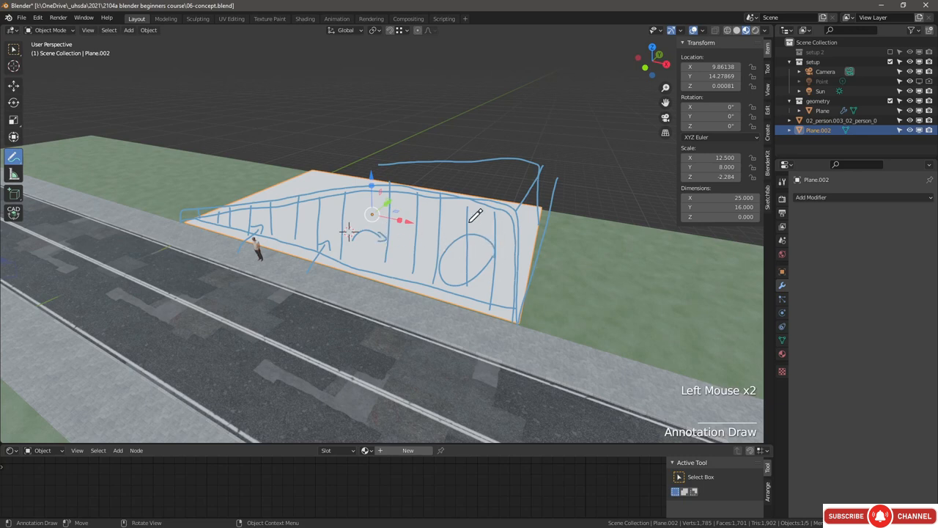
Step: Annotate the tall vertical edges of a tower rising behind the low building and sketch its base lines along the curved roof
drag(320, 179, 373, 181)
drag(390, 106, 386, 173)
mouse_move(385, 166)
mouse_down()
mouse_move(373, 180)
mouse_move(365, 92)
mouse_up()
drag(324, 179, 313, 95)
drag(295, 170, 290, 87)
drag(368, 110, 375, 71)
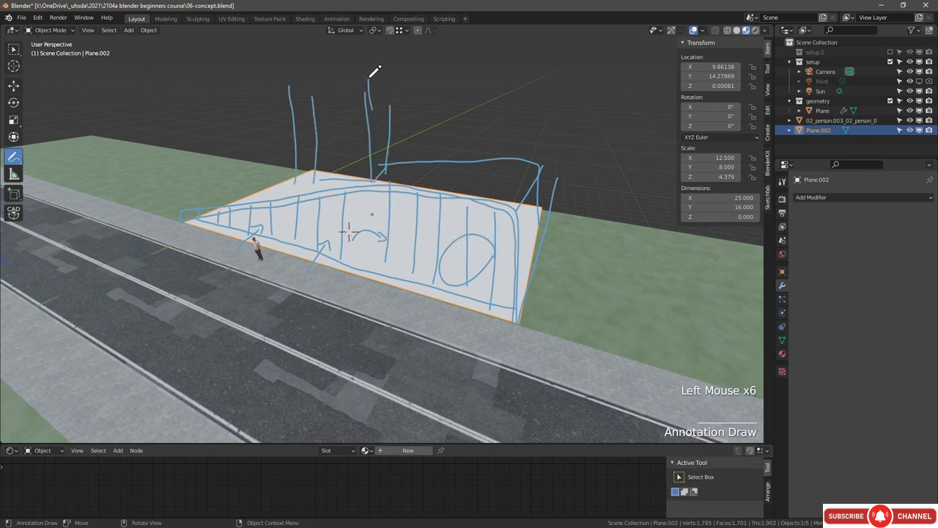
drag(377, 177, 242, 197)
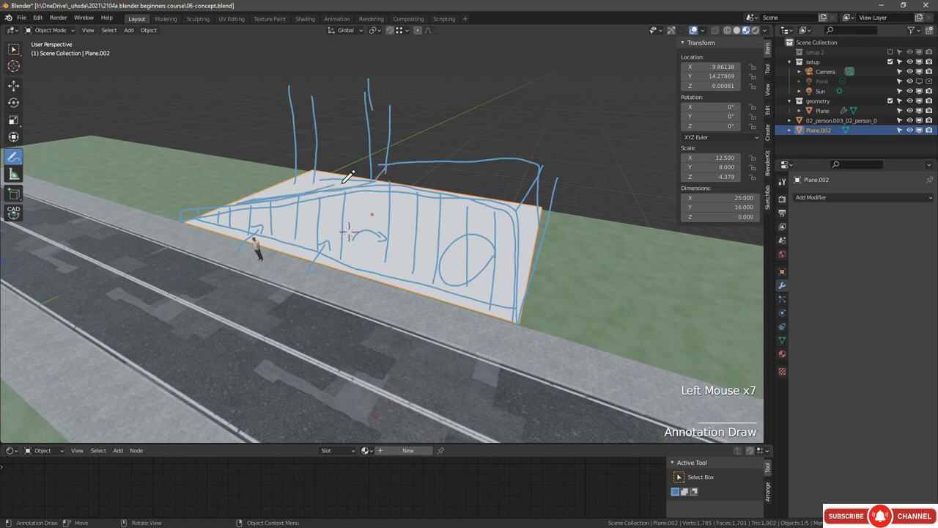
drag(361, 178, 298, 198)
drag(342, 178, 299, 178)
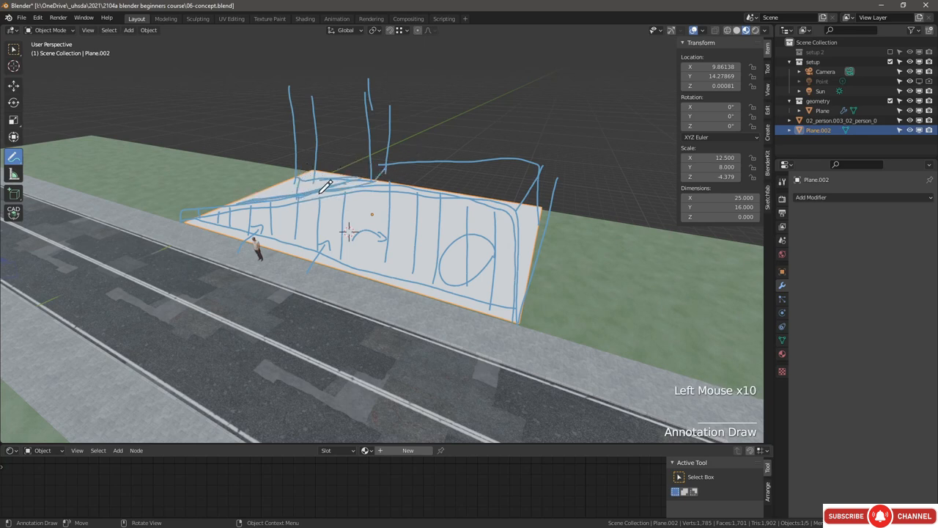
Step: Close the sketched tower with roof lines across its top and reinforce its vertical side edges
drag(369, 78, 290, 57)
drag(293, 90, 285, 56)
drag(360, 82, 385, 69)
mouse_move(365, 109)
mouse_down()
mouse_move(364, 75)
mouse_move(366, 152)
mouse_up()
drag(297, 169, 291, 63)
drag(367, 157, 365, 116)
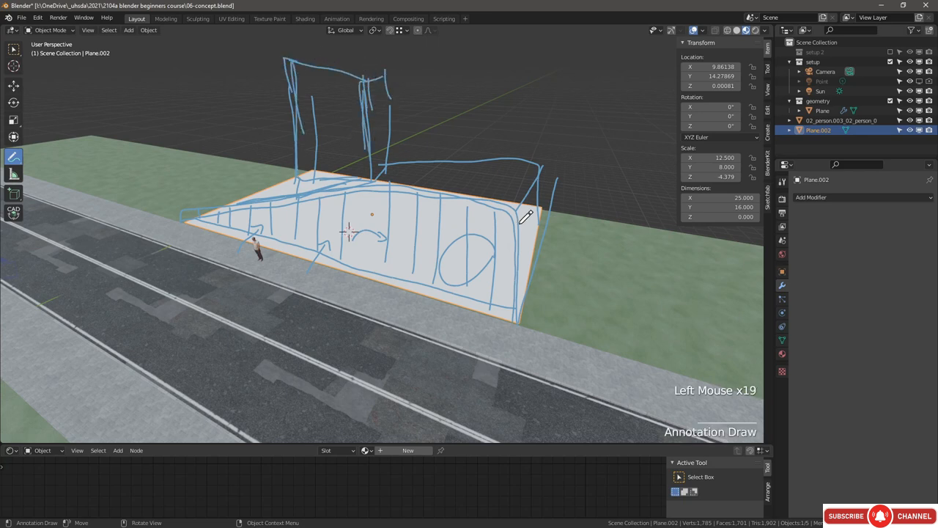
Step: Retrace the low building's curved roof band and annotate horizontal floor lines across the tower's facades
drag(520, 220, 514, 194)
drag(396, 178, 363, 191)
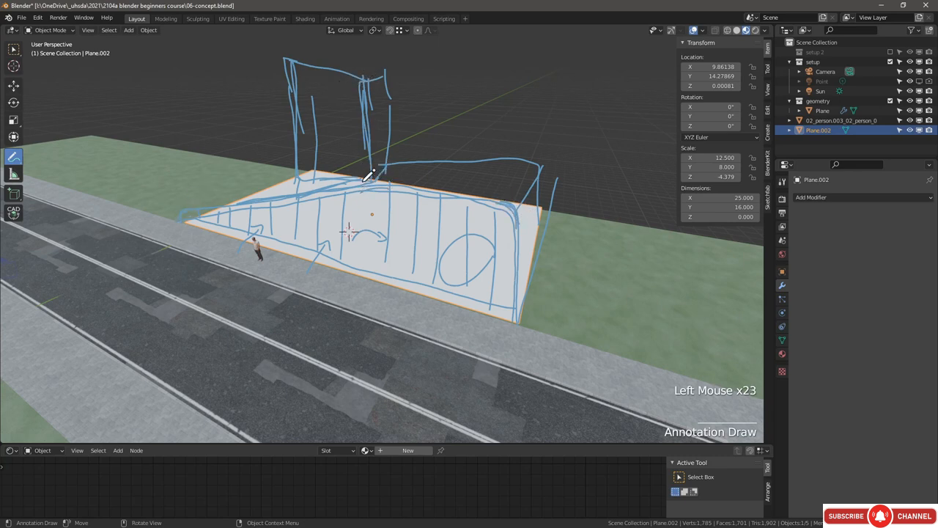
drag(377, 179, 383, 168)
mouse_move(314, 181)
mouse_down()
mouse_move(297, 177)
mouse_move(295, 79)
mouse_up()
mouse_move(386, 149)
mouse_down()
mouse_move(374, 170)
mouse_move(298, 162)
mouse_up()
mouse_move(299, 145)
mouse_down()
mouse_move(379, 144)
mouse_move(302, 126)
mouse_move(388, 88)
mouse_up()
Step: Hide the Note annotation layer so the plot plane is free of sketch lines
click(767, 89)
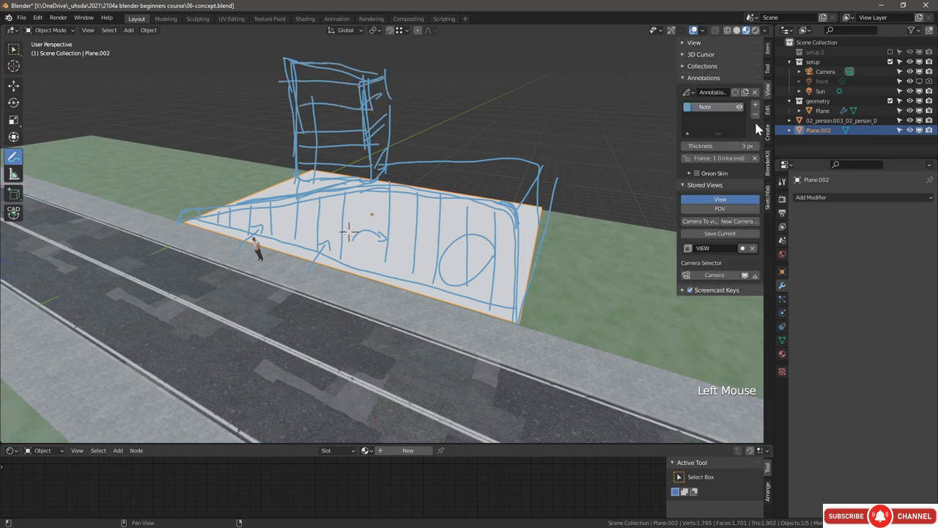
click(688, 108)
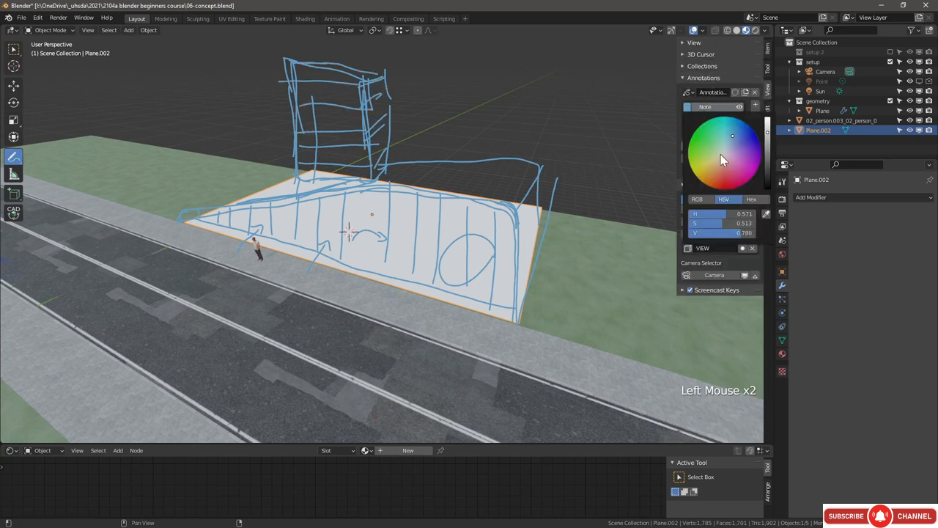
click(740, 107)
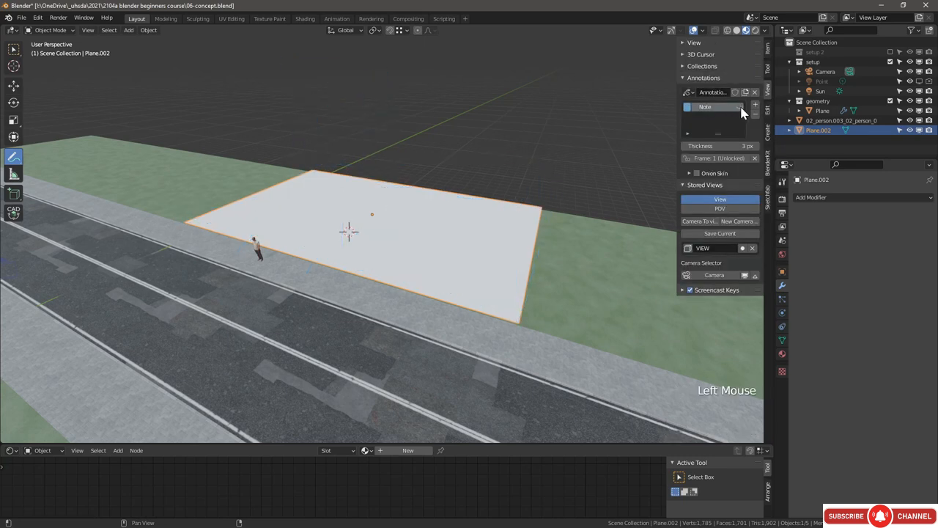
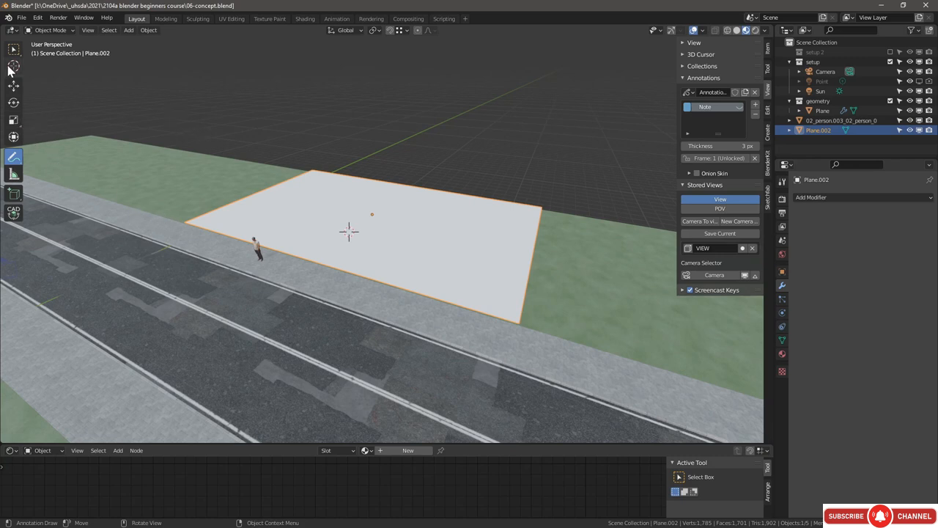
Step: Add a Solidify modifier to the plot plane, try offset 1, set the thickness to 6, and return the offset to -1
click(814, 199)
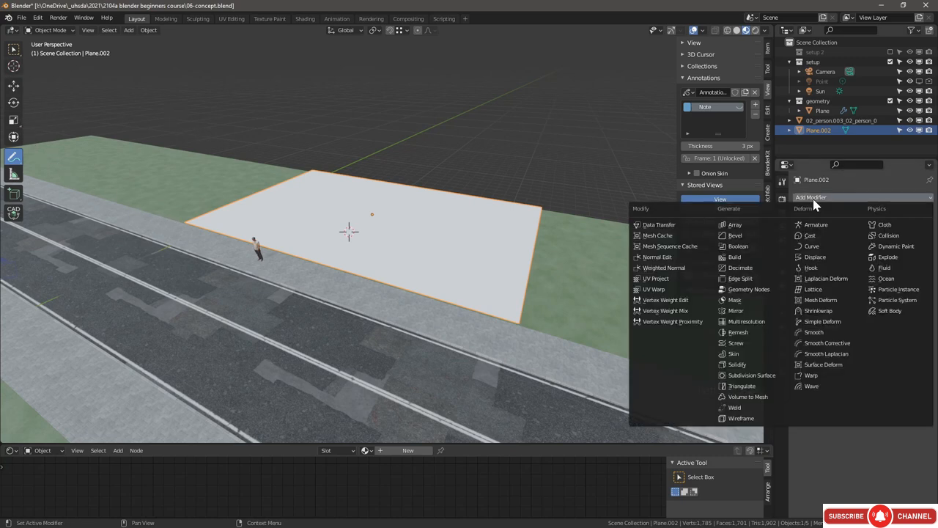
click(736, 364)
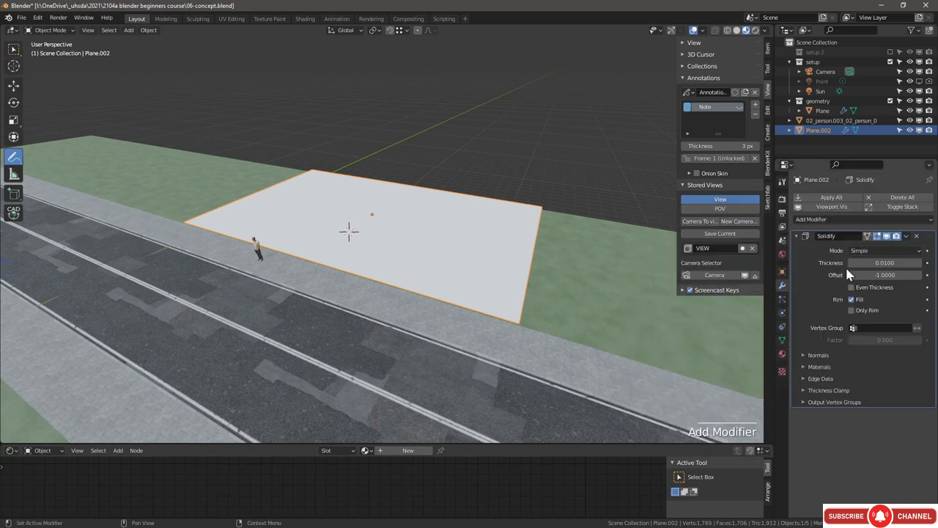
drag(874, 275, 901, 275)
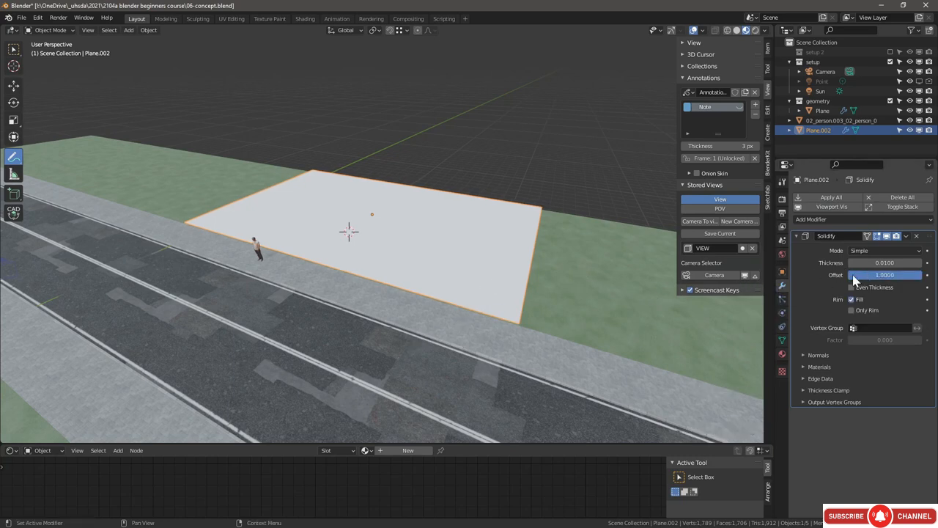
click(885, 262)
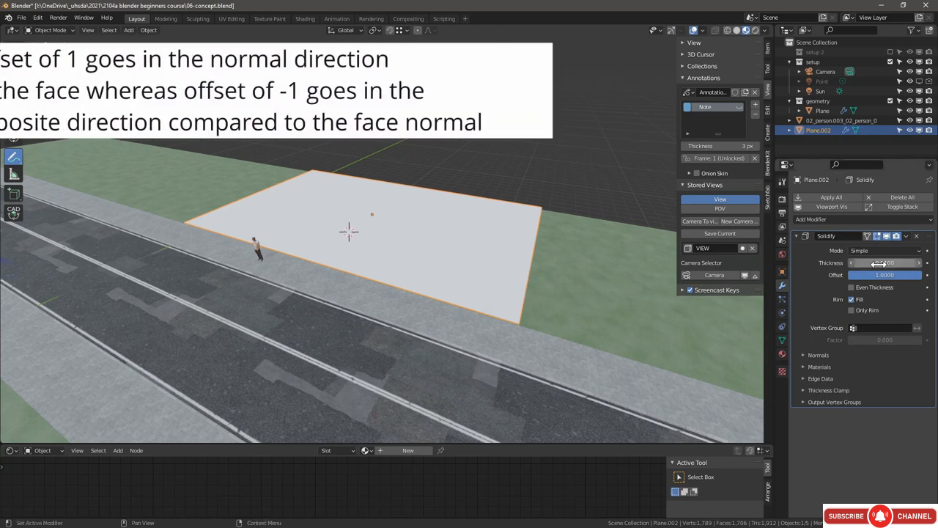
key(Return)
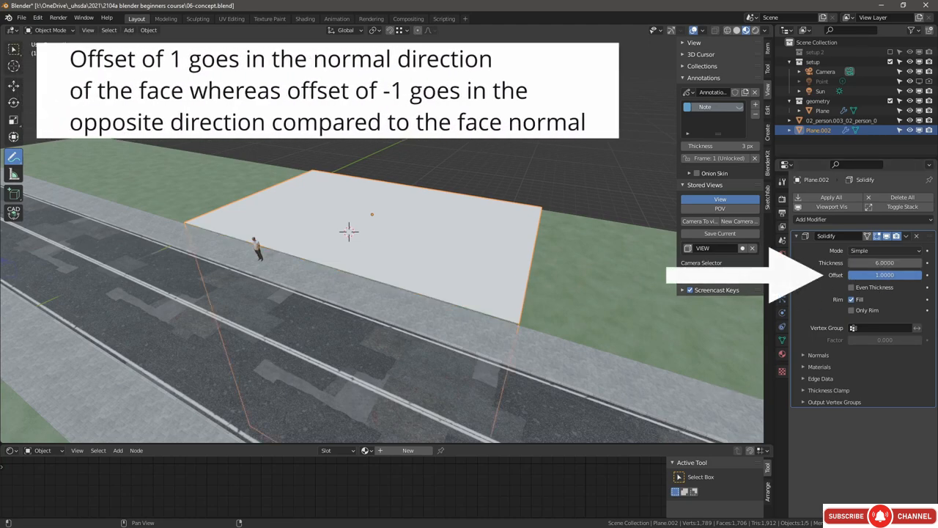
scroll(525, 275, down, 4)
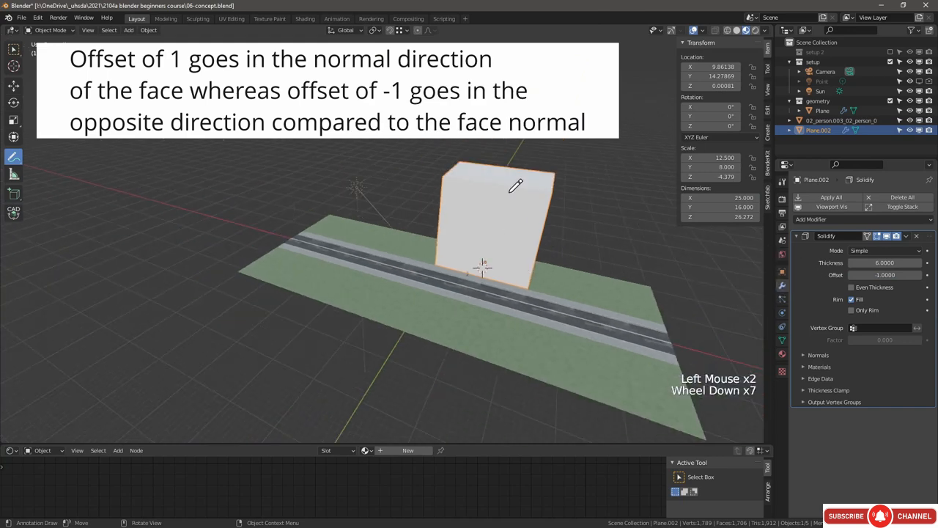
Step: Stretch the white building block along Z to a scale of about 2.08 and apply its scale
scroll(516, 186, up, 5)
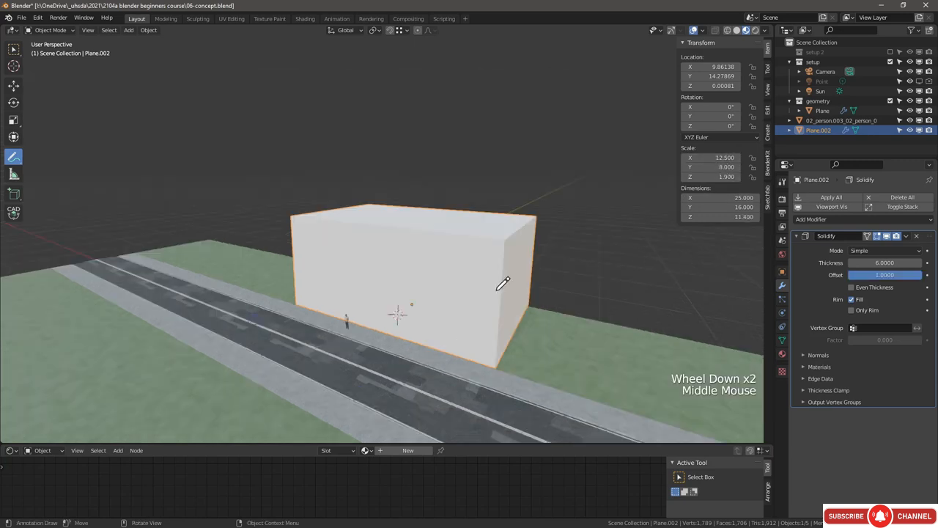
scroll(416, 301, up, 2)
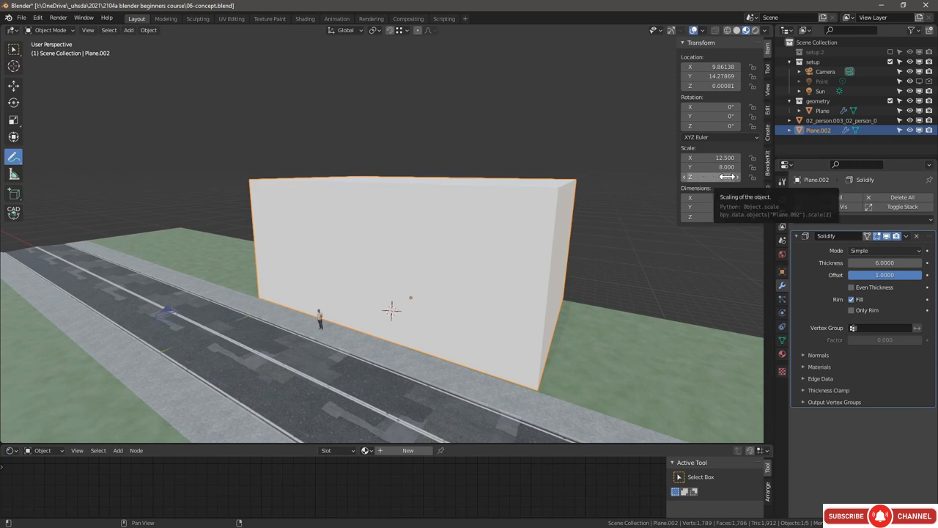
mouse_move(722, 177)
mouse_down()
mouse_move(755, 177)
mouse_move(707, 177)
mouse_move(733, 176)
mouse_up()
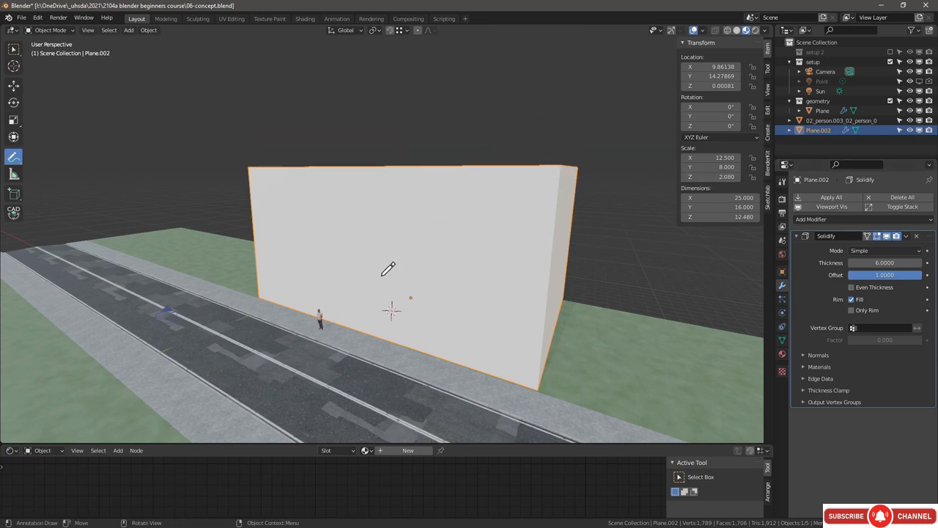
middle_drag(387, 266, 375, 272)
key(ctrl+a)
click(368, 303)
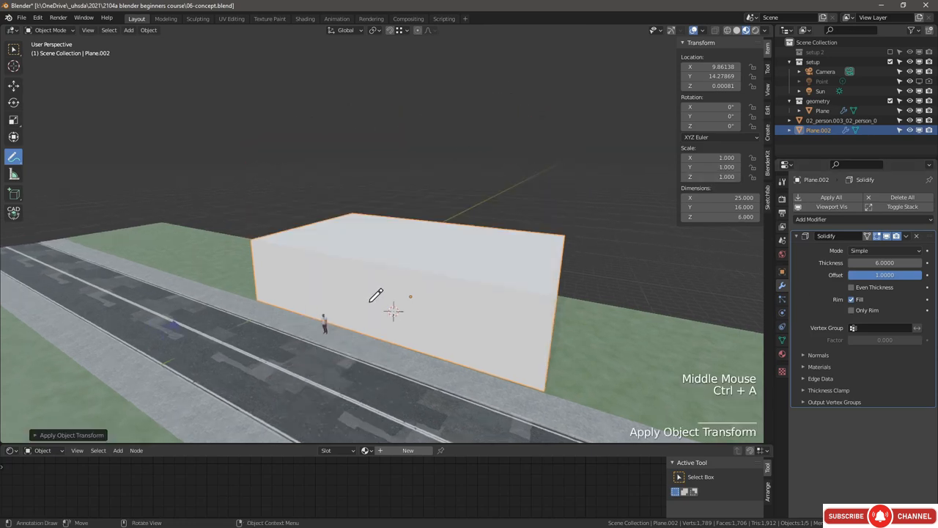
Step: Switch the viewport to Solid shading and activate the Select Box tool
middle_drag(519, 234, 504, 223)
click(736, 30)
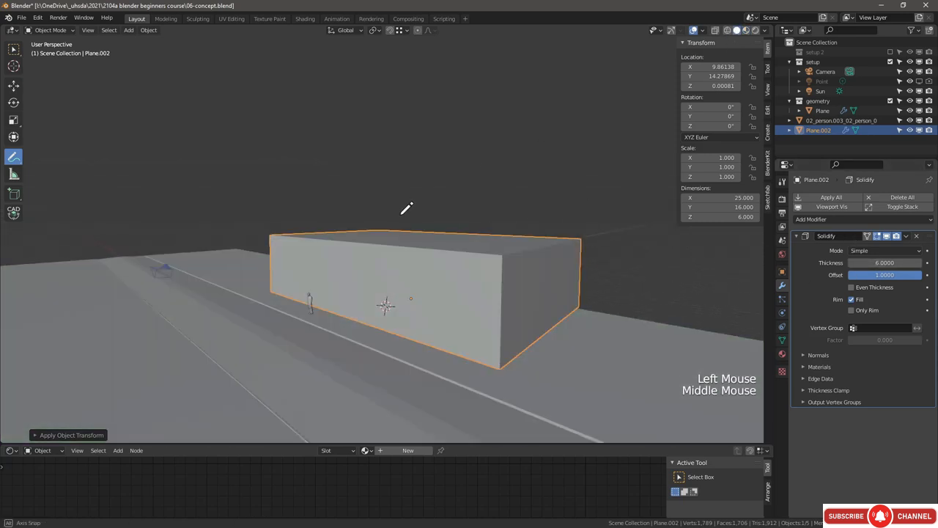
middle_drag(406, 203, 420, 222)
middle_drag(416, 226, 413, 245)
click(13, 49)
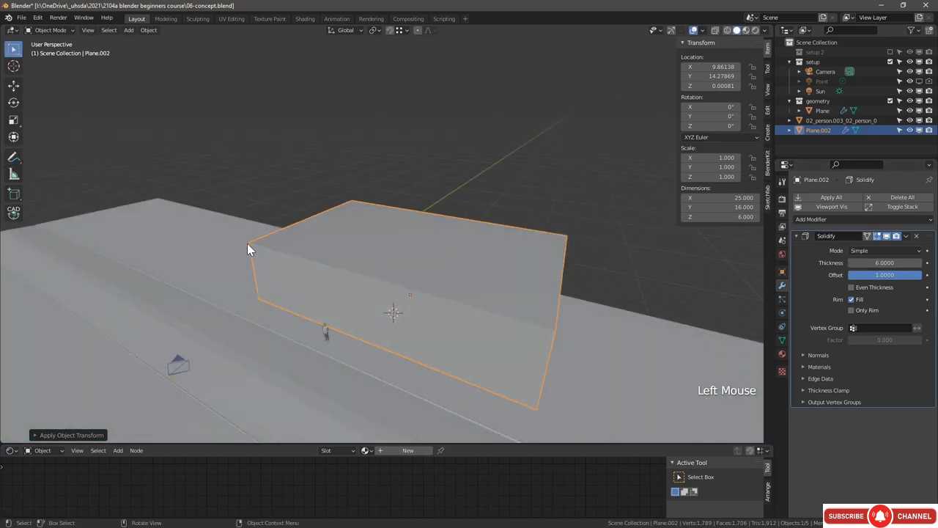
Step: Select the ground plane and darken the road material's viewport display color to dark grey
click(210, 235)
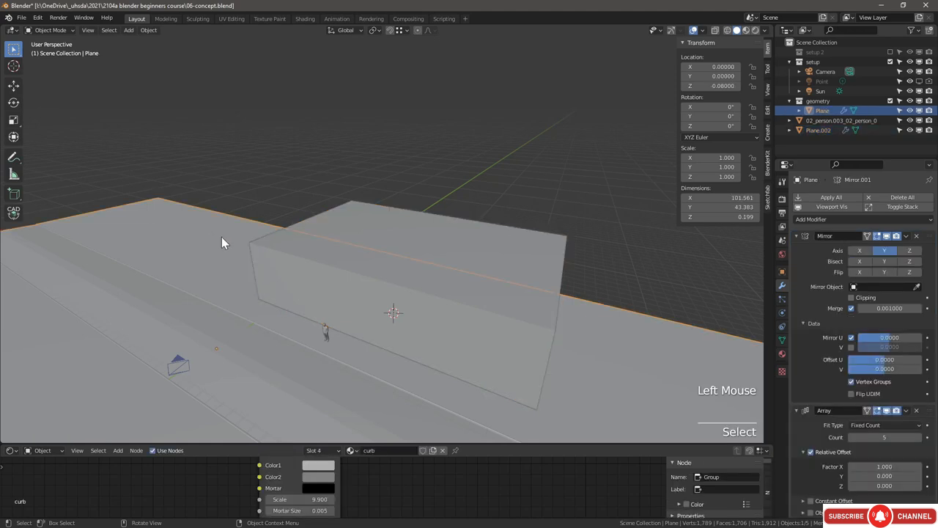
click(781, 353)
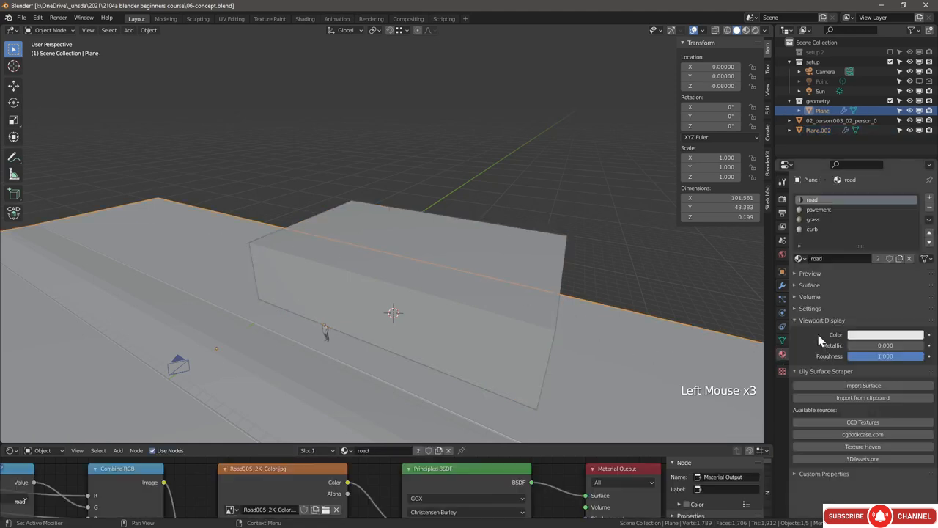
click(800, 285)
click(799, 286)
click(872, 339)
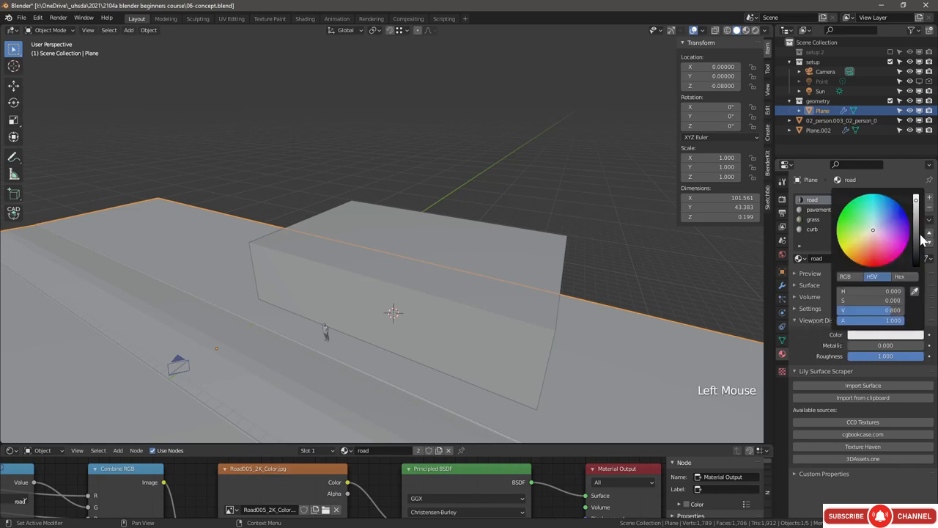
click(918, 247)
Step: Set the pavement material's viewport display color to a mid grey with value 0.260
click(817, 210)
click(872, 335)
drag(918, 224, 918, 227)
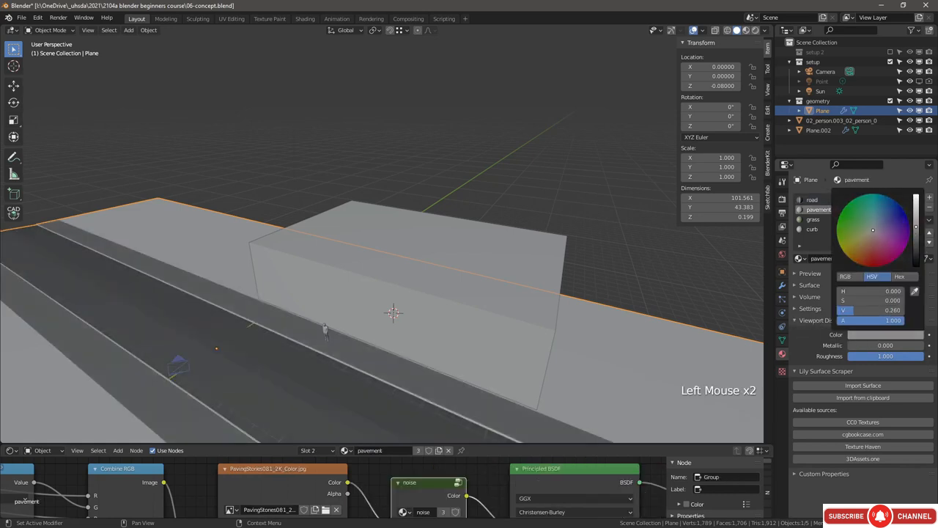
Step: Set the grass material's viewport display color to green with hue 0.273, saturation 0.625 and value 0.467, showing its RGB values
click(813, 219)
click(880, 339)
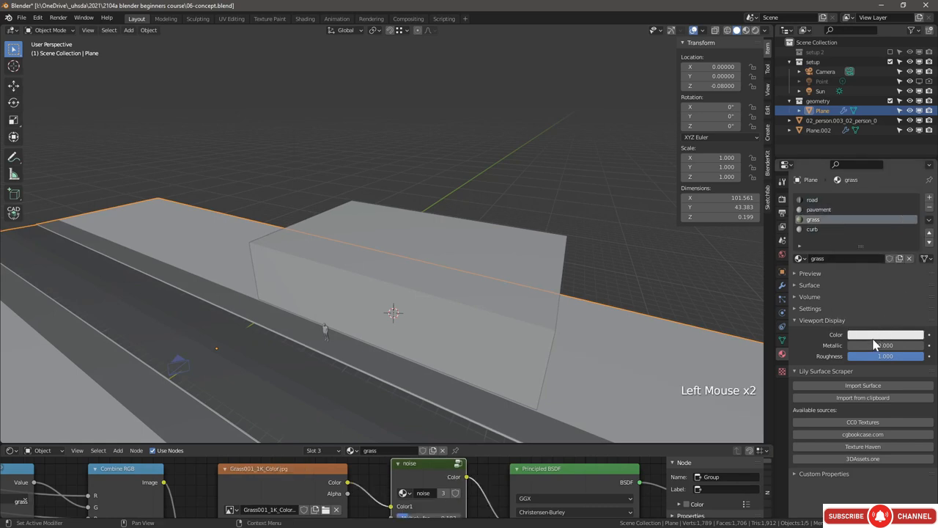
click(878, 335)
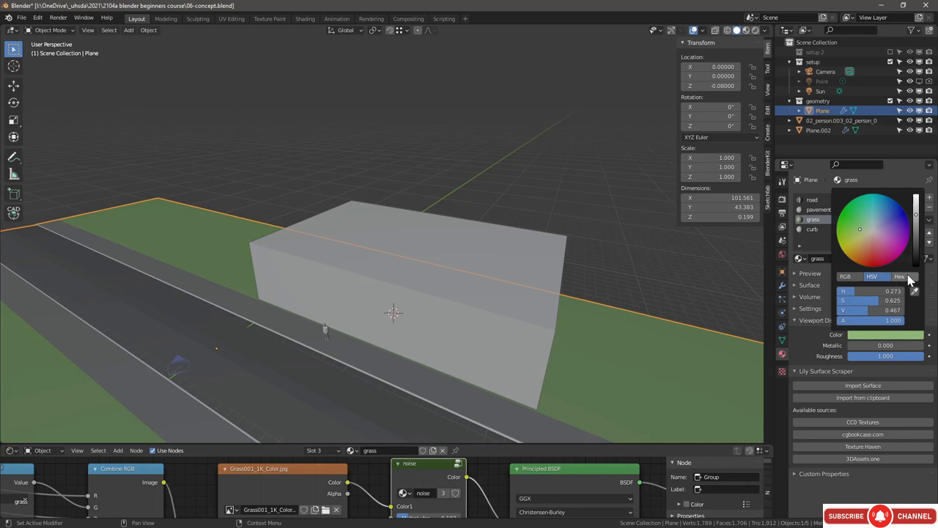
click(847, 277)
click(880, 279)
click(852, 279)
click(875, 278)
click(854, 279)
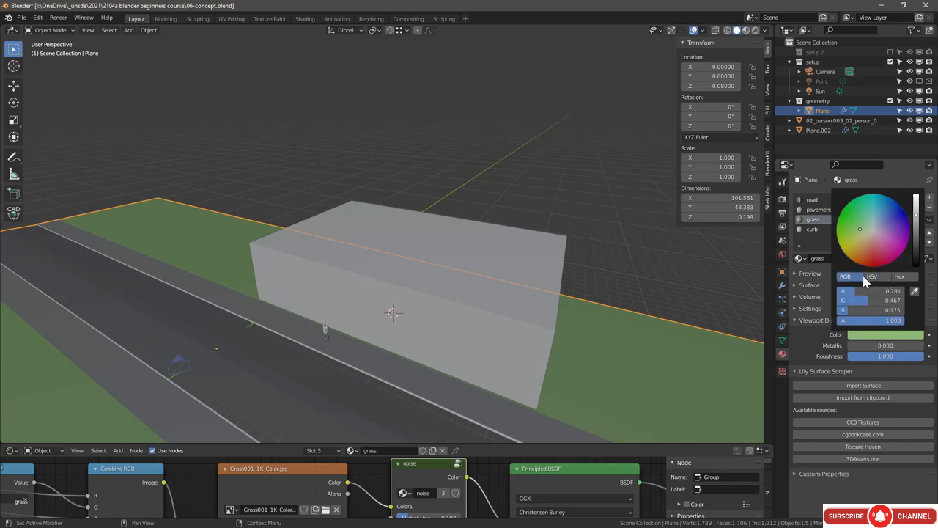
Step: Apply Shade Smooth to the ground plane with the road and pavements
middle_drag(407, 353, 535, 345)
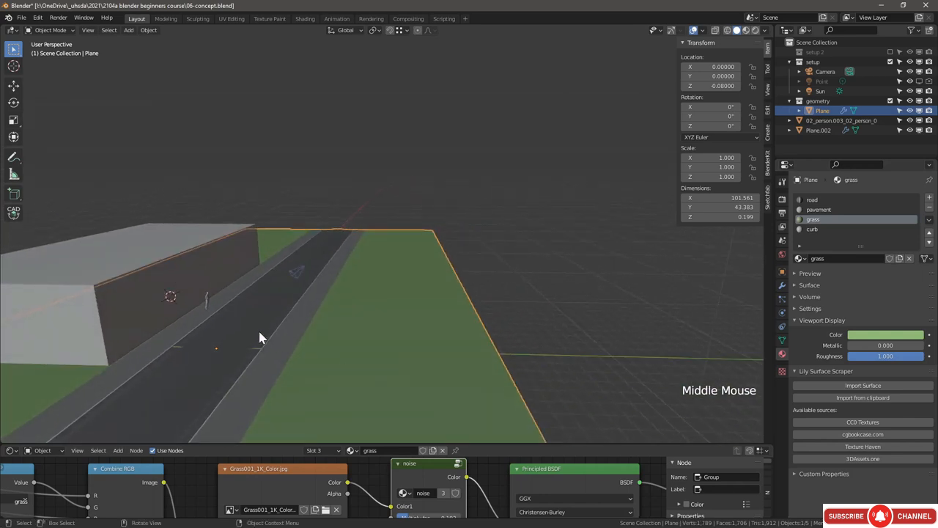
middle_drag(260, 337, 151, 288)
shift+middle_drag(208, 332, 329, 335)
scroll(329, 335, down, 1)
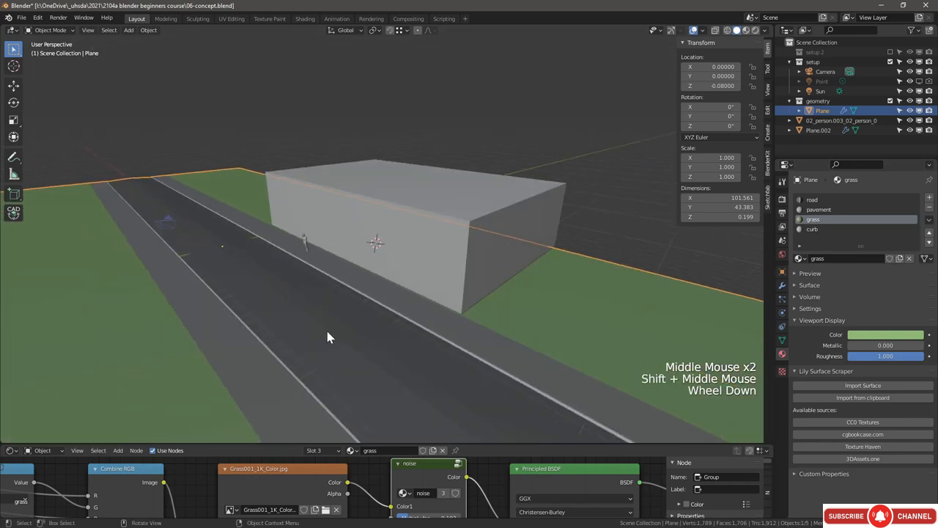
scroll(344, 350, up, 3)
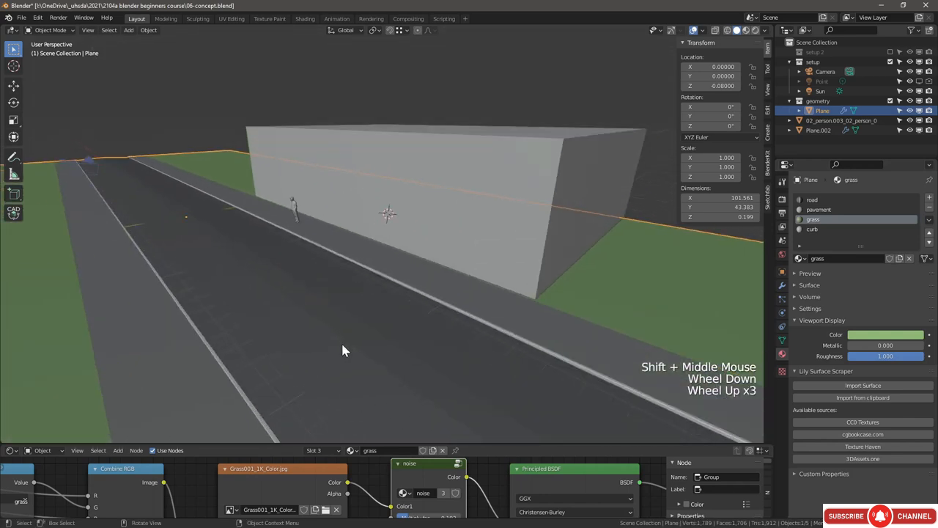
right_click(286, 271)
click(288, 274)
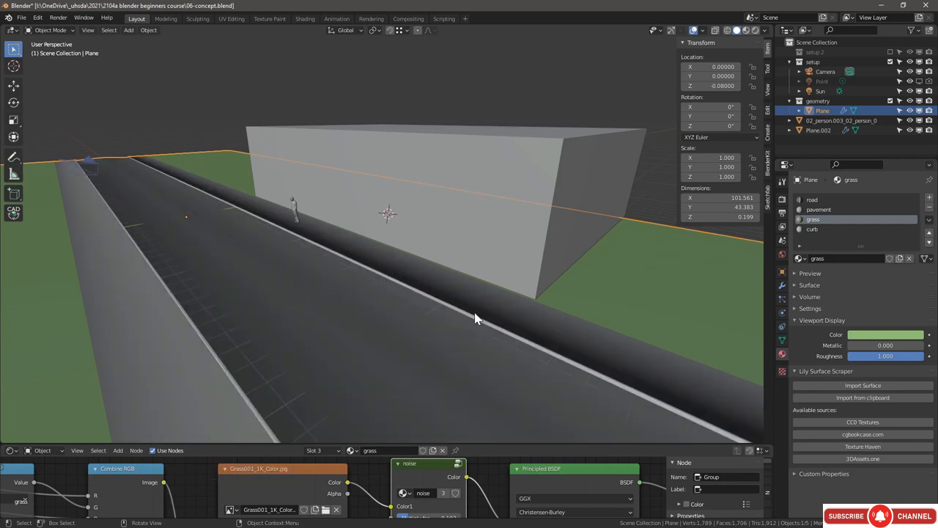
Step: Enable Auto Smooth at 30° in the ground plane's normals settings
click(782, 341)
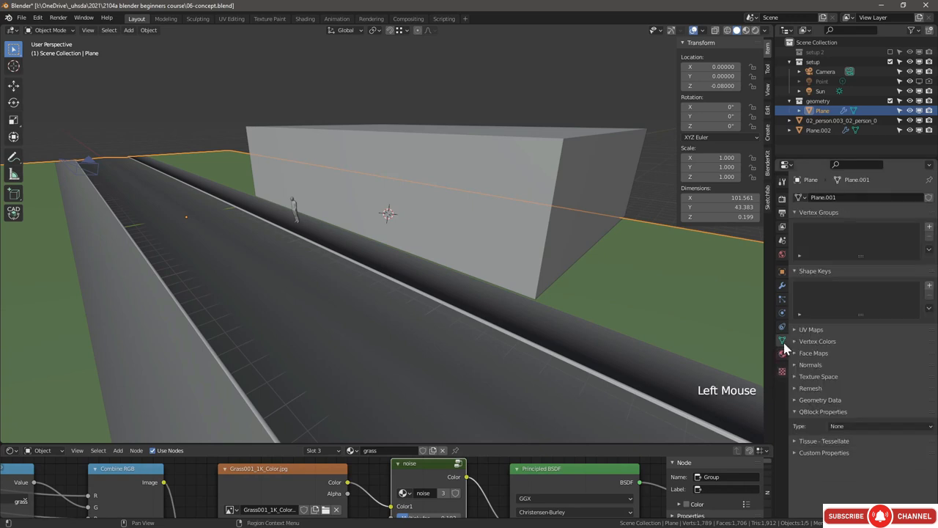
click(800, 369)
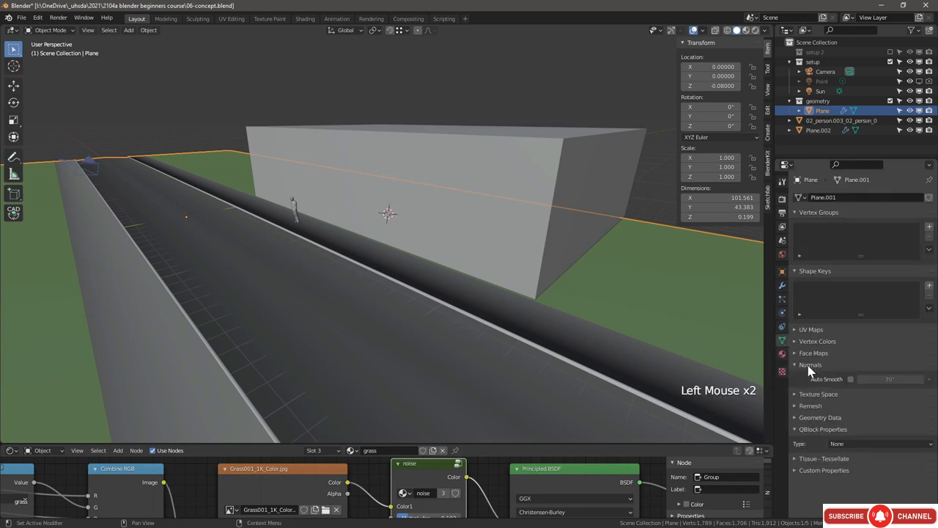
click(851, 379)
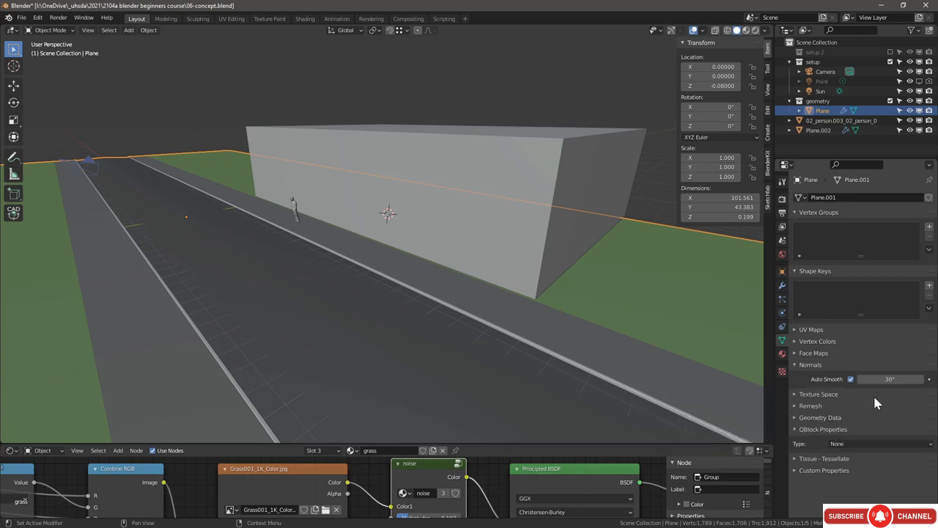
Step: Examine the shaded road, pavements and building block from several angles, with the building block selected
middle_drag(586, 256, 115, 357)
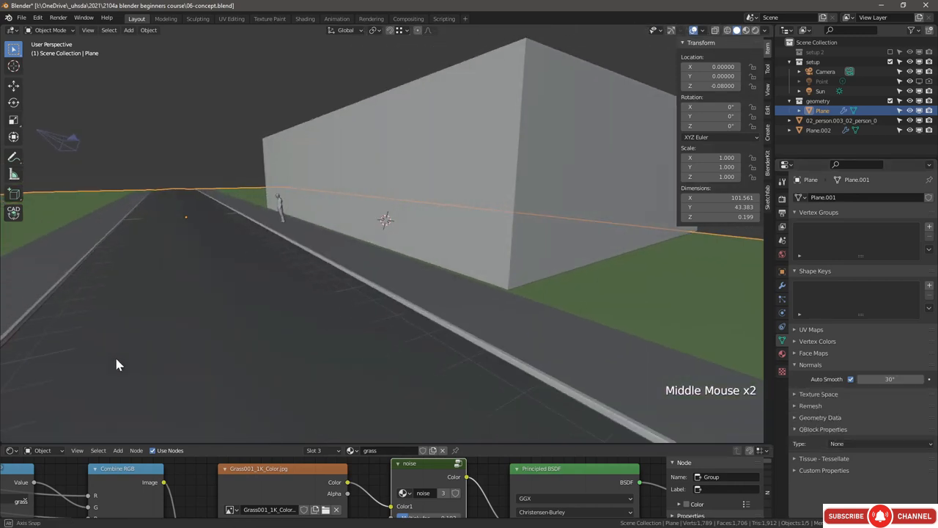
middle_click(319, 286)
scroll(286, 299, down, 1)
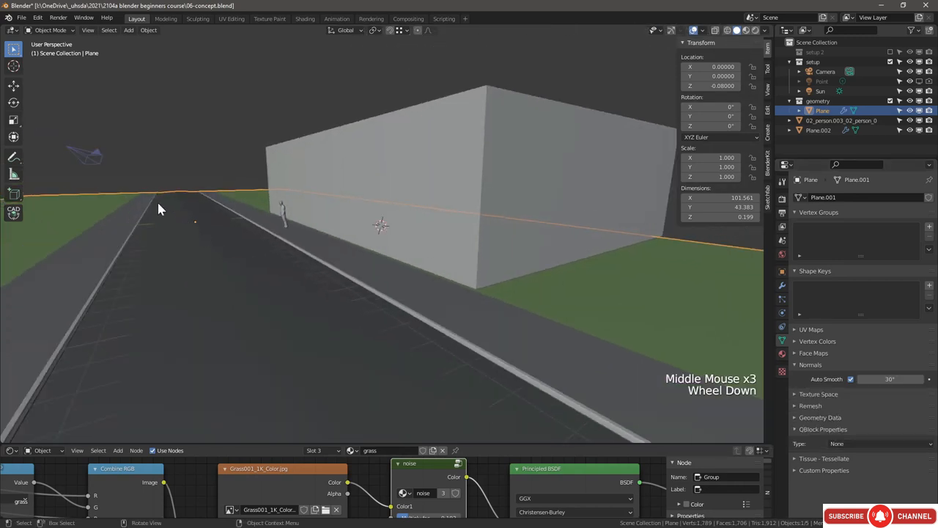
middle_drag(274, 264, 288, 277)
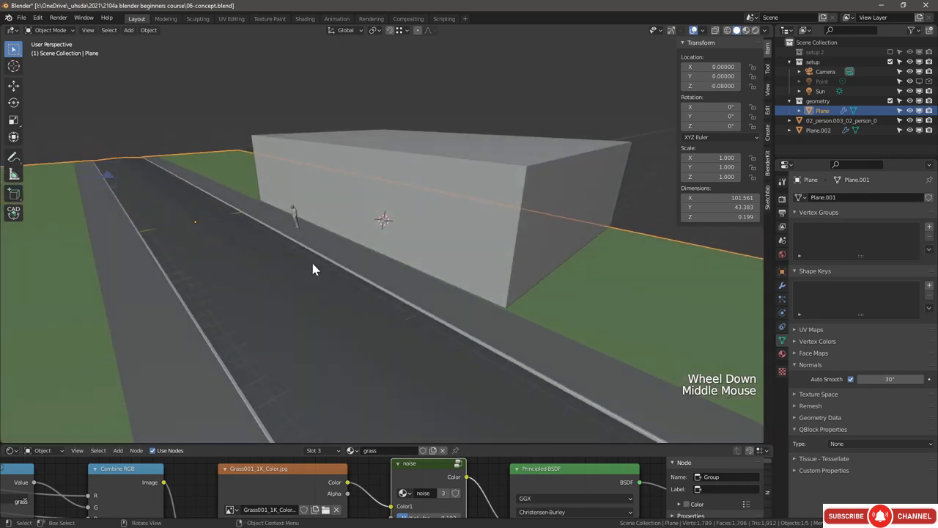
scroll(451, 338, down, 1)
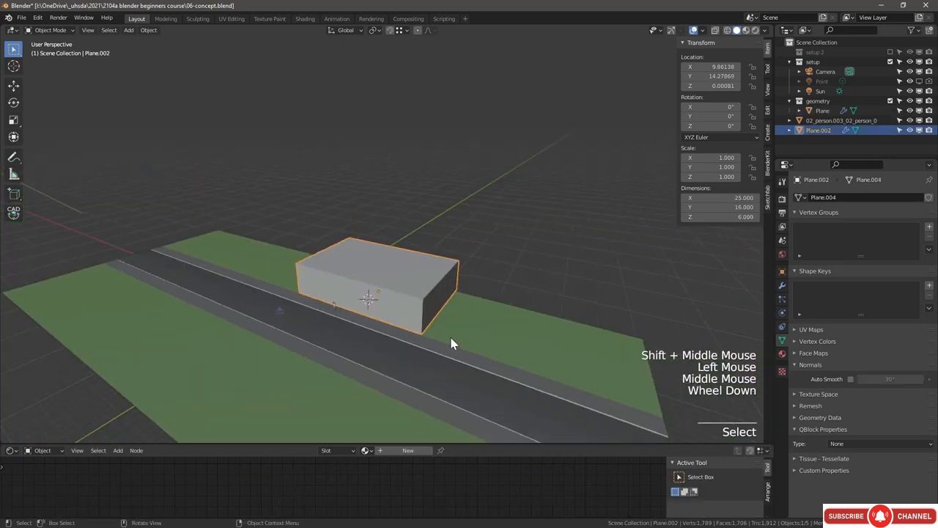
scroll(452, 343, up, 3)
middle_drag(389, 320, 353, 291)
scroll(353, 292, down, 1)
scroll(315, 262, up, 1)
scroll(261, 227, up, 1)
scroll(303, 176, down, 2)
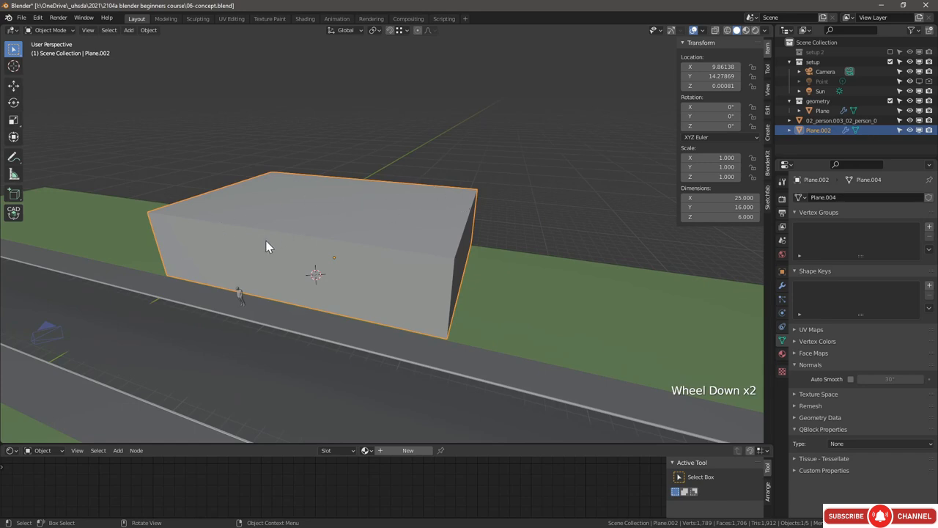
shift+middle_drag(26, 167, 34, 192)
shift+scroll(34, 192, down, 1)
shift+middle_drag(33, 192, 42, 206)
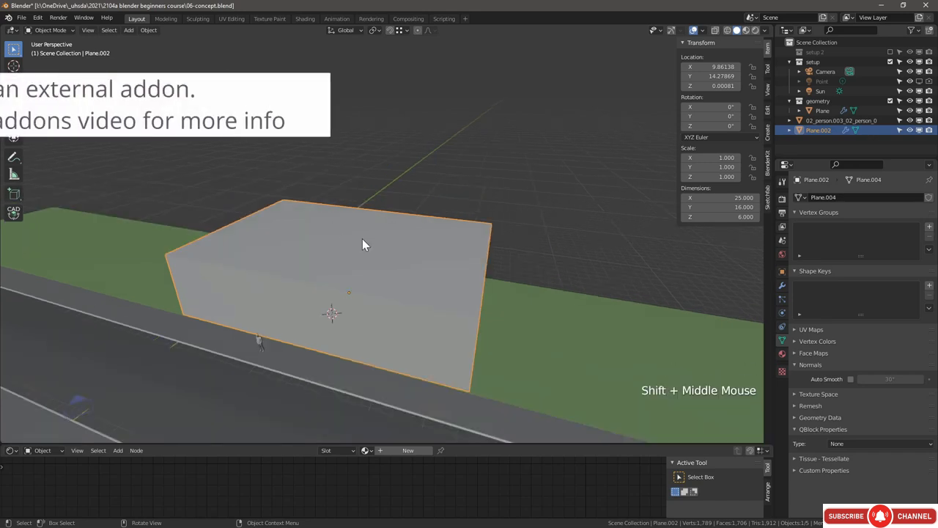
middle_drag(308, 245, 306, 252)
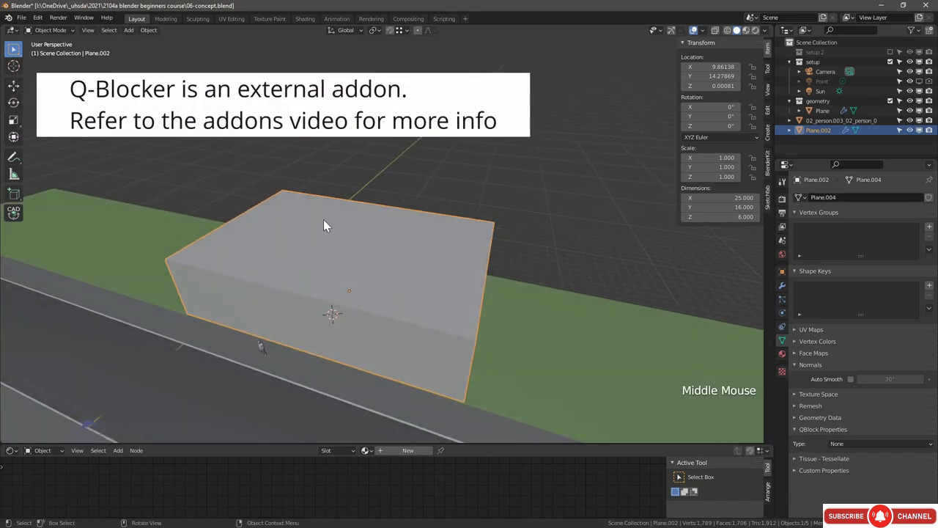
Step: Add a QBlocker cube about 10.6 by 10.6 by 14.1 on top of the building block
key(shift+a)
mouse_move(312, 207)
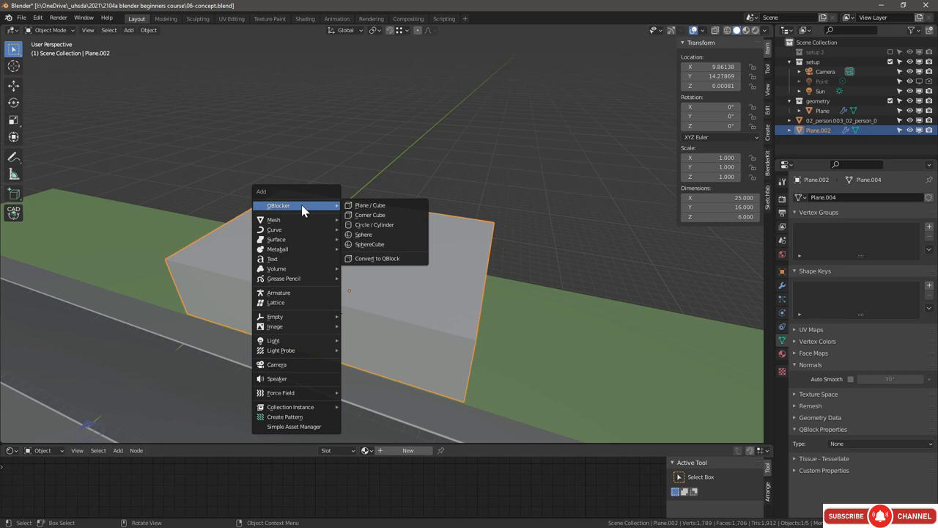
click(14, 193)
key(shift+a)
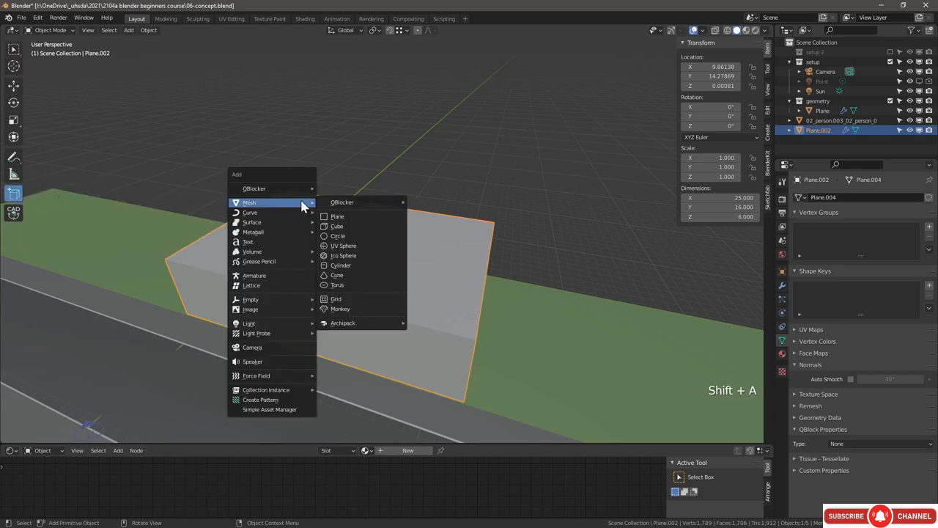
click(338, 192)
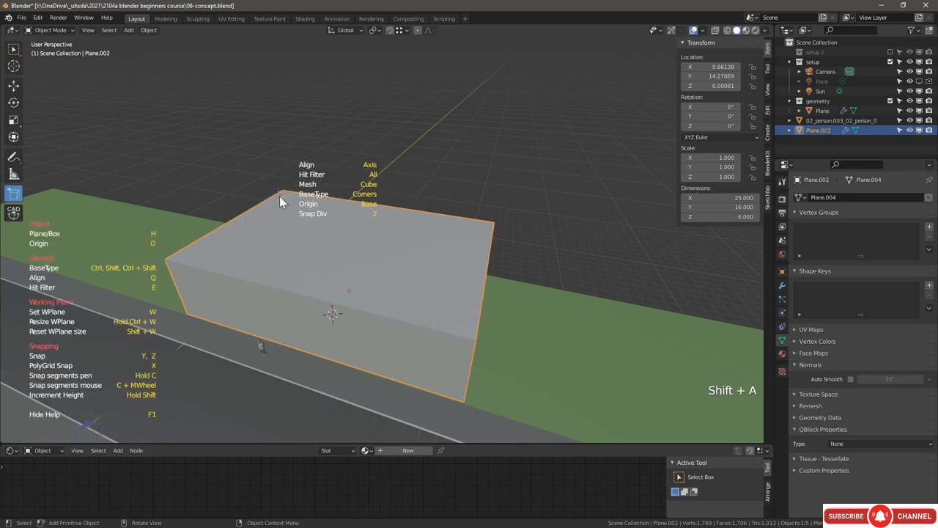
click(289, 200)
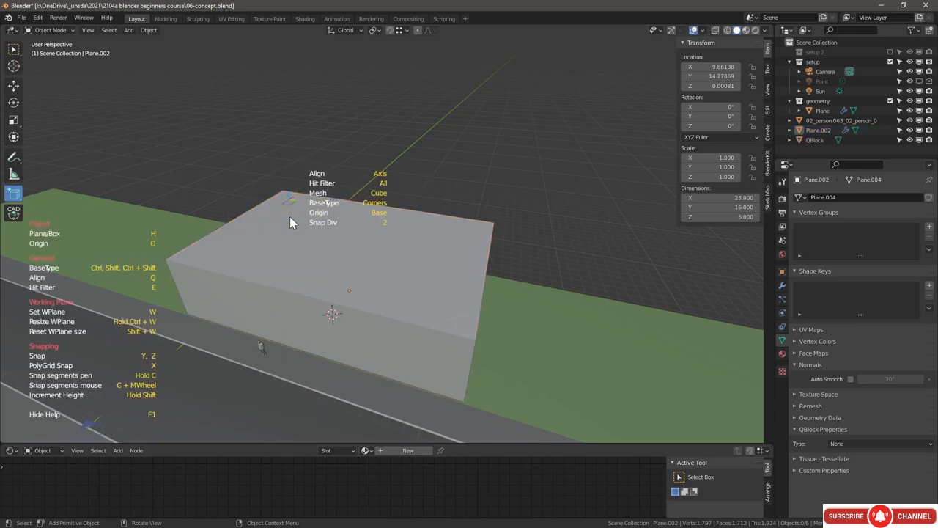
click(320, 266)
click(324, 64)
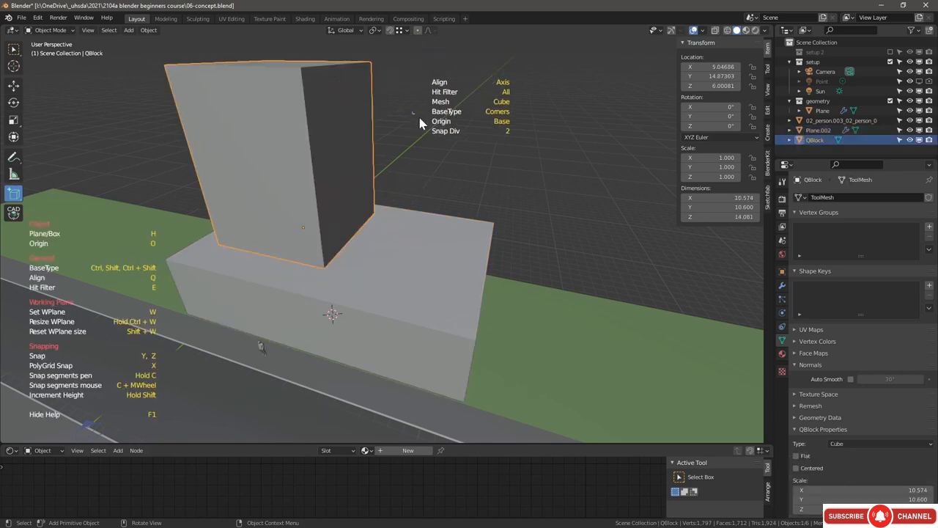
click(346, 156)
Step: Review the new upper cube's QBlock scale values and its object dimensions
scroll(850, 380, down, 3)
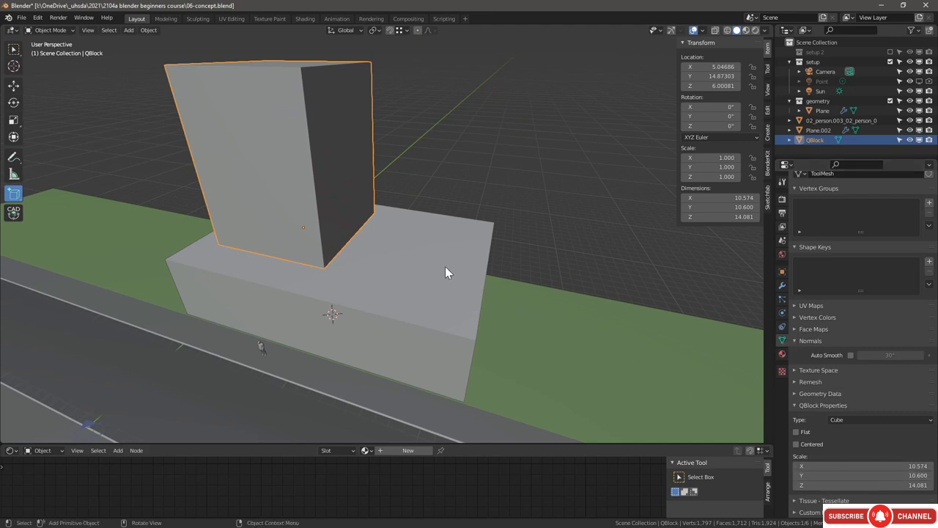
scroll(445, 266, down, 1)
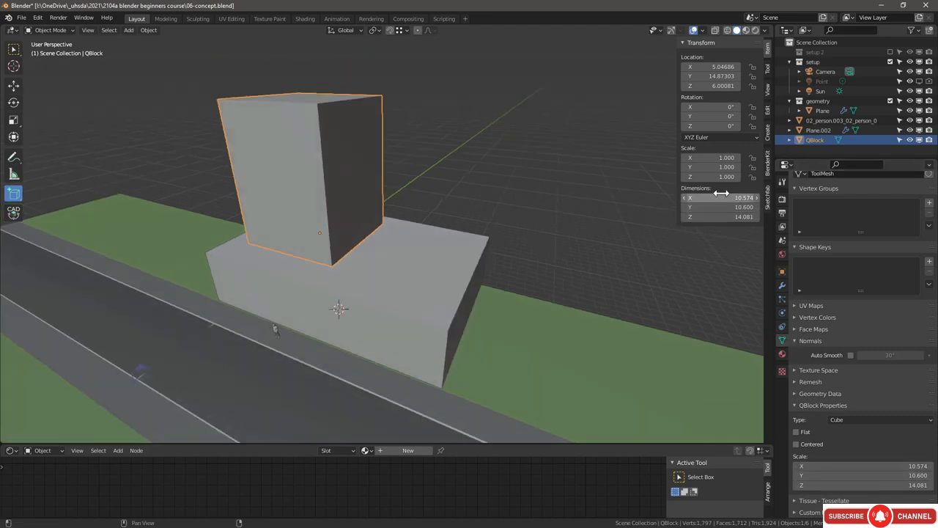
middle_drag(457, 286, 487, 246)
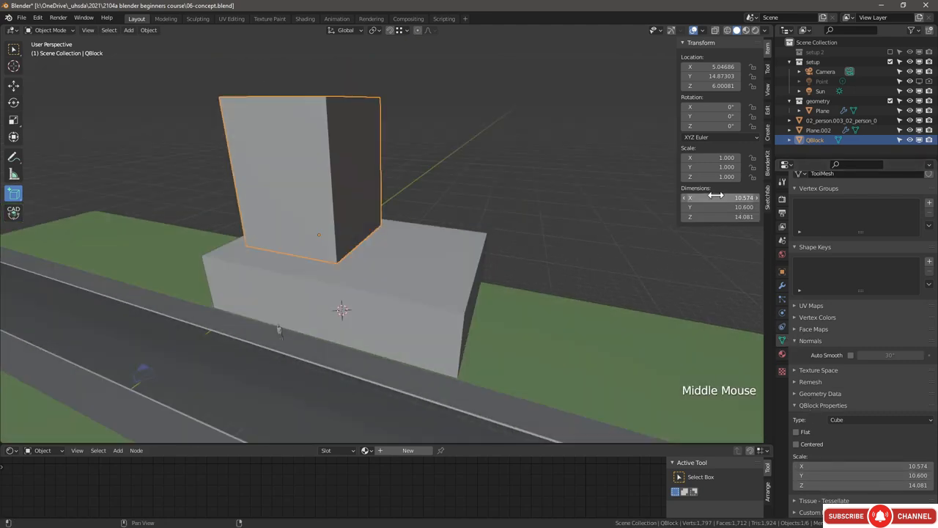
Step: Enlarge the upper block's footprint to 11.774 in X and 11.7 in Y
middle_drag(513, 207, 454, 220)
scroll(455, 220, down, 1)
drag(733, 201, 741, 207)
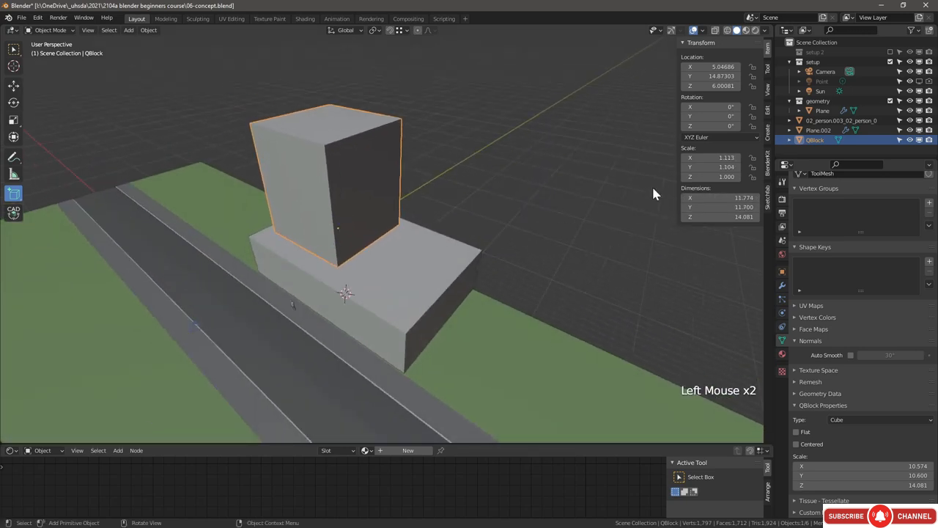
Step: Turn on the viewport gizmos and move the upper block along Y to about 15.32
click(671, 30)
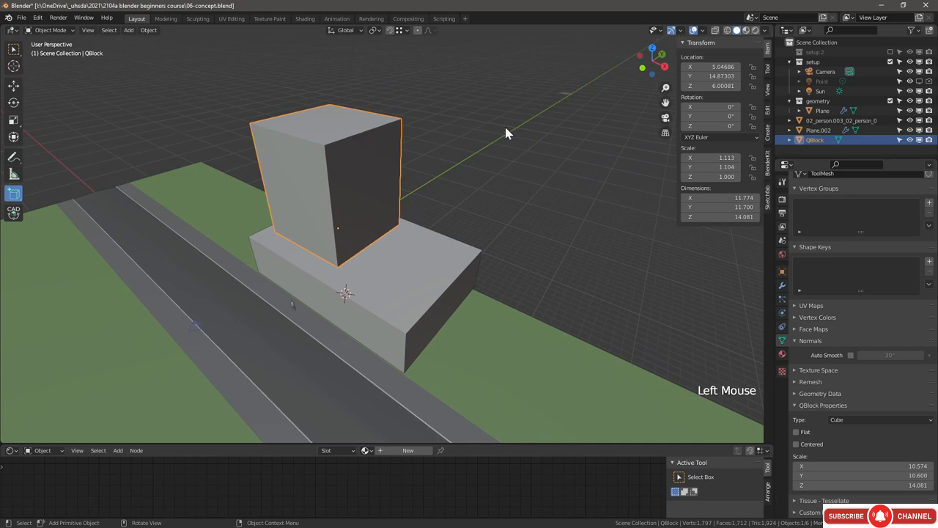
click(10, 51)
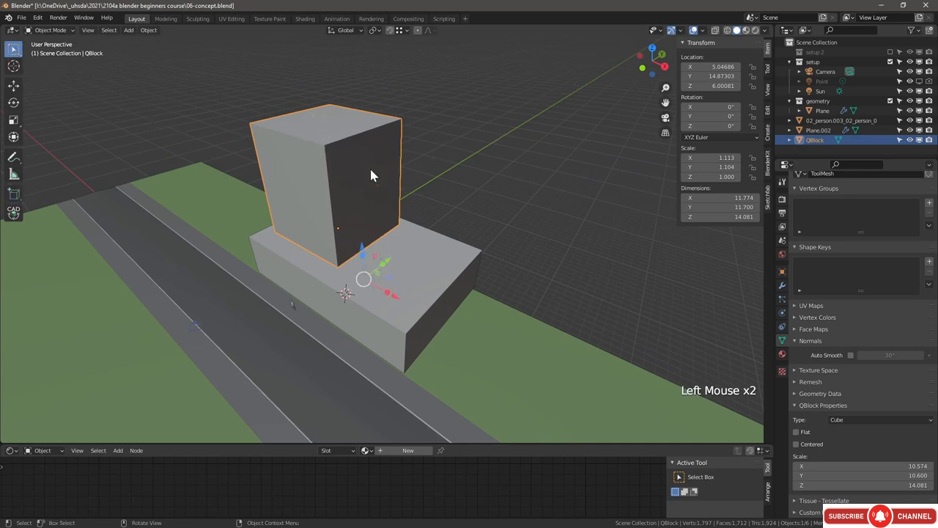
click(371, 175)
drag(366, 212, 373, 210)
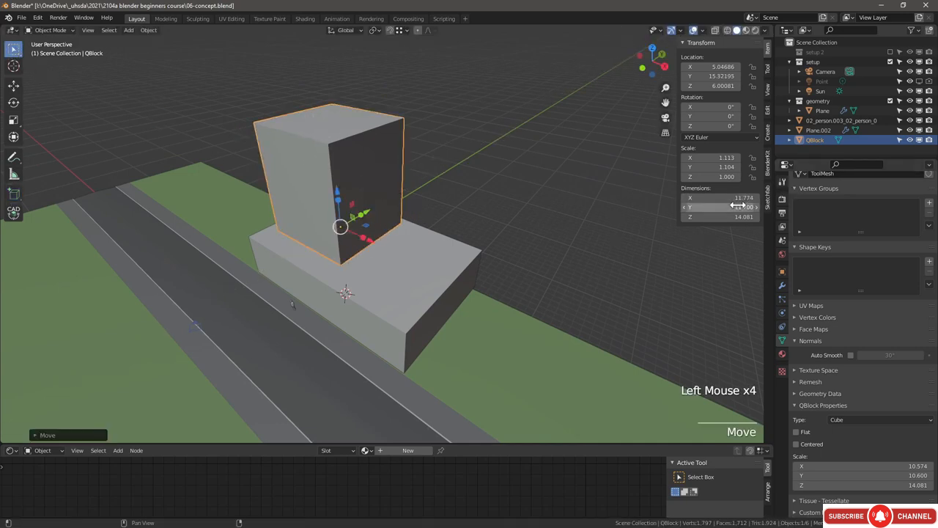
Step: Widen the upper block to 14.374 in X
middle_drag(344, 256, 404, 223)
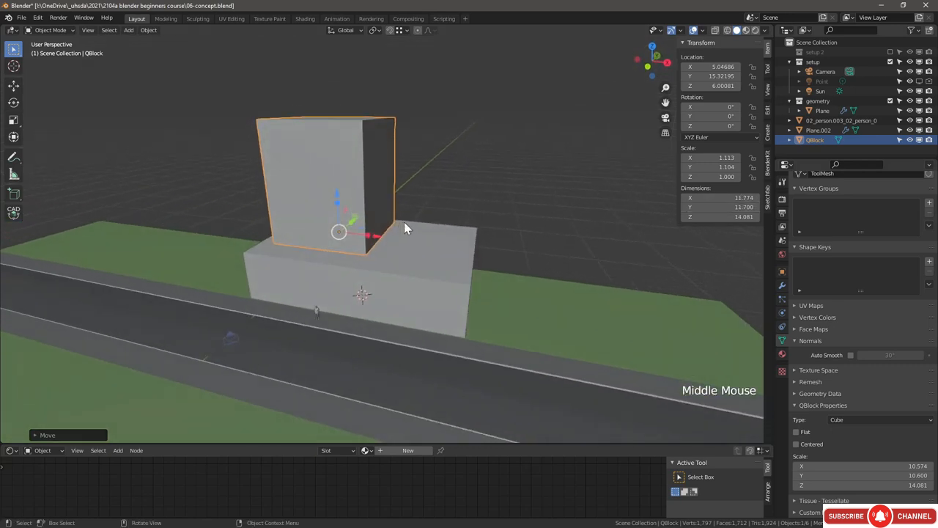
scroll(404, 222, down, 2)
drag(733, 197, 755, 197)
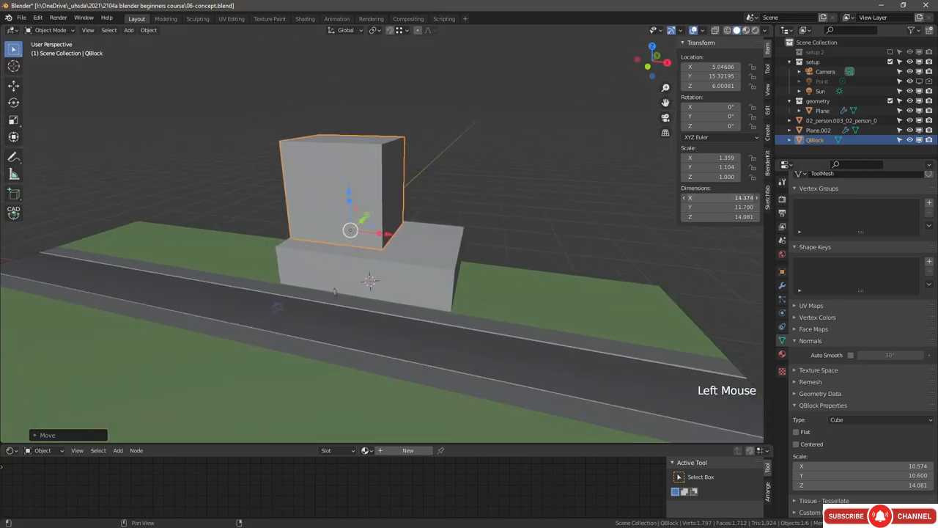
Step: Add a new annotation layer, mark a short curve at the base block's upper front corner, and set the layer color to near black
middle_drag(391, 262, 394, 243)
scroll(394, 244, down, 1)
scroll(393, 243, up, 2)
click(13, 158)
click(767, 90)
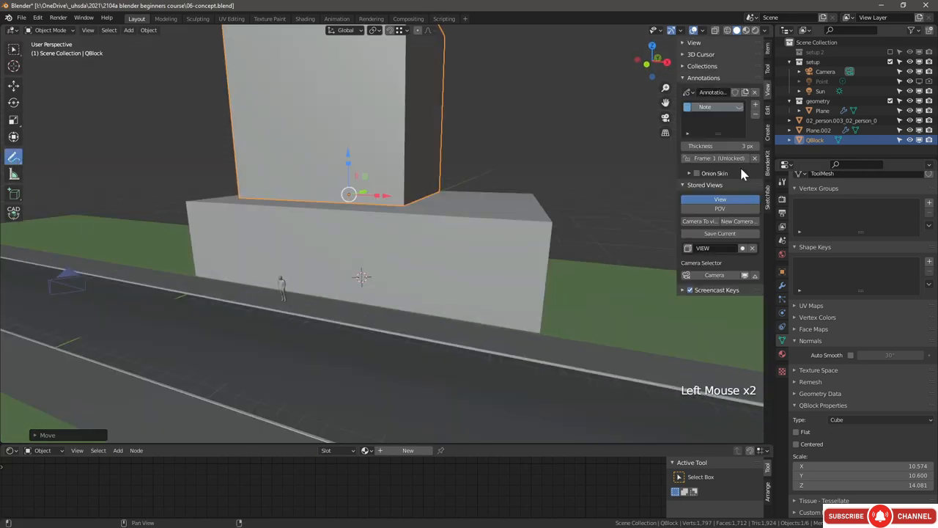
click(755, 105)
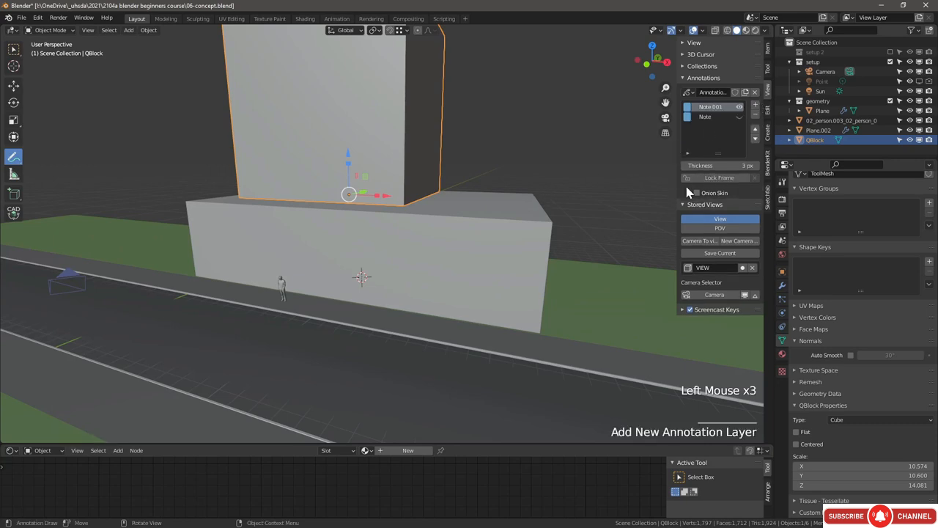
mouse_move(520, 222)
mouse_down()
mouse_move(549, 230)
mouse_move(546, 243)
mouse_up()
click(689, 109)
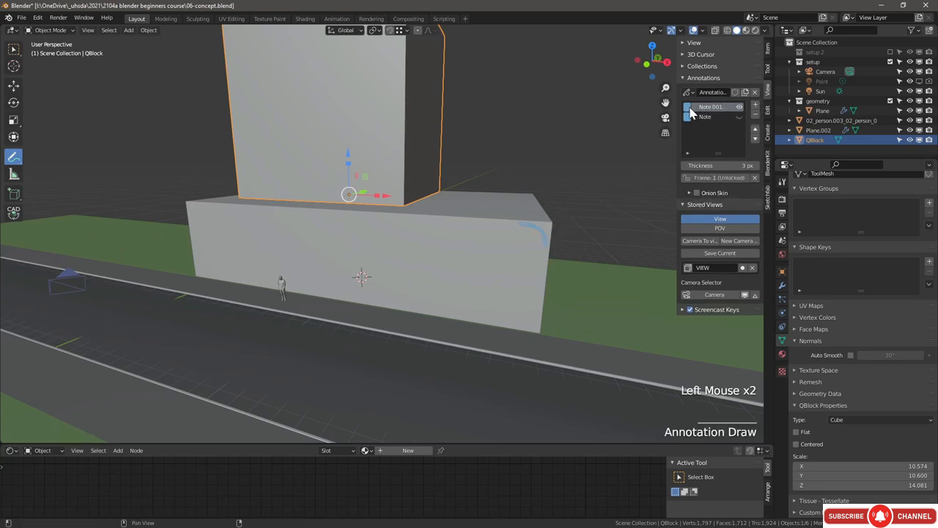
drag(769, 162, 768, 177)
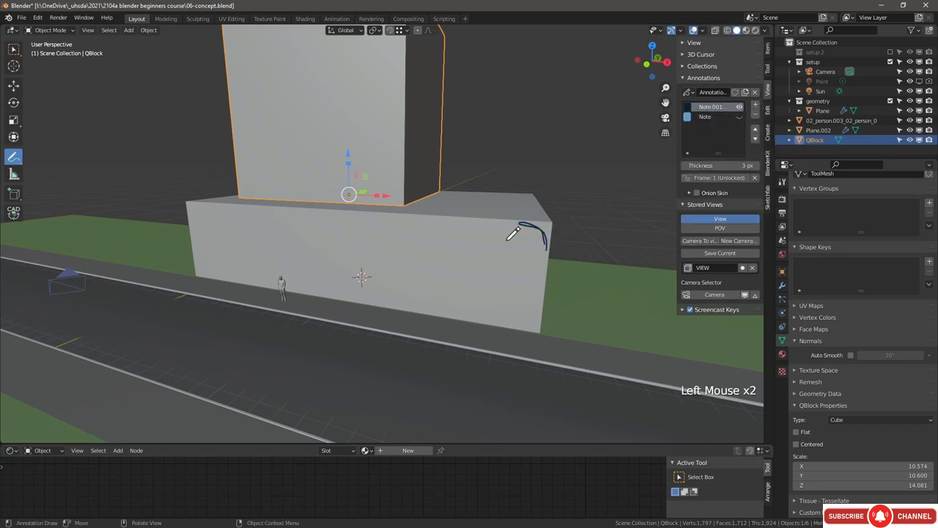
Step: Annotate a curved roofline and guide marks on the base block's front, and hide the annotation layer
mouse_move(523, 223)
mouse_down()
mouse_move(415, 208)
mouse_move(254, 228)
mouse_move(194, 241)
mouse_move(190, 277)
mouse_up()
drag(241, 192, 243, 230)
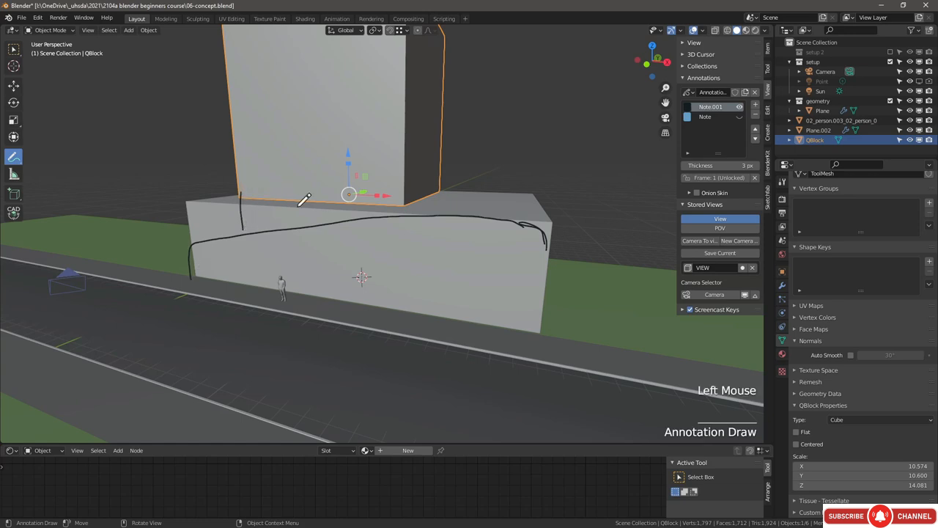
mouse_move(402, 195)
mouse_down()
mouse_move(403, 214)
mouse_move(394, 206)
mouse_up()
click(242, 192)
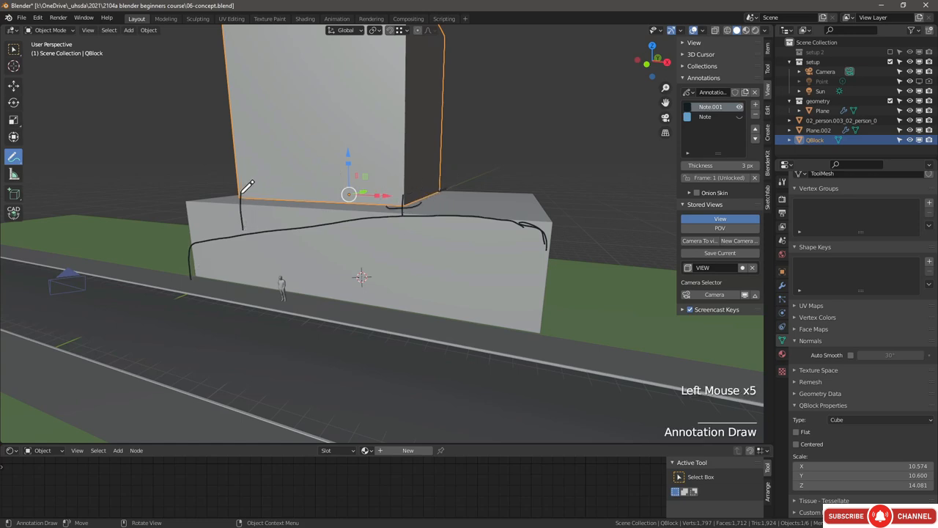
drag(196, 276, 214, 271)
drag(545, 236, 536, 331)
drag(533, 332, 519, 319)
mouse_move(519, 319)
mouse_down()
mouse_move(527, 262)
mouse_move(512, 319)
mouse_move(445, 309)
mouse_up()
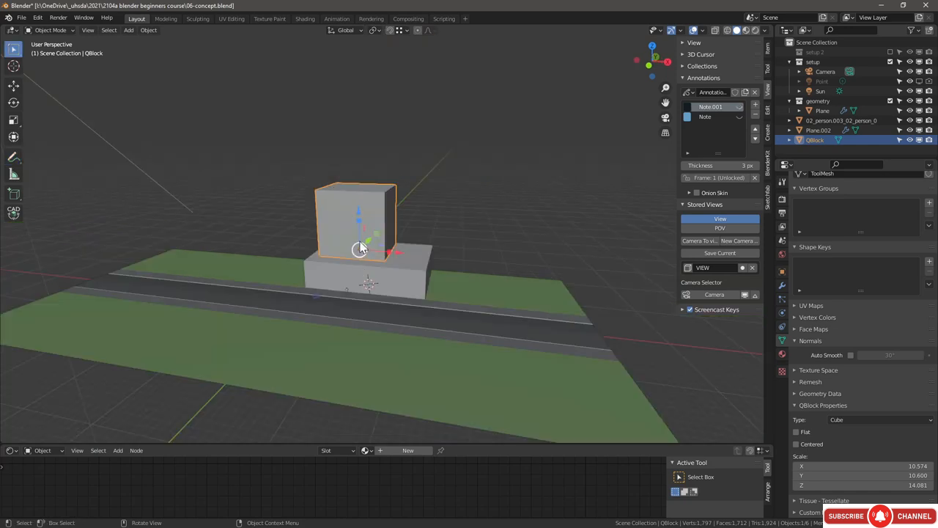
Step: Examine the base block's Solidify modifier and its underlying mesh in Edit Mode, and return to Object Mode
scroll(450, 258, up, 2)
shift+middle_drag(398, 292, 357, 262)
scroll(442, 237, down, 1)
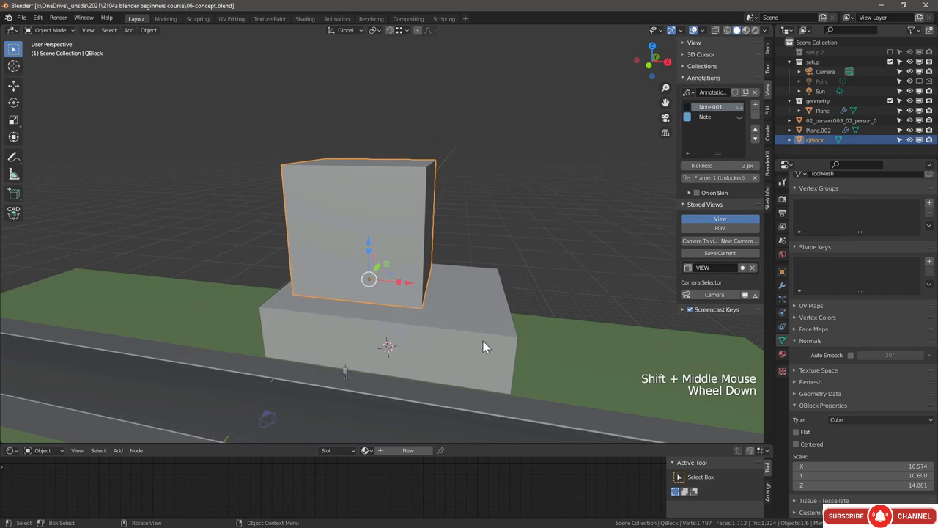
click(506, 330)
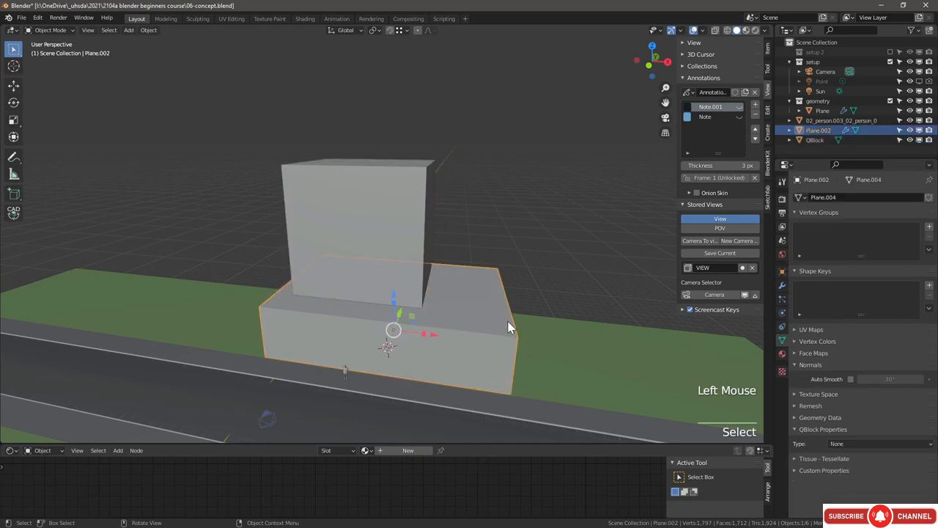
click(782, 286)
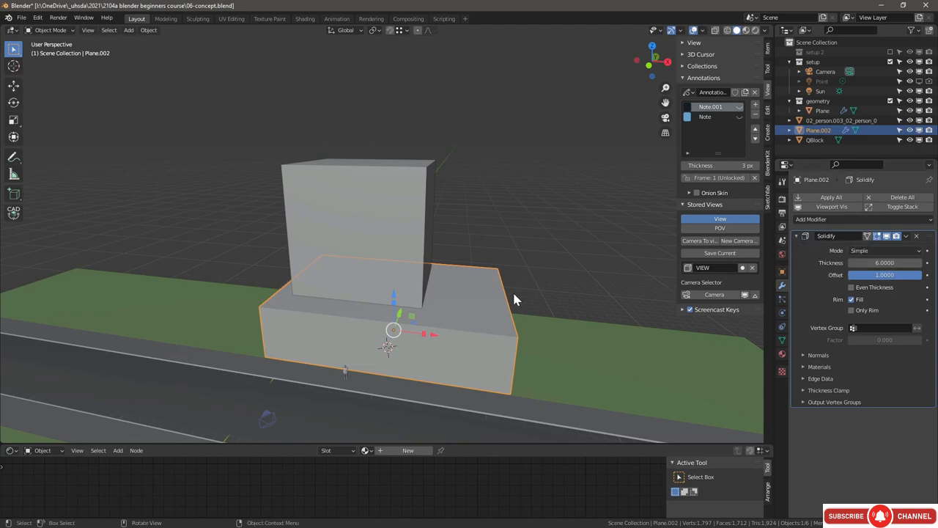
click(50, 30)
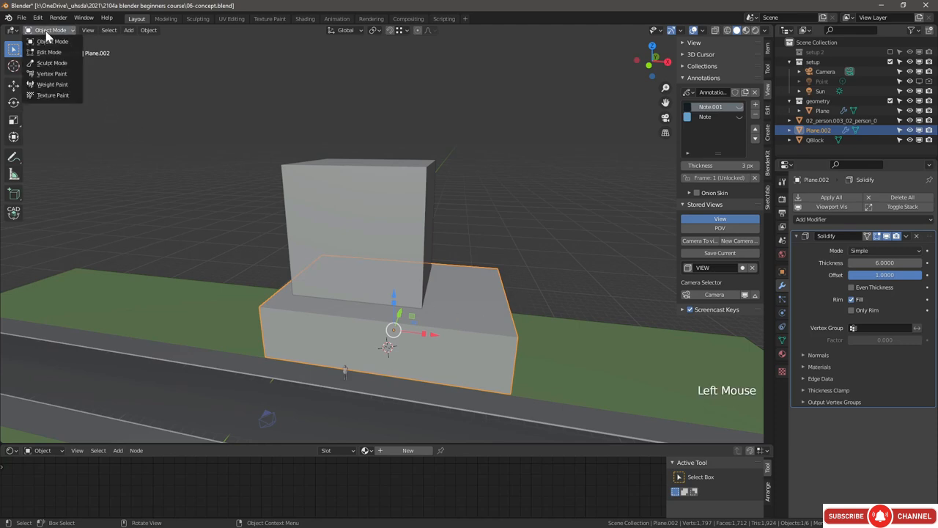
click(45, 47)
middle_drag(178, 105, 452, 279)
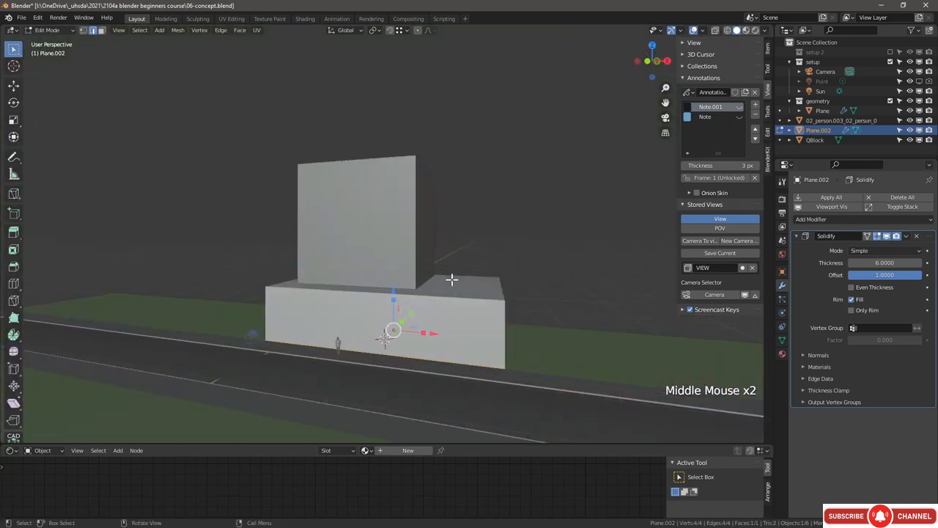
drag(397, 291, 454, 242)
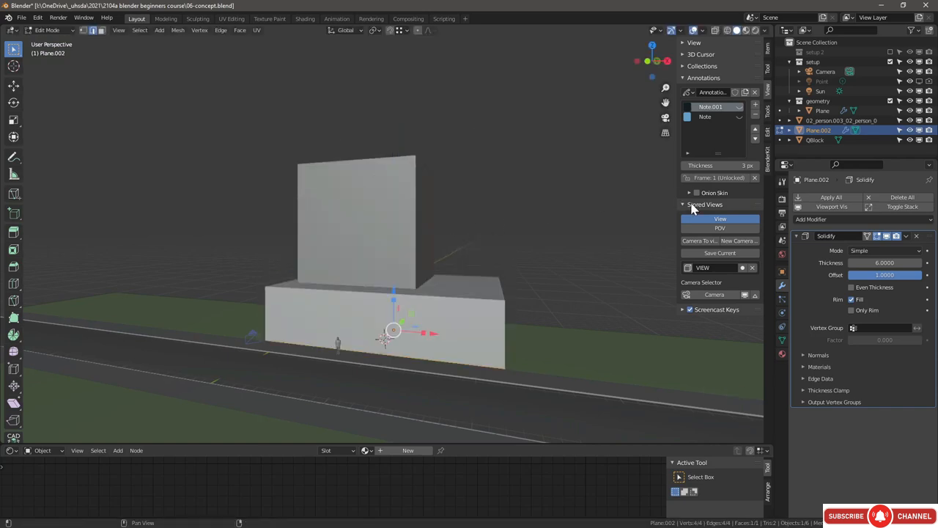
click(47, 31)
click(44, 44)
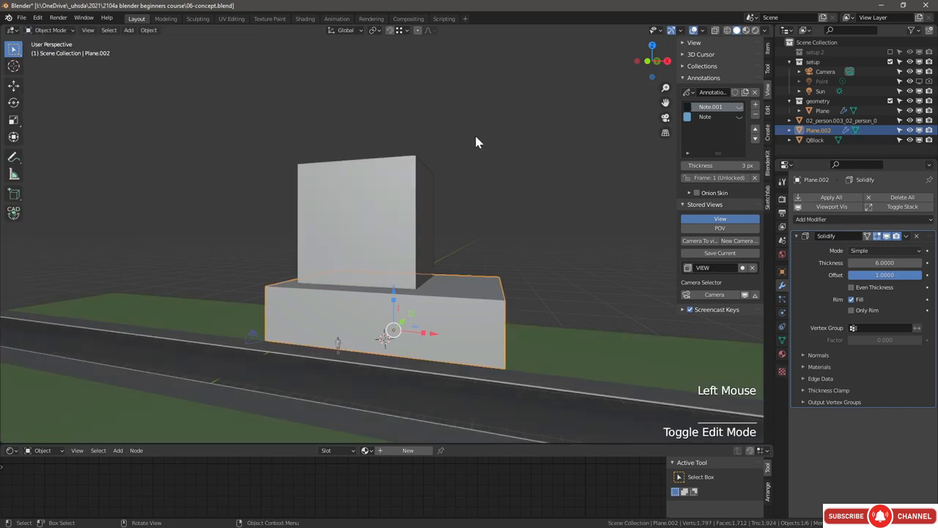
Step: Apply the base block's Solidify modifier and open its mesh in Edit Mode
click(907, 236)
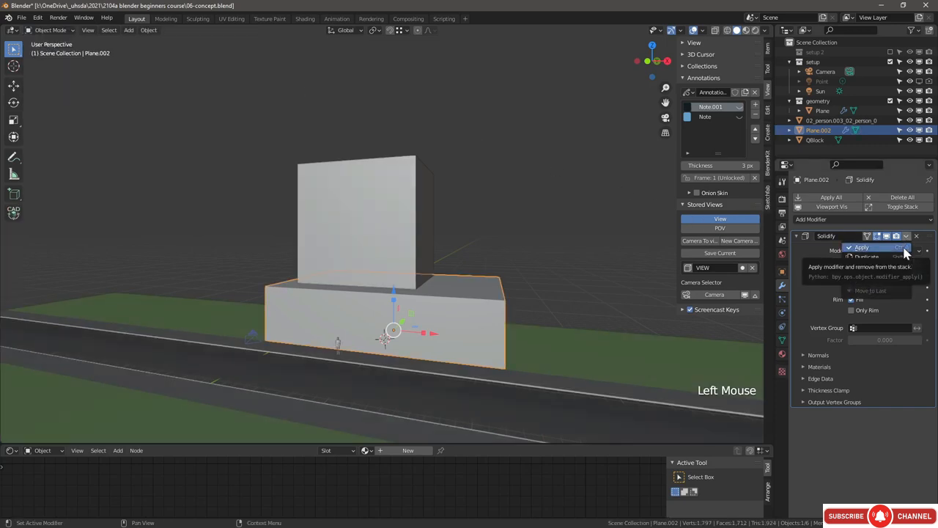
click(905, 249)
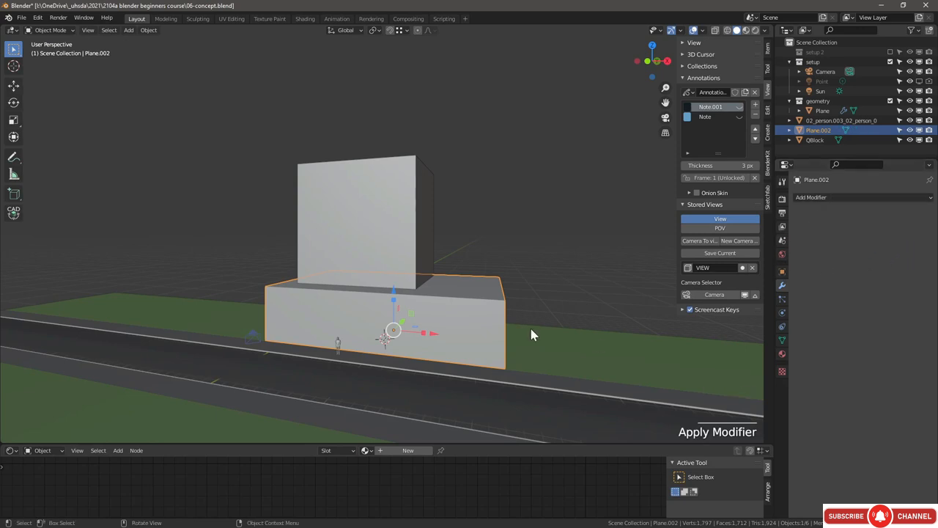
click(36, 30)
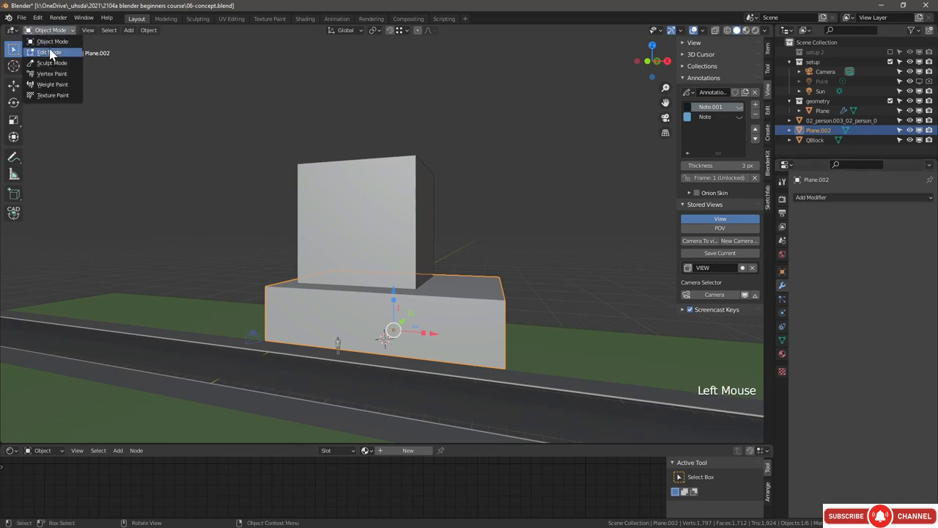
click(41, 50)
click(516, 302)
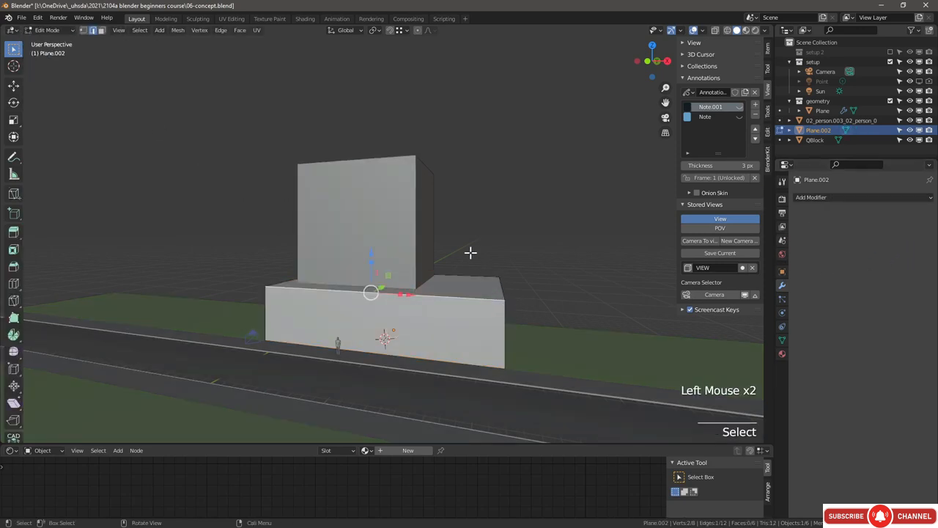
Step: Delete the base block's front face facing the road, using face selection
middle_drag(471, 252, 513, 301)
scroll(429, 264, down, 1)
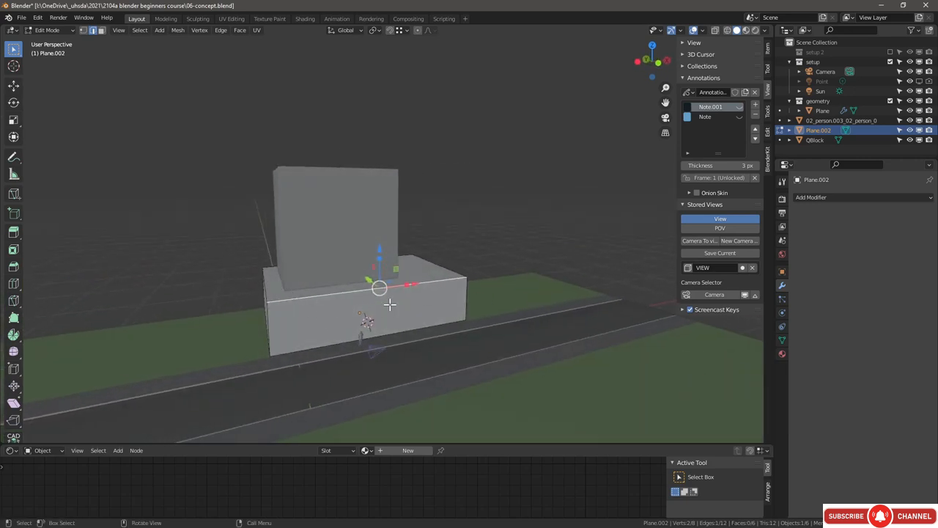
key(3)
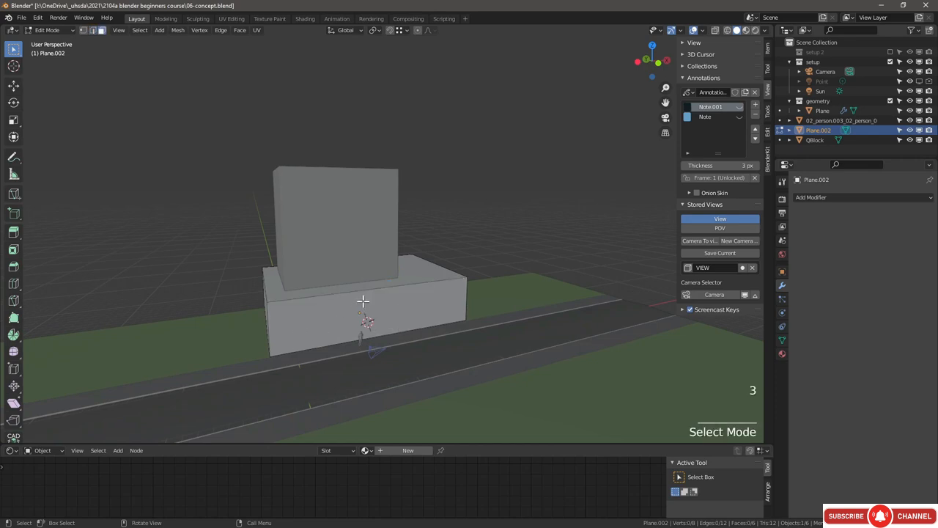
click(374, 303)
click(416, 305)
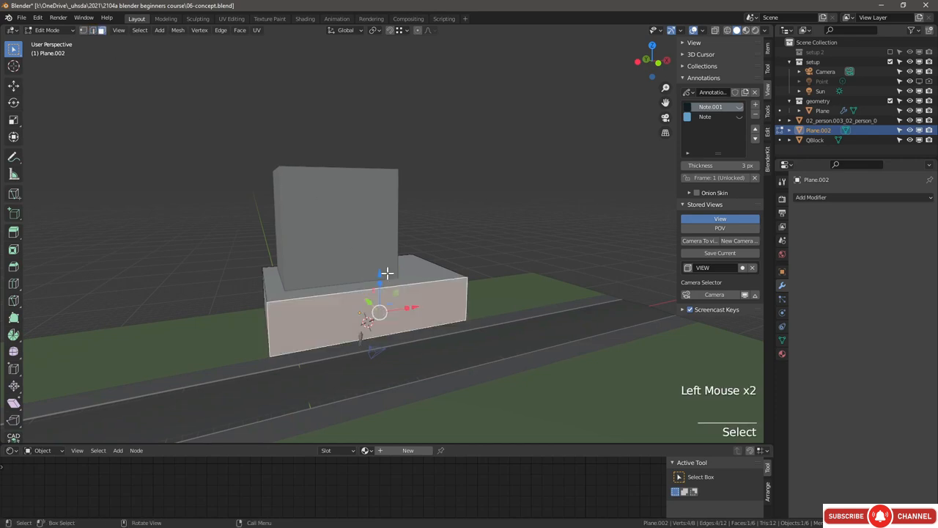
key(x)
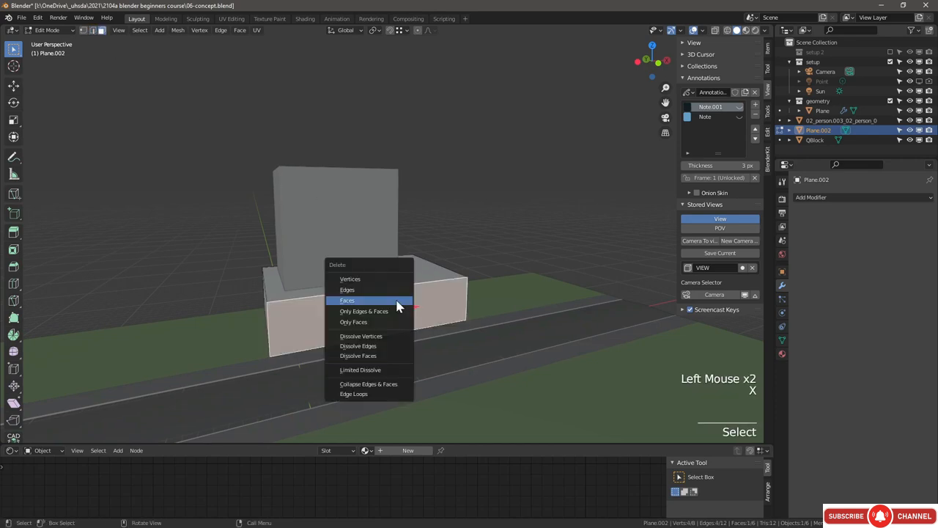
click(398, 303)
Step: Delete the base block's bottom and back faces, keeping only the top and the two end walls
click(398, 311)
key(x)
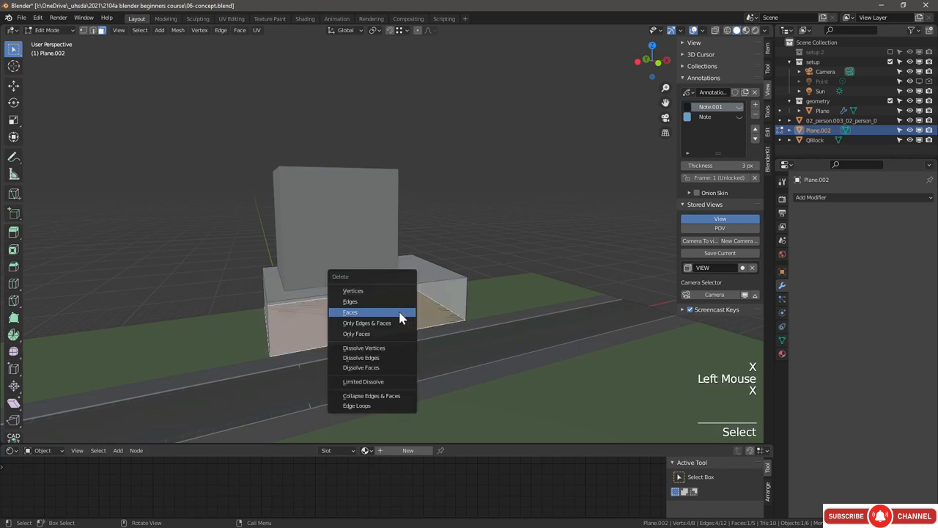
click(398, 313)
middle_drag(398, 317, 287, 298)
click(378, 295)
key(x)
click(383, 298)
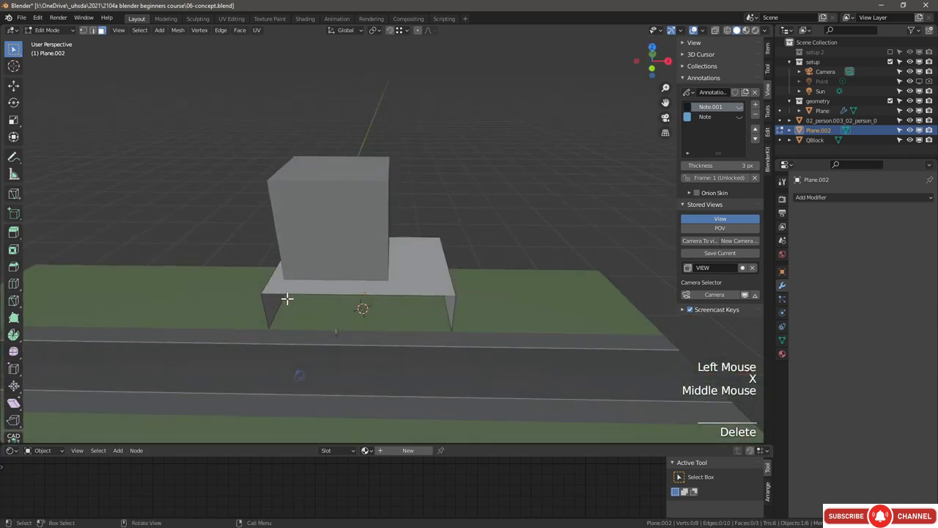
Step: Loop-cut the base block's top face from front to back and slide the new edge just past the upper block's side
shift+middle_drag(273, 266, 323, 273)
scroll(323, 273, up, 2)
middle_drag(319, 271, 329, 247)
scroll(401, 257, down, 1)
shift+middle_drag(427, 286, 400, 289)
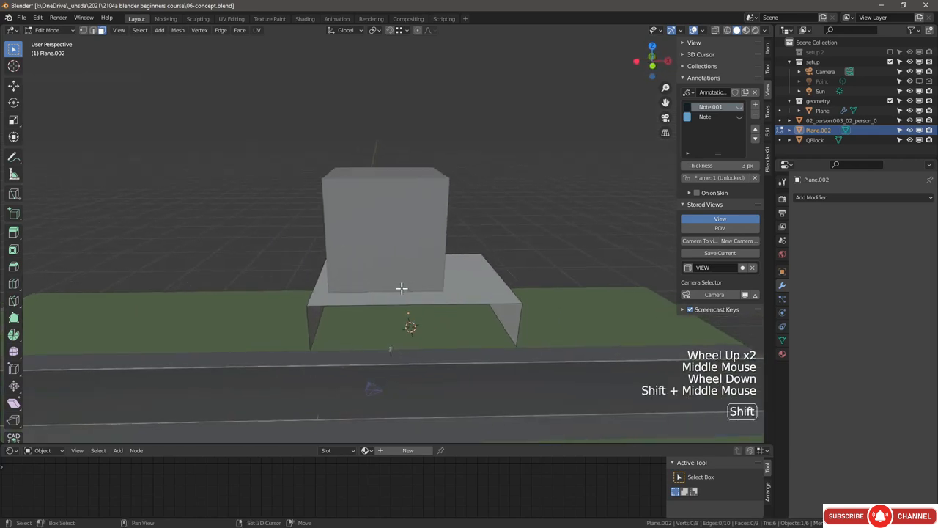
click(13, 283)
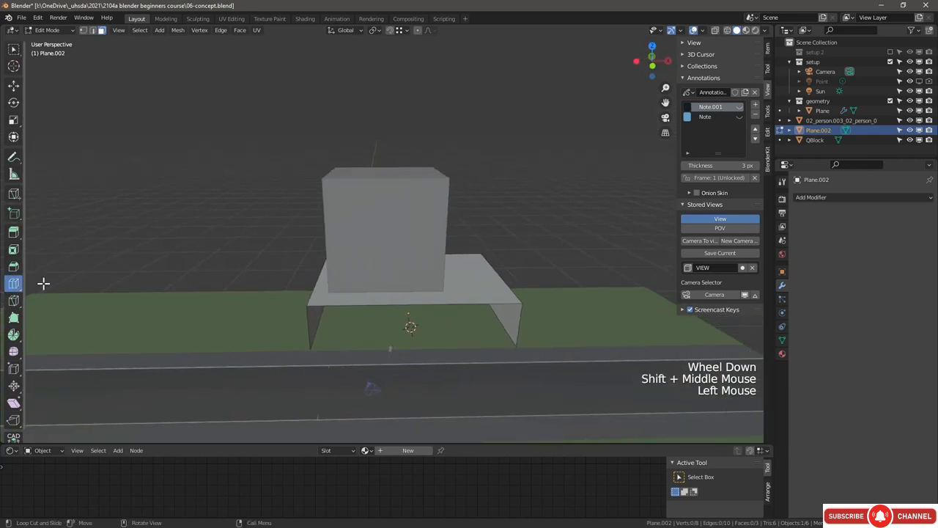
drag(417, 302, 423, 305)
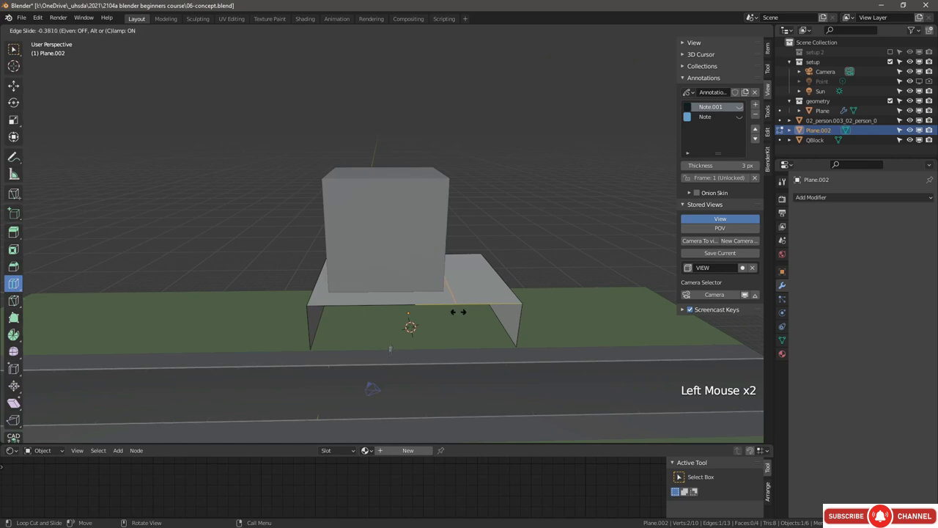
drag(458, 311, 463, 313)
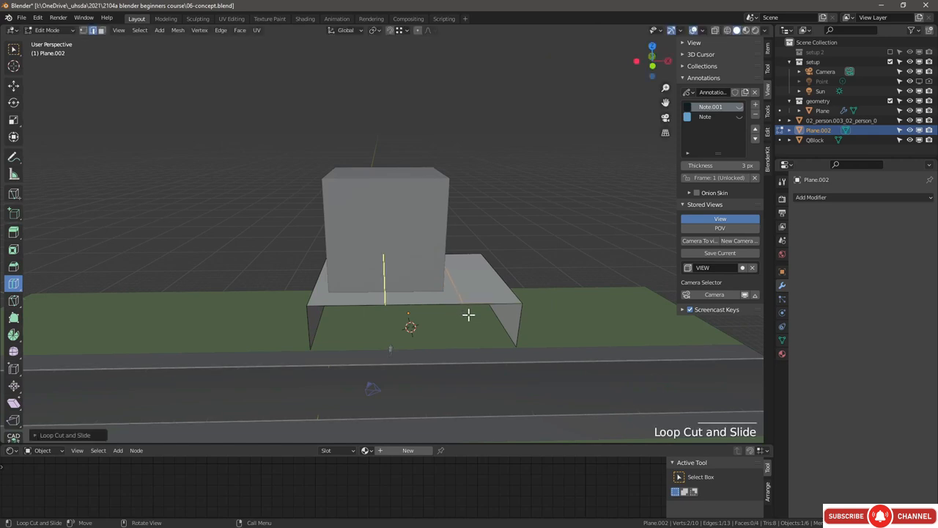
click(14, 49)
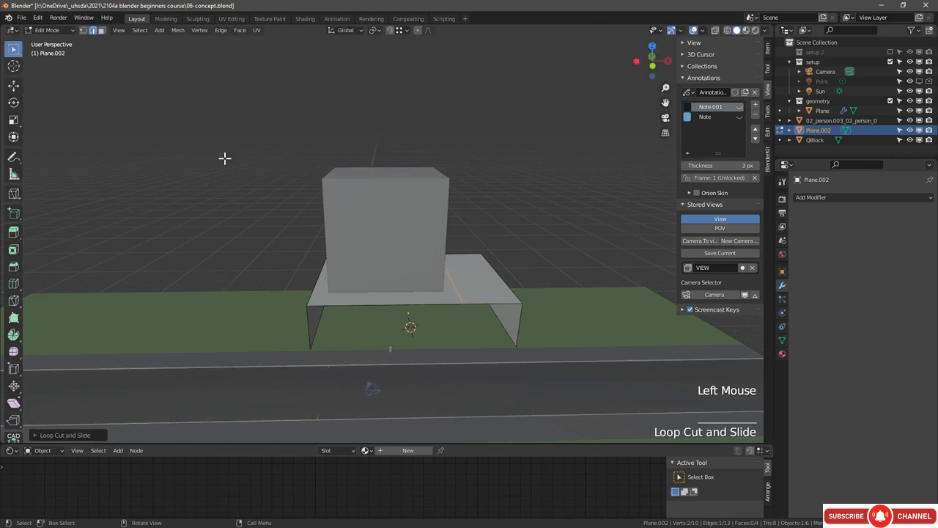
Step: Lower the outer edge of the base block's top, at the end away from the new cut, to a global Z of 2.5
double_click(321, 275)
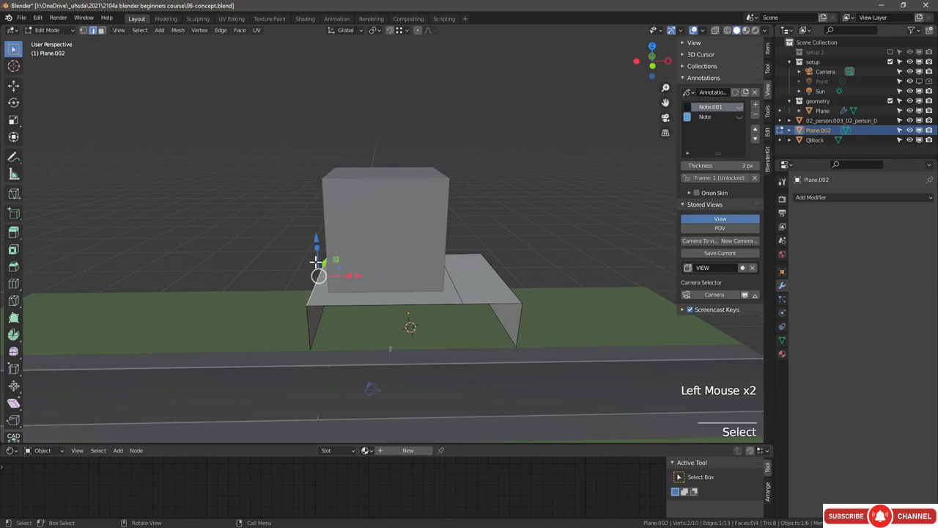
click(764, 49)
click(766, 49)
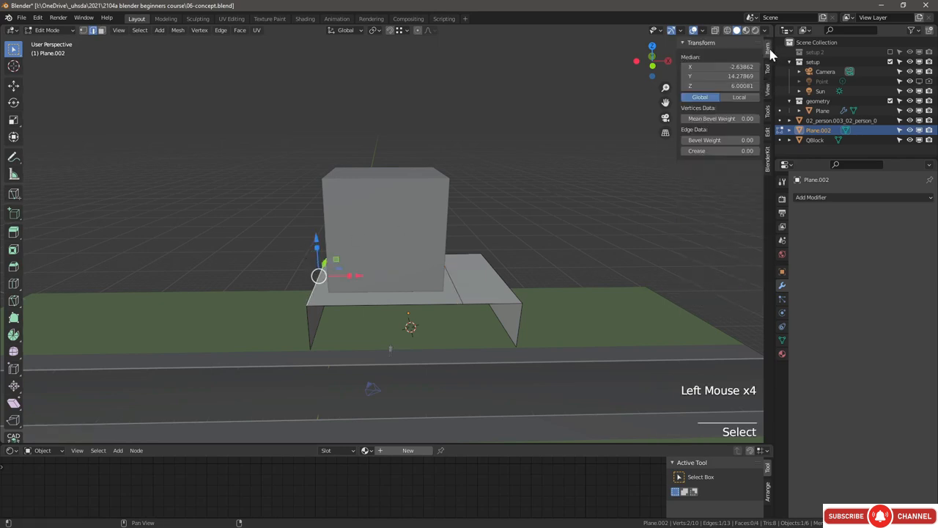
click(737, 103)
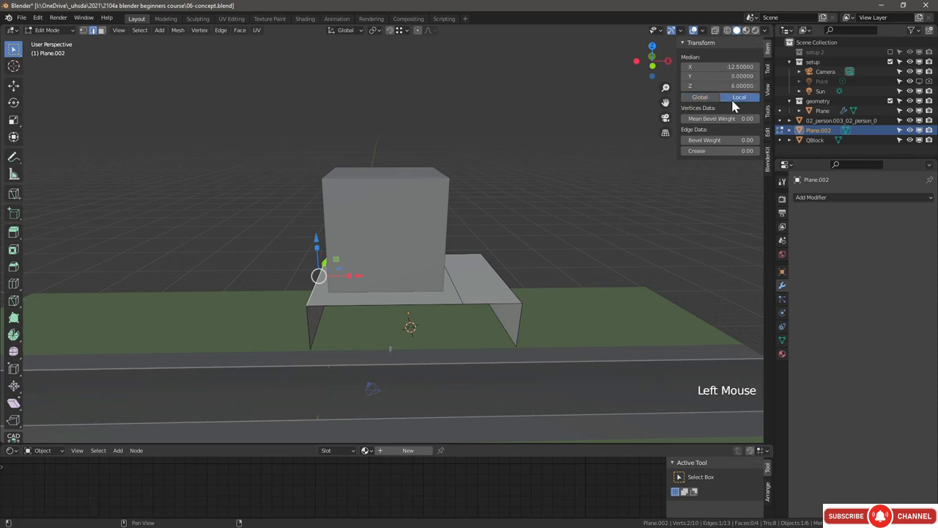
click(709, 97)
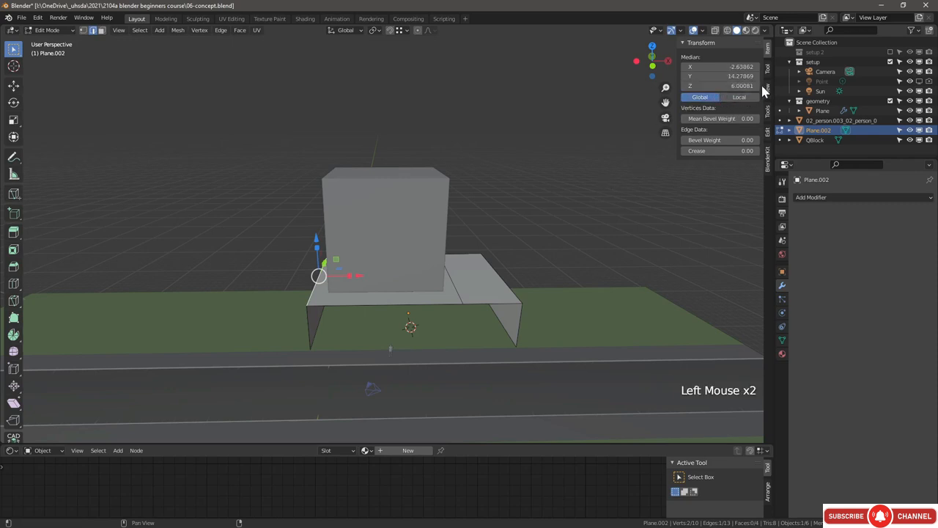
click(747, 86)
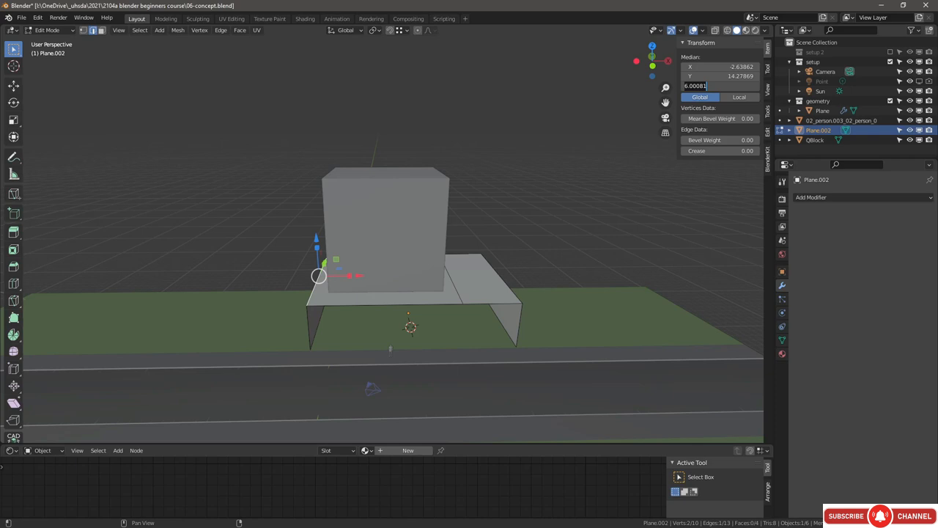
text(2.5)
key(Return)
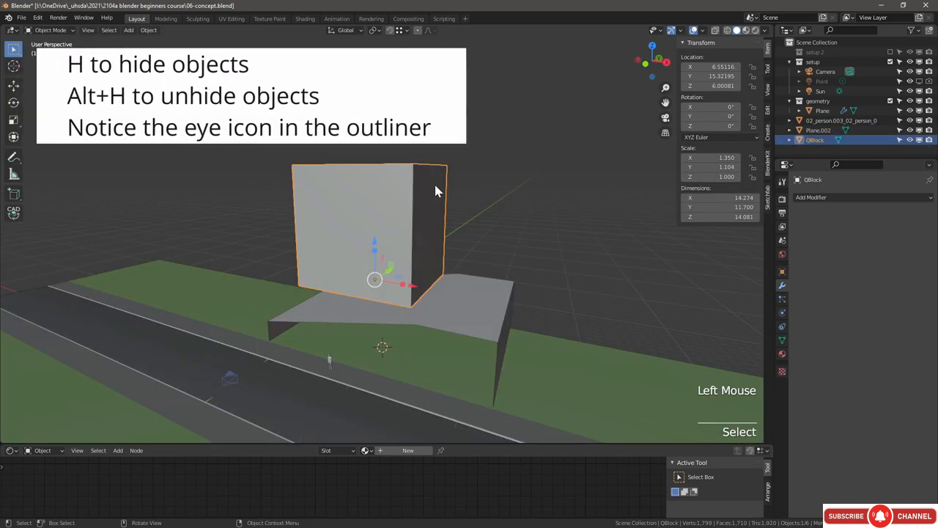
Step: Hide the upper block QBlock and select the open base block beneath it
key(h)
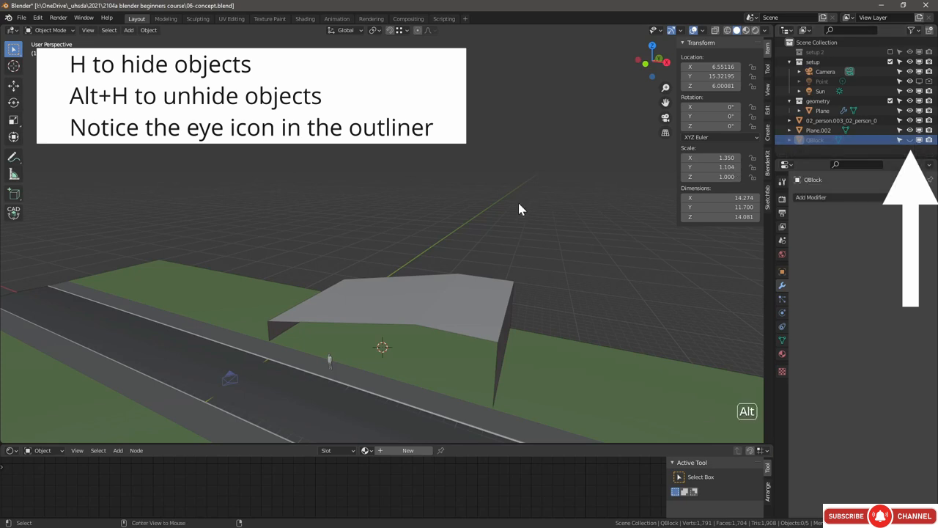
key(alt+h)
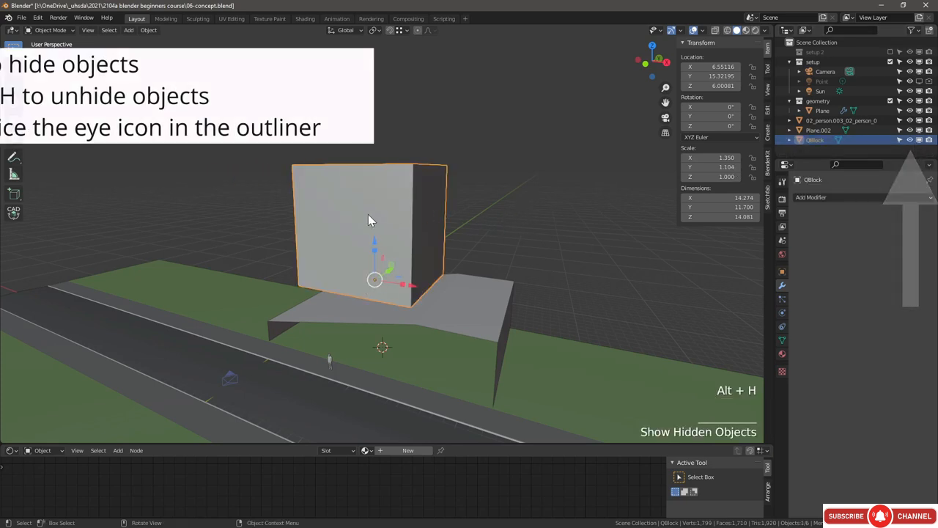
key(h)
click(411, 293)
middle_drag(411, 293, 465, 277)
scroll(466, 277, down, 2)
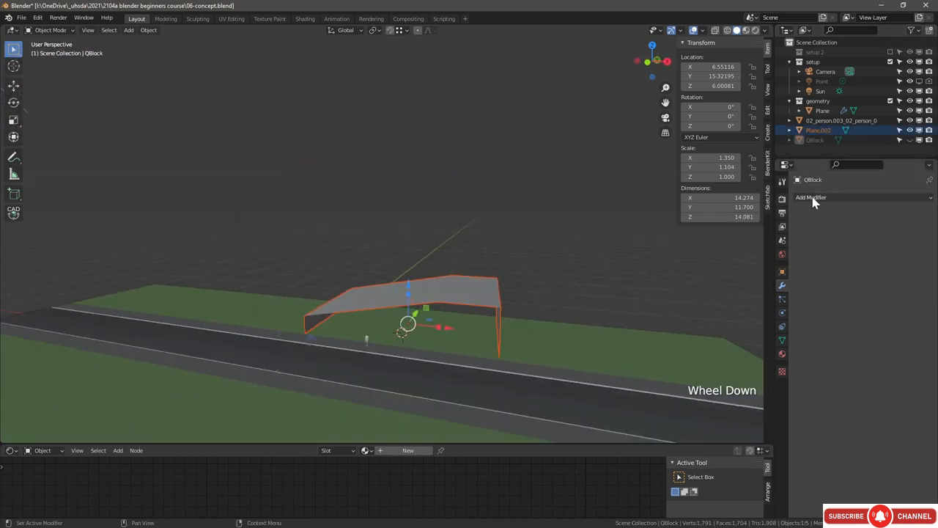
Step: Try to bevel the base block's edges by adding a Bevel modifier
click(817, 198)
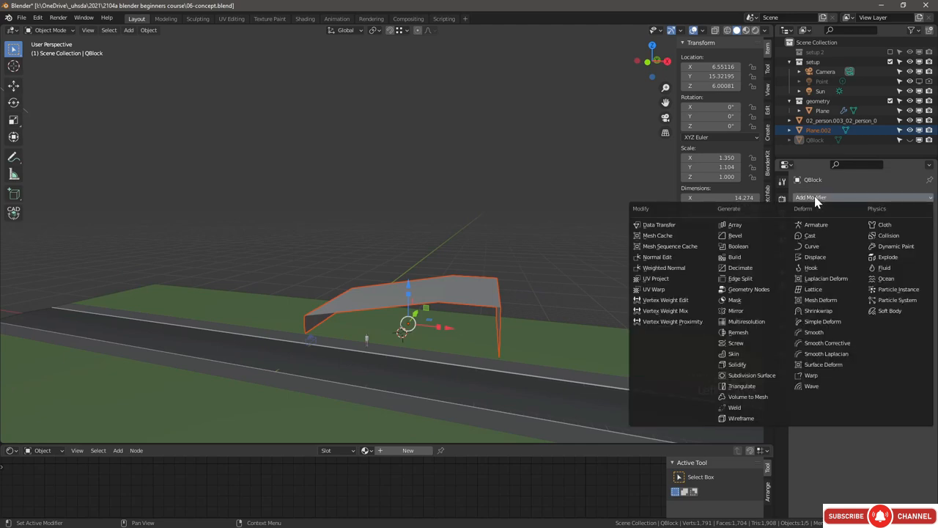
click(734, 236)
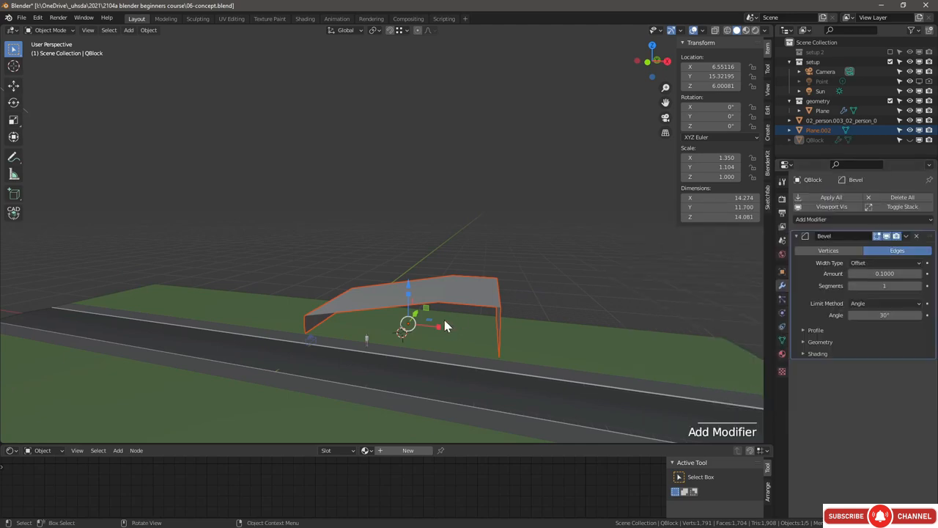
scroll(512, 315, up, 2)
scroll(511, 319, up, 1)
middle_drag(512, 320, 517, 295)
scroll(517, 295, down, 1)
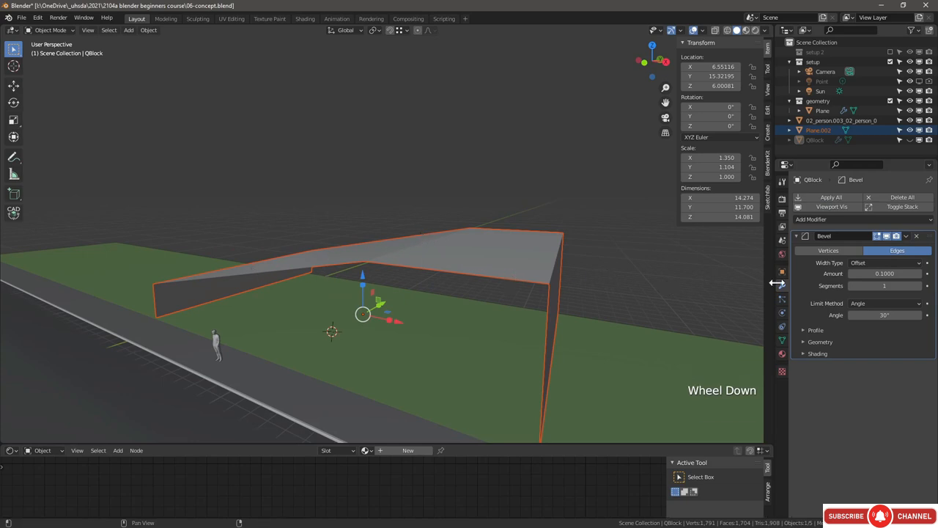
middle_drag(607, 274, 513, 244)
Step: Switch the viewport's Studio lighting to the third, brighter preset
click(765, 30)
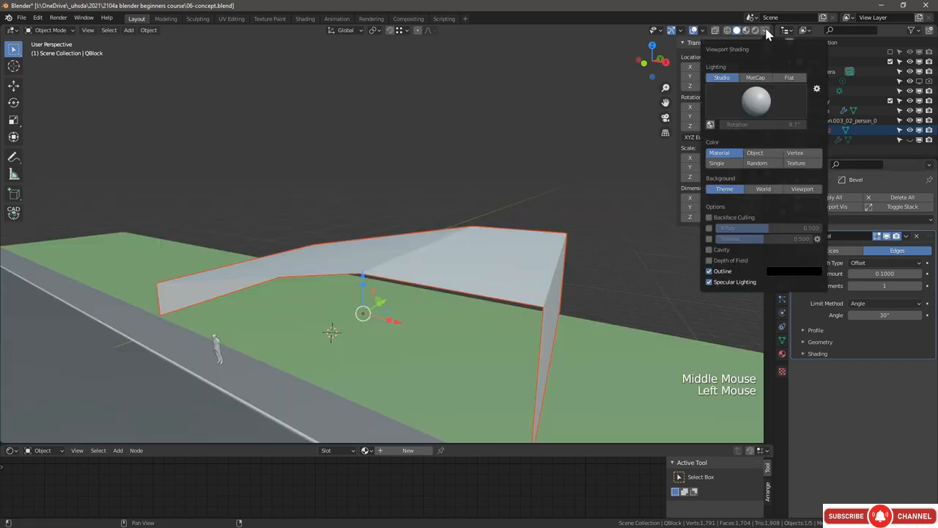
click(757, 99)
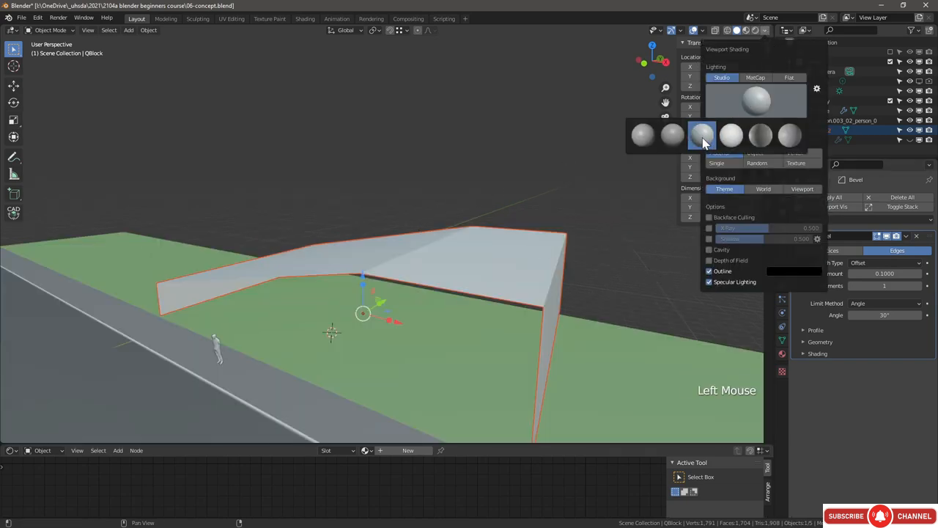
middle_drag(540, 156, 528, 156)
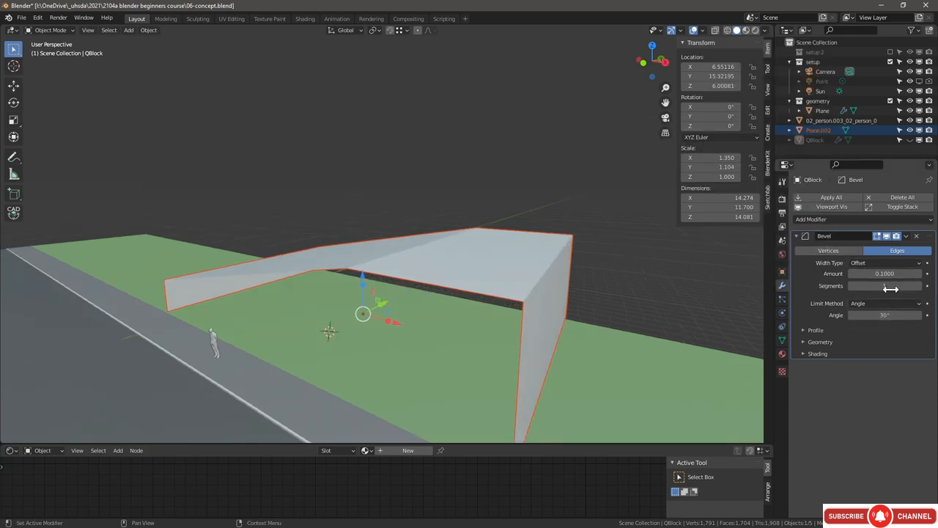
Step: Try Bevel amounts of 1.444 and 3 with the object transform applied, and remove the Bevel modifier
drag(885, 274, 909, 273)
middle_drag(533, 245, 540, 252)
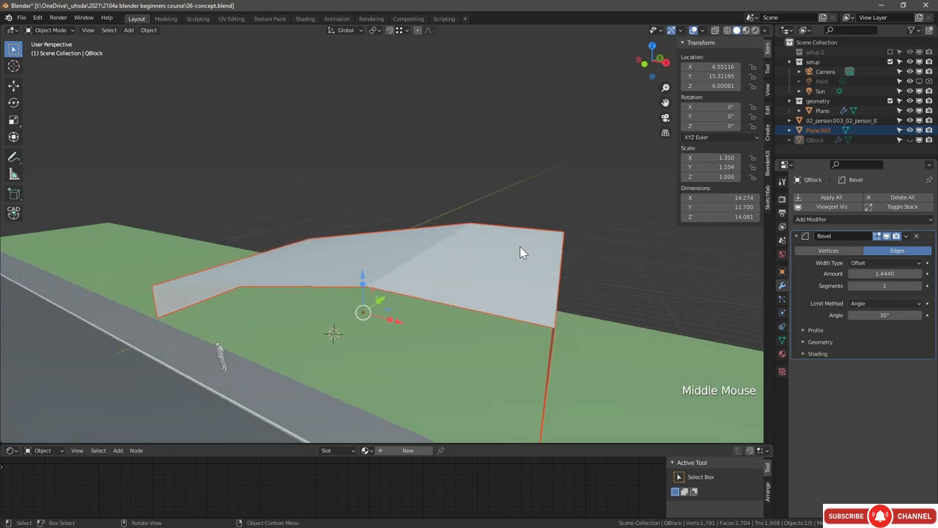
key(ctrl+a)
click(519, 246)
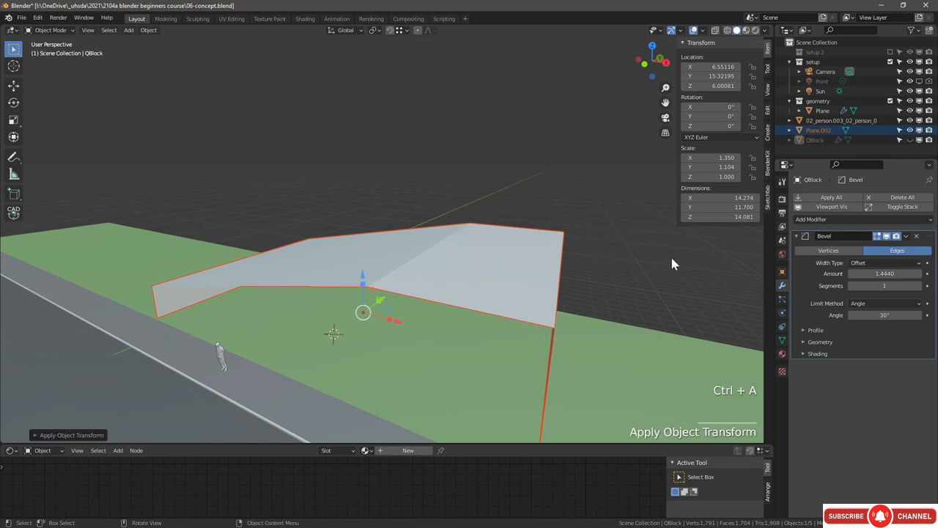
click(885, 273)
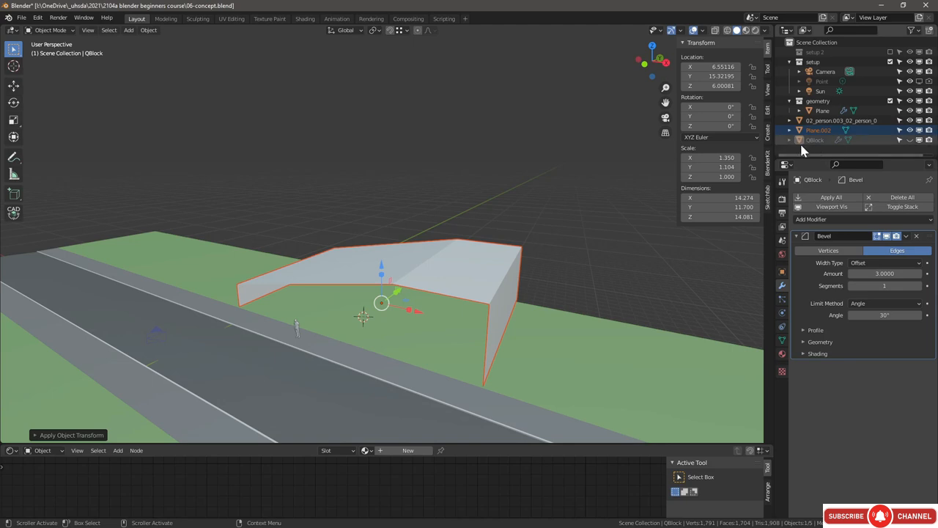
click(917, 236)
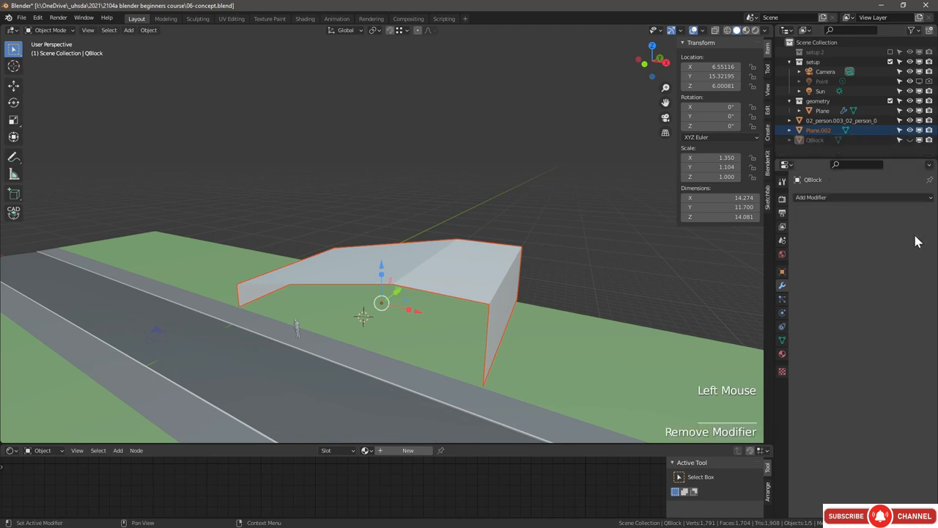
Step: Make the open base block Plane.002 the only selected and active object
click(811, 132)
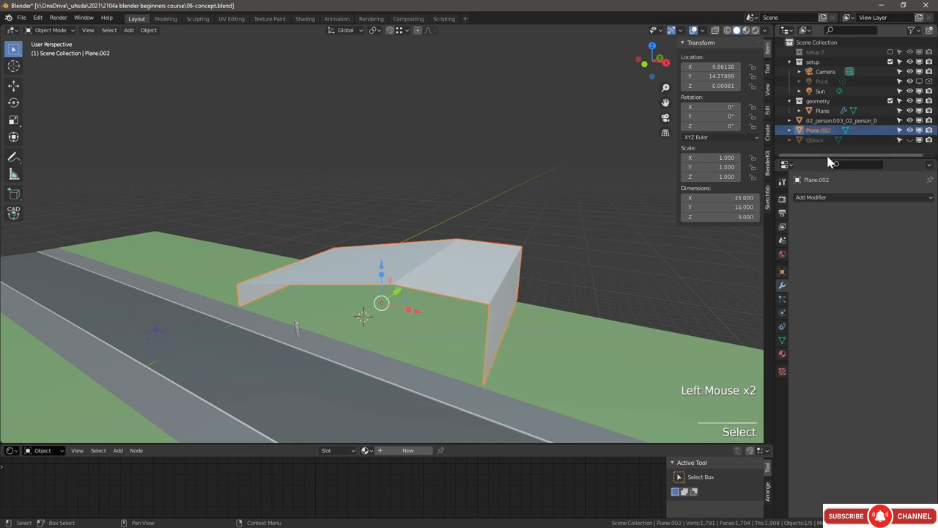
click(818, 120)
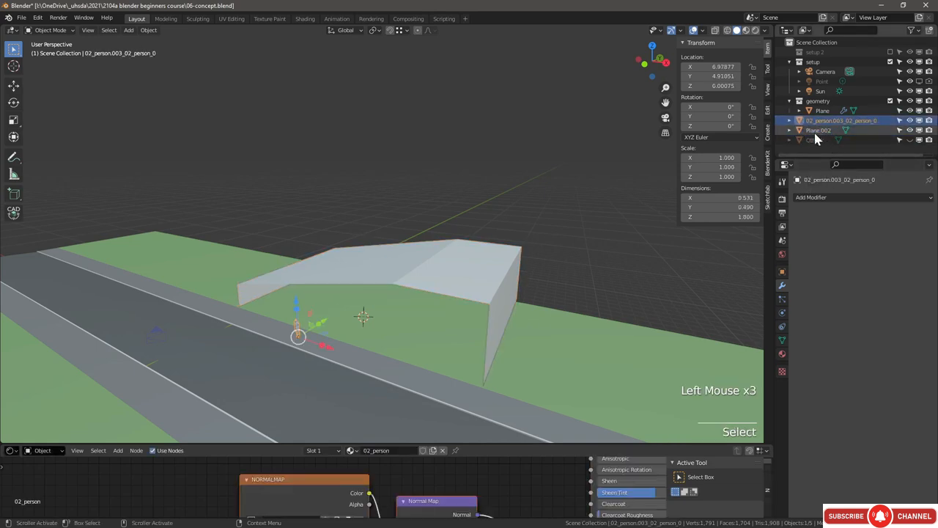
click(820, 92)
shift+click(813, 122)
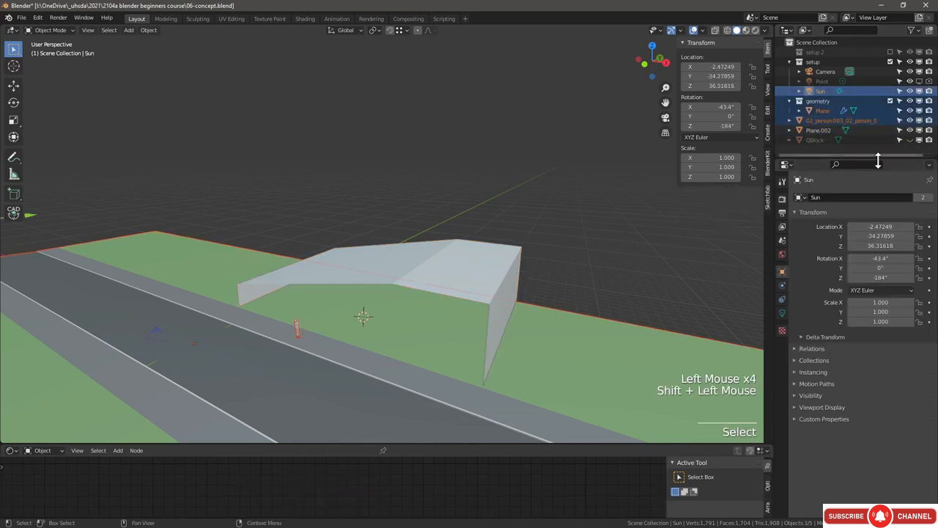
shift+click(827, 130)
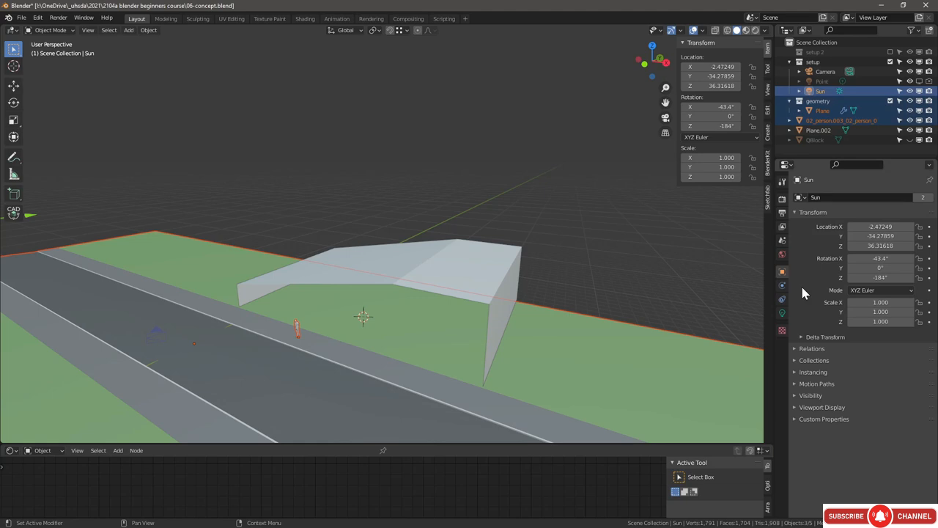
click(514, 261)
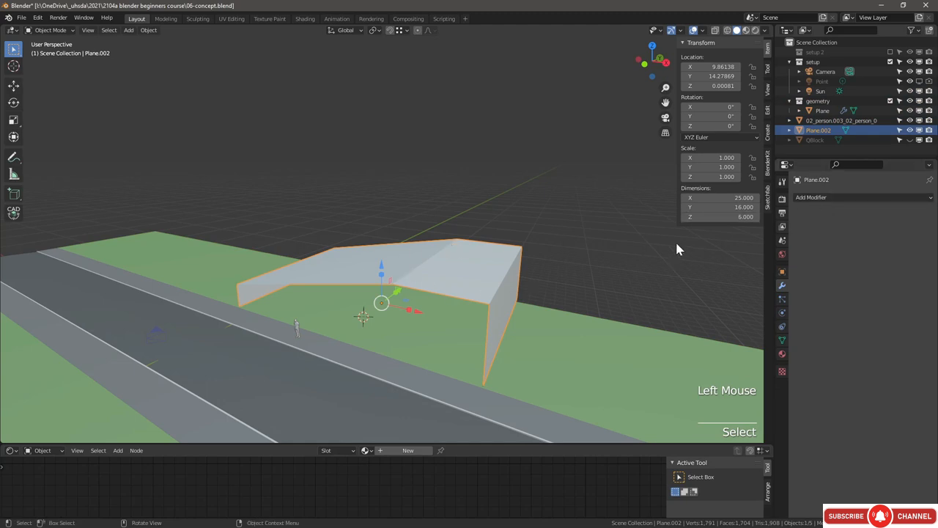
Step: Enlarge the outliner and create a new collection named ground
drag(817, 156, 817, 233)
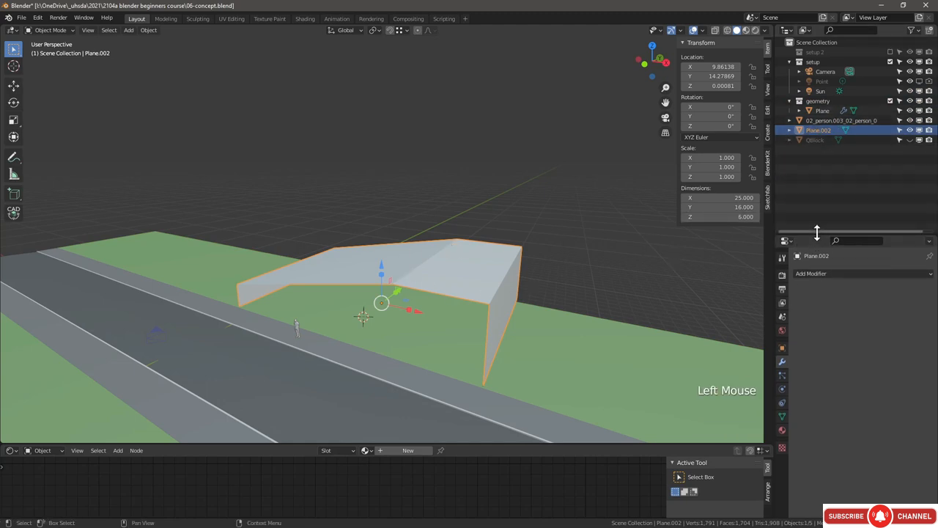
click(934, 26)
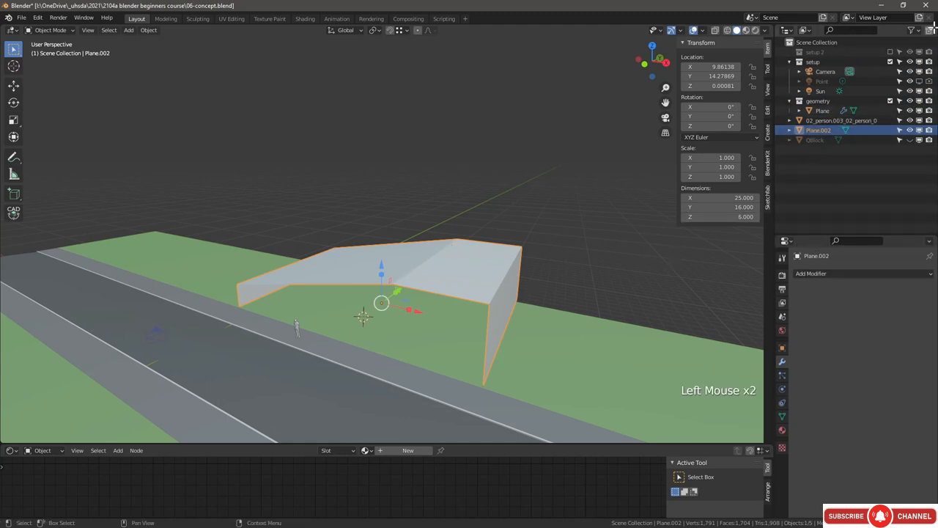
click(934, 28)
double_click(821, 119)
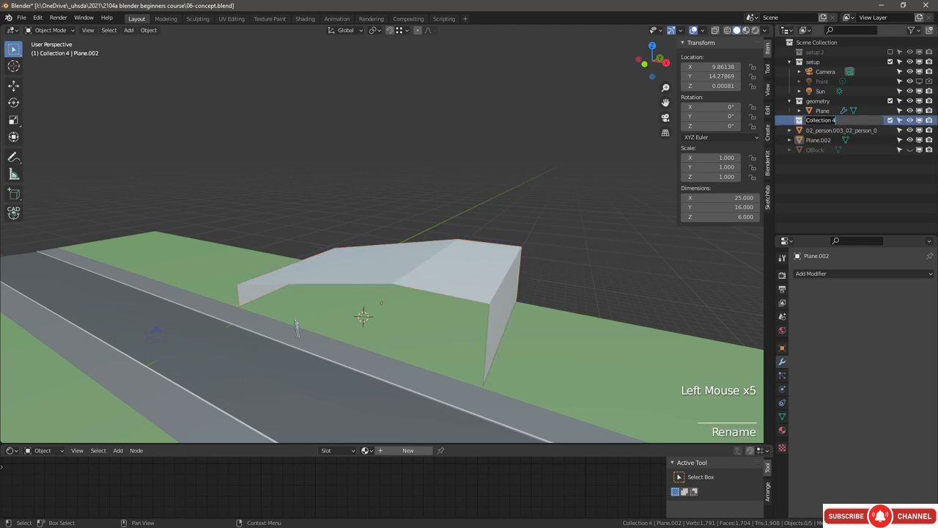
text(ground)
key(Return)
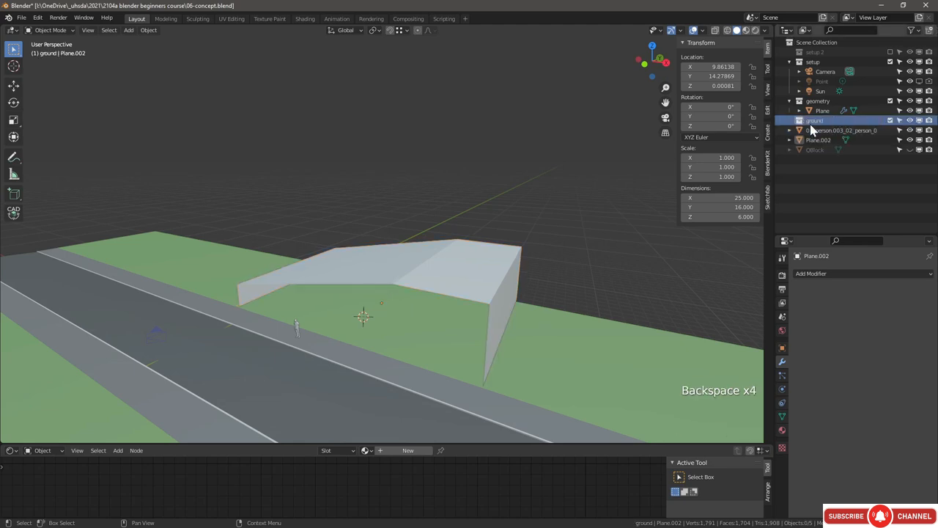
Step: Move Plane.002 into the ground collection and rename it roof
drag(818, 140, 815, 122)
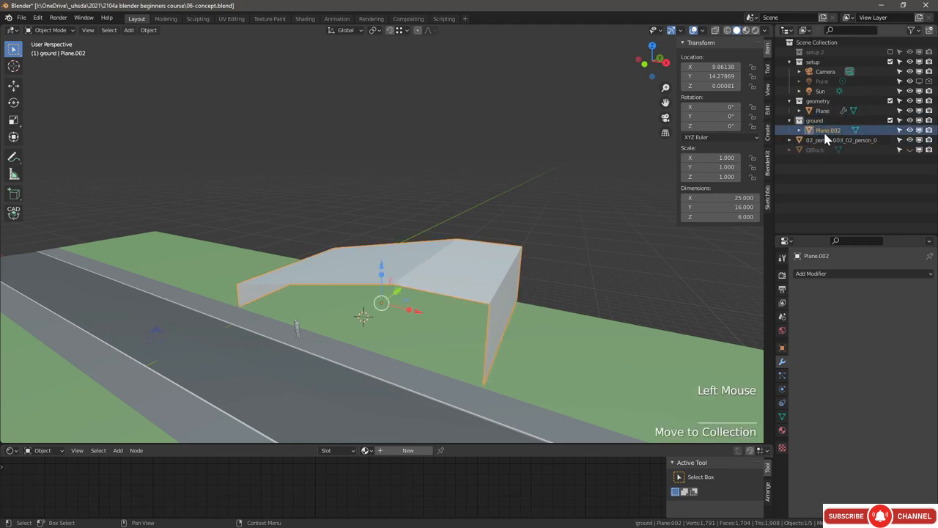
double_click(827, 131)
text(roof)
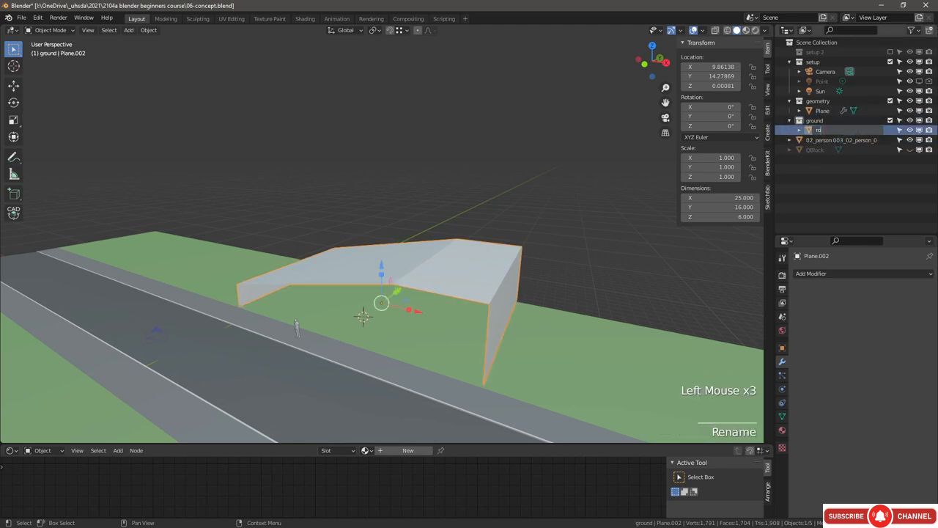
key(Return)
Step: Rename the human figure object as person and move it into the geometry collection
double_click(826, 142)
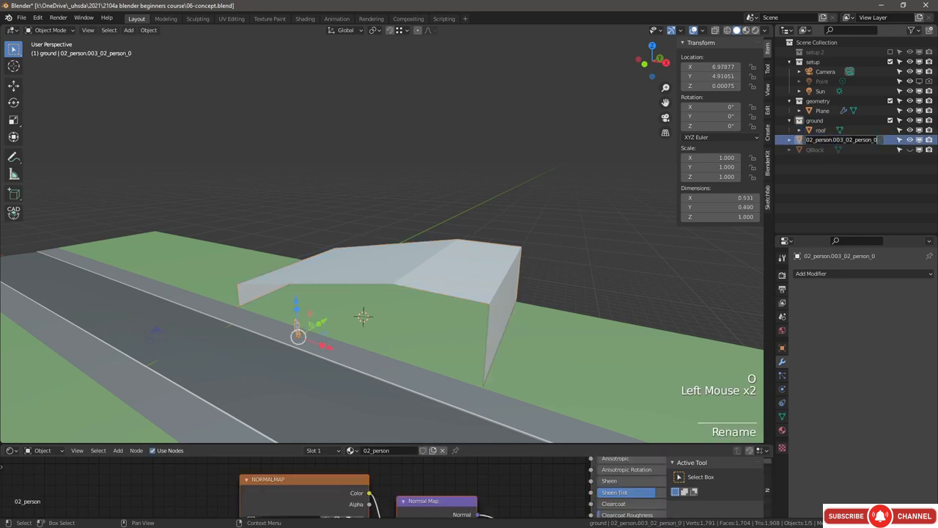
text(person)
key(Return)
drag(814, 140, 822, 109)
Step: Rename the geometry collection as context
double_click(817, 101)
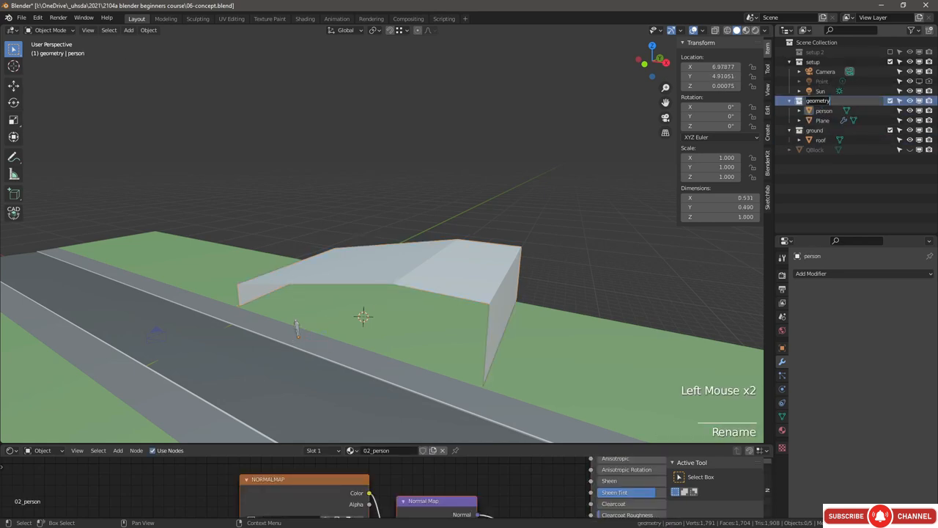
text(context)
key(Return)
Step: Rename the Plane object in the context collection as road, and make the roof the active object
double_click(822, 120)
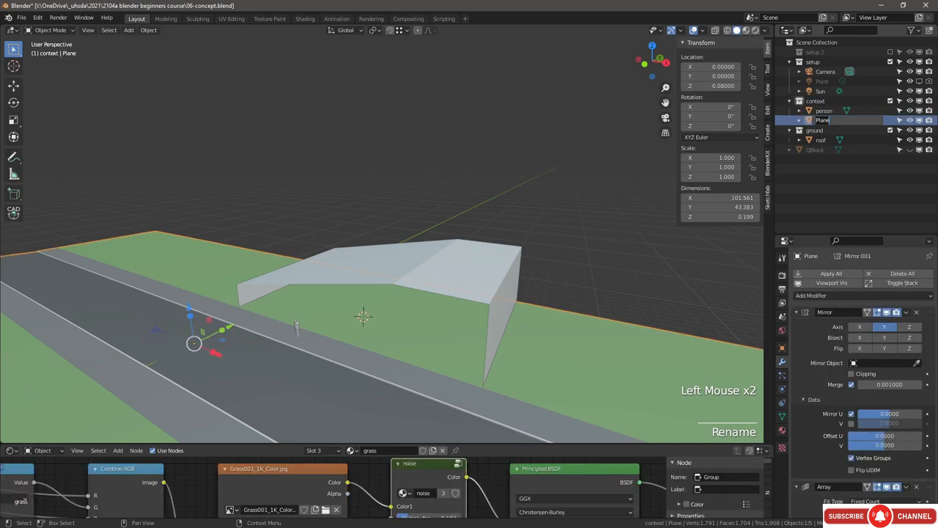
text(road)
key(Return)
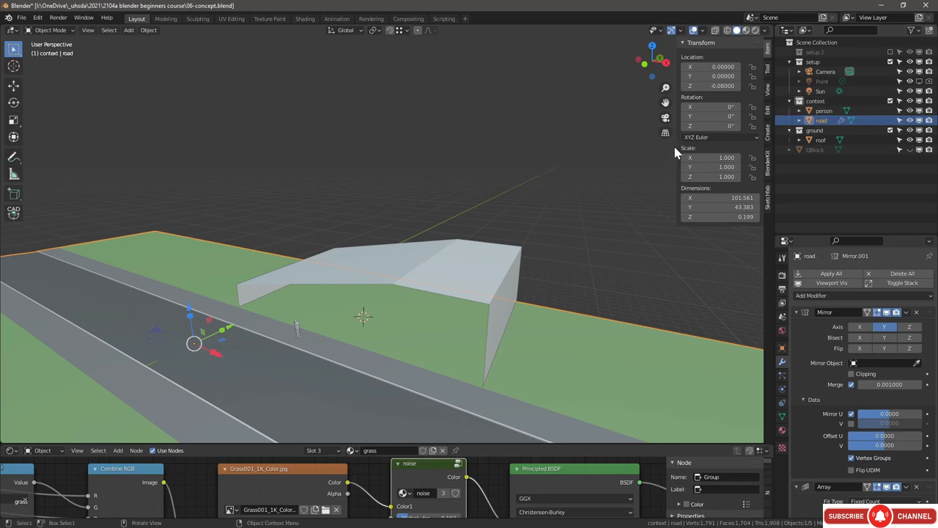
click(836, 139)
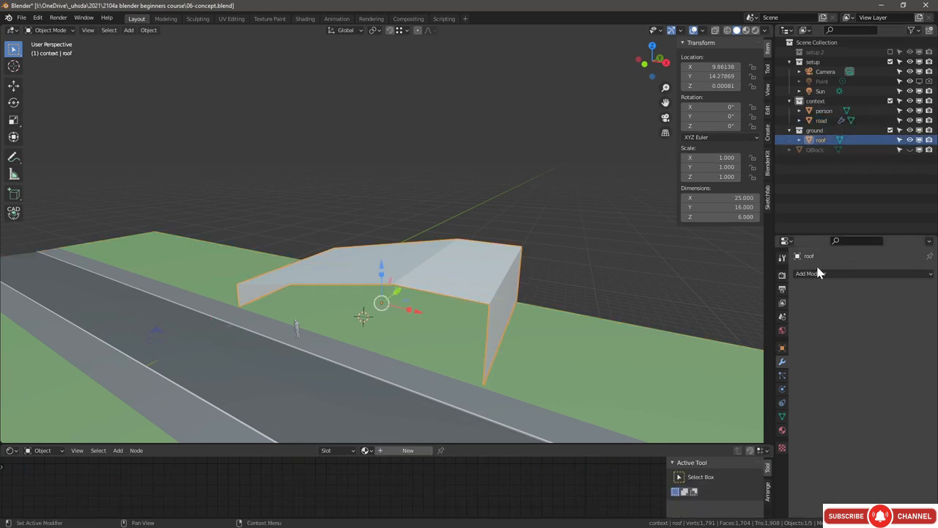
Step: Add a Bevel modifier to the roof with an amount of 2 and 7 segments
click(818, 273)
click(733, 311)
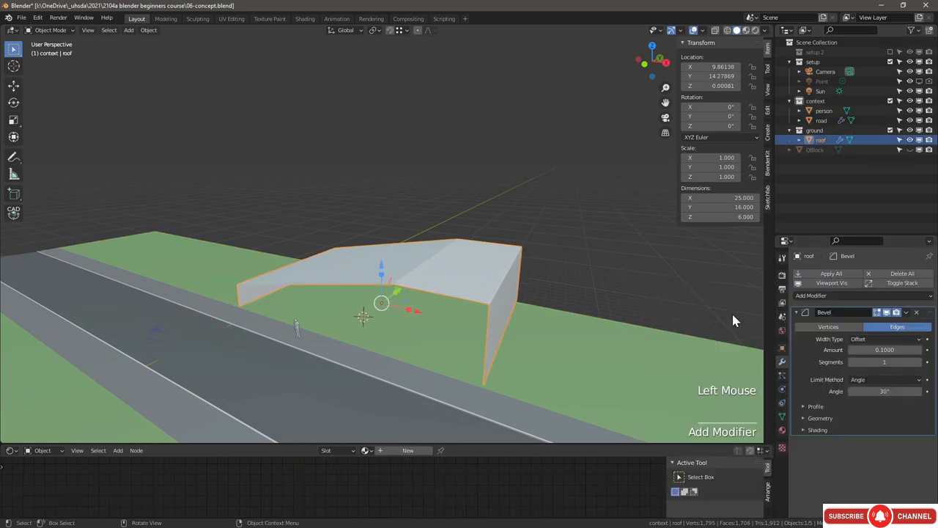
click(885, 350)
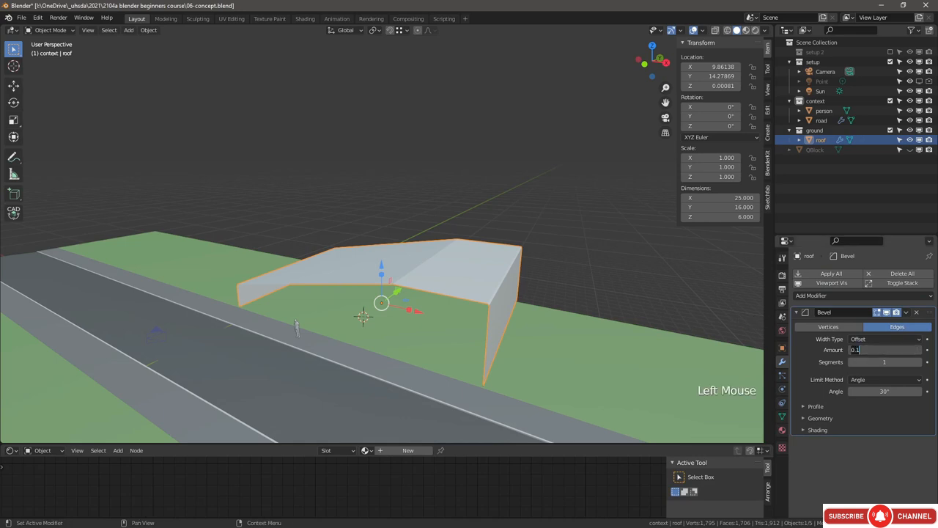
key(Return)
click(888, 362)
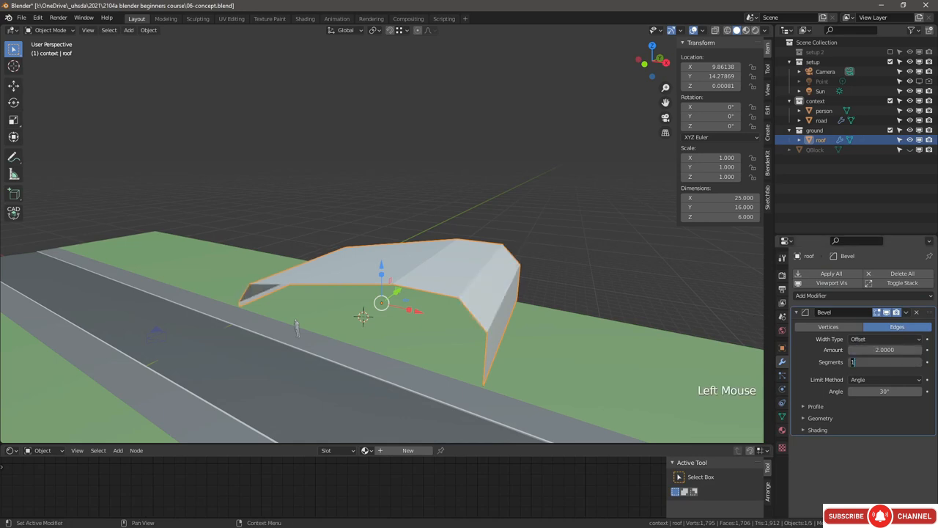
text(7)
key(Return)
Step: Lower the roof bevel's angle limit to about 7.6°, and change its limit method to None
scroll(460, 222, up, 3)
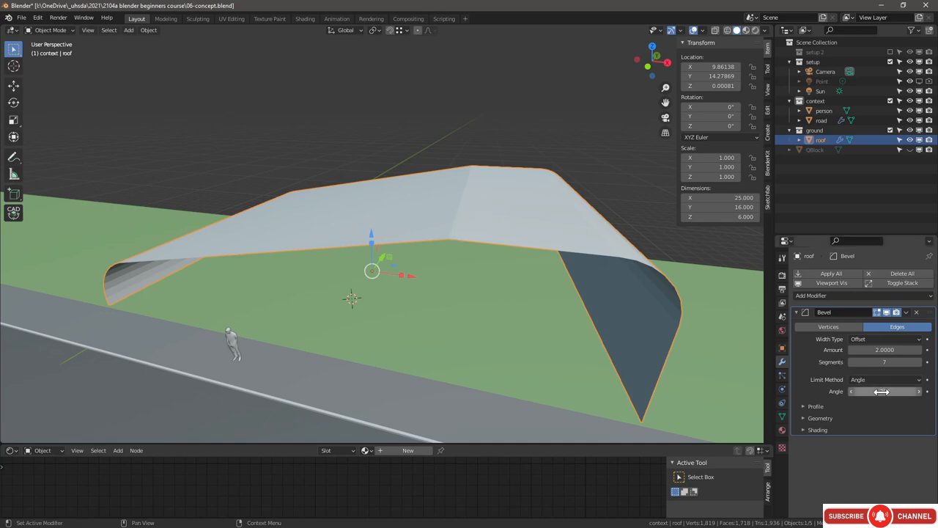
click(852, 392)
drag(884, 391, 865, 391)
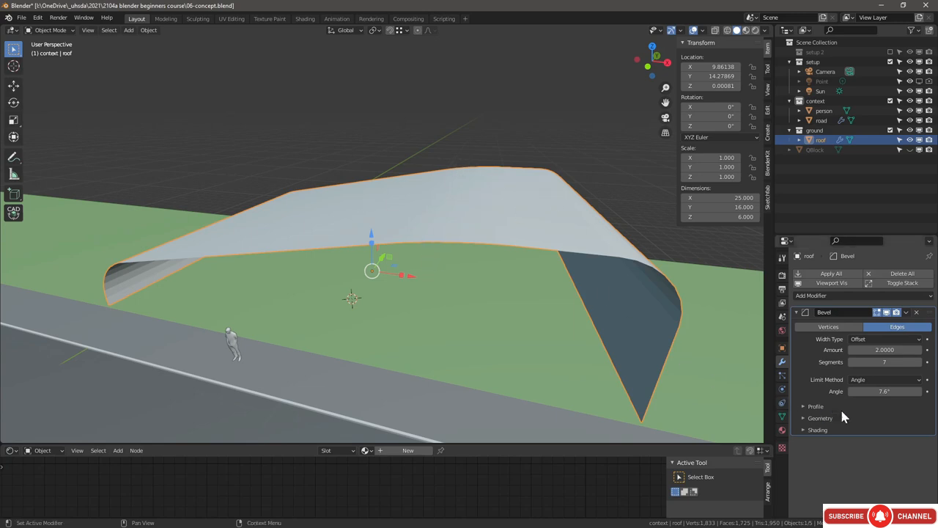
click(871, 380)
click(867, 393)
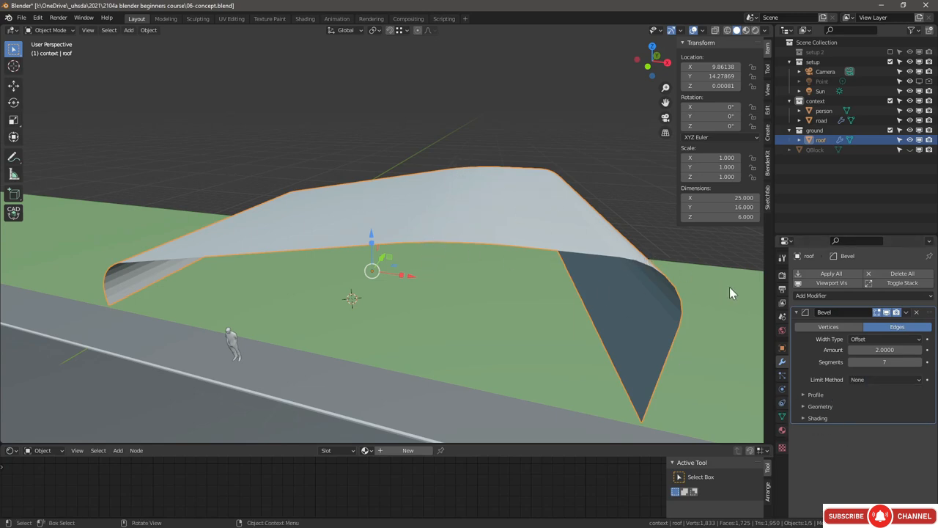
Step: Set the roof's bevel amount to 1
middle_drag(536, 275, 518, 269)
scroll(518, 269, down, 2)
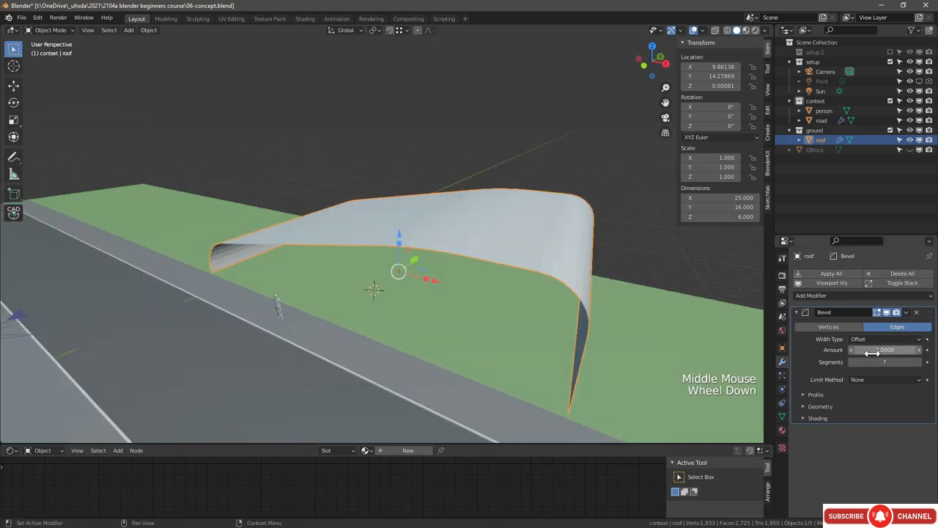
click(872, 350)
text(1)
key(Return)
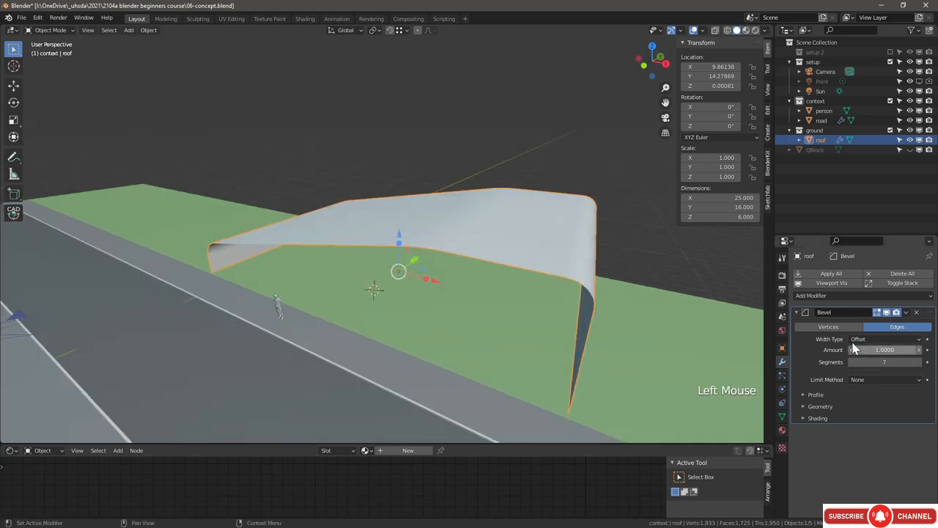
Step: Apply smooth shading to the roof
scroll(510, 237, down, 1)
middle_drag(517, 239, 559, 270)
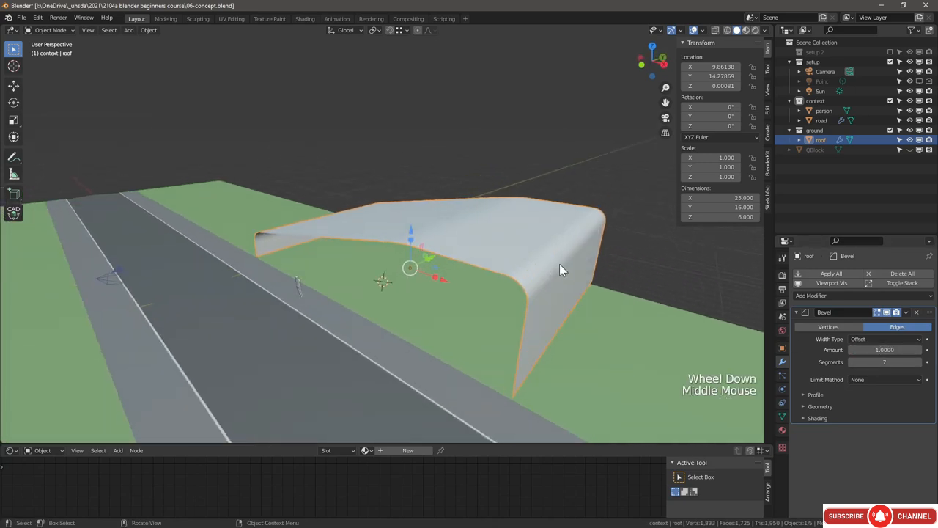
right_click(497, 236)
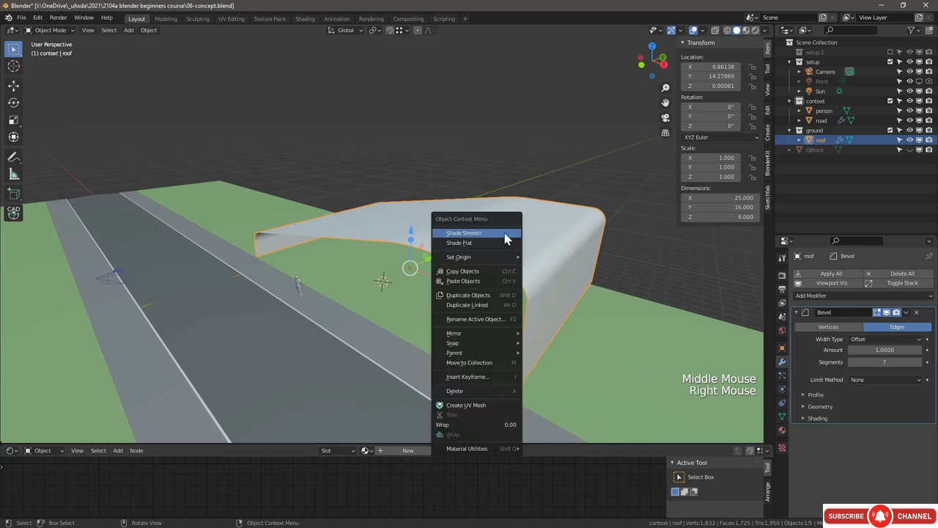
click(506, 233)
Step: Add a Solidify modifier to the roof with a thickness of 0.5 and an offset of 1
middle_drag(387, 263, 557, 282)
click(816, 307)
click(813, 296)
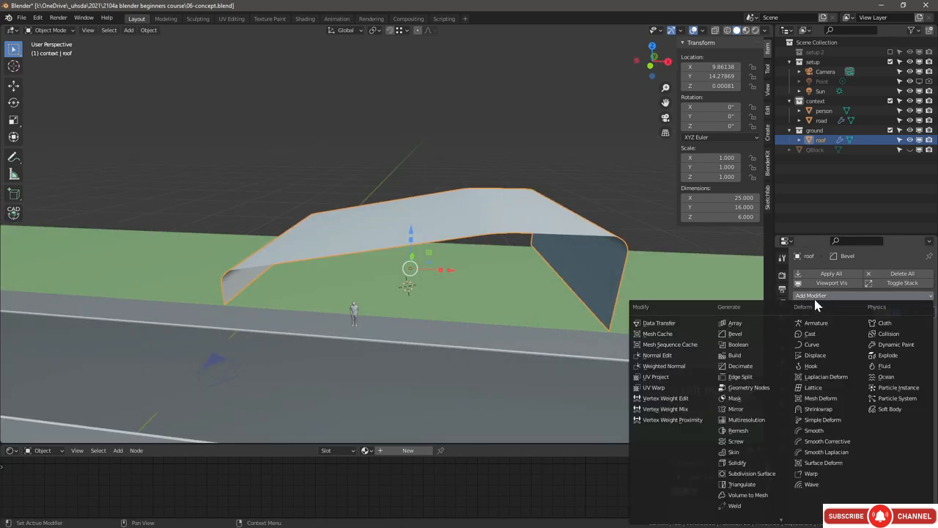
click(740, 458)
double_click(879, 353)
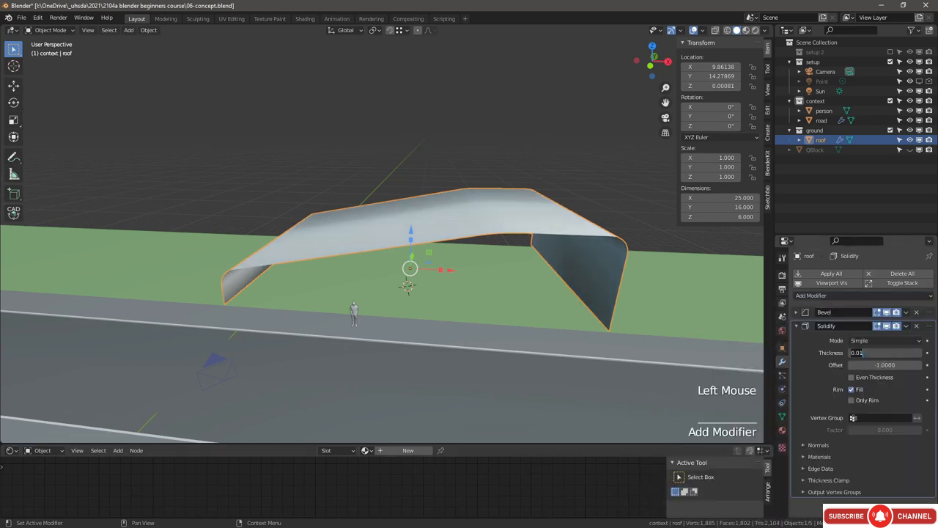
text(0.5)
key(Return)
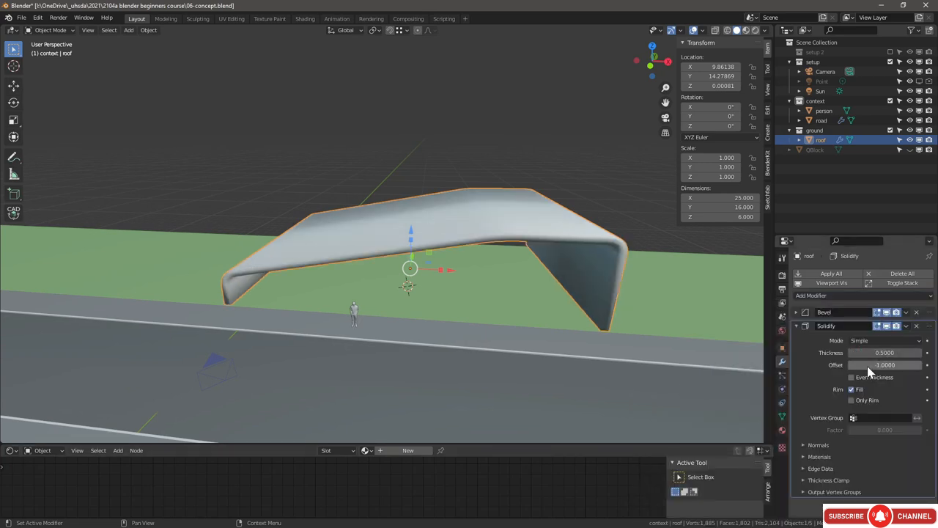
drag(863, 365, 920, 366)
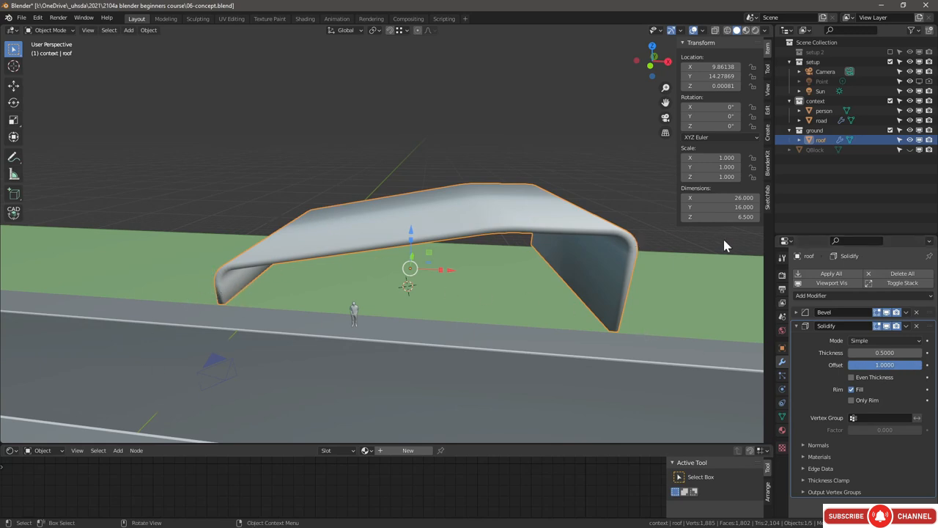
Step: Enable Auto Smooth at 30° for the roof mesh's normals
click(782, 416)
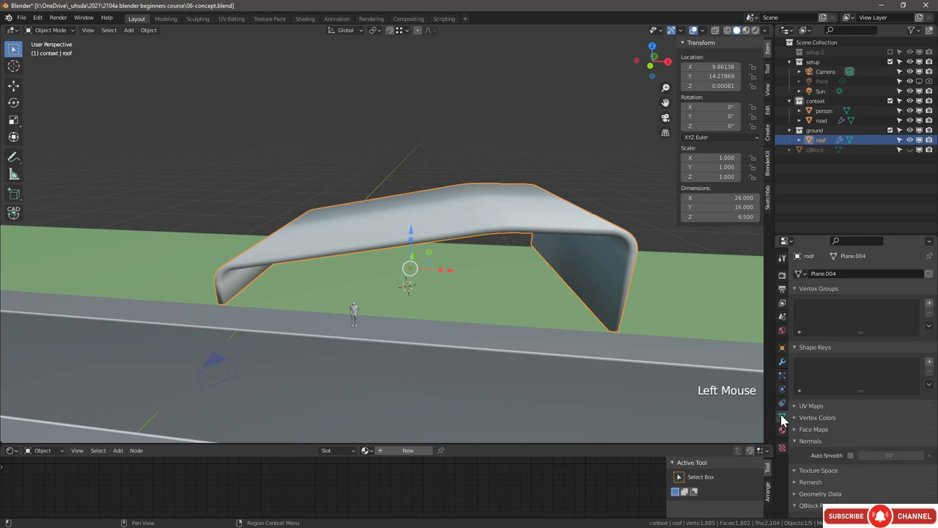
click(850, 455)
middle_drag(440, 264, 494, 242)
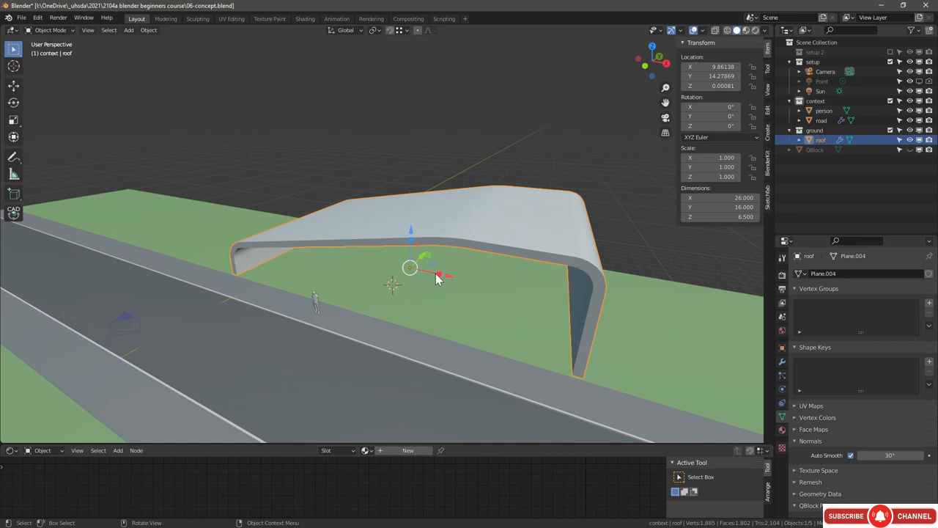
Step: Create a linked duplicate of the roof in place, name it roof bool, and disable it in renders
scroll(440, 277, down, 2)
key(alt+d)
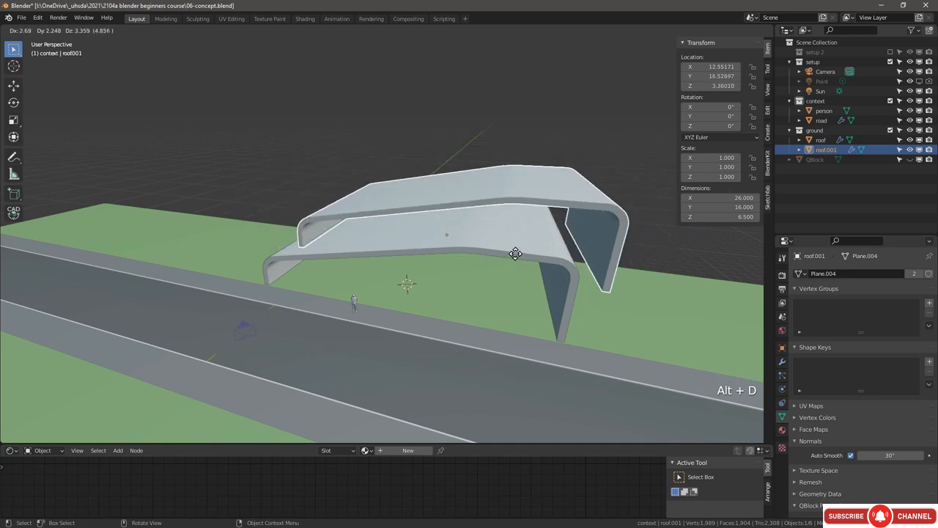
right_click(515, 254)
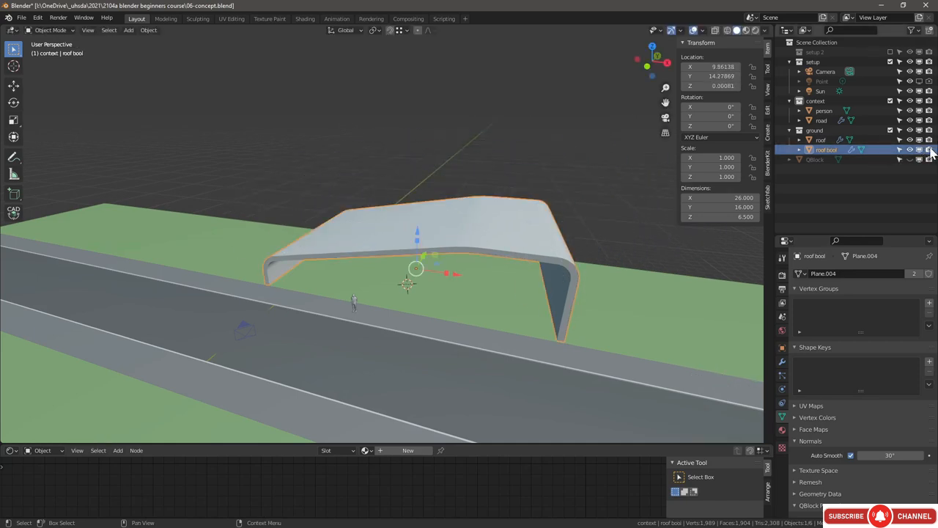
click(929, 149)
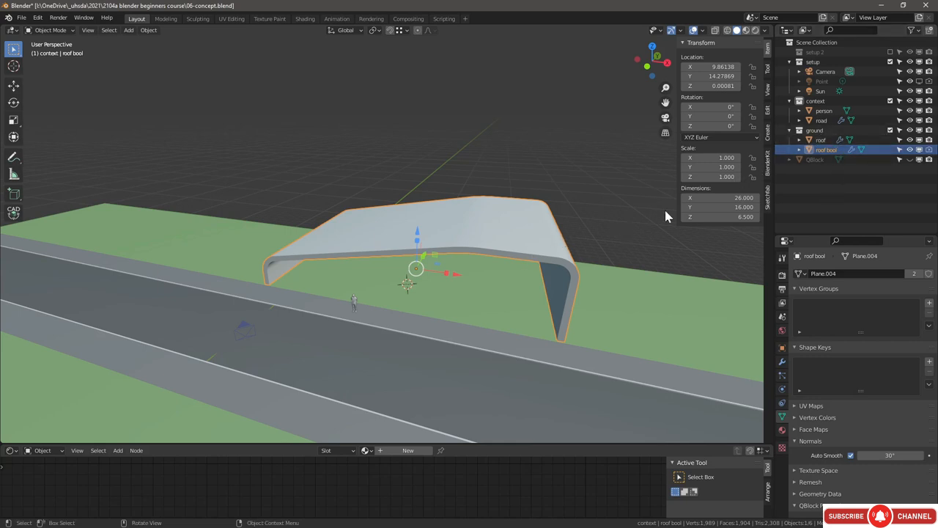
Step: Set roof bool's Solidify thickness to 8 with Even Thickness enabled, and disable the object in viewports
click(783, 362)
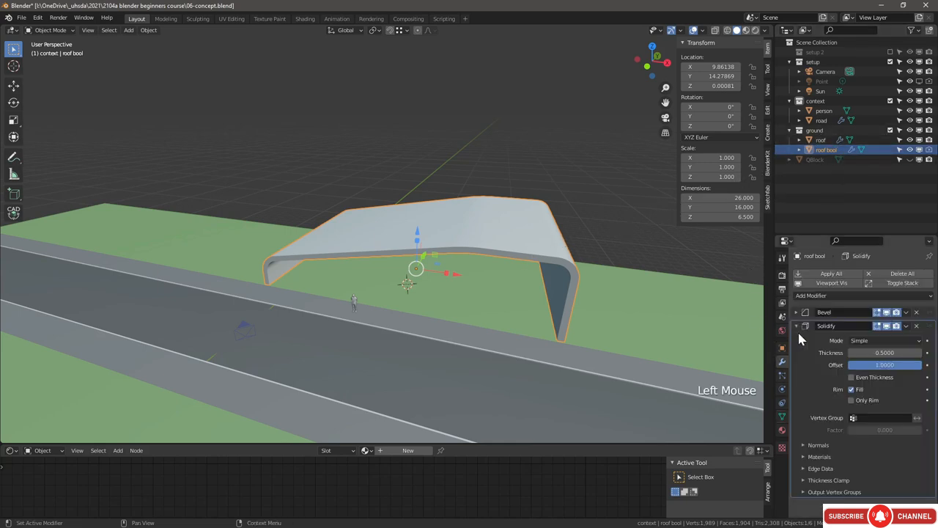
click(889, 353)
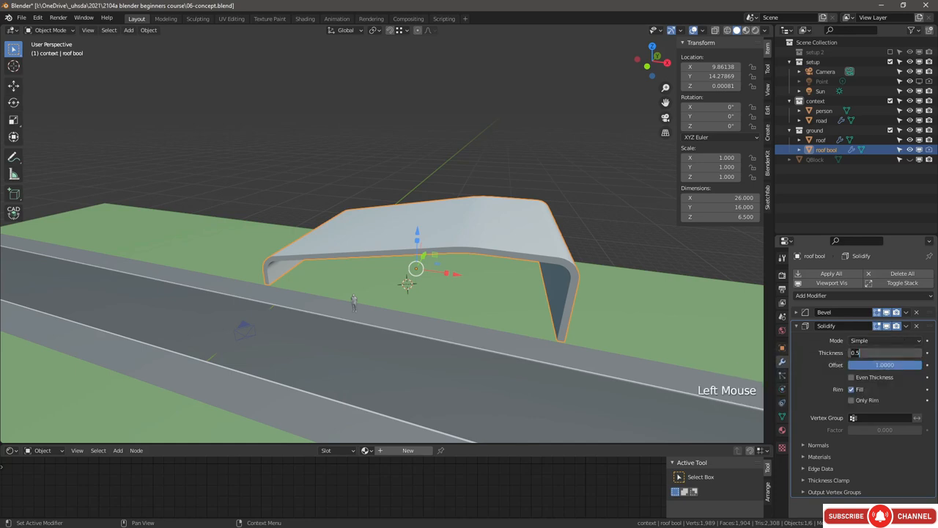
text(8)
key(Return)
click(851, 376)
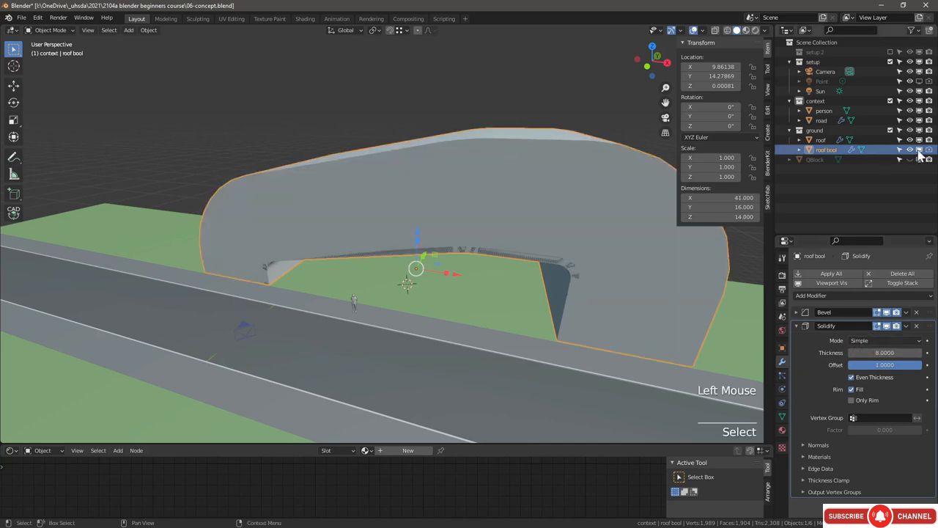
click(920, 150)
Step: Add a plane at the 3D cursor, move it into the ground collection and make that collection active
middle_drag(638, 257, 614, 258)
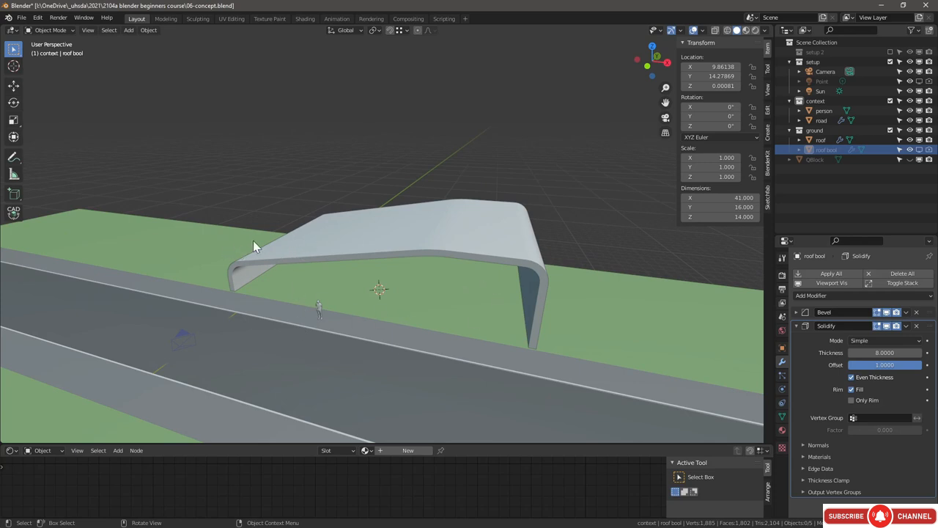
key(shift+a)
mouse_move(410, 289)
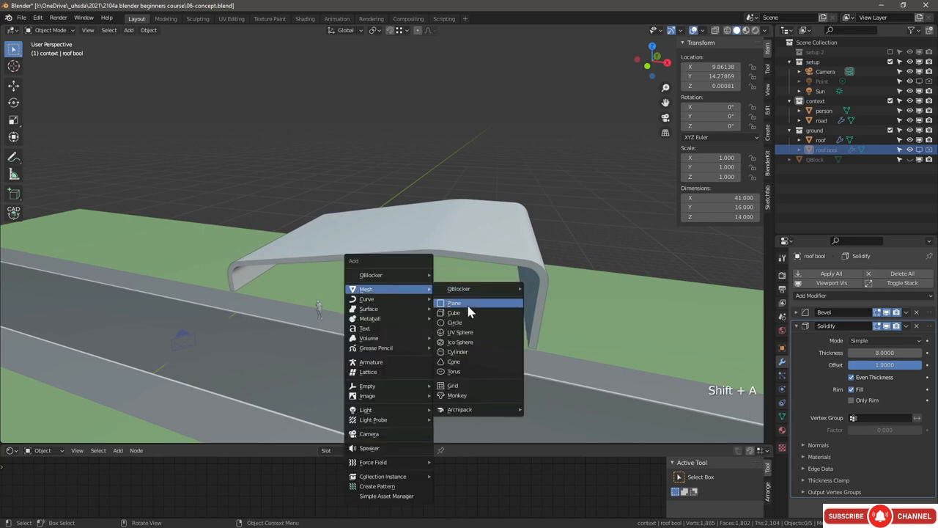
click(454, 303)
drag(812, 123, 810, 132)
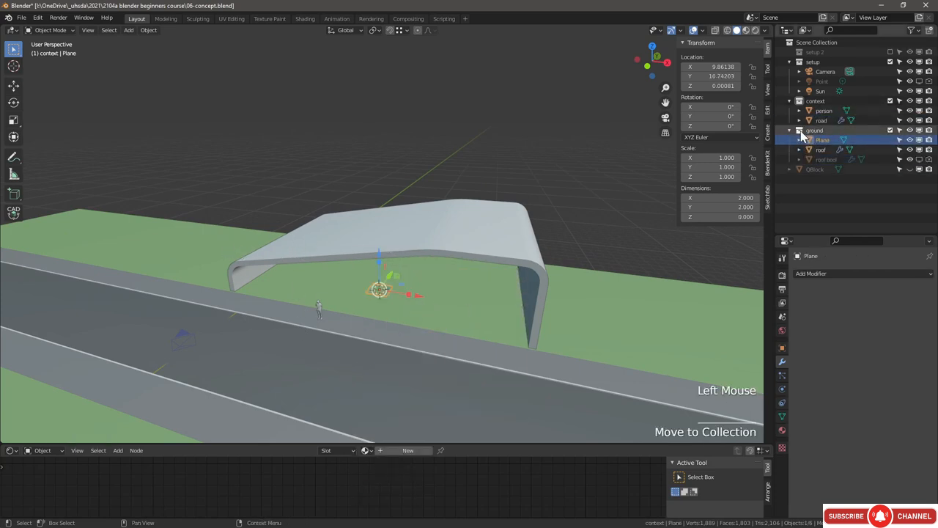
double_click(801, 132)
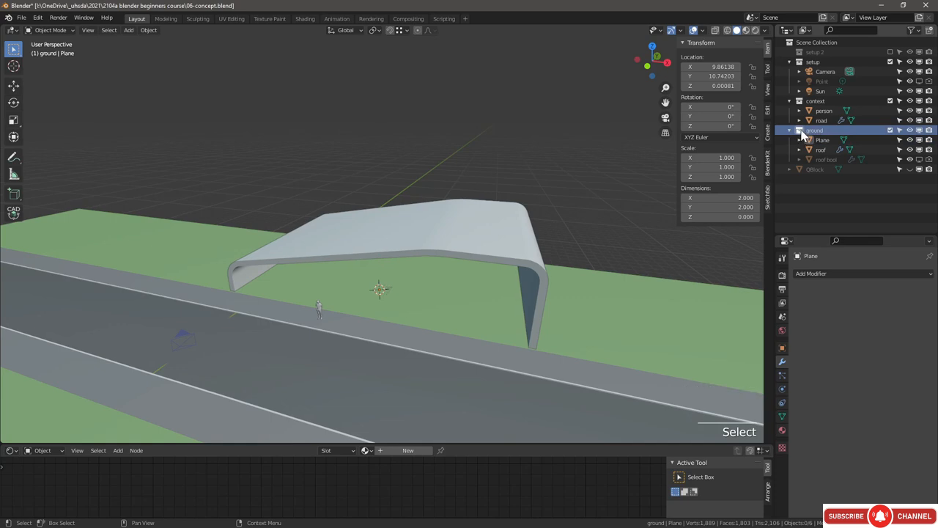
Step: Rename the new plane as curtain wall and move it along Y toward the road, to about Y 5.64
double_click(822, 139)
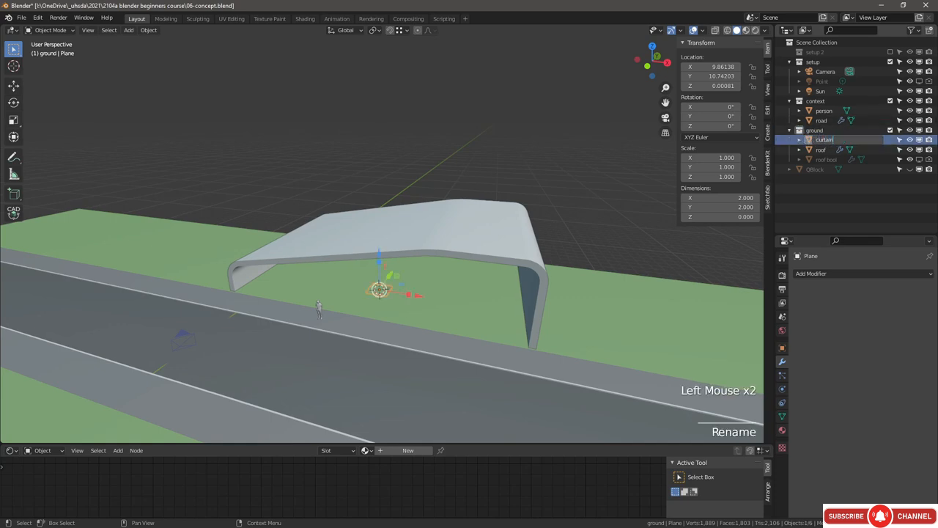
text(curtain wall)
key(Return)
middle_drag(432, 260, 399, 270)
scroll(400, 270, down, 1)
drag(397, 271, 360, 284)
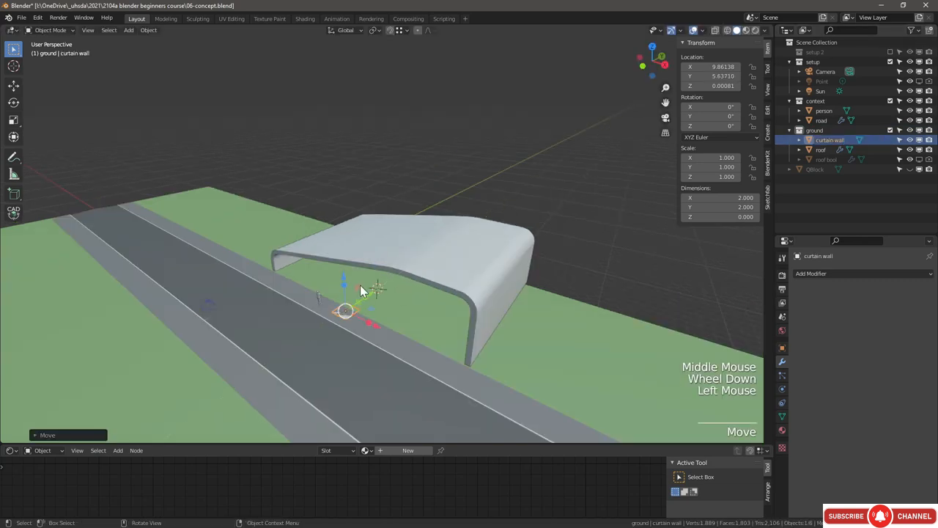
Step: In Edit Mode, add a loop cut through the middle of the curtain wall plane along its X direction
scroll(348, 335, up, 2)
scroll(349, 340, up, 4)
click(45, 30)
click(45, 51)
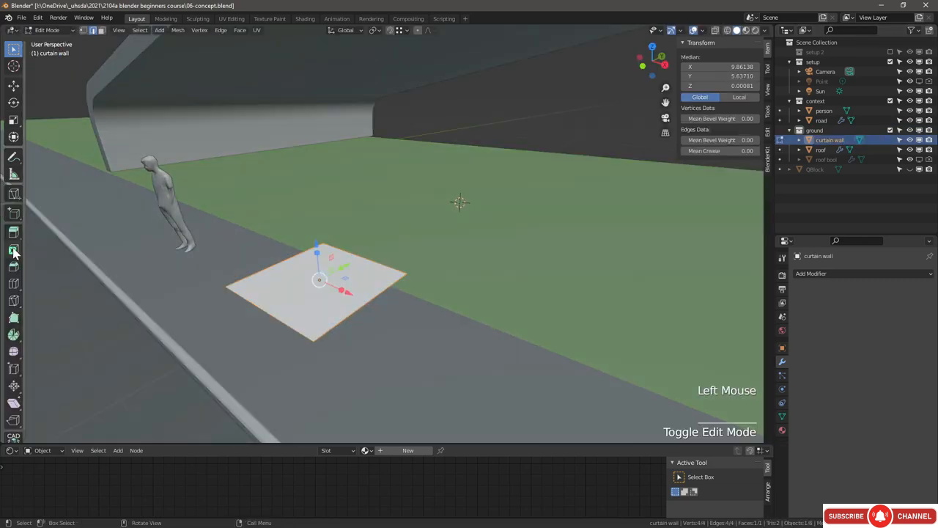
click(16, 285)
click(288, 271)
click(14, 50)
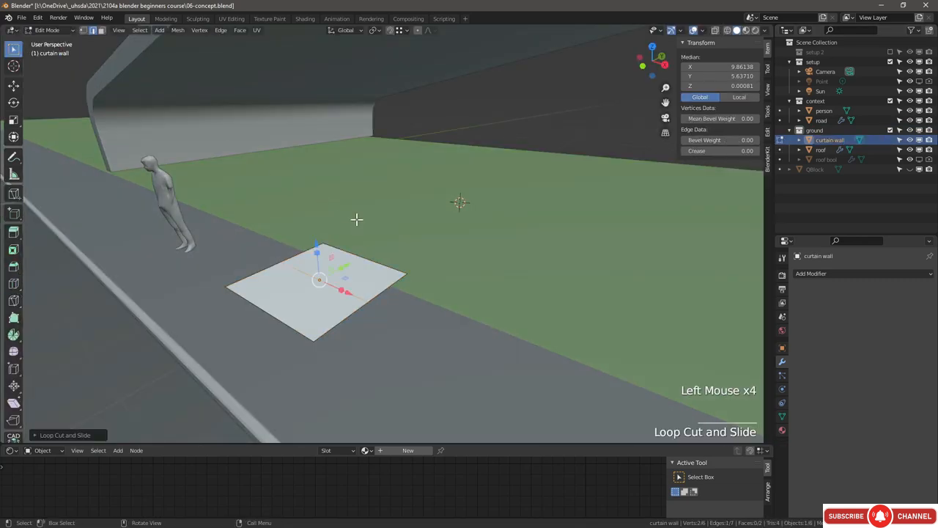
Step: Invert the selection and delete the curtain wall's other edges, keeping only the centre edge
click(142, 30)
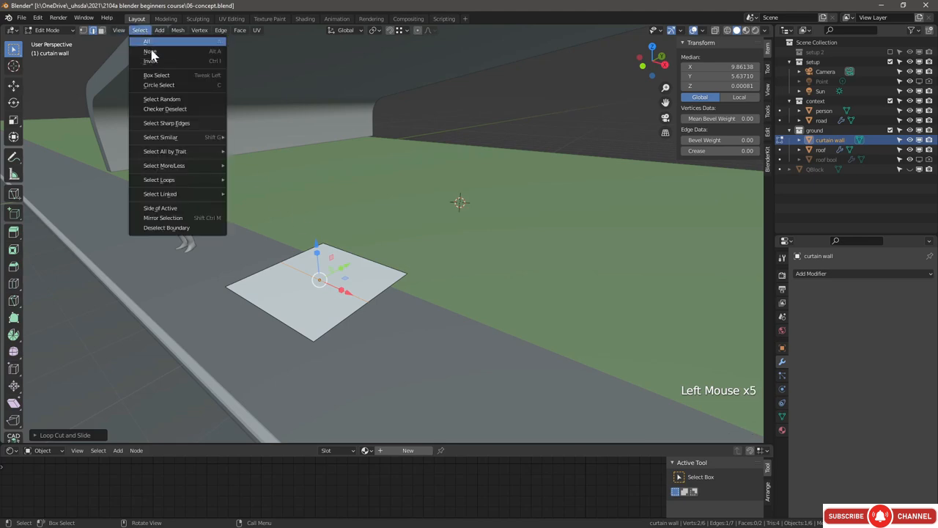
click(151, 62)
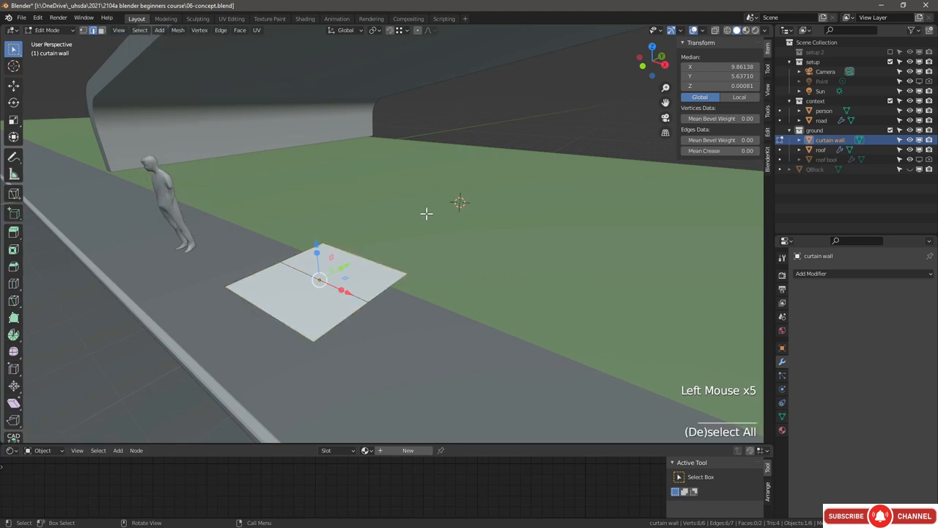
key(x)
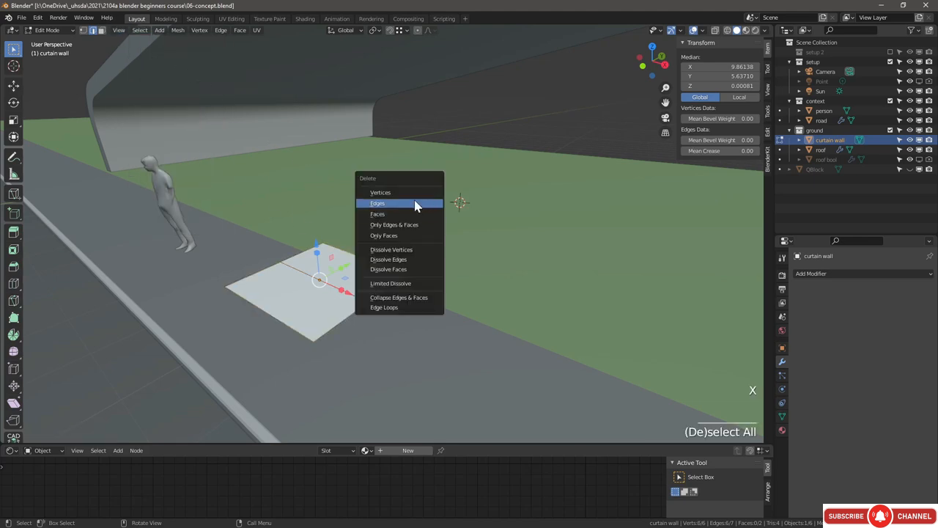
click(416, 203)
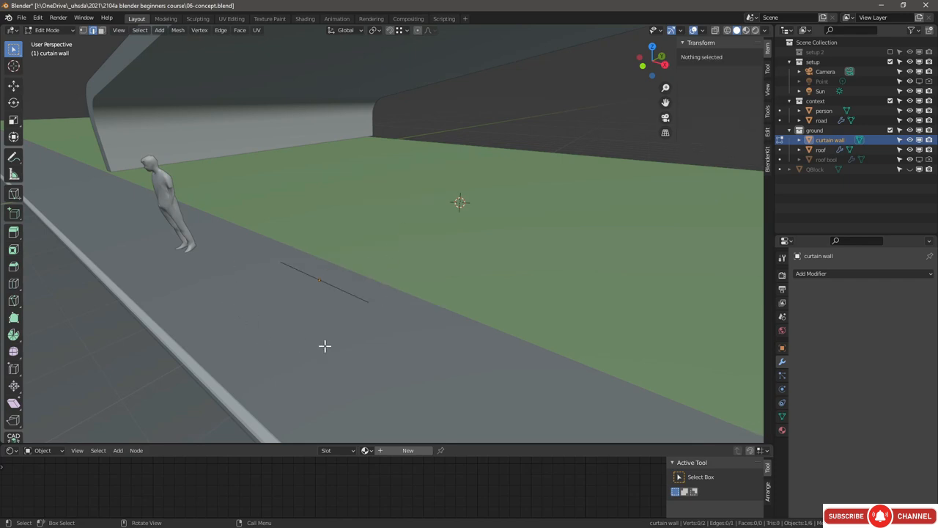
Step: Extrude the curtain wall's remaining edge 3 m up along Z and return to Object Mode
click(350, 298)
middle_drag(350, 299, 413, 291)
scroll(410, 293, down, 2)
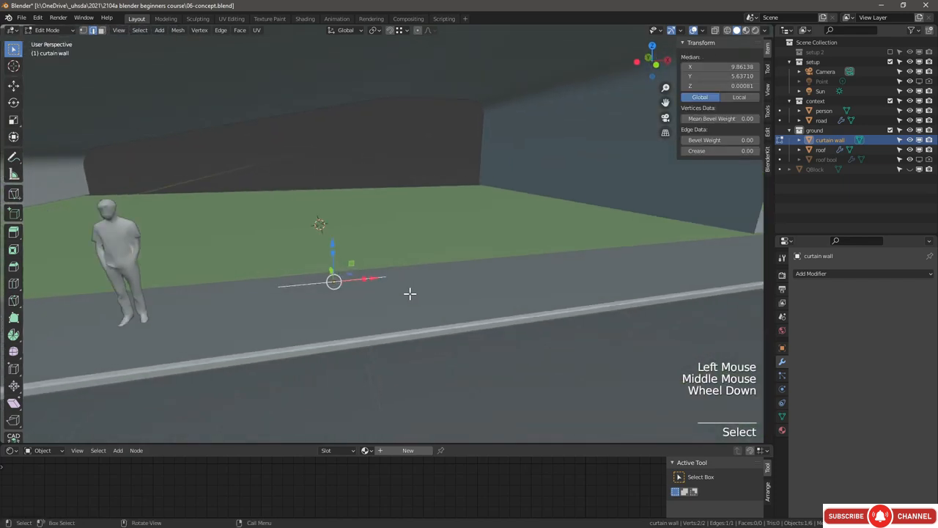
key(e)
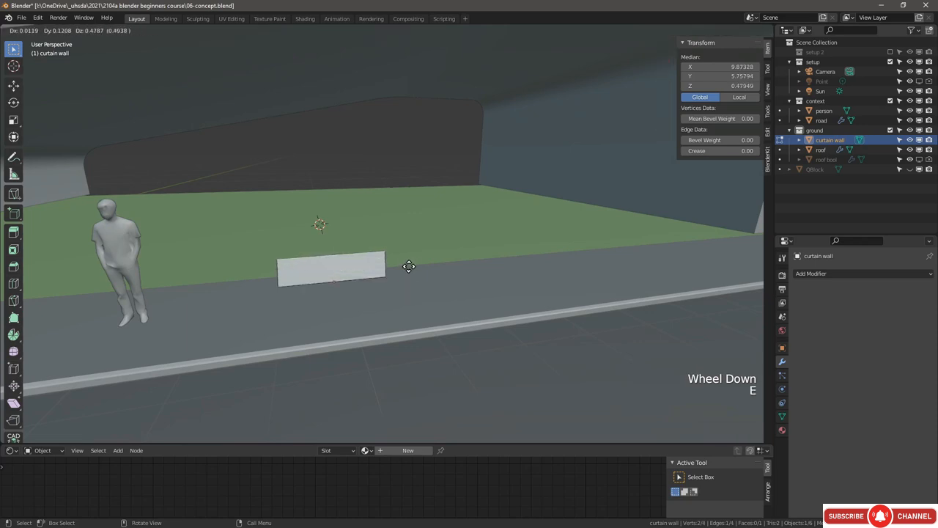
key(z)
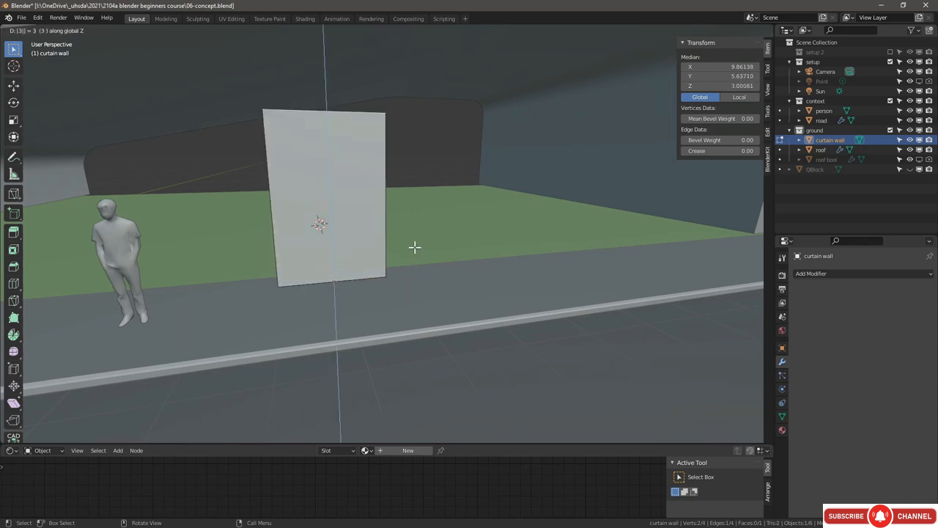
click(415, 247)
scroll(404, 256, down, 2)
key(Tab)
Step: Move the curtain wall panel under the roof's low curved end, to about X -1.77 and Y 7.28
middle_drag(404, 256, 408, 247)
scroll(396, 258, up, 3)
drag(369, 279, 132, 210)
shift+middle_drag(157, 231, 451, 297)
drag(451, 297, 303, 217)
middle_drag(302, 217, 396, 227)
Step: Add an Array modifier to the curtain wall panel
click(816, 276)
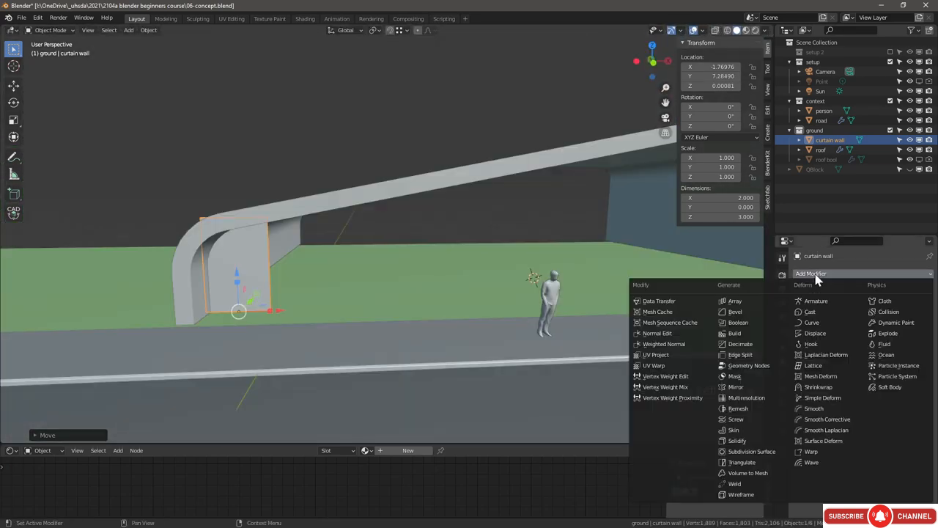
click(742, 302)
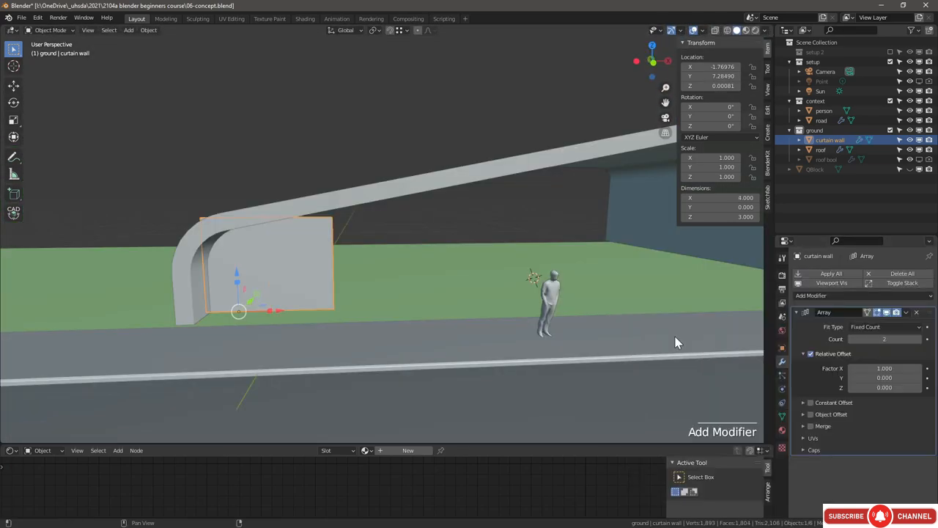
scroll(503, 286, down, 2)
scroll(514, 293, down, 1)
middle_drag(542, 306, 516, 304)
scroll(515, 304, up, 2)
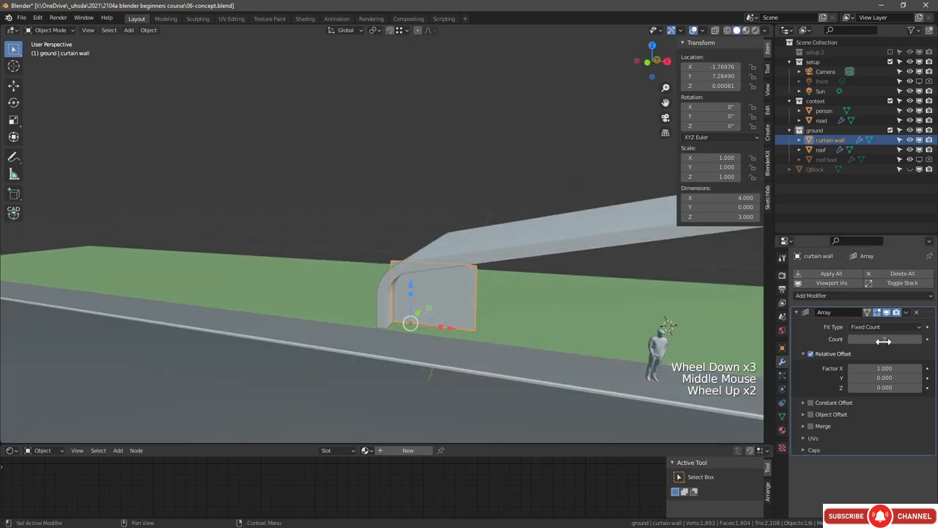
Step: Turn off the array's viewport display, enter Edit Mode on the curtain wall and isolate it in local view
click(886, 312)
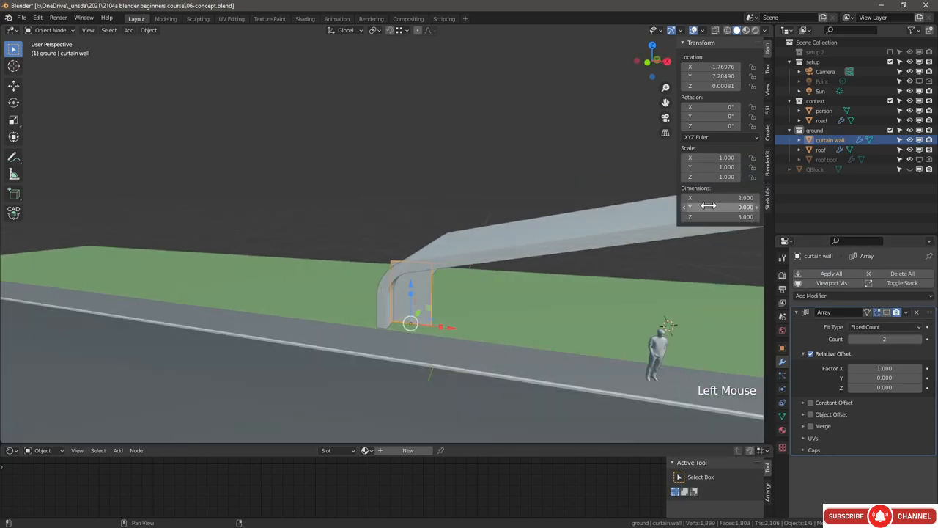
scroll(408, 317, up, 3)
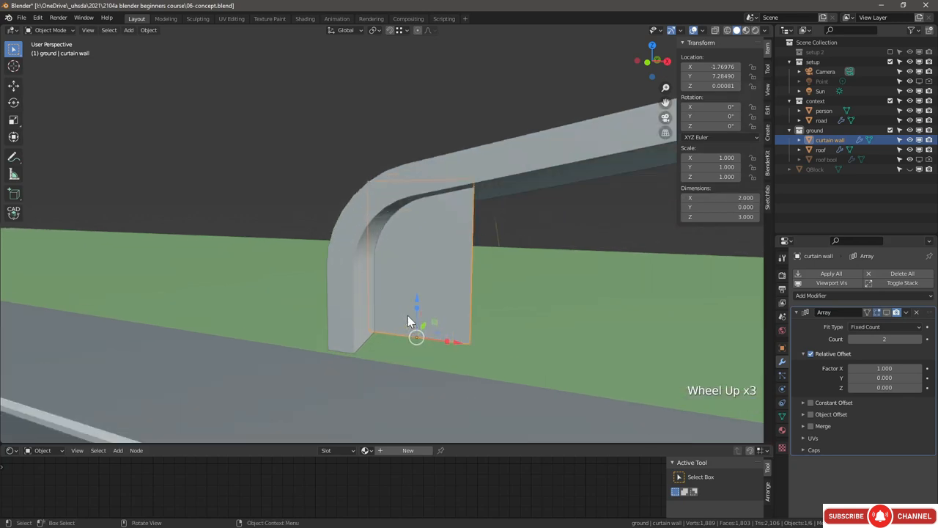
key(Tab)
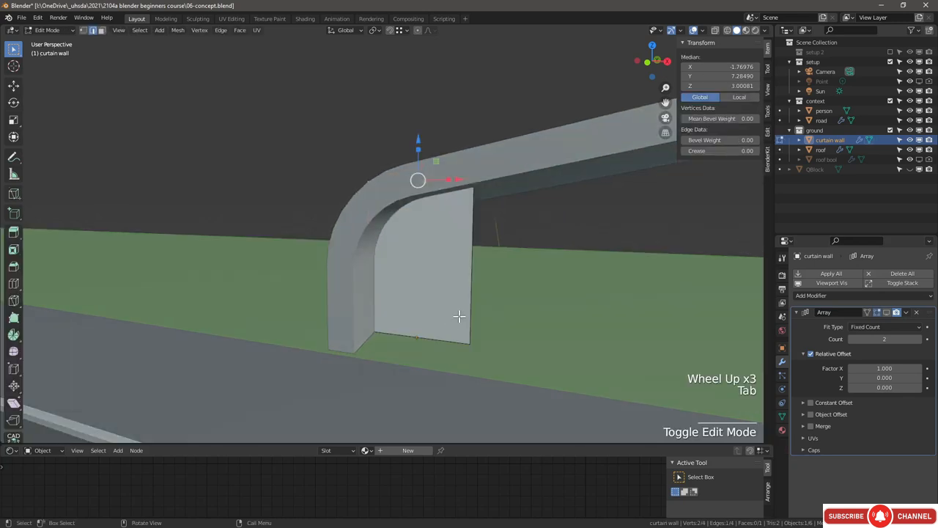
click(479, 268)
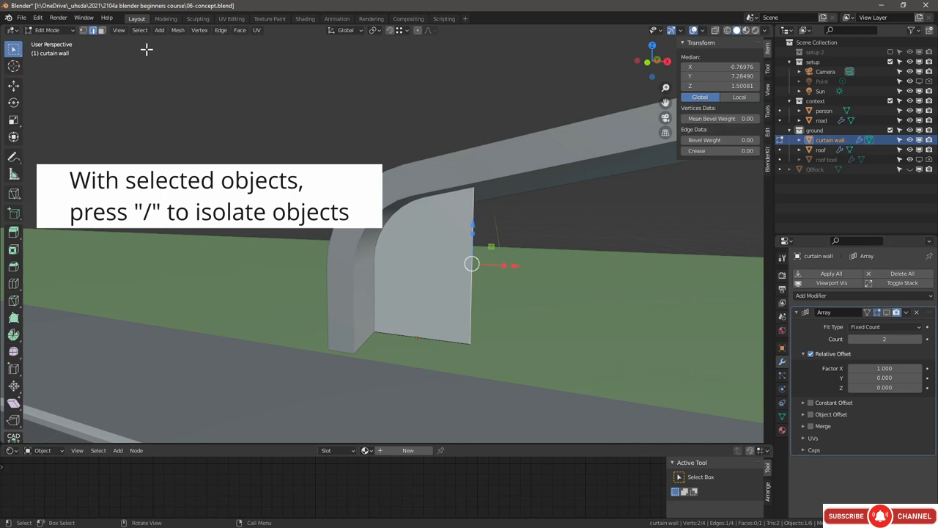
click(119, 31)
mouse_move(178, 116)
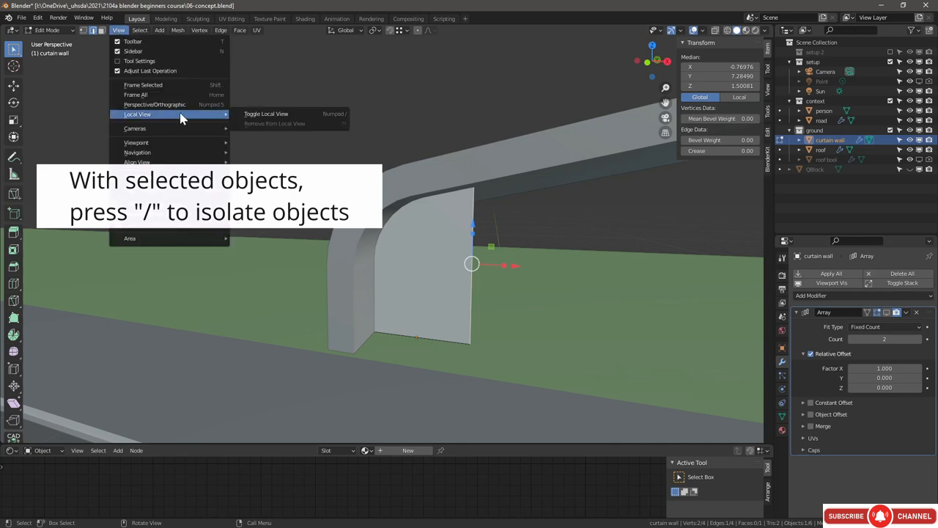
key(slash)
key(slash)
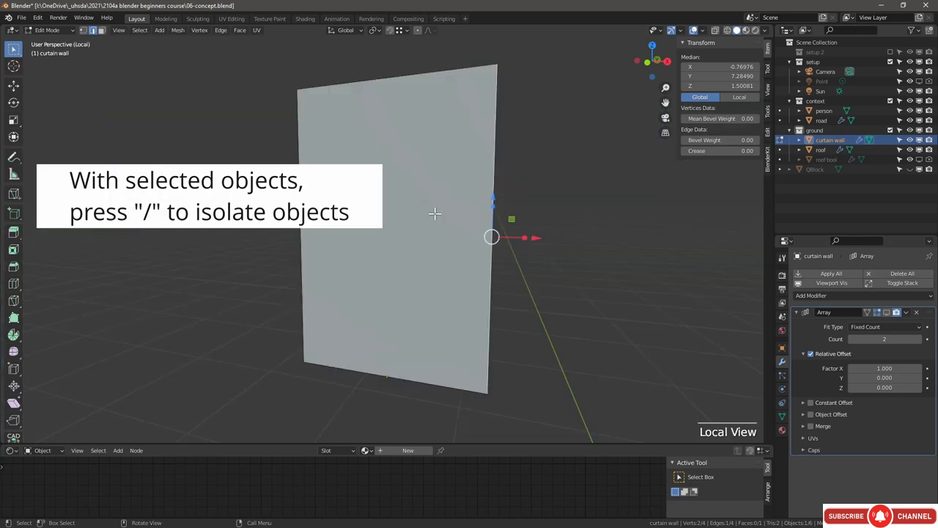
Step: Move the panel's vertical edge on the lower-X side 1 m along X, in line with the object's origin
scroll(449, 244, down, 3)
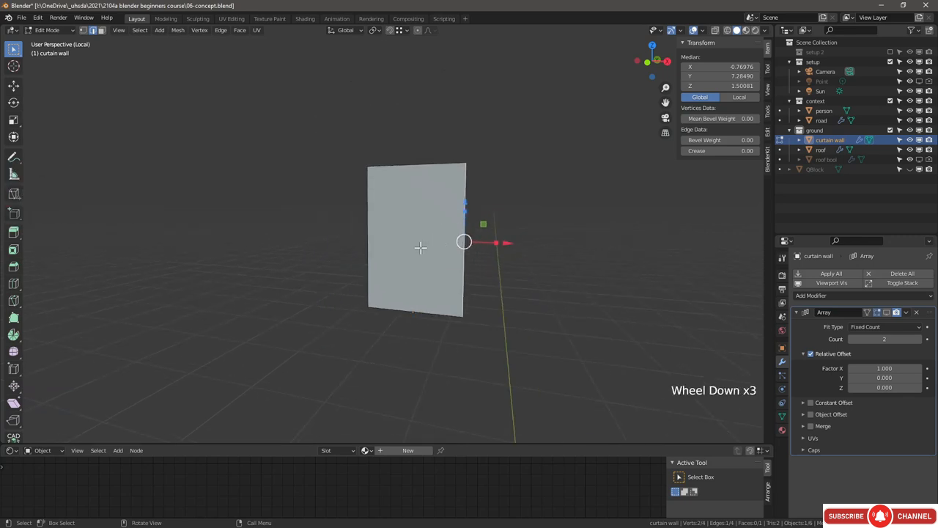
mouse_move(420, 247)
middle_down()
mouse_move(434, 269)
mouse_move(412, 230)
middle_up()
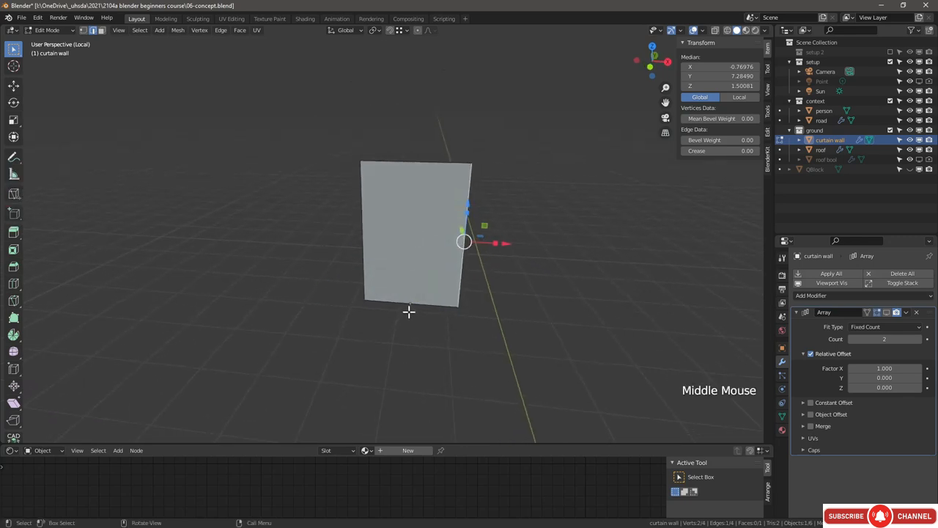
scroll(411, 312, up, 2)
scroll(399, 319, down, 2)
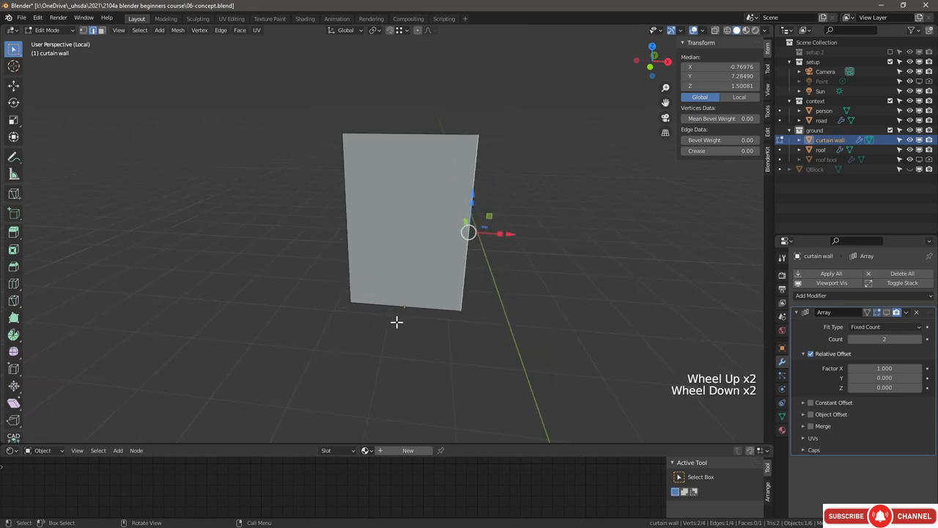
click(346, 222)
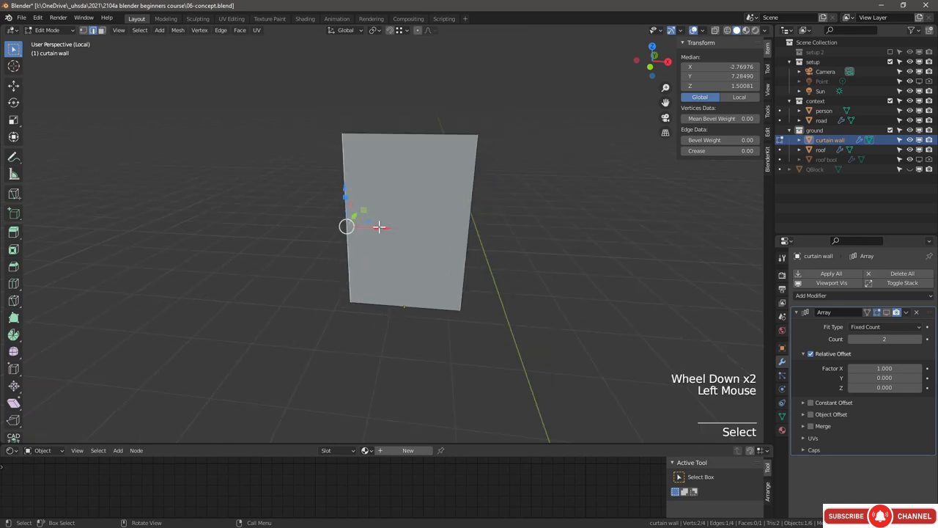
drag(387, 225, 411, 232)
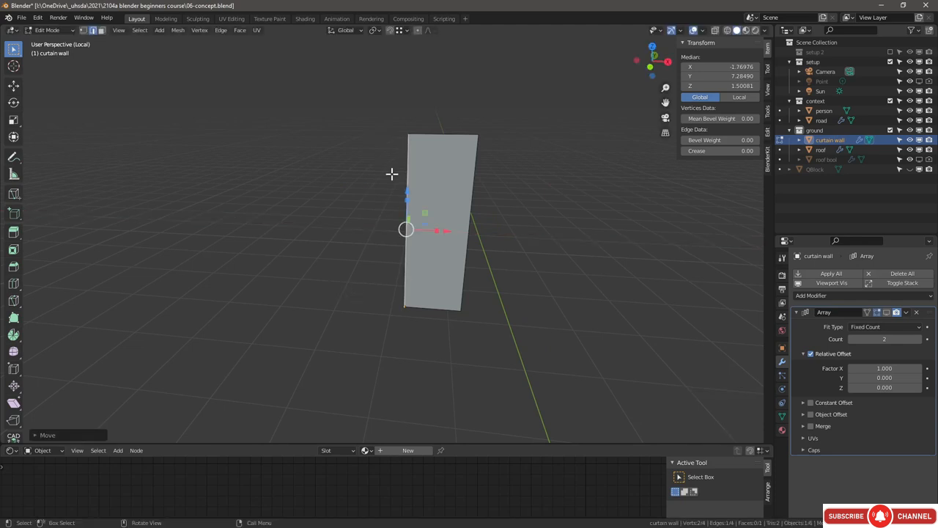
Step: Move the panel's opposite vertical edge -0.2 m along X, then leave Edit Mode and local view
click(470, 236)
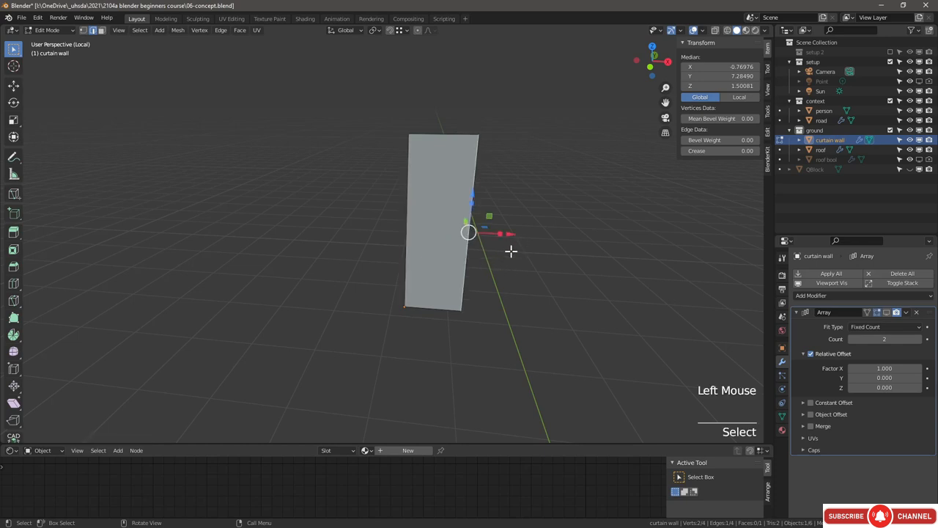
drag(511, 234, 498, 234)
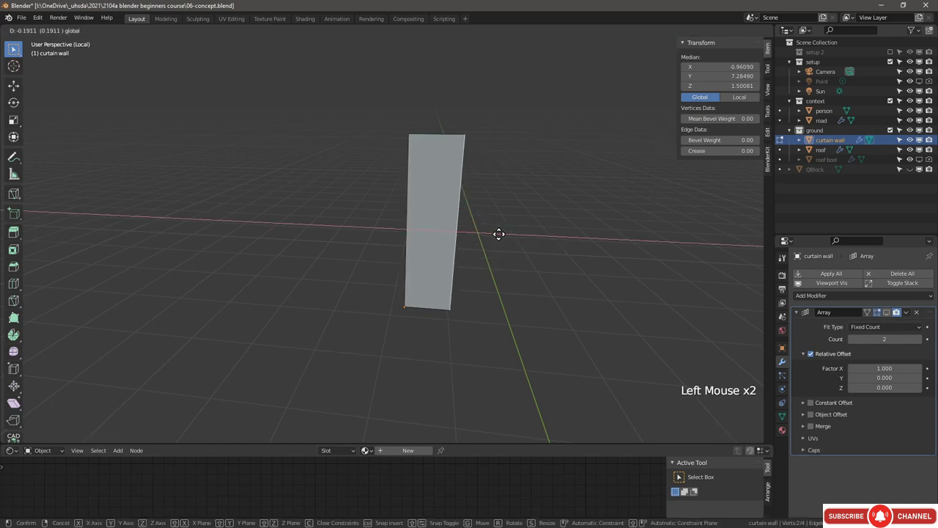
text(.2)
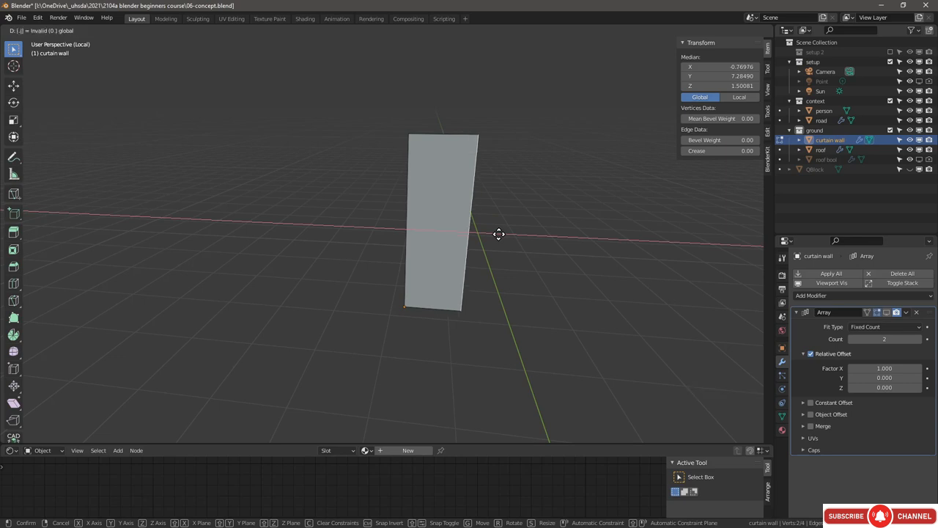
key(minus)
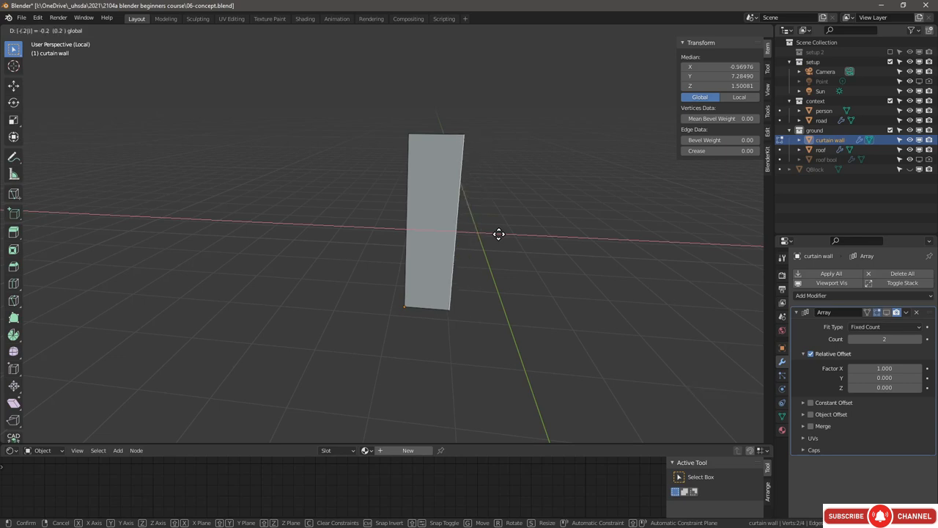
key(minus)
key(minus)
key(minus)
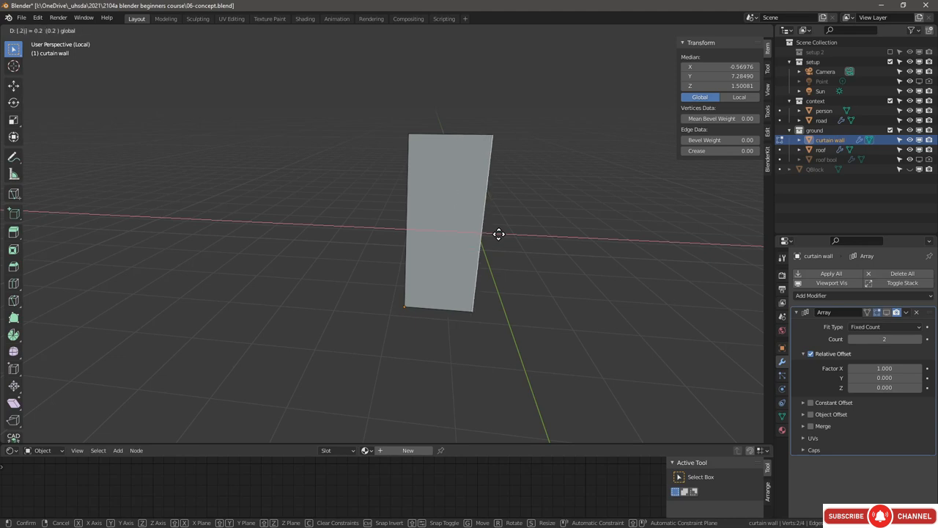
key(minus)
key(minus)
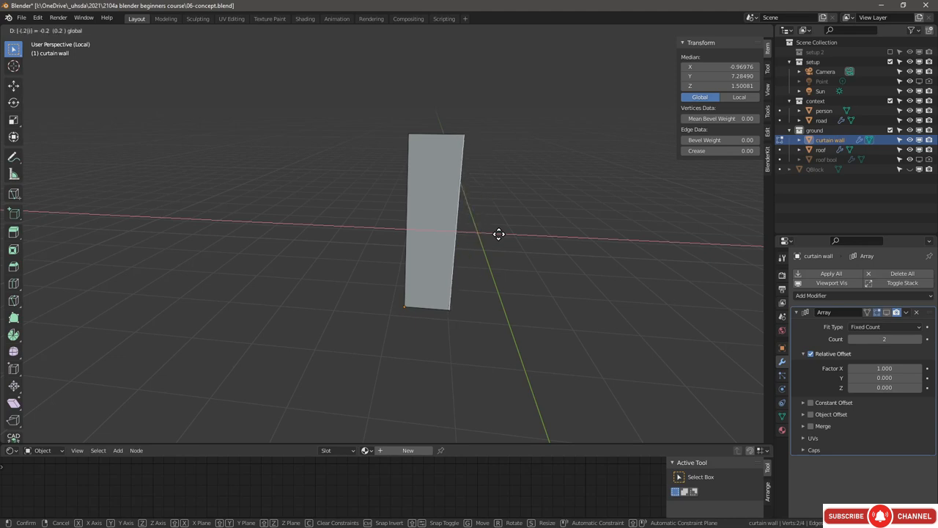
key(minus)
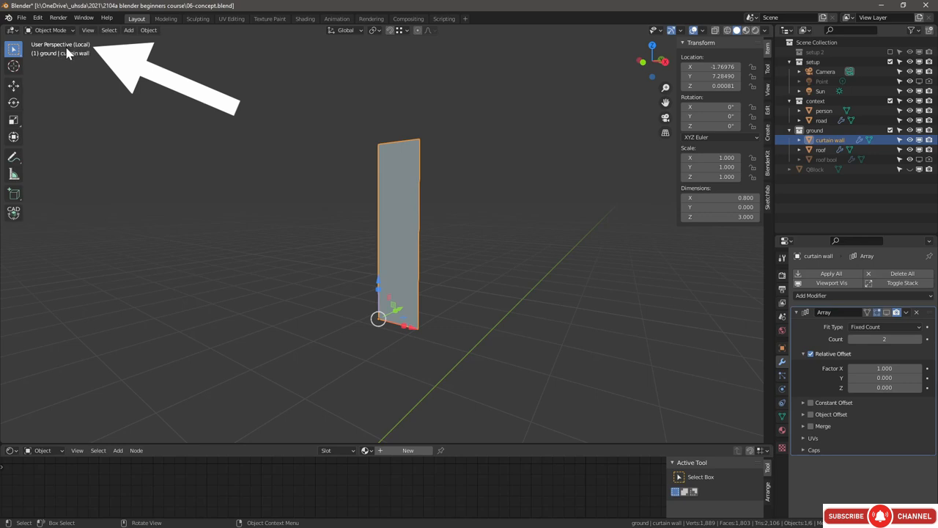
key(slash)
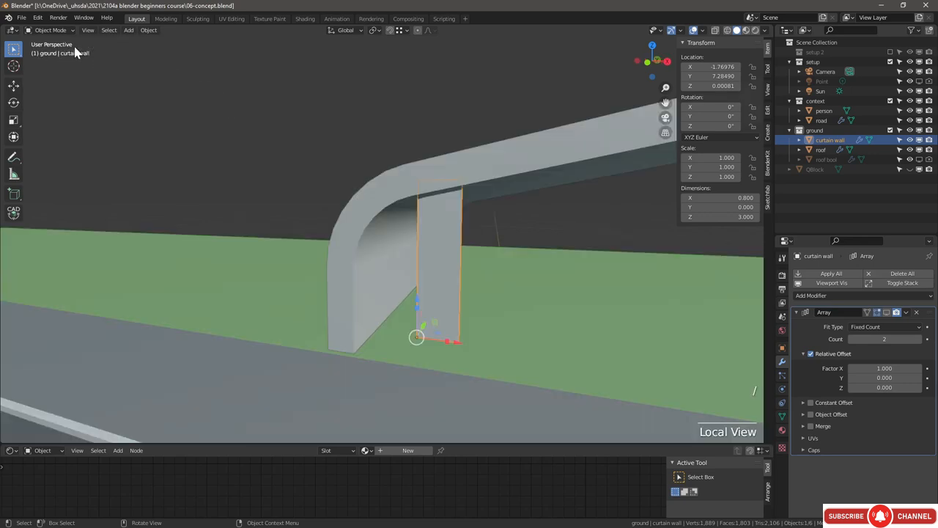
Step: Slide the panel along X to about -2.82 and show its array in the viewport again with a count of 33
drag(457, 329, 404, 329)
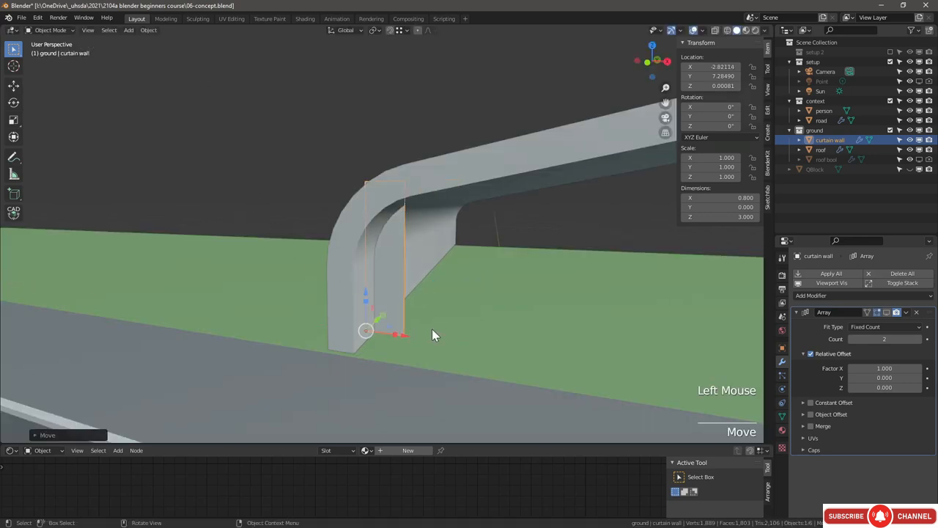
click(886, 313)
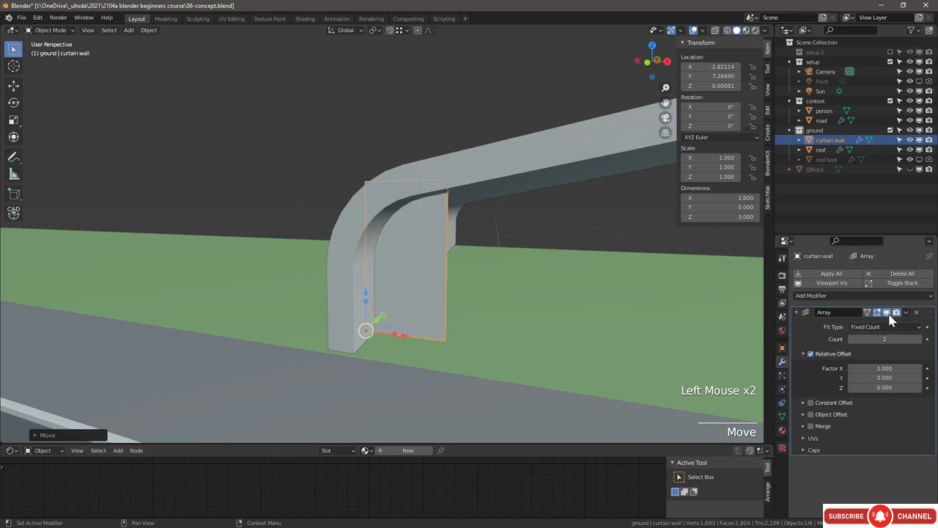
scroll(500, 312, down, 4)
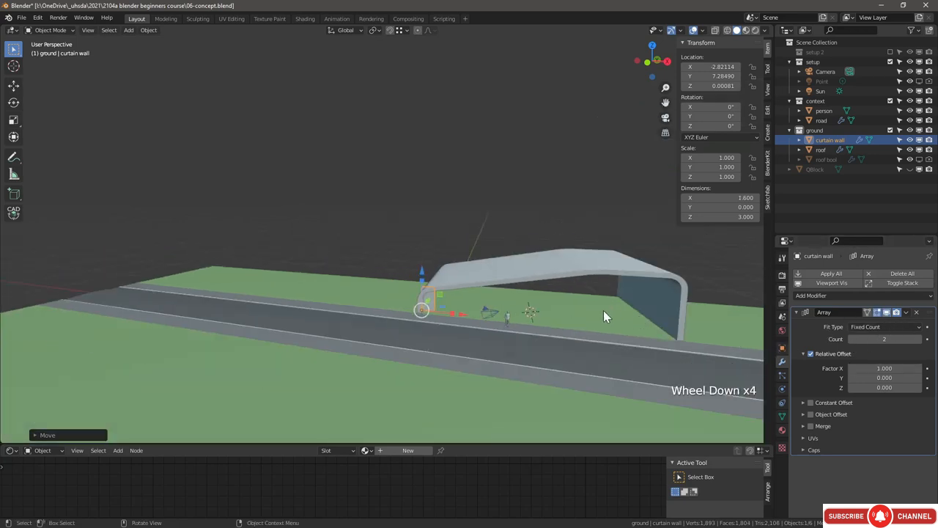
shift+middle_drag(604, 310, 425, 331)
drag(884, 339, 922, 339)
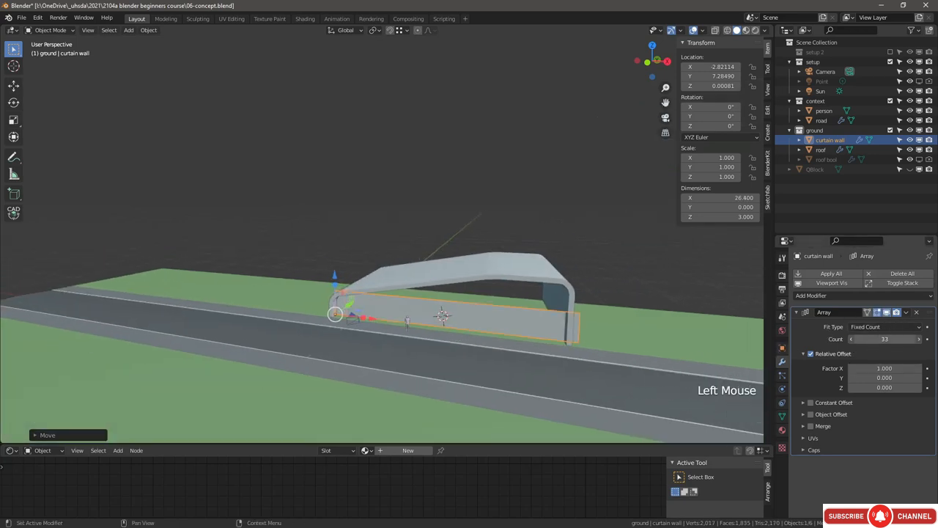
Step: Add a second Array modifier to the curtain wall with relative offset factors of X 0 and Z 1
click(803, 310)
click(806, 295)
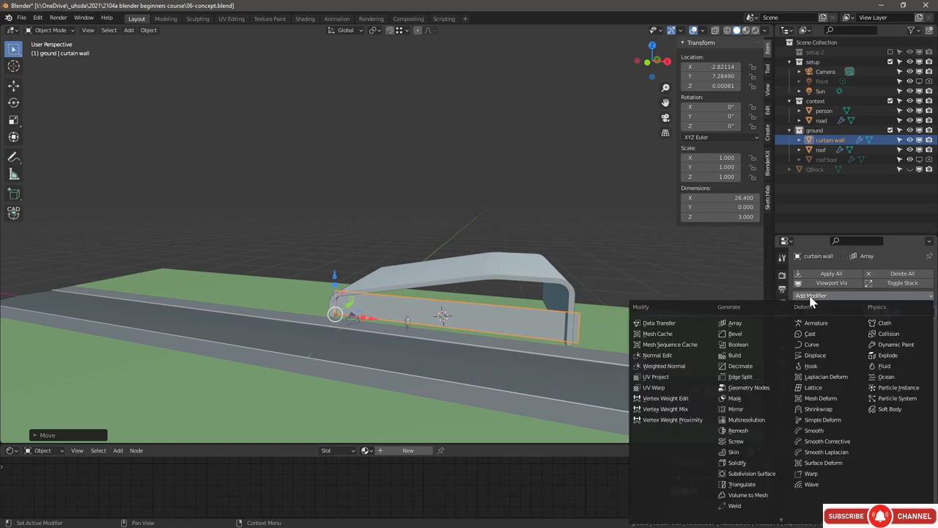
click(757, 329)
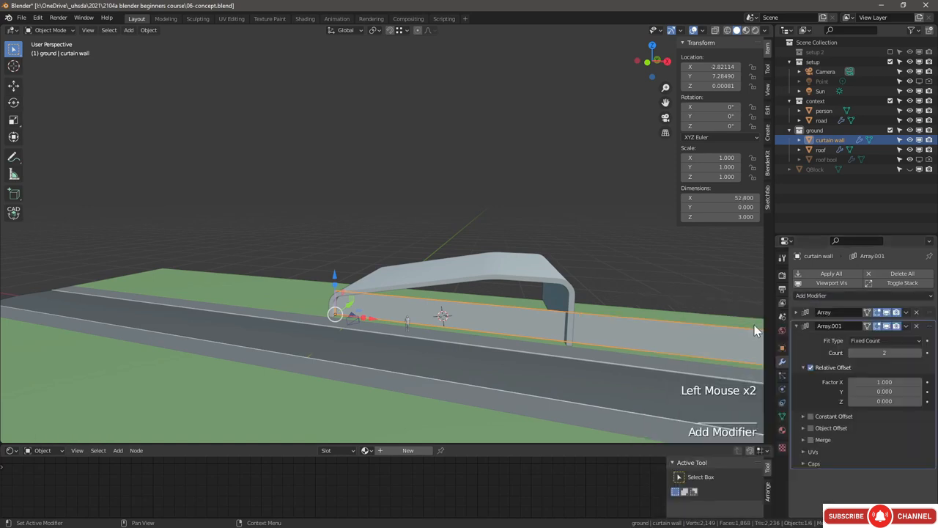
click(884, 382)
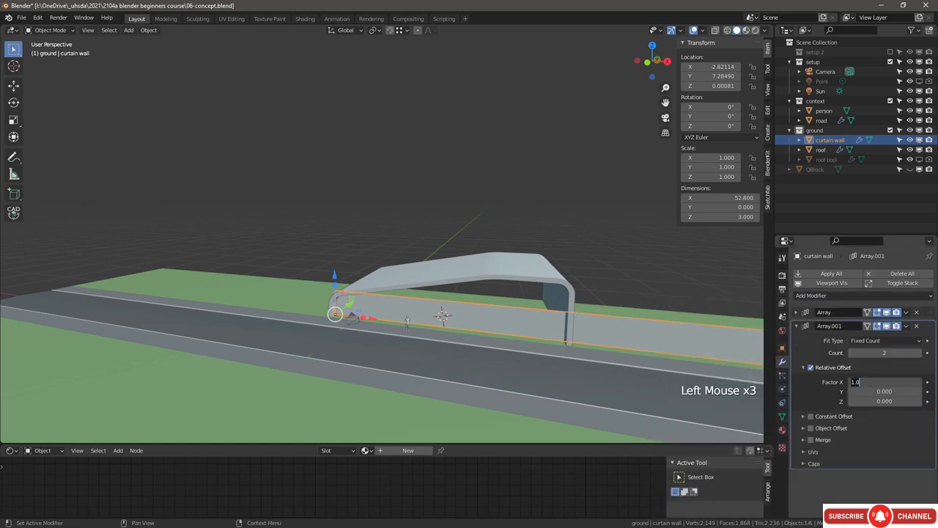
text(0)
key(Tab)
key(Tab)
text(1)
key(Return)
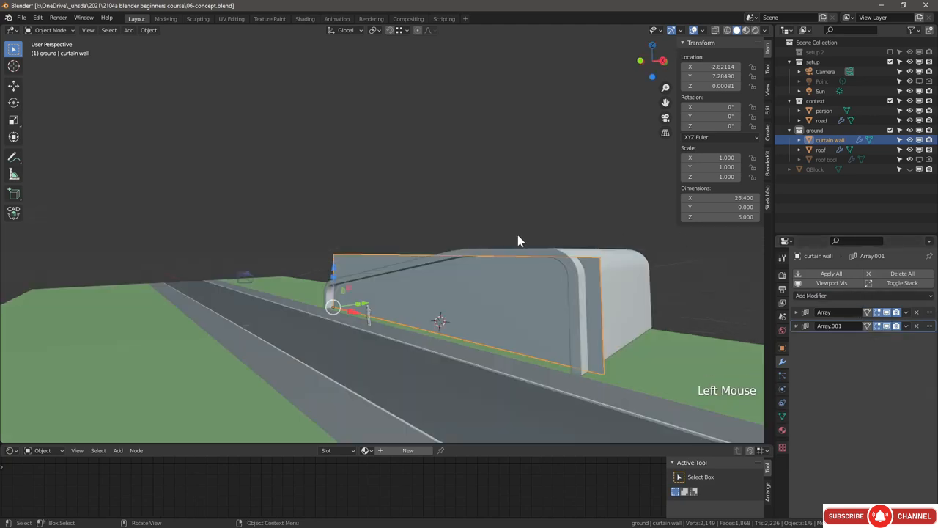
Step: Show roof bool in the viewport and subtract it from the curtain wall with Bool Tool's Brush Difference
mouse_move(518, 241)
middle_down()
mouse_move(502, 247)
mouse_move(514, 242)
middle_up()
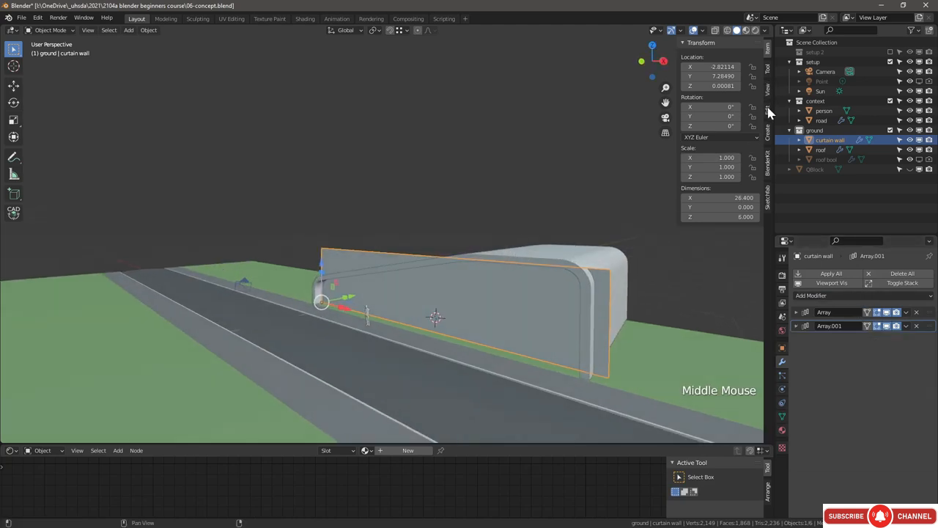
click(768, 112)
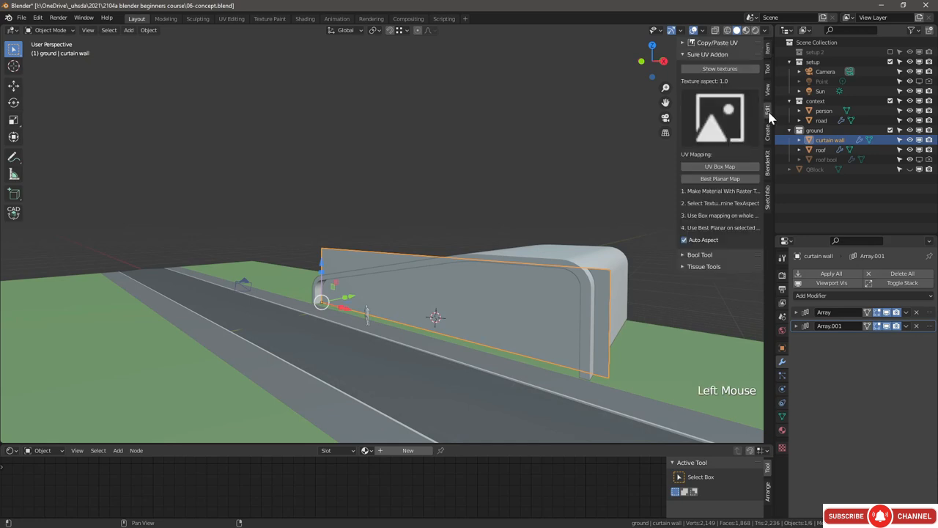
click(690, 54)
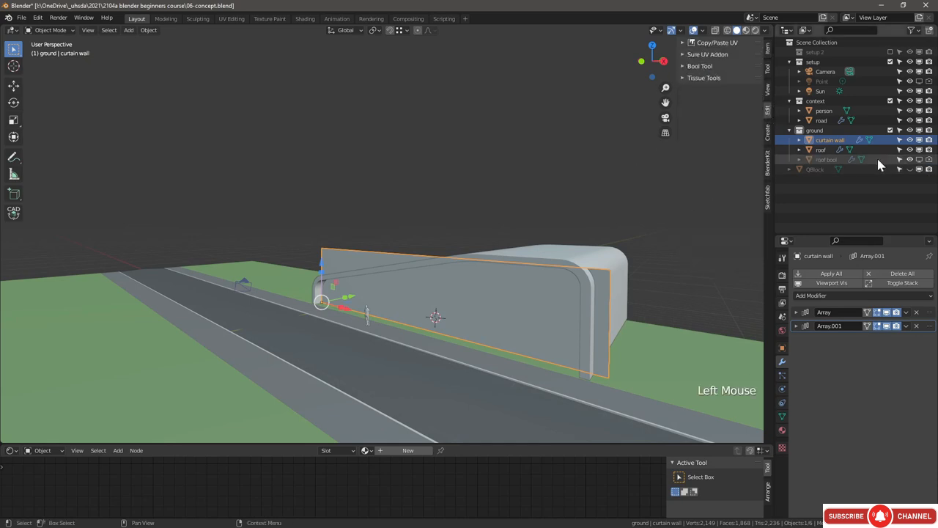
click(919, 160)
click(624, 190)
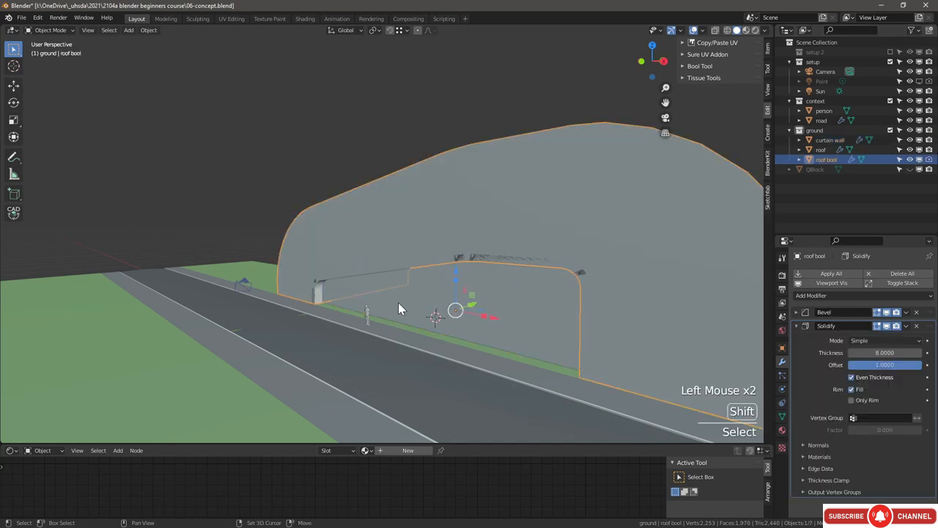
shift+click(418, 304)
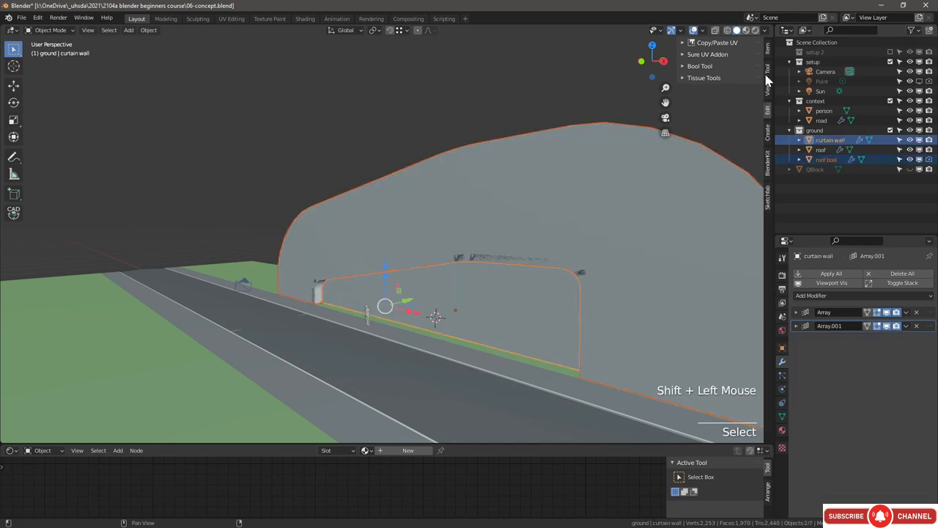
click(689, 67)
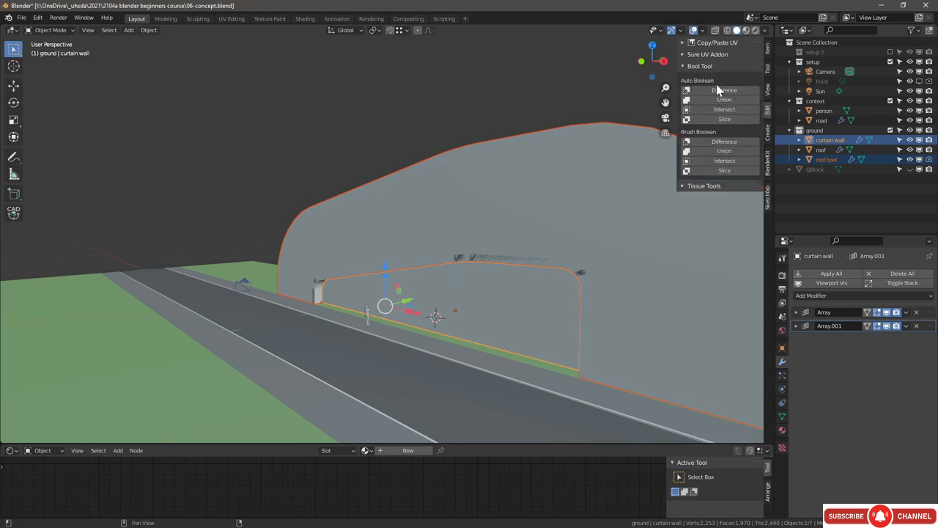
click(720, 141)
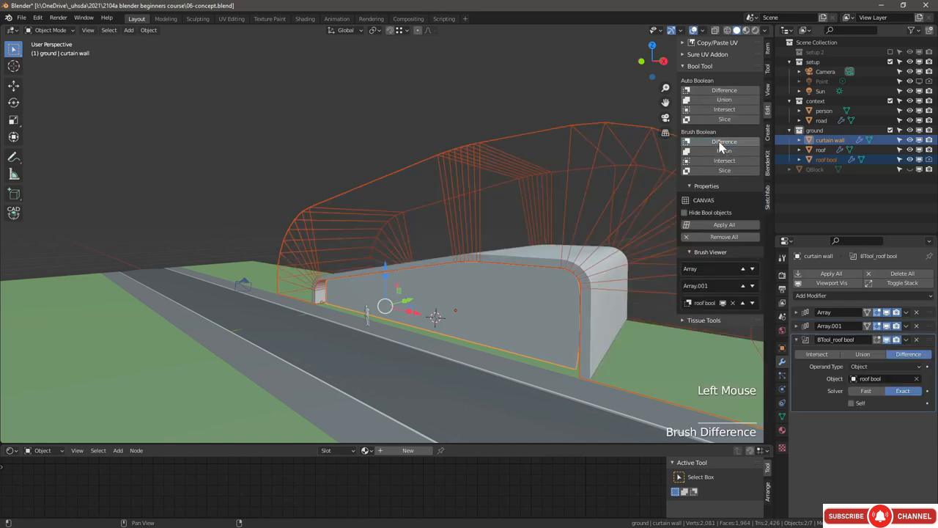
Step: Switch the curtain wall's boolean modifier to the Fast solver and hide roof bool in the viewport
middle_drag(586, 235, 534, 237)
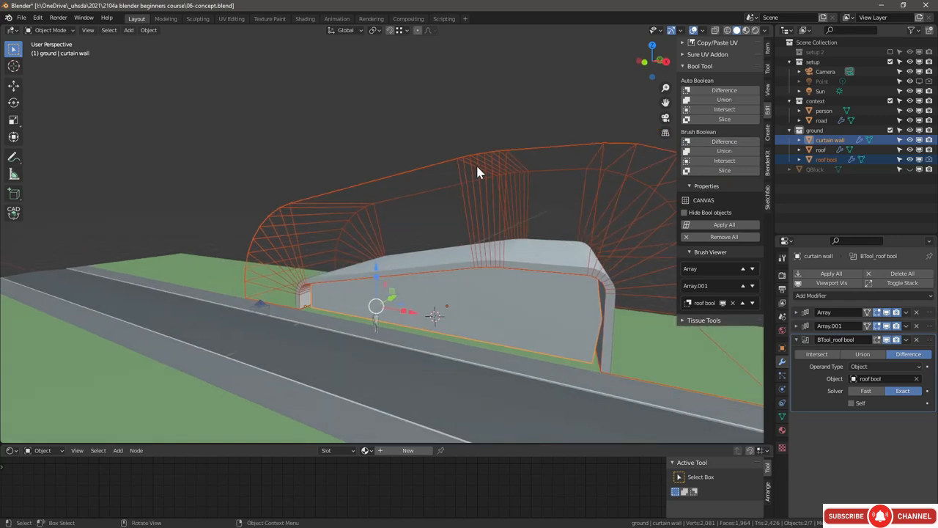
click(503, 211)
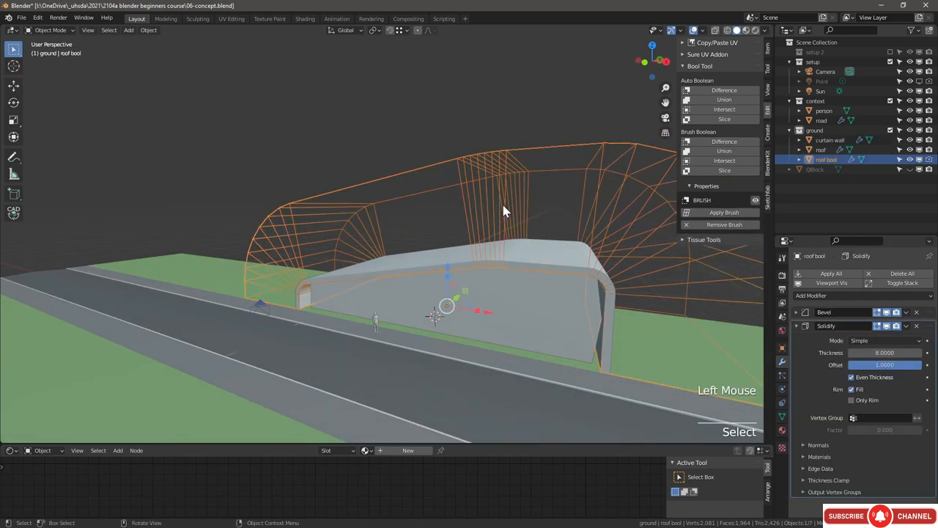
click(503, 211)
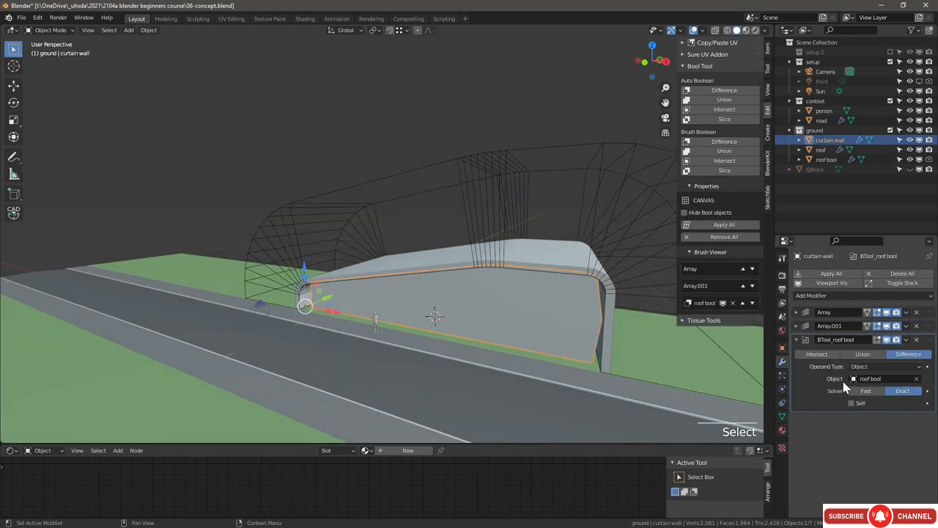
click(872, 391)
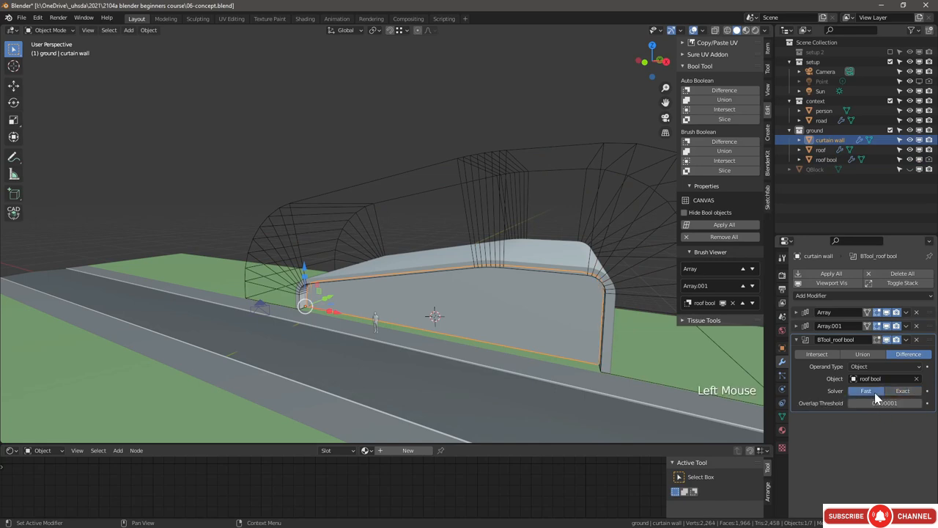
middle_drag(758, 394, 571, 339)
mouse_move(597, 331)
middle_down()
mouse_move(611, 338)
mouse_move(615, 330)
middle_up()
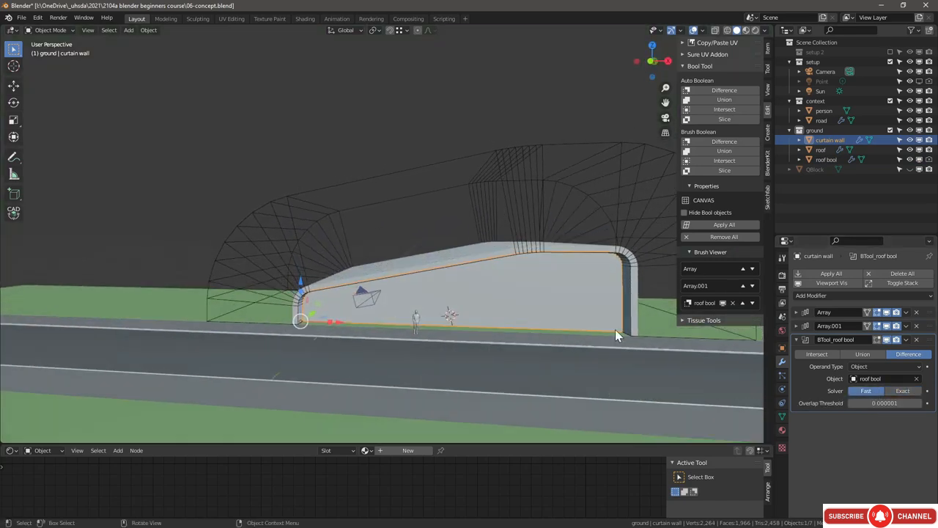
click(920, 160)
scroll(259, 300, up, 2)
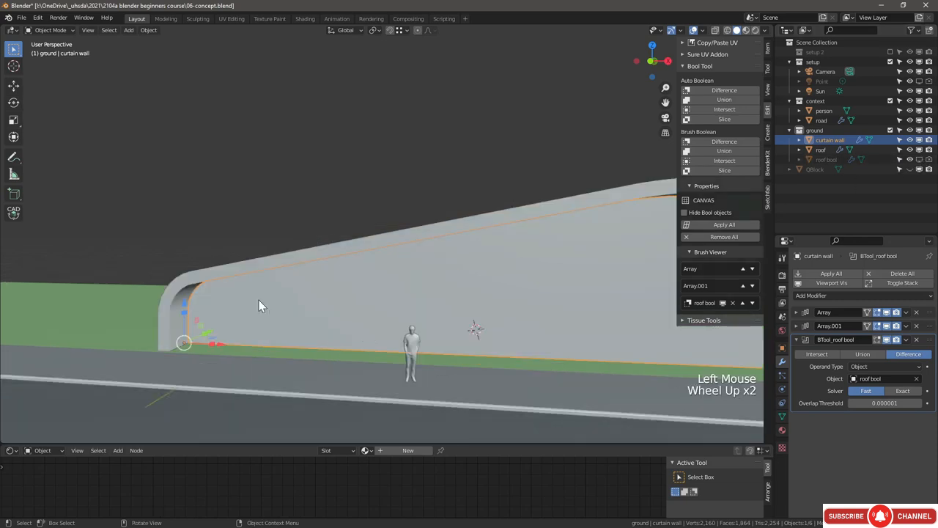
Step: Add a material slot to the curtain wall and create a new material named glass in it
click(797, 339)
click(783, 430)
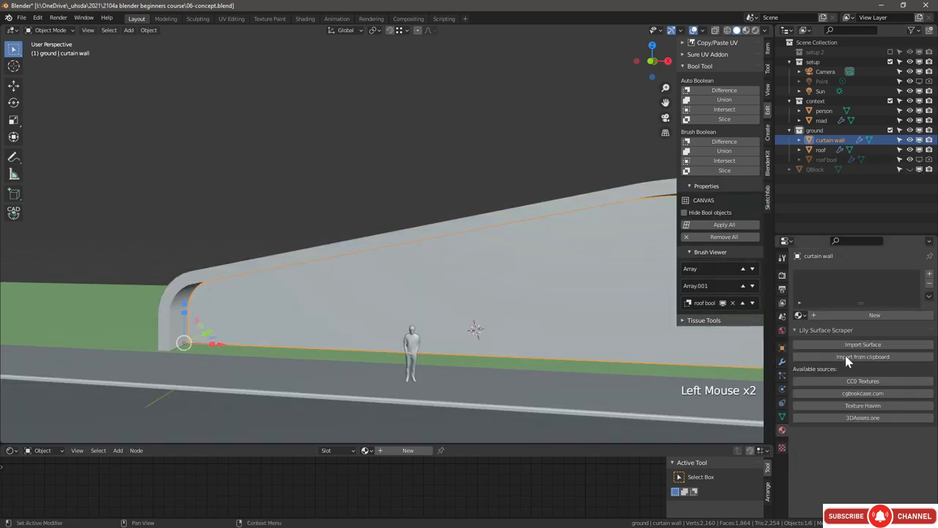
click(929, 274)
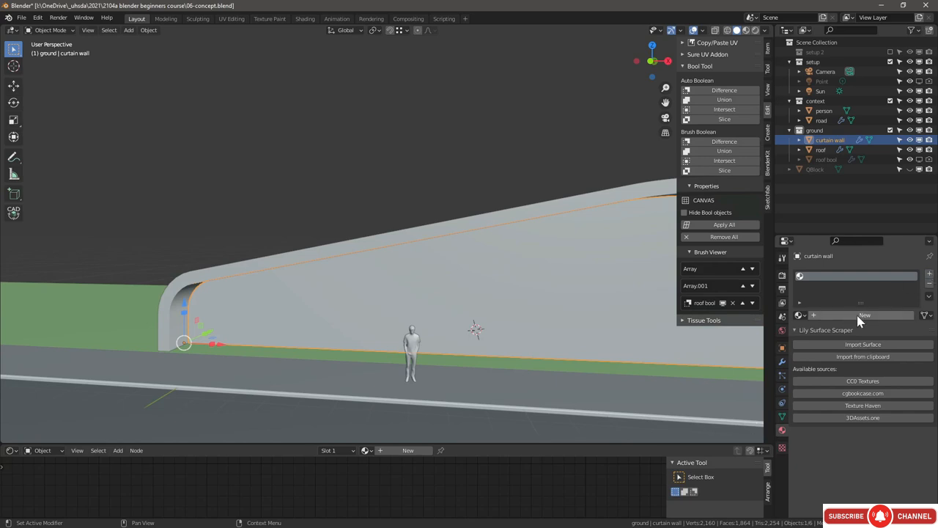
click(843, 315)
double_click(839, 314)
text(glass)
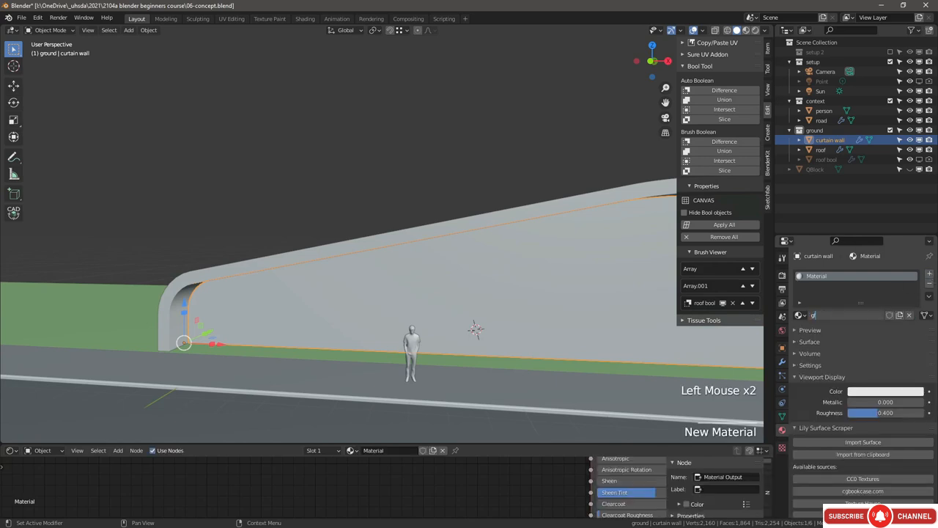
Step: Set the glass material's viewport display color to a purple-blue with hue 0.683, saturation 0.666 and alpha about 0.58
click(889, 392)
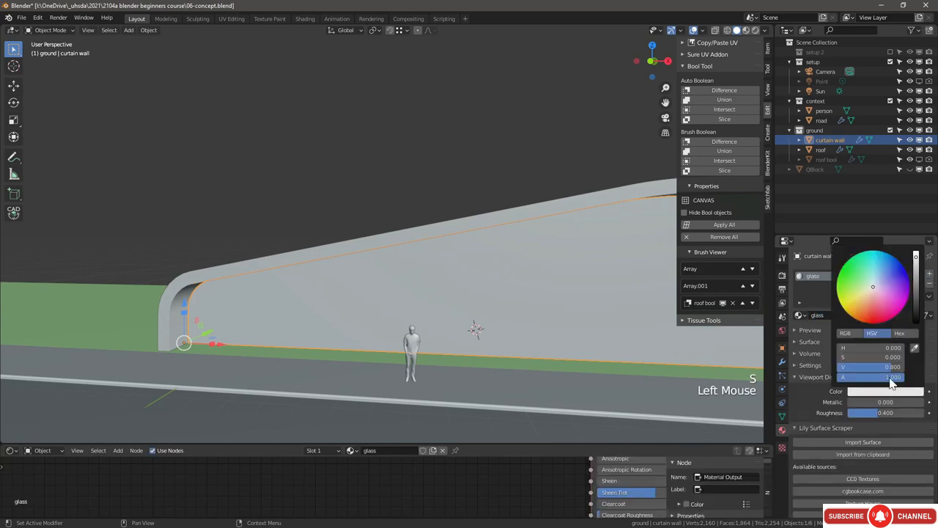
click(887, 280)
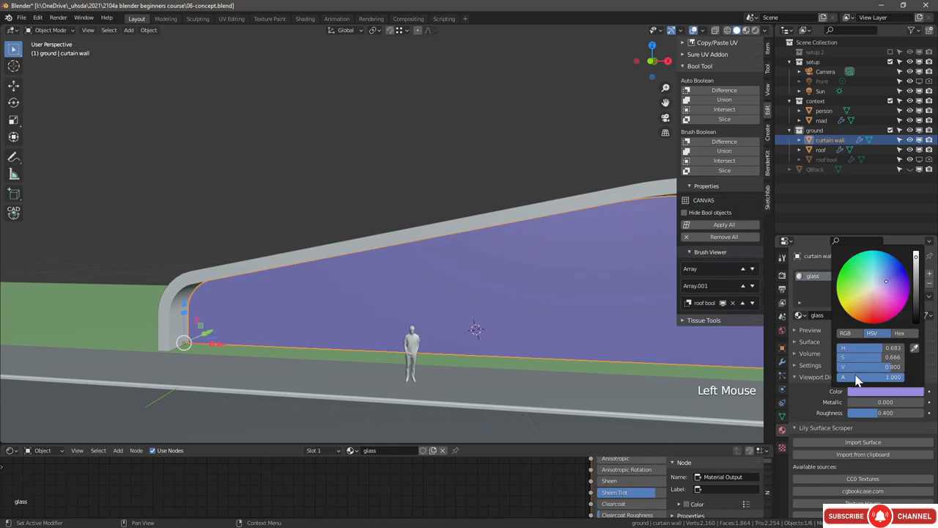
drag(902, 377, 884, 377)
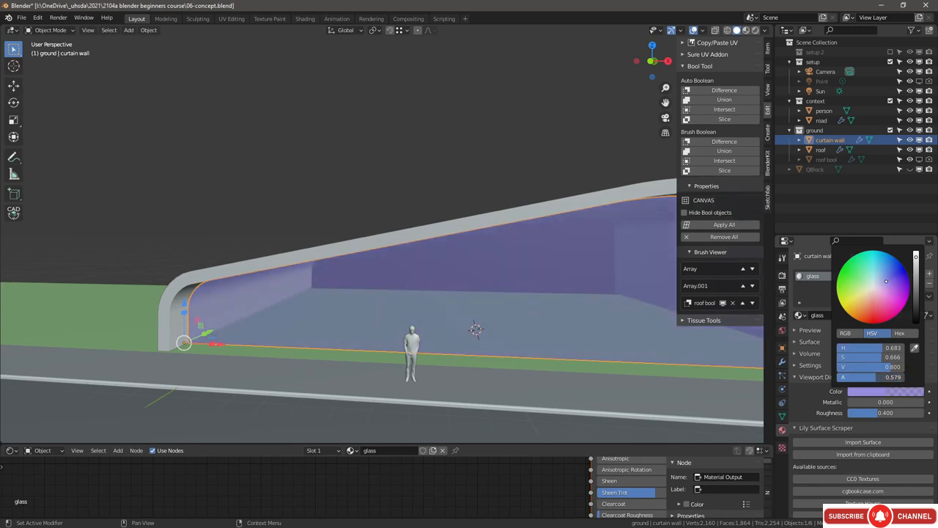
Step: Add a second material slot with a new material named frame and darken its viewport display color to gray
click(929, 273)
click(832, 334)
click(833, 334)
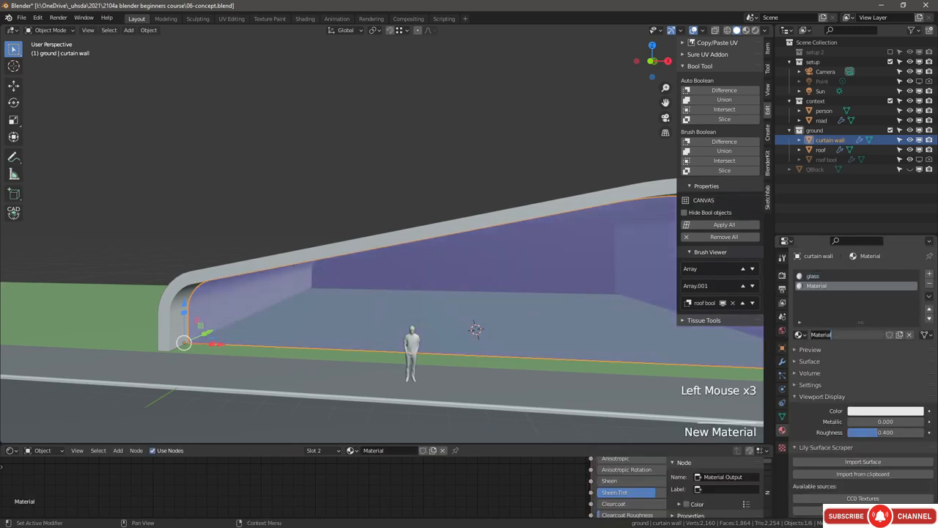
text(frame)
key(Return)
click(865, 411)
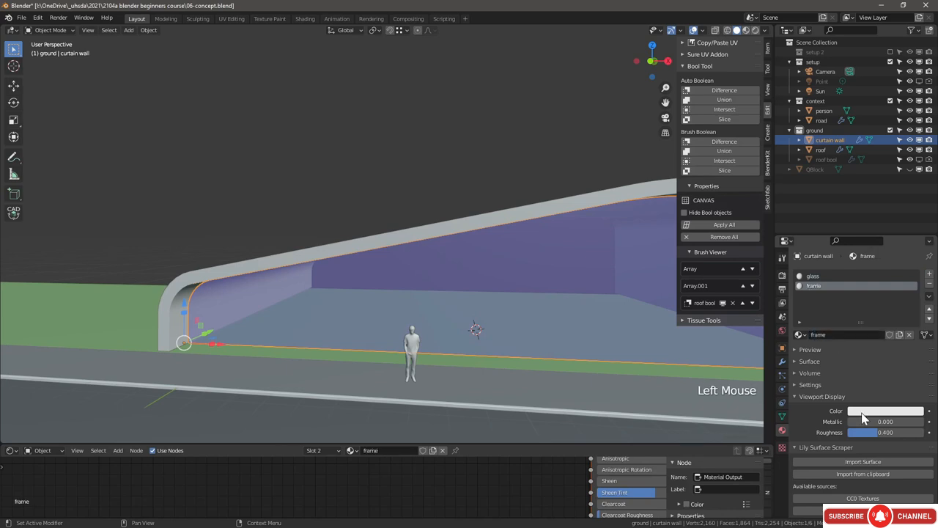
click(916, 306)
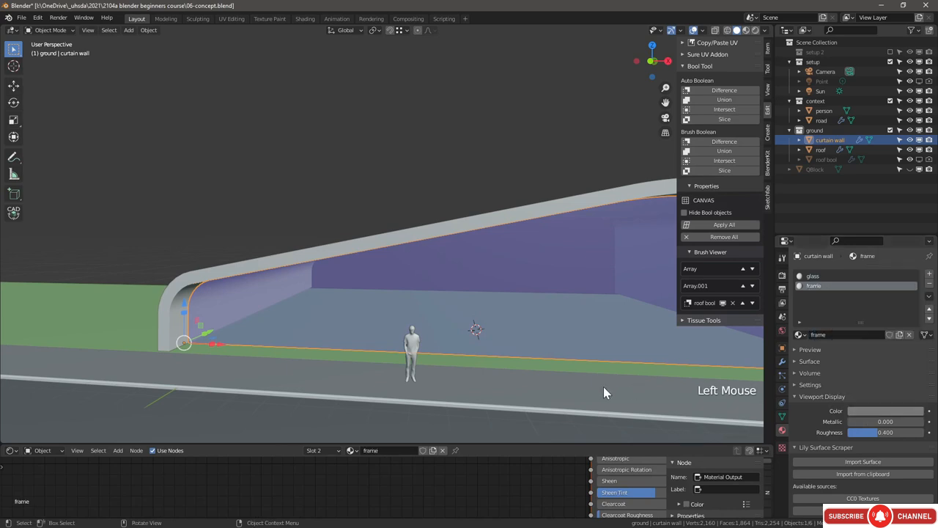
Step: Add a Wireframe modifier to the curtain wall with Replace Original turned off and a Material Offset of 1
scroll(657, 305, down, 2)
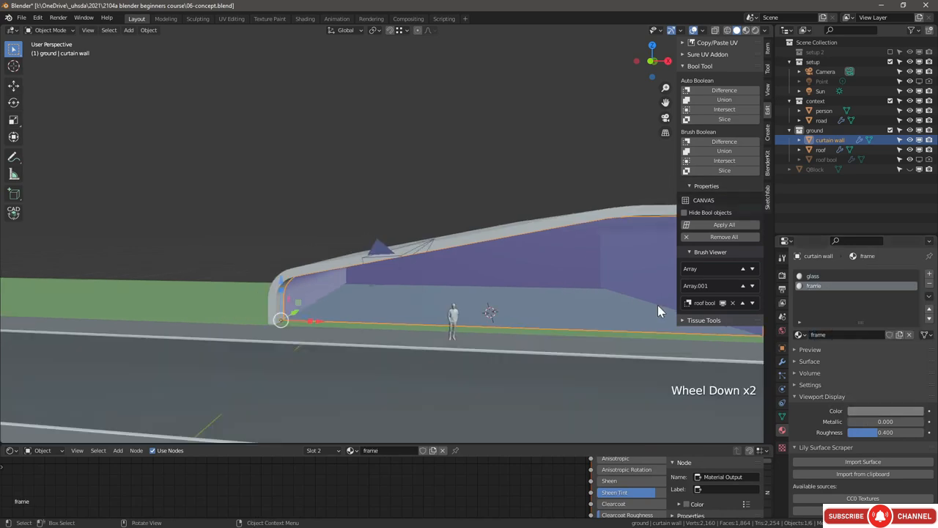
click(782, 361)
click(811, 296)
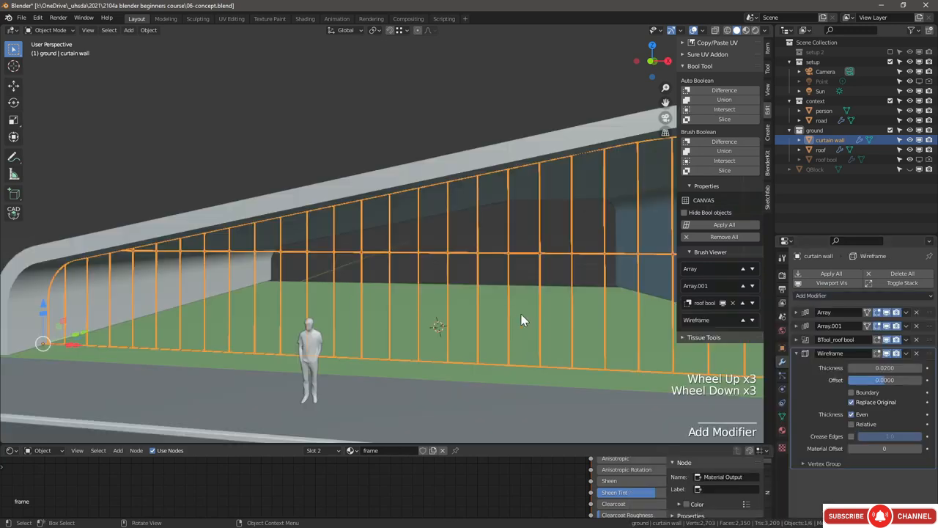
mouse_move(522, 316)
middle_down()
mouse_move(467, 299)
mouse_move(513, 323)
middle_up()
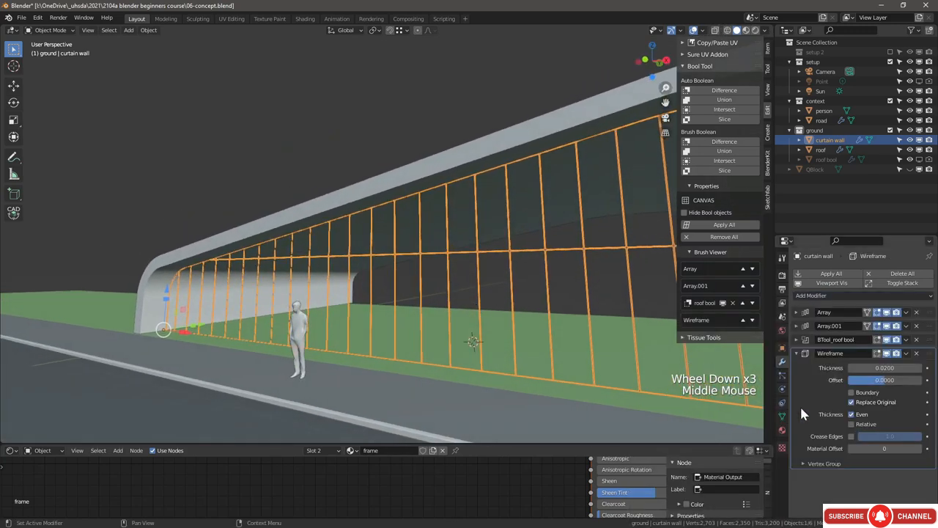
click(855, 403)
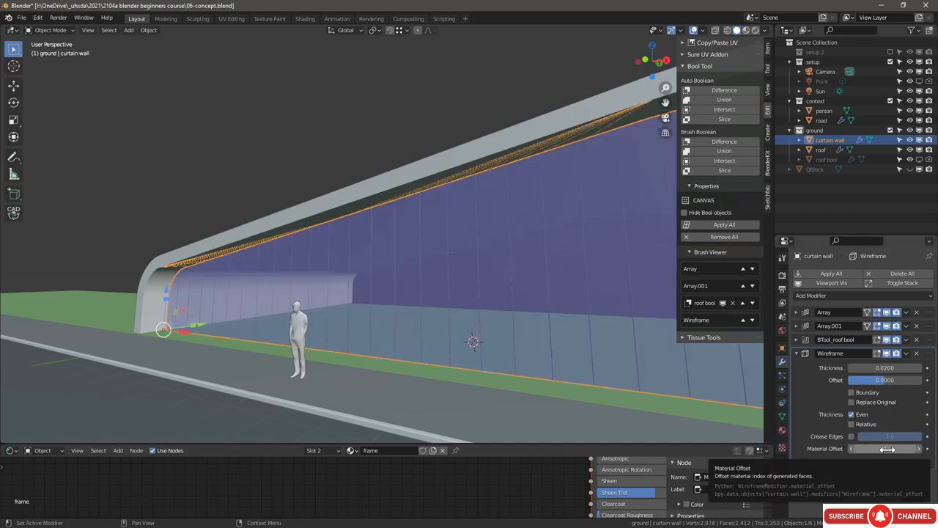
click(920, 449)
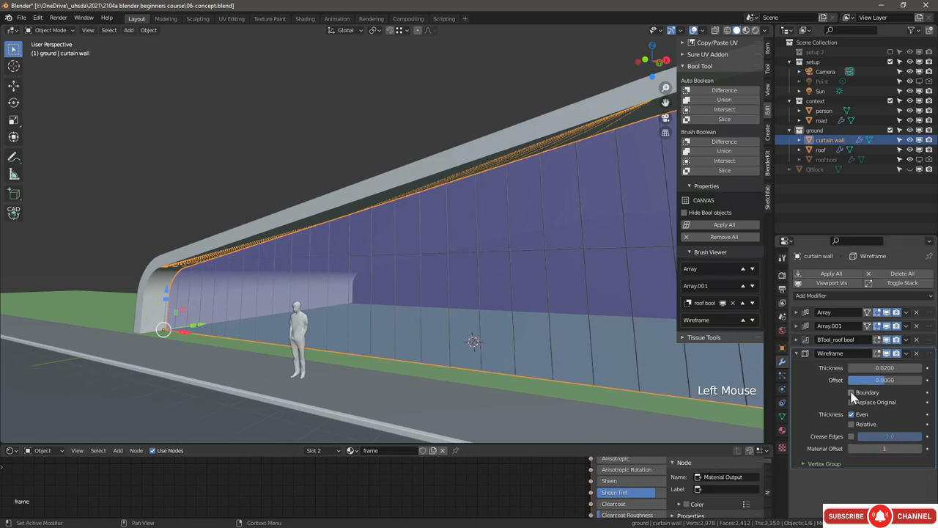
Step: Set the Wireframe modifier's thickness to 0.05
click(858, 368)
text(.05)
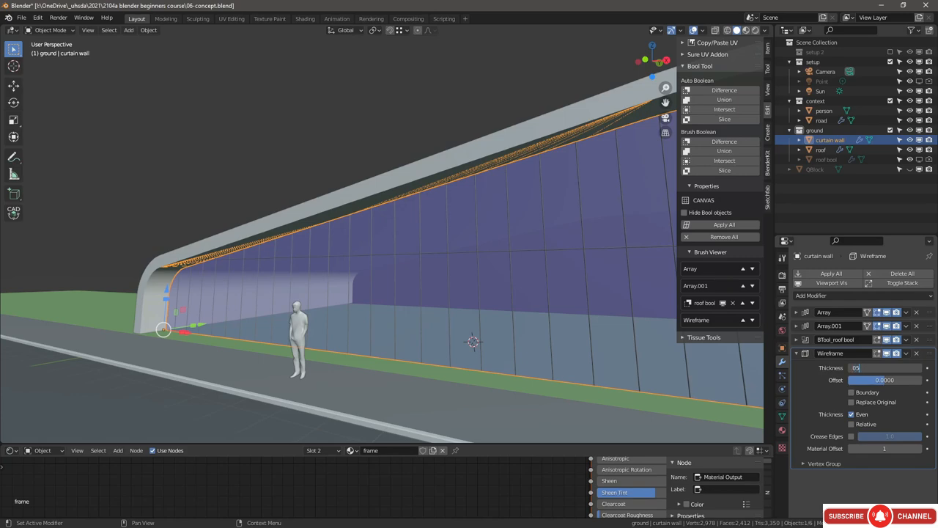
key(Return)
middle_drag(396, 258, 361, 268)
scroll(440, 272, down, 3)
key(super+bracketright)
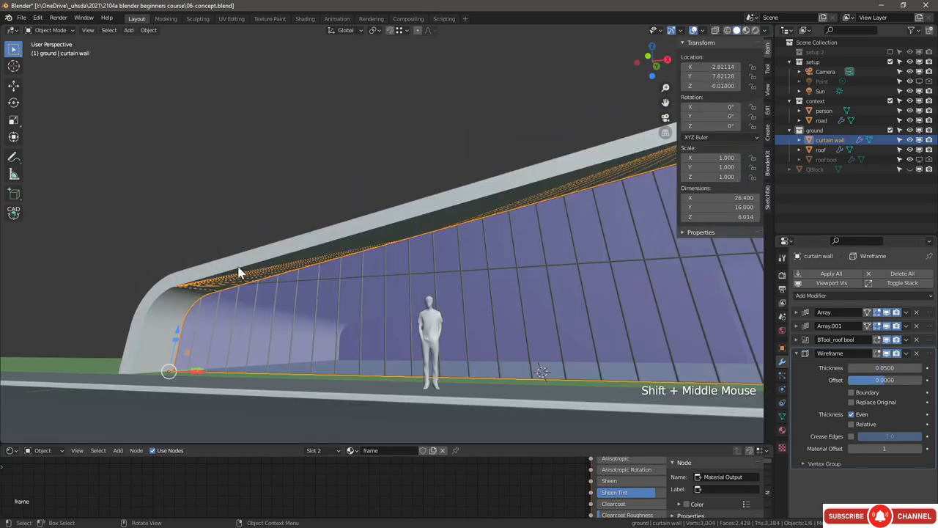
Step: Enable Merge in the curtain wall's first Array modifier and expand the second Array modifier's settings
scroll(195, 285, up, 2)
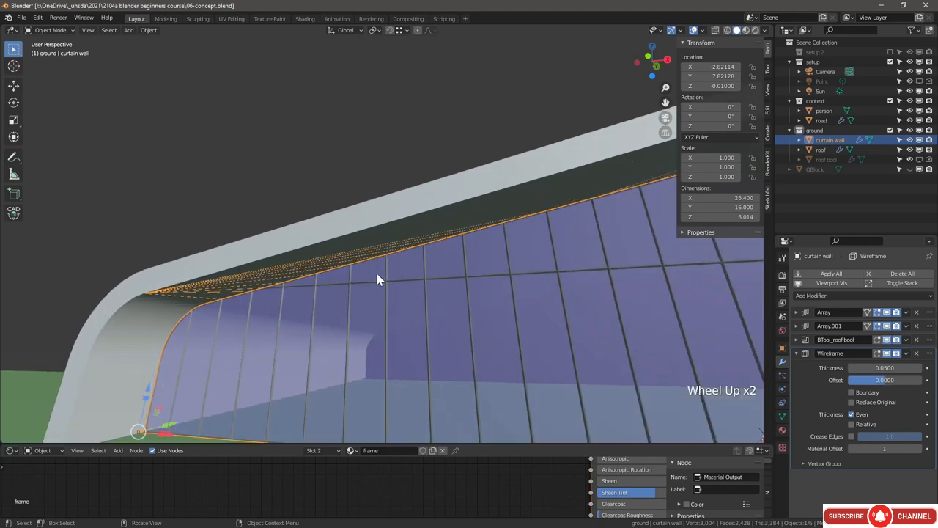
middle_drag(377, 279, 362, 270)
click(293, 293)
scroll(293, 293, up, 3)
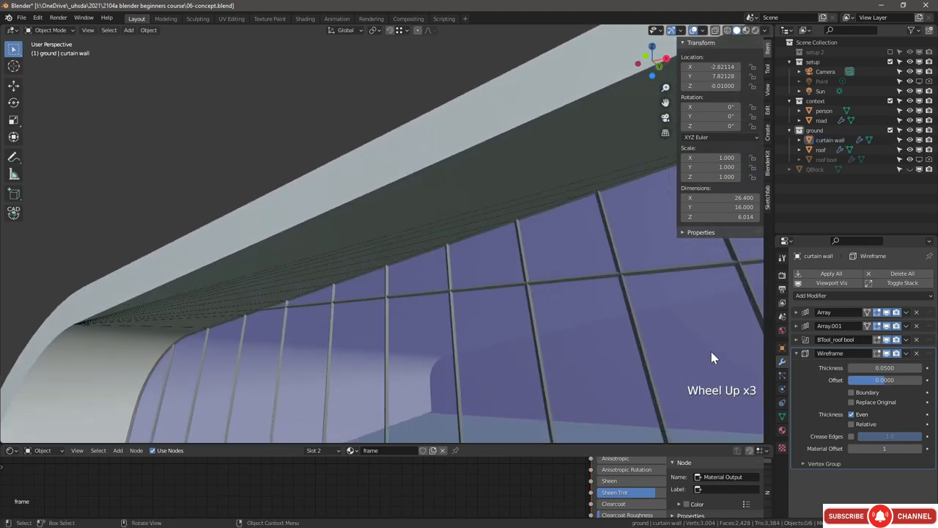
click(799, 316)
click(798, 313)
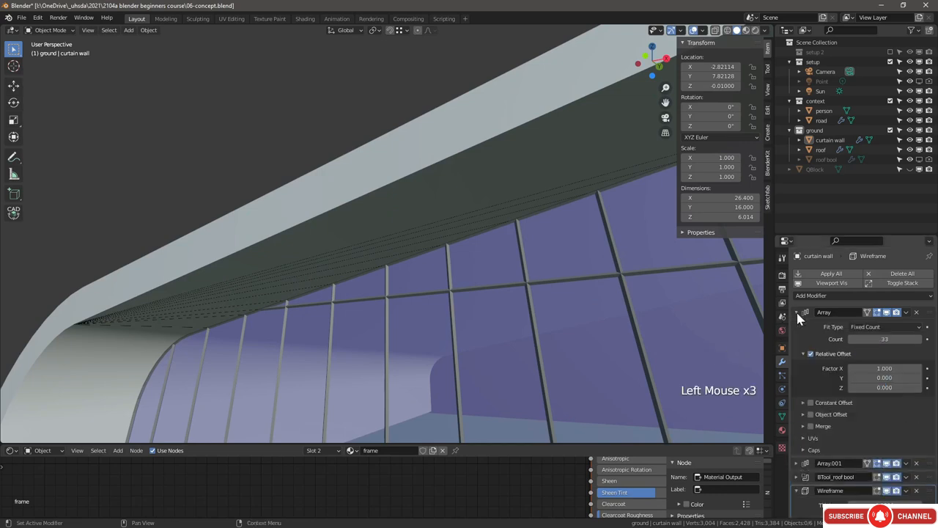
click(810, 426)
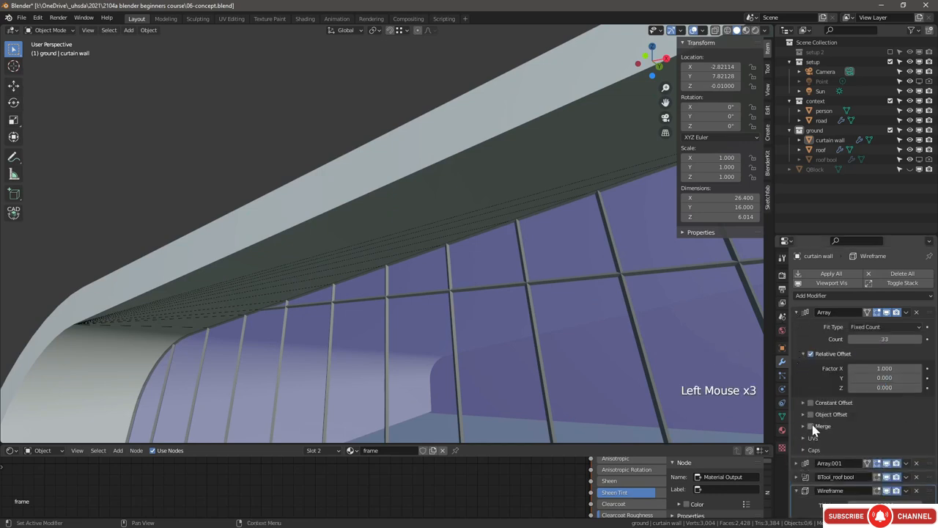
click(797, 313)
click(797, 325)
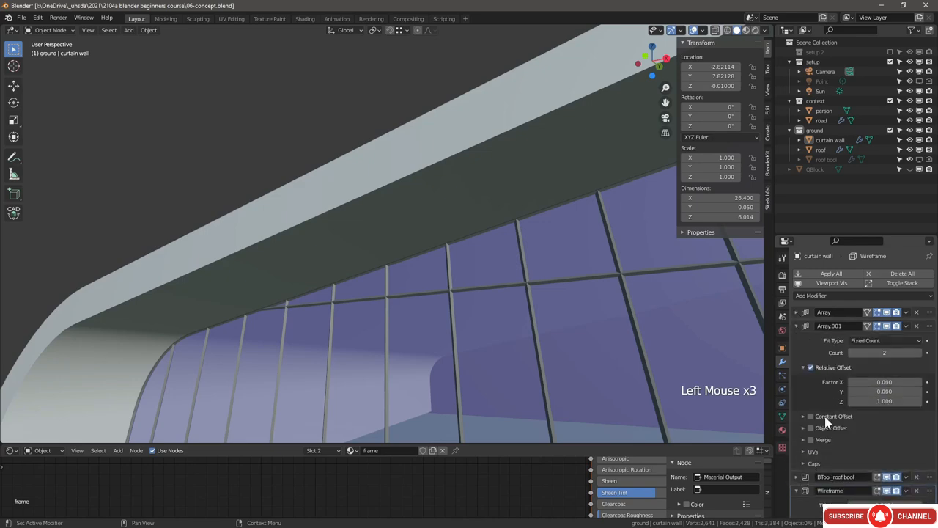
scroll(404, 308, down, 5)
shift+middle_drag(404, 308, 417, 327)
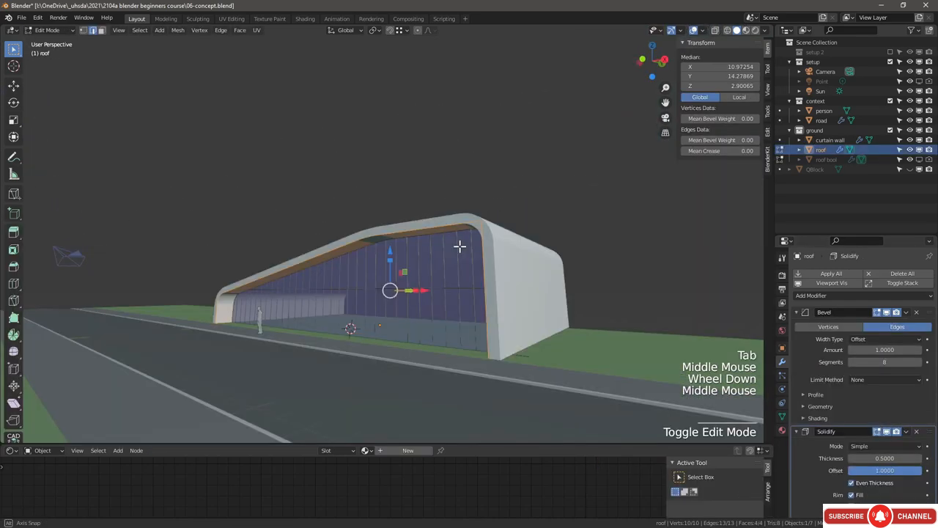
Step: Switch to face selection with X-ray on and lower the roof's upper face vertically to test a lower building height
middle_drag(459, 246, 482, 256)
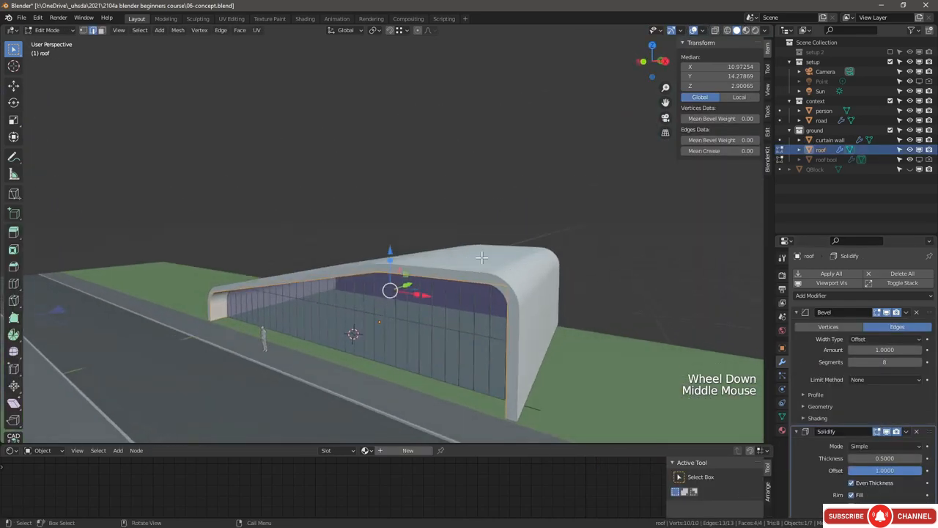
click(536, 265)
click(715, 30)
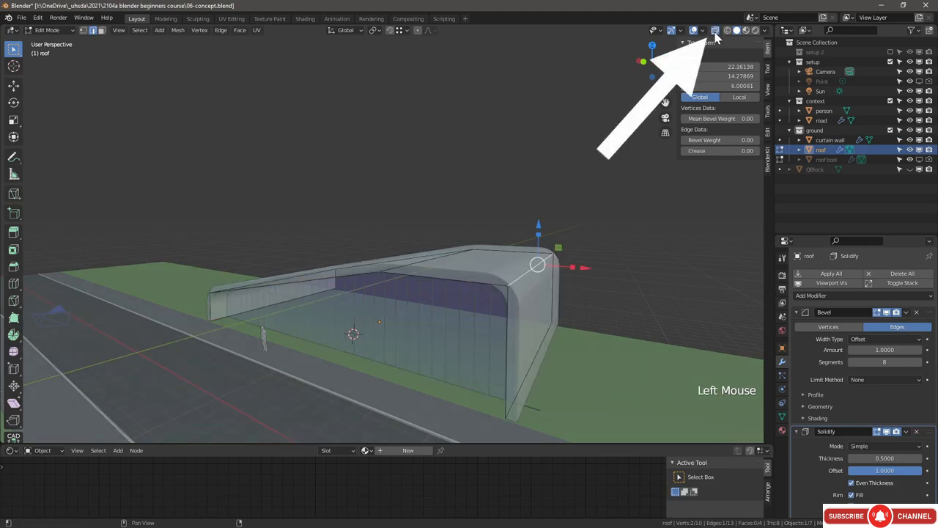
click(100, 30)
click(486, 257)
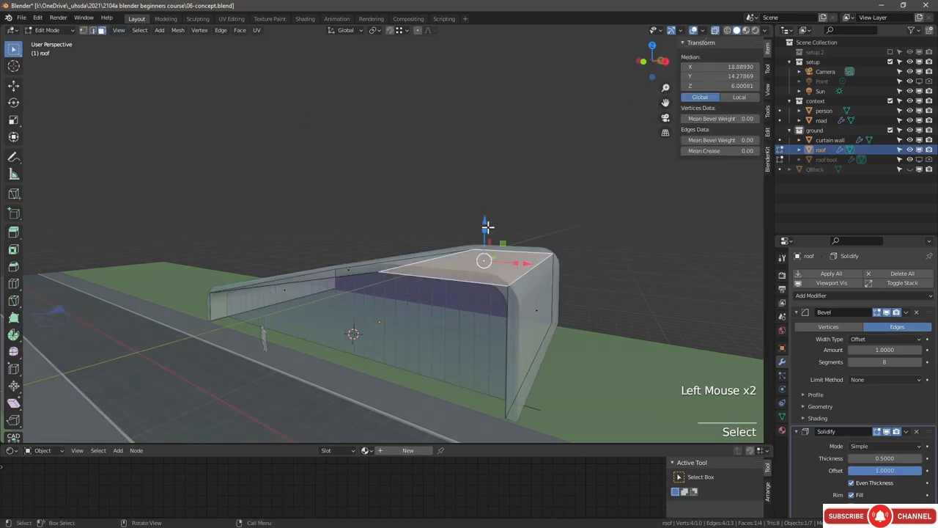
drag(488, 224, 481, 252)
key(Tab)
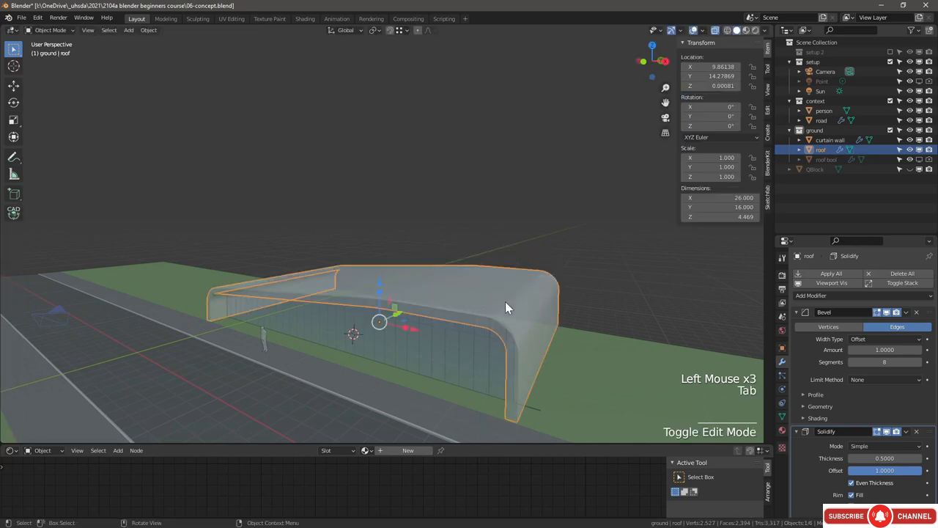
Step: Turn off X-ray and raise the roof's upper face to a height of about 9.14 as a test
middle_drag(505, 302, 449, 298)
key(alt+z)
key(Tab)
drag(486, 241, 487, 156)
key(Tab)
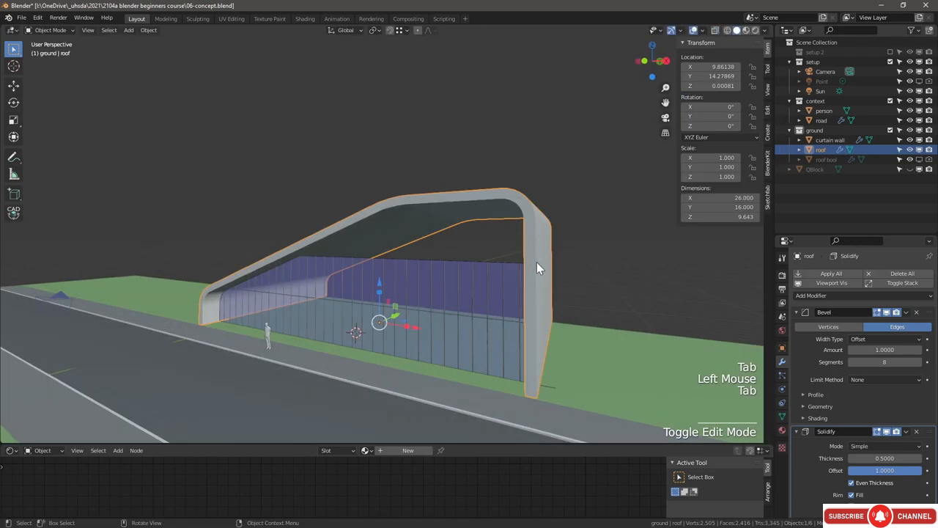
Step: Set the Count of the curtain wall's second Array modifier to 3 so the glazing fills the raised opening
click(457, 273)
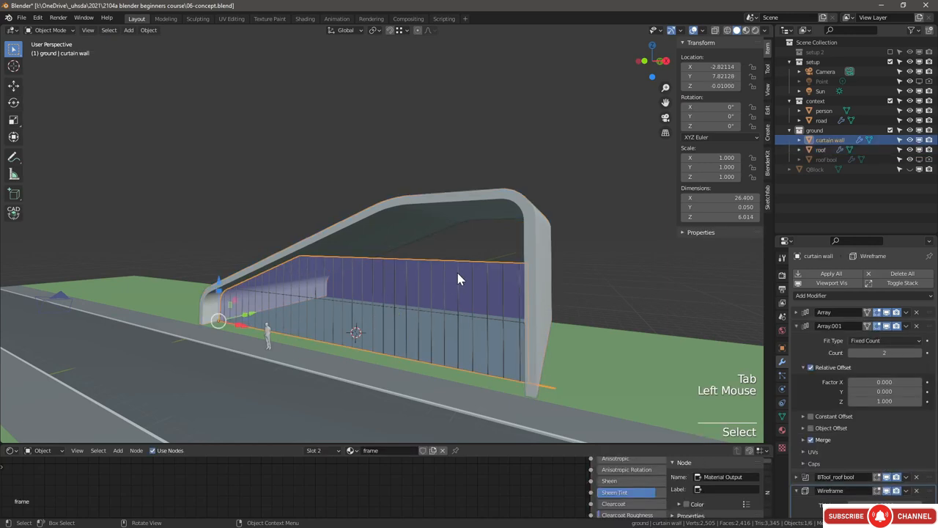
click(918, 353)
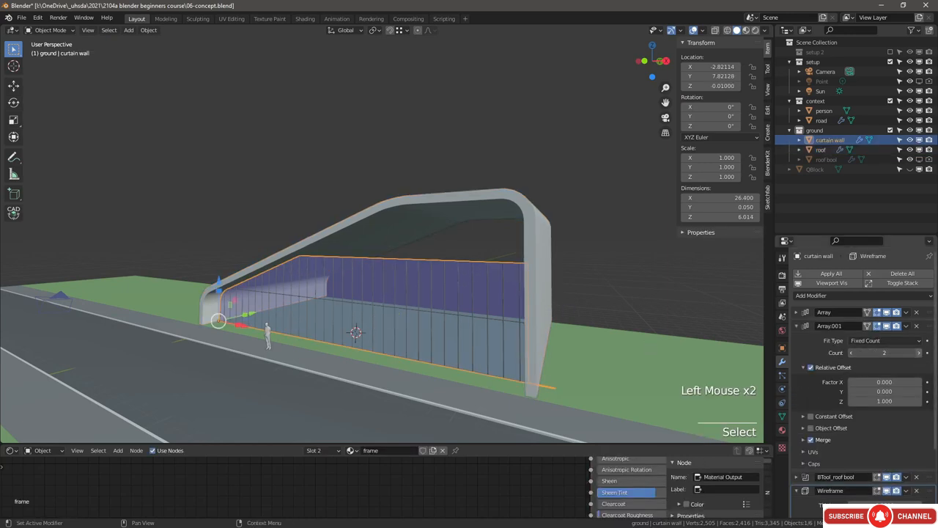
click(918, 354)
middle_drag(570, 279, 478, 242)
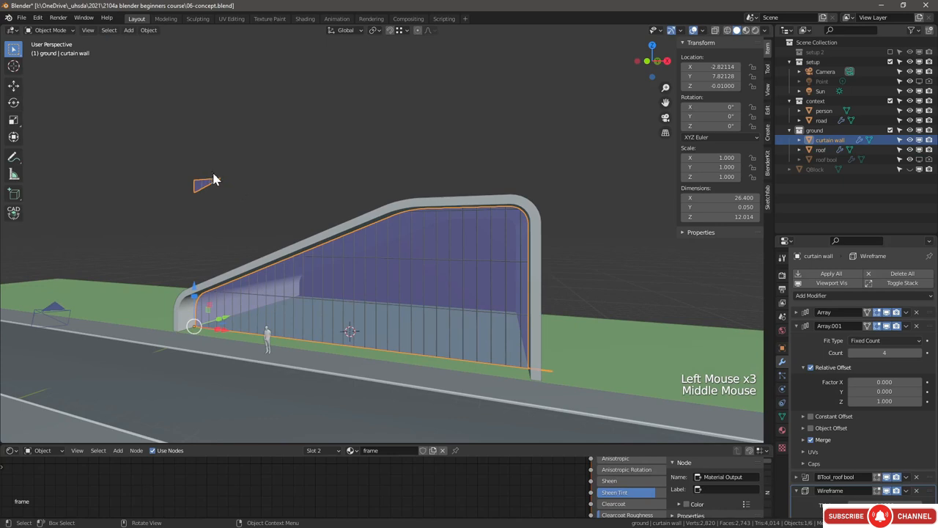
click(851, 354)
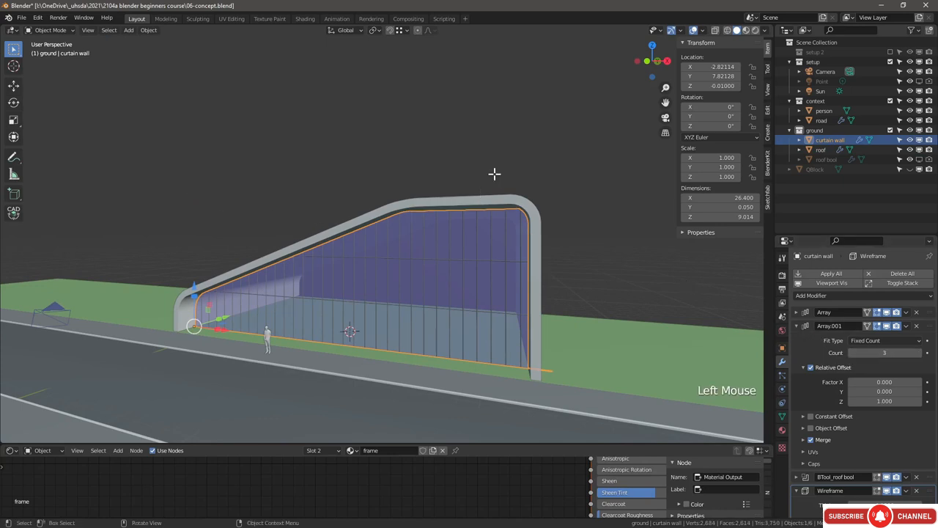
Step: Lower the roof's upper face back down and set its median Z to exactly 6
key(Tab)
middle_drag(478, 190, 461, 224)
key(Tab)
click(503, 272)
key(Tab)
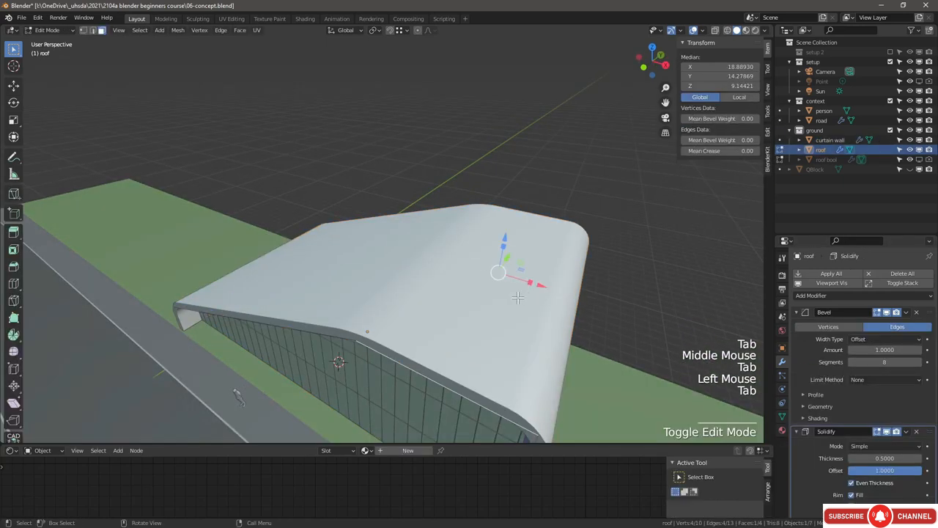
drag(508, 233, 508, 278)
middle_drag(509, 278, 484, 229)
scroll(518, 235, down, 1)
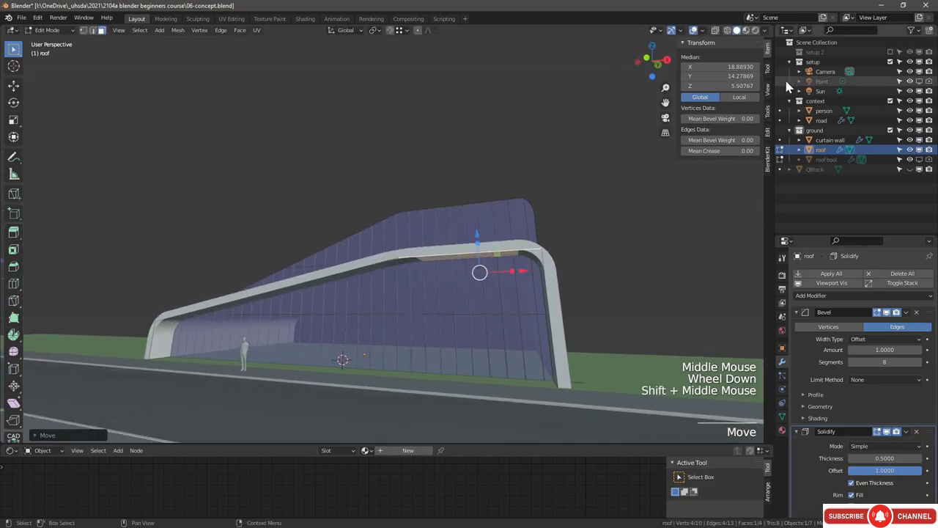
click(742, 86)
text(6)
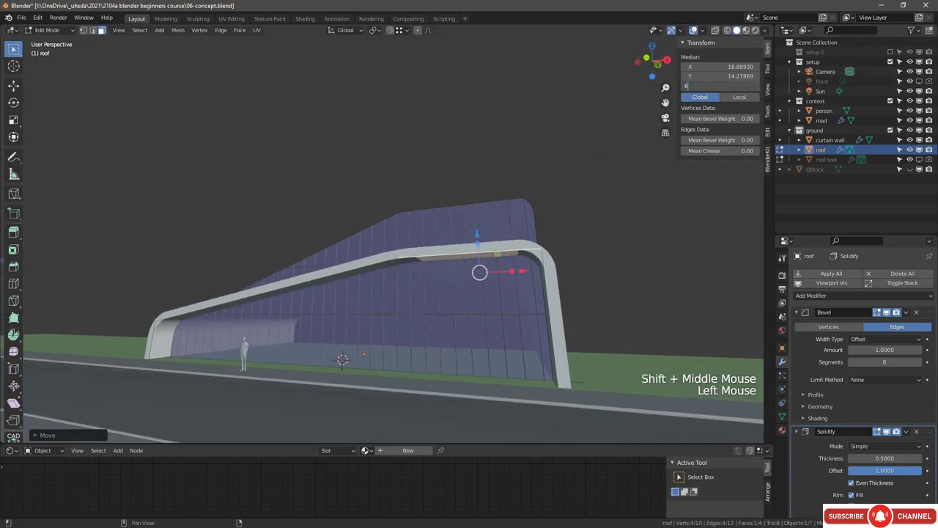
key(Return)
key(Tab)
Step: Open the curtain wall's mesh for editing and isolate it in local view around its single base panel
middle_drag(382, 242, 315, 256)
shift+middle_drag(315, 257, 266, 286)
scroll(266, 285, up, 2)
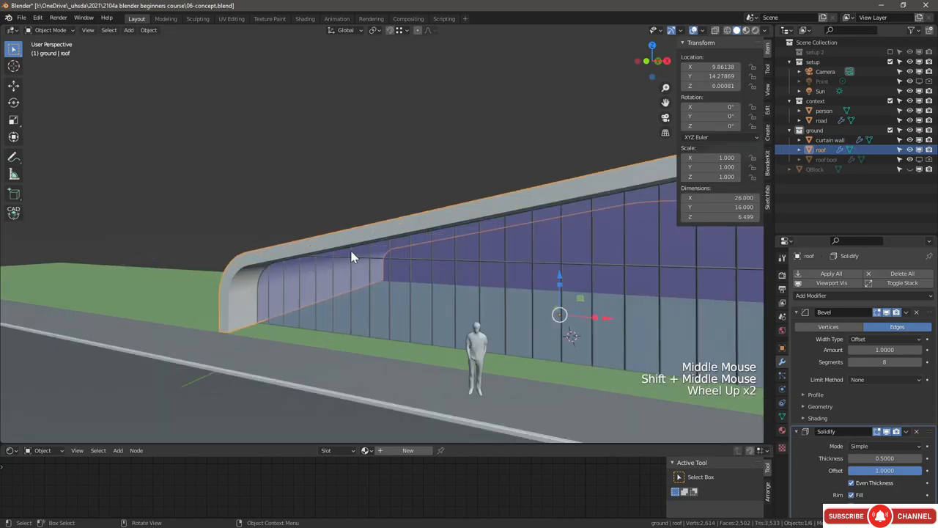
click(367, 259)
key(Tab)
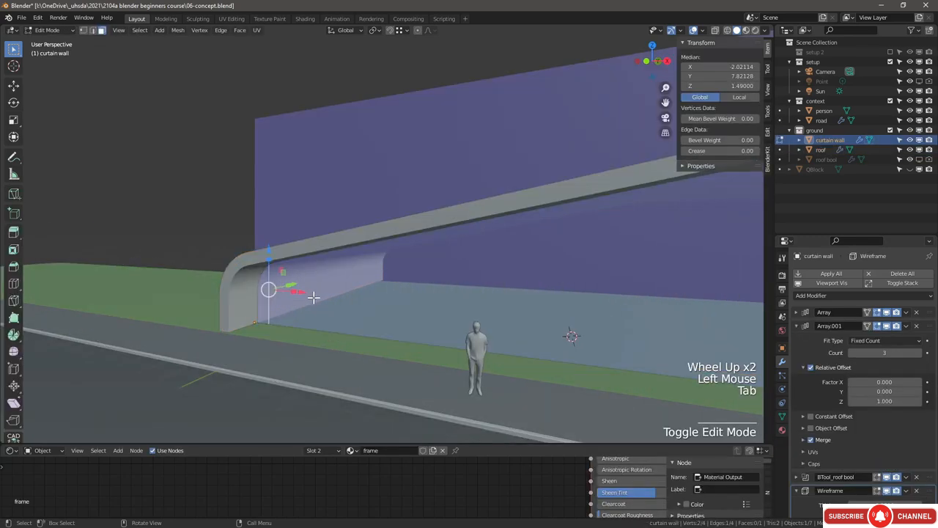
shift+middle_drag(277, 287, 375, 327)
key(KP_Divide)
scroll(306, 275, up, 3)
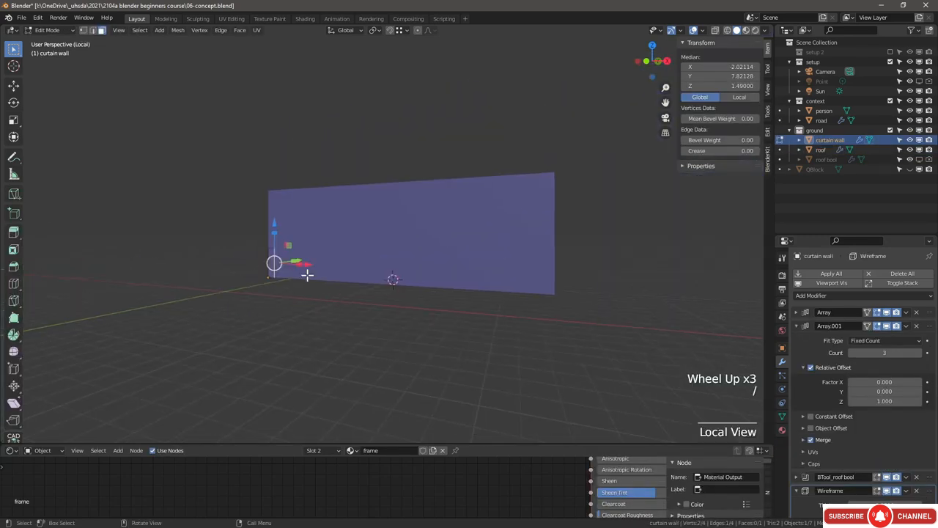
scroll(256, 236, up, 7)
shift+middle_drag(290, 309, 315, 304)
scroll(314, 304, down, 1)
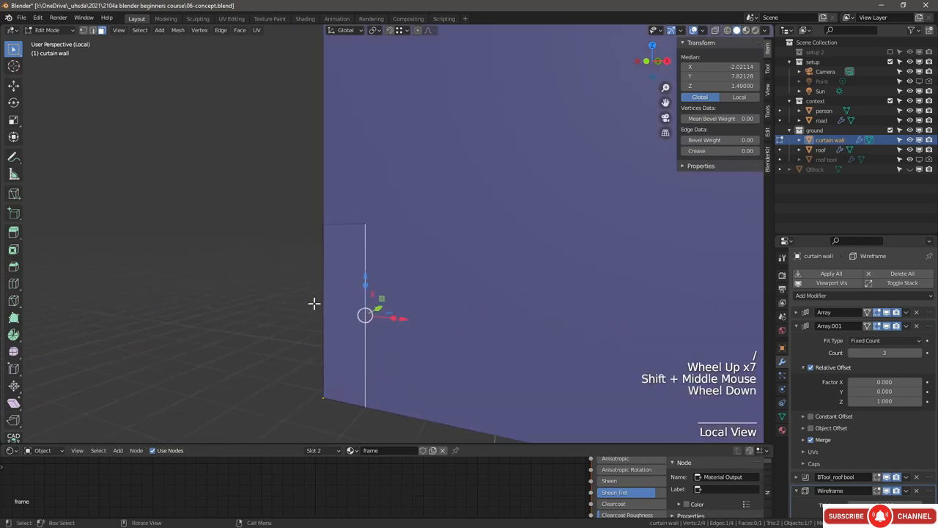
Step: Add a horizontal loop cut high on the curtain wall's base panel and enter an exact Z height for it
key(ctrl+r)
click(319, 342)
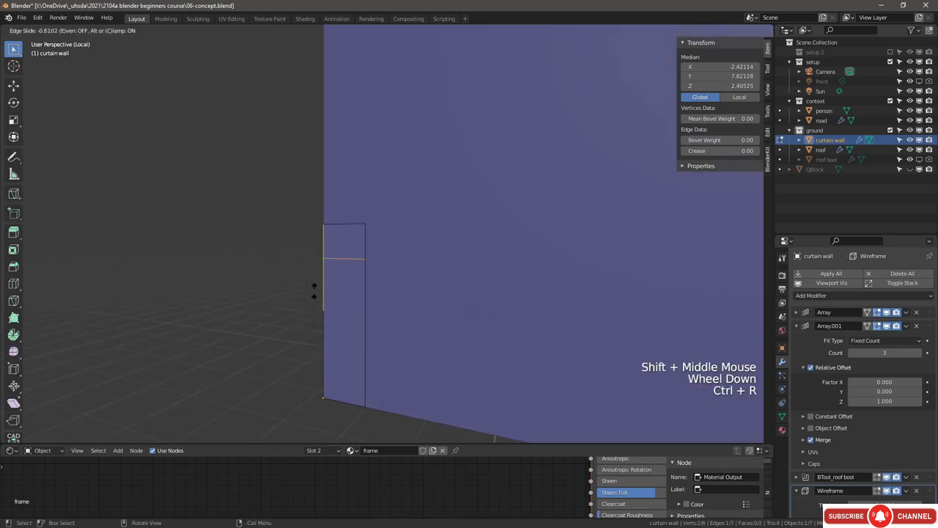
click(314, 296)
click(739, 86)
text(2)
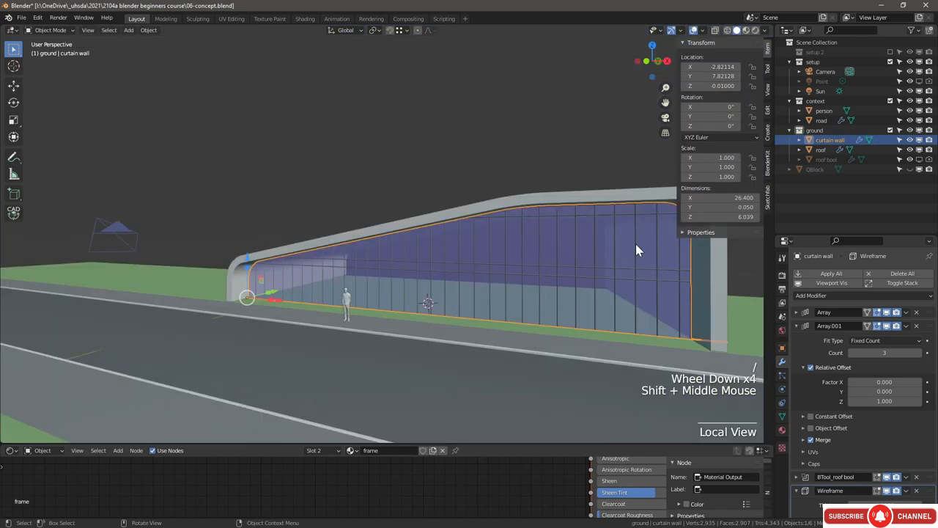
Step: Select the roof's two ground-level edges and set their median Z to -0.01
middle_drag(336, 301, 551, 209)
click(551, 210)
key(Tab)
middle_drag(523, 243, 503, 250)
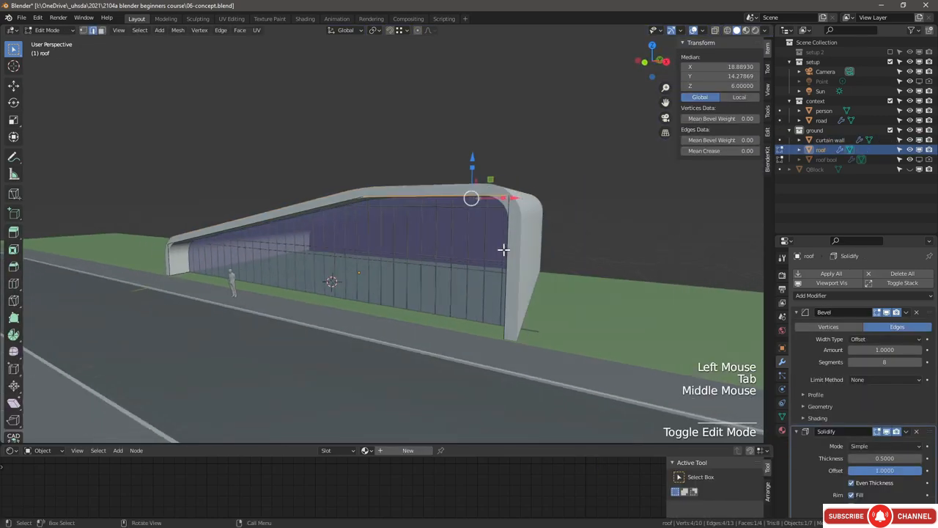
scroll(530, 331, up, 2)
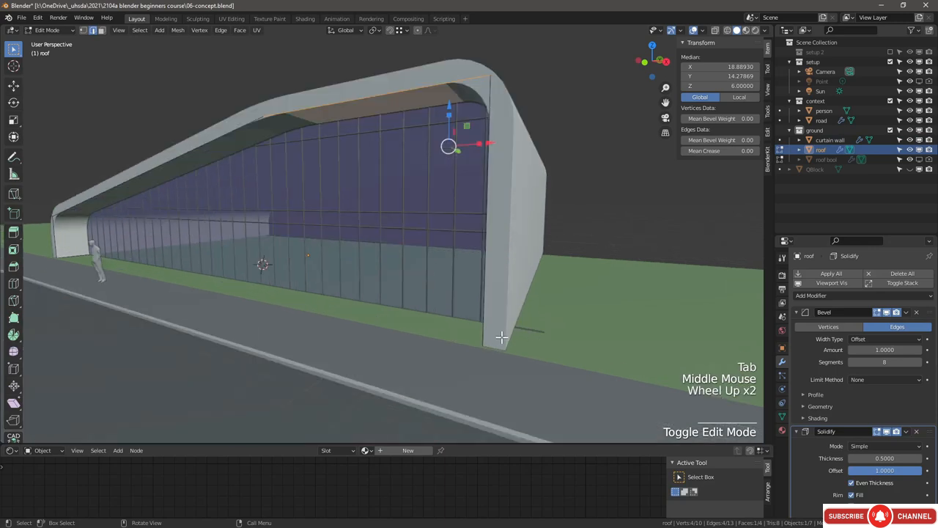
click(82, 262)
middle_drag(82, 262, 437, 262)
shift+click(527, 275)
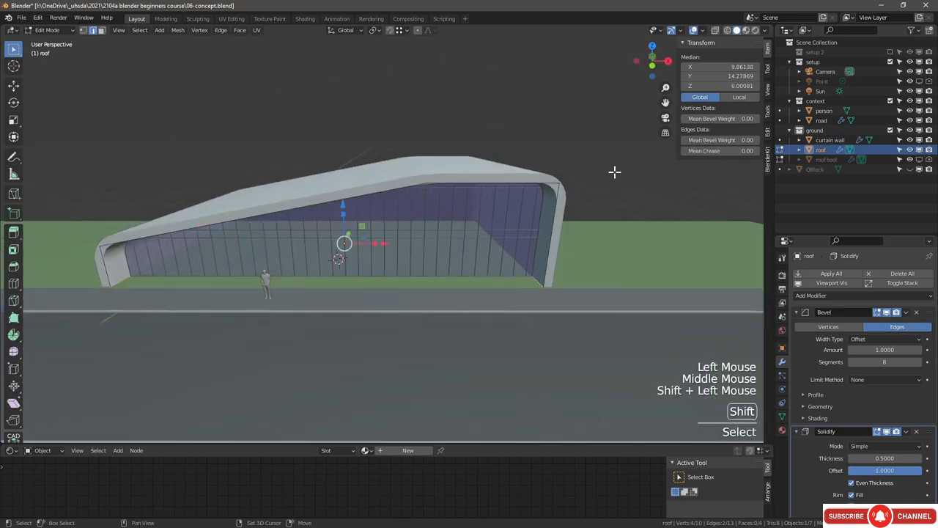
click(715, 86)
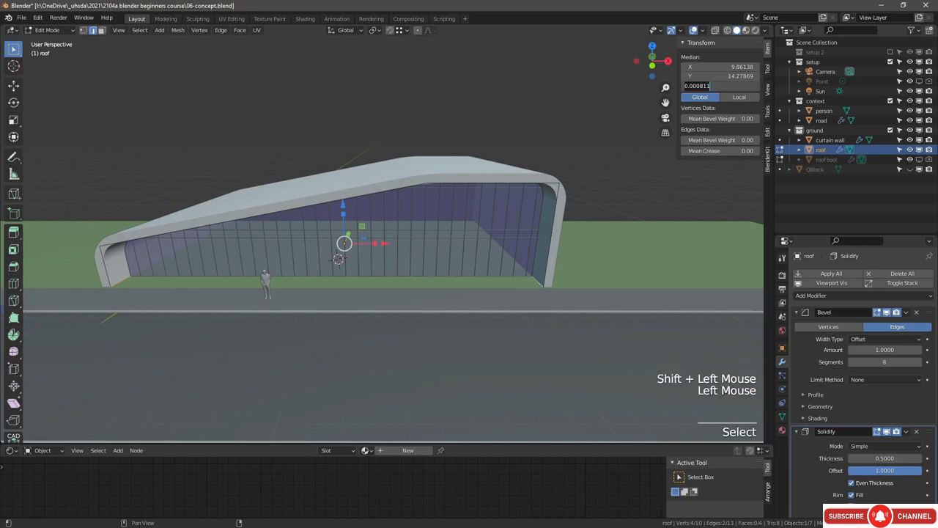
text(-0.01)
key(Return)
middle_drag(513, 146, 352, 211)
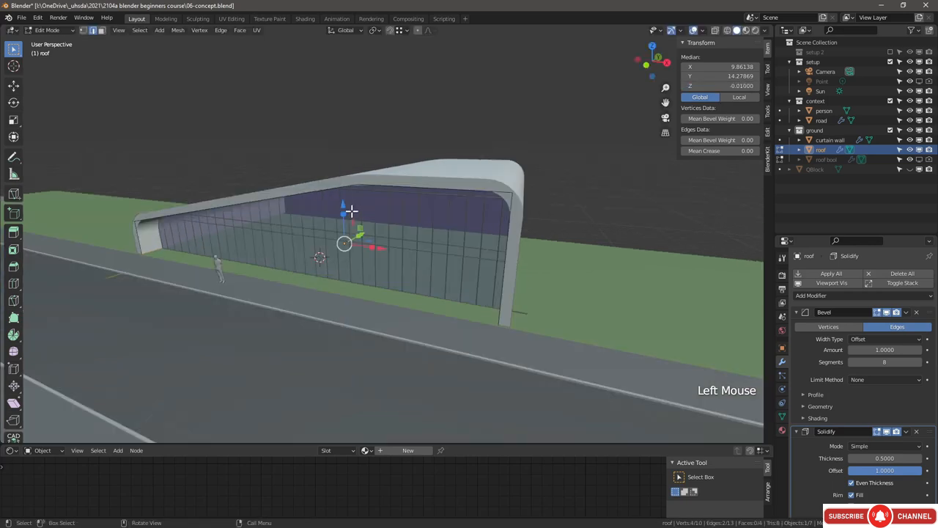
key(Tab)
middle_drag(292, 279, 279, 245)
scroll(279, 244, down, 2)
shift+middle_drag(370, 234, 308, 249)
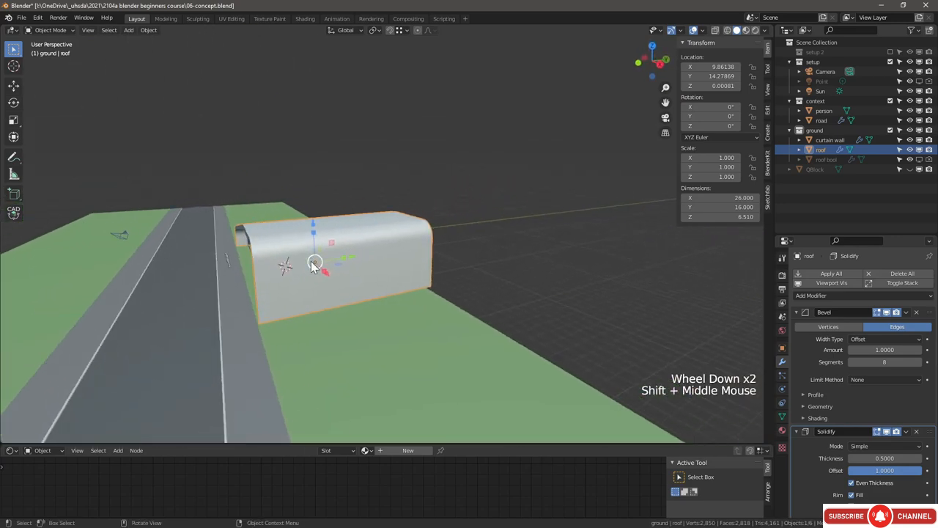
key(alt+d)
click(519, 236)
key(Delete)
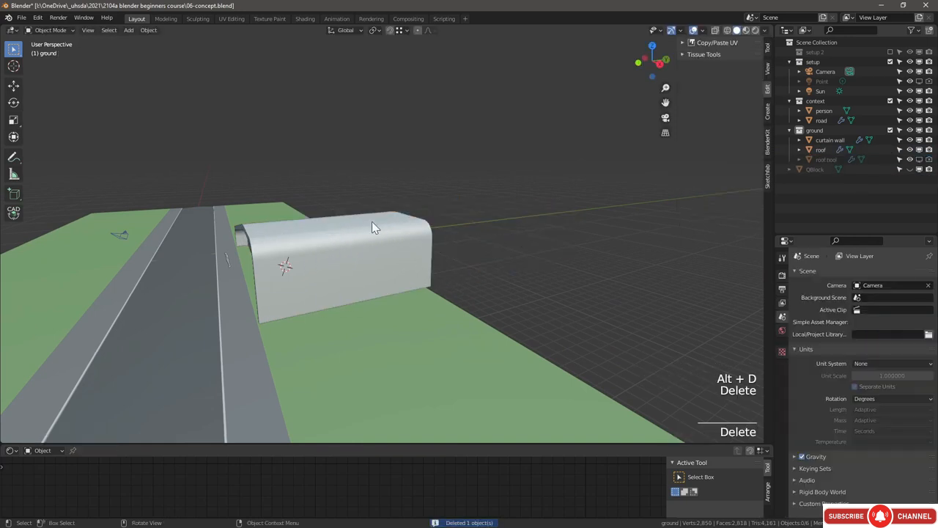
Step: Make a linked duplicate of the curtain wall and move it along Y to about 20.65 at the building's rear
click(330, 249)
middle_drag(372, 222, 288, 249)
scroll(290, 251, down, 1)
key(alt+d)
key(y)
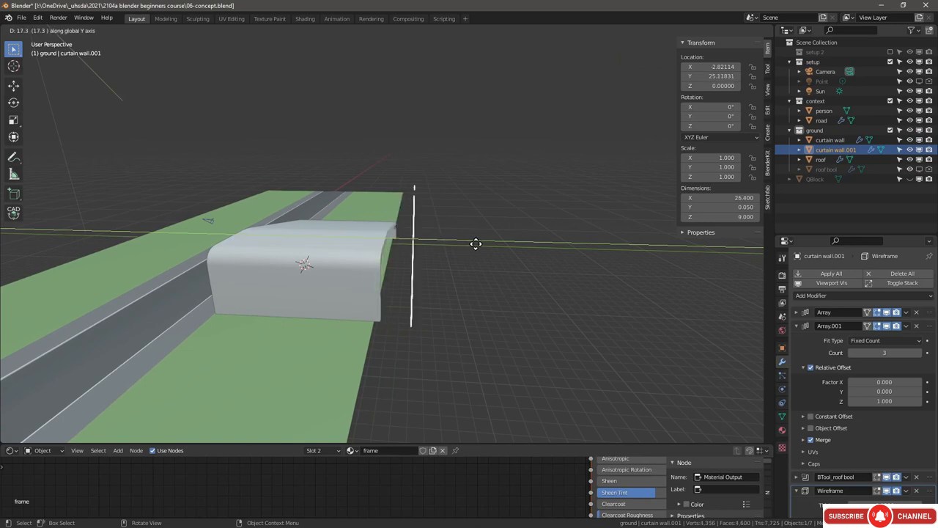
Step: Set the rear curtain wall's second Array count to 2 and remove its Wireframe modifier, leaving nothing selected
scroll(916, 403, down, 3)
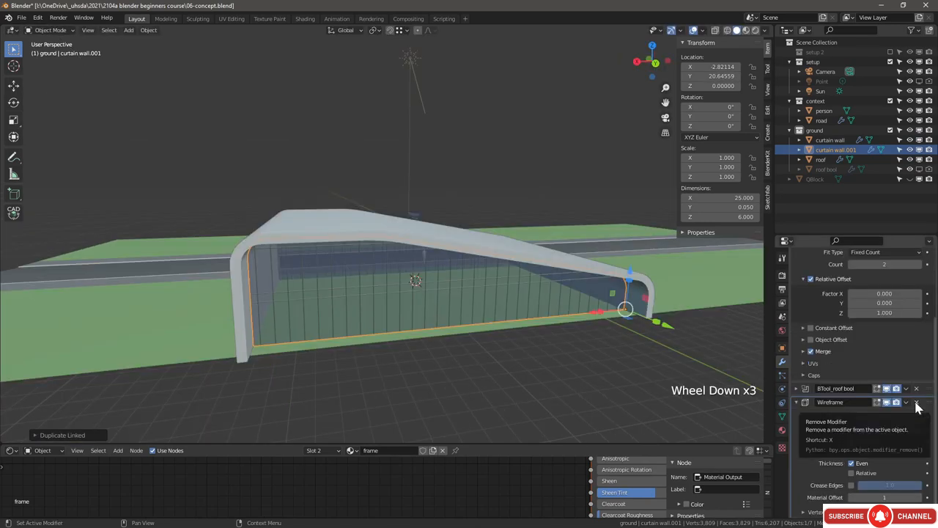
click(915, 404)
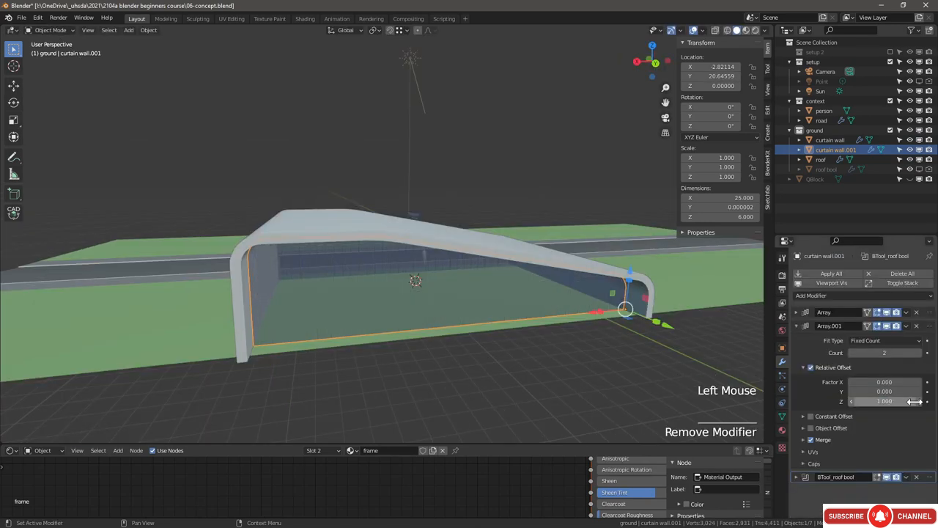
key(alt+a)
Step: Add a second Bevel modifier to the roof, after its Solidify modifier, to chamfer the thick roof edges
middle_drag(410, 308, 476, 321)
scroll(476, 320, down, 2)
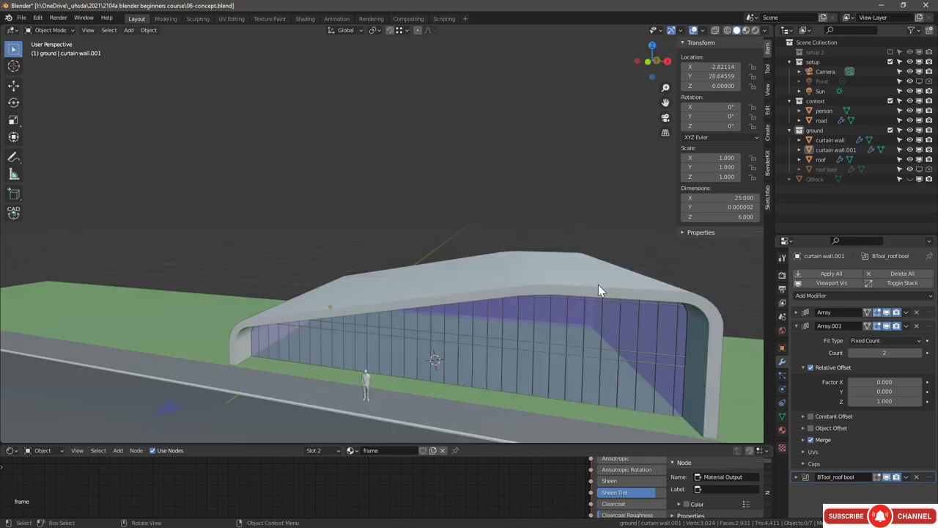
shift+middle_drag(610, 300, 582, 282)
shift+scroll(577, 276, down, 1)
scroll(577, 276, up, 4)
click(555, 247)
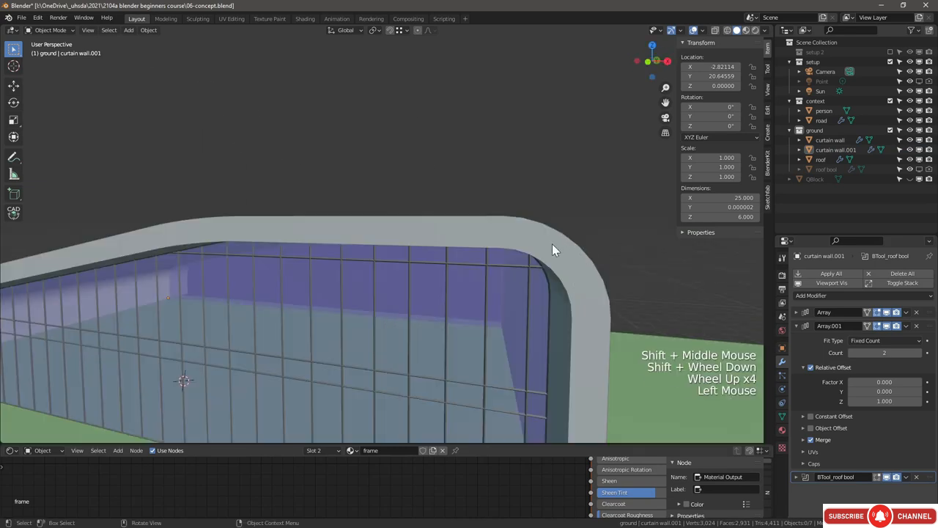
click(805, 296)
click(759, 334)
scroll(759, 334, down, 3)
scroll(586, 277, up, 3)
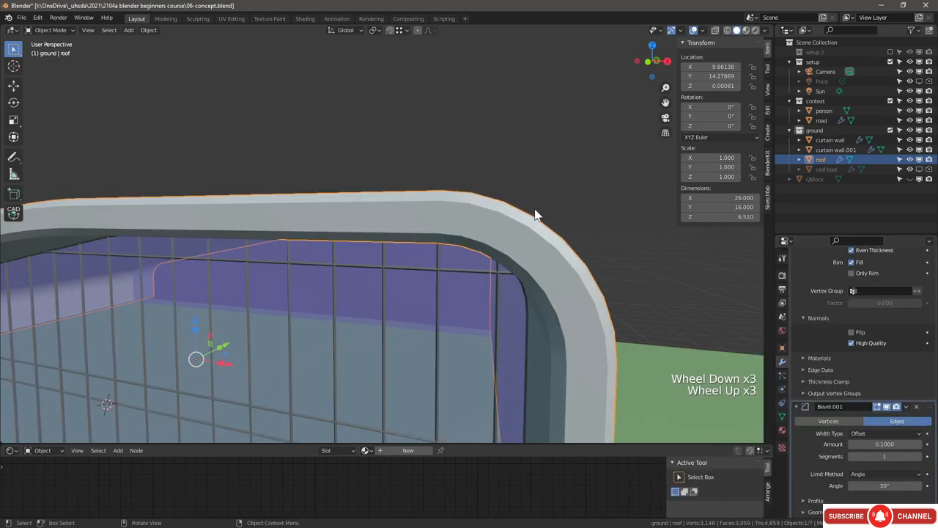
Step: Examine the roof's bevelled edges in wireframe shading and restore solid shading
click(725, 30)
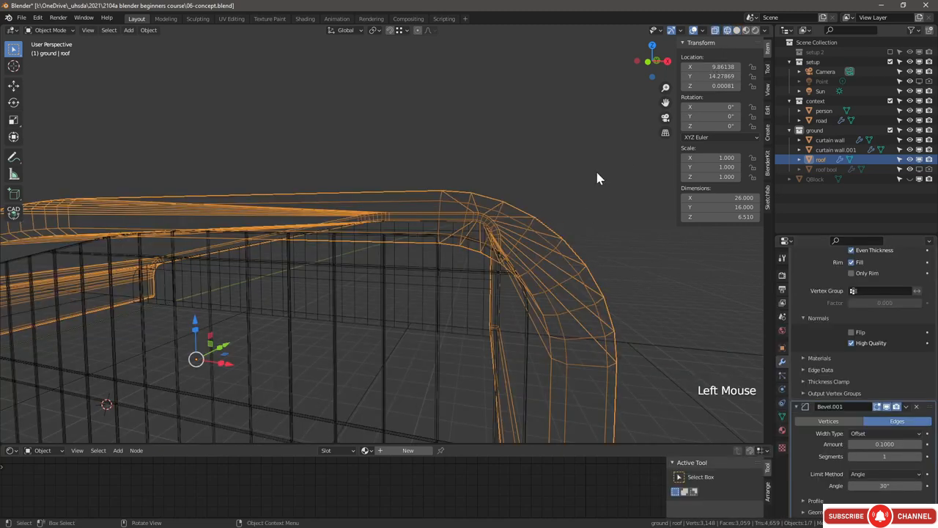
mouse_move(598, 178)
middle_down()
mouse_move(589, 183)
mouse_move(603, 172)
mouse_move(605, 179)
mouse_move(577, 178)
mouse_move(584, 176)
middle_up()
scroll(587, 183, down, 5)
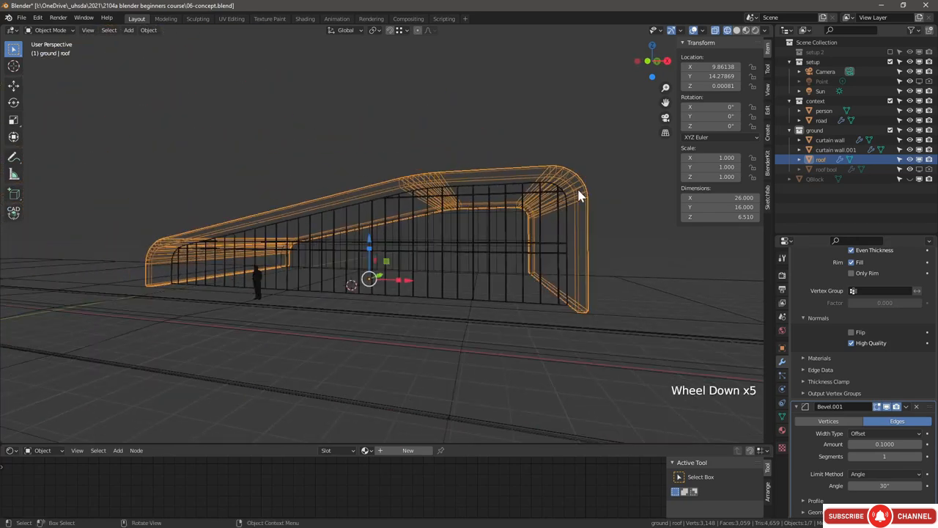
scroll(579, 197, up, 4)
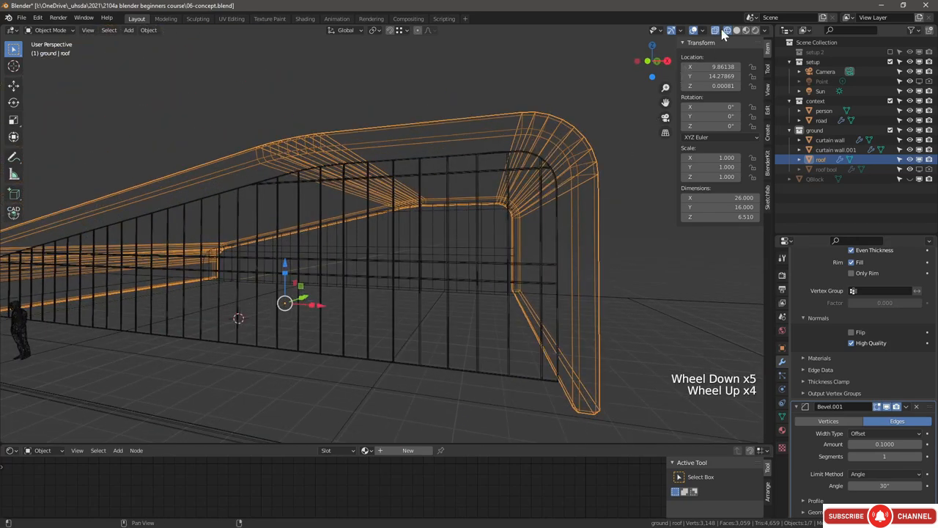
click(724, 31)
click(737, 30)
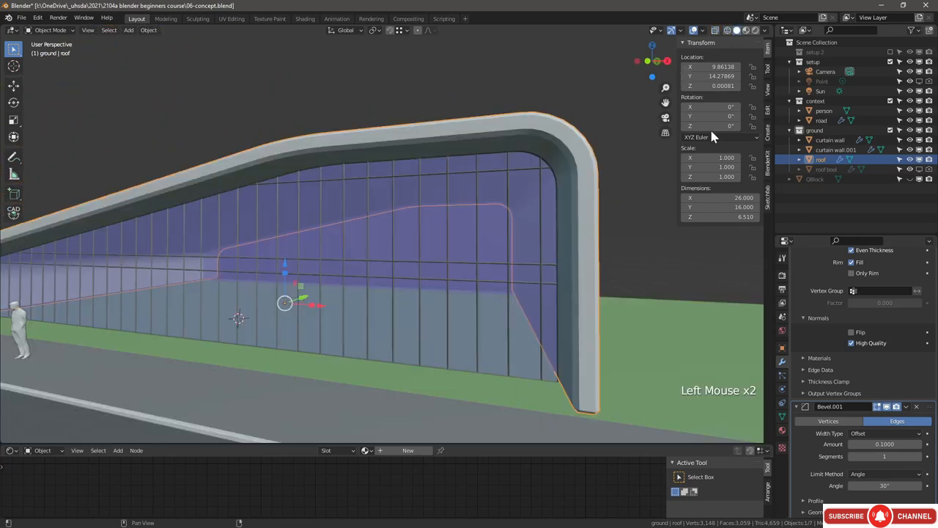
Step: Set the roof's second bevel amount to 0.03 and its first Bevel modifier's segments to 10
click(880, 444)
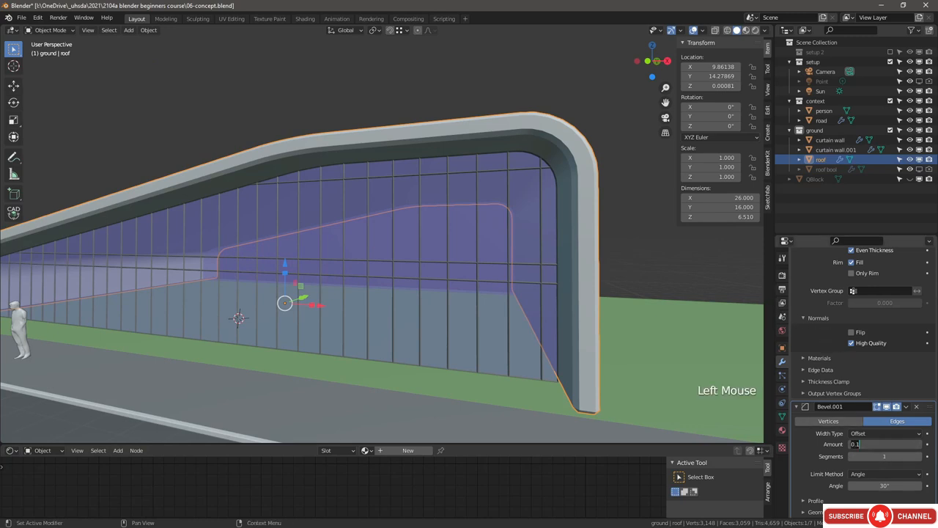
text(0.03)
key(Return)
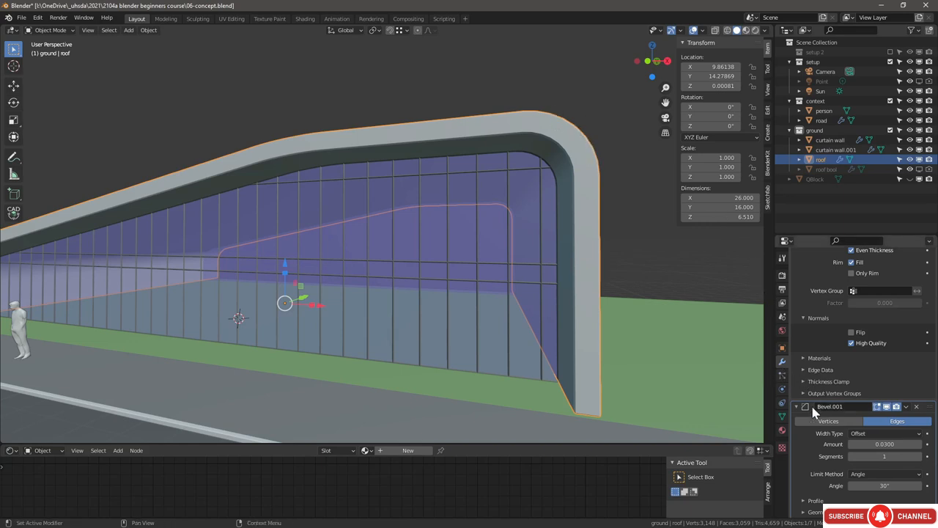
scroll(844, 344, up, 2)
scroll(844, 344, up, 3)
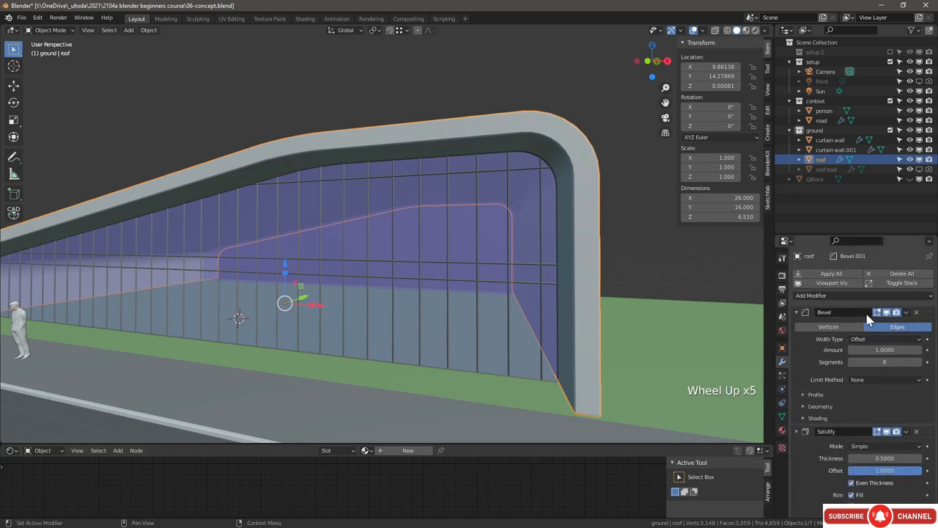
click(887, 361)
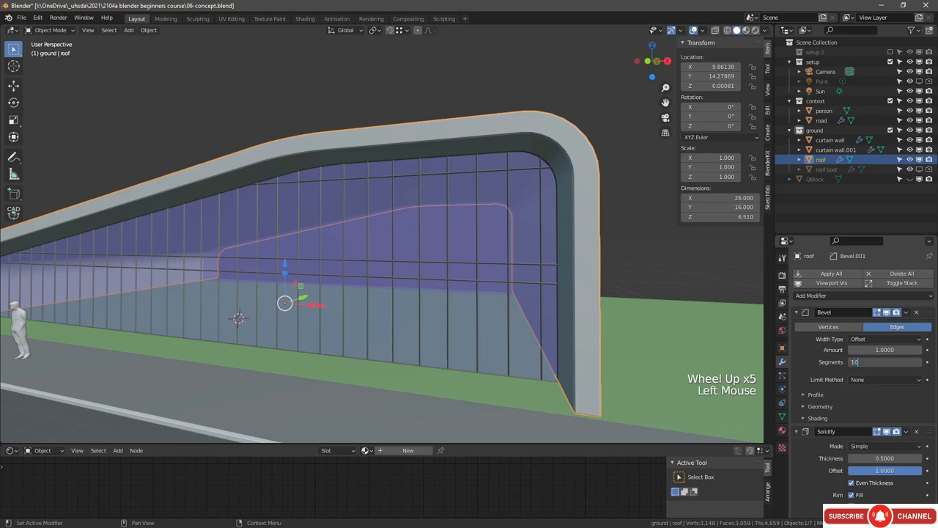
key(Return)
Step: Examine the building's smoothed roof and glass front from several angles
middle_drag(563, 212, 536, 221)
scroll(535, 220, down, 1)
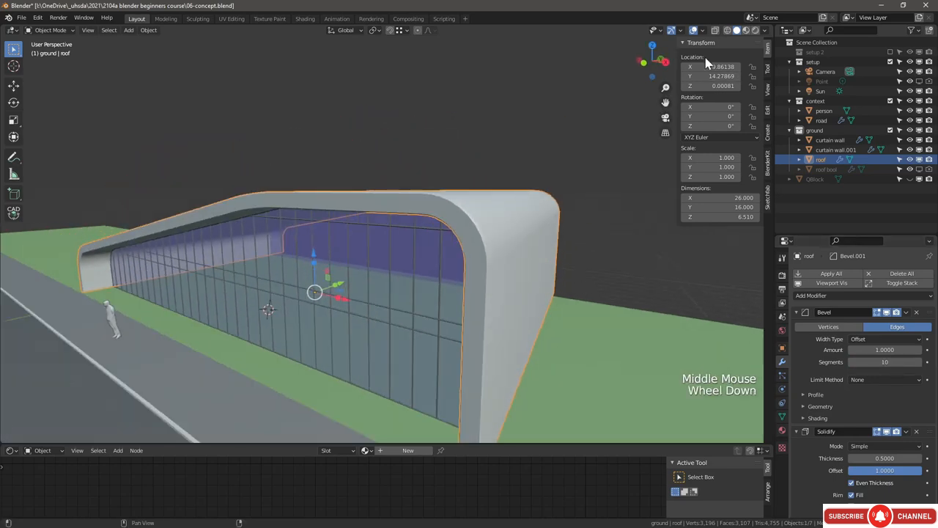
click(728, 31)
mouse_move(498, 193)
middle_down()
mouse_move(535, 241)
mouse_move(561, 205)
mouse_move(516, 203)
mouse_move(503, 214)
mouse_move(528, 236)
mouse_move(522, 213)
middle_up()
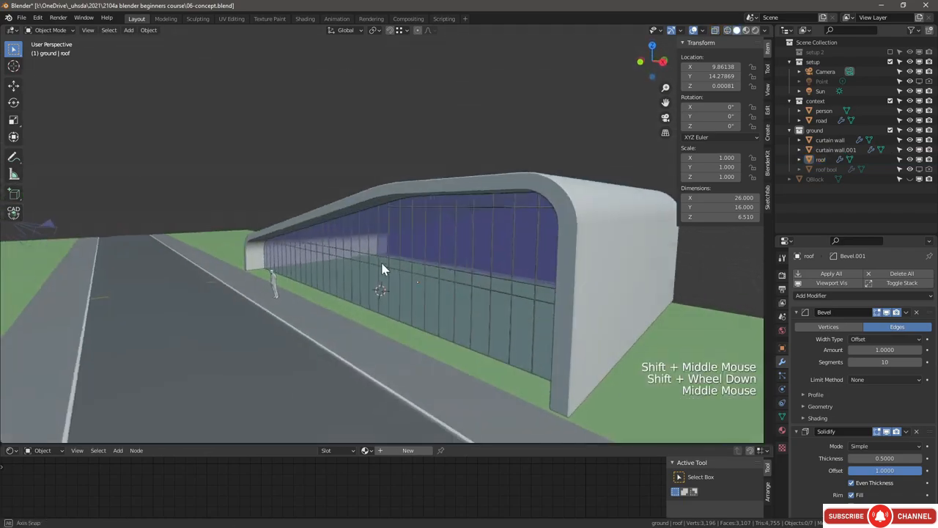
mouse_move(384, 266)
middle_down()
mouse_move(393, 266)
mouse_move(391, 244)
mouse_move(412, 276)
middle_up()
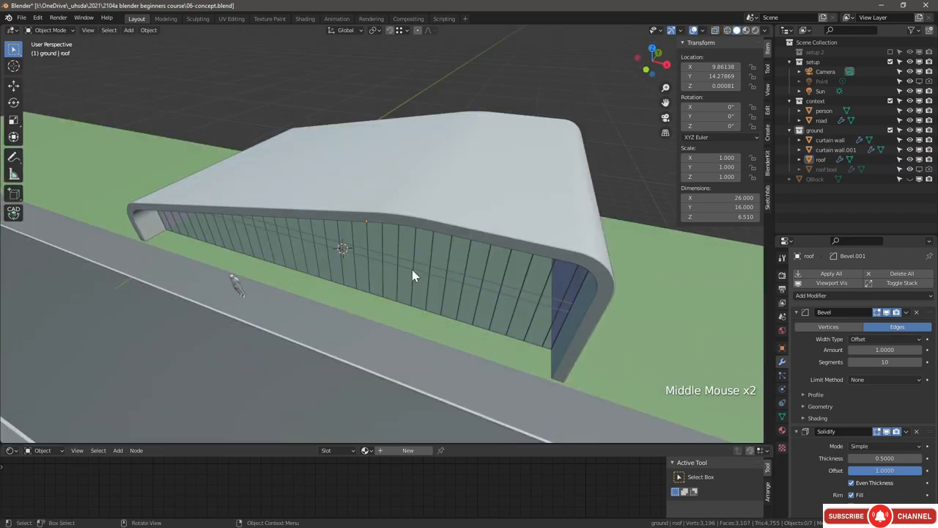
middle_drag(372, 99, 392, 266)
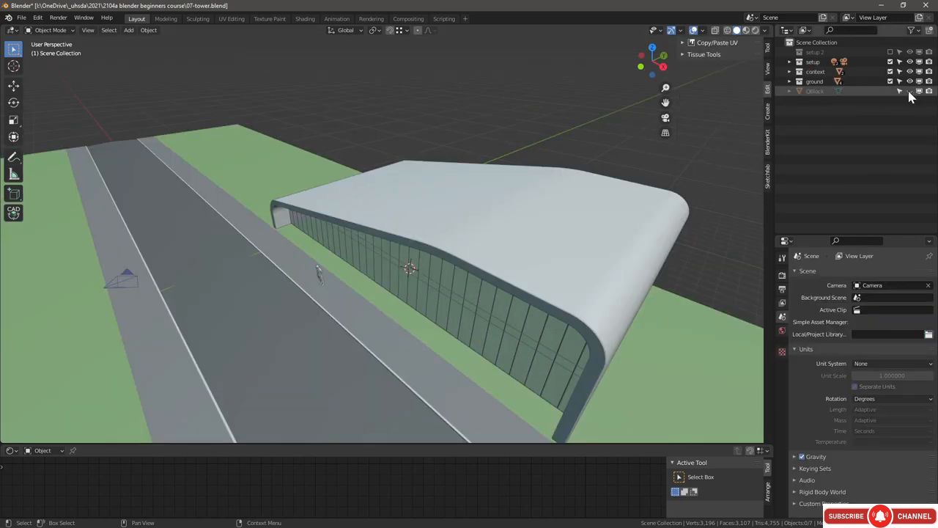
Step: Unhide the QBlock tower volume above the roof and open its mesh for editing
click(909, 92)
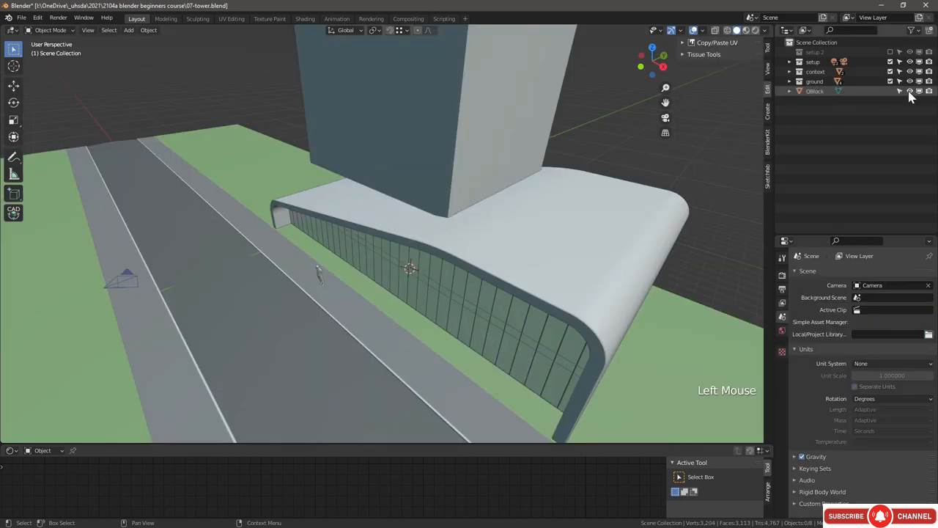
scroll(552, 244, down, 5)
scroll(536, 176, up, 1)
shift+middle_drag(533, 169, 486, 220)
shift+scroll(485, 216, down, 1)
click(481, 256)
key(Tab)
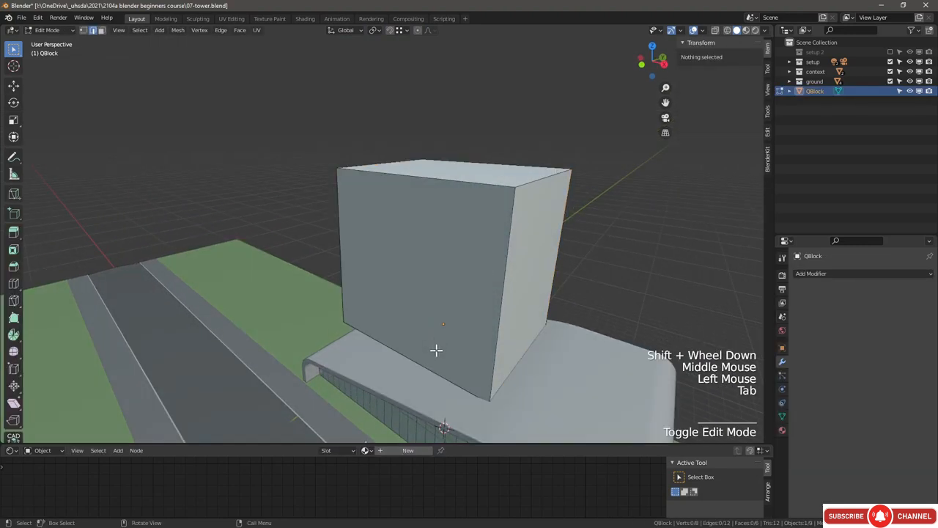
Step: Delete the top face's vertices from the tower block, keeping only its base face
middle_drag(435, 347, 360, 360)
scroll(360, 359, down, 1)
middle_drag(398, 199, 416, 154)
click(420, 132)
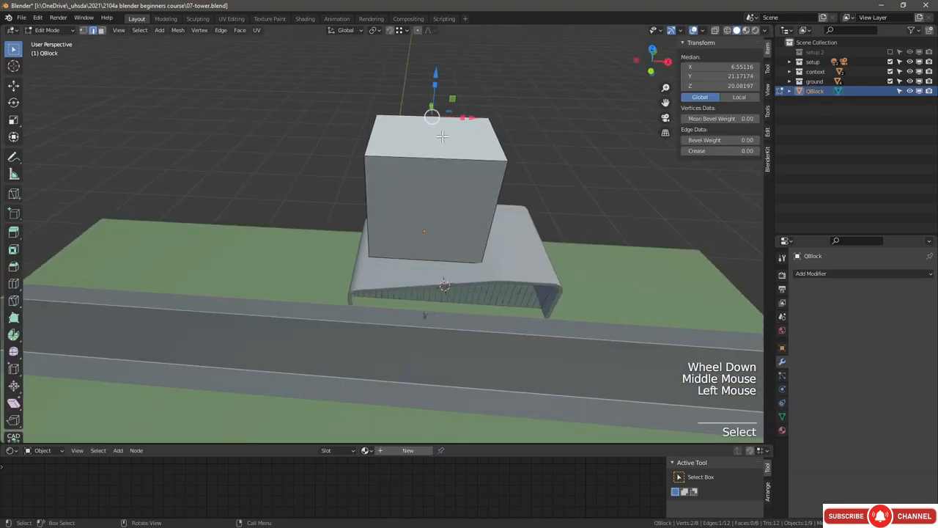
key(3)
click(440, 134)
key(x)
click(446, 143)
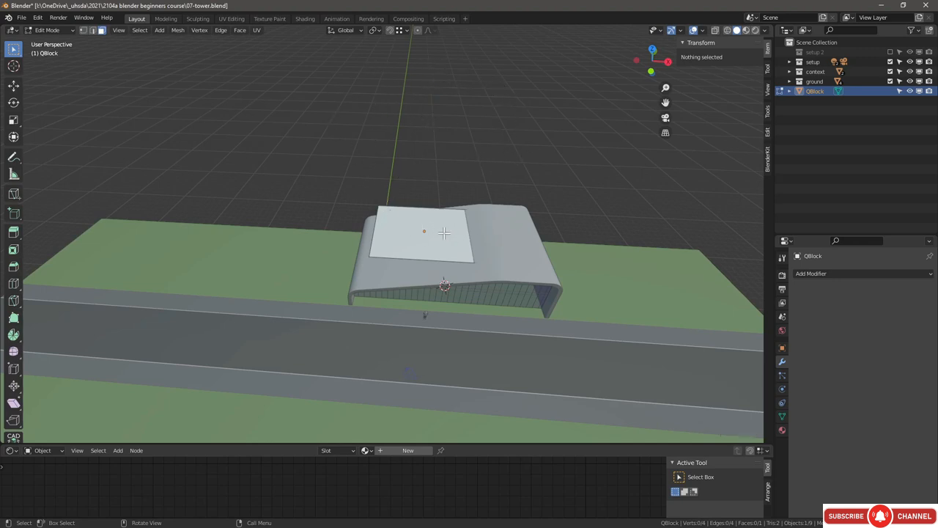
Step: Divide the tower's base face into four quarters with two centred, perpendicular loop cuts
scroll(444, 232, up, 3)
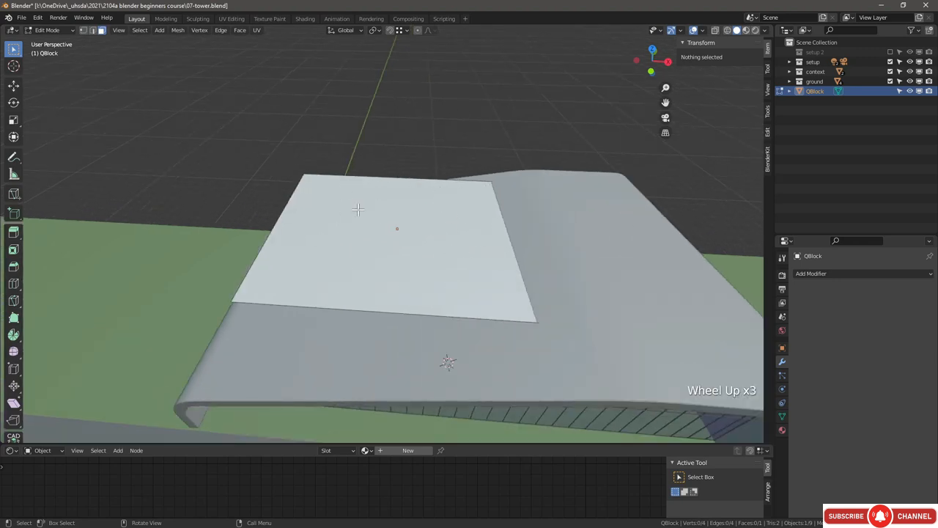
middle_drag(381, 230, 409, 219)
scroll(409, 219, down, 1)
scroll(409, 219, up, 2)
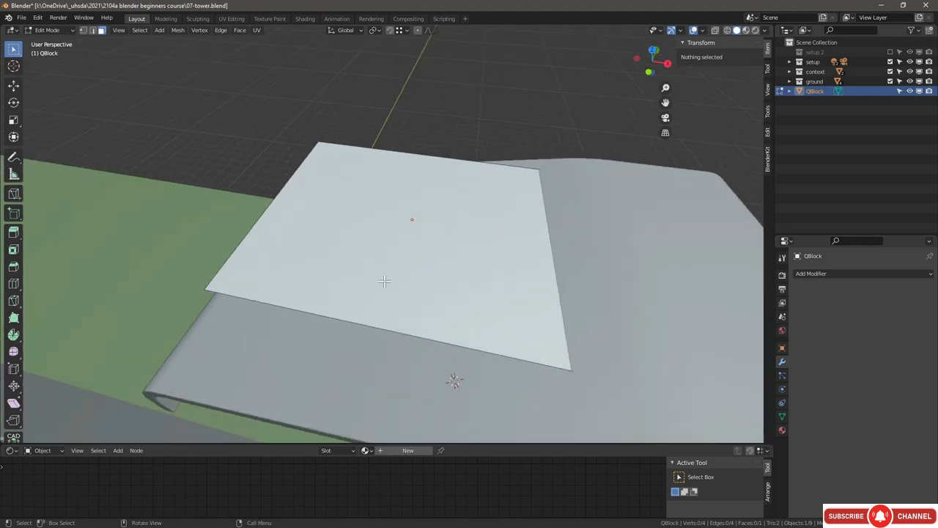
key(ctrl+r)
click(389, 323)
key(ctrl+r)
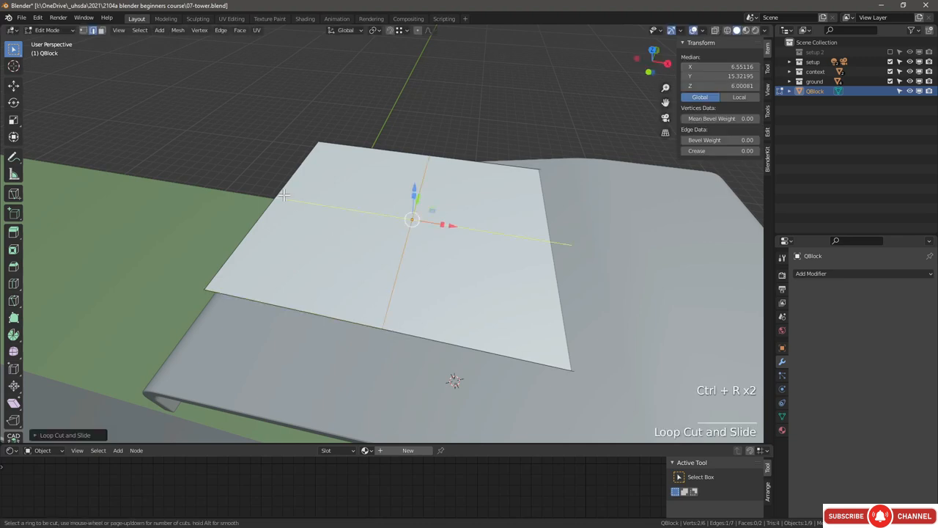
click(284, 195)
scroll(251, 240, down, 2)
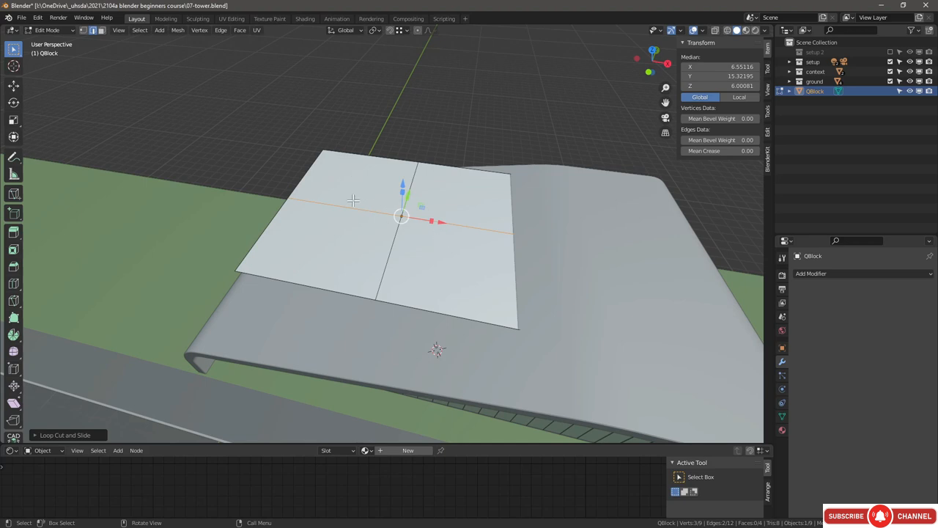
Step: Delete three of the four quarter faces, keeping the one at the roof's low front corner
key(3)
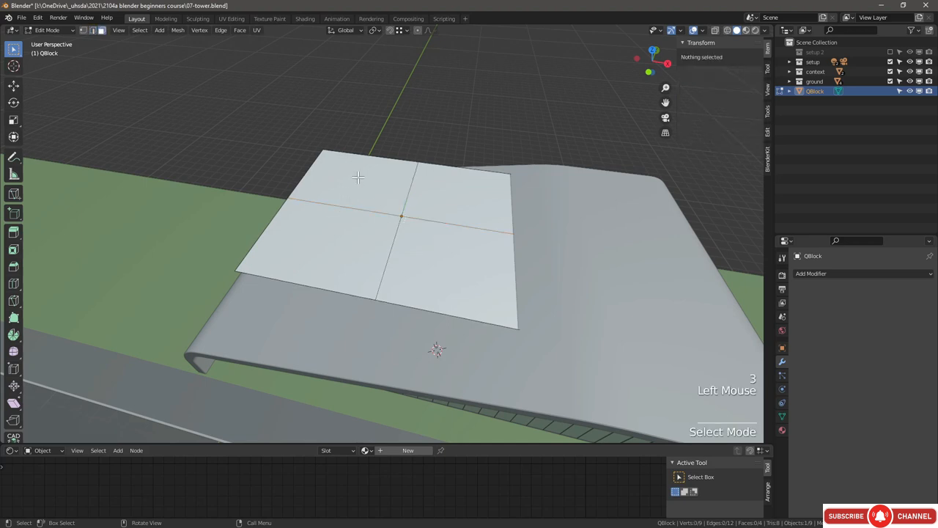
click(355, 182)
shift+click(443, 201)
shift+click(432, 253)
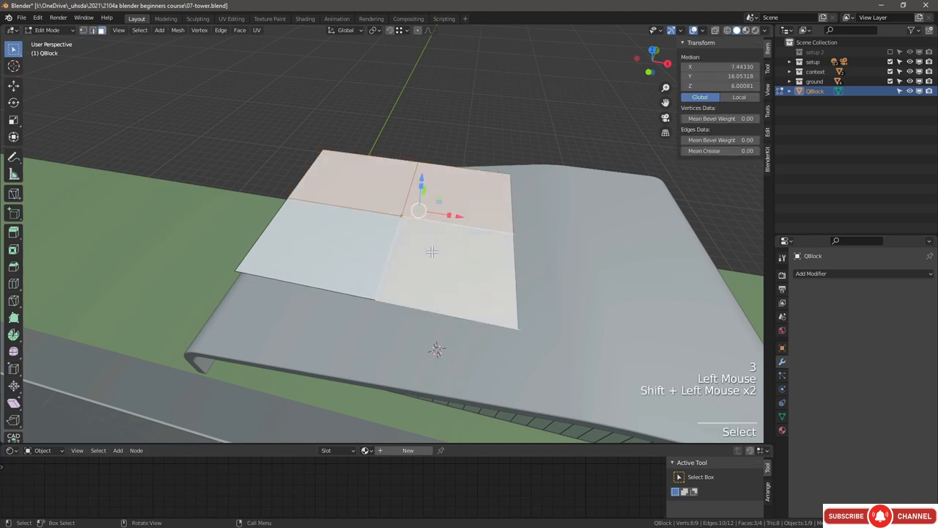
key(x)
click(432, 252)
Step: Add a Mirror modifier to the remaining quarter face, mirroring it on both X and Y
click(862, 273)
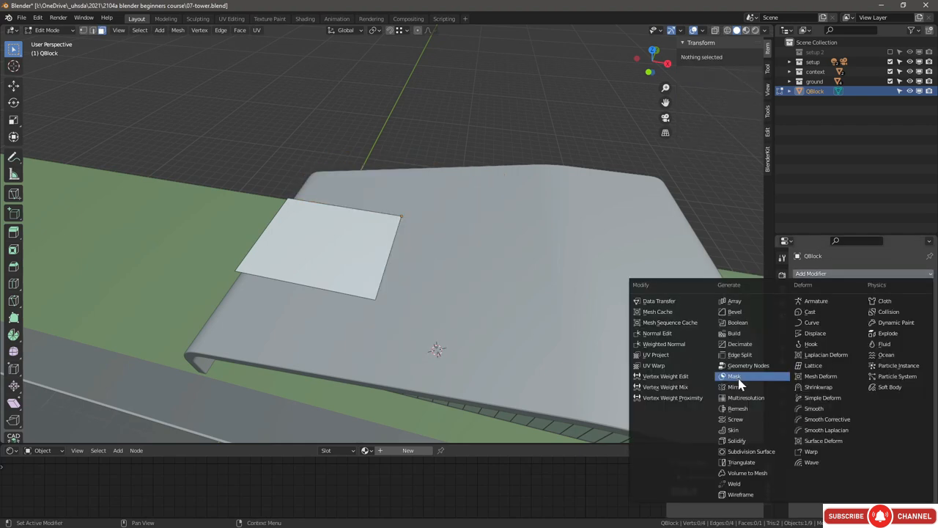
click(738, 386)
click(884, 326)
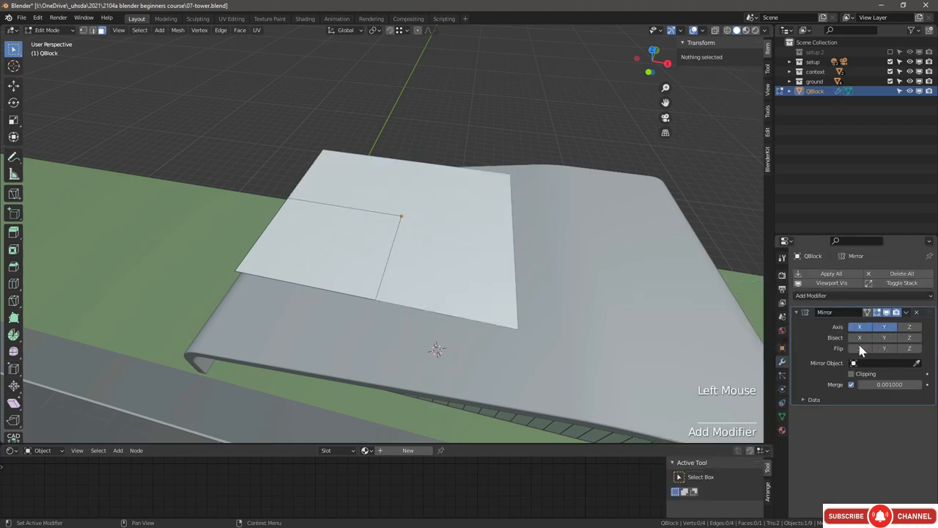
Step: Bevel the quarter face's outer corner vertex by about 0.85 with 3 segments
key(1)
scroll(335, 262, up, 1)
click(239, 268)
scroll(239, 268, up, 3)
shift+middle_drag(251, 261, 290, 281)
middle_drag(290, 280, 306, 274)
scroll(316, 270, down, 1)
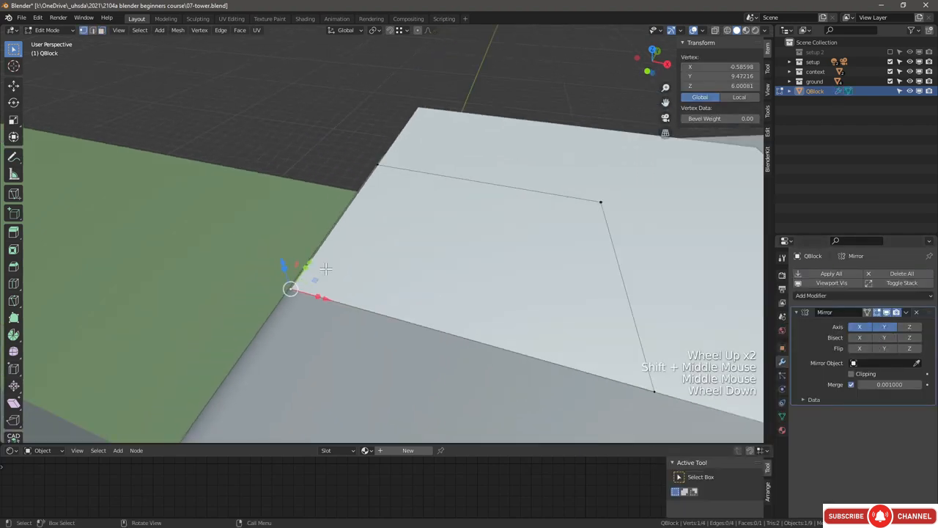
right_click(325, 267)
mouse_move(326, 270)
click(334, 331)
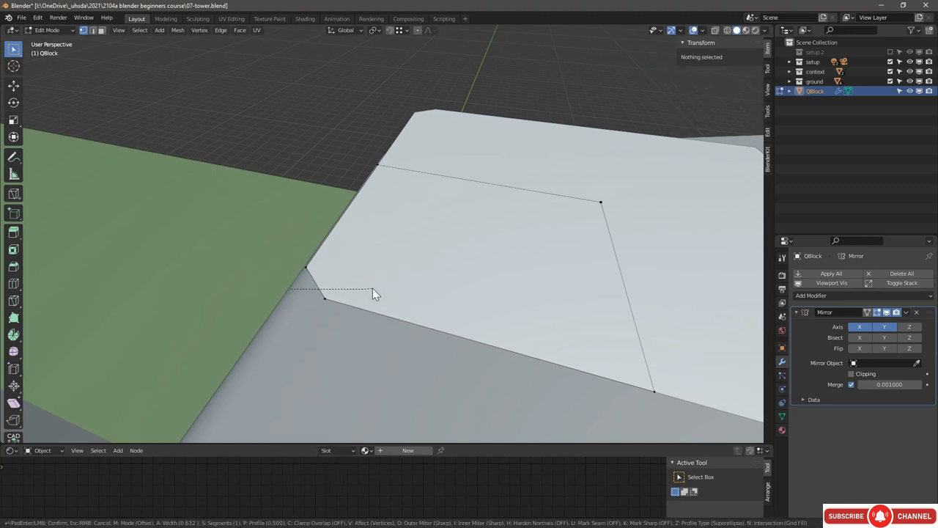
scroll(372, 289, up, 1)
scroll(375, 289, up, 1)
click(383, 293)
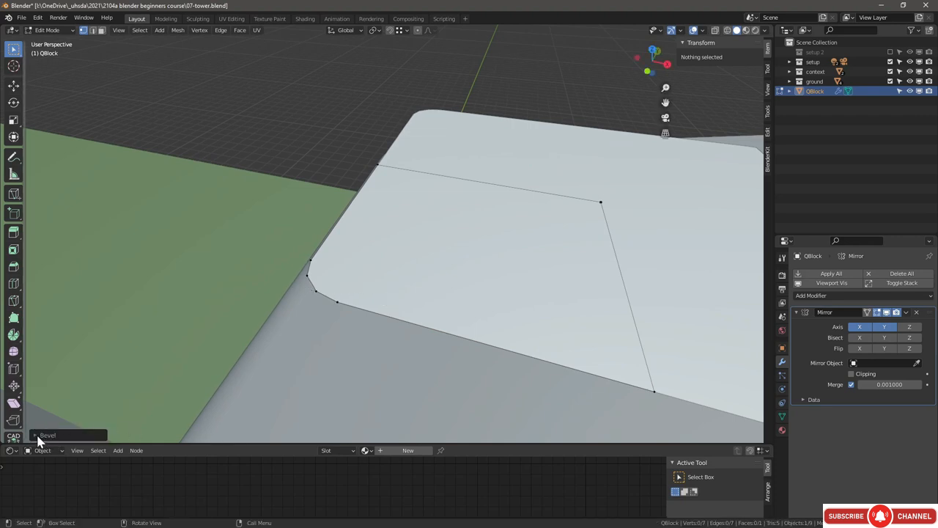
Step: Set the corner bevel's width to 1 and return to Object Mode
click(38, 435)
double_click(127, 283)
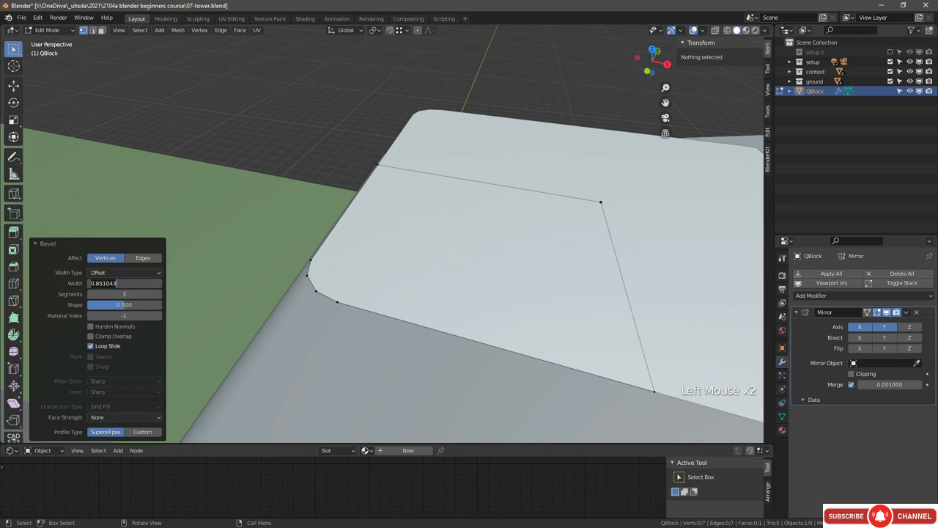
text(1)
key(Return)
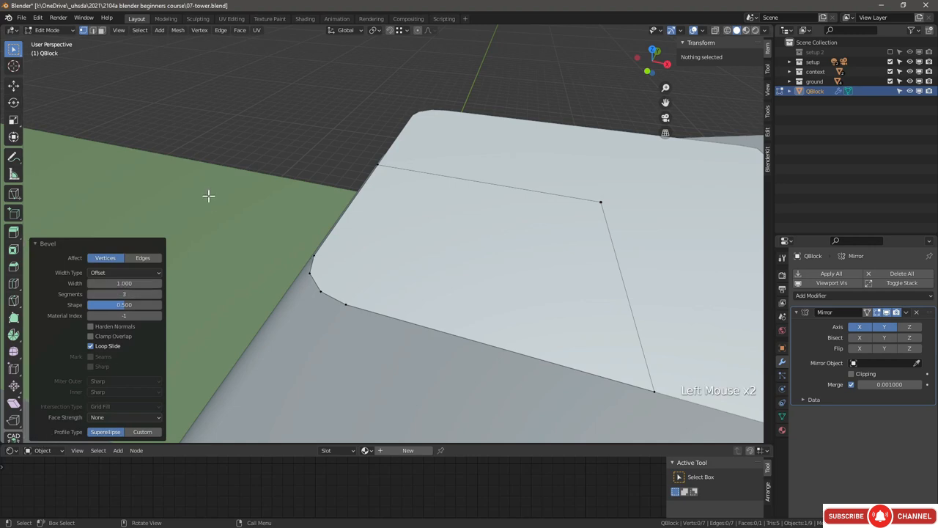
key(Tab)
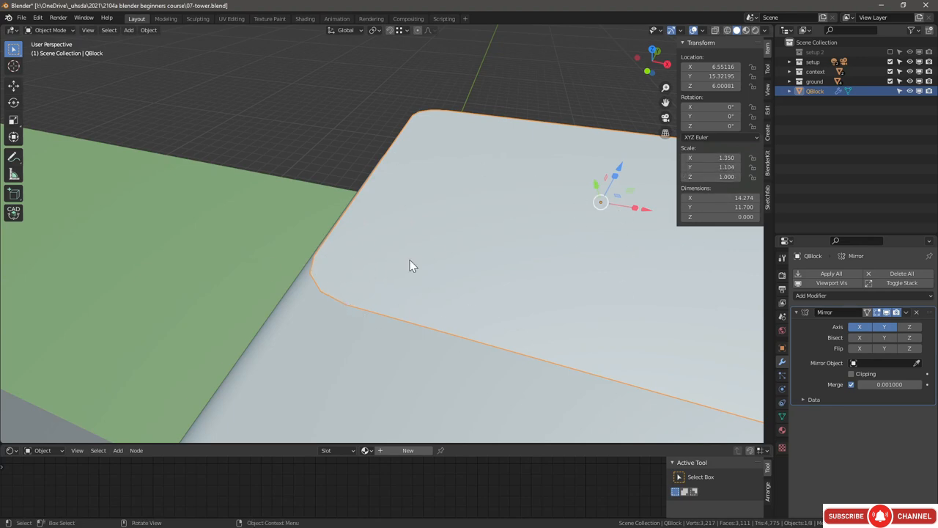
Step: Undo the corner bevel and the Mirror modifier
key(ctrl+z)
key(ctrl+z)
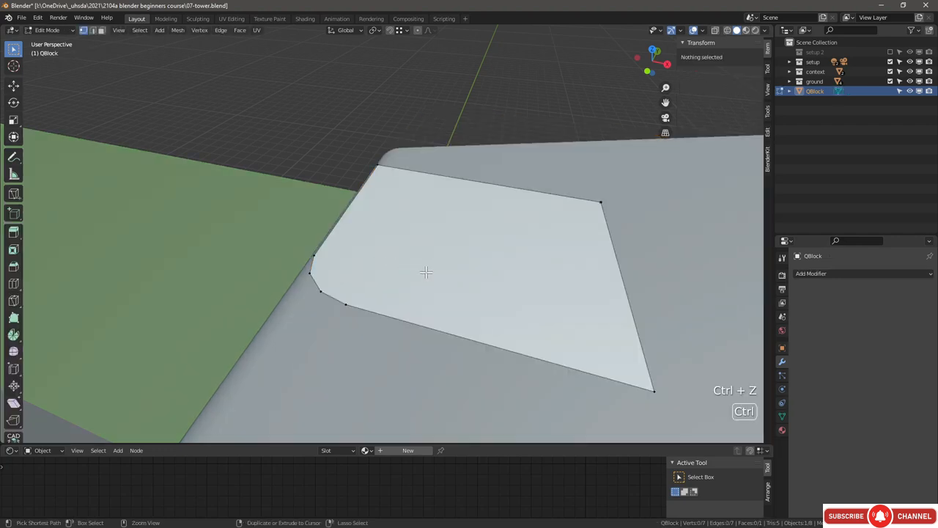
Step: Apply the quarter face's object scale and bevel its outer corner vertex with width 1 and 3 segments
key(Tab)
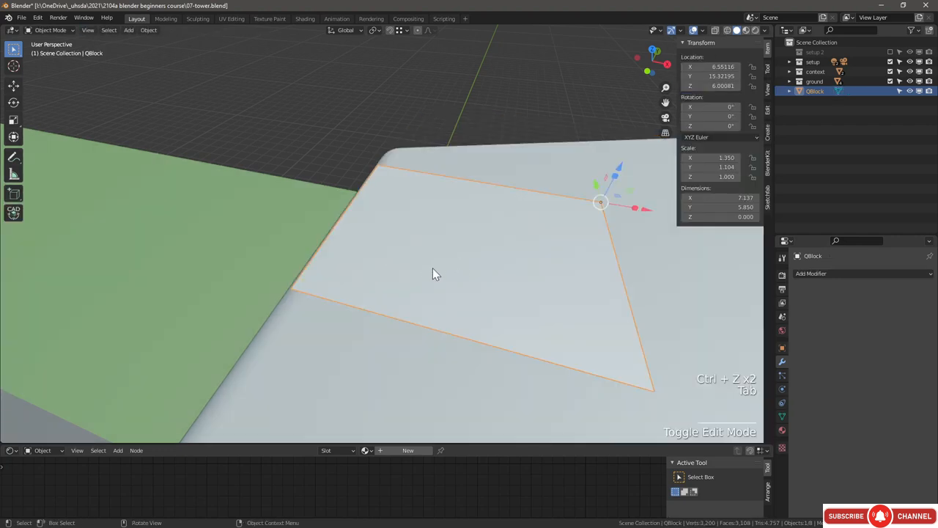
key(ctrl+a)
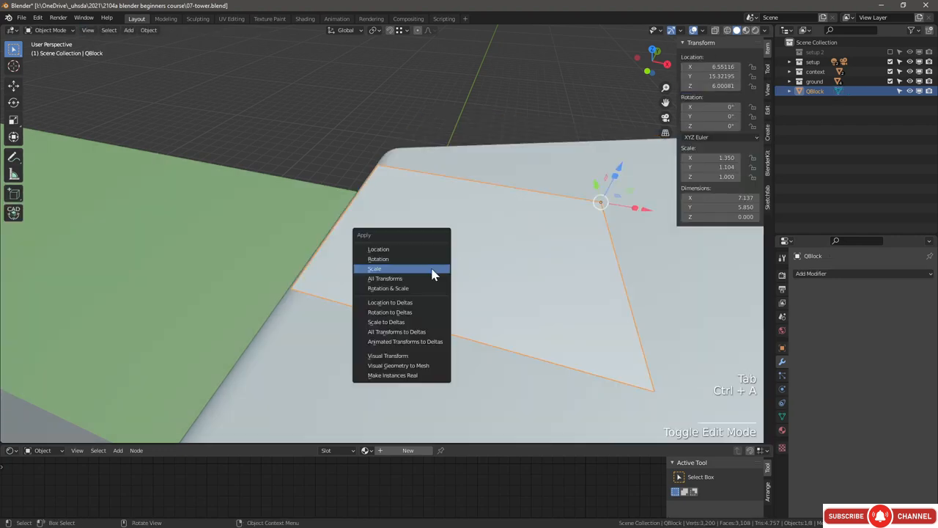
click(432, 270)
key(Tab)
right_click(300, 285)
click(304, 285)
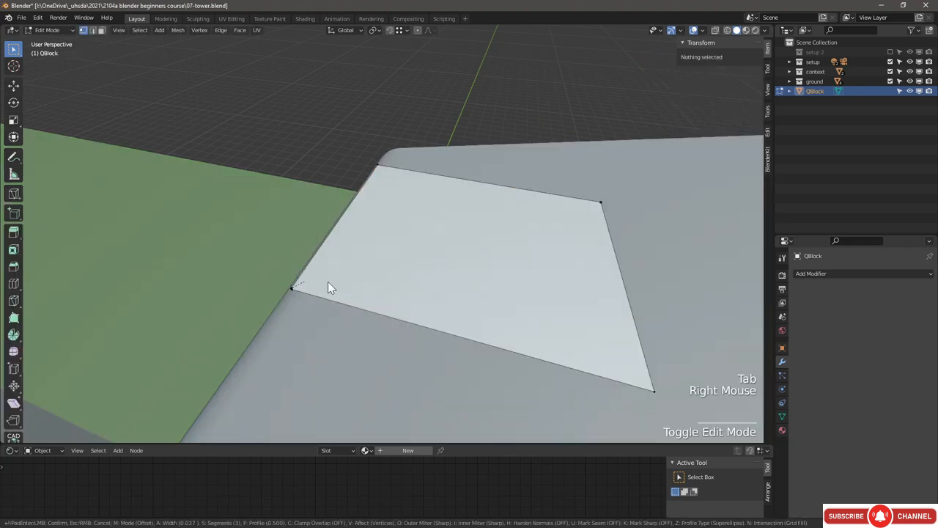
click(340, 282)
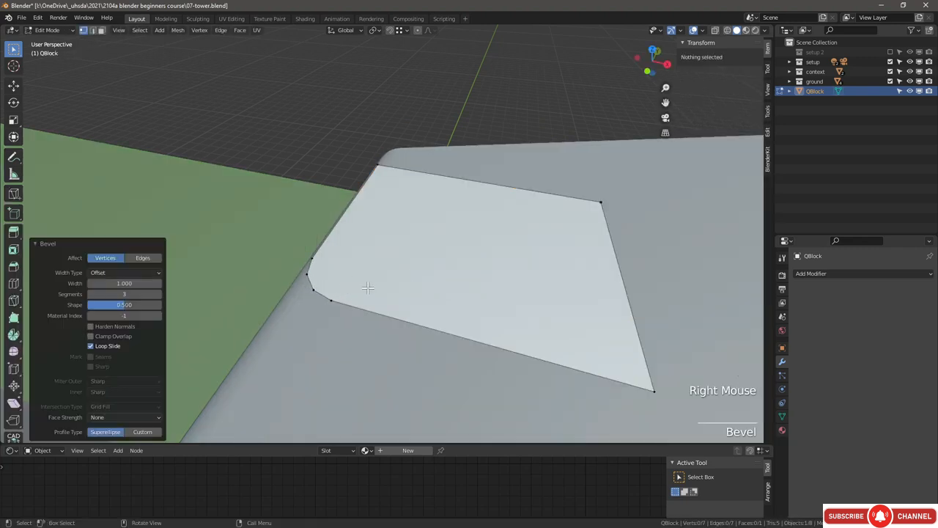
Step: Subdivide the quarter face's front edge between the end of the rounded corner and the opposite corner vertex
scroll(371, 284, down, 2)
scroll(370, 285, up, 1)
middle_drag(370, 284, 335, 329)
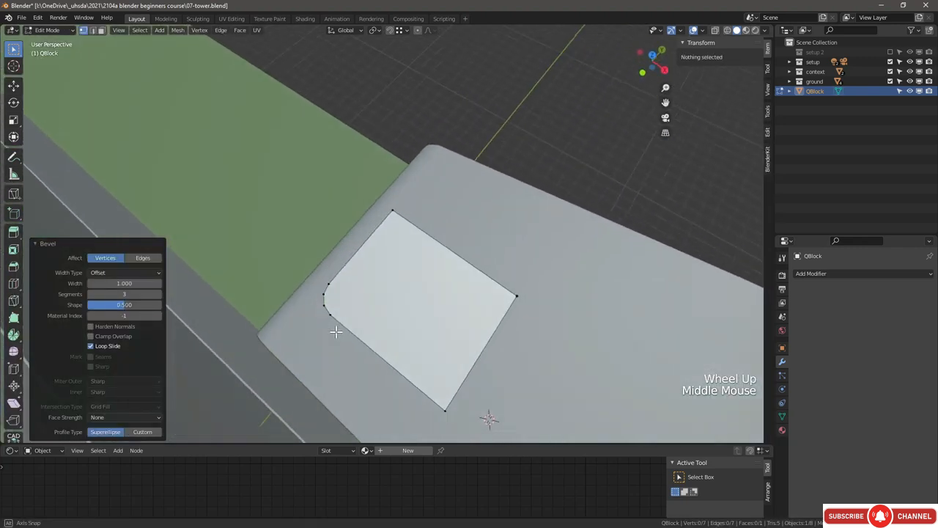
scroll(331, 153, down, 1)
scroll(331, 153, up, 2)
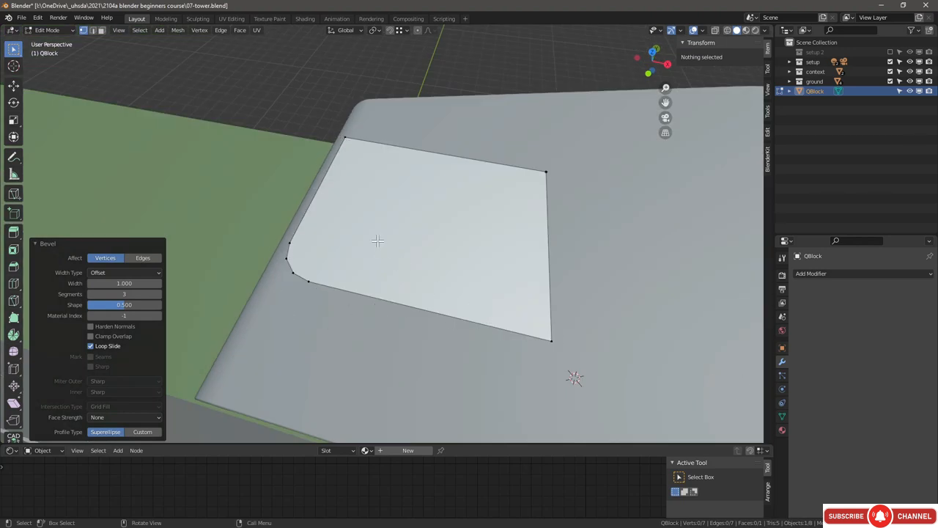
scroll(378, 240, down, 3)
middle_drag(383, 314, 358, 267)
scroll(357, 269, up, 3)
click(358, 267)
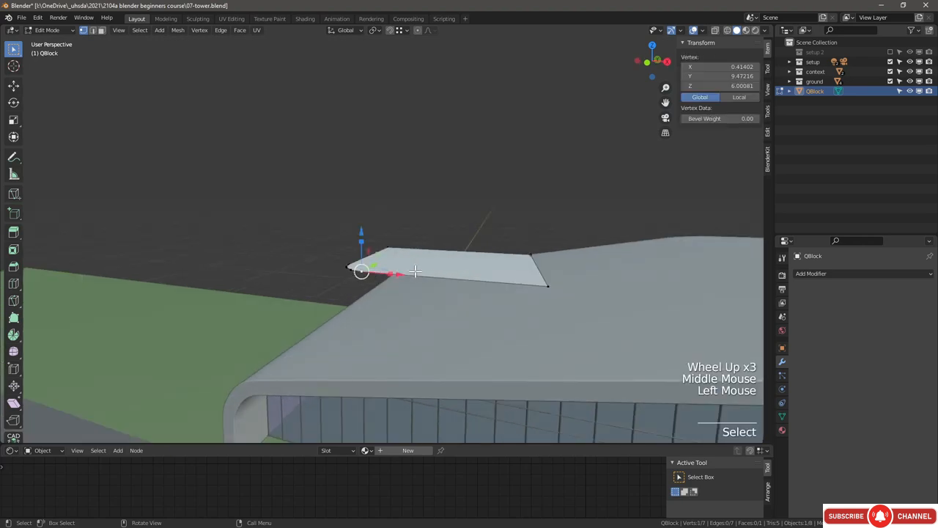
shift+click(547, 285)
right_click(431, 277)
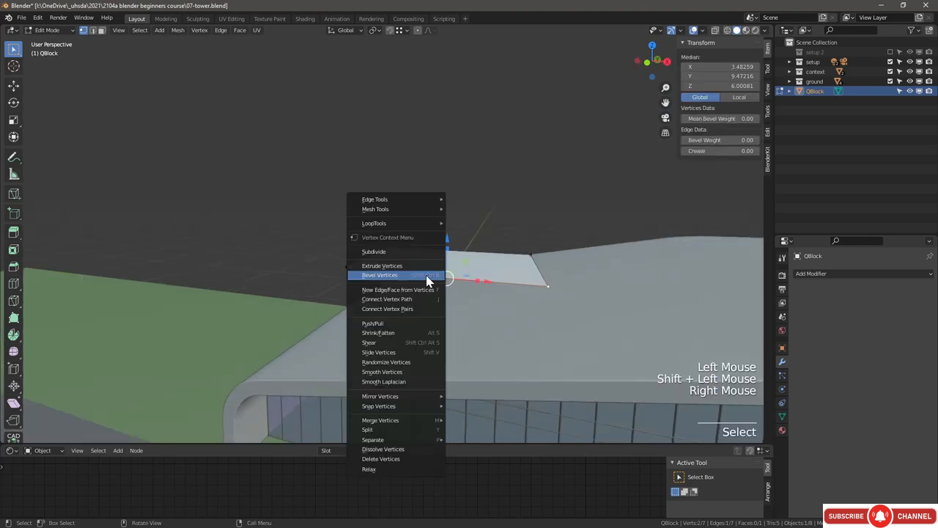
click(381, 251)
middle_drag(410, 249, 410, 308)
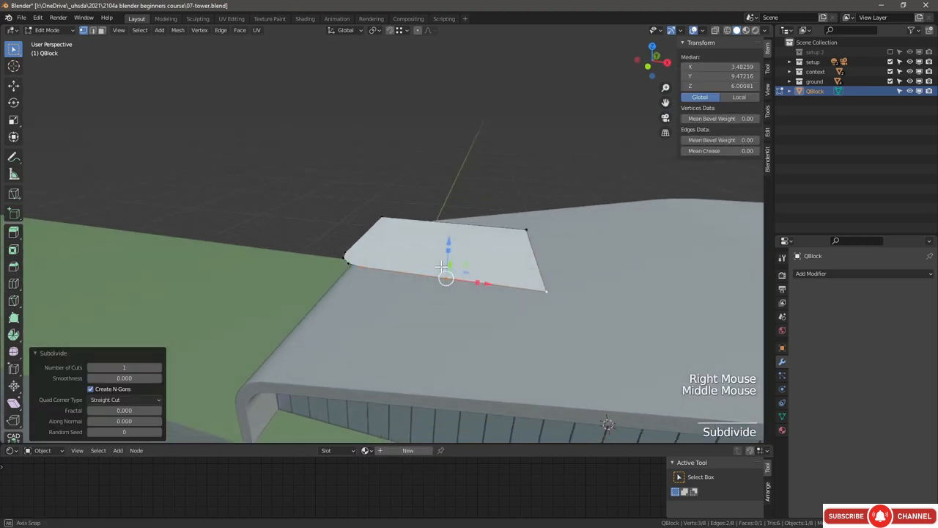
Step: Set the front edge subdivision to 9 cuts
click(124, 367)
text(10)
key(Return)
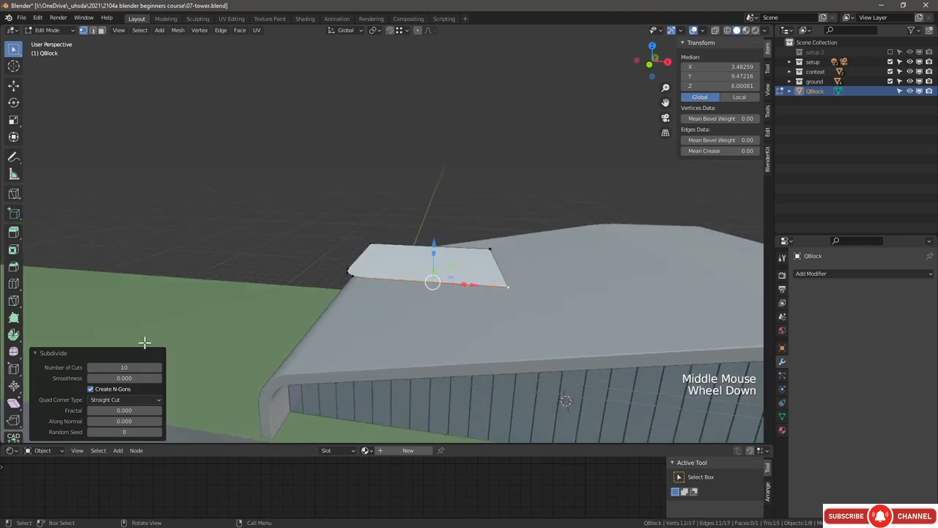
click(127, 367)
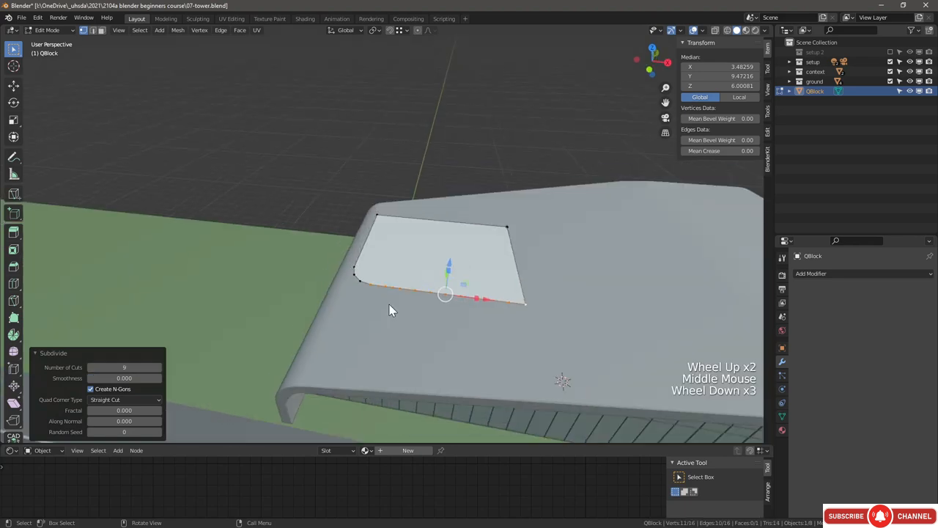
Step: Select the side edge's far corner vertex and measure the spacing between two neighbouring division points on the front edge
scroll(430, 283, up, 2)
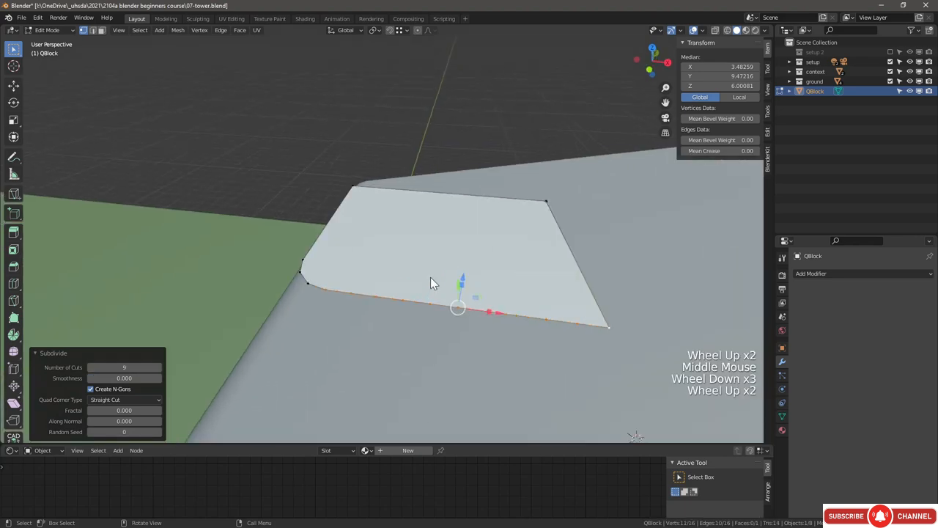
click(350, 202)
scroll(320, 295, up, 2)
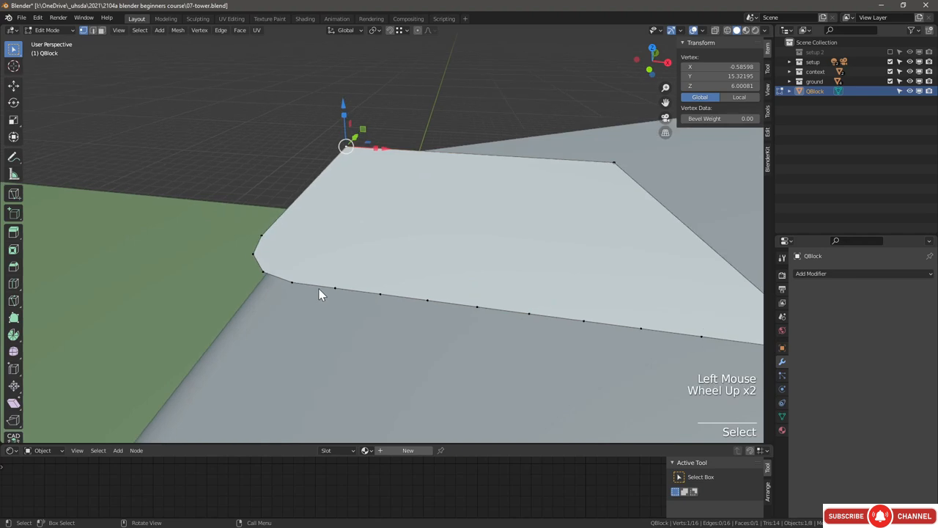
click(14, 174)
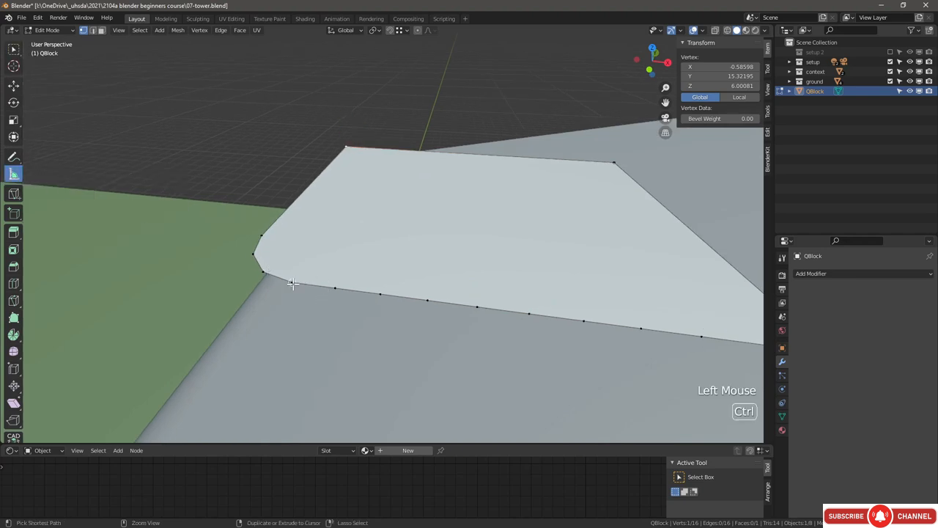
ctrl+drag(291, 283, 342, 280)
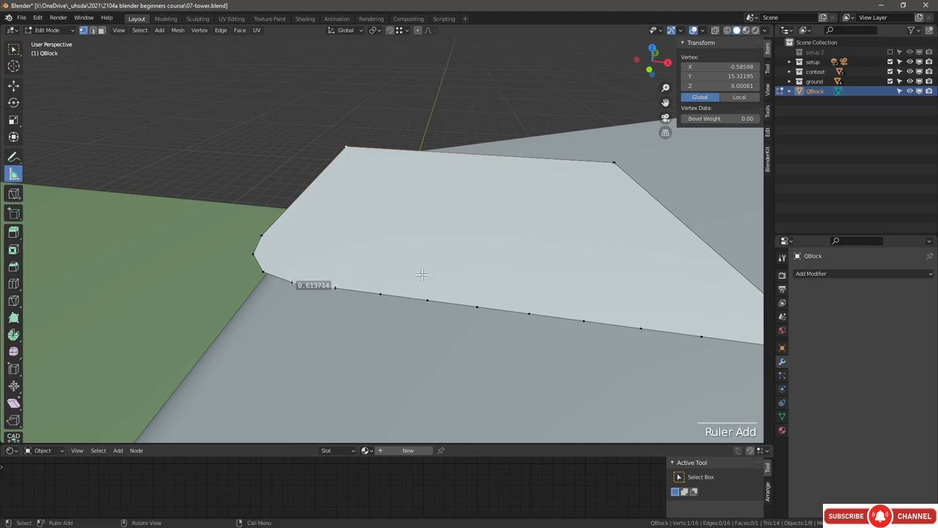
middle_drag(247, 215, 293, 231)
scroll(265, 285, down, 4)
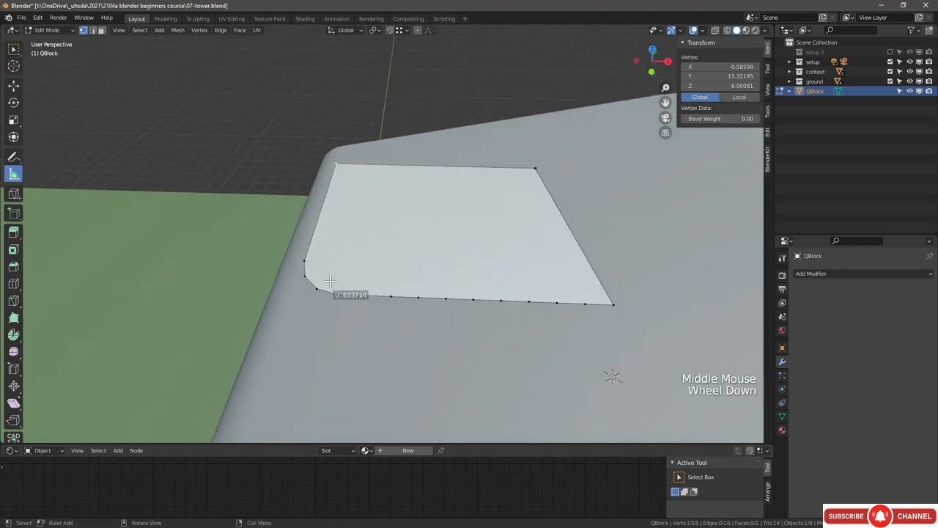
middle_drag(447, 362, 454, 335)
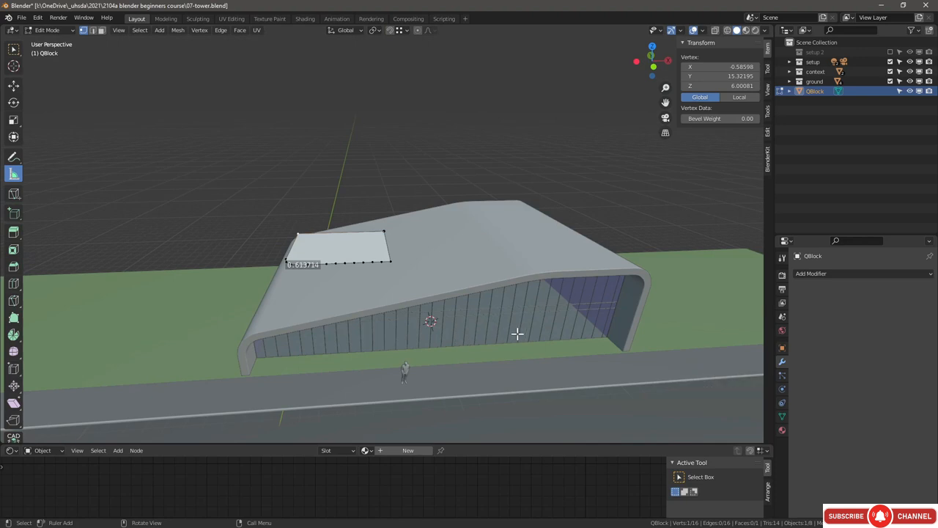
scroll(367, 279, up, 5)
shift+middle_drag(366, 279, 343, 295)
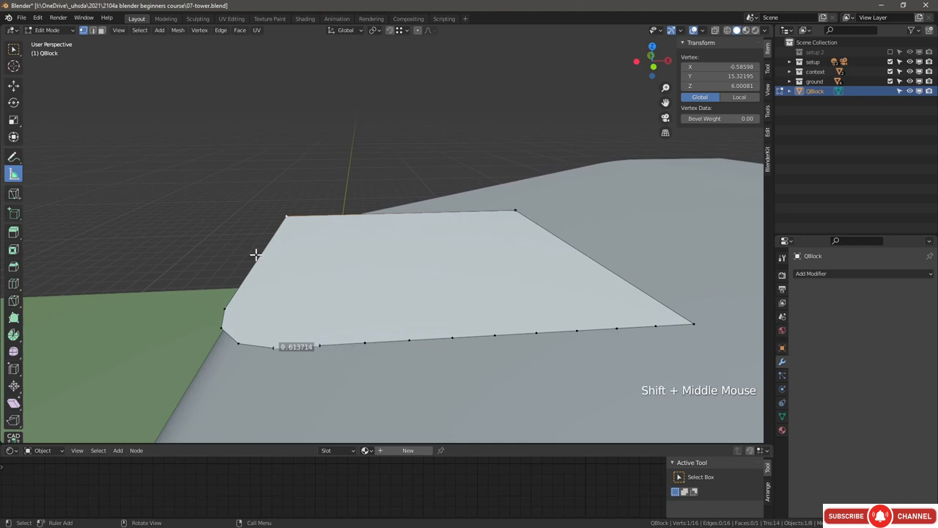
Step: Return to box selection and add the vertex where the side edge meets the rounded corner to the selection
click(13, 51)
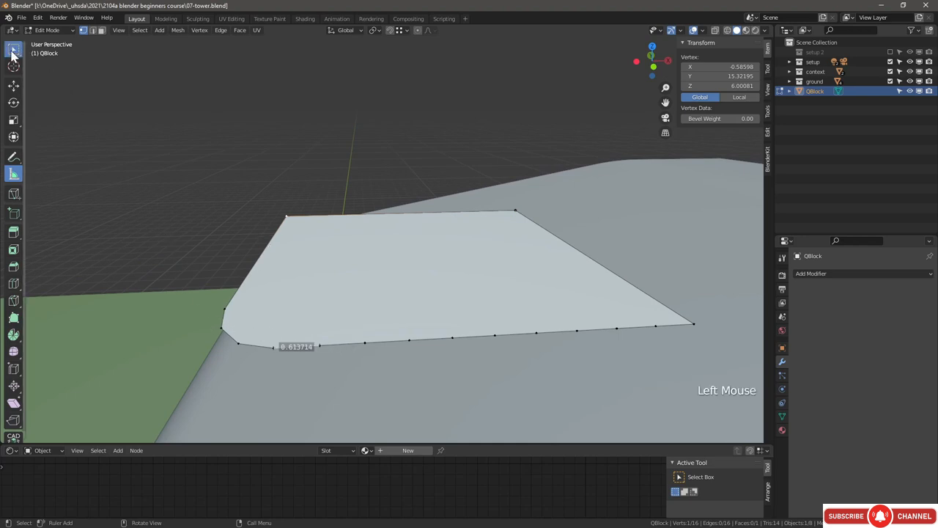
shift+click(224, 309)
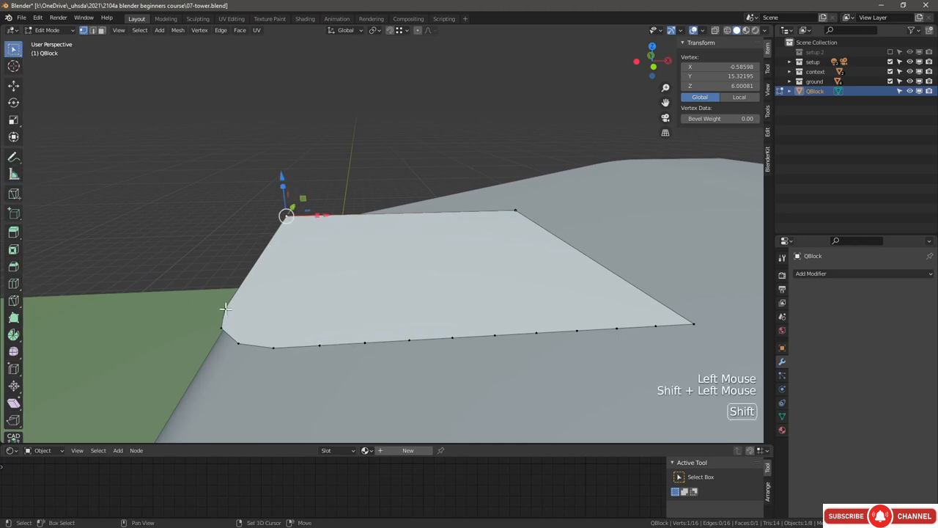
middle_drag(266, 258, 263, 262)
scroll(262, 263, down, 1)
right_click(260, 266)
click(258, 260)
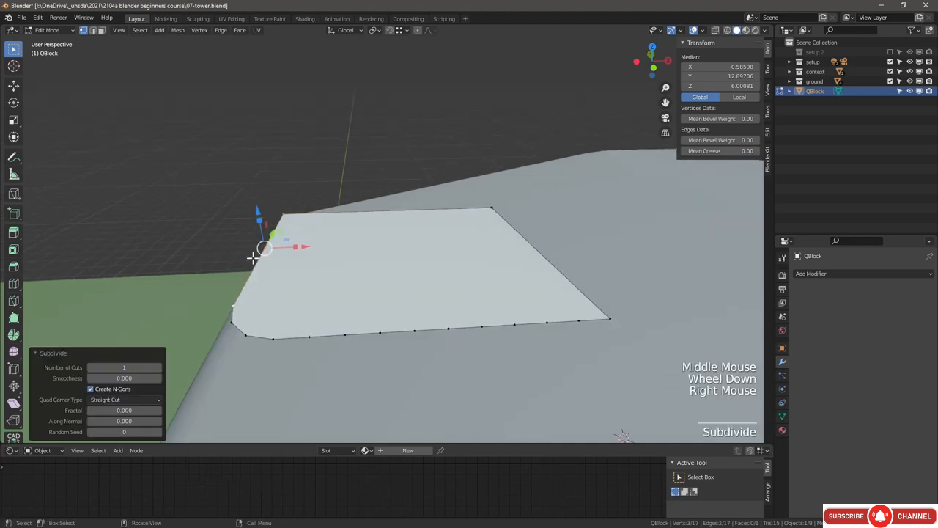
scroll(258, 245, up, 2)
key(ctrl+z)
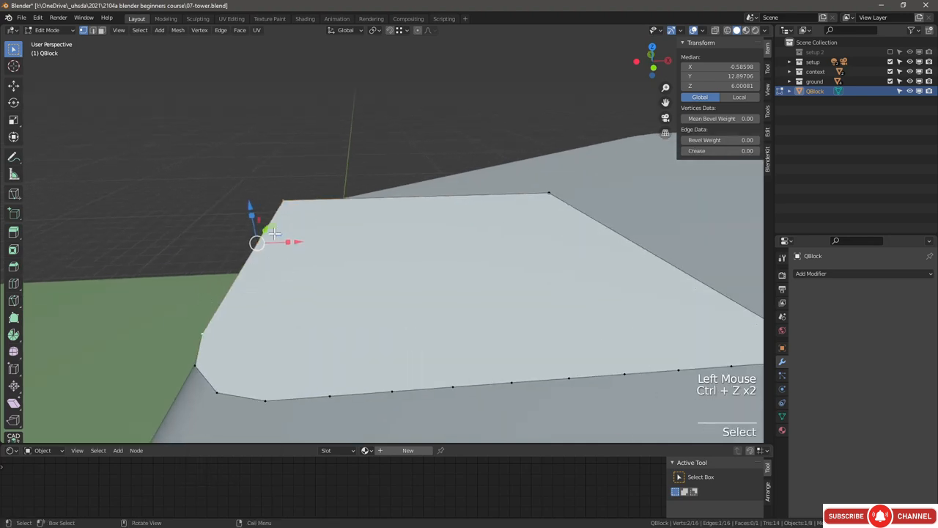
key(ctrl+z)
Step: Subdivide the quarter face's side edge with 6 cuts
right_click(255, 243)
click(224, 244)
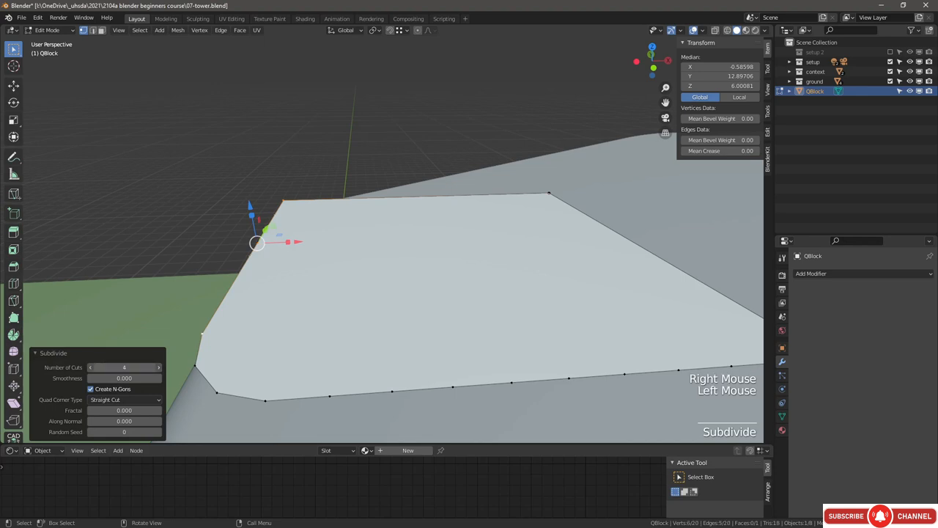
click(159, 367)
Step: Select the quarter face's whole boundary loop and deselect the inner corner vertex, leaving only the outer edges selected
middle_drag(247, 276, 272, 279)
key(2)
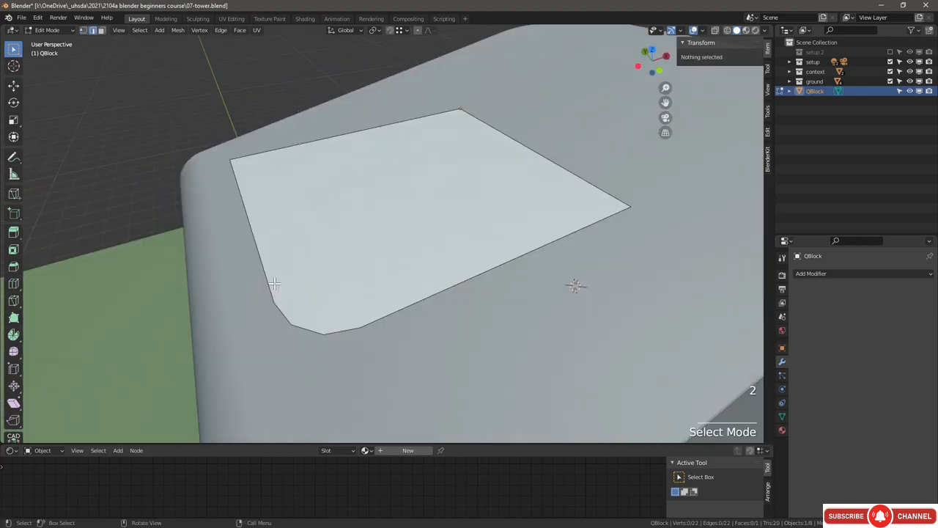
alt+click(273, 274)
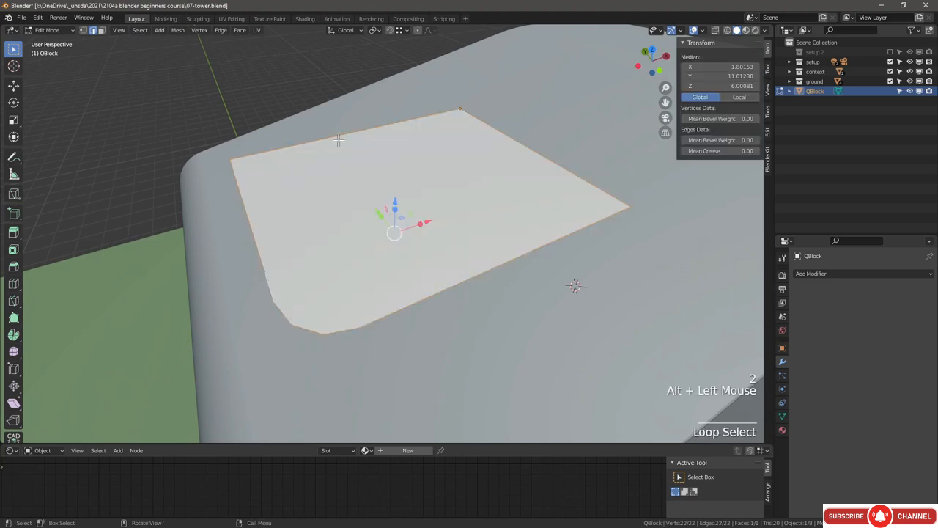
click(83, 30)
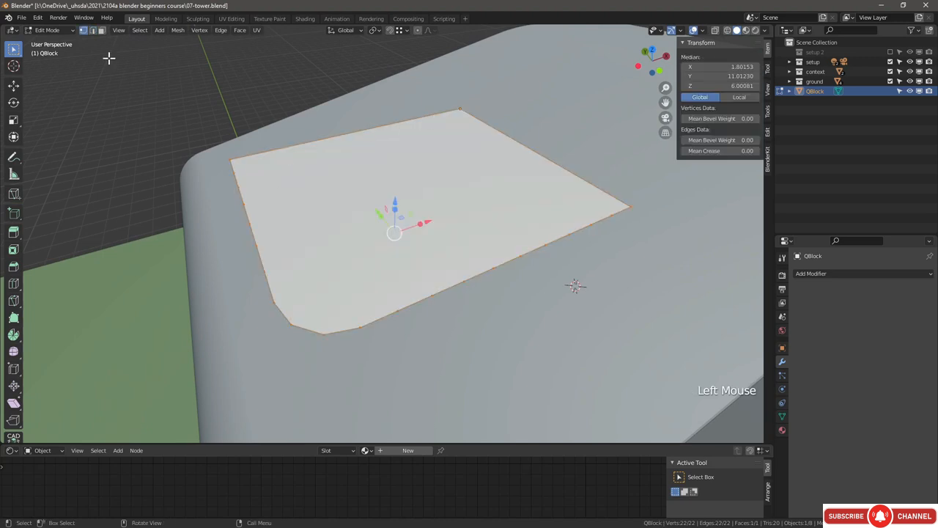
shift+click(462, 107)
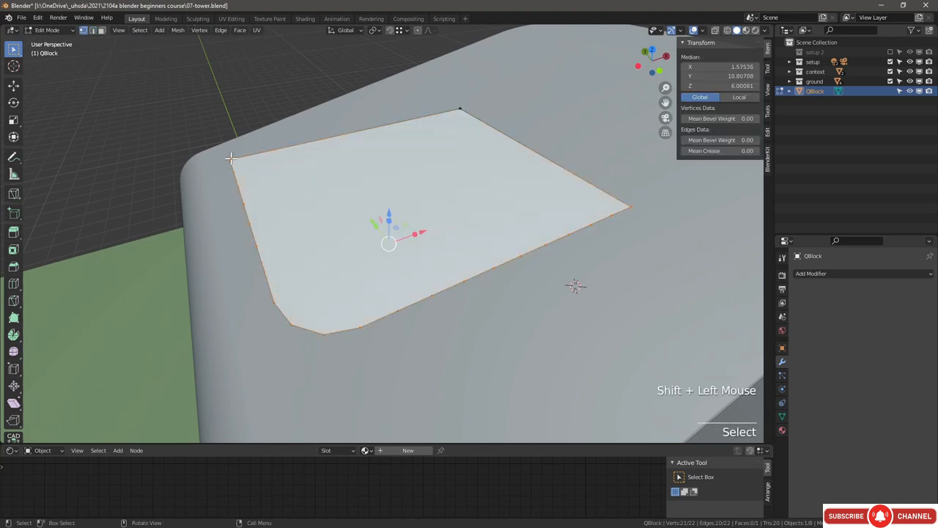
Step: Extrude the selected outer edges 0.7 upward along Z to form the lower wall band
middle_drag(607, 218, 410, 227)
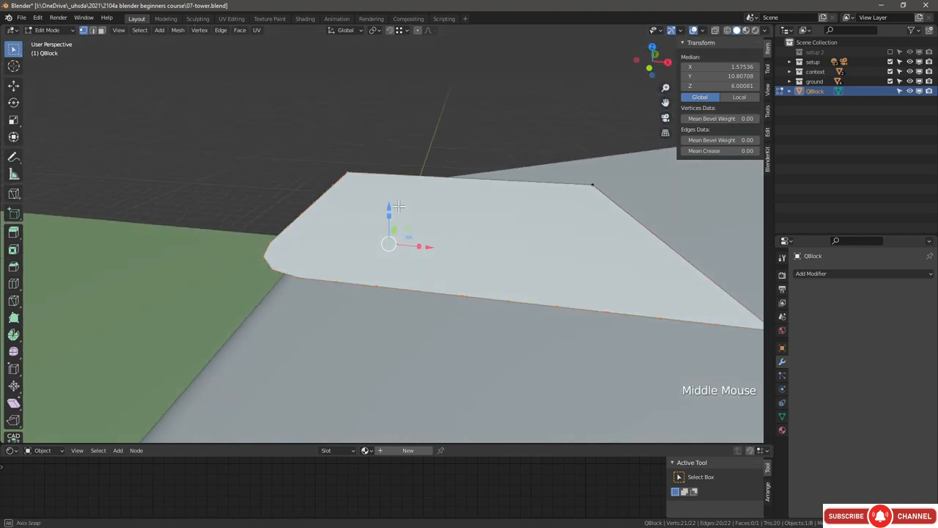
scroll(404, 229, down, 2)
key(e)
text(z)
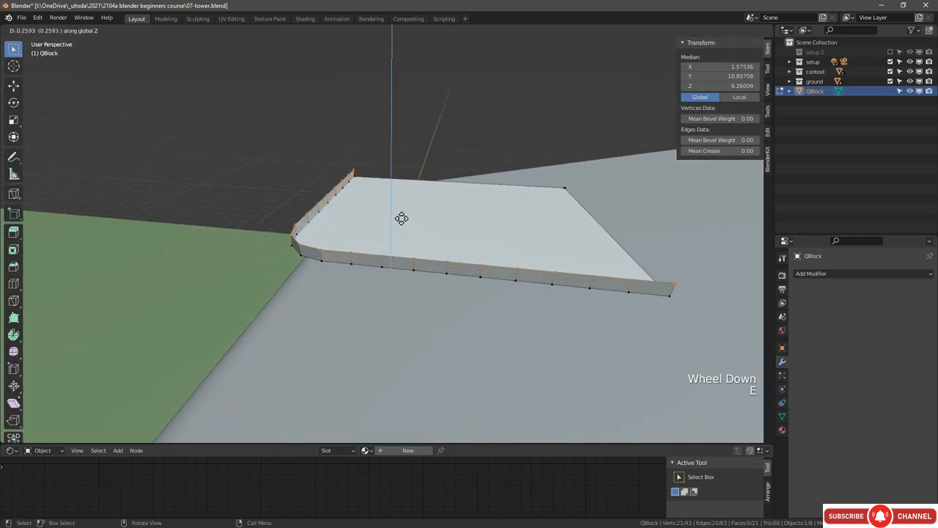
text(.7)
key(Return)
Step: Extrude the wall's upper edges another 2.3 along Z to complete the storey height
shift+middle_drag(402, 218, 415, 266)
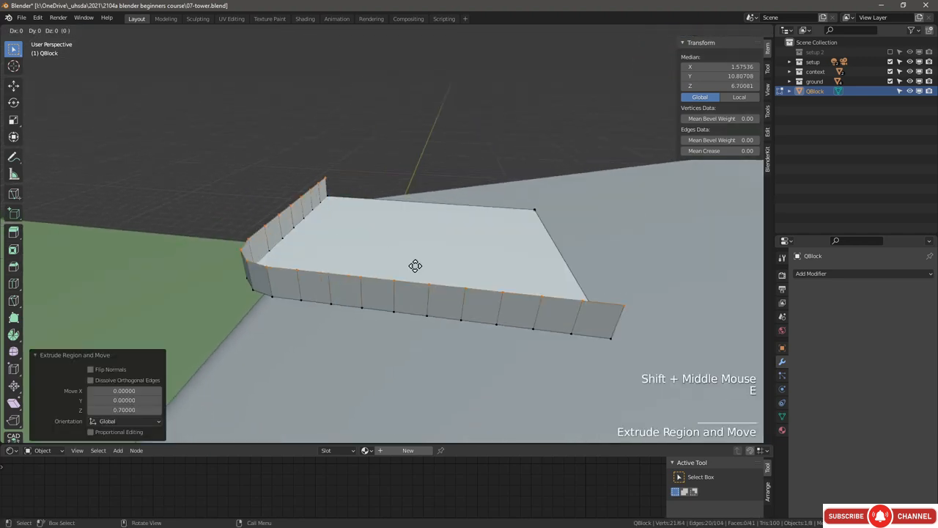
key(e)
key(z)
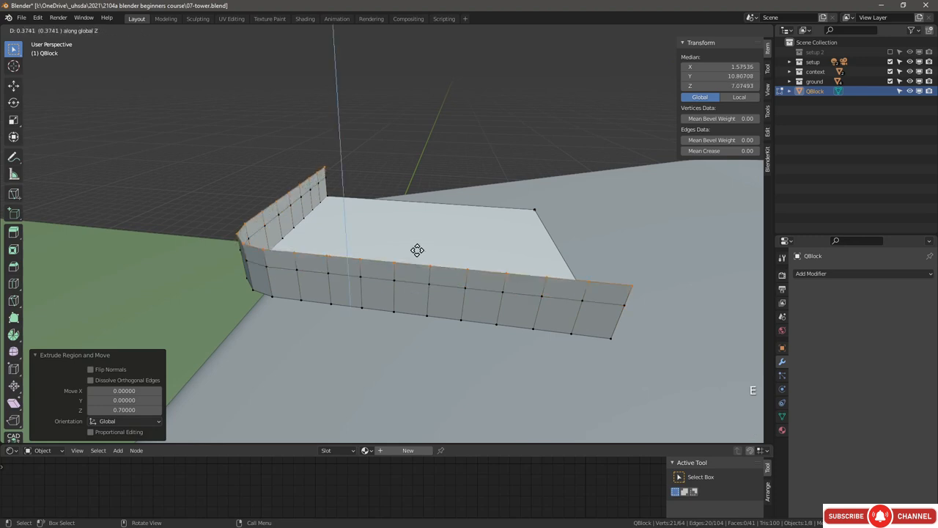
text(2.3)
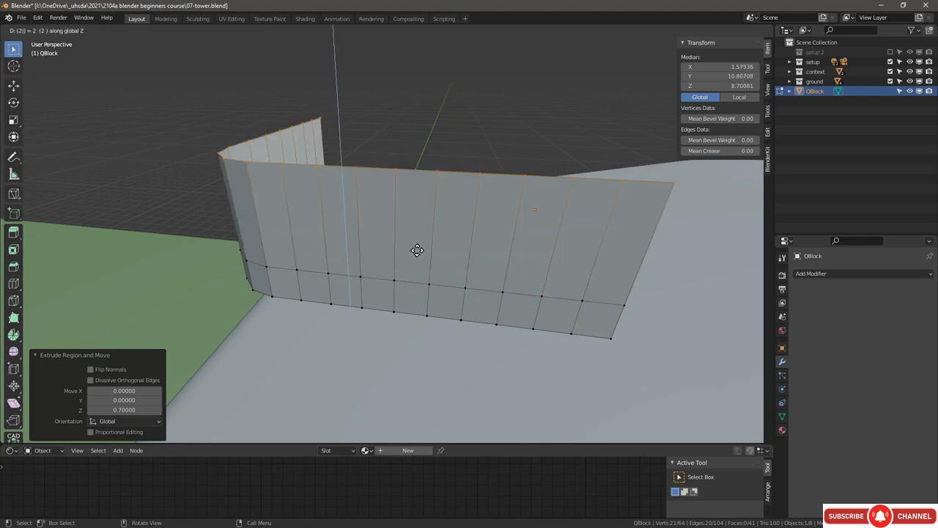
key(Return)
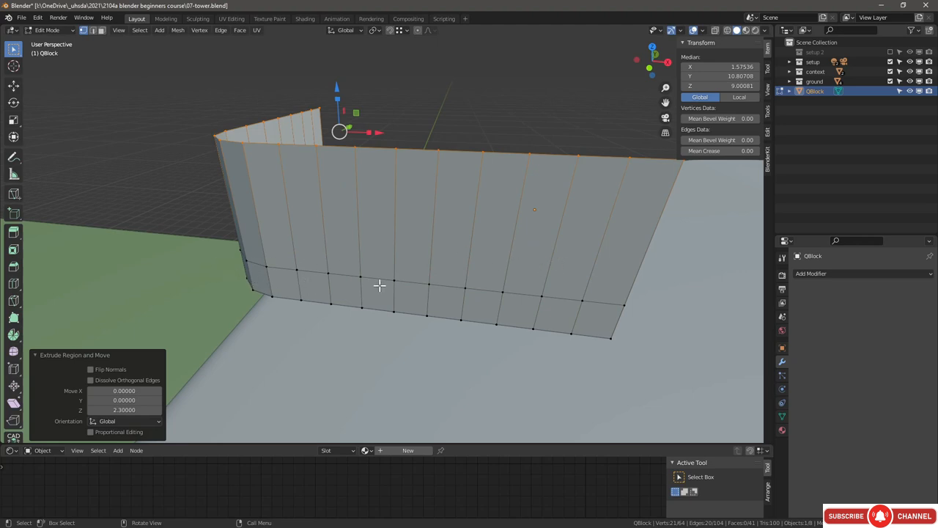
Step: Clear the selection and select the upper band of wall panels as a face loop
key(a)
key(alt+a)
key(3)
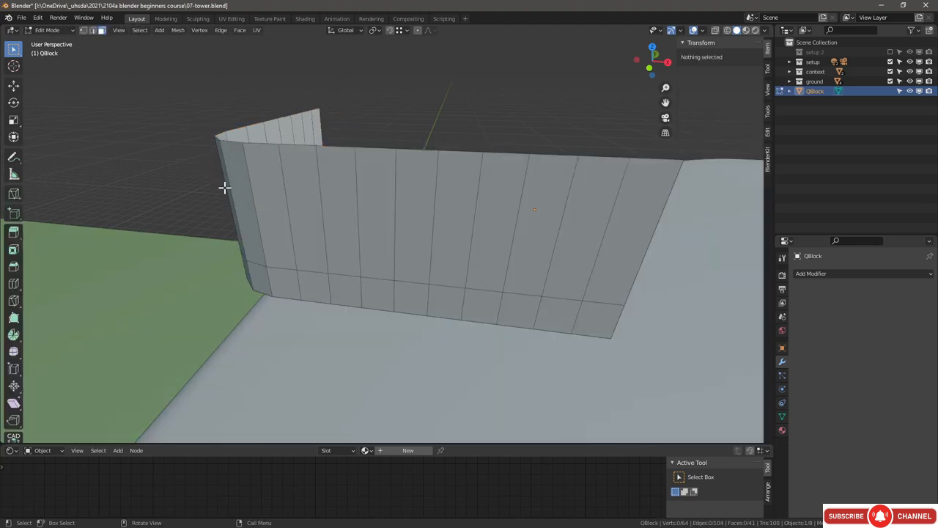
alt+click(432, 233)
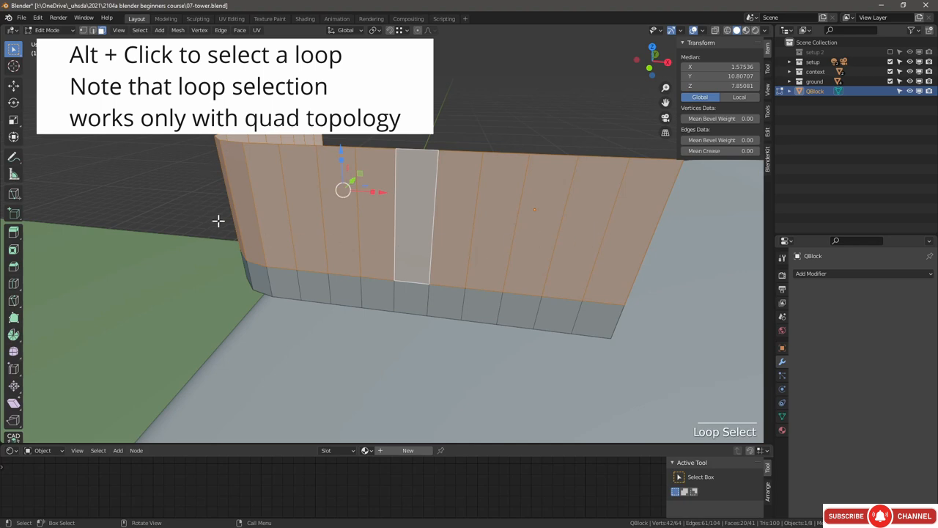
Step: Clear the face selection and select the horizontal edge loop between the lower and upper wall bands
click(93, 30)
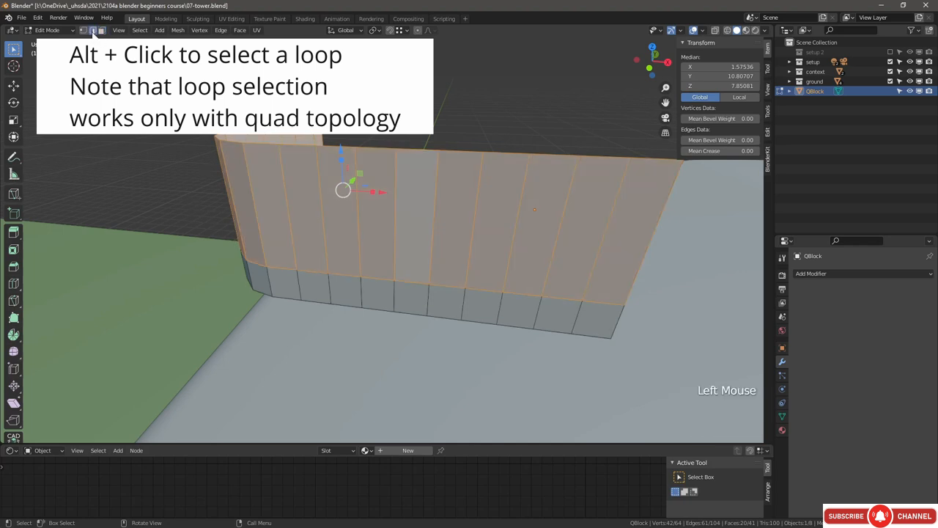
click(93, 30)
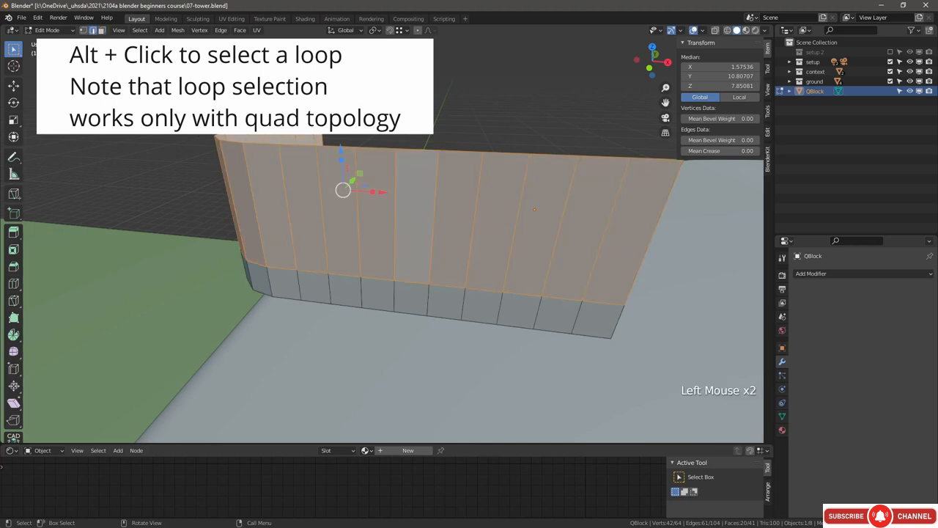
click(451, 119)
key(alt)
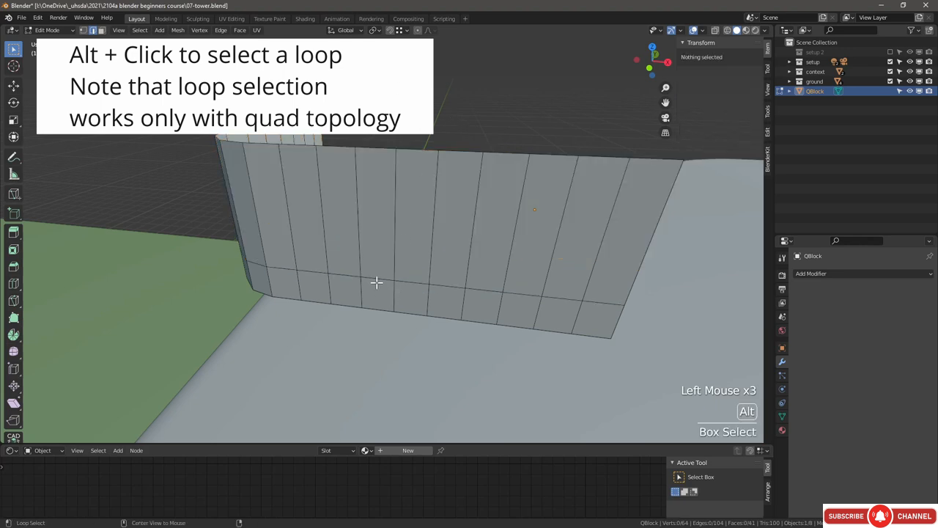
alt+click(375, 280)
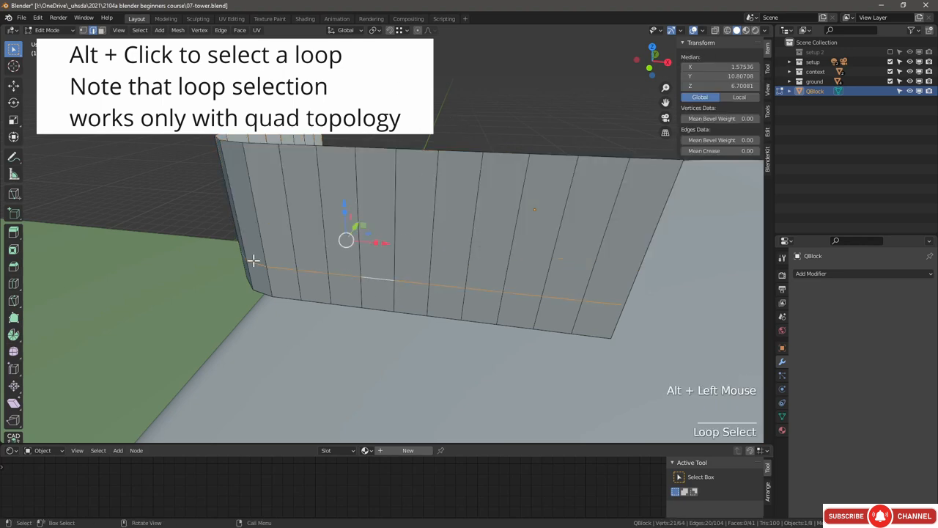
Step: Select the upper wall band as a face loop, add two material slots and assign the existing glass material to the band
alt+click(380, 244)
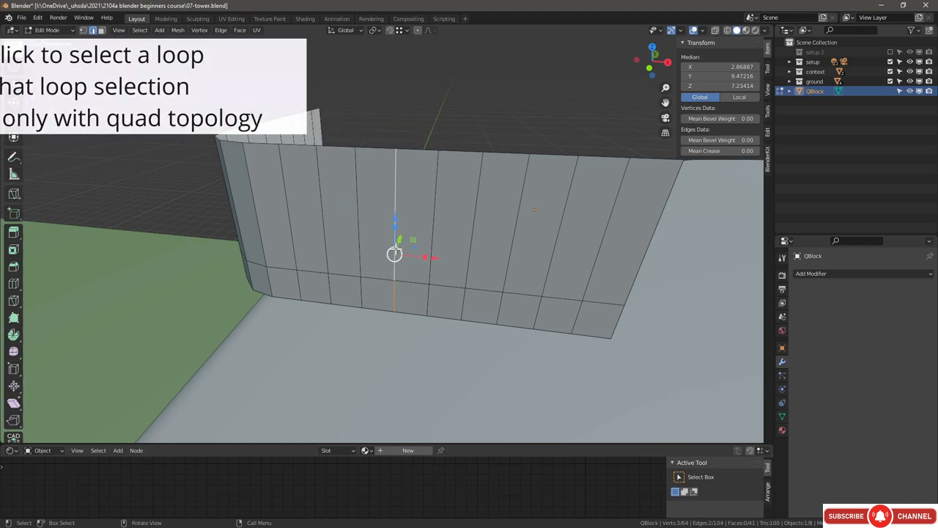
key(3)
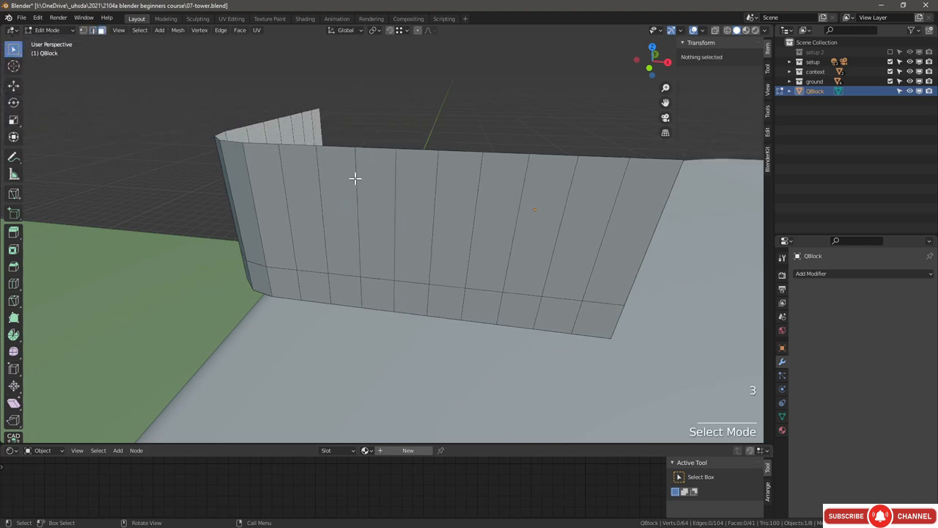
alt+click(359, 222)
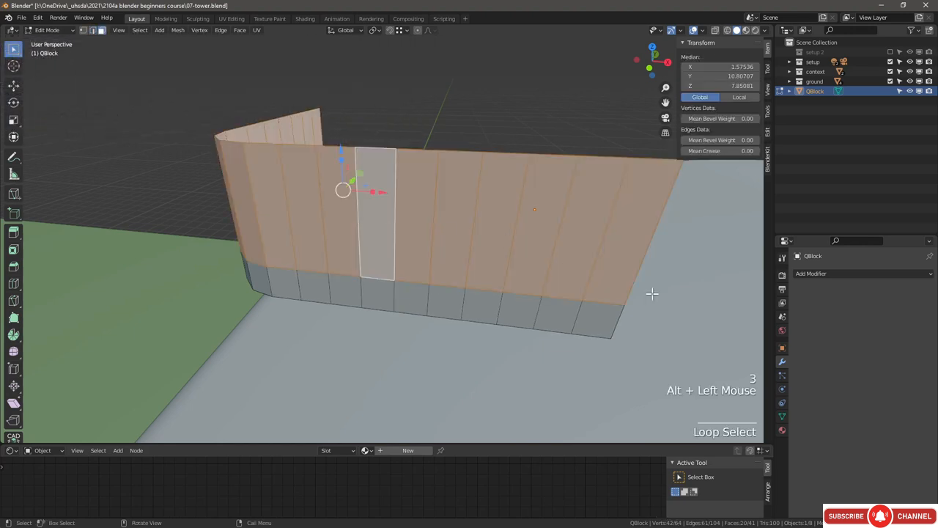
click(782, 432)
click(930, 276)
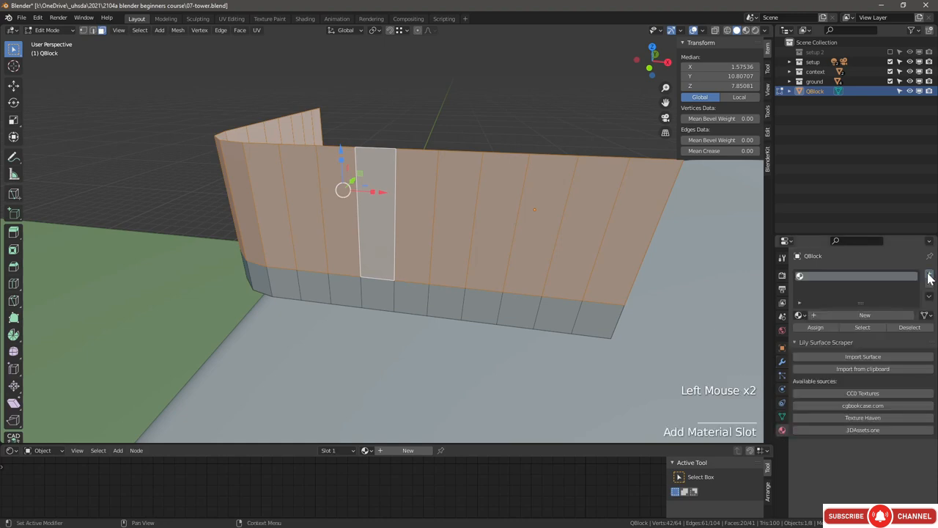
click(930, 274)
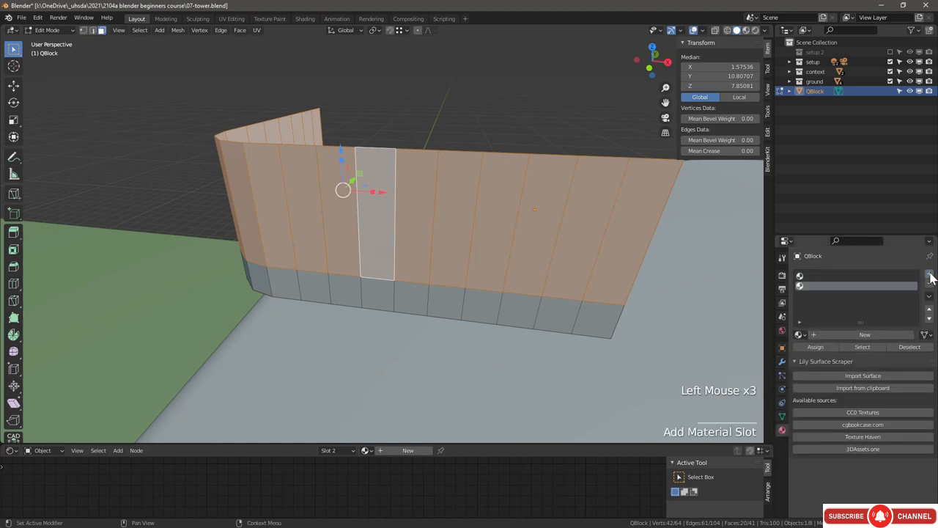
click(799, 335)
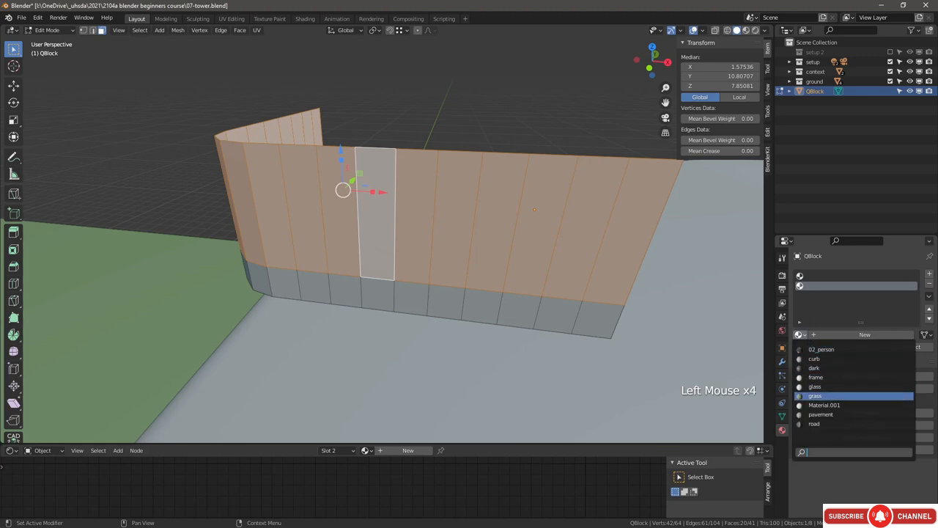
click(815, 387)
click(816, 348)
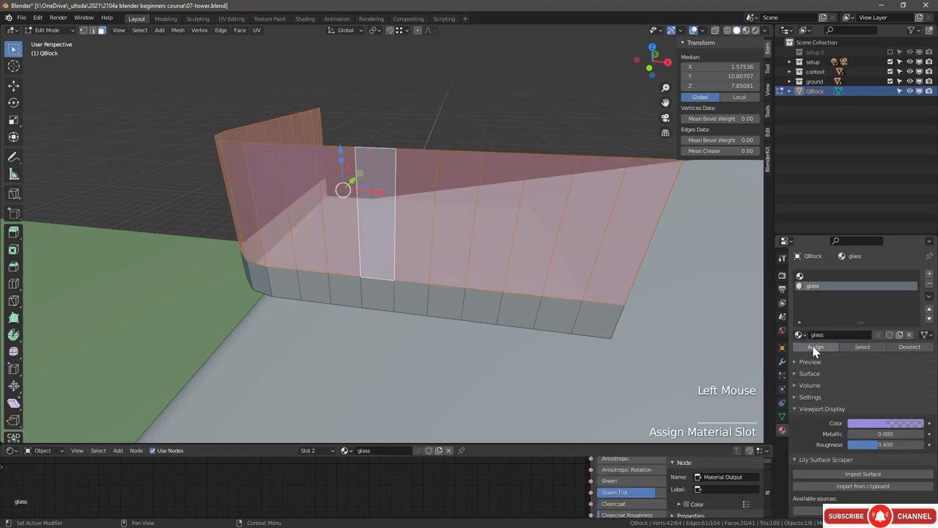
Step: Add a third material slot with a new material named "facade metal"
click(930, 274)
click(854, 337)
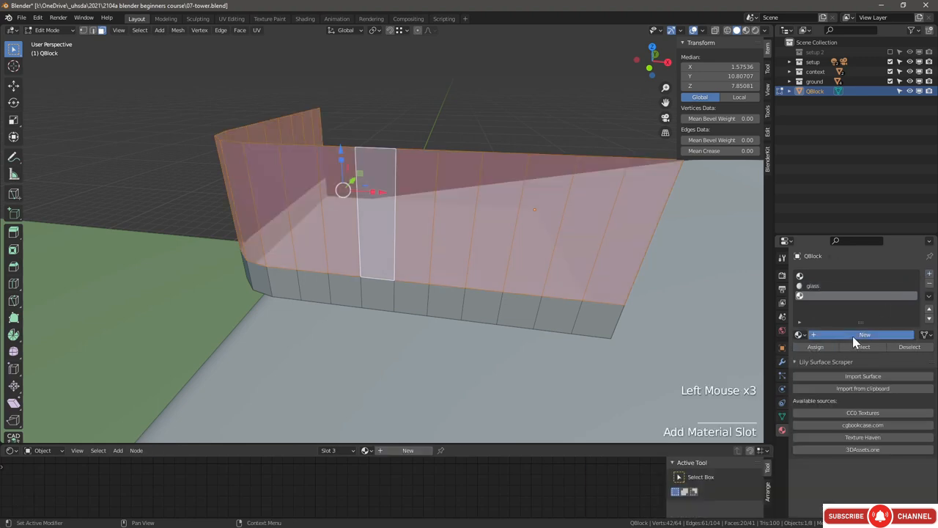
click(854, 337)
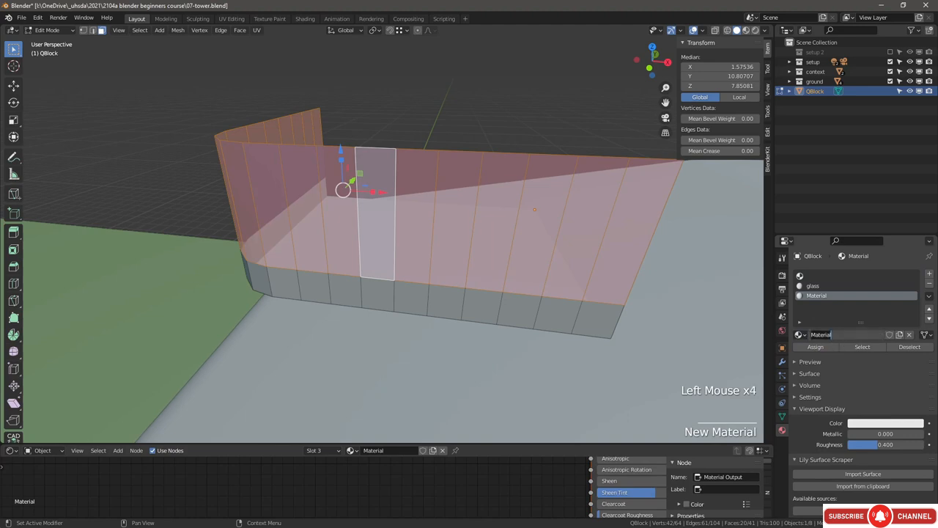
text(facade me)
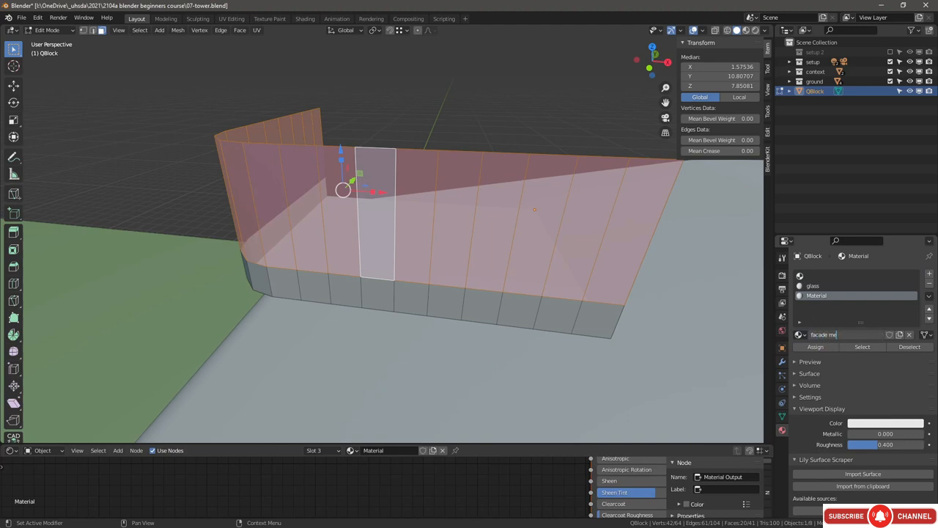
text(tal)
key(Return)
Step: Assign facade metal to the lower wall band's face loop and give the material a green viewport display colour
alt+click(408, 296)
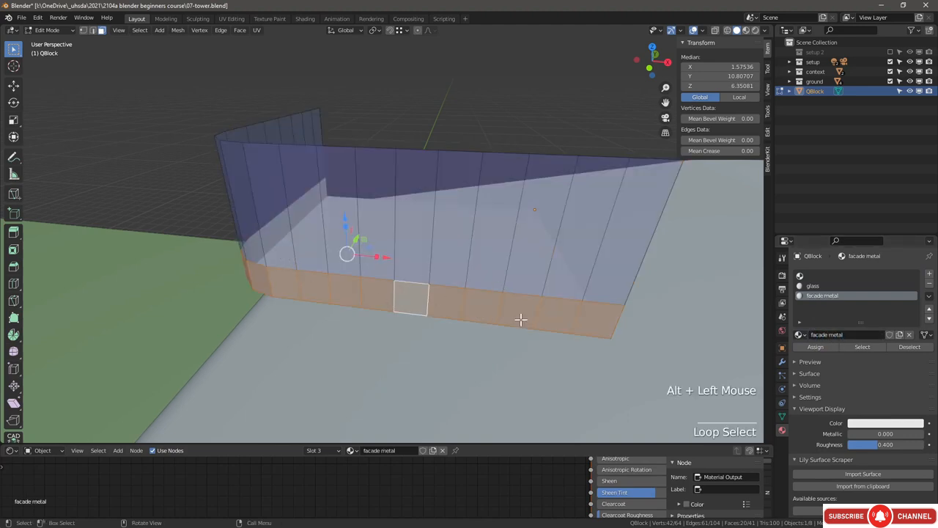
click(815, 347)
click(879, 423)
click(860, 319)
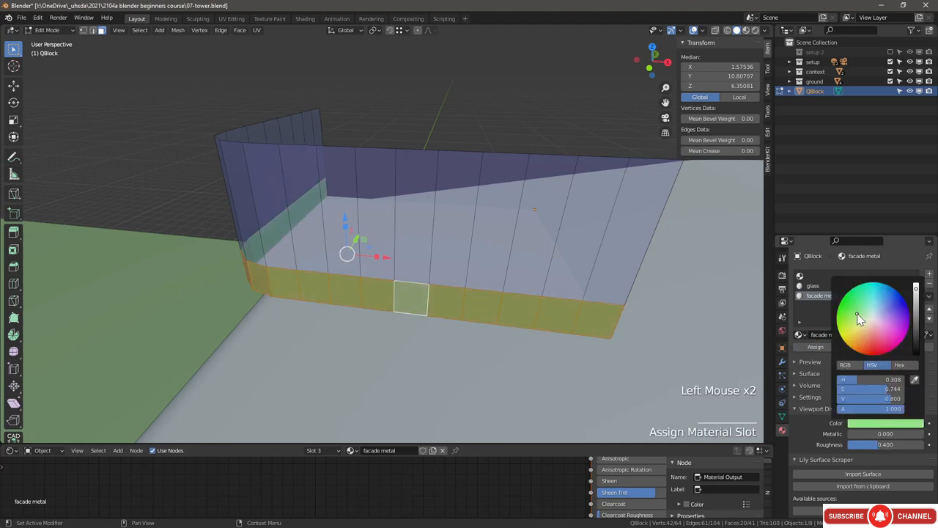
key(alt+a)
Step: Add a Mirror modifier to QBlock and mirror the quarter storey across both the X and Y axes
scroll(415, 268, down, 2)
scroll(415, 268, up, 1)
middle_drag(415, 268, 411, 308)
click(813, 273)
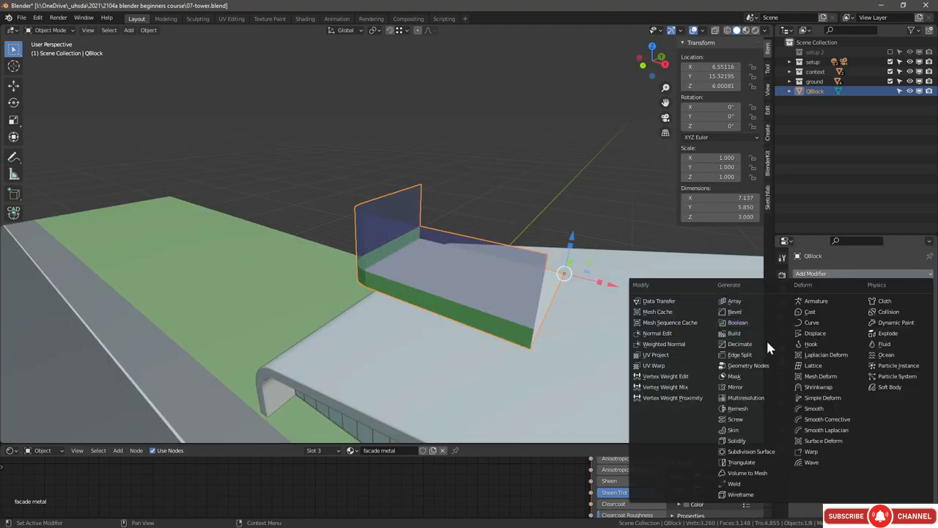
click(752, 392)
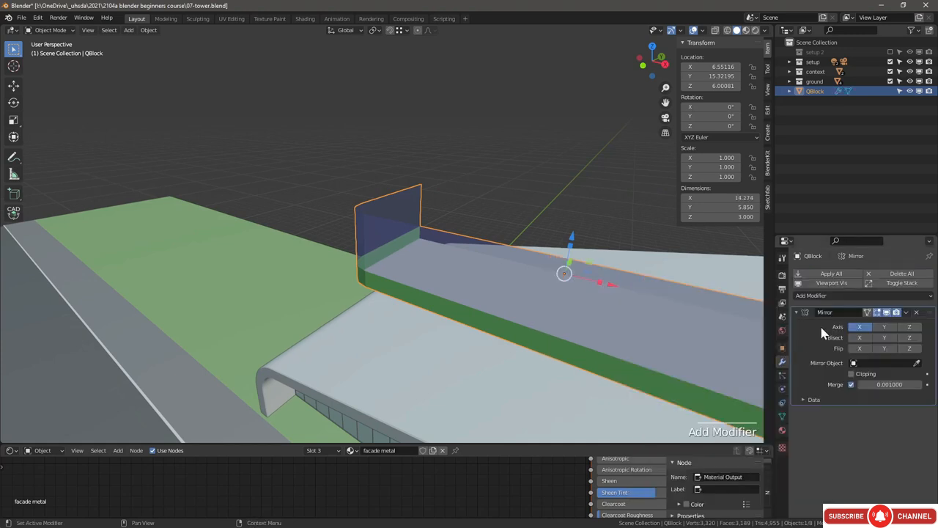
click(878, 327)
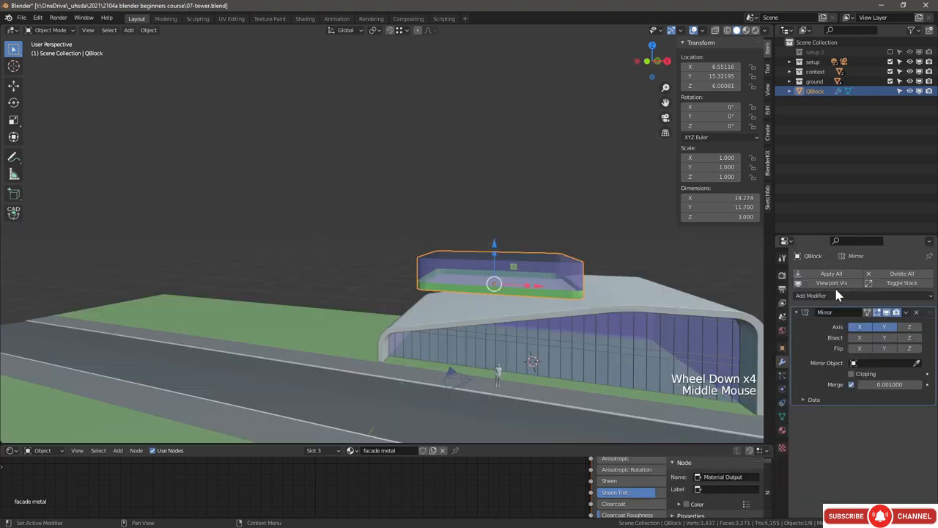
Step: Add an Array modifier to the storey with a relative offset of 0 in X and 1 in Z
click(830, 296)
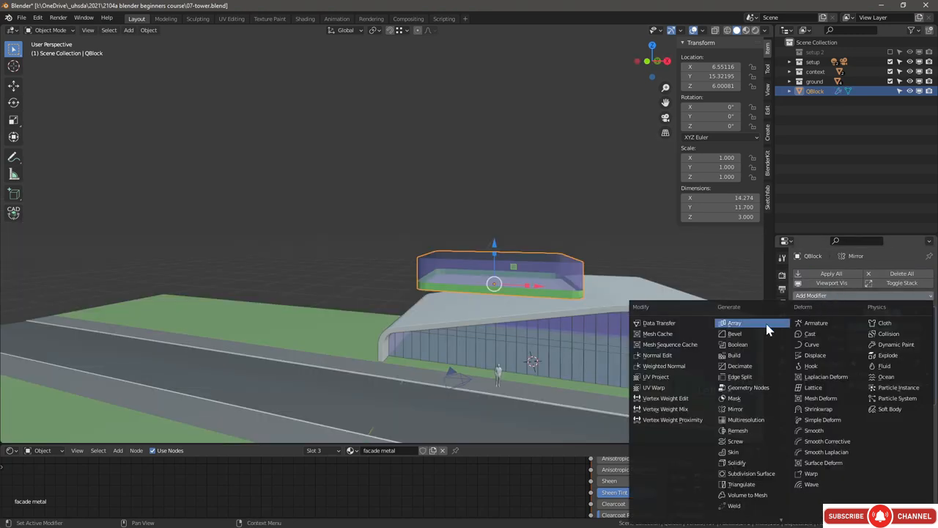
click(767, 324)
click(885, 469)
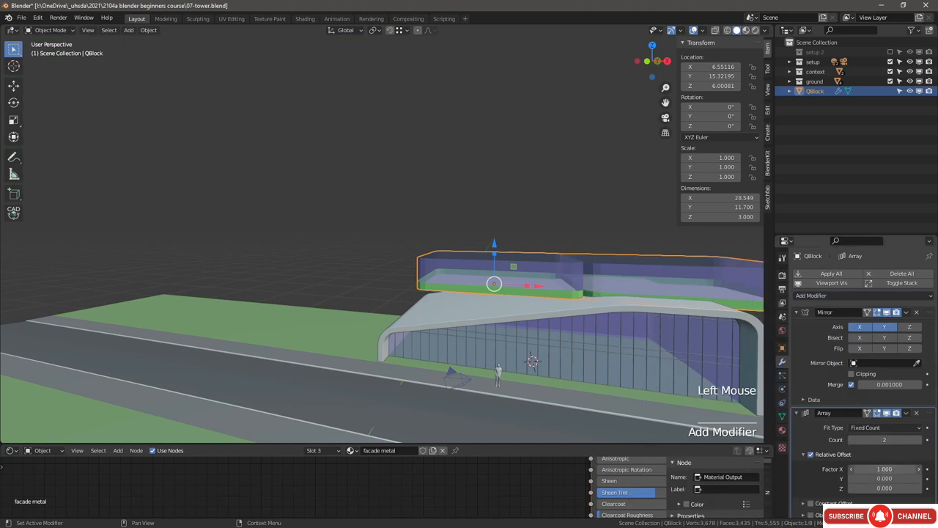
text(0)
key(Tab)
key(Tab)
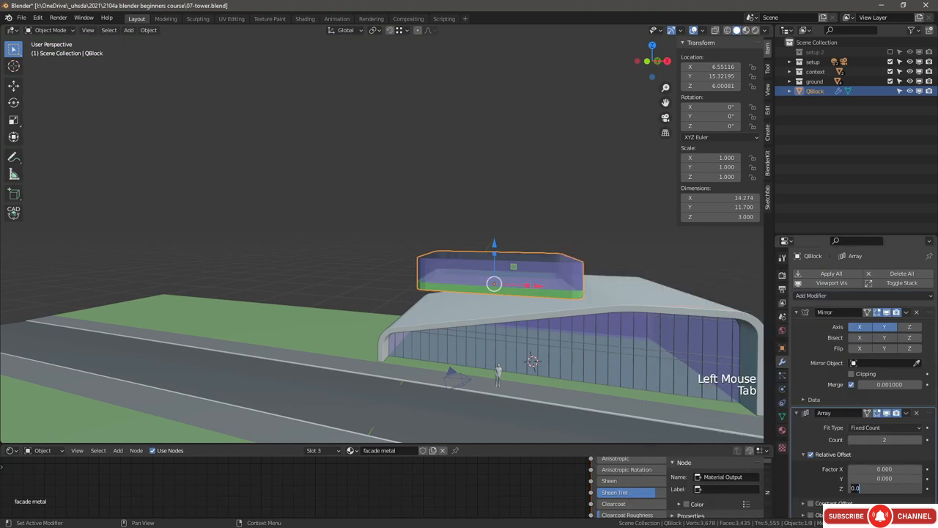
text(1)
click(890, 465)
Step: Set the array count to 6 to stack the storeys into a tower
click(918, 441)
click(918, 440)
click(919, 440)
click(919, 439)
middle_drag(454, 330, 534, 274)
scroll(530, 276, down, 1)
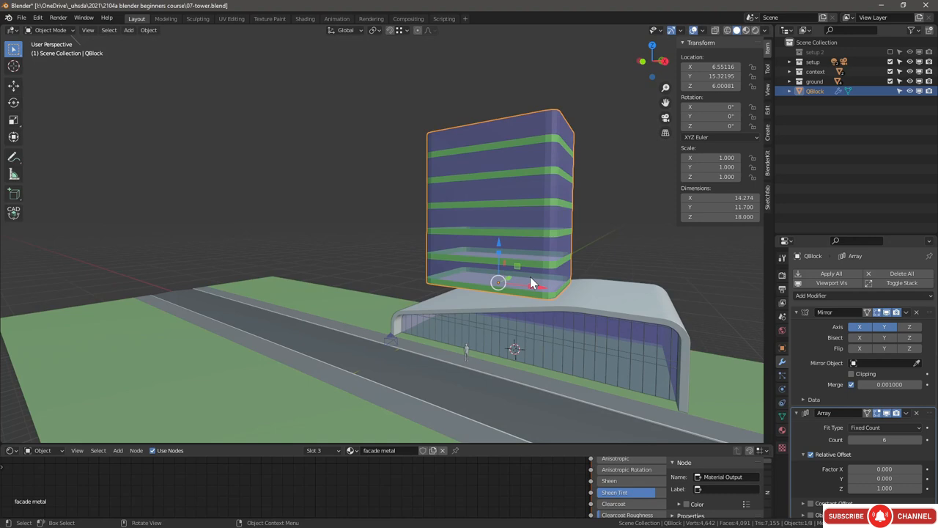
scroll(389, 281, up, 4)
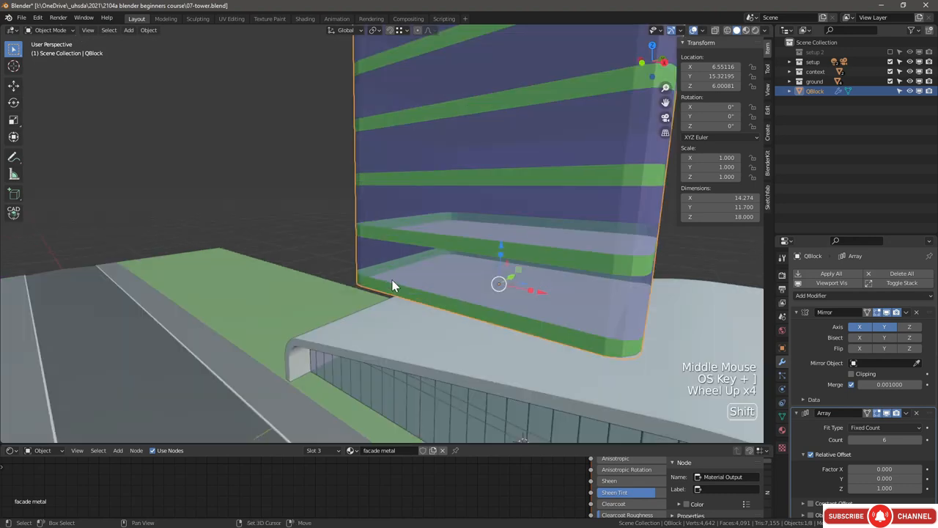
shift+scroll(395, 306, down, 1)
shift+middle_drag(389, 281, 437, 306)
Step: Duplicate the floor vertex at the mirror centre of the storey and place it about 2.64 away along negative X
key(Tab)
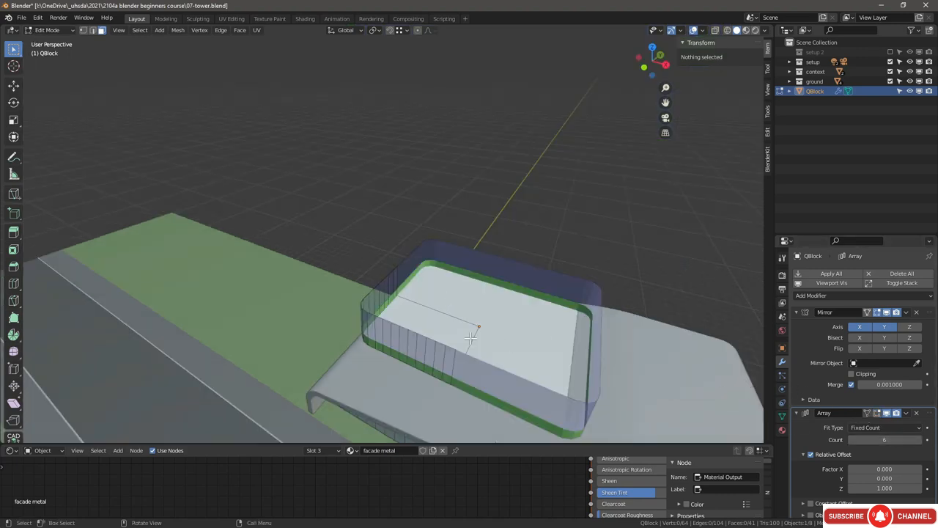
key(Tab)
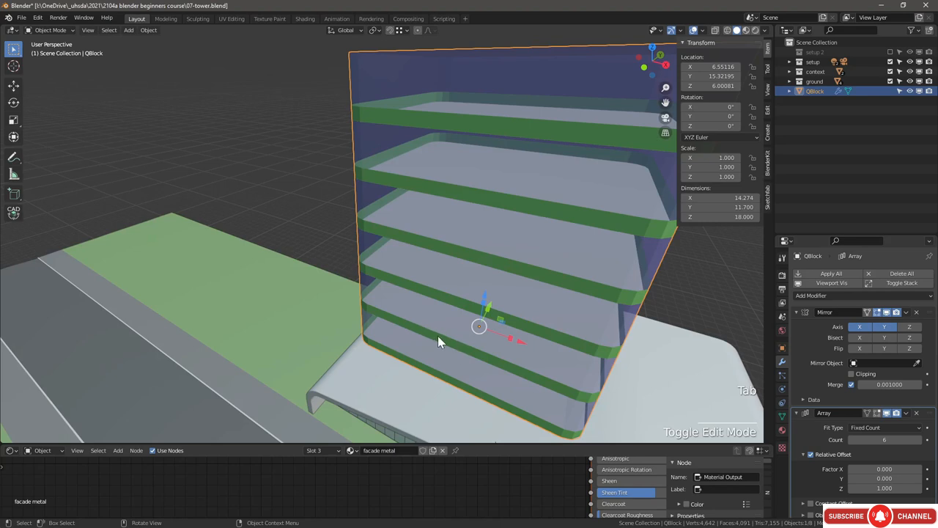
key(Tab)
scroll(424, 308, up, 3)
middle_drag(424, 308, 439, 337)
scroll(423, 319, down, 1)
scroll(423, 320, up, 2)
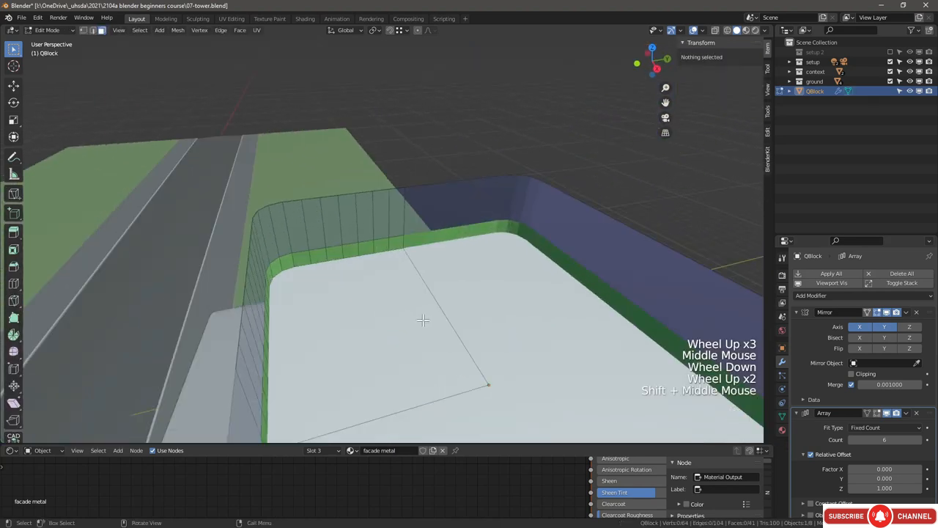
key(1)
click(489, 383)
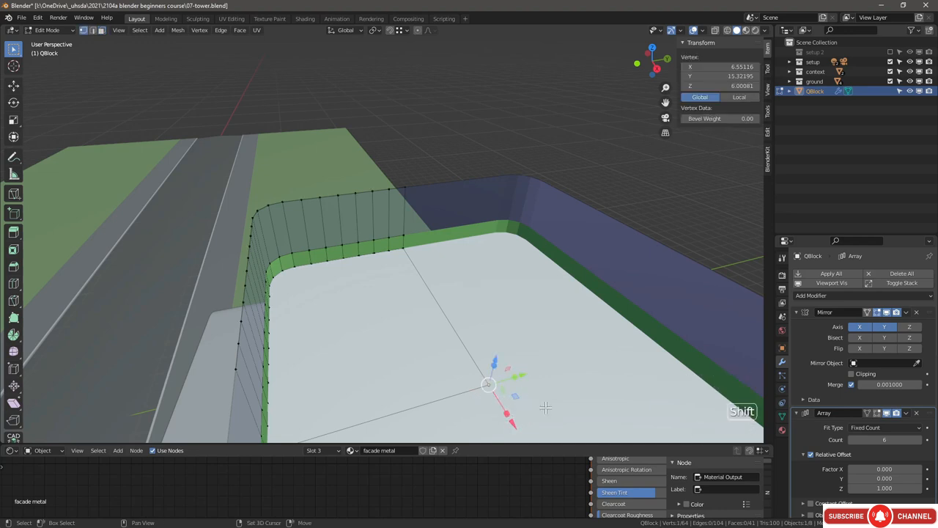
key(shift+d)
key(x)
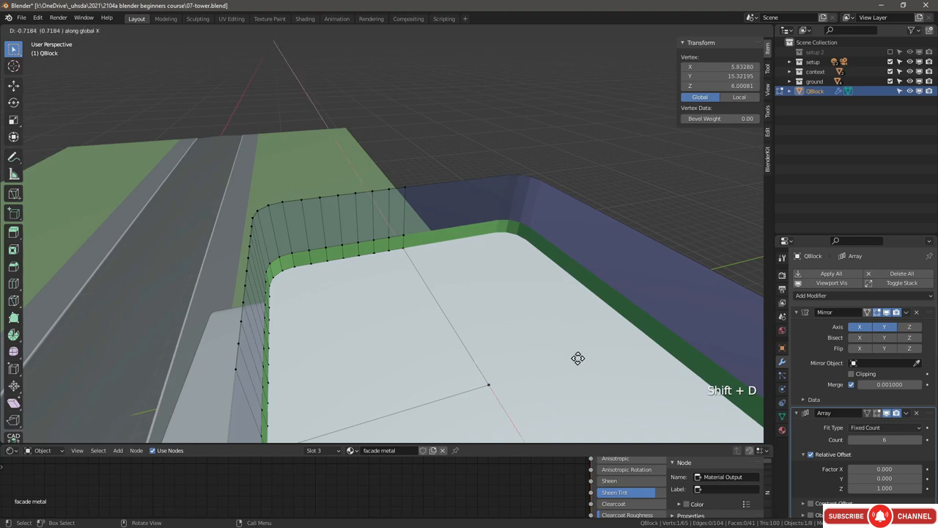
click(527, 324)
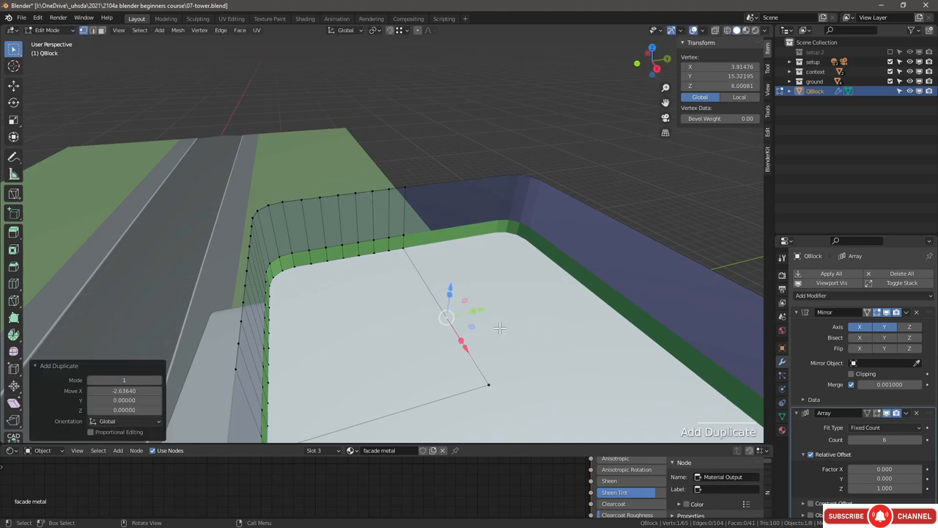
Step: Extrude the duplicated vertex about 2.87 along negative Y and about 2.64 along positive X to outline the quarter core
key(e)
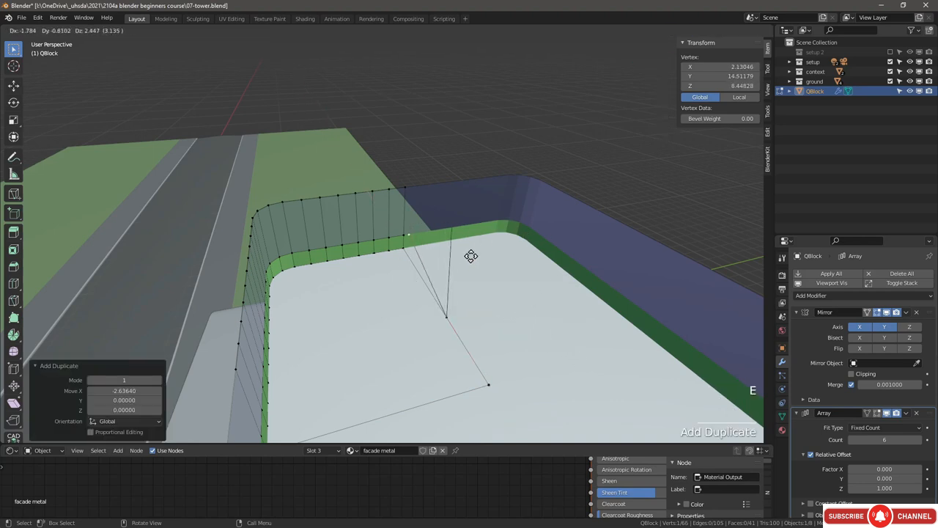
key(y)
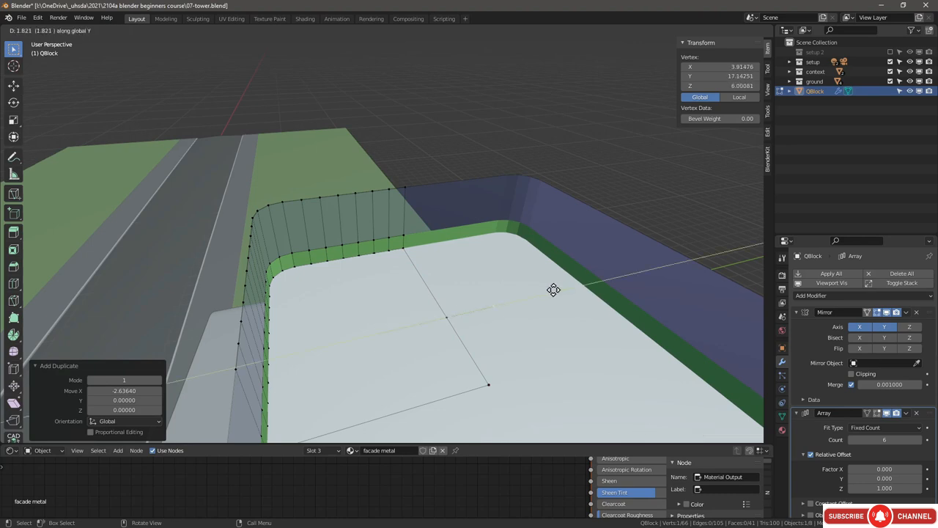
click(614, 277)
middle_drag(613, 277, 392, 332)
key(e)
key(x)
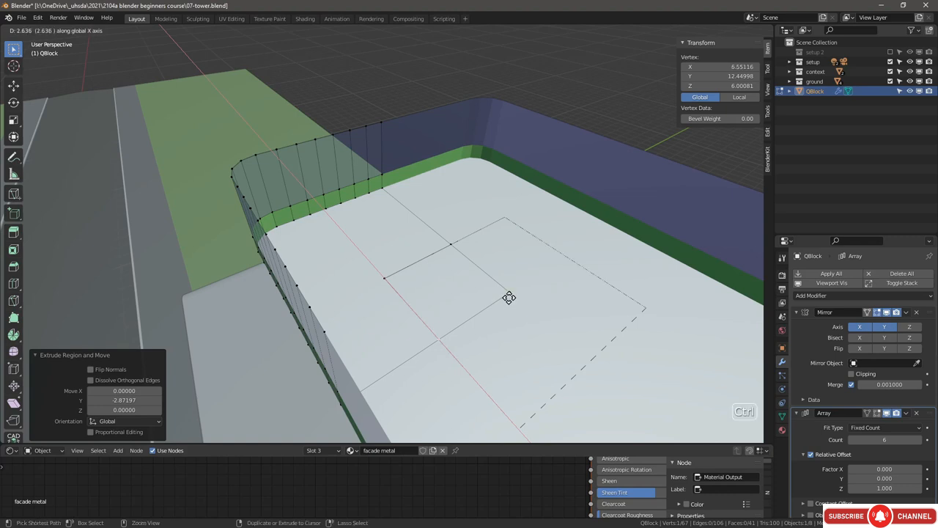
click(509, 297)
click(402, 30)
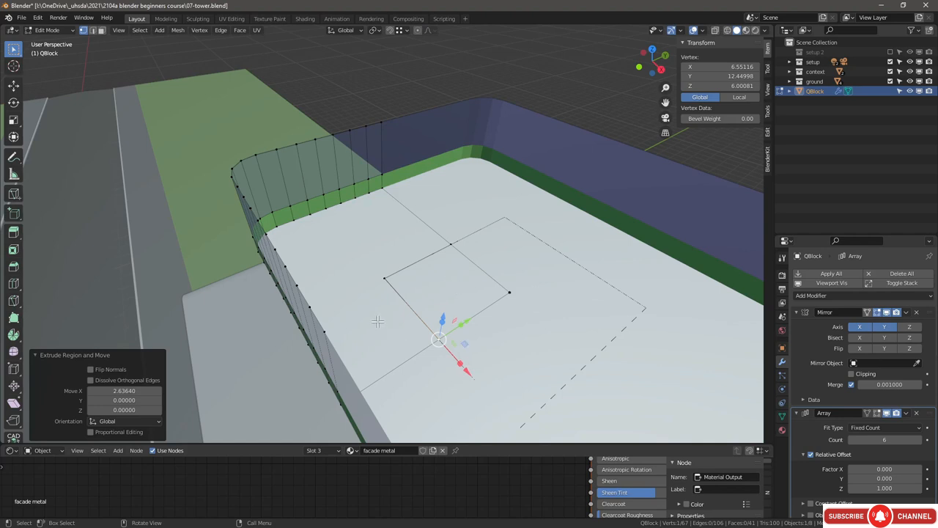
Step: Extrude the two outer edges of the core outline 3 upward along Z and return to Object Mode
key(2)
click(415, 263)
shift+click(408, 303)
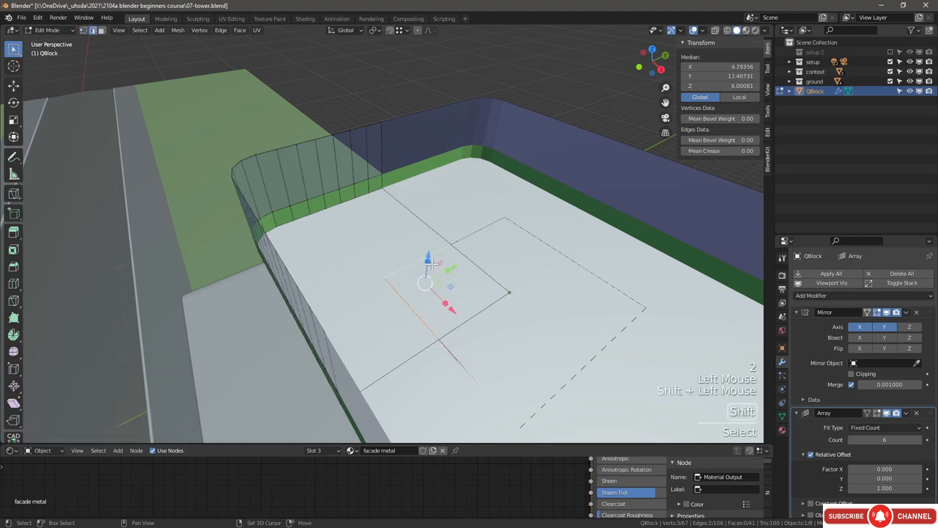
mouse_move(410, 286)
middle_down()
mouse_move(399, 275)
mouse_move(422, 287)
middle_up()
scroll(421, 288, down, 2)
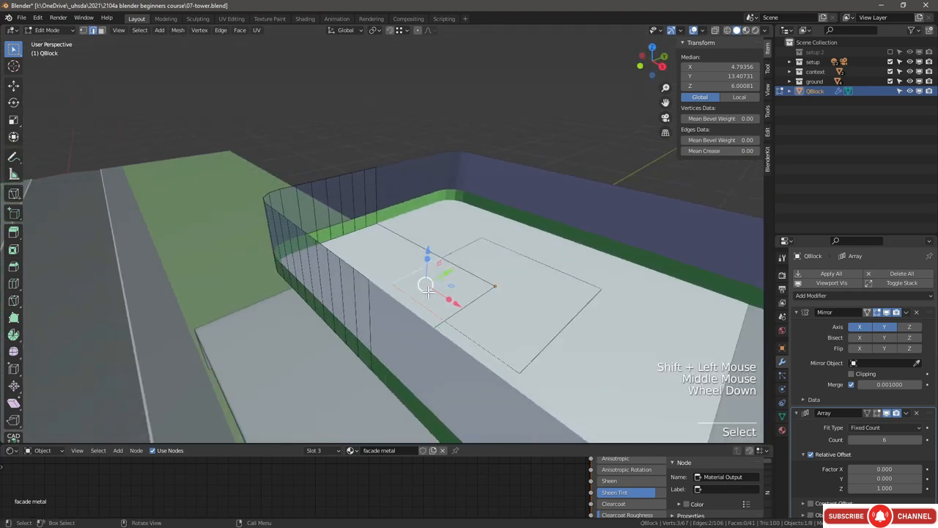
key(e)
key(z)
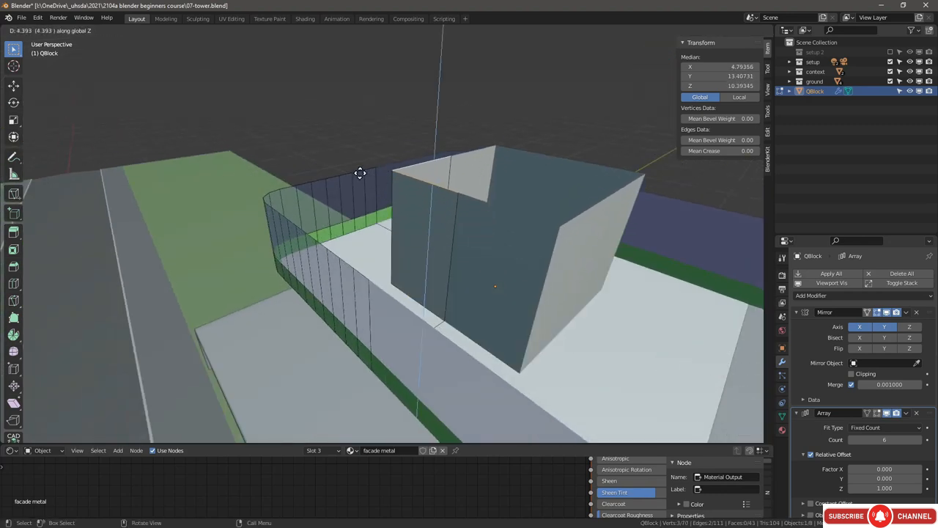
key(ctrl)
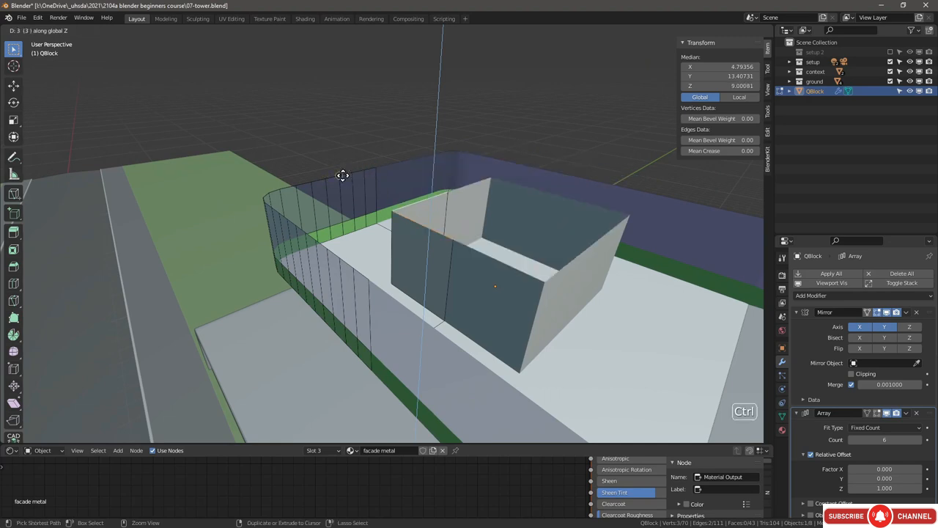
click(342, 176)
mouse_move(423, 251)
middle_down()
mouse_move(410, 250)
mouse_move(430, 251)
middle_up()
scroll(439, 252, up, 2)
scroll(440, 251, down, 4)
key(Tab)
Step: Collapse the Mirror and Array modifiers, add a Wireframe modifier to the tower block and deselect it
click(796, 312)
click(797, 326)
click(806, 296)
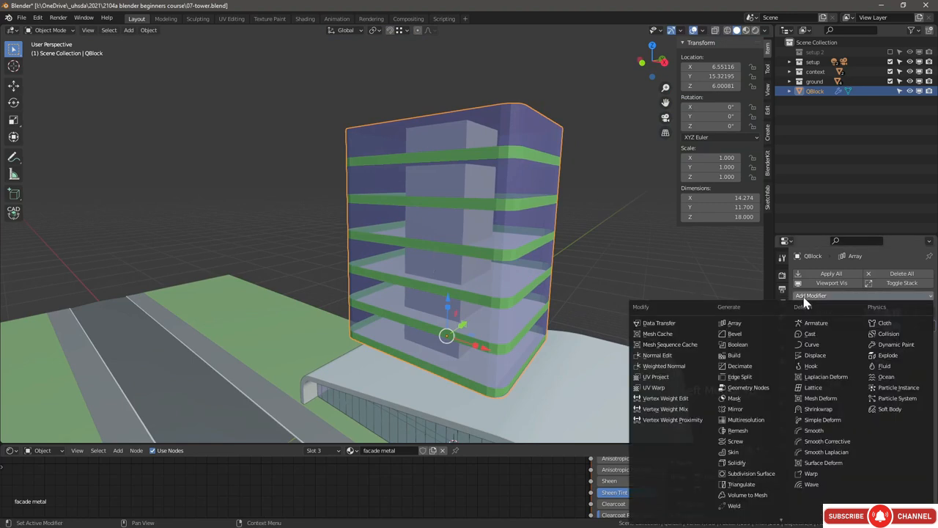
click(742, 515)
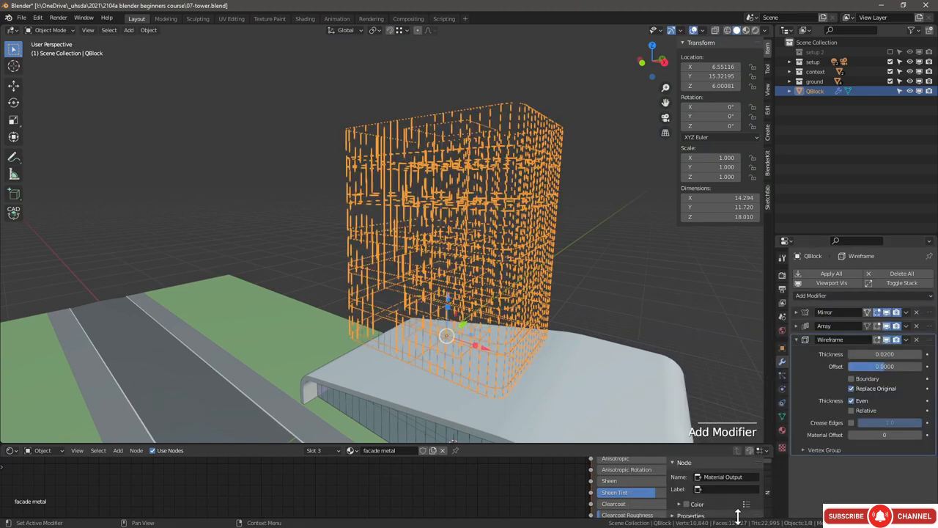
middle_drag(499, 277, 434, 269)
key(alt+a)
scroll(439, 266, up, 2)
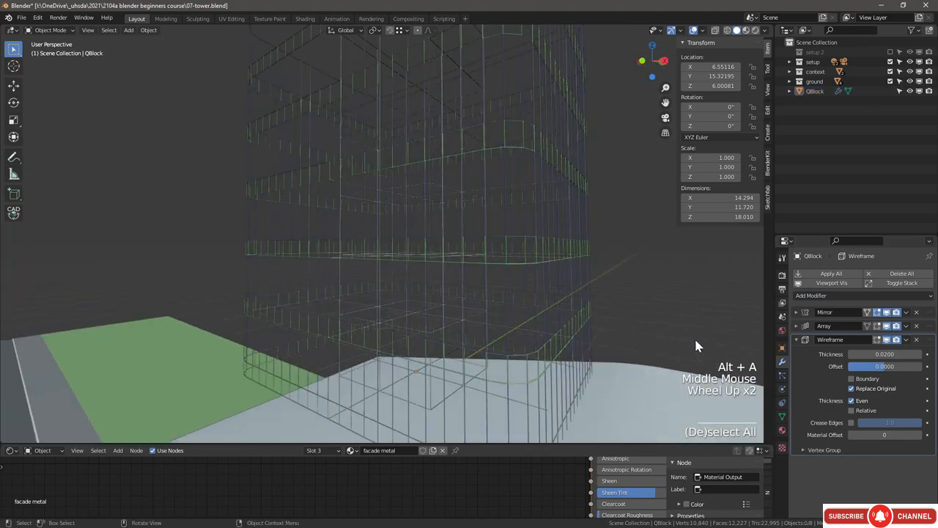
Step: Turn off Replace Original in the Wireframe modifier and expand its Vertex Group settings
click(850, 388)
scroll(421, 272, down, 2)
middle_drag(421, 272, 440, 279)
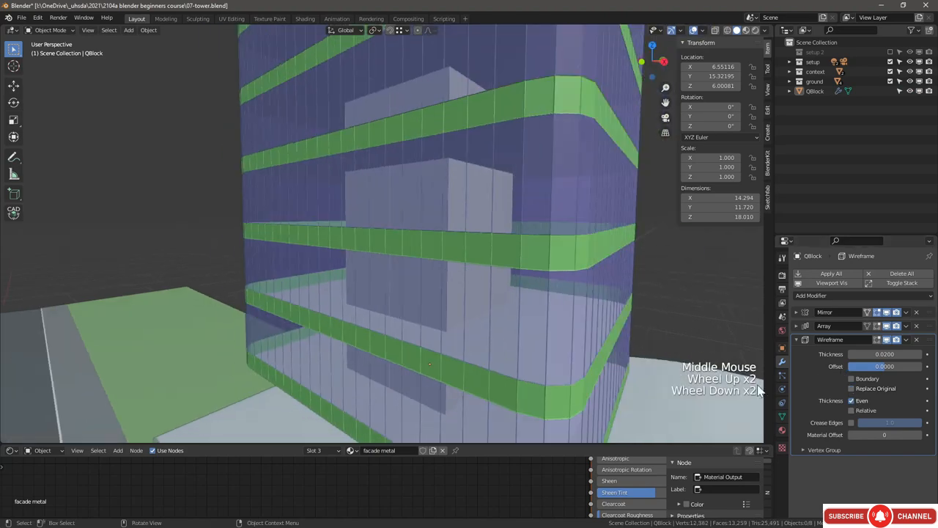
click(804, 450)
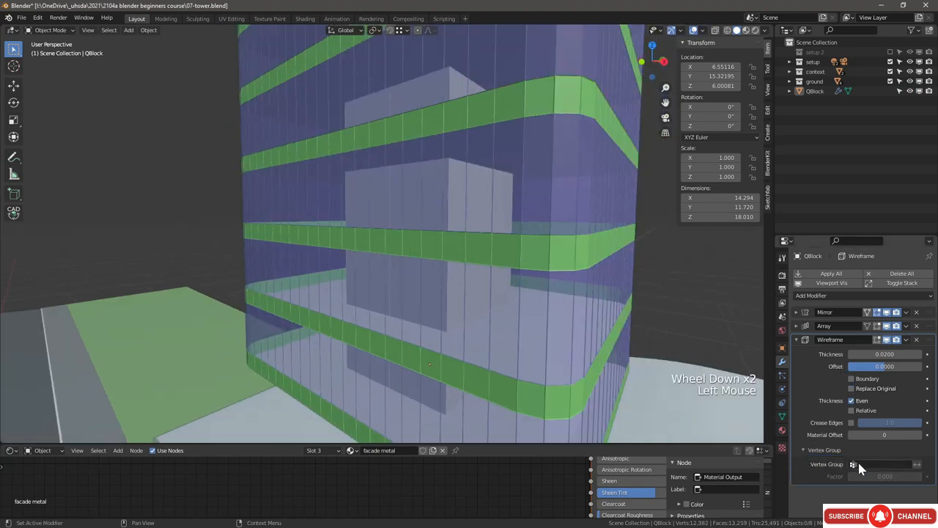
scroll(475, 206, down, 3)
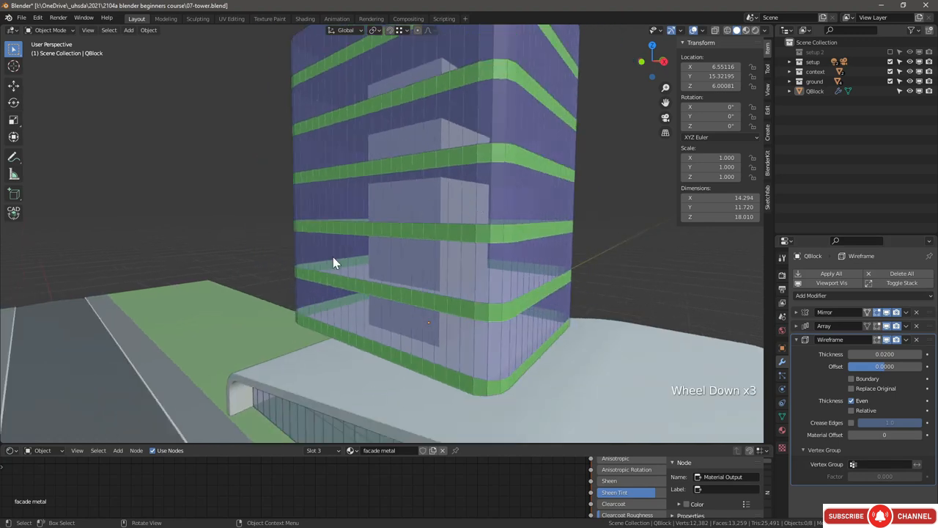
Step: In Edit Mode, split the storey's floor face off from the surrounding facade and check its separation with a cancelled move
middle_drag(334, 260, 344, 308)
key(Tab)
scroll(356, 278, up, 3)
scroll(344, 308, down, 1)
click(378, 286)
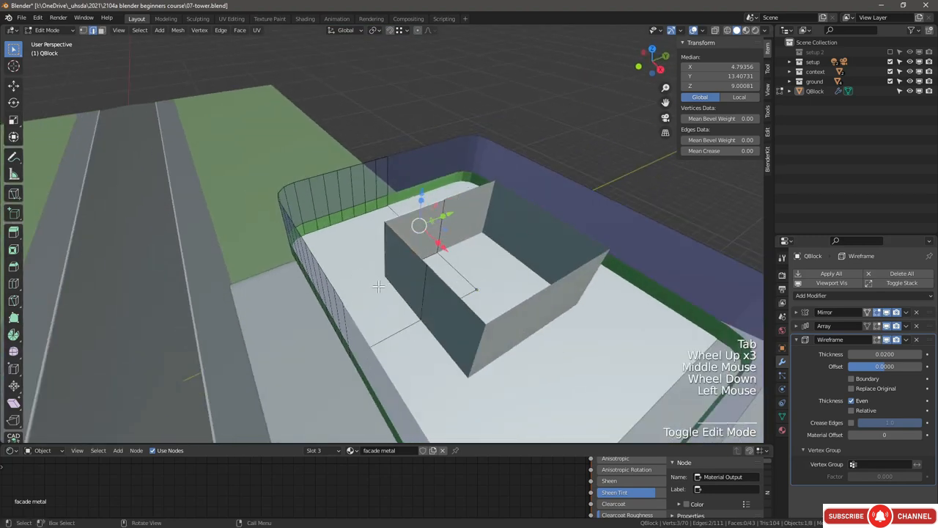
click(378, 286)
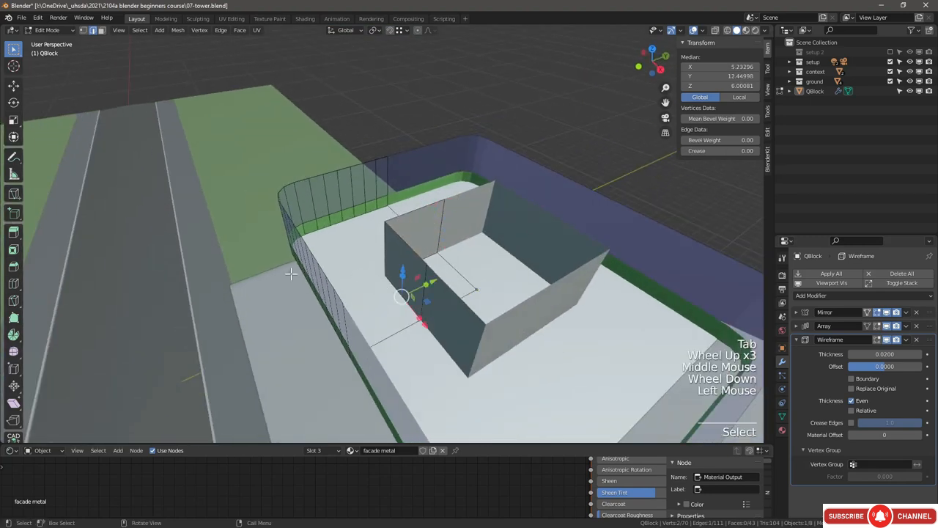
click(348, 263)
key(g)
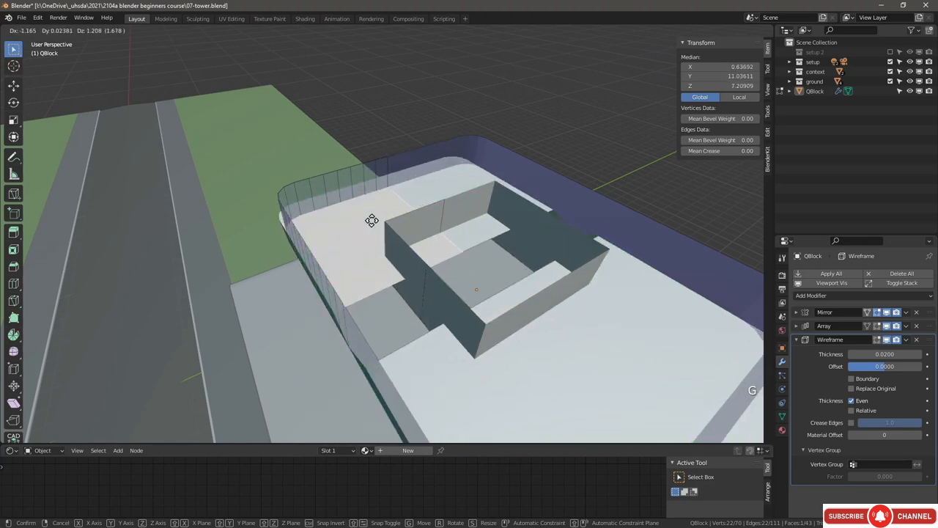
right_click(412, 219)
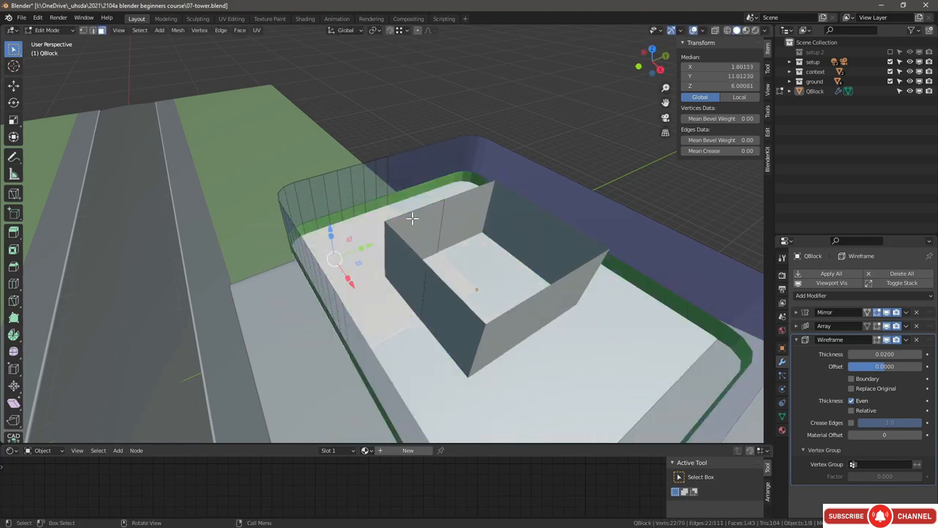
right_click(364, 231)
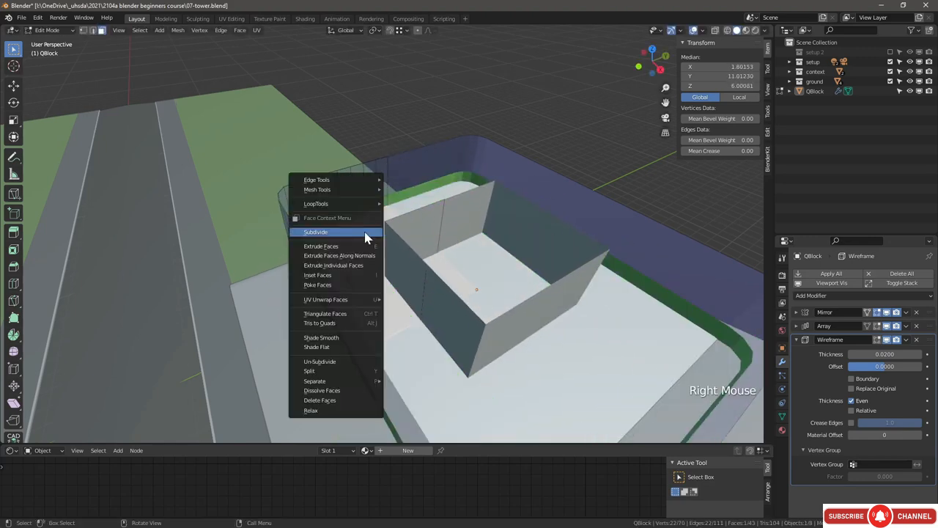
click(357, 370)
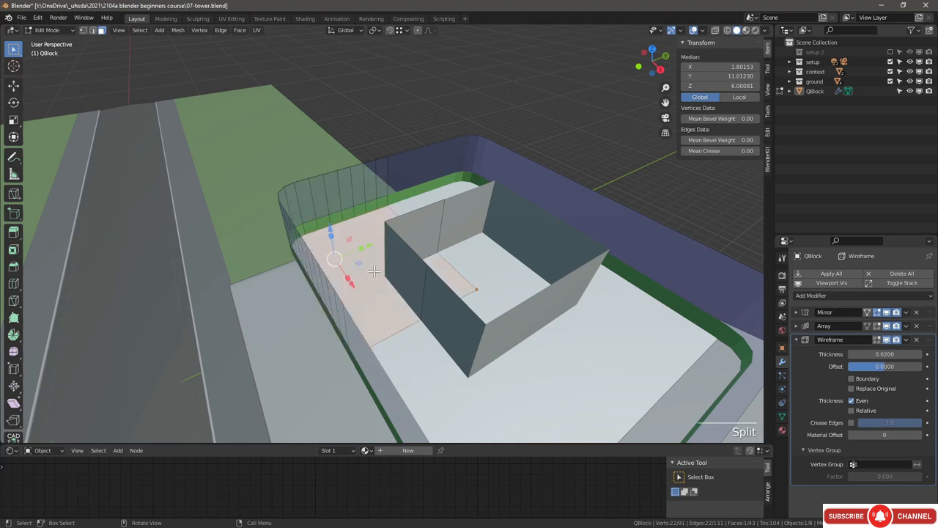
key(g)
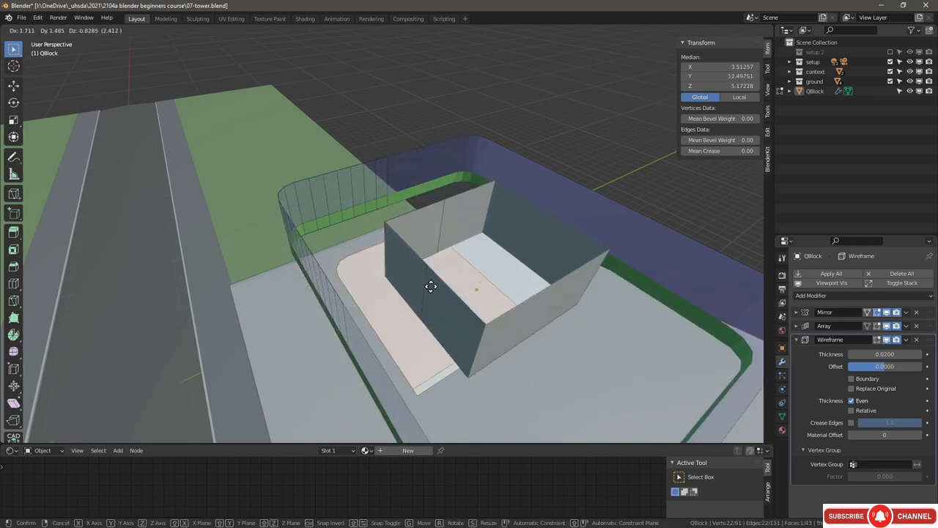
right_click(369, 249)
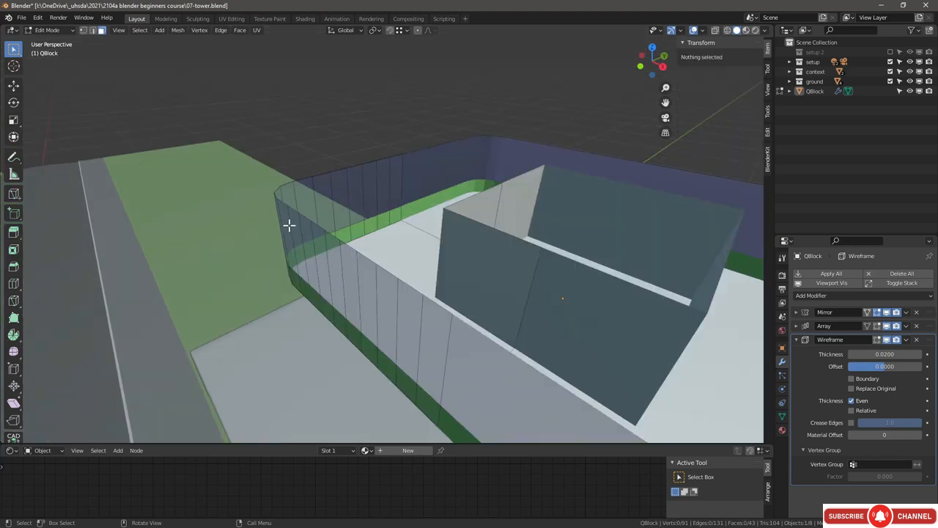
Step: Select the facade's linked glass and metal faces, delimited by Seam, and add a vertex group to the mesh
key(l)
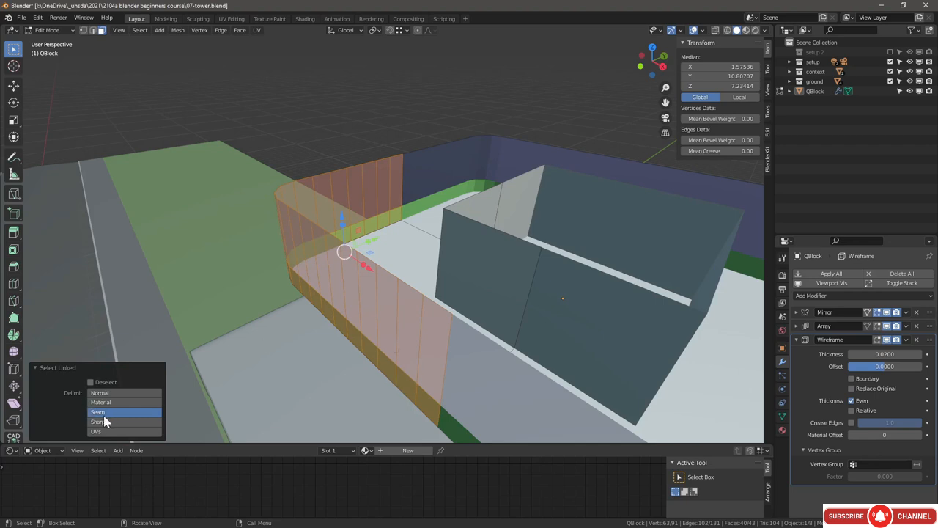
click(103, 393)
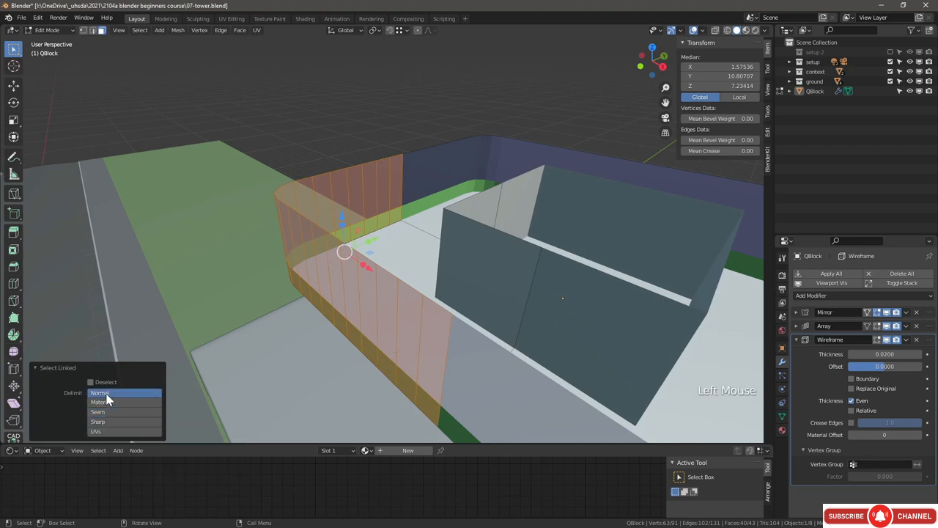
click(103, 401)
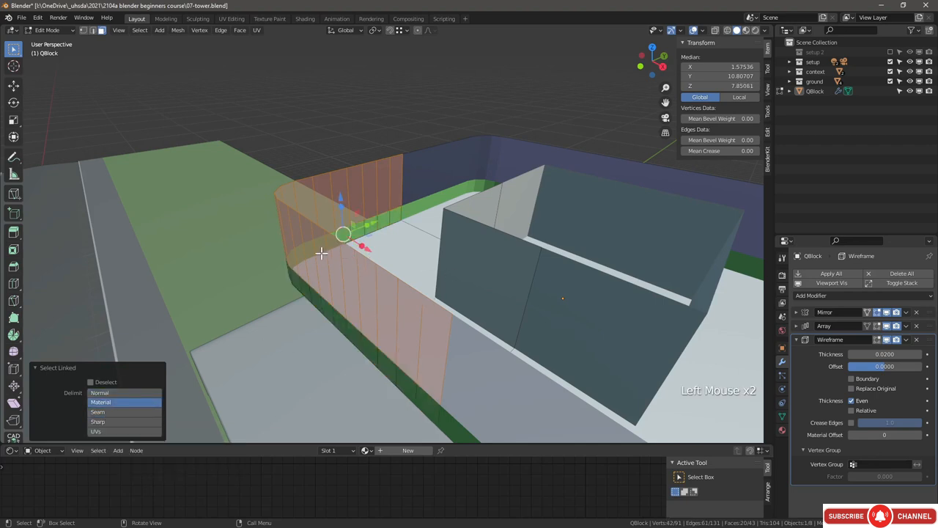
click(116, 413)
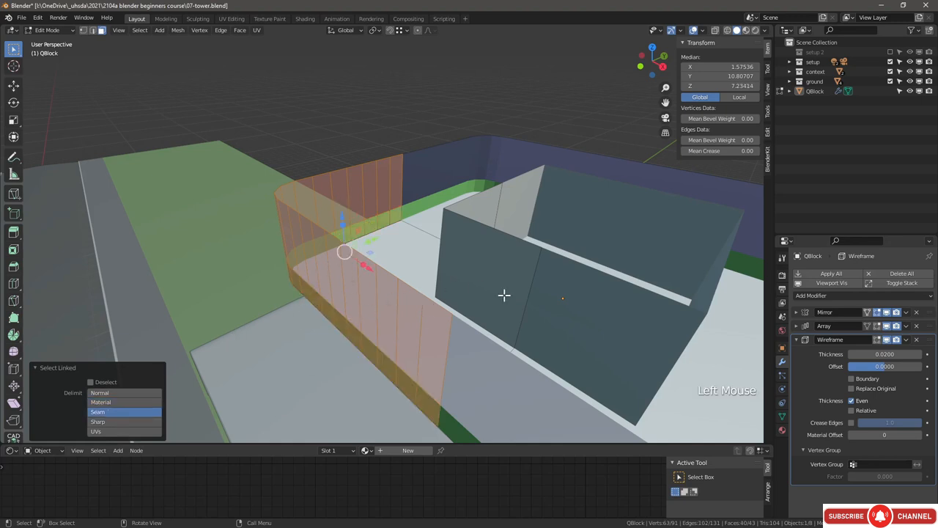
click(783, 416)
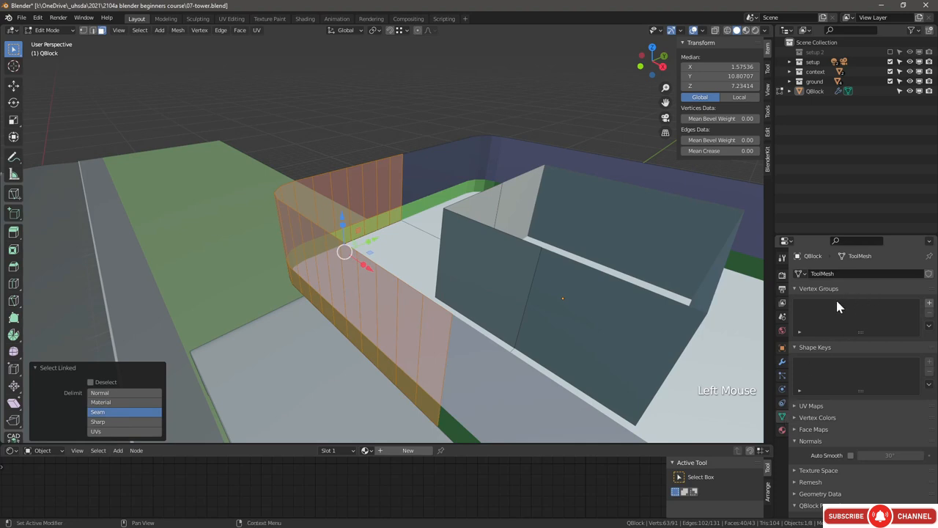
click(930, 303)
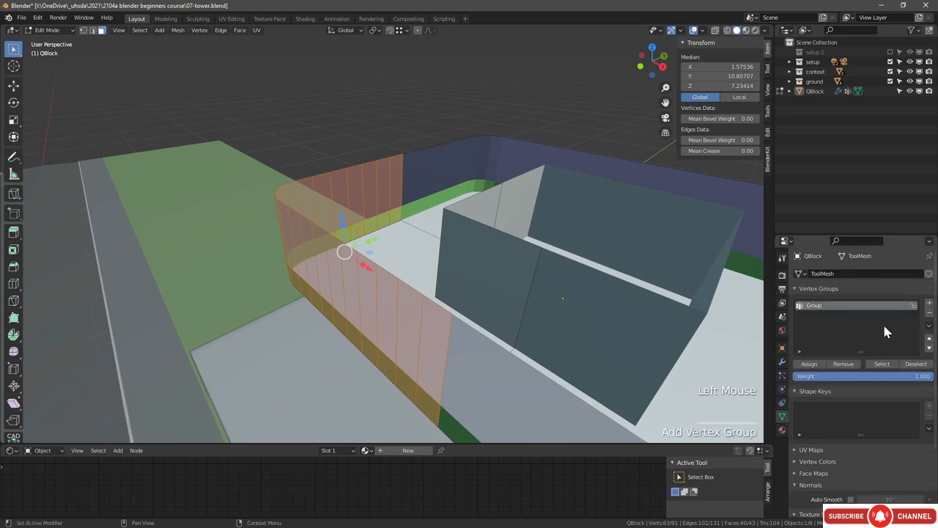
Step: Assign the selected facade faces to the new vertex group and rename the group as facade
click(807, 363)
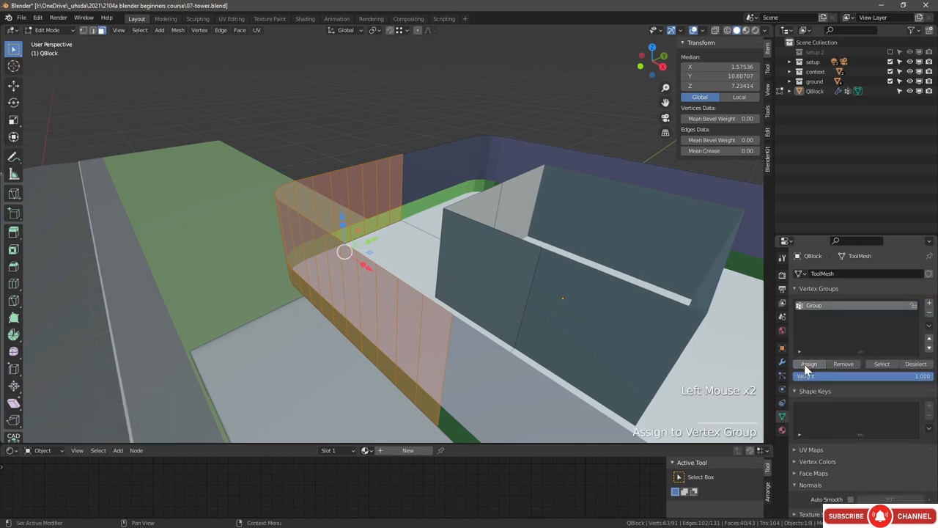
double_click(820, 305)
text(facade)
key(Return)
Step: Check the facade vertex group by clearing the selection and reselecting its faces from the group
key(alt+a)
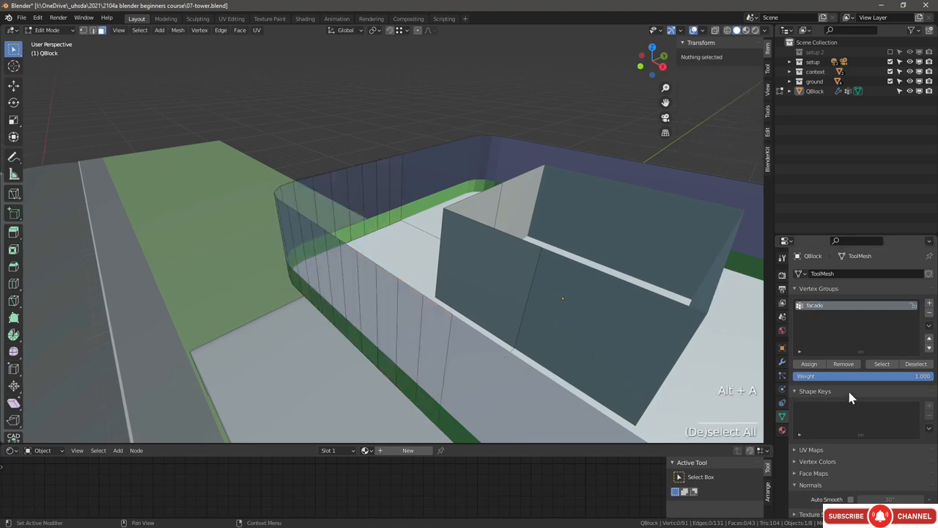
click(882, 364)
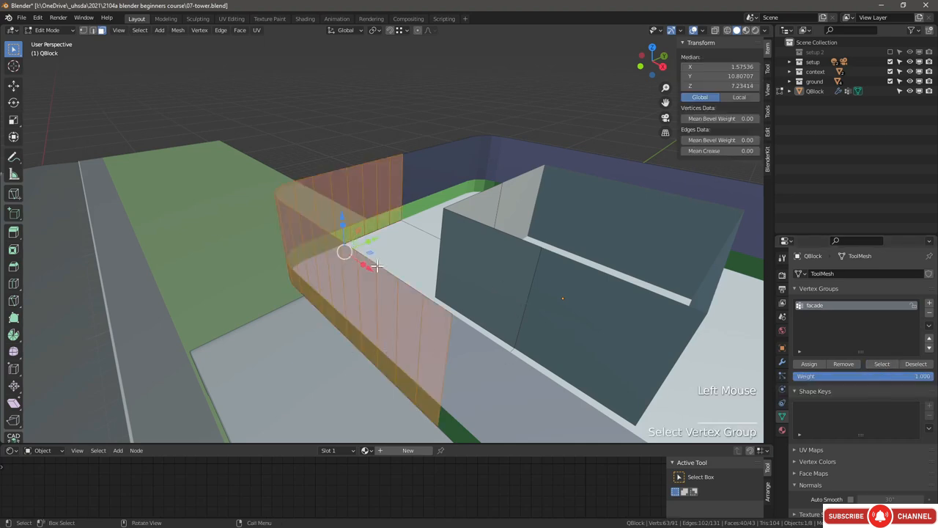
middle_drag(435, 320, 399, 220)
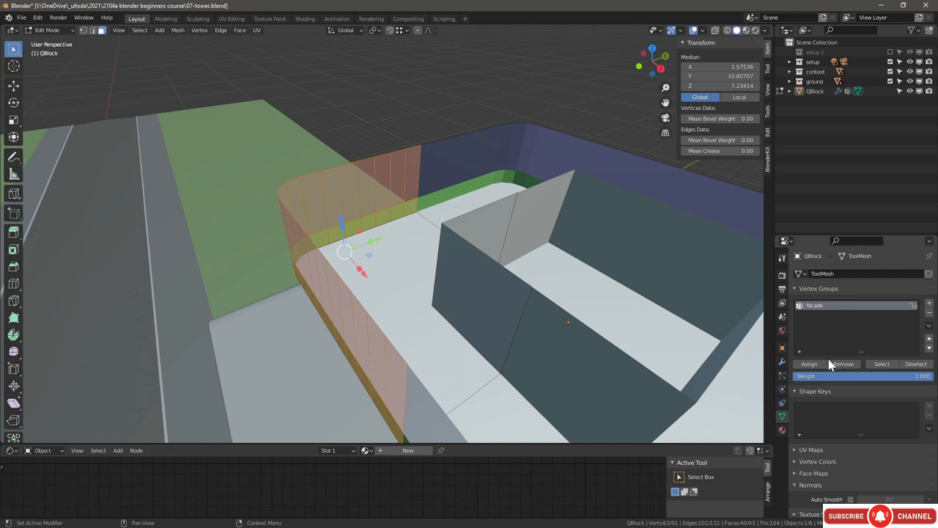
Step: Limit the Wireframe modifier to the facade vertex group
click(782, 362)
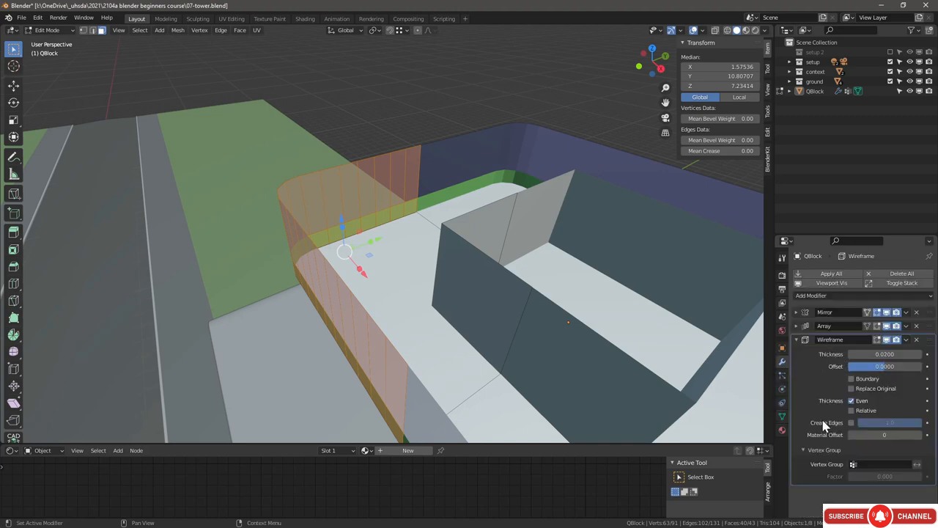
click(858, 464)
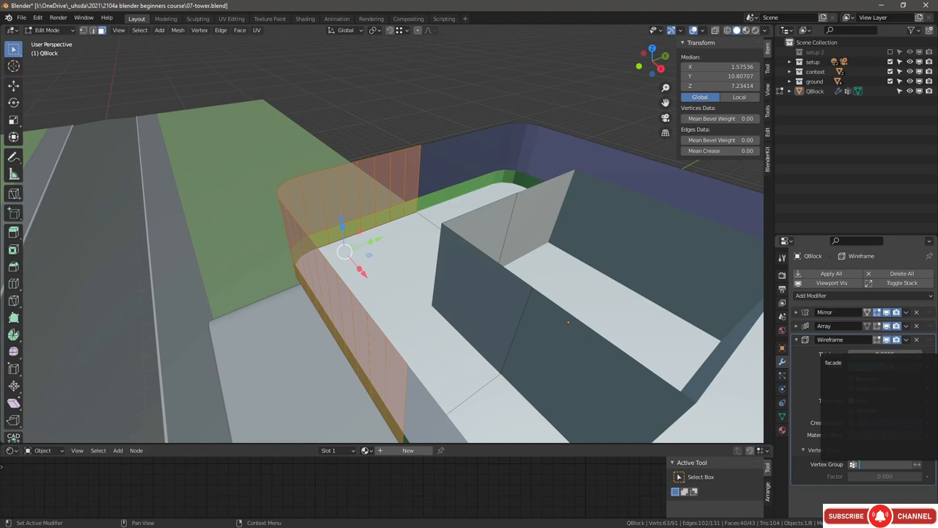
click(836, 363)
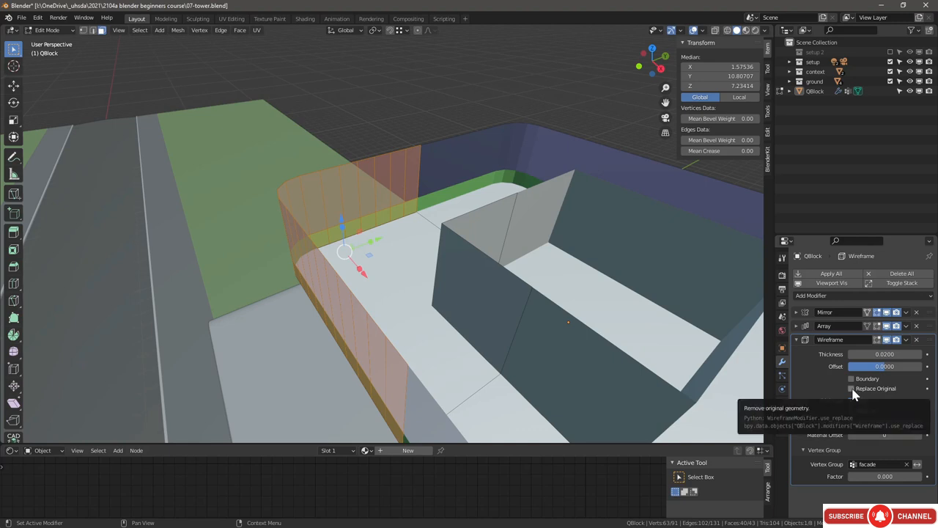
Step: Leave edit mode and try the Wireframe modifier's Replace Original option, turning it back off
click(852, 390)
middle_drag(528, 343, 581, 318)
key(Tab)
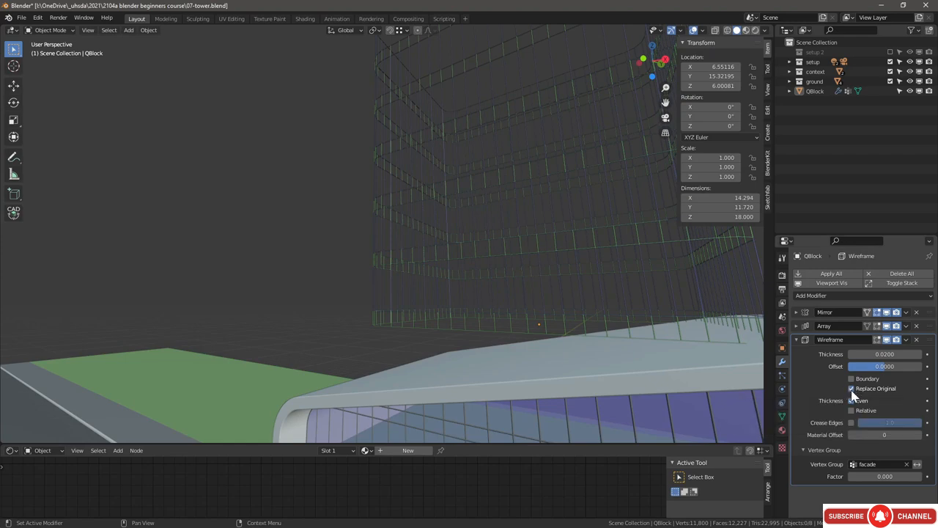
click(852, 388)
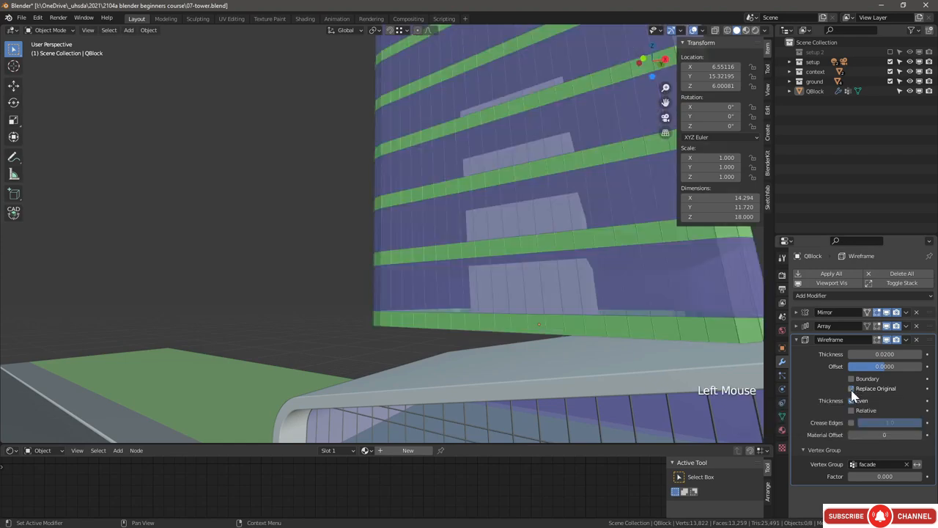
Step: Examine the wireframe mullions and rails on the tower's glass and metal facade up close
middle_drag(566, 313, 524, 346)
scroll(523, 341, down, 2)
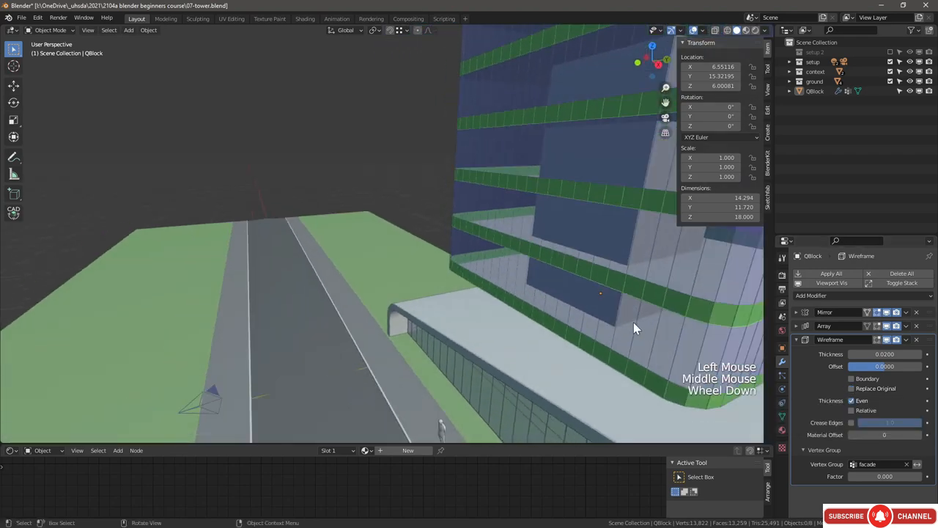
shift+middle_drag(634, 323, 519, 316)
scroll(522, 303, up, 6)
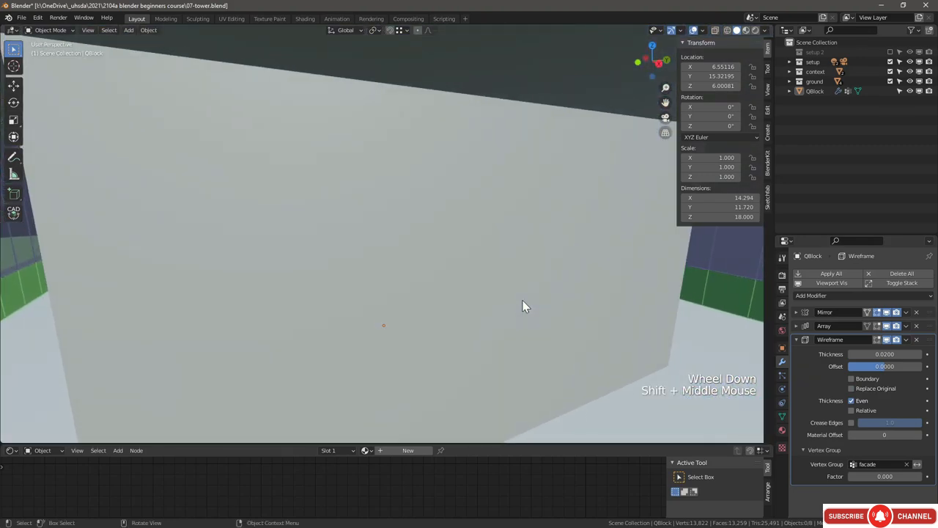
scroll(522, 301, up, 8)
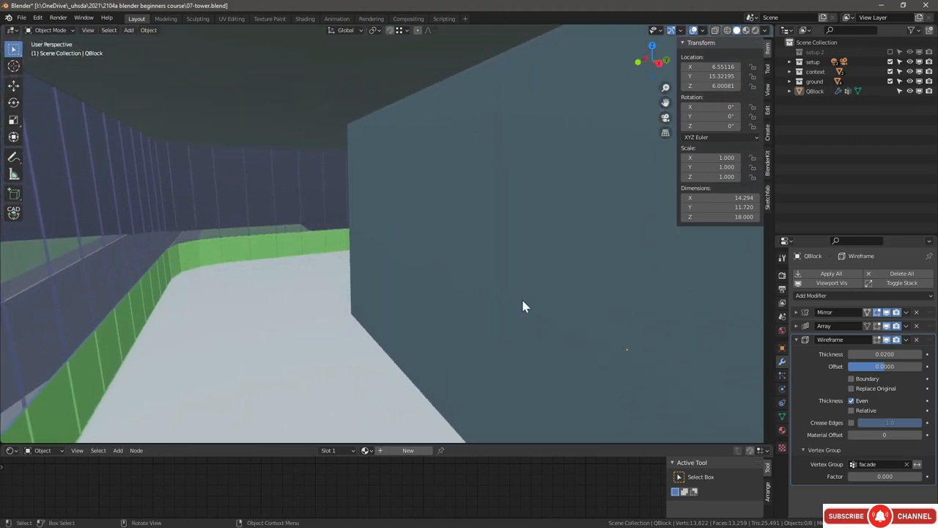
scroll(523, 301, up, 6)
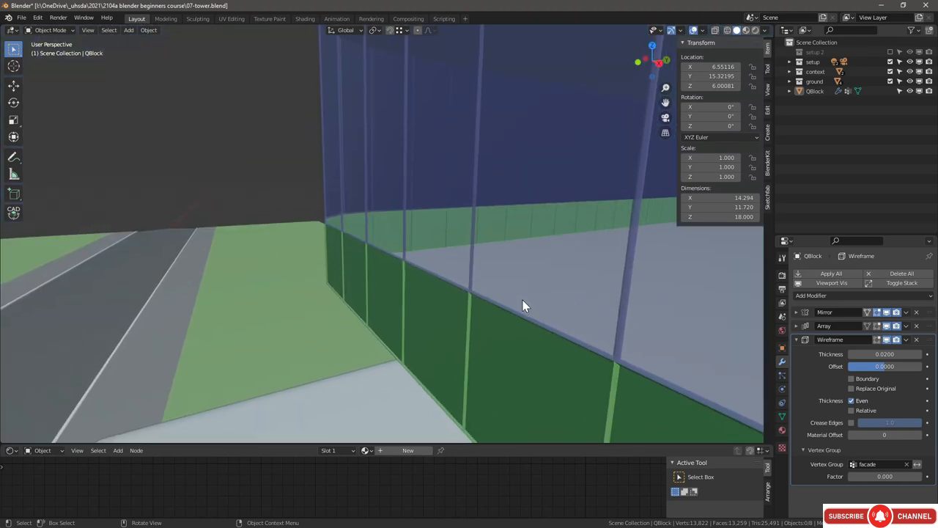
Step: Return the tower block to edit mode, clear the selection and switch to vertex selection
key(Tab)
middle_drag(356, 281, 348, 314)
scroll(348, 314, down, 2)
scroll(339, 295, up, 3)
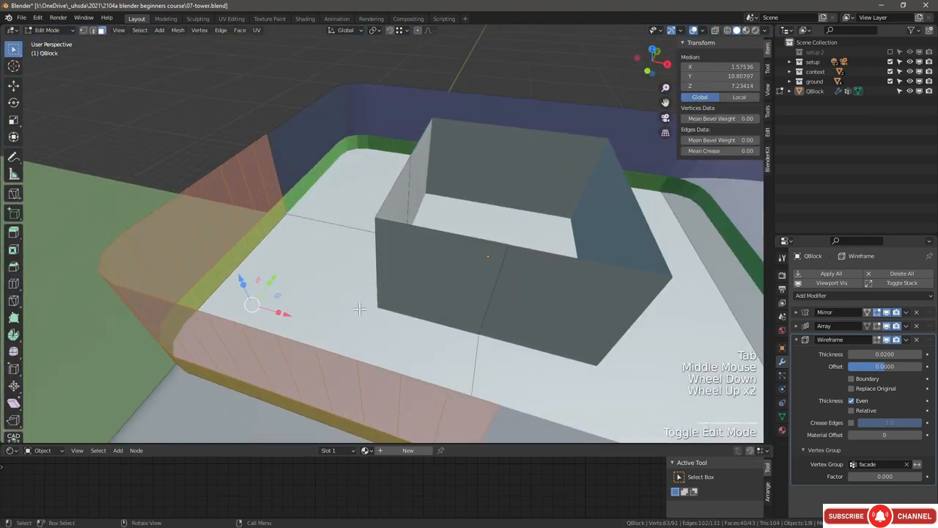
scroll(330, 265, down, 2)
shift+middle_drag(330, 265, 467, 270)
scroll(356, 268, up, 3)
key(alt+a)
key(1)
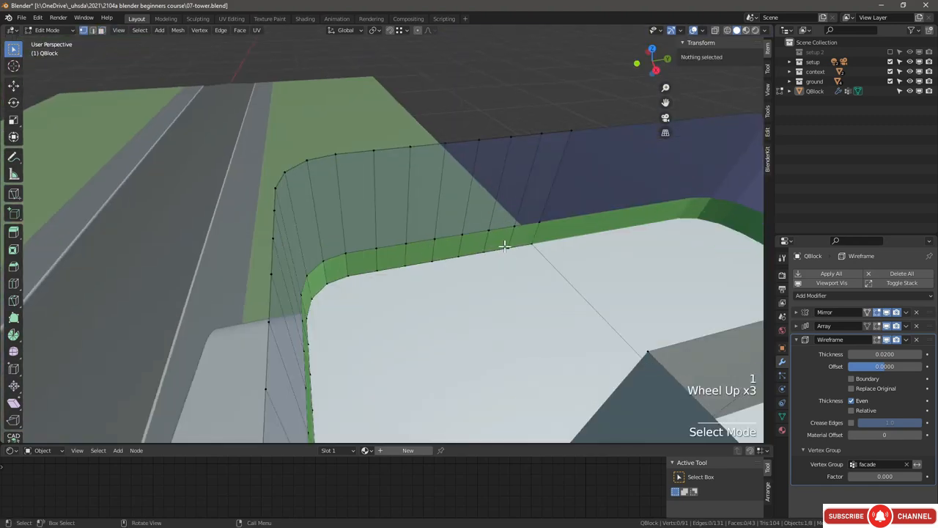
Step: Select the boundary loop of the corner floor face and remove its inner corner vertex from the selection
alt+click(370, 270)
scroll(370, 270, down, 3)
middle_drag(371, 270, 504, 338)
scroll(503, 338, up, 3)
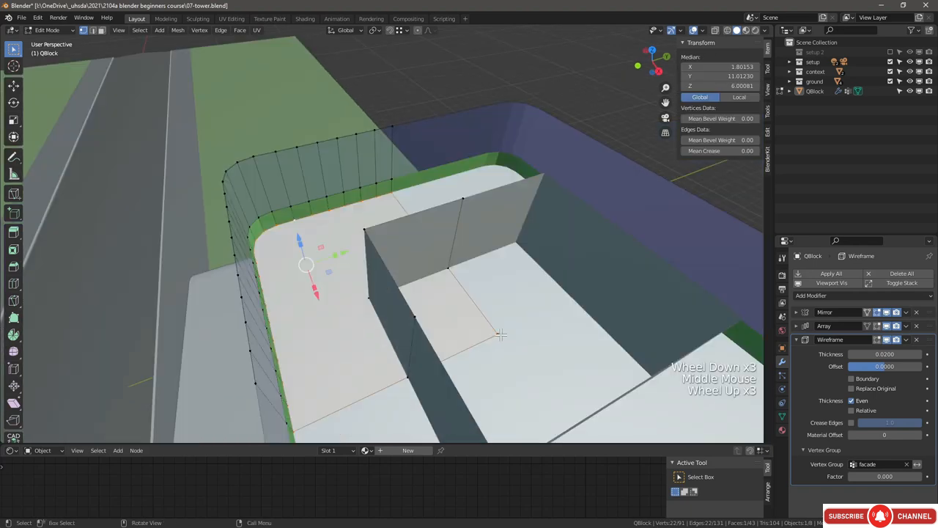
shift+click(499, 333)
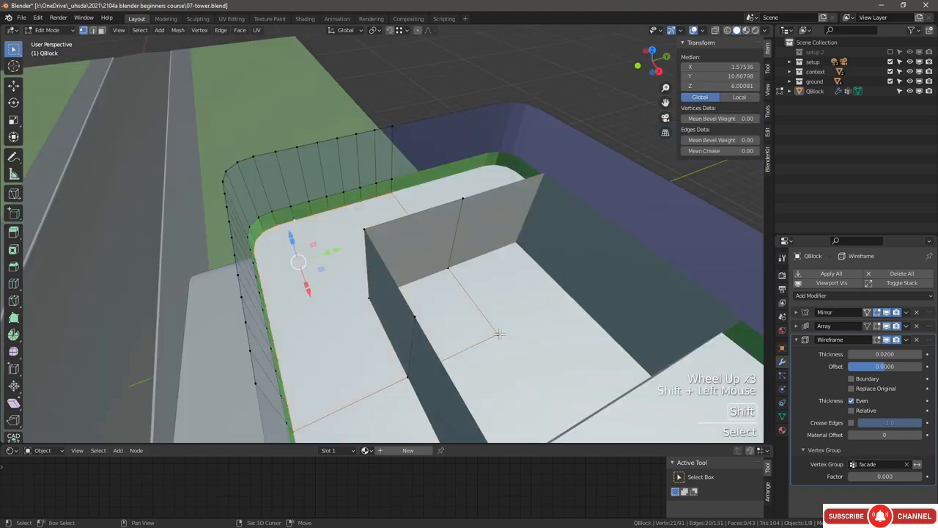
middle_drag(435, 321, 579, 226)
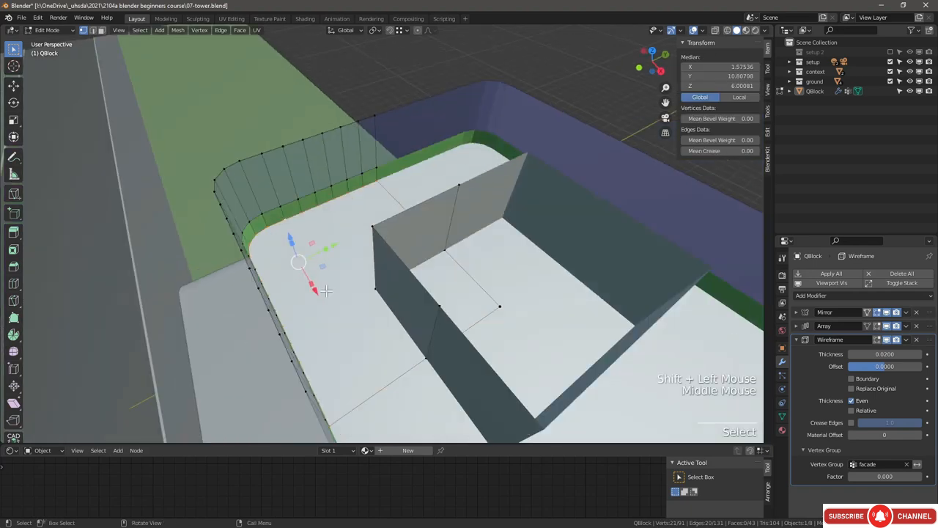
Step: Show the edge tools of the Mesh Tools add-on
click(767, 131)
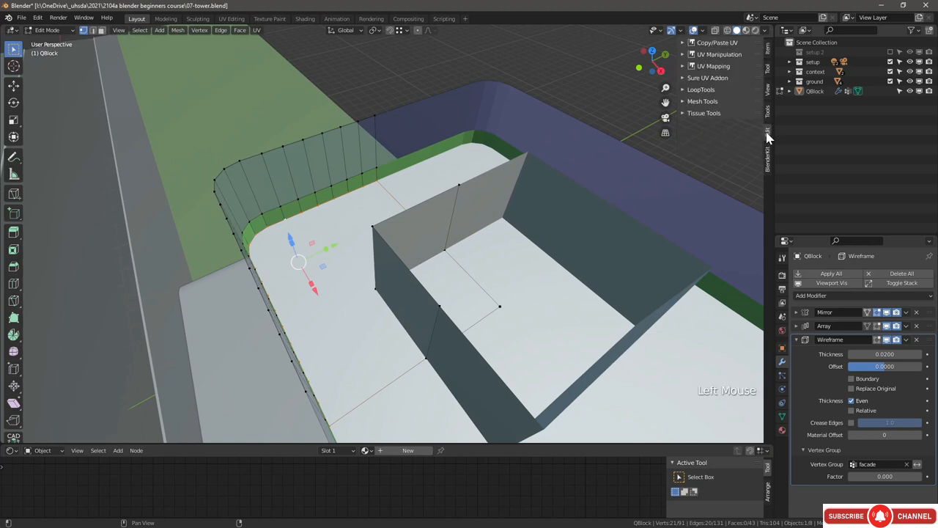
click(708, 102)
click(712, 126)
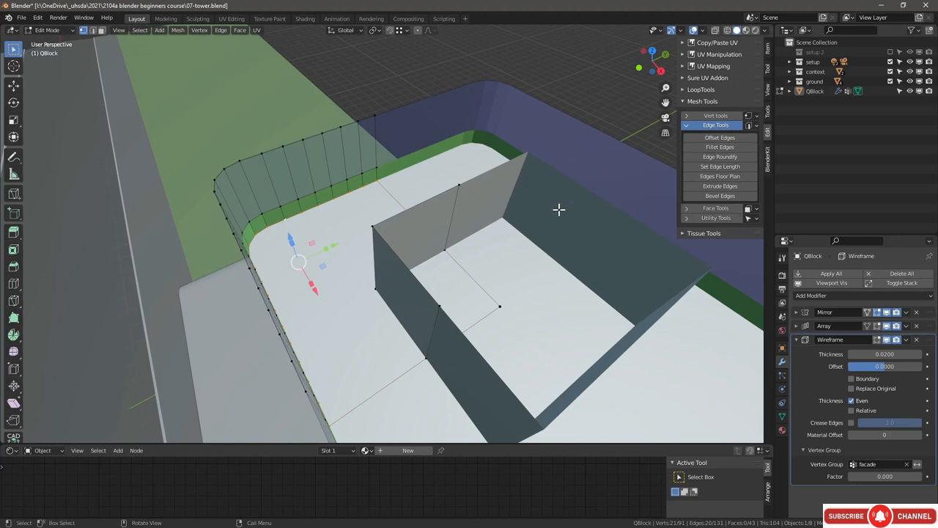
Step: Search the add-on preferences for "mesh too" to look up the Edit Mesh Tools add-on, then close the preferences
click(37, 17)
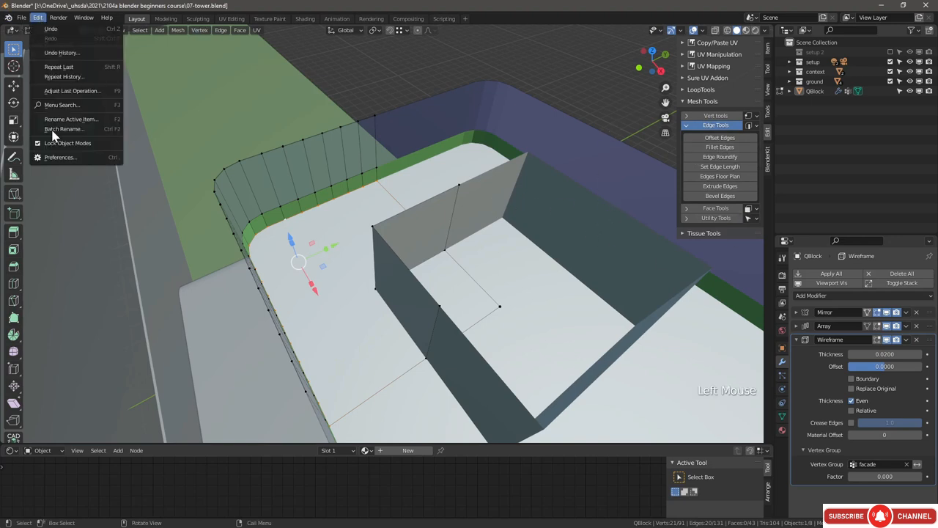
click(53, 157)
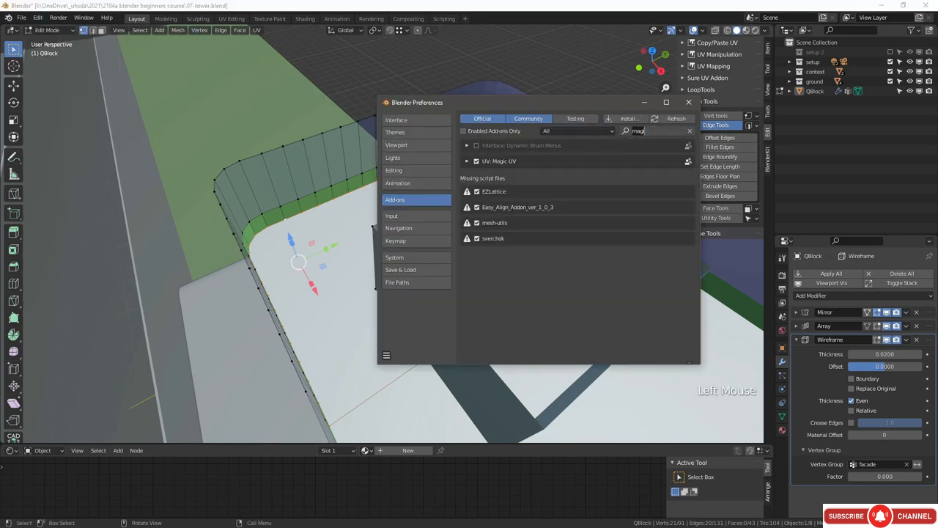
text(mesh)
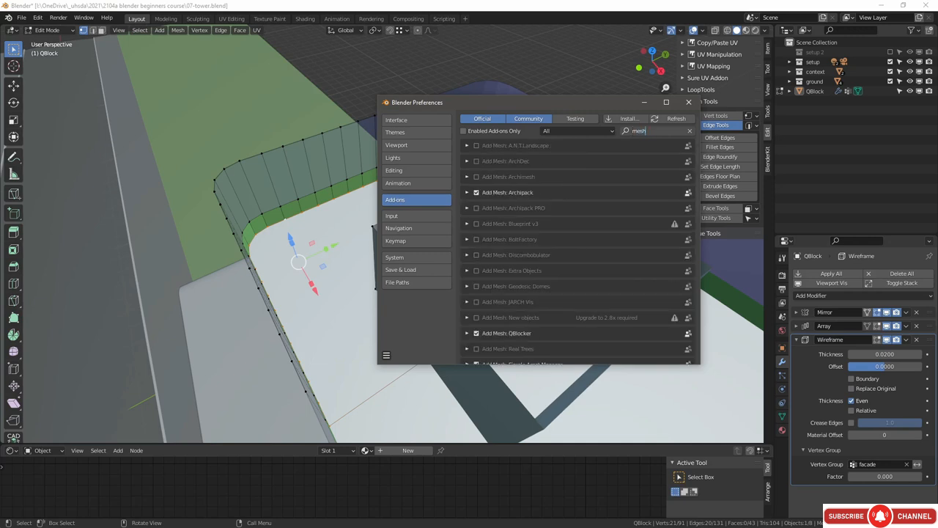
text( too)
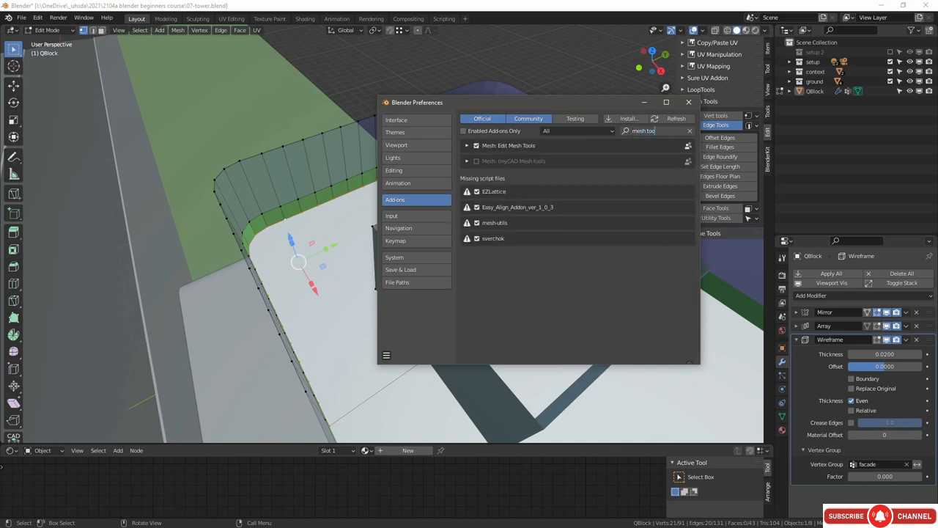
click(541, 16)
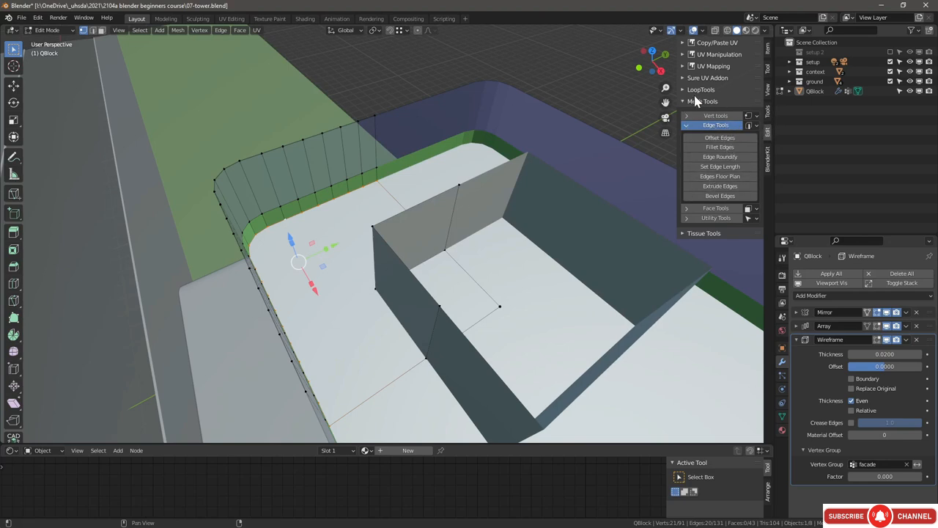
Step: Offset the selected curved floor edges with Offset Edges and flip the offset toward the inside of the floor
click(720, 138)
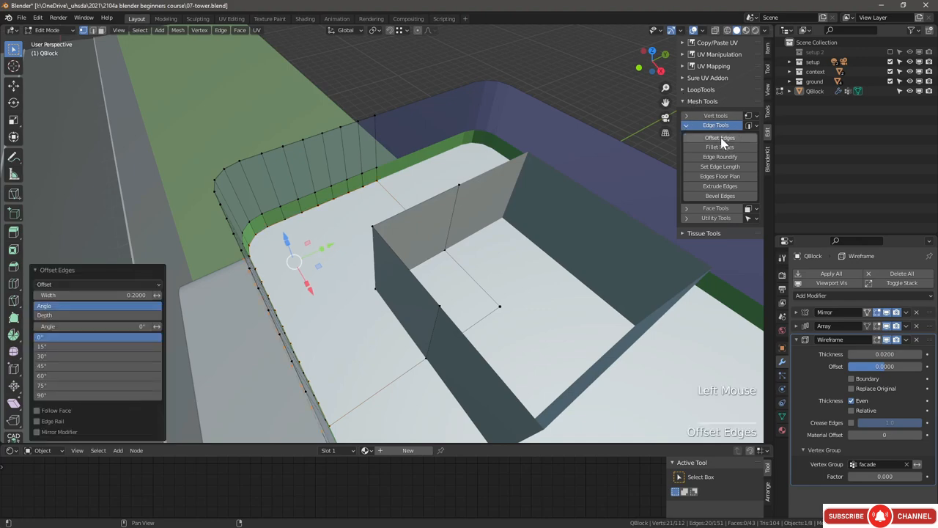
middle_drag(325, 245, 356, 238)
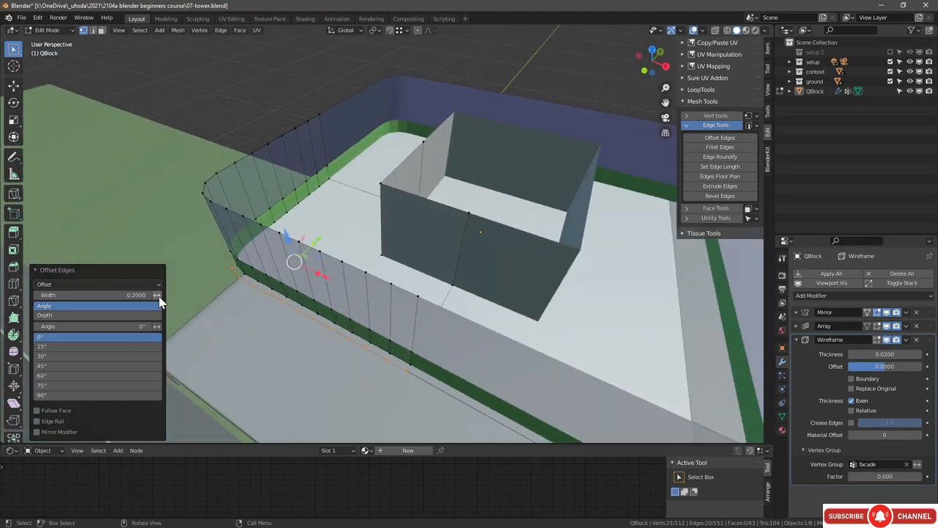
click(37, 271)
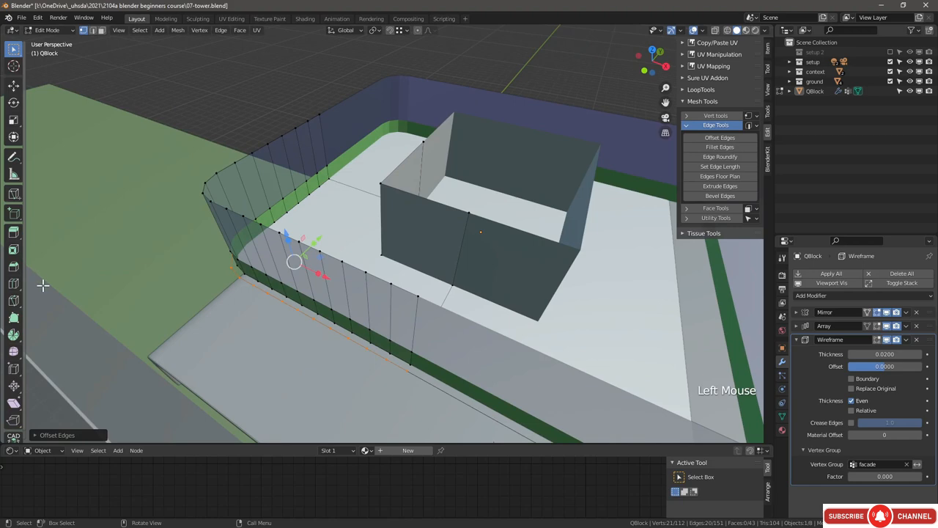
click(39, 436)
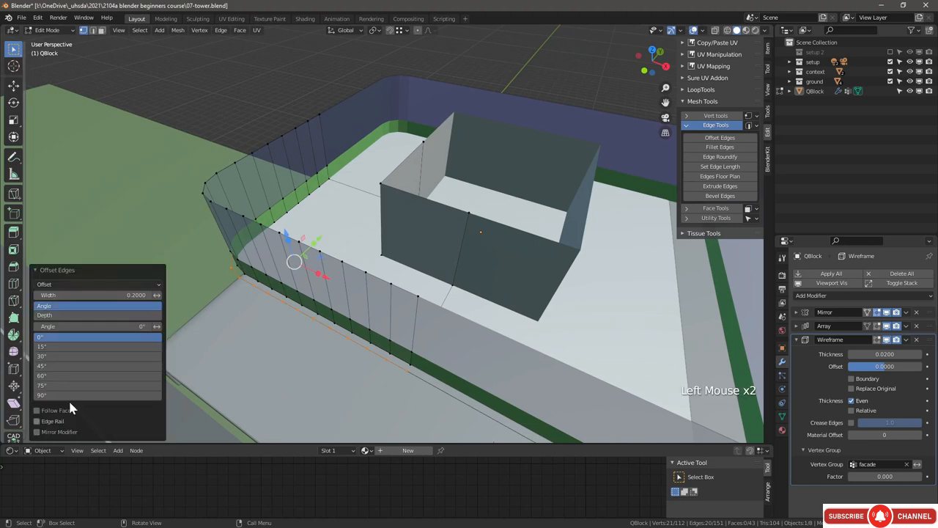
click(158, 294)
Step: Set the width of the floor edge offset to 0.3
middle_drag(377, 213, 308, 285)
scroll(314, 209, up, 3)
scroll(355, 210, down, 1)
scroll(308, 286, down, 1)
click(95, 295)
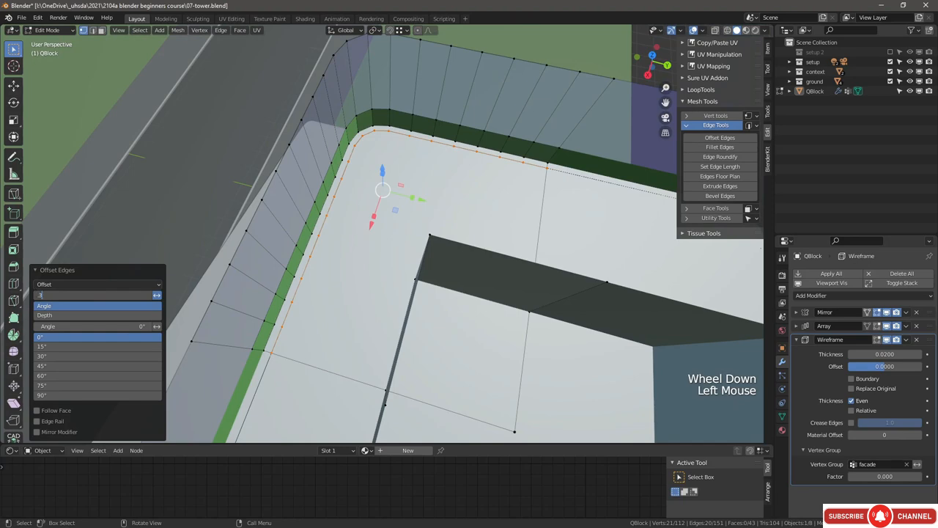
text(.3)
key(Return)
middle_drag(341, 288, 336, 246)
scroll(333, 239, down, 1)
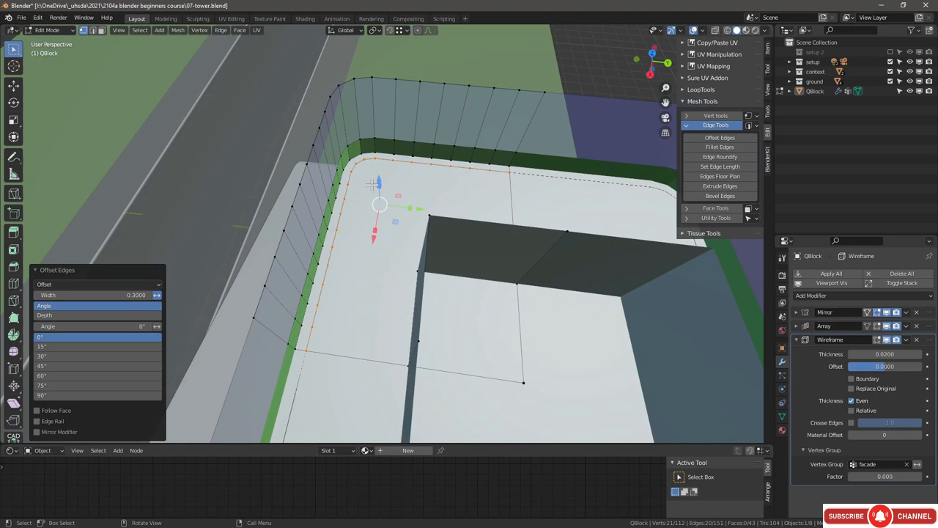
Step: Add a material slot to the tower block and create a new material named floor in it
click(879, 276)
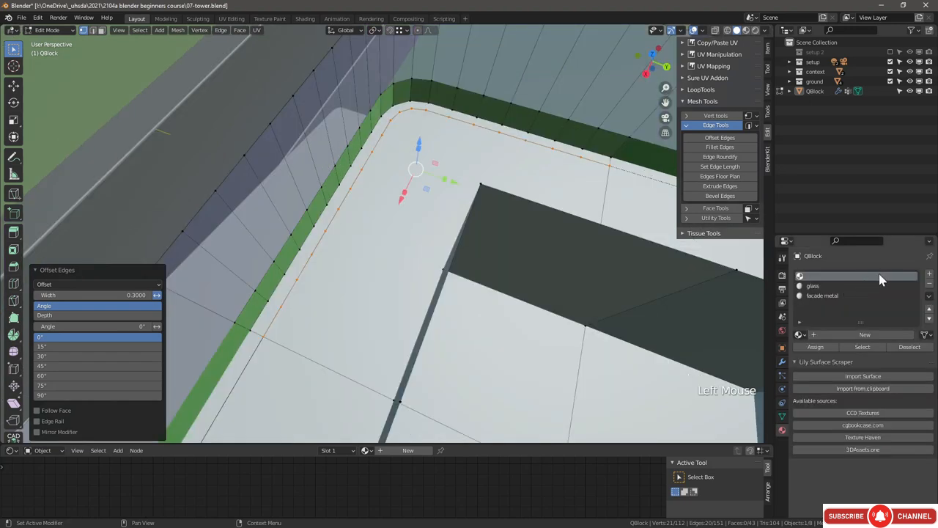
click(929, 274)
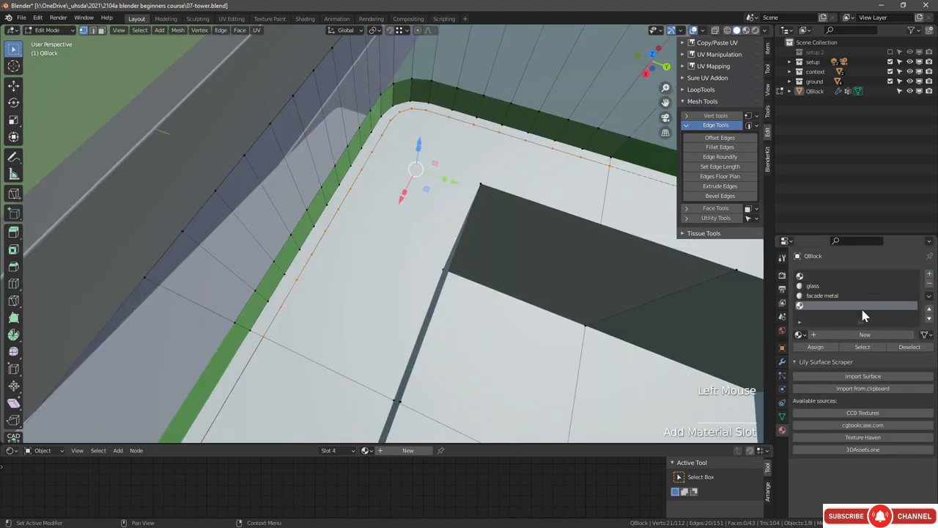
double_click(865, 334)
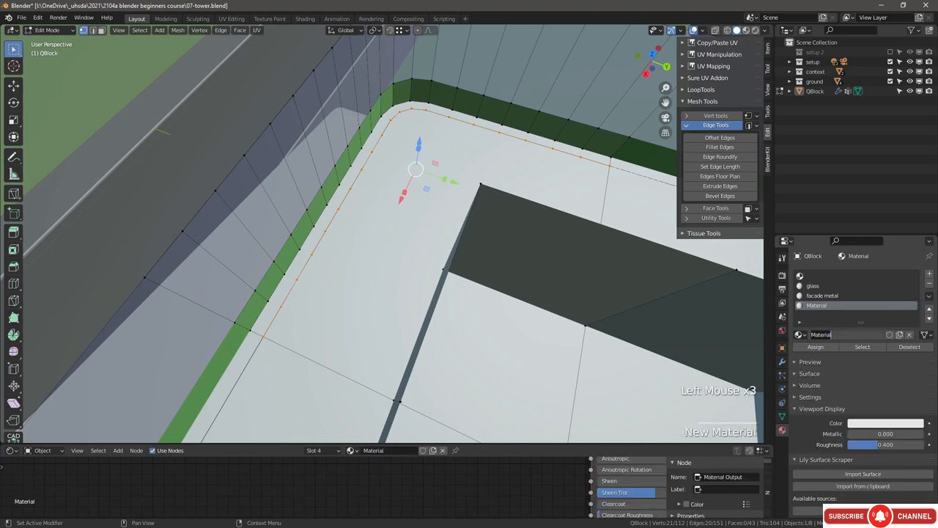
text(floor)
key(Return)
Step: Add another material slot with a new material named walls, and give the floor material a medium grey viewport color
click(930, 274)
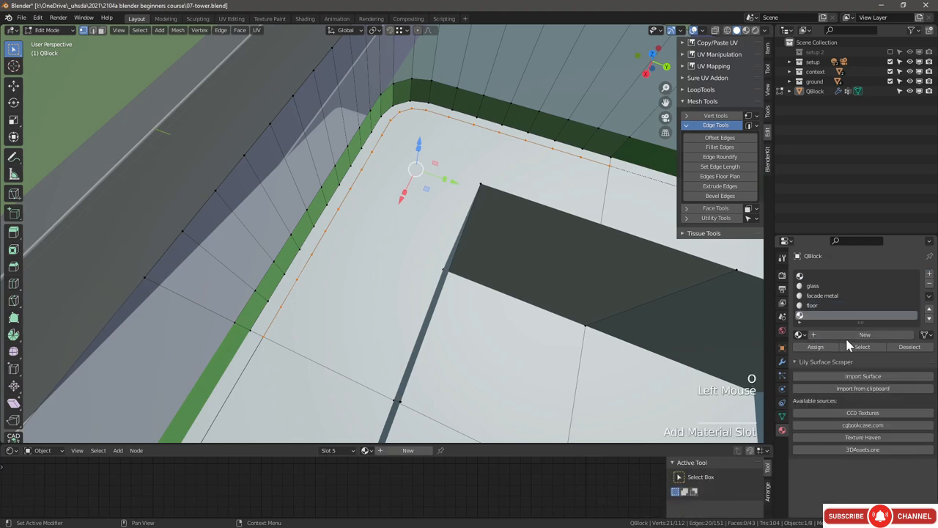
double_click(865, 334)
text(walls)
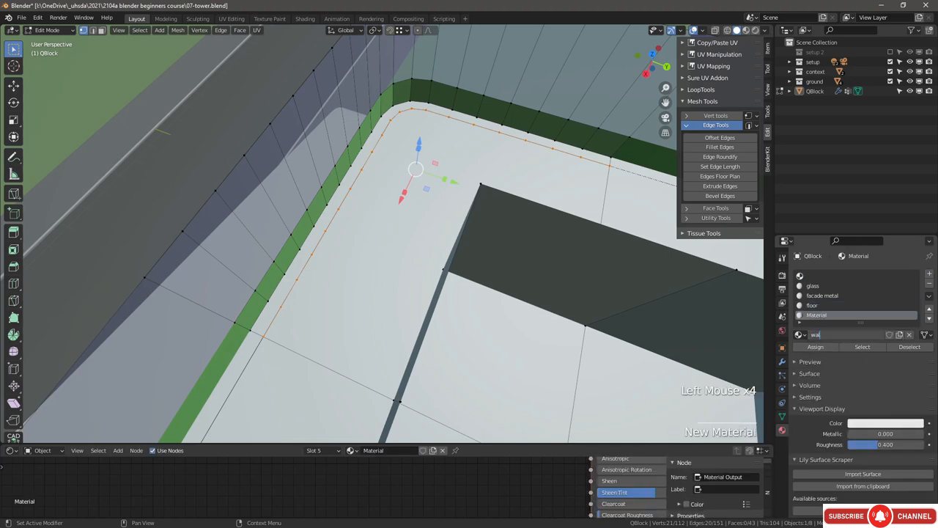
key(Return)
click(814, 306)
click(861, 424)
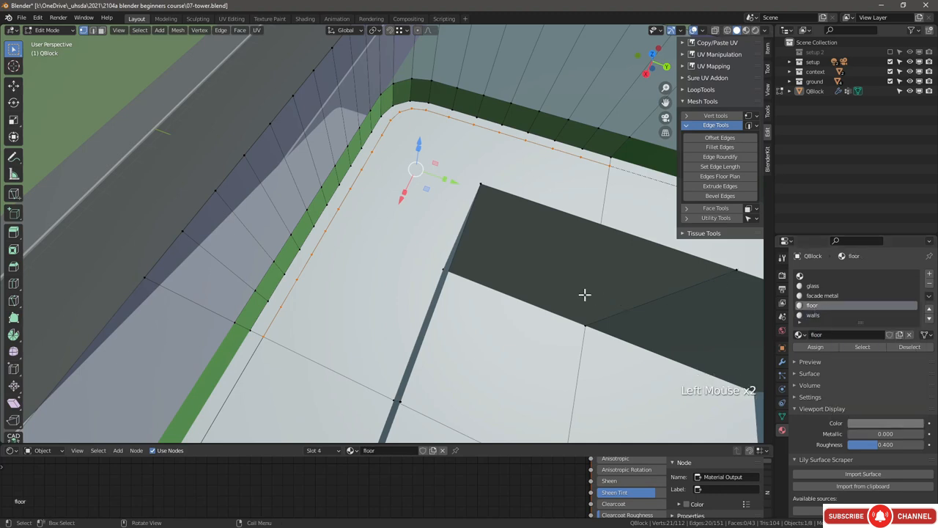
Step: Put the existing floor material into the empty first slot and move the duplicate floor slot below walls
scroll(593, 295, down, 2)
click(803, 278)
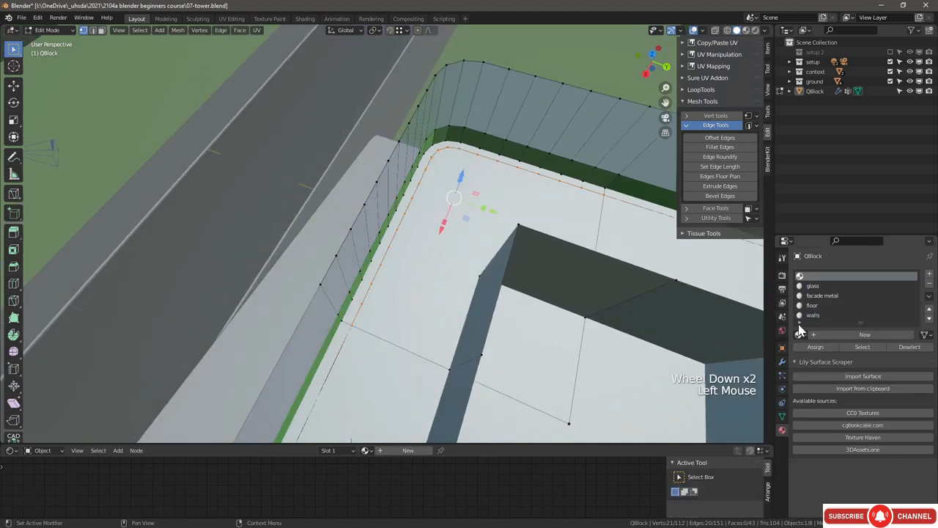
click(799, 334)
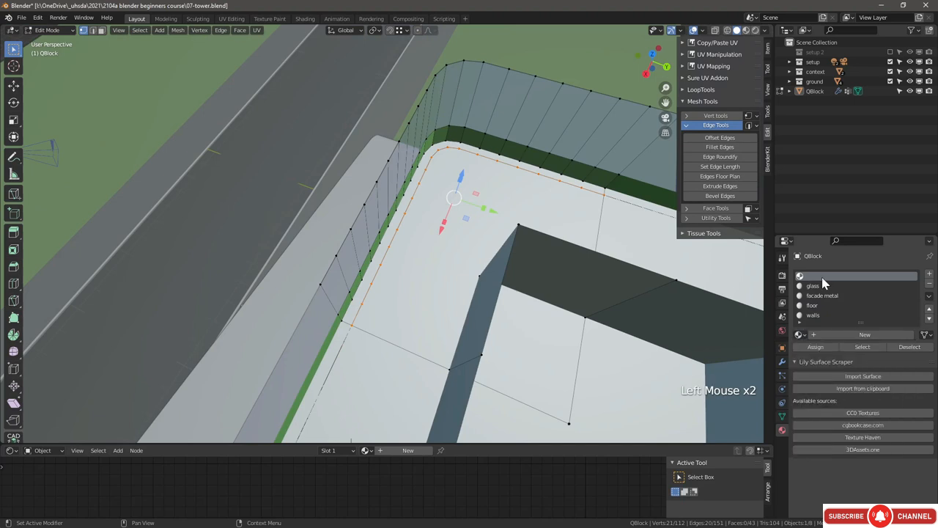
click(799, 335)
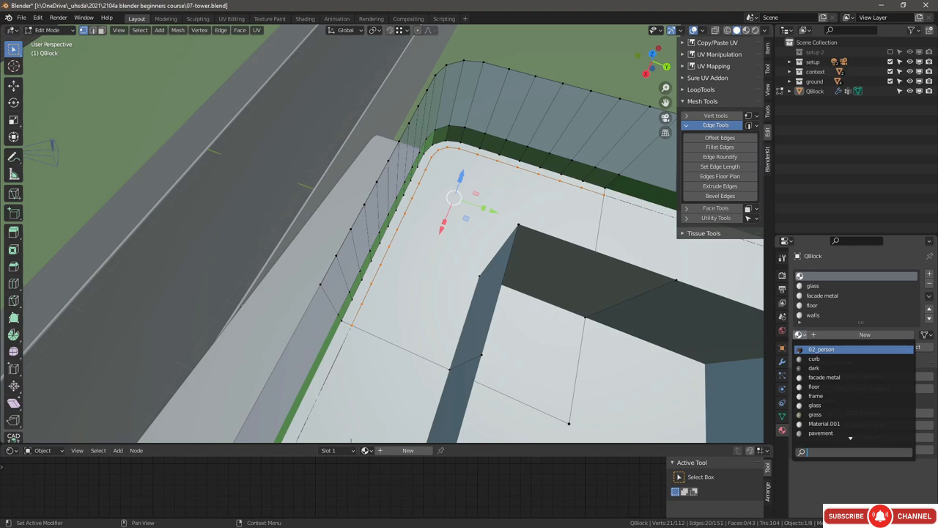
click(813, 386)
click(821, 305)
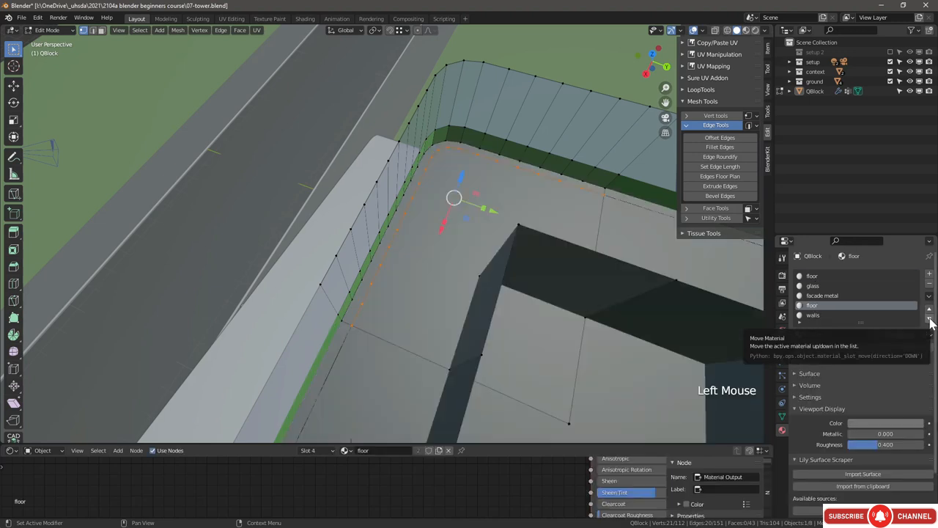
click(930, 319)
Step: Select the two core wall faces around the inner opening and assign the walls material to them
click(811, 308)
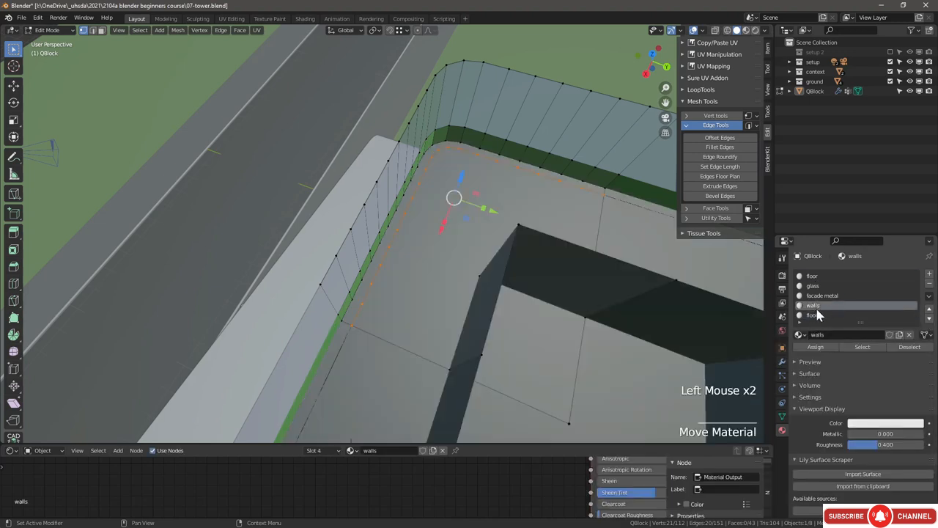
scroll(557, 298, down, 2)
key(alt+a)
middle_drag(557, 298, 498, 310)
key(3)
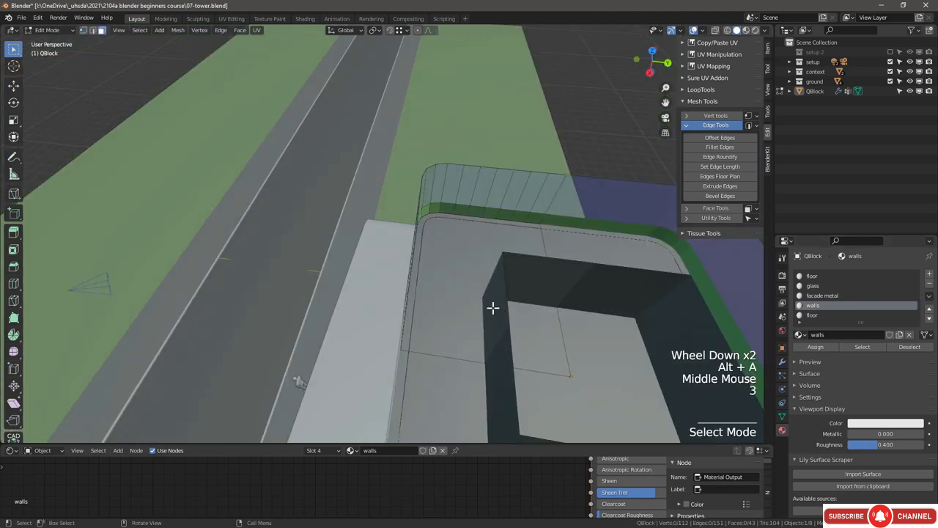
click(492, 308)
shift+click(538, 283)
click(811, 306)
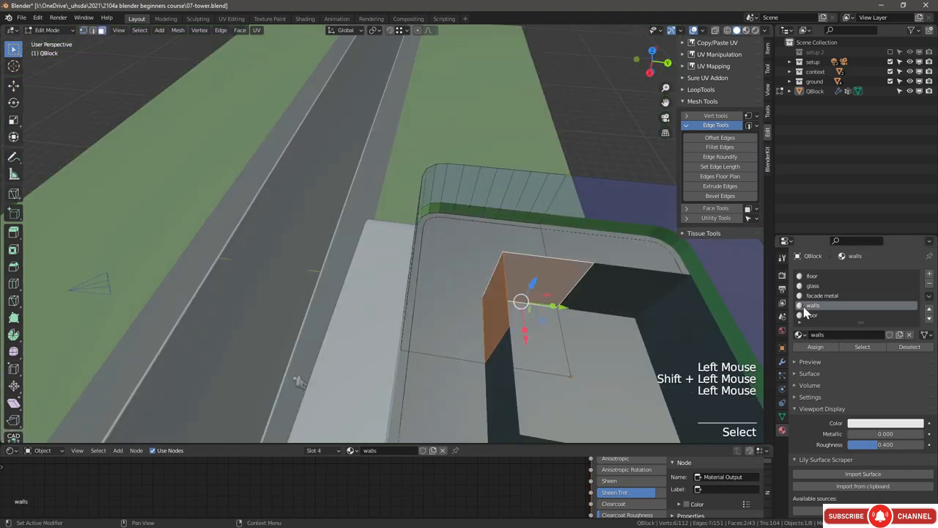
click(814, 348)
Step: Set the viewport color of the walls material to pinkish red and deselect the wall faces
click(882, 428)
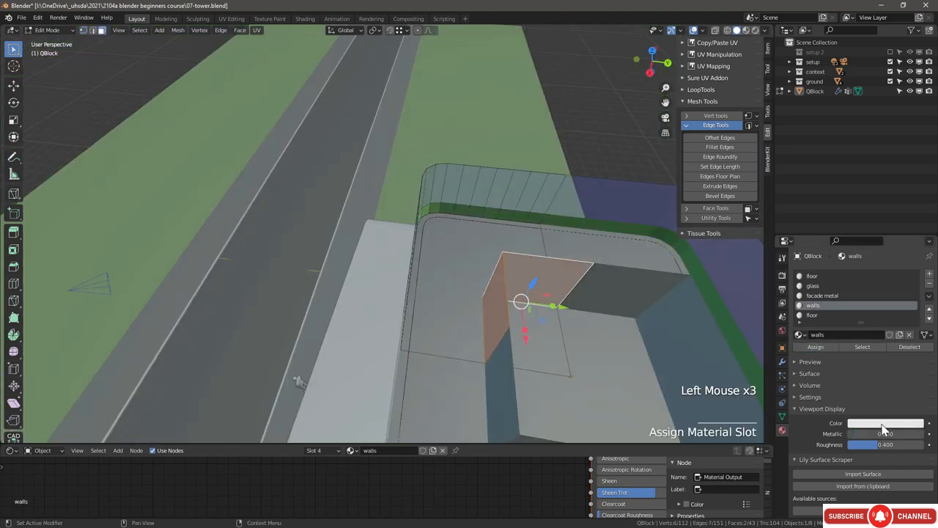
click(883, 424)
click(880, 341)
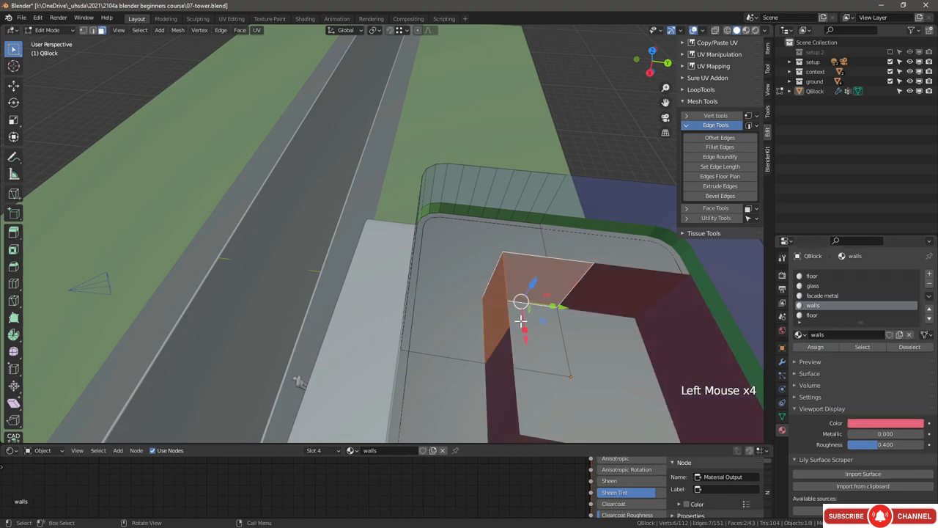
key(alt+a)
scroll(521, 321, down, 1)
Step: Unlink the duplicate floor material from the last slot and create a new material named columns in it
click(843, 295)
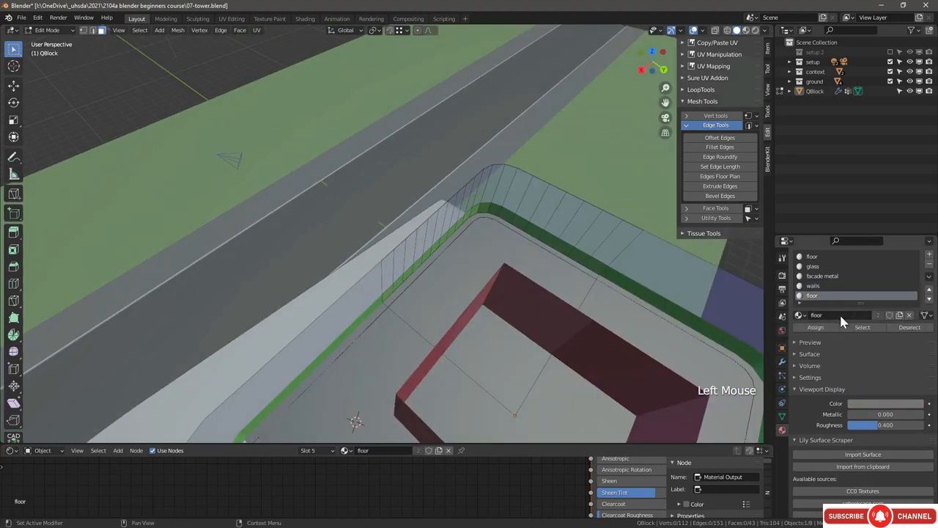
text(dw)
key(Return)
click(832, 316)
key(BackSpace)
key(Return)
click(910, 316)
click(852, 334)
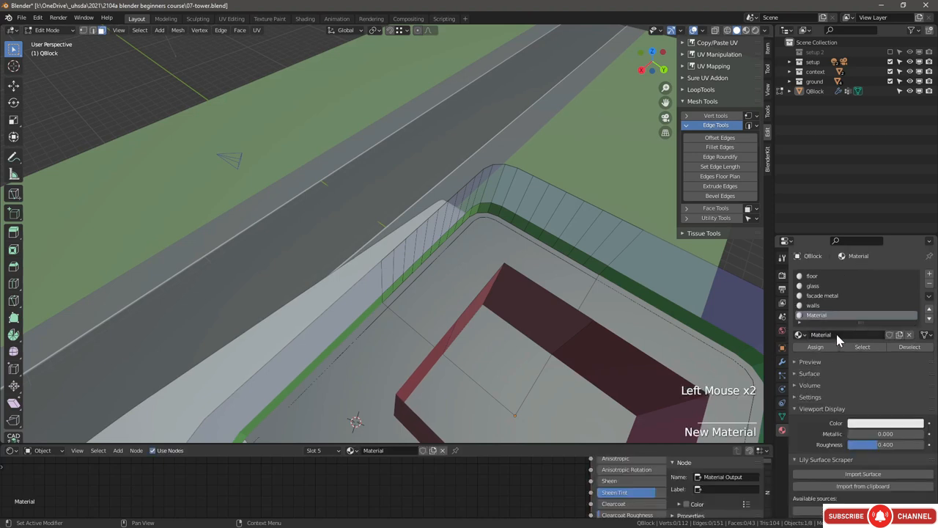
click(835, 334)
text(columns)
Step: Move the glass material slot down below columns
click(822, 285)
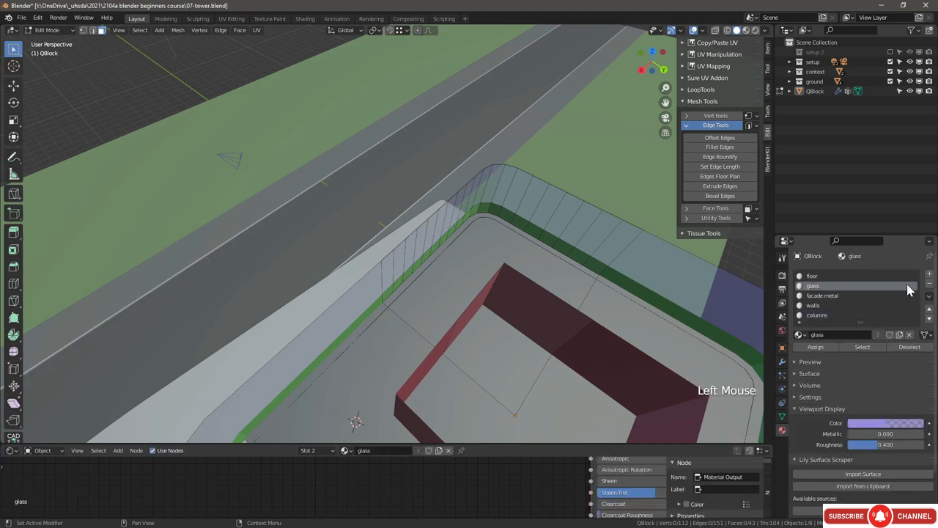
click(929, 319)
click(930, 319)
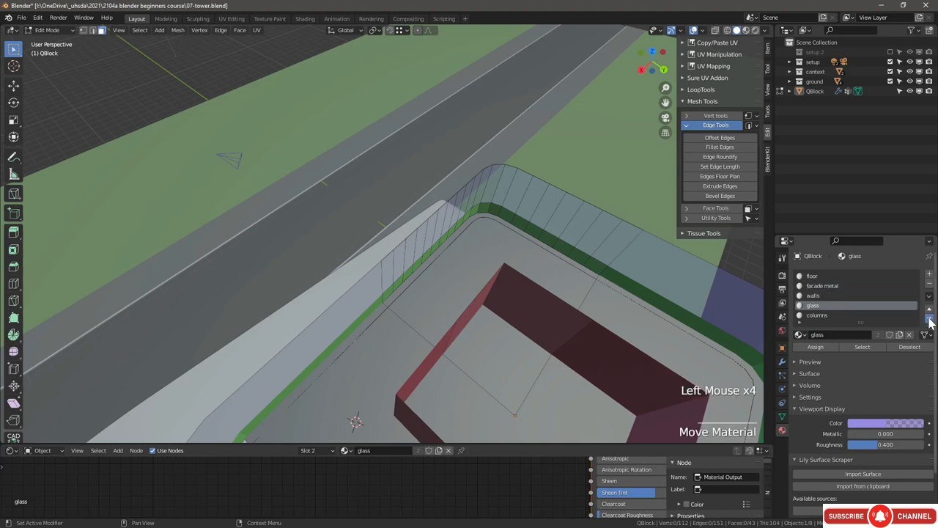
click(929, 321)
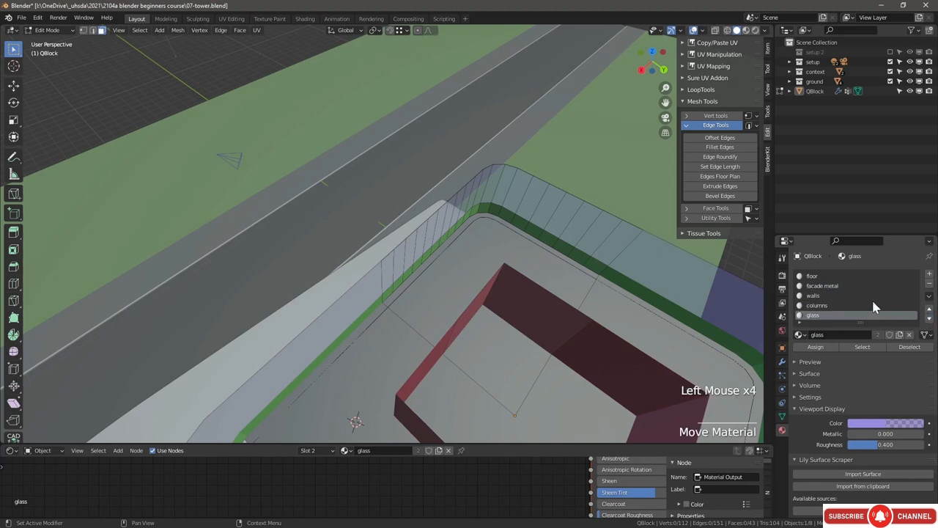
Step: Move the facade metal material slot down below glass to the end of the list
click(813, 286)
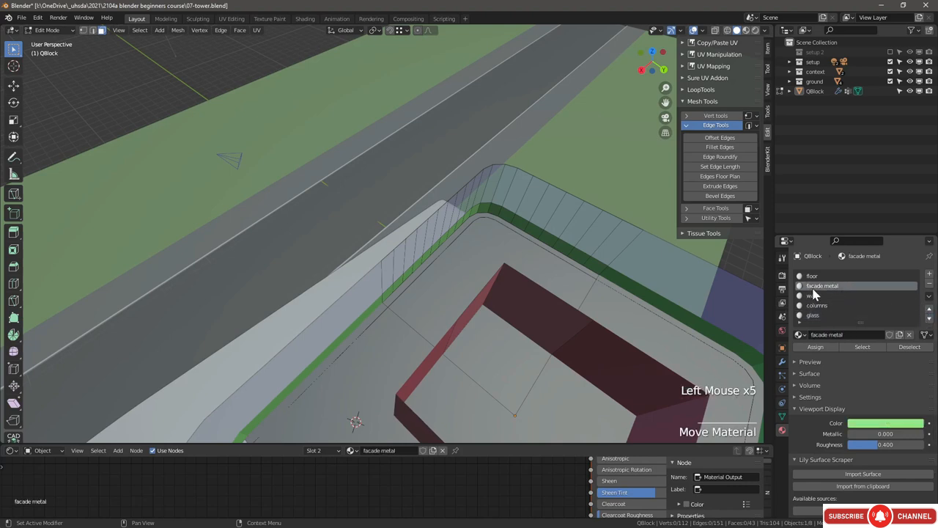
click(929, 319)
click(930, 320)
click(929, 320)
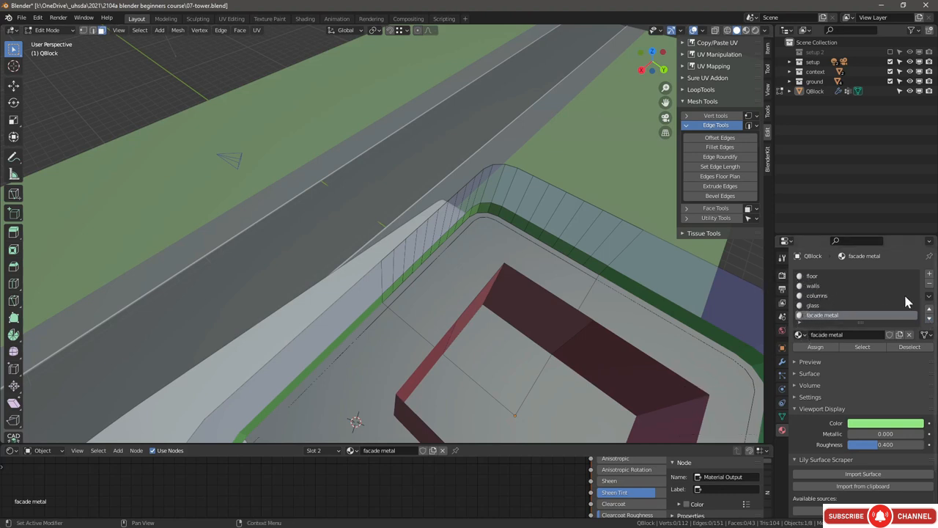
Step: Add a material slot at the end of the list and link the existing frame material to it
click(929, 274)
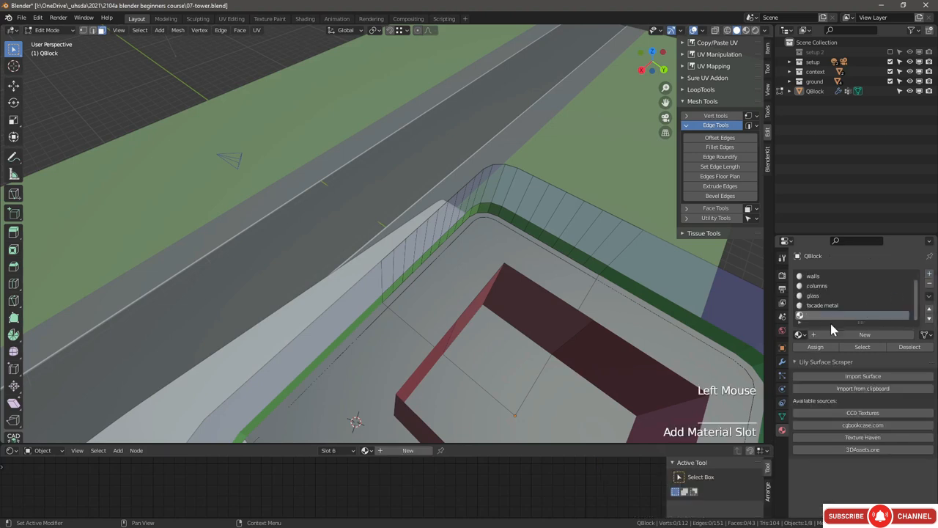
click(799, 334)
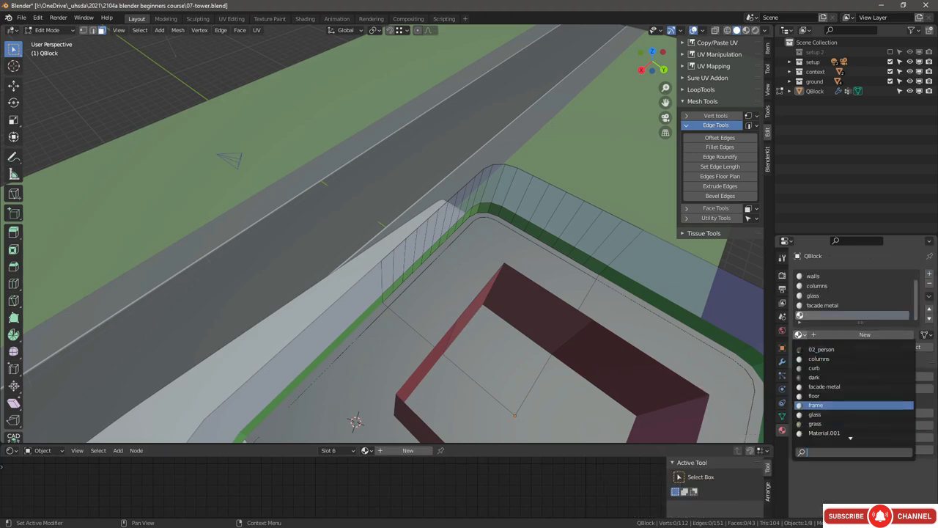
click(815, 405)
middle_drag(528, 307, 572, 287)
scroll(488, 262, down, 2)
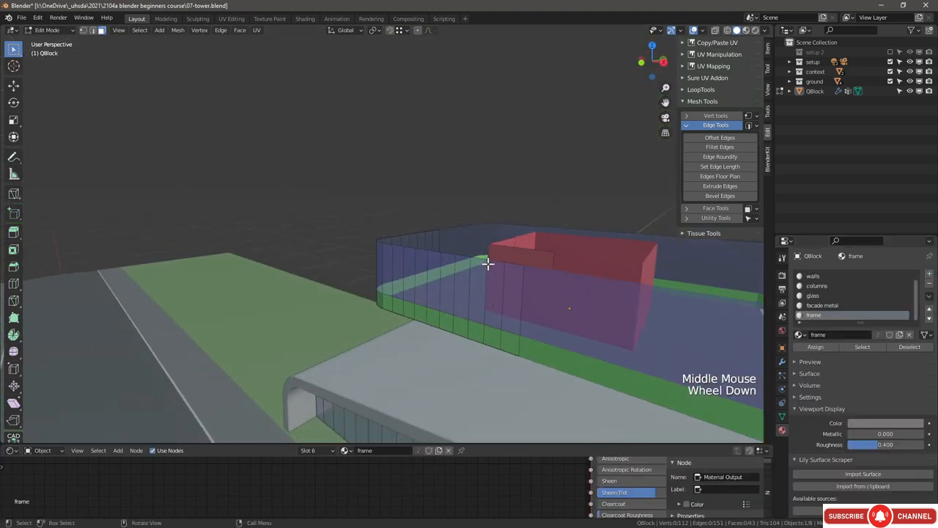
scroll(403, 254, down, 2)
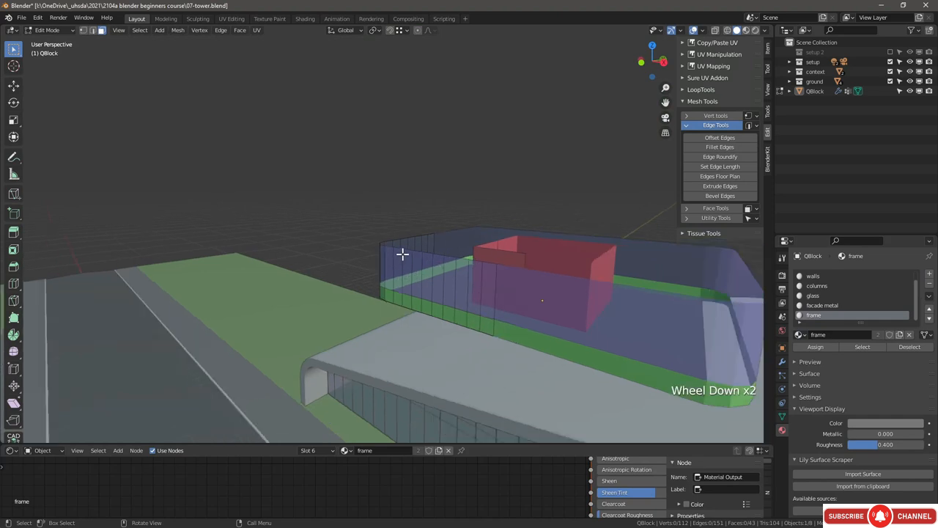
middle_drag(459, 313, 373, 332)
scroll(374, 331, down, 1)
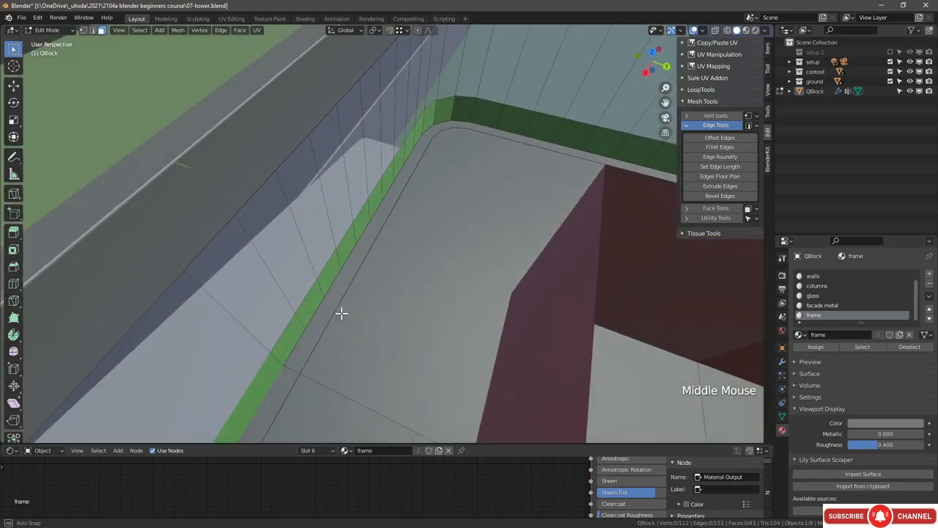
scroll(341, 313, down, 1)
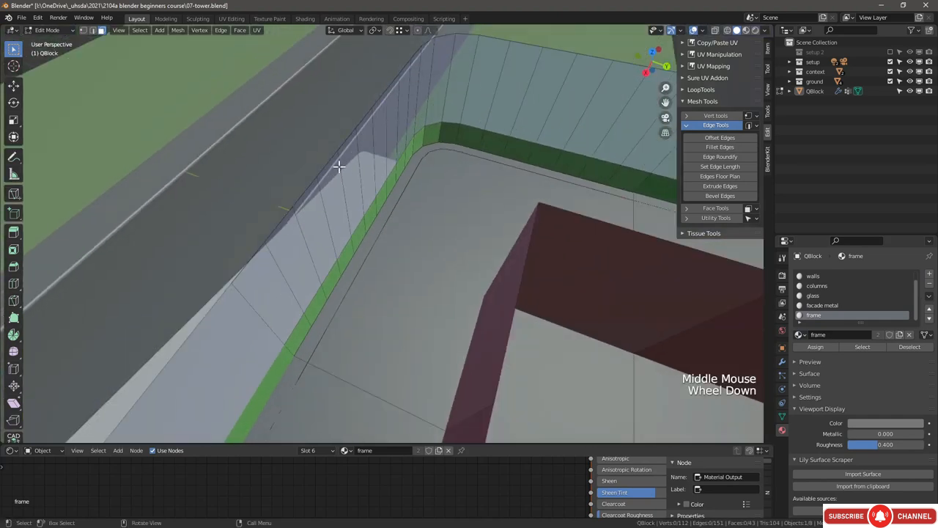
click(82, 31)
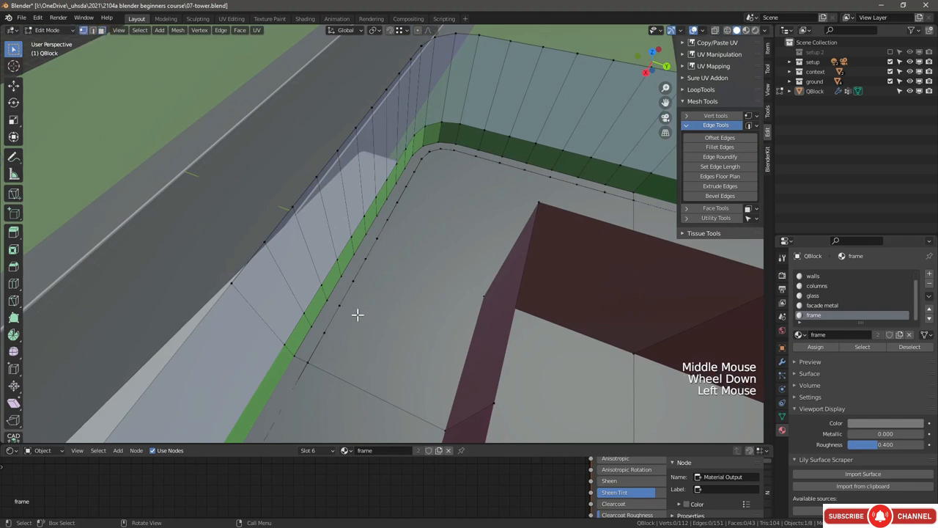
key(shift+a)
mouse_move(359, 322)
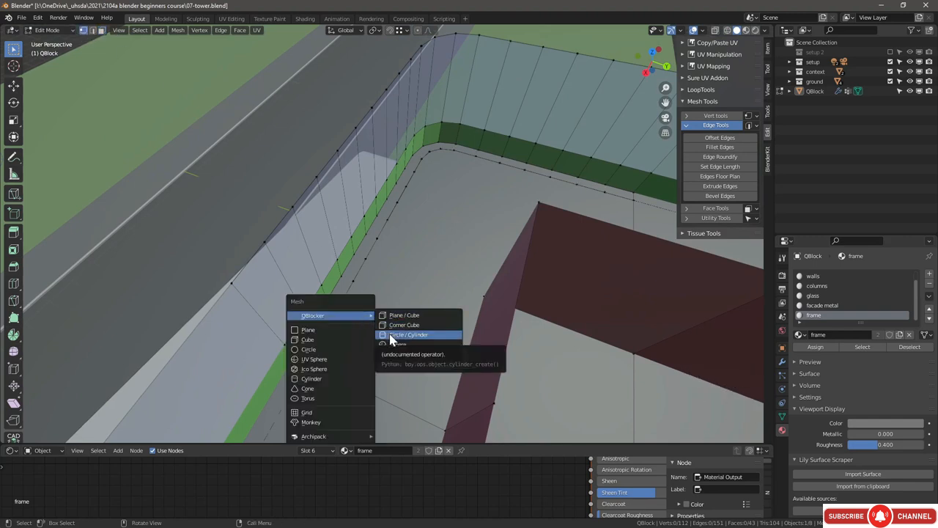
click(410, 341)
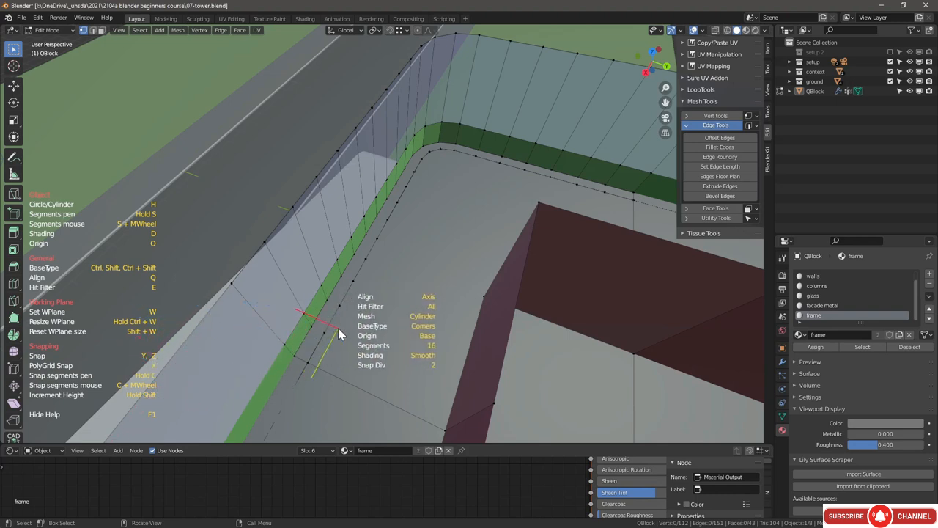
key(z)
key(Escape)
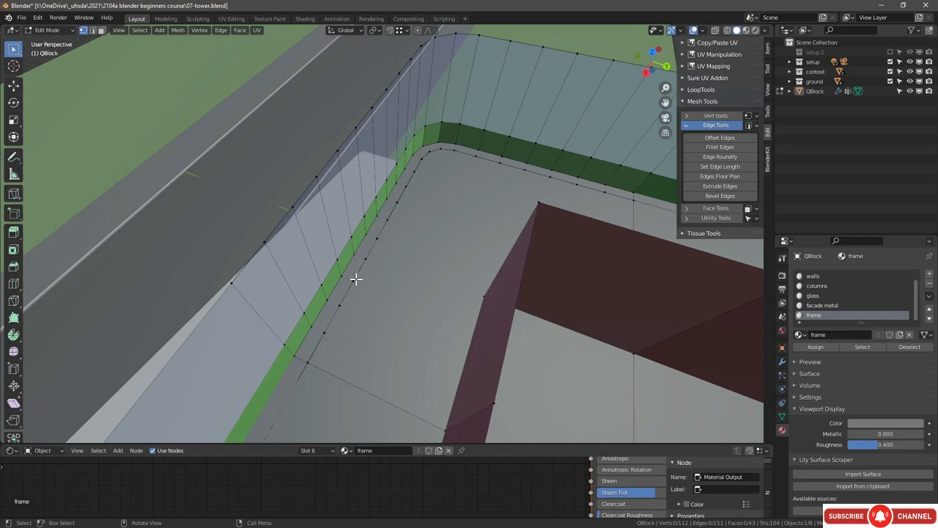
Step: Delete the offset edge loop that runs along the inside of the floor's curved edge
key(2)
alt+click(360, 271)
key(x)
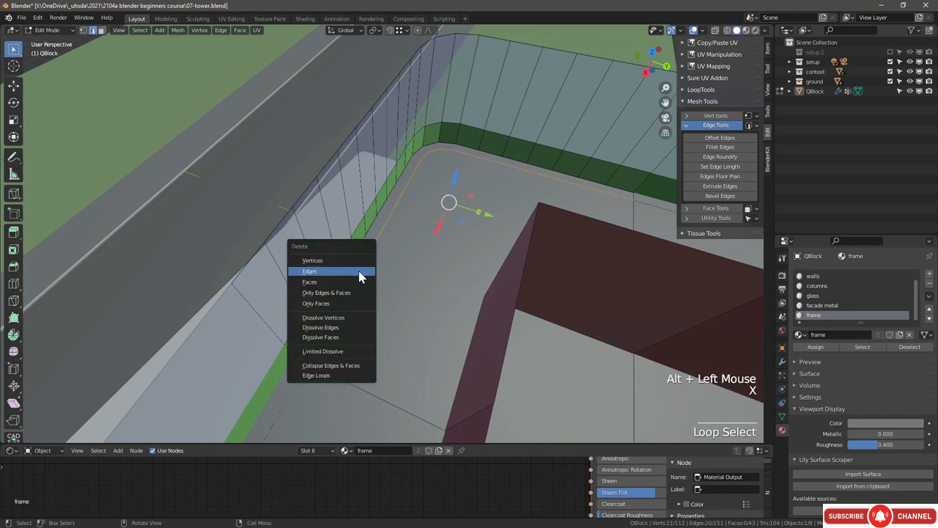
click(359, 273)
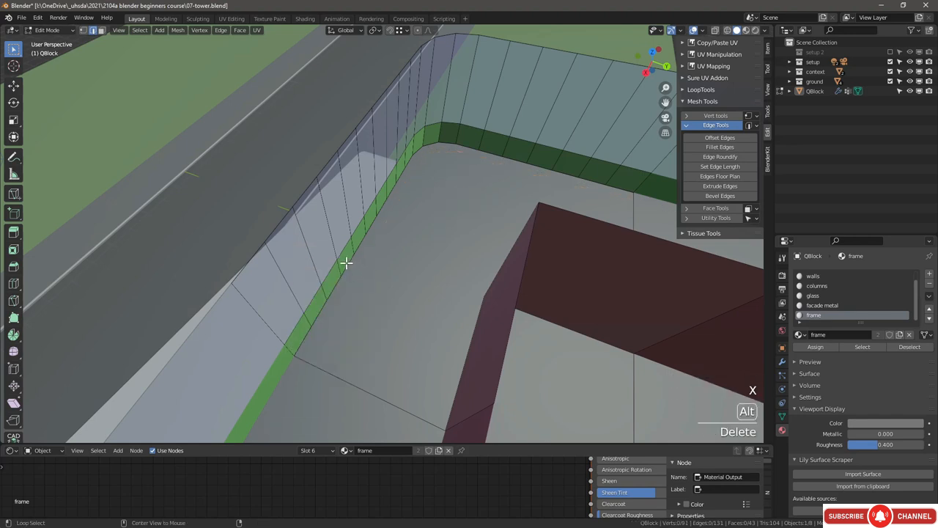
Step: Offset the edge loop along the floor's curved corner by 0.3 in Extrude mode, leaving out the inner corner vertex
alt+click(346, 263)
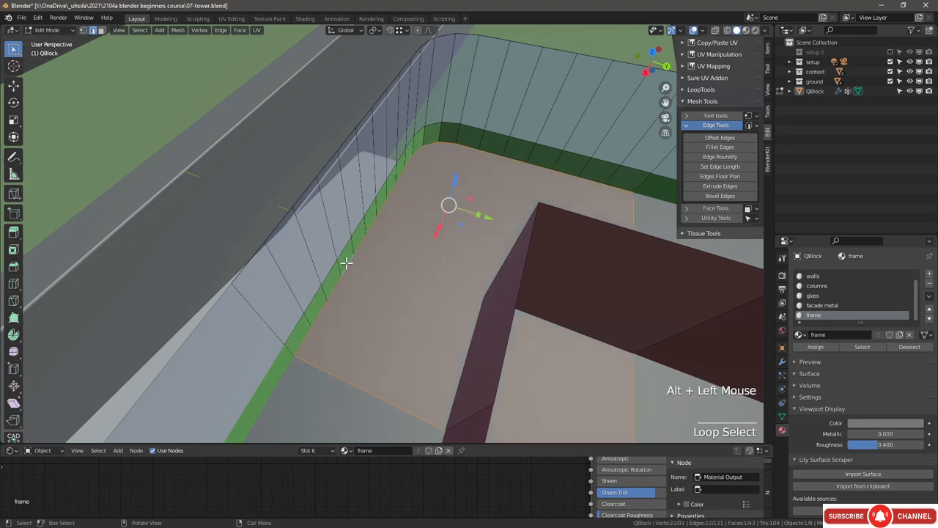
scroll(358, 315, down, 3)
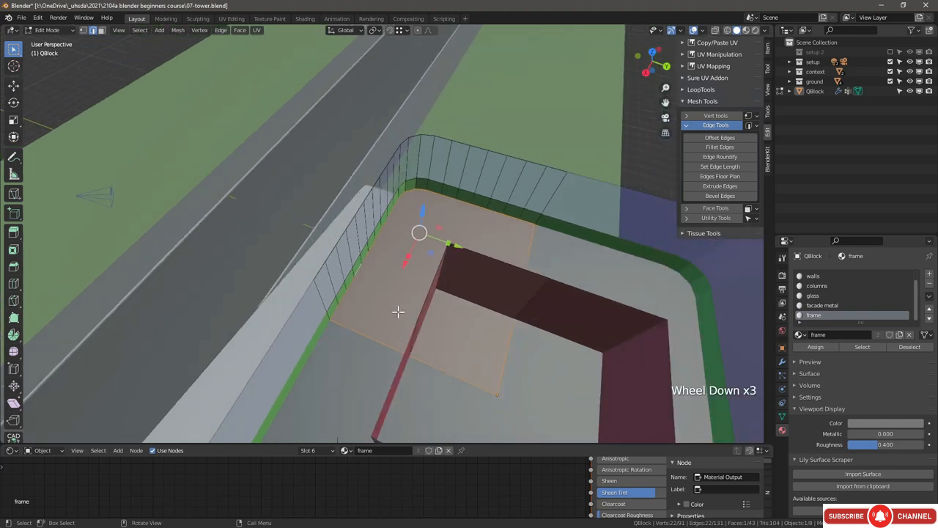
key(1)
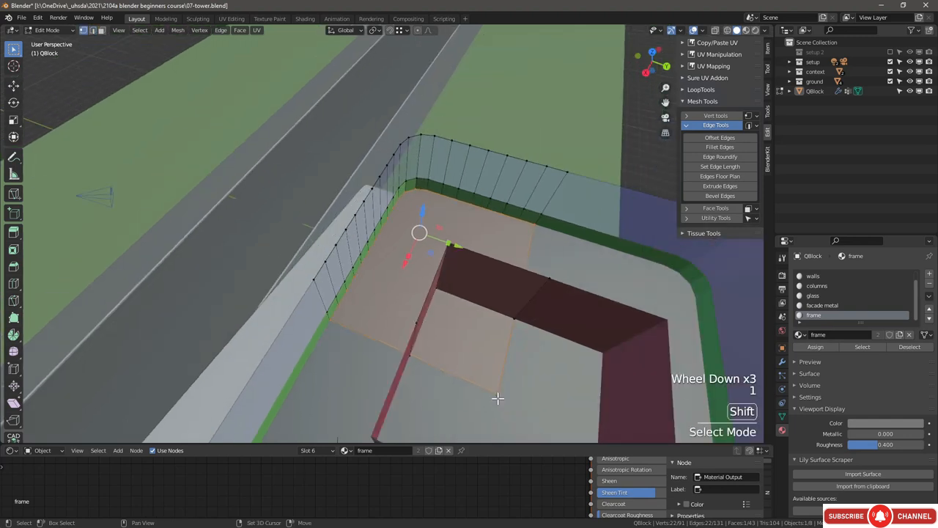
shift+click(501, 395)
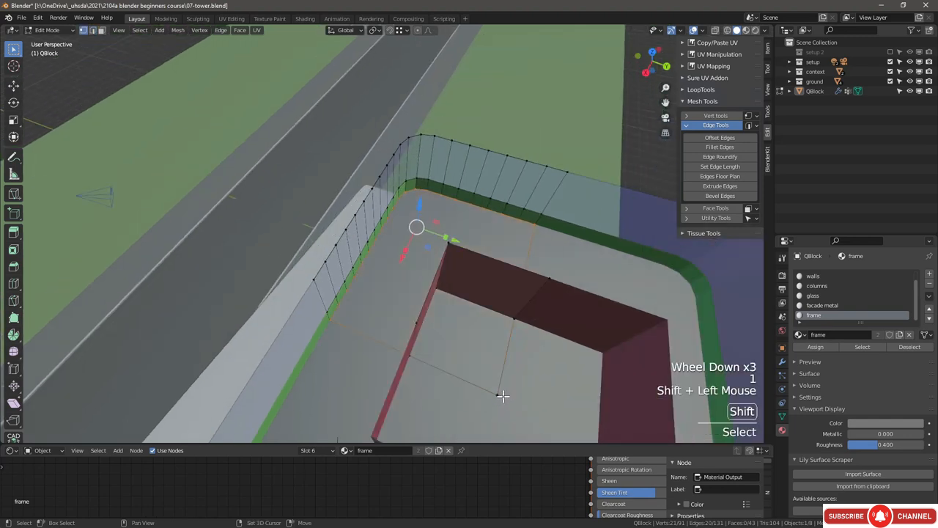
click(722, 139)
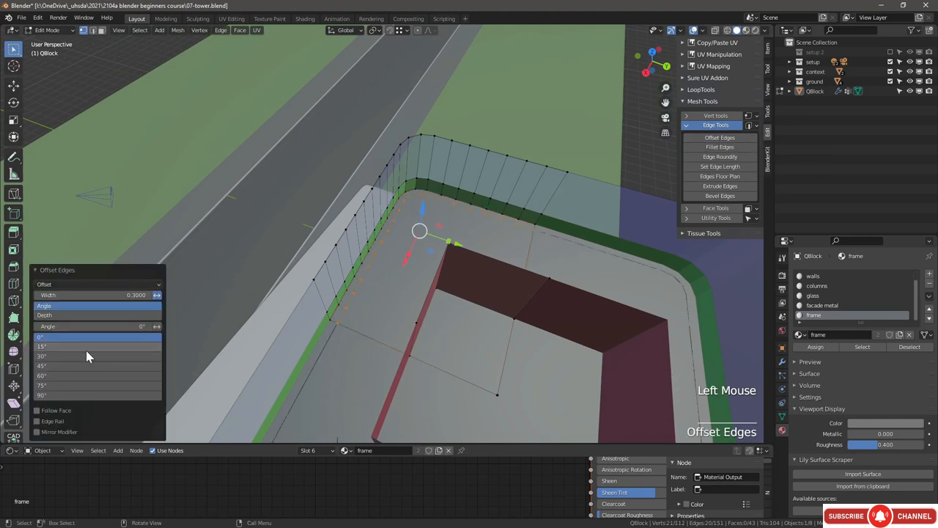
click(49, 286)
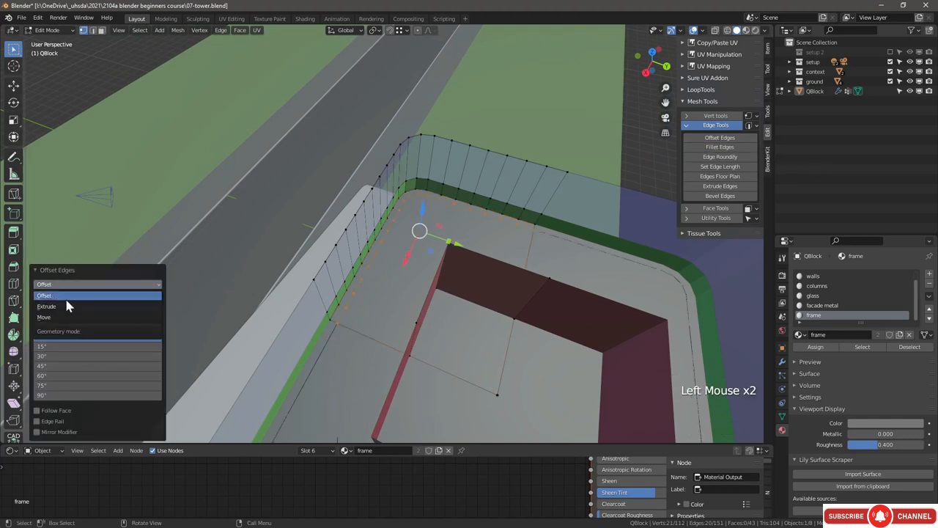
click(72, 307)
scroll(310, 323, up, 4)
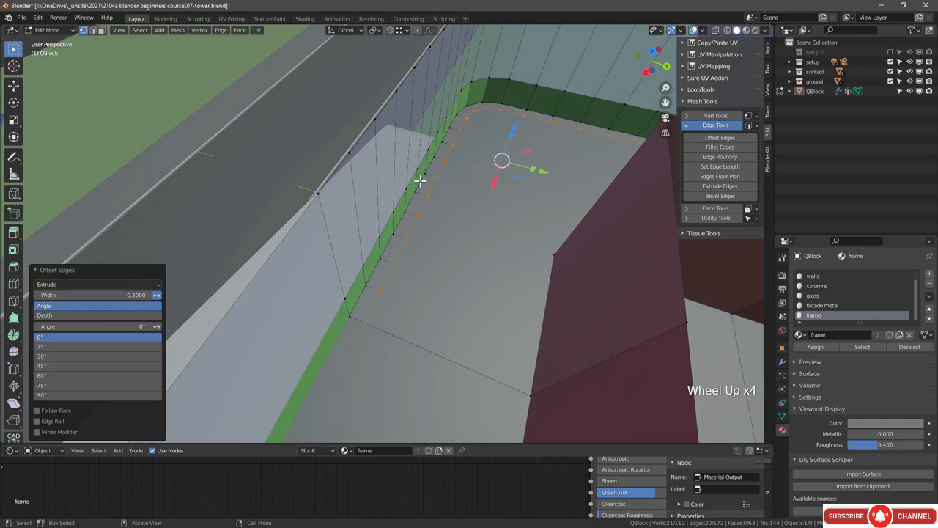
scroll(436, 164, down, 2)
shift+middle_drag(435, 162, 417, 220)
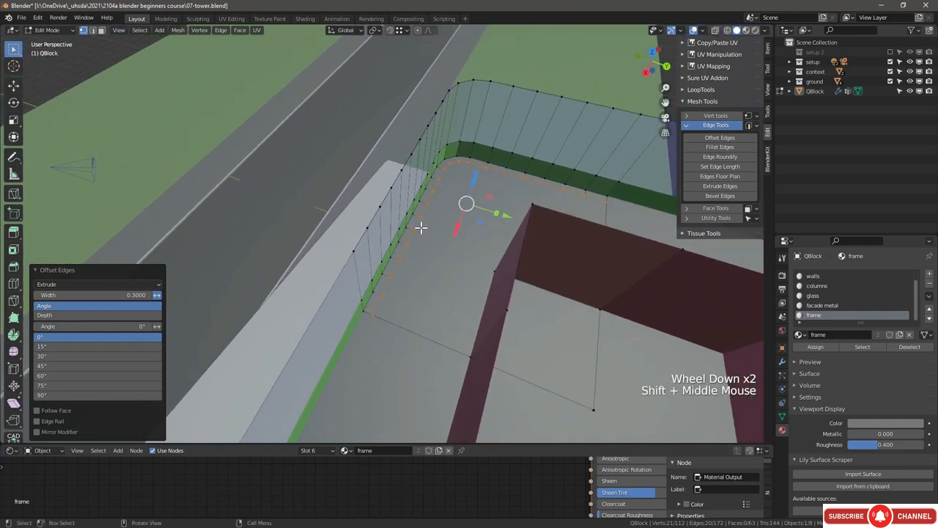
scroll(417, 244, up, 2)
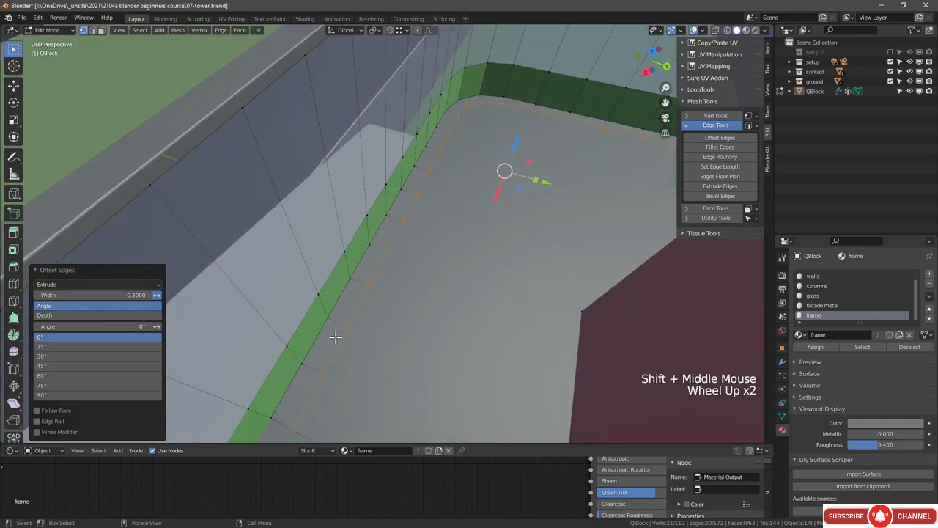
scroll(447, 237, down, 2)
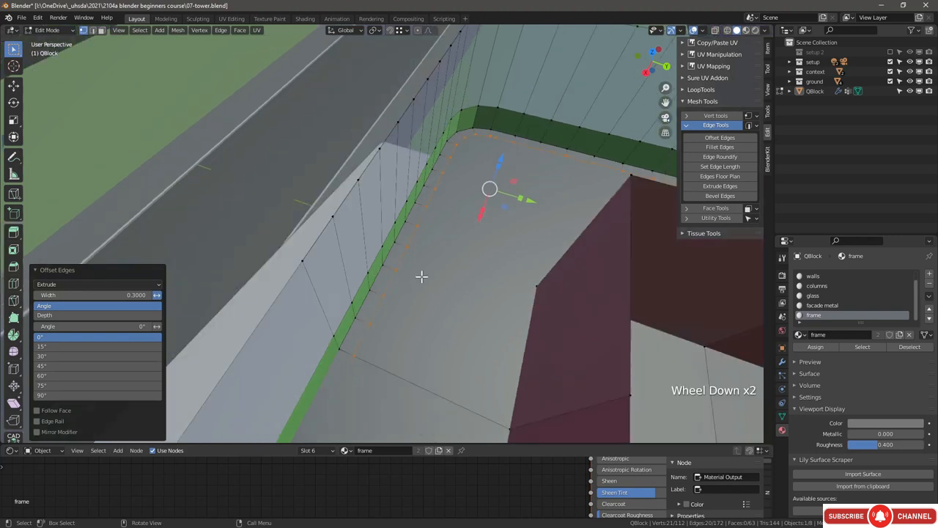
key(shift+a)
mouse_move(419, 286)
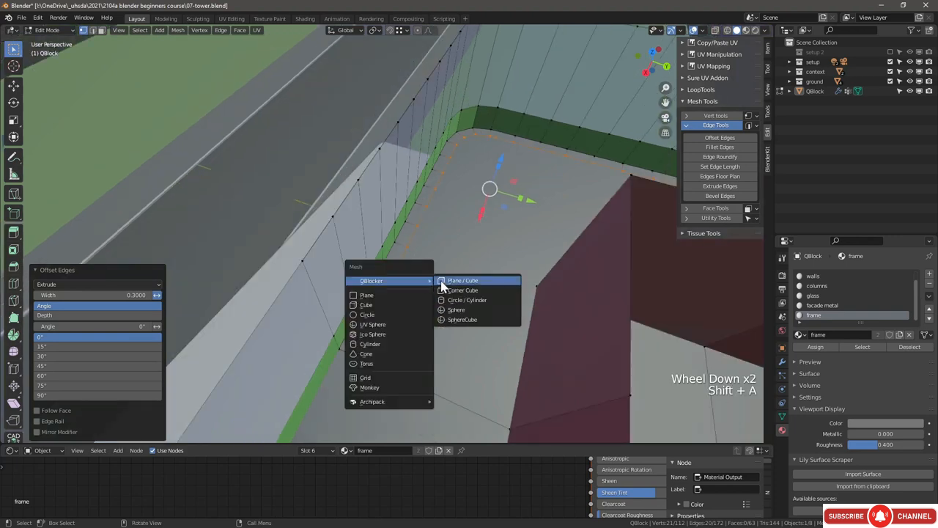
click(457, 307)
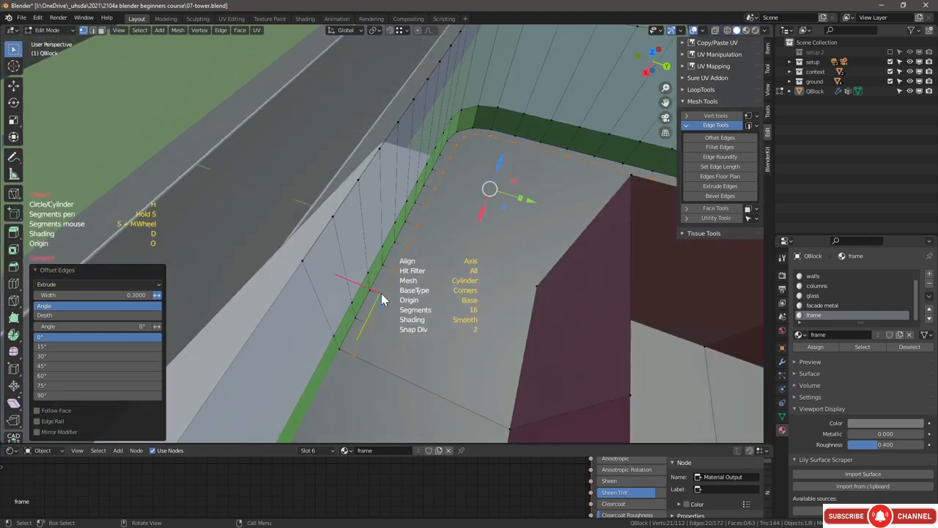
middle_drag(110, 294, 51, 274)
click(51, 275)
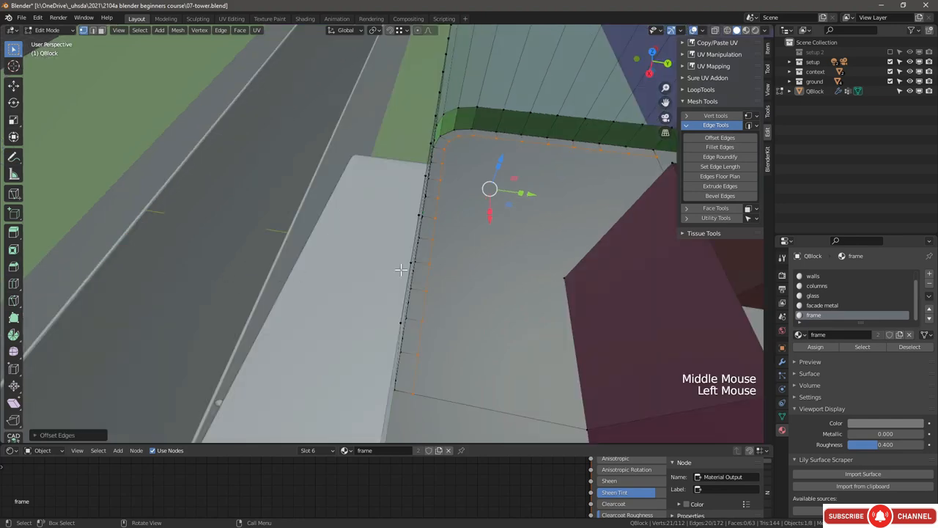
Step: Draw the base of a 16-segment QBlocker cylinder with Uniform base type on the floor beside the near end of the offset edge
middle_drag(404, 268, 379, 269)
key(shift+a)
mouse_move(381, 293)
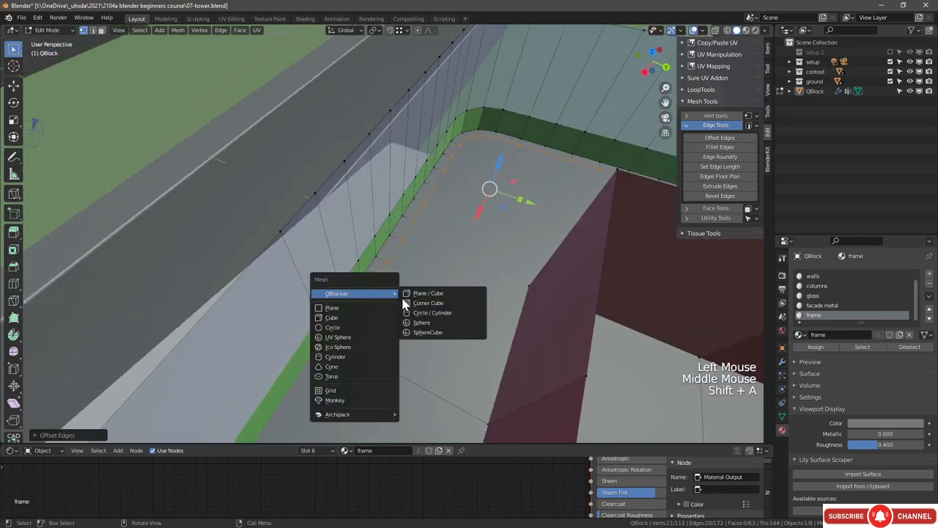
click(429, 314)
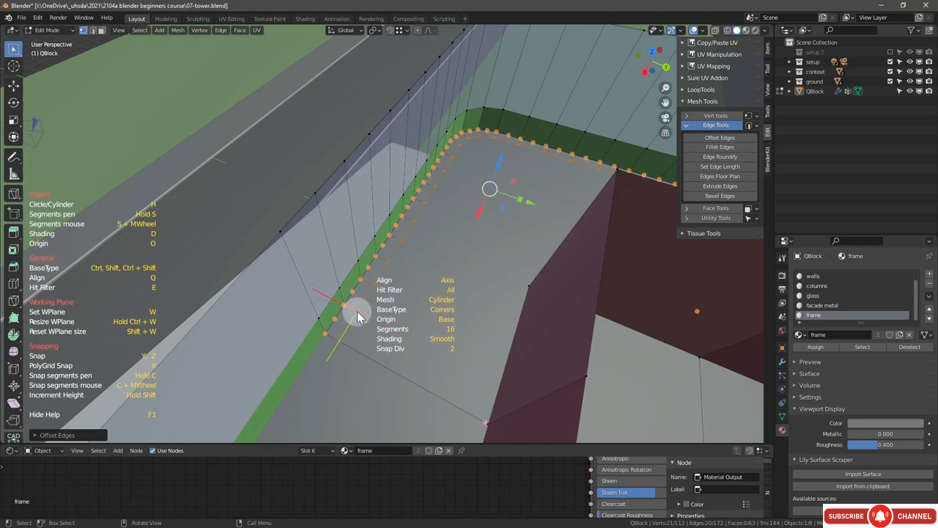
scroll(351, 324, up, 5)
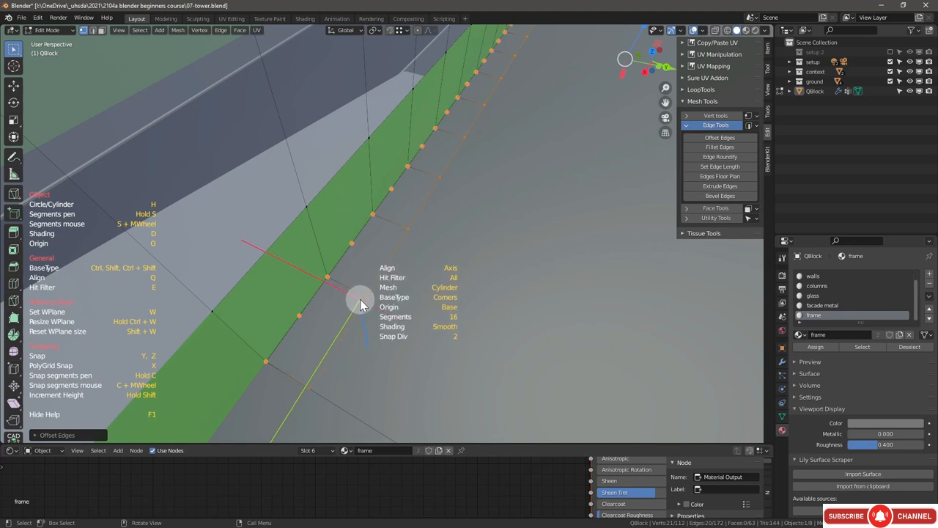
shift+drag(359, 299, 381, 301)
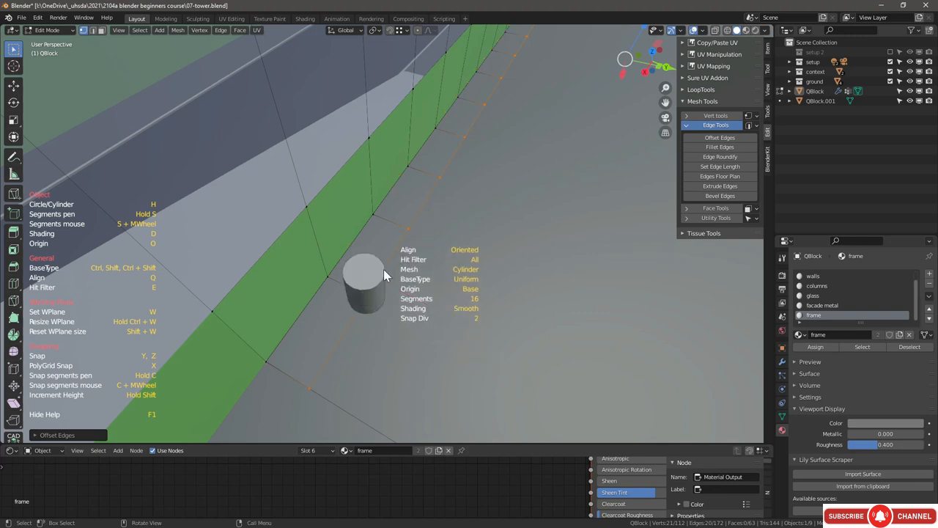
Step: Extend the cylinder upward into a column, snapping its height to a top vertex of the curved facade
click(402, 189)
scroll(400, 193, down, 6)
scroll(399, 197, down, 1)
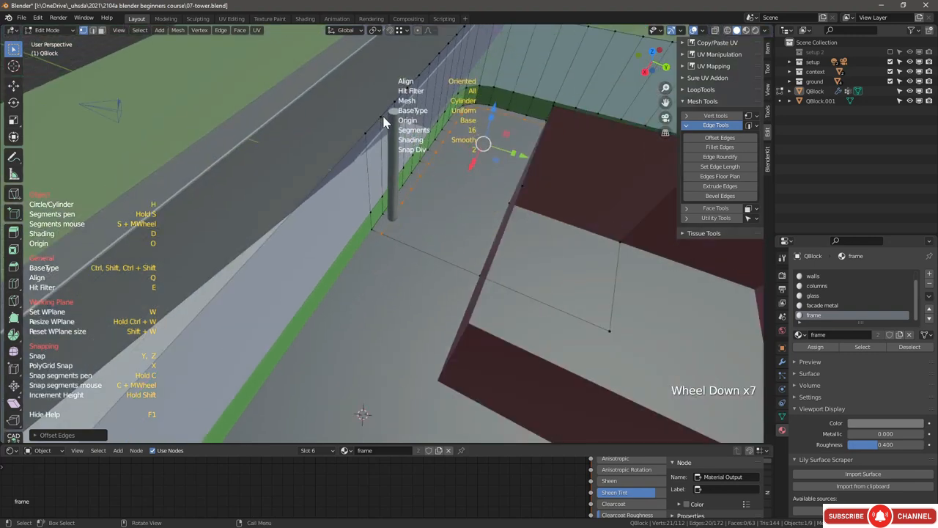
key(ctrl)
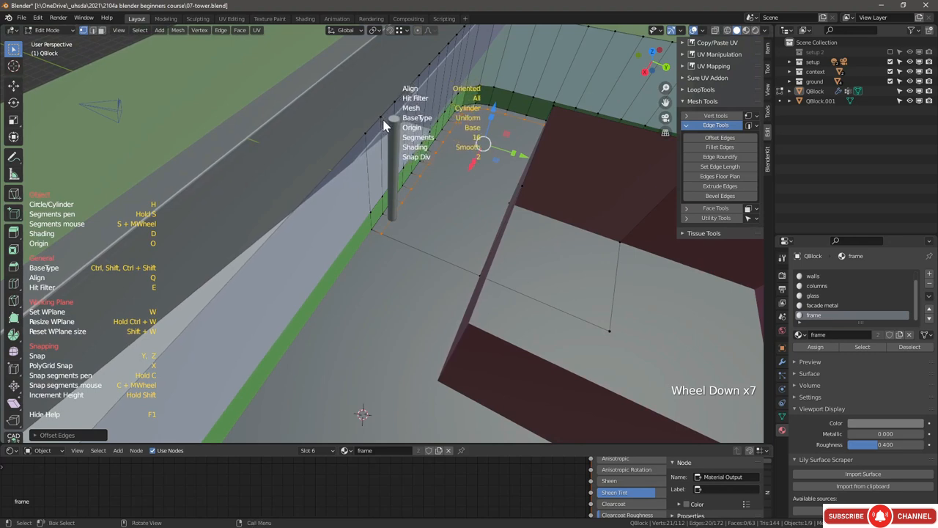
click(382, 117)
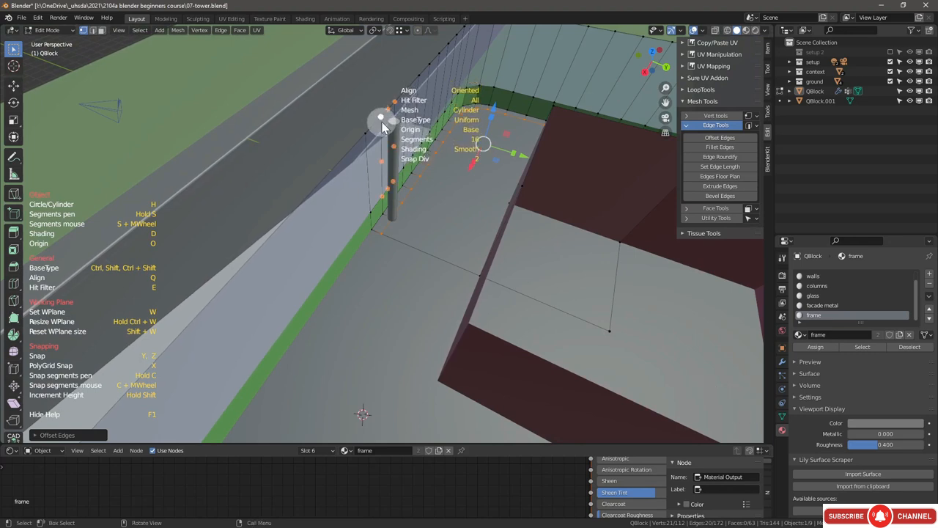
click(382, 123)
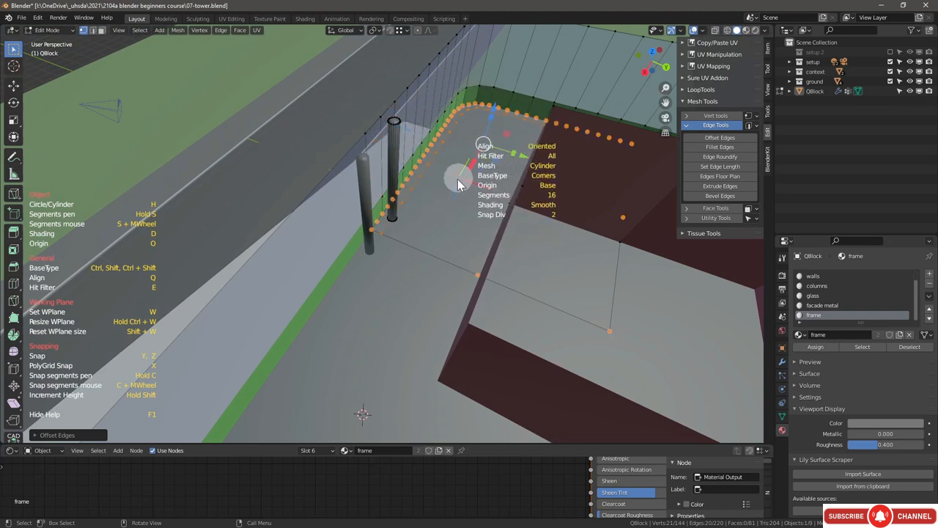
Step: Select all linked geometry of the new column and assign the columns material to it
scroll(416, 126, up, 4)
scroll(531, 200, down, 2)
shift+middle_drag(532, 200, 364, 211)
scroll(365, 210, up, 2)
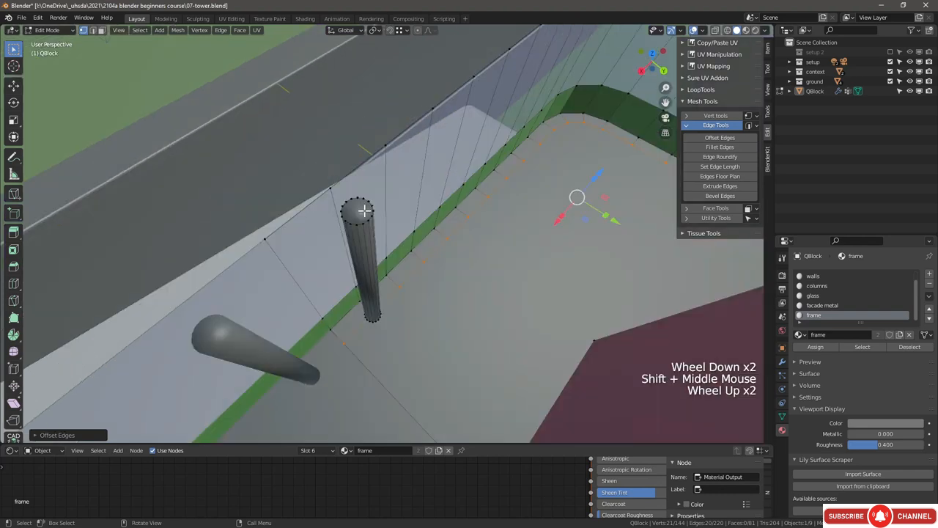
key(l)
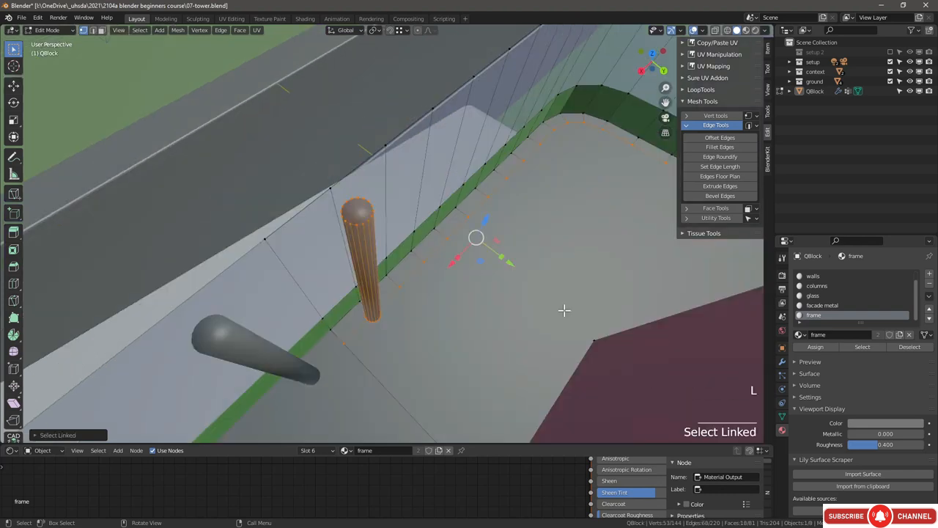
scroll(843, 310, down, 1)
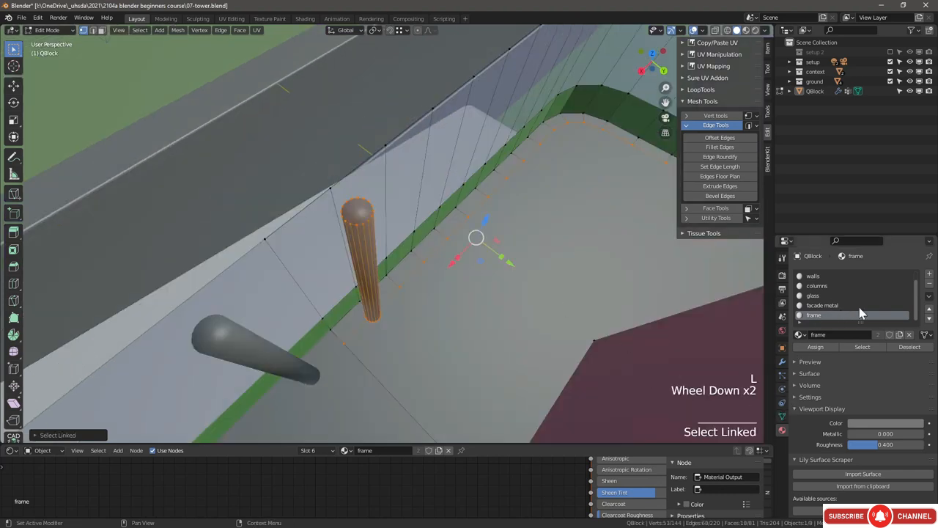
scroll(861, 294, up, 2)
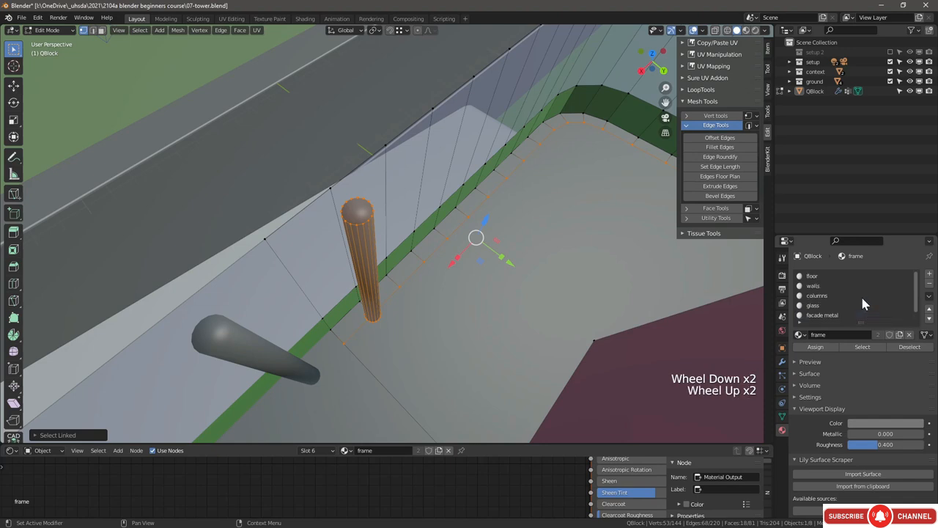
scroll(860, 294, down, 3)
click(818, 285)
click(815, 347)
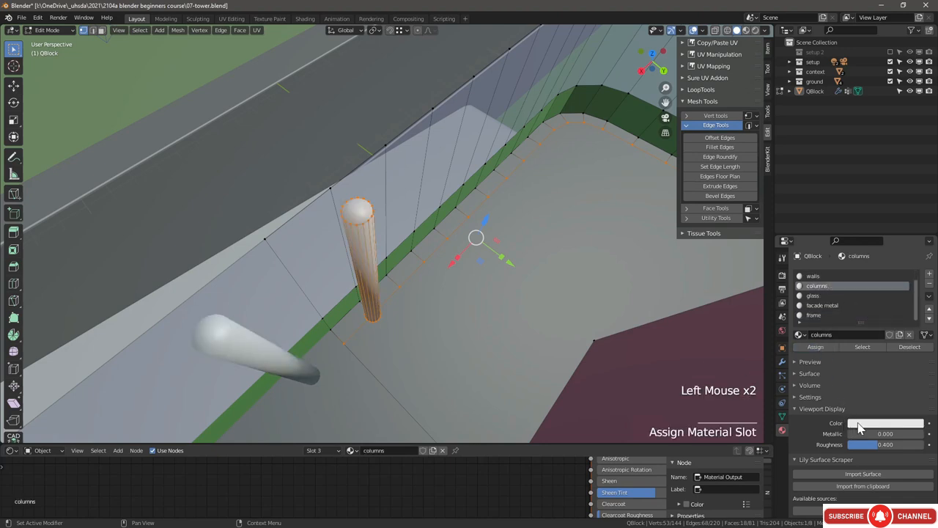
Step: Change the viewport display color of the columns material to orange
click(861, 425)
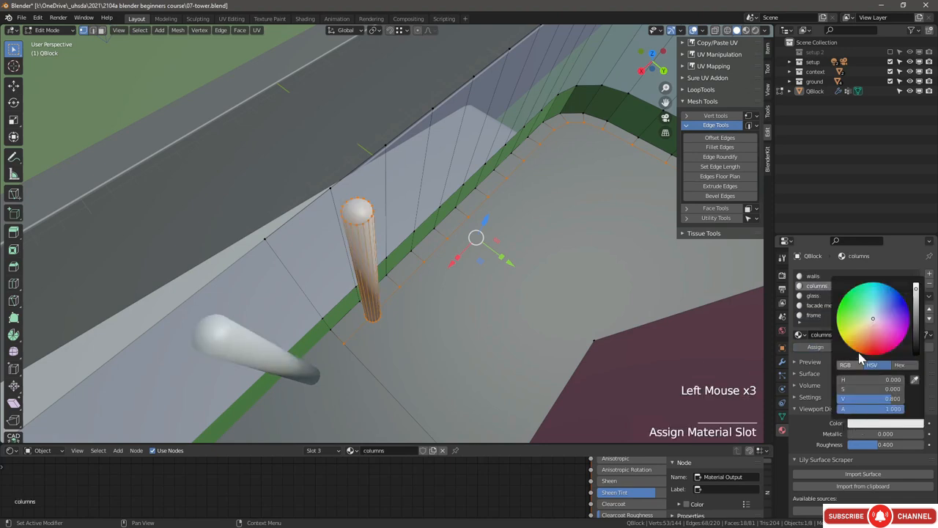
click(859, 307)
scroll(353, 206, up, 1)
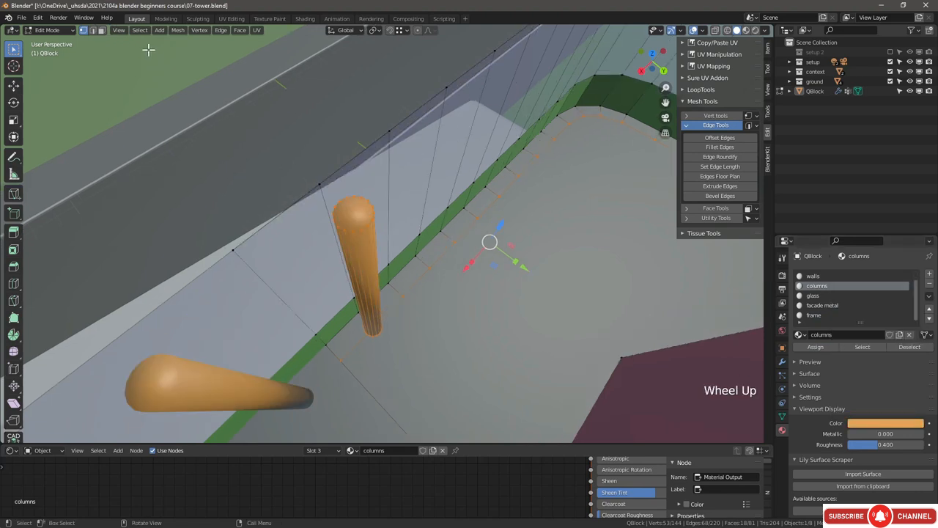
Step: Delete the column's top and bottom cap faces, using X-ray to reach the bottom one
click(102, 30)
click(353, 211)
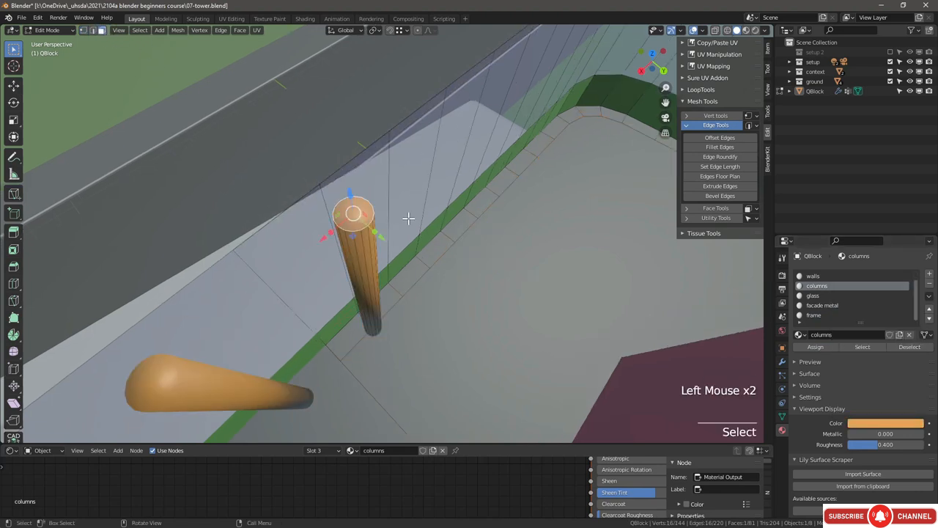
key(x)
scroll(368, 338, up, 3)
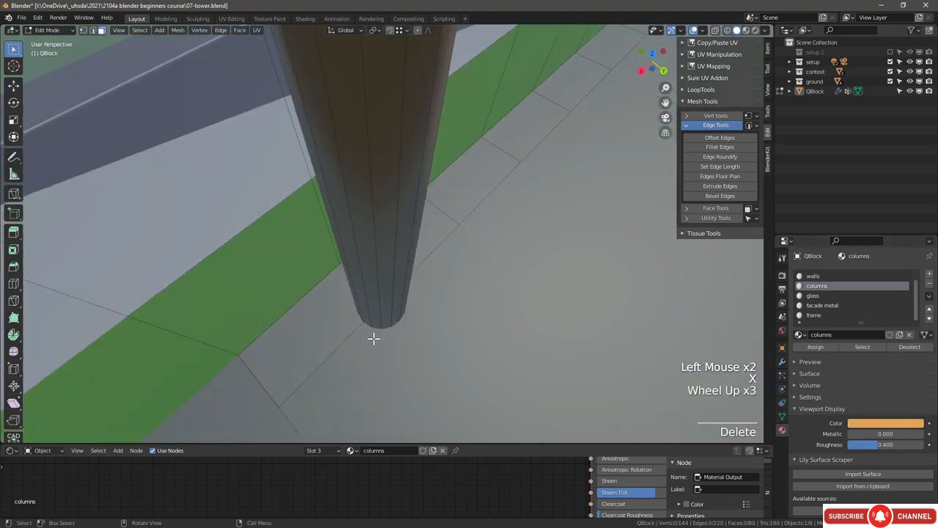
key(alt+z)
click(381, 305)
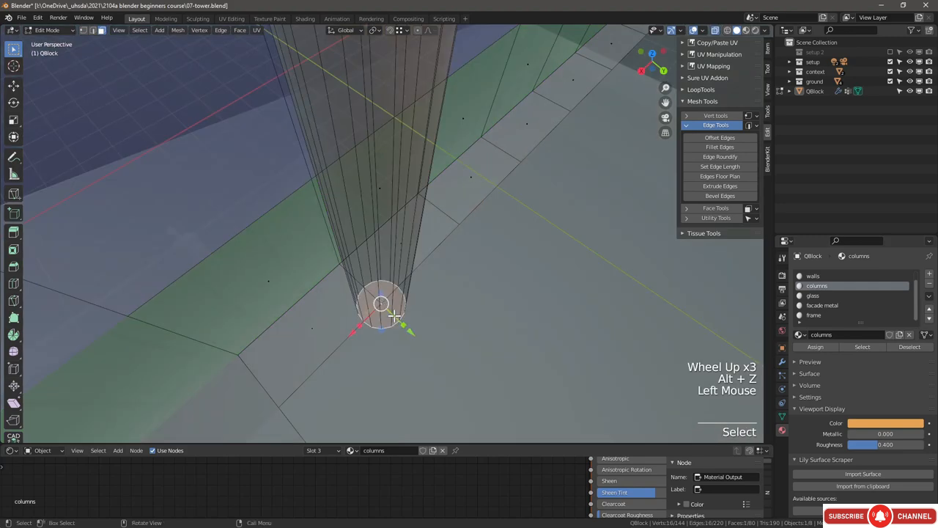
key(x)
click(393, 318)
Step: Select all of the column's linked geometry and move it along the X axis beside the floor's offset edge
scroll(404, 347, down, 2)
key(super+bracketright)
scroll(404, 347, down, 2)
shift+middle_drag(404, 348, 270, 220)
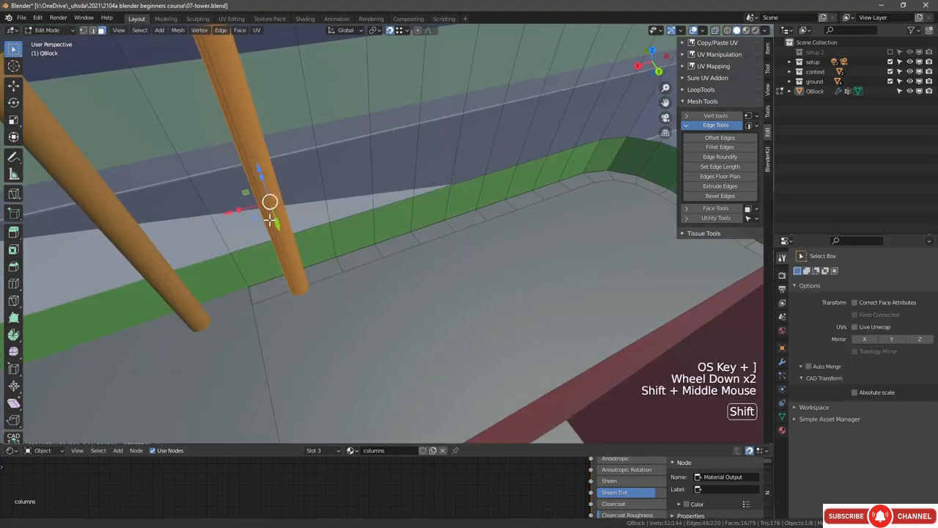
shift+scroll(332, 289, down, 1)
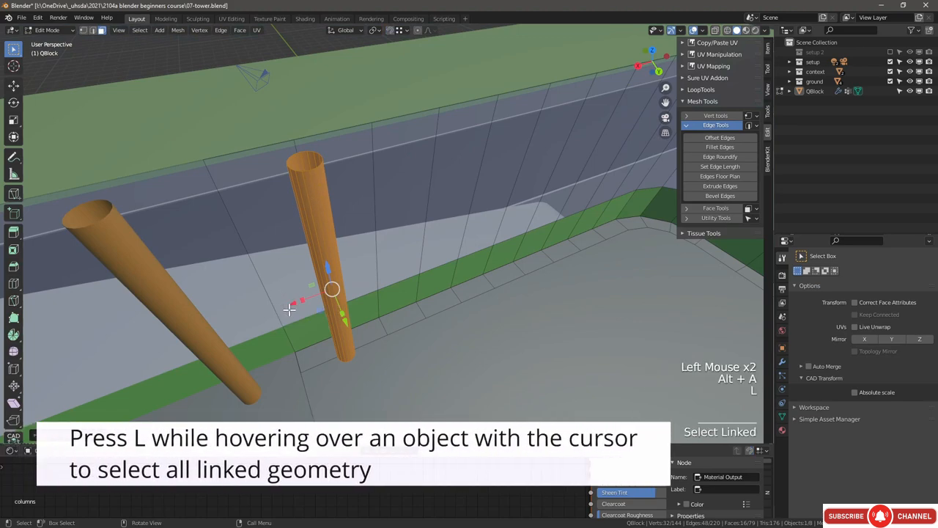
drag(300, 302, 357, 310)
scroll(358, 310, down, 1)
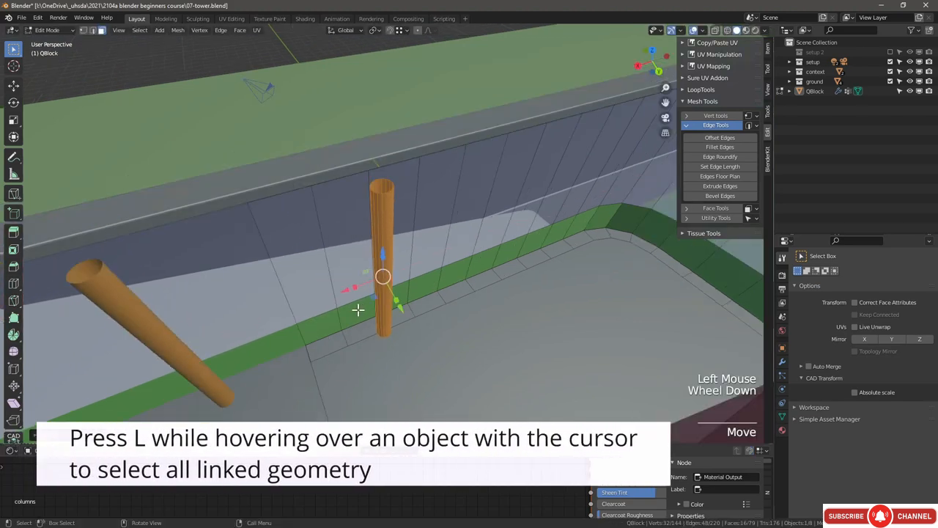
Step: Duplicate the selected column along the X axis to place the next column beside the floor's offset edge
scroll(358, 310, down, 2)
middle_drag(358, 310, 386, 329)
scroll(372, 315, up, 3)
key(shift+d)
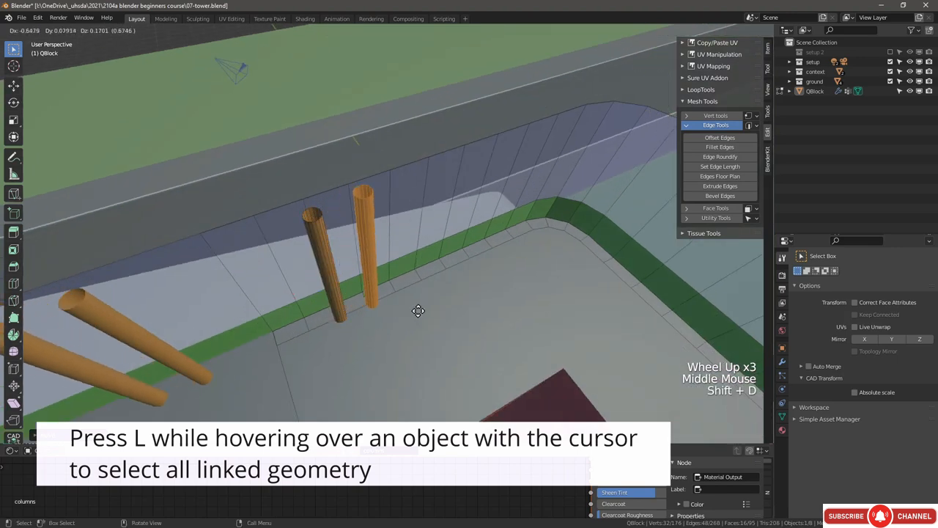
key(x)
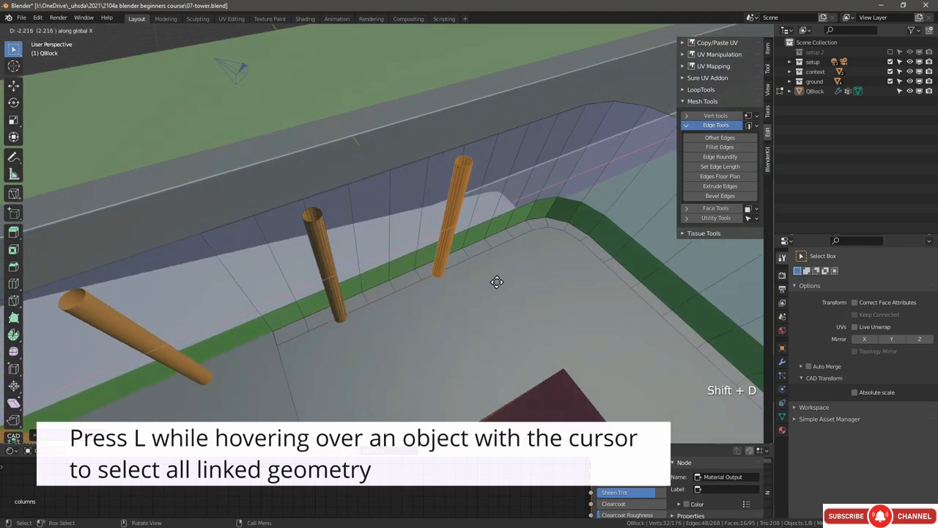
click(505, 277)
Step: Duplicate the newest column along the X axis up to the floor's rounded corner
scroll(404, 277, down, 1)
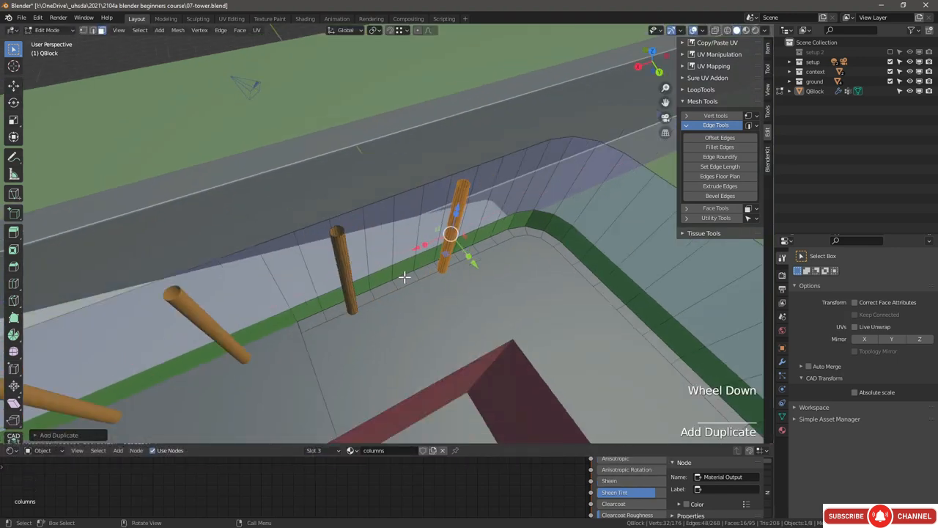
shift+middle_drag(403, 276, 337, 335)
scroll(337, 335, up, 4)
key(shift+d)
key(x)
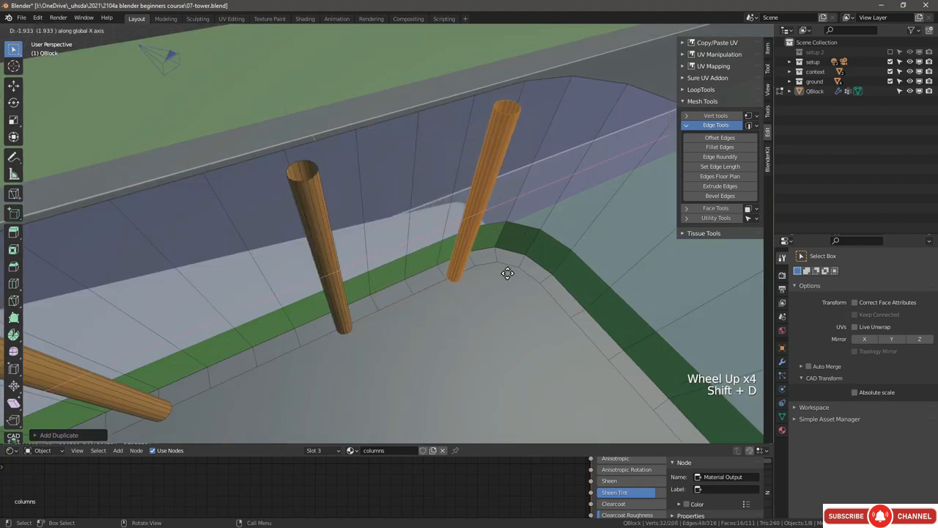
click(557, 261)
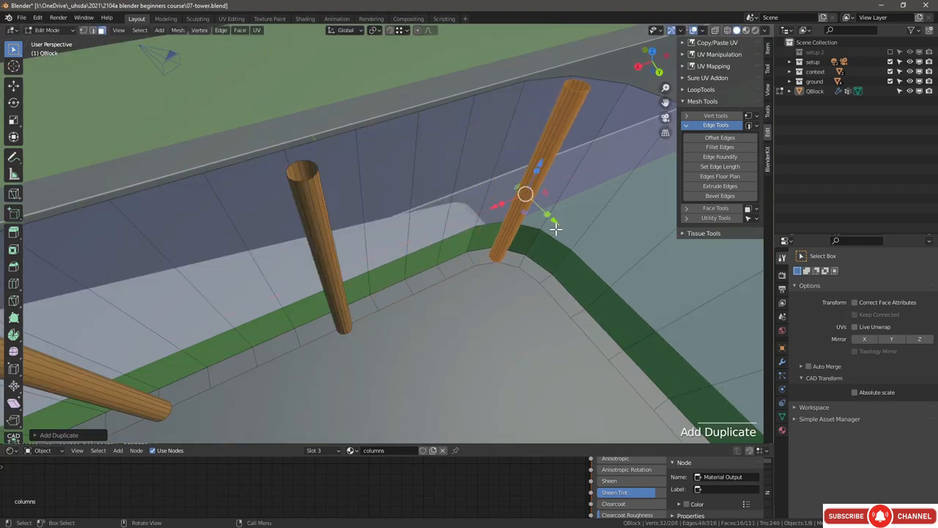
Step: In top view, duplicate the corner column onto the adjoining side's inner edge and copy it again about 2.8 units along Y
key(grave)
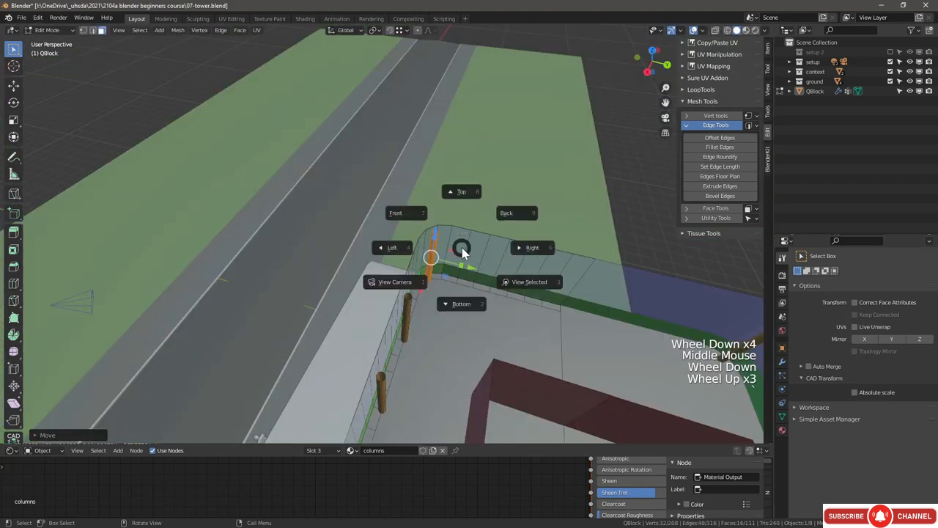
click(463, 195)
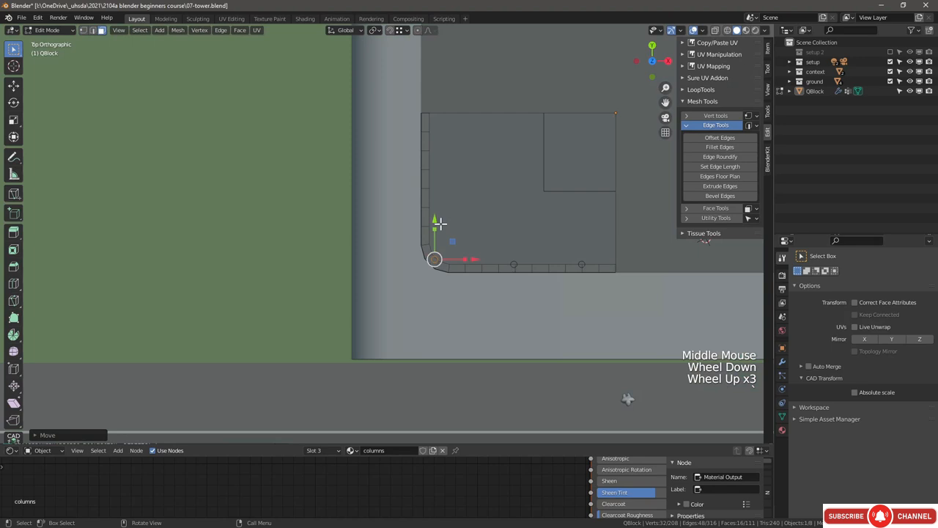
scroll(441, 223, up, 6)
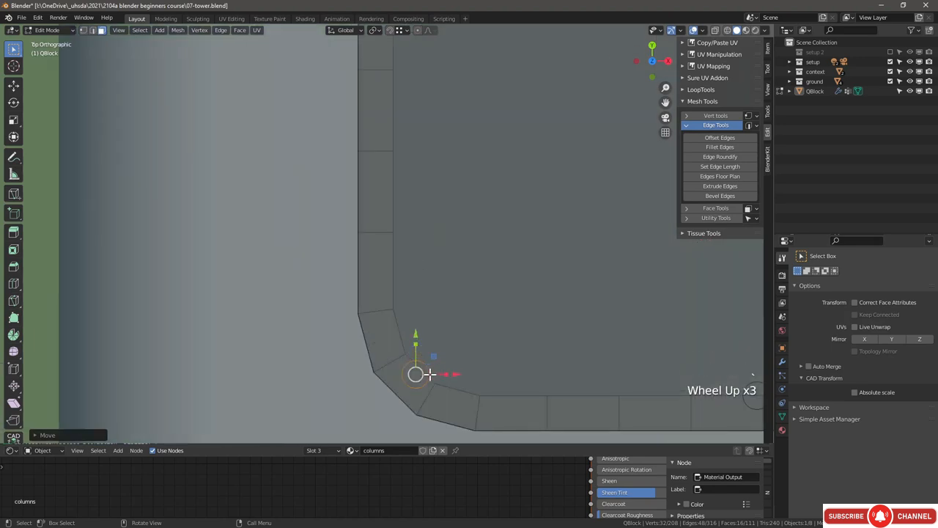
scroll(429, 374, down, 2)
key(shift+d)
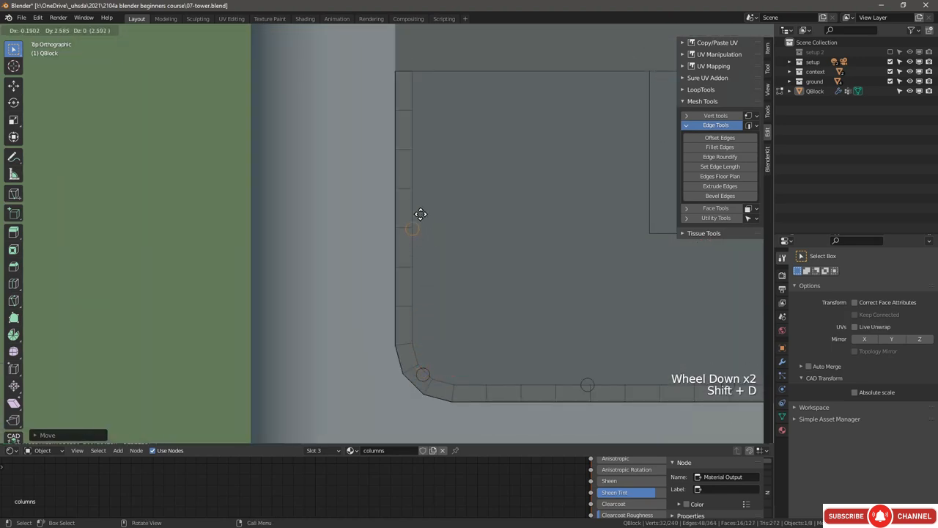
click(420, 292)
shift+middle_drag(410, 255, 409, 314)
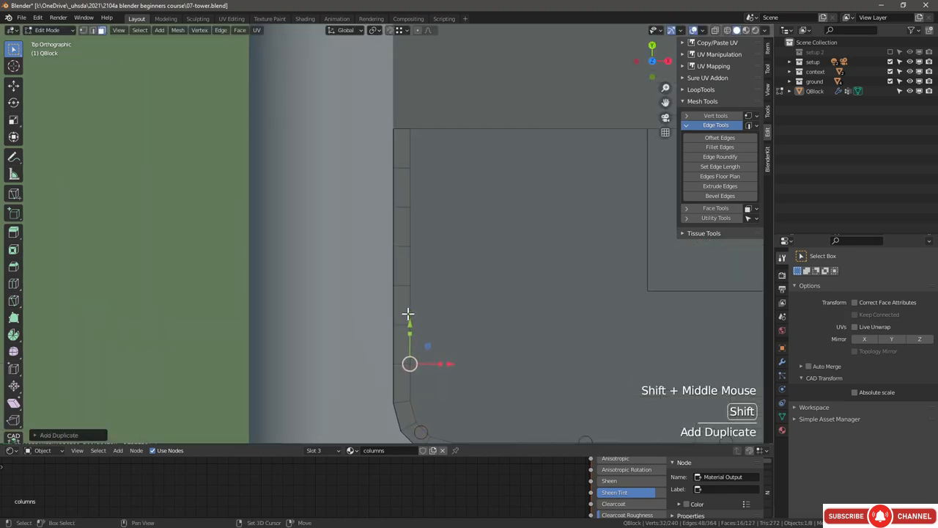
key(shift+d)
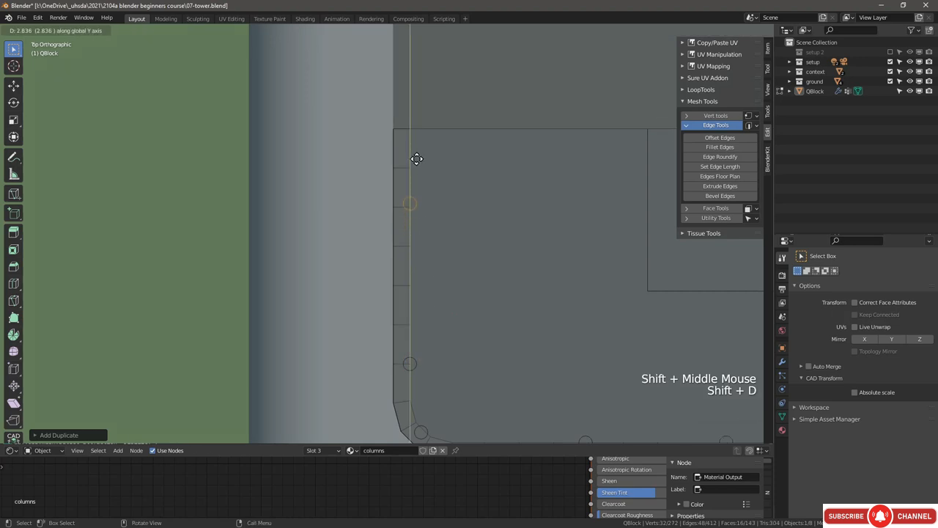
click(417, 161)
Step: Select all linked geometry of the adjoining side's column nearest the corner and delete its edges
scroll(416, 161, down, 2)
middle_drag(417, 161, 321, 195)
scroll(320, 195, down, 2)
scroll(320, 195, up, 2)
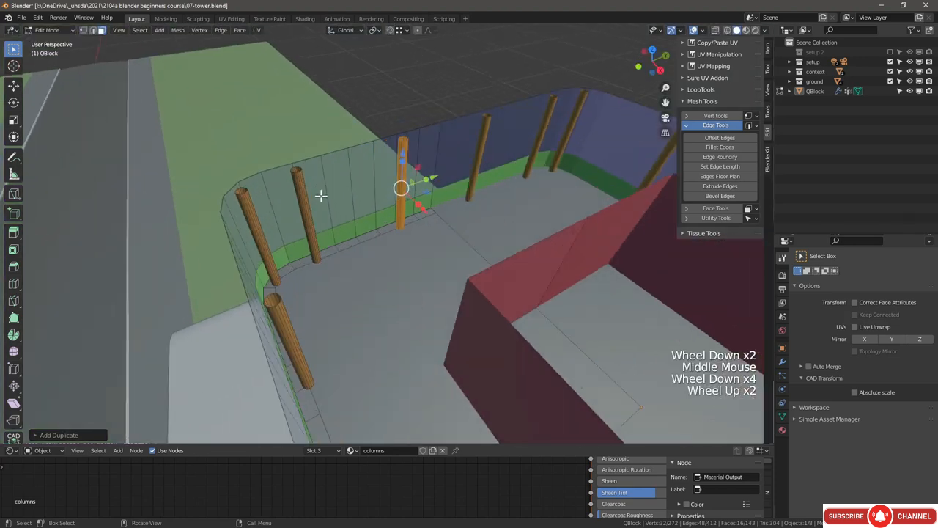
scroll(291, 182, up, 1)
key(alt+a)
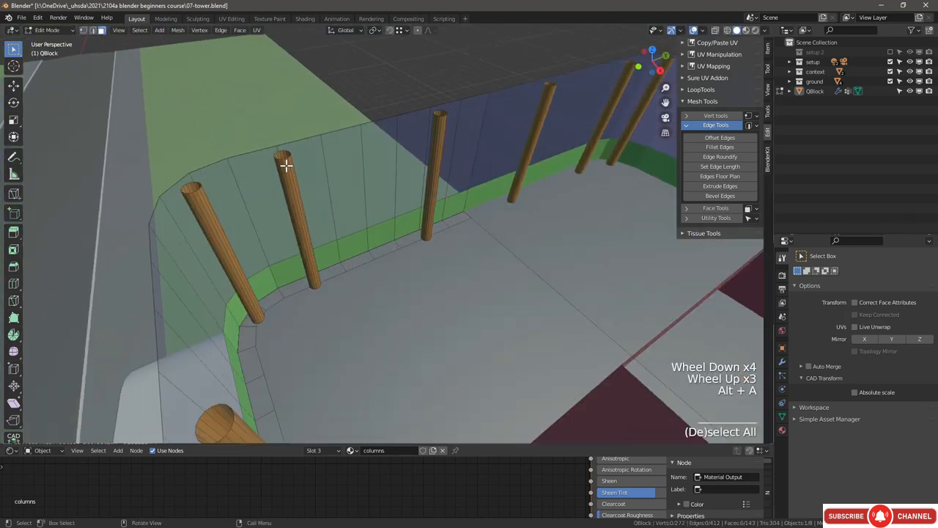
key(l)
key(x)
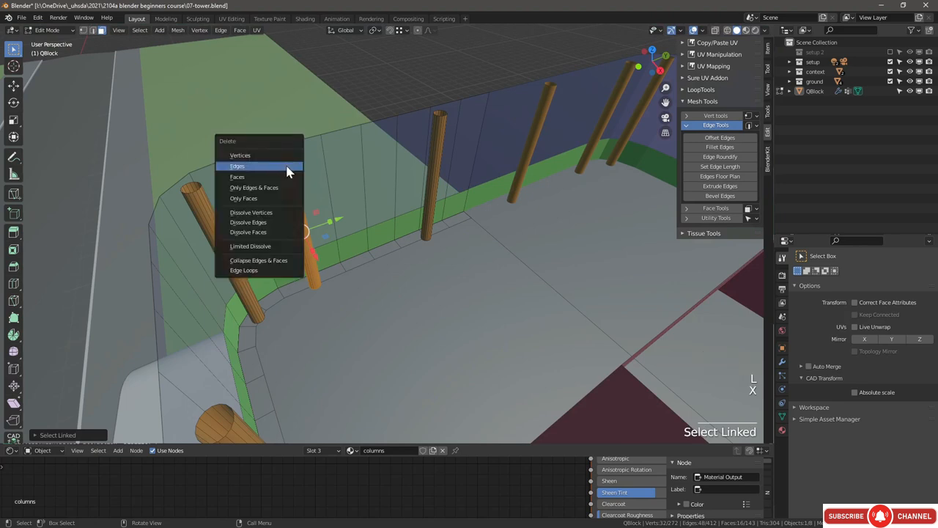
click(287, 168)
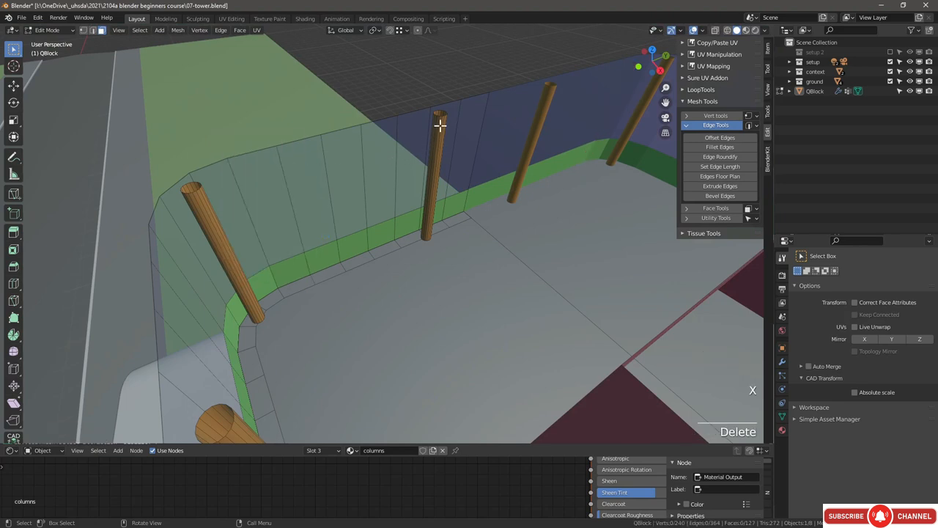
Step: Select the remaining column on that side and move it along the Y axis closer to the rounded corner
key(l)
drag(463, 166, 448, 182)
scroll(356, 215, down, 2)
middle_drag(357, 215, 298, 237)
scroll(382, 202, up, 2)
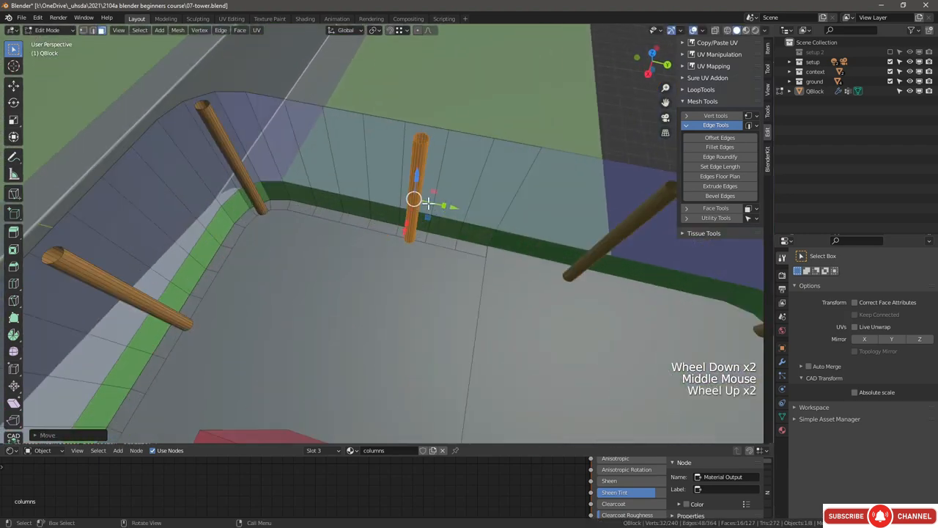
drag(450, 208, 432, 204)
Step: In edge select mode, select the offset edge loop inside the floor's perimeter and delete it
scroll(341, 252, down, 2)
scroll(341, 251, down, 1)
middle_drag(342, 251, 407, 227)
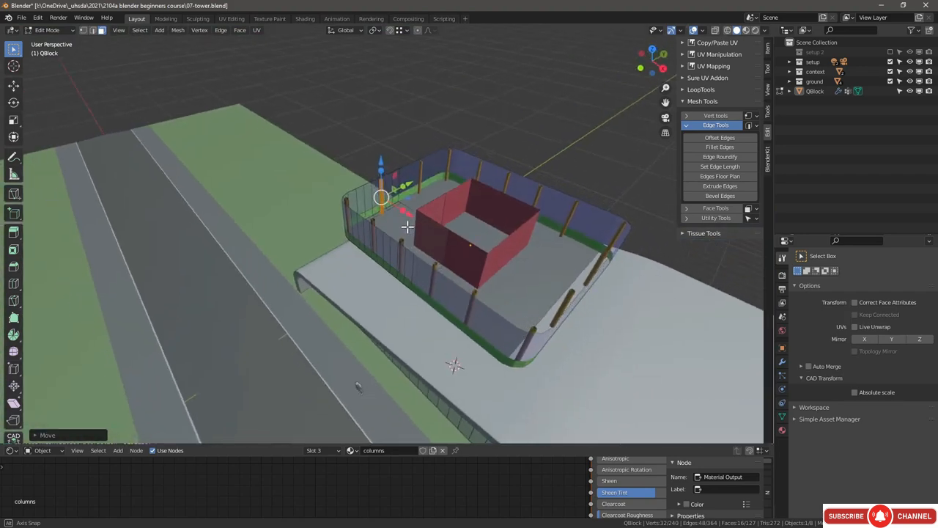
scroll(407, 227, up, 6)
scroll(407, 292, down, 3)
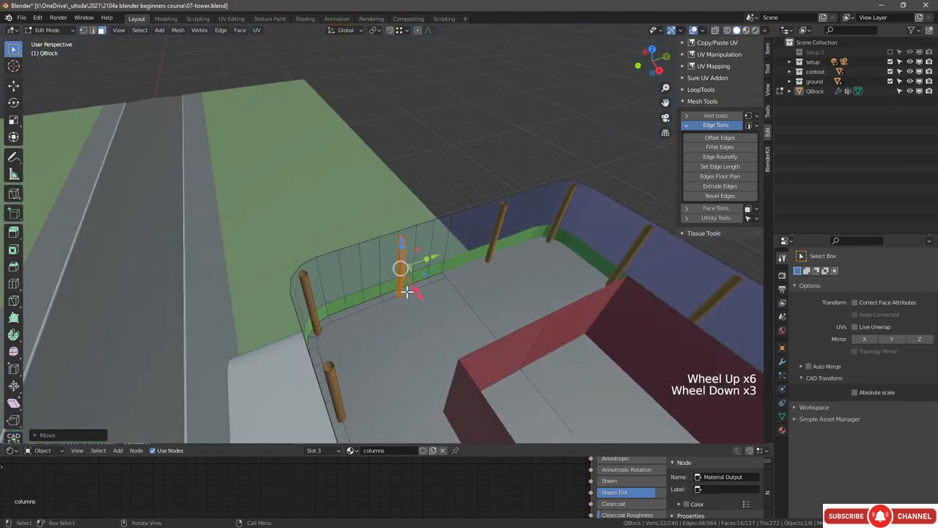
scroll(407, 292, up, 3)
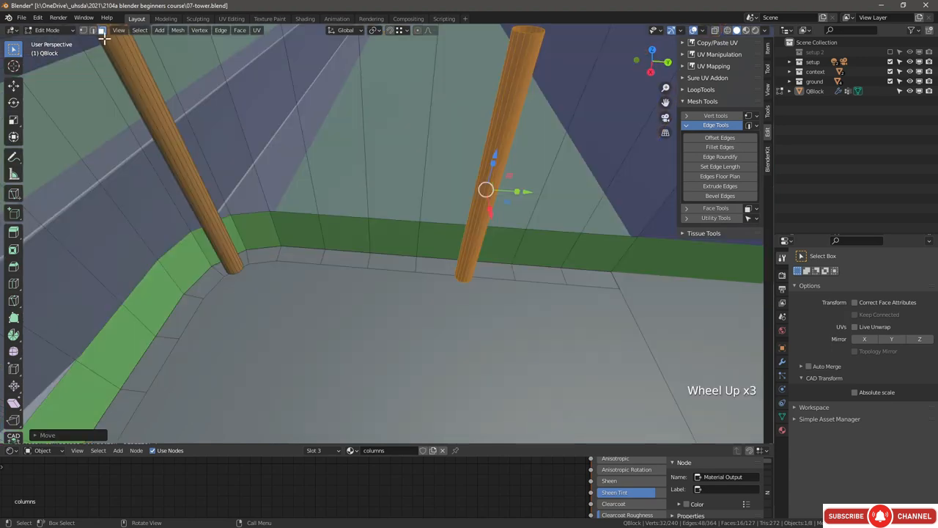
click(92, 30)
click(101, 30)
click(93, 31)
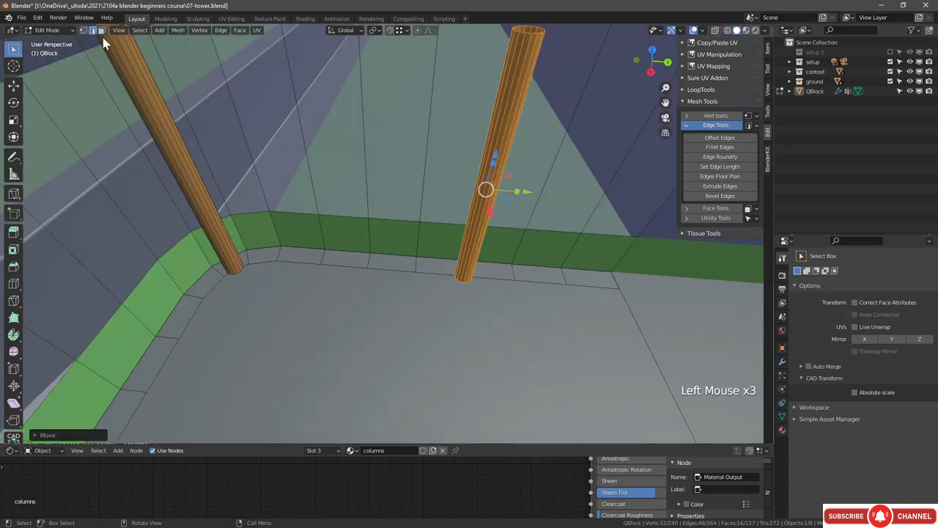
alt+click(341, 266)
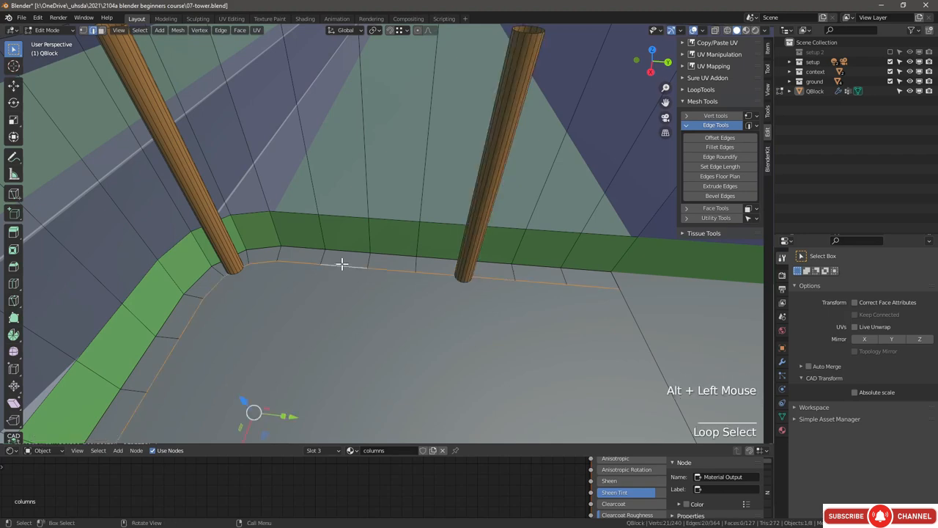
key(x)
click(341, 266)
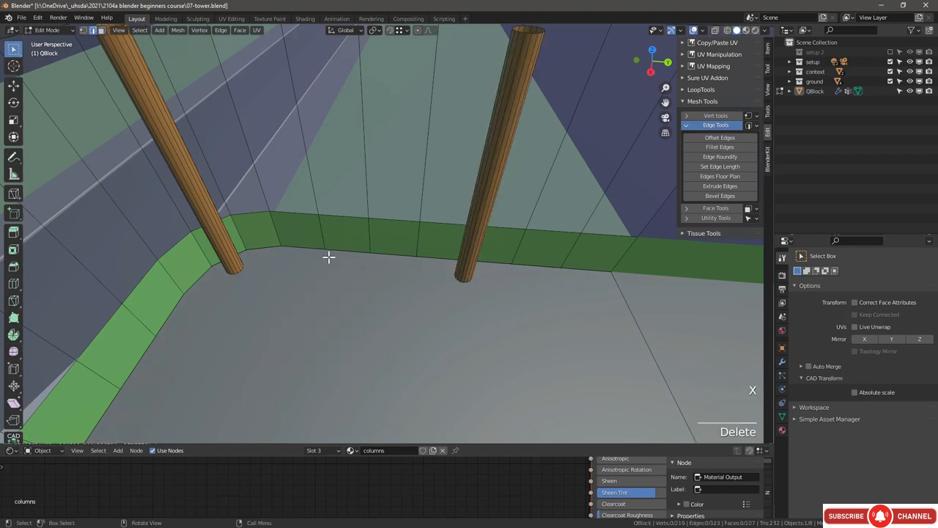
Step: Leave Edit Mode to examine the columns across the stacked tower floors, and return to editing the typical floor
scroll(328, 255, down, 3)
middle_drag(304, 283, 403, 271)
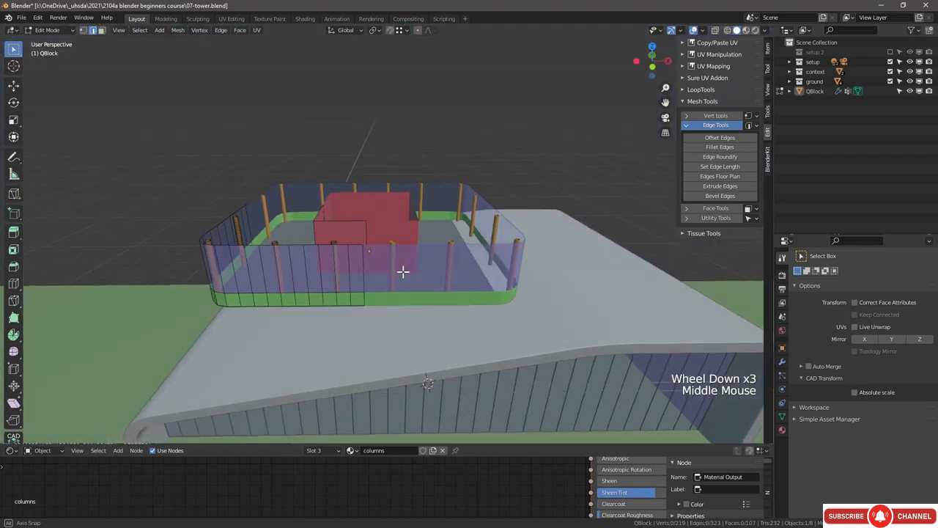
key(Tab)
middle_drag(342, 316, 309, 294)
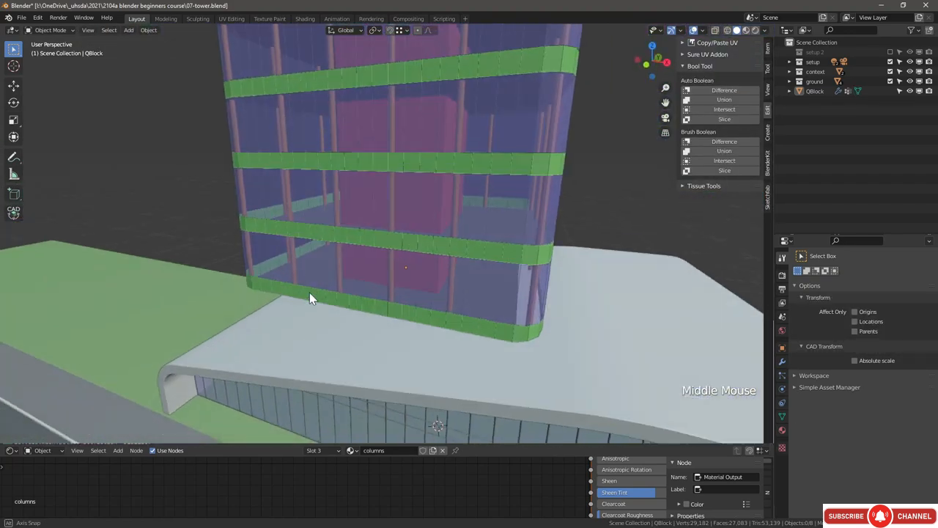
scroll(316, 265, up, 3)
key(Tab)
scroll(303, 291, down, 3)
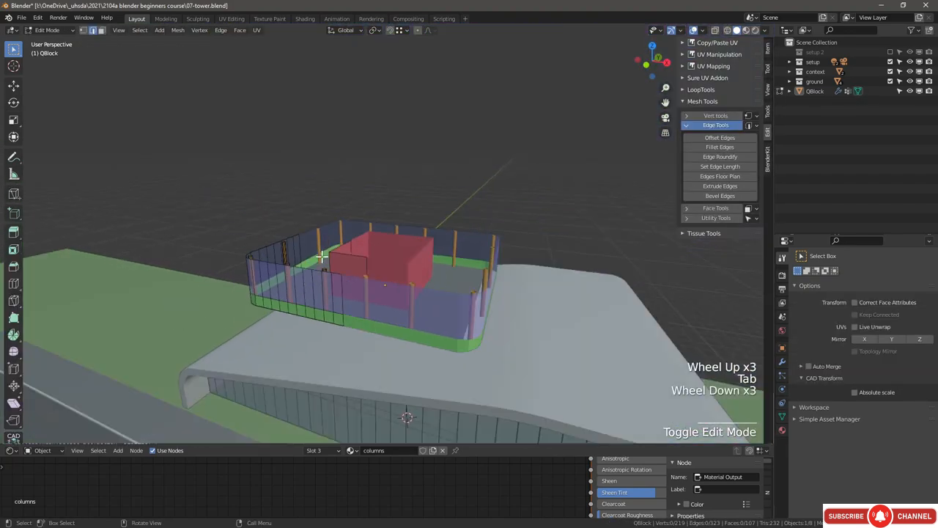
middle_drag(322, 256, 225, 275)
scroll(247, 305, up, 2)
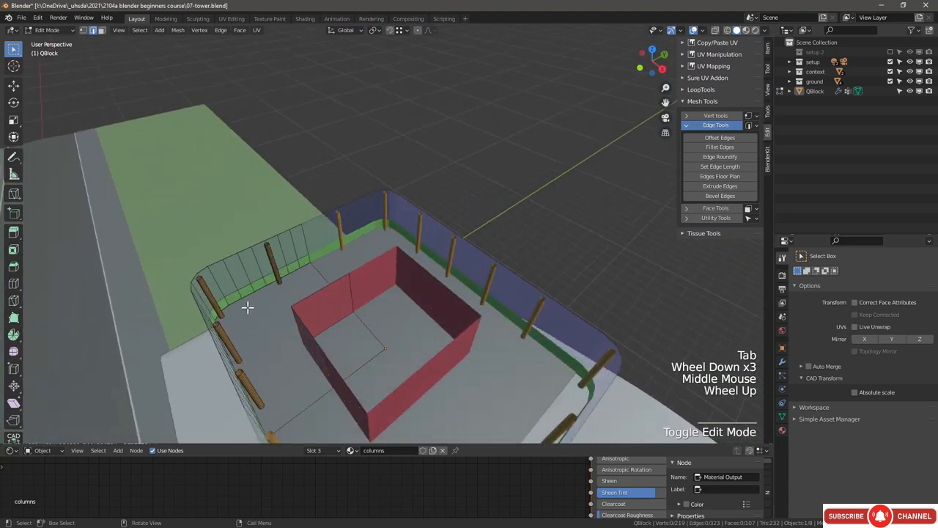
shift+middle_drag(253, 306, 302, 286)
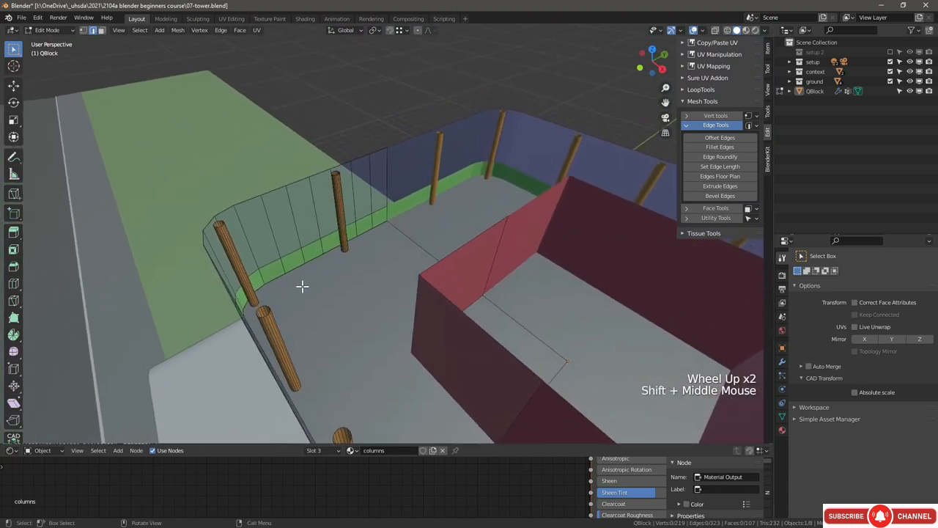
Step: In face select mode, select the floor face and duplicate it 3 units up along the Z axis as a ceiling
click(353, 330)
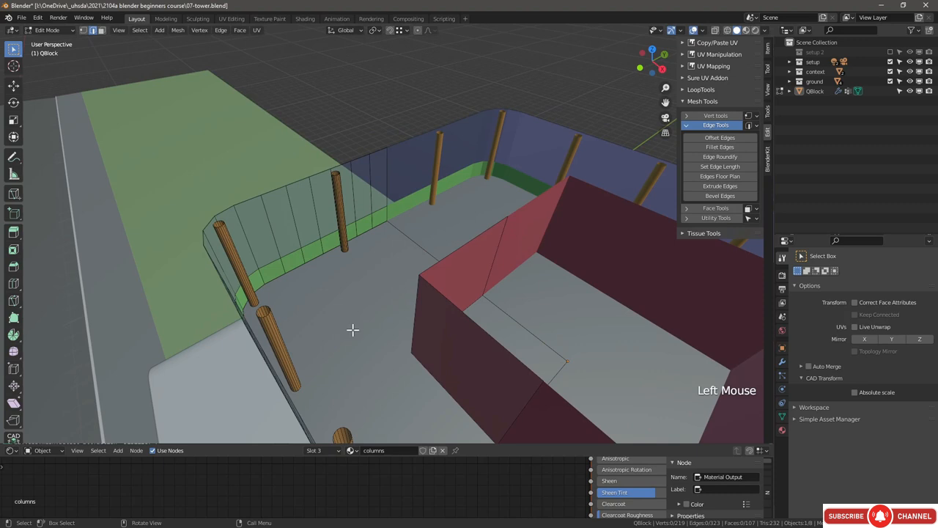
click(102, 30)
click(376, 289)
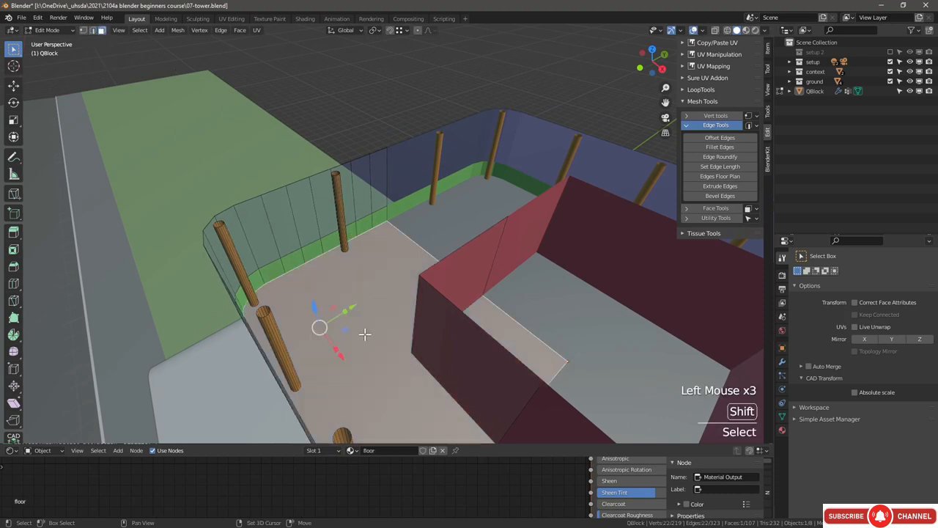
key(shift+d)
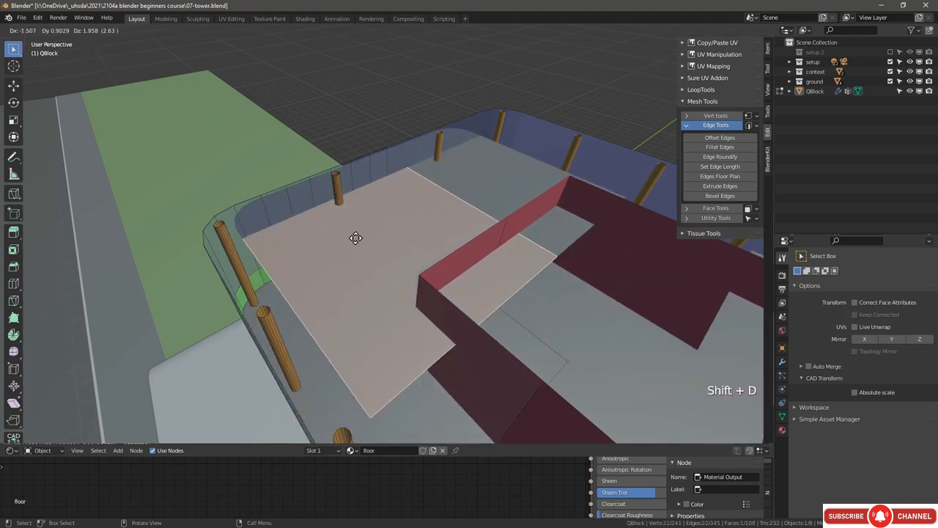
key(z)
key(3)
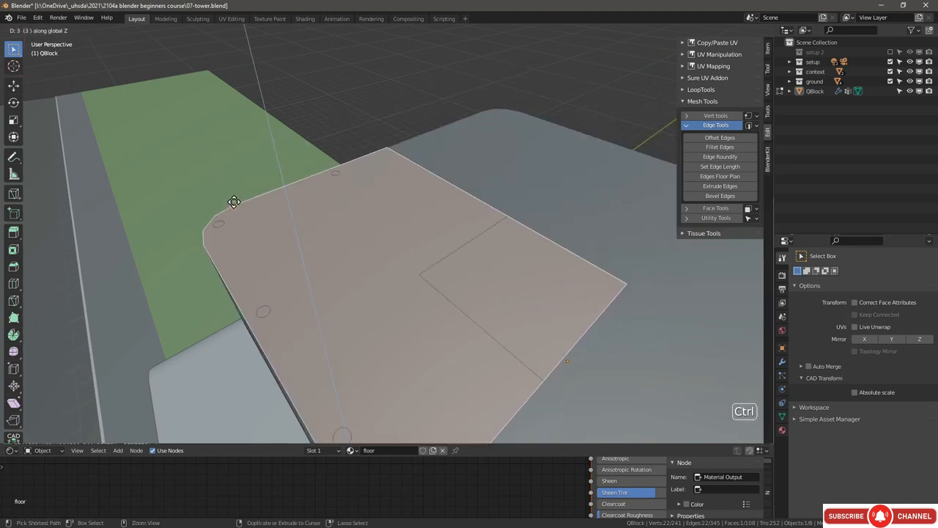
key(Return)
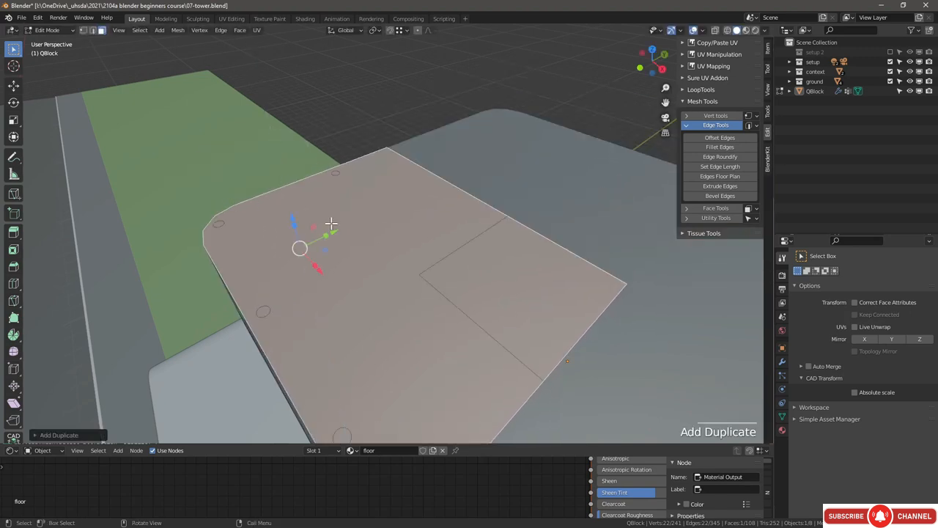
Step: Try deleting the duplicated ceiling face's vertex above the core's centre, and undo the deletion
scroll(353, 263, down, 3)
middle_drag(371, 269, 482, 305)
key(1)
click(491, 306)
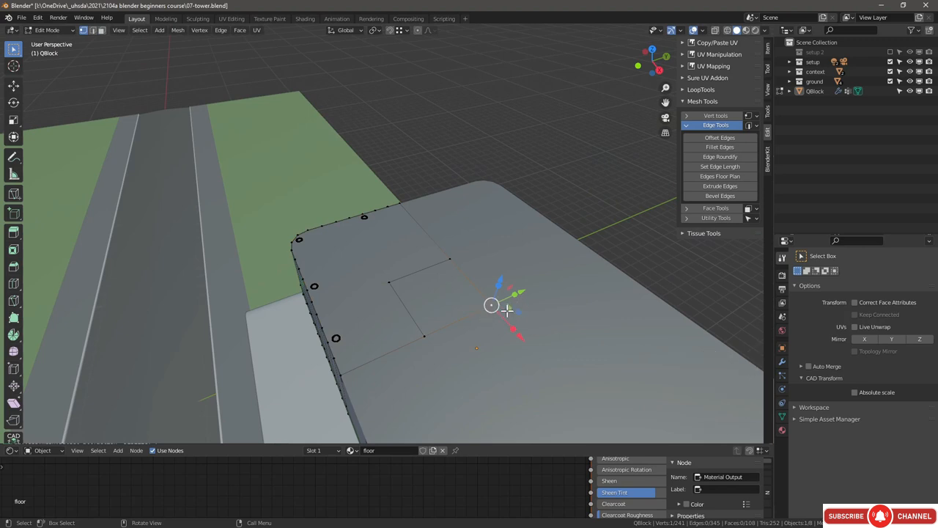
key(x)
click(509, 310)
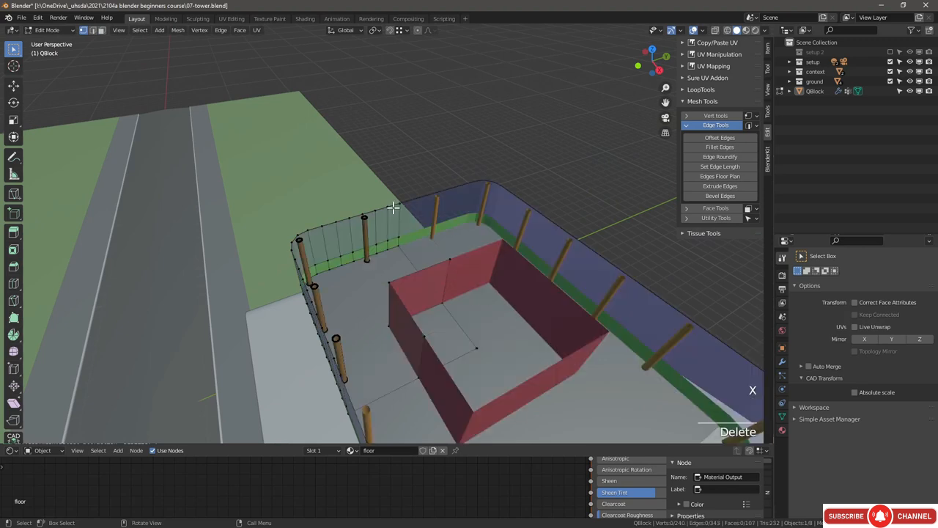
scroll(394, 208, up, 4)
scroll(476, 259, down, 3)
key(ctrl+z)
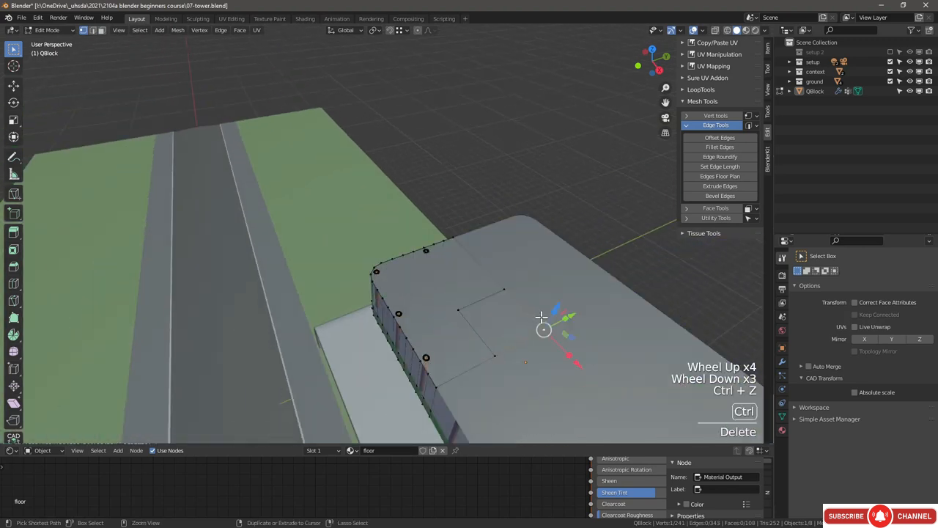
Step: Undo the vertex selection to restore the ceiling face selection, and move the face 1 unit up along the Z axis
key(ctrl+z)
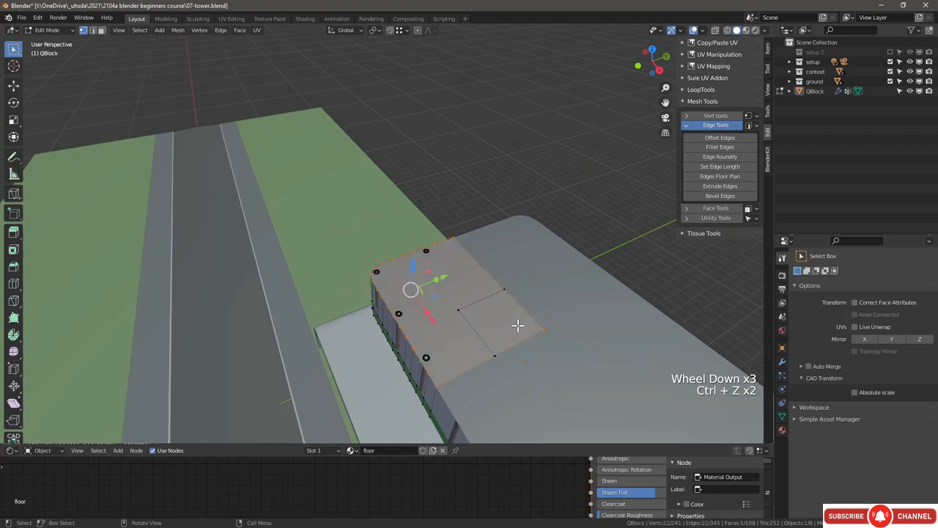
middle_drag(518, 316, 521, 289)
key(g)
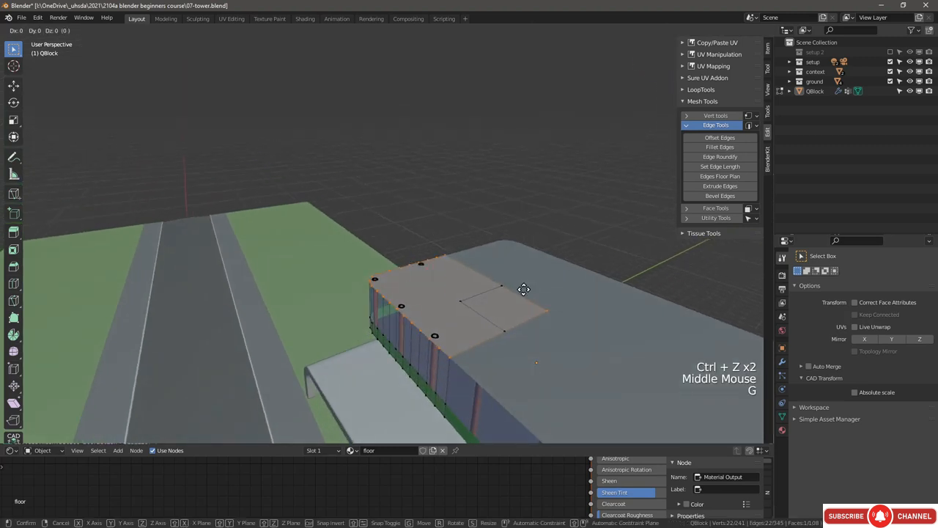
text(z1)
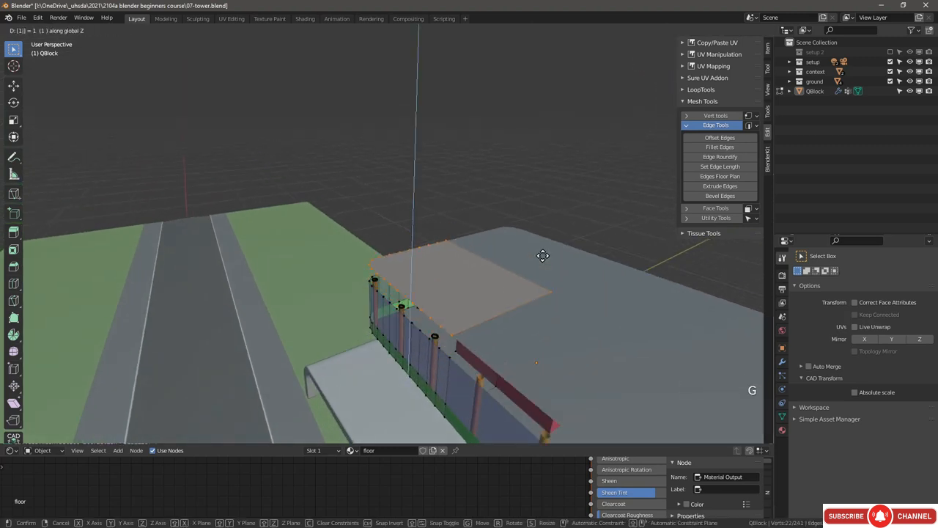
click(543, 255)
Step: Select the ceiling face's vertex above the core's centre and delete it, leaving only the ceiling's perimeter edges
scroll(458, 302, up, 2)
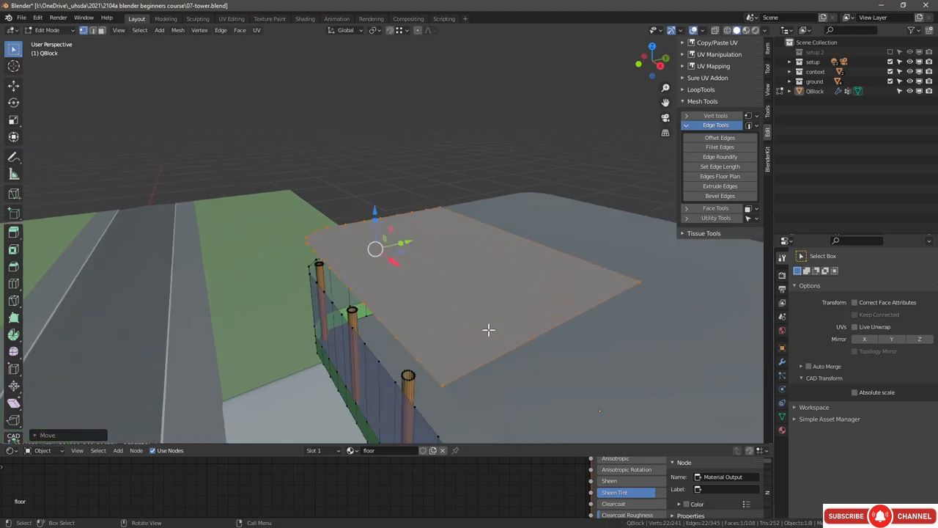
scroll(375, 333, down, 1)
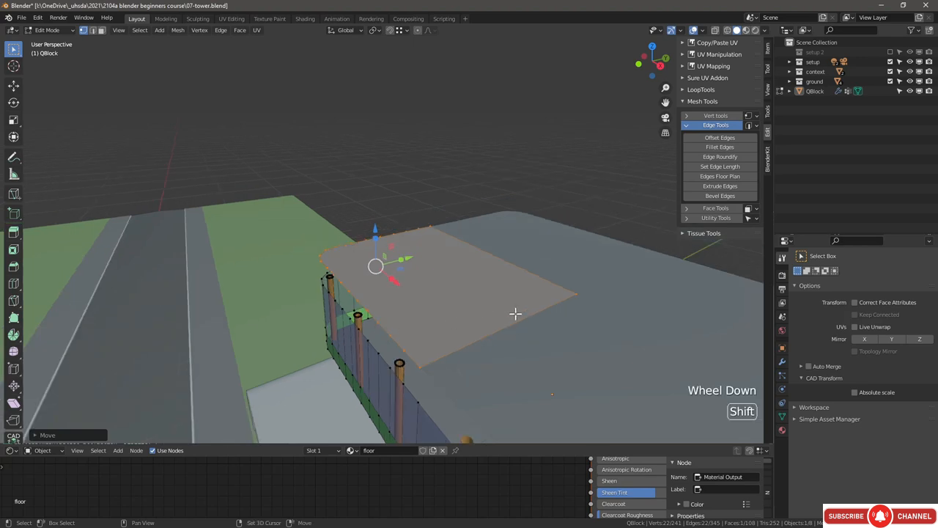
shift+middle_drag(513, 313, 464, 321)
click(545, 291)
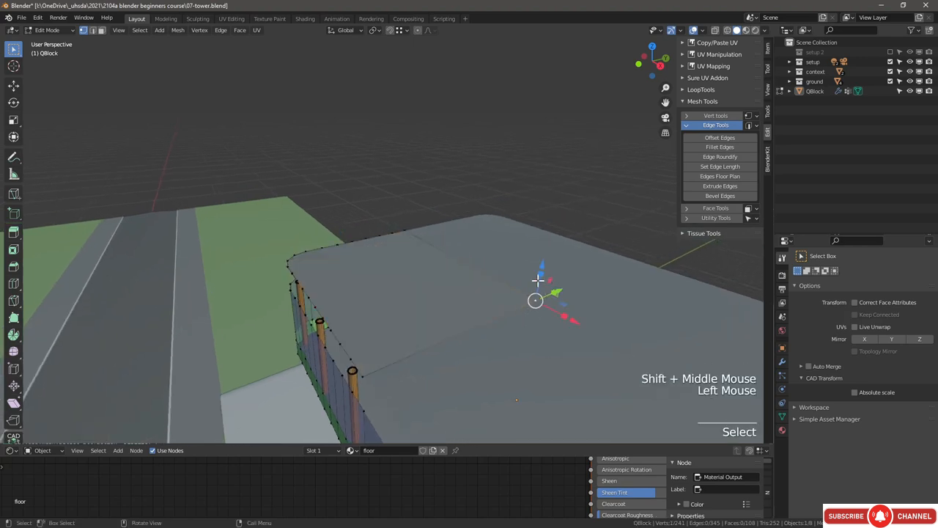
key(x)
click(543, 316)
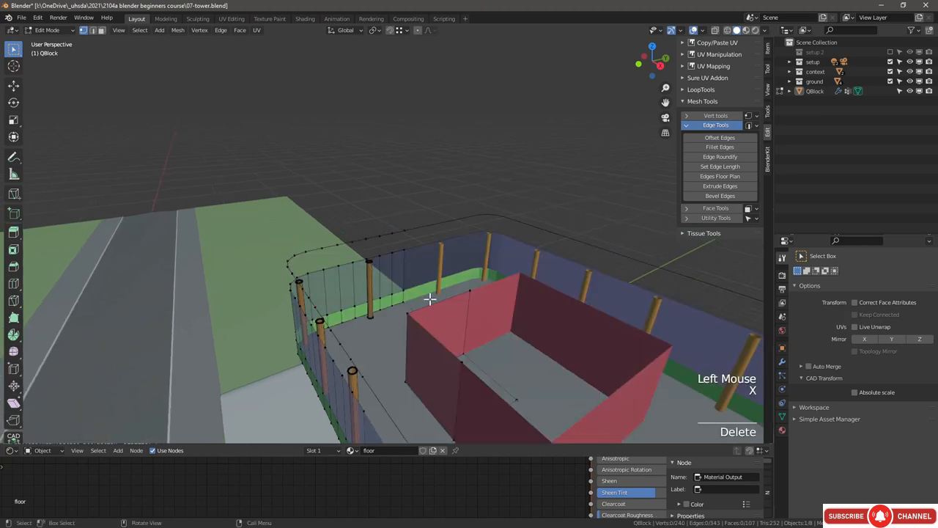
Step: Select the linked perimeter edges of the ceiling and offset them inward as an extruded strip with a width of 0.1
key(l)
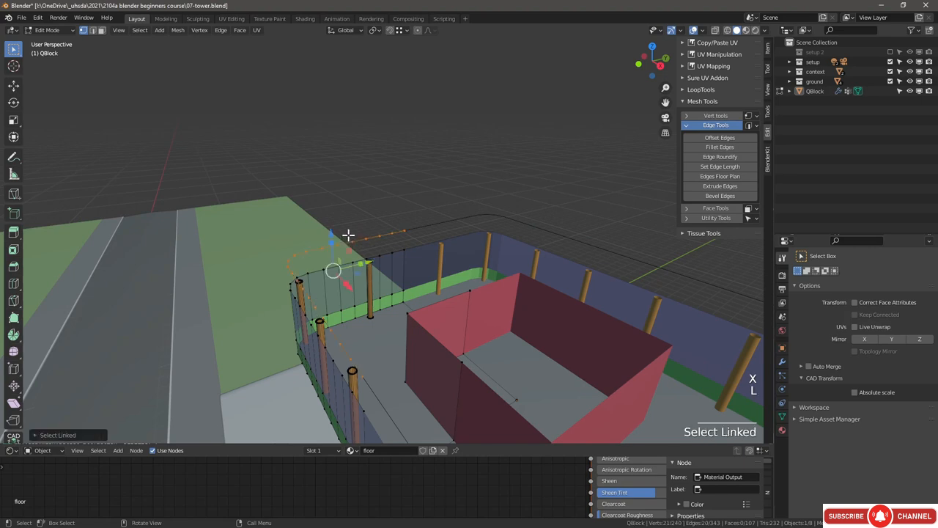
click(720, 137)
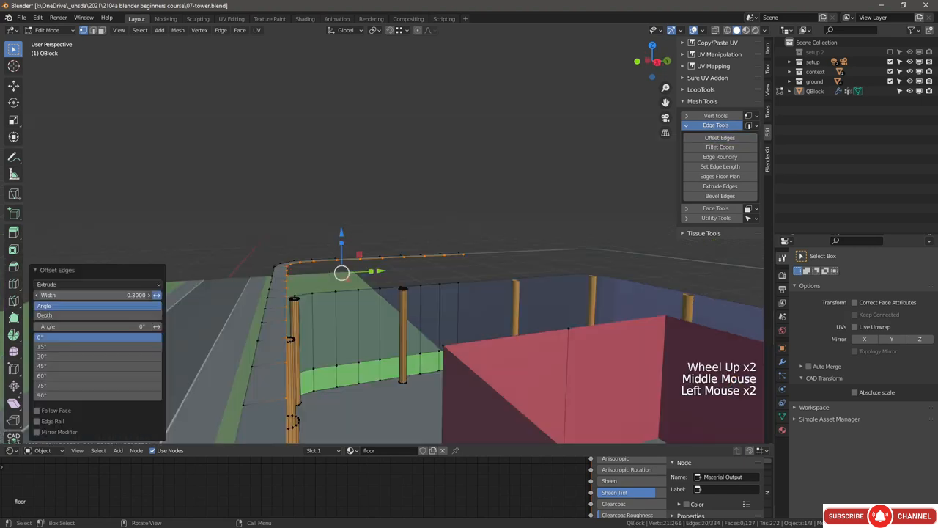
click(95, 295)
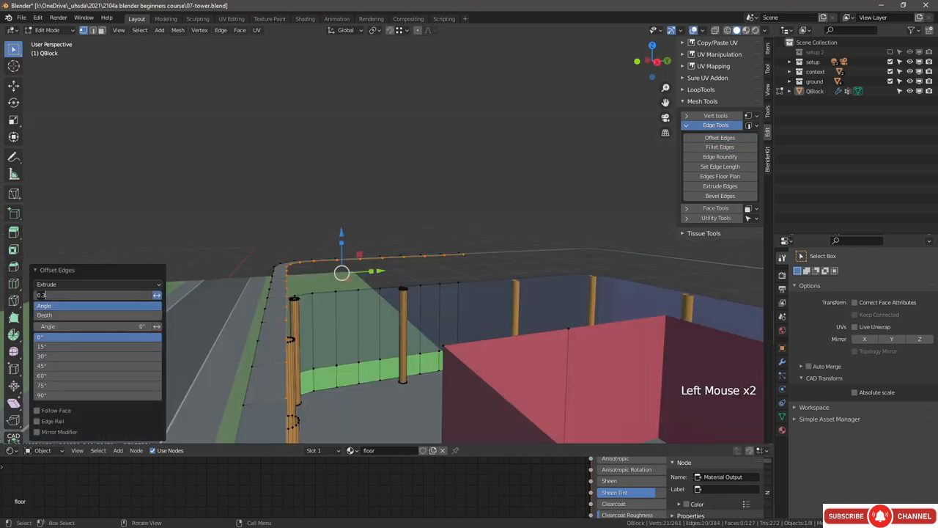
text(.05)
key(Return)
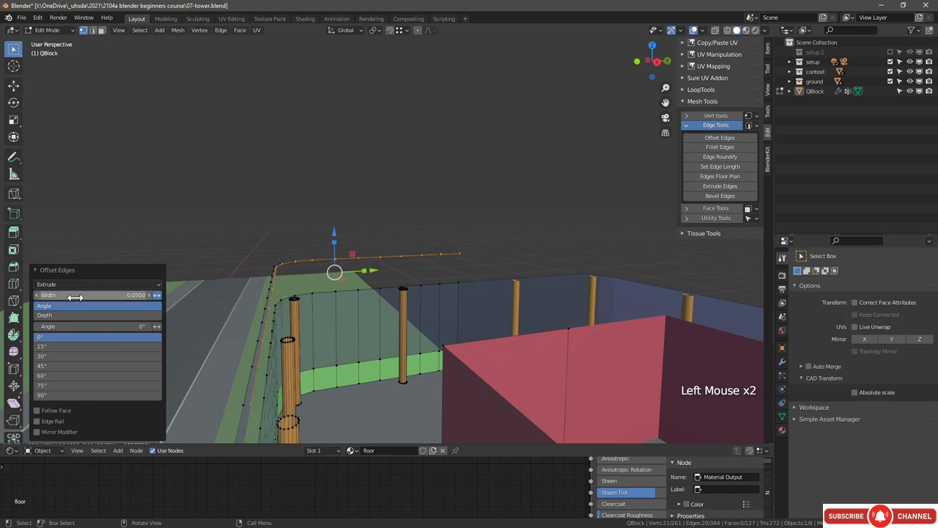
click(76, 296)
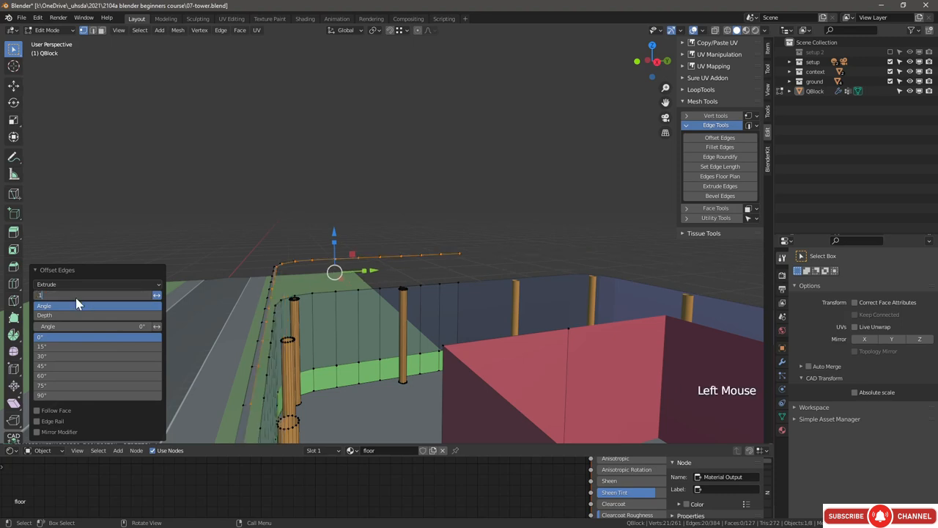
key(Return)
Step: Offset the ceiling strip's inner edges again with a width of 0.25 and an angle of 30°
click(727, 139)
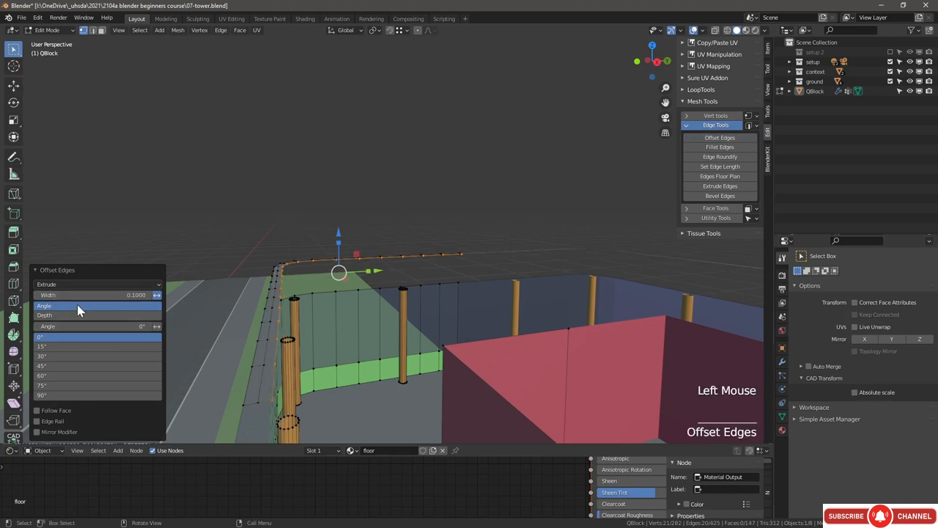
click(52, 366)
click(65, 356)
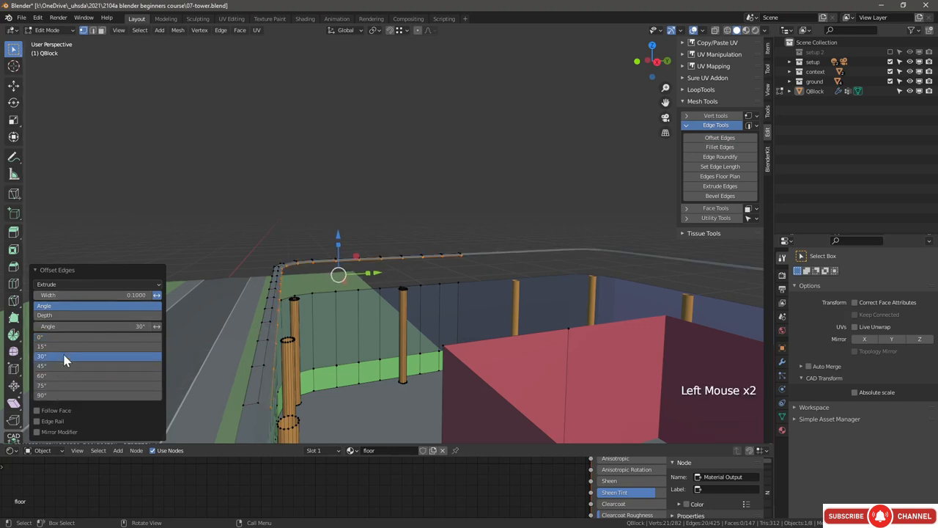
click(69, 295)
key(Return)
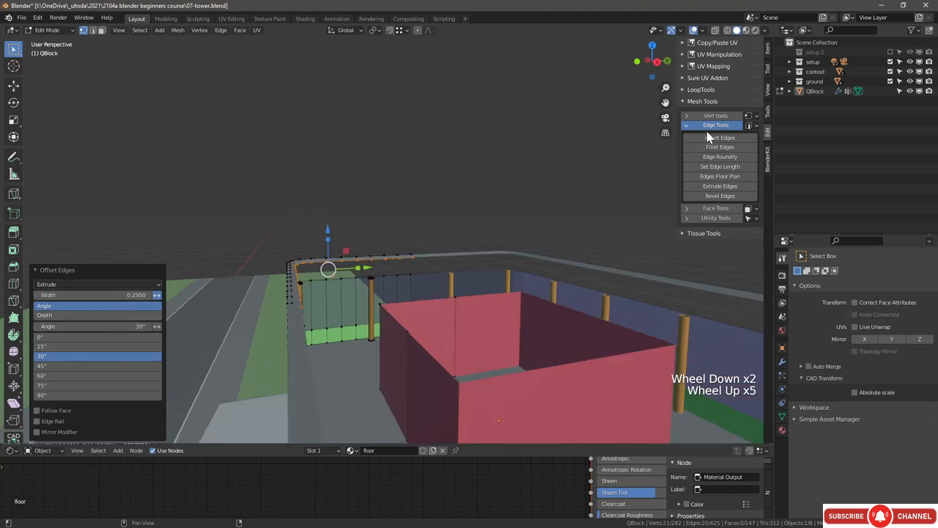
Step: Offset the ceiling profile's inner edges once more with a width of 0.2 and an angle of 0°
click(705, 139)
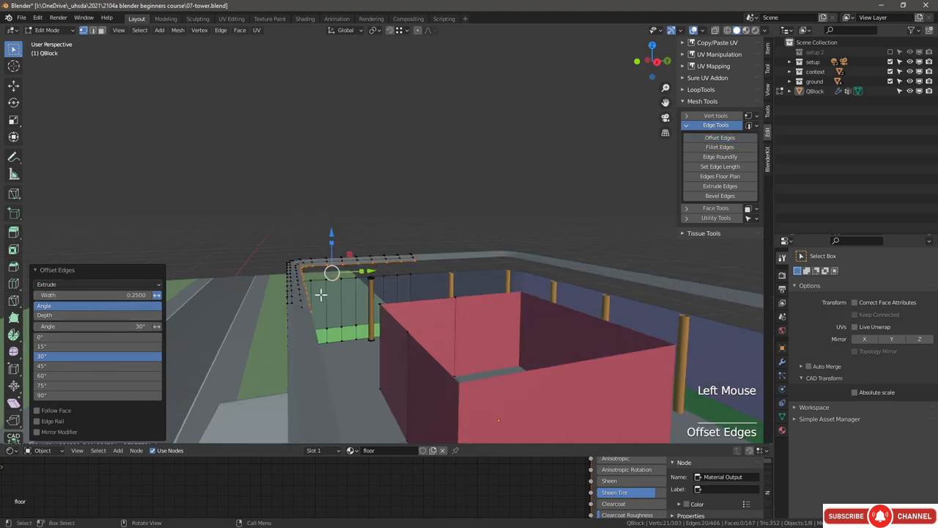
click(84, 337)
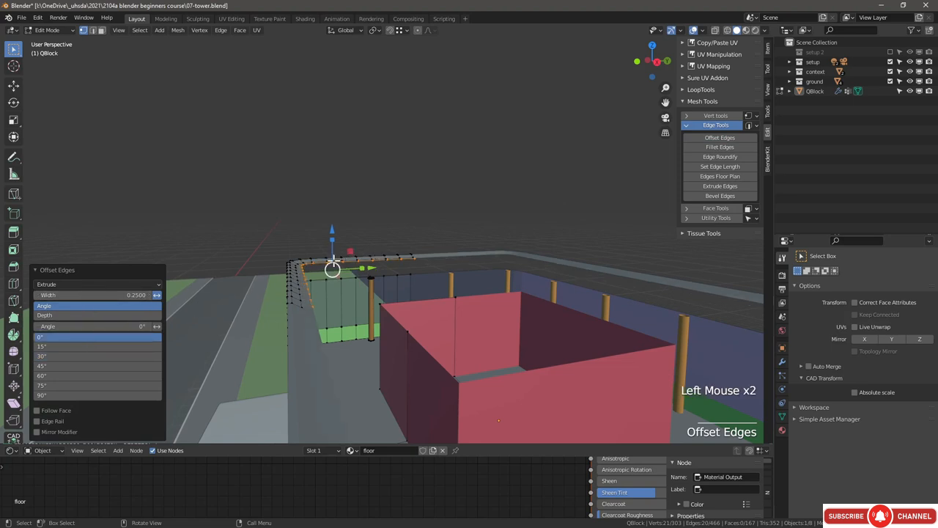
scroll(177, 281, up, 1)
click(126, 295)
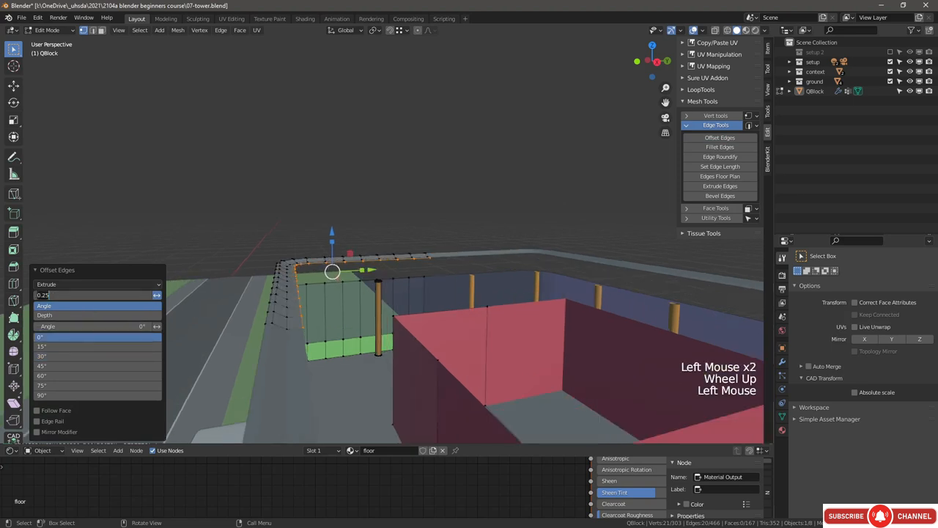
text(.2)
key(Return)
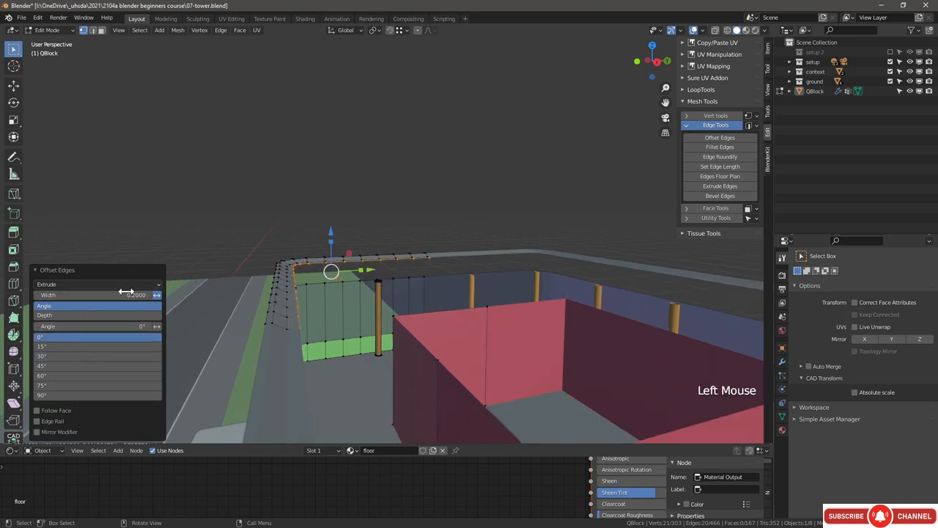
Step: Extrude the ceiling profile's inner edges 0.1 upward along the Z axis
scroll(315, 327, up, 2)
middle_drag(315, 327, 305, 328)
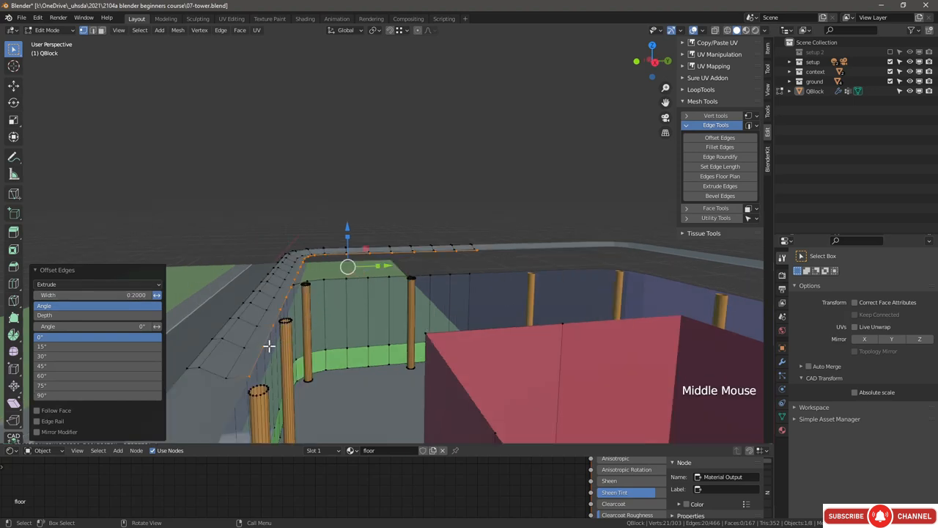
key(e)
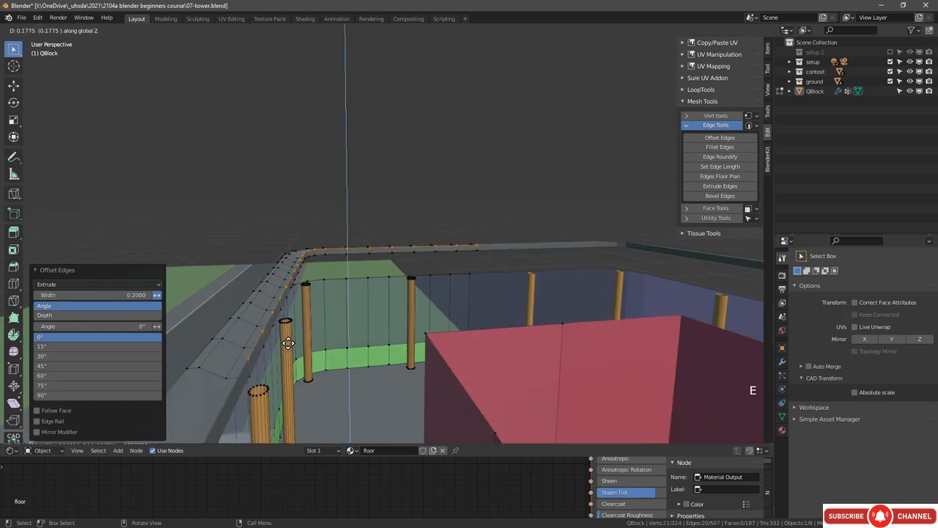
text(.1)
key(Return)
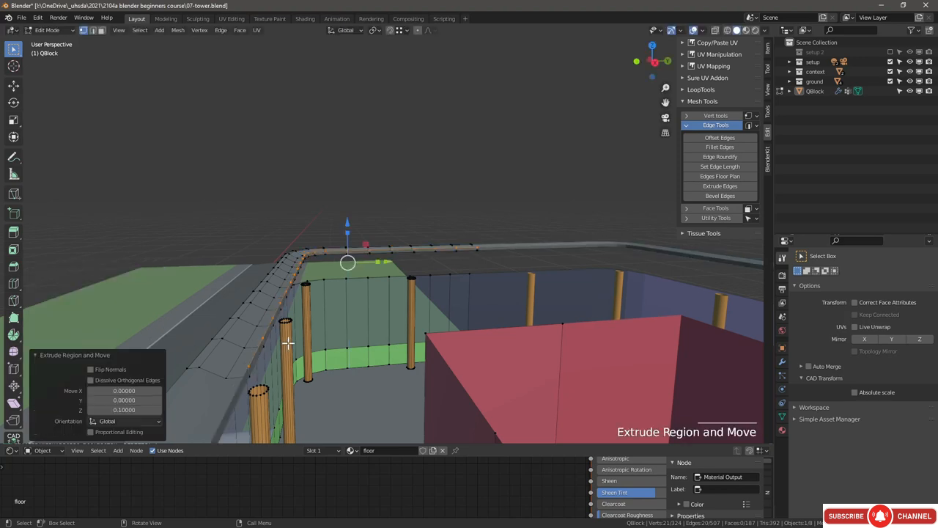
Step: Select the lengthwise edge loop just inside the ceiling profile's outer edge and delete it as an edge loop
key(alt+a)
middle_drag(346, 261, 360, 301)
scroll(316, 321, up, 3)
scroll(310, 323, up, 1)
scroll(346, 330, down, 3)
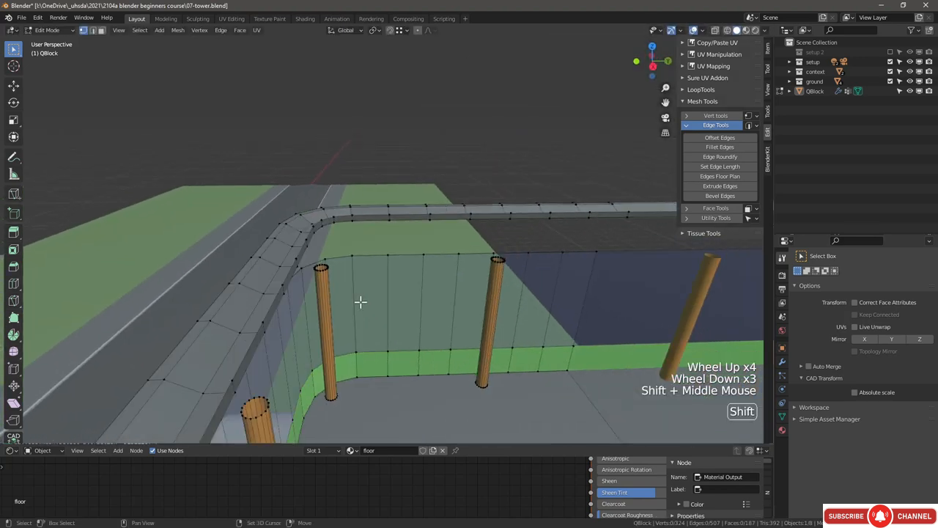
shift+middle_drag(254, 293, 269, 294)
alt+click(258, 289)
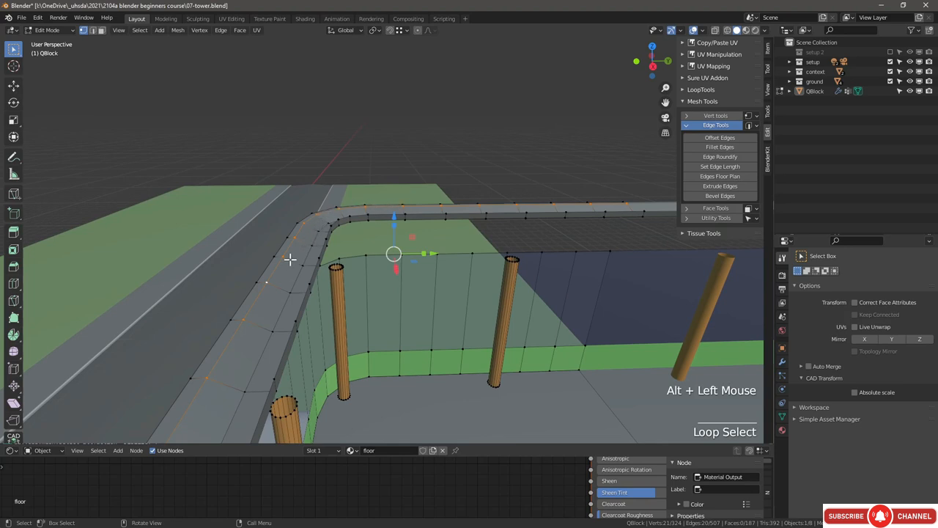
key(x)
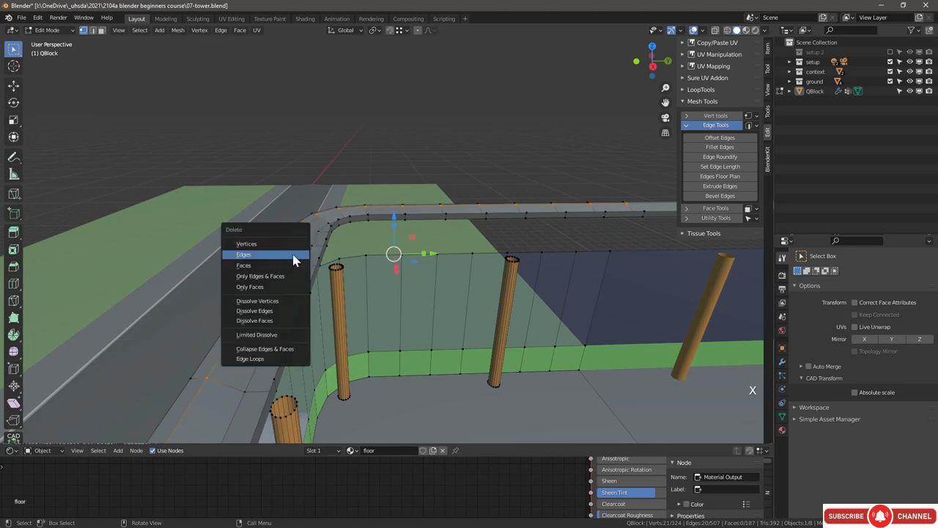
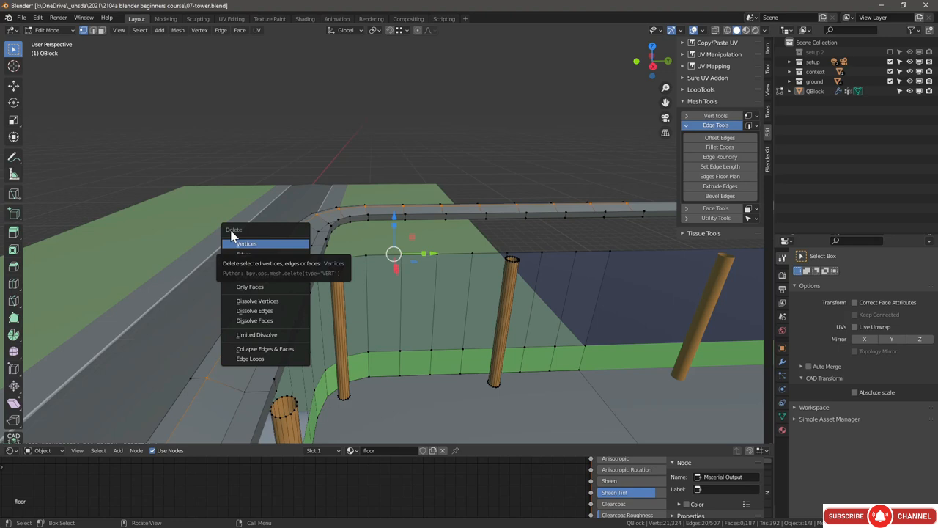
click(248, 358)
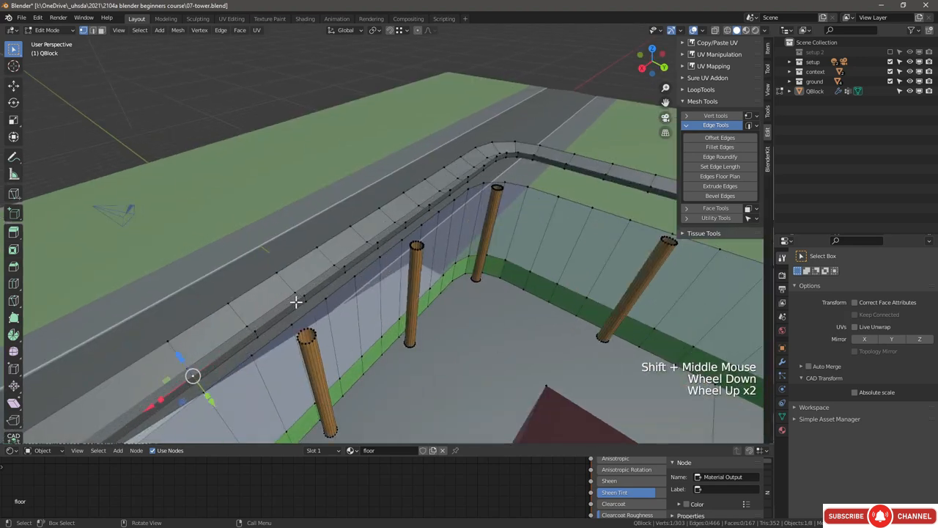
Step: In edge select mode, select the ceiling profile's raised inner edge loop and offset it inward with a width of 0.2
key(2)
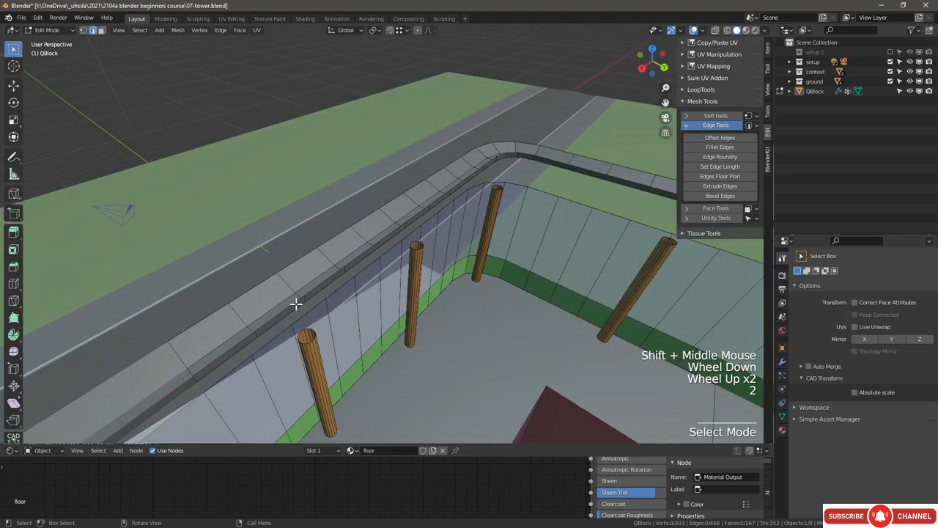
alt+click(293, 303)
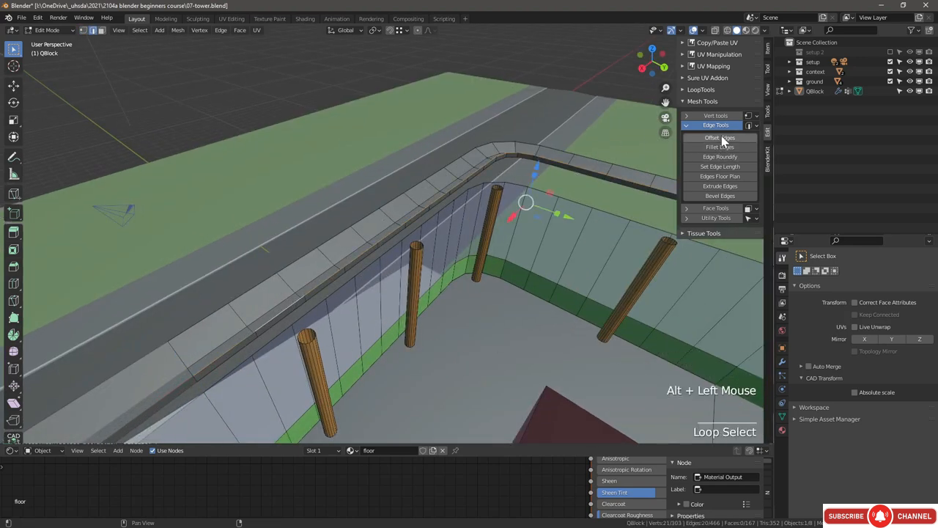
click(727, 138)
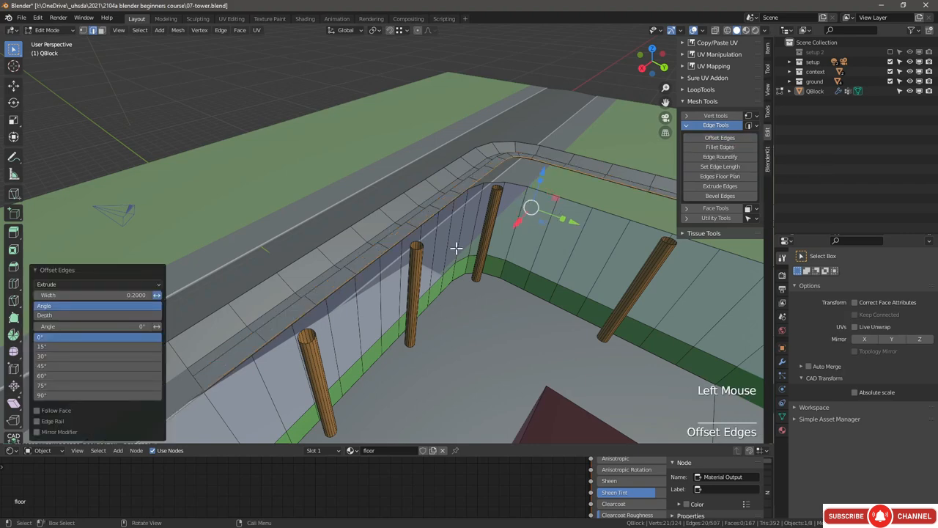
Step: In vertex select mode, select the four inner vertices around the ceiling profile's rounded corner and merge them at center
scroll(414, 232, down, 2)
scroll(415, 232, down, 1)
middle_drag(350, 226, 364, 269)
scroll(520, 182, up, 3)
scroll(521, 179, up, 1)
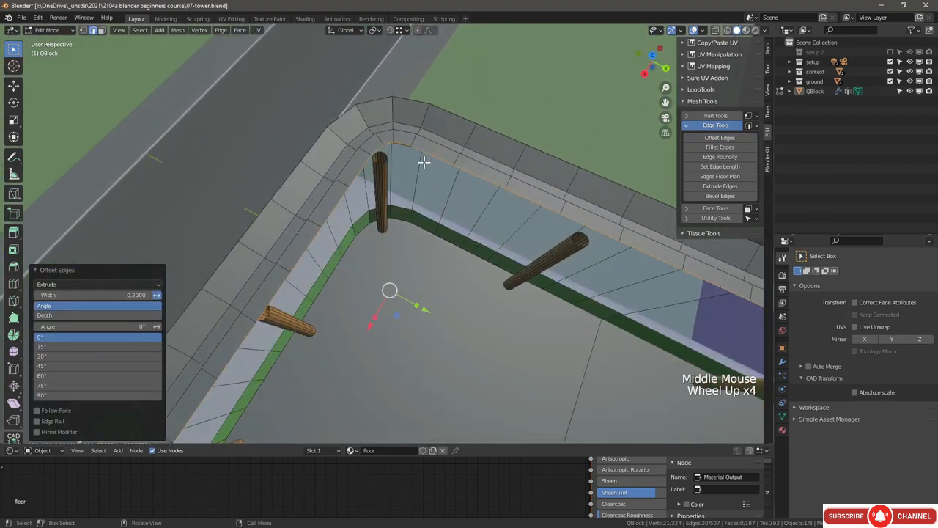
scroll(410, 138, up, 1)
scroll(407, 139, up, 1)
shift+middle_drag(369, 146, 387, 173)
scroll(387, 174, up, 3)
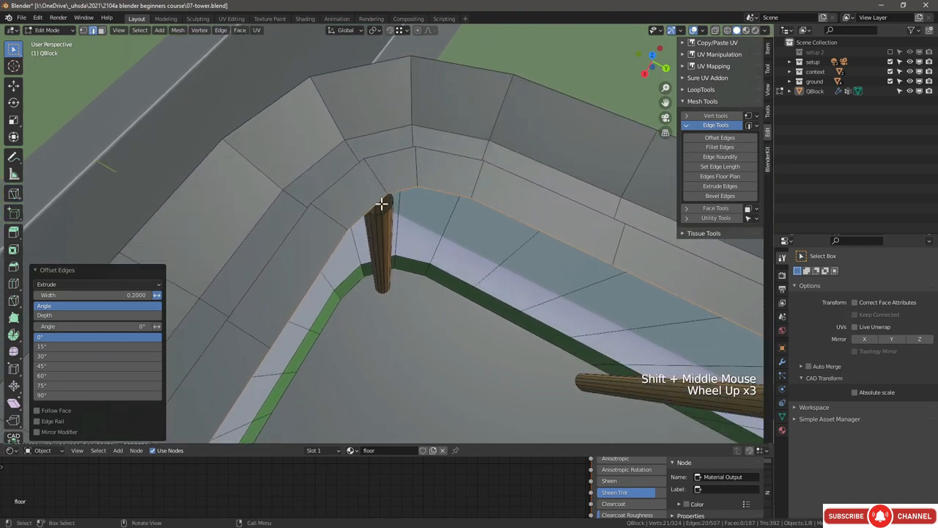
key(1)
click(349, 229)
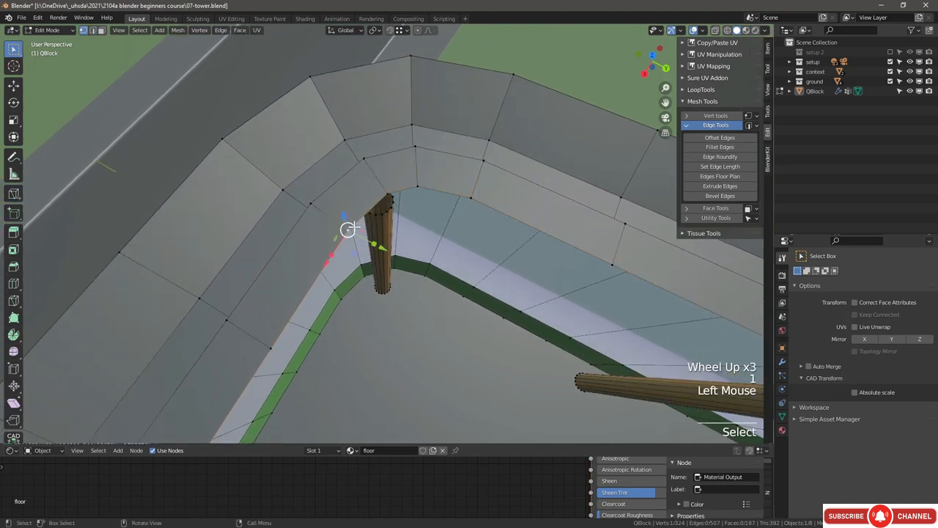
shift+click(383, 196)
shift+click(417, 187)
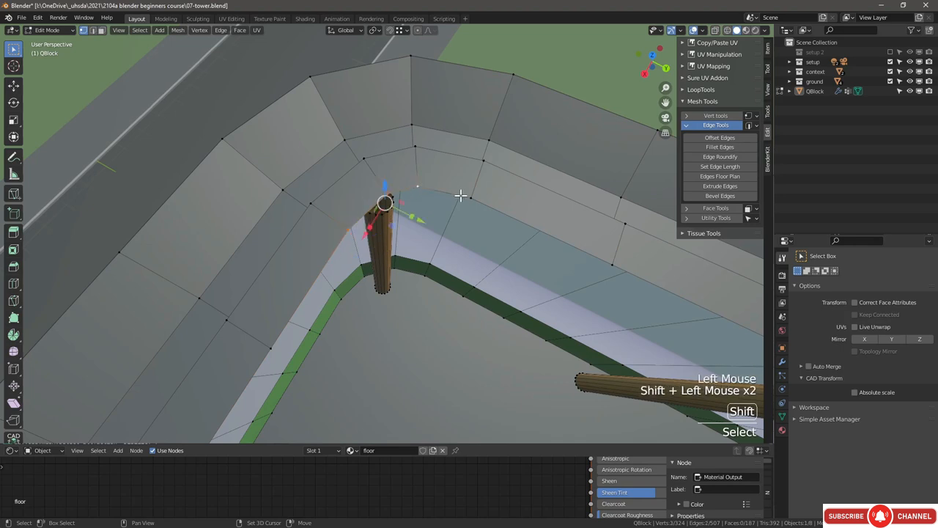
shift+click(470, 198)
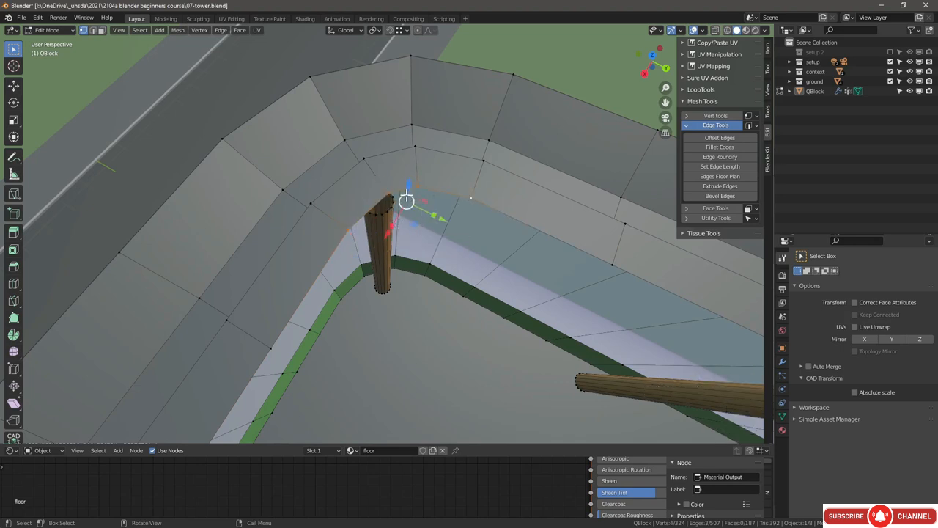
right_click(402, 186)
mouse_move(381, 244)
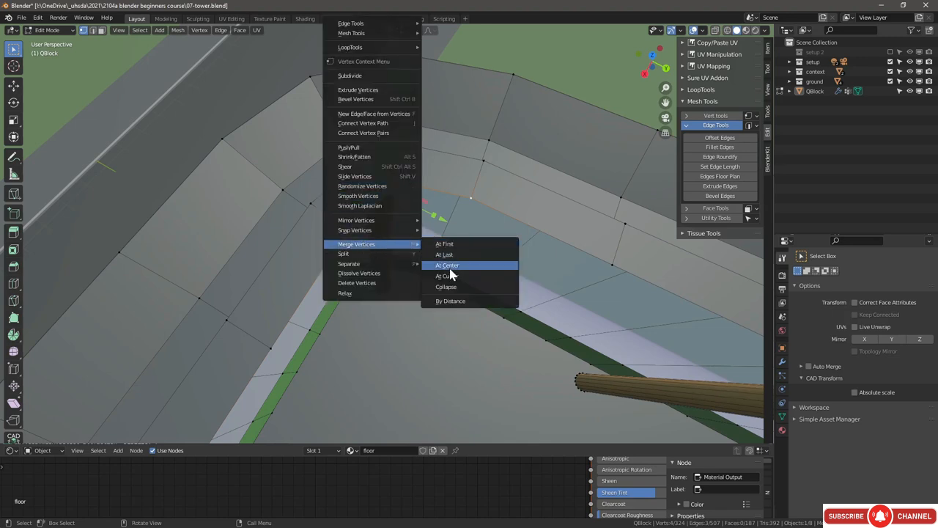
click(449, 265)
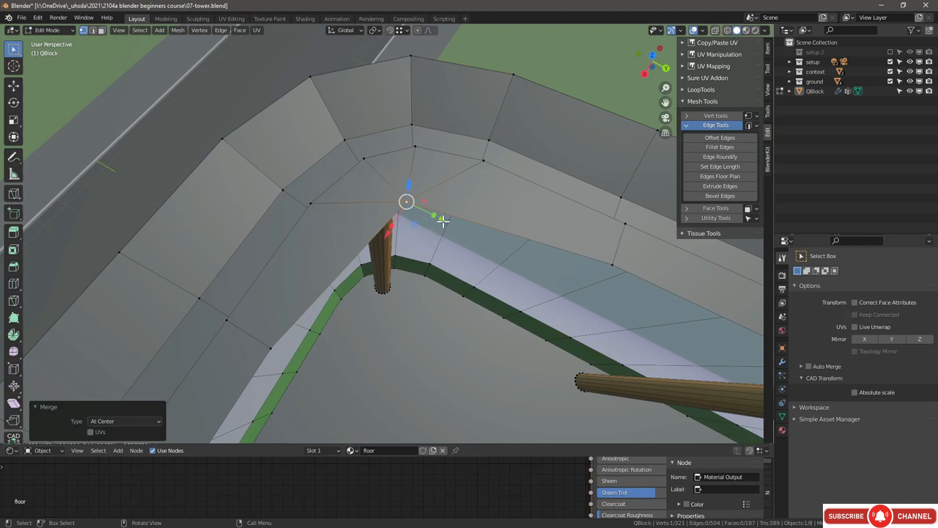
Step: Select the ceiling profile's inner vertices along the road side up to the corner and extrude them about 0.98 along Y, snapped to the adjoining side's next vertex
scroll(442, 218, down, 3)
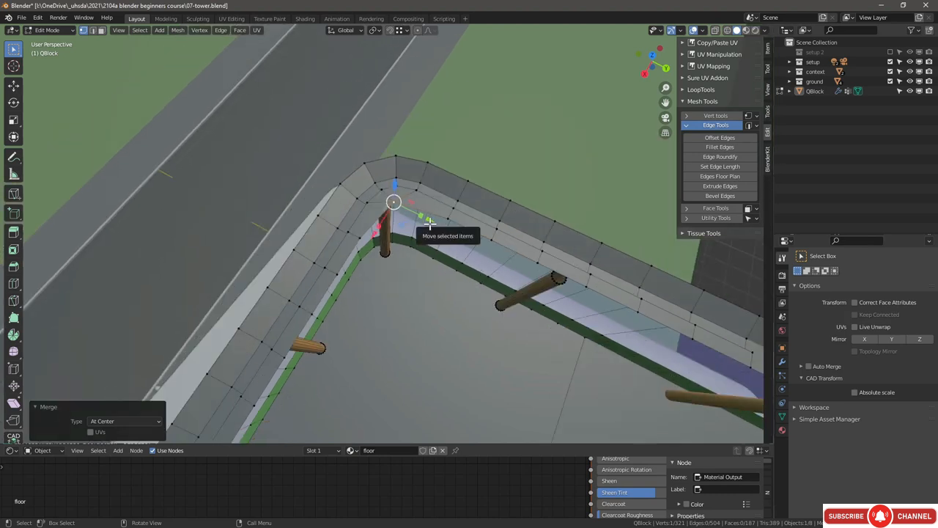
drag(429, 219, 449, 224)
mouse_move(388, 193)
middle_down()
mouse_move(387, 209)
mouse_move(391, 183)
middle_up()
middle_drag(390, 185, 393, 199)
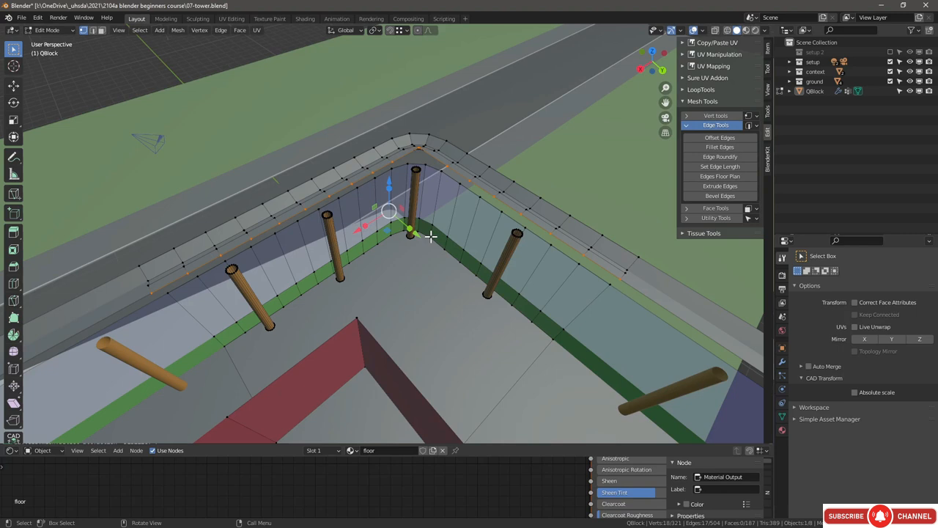
click(152, 290)
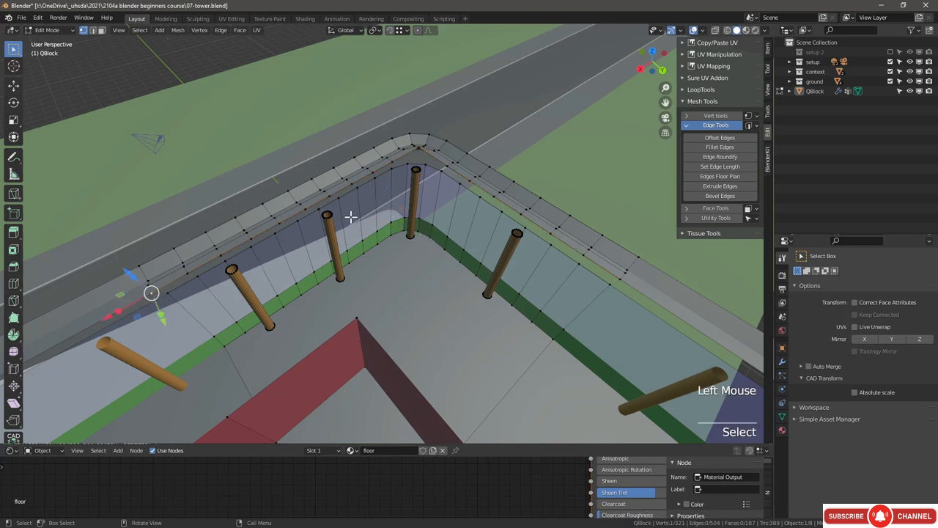
ctrl+click(416, 149)
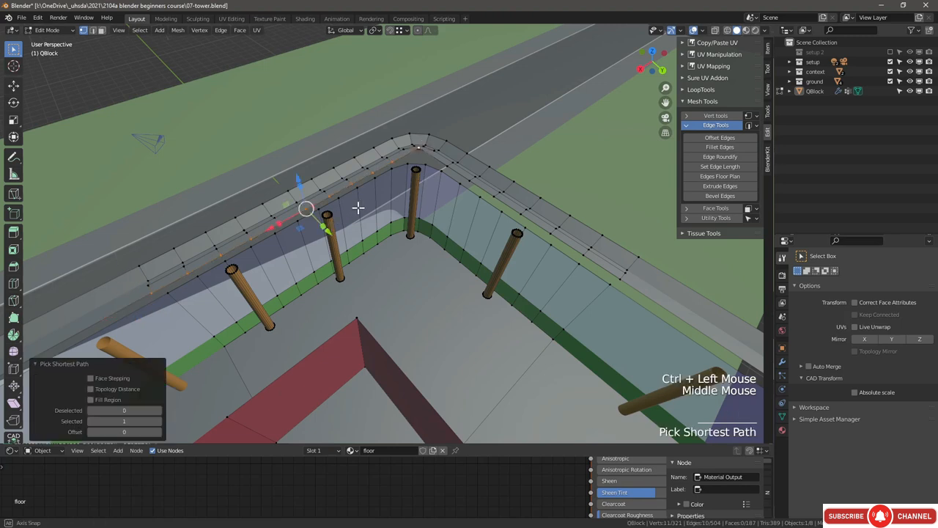
middle_drag(358, 208, 368, 206)
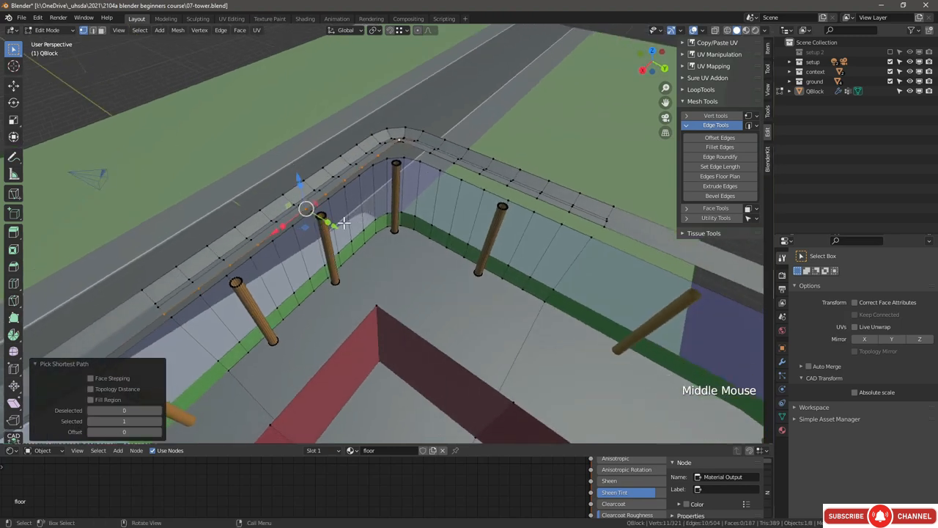
key(e)
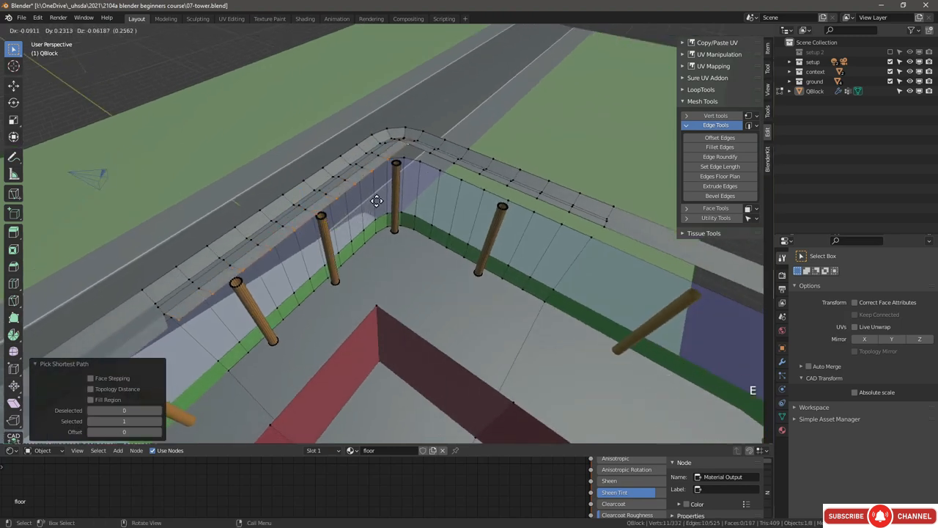
key(y)
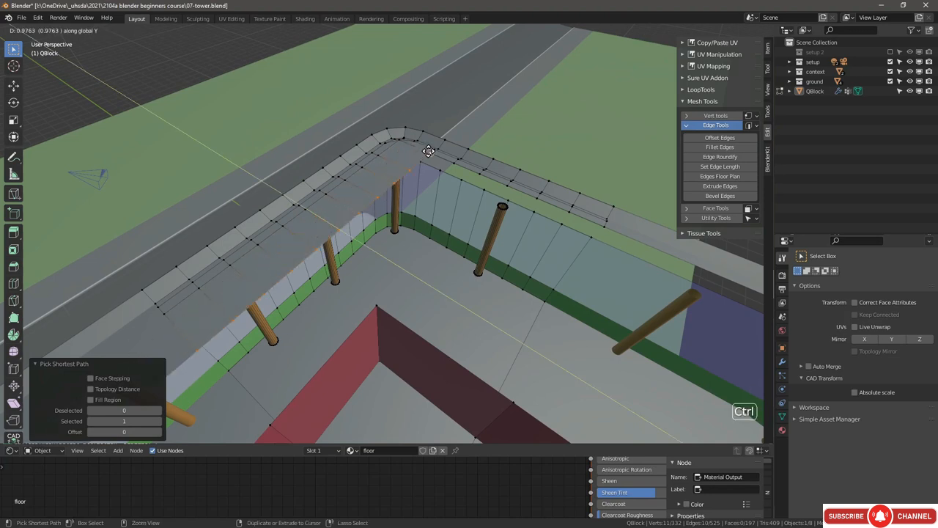
ctrl+click(429, 151)
Step: Keep extruding the ceiling edge along Y in 0.69283 increments, snapping to each successive inner vertex until the grid reaches the mirror line
key(e)
key(y)
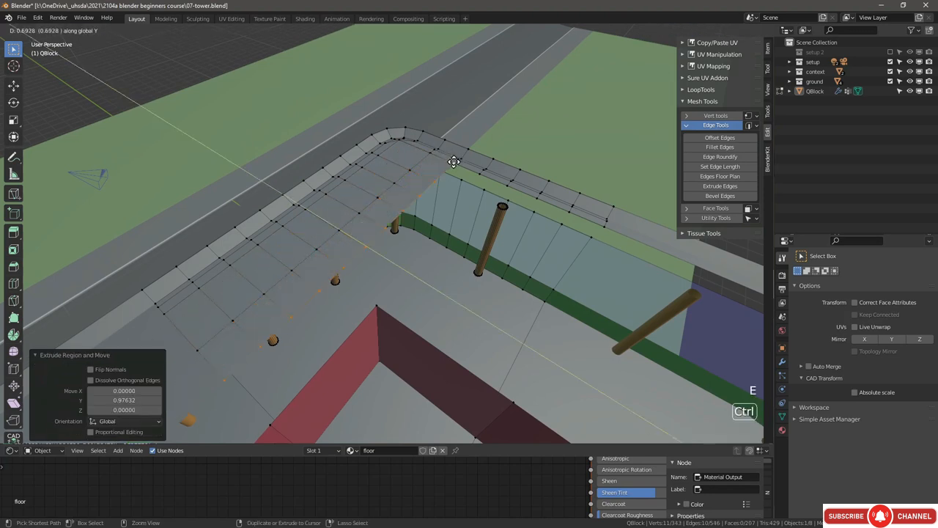
click(456, 162)
key(y)
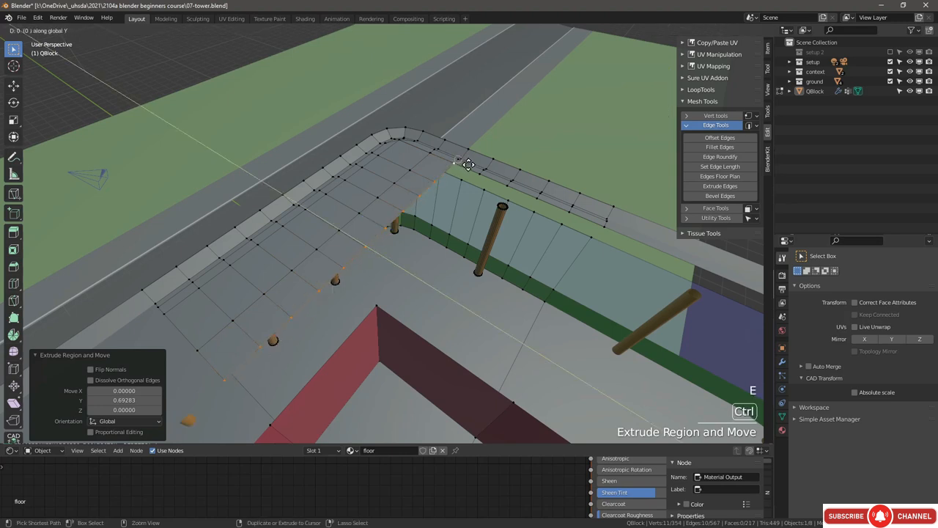
ctrl+click(479, 175)
key(e)
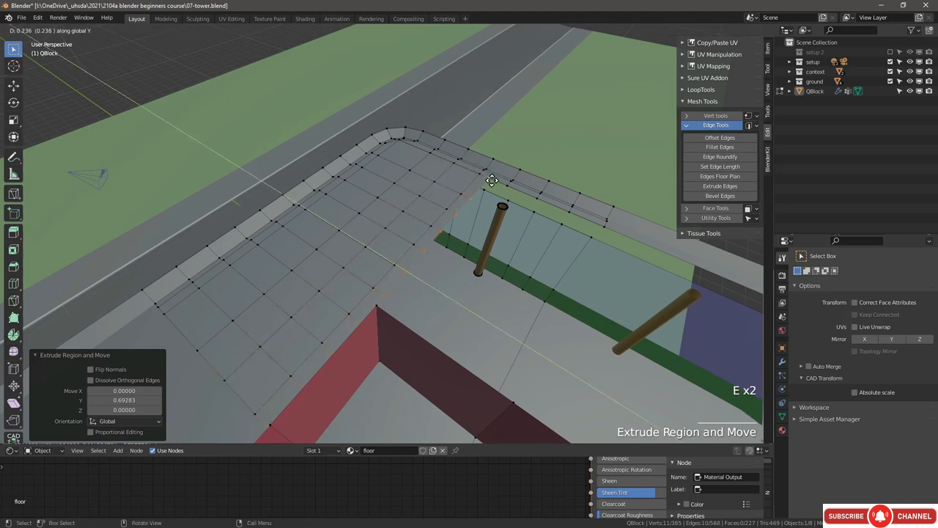
ctrl+click(502, 184)
key(e)
key(y)
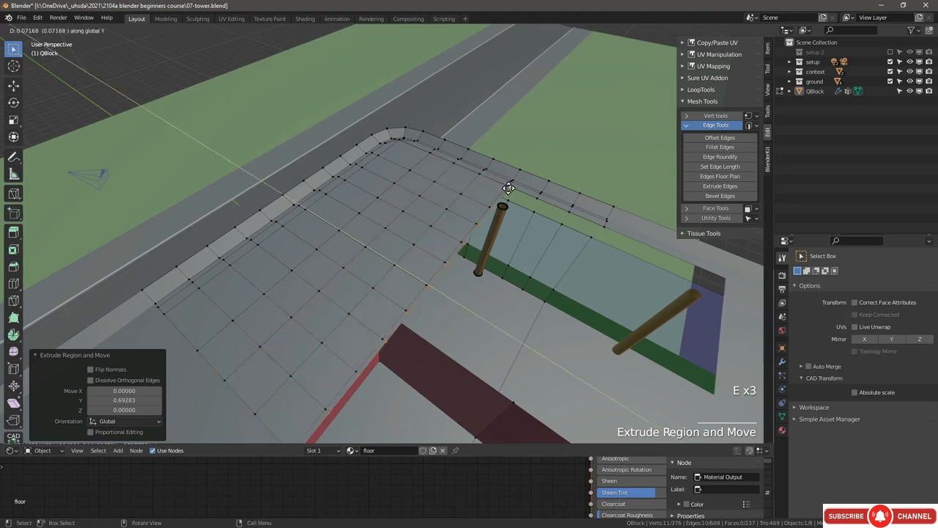
ctrl+click(531, 197)
key(e)
key(y)
ctrl+click(564, 211)
key(e)
key(y)
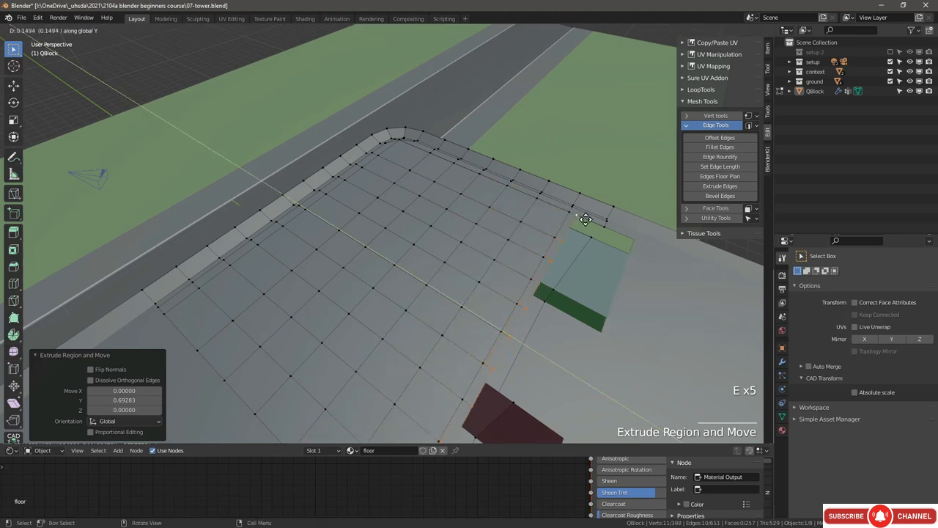
ctrl+click(599, 225)
Step: Select the whole linked ceiling mesh and merge its overlapping vertices by distance
scroll(352, 268, down, 2)
middle_drag(330, 271, 378, 246)
scroll(378, 246, down, 1)
middle_drag(377, 246, 397, 261)
scroll(397, 242, down, 1)
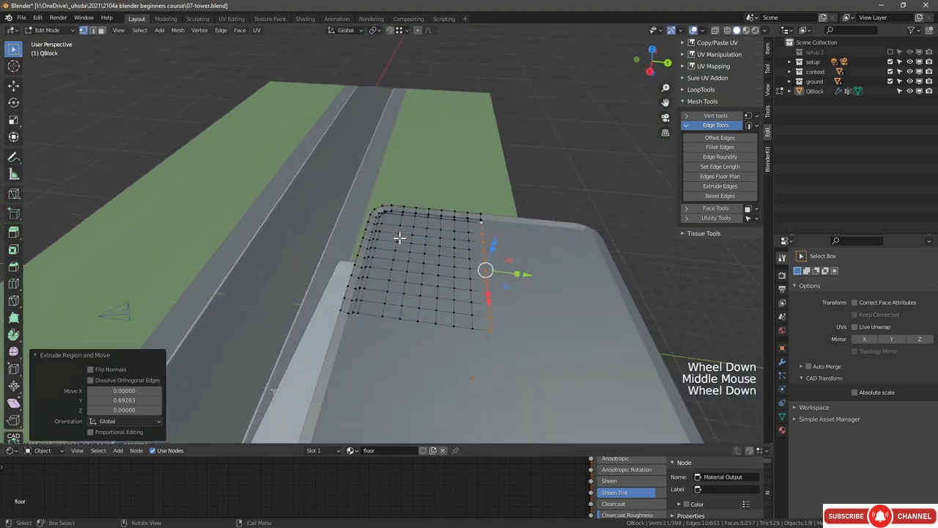
scroll(400, 213, up, 3)
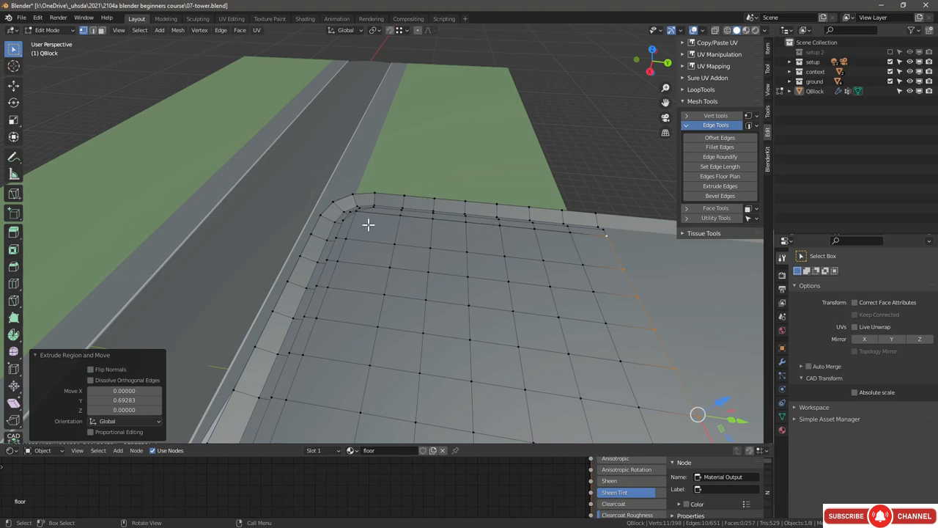
scroll(415, 216, down, 2)
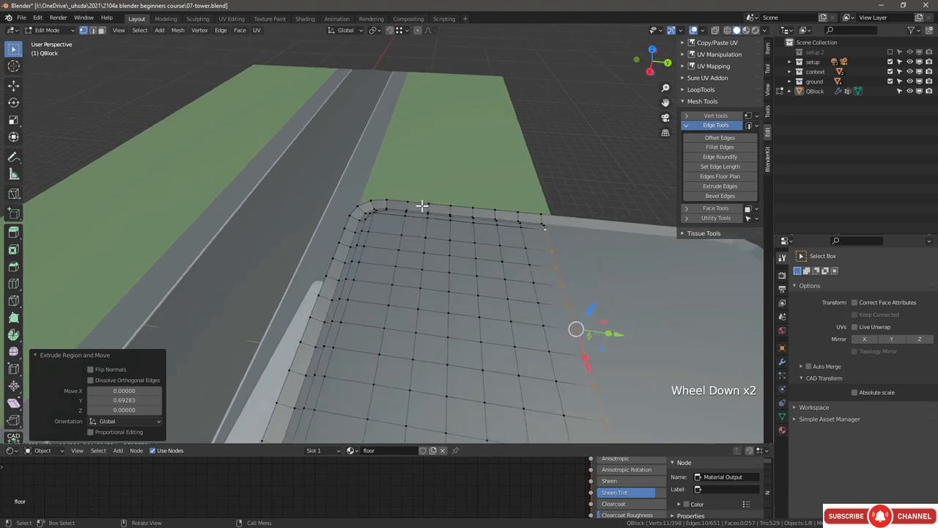
key(l)
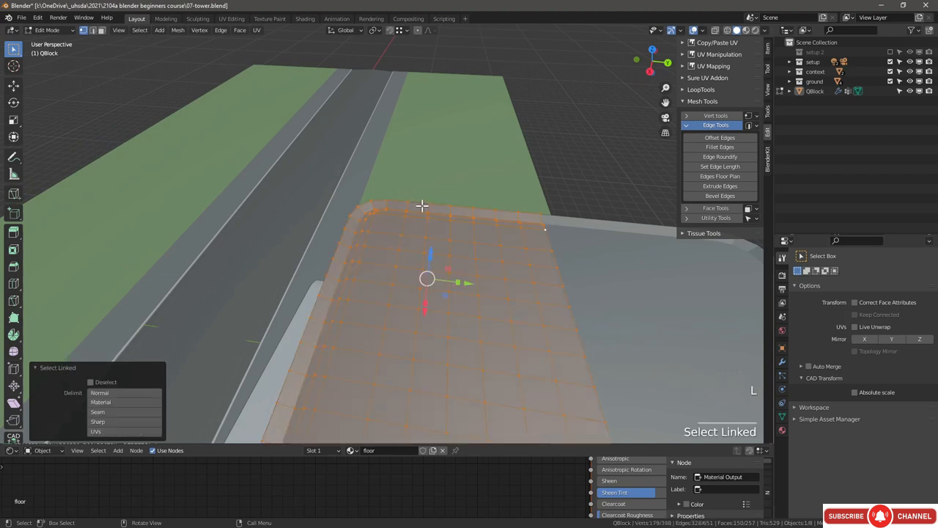
right_click(421, 206)
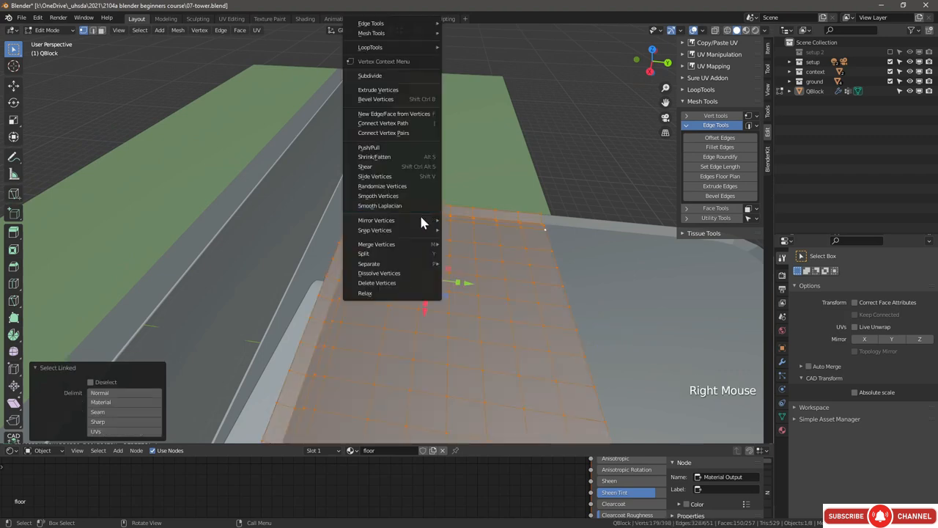
mouse_move(410, 244)
click(469, 301)
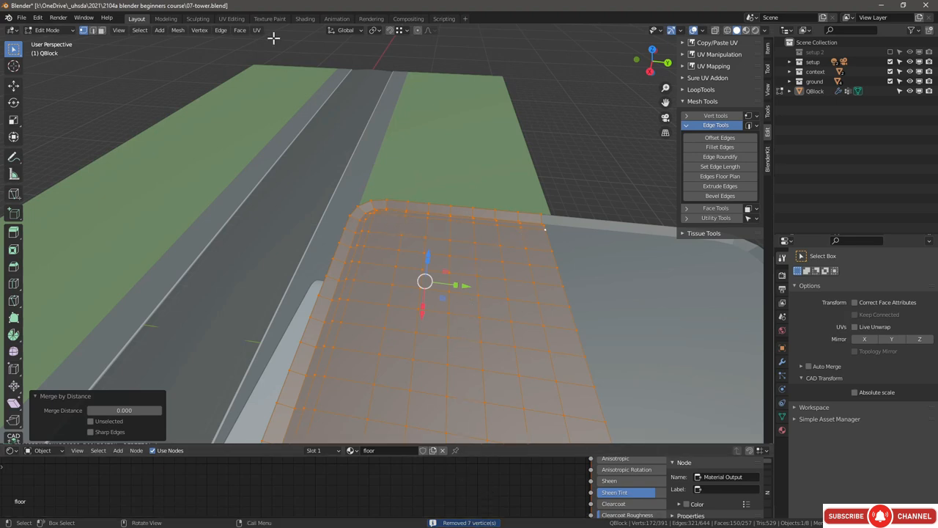
Step: In face select mode, try moving one ceiling grid face up and down along Z to test its connections, cancelling the move
click(101, 30)
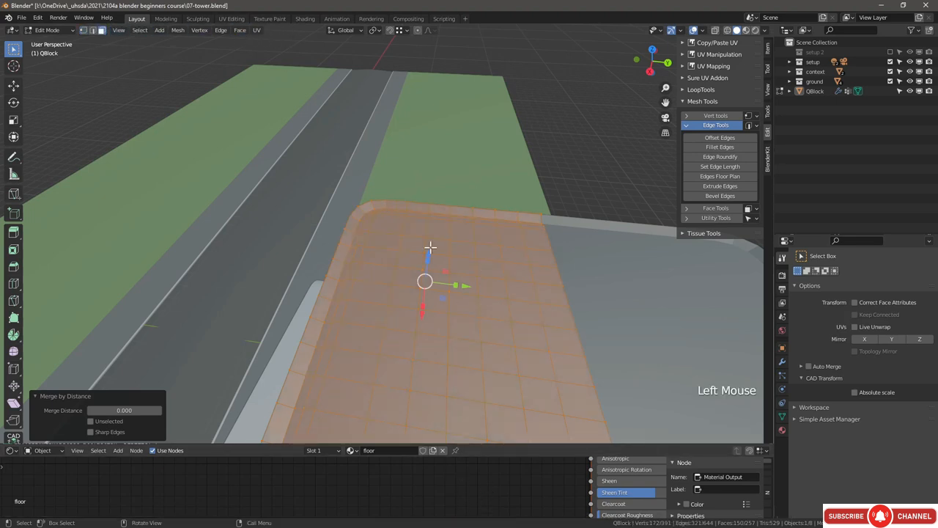
click(462, 230)
key(e)
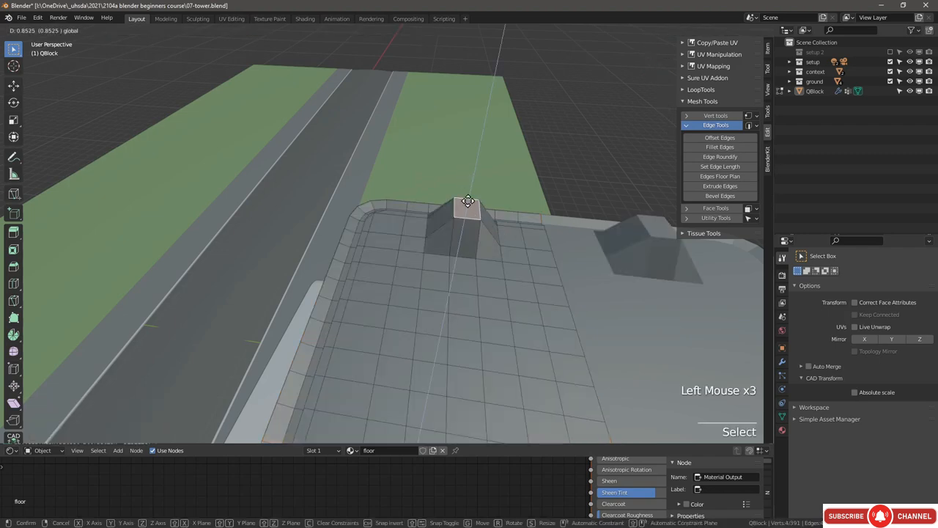
drag(502, 151, 494, 228)
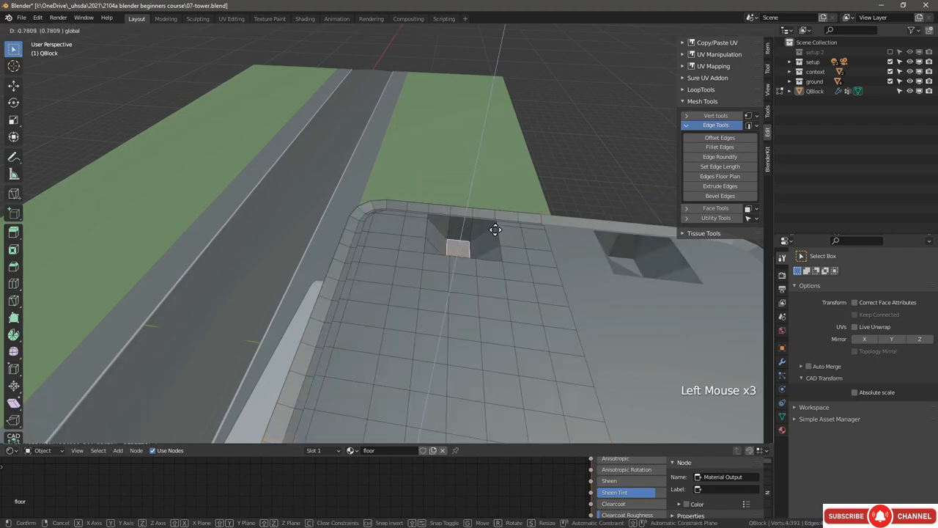
right_click(494, 230)
Step: Select the grid edge line closest to the ceiling profile on the road side and move it about 0.21 along Y into the grid
middle_drag(456, 282, 488, 286)
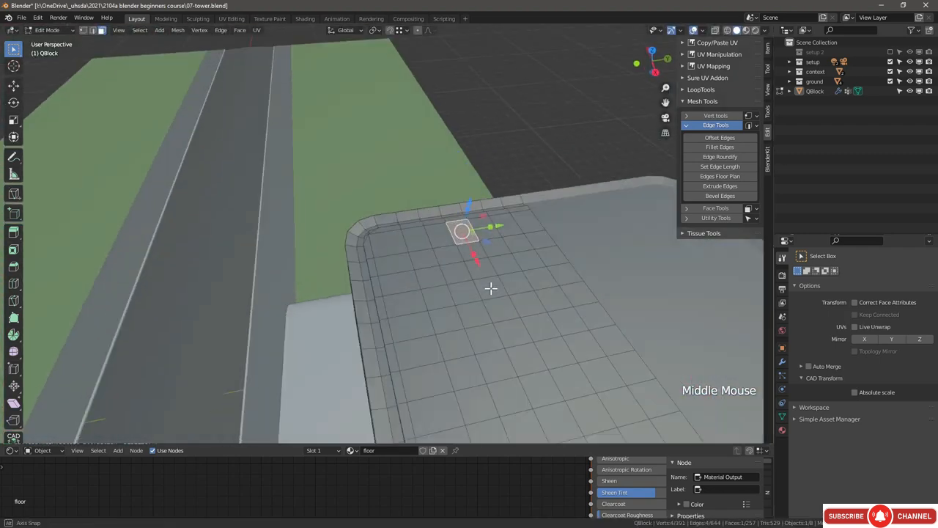
scroll(427, 262, down, 1)
scroll(427, 237, up, 3)
scroll(419, 247, down, 1)
scroll(426, 261, down, 1)
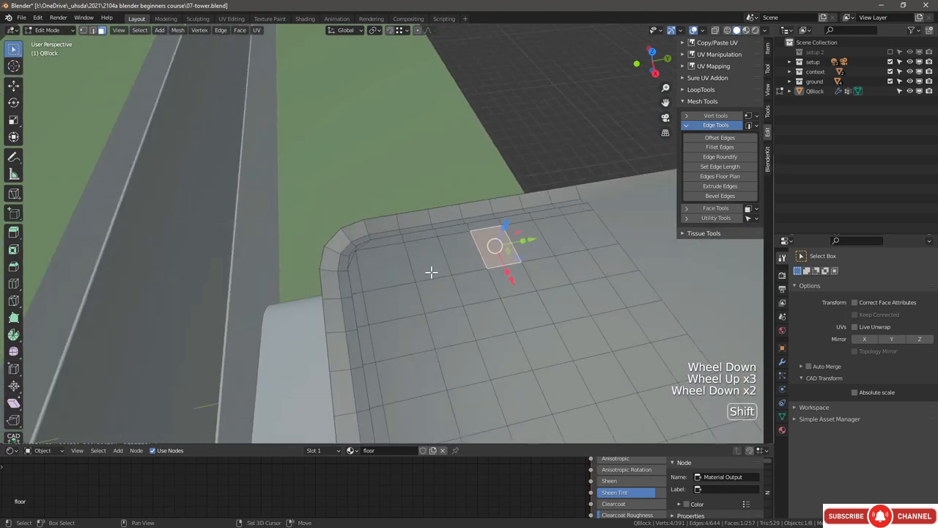
shift+middle_drag(431, 272, 367, 212)
scroll(366, 212, down, 3)
scroll(367, 212, up, 2)
click(323, 115)
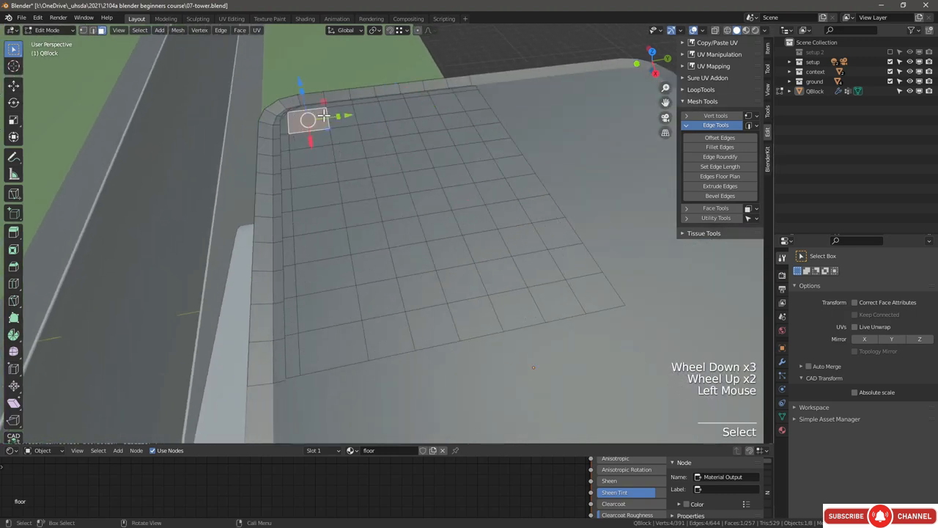
key(2)
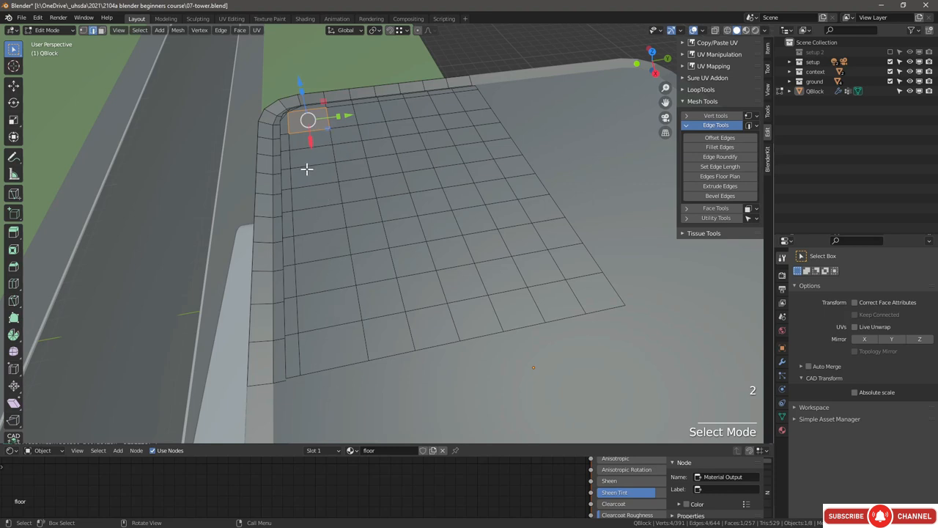
key(alt+a)
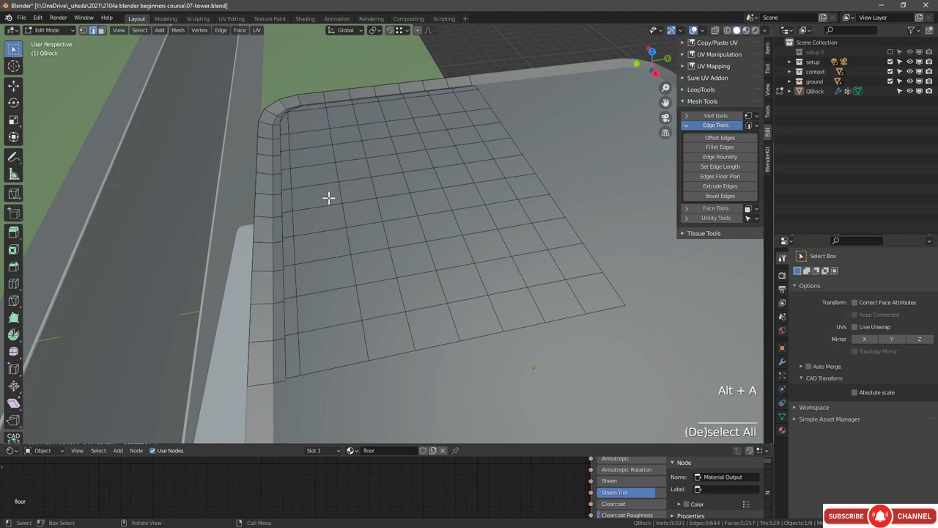
key(2)
click(290, 125)
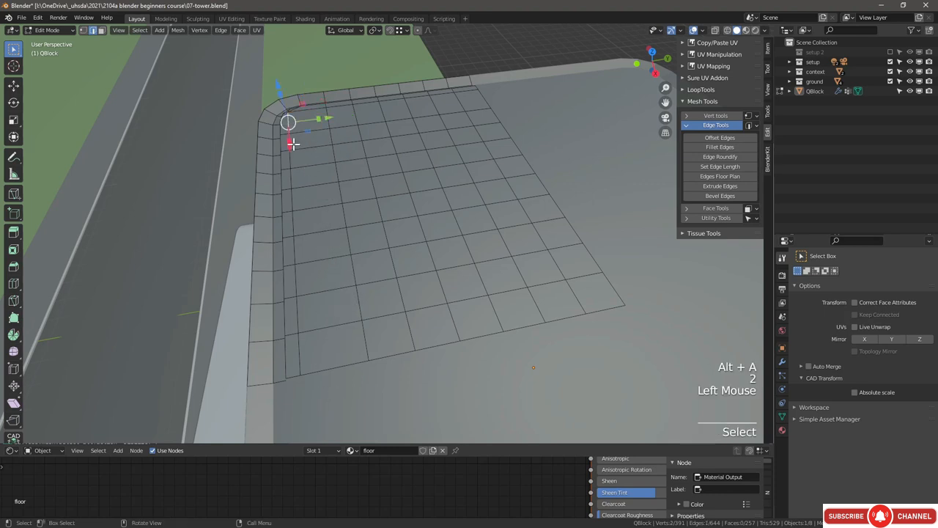
ctrl+click(296, 350)
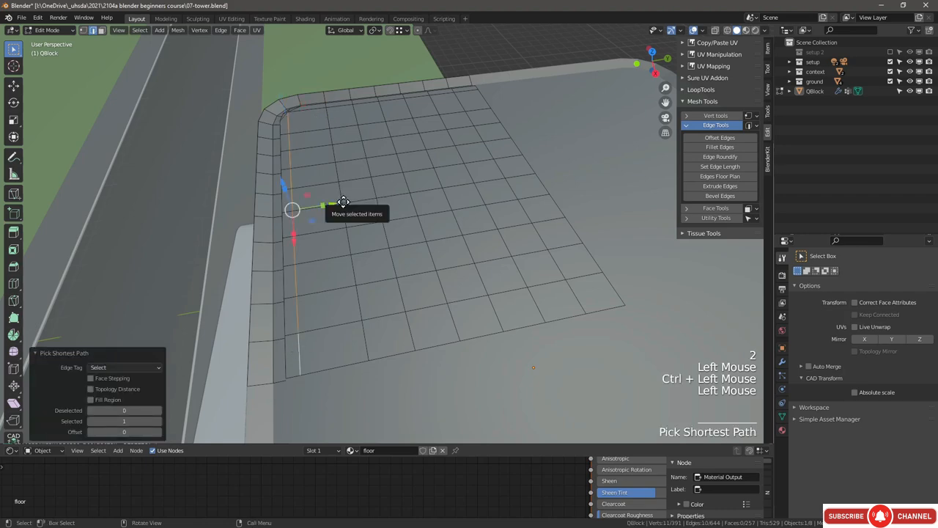
drag(331, 206, 352, 202)
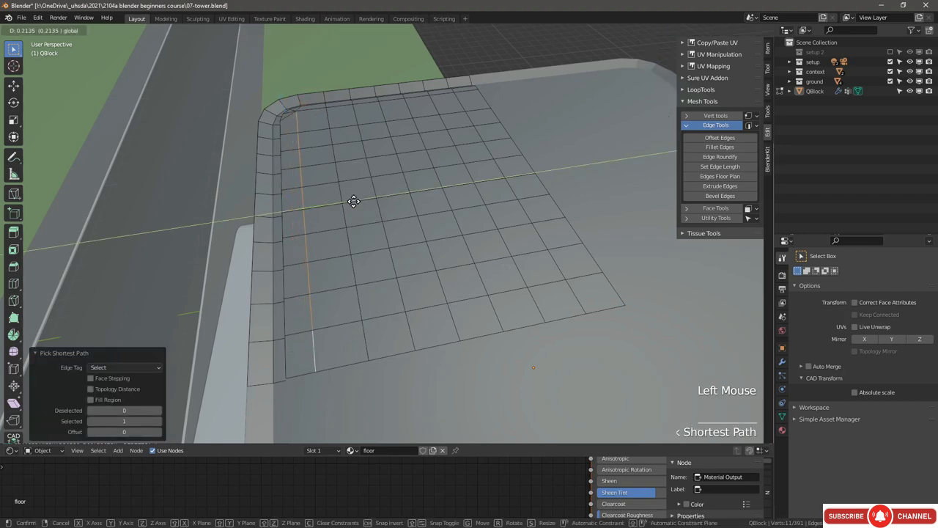
key(alt+a)
Step: Show the QBlock's material properties and enlarge the material slot list so that all its slots fit
scroll(372, 230, down, 2)
mouse_move(372, 230)
middle_down()
mouse_move(369, 261)
mouse_move(388, 224)
middle_up()
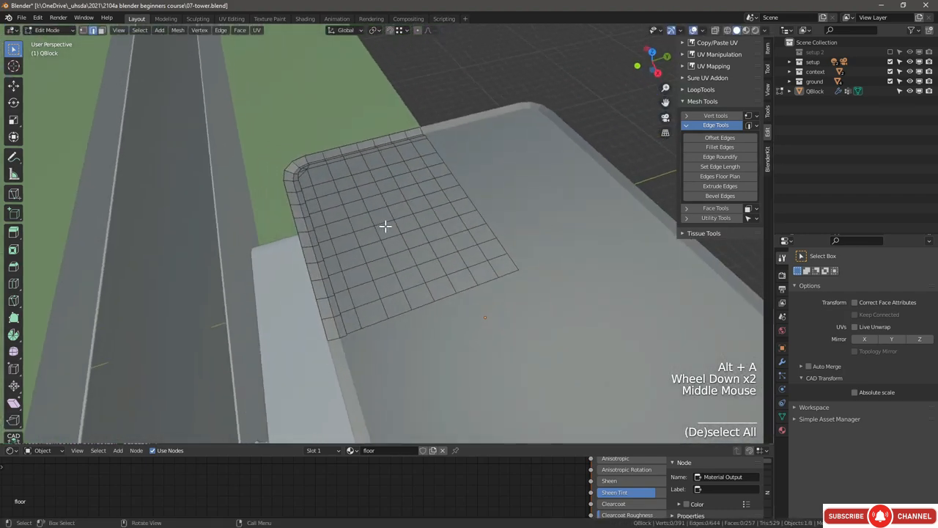
scroll(344, 188, down, 1)
scroll(335, 184, up, 2)
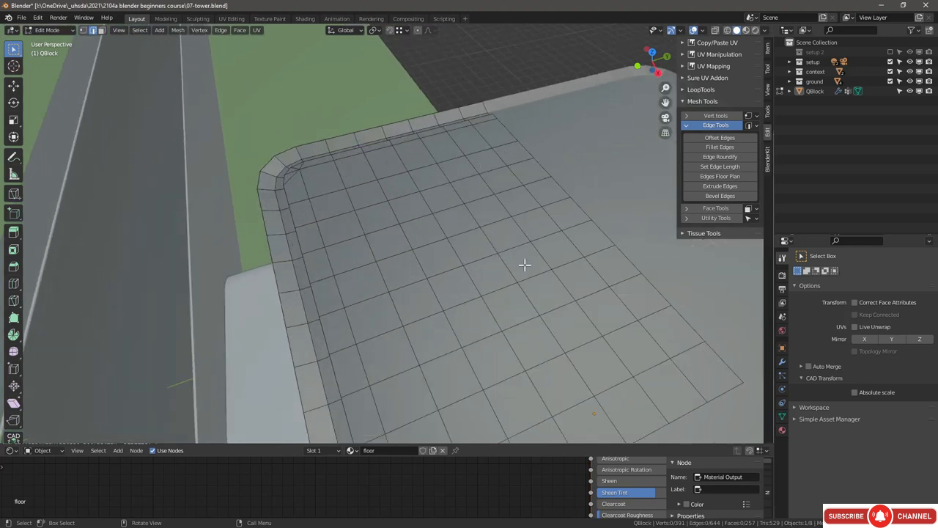
click(782, 430)
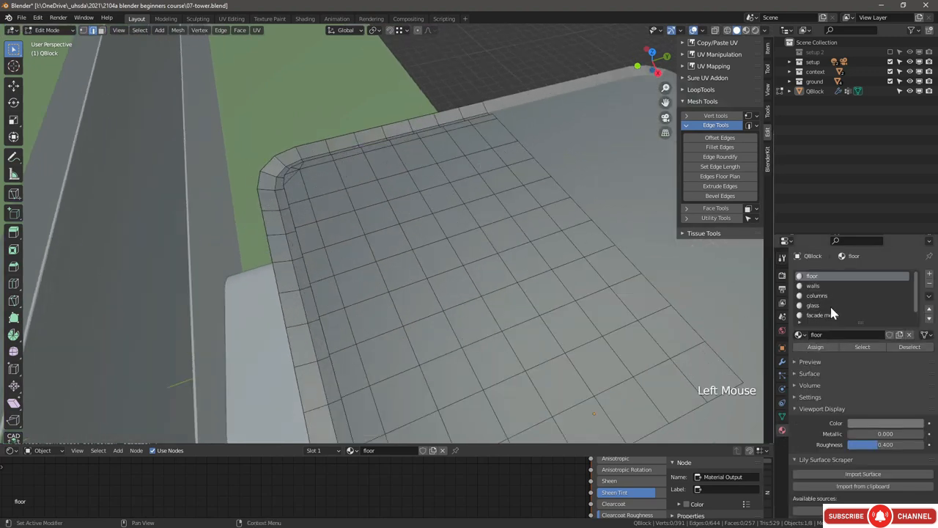
scroll(856, 300, down, 1)
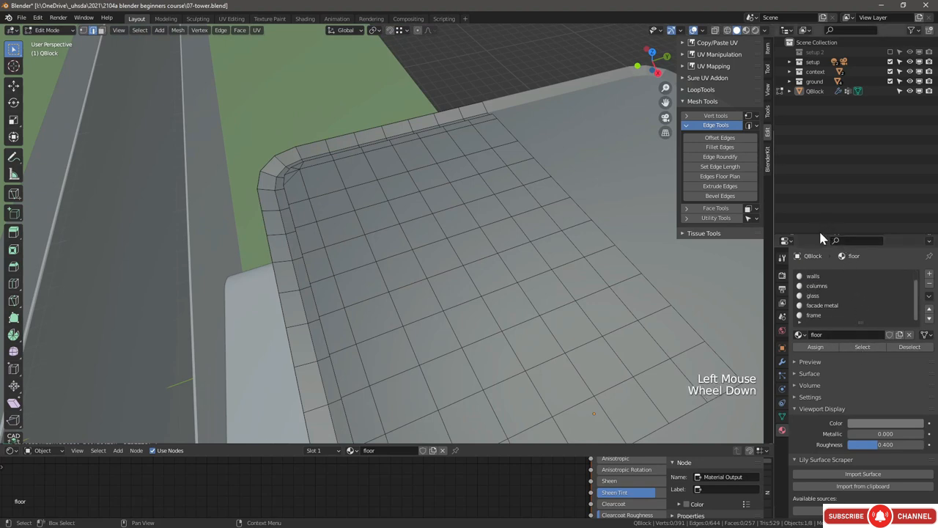
drag(821, 233, 811, 192)
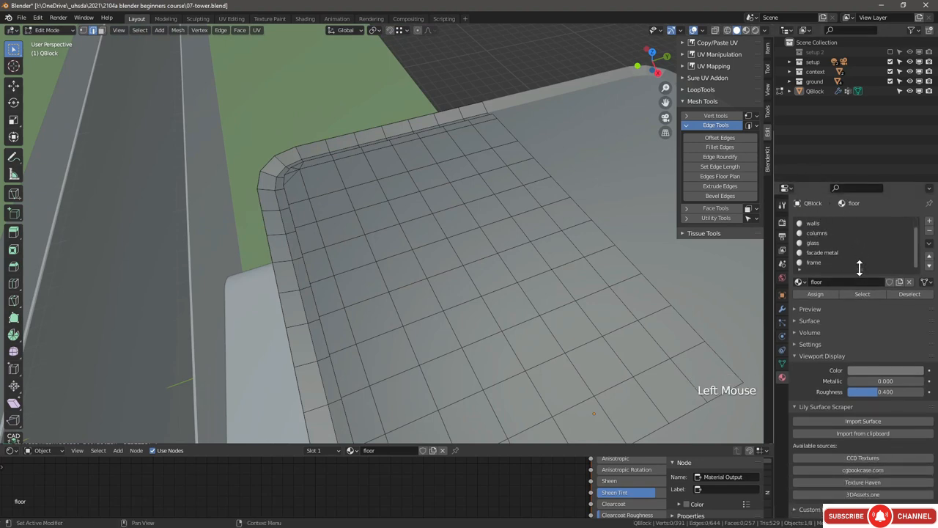
drag(858, 266, 865, 290)
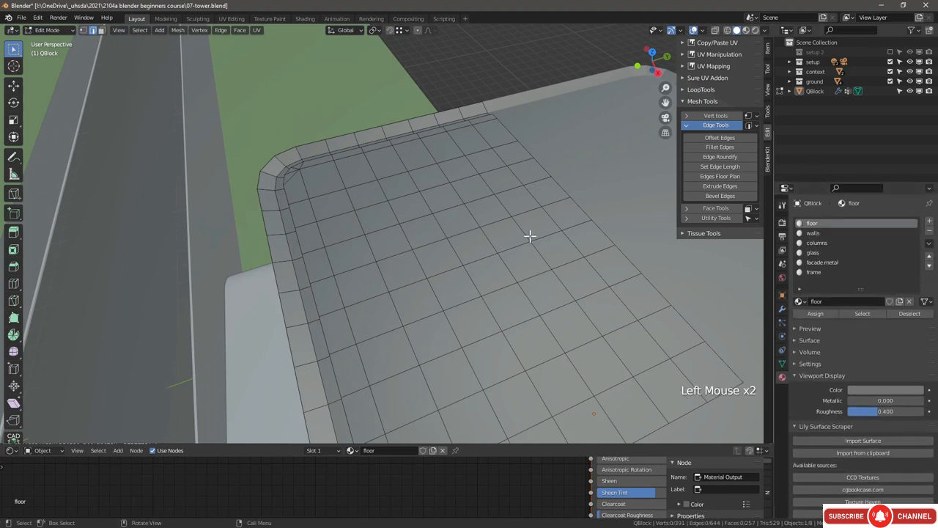
Step: Add a new material slot with a new material named "ceiling edge"
click(930, 221)
click(844, 305)
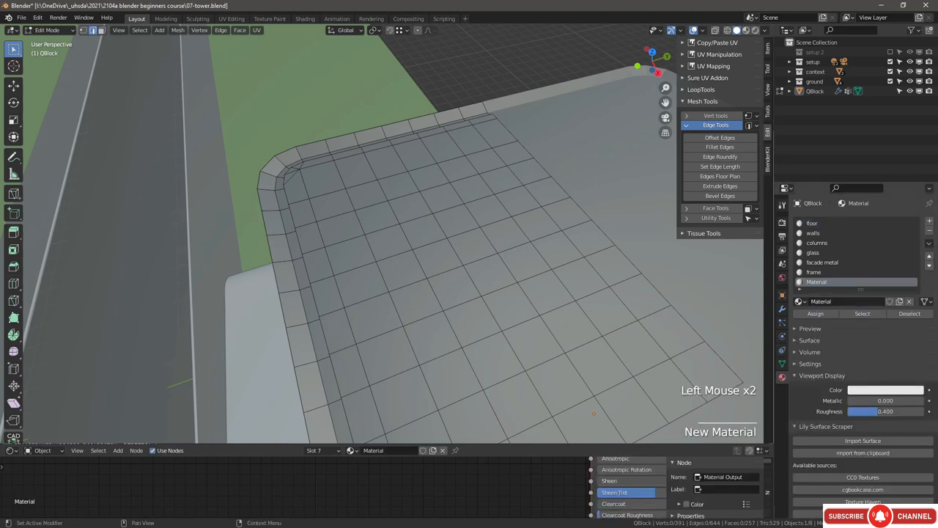
click(843, 301)
text(ceiling e)
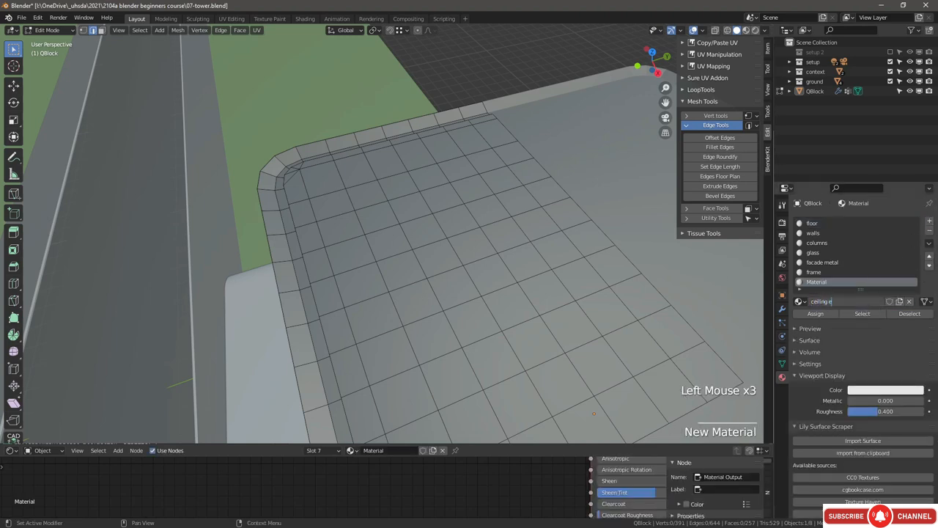
text(dge)
key(Return)
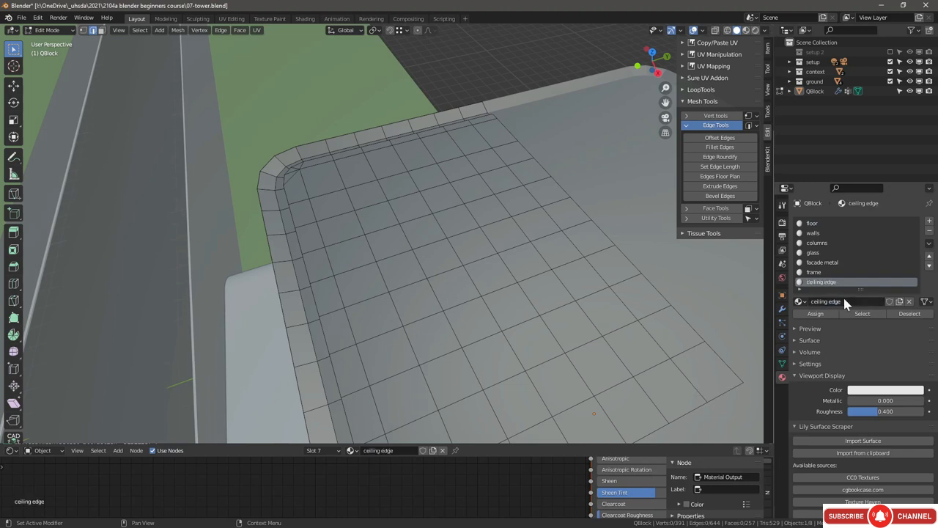
Step: Add another material slot with a new material named "ceiling panels"
click(929, 222)
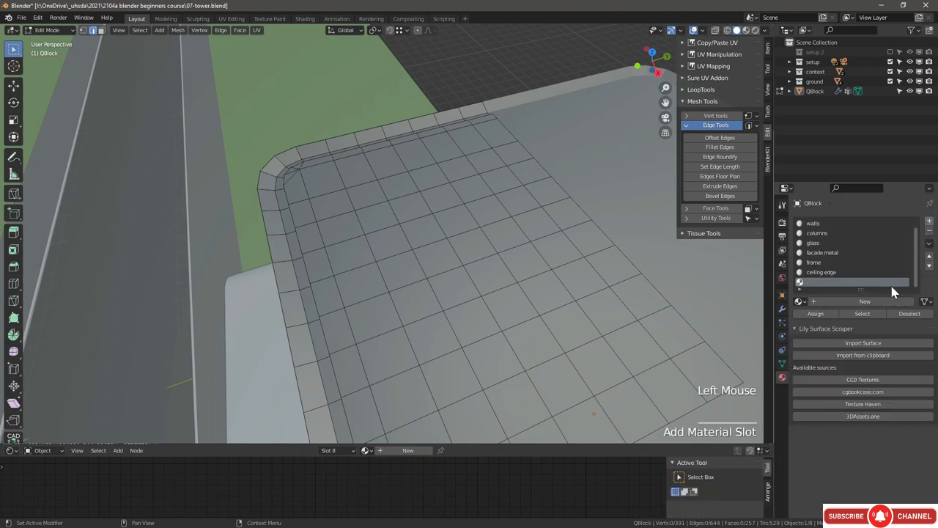
click(846, 303)
click(846, 303)
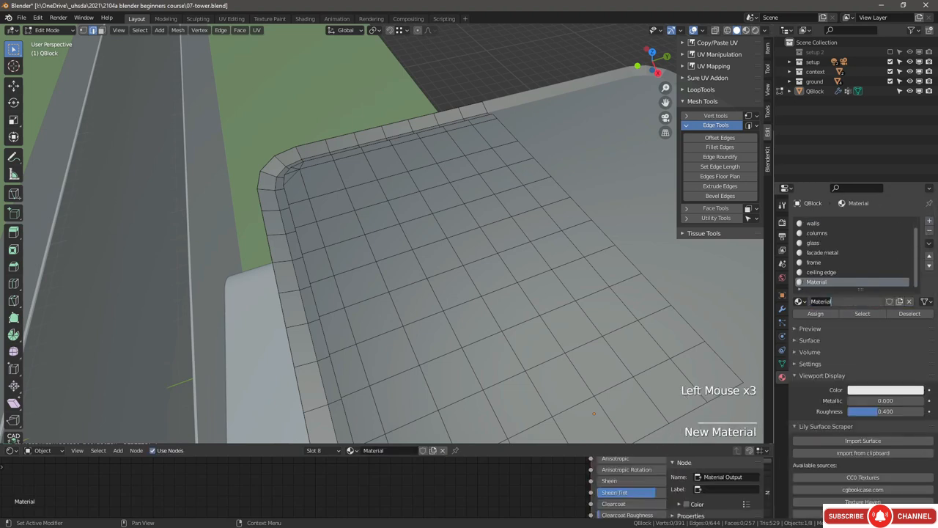
text(ceiling panels)
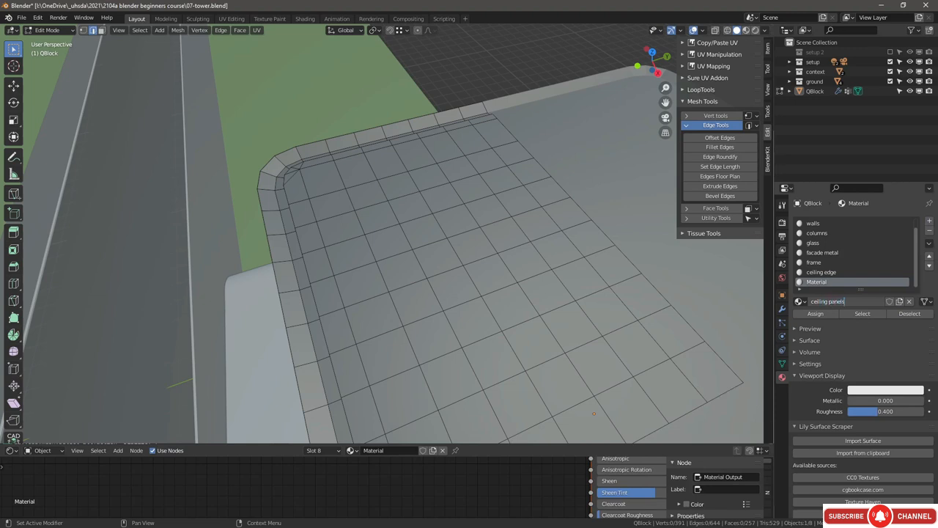
key(Return)
Step: Add a further material slot with a new material named "ceiling frame"
click(929, 221)
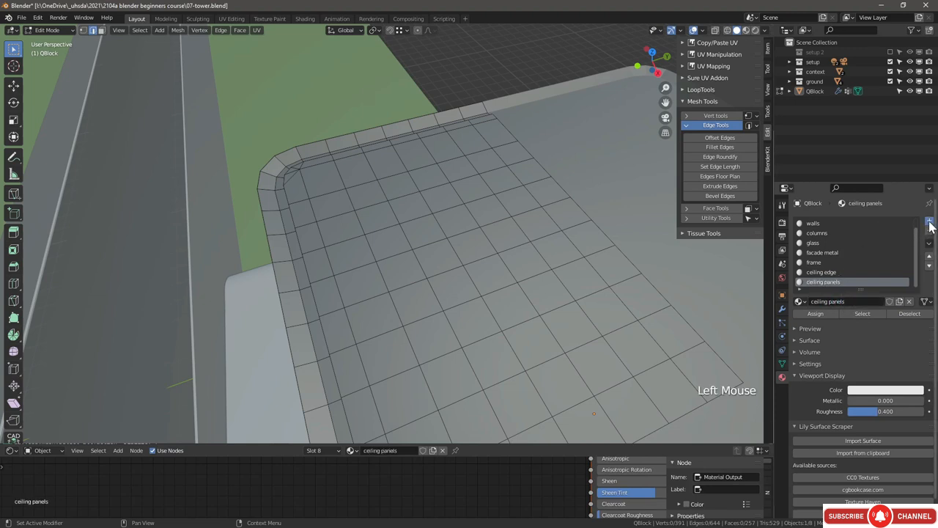
click(850, 302)
double_click(850, 302)
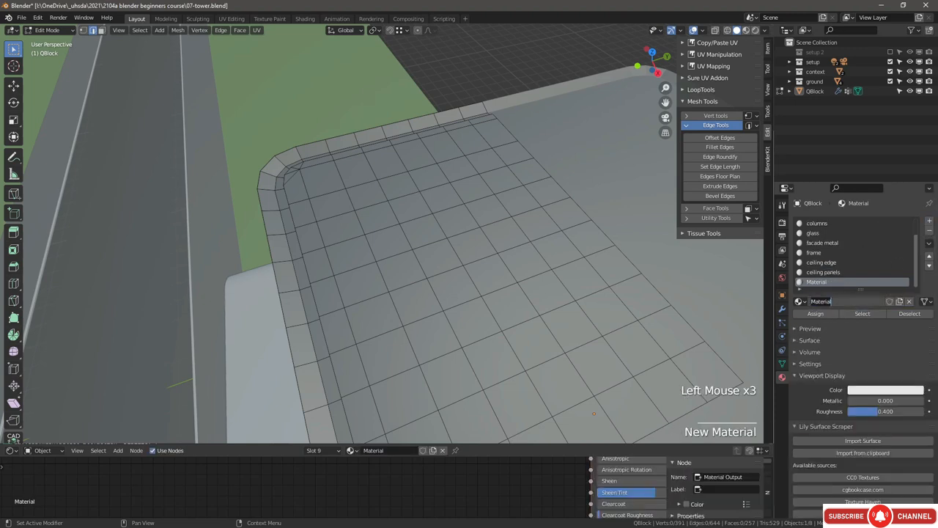
text(ceiling frame)
key(Return)
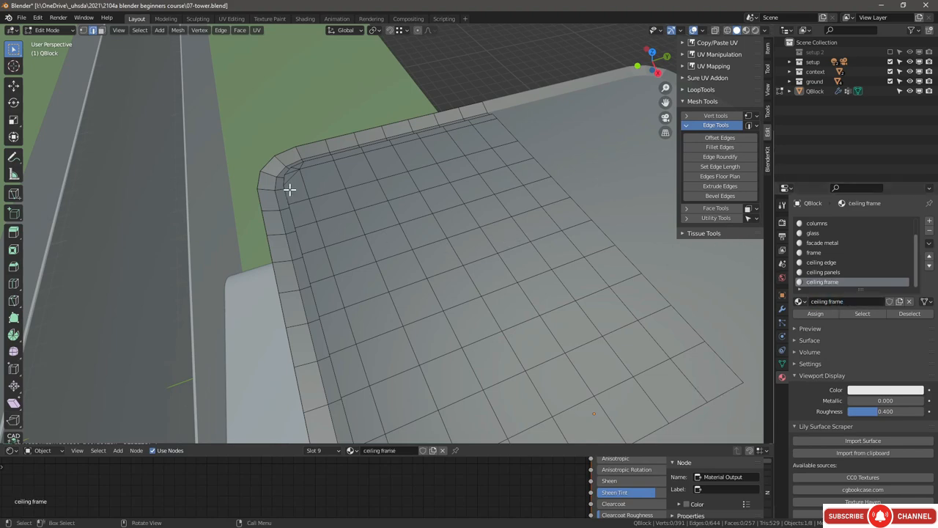
Step: In face select mode, select the face loops of the stepped perimeter ceiling profile and assign the ceiling edge material to them
middle_drag(332, 302, 345, 322)
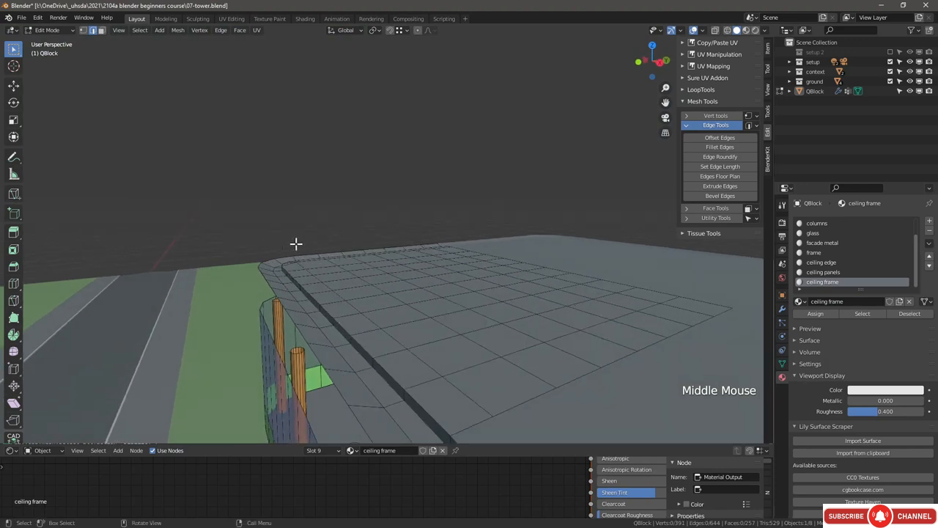
click(102, 31)
alt+click(348, 342)
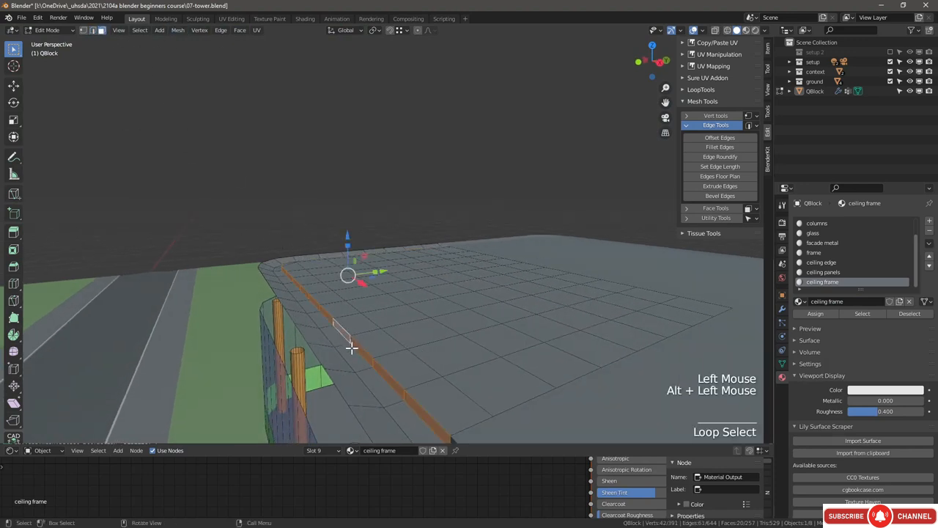
alt+shift+click(354, 364)
middle_drag(354, 364, 327, 301)
alt+shift+click(207, 330)
scroll(327, 301, down, 2)
click(825, 262)
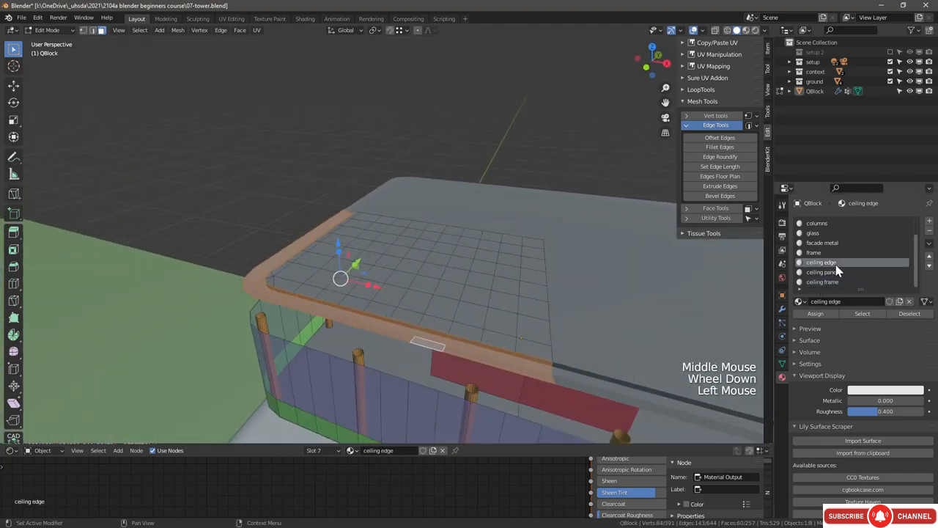
click(818, 314)
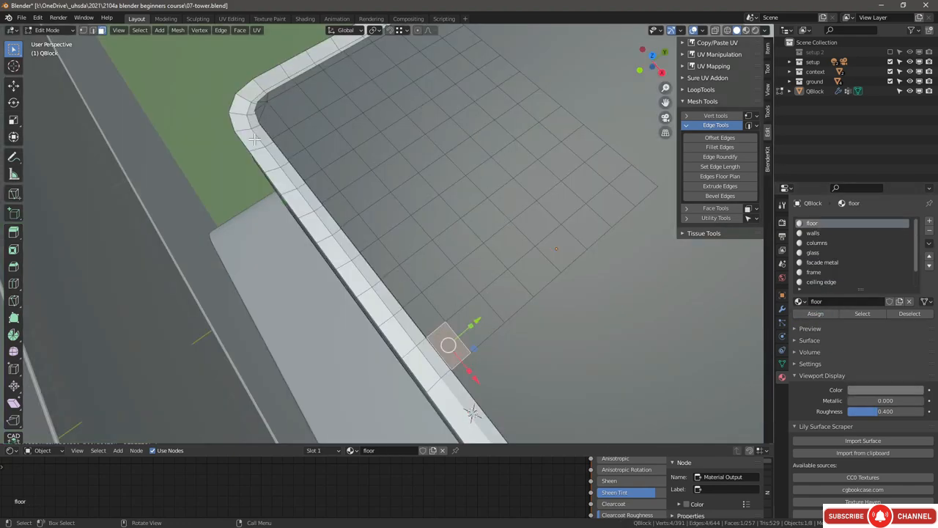
Step: Extend the selected grid face to all similar coplanar ceiling faces and assign the ceiling frame material to them
middle_drag(462, 286, 488, 237)
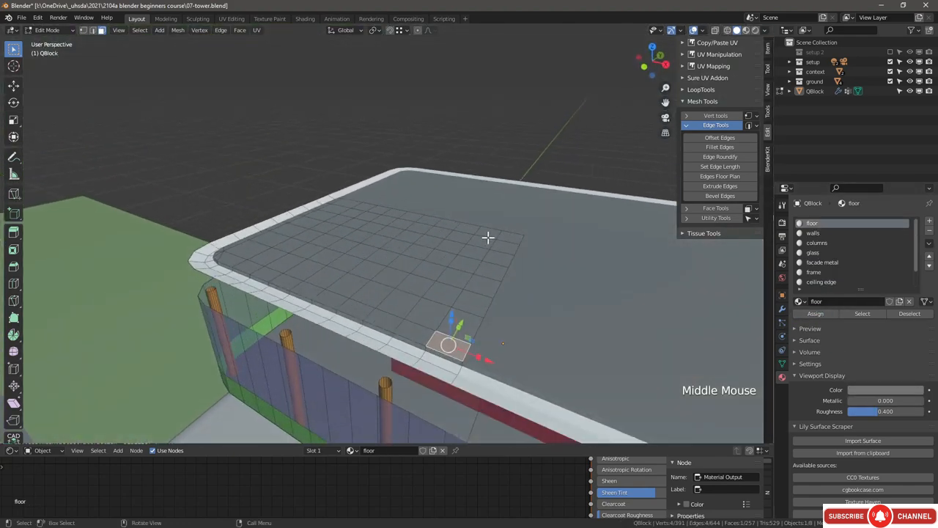
scroll(488, 237, down, 1)
scroll(488, 237, up, 3)
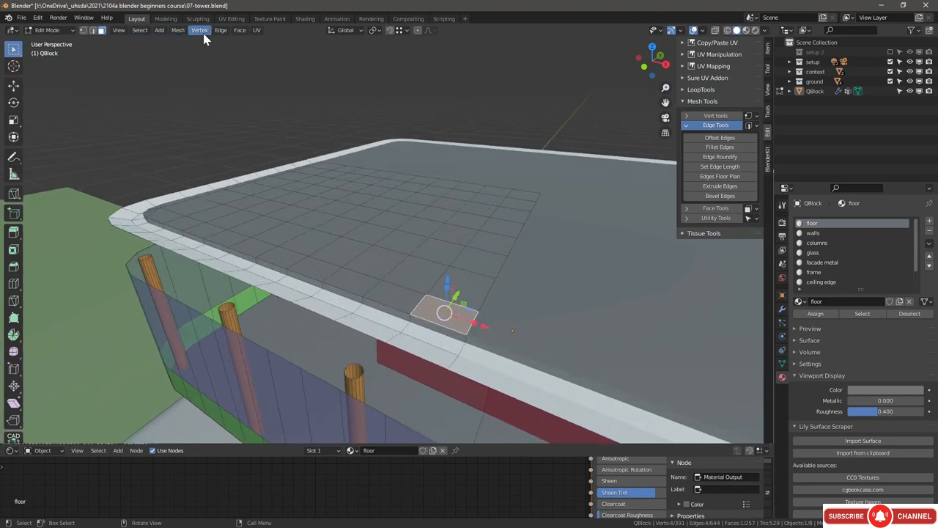
click(139, 34)
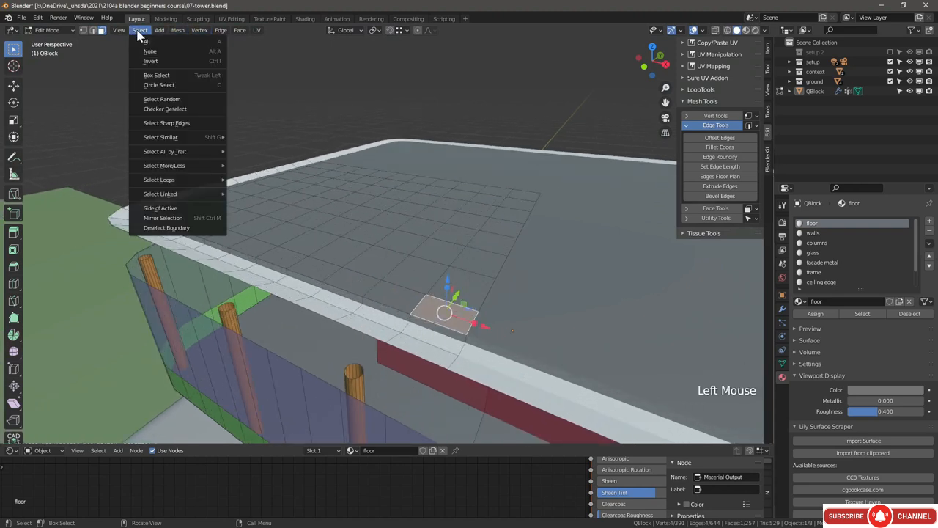
mouse_move(179, 139)
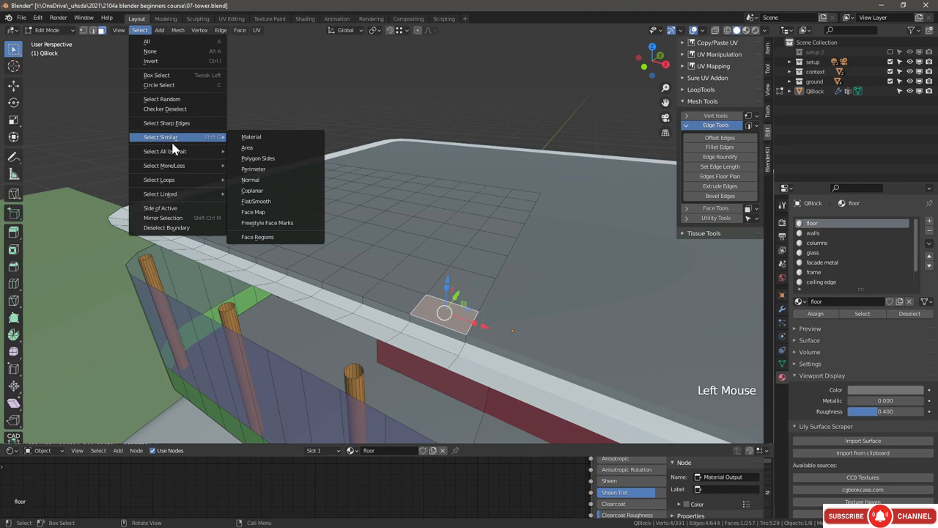
click(261, 191)
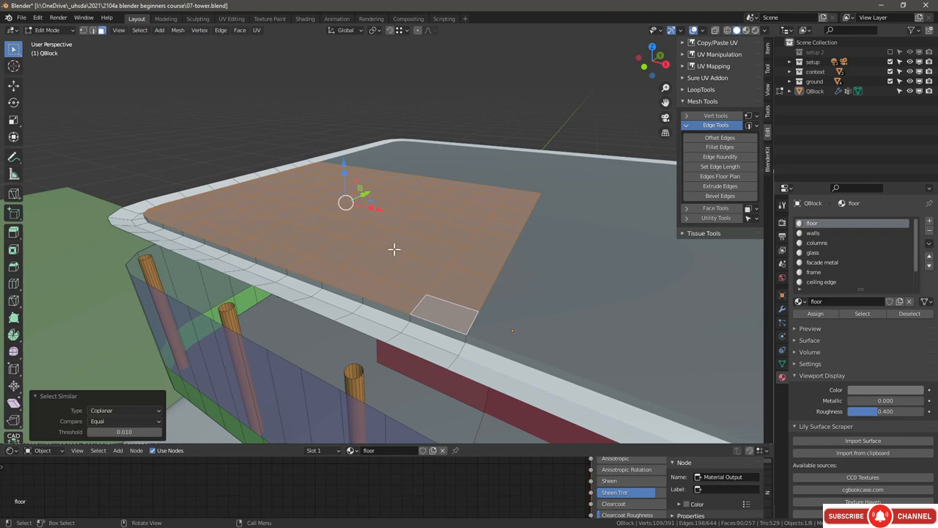
scroll(844, 264, down, 2)
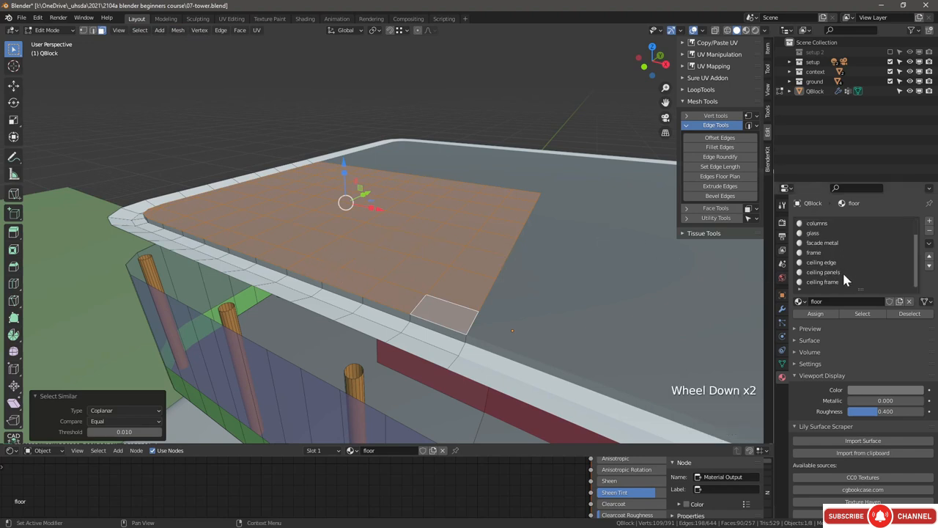
click(835, 283)
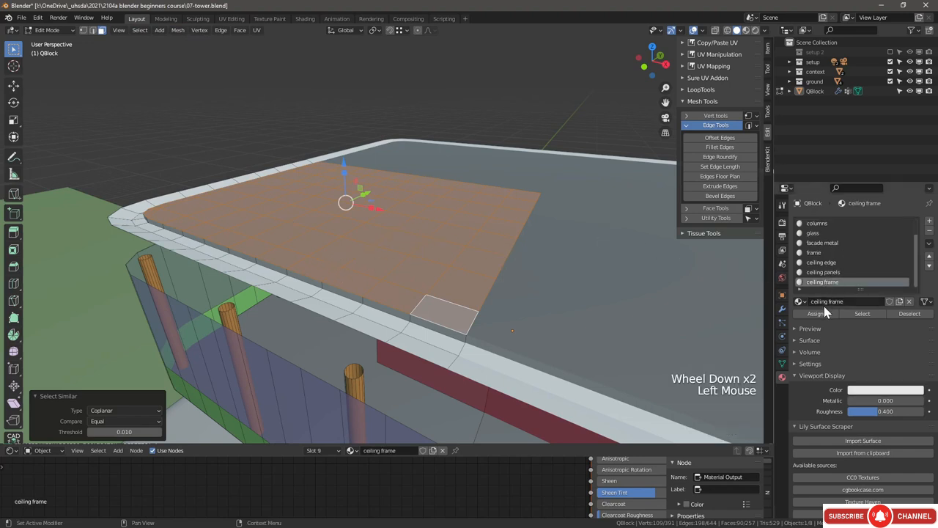
click(815, 314)
Step: Set the viewport display colour of the ceiling frame material to magenta pink
click(873, 390)
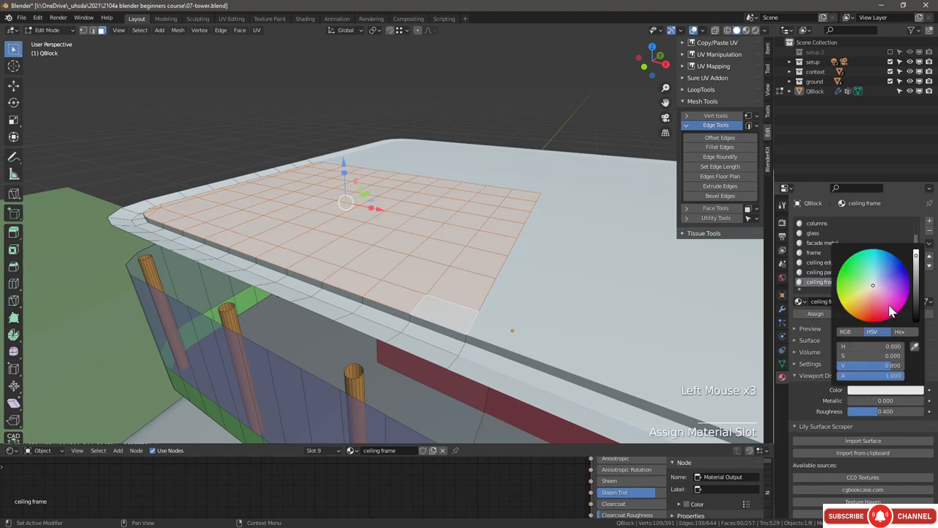
click(896, 307)
middle_drag(413, 258, 459, 278)
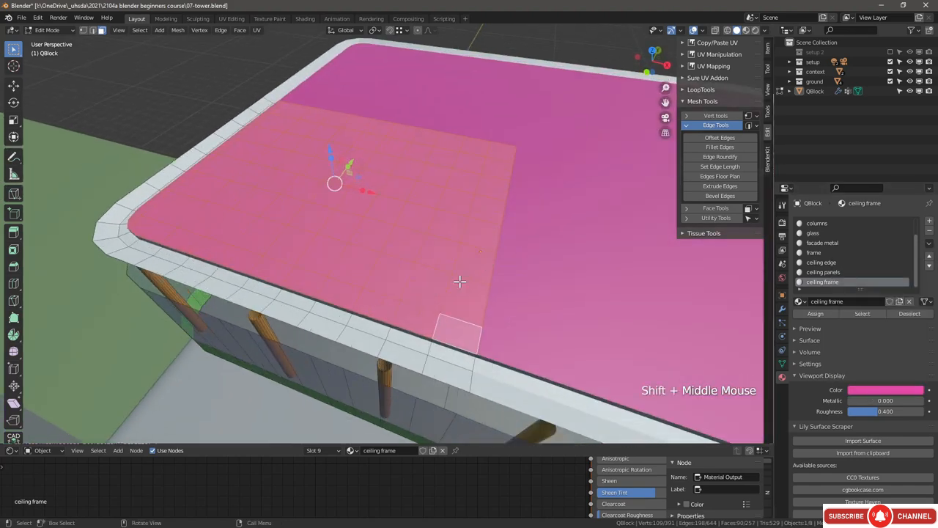
scroll(523, 239, up, 2)
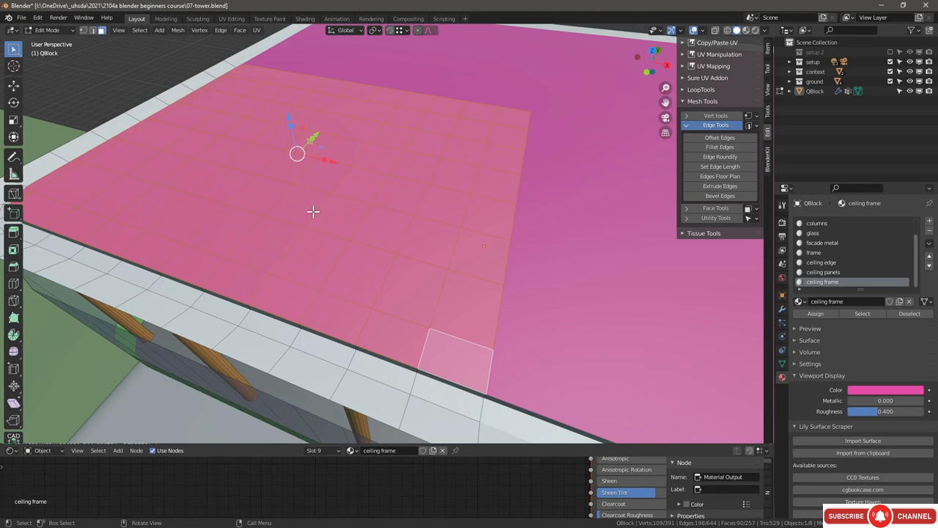
Step: Inset the selected ceiling grid faces individually with a thickness of 0.01
click(15, 250)
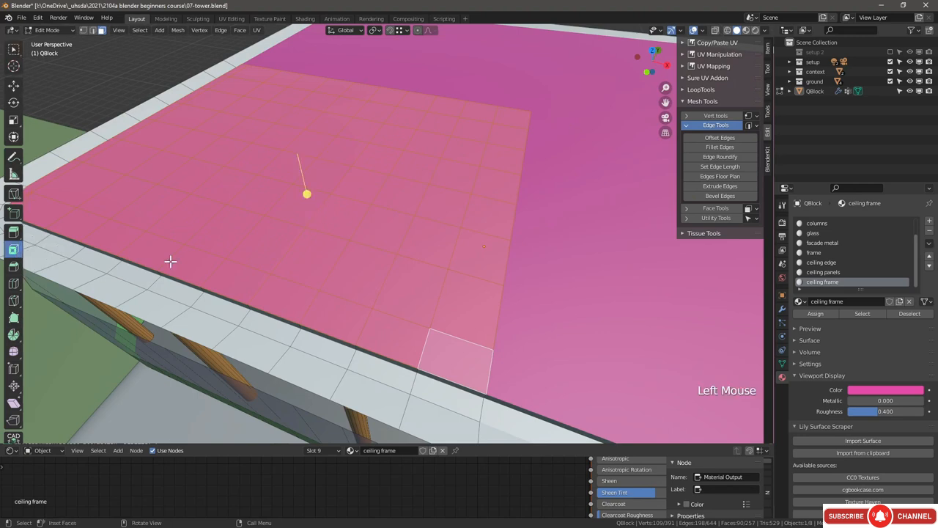
click(782, 205)
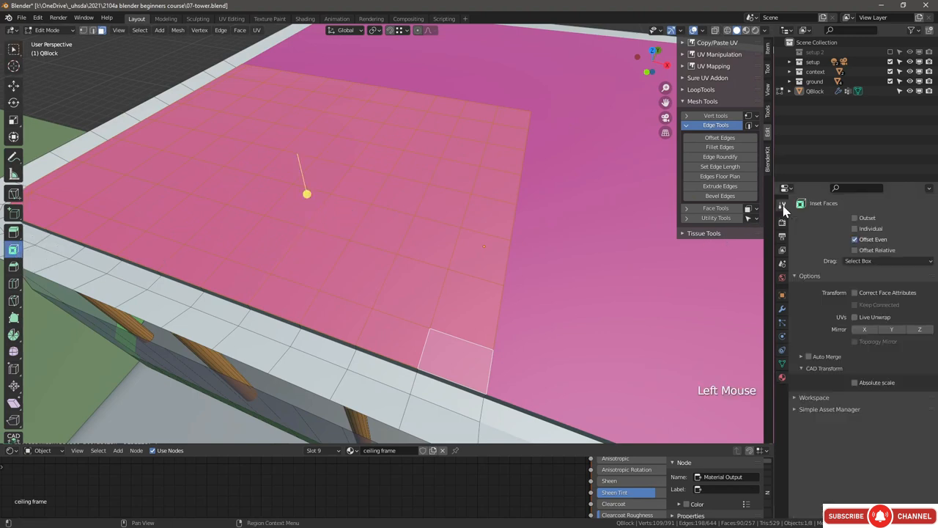
click(861, 230)
mouse_move(306, 191)
mouse_down()
mouse_move(303, 180)
mouse_move(305, 188)
mouse_up()
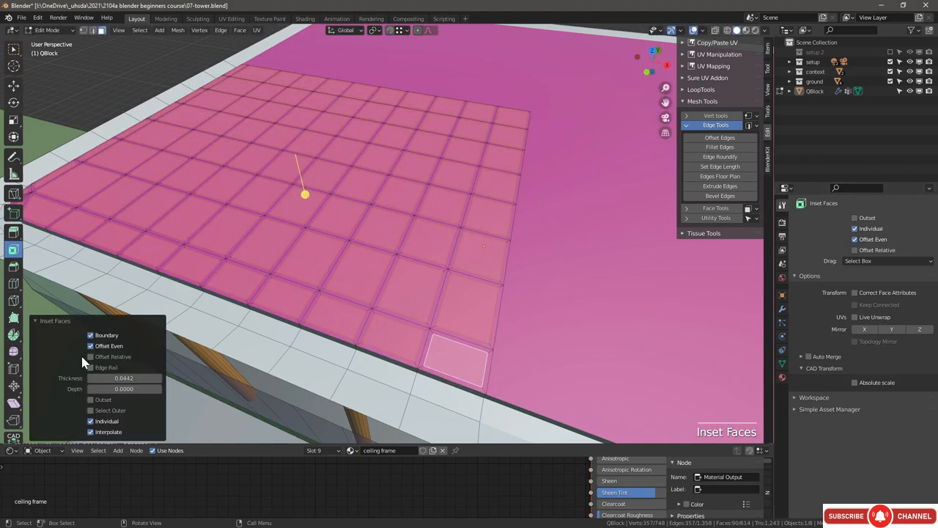
click(115, 378)
key(BackSpace)
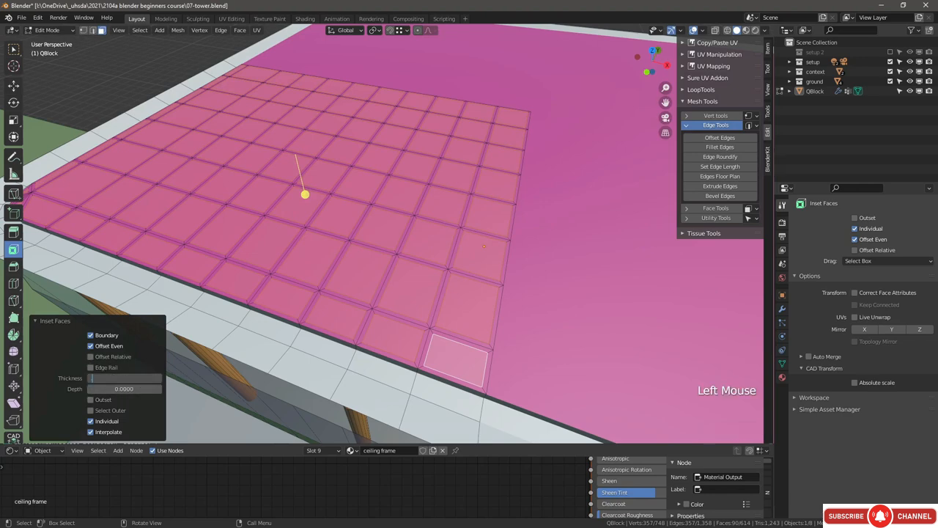
key(Return)
Step: Set the depth of the ceiling face inset to 0.02
scroll(119, 381, up, 5)
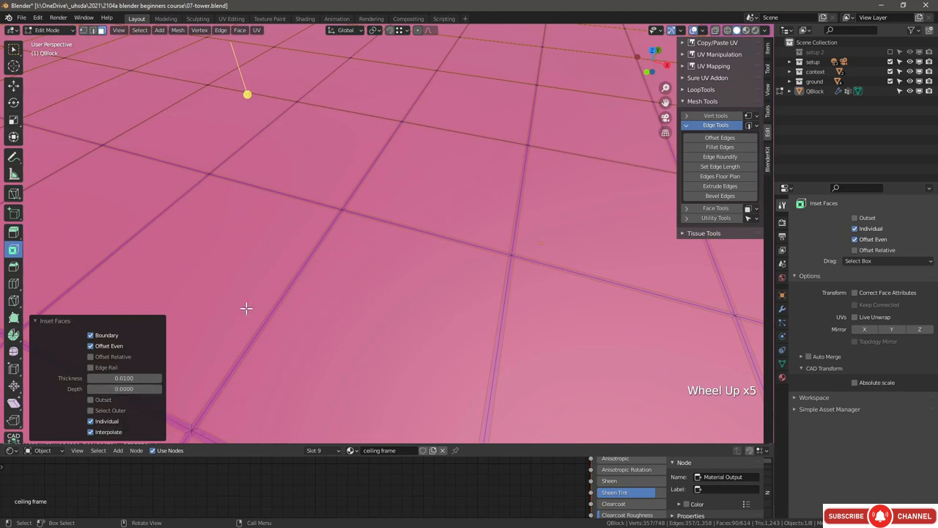
click(123, 388)
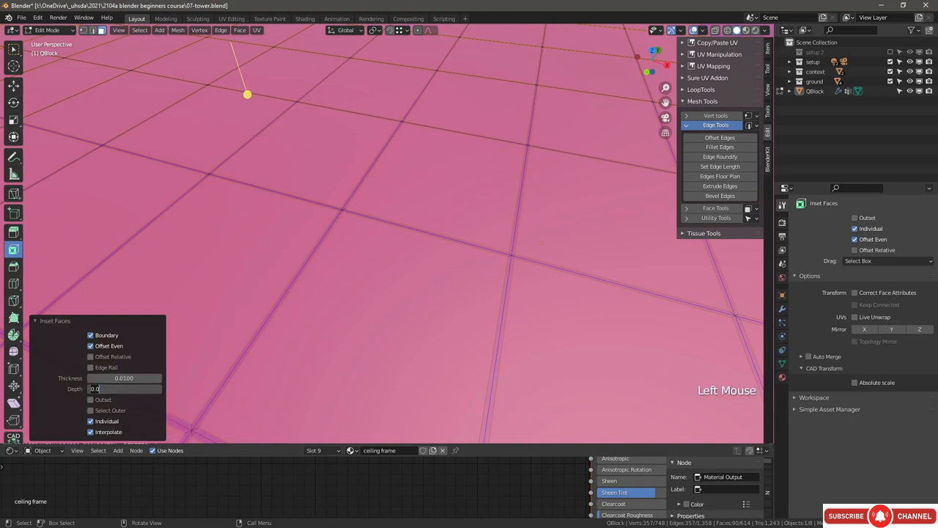
text(.02)
key(Return)
click(123, 387)
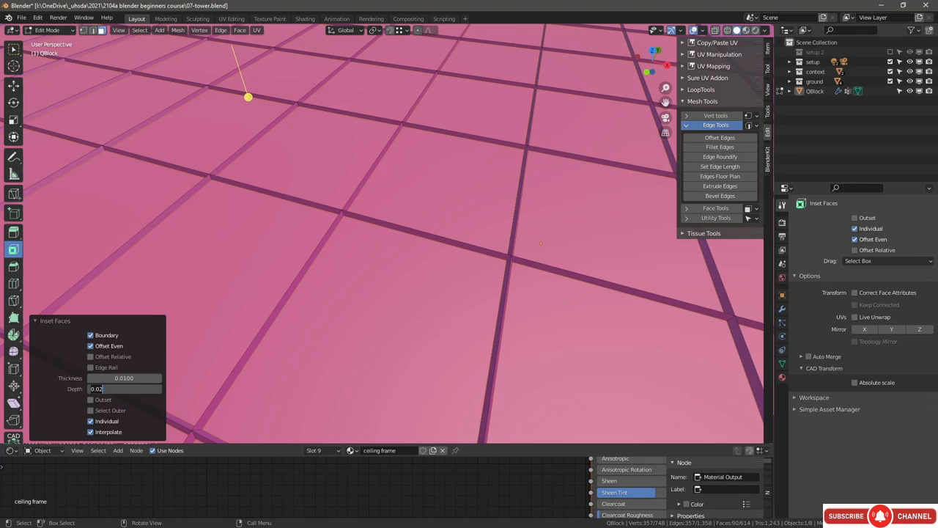
key(Return)
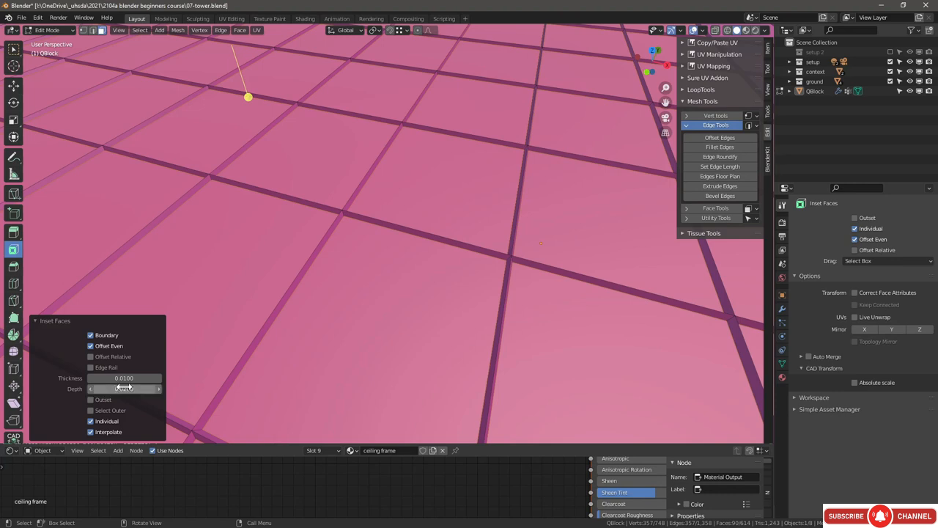
Step: Assign the ceiling panels material to the inset ceiling grid faces
scroll(329, 250, down, 5)
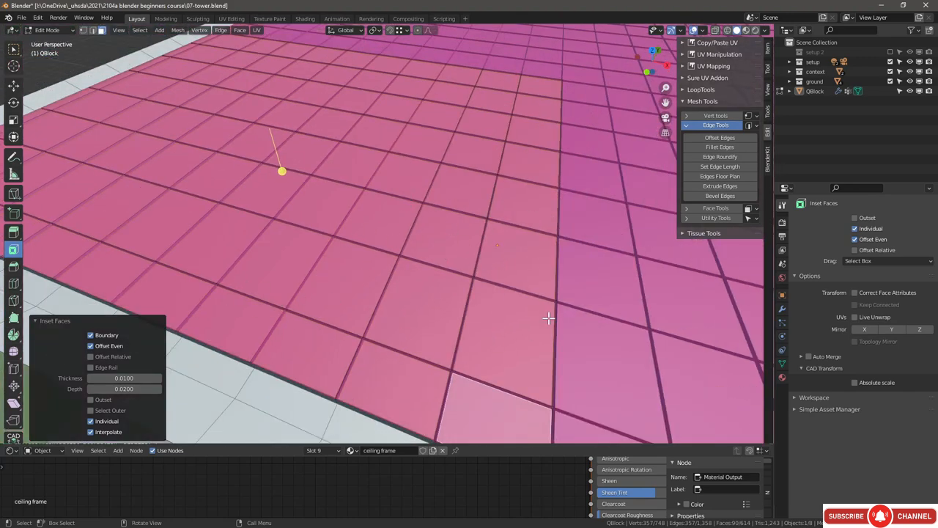
click(781, 376)
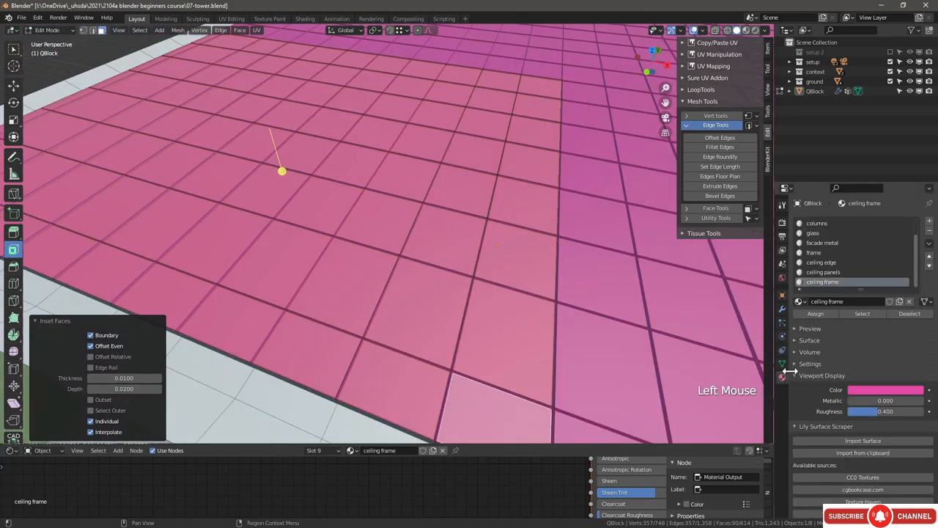
scroll(837, 264, down, 1)
click(828, 273)
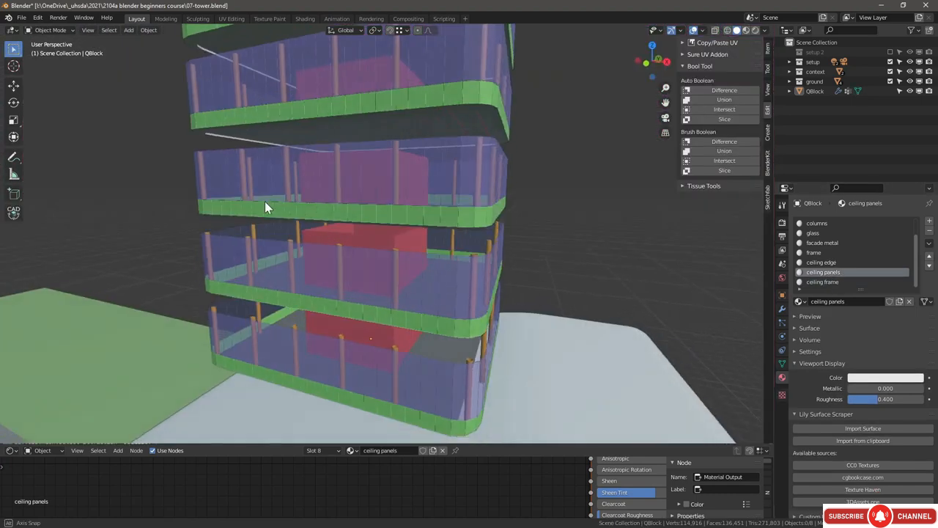
Step: Select the complete ceiling geometry in edit mode and lower it along Z to fit within the storey height, then return to object mode
middle_drag(265, 202, 288, 193)
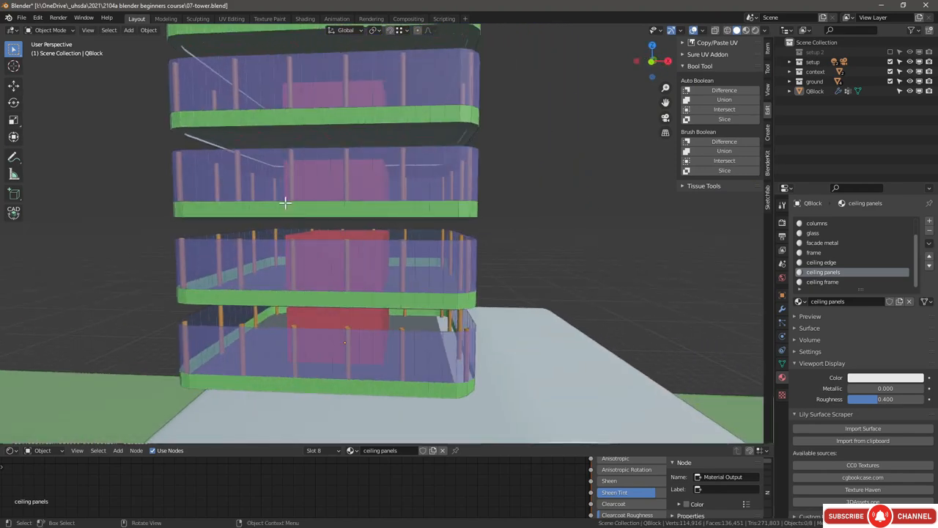
key(Tab)
scroll(233, 293, up, 2)
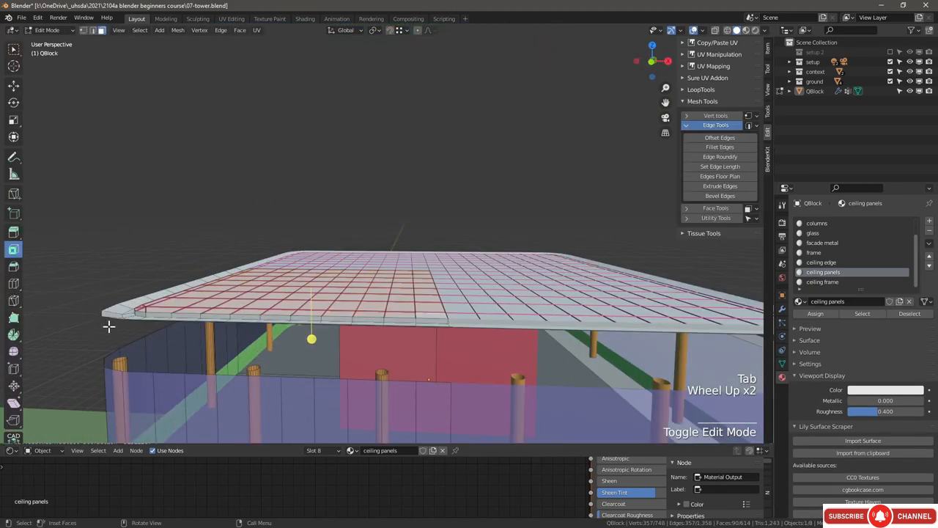
scroll(178, 311, down, 2)
key(alt+a)
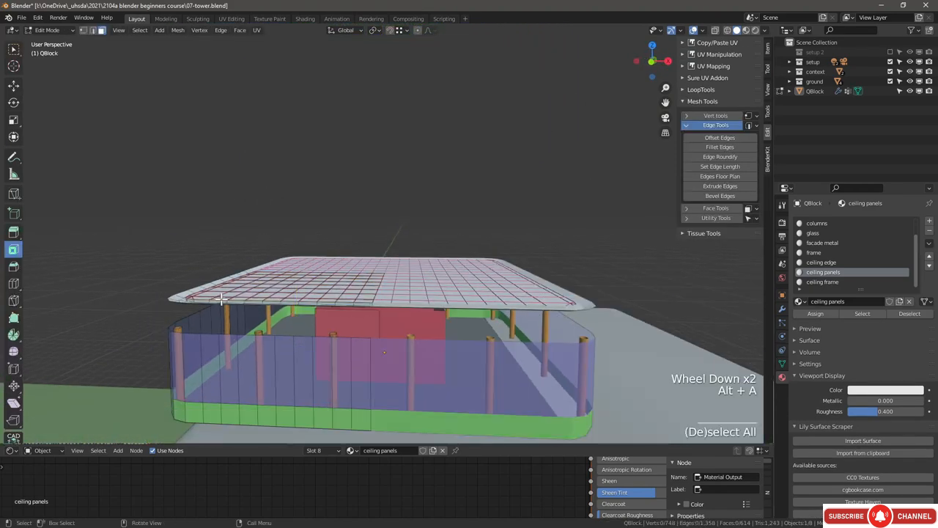
key(l)
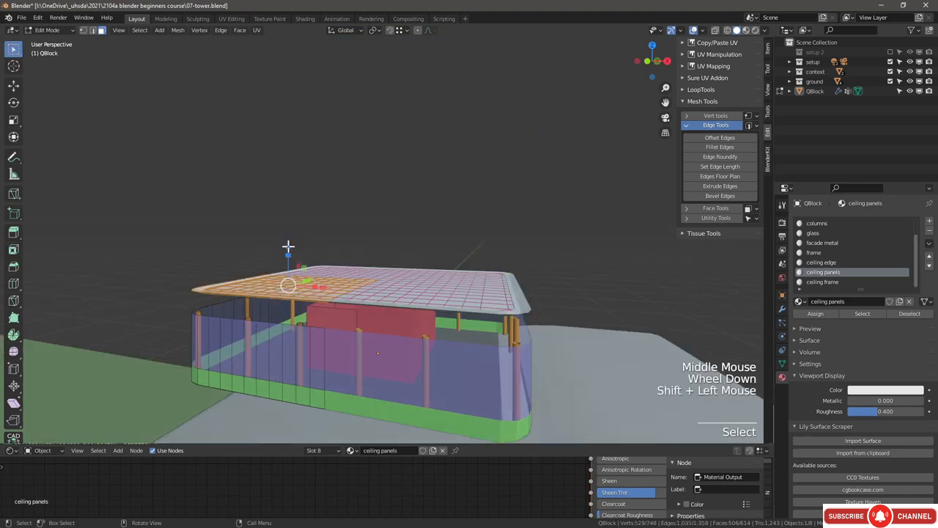
drag(283, 253, 236, 286)
scroll(236, 286, up, 5)
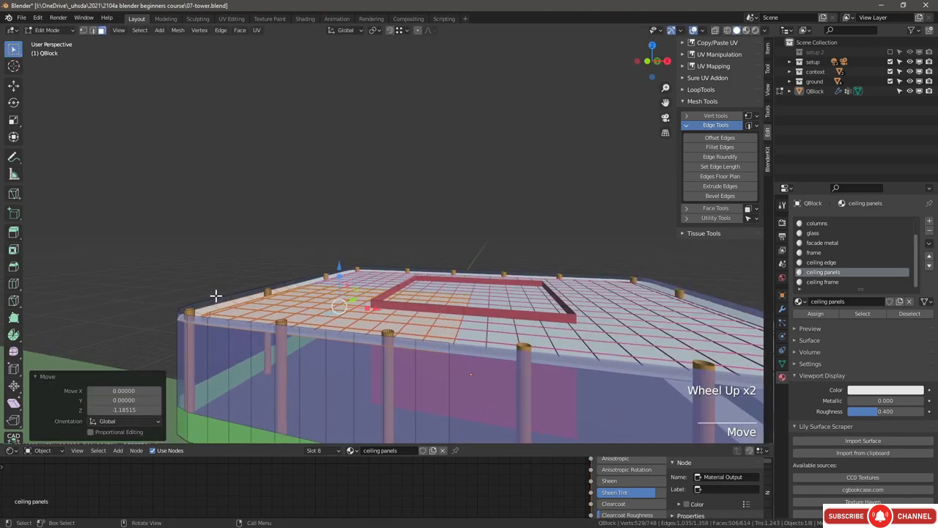
drag(471, 280, 334, 257)
drag(469, 263, 246, 289)
scroll(245, 289, down, 2)
middle_drag(246, 289, 338, 321)
key(Tab)
Step: Select the tower block and display its modifier stack with the Wireframe settings collapsed
scroll(281, 323, down, 3)
scroll(341, 325, down, 3)
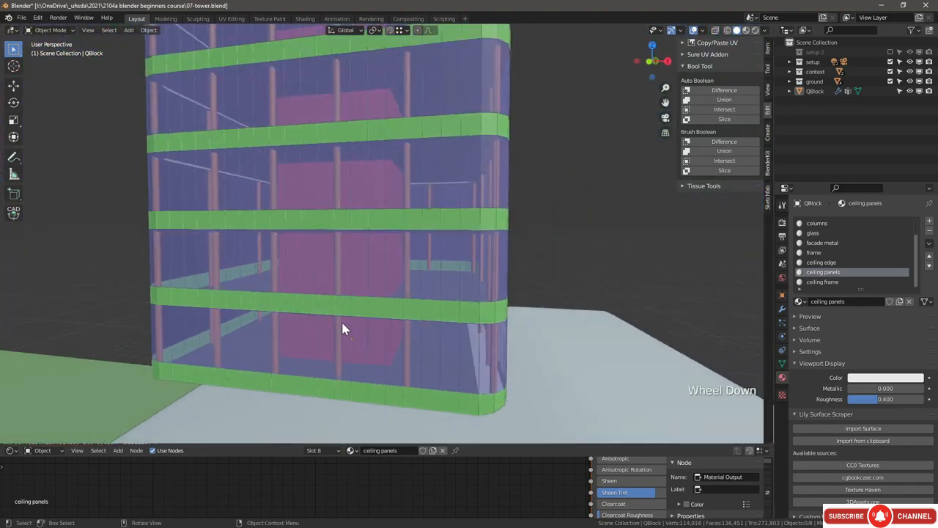
scroll(331, 268, up, 2)
scroll(331, 268, down, 2)
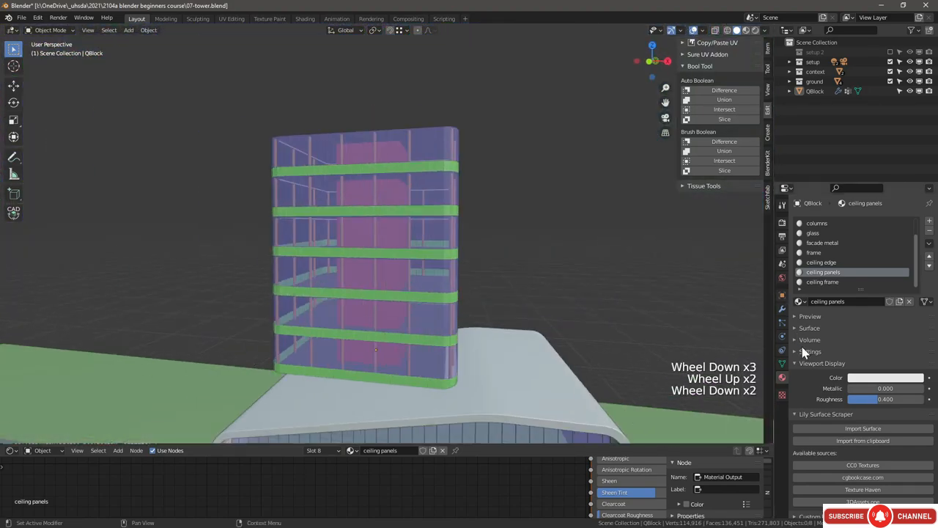
click(782, 308)
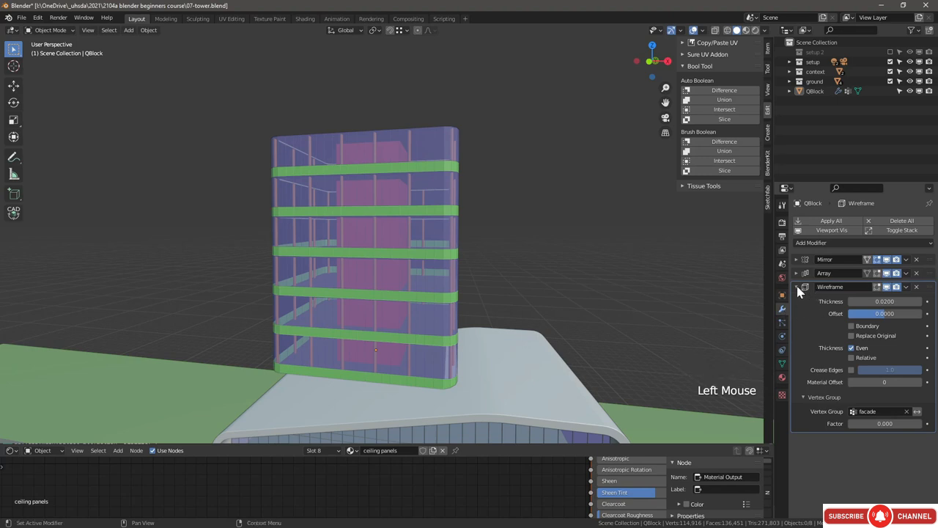
click(798, 287)
click(397, 213)
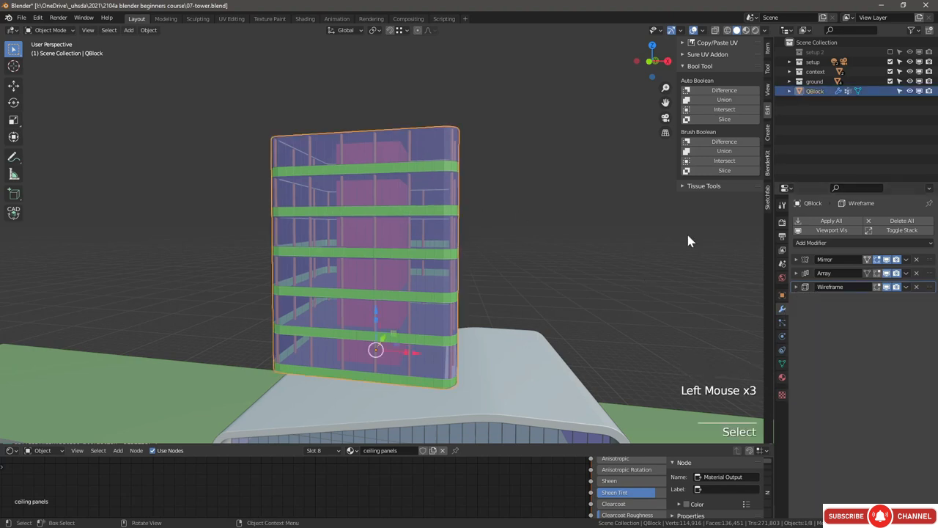
Step: Increase the count of the tower's Array modifier to 8
click(797, 272)
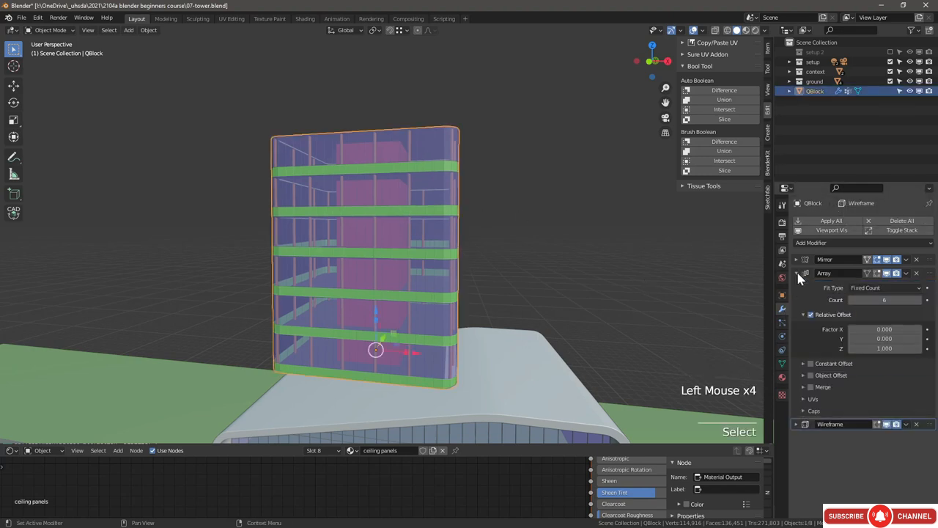
drag(884, 299, 887, 299)
click(921, 301)
click(920, 300)
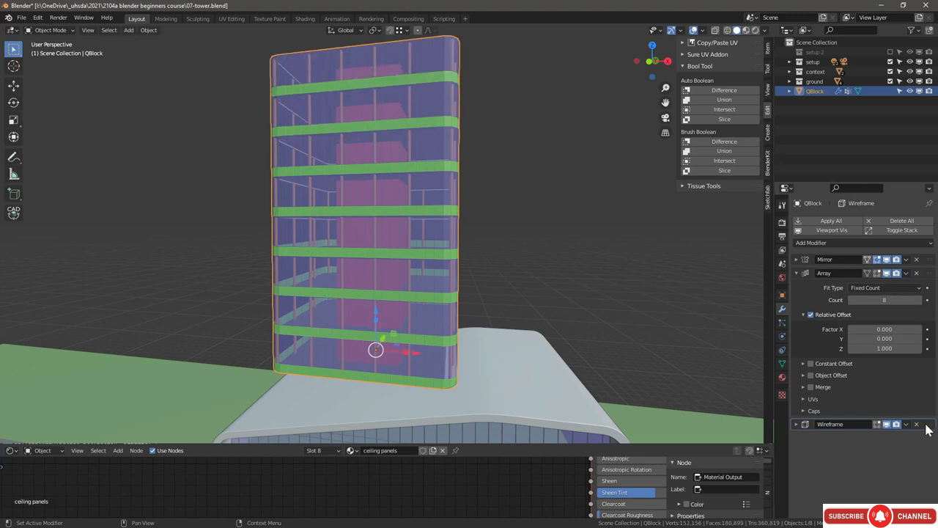
Step: Place the Wireframe modifier above the Array modifier and reduce the Array count to 4
drag(928, 427, 936, 277)
click(936, 278)
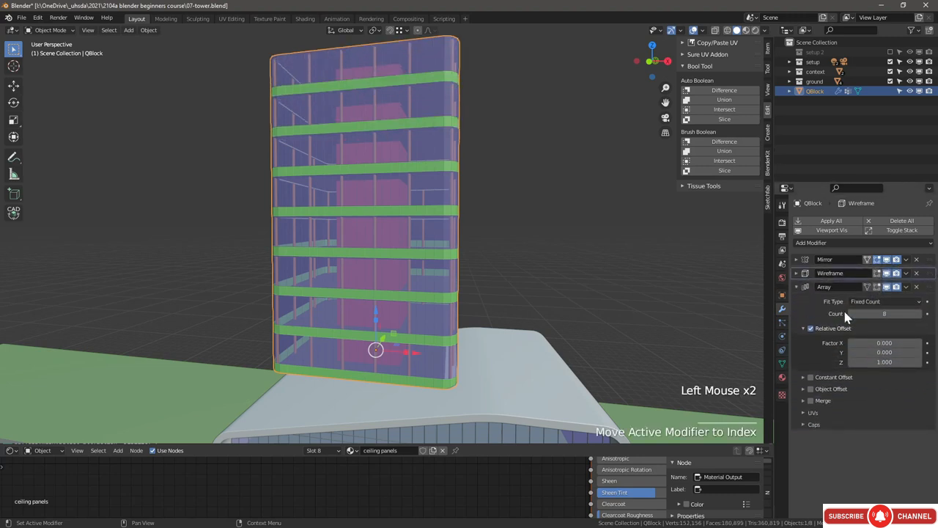
click(852, 314)
click(852, 314)
click(852, 314)
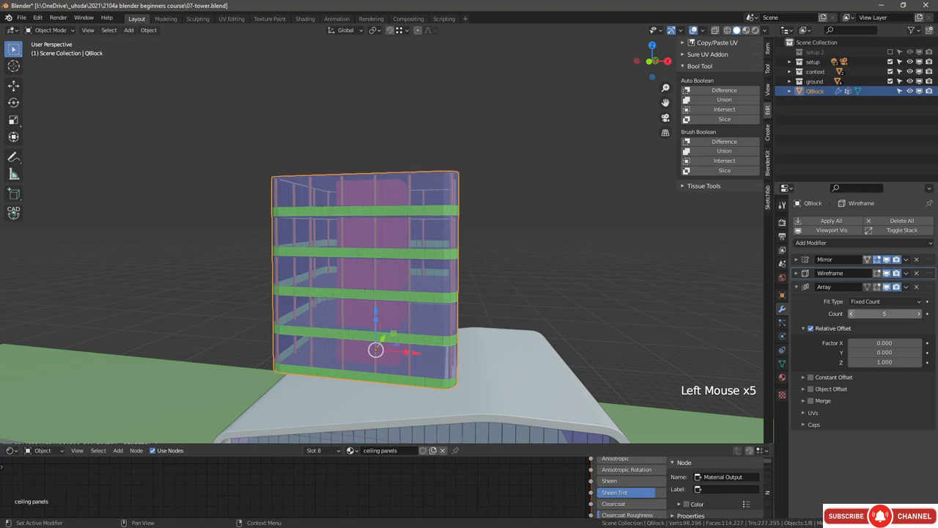
click(852, 314)
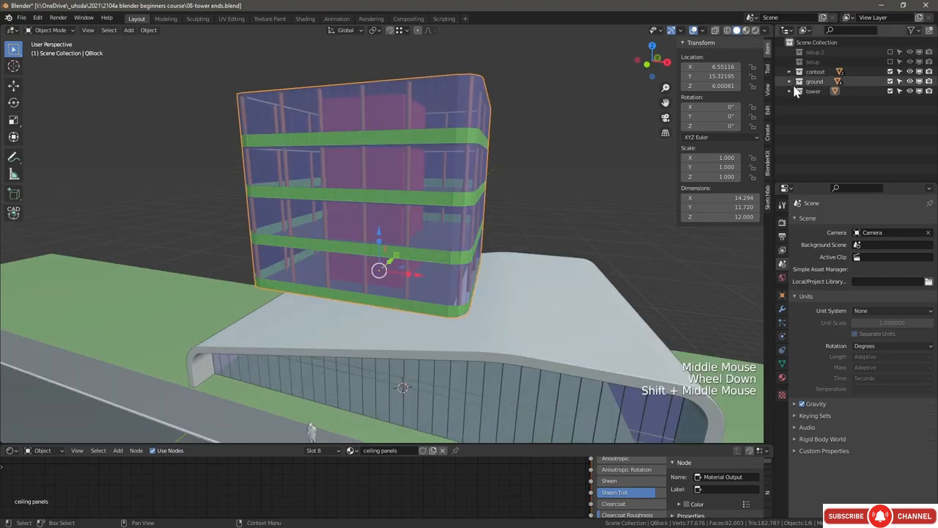
Step: Expand the tower and ground collections, and rename the tower collection "building" and its QBlock object "floor typ"
click(789, 92)
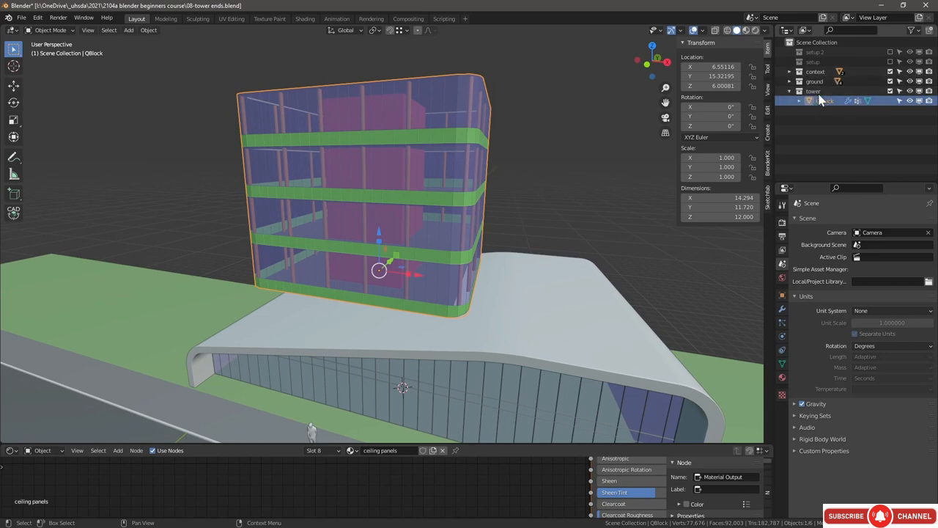
click(790, 82)
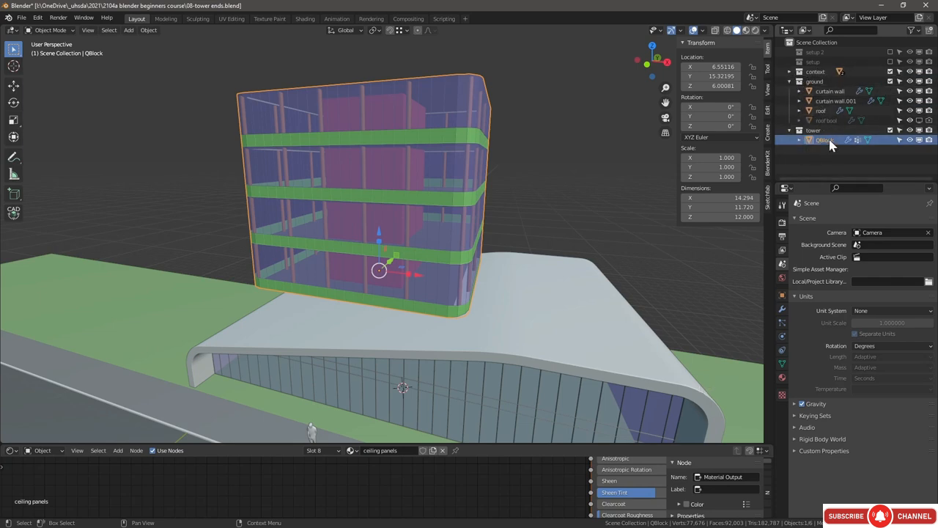
double_click(811, 143)
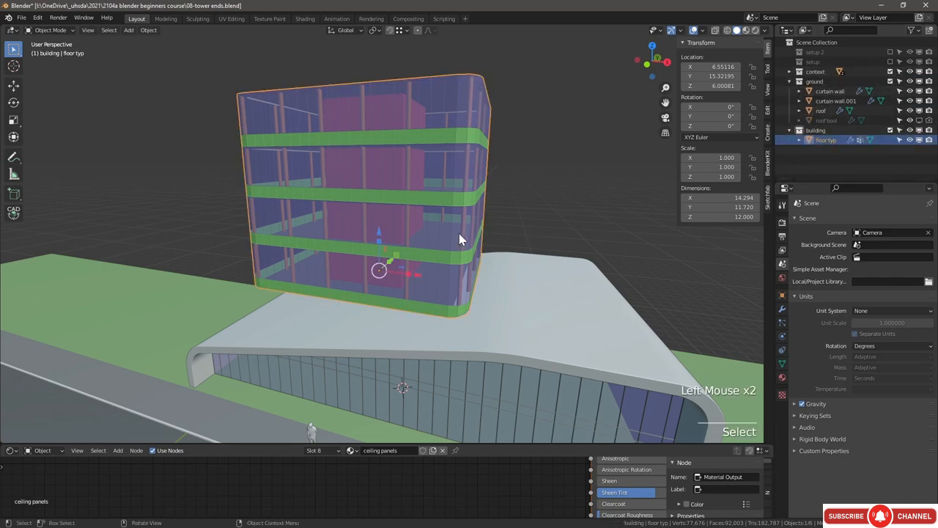
Step: Duplicate the floor typ object in place and rename the copy "floor top"
middle_drag(459, 236, 469, 242)
key(shift+d)
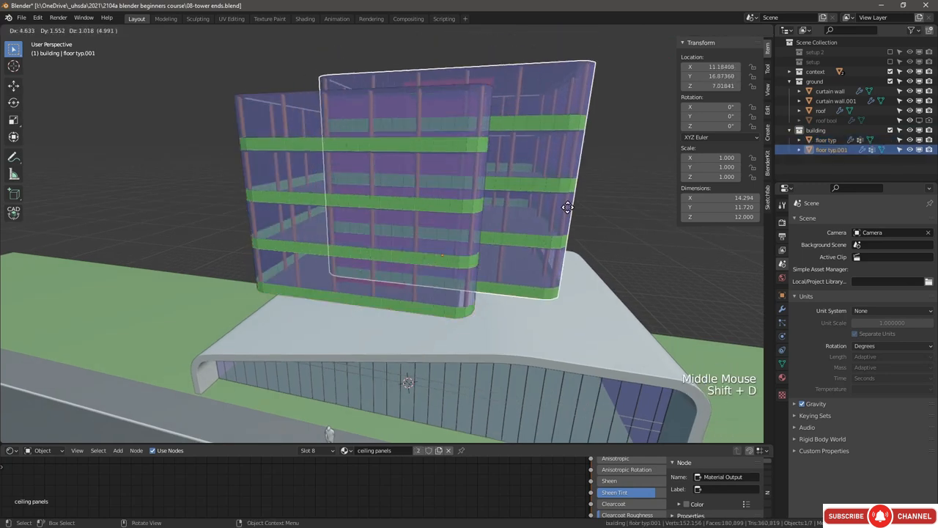
right_click(598, 236)
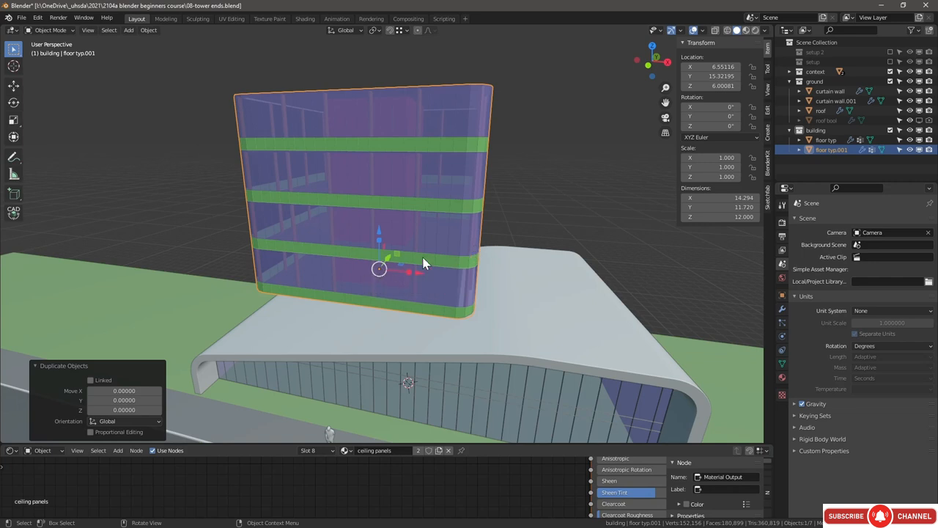
double_click(821, 151)
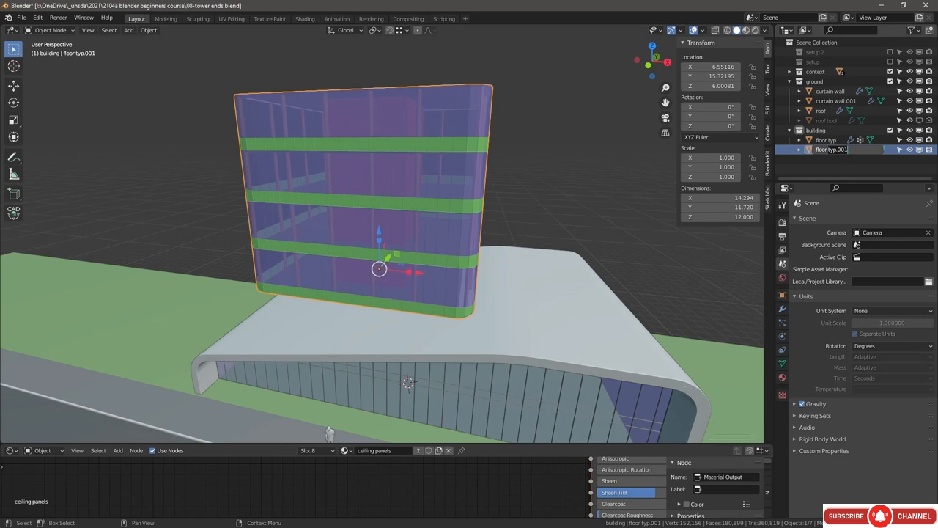
text(top)
key(Return)
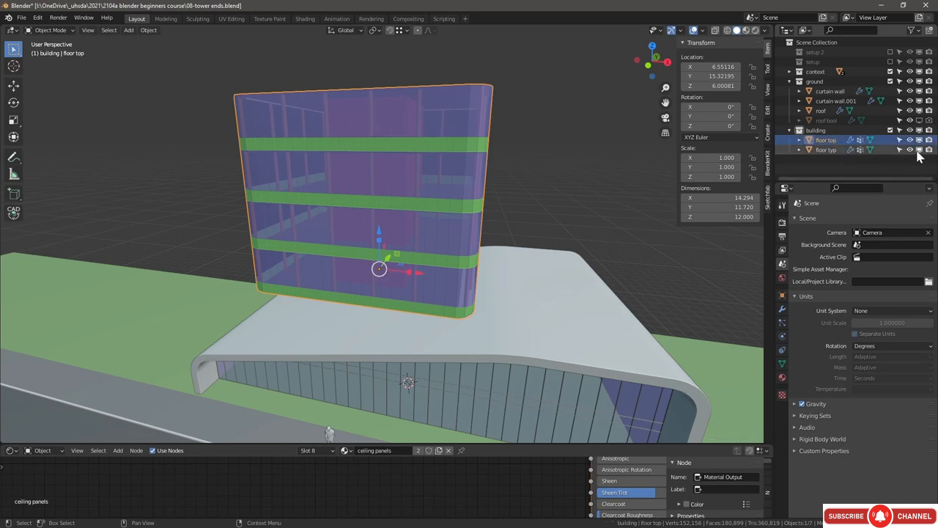
Step: Hide the floor typ object in the viewport and remove the Array modifier from floor top
click(919, 149)
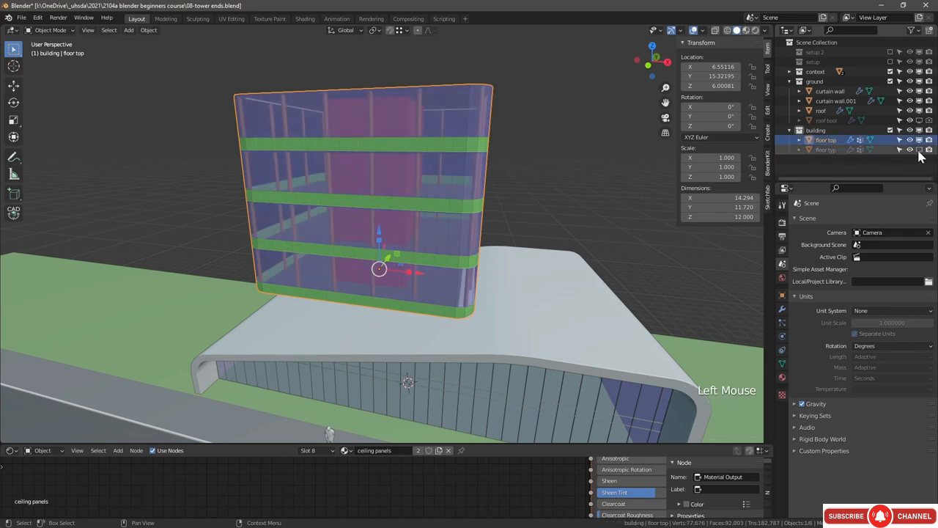
click(782, 309)
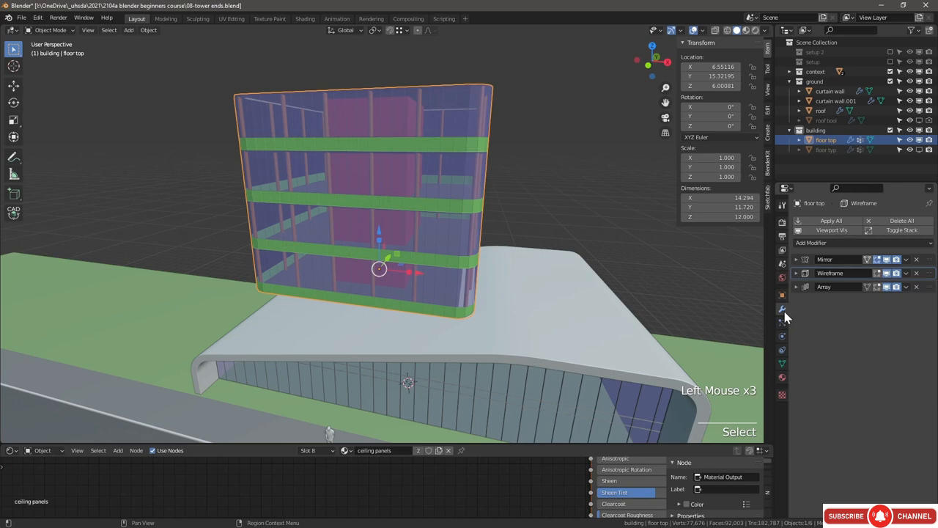
click(916, 286)
double_click(438, 307)
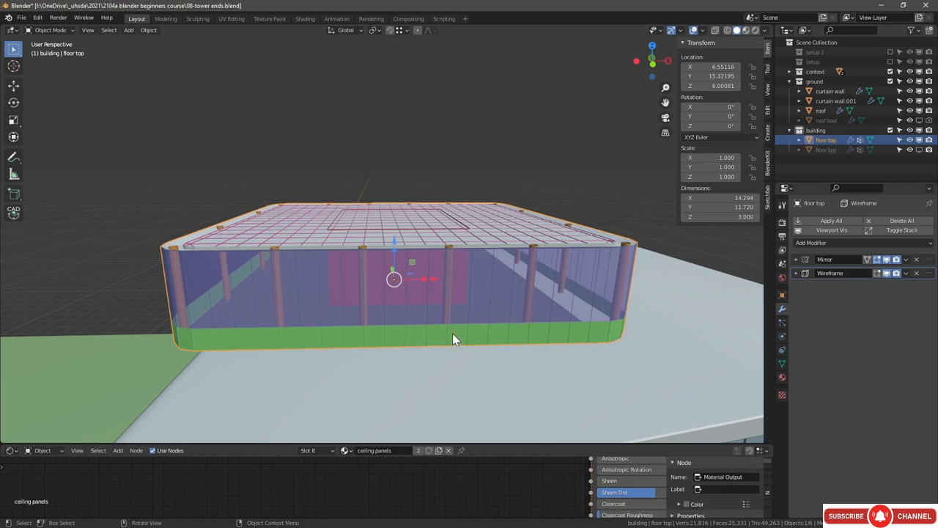
Step: Delete all floor top faces except those with the facade metal material, and switch to edge selection
key(Tab)
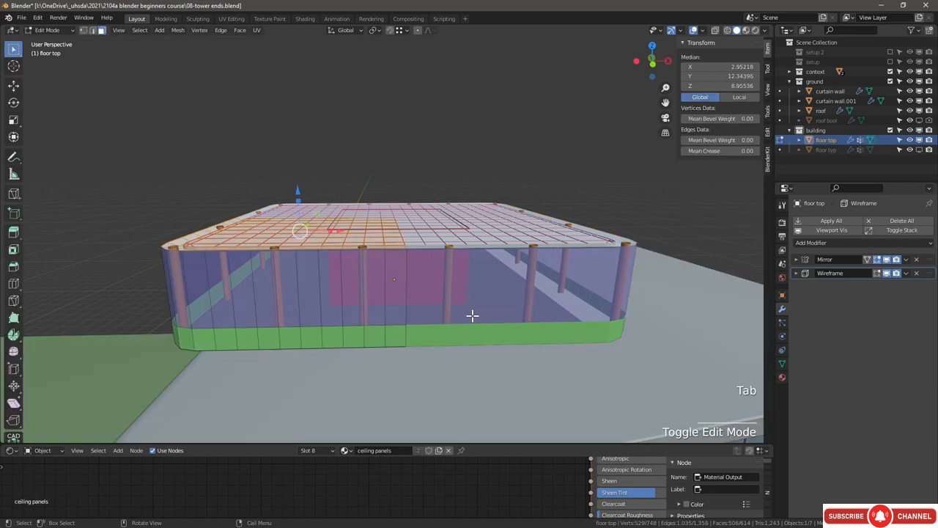
click(782, 376)
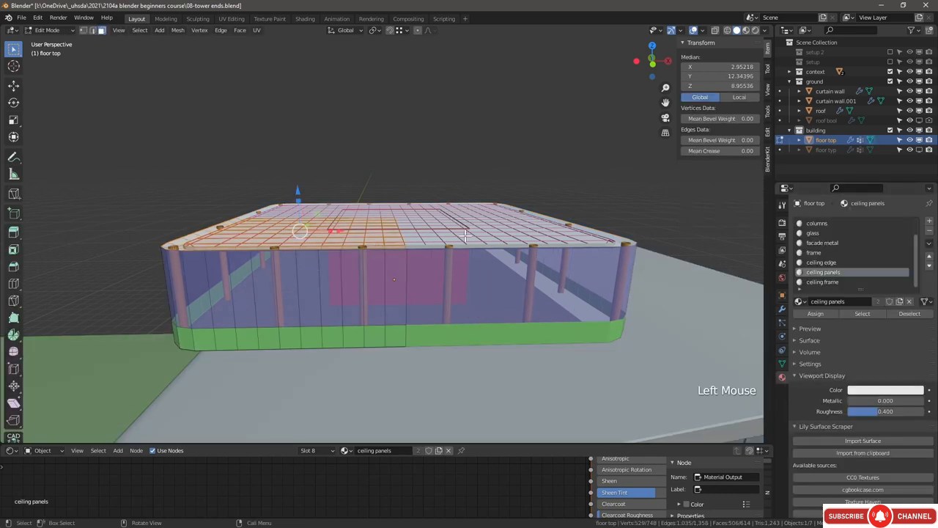
key(alt+a)
scroll(840, 244, up, 1)
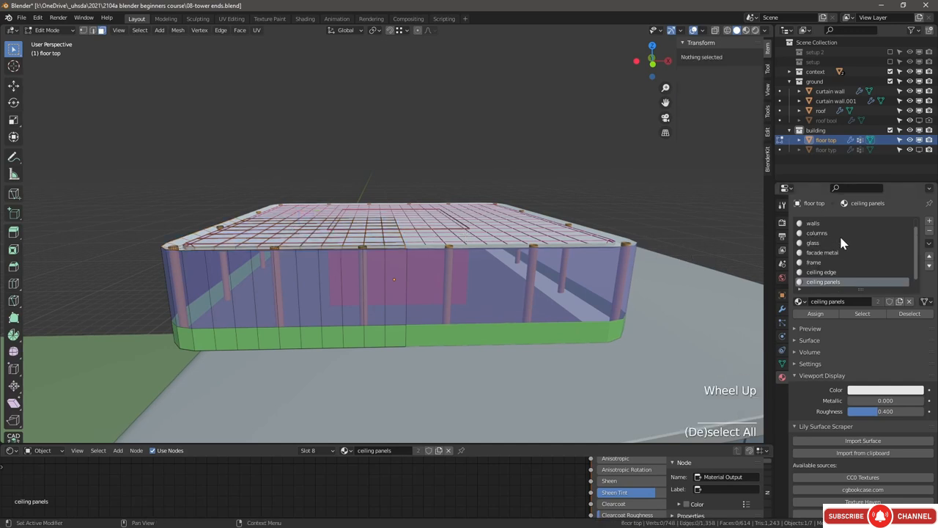
click(839, 252)
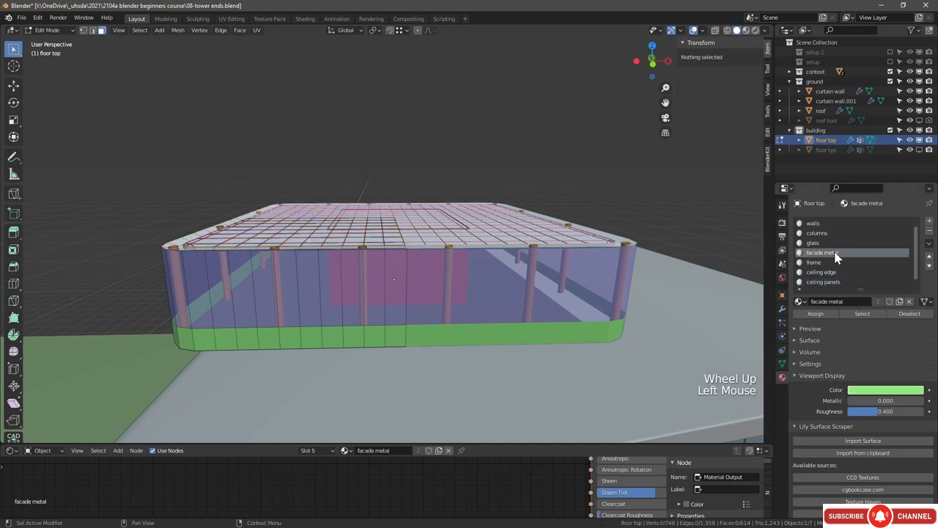
click(864, 315)
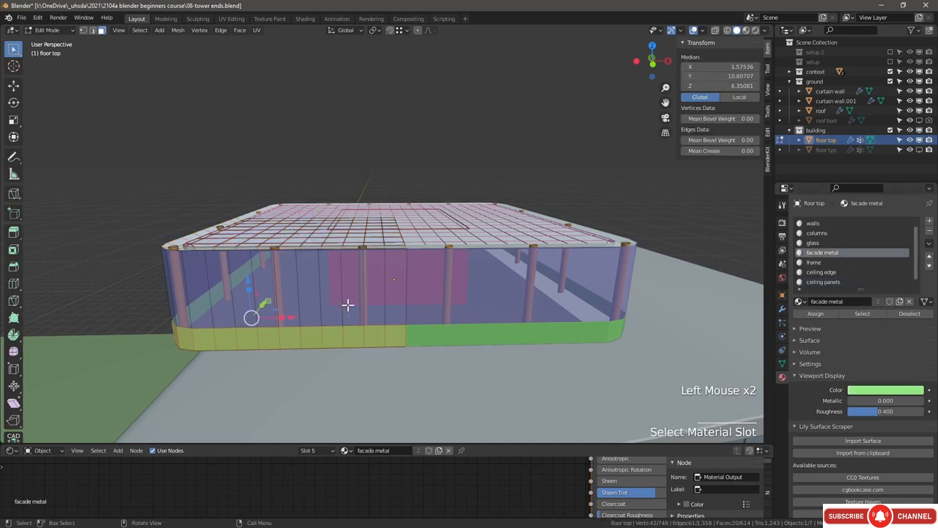
key(ctrl+i)
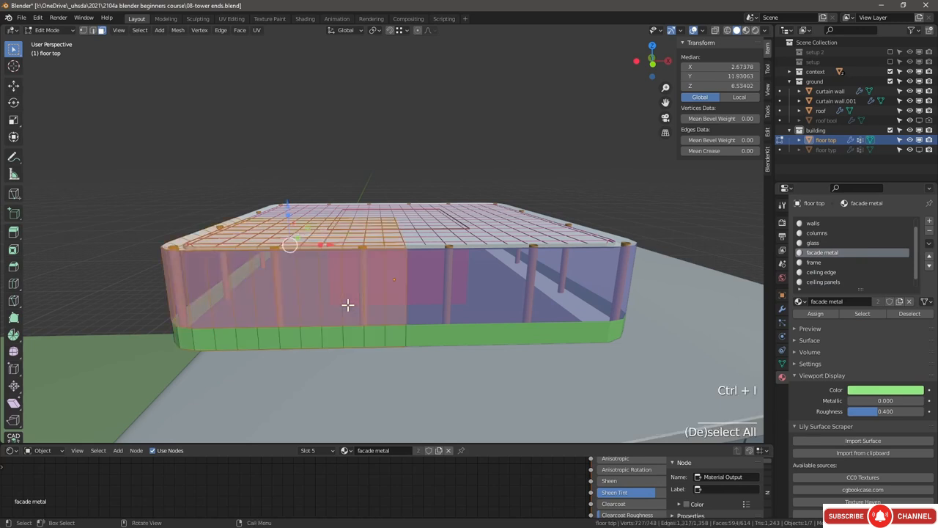
key(x)
click(350, 308)
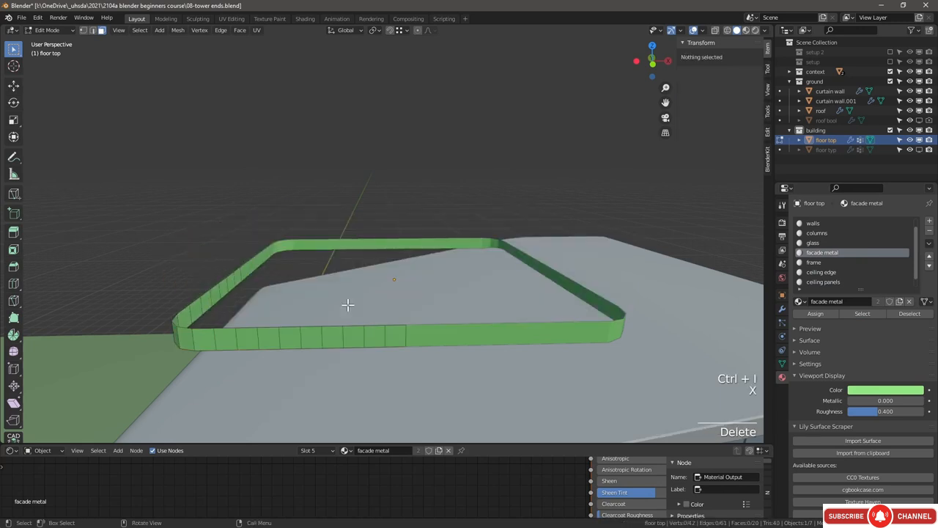
key(super+bracketright)
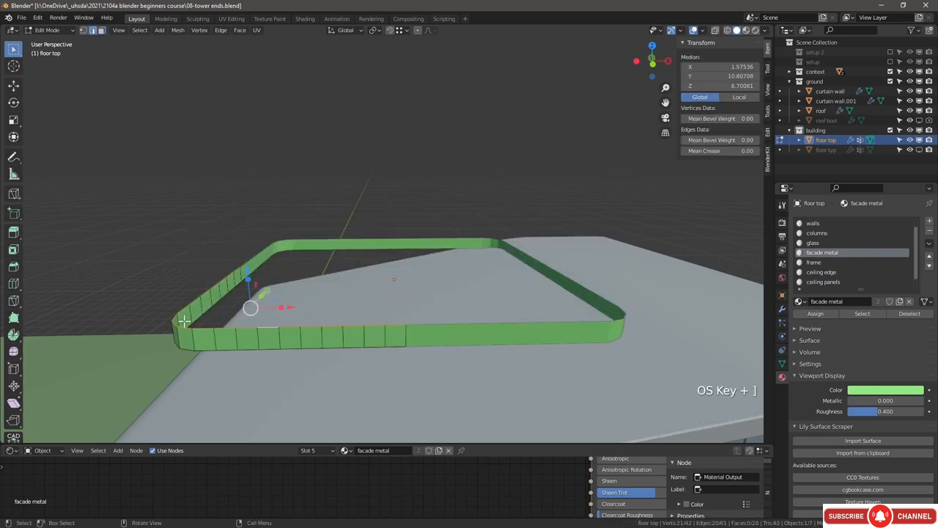
alt+click(314, 325)
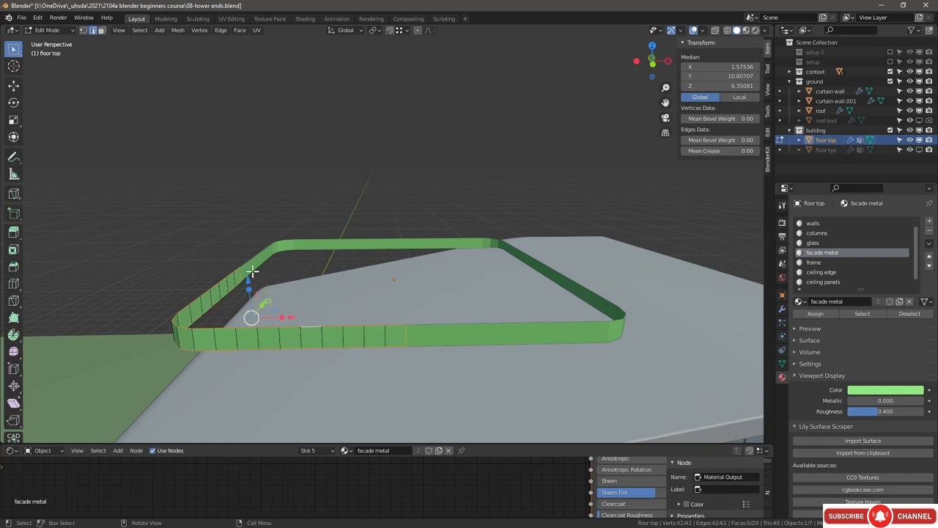
drag(247, 280, 254, 233)
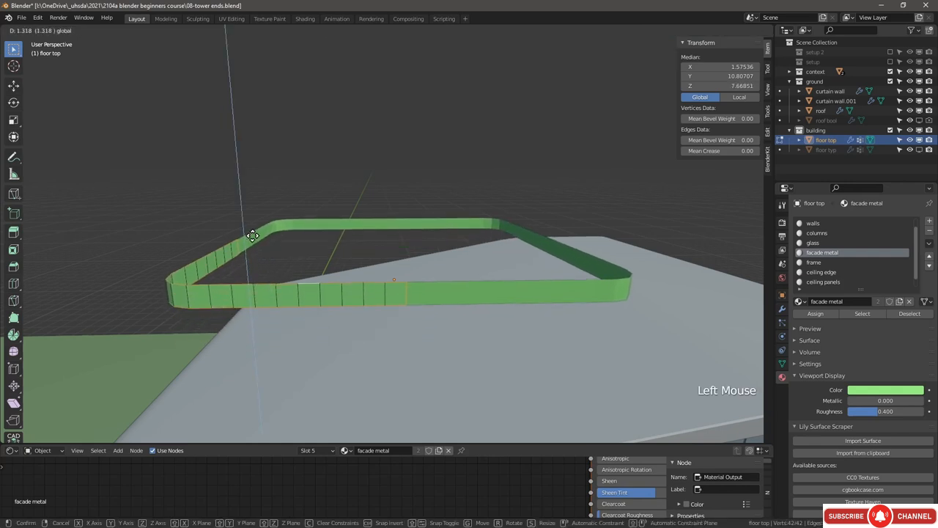
right_click(253, 233)
alt+click(372, 327)
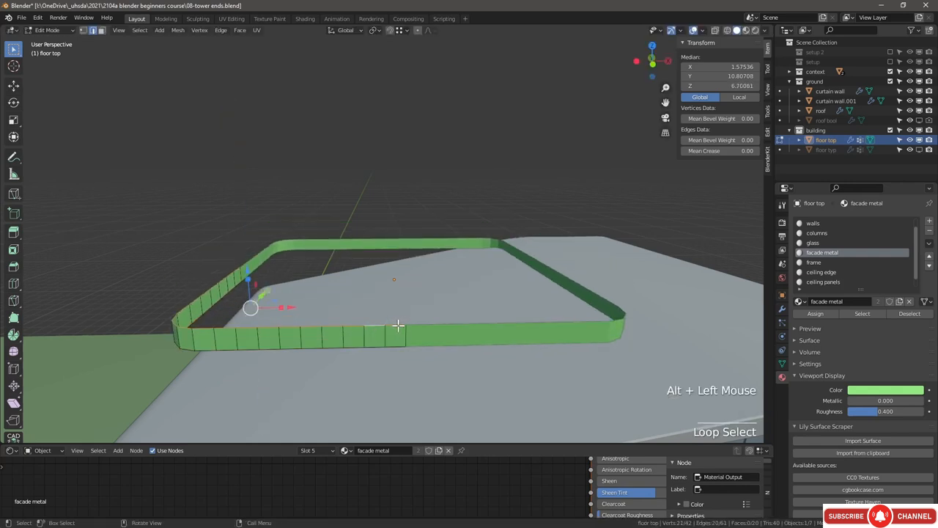
alt+click(356, 325)
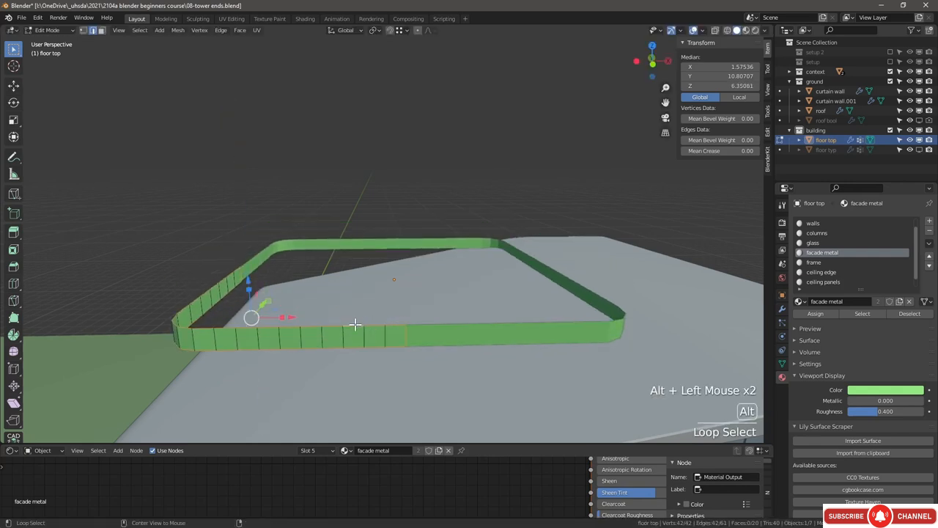
key(alt+a)
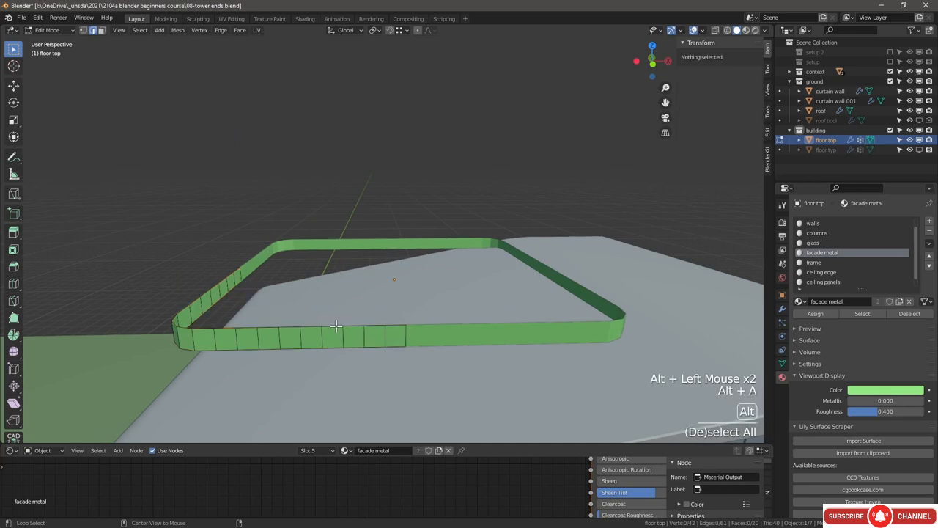
alt+click(332, 327)
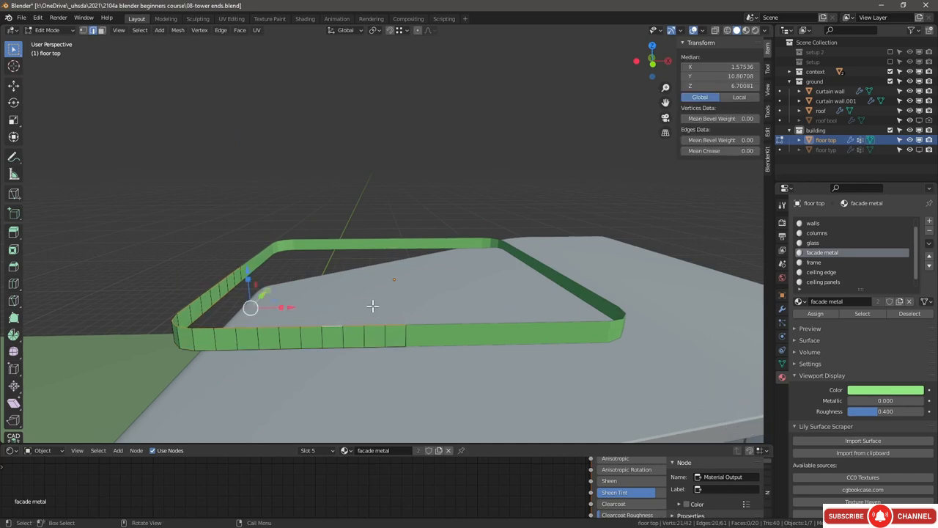
alt+click(311, 325)
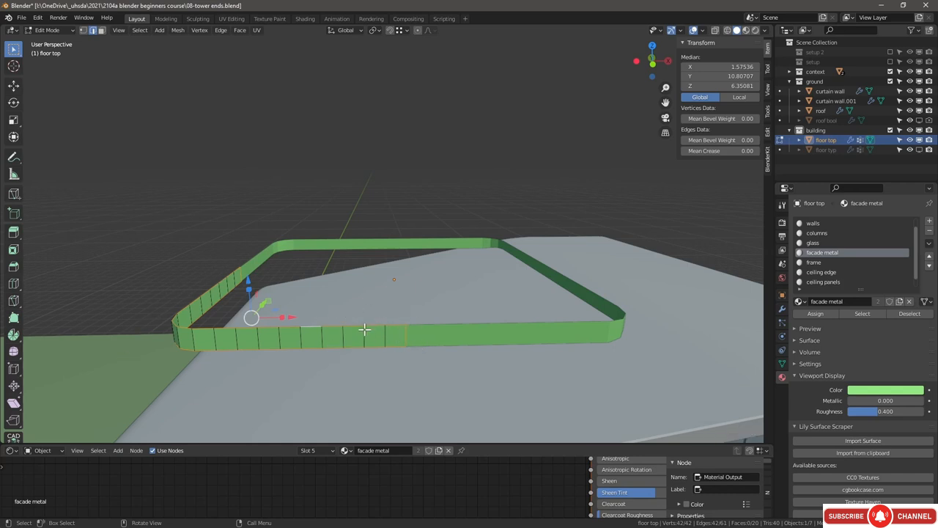
click(196, 264)
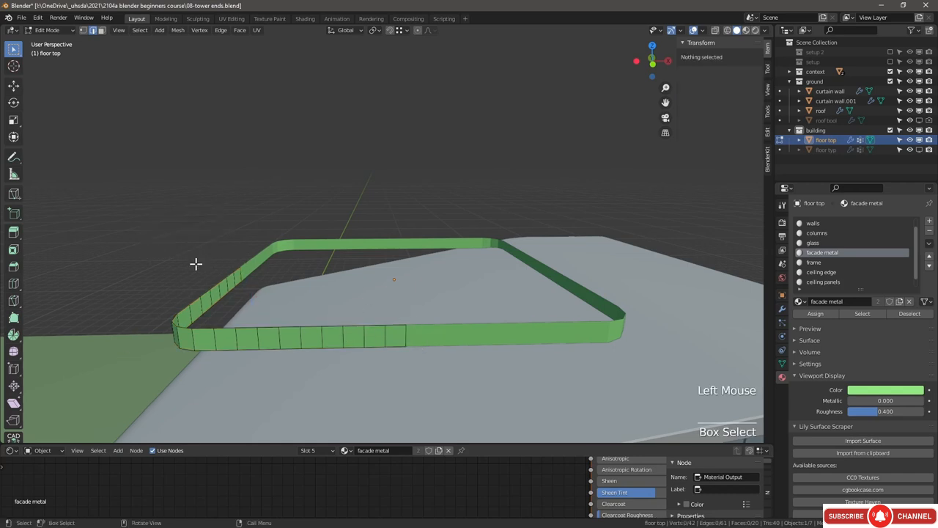
Step: Raise the upper edge loop of the facade metal band until floor top is about 3.34 high in Z
alt+click(255, 323)
click(248, 269)
drag(248, 269, 241, 192)
key(Tab)
Step: Apply the Mirror modifier on floor top
click(782, 309)
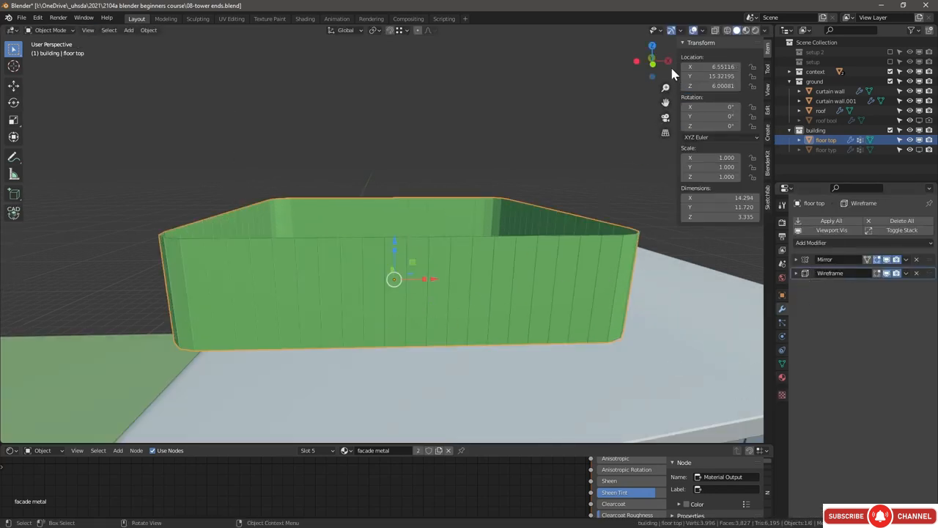
scroll(472, 210, down, 3)
middle_drag(472, 210, 490, 236)
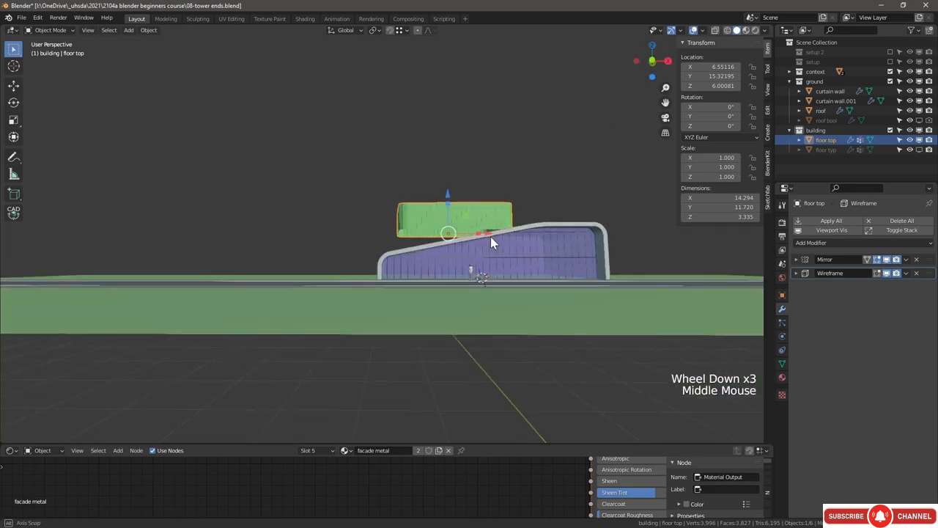
scroll(551, 222, down, 1)
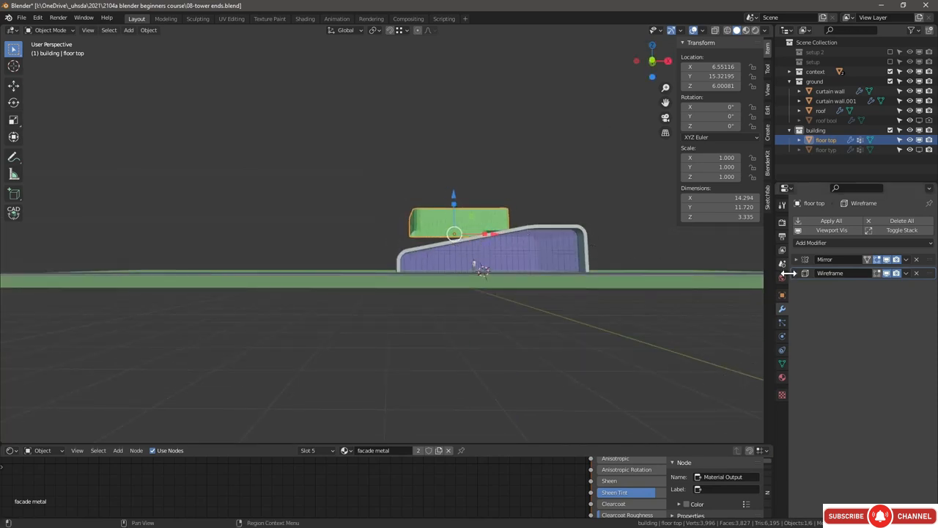
click(907, 260)
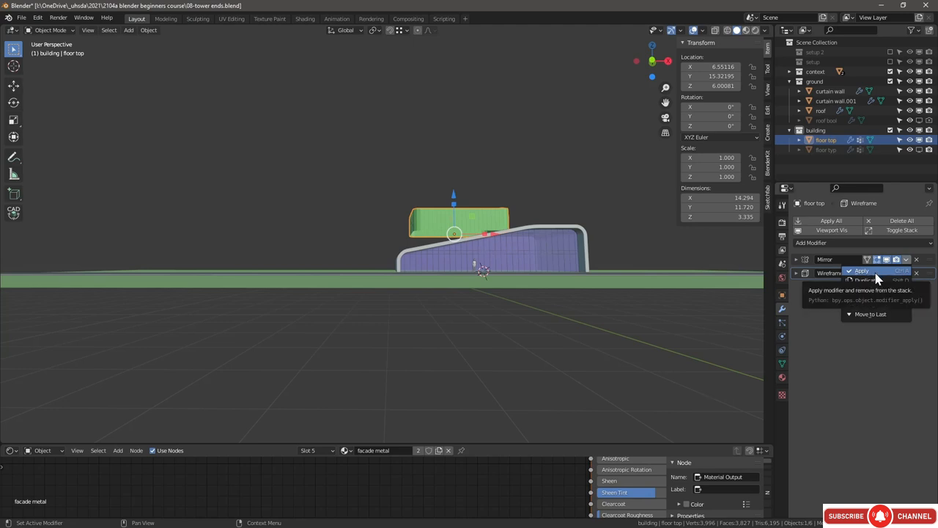
click(875, 272)
Step: Bisect the entire floor top mesh in Front Orthographic view along a sloping line, with plane normal about X -0.149, Z -0.989
scroll(410, 206, up, 2)
key(Tab)
scroll(400, 191, up, 3)
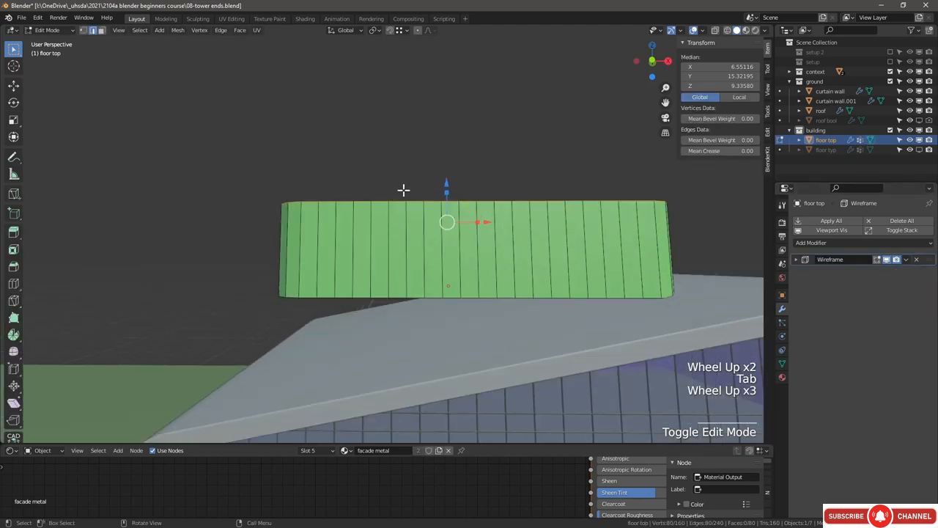
middle_drag(426, 199, 439, 229)
scroll(441, 213, down, 1)
drag(444, 186, 479, 161)
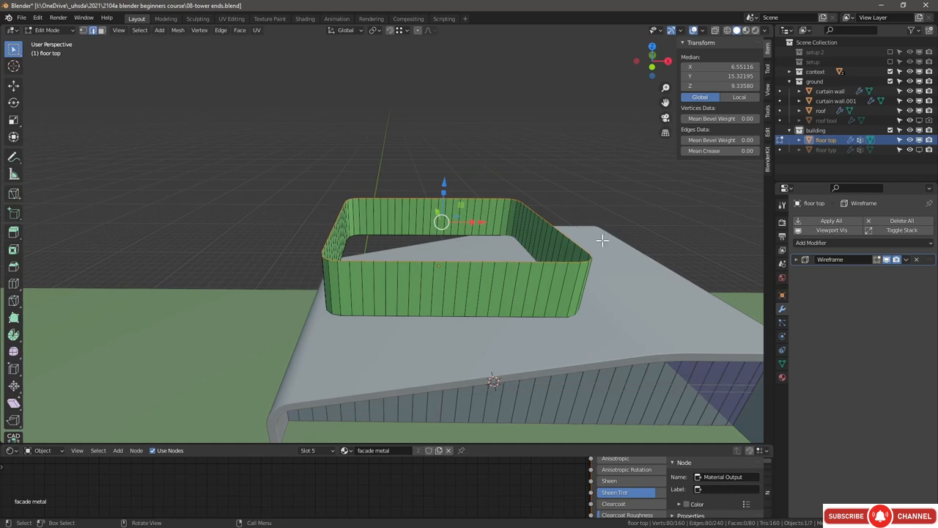
click(652, 68)
scroll(513, 210, up, 3)
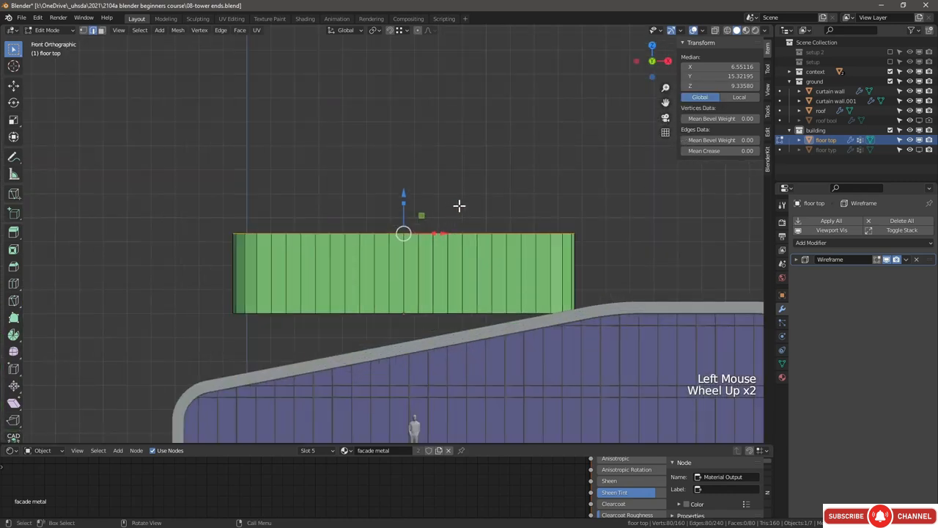
key(a)
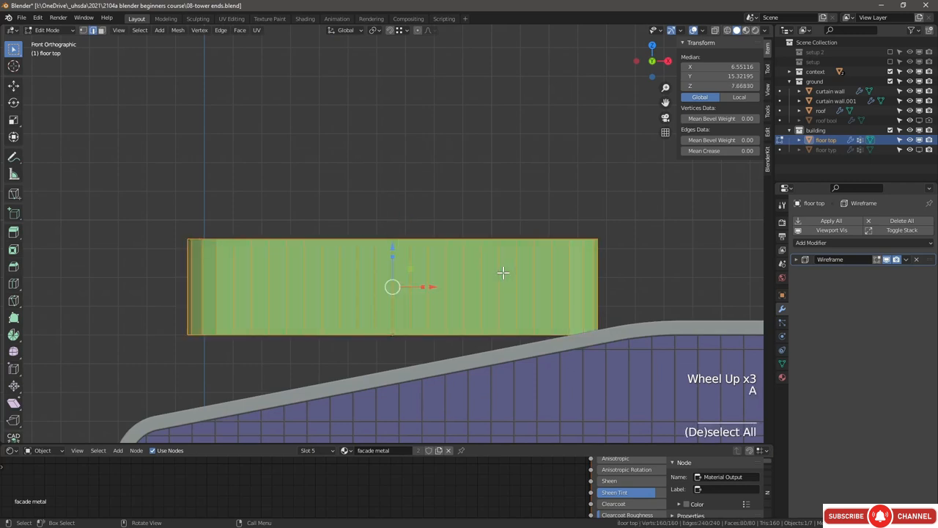
click(17, 305)
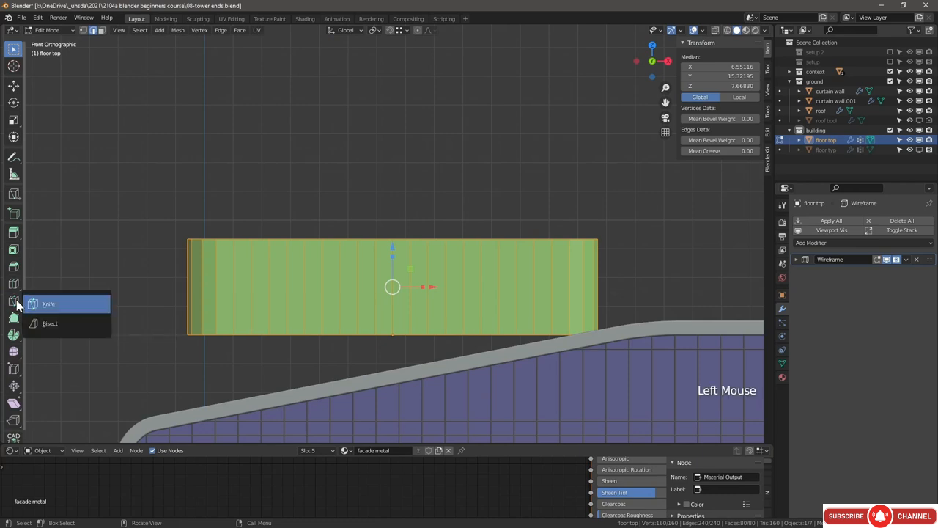
click(69, 332)
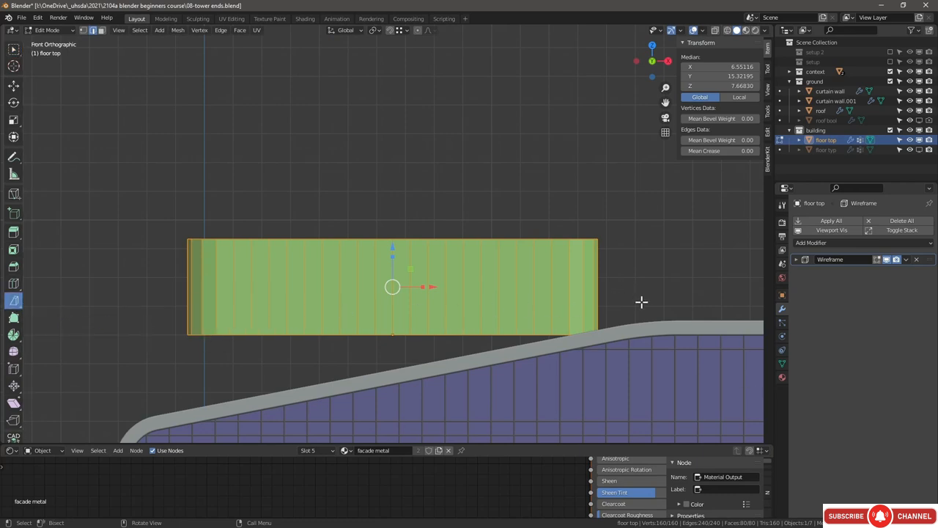
drag(644, 314, 537, 296)
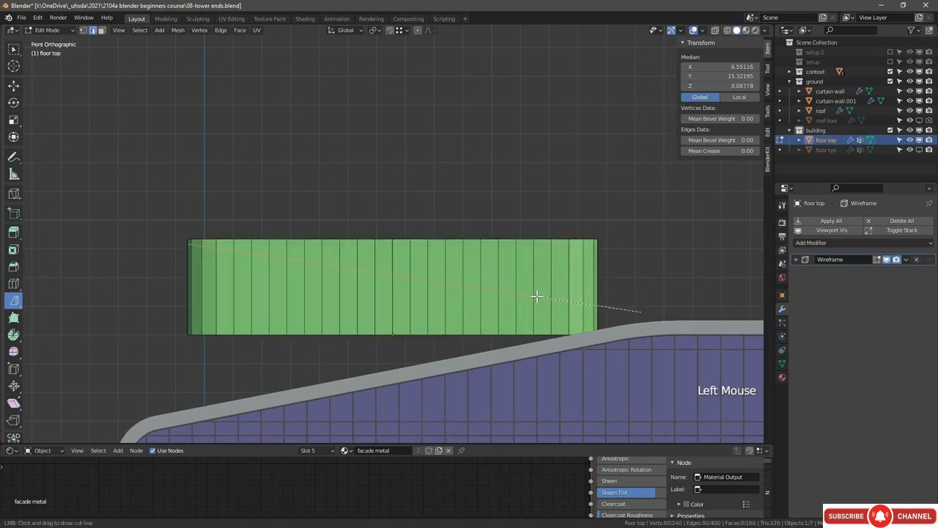
drag(537, 297, 537, 296)
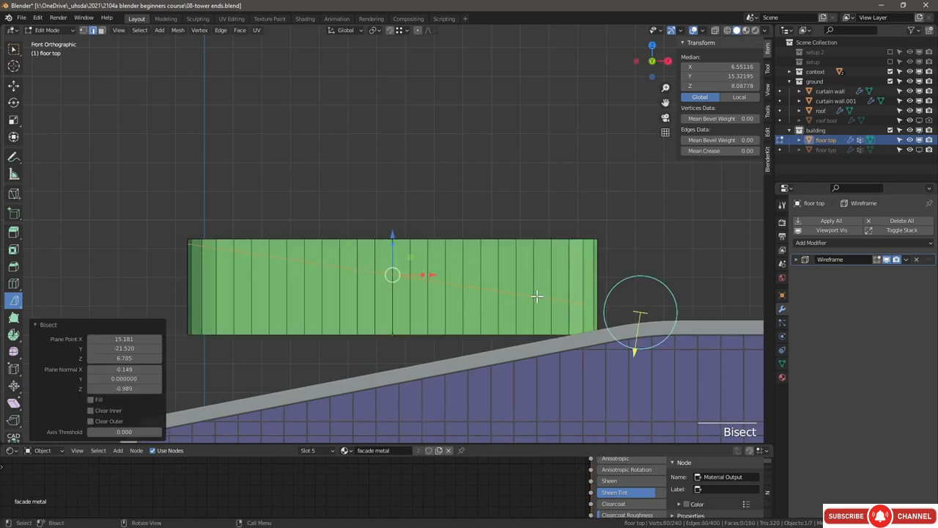
Step: Lower the bisect plane along its normal to a plane point of about X 15.108, Z 6.298, and keep the Bisect settings expanded
drag(633, 351, 632, 368)
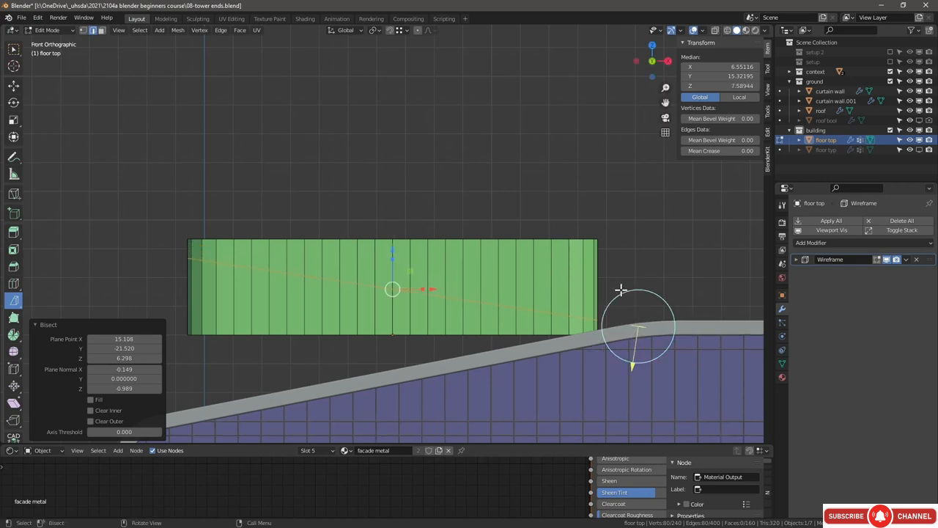
drag(630, 288, 658, 301)
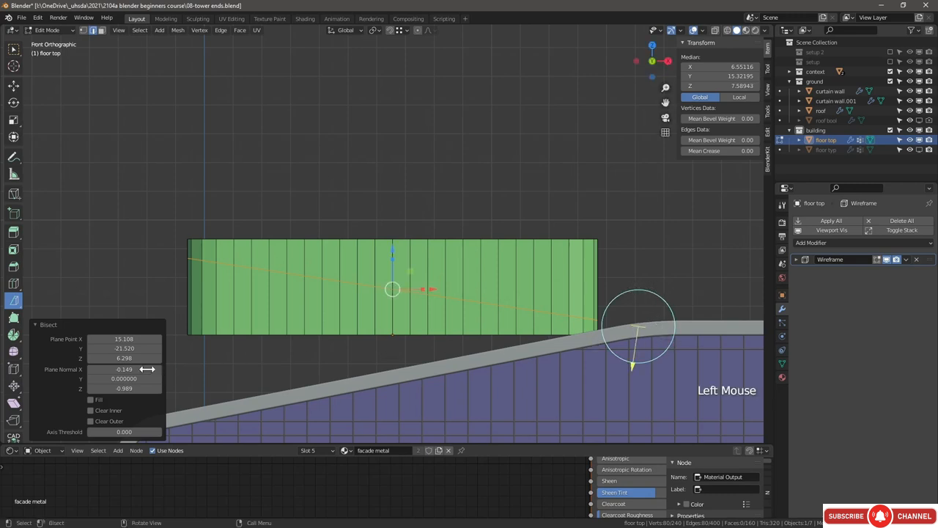
click(43, 325)
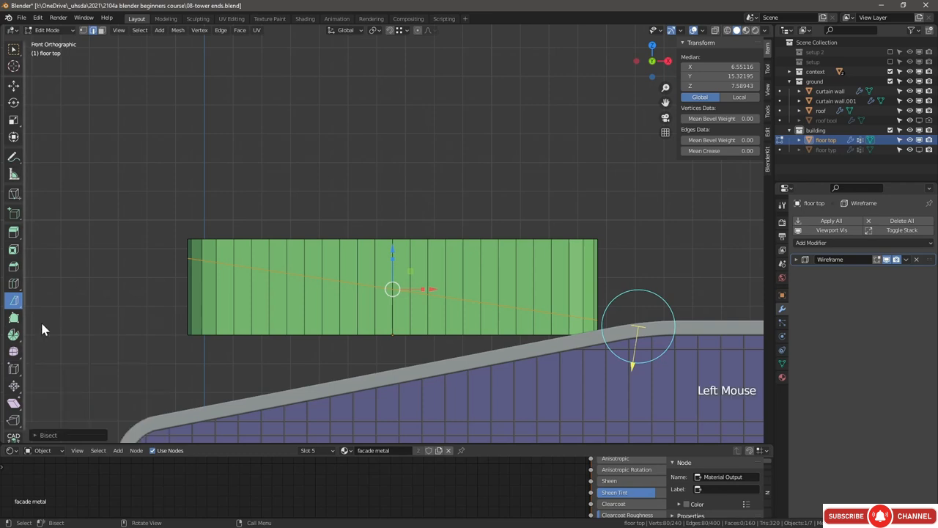
click(38, 436)
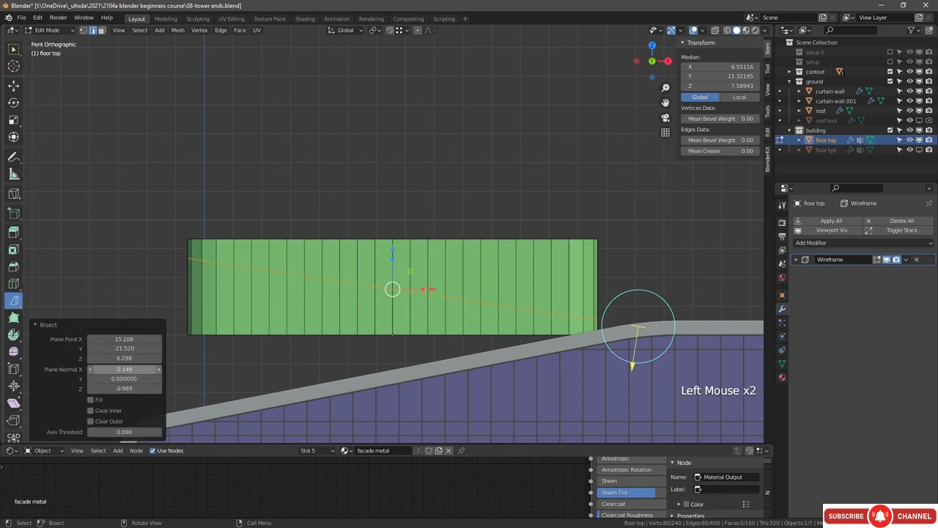
Step: Set the bisect plane normal X to -0.119, then enable Clear Inner and Fill to leave a closed sloping top
mouse_move(125, 369)
mouse_down()
mouse_move(136, 370)
mouse_move(115, 369)
mouse_move(128, 370)
mouse_up()
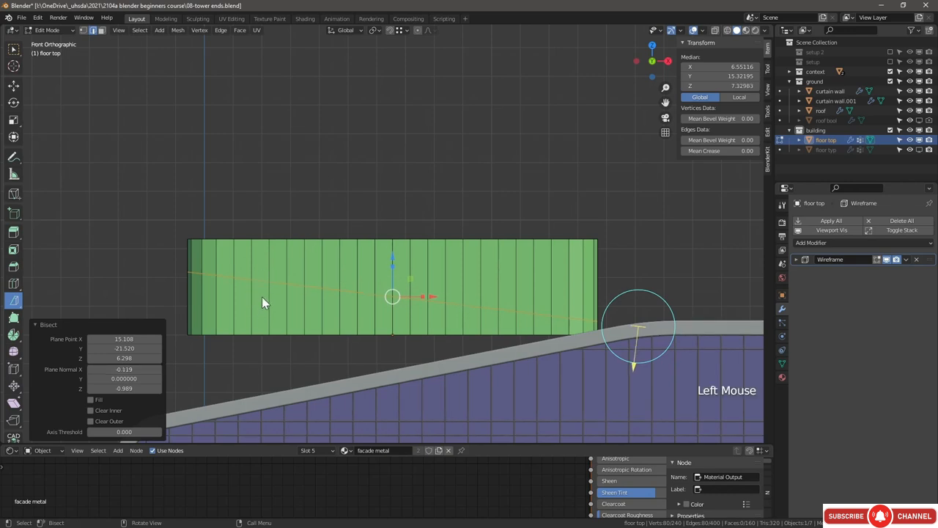
click(93, 410)
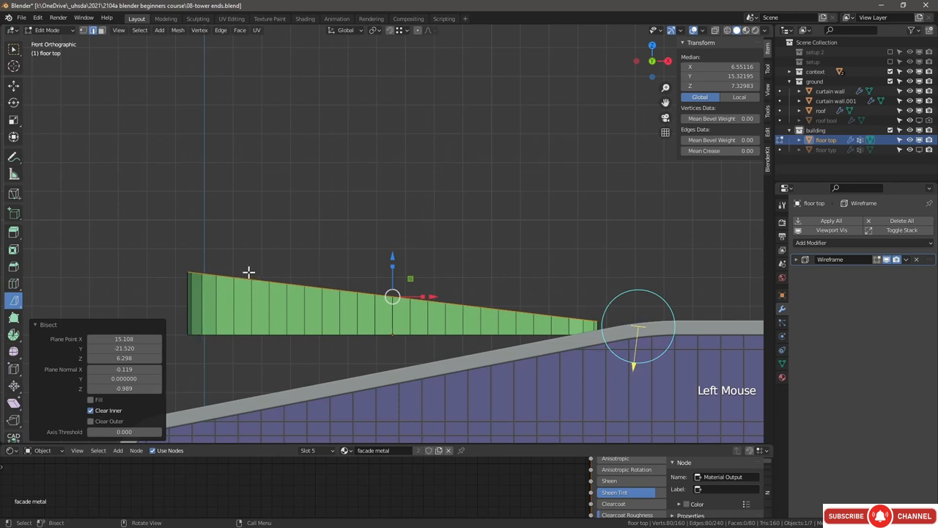
middle_drag(262, 296, 271, 316)
scroll(270, 315, down, 3)
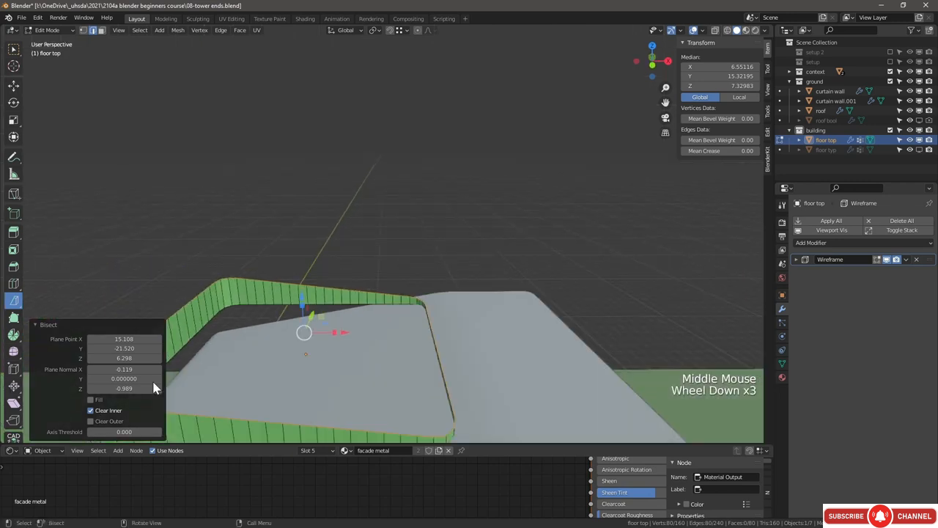
click(90, 400)
scroll(463, 304, down, 2)
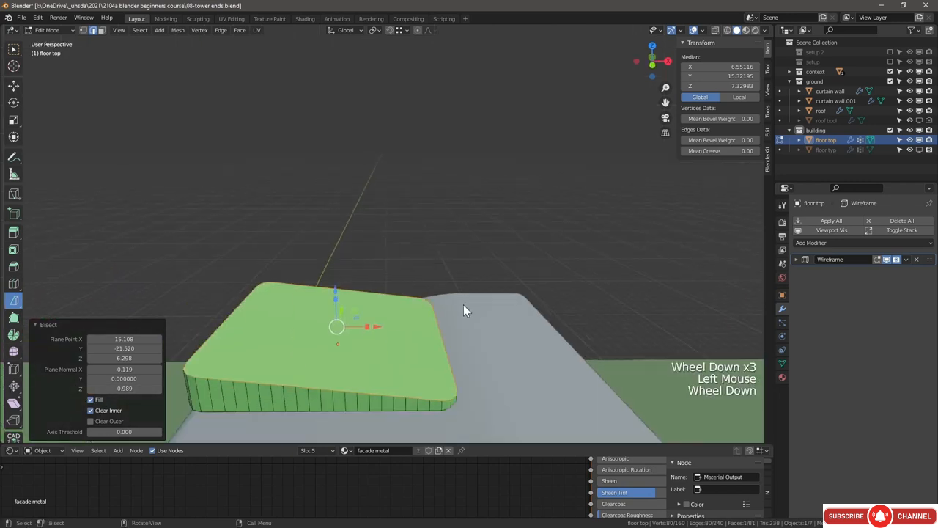
Step: Inset the sloping top face of floor top with a thickness of 0.2
mouse_move(347, 348)
middle_down()
mouse_move(333, 326)
mouse_move(577, 254)
middle_up()
middle_drag(482, 266, 535, 274)
key(i)
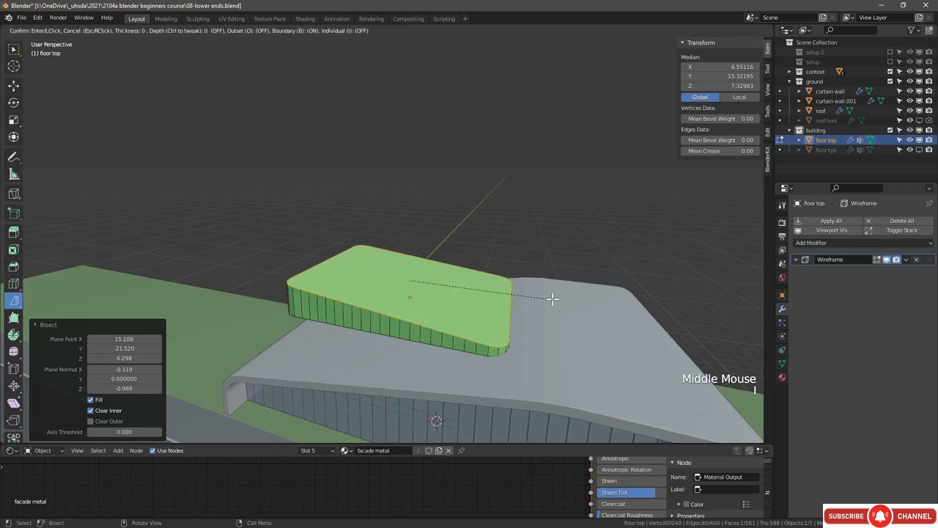
text(.)
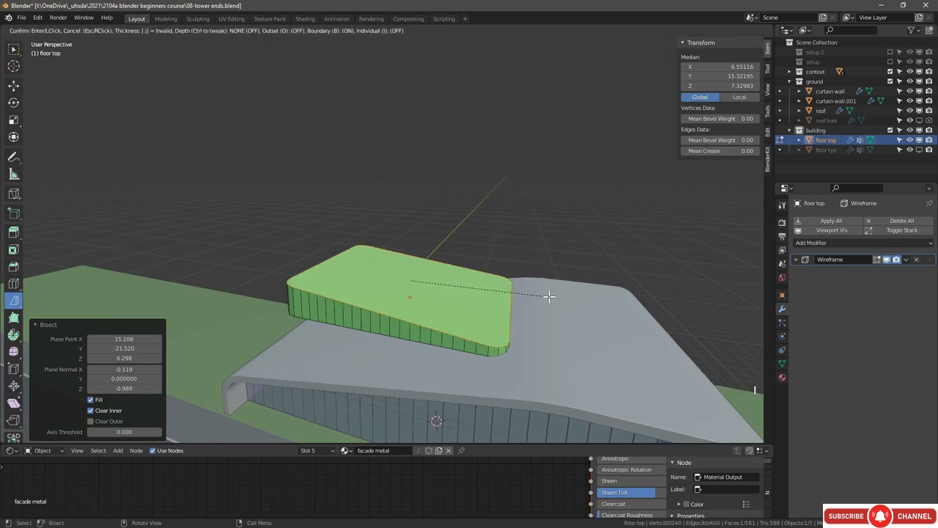
text(2)
key(Return)
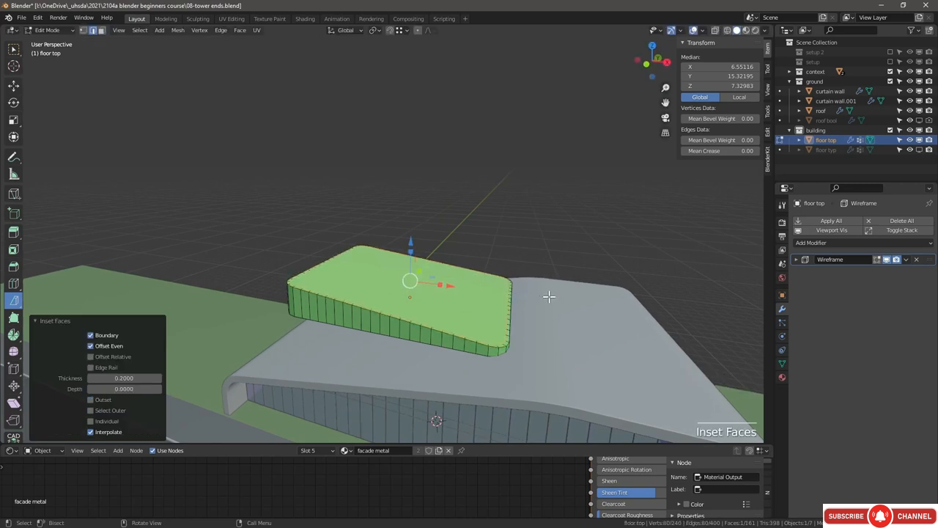
Step: Extrude the inset top face -0.2 along its normal to form a recessed roof behind the parapet rim
key(e)
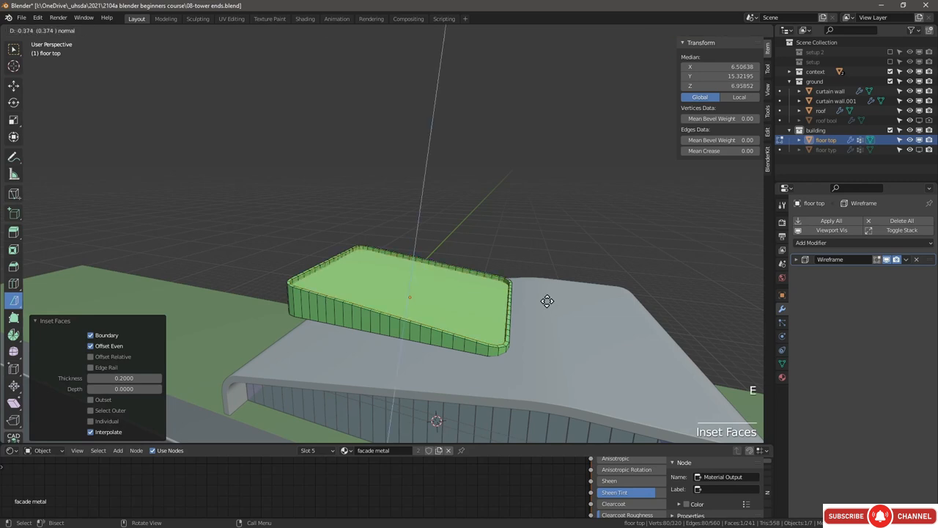
text(.5)
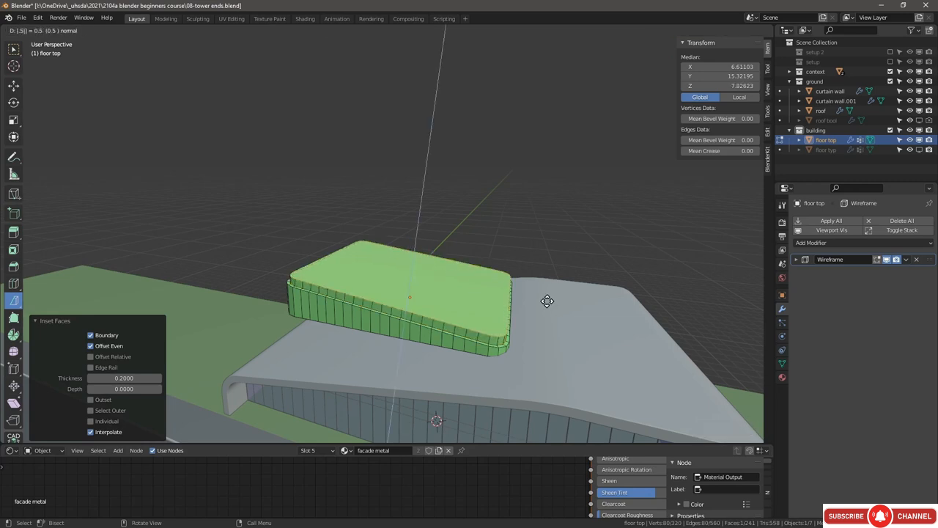
text(-)
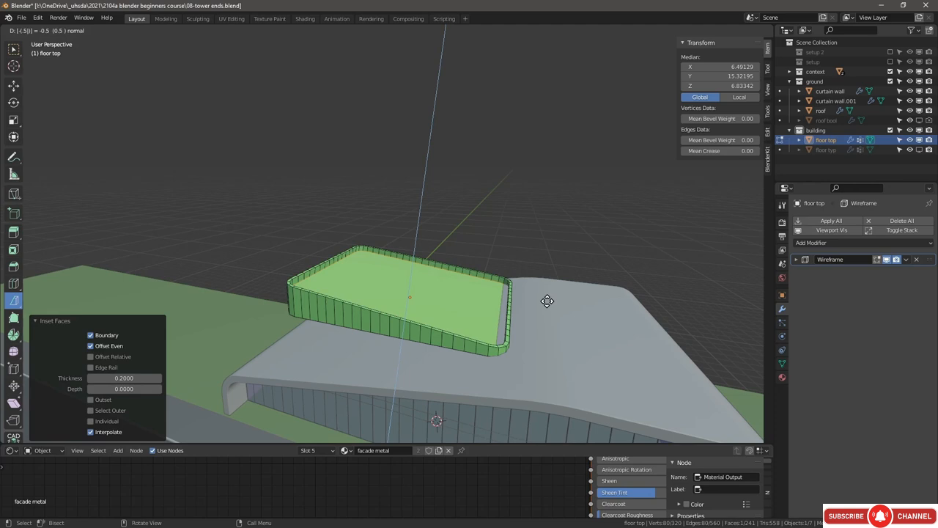
key(BackSpace)
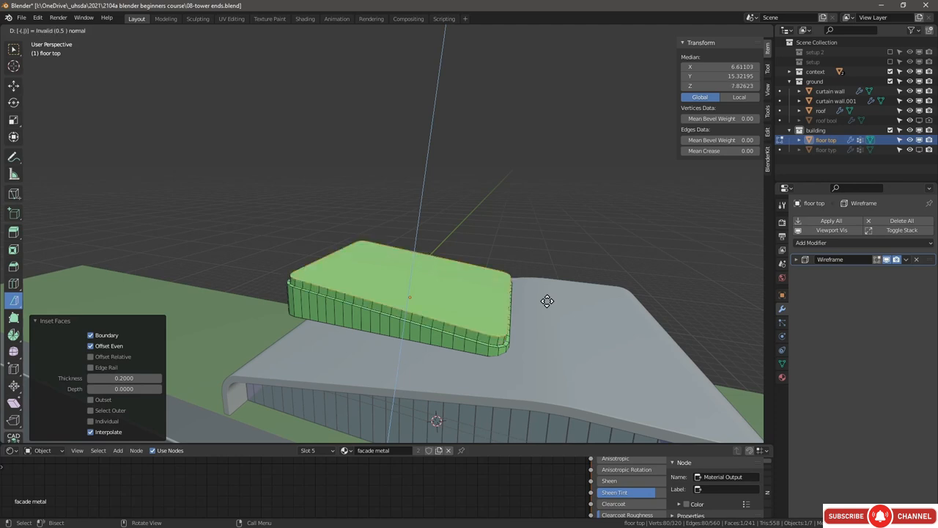
key(BackSpace)
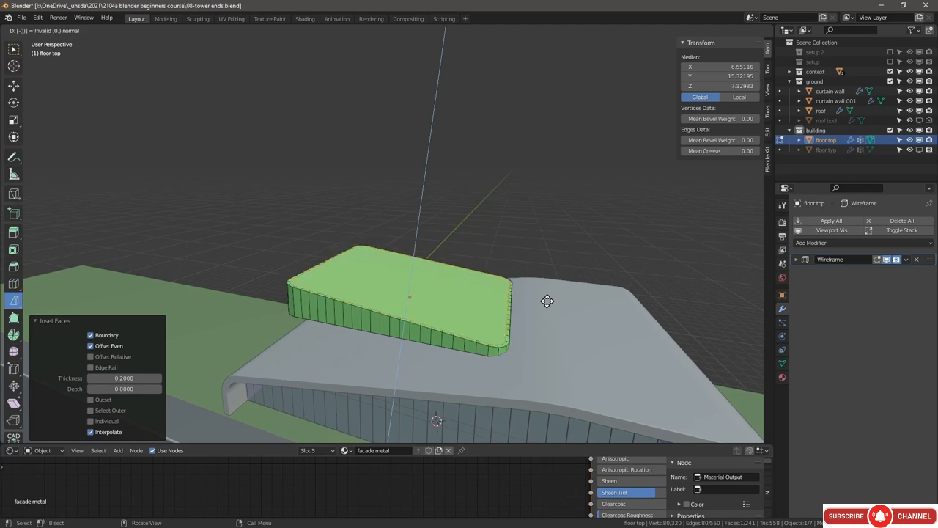
key(BackSpace)
text(.2)
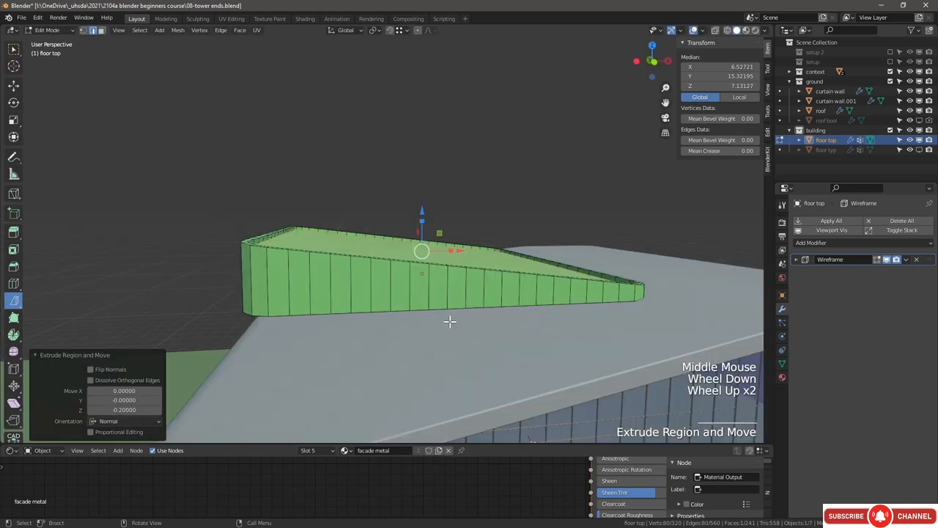
scroll(450, 320, up, 1)
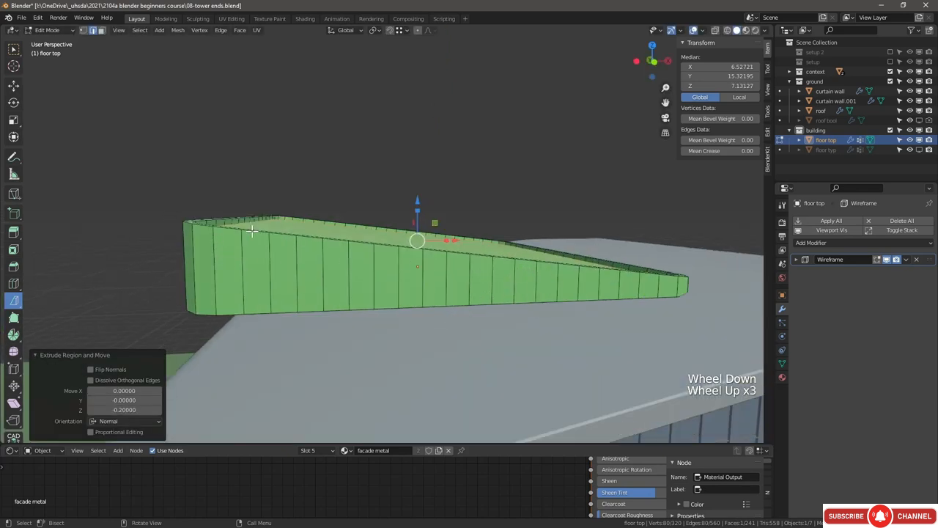
middle_drag(252, 231, 178, 294)
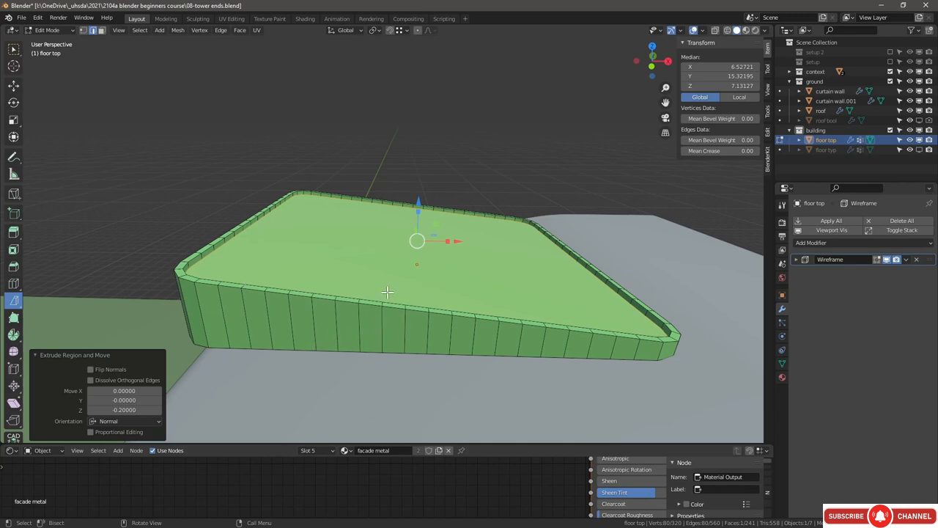
Step: Remove all vertices of floor top's mesh from the facade vertex group and clear the selection
middle_drag(387, 292, 411, 294)
click(782, 363)
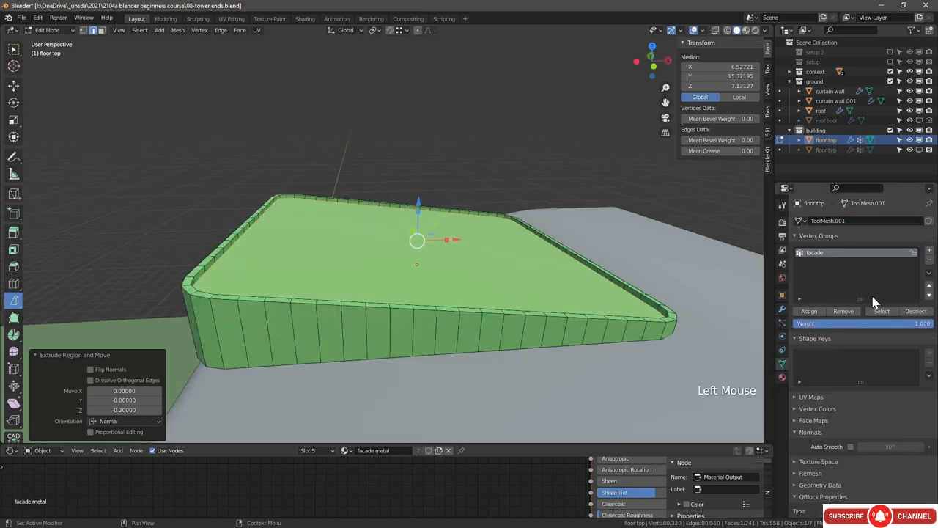
key(alt+a)
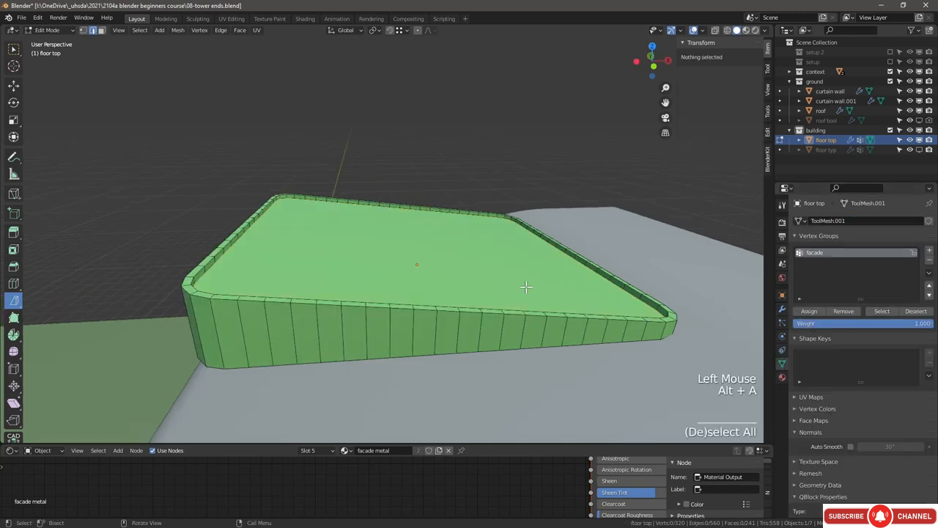
click(882, 310)
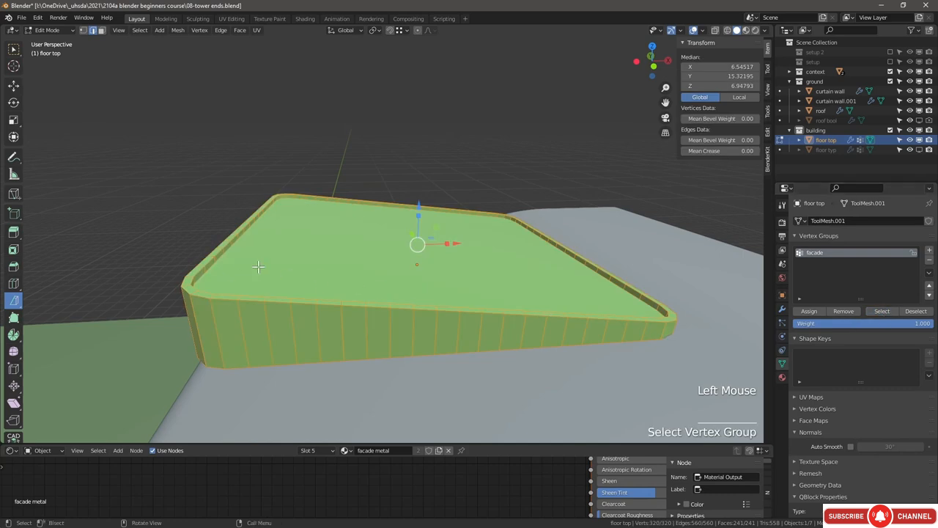
click(843, 314)
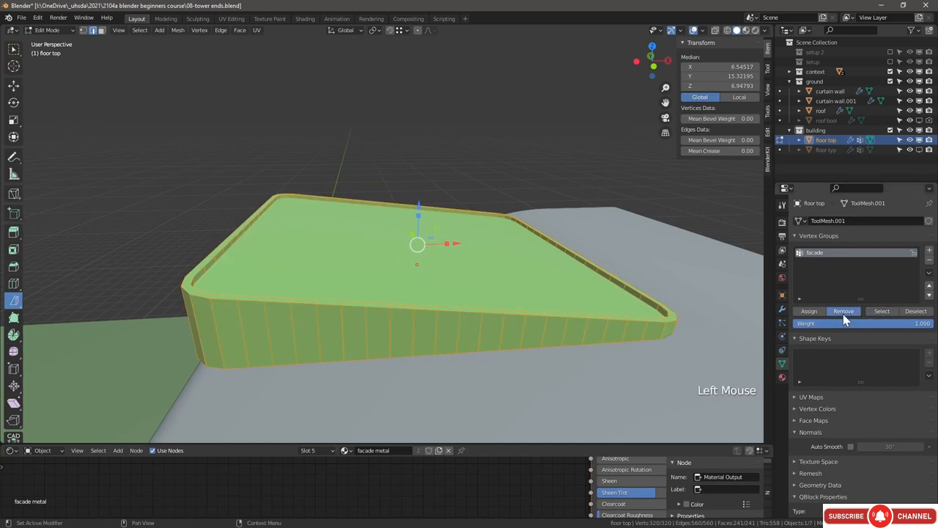
key(alt+a)
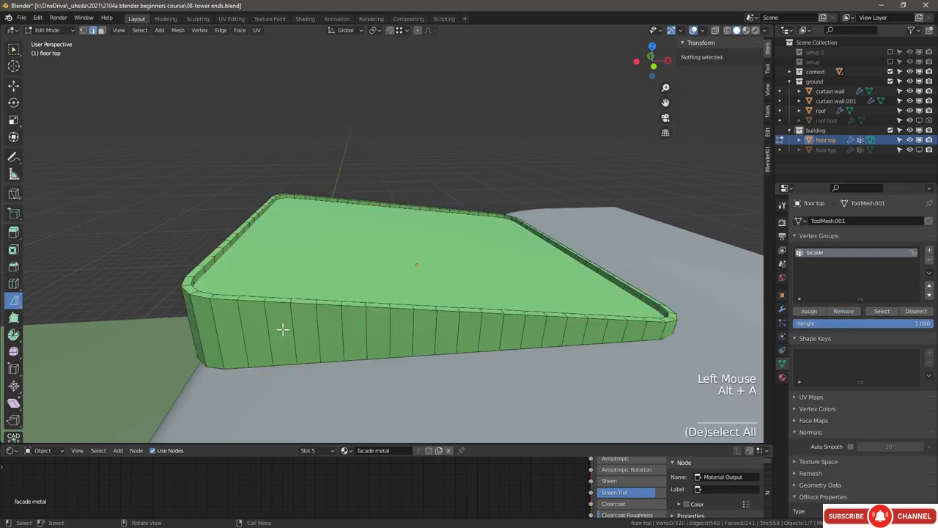
Step: Assign only the outer side face loop to the facade vertex group and reselect the group to check it
click(102, 30)
alt+click(281, 330)
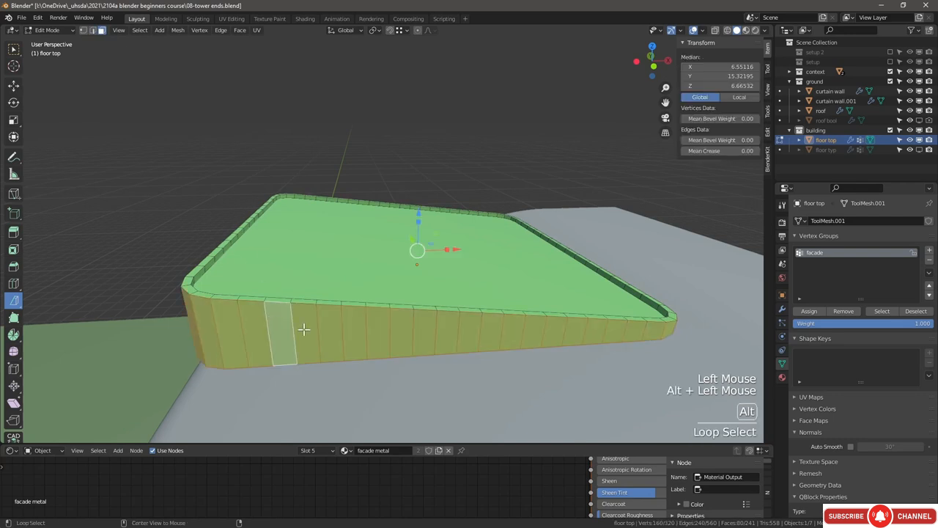
click(804, 313)
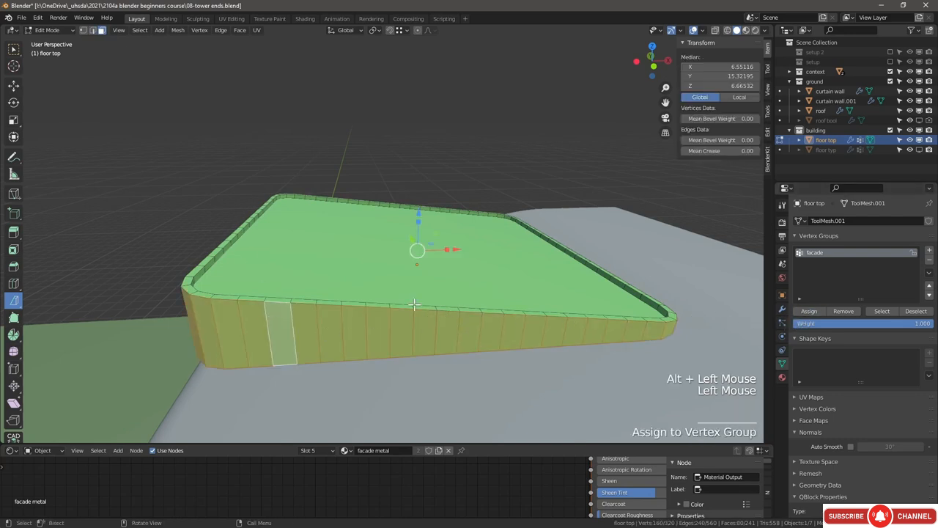
key(alt+a)
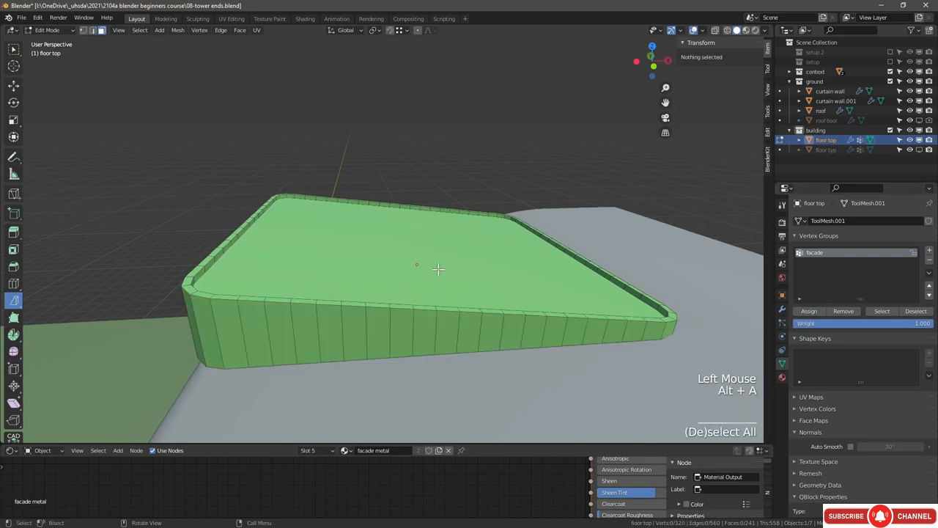
click(879, 311)
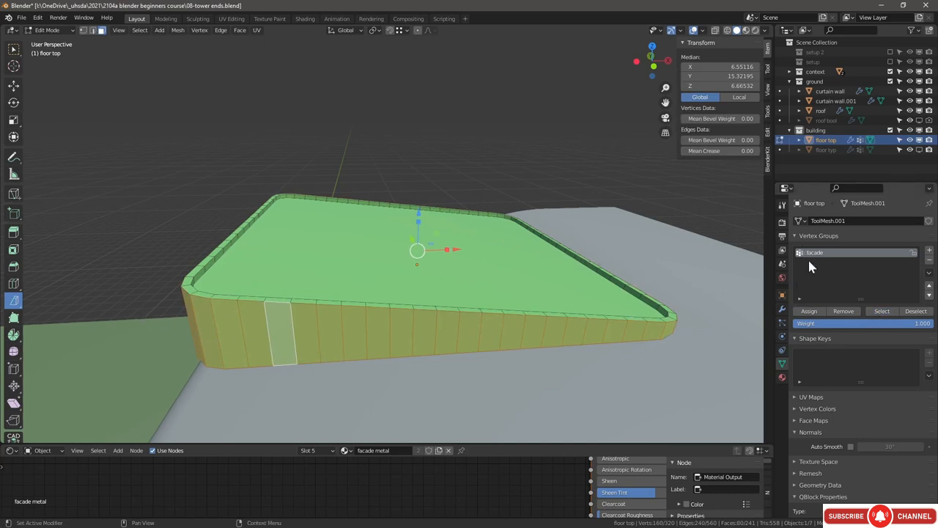
Step: Expand floor top's Wireframe modifier to check its vertex group, and return to Object Mode
click(782, 309)
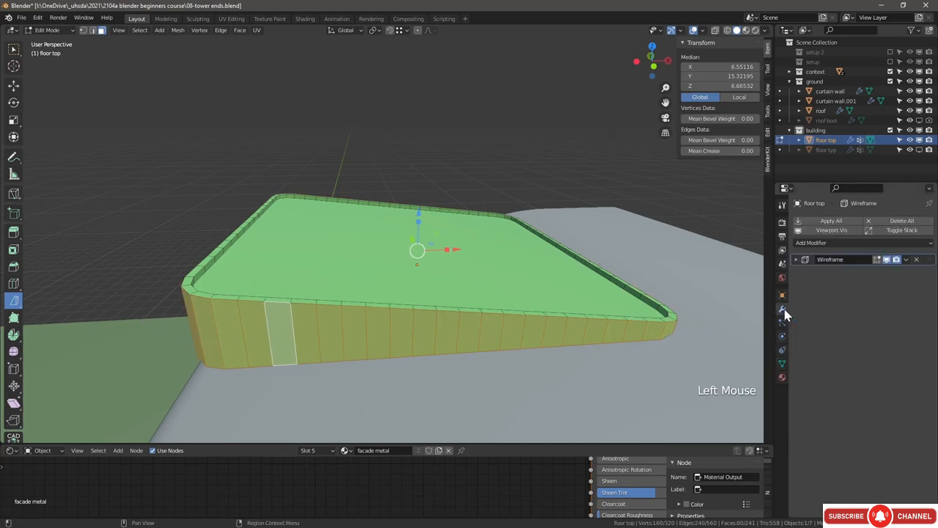
click(798, 260)
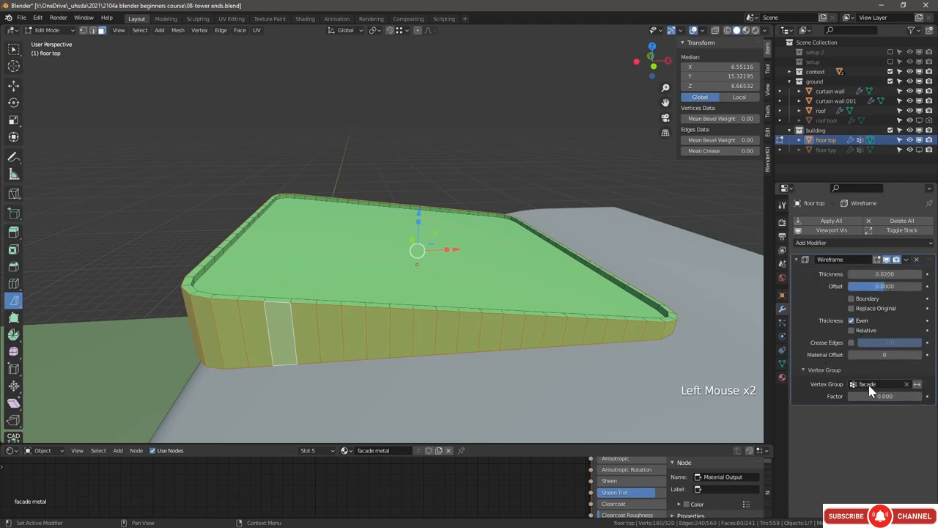
key(Tab)
scroll(356, 332, down, 1)
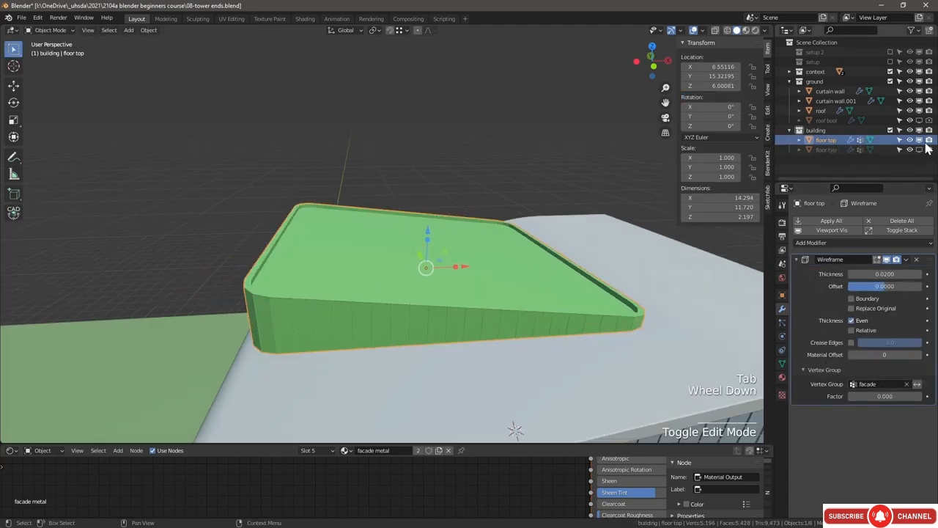
Step: Disable floor top in the viewports and enable floor typ
click(910, 139)
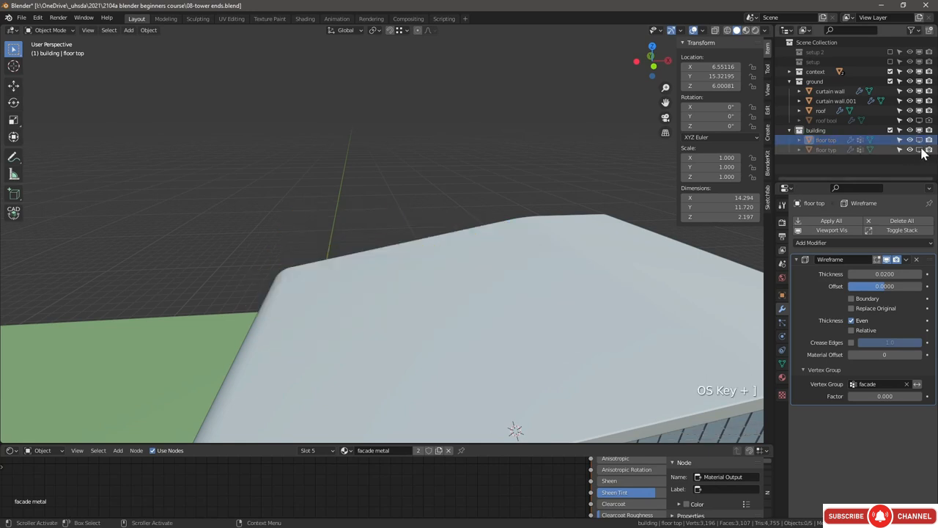
click(920, 150)
scroll(418, 315, down, 2)
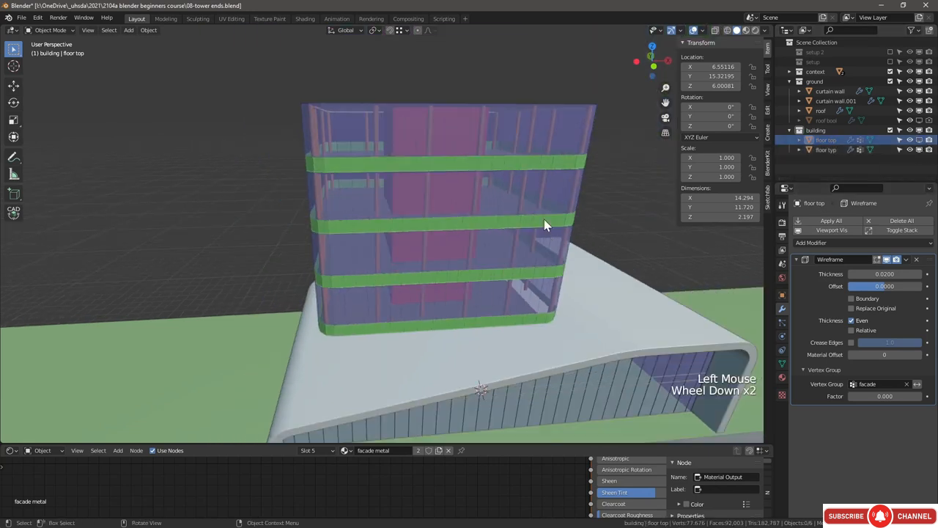
Step: Set floor top as the end cap of floor typ's Array modifier and view the capped tower
click(553, 183)
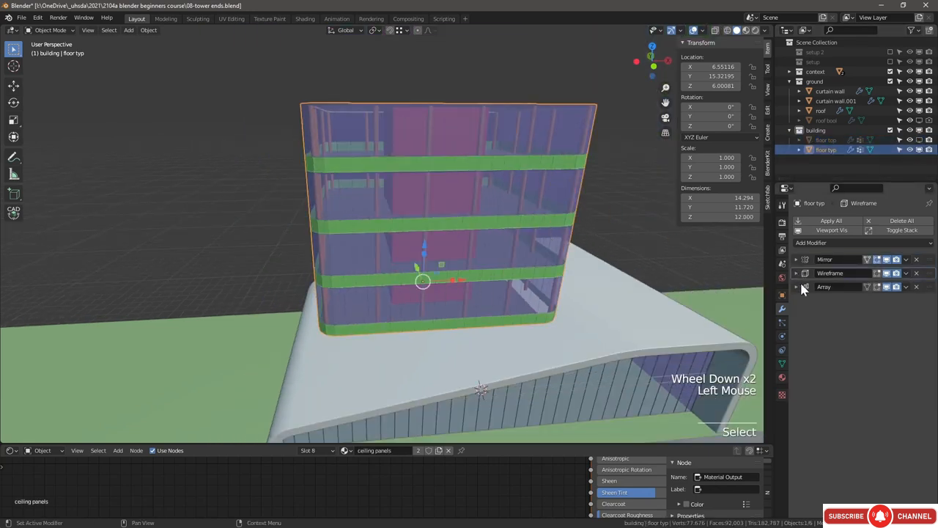
click(795, 286)
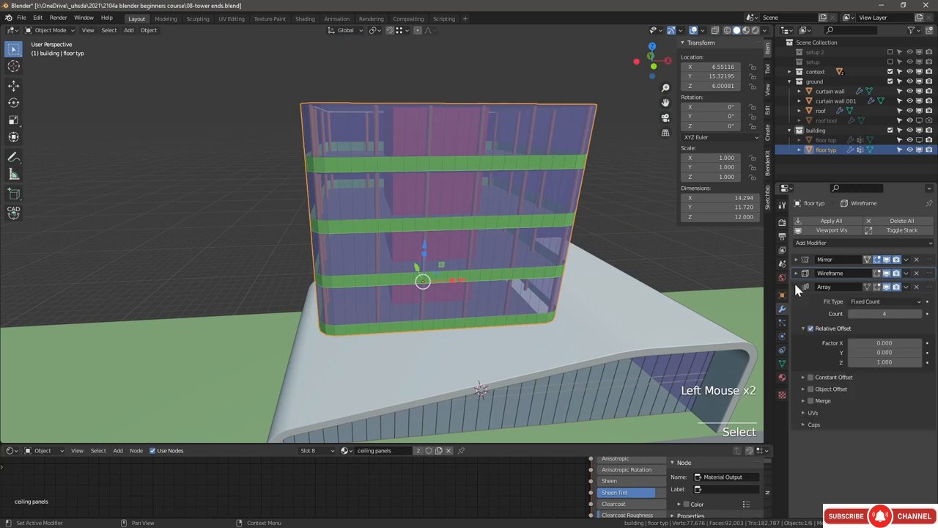
click(804, 425)
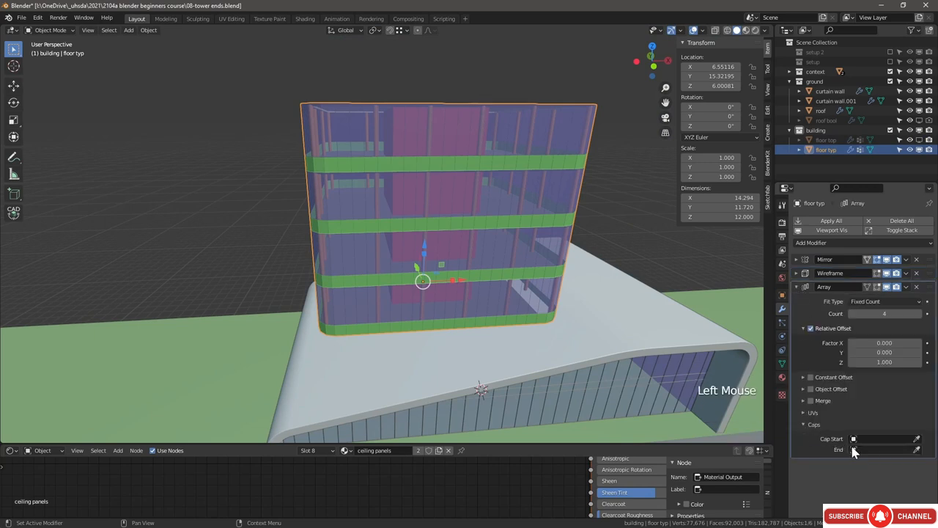
click(880, 449)
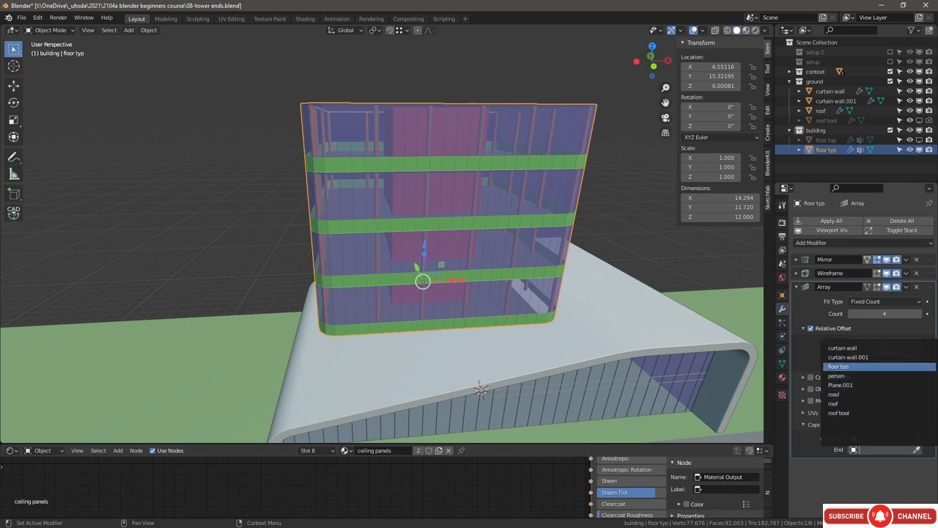
click(843, 366)
scroll(474, 258, down, 2)
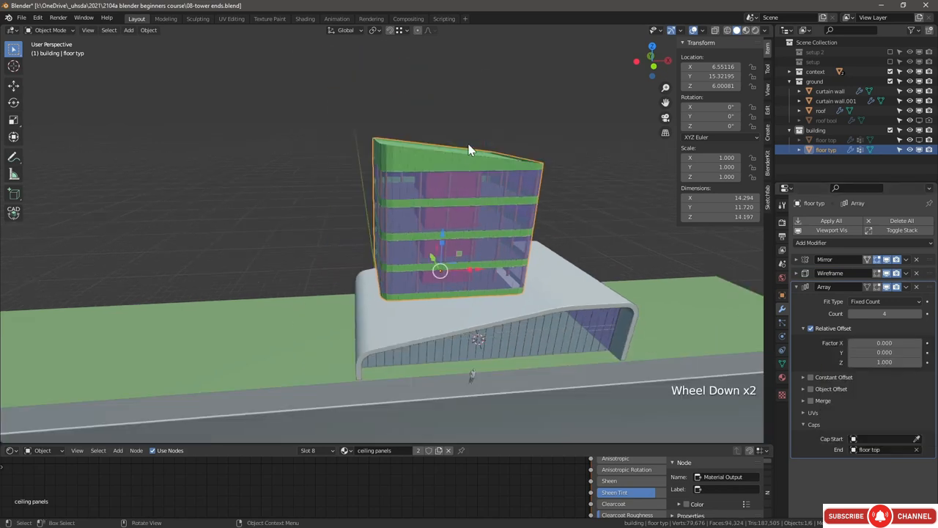
middle_drag(473, 150, 450, 119)
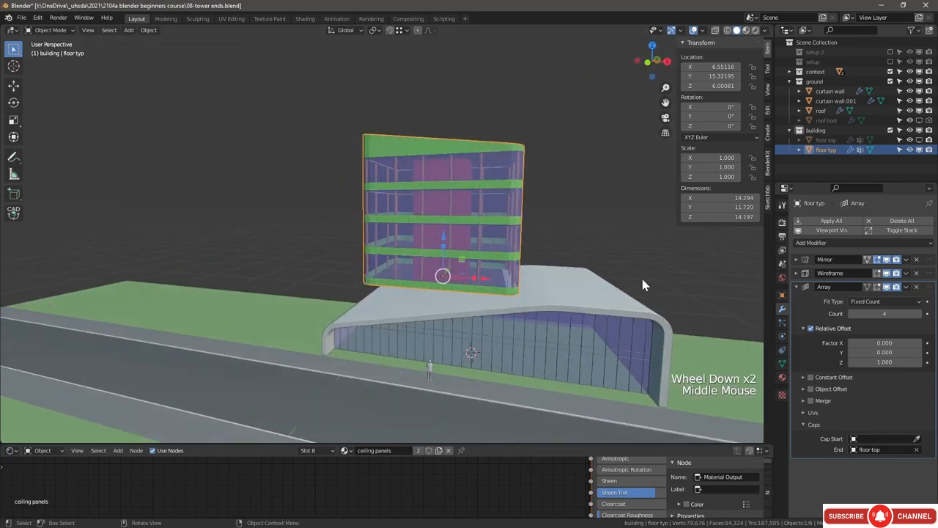
Step: Set the Count of floor typ's Array modifier to 5
click(921, 313)
click(920, 314)
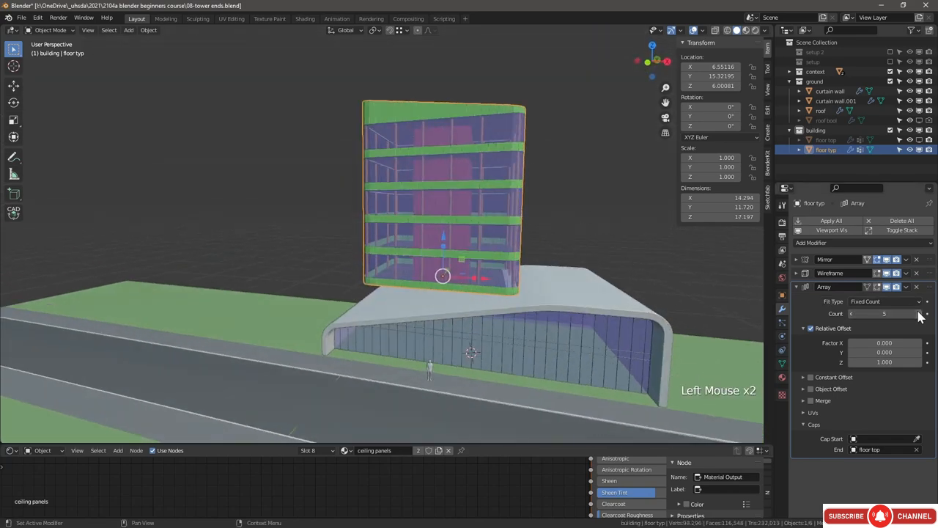
click(851, 314)
click(851, 314)
click(917, 313)
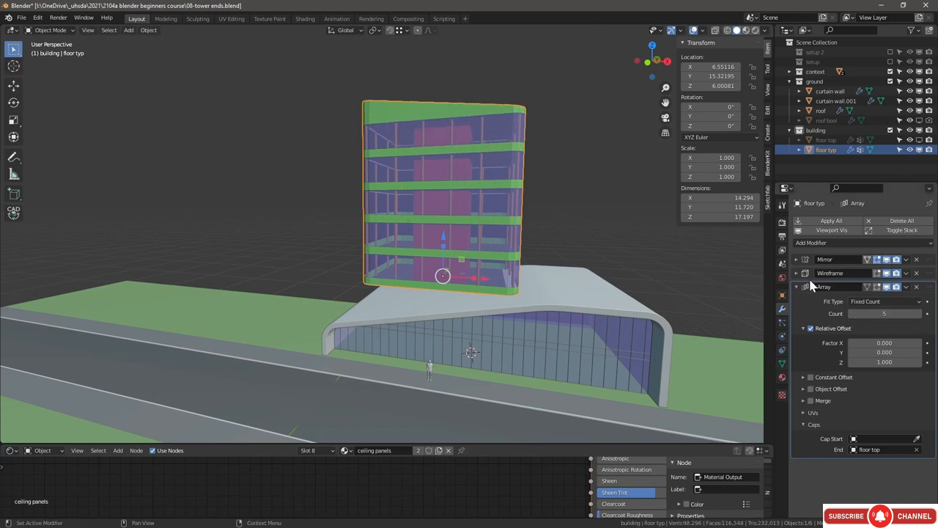
Step: Try removing the floor material slot from floor top, undo the removal, and disable floor top in the viewports again
click(919, 139)
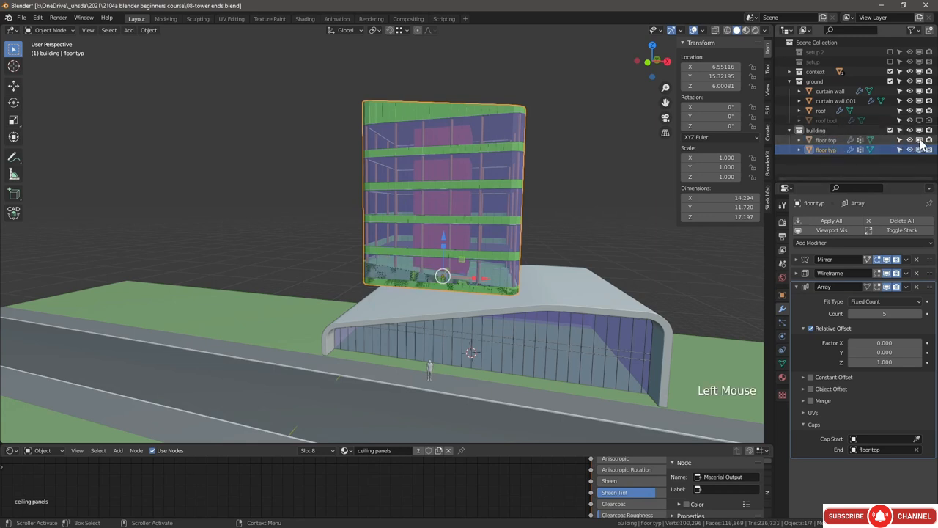
click(834, 140)
click(781, 378)
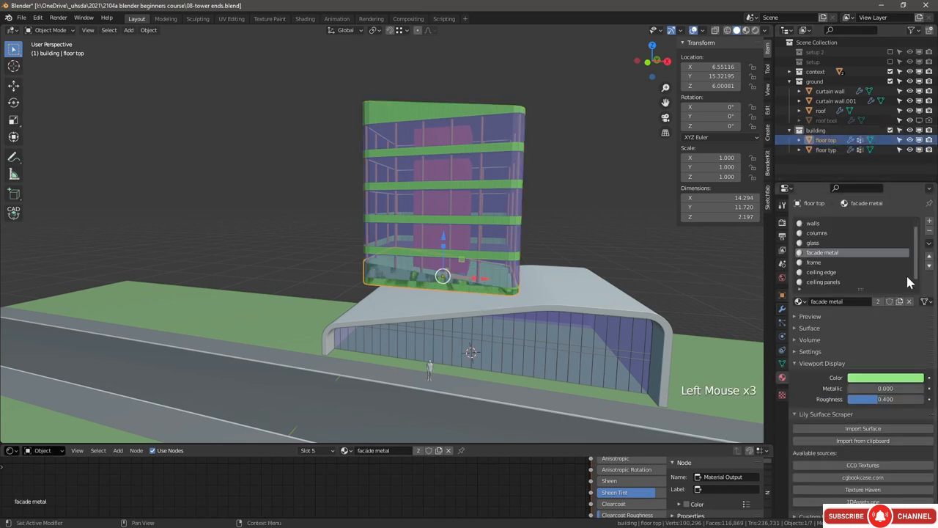
scroll(844, 232, up, 2)
click(828, 224)
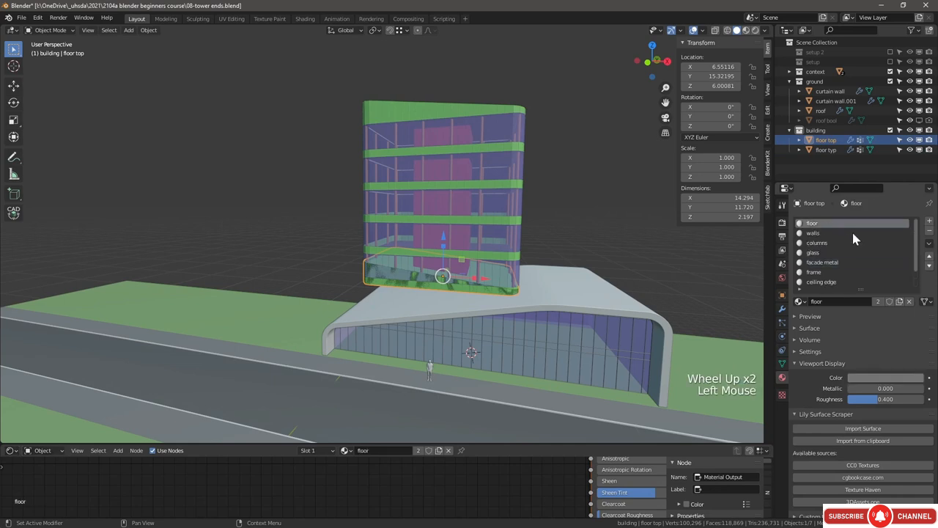
click(929, 232)
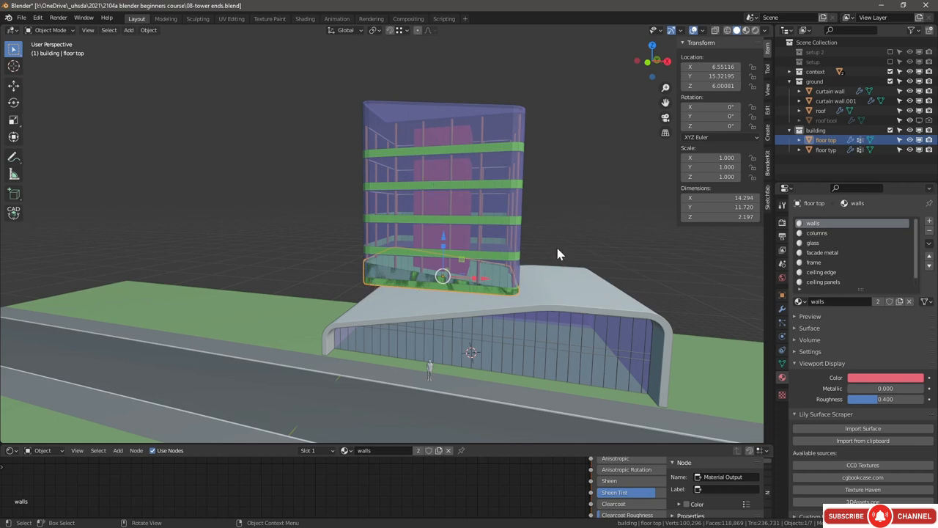
key(ctrl+z)
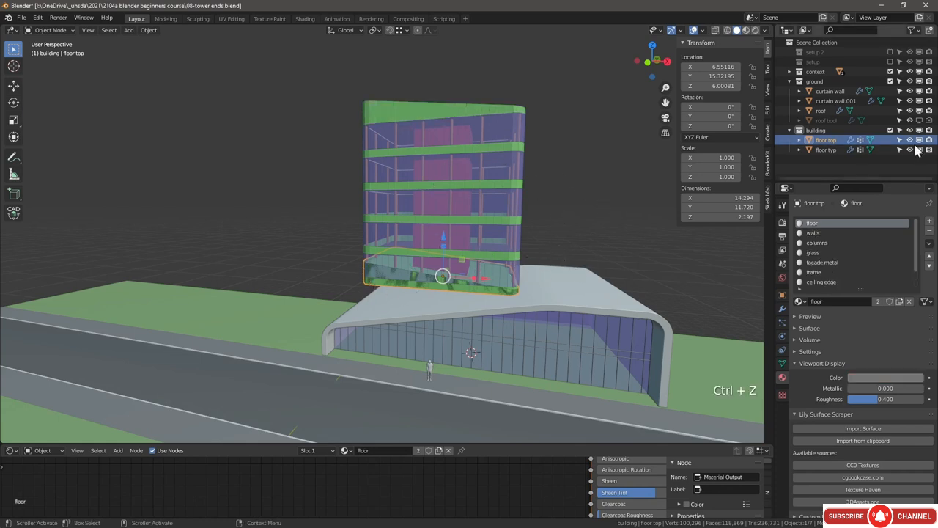
click(564, 212)
Step: Enable floor top in the viewports again and duplicate it in place
middle_drag(564, 212, 516, 196)
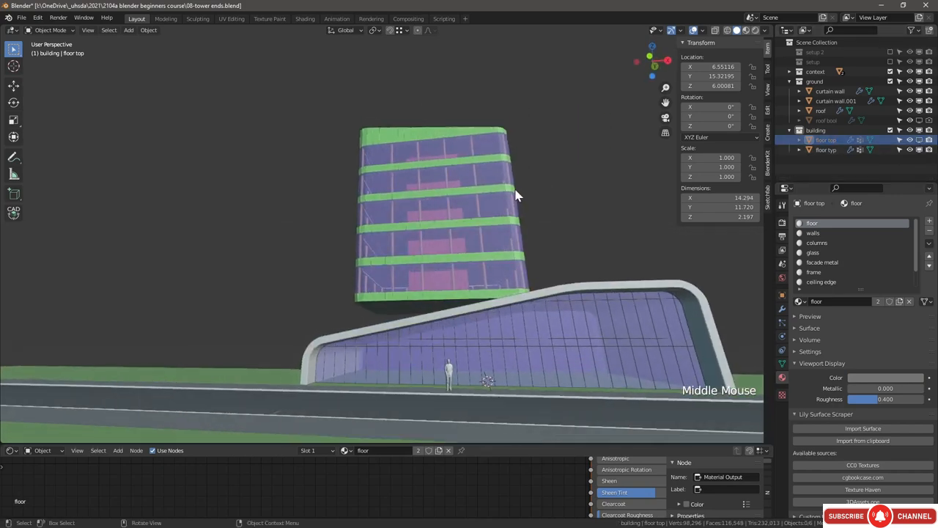
scroll(413, 266, down, 2)
scroll(413, 267, up, 10)
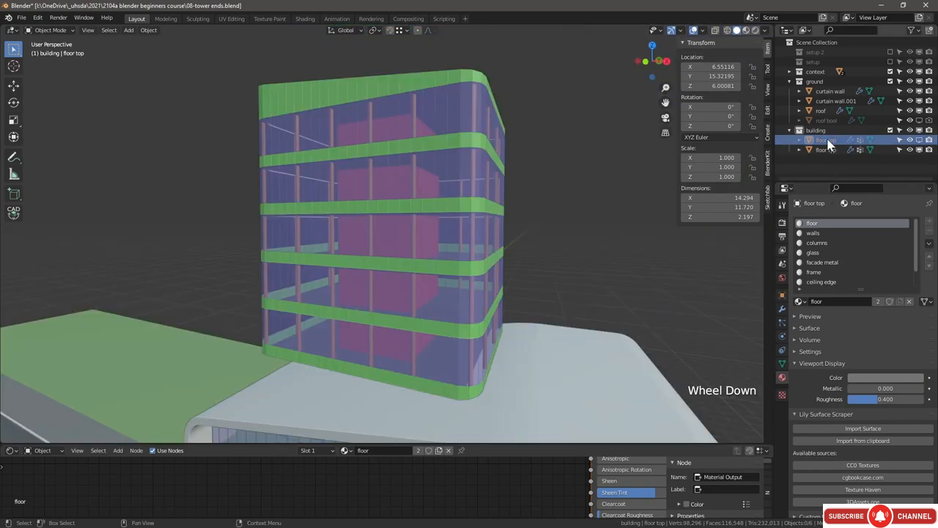
click(827, 140)
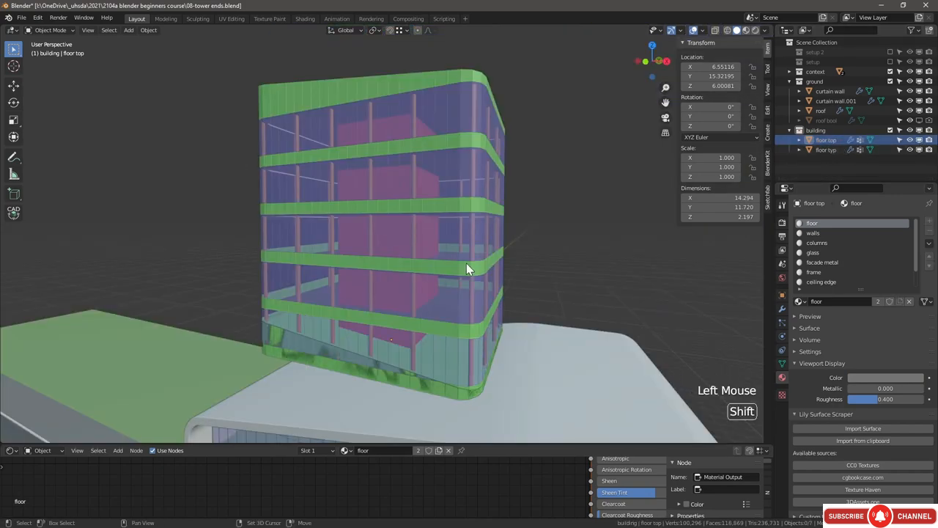
key(shift+d)
click(840, 139)
key(shift+d)
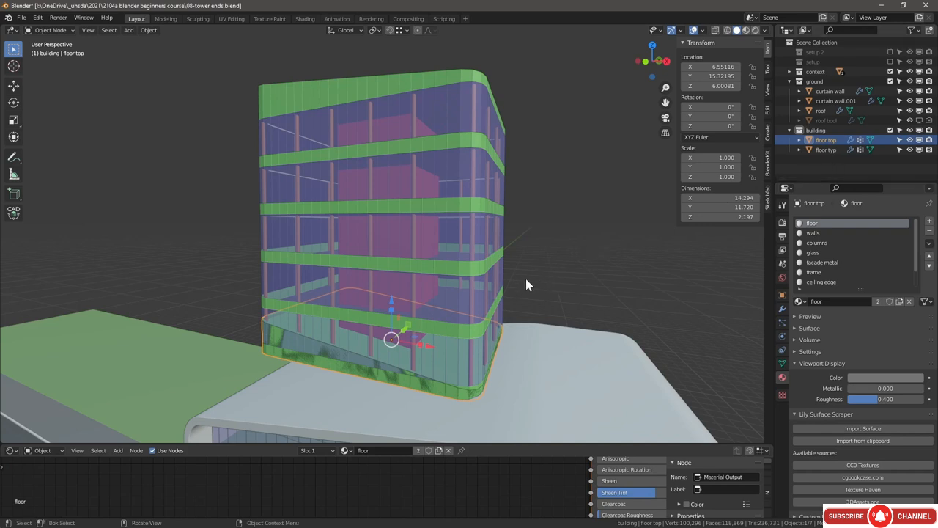
key(shift+d)
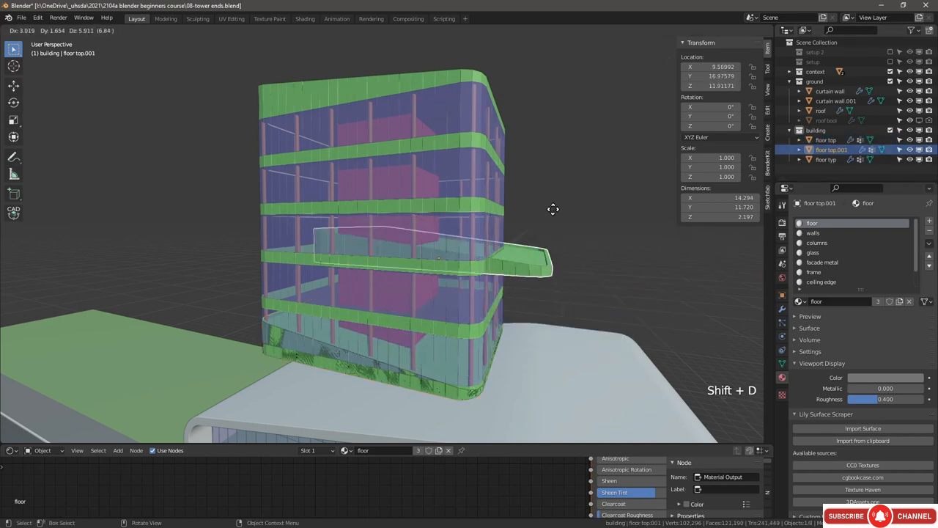
right_click(636, 260)
Step: Rename the duplicate as floor bottom and disable floor top and floor typ in the viewports
double_click(832, 150)
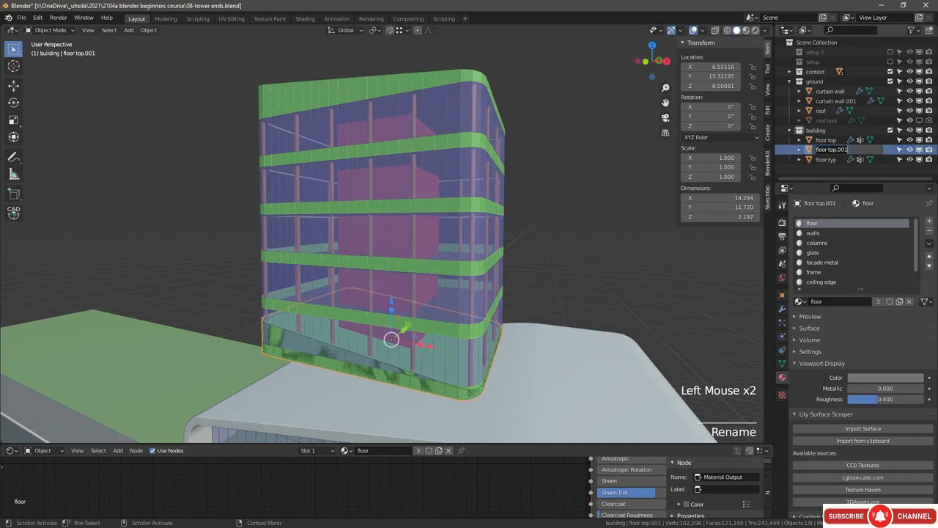
text(floor bottom)
key(Return)
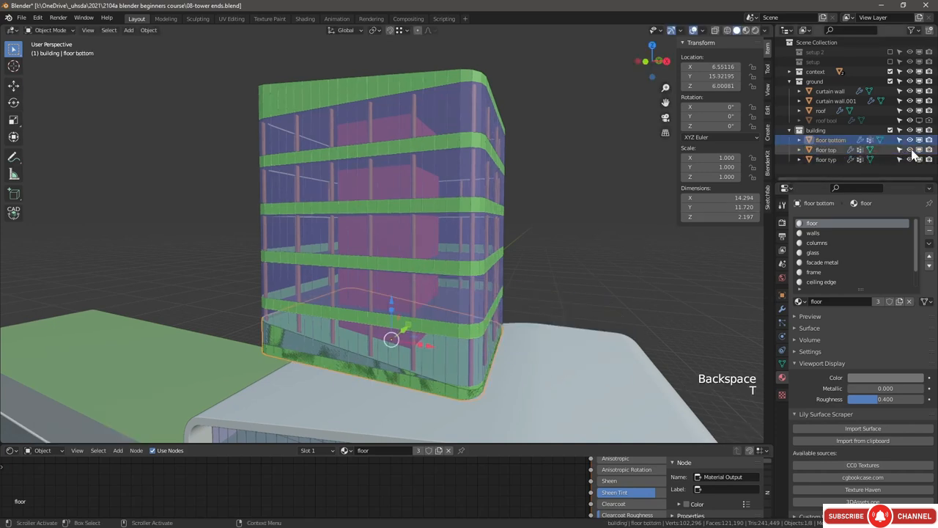
click(919, 151)
click(919, 160)
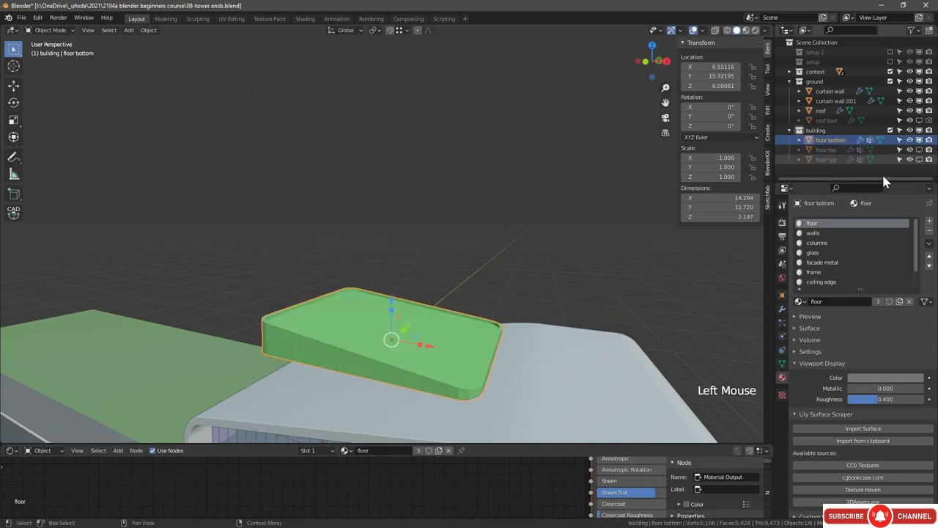
Step: Delete all faces of floor bottom except the outer side face loop, and return to Object Mode
middle_drag(380, 362, 373, 329)
click(428, 343)
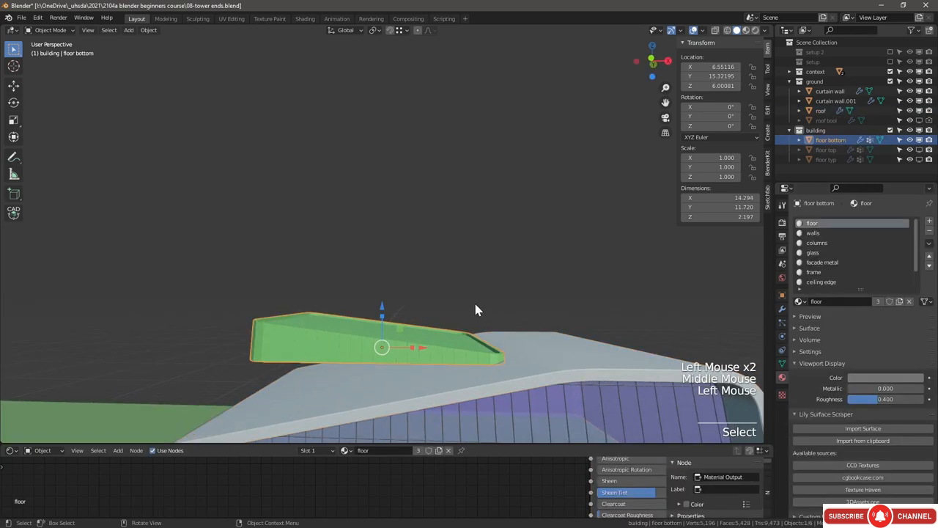
key(Tab)
middle_drag(494, 301, 401, 309)
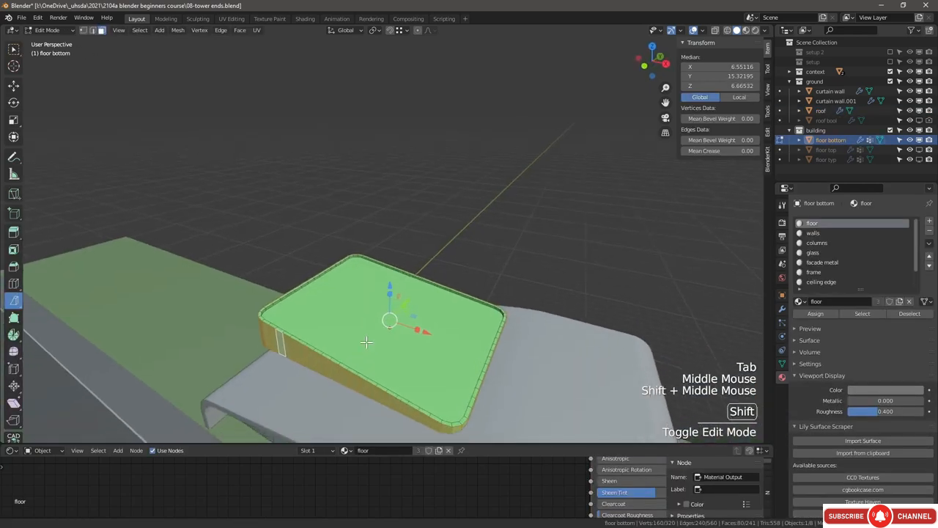
scroll(400, 308, down, 1)
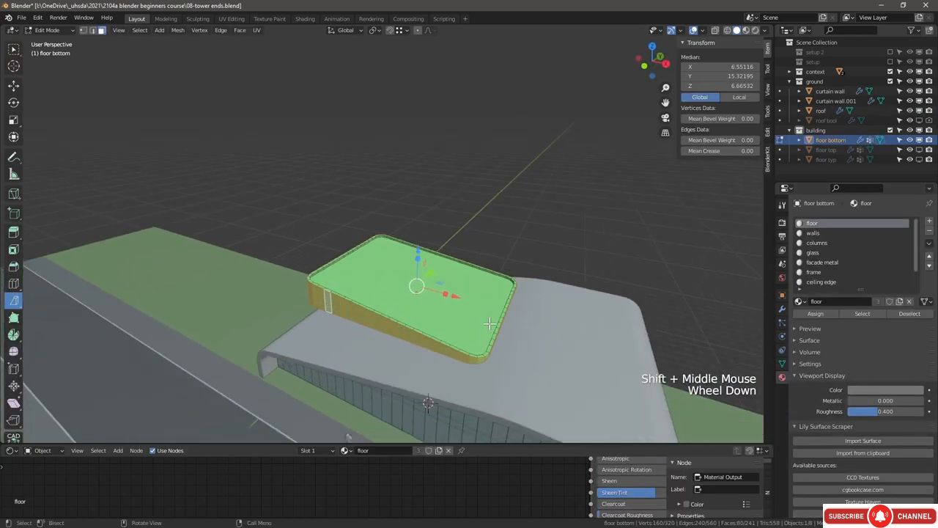
key(ctrl+i)
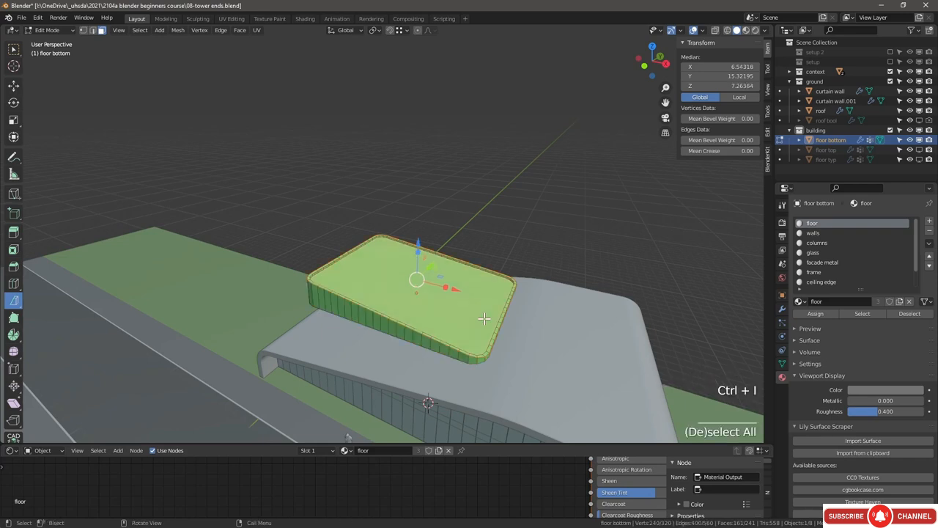
key(x)
click(454, 320)
middle_drag(484, 318, 440, 322)
key(Tab)
middle_drag(440, 323, 383, 325)
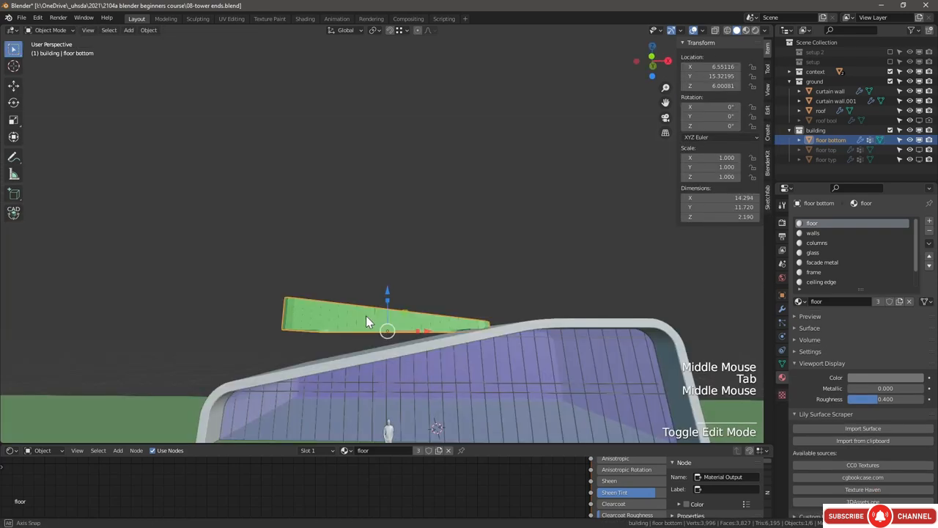
Step: In front X-ray view, raise and flip floor bottom, scaling it to about -1.608 in Z to match the roof slope
click(653, 65)
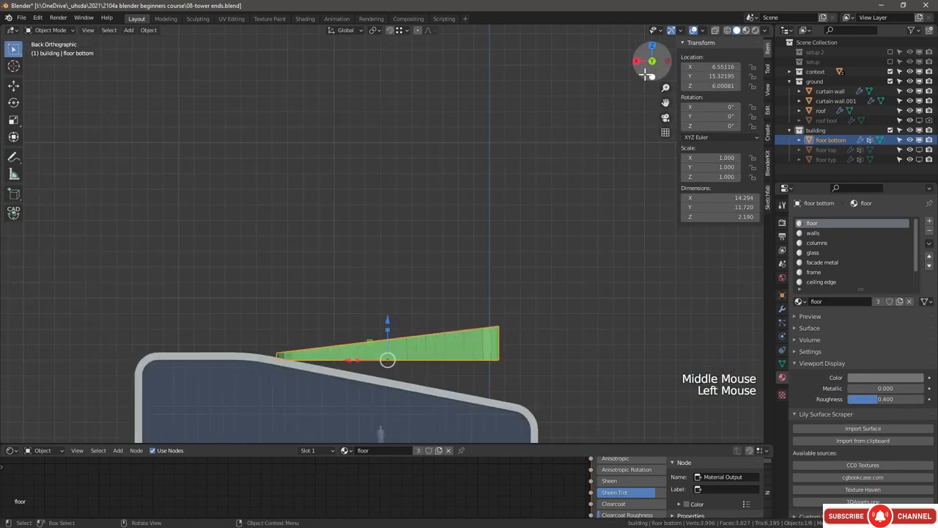
click(649, 68)
scroll(418, 352, up, 4)
shift+middle_drag(410, 389, 430, 261)
shift+scroll(430, 261, down, 1)
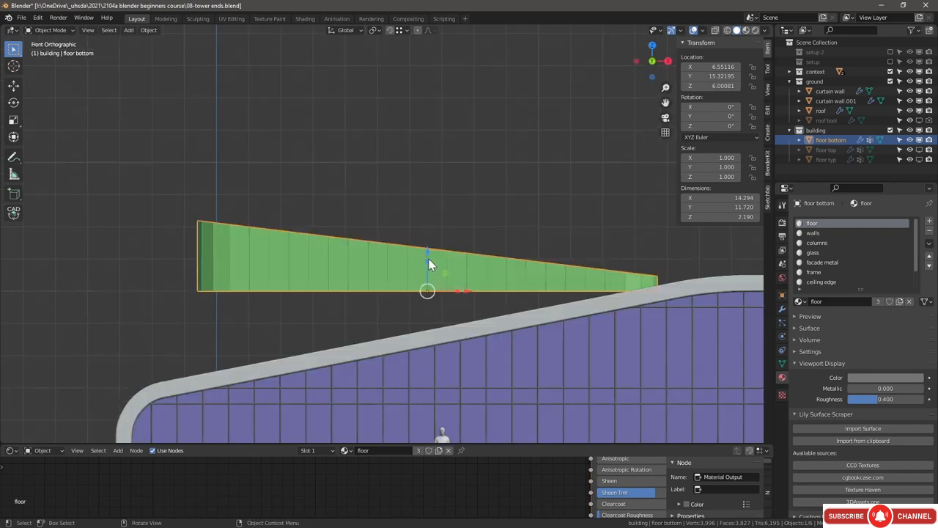
click(716, 31)
drag(427, 261, 425, 324)
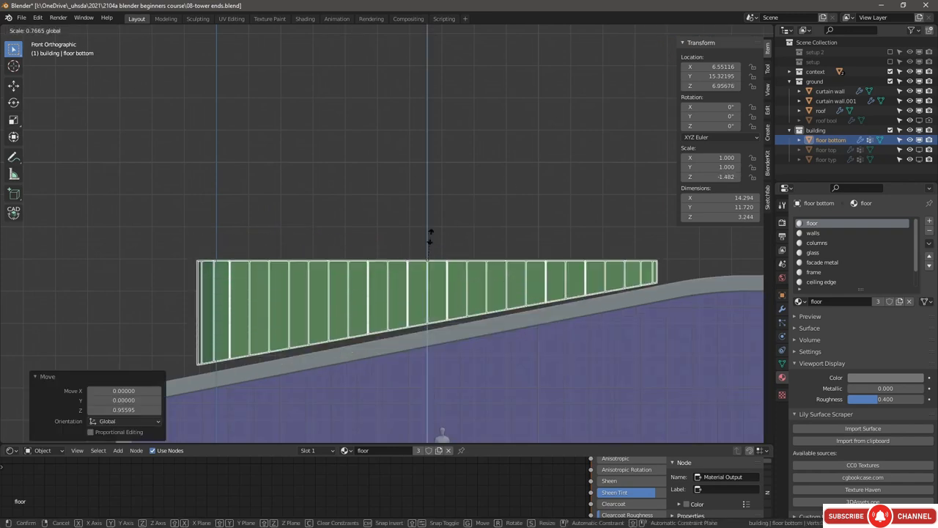
drag(431, 237, 431, 236)
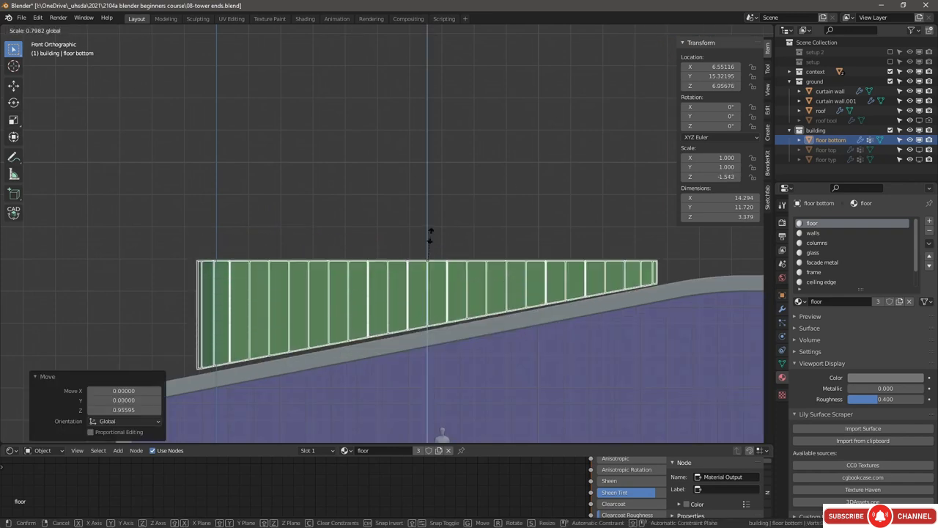
drag(430, 237, 441, 226)
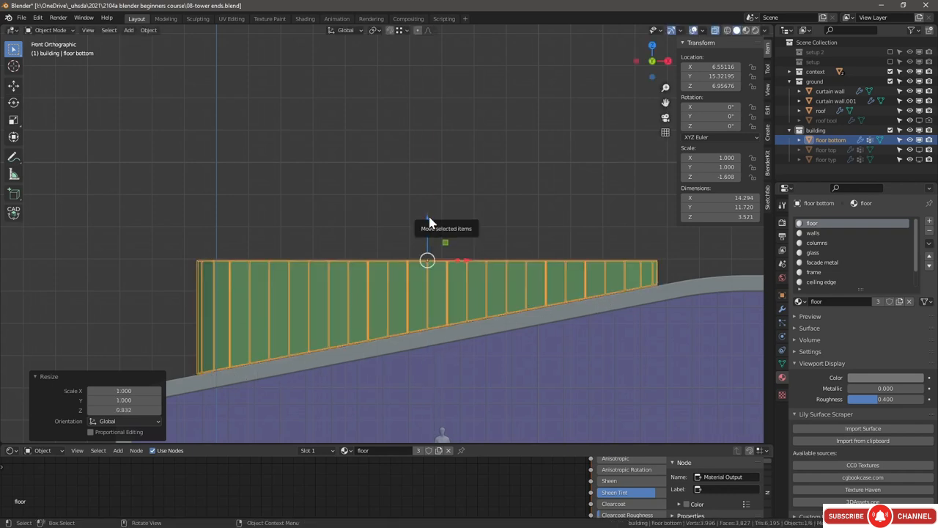
Step: Lower floor bottom by about 0.24 m so its sloped edge sits inside the roof thickness, and apply its scale
drag(428, 220, 429, 226)
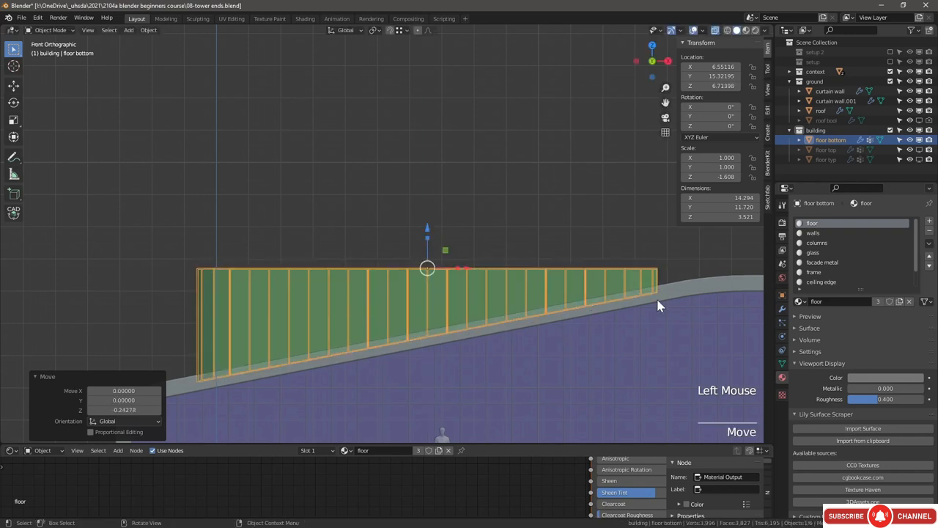
scroll(451, 323, up, 3)
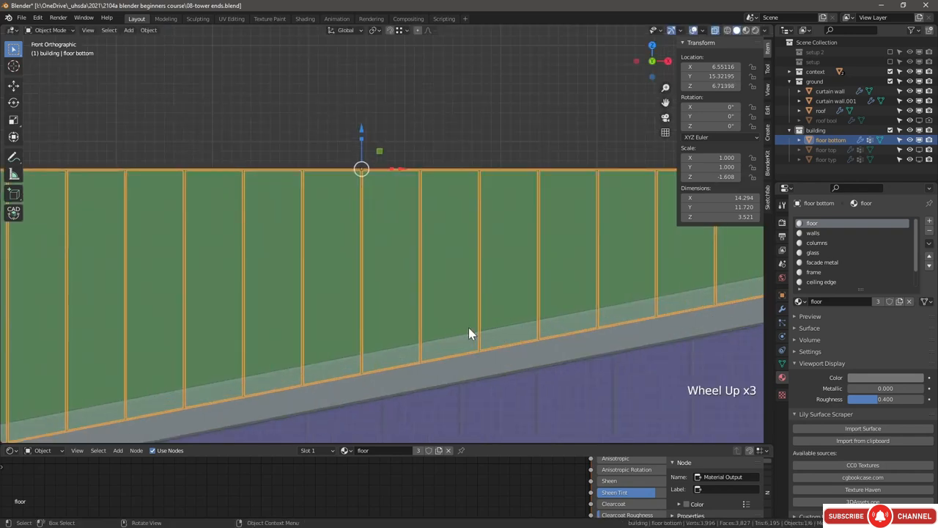
scroll(497, 352, up, 4)
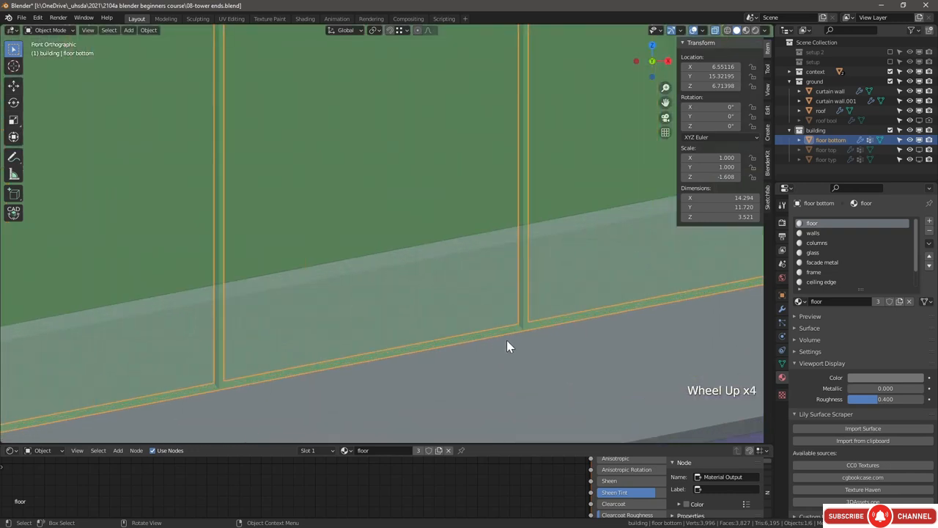
scroll(511, 344, down, 1)
scroll(511, 344, down, 1)
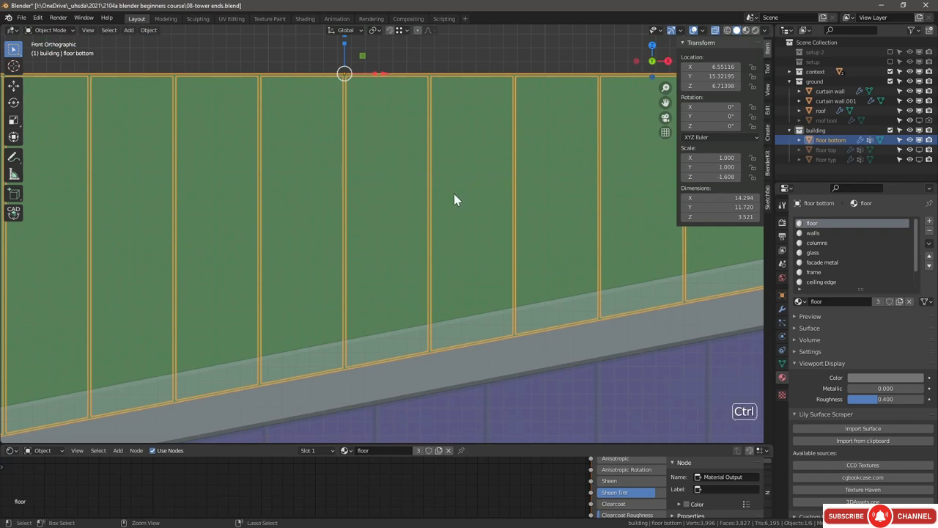
key(ctrl+a)
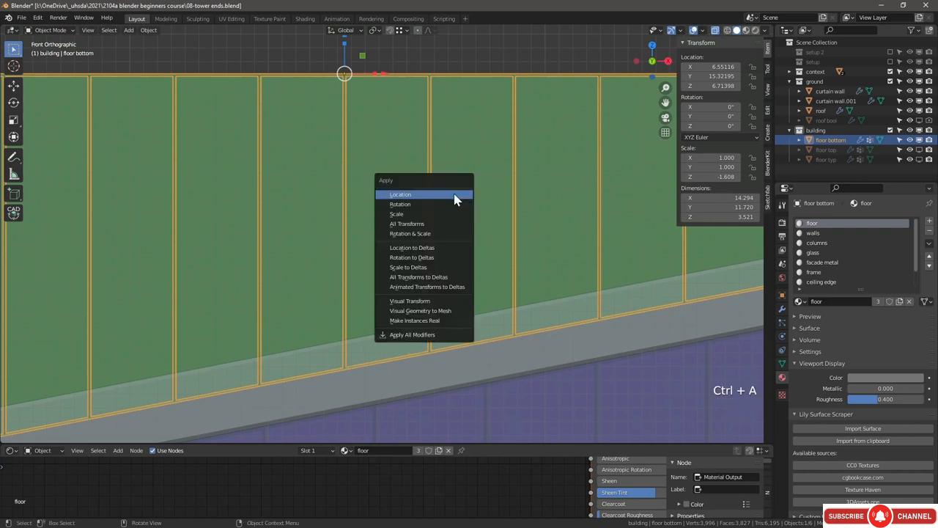
click(420, 214)
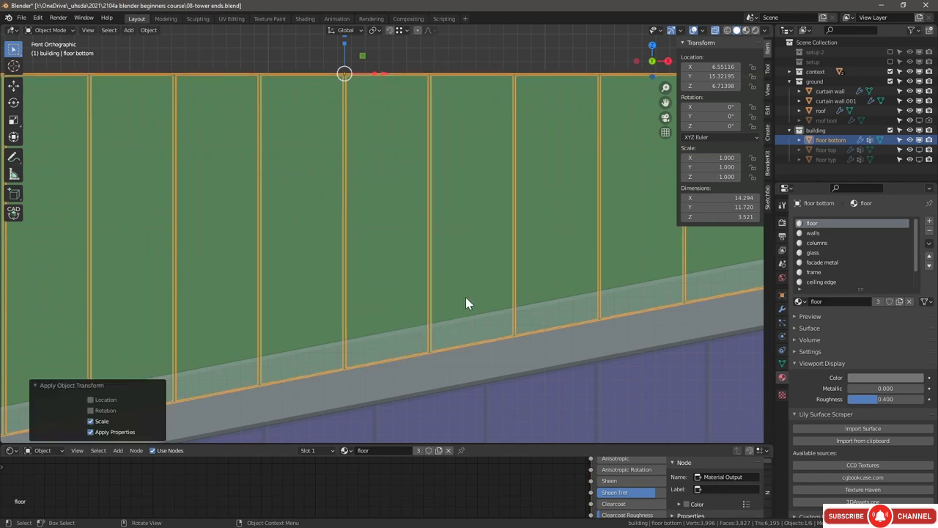
Step: Turn off X-ray and enable the Face Orientation overlay to check the normals of the floor bottom band
scroll(466, 298, down, 2)
scroll(465, 298, down, 1)
middle_drag(466, 298, 522, 268)
scroll(522, 268, down, 1)
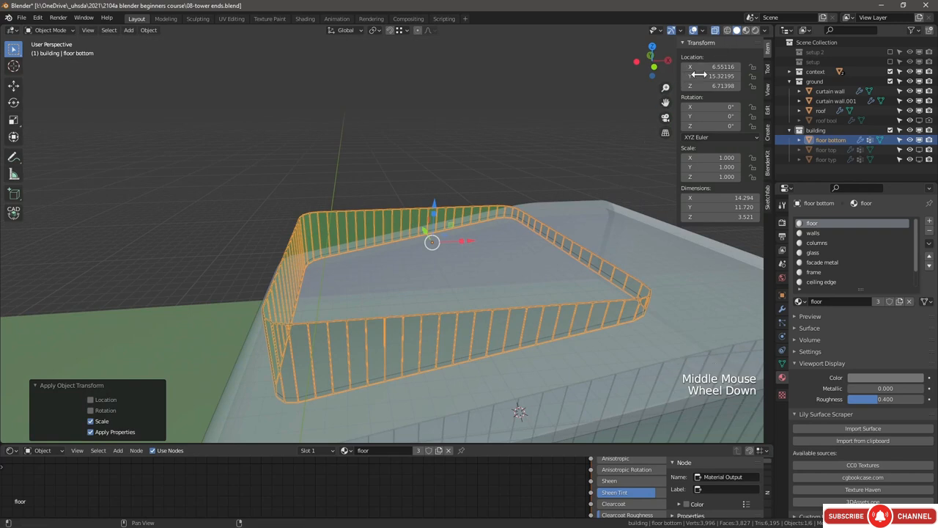
click(715, 32)
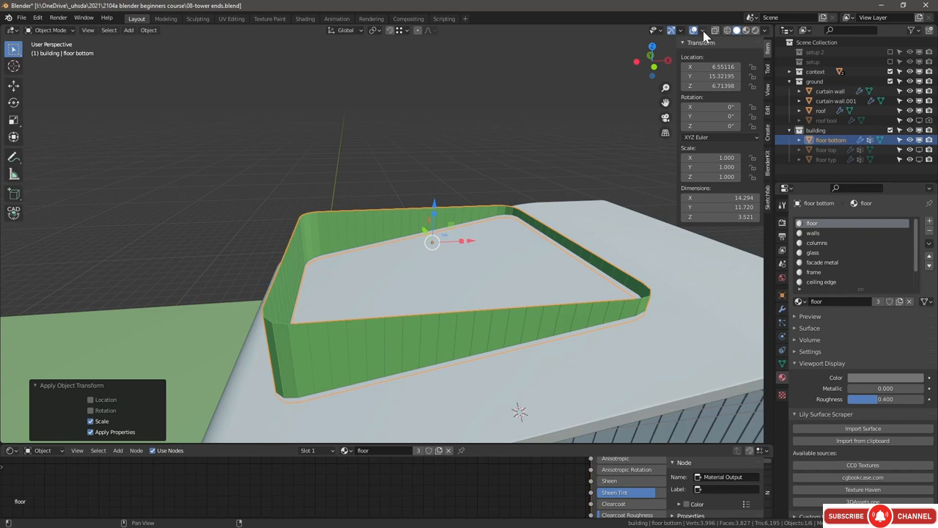
click(703, 32)
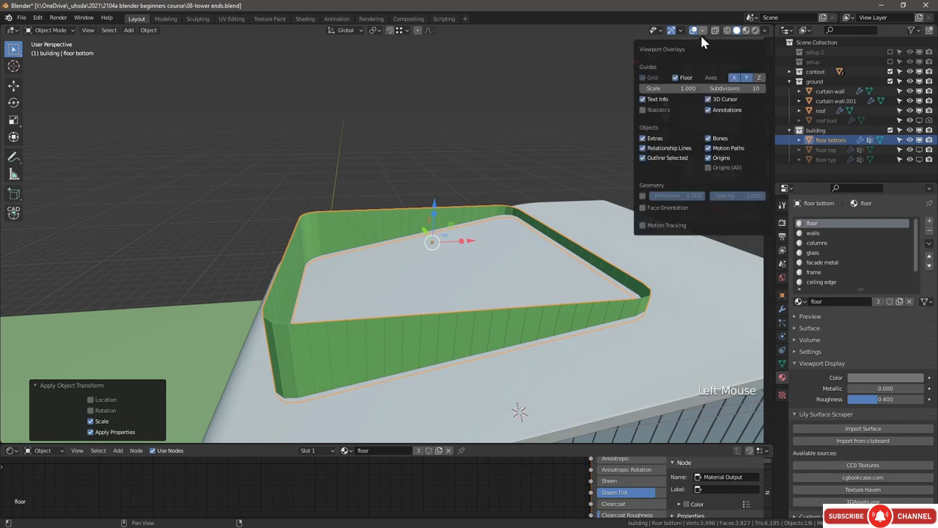
click(643, 209)
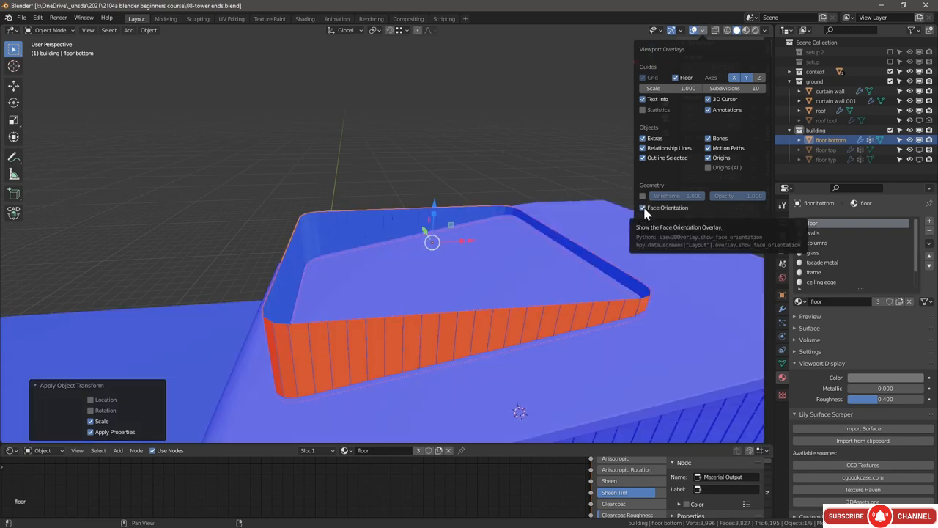
key(n)
middle_drag(412, 335, 437, 335)
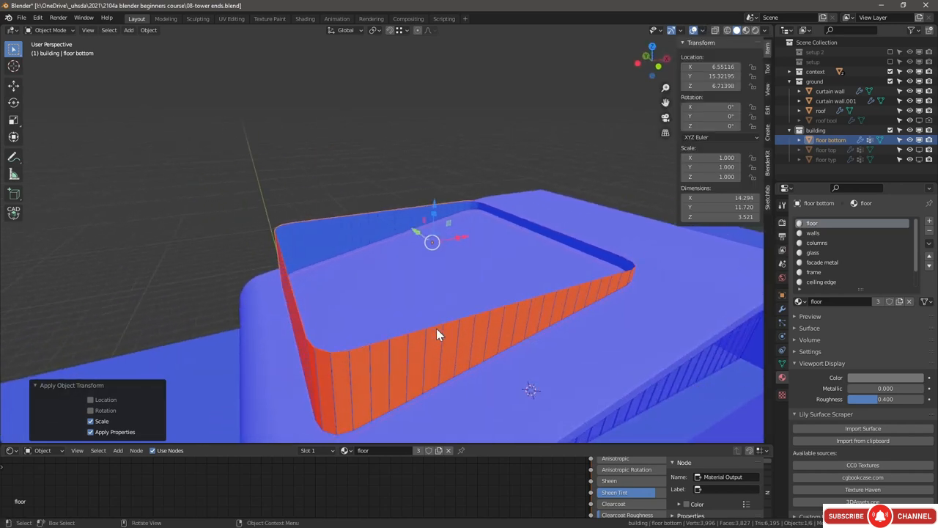
Step: Select all faces of the floor bottom mesh in Edit Mode and flip their normals
key(Tab)
key(a)
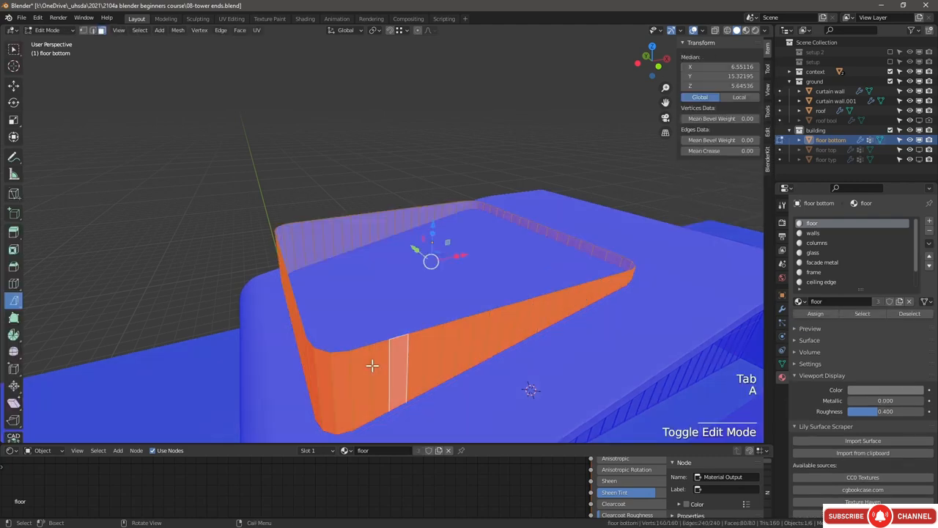
click(238, 32)
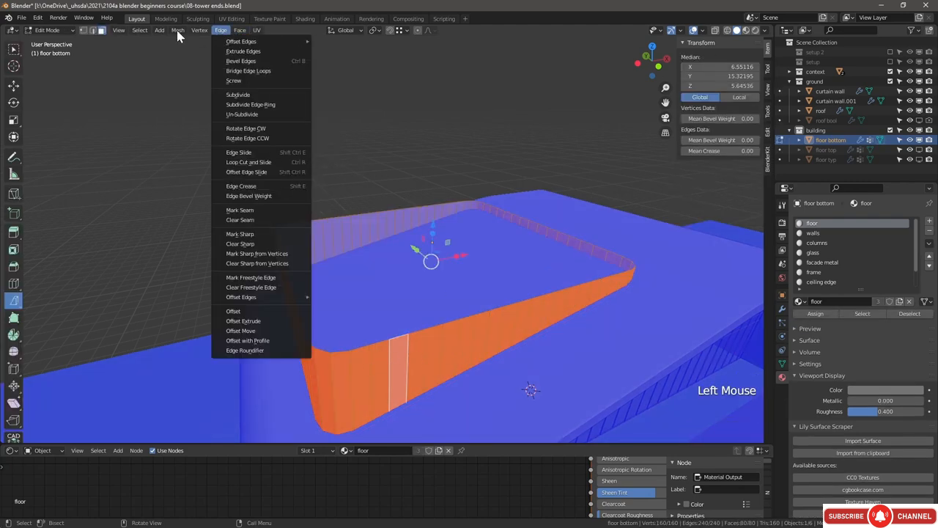
mouse_move(180, 34)
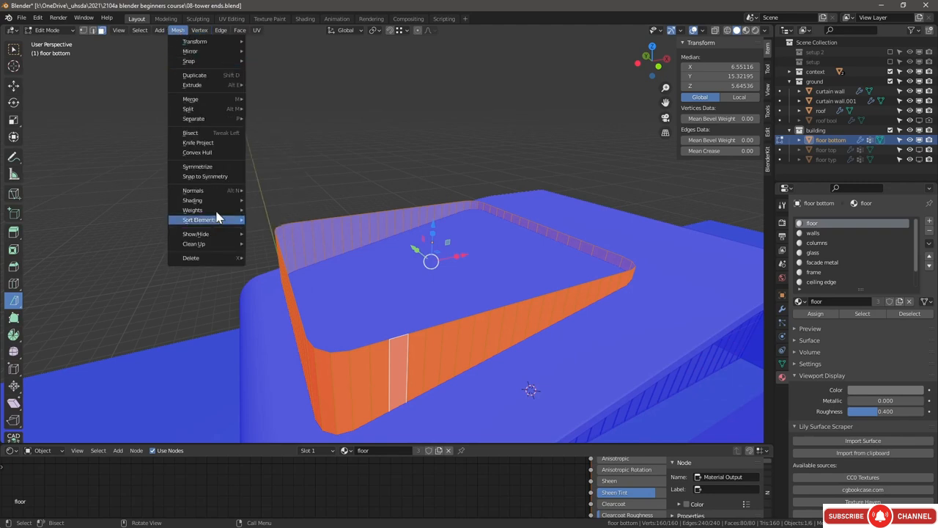
mouse_move(211, 191)
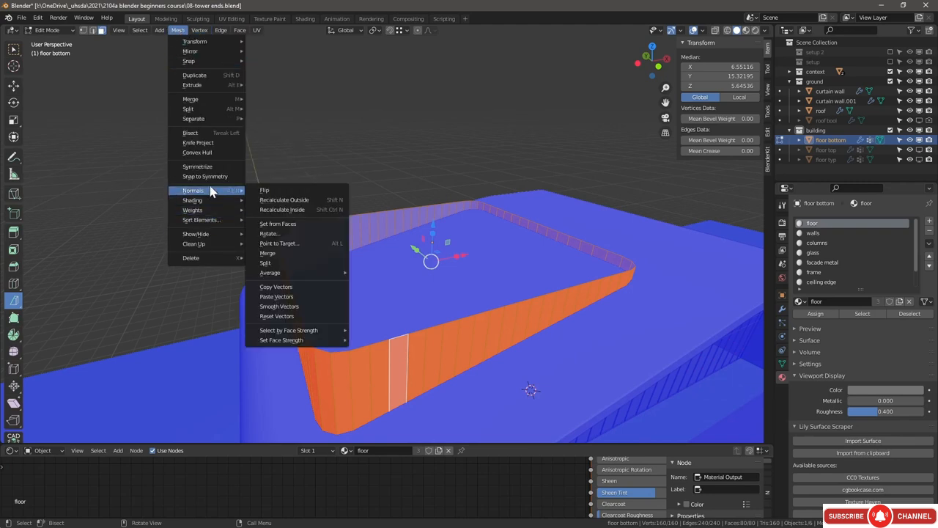
click(280, 190)
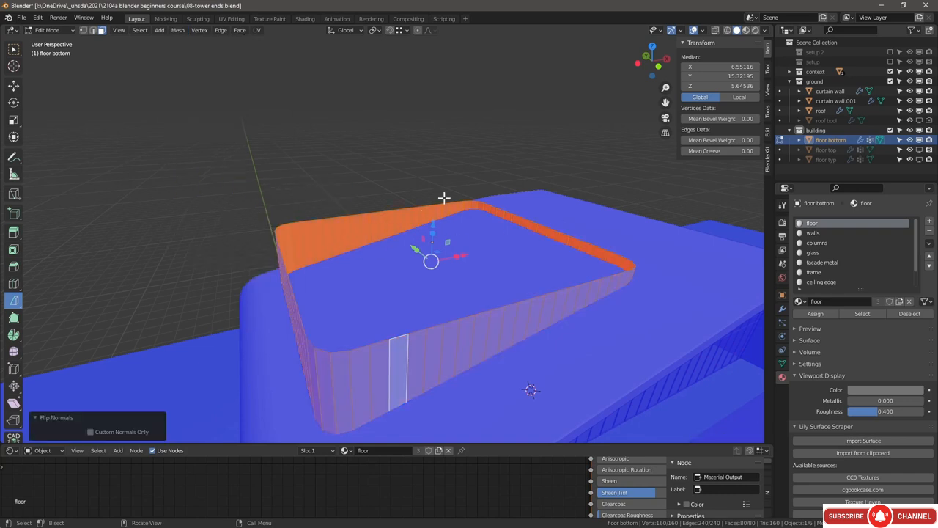
Step: Disable the Face Orientation overlay and return floor bottom to Object Mode
click(702, 31)
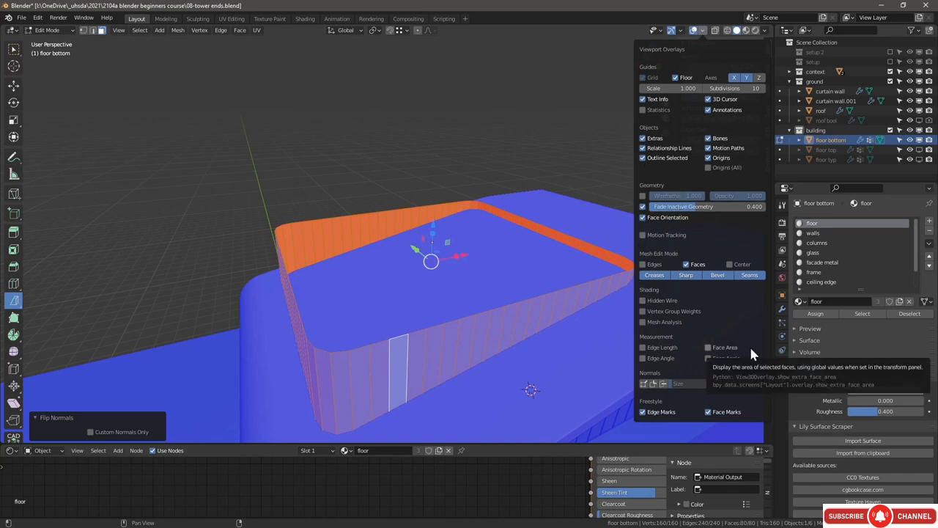
click(645, 220)
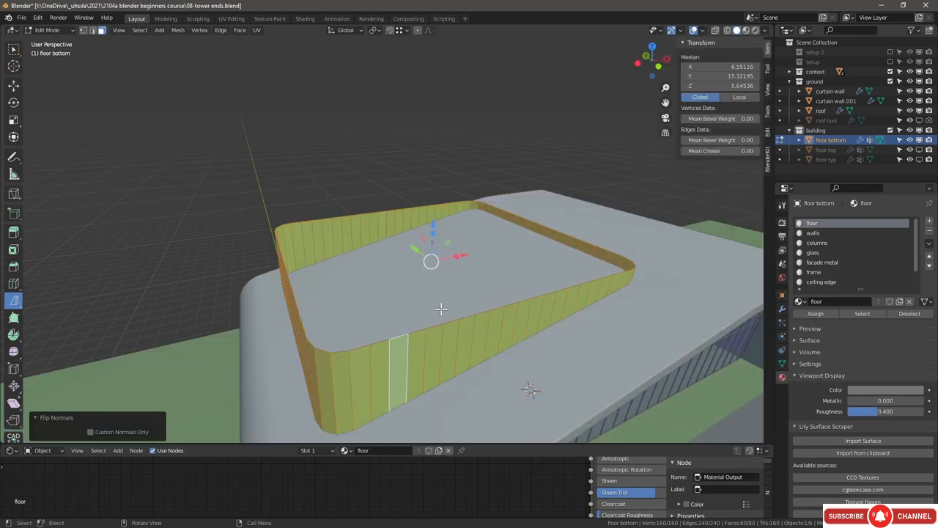
middle_drag(442, 308, 426, 310)
key(Tab)
middle_drag(561, 289, 333, 281)
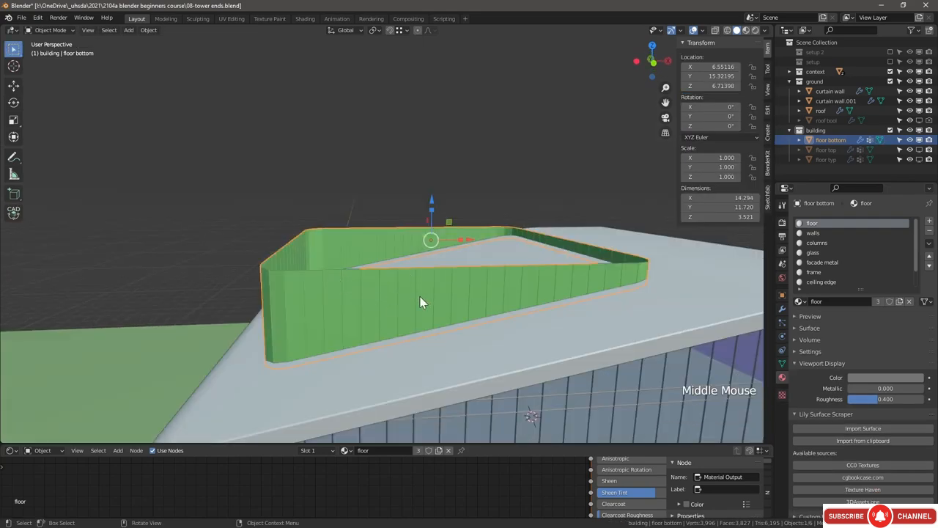
middle_drag(561, 277, 476, 291)
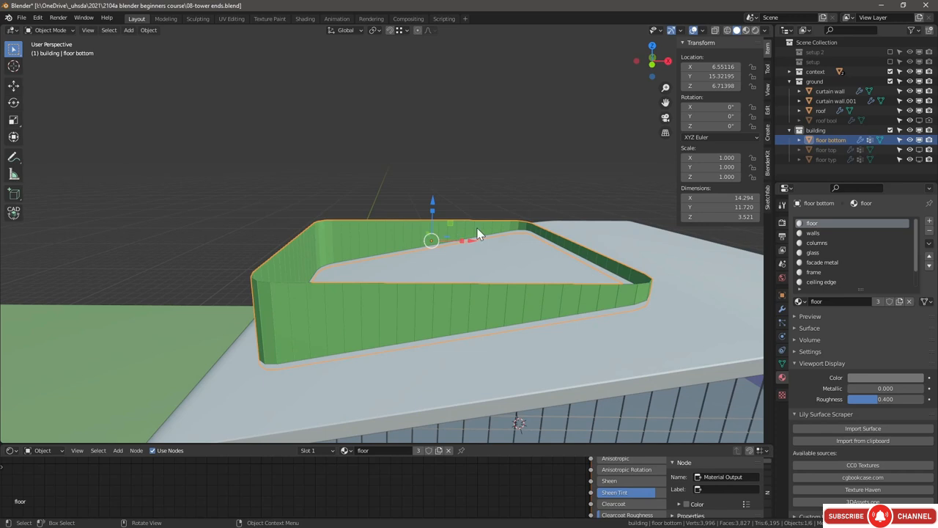
Step: Make the floor typ object visible in the viewport and compare it with the floor bottom band beneath it
click(920, 159)
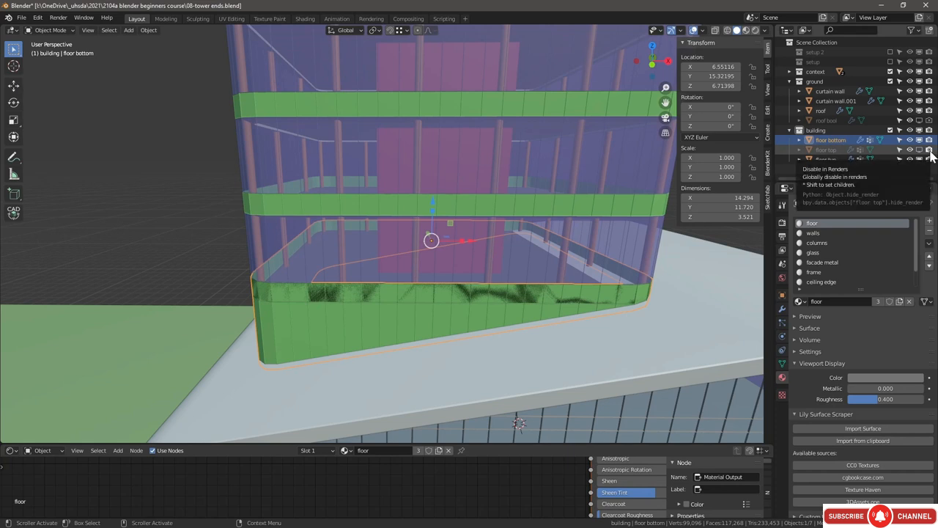
click(417, 295)
scroll(417, 263, down, 3)
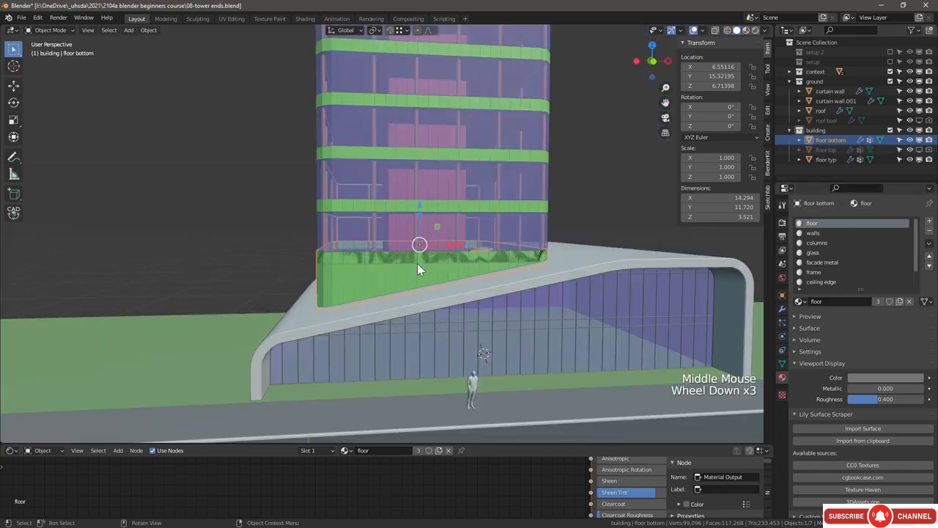
scroll(339, 260, up, 2)
scroll(339, 260, up, 1)
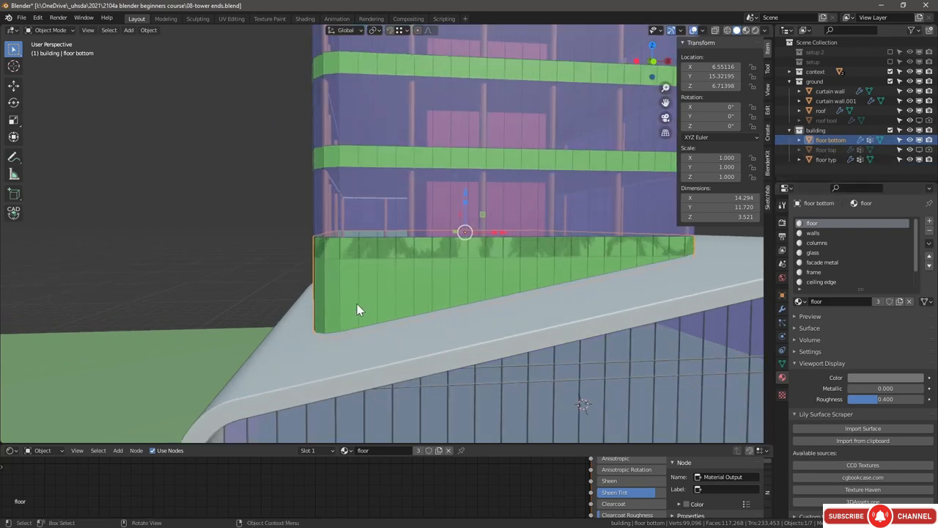
Step: Open floor bottom in Edit Mode with nothing selected, enable X-ray and switch to edge selection
key(Tab)
key(alt+a)
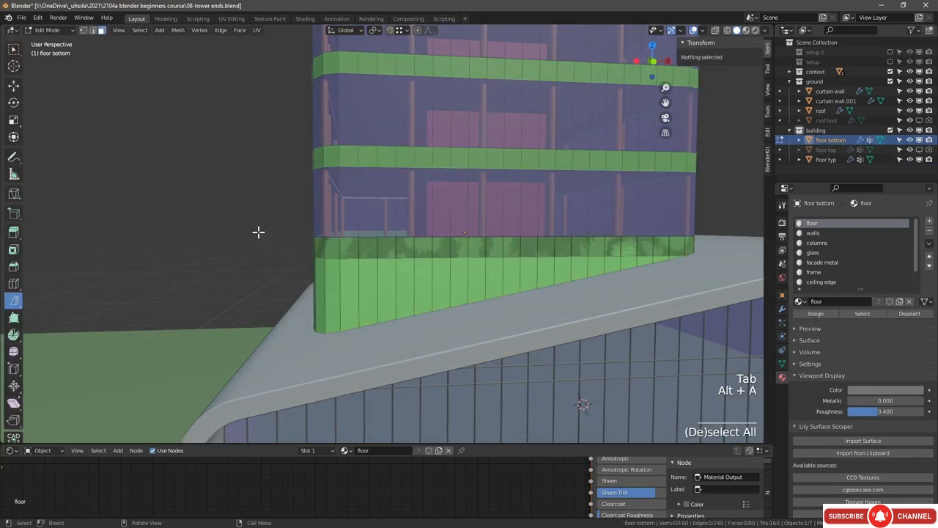
key(super+bracketright)
super+click(461, 235)
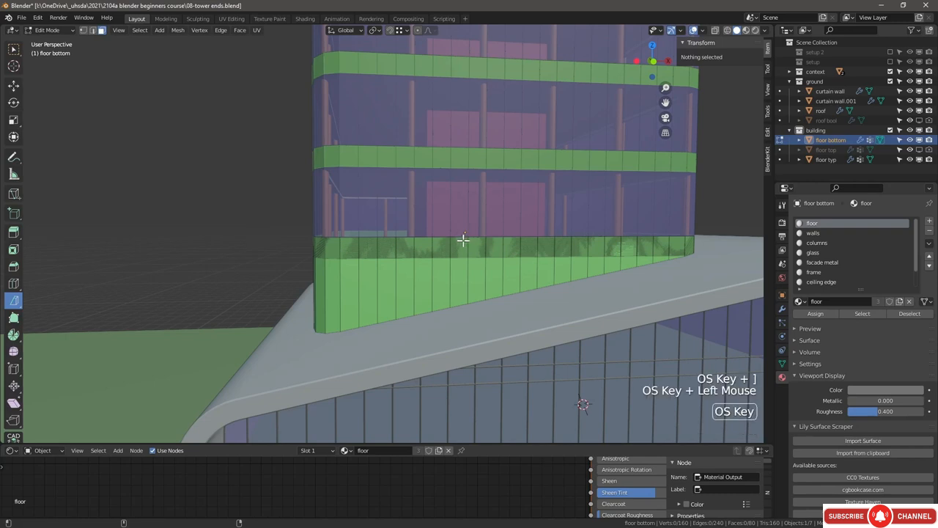
middle_drag(463, 239, 464, 243)
scroll(464, 243, down, 1)
alt+click(464, 243)
click(716, 31)
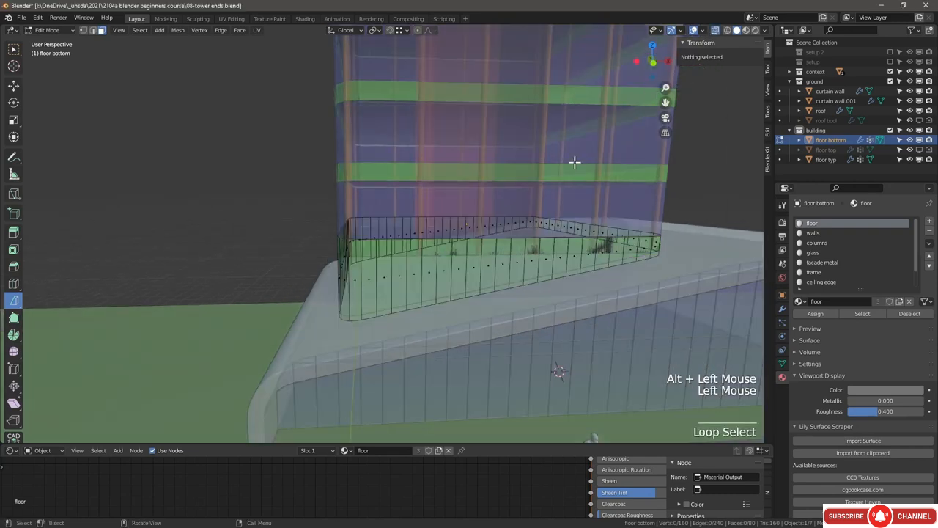
click(92, 31)
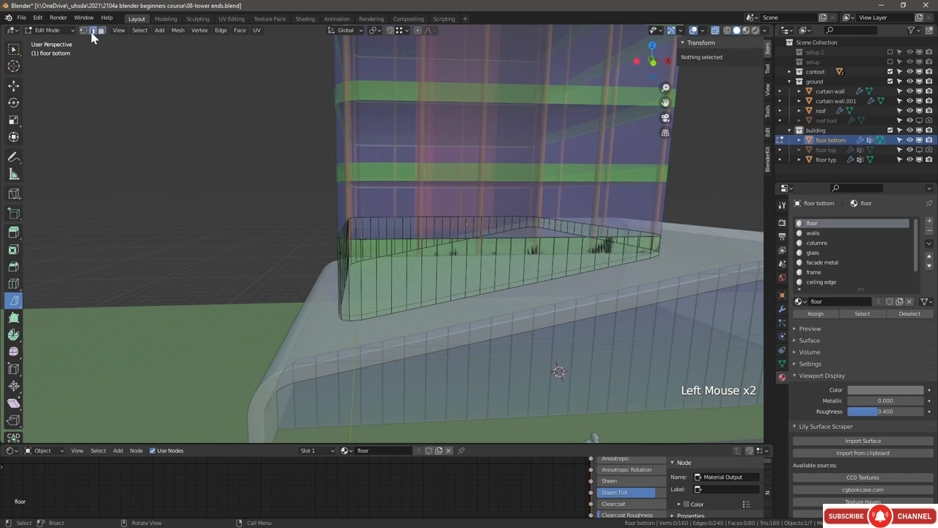
Step: In front view, lower the top edge loop of floor bottom by about 0.713 along Z, then leave Edit Mode and X-ray
alt+click(443, 239)
click(653, 62)
scroll(538, 171, up, 3)
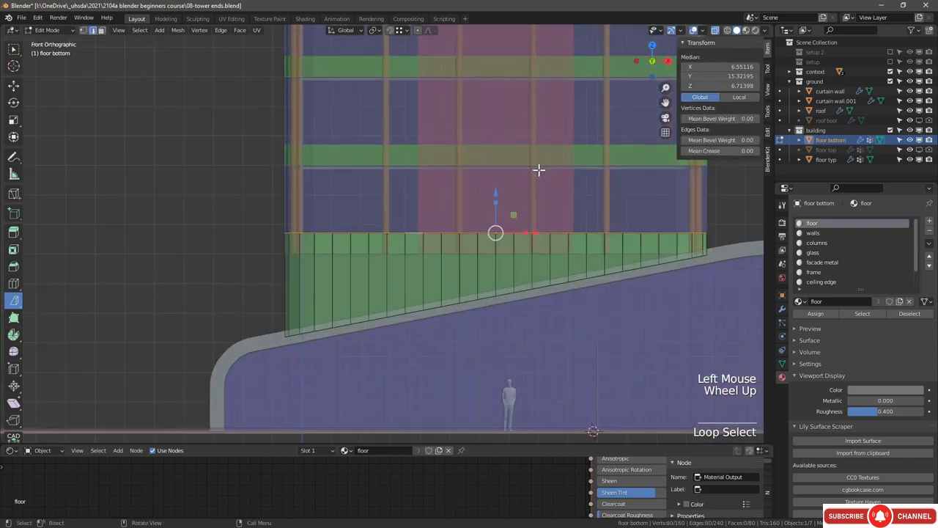
drag(433, 294, 528, 386)
scroll(494, 329, down, 2)
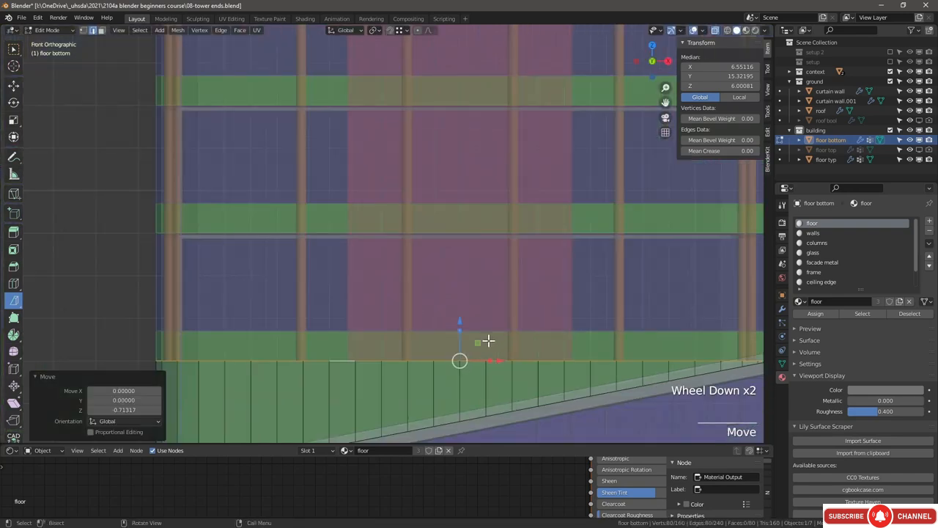
key(Tab)
key(alt+z)
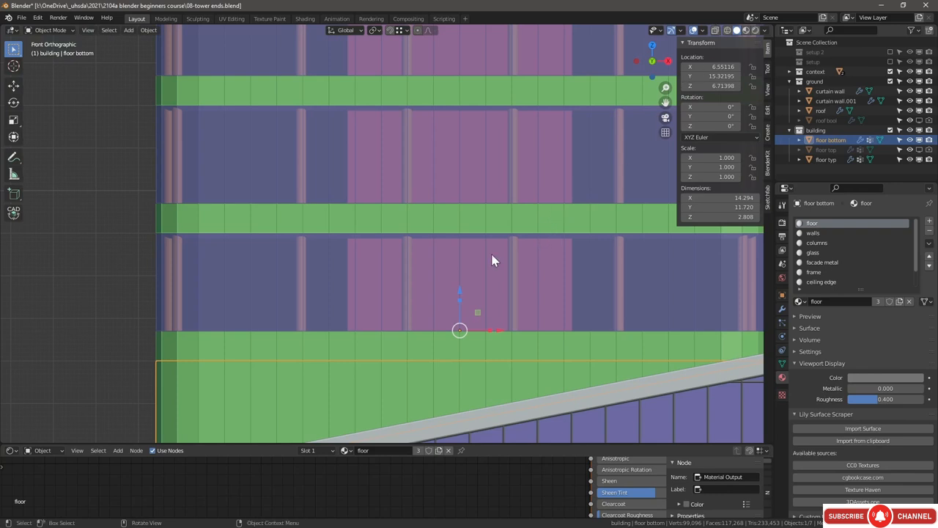
Step: Raise floor bottom and floor typ together by about 0.176 along Z, then clear the selection
middle_drag(492, 258, 618, 347)
scroll(618, 347, down, 2)
scroll(582, 349, up, 4)
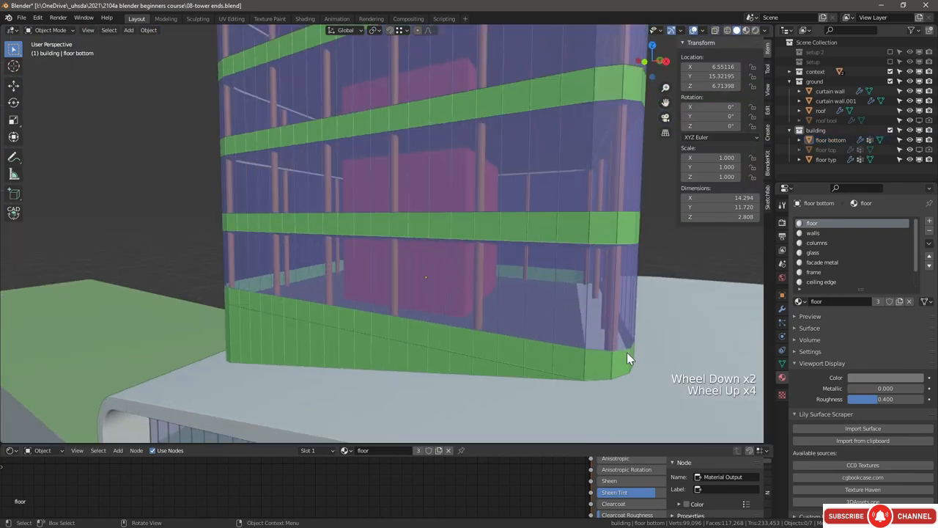
scroll(428, 328, down, 2)
click(297, 326)
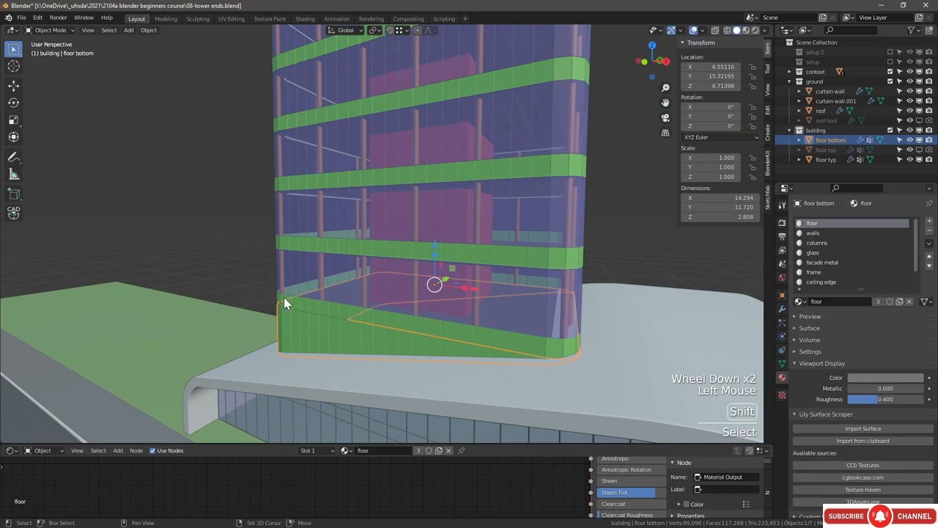
shift+click(284, 297)
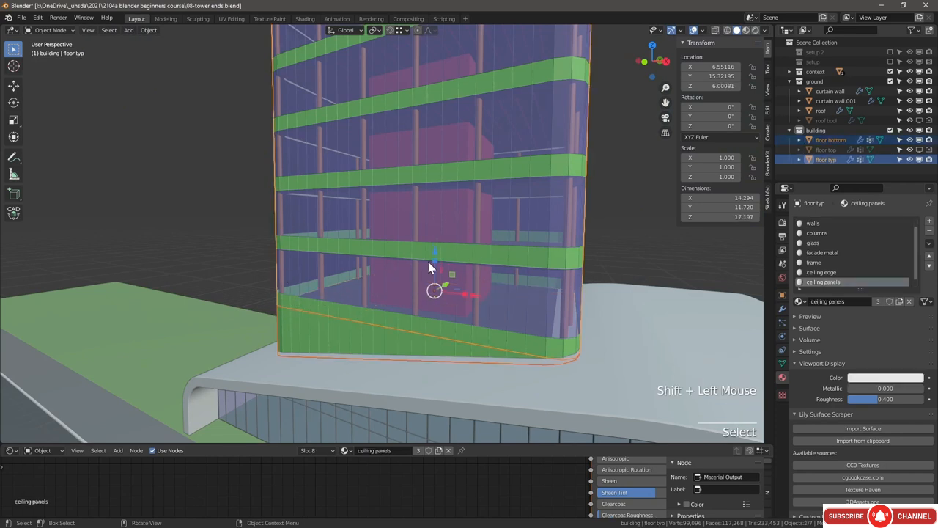
scroll(553, 343, up, 3)
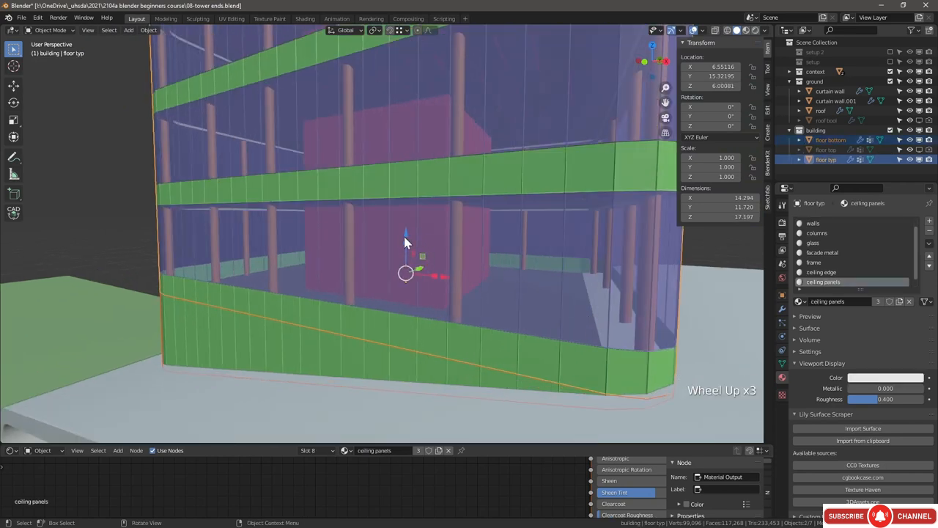
drag(405, 242, 401, 225)
middle_drag(450, 269, 469, 370)
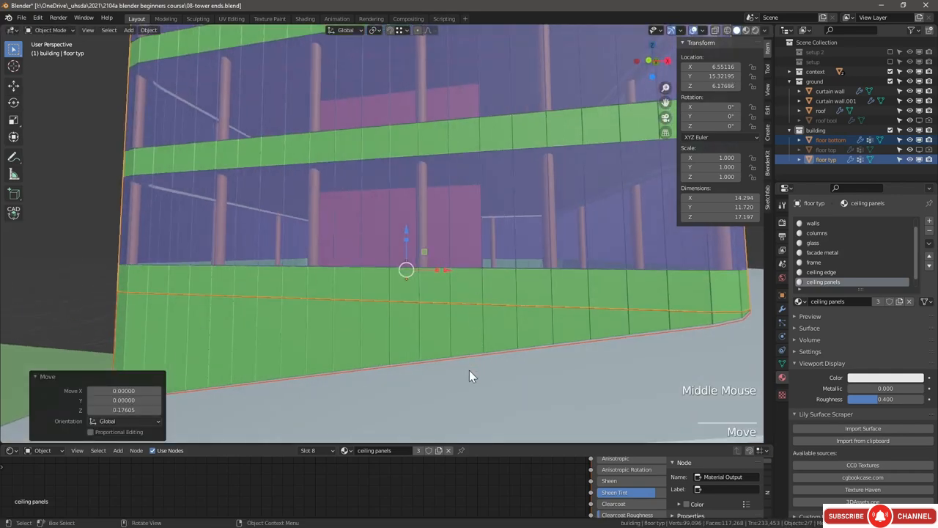
scroll(470, 372, down, 3)
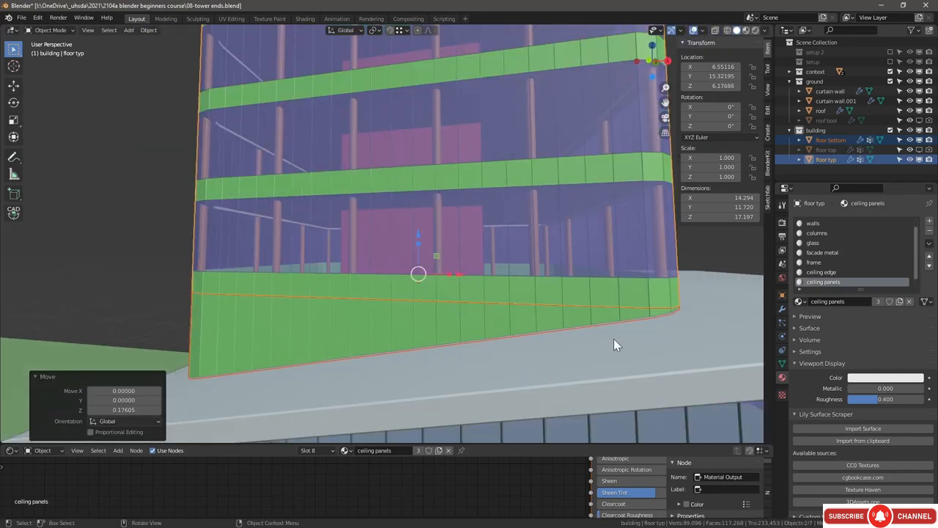
scroll(462, 319, down, 3)
key(alt+a)
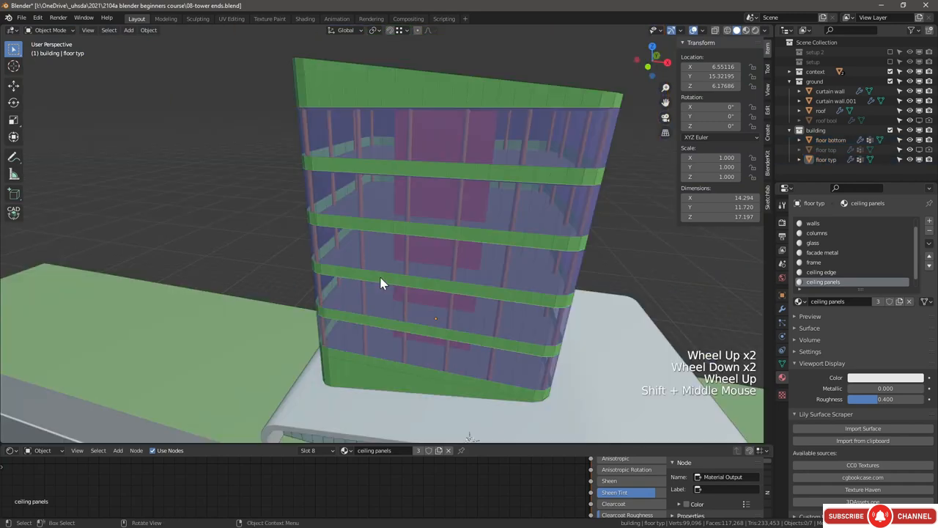
Step: Open floor typ in Edit Mode with nothing selected and switch to face selection
shift+middle_drag(382, 282, 258, 193)
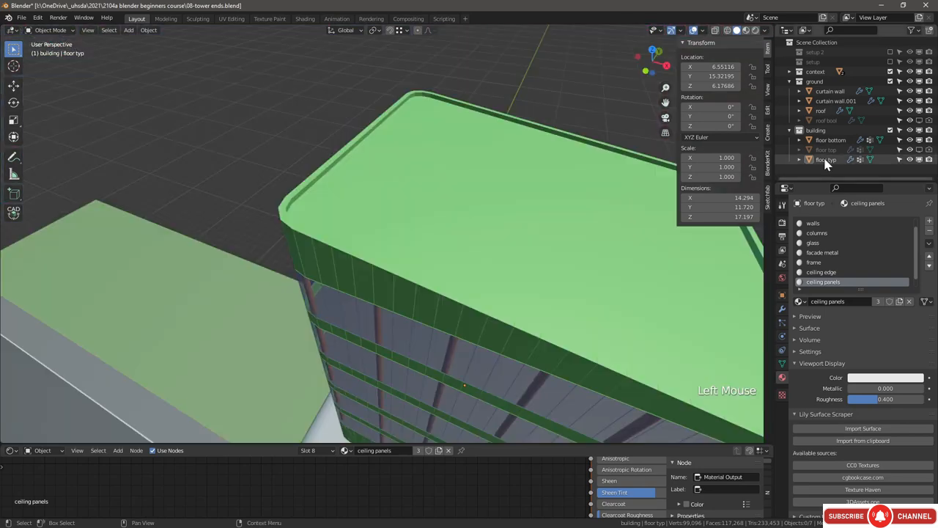
click(657, 235)
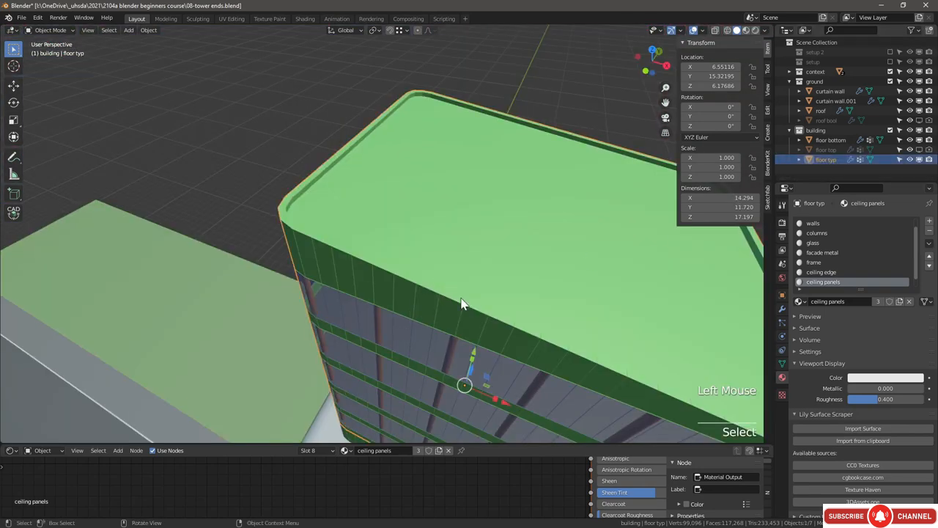
key(Tab)
shift+middle_drag(480, 373, 460, 351)
scroll(466, 333, up, 5)
key(alt+a)
scroll(463, 326, down, 2)
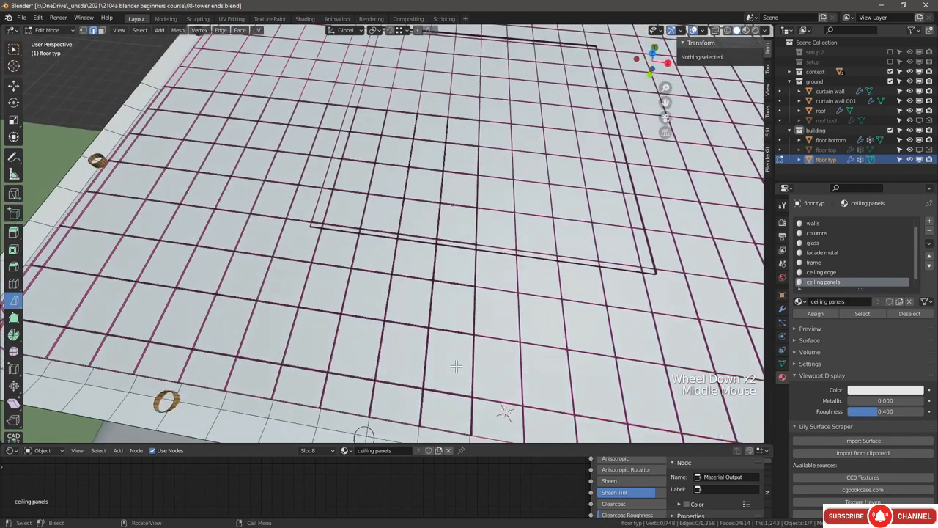
scroll(440, 354, down, 1)
shift+middle_drag(403, 356, 460, 349)
shift+scroll(459, 349, down, 1)
click(480, 347)
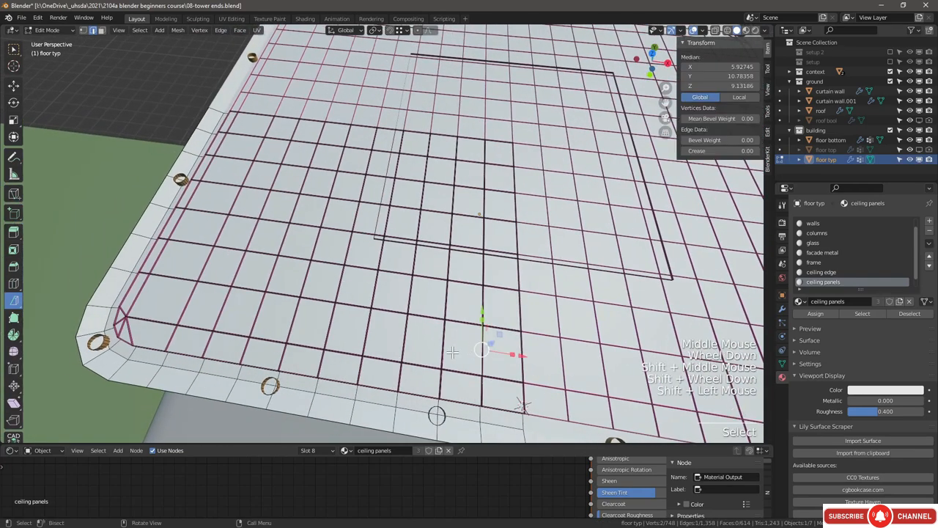
key(alt+a)
click(101, 31)
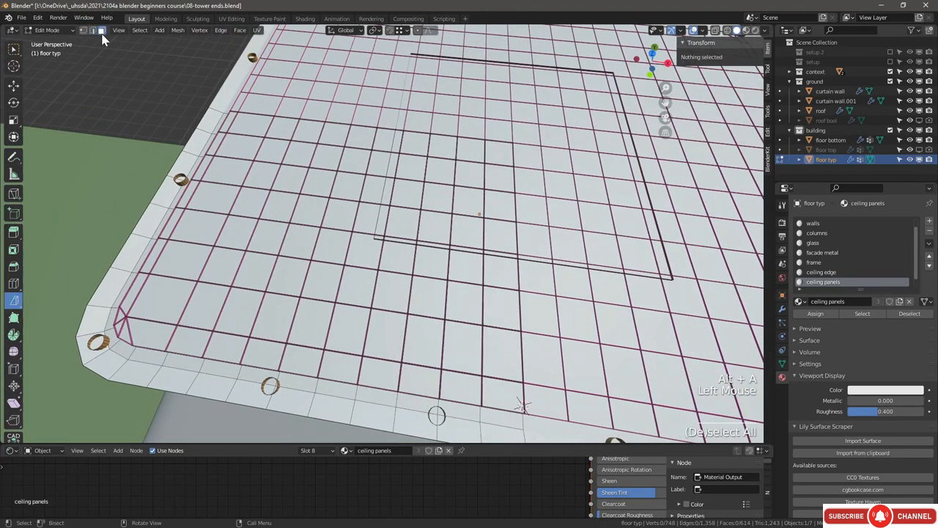
Step: Select one ceiling panel face in the front row and turn on the Mirror modifier's on-cage display
shift+click(424, 343)
click(782, 309)
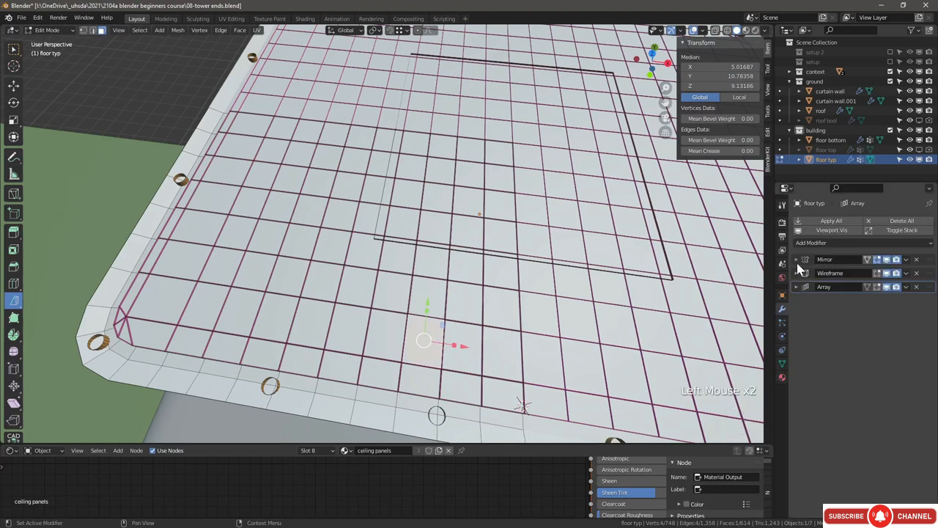
click(869, 261)
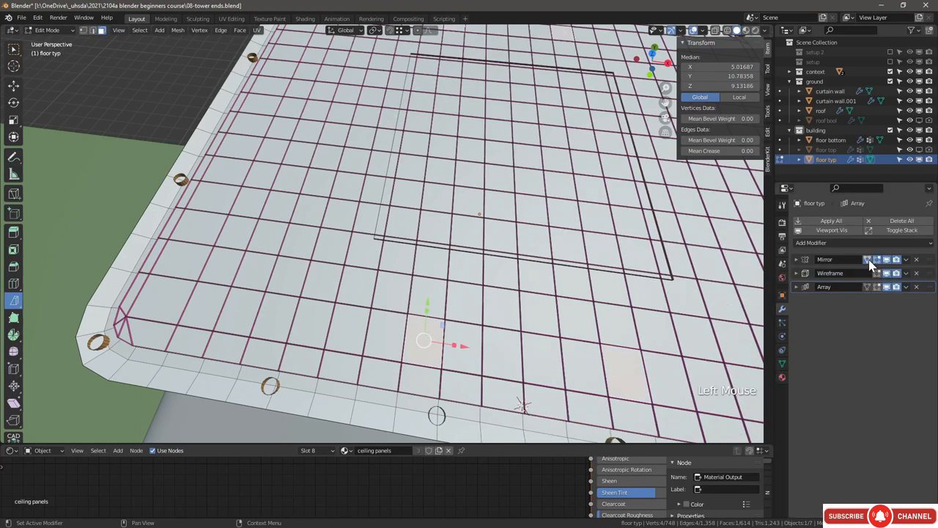
scroll(578, 265, down, 2)
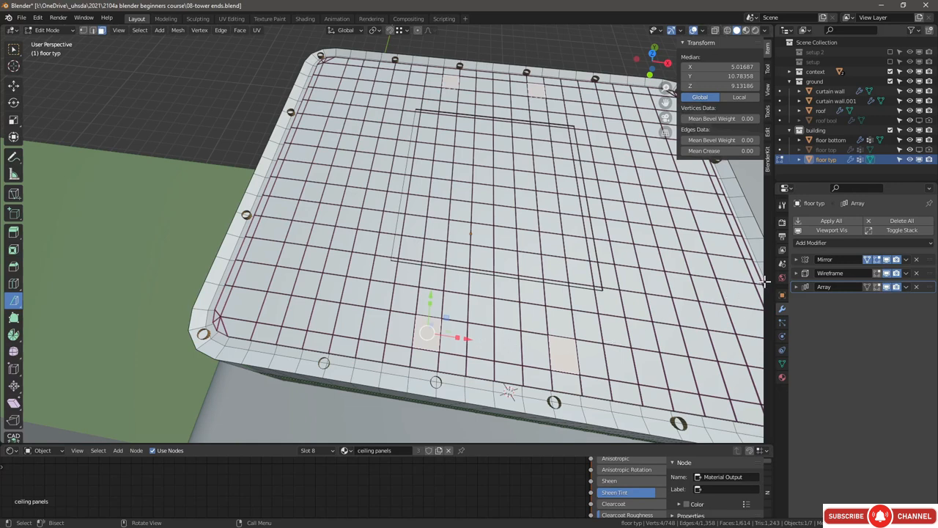
Step: Darken the viewport display color of the ceiling panels material to a mid grey
click(782, 377)
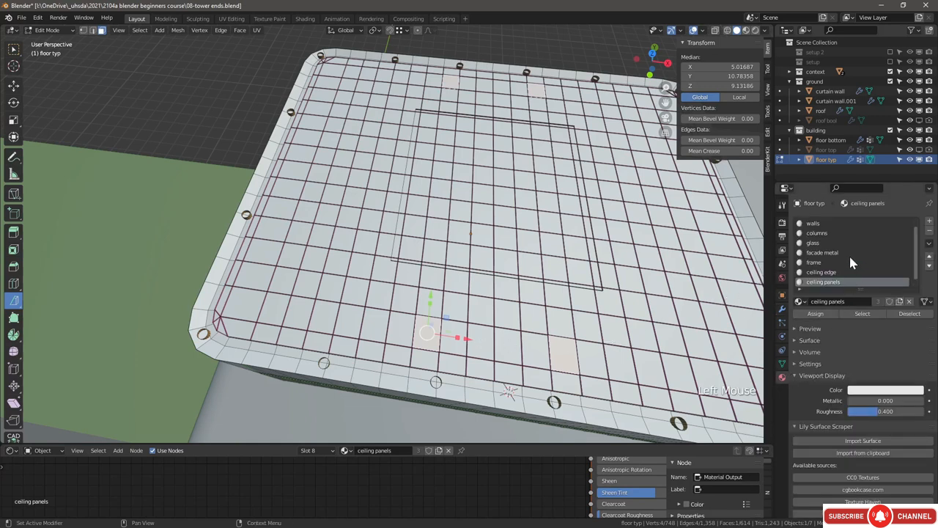
click(851, 283)
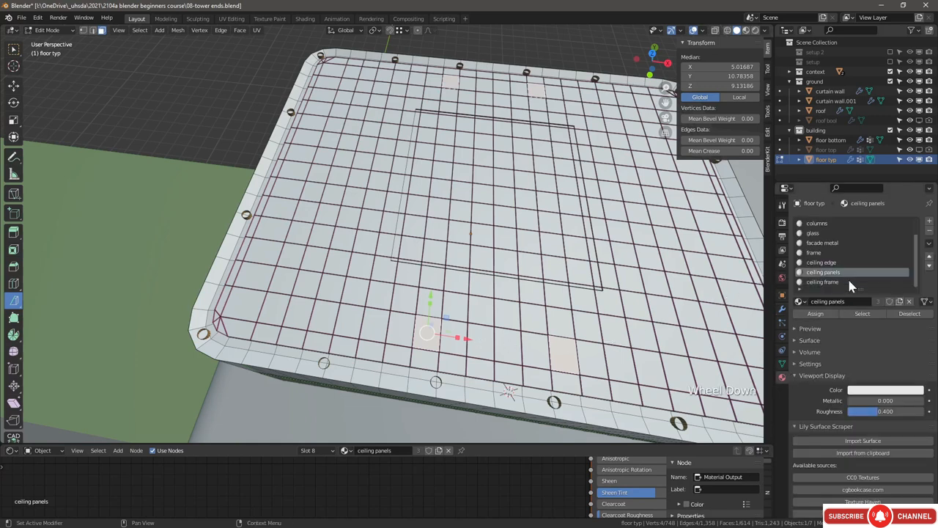
click(871, 391)
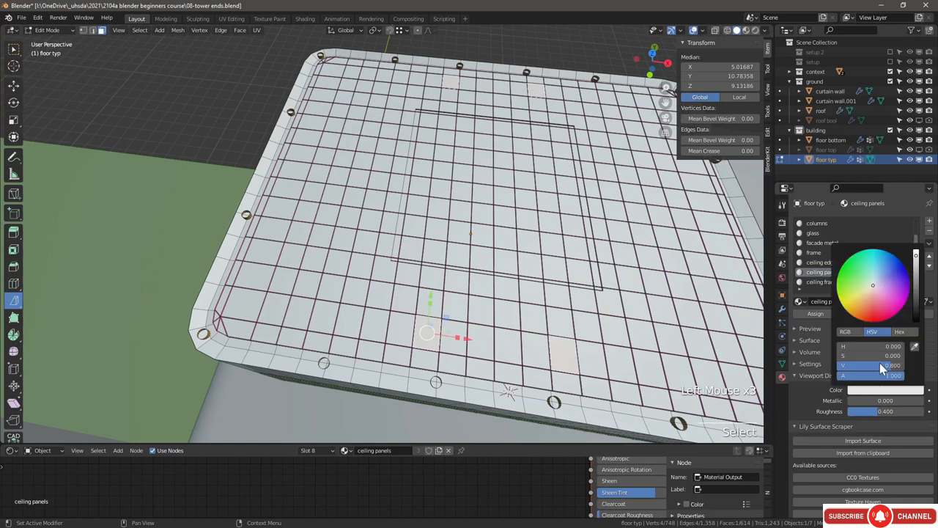
click(916, 285)
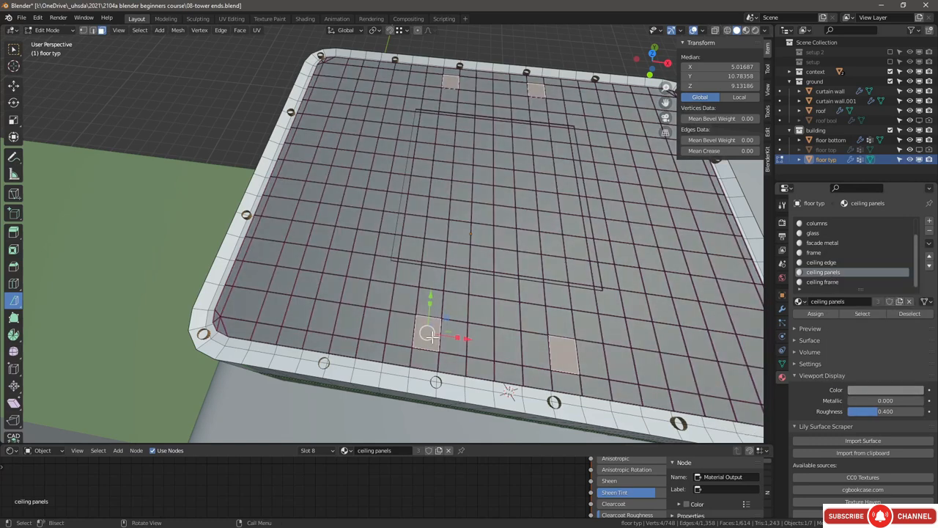
Step: Extend the face selection with two more panels in the front row and three spaced panels up the side column
shift+middle_drag(462, 314, 402, 325)
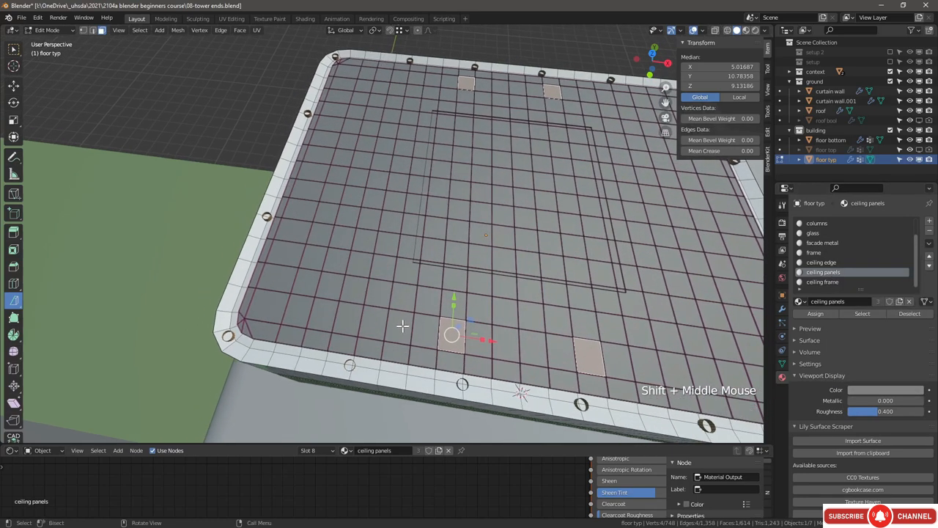
shift+click(381, 325)
shift+click(325, 311)
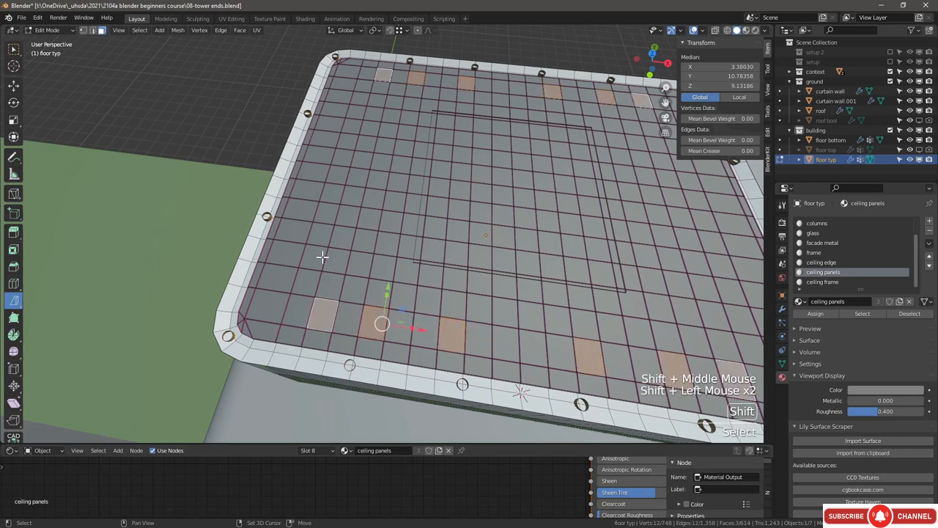
shift+click(338, 256)
shift+click(347, 214)
shift+click(355, 173)
scroll(403, 199, down, 2)
middle_drag(406, 201, 442, 237)
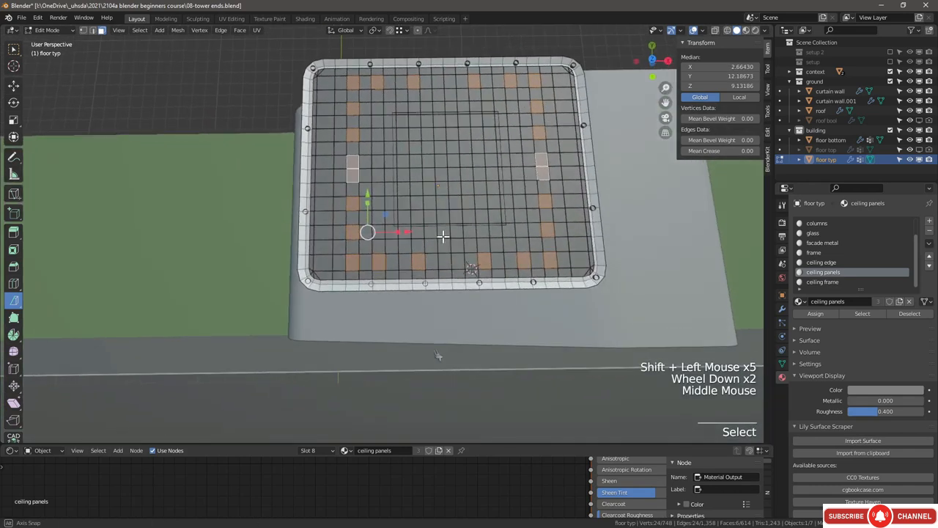
scroll(475, 187, up, 3)
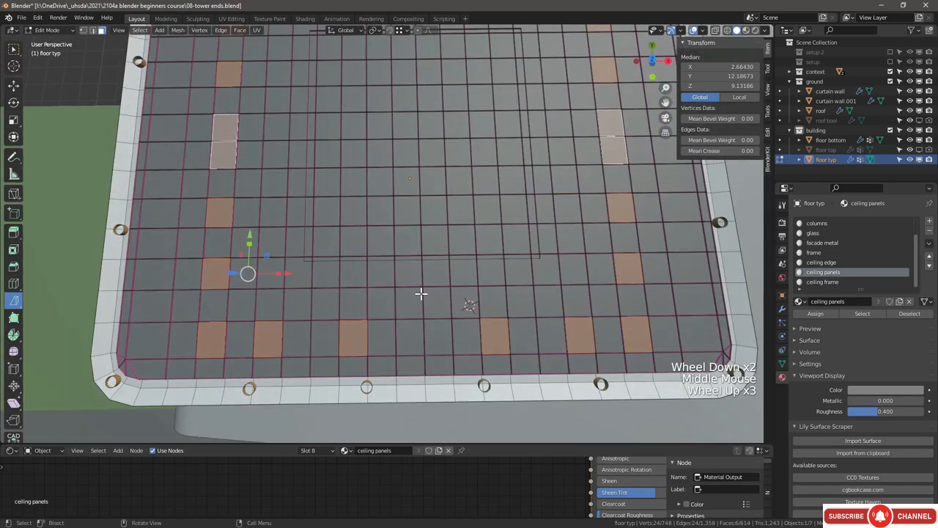
Step: Respace the selected front-row faces to every third panel, from the side column toward the centre
shift+click(409, 340)
shift+click(410, 341)
shift+click(381, 341)
shift+click(354, 342)
shift+click(325, 342)
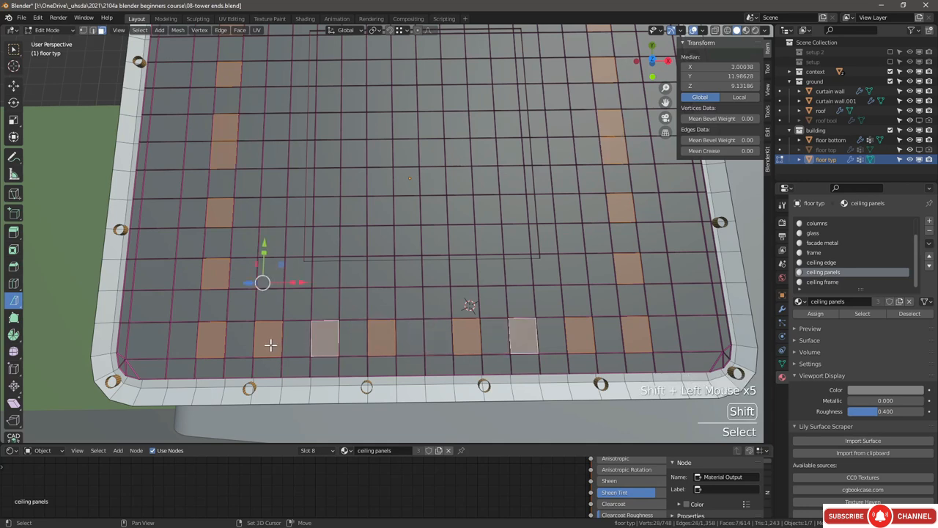
shift+click(270, 346)
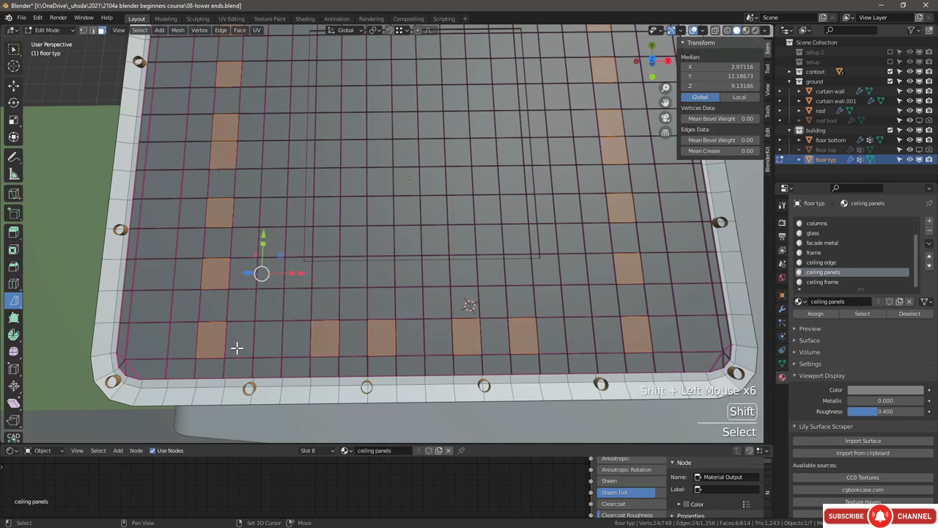
shift+click(242, 348)
shift+click(218, 340)
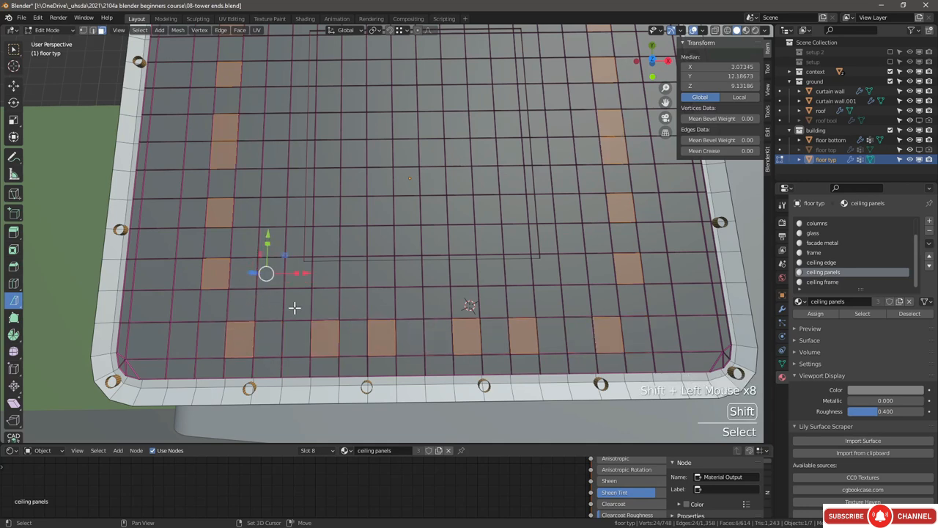
shift+click(247, 337)
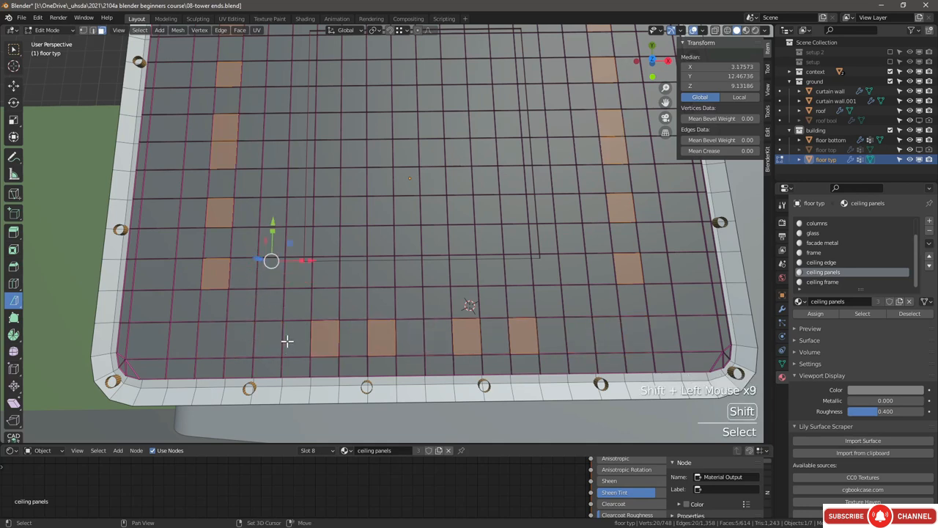
shift+click(268, 337)
shift+click(318, 336)
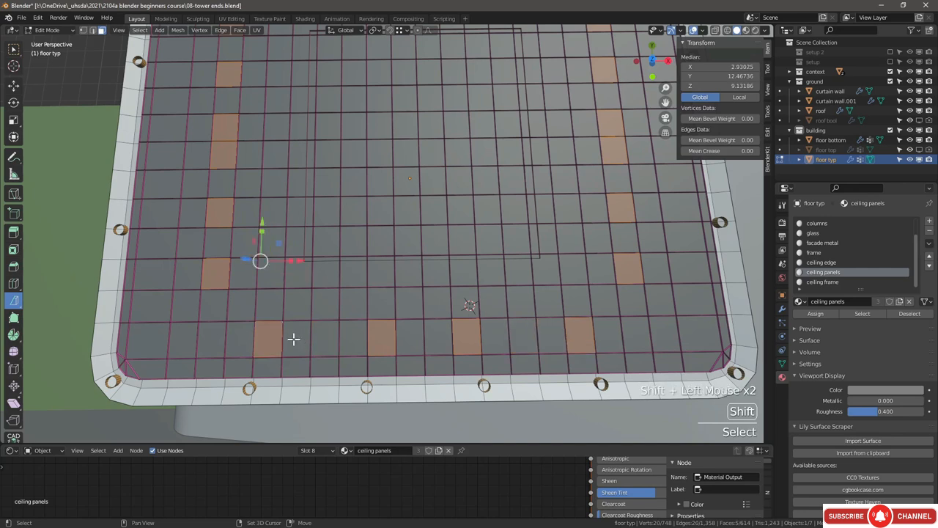
shift+click(294, 339)
shift+click(259, 342)
shift+click(214, 341)
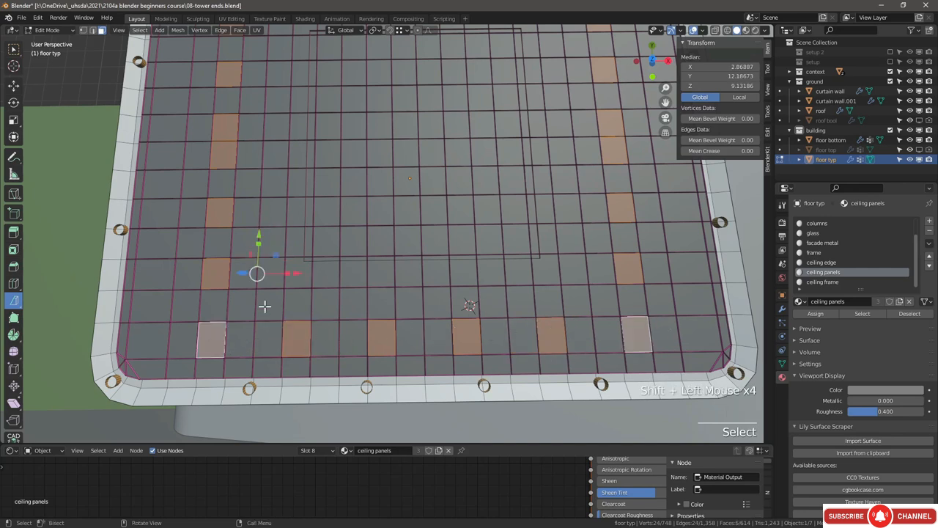
Step: Replace the three selected side-column faces with three spaced panels one column closer to the facade
shift+middle_drag(279, 253, 357, 299)
shift+middle_drag(301, 312, 314, 335)
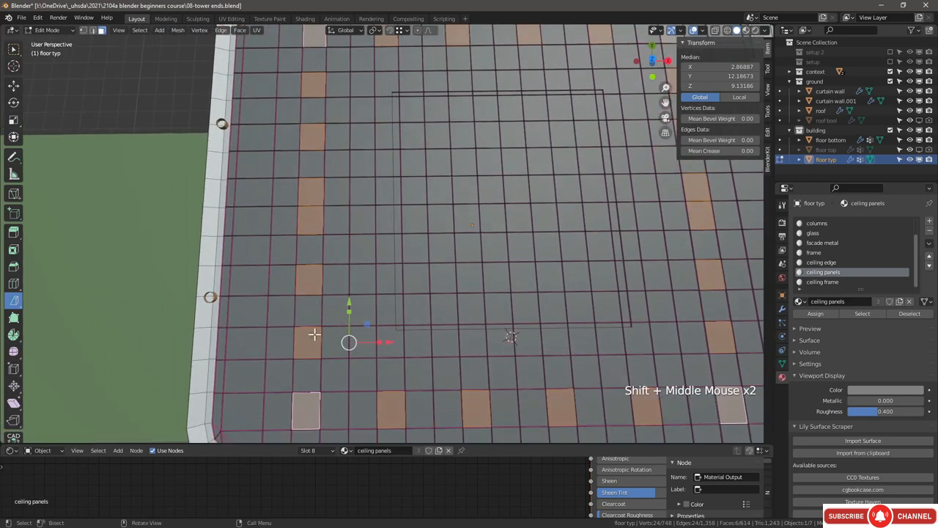
shift+click(314, 335)
shift+click(303, 271)
shift+click(310, 224)
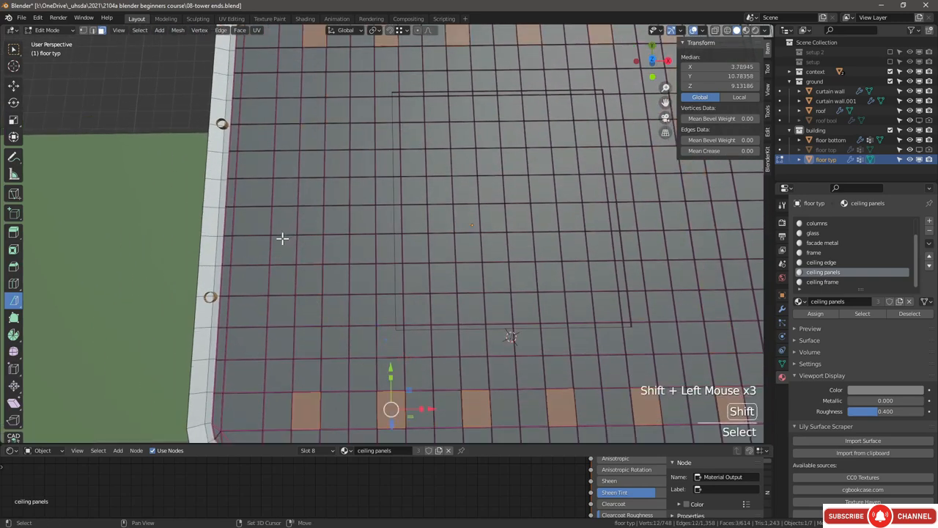
shift+click(281, 246)
shift+click(288, 299)
shift+click(282, 369)
scroll(295, 254, down, 2)
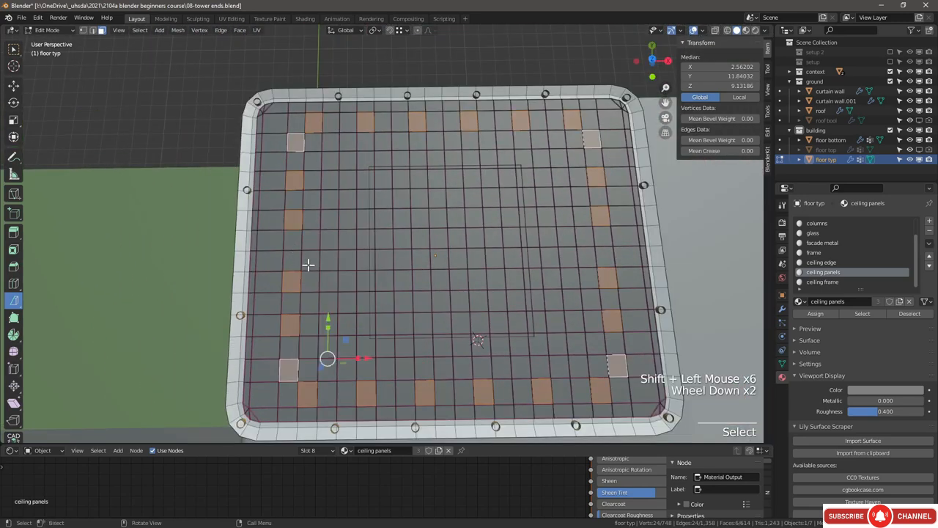
Step: Reduce the outer side-column selection to two panels three rows apart, leaving the corner panel unselected
shift+click(289, 363)
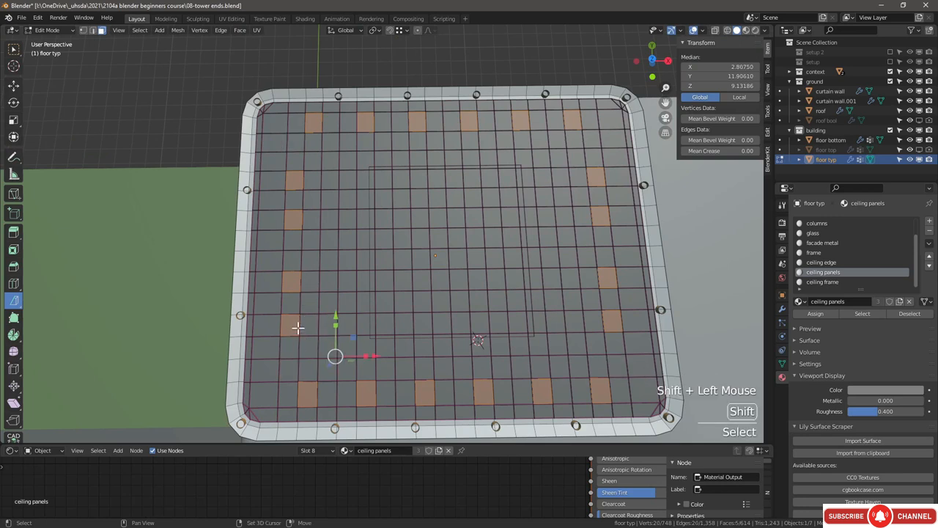
shift+click(294, 326)
shift+click(288, 345)
shift+click(284, 393)
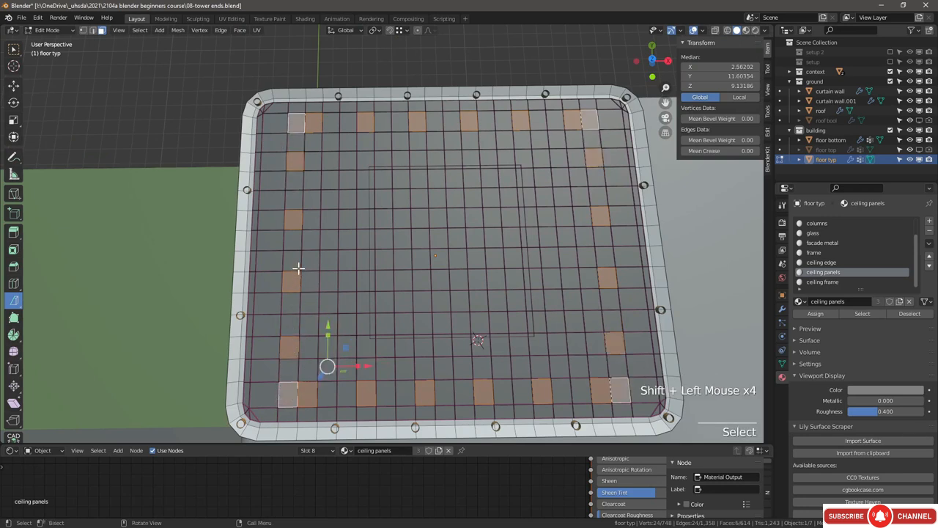
scroll(337, 344, up, 2)
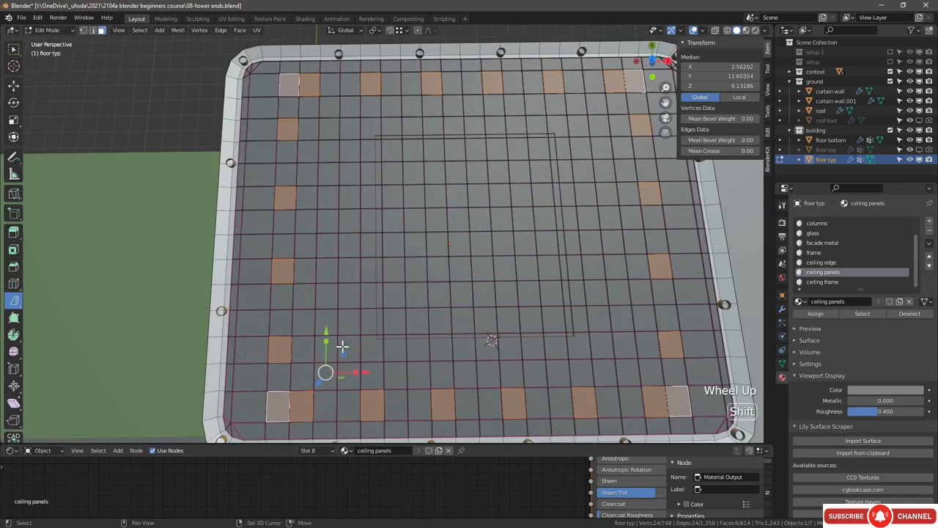
shift+click(275, 395)
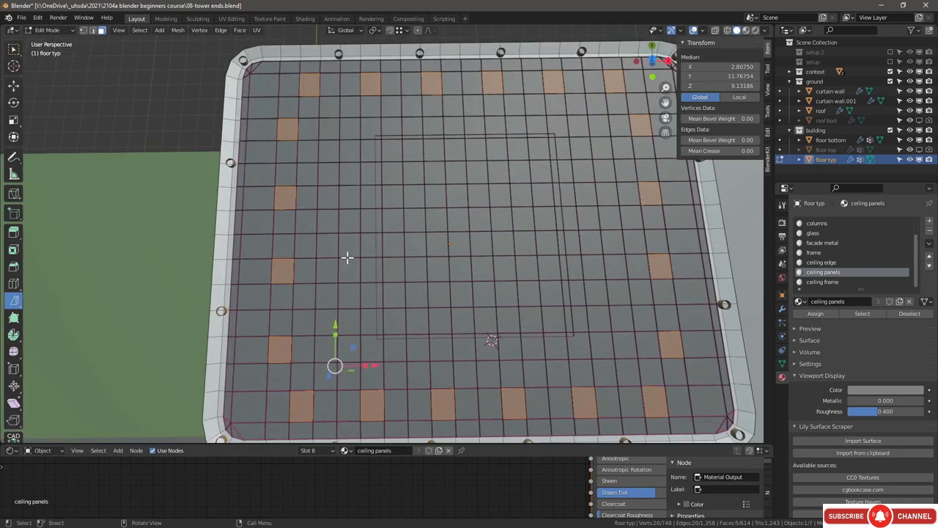
Step: Add two matching panels in the same rows to the selection, two columns further inward
shift+click(323, 266)
scroll(371, 250, down, 2)
scroll(383, 266, down, 1)
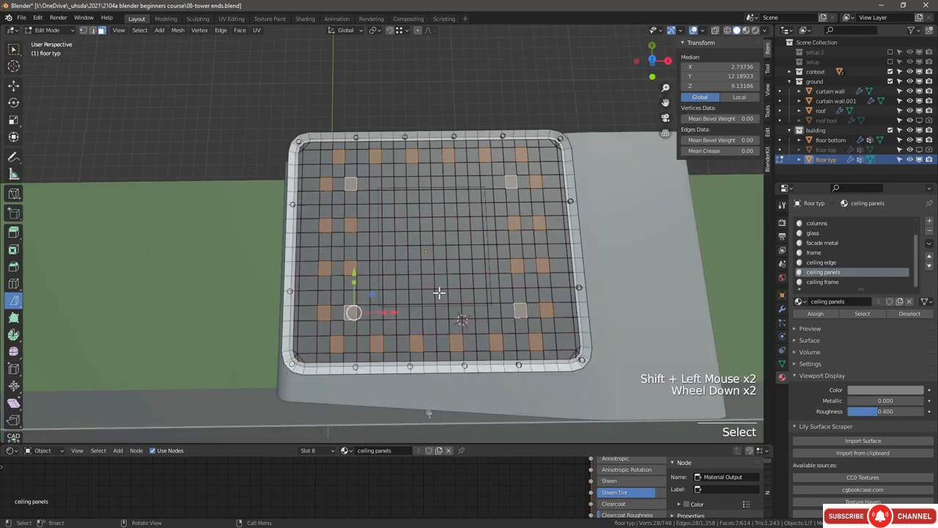
middle_drag(384, 267, 349, 320)
scroll(339, 332, up, 2)
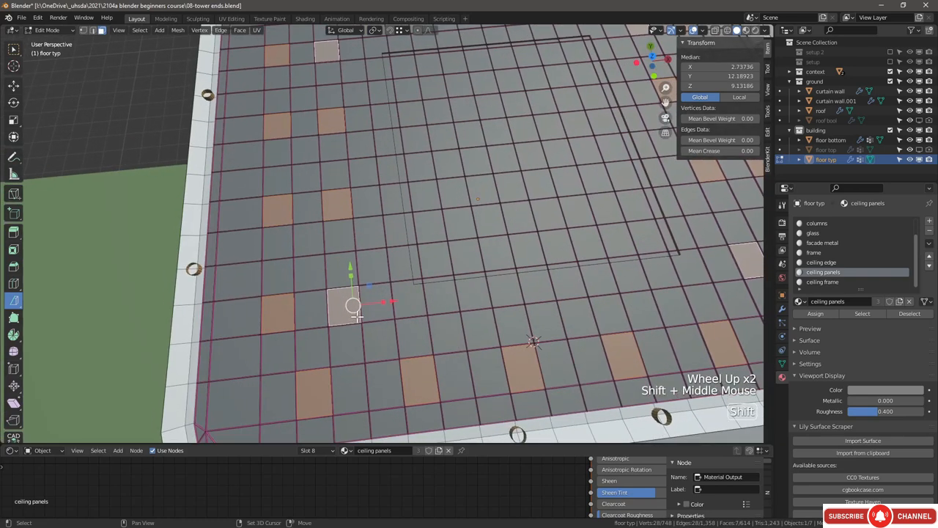
Step: Add a material slot to floor typ with a new material named "ceiling light frames"
scroll(834, 272, down, 3)
click(930, 221)
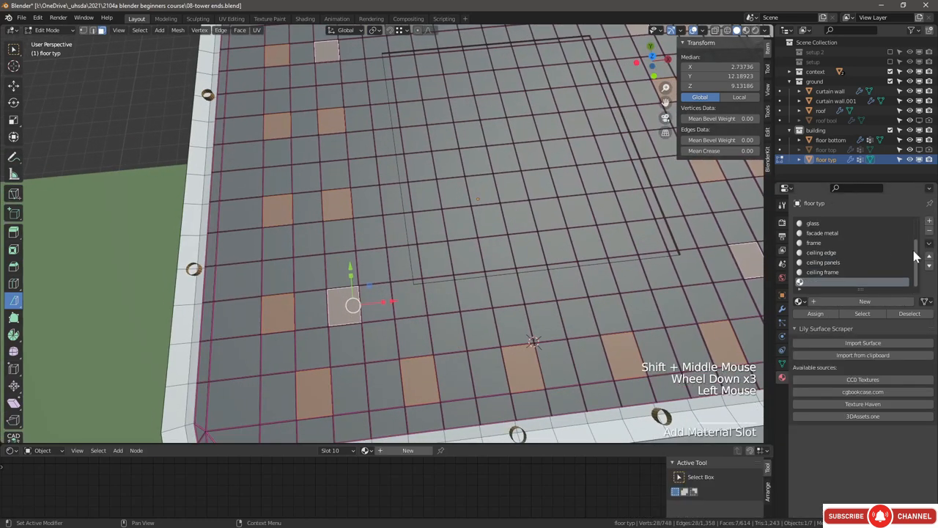
click(830, 300)
click(830, 301)
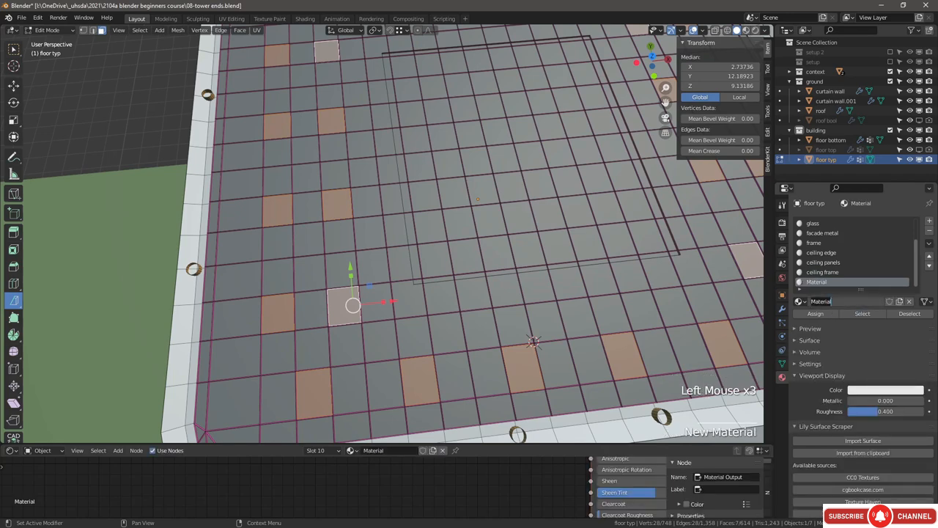
text(ceiling)
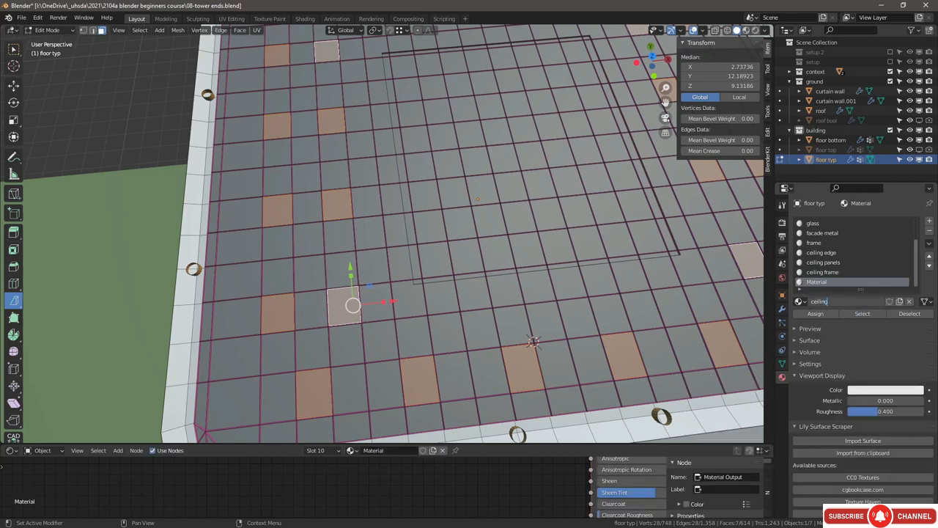
text( lig)
text(rames)
key(Return)
scroll(540, 320, up, 2)
shift+scroll(540, 321, down, 2)
scroll(540, 320, down, 2)
shift+middle_drag(523, 352, 540, 320)
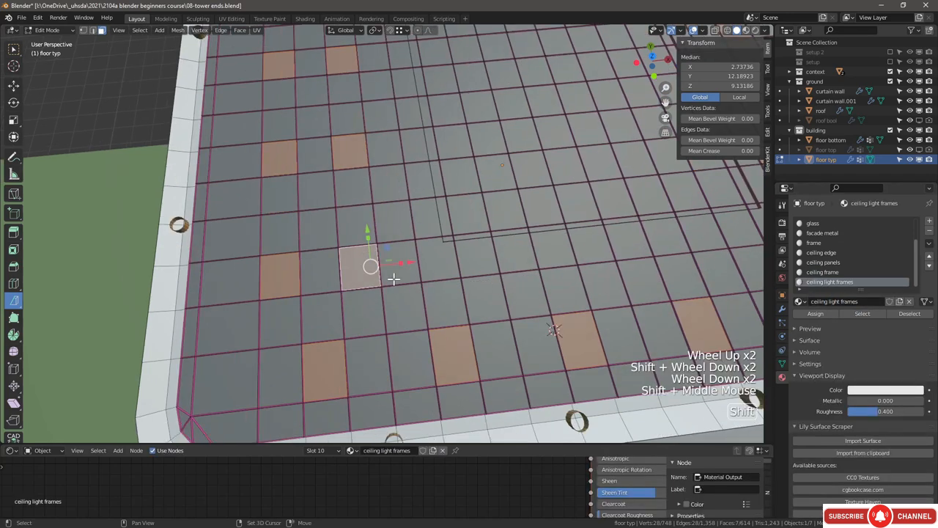
Step: Inset the selected ceiling panels of floor typ by about 0.0648 to form the outer frame of each light
key(i)
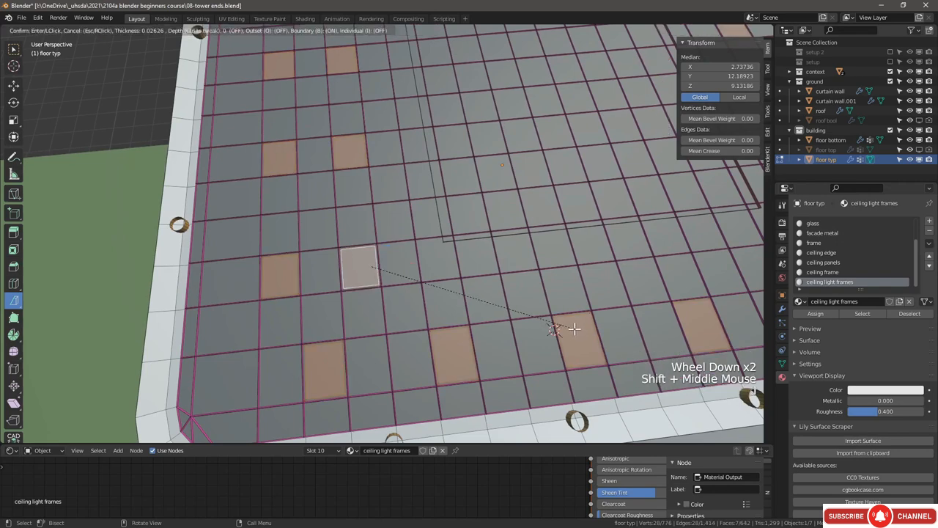
click(573, 328)
middle_drag(573, 328, 533, 244)
scroll(532, 245, up, 3)
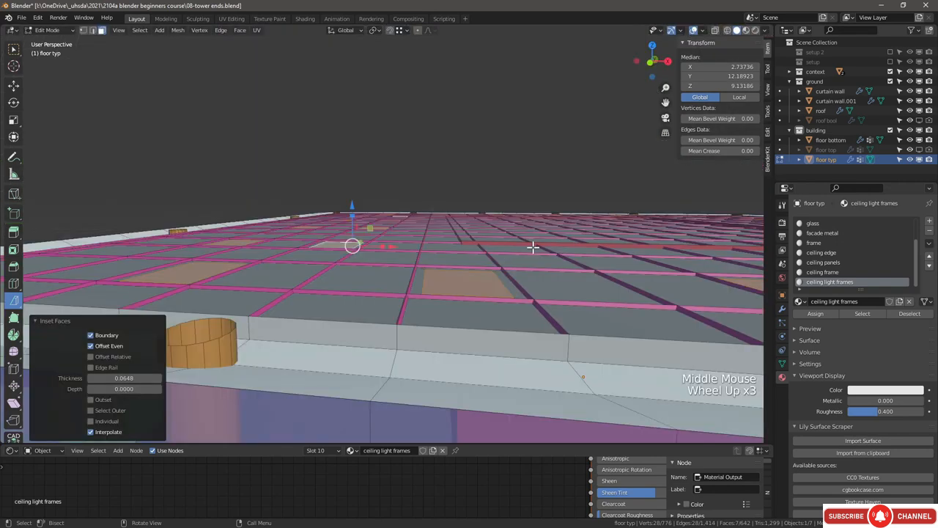
Step: Show the floor mesh in front orthographic view with X-ray on and split the viewport into two side-by-side views
click(649, 59)
scroll(542, 233, down, 1)
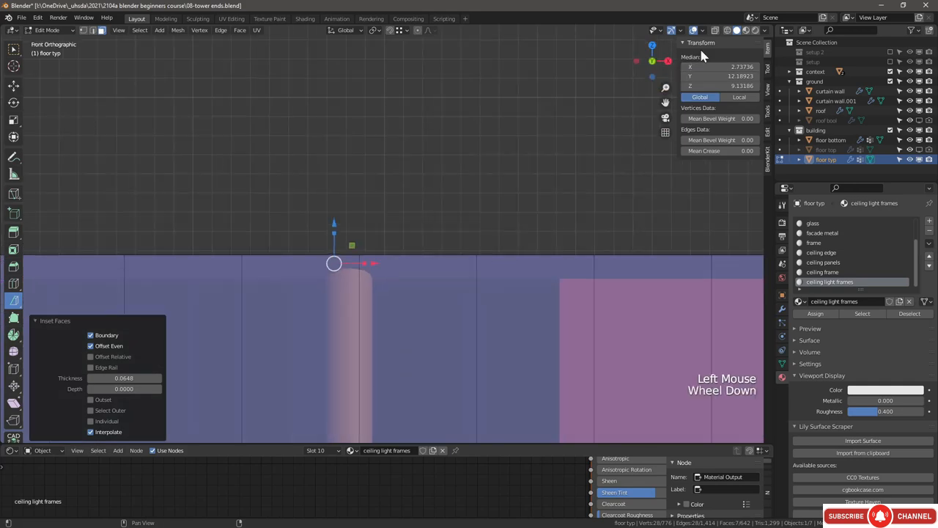
click(717, 31)
scroll(362, 205, up, 4)
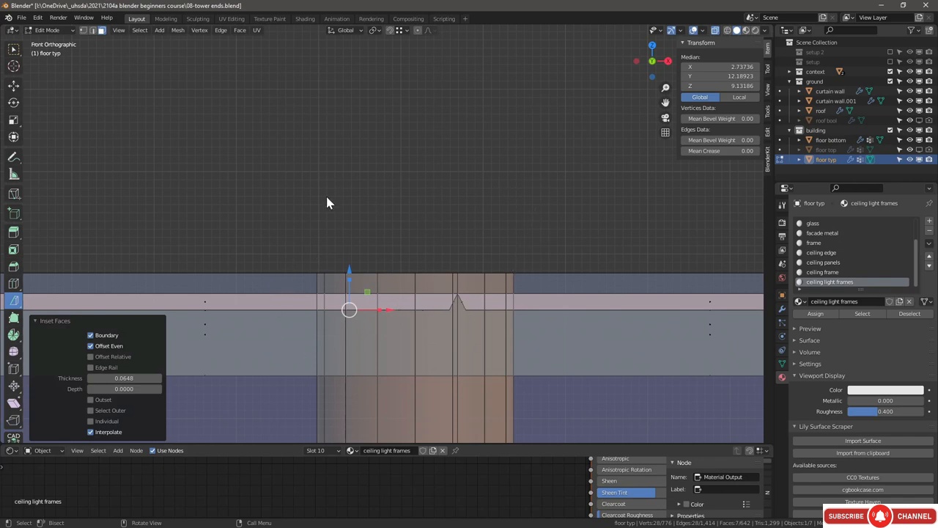
drag(772, 24, 502, 51)
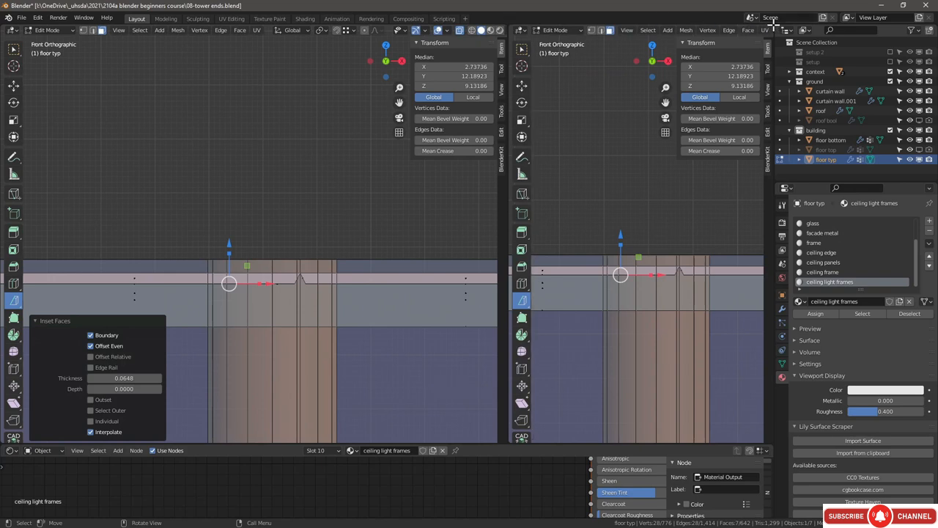
Step: Split a third viewport off the narrower view and join it back into its neighbour
drag(773, 23, 671, 40)
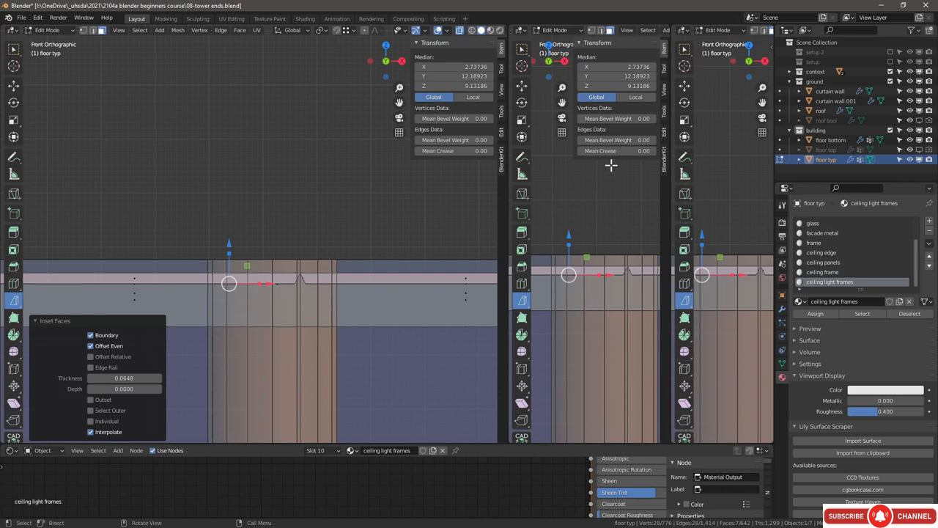
right_click(670, 191)
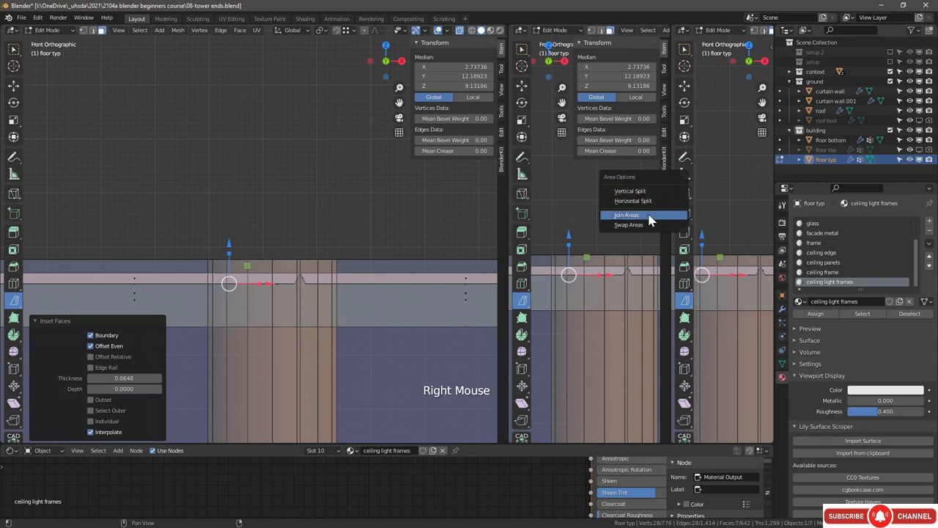
click(648, 215)
click(721, 212)
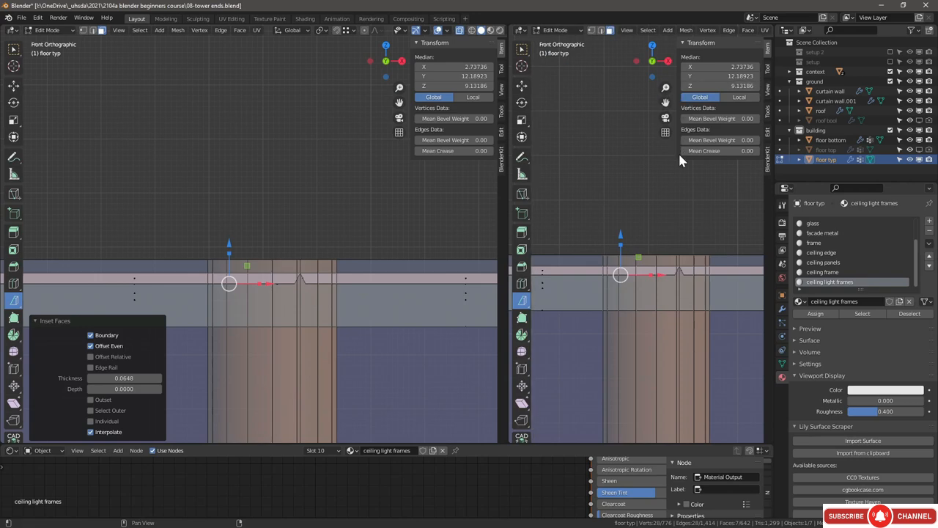
Step: Hide the toolbar and sidebar in the second viewport and turn it to a perspective view of the selected panels
key(t)
key(n)
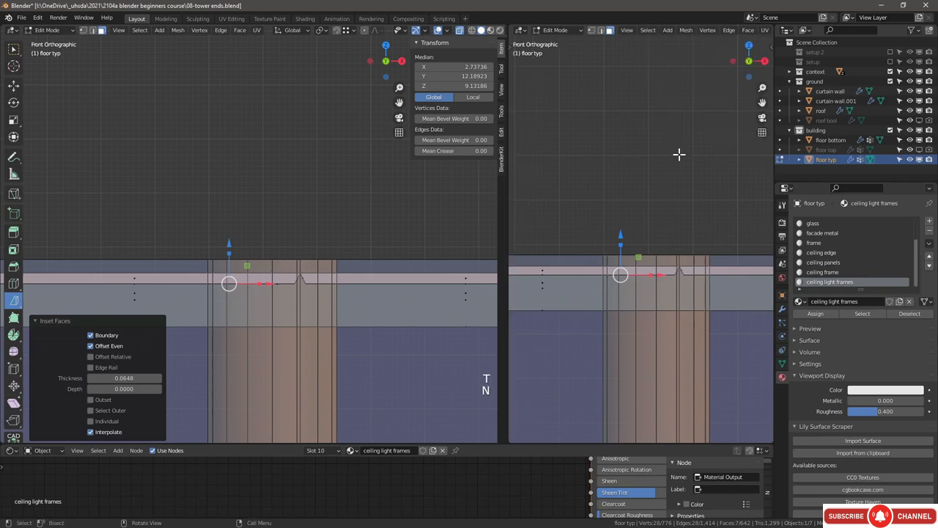
middle_drag(677, 153, 673, 282)
scroll(618, 259, down, 3)
scroll(618, 259, down, 1)
scroll(614, 293, up, 3)
scroll(672, 266, up, 1)
shift+scroll(483, 340, down, 1)
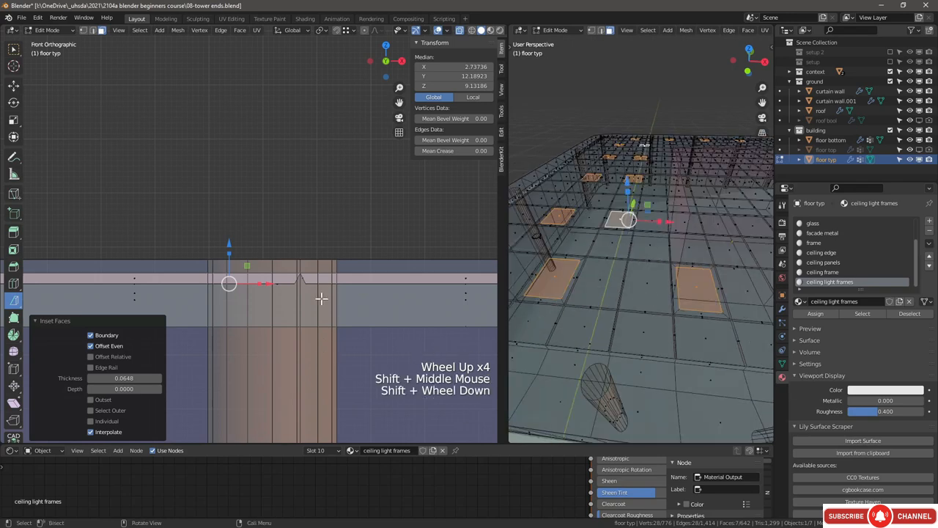
scroll(727, 299, up, 2)
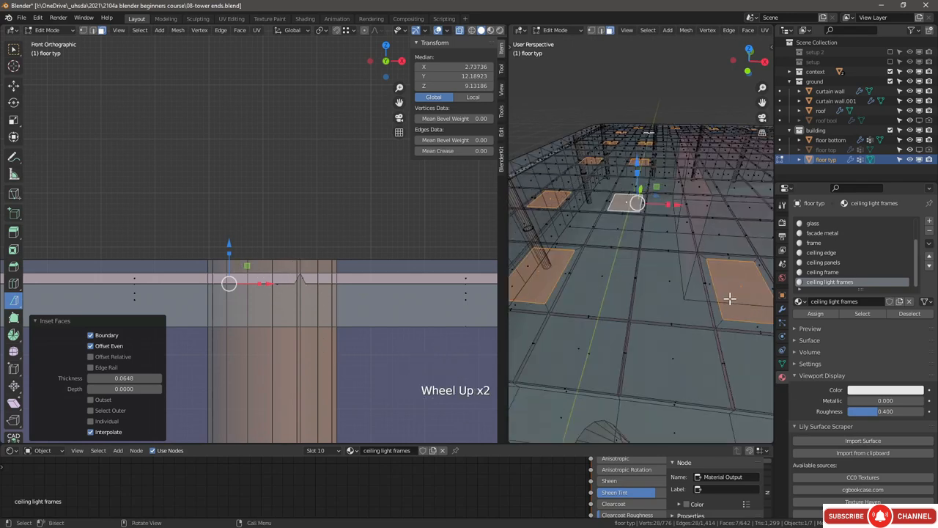
Step: Inset the selected panel faces again with thickness 0.0428 and depth -0.0149
key(i)
click(689, 308)
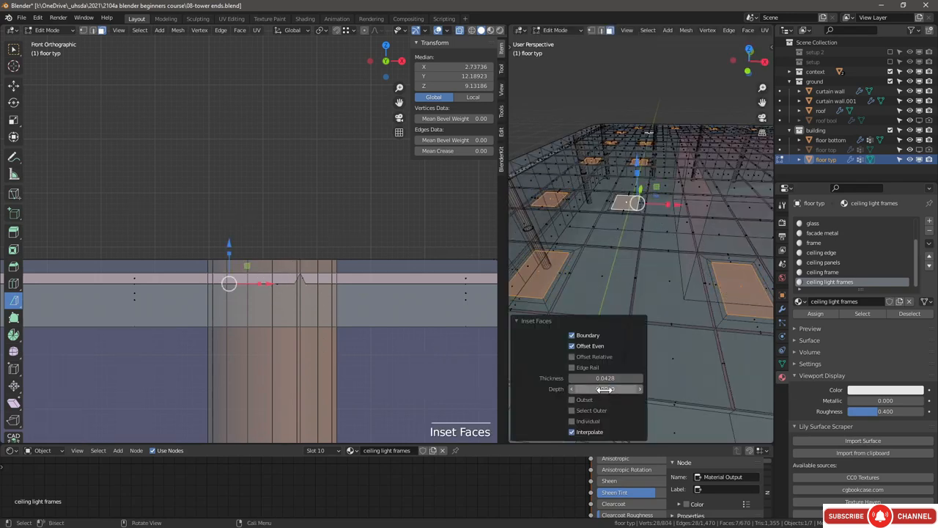
drag(605, 389, 634, 389)
Step: Inset the recessed faces once more with thickness 0.1608 and depth -0.0194, leaving narrow light strips
key(i)
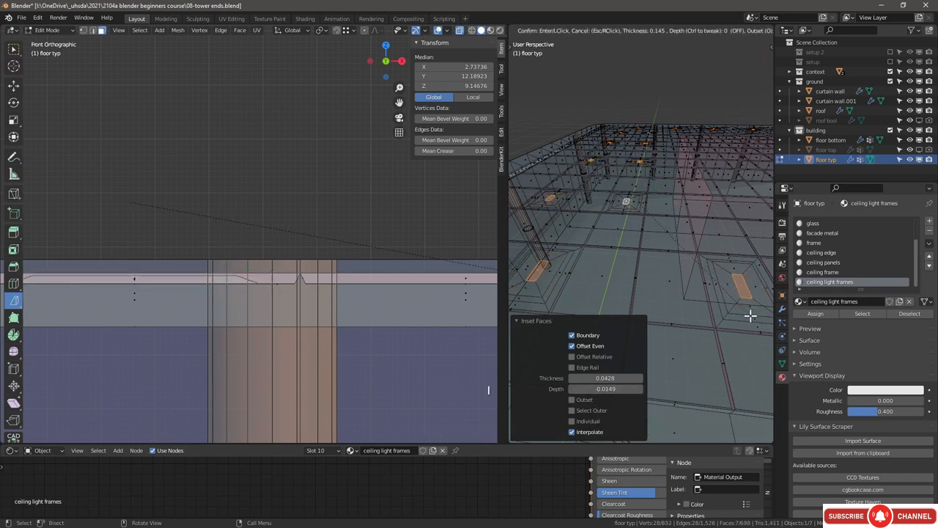
click(754, 317)
drag(609, 387, 630, 387)
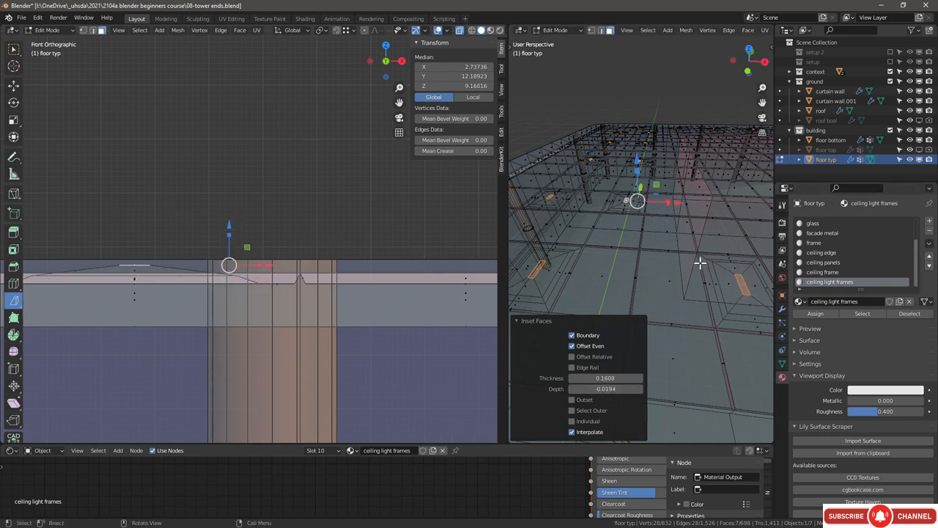
Step: Add a material slot with a new material named "ceiling lights" and give it a yellow viewport display color
click(930, 221)
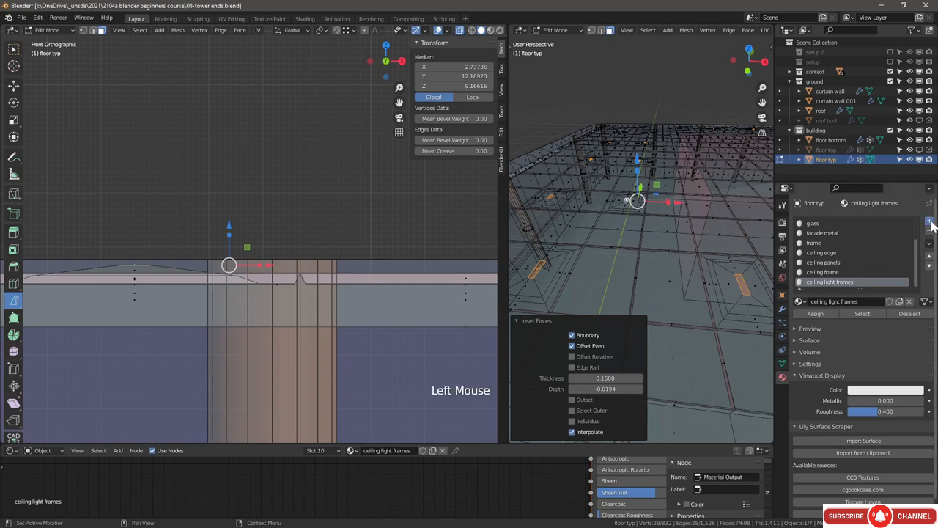
click(833, 299)
click(833, 302)
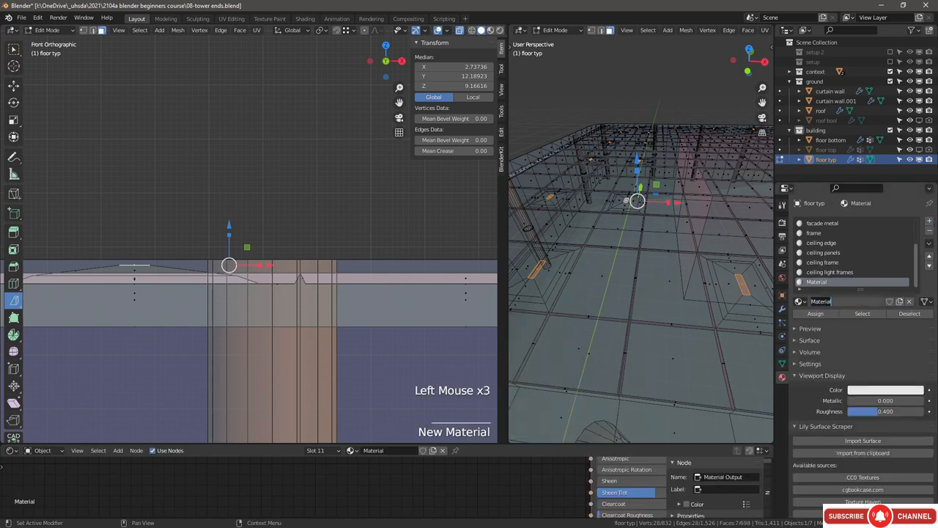
text(ceiling lights)
key(Return)
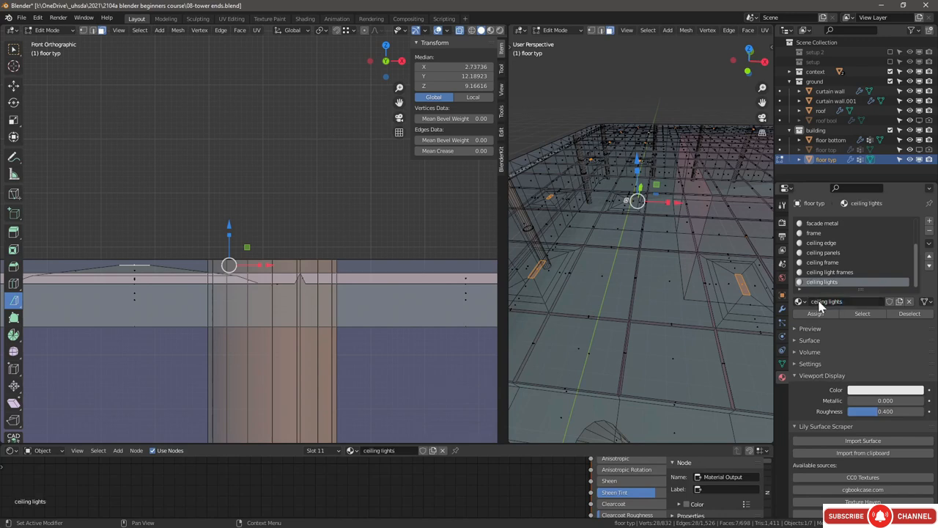
click(871, 390)
click(855, 308)
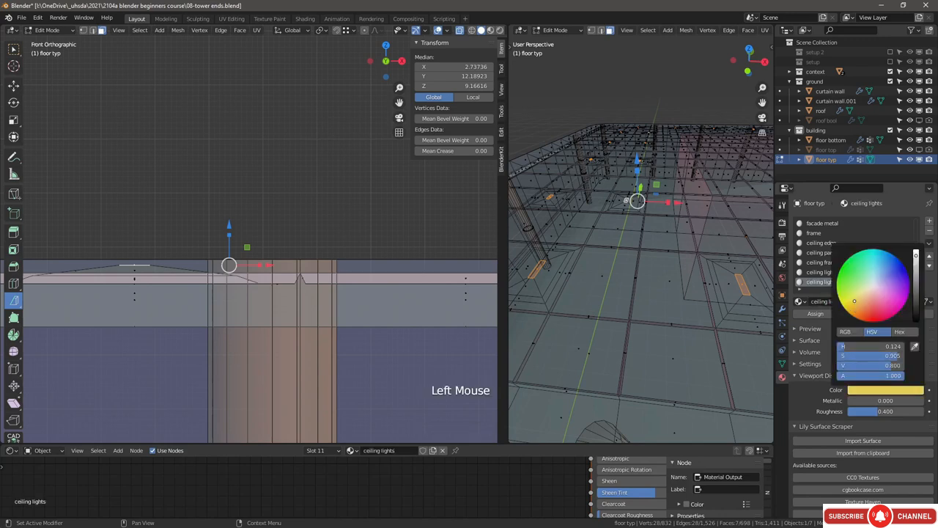
Step: Join the two side-by-side viewports back into a single one
right_click(506, 193)
click(505, 194)
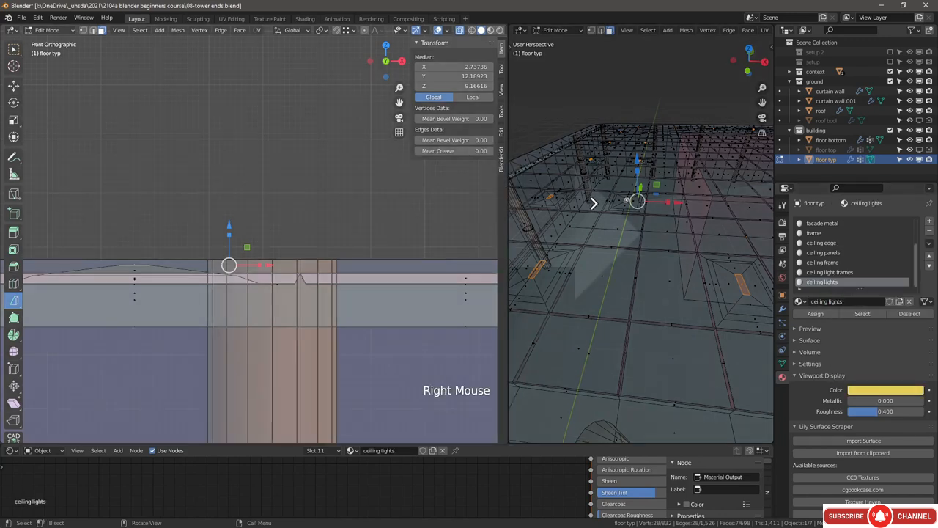
click(593, 203)
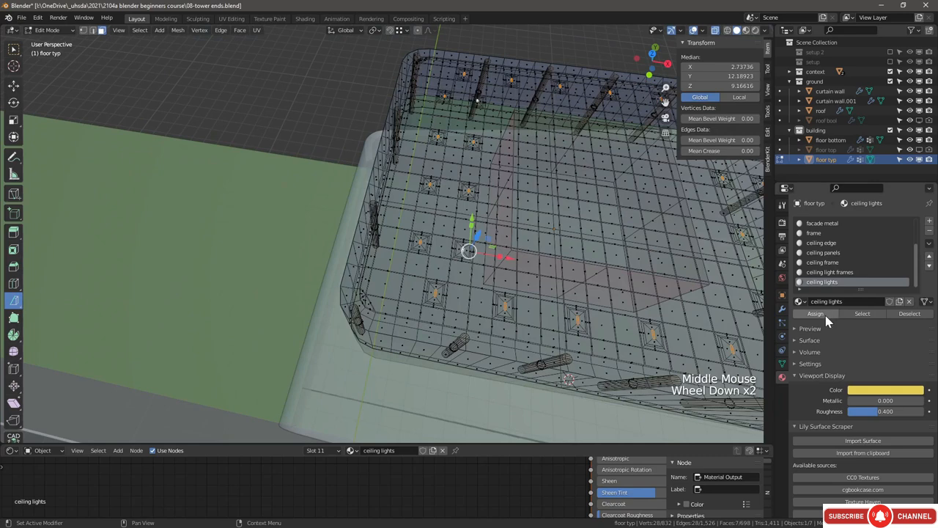
Step: Assign the ceiling lights material to the selected light strips and turn off X-ray
click(824, 316)
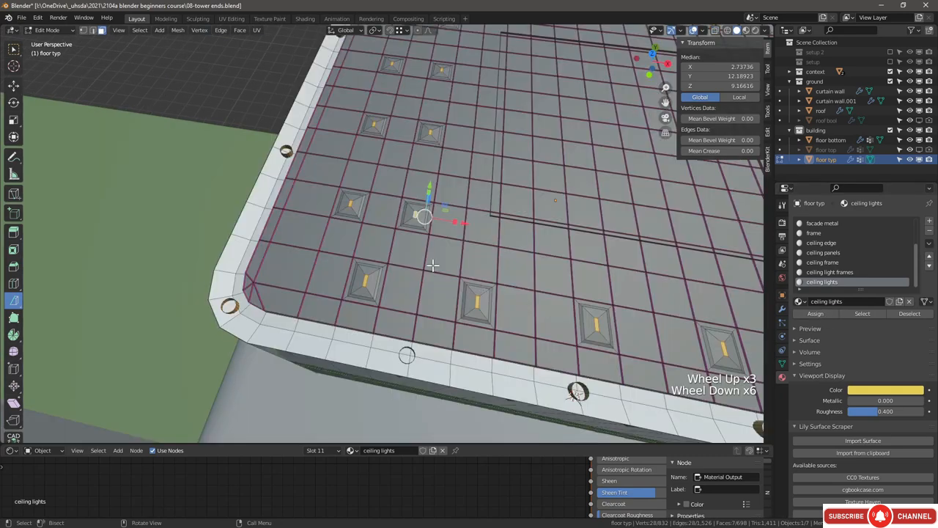
scroll(433, 265, up, 2)
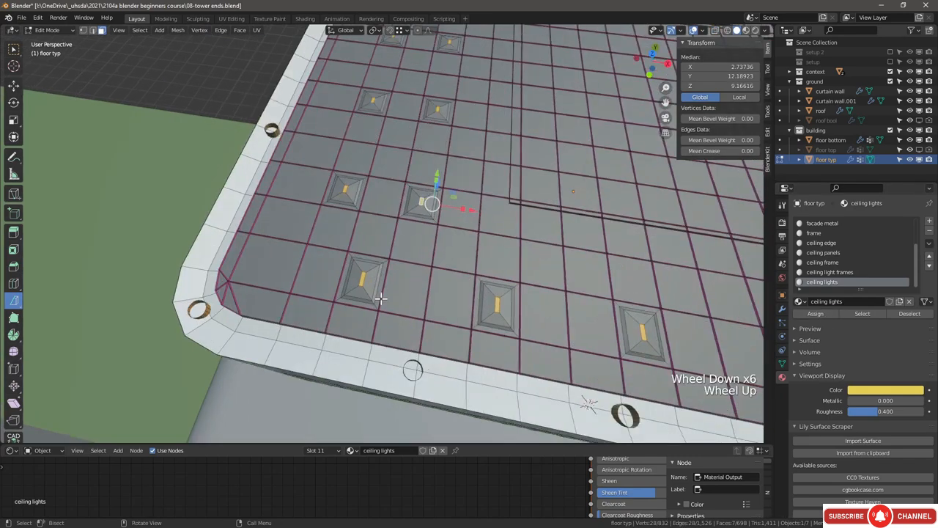
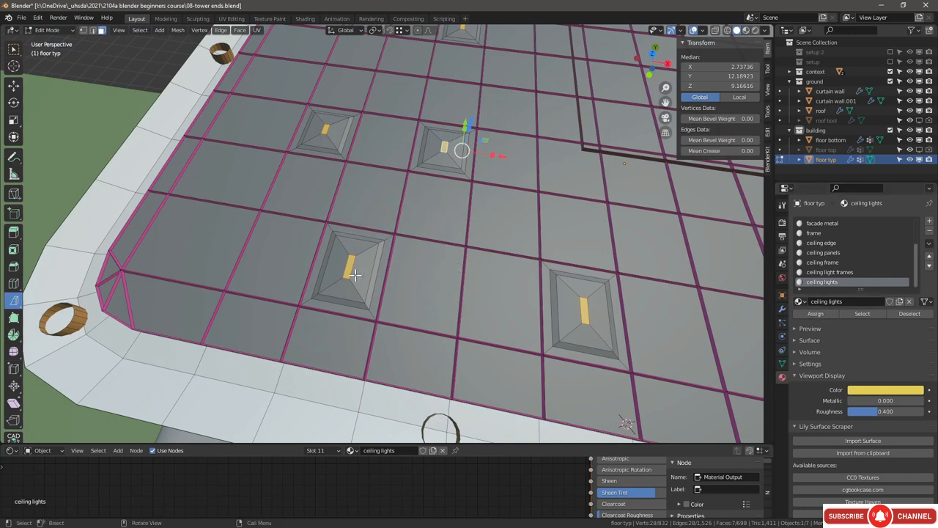
Step: Grow the face selection three times with Select More to cover each whole light panel
click(138, 31)
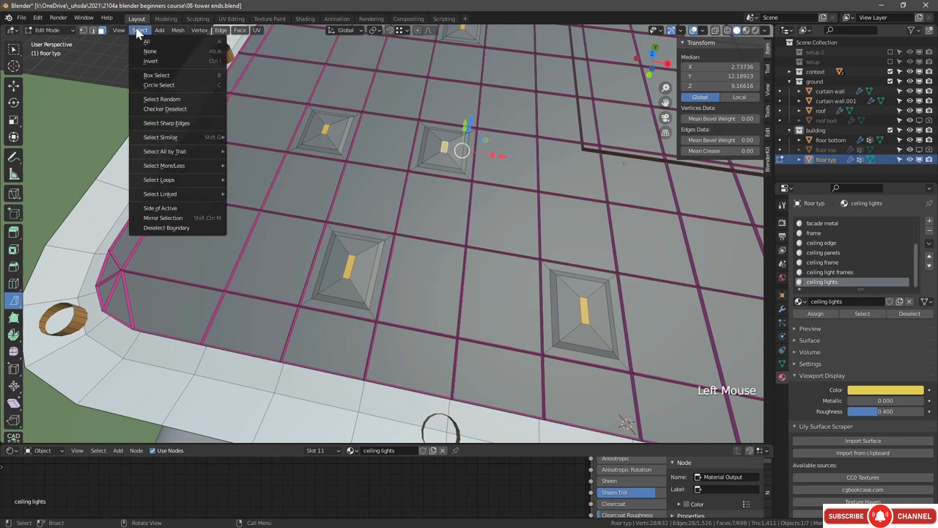
mouse_move(180, 168)
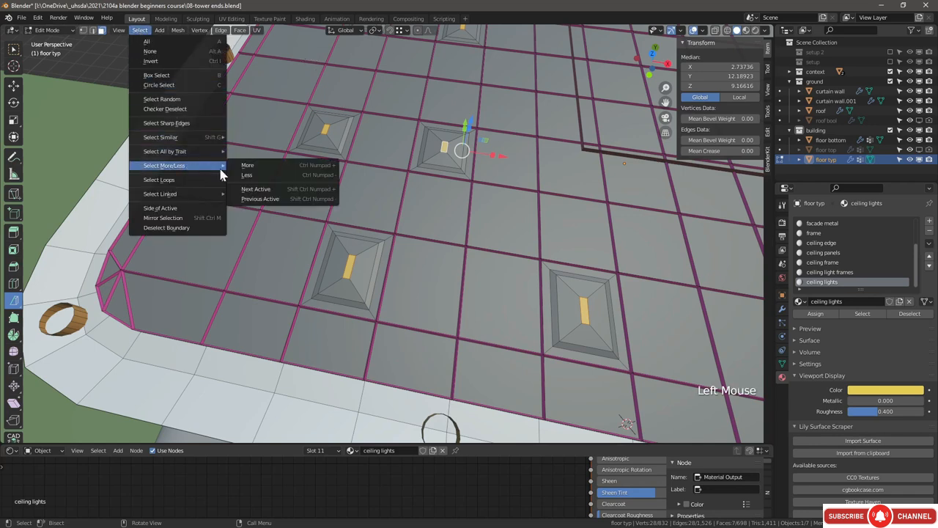
click(247, 165)
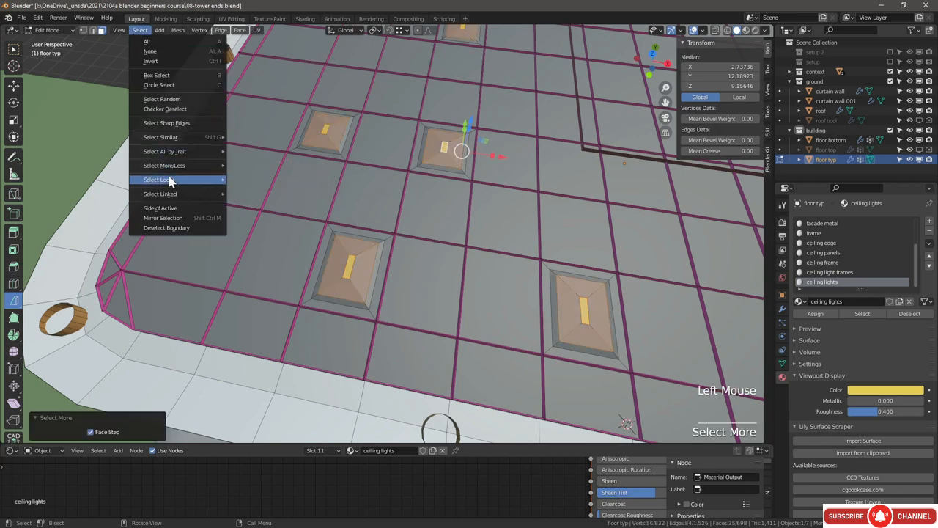
mouse_move(164, 167)
click(247, 165)
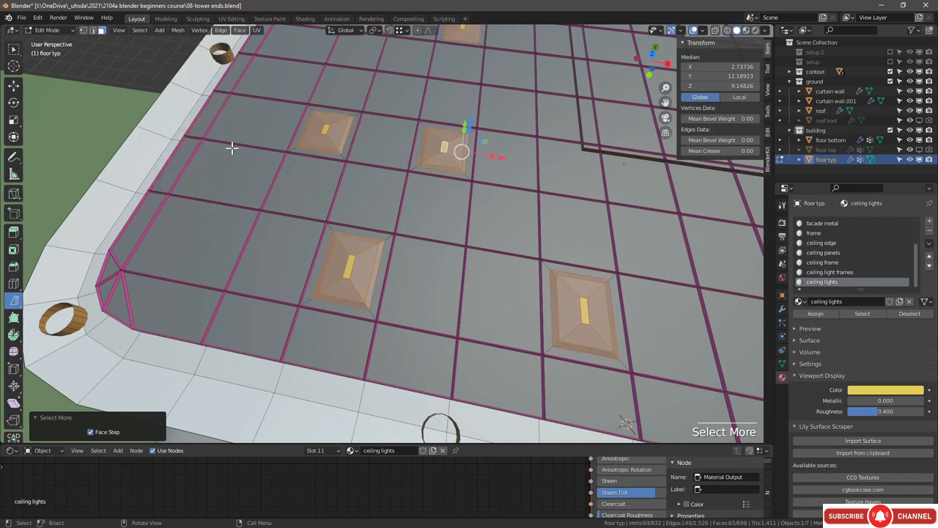
click(139, 30)
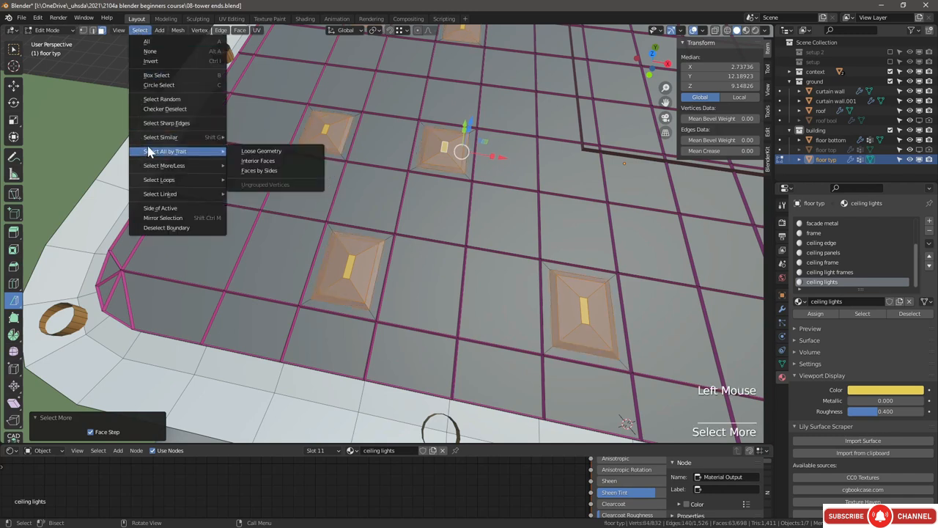
mouse_move(177, 169)
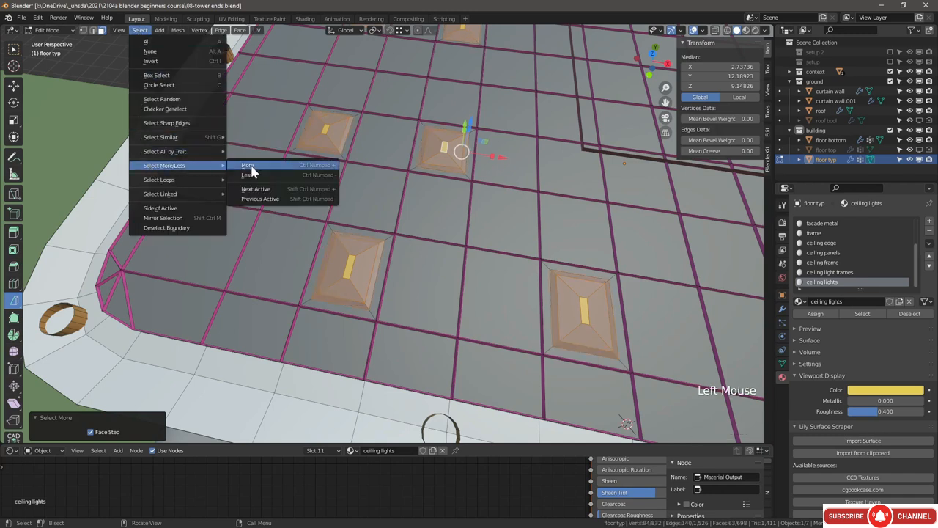
click(250, 167)
Step: Deselect the faces that use the ceiling lights material, keeping only the surrounding frame faces selected
scroll(428, 128, down, 3)
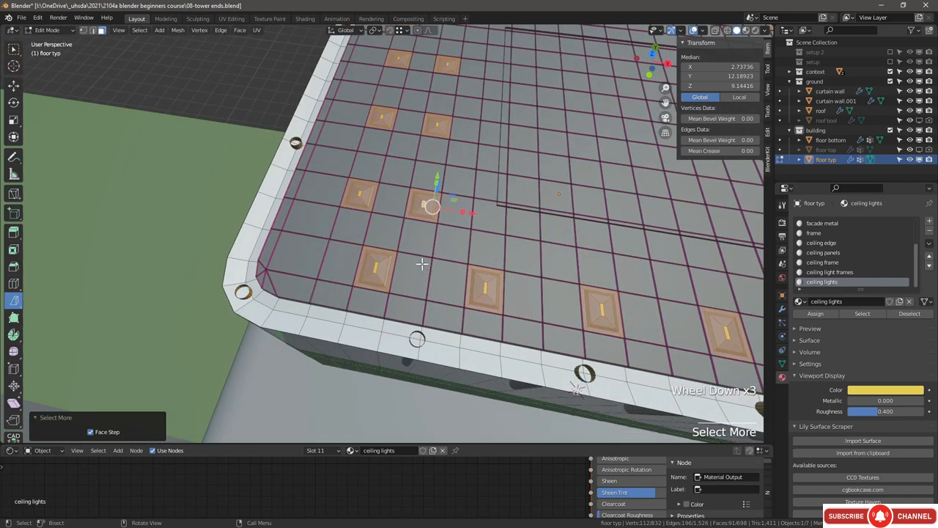
scroll(513, 304, up, 2)
scroll(492, 307, down, 3)
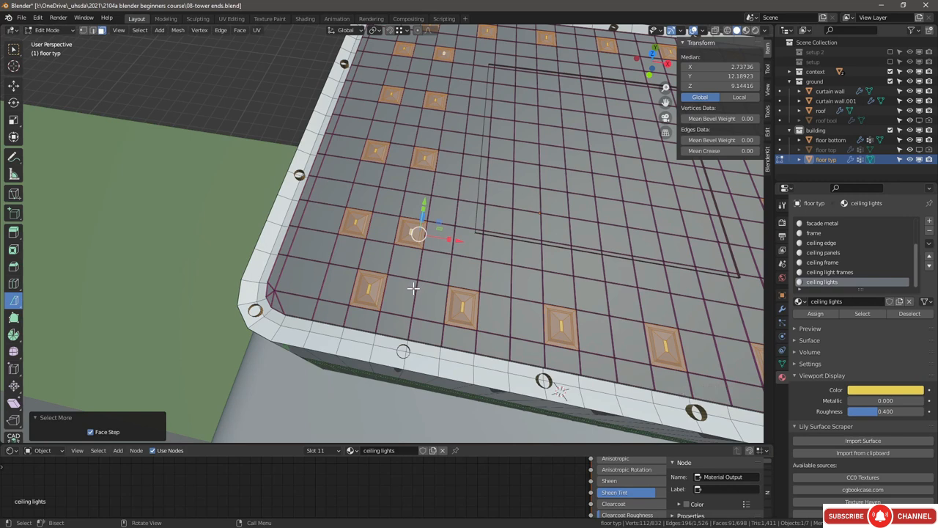
scroll(414, 288, up, 4)
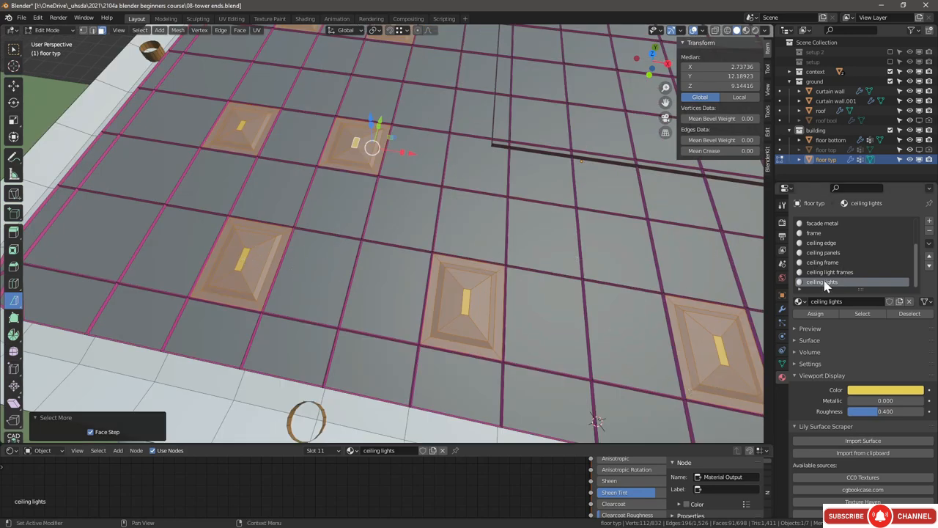
scroll(828, 289, down, 1)
click(899, 317)
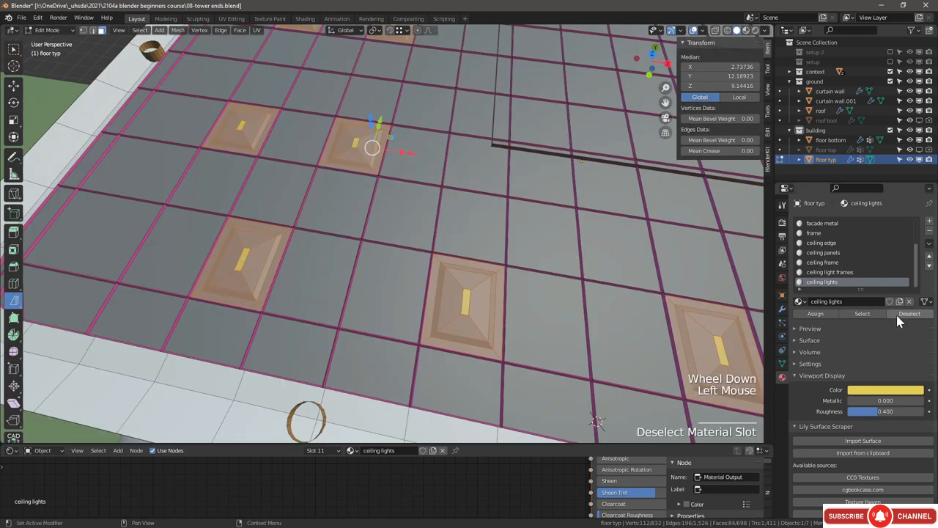
Step: Assign the ceiling light frames material to the selected frame faces around the light strips
scroll(553, 263, up, 7)
scroll(412, 276, down, 2)
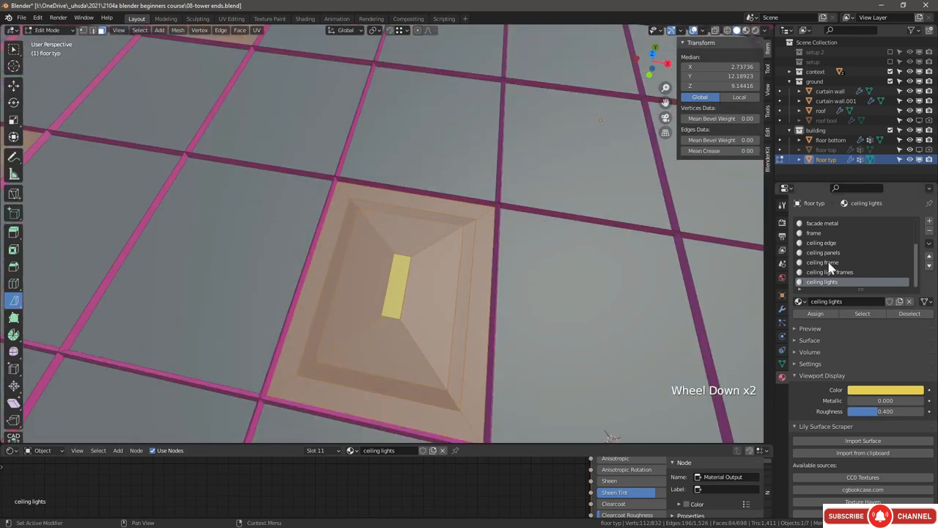
click(832, 272)
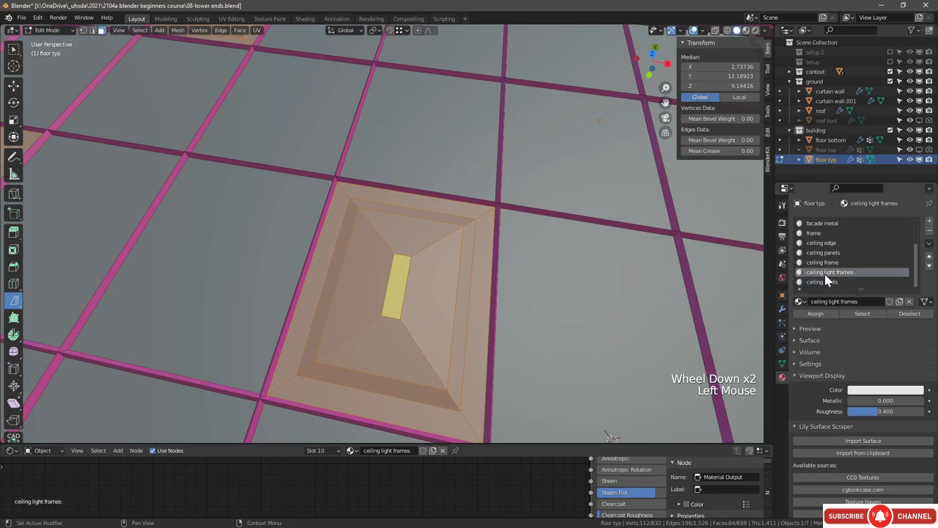
click(816, 313)
scroll(409, 280, down, 2)
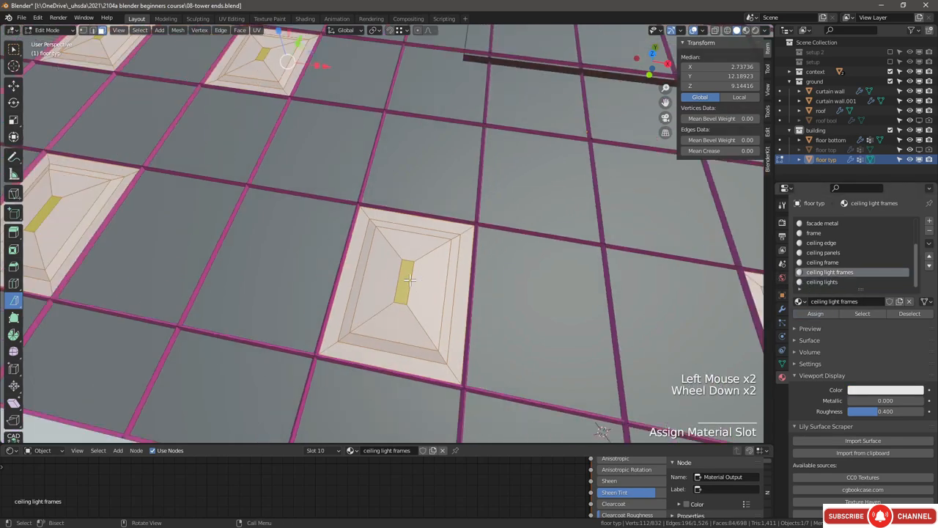
scroll(412, 264, down, 3)
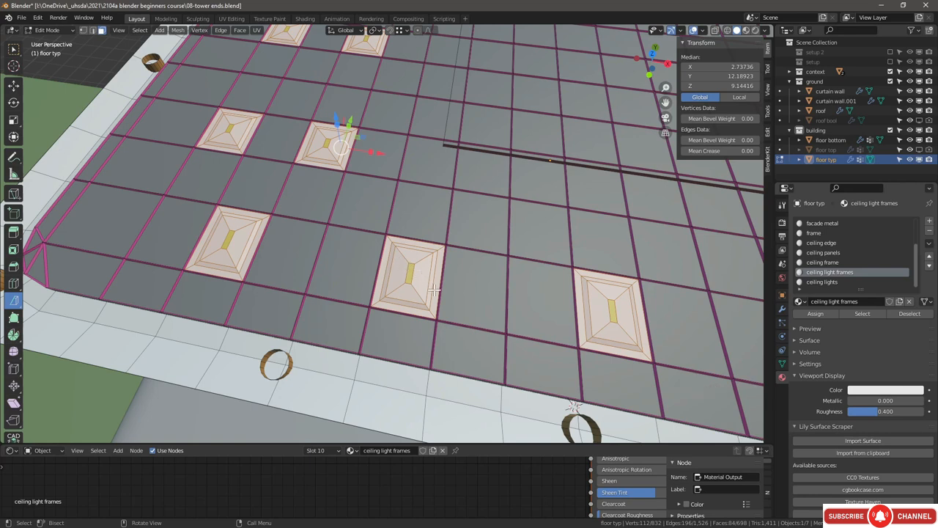
Step: Set the ceiling light frames material's viewport color to bright green, deselect all faces and return to Object Mode
click(879, 392)
scroll(498, 271, down, 3)
key(alt+a)
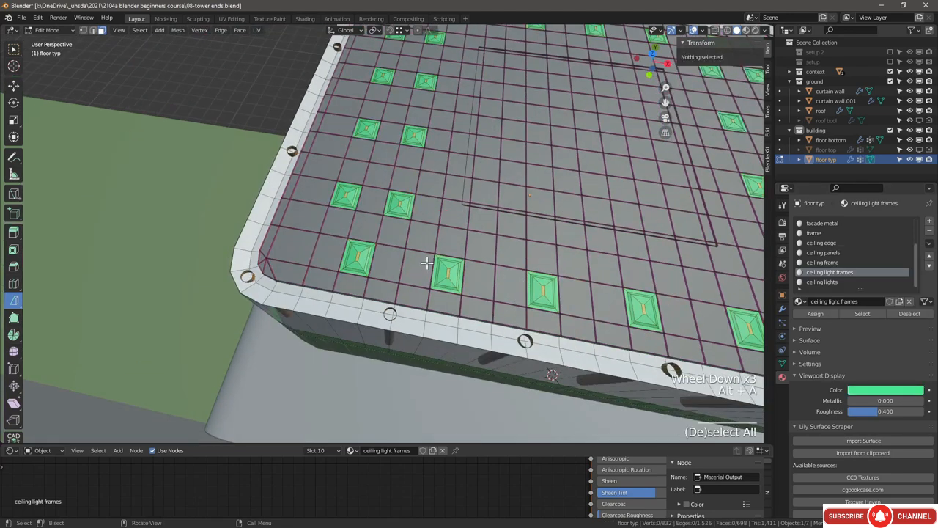
scroll(427, 262, down, 3)
key(Tab)
middle_drag(440, 253, 519, 253)
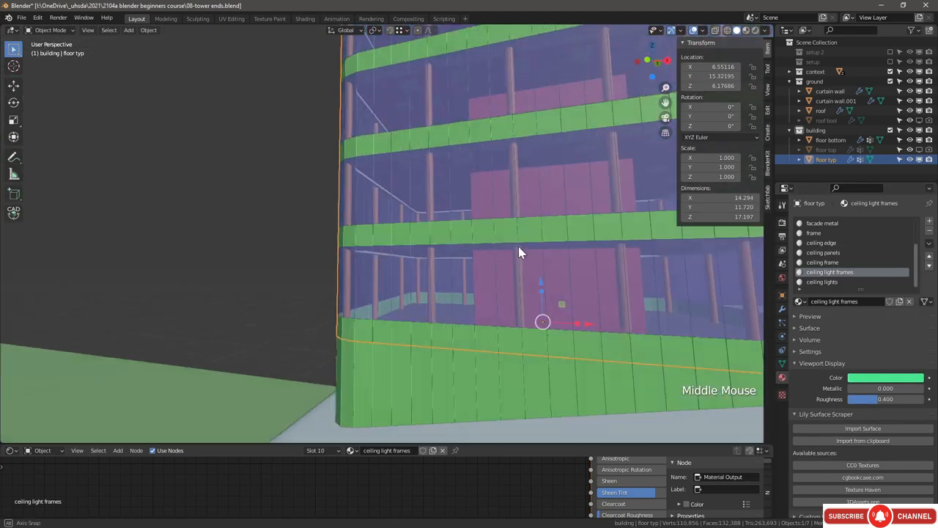
scroll(432, 209, down, 1)
scroll(440, 198, up, 2)
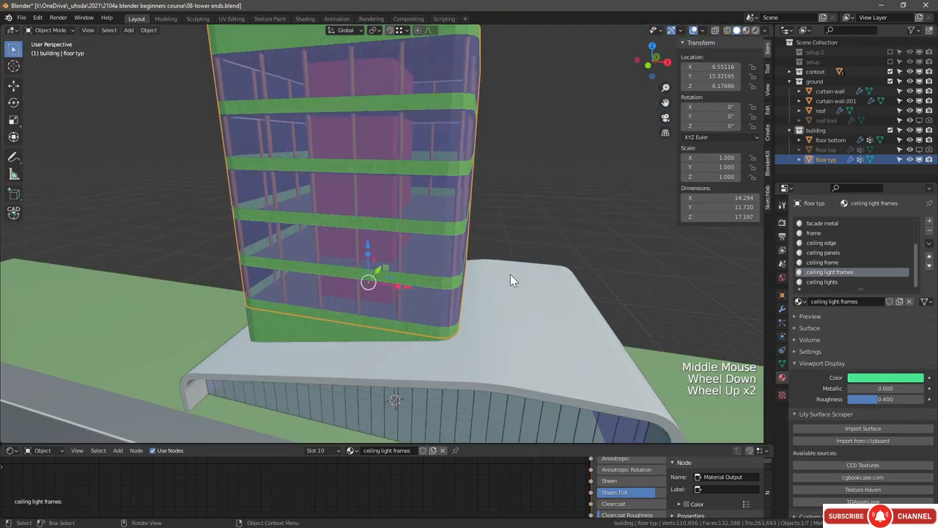
shift+middle_drag(448, 388, 399, 264)
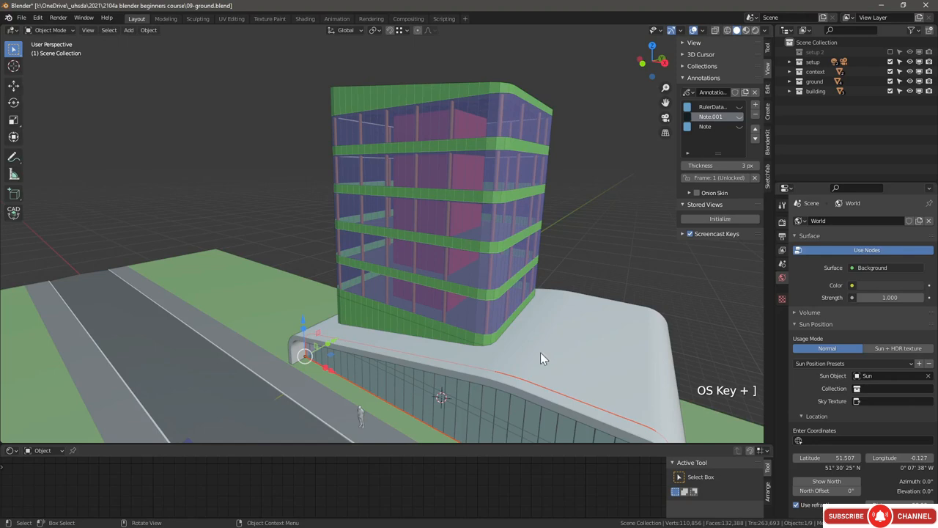
Step: Hide the whole building collection in the viewports so only the ground-floor structure and site remain
shift+middle_drag(540, 356, 505, 283)
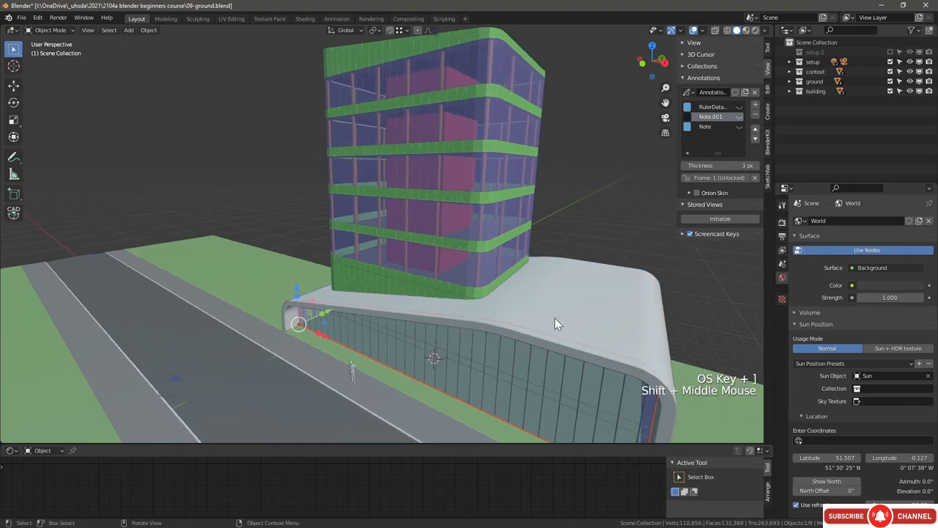
shift+middle_drag(555, 324, 559, 321)
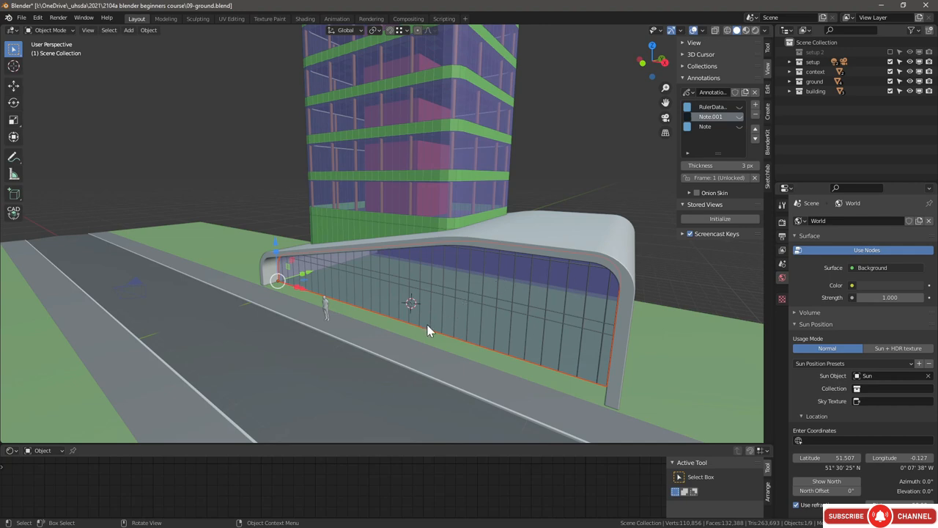
shift+middle_drag(437, 326, 431, 325)
click(790, 92)
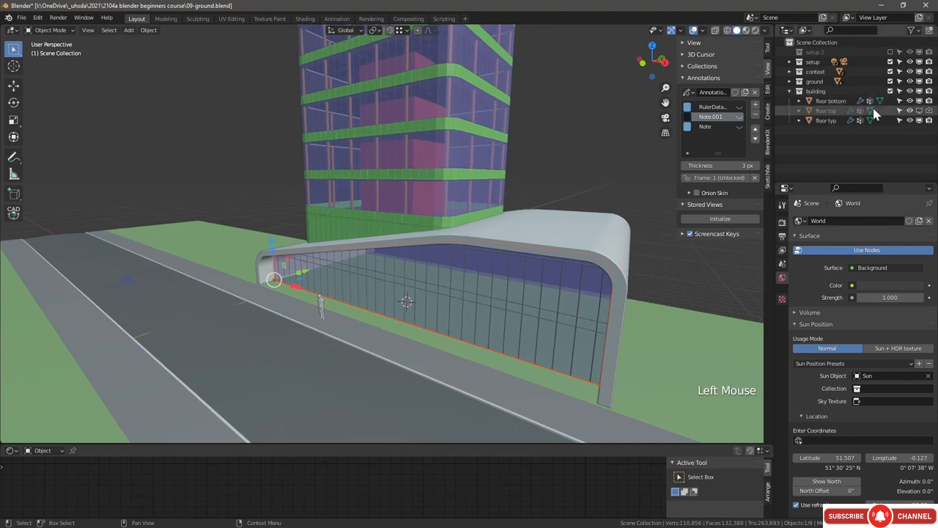
click(789, 92)
click(919, 92)
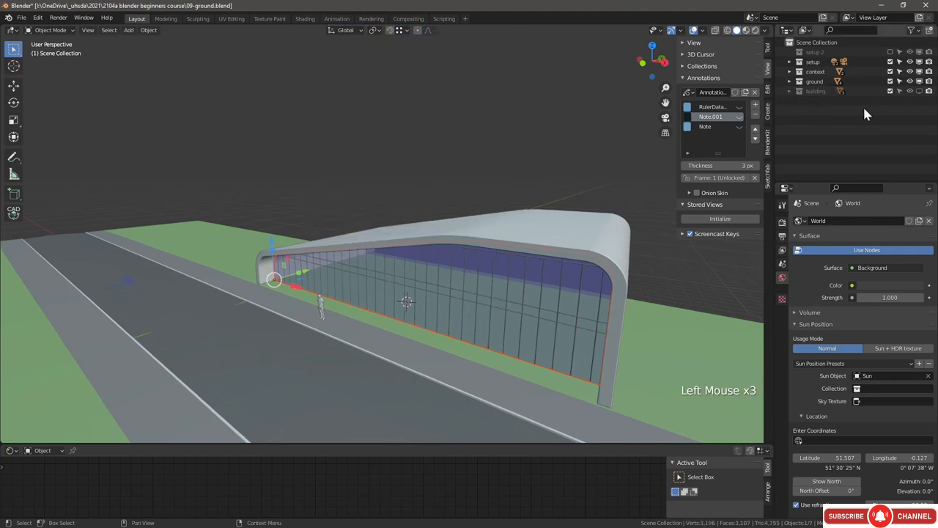
Step: Place the 3D cursor on the ground inside the ground-floor structure, behind the glass curtain wall
click(653, 45)
scroll(440, 225, down, 1)
middle_drag(343, 253, 356, 203)
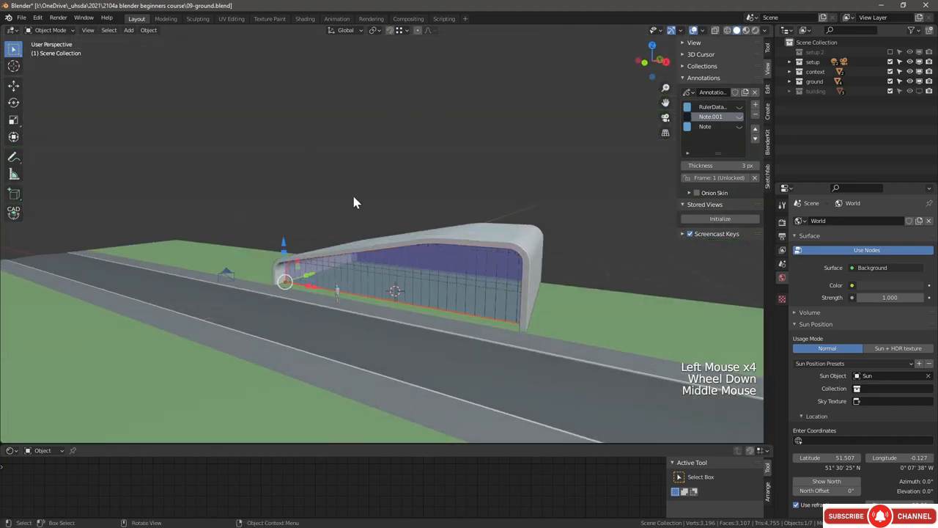
scroll(386, 329, up, 4)
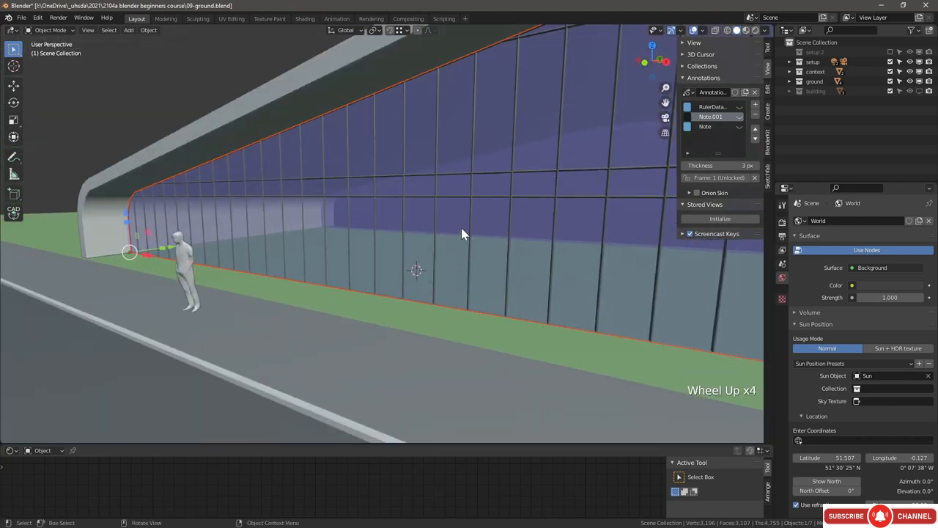
scroll(459, 224, up, 8)
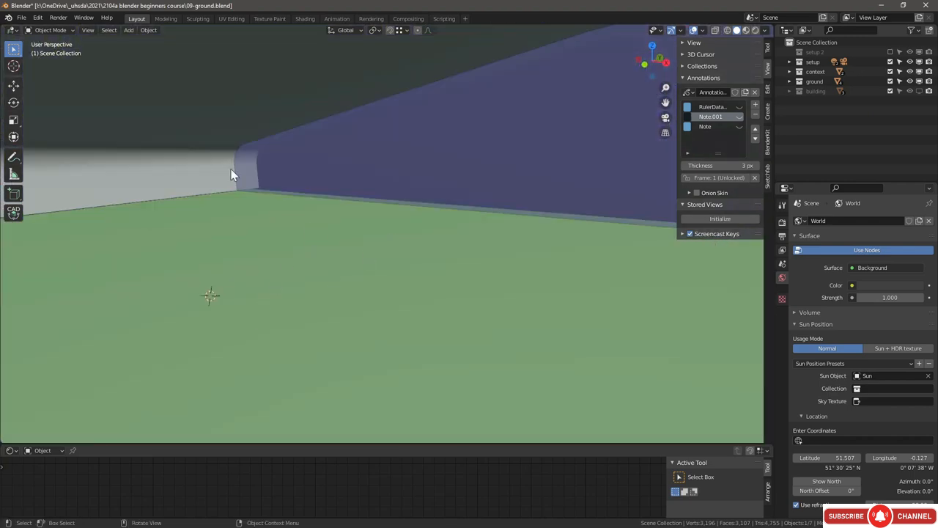
click(14, 66)
click(285, 314)
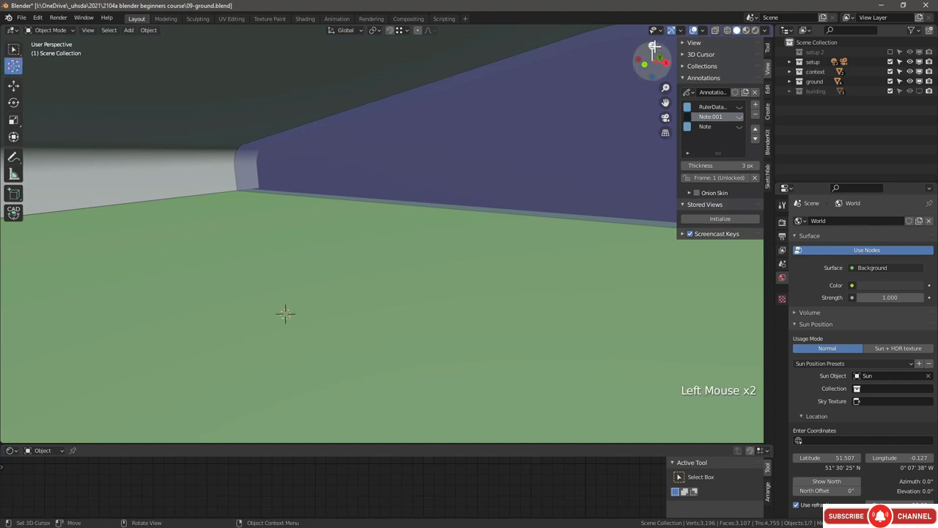
Step: Add a 2 by 2 mesh plane at the 3D cursor, working in top view
click(651, 46)
scroll(435, 185, down, 3)
scroll(434, 185, down, 1)
shift+middle_drag(374, 111, 425, 184)
key(shift+a)
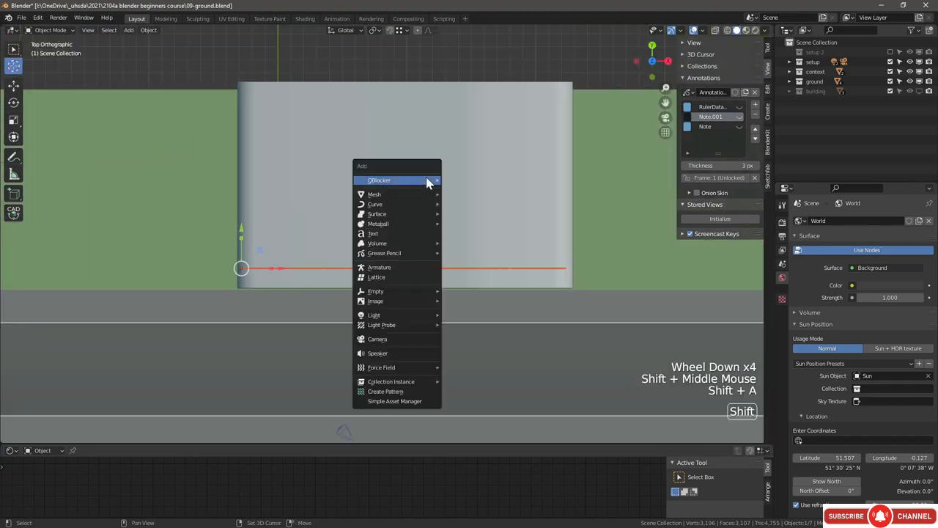
mouse_move(414, 197)
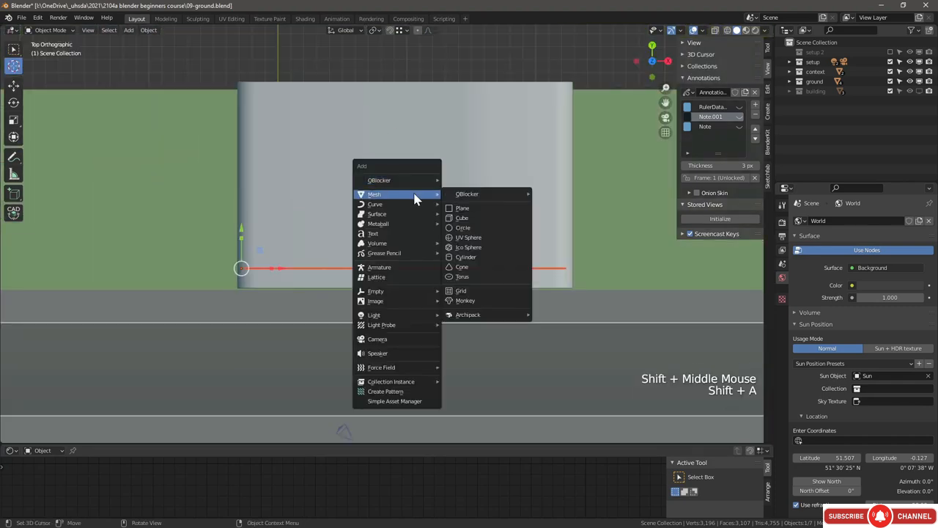
click(462, 208)
scroll(462, 208, up, 2)
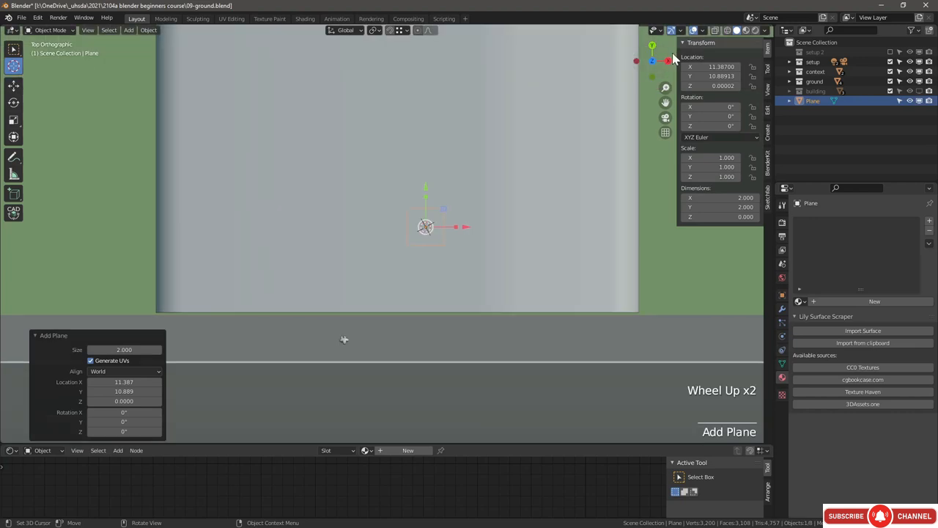
Step: Turn on X-ray and delete the plane's front edge, the one nearest the street, in Edit Mode
click(715, 30)
key(Tab)
key(alt+a)
click(426, 227)
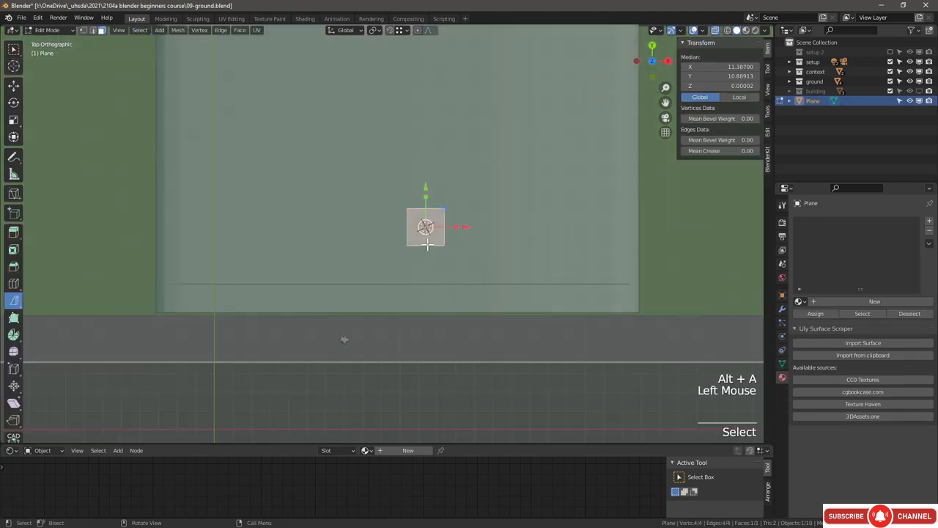
key(3)
key(2)
click(425, 246)
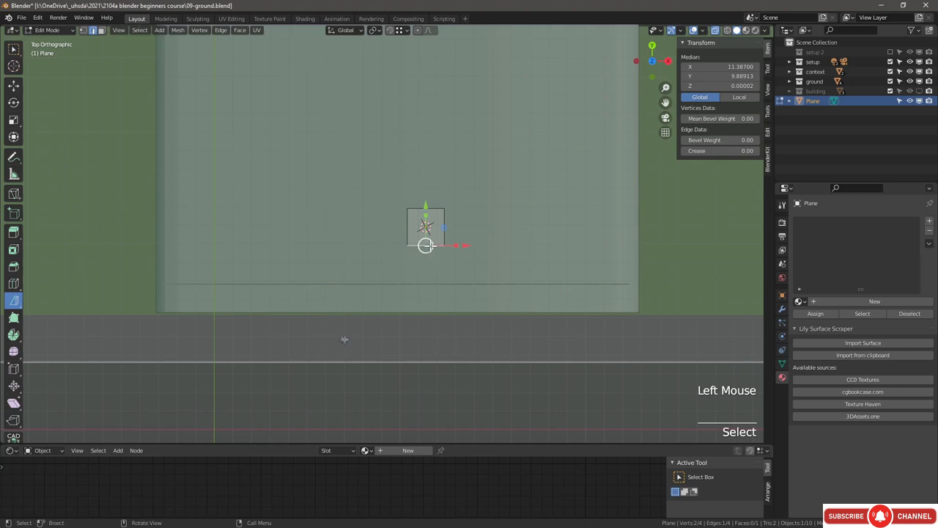
key(x)
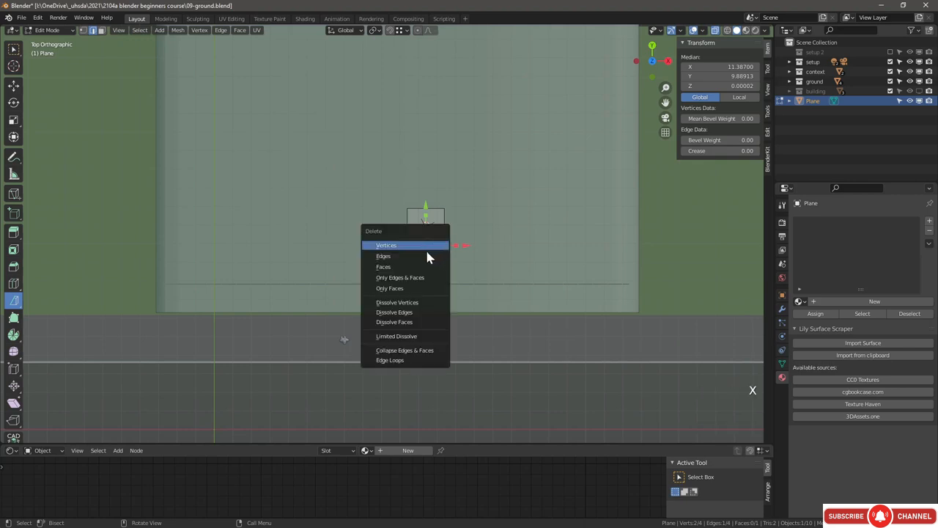
click(429, 256)
Step: Duplicate the plane's back edge about 1.2 units farther from the street and delete the original edge
click(425, 209)
scroll(432, 195, up, 1)
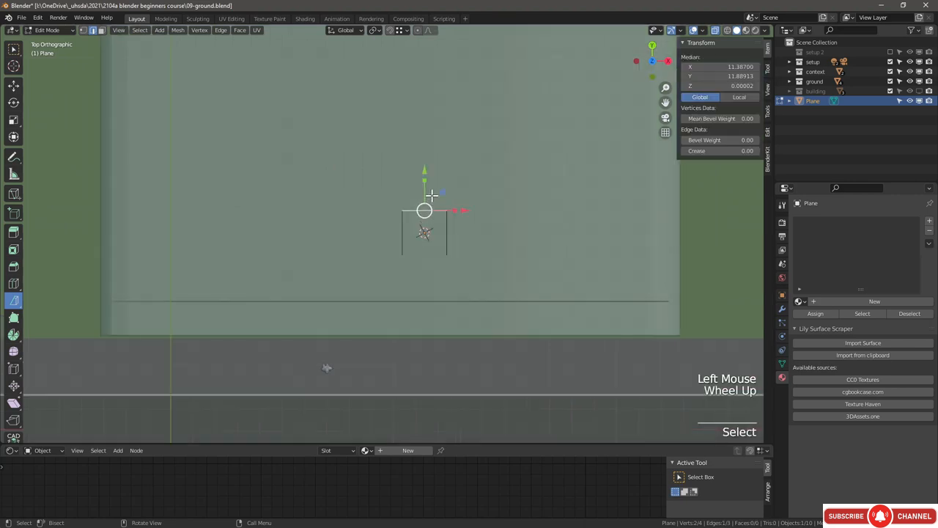
key(shift+d)
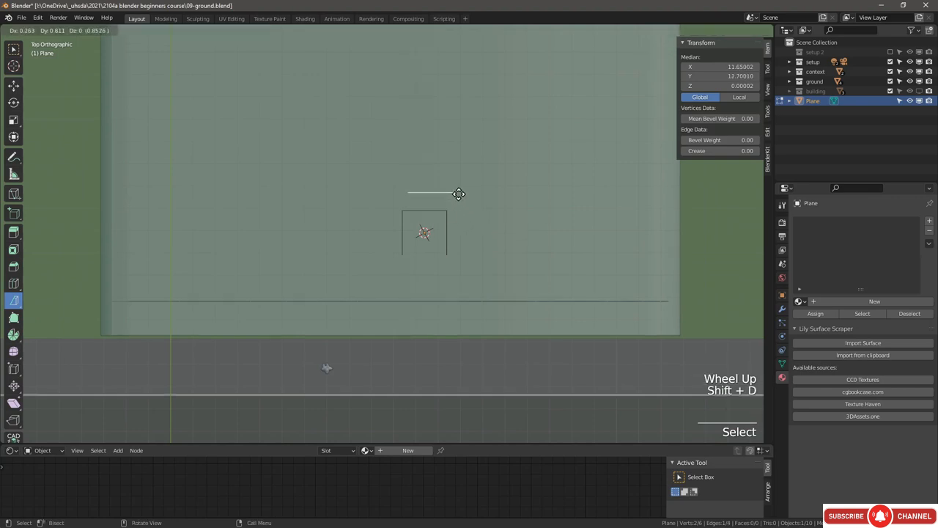
click(445, 183)
key(x)
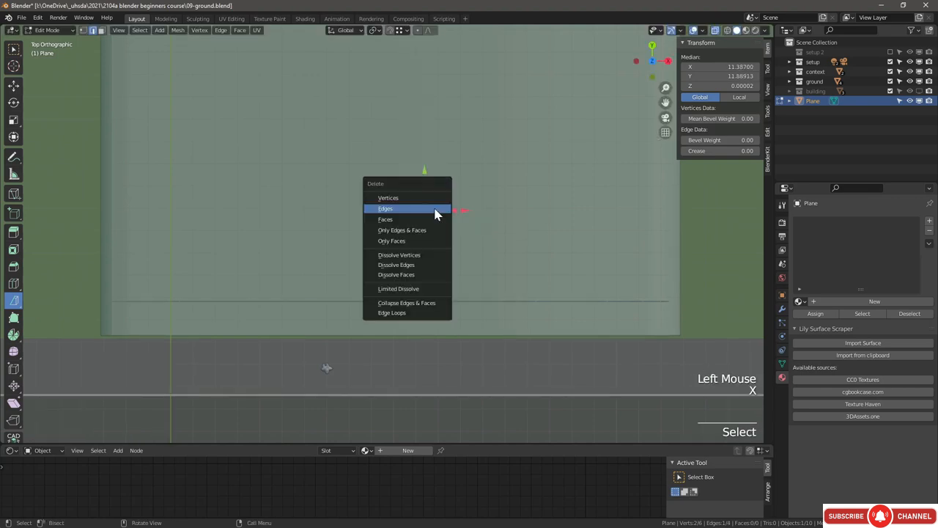
click(434, 212)
Step: Extend the back ends of the two parallel edges 1.227 along Y to line up with the separate crosswise edge
key(Tab)
key(Tab)
key(1)
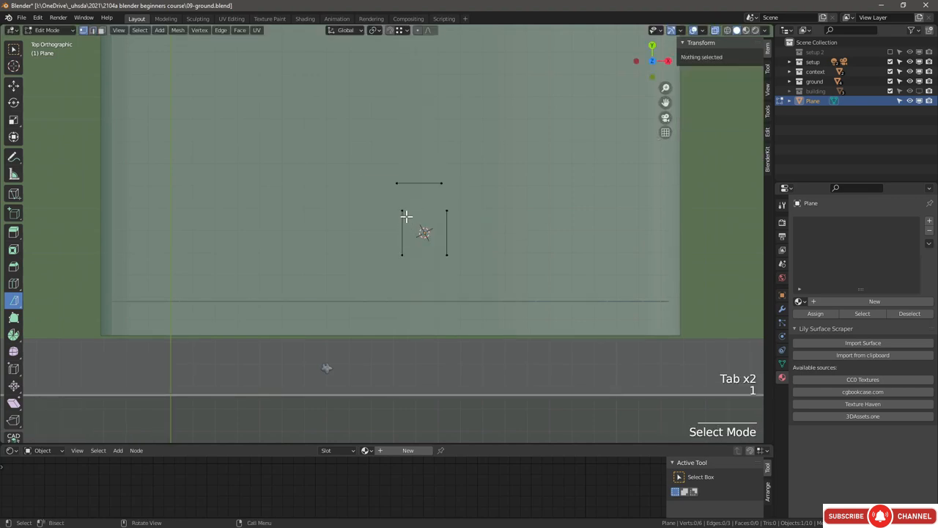
click(389, 203)
click(13, 50)
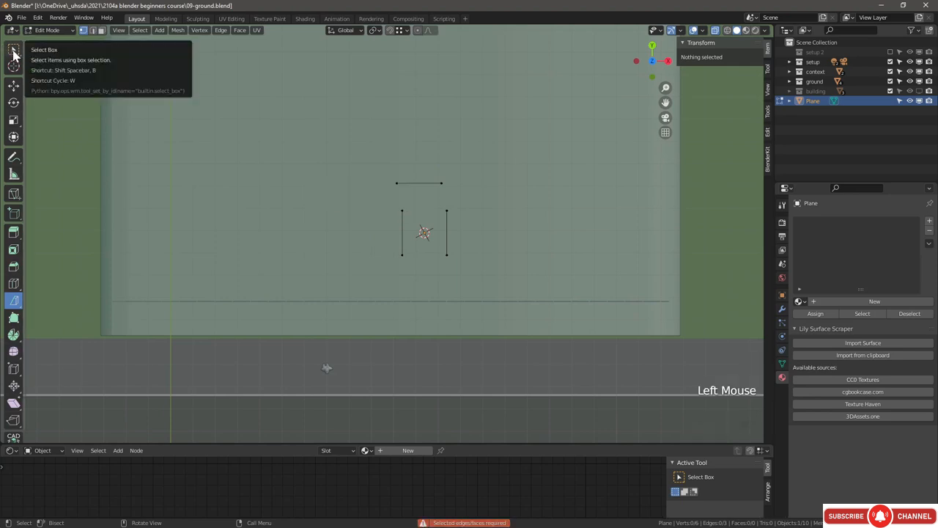
drag(372, 199, 478, 214)
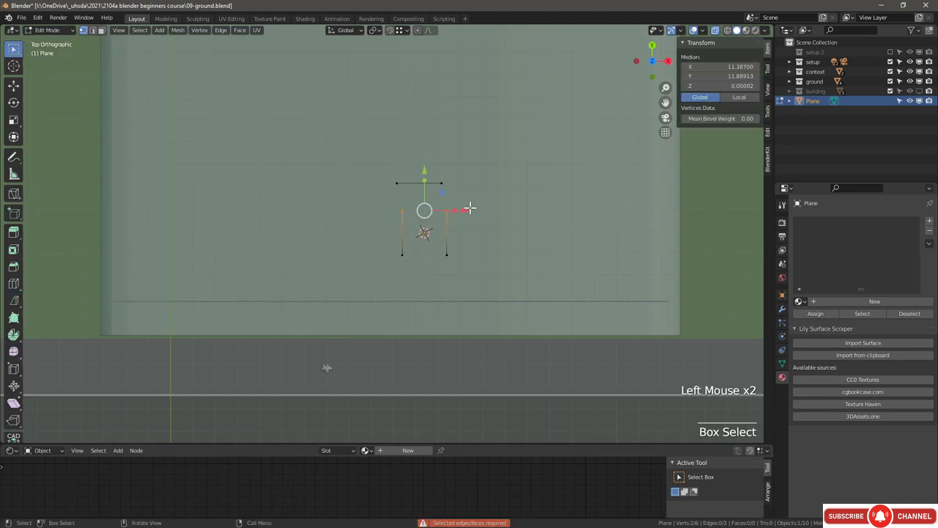
drag(425, 170, 446, 183)
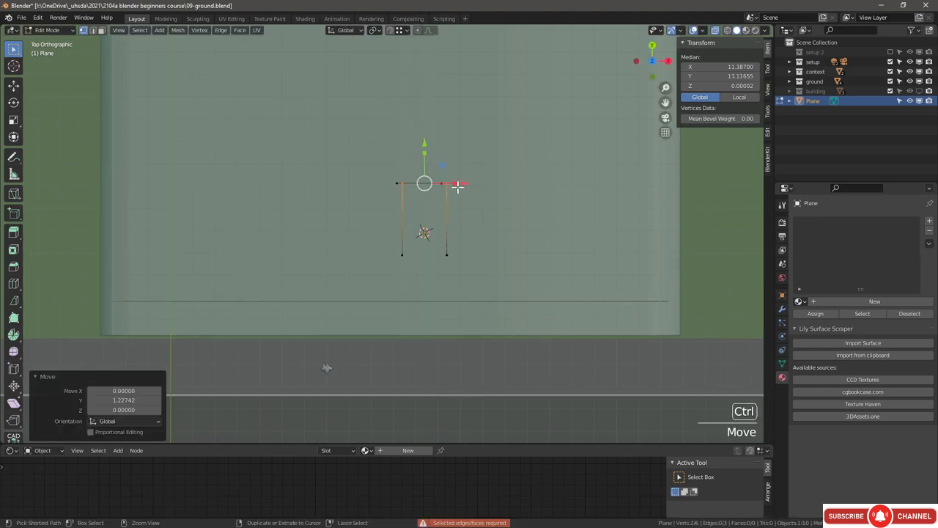
Step: Extend the street-side ends of the two parallel edges along Y to meet the front curtain wall
drag(382, 236, 479, 271)
drag(424, 219, 430, 257)
scroll(429, 258, up, 5)
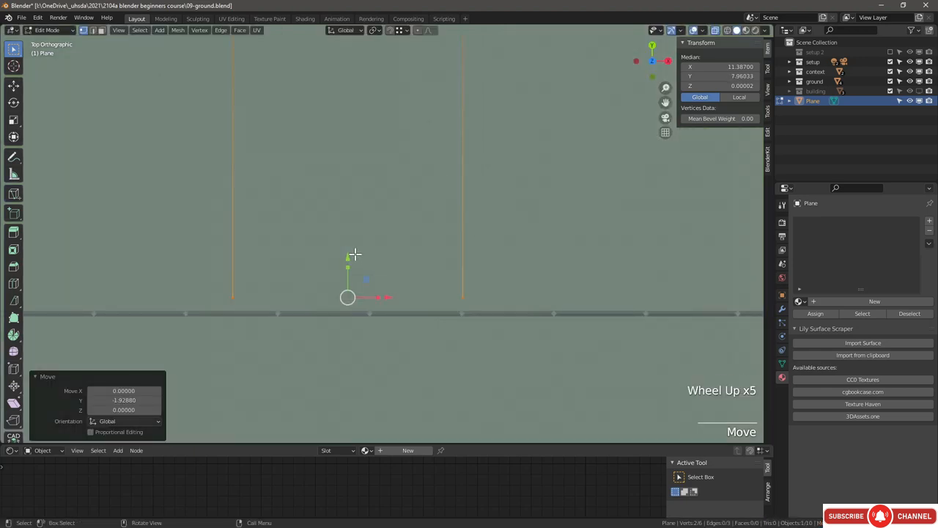
click(352, 260)
scroll(352, 260, down, 4)
key(alt+a)
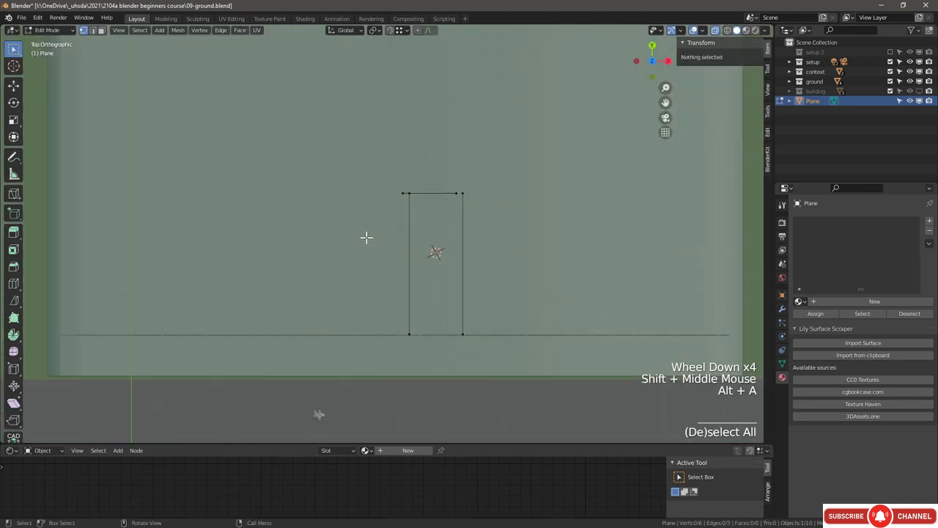
Step: Shift both parallel edges toward negative X, widening the gap between them and moving the second one about 4 units
key(2)
click(408, 261)
drag(452, 264, 268, 268)
click(461, 262)
drag(499, 263, 393, 272)
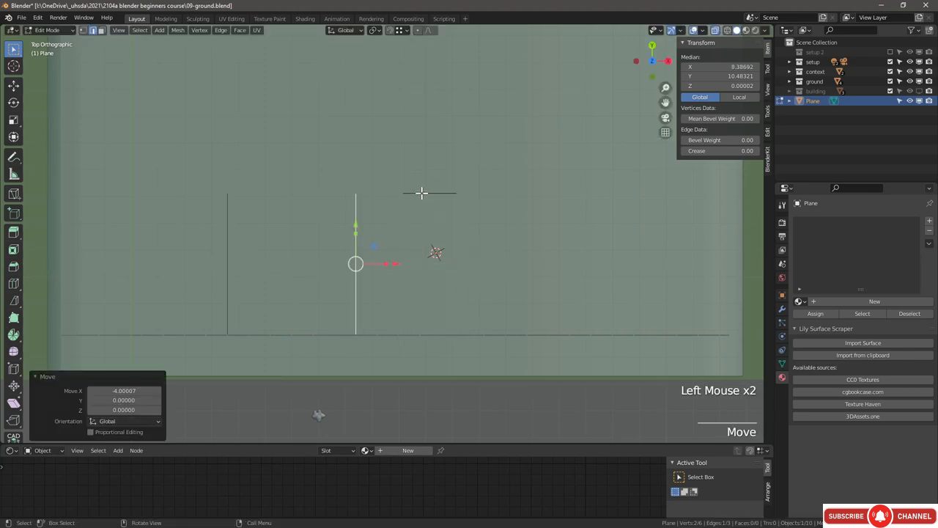
Step: Extend the crosswise edge's negative-X end past the building side and pull its other end back to the second parallel edge
click(422, 192)
drag(447, 192, 75, 177)
click(452, 195)
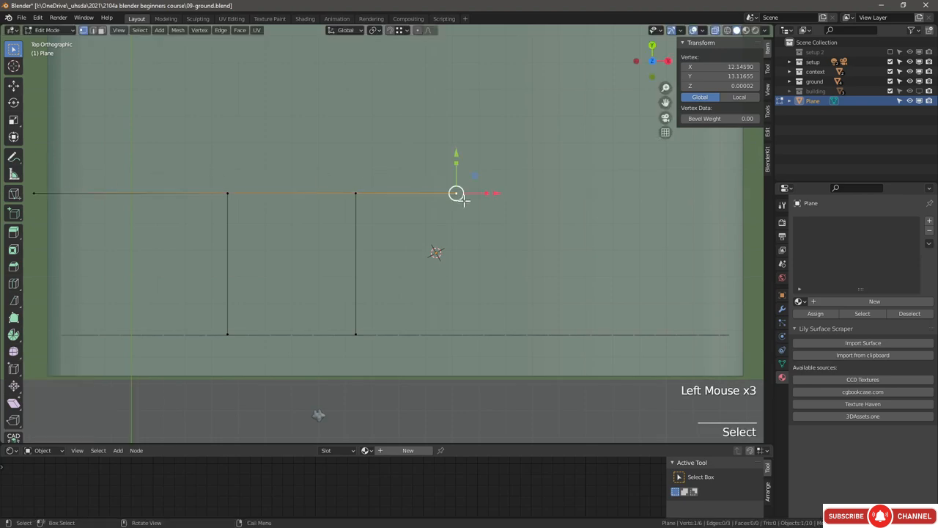
scroll(460, 219, down, 2)
Step: Align the crosswise edge's end vertex with the second parallel edge's back end and merge the two vertices by distance
drag(308, 250, 360, 290)
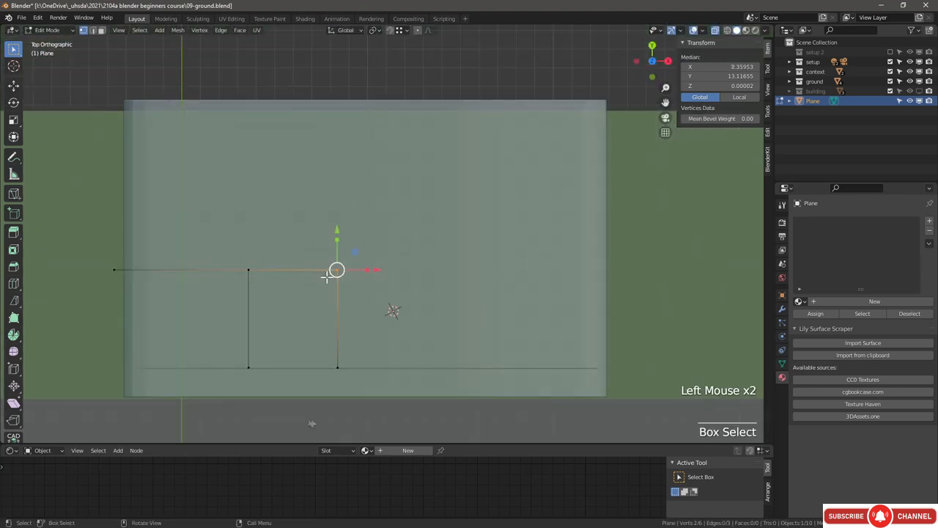
scroll(327, 279, up, 7)
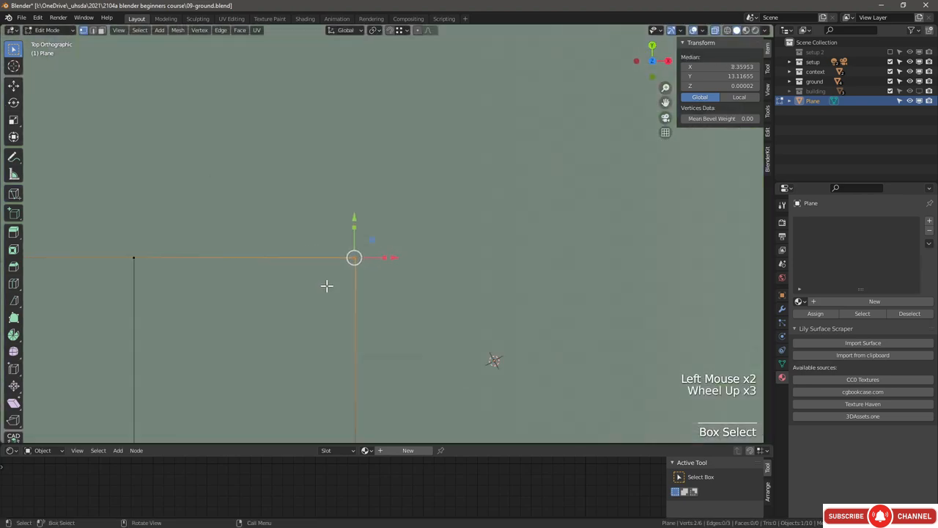
click(392, 222)
drag(392, 222, 425, 243)
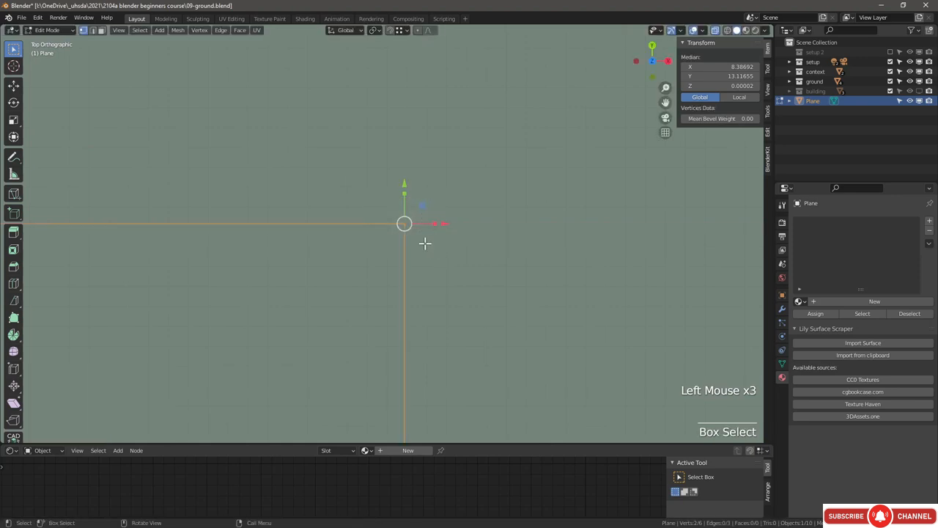
right_click(404, 223)
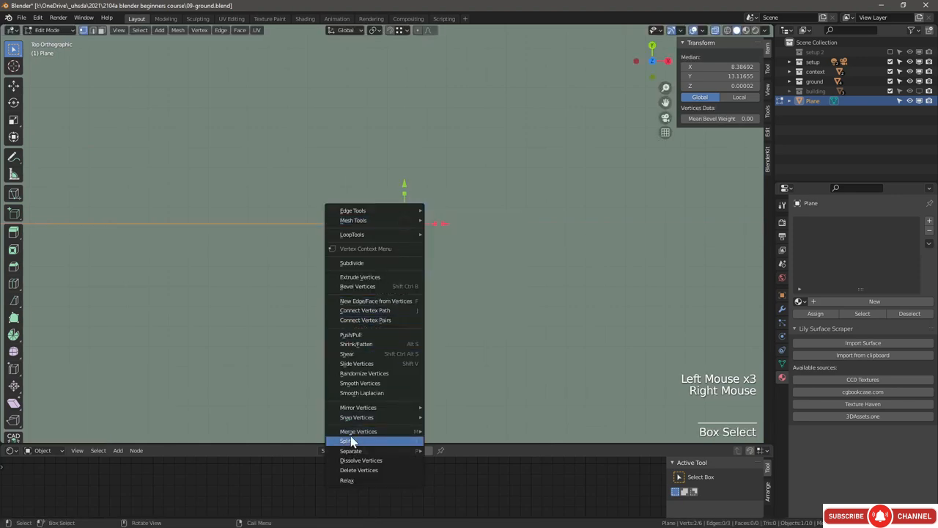
mouse_move(360, 433)
click(453, 466)
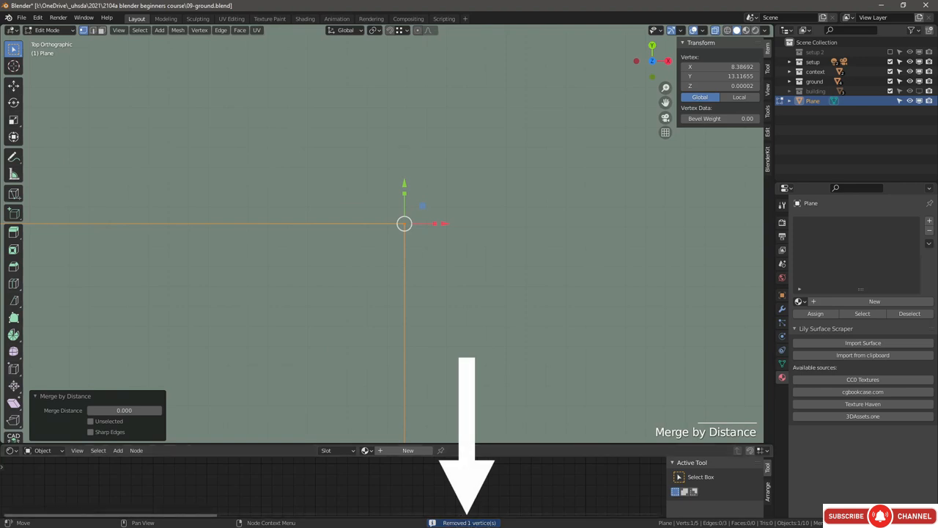
Step: Extrude the merged corner vertex about 3.86 units along Y, toward the back of the building
scroll(386, 306, down, 5)
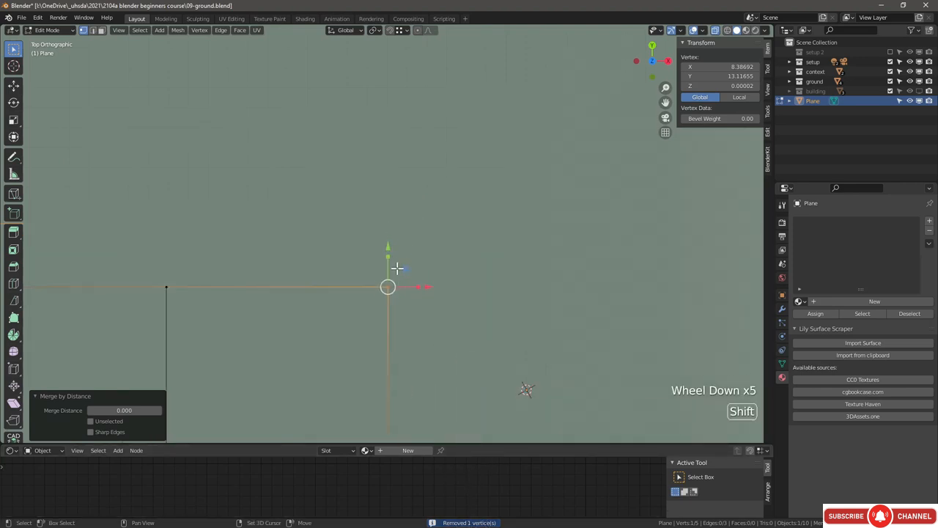
shift+middle_drag(396, 269, 393, 311)
key(e)
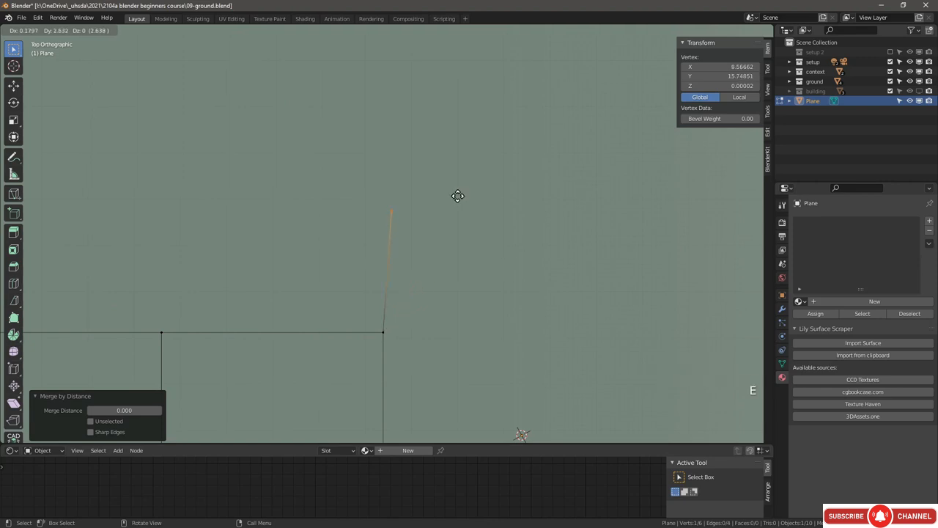
key(y)
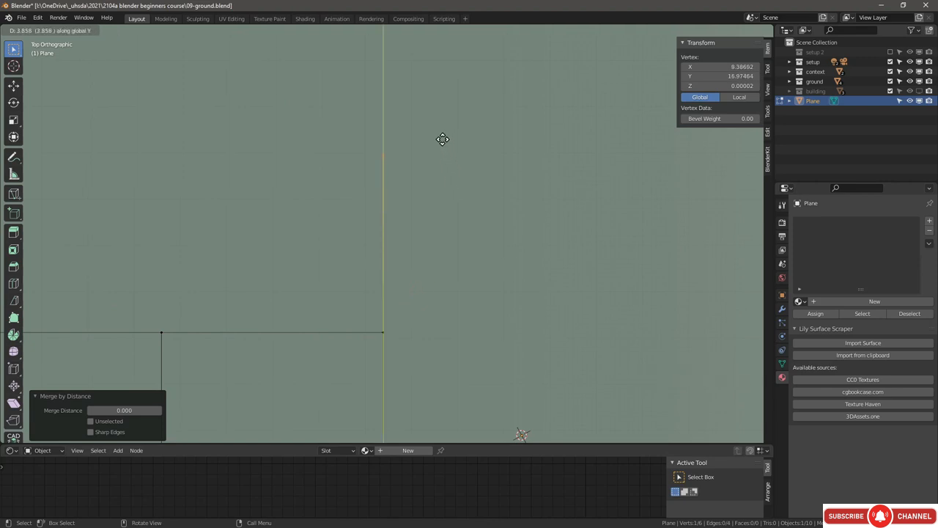
click(440, 147)
Step: Extrude the new back vertex along X to the far side of the building shell
scroll(374, 223, down, 3)
shift+middle_drag(390, 220, 389, 230)
key(e)
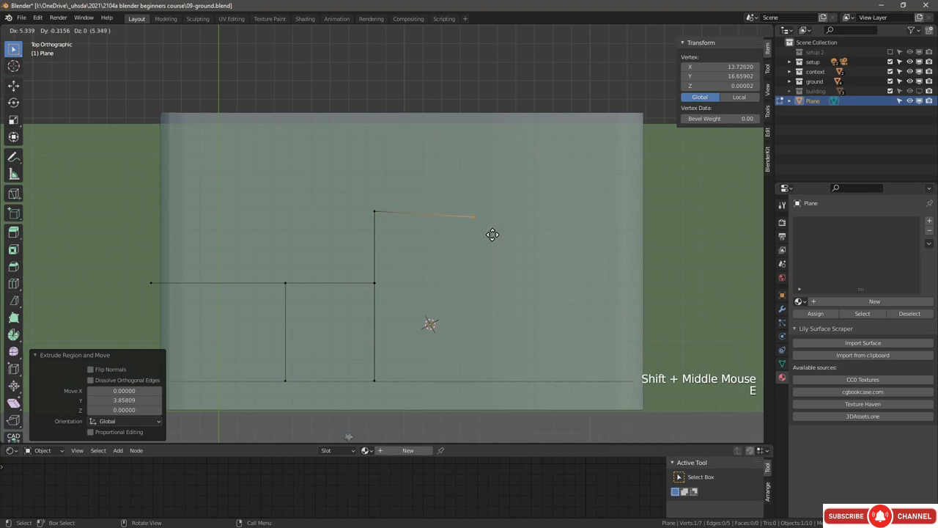
key(x)
click(669, 230)
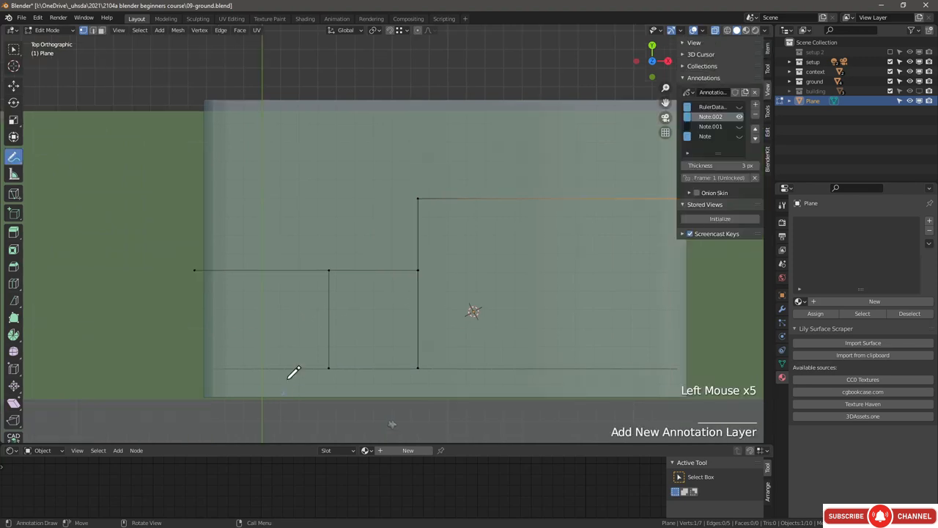
Step: Annotate the floor plan on a new annotation layer with arrows for entry and passage and outlines marking the spaces
mouse_move(286, 383)
mouse_down()
mouse_move(286, 324)
mouse_move(300, 339)
mouse_up()
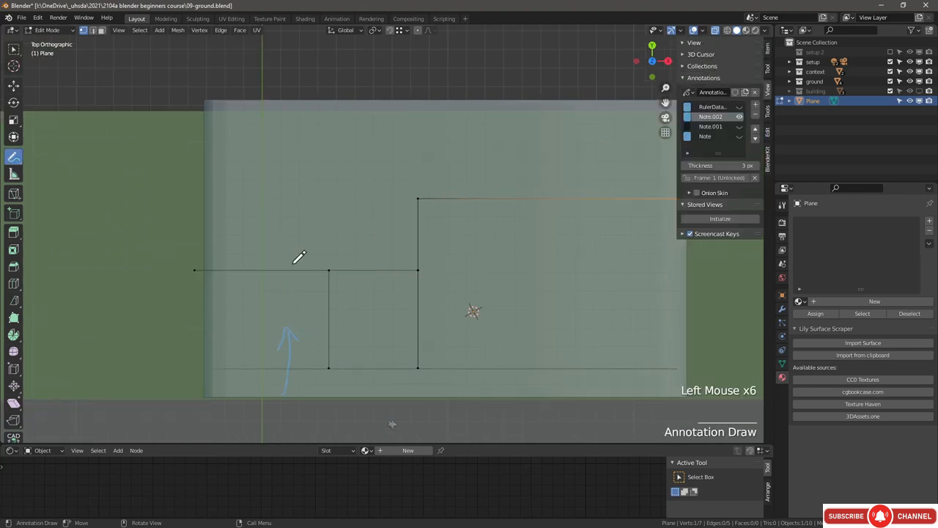
mouse_move(315, 254)
mouse_down()
mouse_move(372, 207)
mouse_move(330, 254)
mouse_move(338, 251)
mouse_up()
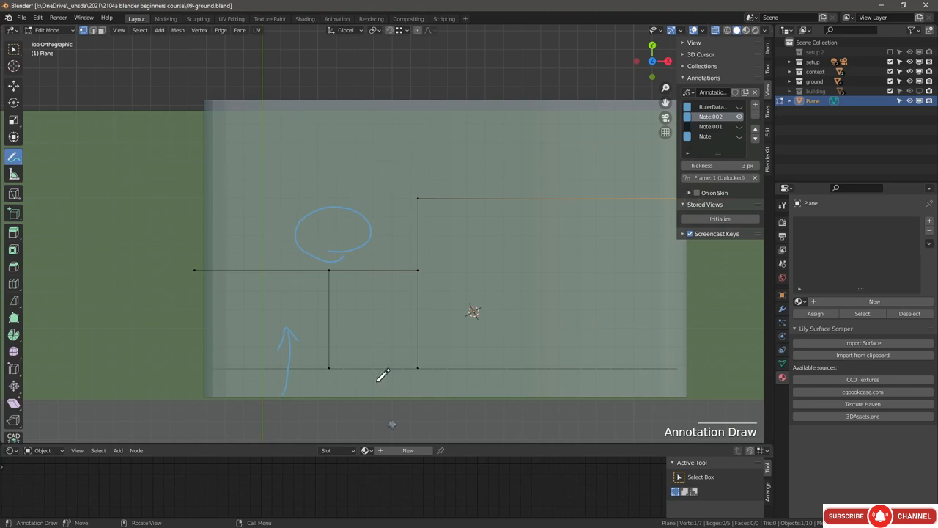
mouse_move(375, 392)
mouse_down()
mouse_move(370, 338)
mouse_move(387, 334)
mouse_move(348, 316)
mouse_move(345, 282)
mouse_move(347, 314)
mouse_move(459, 327)
mouse_up()
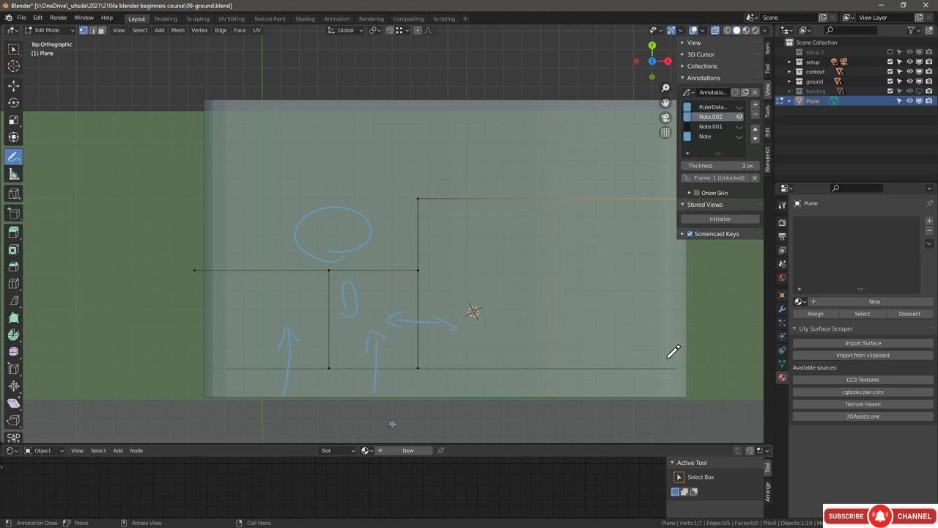
mouse_move(667, 358)
mouse_down()
mouse_move(674, 338)
mouse_move(671, 358)
mouse_up()
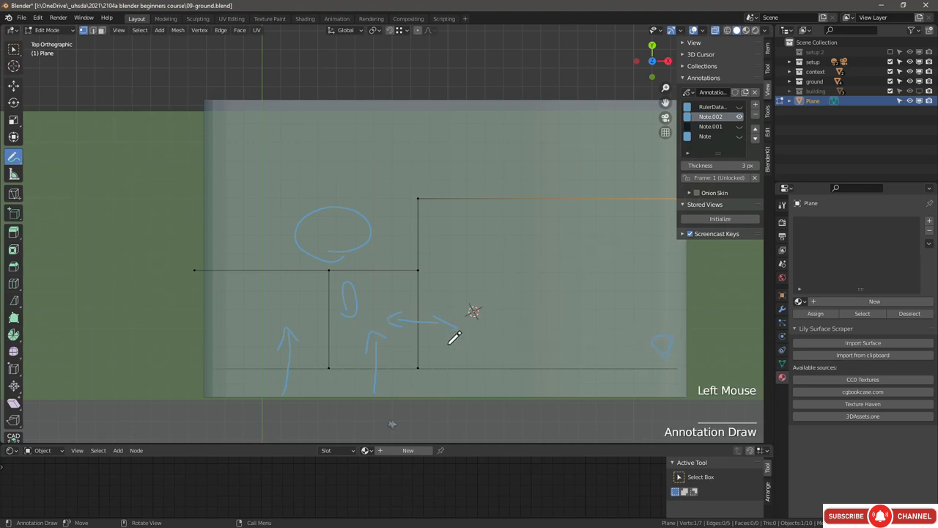
drag(453, 352, 451, 339)
mouse_move(455, 248)
mouse_down()
mouse_move(509, 242)
mouse_move(552, 212)
mouse_move(596, 218)
mouse_up()
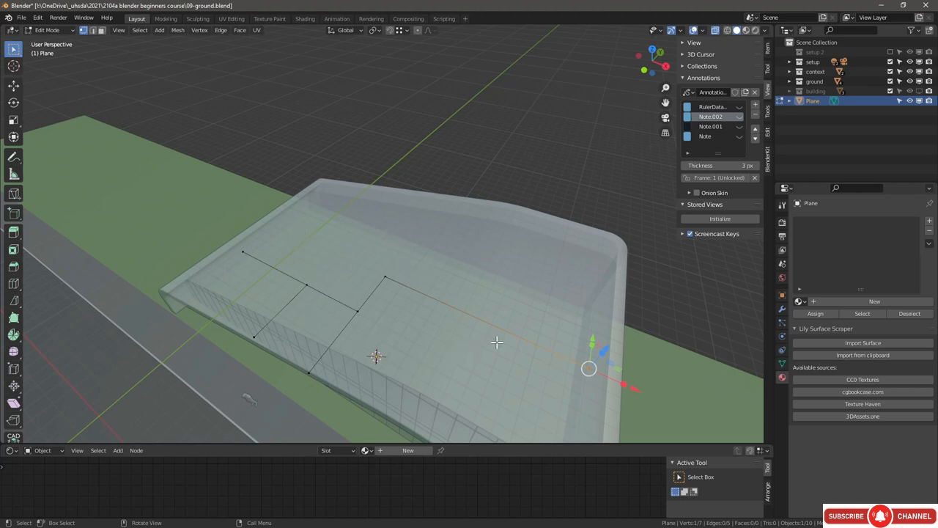
Step: Extrude all the wall edges upward about 6.74 units along Z so they rise through the roof
scroll(409, 374, down, 3)
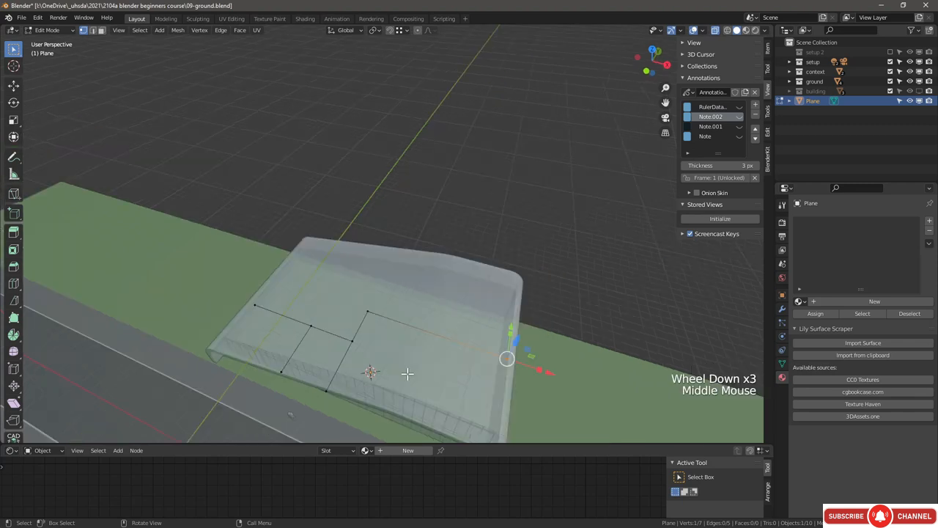
key(a)
key(e)
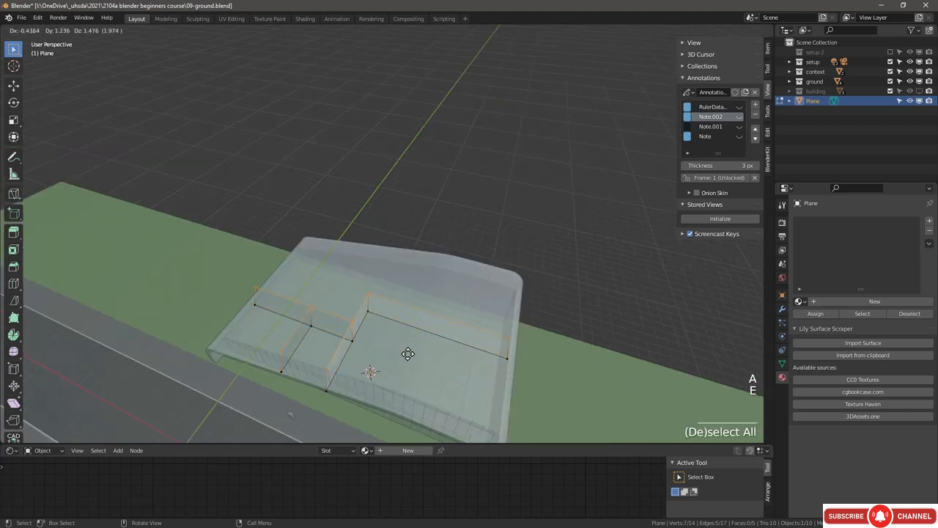
key(z)
click(409, 329)
middle_drag(409, 327, 425, 284)
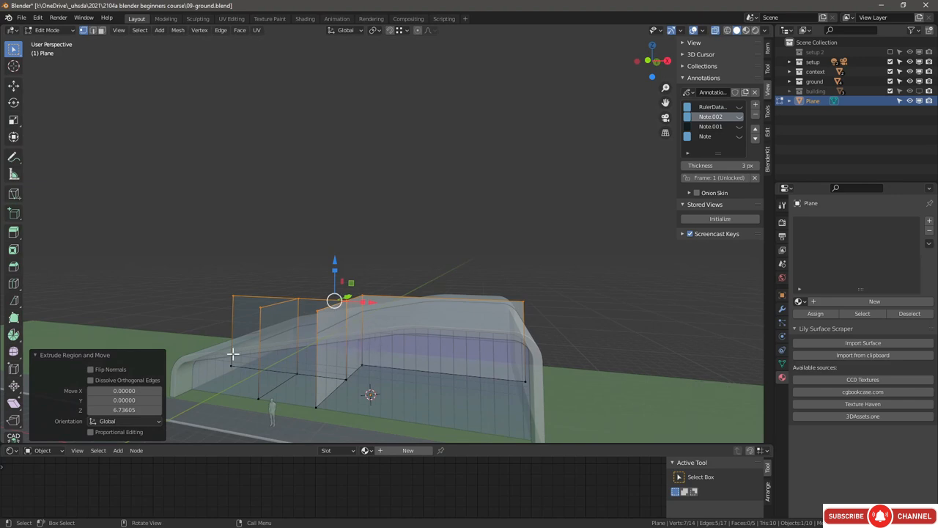
middle_drag(363, 302, 346, 339)
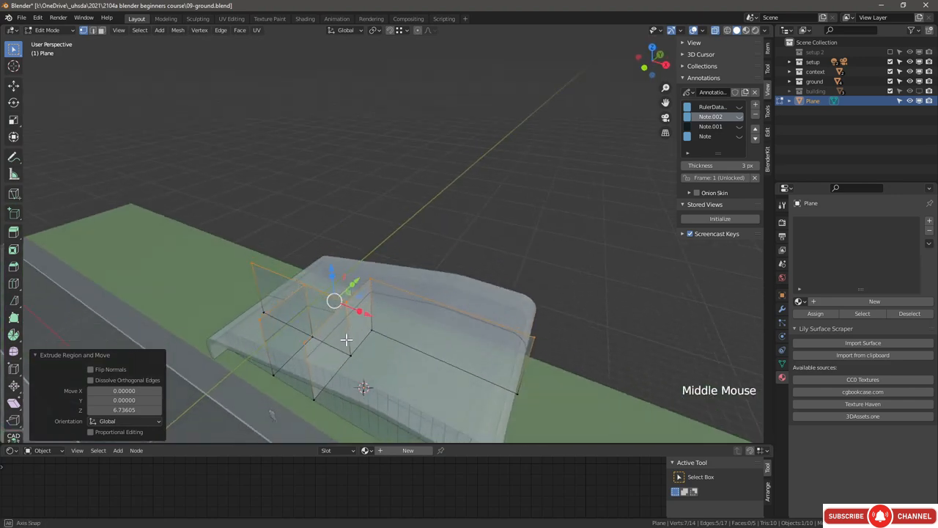
Step: Turn off X-ray in Object Mode and give the walls a Solidify modifier with offset 0 and thickness 0.1
scroll(346, 340, down, 2)
key(Tab)
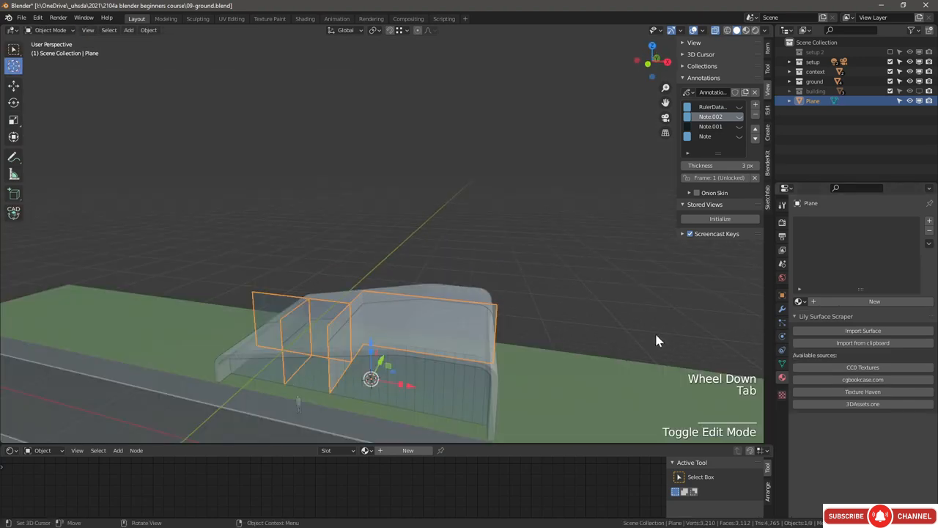
click(717, 31)
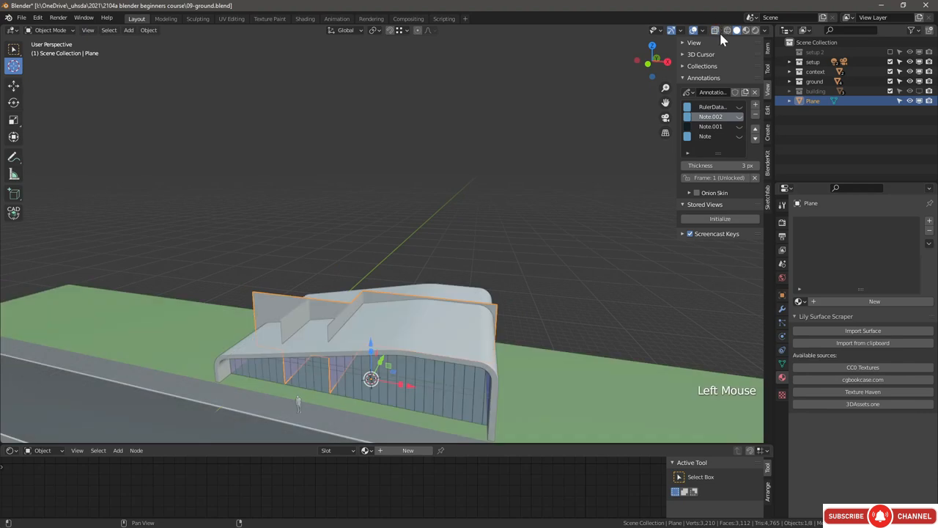
click(783, 310)
click(824, 221)
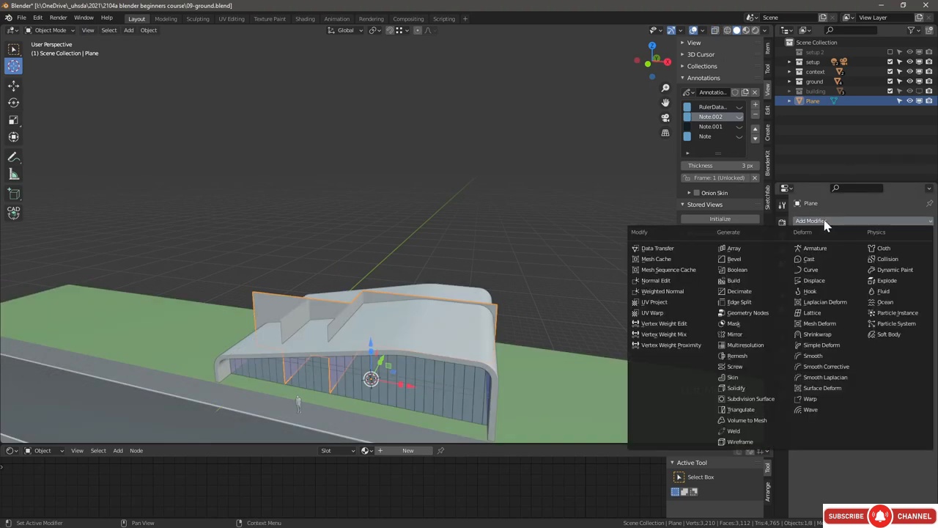
click(747, 389)
click(879, 301)
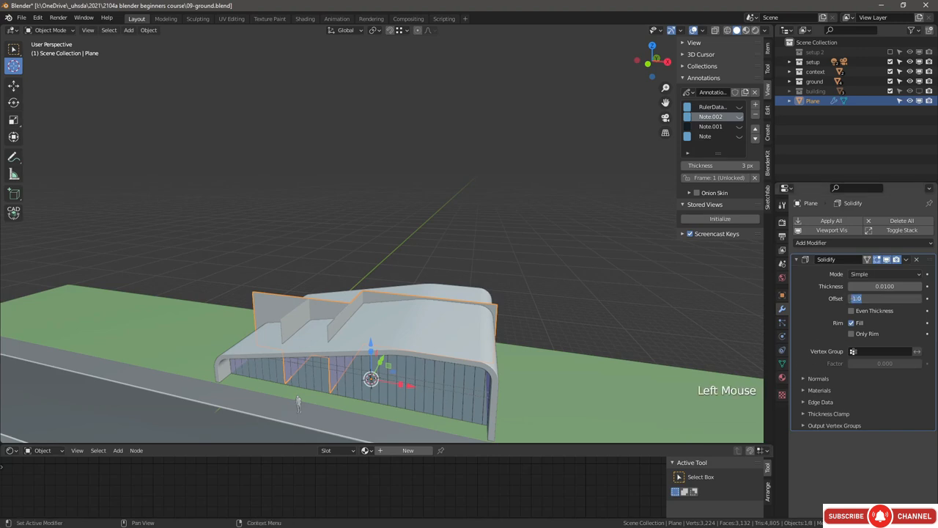
text(0)
key(Return)
double_click(887, 287)
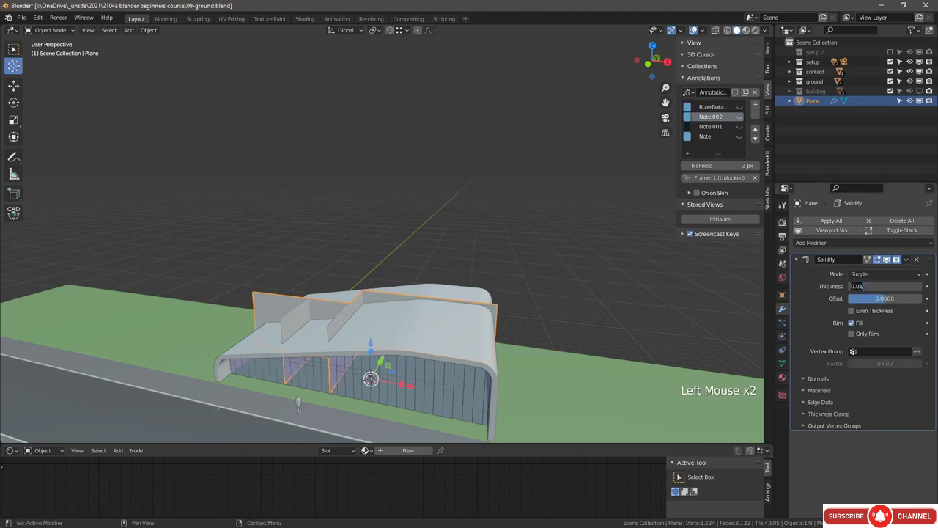
key(Return)
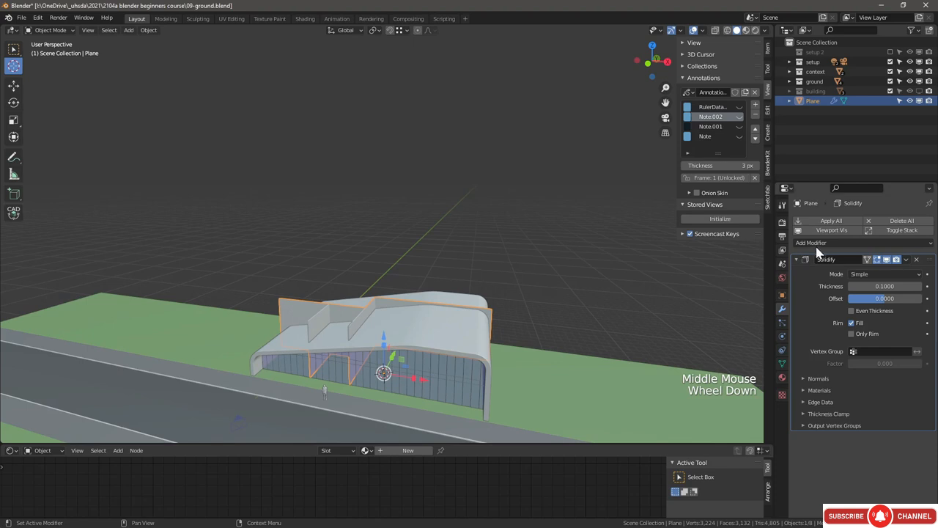
Step: Add a Boolean Difference modifier to the walls using the roof bool object and the Fast solver
click(816, 244)
click(738, 294)
click(873, 479)
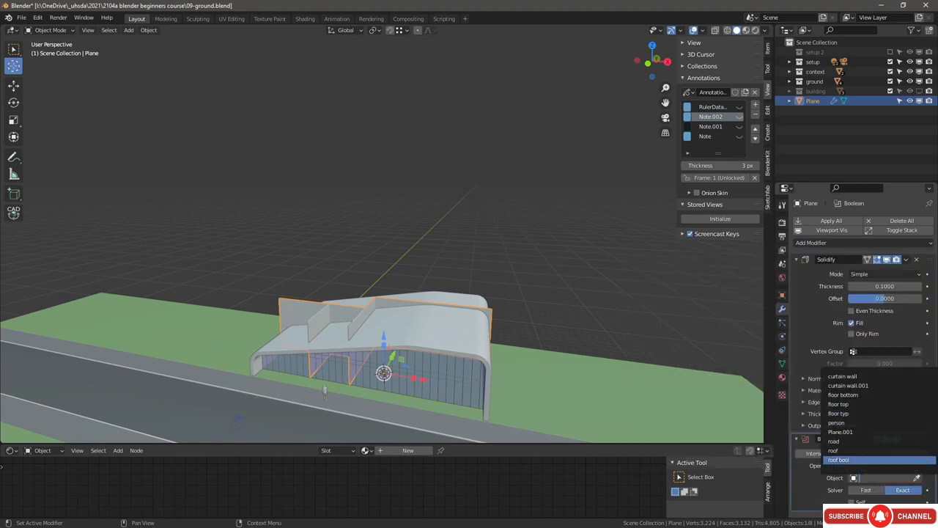
click(839, 460)
click(866, 490)
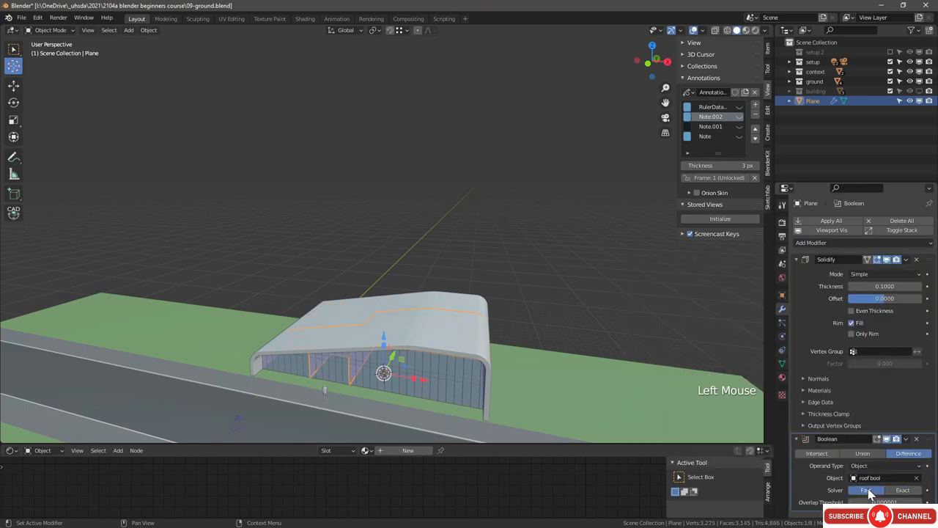
Step: Examine the trimmed interior walls through the curtain wall from street level
shift+middle_drag(508, 328, 513, 292)
scroll(490, 281, up, 3)
scroll(473, 306, down, 1)
scroll(506, 288, down, 1)
scroll(433, 274, up, 3)
middle_drag(425, 272, 375, 268)
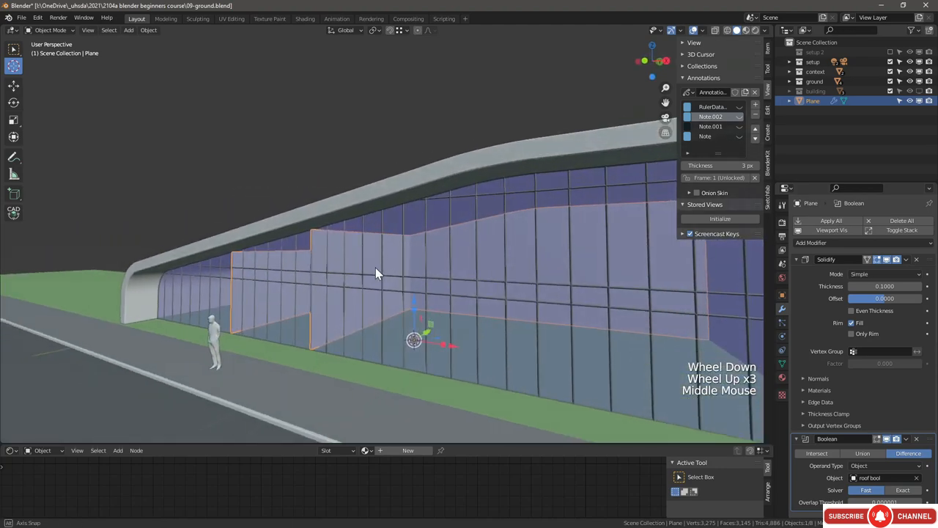
scroll(376, 269, down, 1)
scroll(375, 286, up, 3)
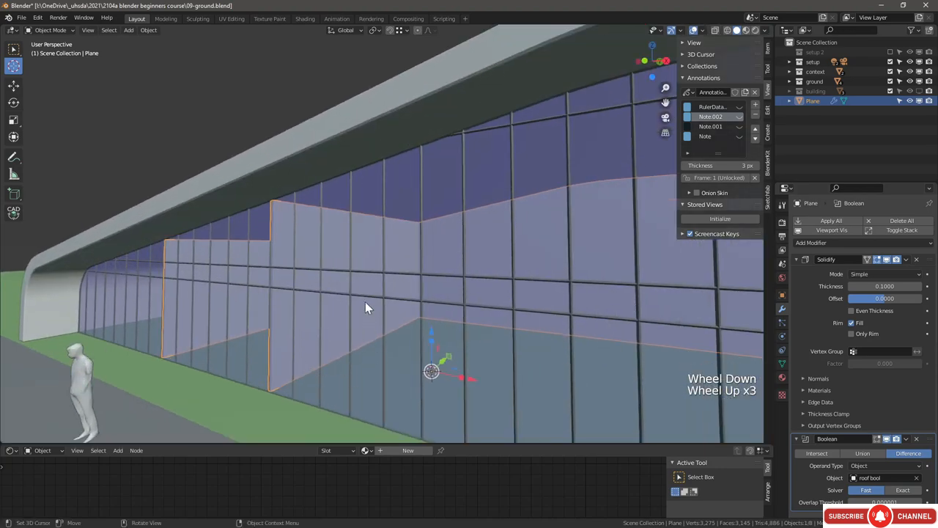
middle_drag(366, 266, 404, 294)
scroll(404, 293, down, 1)
scroll(404, 293, up, 2)
Step: Isolate the wall mesh for editing and turn off the Solidify modifier's display in Edit Mode
key(Tab)
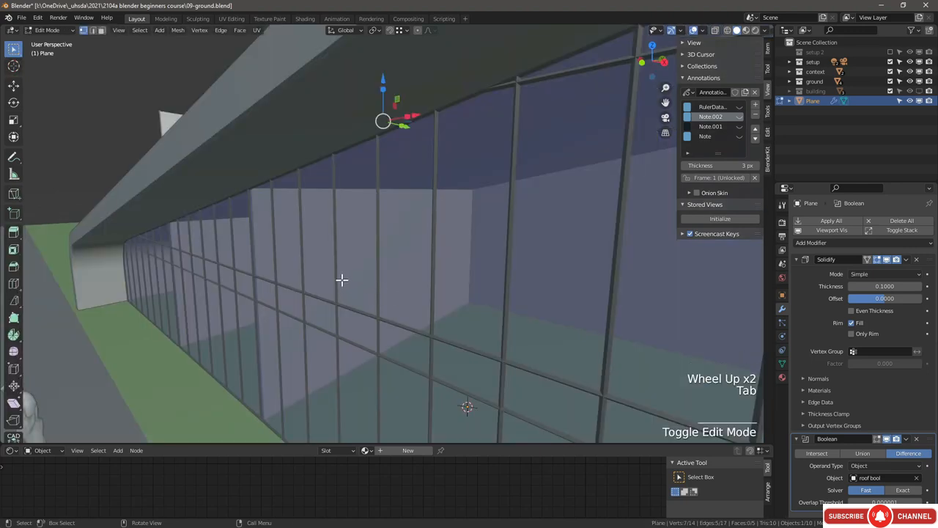
key(slash)
scroll(354, 231, up, 2)
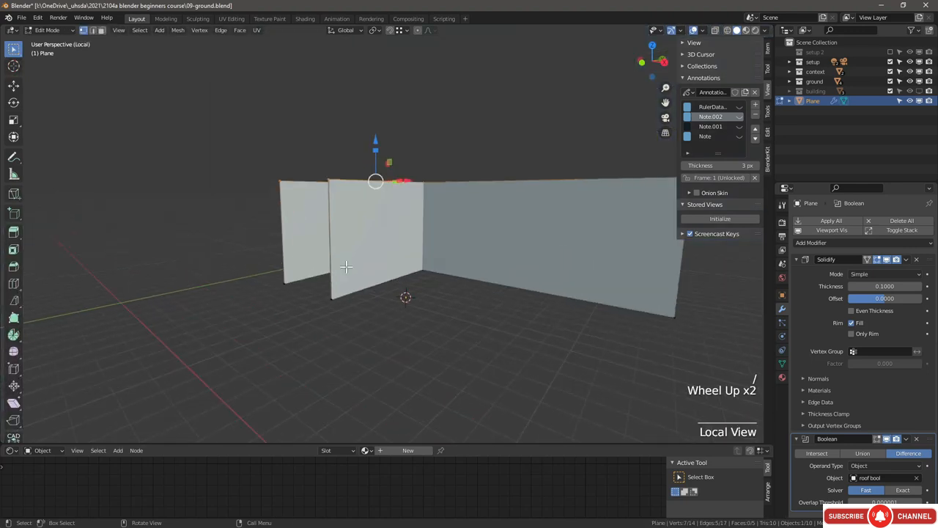
click(878, 261)
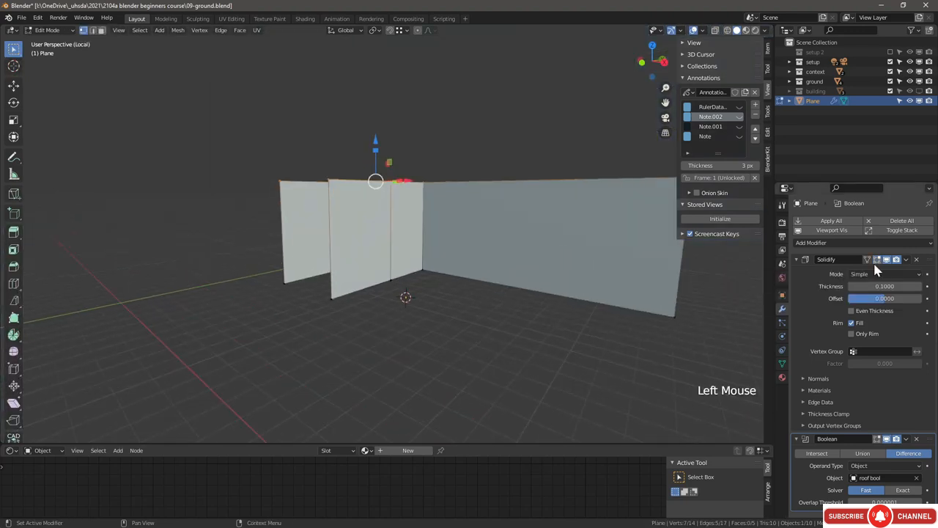
Step: Add two vertical loop cuts and one horizontal loop cut to the nearer short wall panel to outline a doorway
middle_drag(311, 279, 324, 293)
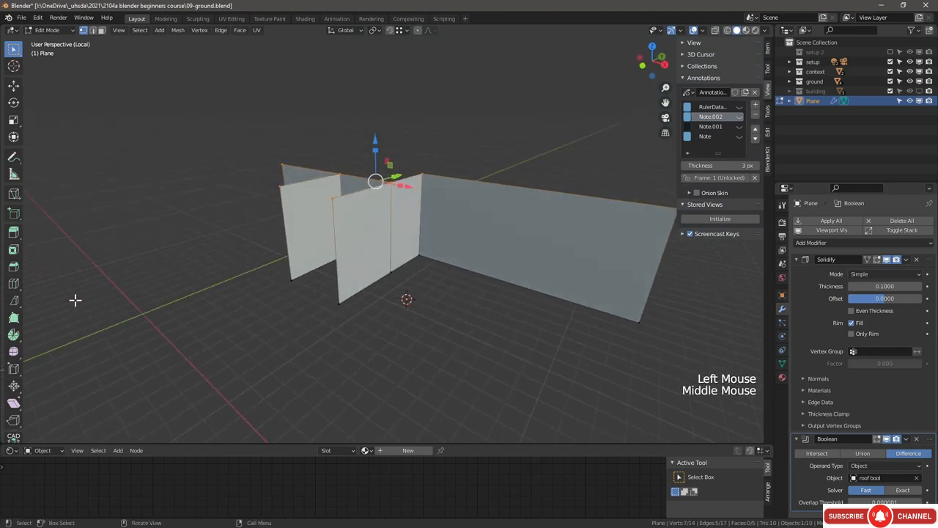
click(13, 284)
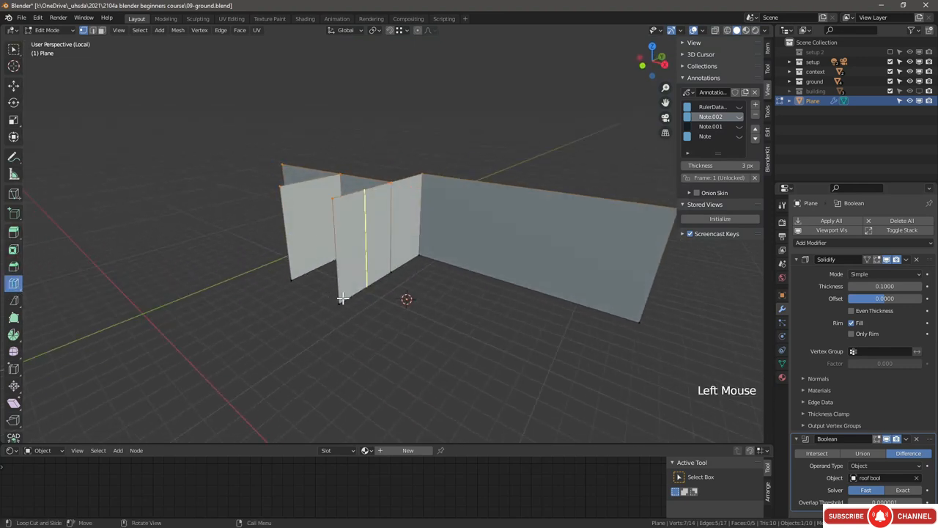
drag(363, 286, 388, 285)
click(367, 289)
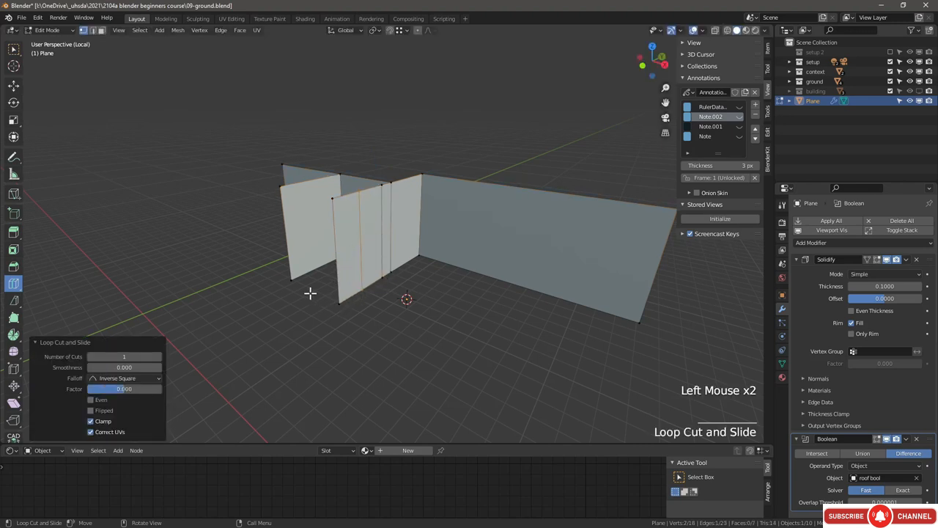
click(337, 258)
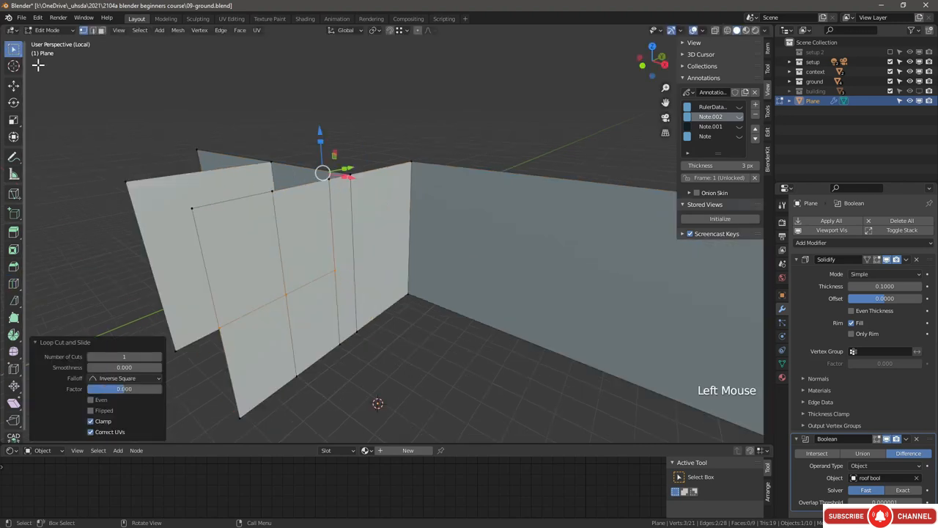
Step: Delete the lower face between the two vertical cuts to make the doorway opening
click(316, 331)
key(x)
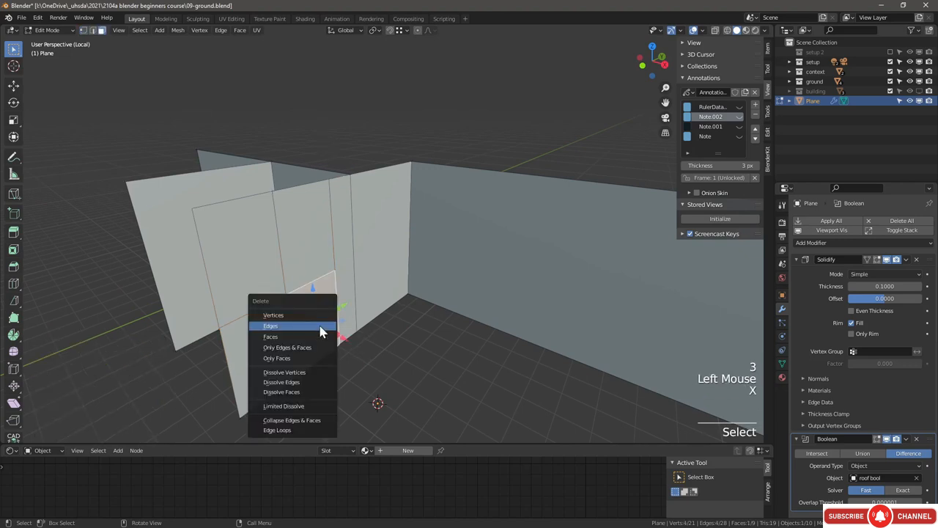
click(317, 330)
Step: Select the edge above the doorway and set its global Z position to 3 m
key(2)
click(311, 282)
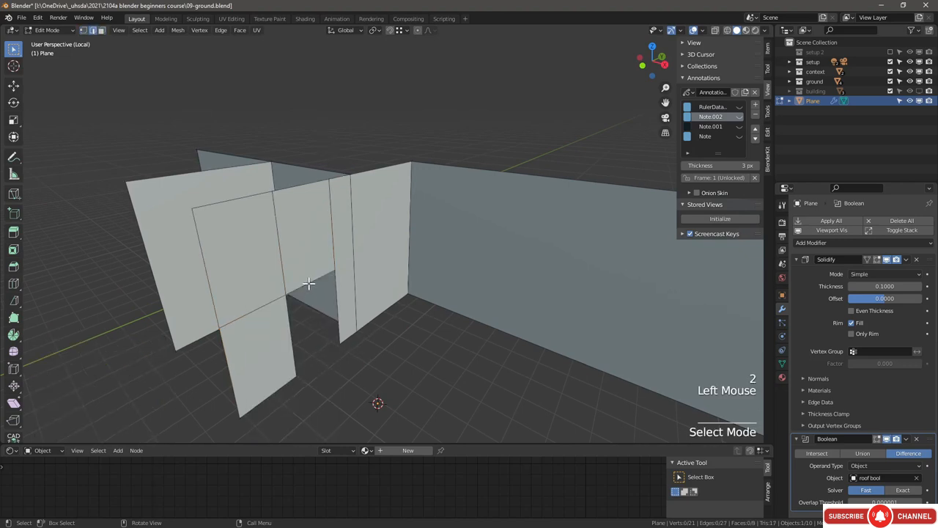
click(767, 51)
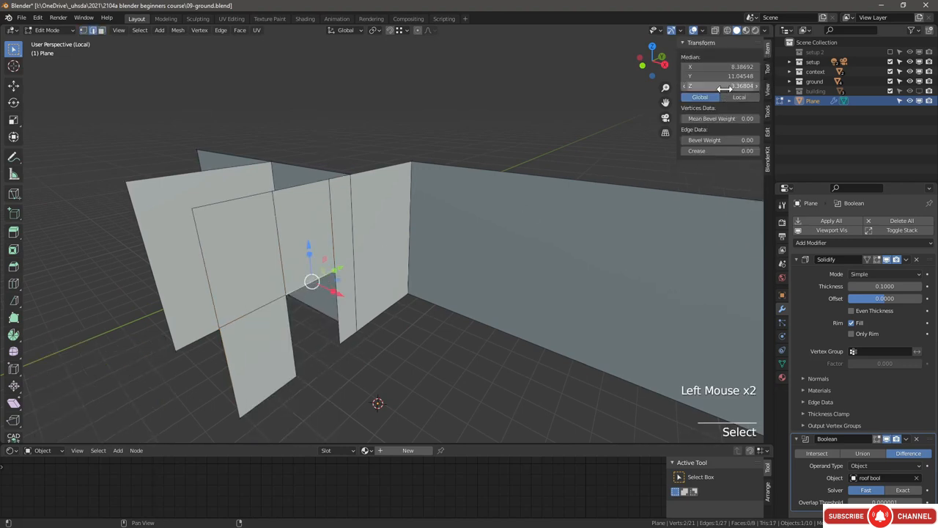
click(737, 86)
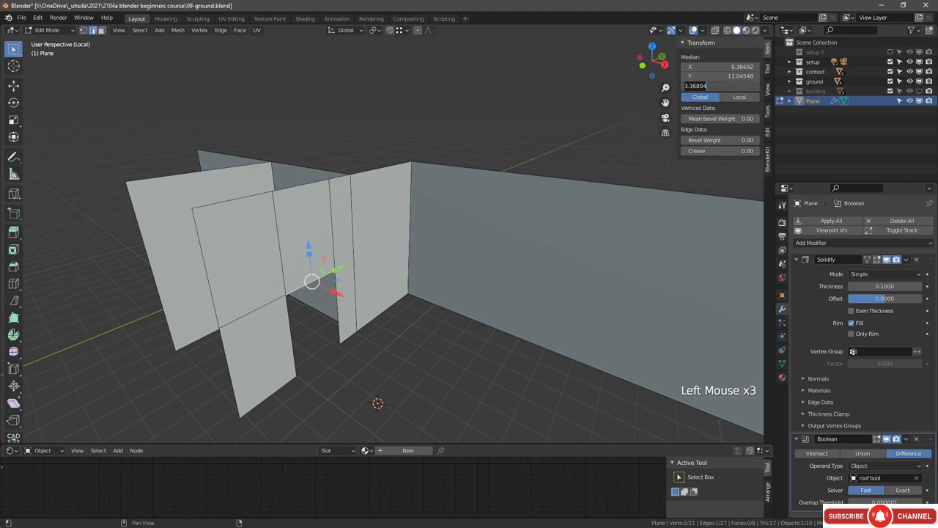
text(3)
key(Return)
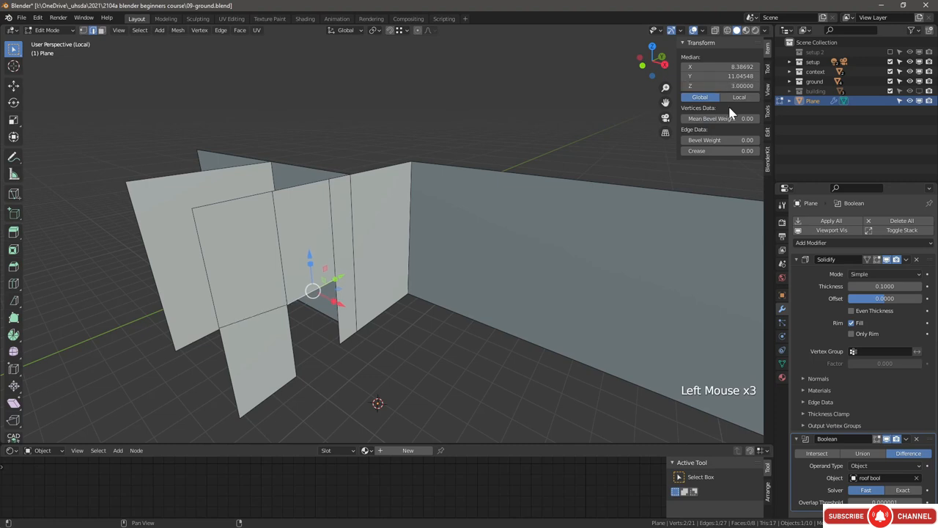
Step: Return to Object Mode and exit the isolated view of the walls to show the whole building
scroll(312, 293, down, 1)
scroll(317, 295, up, 2)
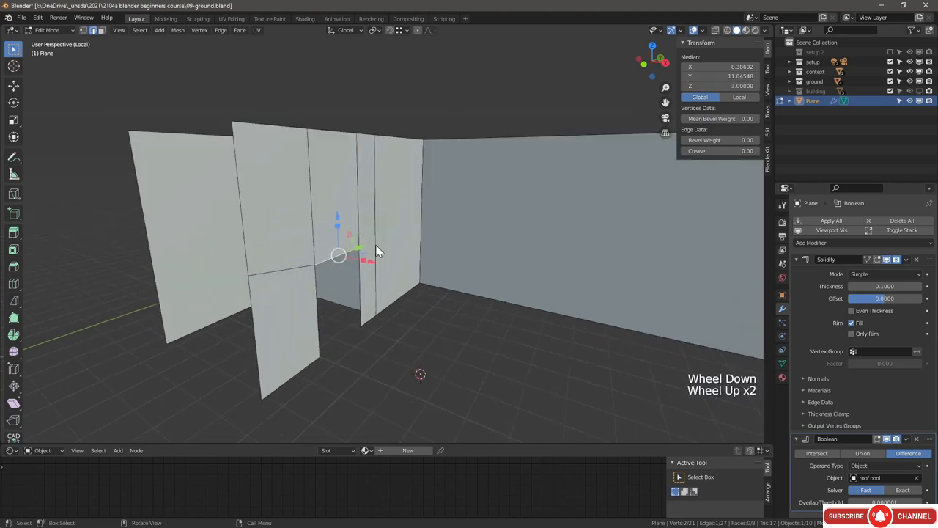
key(Tab)
scroll(387, 253, down, 2)
middle_drag(388, 254, 361, 248)
key(super+])
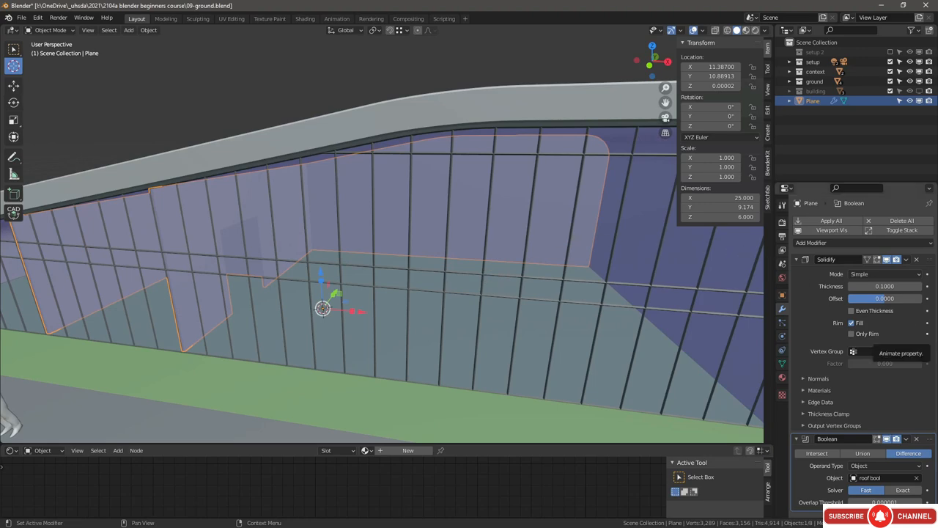
Step: Switch to the browser and view the code download options on the sketchfab/blender-plugin GitHub page
key(alt+Tab)
click(195, 70)
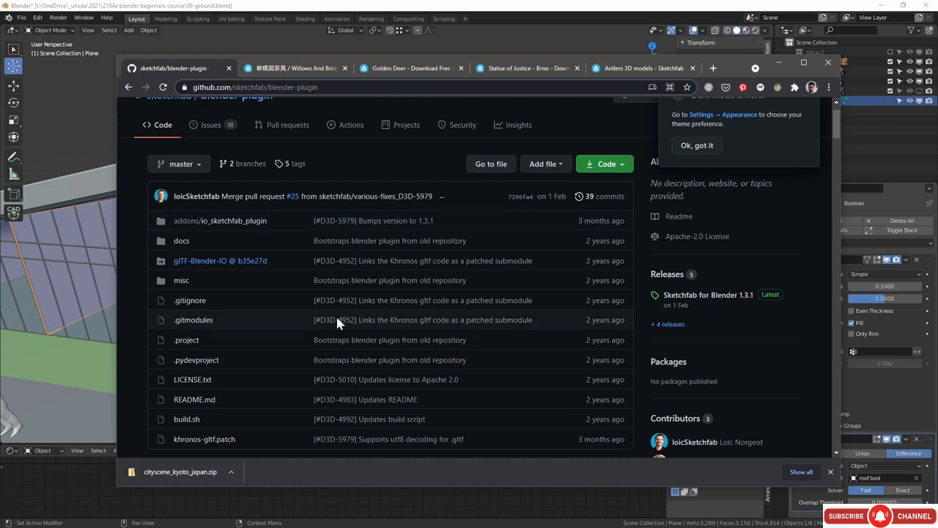
scroll(582, 209, up, 1)
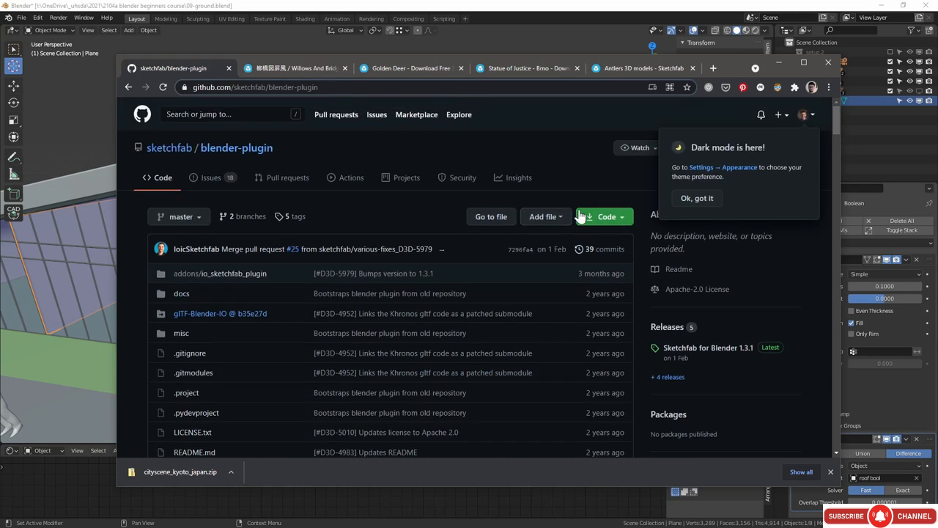
click(619, 221)
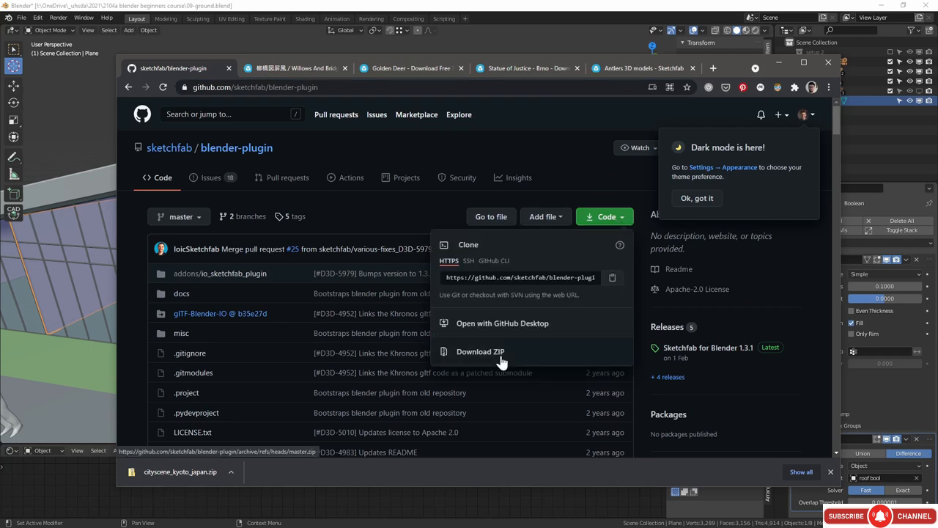
Step: Switch back to Blender and search the add-on preferences for "ske" to check the Sketchfab plugin entry
click(559, 34)
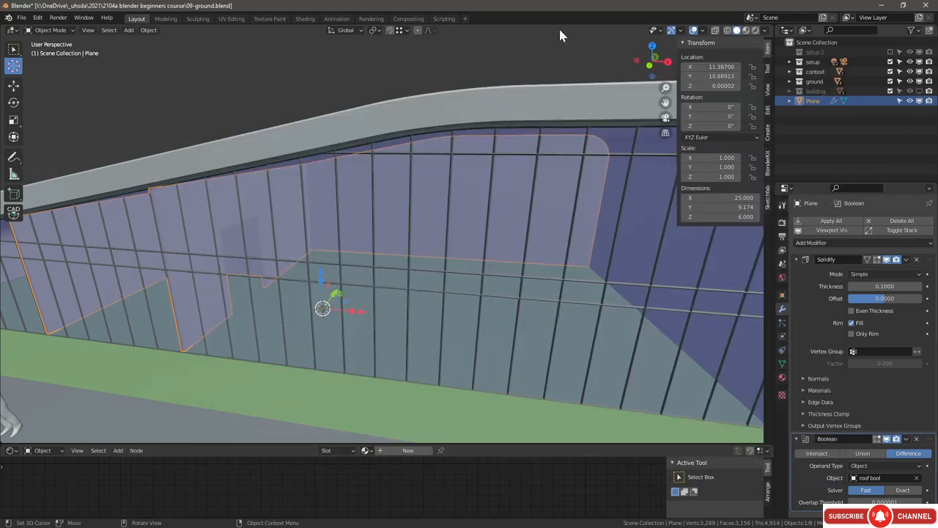
click(38, 17)
click(60, 158)
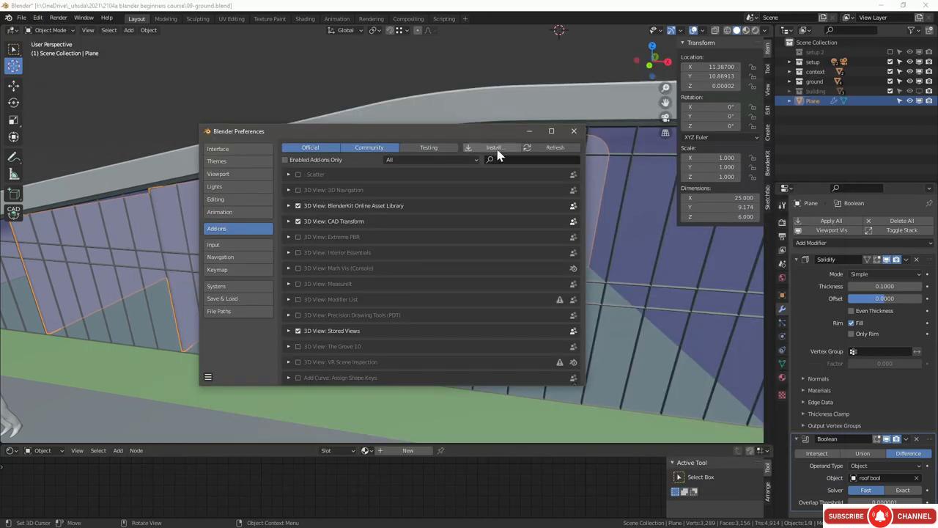
click(492, 148)
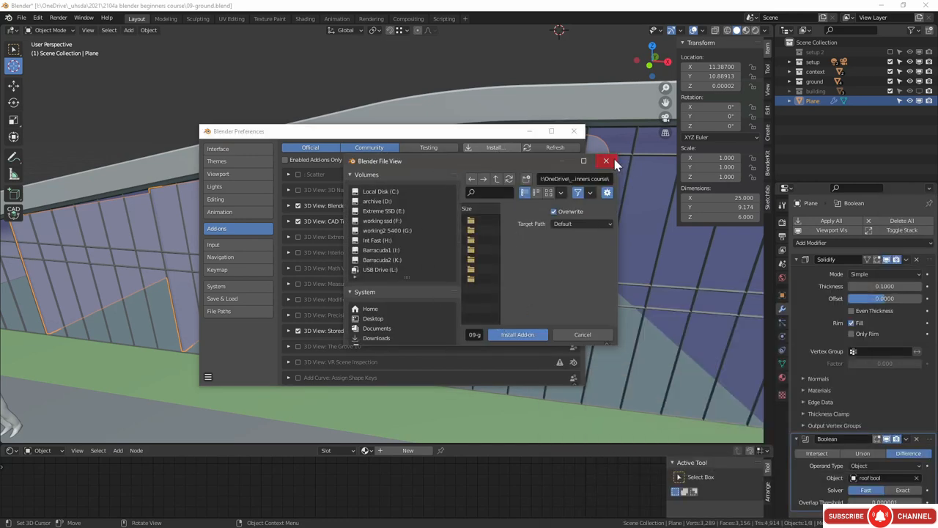
click(606, 161)
click(528, 161)
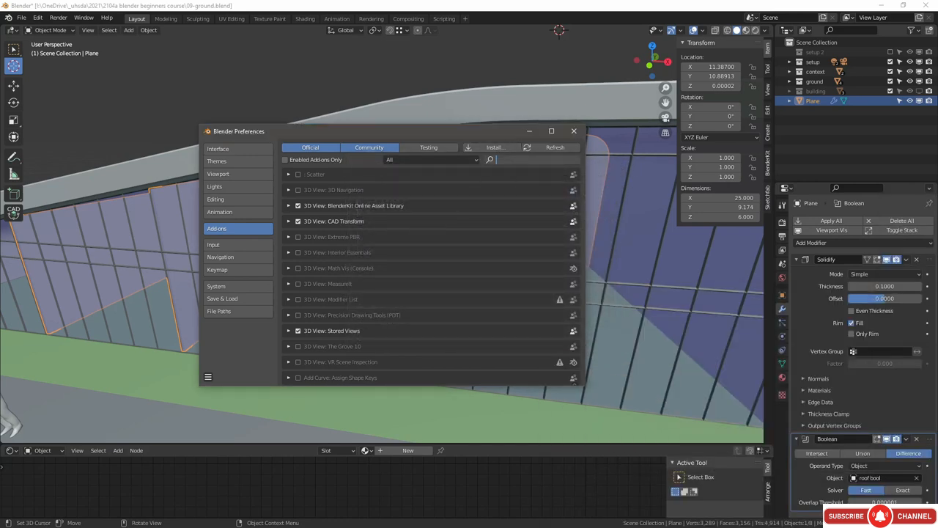
text(ske)
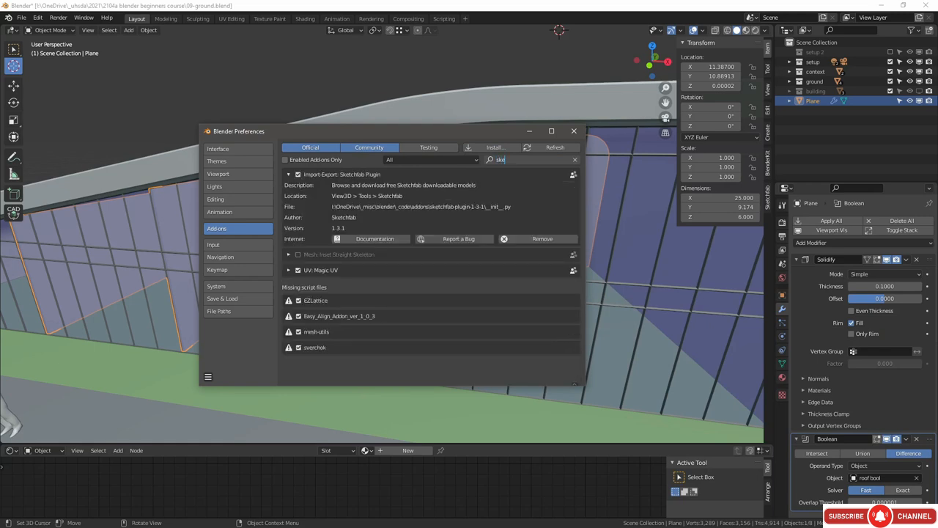
click(574, 131)
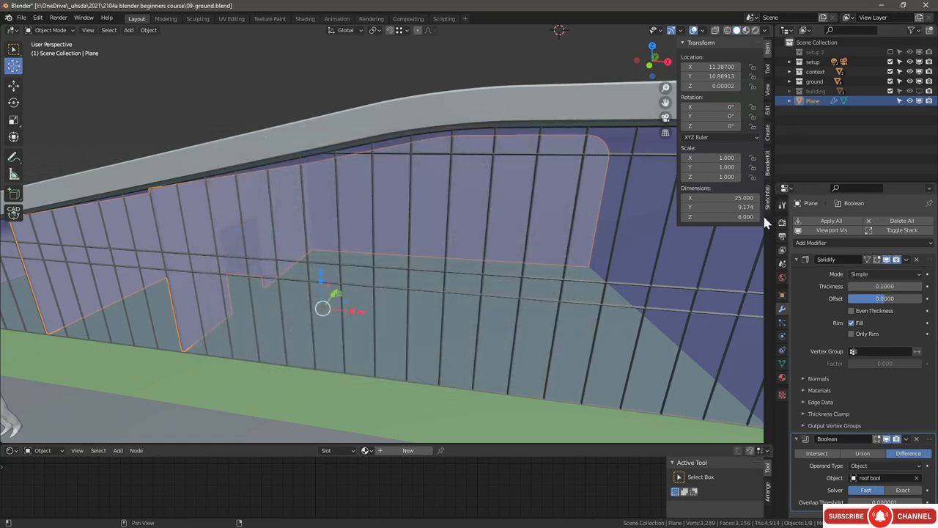
Step: Search the Sketchfab library for "japanese screen" and browse the resulting models
click(768, 195)
click(701, 59)
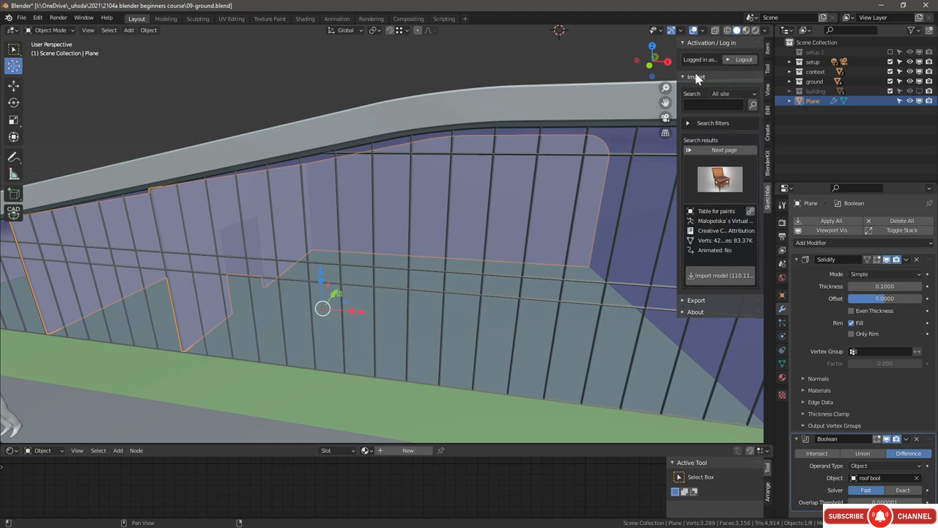
click(702, 107)
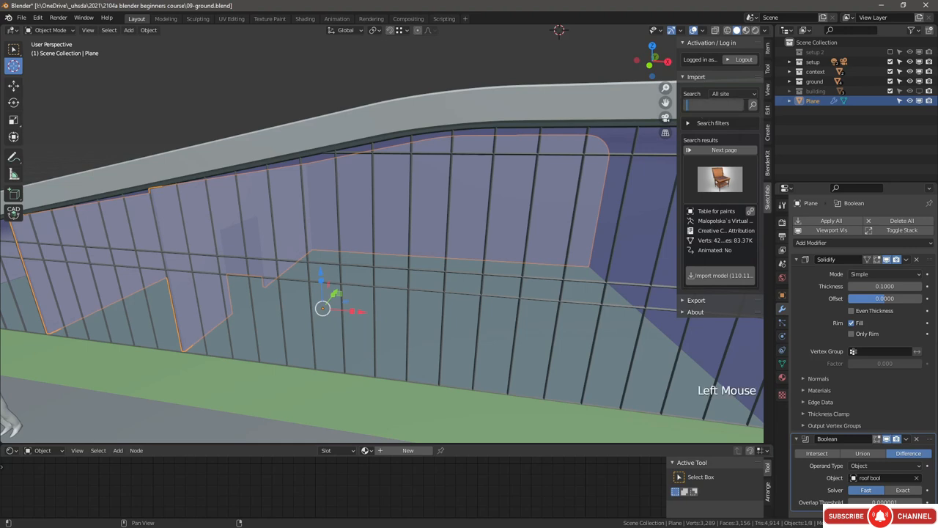
text(japan)
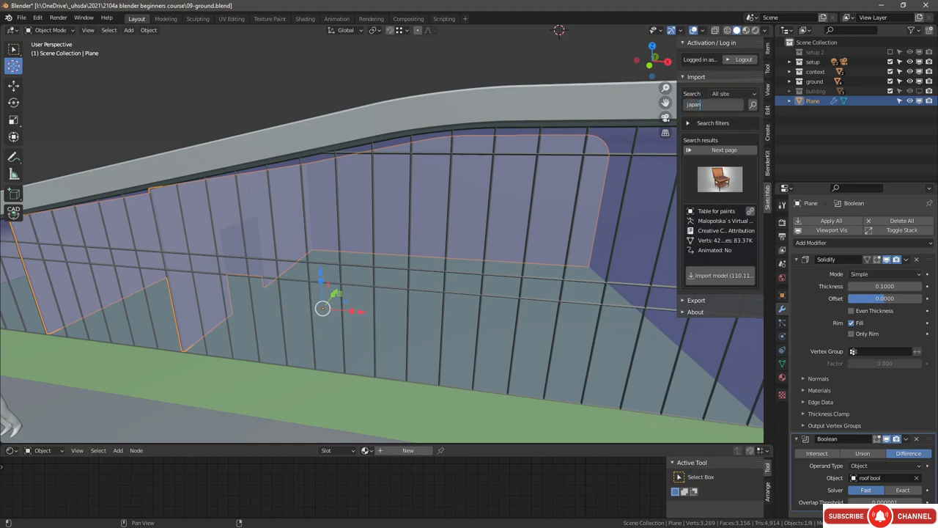
text(ese screen)
key(Return)
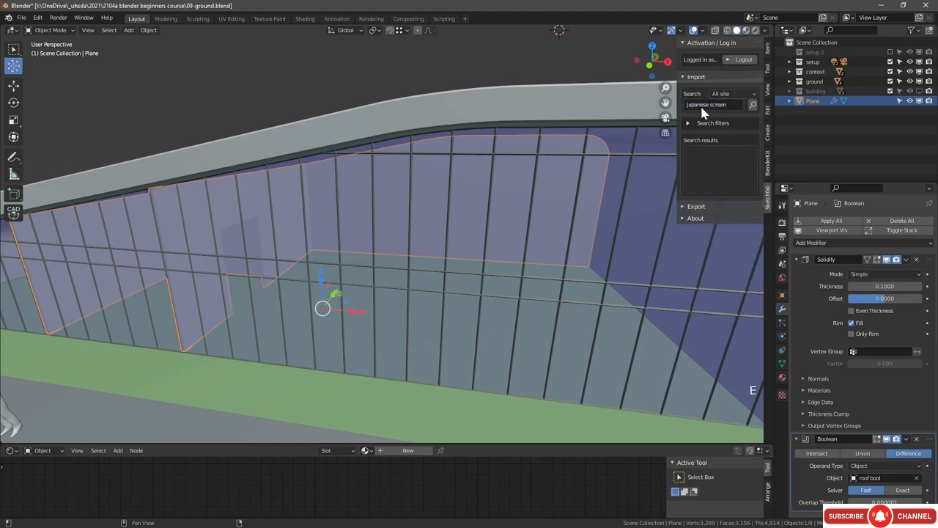
click(720, 170)
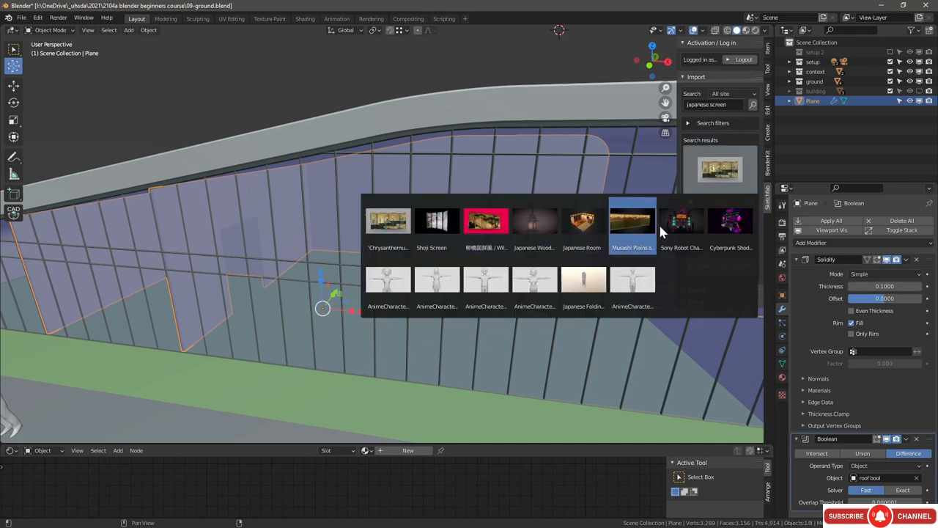
click(486, 223)
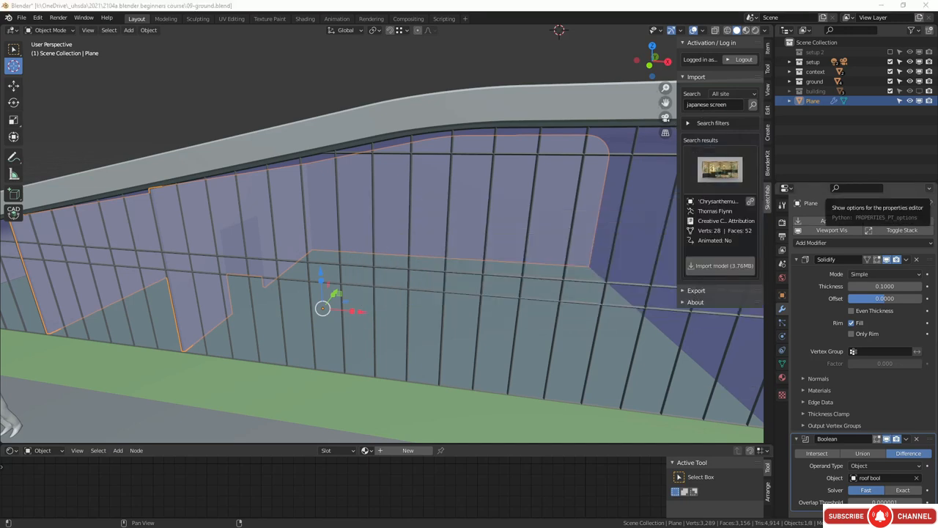
Step: Switch to the browser and examine the Willows And Bridge and Golden Deer model pages, including the deer's download formats
key(alt+Tab)
click(291, 69)
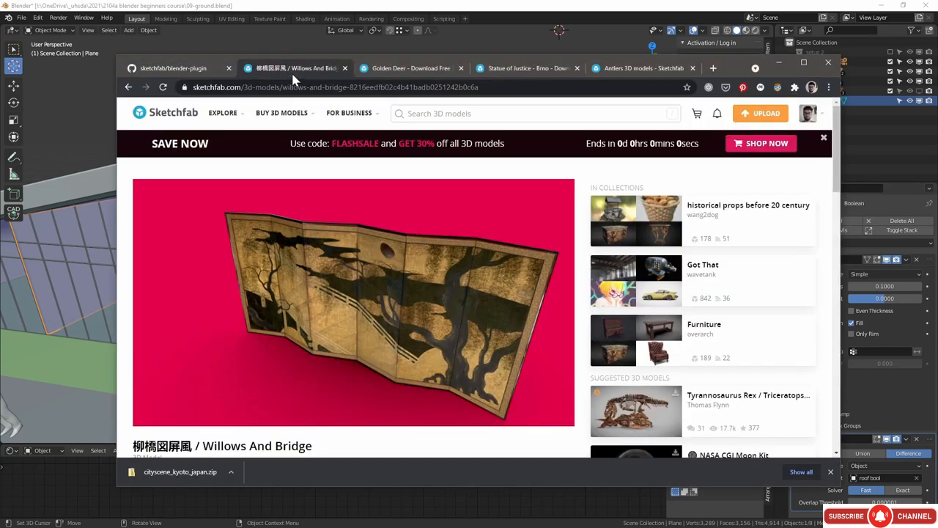
click(423, 73)
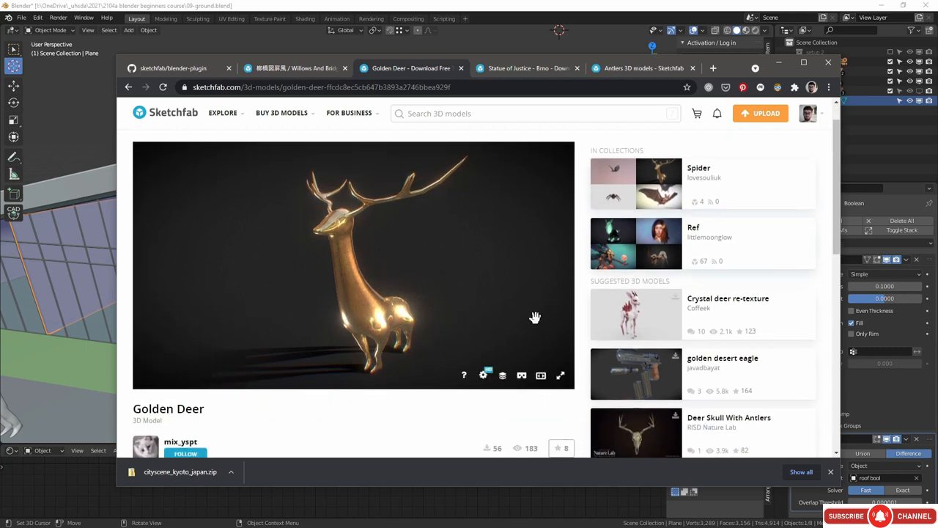
scroll(371, 323, down, 3)
click(179, 256)
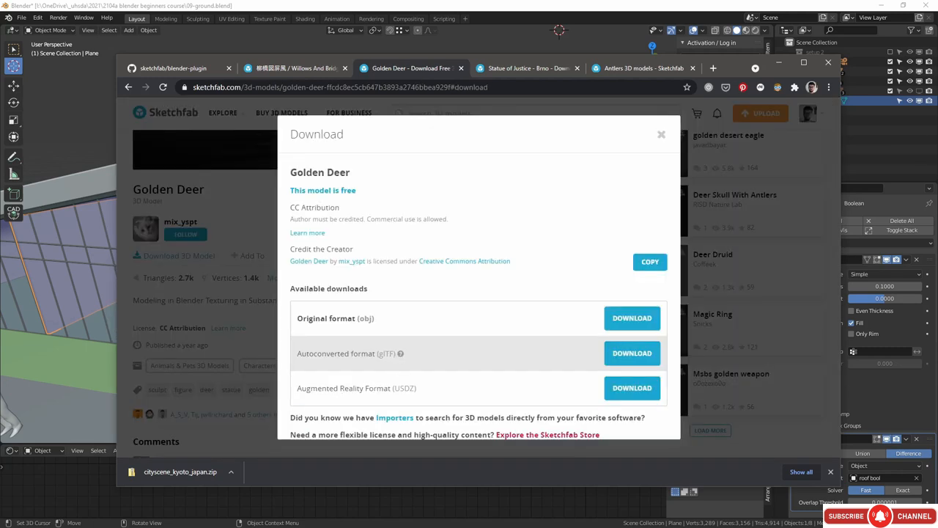
click(623, 361)
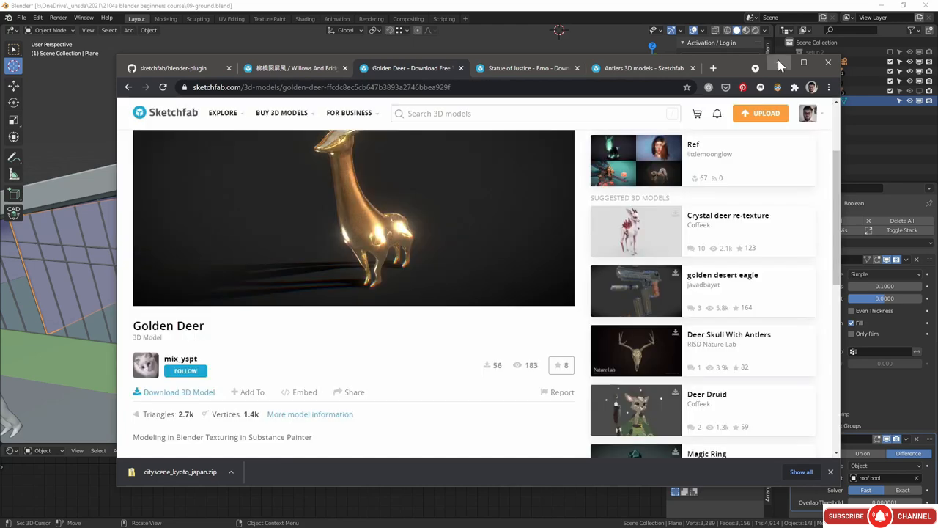
Step: Switch back to Blender and choose the Willows And Bridge folding screen from the Sketchfab search results
click(779, 62)
click(720, 170)
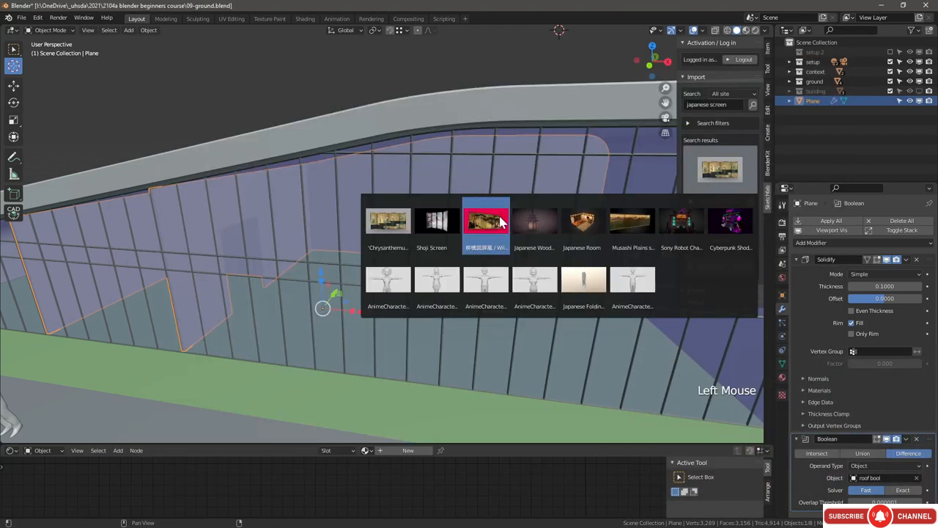
click(502, 223)
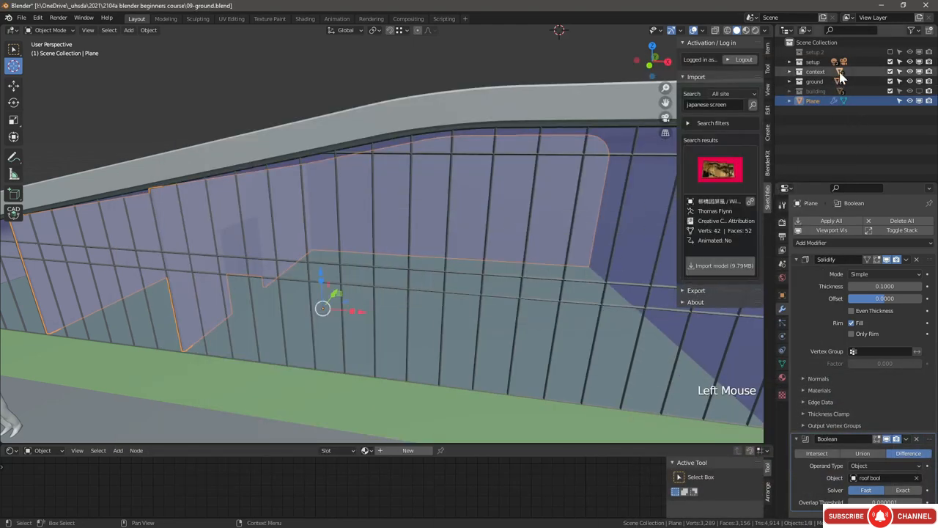
Step: Create a new collection inside the ground collection, name it art and make it the active collection
click(790, 81)
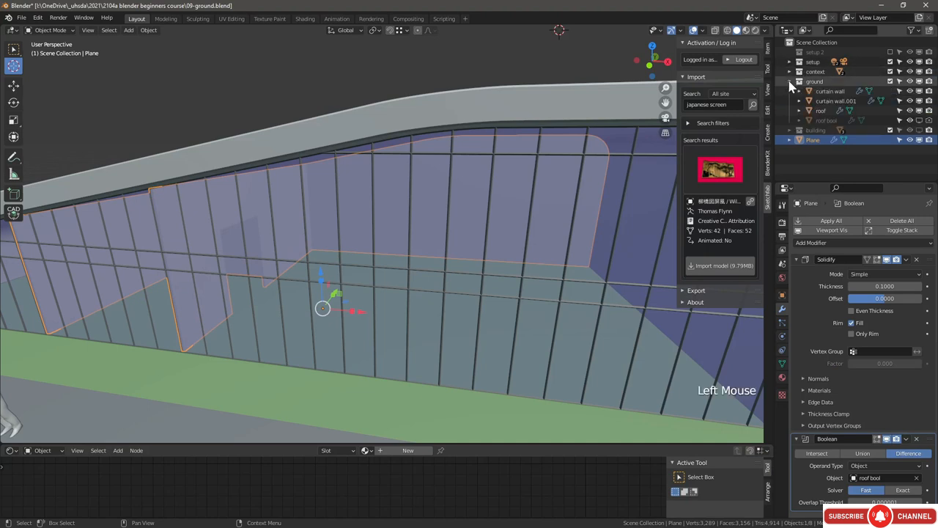
click(811, 82)
click(929, 30)
double_click(812, 92)
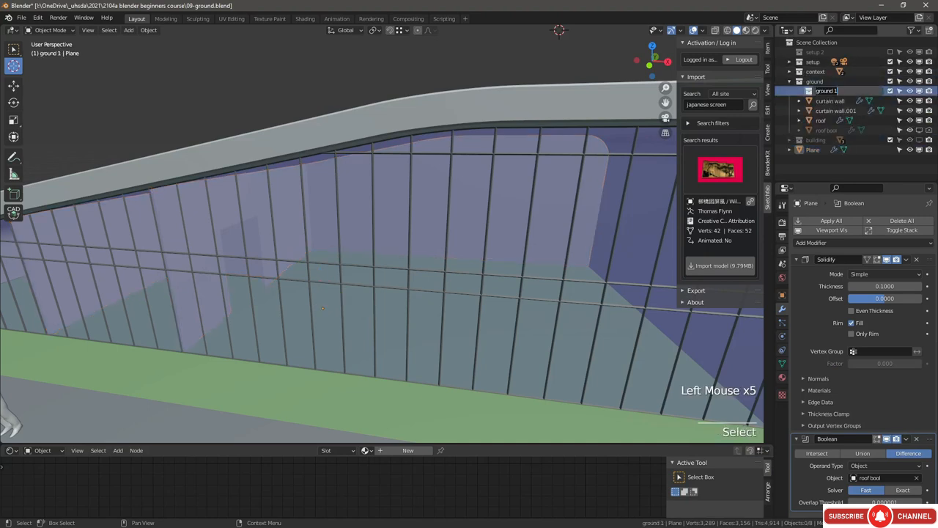
text(art)
key(Return)
click(811, 95)
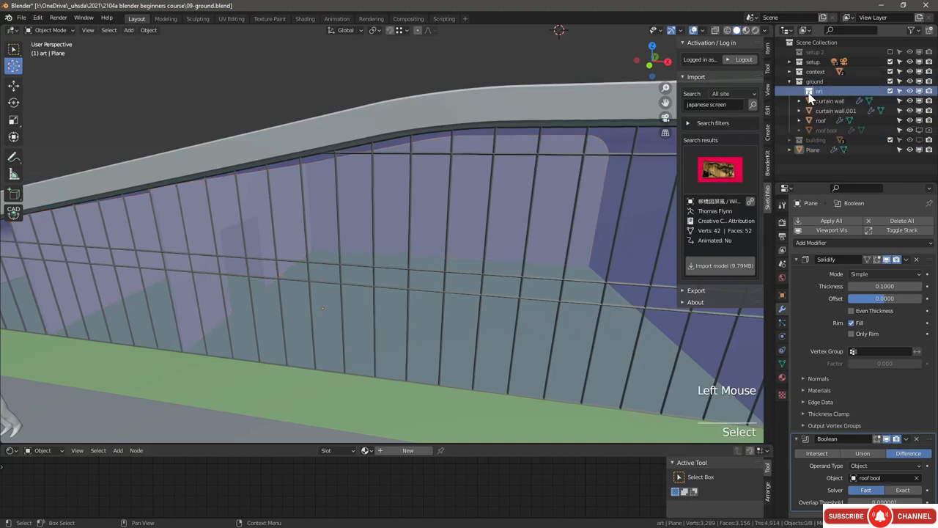
Step: Import the Willows And Bridge folding screen model into the scene and switch the viewport to Material Preview shading
click(737, 274)
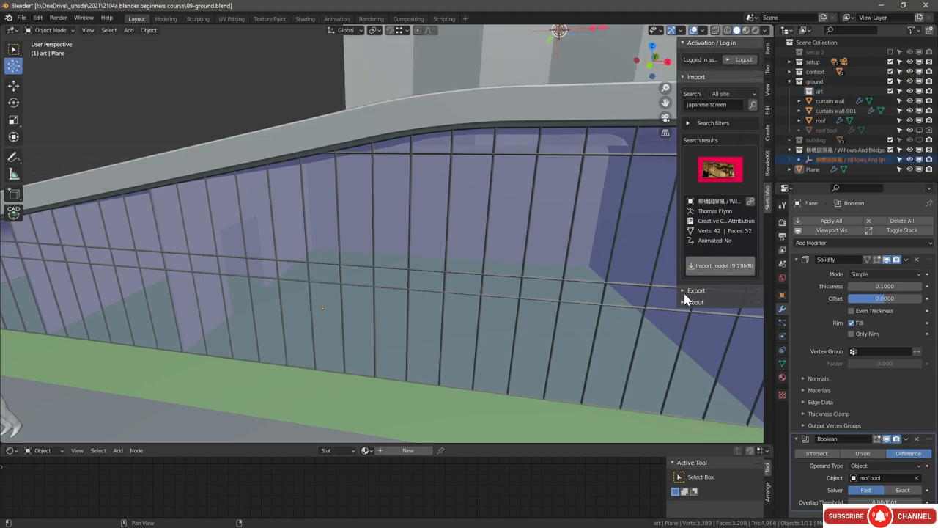
scroll(518, 259, down, 3)
middle_drag(519, 209, 476, 195)
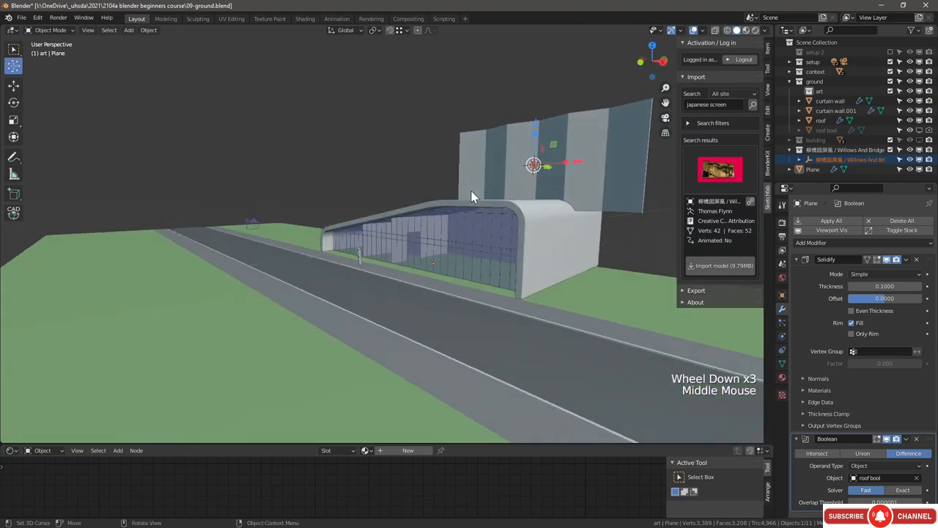
click(745, 30)
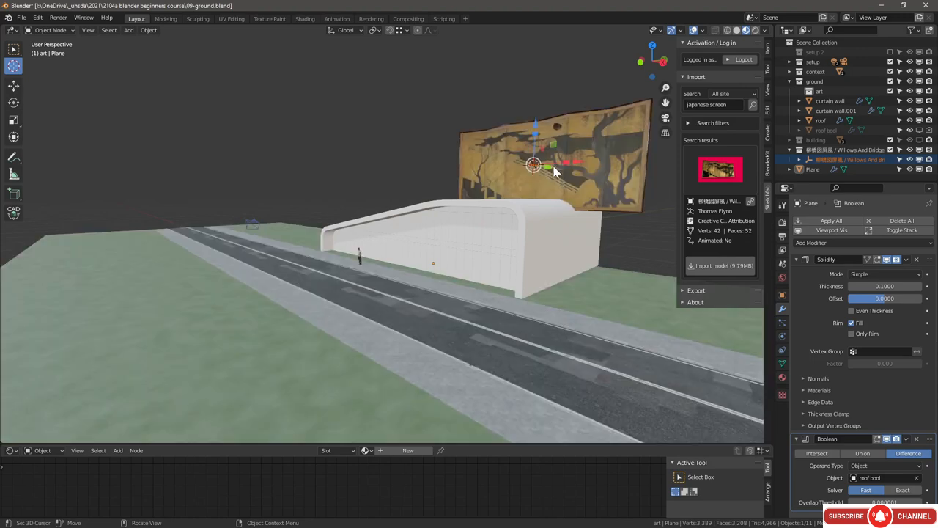
middle_drag(555, 174, 410, 151)
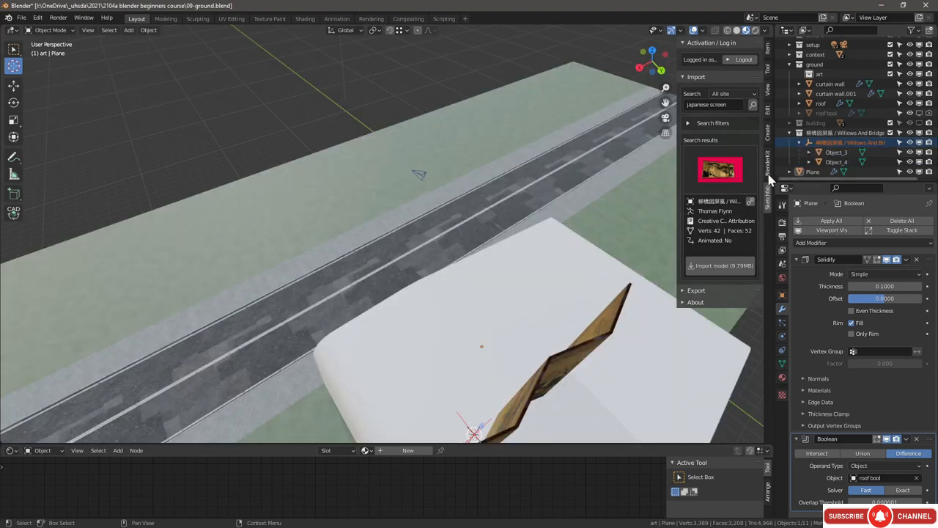
Step: Move the folding screen's parent empty about -1.63 along Y and set its rotation mode to XYZ Euler
click(820, 144)
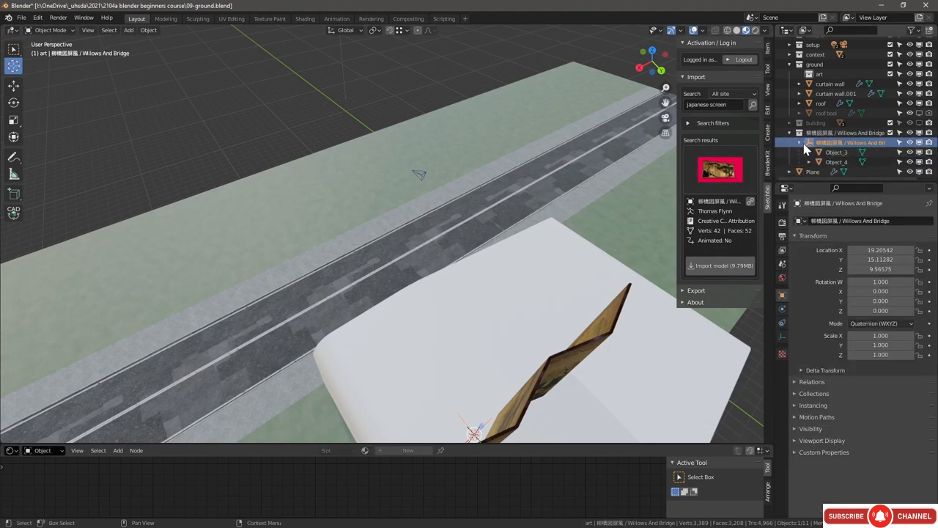
middle_drag(506, 267, 622, 352)
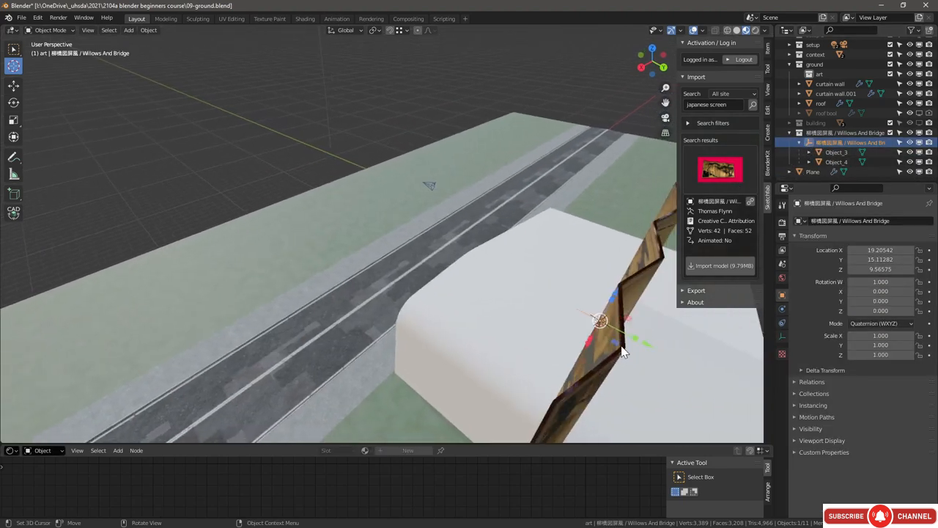
drag(648, 344, 603, 323)
middle_drag(577, 317, 627, 270)
click(768, 49)
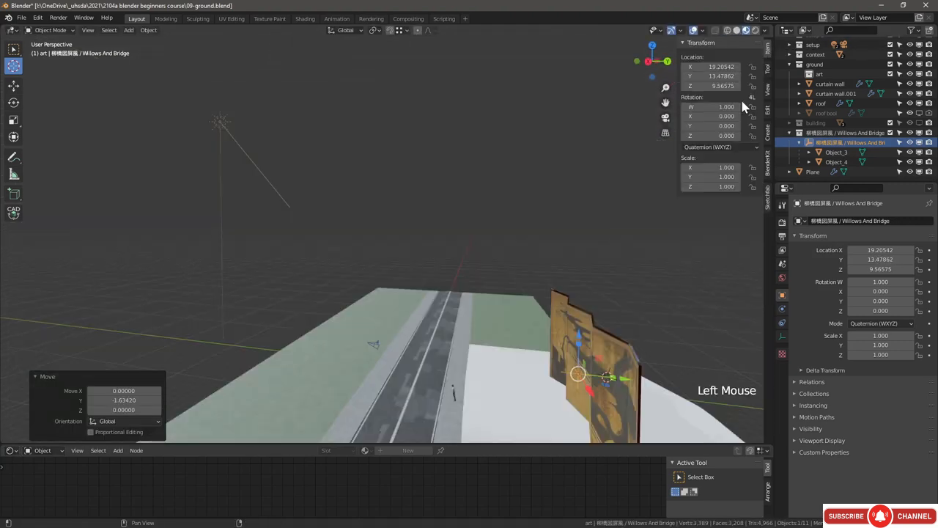
click(696, 148)
click(700, 169)
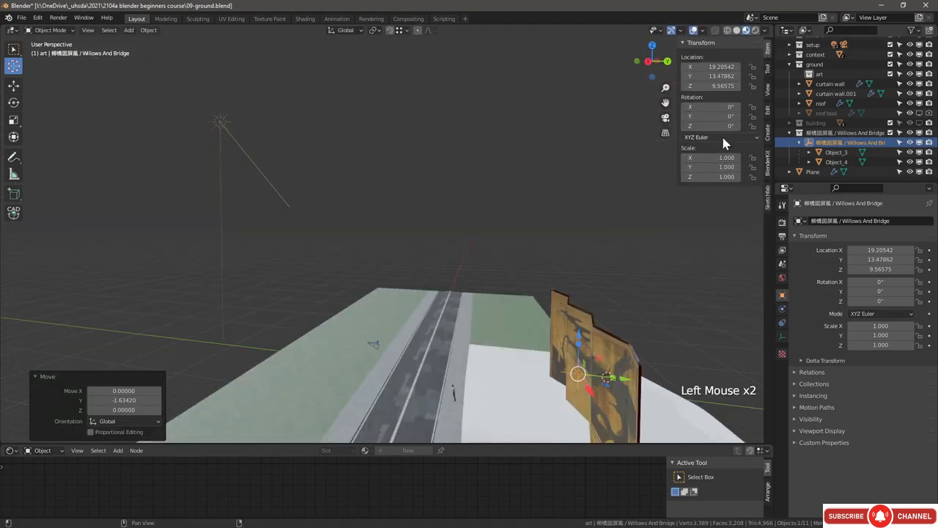
Step: Try rotating the folding screen's parent empty to 180° about Z
click(714, 126)
text(180)
key(Return)
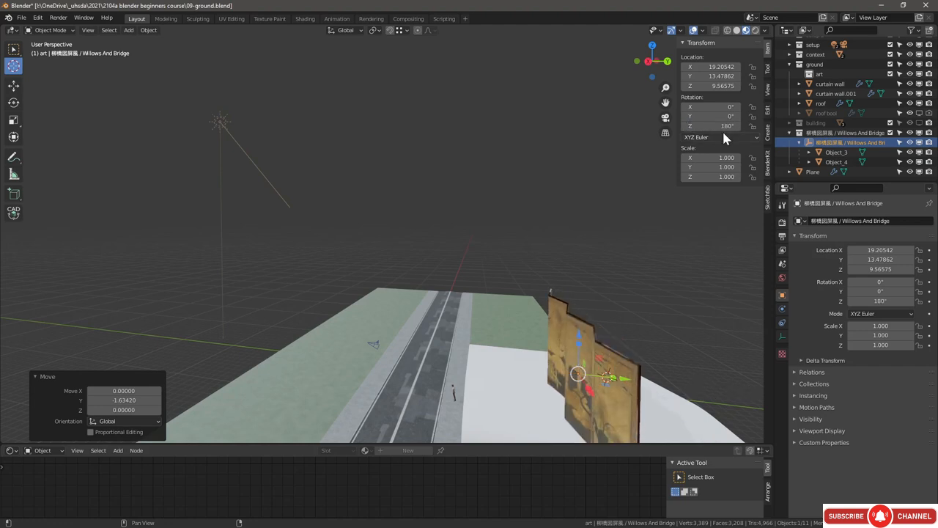
Step: Select both meshes of the folding screen and raise them to about 3.99 on Z, bringing their base level with the parent empty
drag(471, 100, 421, 171)
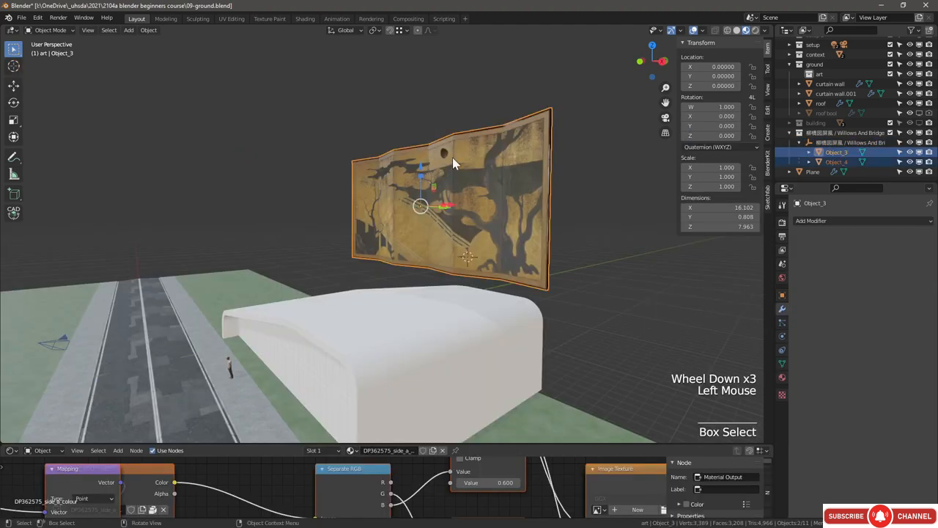
click(494, 109)
click(513, 123)
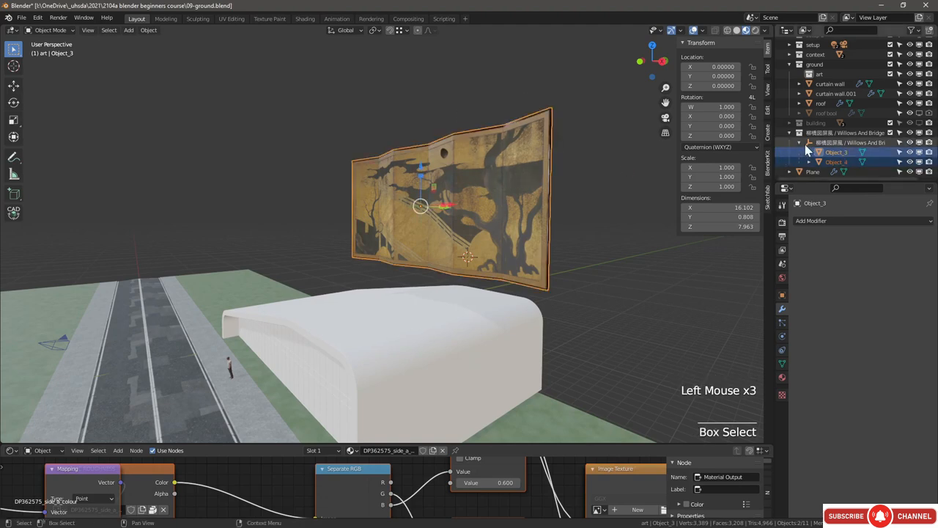
drag(421, 168, 427, 126)
middle_drag(415, 163, 437, 202)
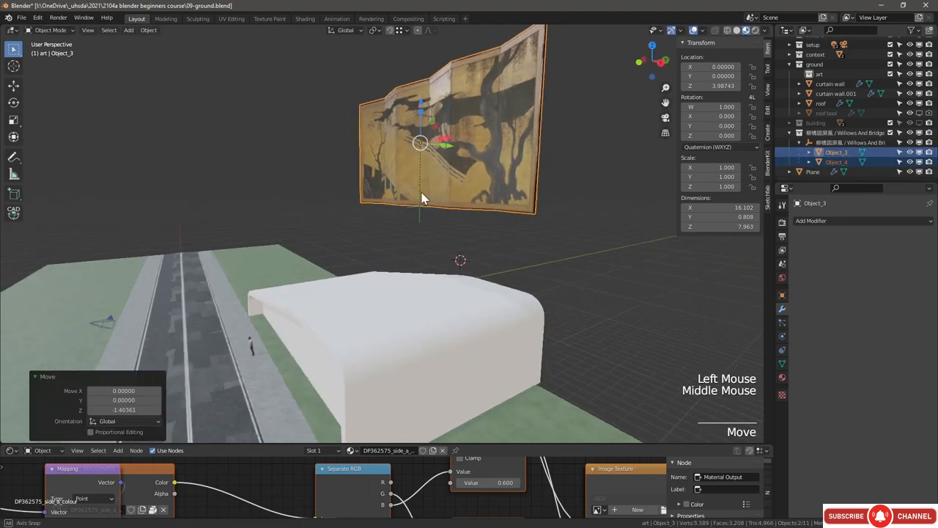
scroll(437, 203, down, 1)
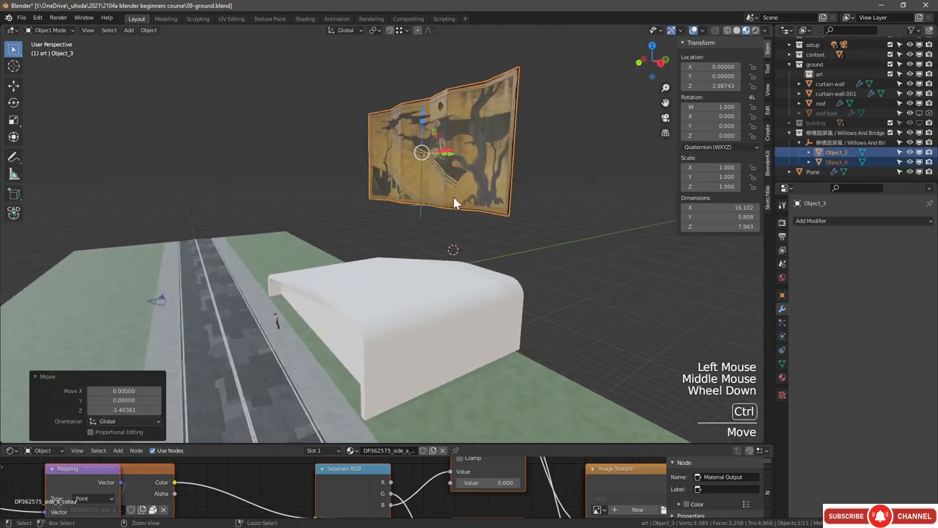
key(ctrl+z)
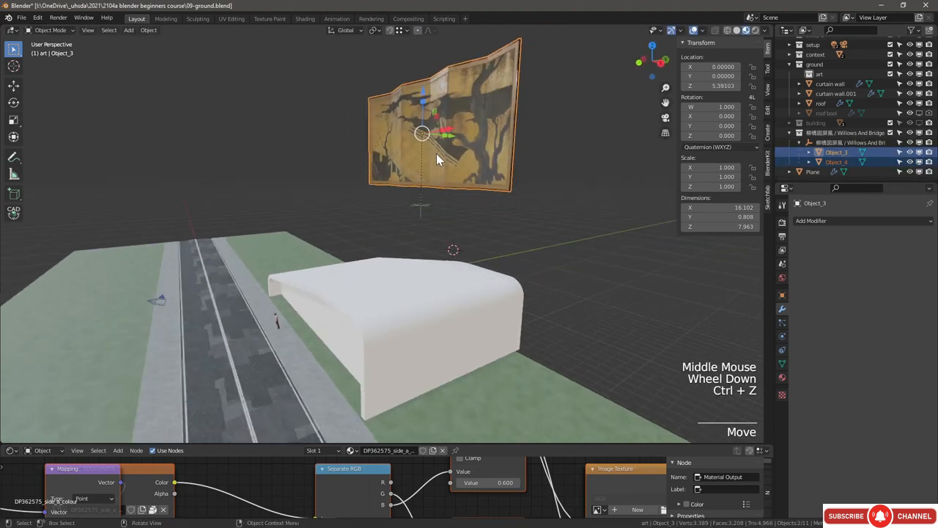
middle_drag(436, 153, 473, 198)
scroll(473, 198, down, 1)
key(ctrl+z)
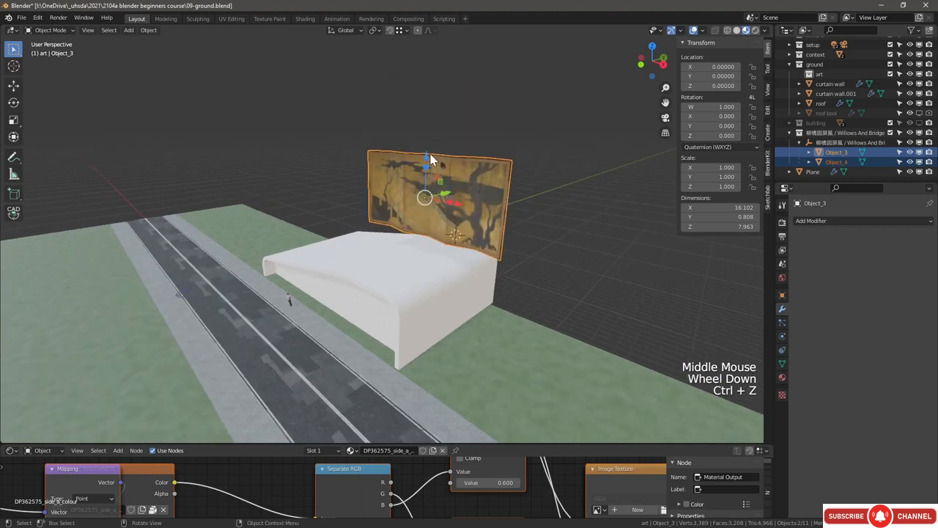
scroll(431, 160, up, 1)
drag(428, 163, 449, 55)
scroll(445, 194, up, 3)
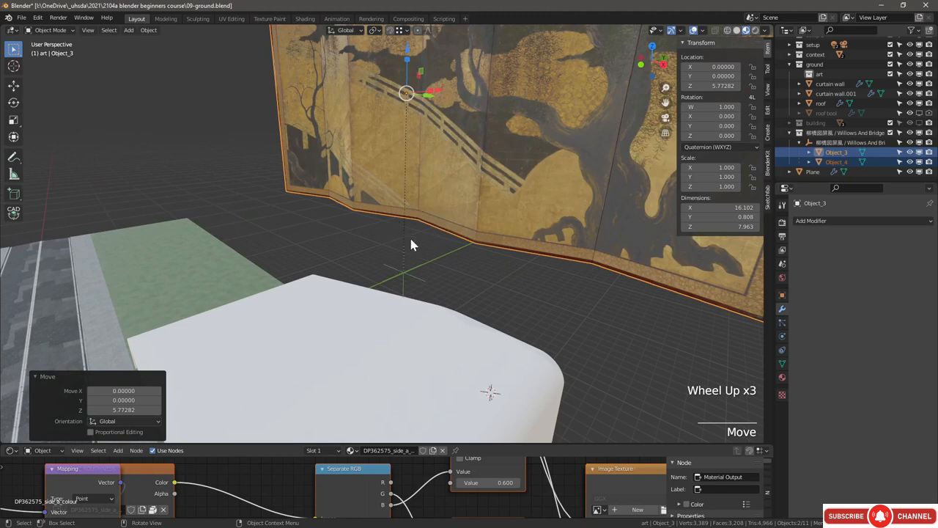
drag(407, 55, 432, 159)
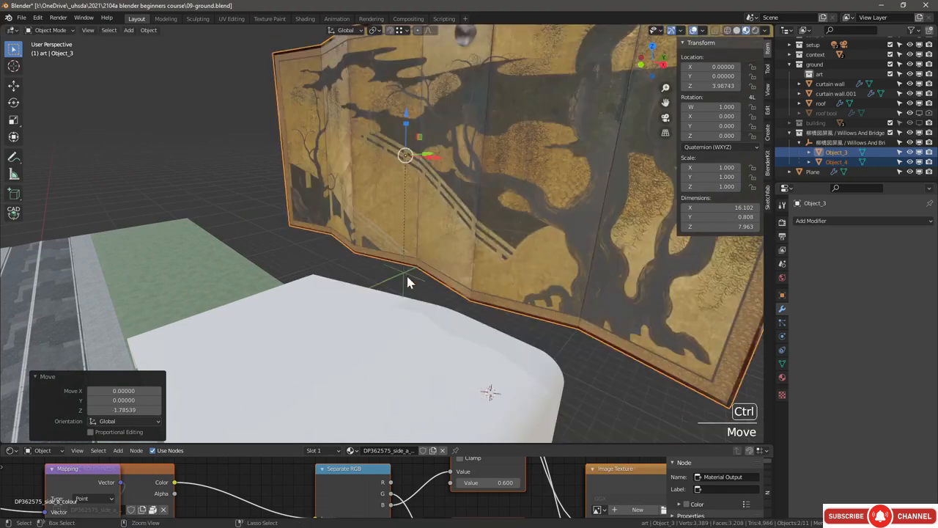
Step: Select the folding screen's parent empty and set its Z location to 0
mouse_move(432, 158)
middle_down()
mouse_move(477, 163)
mouse_move(439, 156)
middle_up()
drag(440, 157, 383, 249)
click(381, 260)
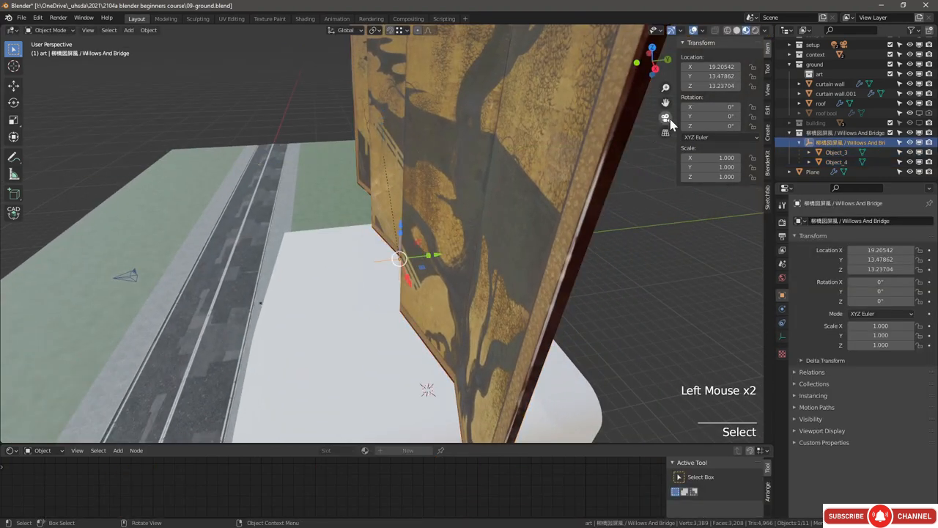
click(711, 86)
text(0)
key(Return)
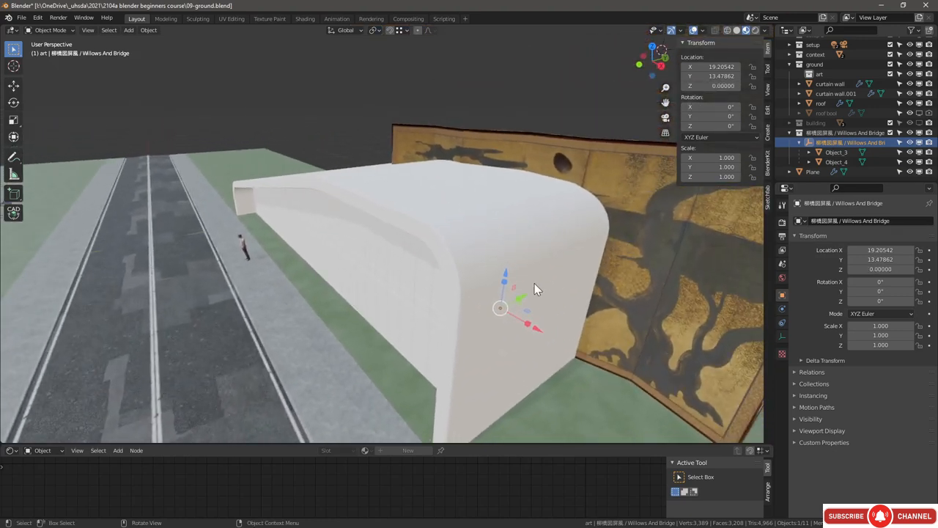
Step: Scale the folding screen's parent empty down uniformly to about 0.481
middle_drag(535, 288, 566, 280)
key(s)
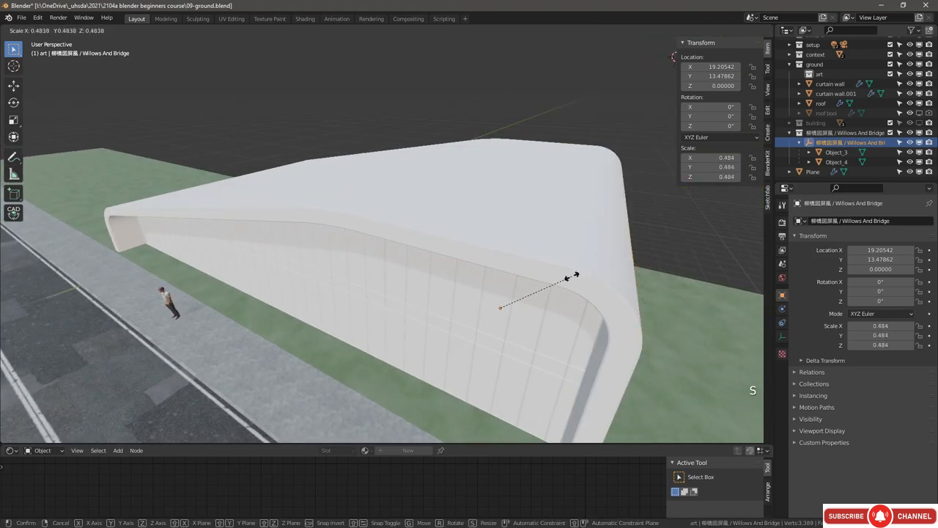
click(569, 277)
shift+middle_drag(499, 267, 484, 242)
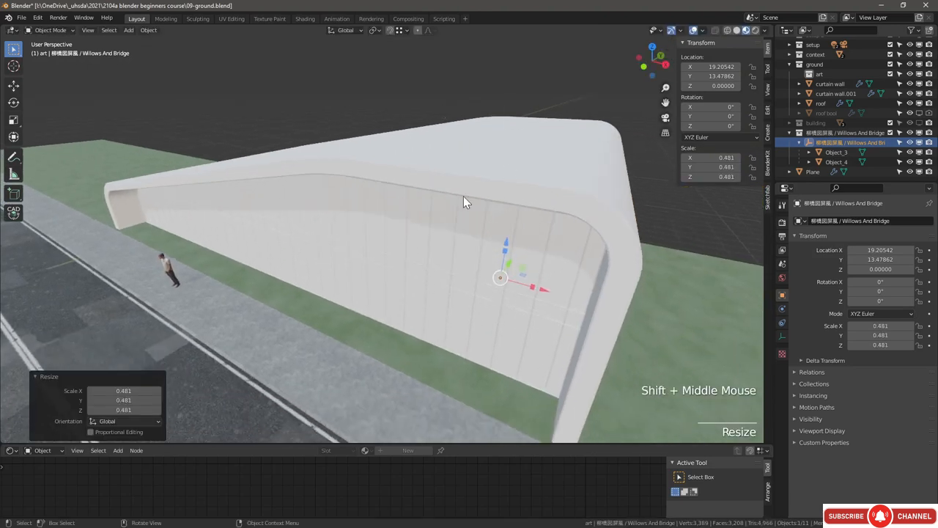
Step: Select the front curtain wall, make its glass material active and enlarge the Shader Editor to show the material's nodes
click(451, 256)
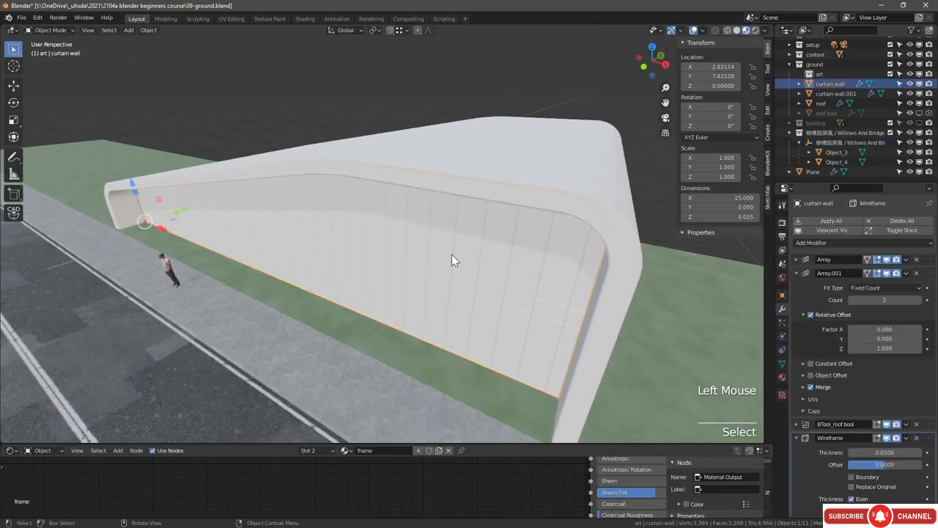
click(782, 376)
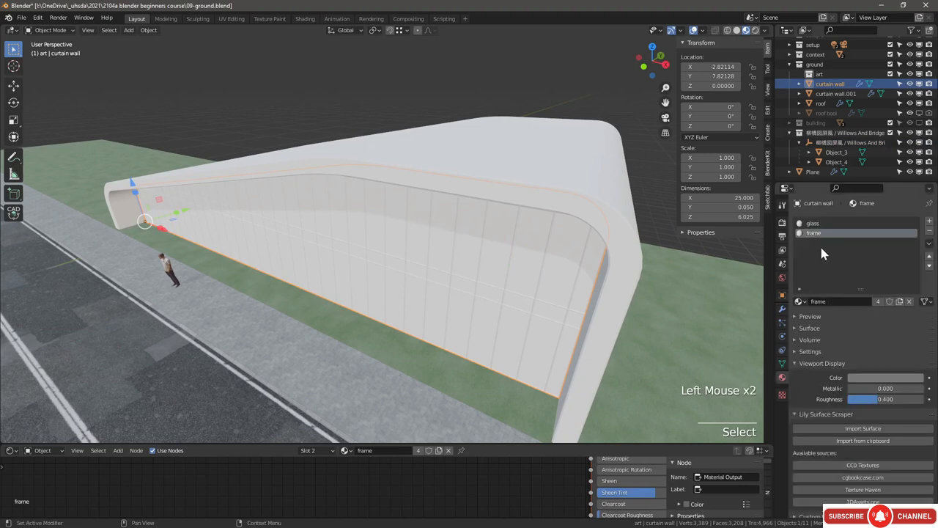
click(813, 224)
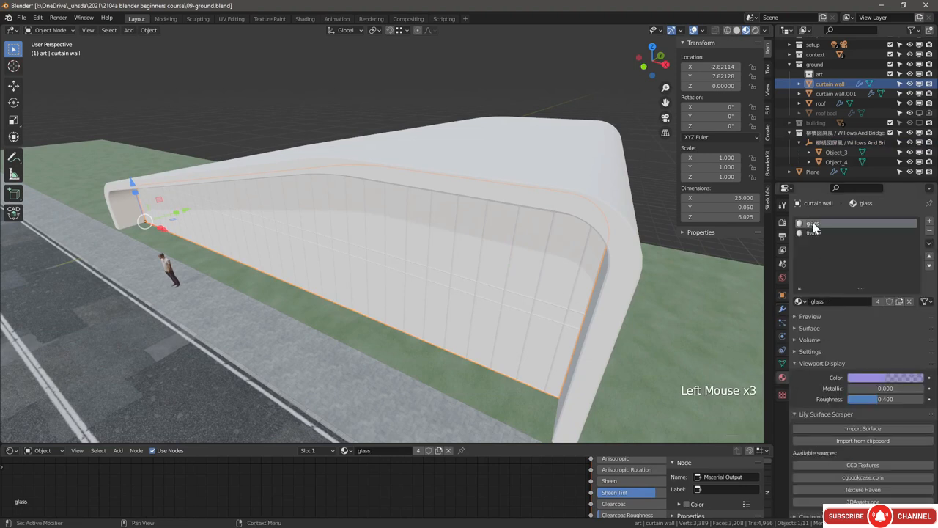
click(800, 329)
scroll(834, 372, down, 8)
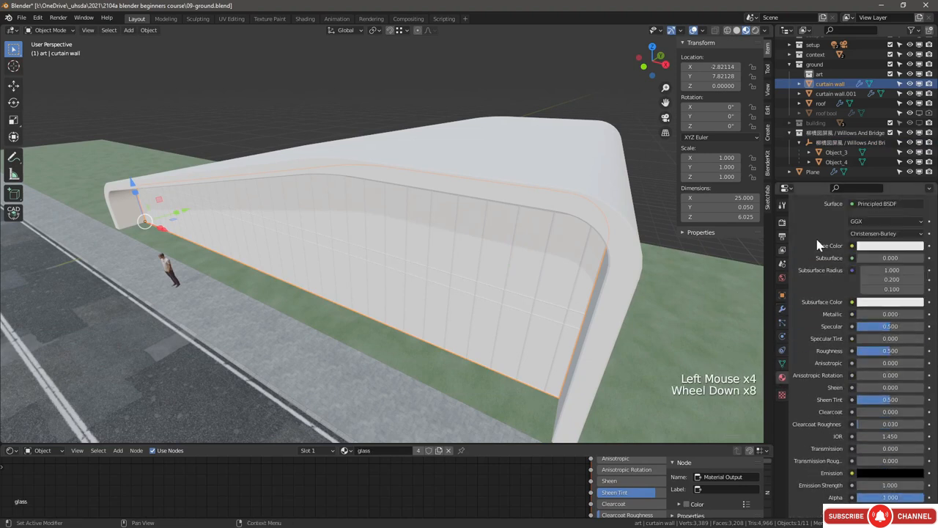
drag(550, 444, 548, 272)
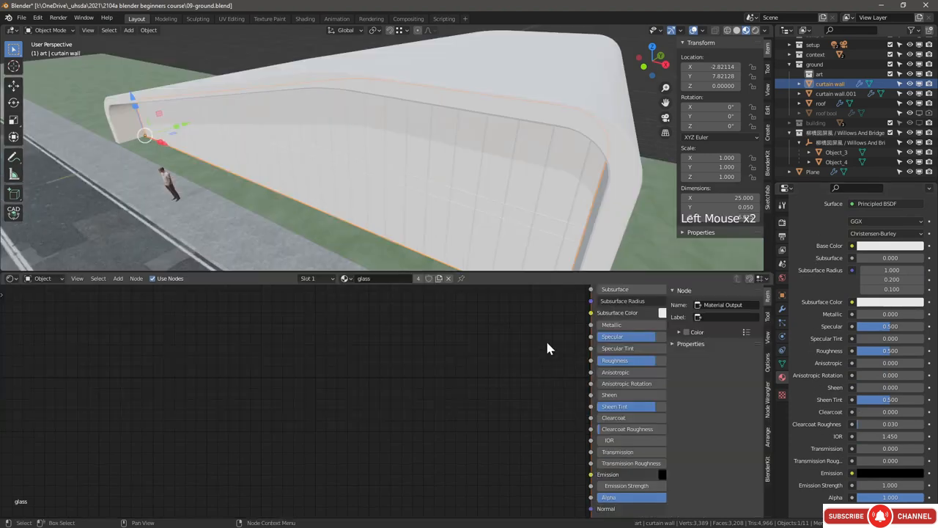
scroll(547, 363, down, 4)
middle_drag(548, 369, 426, 409)
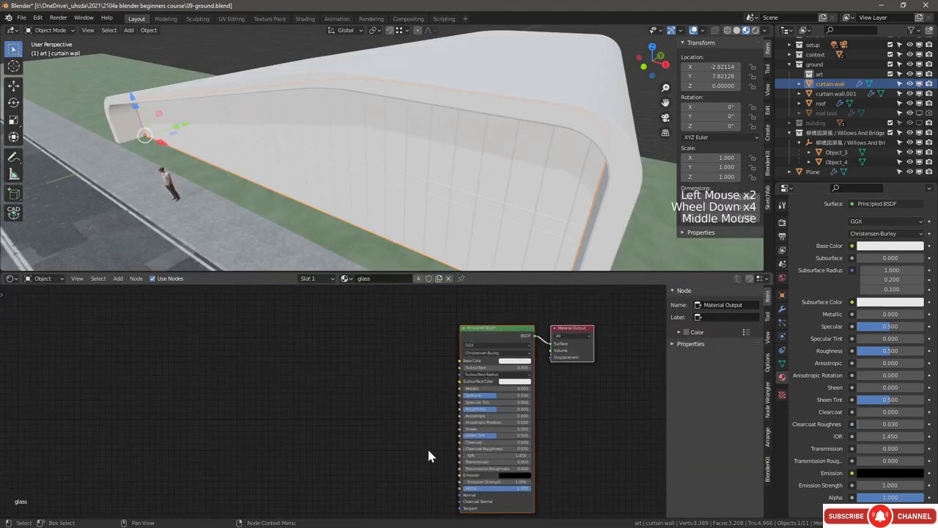
click(11, 279)
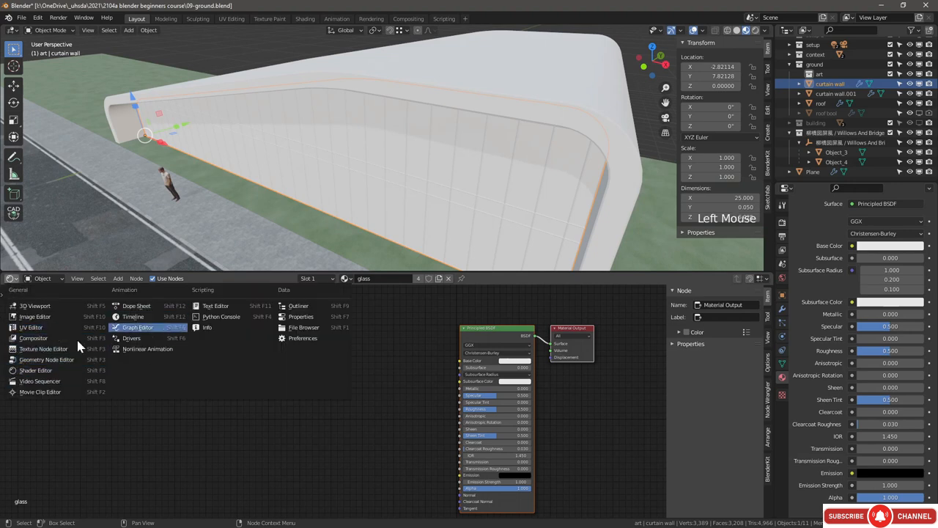
click(46, 370)
Step: Darken the glass shader's Base Color to light grey, set Alpha to about 0.695 and set Transmission to 1.000
middle_drag(471, 335, 426, 346)
scroll(473, 363, up, 4)
click(477, 382)
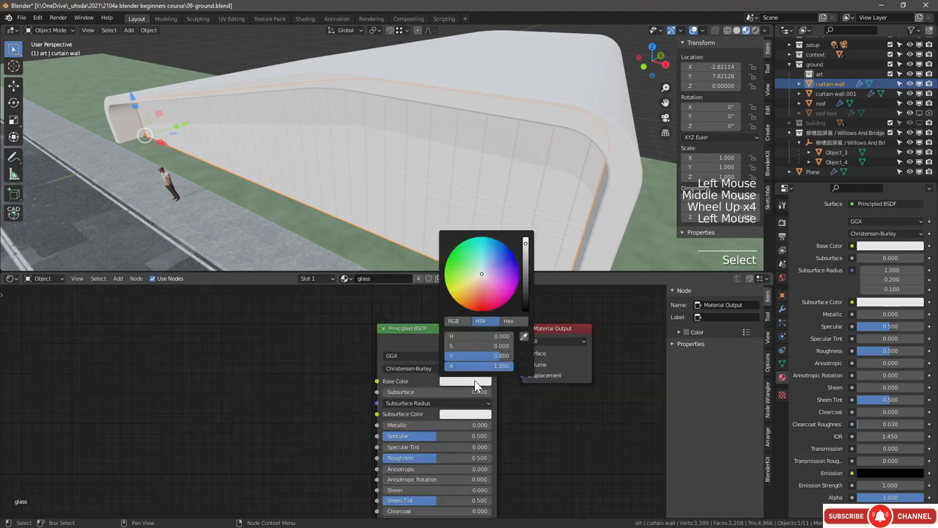
drag(526, 244, 525, 258)
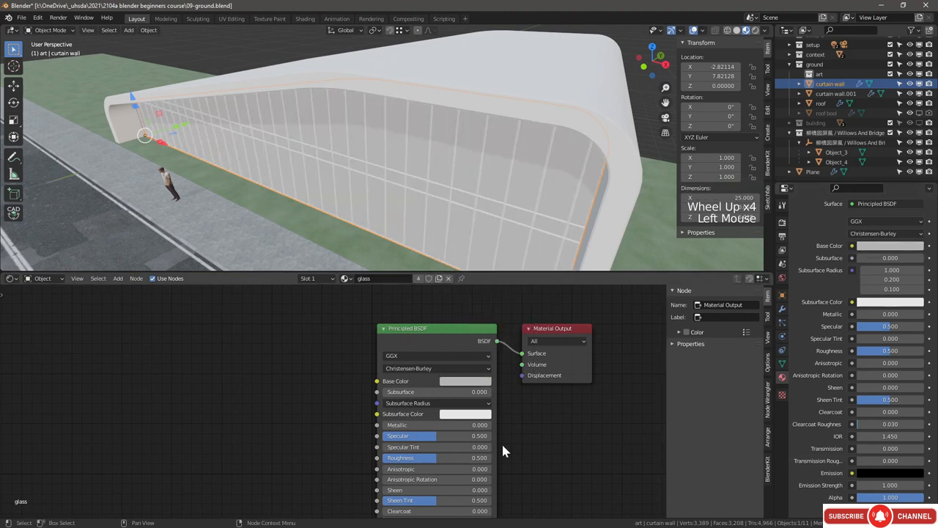
middle_drag(493, 461, 481, 366)
scroll(477, 381, down, 1)
drag(472, 469, 456, 468)
drag(438, 433, 484, 433)
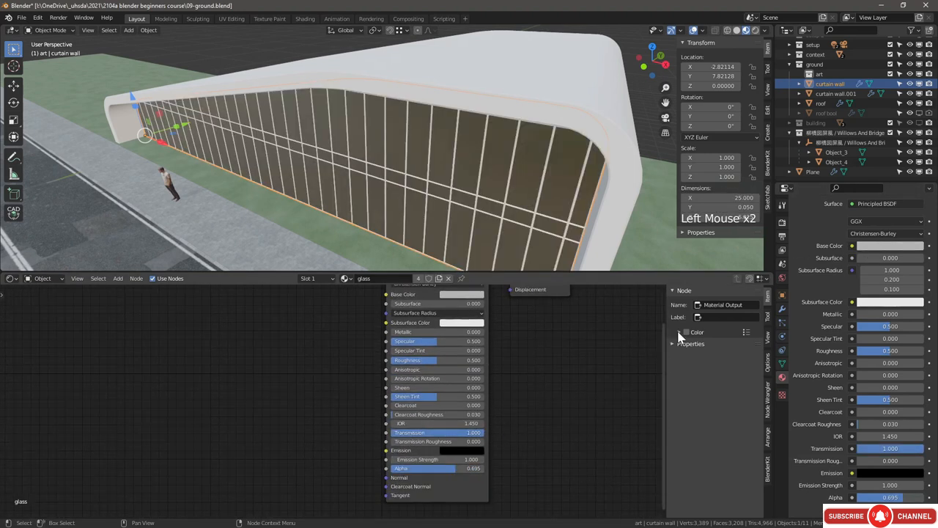
Step: Set the glass material's Blend Mode to Alpha Hashed and its Shadow Mode to None
scroll(835, 393, down, 4)
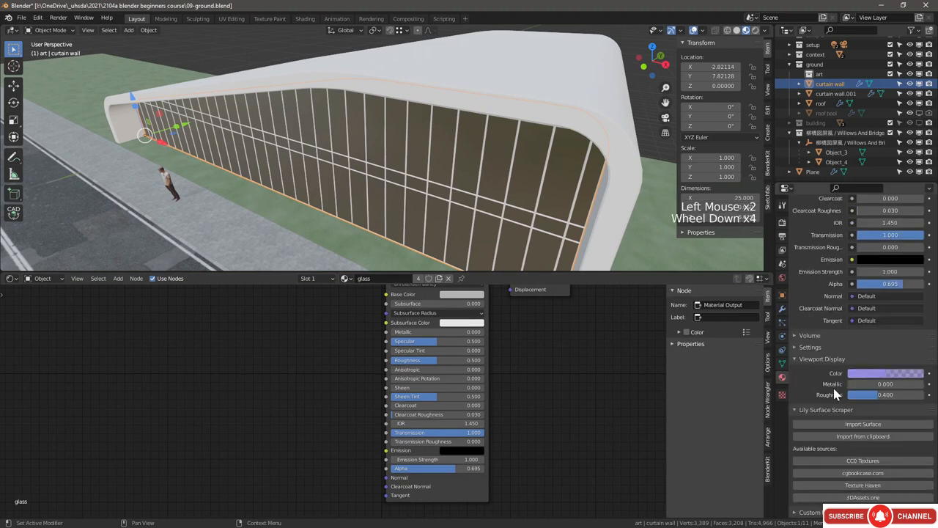
click(806, 347)
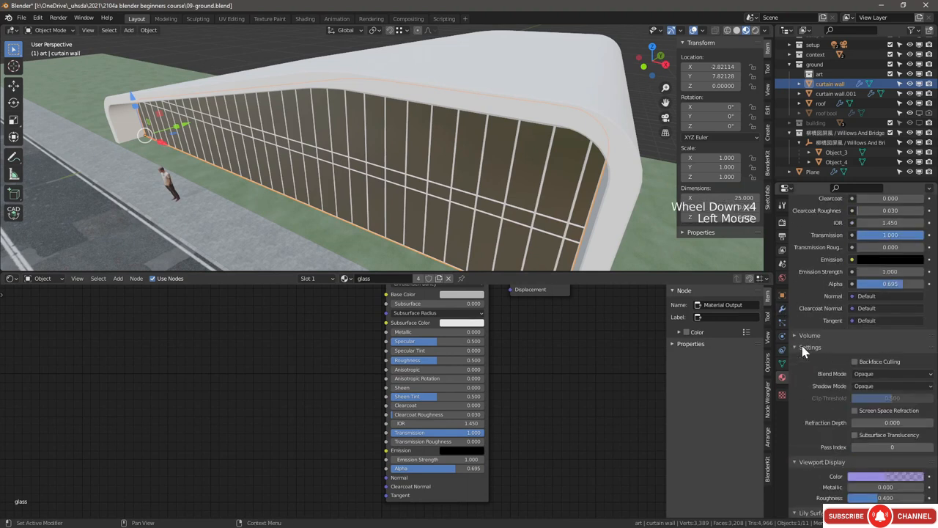
click(884, 374)
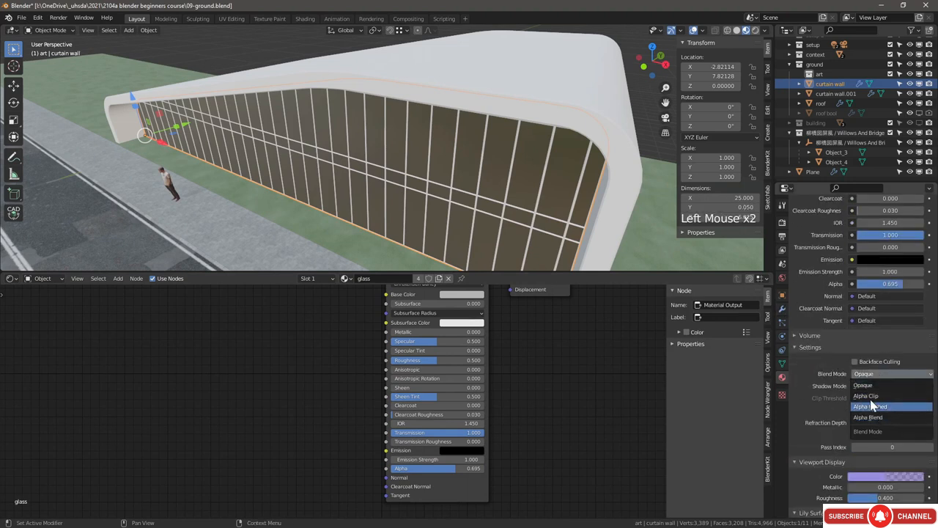
click(872, 406)
click(863, 386)
click(872, 400)
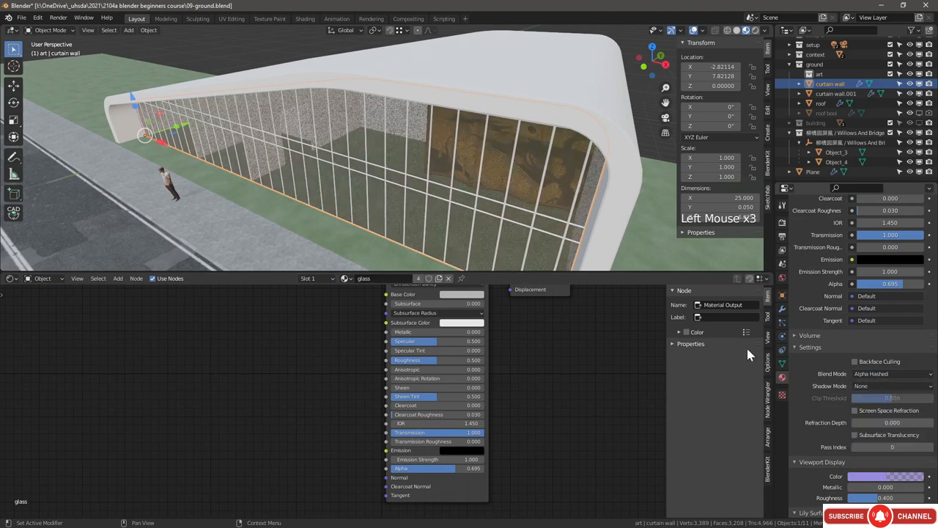
Step: Switch the glass material's Blend Mode to Alpha Blend and set its shader Roughness to 0.000
scroll(586, 235, down, 1)
click(872, 376)
click(869, 418)
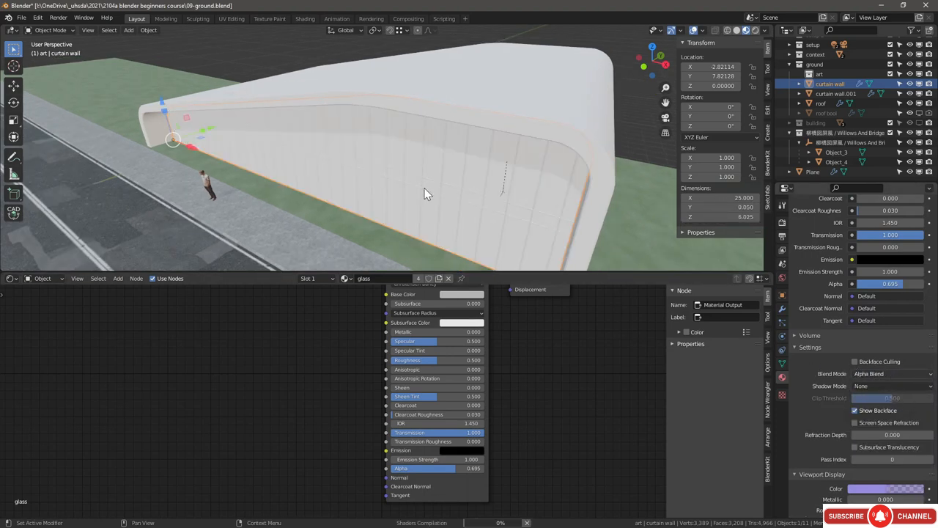
middle_drag(425, 192, 520, 153)
scroll(509, 151, down, 4)
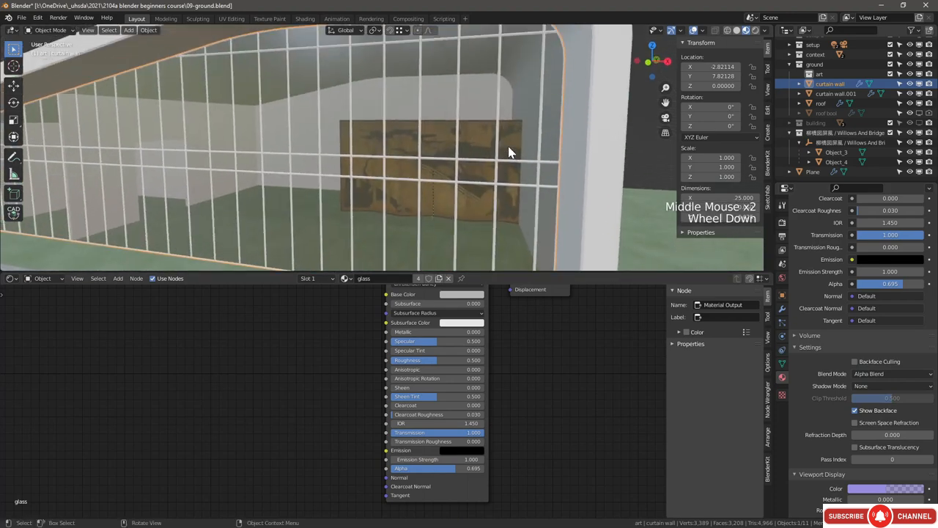
drag(429, 360, 391, 364)
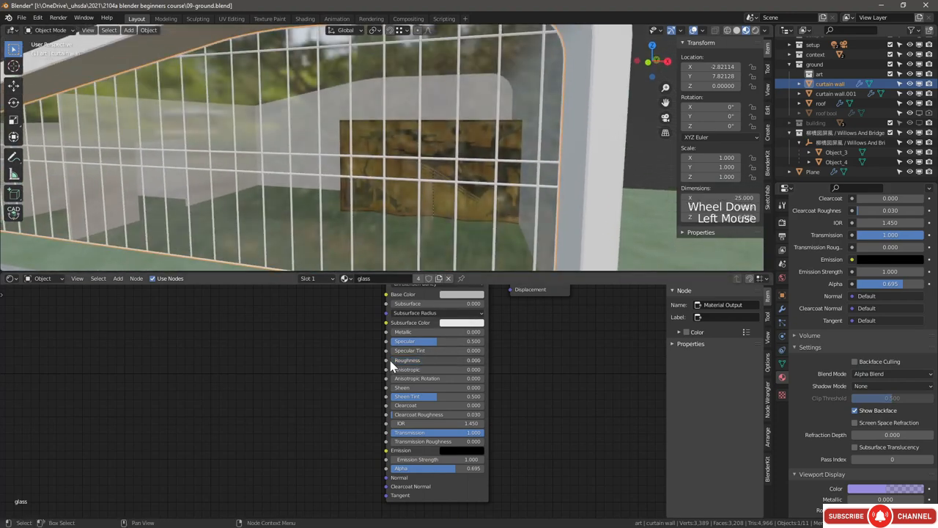
Step: Rename both the folding screen's parent empty and its imported collection to "screen"
middle_drag(368, 142, 390, 158)
click(824, 142)
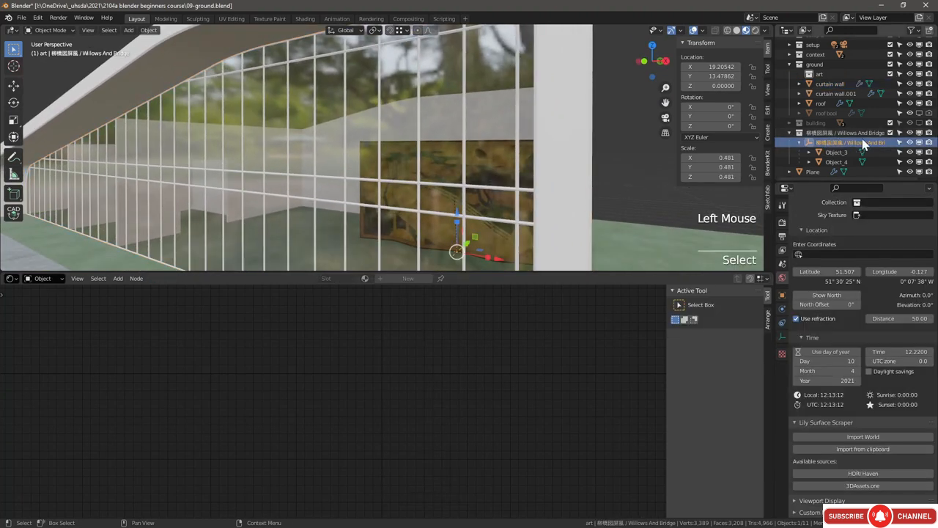
double_click(857, 145)
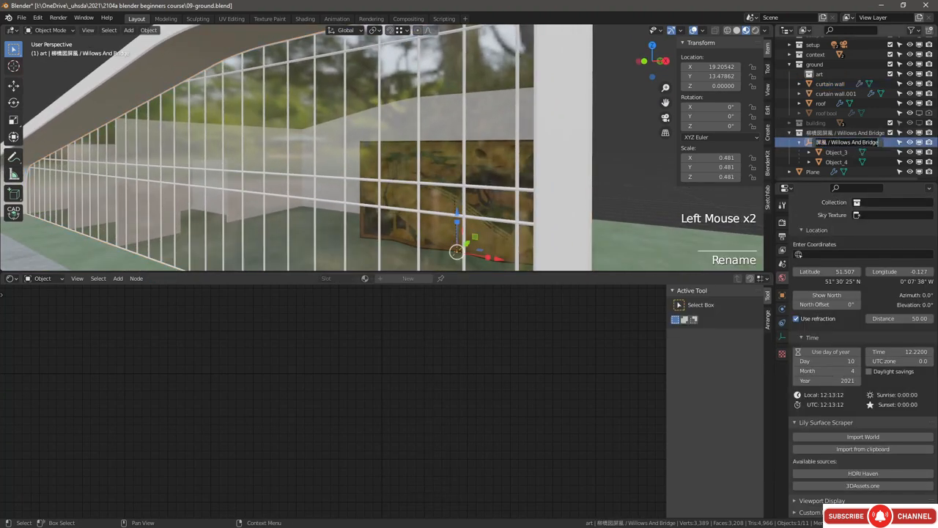
text(screen)
key(Return)
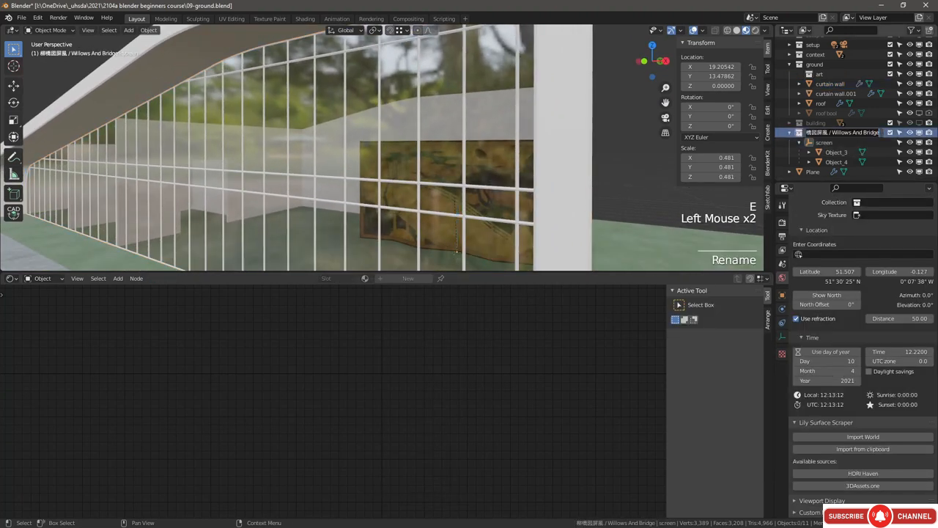
text(screen)
key(Return)
Step: Move the screen empty with Object_3 and Object_4 into the art collection, and delete the emptied screen collection
click(806, 144)
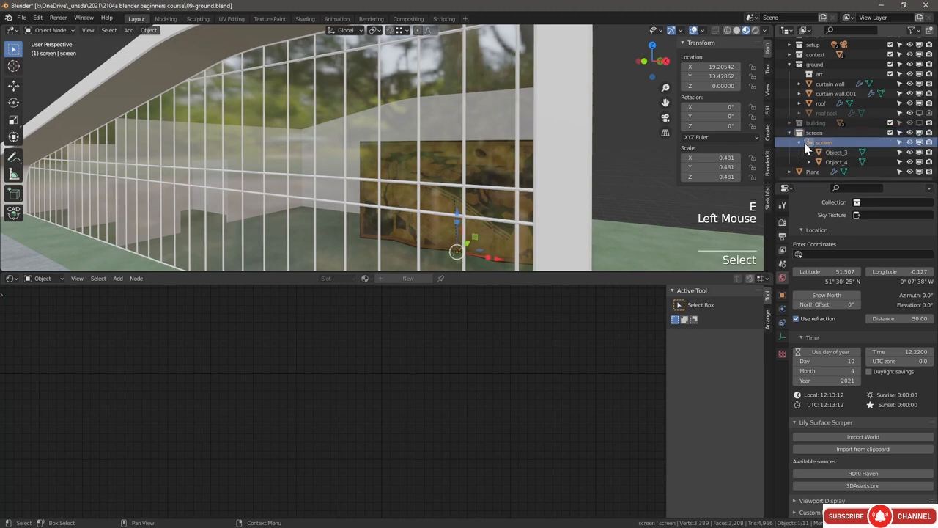
shift+click(833, 153)
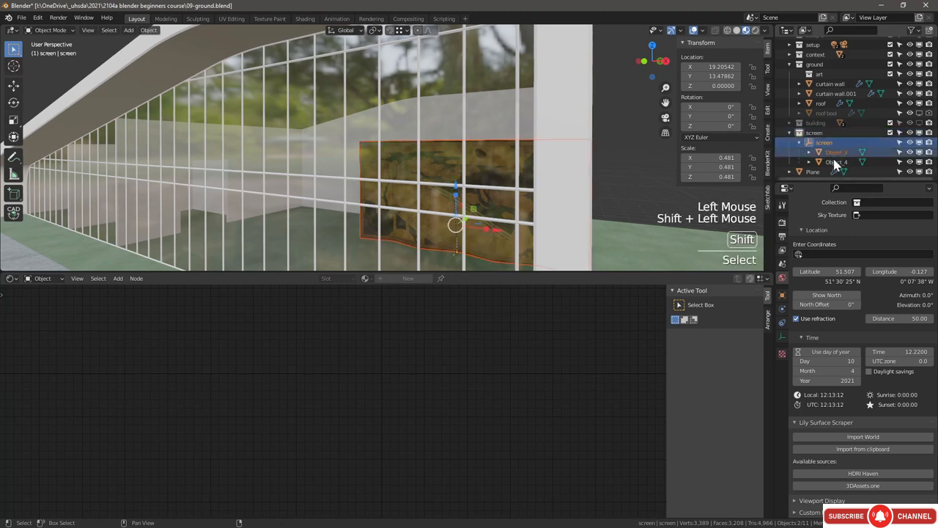
shift+click(834, 162)
drag(828, 153, 816, 76)
click(812, 161)
right_click(812, 162)
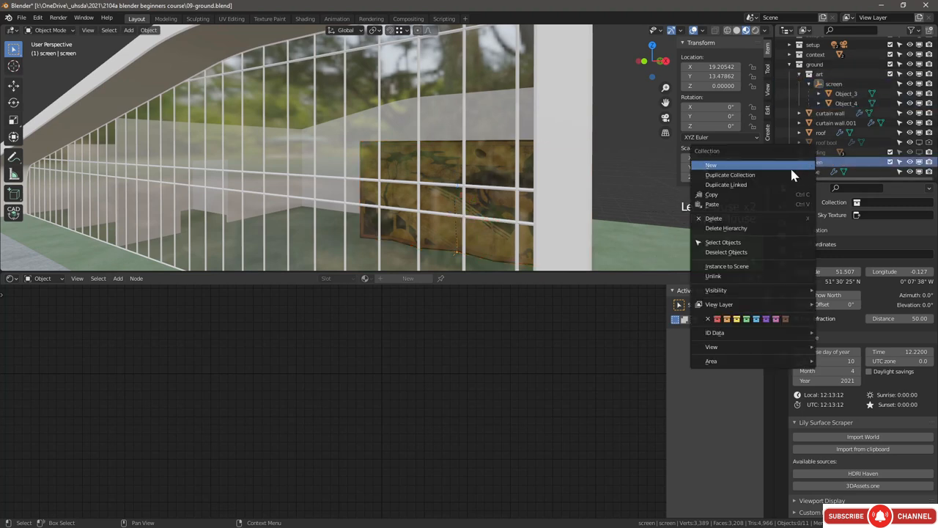
Step: Move the screen empty about -3.67 m along X and about -0.53 m along Y inside the building
click(834, 94)
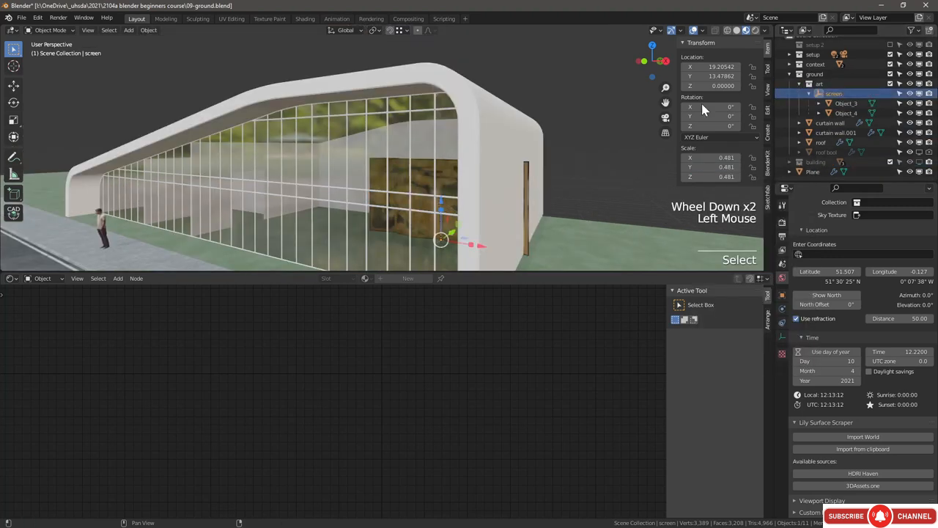
middle_drag(470, 206, 445, 198)
drag(470, 246, 402, 234)
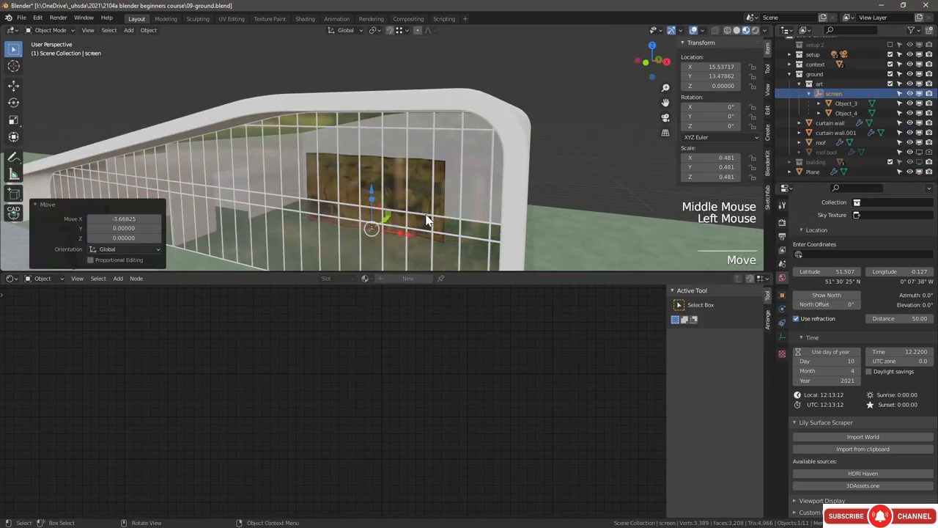
middle_drag(402, 221, 388, 221)
drag(388, 222, 384, 227)
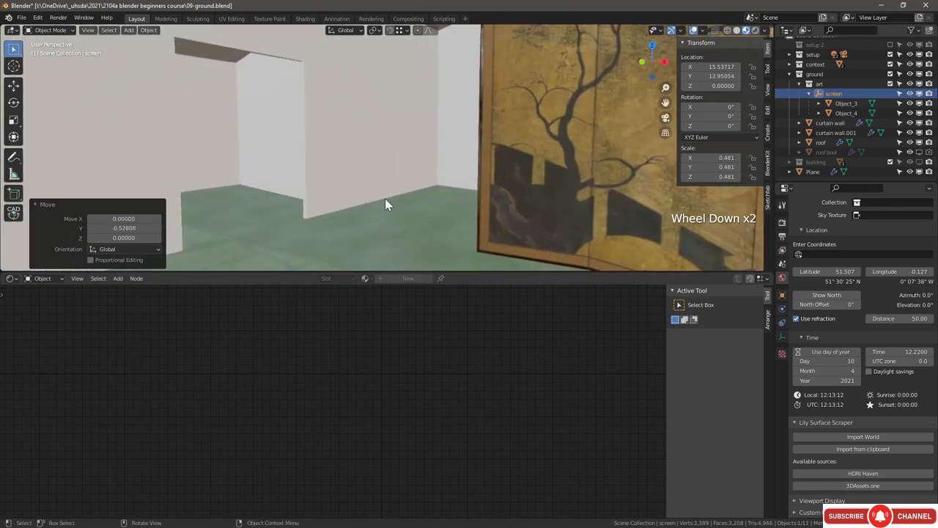
middle_drag(385, 198, 372, 261)
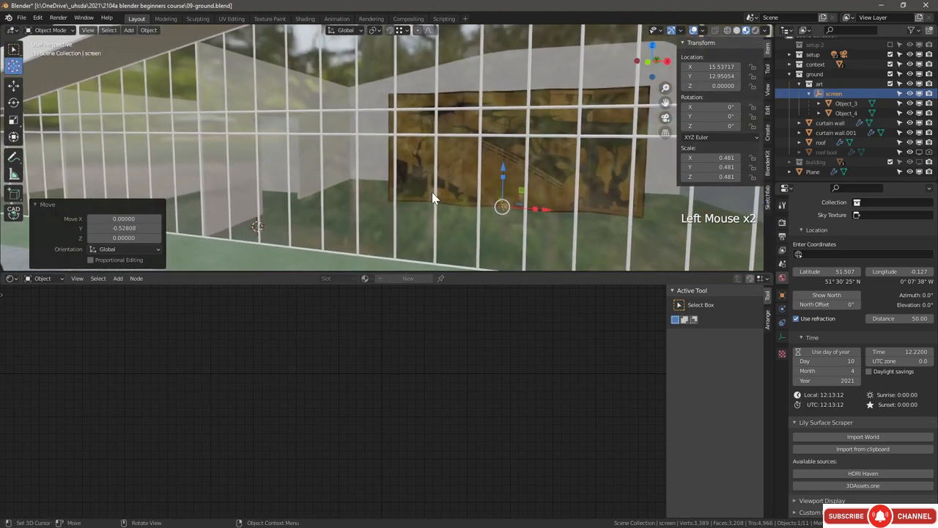
Step: Check the Golden Deer model on Sketchfab, search for "golden deer" in Blender's Sketchfab importer and import that model
key(alt+Tab)
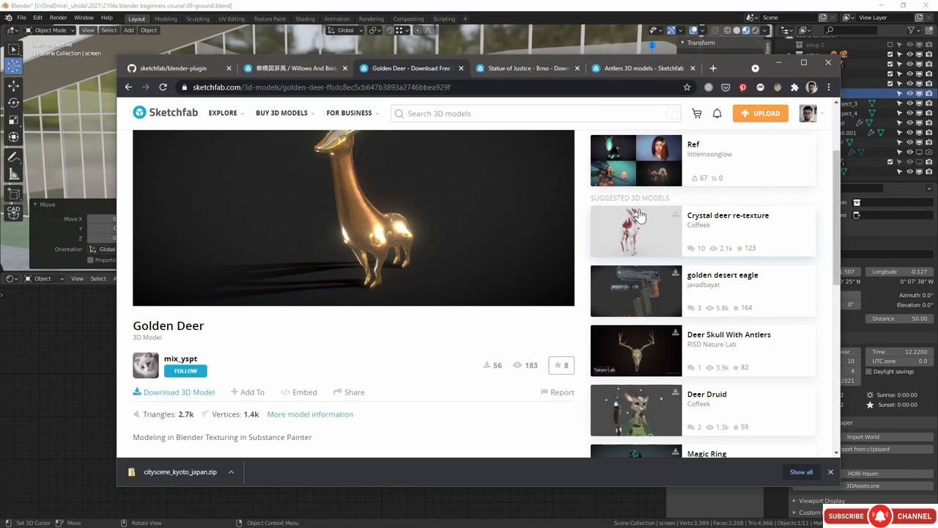
scroll(413, 293, up, 2)
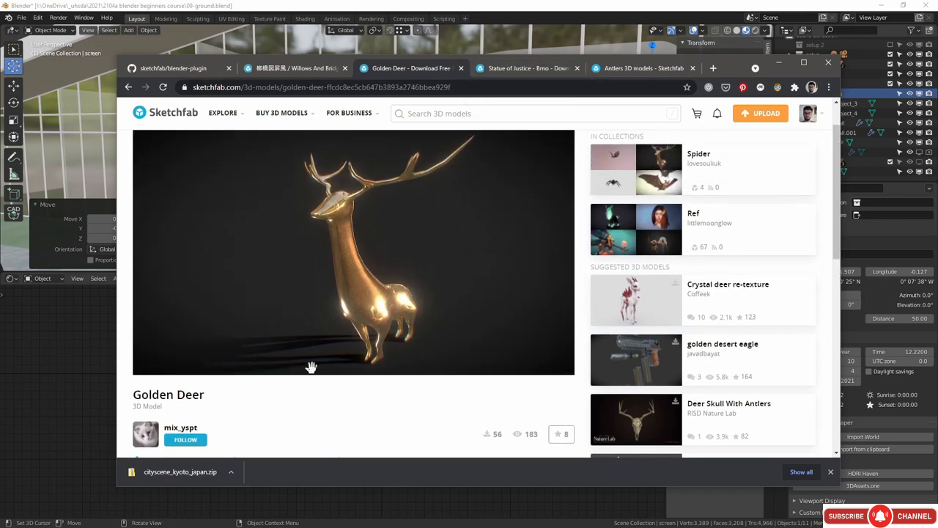
mouse_move(308, 363)
mouse_down()
mouse_move(302, 243)
mouse_move(348, 268)
mouse_move(402, 272)
mouse_up()
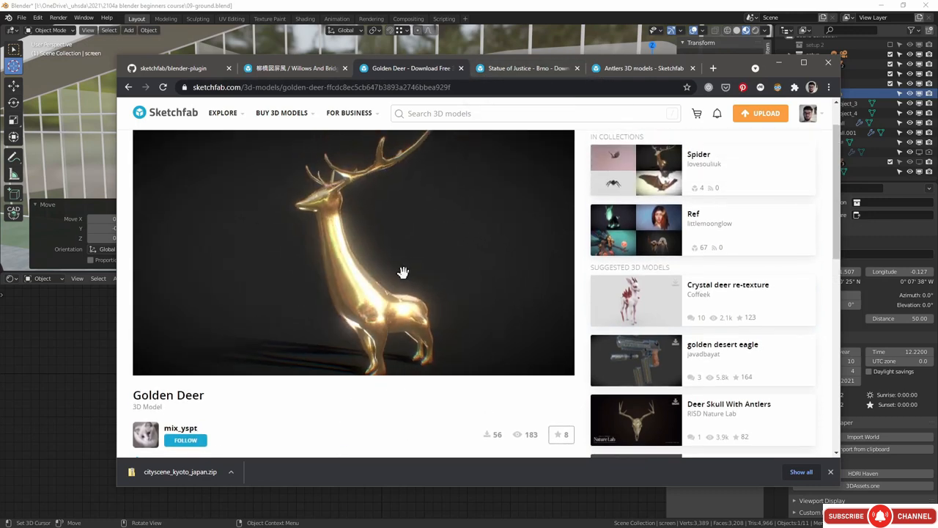
key(alt+Tab)
click(768, 198)
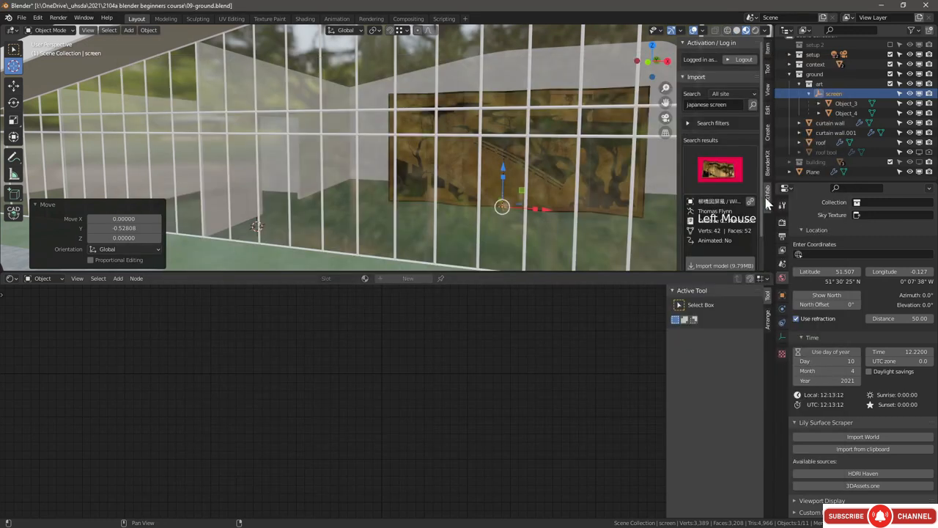
click(715, 104)
text(g)
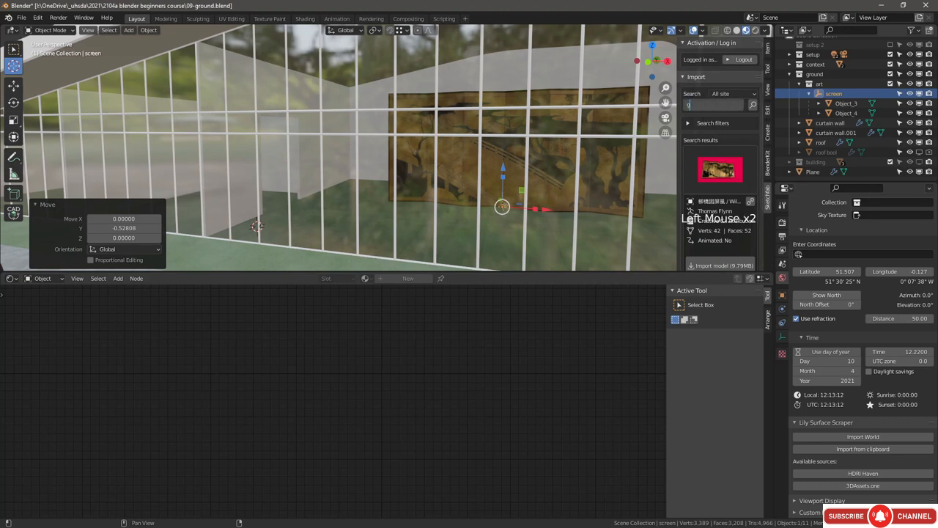
text(olden deer)
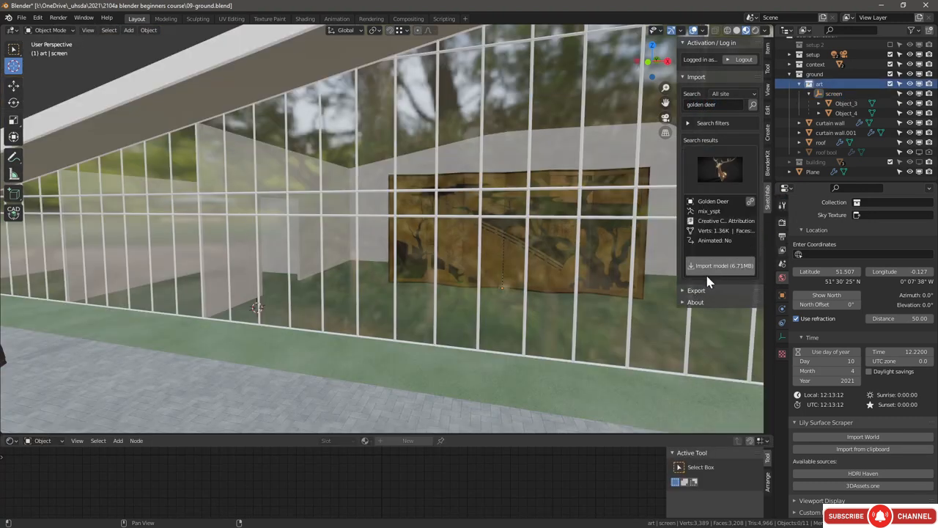
click(707, 270)
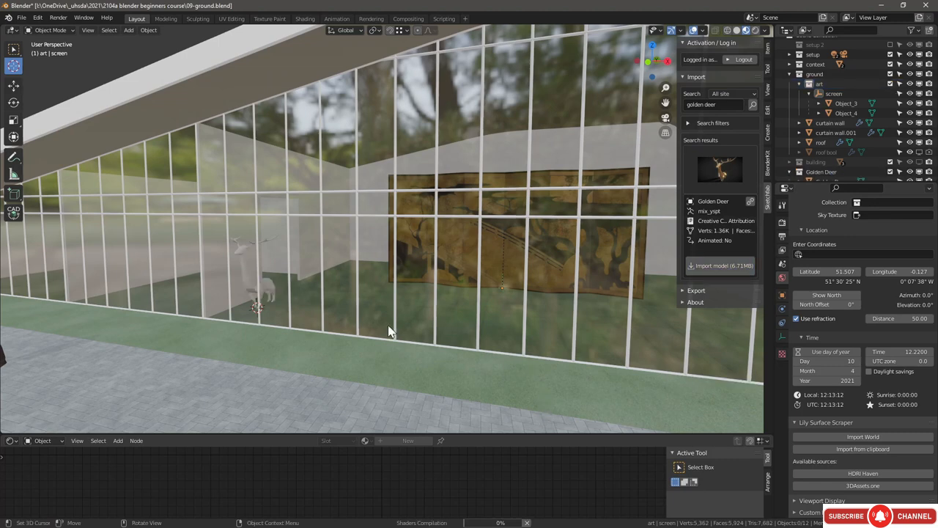
Step: Examine the imported deer's surface shading up close and compare it with the model's Sketchfab preview in the browser
scroll(263, 243, down, 3)
middle_drag(300, 258, 291, 266)
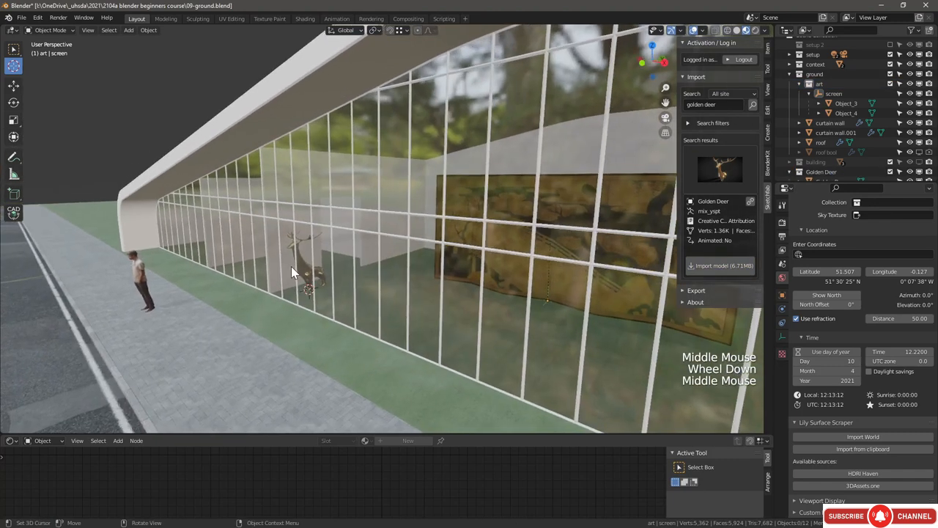
scroll(293, 266, up, 8)
middle_drag(295, 272, 293, 384)
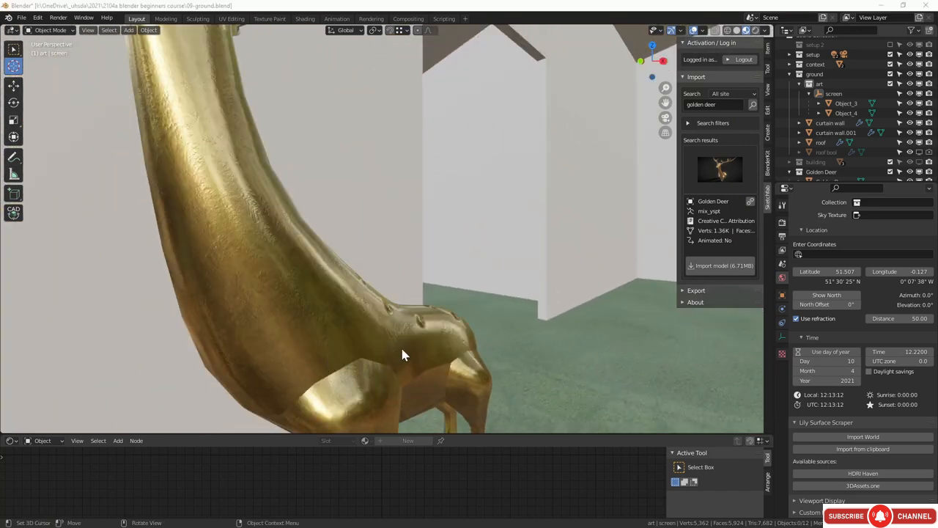
key(alt+Tab)
scroll(381, 333, up, 5)
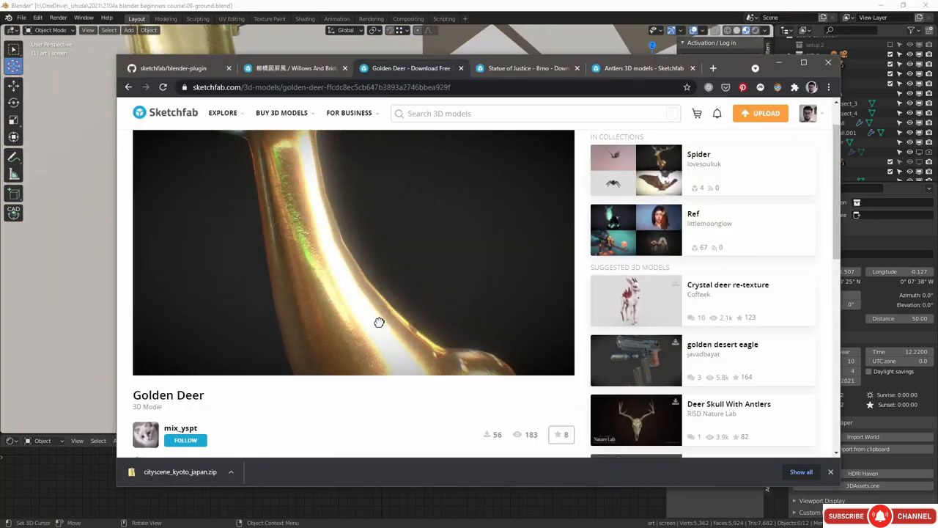
right_drag(348, 203, 333, 157)
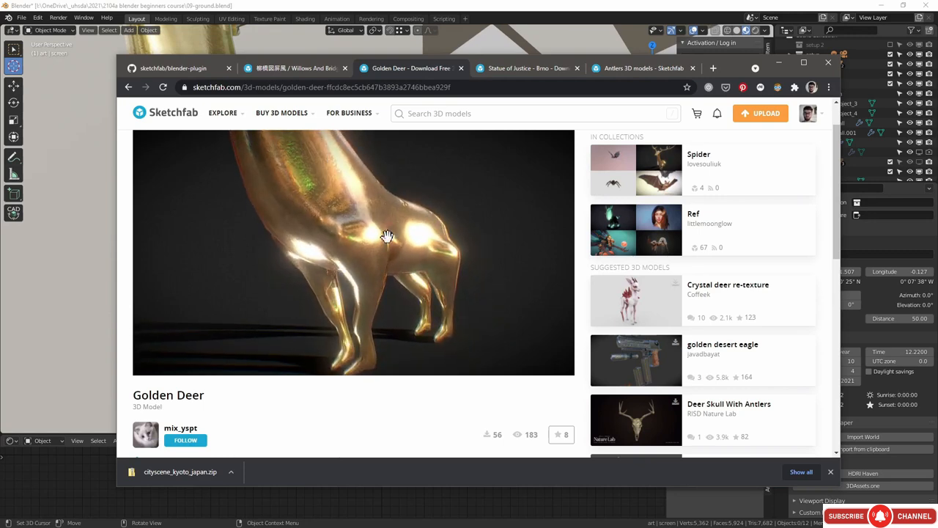
key(alt+Tab)
Step: Return to the selection tool, select the golden deer and apply Shade Smooth to it
click(352, 330)
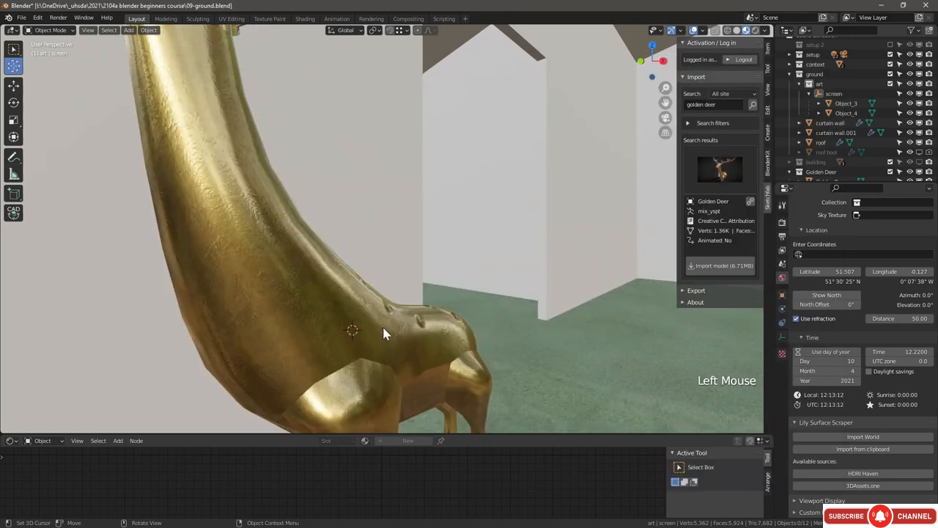
click(13, 48)
click(299, 281)
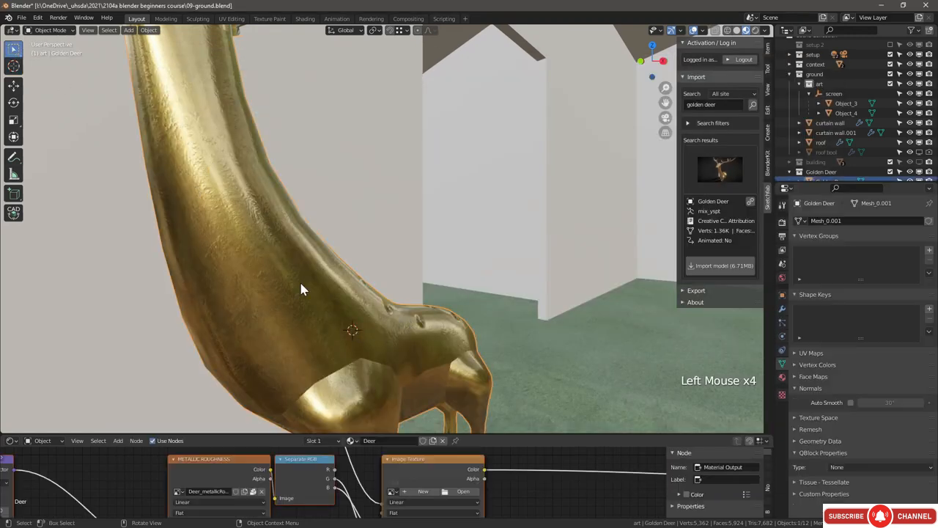
right_click(300, 283)
click(301, 286)
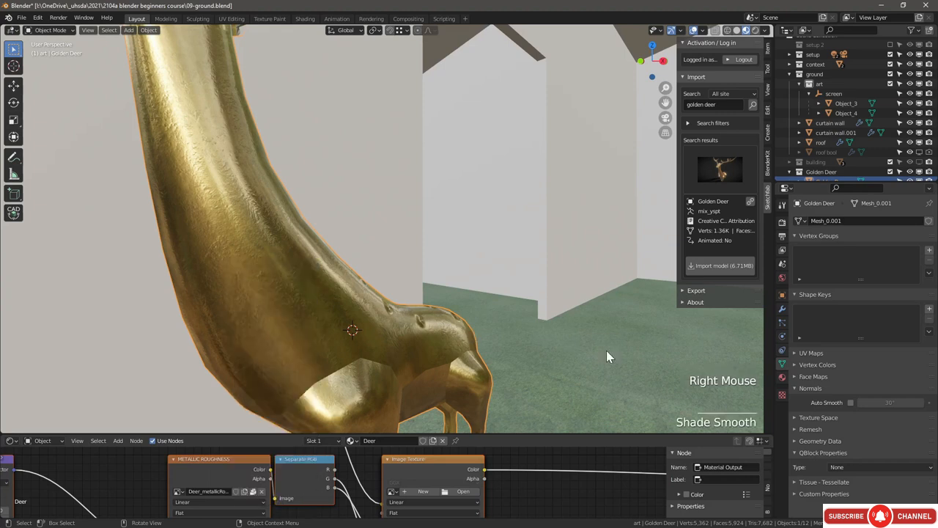
Step: Enable Auto Smooth in the deer mesh's normals settings with an angle of 2°
click(850, 402)
double_click(889, 402)
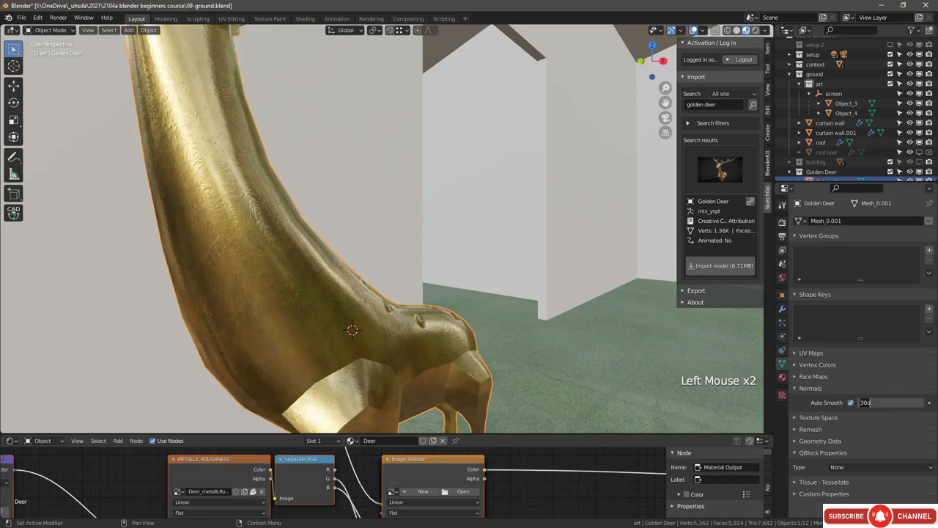
text(2)
key(Return)
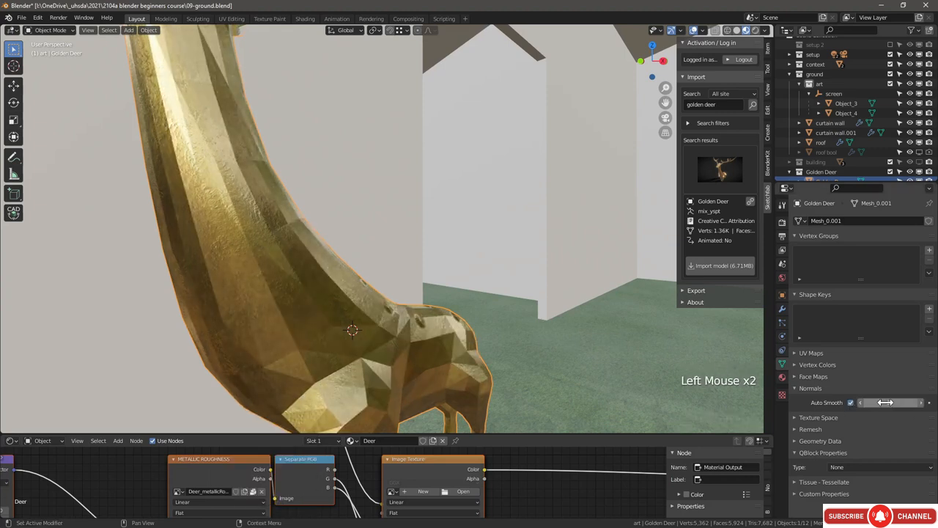
Step: Set the deer's Auto Smooth angle to 60°
middle_drag(475, 258, 476, 262)
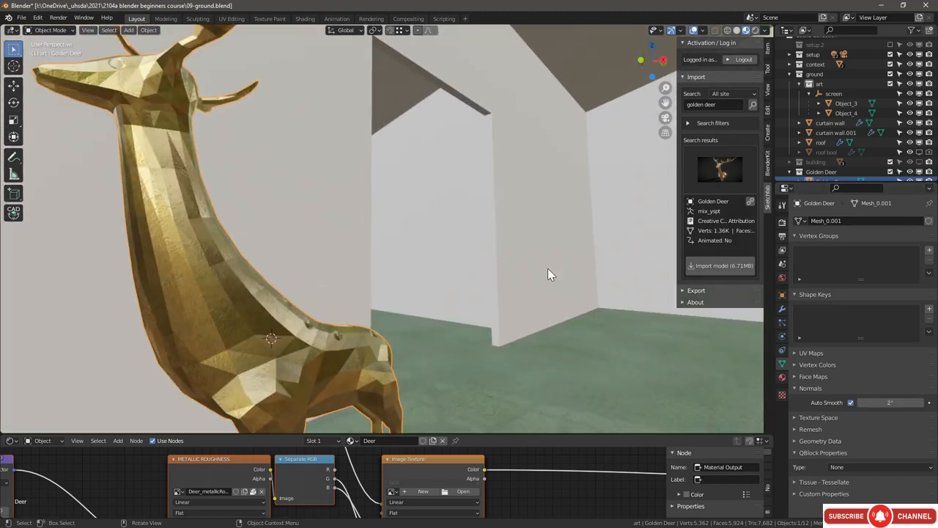
click(883, 403)
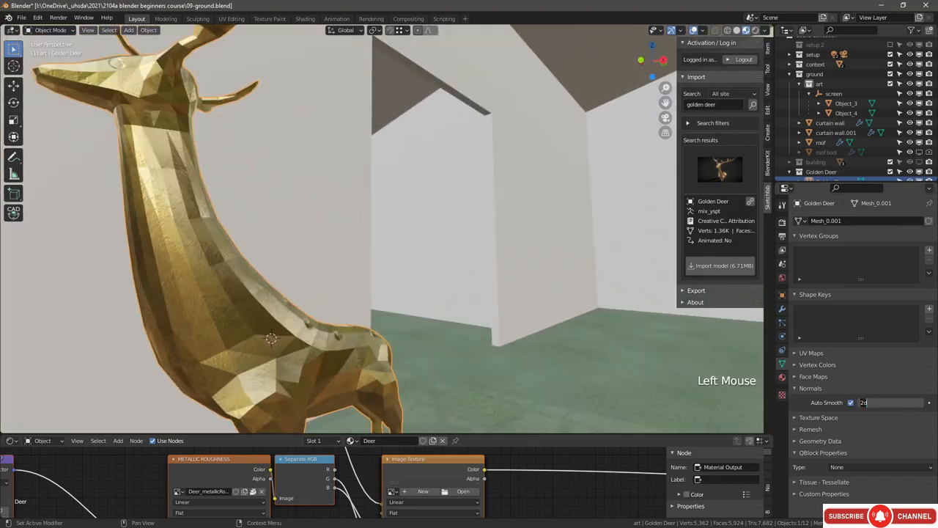
key(Return)
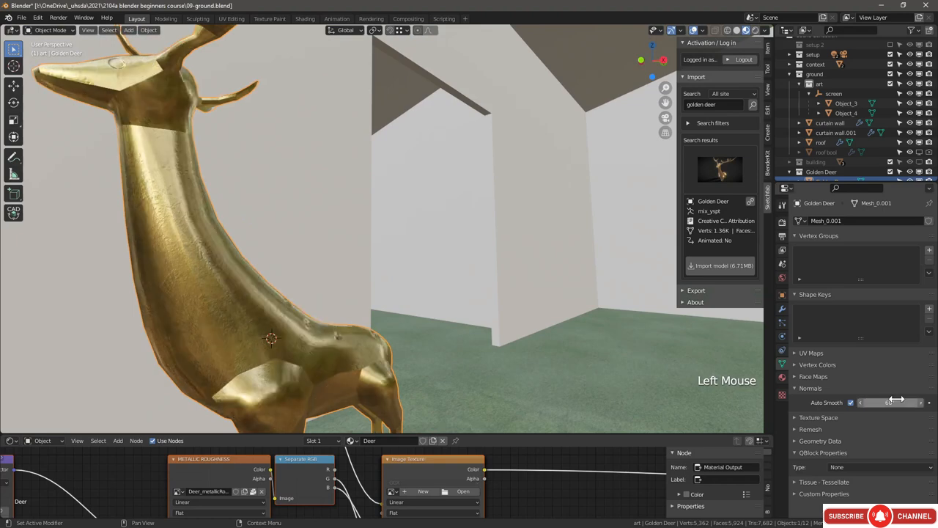
Step: Select the golden deer's entire mesh in Edit Mode and merge its duplicate vertices by distance
key(Tab)
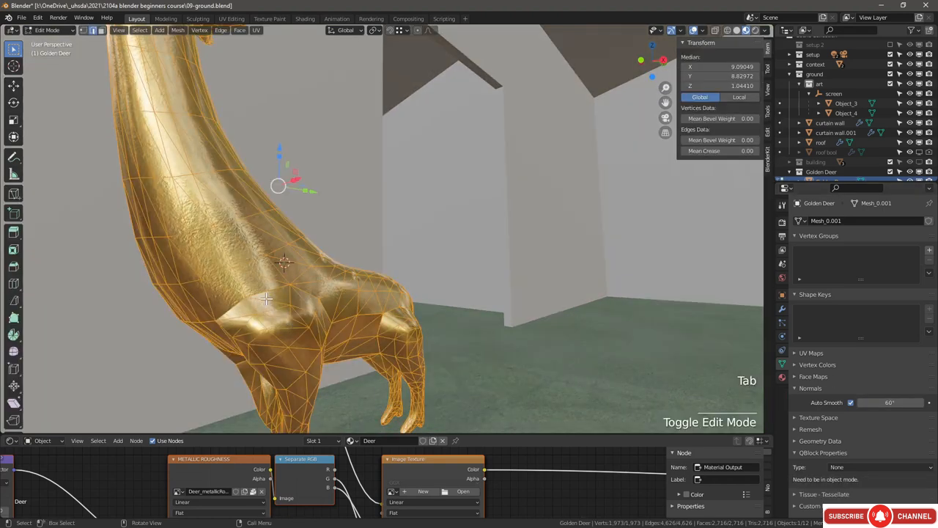
click(267, 293)
key(g)
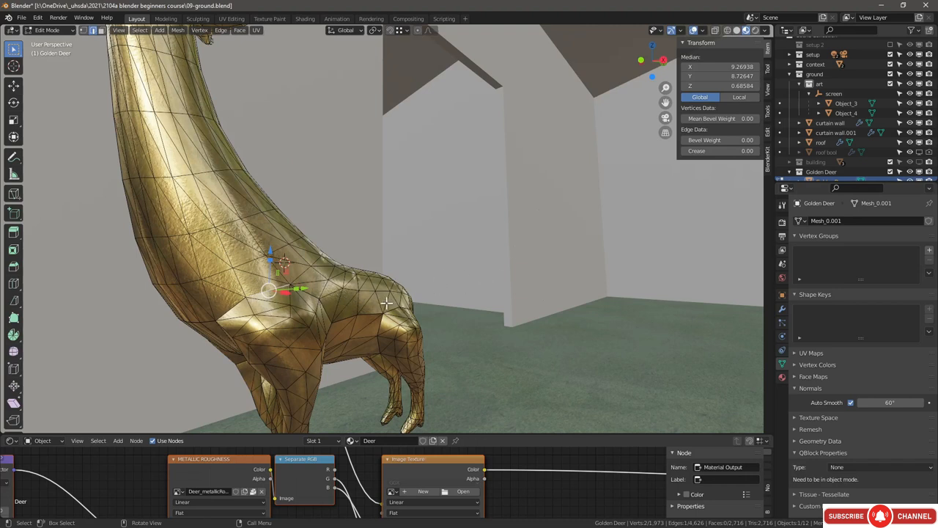
key(a)
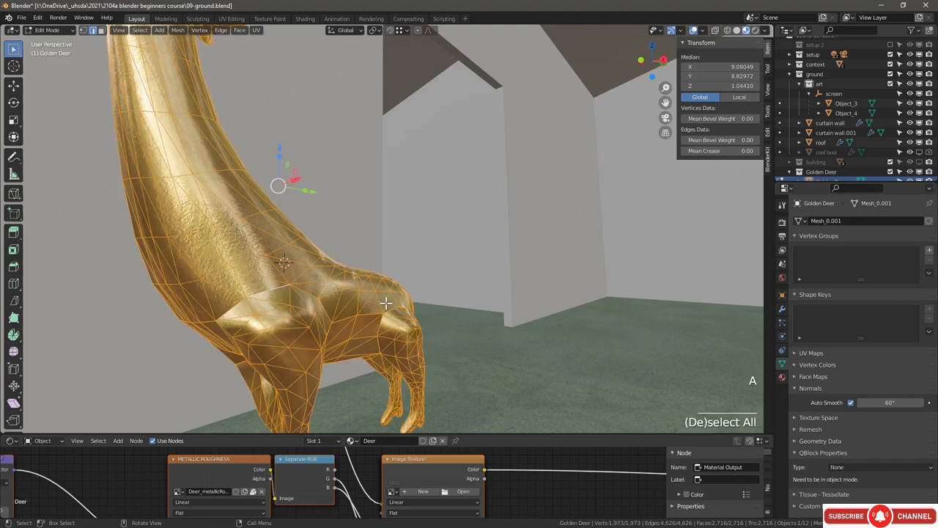
right_click(301, 256)
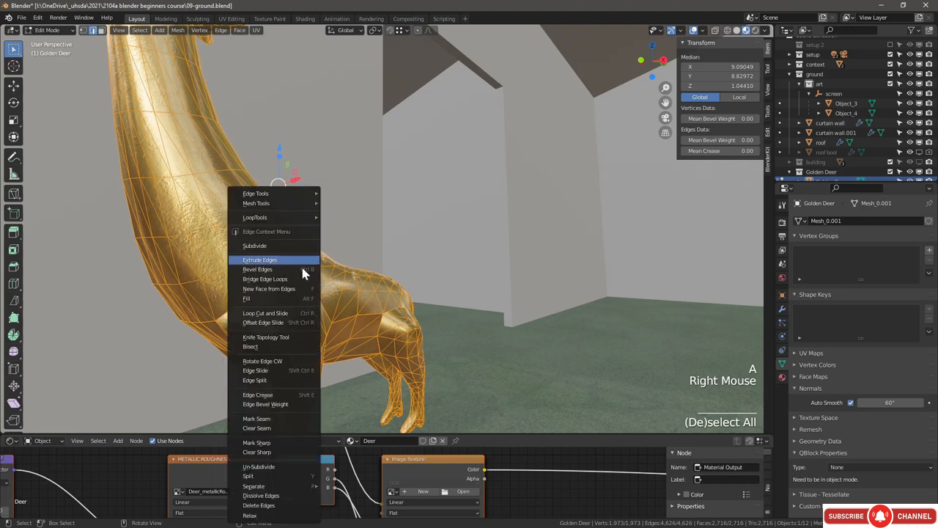
click(199, 30)
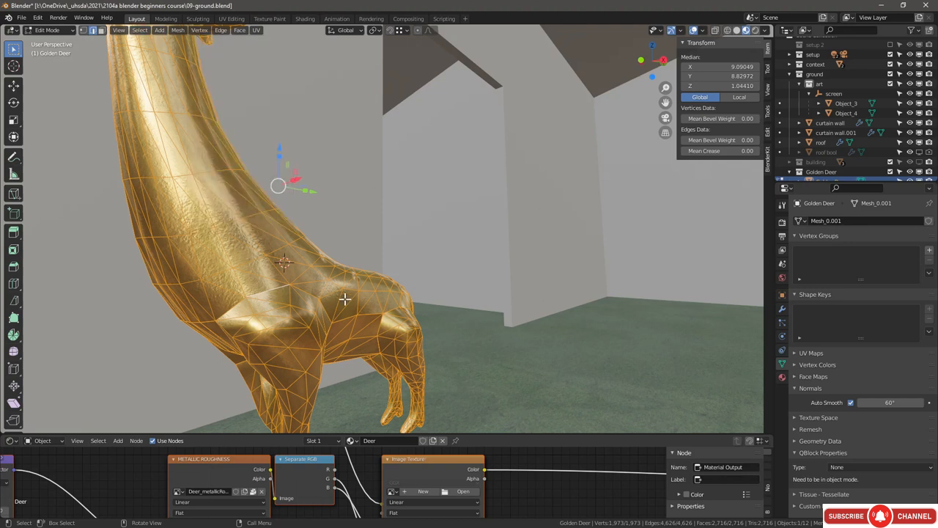
click(176, 31)
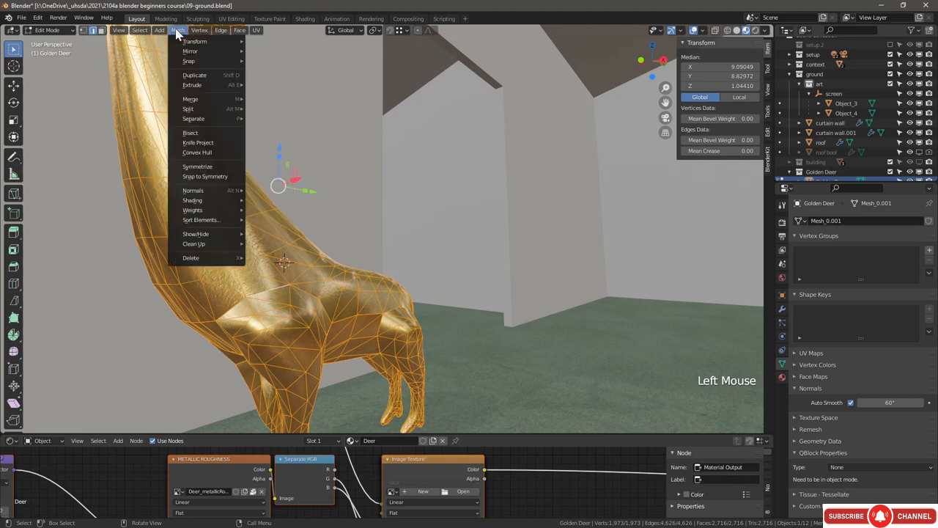
mouse_move(190, 102)
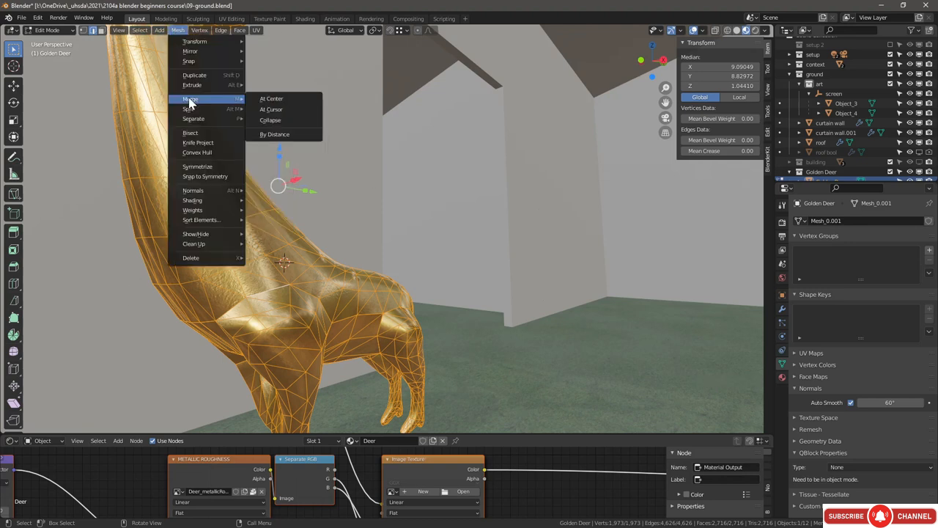
click(270, 134)
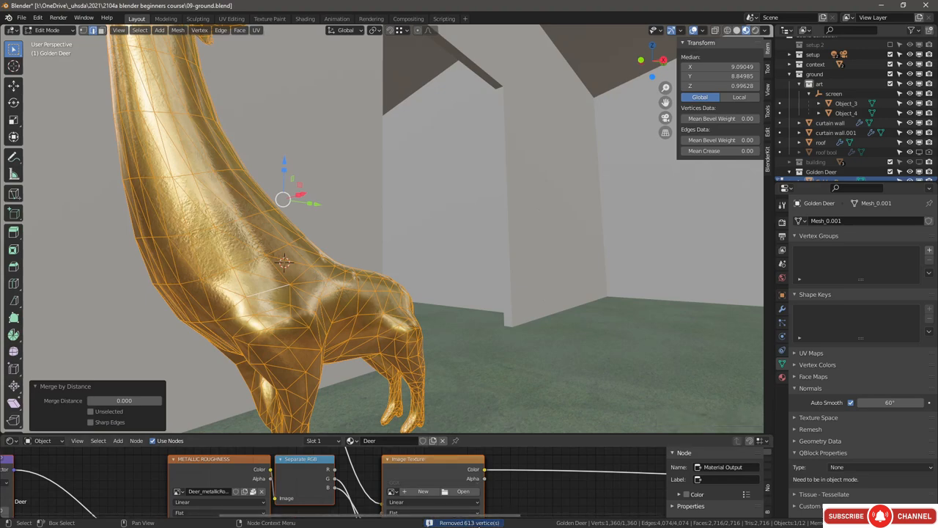
Step: Convert the triangles of the whole deer mesh to quads with Tris to Quads
middle_drag(338, 253, 286, 251)
scroll(291, 249, up, 3)
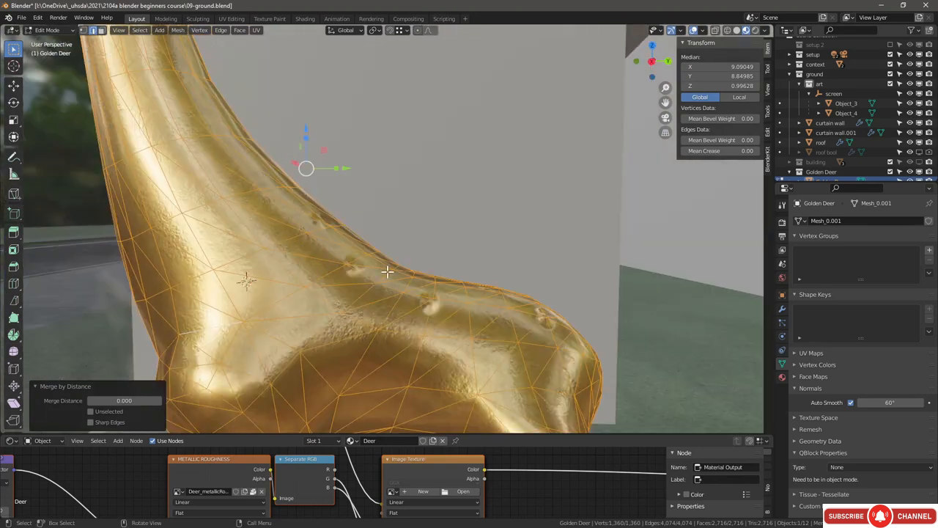
middle_drag(389, 271, 386, 283)
click(240, 31)
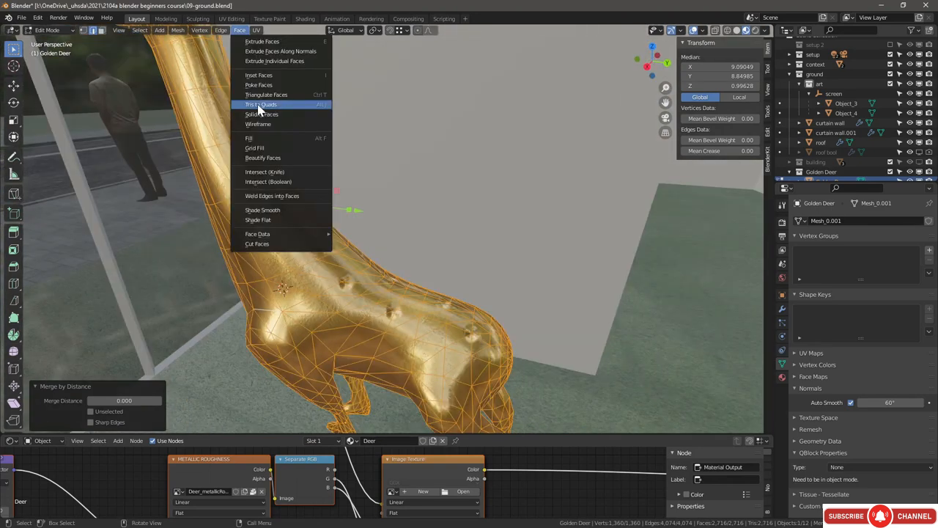
click(258, 104)
middle_drag(258, 110, 410, 220)
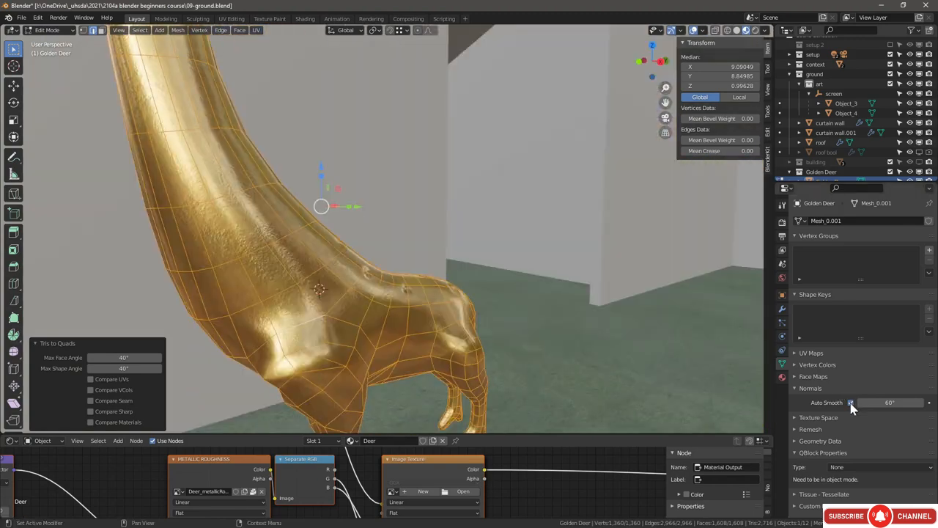
Step: Turn off Auto Smooth in the deer mesh's normals settings and return to Object Mode
click(852, 403)
middle_drag(728, 349, 375, 273)
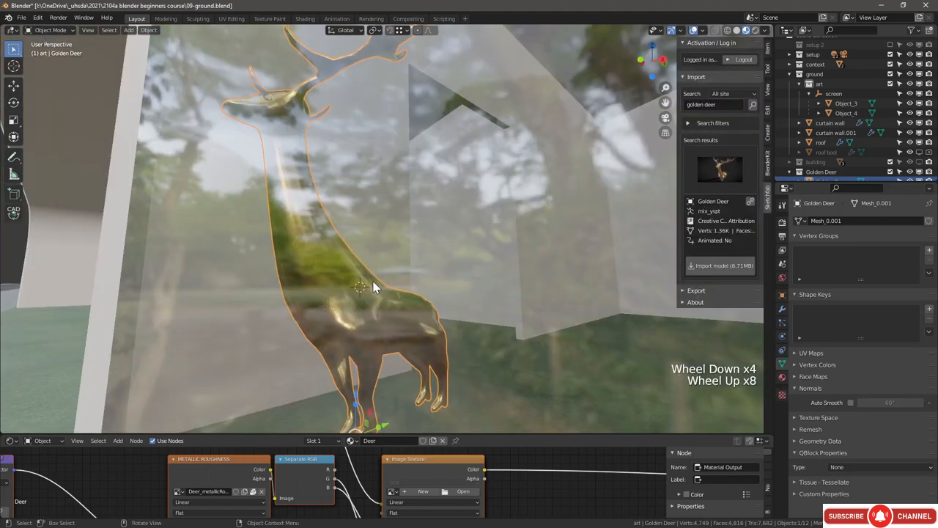
scroll(399, 259, up, 6)
scroll(374, 276, down, 4)
middle_drag(373, 271, 338, 294)
Step: Add a Decimate modifier to the golden deer with a collapse ratio of 0.6
click(310, 289)
click(782, 308)
click(834, 220)
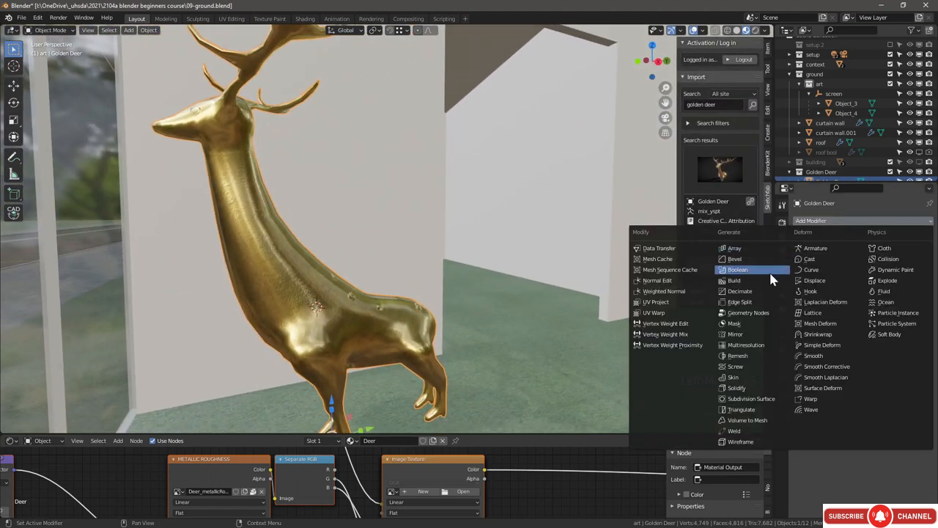
click(767, 292)
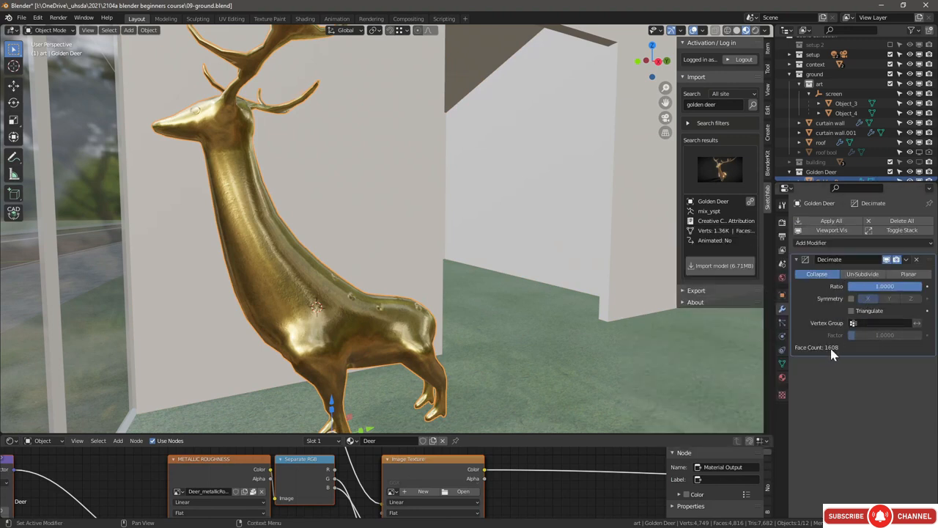
click(883, 288)
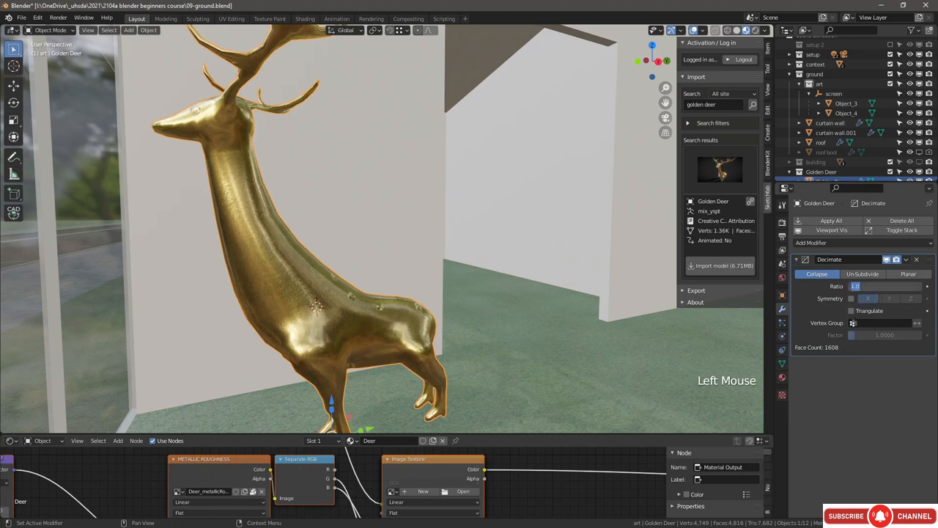
text(0.6)
key(Return)
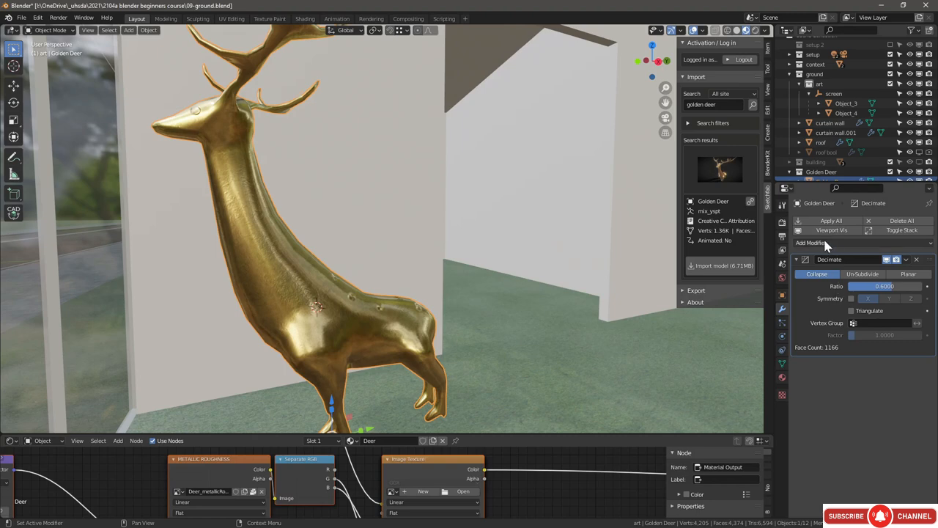
Step: Apply Shade Flat to the golden deer and lower its Decimate ratio to about 0.4
right_click(278, 272)
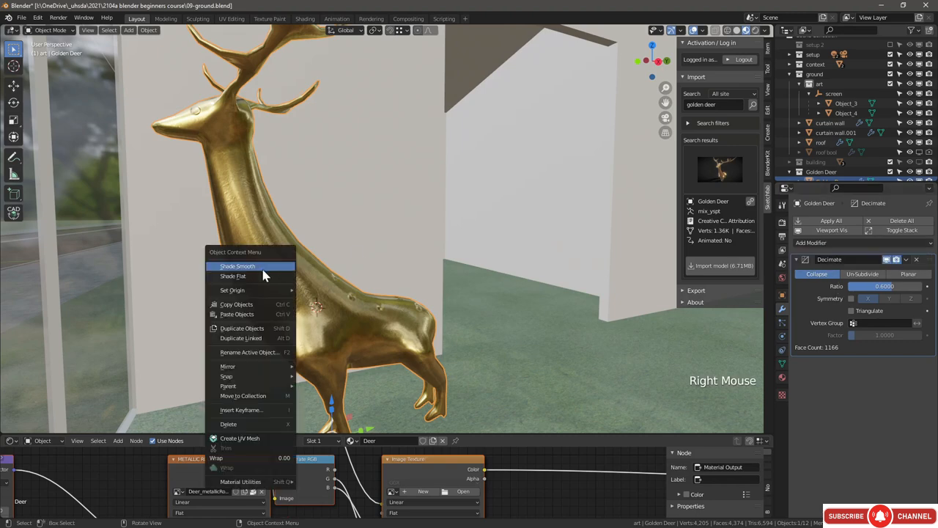
click(264, 275)
middle_drag(385, 288, 577, 303)
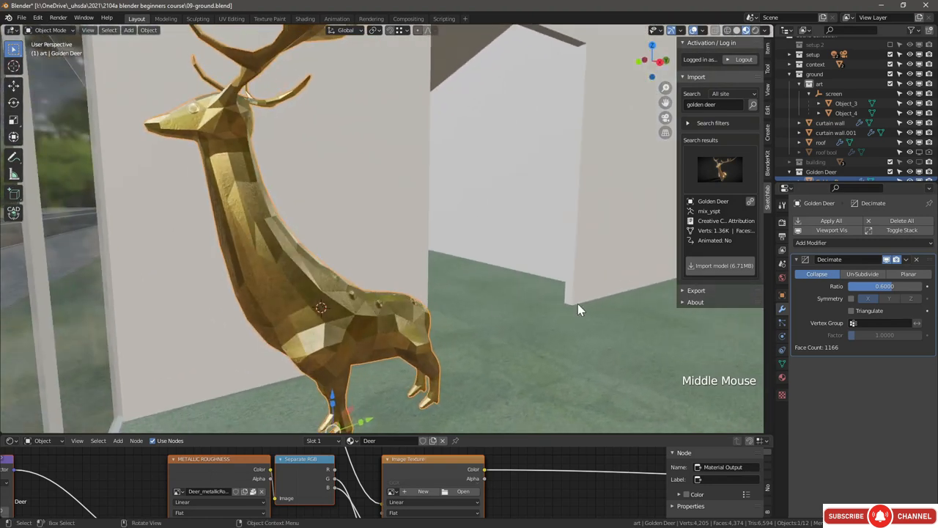
mouse_move(900, 294)
mouse_down()
mouse_move(883, 293)
mouse_move(890, 286)
mouse_up()
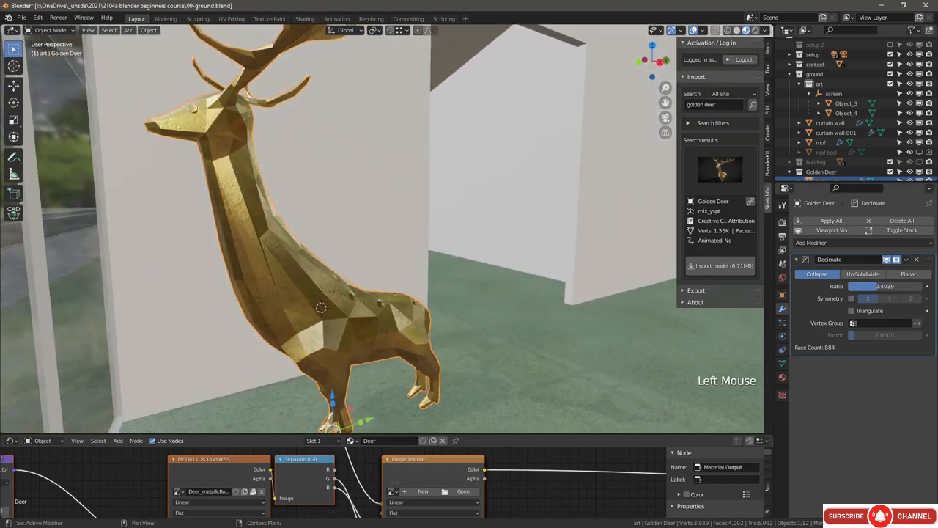
middle_drag(482, 324, 350, 328)
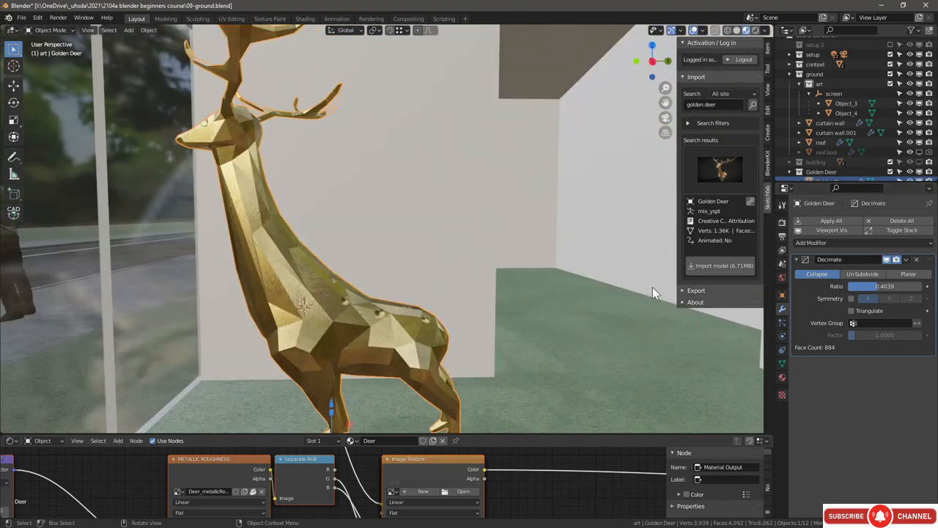
Step: Try a Triangulate modifier on the decimated deer and remove it again
click(829, 243)
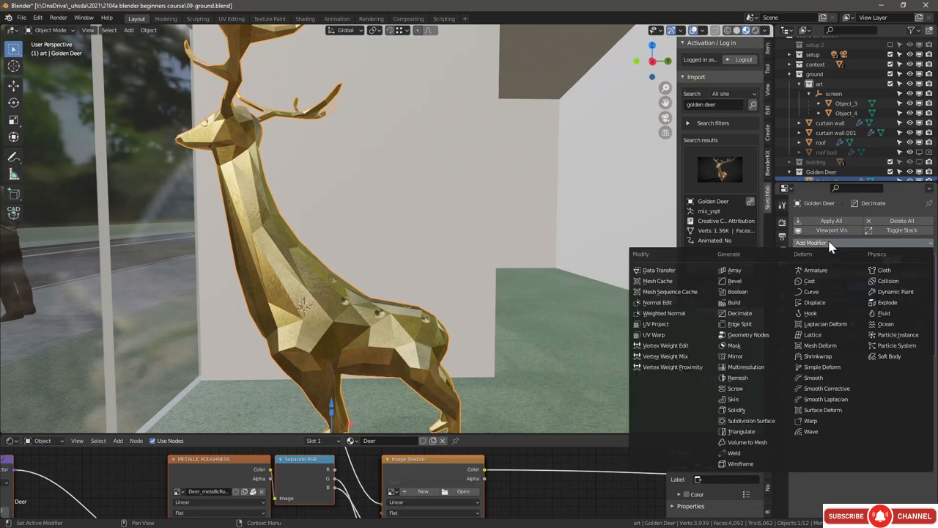
click(741, 431)
middle_drag(454, 294, 401, 296)
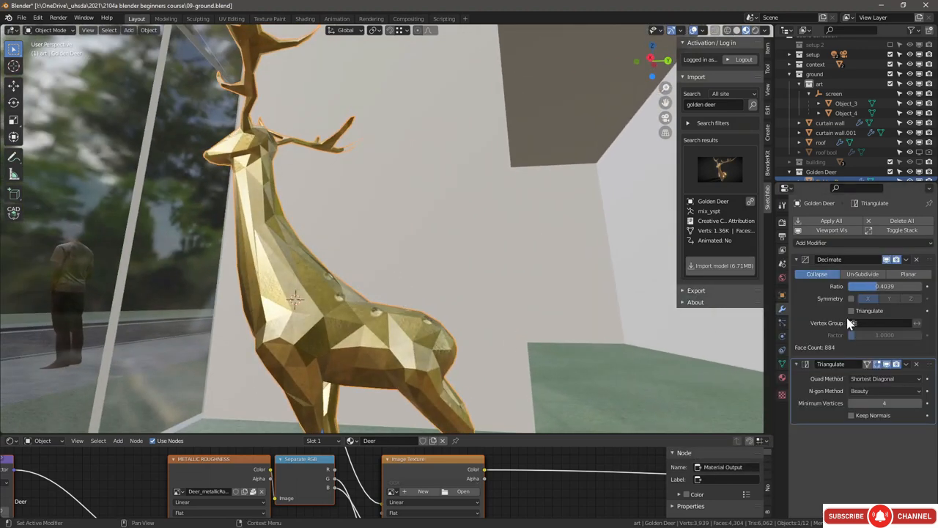
click(916, 365)
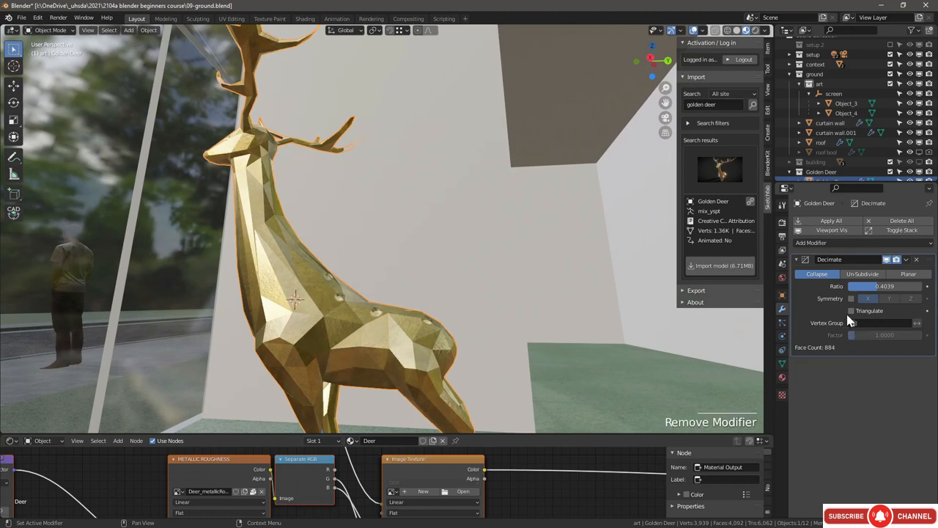
Step: Enable Triangulate in the deer's Decimate modifier and set its ratio to 0.515
click(852, 311)
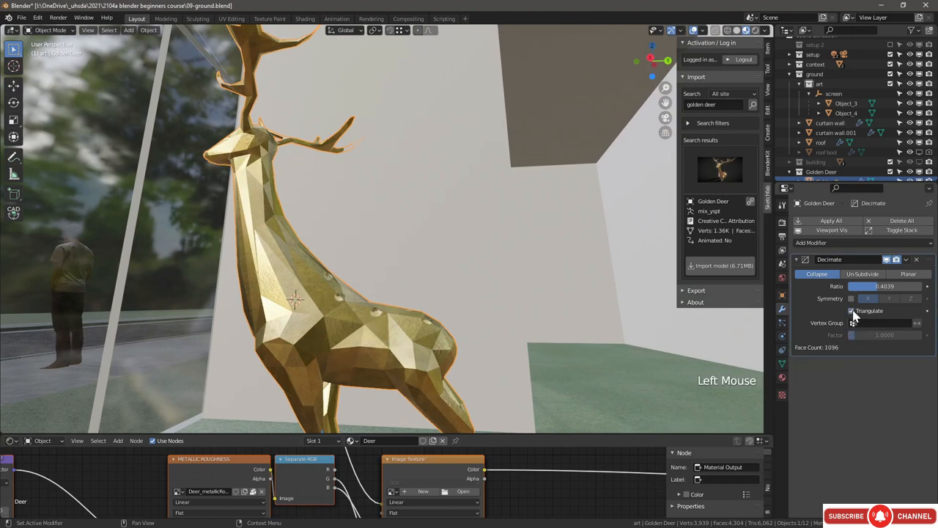
middle_drag(364, 325, 324, 343)
middle_drag(324, 343, 331, 349)
drag(886, 286, 871, 287)
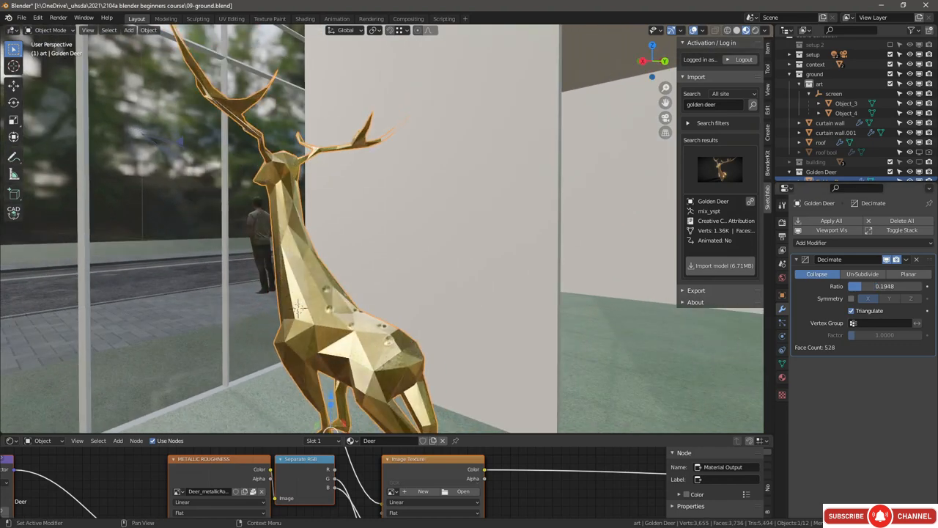
middle_drag(382, 276, 552, 262)
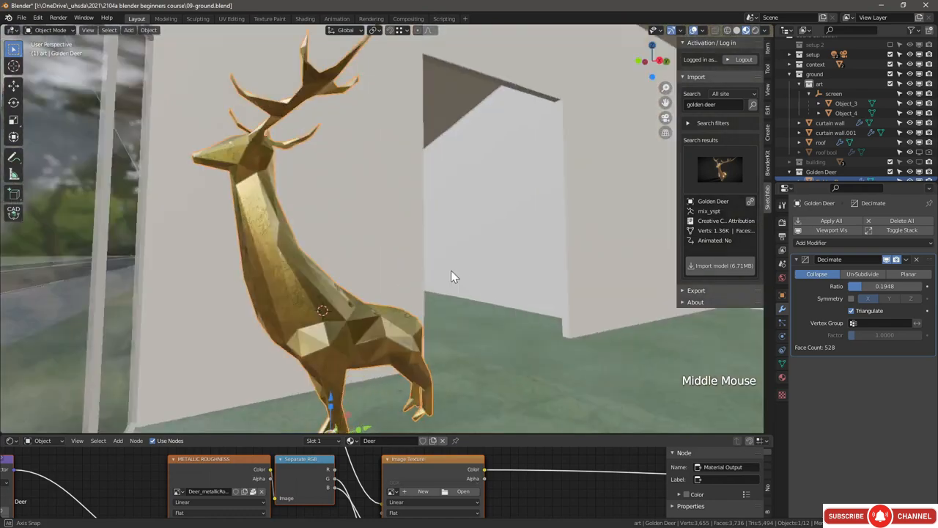
middle_drag(450, 272, 311, 330)
middle_drag(349, 291, 327, 300)
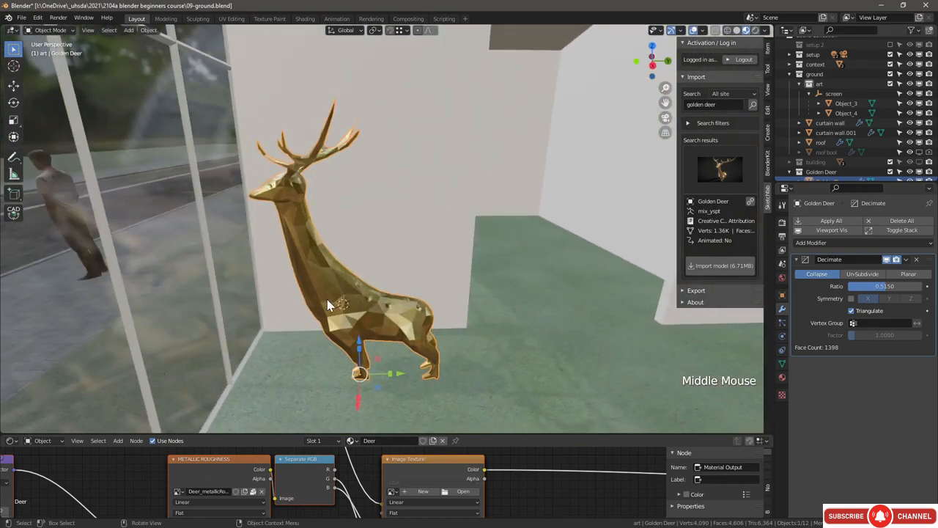
Step: Rotate the golden deer and move it about 0.6 along X into the corner beside the curtain wall
scroll(539, 309, down, 2)
middle_drag(618, 356, 403, 357)
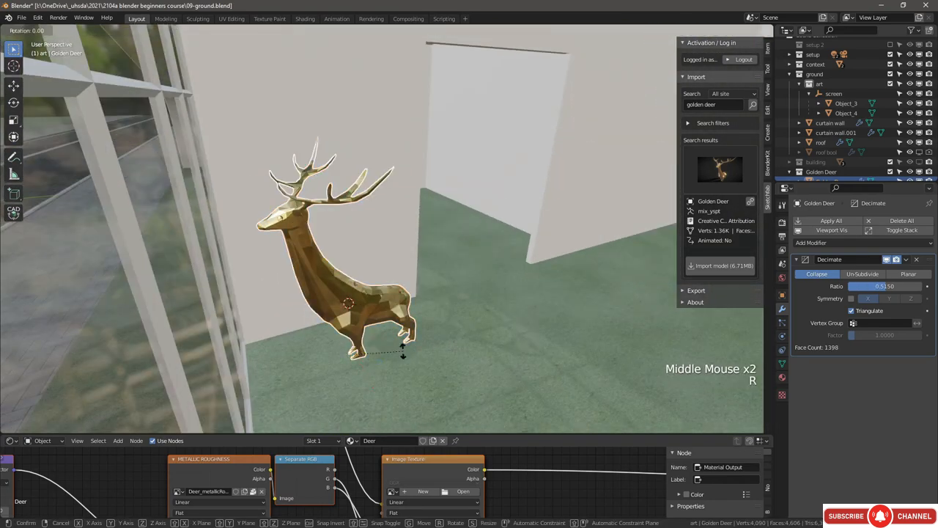
key(r)
click(441, 303)
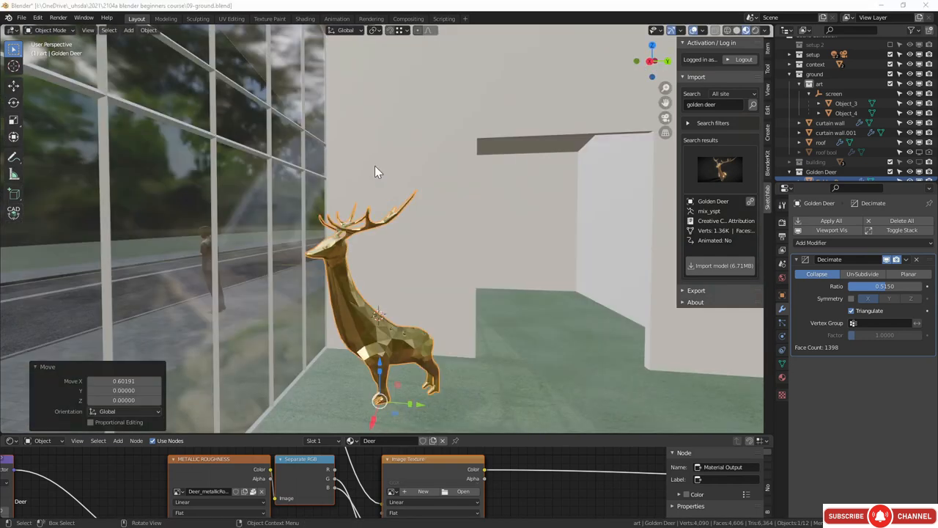
Step: Review the Willows And Bridge, Golden Deer and Statue of Justice - Brno Sketchfab pages in the browser, and return to Blender
key(alt+Tab)
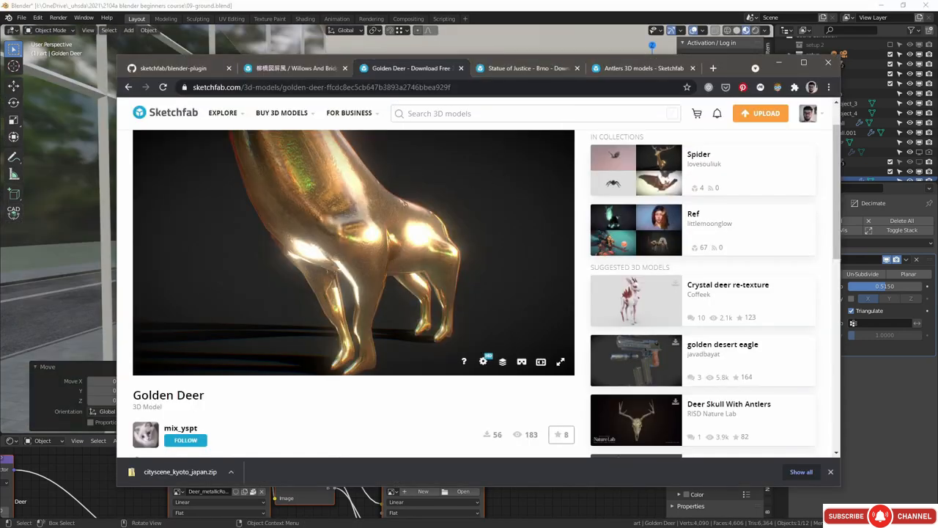
click(310, 69)
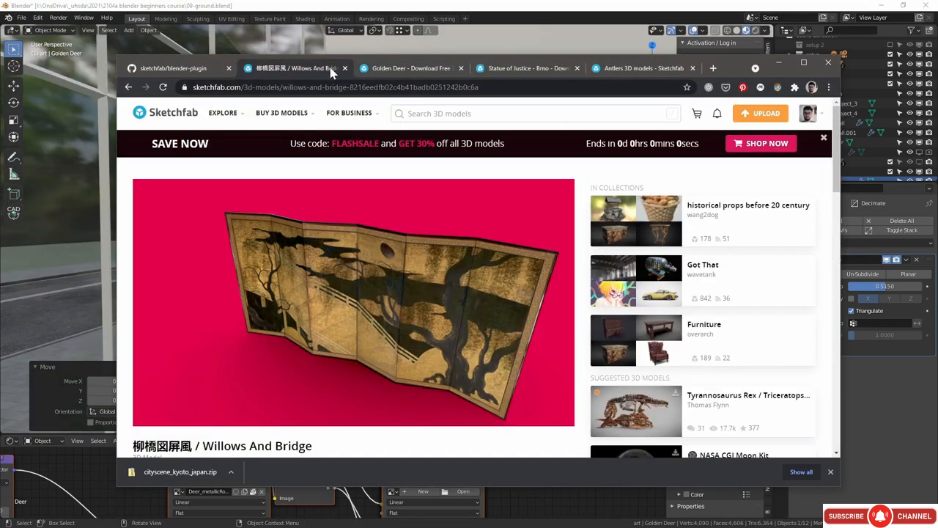
click(396, 69)
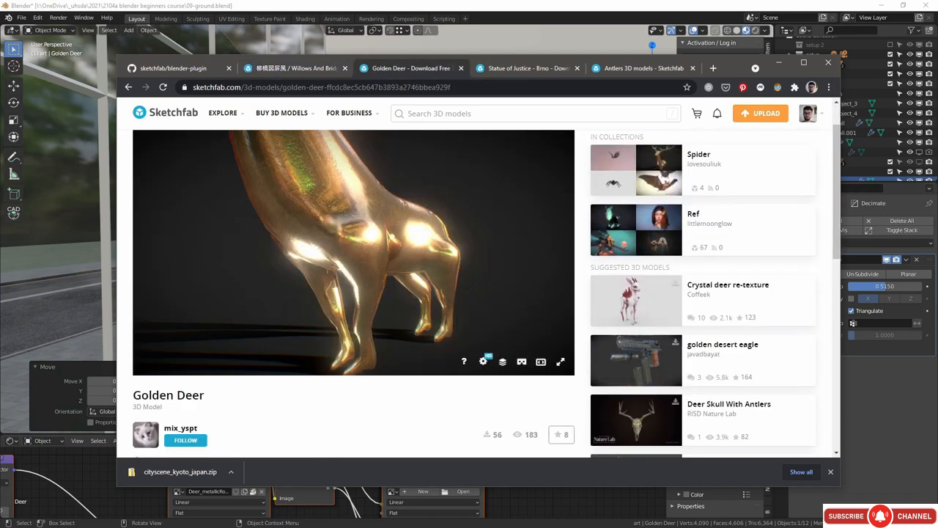
click(539, 69)
mouse_move(392, 294)
mouse_down()
mouse_move(308, 316)
mouse_move(270, 266)
mouse_move(427, 266)
mouse_move(381, 382)
mouse_up()
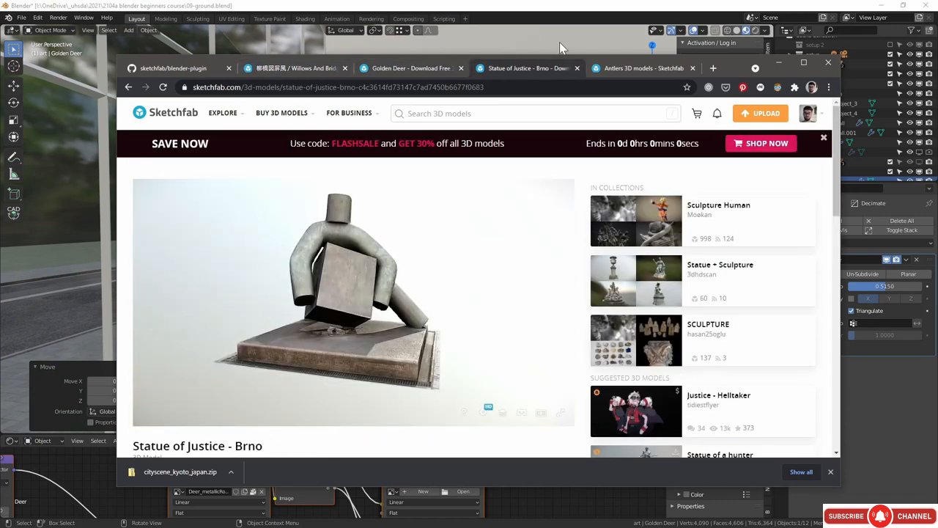
click(560, 44)
Step: Place the 3D cursor on the green floor beside the curtain wall, between the deer and the folding screen
scroll(458, 283, down, 3)
middle_drag(442, 284, 401, 333)
shift+right_click(385, 343)
Step: Search Sketchfab for "statue of justice" and import the Statue of Justice - Brno model
click(715, 104)
text(statue)
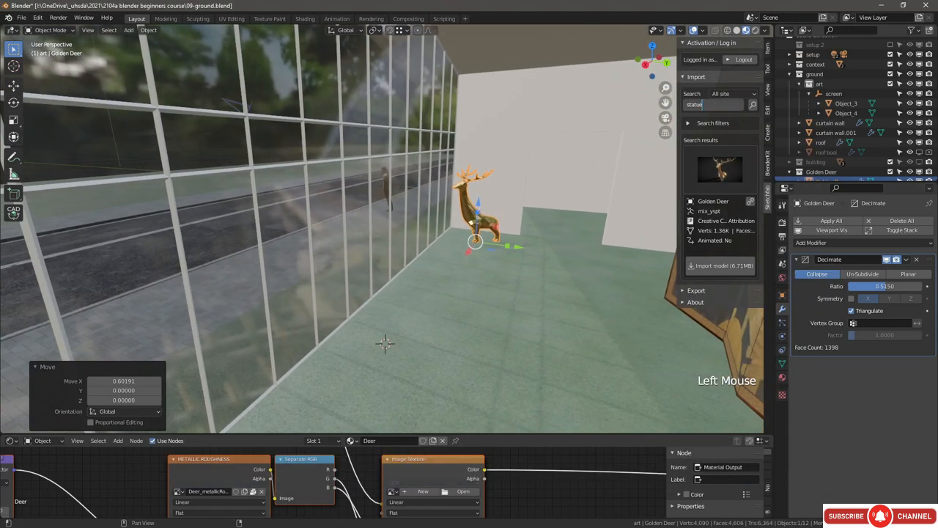
text( of justice)
click(724, 173)
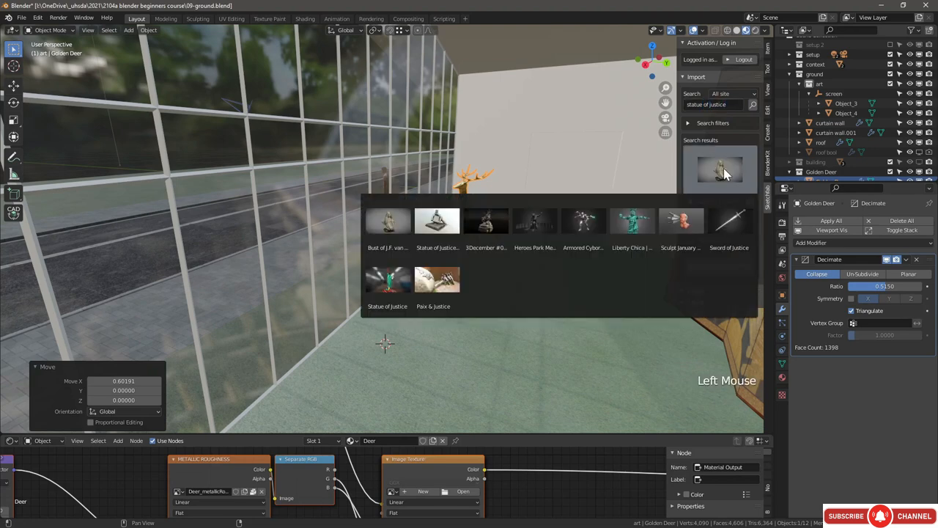
click(433, 231)
click(708, 269)
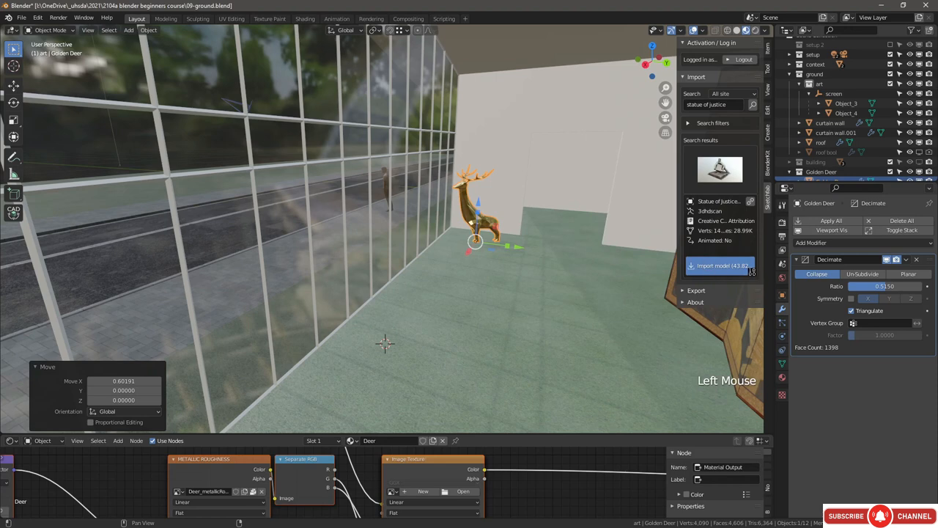
Step: Enlarge the outliner and move the Golden Deer and Statue of Justice - Brno collections into the art collection
scroll(825, 162, down, 3)
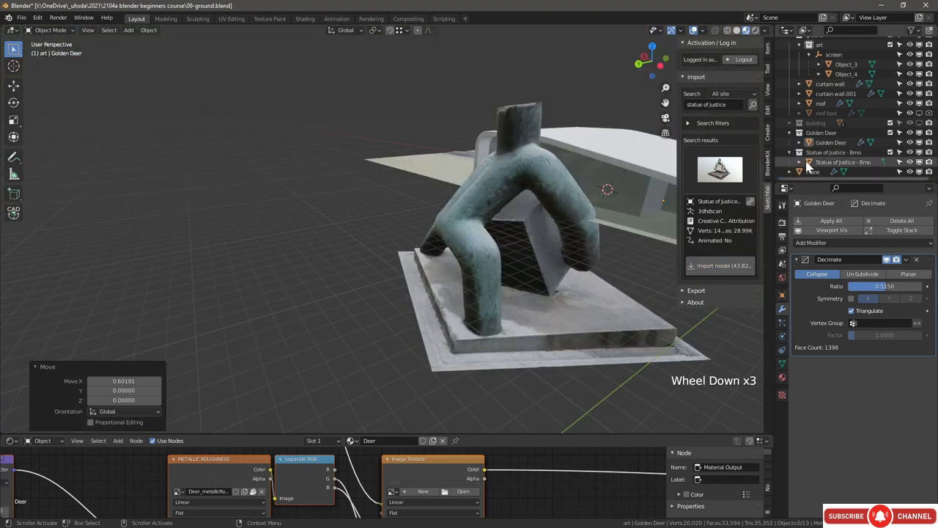
click(825, 162)
drag(831, 182, 832, 260)
click(807, 198)
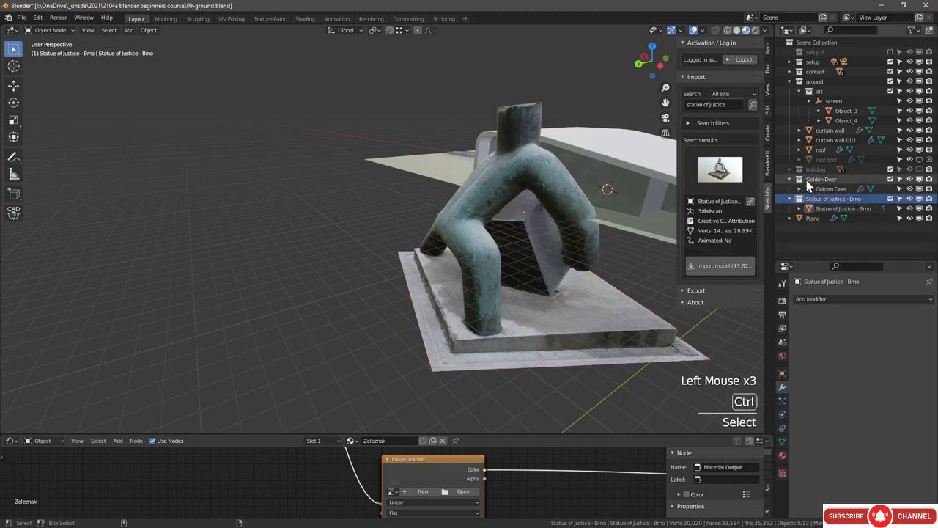
ctrl+click(821, 178)
drag(821, 179, 820, 90)
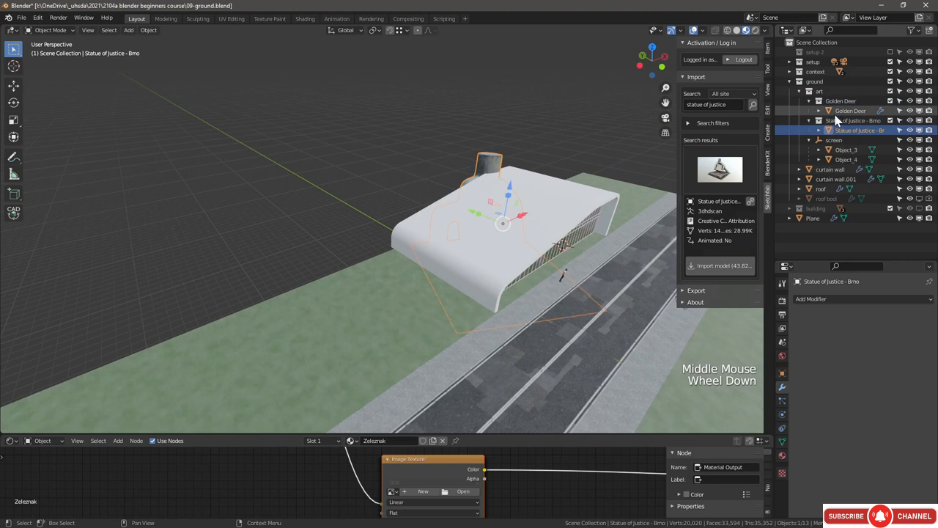
Step: Take the Golden Deer and Statue of Justice - Brno objects out of their own collections and place them directly in art
click(836, 130)
click(840, 120)
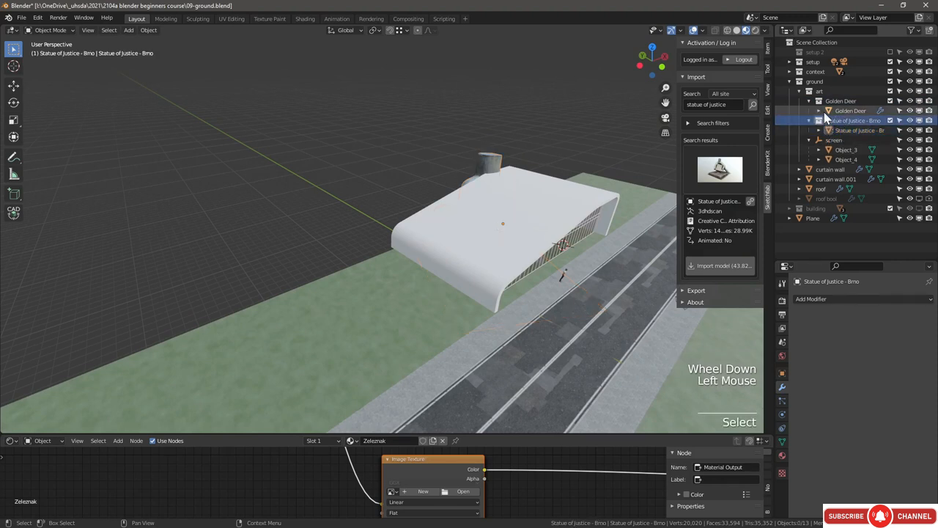
drag(830, 111, 816, 89)
drag(816, 90, 811, 91)
drag(833, 120, 810, 96)
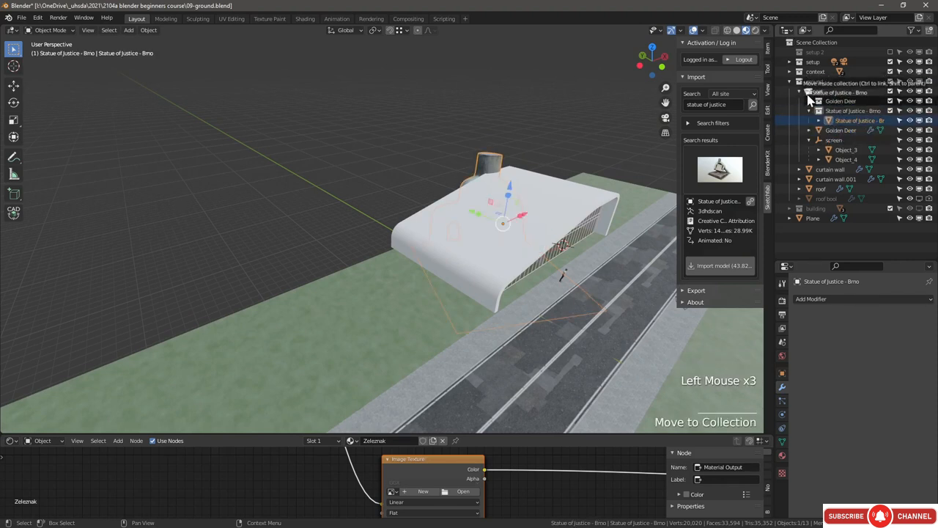
Step: Delete the emptied Golden Deer and Statue of Justice - Brno collections
click(840, 101)
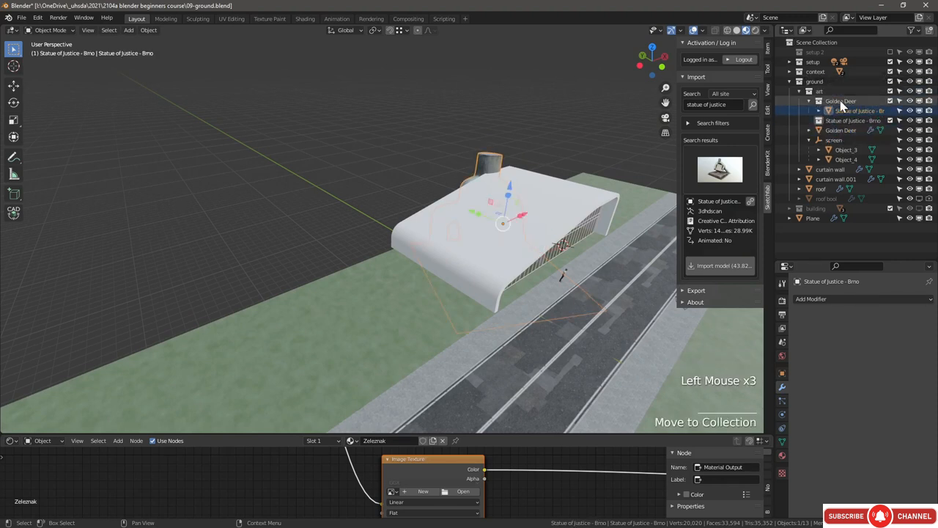
shift+click(835, 111)
right_click(833, 114)
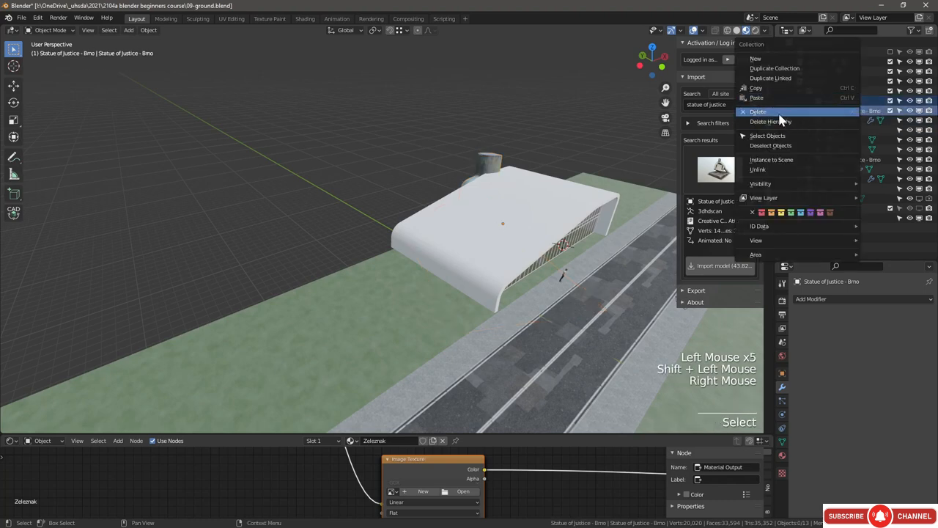
click(780, 114)
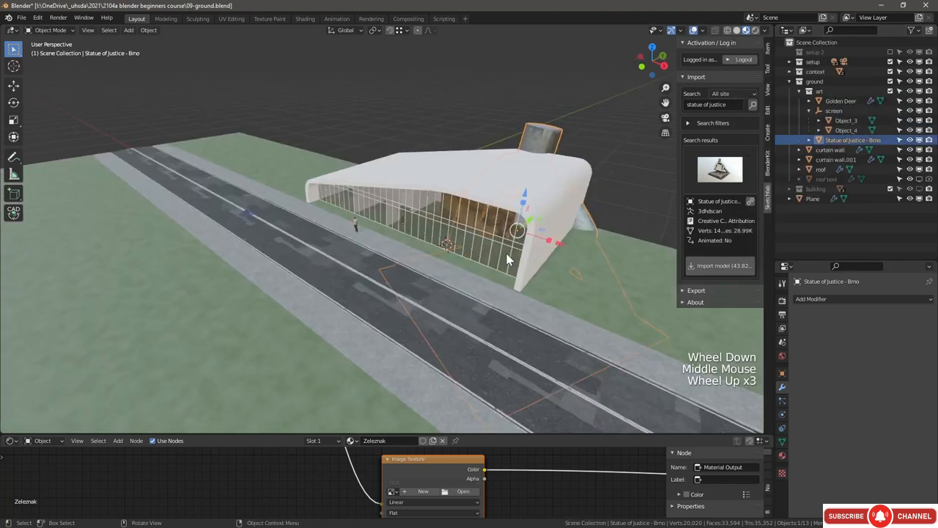
Step: Scale the Statue of Justice down to 0.1 of its size
middle_drag(506, 253, 513, 246)
scroll(513, 247, down, 1)
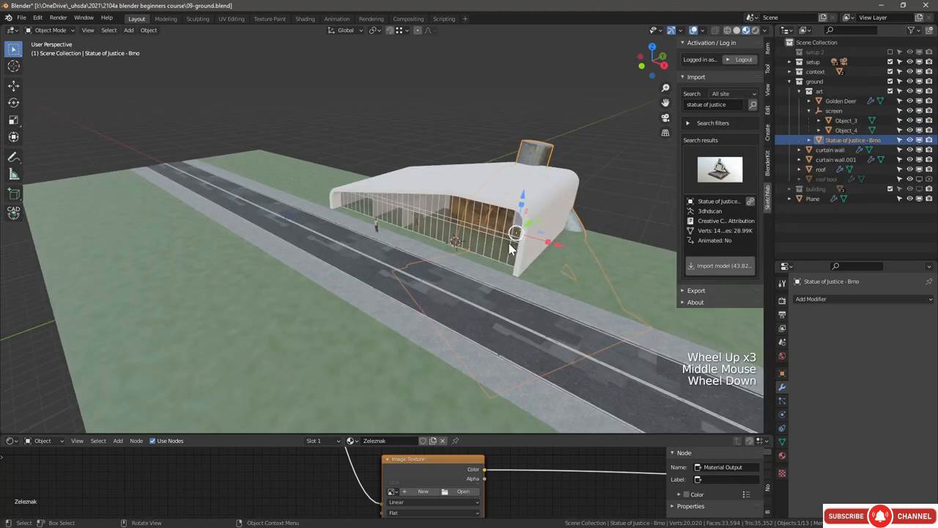
text(s.1)
key(Return)
scroll(456, 256, up, 5)
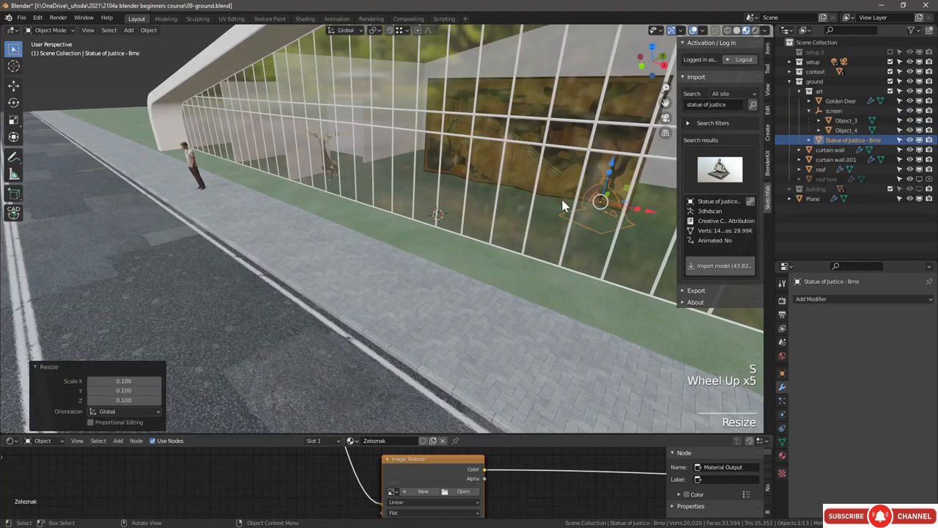
scroll(563, 205, up, 3)
Step: Move the statue about -2.33 in X and 3.9 in Y, and lower it about 0.51 onto the green floor before the folding screen
drag(595, 214, 601, 88)
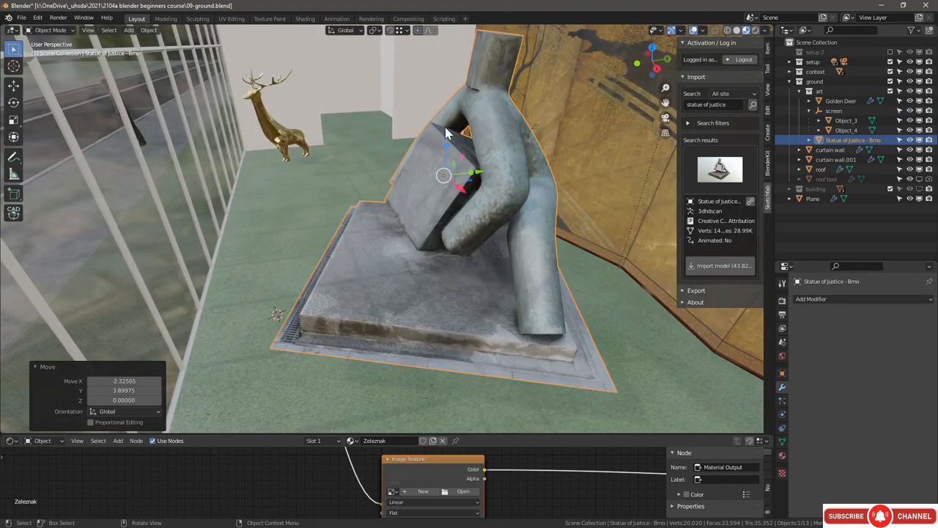
drag(448, 134, 198, 308)
scroll(349, 286, up, 3)
mouse_move(348, 280)
middle_down()
mouse_move(348, 264)
mouse_move(338, 276)
middle_up()
scroll(337, 276, up, 3)
scroll(338, 276, down, 3)
scroll(338, 281, down, 2)
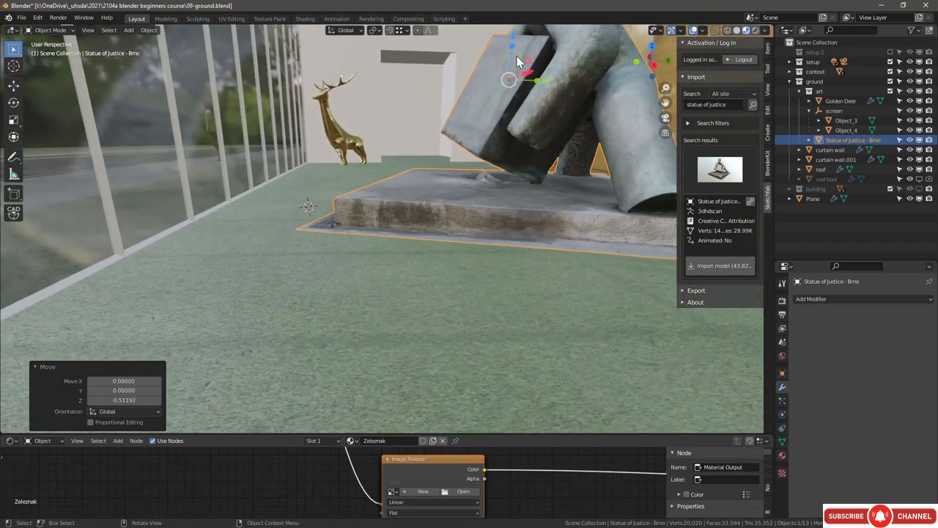
drag(509, 36, 572, 39)
Step: Select the folding screen's parent object and move the whole screen back along Y, away from the statue
click(432, 189)
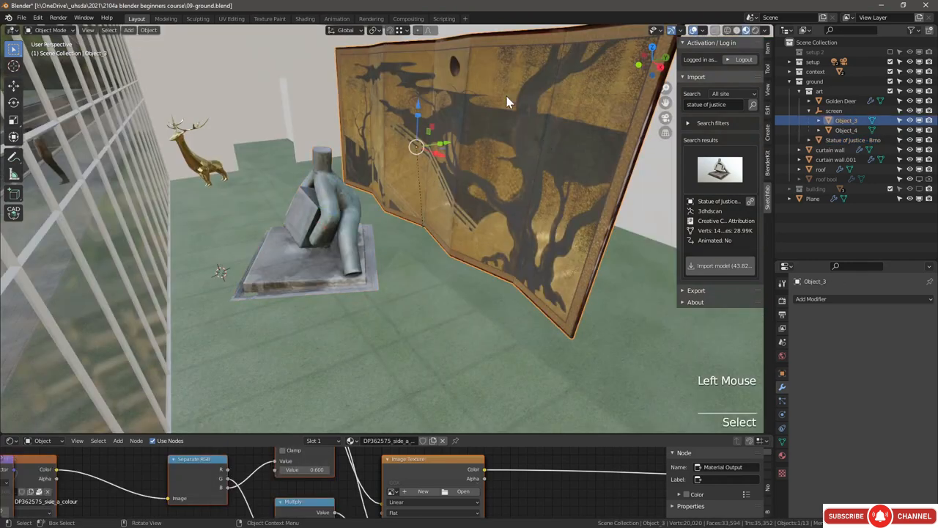
click(833, 110)
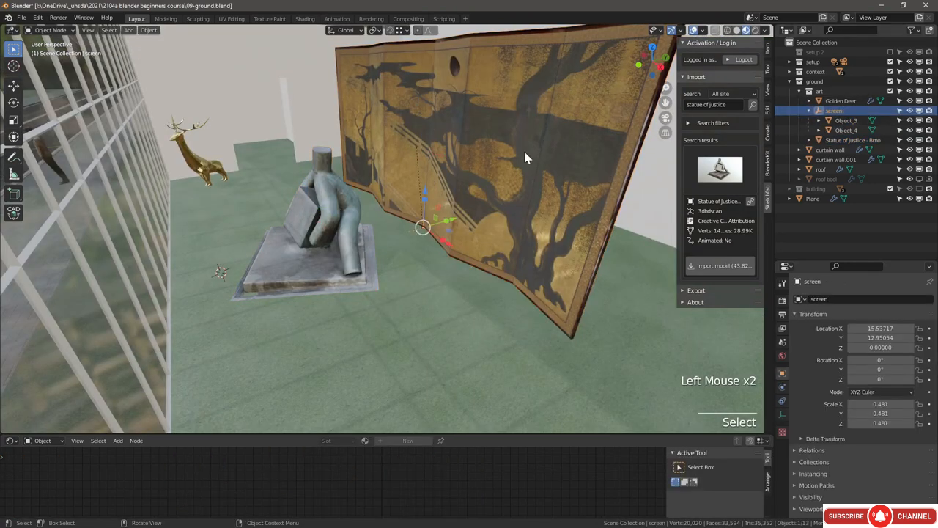
drag(457, 225, 528, 206)
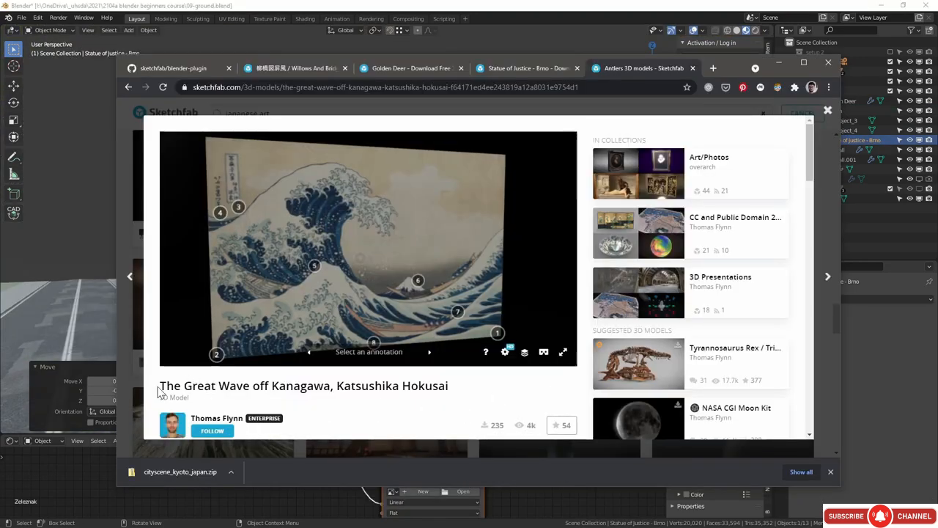
Step: Copy the title The Great Wave off Kanagawa from its browser page, search Sketchfab for it in Blender and import the 15.27MB model
mouse_move(157, 388)
mouse_down()
mouse_move(313, 386)
mouse_move(153, 390)
mouse_up()
click(713, 105)
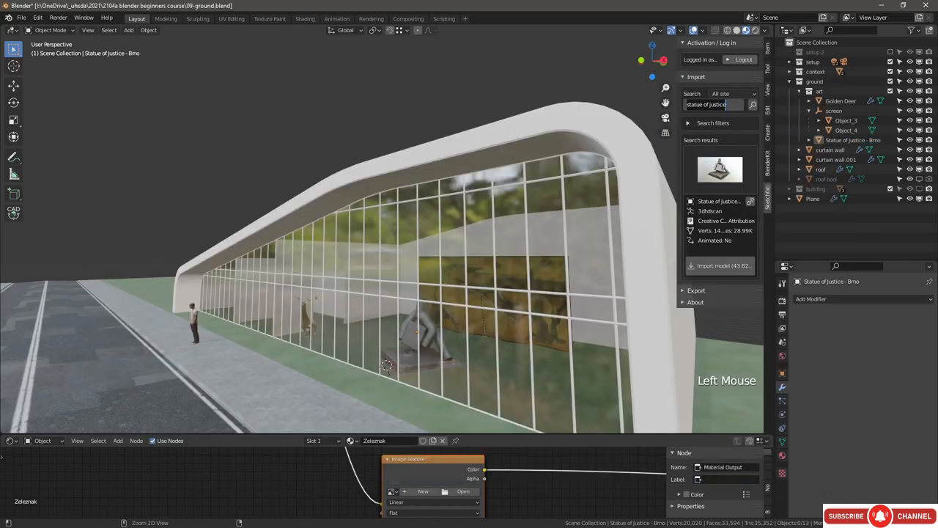
text(The Great Wave off Kanagawa)
click(752, 104)
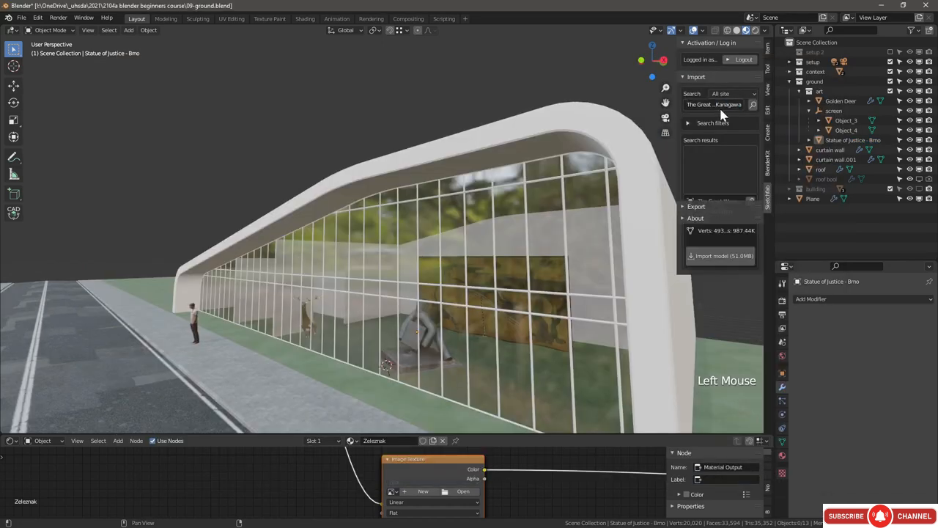
click(733, 174)
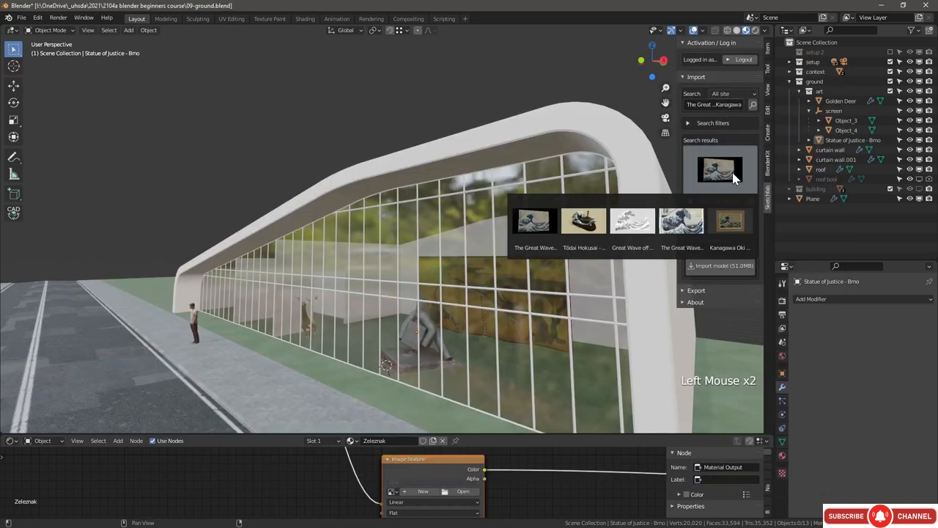
click(532, 223)
click(724, 270)
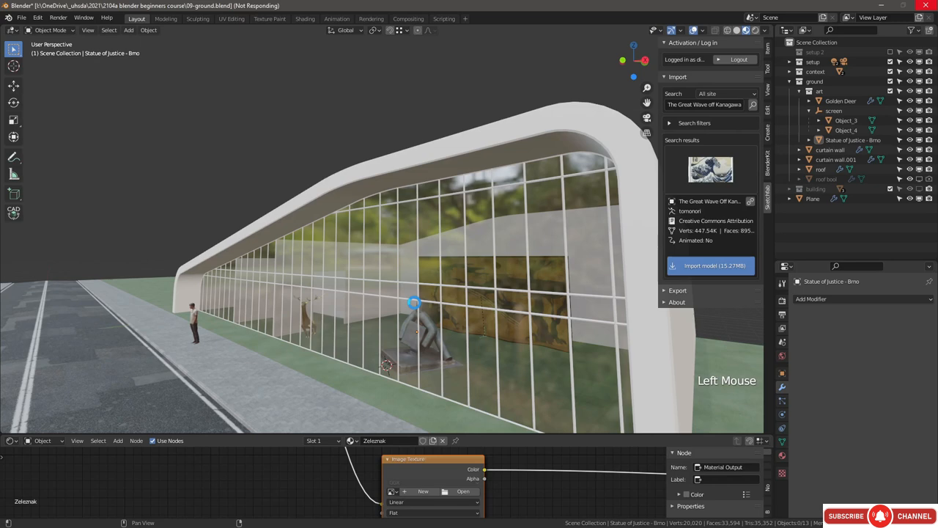
Step: Inspect the imported Great Wave model up close and expand its object hierarchy to examine the separate parts
middle_drag(415, 303, 442, 245)
scroll(443, 245, down, 10)
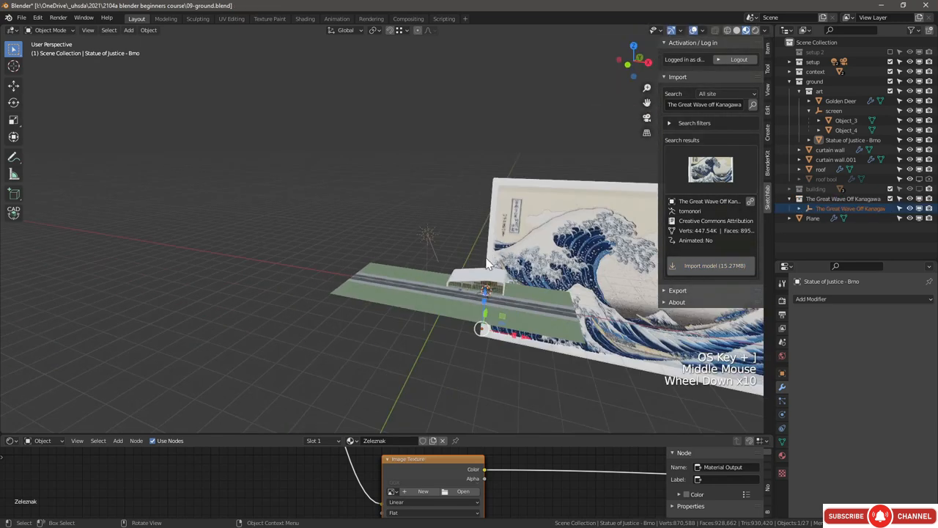
shift+middle_drag(491, 264, 384, 245)
shift+scroll(480, 243, down, 1)
click(480, 244)
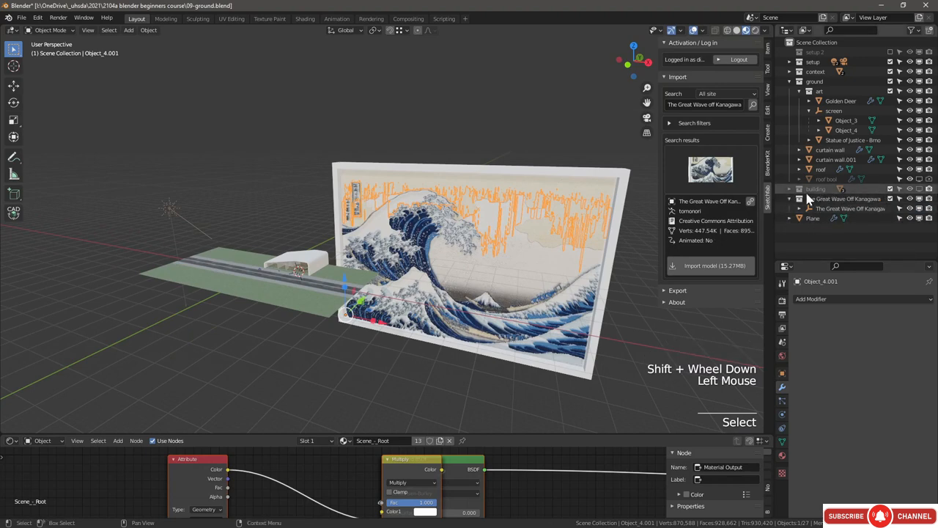
click(809, 208)
scroll(859, 219, down, 5)
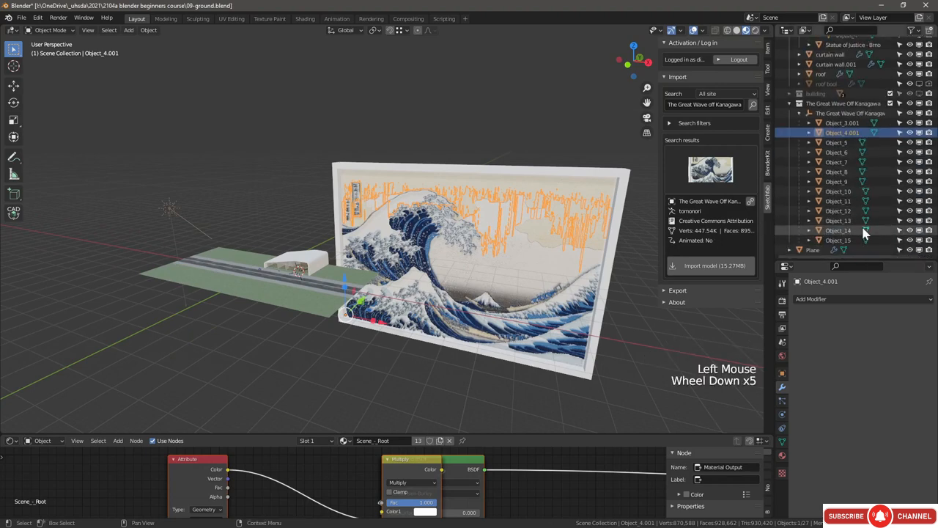
scroll(567, 232, up, 4)
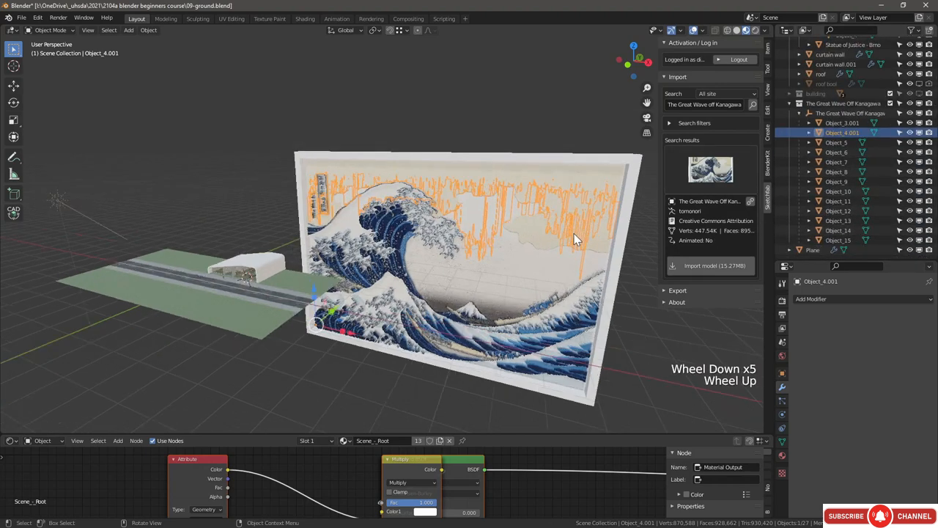
scroll(565, 231, up, 4)
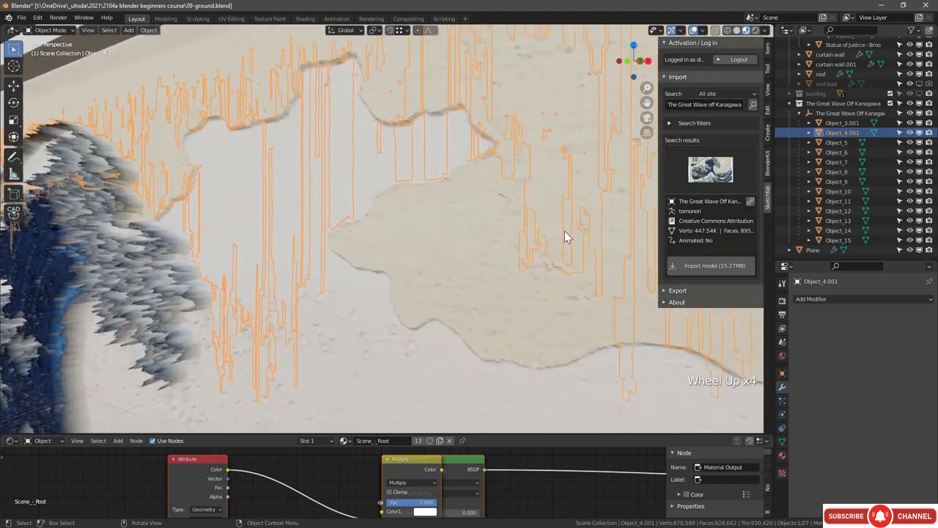
scroll(377, 192, down, 6)
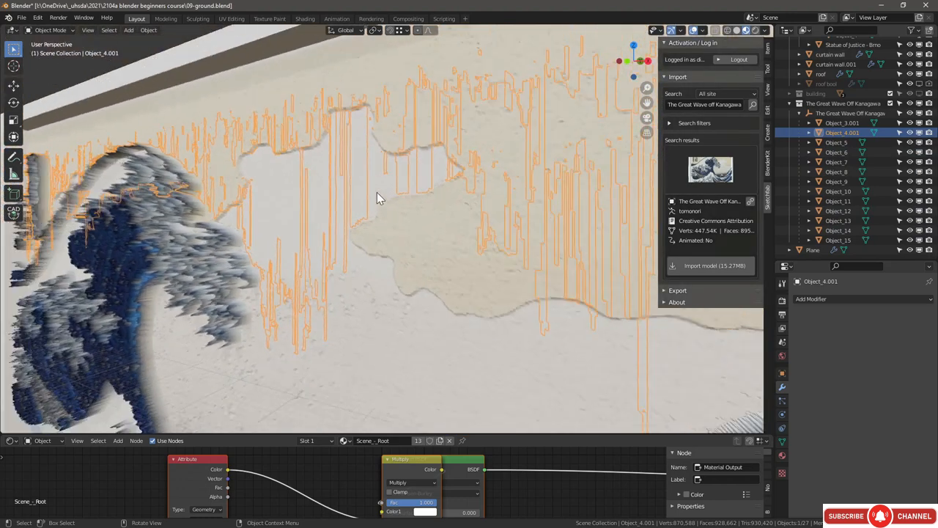
scroll(357, 348, down, 1)
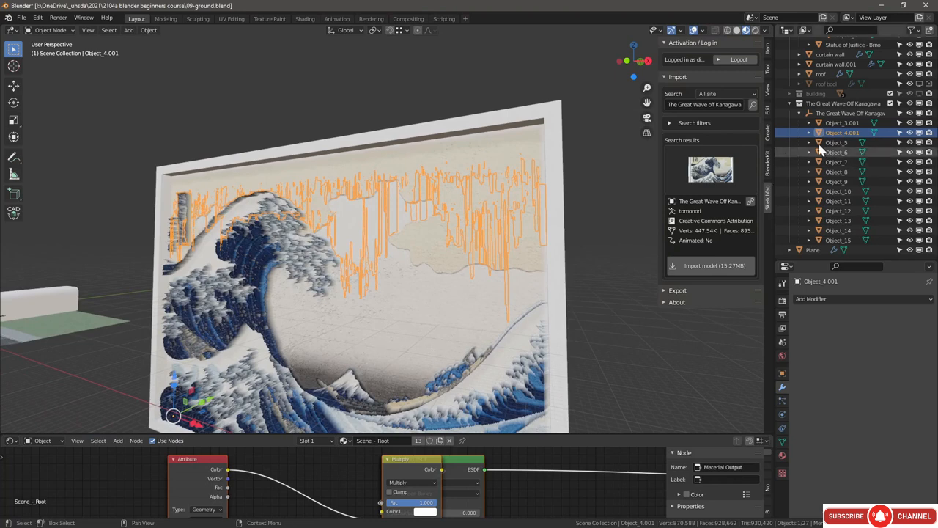
Step: Join Object_3.001 through Object_15 of the Great Wave model into one mesh and move it into the art collection
click(843, 123)
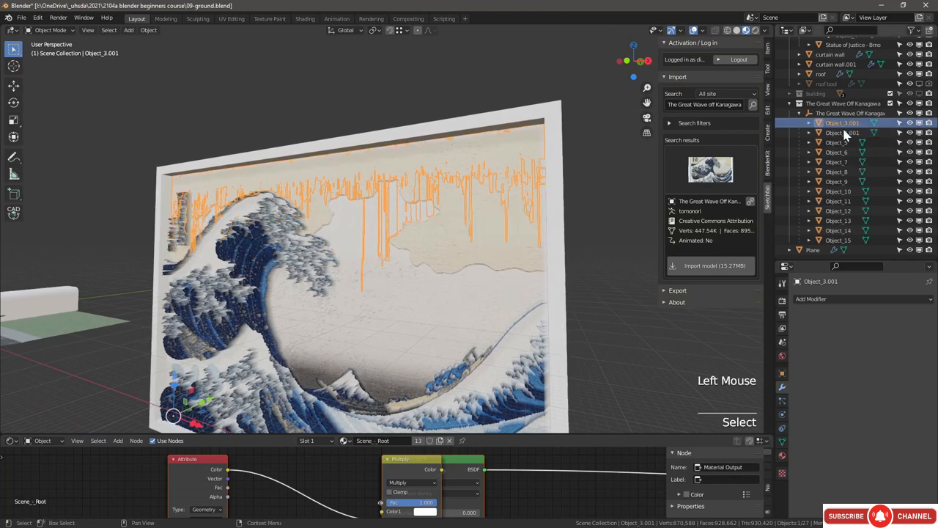
shift+click(840, 240)
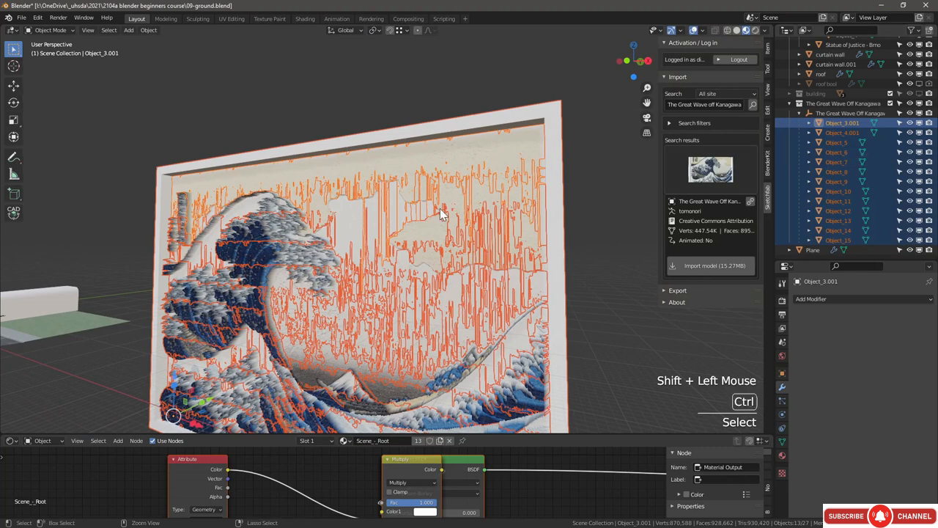
key(ctrl+j)
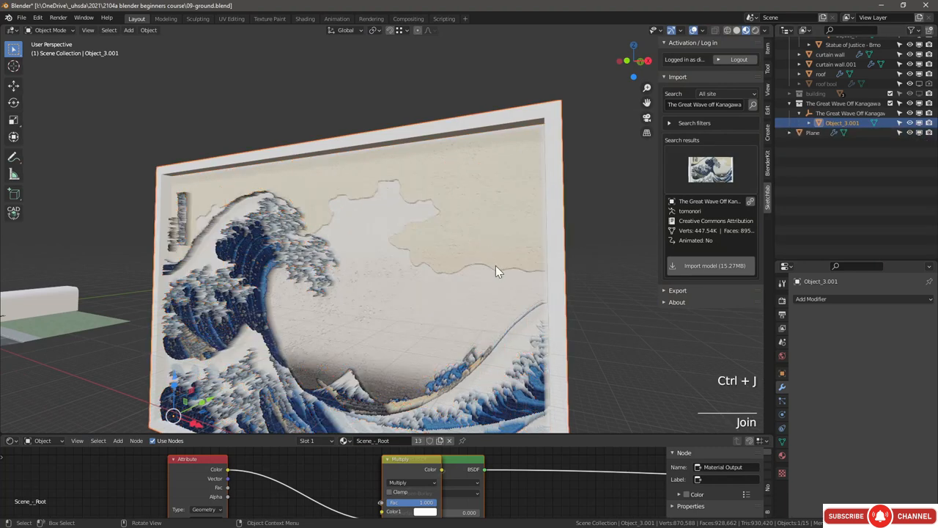
scroll(843, 205, up, 5)
drag(839, 218, 818, 92)
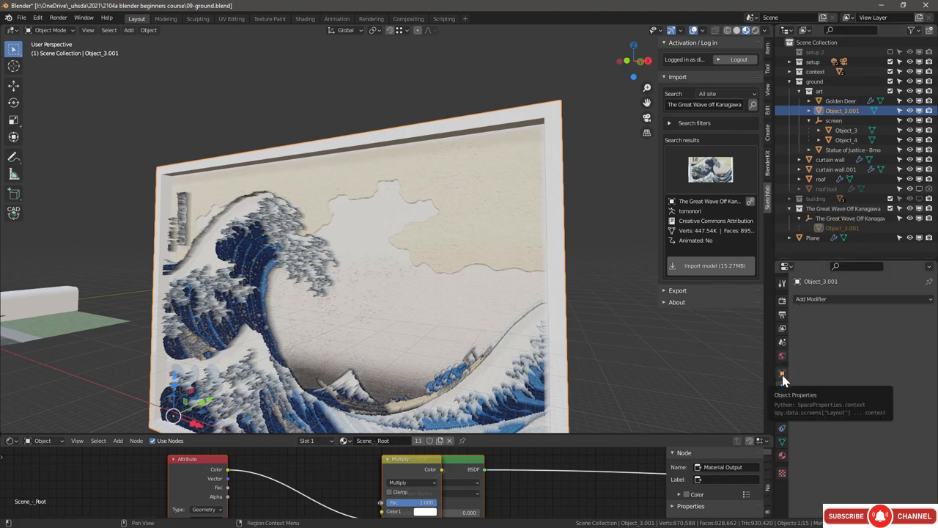
Step: Check the parent relation of the joined Great Wave mesh and clear its parent while keeping the transformation
click(782, 375)
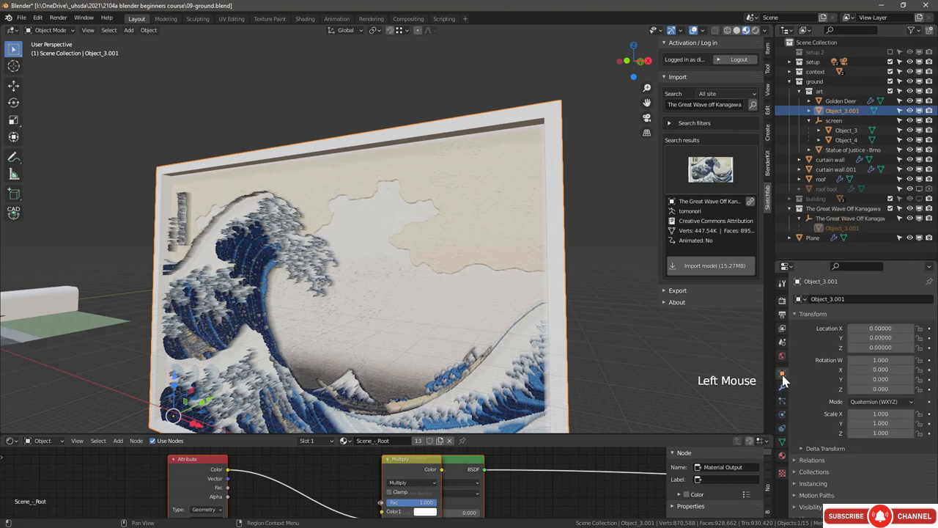
click(804, 461)
scroll(807, 425, down, 2)
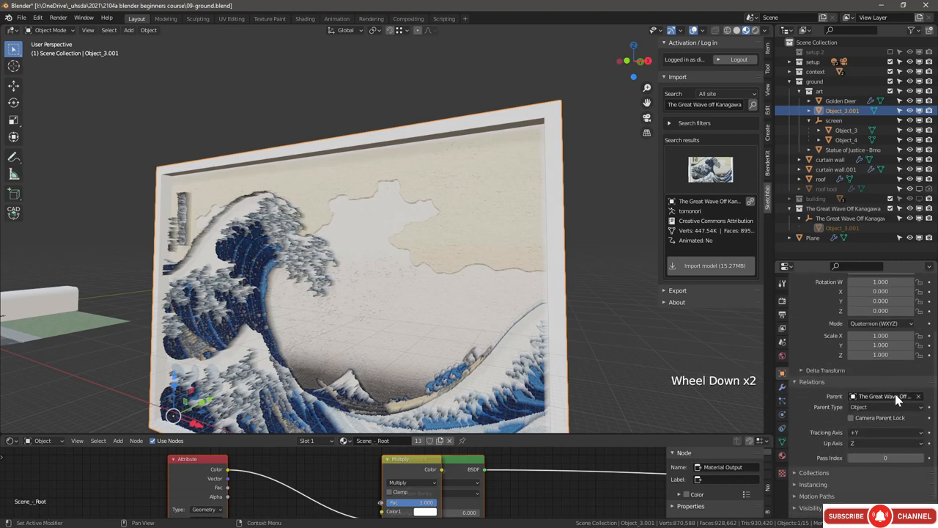
middle_drag(324, 151, 231, 93)
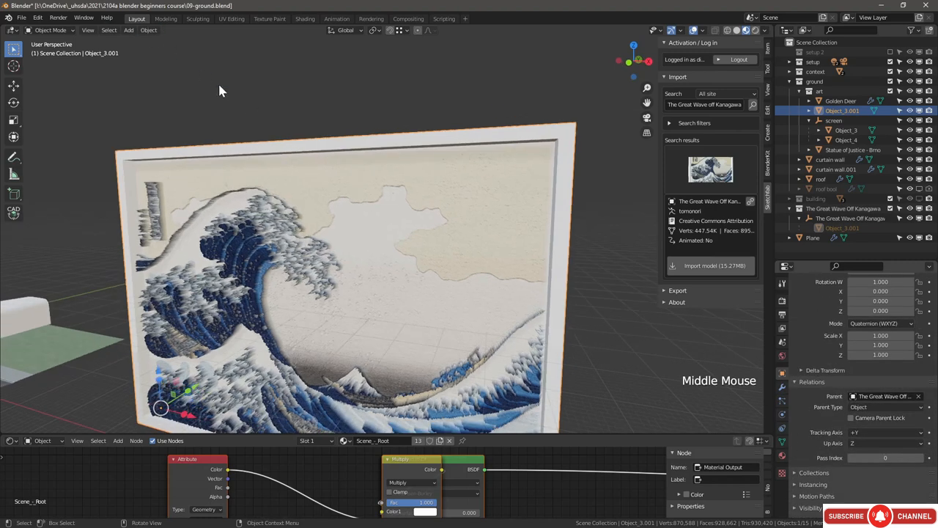
click(148, 30)
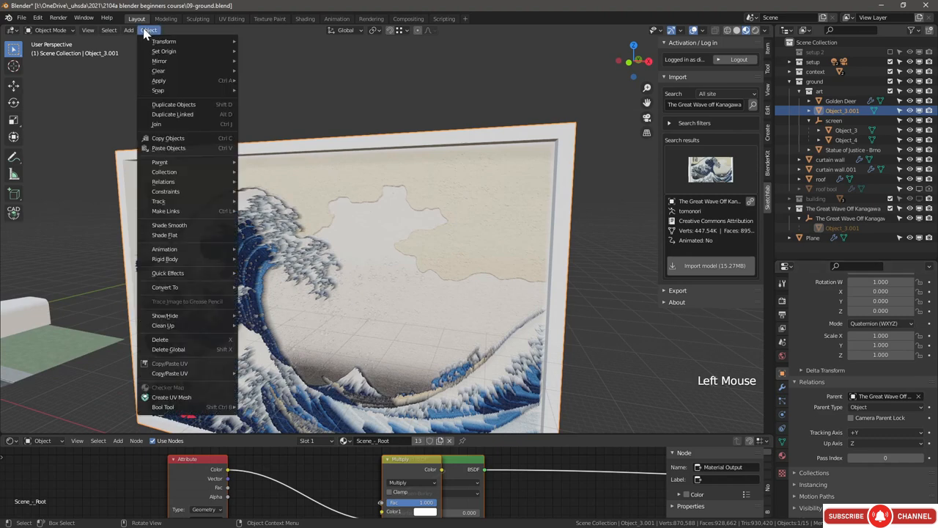
mouse_move(184, 163)
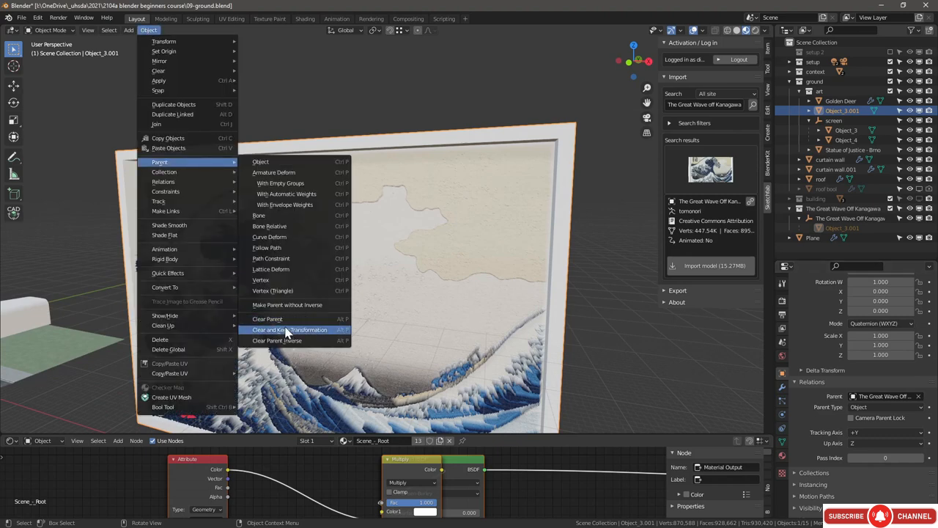
click(323, 334)
Step: Rename the Plane object to wall and move it into the ground collection
scroll(323, 334, down, 3)
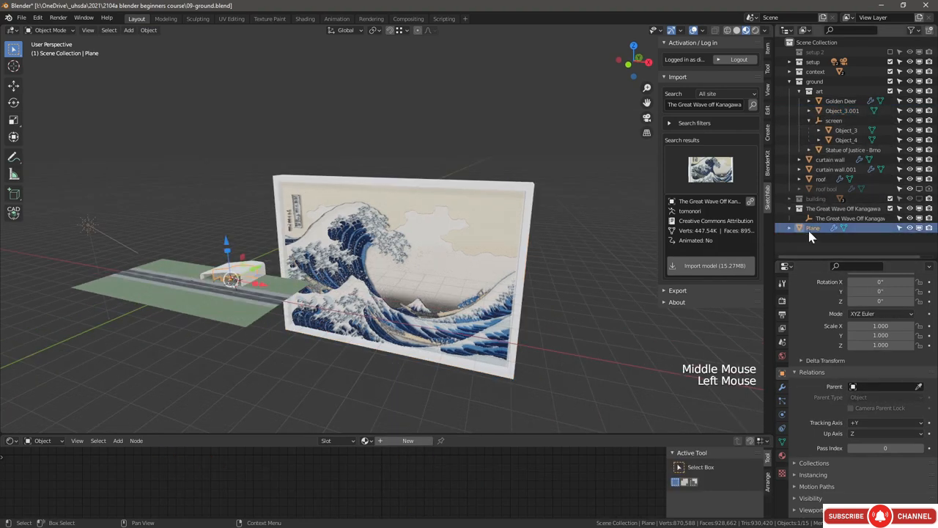
double_click(809, 230)
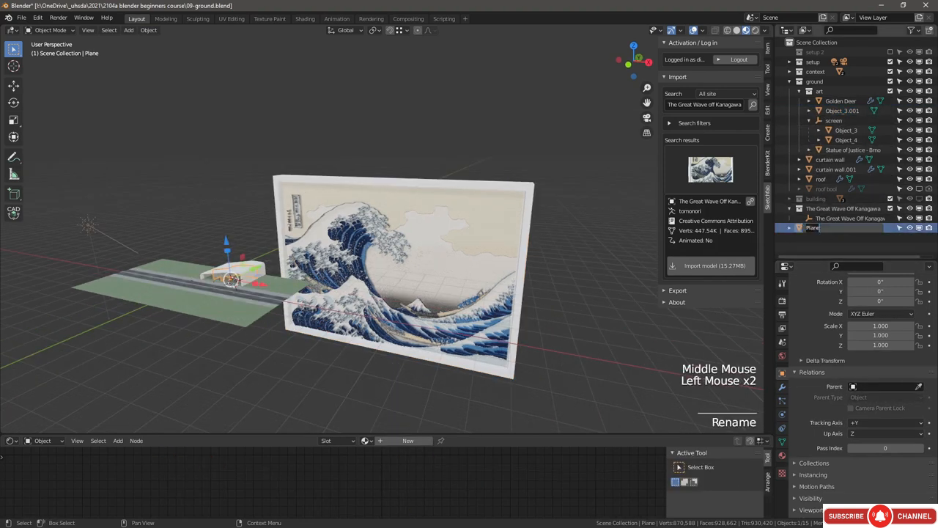
text(wall)
key(Return)
drag(808, 228, 810, 85)
Step: Delete the leftover The Great Wave Off Kanagawa collection together with its hierarchy
click(809, 218)
right_click(810, 218)
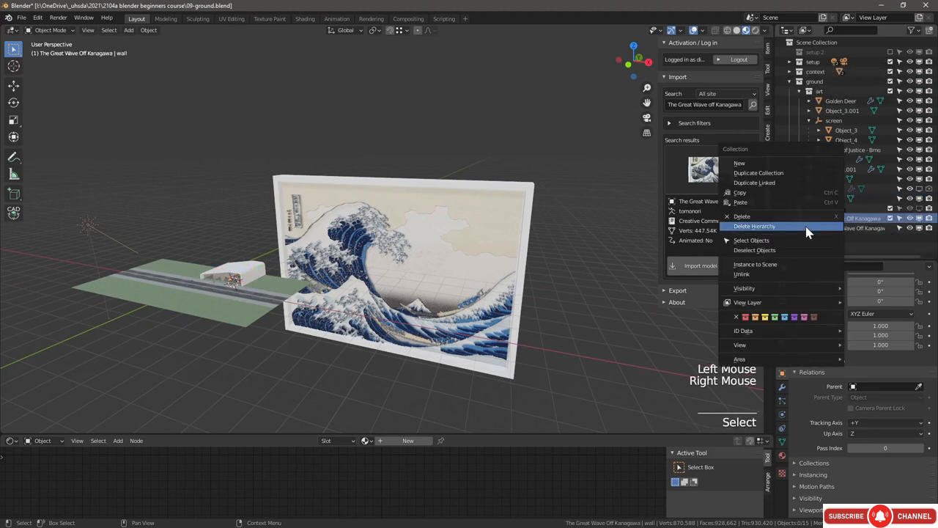
click(806, 232)
click(820, 91)
right_click(820, 92)
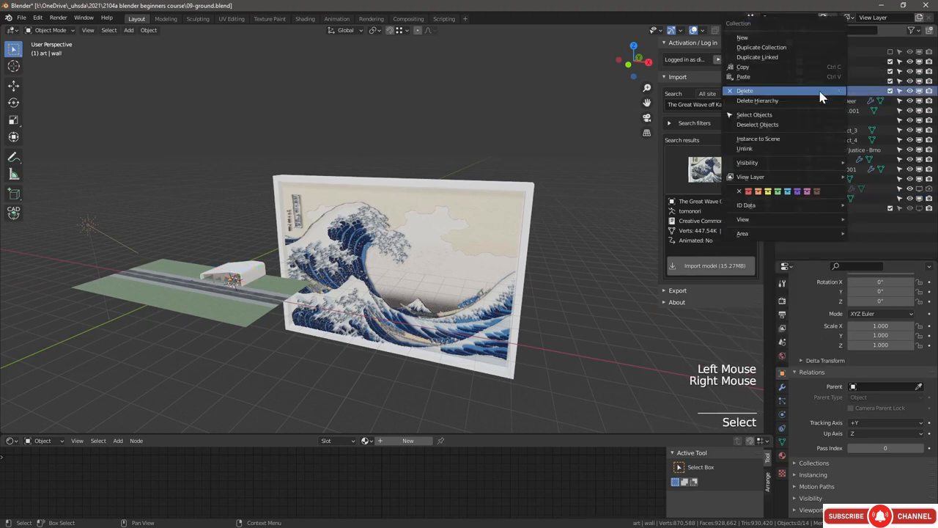
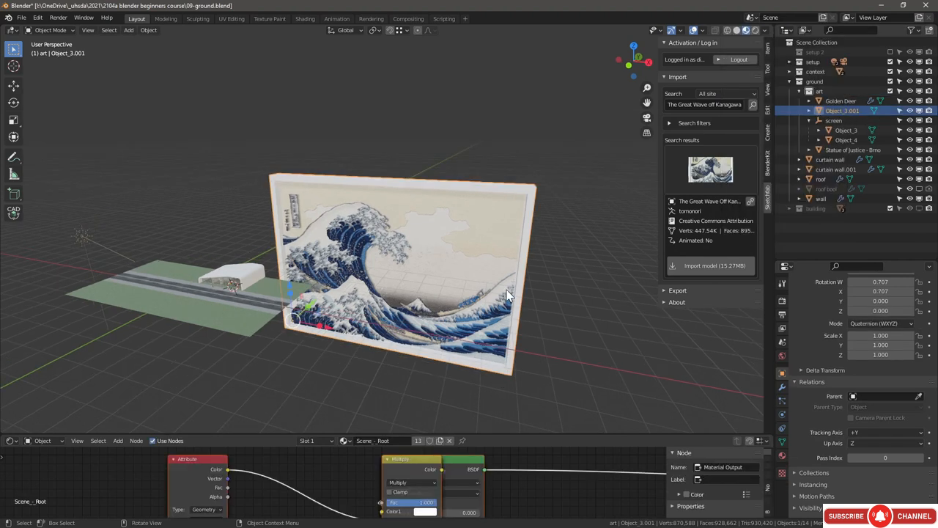
Step: Scale the Great Wave painting by 0.1 twice in a row
text(s.1)
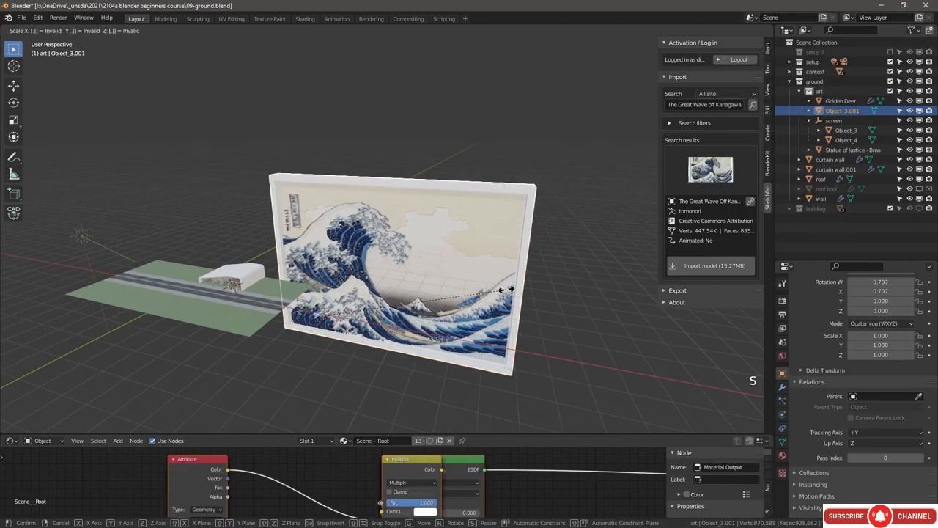
key(Return)
text(s)
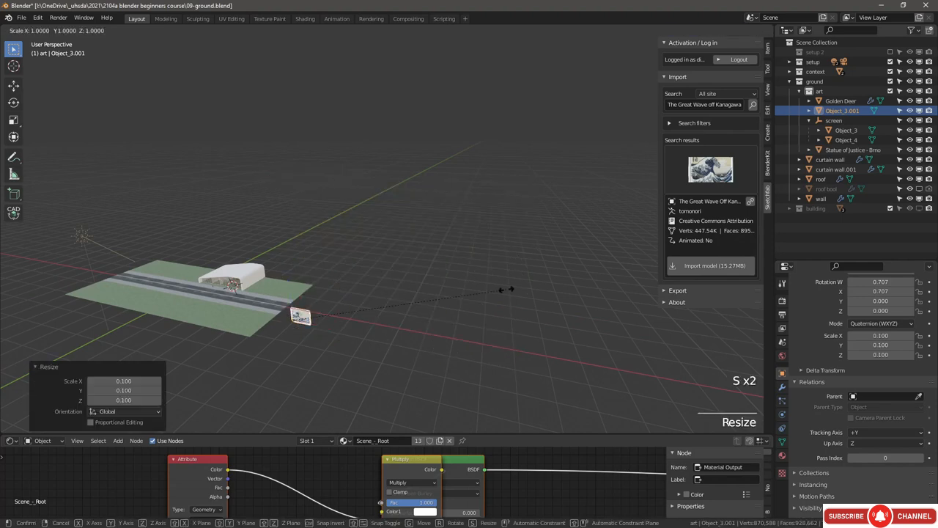
text(.1)
key(Return)
Step: Move the tiny painting along its axes toward the building, including about 3.62 upward along Z
scroll(273, 313, up, 1)
scroll(274, 313, up, 4)
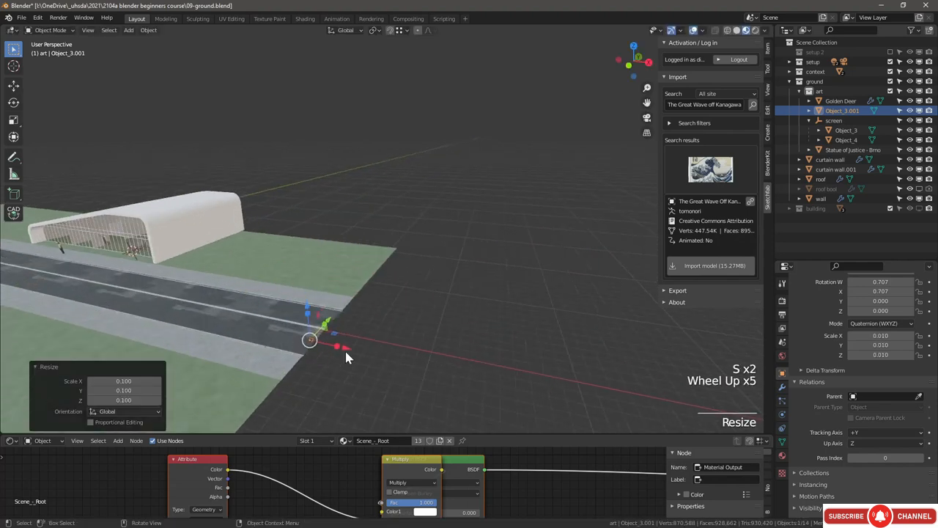
shift+middle_drag(345, 352, 363, 320)
scroll(333, 288, down, 1)
drag(333, 304, 286, 252)
drag(301, 269, 222, 257)
drag(184, 220, 179, 203)
Step: In the top view, move the painting onto the building's footprint, about 21.9 along X and -15.8 along Y
scroll(212, 243, up, 9)
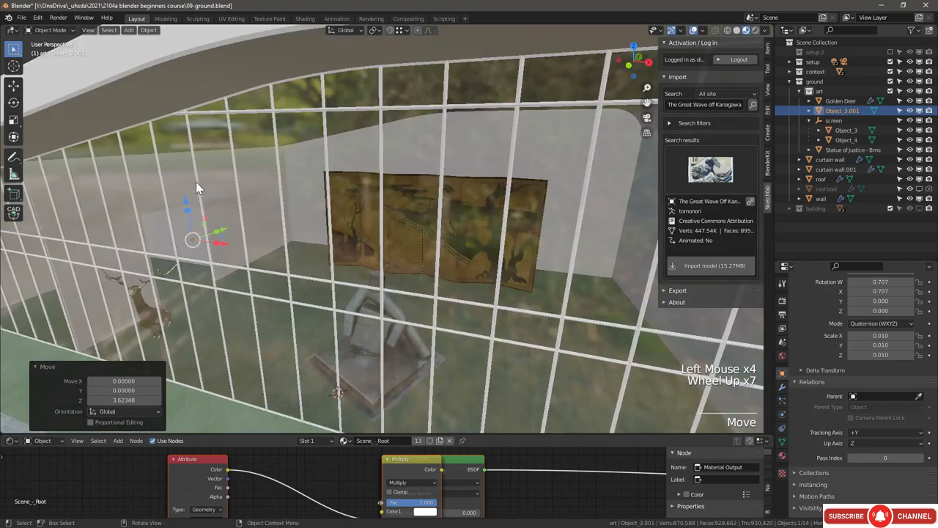
middle_drag(189, 230, 185, 253)
scroll(185, 252, down, 4)
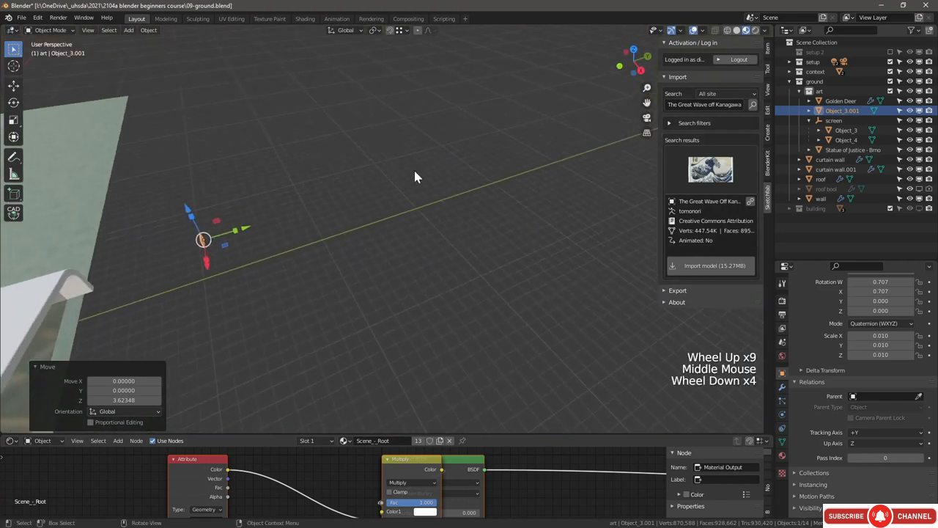
click(634, 50)
scroll(524, 167, down, 5)
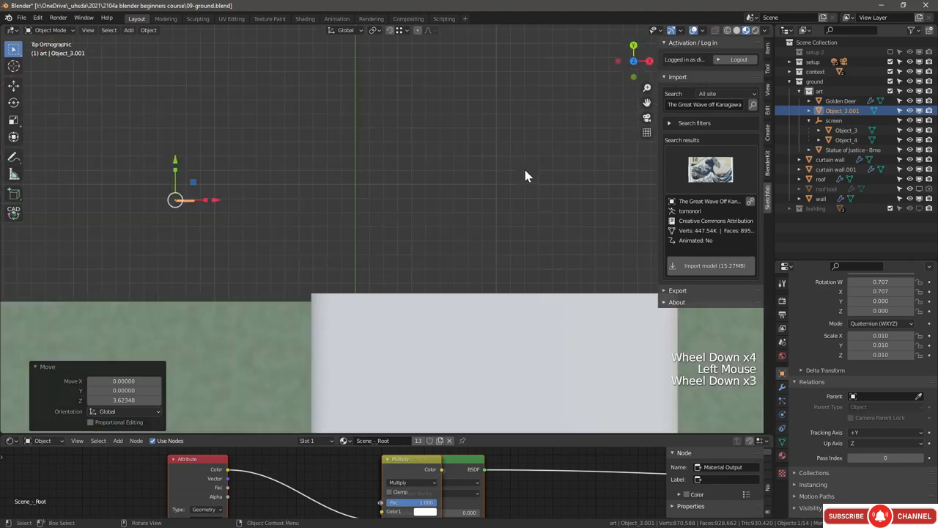
key(g)
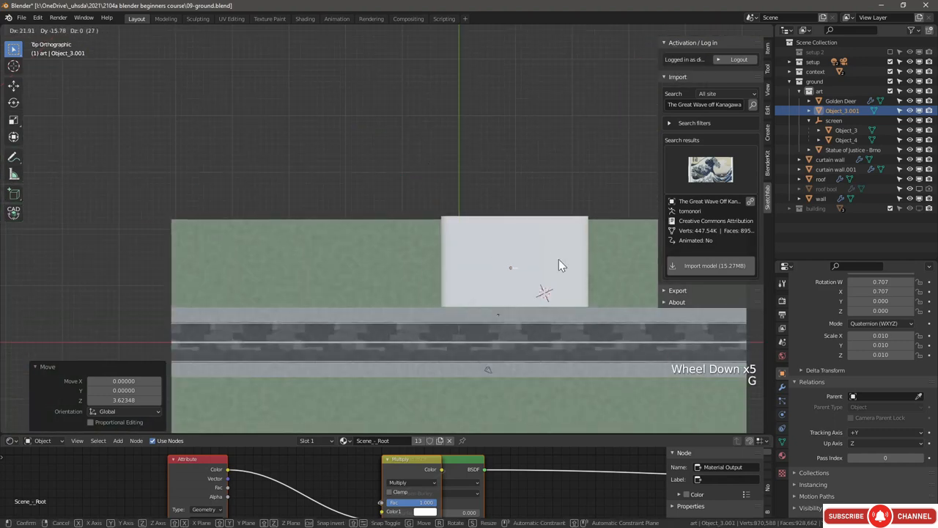
click(555, 263)
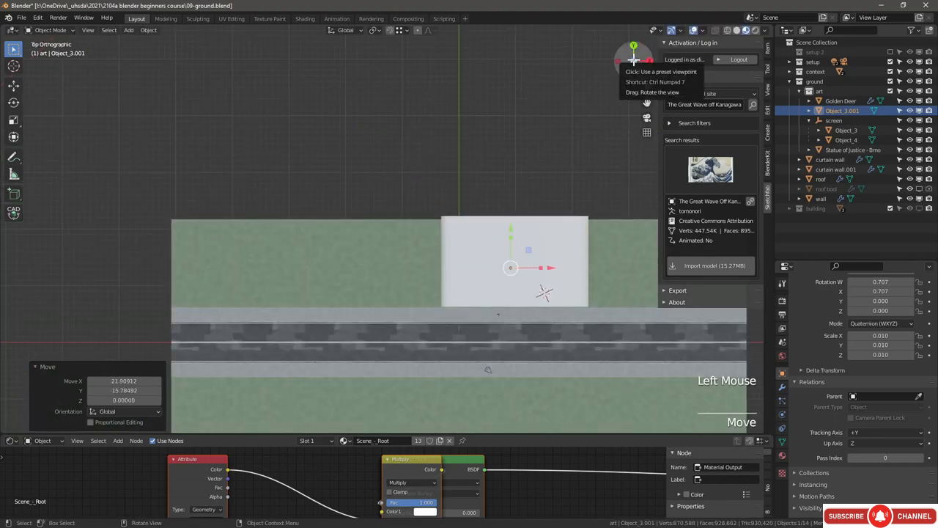
Step: In the front view, raise the painting about 6.99 along Z so it sits inside the room
click(634, 58)
click(626, 59)
key(g)
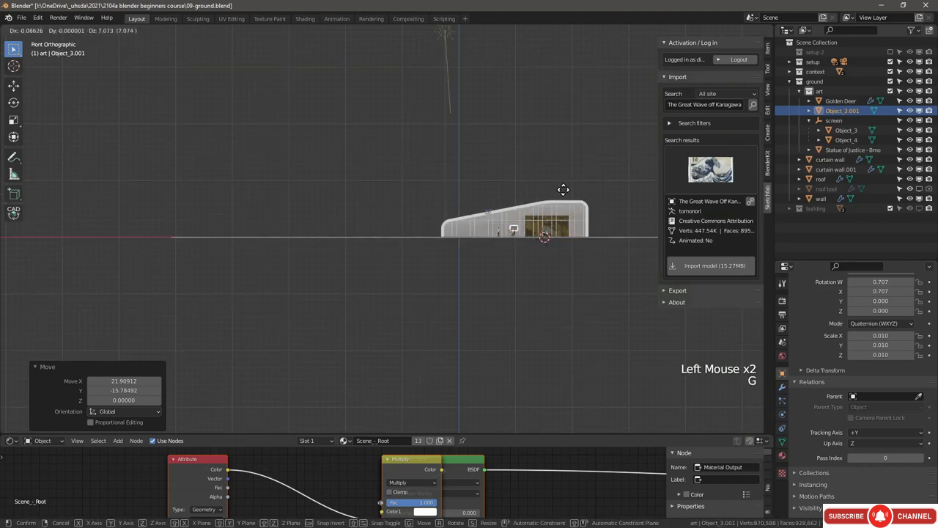
click(563, 190)
Step: Switch the painting's rotation mode to XYZ Euler and set its Z rotation to 90°
scroll(557, 202, up, 7)
middle_drag(557, 202, 321, 330)
scroll(321, 329, down, 1)
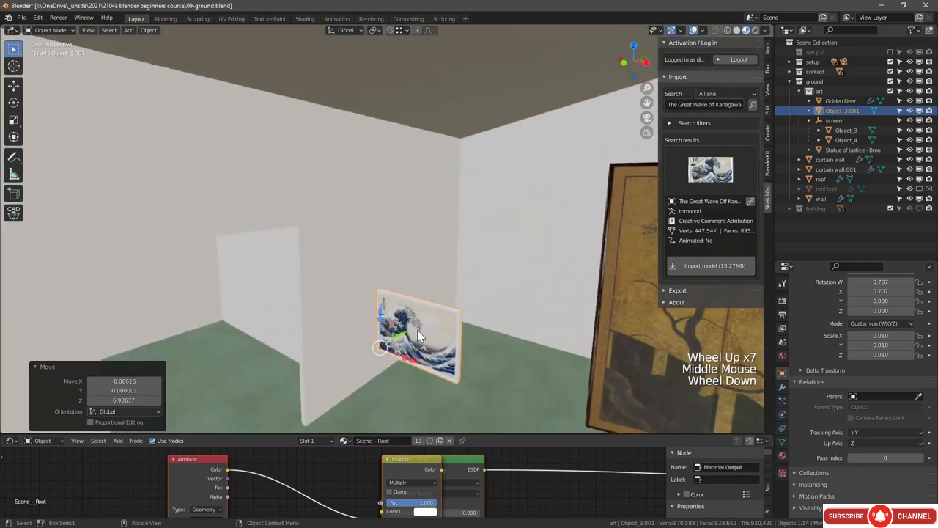
drag(774, 46, 771, 46)
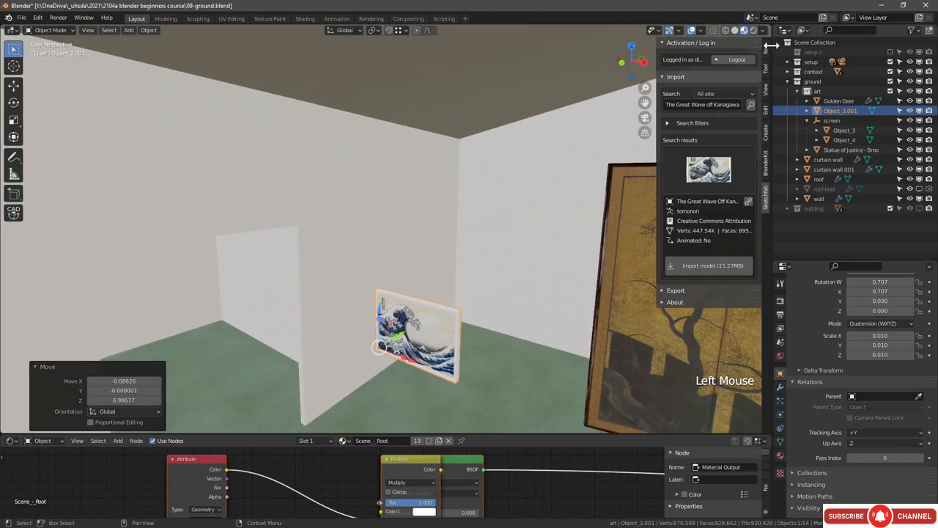
click(767, 48)
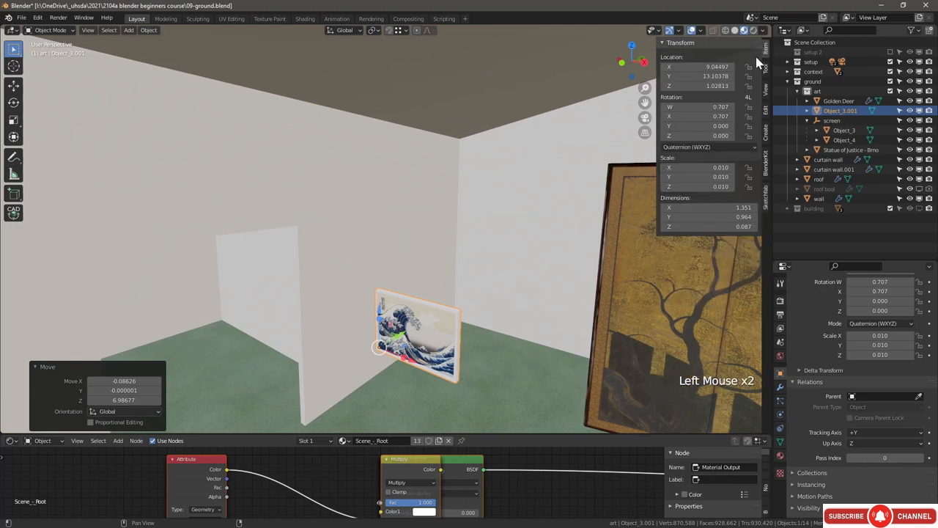
click(693, 148)
click(680, 169)
double_click(700, 126)
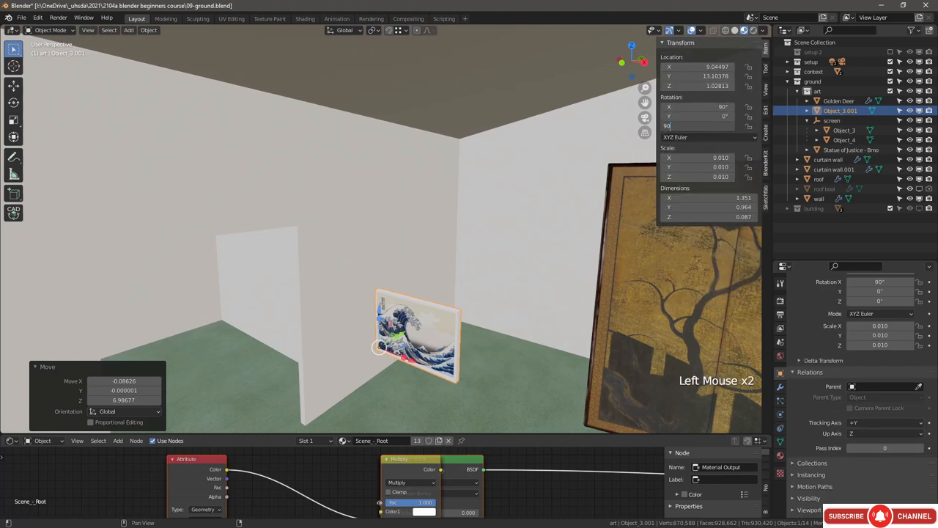
text(90)
key(Return)
Step: Move the painting about -0.61 along X against the wall, shift it along Y, and enlarge it about 1.79 times
drag(407, 356, 381, 334)
middle_drag(381, 334, 378, 335)
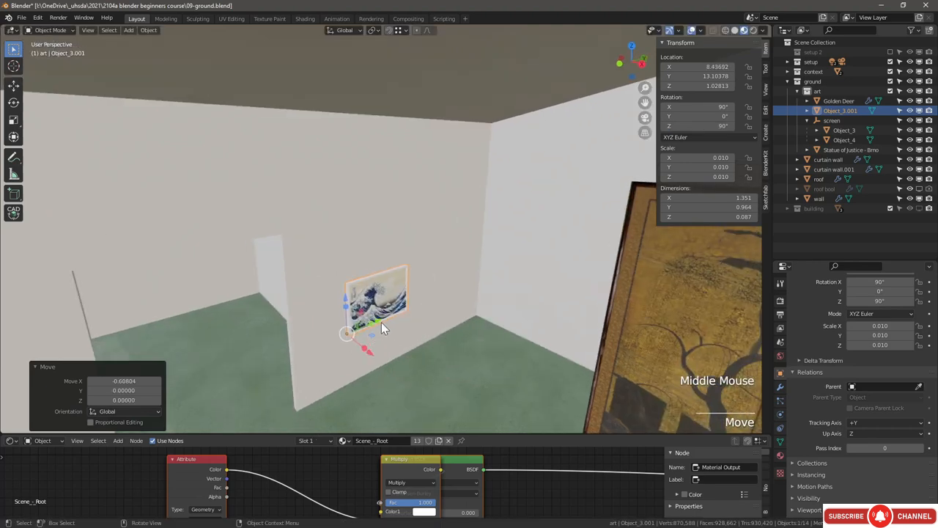
drag(379, 321, 350, 335)
key(s)
click(474, 277)
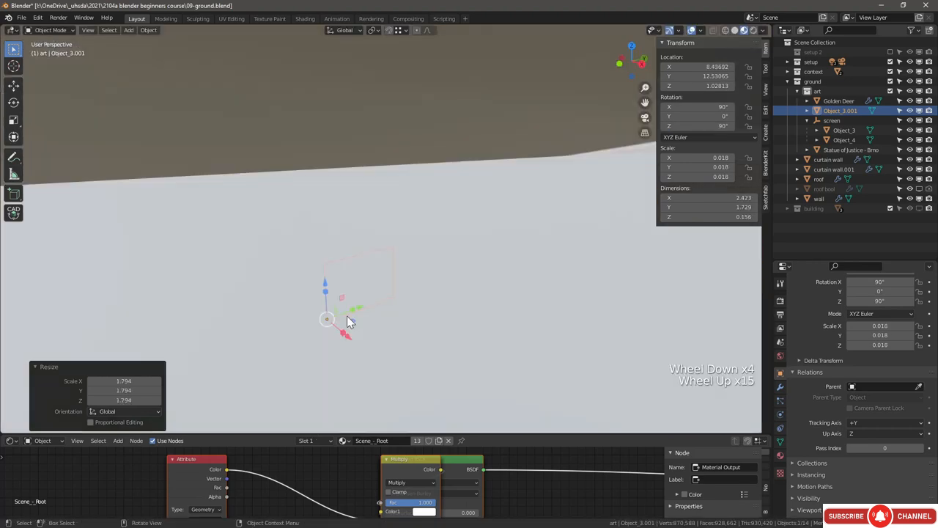
Step: Frame the painting, enter Edit Mode on the wall, and select the doorway's vertical edge beside the painting
scroll(347, 316, up, 1)
middle_drag(345, 317, 410, 311)
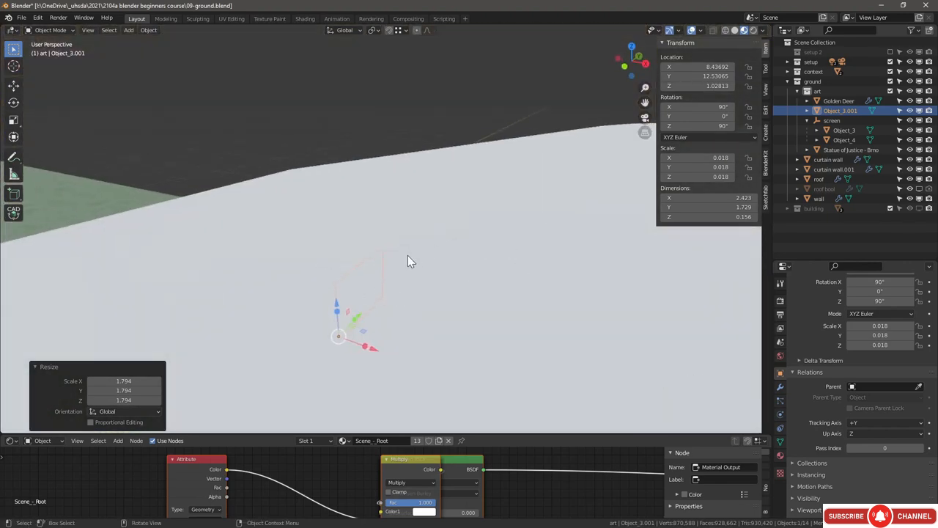
key(grave)
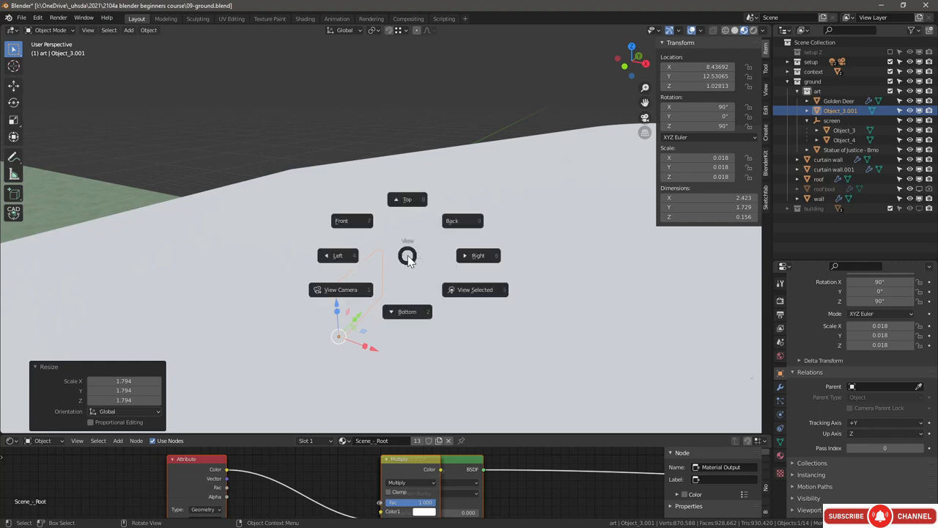
click(461, 290)
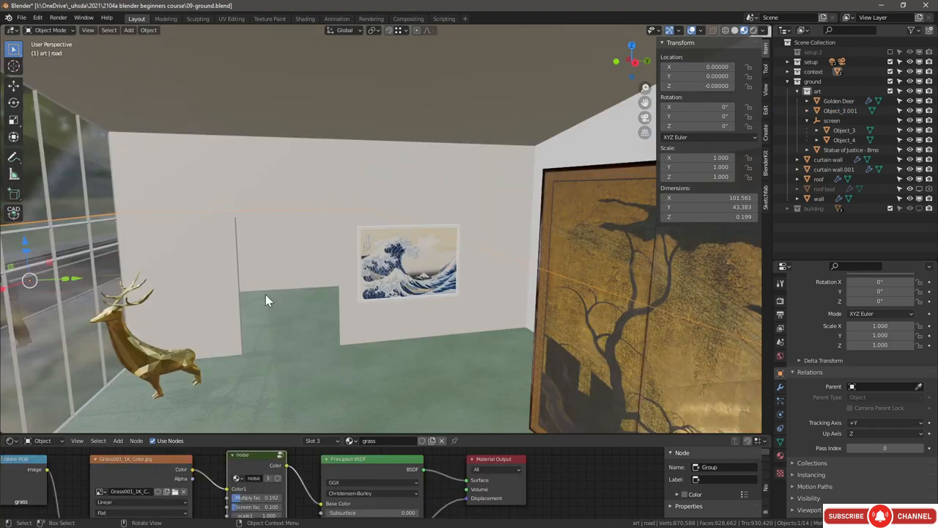
click(269, 237)
key(Tab)
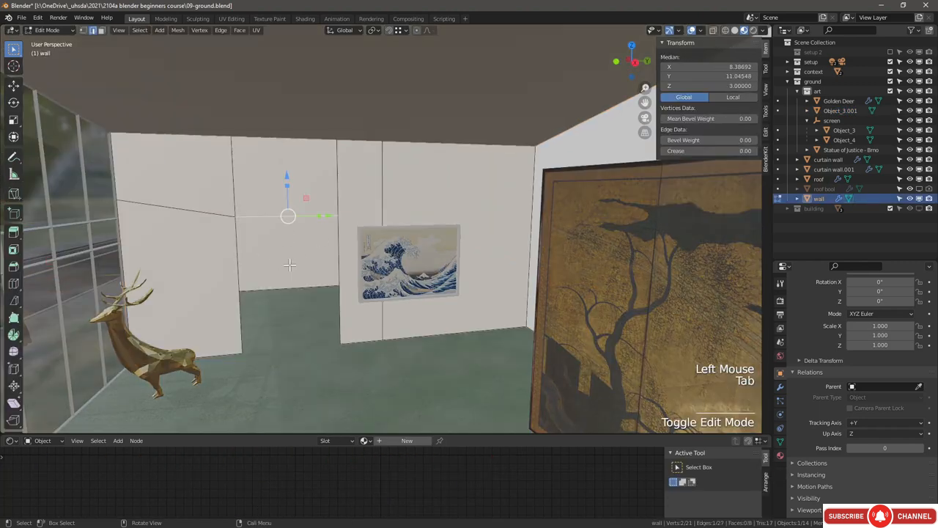
click(344, 242)
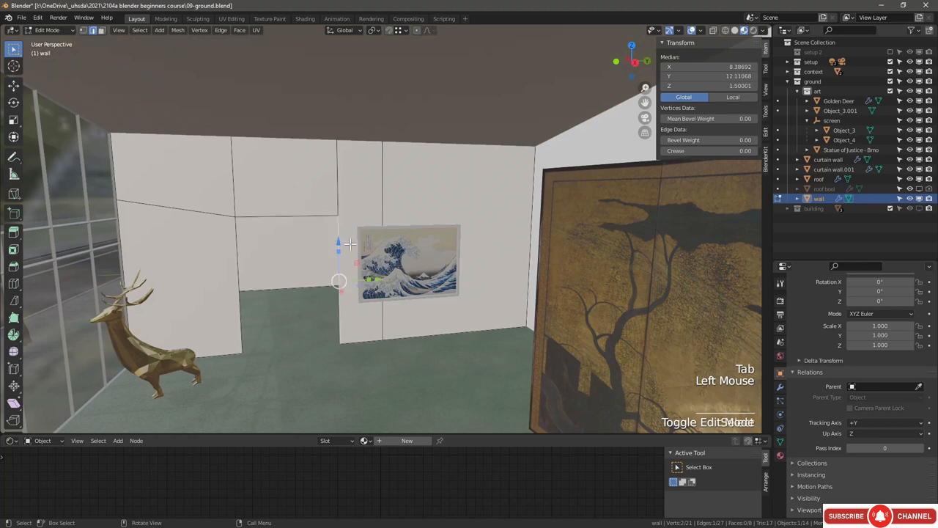
Step: Narrow the wall's doorway by shifting its side edge, and move the wave painting about -0.57 along Y
drag(380, 273, 344, 280)
key(Tab)
click(413, 271)
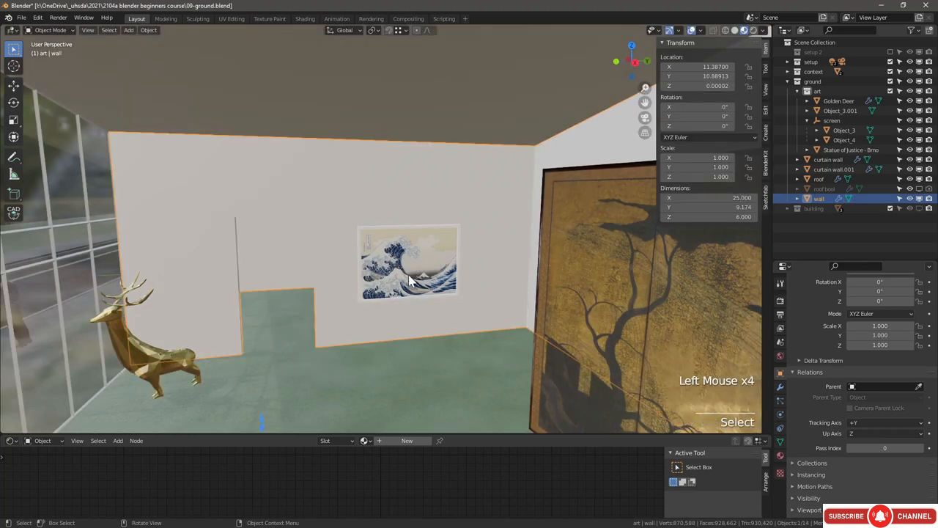
drag(396, 304, 377, 298)
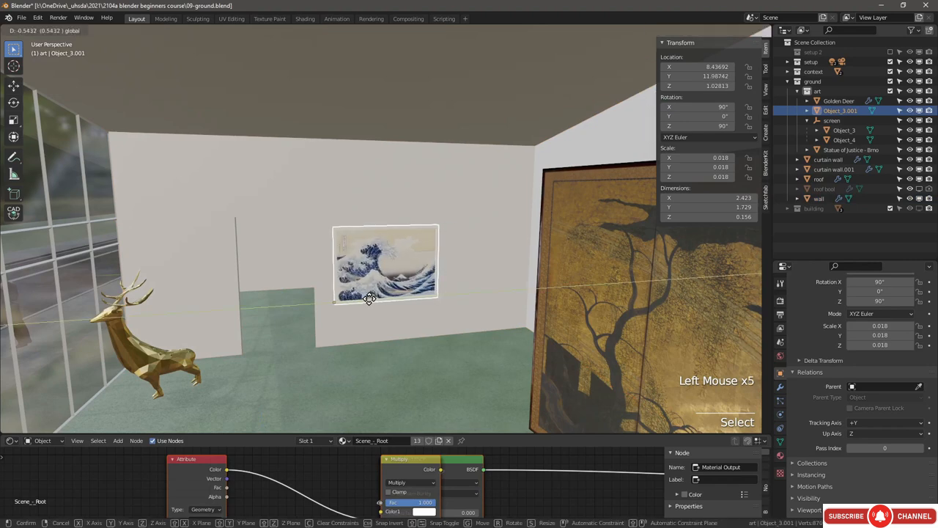
Step: Select the golden deer and show the building in top view with see-through solid shading
scroll(377, 298, down, 4)
middle_drag(377, 297, 428, 270)
scroll(382, 311, up, 14)
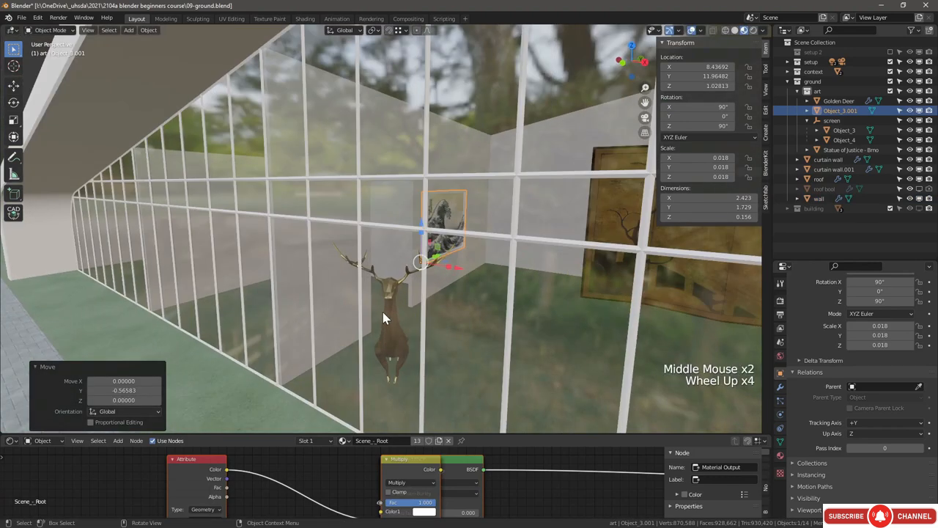
scroll(415, 272, up, 3)
click(408, 287)
scroll(409, 286, down, 13)
middle_drag(408, 287, 447, 279)
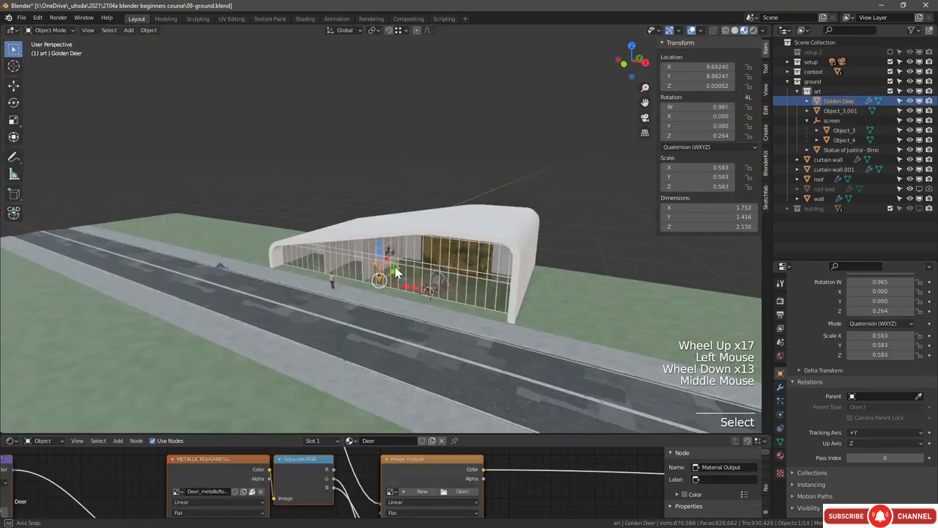
click(632, 46)
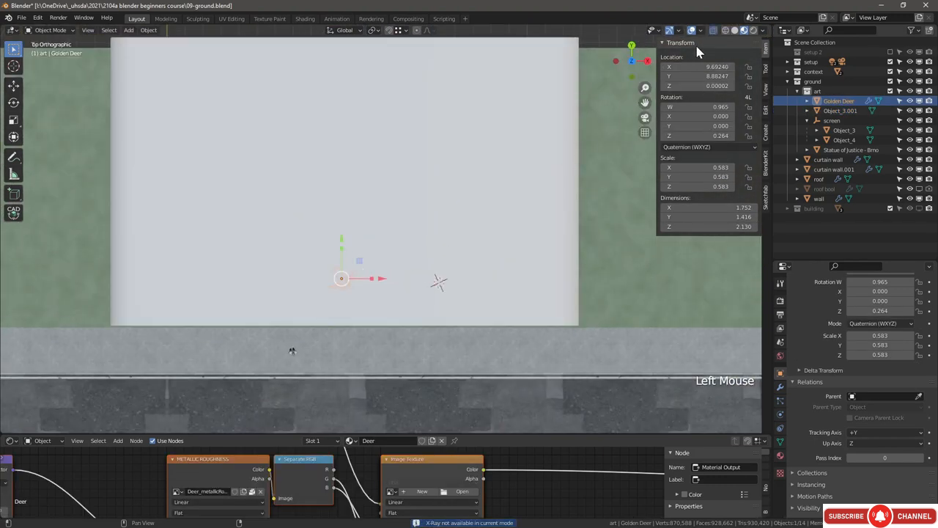
click(714, 31)
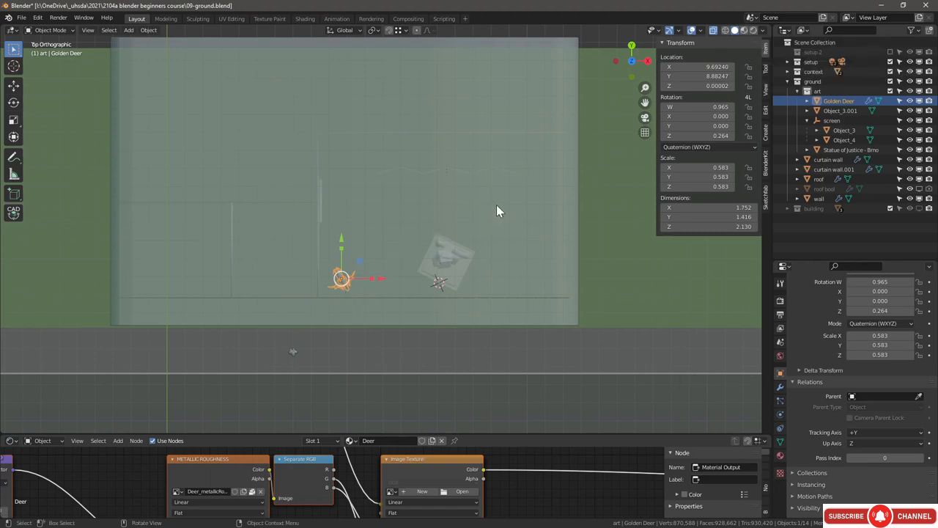
Step: Make a linked duplicate of the golden deer about 11.2 along X, near the building's far end, and rotate and reposition it
key(alt+d)
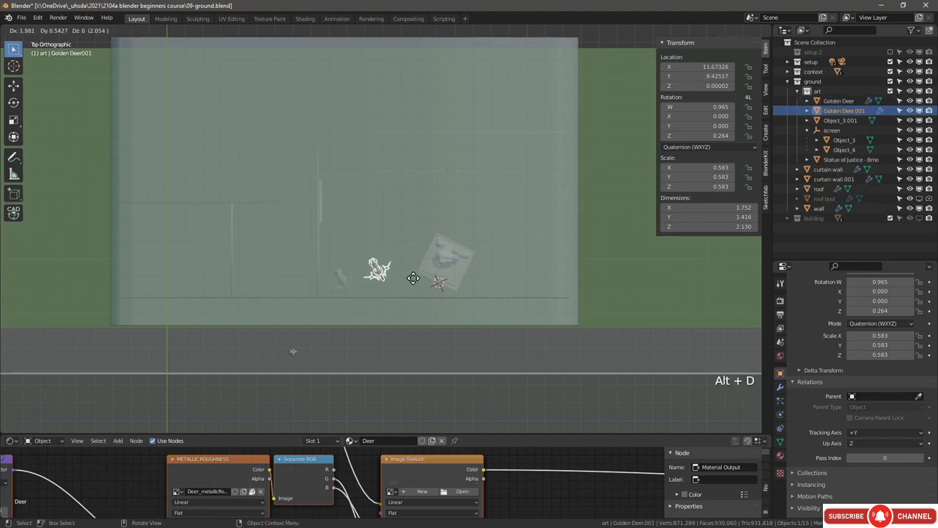
click(566, 286)
key(r)
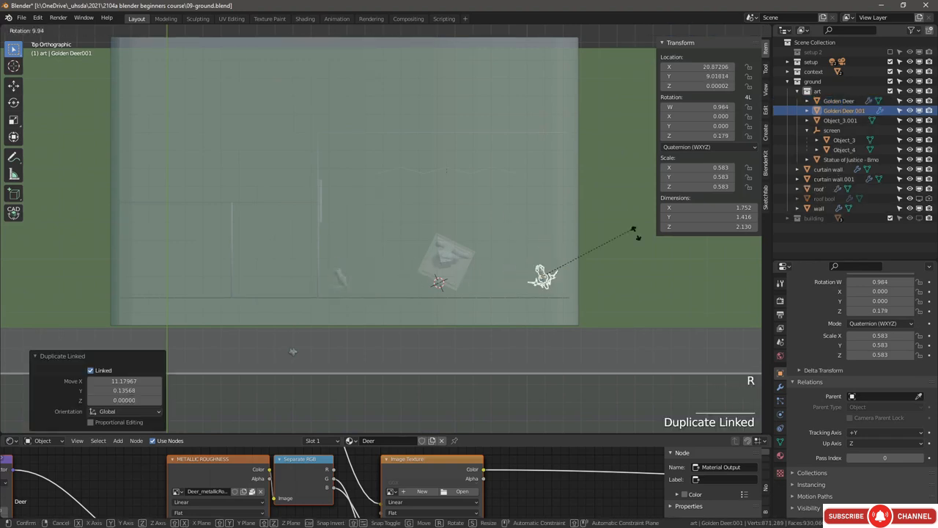
click(605, 272)
key(g)
click(605, 281)
Step: Move the duplicated deer closer to the glass facade, to about X 20.71 and Y 8.79
mouse_move(603, 276)
middle_down()
mouse_move(523, 276)
mouse_move(499, 193)
mouse_move(456, 224)
mouse_move(599, 273)
mouse_move(614, 268)
middle_up()
scroll(513, 249, up, 3)
triple_click(617, 273)
scroll(629, 275, down, 2)
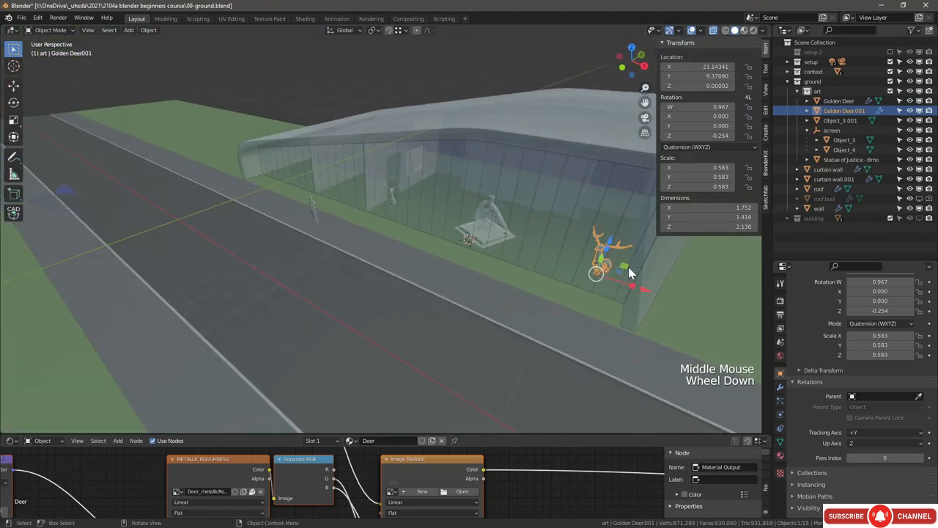
mouse_move(619, 279)
mouse_down()
mouse_move(549, 277)
mouse_move(649, 287)
mouse_move(557, 286)
mouse_move(676, 268)
mouse_move(530, 292)
mouse_move(636, 264)
mouse_move(514, 293)
mouse_move(664, 301)
mouse_move(591, 262)
mouse_move(618, 270)
mouse_move(633, 282)
mouse_move(626, 287)
mouse_up()
middle_drag(625, 287, 638, 289)
scroll(638, 289, down, 2)
drag(632, 291, 612, 278)
drag(612, 279, 613, 278)
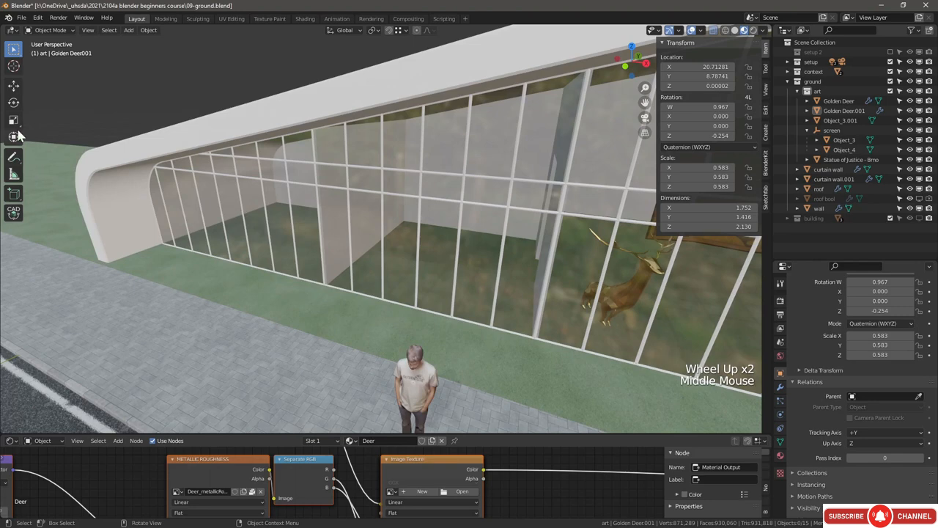
Step: Add a mesh plane and move it about -11.59 along X and -2.36 along Y, onto the ground outside the facade
key(shift+a)
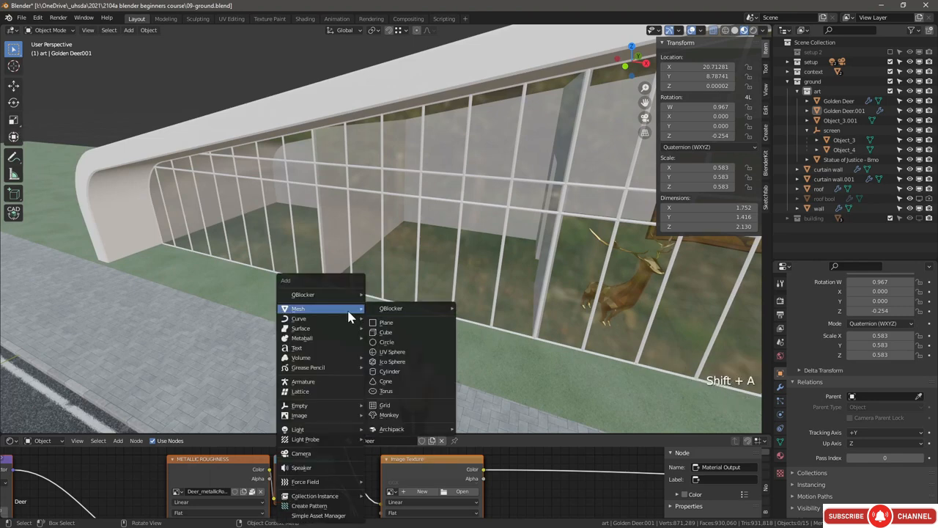
click(388, 322)
scroll(489, 344, down, 5)
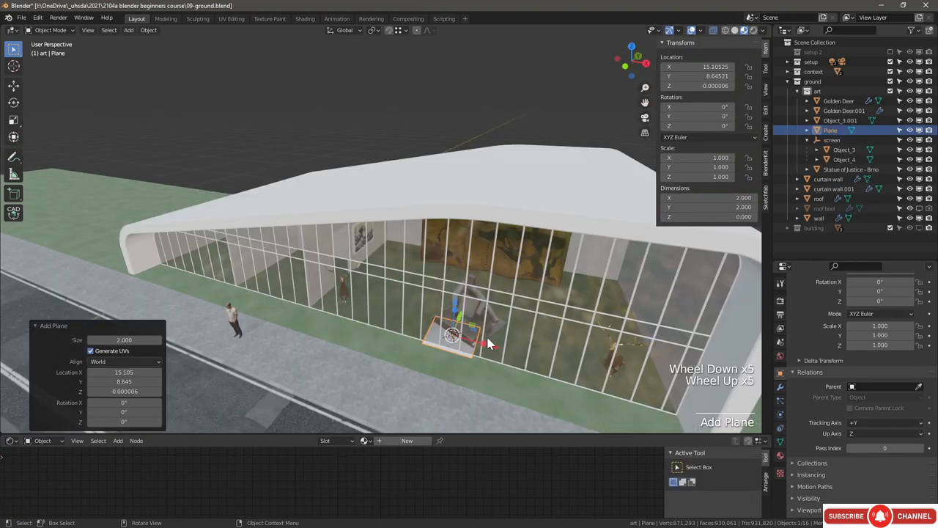
middle_drag(489, 344, 475, 341)
drag(475, 334, 323, 290)
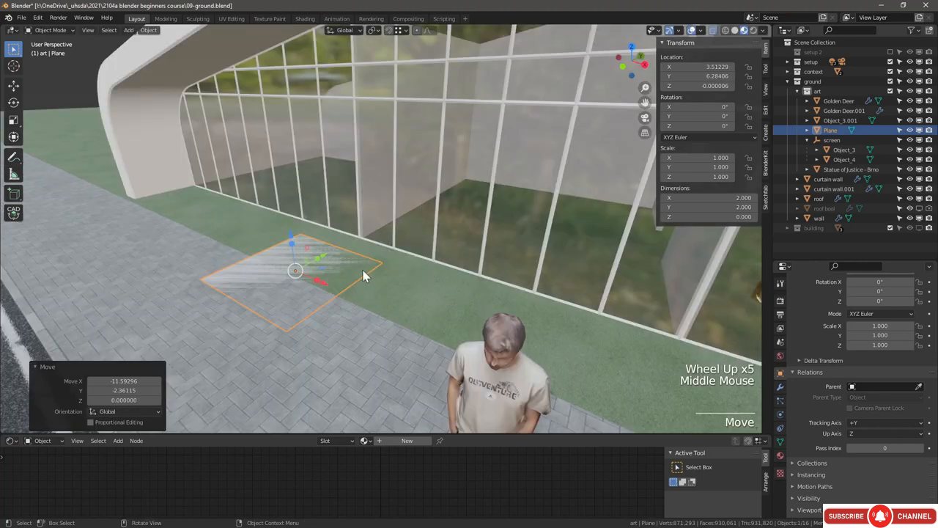
Step: Cut the plane with one centred loop parallel to the facade and delete everything except that middle edge
key(Tab)
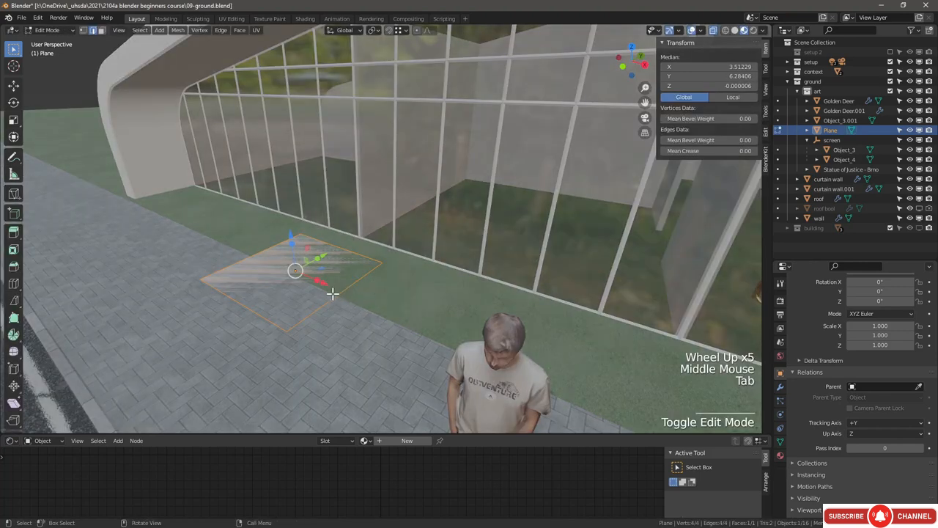
key(ctrl)
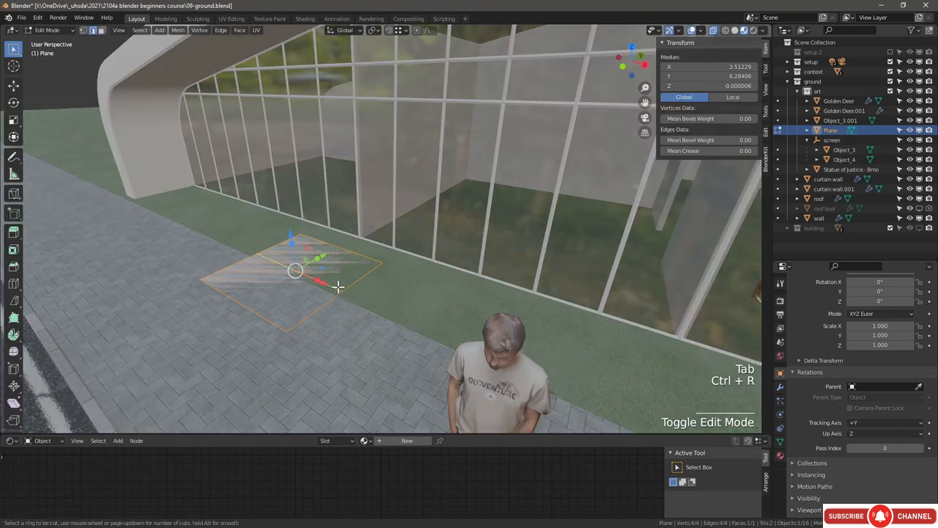
click(341, 293)
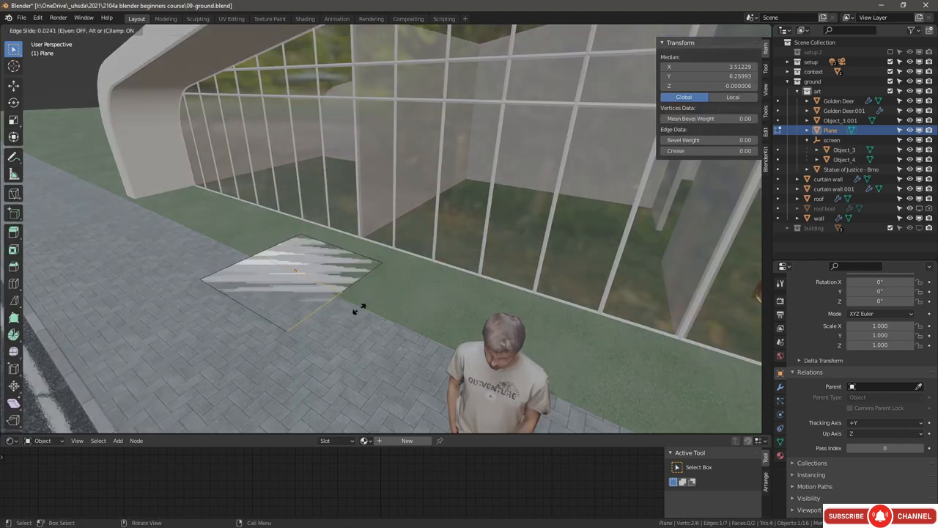
right_click(362, 309)
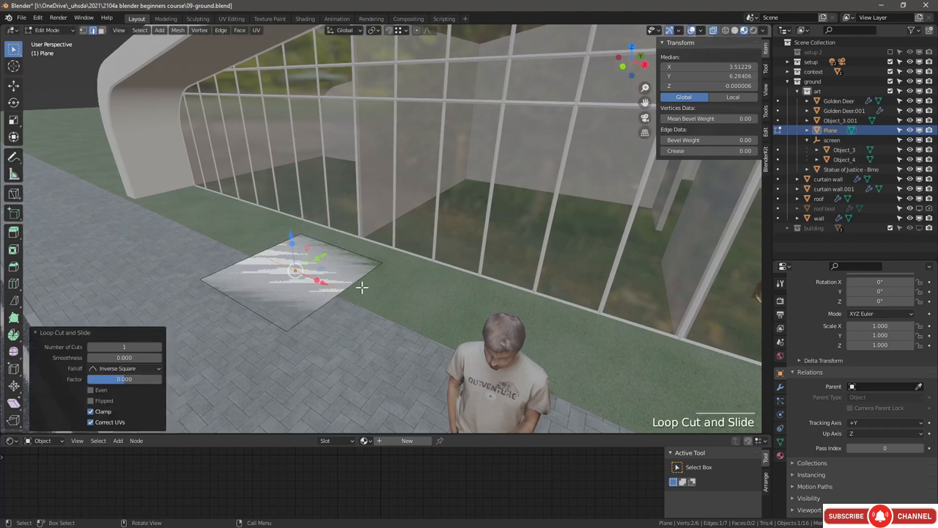
key(ctrl+i)
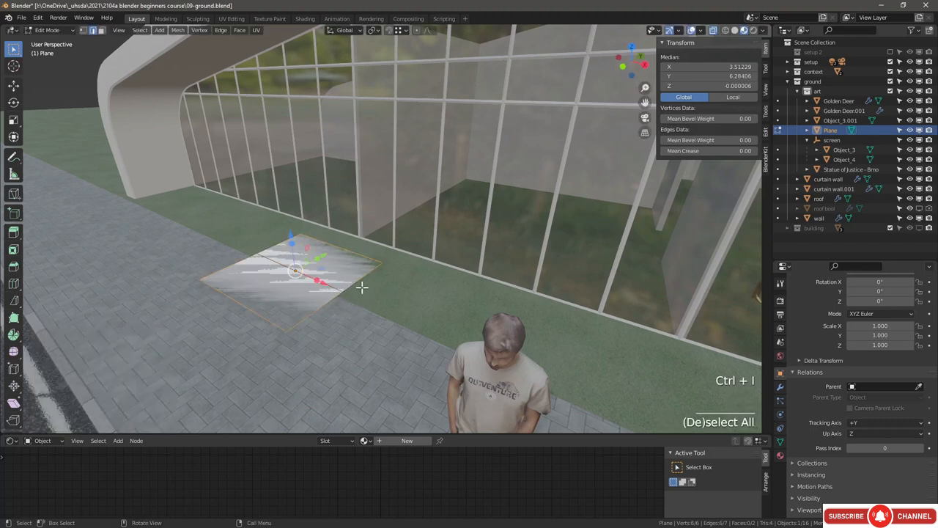
key(x)
click(362, 287)
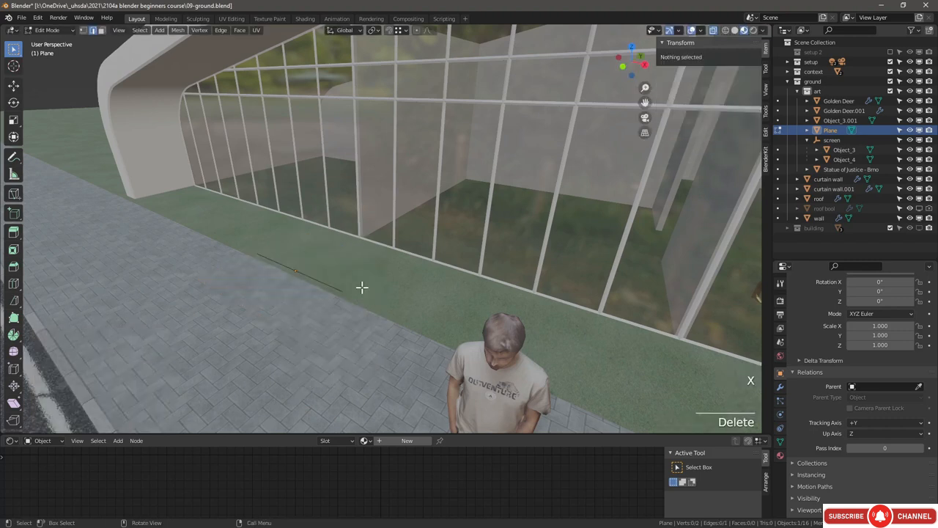
Step: Extrude the remaining edge about 1.78 upward in Z and move the upright panel onto the glass facade at about X 6.02, Y 7.84
key(a)
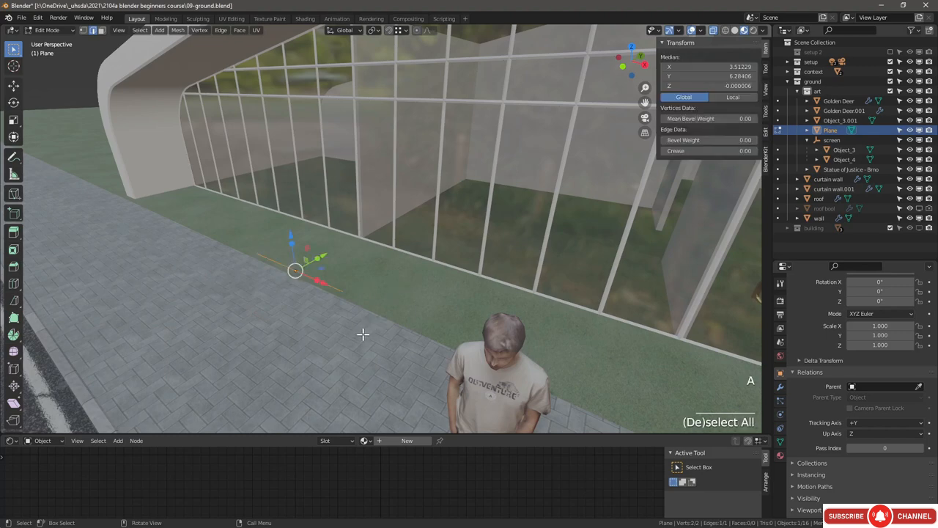
key(e)
key(z)
click(324, 256)
key(Tab)
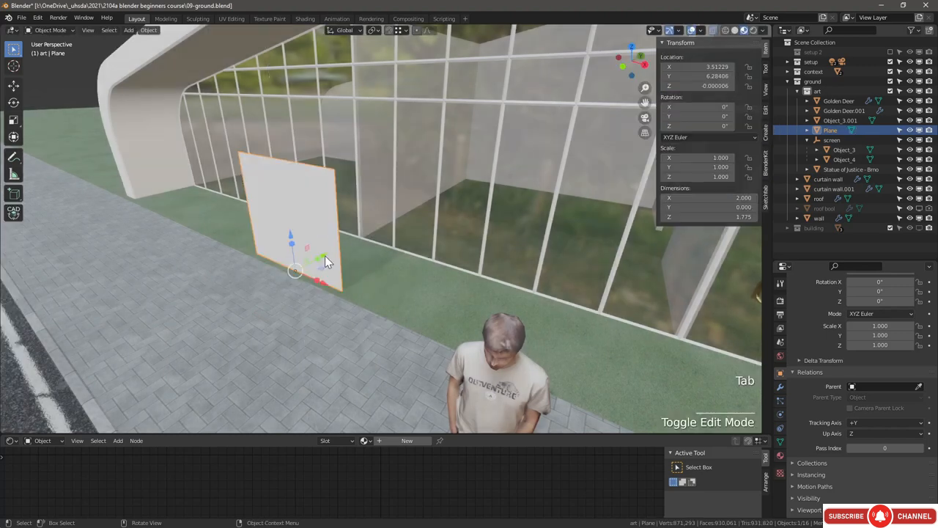
drag(325, 256, 530, 290)
shift+middle_drag(528, 236, 474, 294)
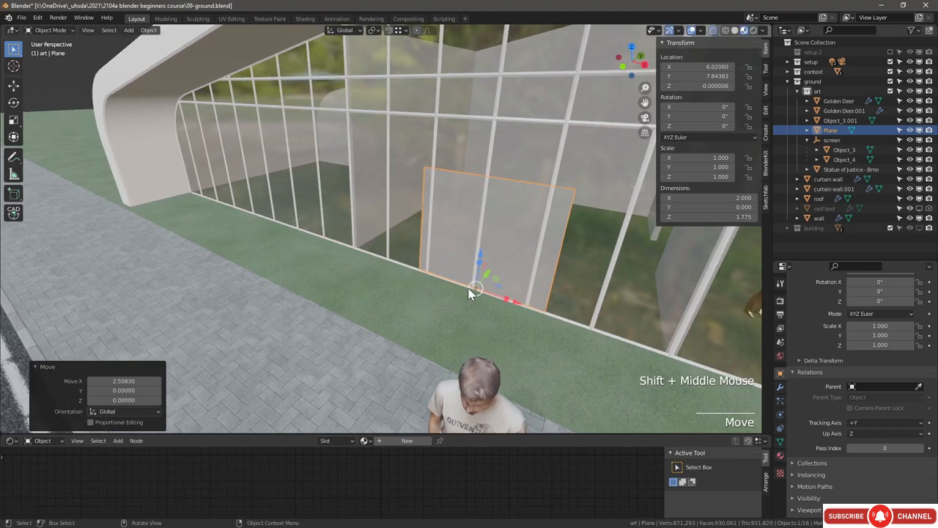
Step: Duplicate the whole panel within the same mesh and place the copy about -5.18 along X on the facade
key(Tab)
key(a)
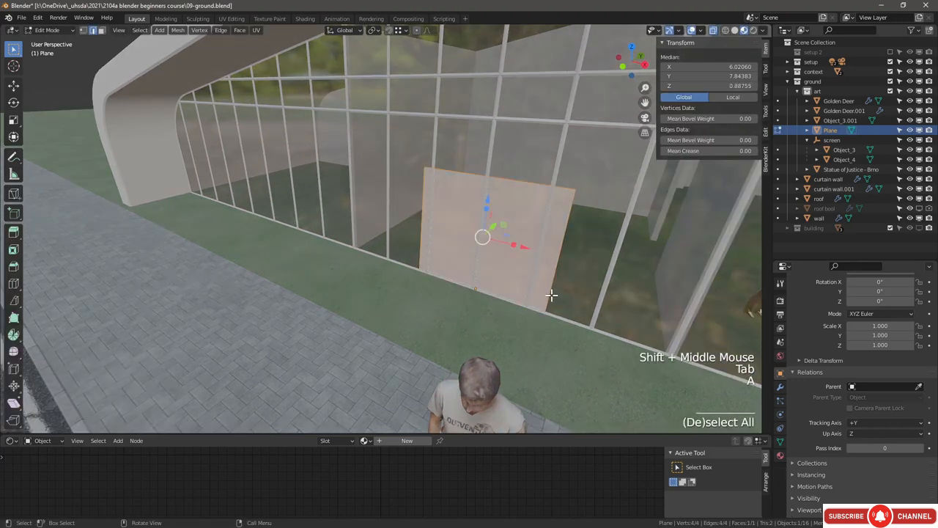
key(shift+d)
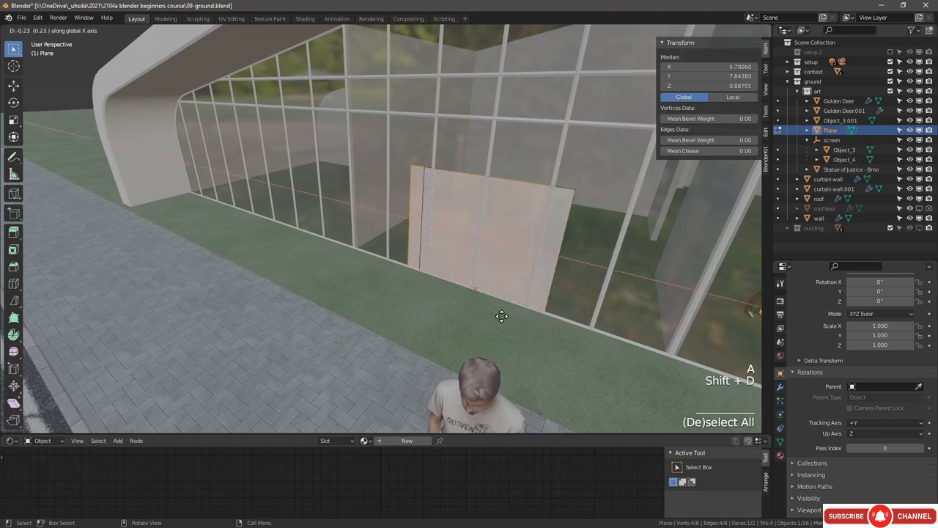
click(296, 252)
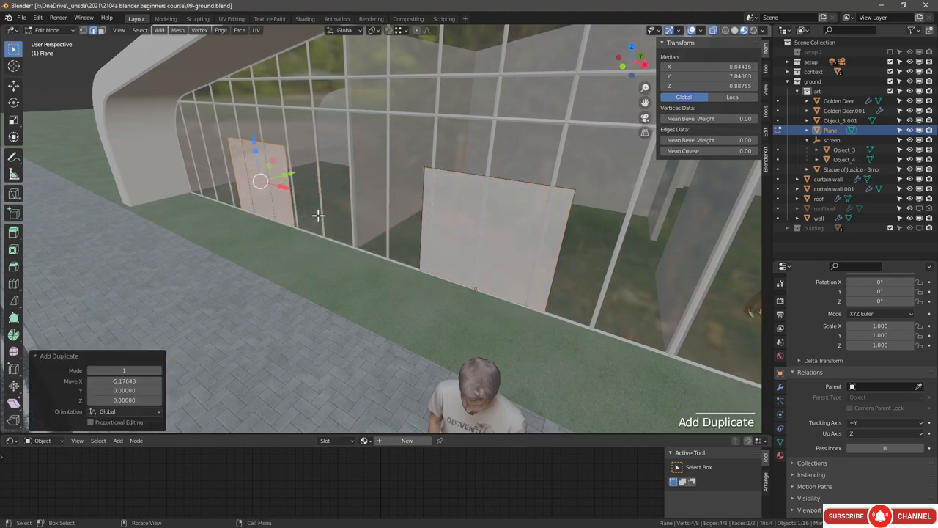
Step: Narrow the original panel by moving its lower-X side edge 1.1 along X
middle_drag(317, 215, 329, 212)
click(434, 198)
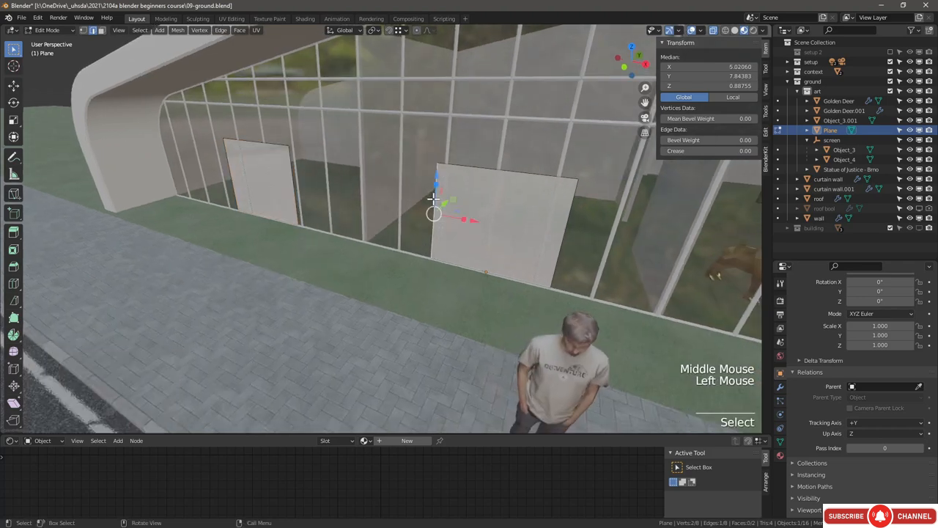
double_click(476, 222)
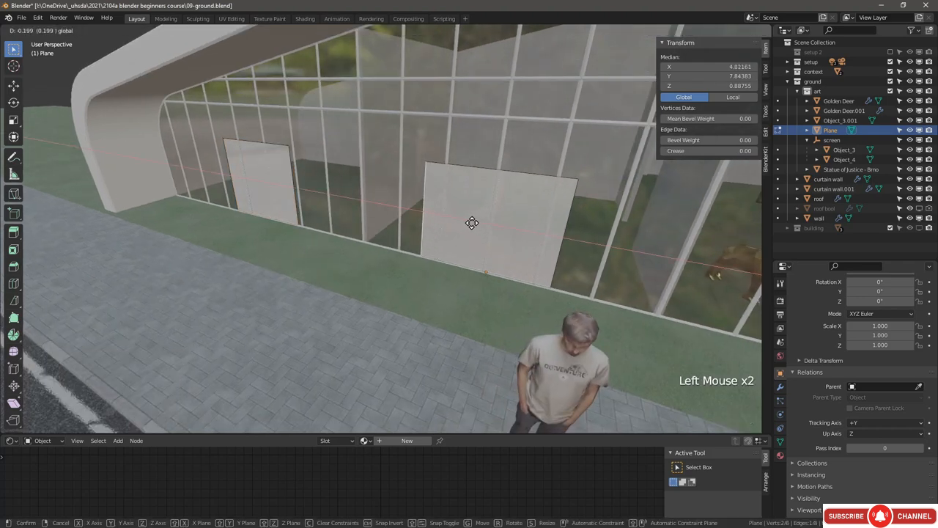
text(1.1)
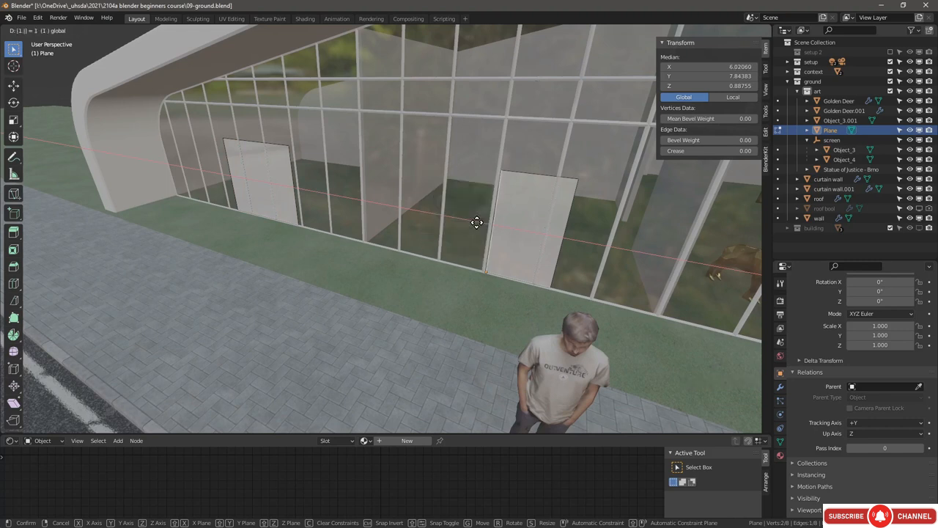
key(Return)
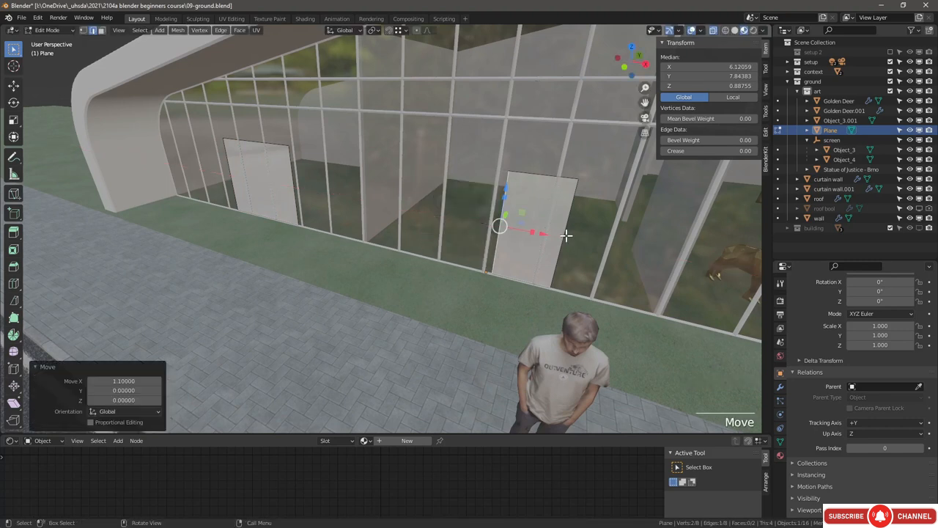
Step: Narrow the duplicated panel by moving its lower-X side edge 1.1 along X
click(276, 189)
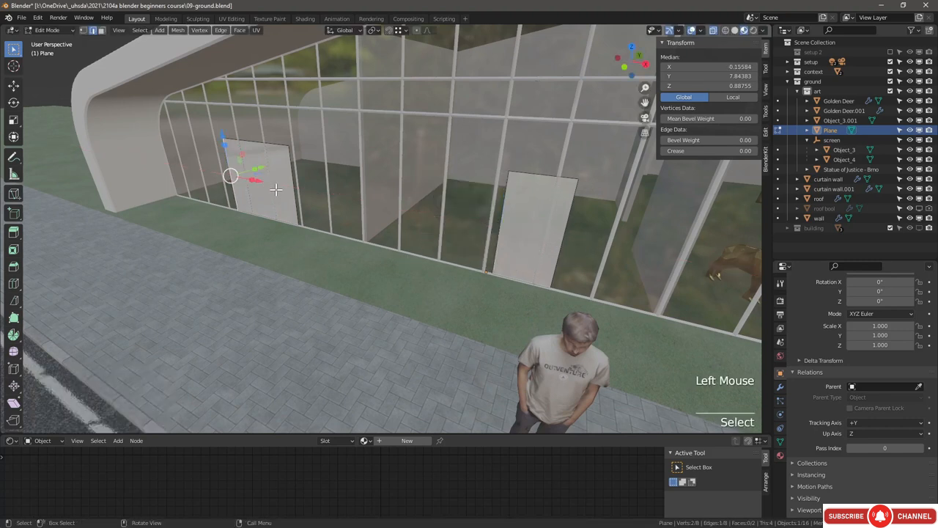
drag(259, 178, 264, 183)
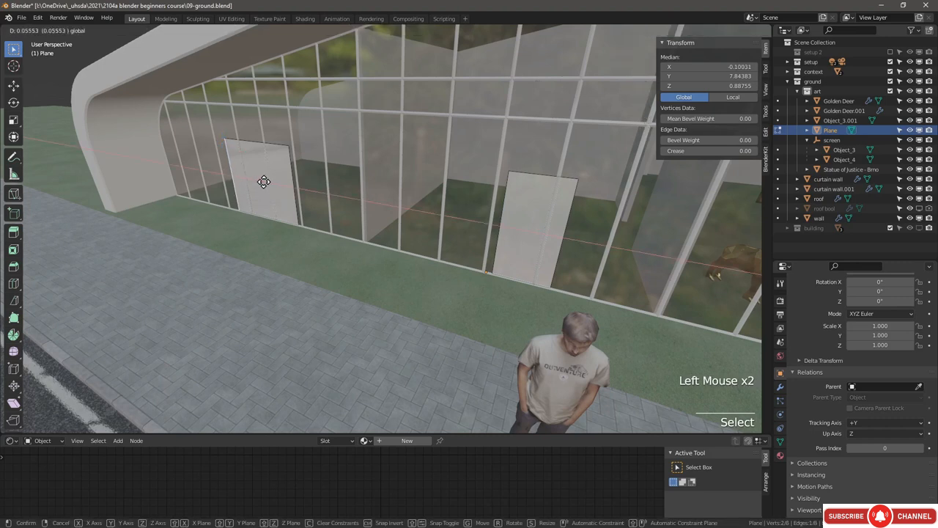
text(1.1)
key(Return)
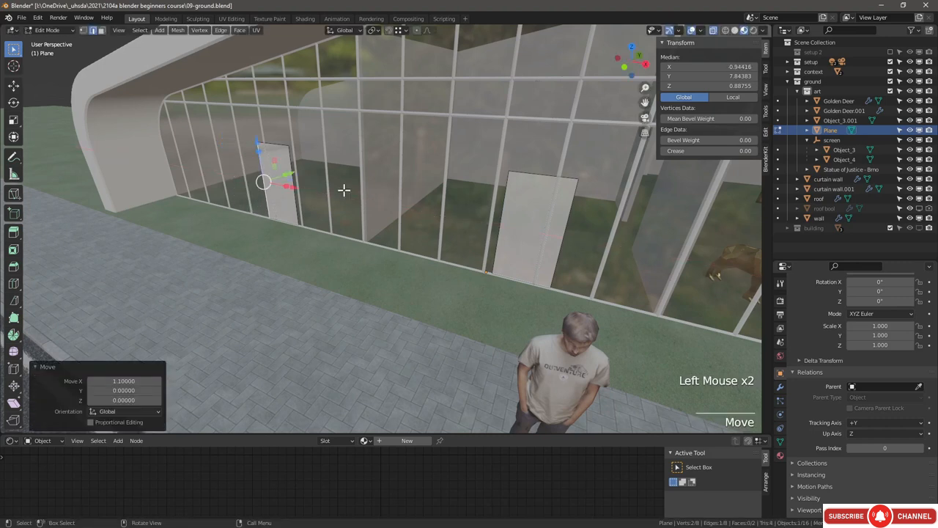
Step: Select the original panel's face and move it about -0.19 along X to line up with the facade mullion
key(3)
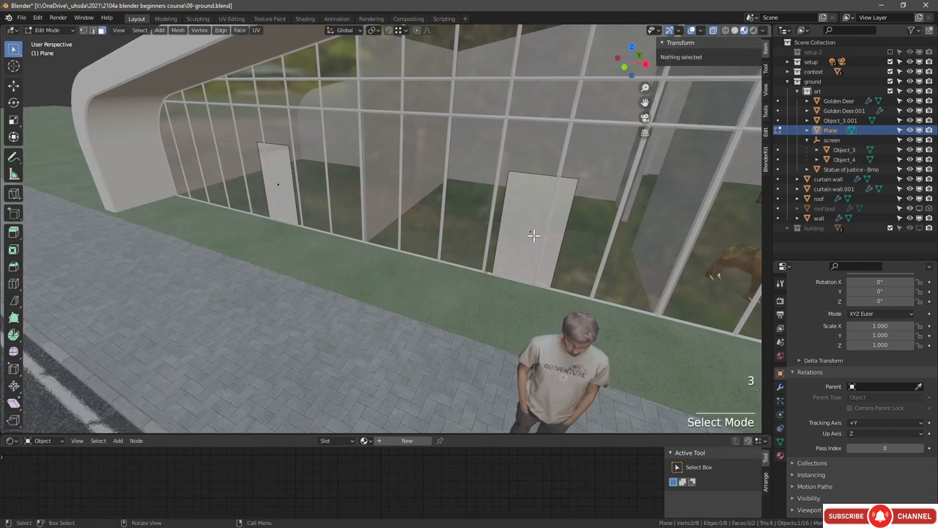
click(531, 231)
drag(576, 242, 560, 237)
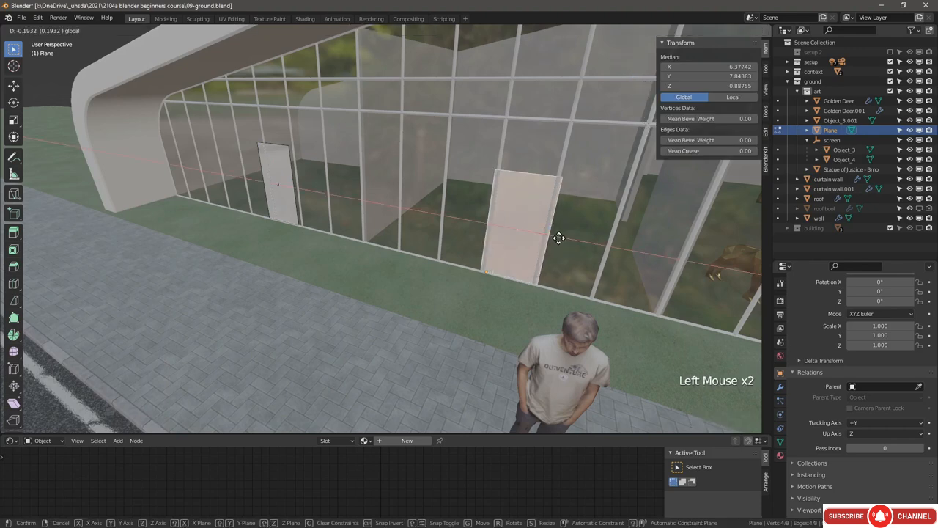
middle_drag(431, 289, 451, 243)
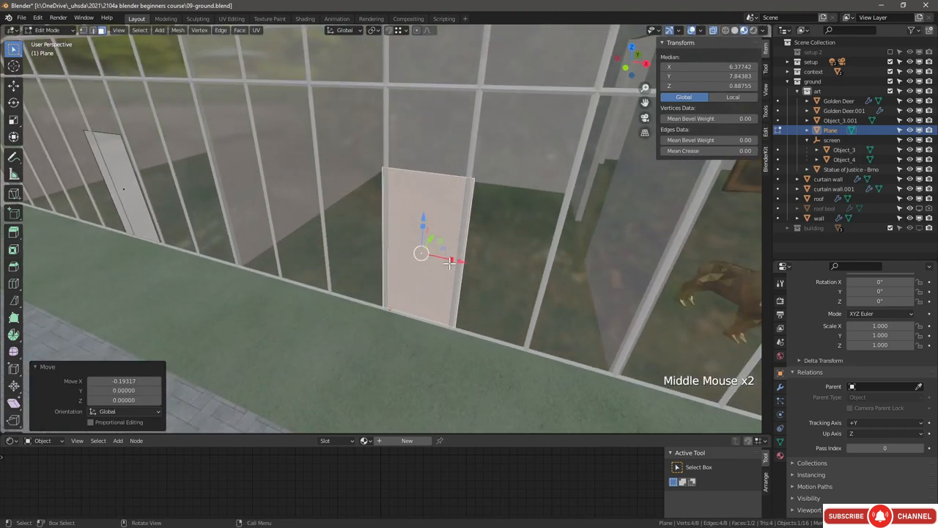
Step: Scale the original door panel about 1.509 along X and raise its top edge about 0.698 along Z
drag(449, 258, 470, 264)
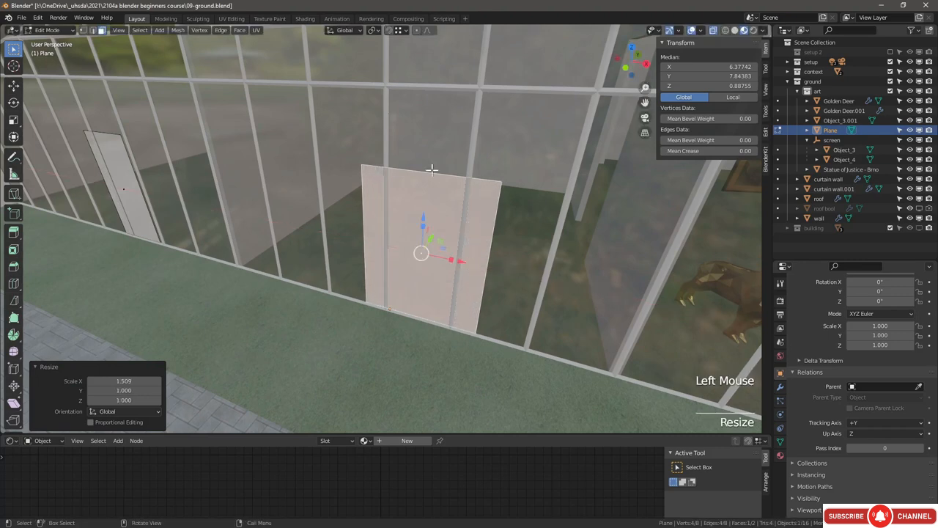
click(433, 176)
key(2)
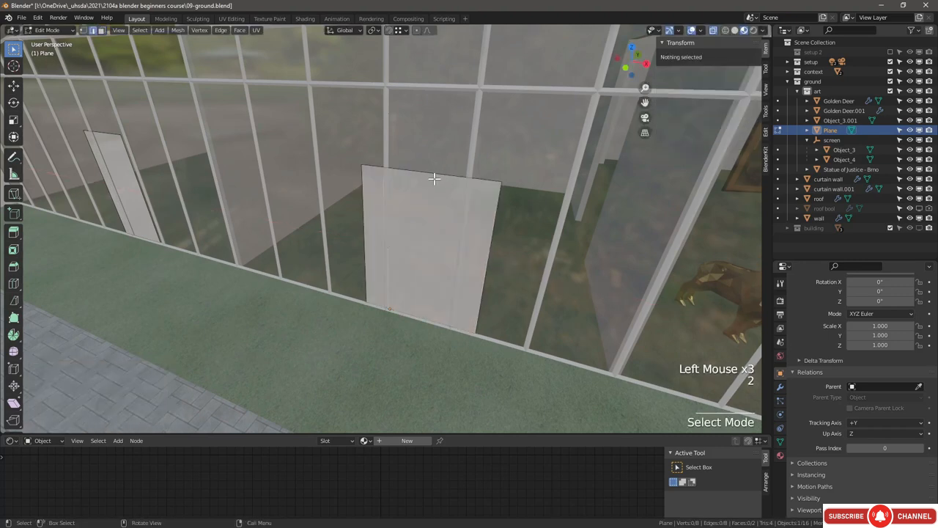
click(434, 174)
shift+middle_drag(433, 175, 428, 212)
drag(429, 212, 415, 125)
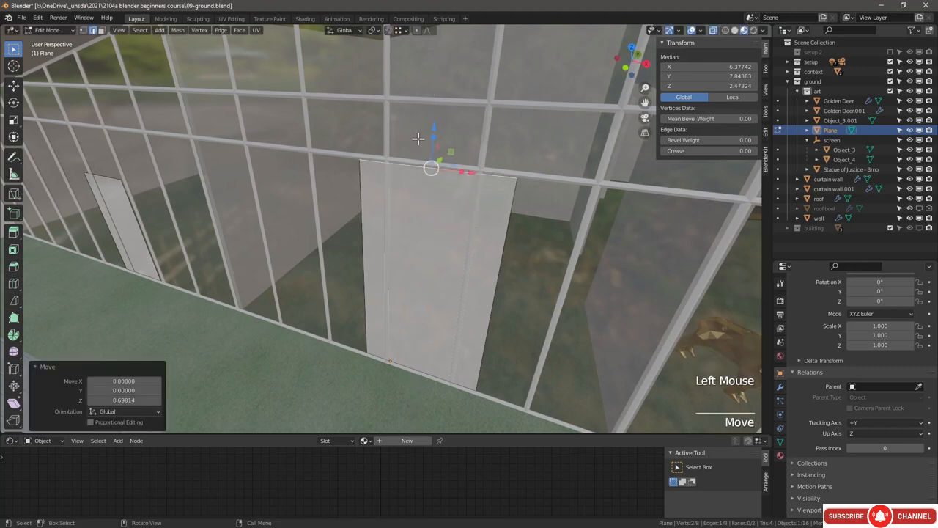
Step: Raise the duplicated panel's top edge along Z to the same height as the original panel's top edge
scroll(416, 126, down, 3)
shift+middle_drag(416, 126, 372, 215)
click(238, 185)
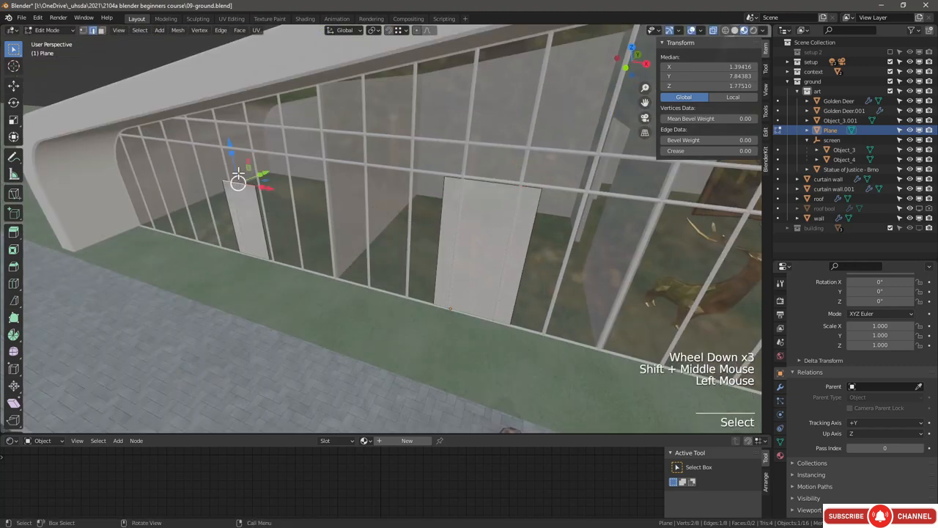
drag(229, 149, 452, 179)
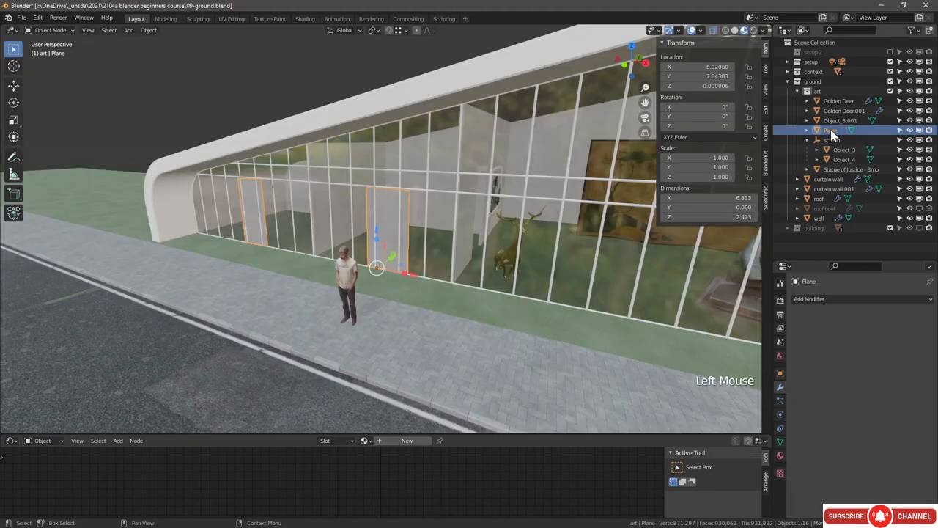
Step: Rename the Plane object as doors, move it from the art collection to the ground collection, and collapse art
double_click(830, 129)
text(doors)
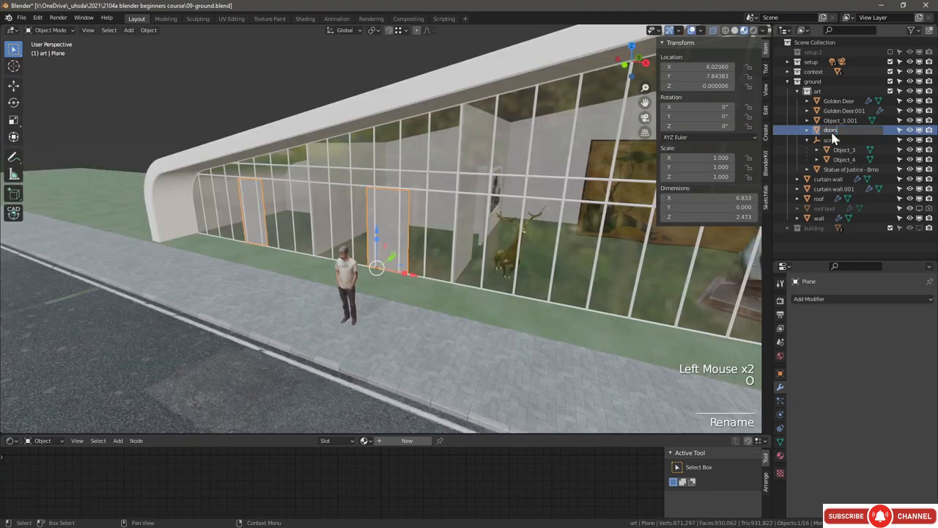
drag(833, 138, 801, 85)
double_click(798, 82)
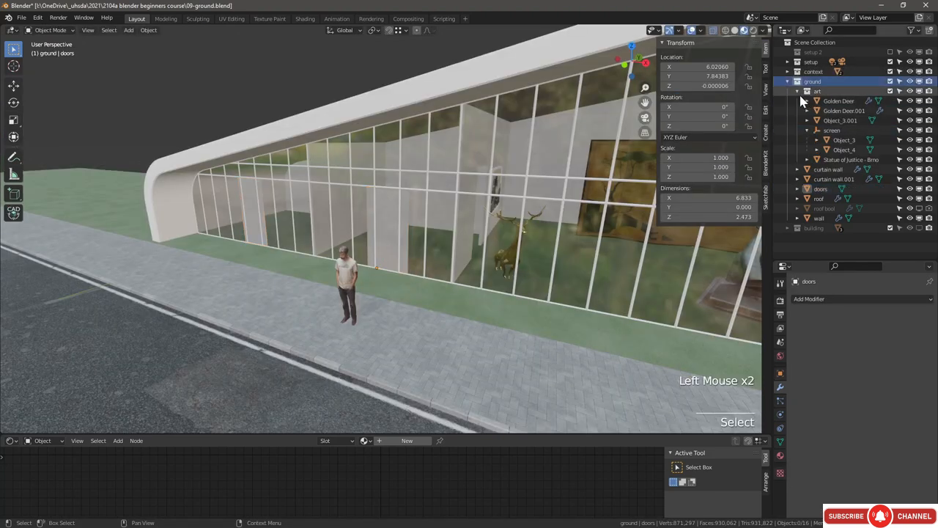
click(796, 91)
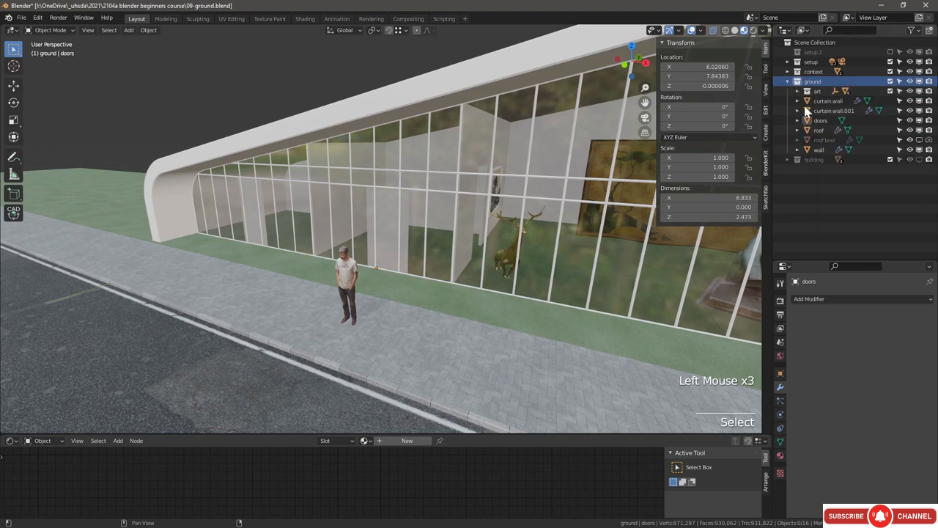
Step: Make a linked duplicate of doors at the same position and rename it doors bool
click(820, 120)
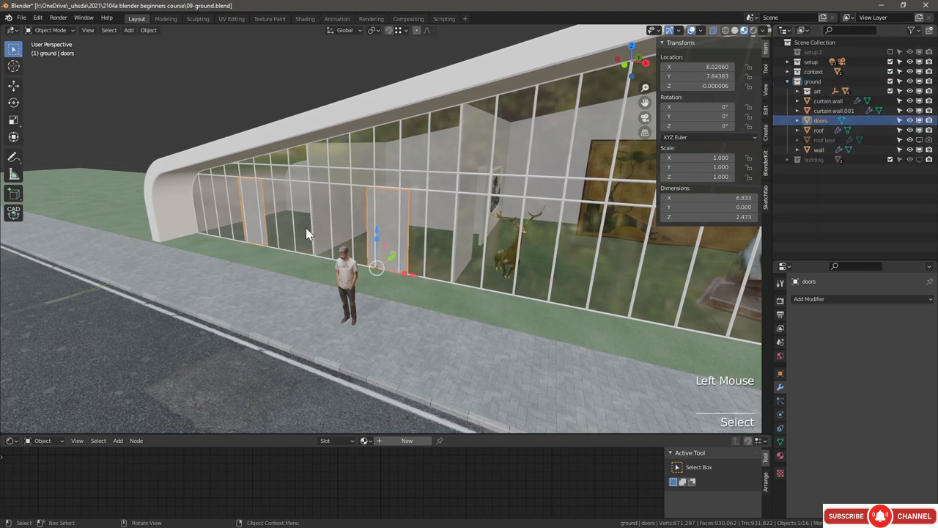
key(alt+d)
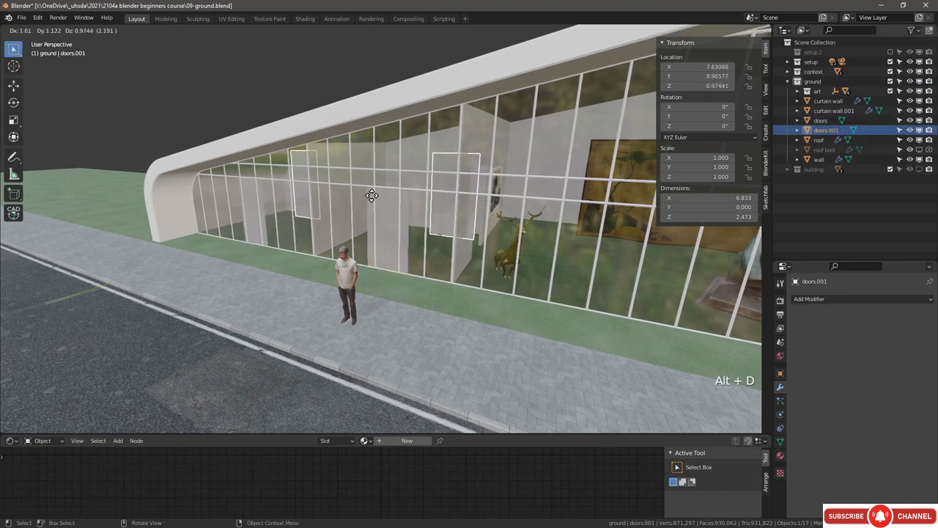
right_click(399, 192)
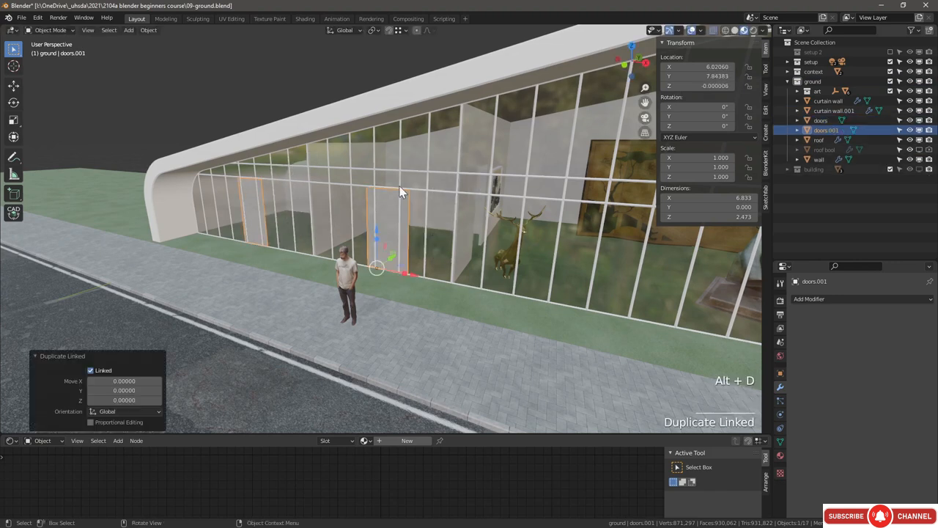
double_click(827, 131)
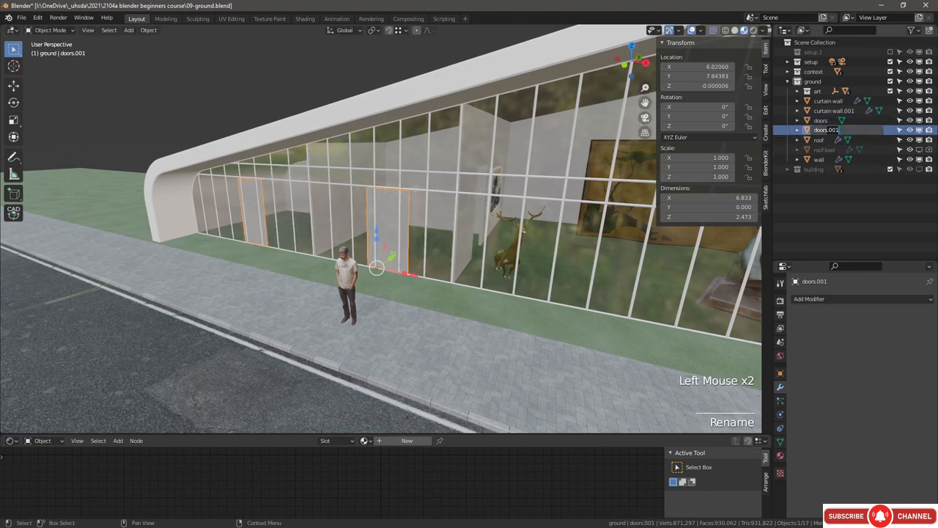
text(bool)
key(Return)
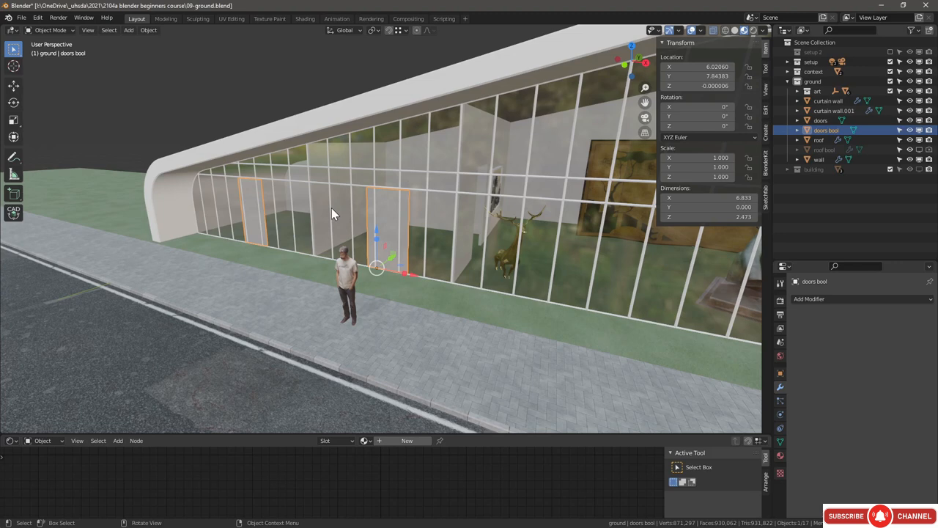
Step: Add a Solidify modifier to doors bool with an offset of 0 and a thickness of 0.5
click(835, 298)
click(736, 233)
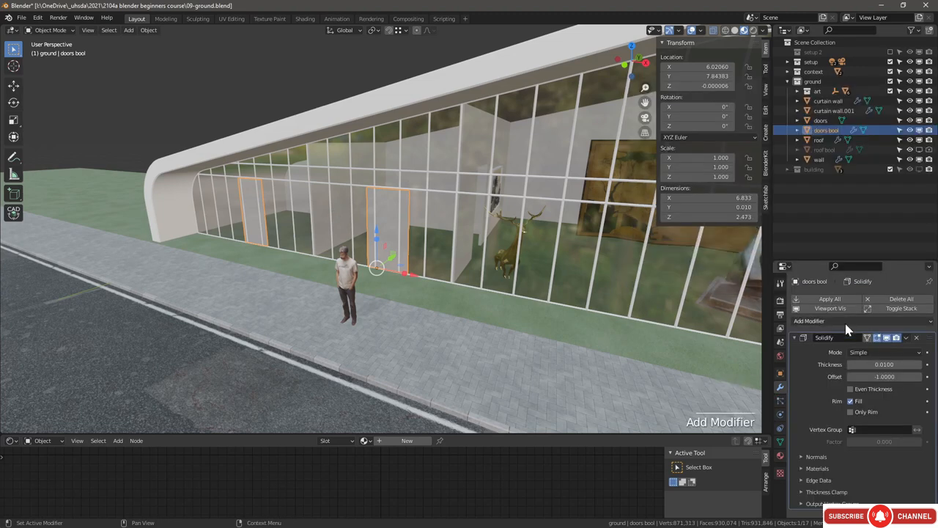
click(884, 376)
text(0)
key(Return)
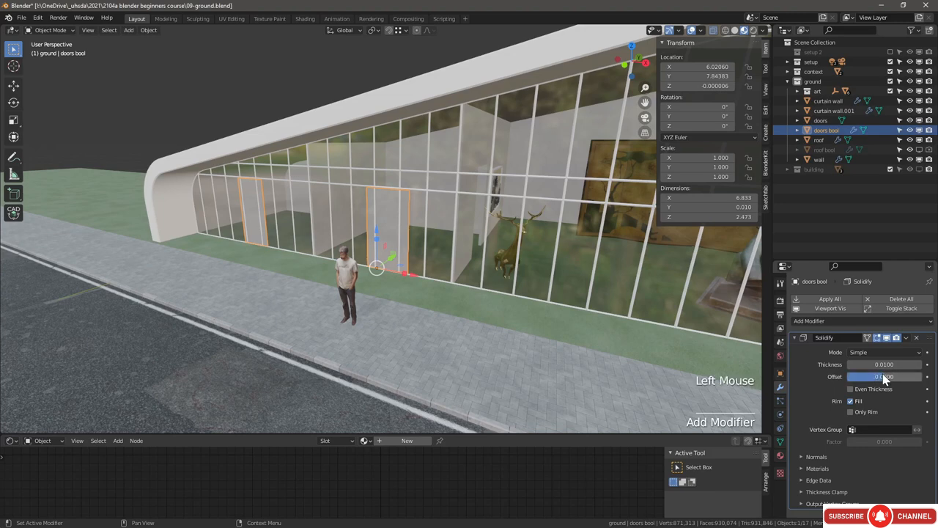
double_click(885, 365)
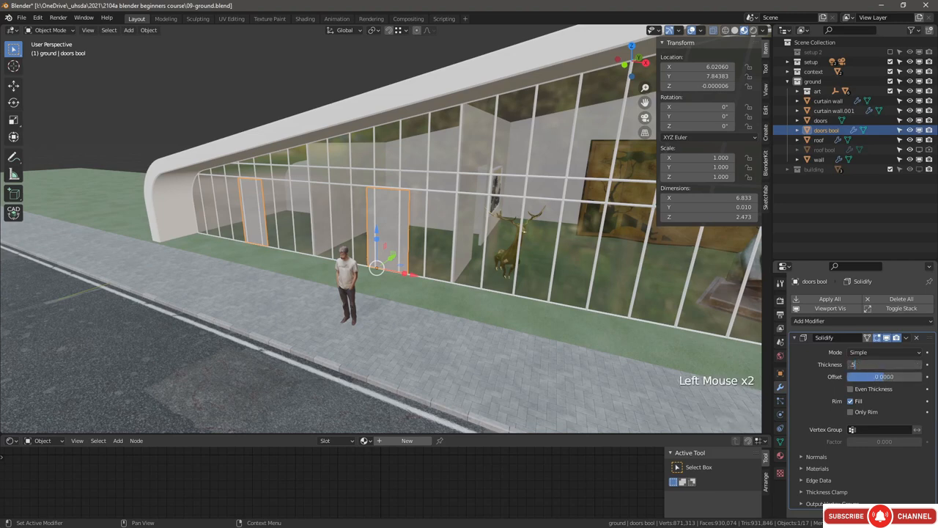
text(.5)
key(Return)
middle_drag(469, 264, 519, 273)
scroll(519, 273, down, 2)
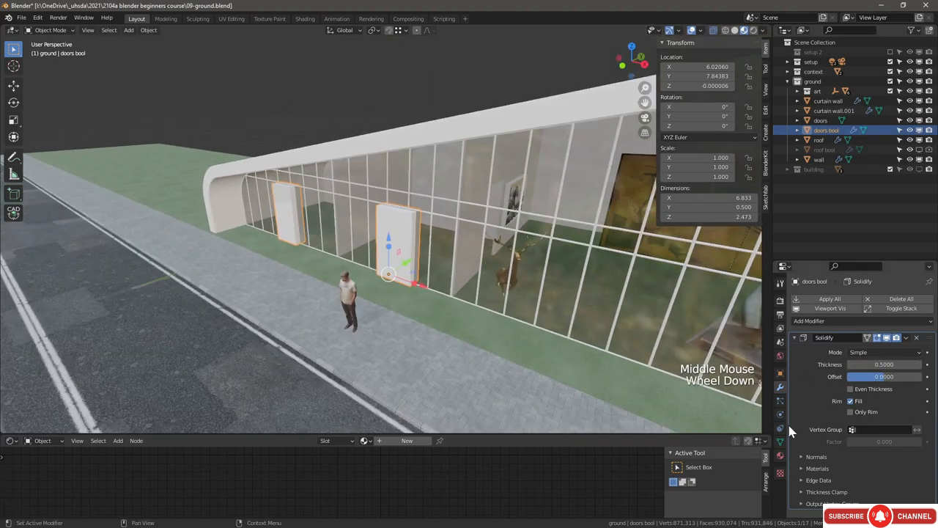
Step: Subtract doors bool from the curtain wall with the Bool Tool's brush Difference operation
click(766, 110)
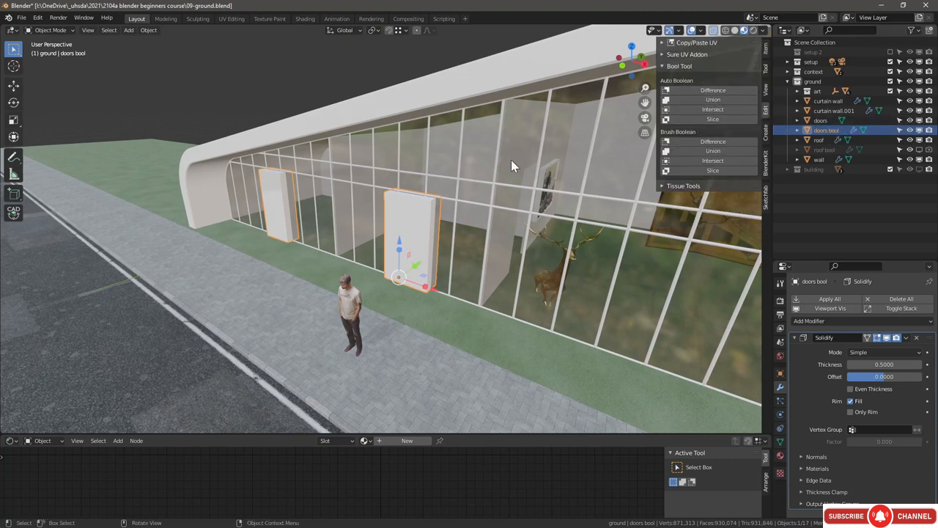
click(404, 223)
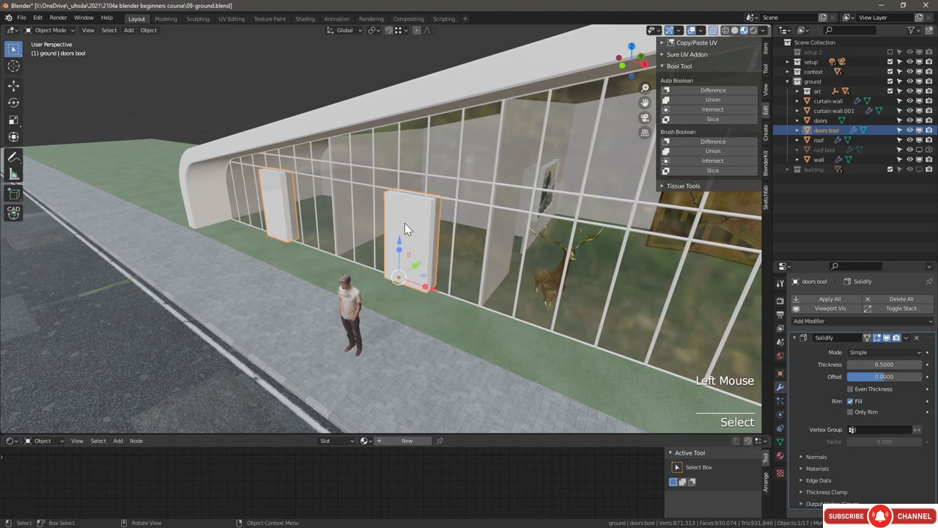
shift+click(475, 154)
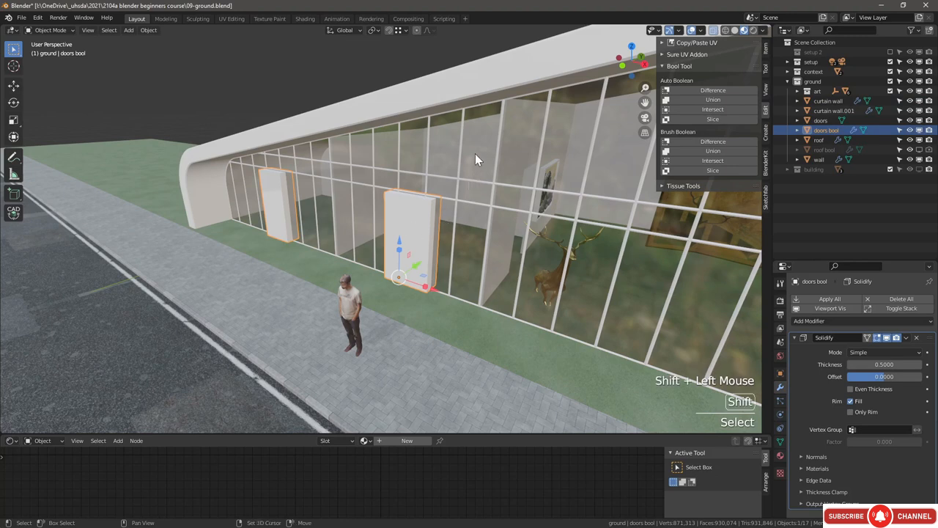
click(713, 141)
scroll(817, 274, down, 4)
Step: Move the curtain wall's doors bool Boolean above the roof bool Boolean and Wireframe modifiers, and set its solver to Fast
drag(816, 261, 829, 214)
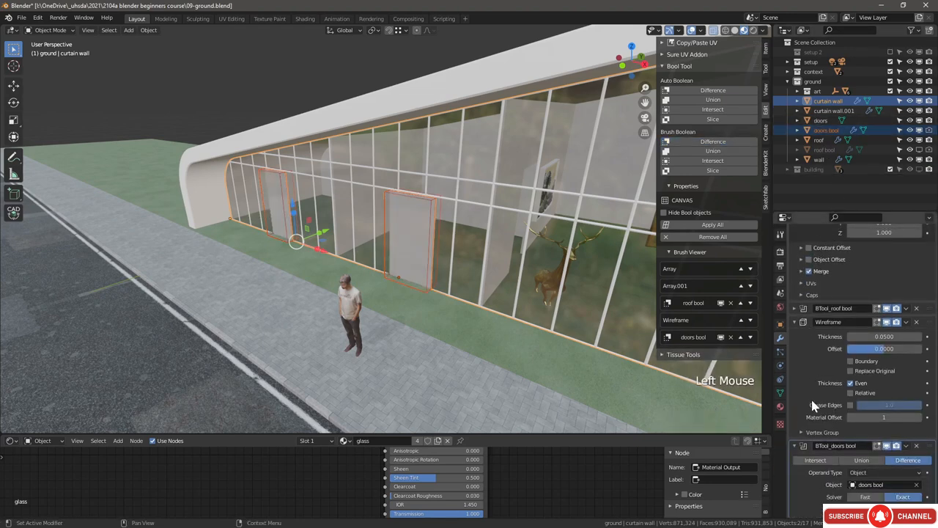
scroll(823, 434, down, 3)
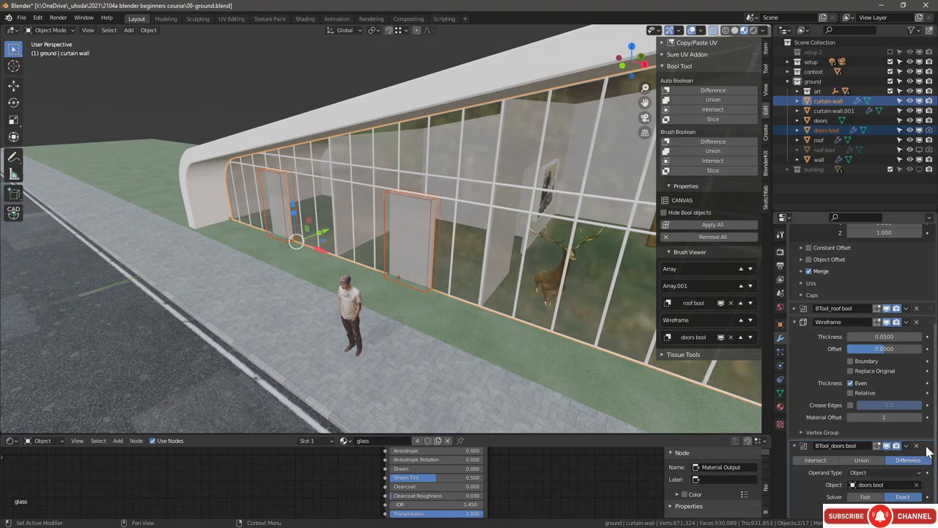
drag(929, 446, 927, 308)
scroll(426, 249, up, 4)
scroll(392, 285, down, 3)
middle_drag(389, 287, 432, 286)
click(801, 390)
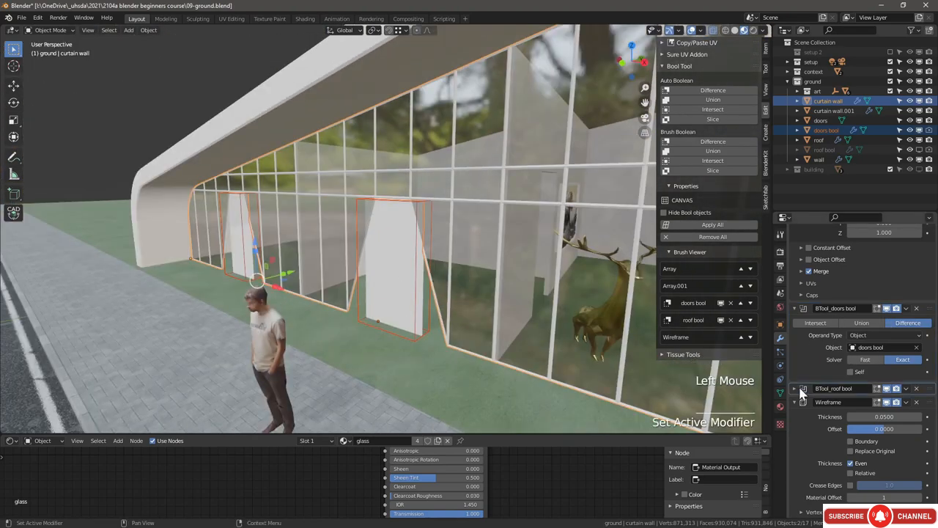
click(866, 359)
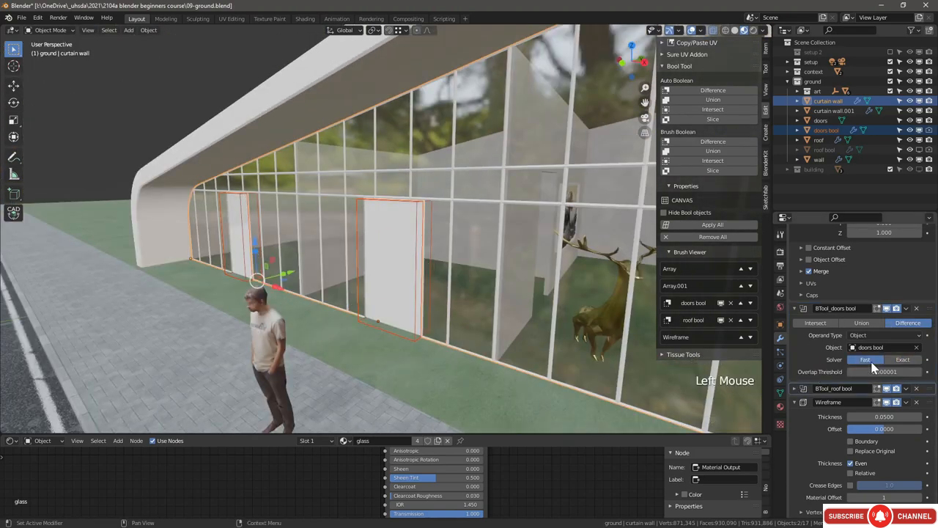
Step: Select the doors object and assign it the existing glass material
middle_drag(428, 290, 393, 273)
click(392, 264)
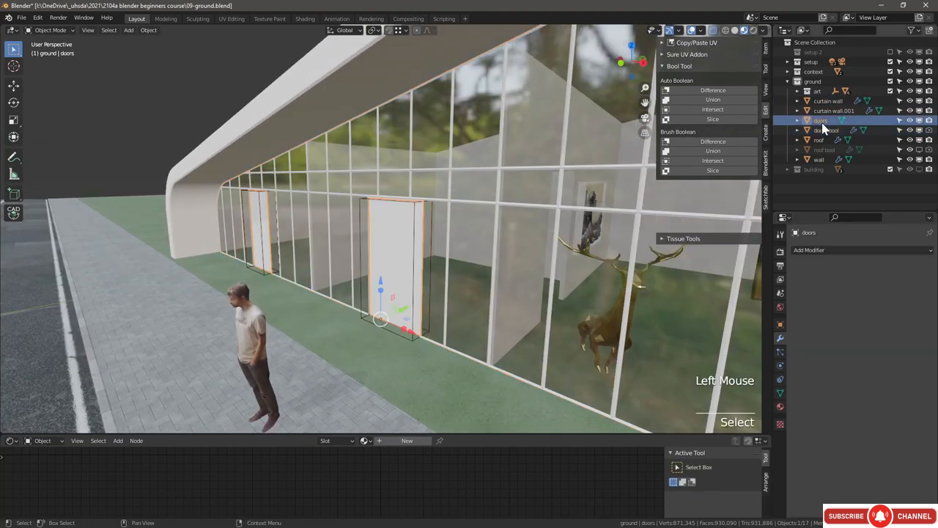
click(780, 407)
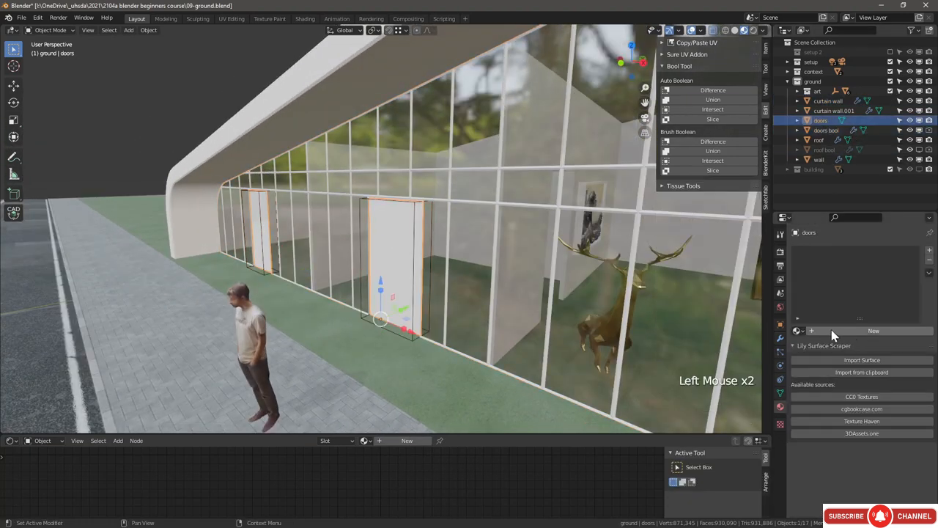
click(807, 332)
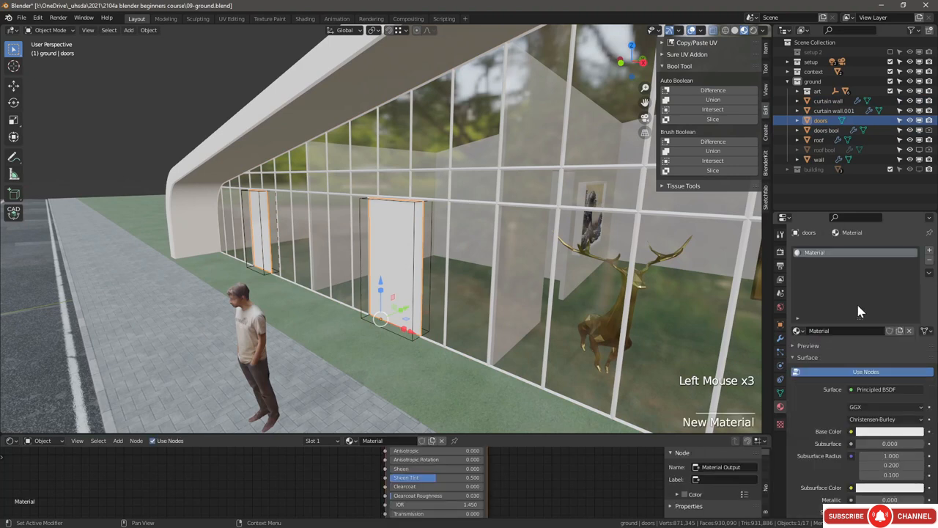
click(797, 332)
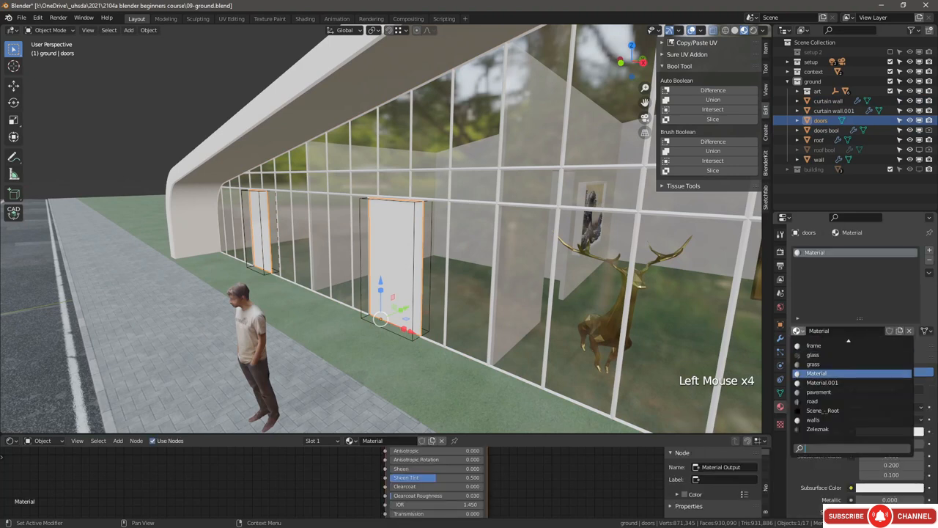
click(813, 355)
Step: Add a second material slot to doors and assign it the existing frame material
click(929, 250)
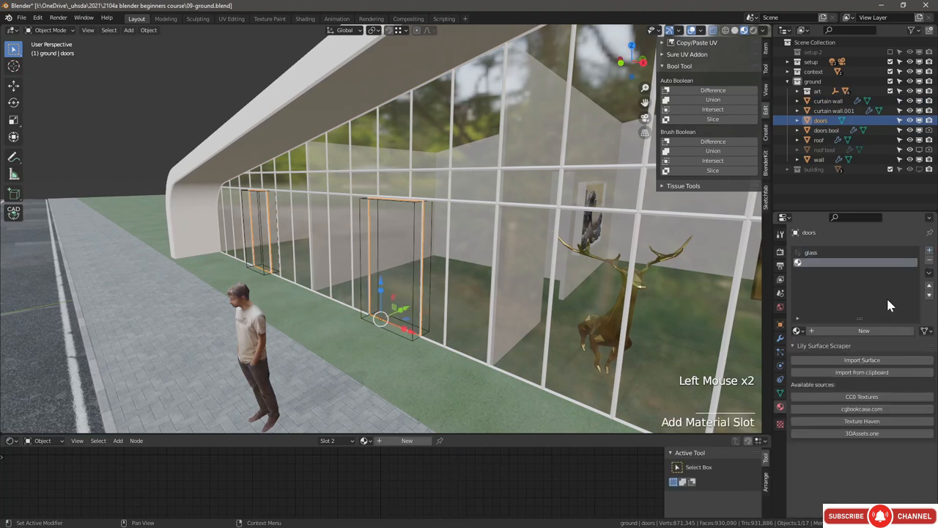
click(797, 331)
click(814, 343)
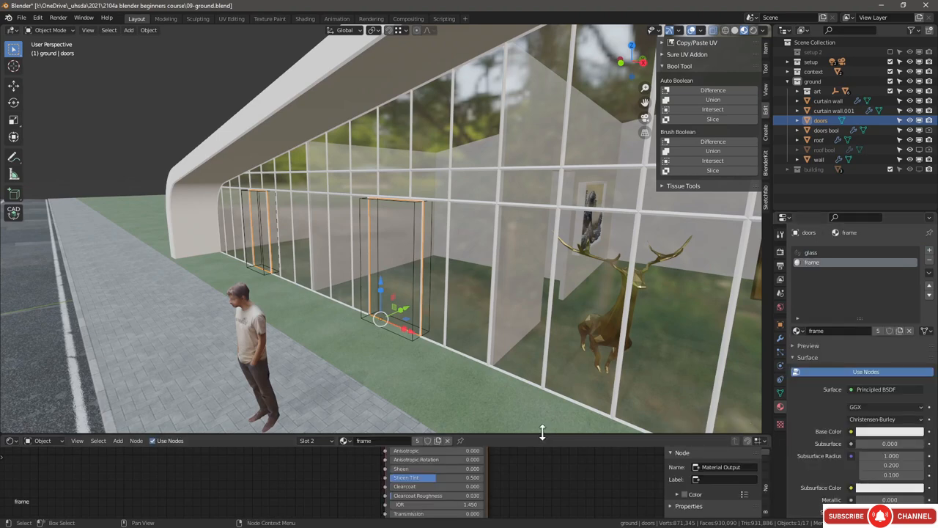
Step: Set the frame material's Metallic to 1 and darken its base color to dark grey
drag(542, 434, 511, 341)
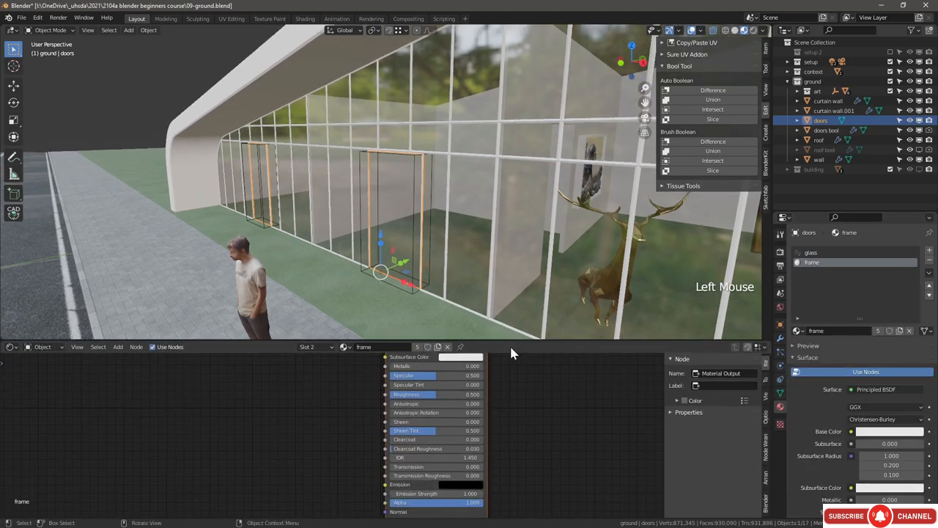
scroll(483, 395, down, 2)
middle_drag(480, 399, 475, 426)
scroll(427, 441, up, 2)
drag(428, 427, 506, 426)
click(464, 389)
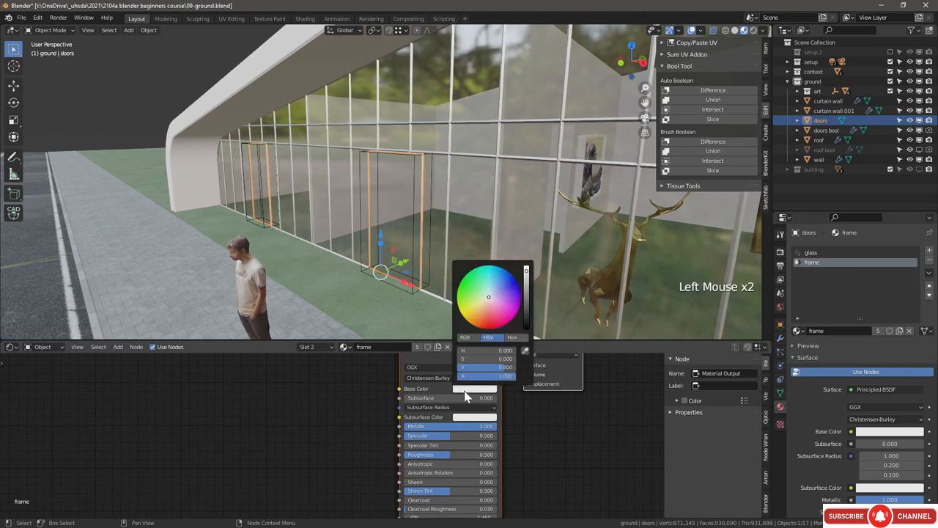
drag(526, 300, 526, 310)
Step: Add a Wireframe modifier to the doors object
click(780, 338)
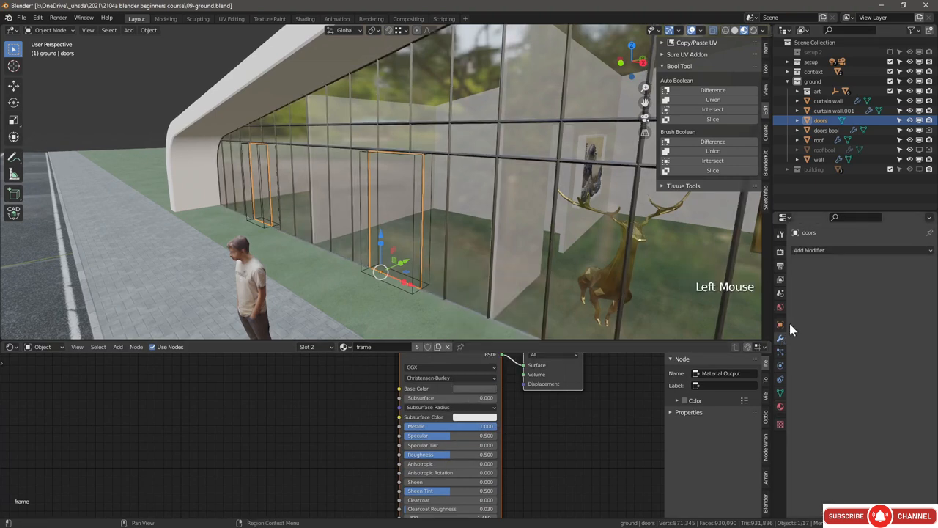
click(811, 249)
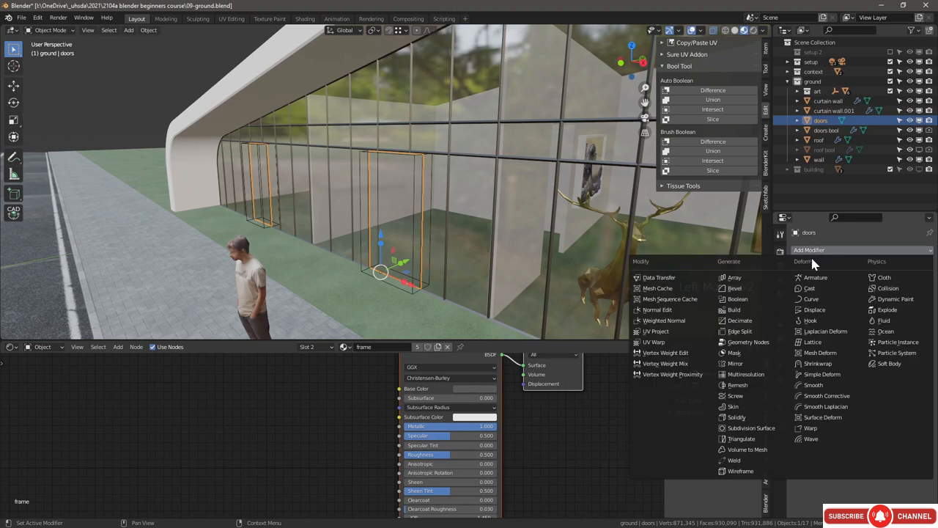
click(742, 471)
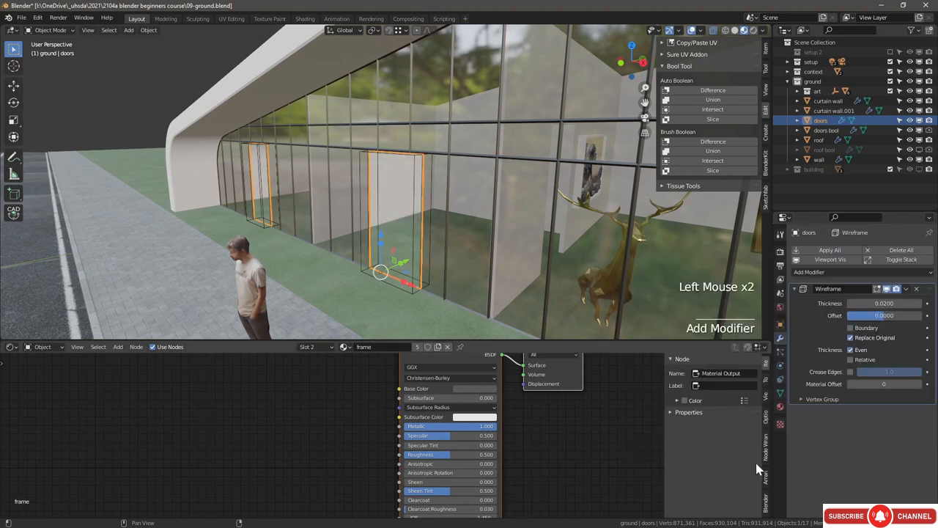
Step: Configure the doors' Wireframe modifier with Replace Original off, Material Offset 1 and Thickness 0.04
click(851, 339)
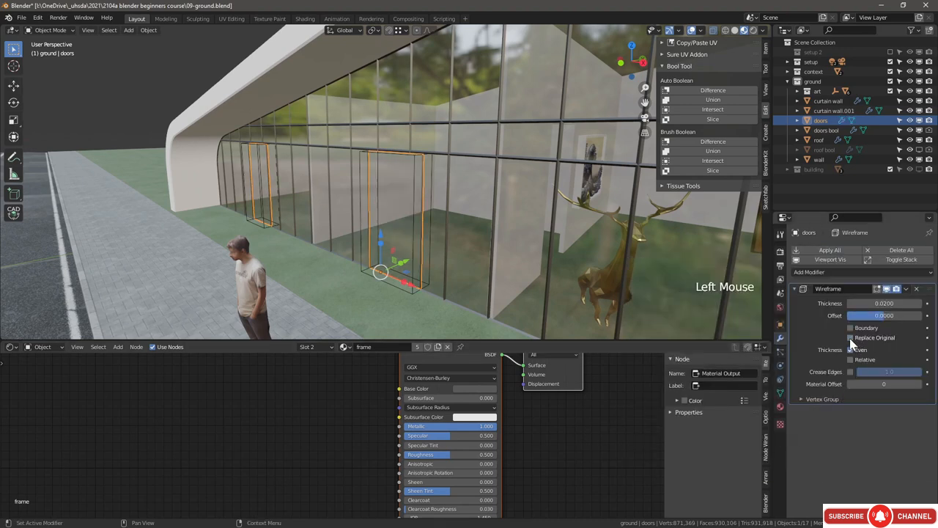
click(919, 384)
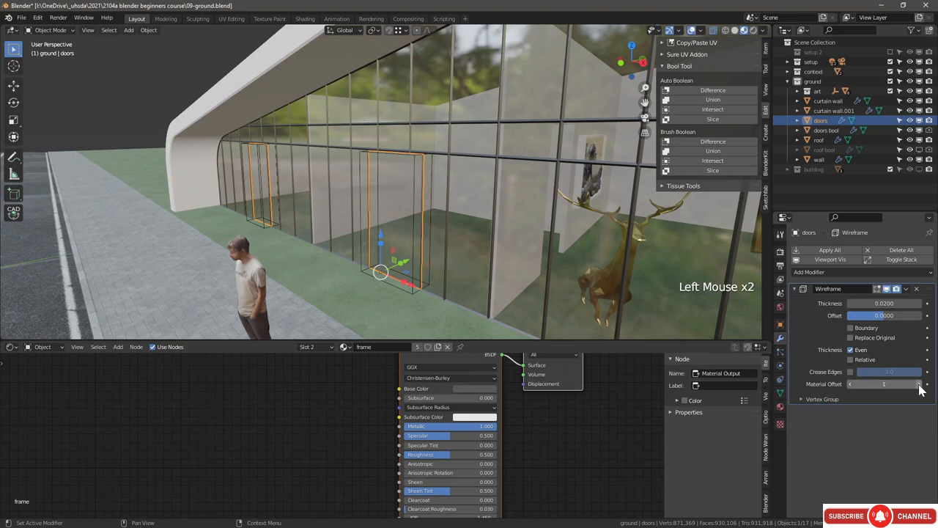
scroll(420, 176, up, 3)
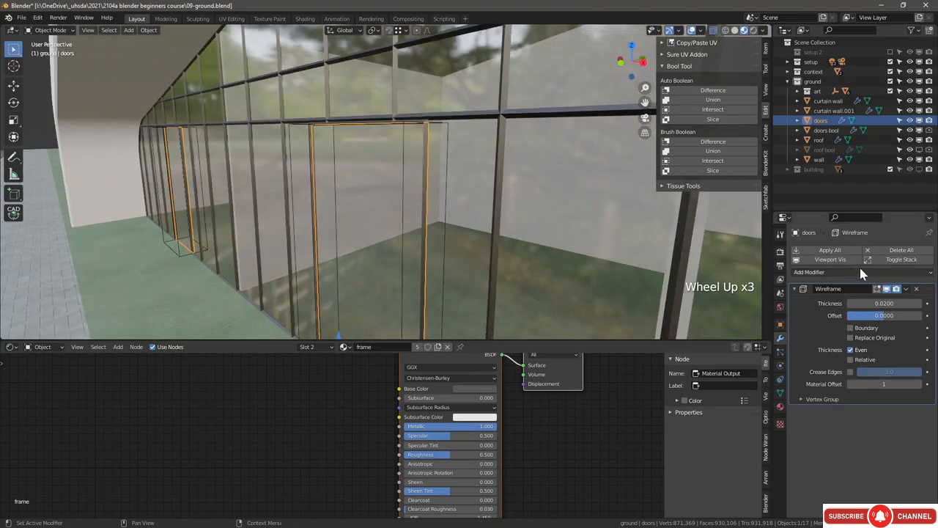
click(883, 303)
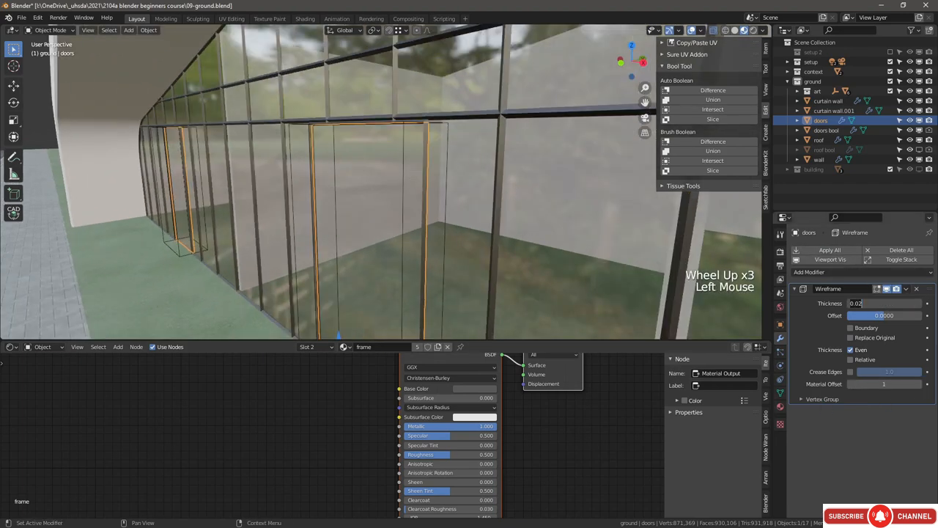
key(BackSpace)
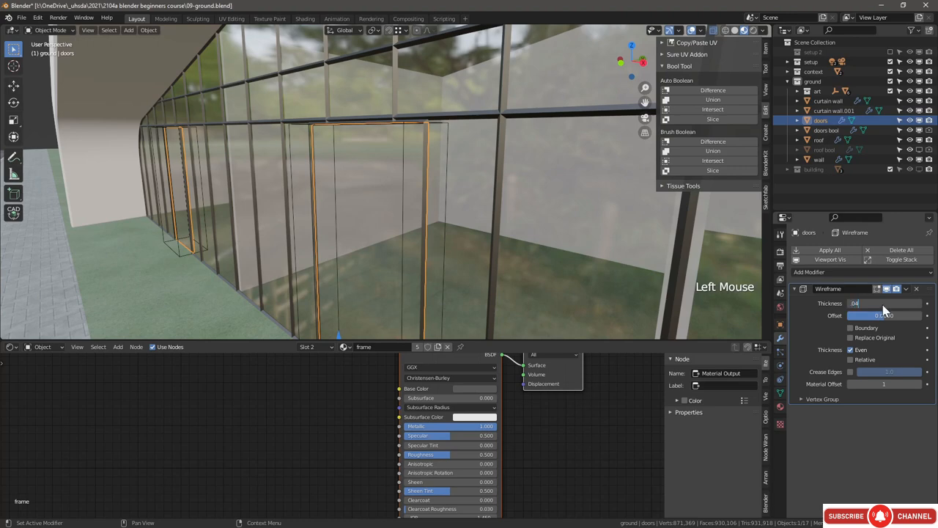
text(.04)
key(Return)
alt+scroll(496, 147, down, 1)
key(alt+a)
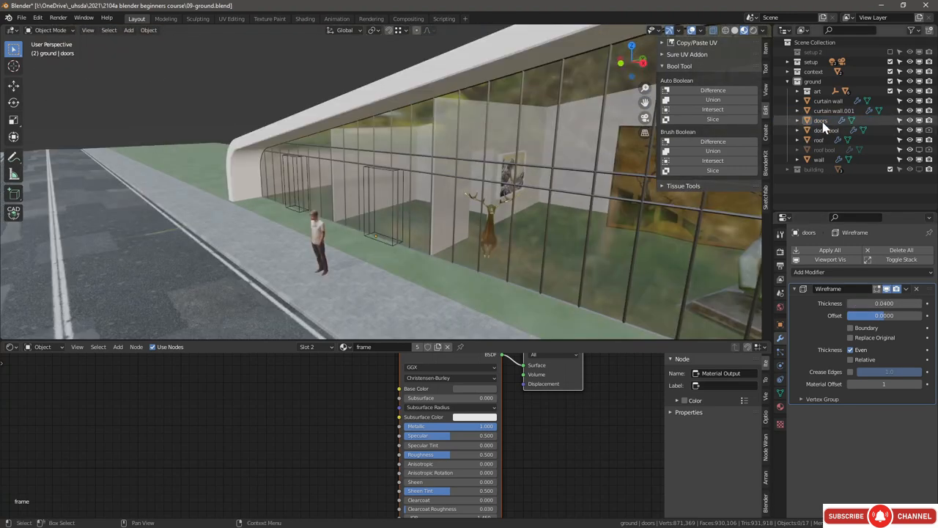
Step: Add one centred vertical loop cut to each of the two door panels in the doors object
click(822, 121)
key(Tab)
scroll(353, 184, up, 3)
scroll(352, 183, up, 1)
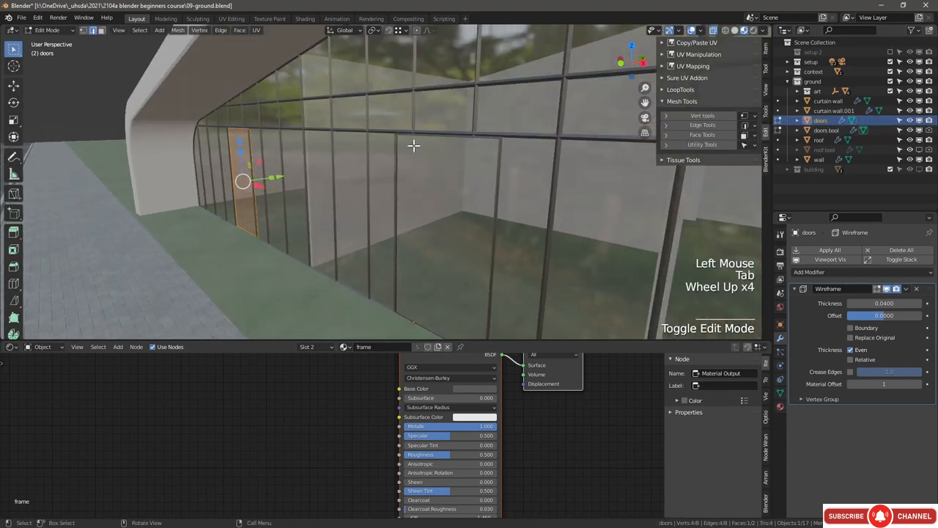
key(ctrl+r)
click(439, 332)
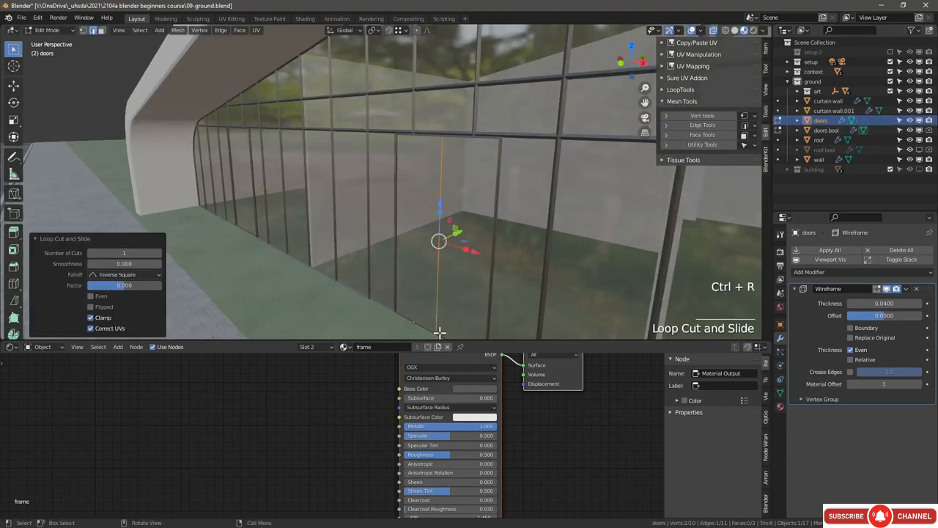
key(ctrl+r)
click(246, 233)
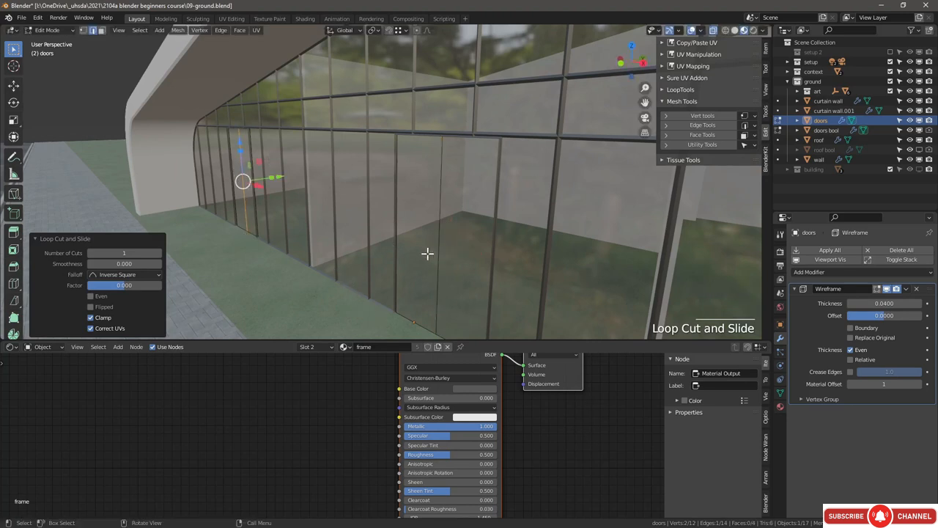
key(Tab)
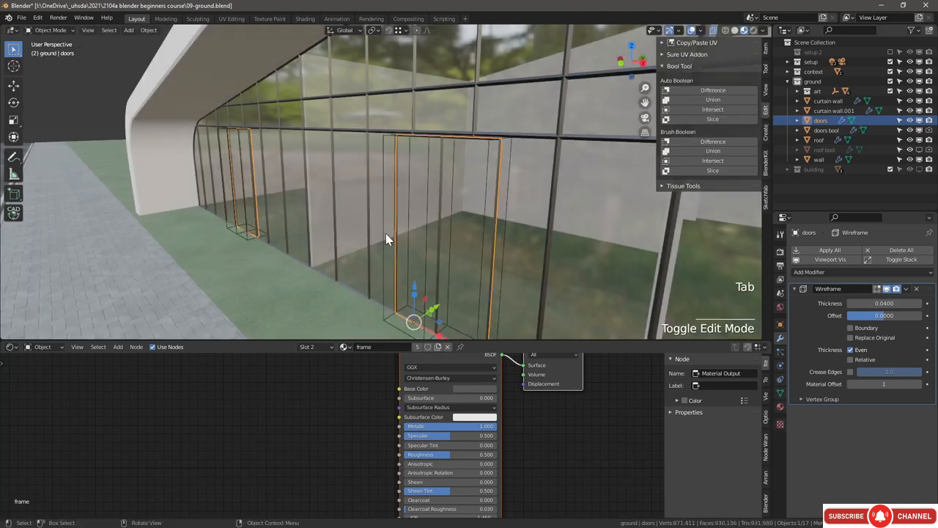
Step: Try widening the nearer door by moving its vertical side edge about 0.917 m along X
mouse_move(440, 226)
middle_down()
mouse_move(479, 206)
mouse_move(449, 203)
mouse_move(456, 230)
middle_up()
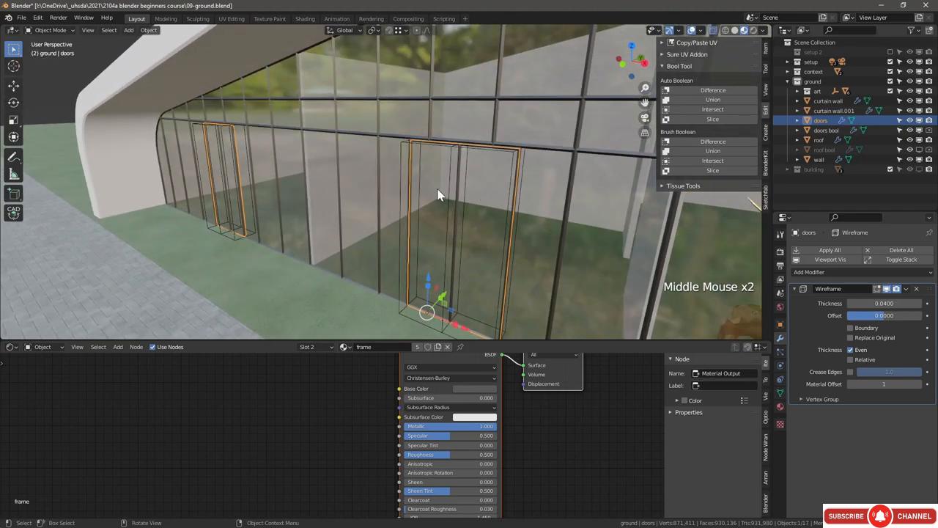
key(Tab)
click(511, 204)
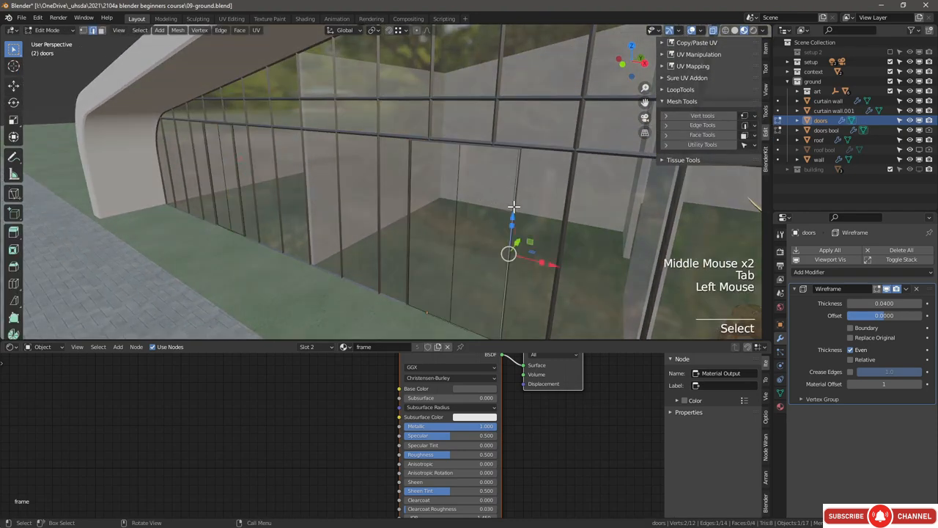
drag(560, 265, 658, 281)
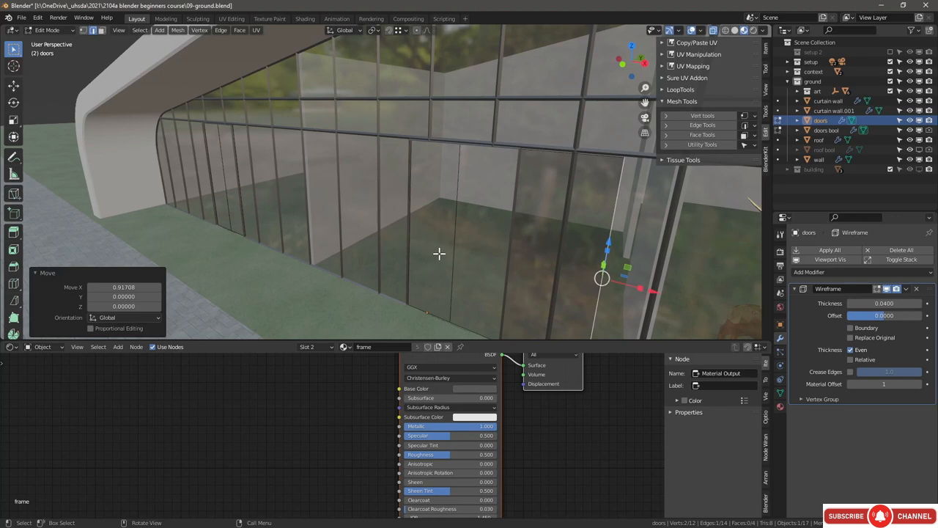
key(Tab)
scroll(413, 170, down, 3)
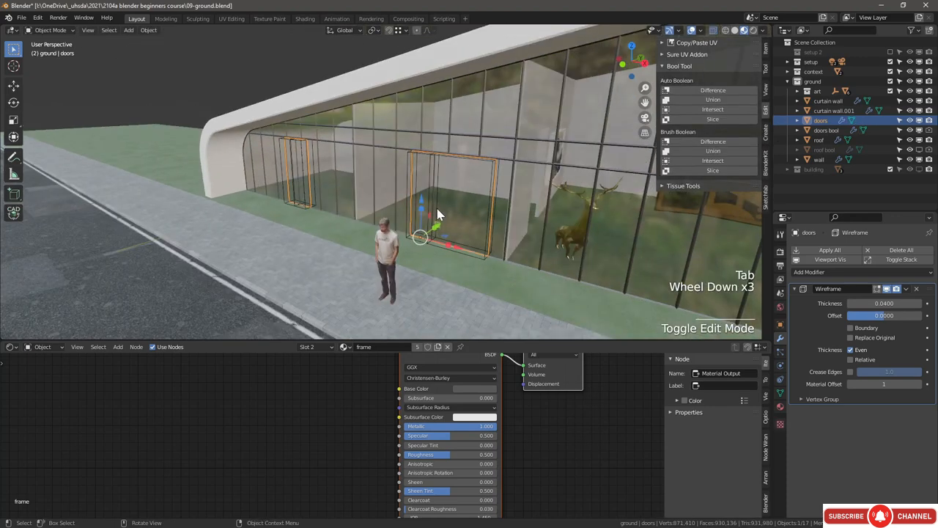
middle_drag(413, 170, 450, 215)
scroll(448, 208, down, 1)
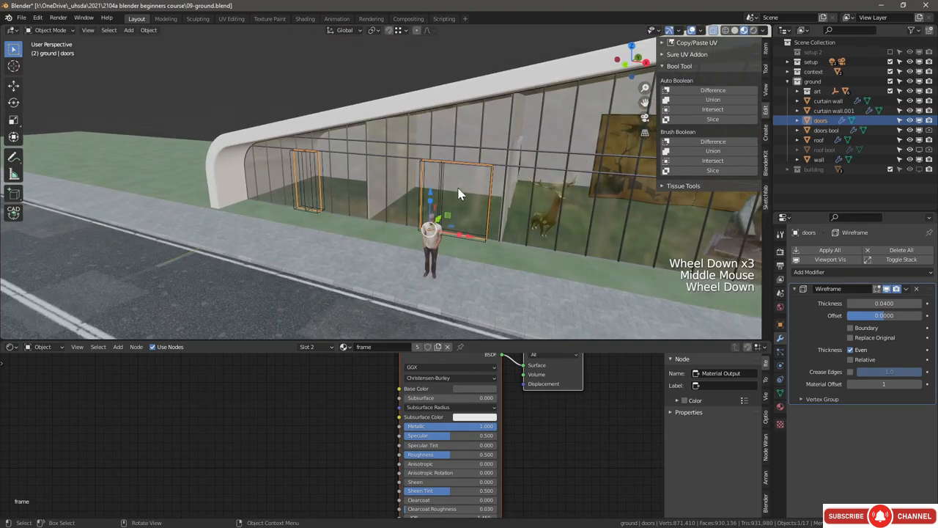
Step: Undo the door edge move and return to Object Mode
key(ctrl+z)
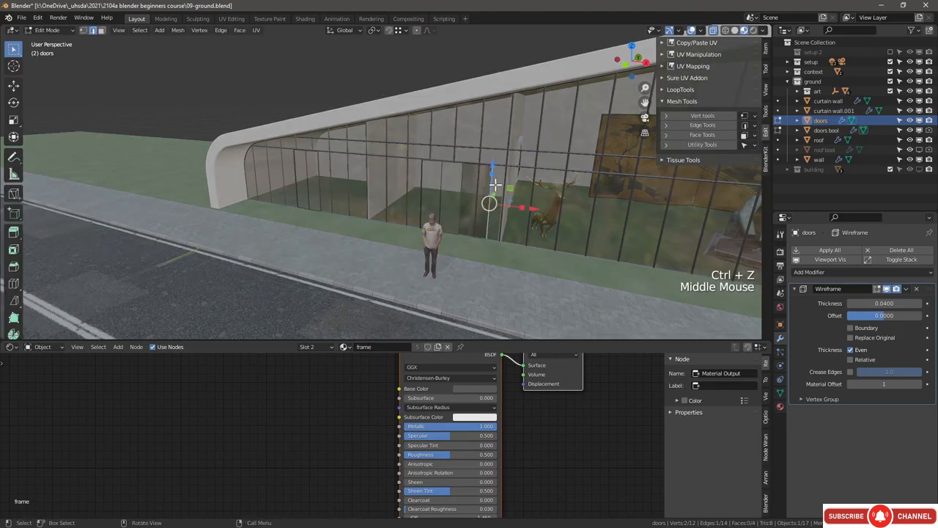
key(ctrl+z)
key(Tab)
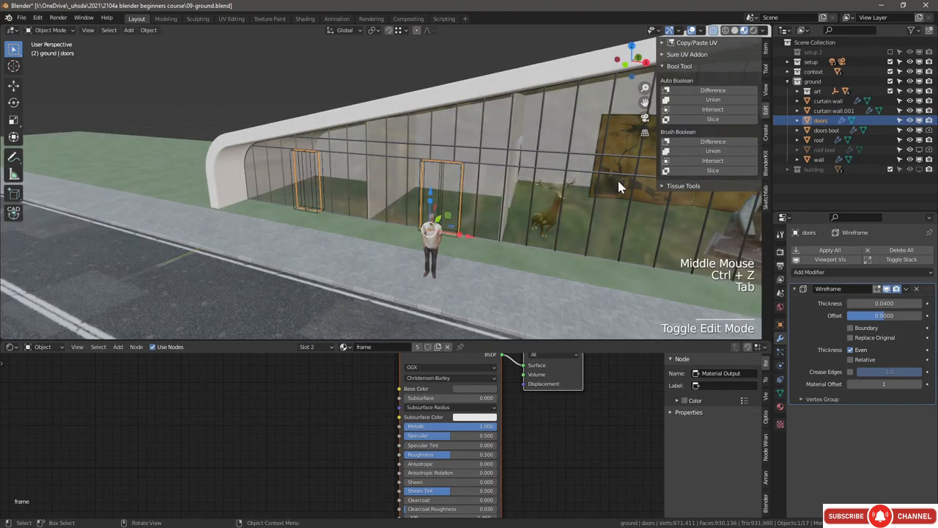
scroll(435, 193, up, 5)
middle_drag(174, 151, 291, 165)
scroll(291, 165, down, 1)
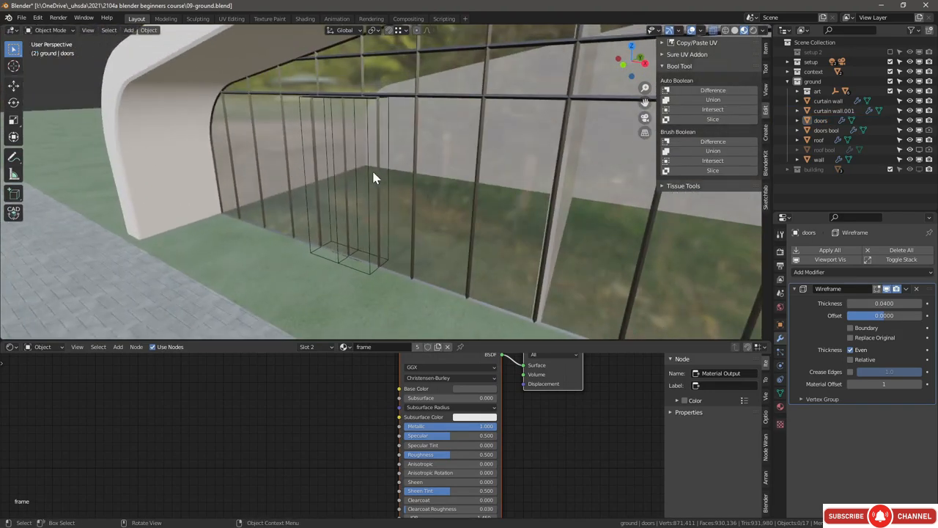
mouse_move(371, 169)
middle_down()
mouse_move(384, 170)
mouse_move(367, 173)
middle_up()
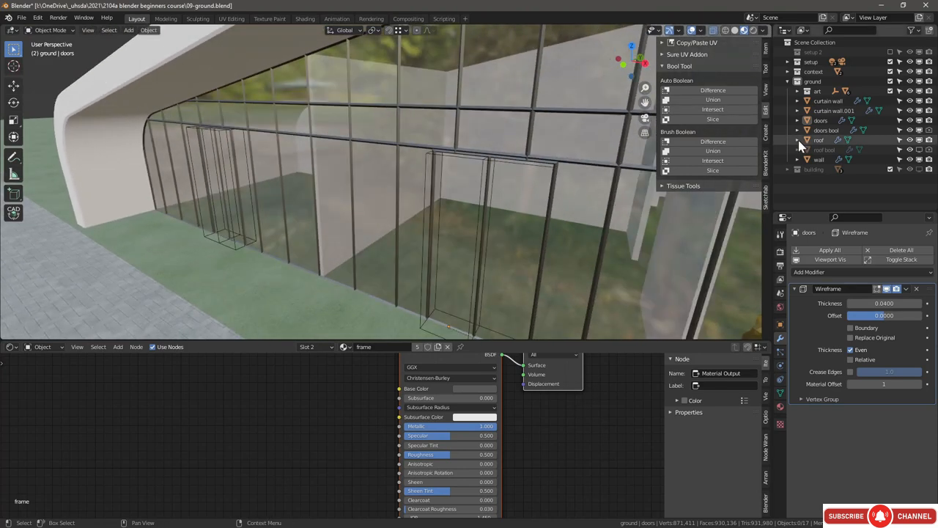
Step: Search the whole Sketchfab site for "desk" models
click(766, 198)
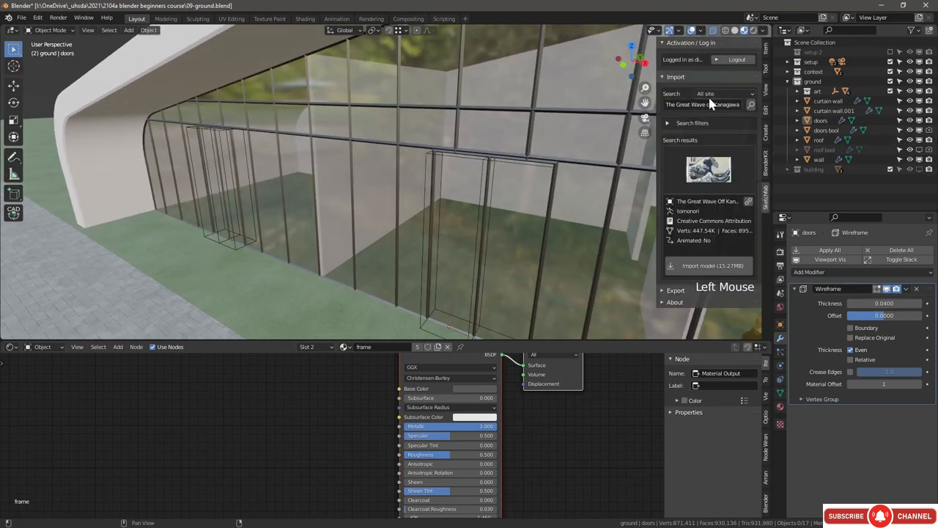
click(728, 104)
text(desk)
key(Return)
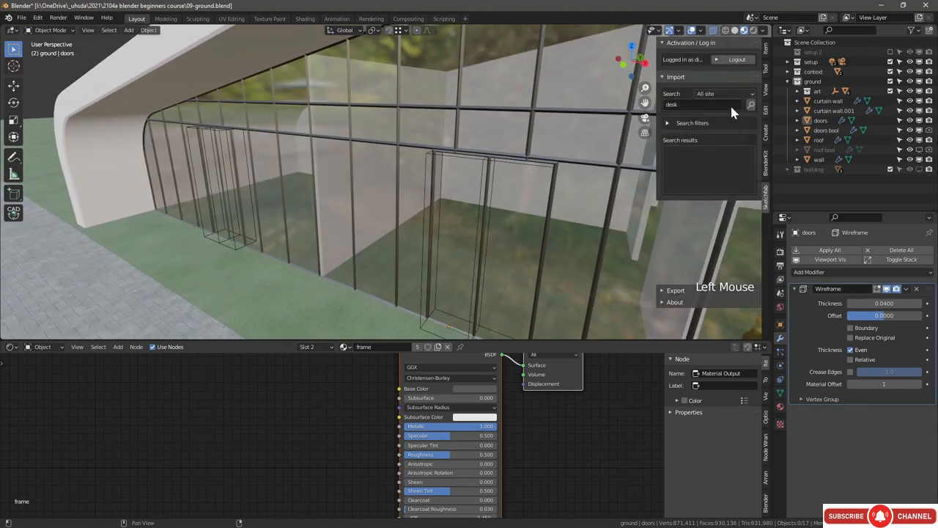
click(708, 180)
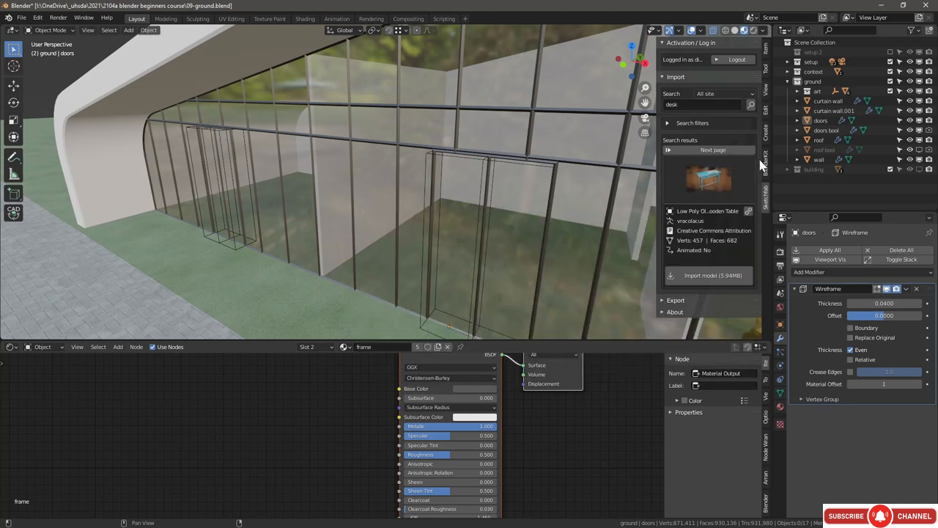
Step: Find the BlenderKit add-on in the preferences by filtering add-ons for "blender", and review its details
click(767, 161)
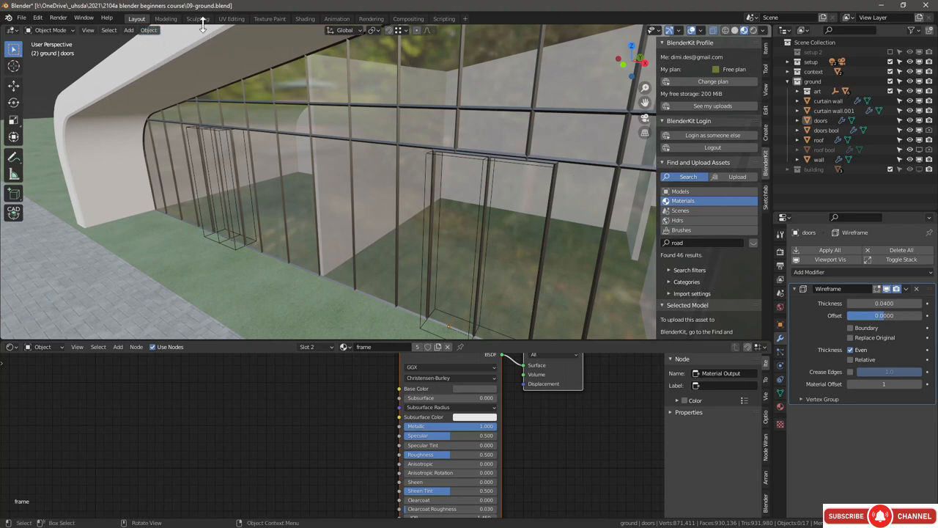
click(38, 18)
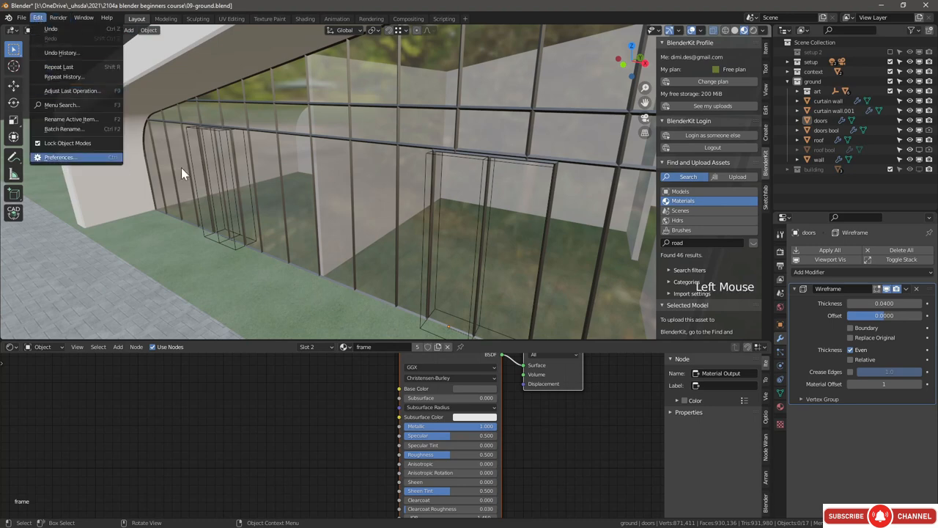
click(58, 157)
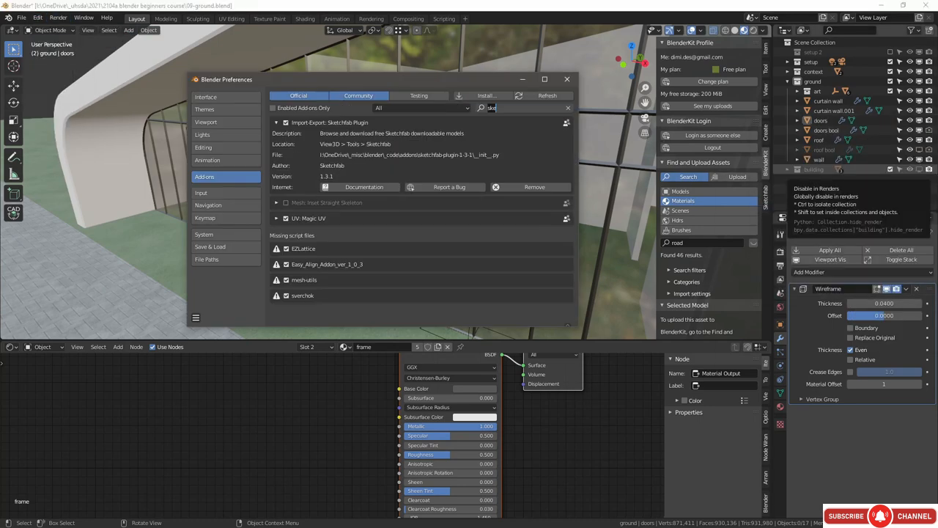
key(BackSpace)
key(BackSpace)
key(BackSpace)
text(blender)
click(277, 123)
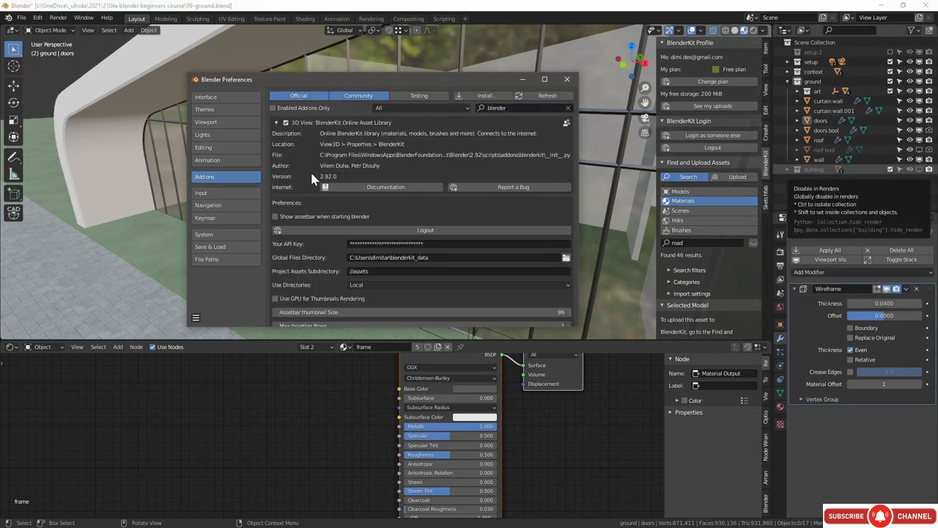
scroll(312, 180, down, 2)
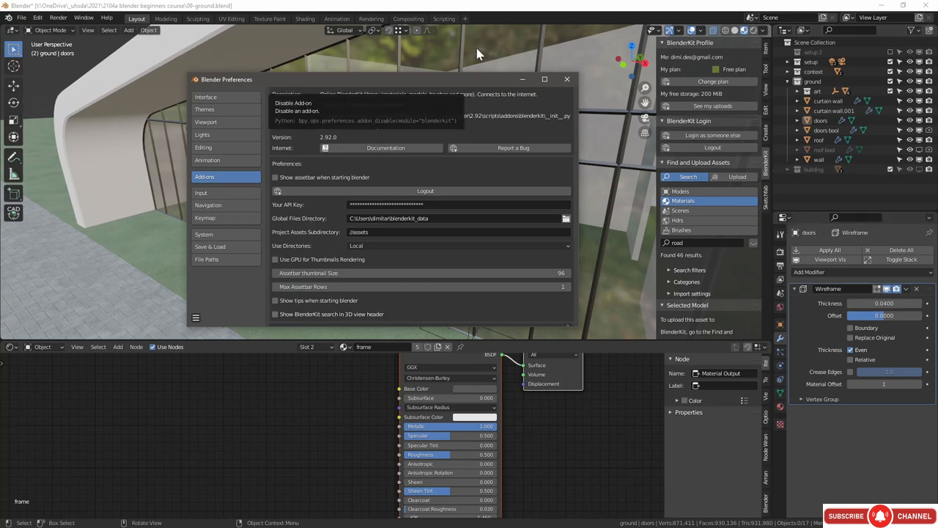
Step: Set the BlenderKit asset type to Models and search the library for "desk"
click(704, 243)
text(desk)
key(BackSpace)
key(BackSpace)
key(BackSpace)
key(BackSpace)
text(car)
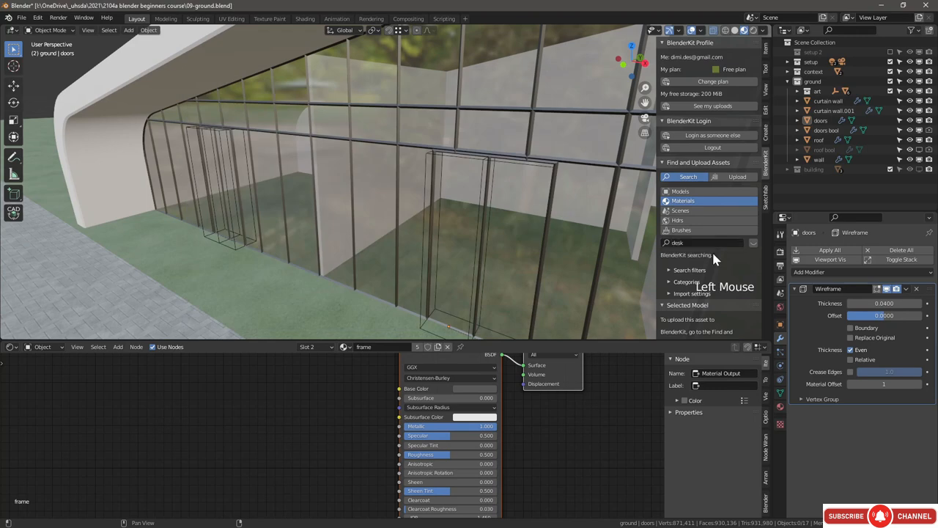
click(678, 192)
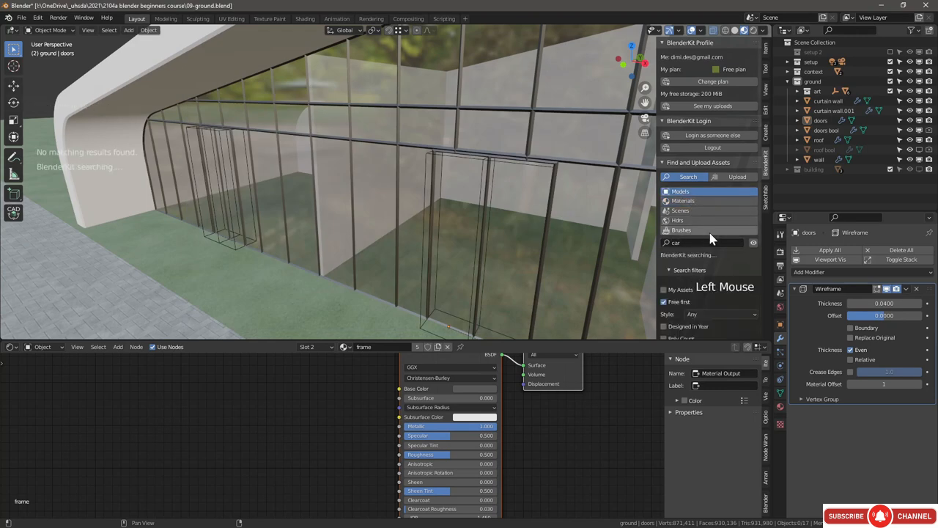
click(694, 243)
text(desk)
key(Return)
Step: Browse the desk search results and review the preview details of the available desk models
mouse_move(74, 81)
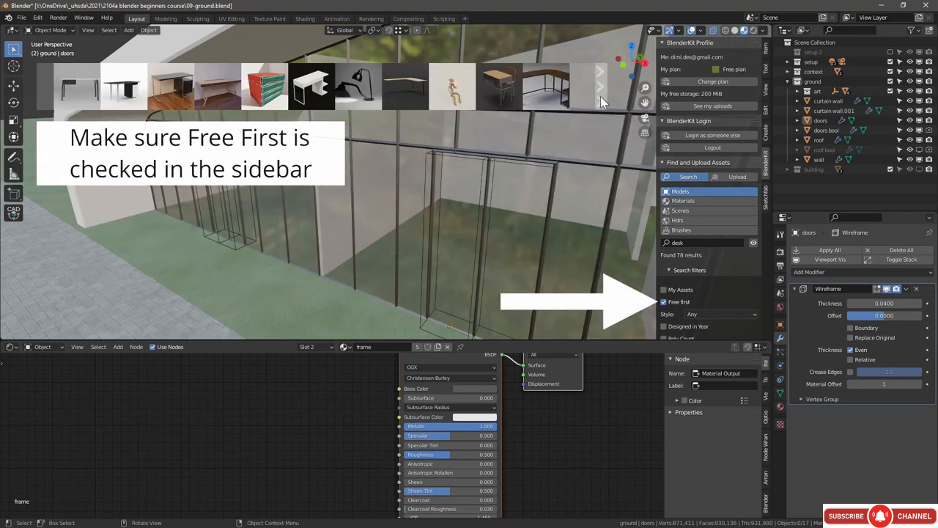
click(600, 96)
mouse_move(187, 103)
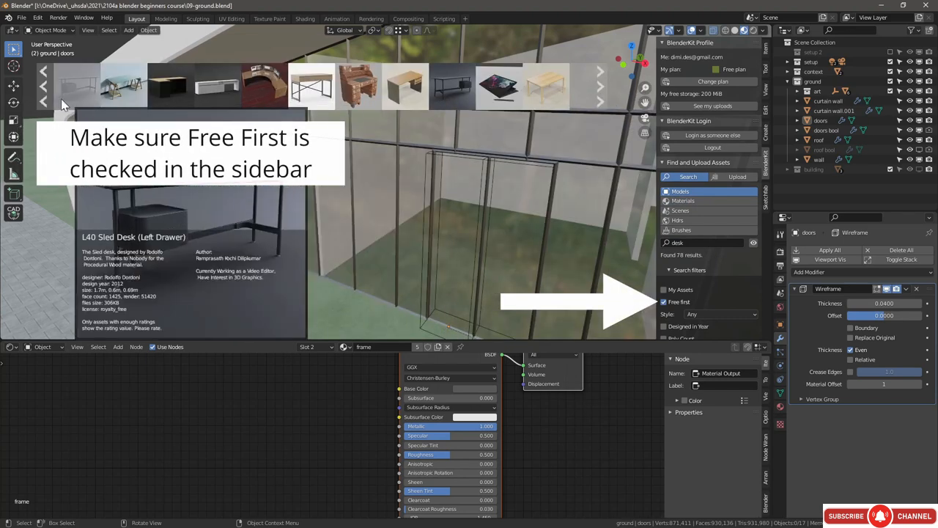
click(44, 101)
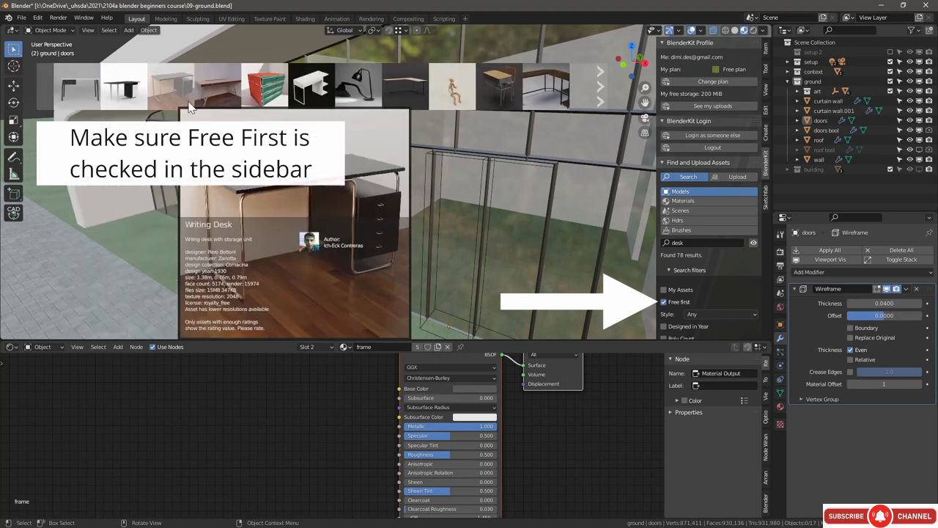
click(600, 99)
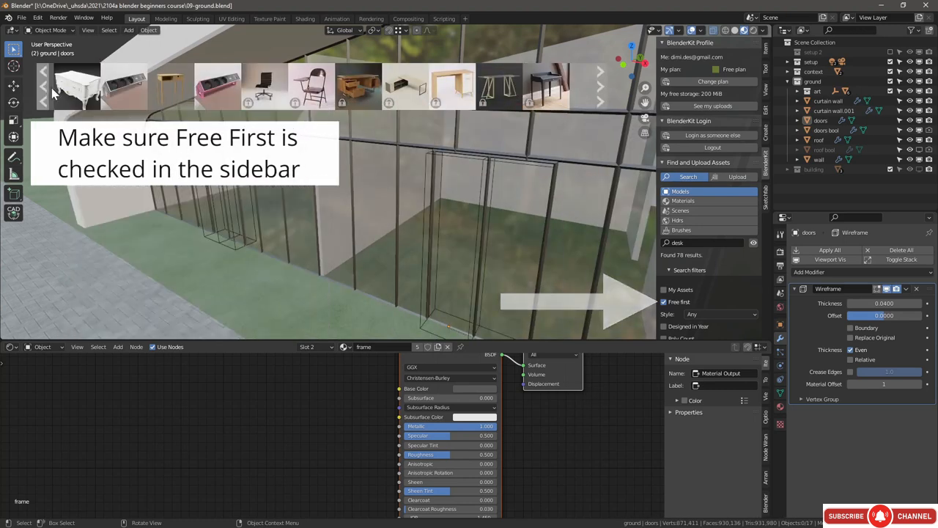
click(45, 87)
click(44, 86)
mouse_move(209, 90)
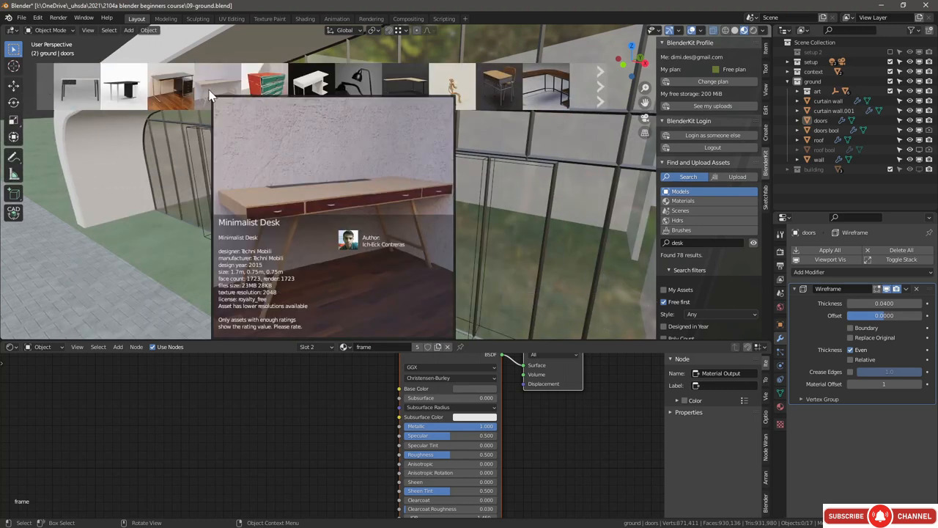
mouse_move(248, 104)
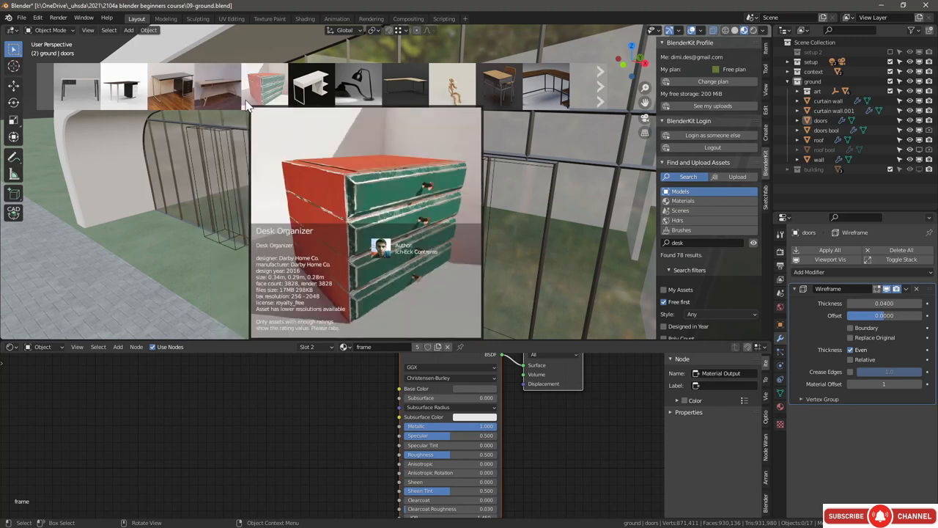
Step: Place the Minimalist Desk model on the ground just outside the curtain wall
drag(222, 96, 275, 297)
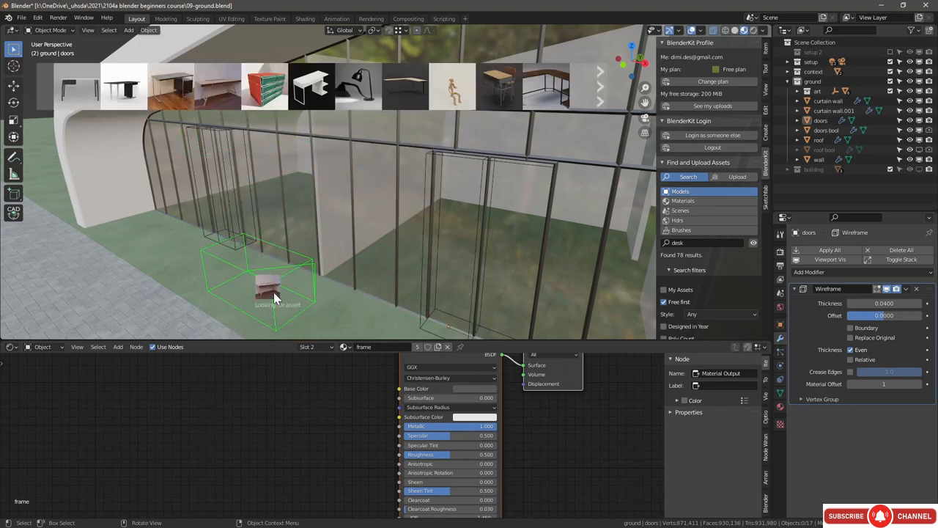
key(super+bracketright)
click(281, 255)
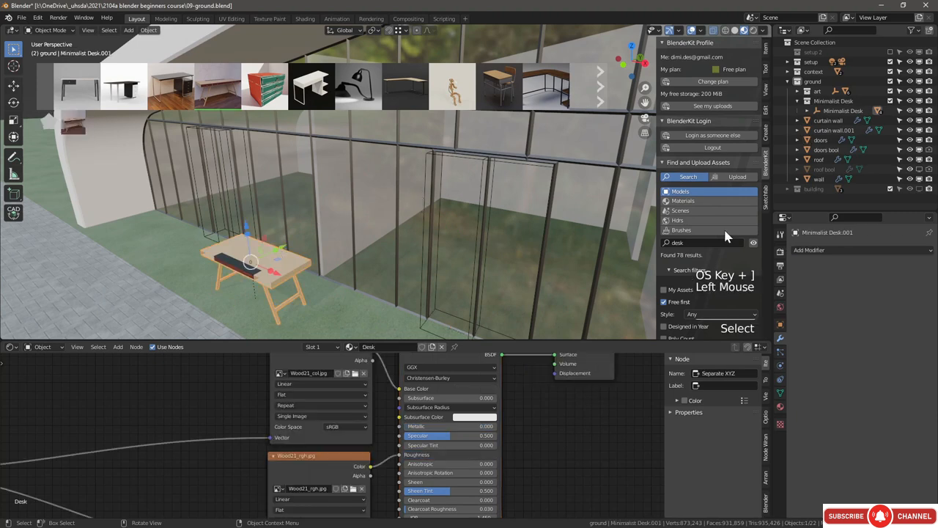
Step: Move the desk by its empty parent into the room to about X 5.36, Y 10.62, and set its Z rotation to -90°
click(808, 111)
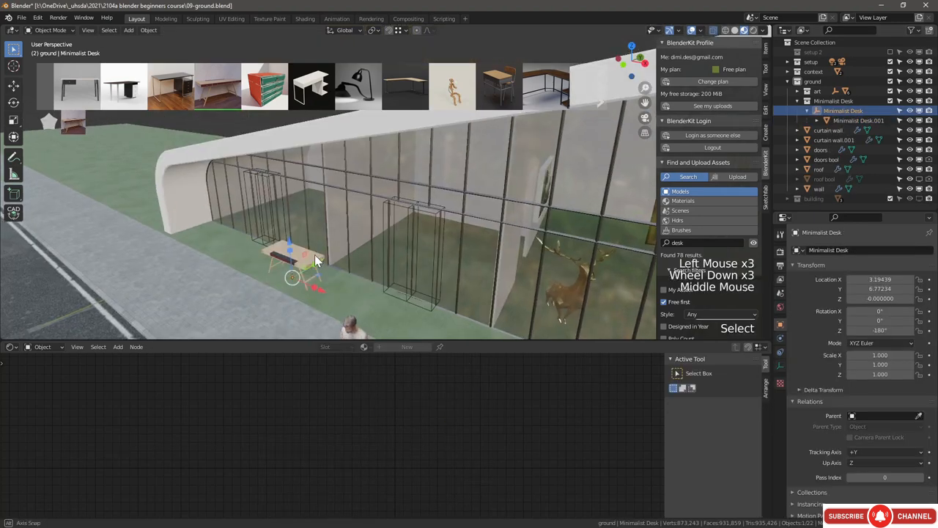
middle_drag(311, 233, 321, 261)
drag(320, 261, 398, 206)
click(398, 205)
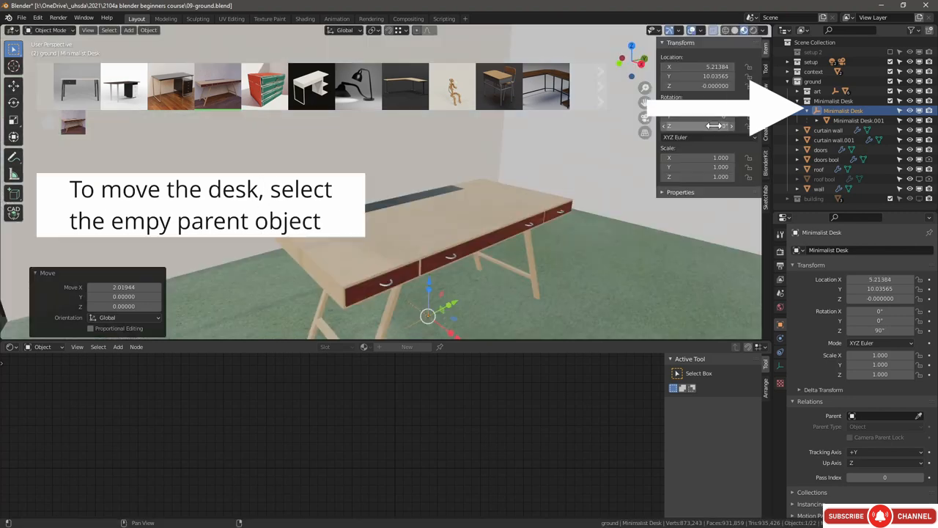
click(713, 126)
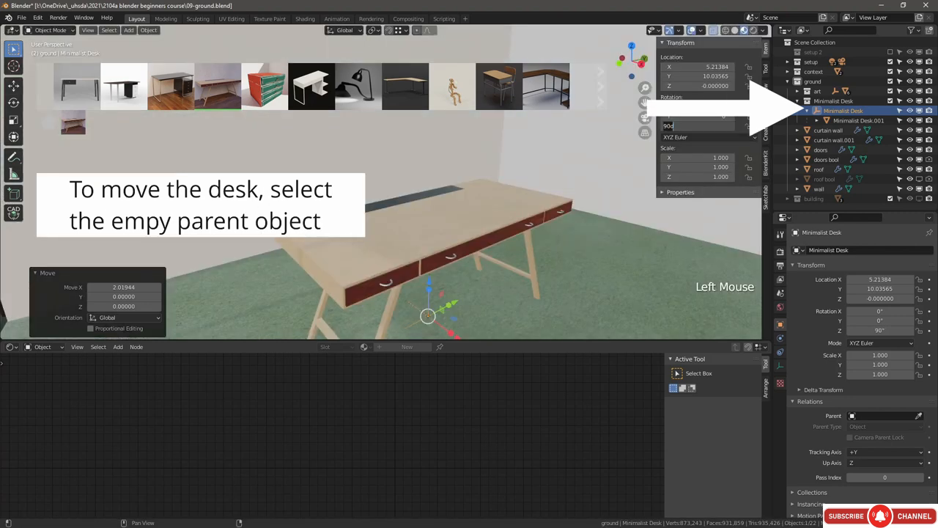
text(-90)
key(Return)
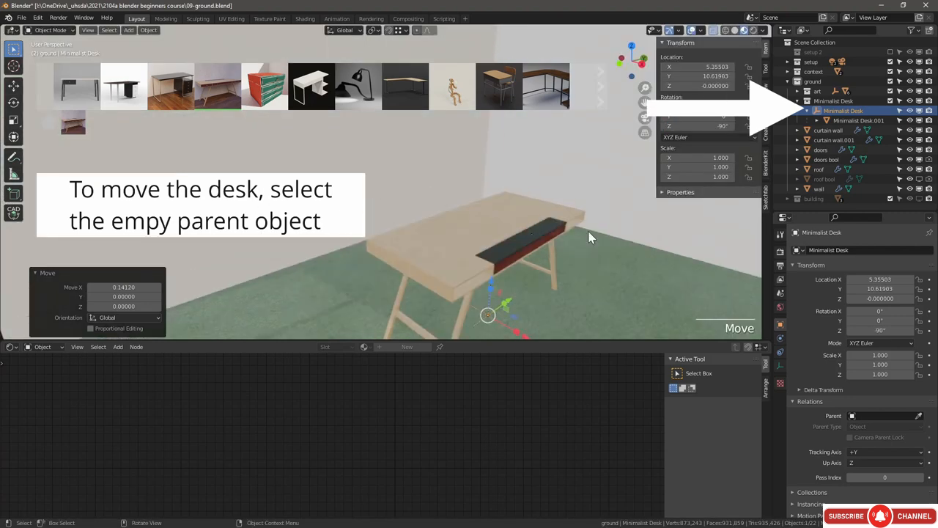
Step: Duplicate the Minimalist Desk collection and move the copy's empty parent along X to about -1.21, into the adjoining room
click(814, 102)
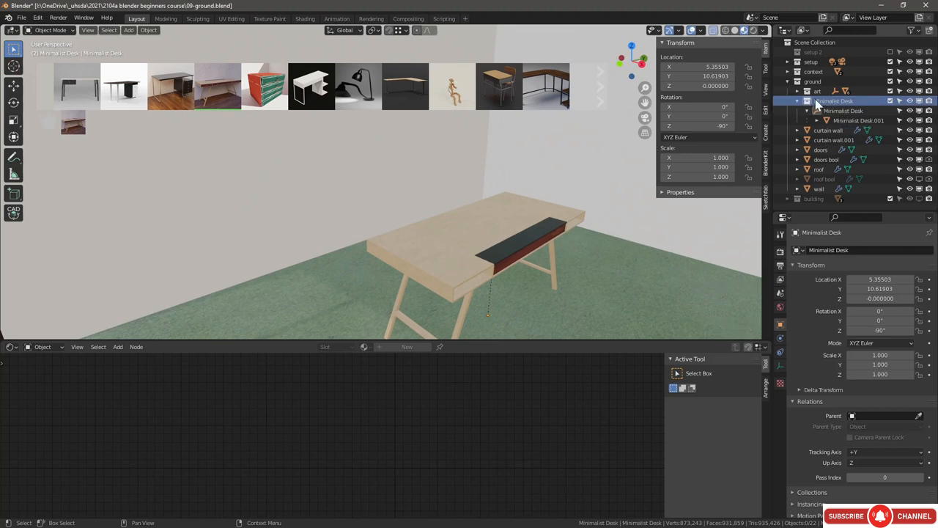
right_click(815, 103)
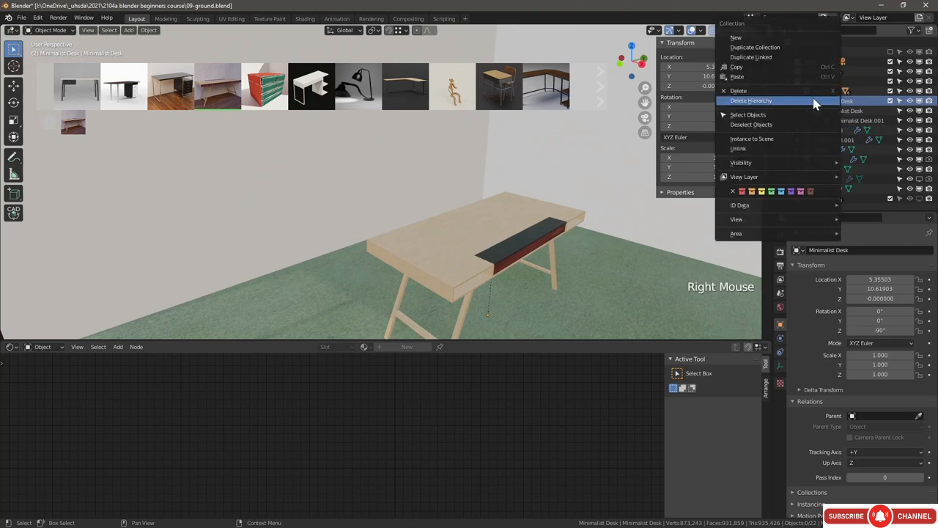
click(779, 56)
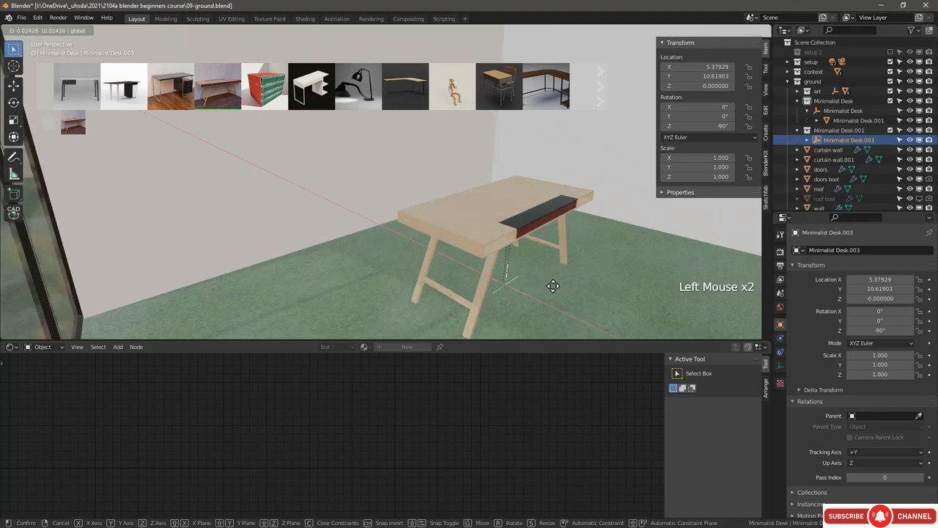
click(308, 192)
middle_drag(309, 192, 331, 206)
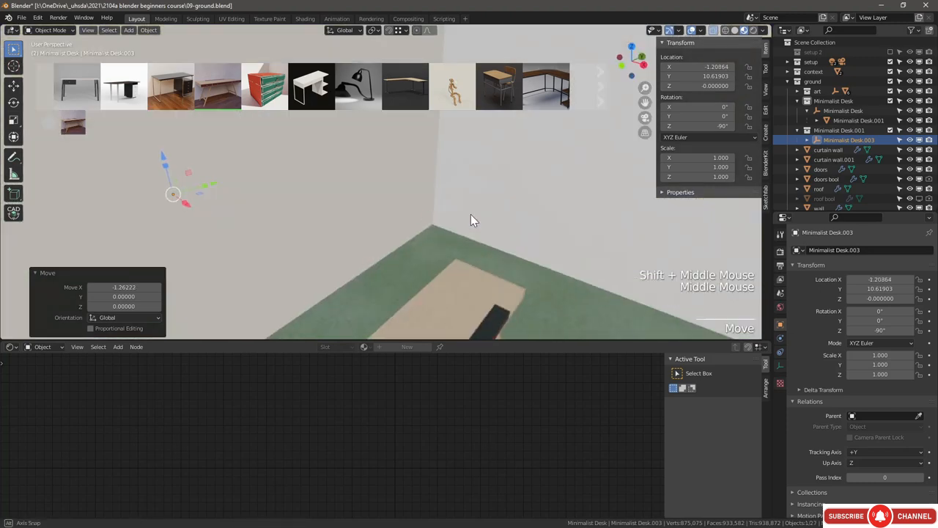
middle_drag(471, 214, 478, 202)
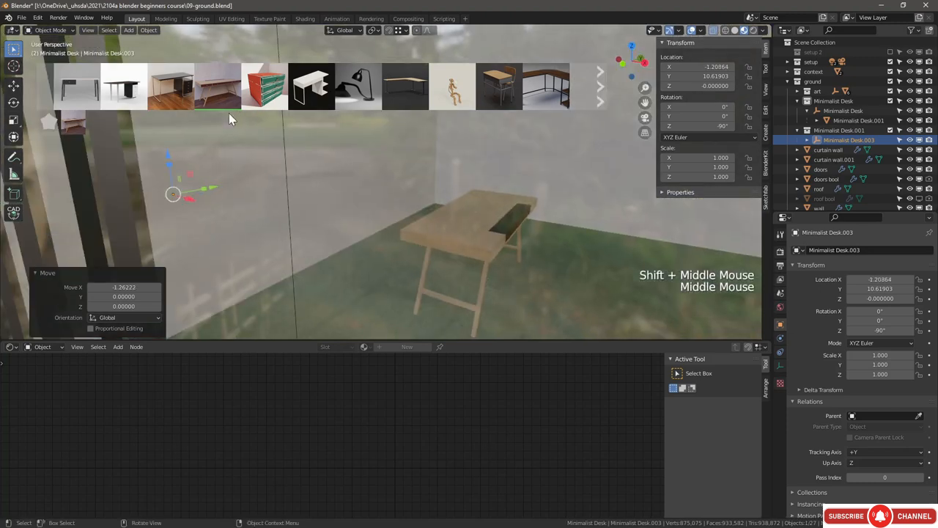
Step: Search the BlenderKit models for "chair" and enlarge the 3D viewport to review the chair previews
click(766, 161)
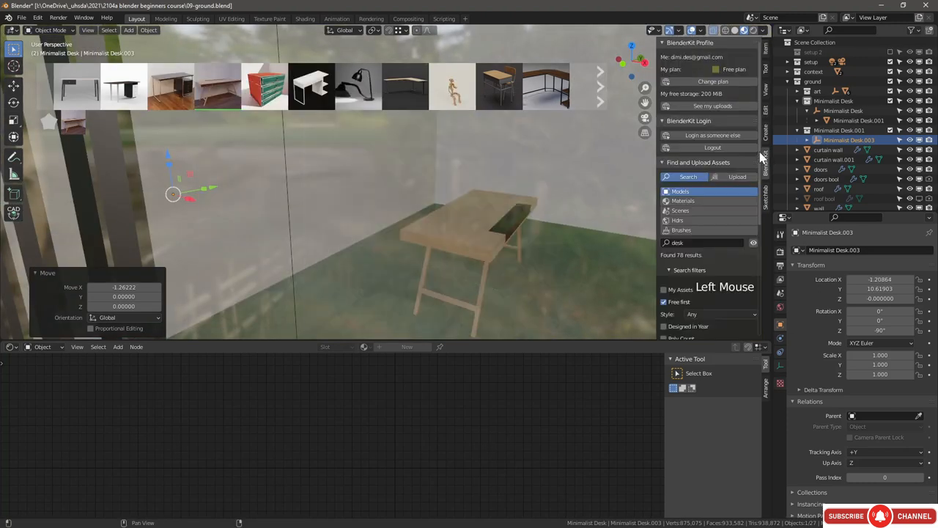
click(695, 244)
click(696, 249)
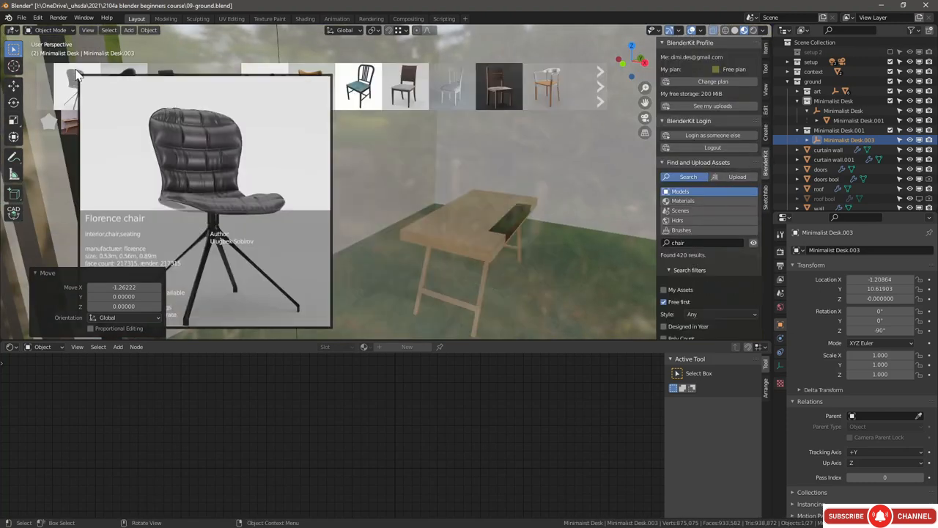
click(41, 272)
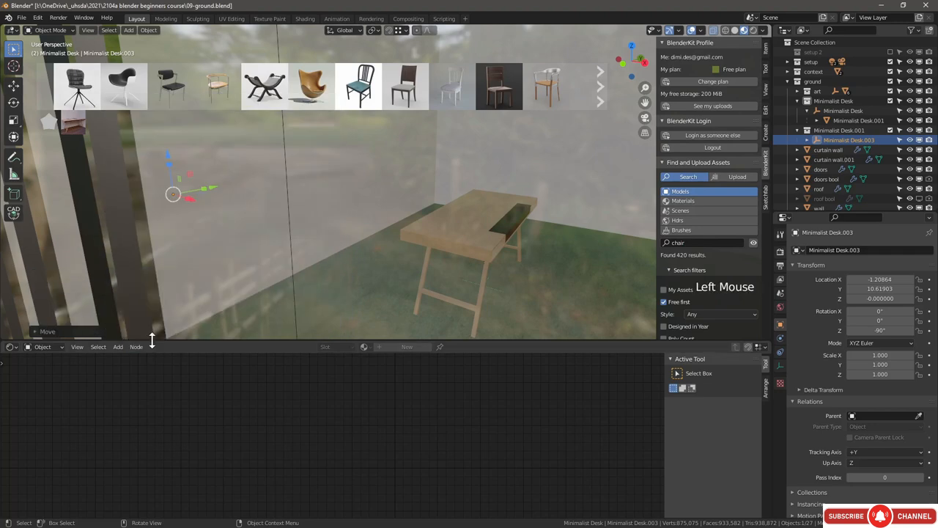
drag(151, 338, 195, 447)
mouse_move(104, 99)
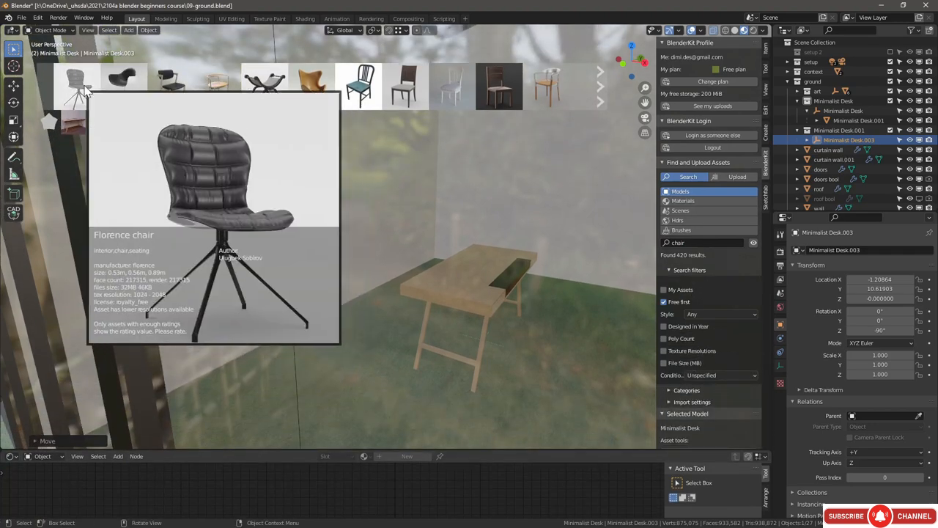
mouse_move(173, 88)
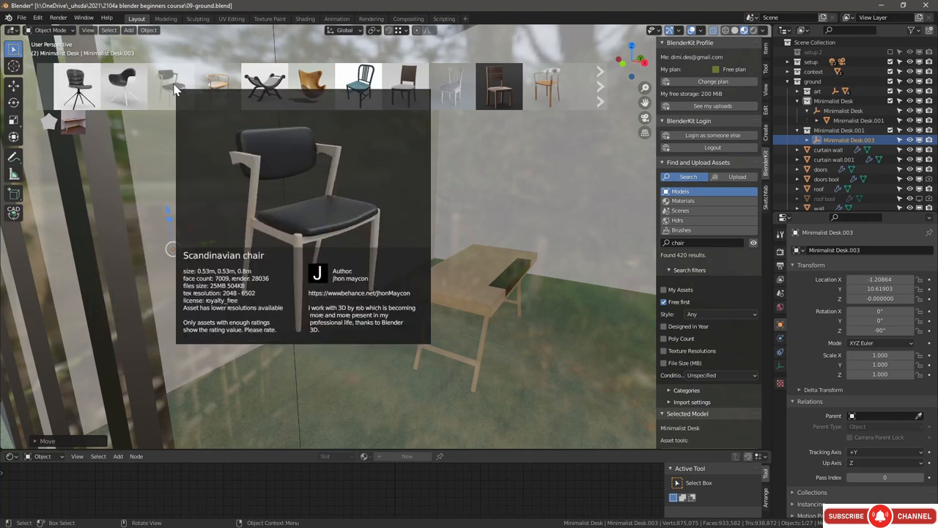
mouse_move(226, 89)
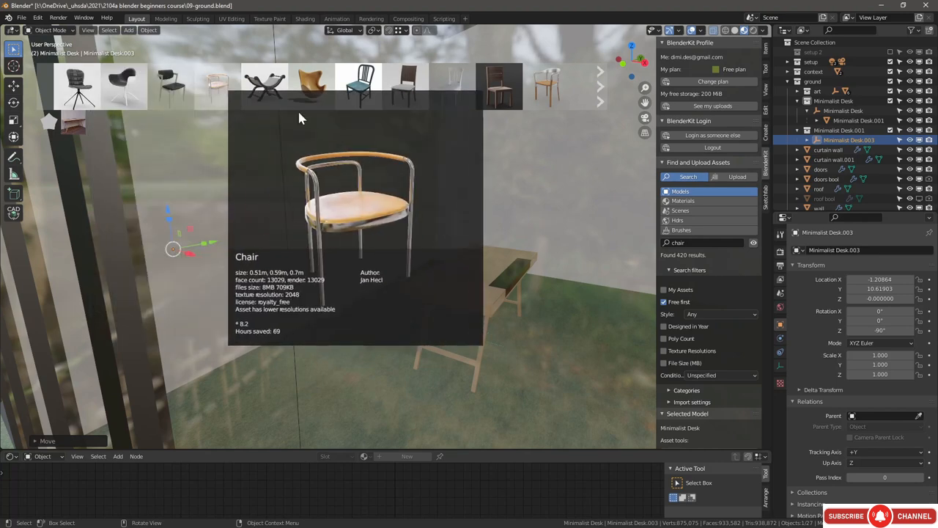
Step: Filter the chair search by file size with a maximum of 20 MB
scroll(735, 265, down, 2)
scroll(733, 273, down, 3)
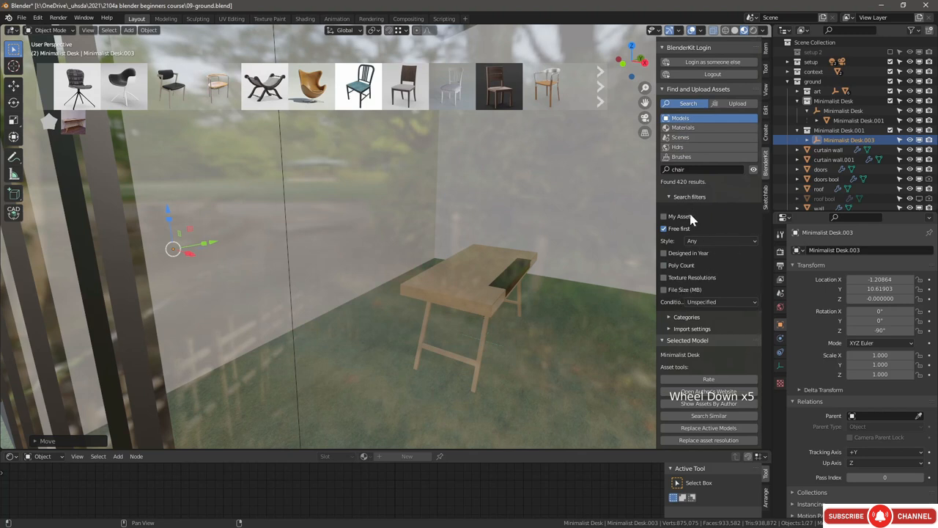
click(664, 290)
double_click(718, 302)
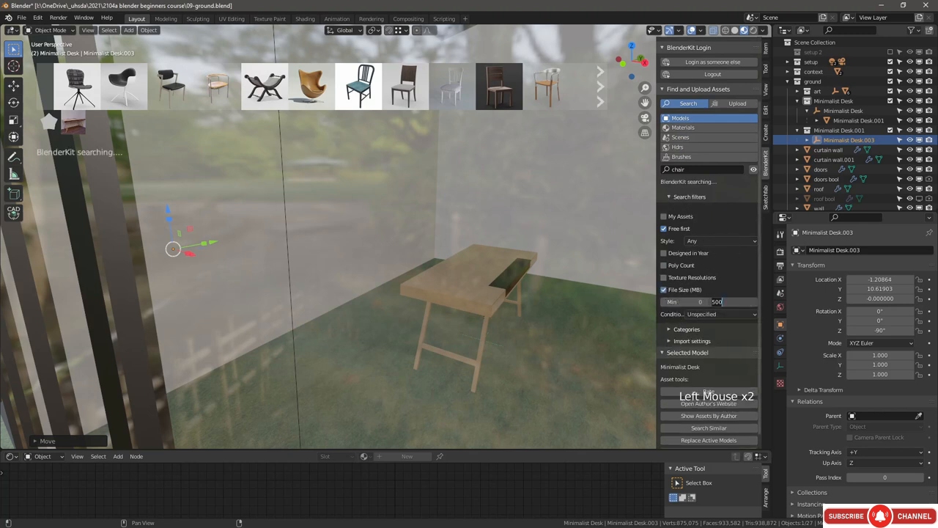
text(20)
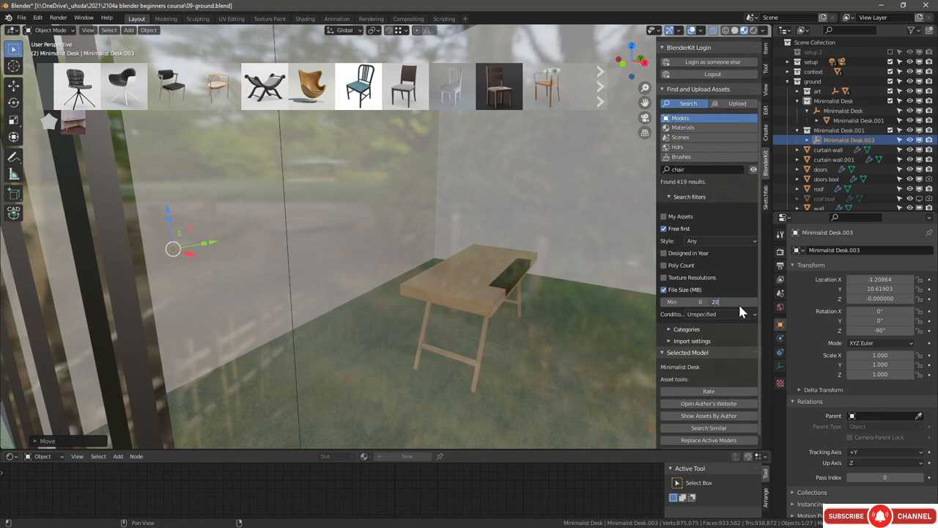
key(Return)
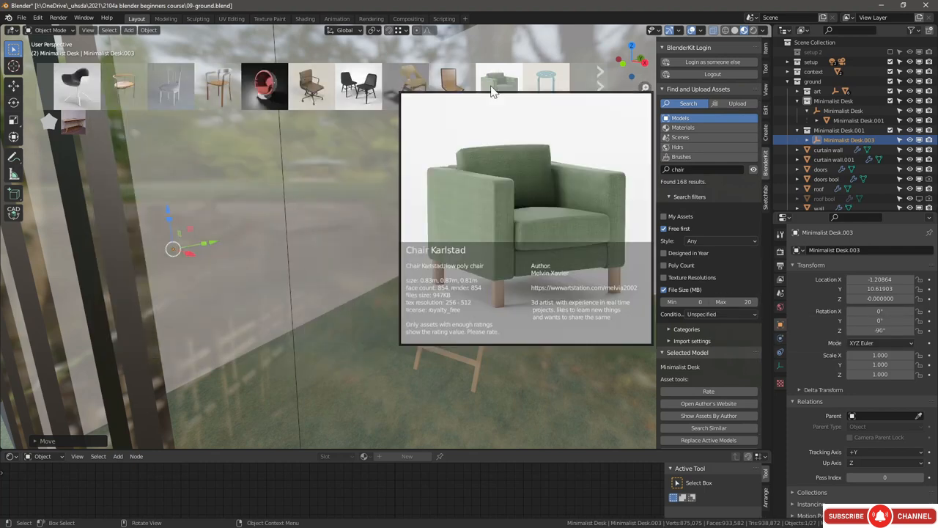
Step: Place the Venus Chair model in the first desk's room and move it beside the desk, to about X 4.22, Y 10.75
mouse_move(428, 107)
mouse_move(310, 102)
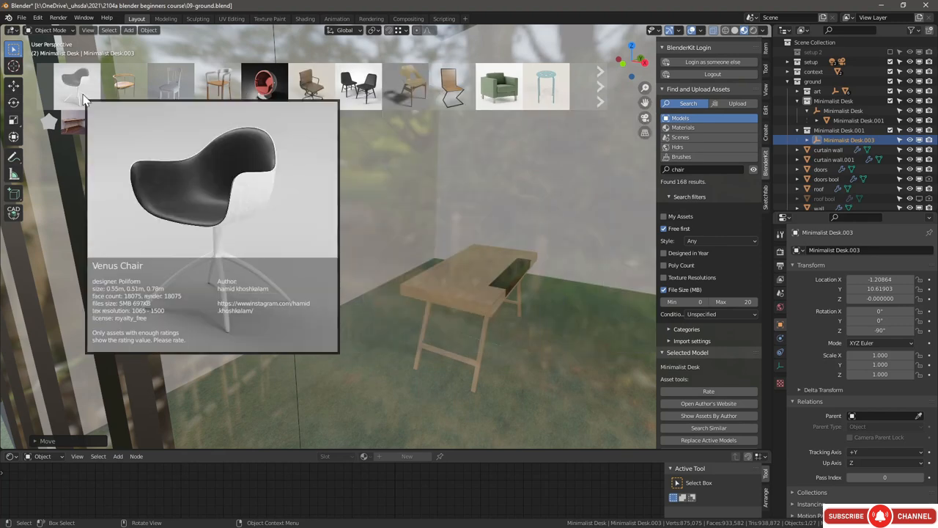
drag(83, 97, 482, 306)
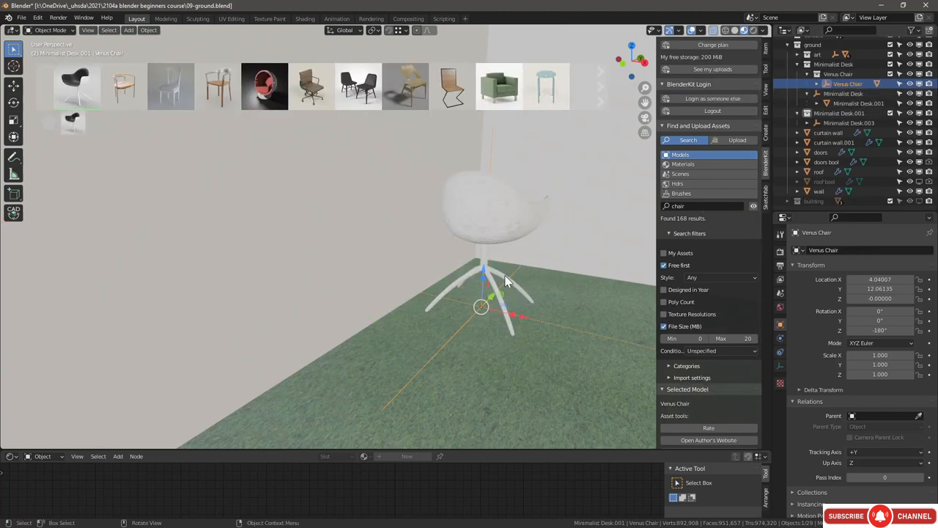
middle_drag(506, 296, 475, 292)
drag(498, 297, 338, 307)
scroll(339, 307, down, 3)
middle_drag(393, 321, 366, 329)
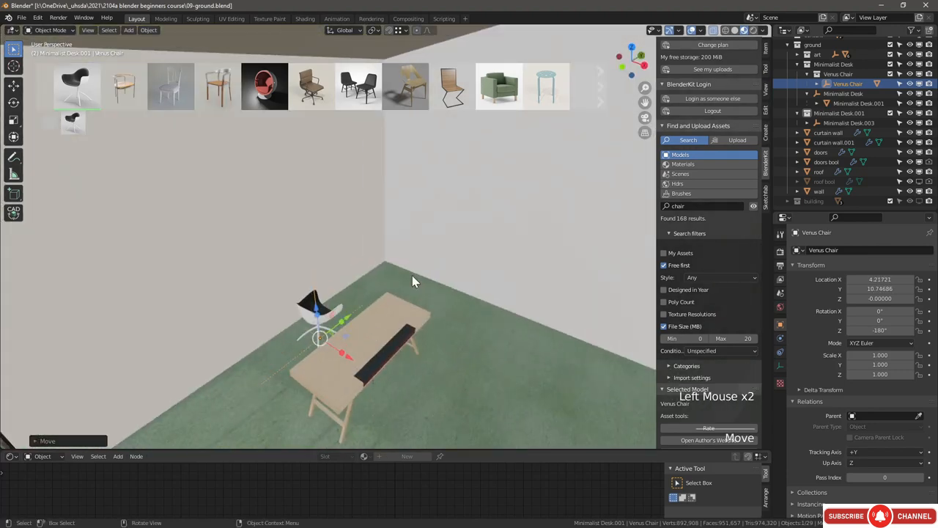
Step: Rotate the Venus Chair by -90° about the global Z axis
text(r)
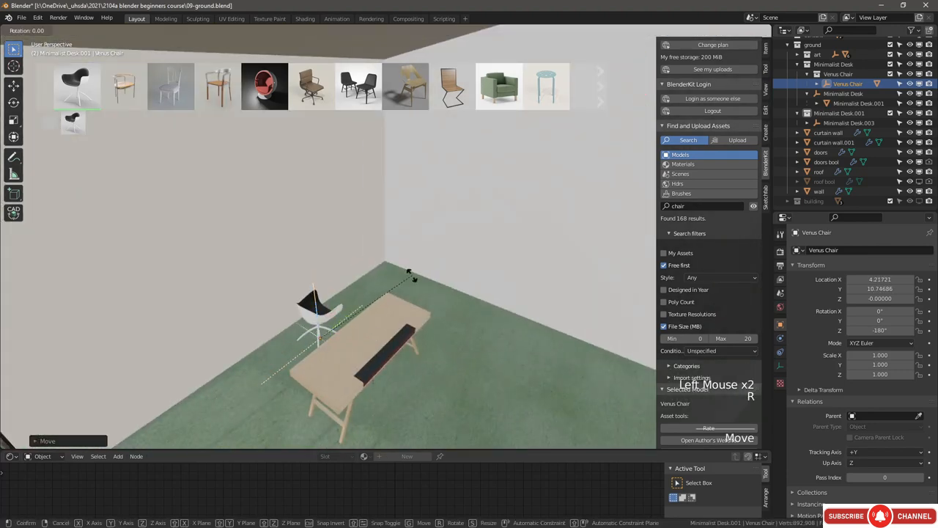
text(z90)
text(-)
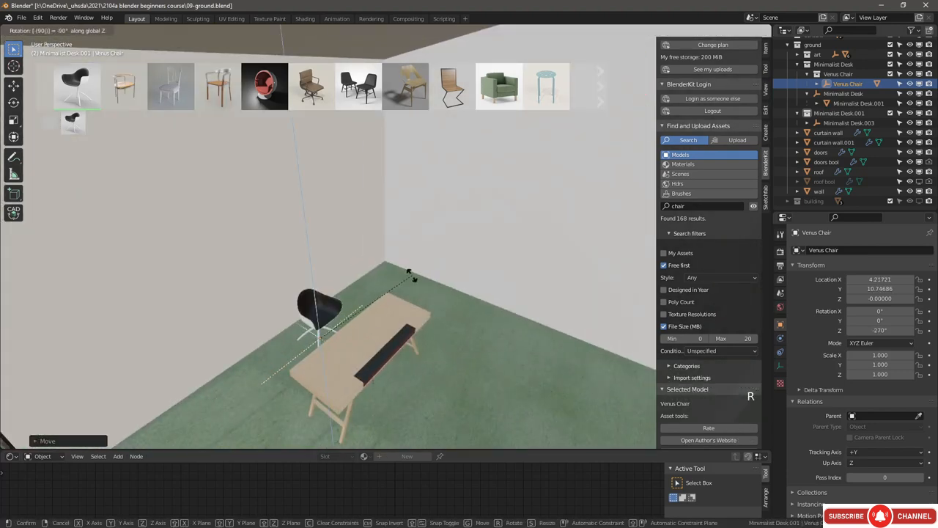
click(380, 322)
Step: Shift the chair along X to about 4.60, closer to the desk, and turn it slightly about Z
drag(349, 357, 369, 366)
key(r)
key(z)
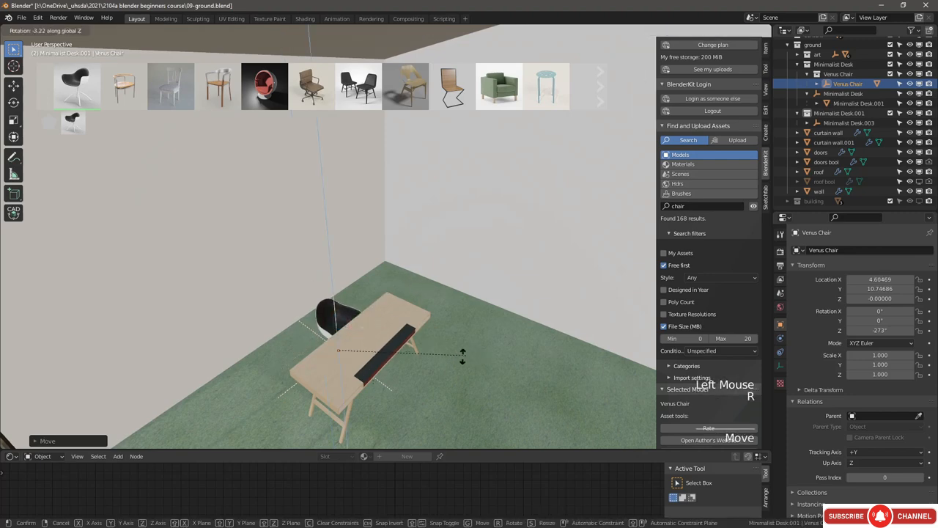
click(435, 365)
Step: Duplicate the Venus Chair collection and move the copied chair over to the desk in the second room
mouse_move(378, 333)
middle_down()
mouse_move(378, 322)
mouse_move(418, 291)
mouse_move(363, 333)
middle_up()
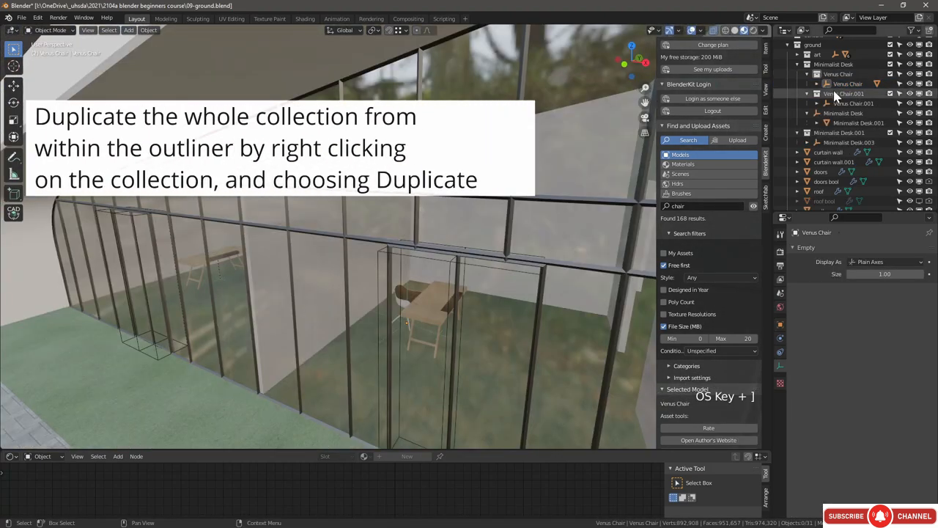
click(839, 103)
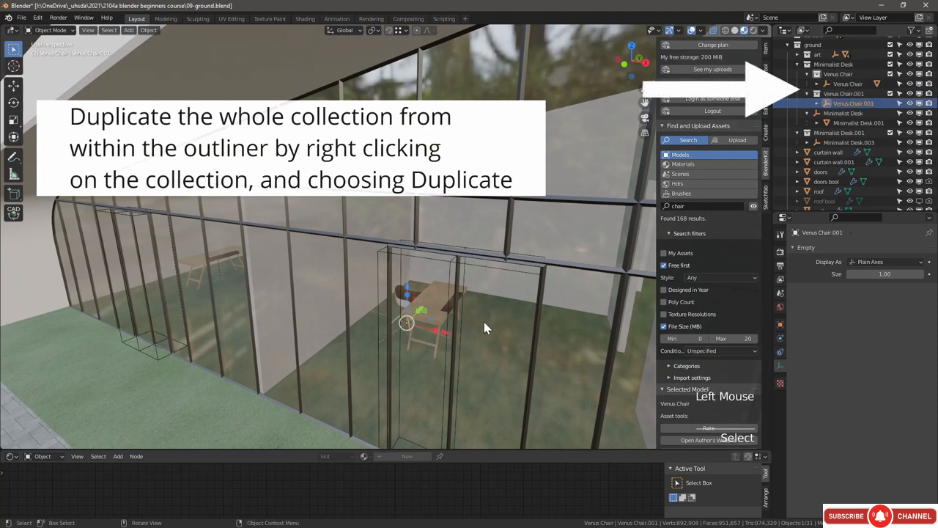
drag(450, 335, 239, 297)
Step: Place the 3D cursor on the first desk's top, in front of the Venus Chair
scroll(400, 274, up, 8)
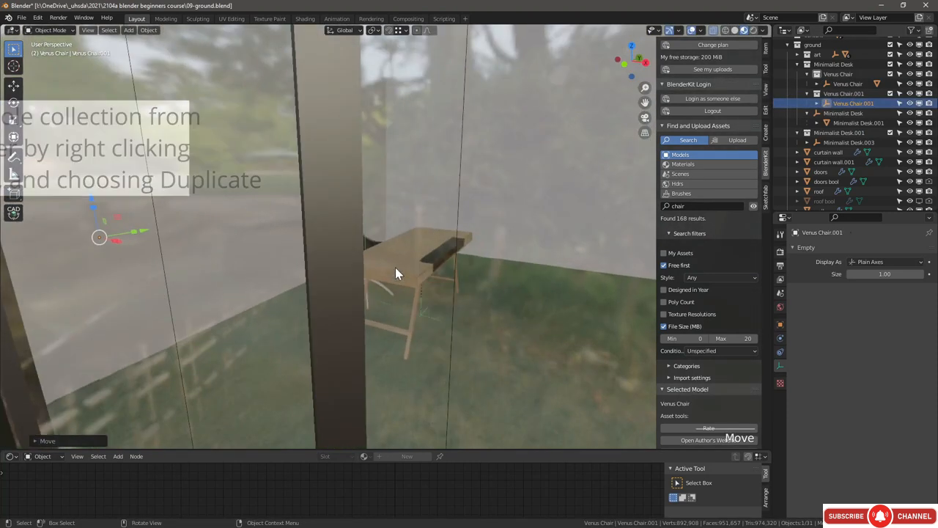
middle_drag(425, 239, 364, 272)
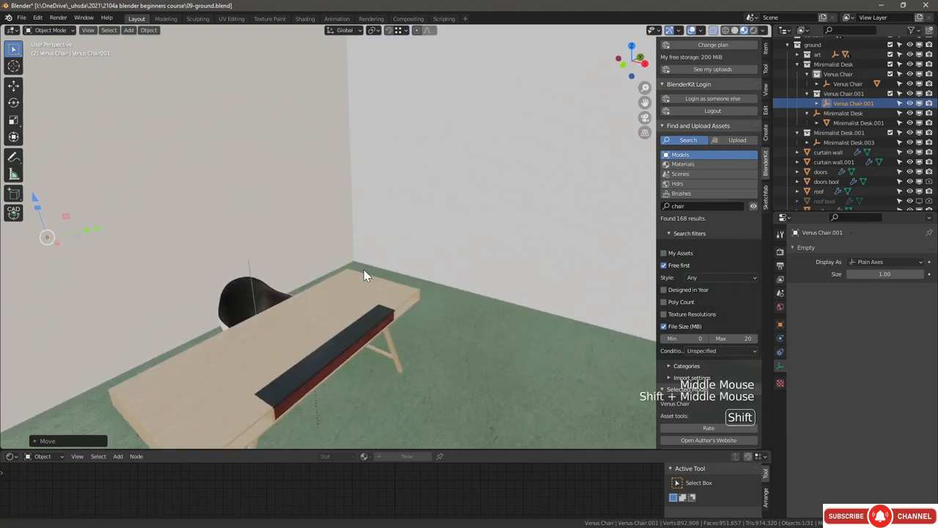
scroll(345, 299, down, 3)
shift+right_click(333, 299)
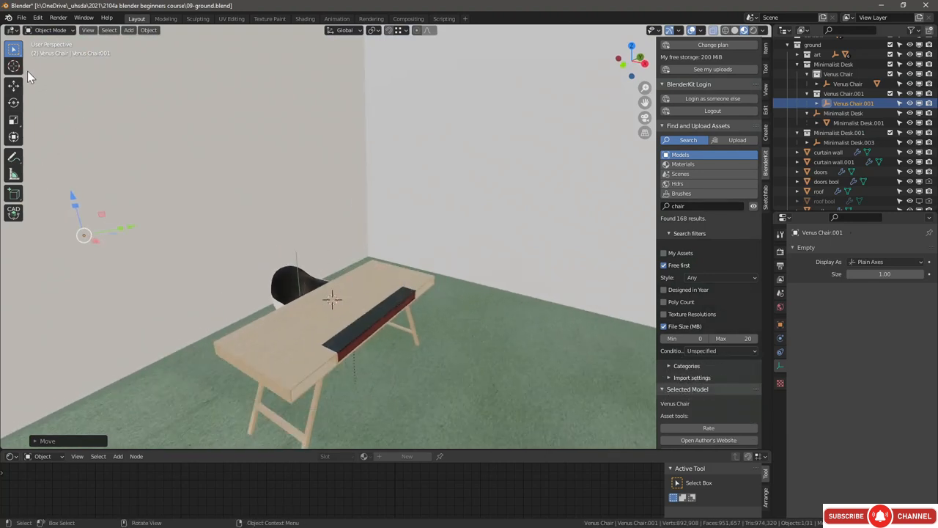
shift+right_click(376, 281)
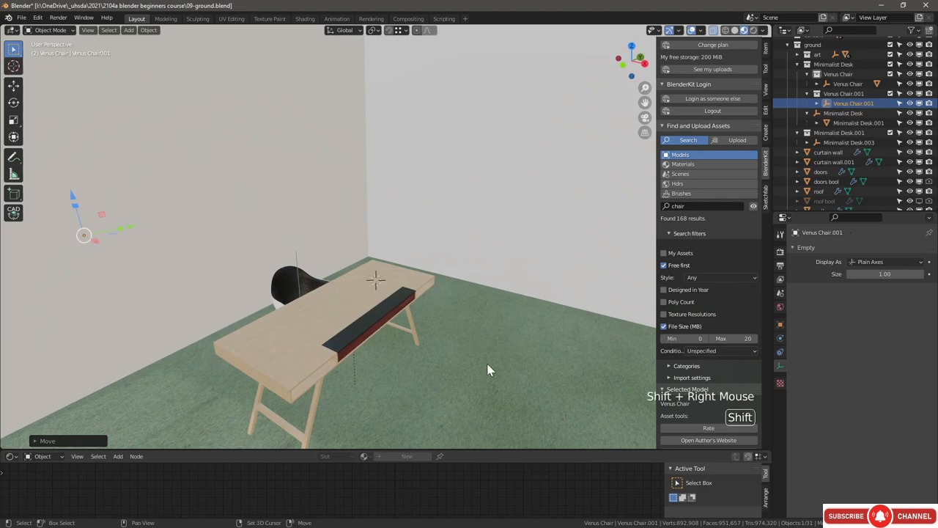
shift+right_click(489, 366)
shift+right_click(327, 292)
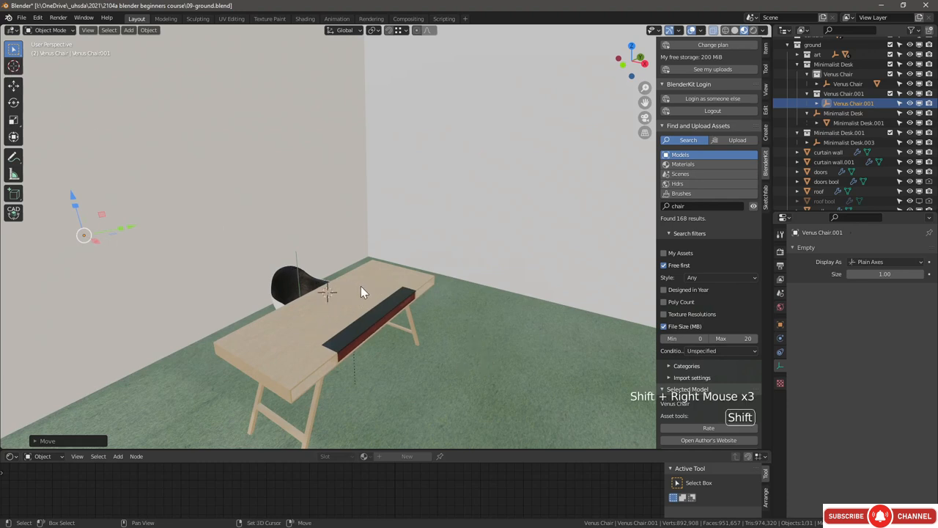
Step: Search the BenderKit models for "laptop" and bring up the asset thumbnails in the viewport
click(704, 206)
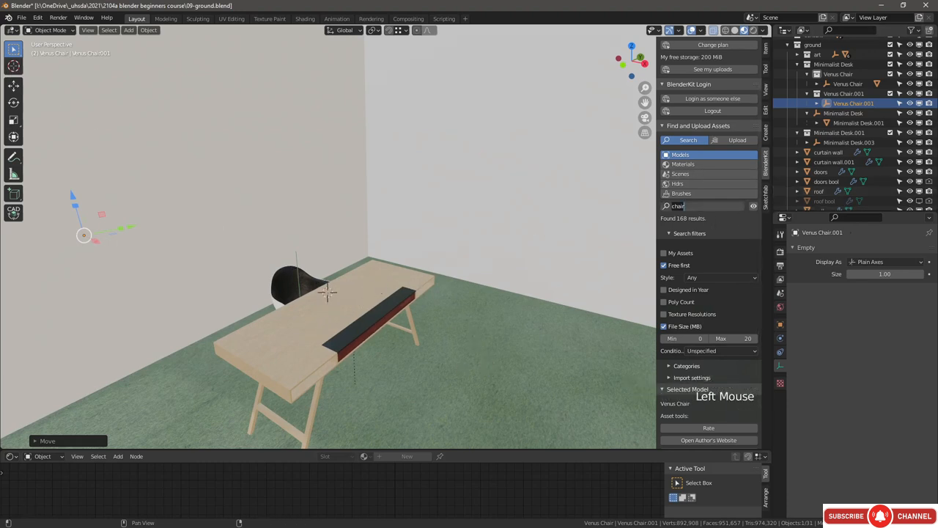
text(laptop)
key(Return)
scroll(755, 211, down, 4)
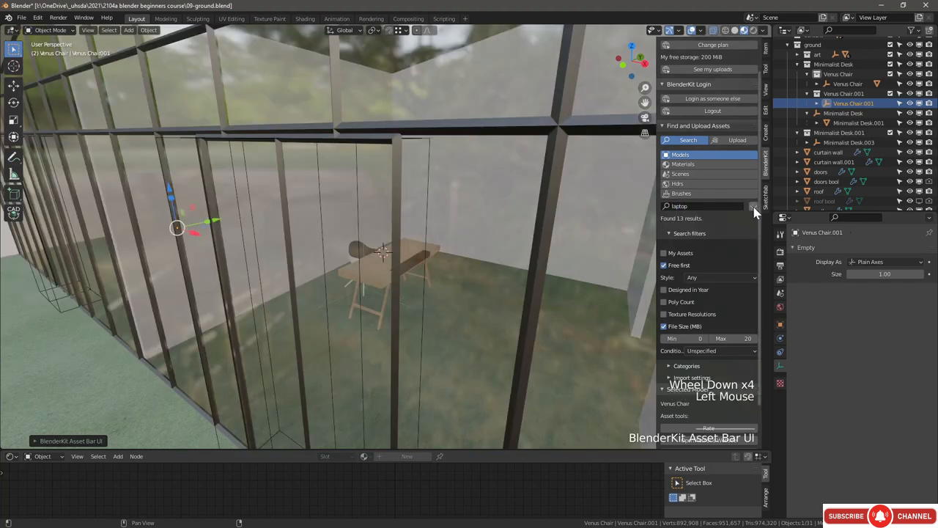
click(754, 207)
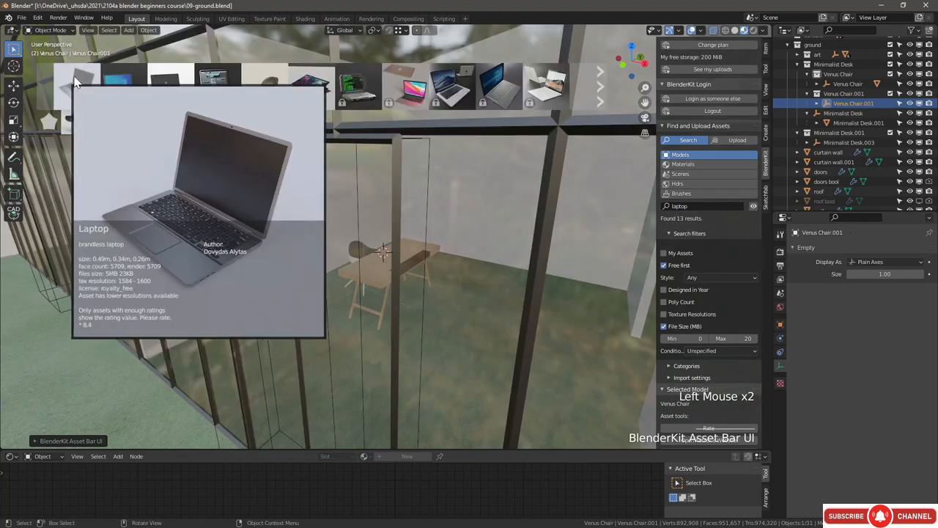
Step: Place the brandless Laptop model on the first desk's top in front of the chair
mouse_move(129, 96)
click(77, 86)
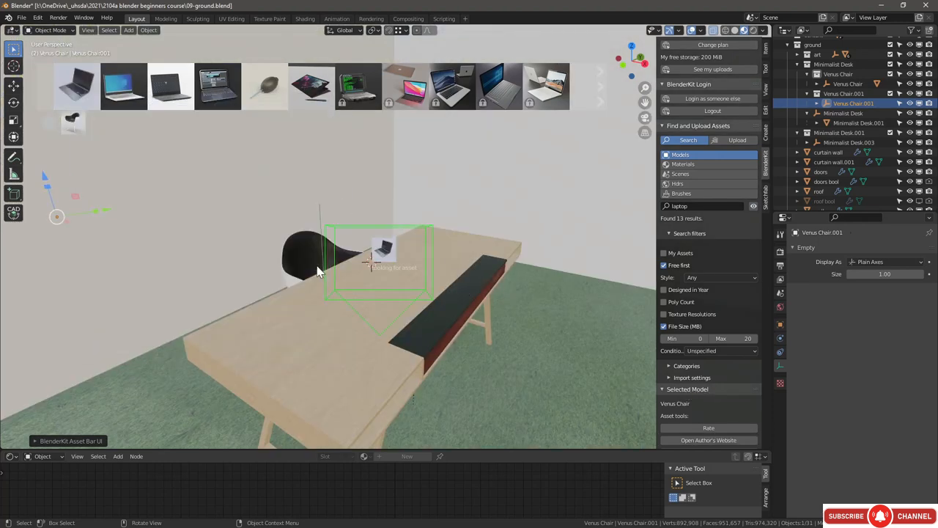
middle_drag(410, 275, 427, 265)
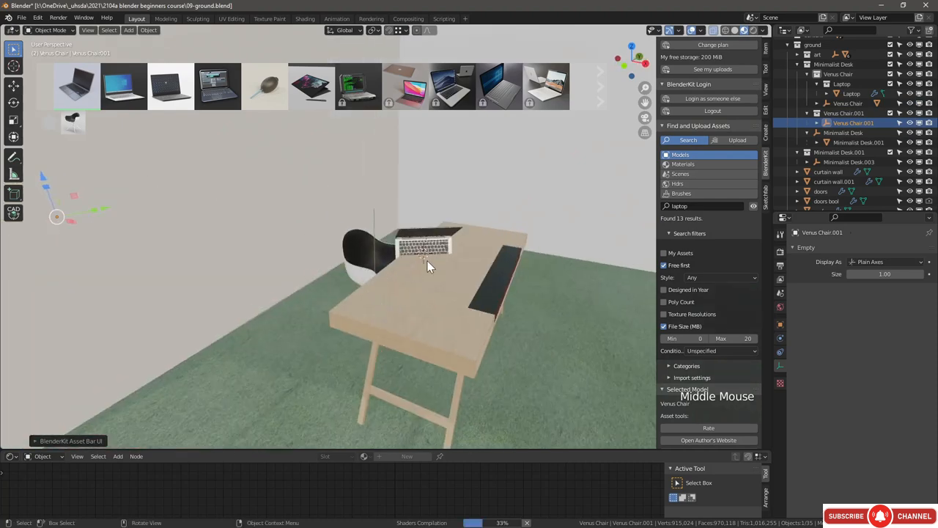
scroll(395, 248, up, 3)
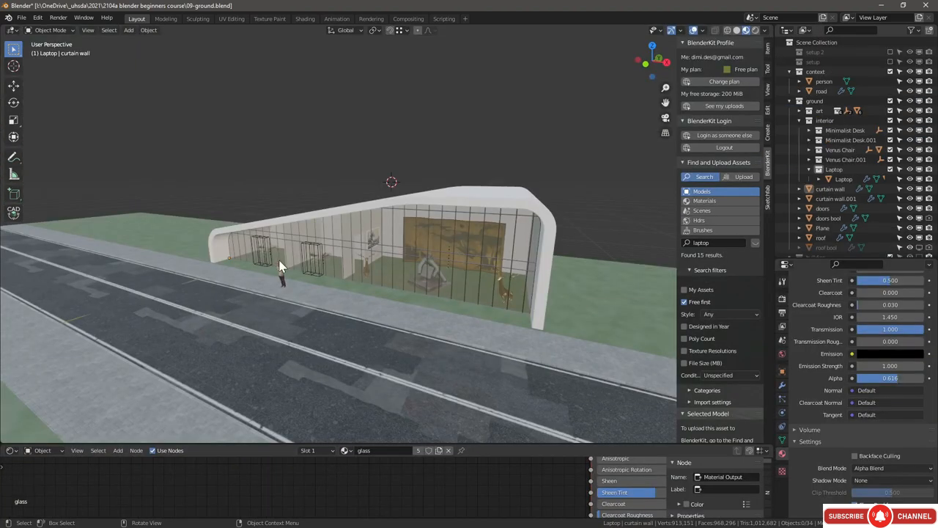
Step: Select the tower's floor typ object and make its floor material active in an enlarged material slot view
scroll(367, 275, up, 5)
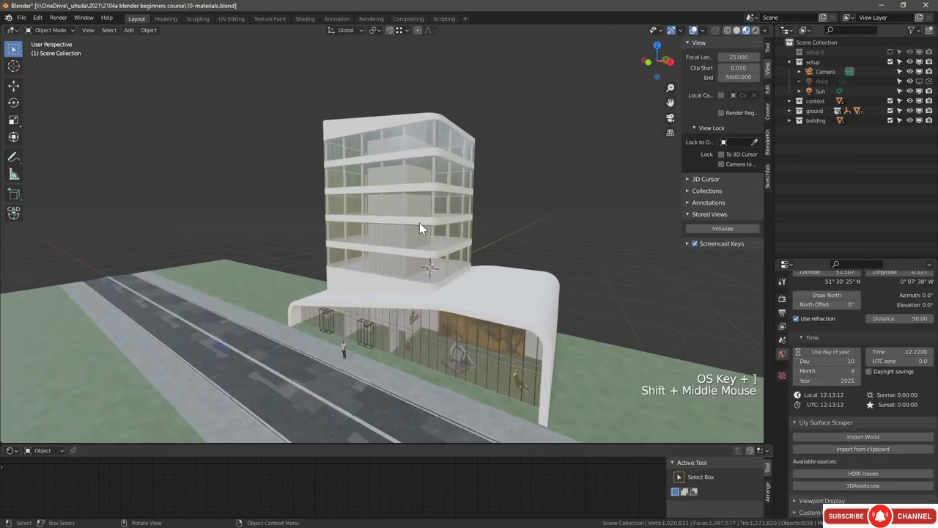
scroll(419, 222, up, 6)
middle_drag(394, 223, 352, 176)
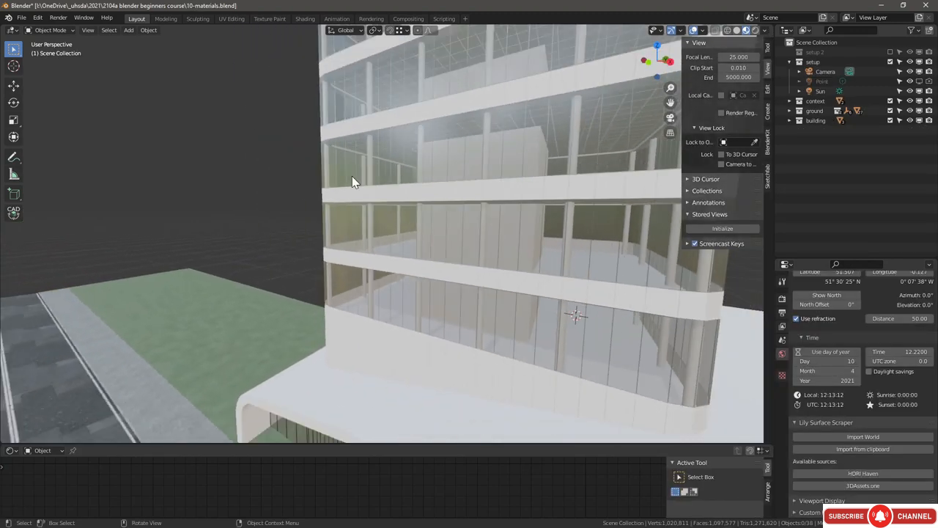
click(346, 192)
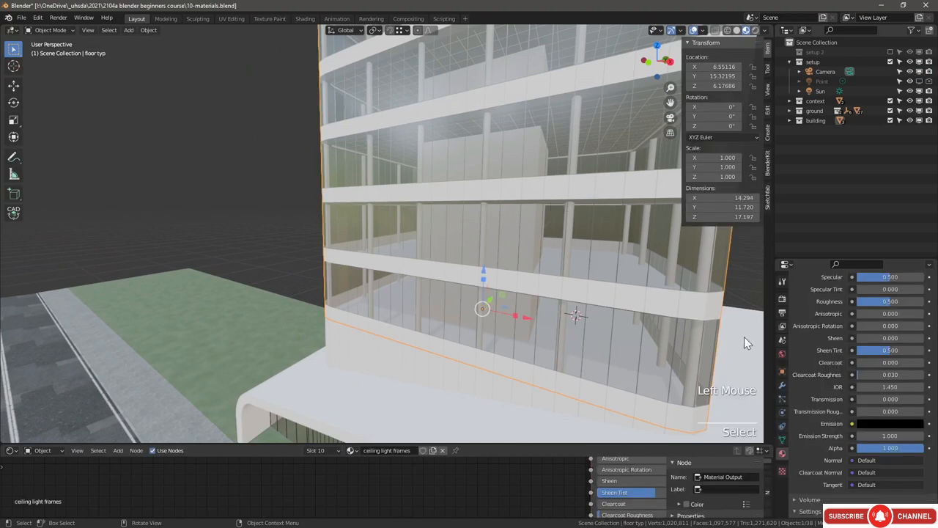
scroll(843, 334, up, 10)
drag(831, 258, 814, 130)
scroll(831, 185, up, 5)
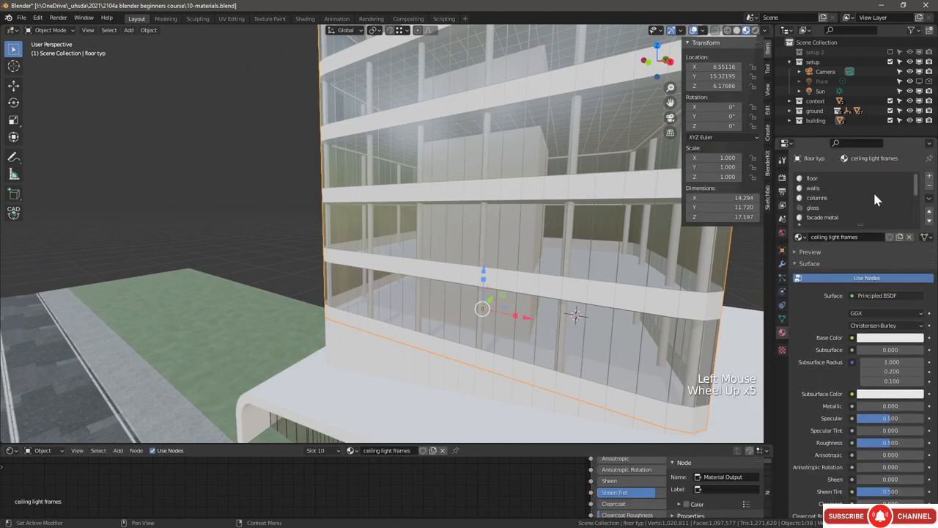
scroll(827, 185, up, 1)
click(815, 180)
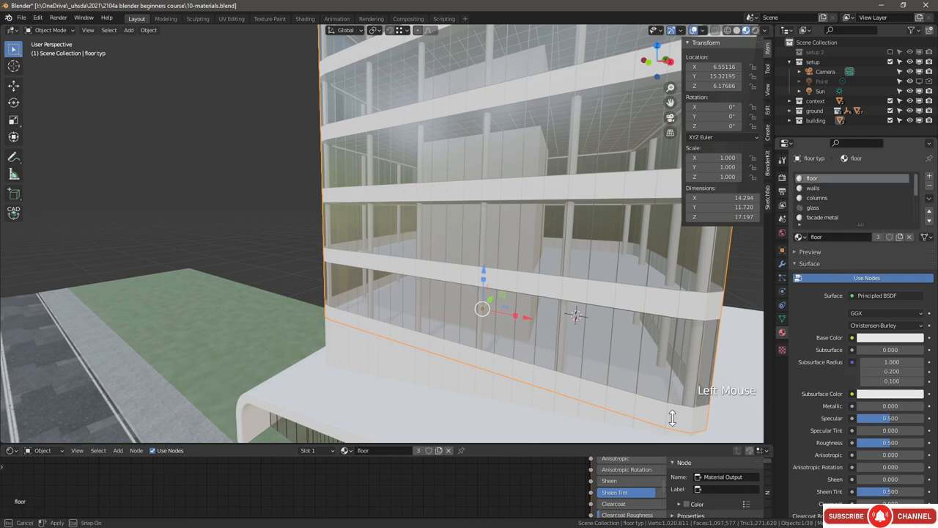
Step: Enlarge the Shader Editor and darken the floor material's Base Color to a mid grey
drag(326, 444, 326, 345)
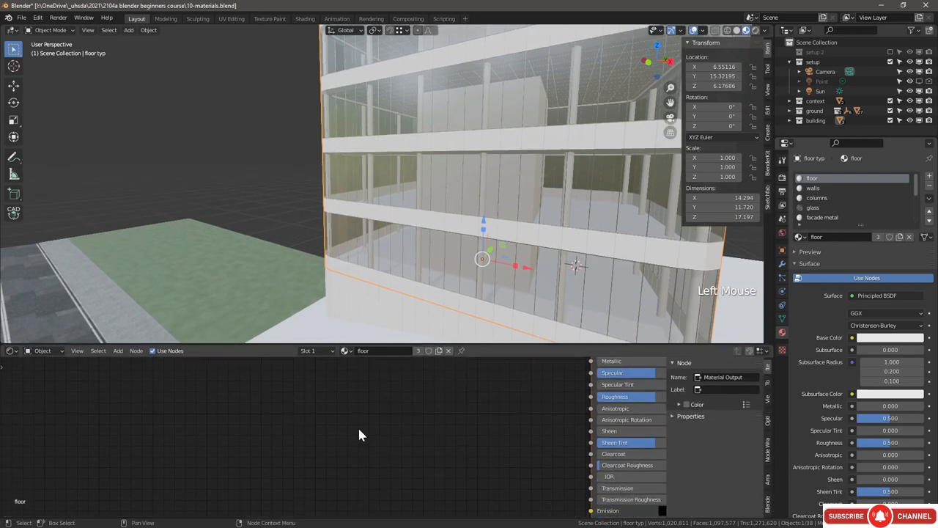
click(12, 351)
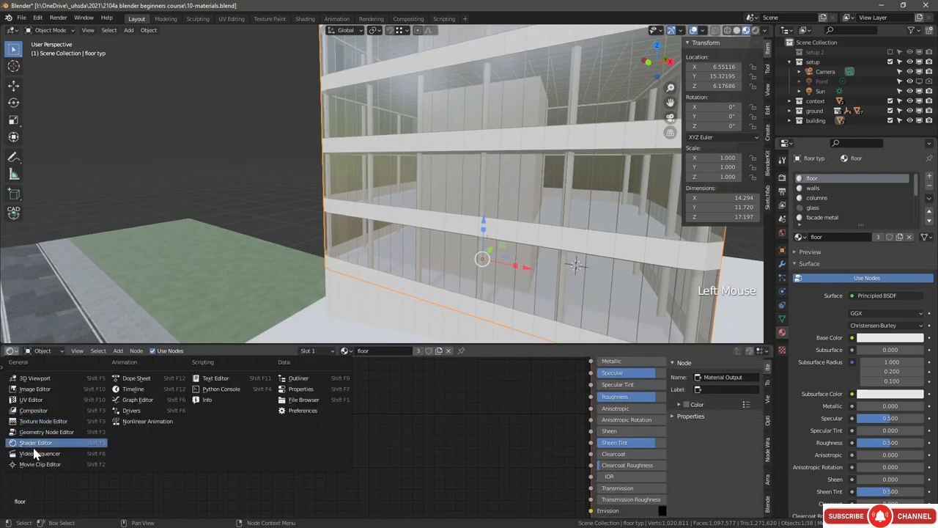
click(33, 445)
scroll(399, 421, down, 1)
click(464, 427)
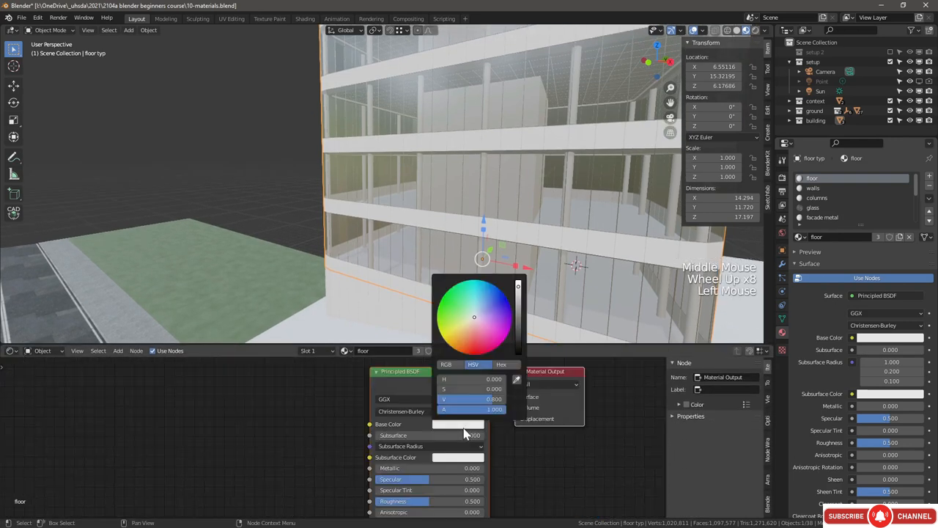
middle_drag(532, 408, 492, 415)
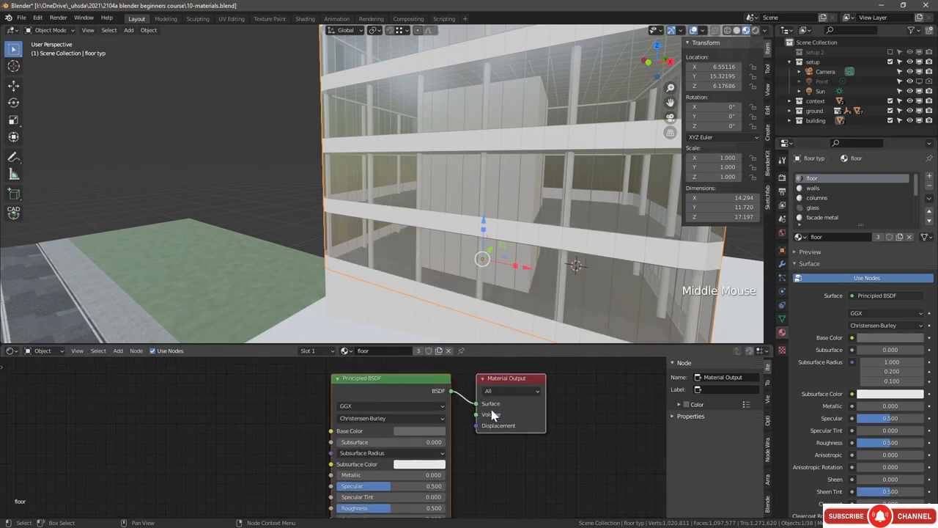
Step: Make the walls material active and darken its Base Color slightly to a light grey
middle_drag(437, 458, 597, 454)
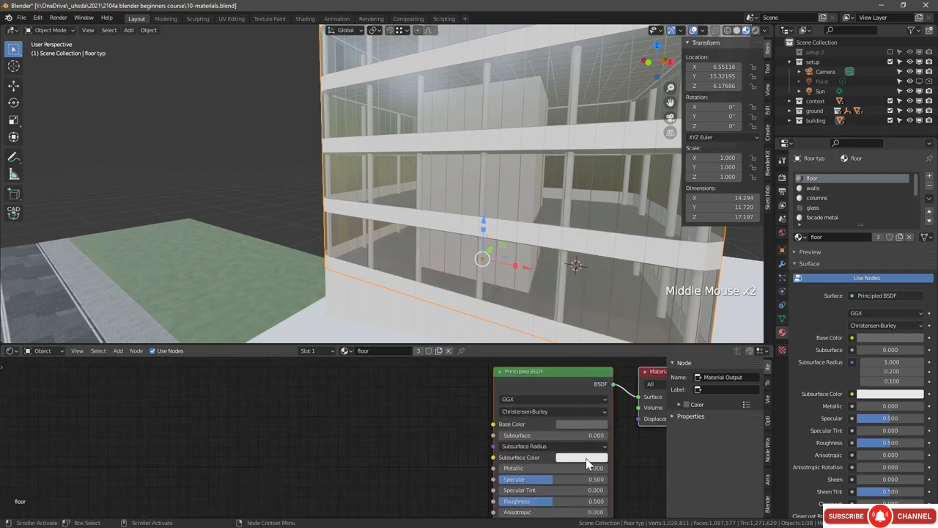
click(813, 189)
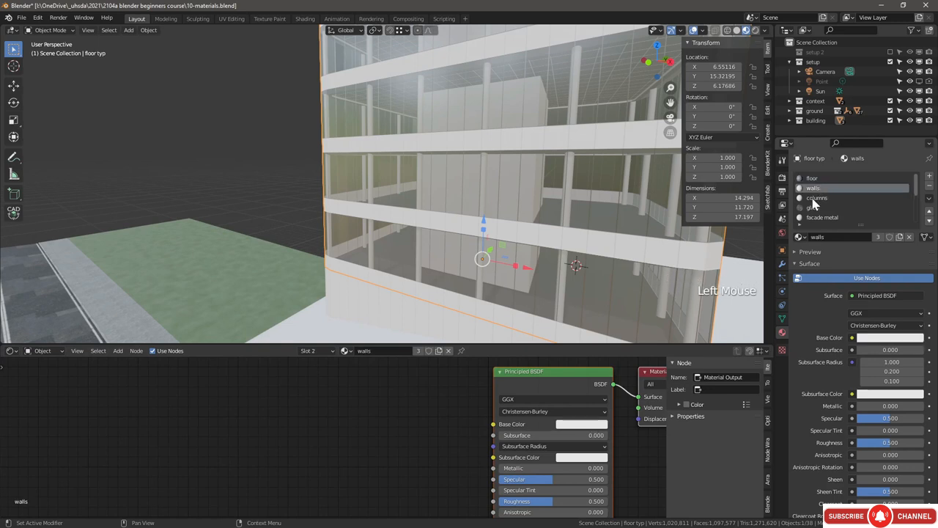
click(586, 425)
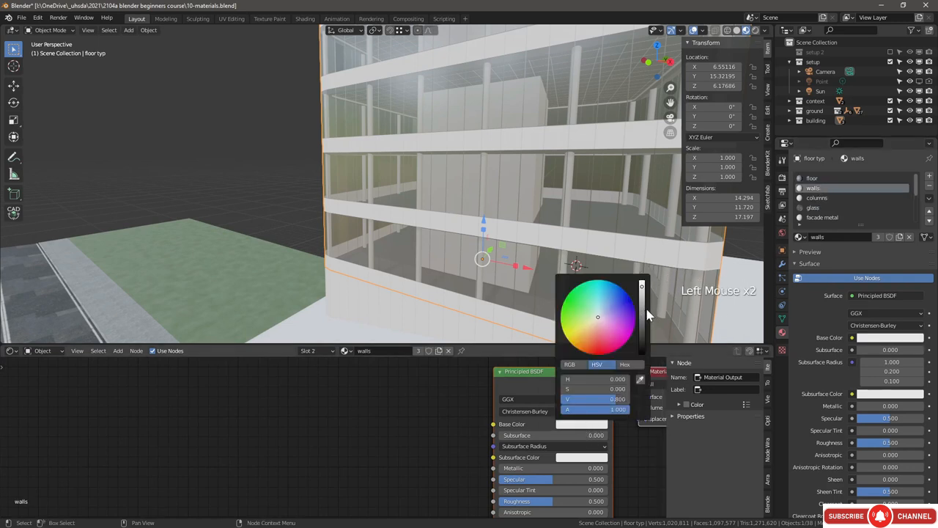
drag(642, 287, 642, 300)
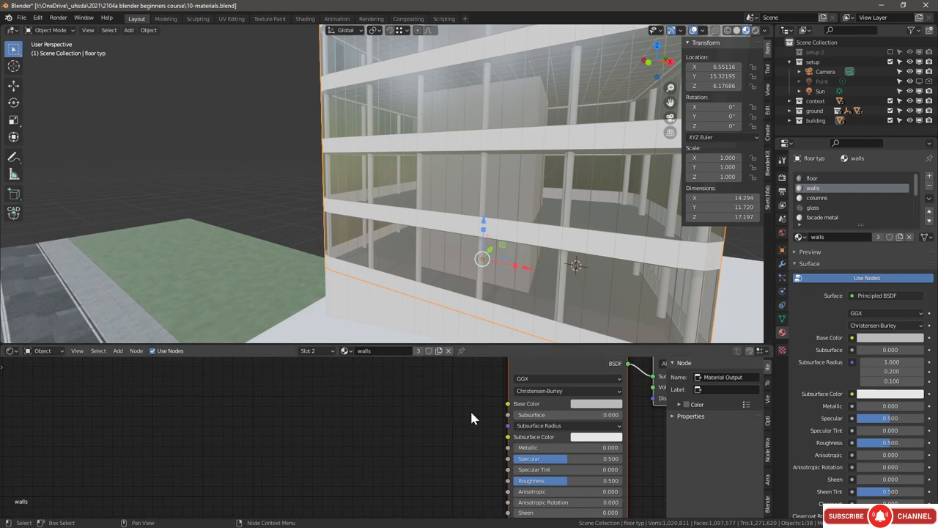
Step: Add the noise node group to the walls material and connect its Color output to the Principled BSDF's Base Color
middle_drag(449, 415, 399, 425)
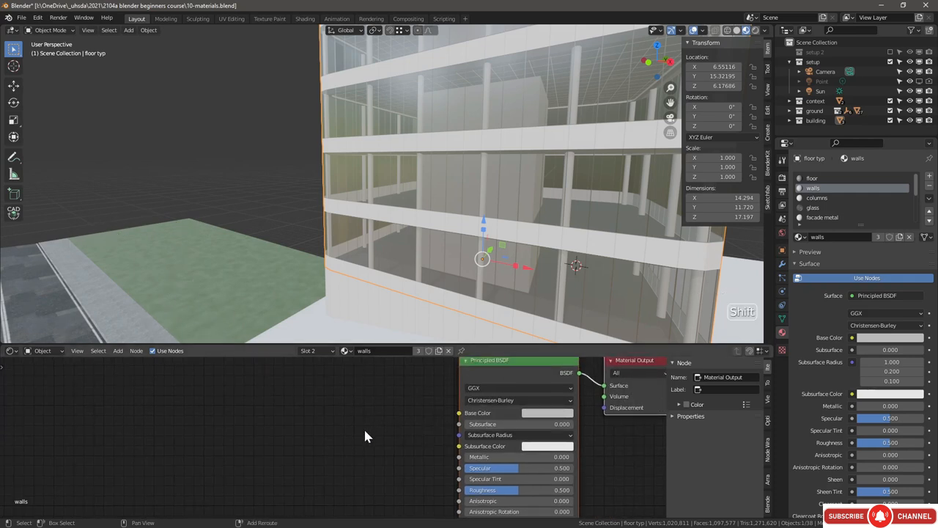
key(shift+a)
mouse_move(365, 429)
mouse_move(345, 495)
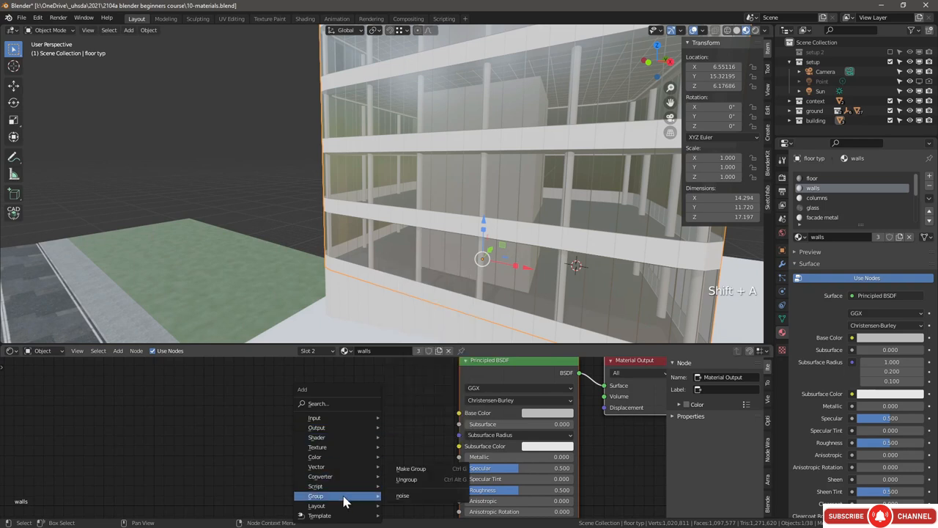
click(408, 496)
click(327, 366)
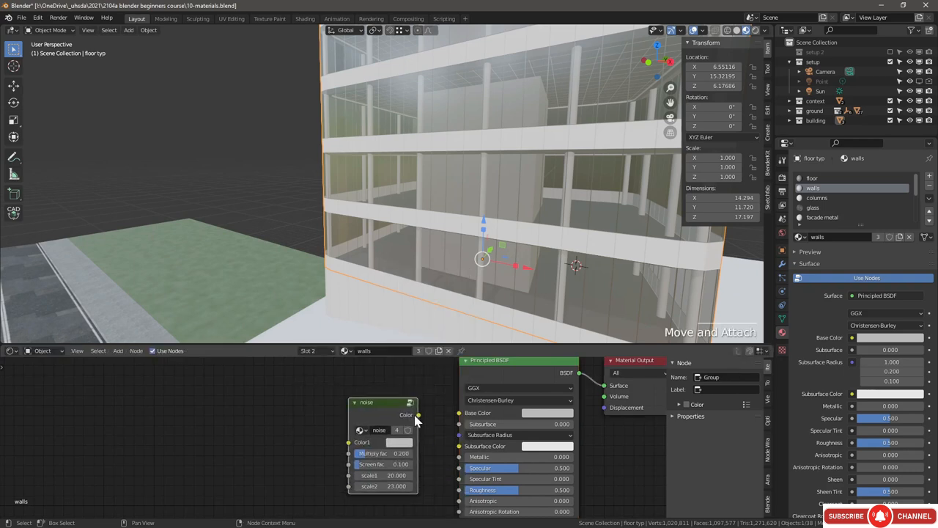
drag(419, 415, 459, 414)
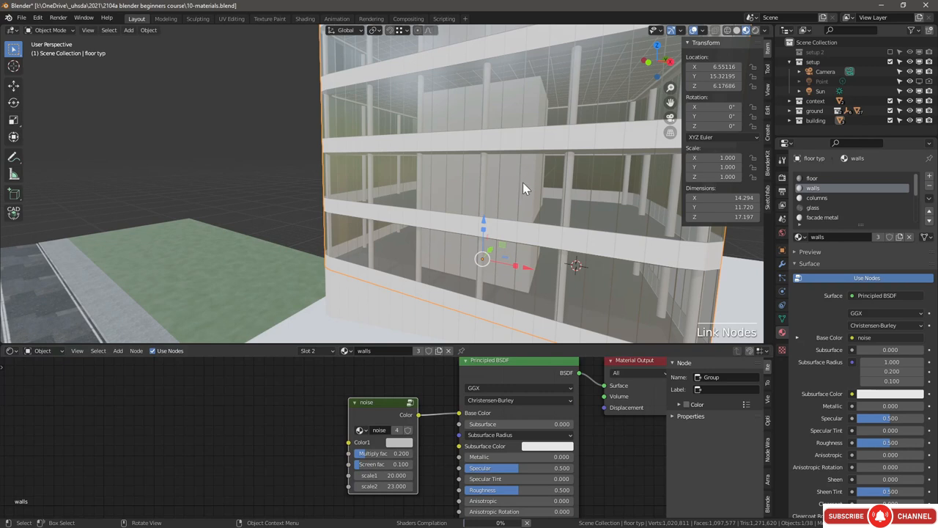
scroll(523, 189, up, 5)
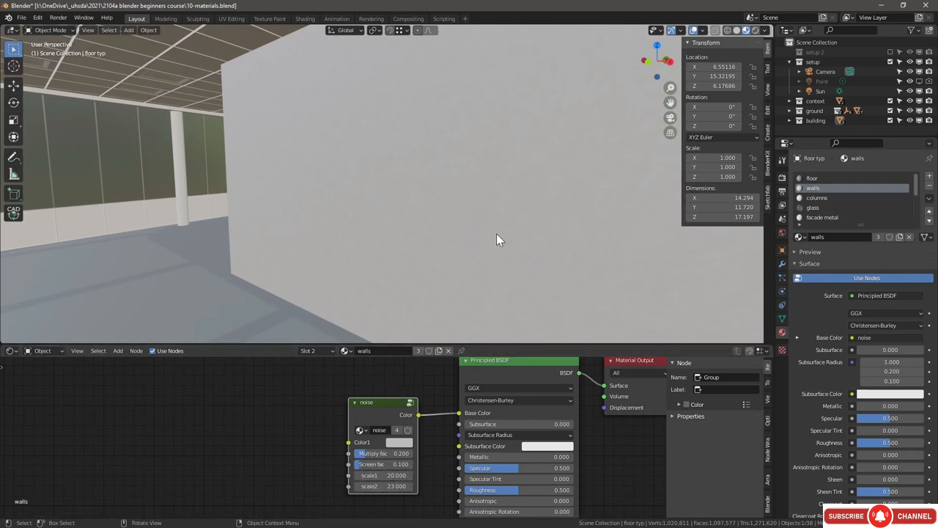
Step: Move the noise group farther from the Principled BSDF and also connect its Color output to Roughness
drag(373, 405, 163, 405)
scroll(163, 406, down, 3)
middle_drag(192, 420, 266, 388)
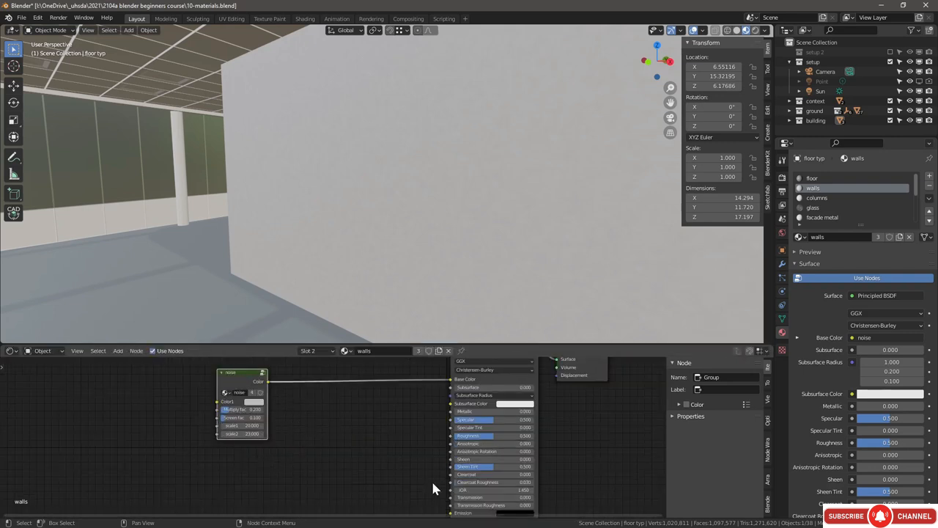
middle_drag(446, 489, 472, 491)
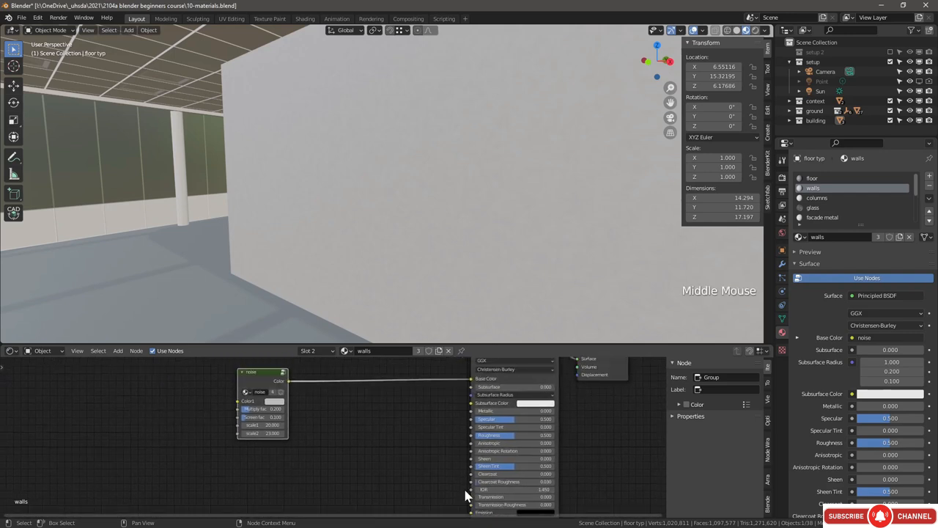
drag(288, 381, 470, 436)
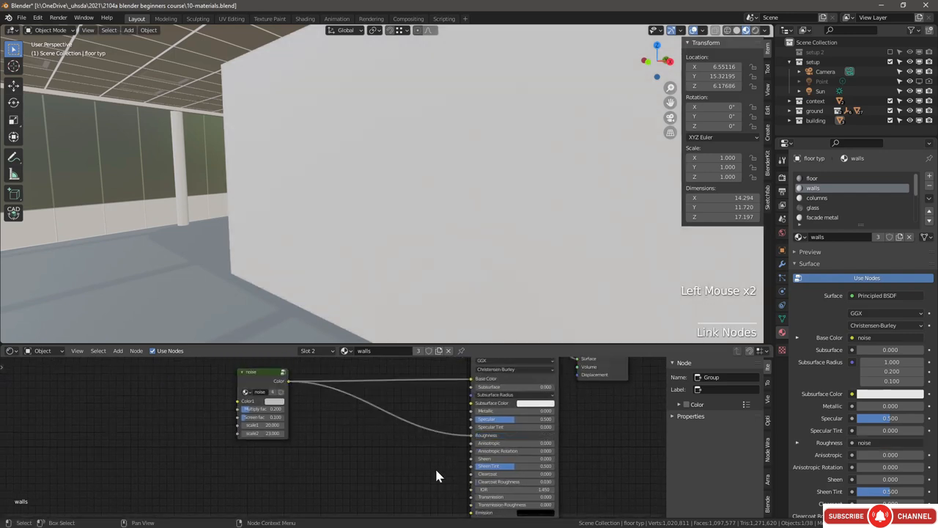
middle_drag(434, 466, 421, 420)
scroll(422, 420, down, 3)
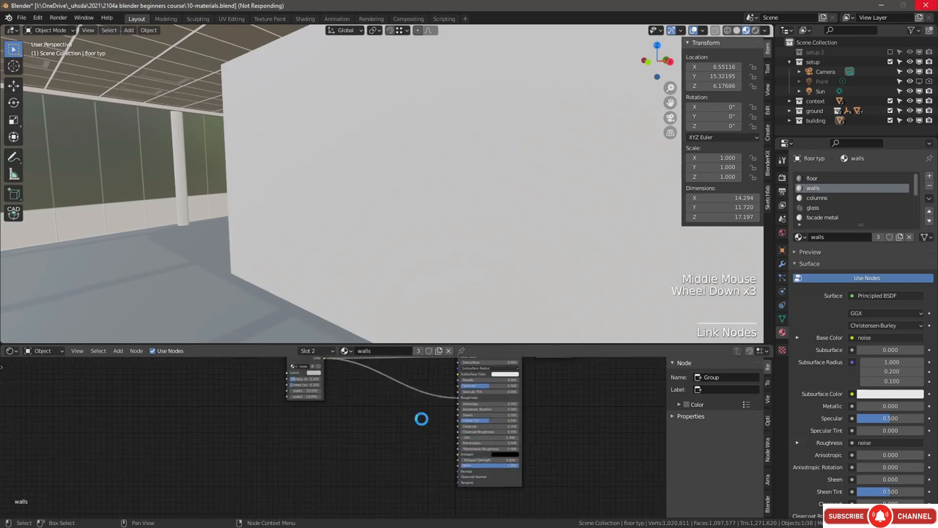
Step: Add a Bump node to the walls material and connect the noise group's Color output to its Height input
middle_drag(421, 419, 454, 436)
scroll(455, 438, down, 1)
key(shift+a)
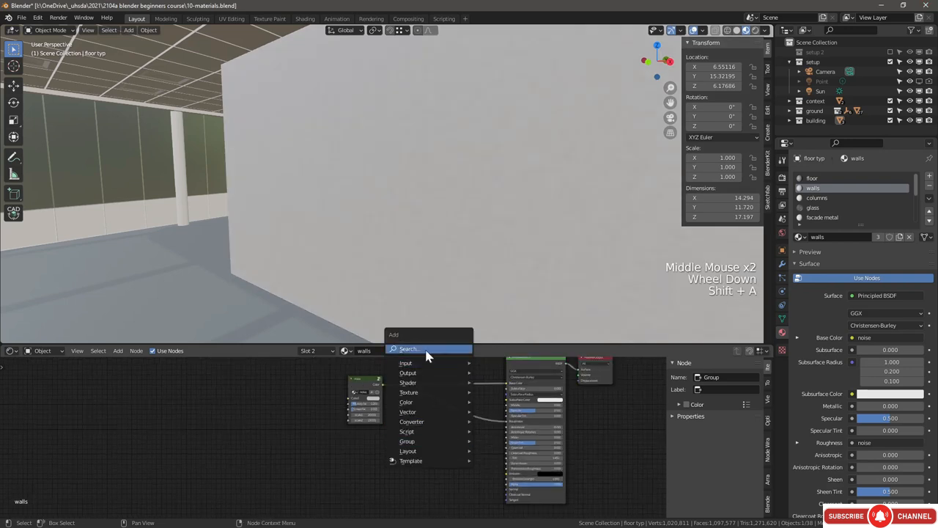
click(426, 351)
text(bump)
key(Return)
click(438, 436)
drag(383, 385, 434, 465)
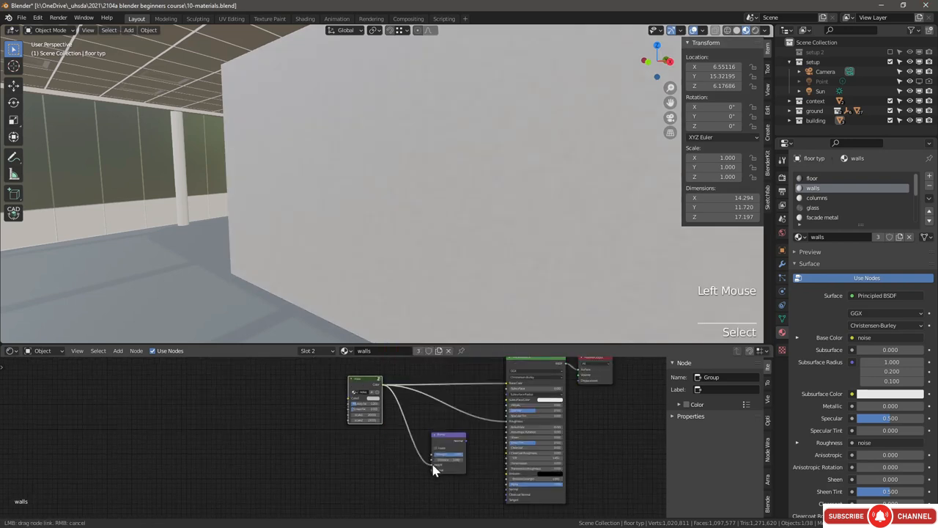
Step: Connect the Bump node's Normal output to the Normal input of the walls material's Principled BSDF
scroll(444, 462, up, 6)
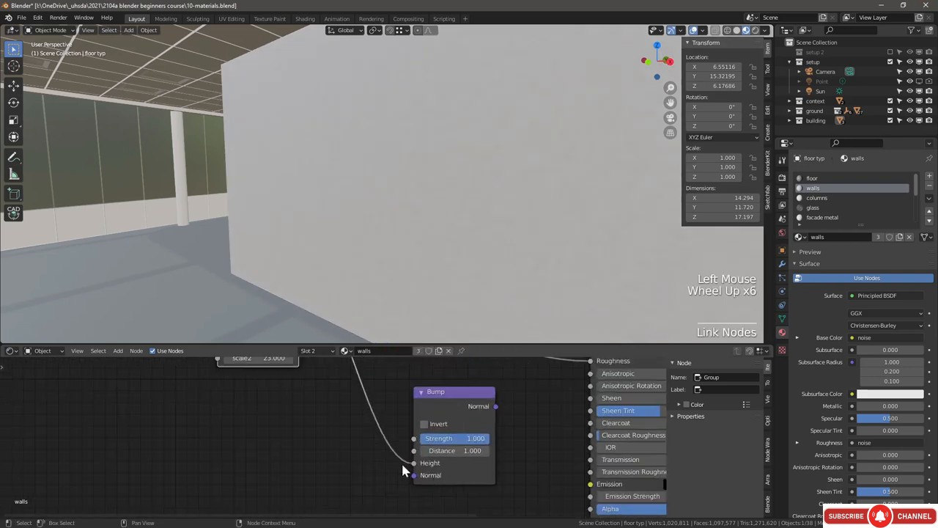
middle_drag(424, 469, 324, 410)
scroll(400, 381, down, 3)
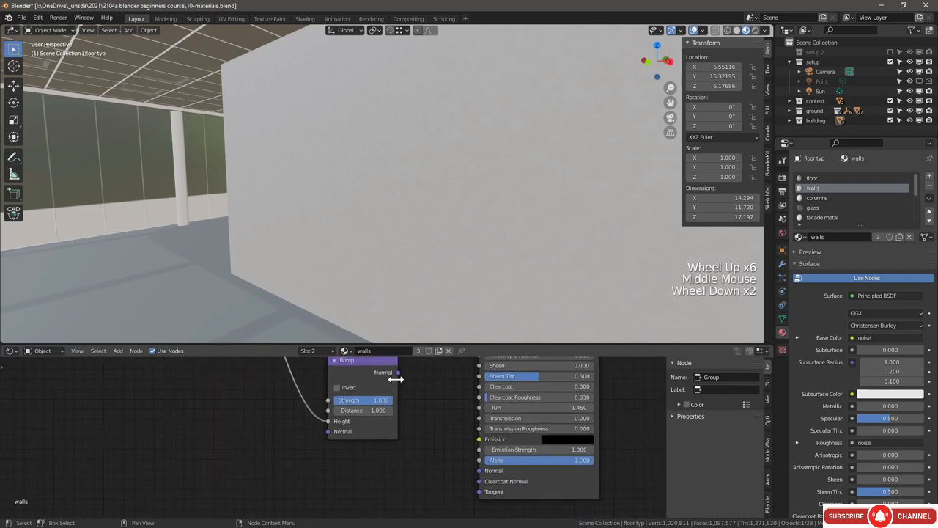
drag(398, 372, 472, 464)
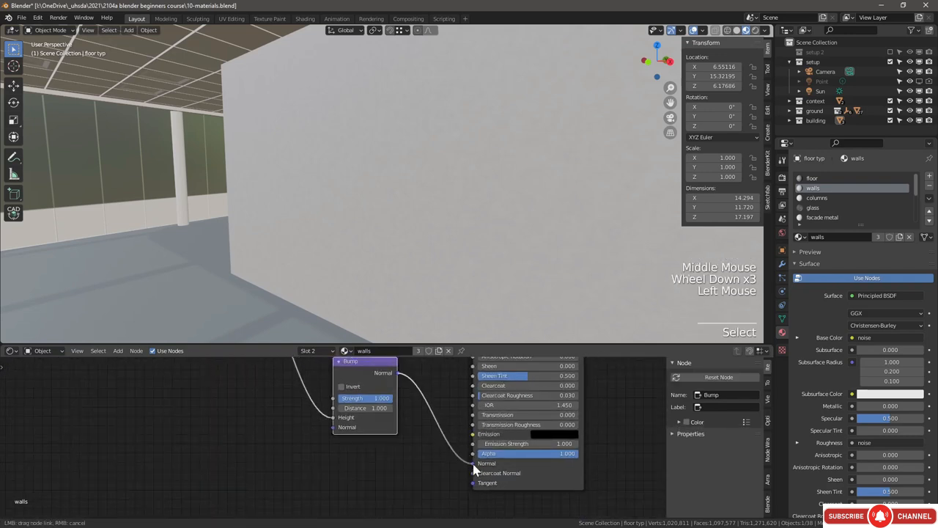
Step: Set both the Strength and the Distance of the walls material's Bump node to 0.1
middle_drag(382, 393, 418, 437)
scroll(425, 449, down, 1)
scroll(428, 414, up, 4)
scroll(374, 405, down, 2)
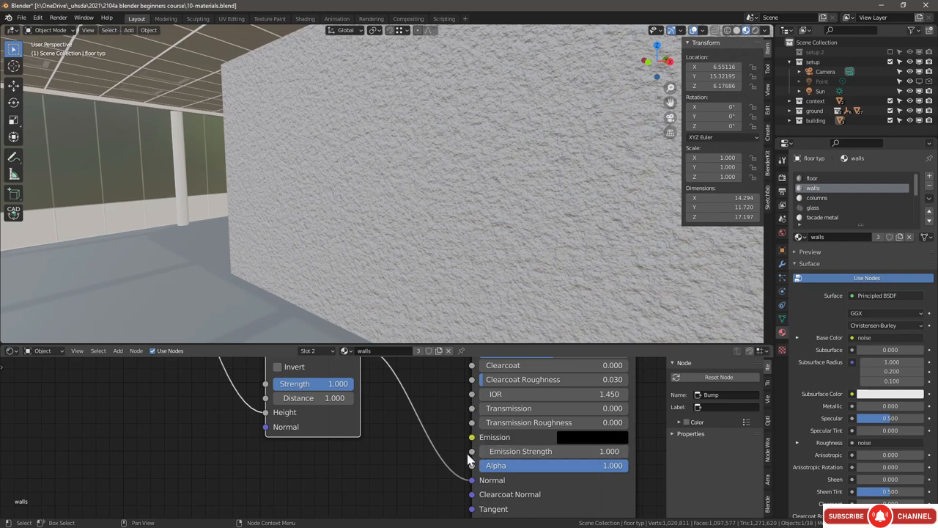
scroll(469, 454, down, 2)
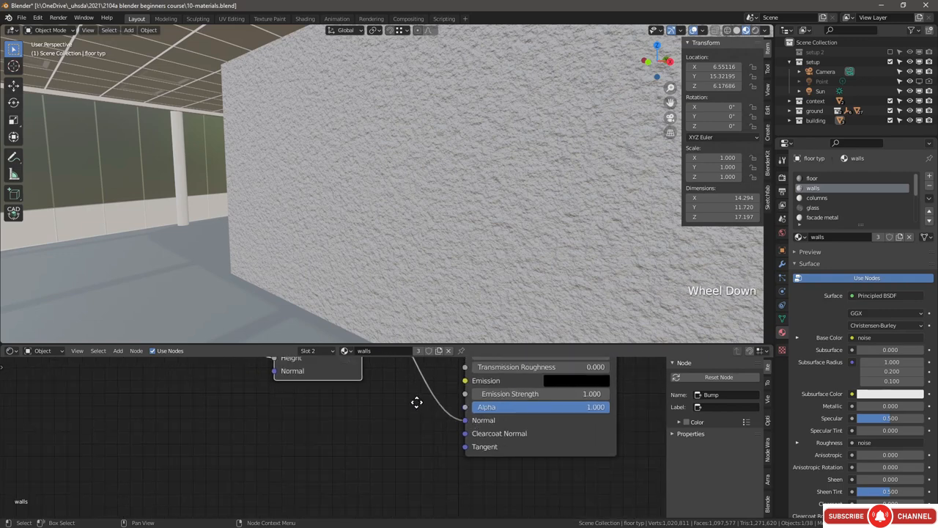
middle_drag(418, 398, 447, 450)
middle_drag(393, 408, 435, 407)
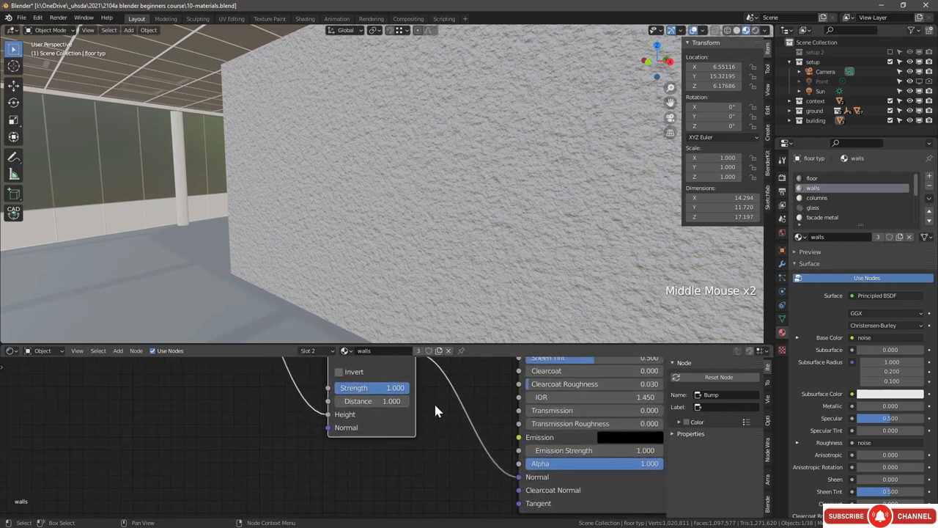
click(381, 396)
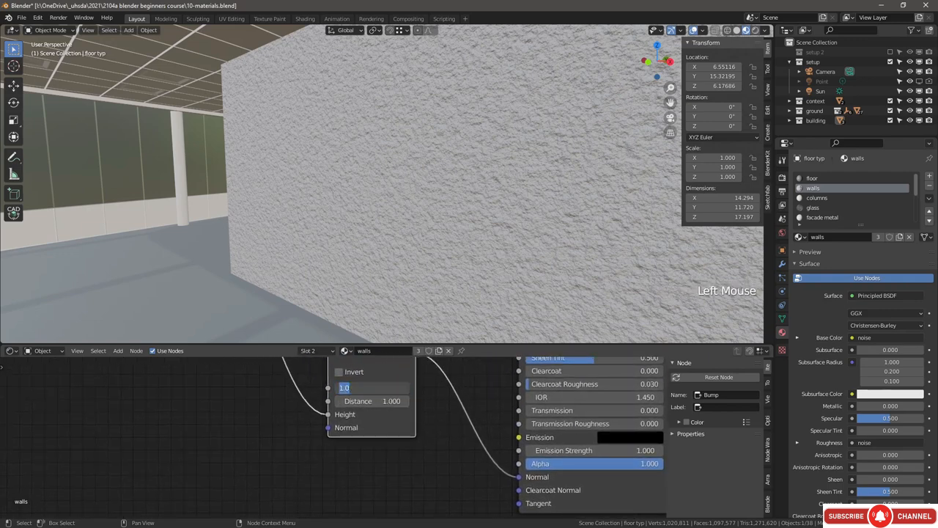
text(.1)
key(Tab)
text(.1)
key(Return)
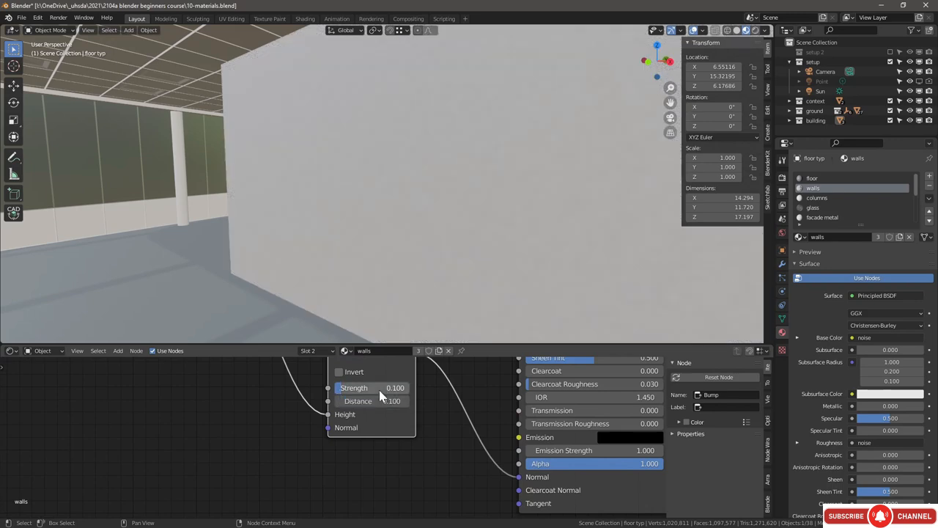
Step: Assign the existing walls material to the columns material slot of the typical floor object
scroll(508, 433, down, 6)
middle_drag(396, 242, 382, 228)
scroll(382, 228, down, 7)
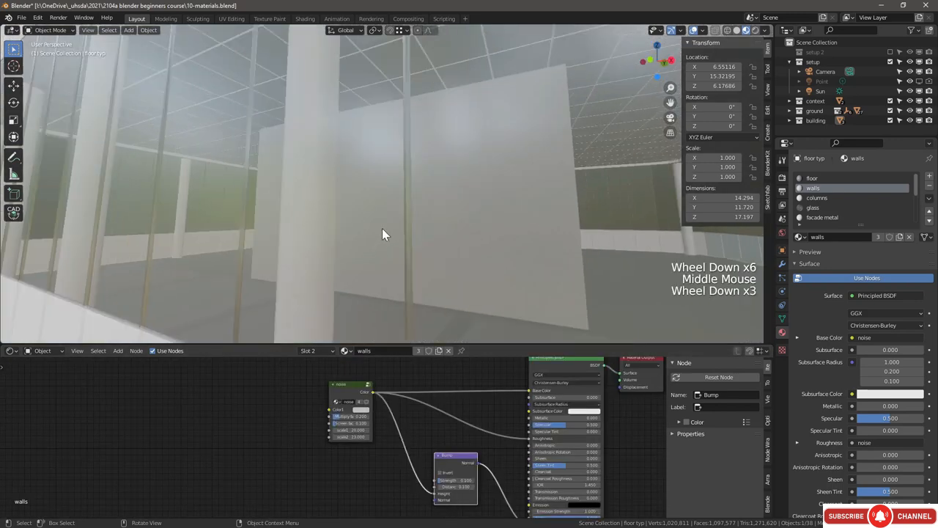
click(820, 198)
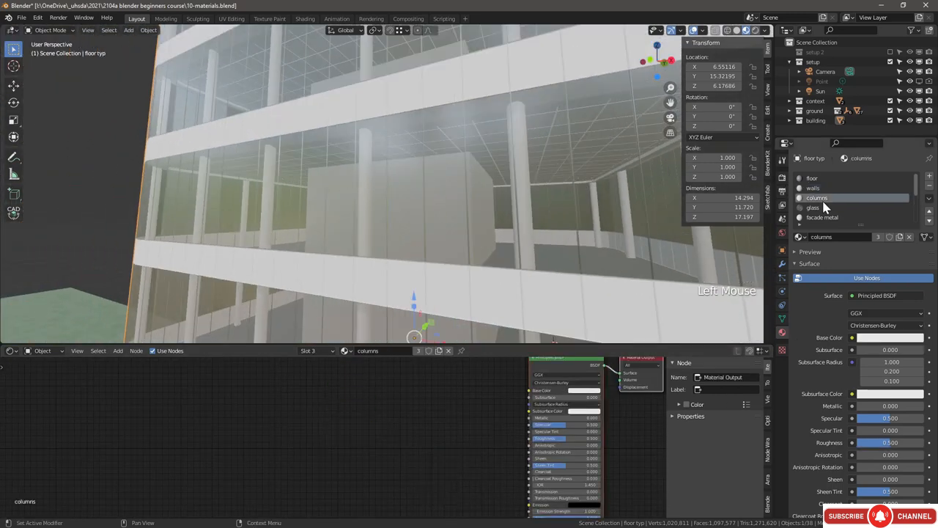
click(799, 237)
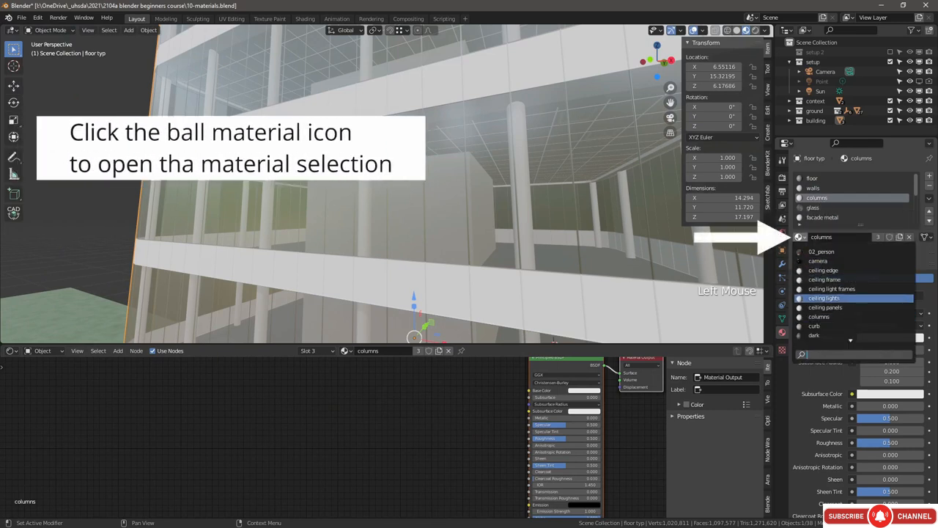
scroll(851, 341, down, 3)
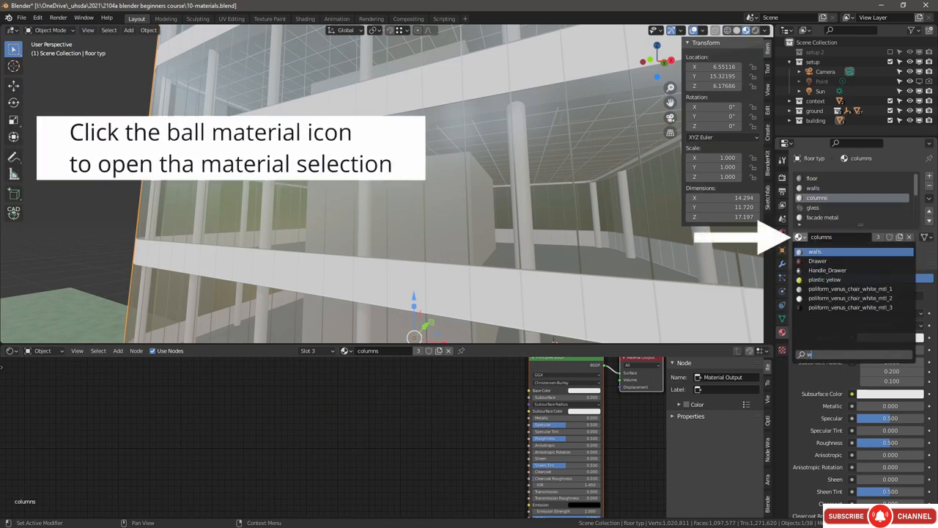
click(821, 332)
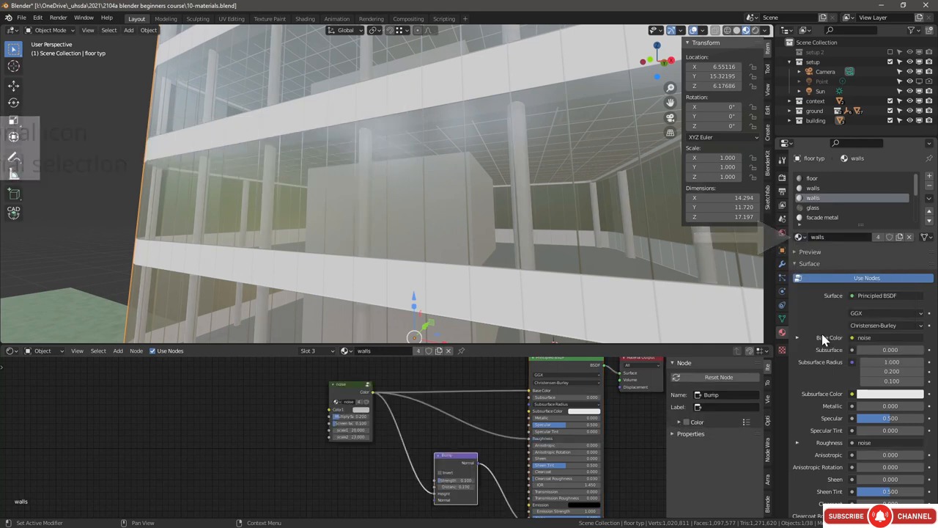
Step: Select the whole node setup of the walls material and copy it to the clipboard
click(822, 217)
middle_drag(497, 393, 484, 431)
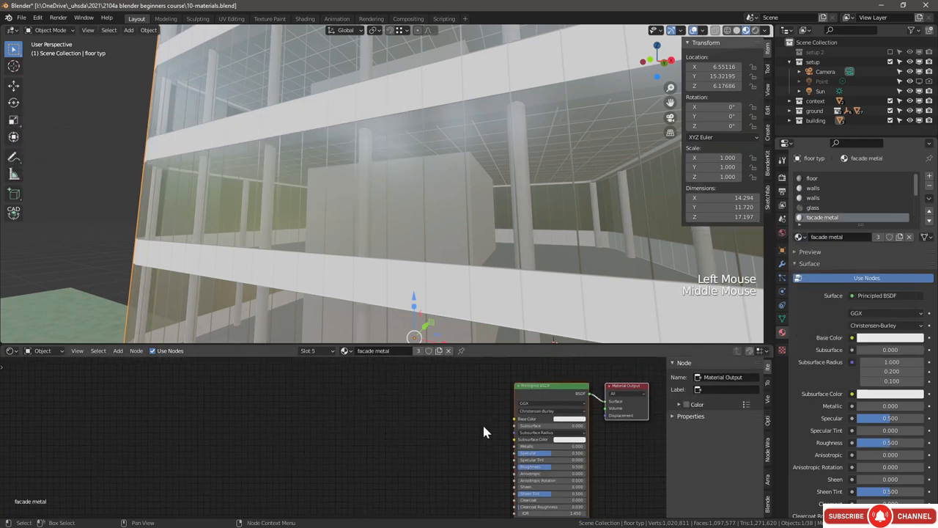
click(821, 188)
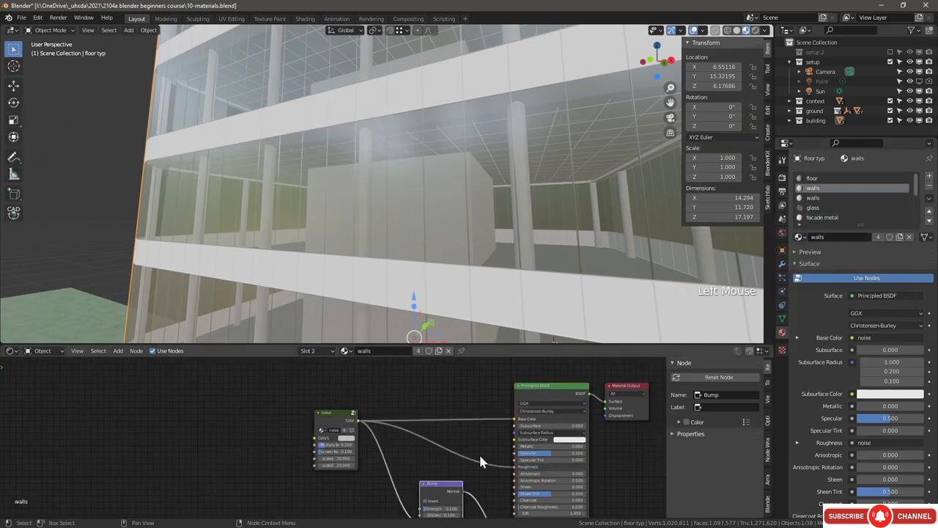
middle_drag(478, 453, 464, 426)
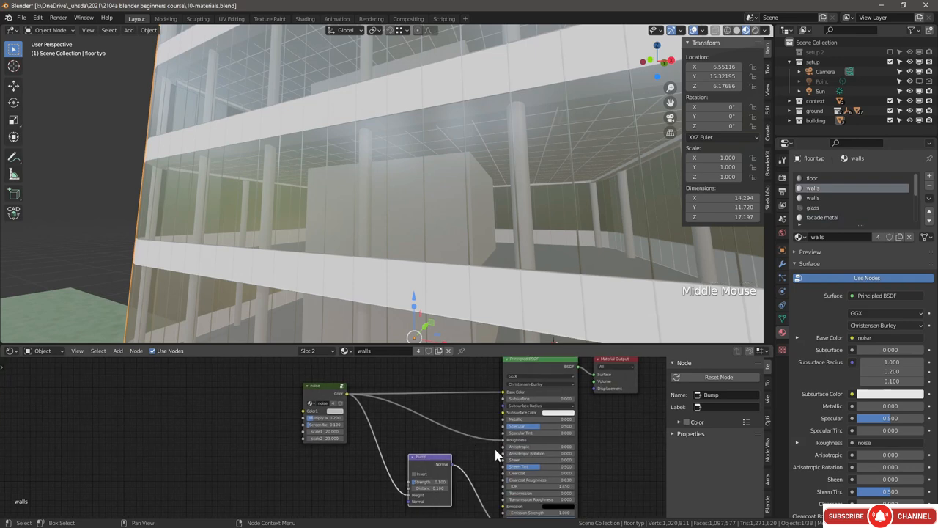
scroll(496, 445, down, 5)
drag(598, 391, 390, 500)
key(ctrl+c)
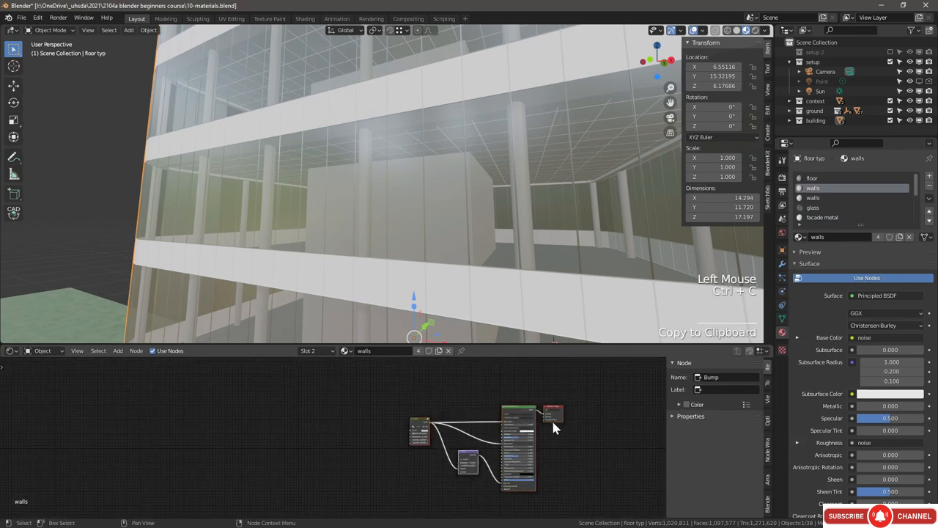
Step: Delete the facade metal material's existing nodes and paste the copied walls node setup in their place
click(822, 217)
drag(580, 388, 485, 453)
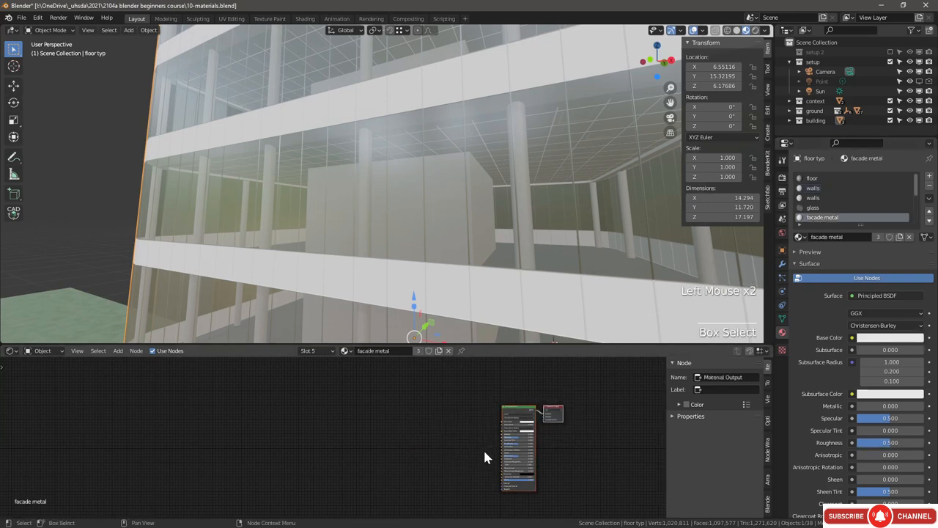
key(Insert)
key(Delete)
mouse_move(485, 452)
middle_down()
mouse_move(490, 433)
mouse_move(470, 457)
middle_up()
key(ctrl+v)
Step: Set Metallic to 1.0 on the facade metal material's Principled BSDF
scroll(476, 439, up, 9)
scroll(525, 422, up, 3)
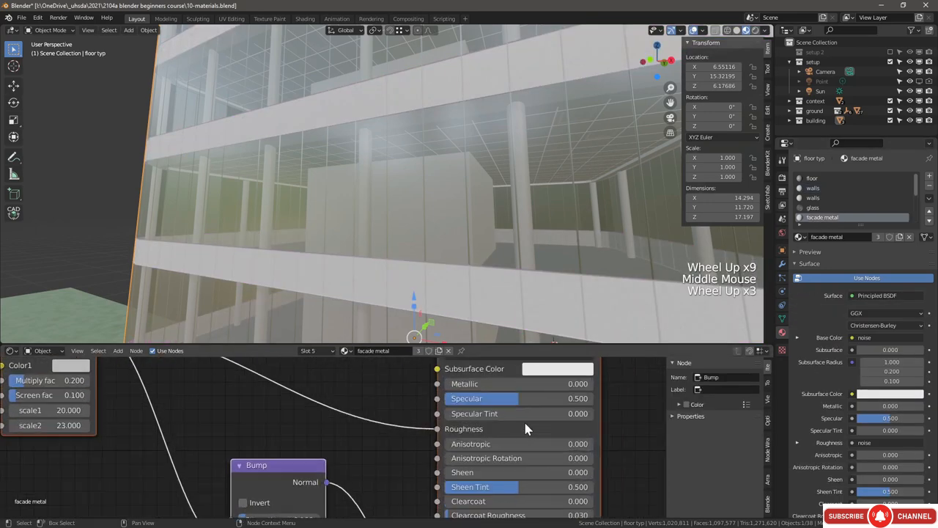
middle_drag(453, 392, 440, 423)
drag(440, 422, 581, 427)
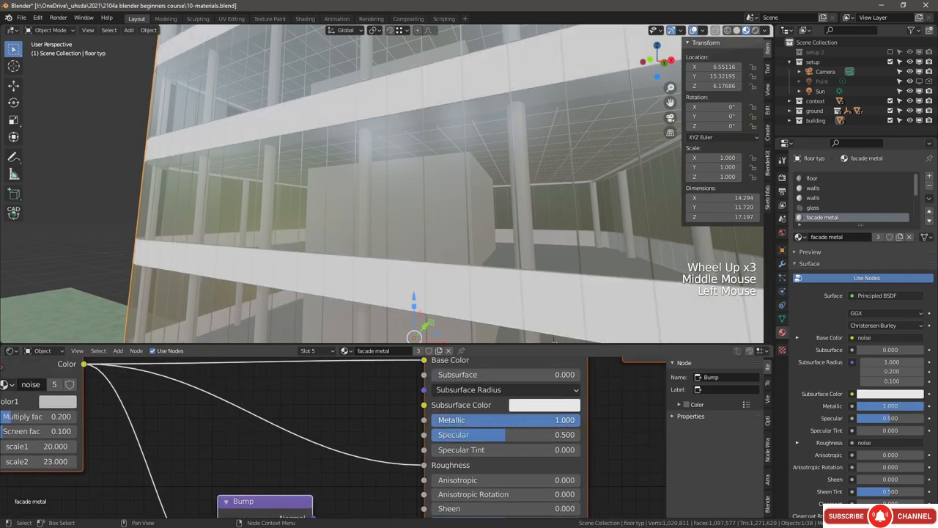
middle_click(515, 423)
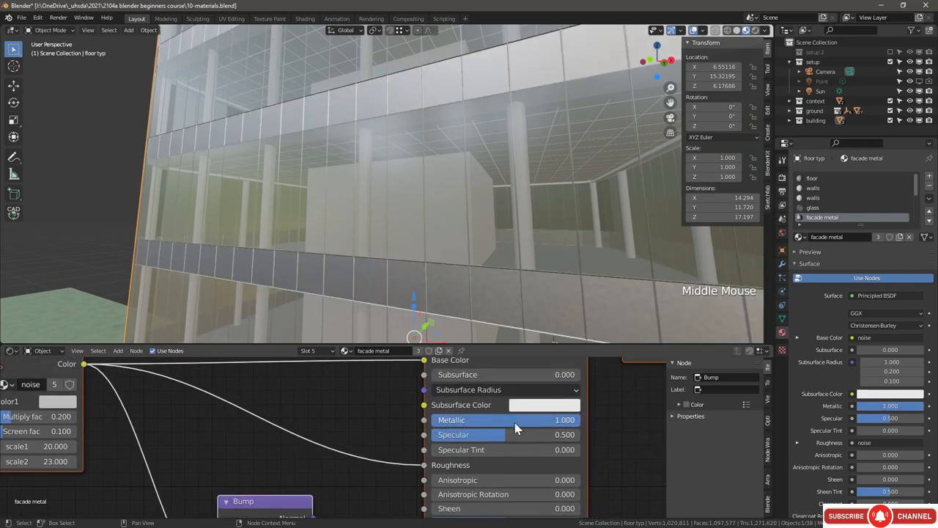
Step: Darken the Color1 of the facade metal's noise group to a mid grey and check the facade bands on the tower
middle_drag(461, 294, 452, 275)
scroll(452, 275, down, 1)
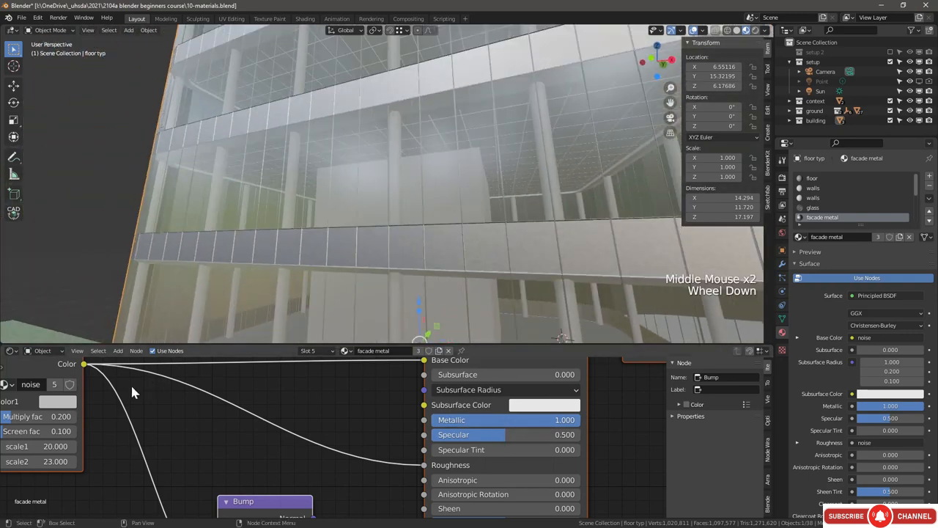
middle_drag(199, 412, 400, 404)
scroll(507, 269, up, 3)
scroll(507, 270, up, 3)
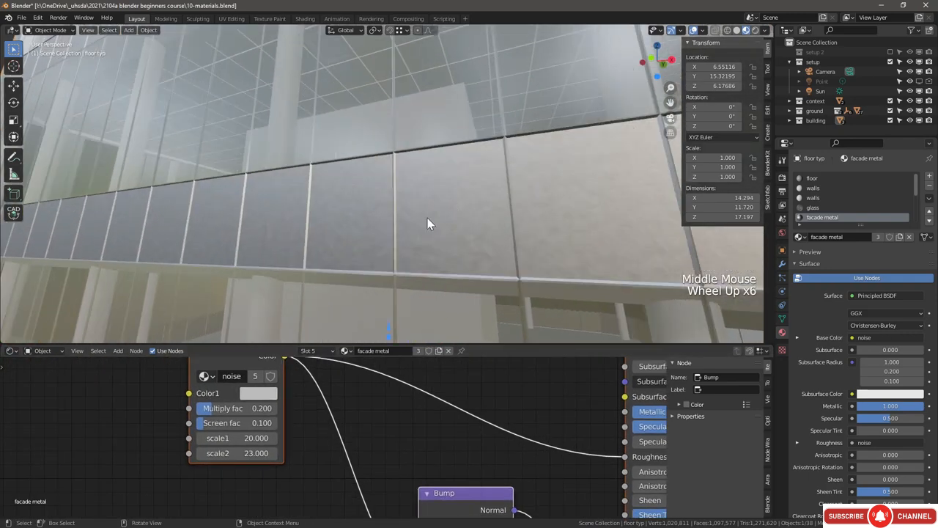
middle_drag(410, 439, 468, 462)
click(315, 416)
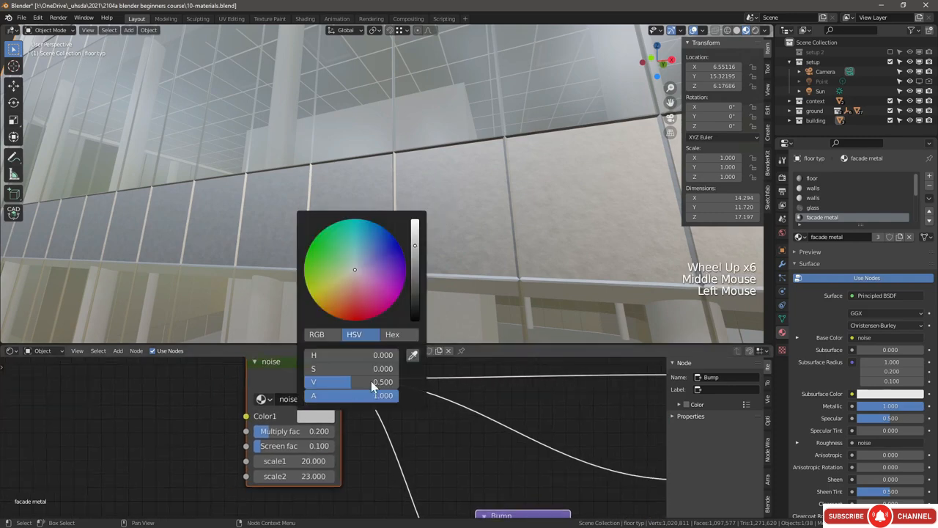
scroll(440, 216, down, 7)
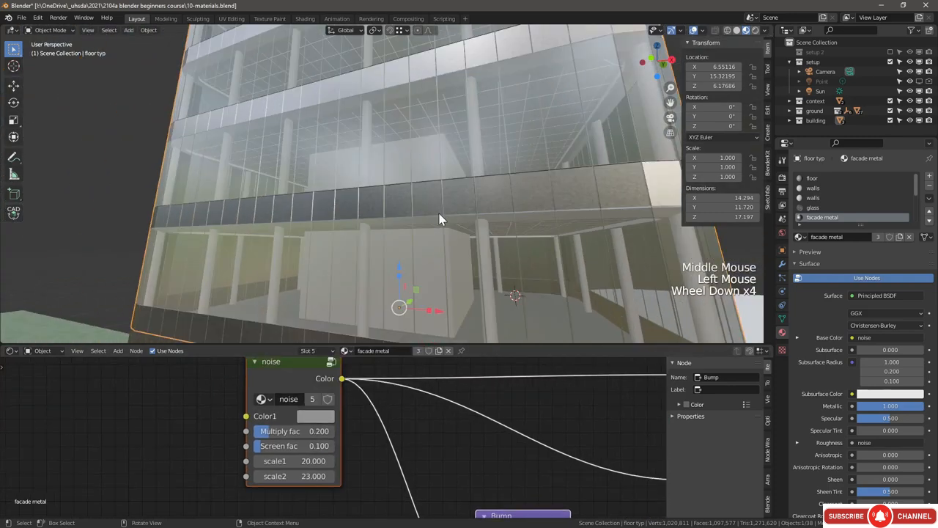
middle_drag(487, 228, 455, 235)
scroll(483, 193, down, 1)
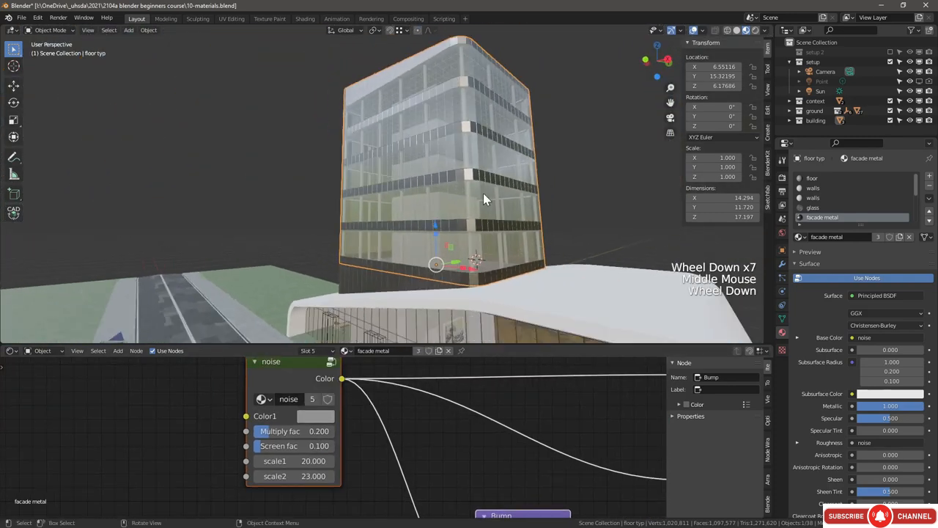
scroll(451, 333, up, 2)
scroll(322, 377, up, 1)
scroll(410, 381, down, 2)
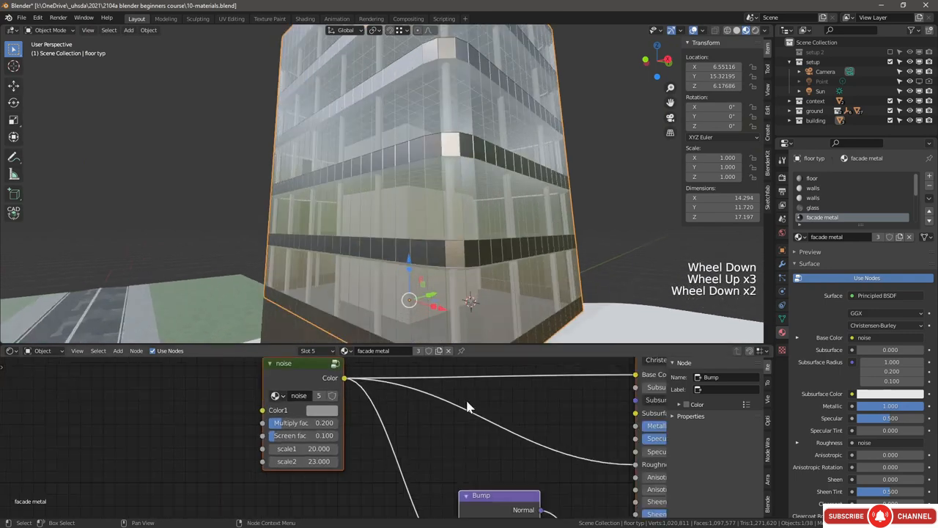
Step: Adjust the facade metal's noise group to Multiply fac 0.267, Screen fac 0.075, scale1 3.1 and scale2 22.2
scroll(469, 411, down, 1)
middle_drag(484, 418, 369, 422)
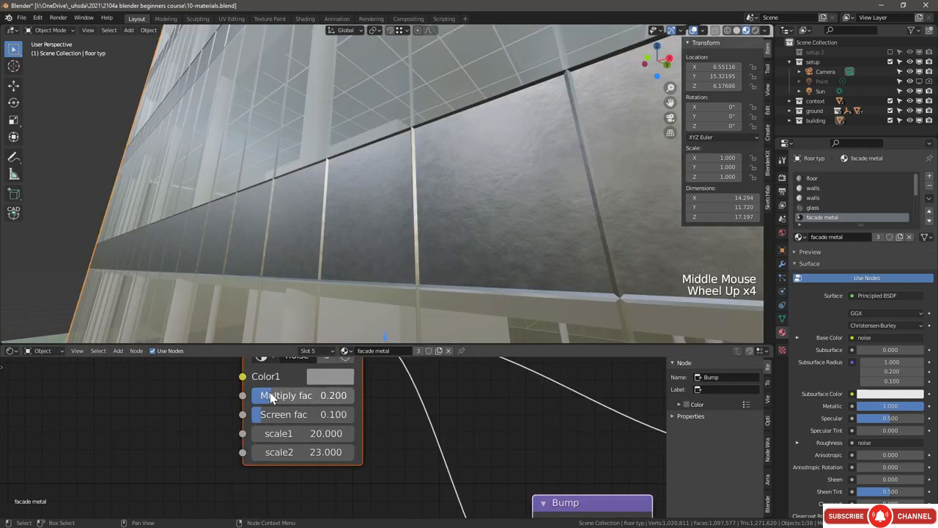
mouse_move(278, 397)
mouse_down()
mouse_move(344, 396)
mouse_move(247, 396)
mouse_up()
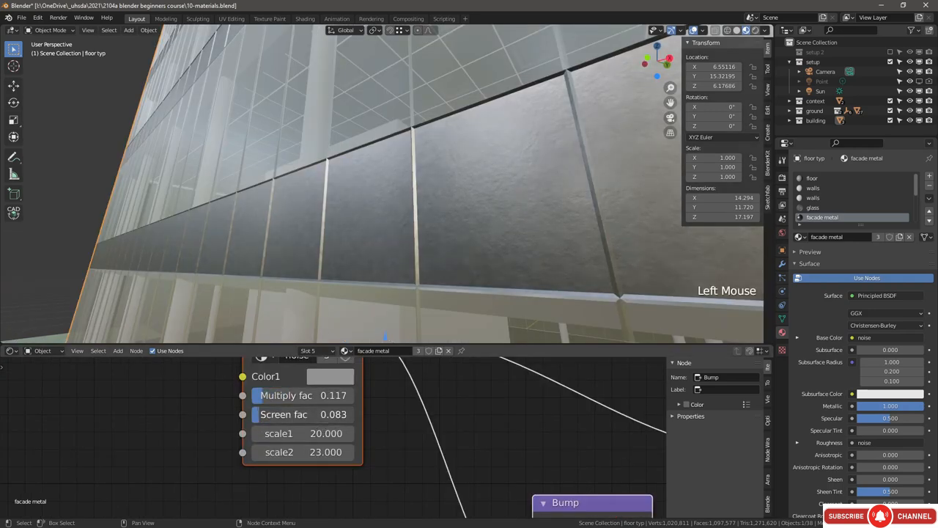
drag(303, 434, 310, 434)
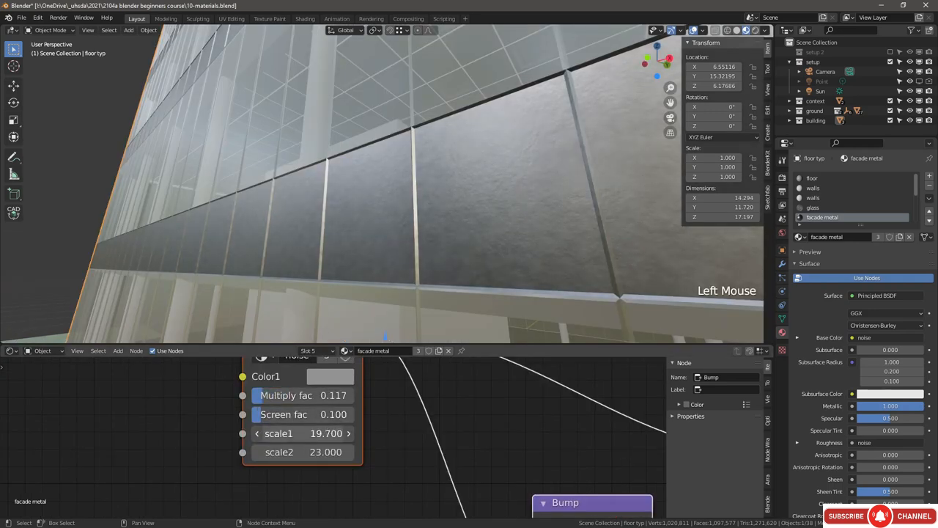
drag(306, 433, 301, 433)
drag(264, 395, 282, 396)
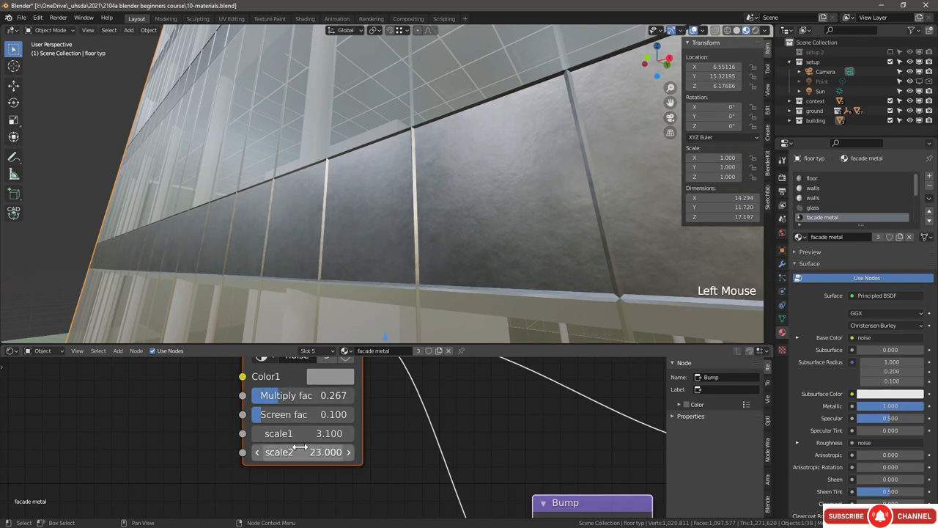
scroll(843, 215, down, 1)
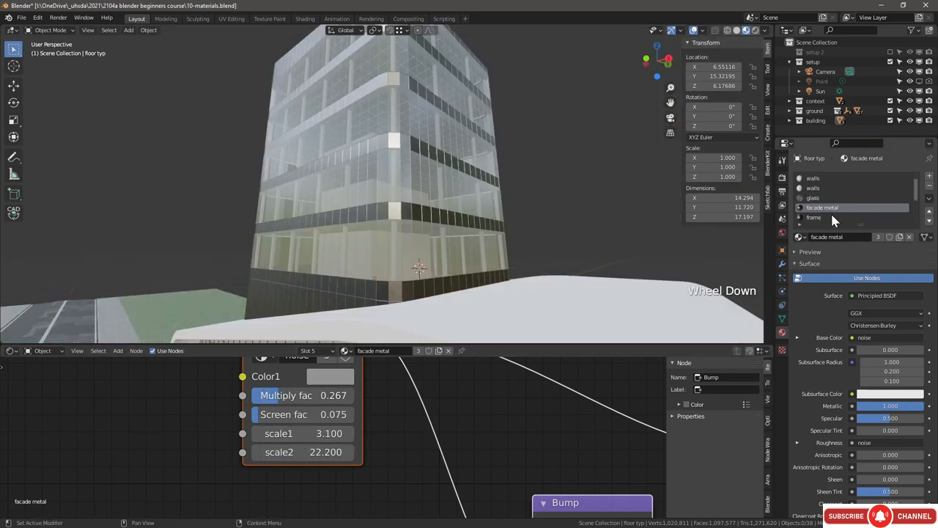
scroll(836, 220, down, 1)
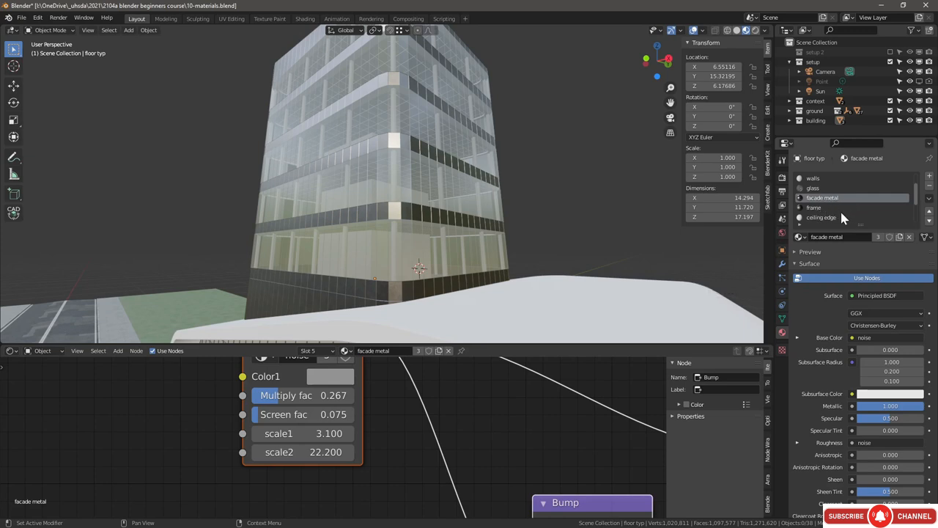
Step: Copy the facade metal material's whole node setup and paste it over the frame material's existing nodes
scroll(458, 409, down, 1)
scroll(461, 415, down, 11)
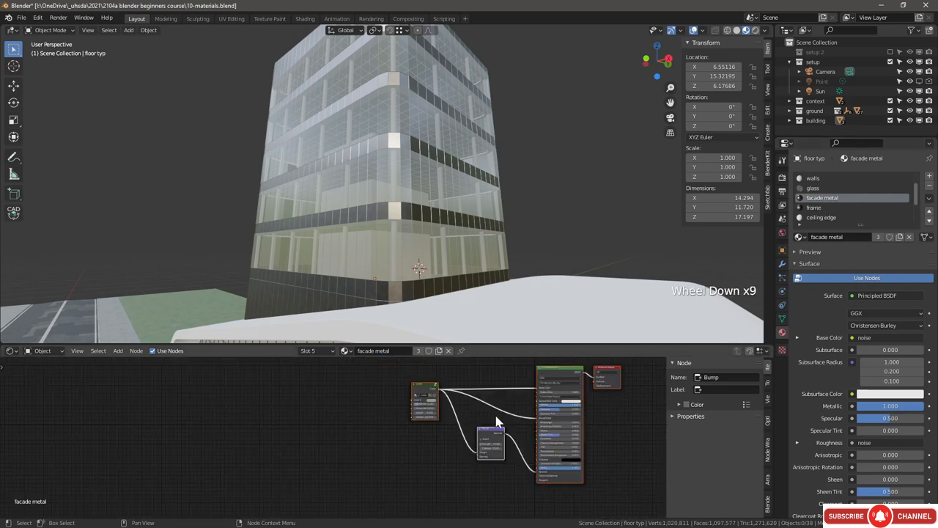
middle_drag(469, 421, 546, 486)
drag(547, 486, 381, 393)
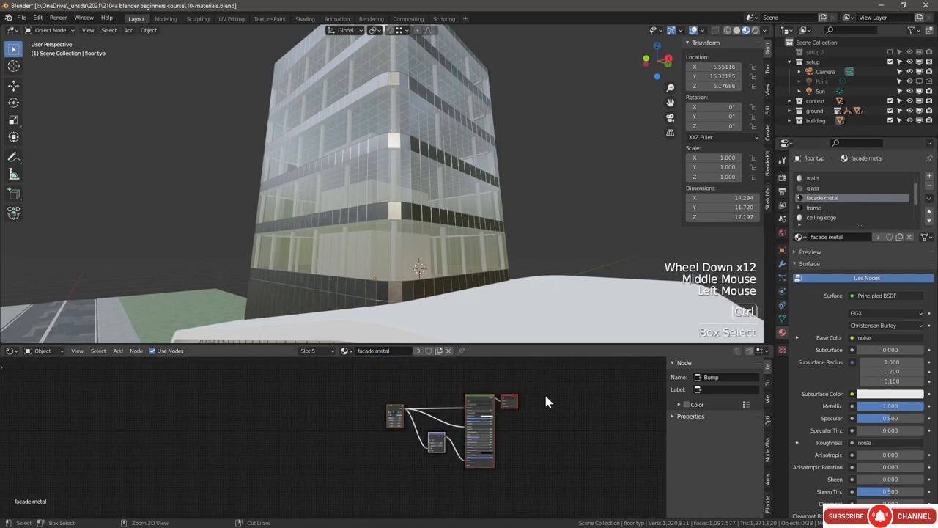
key(ctrl+c)
scroll(823, 218, down, 1)
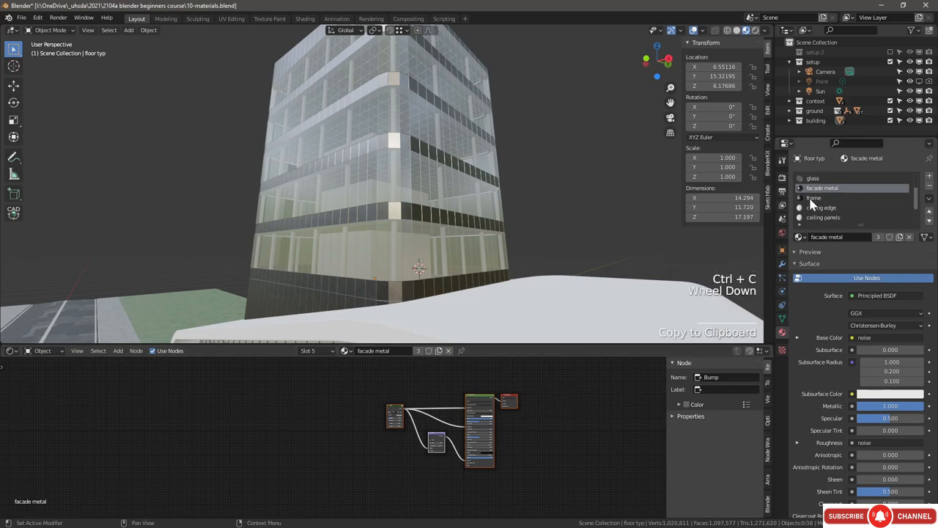
click(813, 198)
click(433, 455)
key(ctrl+v)
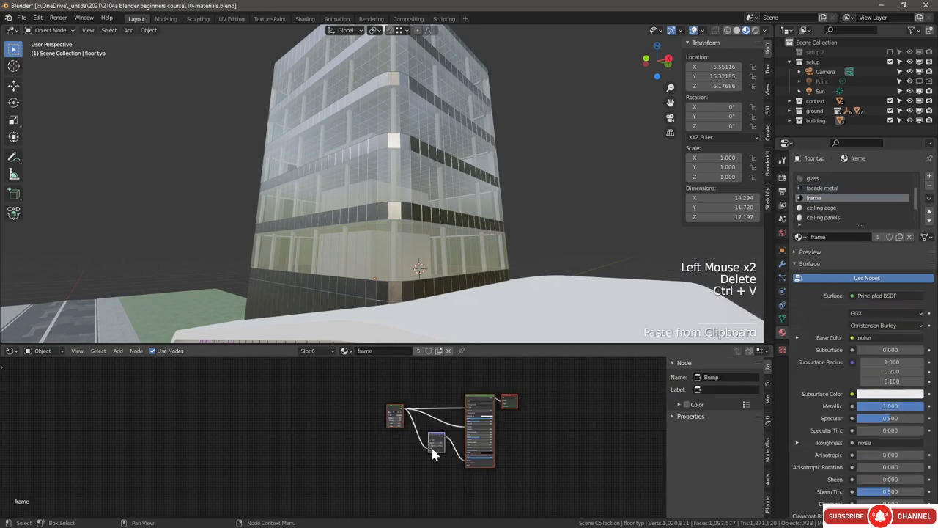
Step: Set the Material Offset of the typical floor's Wireframe modifier to 1 and check the facade frames
scroll(405, 216, up, 19)
scroll(408, 227, up, 8)
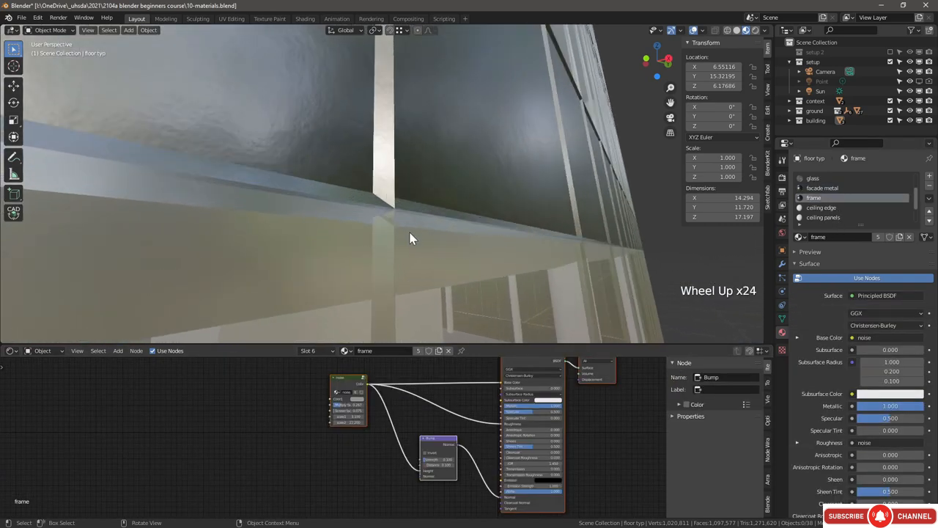
scroll(367, 226, down, 8)
scroll(336, 224, up, 3)
scroll(389, 165, up, 3)
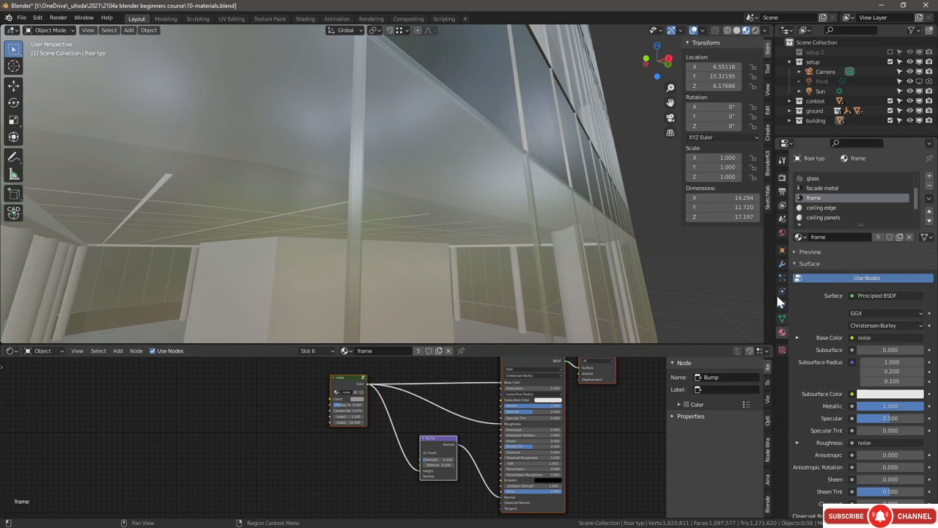
click(783, 263)
click(796, 228)
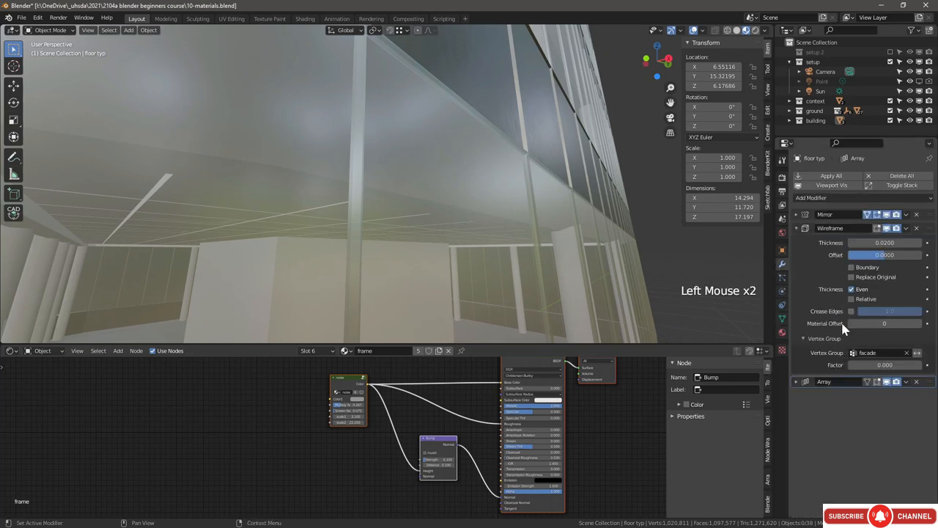
scroll(555, 250, down, 4)
scroll(513, 245, down, 2)
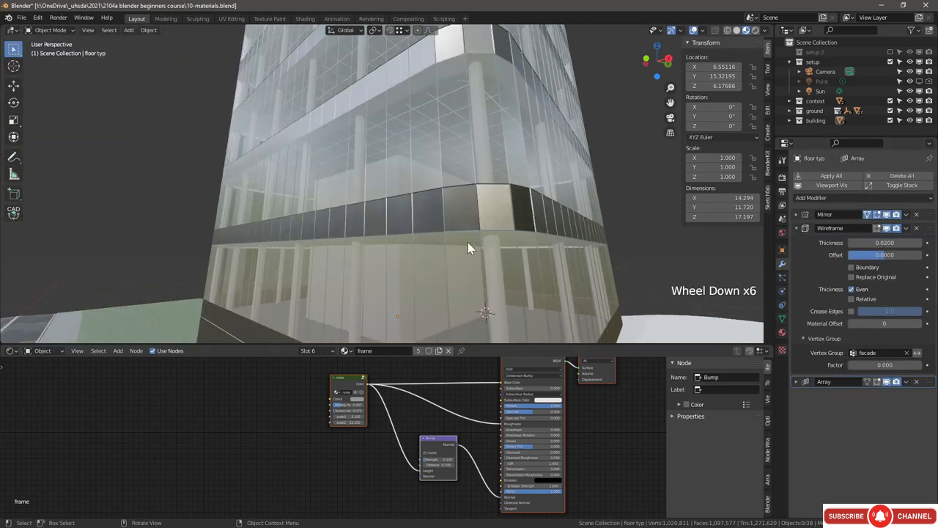
click(456, 230)
click(923, 325)
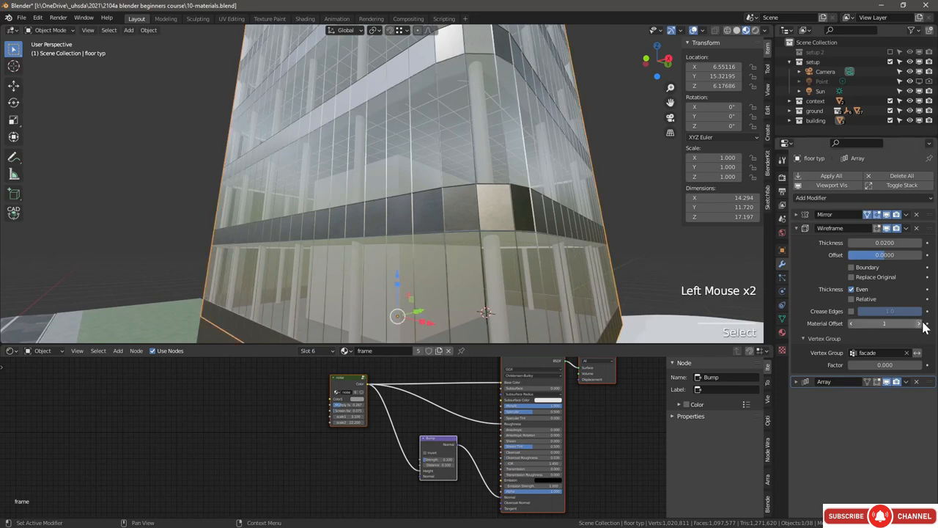
scroll(530, 233, up, 8)
scroll(528, 264, down, 5)
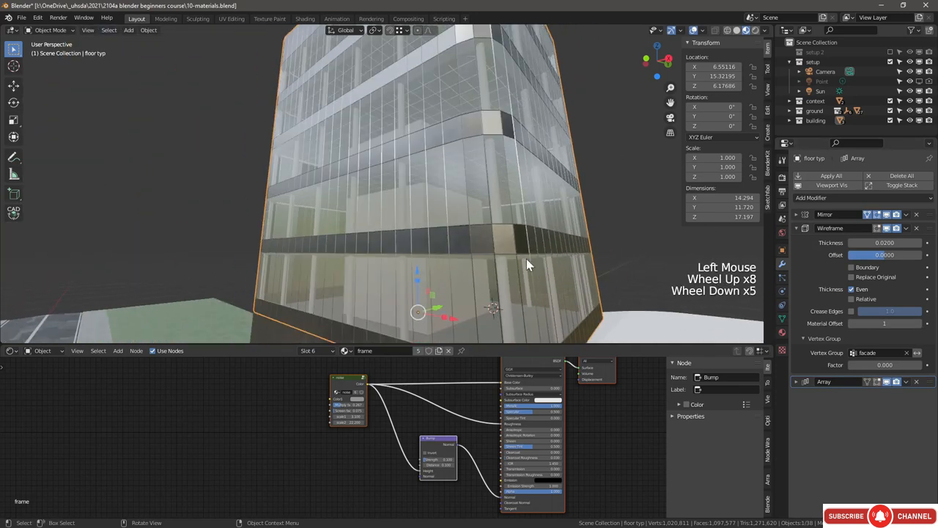
Step: Assign the facade metal material to the frame material slot of the typical floor
click(782, 333)
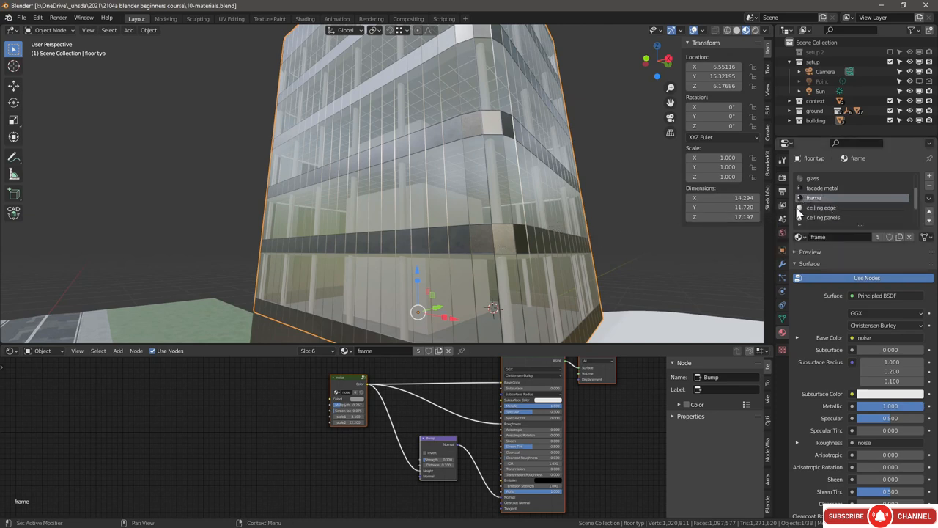
click(799, 237)
click(828, 286)
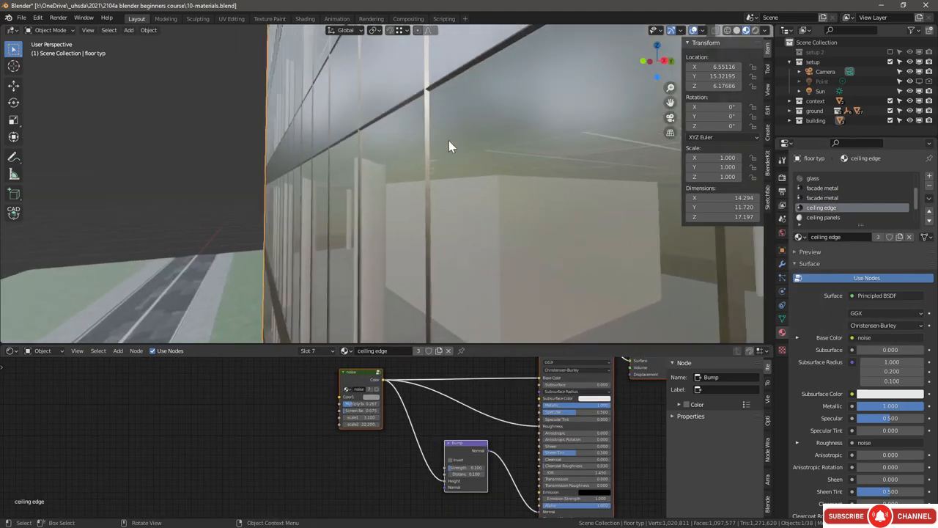
Step: Lighten the ceiling edge noise group's Color1 to near white, with Multiply fac 0.158 and Screen fac 0.250
middle_drag(406, 163, 387, 151)
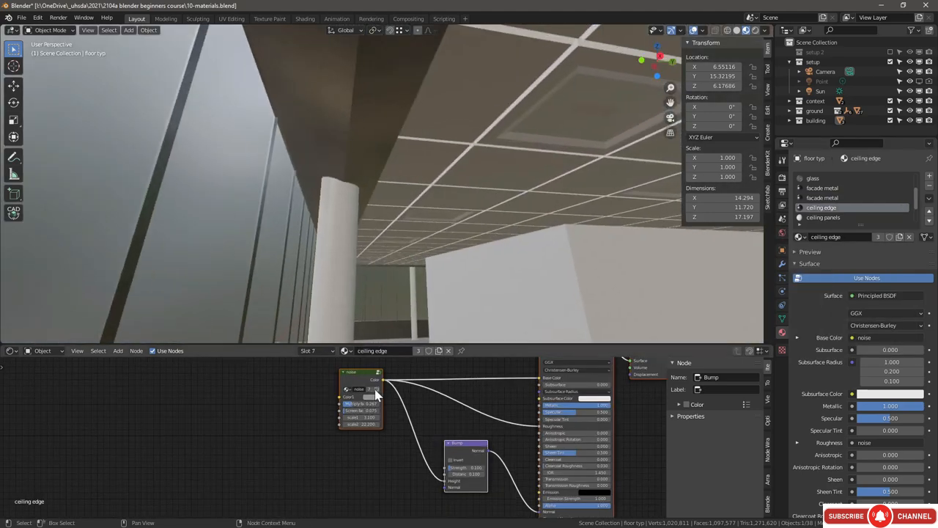
scroll(389, 425, up, 5)
click(392, 425)
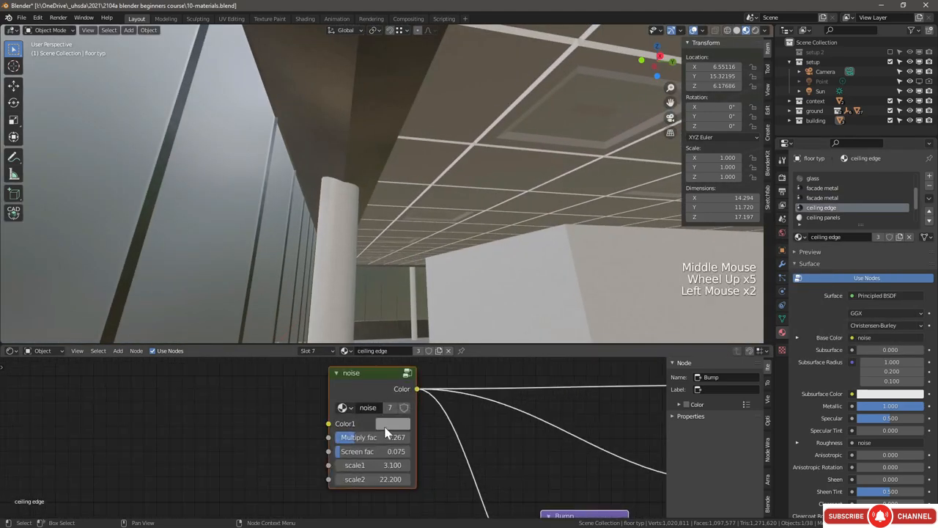
drag(489, 265, 487, 251)
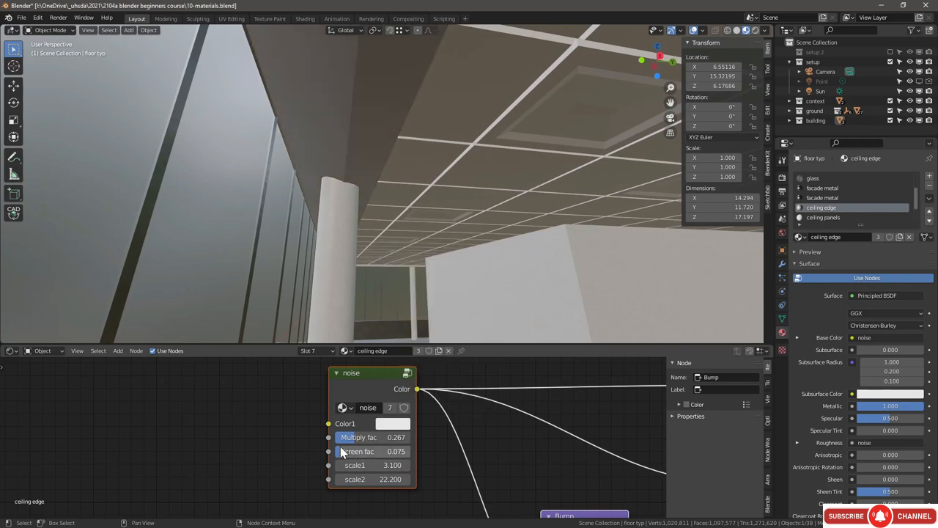
drag(353, 439, 354, 452)
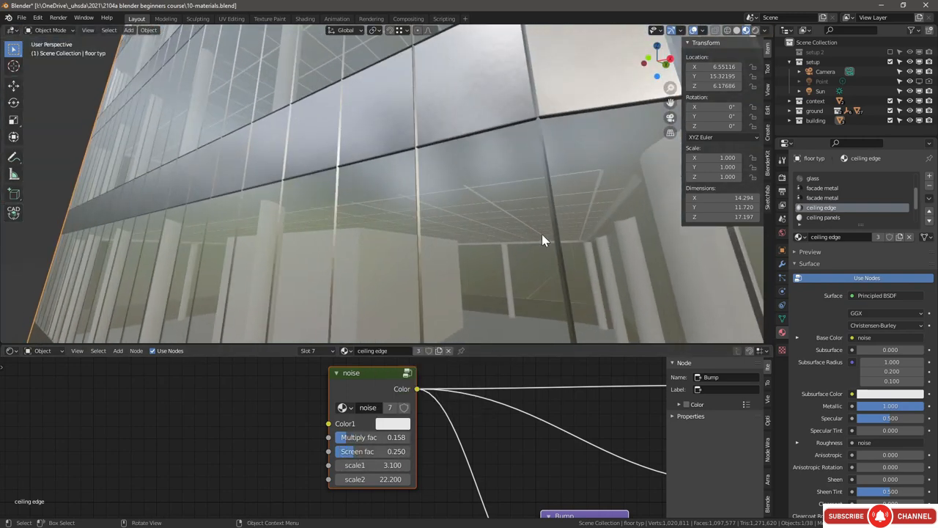
Step: Delete the ceiling panels material's existing nodes and paste the copied facade metal node setup in their place
click(823, 218)
scroll(477, 419, down, 7)
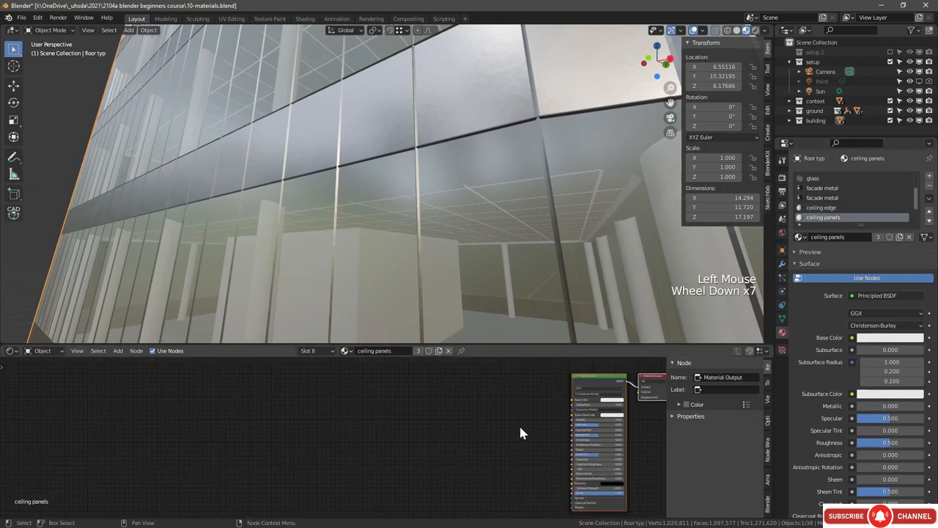
scroll(540, 429, down, 6)
middle_drag(541, 429, 487, 418)
scroll(488, 418, up, 5)
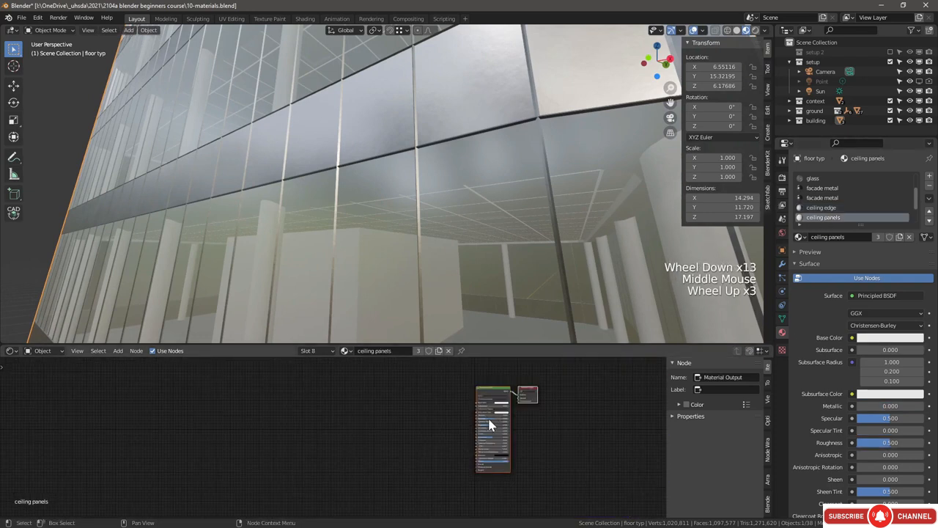
scroll(541, 432, up, 2)
middle_drag(540, 433, 520, 477)
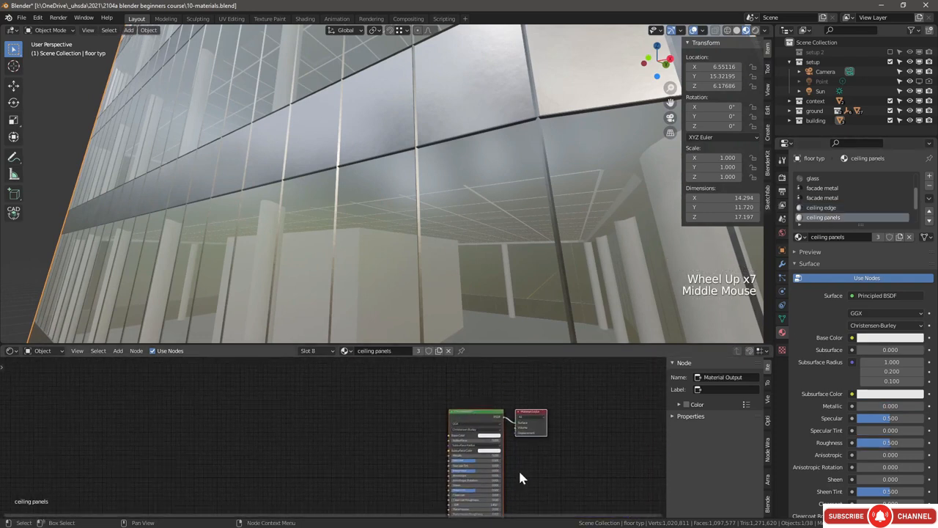
drag(547, 489, 439, 391)
key(Delete)
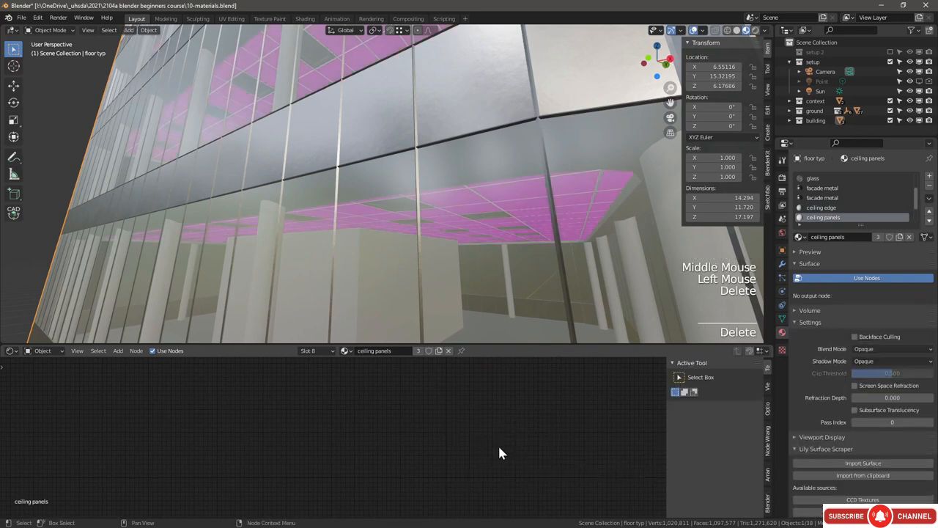
key(ctrl)
key(ctrl+v)
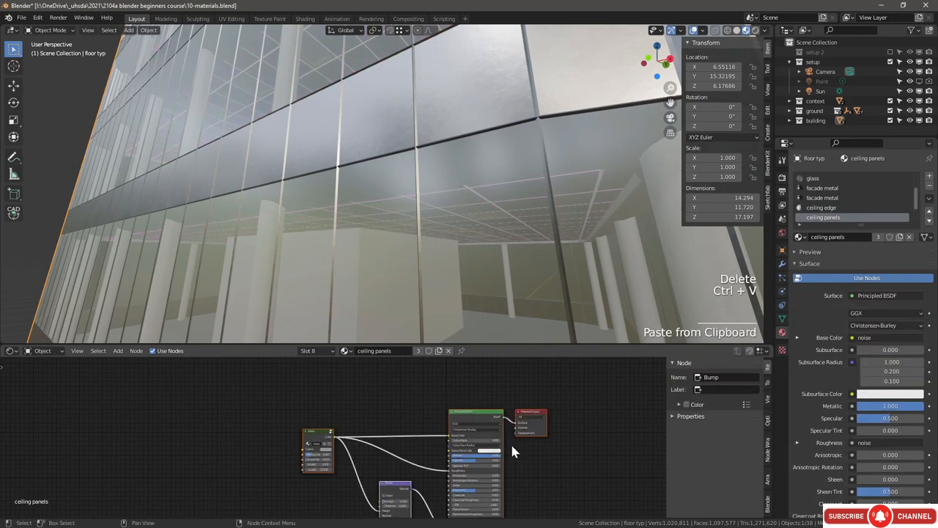
Step: Set Metallic to 0 on the ceiling panels material's Principled BSDF and lighten Color1 of its noise group
middle_drag(511, 442, 608, 438)
scroll(605, 441, down, 1)
scroll(605, 441, up, 3)
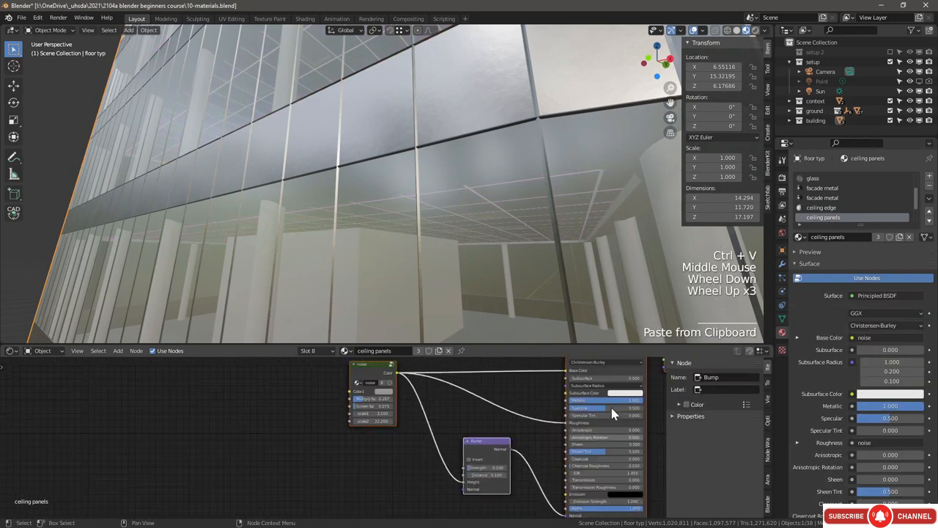
drag(612, 400, 570, 400)
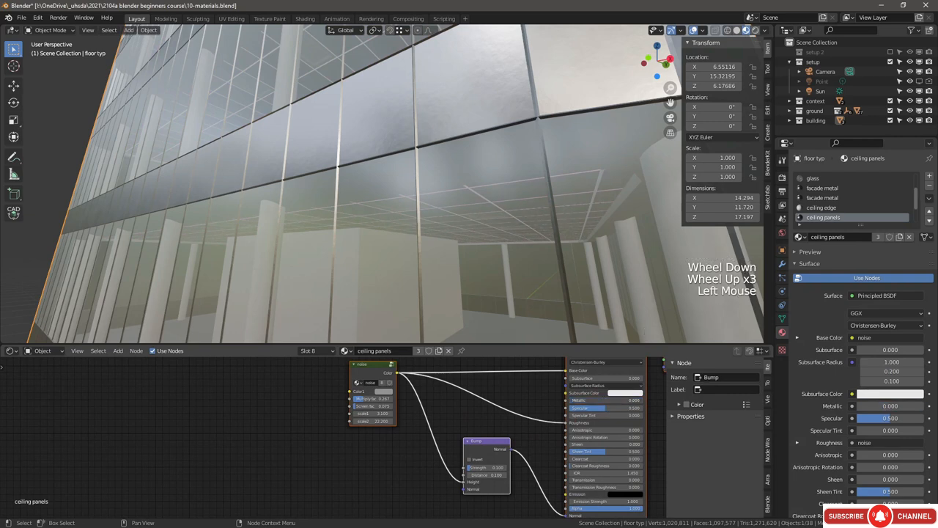
click(383, 391)
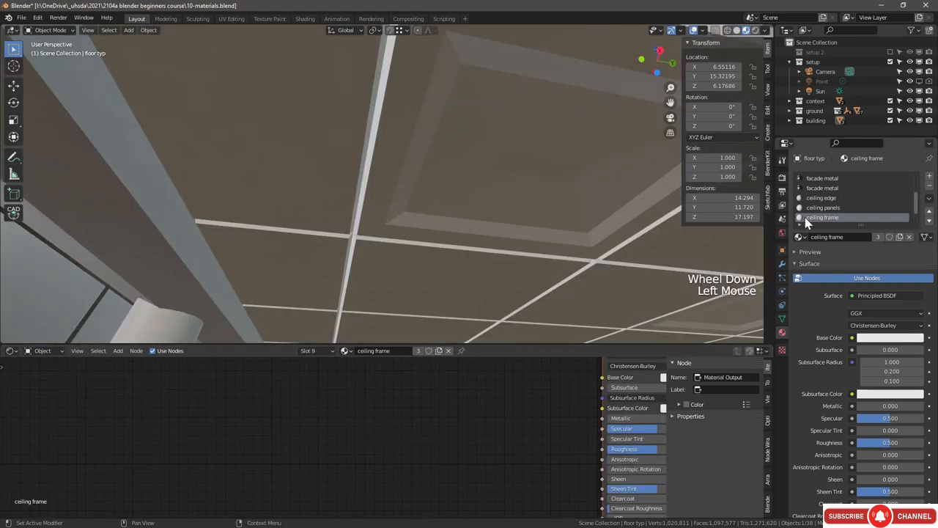
Step: Replace the ceiling frame material in its slot with the facade metal material
click(798, 239)
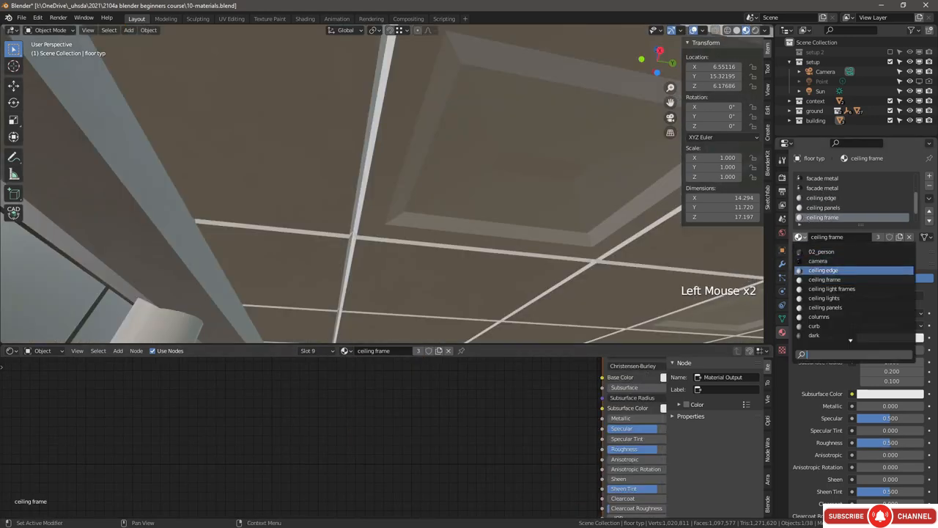
scroll(854, 293, down, 11)
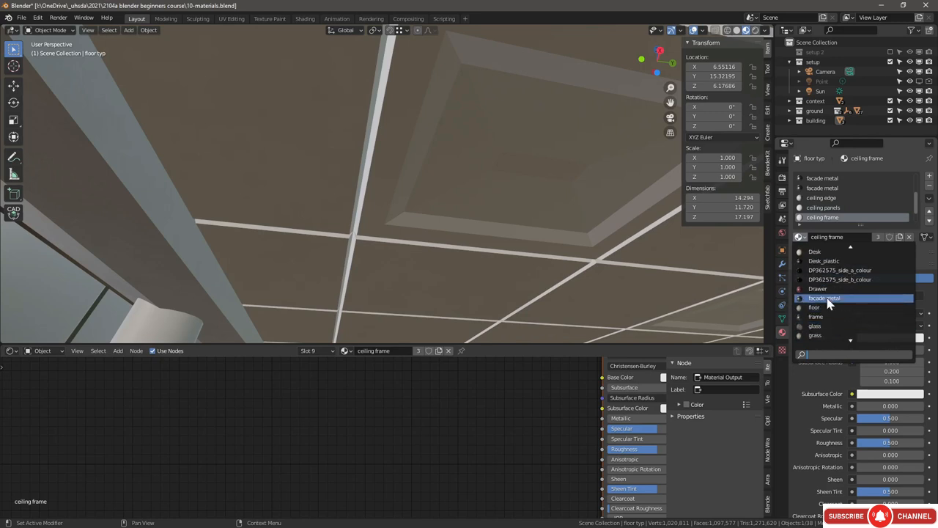
click(828, 302)
Step: Delete the ceiling light frames material's existing nodes and paste the copied facade metal node setup in their place
scroll(858, 222, down, 1)
click(845, 218)
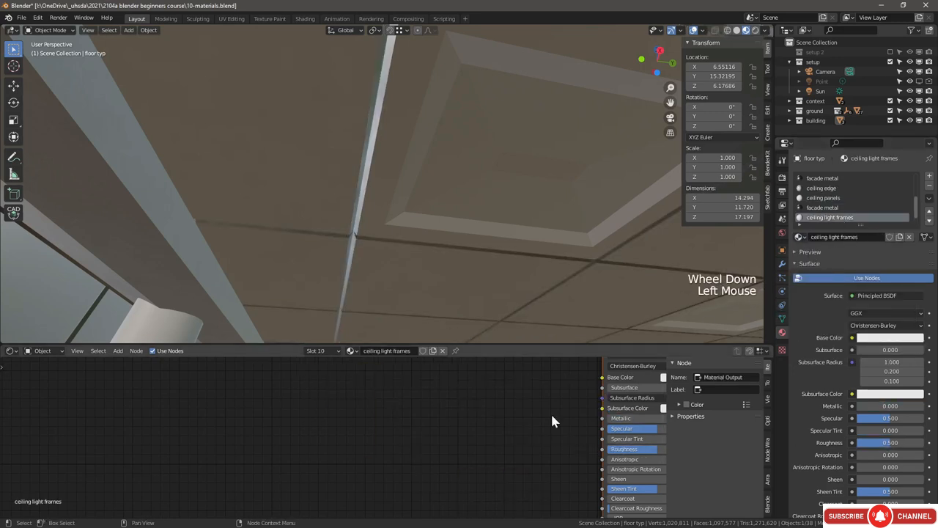
scroll(415, 420, down, 7)
middle_drag(528, 422, 397, 428)
drag(456, 379, 371, 419)
key(Delete)
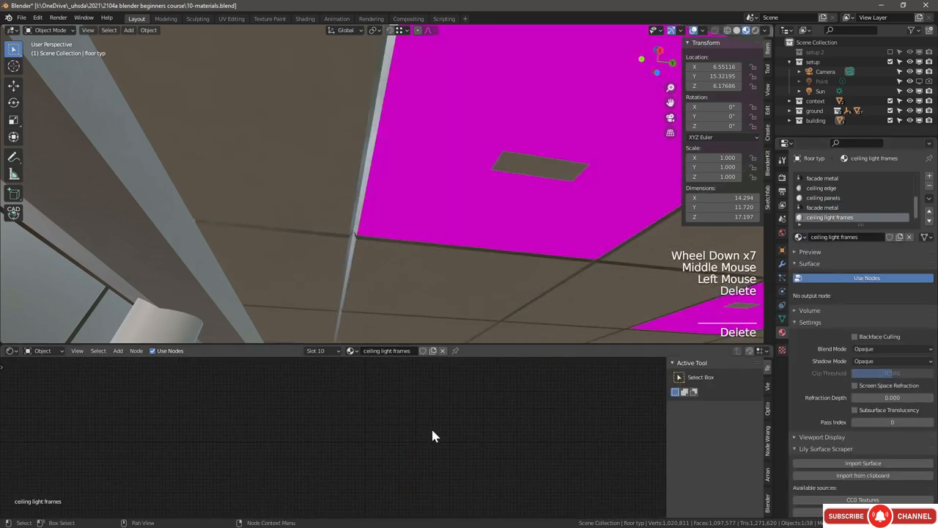
key(ctrl+v)
Step: Lighten Color1 of the ceiling light frames material's noise group
scroll(440, 444, up, 1)
scroll(371, 439, up, 4)
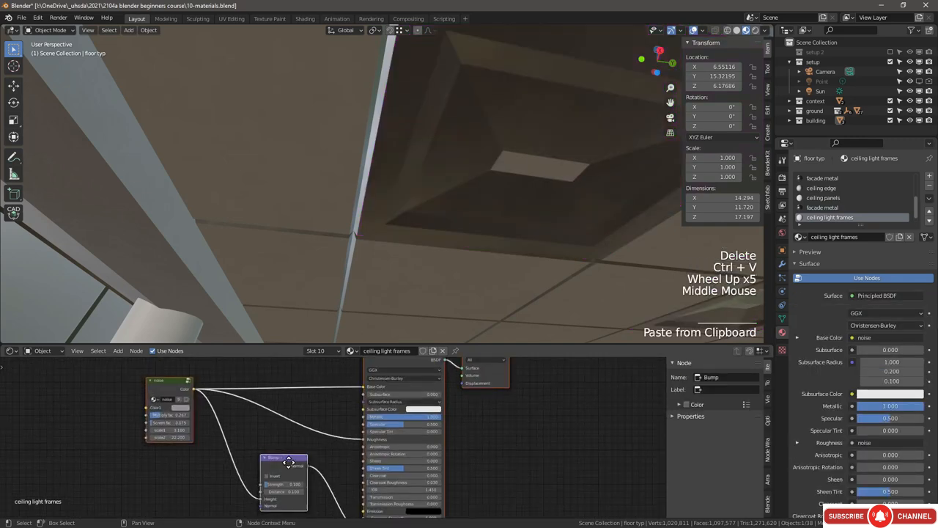
middle_drag(191, 427, 312, 416)
scroll(312, 416, up, 1)
click(300, 403)
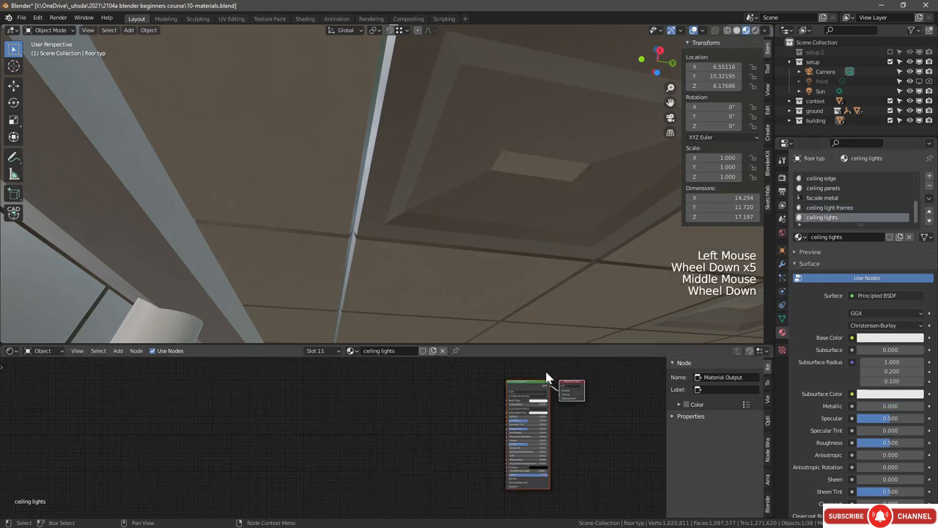
Step: Replace the ceiling lights material's Principled BSDF with an Emission shader linked to the Material Output's Surface
drag(546, 378, 504, 418)
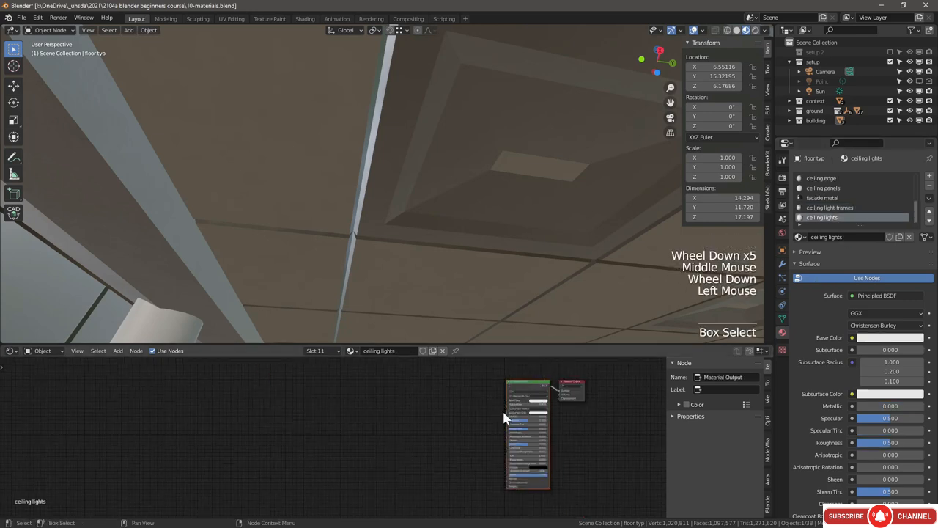
key(Delete)
scroll(489, 398, up, 5)
key(shift+a)
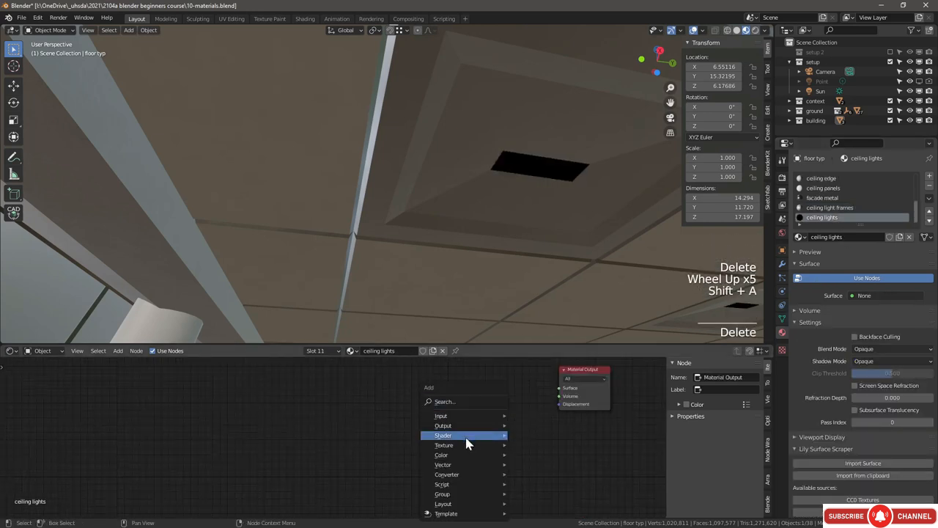
mouse_move(484, 442)
click(549, 297)
click(486, 380)
drag(537, 392, 561, 388)
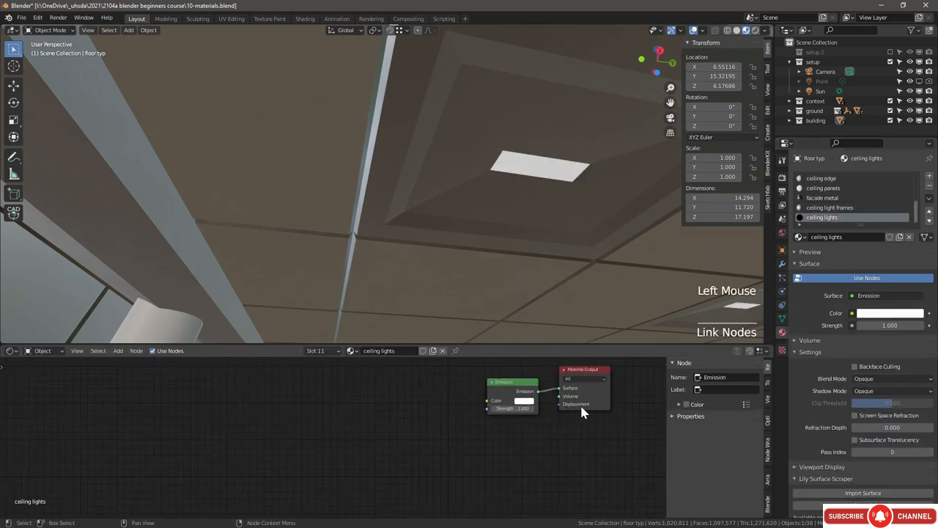
Step: Set the Emission strength of the ceiling lights material to 3
scroll(558, 397, up, 1)
scroll(555, 399, up, 5)
click(454, 434)
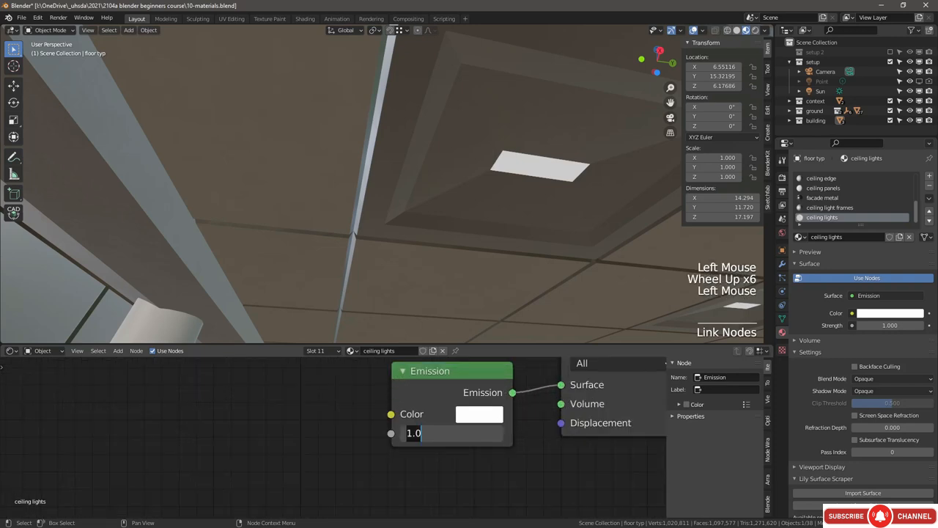
text(3)
key(Return)
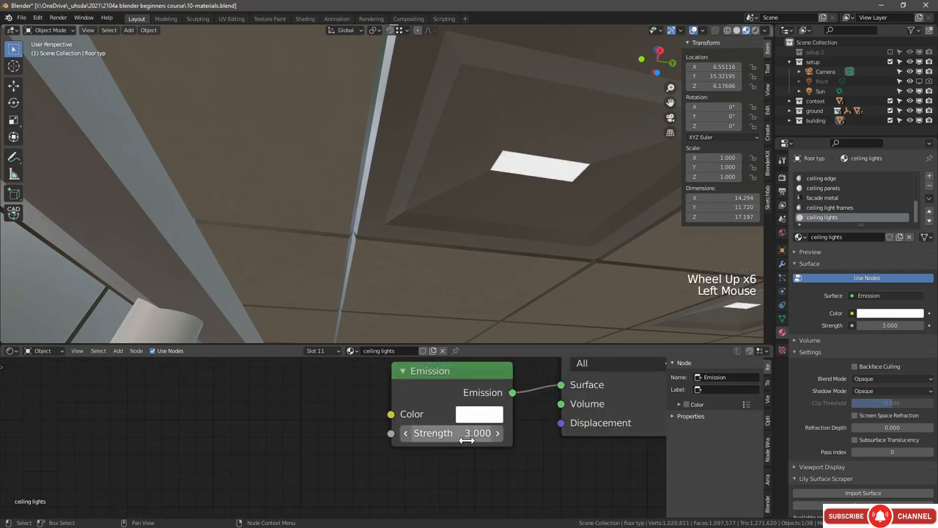
Step: Delete the tower floor material's existing nodes and paste the copied facade metal node setup in their place
middle_drag(454, 433, 397, 453)
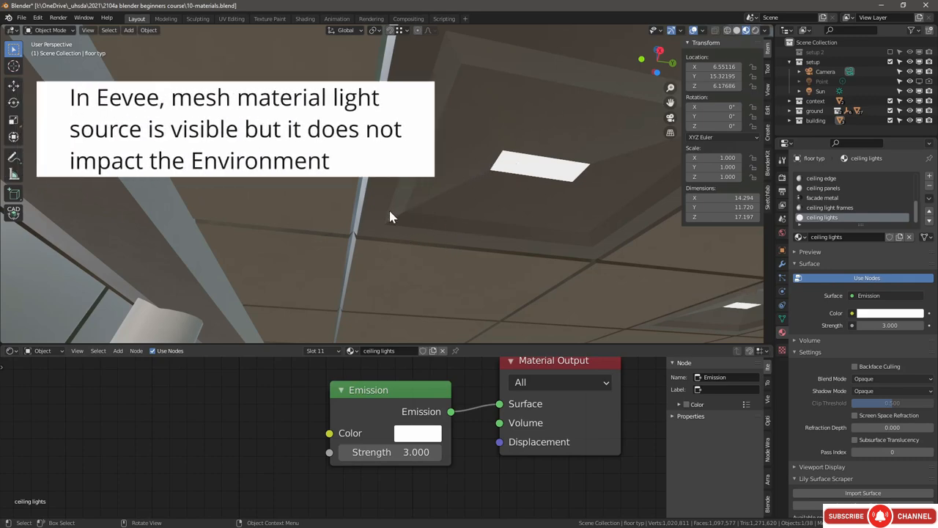
middle_drag(390, 217, 430, 248)
scroll(407, 216, down, 8)
scroll(407, 216, up, 2)
scroll(410, 293, up, 4)
middle_drag(410, 293, 393, 293)
click(272, 293)
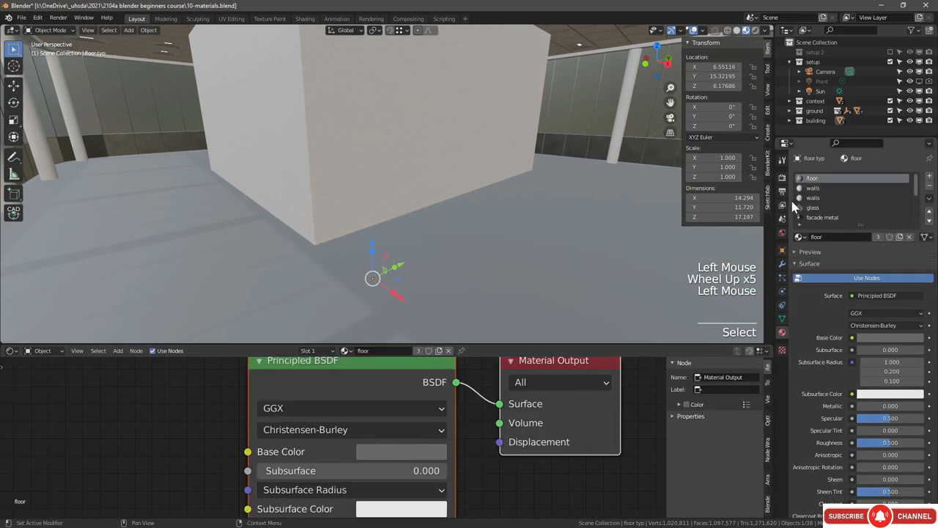
scroll(505, 418, up, 1)
scroll(505, 420, down, 1)
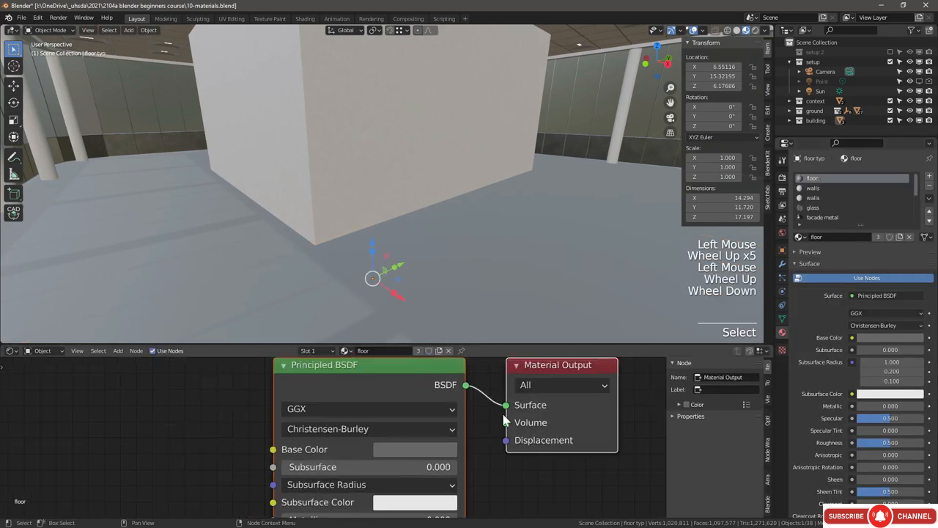
scroll(505, 420, down, 5)
middle_drag(350, 440, 372, 404)
scroll(521, 416, down, 4)
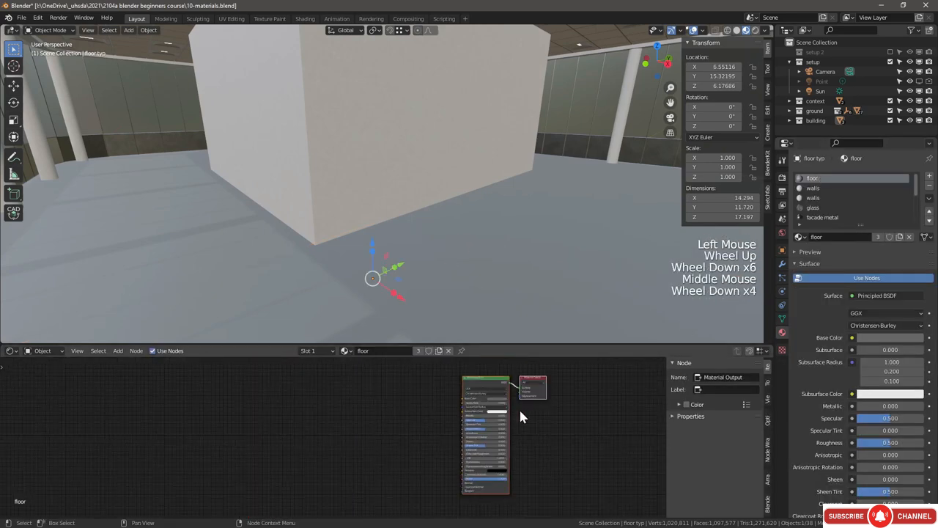
drag(549, 460, 430, 370)
key(Delete)
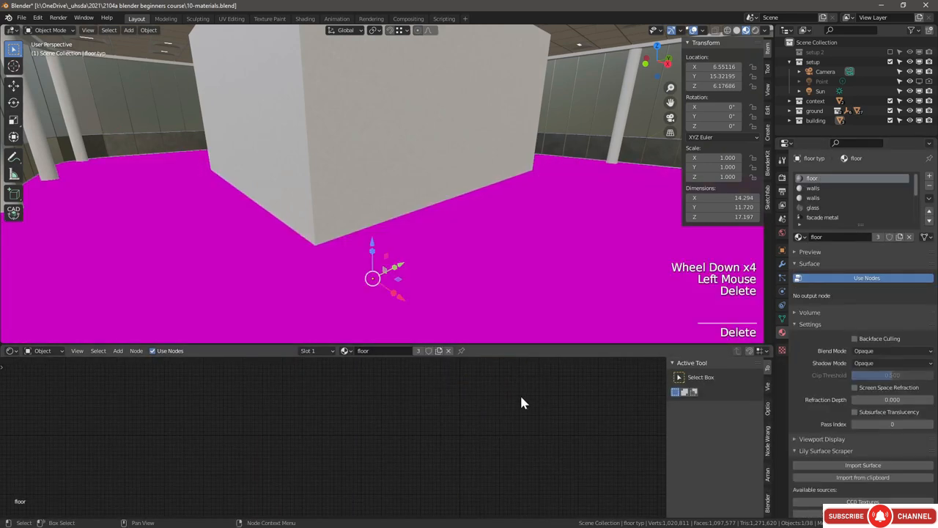
key(ctrl+v)
scroll(436, 436, up, 5)
middle_drag(436, 436, 404, 421)
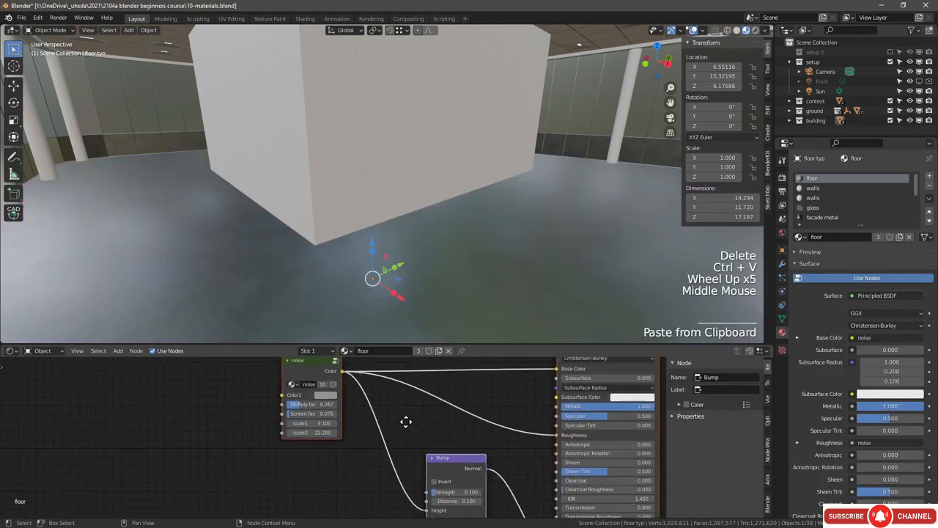
Step: Set the floor material's Metallic to 0 and darken Color1 of its noise group to a value of 0.075
click(473, 404)
middle_drag(442, 253, 440, 245)
click(322, 395)
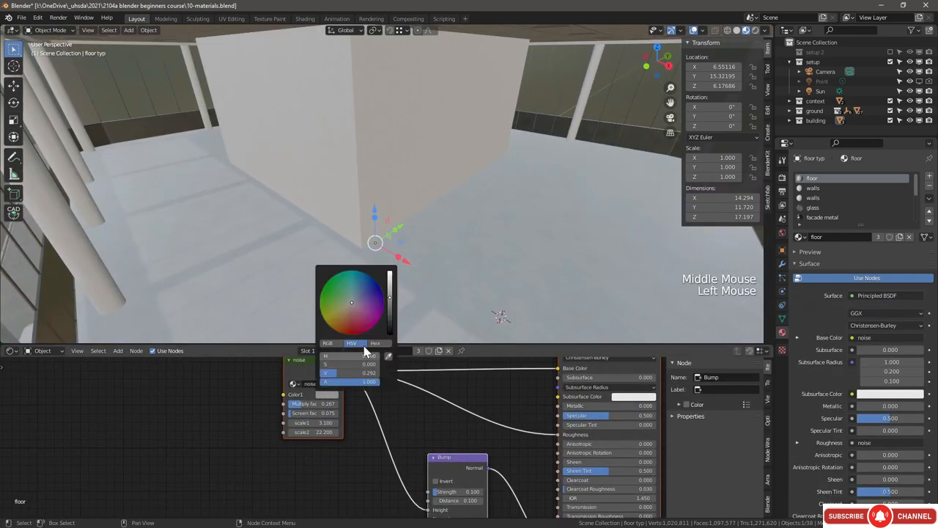
drag(393, 312, 389, 315)
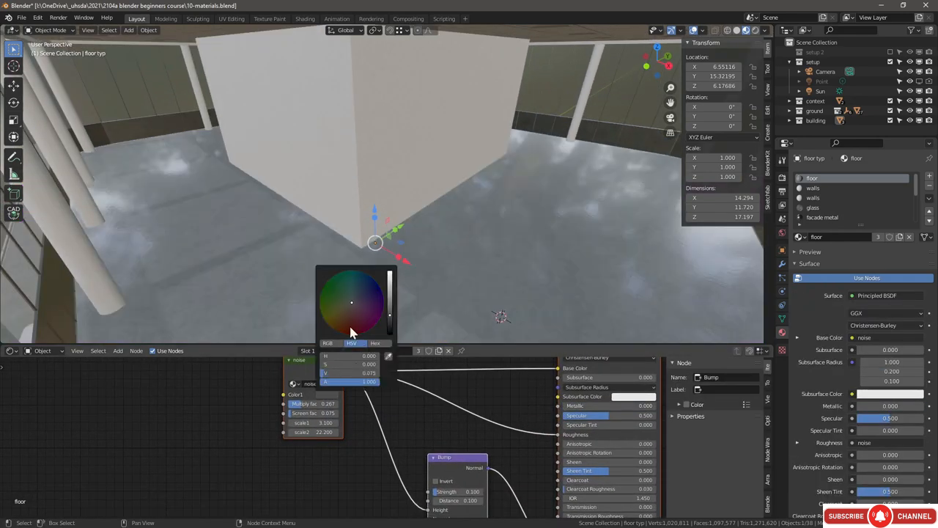
Step: Disconnect the noise group's Color output from the Roughness input of the floor material's Principled BSDF
middle_drag(235, 287, 310, 271)
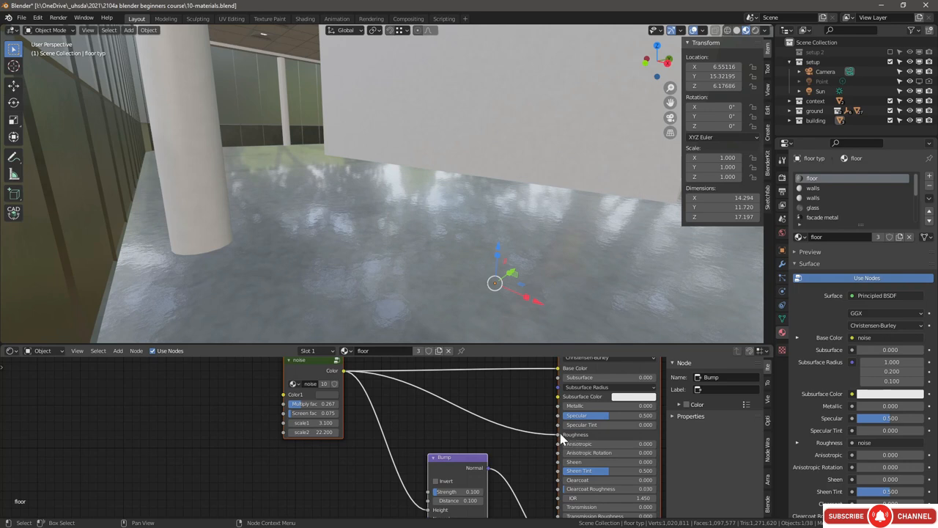
drag(558, 435, 530, 430)
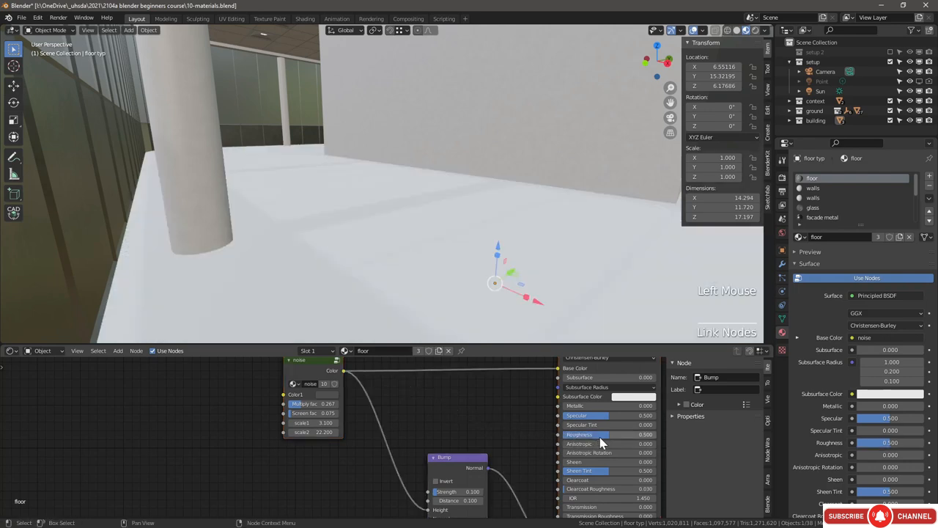
scroll(426, 278, down, 12)
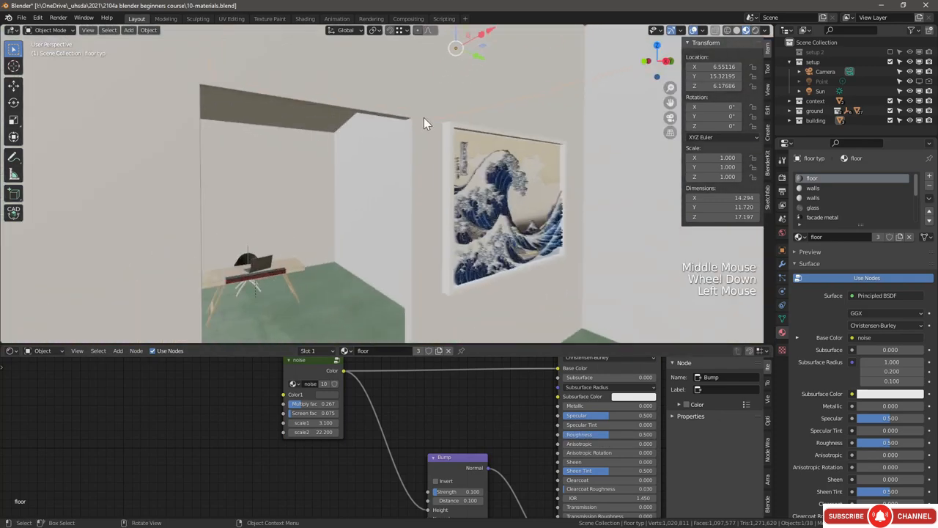
Step: Assign the existing walls material to the curved roof of the ground-floor building
click(462, 151)
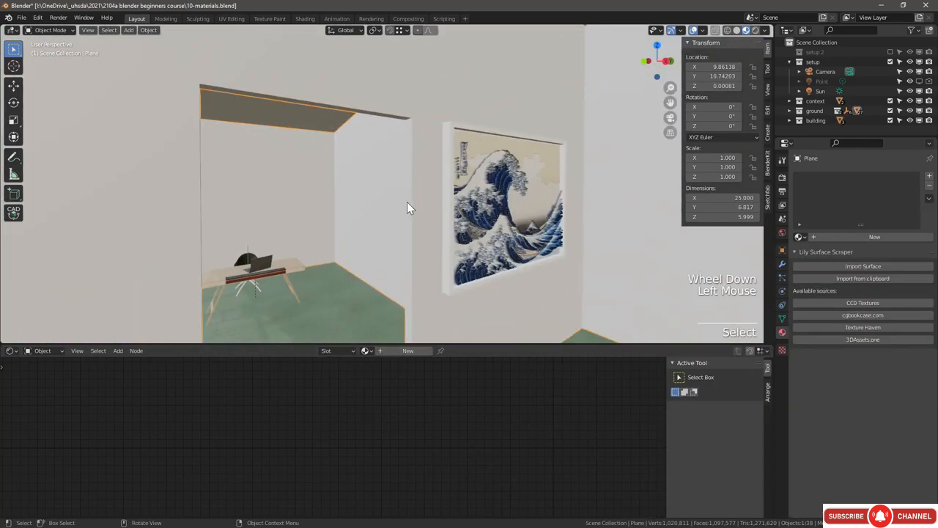
click(800, 237)
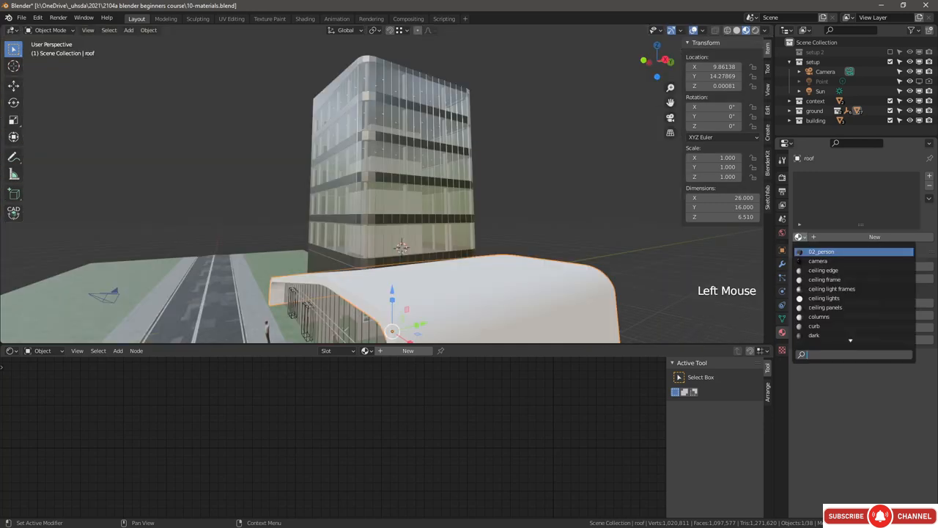
text(wall)
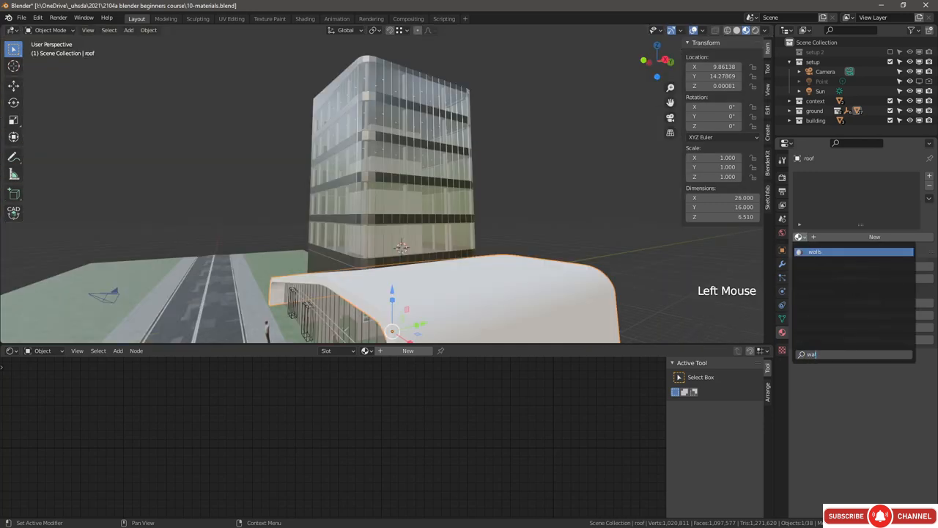
key(Return)
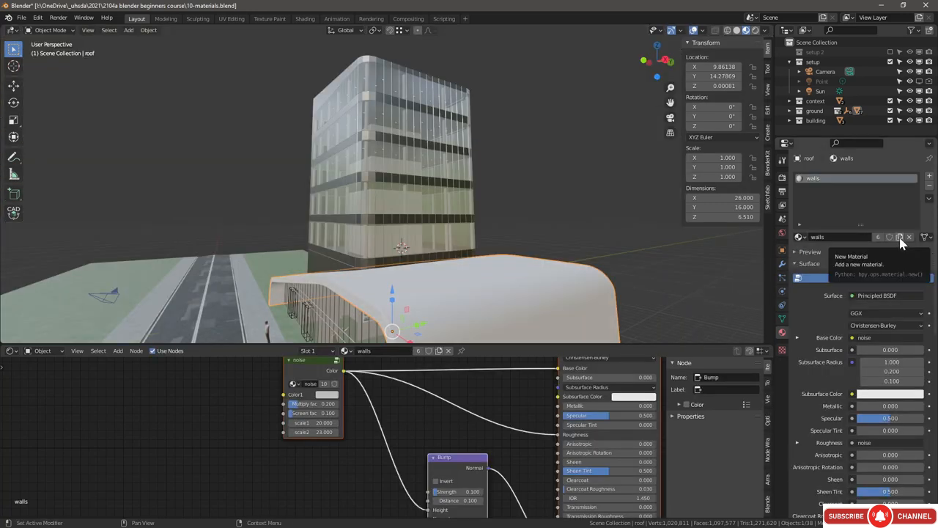
Step: Make an independent copy of the walls material on the curved roof and name it roof
click(879, 237)
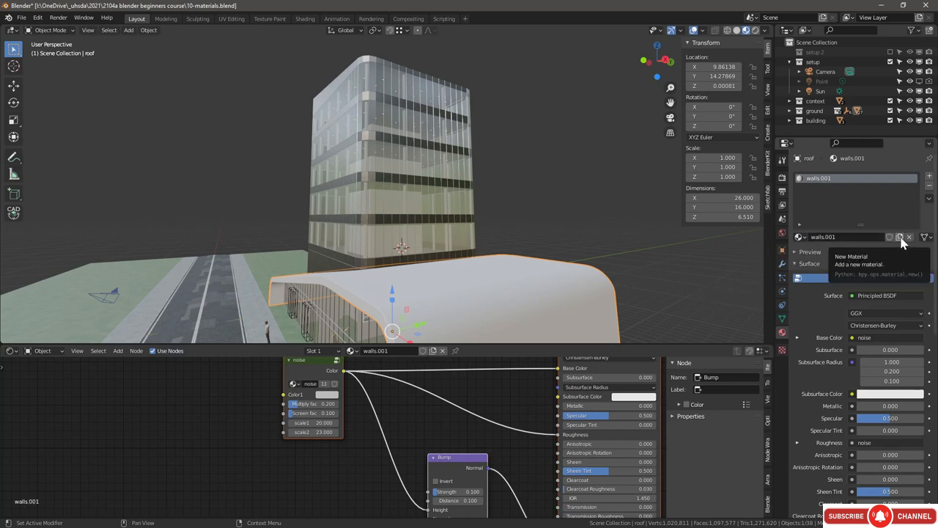
click(834, 236)
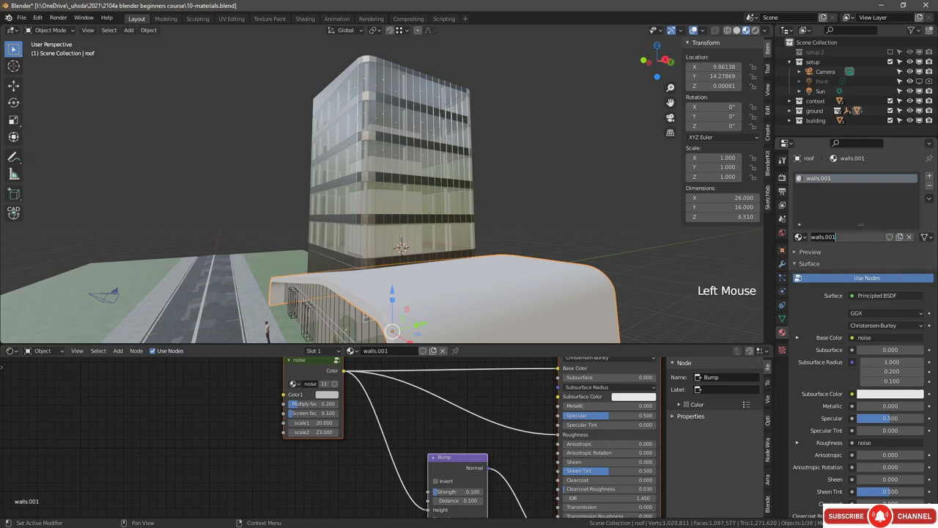
key(ctrl+a)
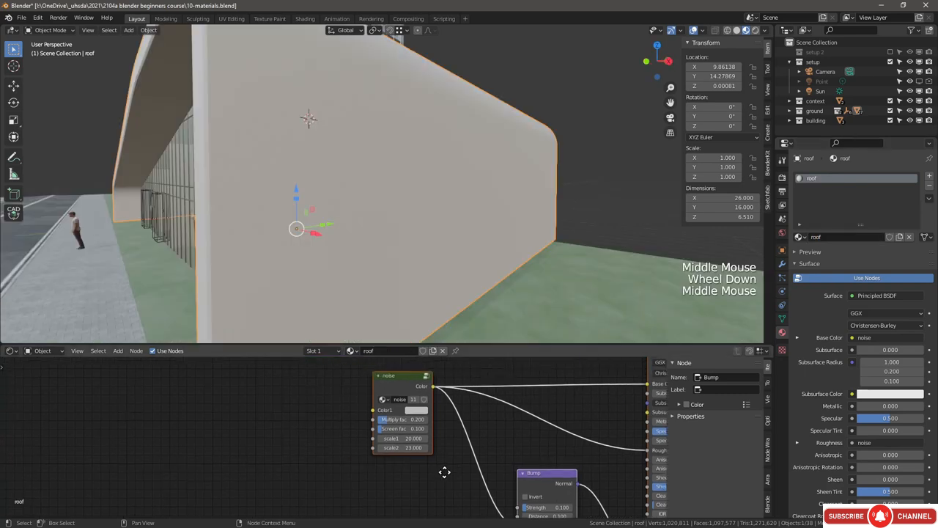
Step: Set the roof material's noise group to a scale1 of 10.8 and a scale2 of 7.5
middle_drag(444, 471, 470, 484)
scroll(420, 449, up, 5)
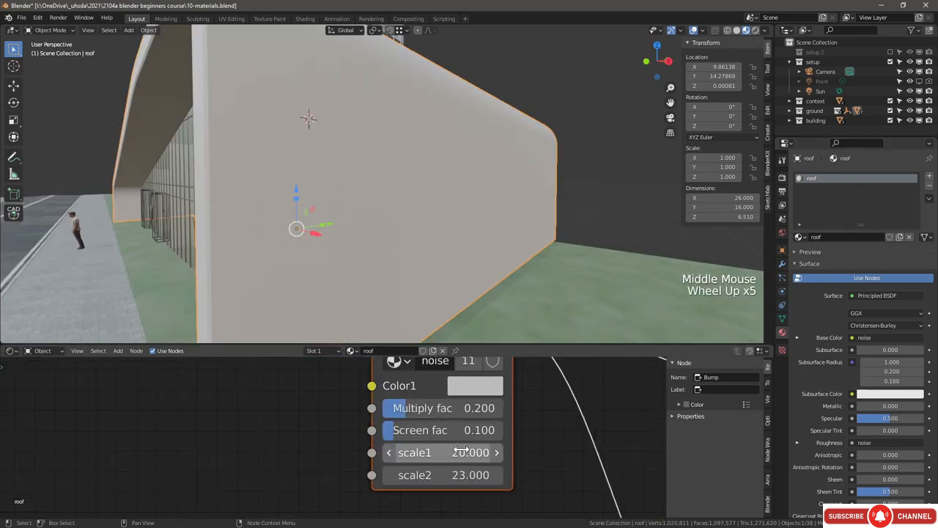
scroll(461, 451, up, 4)
click(461, 452)
drag(461, 453, 435, 452)
drag(460, 478, 382, 478)
drag(482, 453, 458, 453)
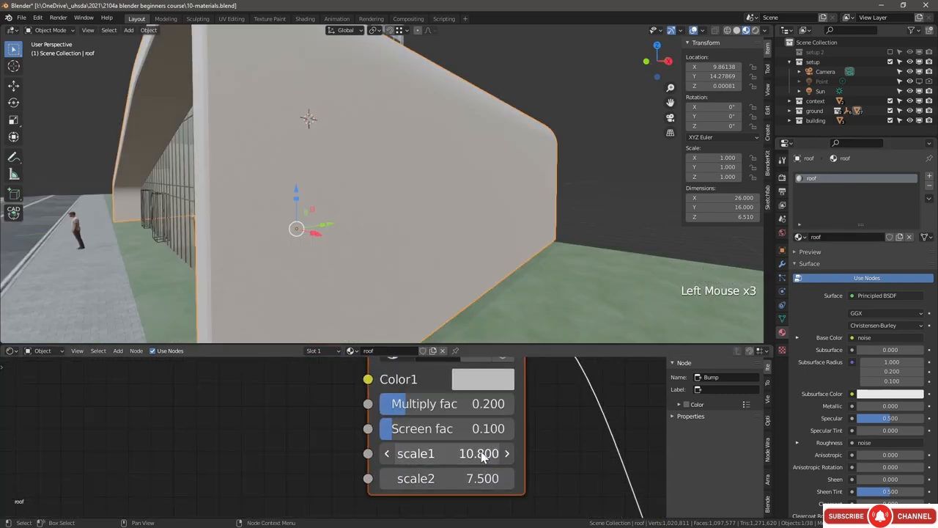
Step: Darken Color1 of the roof material's noise group to a medium grey
middle_drag(500, 404, 506, 428)
click(489, 404)
drag(653, 121, 657, 178)
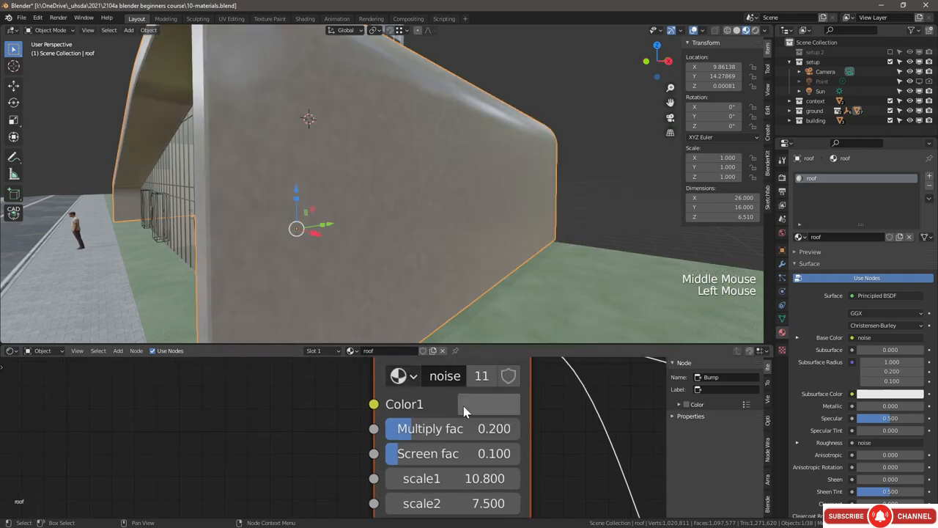
Step: Set Multiply fac to 0.508, scale1 to 4.2 and scale2 to 11 in the roof material's noise group
middle_drag(482, 406, 491, 363)
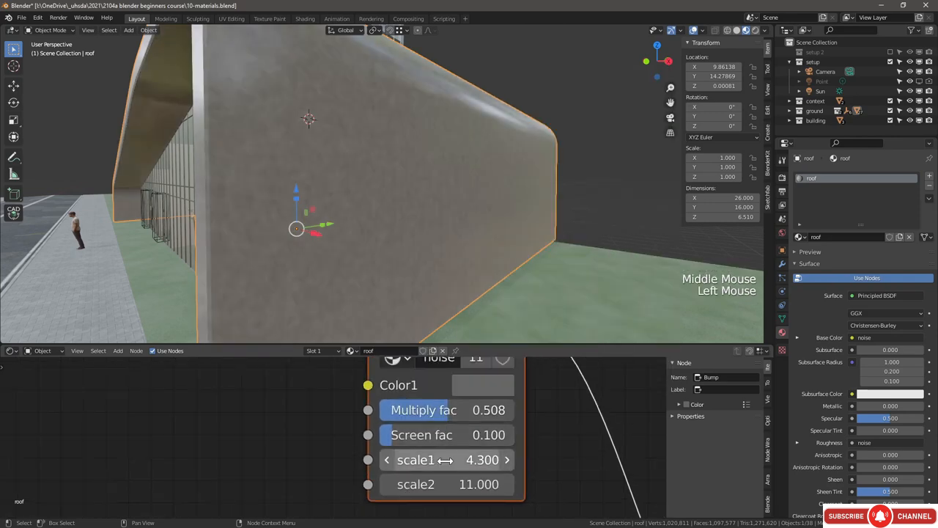
drag(452, 459, 462, 459)
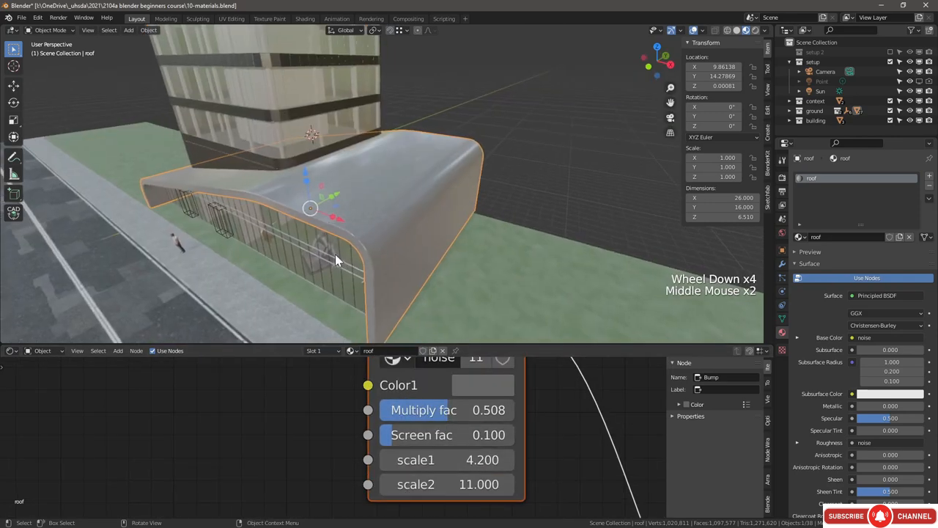
middle_drag(335, 255, 337, 236)
Step: Set the Distance of the roof material's Bump node to 1
middle_drag(550, 428, 444, 408)
scroll(301, 417, down, 6)
scroll(444, 408, up, 5)
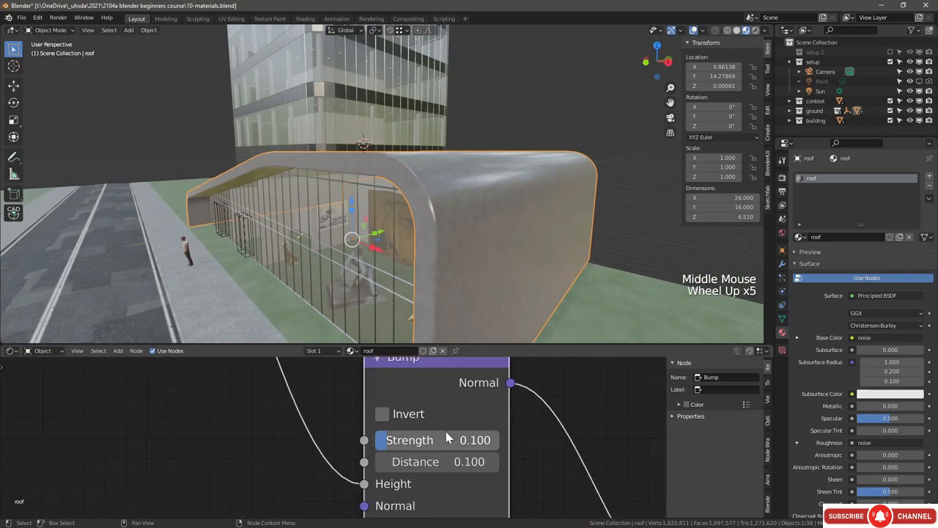
click(440, 461)
text(1)
key(Return)
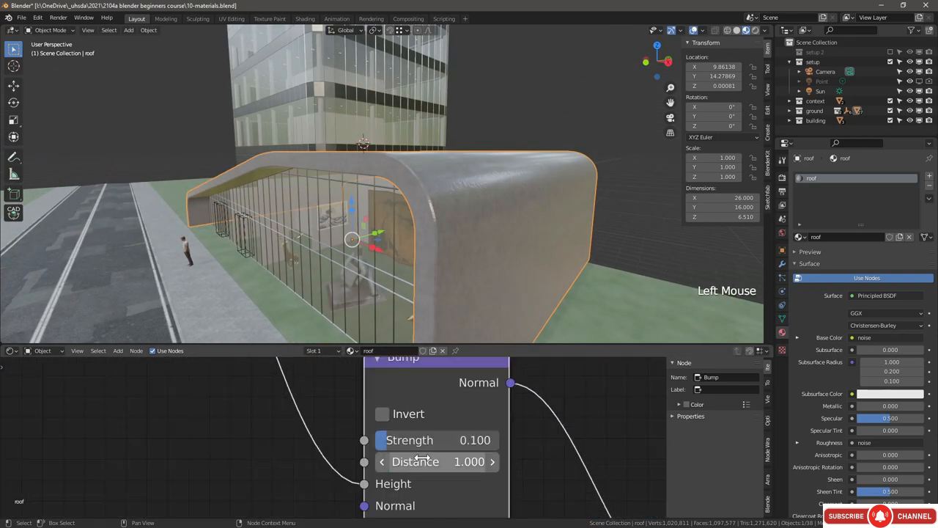
Step: Lighten Color1 of the roof material's noise group to a lighter grey
middle_drag(511, 272, 405, 270)
middle_drag(295, 447, 351, 410)
scroll(313, 455, down, 5)
middle_drag(352, 410, 398, 372)
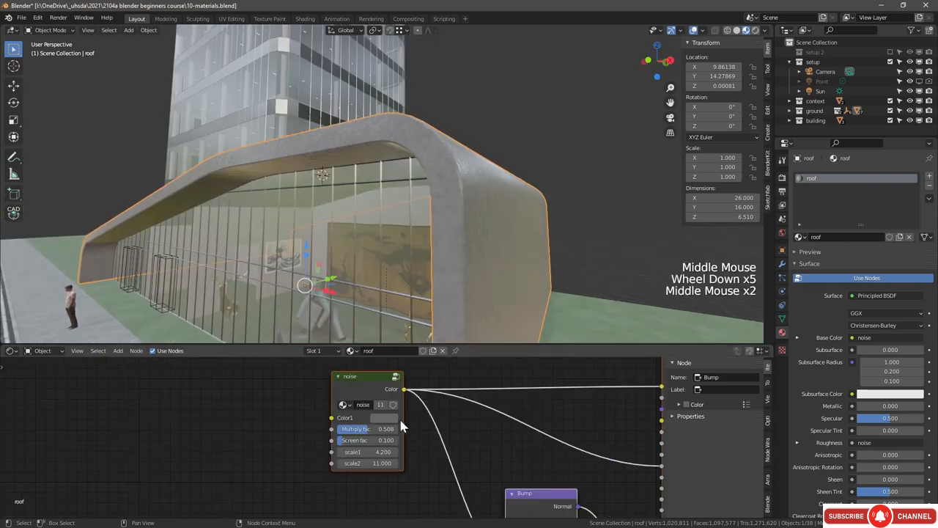
click(387, 418)
drag(461, 308, 461, 294)
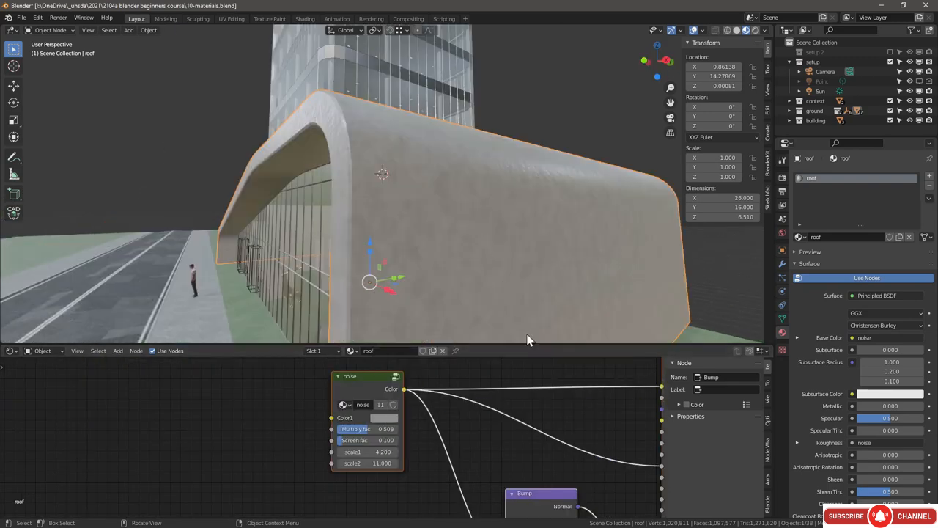
Step: Set scale2 of the roof material's noise group to 30 after trying 20
middle_drag(513, 395, 494, 426)
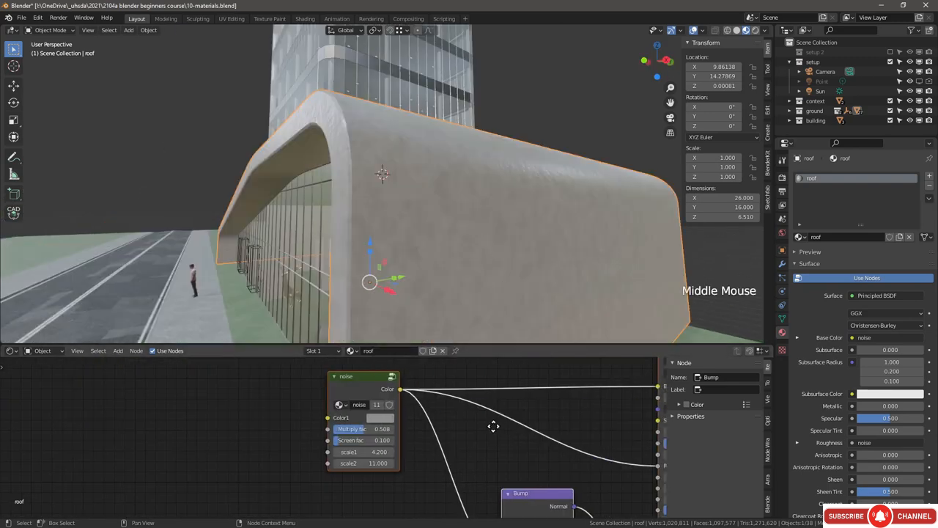
scroll(352, 430, down, 1)
scroll(320, 434, up, 5)
click(317, 435)
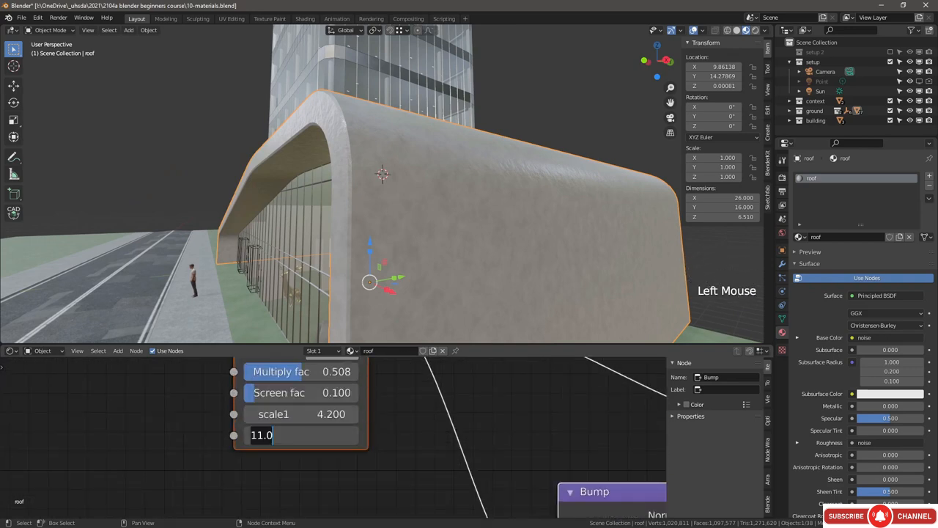
text(2)
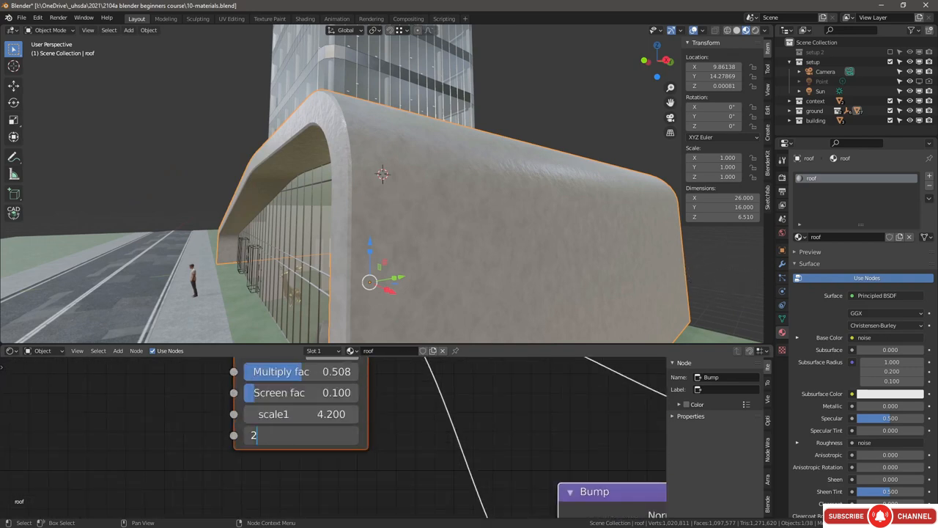
text(0)
key(Return)
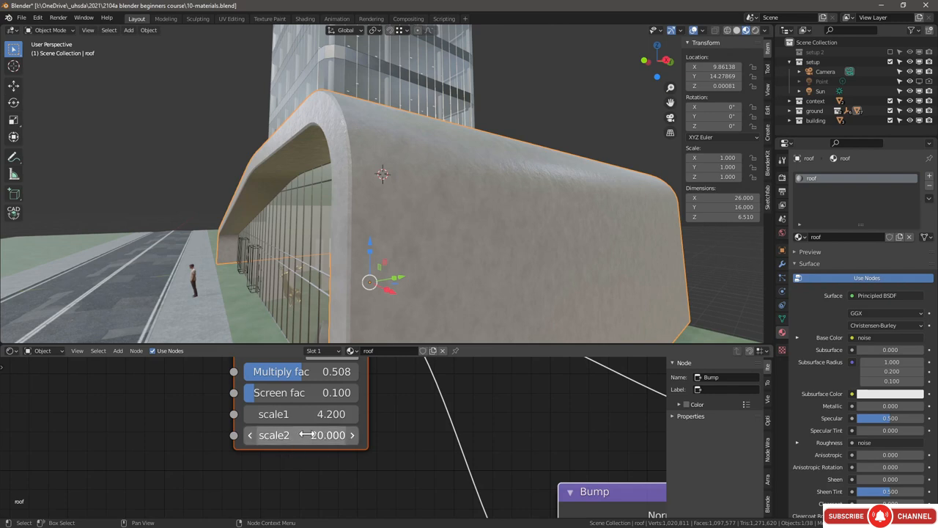
click(293, 437)
text(30)
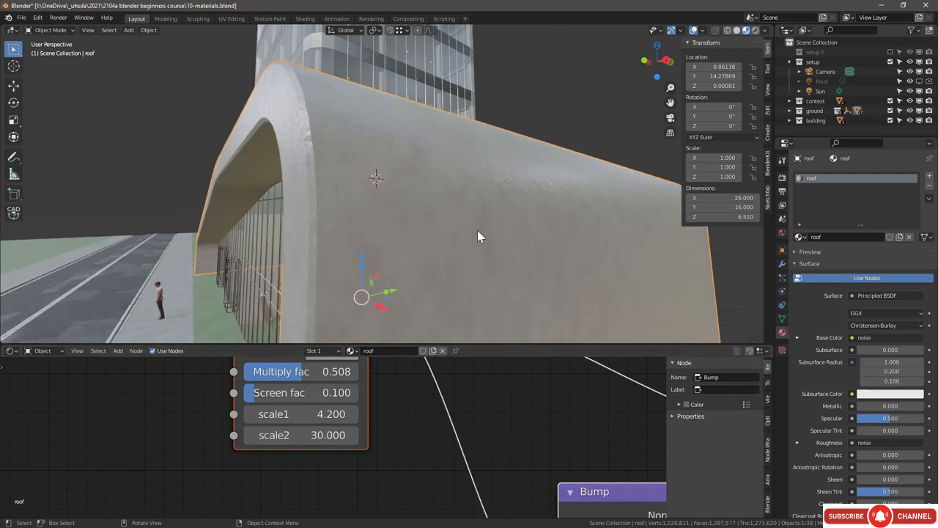
Step: Set the Strength of the roof material's Bump node to 0.3 and inspect the roof surface up close
middle_drag(513, 442, 366, 379)
scroll(409, 405, down, 1)
scroll(366, 379, down, 1)
click(414, 426)
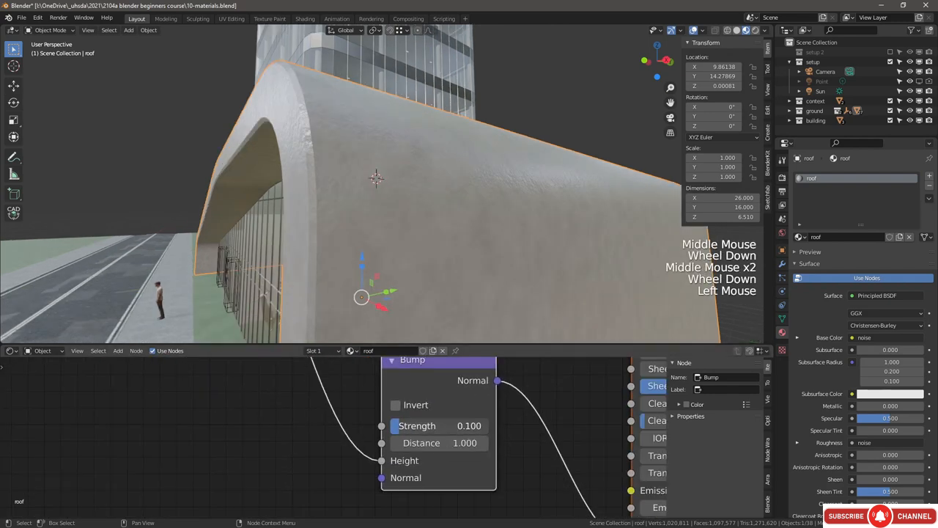
text(0.3)
key(Return)
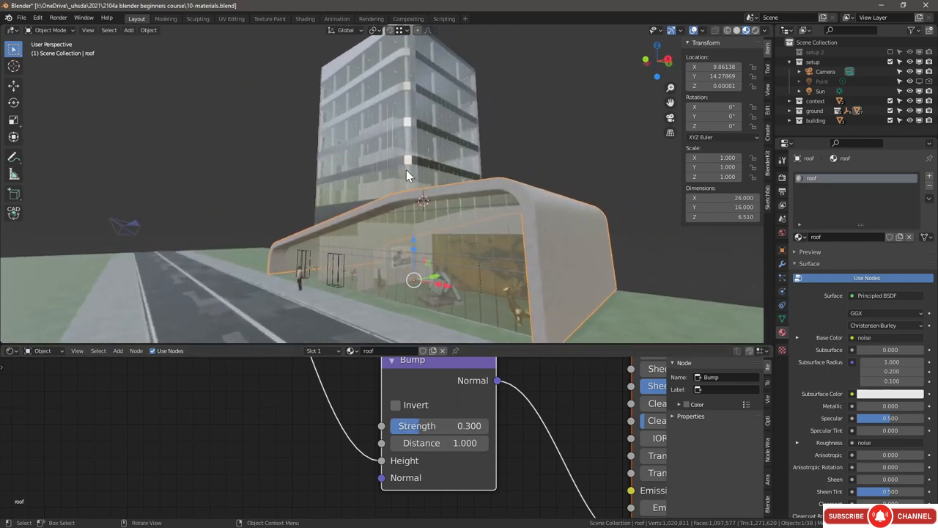
scroll(406, 169, up, 4)
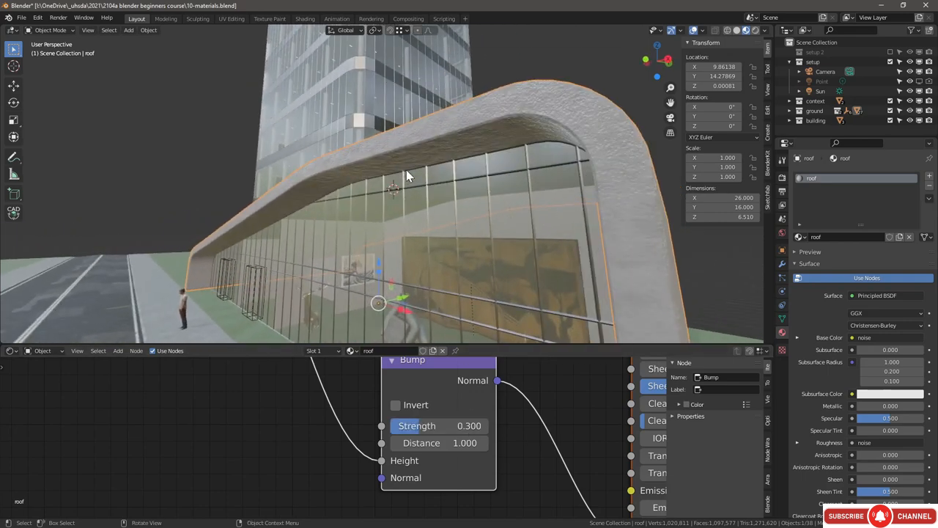
Step: Place the 3D cursor on the grass in front of the ground-floor building's glazed facade and add a mesh plane there
scroll(325, 478, down, 5)
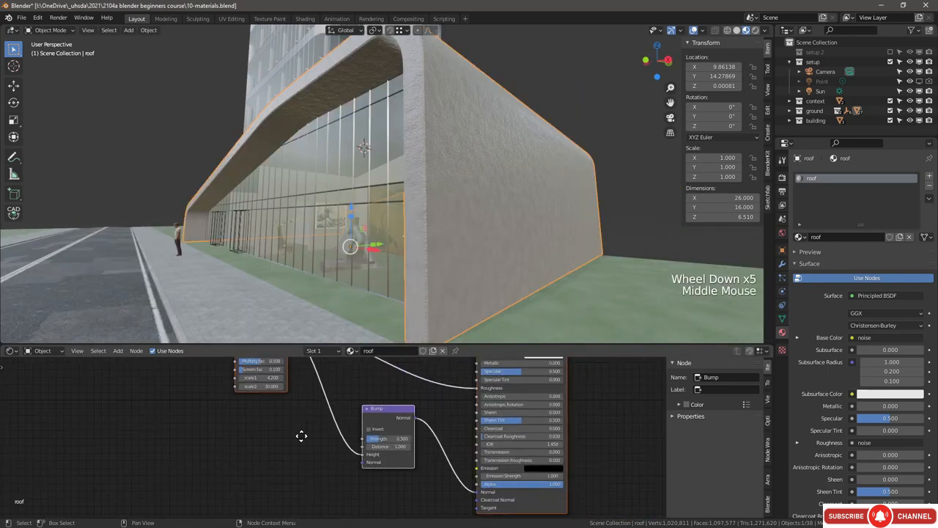
middle_drag(300, 435, 358, 471)
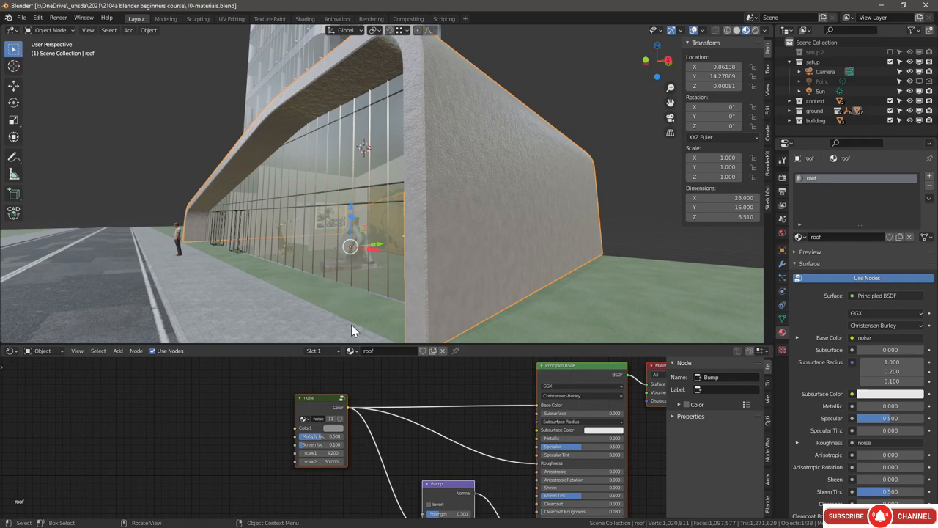
middle_drag(352, 324, 380, 243)
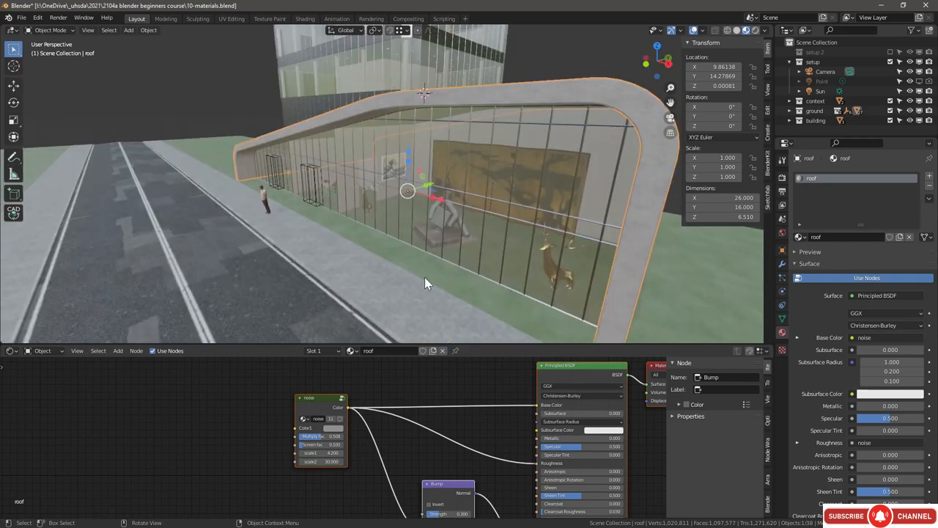
middle_drag(344, 187, 284, 225)
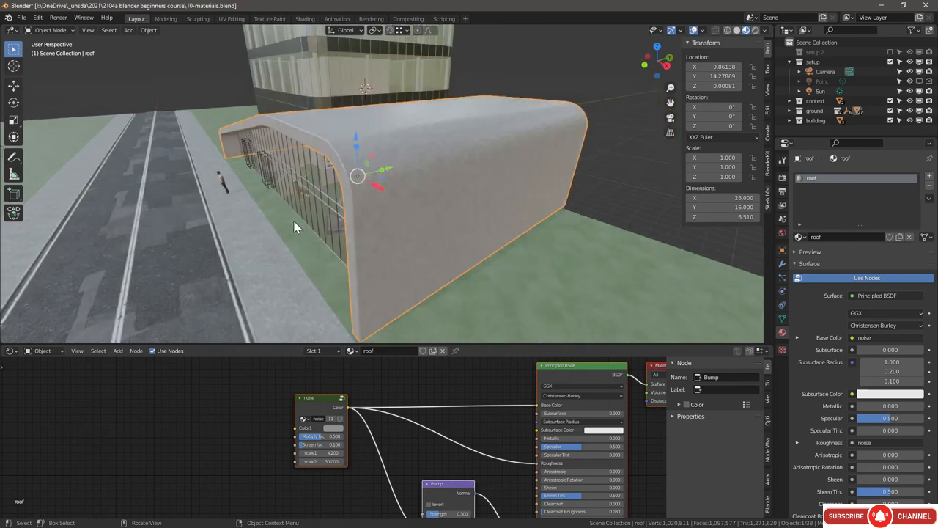
shift+right_click(285, 226)
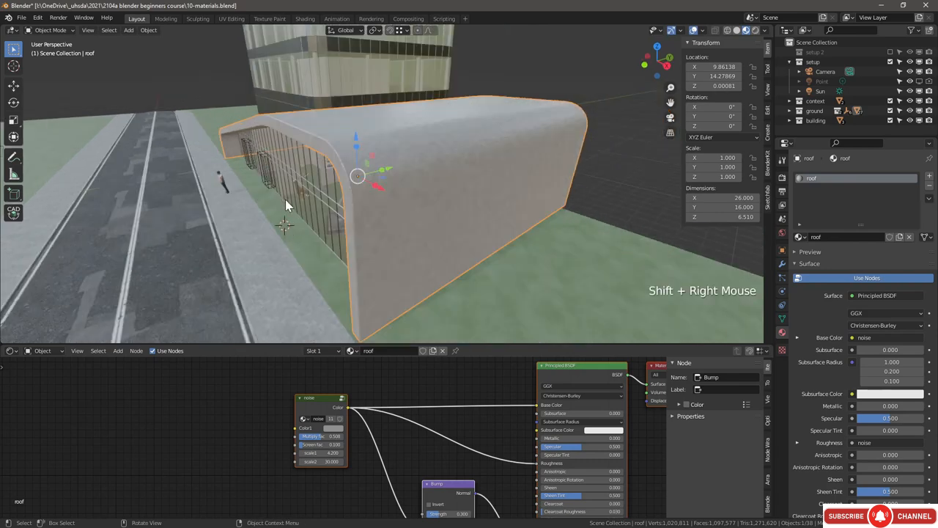
key(shift+a)
mouse_move(264, 218)
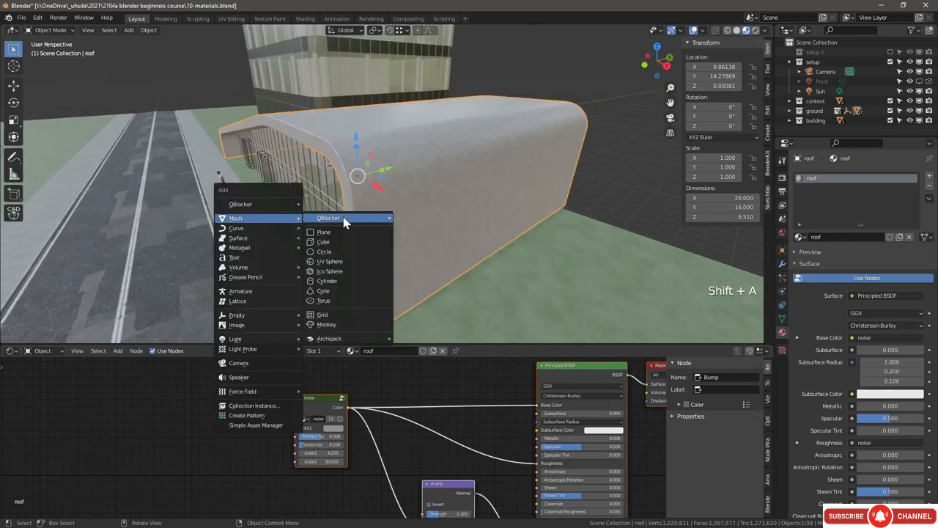
click(323, 231)
middle_drag(280, 240, 314, 239)
Step: Stretch the plane's edges to cover the ground-floor building's interior footprint, about 25.2 by 15.1 m
key(Tab)
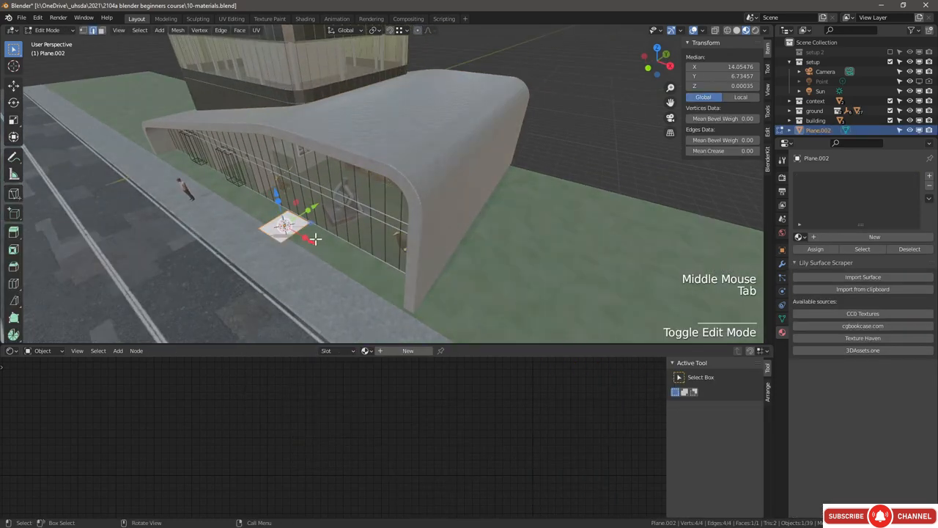
click(297, 237)
drag(332, 245, 454, 307)
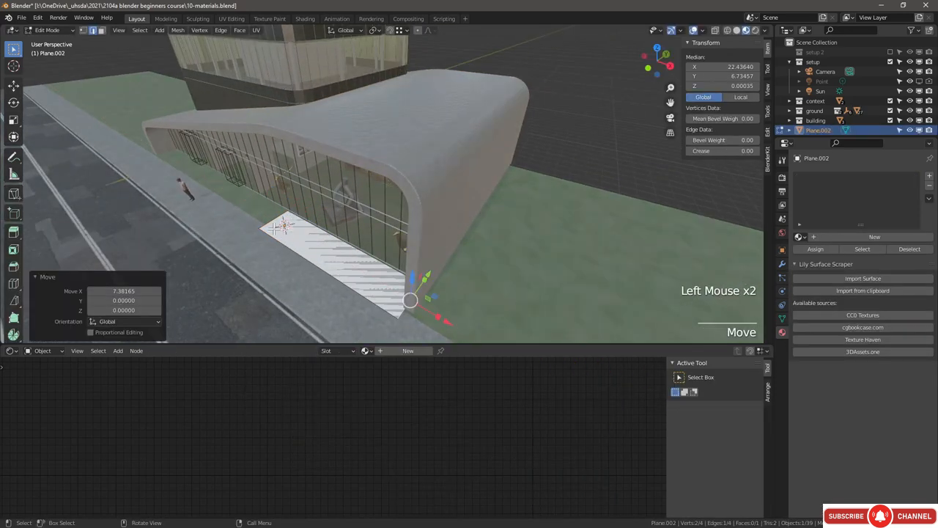
click(273, 222)
drag(302, 231, 305, 170)
click(315, 192)
key(Tab)
Step: Move the road mesh's pavement-grass edge about 1.59 m along Y to the building's facade, with Correct Face Attributes enabled for the move
click(256, 236)
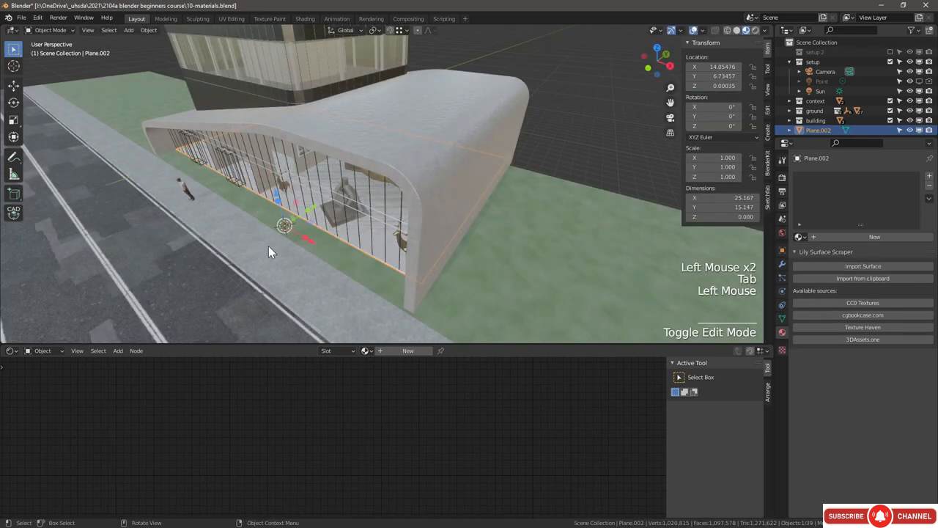
key(Tab)
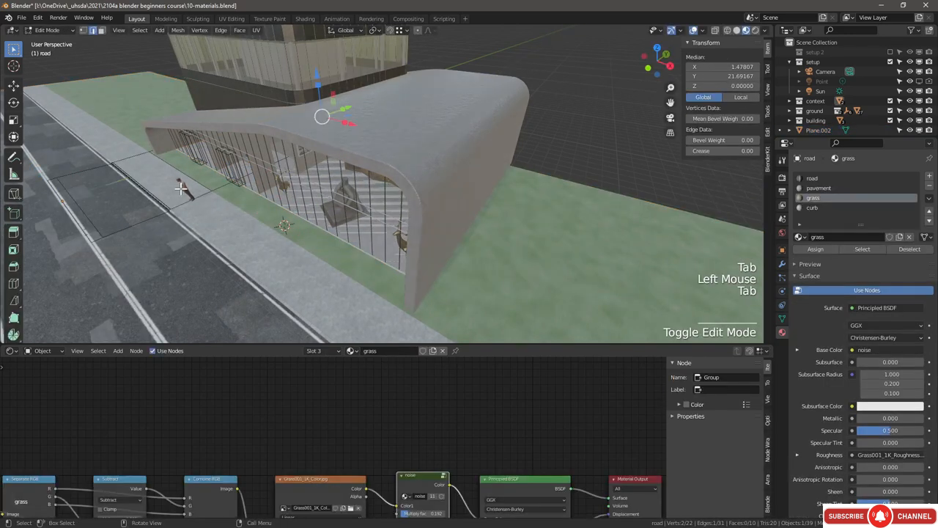
click(183, 178)
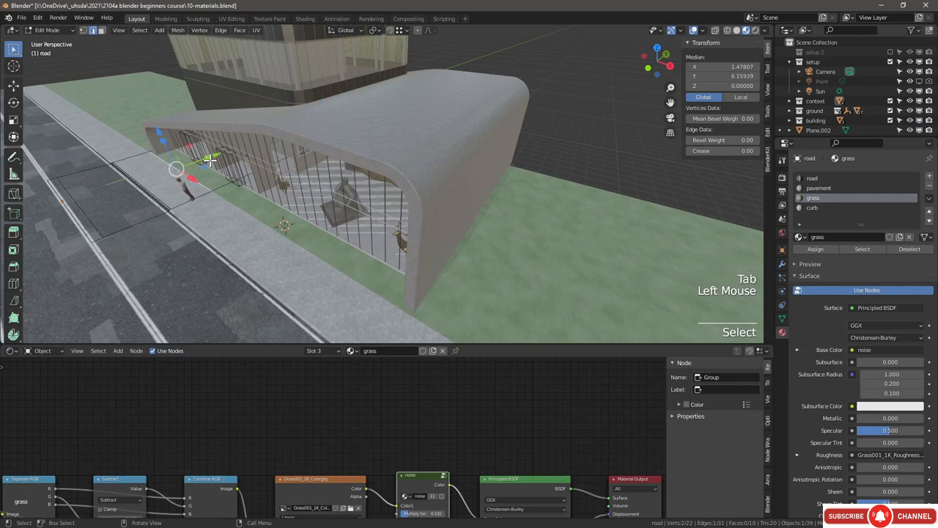
click(768, 71)
click(722, 104)
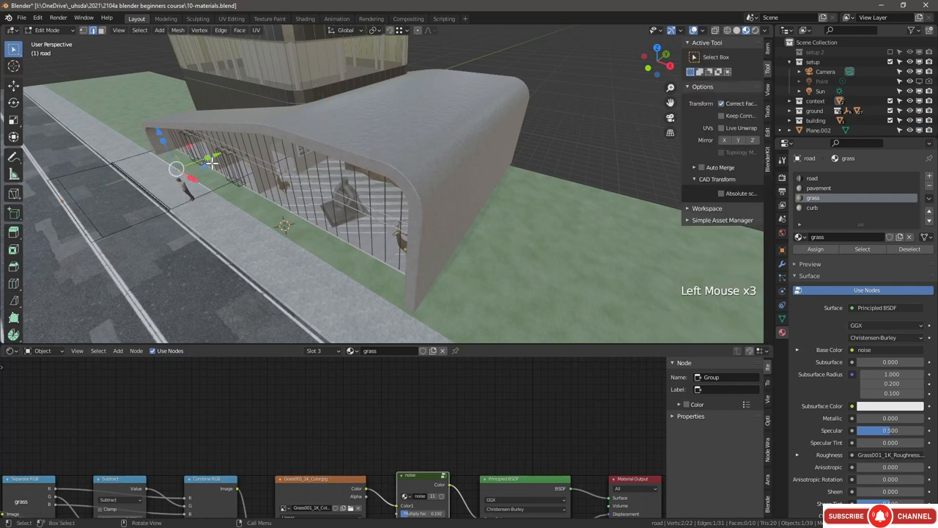
drag(211, 164, 246, 145)
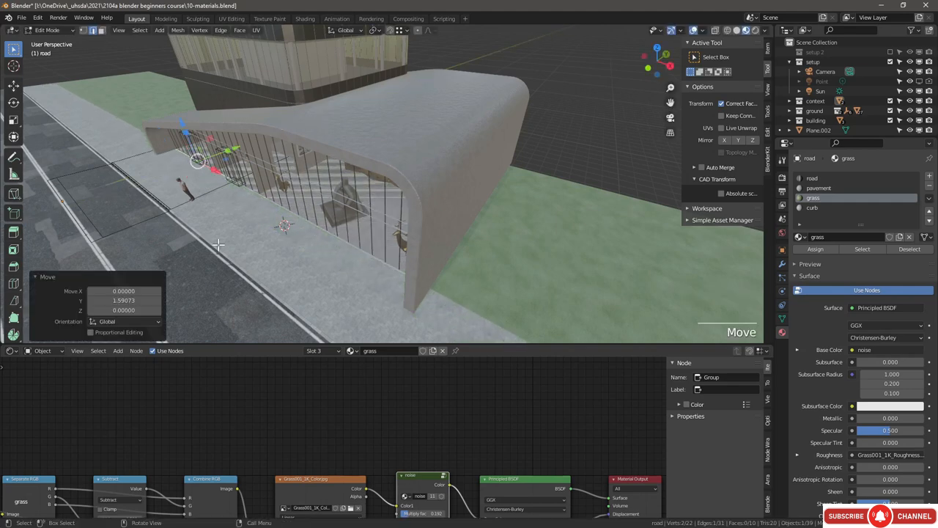
click(737, 104)
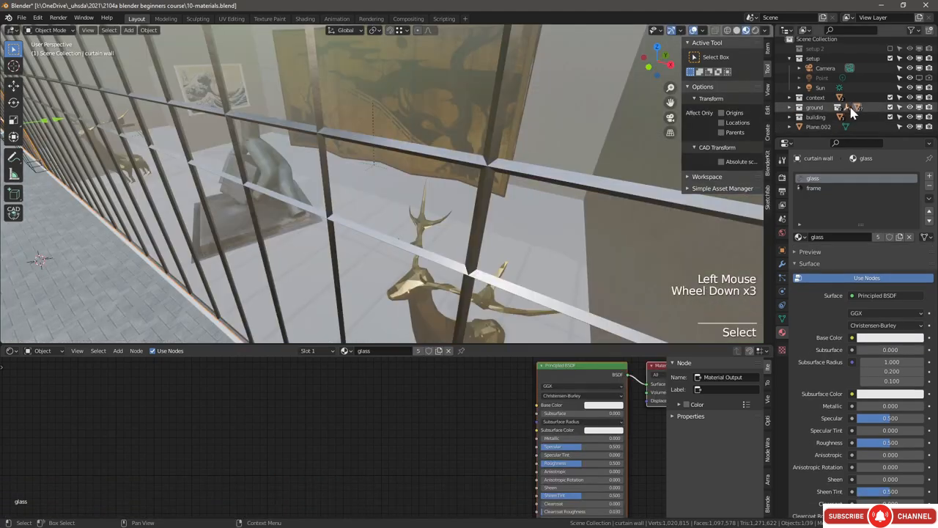
Step: Rename the new plane "ground floor", move it into the ground collection, and expand that collection
click(821, 129)
double_click(822, 129)
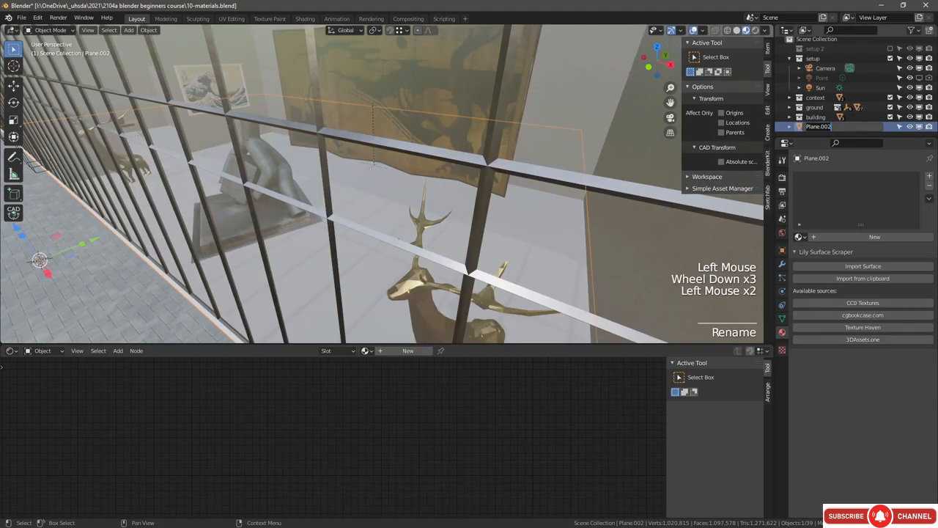
text(ground floor)
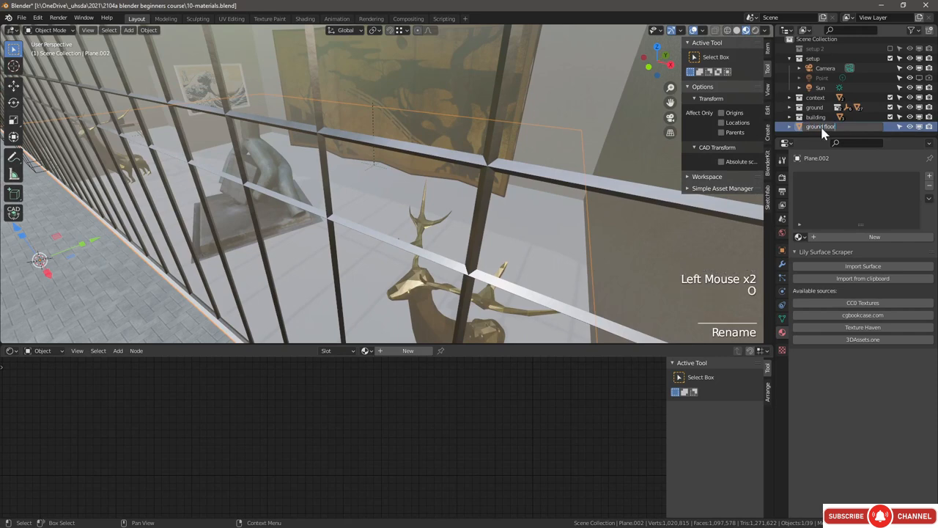
drag(815, 127, 810, 108)
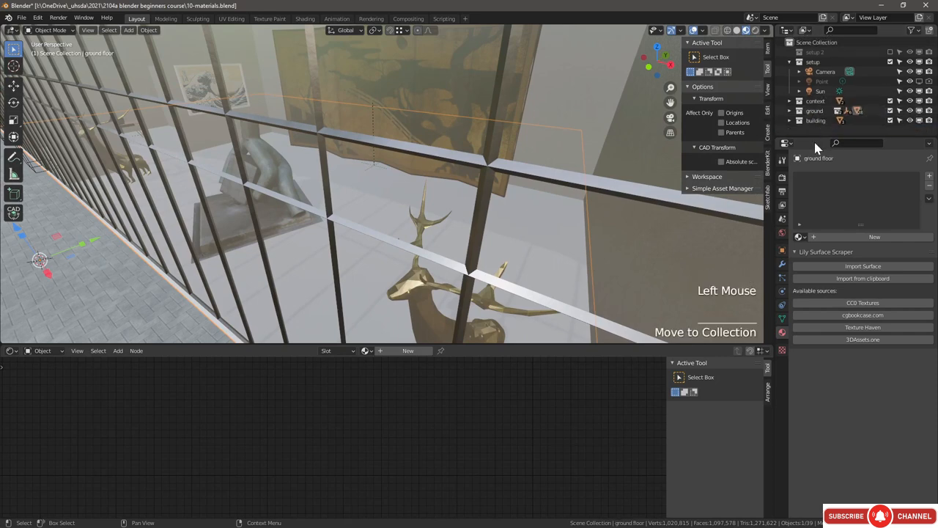
click(789, 111)
scroll(660, 146, down, 4)
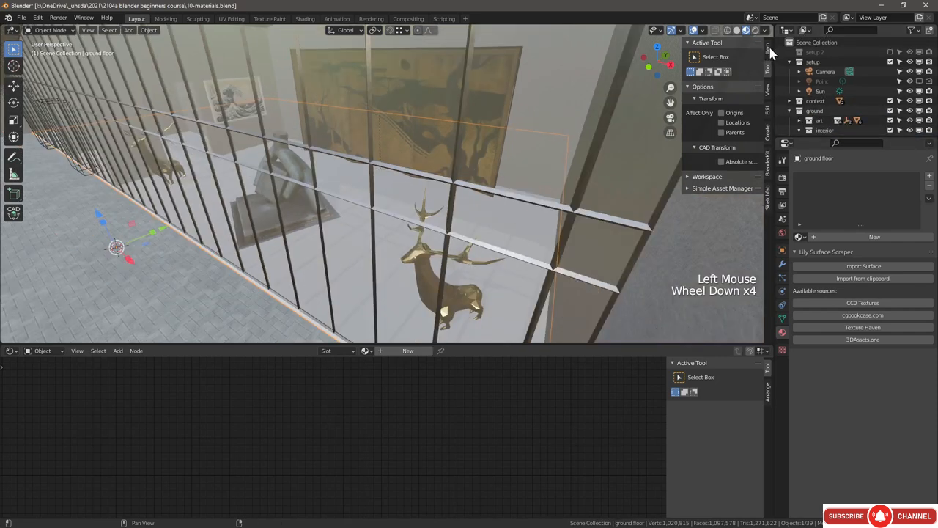
Step: Set the Z location of the ground floor and the Golden Deer to 0.01 and adjust the statue's Z location to the floor
click(767, 48)
click(715, 86)
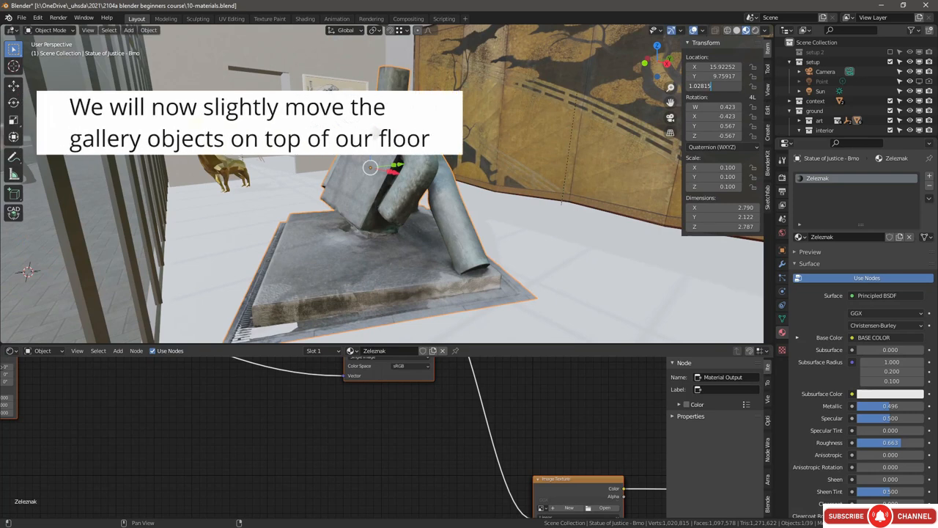
key(Return)
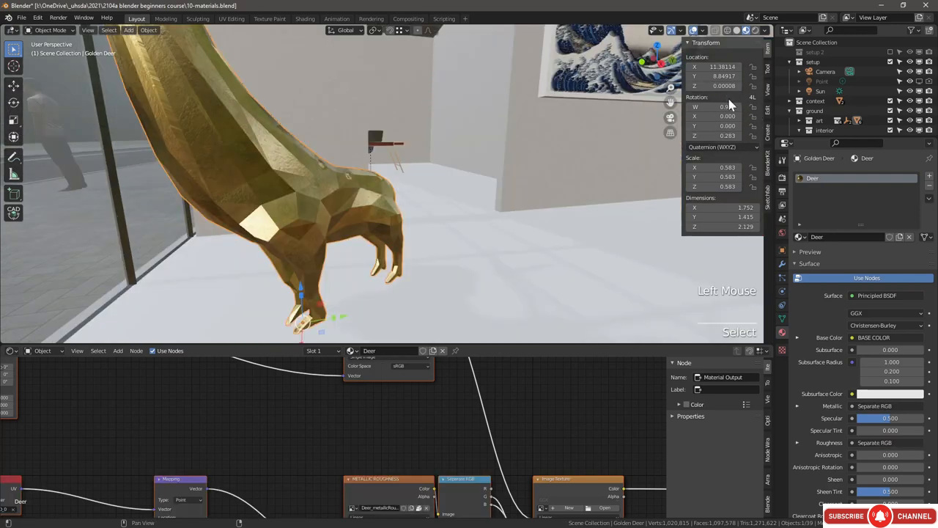
double_click(722, 86)
text(01)
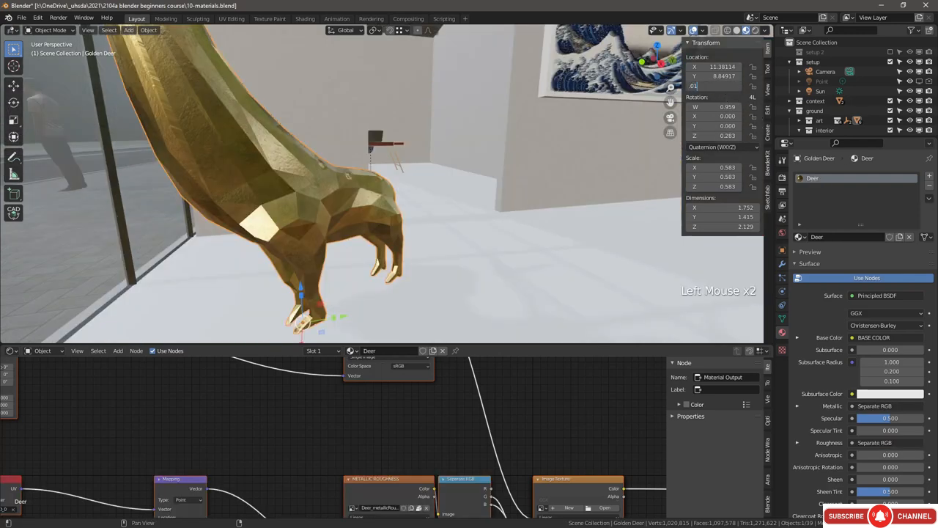
key(Return)
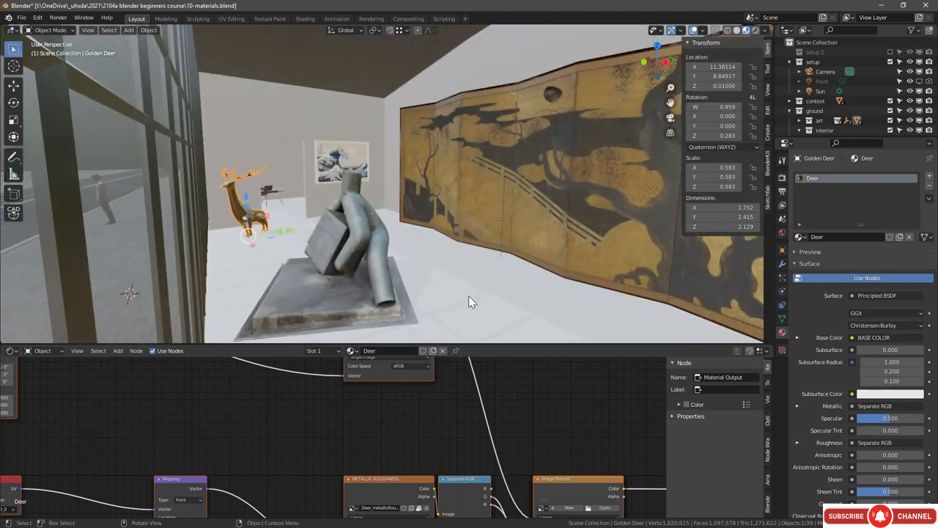
Step: Assign the floor material to the ground floor, make it a separate copy, and name the copy "floor polished"
click(470, 301)
click(799, 237)
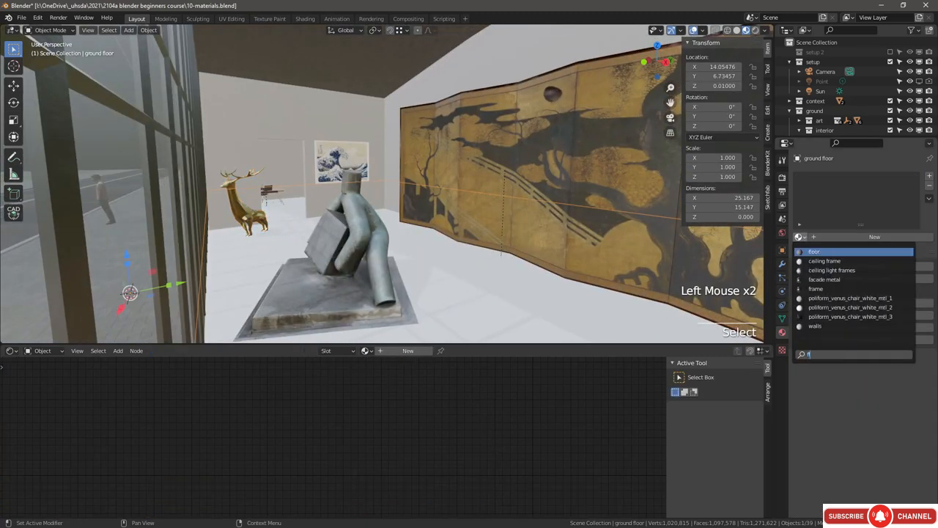
click(814, 250)
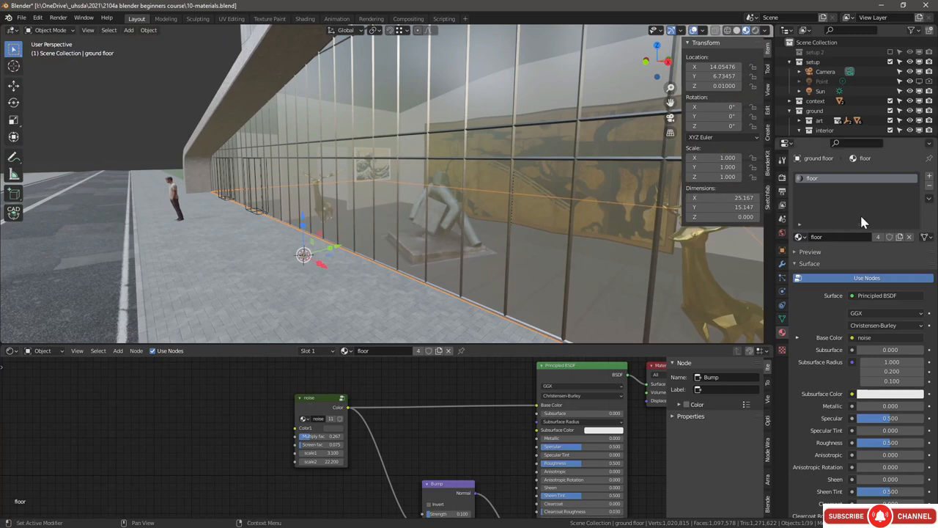
click(880, 237)
double_click(821, 237)
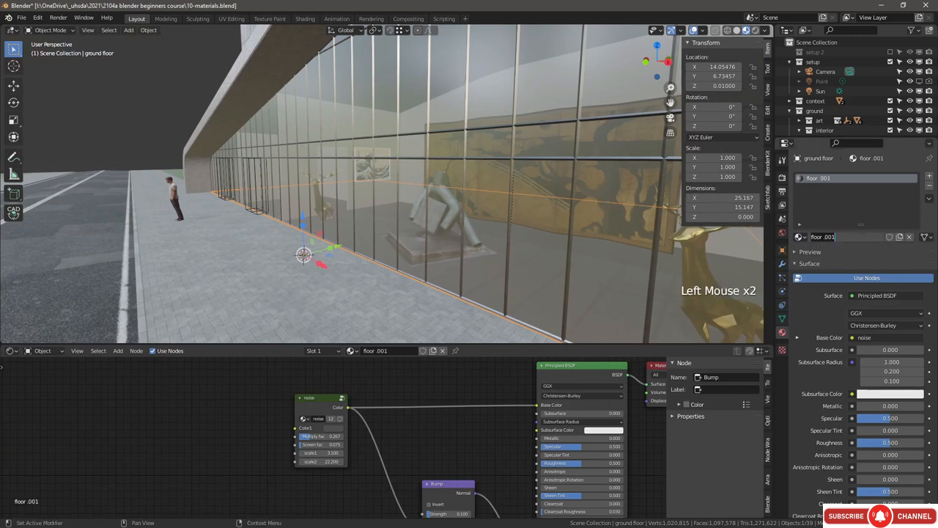
text(floor polished)
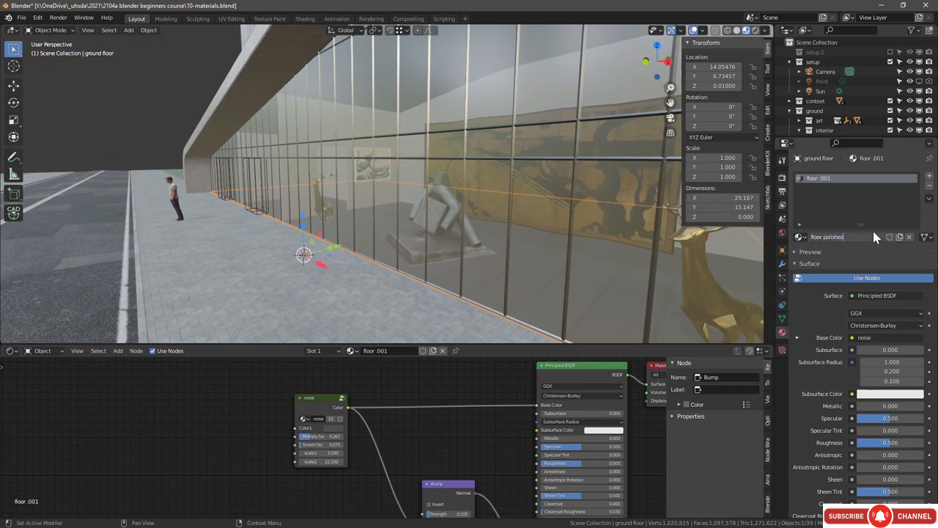
key(Return)
Step: Connect the noise group's Color output to the Principled BSDF's Roughness in the floor polished material
middle_drag(365, 405, 310, 384)
scroll(308, 384, down, 1)
drag(293, 385, 461, 435)
middle_drag(286, 437, 416, 443)
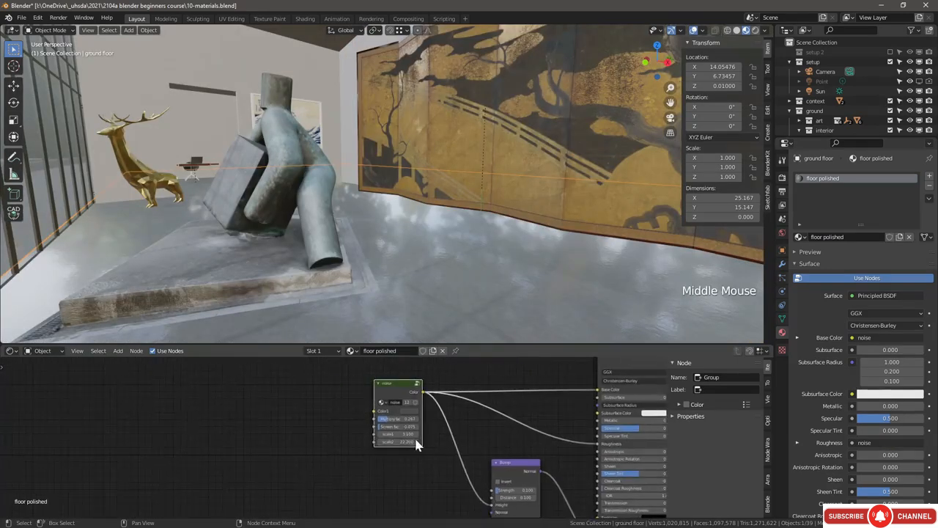
Step: Set the floor polished noise group's Multiply fac to about 0.417 and scale1 to 0.5
scroll(415, 439, up, 8)
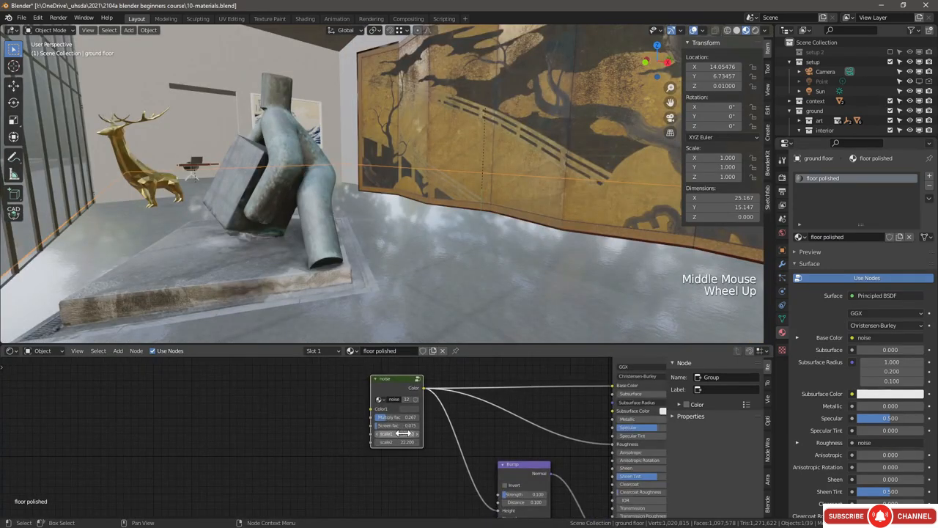
click(411, 435)
drag(411, 435, 389, 434)
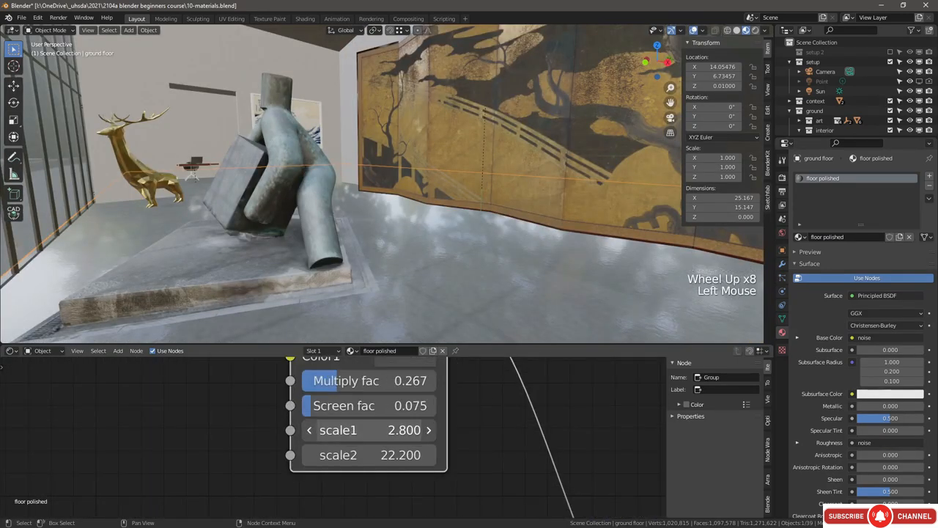
drag(363, 387, 383, 387)
click(369, 431)
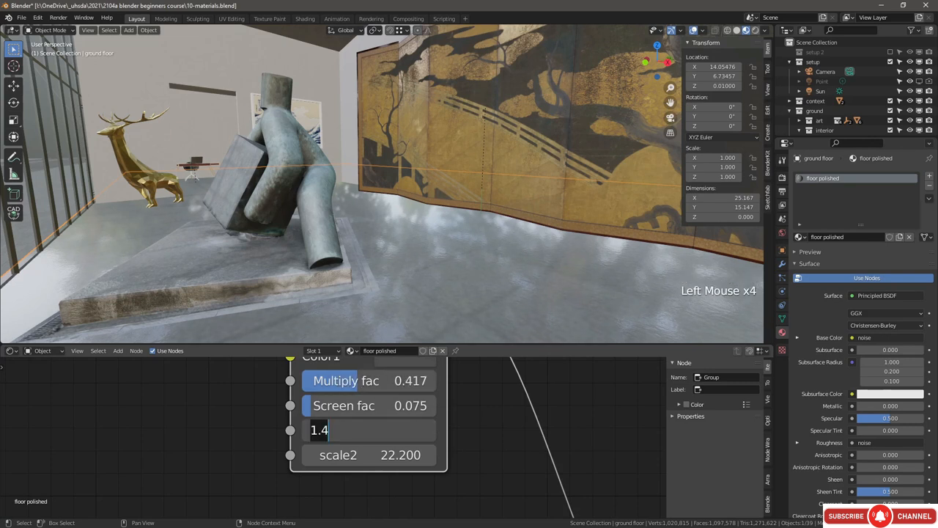
text(.5)
key(Return)
Step: Set the floor polished noise group's scale2 to 6 and Screen fac to 0.15, trying 0.12 first
click(363, 454)
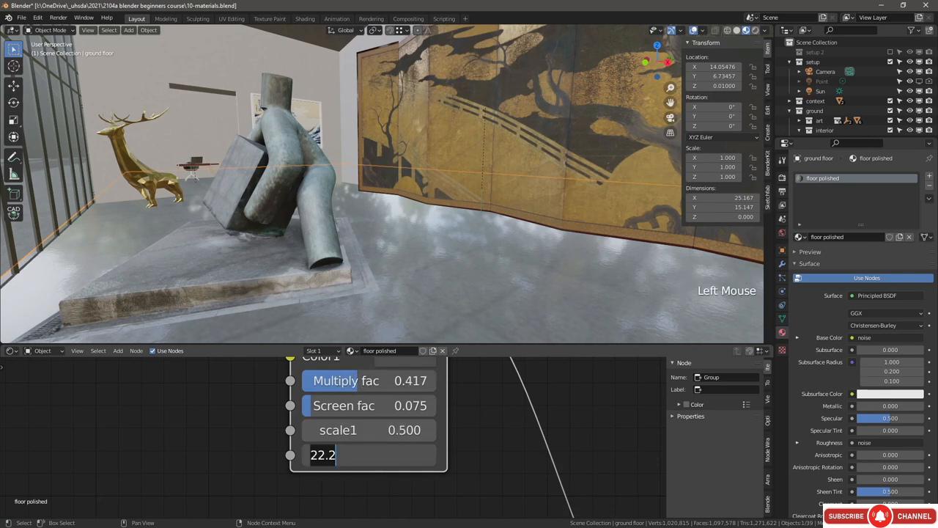
text(6)
key(Return)
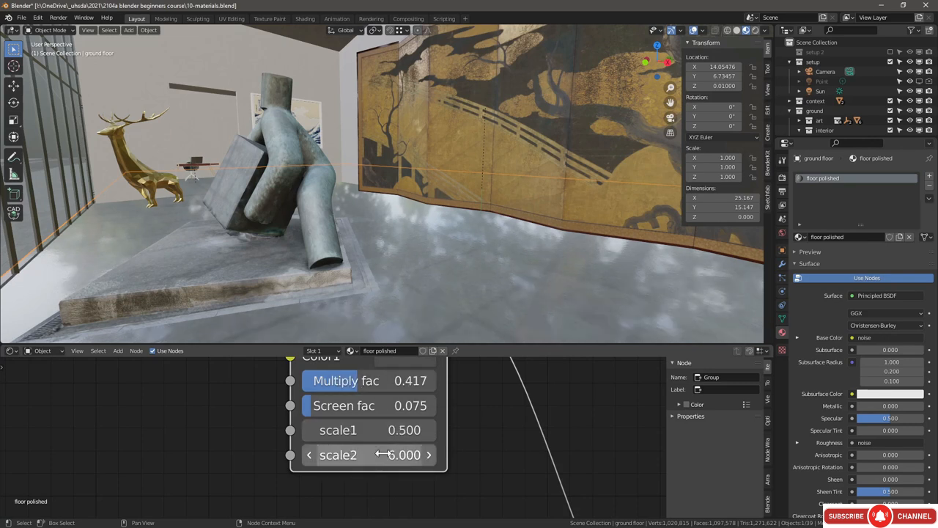
click(383, 407)
text(.12)
key(Return)
key(BackSpace)
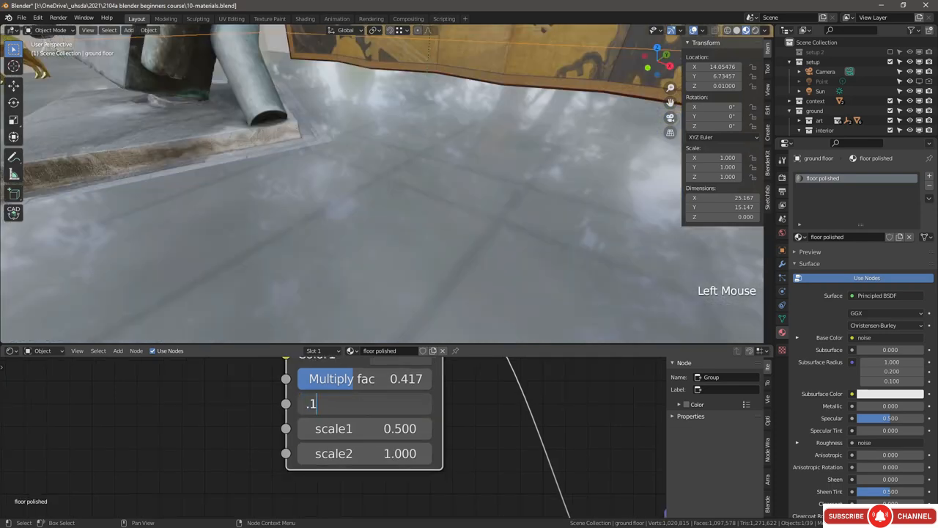
text(5)
key(Return)
Step: Set scale2 of the floor polished noise group to 2 and inspect the floor around the statue
click(327, 453)
text(2)
key(Return)
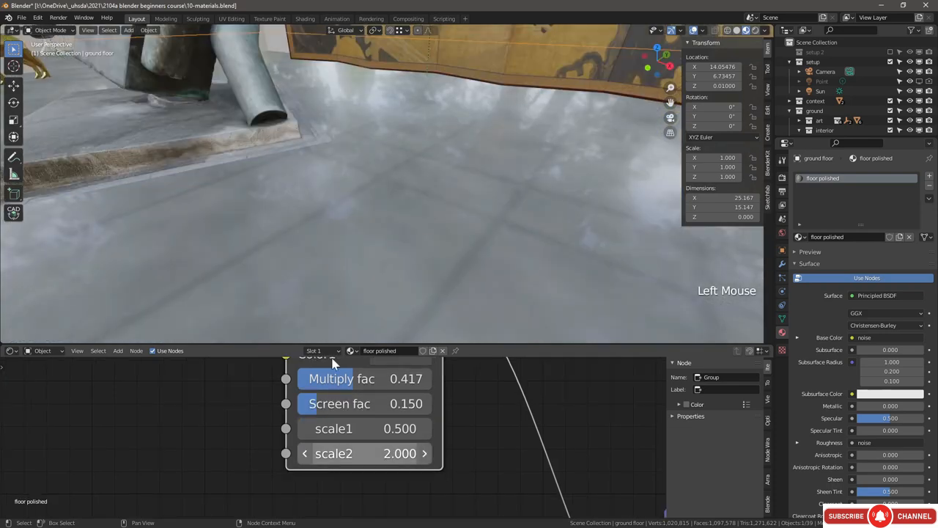
scroll(336, 172, down, 8)
scroll(336, 172, up, 5)
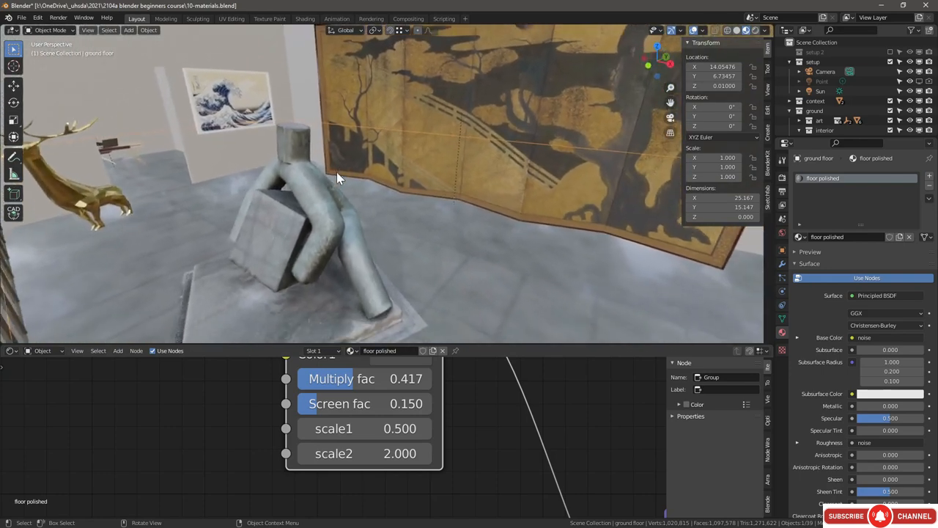
Step: Select the camera beside the road, look through it and enlarge the 3D viewport
scroll(336, 171, down, 10)
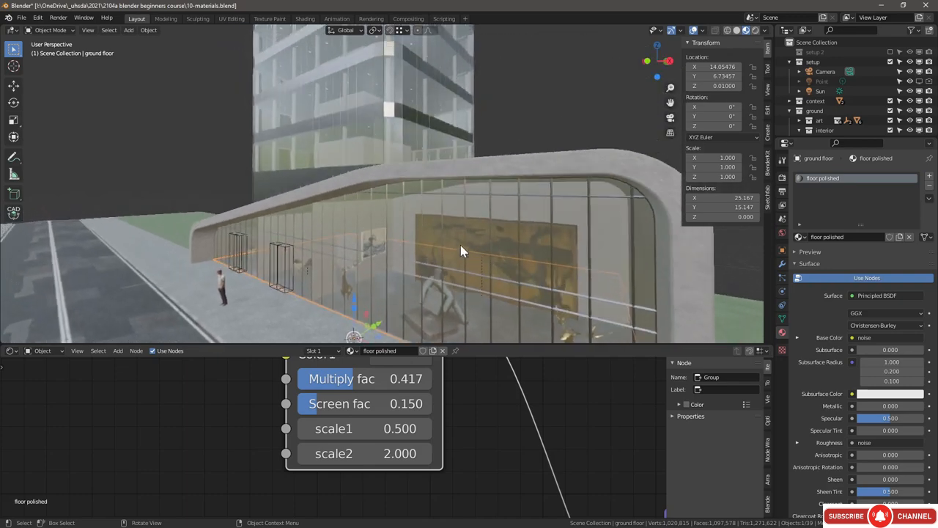
middle_drag(461, 251, 427, 251)
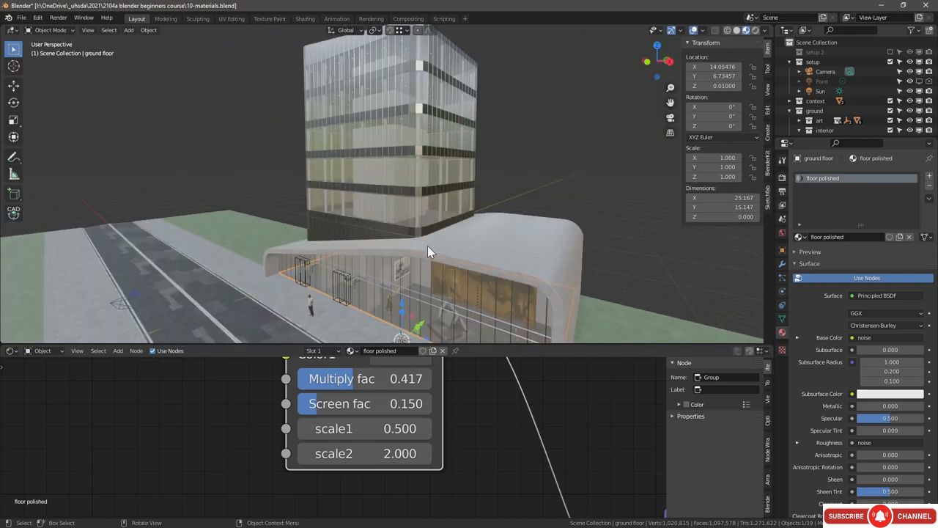
click(168, 291)
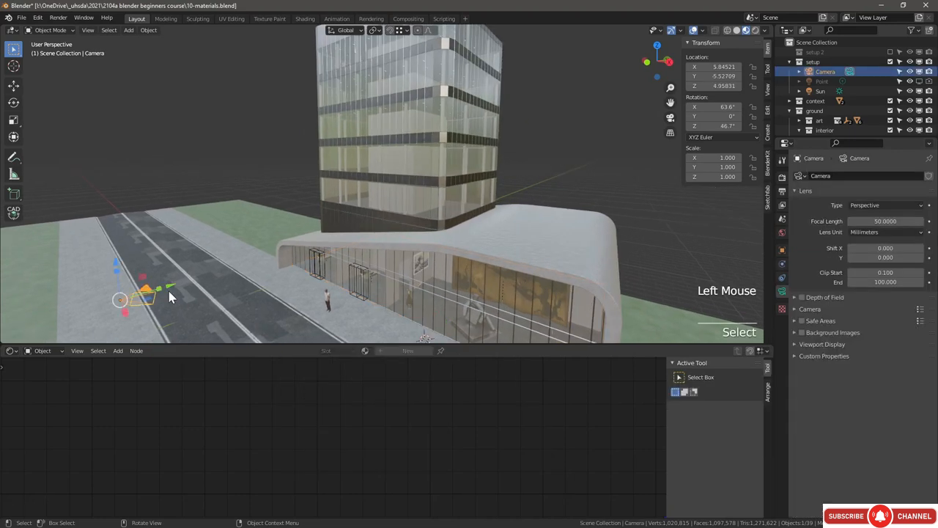
click(672, 116)
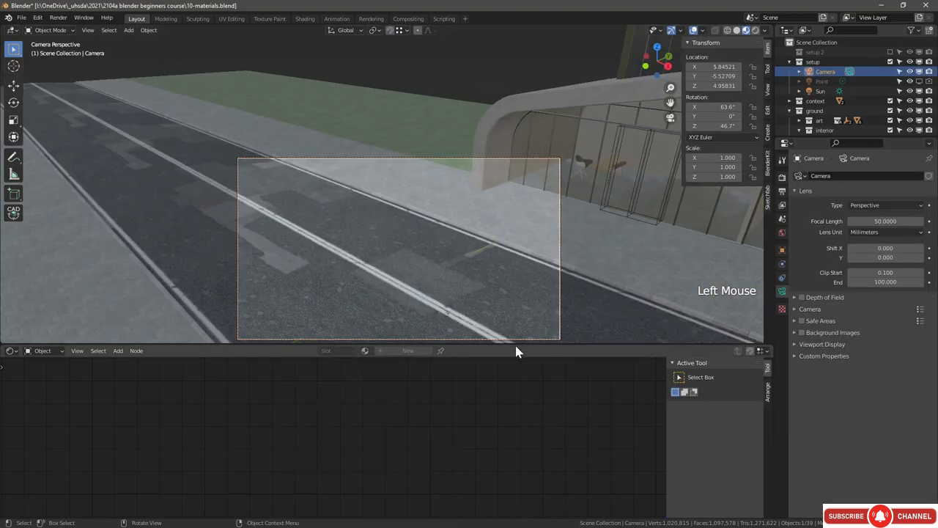
drag(515, 343, 519, 484)
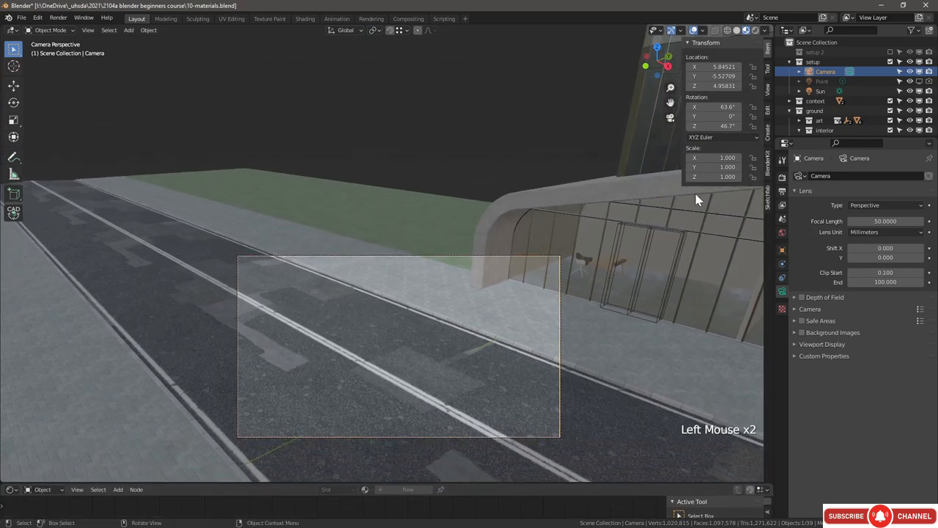
Step: In top view, move the camera along the road to about X 23.175, Y -3.815
middle_drag(697, 199, 423, 310)
scroll(463, 262, down, 3)
scroll(513, 242, down, 2)
scroll(527, 256, up, 4)
scroll(386, 298, down, 1)
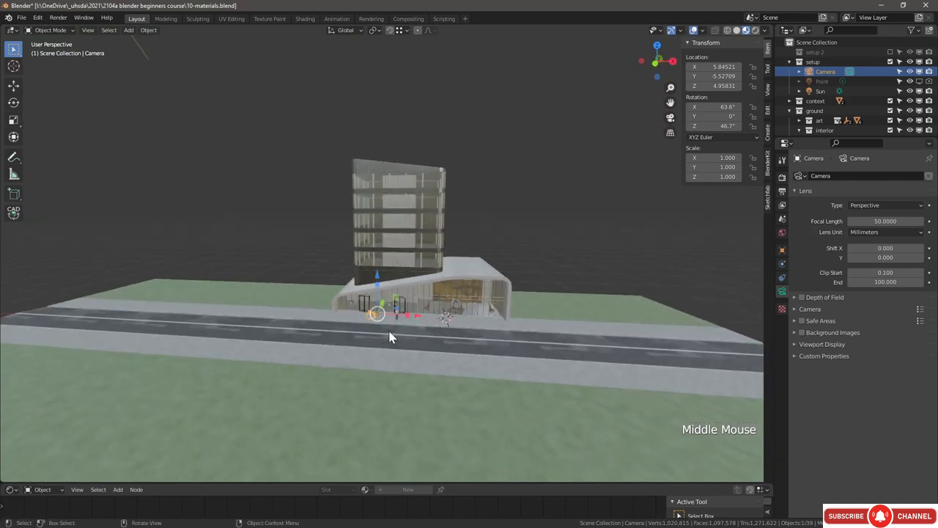
click(657, 45)
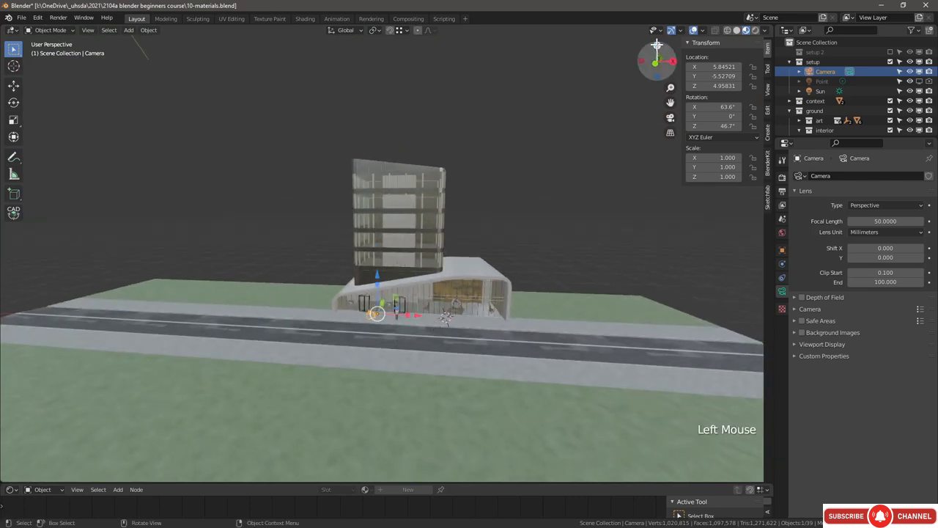
key(g)
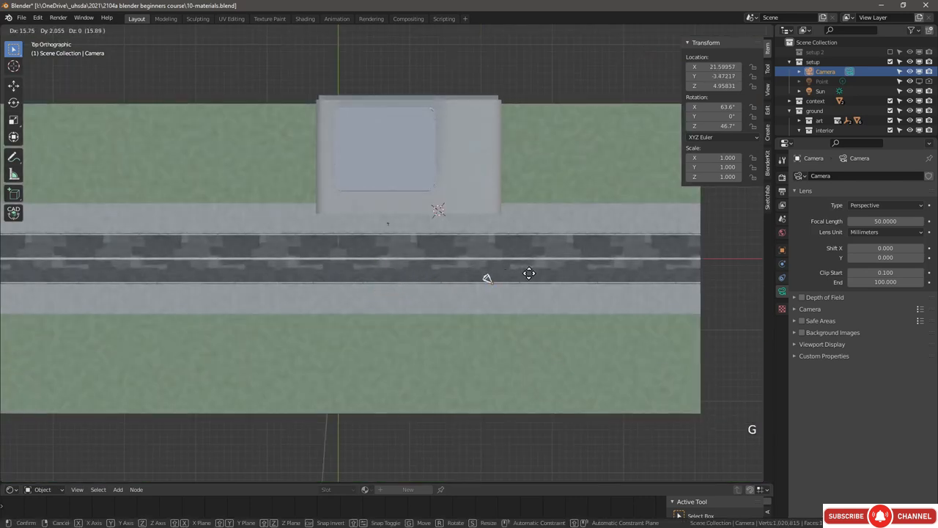
click(539, 278)
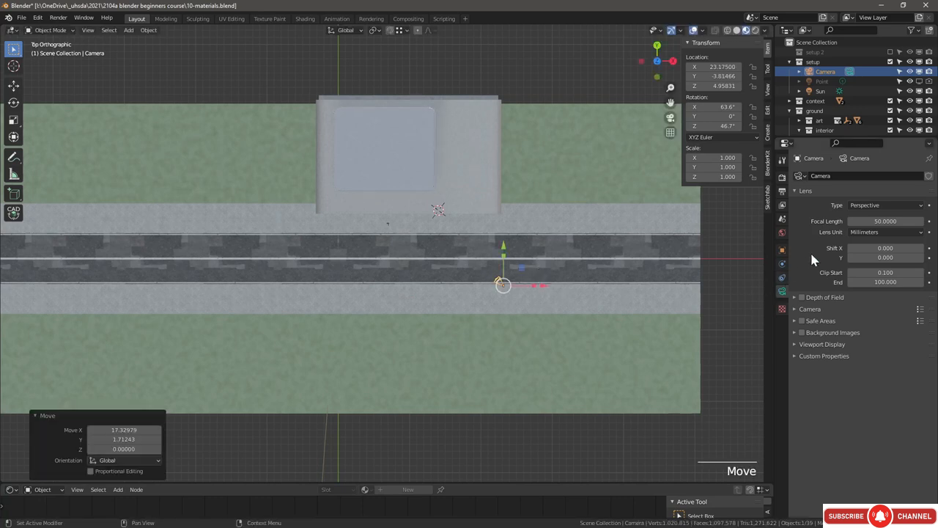
Step: Set the camera's focal length to 24 mm
click(875, 220)
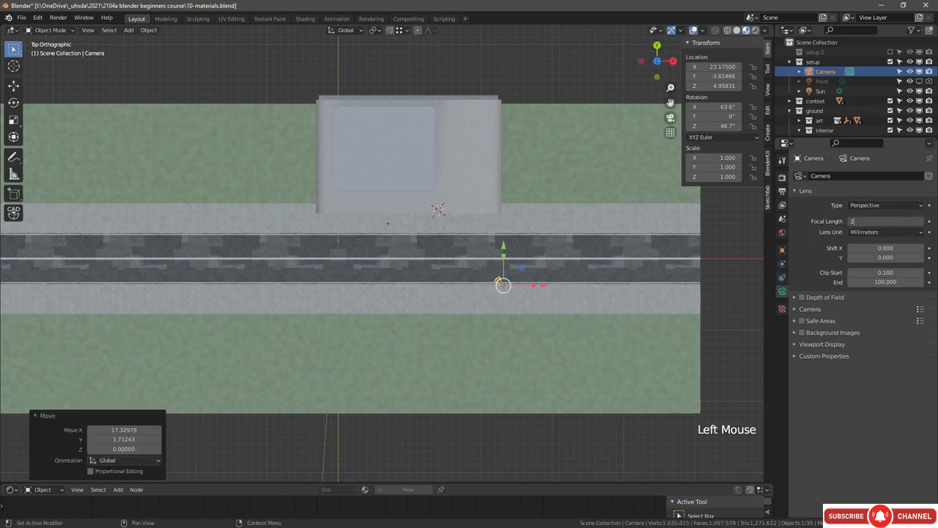
text(24)
key(Return)
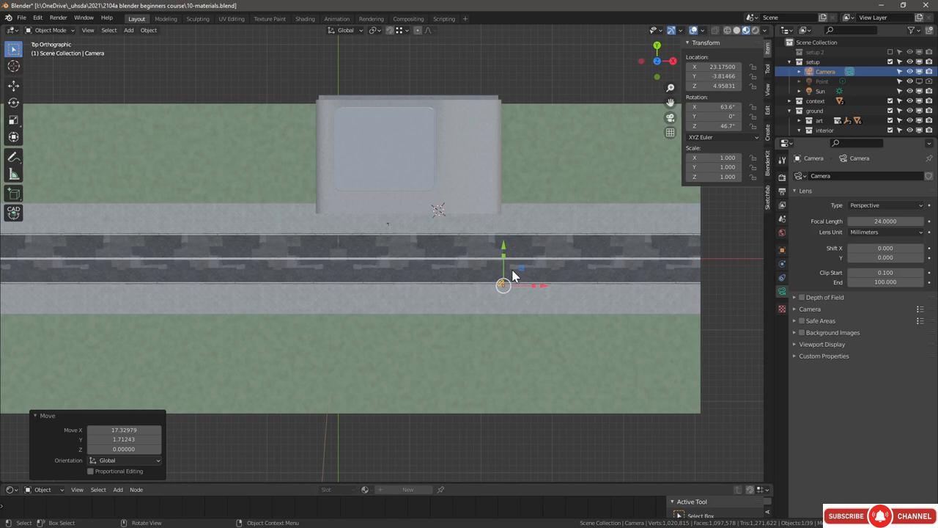
click(495, 98)
key(Tab)
click(409, 95)
click(407, 57)
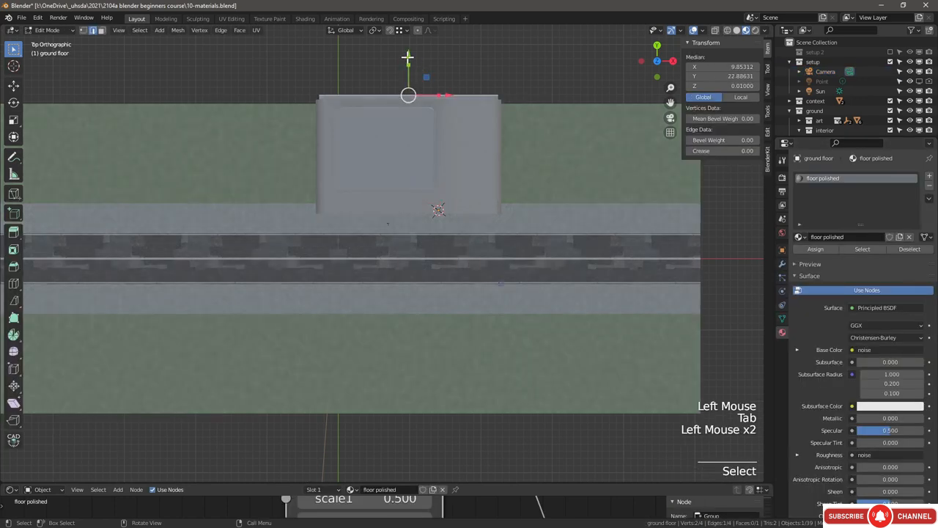
key(Tab)
Step: Look through the camera and set its Z location to 1.7 and its X rotation to 90°
click(500, 283)
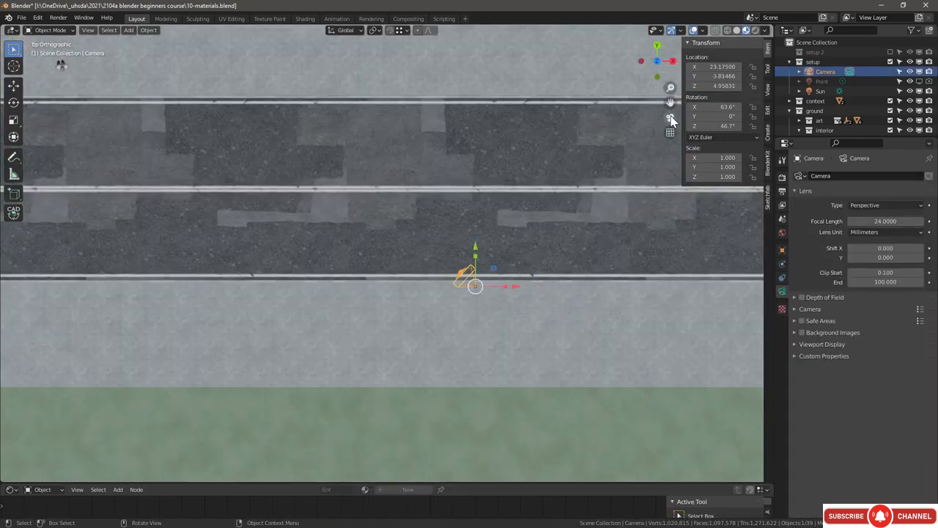
click(671, 118)
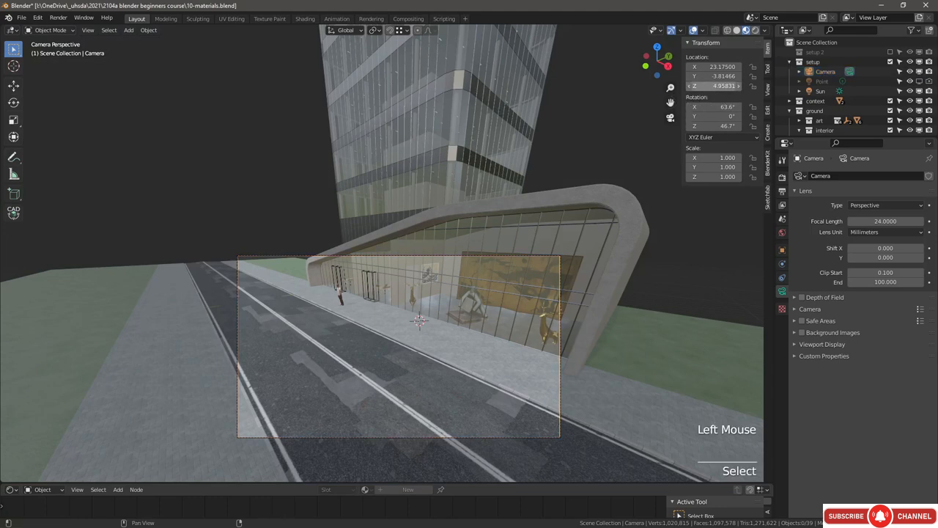
double_click(710, 87)
text(1.7)
key(Return)
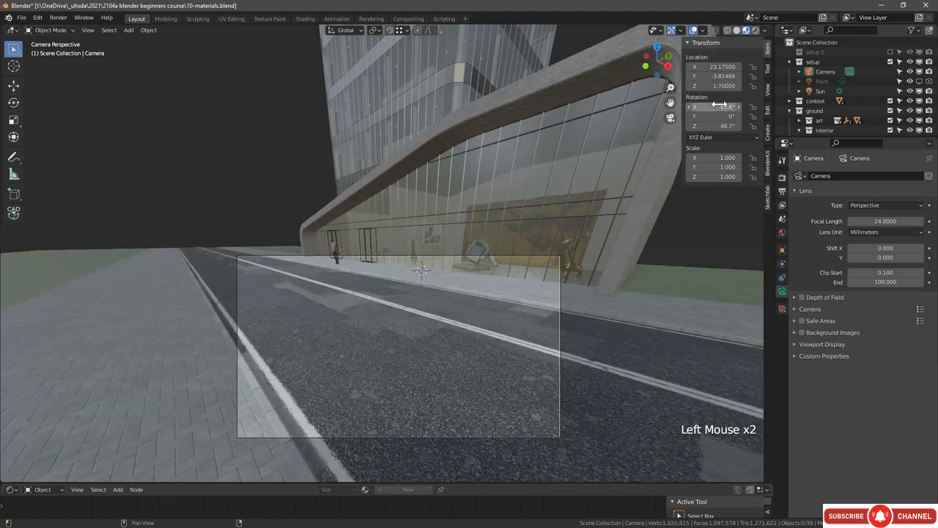
click(718, 107)
text(90)
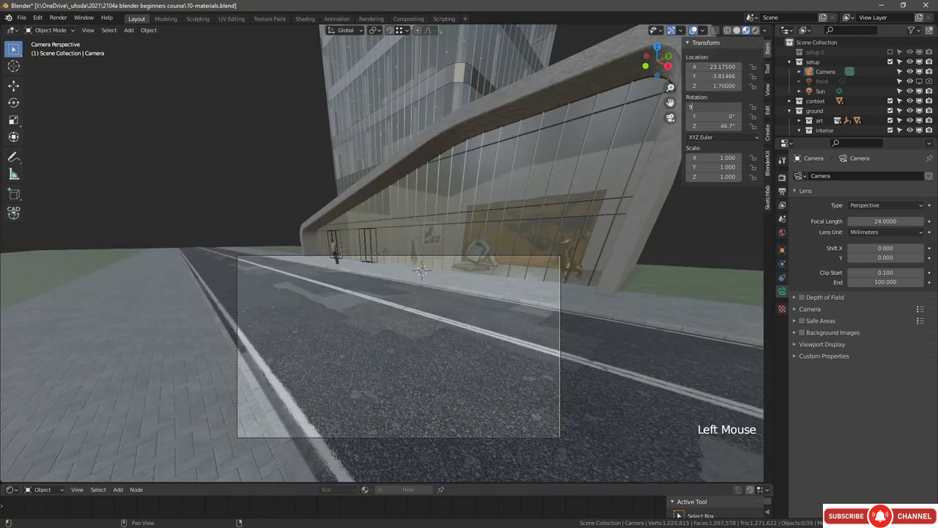
key(Return)
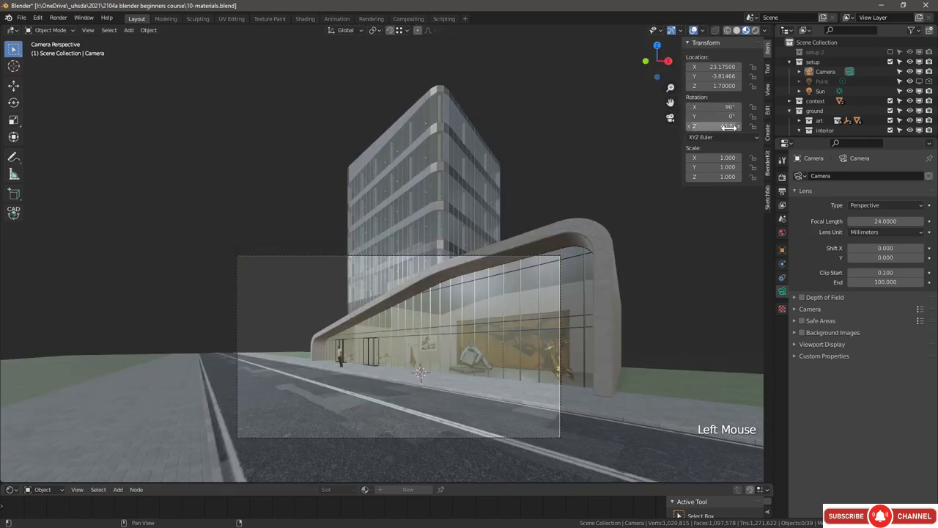
Step: Reframe the building with the camera's X location at 24.735, Z rotation at 41.2° and Shift Y at 0.12
drag(715, 126, 693, 126)
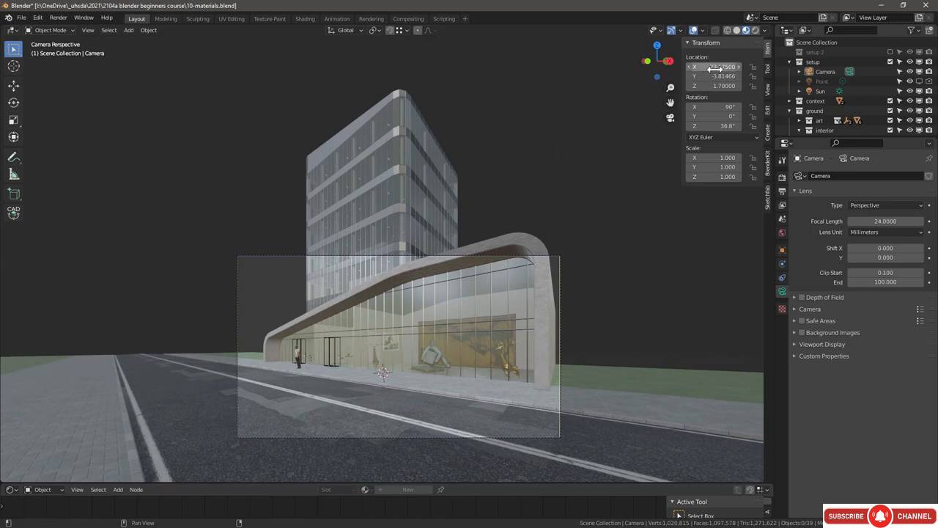
drag(714, 66, 735, 66)
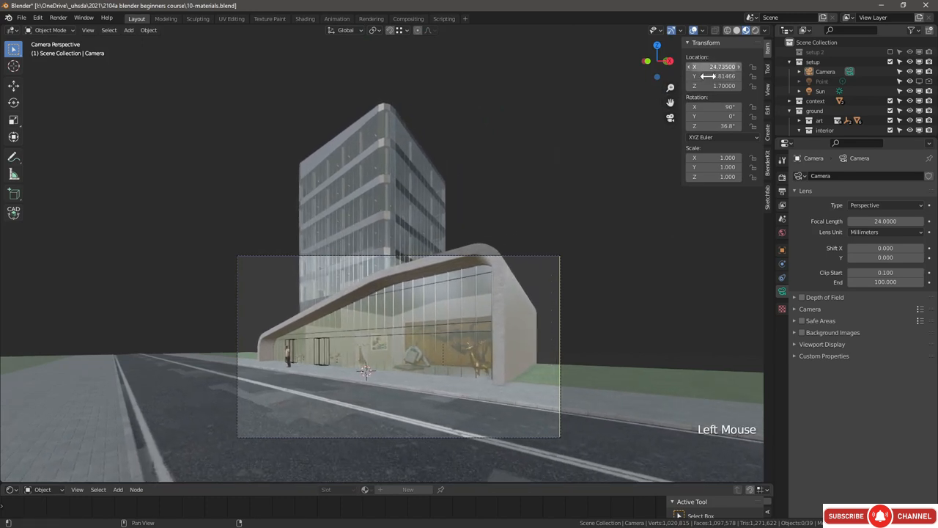
drag(715, 126, 725, 126)
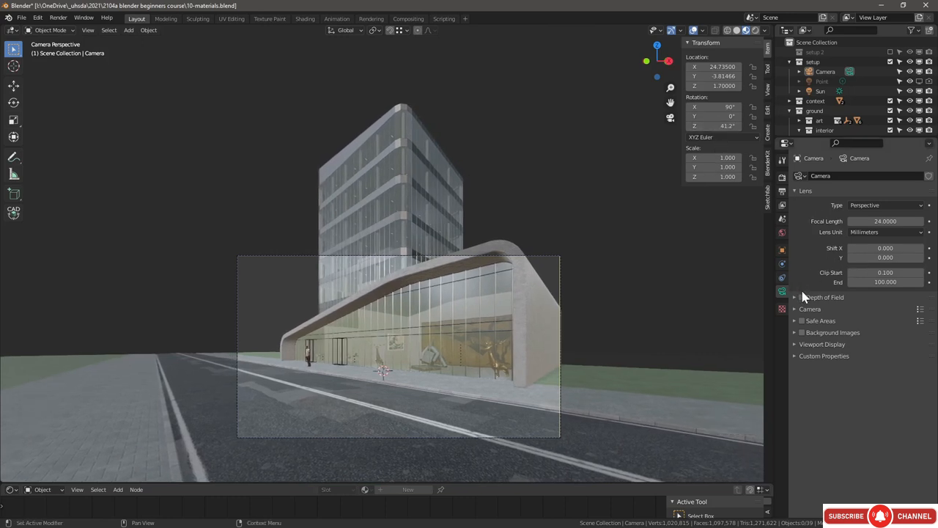
drag(885, 257, 903, 258)
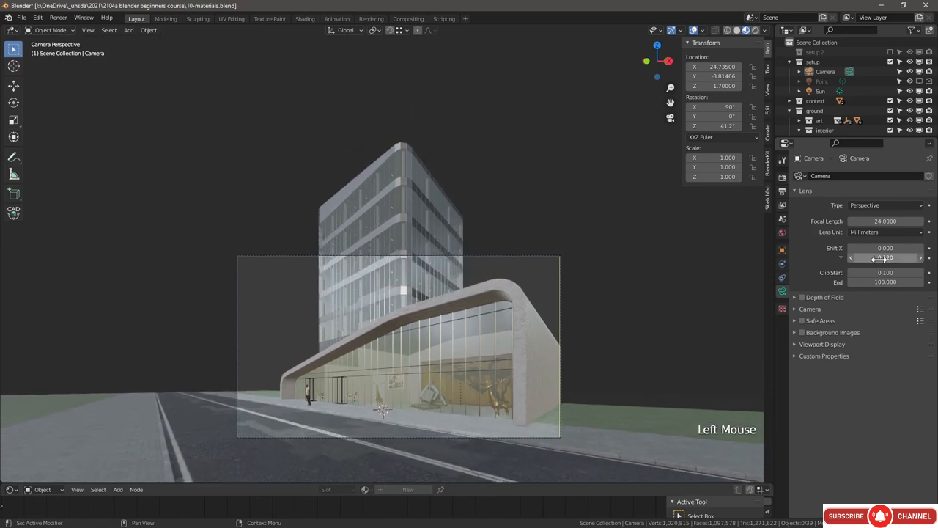
Step: Set the output resolution to 1920 x 1920 px and the camera's Shift Y to 0.29
click(782, 192)
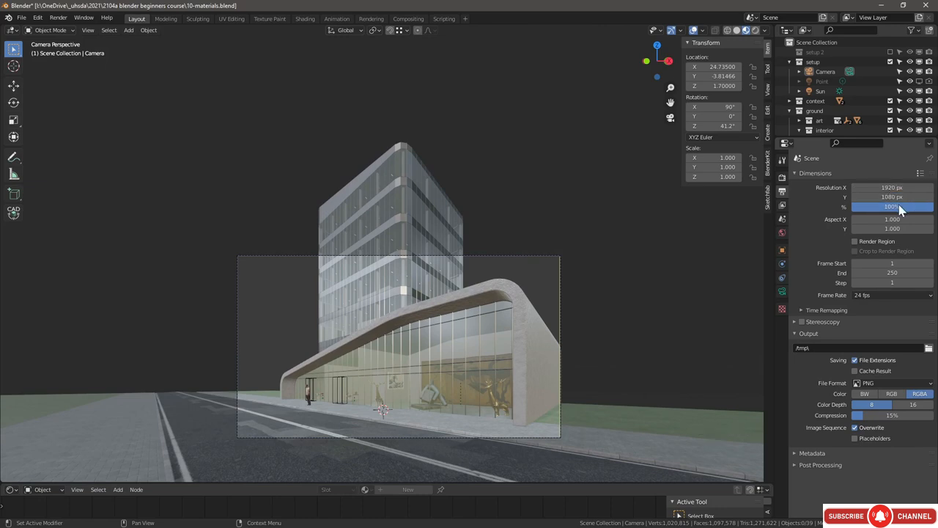
mouse_move(892, 197)
mouse_down()
mouse_move(932, 197)
mouse_move(906, 210)
mouse_up()
scroll(452, 426, down, 1)
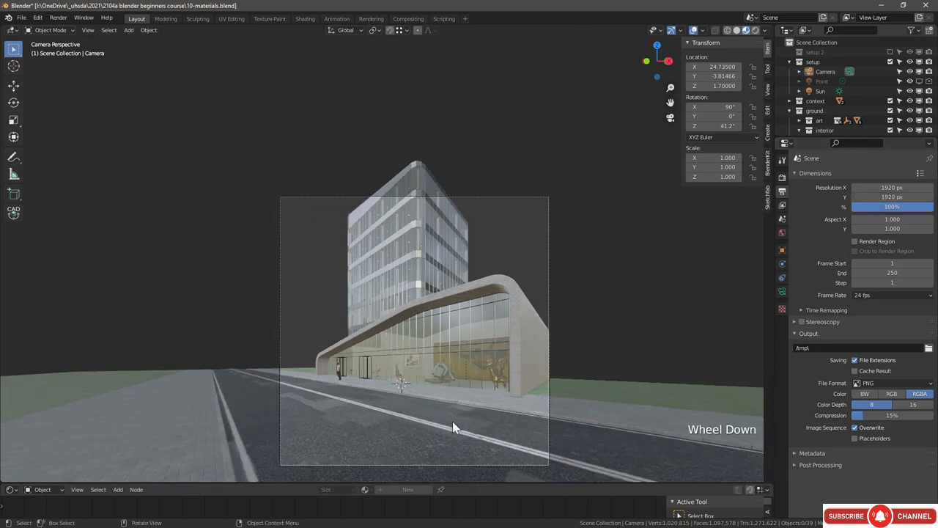
click(781, 291)
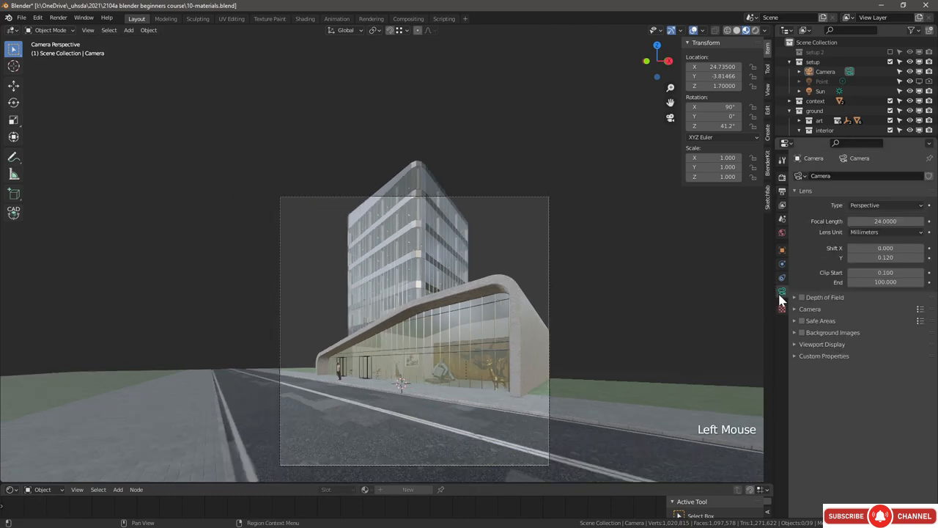
drag(884, 258, 913, 258)
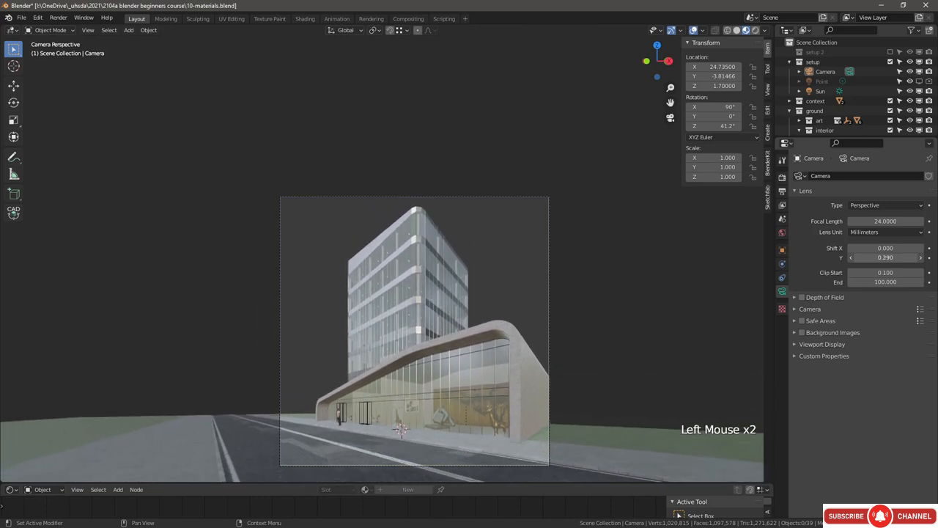
Step: Try Array counts of 6 and 3 on the tower's typical floor, then set the count to 5
click(431, 296)
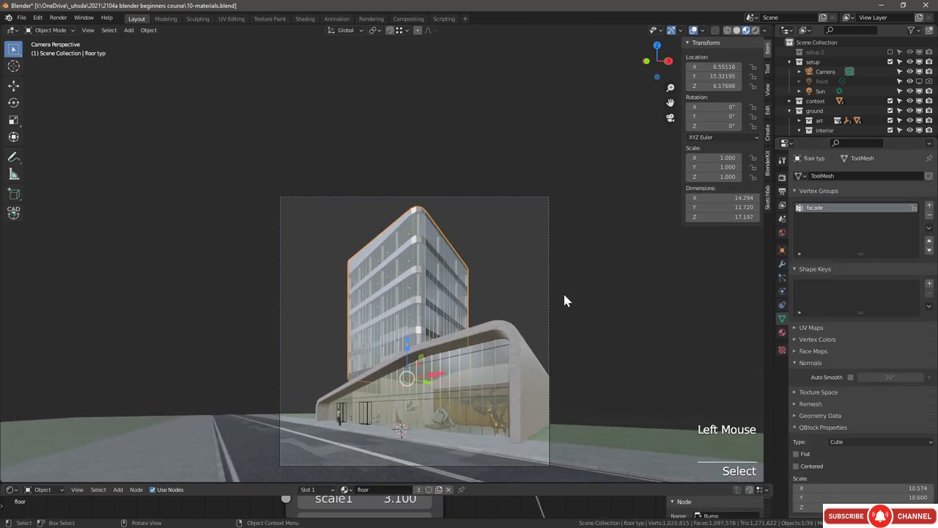
click(782, 263)
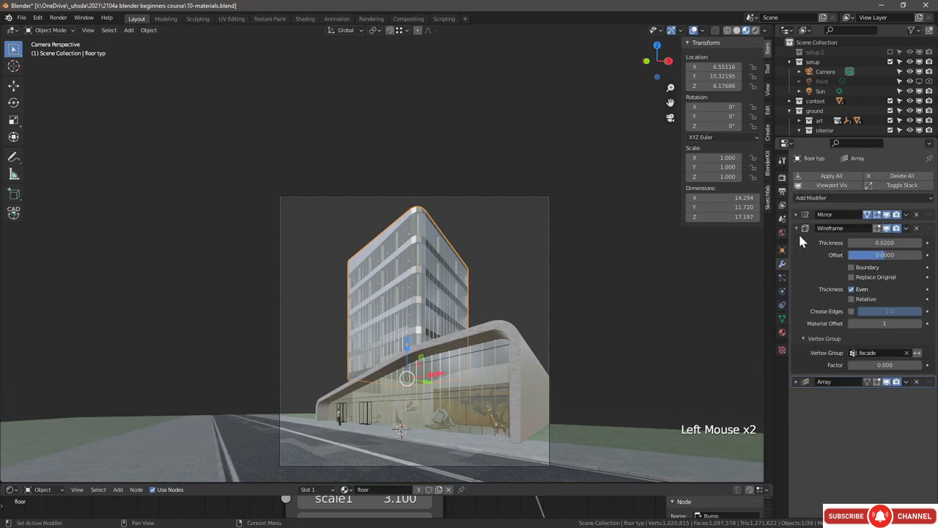
click(797, 228)
click(796, 242)
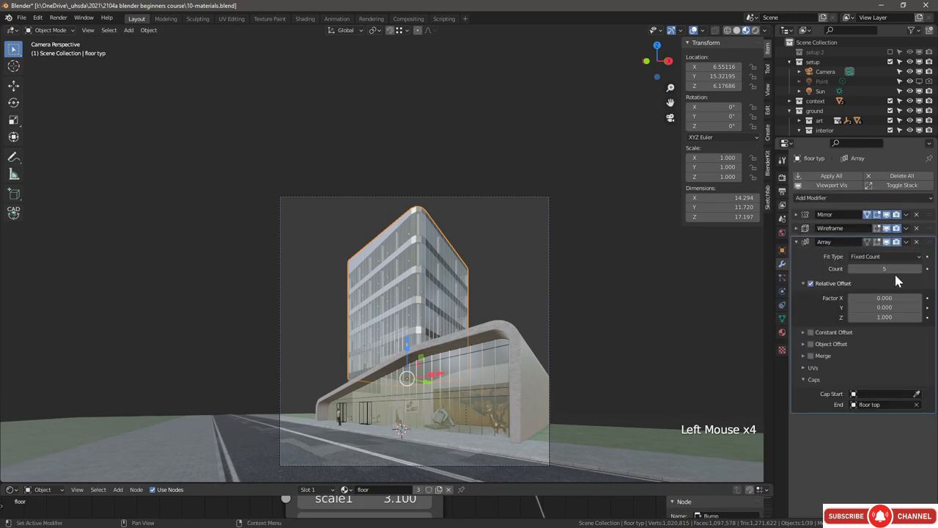
click(920, 269)
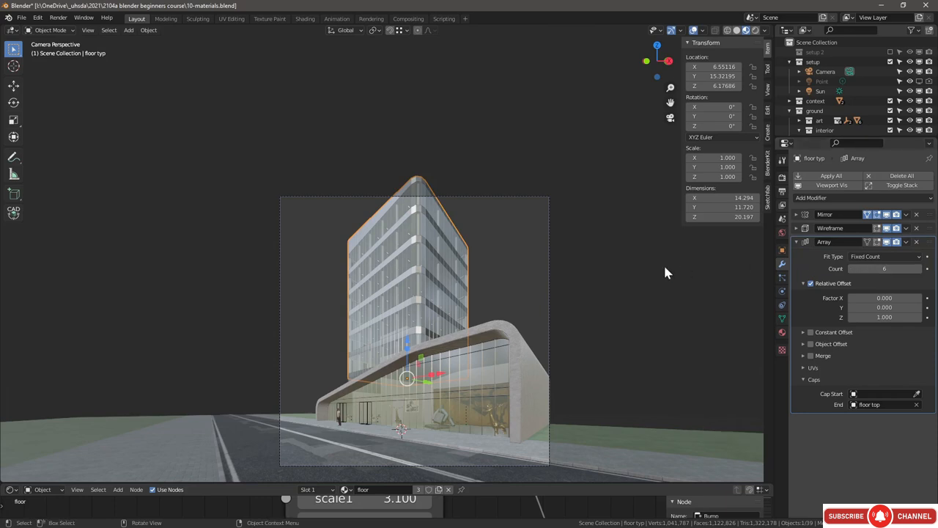
click(852, 269)
click(852, 270)
click(852, 270)
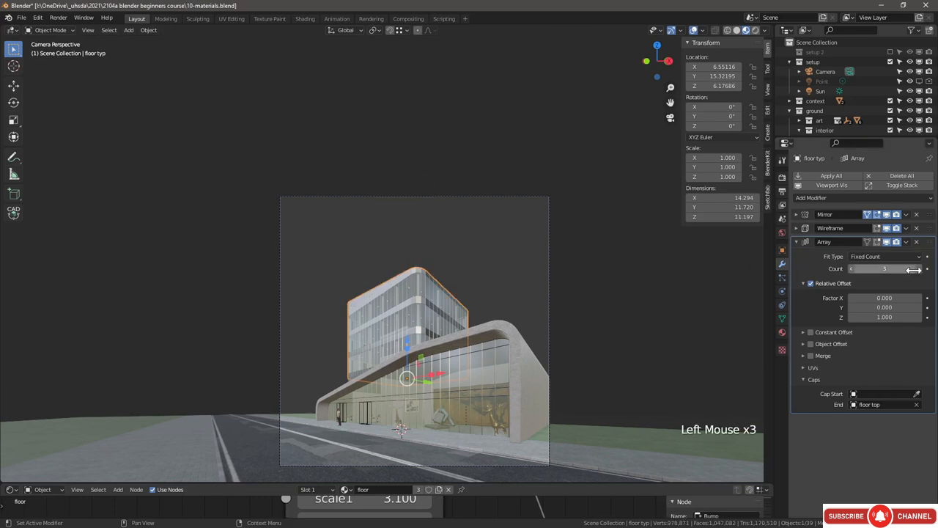
click(920, 269)
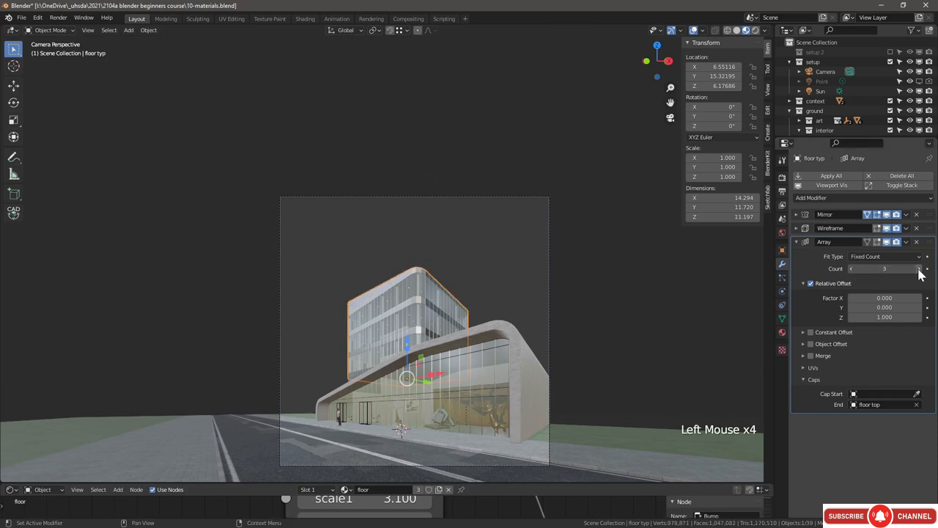
click(920, 269)
click(920, 269)
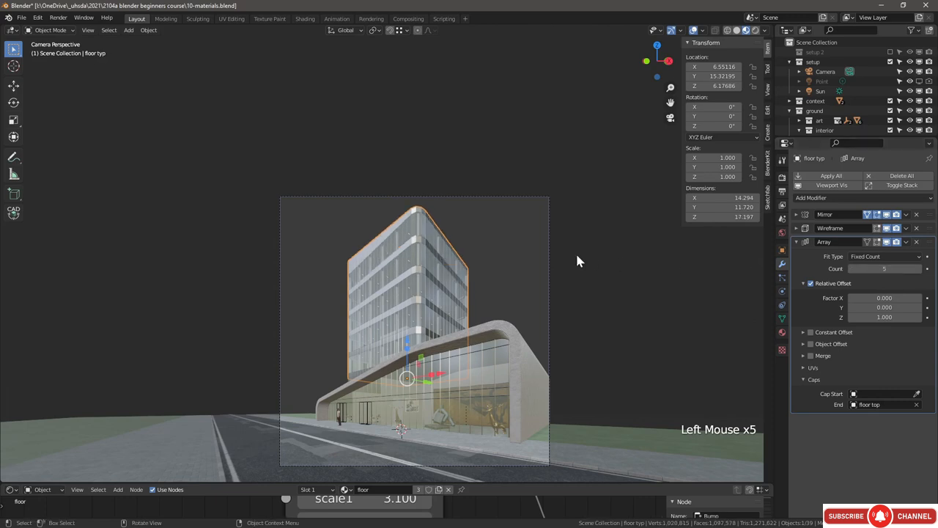
Step: Duplicate the street-level camera in place and make the copy the active scene camera
click(508, 280)
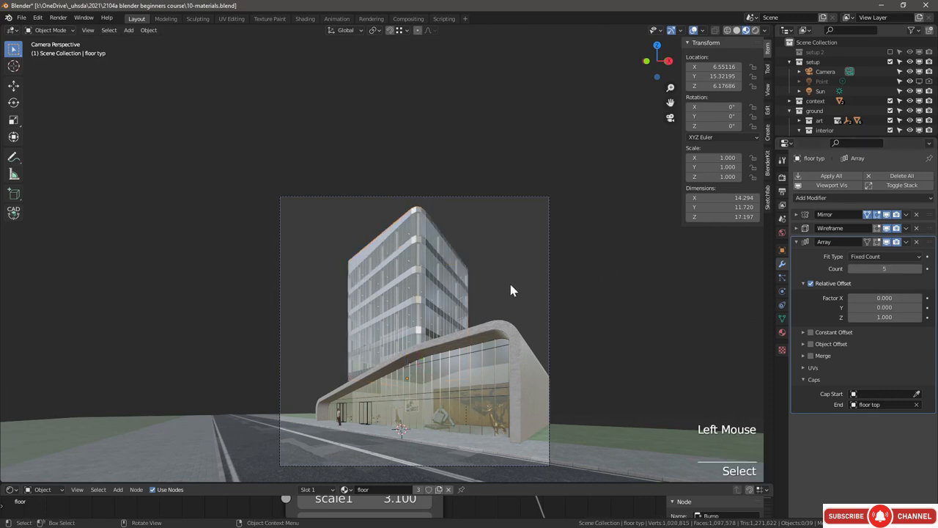
scroll(509, 280, up, 2)
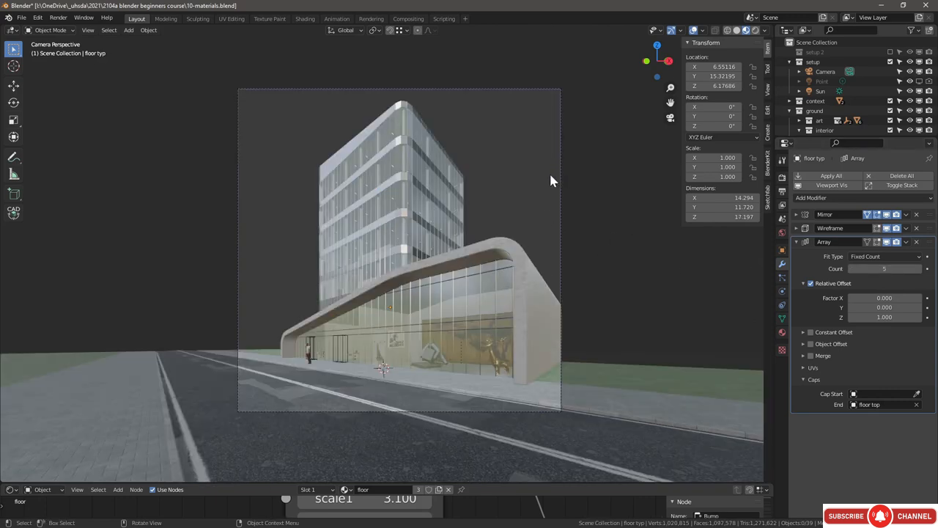
click(563, 203)
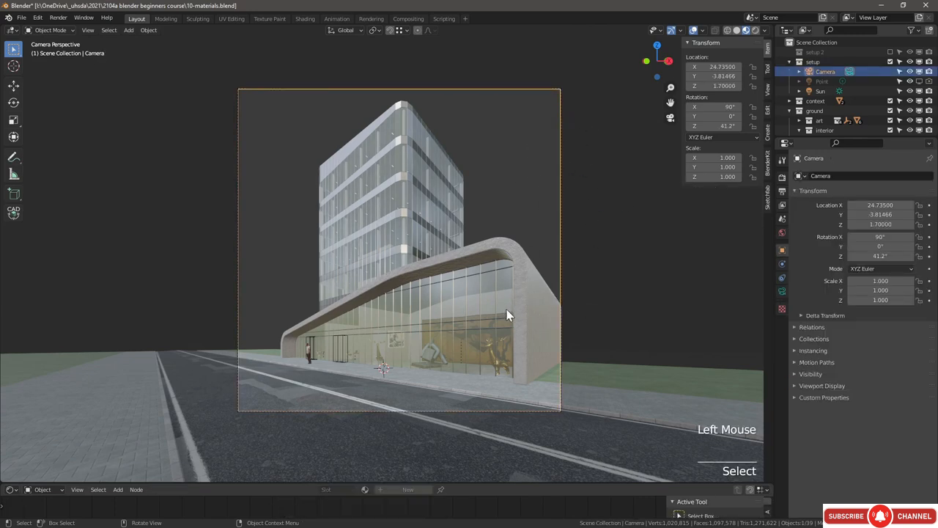
key(shift+d)
click(452, 323)
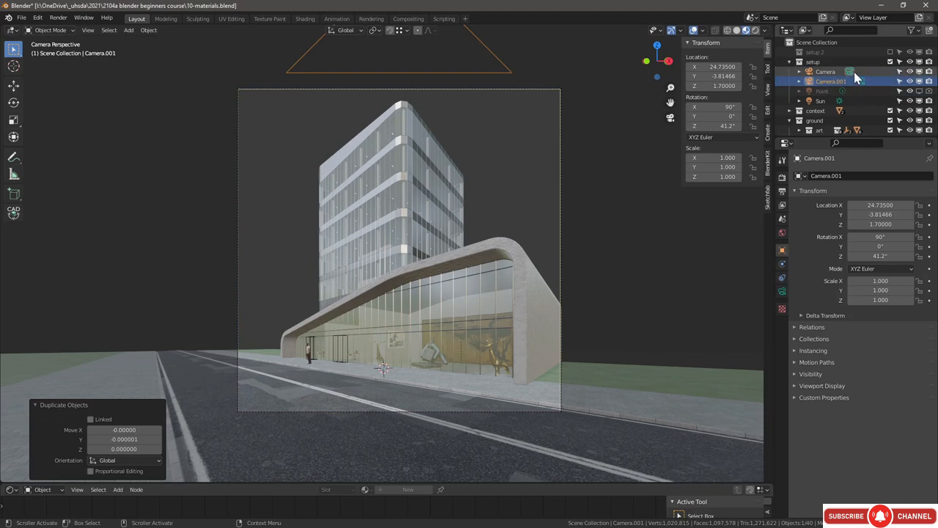
click(850, 72)
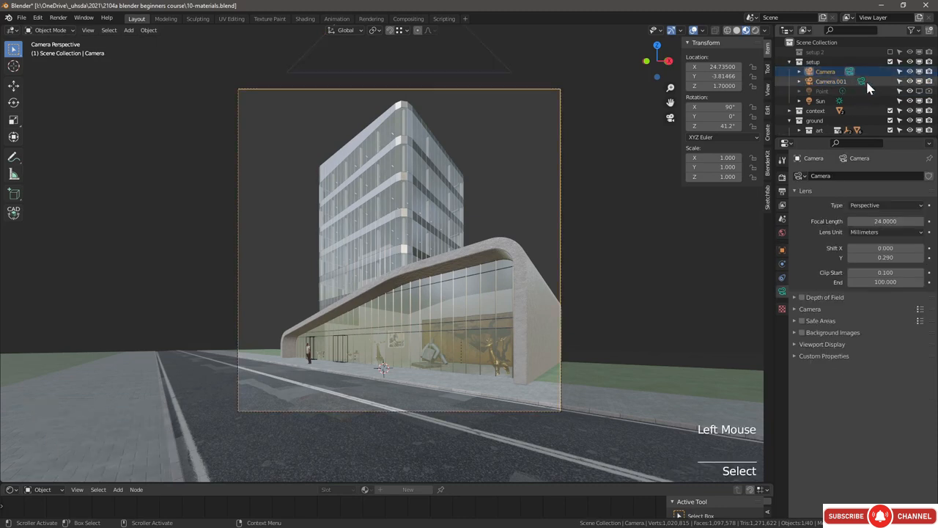
double_click(862, 81)
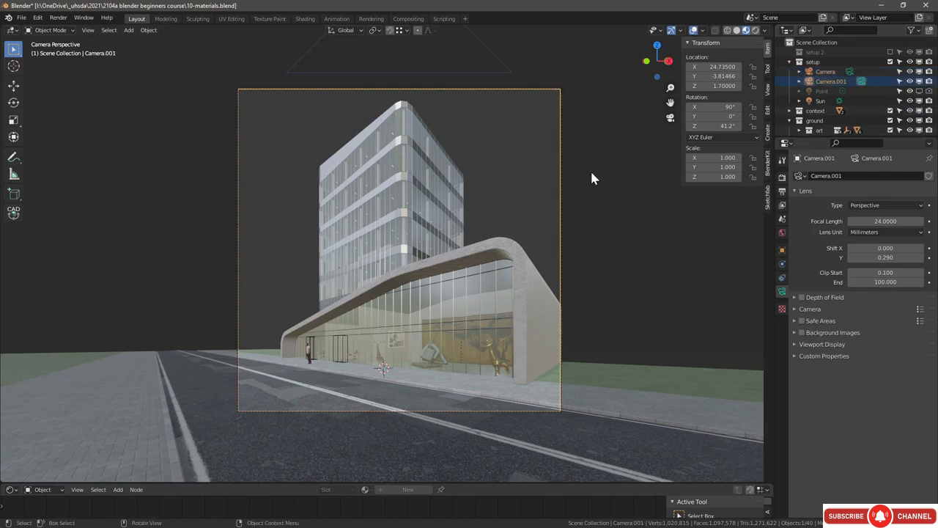
Step: Lock the duplicate camera to the view, reframe it to an elevated view of the whole building and road, and unlock it
click(767, 88)
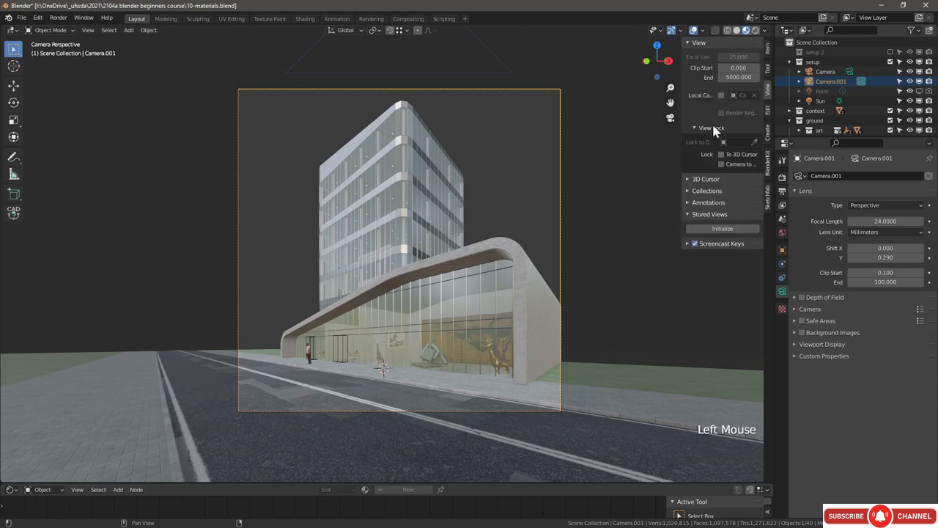
click(728, 164)
middle_drag(521, 194, 494, 259)
scroll(469, 245, down, 6)
shift+middle_drag(381, 255, 461, 321)
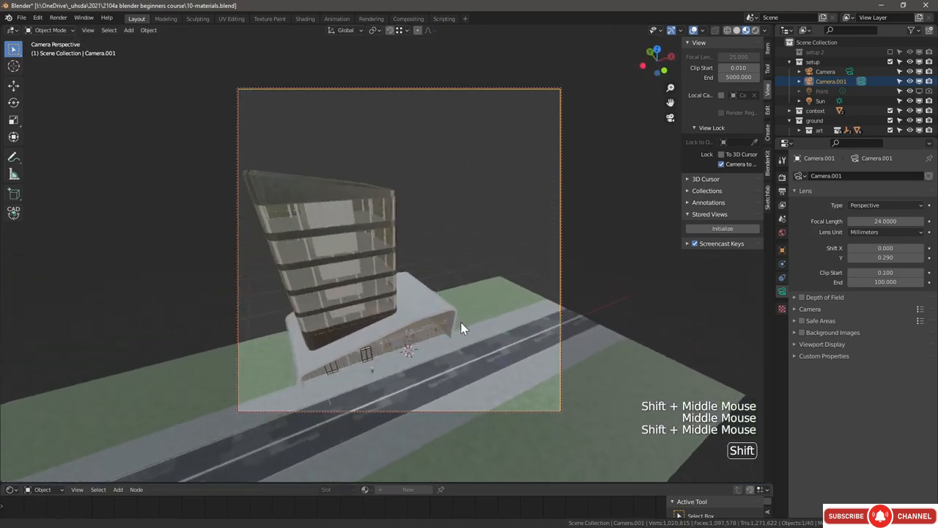
scroll(479, 335, down, 2)
shift+middle_drag(460, 321, 442, 306)
middle_drag(442, 306, 453, 299)
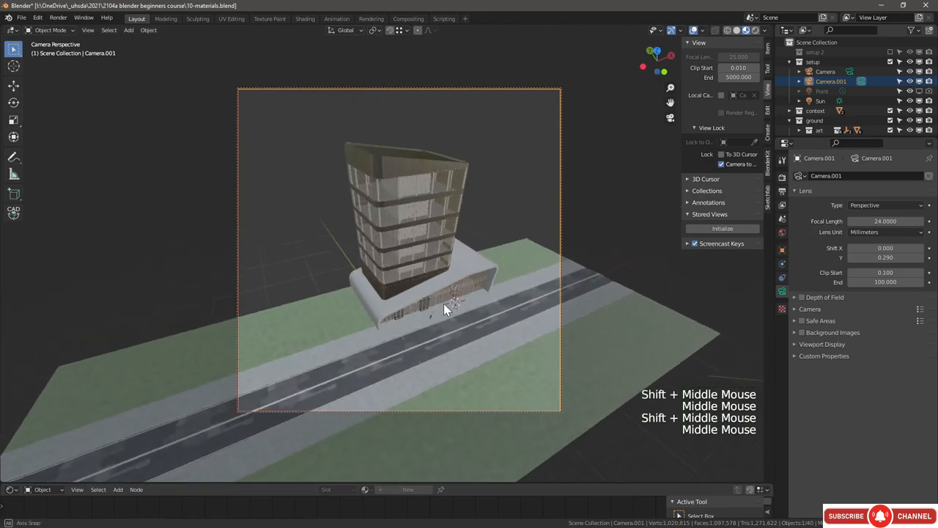
shift+middle_drag(453, 299, 456, 308)
click(721, 164)
Step: Set the duplicate camera's Shift Y to 0
scroll(461, 251, down, 1)
middle_drag(460, 250, 486, 251)
scroll(487, 251, down, 2)
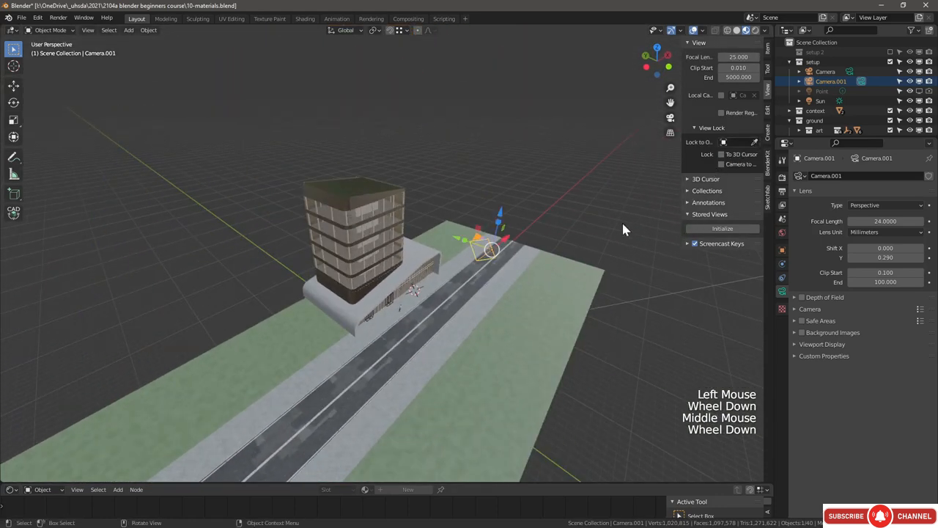
middle_drag(622, 220, 555, 252)
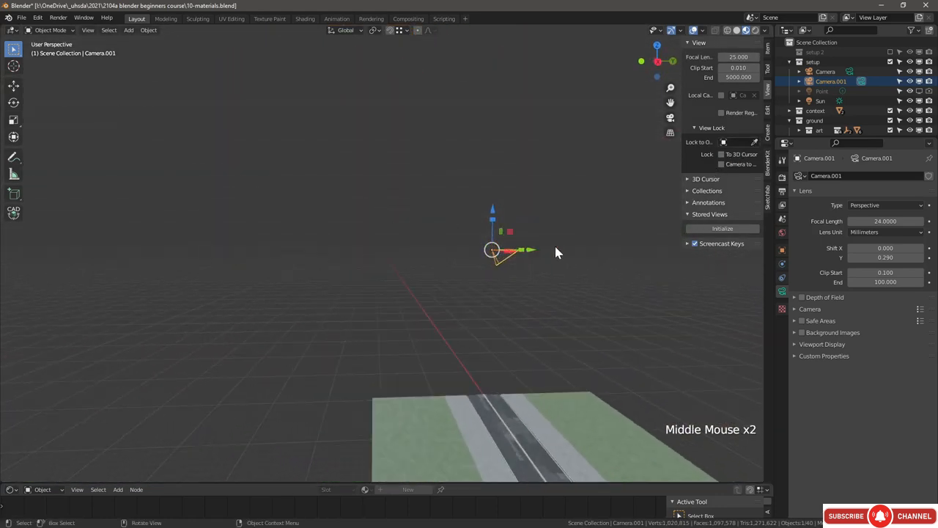
middle_drag(483, 259, 507, 274)
scroll(507, 271, up, 3)
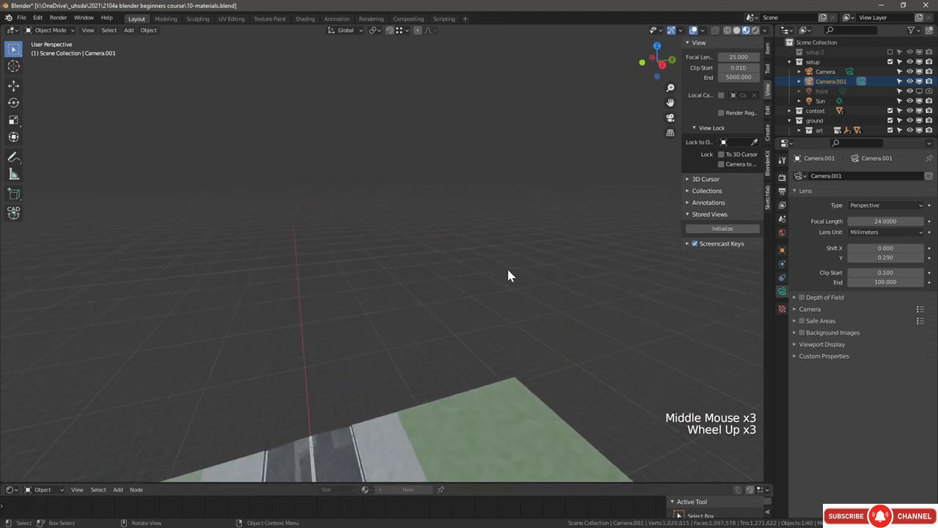
scroll(500, 272, down, 3)
scroll(501, 279, down, 1)
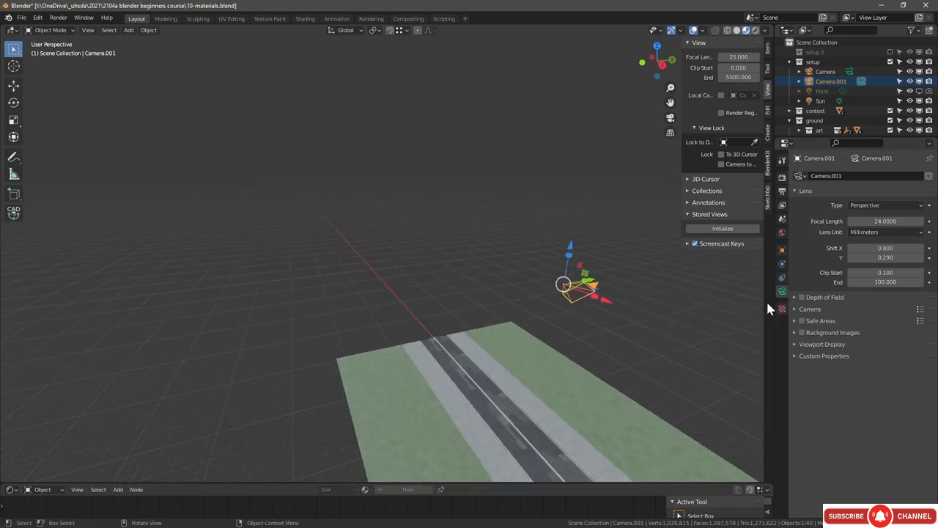
click(886, 258)
text(0)
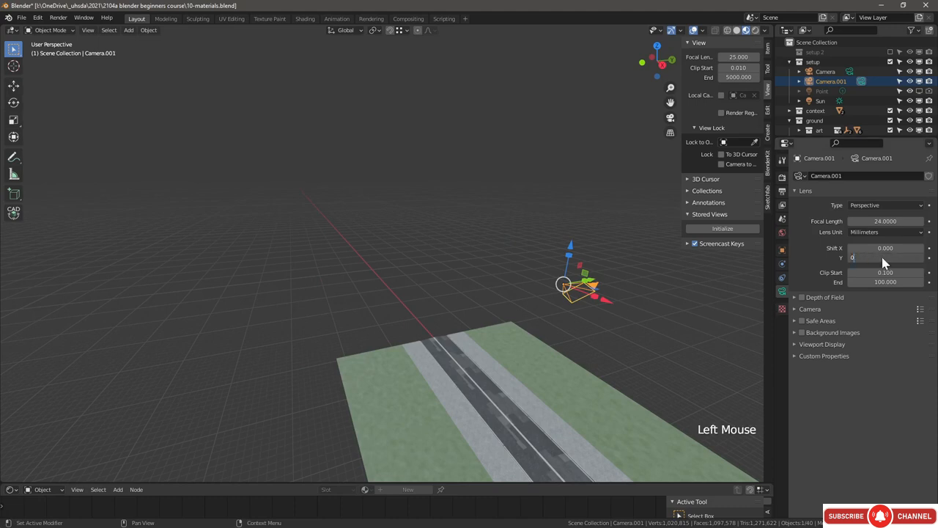
key(Return)
Step: Move the duplicate camera by about -0.83 in X, -1.34 in Y and -1.25 in Z, and look through it
middle_drag(606, 253, 587, 253)
key(g)
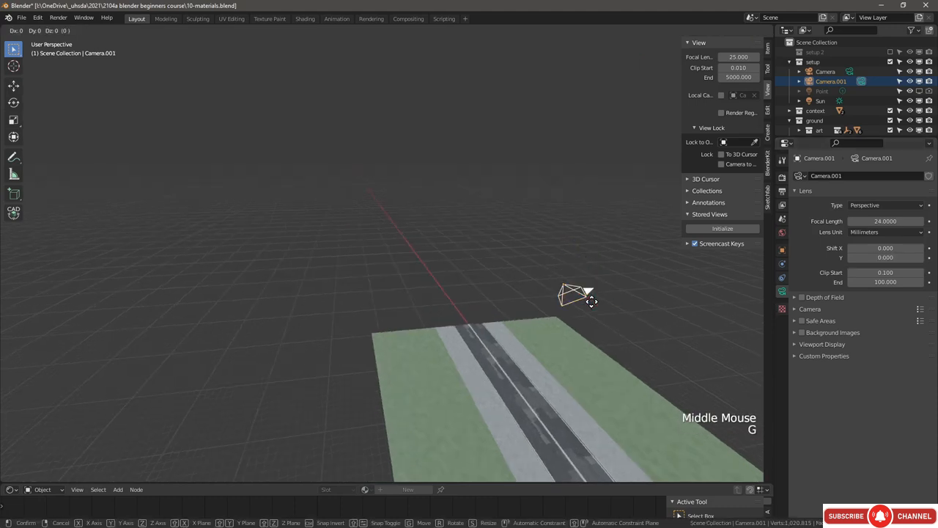
key(z)
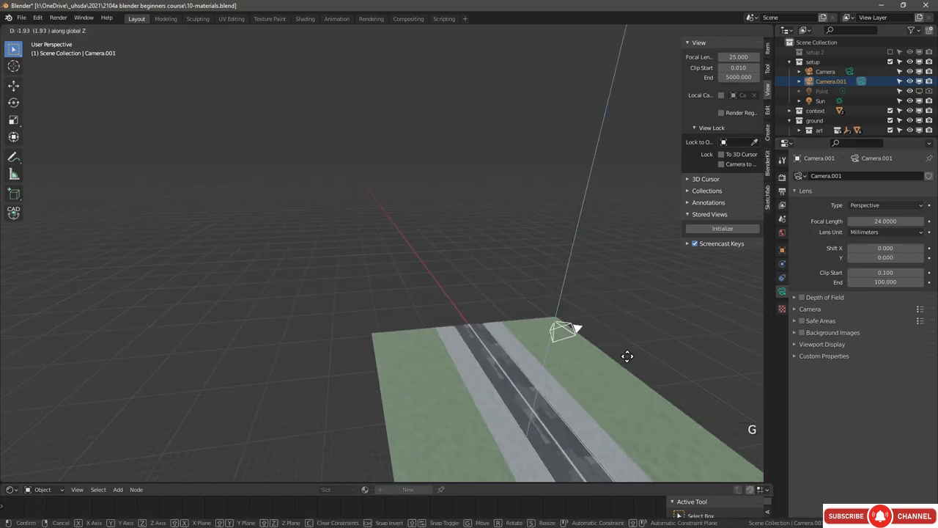
key(z)
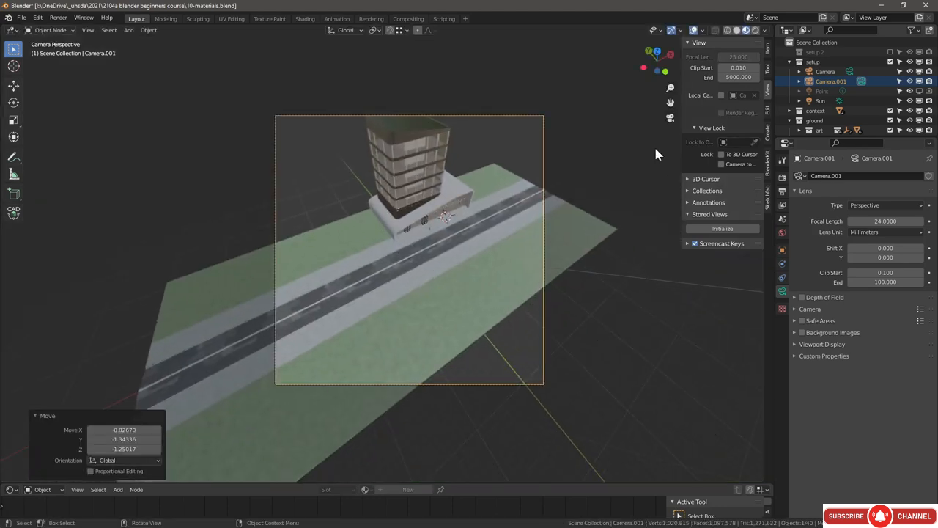
Step: Reframe the aerial camera with Y location -29.618, Z location 40.771, XYZ rotation 52.5°, 0° and -29.7°, and a 44 mm focal length
click(768, 49)
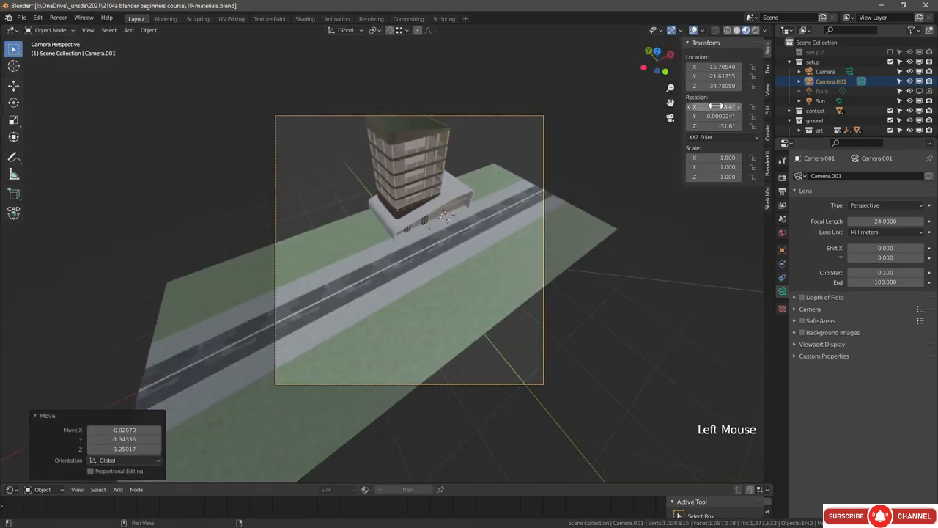
drag(715, 106, 742, 107)
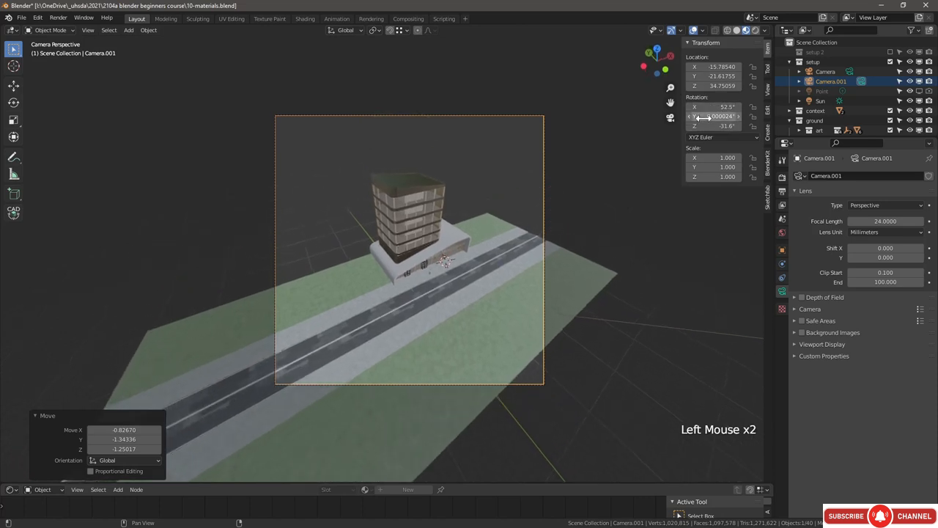
click(715, 116)
text(0)
key(Return)
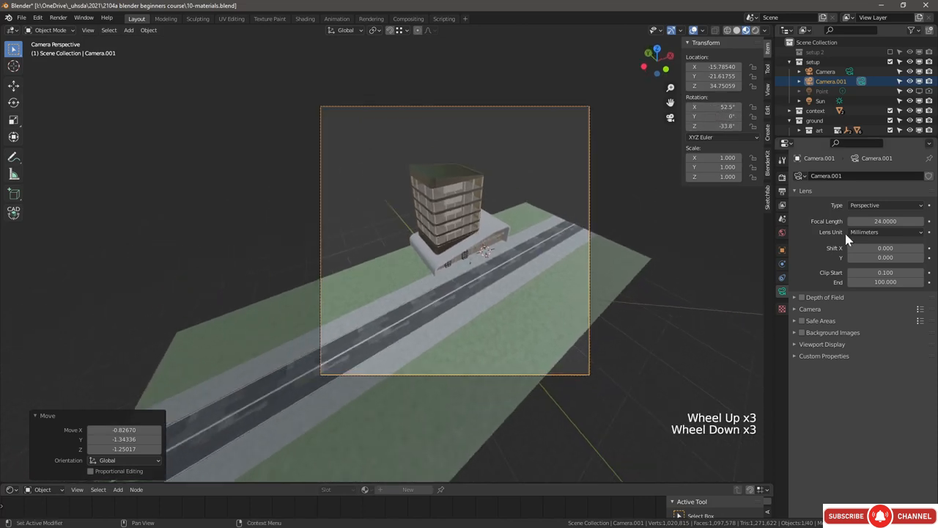
drag(877, 220, 905, 221)
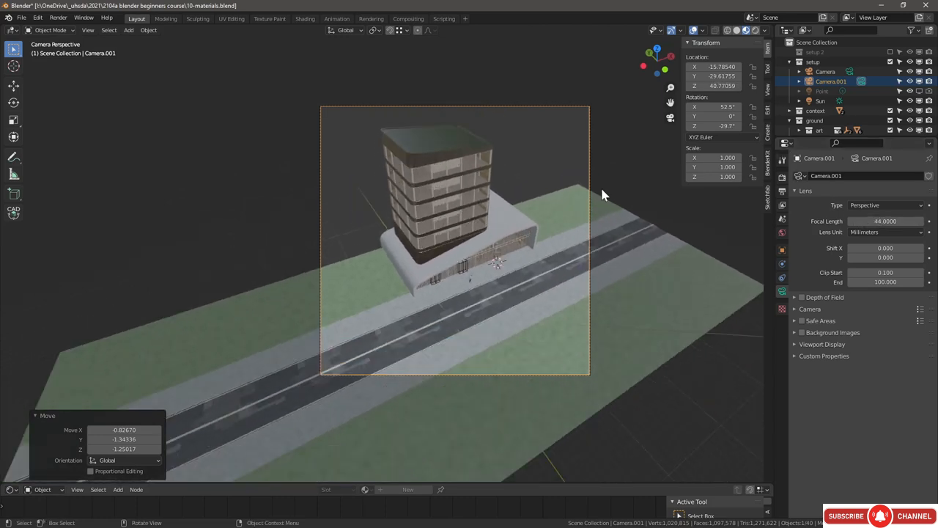
Step: Compare the two framings by switching to the street-level camera and back to the aerial one
click(849, 71)
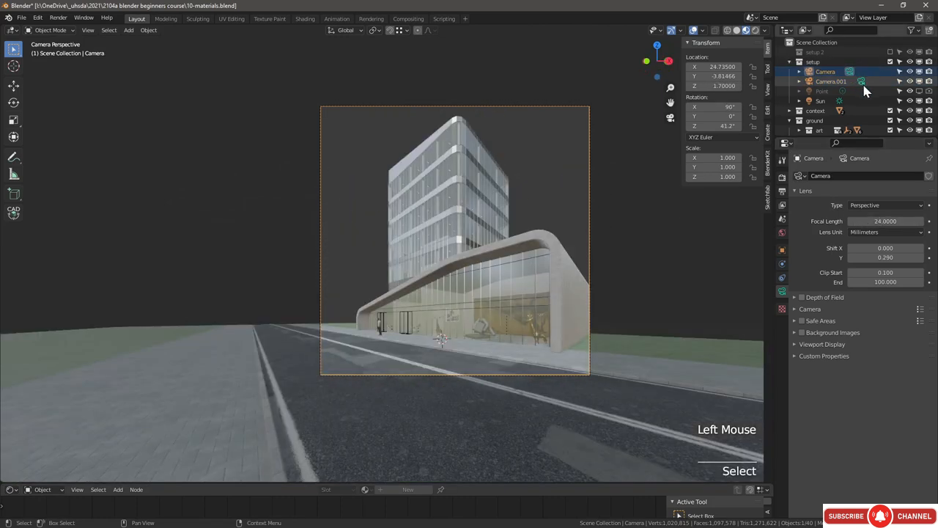
double_click(861, 81)
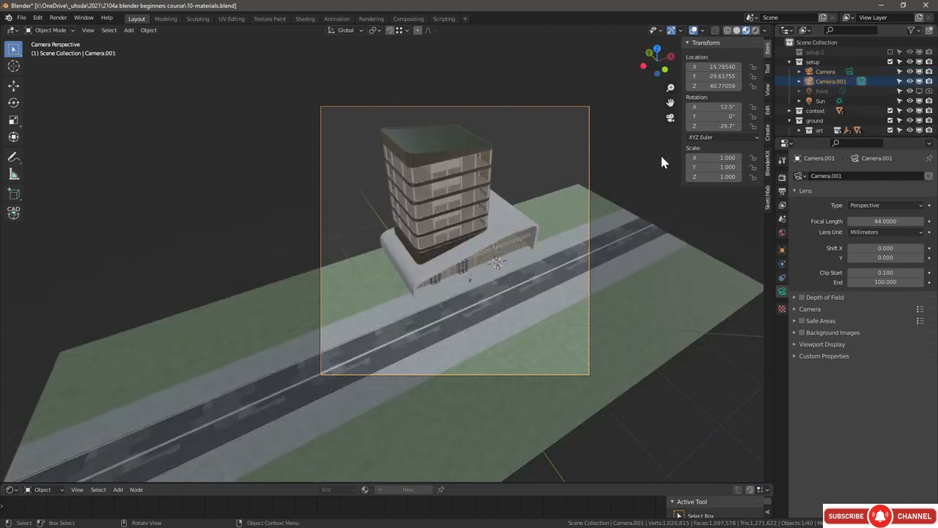